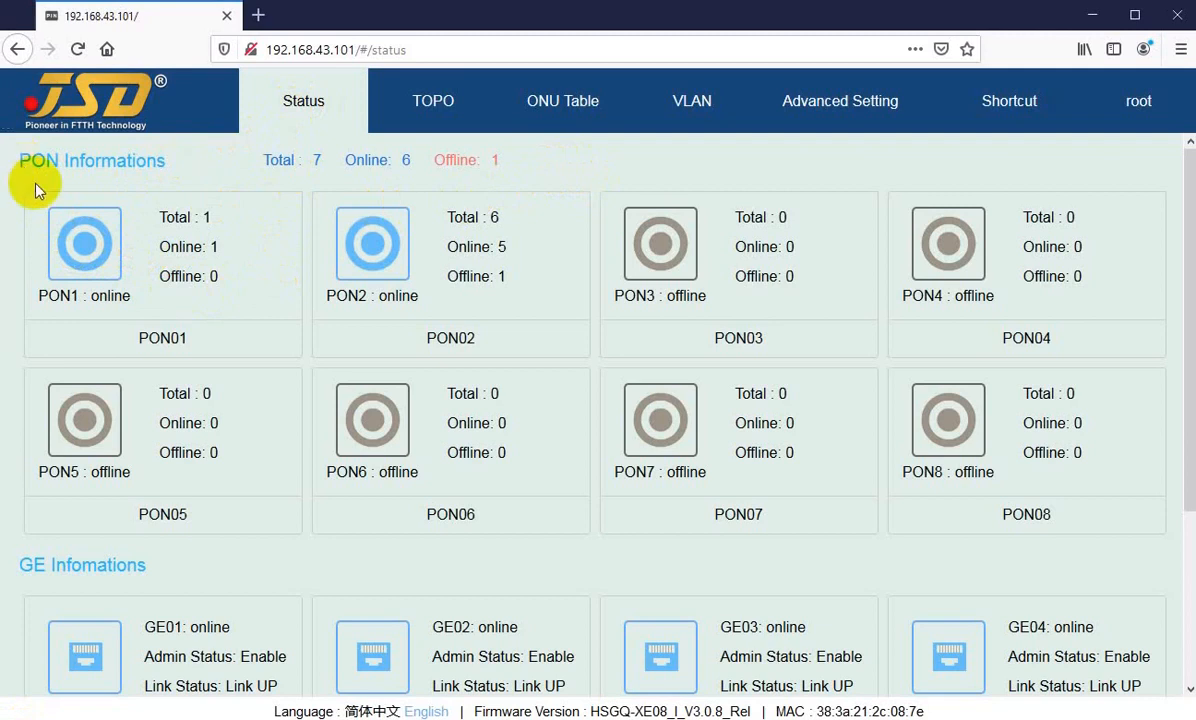
# Step: Review the PON and GE port information on the status page
pyautogui.scroll(-2, 577, 294)
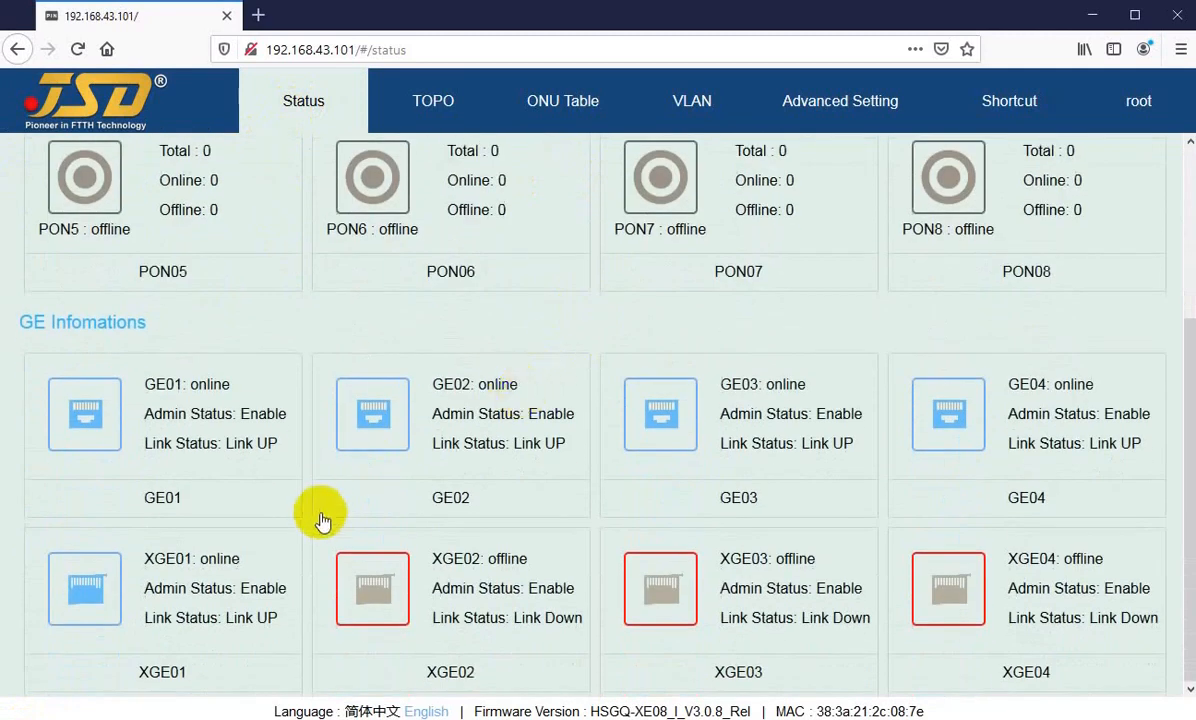
pyautogui.scroll(2, 379, 502)
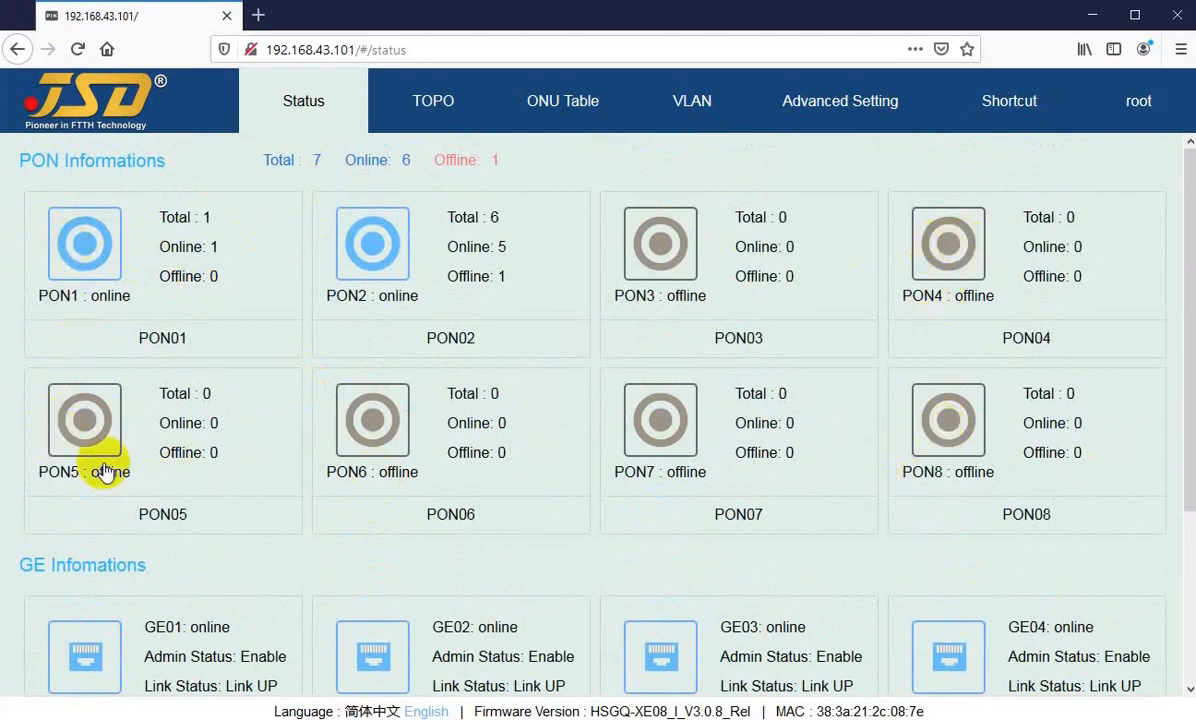
pyautogui.scroll(-2, 60, 330)
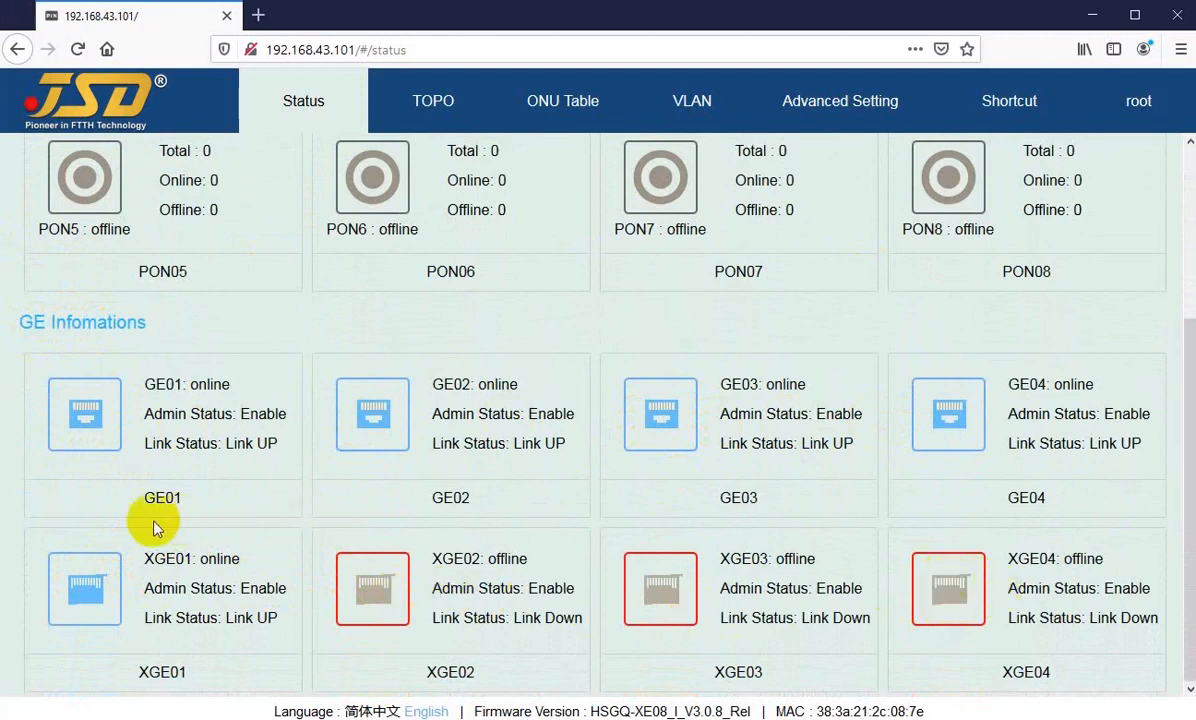
pyautogui.scroll(3, 101, 553)
# Step: View the ONU tables of PON01 and PON02 from their ports on the status page
pyautogui.click(86, 250)
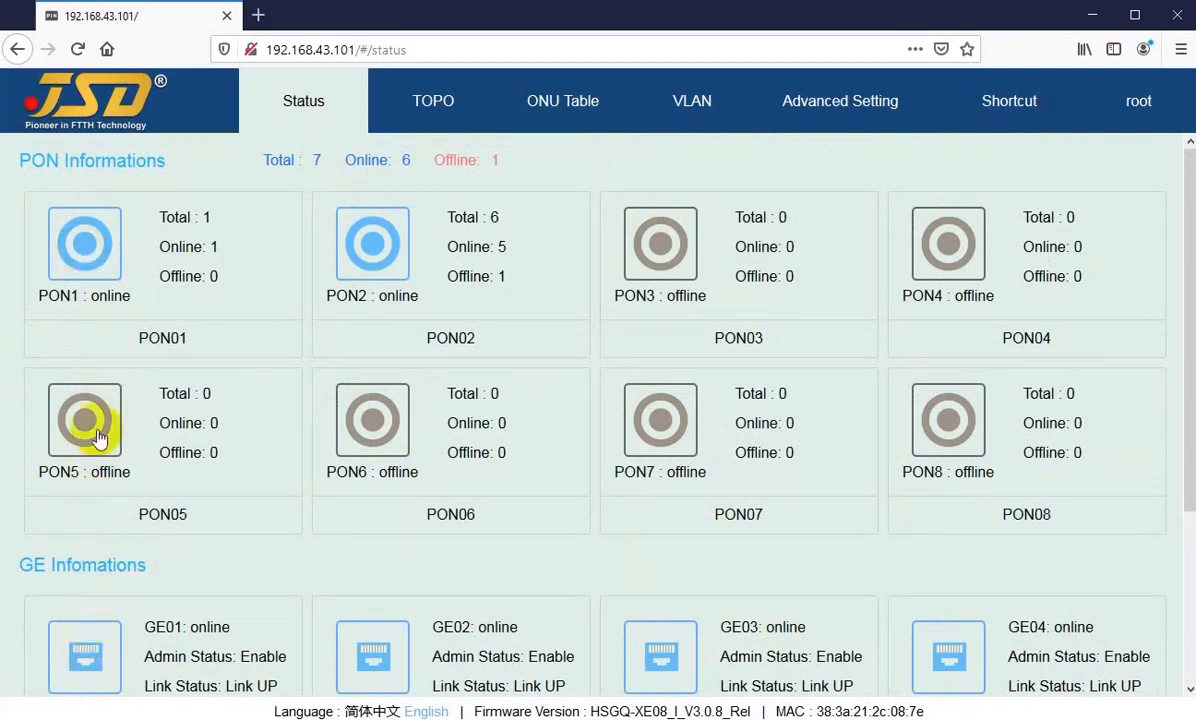
pyautogui.click(89, 258)
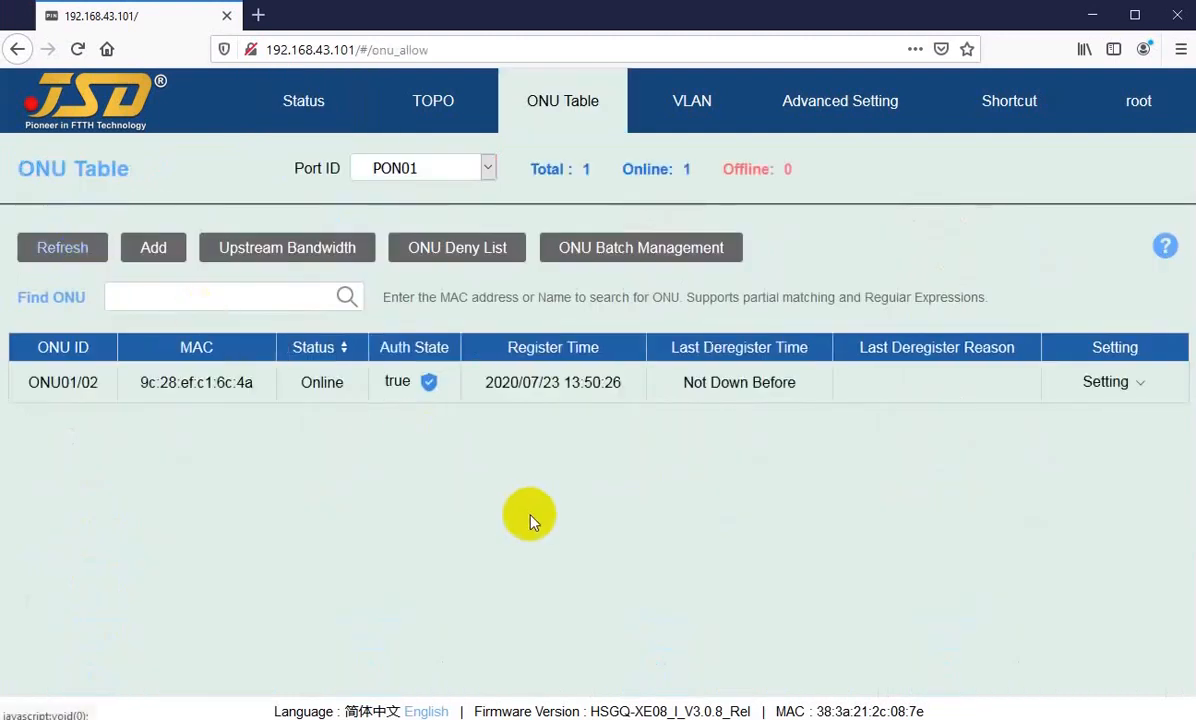
pyautogui.moveTo(1110, 385)
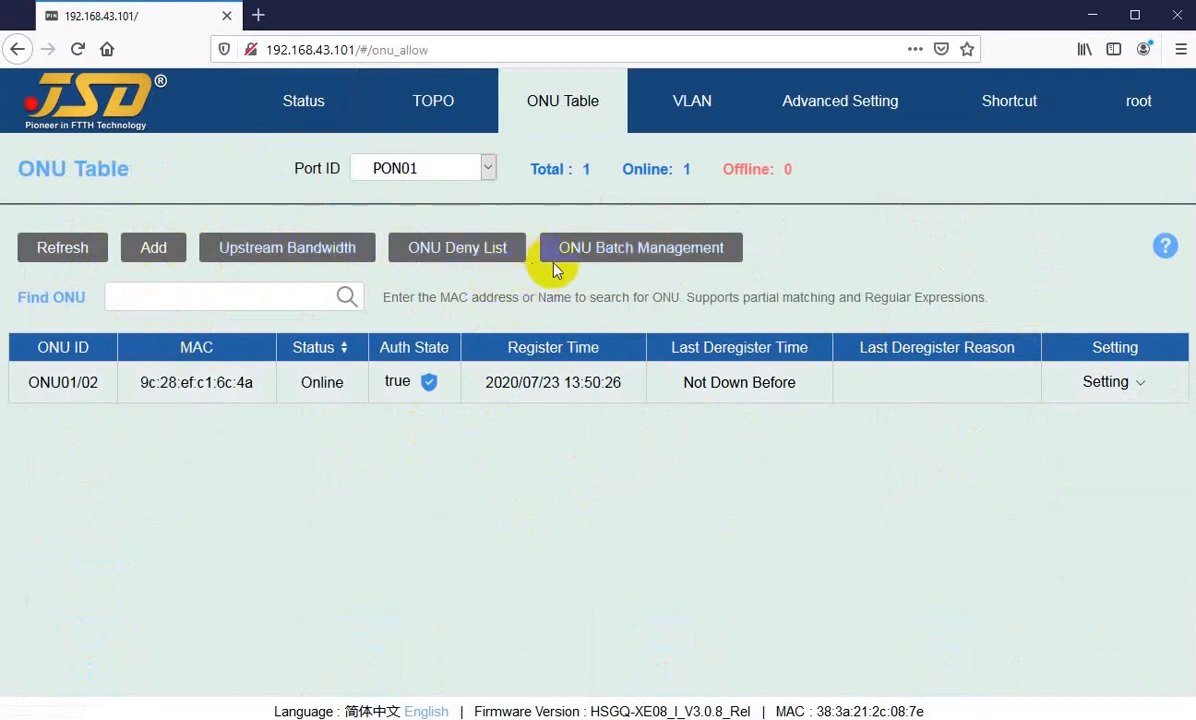
pyautogui.click(304, 112)
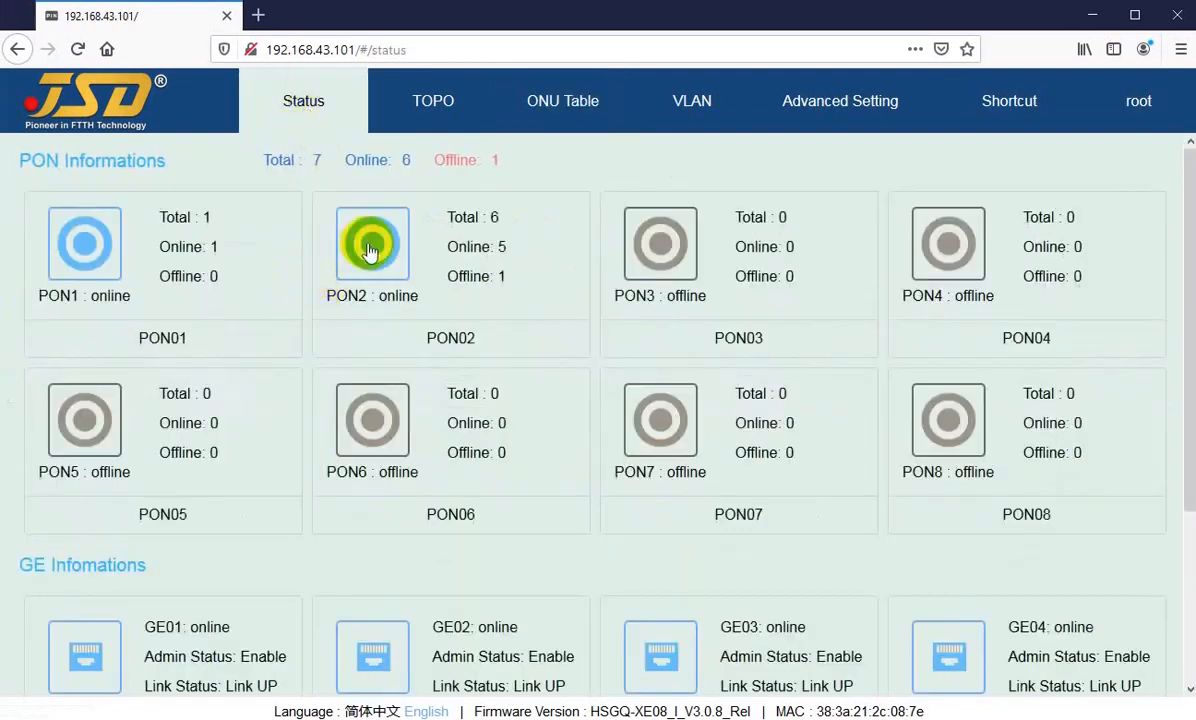
pyautogui.click(370, 250)
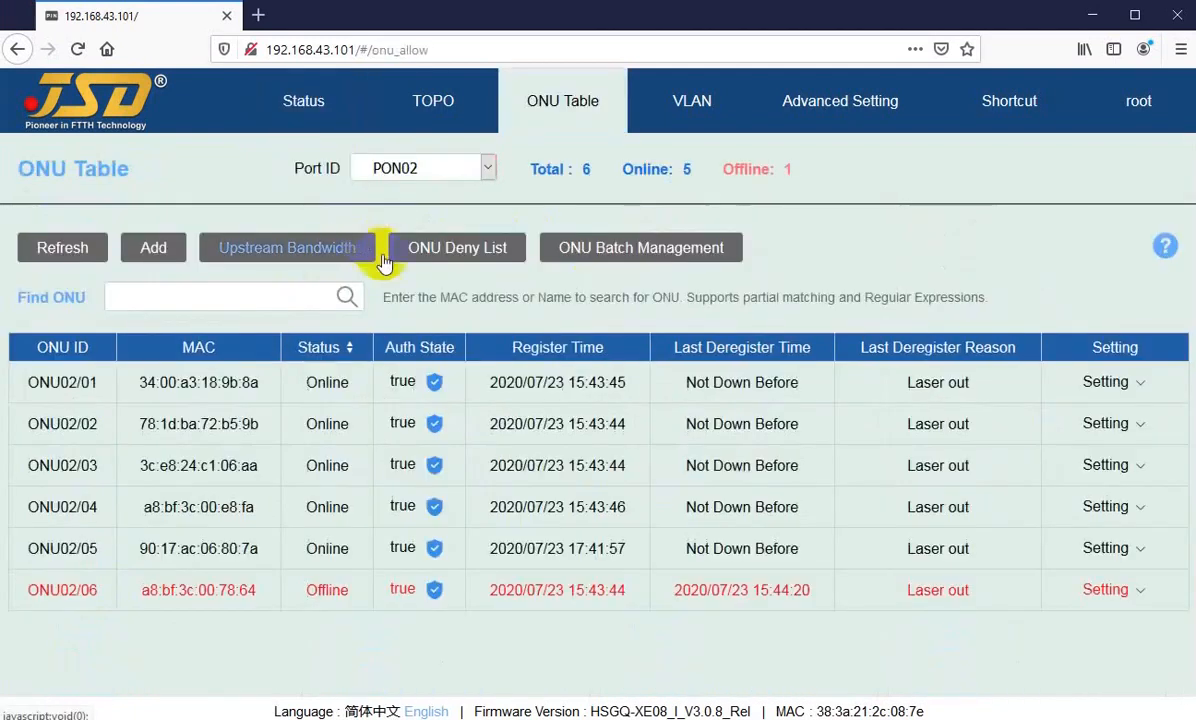
pyautogui.click(1105, 382)
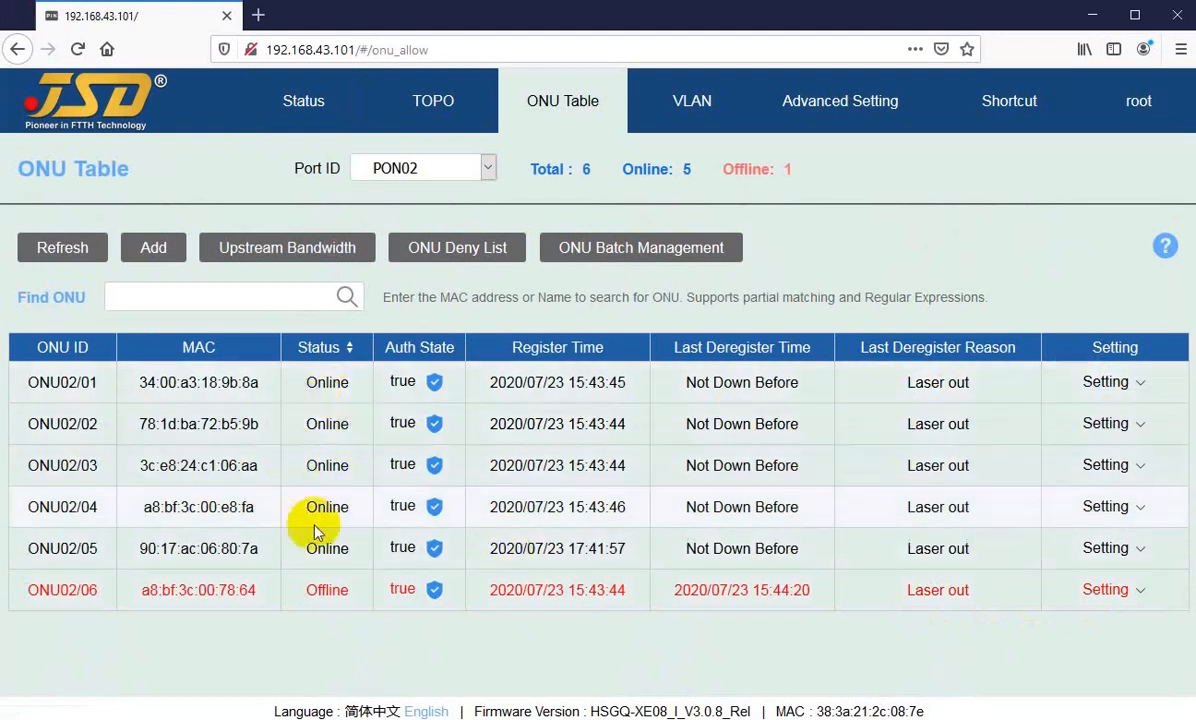
# Step: View the port configurations of GE01 and GE02 from their ports on the status page
pyautogui.click(305, 105)
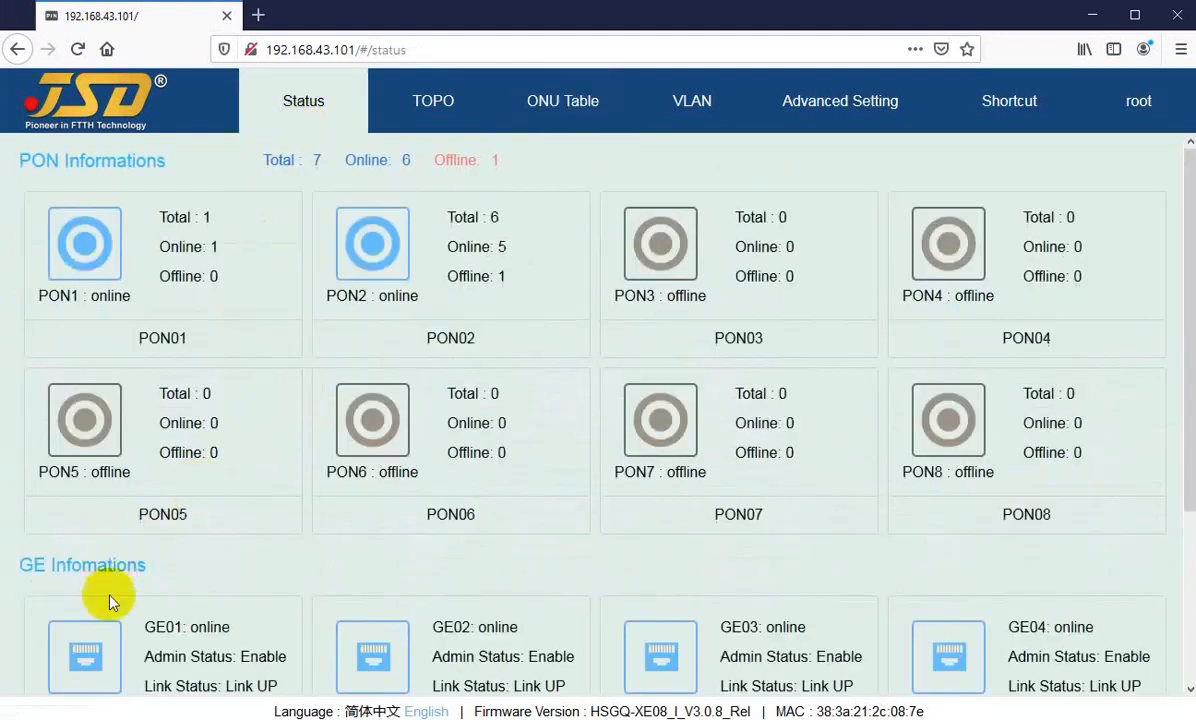
pyautogui.scroll(-3, 153, 514)
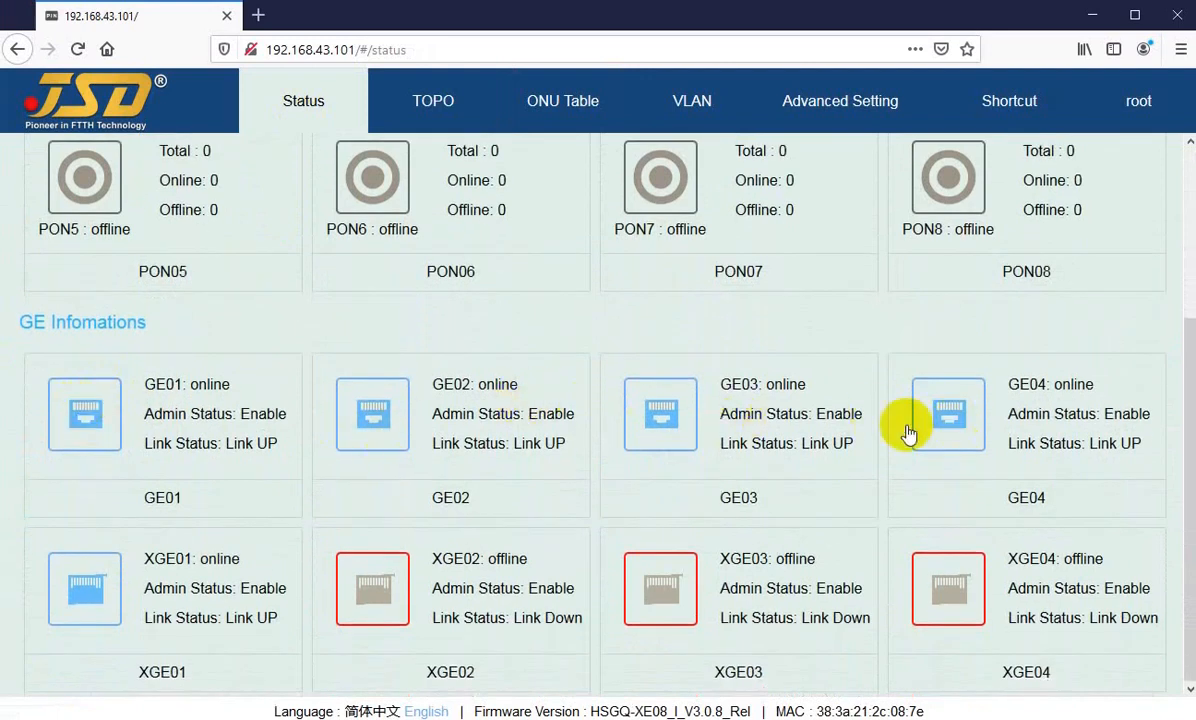
pyautogui.click(80, 426)
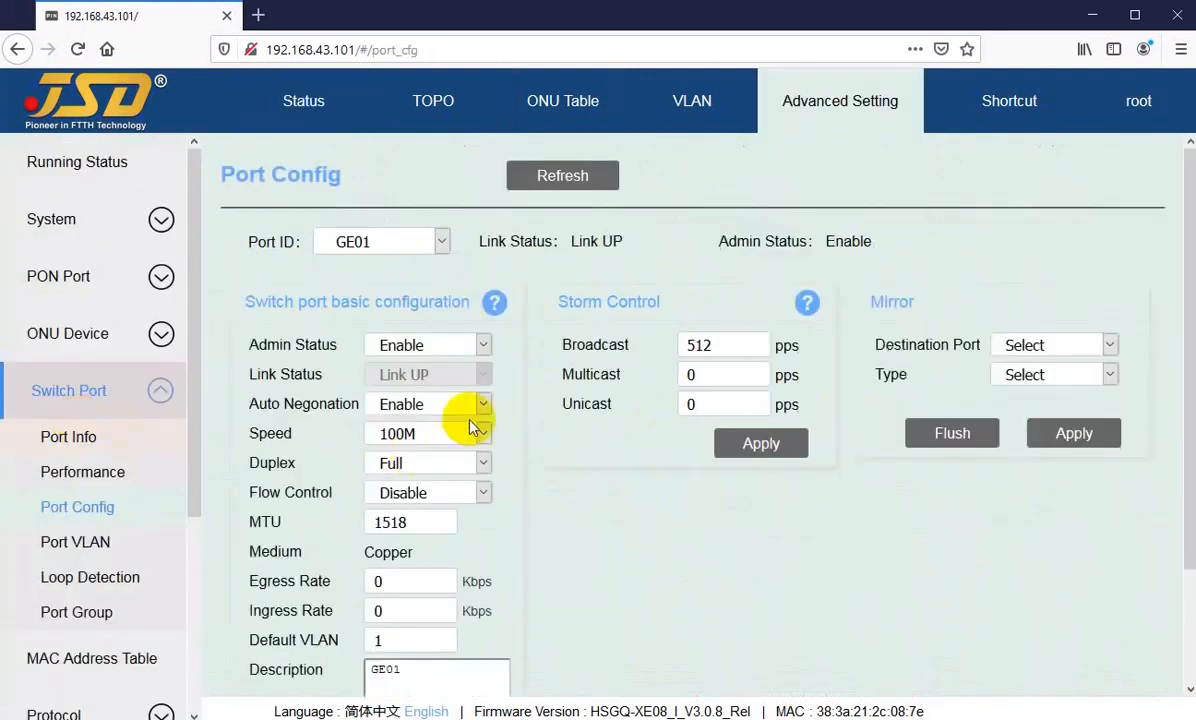
pyautogui.click(363, 238)
pyautogui.click(305, 99)
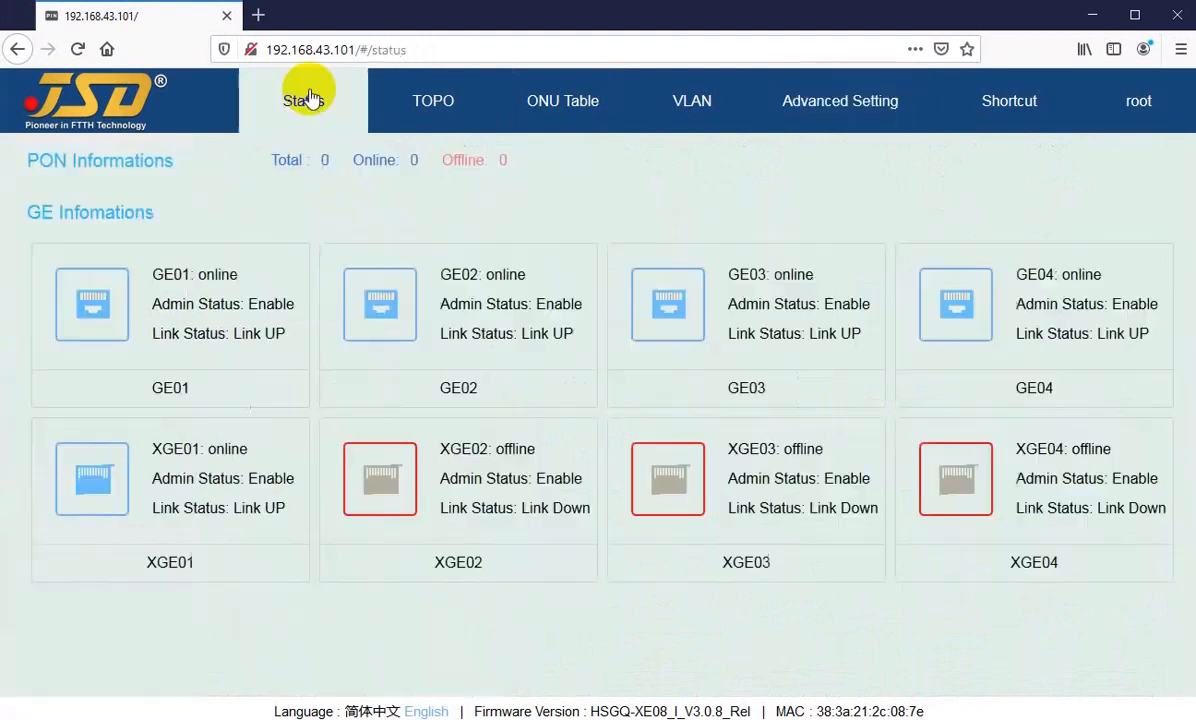
pyautogui.click(381, 655)
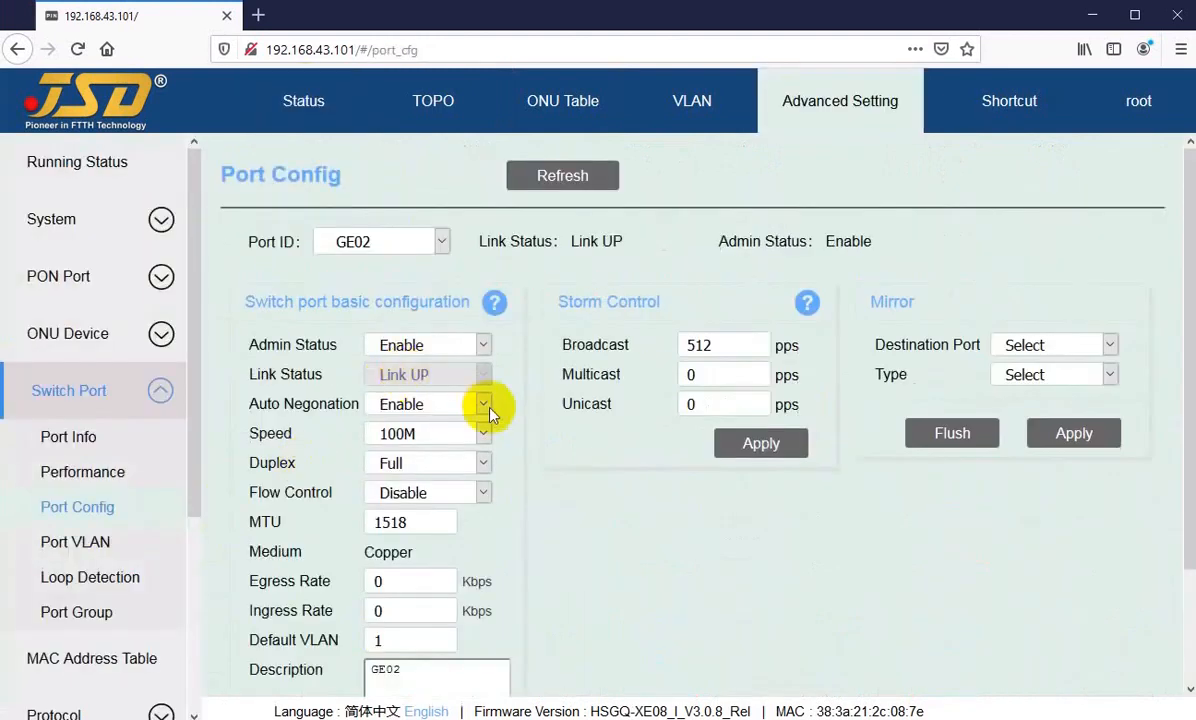
# Step: Open the port configuration of XGE01 from the status page and review its basic switch port settings
pyautogui.click(302, 99)
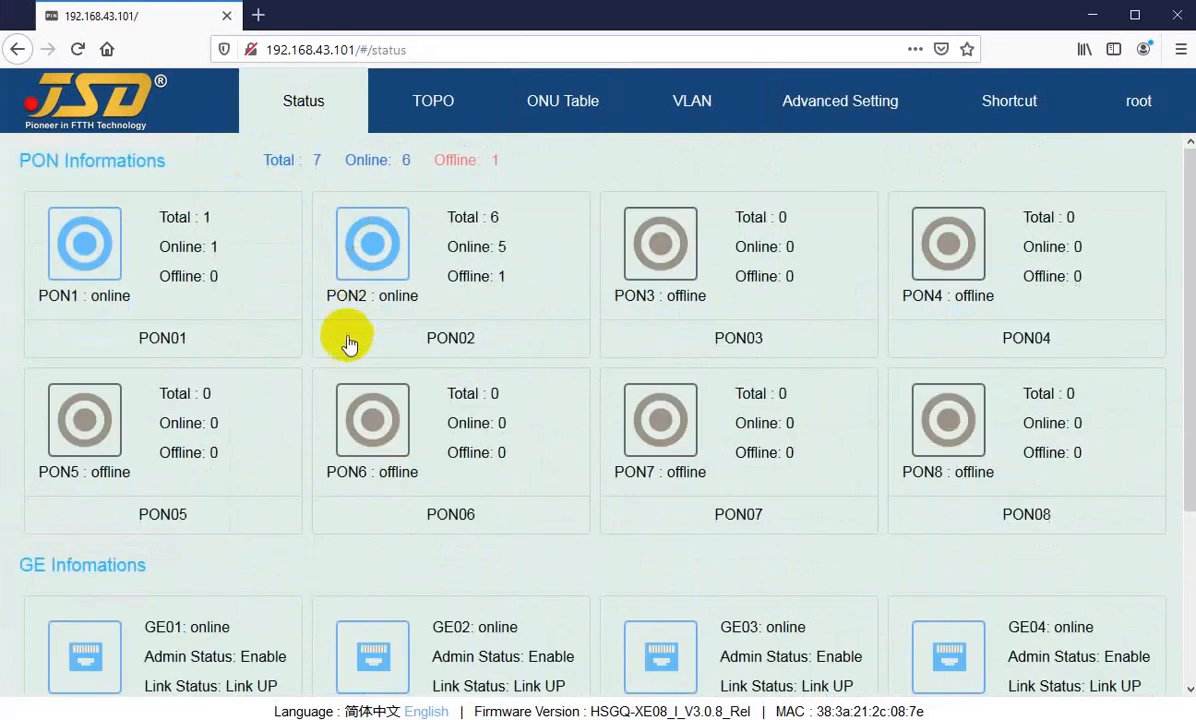
pyautogui.scroll(-5, 275, 435)
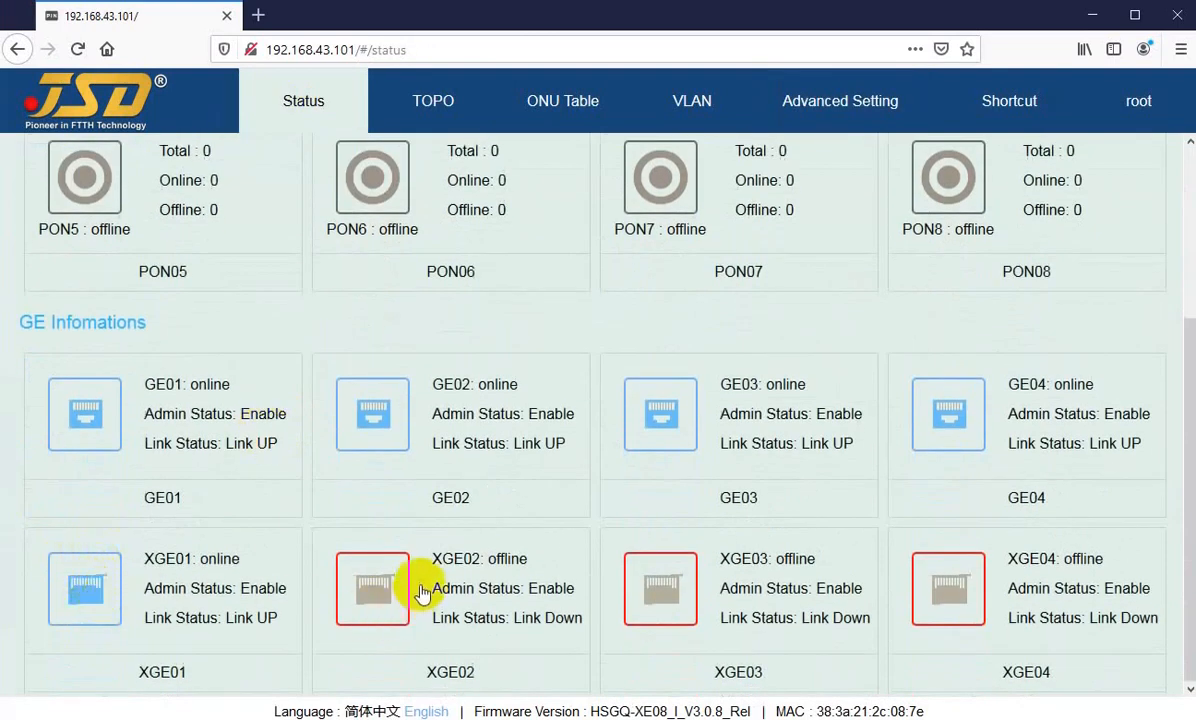
pyautogui.click(101, 588)
pyautogui.scroll(-2, 387, 315)
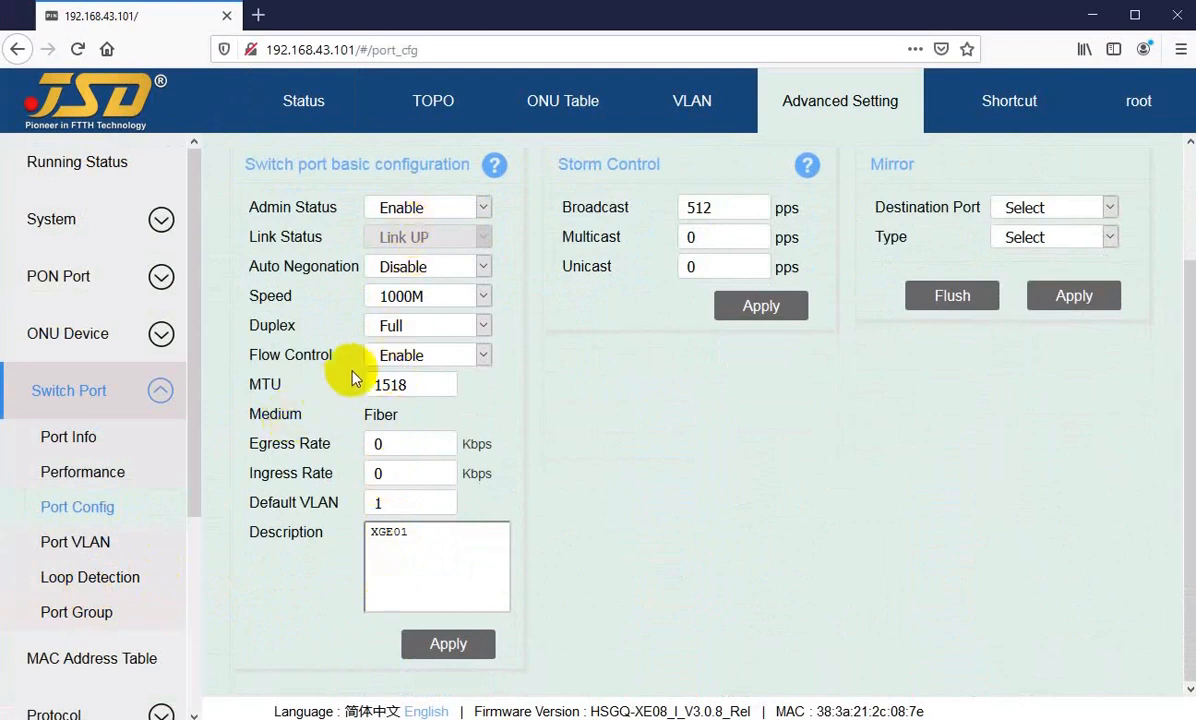
pyautogui.scroll(2, 329, 346)
# Step: Return to the status page and switch the interface language to Simplified Chinese, then back to English
pyautogui.click(305, 104)
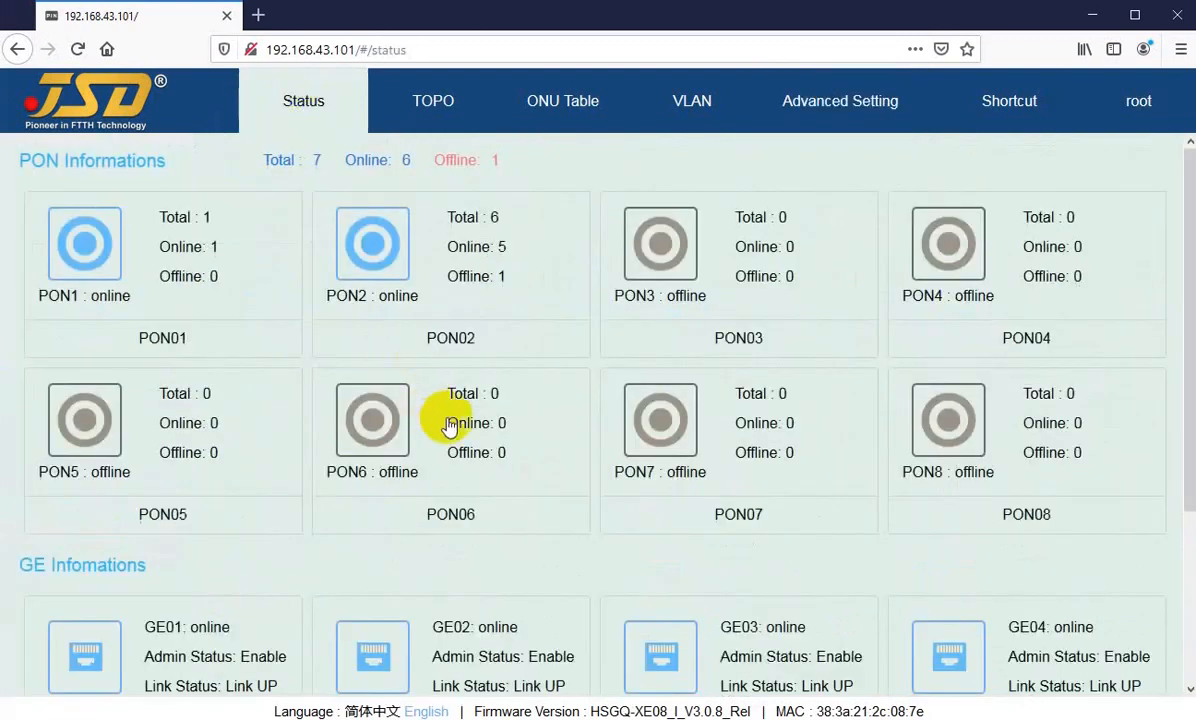
pyautogui.scroll(-4, 427, 419)
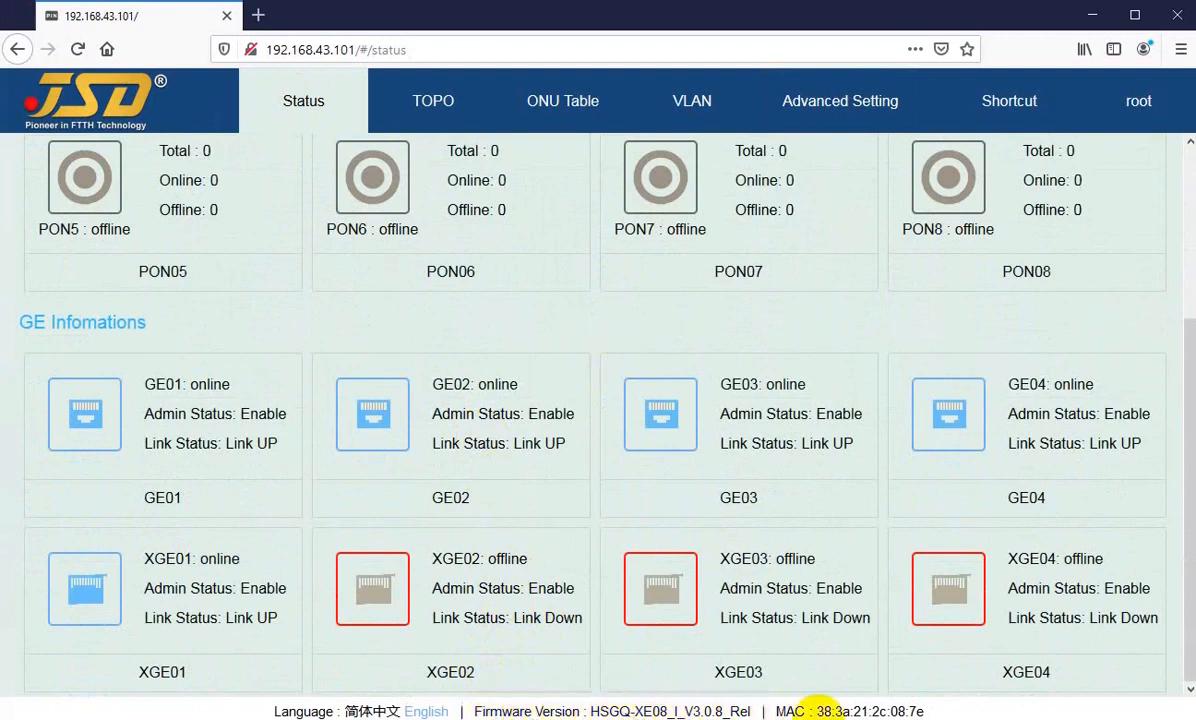
pyautogui.click(366, 711)
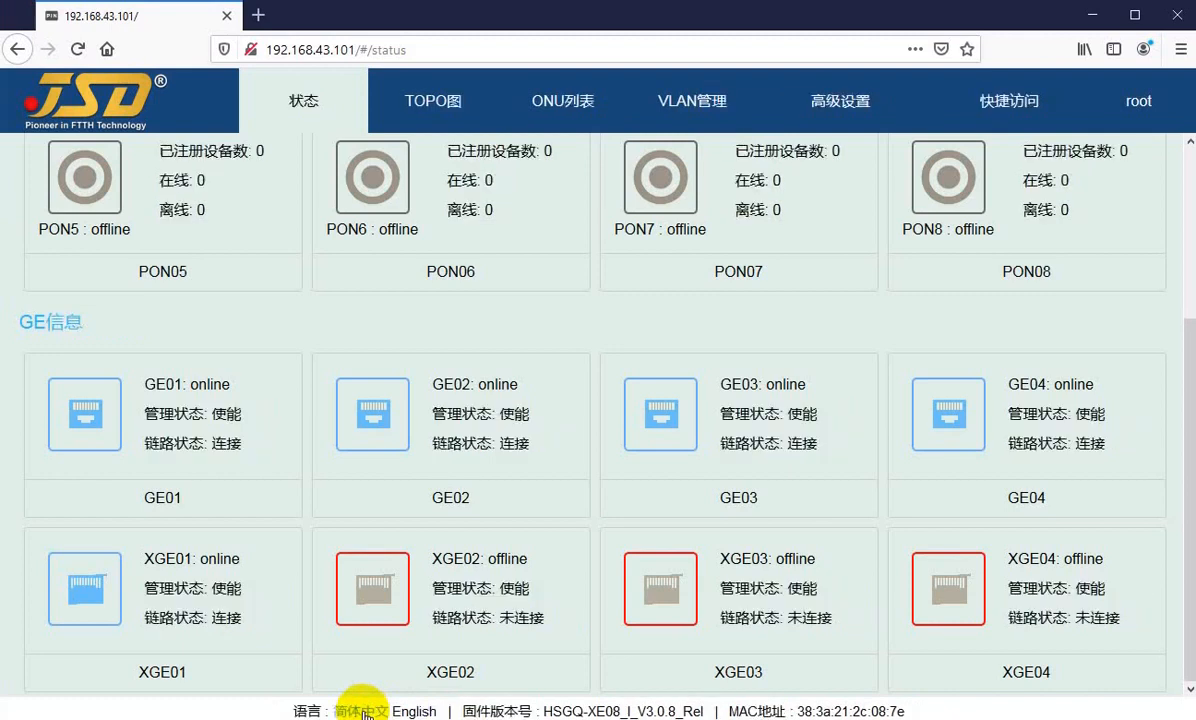
pyautogui.click(400, 711)
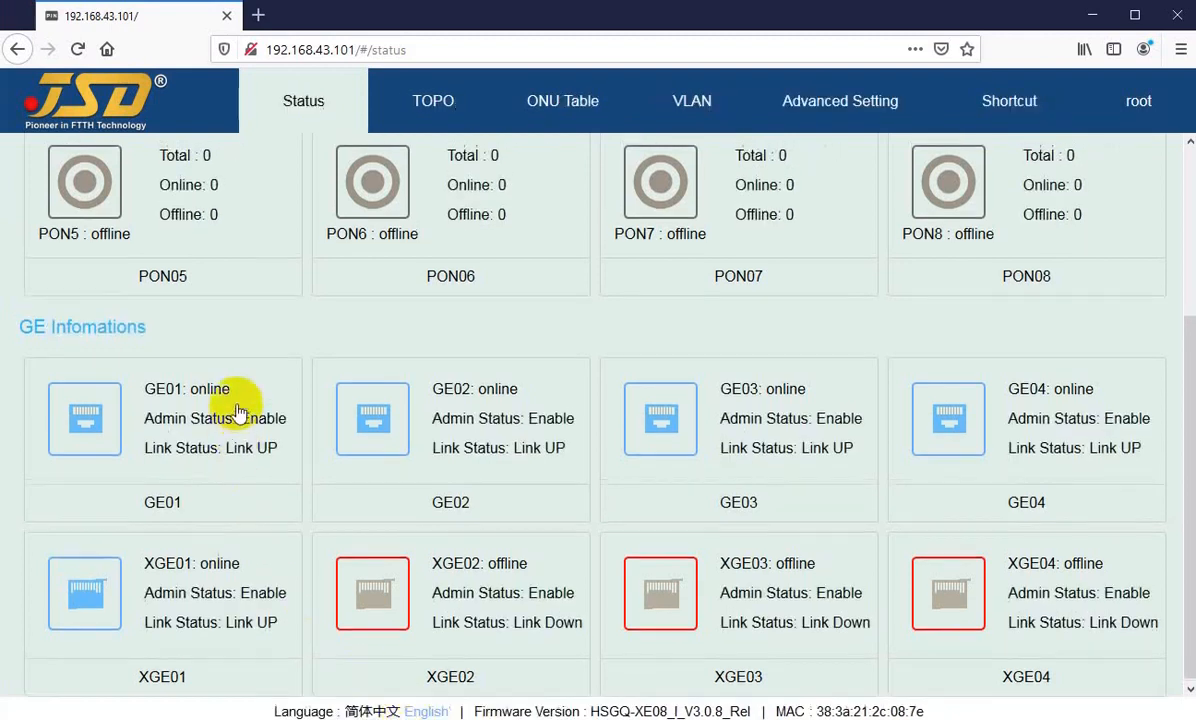
pyautogui.scroll(3, 245, 300)
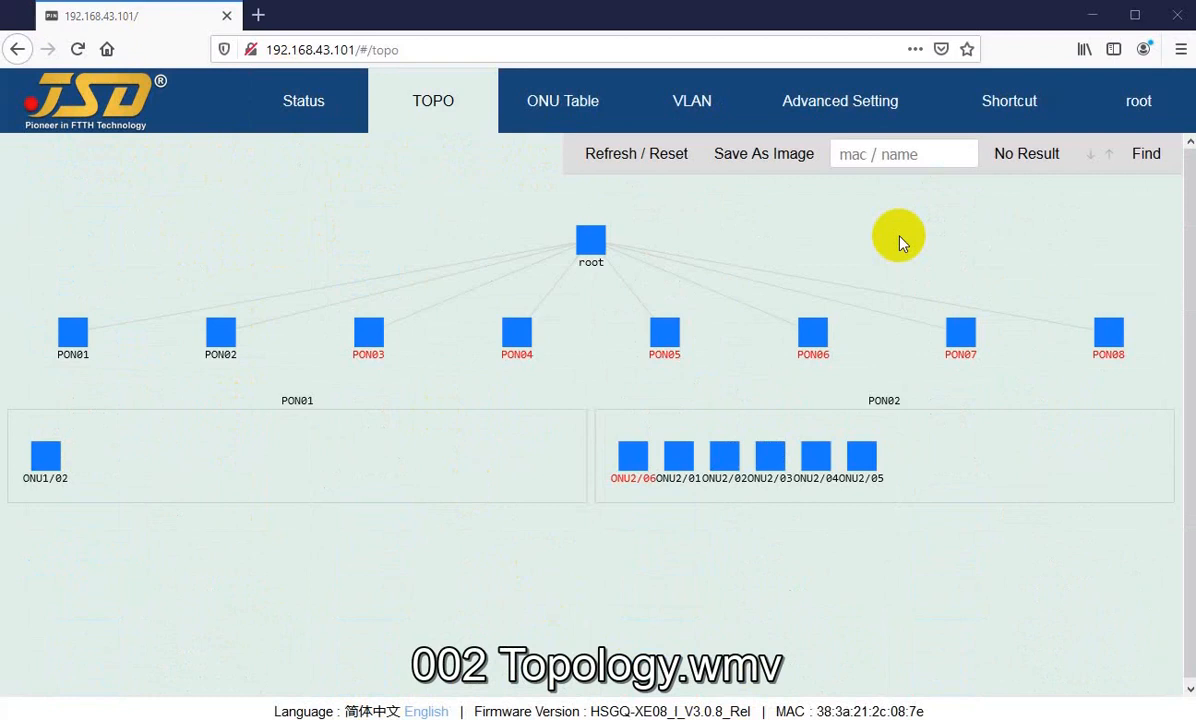
# Step: Open the network topology and inspect the details of the root, PON01 and ONU1/02 nodes
pyautogui.click(309, 117)
pyautogui.click(418, 116)
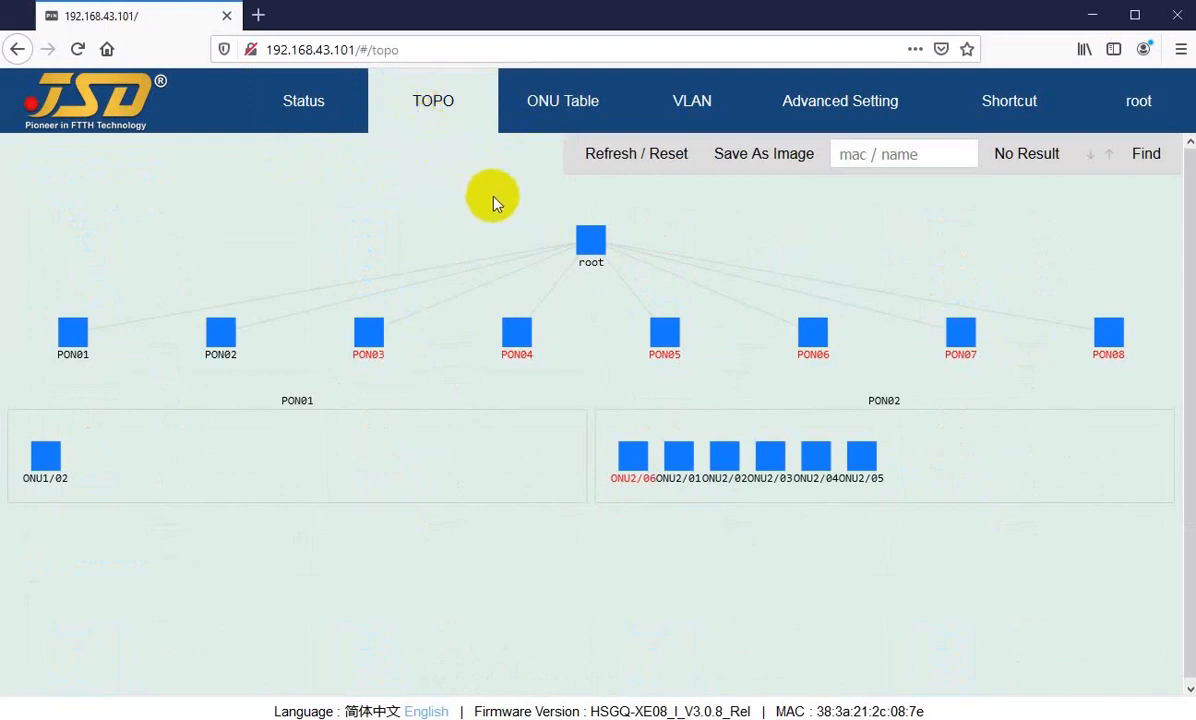
pyautogui.click(590, 242)
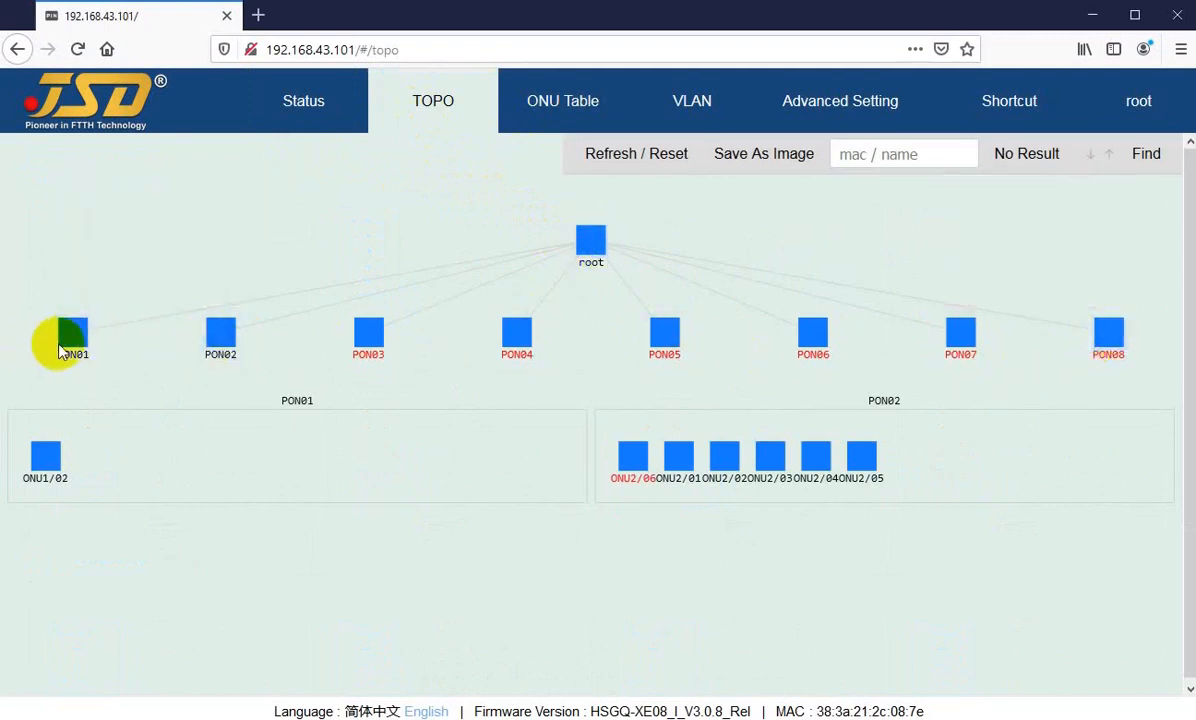
pyautogui.moveTo(72, 345)
pyautogui.moveTo(48, 463)
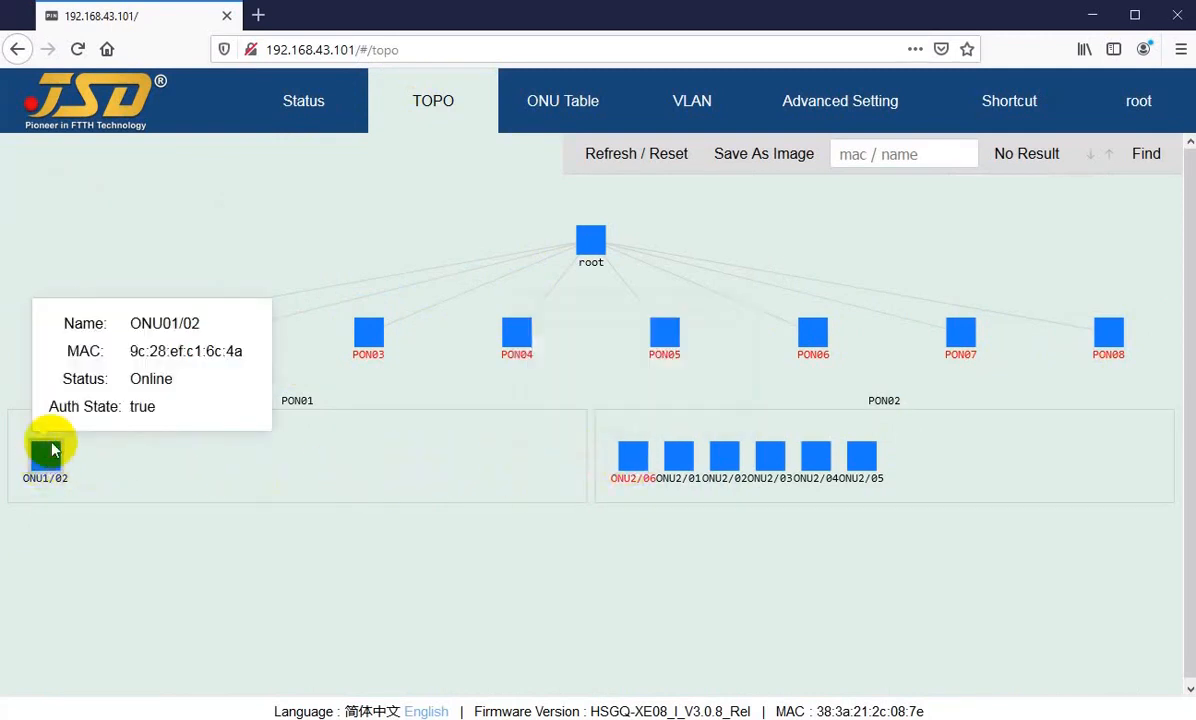
# Step: Open PON Setting from the PON01 node in the topology and check the setting options for PON01
pyautogui.rightClick(73, 336)
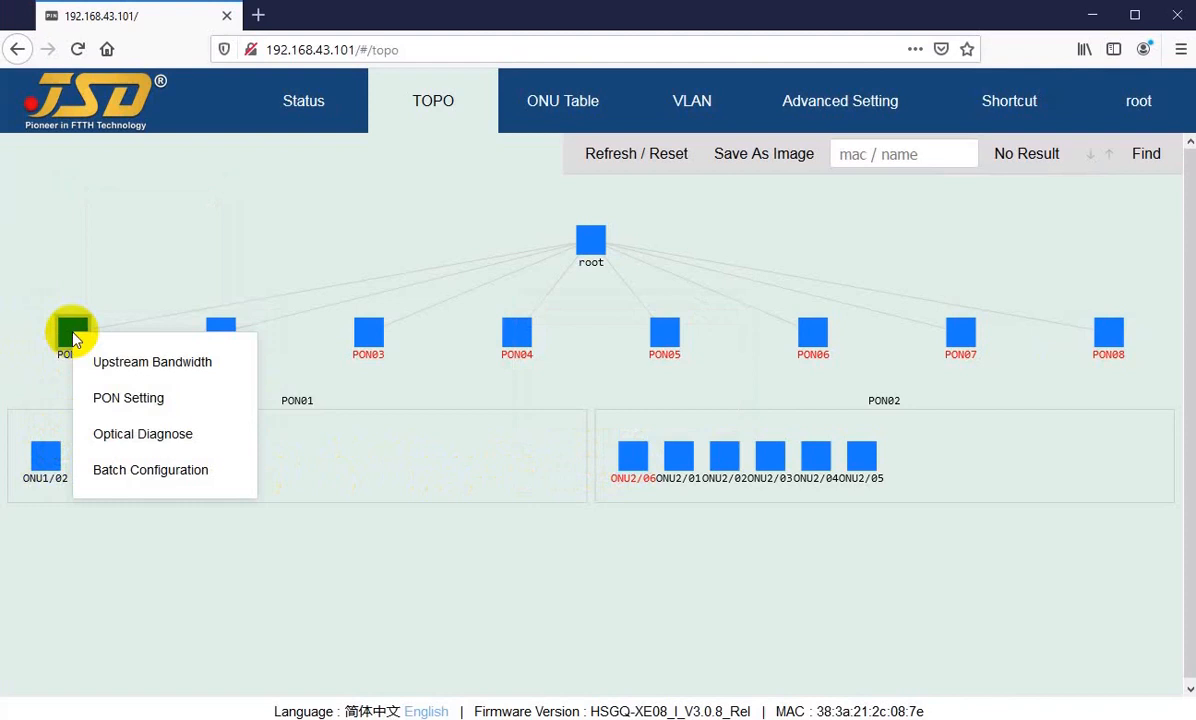
pyautogui.click(118, 400)
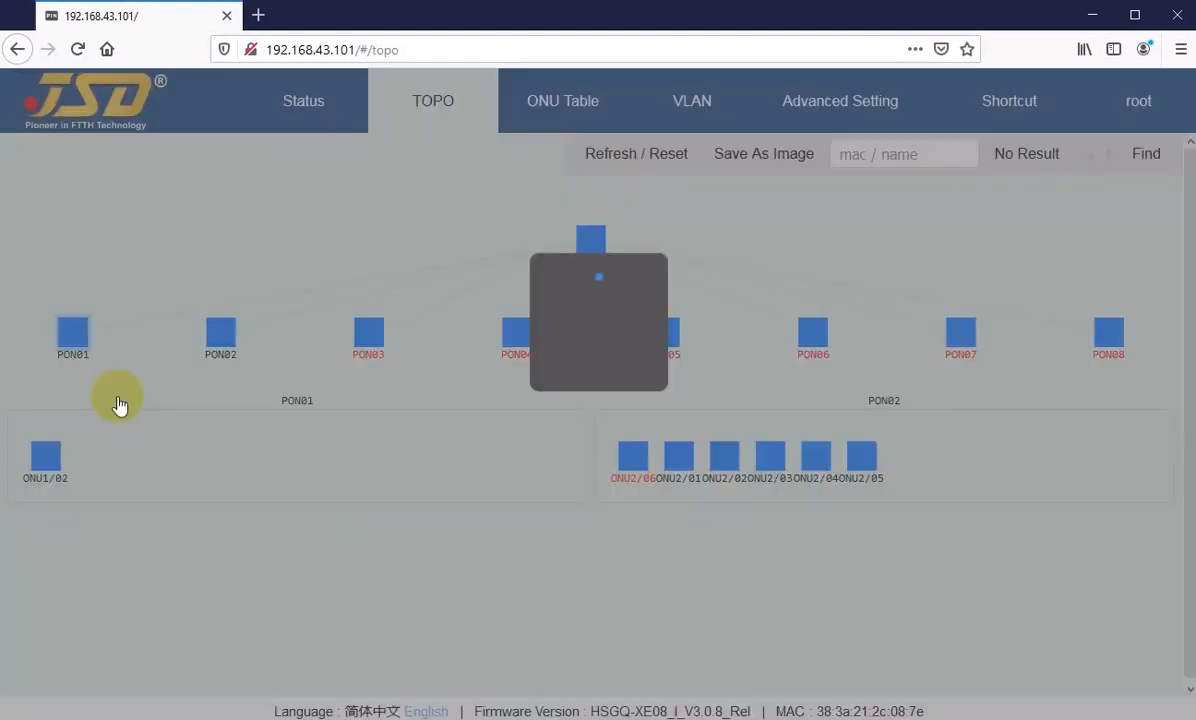
pyautogui.moveTo(1089, 302)
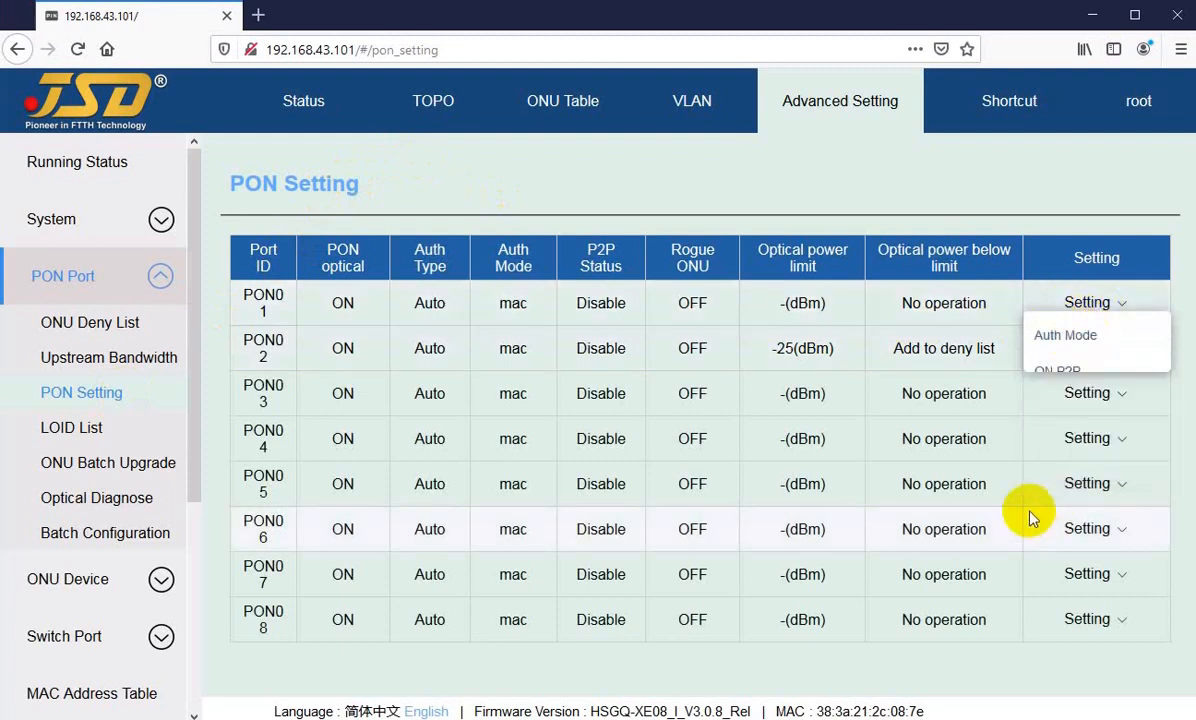
# Step: Return to the topology, open Optical Diagnose for the PON01 node and read its module temperature, voltage and transmit bias
pyautogui.click(428, 108)
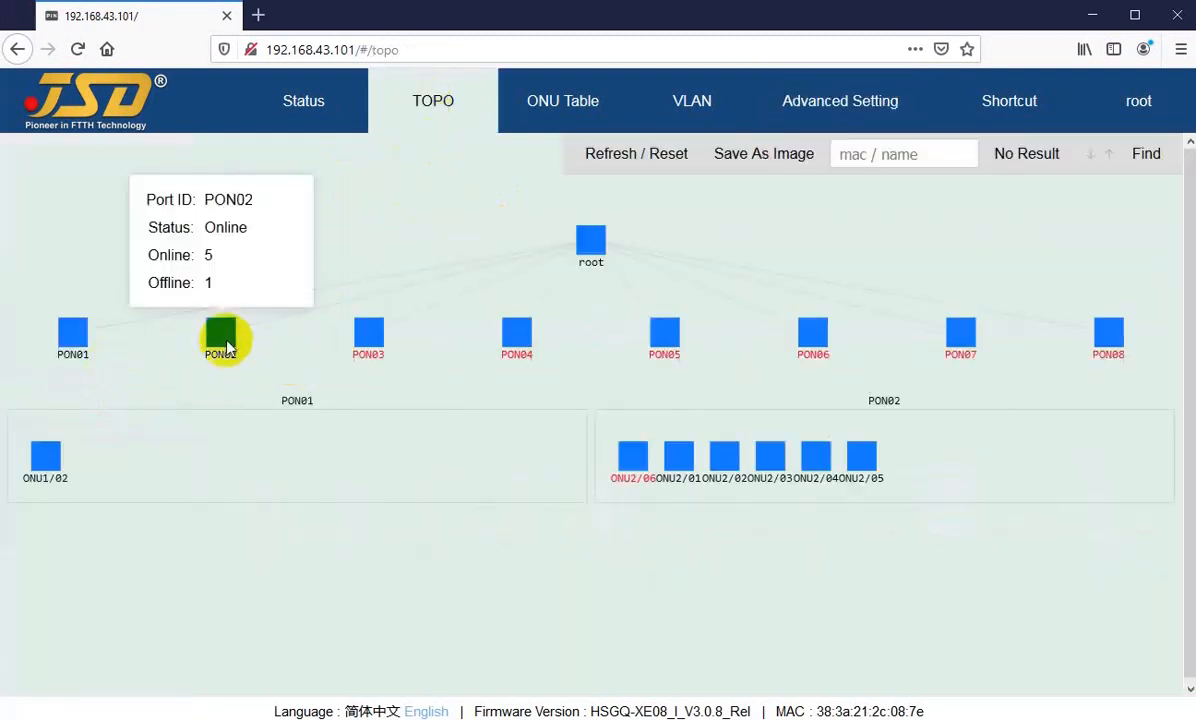
pyautogui.rightClick(44, 469)
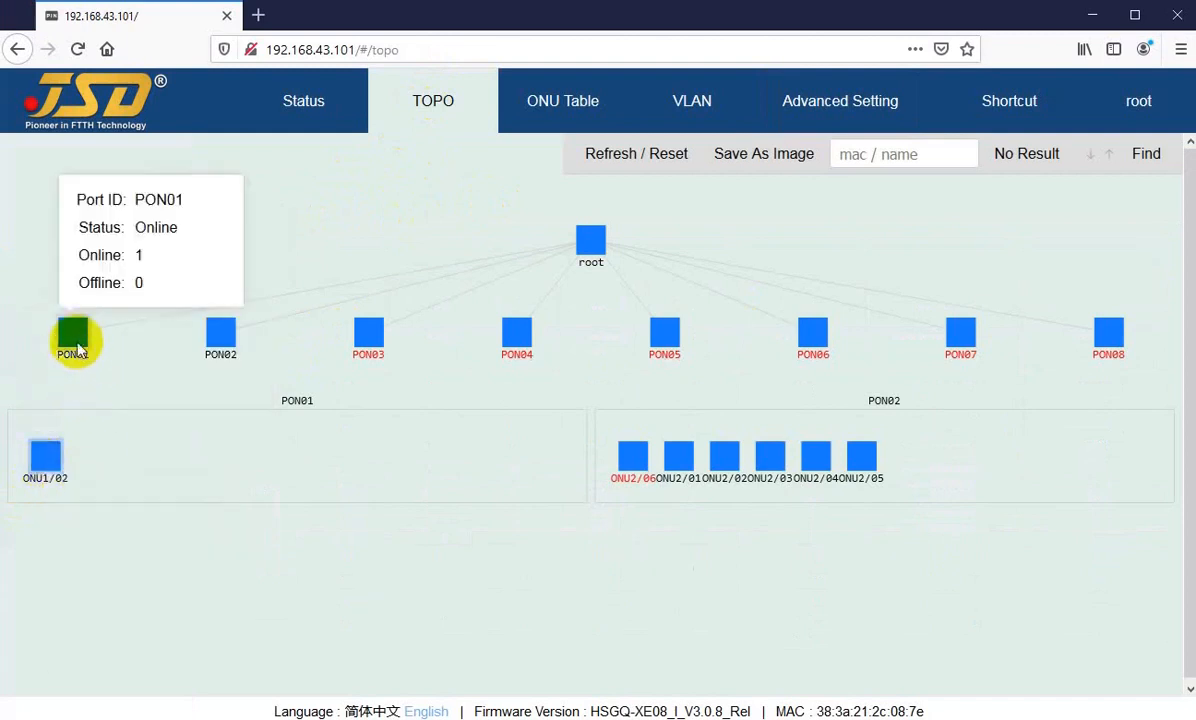
pyautogui.rightClick(73, 345)
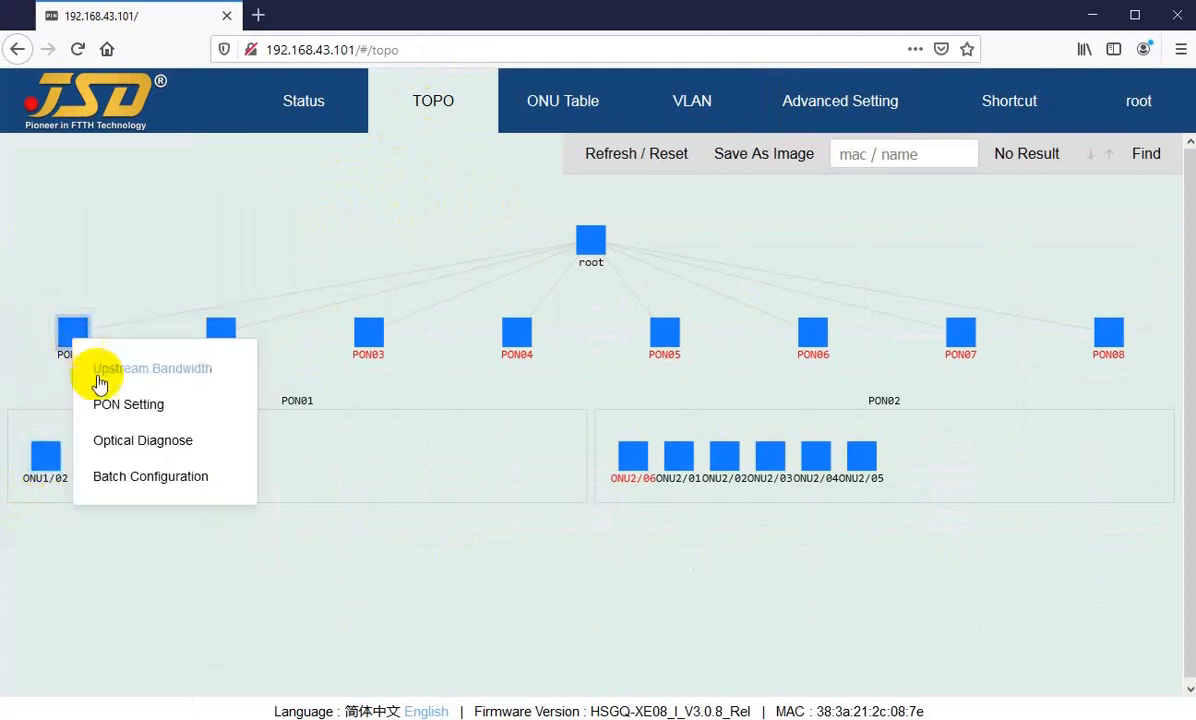
pyautogui.click(130, 448)
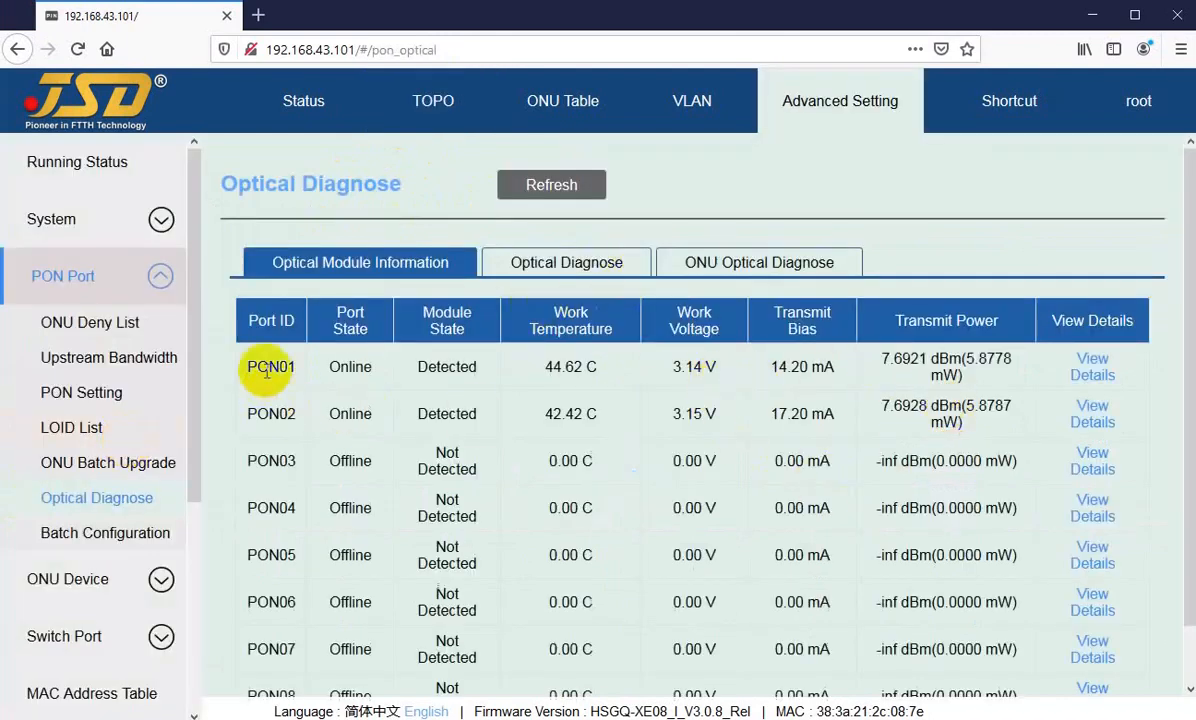
pyautogui.moveTo(259, 367); pyautogui.dragTo(287, 367)
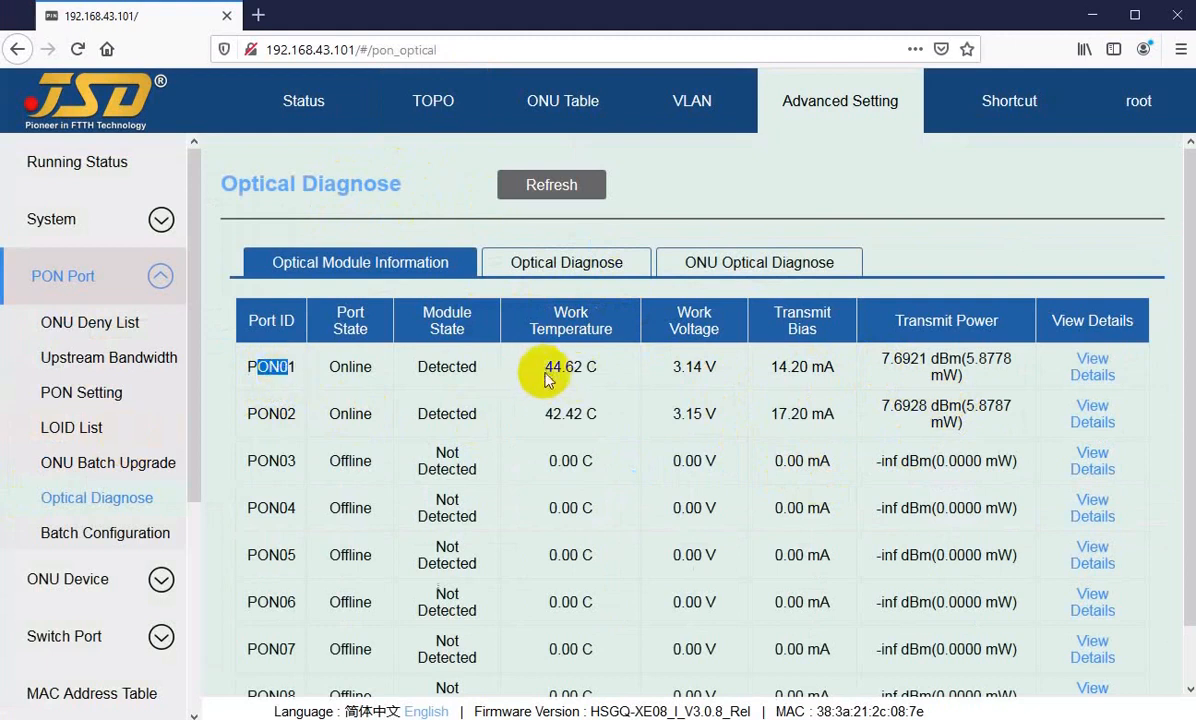
pyautogui.moveTo(545, 378); pyautogui.dragTo(603, 379)
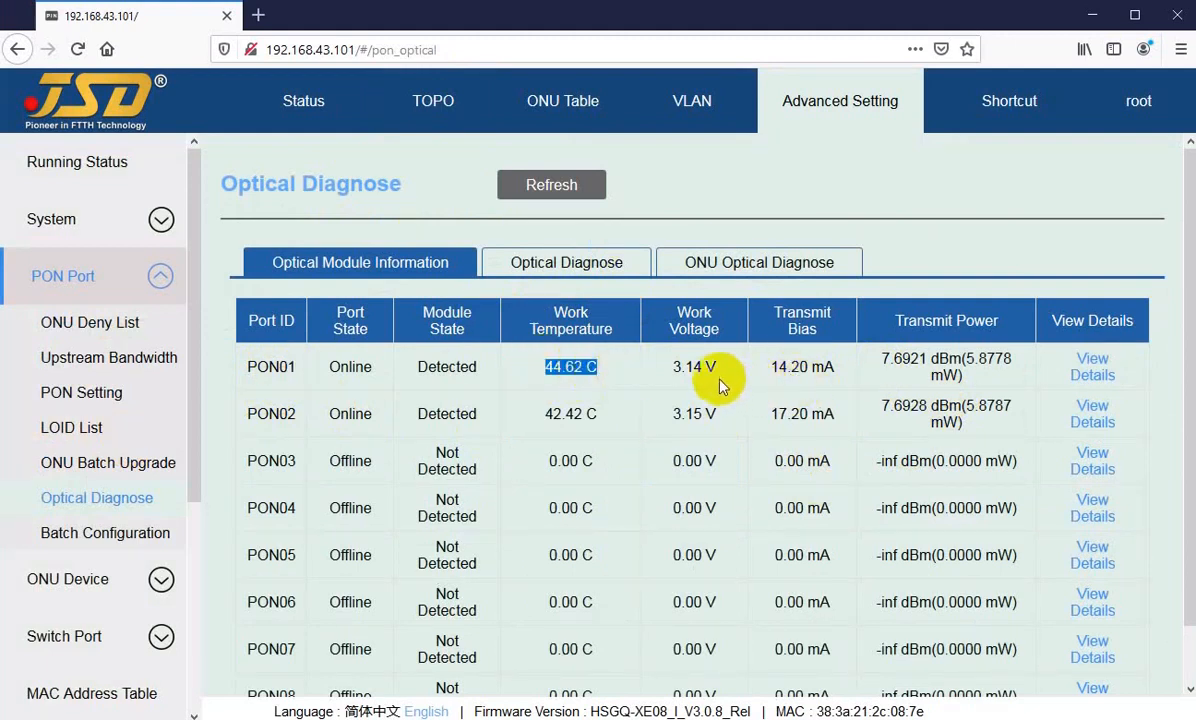
pyautogui.moveTo(672, 370); pyautogui.dragTo(833, 368)
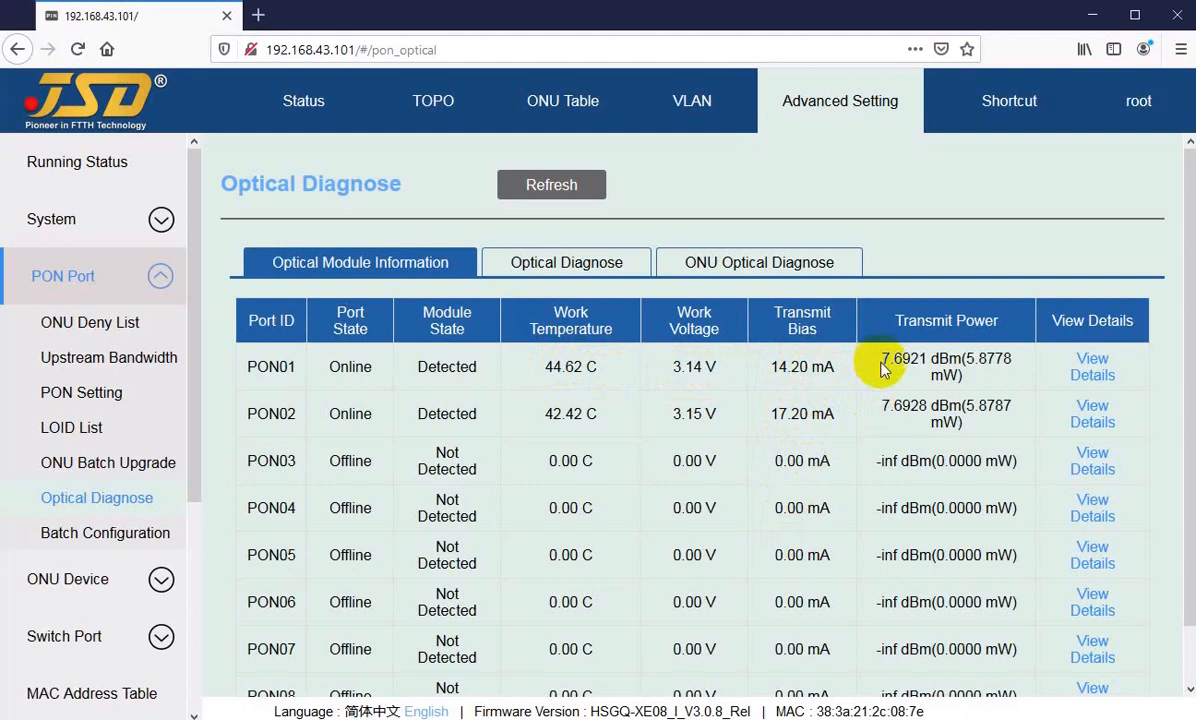
# Step: Read the transmit power of PON01 and PON02 in the optical module information
pyautogui.moveTo(880, 367); pyautogui.dragTo(903, 405)
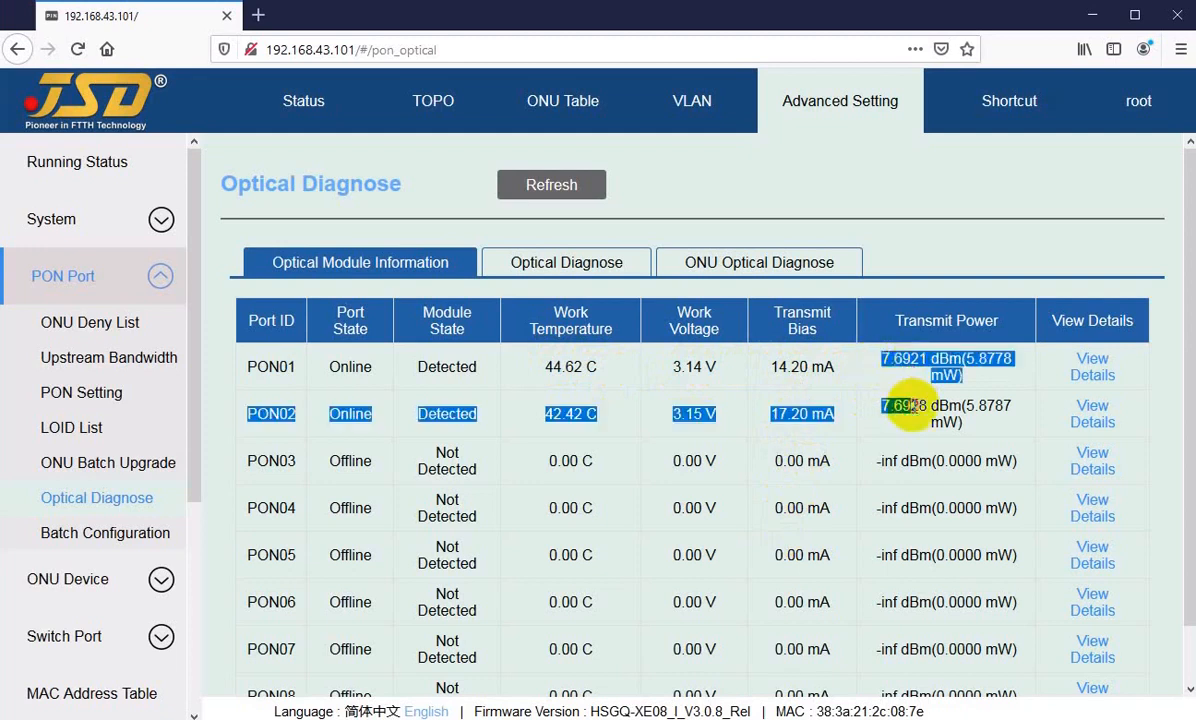
pyautogui.click(597, 370)
# Step: Reopen Optical Diagnose from the PON01 node in the topology and view the PON module's RSSI diagnosis for ONU1/2
pyautogui.click(435, 100)
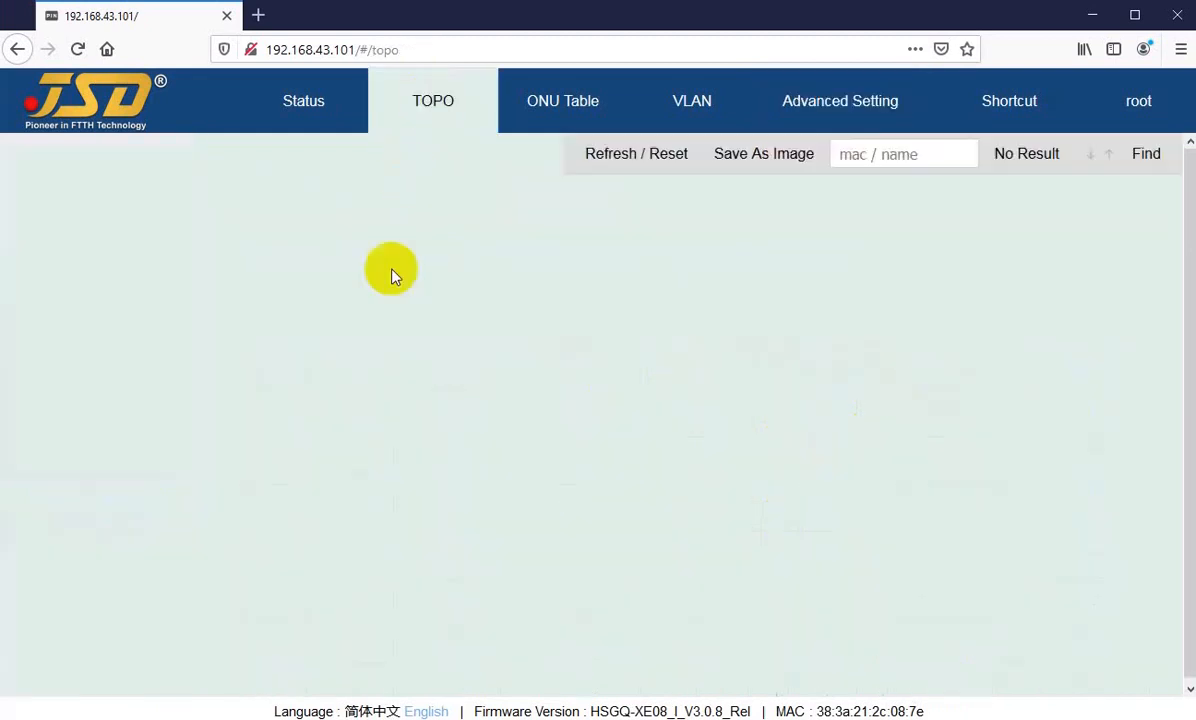
pyautogui.click(76, 340)
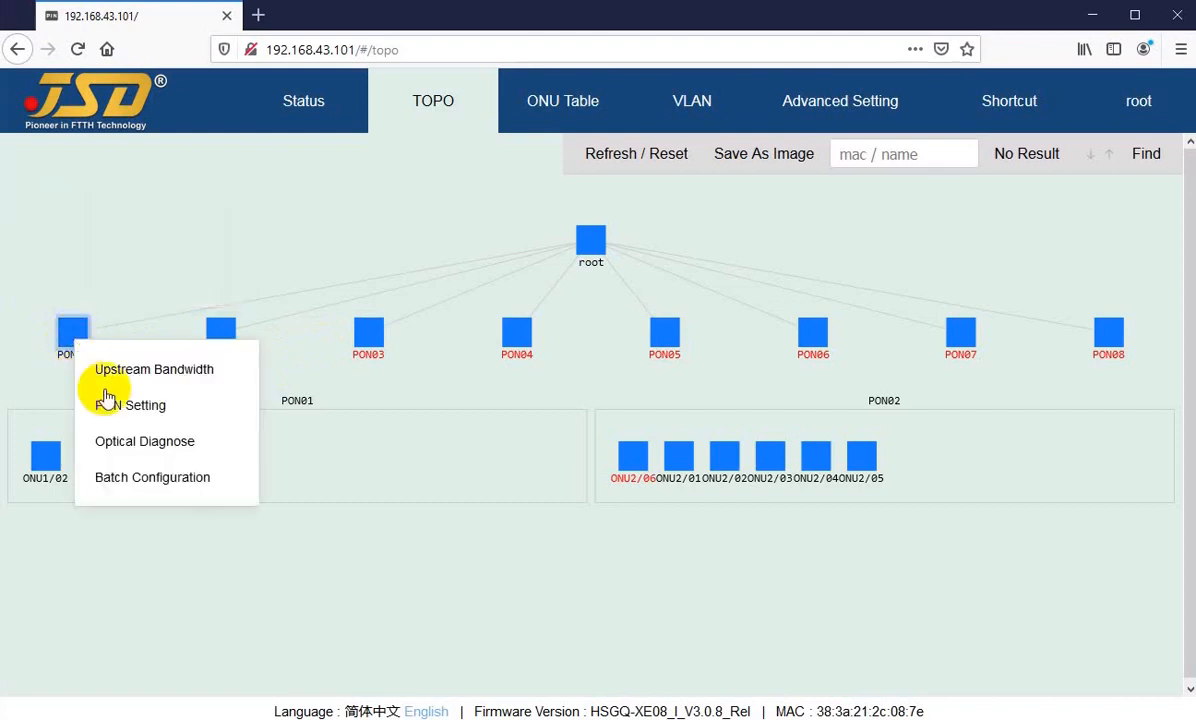
pyautogui.click(138, 450)
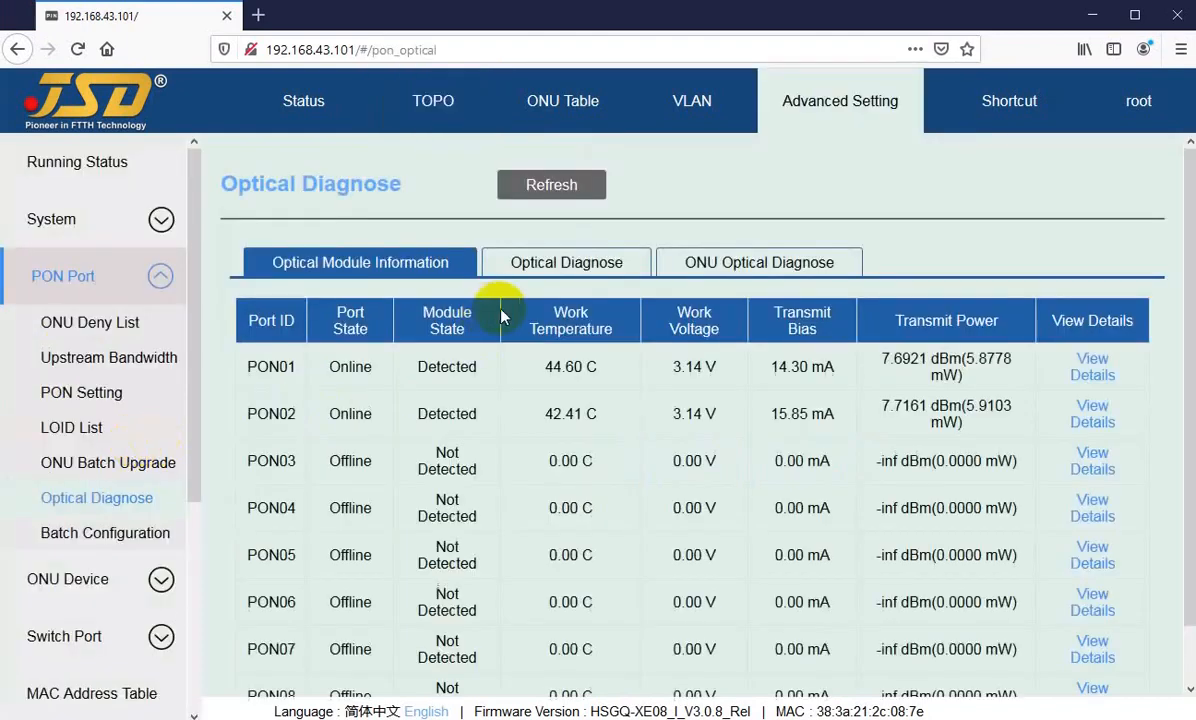
pyautogui.click(557, 266)
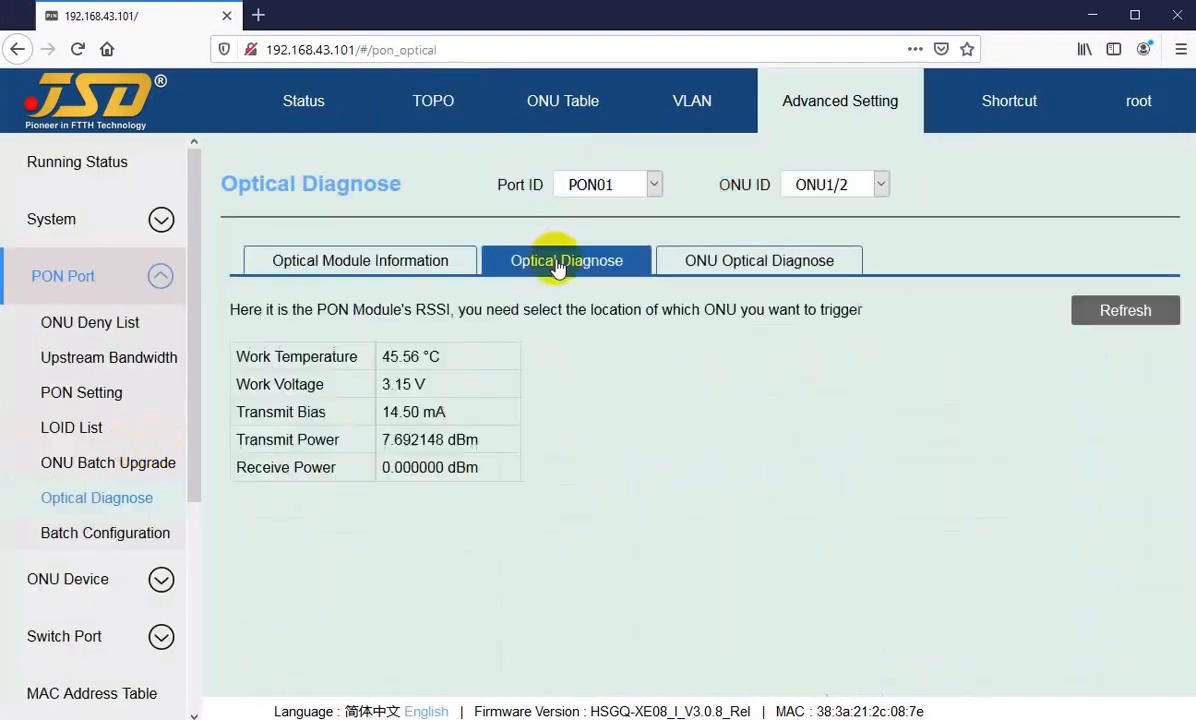
# Step: Refresh the ONU optical diagnosis data for PON01 and read the transmit power of ONU01/02
pyautogui.click(729, 262)
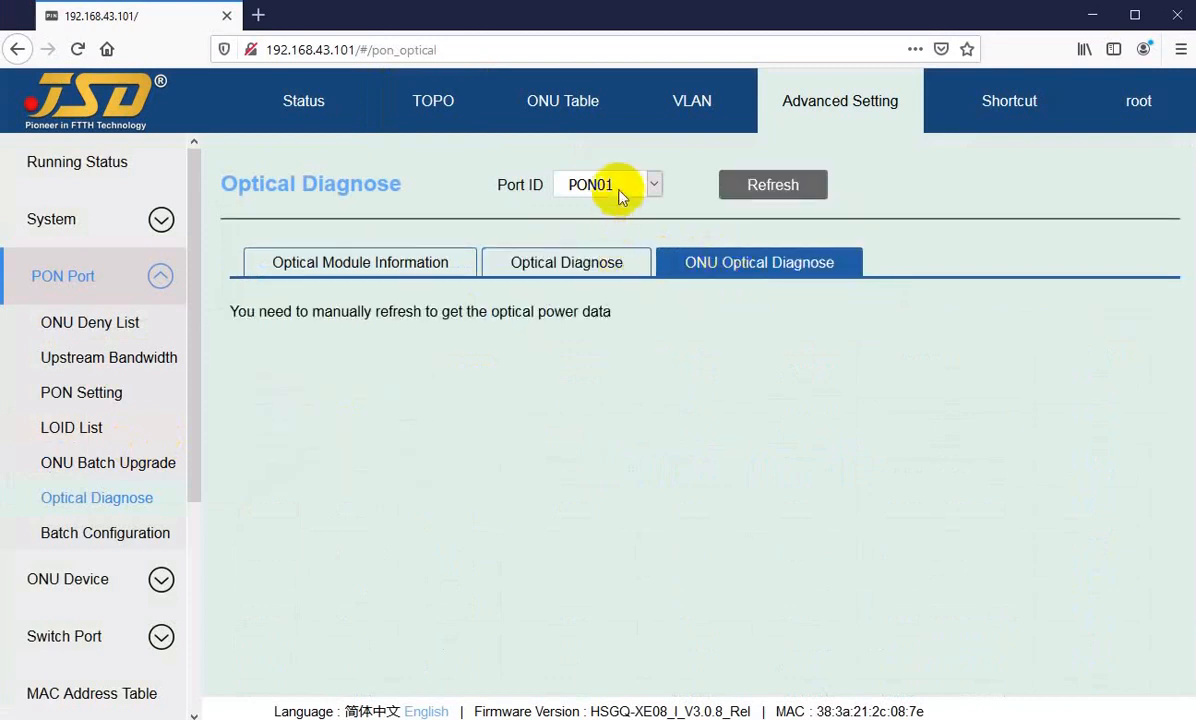
pyautogui.click(776, 188)
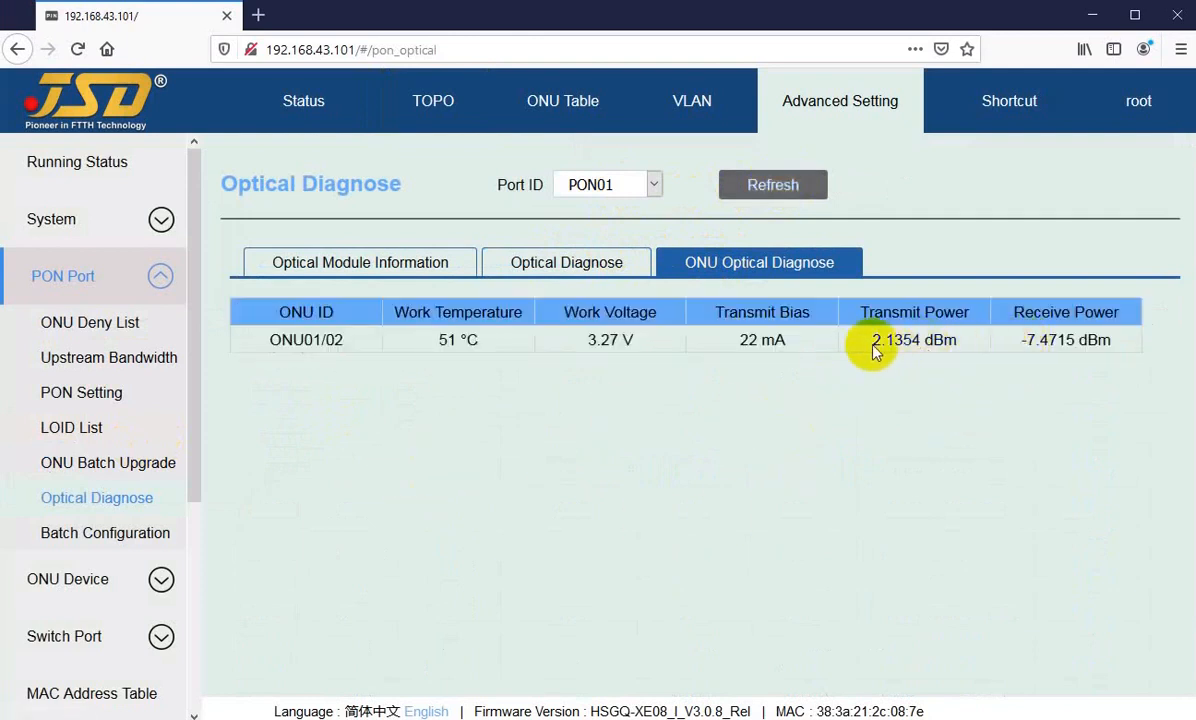
pyautogui.moveTo(872, 345); pyautogui.dragTo(933, 345)
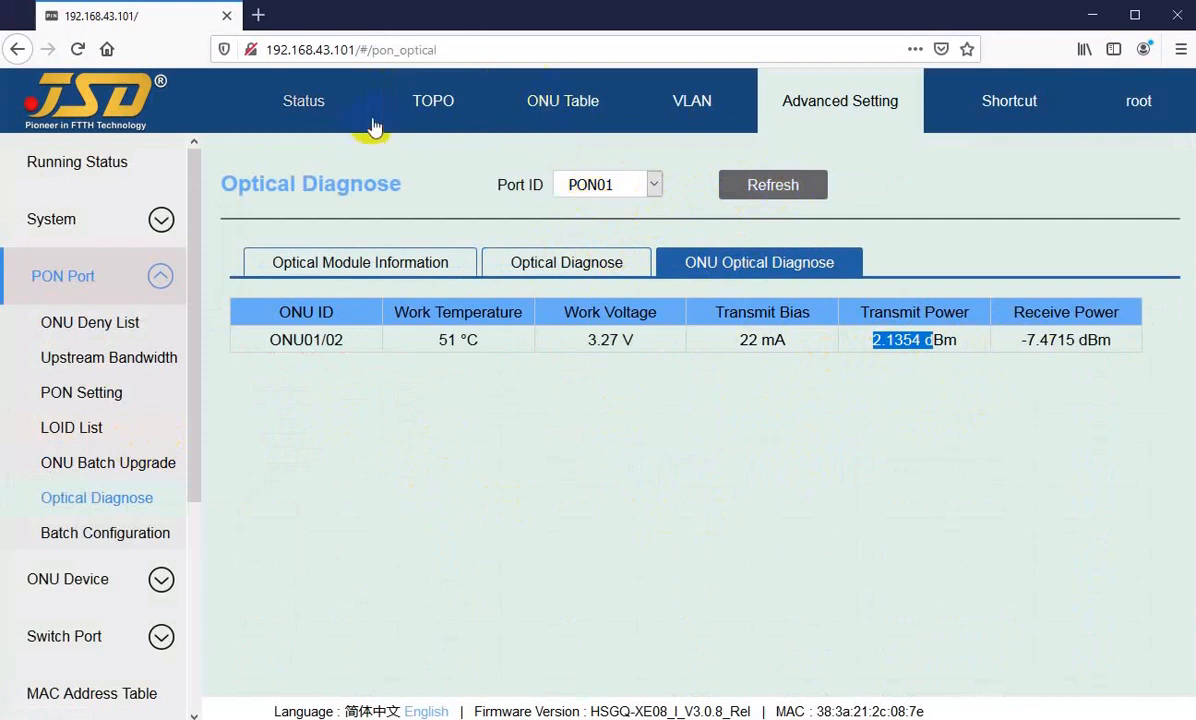
# Step: Open Optical Diagnose from the PON02 node in the topology and refresh its ONU optical diagnosis data
pyautogui.click(405, 118)
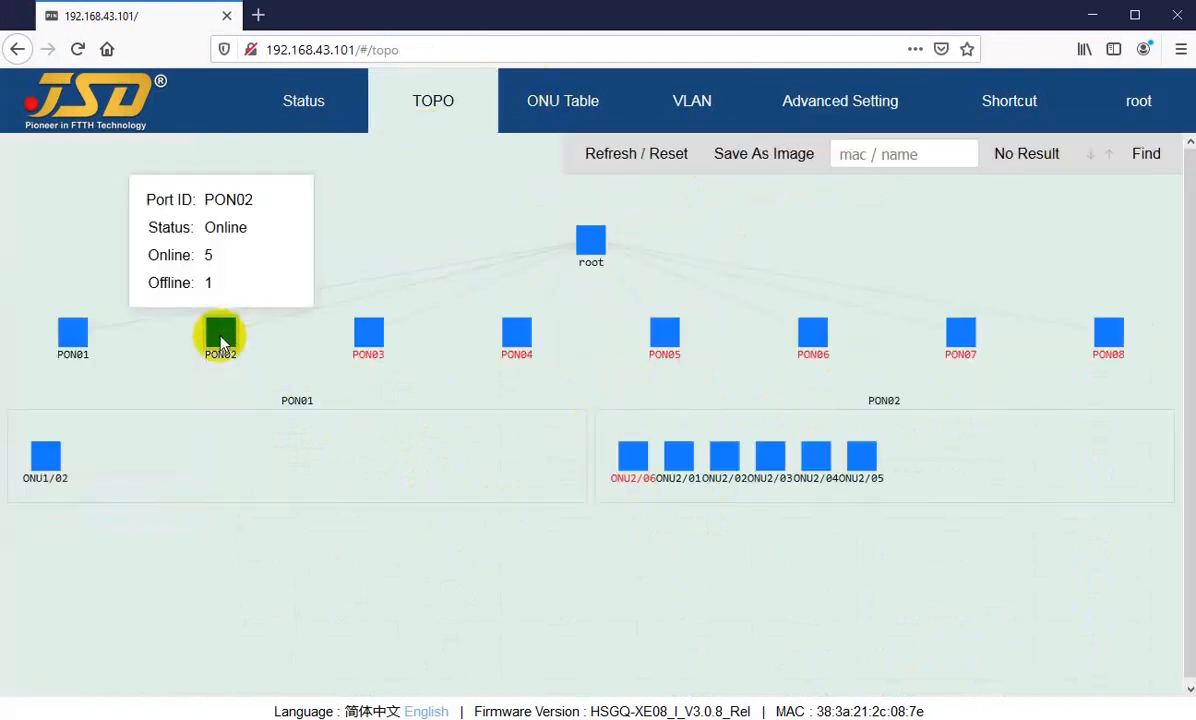
pyautogui.rightClick(221, 343)
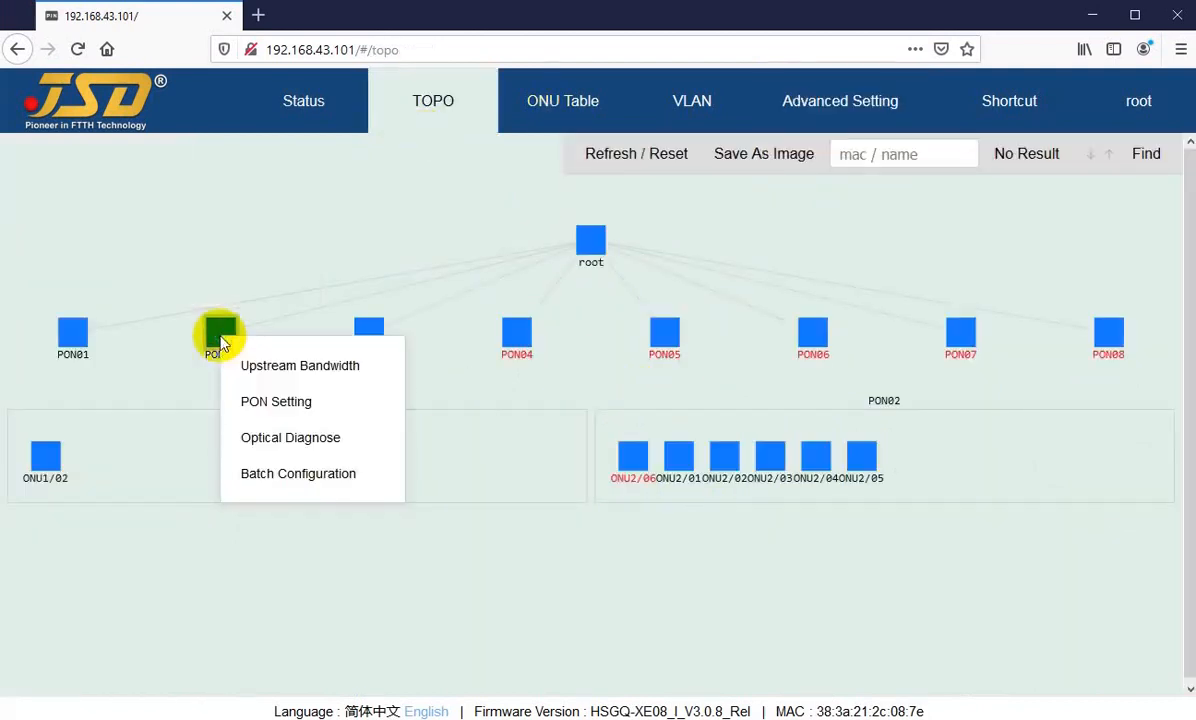
pyautogui.click(272, 450)
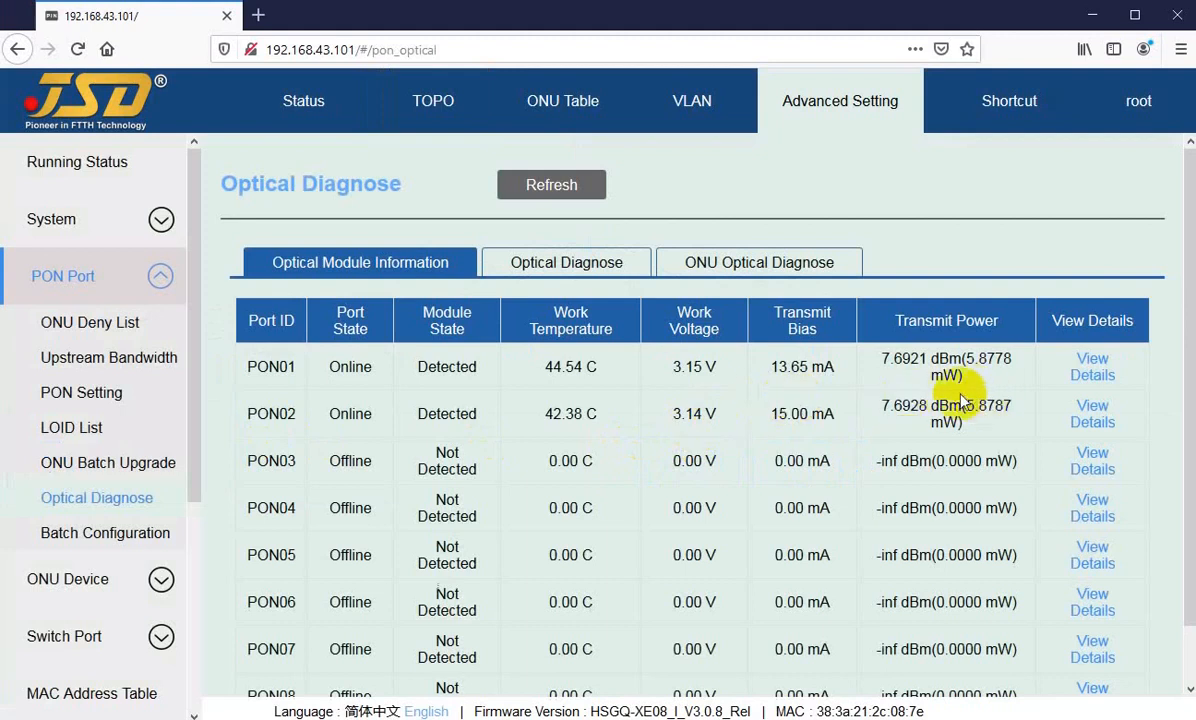
pyautogui.click(706, 259)
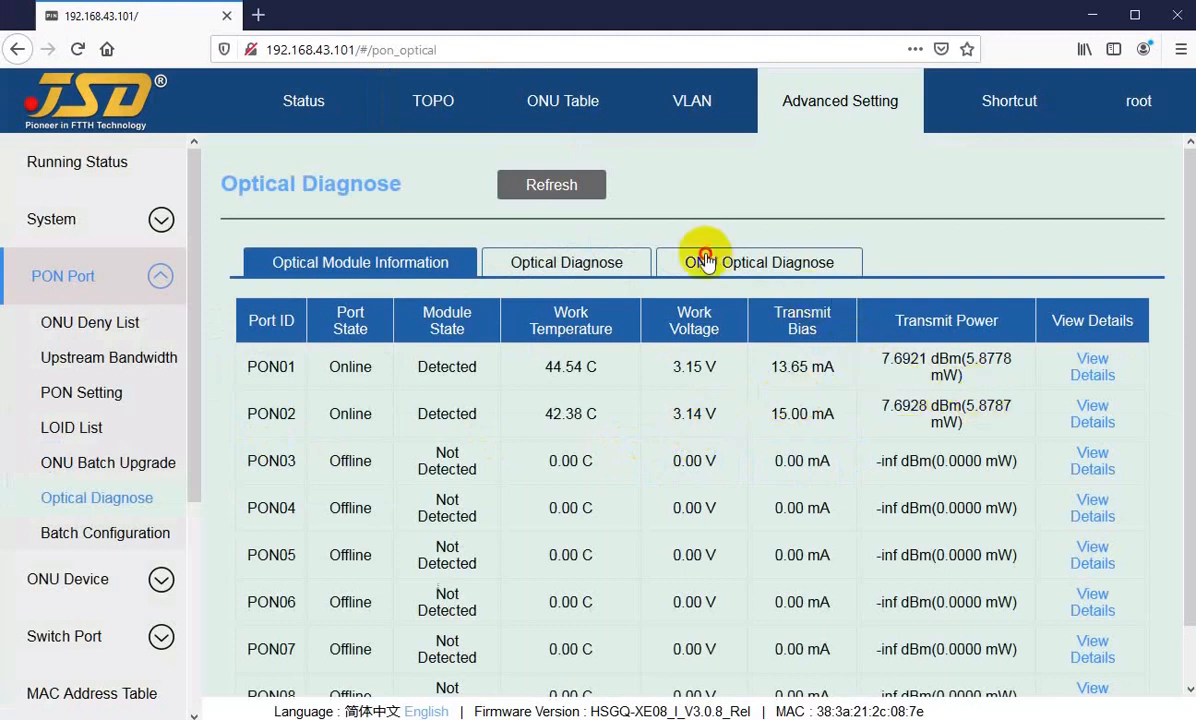
pyautogui.click(773, 183)
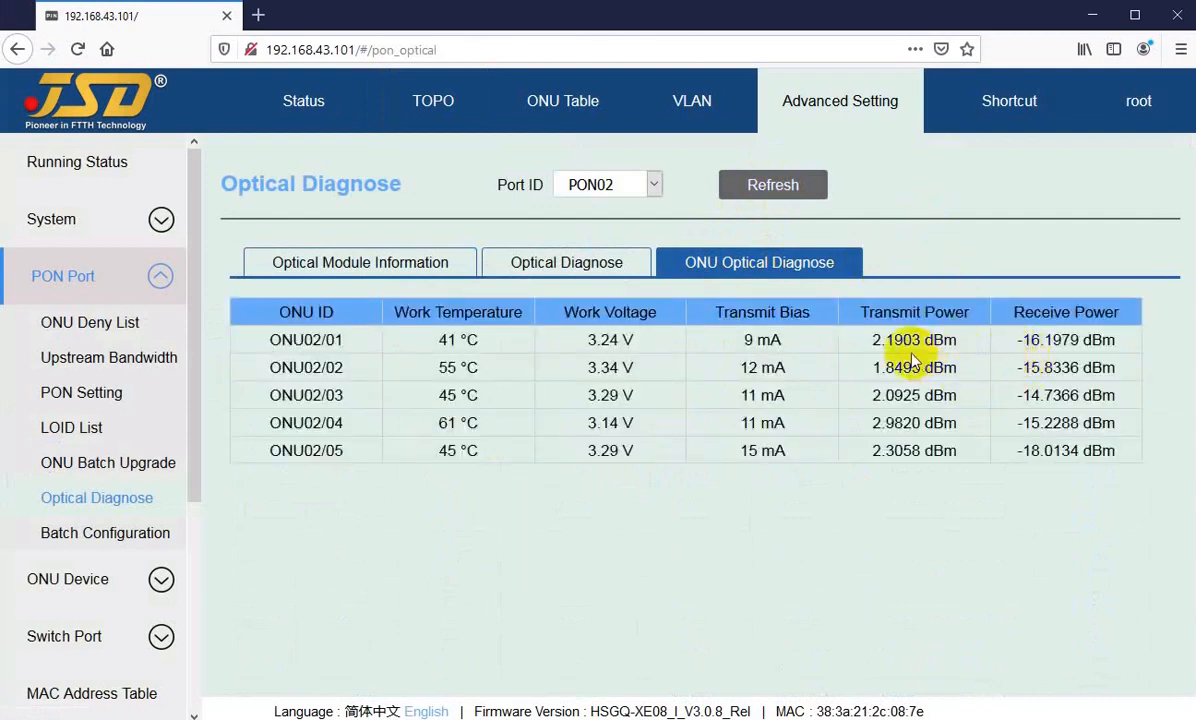
# Step: Read the transmit power, receive power, work voltage, work temperature and transmit bias of ONU02/01
pyautogui.moveTo(873, 341); pyautogui.dragTo(921, 342)
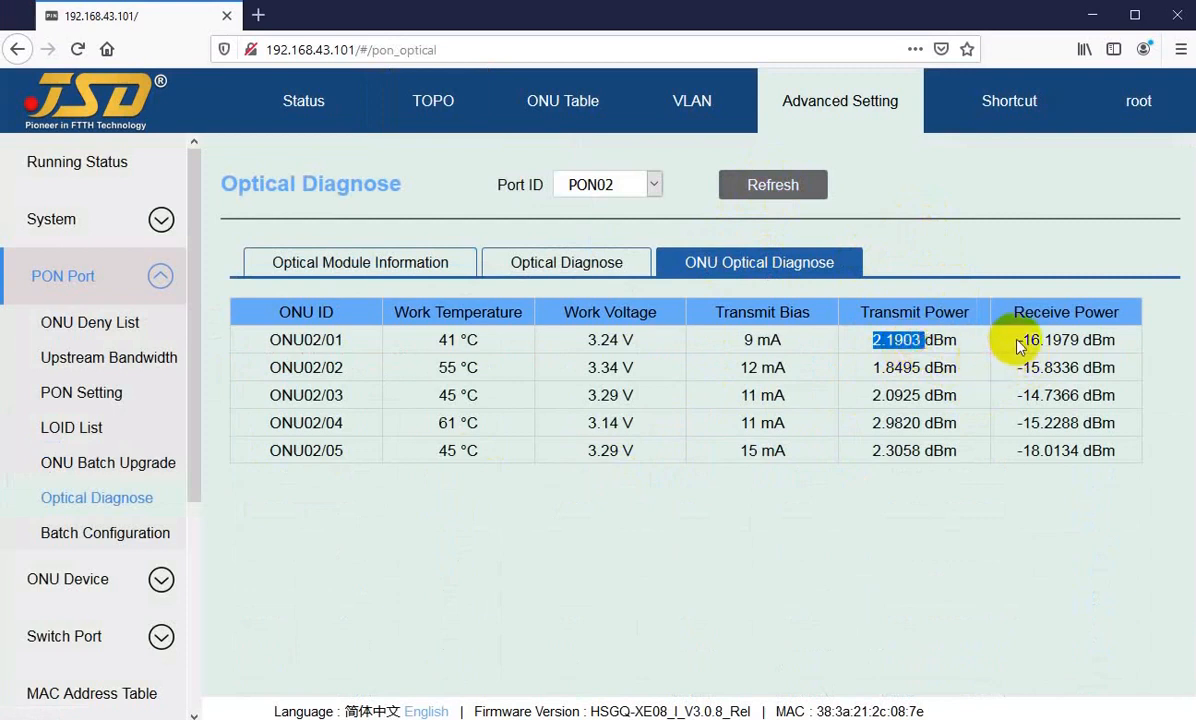
pyautogui.moveTo(1018, 341); pyautogui.dragTo(1062, 339)
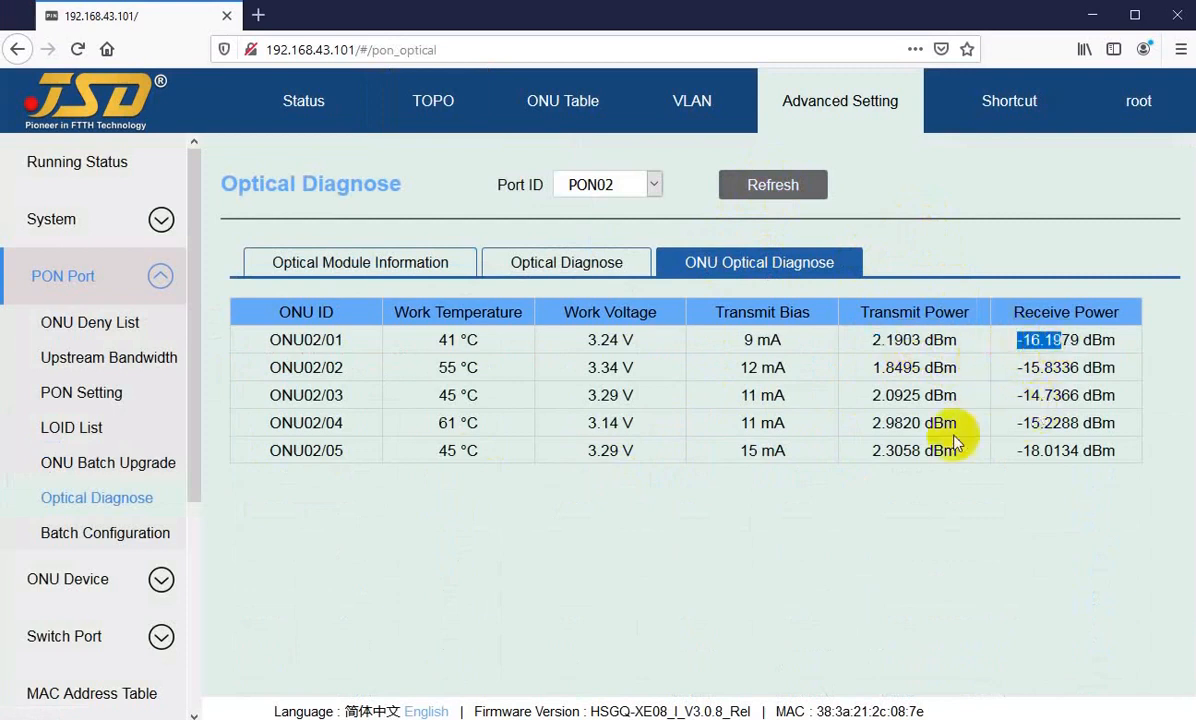
pyautogui.moveTo(587, 340); pyautogui.dragTo(624, 343)
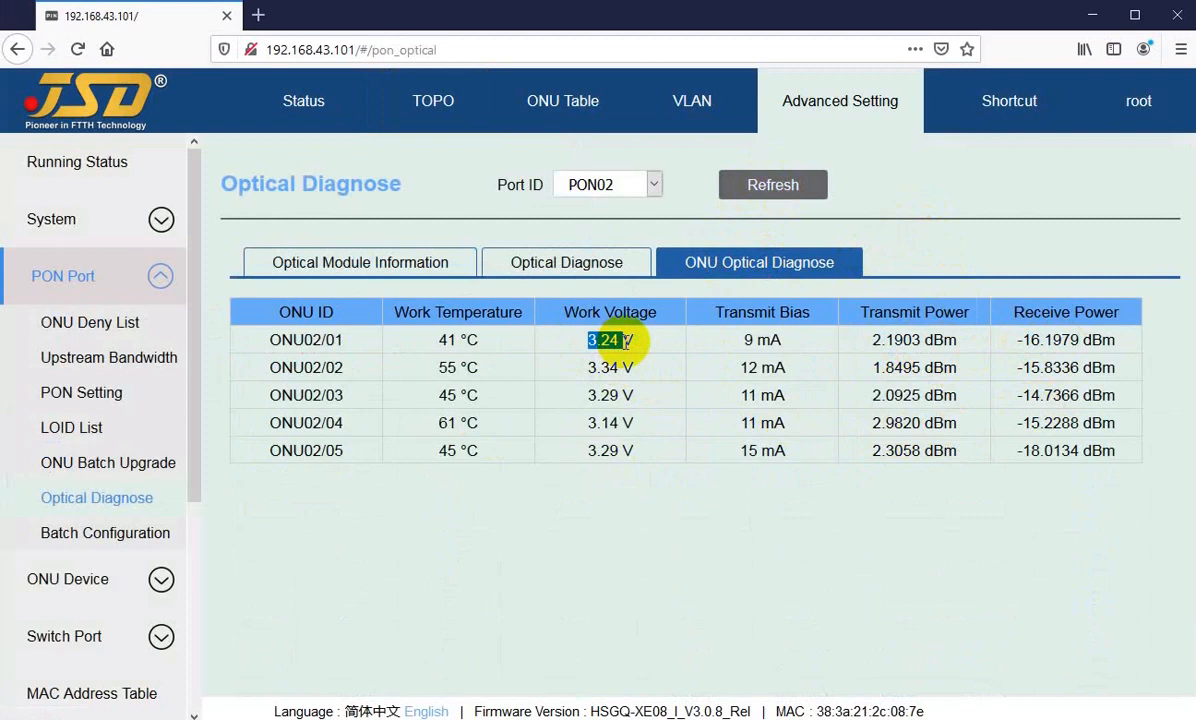
pyautogui.moveTo(437, 341); pyautogui.dragTo(486, 345)
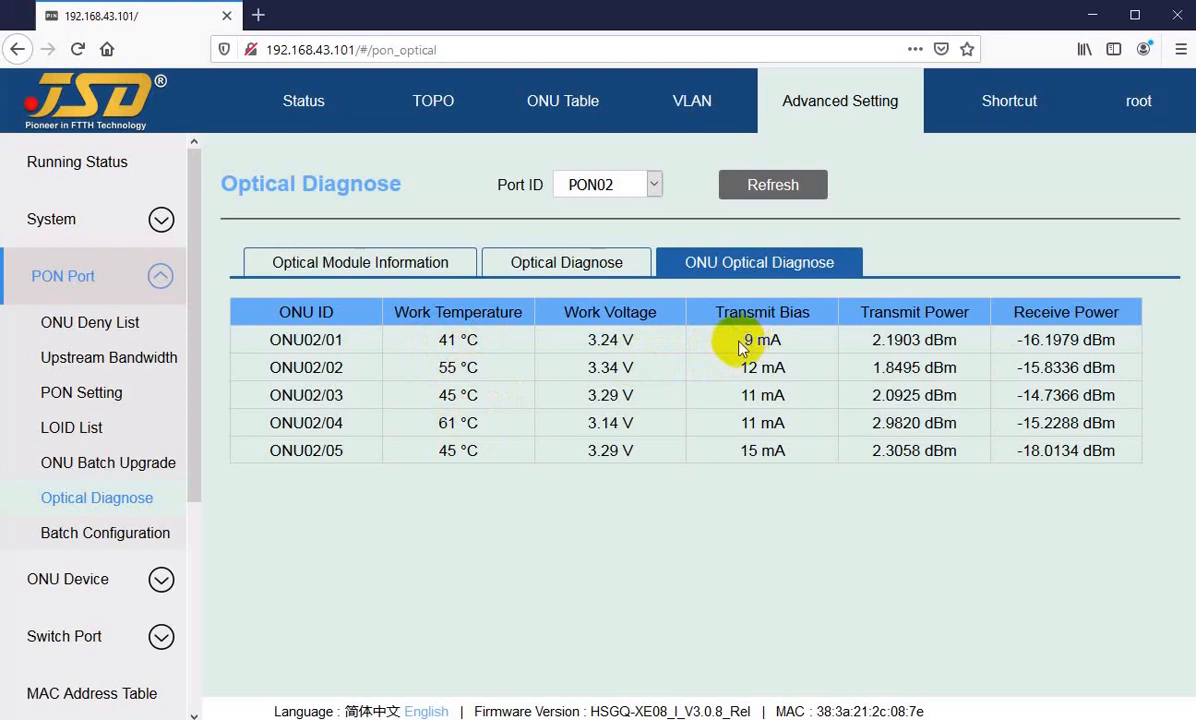
pyautogui.moveTo(741, 347); pyautogui.dragTo(767, 342)
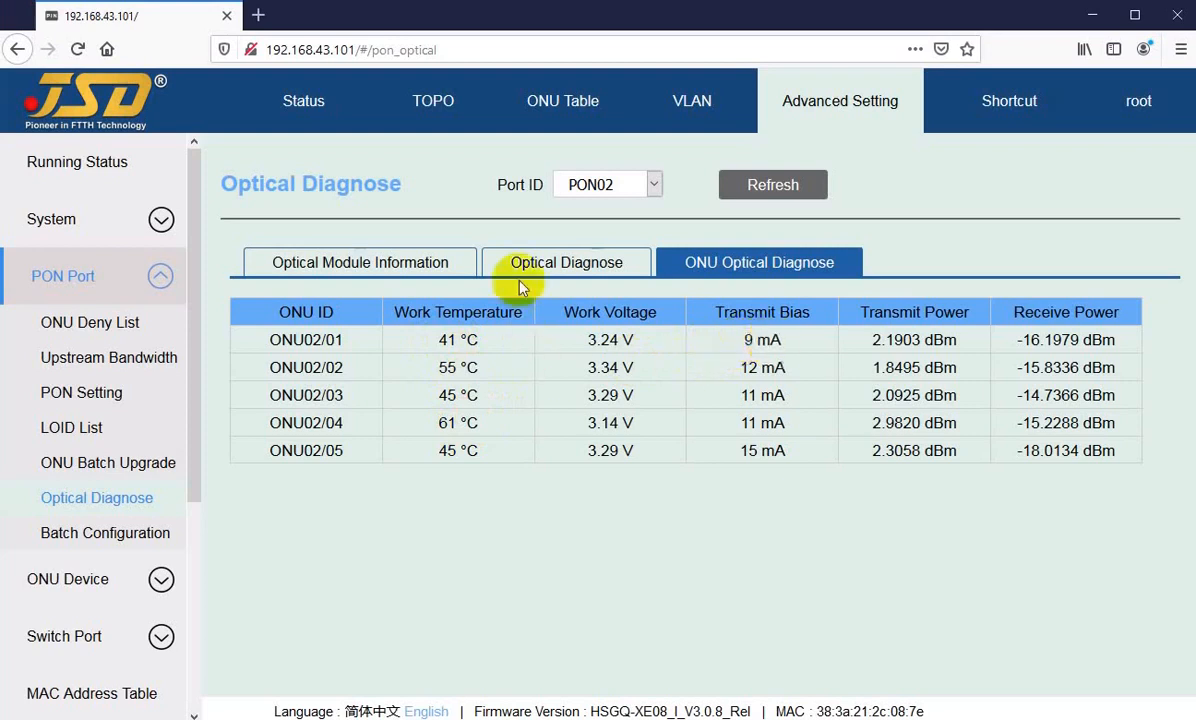
# Step: Open Batch Configuration from the PON01 node in the topology and view its ONU port VLAN, WLAN and WAN connection settings
pyautogui.click(425, 103)
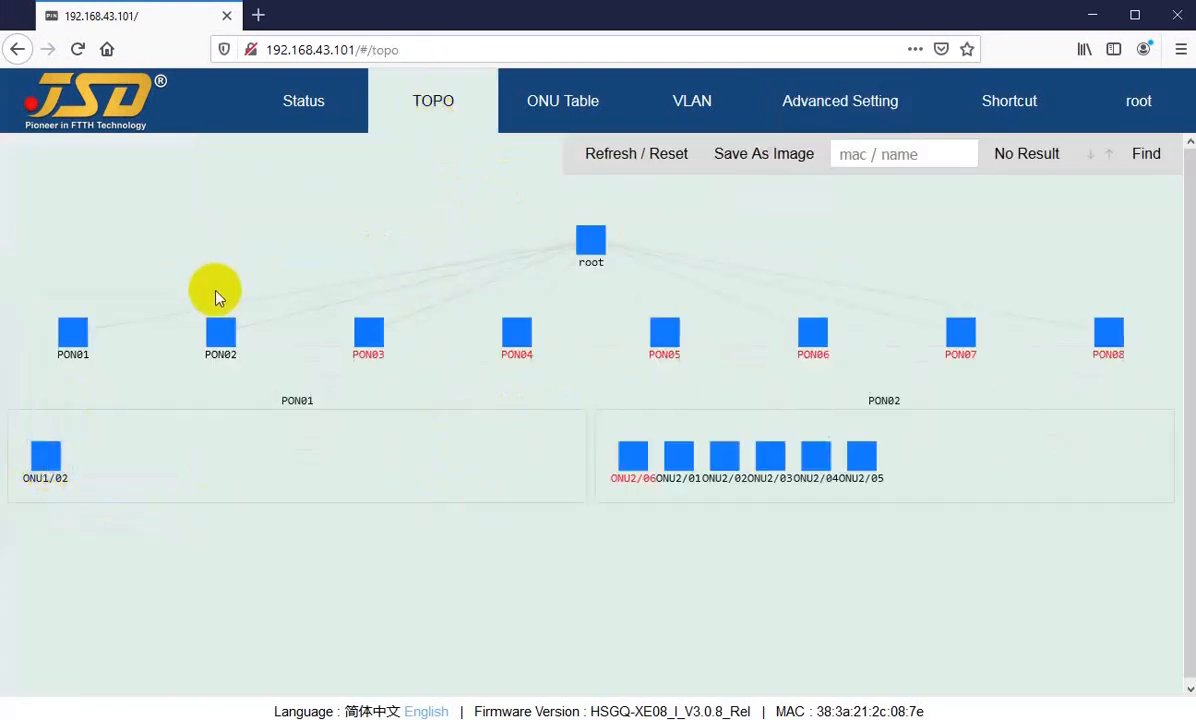
pyautogui.rightClick(72, 331)
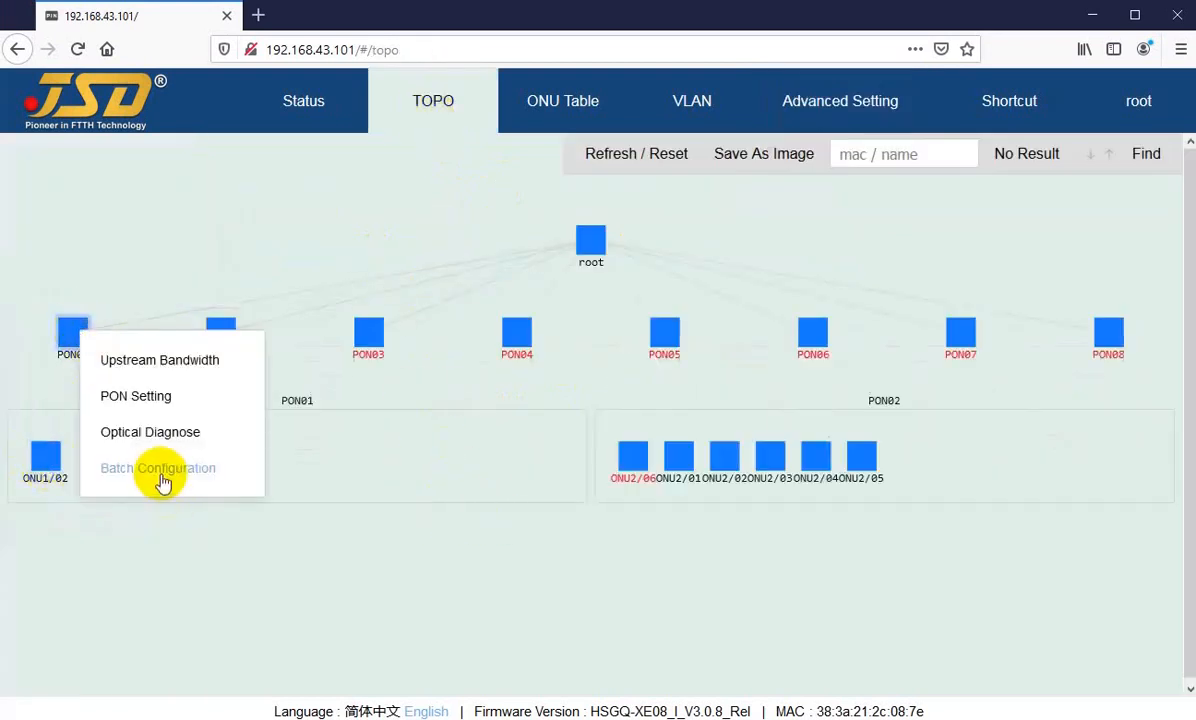
pyautogui.click(157, 472)
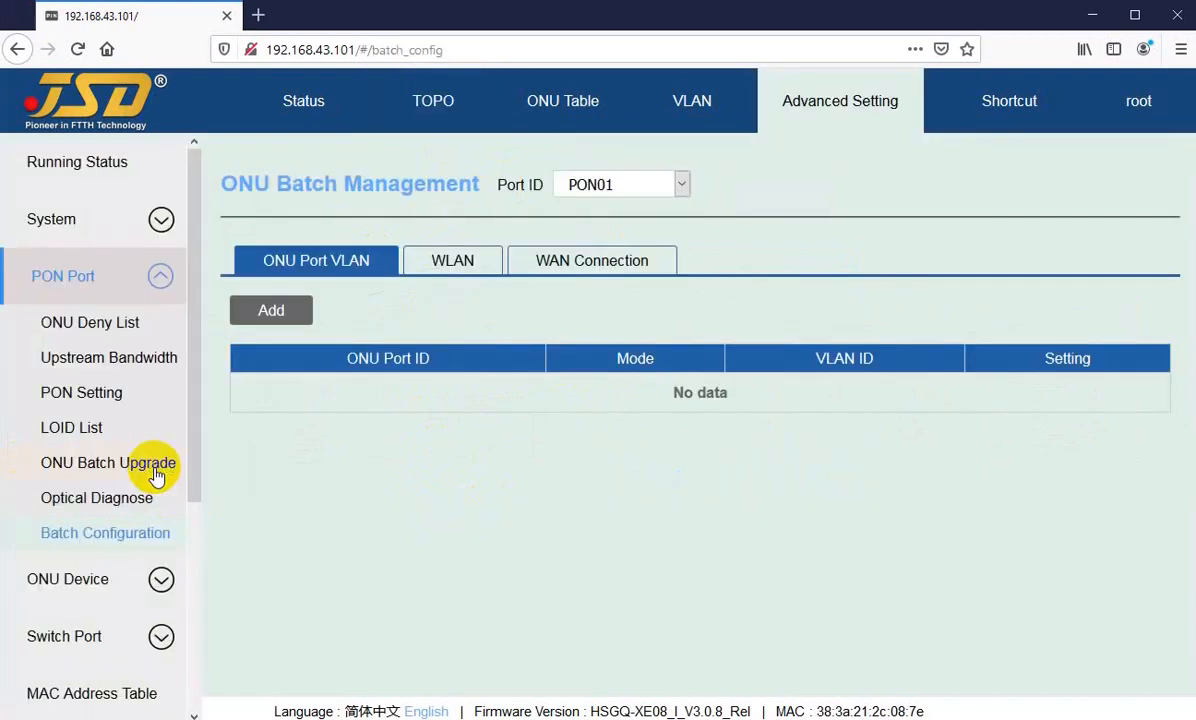
pyautogui.click(452, 262)
pyautogui.click(594, 264)
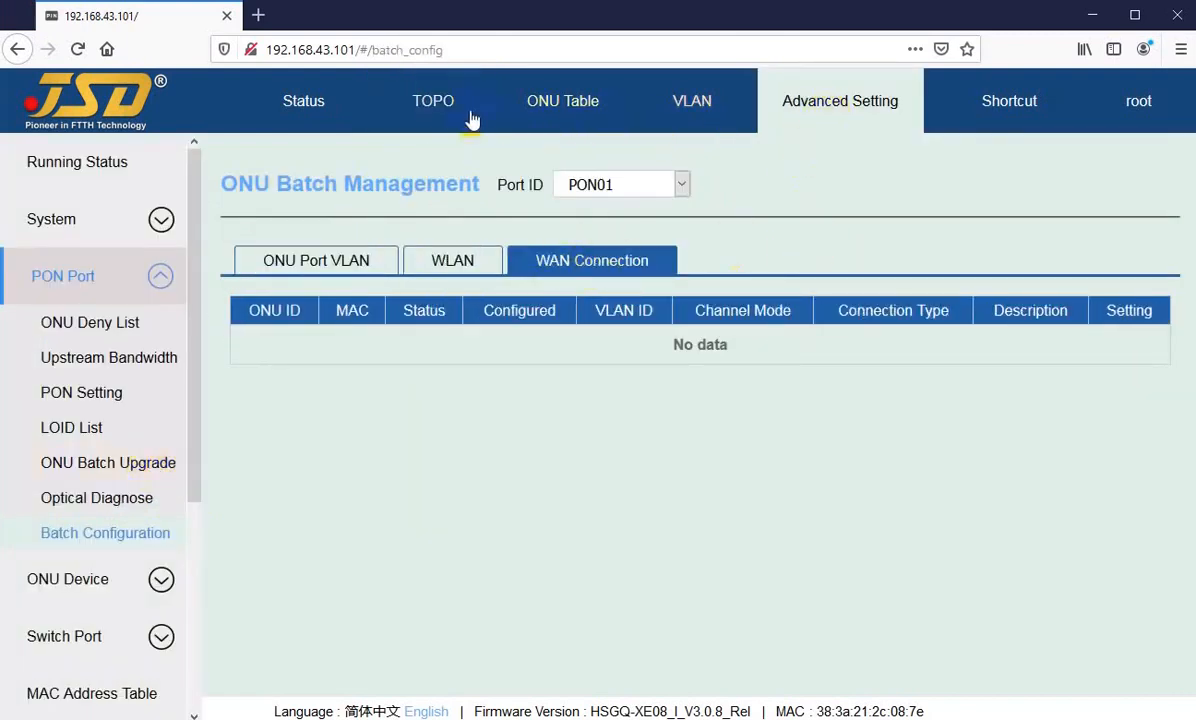
# Step: Open Batch Configuration from the PON02 node in the topology and view its ONU port VLAN, WLAN and WAN connection settings
pyautogui.click(415, 108)
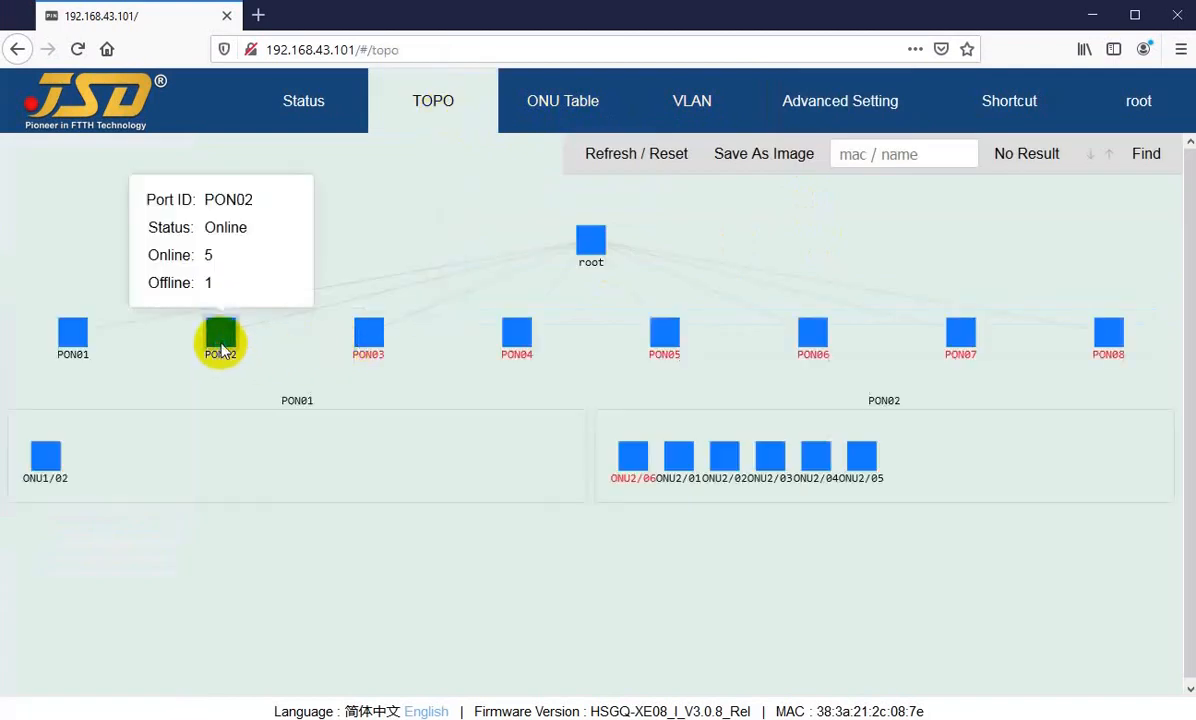
pyautogui.rightClick(222, 354)
pyautogui.click(272, 484)
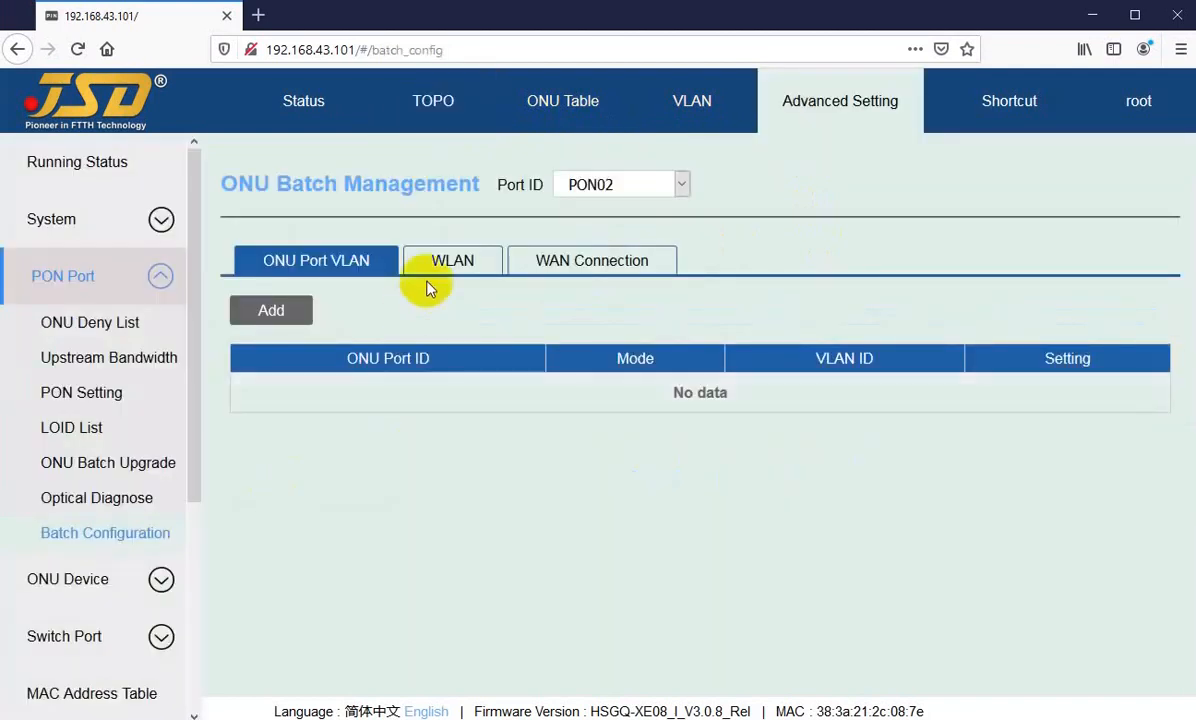
pyautogui.click(465, 264)
pyautogui.click(547, 268)
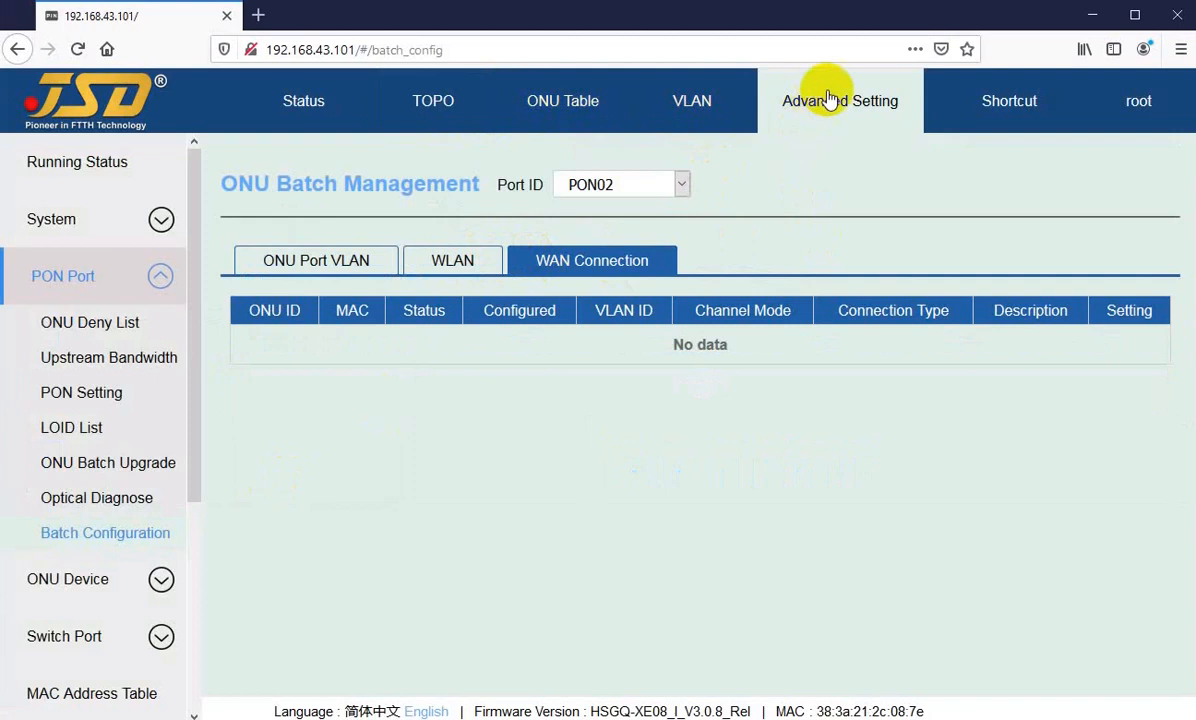
# Step: Return to the topology and open Upstream Bandwidth for the PON01 node to check its ONU's bandwidth values
pyautogui.click(414, 100)
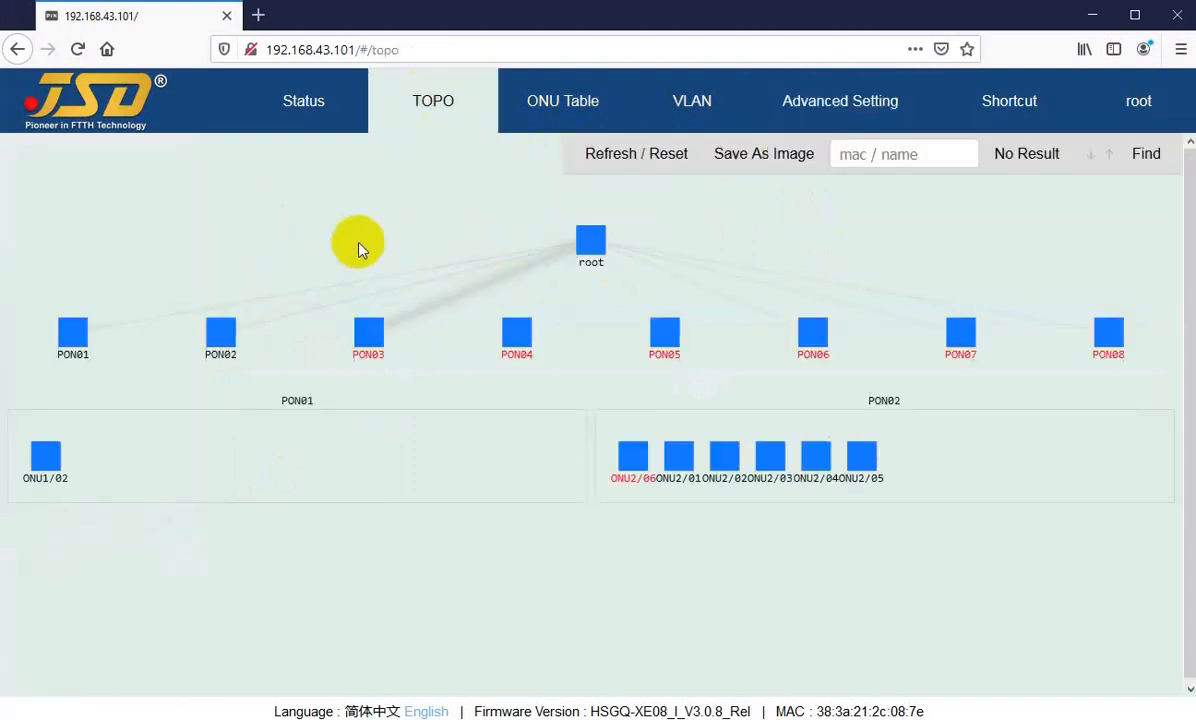
pyautogui.rightClick(69, 341)
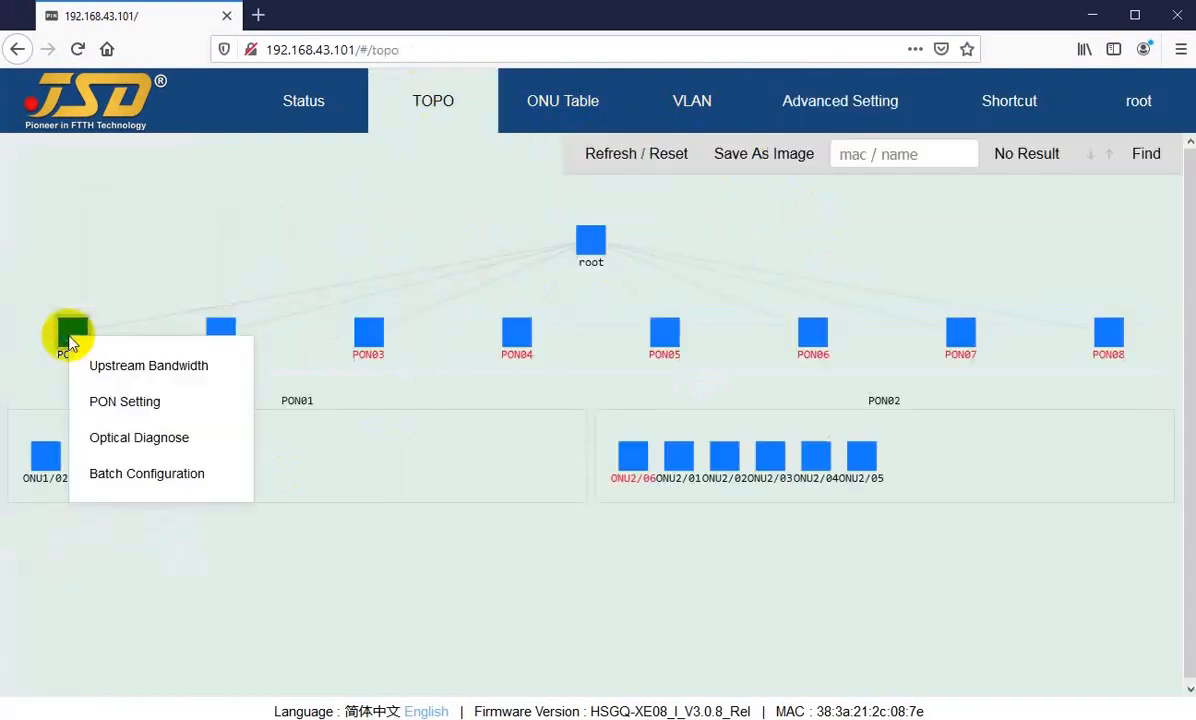
pyautogui.click(124, 368)
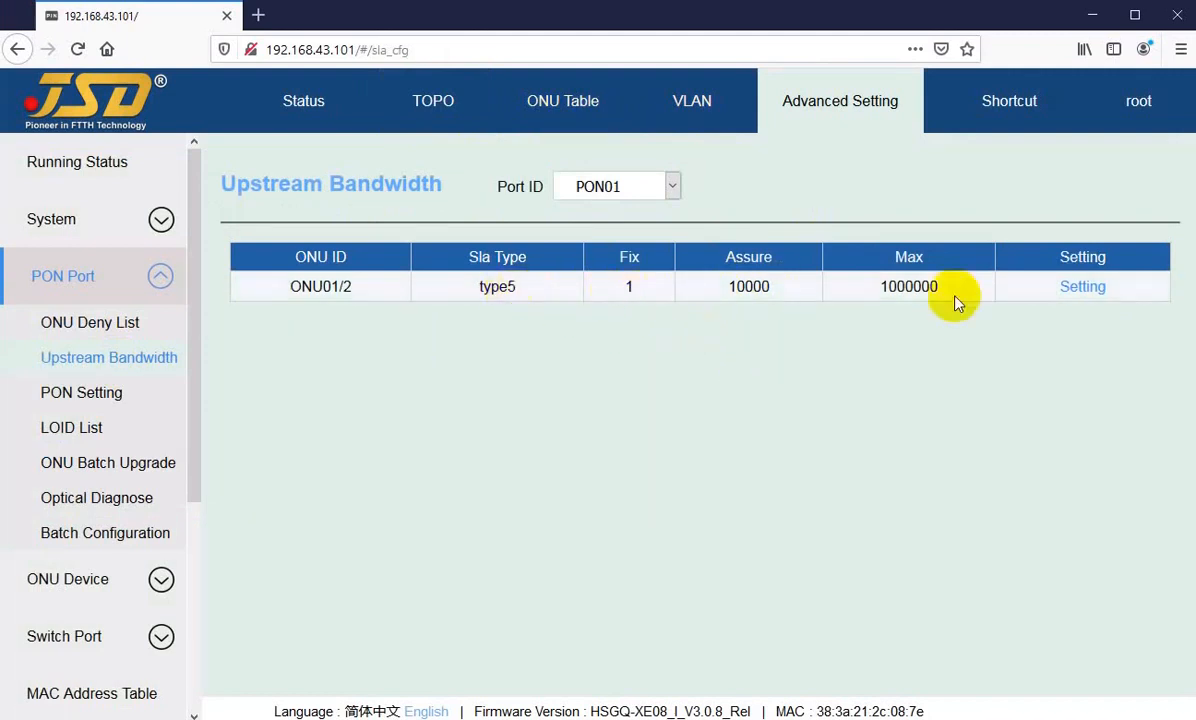
# Step: Open the upstream bandwidth settings of ONU01/2, review the Assure and Max fields, and close them without applying
pyautogui.click(1080, 288)
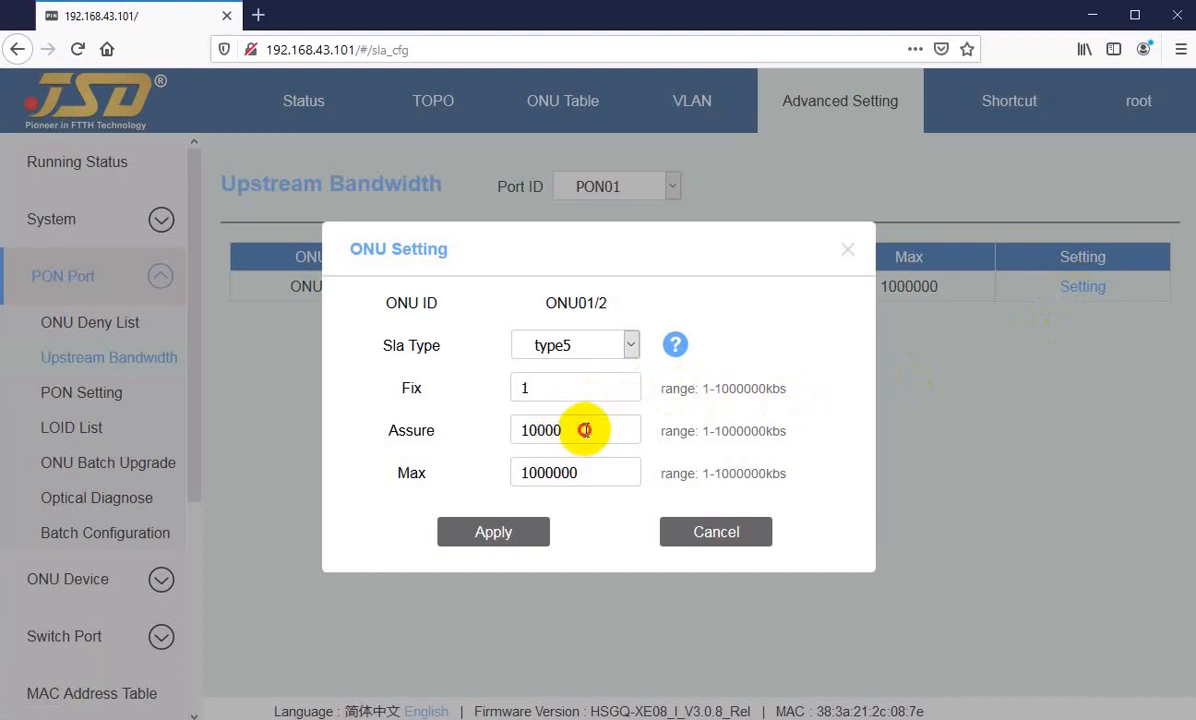
pyautogui.moveTo(582, 430); pyautogui.dragTo(513, 432)
pyautogui.moveTo(602, 478); pyautogui.dragTo(475, 475)
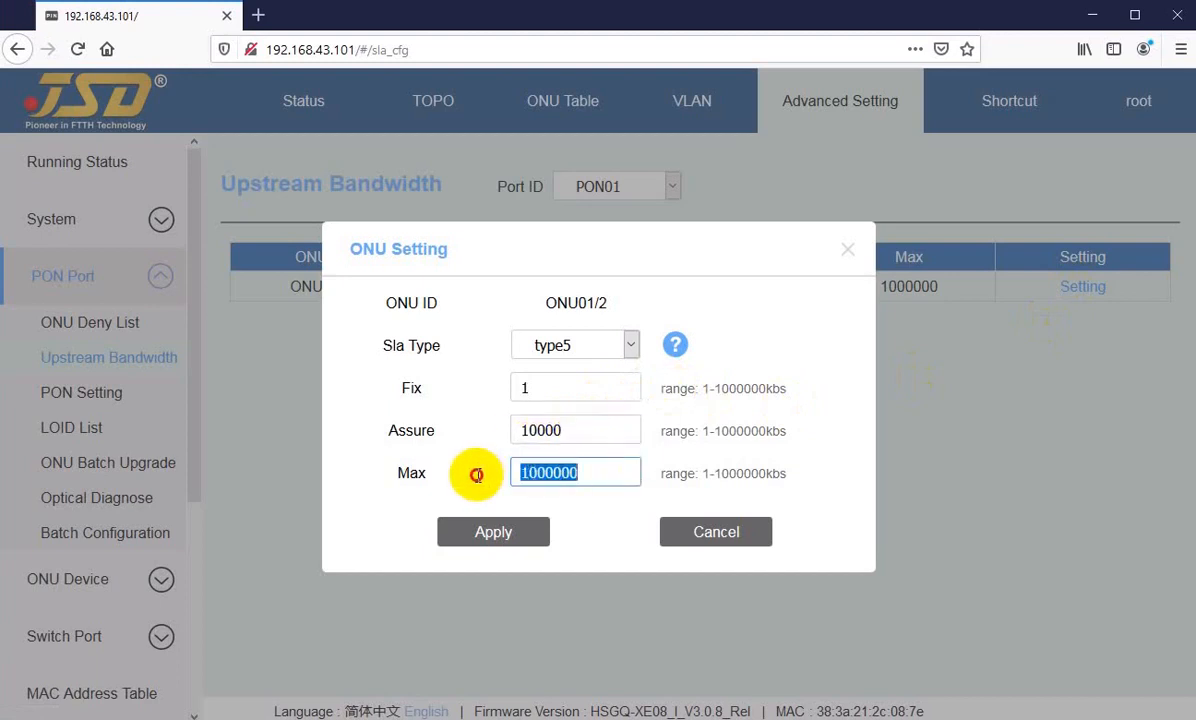
pyautogui.click(724, 538)
# Step: Open the details of the ONU1/02 node from the topology and examine its basic device and optical information
pyautogui.click(427, 101)
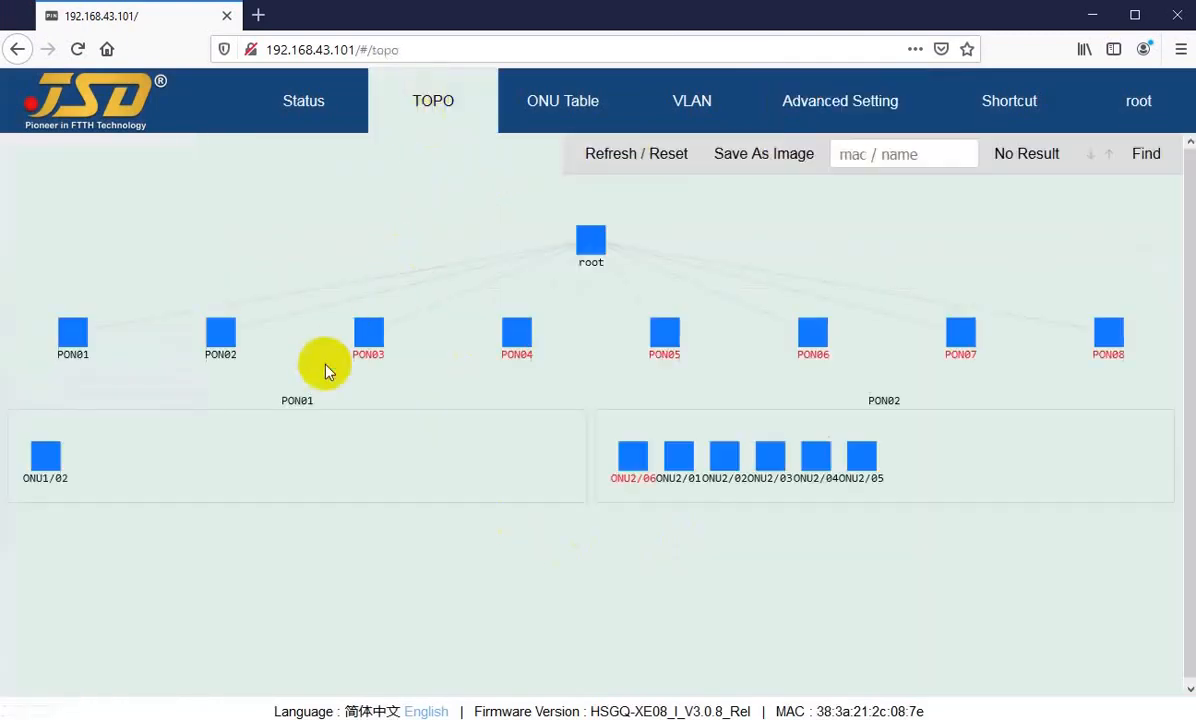
pyautogui.click(50, 468)
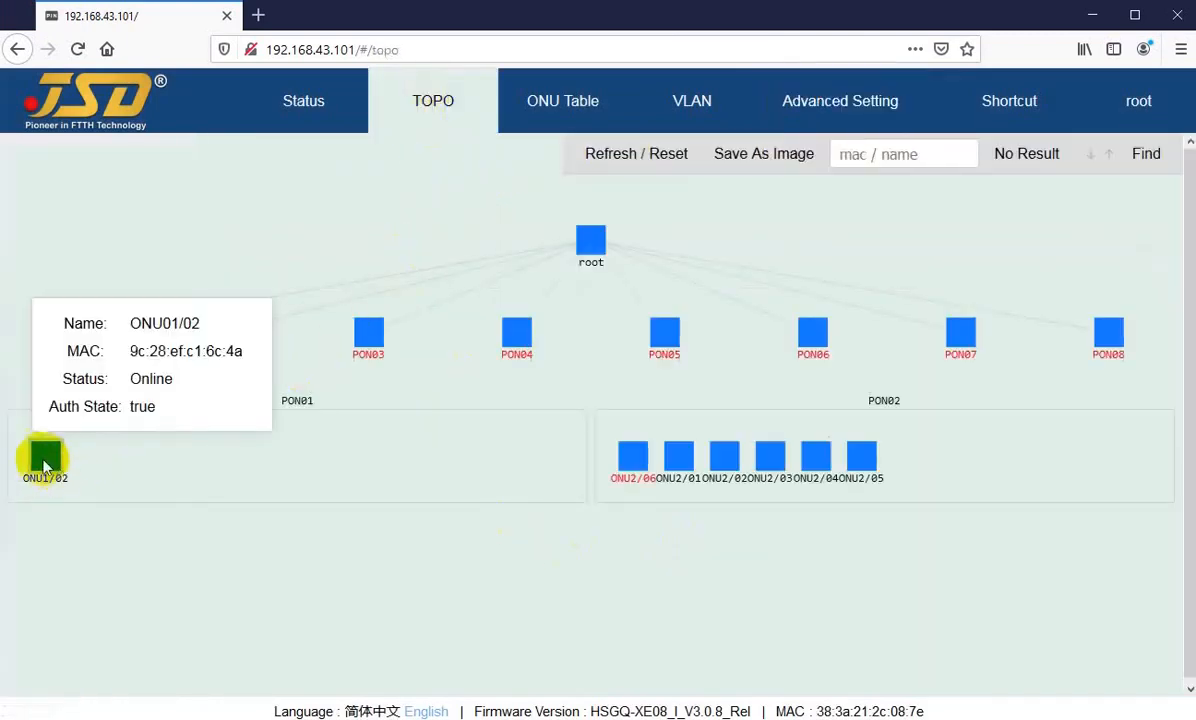
pyautogui.rightClick(42, 465)
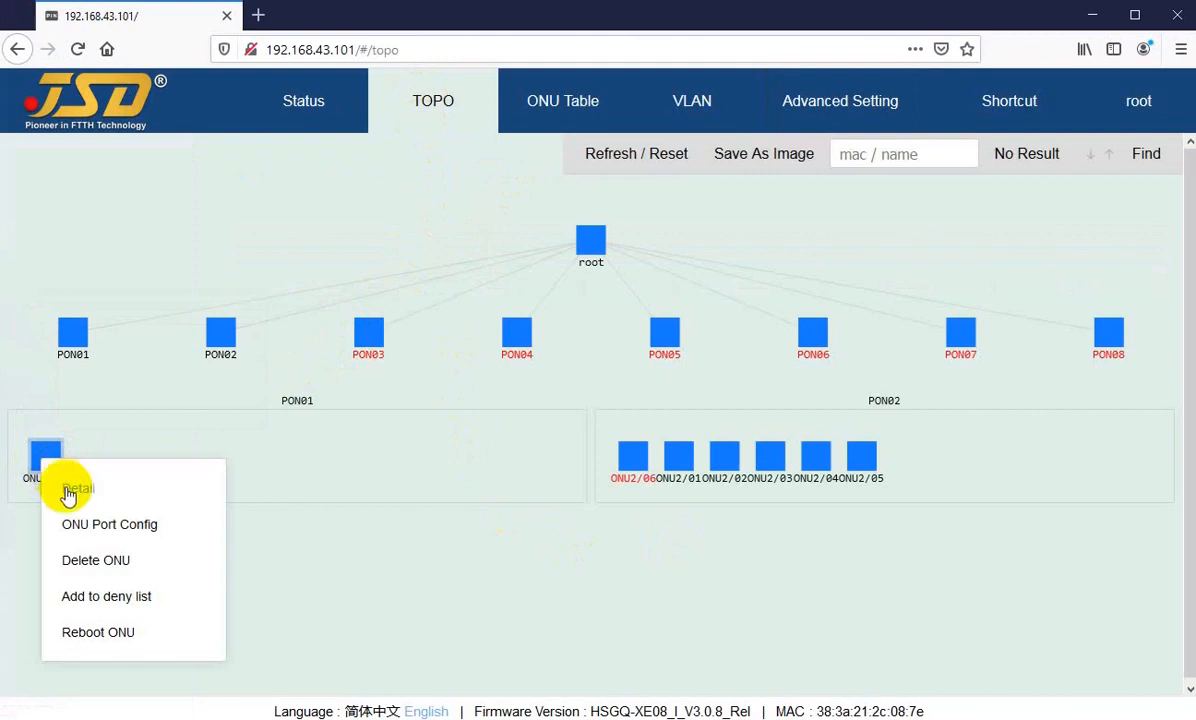
pyautogui.click(72, 490)
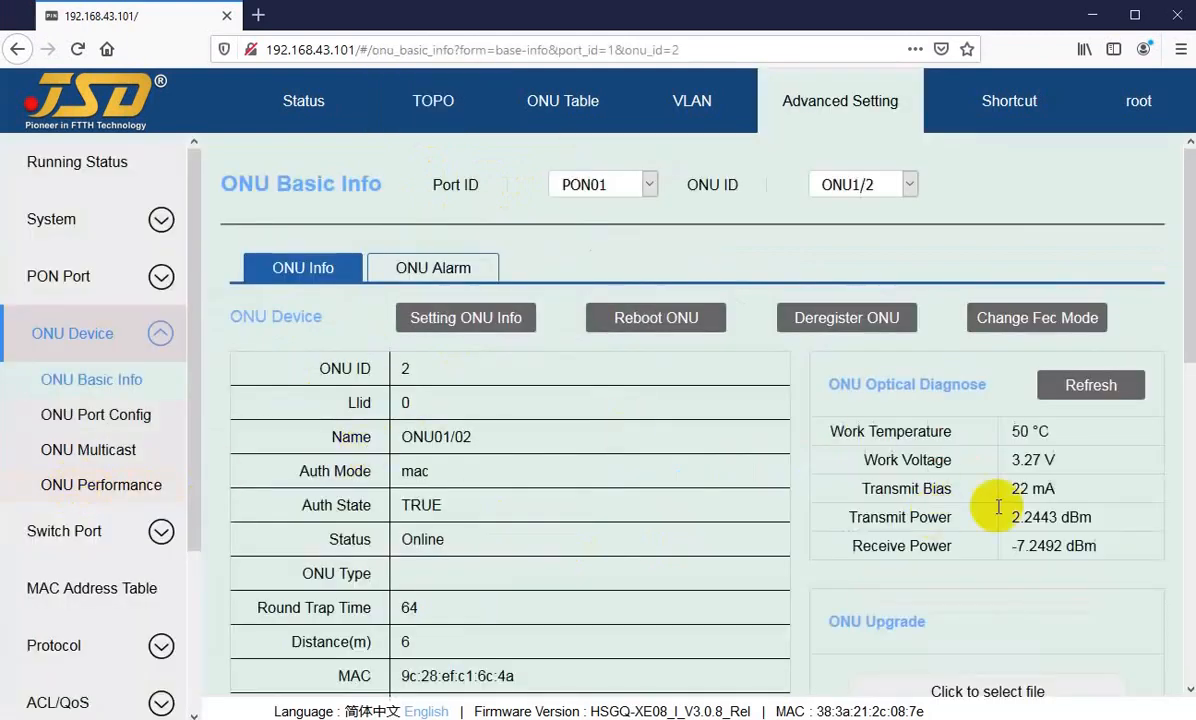
pyautogui.scroll(-5, 425, 553)
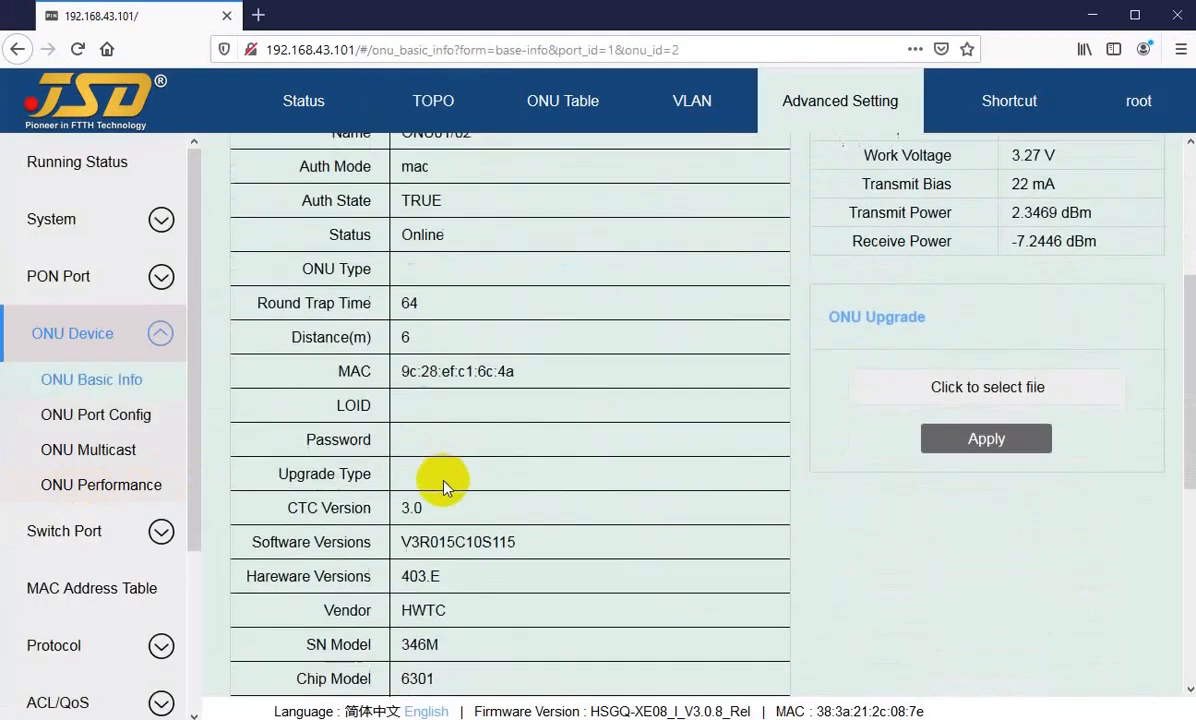
# Step: Examine the MAC, version and vendor entries in the basic information of ONU01/02
pyautogui.scroll(-1, 420, 543)
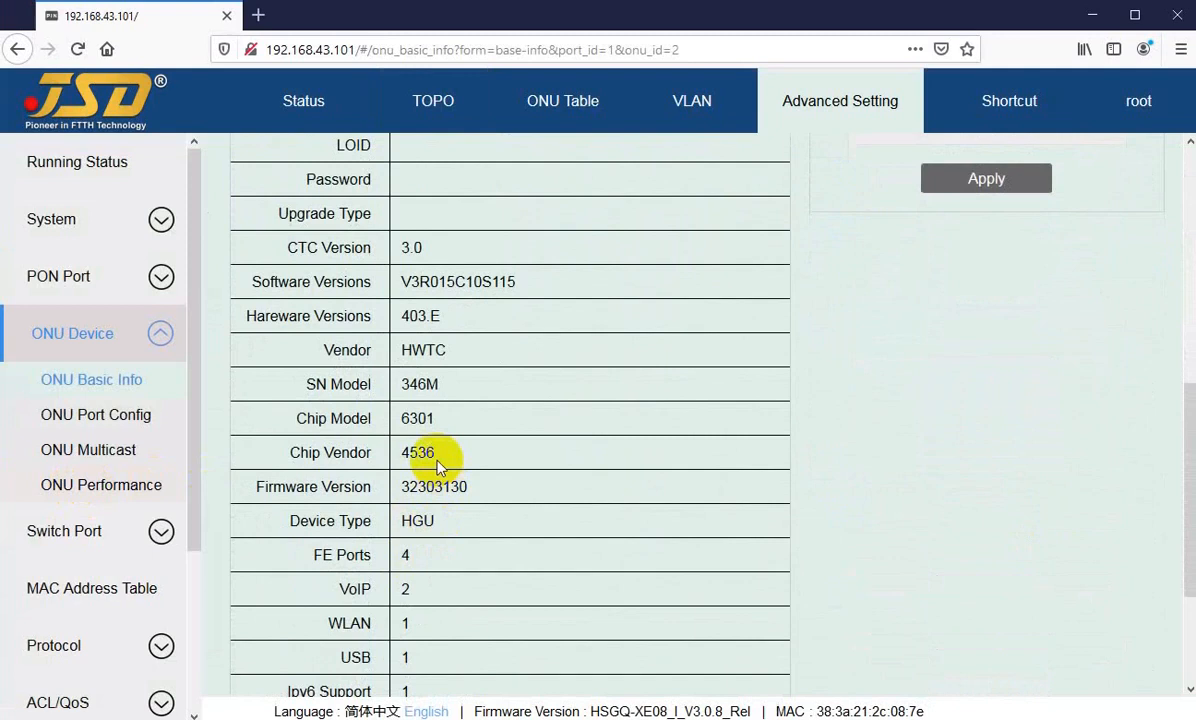
pyautogui.doubleClick(440, 348)
pyautogui.scroll(2, 489, 400)
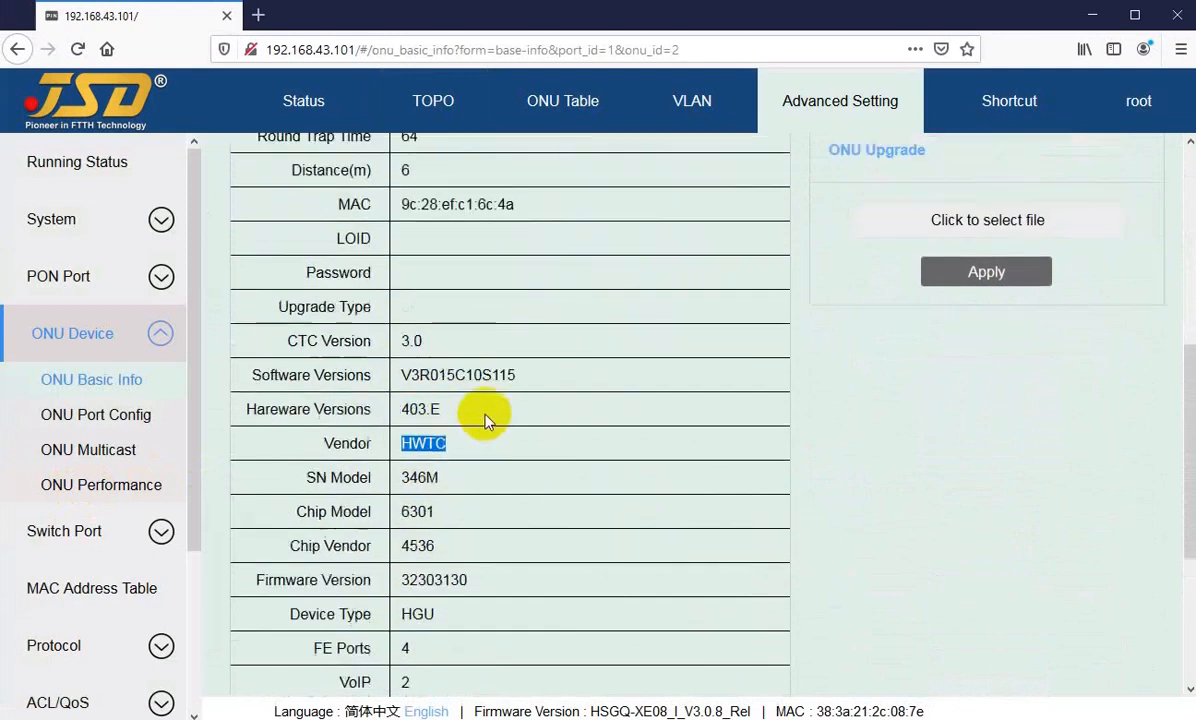
pyautogui.moveTo(400, 299); pyautogui.dragTo(610, 316)
pyautogui.scroll(-2, 447, 545)
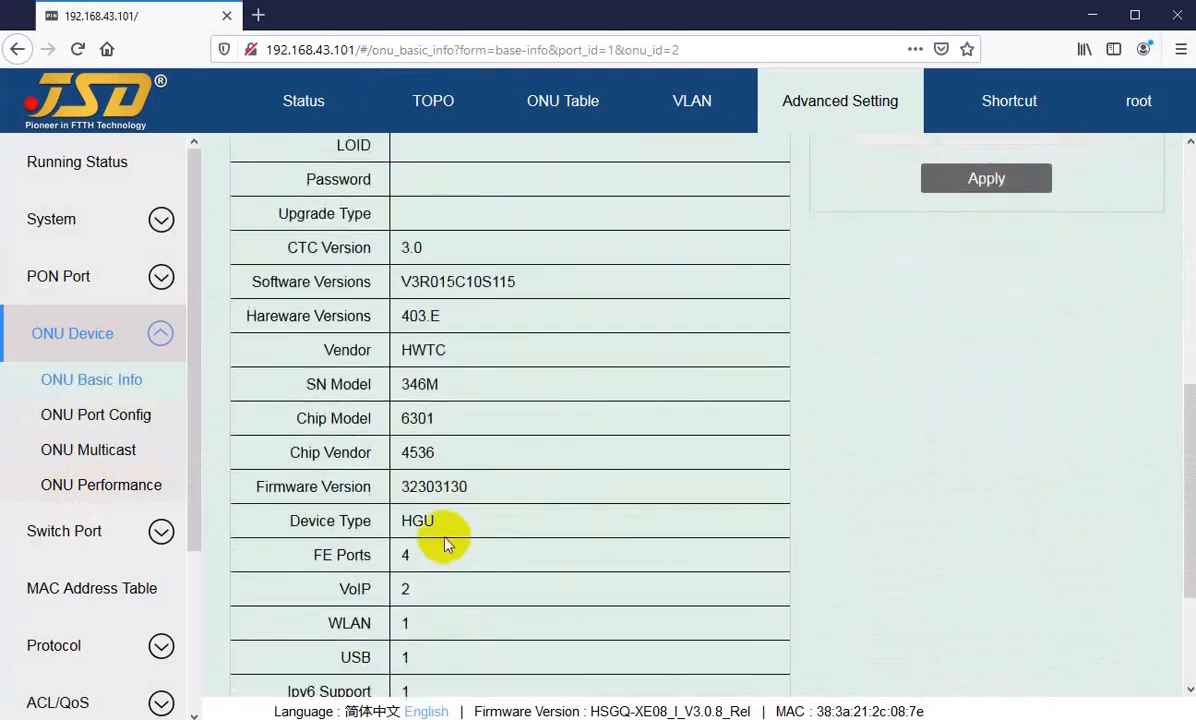
# Step: Review the device type, FE port, WLAN and USB entries of ONU01/02, plus its optical work temperature
pyautogui.scroll(-2, 407, 530)
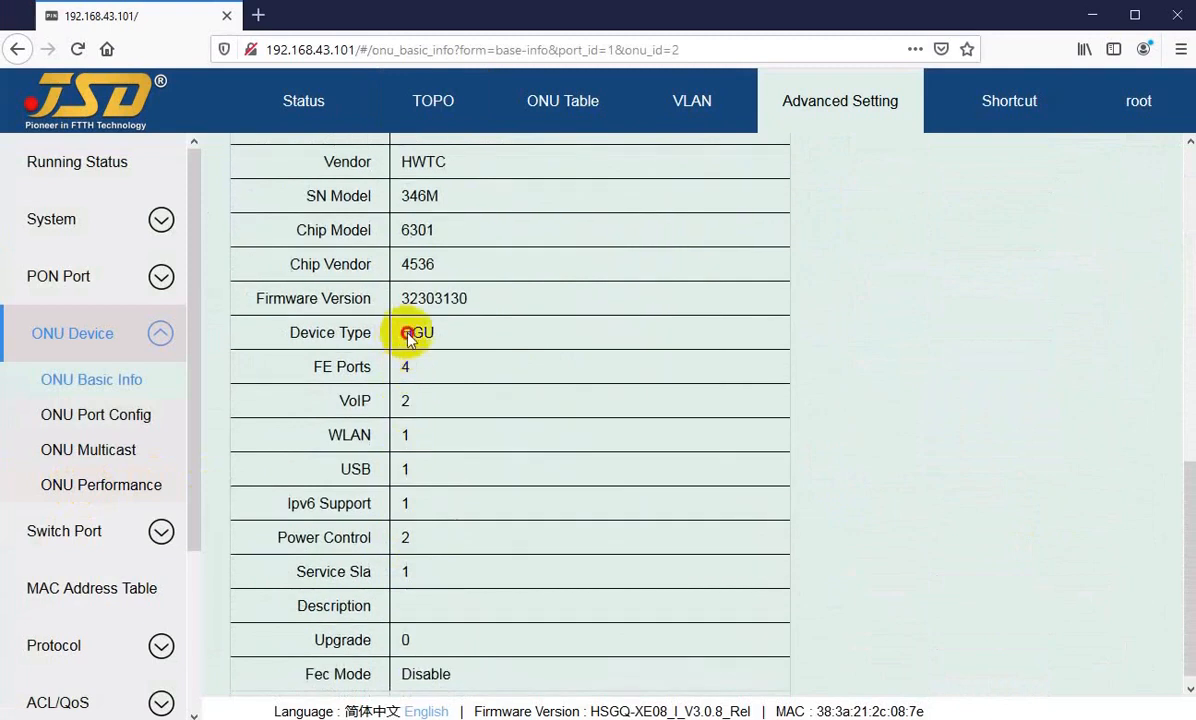
pyautogui.doubleClick(425, 334)
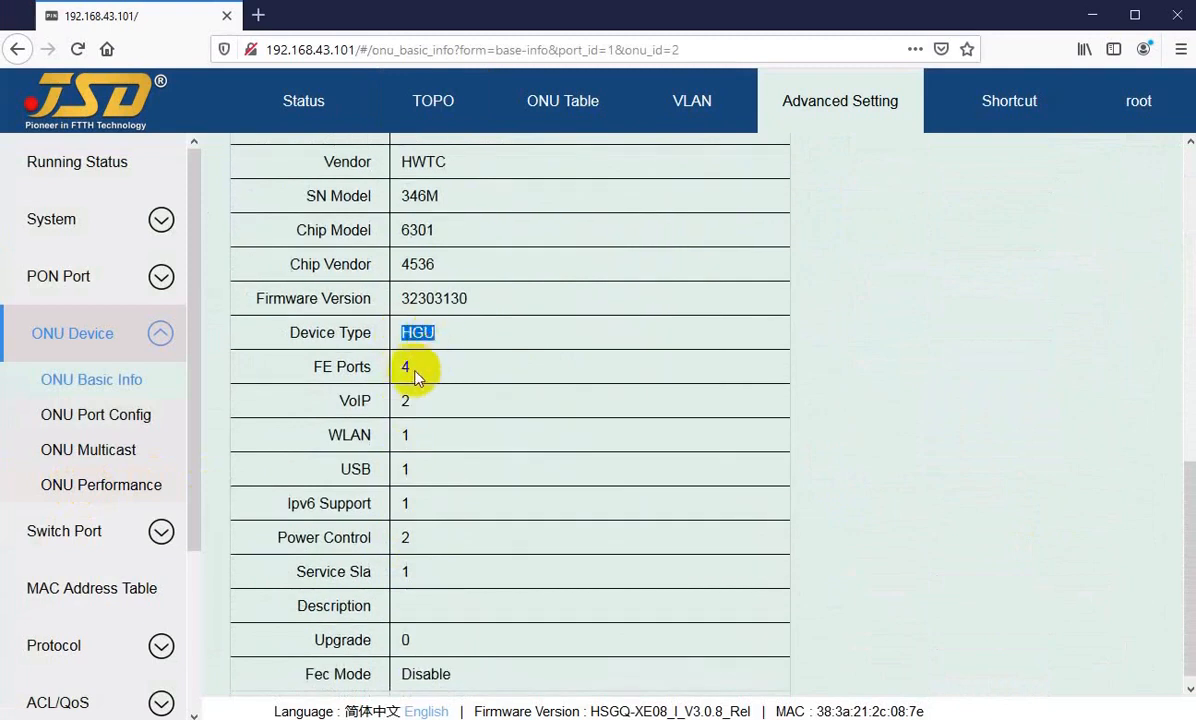
pyautogui.doubleClick(405, 367)
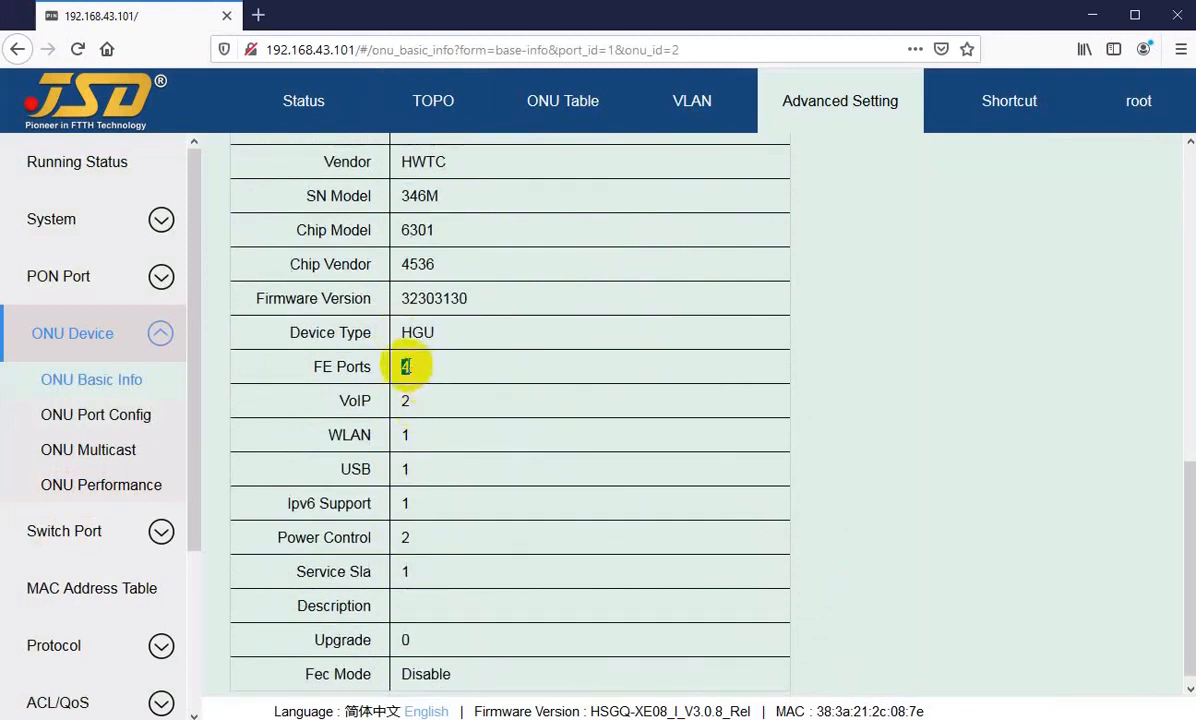
pyautogui.doubleClick(405, 436)
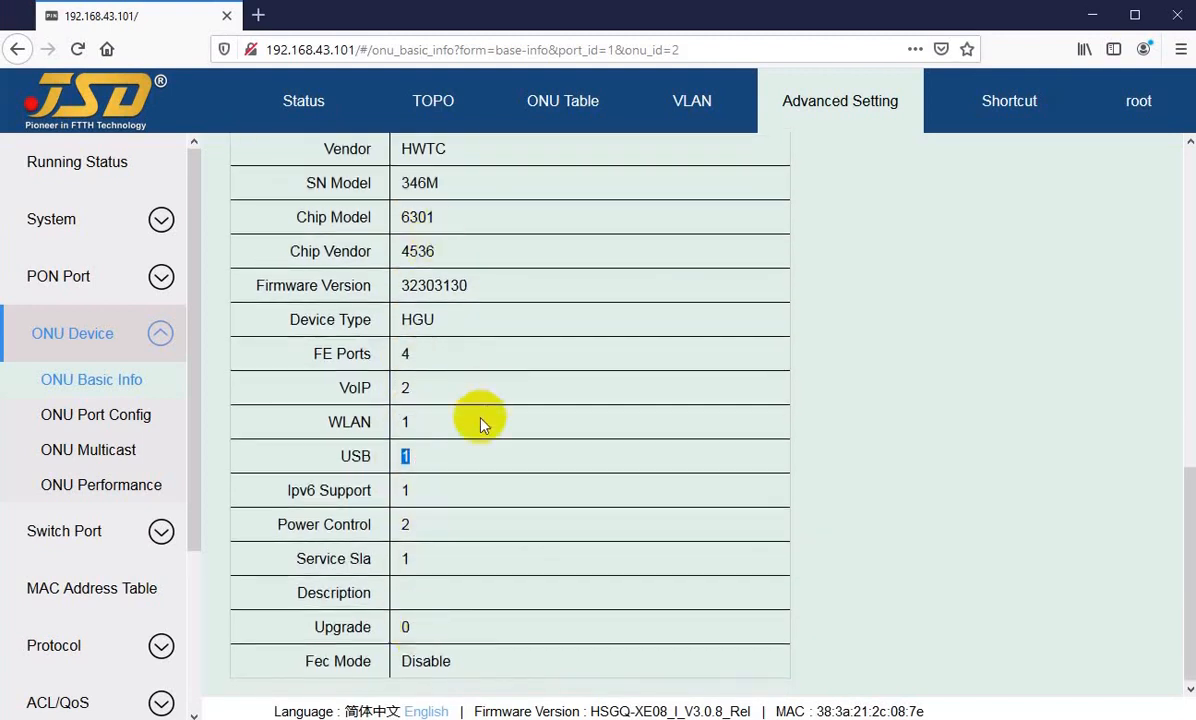
pyautogui.scroll(5, 490, 440)
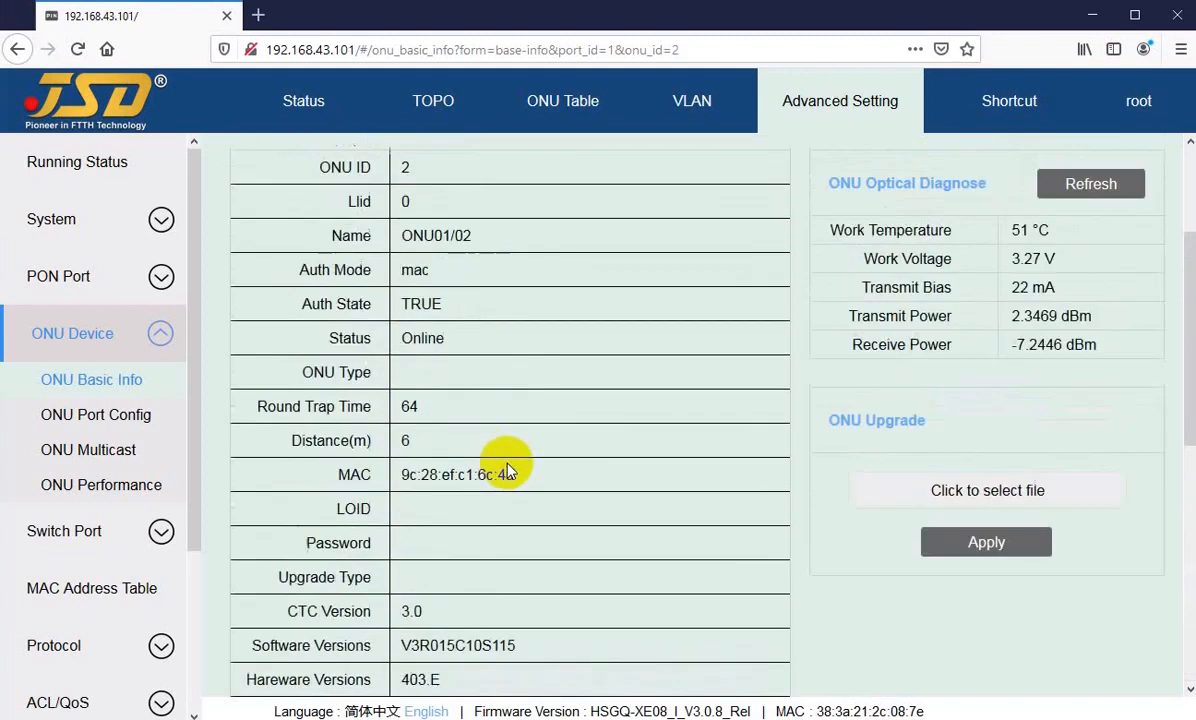
pyautogui.doubleClick(1030, 232)
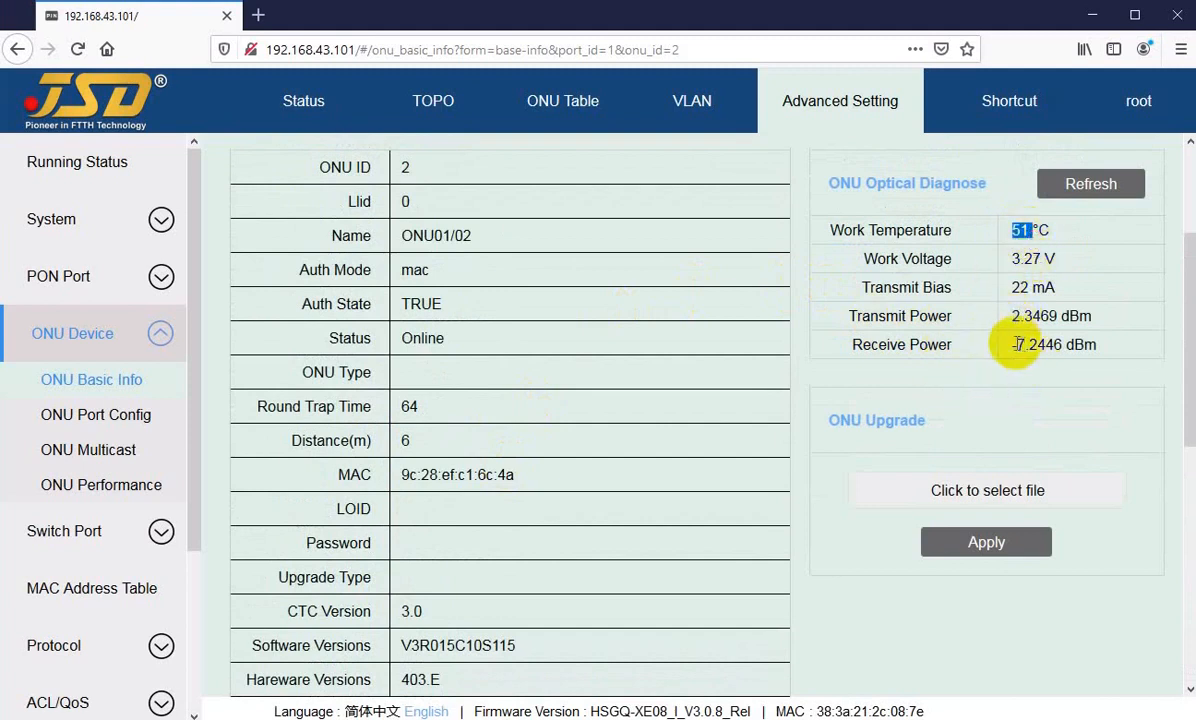
# Step: Return to the topology and open ONU Port Config for the ONU1/02 node to review its port and VLAN tables
pyautogui.click(424, 104)
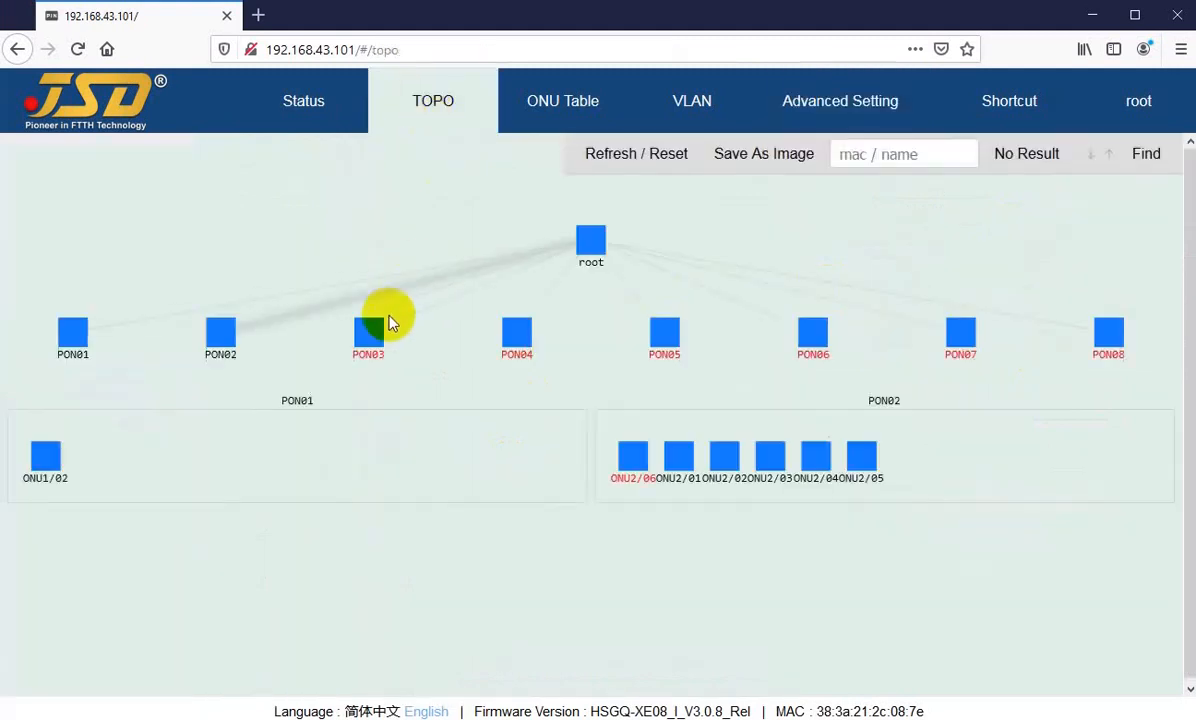
pyautogui.rightClick(47, 465)
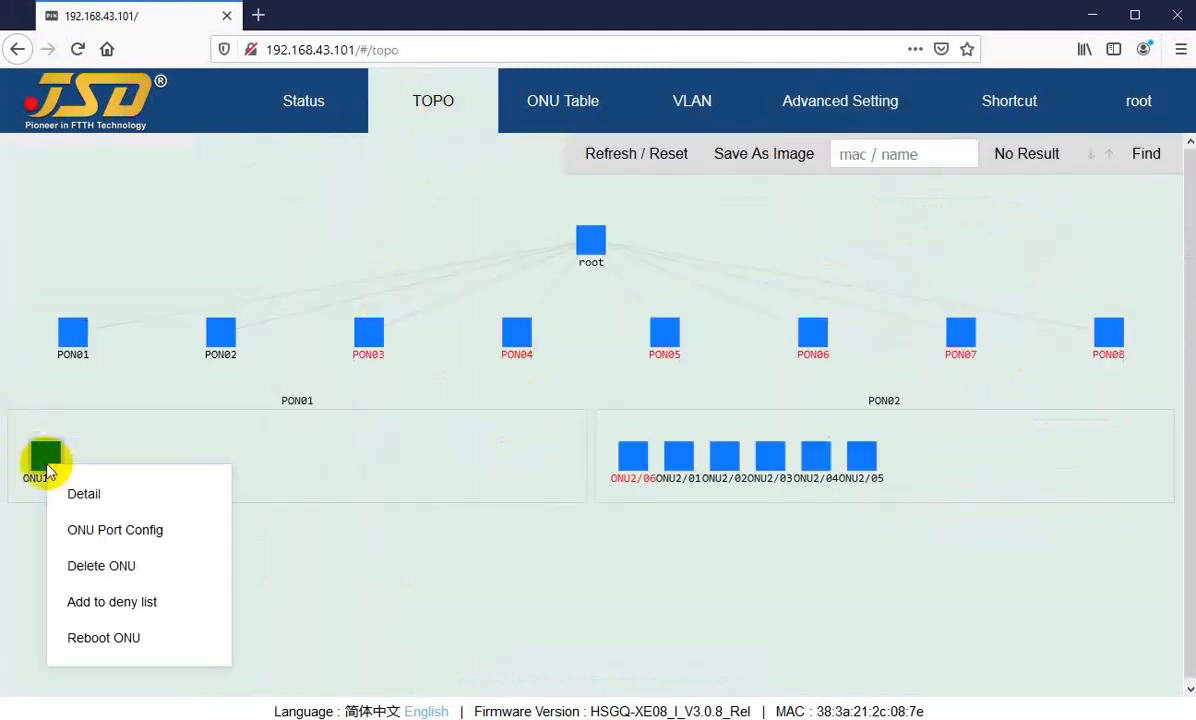
pyautogui.click(101, 539)
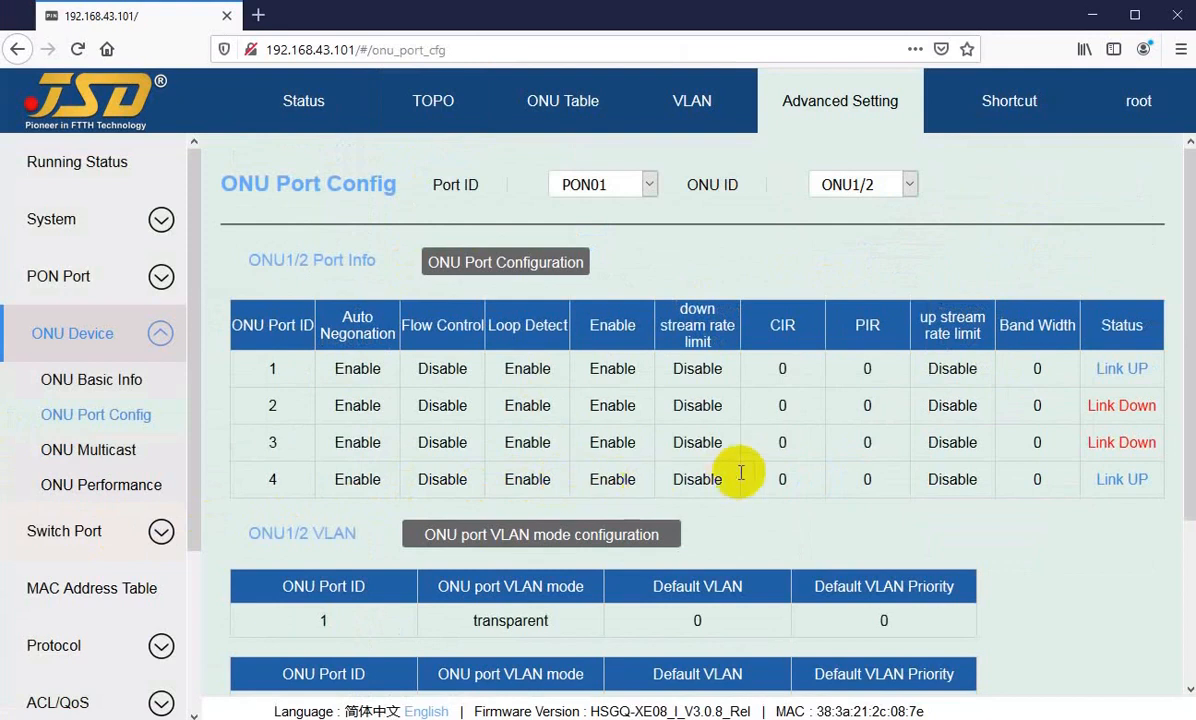
pyautogui.scroll(-4, 920, 507)
pyautogui.scroll(4, 507, 315)
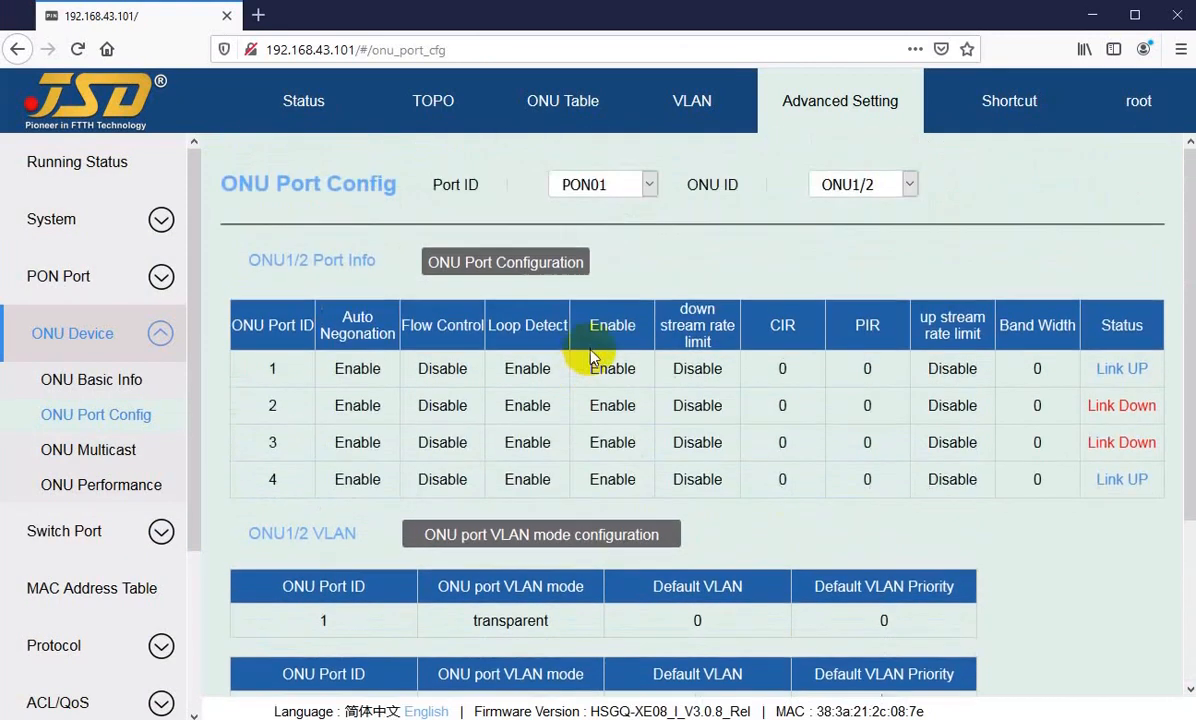
pyautogui.click(855, 188)
# Step: Go back to the topology and review the available actions of the ONU1/02 node, from Detail to Reboot ONU, without choosing any
pyautogui.click(435, 101)
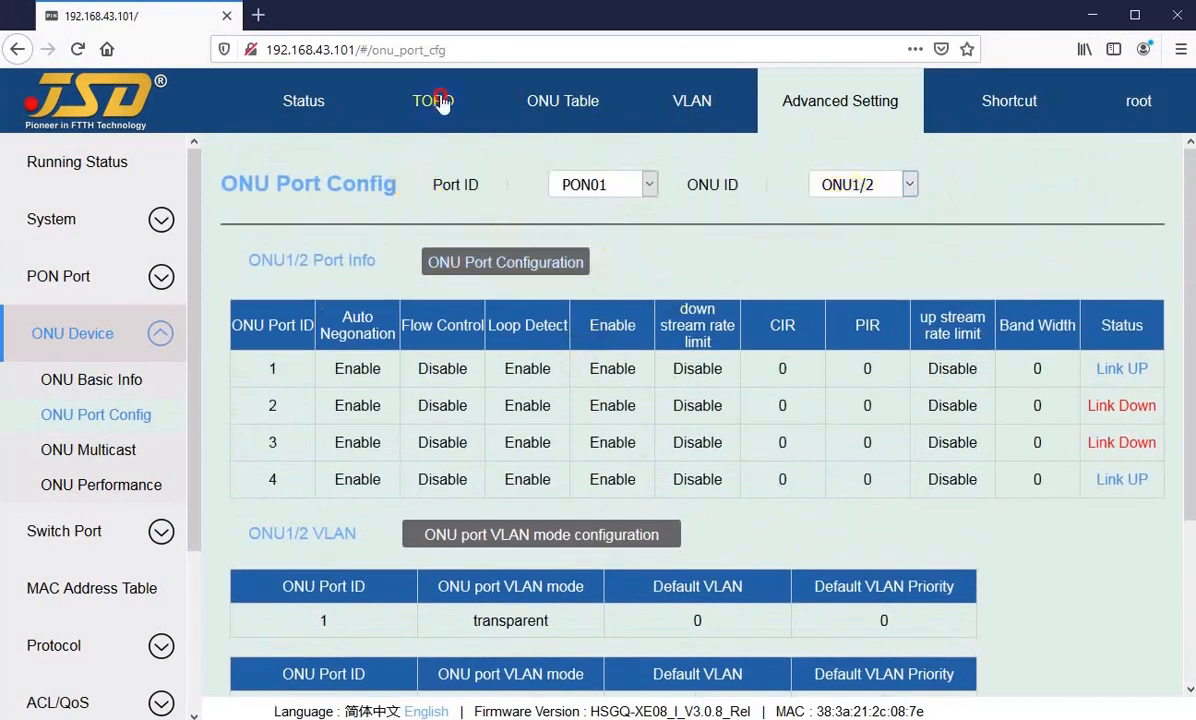
pyautogui.click(435, 101)
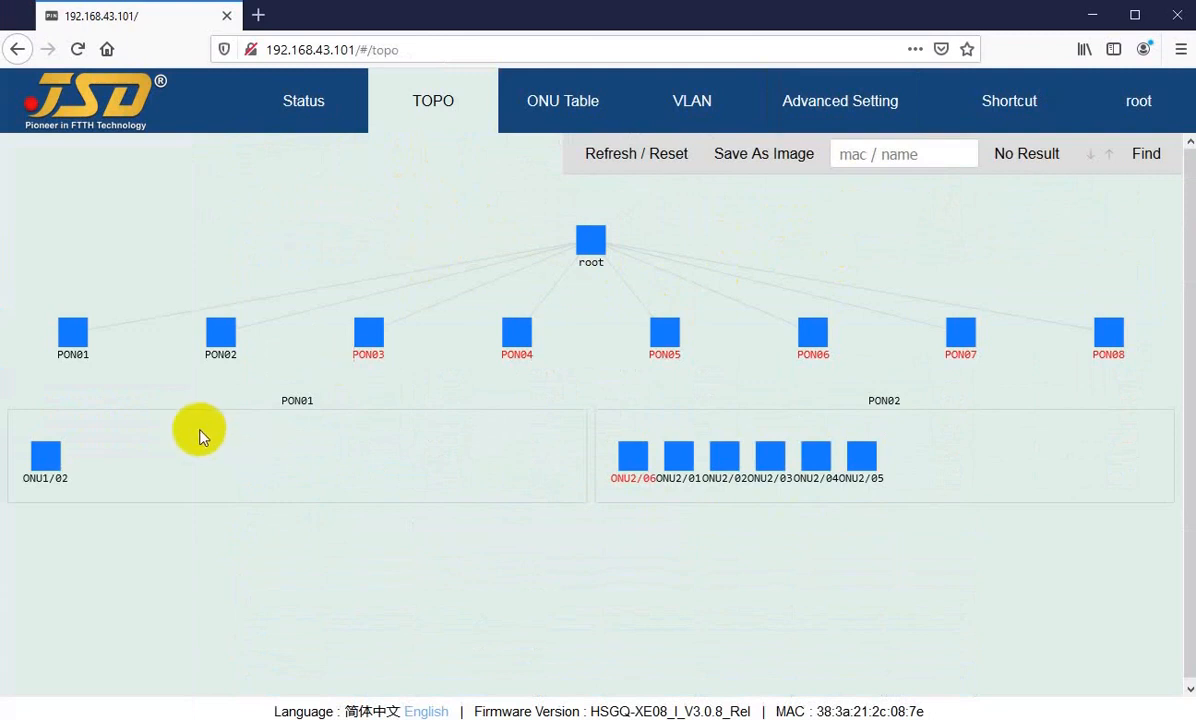
pyautogui.rightClick(40, 458)
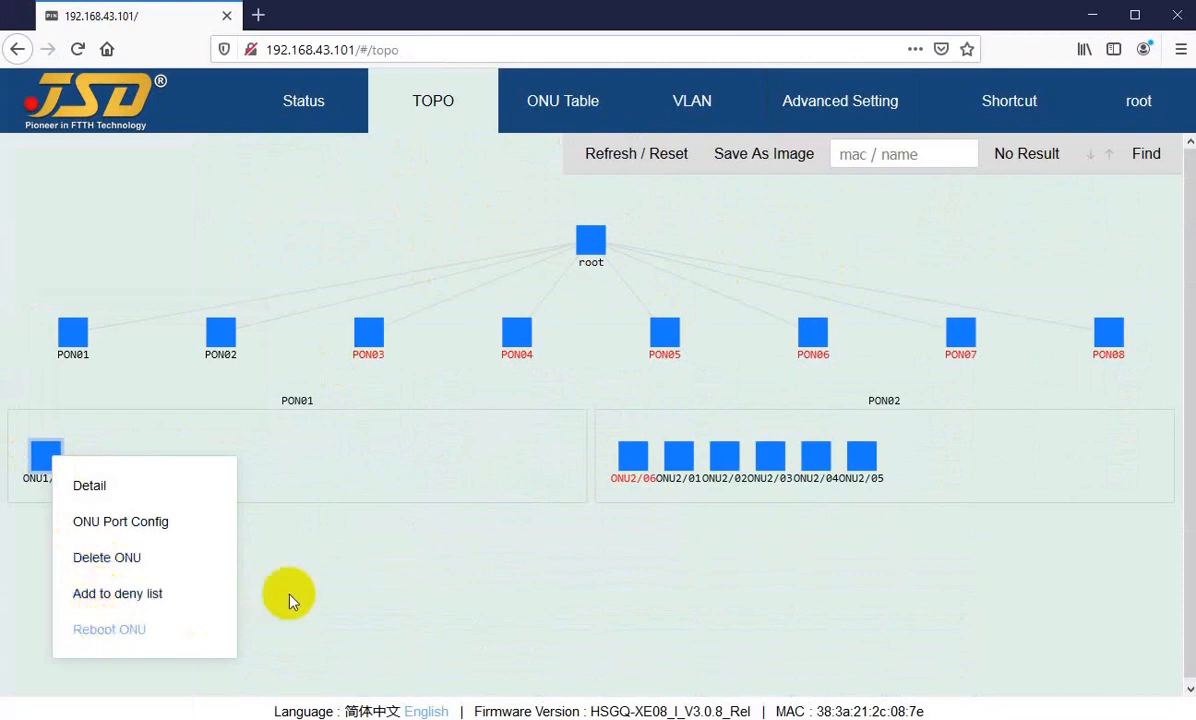
pyautogui.click(603, 555)
# Step: Check the ONU summaries under PON02, expand the PON02 branch in the topology, and return to the root overview
pyautogui.moveTo(630, 458)
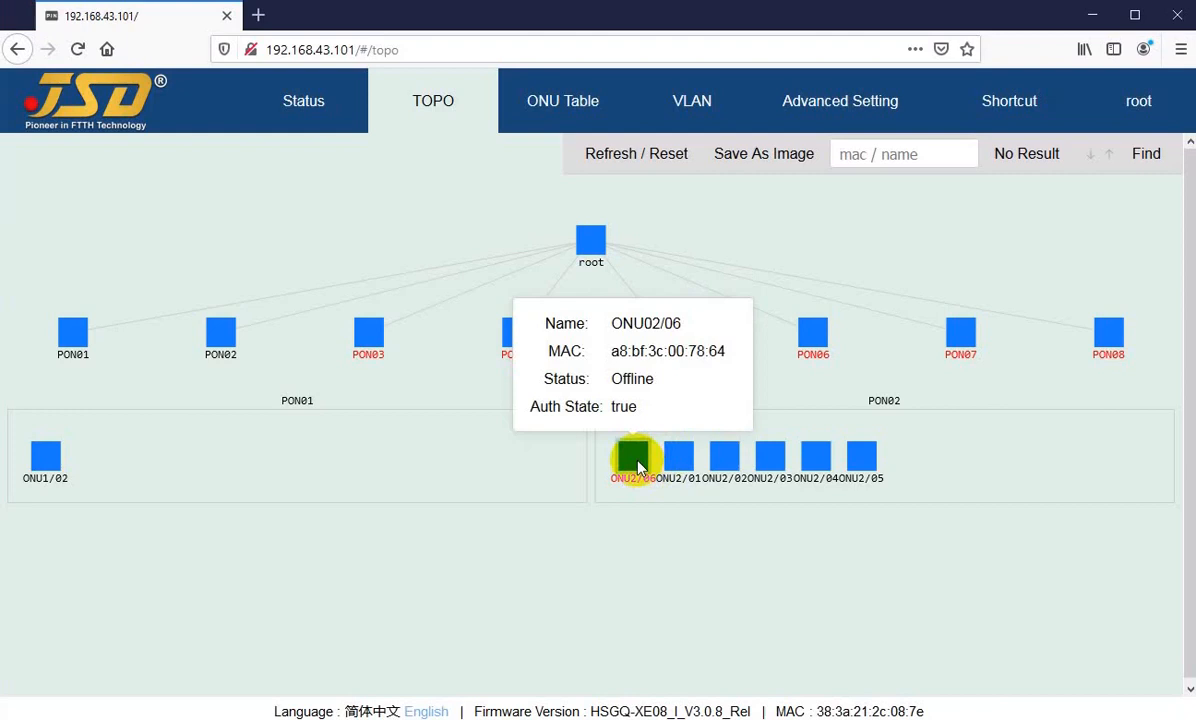
pyautogui.moveTo(862, 462)
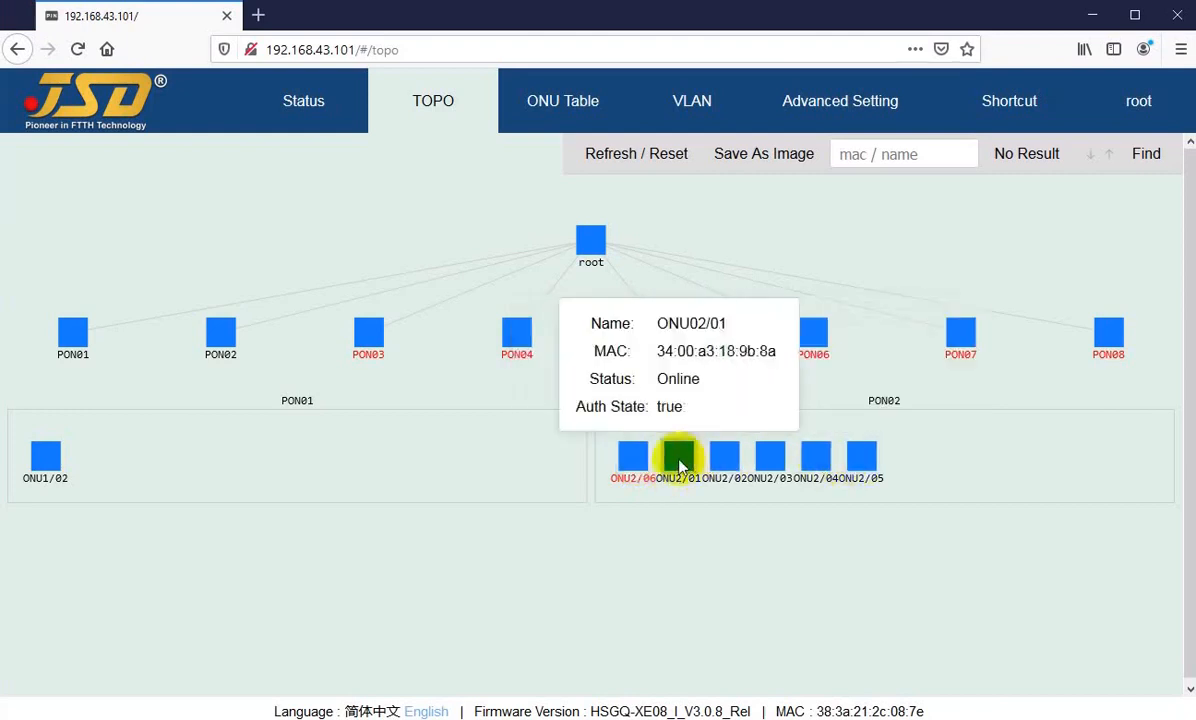
pyautogui.click(218, 344)
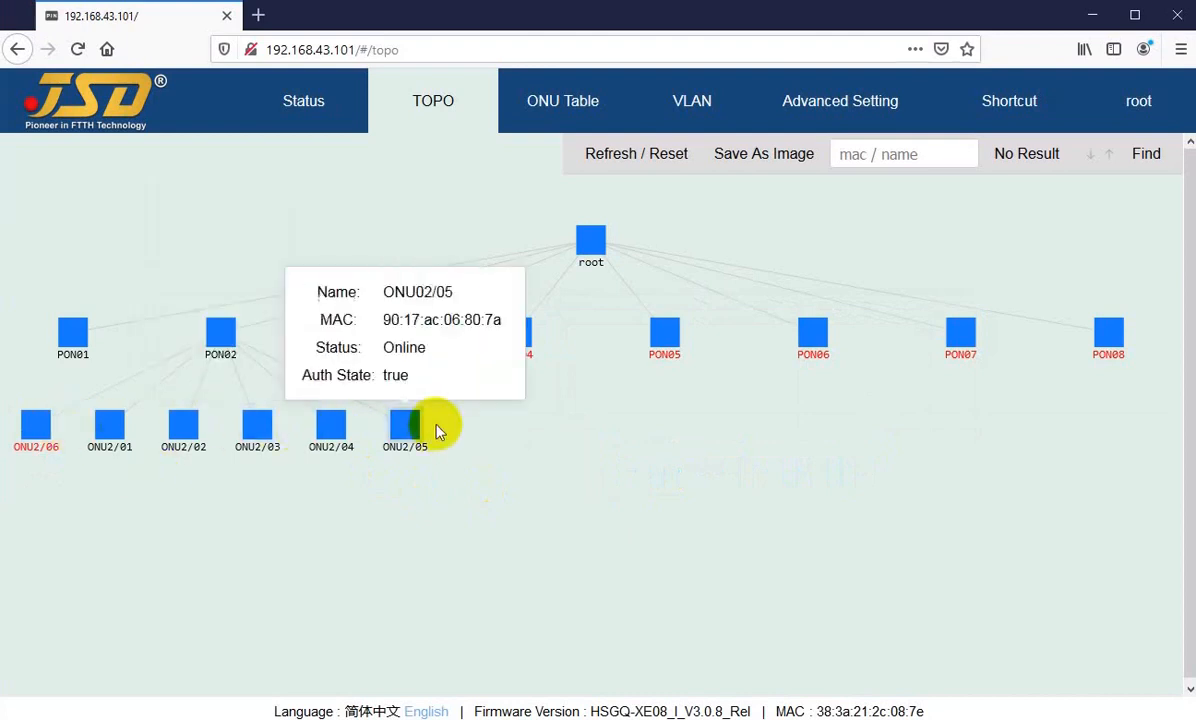
pyautogui.moveTo(402, 443)
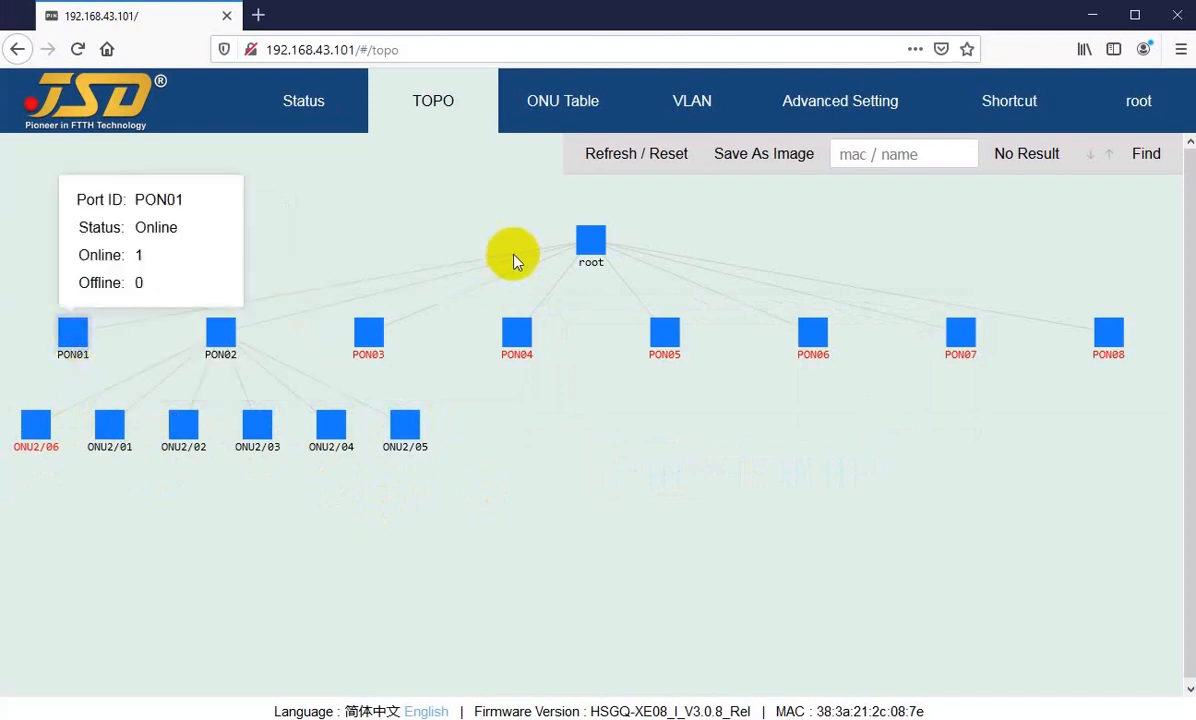
pyautogui.click(589, 245)
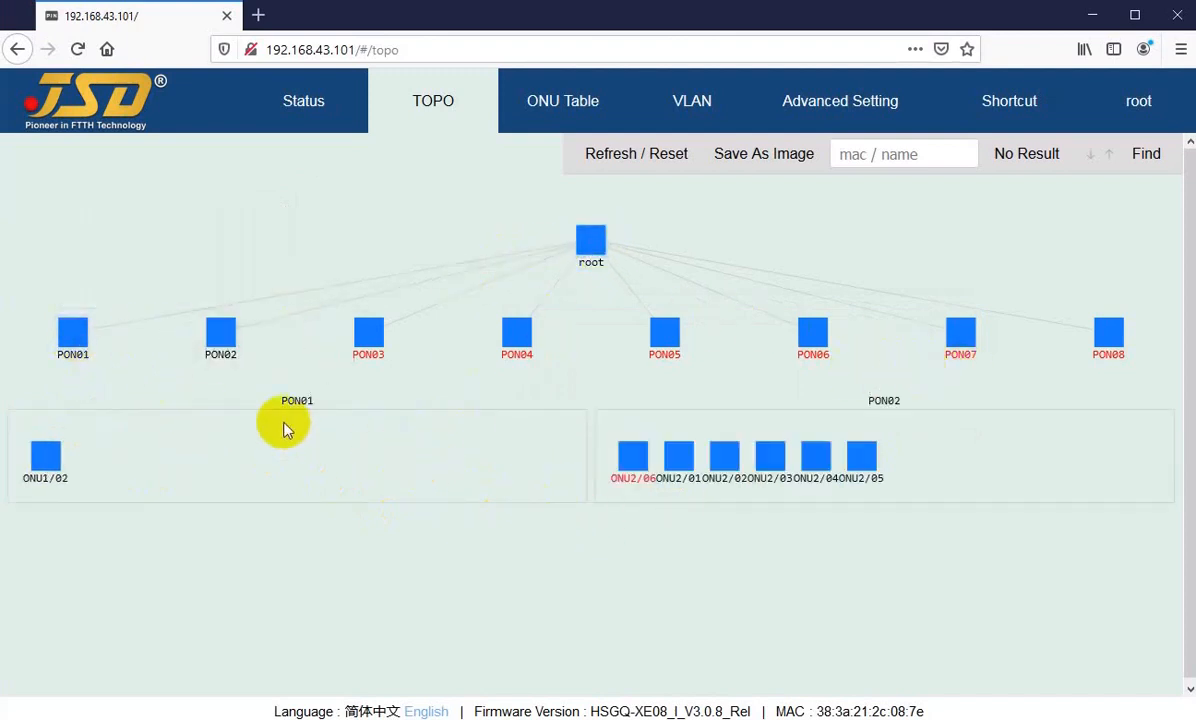
# Step: Open the ONU Table and list the ONUs of all PON ports instead of only PON01
pyautogui.click(436, 102)
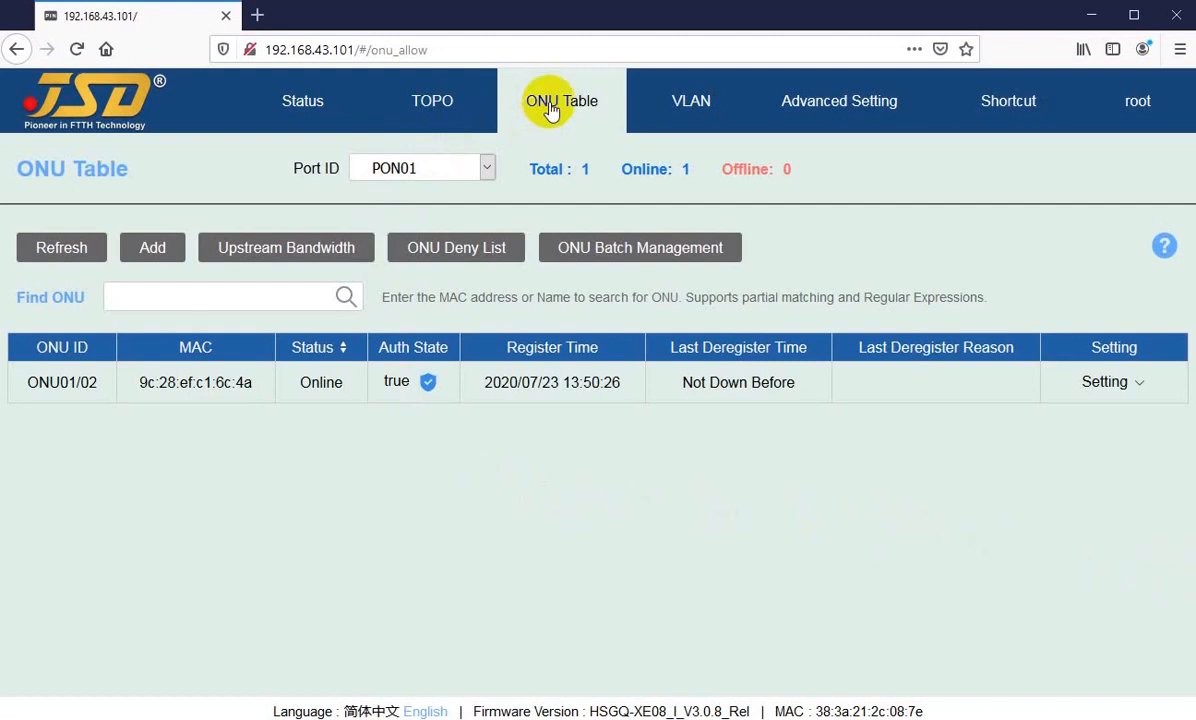
pyautogui.click(487, 169)
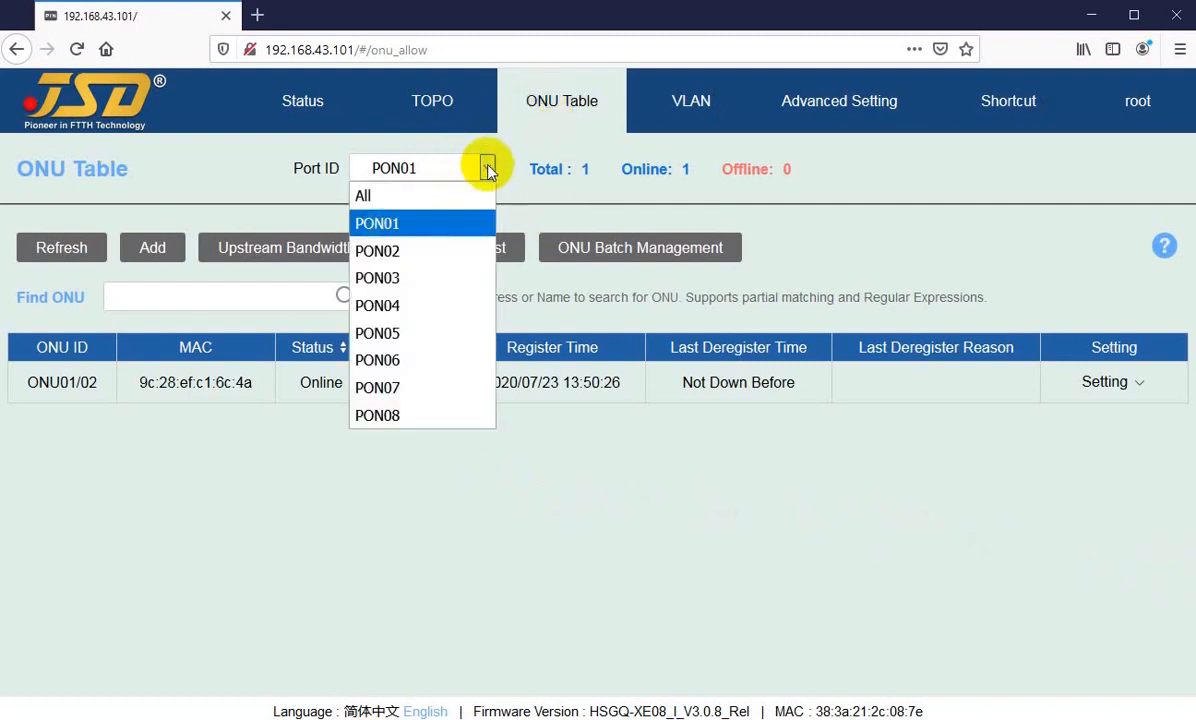
pyautogui.click(385, 223)
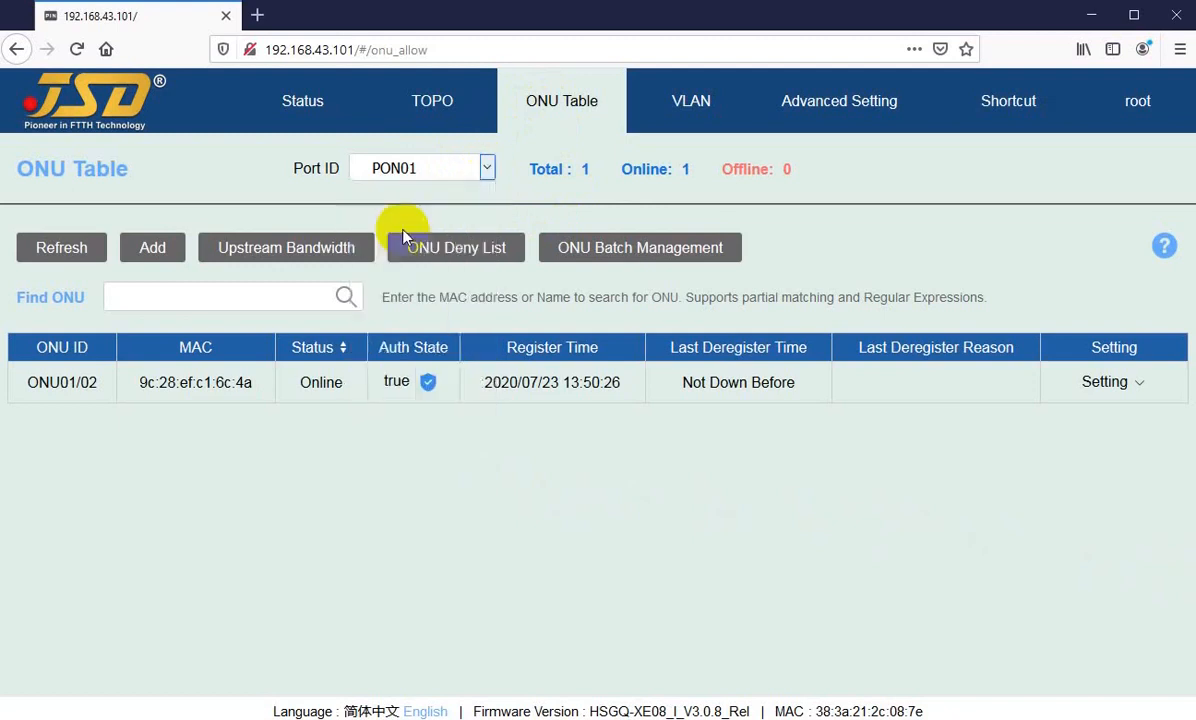
pyautogui.click(491, 169)
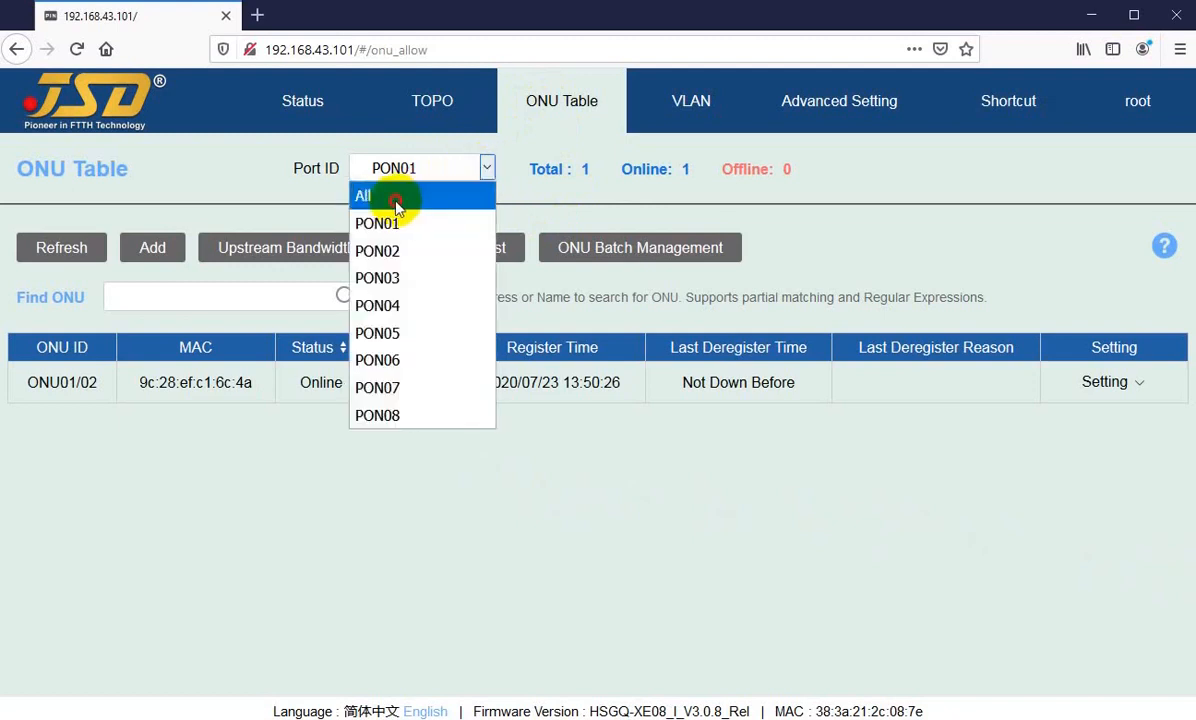
pyautogui.click(396, 203)
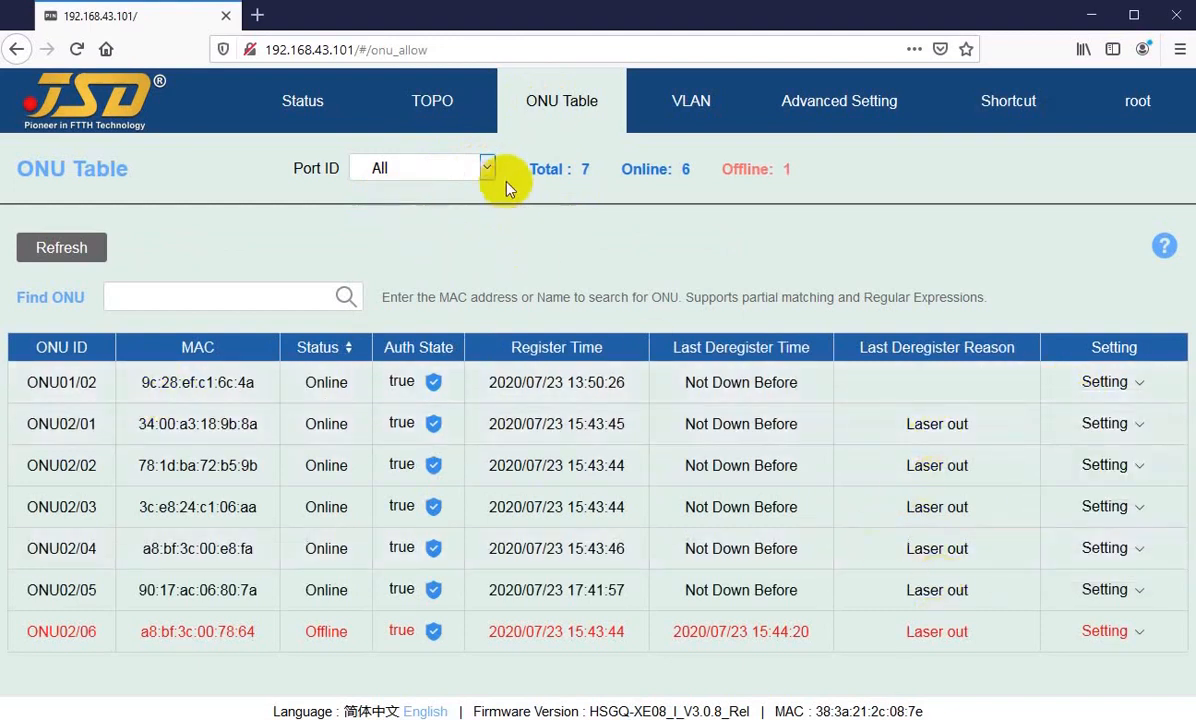
# Step: Review the total, online and offline ONU counts with the port filter kept on All
pyautogui.moveTo(530, 169); pyautogui.dragTo(592, 169)
pyautogui.click(380, 167)
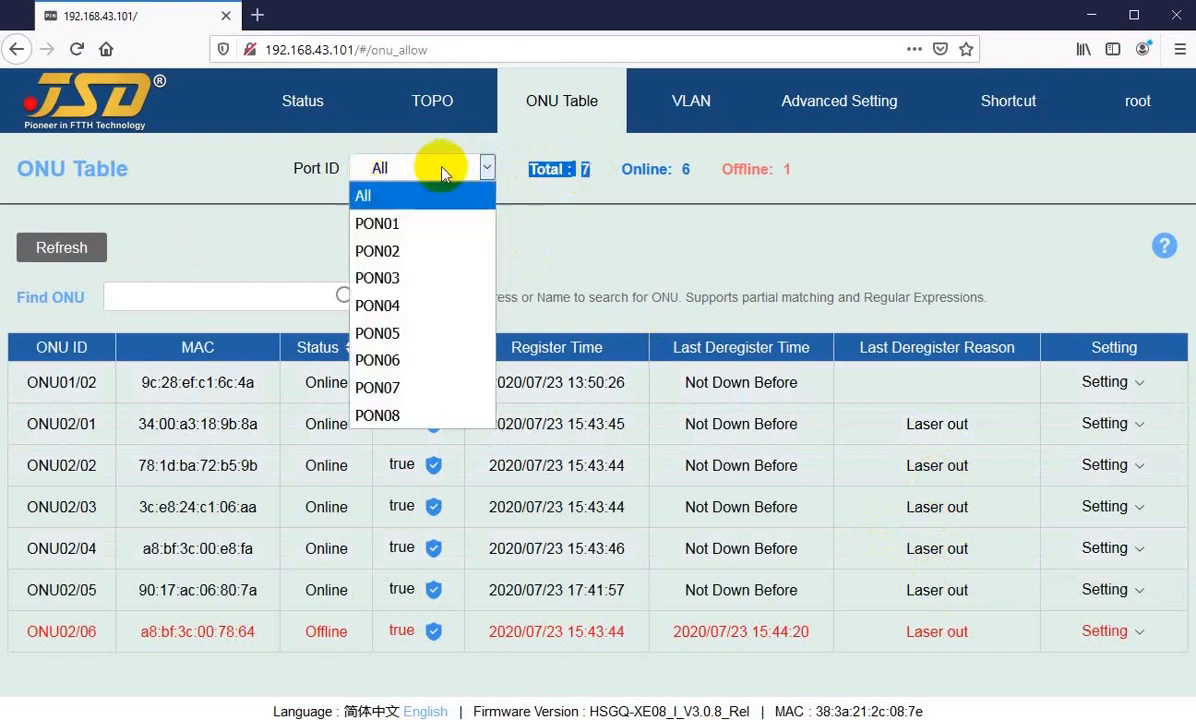
pyautogui.click(368, 197)
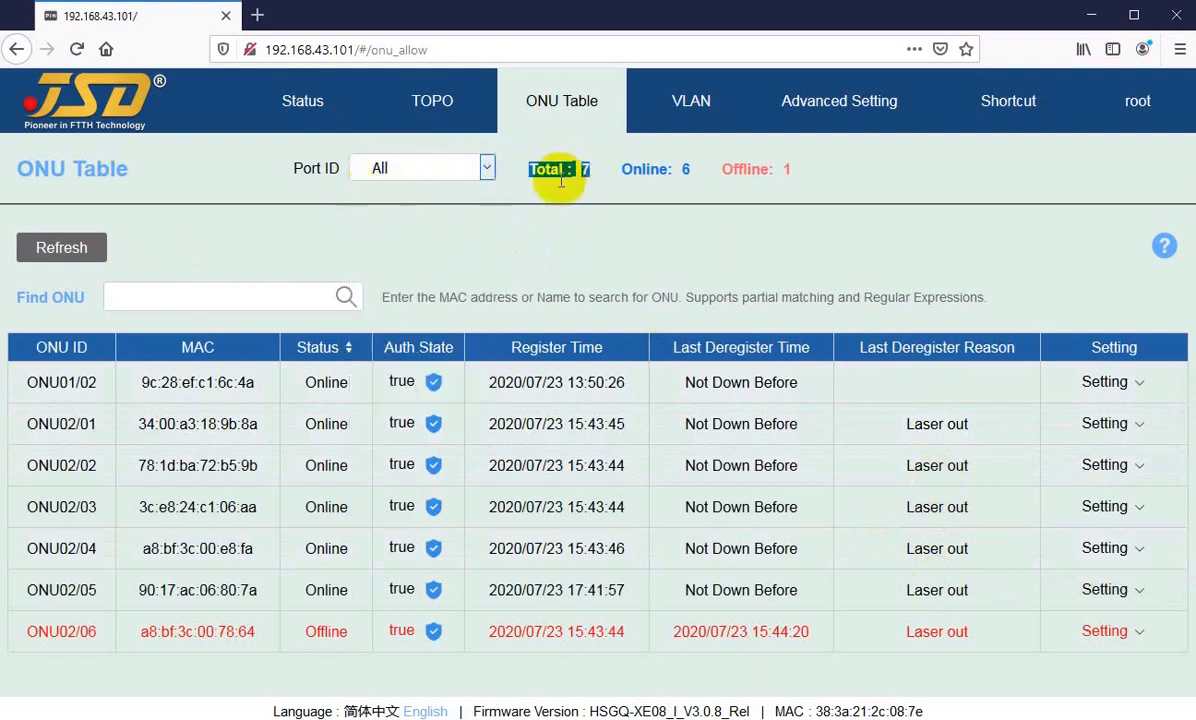
pyautogui.click(535, 168)
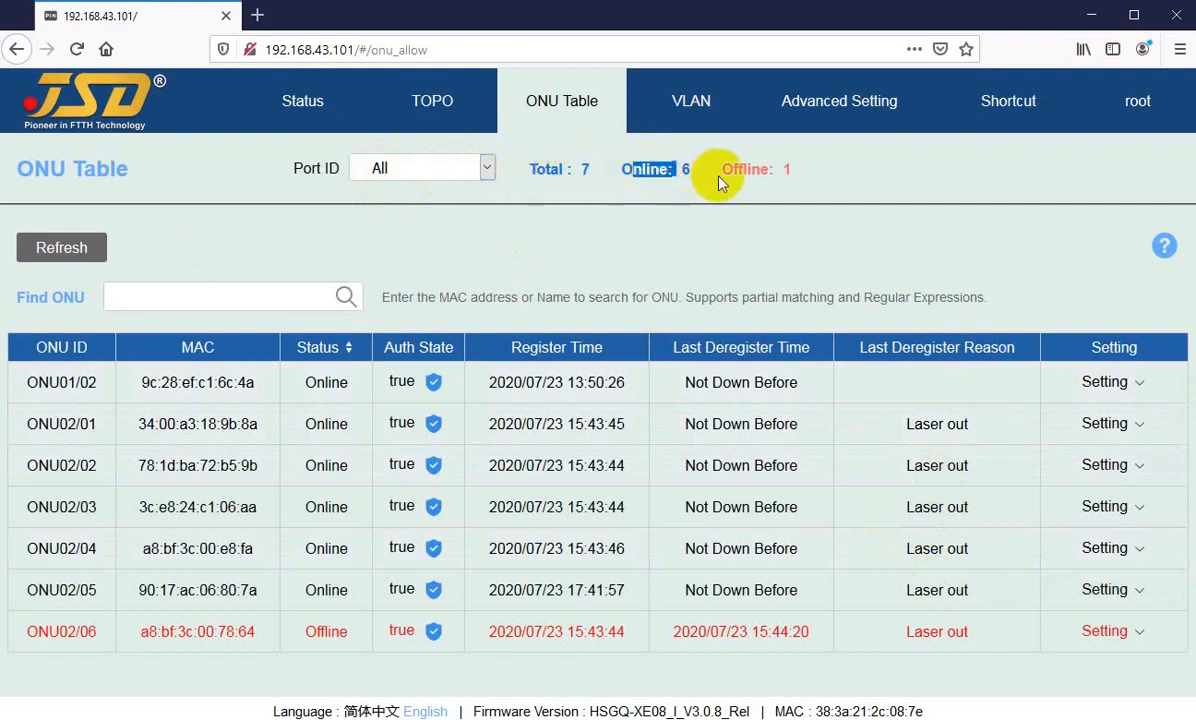
pyautogui.moveTo(733, 169); pyautogui.dragTo(774, 169)
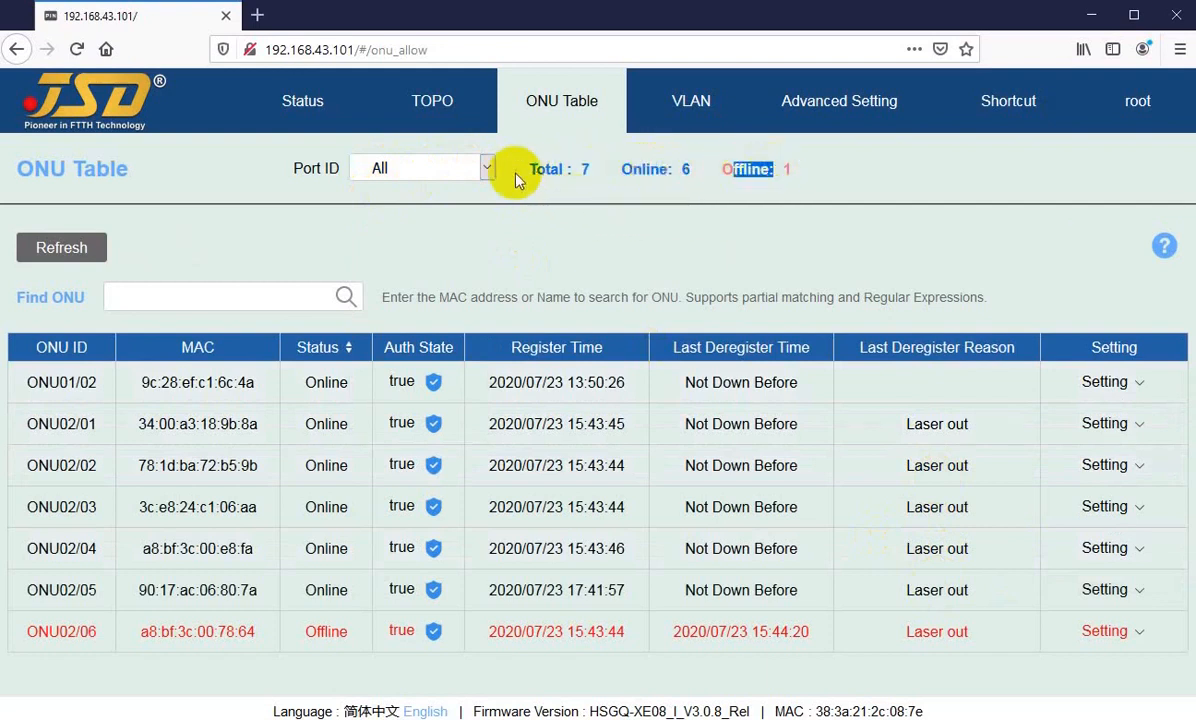
# Step: Filter the ONU table by PON01 to check its total and online counts, and switch the filter to PON02
pyautogui.click(487, 168)
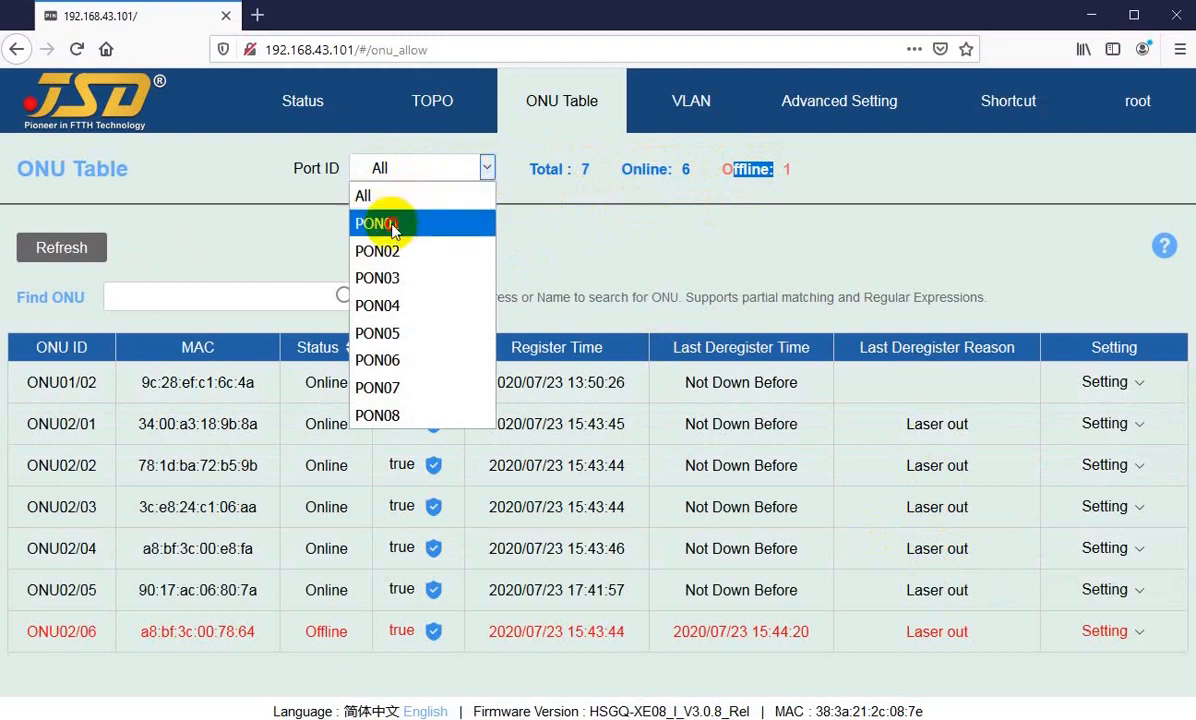
pyautogui.click(392, 228)
pyautogui.doubleClick(552, 169)
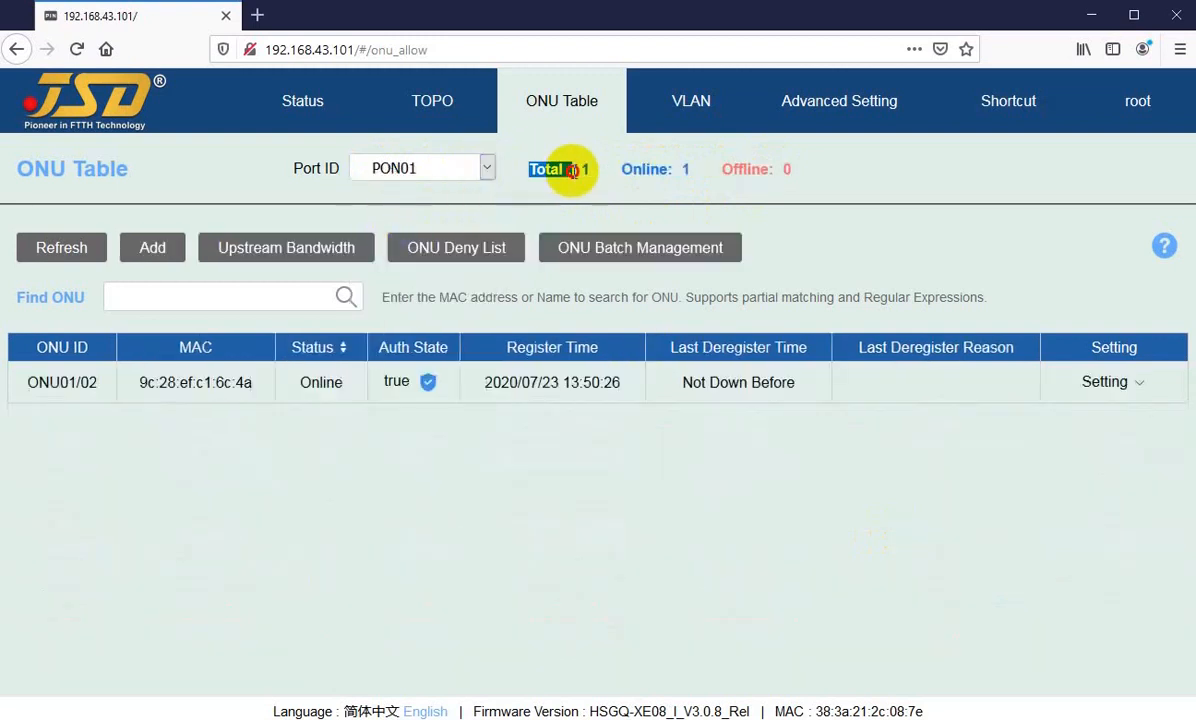
pyautogui.moveTo(648, 169); pyautogui.dragTo(680, 171)
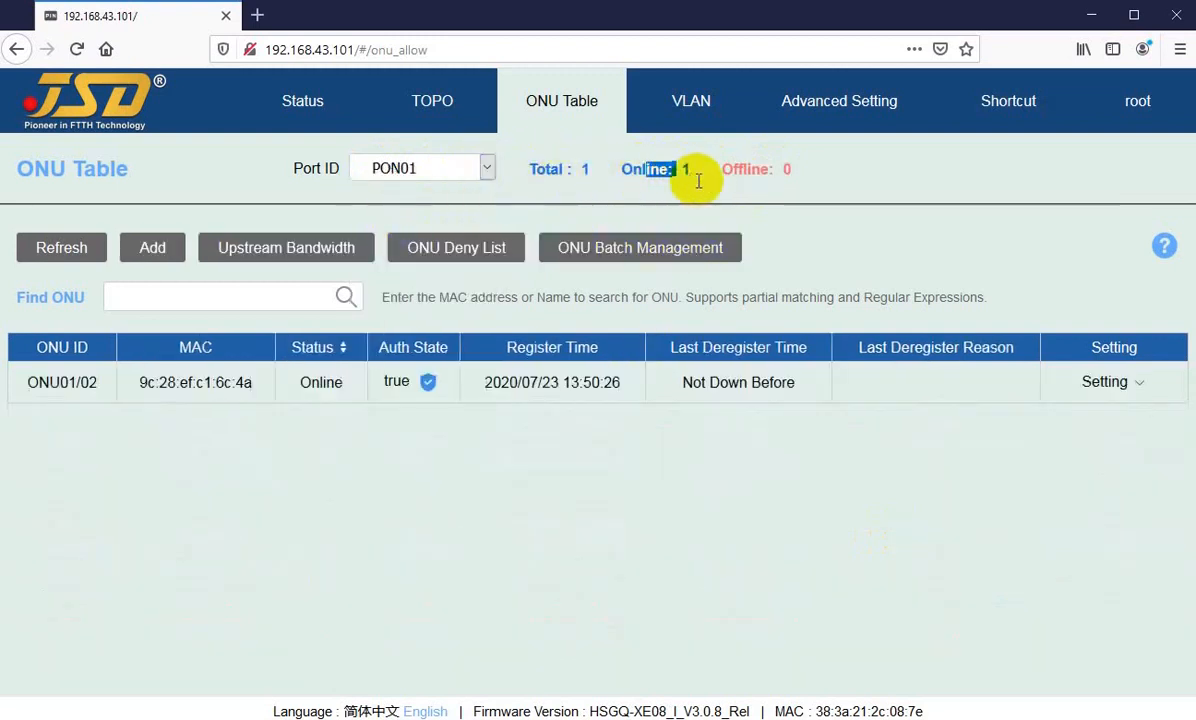
pyautogui.click(487, 168)
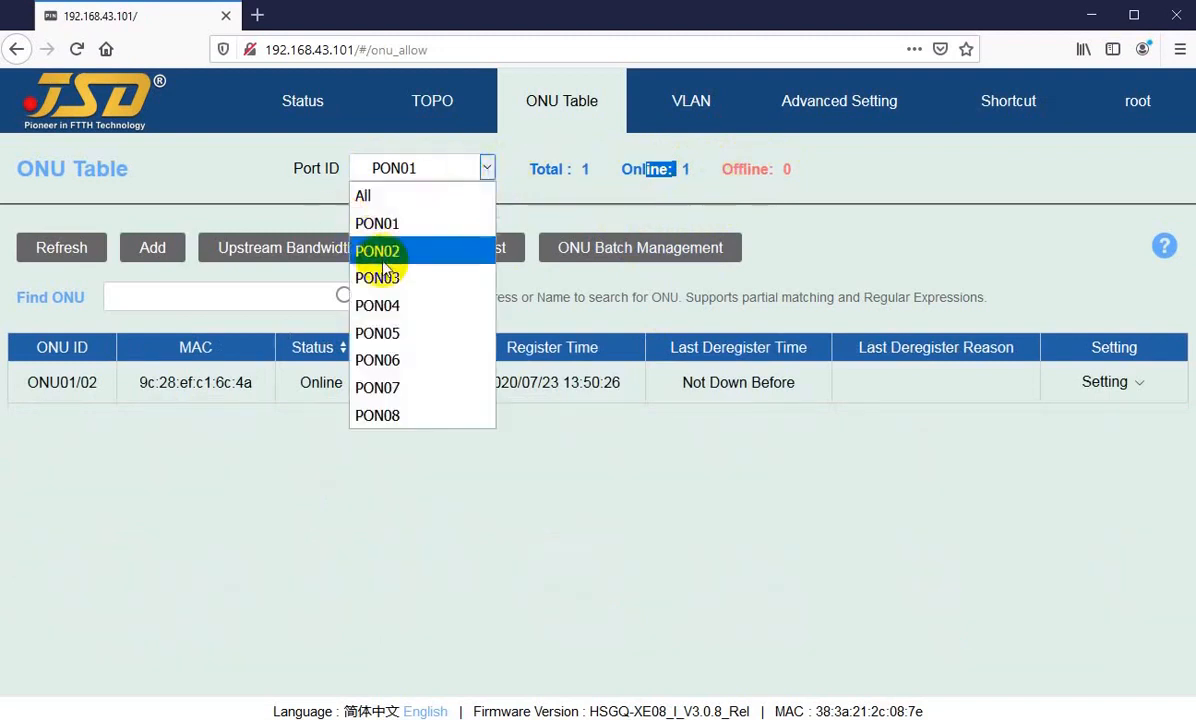
pyautogui.click(378, 251)
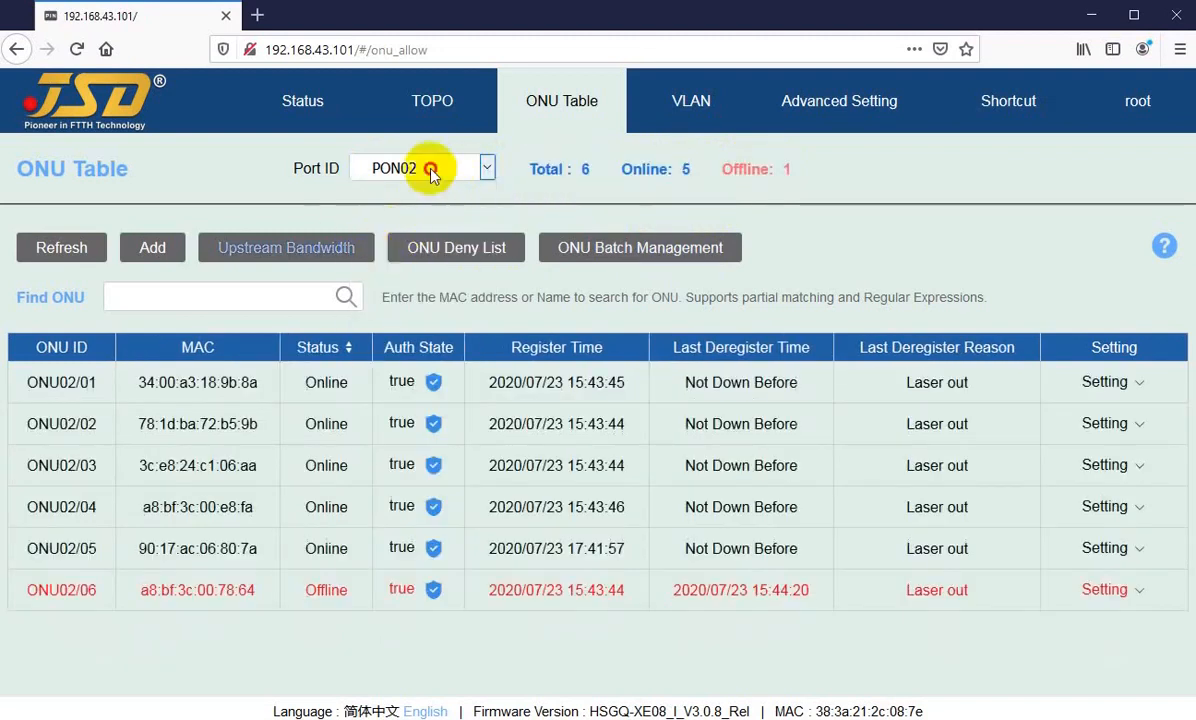
# Step: Review the total, online and offline ONU counts with the port filter kept on PON02
pyautogui.click(430, 170)
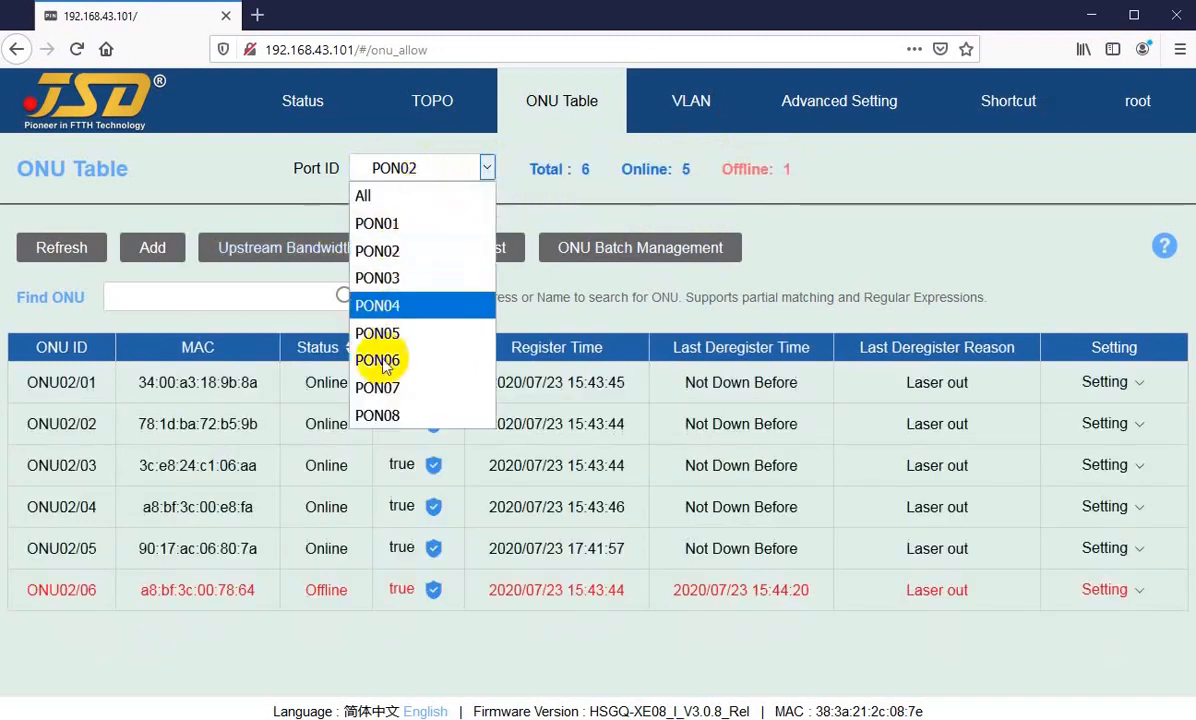
pyautogui.click(383, 256)
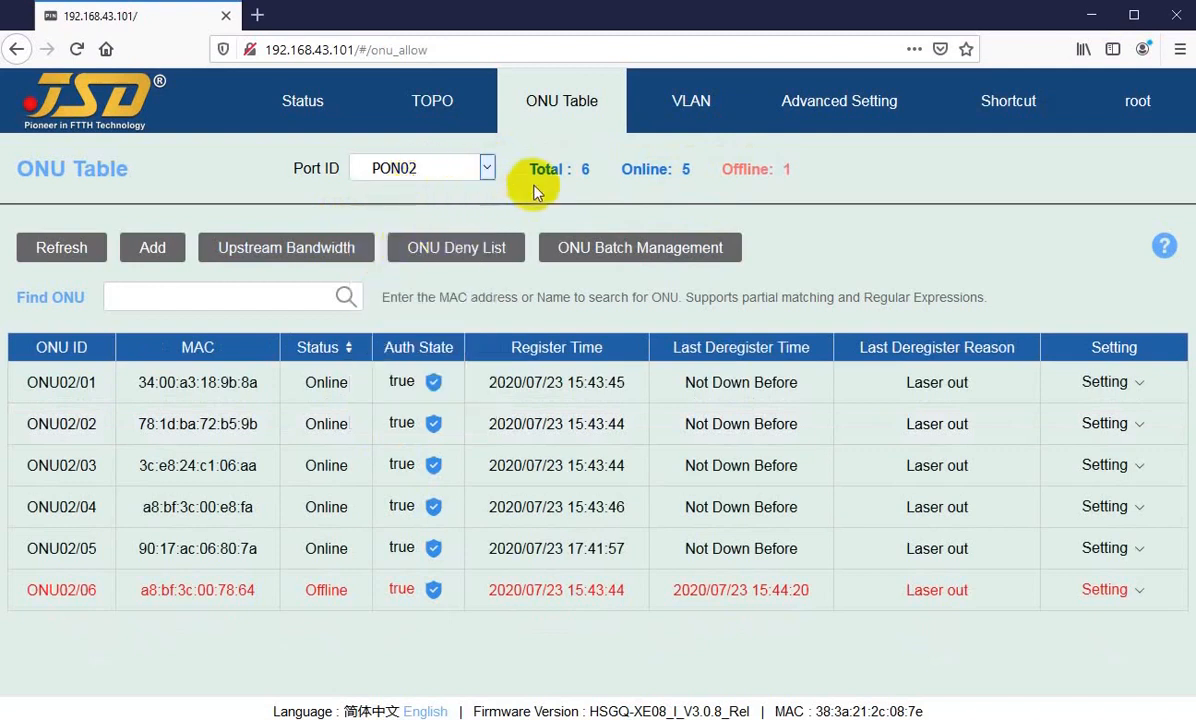
pyautogui.moveTo(544, 169); pyautogui.dragTo(659, 169)
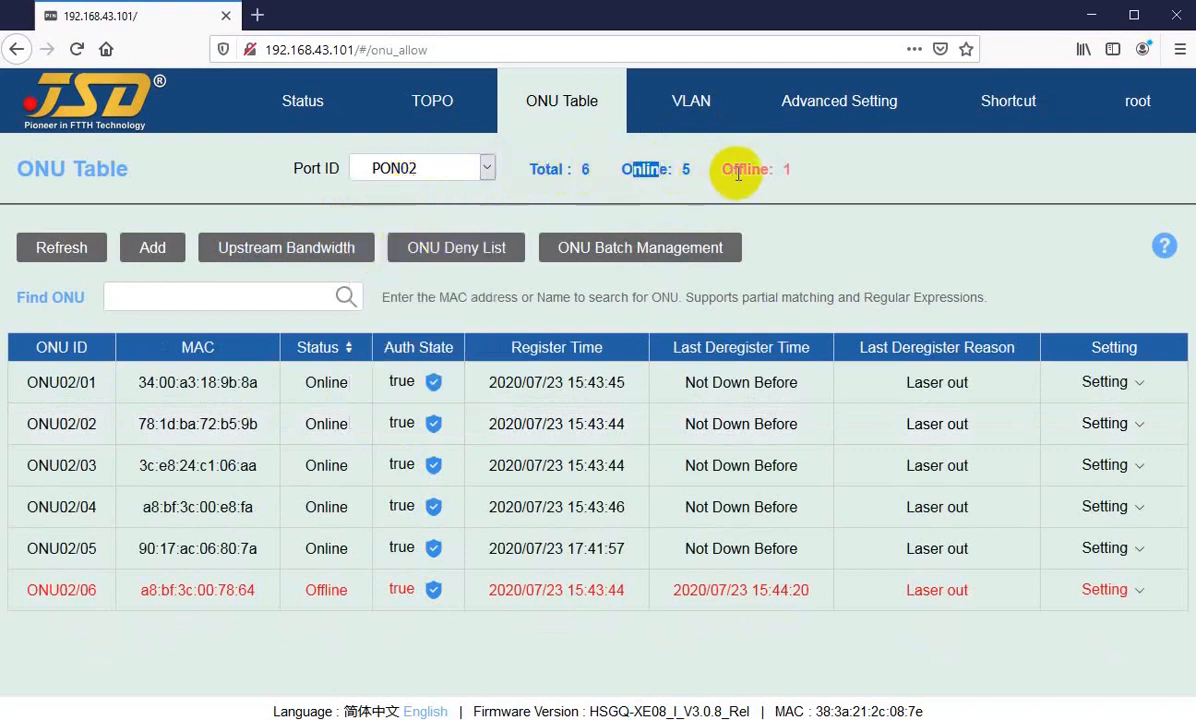
pyautogui.moveTo(738, 173); pyautogui.dragTo(761, 232)
pyautogui.click(1124, 592)
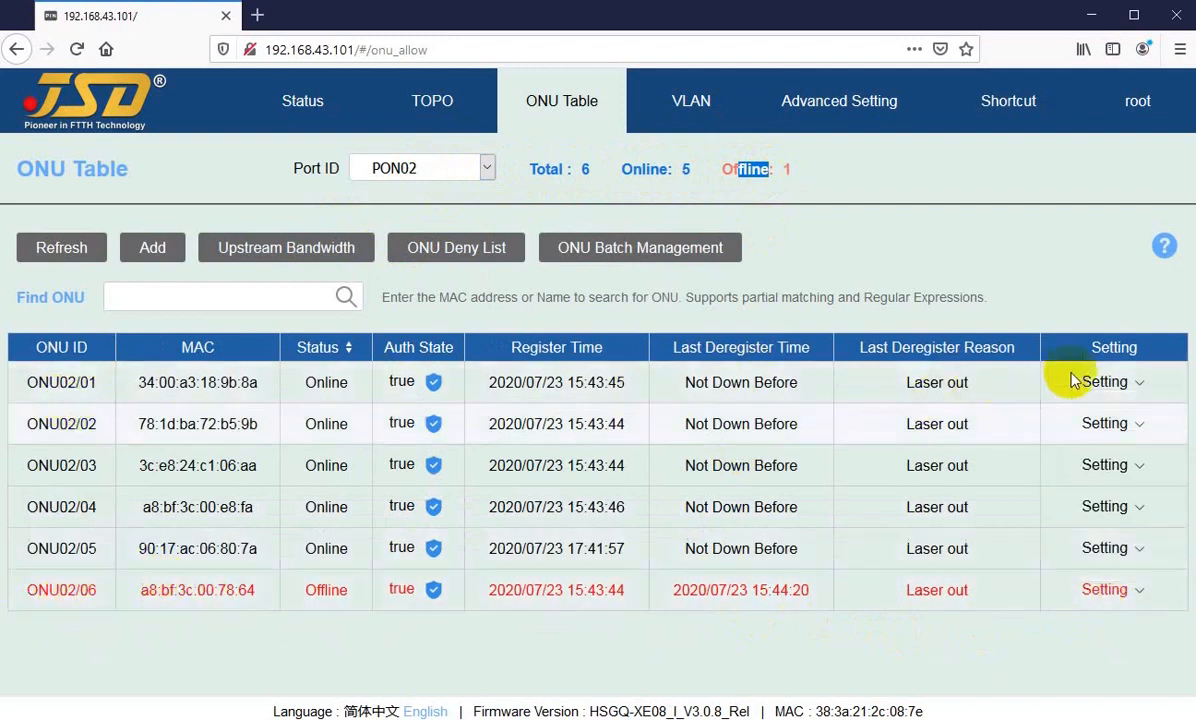
pyautogui.moveTo(1094, 381)
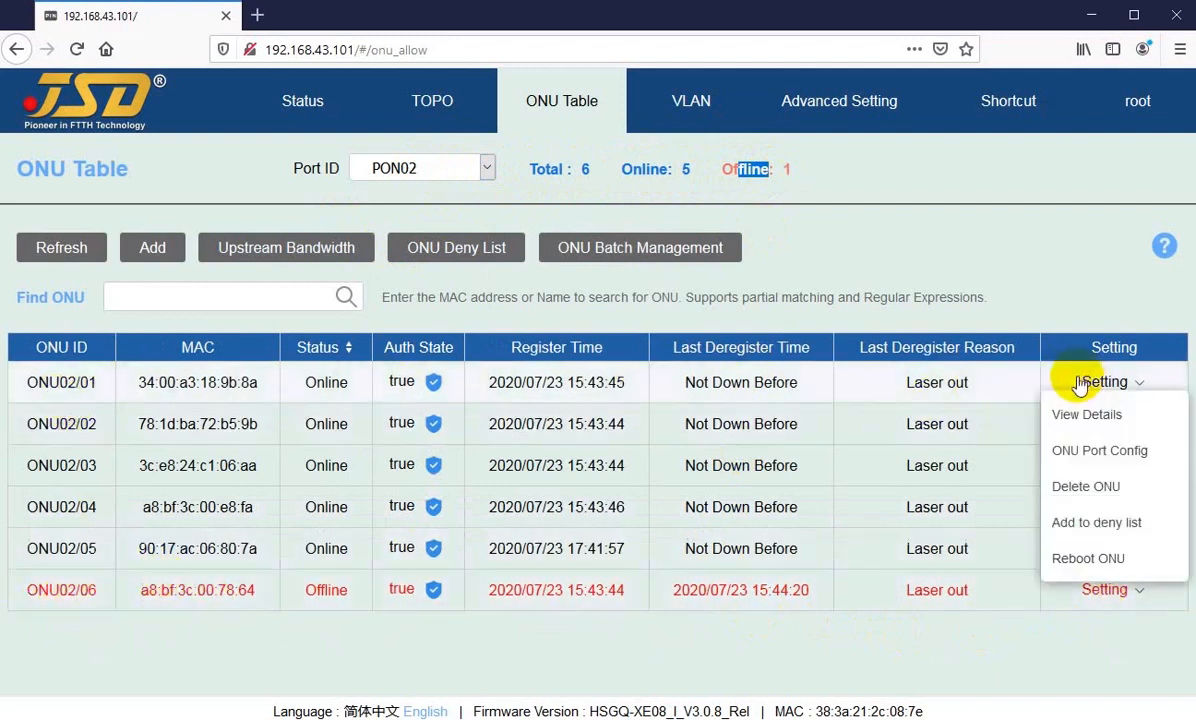
pyautogui.click(801, 236)
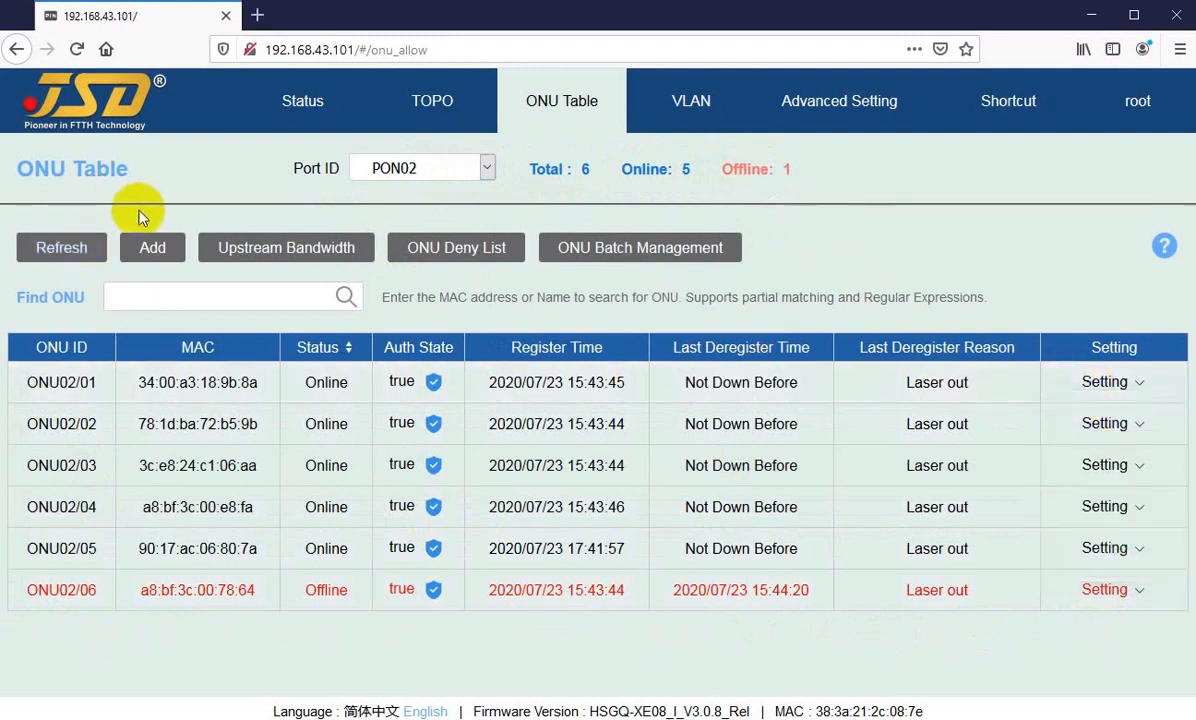
# Step: Set the port filter to All and refresh the ONU table
pyautogui.click(452, 168)
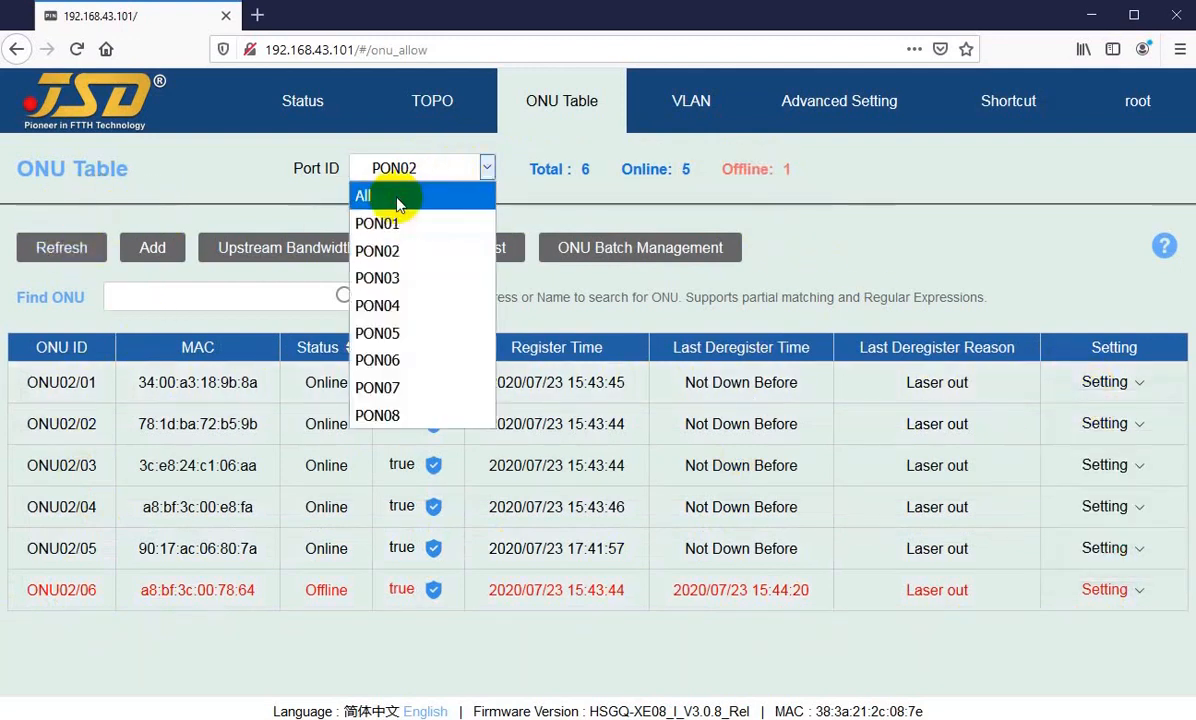
pyautogui.click(385, 193)
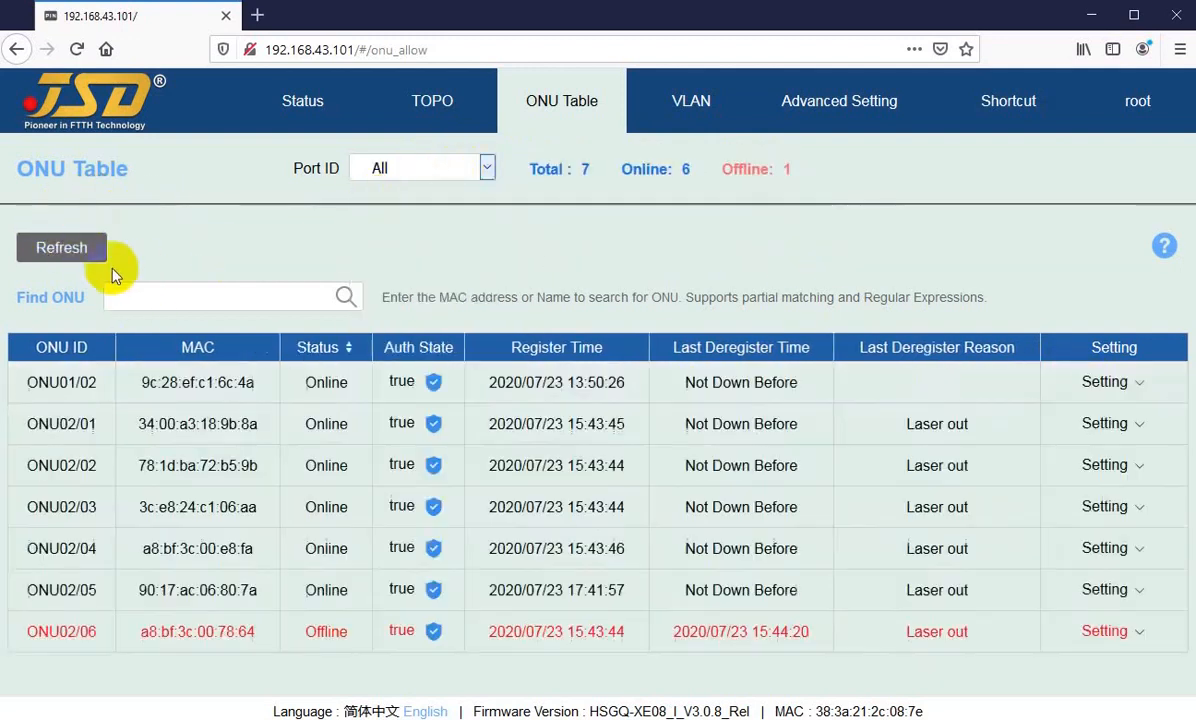
pyautogui.click(394, 170)
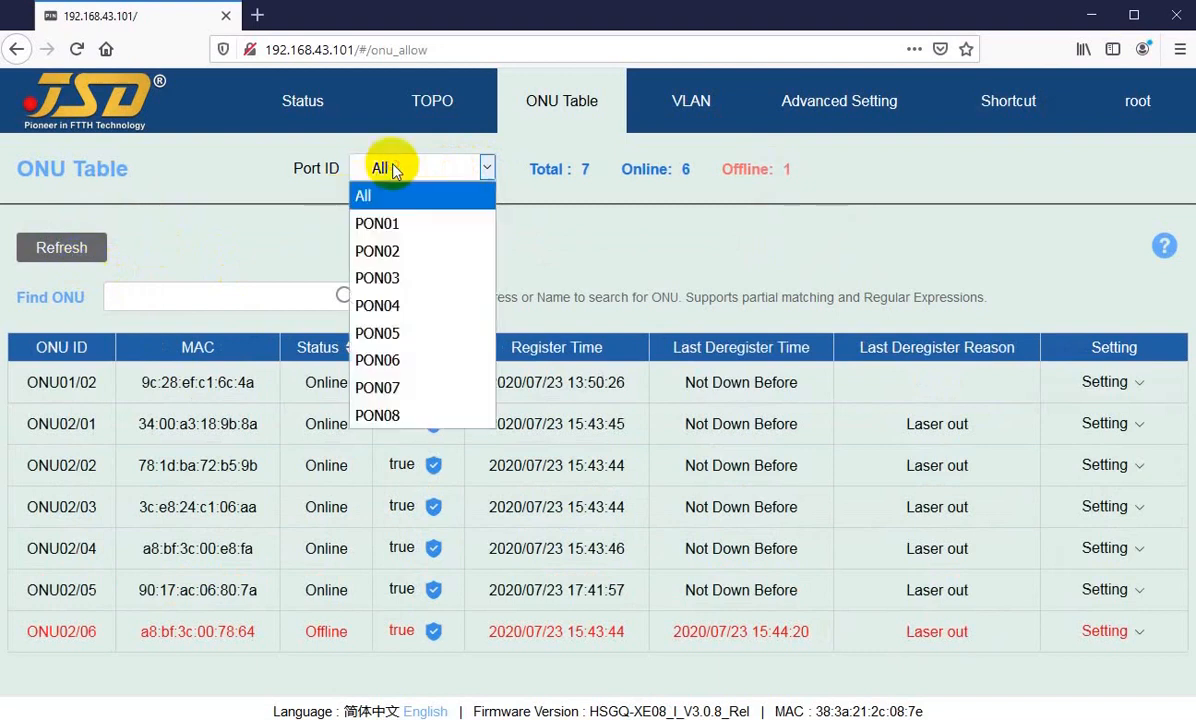
pyautogui.click(210, 228)
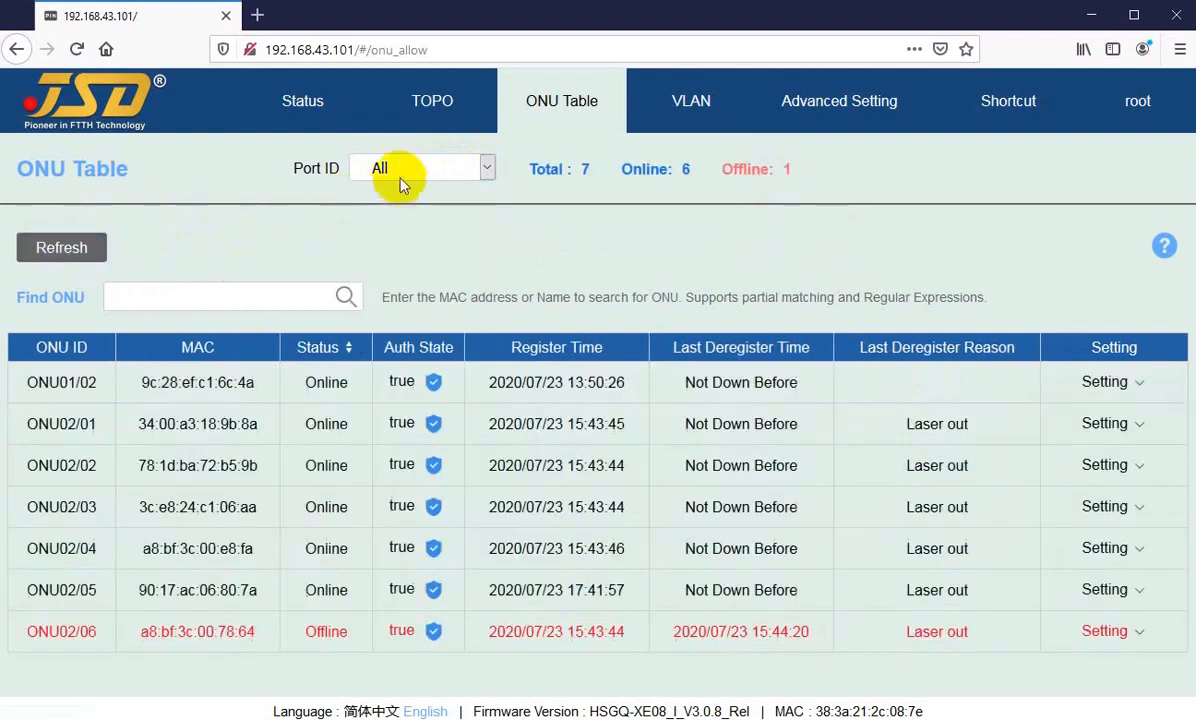
pyautogui.click(64, 247)
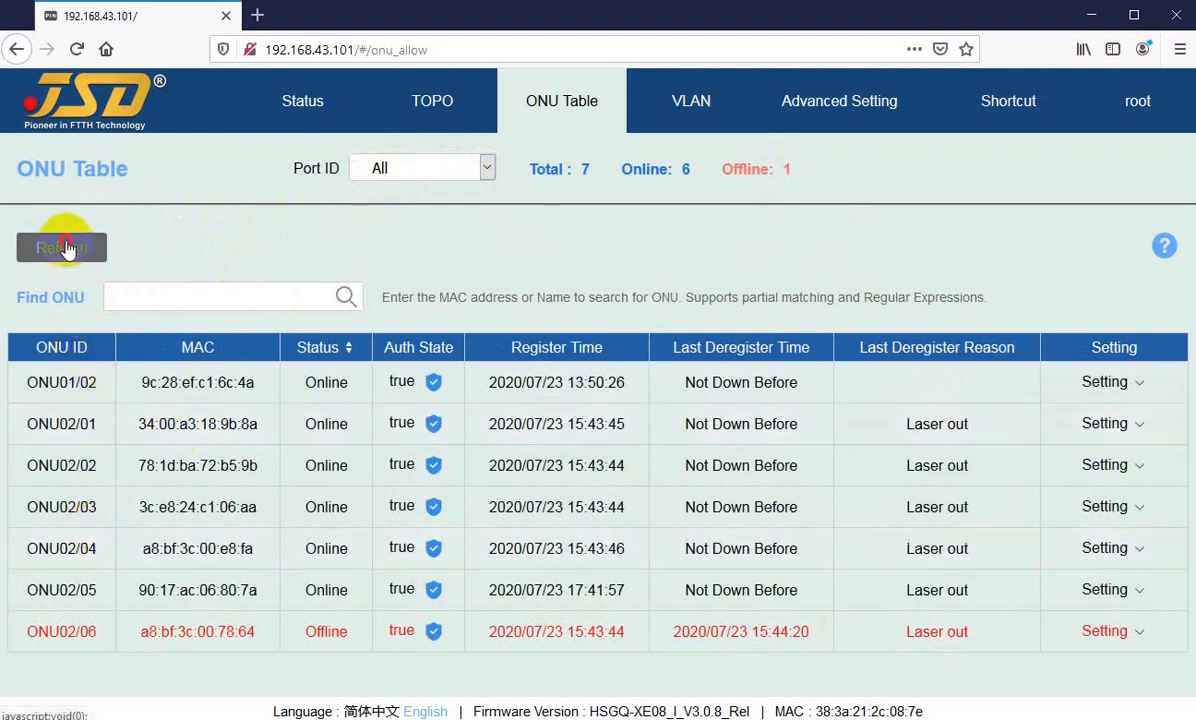
# Step: Filter the ONU table by PON01 to show the management options for that port
pyautogui.click(380, 166)
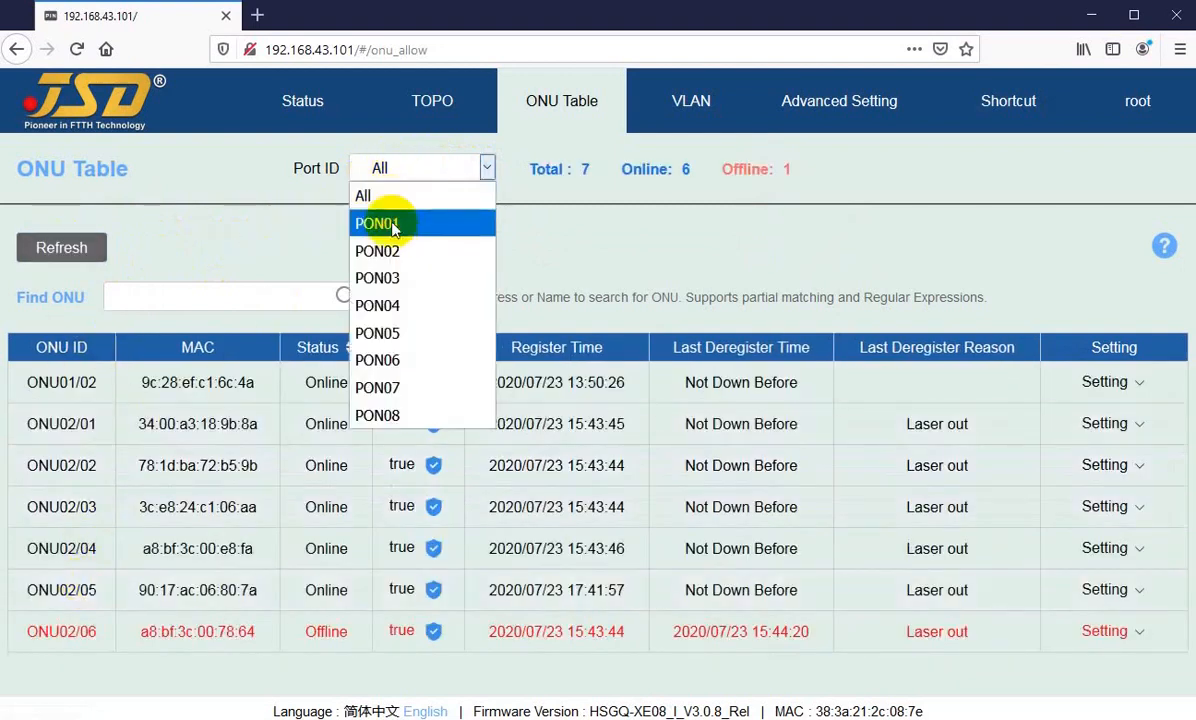
pyautogui.click(390, 226)
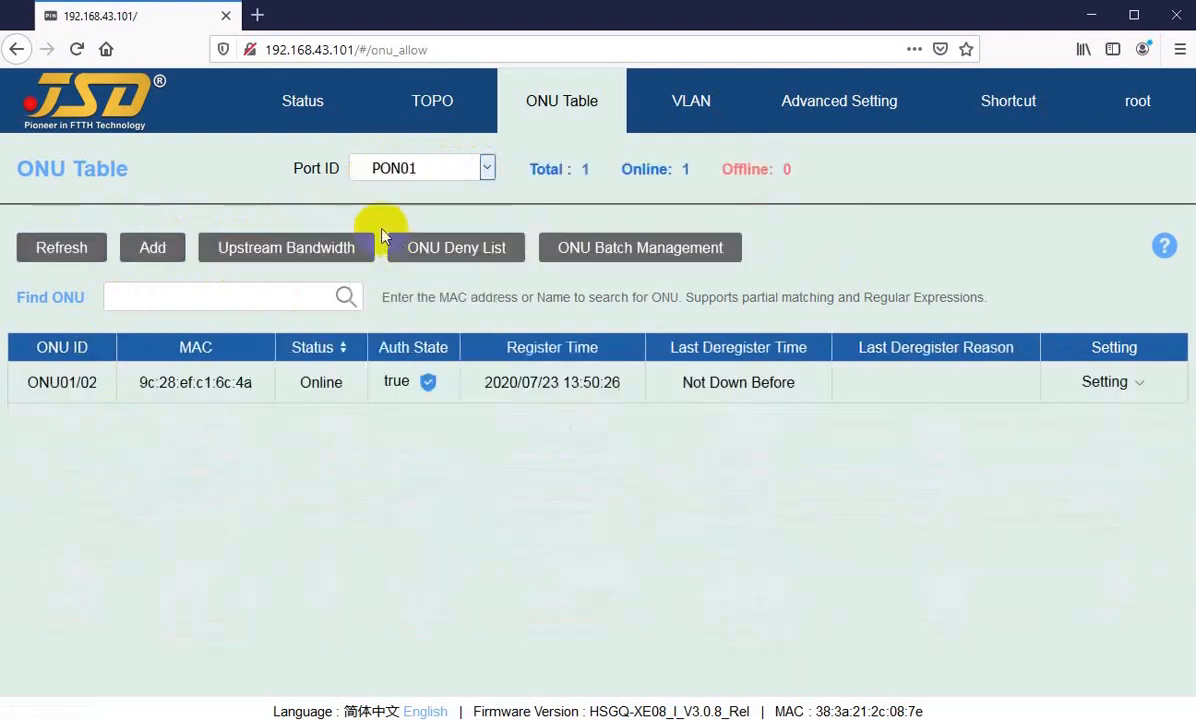
pyautogui.click(174, 217)
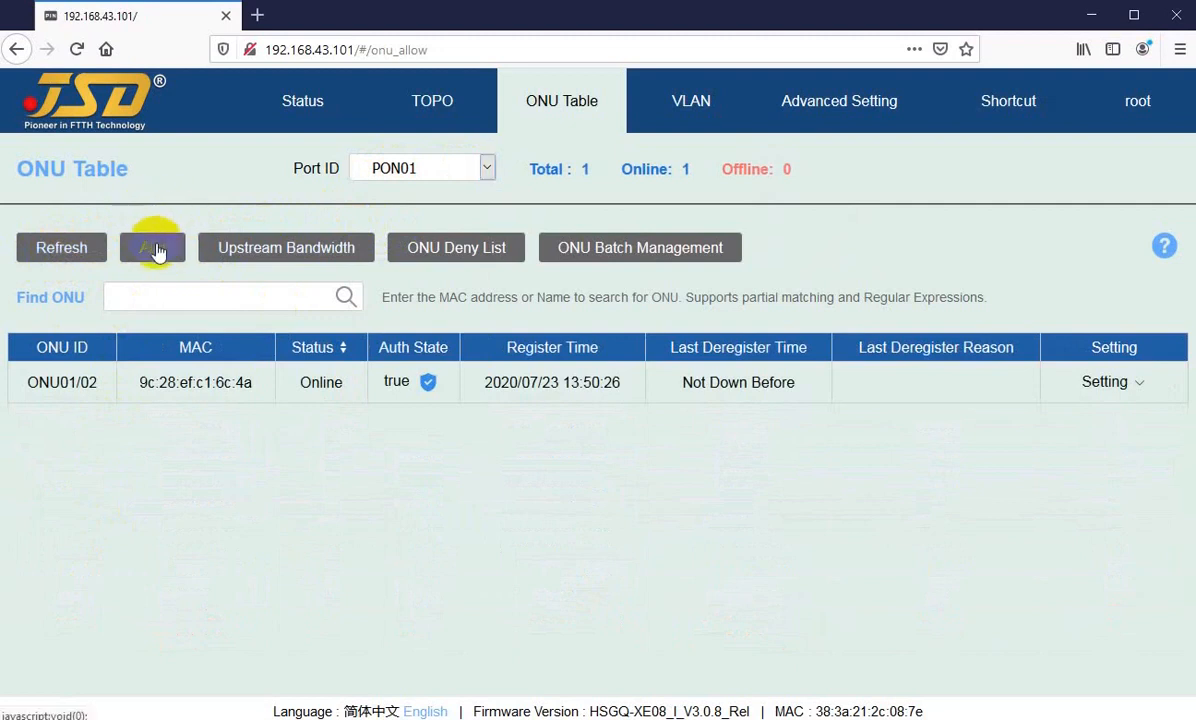
# Step: Open the Manual Add ONU form for PON01 and enter 3 as the ONU ID
pyautogui.click(153, 248)
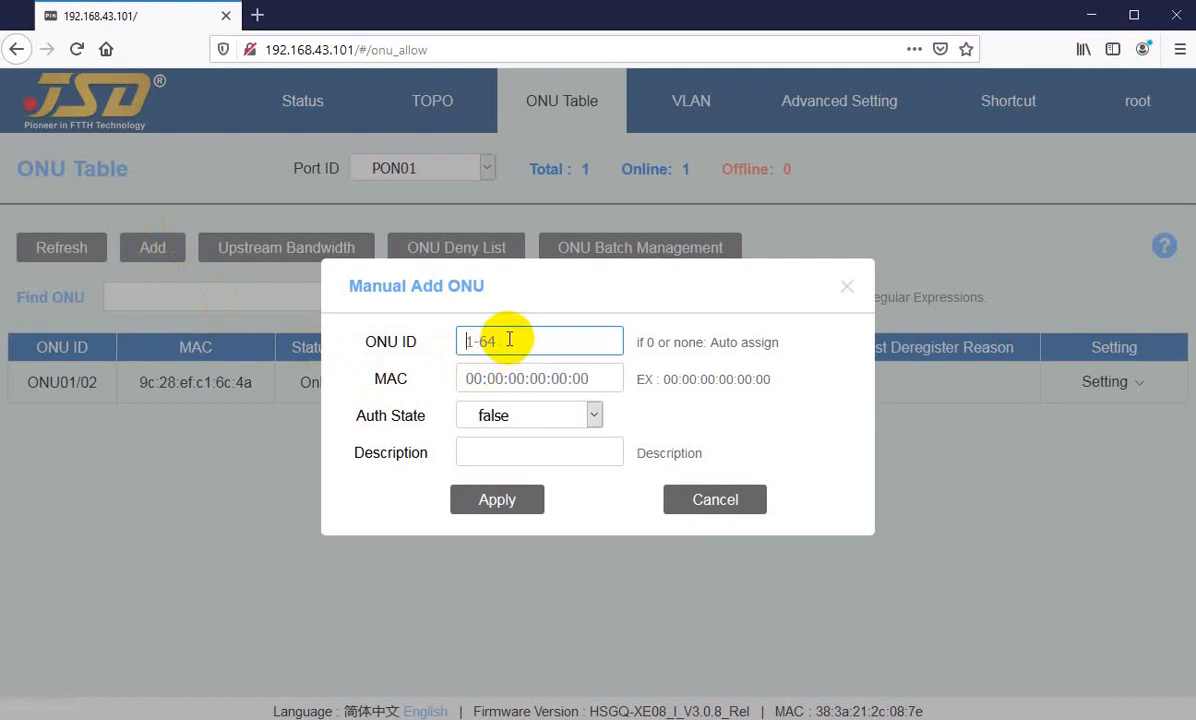
pyautogui.write('3')
pyautogui.press('Tab')
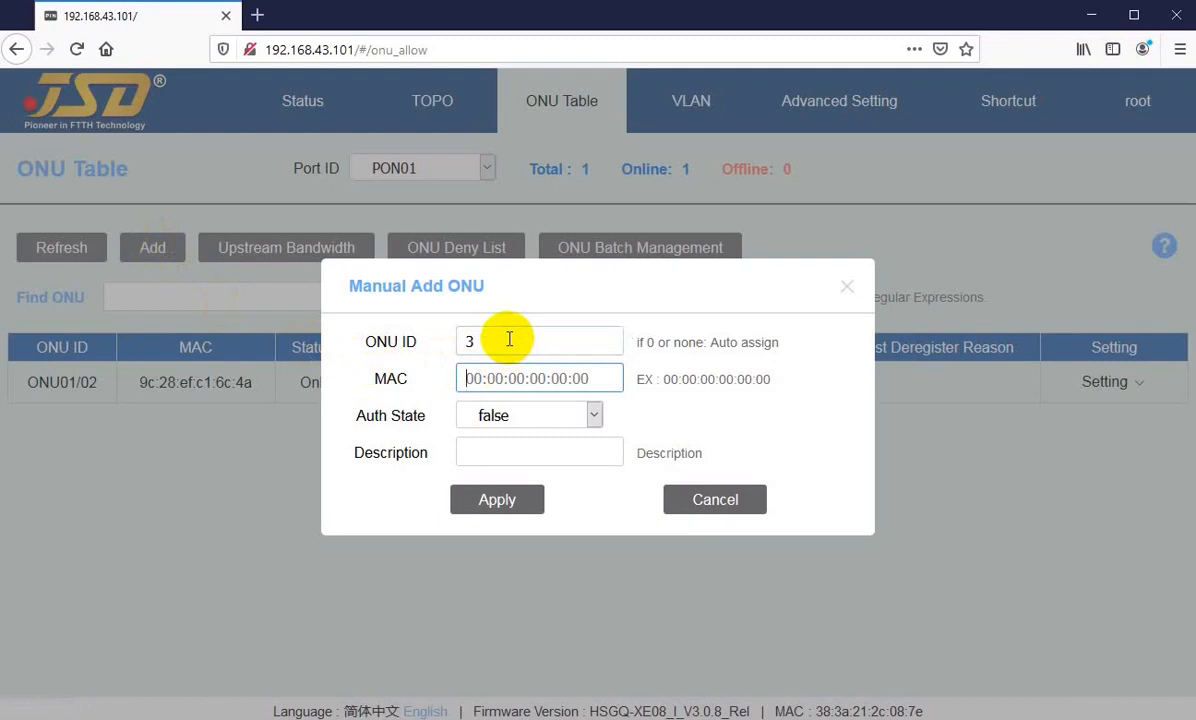
pyautogui.click(184, 388)
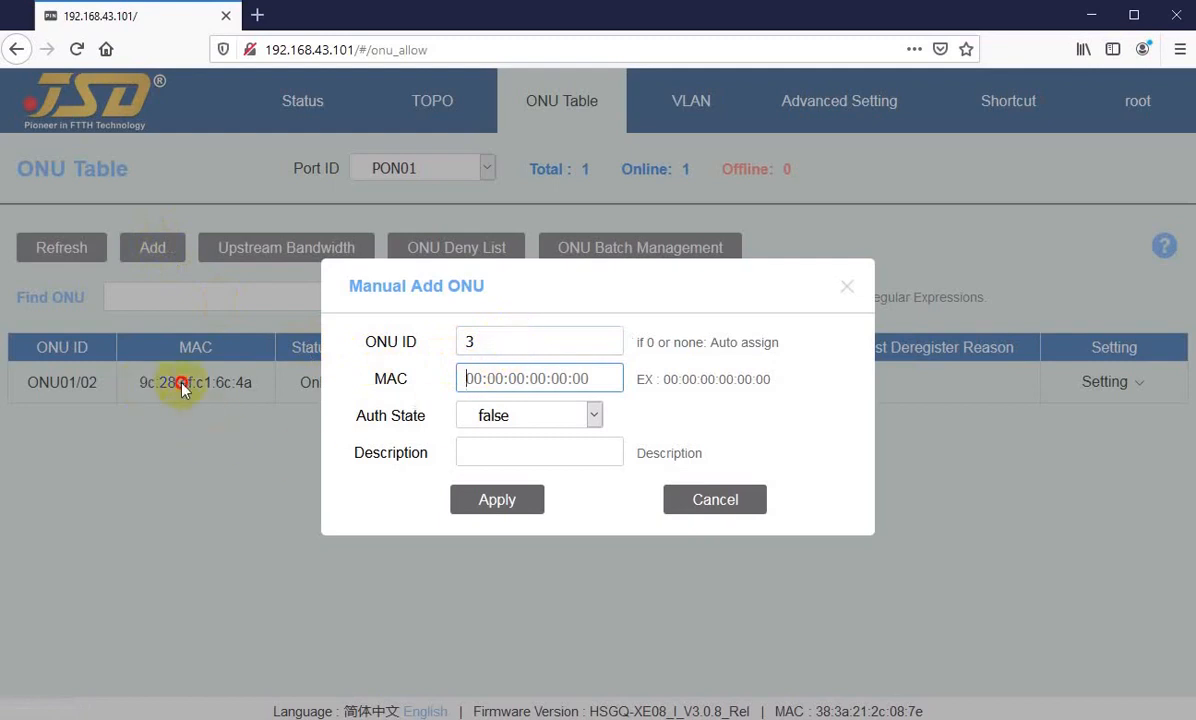
# Step: Try entering a MAC address for the new ONU and clear the field again
pyautogui.click(485, 377)
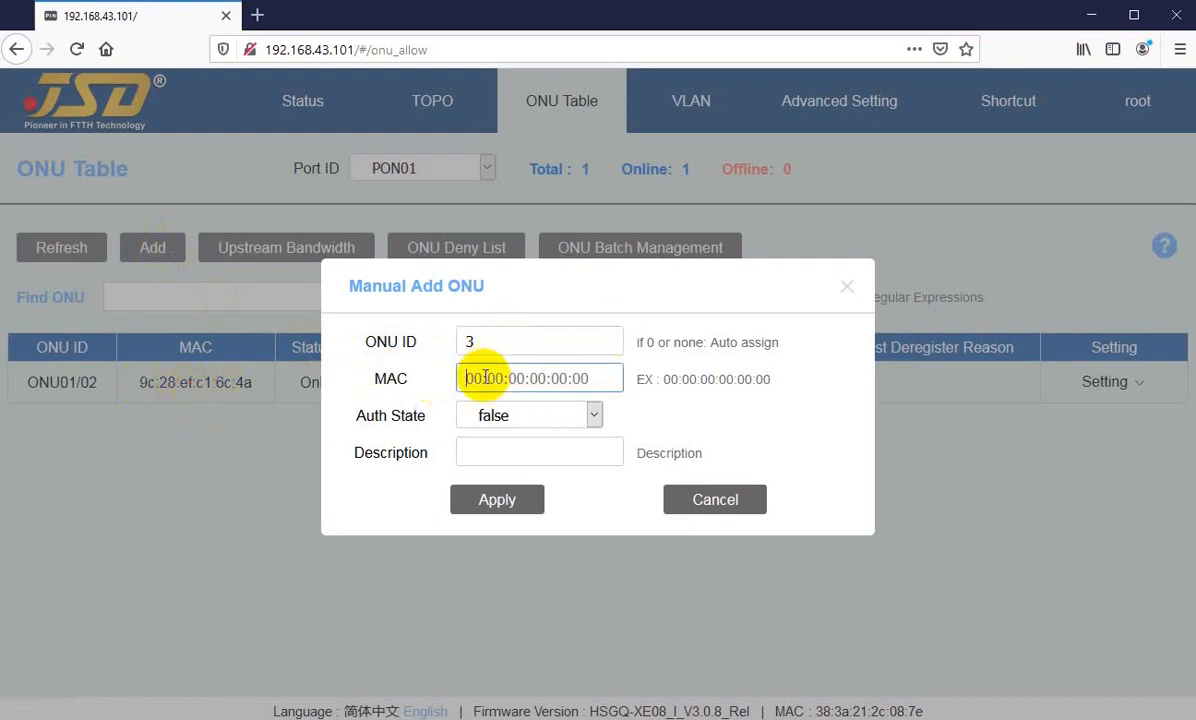
pyautogui.write('69')
pyautogui.press('BackSpace')
pyautogui.press('BackSpace')
pyautogui.press('BackSpace')
pyautogui.write('9')
pyautogui.press('BackSpace')
pyautogui.press('BackSpace')
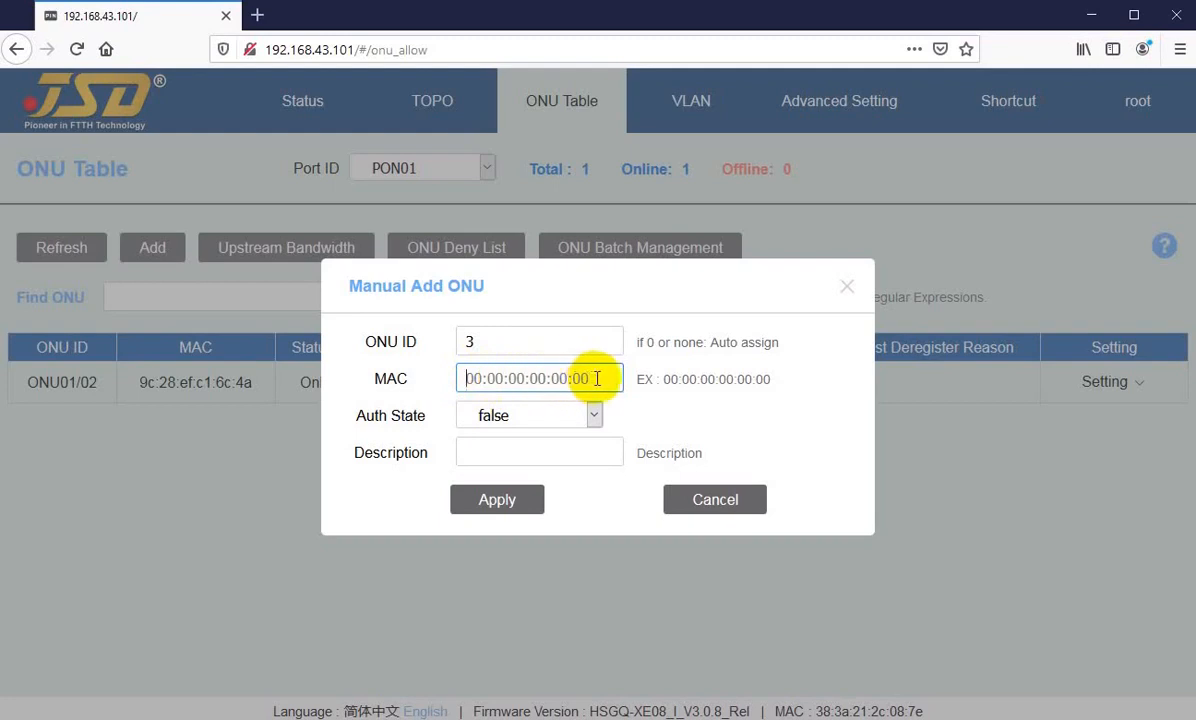
pyautogui.click(477, 377)
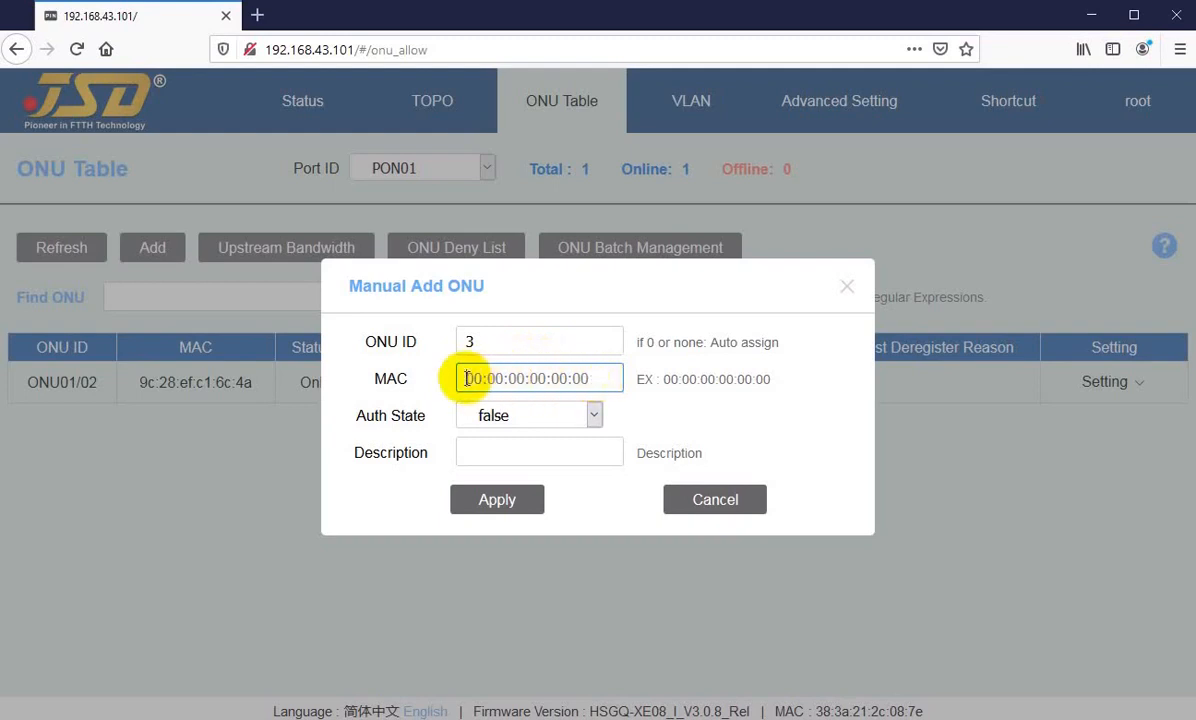
# Step: Check the Auth State options and the Description field, and cancel the manual ONU addition
pyautogui.click(528, 415)
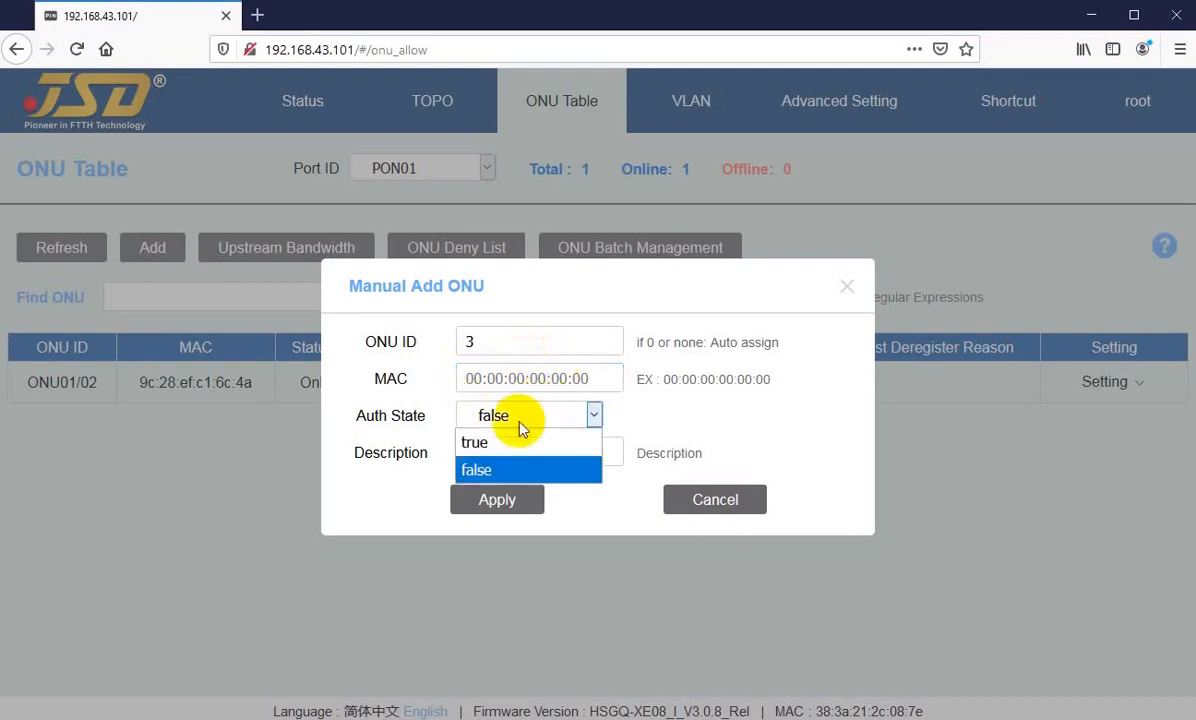
pyautogui.click(515, 420)
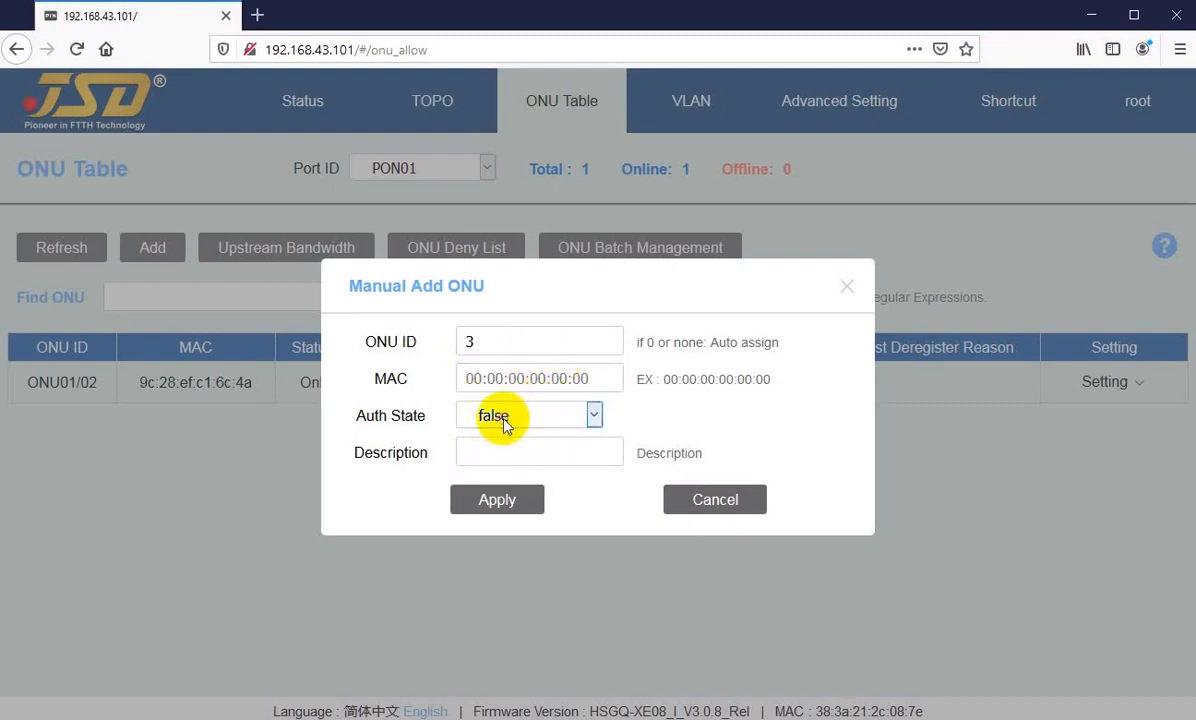
pyautogui.click(498, 453)
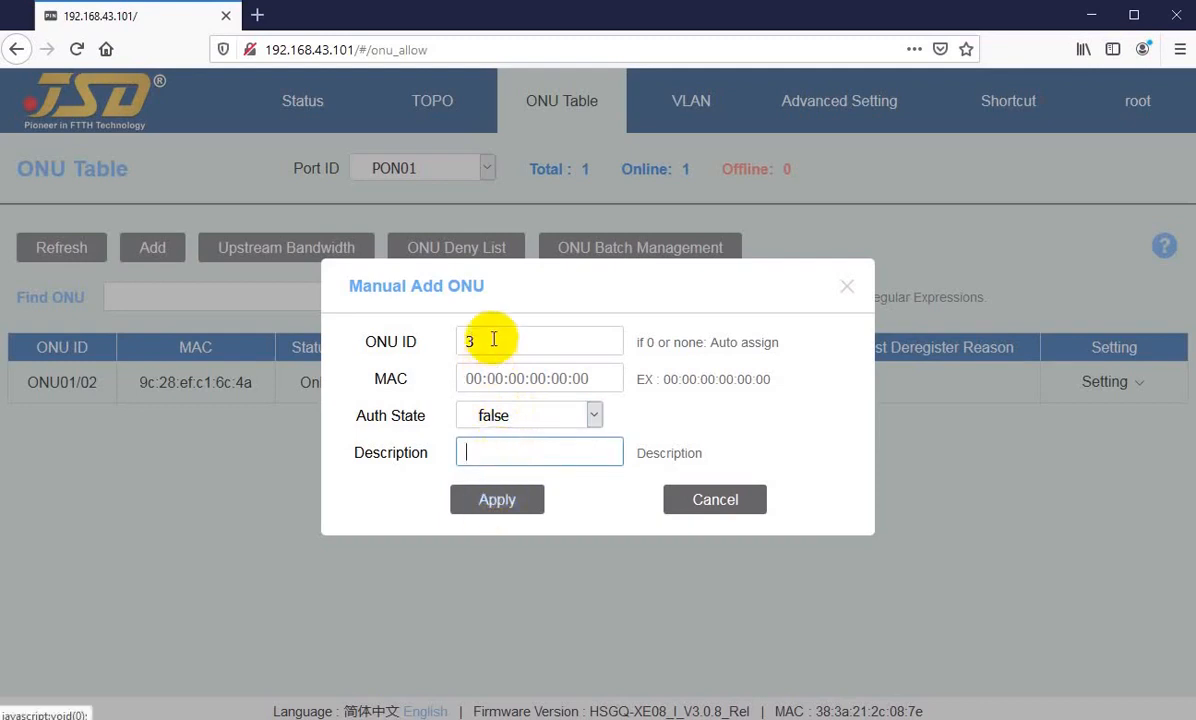
pyautogui.click(713, 499)
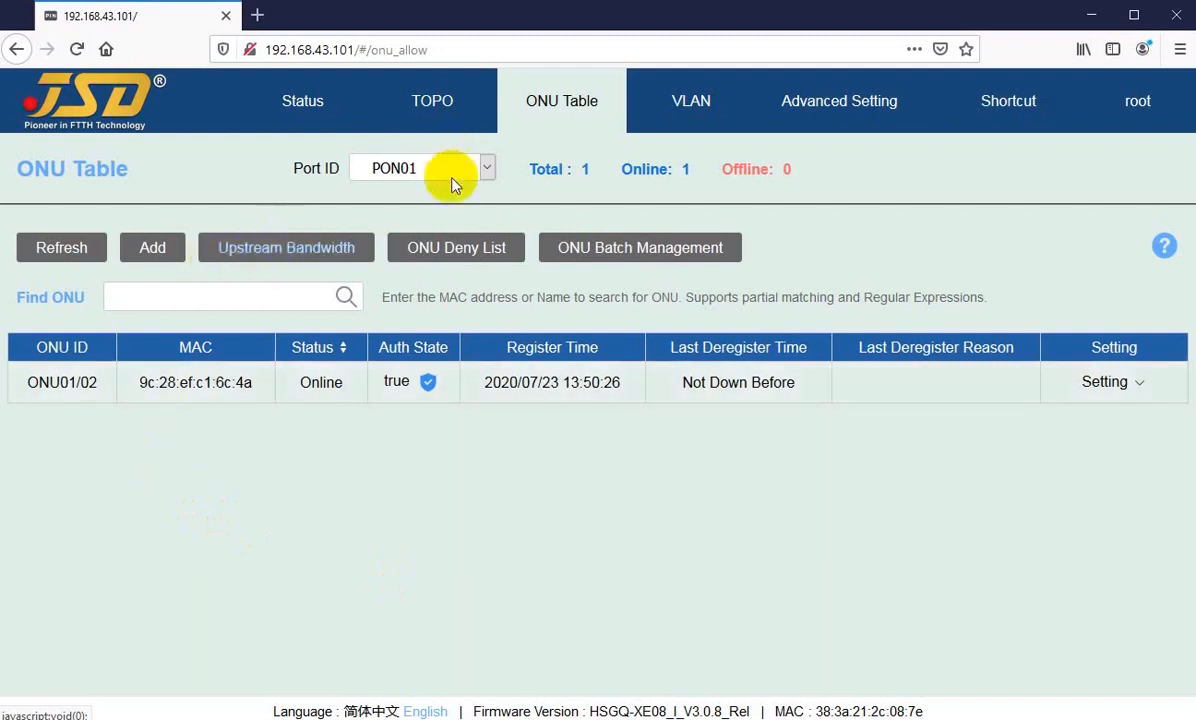
# Step: View the Upstream Bandwidth page for PON01 and return to the ONU Table
pyautogui.click(422, 168)
pyautogui.click(424, 172)
pyautogui.click(424, 172)
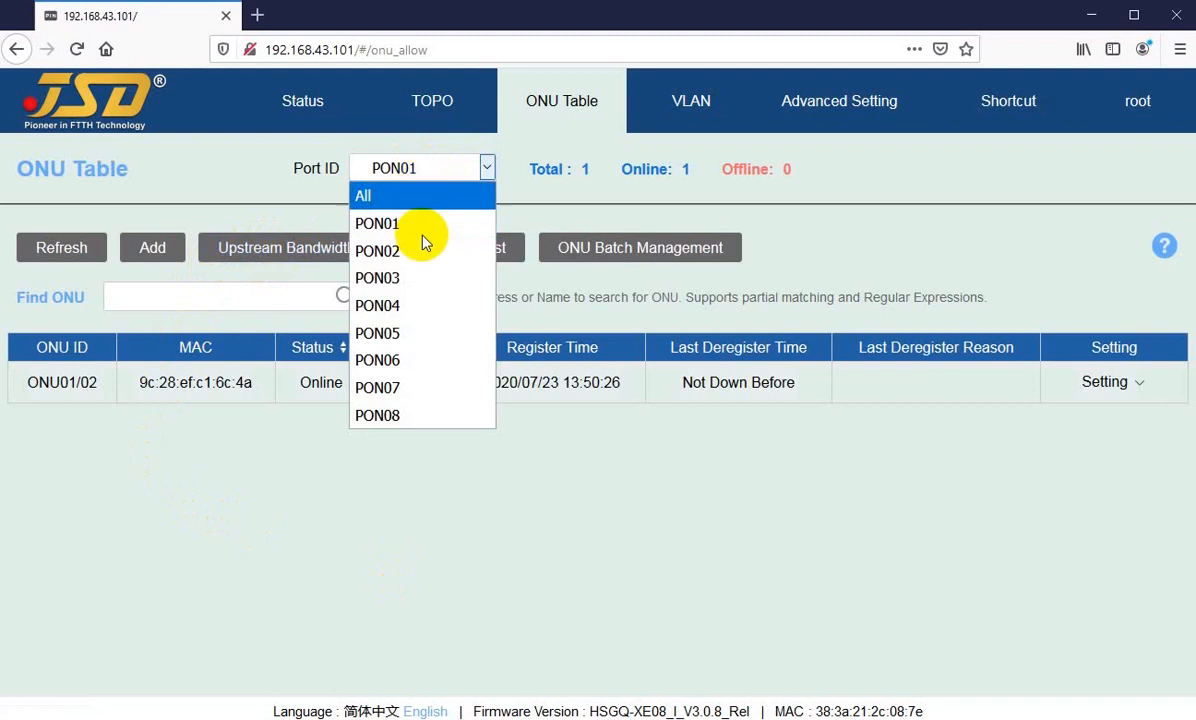
pyautogui.click(388, 225)
pyautogui.click(254, 244)
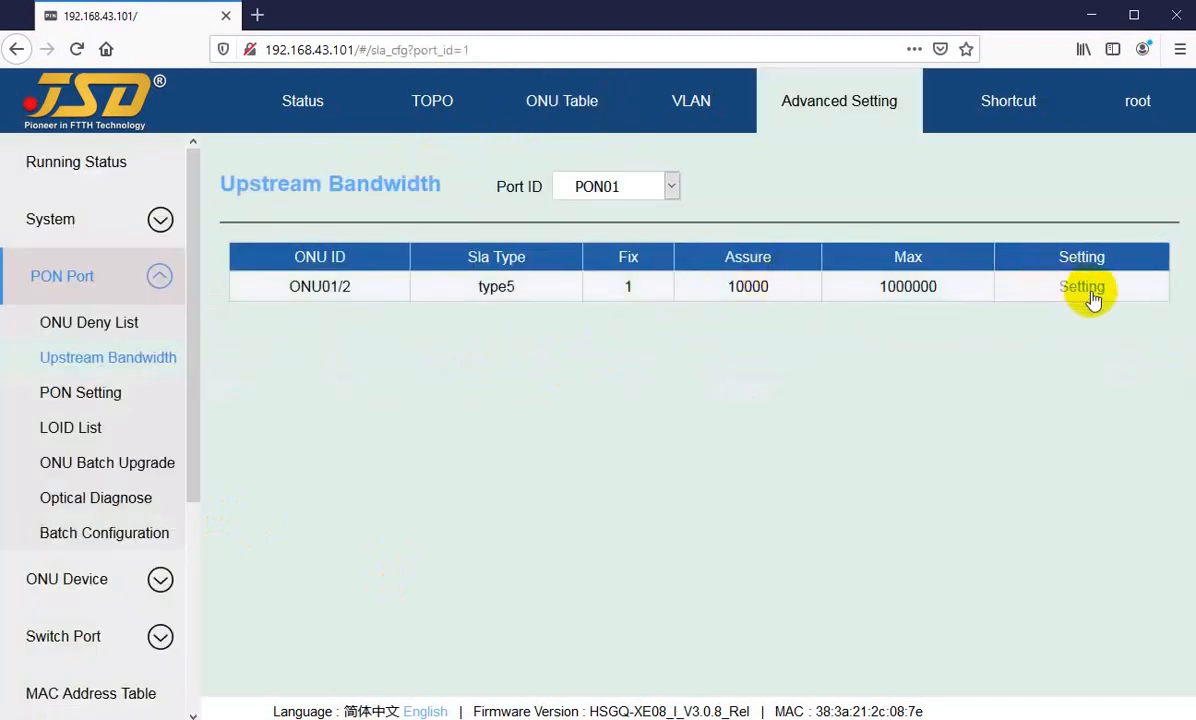
pyautogui.click(510, 100)
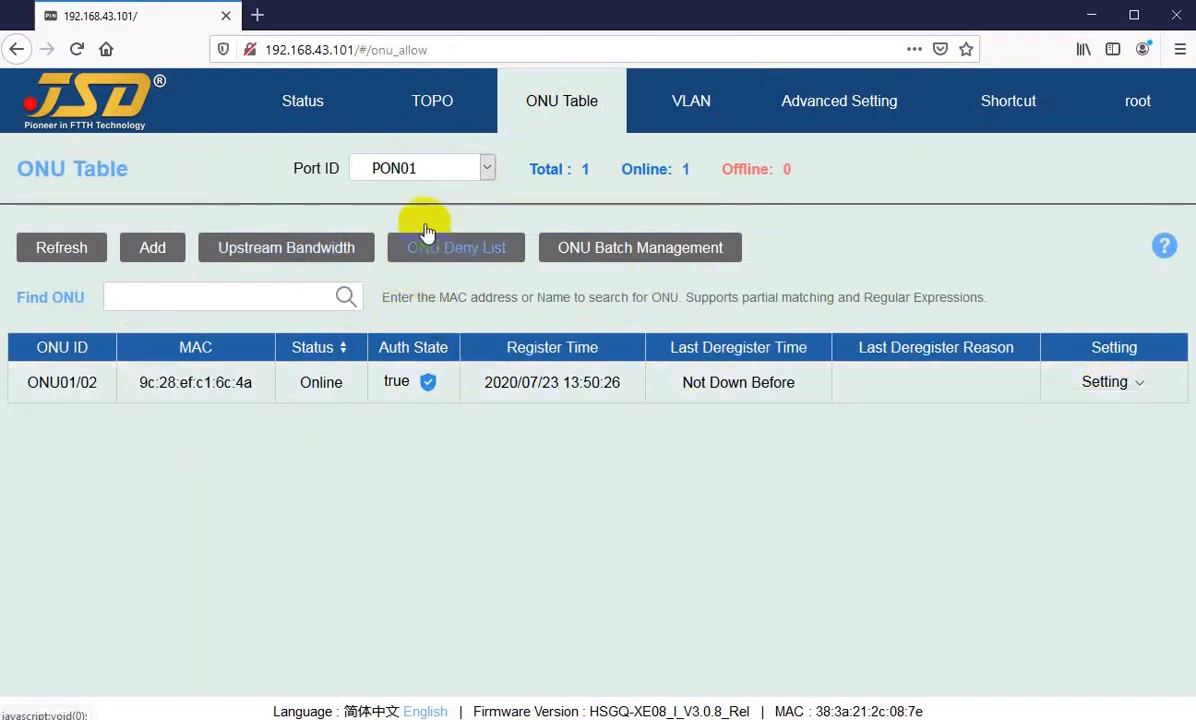
# Step: Switch the port filter to PON02, and view its ONU Deny List before returning to the ONU Table
pyautogui.click(408, 167)
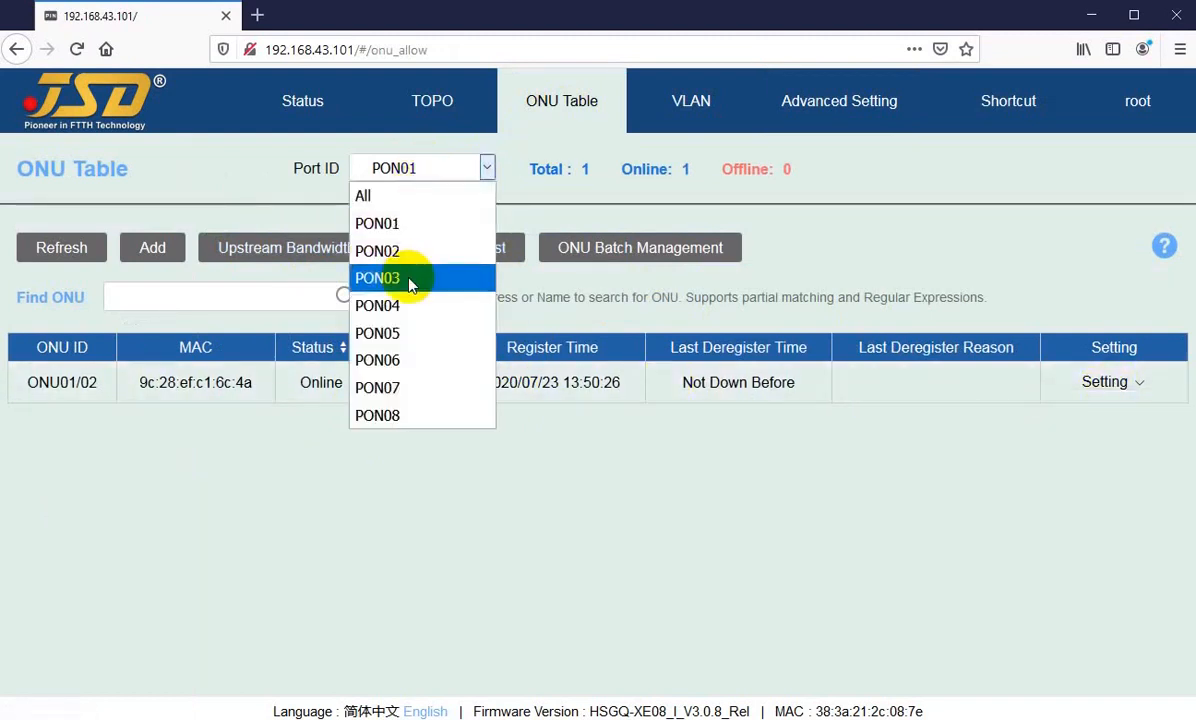
pyautogui.click(392, 228)
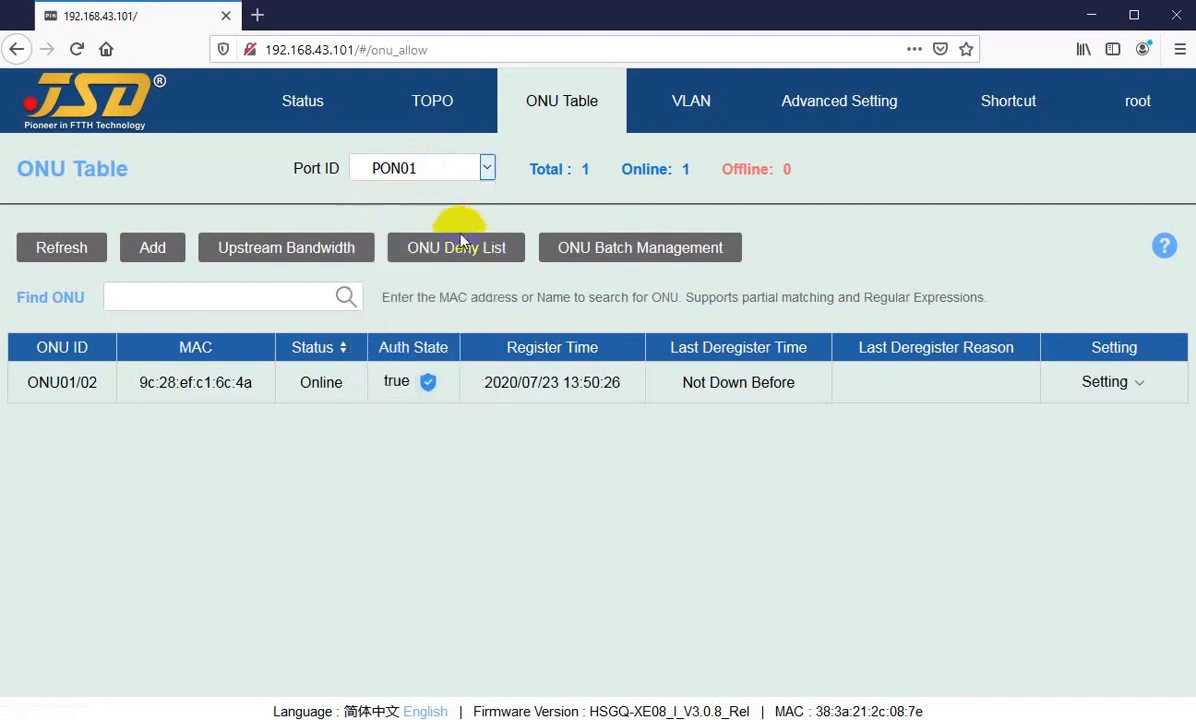
pyautogui.click(446, 167)
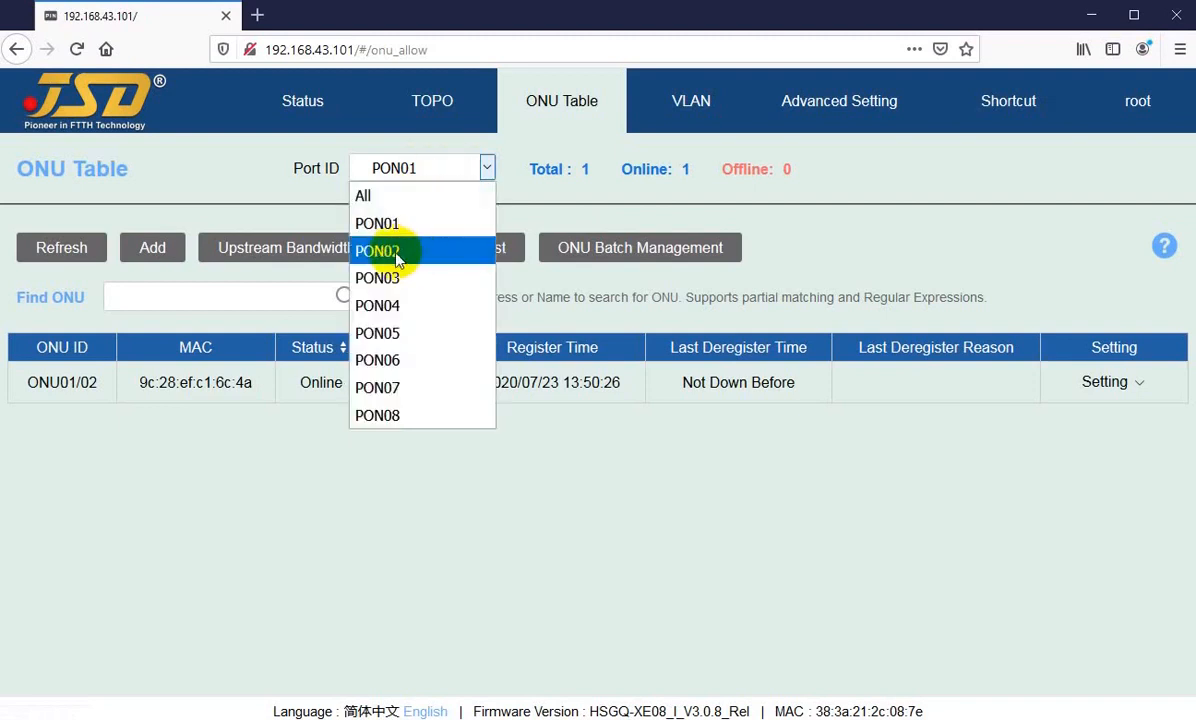
pyautogui.click(398, 253)
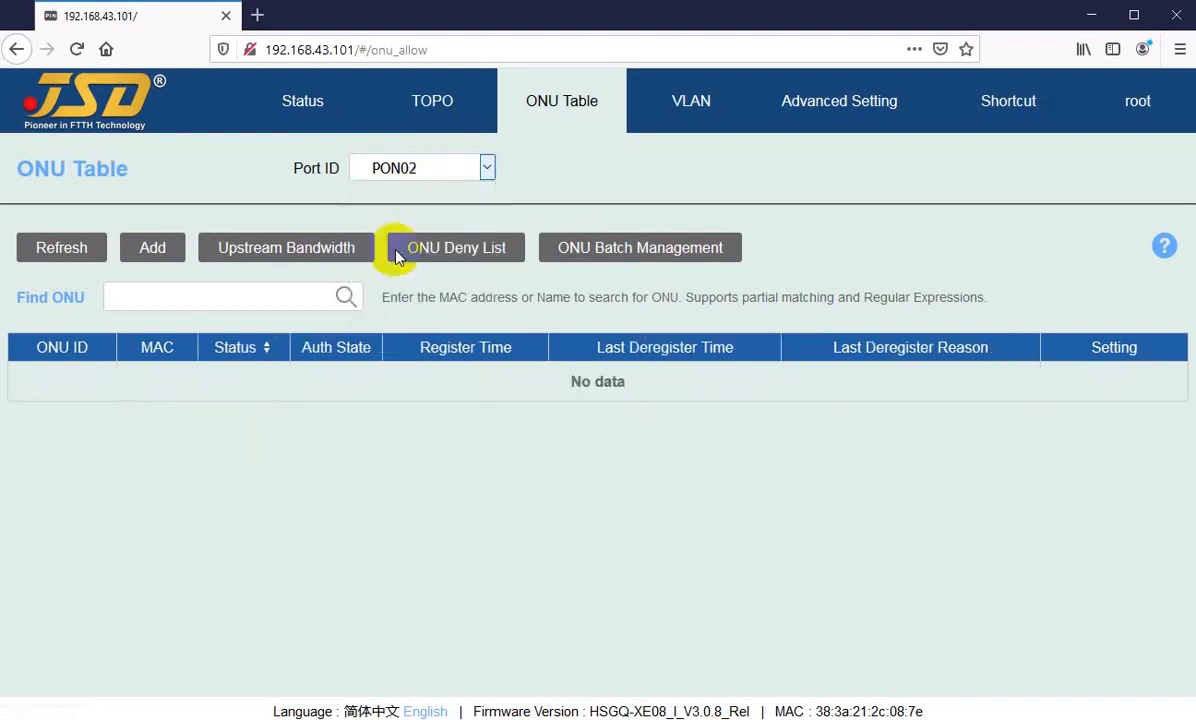
pyautogui.click(456, 254)
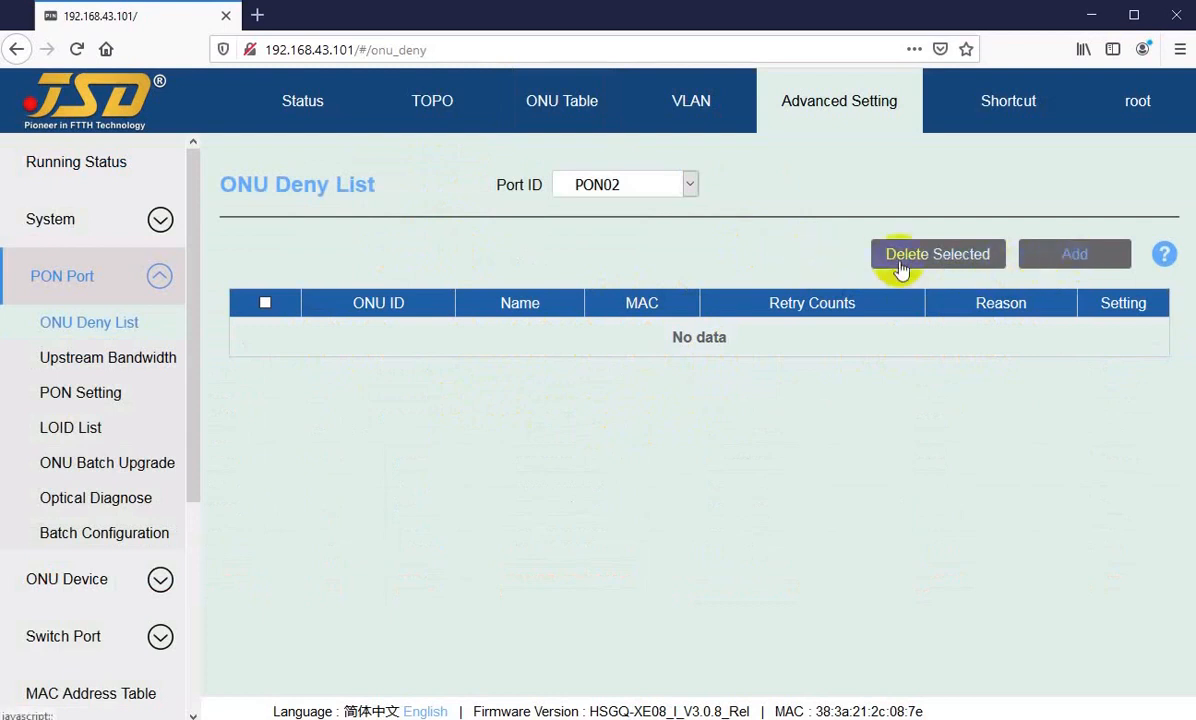
pyautogui.click(557, 112)
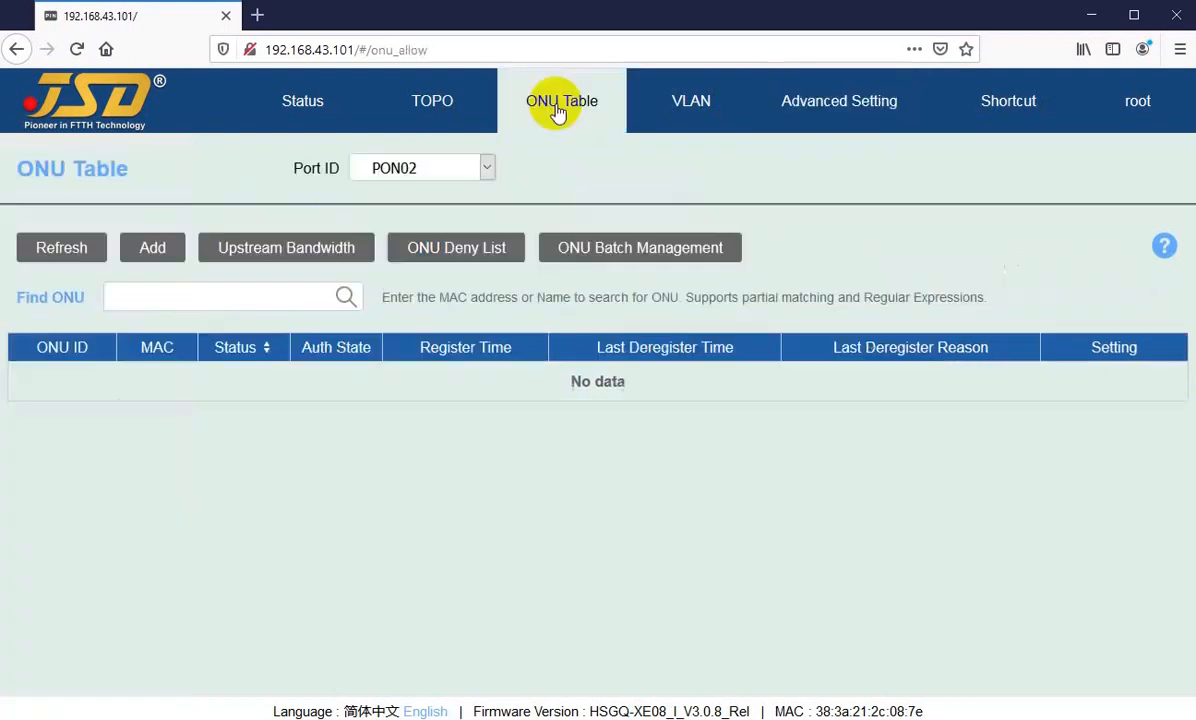
# Step: Enter ONU Batch Management for PON02 and select all ONUs in the table
pyautogui.click(587, 257)
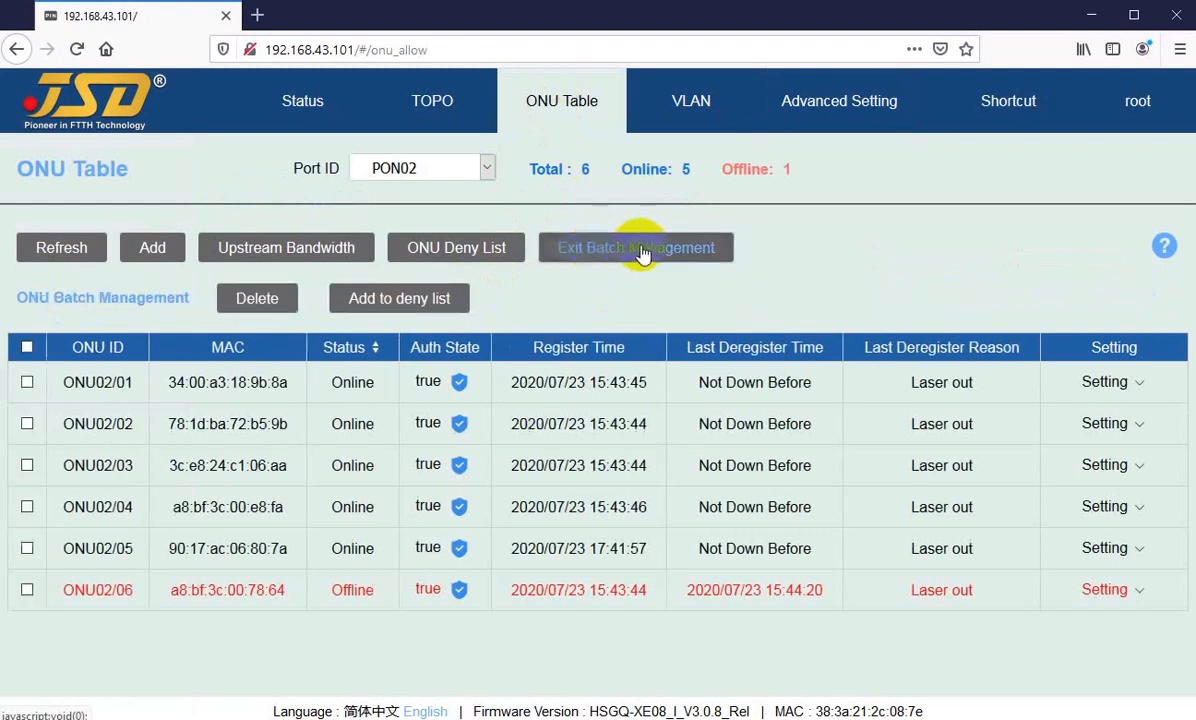
pyautogui.click(27, 350)
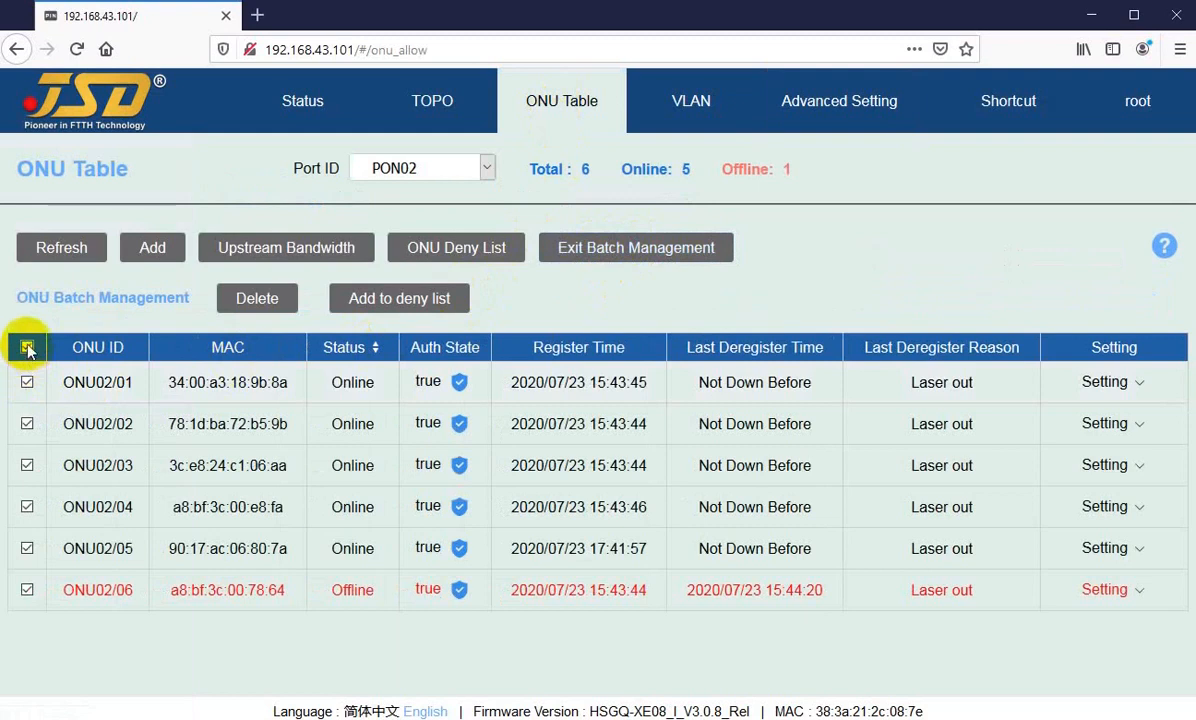
# Step: Clear the full selection, select only ONU02/02 and ONU02/03, and exit batch management
pyautogui.click(27, 384)
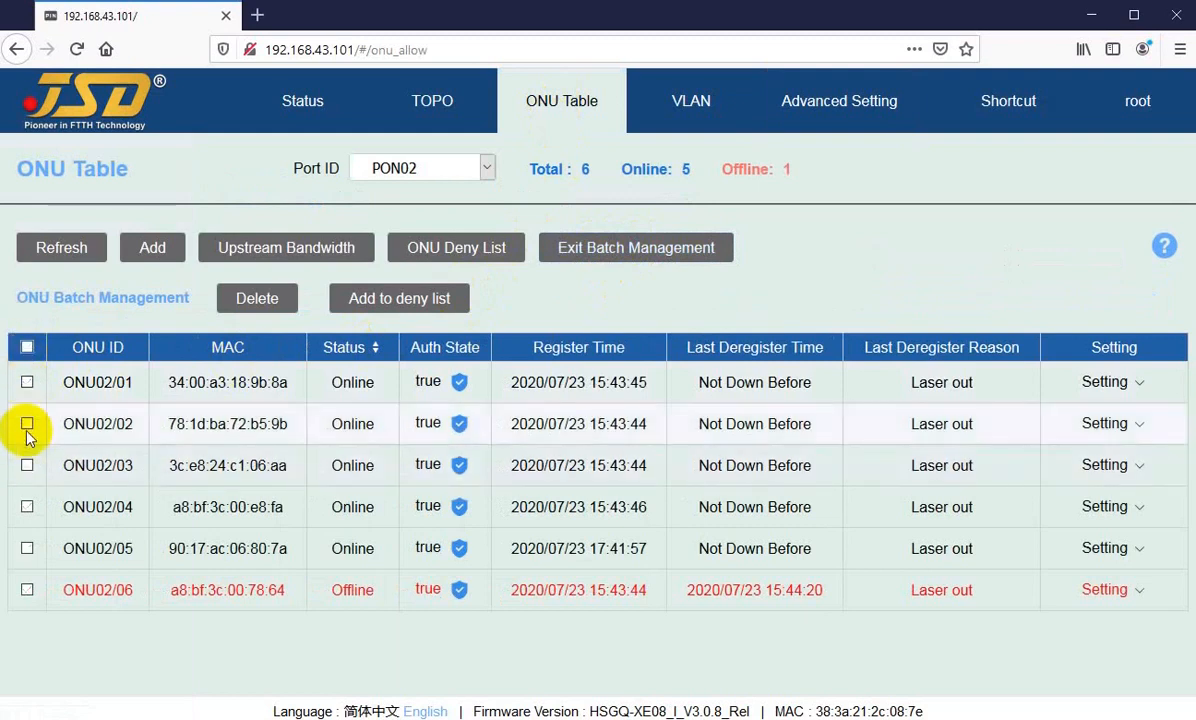
pyautogui.click(27, 424)
pyautogui.click(27, 465)
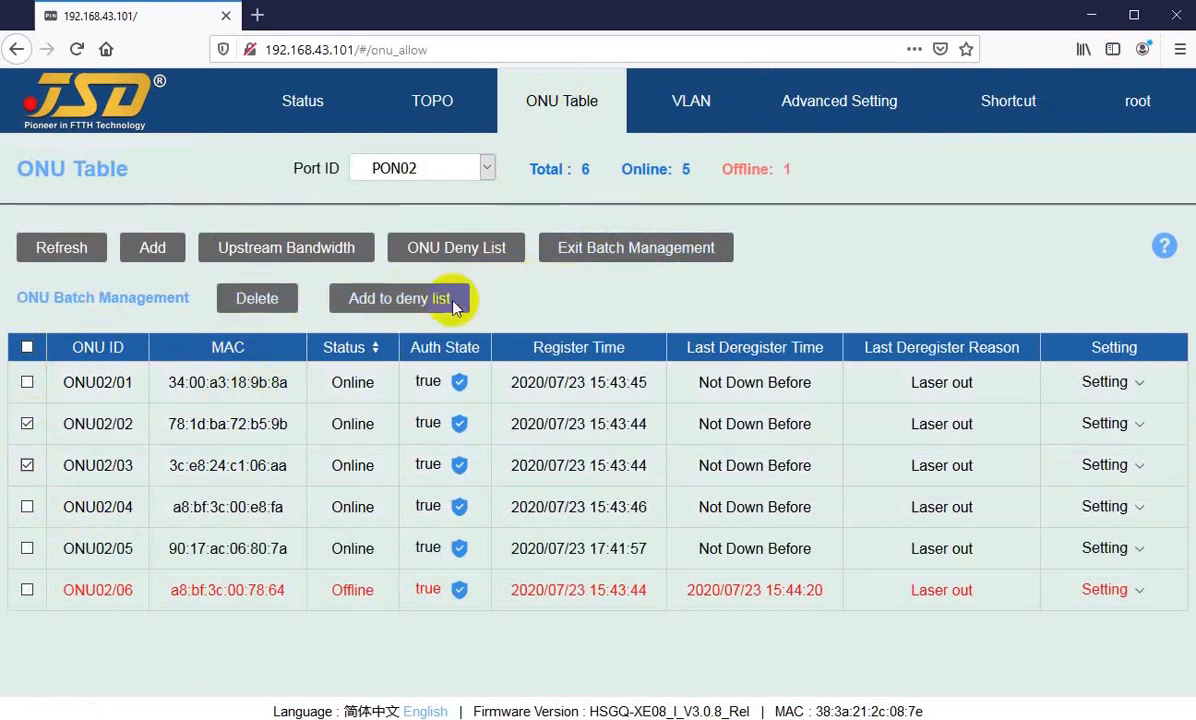
pyautogui.click(615, 258)
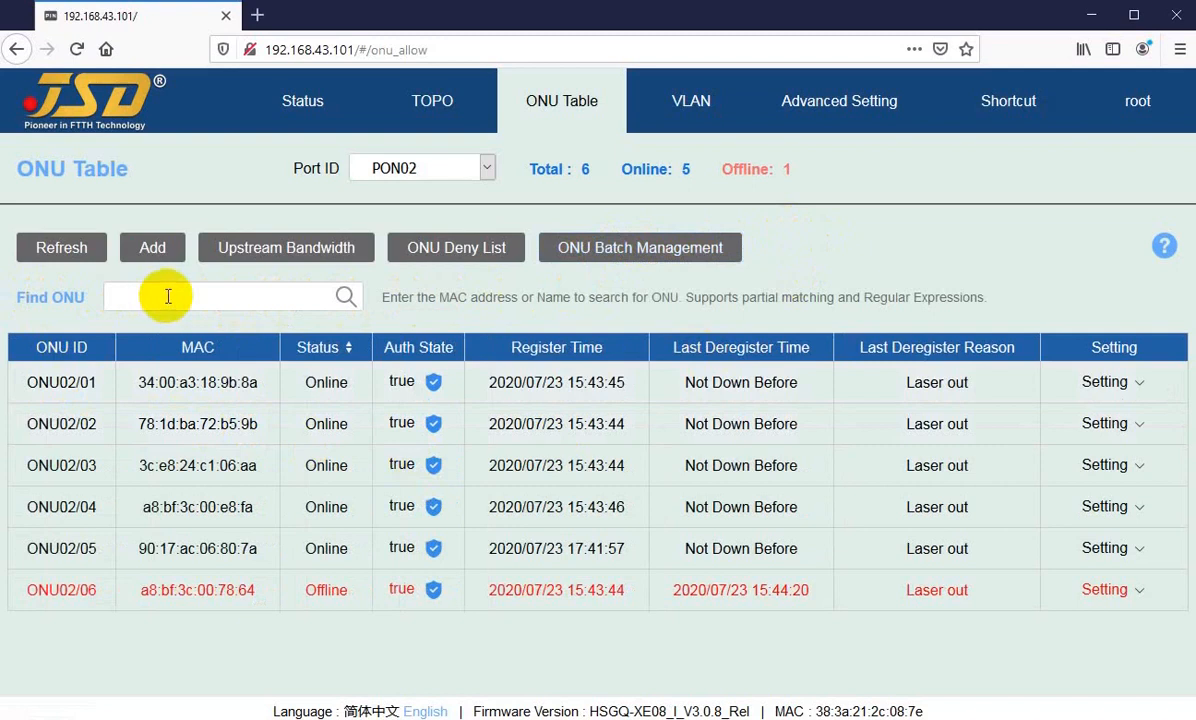
# Step: Search the PON02 ONUs for the partial MAC address a8:bf:3c:00:e8
pyautogui.click(186, 292)
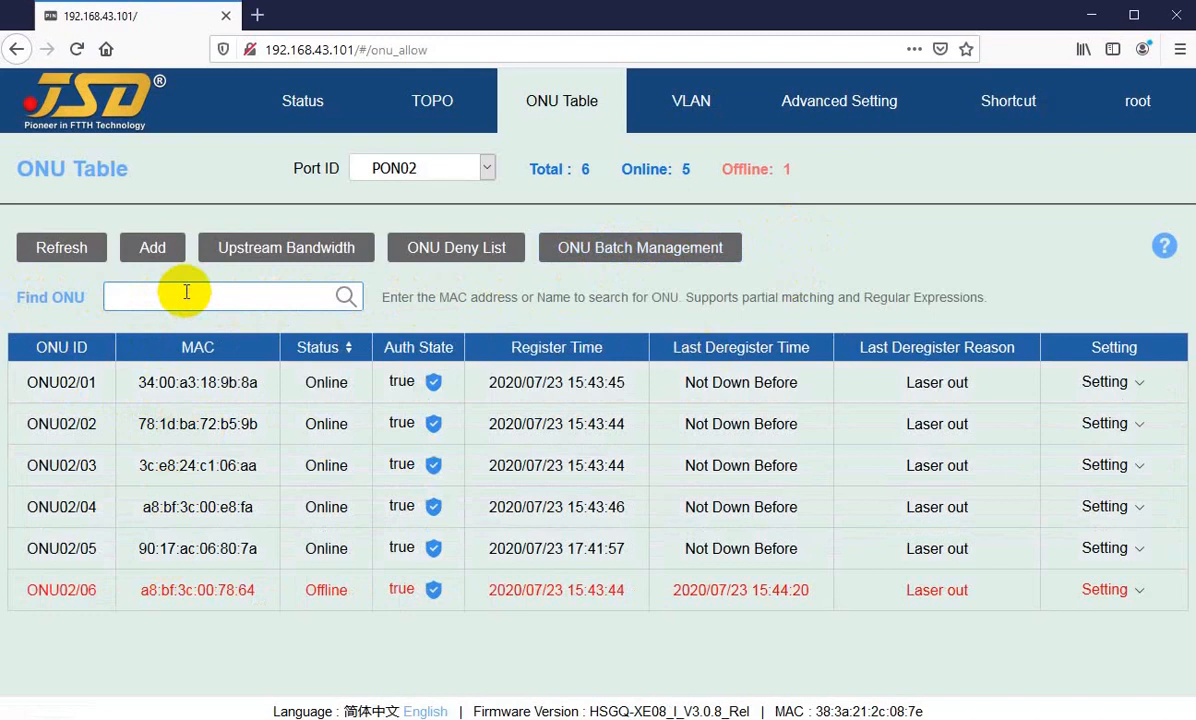
pyautogui.write('1')
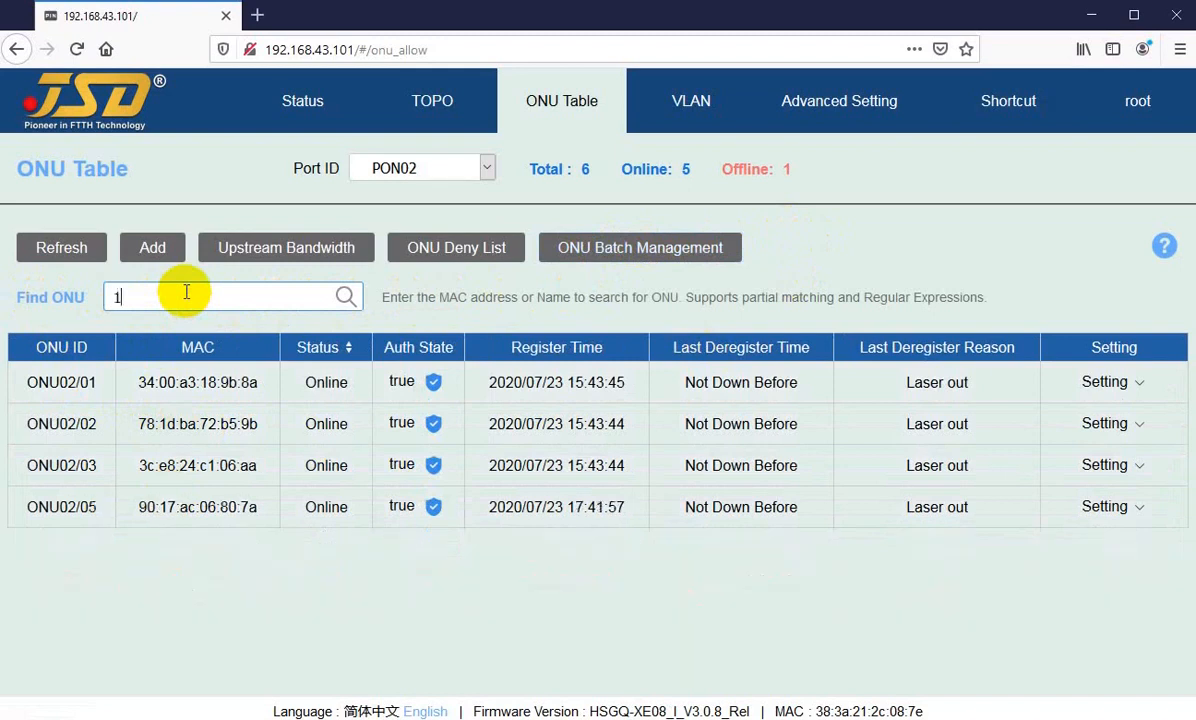
pyautogui.write('8')
pyautogui.press('BackSpace')
pyautogui.press('BackSpace')
pyautogui.write('a')
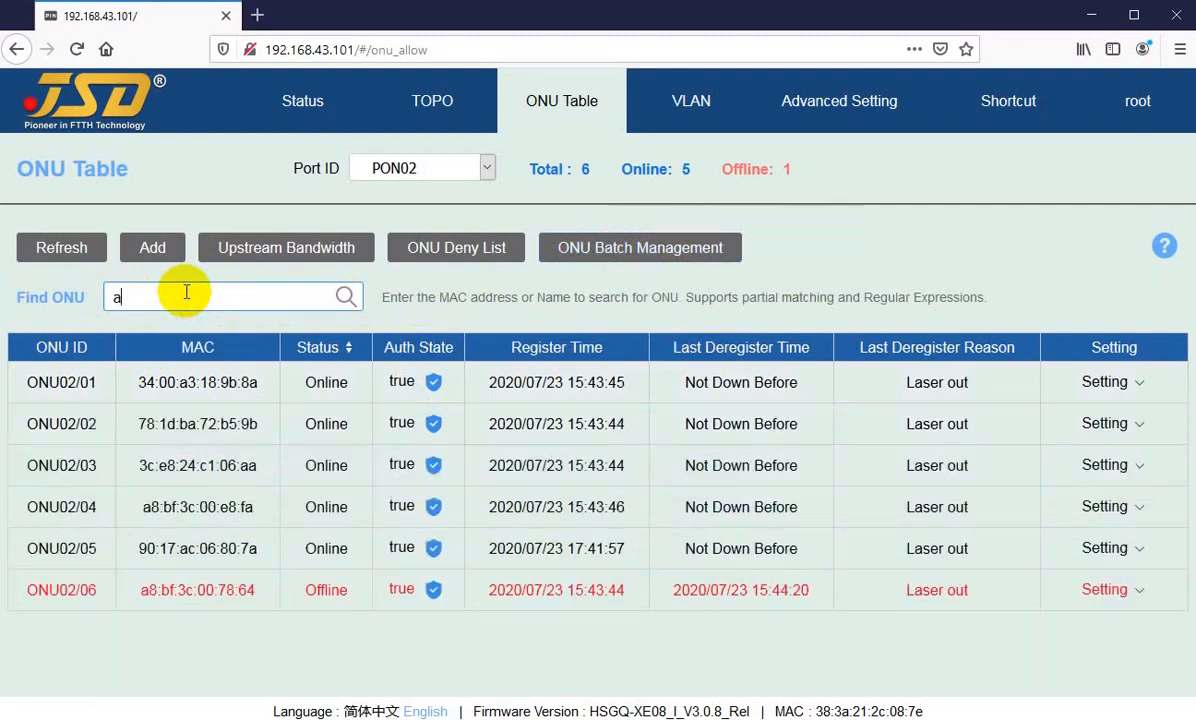
pyautogui.write('8')
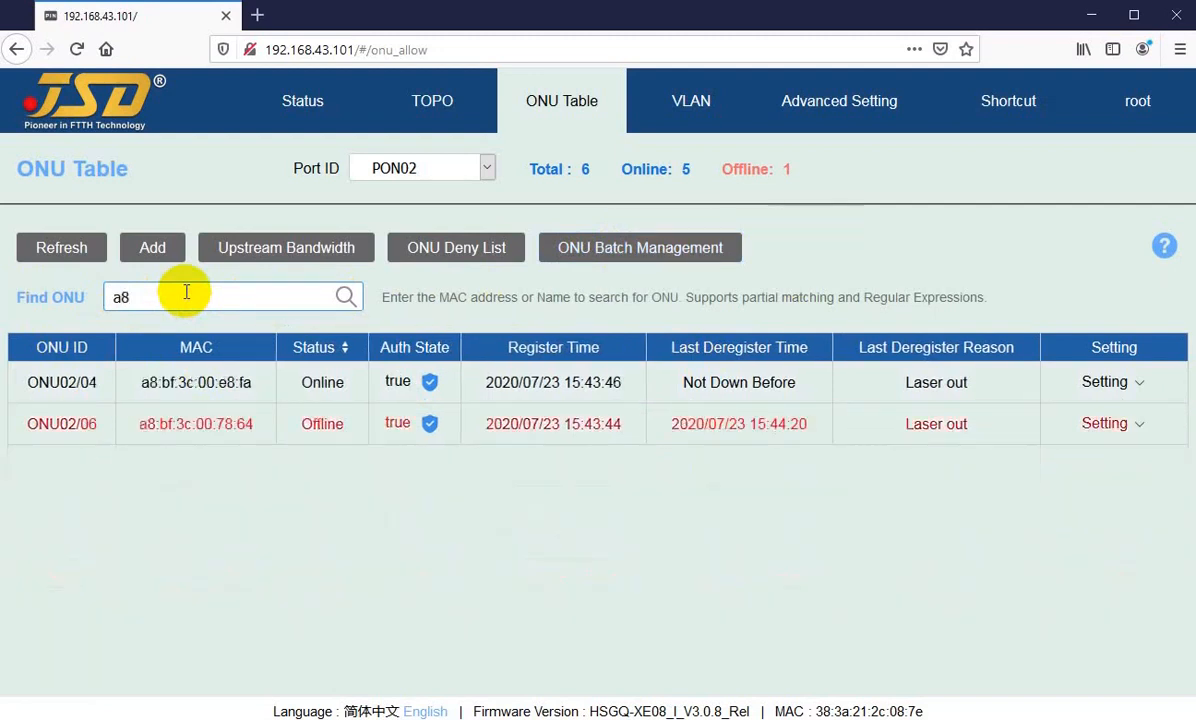
pyautogui.write('b')
pyautogui.press('BackSpace')
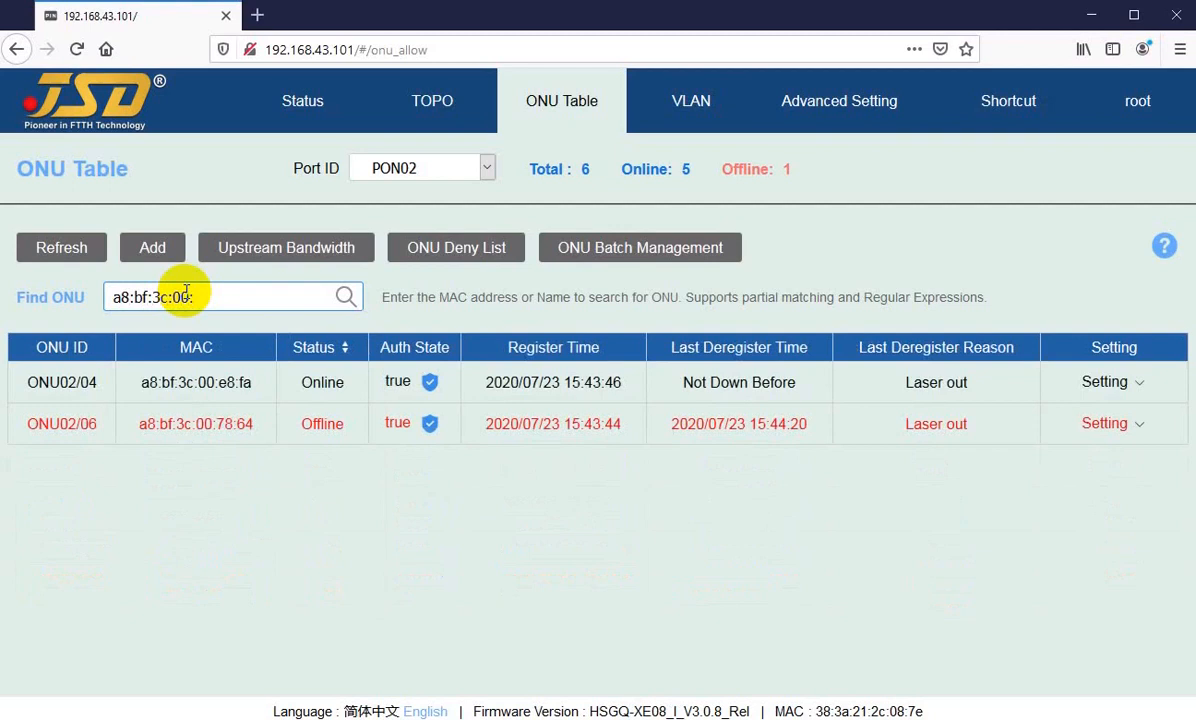
pyautogui.write('e8')
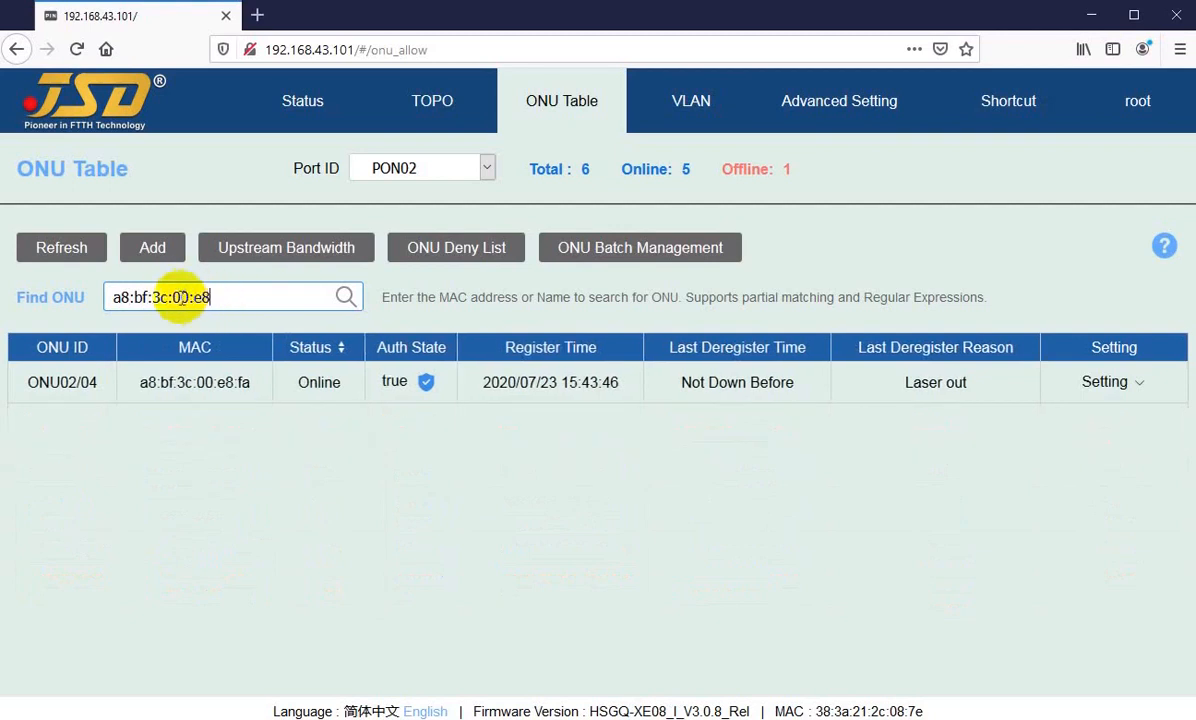
# Step: Shorten the ONU search to the MAC fragment 00:e8, and reduce it further to 00
pyautogui.moveTo(173, 298); pyautogui.dragTo(105, 298)
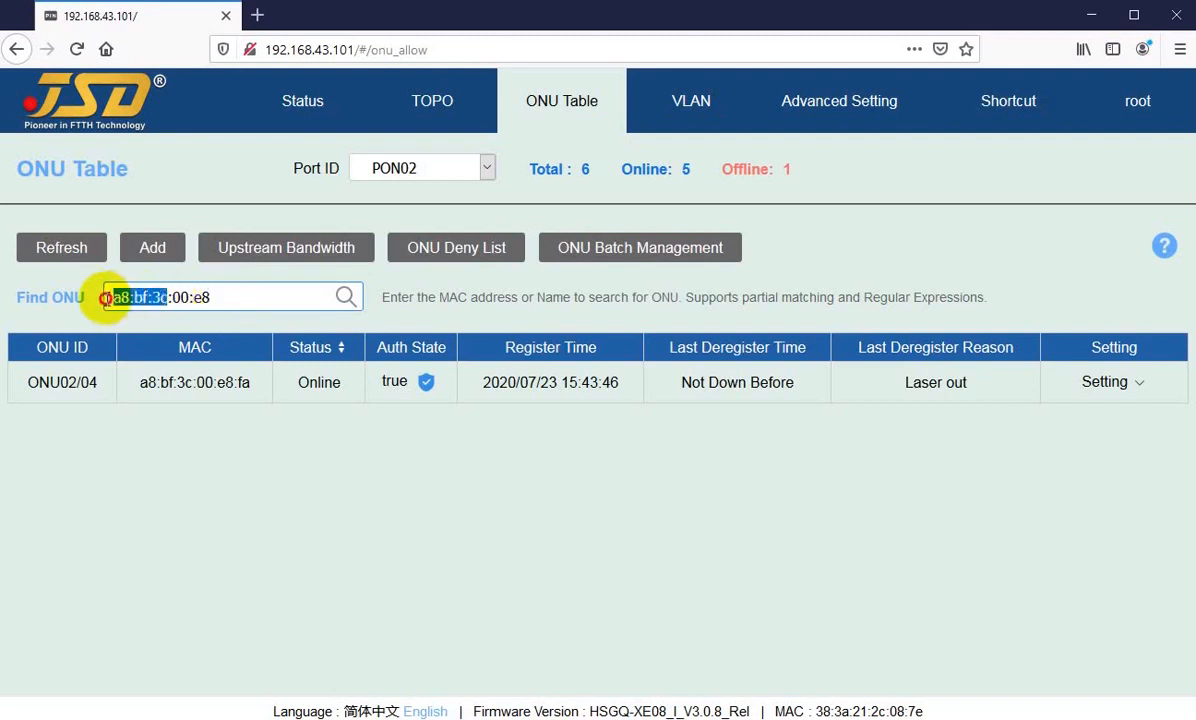
pyautogui.press('Delete')
pyautogui.press('Delete')
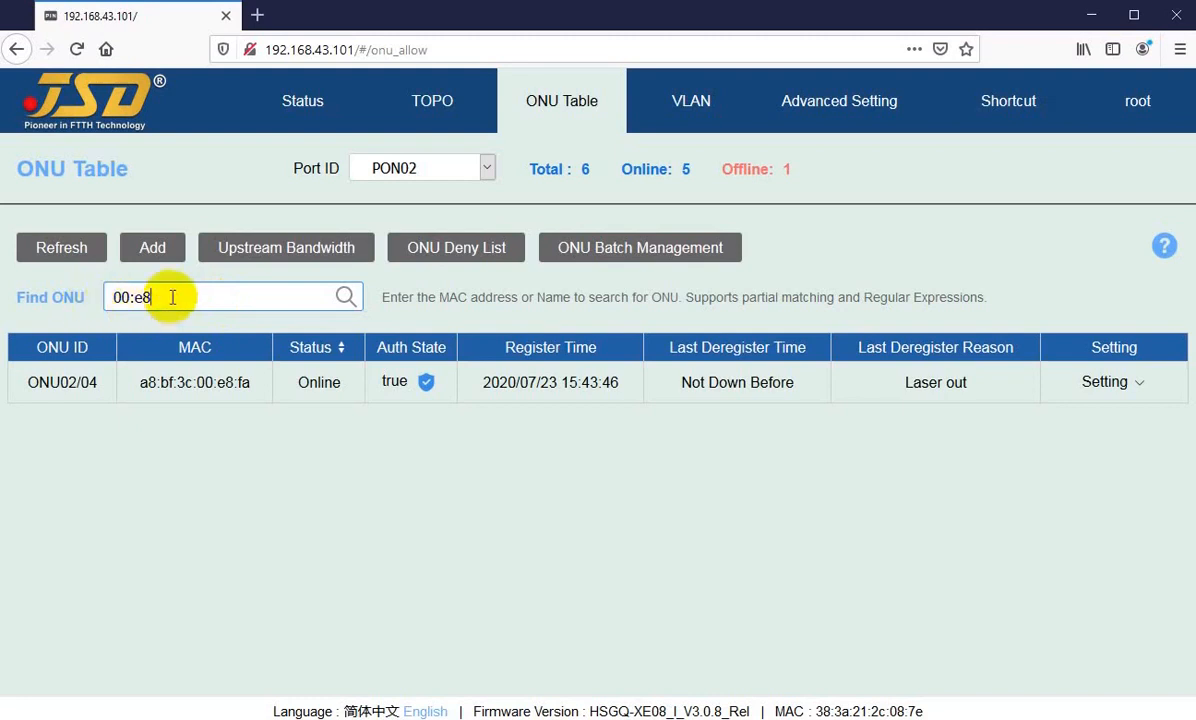
pyautogui.moveTo(160, 298); pyautogui.dragTo(86, 297)
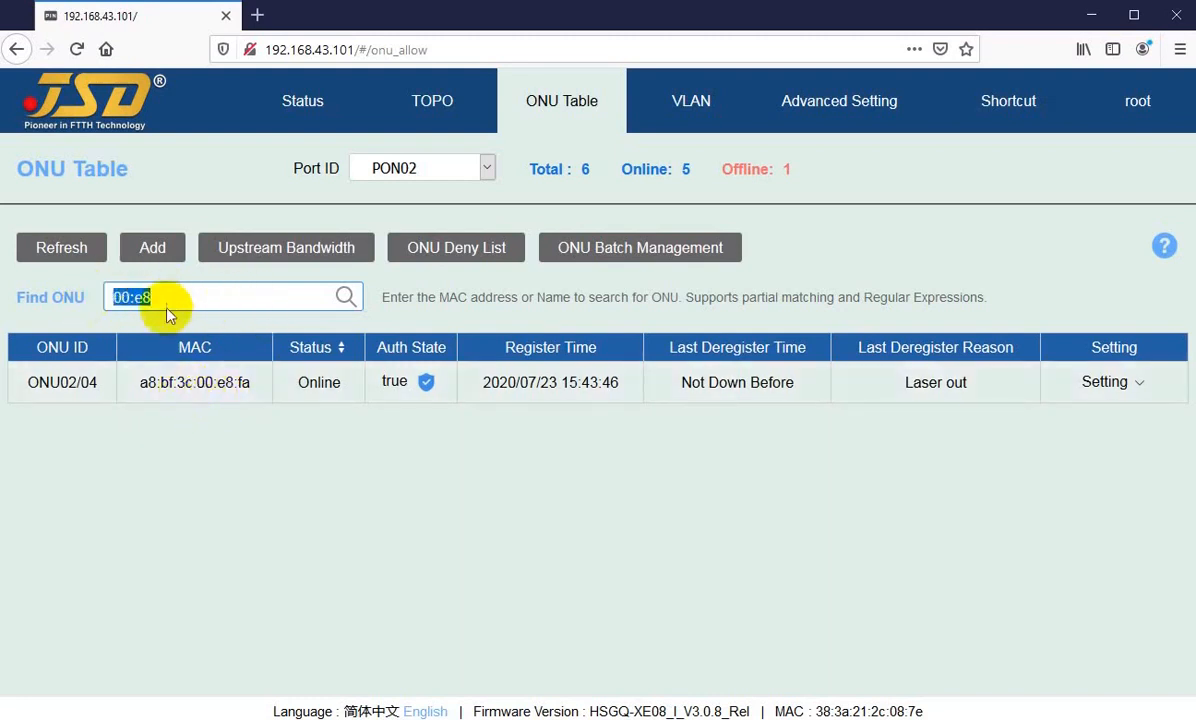
pyautogui.click(169, 301)
pyautogui.press('BackSpace')
pyautogui.press('BackSpace')
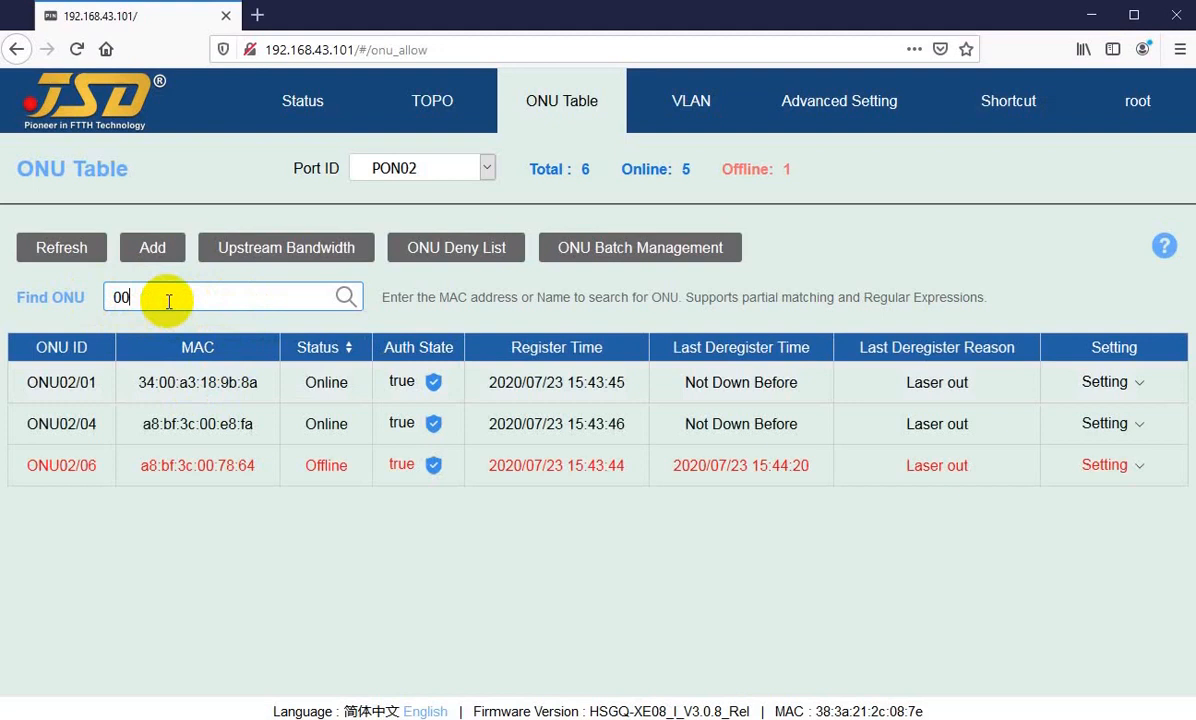
# Step: Try searching the ONUs by a customer's name, and replace it with the location name street-5
pyautogui.moveTo(171, 300); pyautogui.dragTo(113, 297)
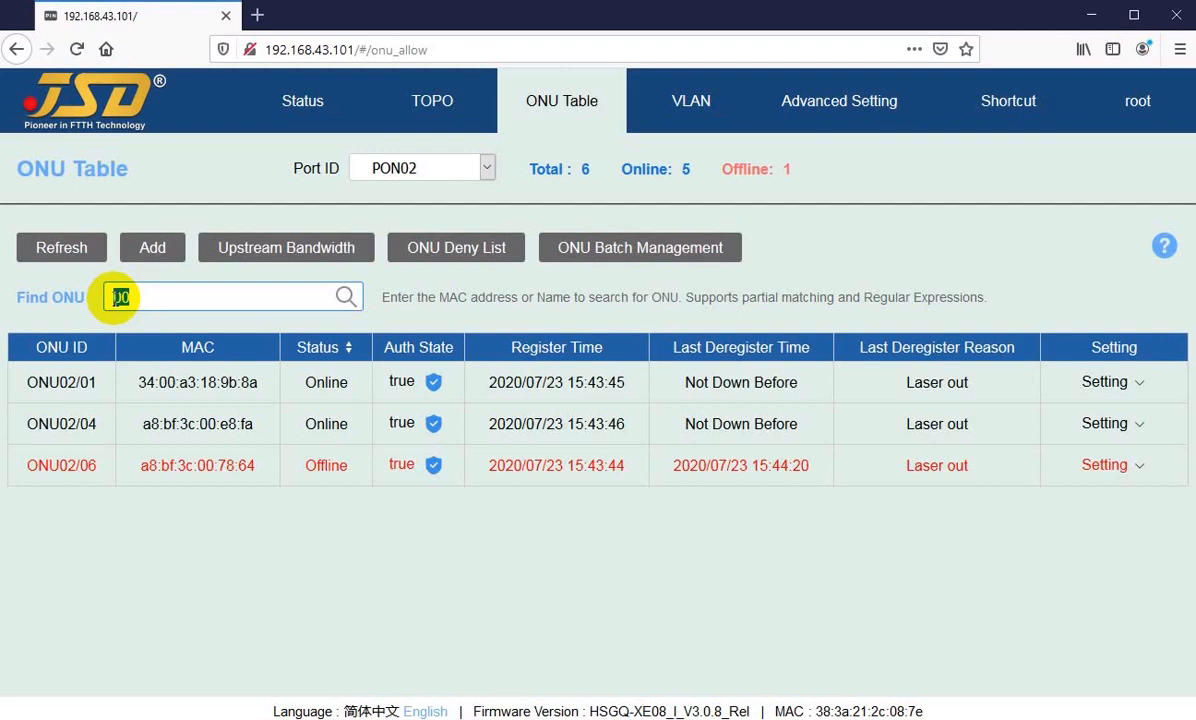
pyautogui.write('fail')
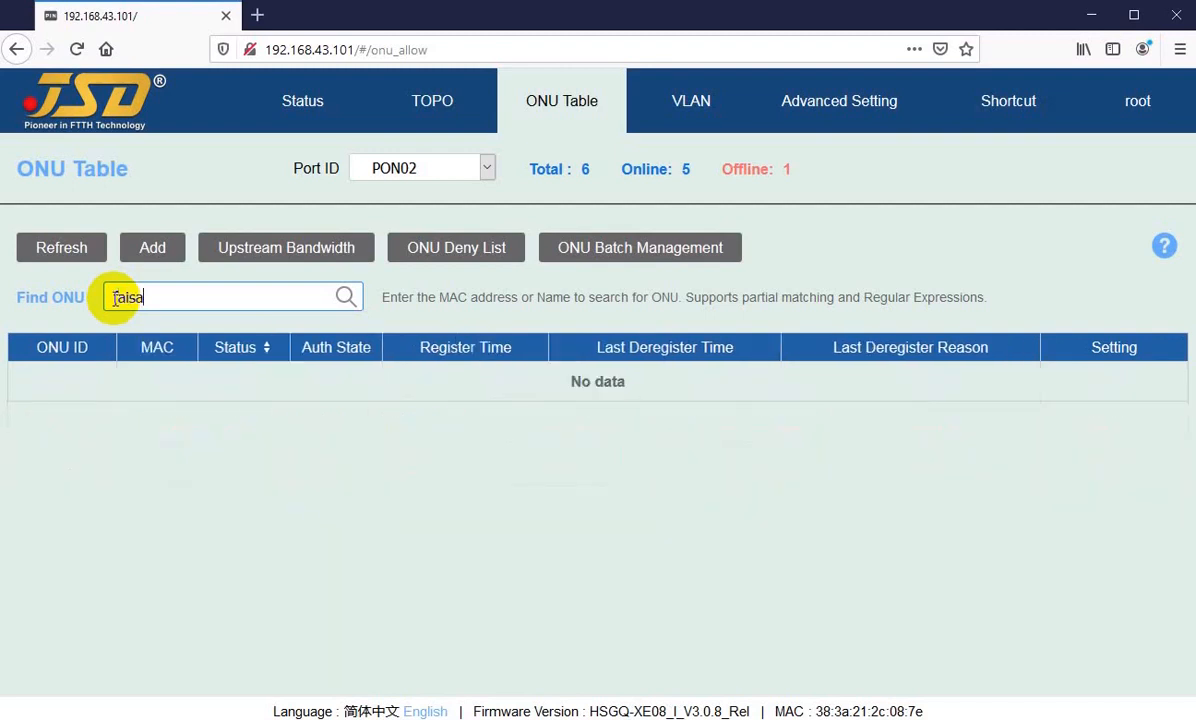
pyautogui.press('BackSpace')
pyautogui.press('BackSpace')
pyautogui.press('BackSpace')
pyautogui.press('BackSpace')
pyautogui.press('BackSpace')
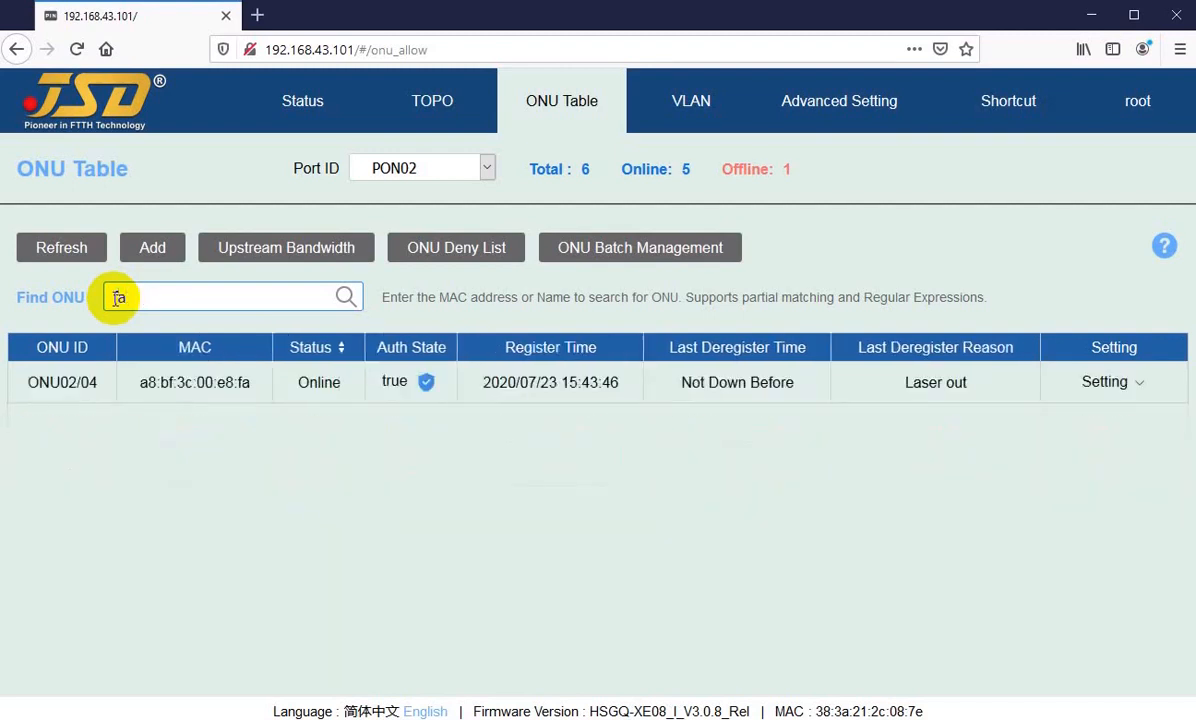
pyautogui.write('street-5')
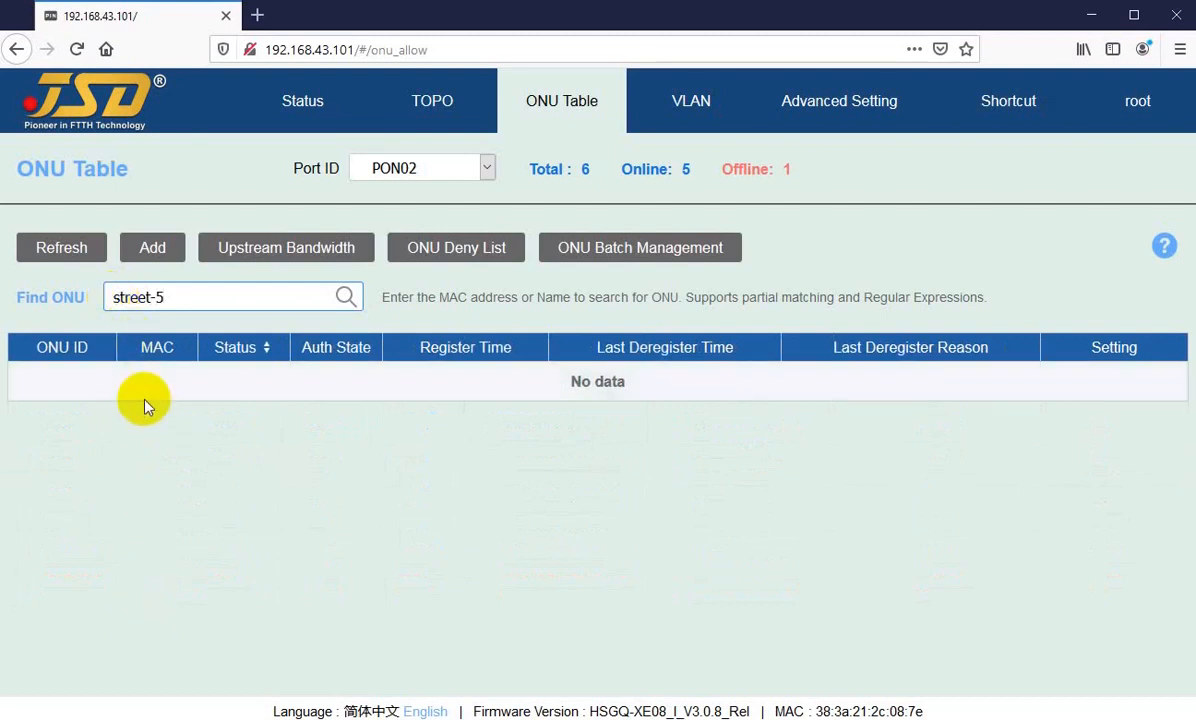
# Step: Search the ONUs by the ID 02/04 instead, and clear the search to list all ONUs again
pyautogui.moveTo(183, 298); pyautogui.dragTo(93, 299)
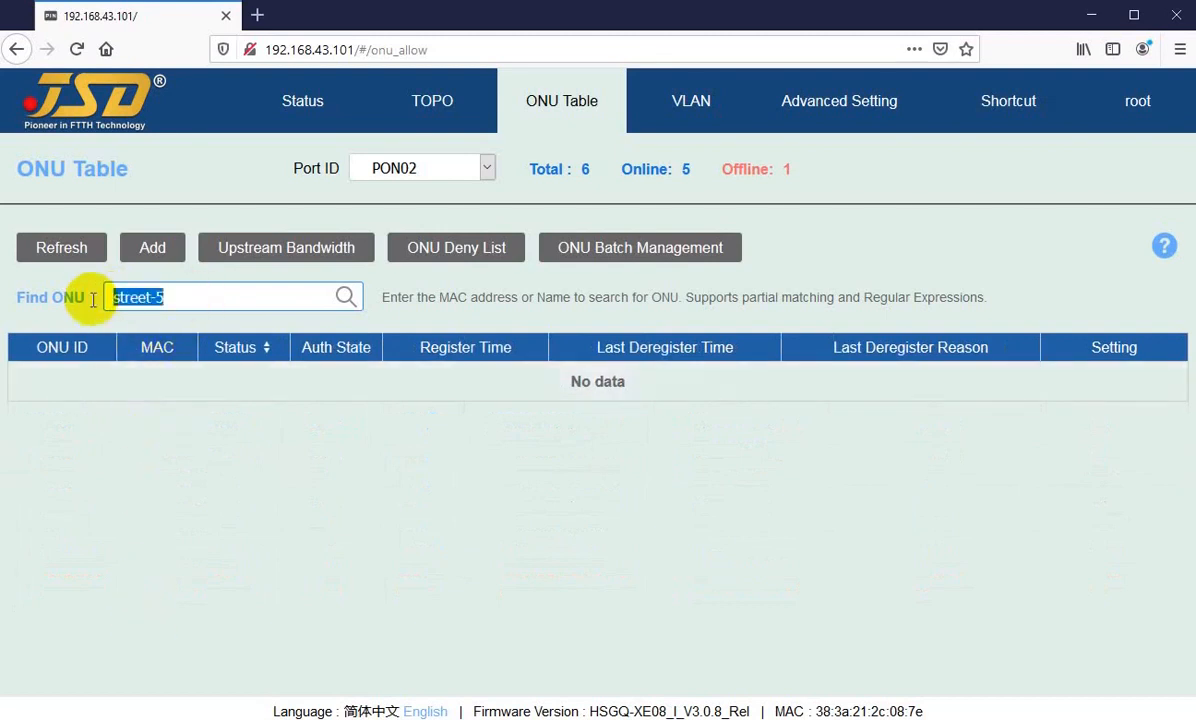
pyautogui.press('BackSpace')
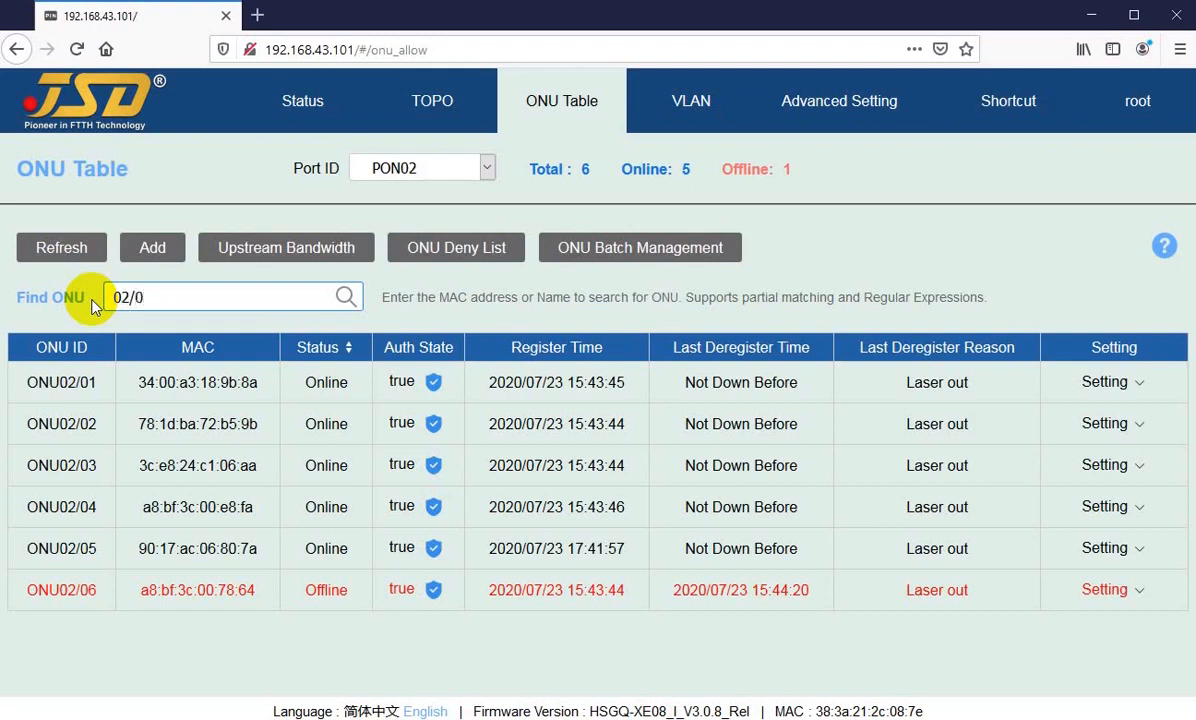
pyautogui.write('4')
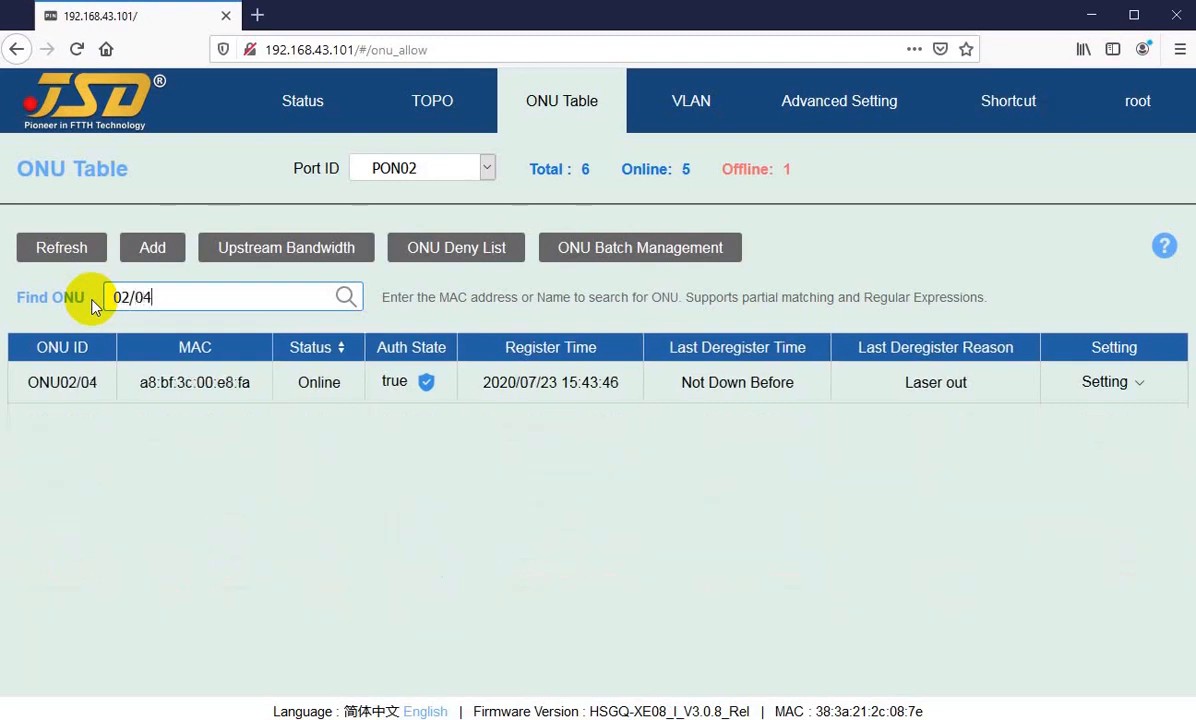
pyautogui.press('BackSpace')
pyautogui.press('BackSpace')
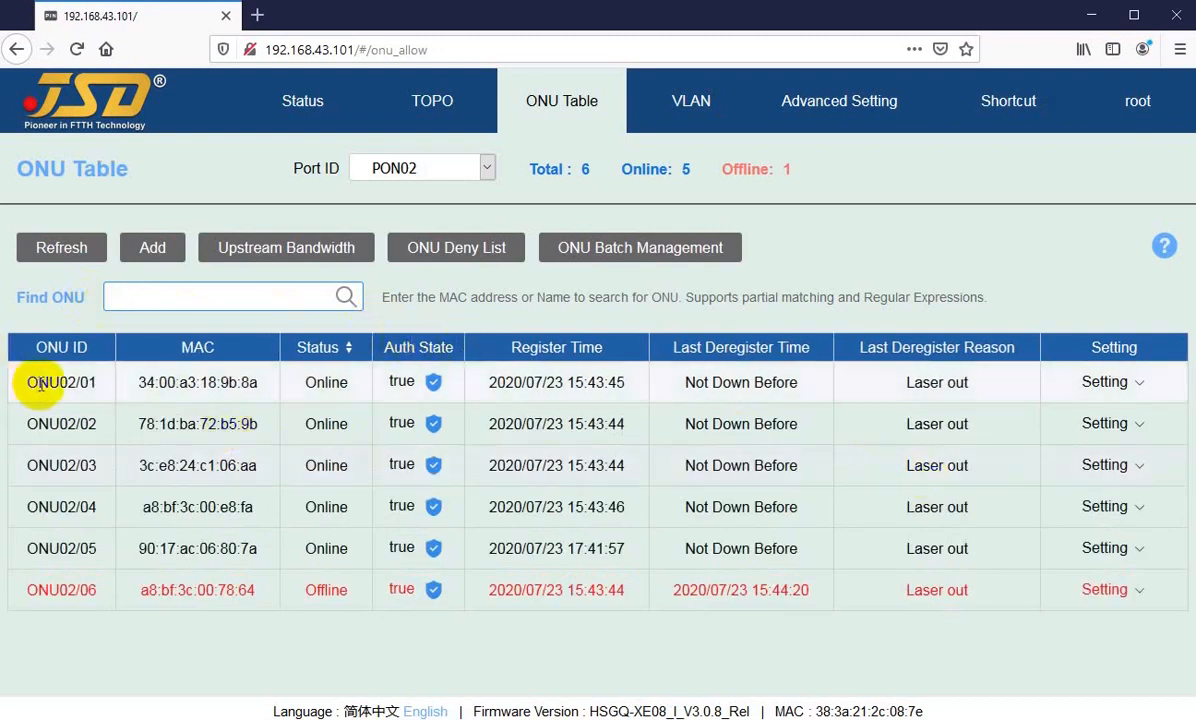
# Step: Switch the ONU Table's port filter to PON01 to view its ONUs, and return it to PON02
pyautogui.click(430, 170)
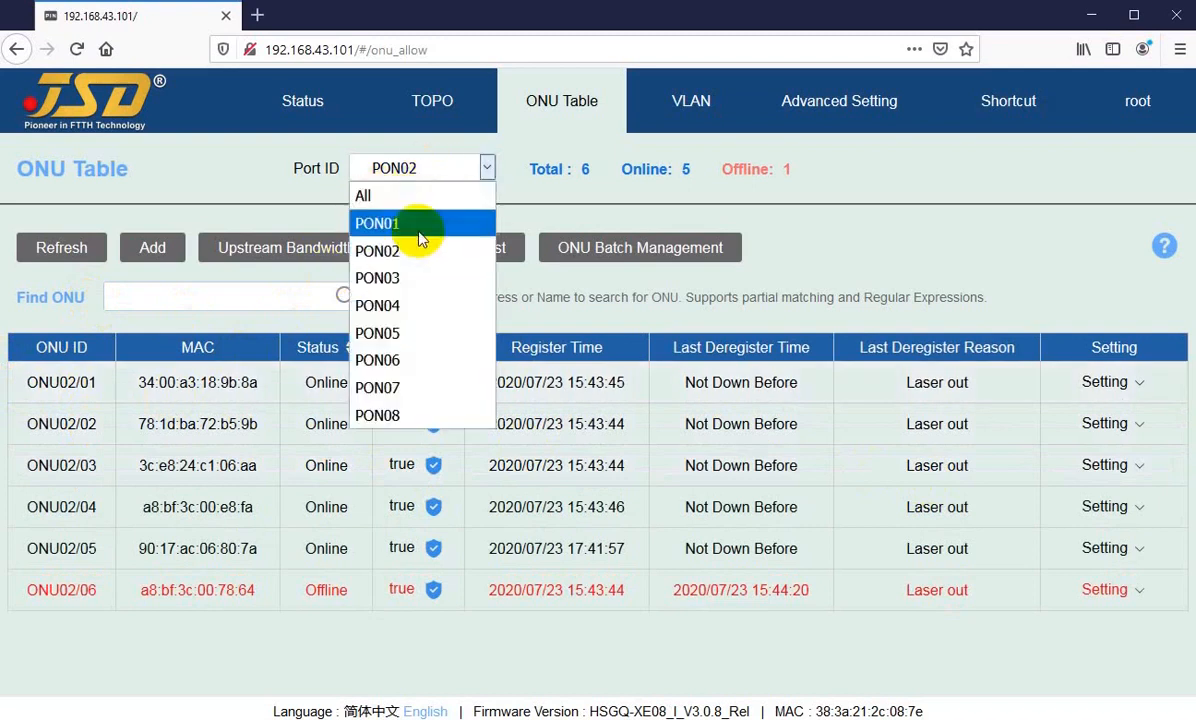
pyautogui.click(405, 222)
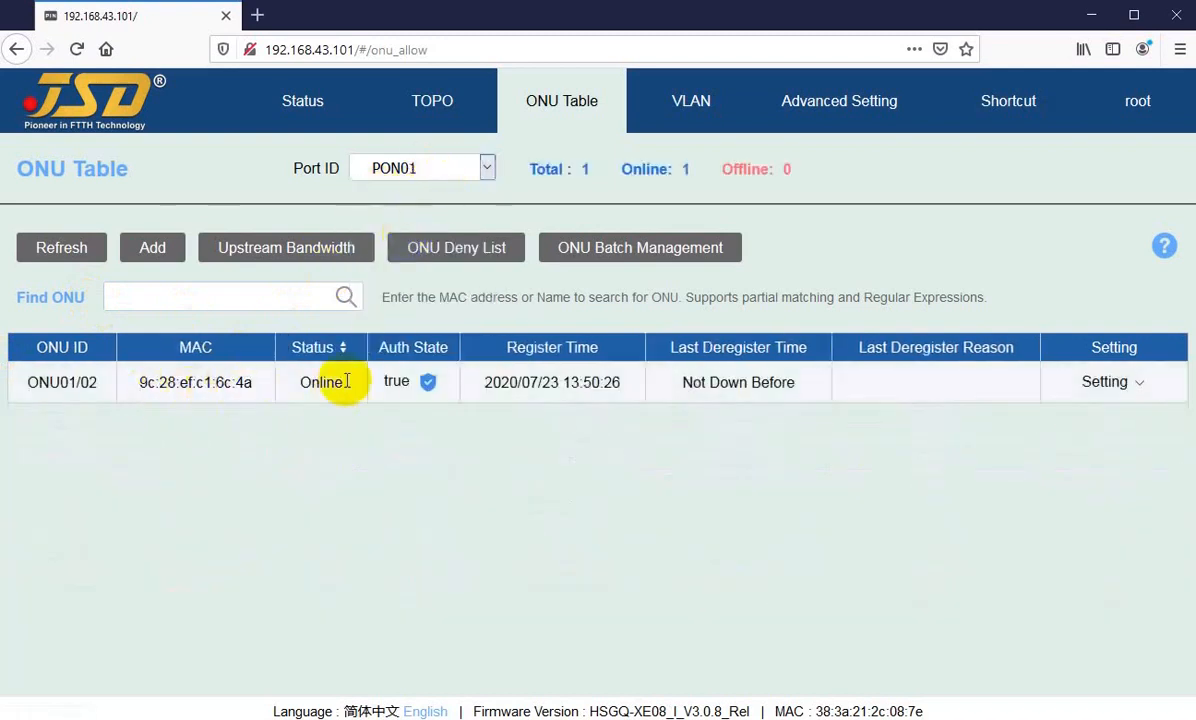
pyautogui.click(420, 172)
pyautogui.click(398, 252)
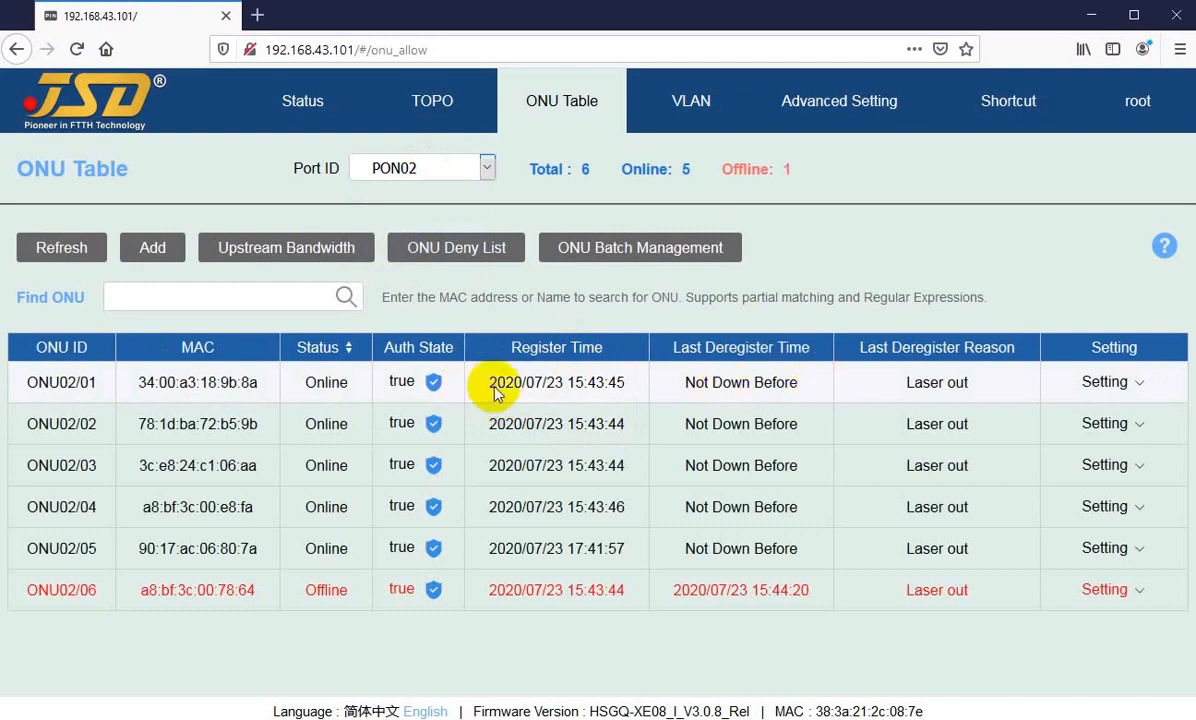
# Step: Open the details of ONU02/01 and review its optical diagnosis and device information
pyautogui.moveTo(1080, 382)
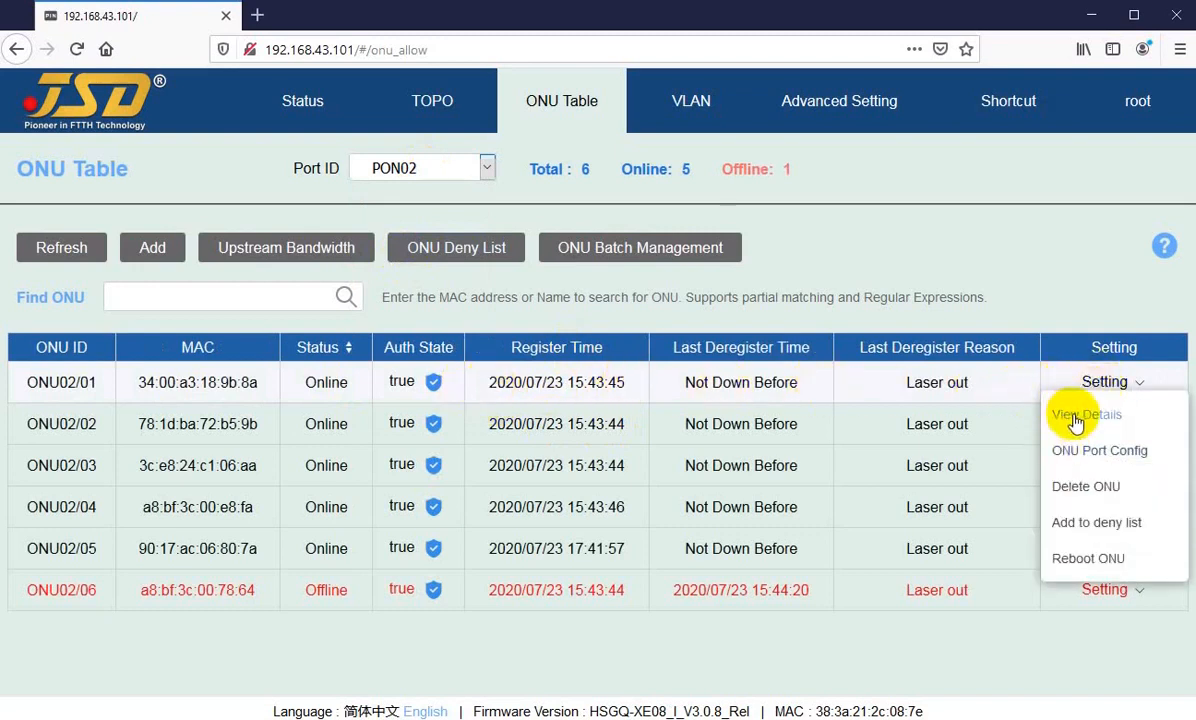
pyautogui.click(1080, 414)
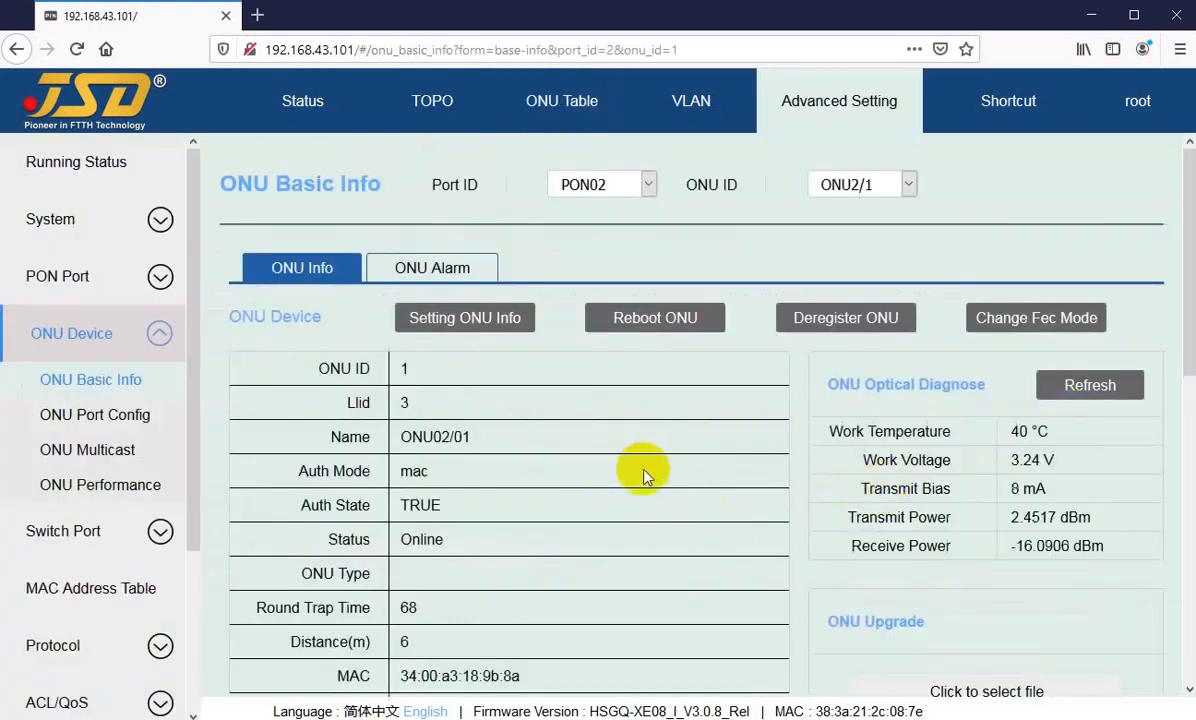
pyautogui.scroll(-2, 900, 420)
pyautogui.moveTo(990, 420); pyautogui.dragTo(1027, 452)
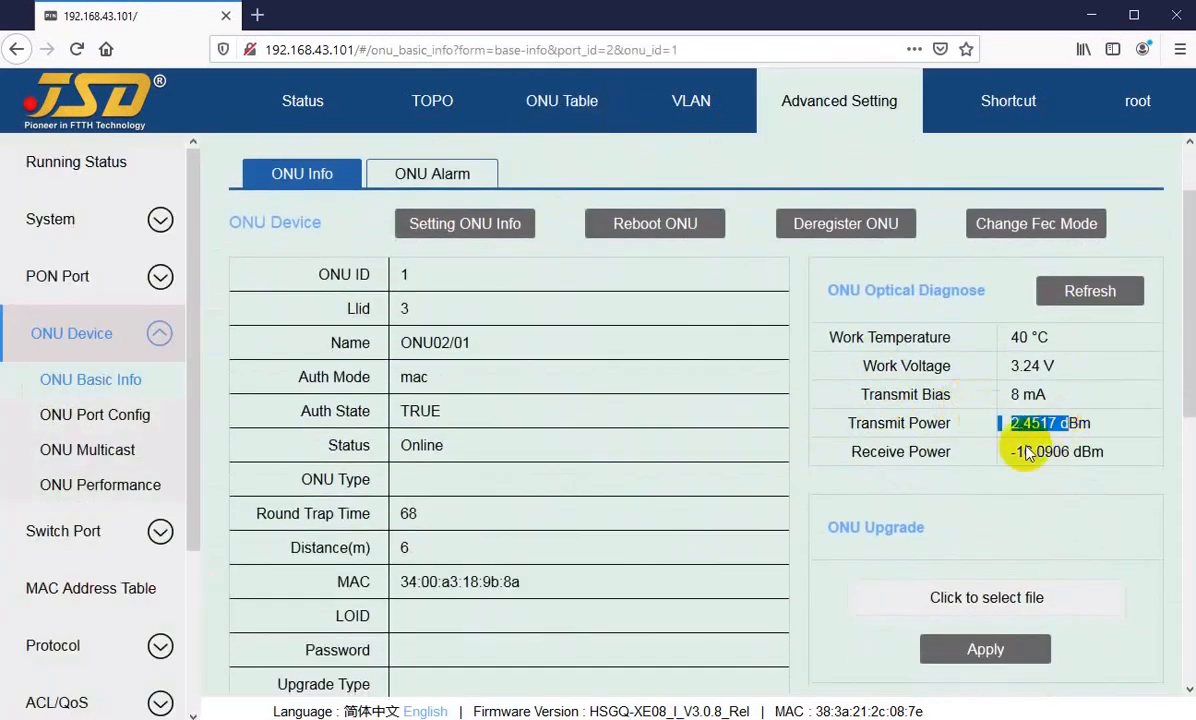
pyautogui.scroll(-4, 427, 553)
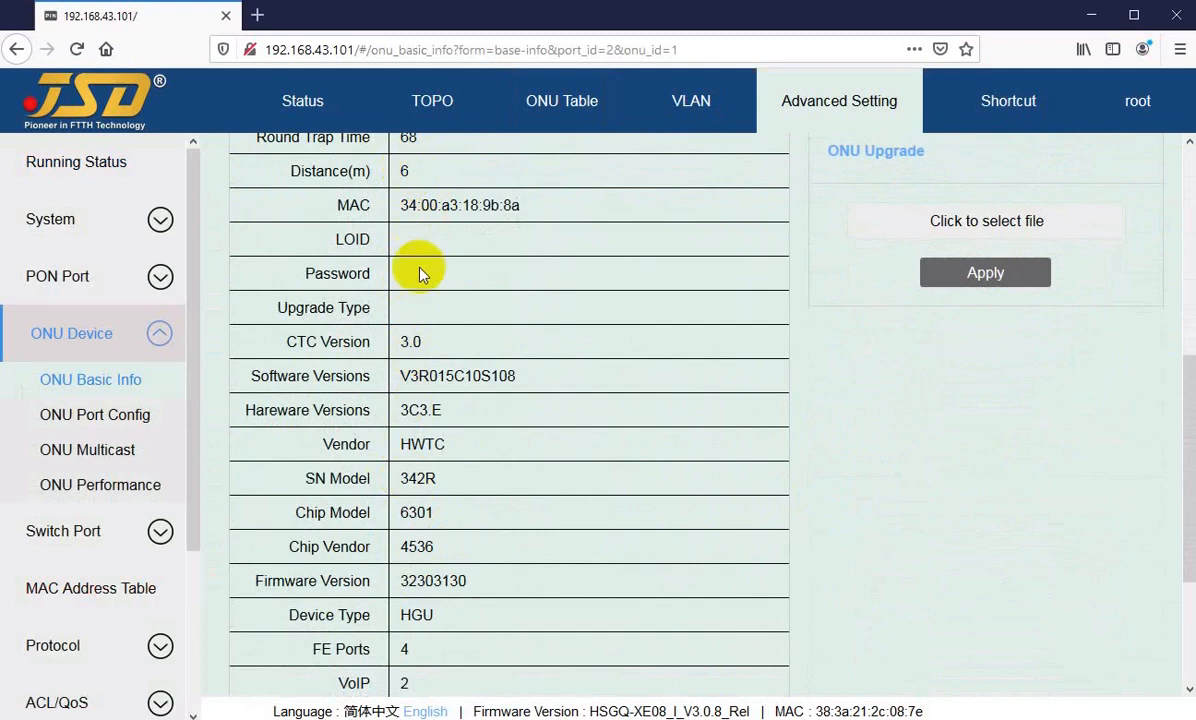
pyautogui.scroll(4, 445, 499)
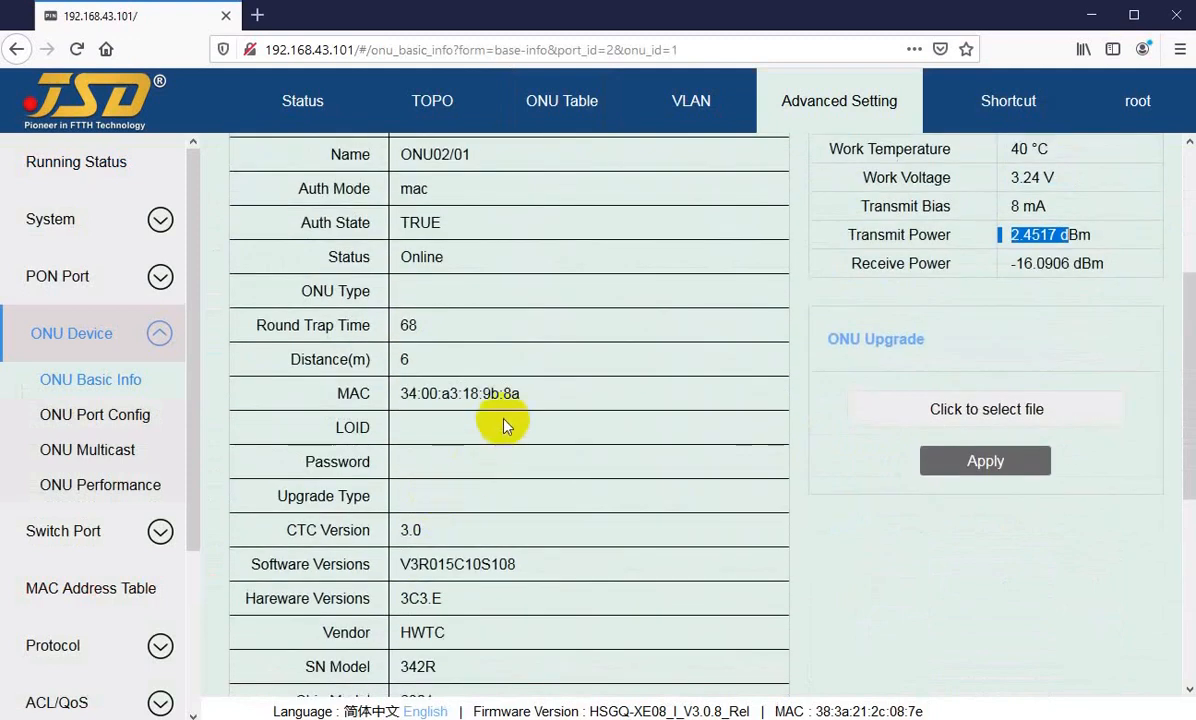
pyautogui.scroll(2, 465, 430)
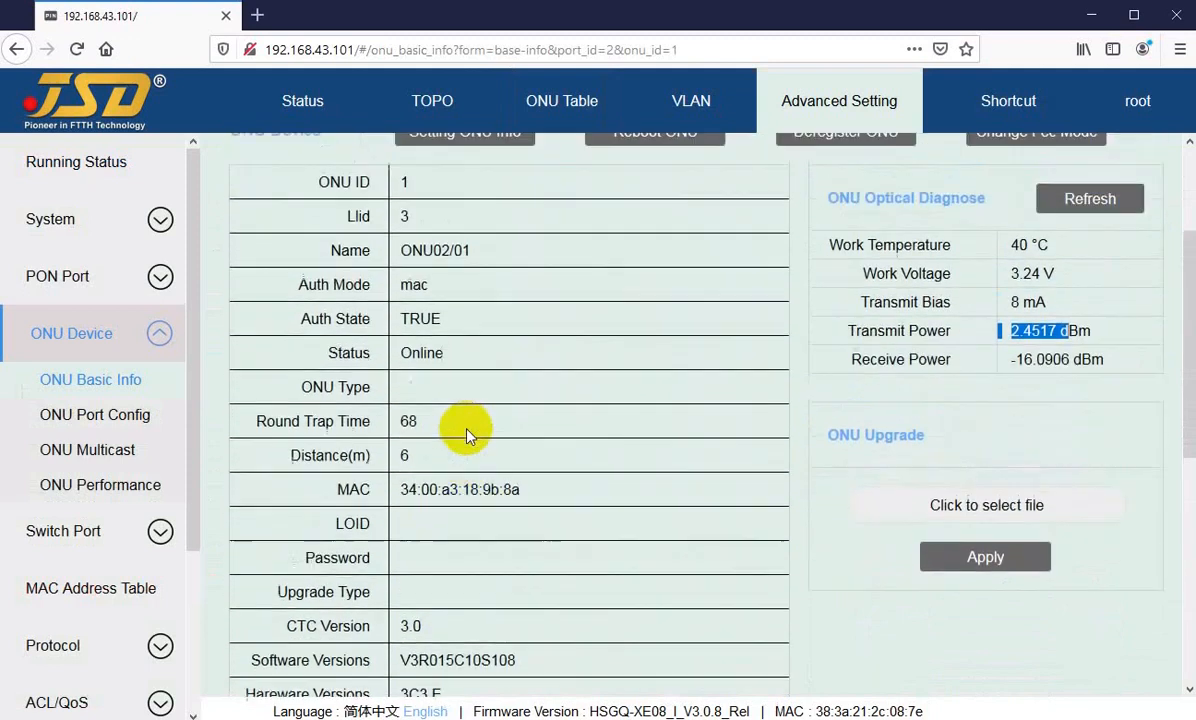
pyautogui.scroll(-2, 440, 410)
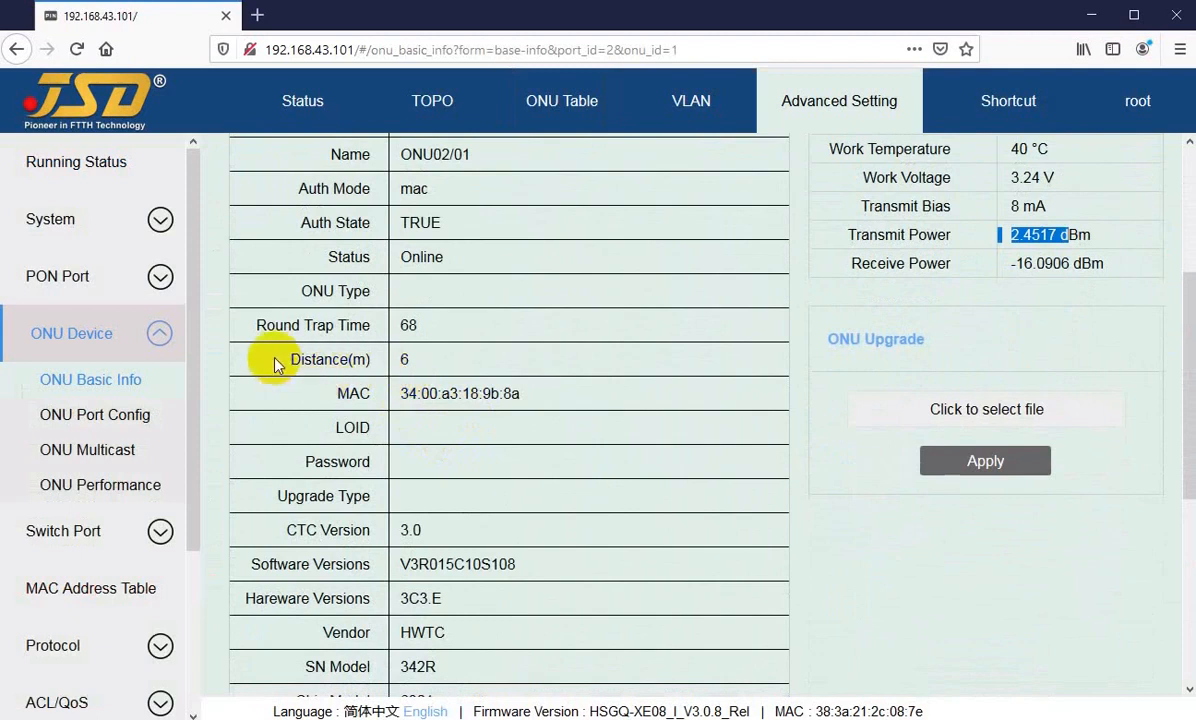
# Step: Examine the Distance(m) entry in the ONU02/01 device information
pyautogui.moveTo(287, 359); pyautogui.dragTo(418, 362)
pyautogui.click(417, 368)
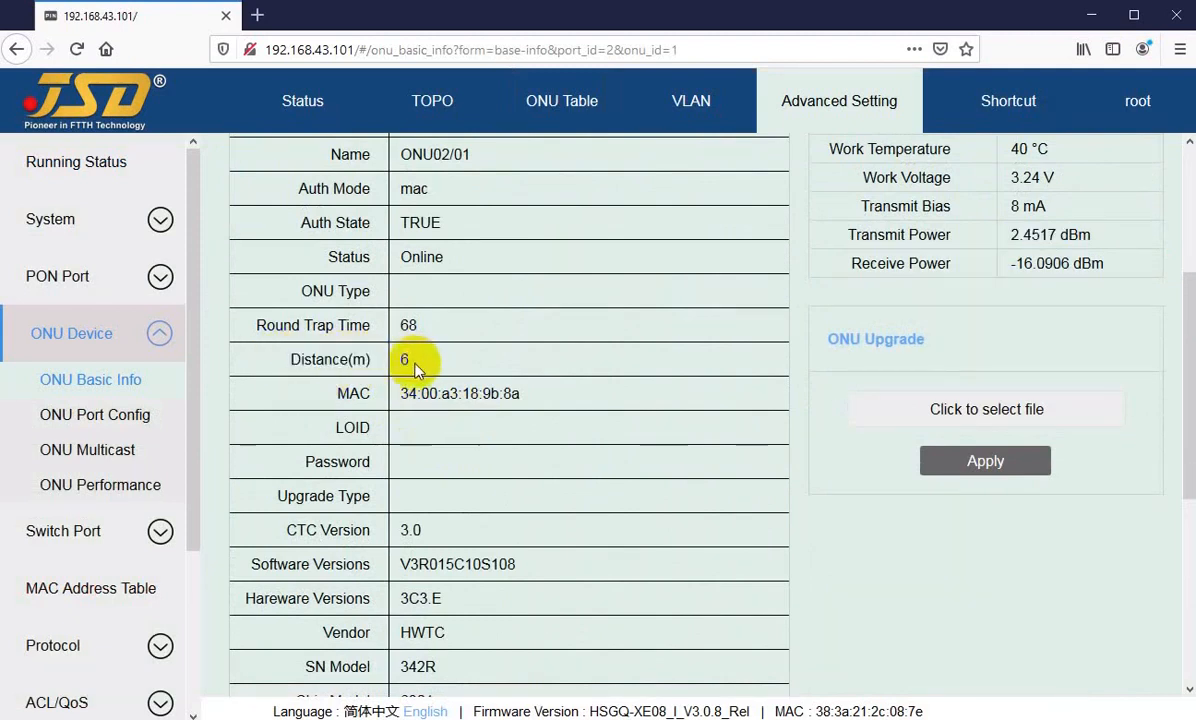
pyautogui.click(427, 362)
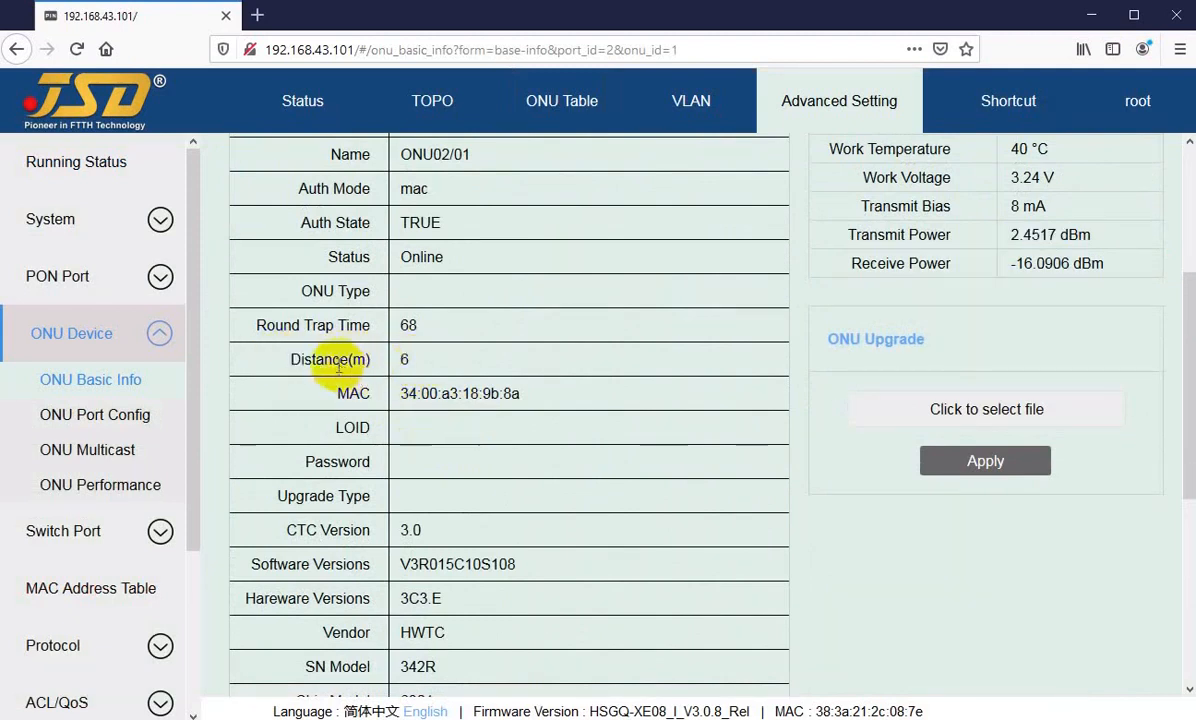
pyautogui.moveTo(312, 358); pyautogui.dragTo(366, 360)
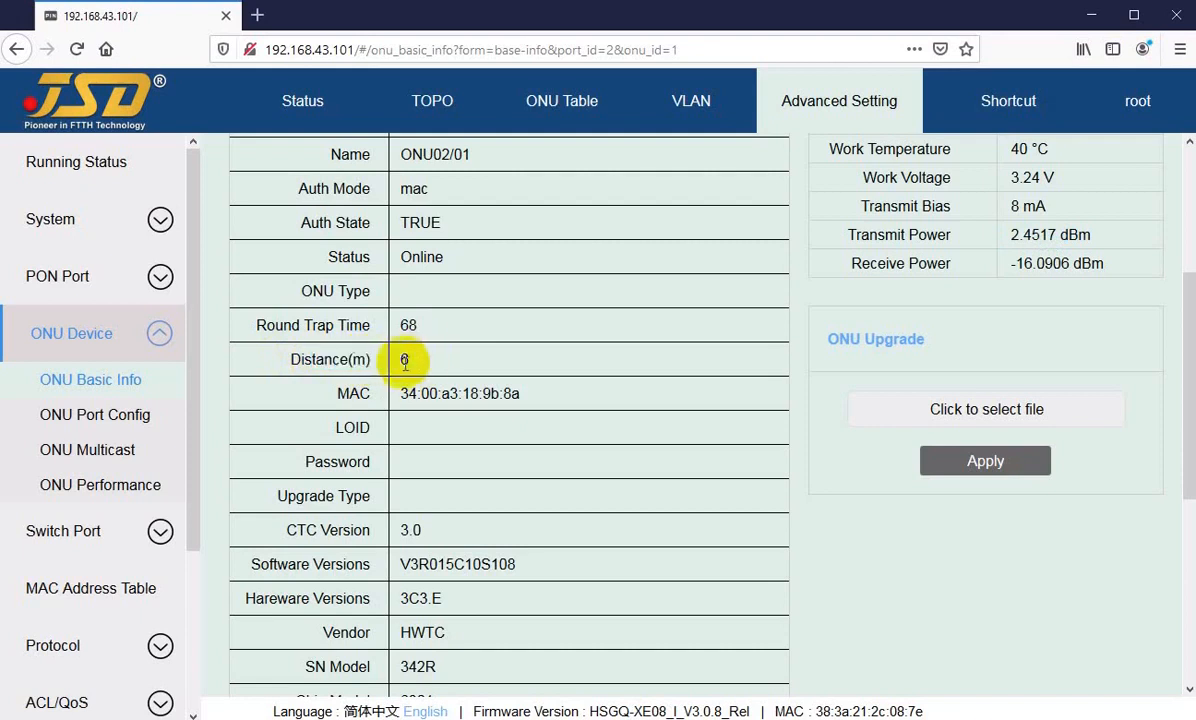
pyautogui.doubleClick(418, 362)
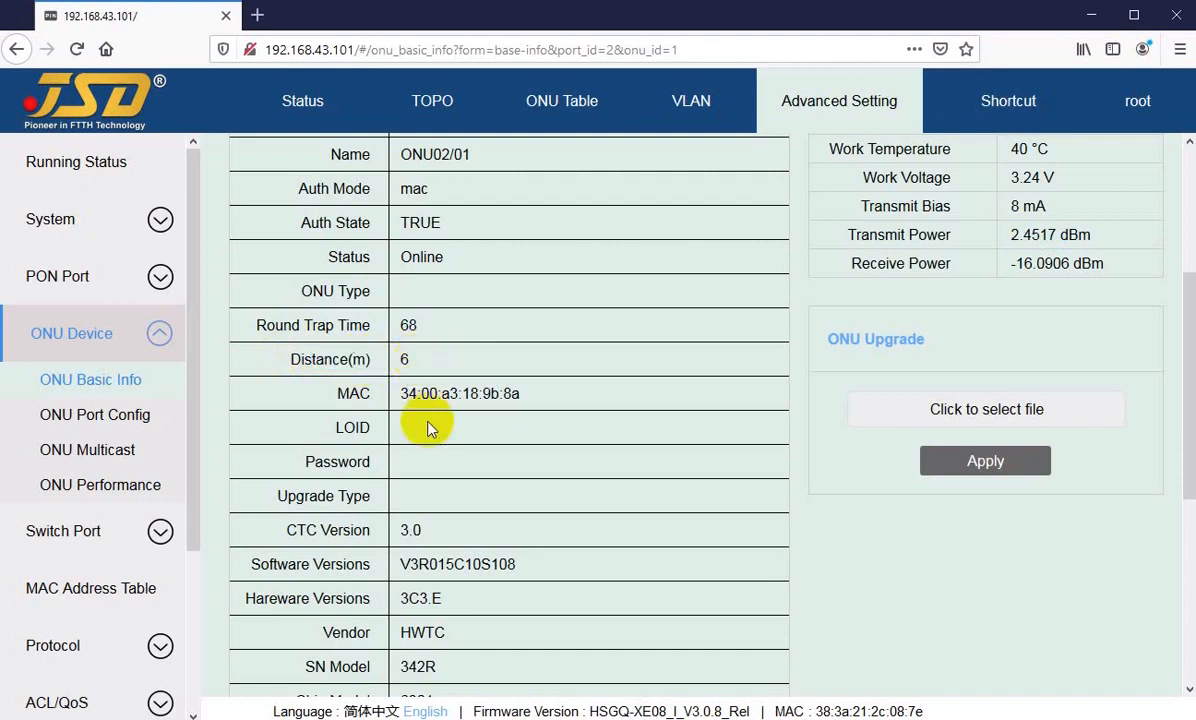
# Step: Review the rest of the ONU02/01 device information, examining the FE Ports entry
pyautogui.scroll(-4, 427, 432)
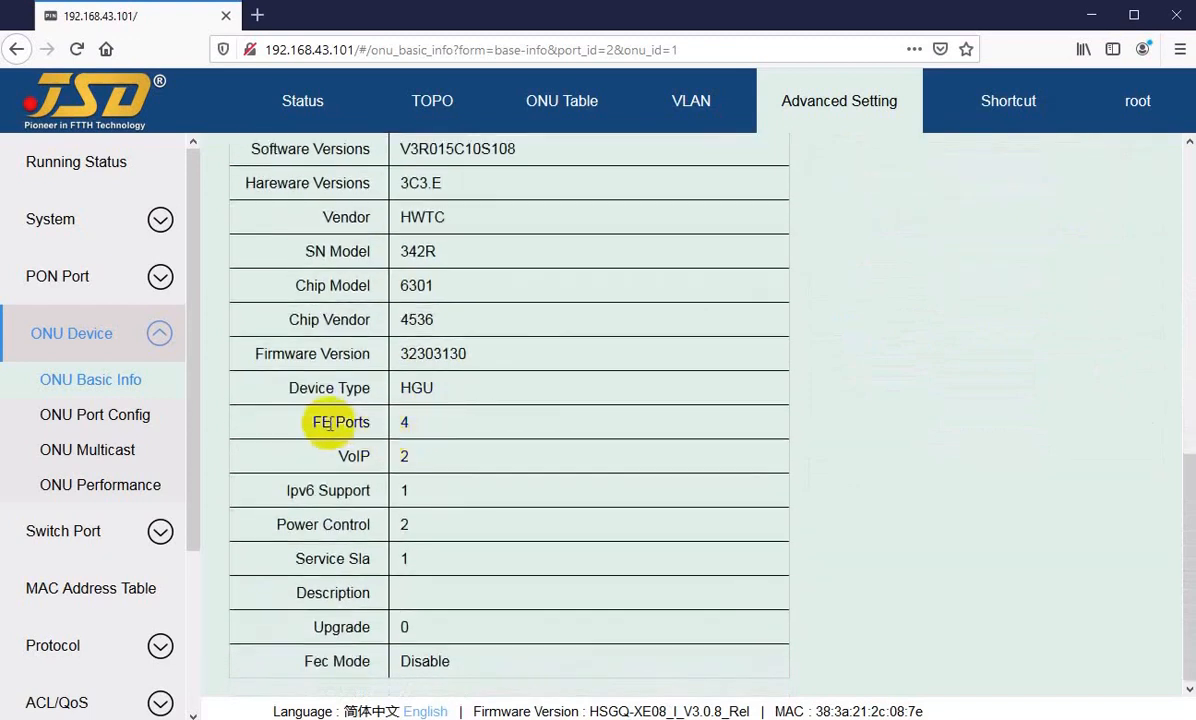
pyautogui.moveTo(337, 422); pyautogui.dragTo(399, 422)
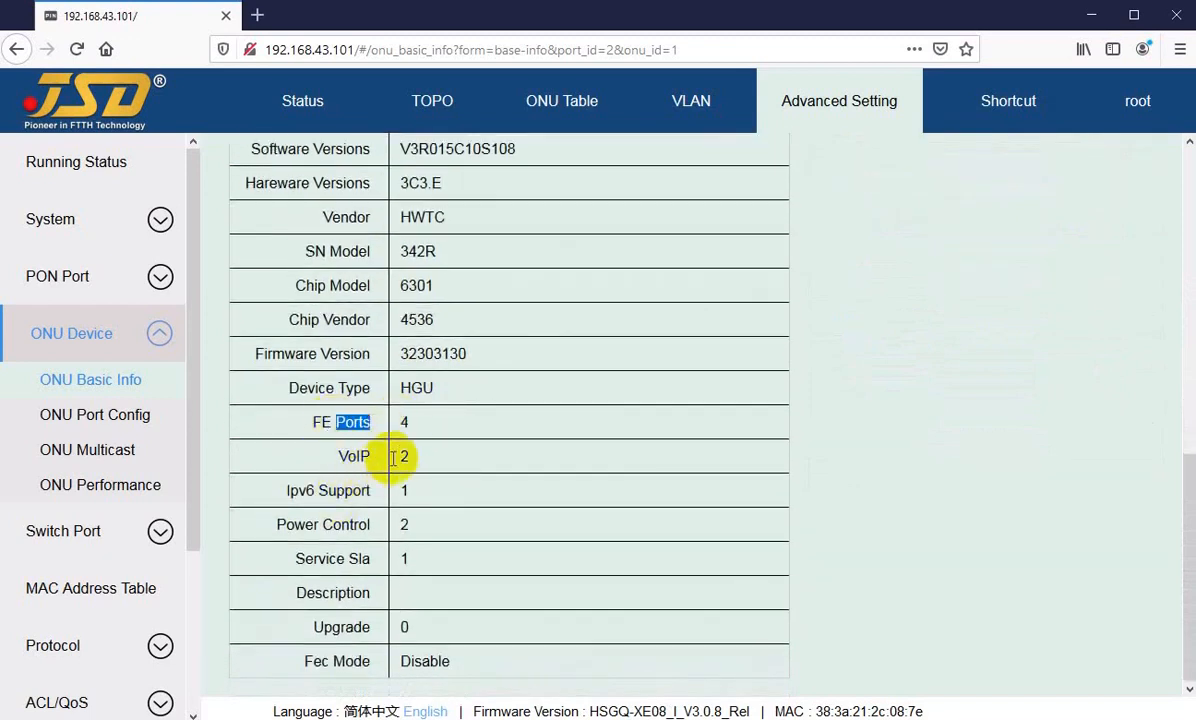
pyautogui.scroll(3, 443, 466)
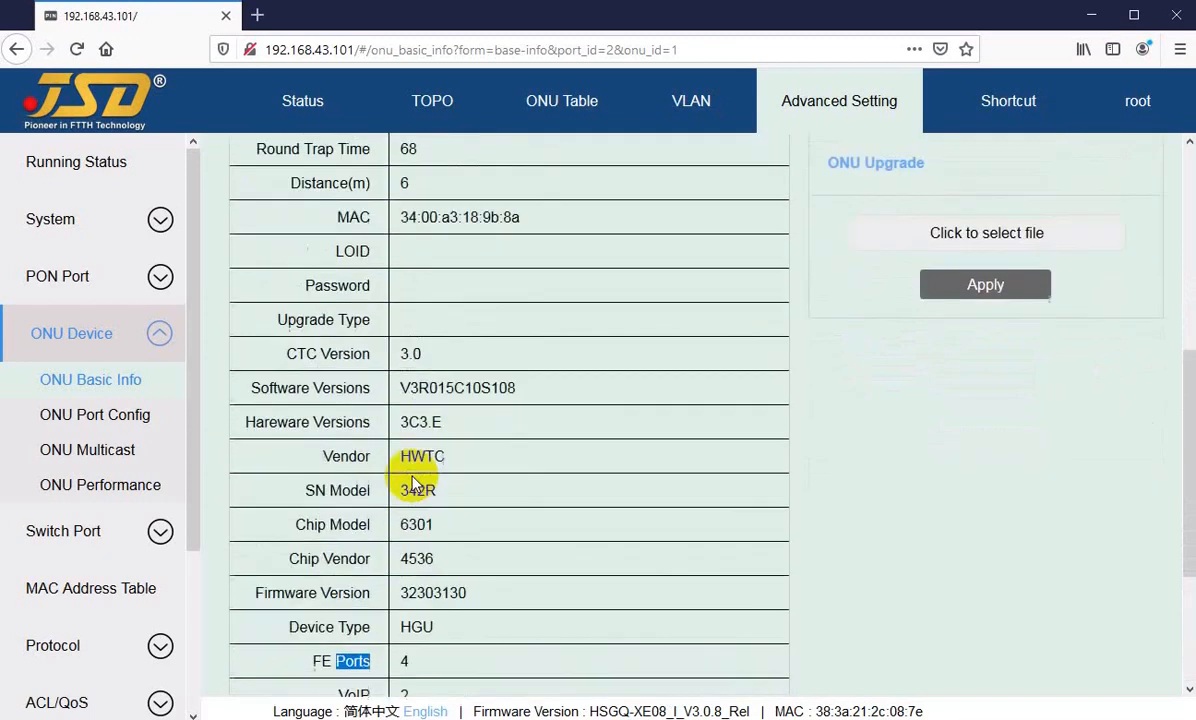
pyautogui.scroll(4, 424, 394)
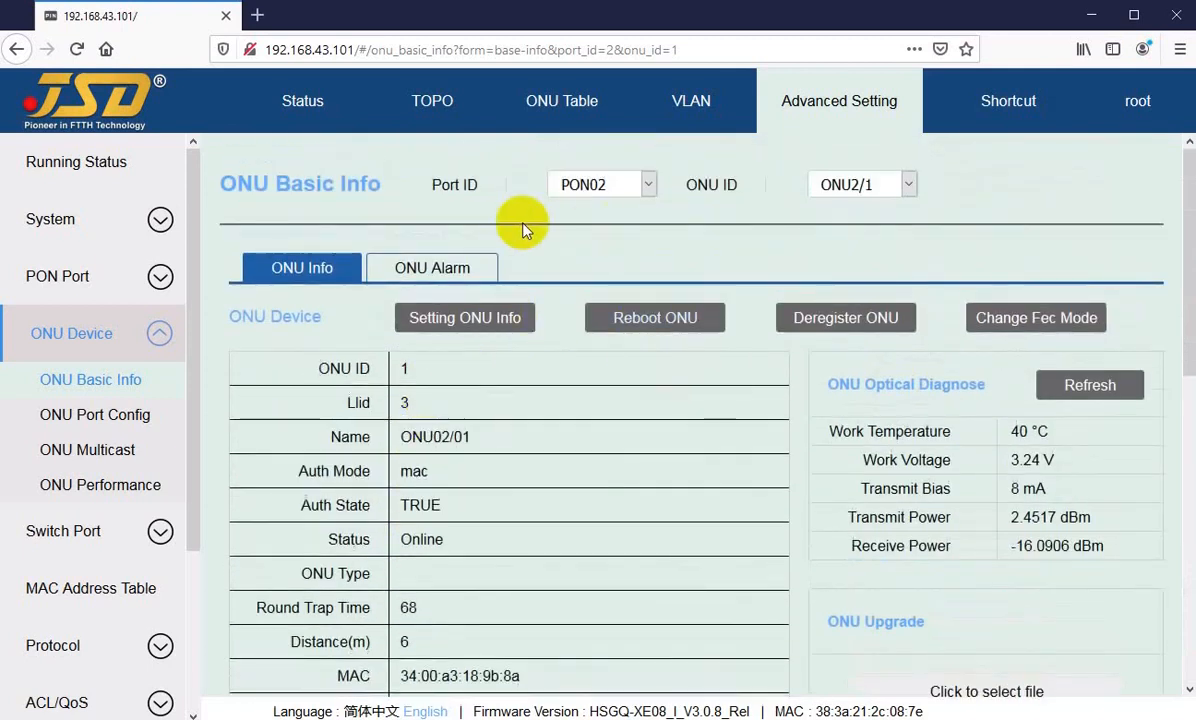
# Step: Return to the ONU Table, open the port configuration of ONU02/04, and review its port and VLAN tables
pyautogui.click(545, 100)
pyautogui.click(1104, 384)
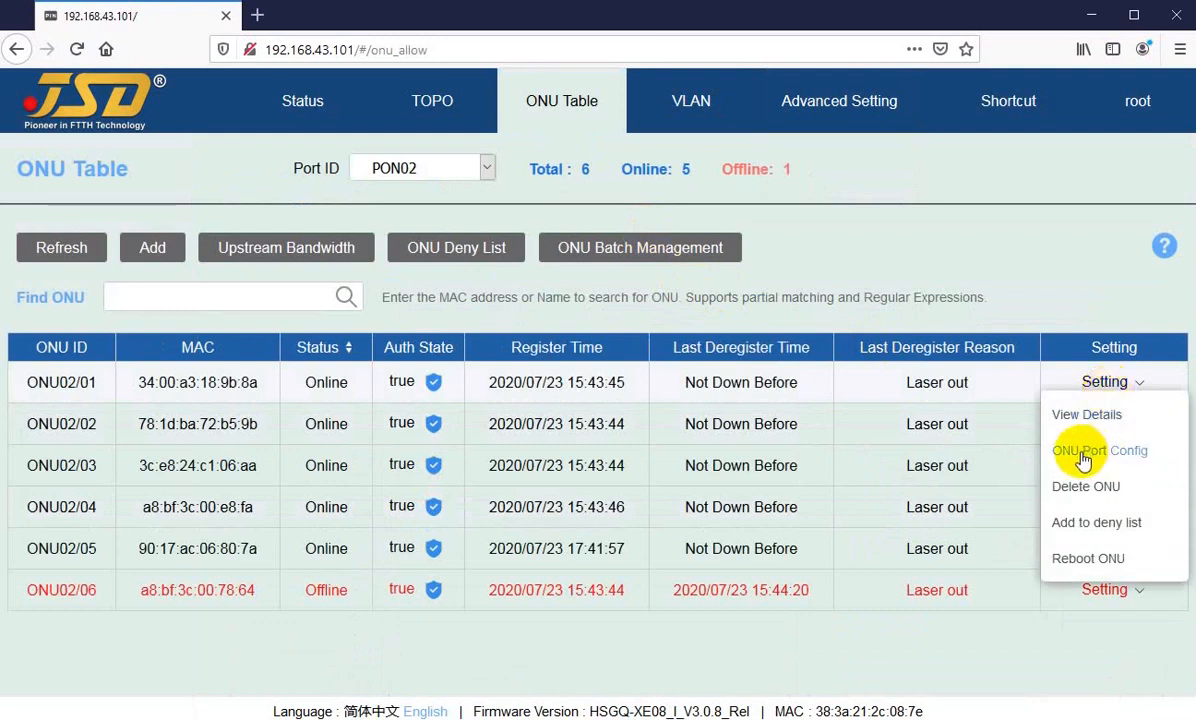
pyautogui.click(310, 641)
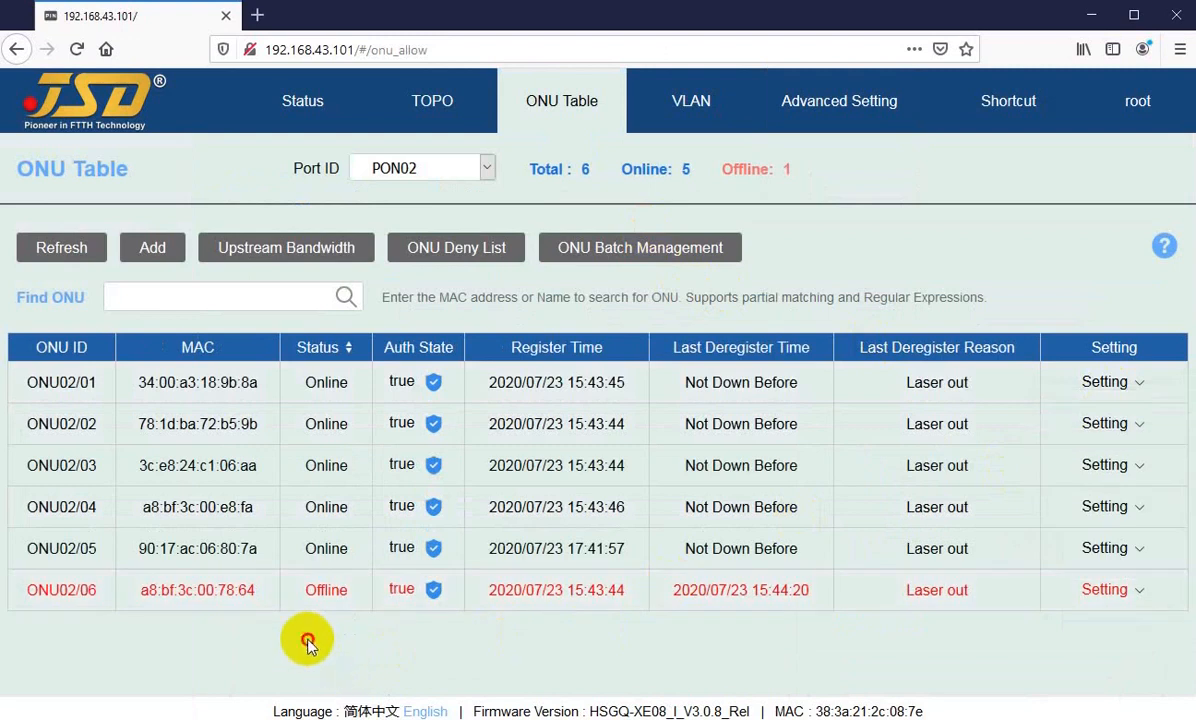
pyautogui.click(1126, 512)
pyautogui.click(1100, 505)
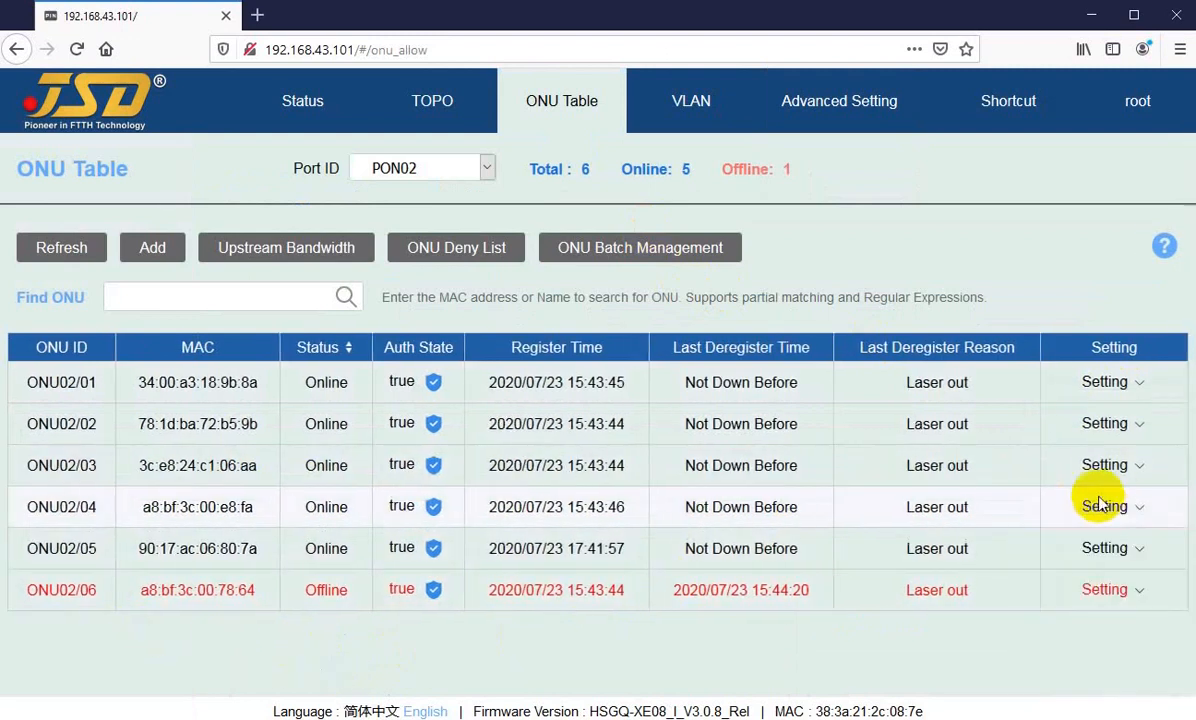
pyautogui.click(1094, 510)
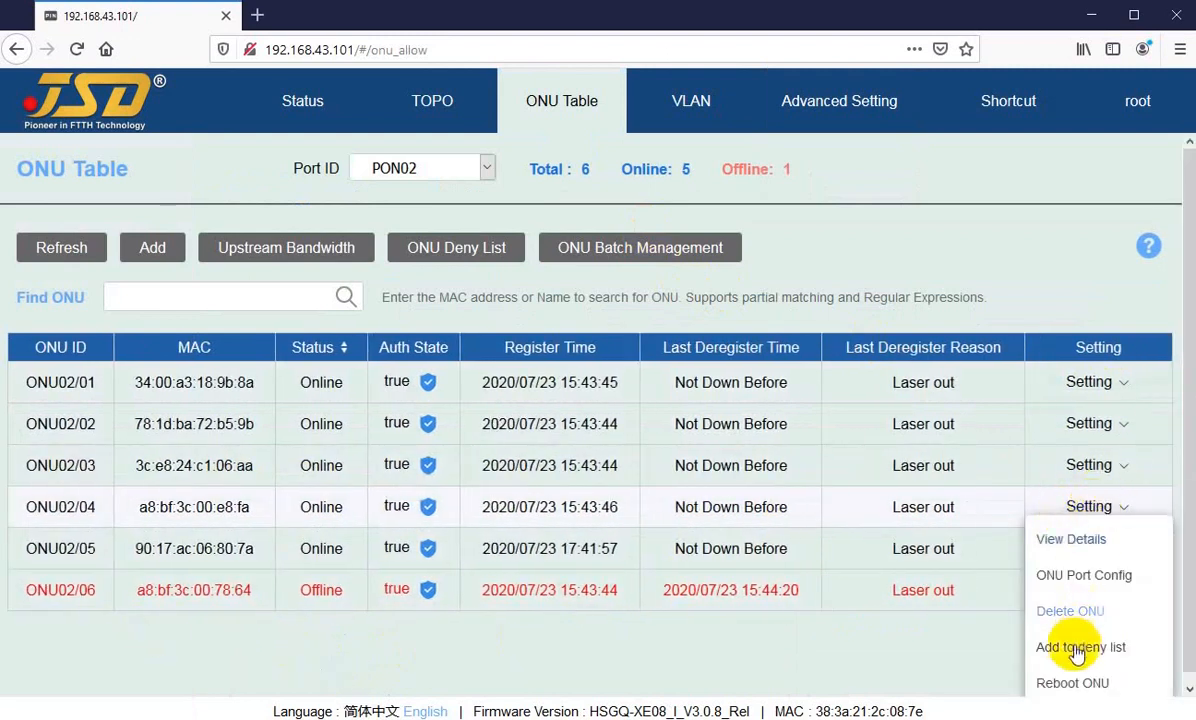
pyautogui.click(1069, 580)
pyautogui.scroll(-3, 494, 414)
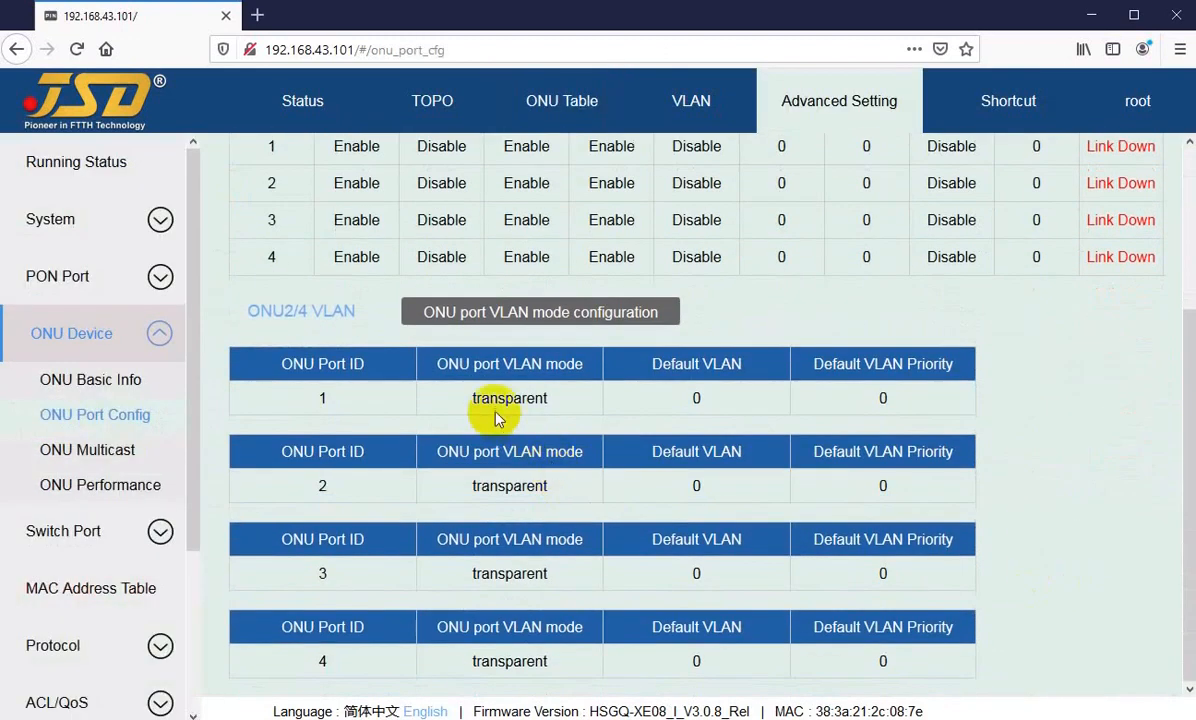
pyautogui.scroll(3, 734, 335)
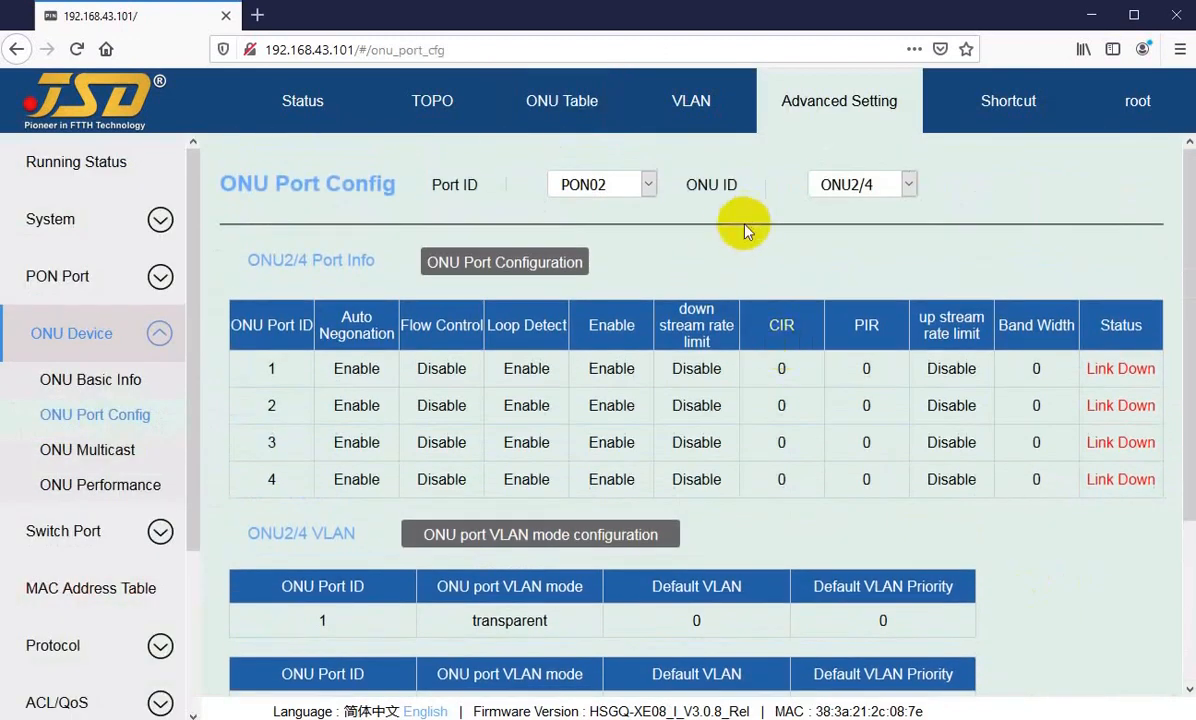
# Step: Open the port configuration of ONU02/03 from the ONU Table and review its port and VLAN settings
pyautogui.click(549, 115)
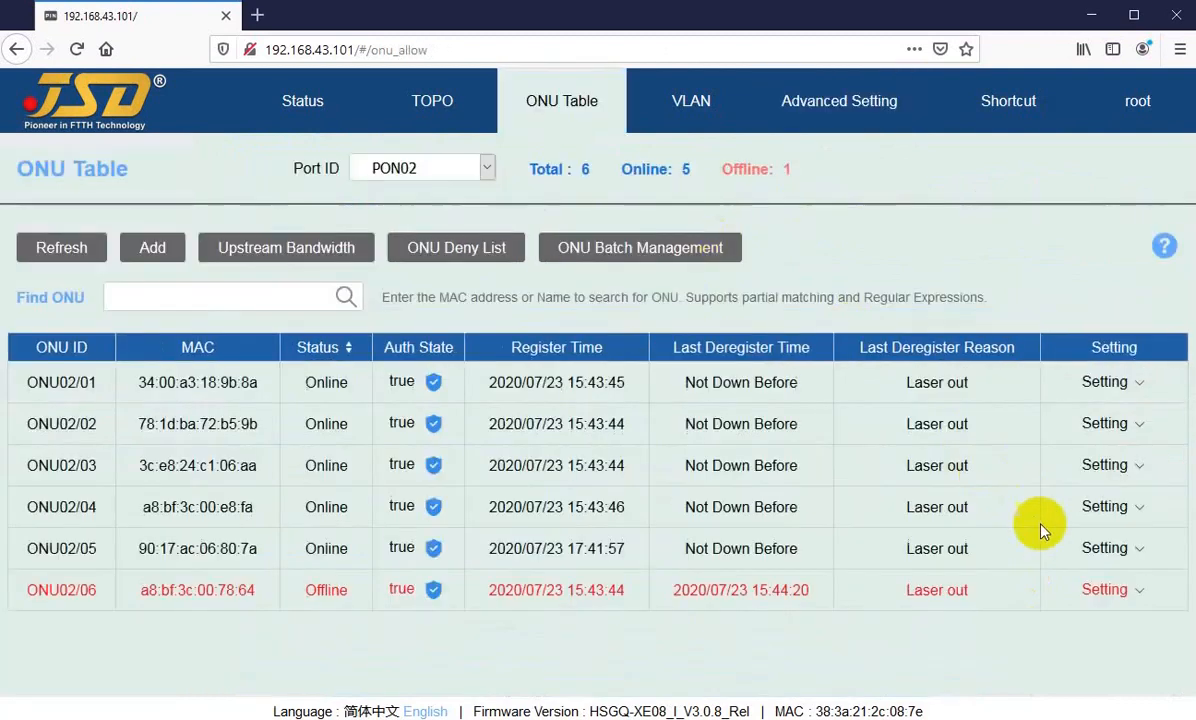
pyautogui.moveTo(1105, 548)
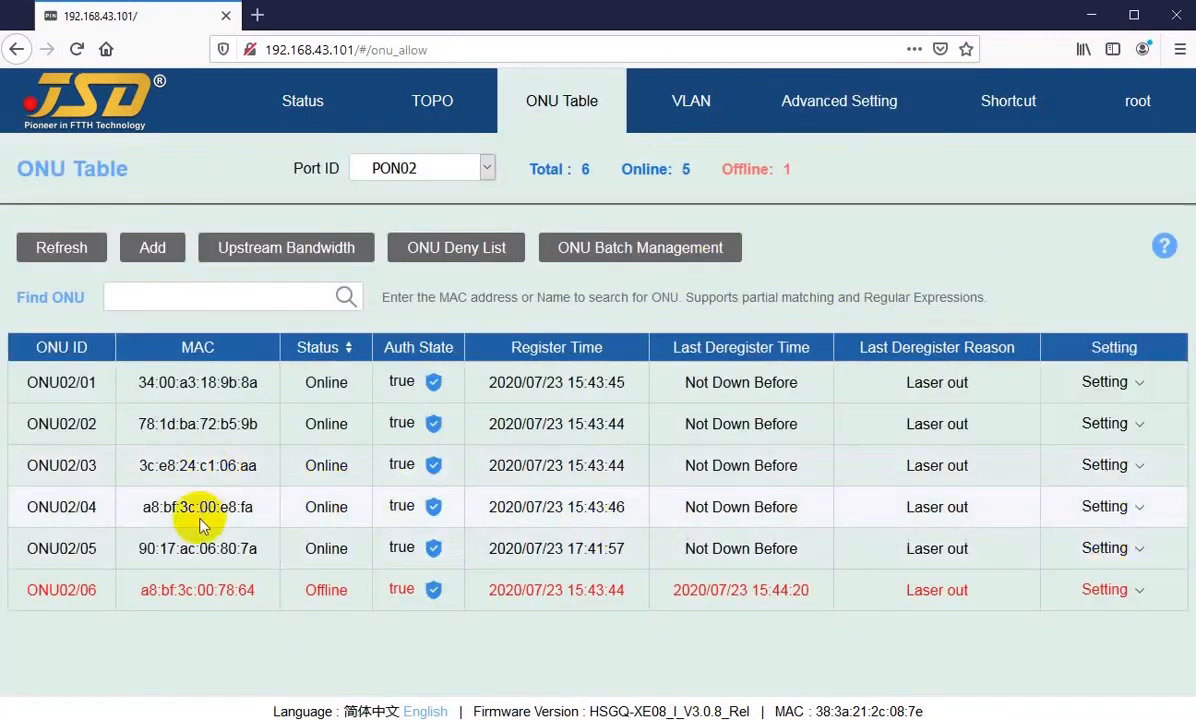
pyautogui.moveTo(1105, 465)
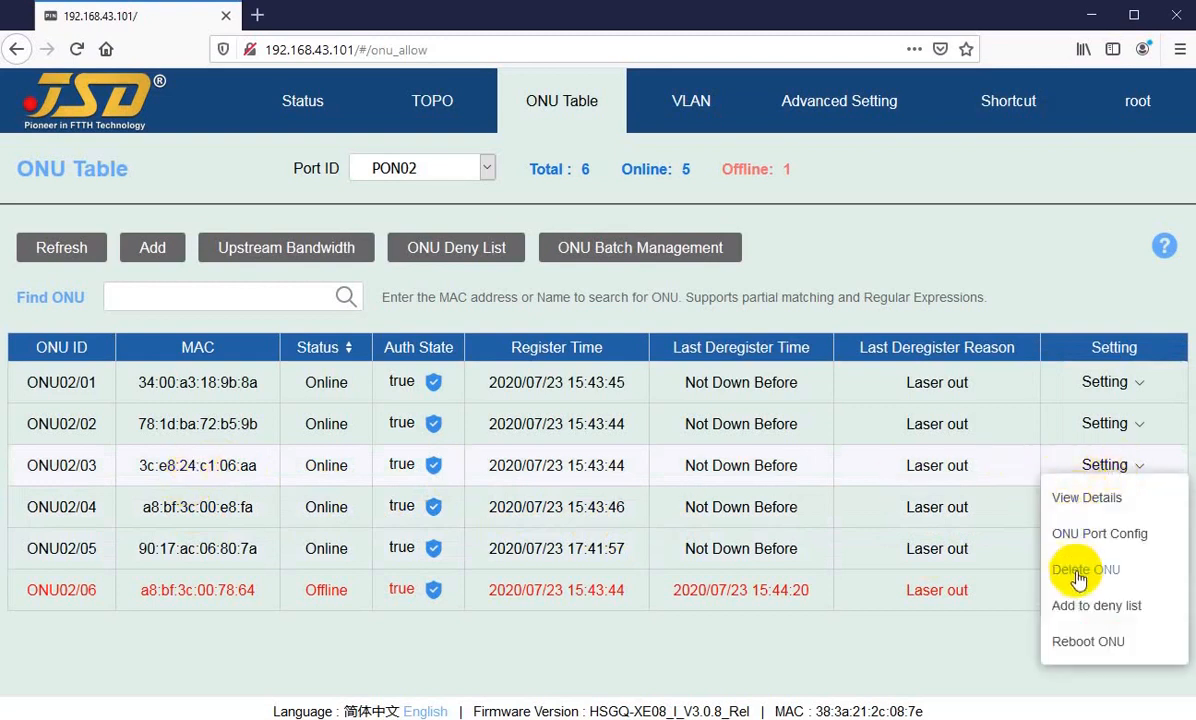
pyautogui.click(1082, 533)
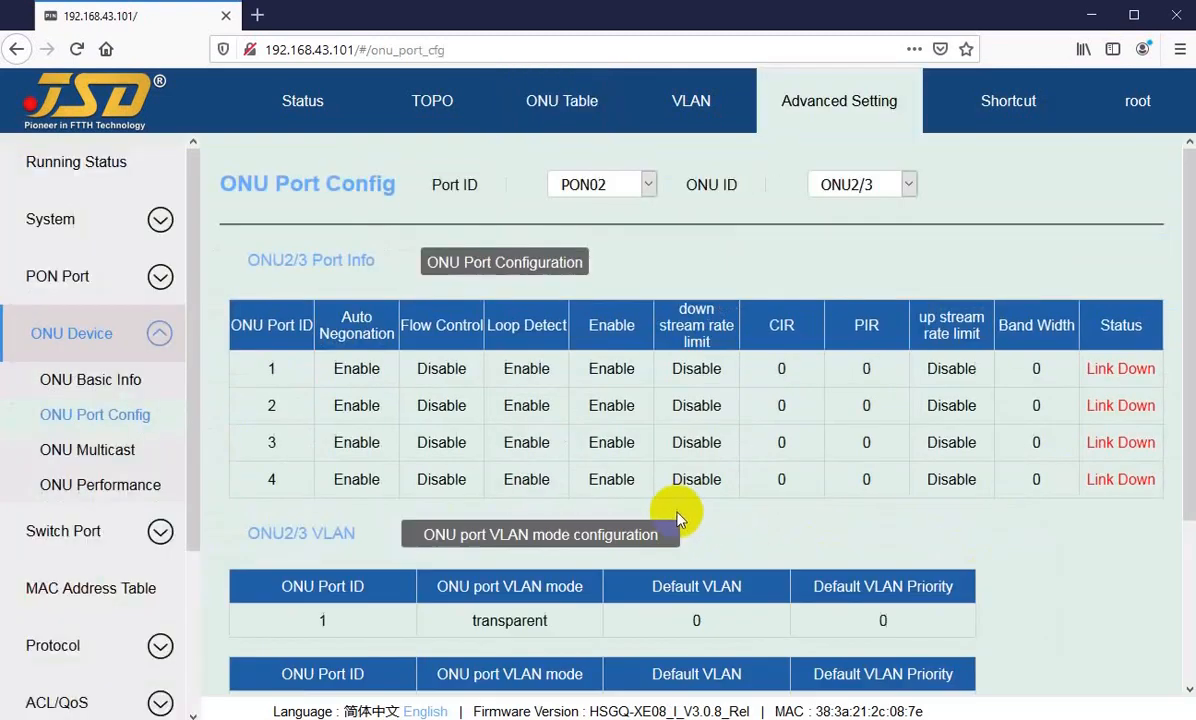
pyautogui.scroll(-2, 849, 537)
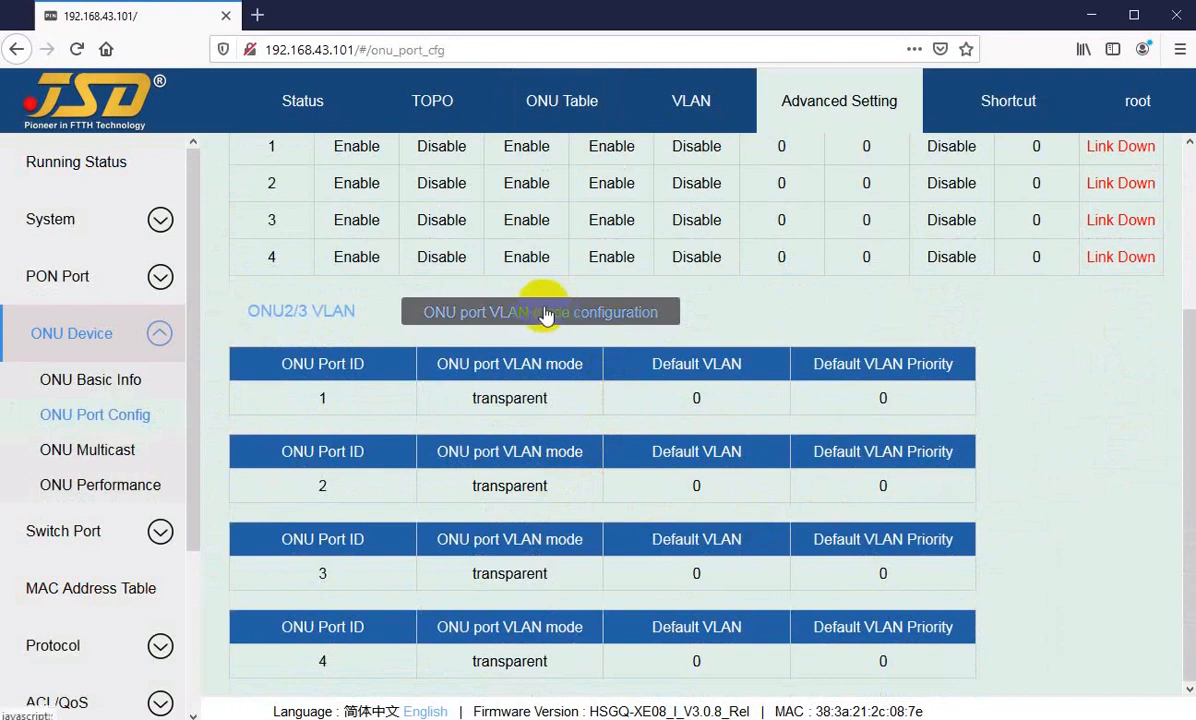
pyautogui.scroll(2, 538, 315)
# Step: Open the details of ONU02/01 from the ONU Table and examine its Device Type entry
pyautogui.click(567, 100)
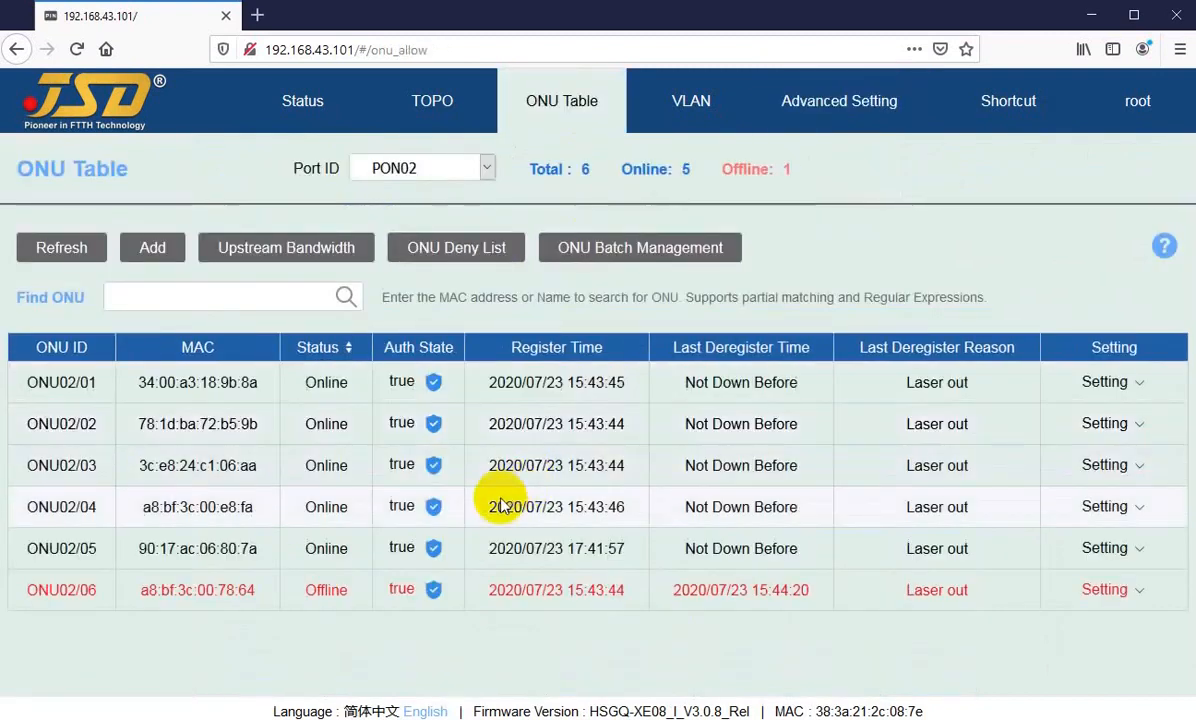
pyautogui.click(1104, 390)
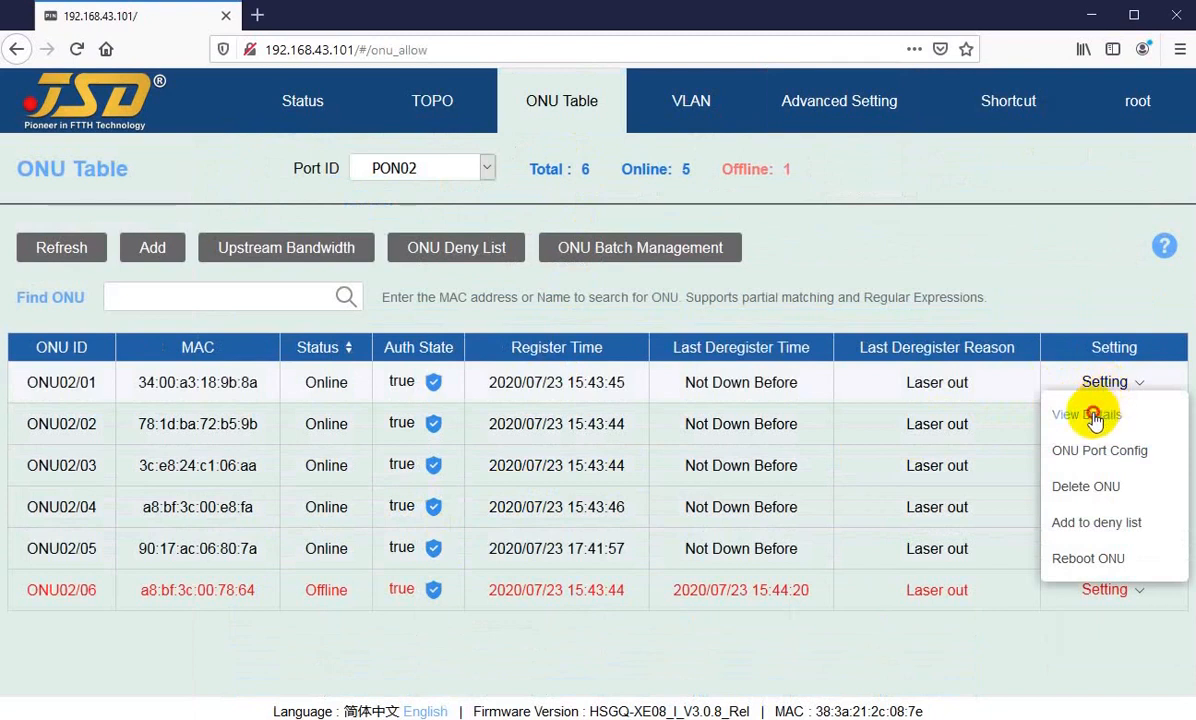
pyautogui.click(1087, 414)
pyautogui.scroll(-6, 466, 487)
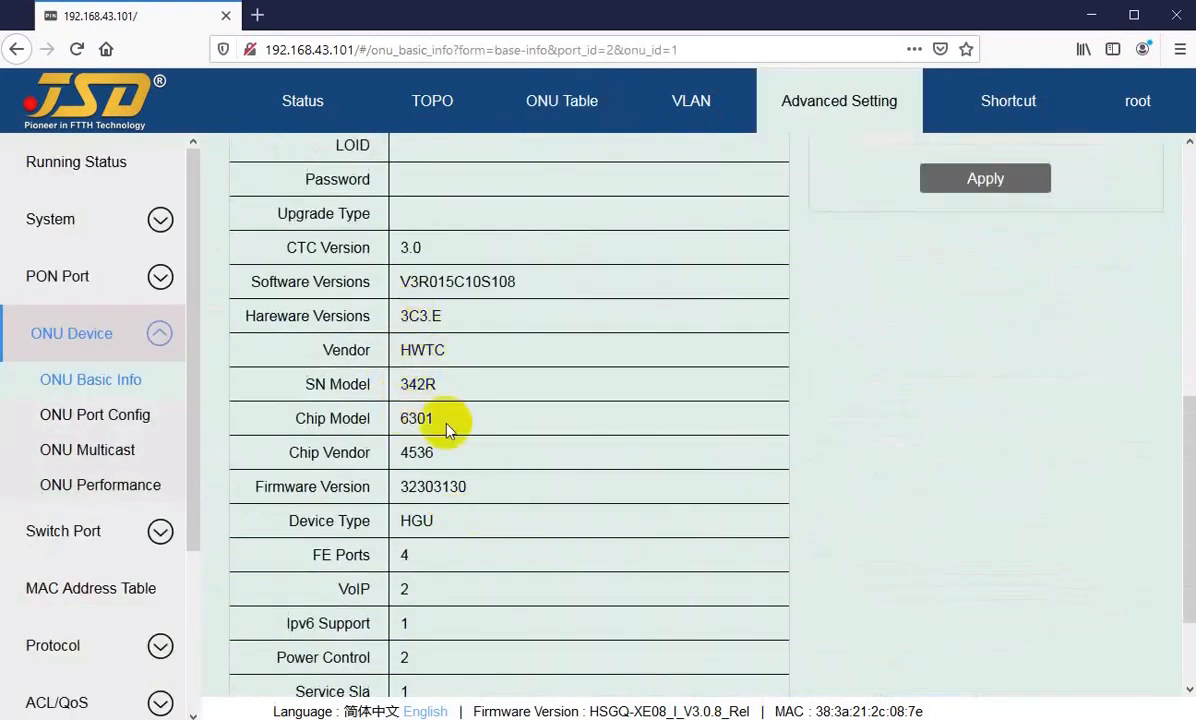
pyautogui.scroll(2, 430, 432)
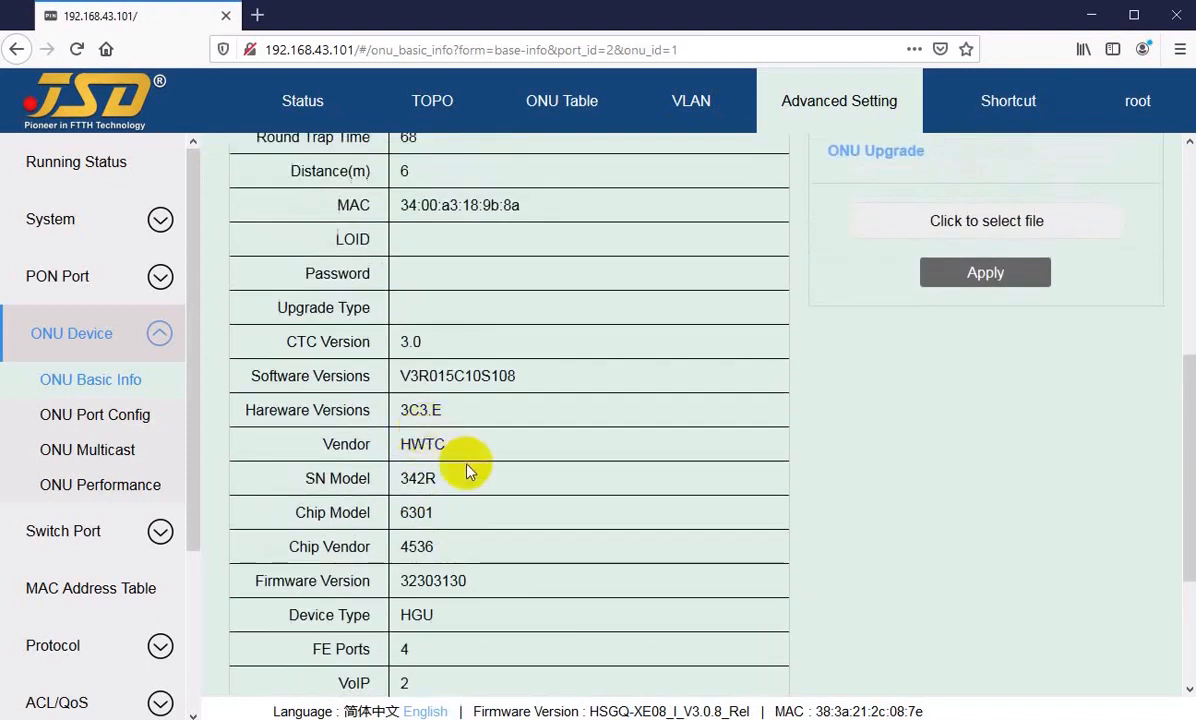
pyautogui.scroll(-2, 467, 470)
pyautogui.moveTo(392, 516); pyautogui.dragTo(437, 527)
pyautogui.scroll(6, 517, 540)
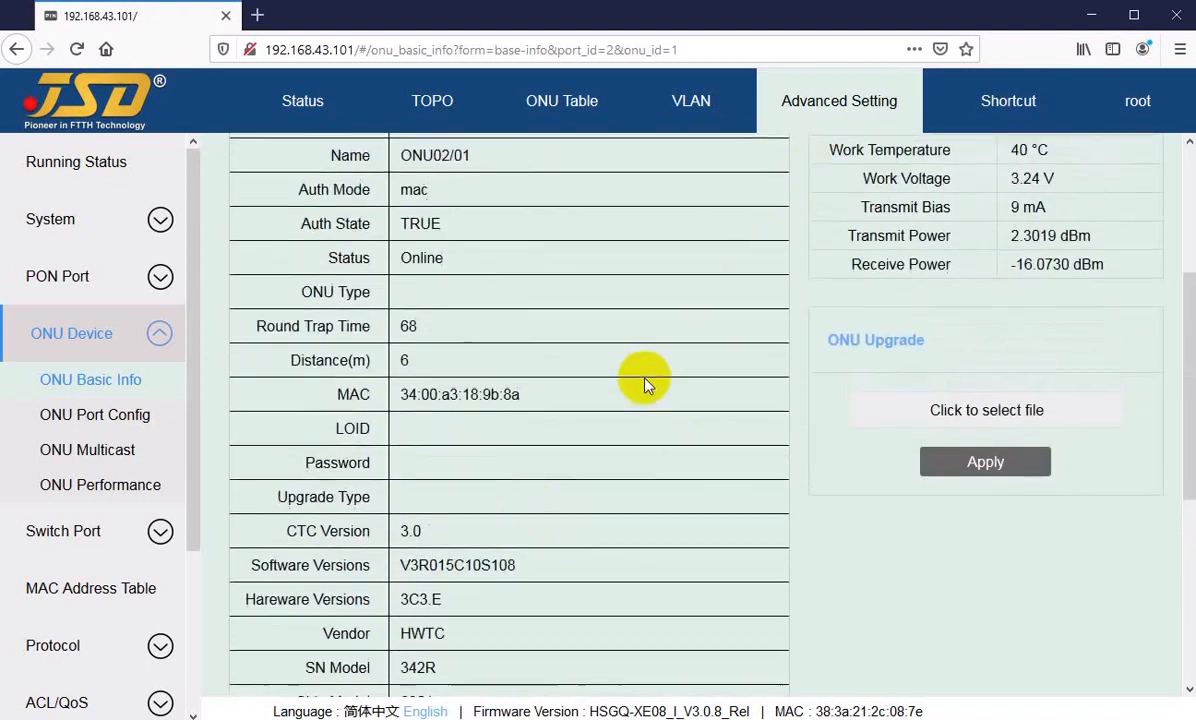
pyautogui.scroll(7, 646, 382)
# Step: Switch the ONU Basic Info page to ONU2/2 and examine its device type
pyautogui.click(864, 190)
pyautogui.click(832, 240)
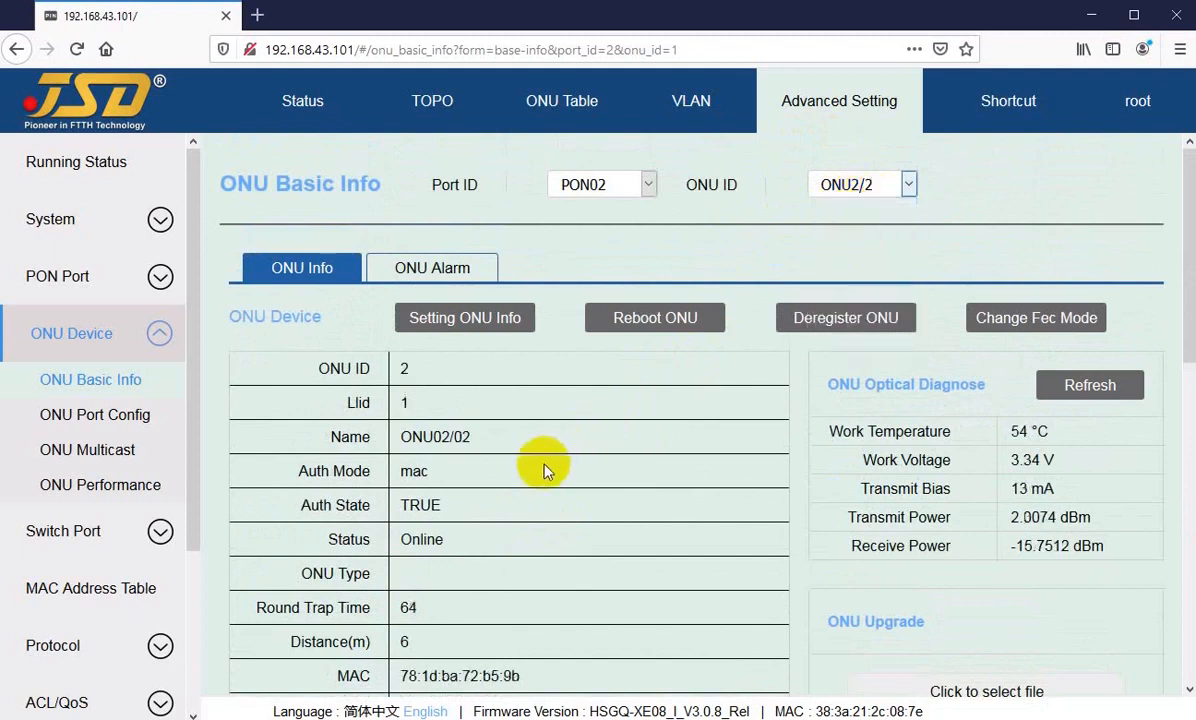
pyautogui.scroll(-7, 510, 490)
pyautogui.scroll(-3, 445, 595)
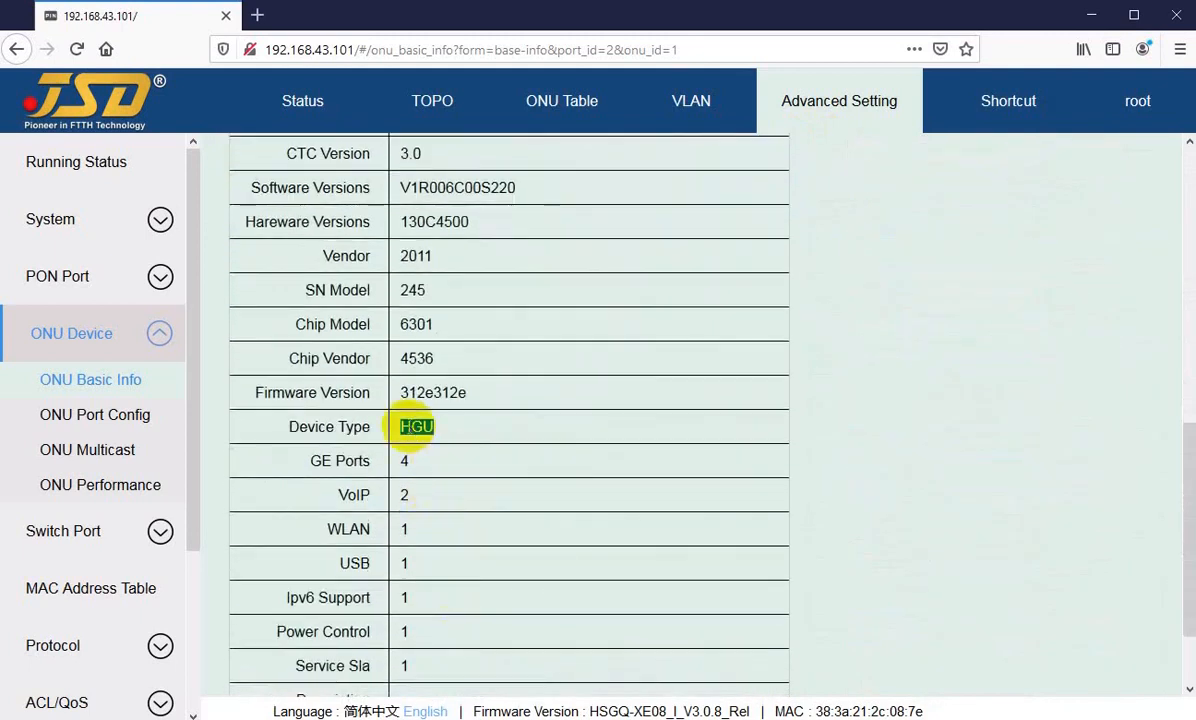
pyautogui.scroll(7, 800, 290)
# Step: Switch the ONU Basic Info page to ONU2/3 and examine its device type
pyautogui.click(845, 185)
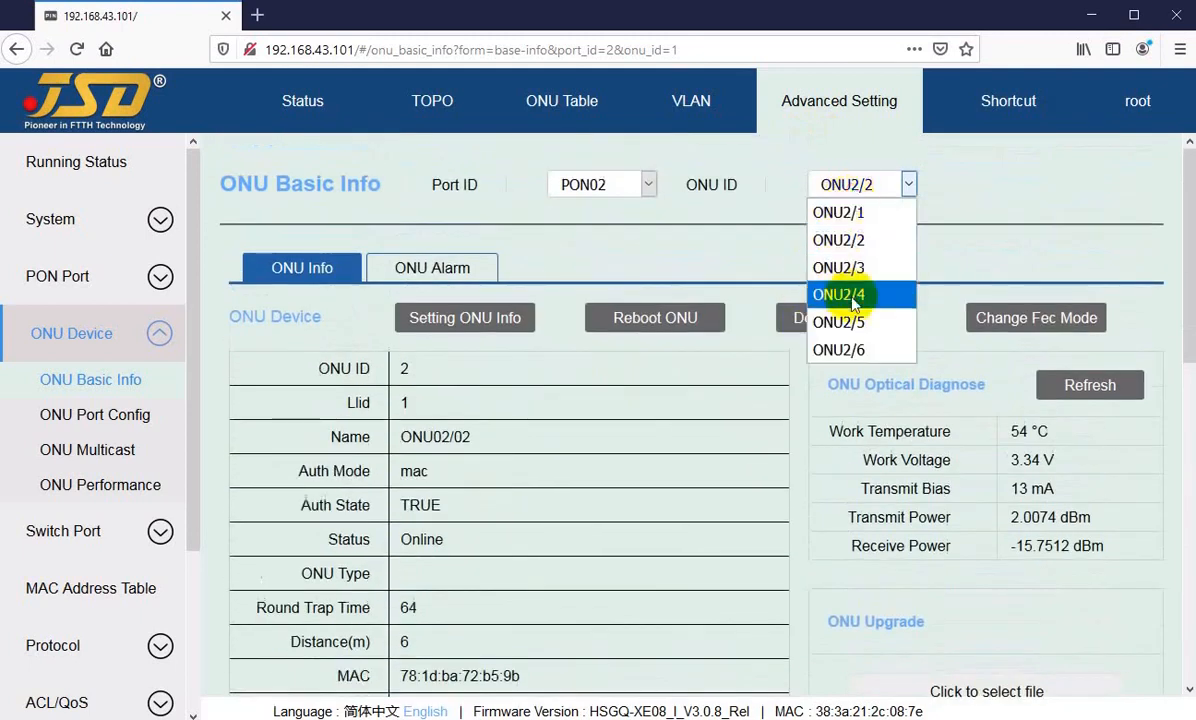
pyautogui.click(845, 267)
pyautogui.scroll(-4, 517, 524)
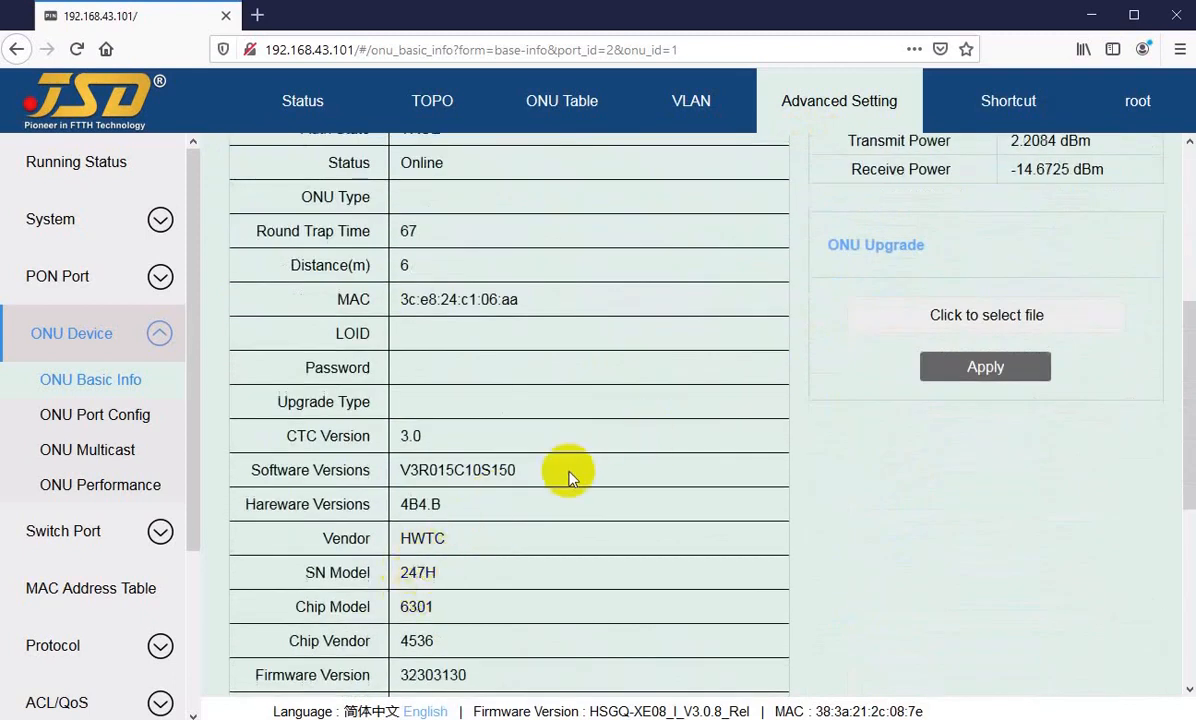
pyautogui.scroll(-3, 454, 495)
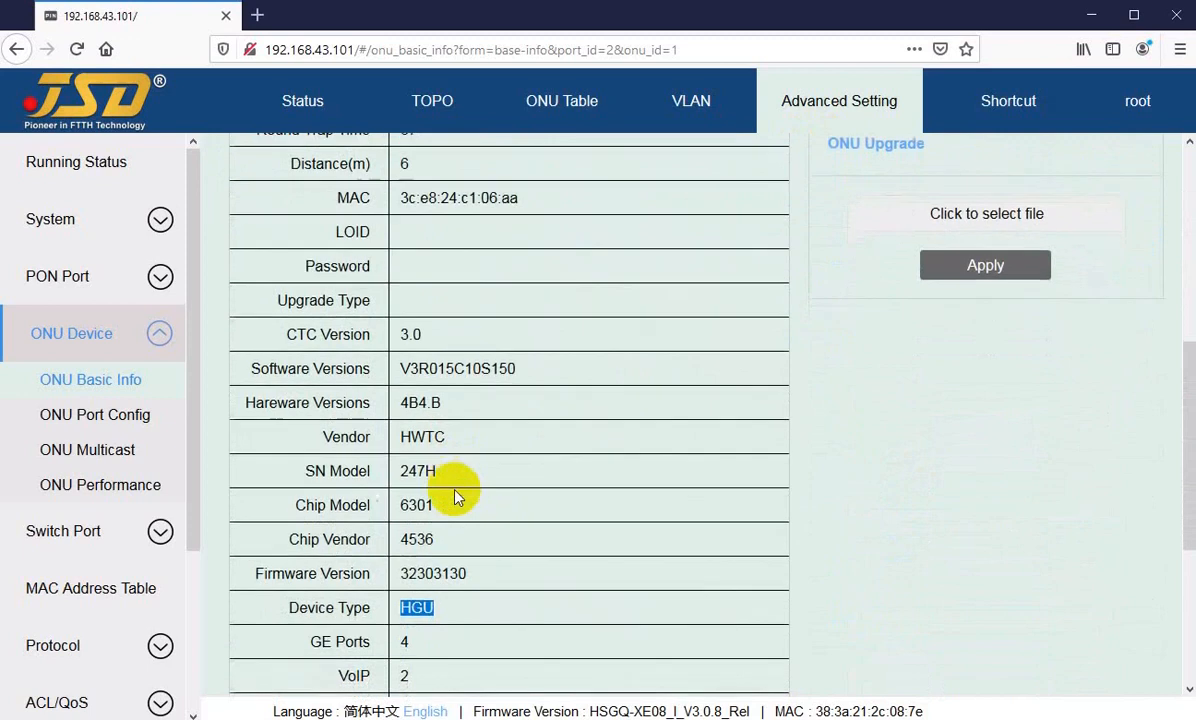
pyautogui.scroll(9, 556, 541)
# Step: Switch the ONU Basic Info page to ONU2/4 and examine its device type and port entries
pyautogui.click(908, 184)
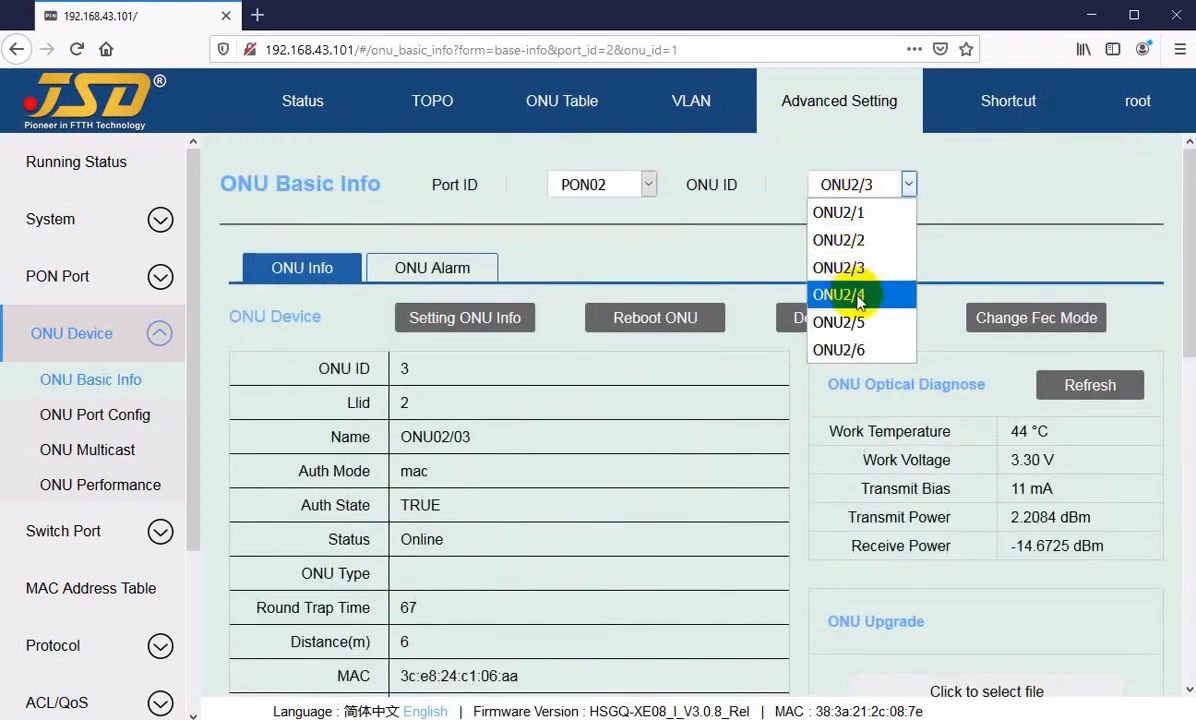
pyautogui.click(858, 296)
pyautogui.scroll(-8, 480, 525)
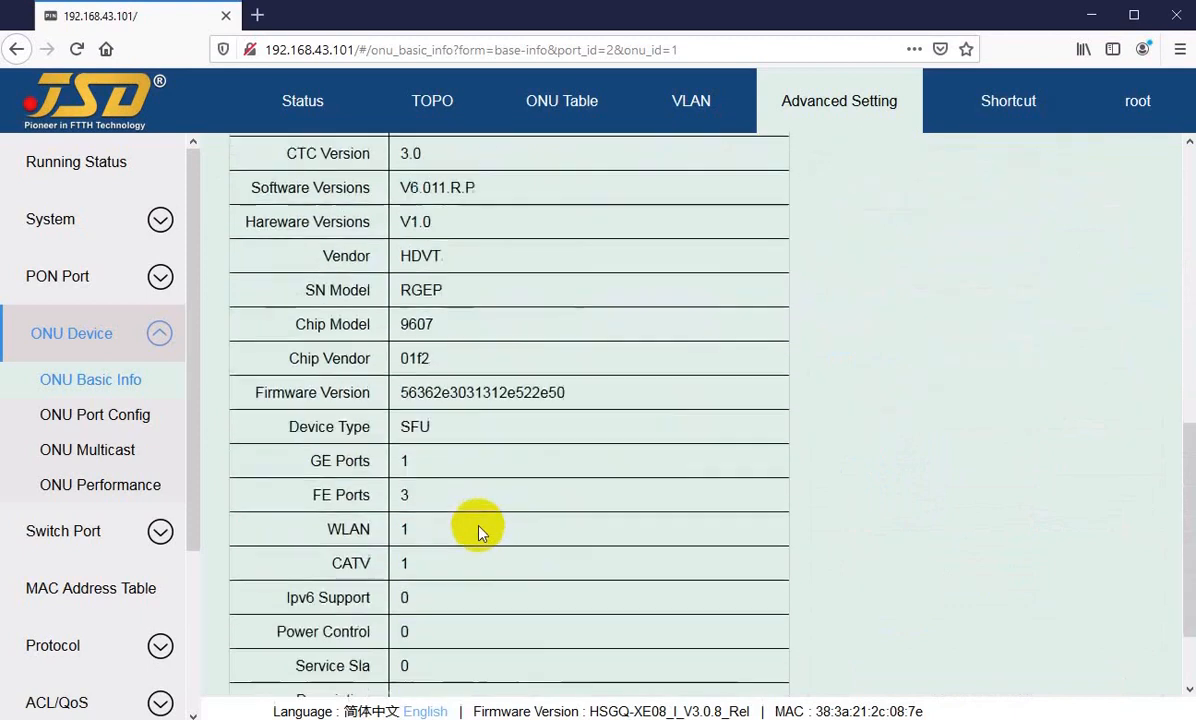
pyautogui.moveTo(400, 424); pyautogui.dragTo(505, 443)
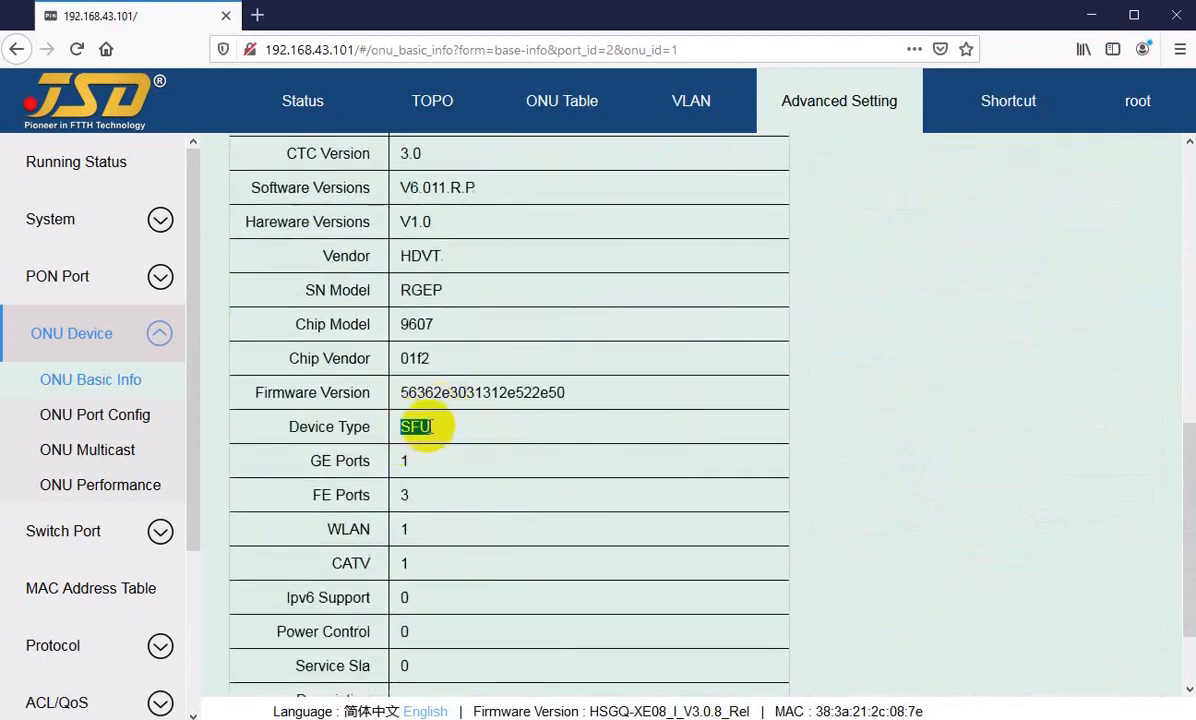
pyautogui.click(593, 475)
pyautogui.scroll(8, 600, 475)
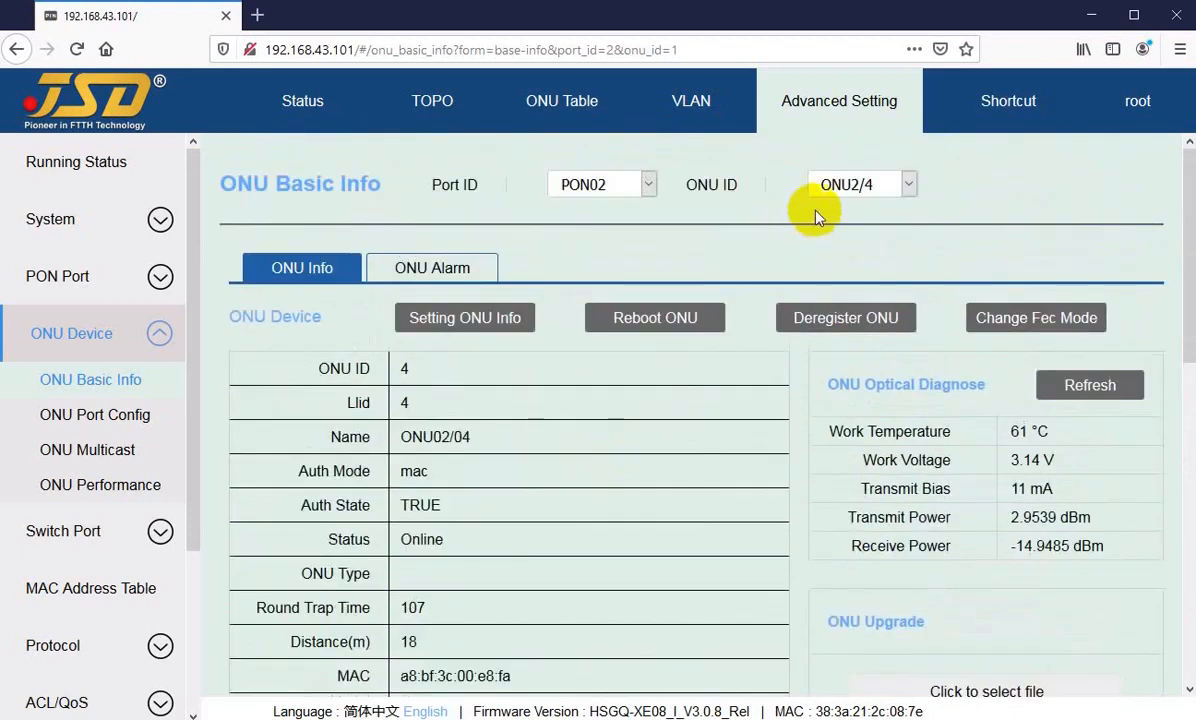
# Step: Reopen the port configuration of ONU02/04 from the ONU Table and examine the link status of its ports
pyautogui.click(508, 101)
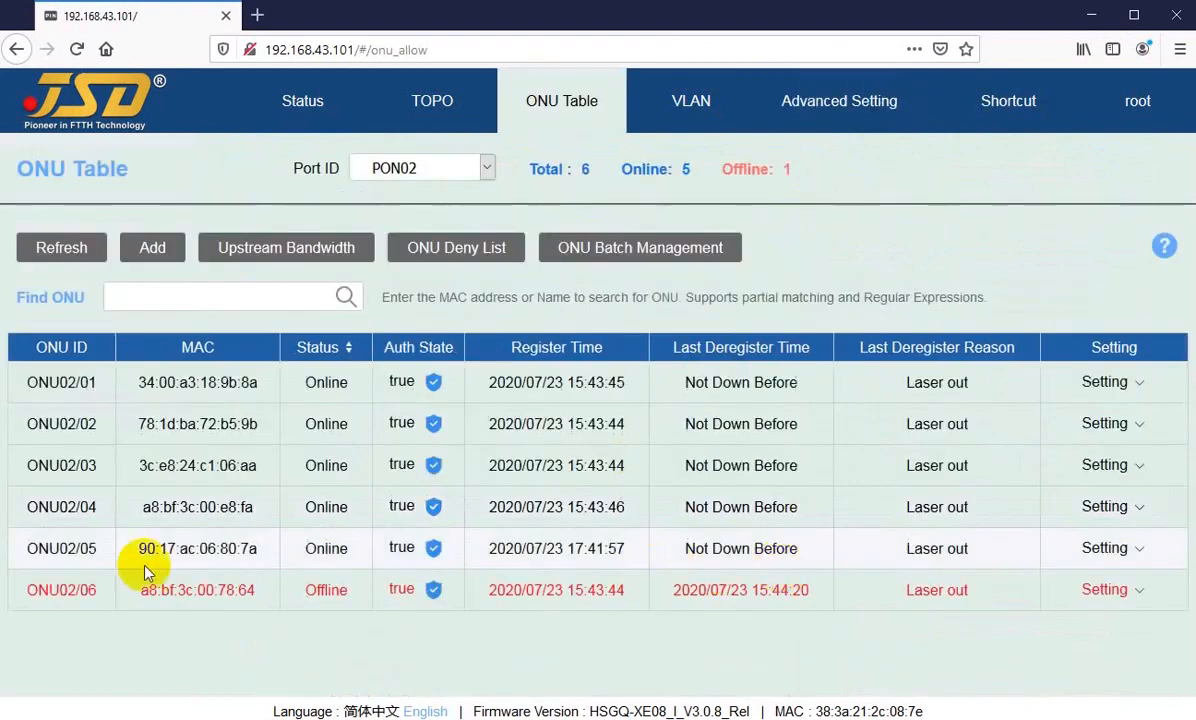
pyautogui.moveTo(1111, 507)
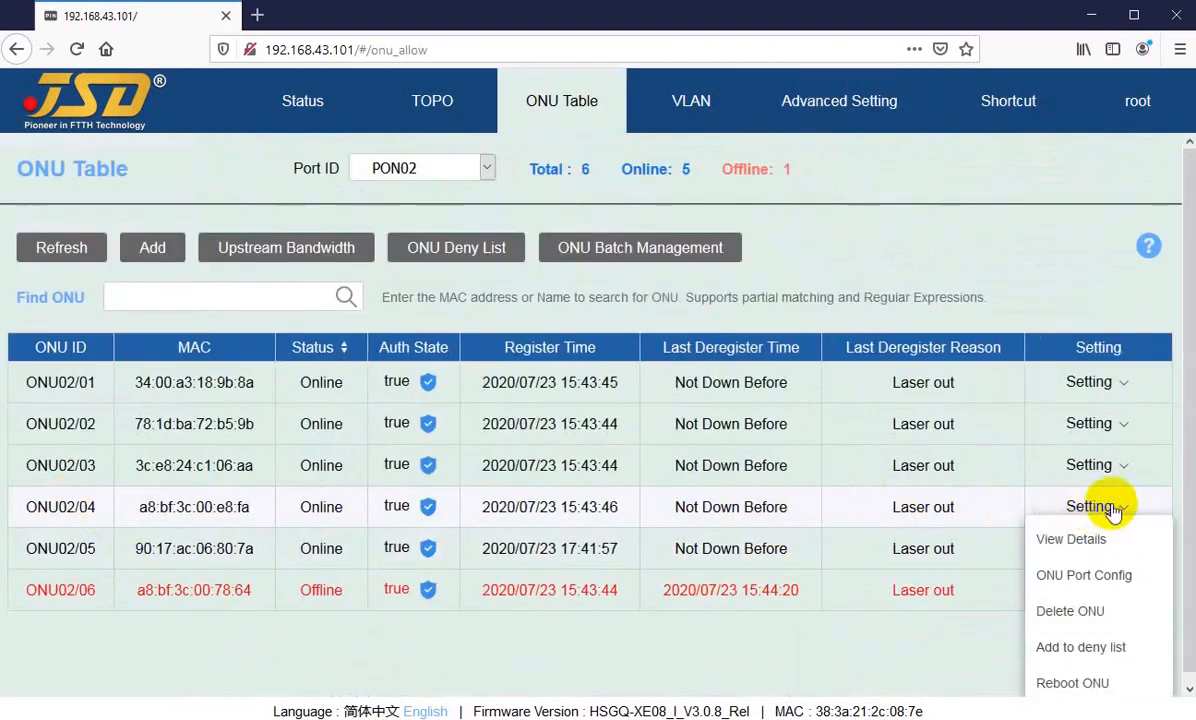
pyautogui.click(1086, 578)
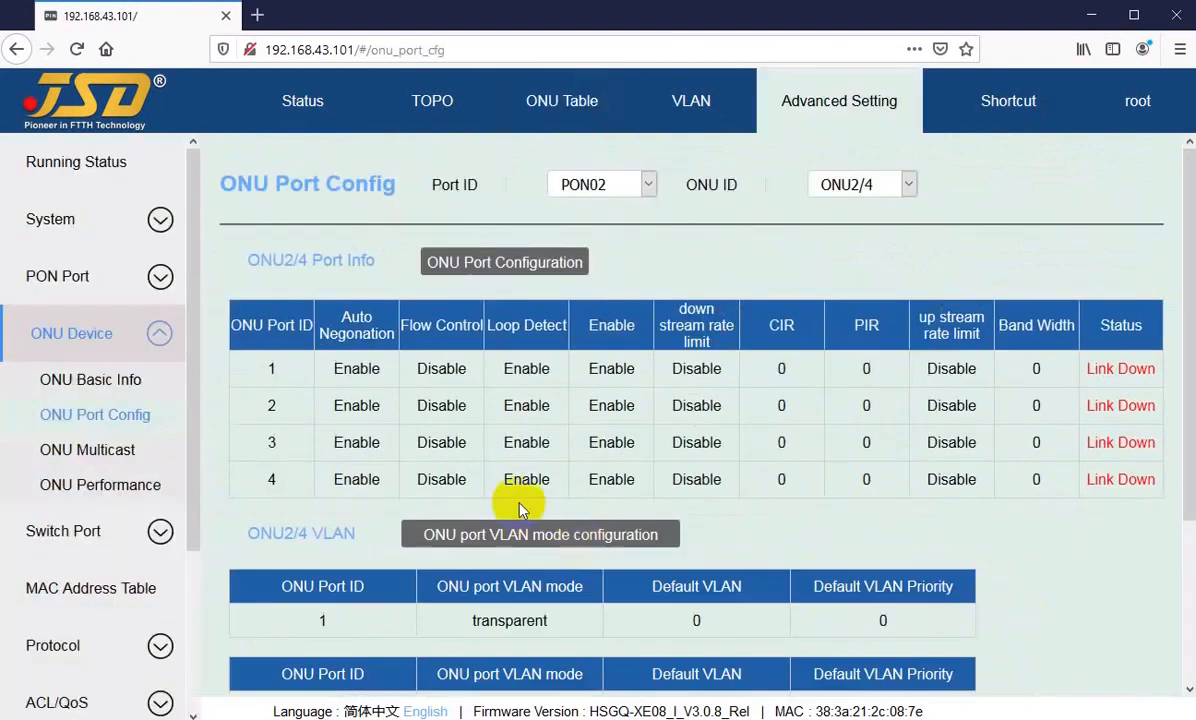
pyautogui.scroll(-3, 572, 517)
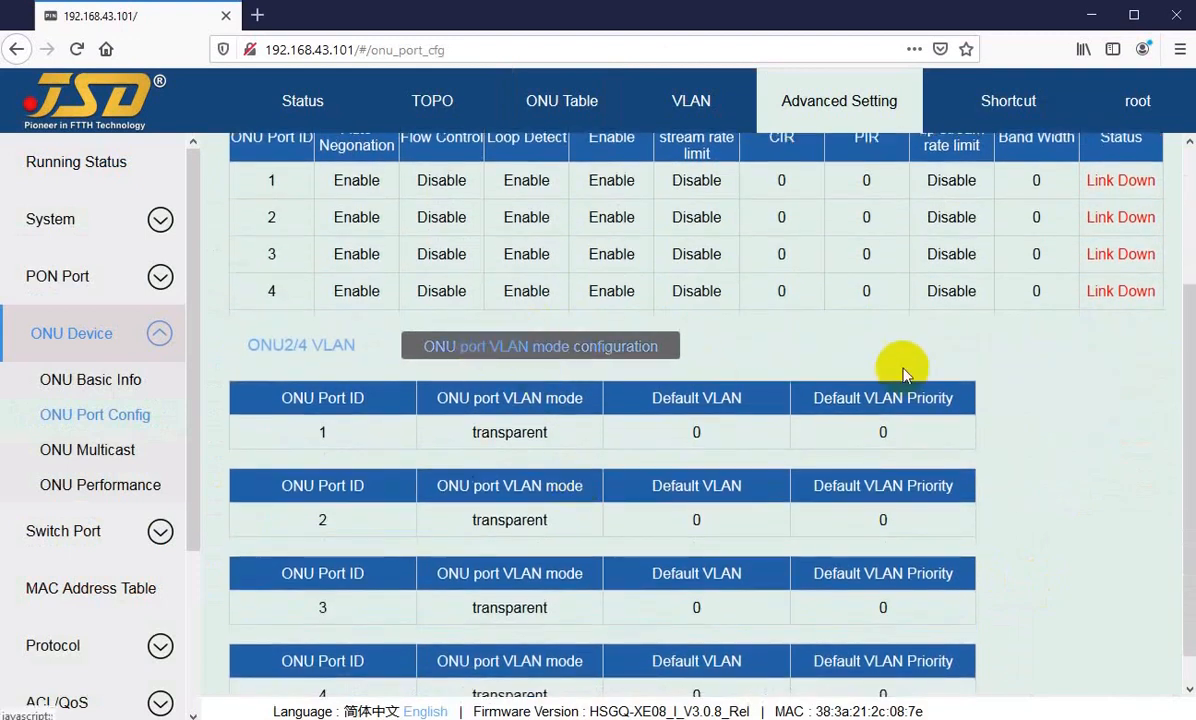
pyautogui.moveTo(1092, 181)
pyautogui.mouseDown()
pyautogui.moveTo(1128, 181)
pyautogui.moveTo(1100, 182)
pyautogui.mouseUp()
pyautogui.click(1096, 183)
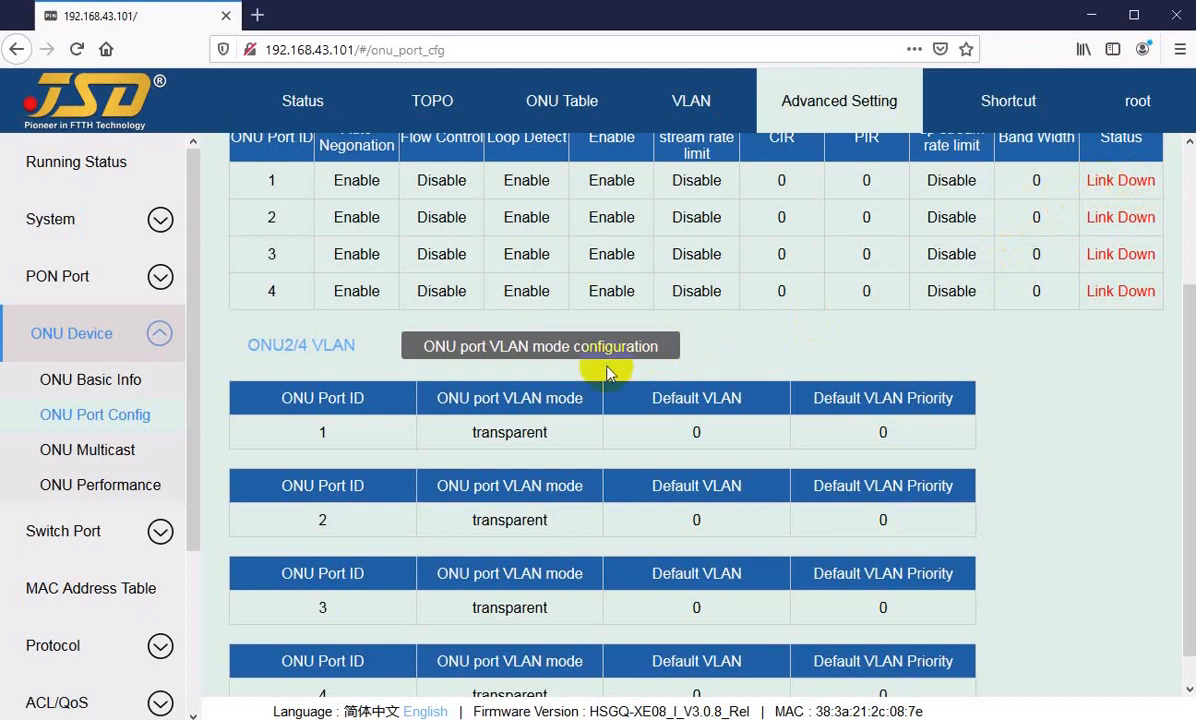
# Step: Set port 3 of ONU2/4 to the tag VLAN mode with default VLAN 3011 and apply it
pyautogui.click(524, 348)
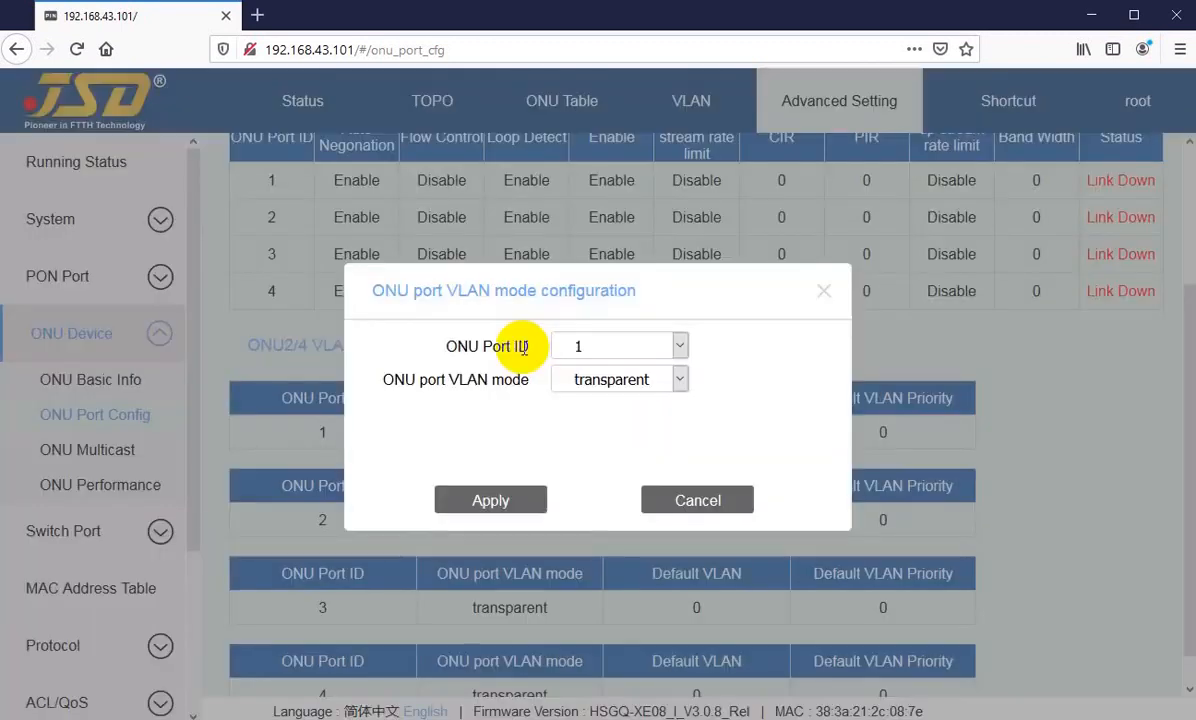
pyautogui.click(823, 291)
pyautogui.click(528, 348)
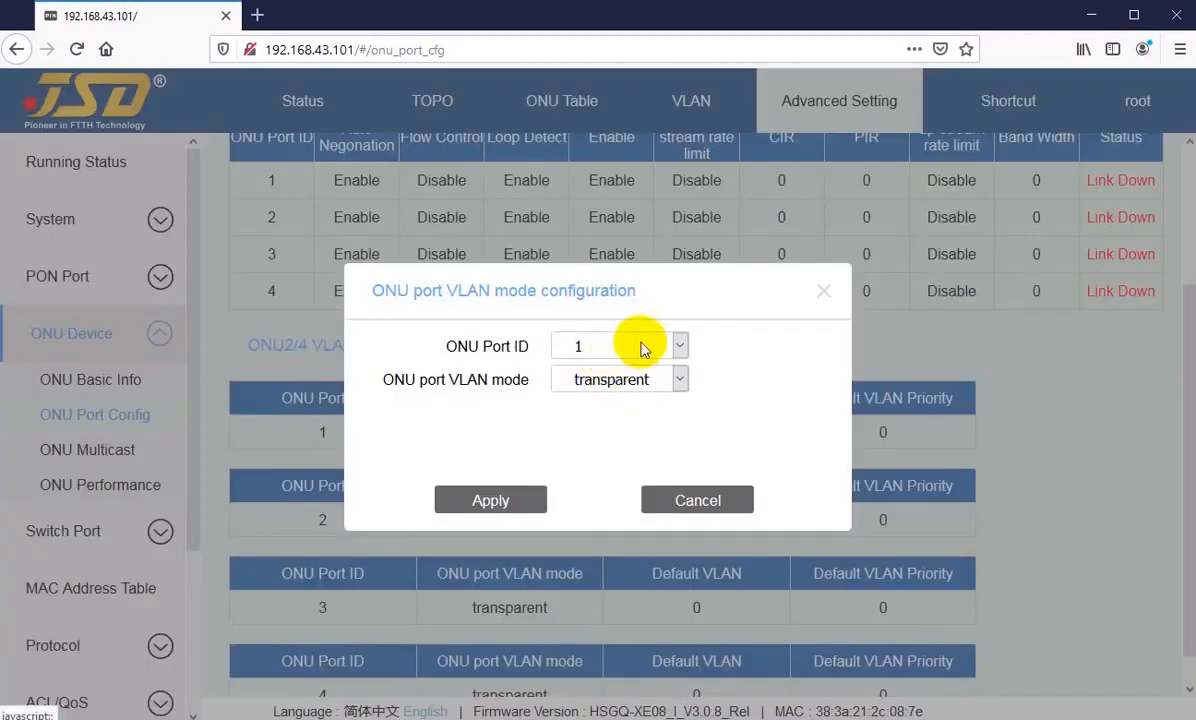
pyautogui.click(610, 346)
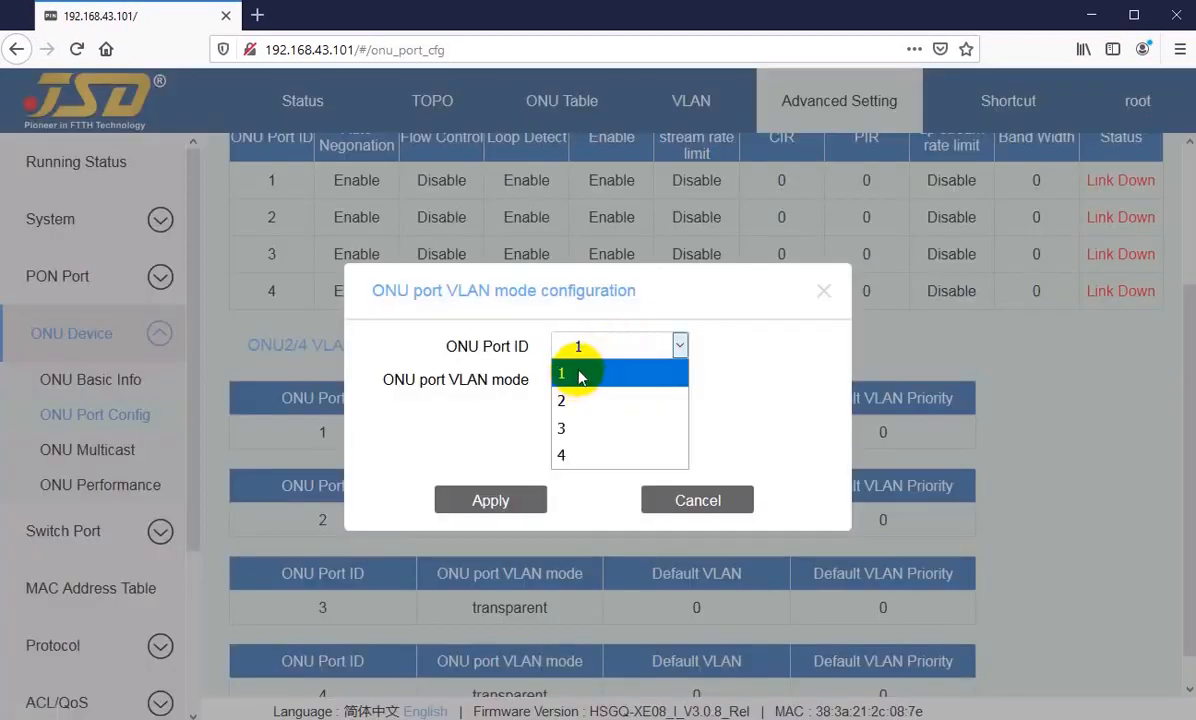
pyautogui.click(572, 430)
pyautogui.click(614, 383)
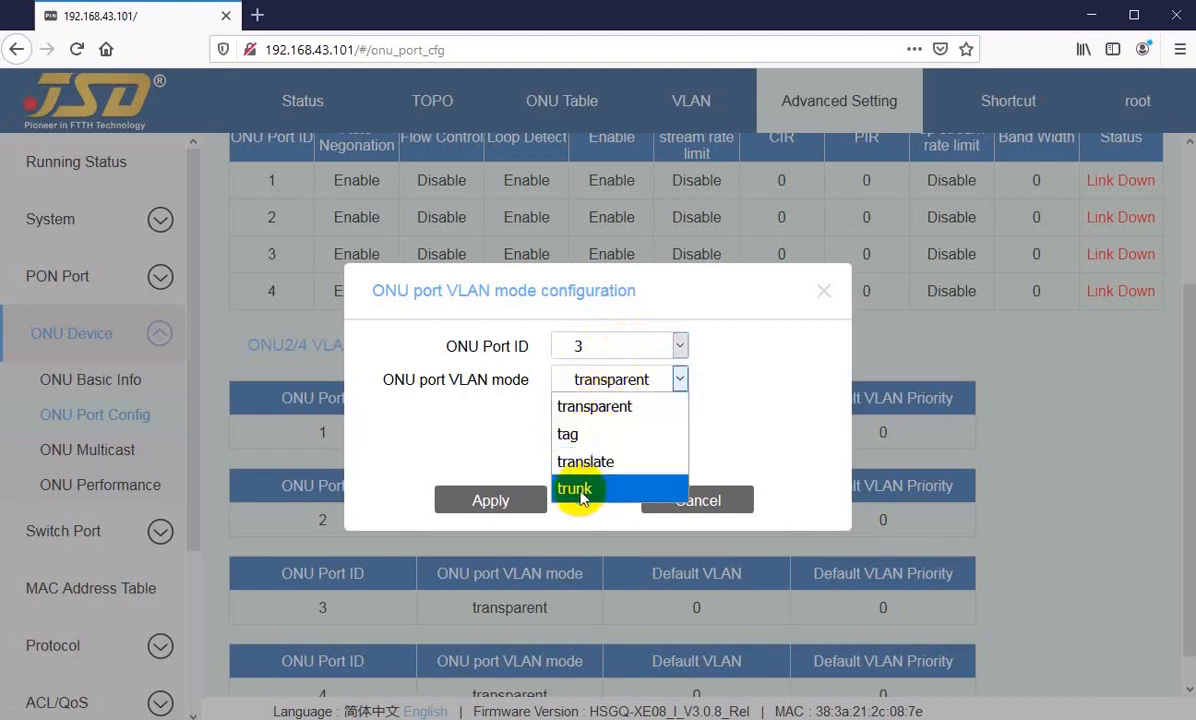
pyautogui.click(580, 433)
pyautogui.doubleClick(580, 428)
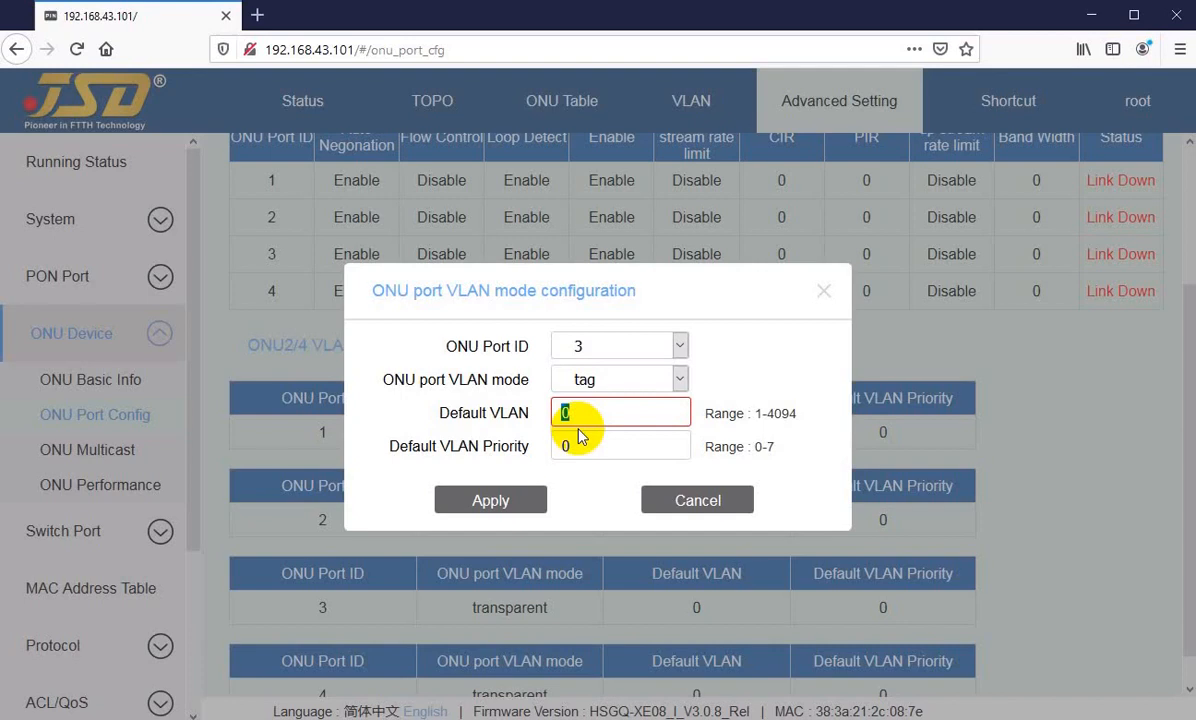
pyautogui.write('3011')
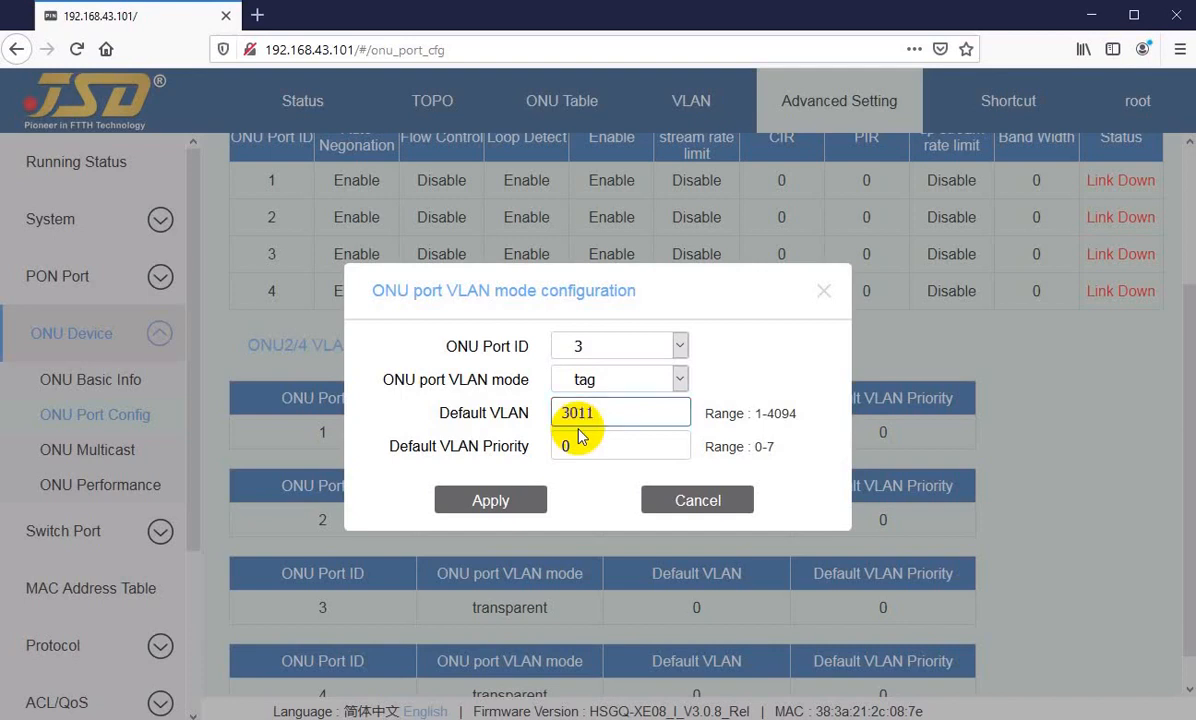
pyautogui.click(485, 505)
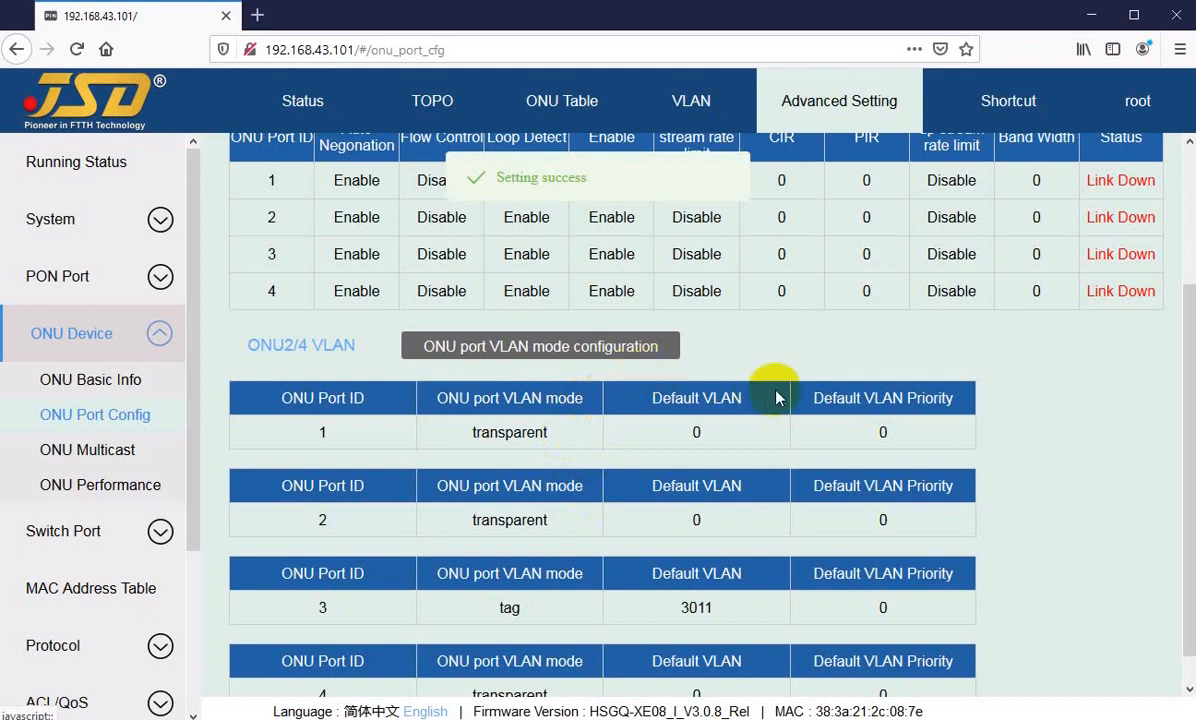
# Step: Examine the VLAN mode and default VLAN of port 3 against the modes of ports 1 and 2
pyautogui.click(680, 607)
pyautogui.moveTo(680, 607); pyautogui.dragTo(726, 609)
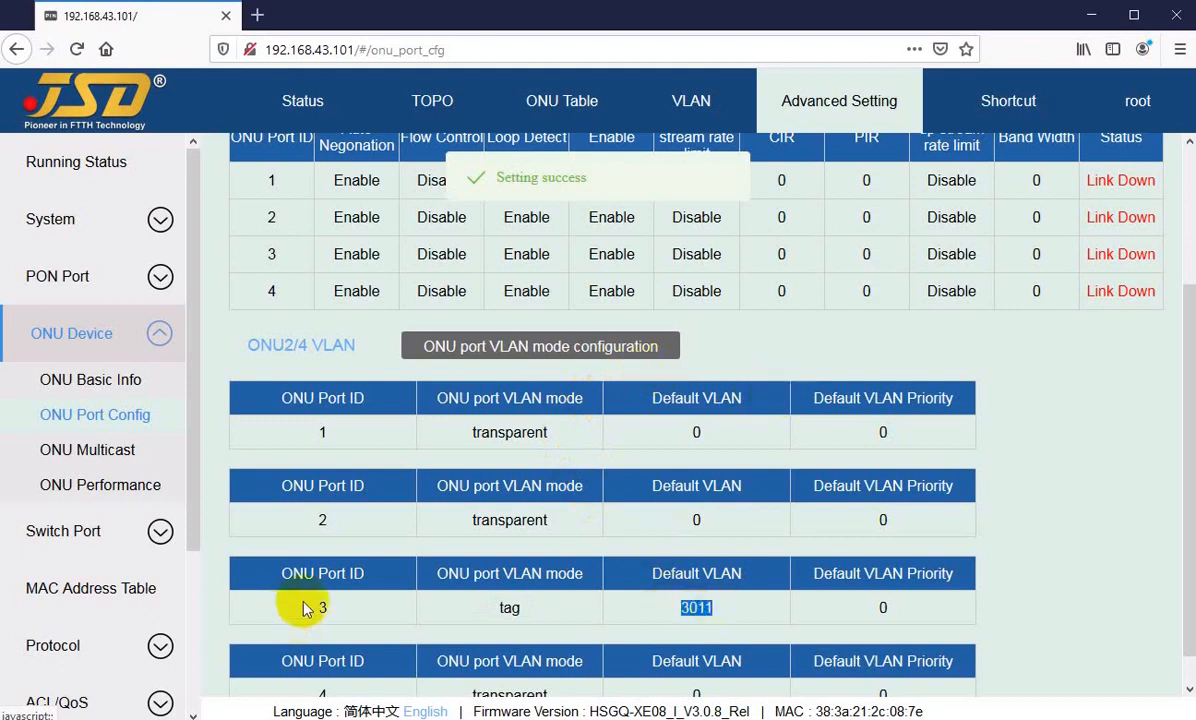
pyautogui.moveTo(300, 607); pyautogui.dragTo(550, 612)
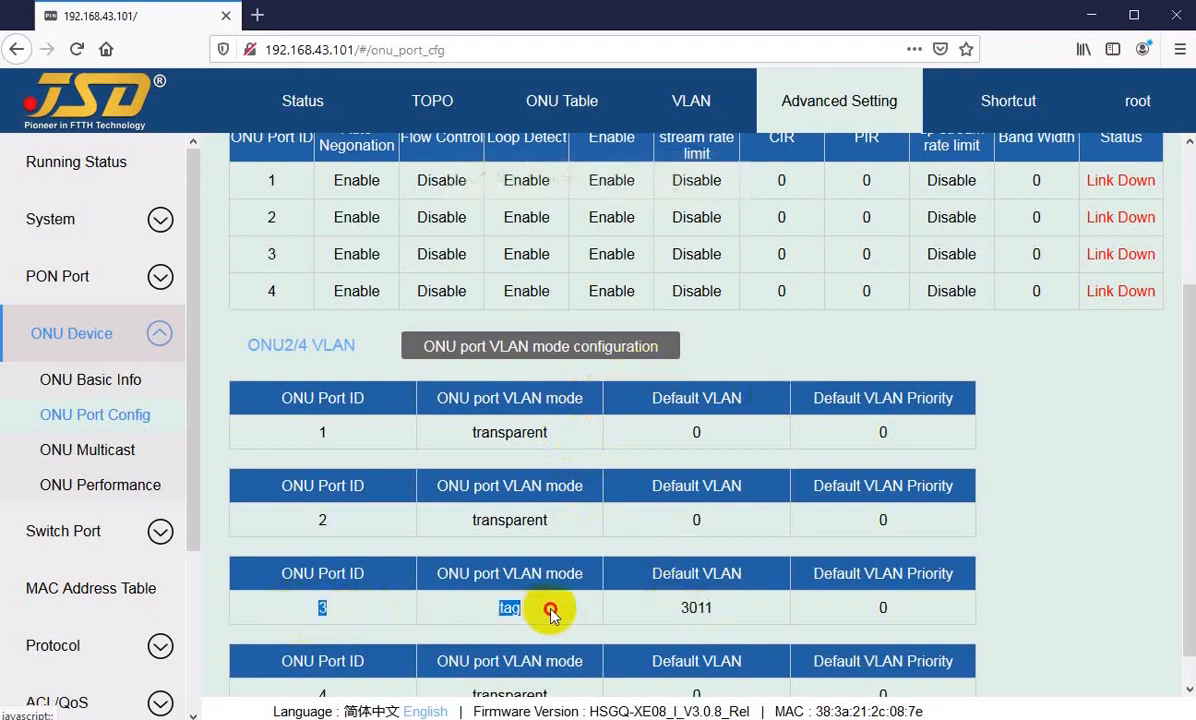
pyautogui.doubleClick(459, 436)
pyautogui.click(467, 520)
pyautogui.moveTo(467, 520); pyautogui.dragTo(556, 524)
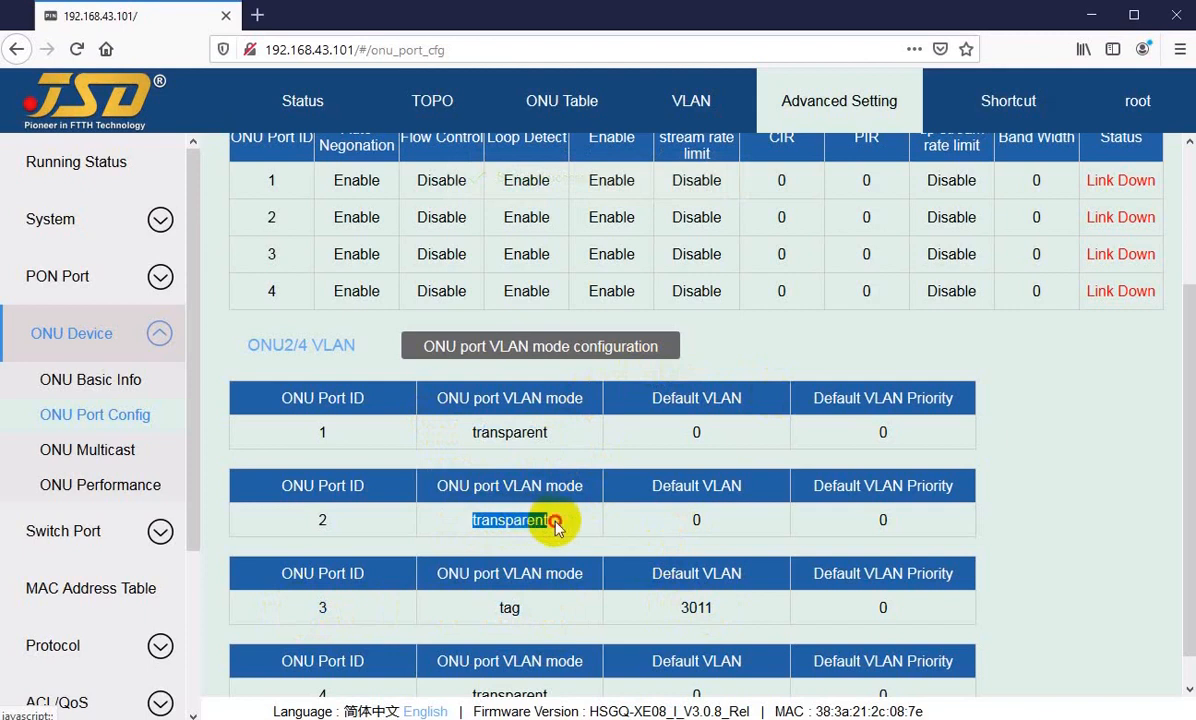
pyautogui.click(557, 525)
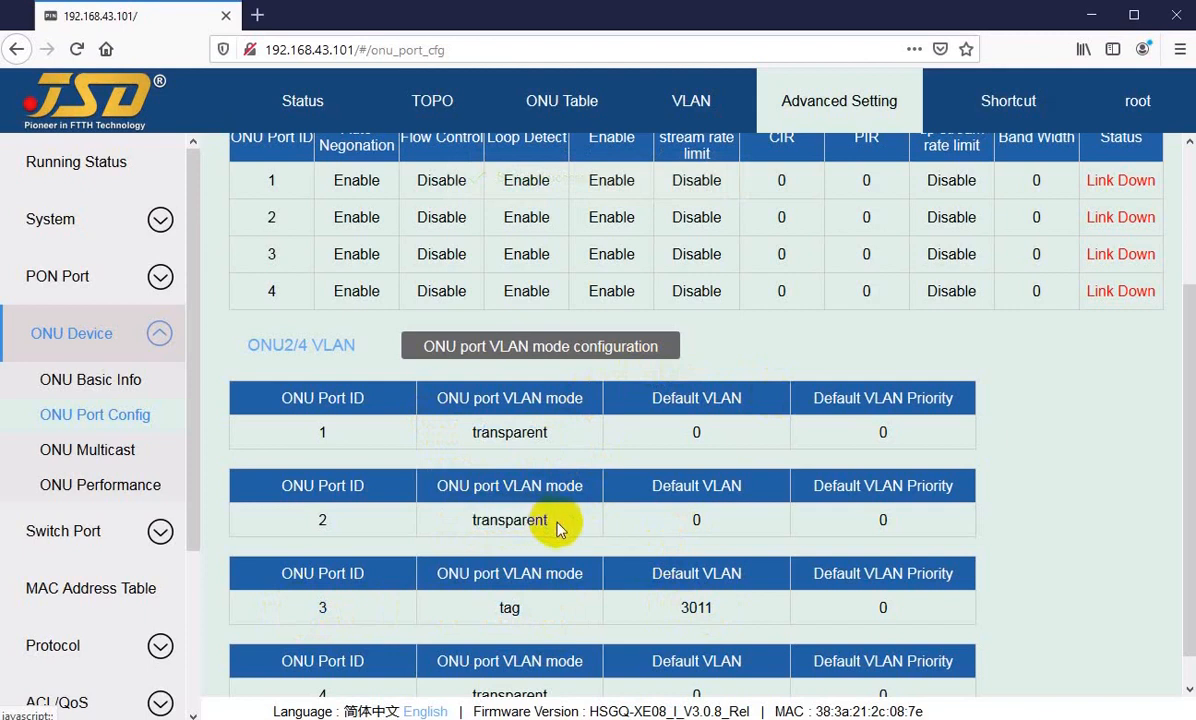
# Step: Delete the offline ONU02/06 from the ONU Table and confirm the deletion
pyautogui.scroll(2, 558, 528)
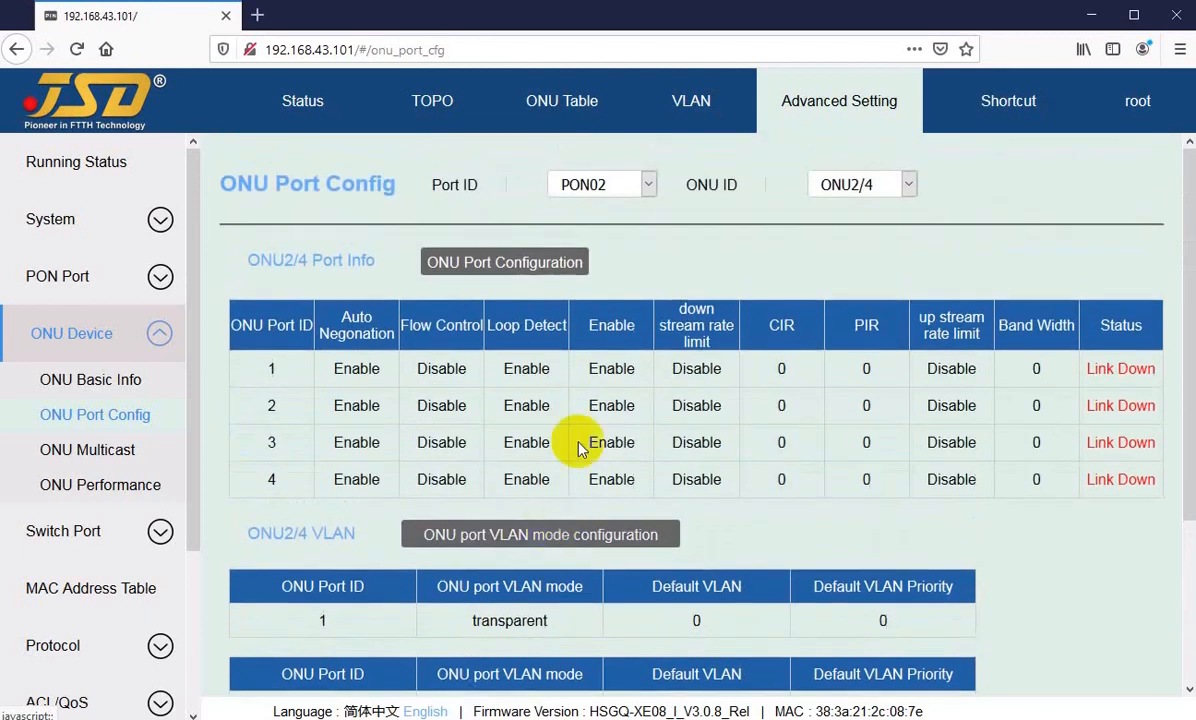
pyautogui.click(563, 104)
pyautogui.click(1115, 505)
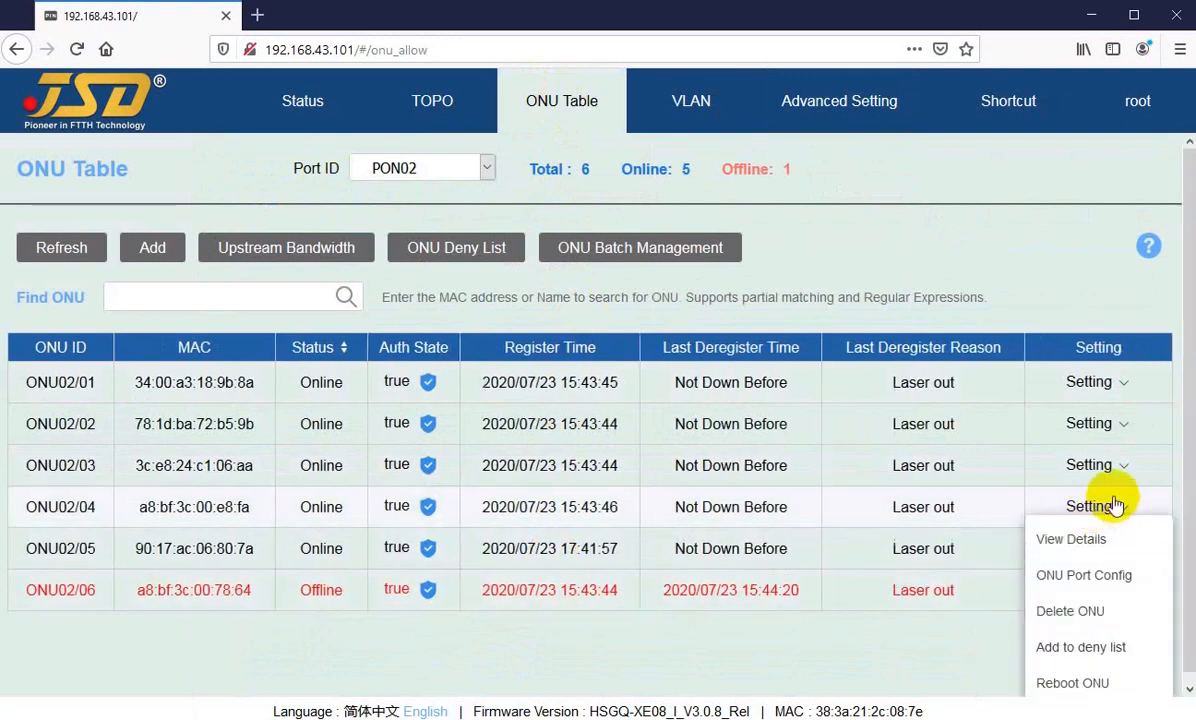
pyautogui.click(1102, 380)
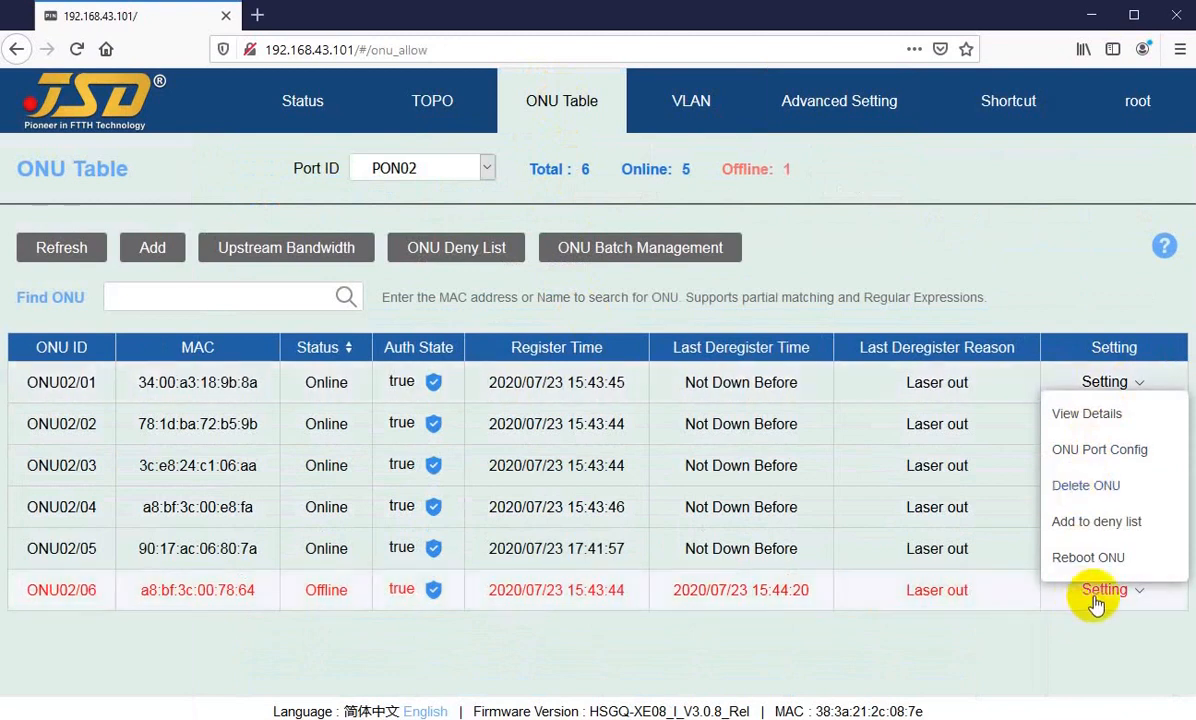
pyautogui.click(1003, 659)
pyautogui.click(1102, 590)
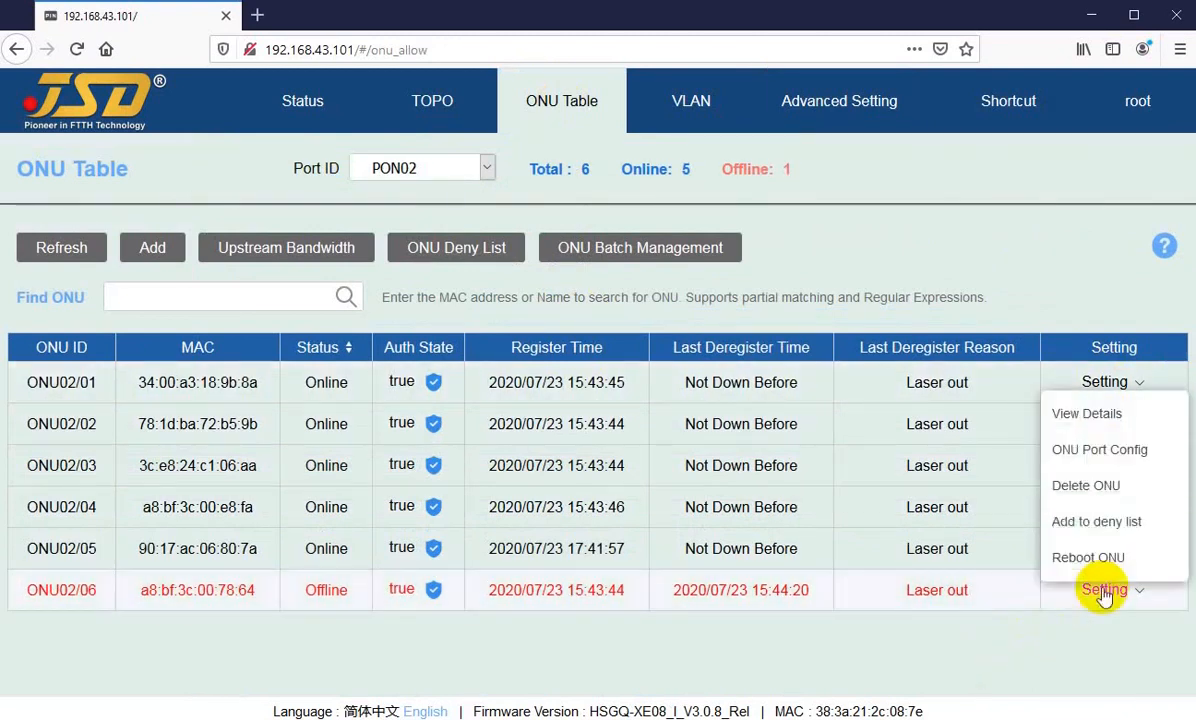
pyautogui.click(1080, 487)
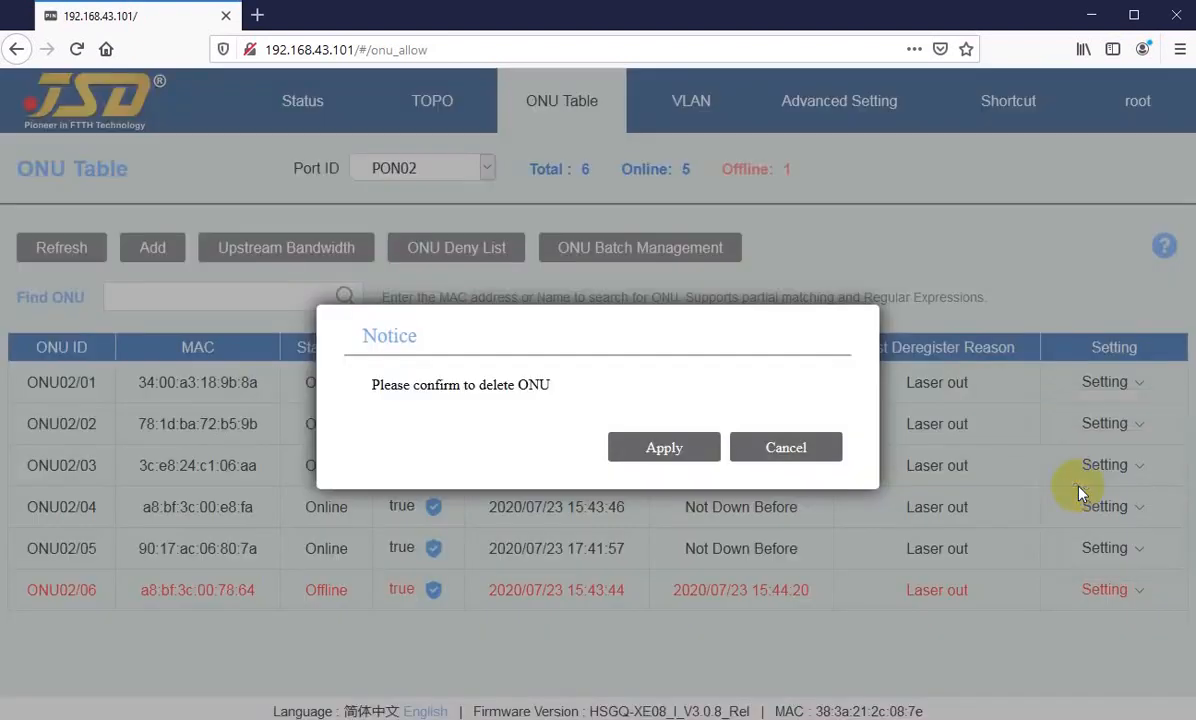
pyautogui.click(667, 448)
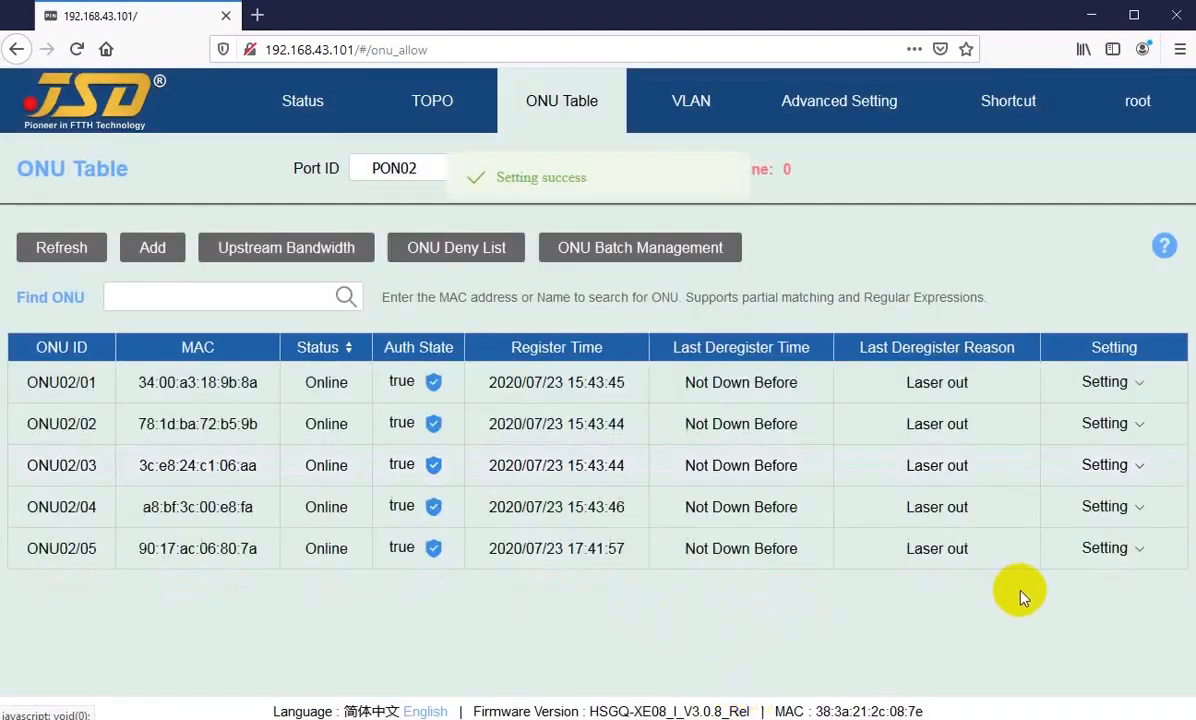
# Step: Add ONU02/05 to the ONU deny list from the ONU Table and confirm
pyautogui.click(1106, 551)
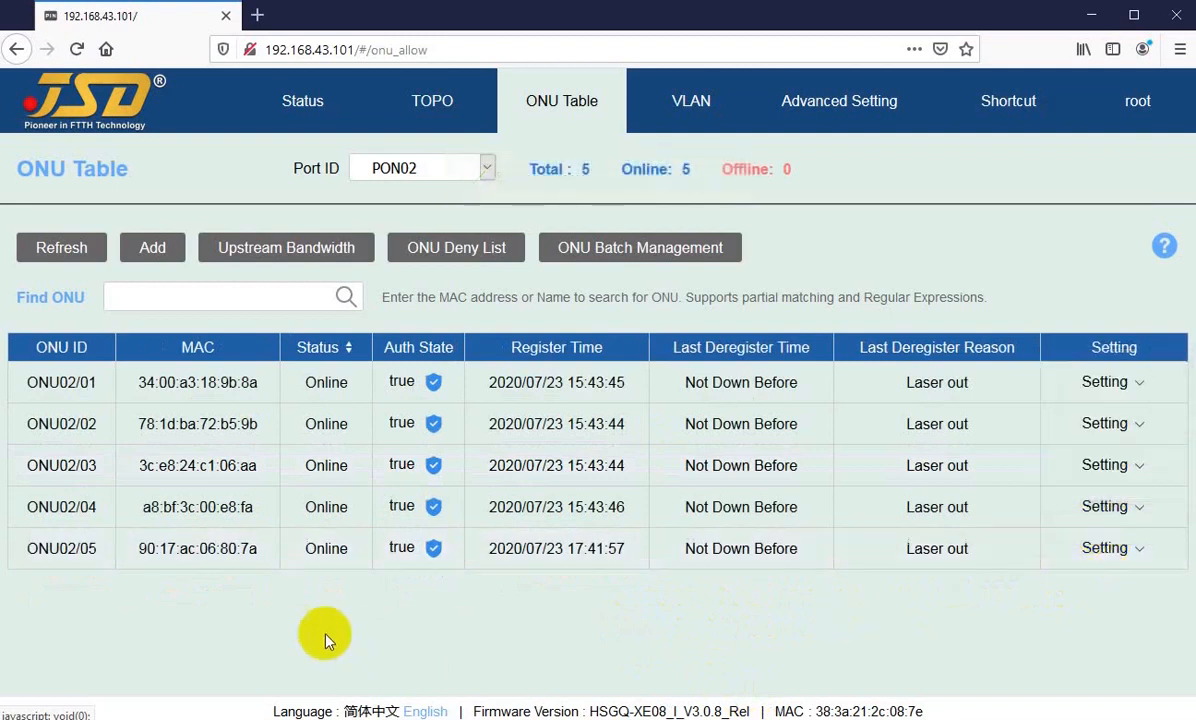
pyautogui.moveTo(53, 548); pyautogui.dragTo(93, 608)
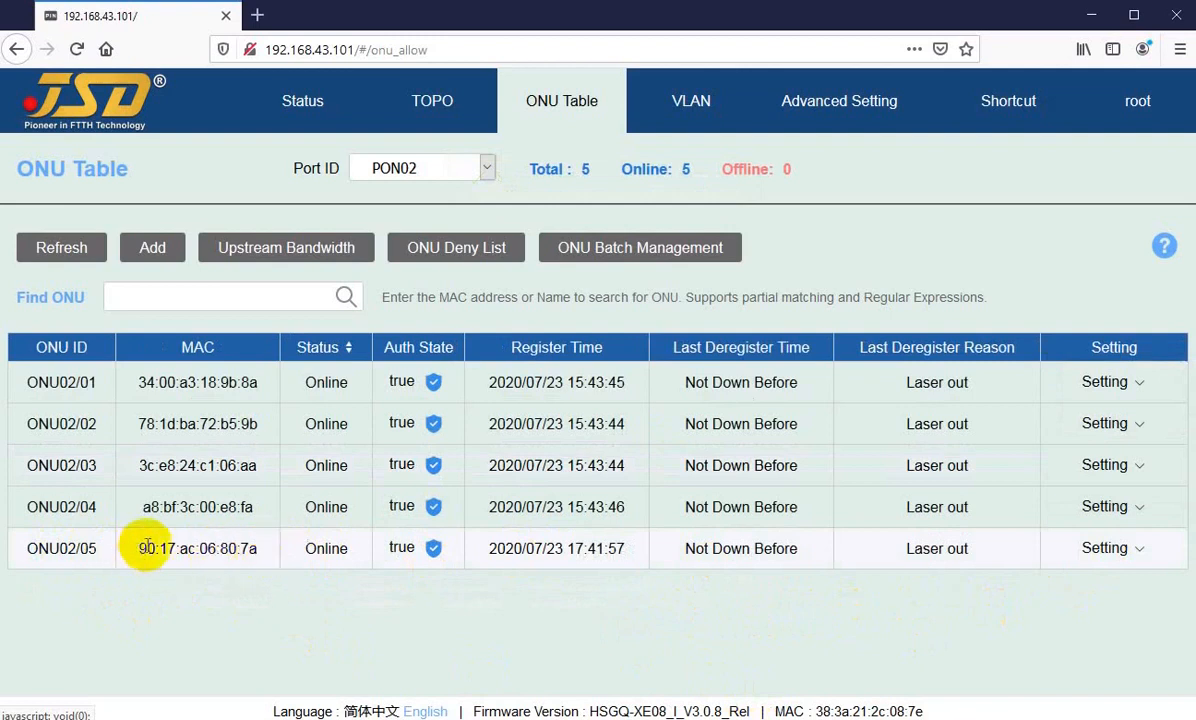
pyautogui.moveTo(166, 553); pyautogui.dragTo(181, 601)
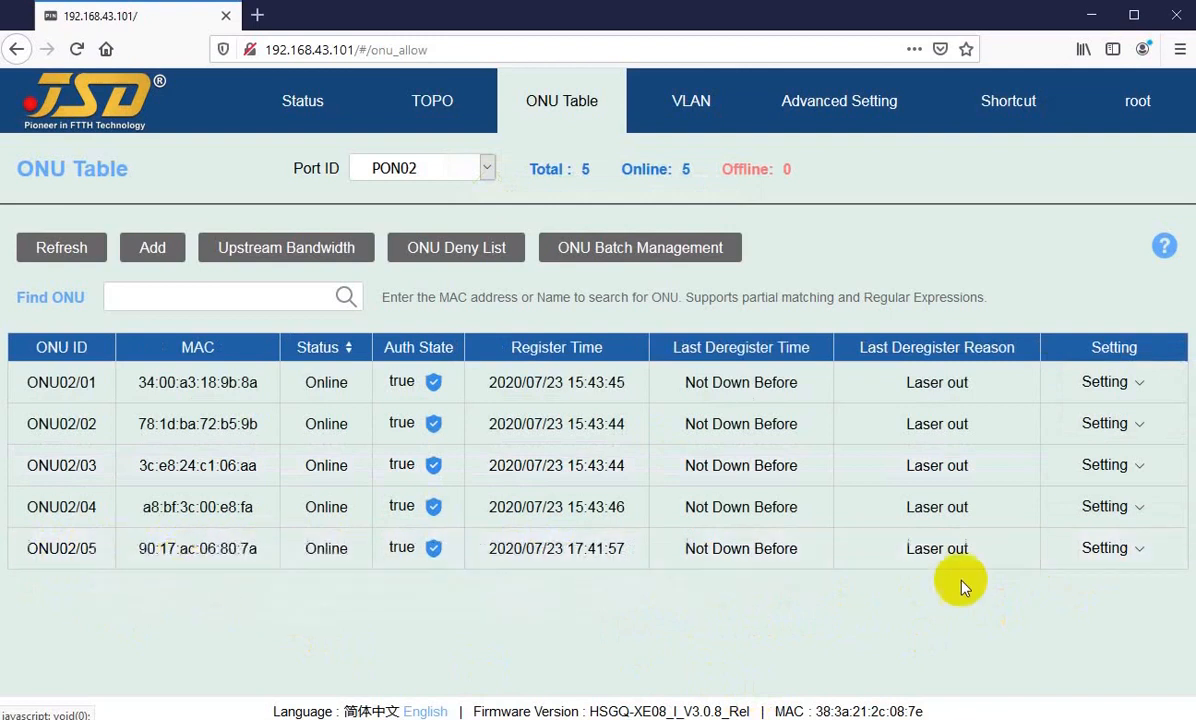
pyautogui.moveTo(1121, 547)
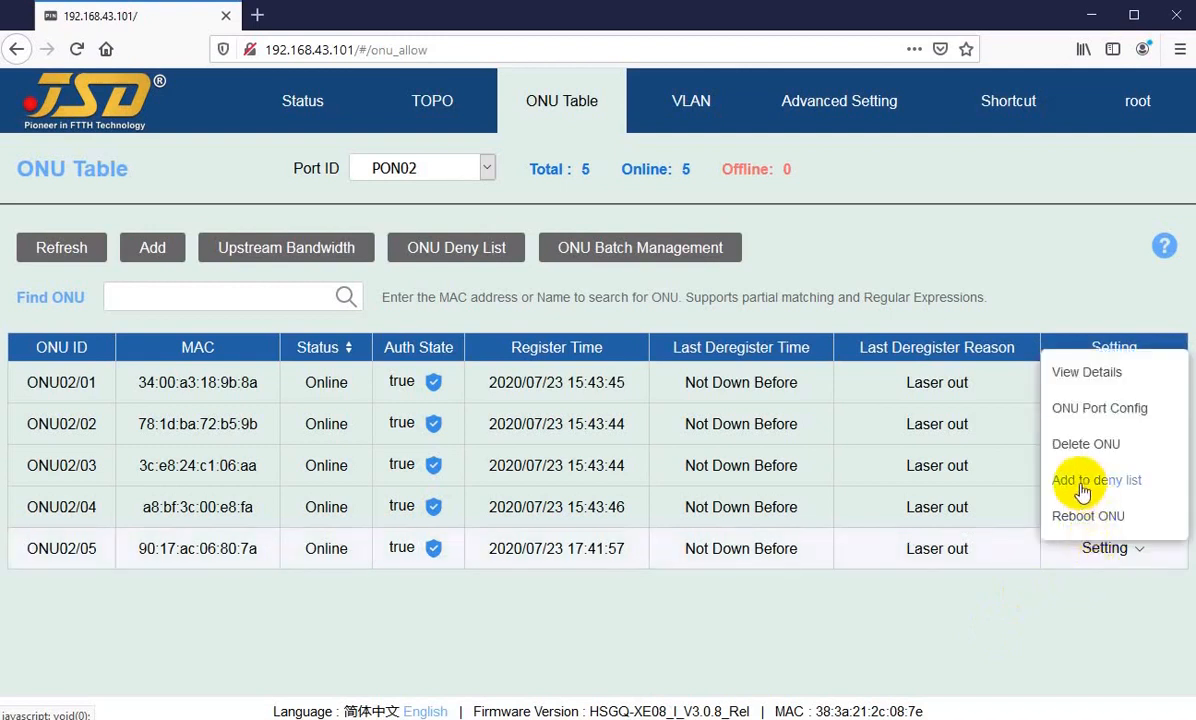
pyautogui.click(1082, 486)
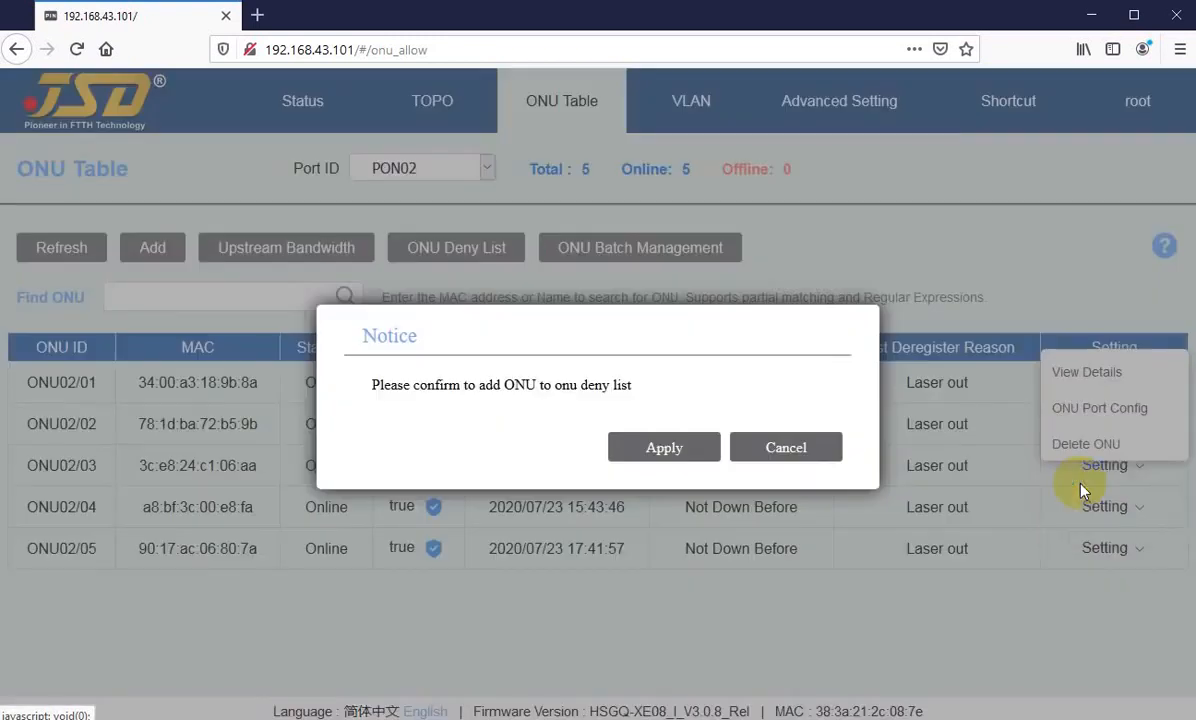
pyautogui.click(657, 450)
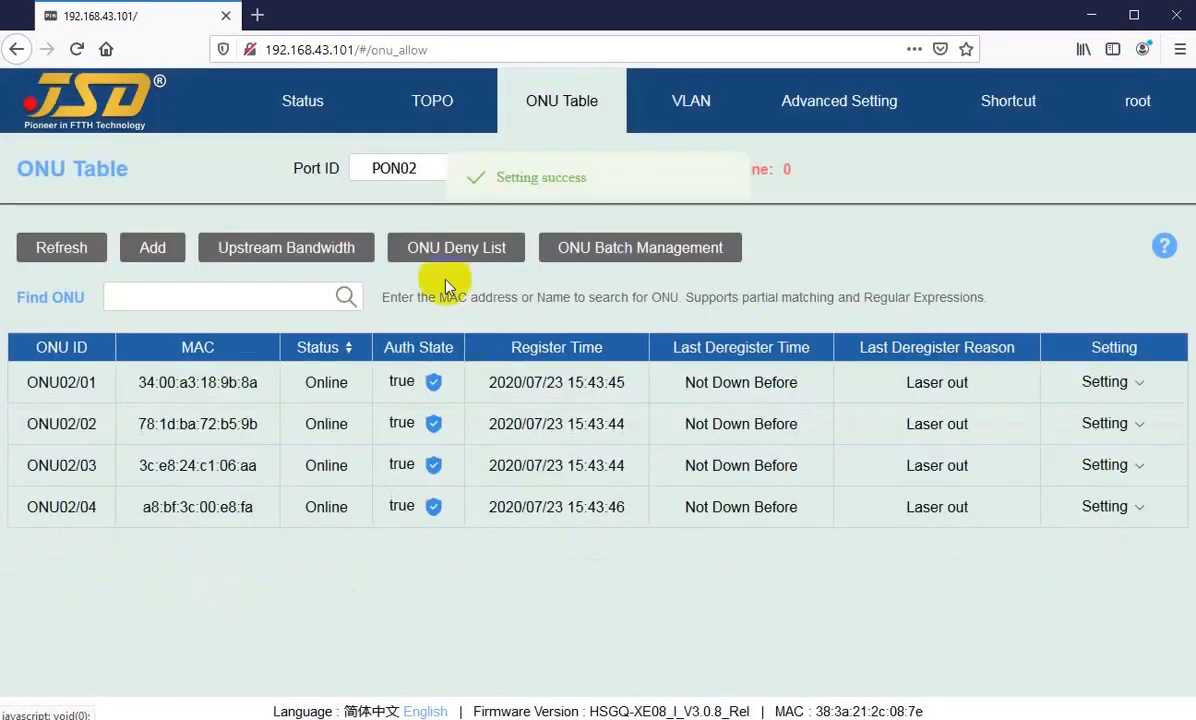
# Step: Open the ONU Deny List for PON02 and examine the reason given for ONU02/05
pyautogui.click(414, 247)
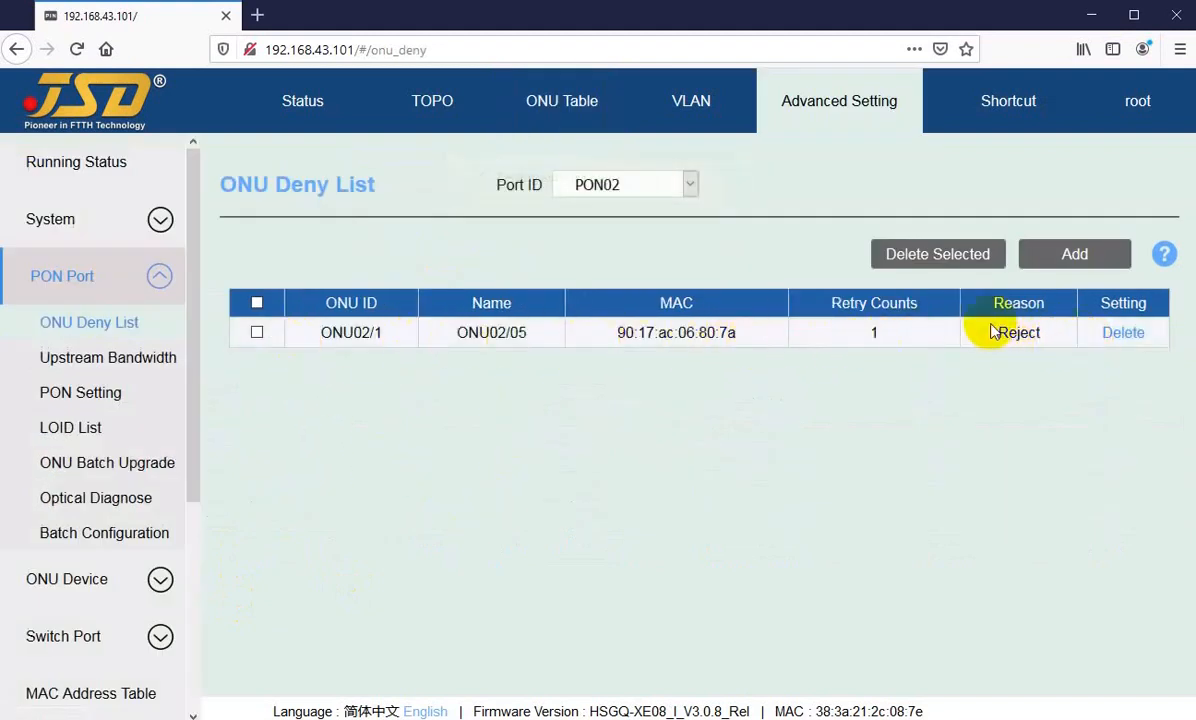
pyautogui.moveTo(995, 336); pyautogui.dragTo(1045, 338)
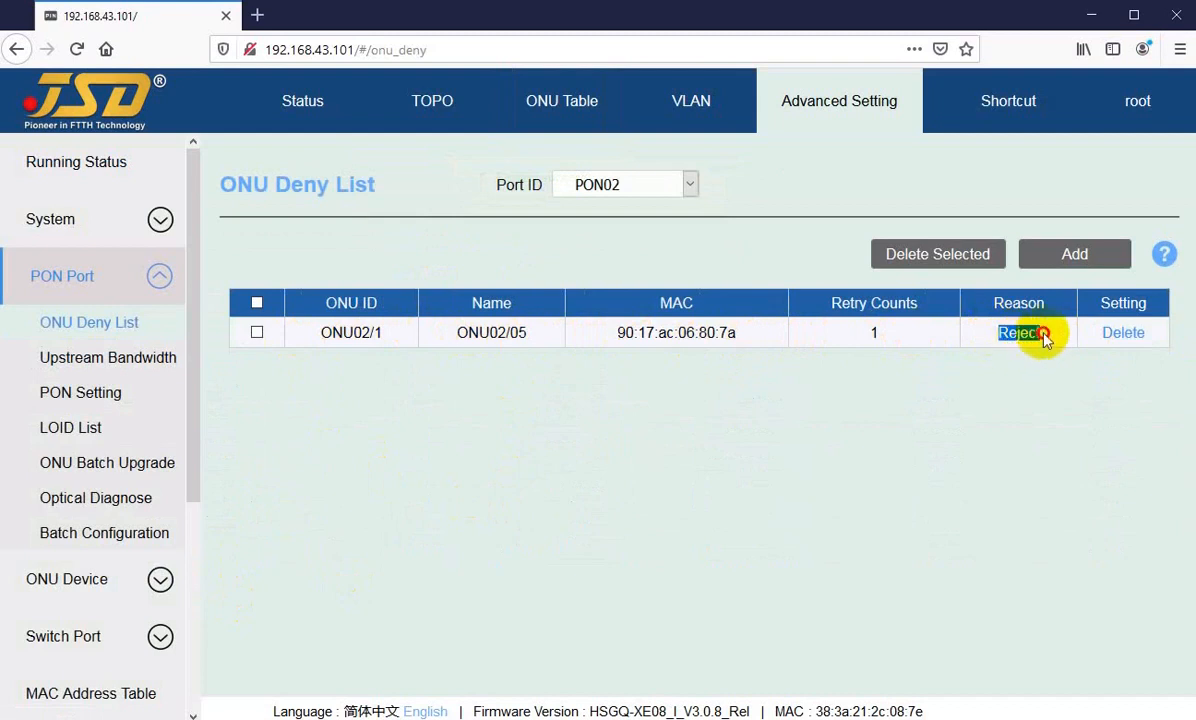
pyautogui.click(1020, 334)
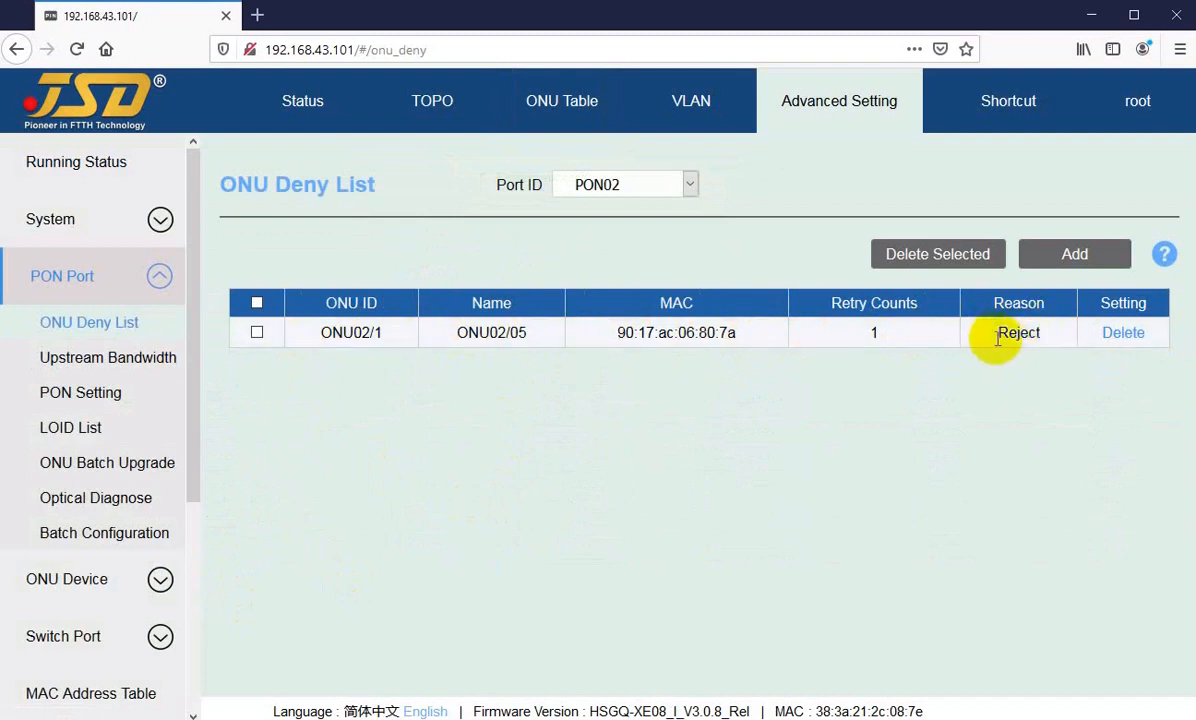
pyautogui.moveTo(993, 341); pyautogui.dragTo(1056, 345)
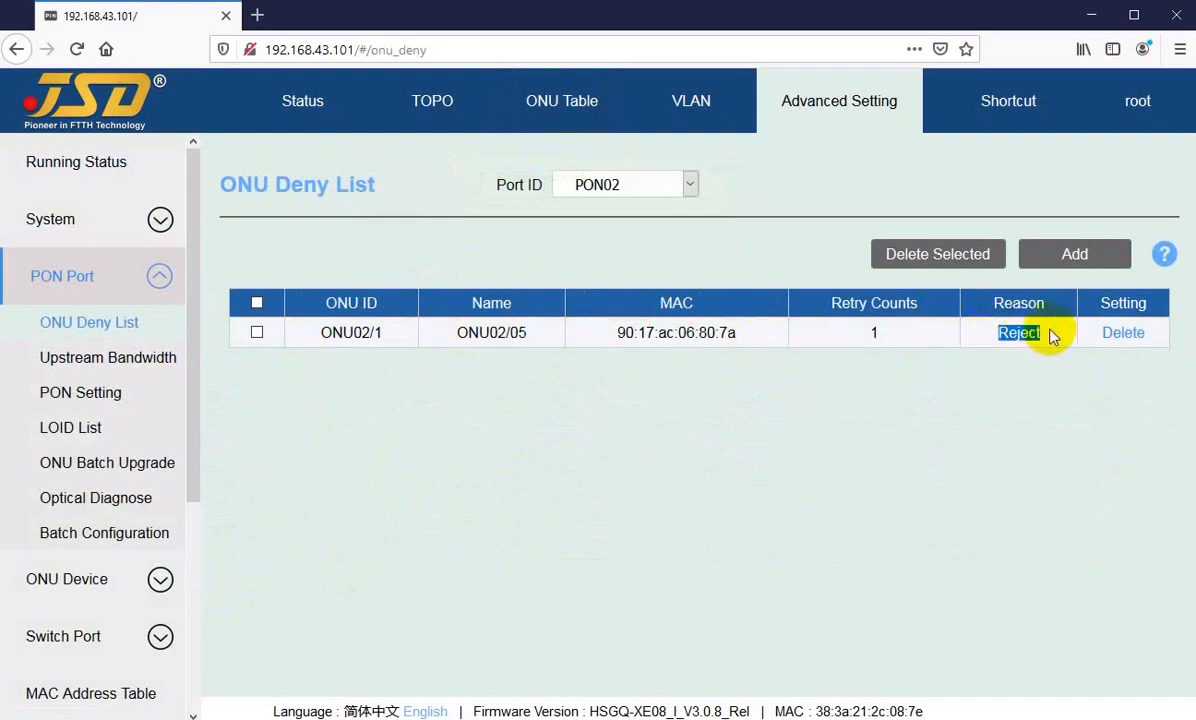
pyautogui.click(1060, 374)
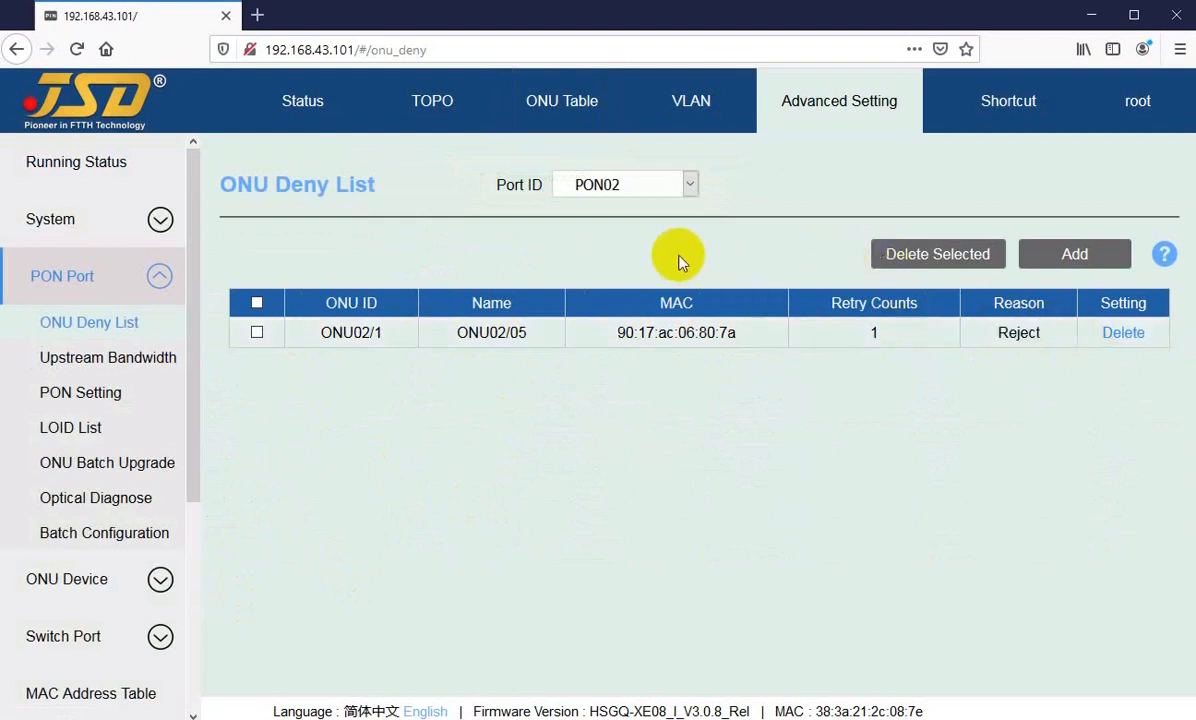
# Step: Remove ONU02/05 from the deny list, confirm the removal, and return to the ONU Table
pyautogui.click(1120, 338)
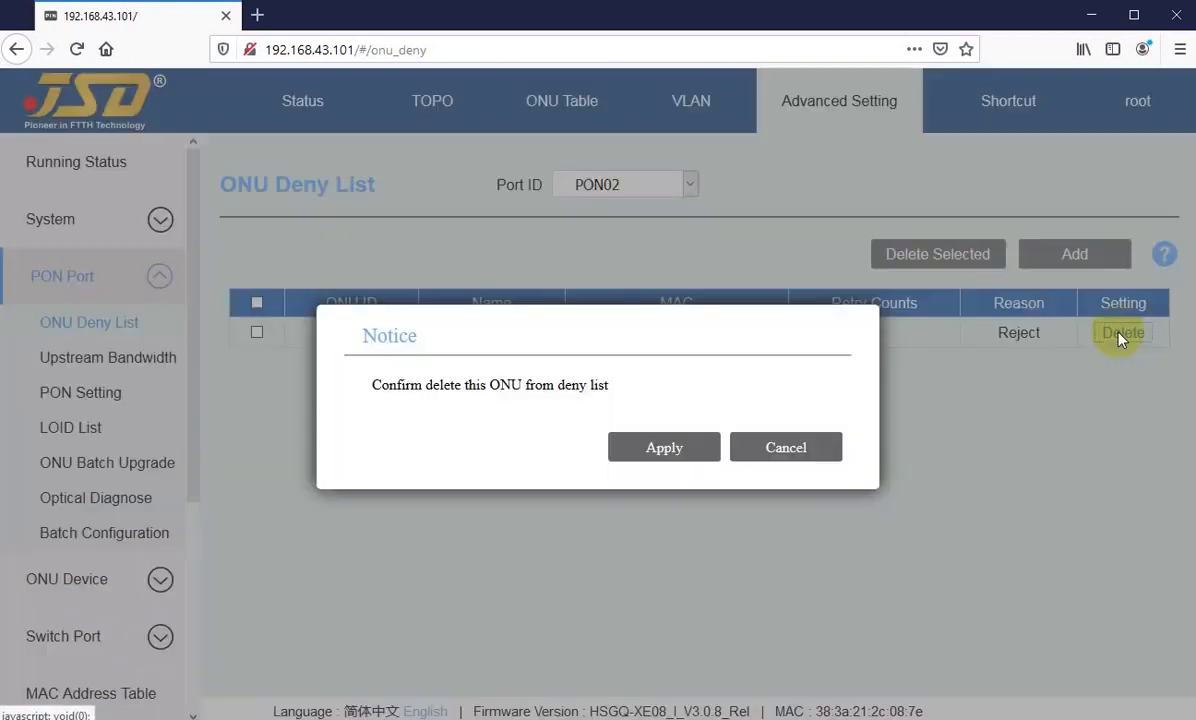
pyautogui.click(660, 447)
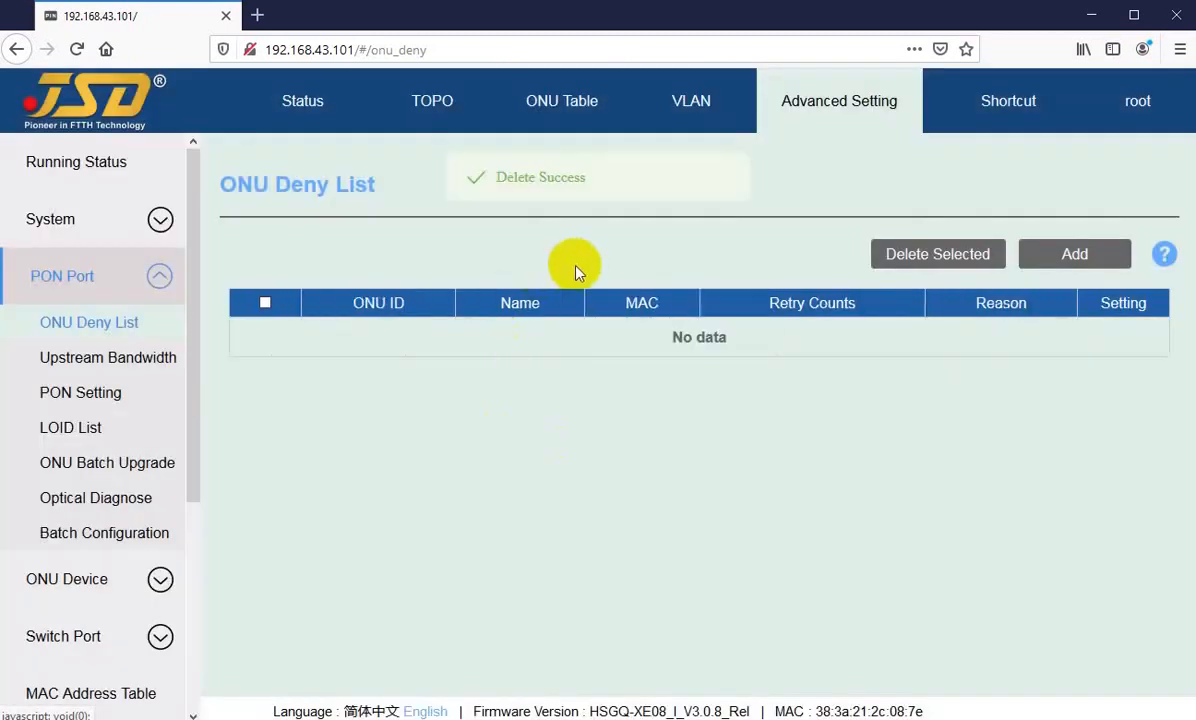
pyautogui.click(553, 106)
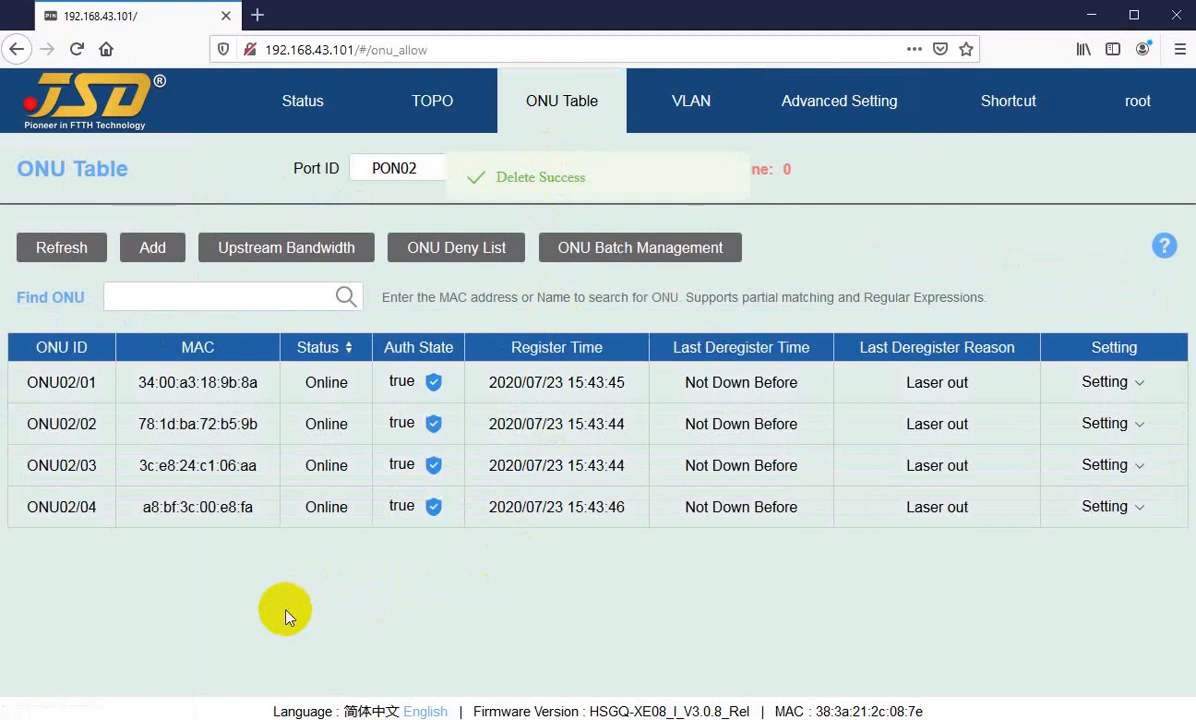
# Step: Refresh the PON02 ONU Table repeatedly to check whether the removed ONU registers again
pyautogui.click(55, 248)
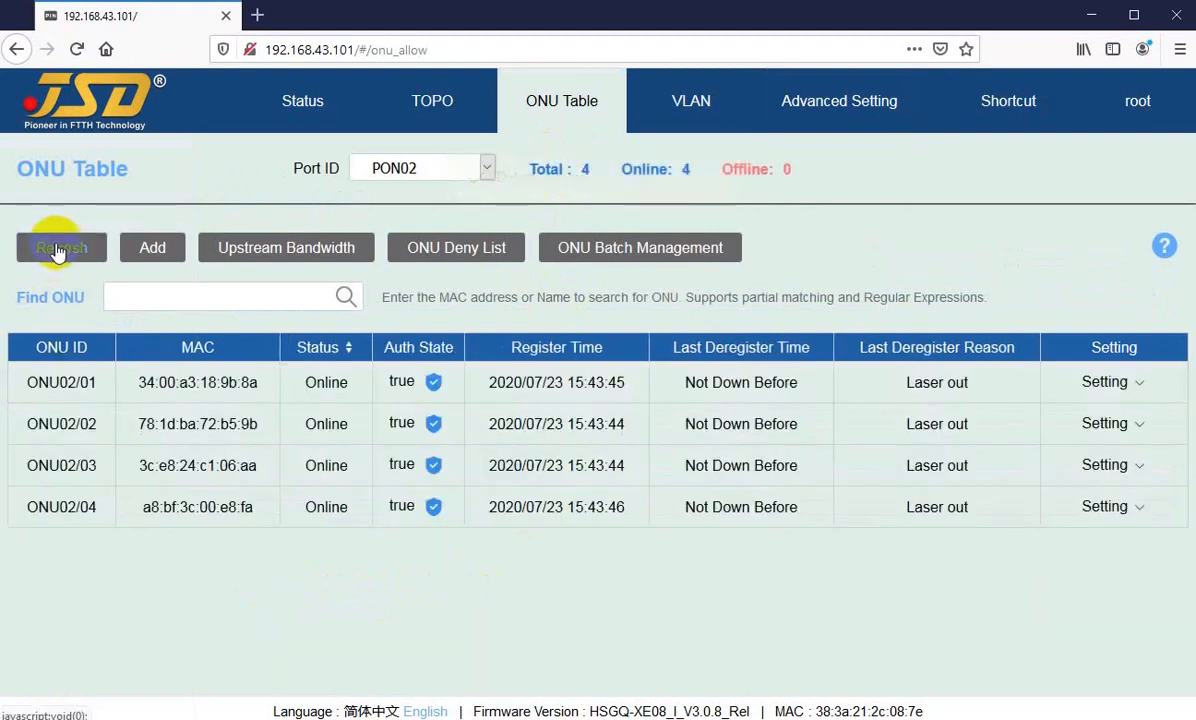
pyautogui.click(57, 250)
pyautogui.click(57, 250)
pyautogui.click(57, 252)
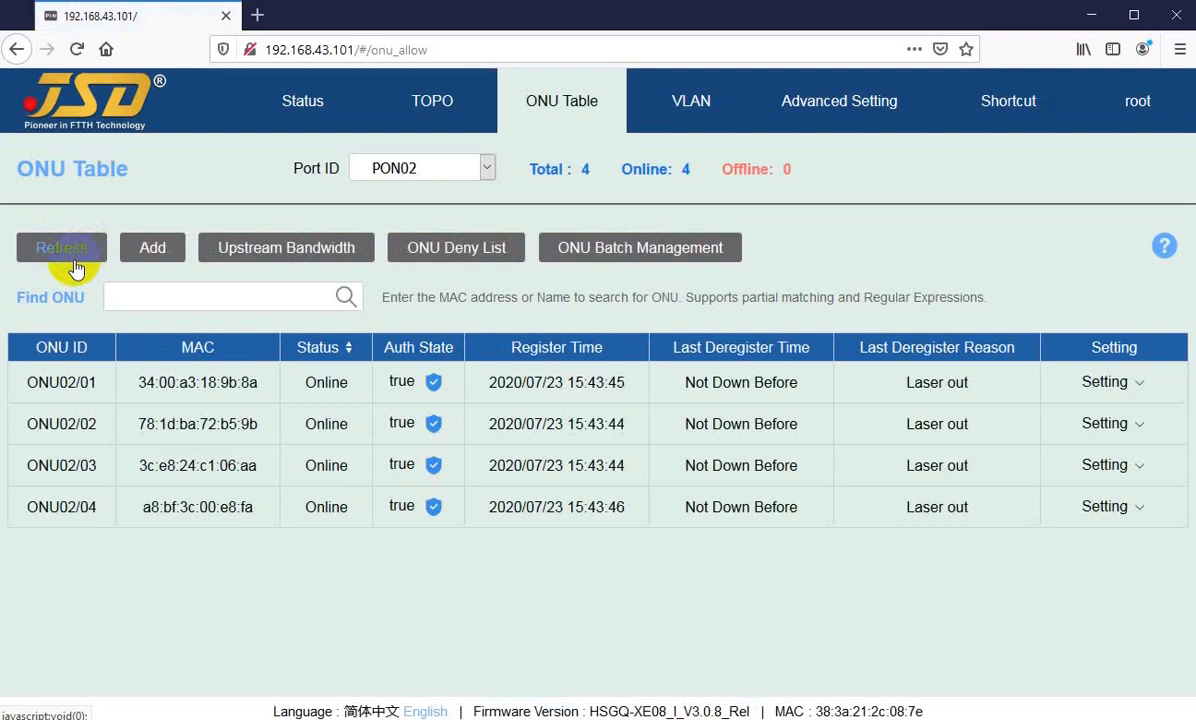
pyautogui.click(70, 255)
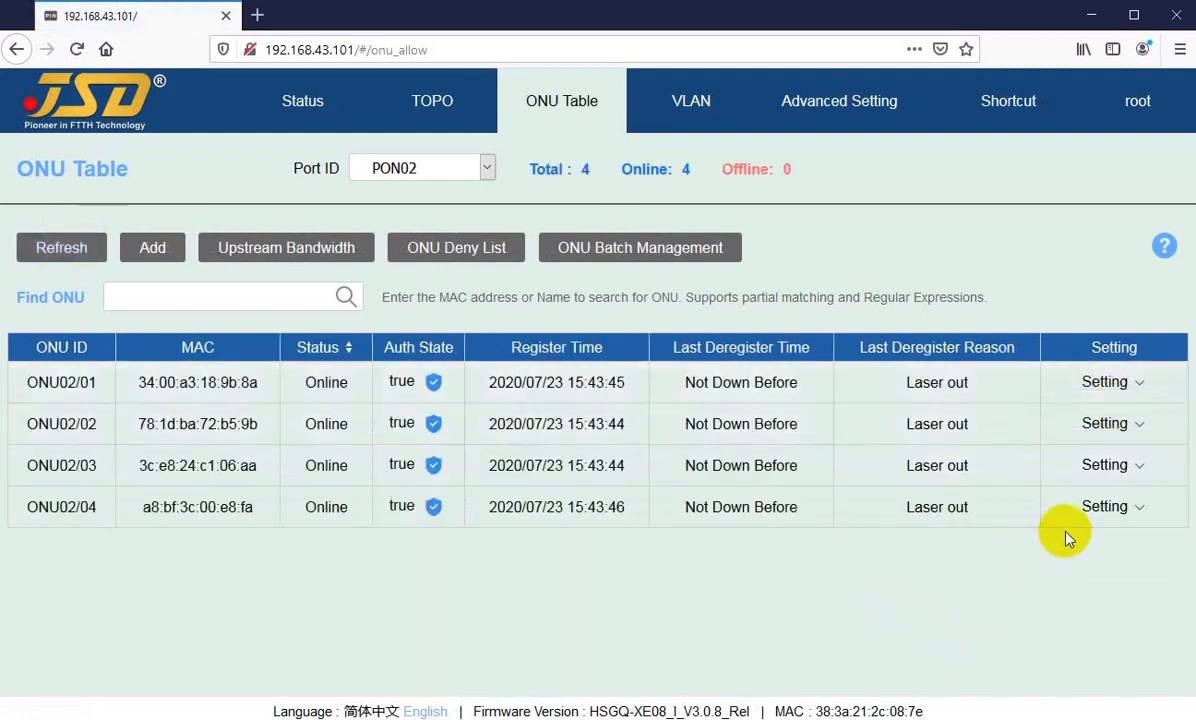
# Step: Reboot ONU02/04 from the PON02 ONU Table and confirm the reboot
pyautogui.moveTo(1103, 470)
pyautogui.moveTo(1103, 510)
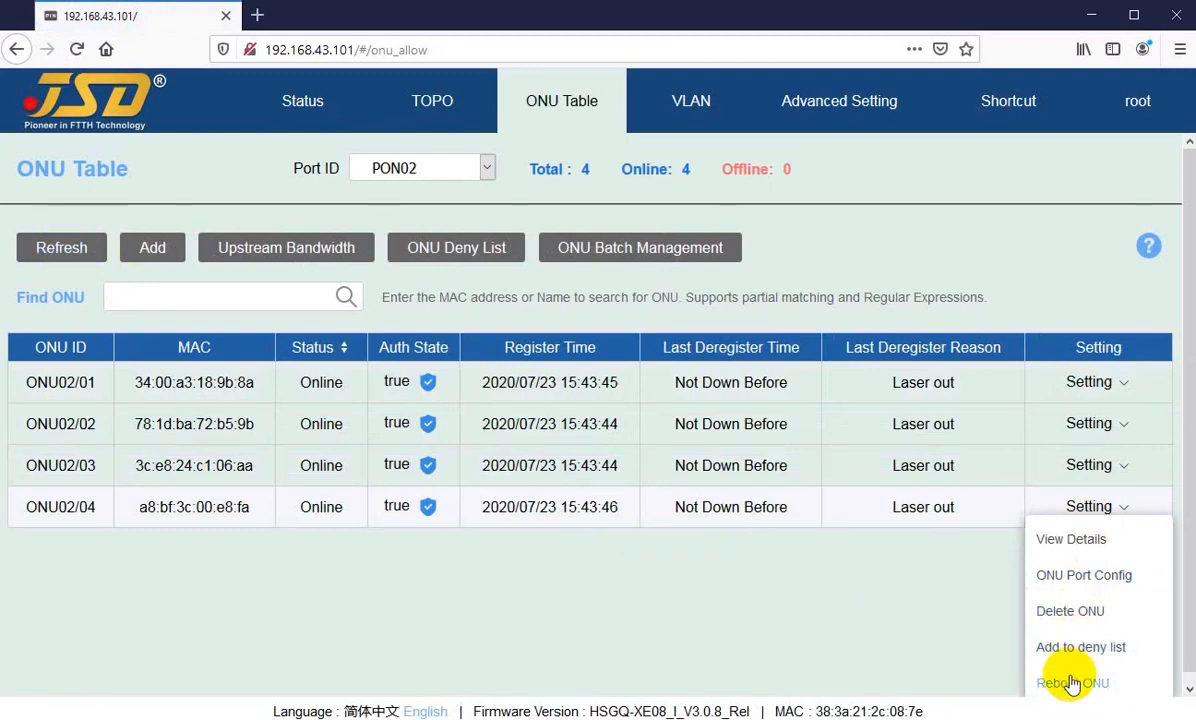
pyautogui.click(1071, 683)
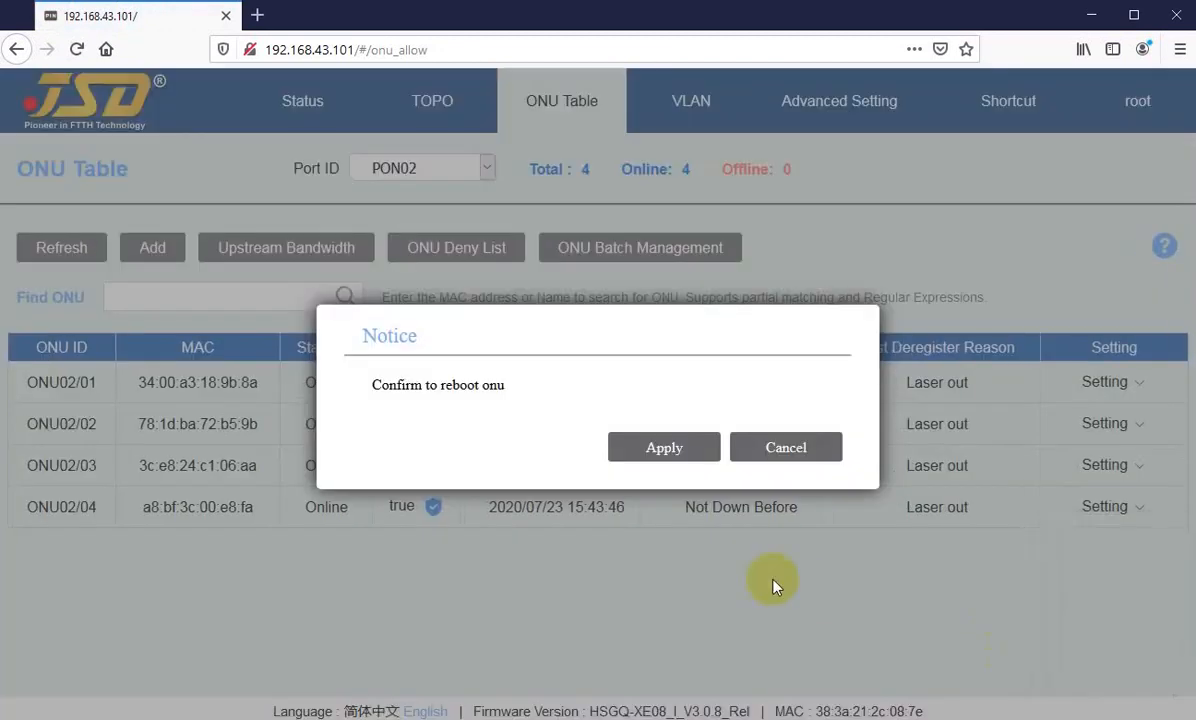
pyautogui.click(650, 450)
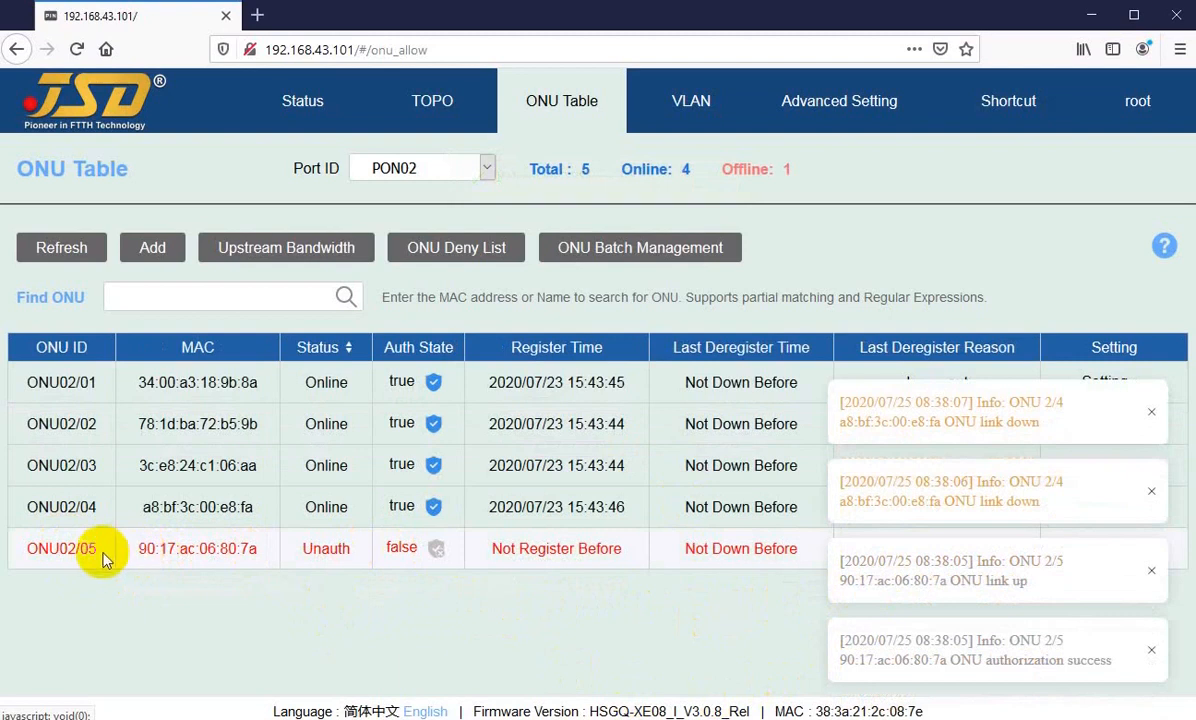
# Step: Refresh the PON02 ONU Table repeatedly to follow the status of ONU02/04 through its reboot
pyautogui.press('F5')
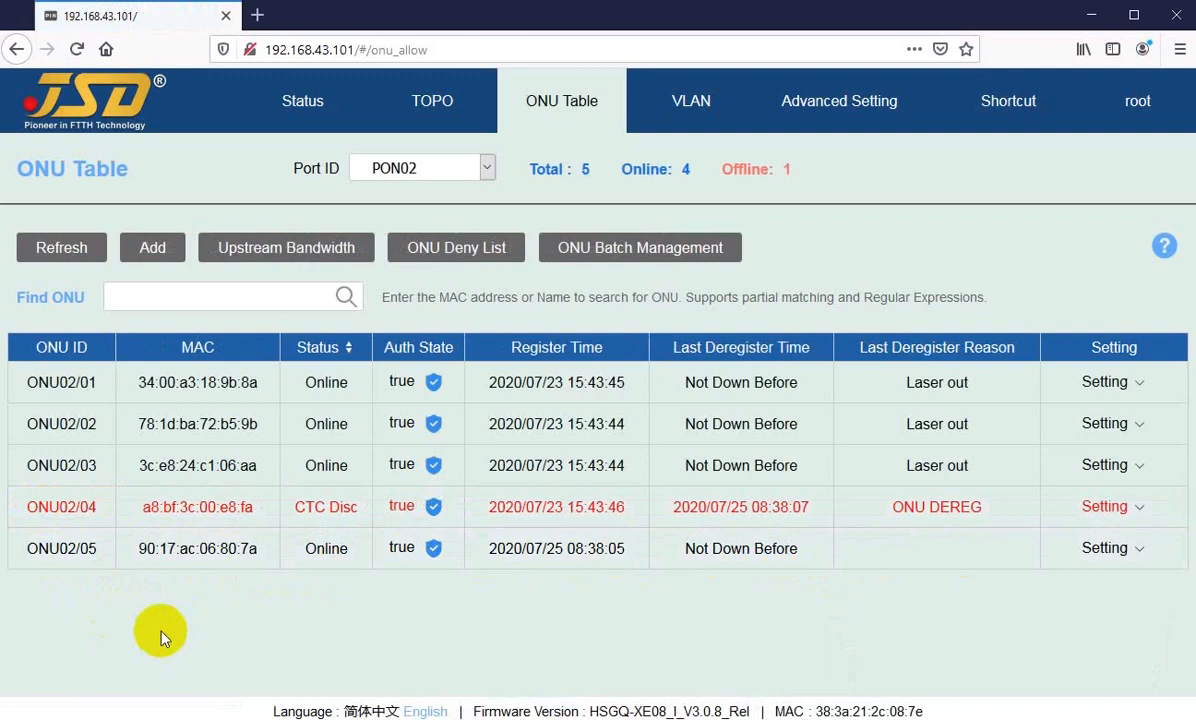
pyautogui.press('F5')
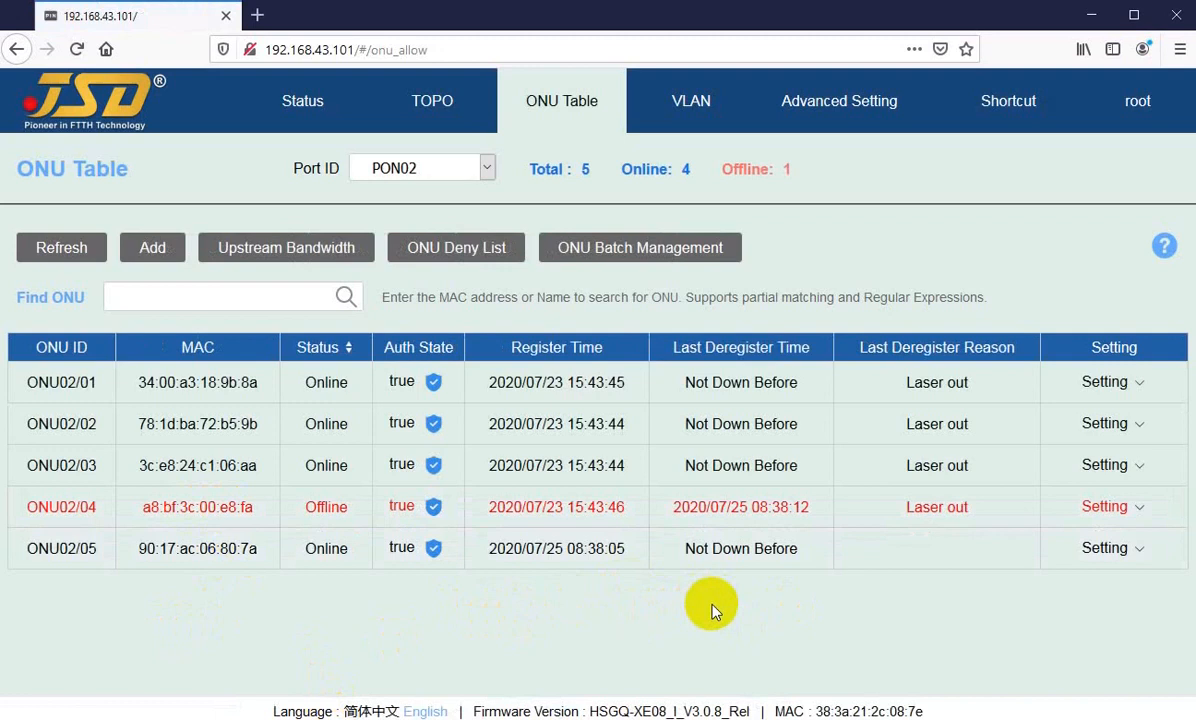
pyautogui.press('F5')
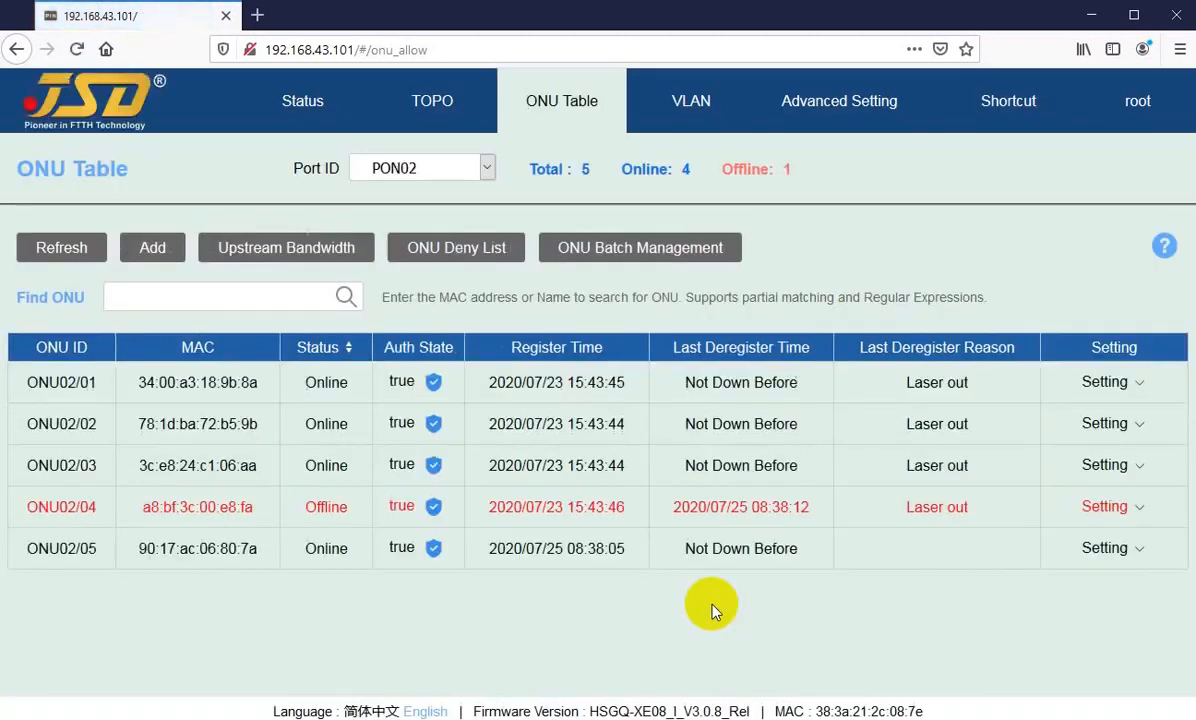
pyautogui.press('F5')
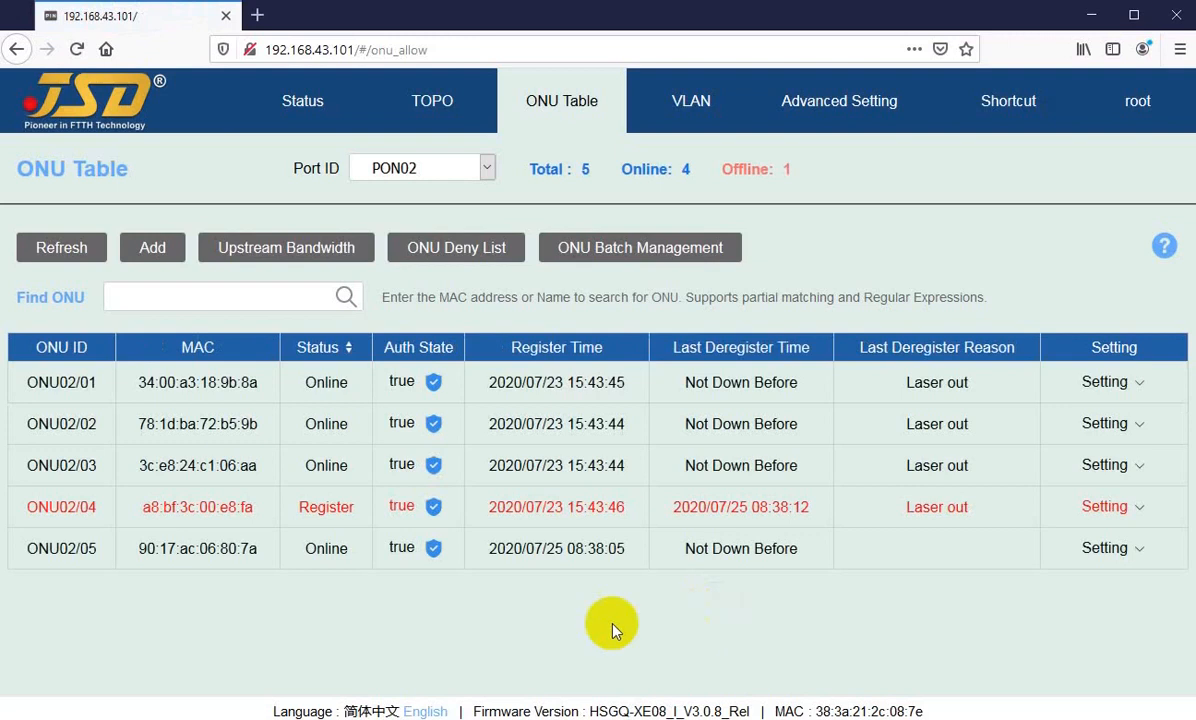
pyautogui.moveTo(315, 507)
pyautogui.mouseDown()
pyautogui.moveTo(338, 509)
pyautogui.moveTo(320, 507)
pyautogui.mouseUp()
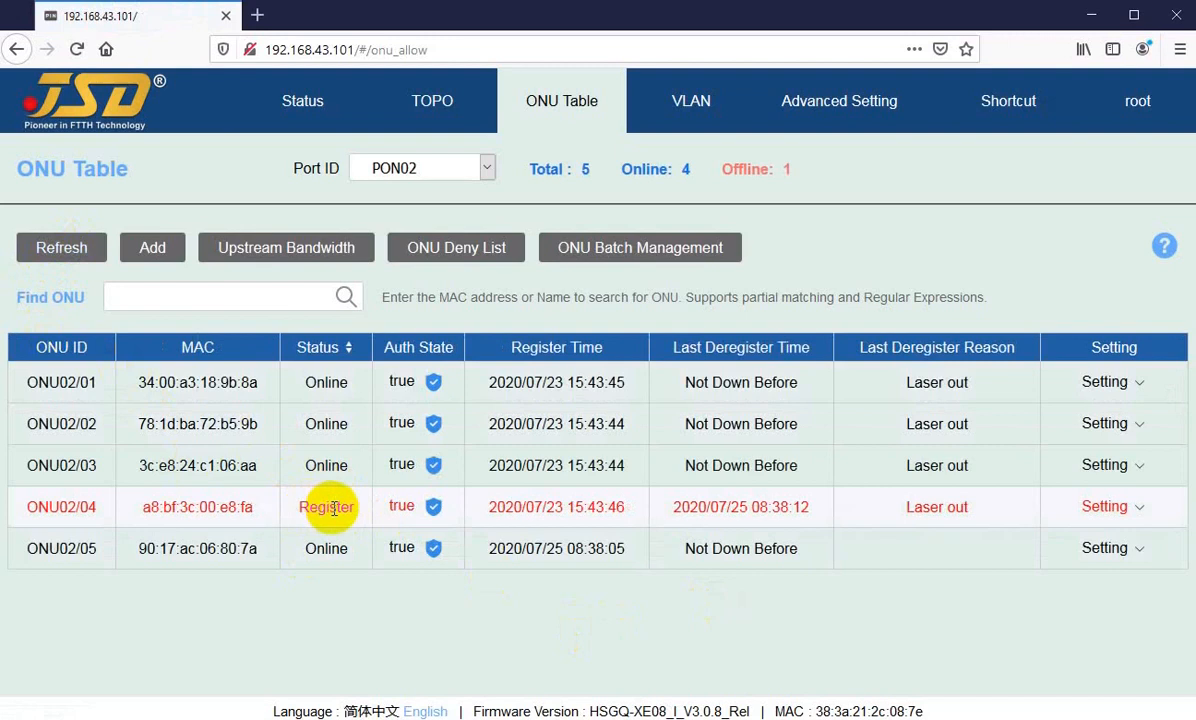
pyautogui.click(59, 249)
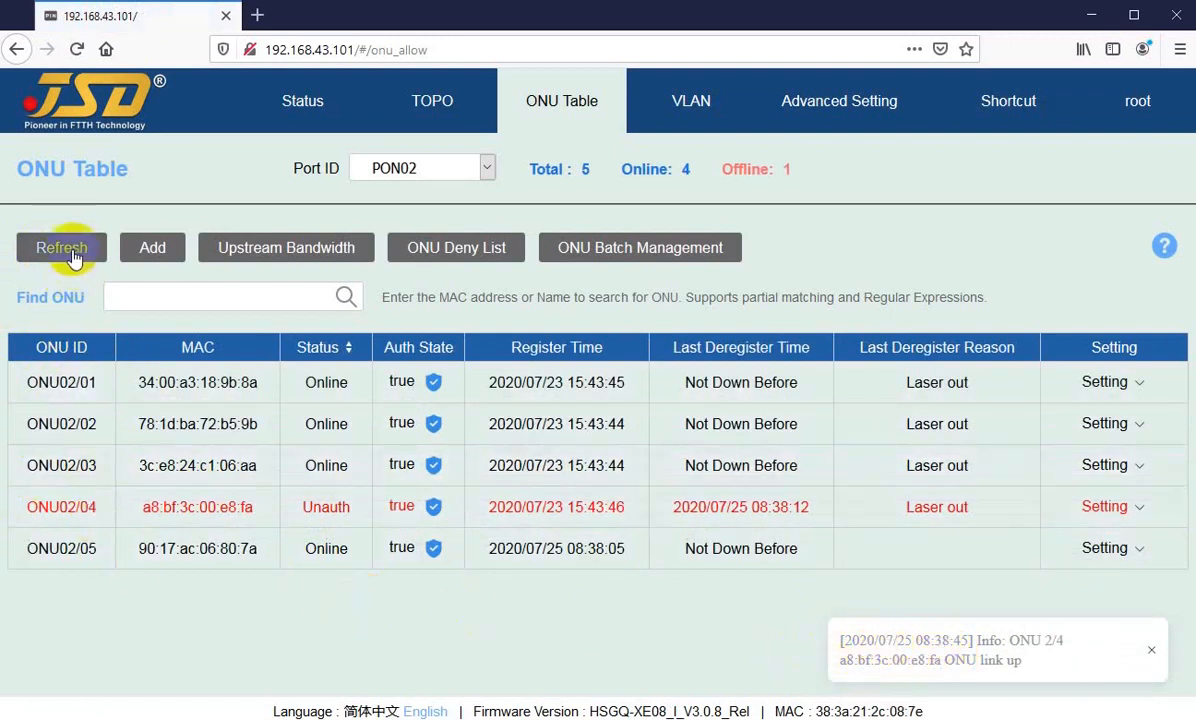
pyautogui.click(60, 247)
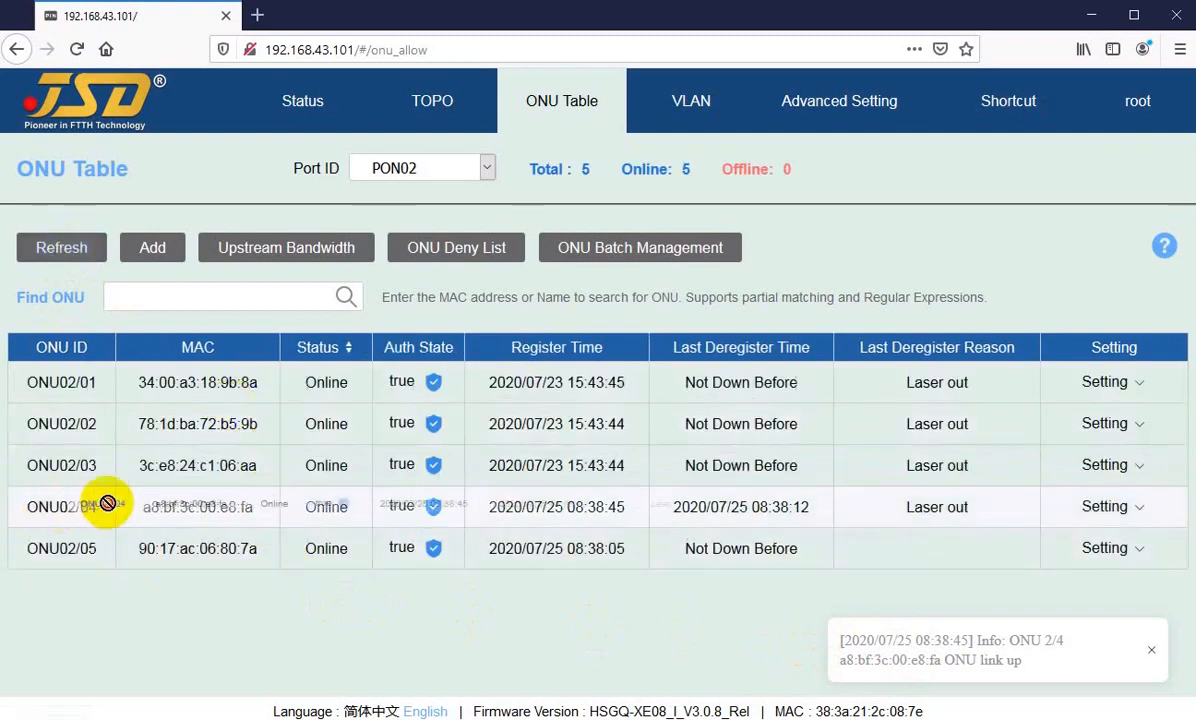
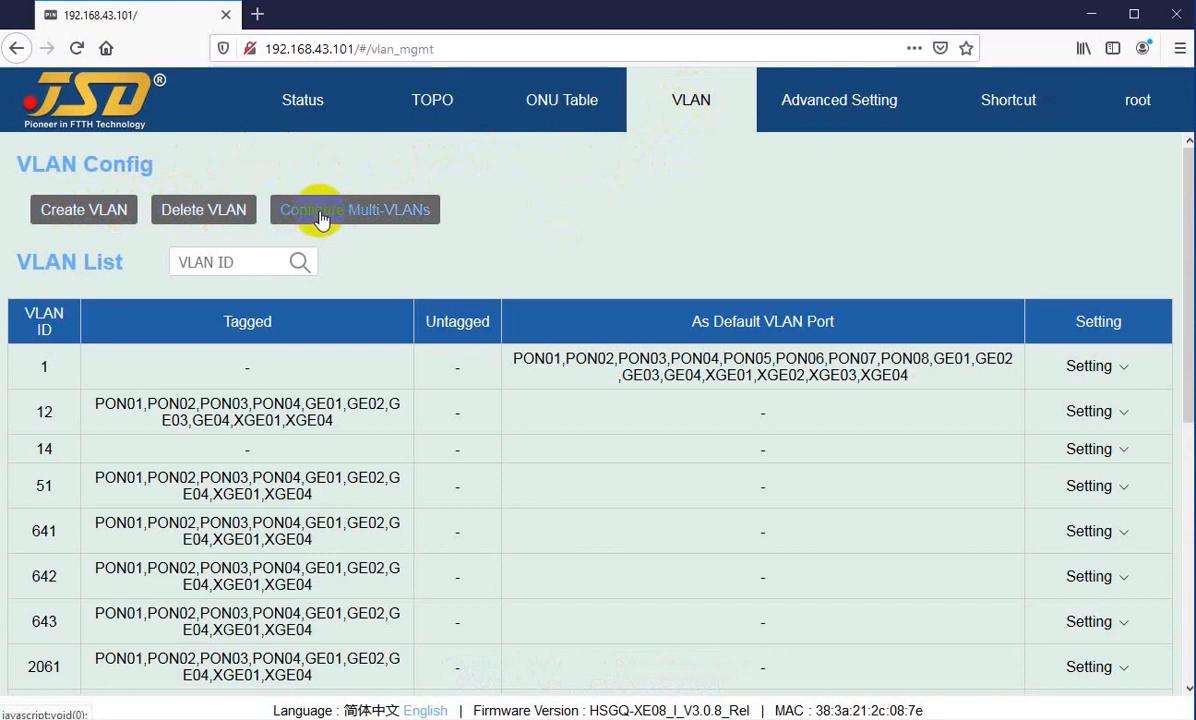
# Step: Create VLAN 15 with start and end ID 15 and no ports assigned, and check it in the VLAN list
pyautogui.click(84, 214)
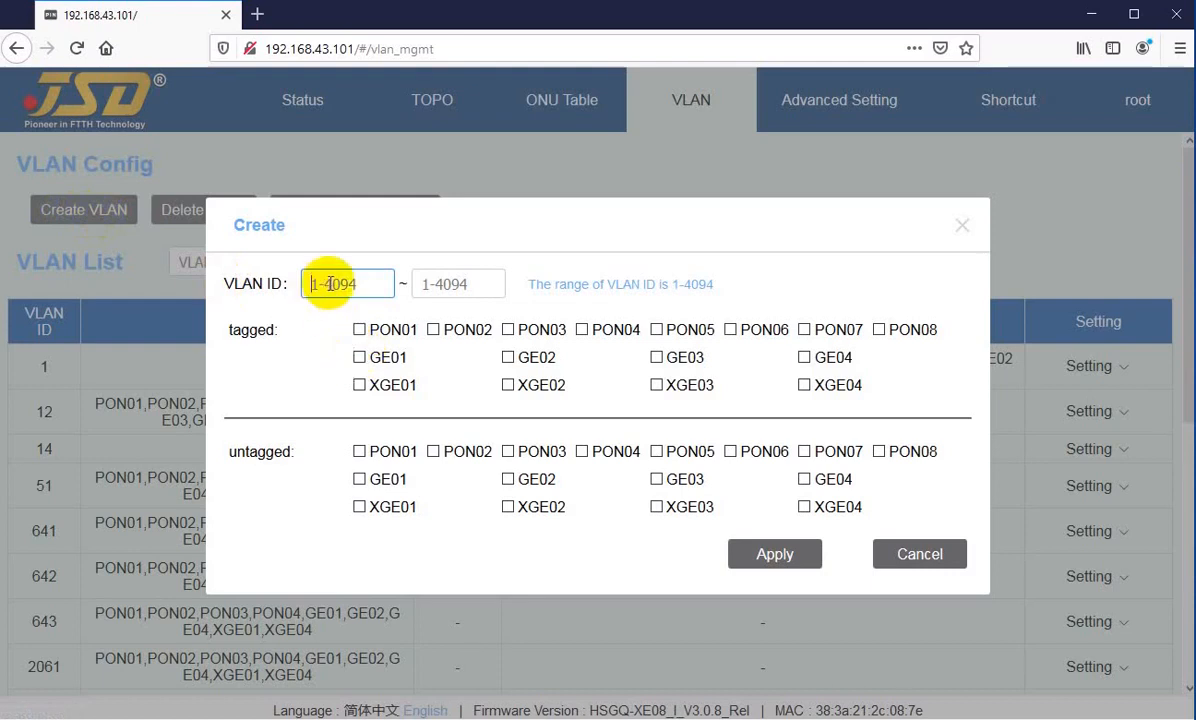
pyautogui.write('15')
pyautogui.press('Tab')
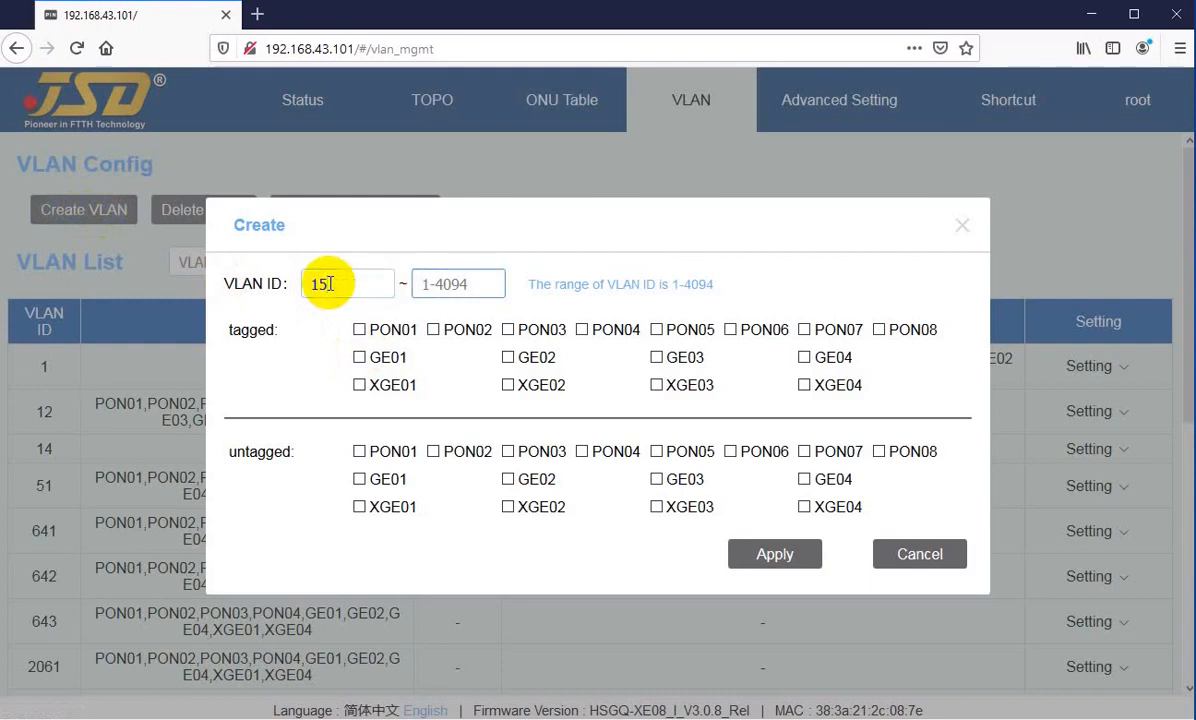
pyautogui.click(329, 283)
pyautogui.click(440, 285)
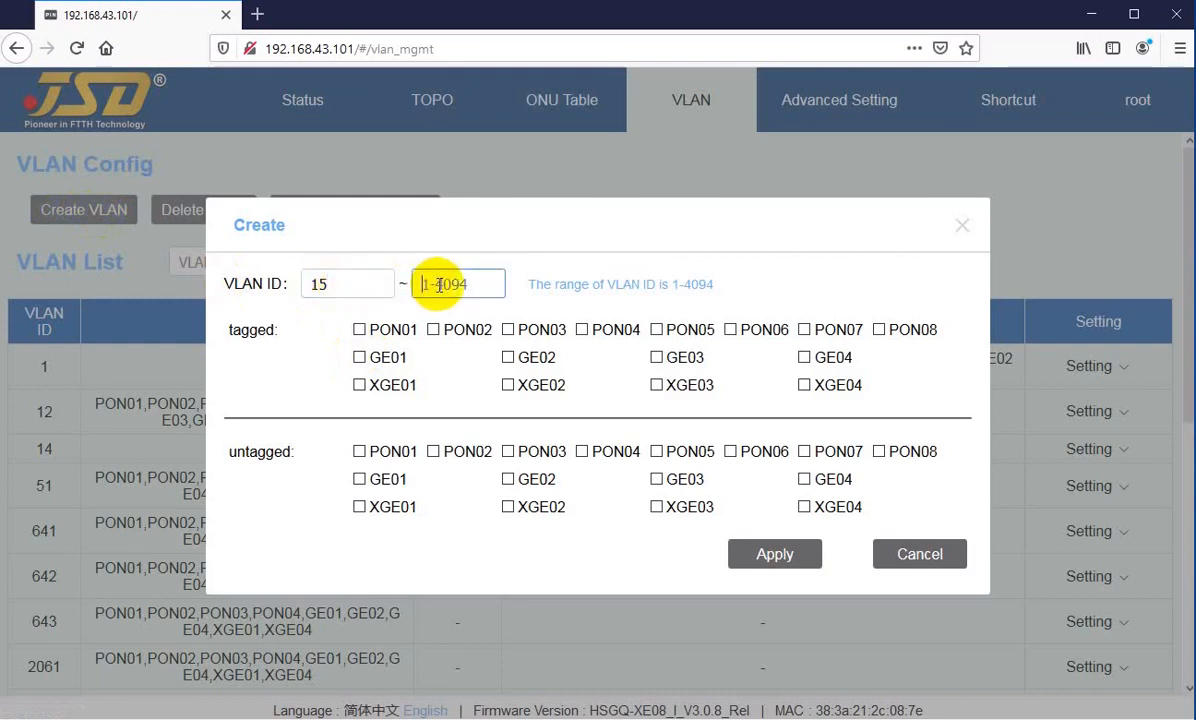
pyautogui.write('15')
pyautogui.click(767, 561)
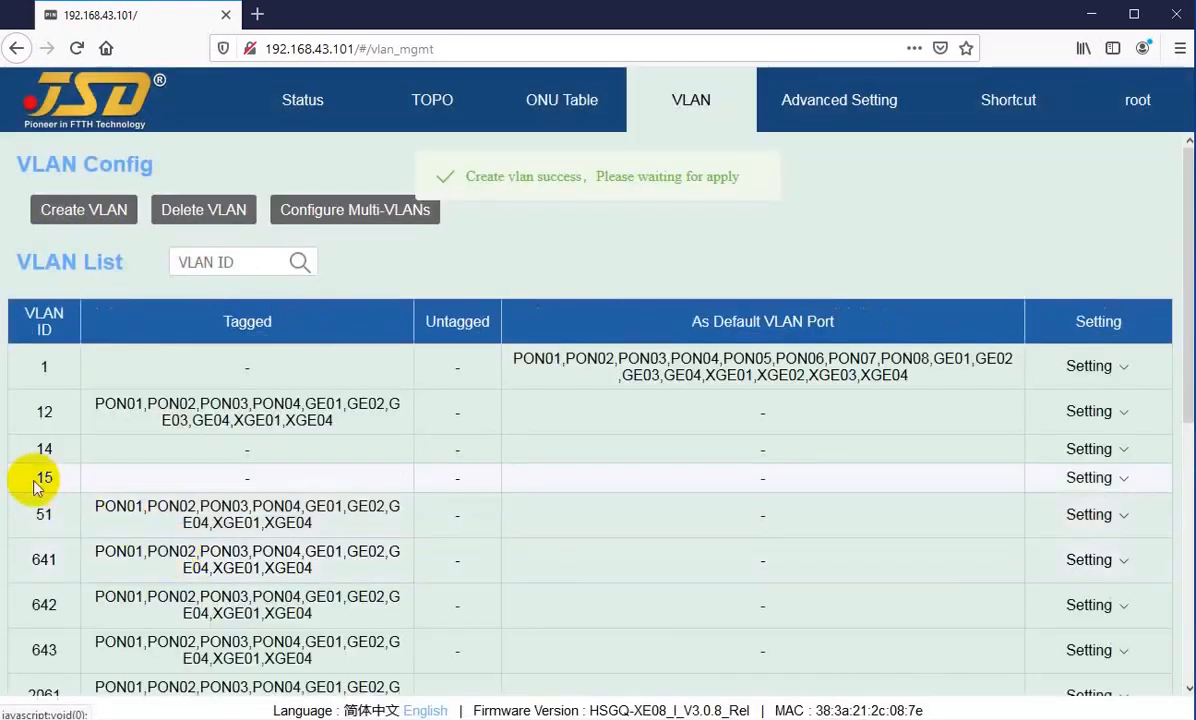
pyautogui.doubleClick(50, 479)
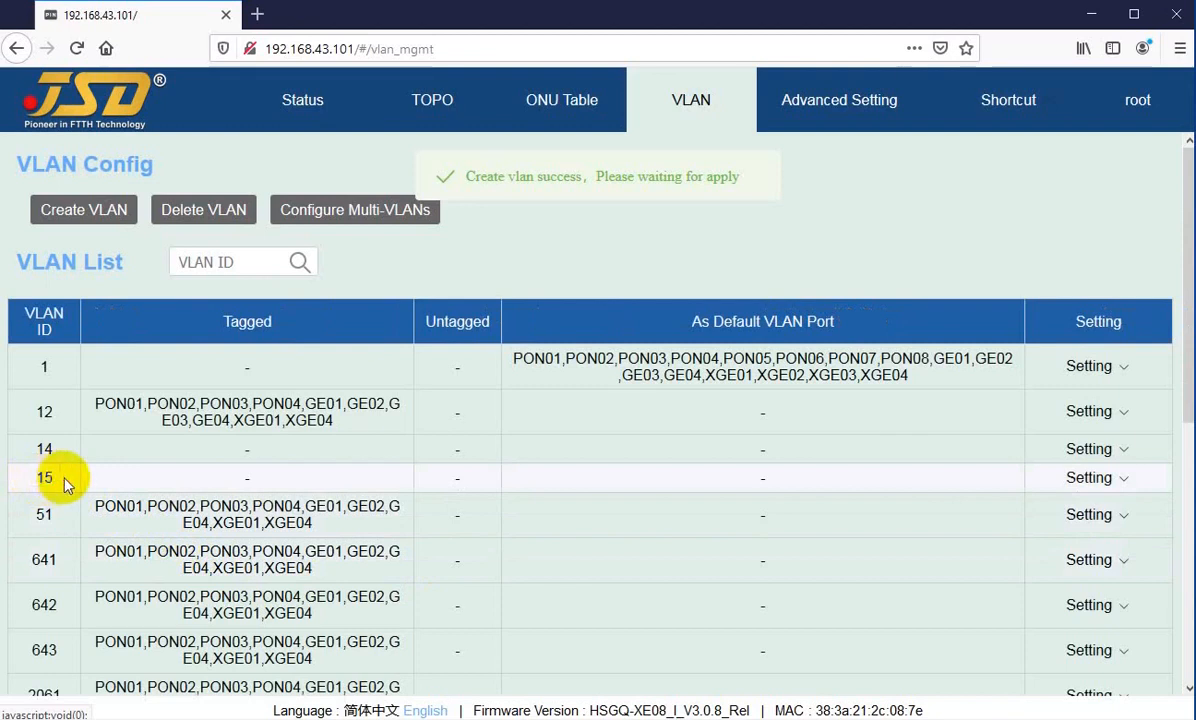
# Step: Create the VLAN range 16 to 20 without assigning ports, and check the new entries in the VLAN list
pyautogui.click(91, 216)
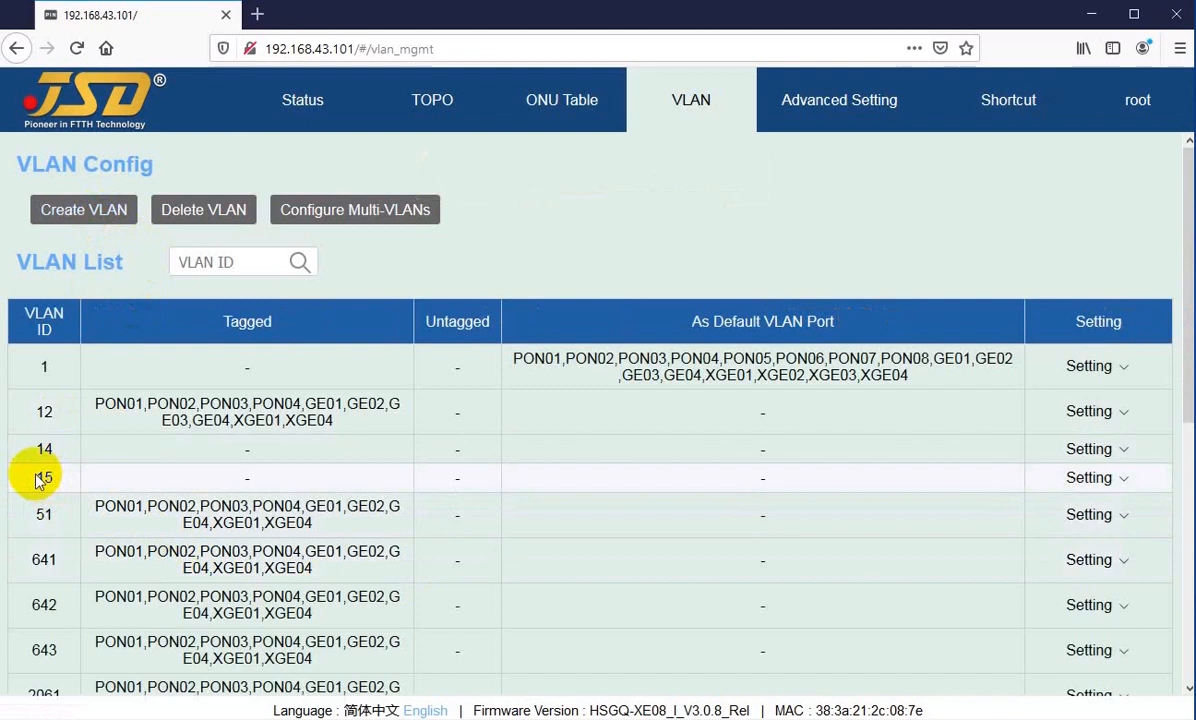
pyautogui.click(80, 212)
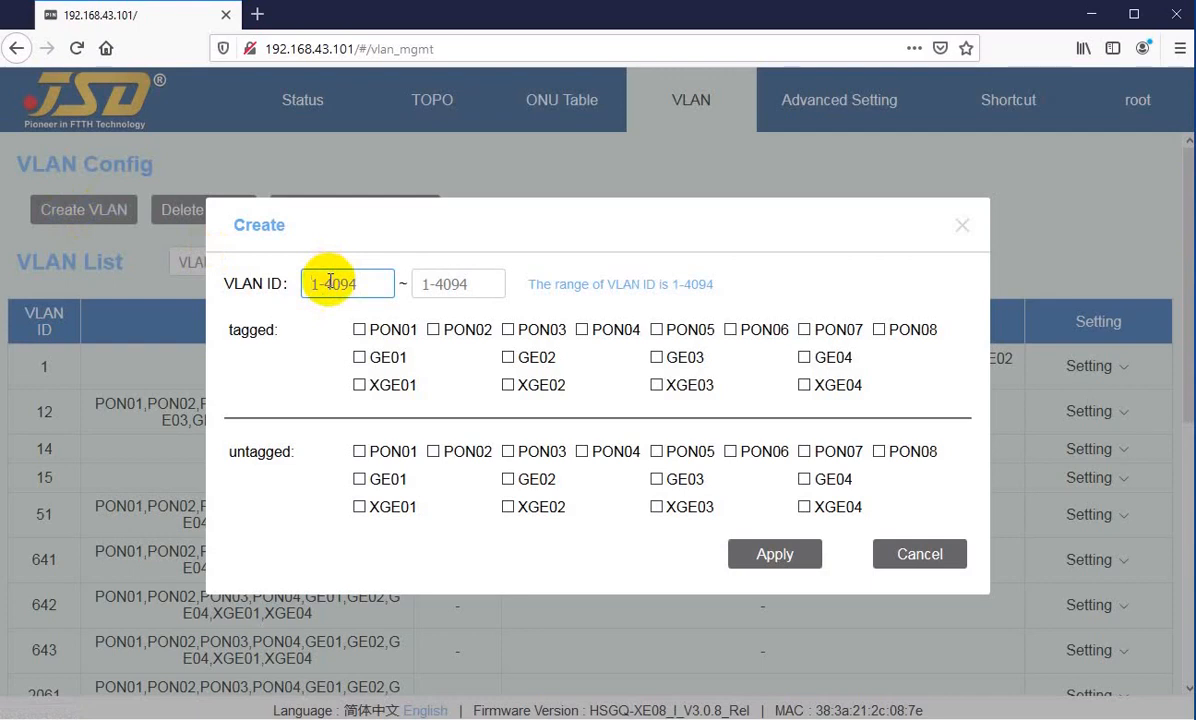
pyautogui.write('16')
pyautogui.press('Tab')
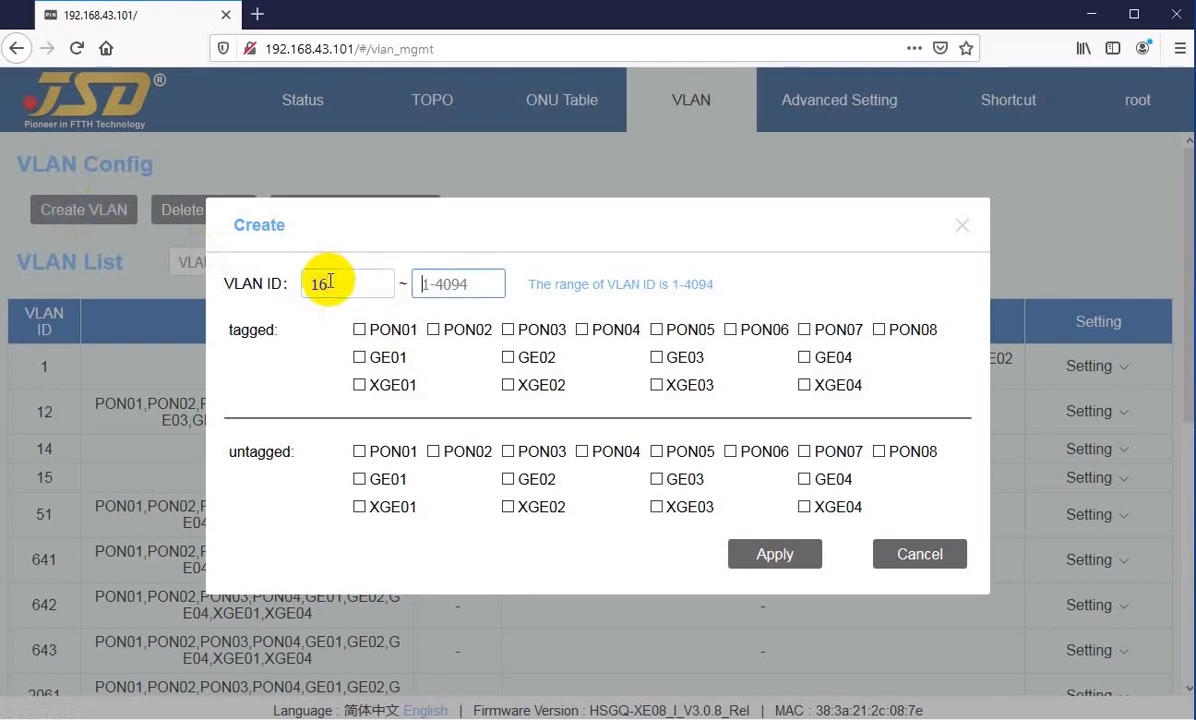
pyautogui.write('20')
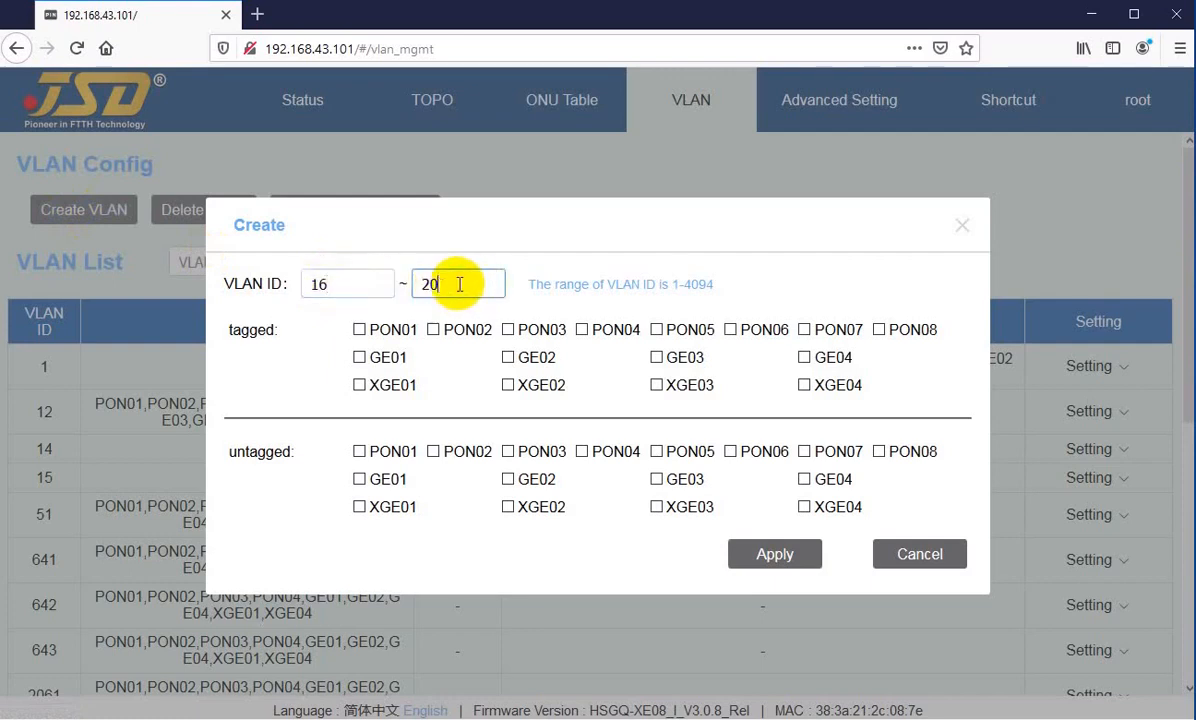
pyautogui.click(775, 556)
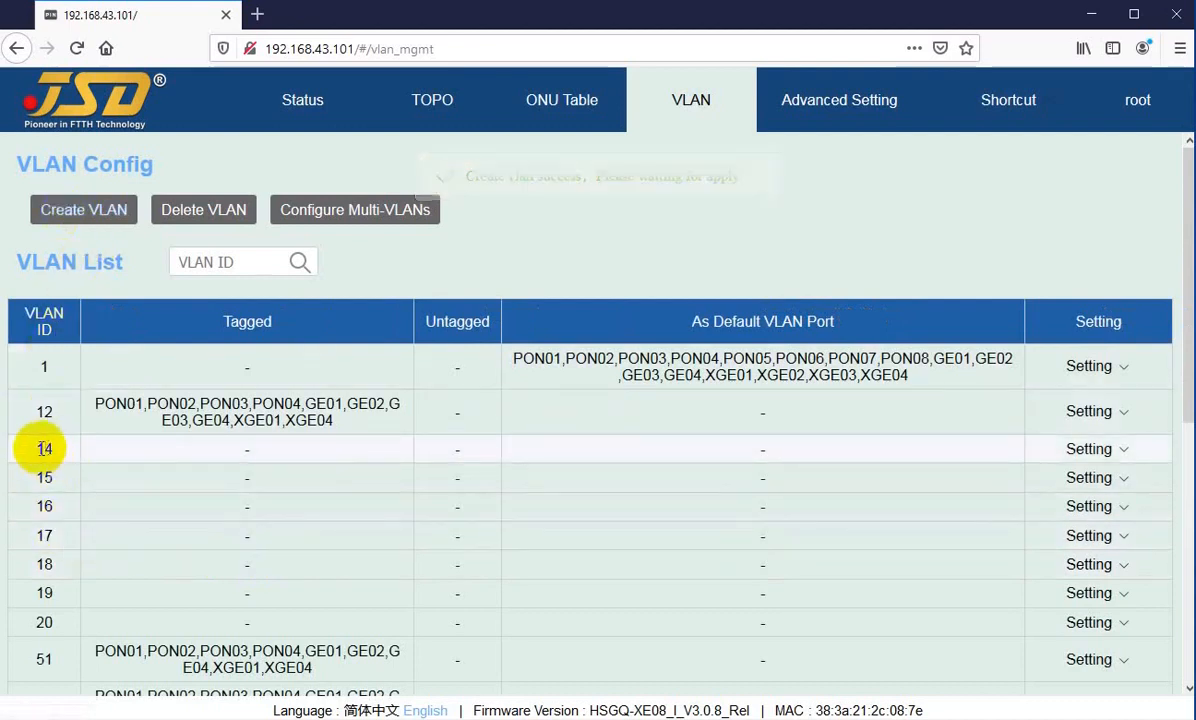
pyautogui.moveTo(33, 449); pyautogui.dragTo(55, 608)
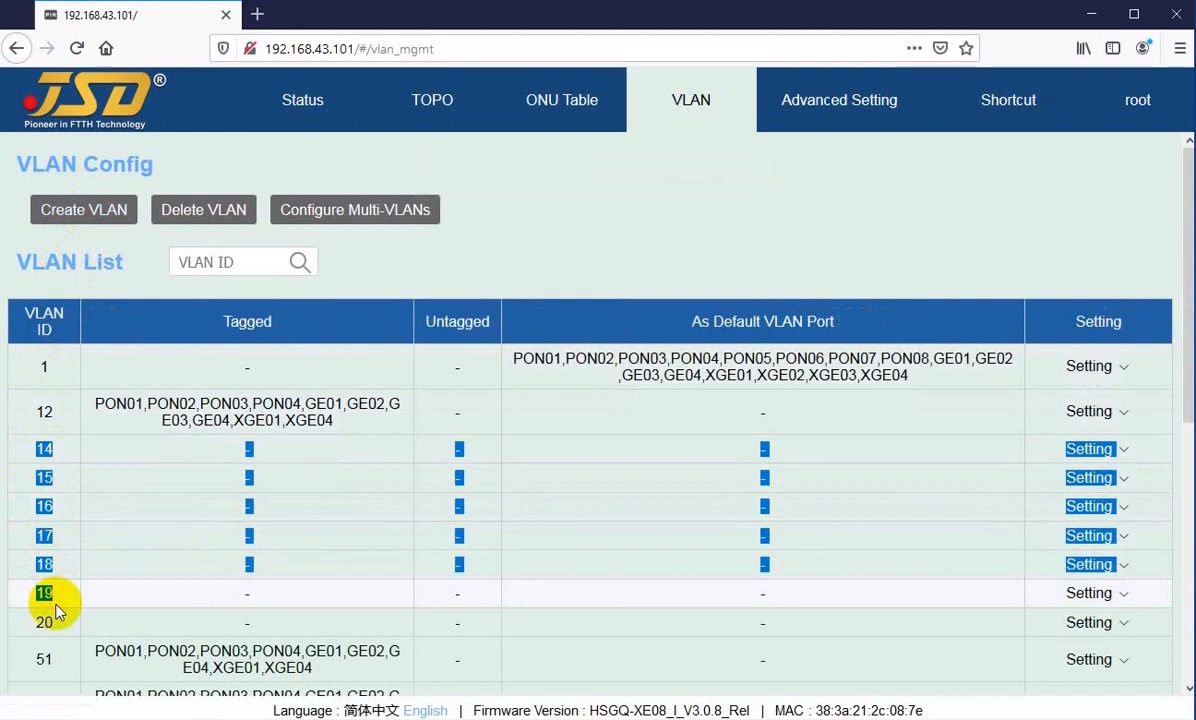
pyautogui.click(60, 540)
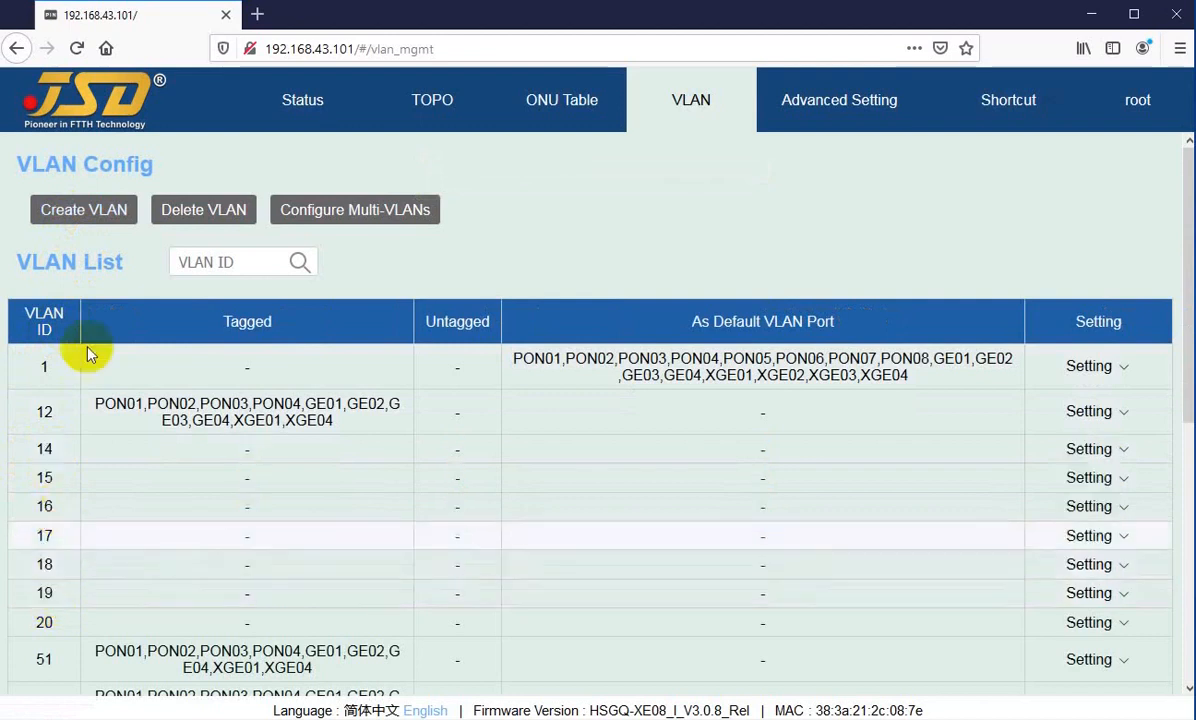
# Step: Delete VLAN 20 by setting the deletion range to 20–20, and review the remaining VLANs
pyautogui.click(197, 214)
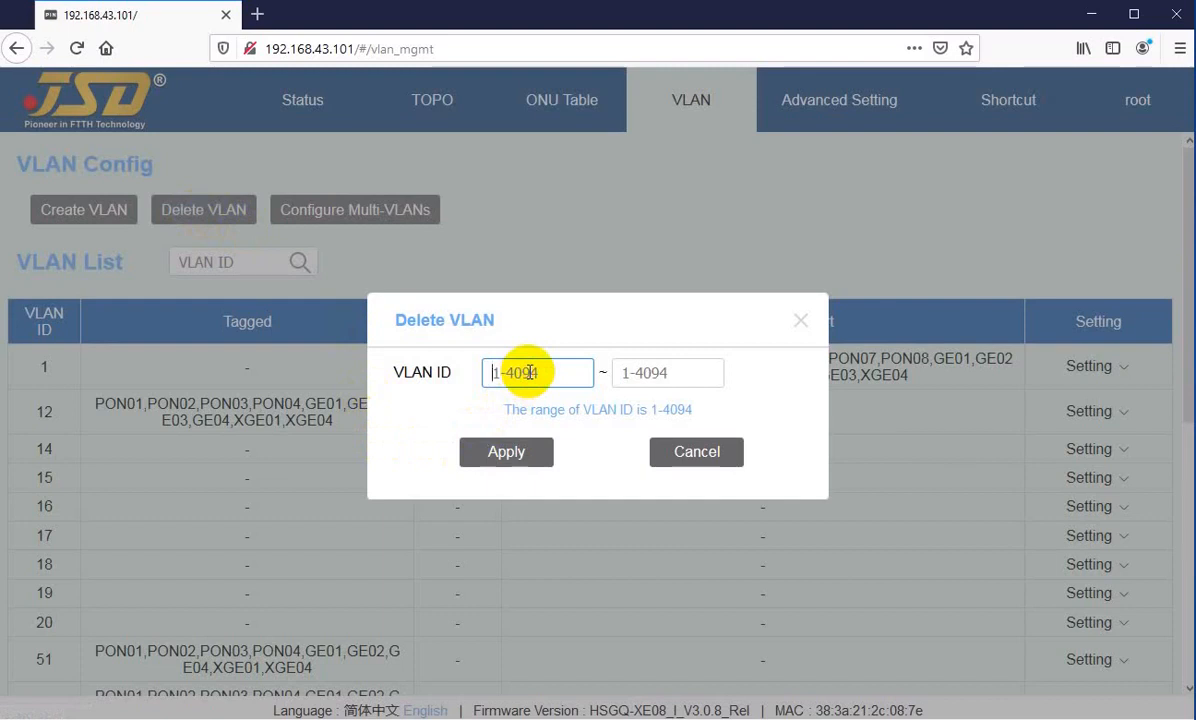
pyautogui.write('20')
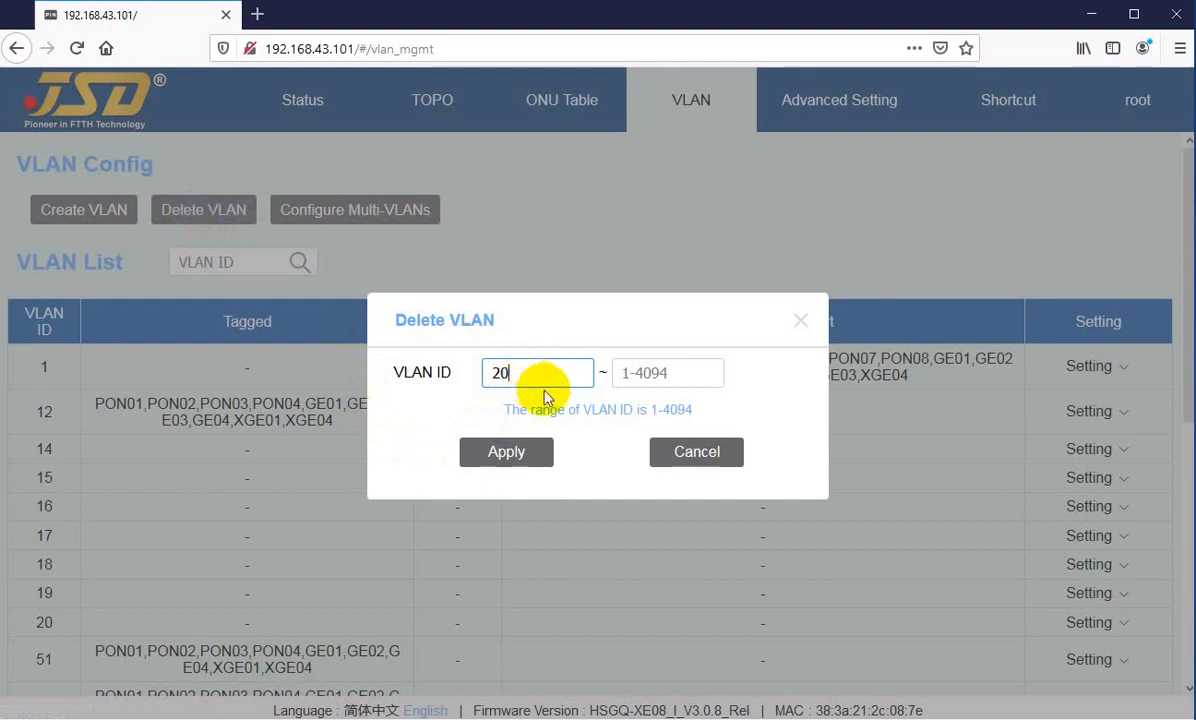
pyautogui.click(672, 375)
pyautogui.write('20')
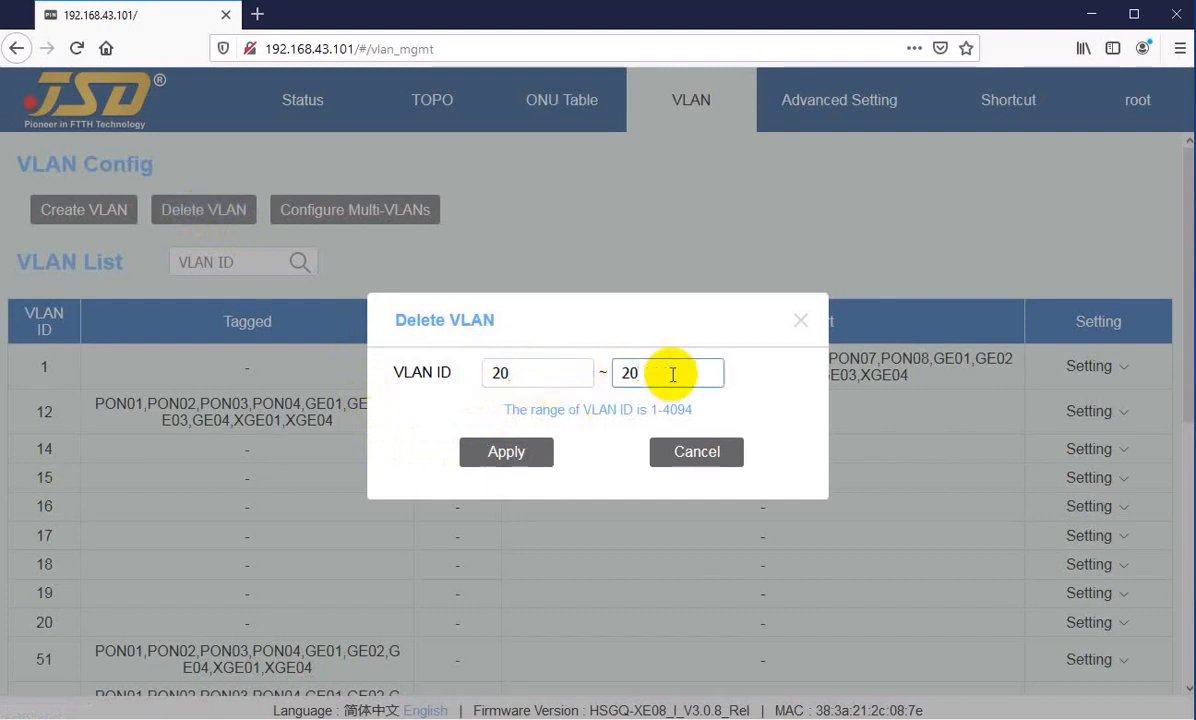
pyautogui.click(521, 453)
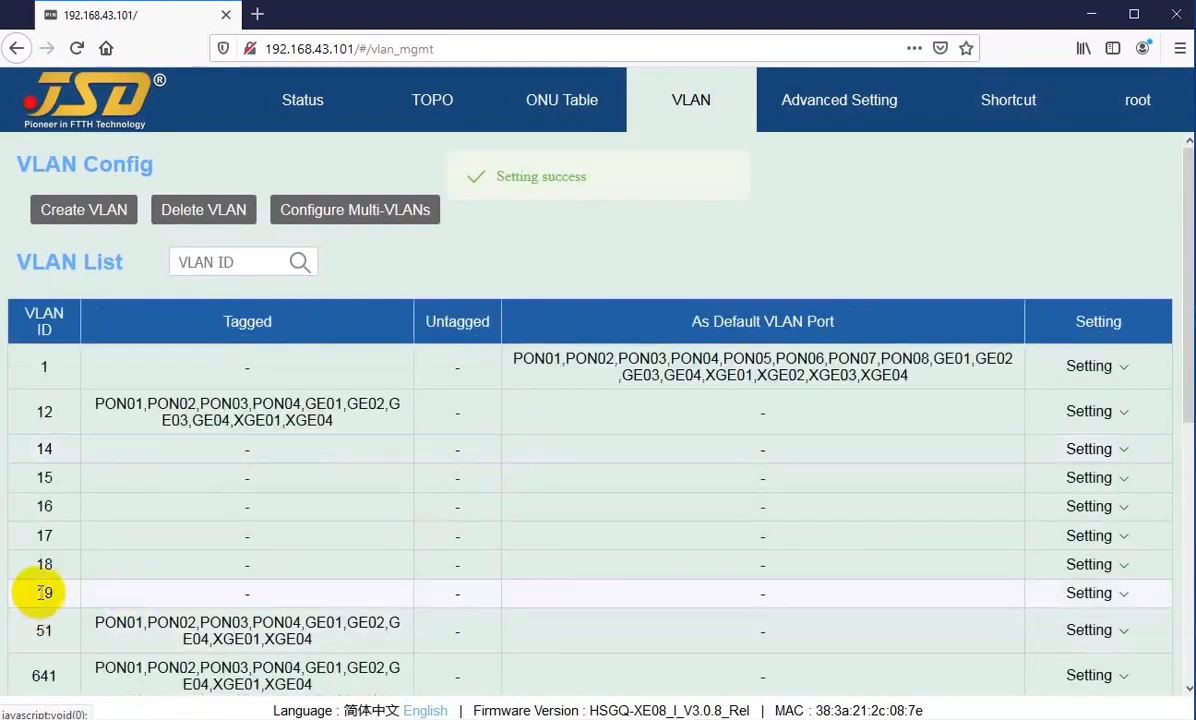
pyautogui.doubleClick(45, 449)
pyautogui.doubleClick(50, 594)
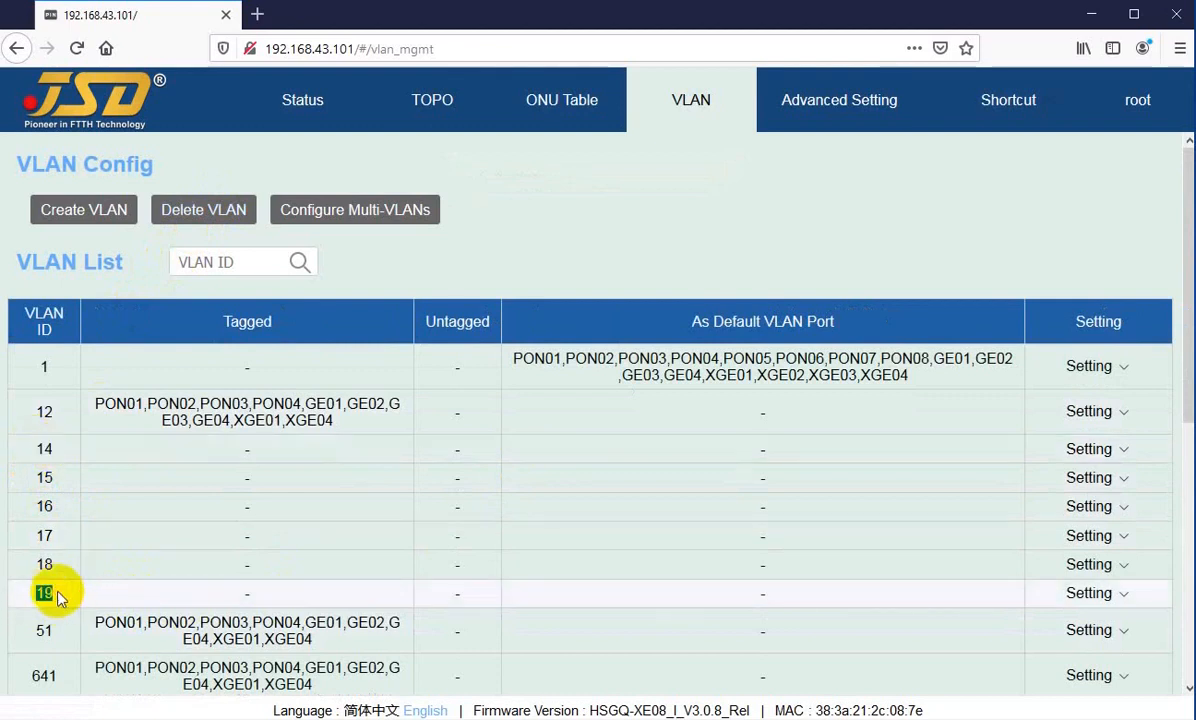
pyautogui.click(58, 598)
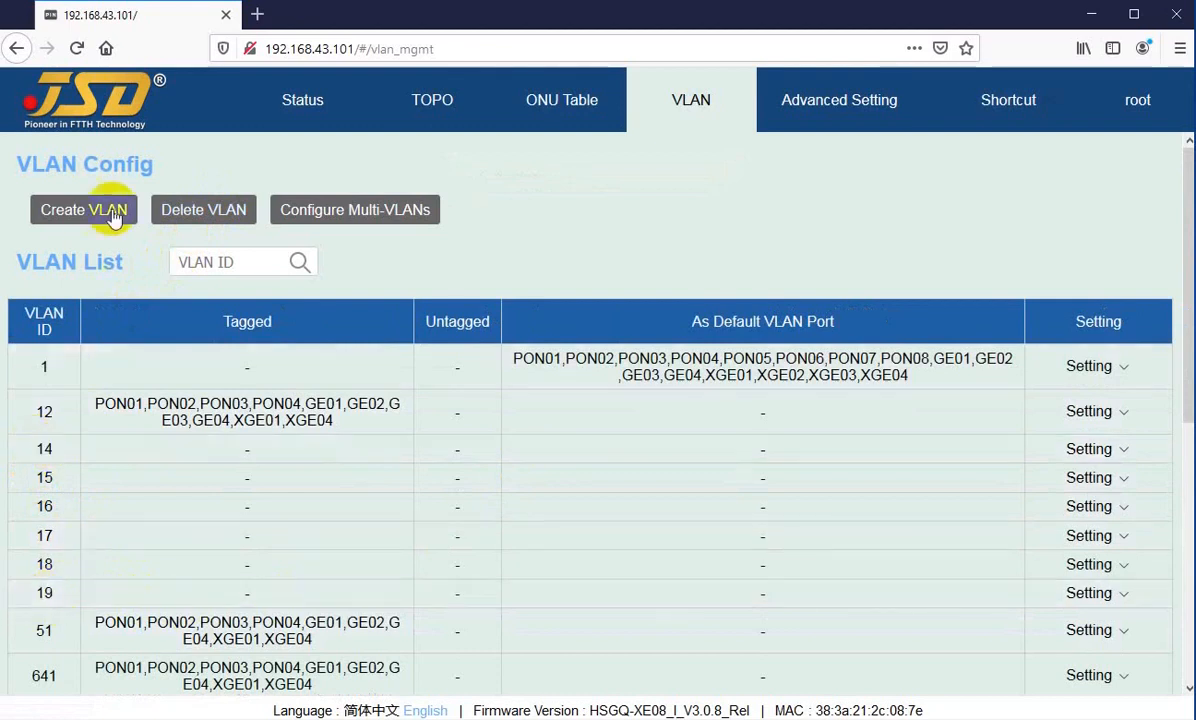
# Step: Delete the VLAN range 14 to 19
pyautogui.click(192, 211)
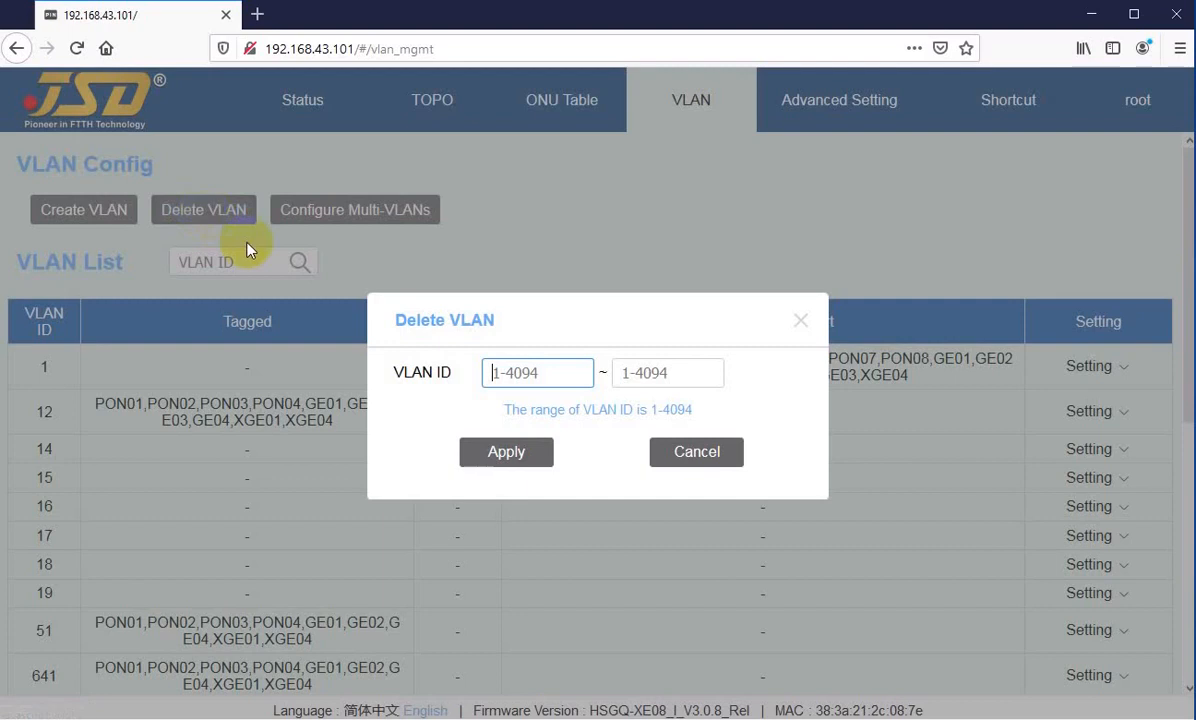
pyautogui.click(528, 375)
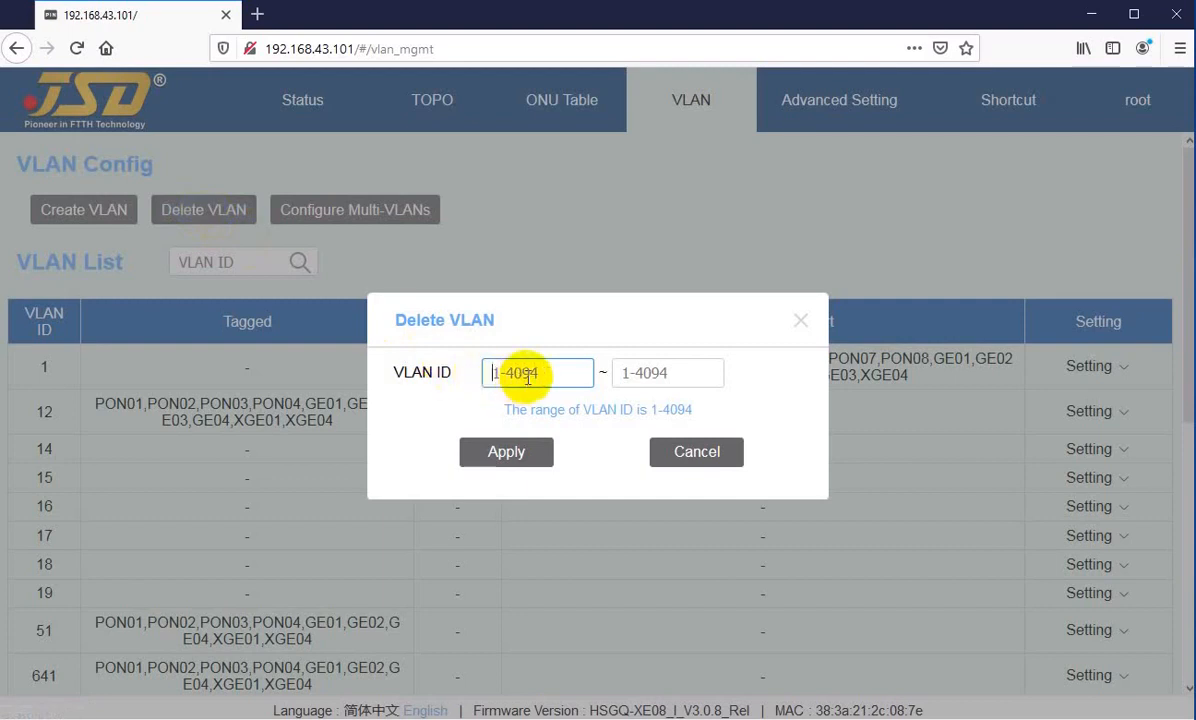
pyautogui.write('14')
pyautogui.press('Tab')
pyautogui.write('19')
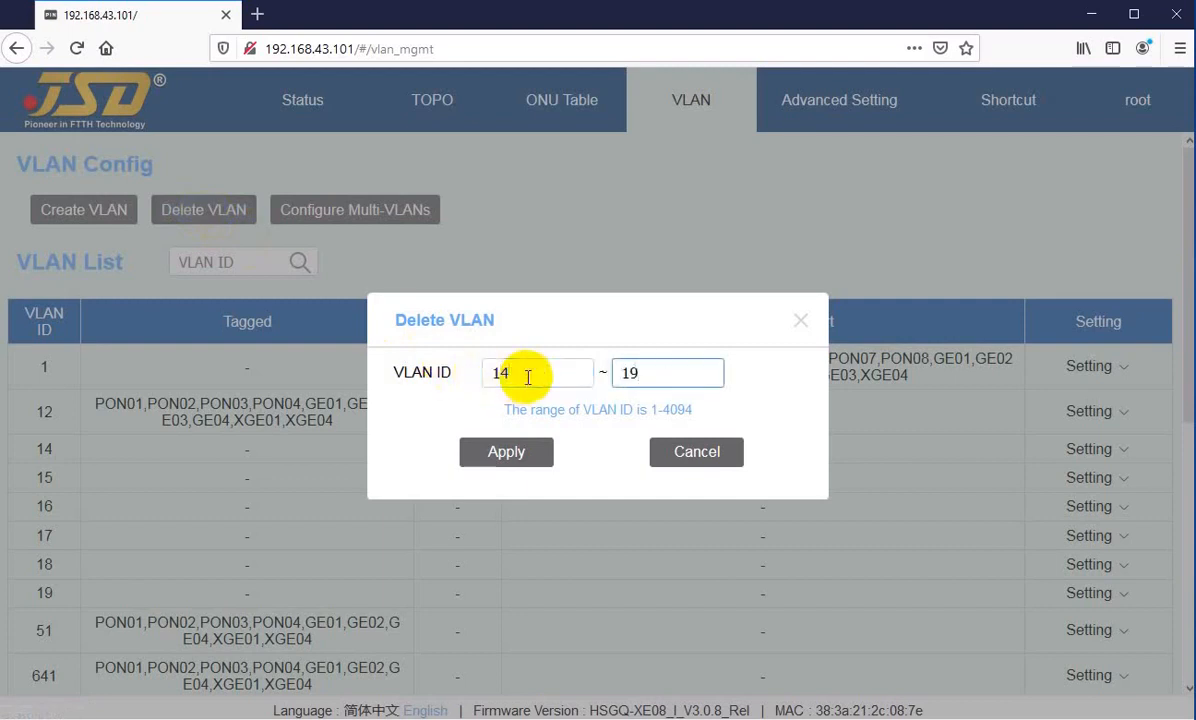
pyautogui.click(506, 452)
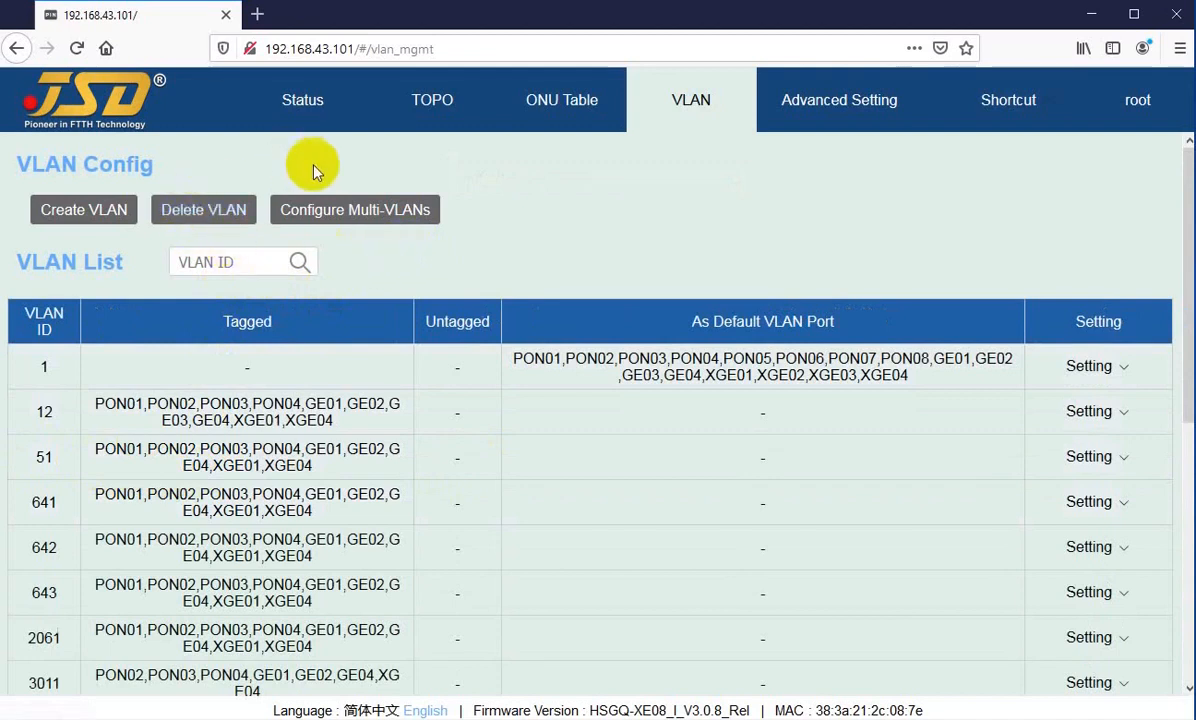
# Step: Apply a multi-VLAN configuration for the ID range 100 to 100 without selecting any ports, and check the VLAN list
pyautogui.click(321, 222)
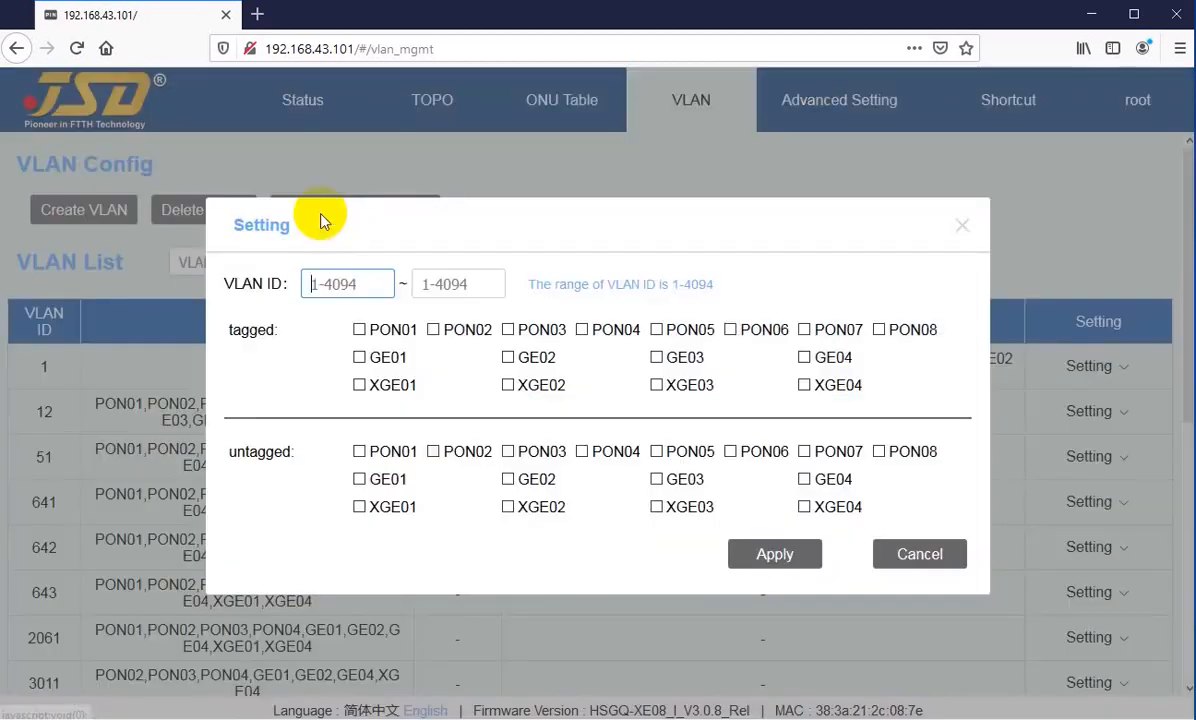
pyautogui.click(352, 284)
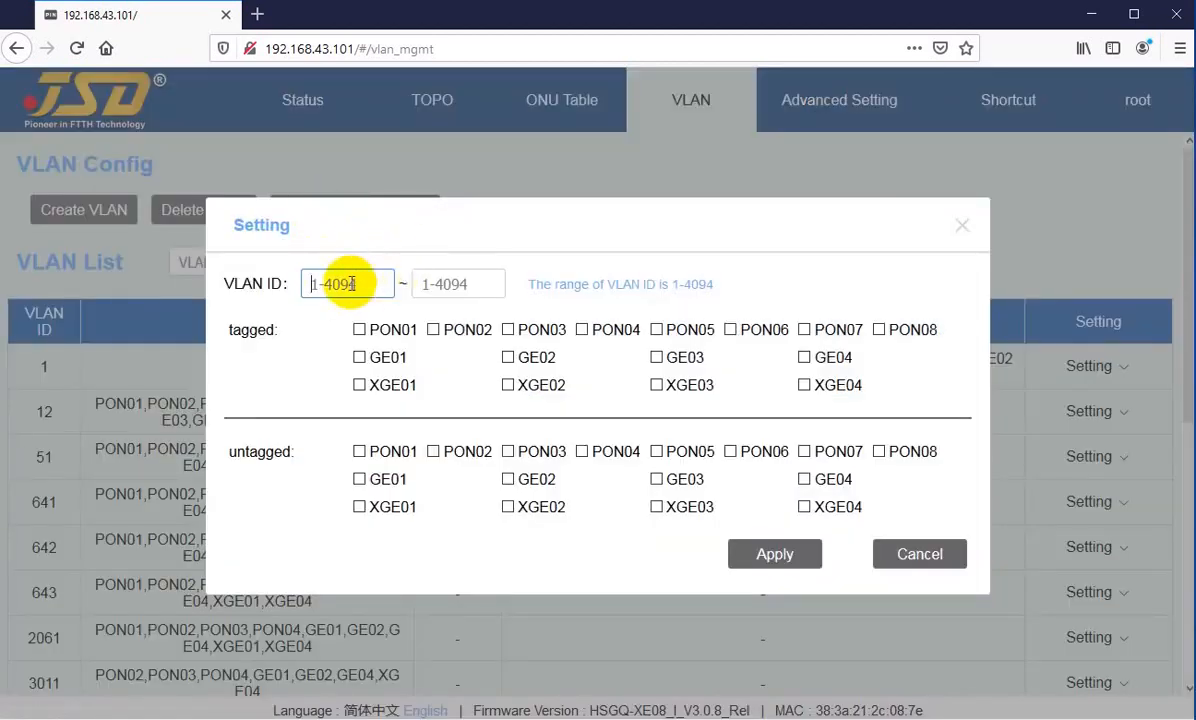
pyautogui.write('100')
pyautogui.press('Tab')
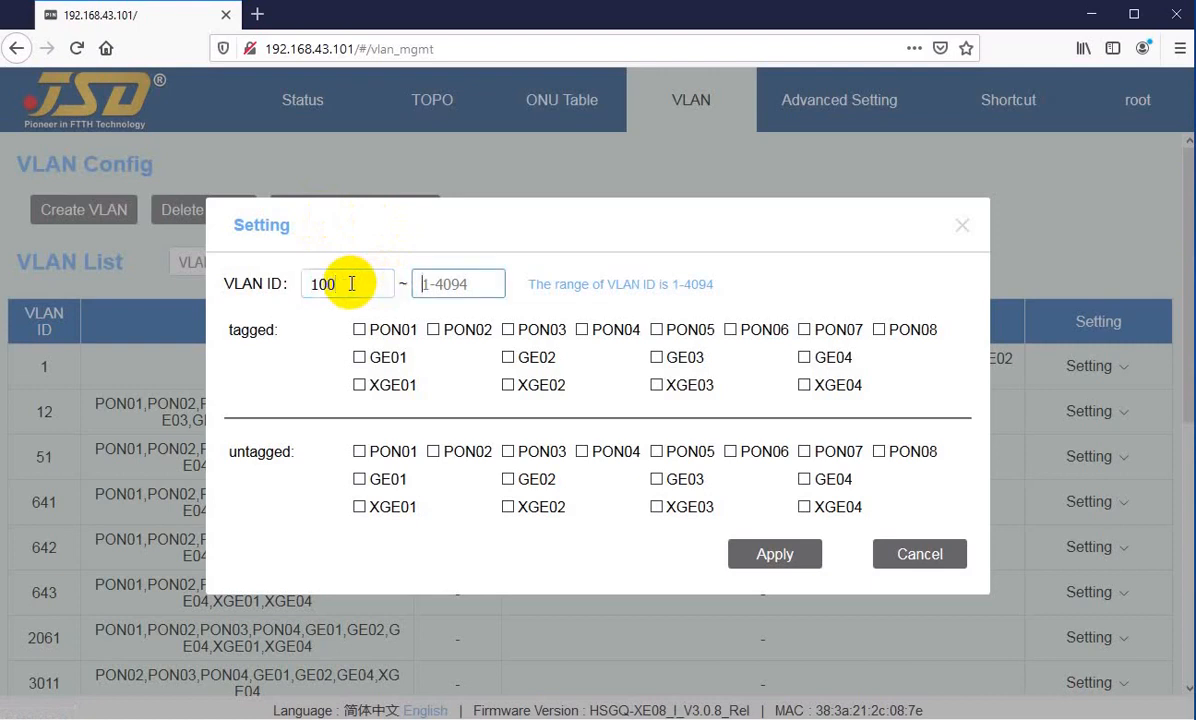
pyautogui.write('100')
pyautogui.click(765, 558)
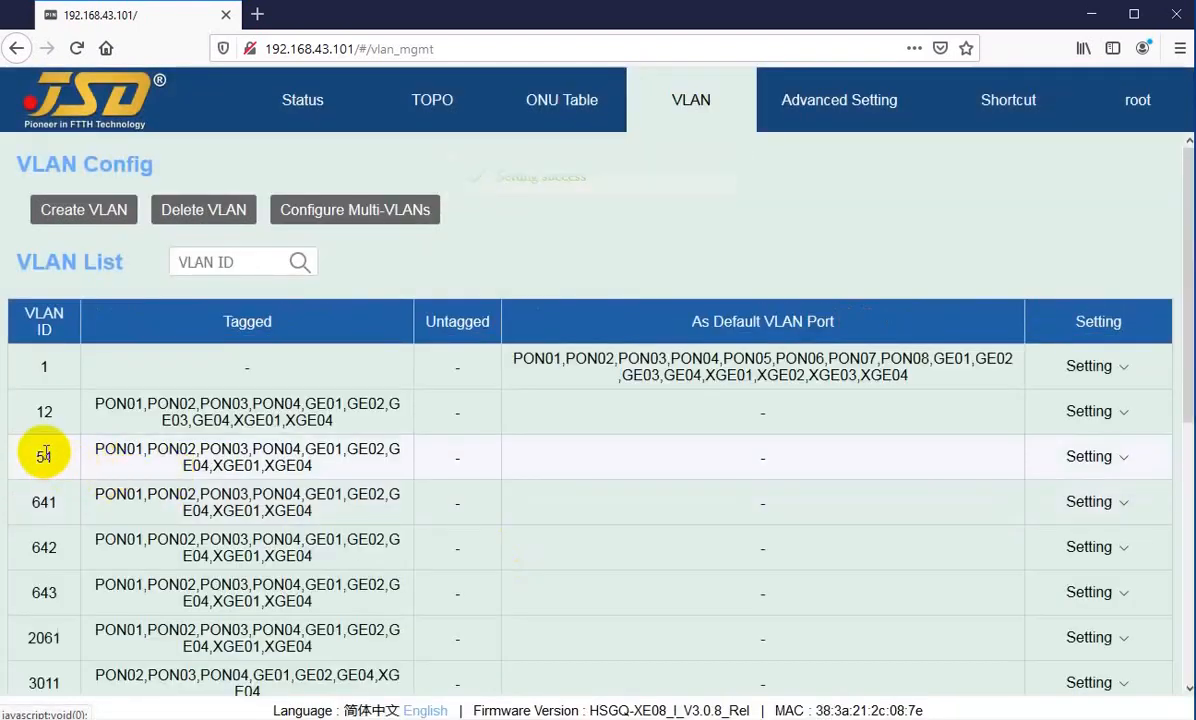
pyautogui.moveTo(33, 455); pyautogui.dragTo(53, 457)
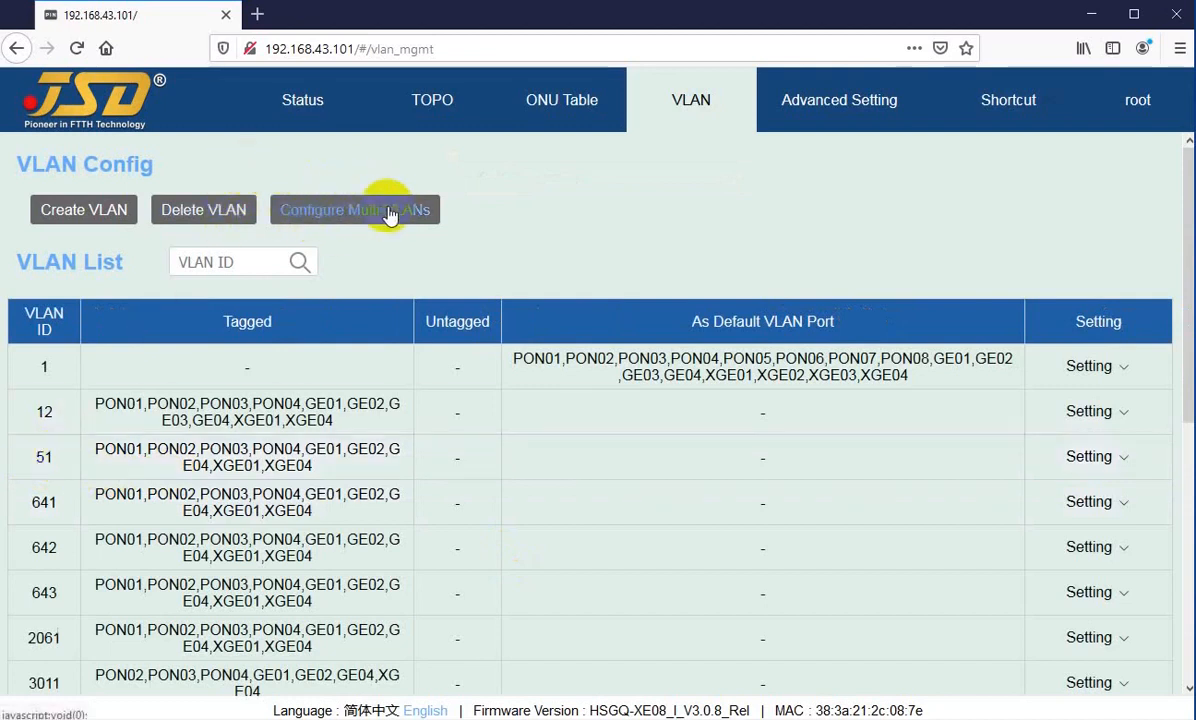
# Step: Look through the VLAN list, filter it by VLAN ID 3015, and show the setting options for that VLAN
pyautogui.scroll(-2, 488, 280)
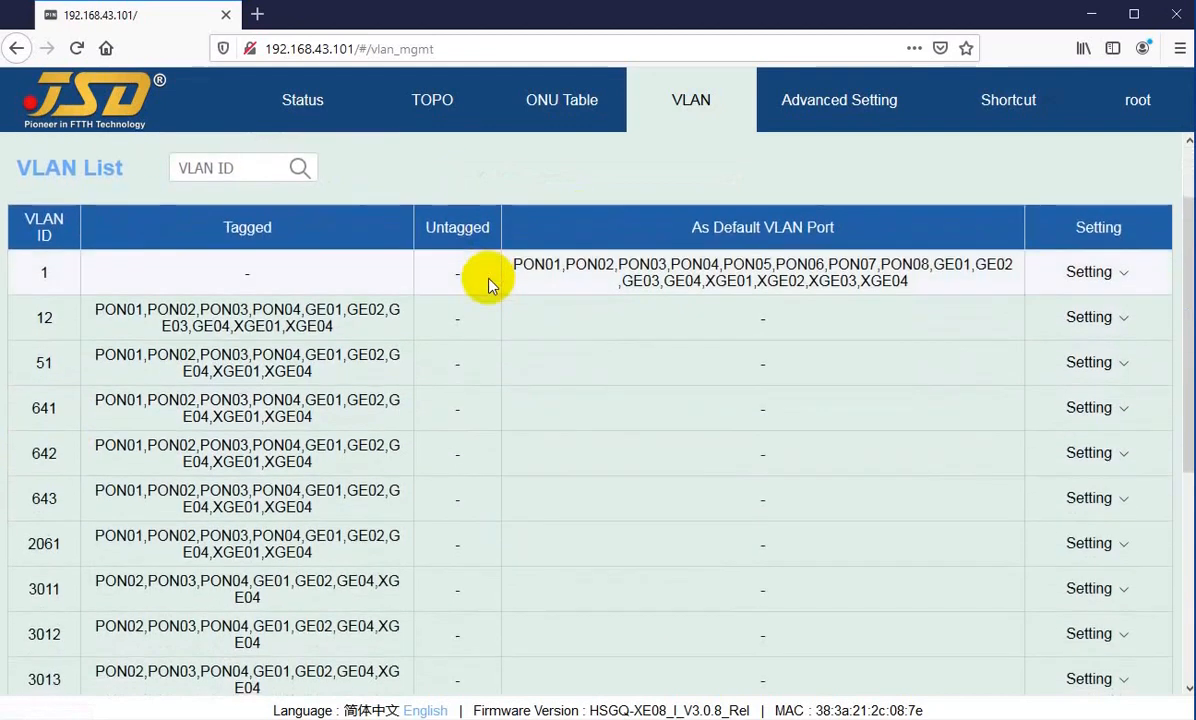
pyautogui.scroll(2, 386, 290)
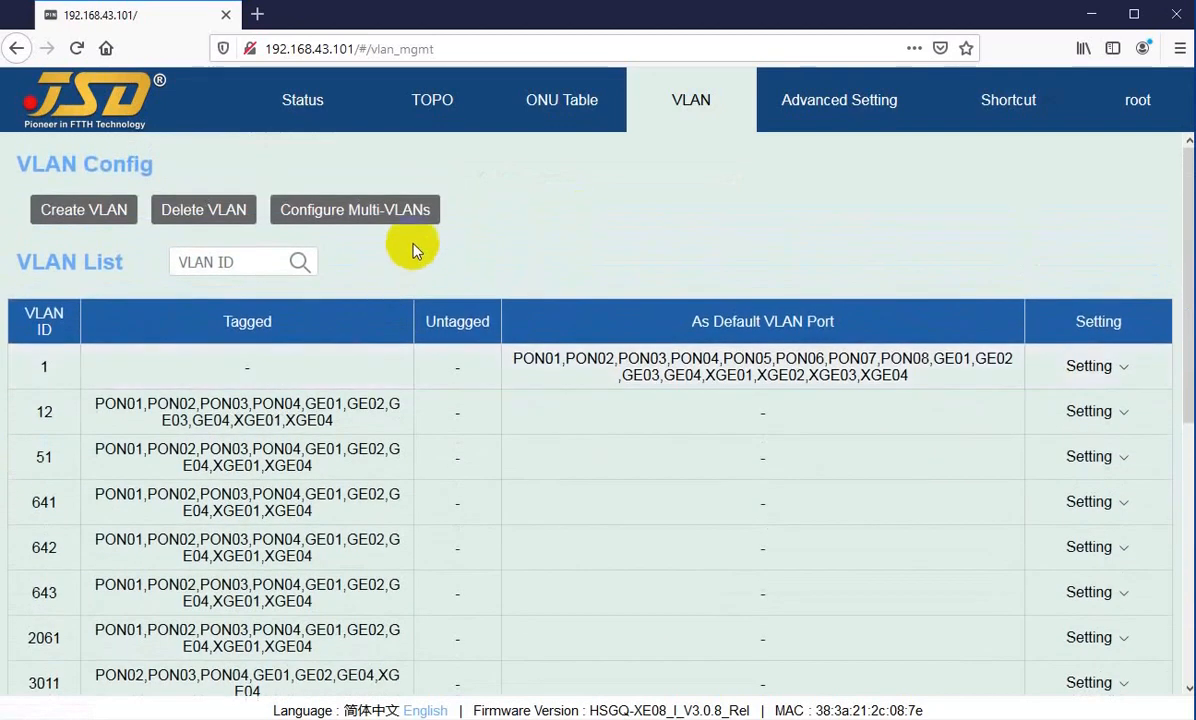
pyautogui.click(195, 262)
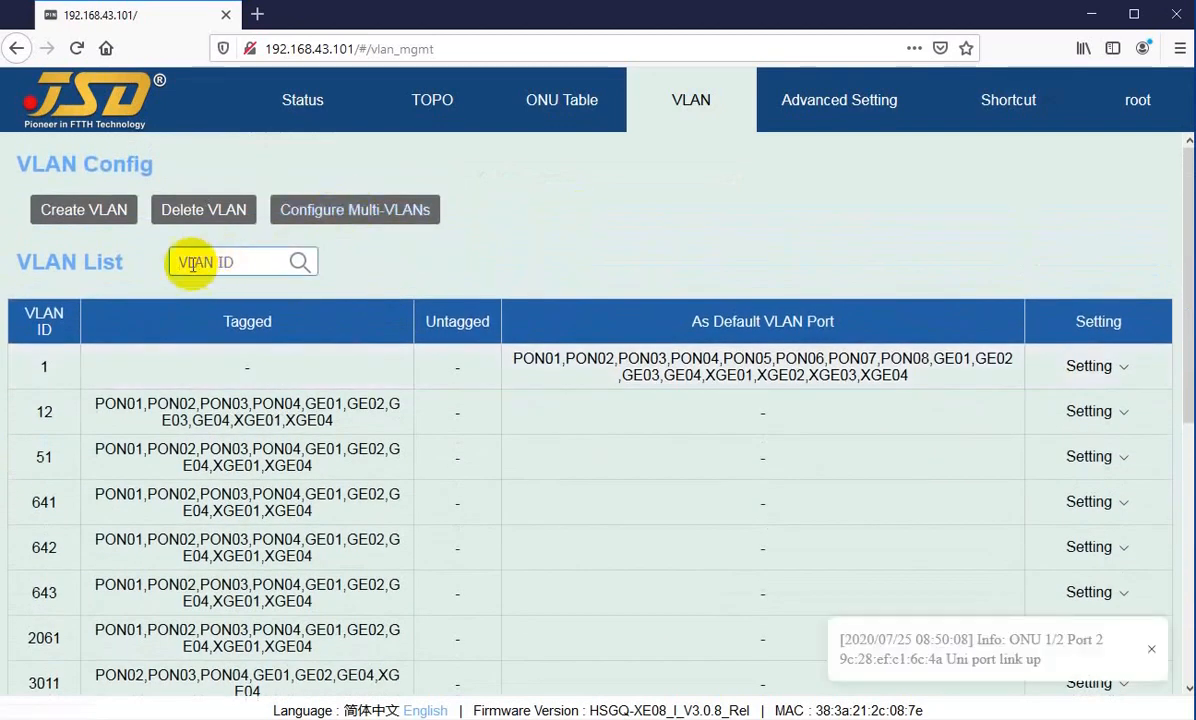
pyautogui.scroll(-5, 182, 414)
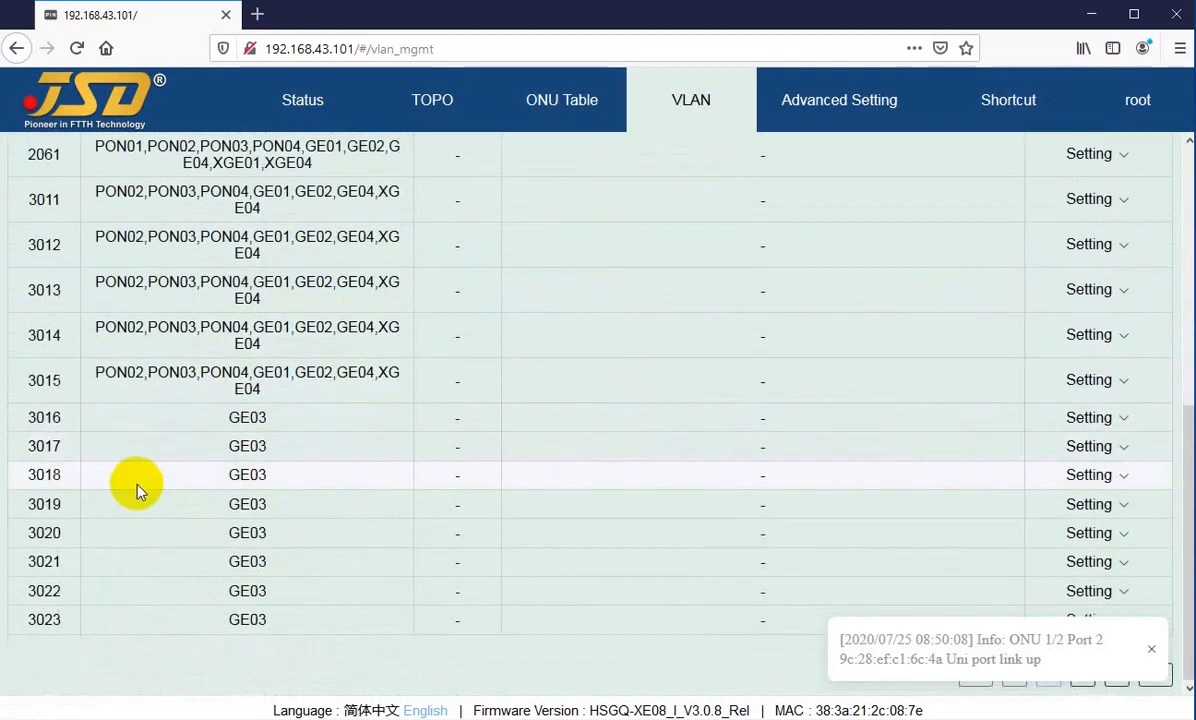
pyautogui.scroll(5, 125, 425)
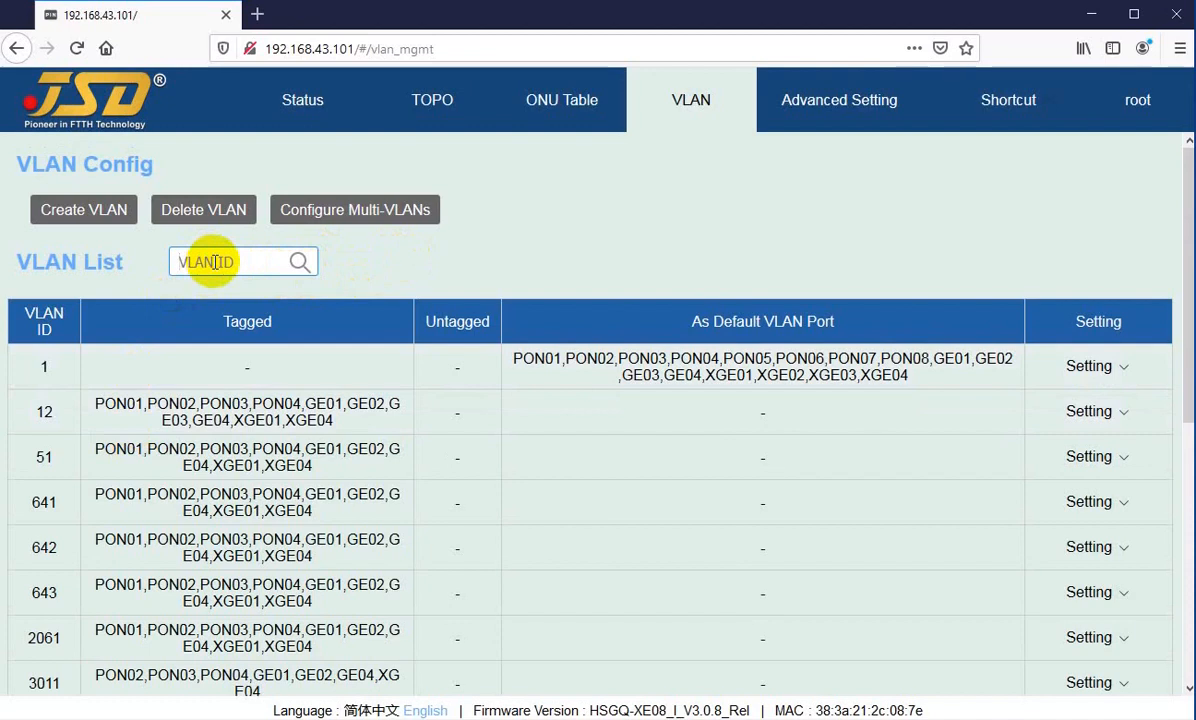
pyautogui.write('3015')
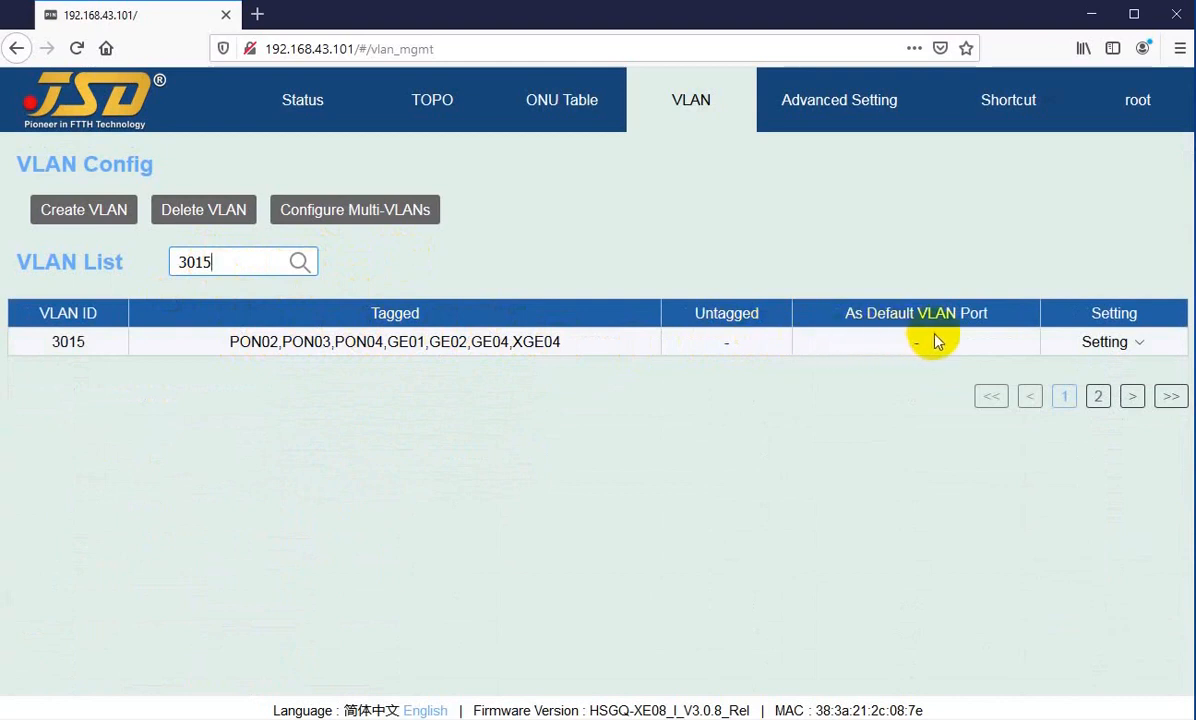
pyautogui.click(1106, 343)
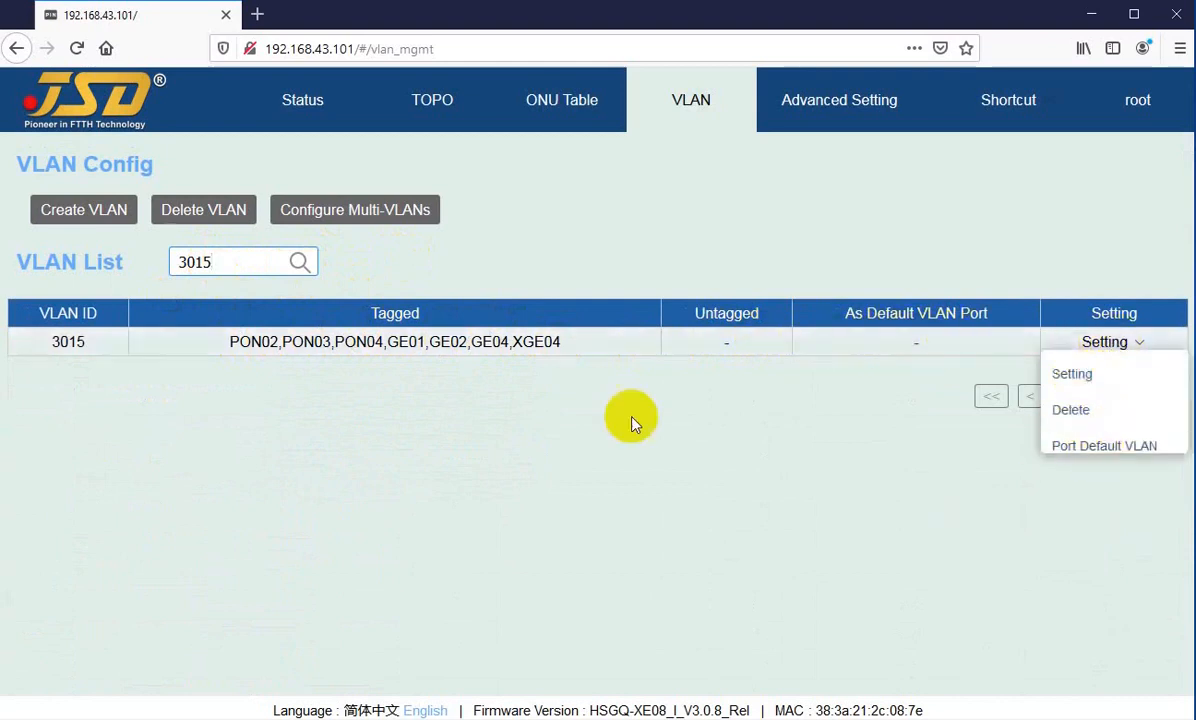
# Step: Filter the VLAN list by VLAN ID 51, and clear the filter to show all VLANs again
pyautogui.click(225, 263)
pyautogui.moveTo(225, 263); pyautogui.dragTo(118, 266)
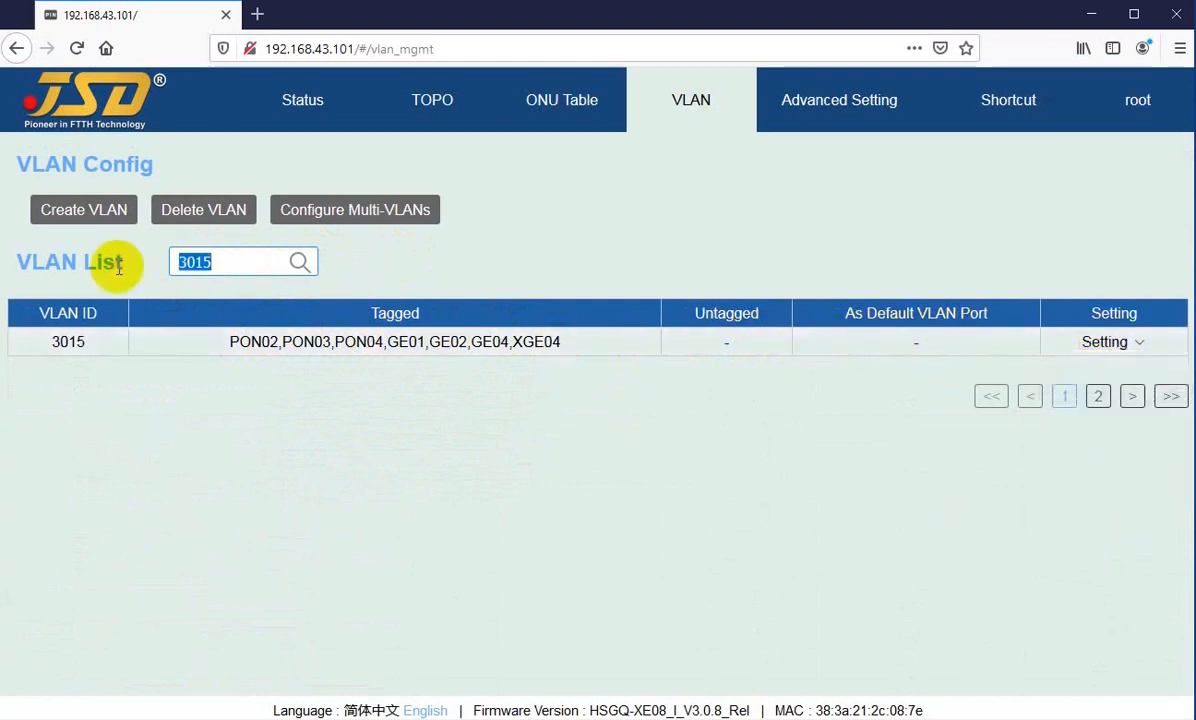
pyautogui.press('BackSpace')
pyautogui.write('51')
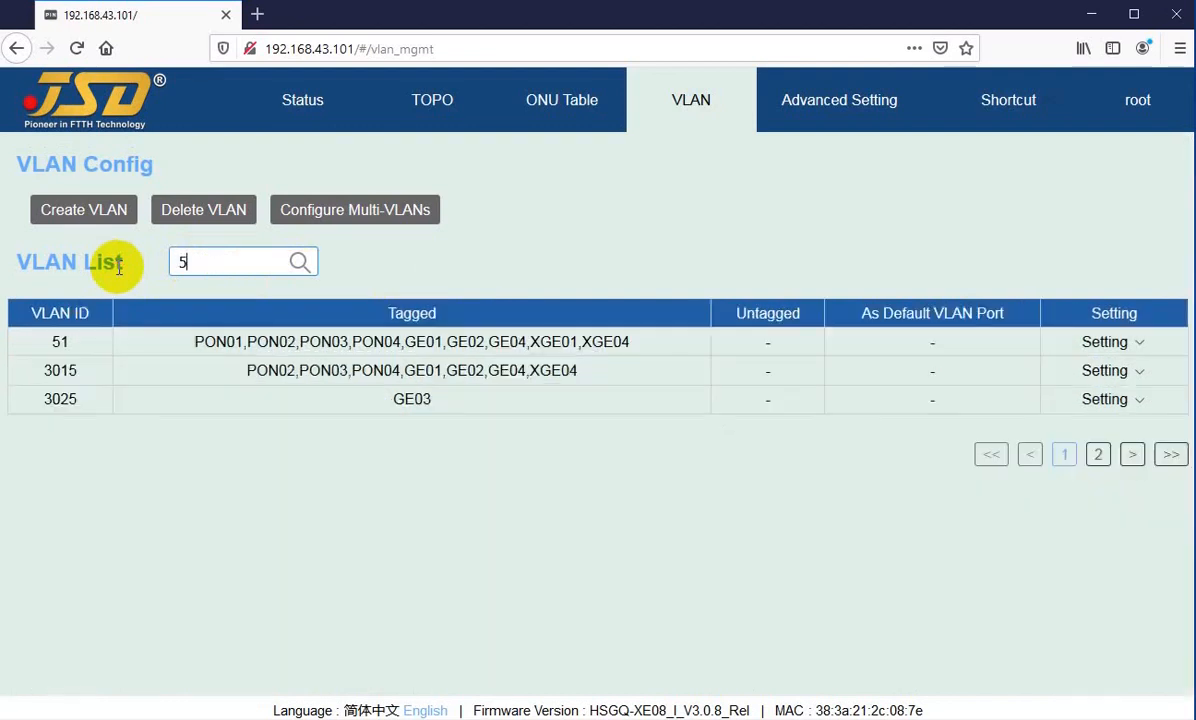
pyautogui.press('BackSpace')
pyautogui.press('BackSpace')
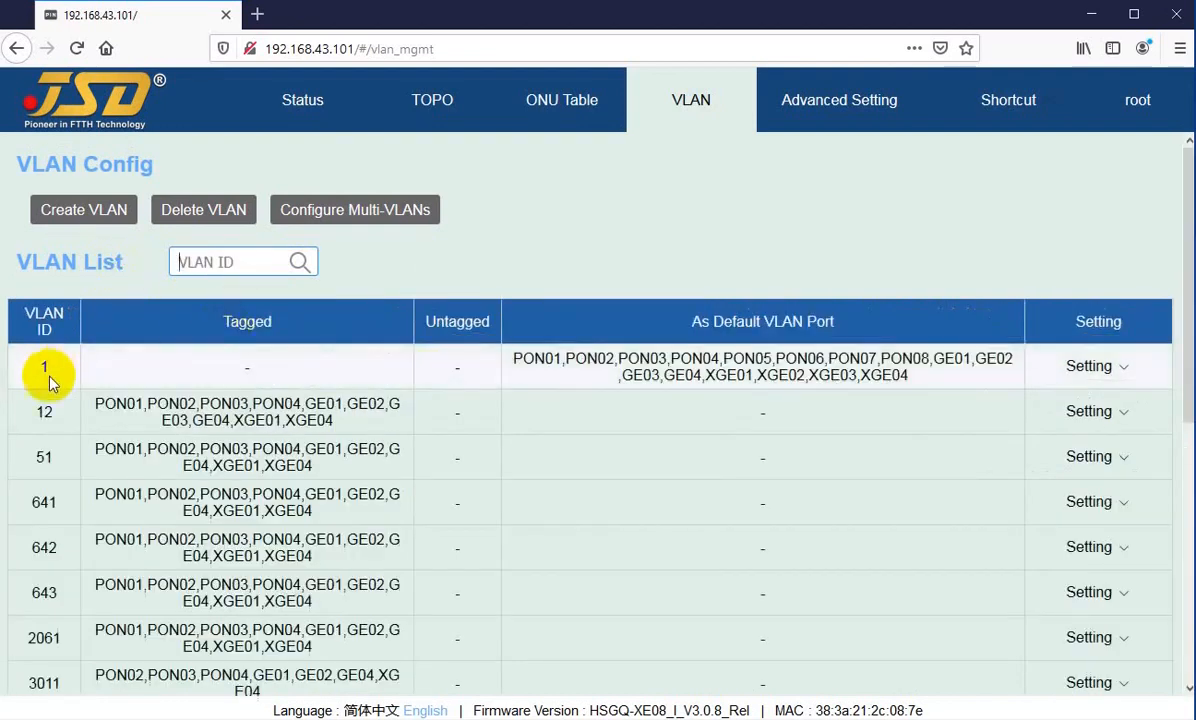
pyautogui.click(482, 273)
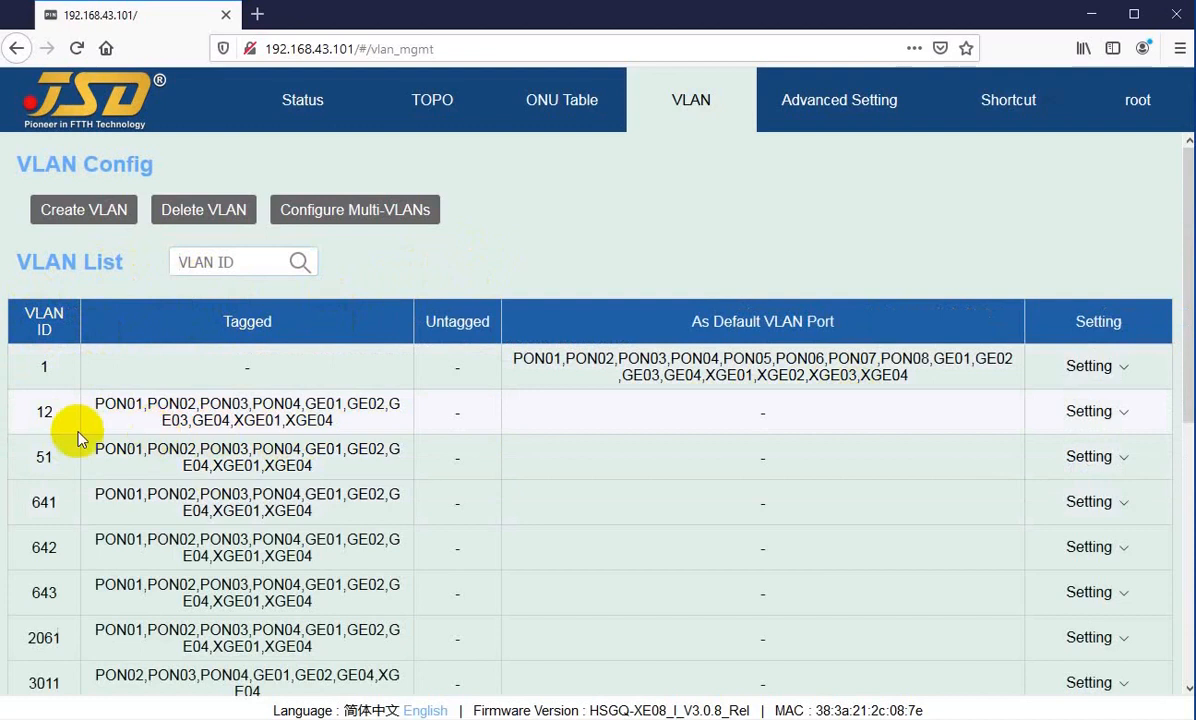
# Step: Create VLAN 14 without assigning any tagged or untagged ports
pyautogui.scroll(-1, 55, 425)
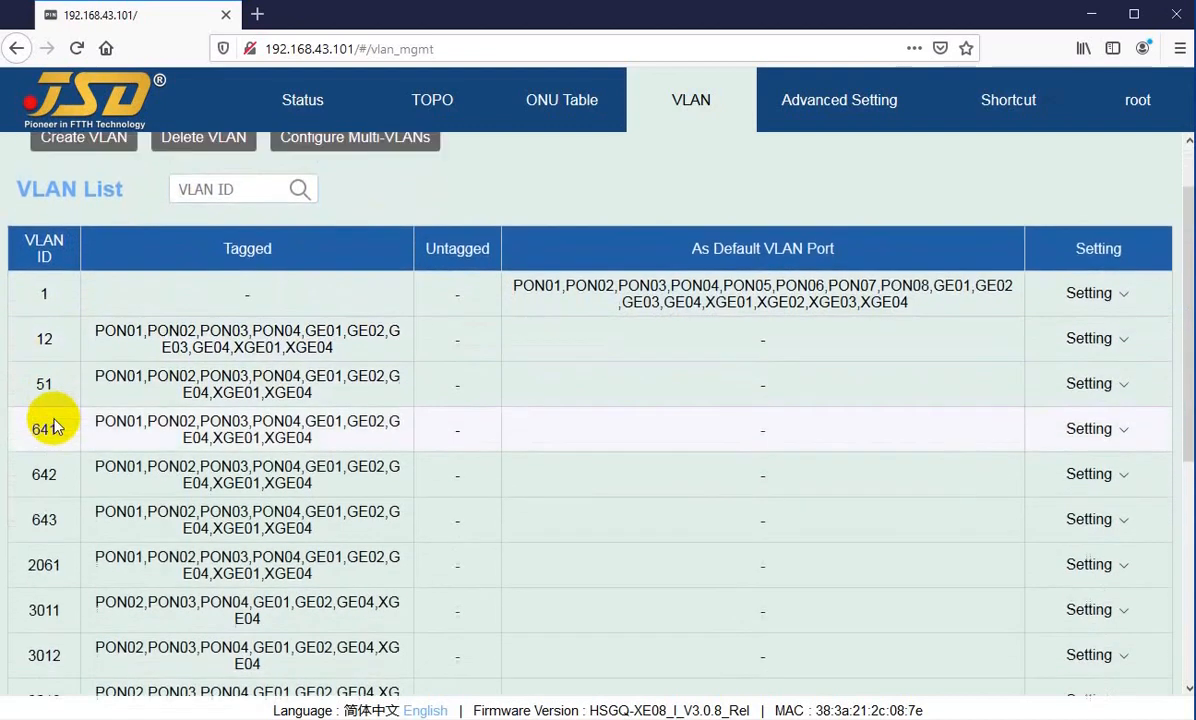
pyautogui.scroll(2, 50, 300)
pyautogui.click(60, 210)
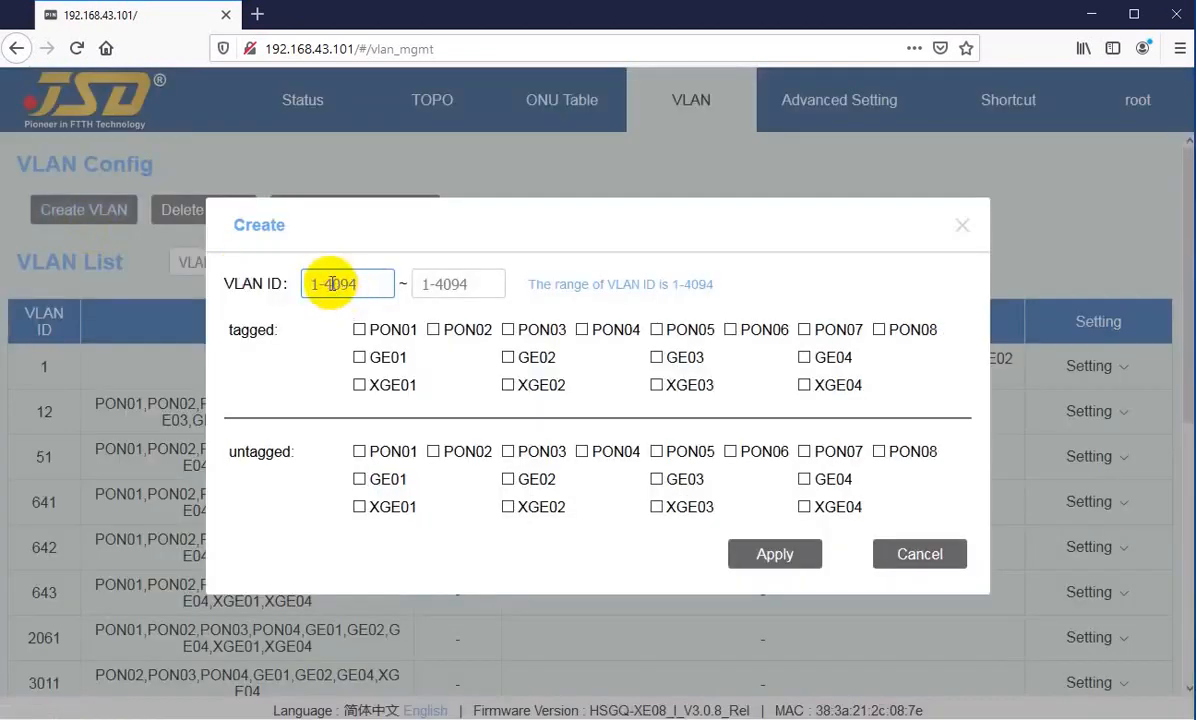
pyautogui.press('Tab')
pyautogui.click(772, 556)
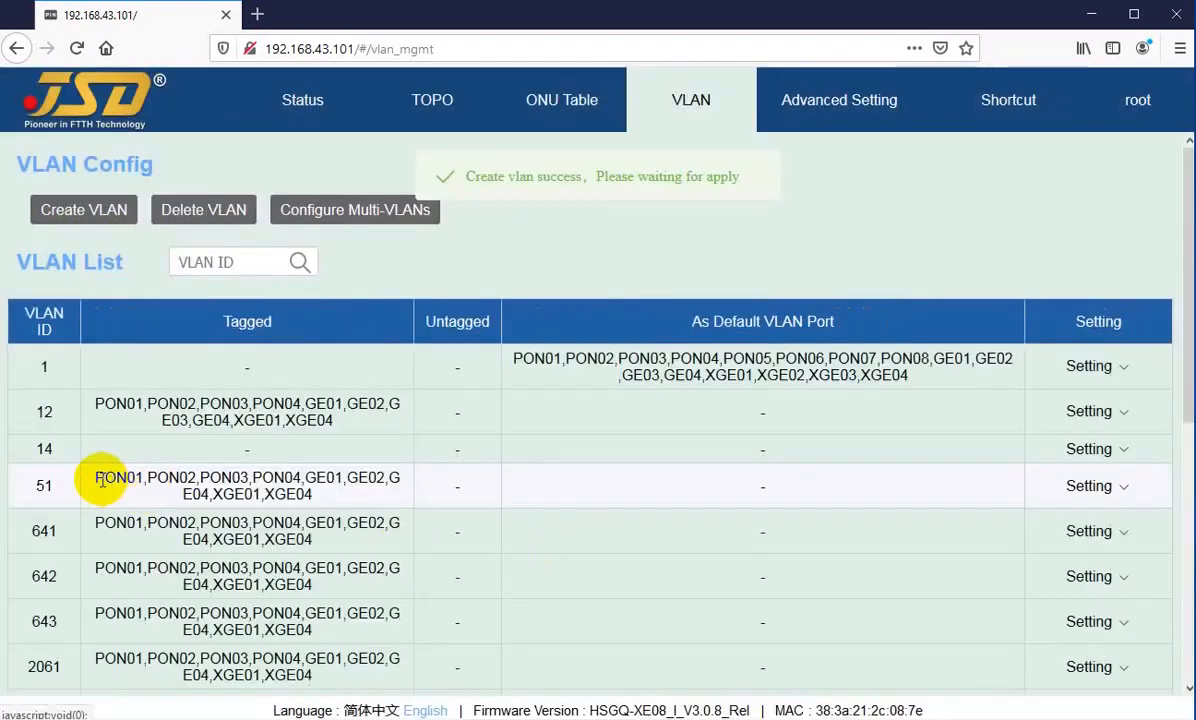
# Step: Try assigning PON01 to PON04 as tagged and GE01 and GE02 as untagged ports of VLAN 14, and cancel without applying
pyautogui.moveTo(1130, 453)
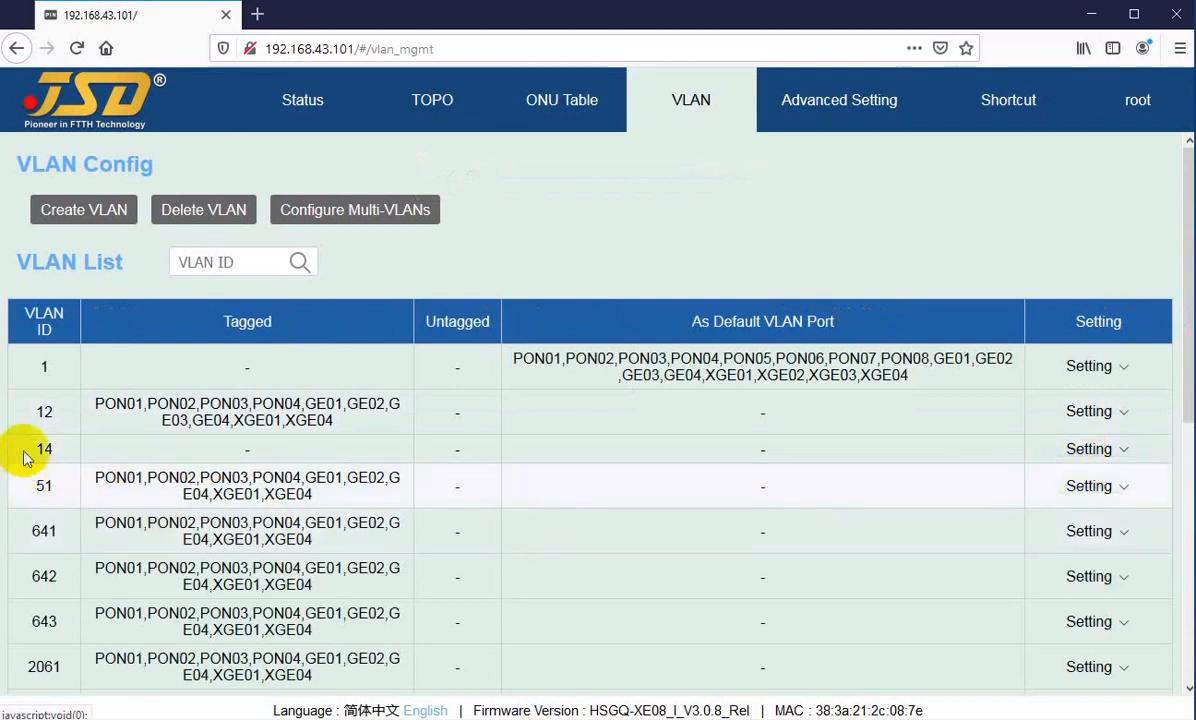
pyautogui.moveTo(1083, 457)
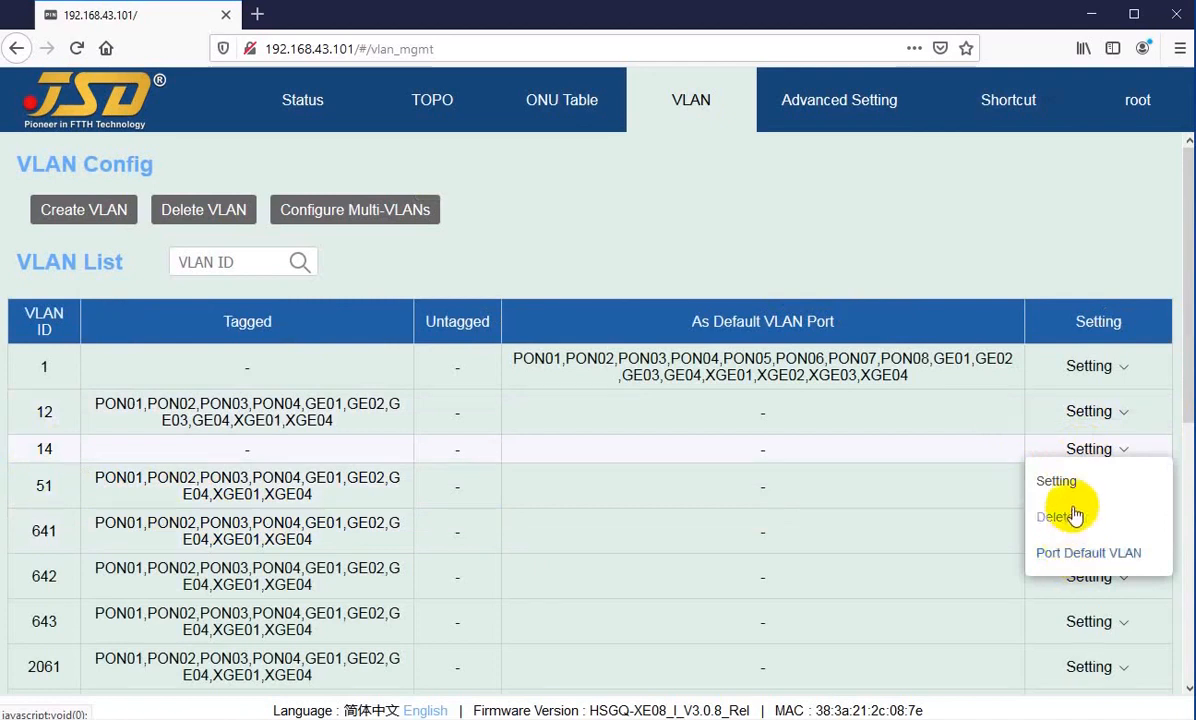
pyautogui.click(1056, 482)
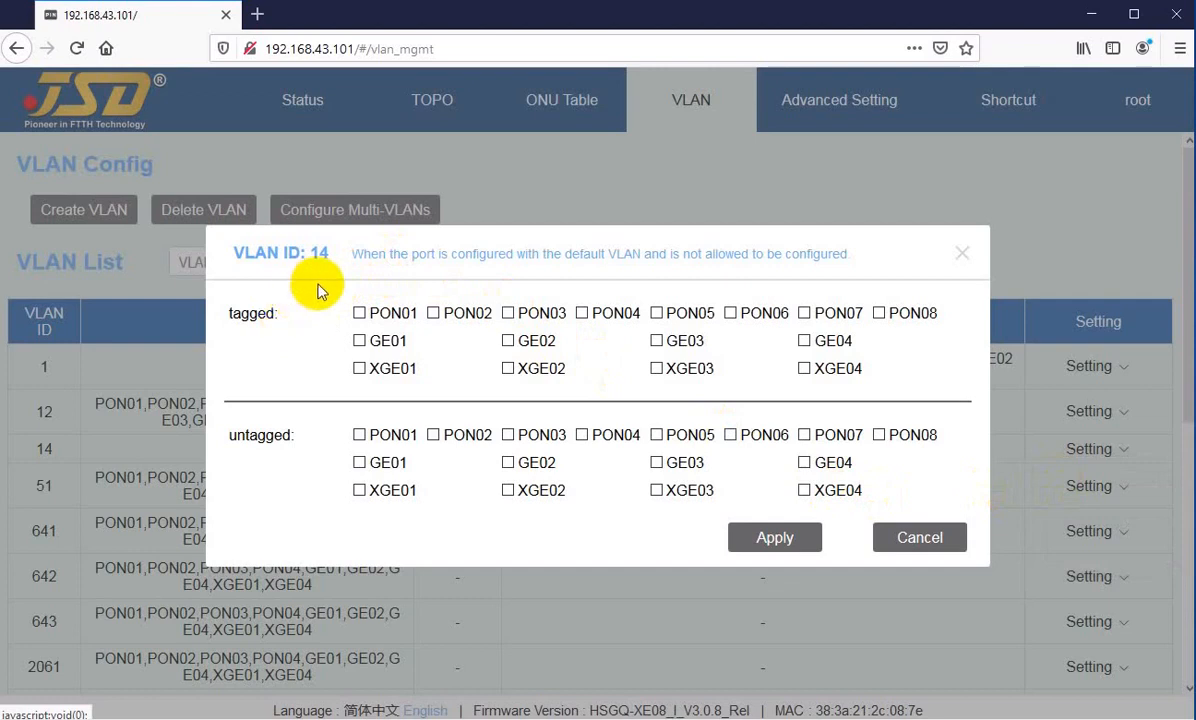
pyautogui.moveTo(244, 256); pyautogui.dragTo(298, 254)
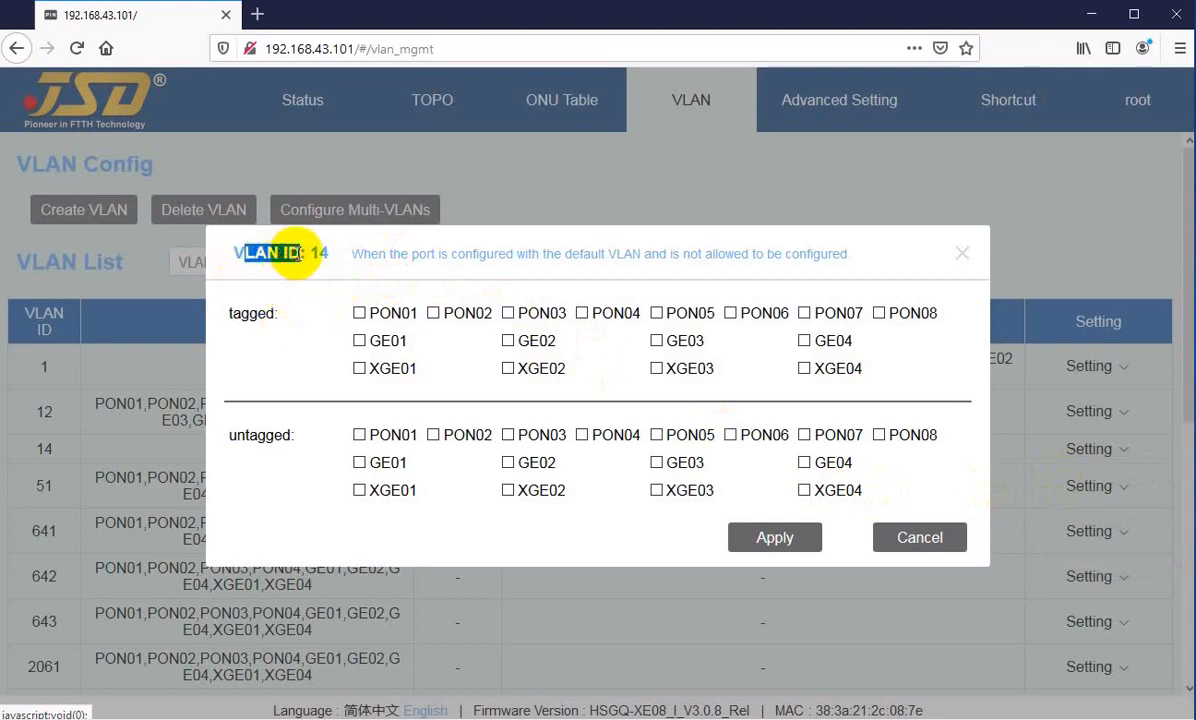
pyautogui.click(272, 254)
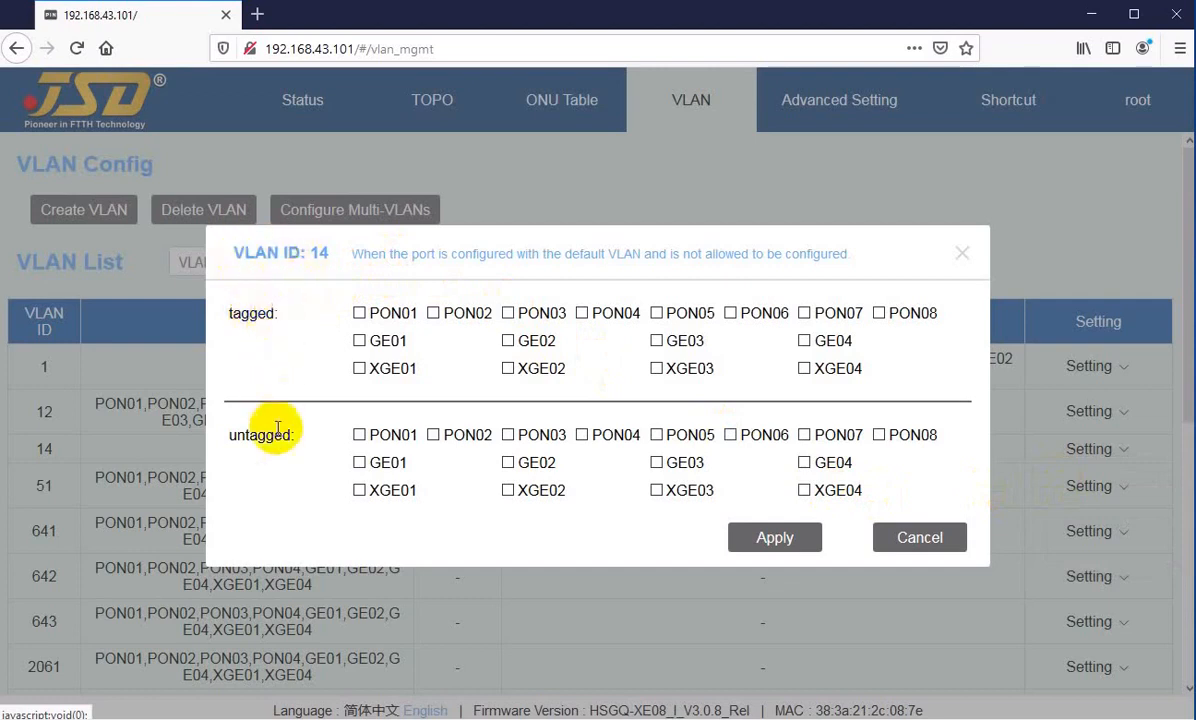
pyautogui.click(360, 312)
pyautogui.click(433, 312)
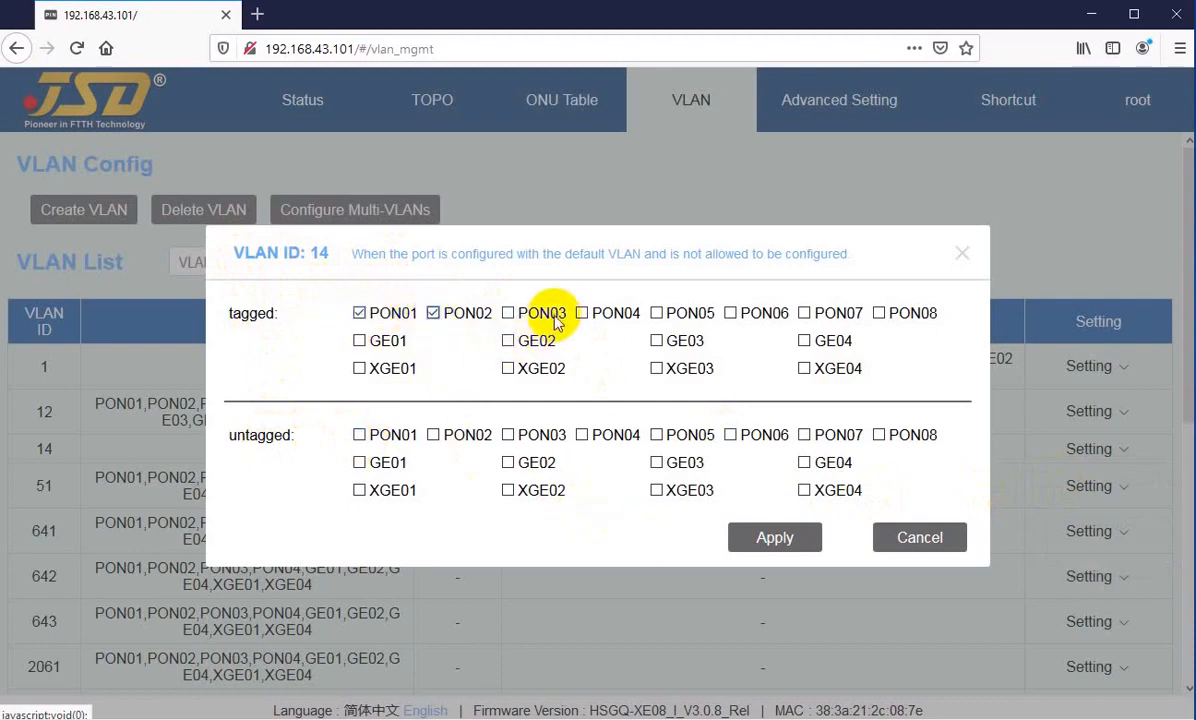
pyautogui.click(509, 313)
pyautogui.click(582, 313)
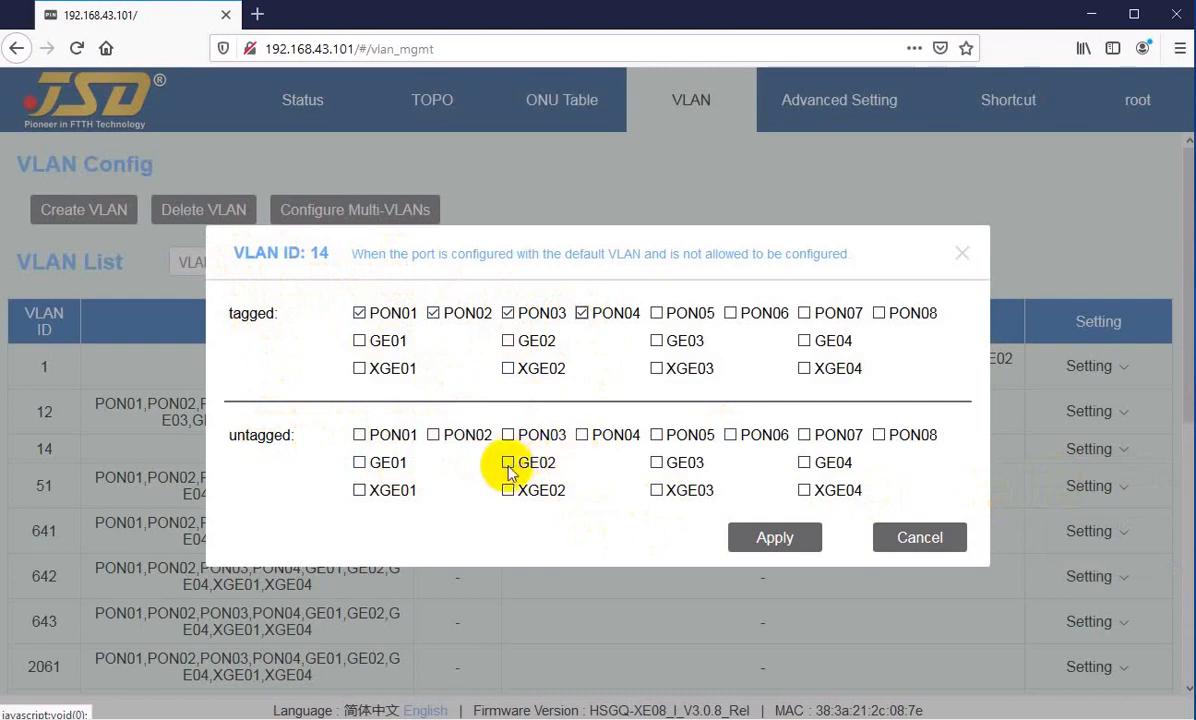
pyautogui.click(508, 464)
pyautogui.click(359, 463)
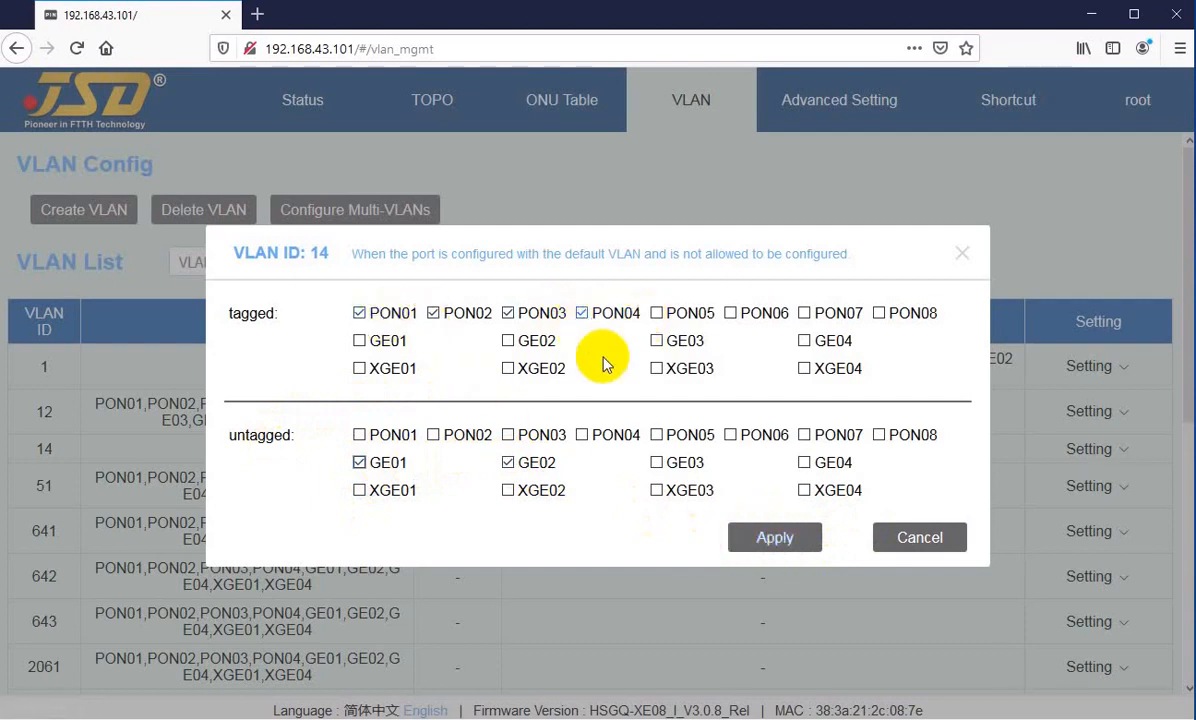
pyautogui.click(925, 539)
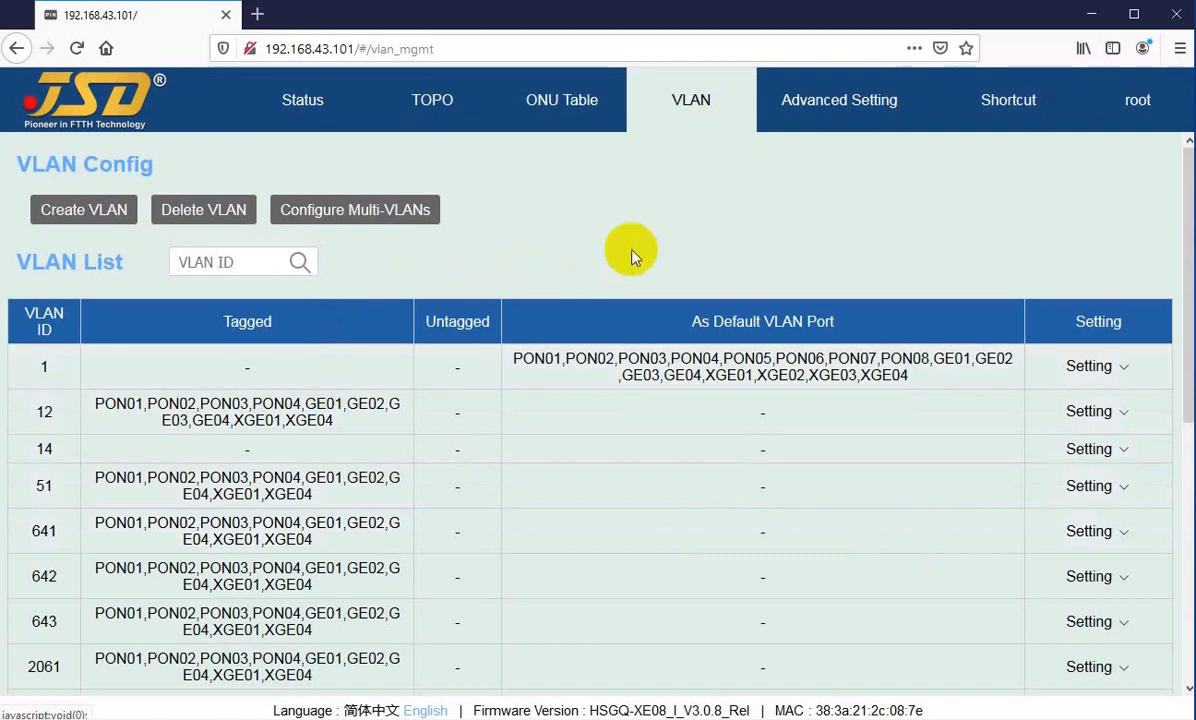
# Step: Examine the tagged and untagged port sections in VLAN 14's settings, and close them without changes
pyautogui.click(1081, 452)
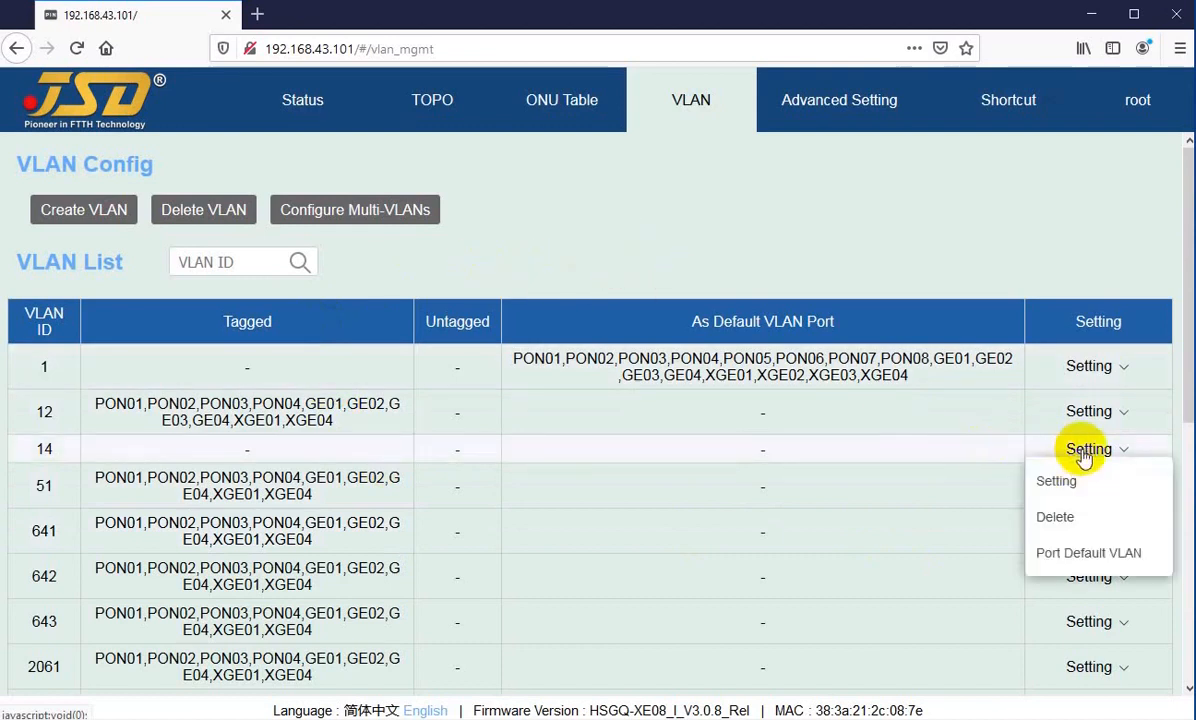
pyautogui.click(1062, 482)
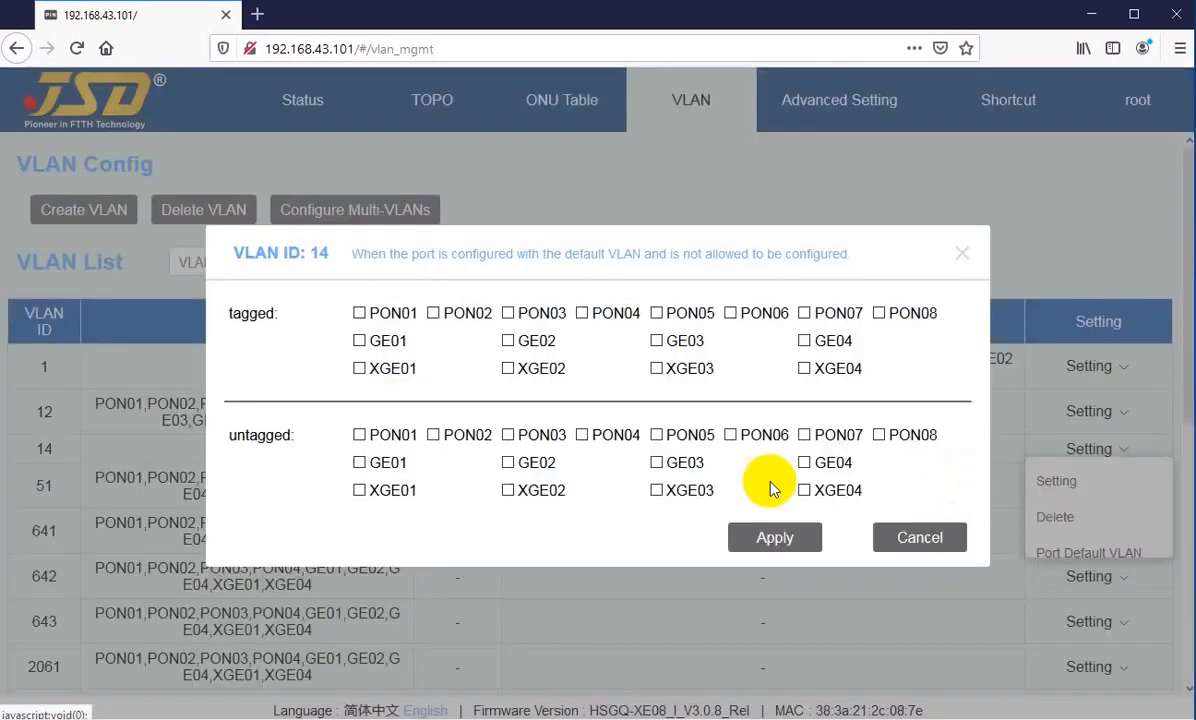
pyautogui.doubleClick(245, 313)
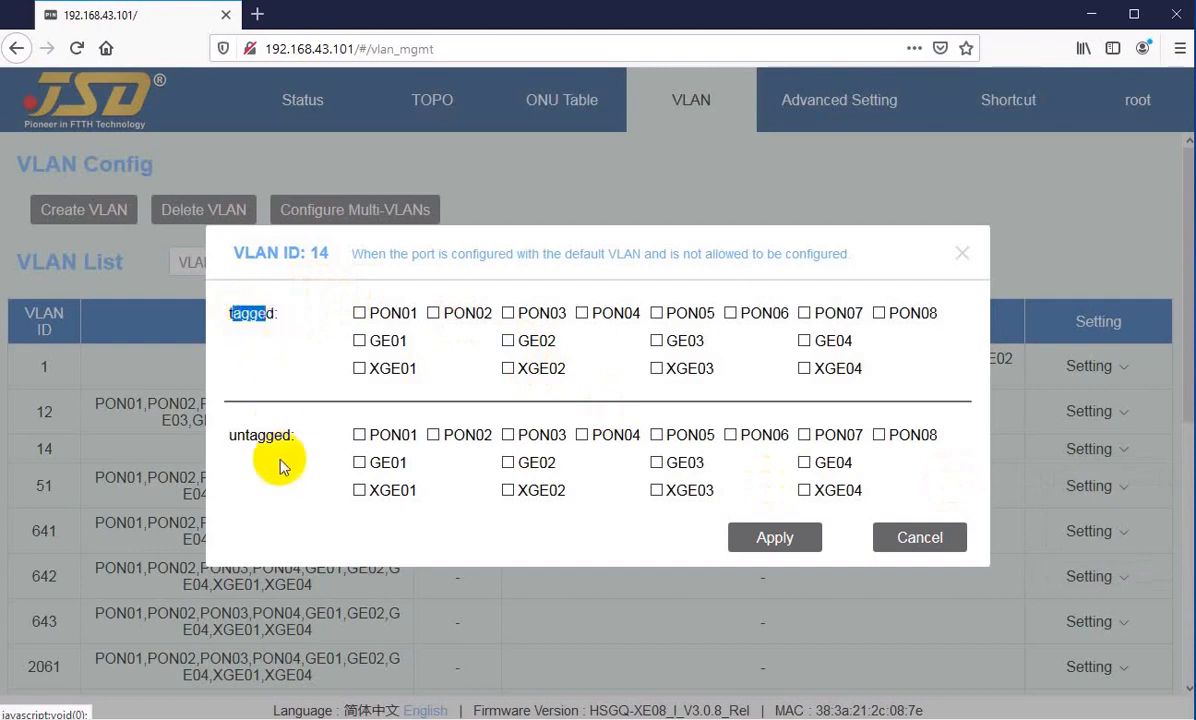
pyautogui.moveTo(266, 436); pyautogui.dragTo(237, 436)
pyautogui.moveTo(226, 313); pyautogui.dragTo(258, 313)
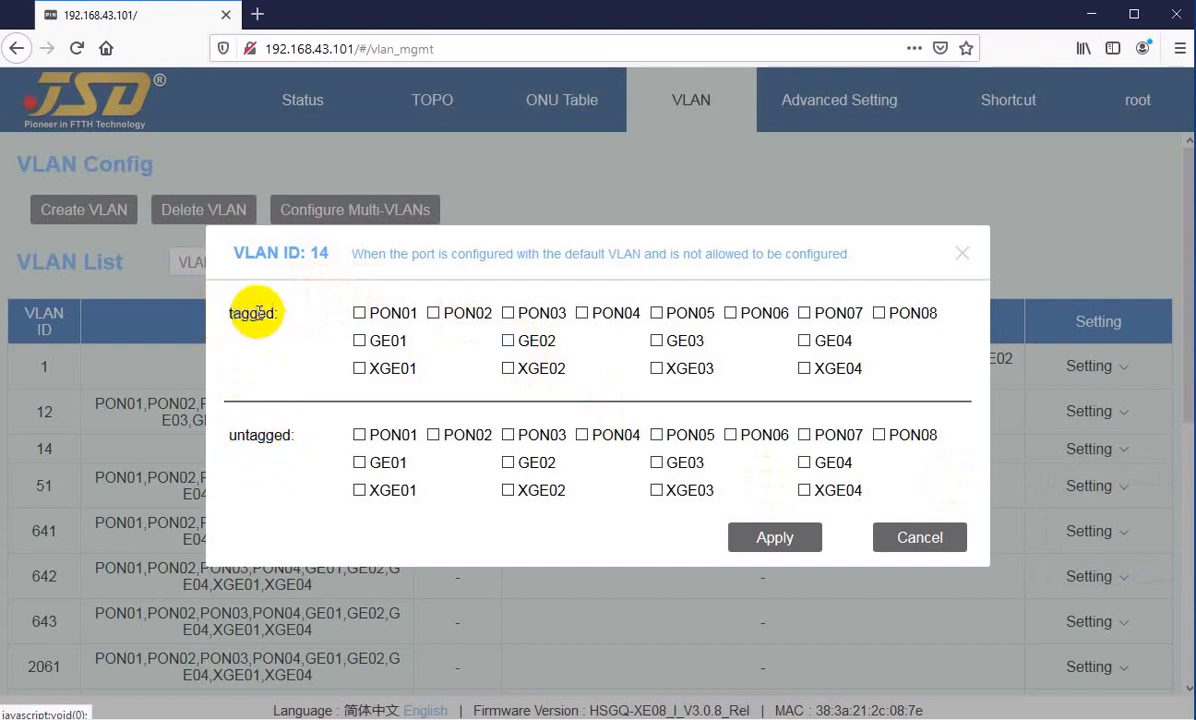
pyautogui.moveTo(241, 313); pyautogui.dragTo(267, 313)
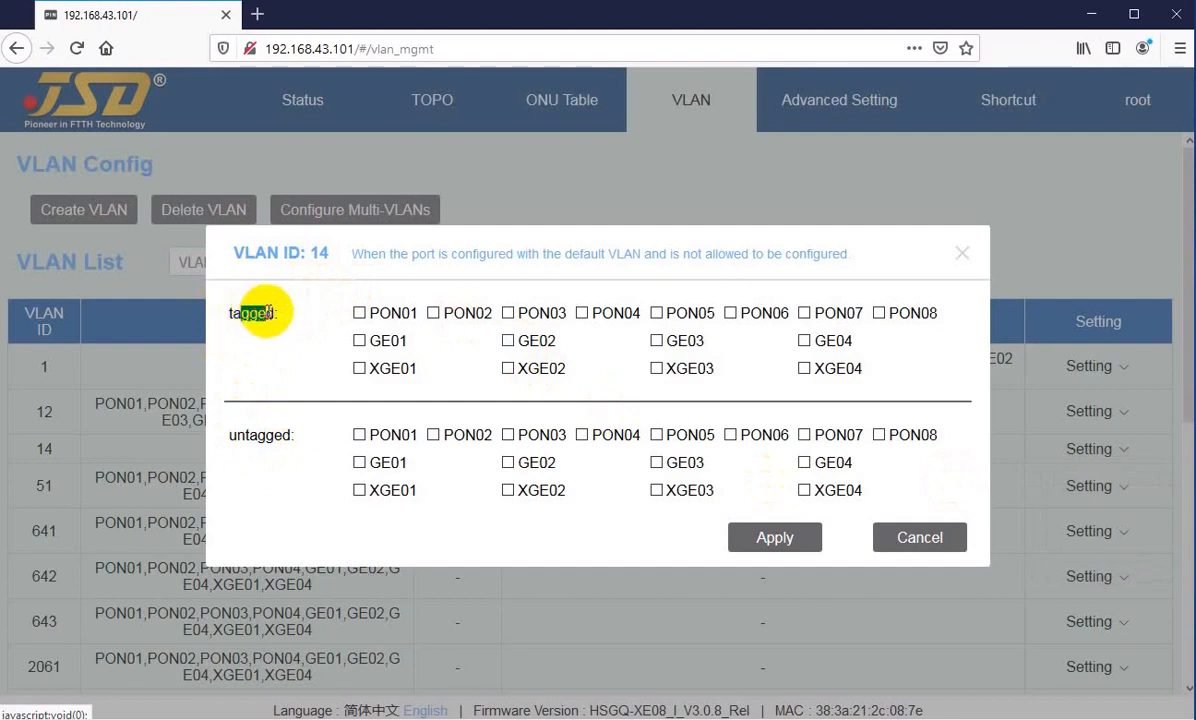
pyautogui.moveTo(238, 435); pyautogui.dragTo(268, 435)
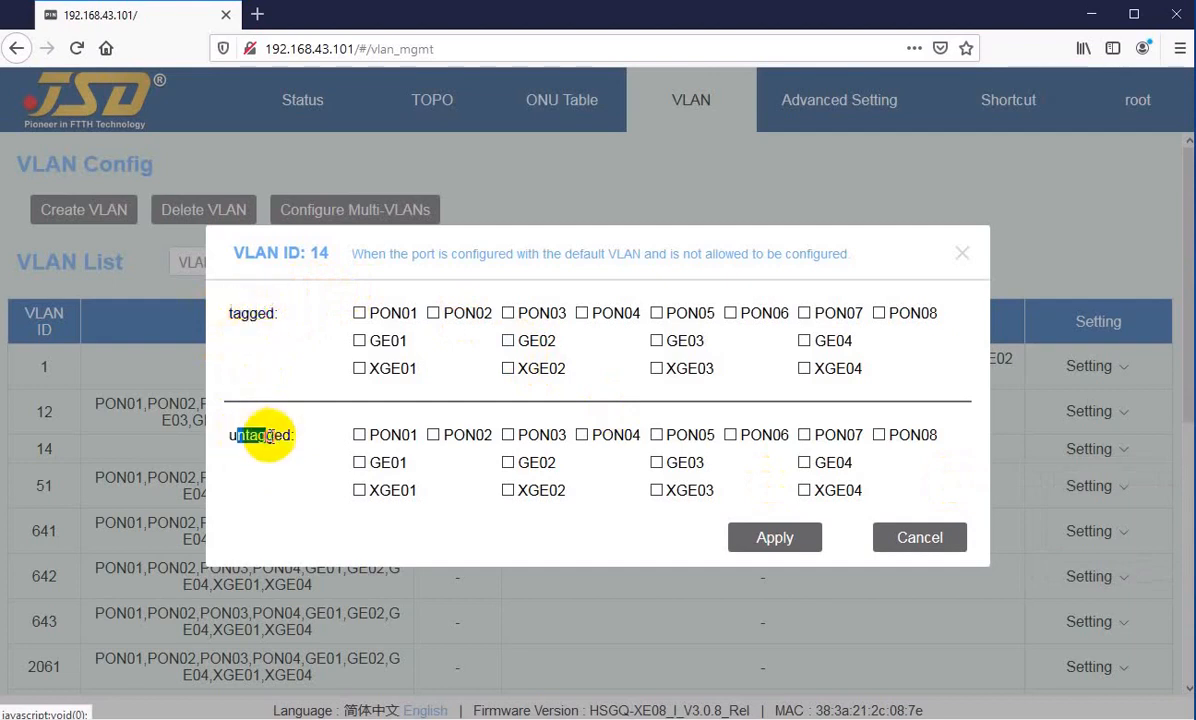
pyautogui.moveTo(236, 311); pyautogui.dragTo(262, 314)
pyautogui.moveTo(238, 435); pyautogui.dragTo(266, 433)
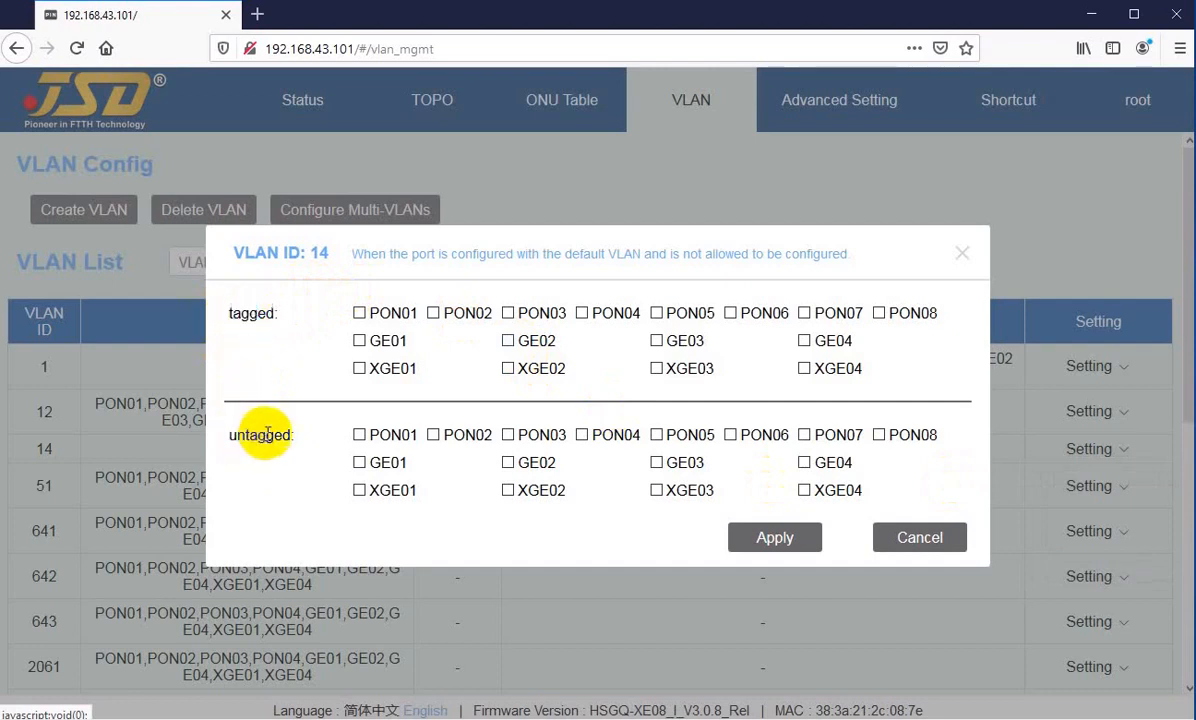
pyautogui.click(900, 540)
# Step: View the default VLAN port options for VLAN 14, and close them without changes
pyautogui.moveTo(1063, 414)
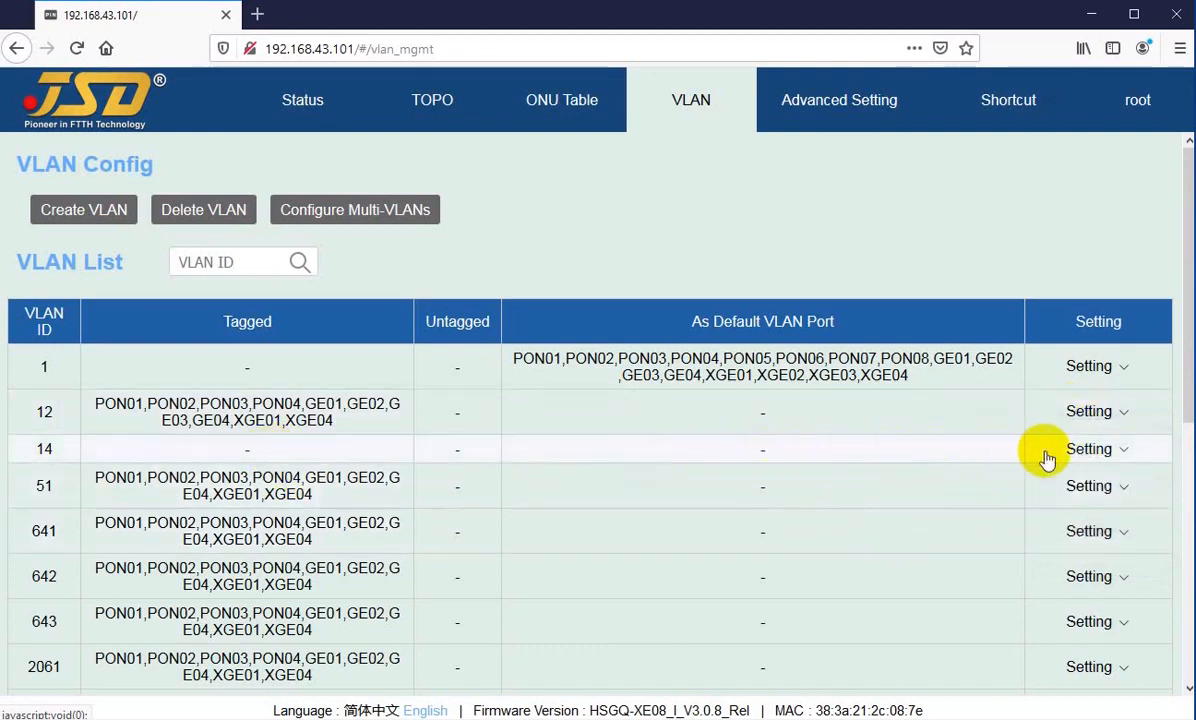
pyautogui.moveTo(1107, 458)
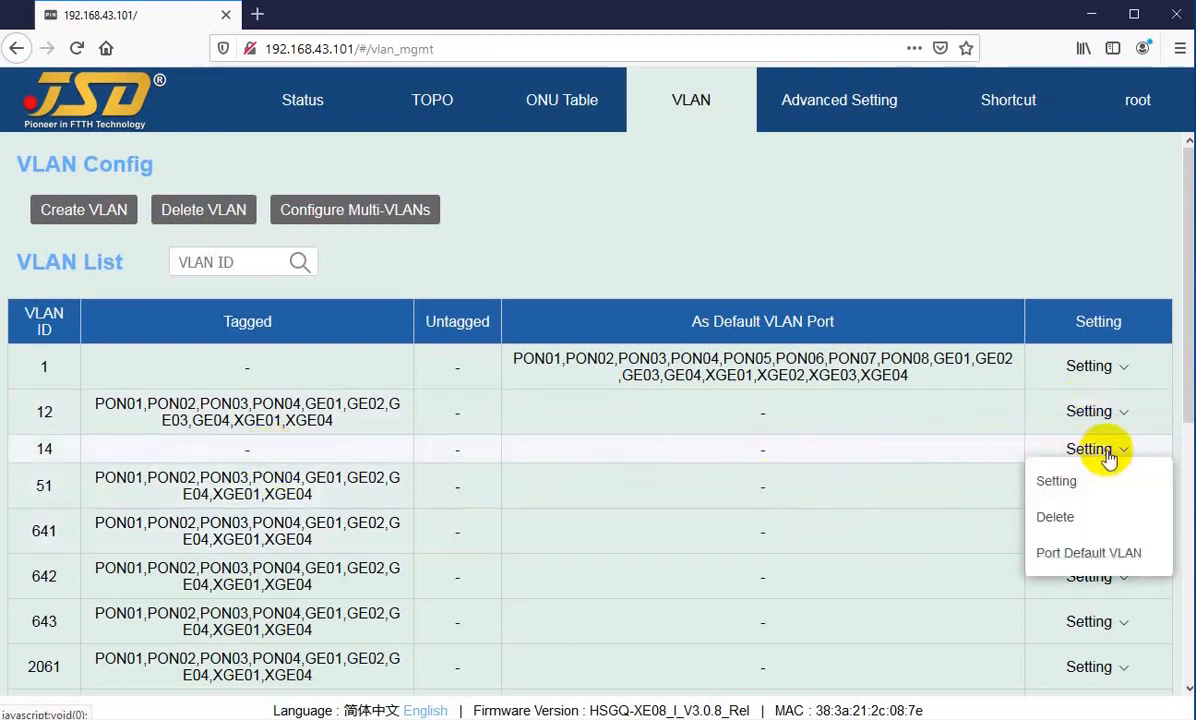
pyautogui.click(1072, 553)
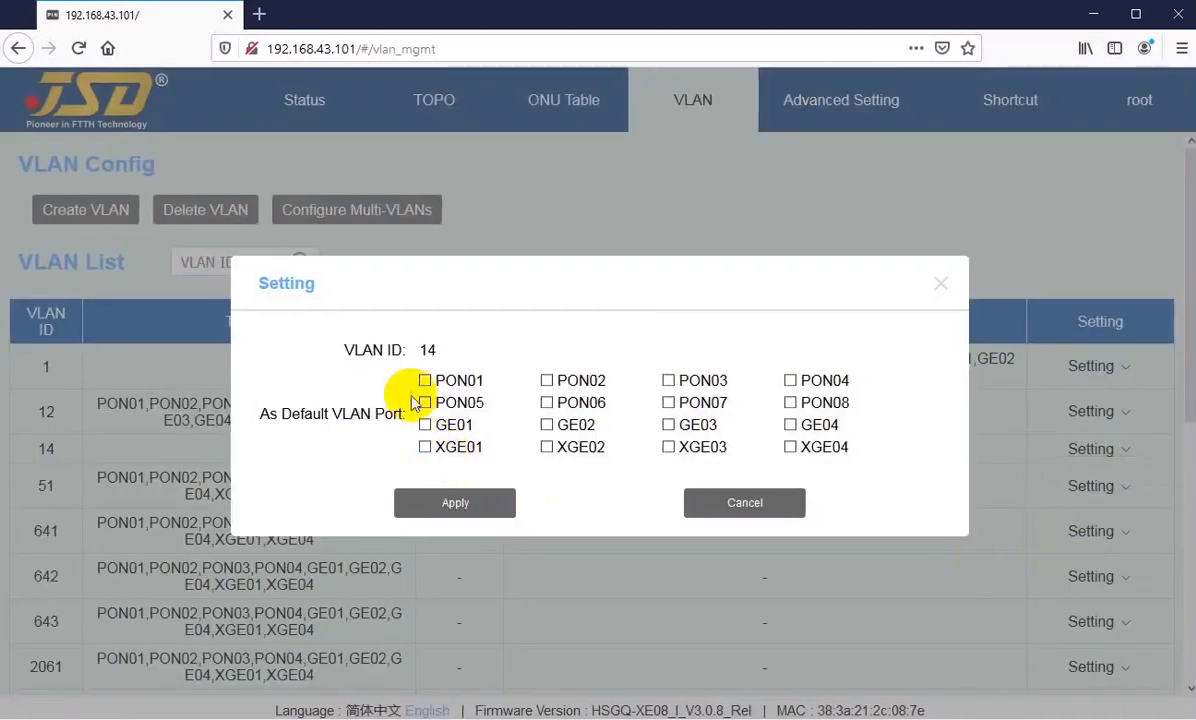
pyautogui.click(772, 505)
# Step: Try selecting PON01 to PON04 as default VLAN ports for VLAN 14, and cancel without applying
pyautogui.moveTo(1075, 455)
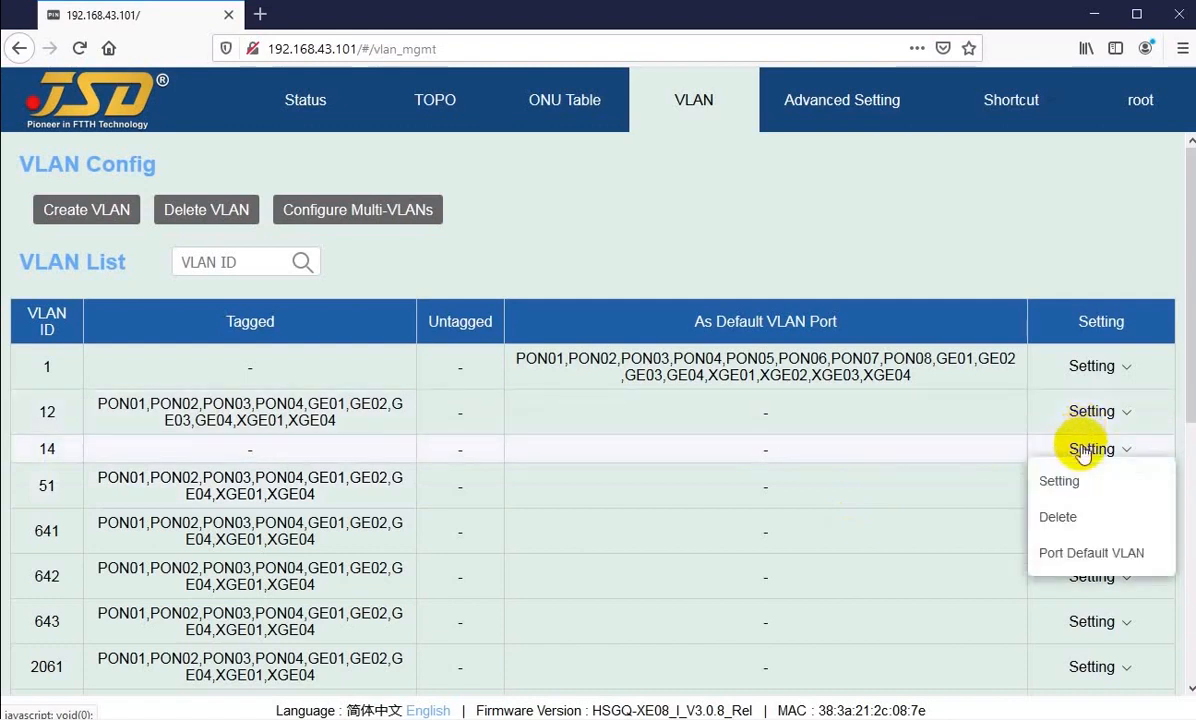
pyautogui.click(1075, 556)
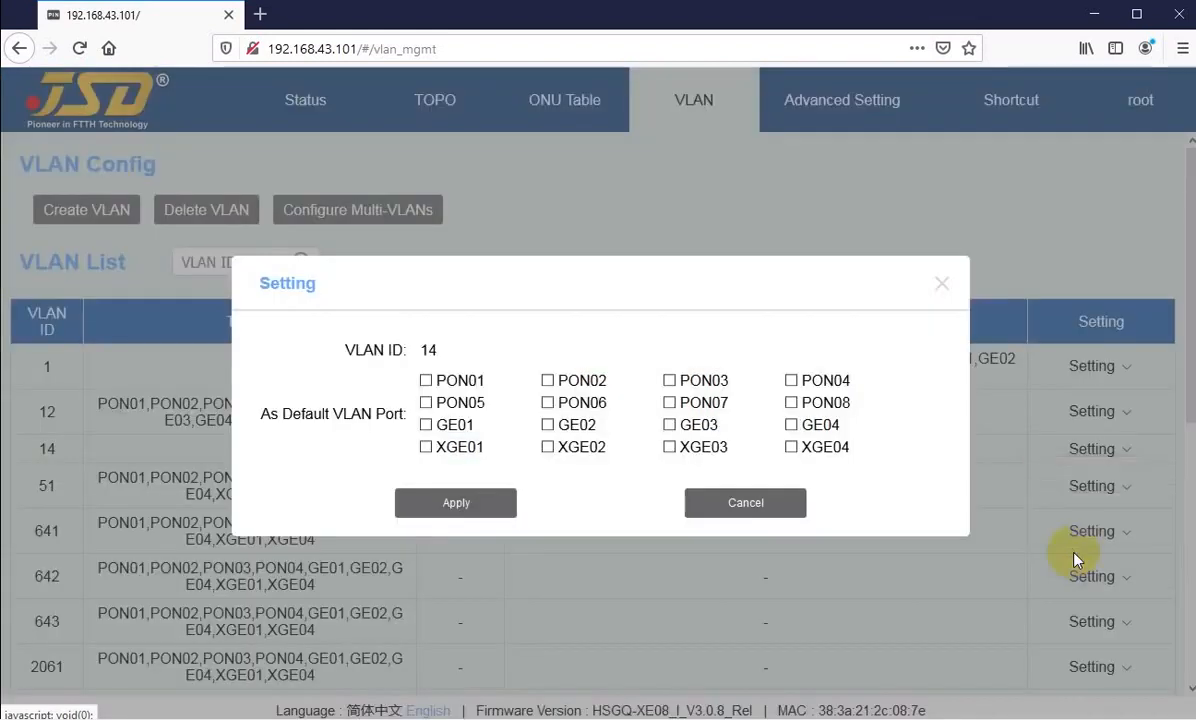
pyautogui.click(426, 384)
pyautogui.click(547, 382)
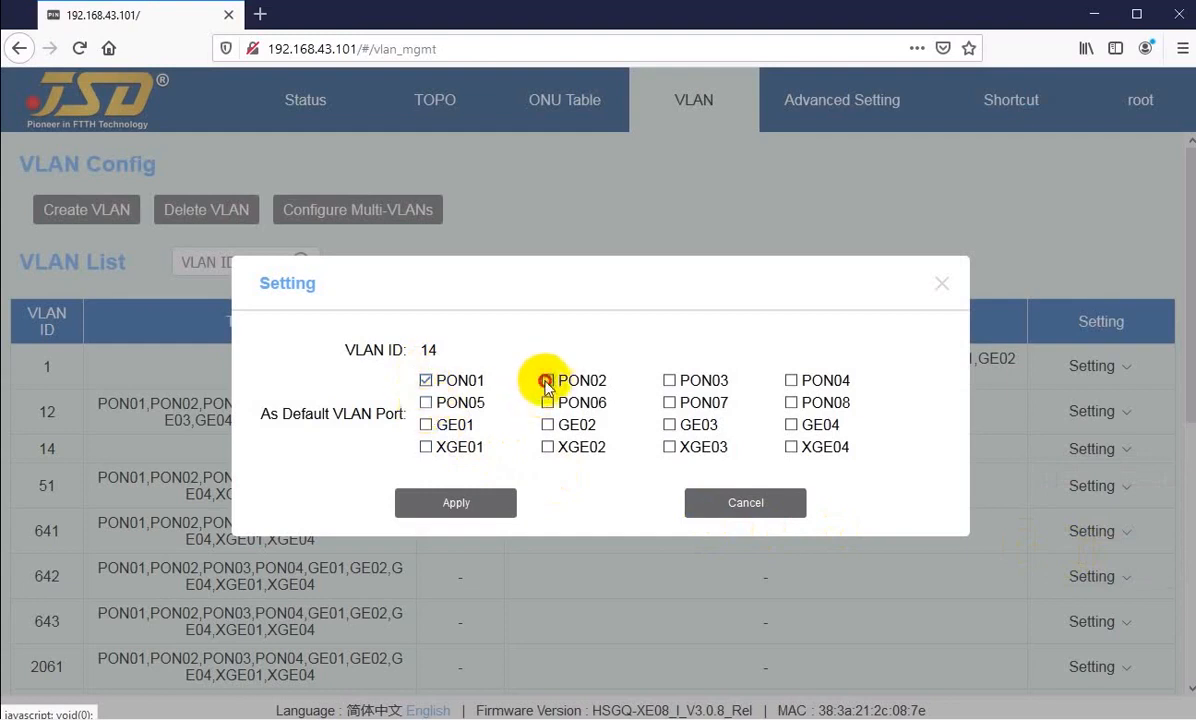
pyautogui.click(669, 381)
pyautogui.click(791, 381)
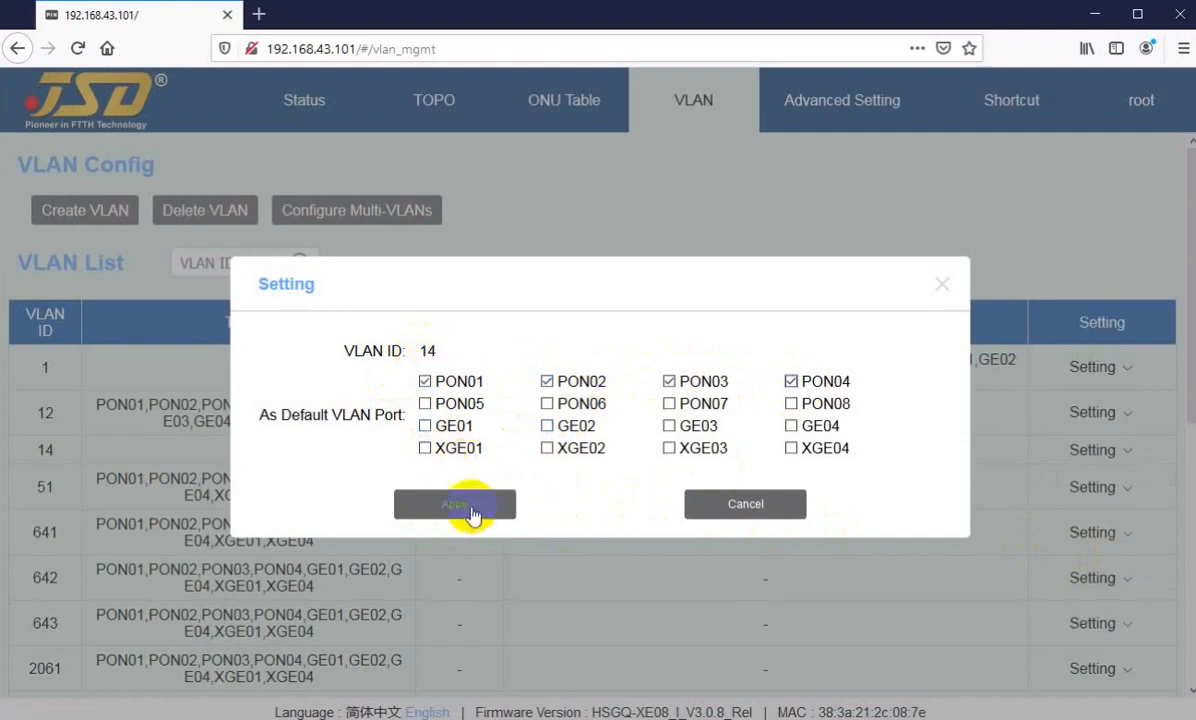
pyautogui.click(715, 505)
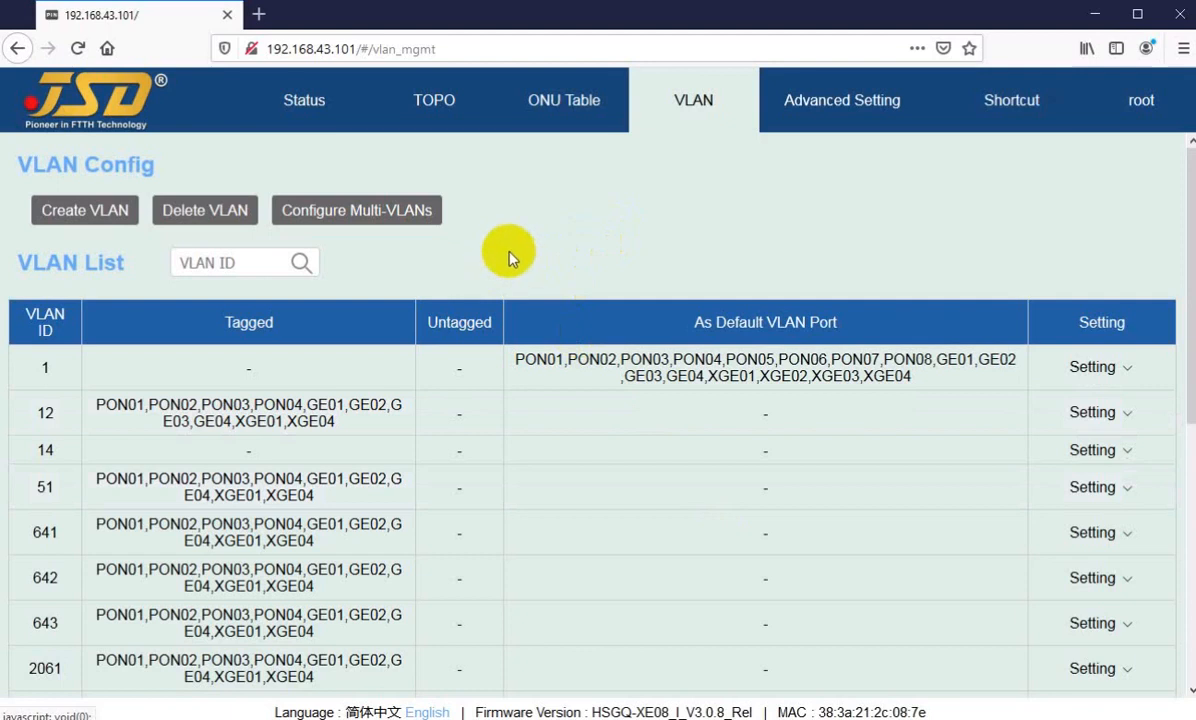
# Step: Look through both pages of the VLAN list, checking the VLAN IDs and their tagged ports
pyautogui.scroll(-5, 267, 475)
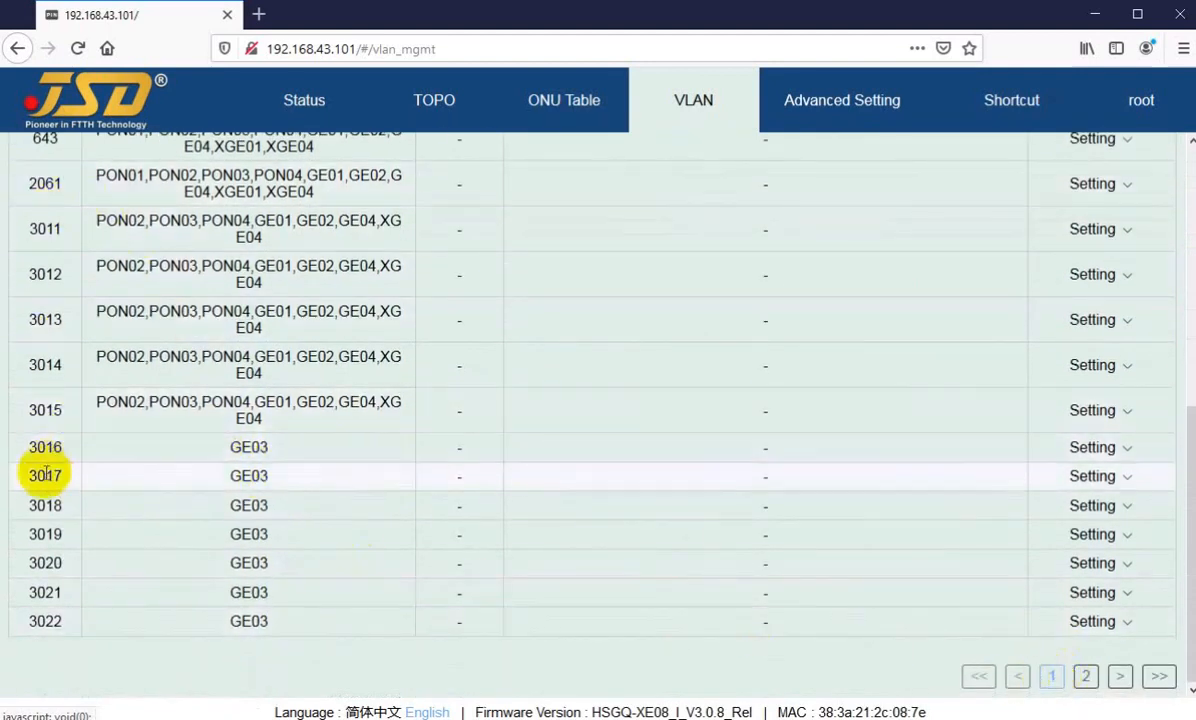
pyautogui.scroll(5, 40, 480)
pyautogui.scroll(-2, 40, 390)
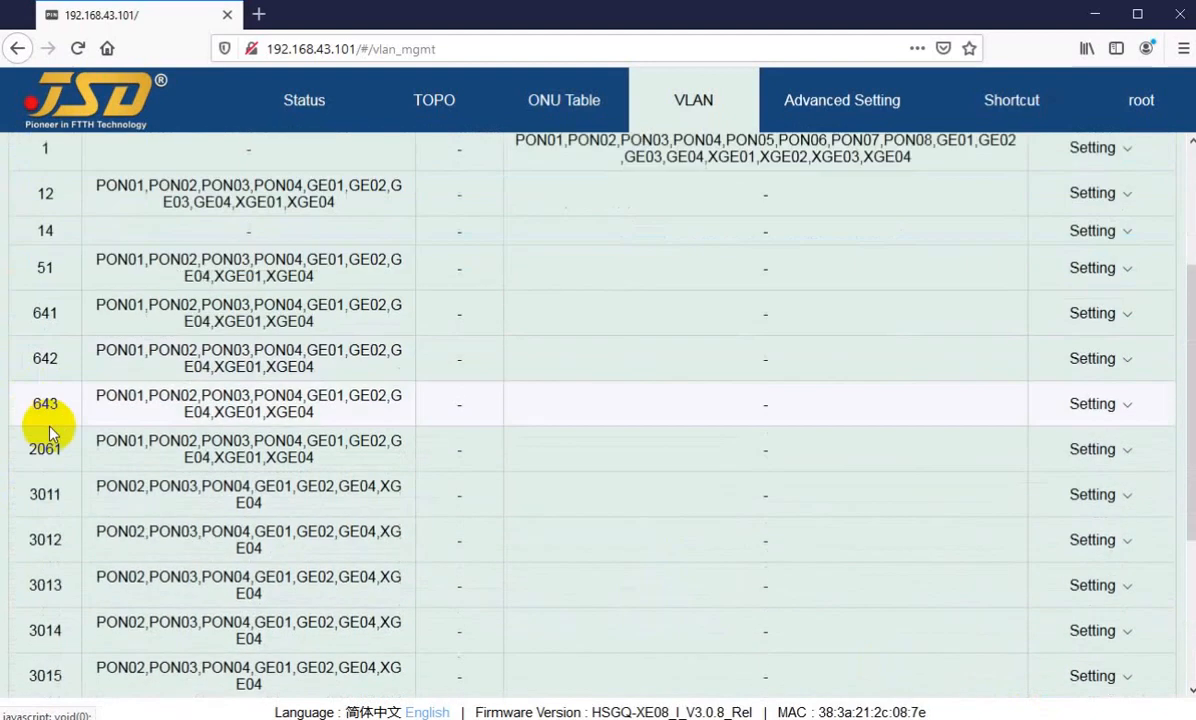
pyautogui.scroll(-3, 48, 432)
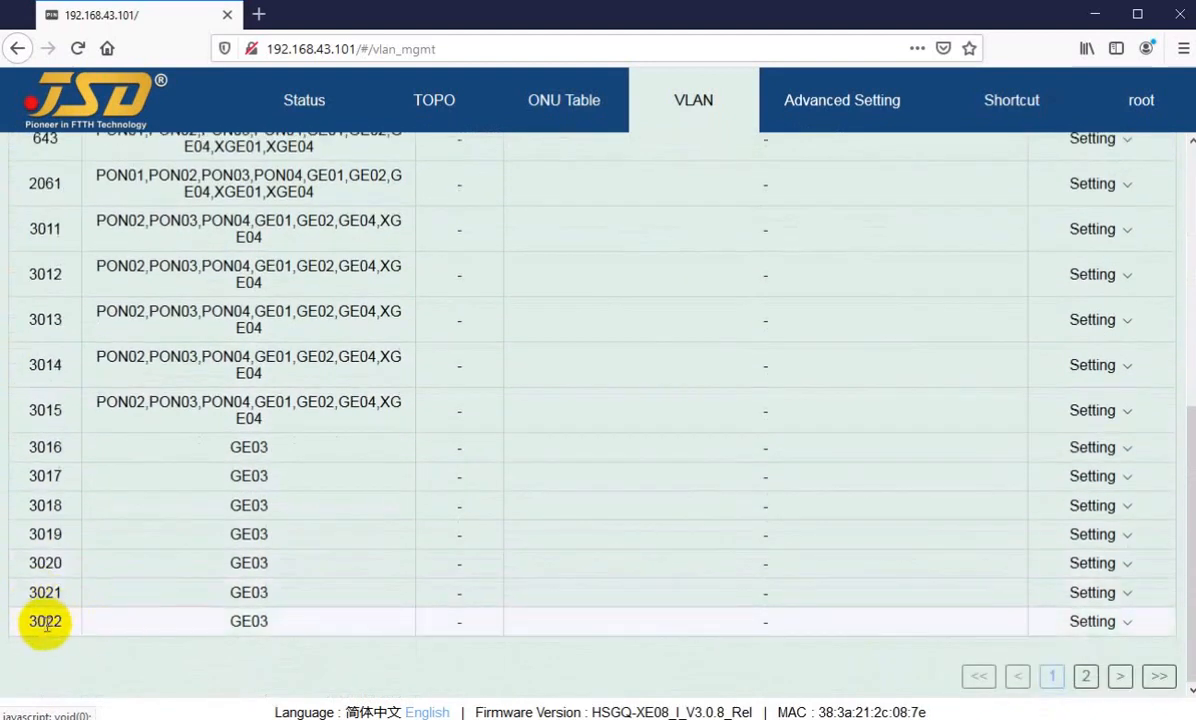
pyautogui.moveTo(46, 625); pyautogui.dragTo(62, 623)
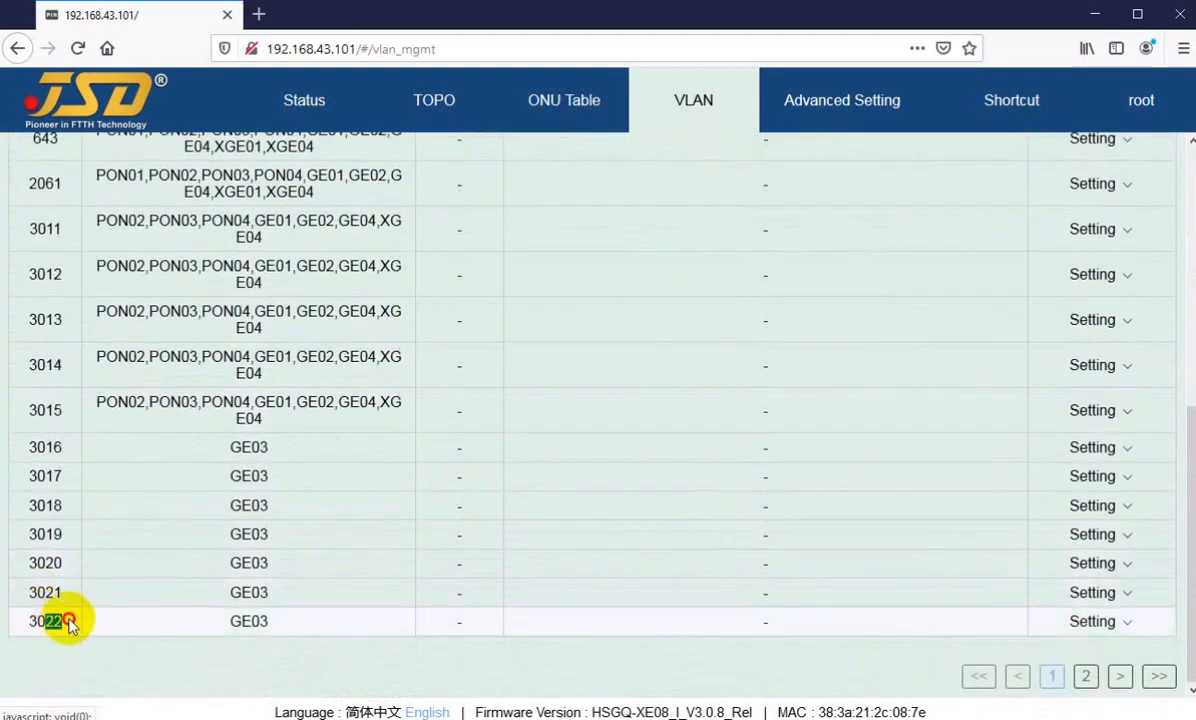
pyautogui.click(1086, 677)
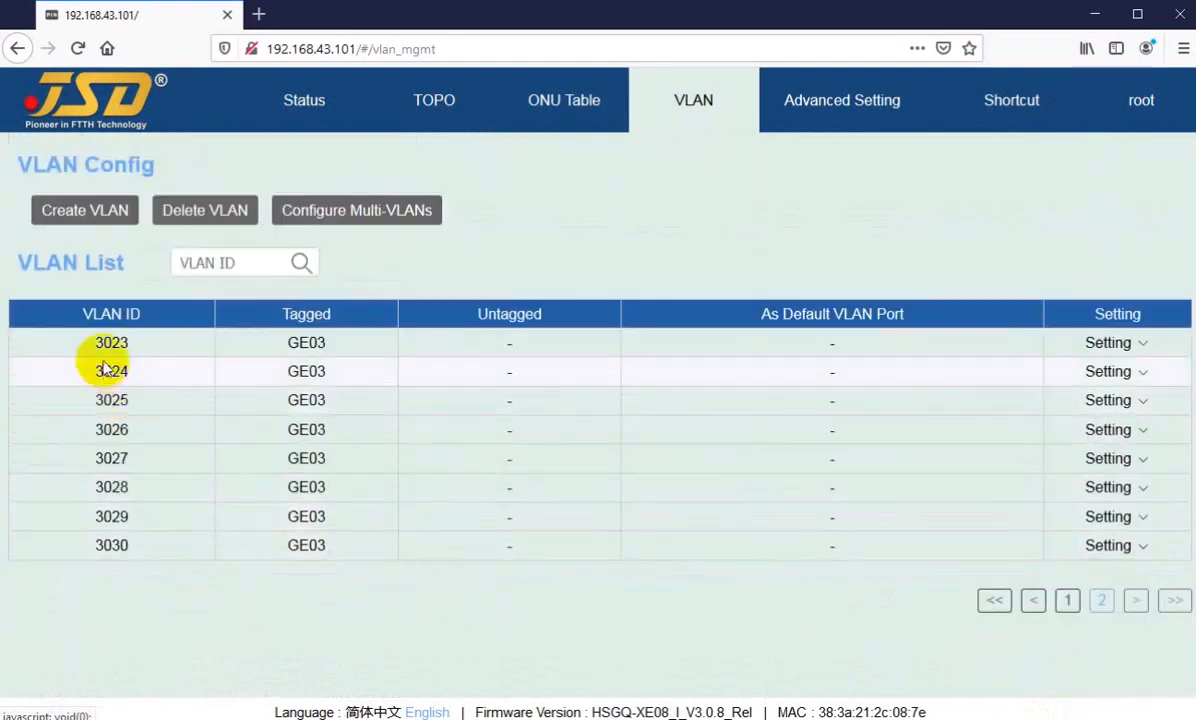
pyautogui.moveTo(111, 343); pyautogui.dragTo(118, 545)
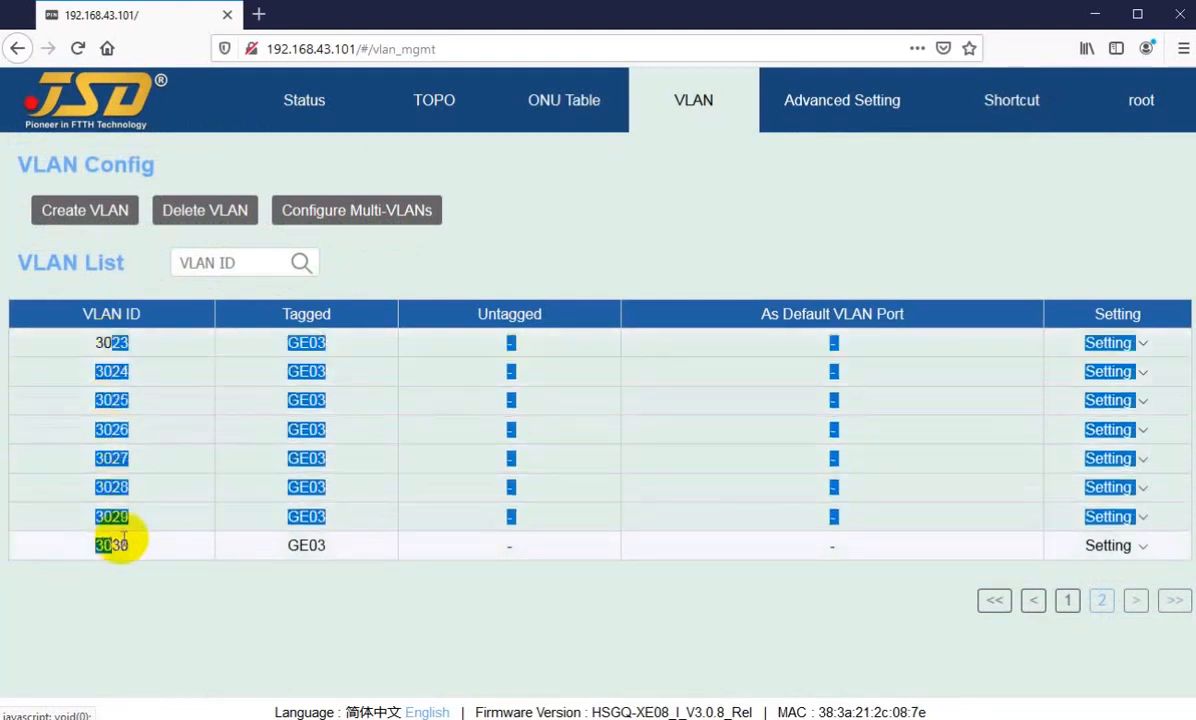
pyautogui.click(731, 618)
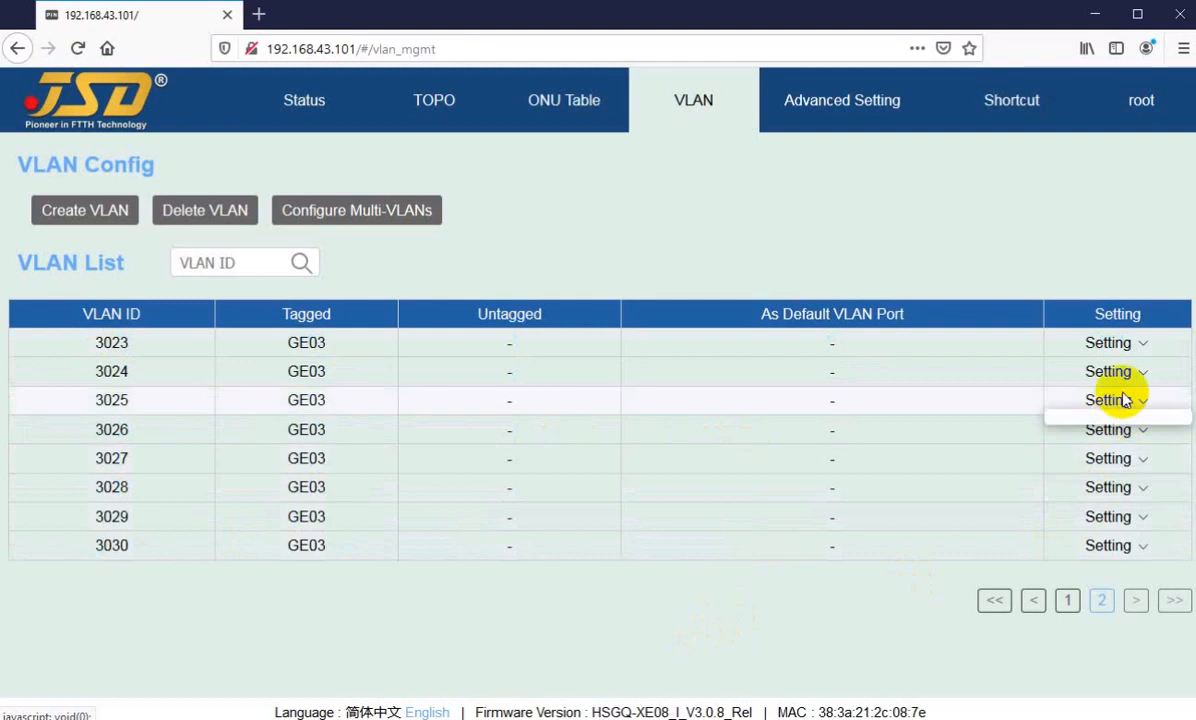
pyautogui.moveTo(1111, 348)
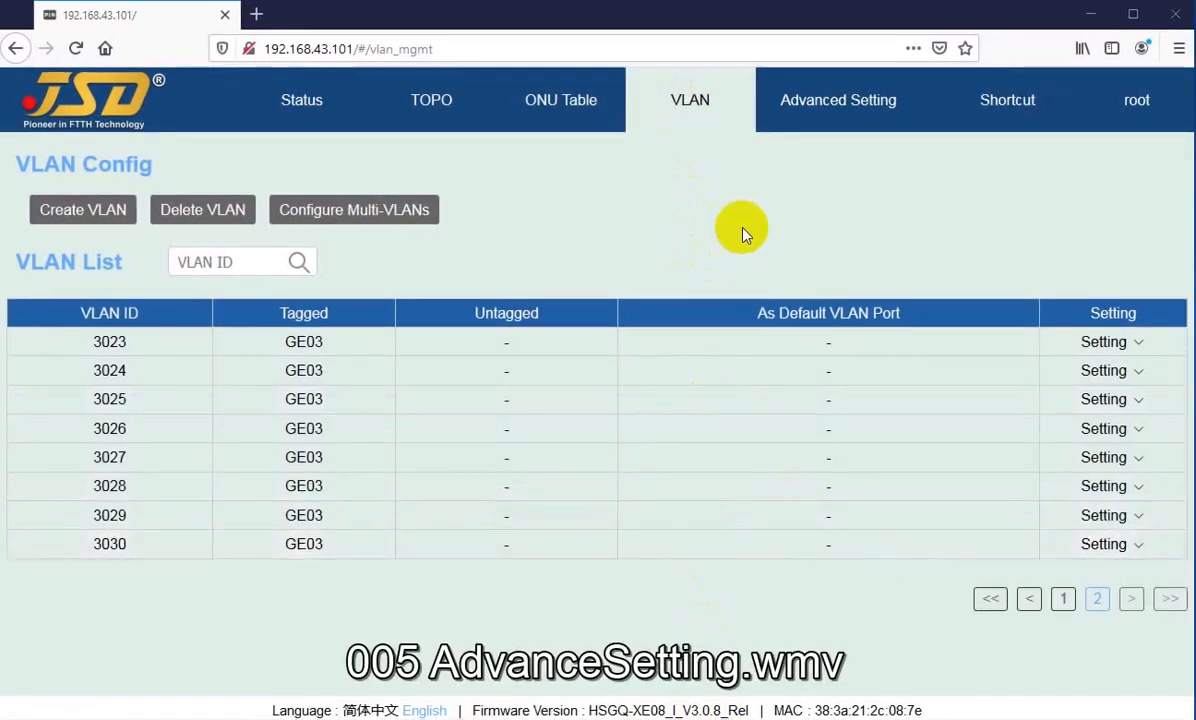
# Step: View the advanced settings and the main Status overview, and look over the advanced setting categories
pyautogui.click(815, 119)
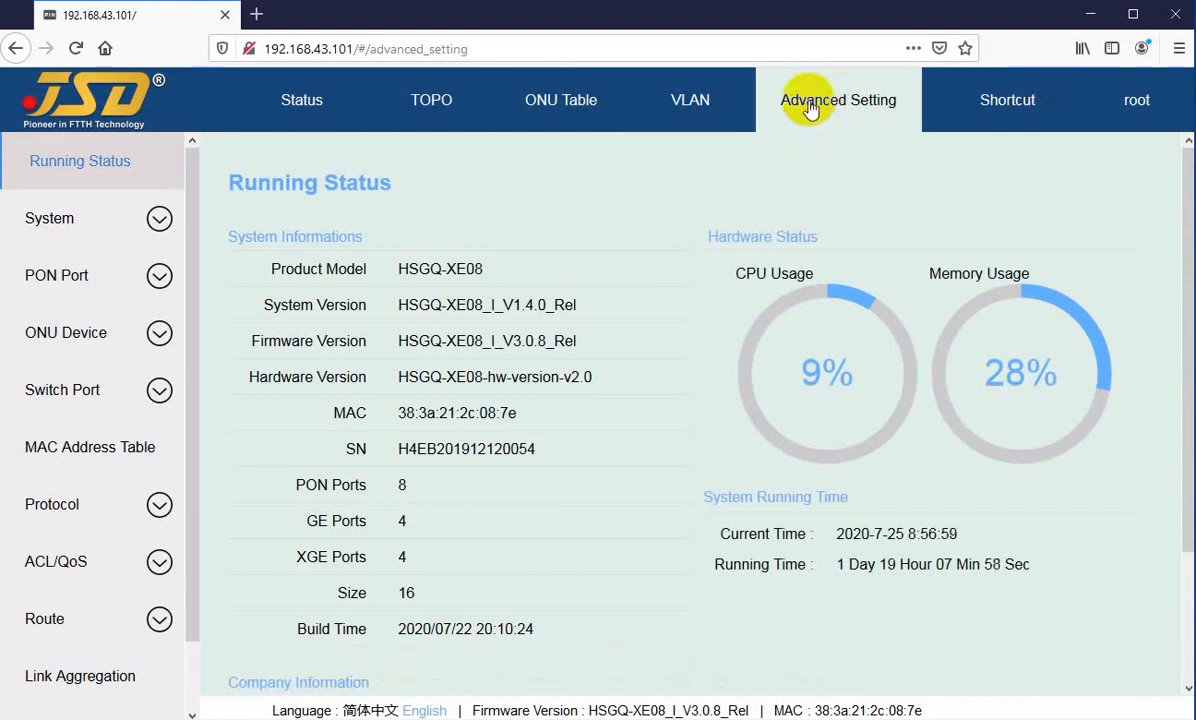
pyautogui.click(340, 108)
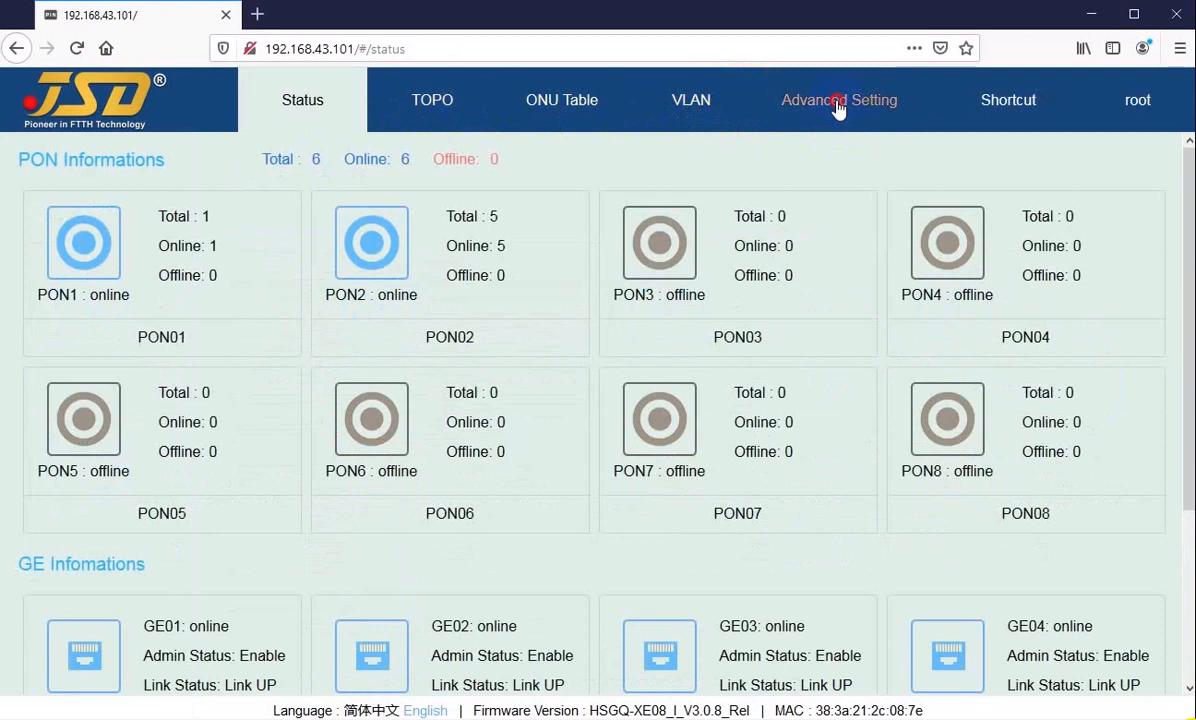
pyautogui.click(837, 108)
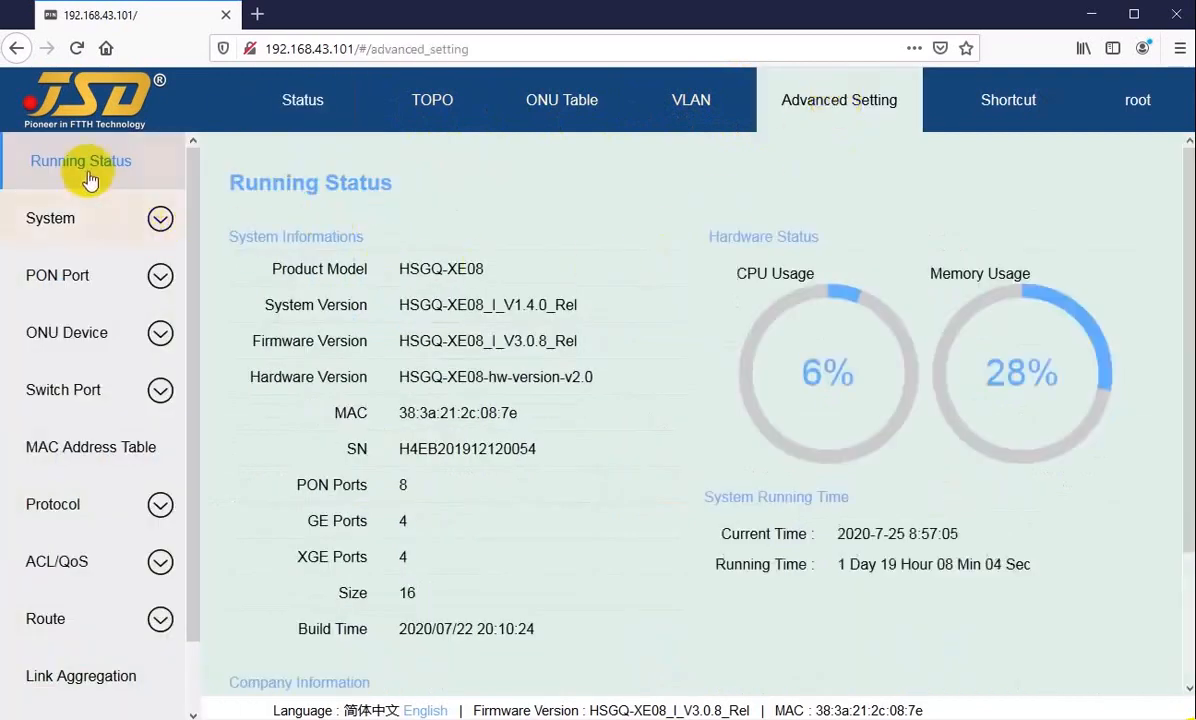
pyautogui.scroll(-3, 72, 589)
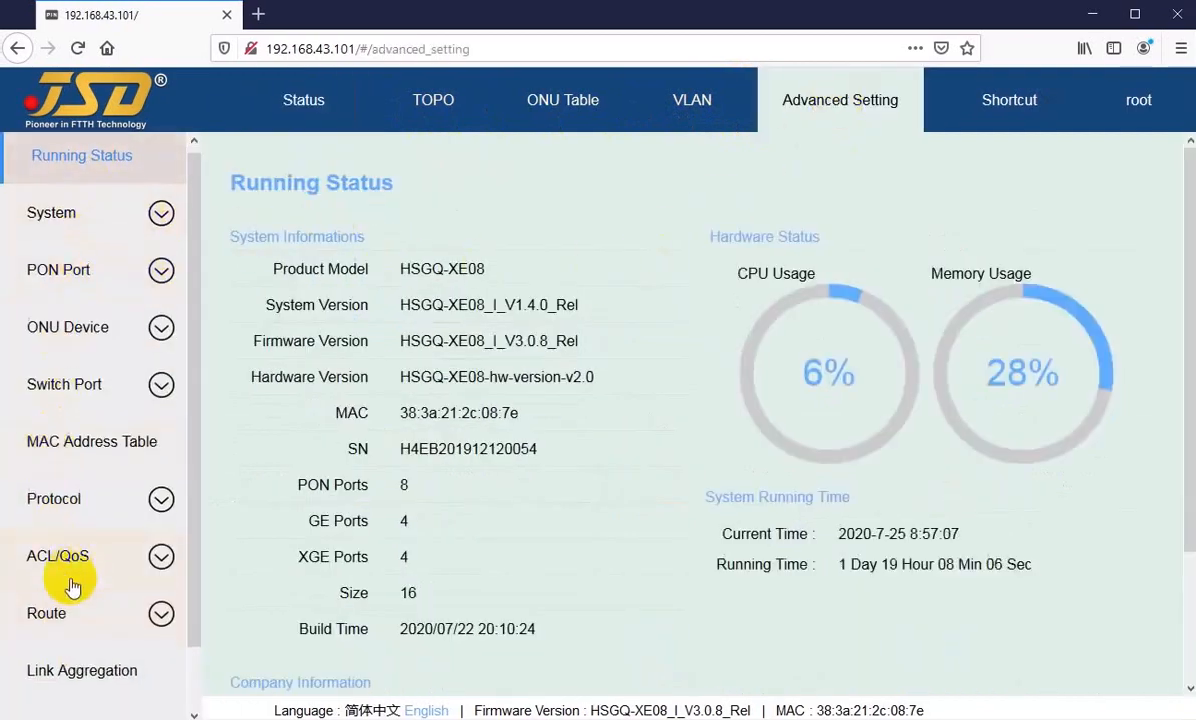
pyautogui.scroll(2, 58, 440)
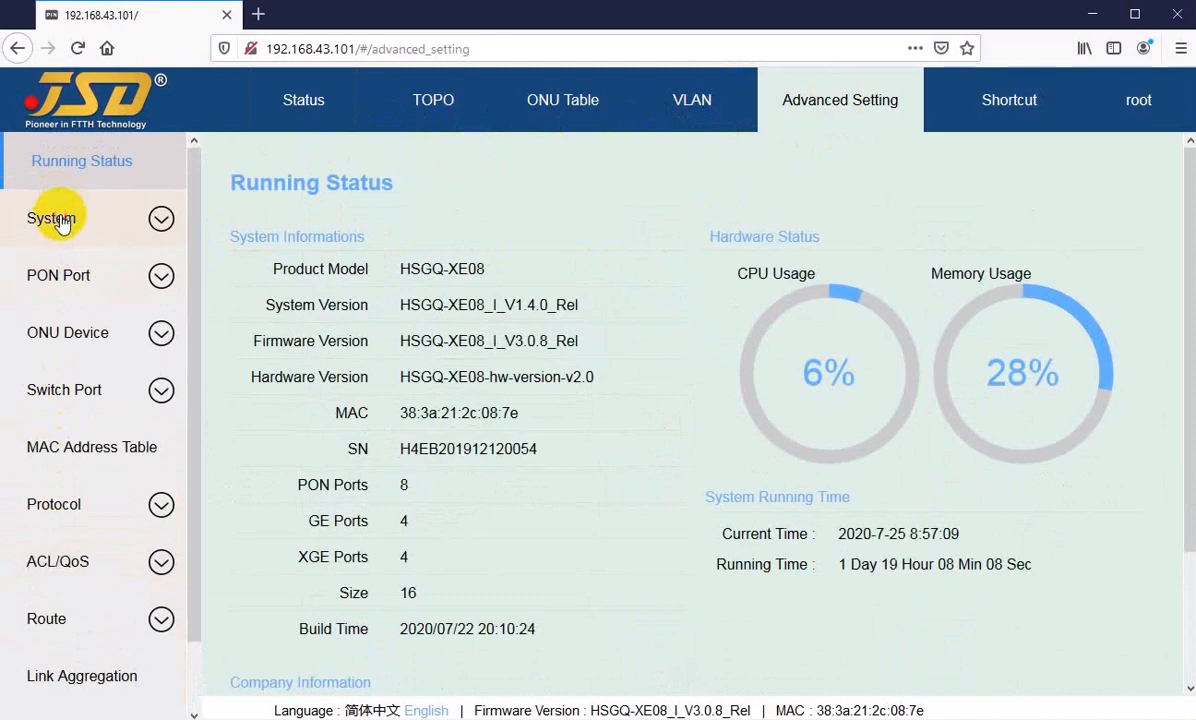
# Step: View the Device and Network Interface pages in the System section of the advanced settings
pyautogui.click(55, 219)
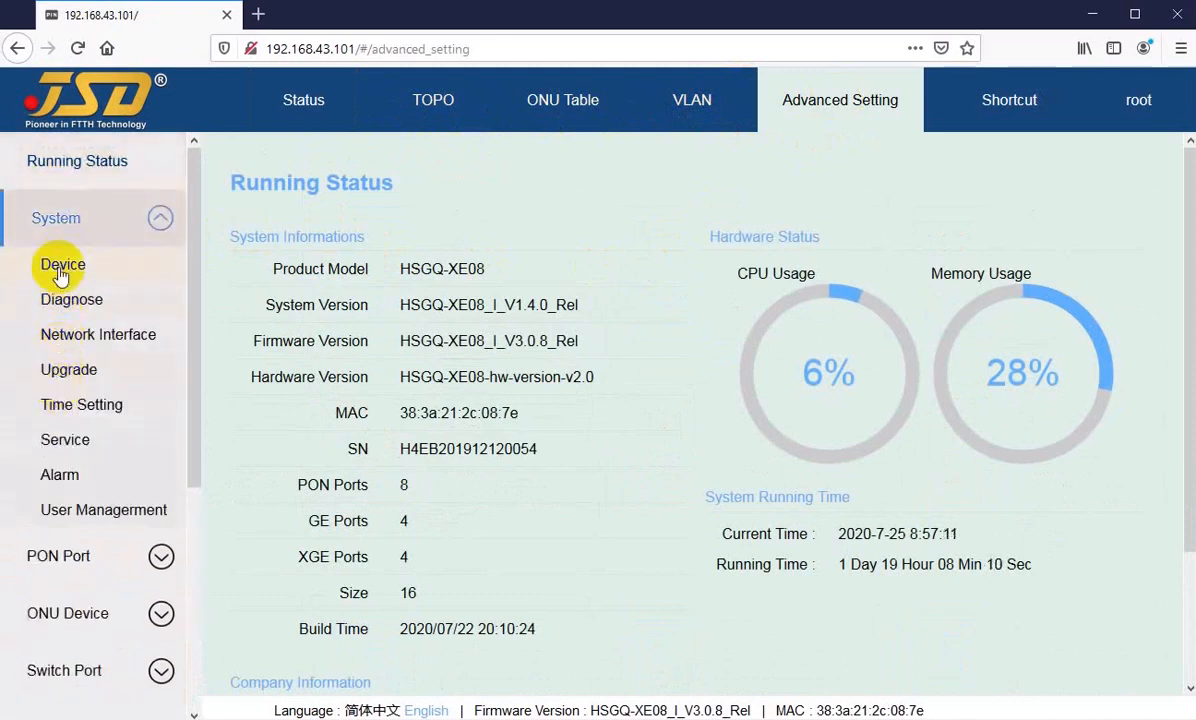
pyautogui.click(60, 272)
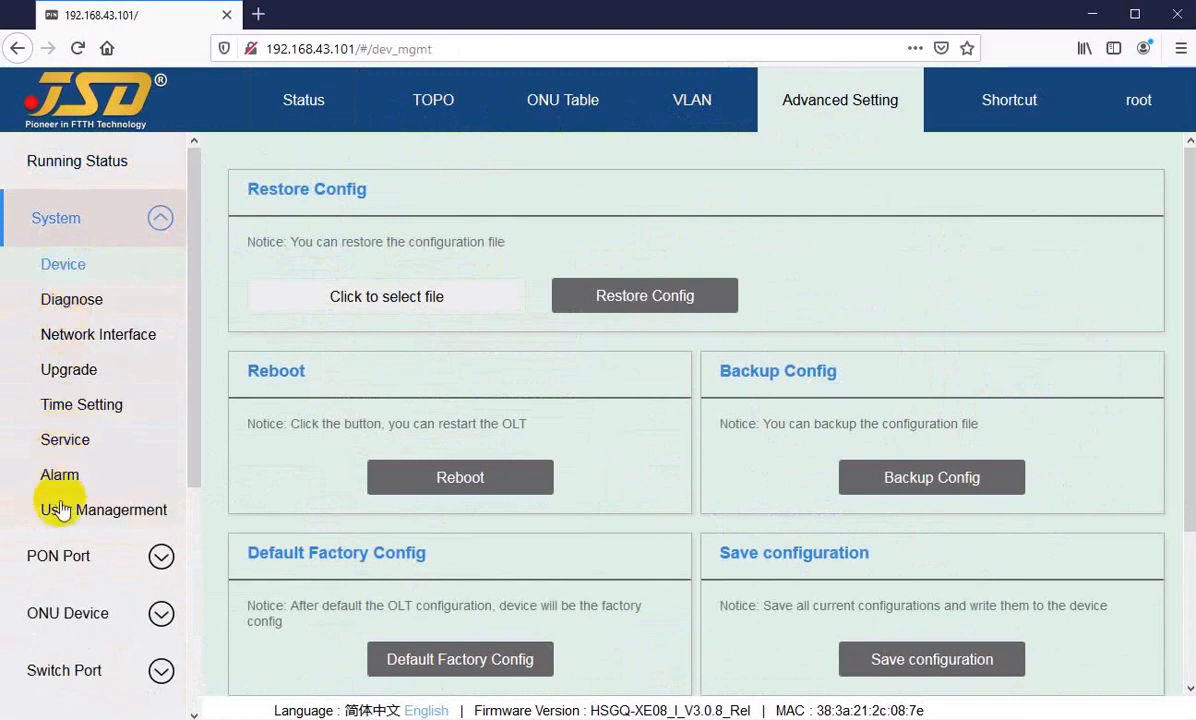
pyautogui.click(66, 338)
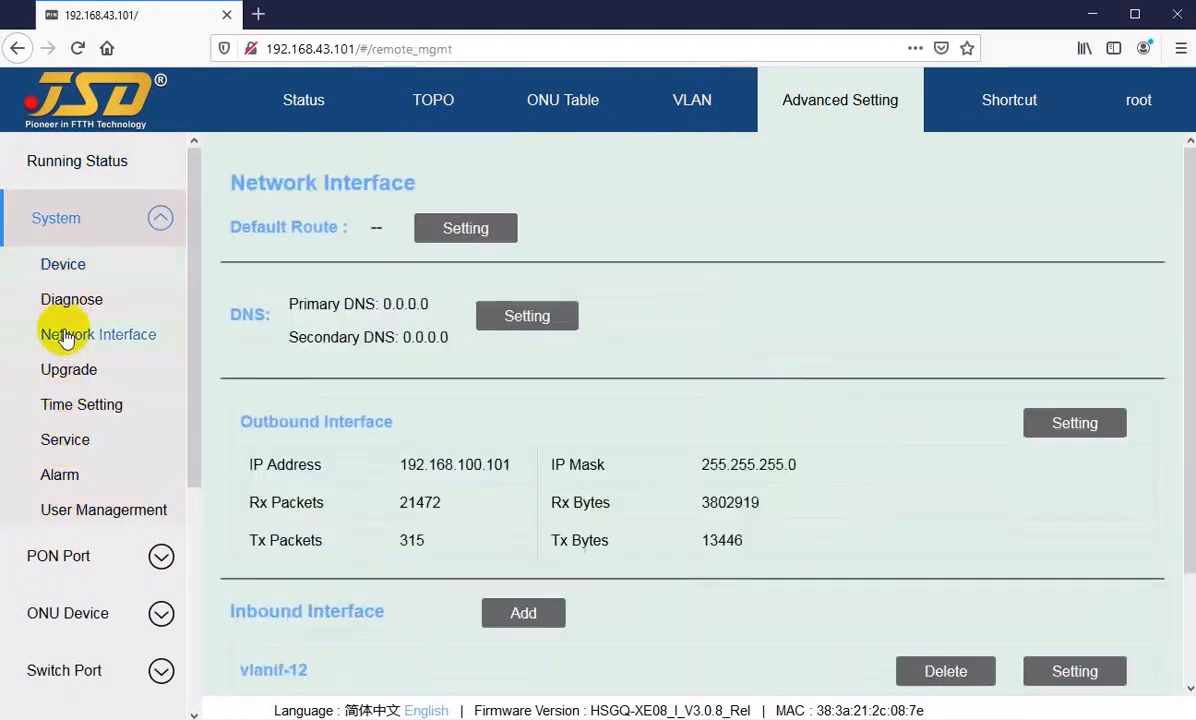
# Step: Look over the options under PON Port and Protocol among the advanced setting categories
pyautogui.scroll(-3, 66, 350)
pyautogui.click(68, 370)
pyautogui.scroll(-5, 72, 390)
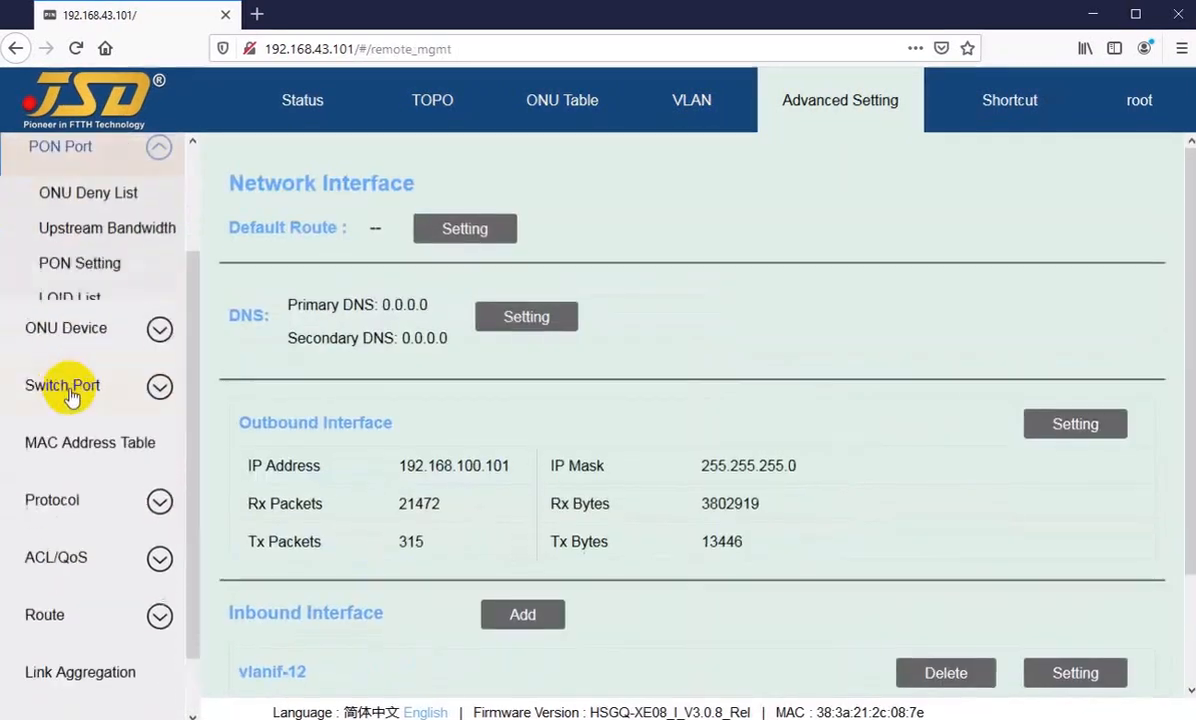
pyautogui.scroll(-2, 60, 410)
pyautogui.click(48, 428)
pyautogui.scroll(-2, 48, 420)
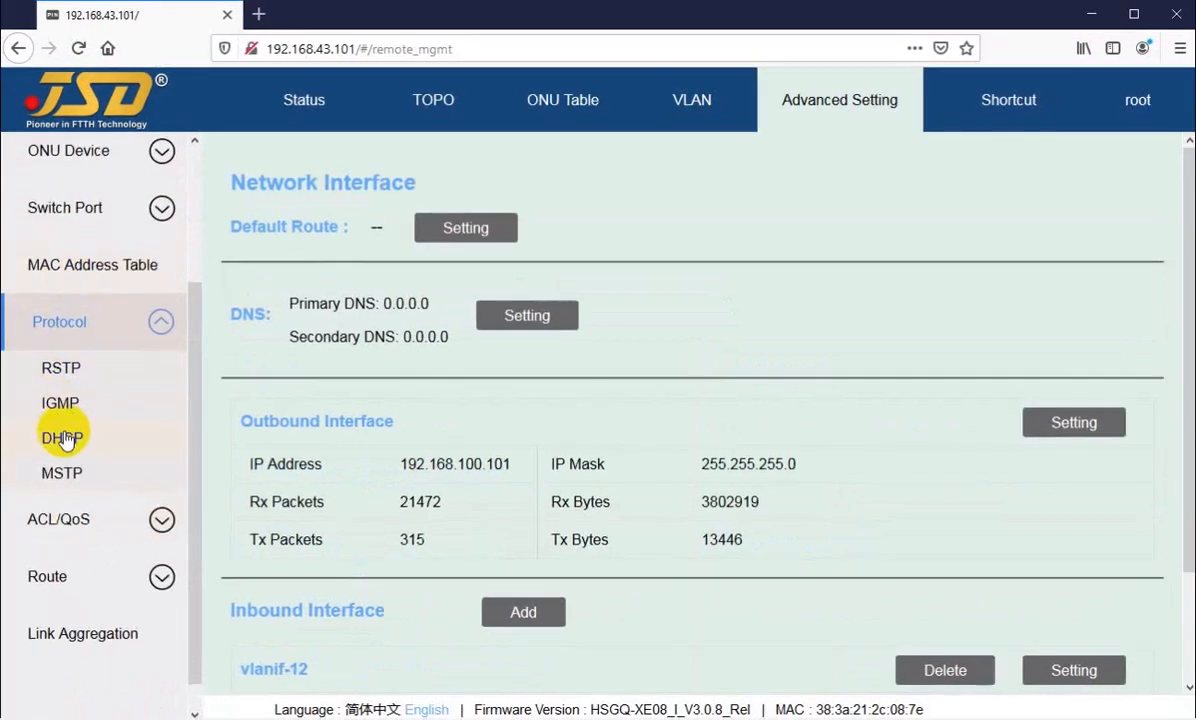
pyautogui.scroll(4, 62, 438)
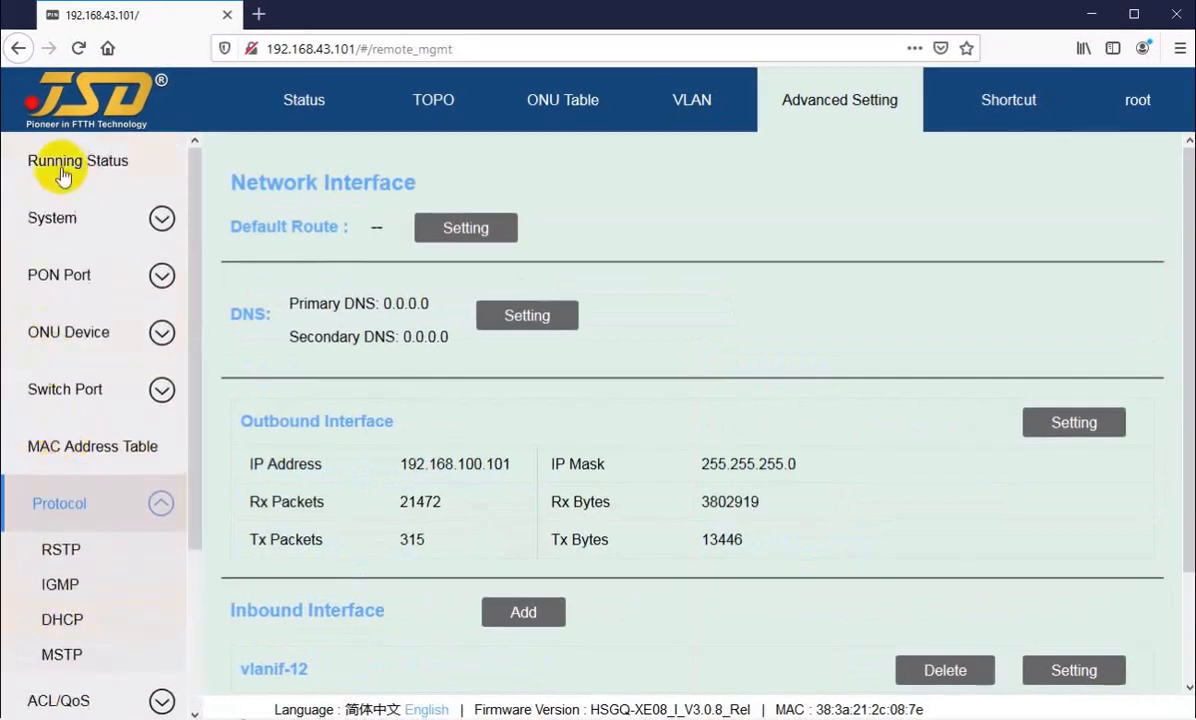
# Step: View the Running Status page, check the main Status overview again, and return to Running Status in the advanced settings
pyautogui.click(62, 172)
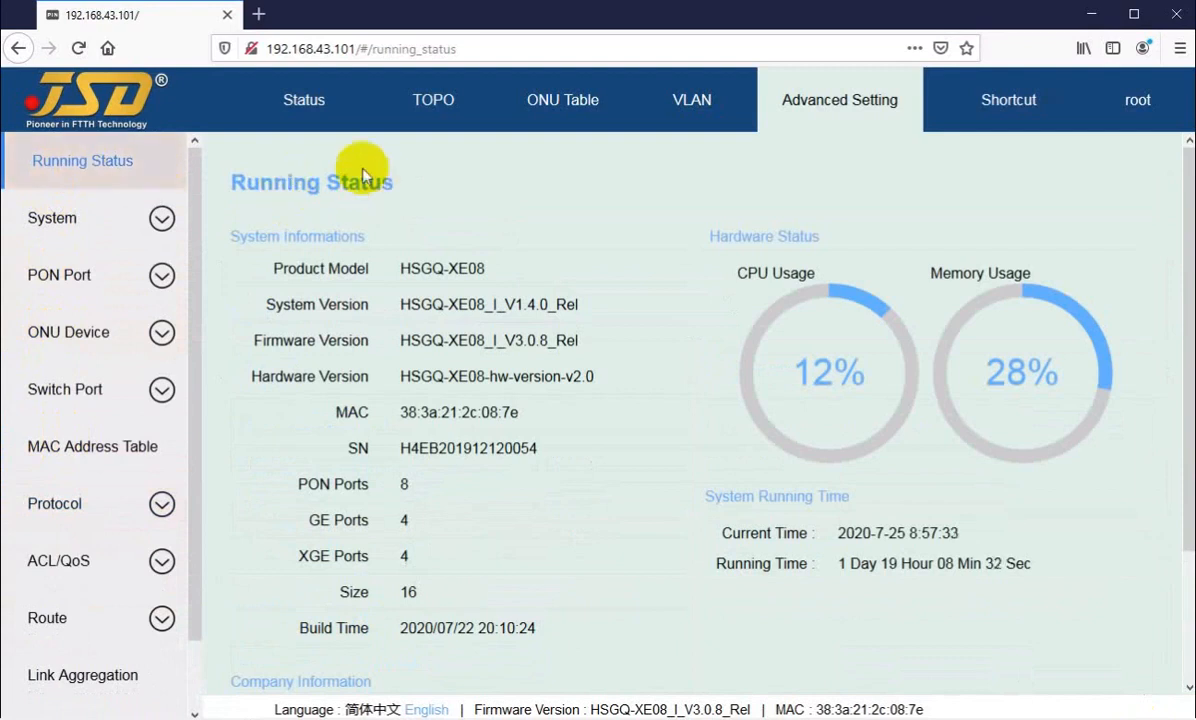
pyautogui.click(302, 99)
pyautogui.click(848, 106)
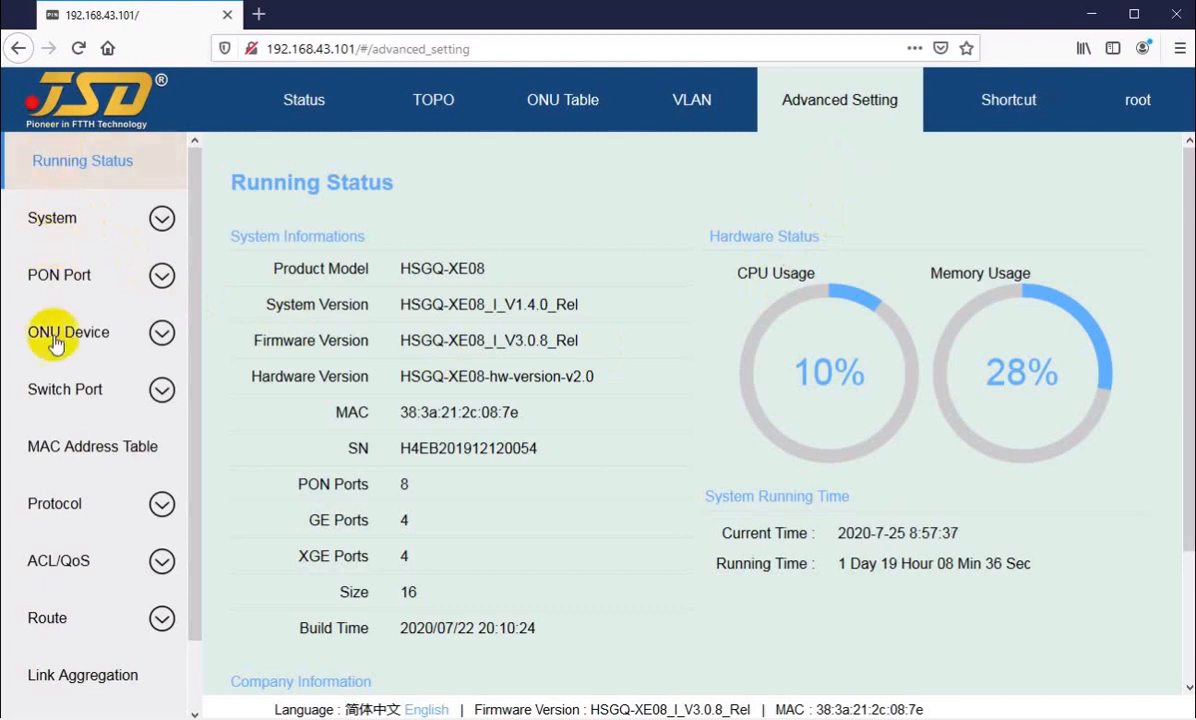
pyautogui.click(78, 172)
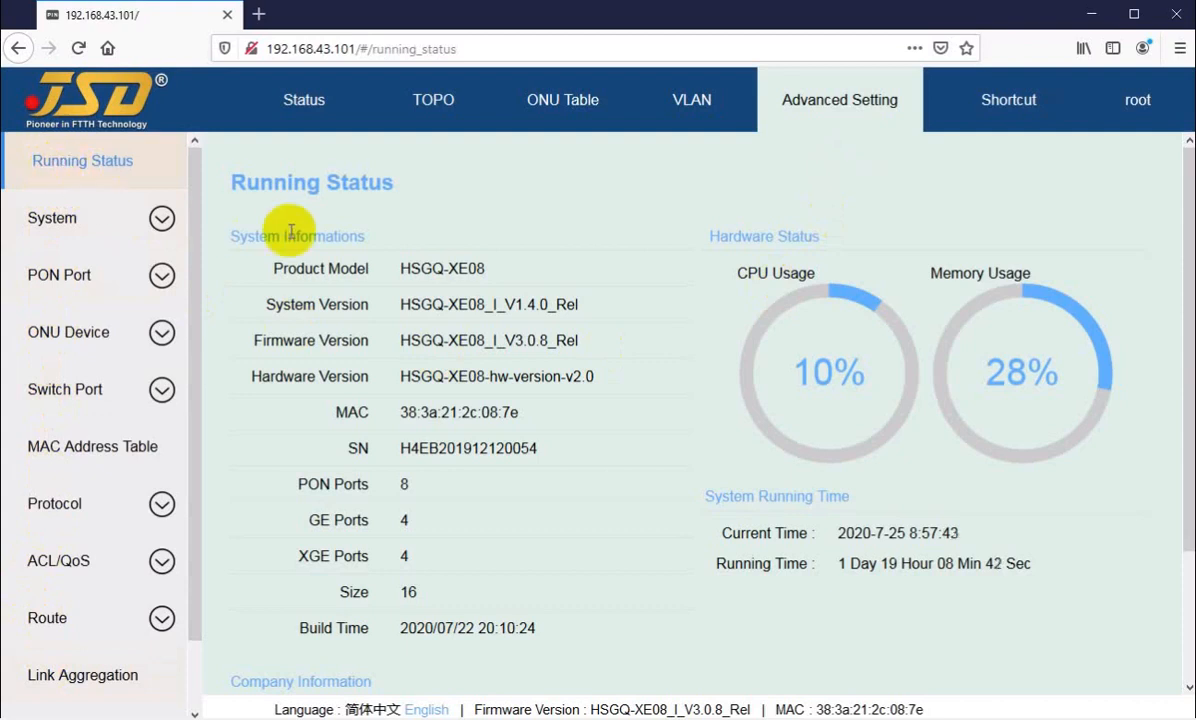
# Step: Look over the Running Status page, from the system information to the company information
pyautogui.moveTo(232, 178); pyautogui.dragTo(390, 183)
pyautogui.click(385, 183)
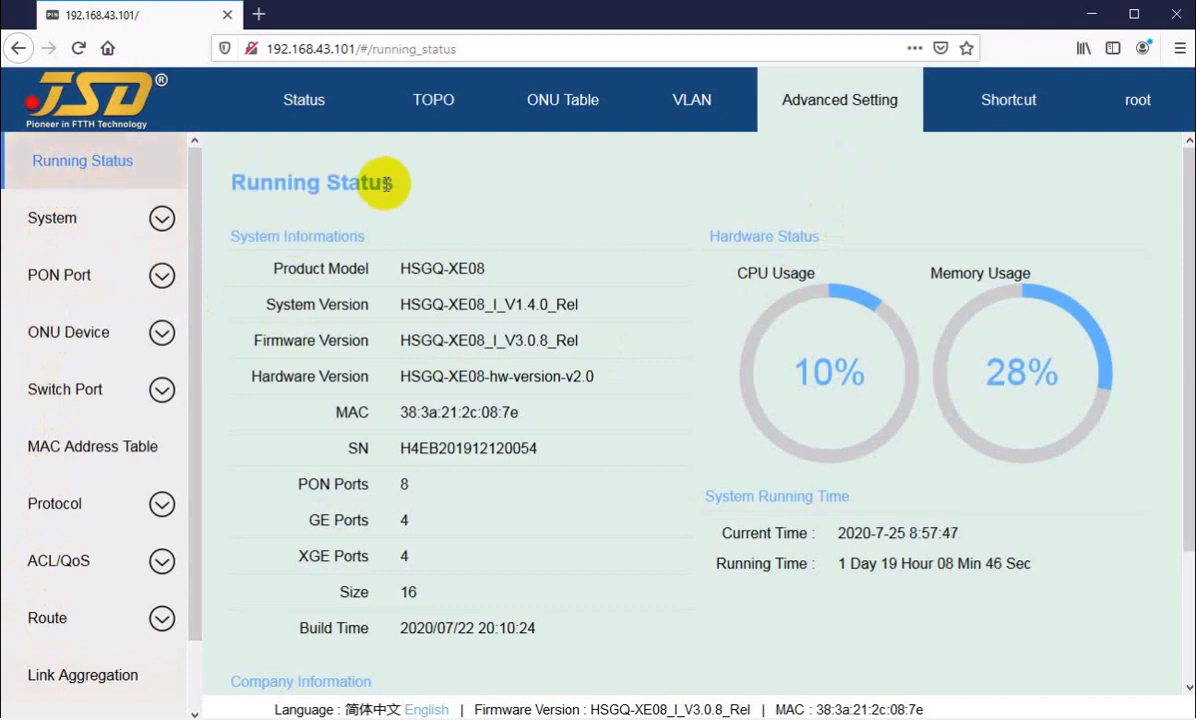
pyautogui.scroll(-2, 394, 187)
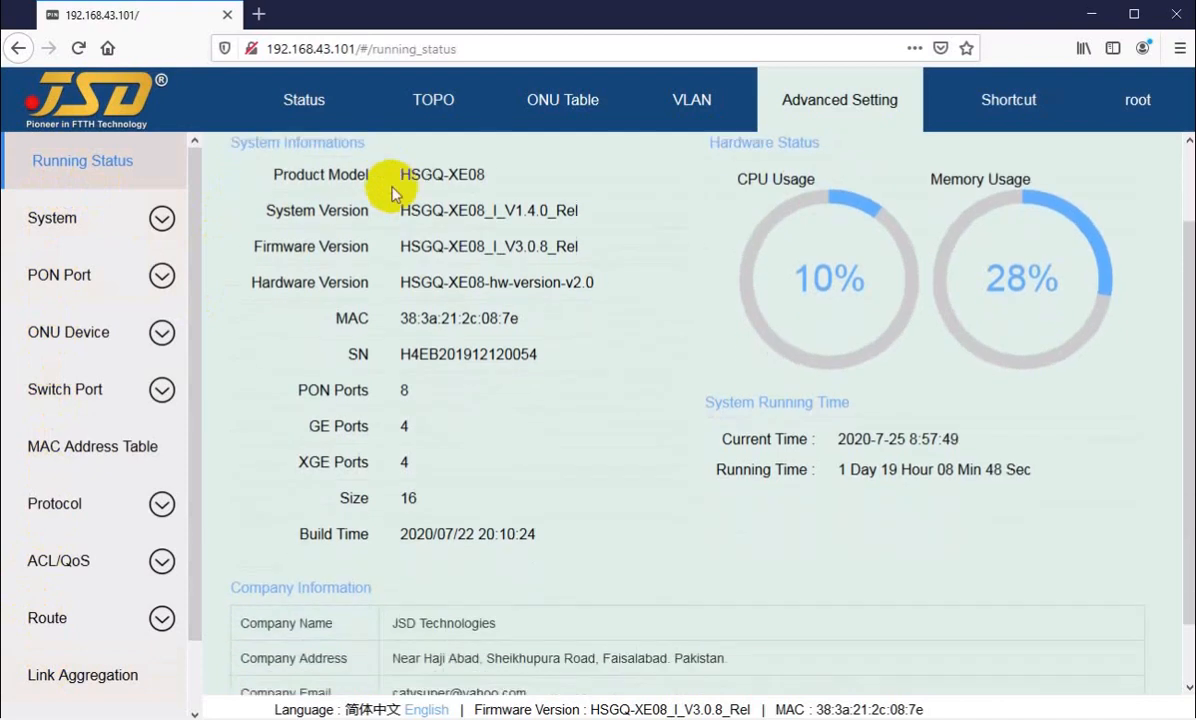
pyautogui.scroll(2, 443, 227)
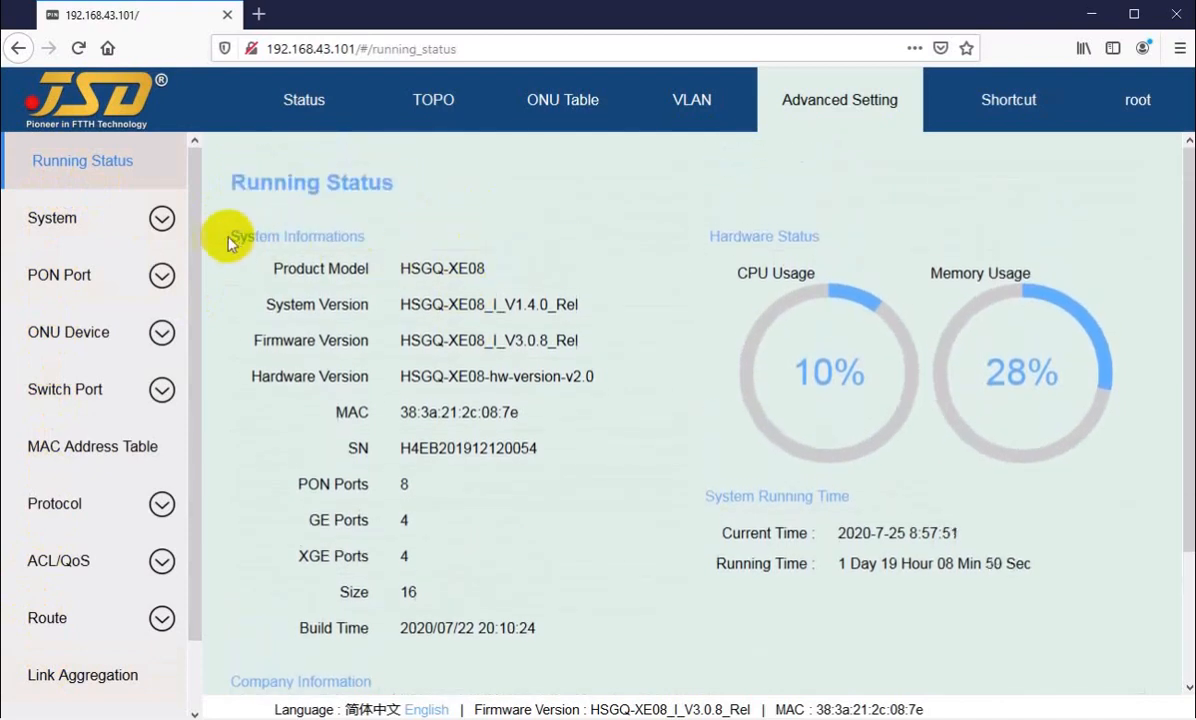
pyautogui.moveTo(220, 234); pyautogui.dragTo(358, 236)
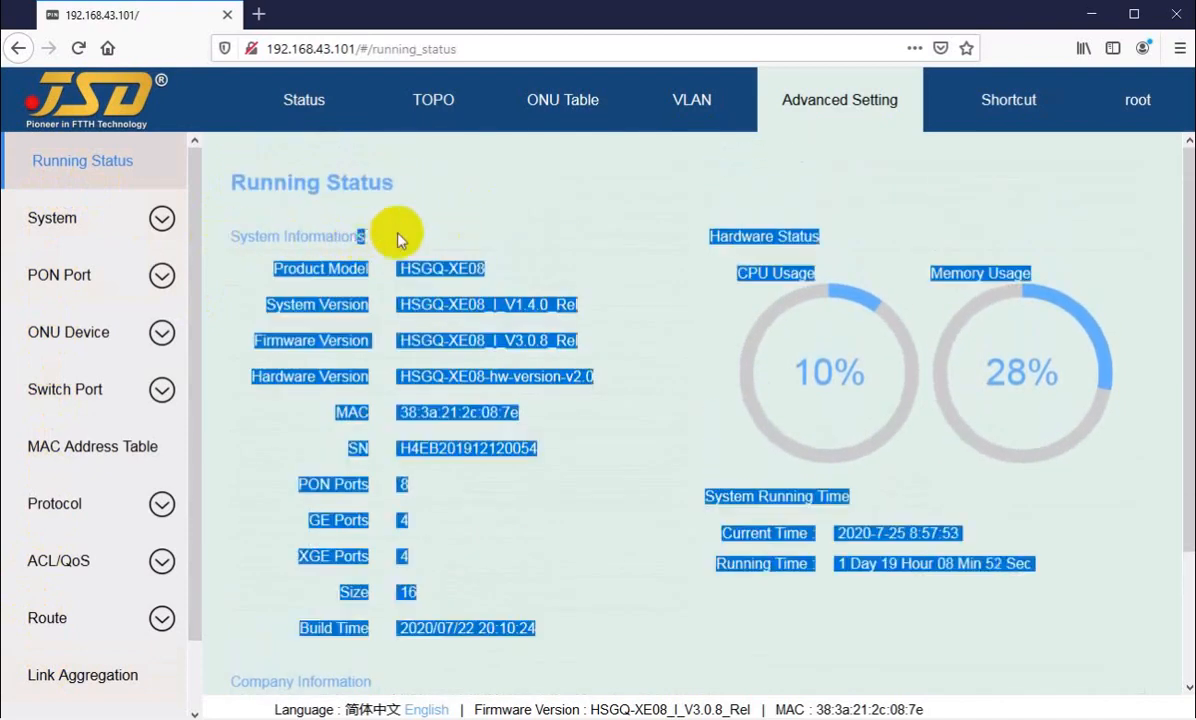
pyautogui.click(375, 236)
# Step: Examine the OLT's product model, system, firmware and hardware versions, MAC address and serial number
pyautogui.moveTo(288, 268); pyautogui.dragTo(444, 266)
pyautogui.moveTo(290, 305); pyautogui.dragTo(518, 304)
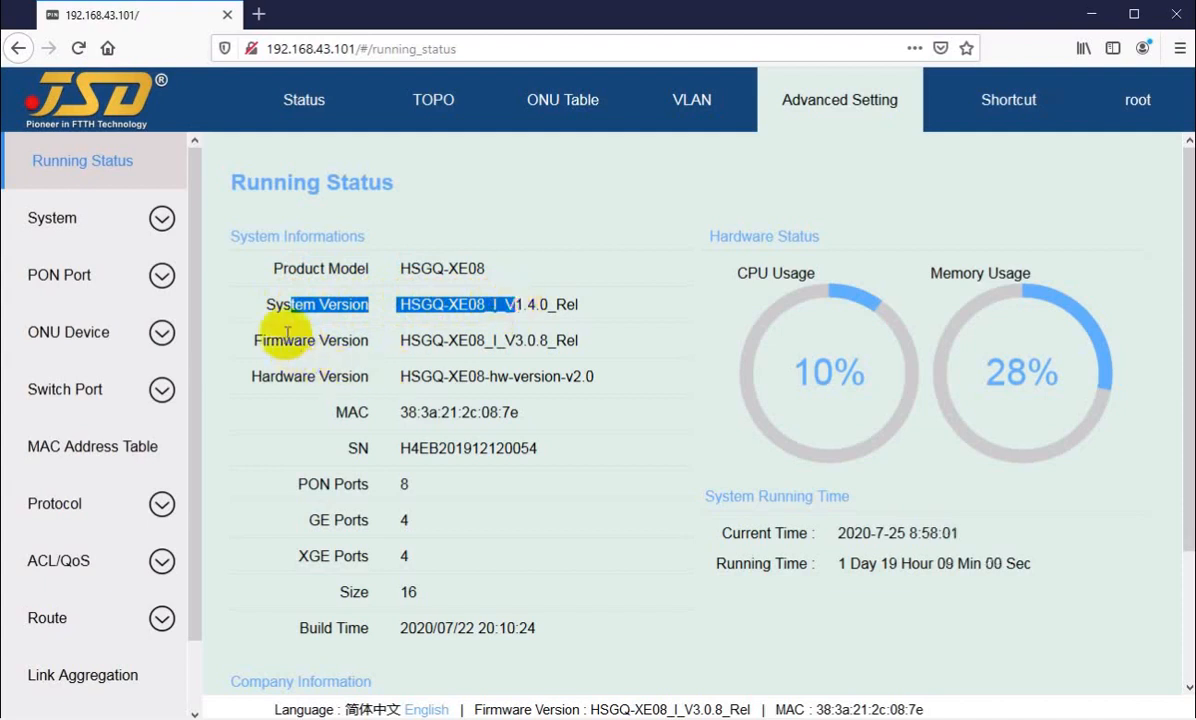
pyautogui.moveTo(271, 341); pyautogui.dragTo(494, 341)
pyautogui.moveTo(270, 376); pyautogui.dragTo(494, 376)
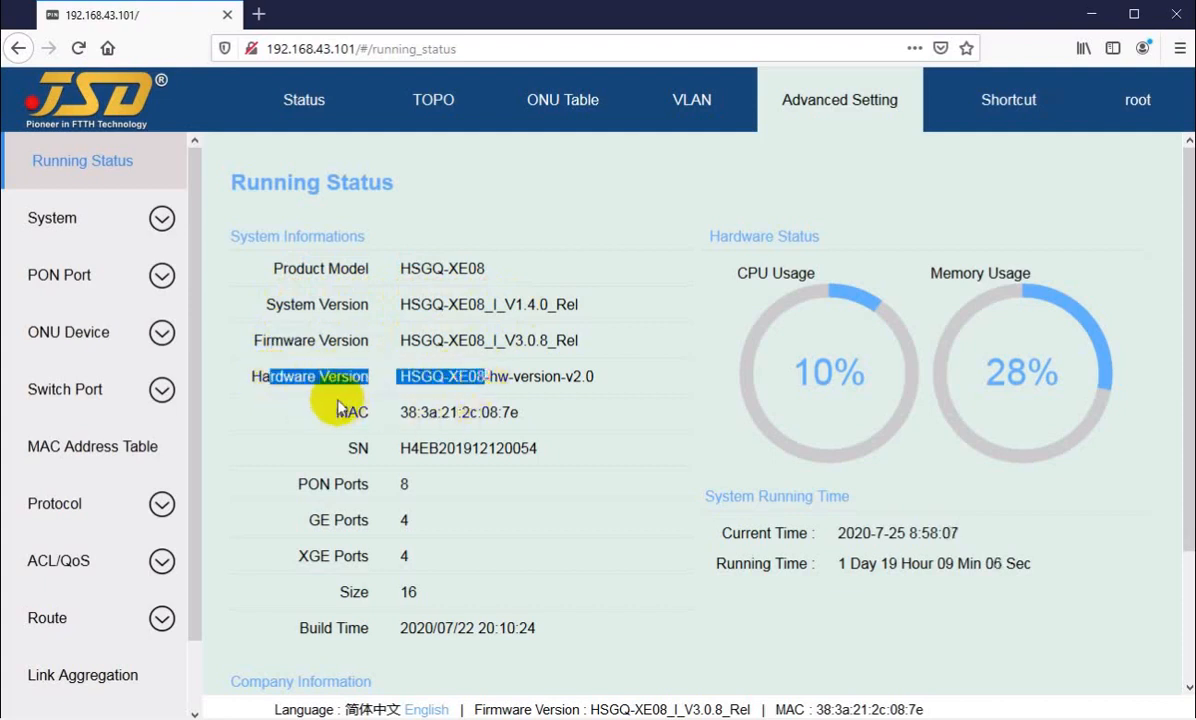
pyautogui.moveTo(333, 412); pyautogui.dragTo(489, 412)
pyautogui.moveTo(370, 452); pyautogui.dragTo(497, 454)
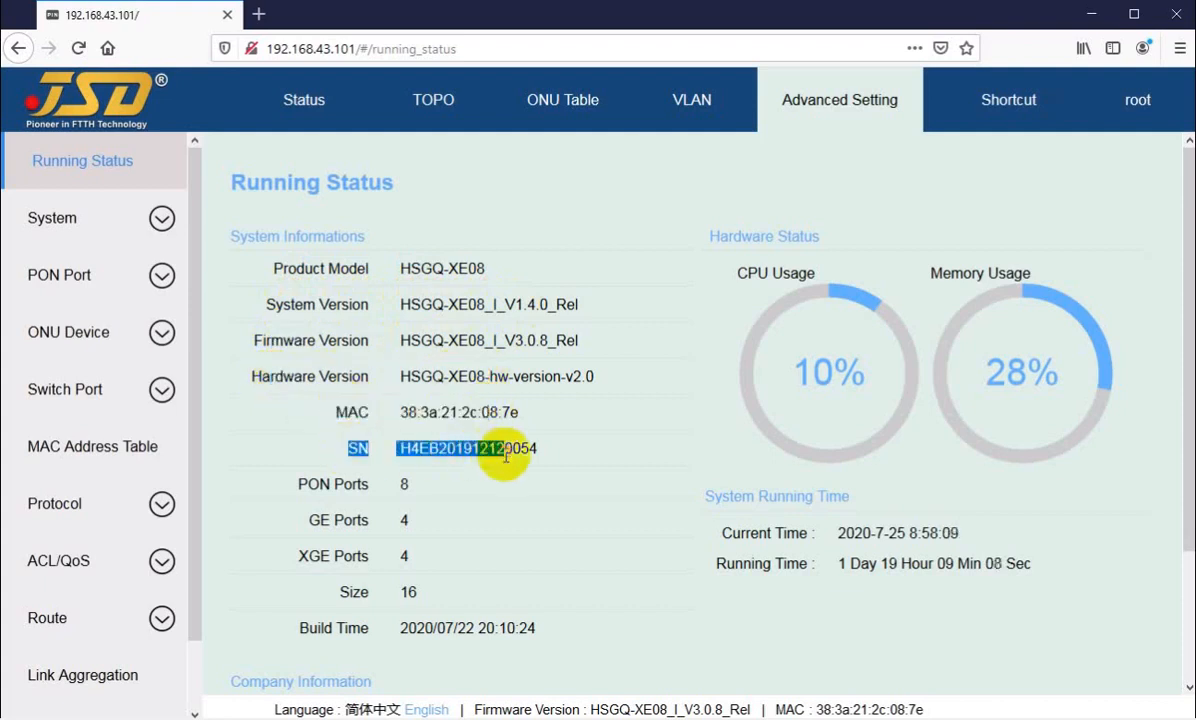
# Step: Examine the number of PON, GE and XGE ports in the OLT's system information
pyautogui.moveTo(334, 484); pyautogui.dragTo(397, 488)
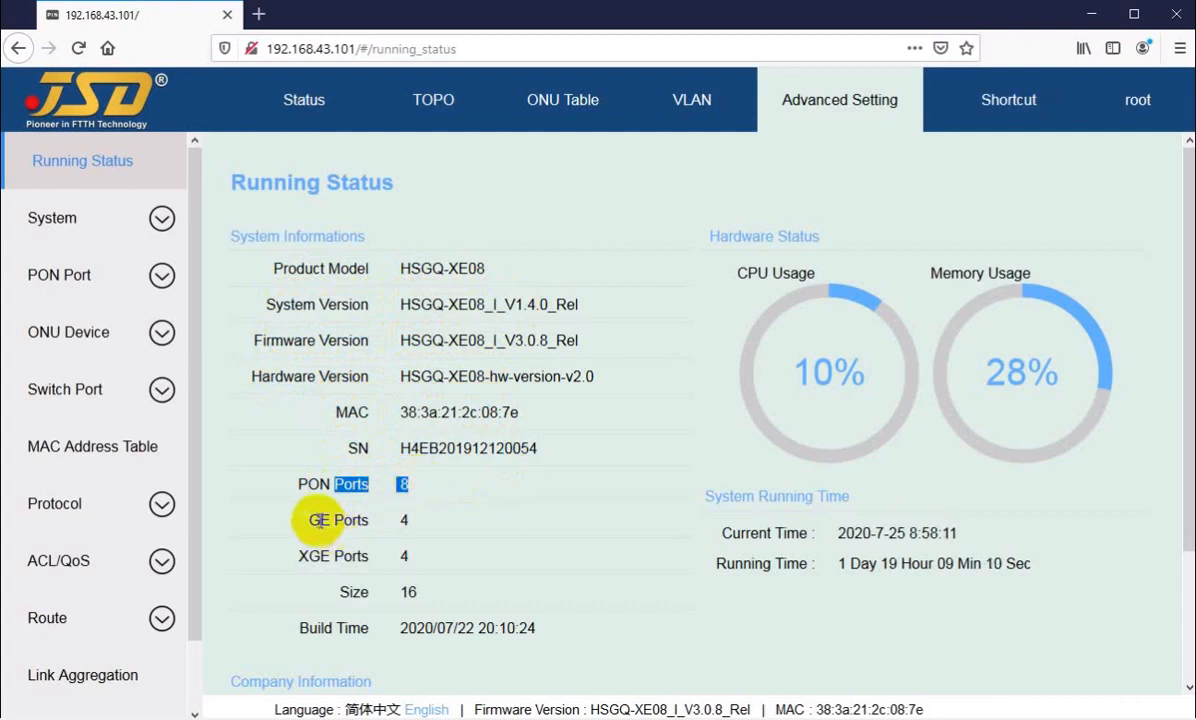
pyautogui.moveTo(310, 519); pyautogui.dragTo(405, 518)
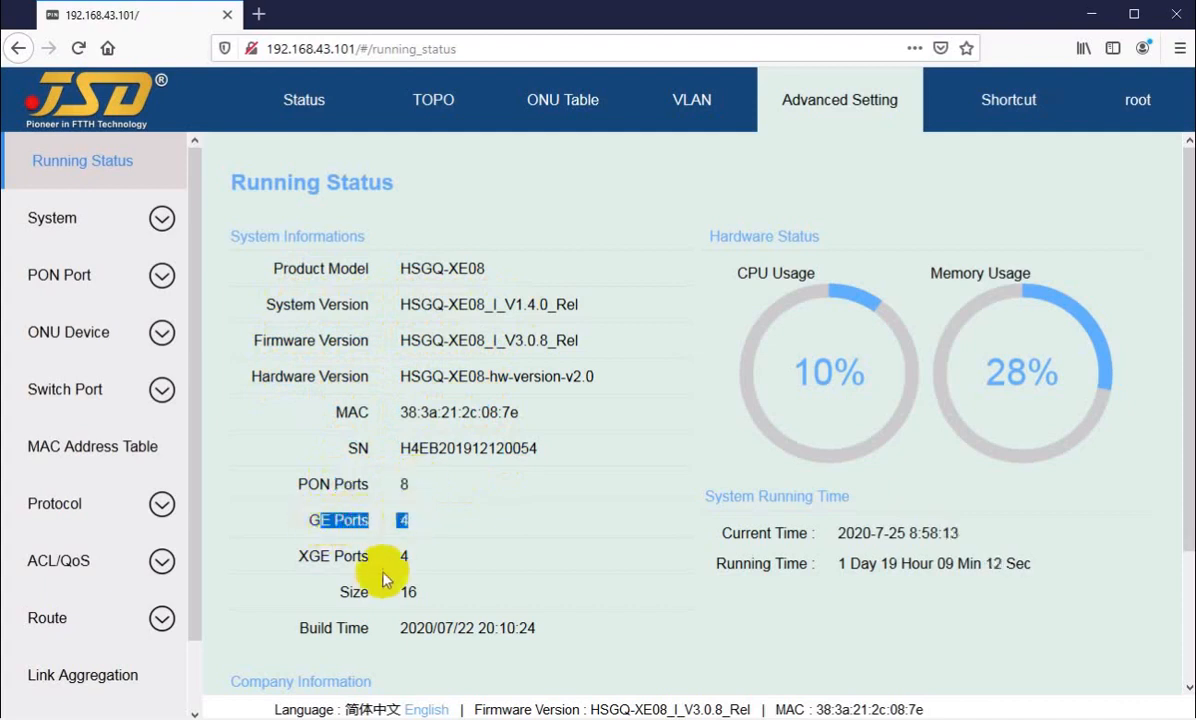
pyautogui.click(316, 557)
pyautogui.moveTo(316, 557); pyautogui.dragTo(403, 555)
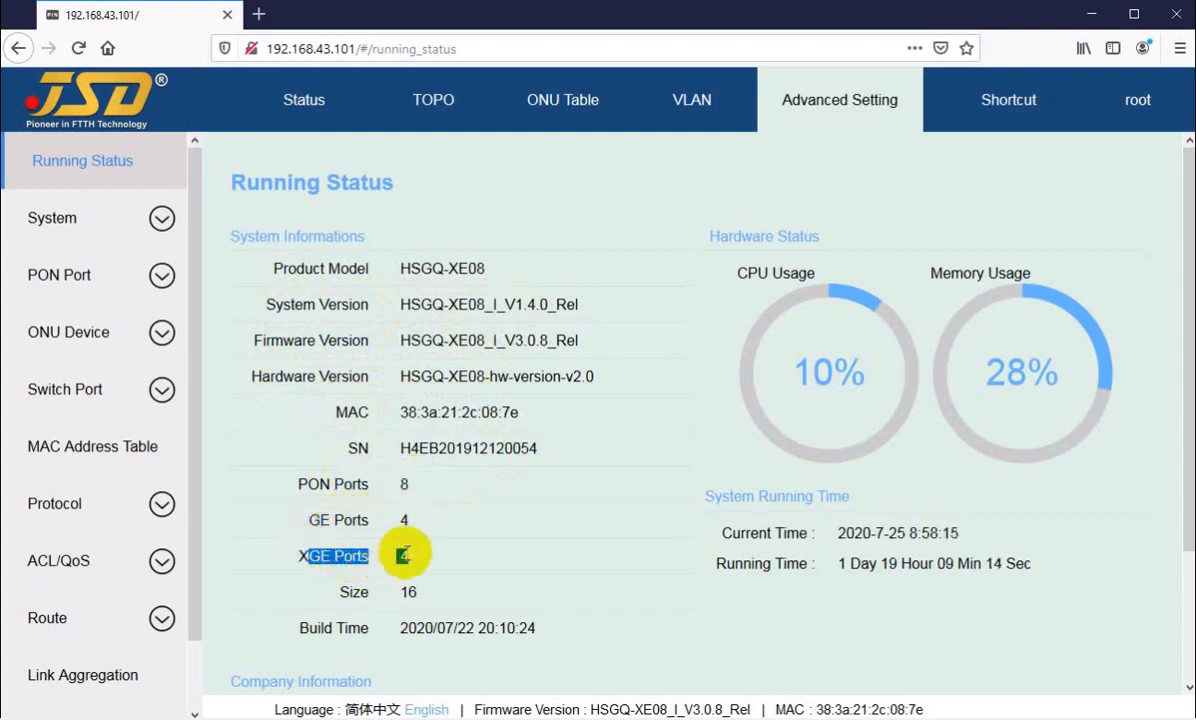
pyautogui.click(303, 561)
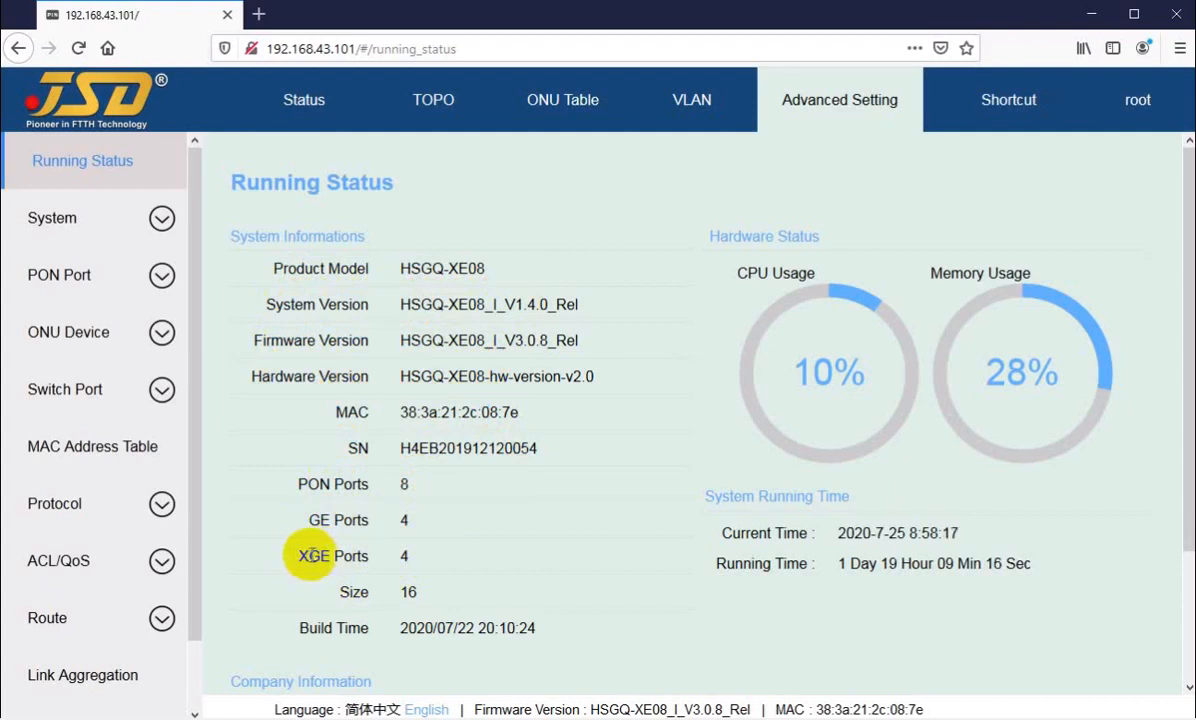
pyautogui.click(301, 557)
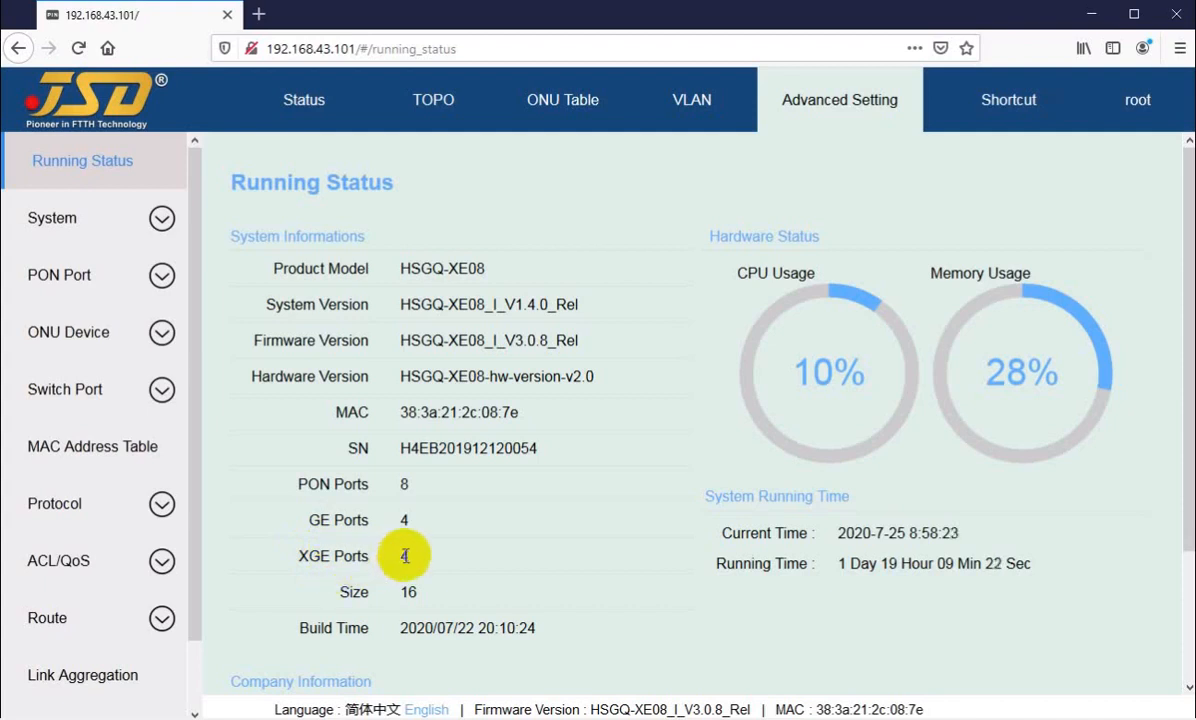
pyautogui.moveTo(275, 560); pyautogui.dragTo(326, 558)
pyautogui.click(313, 559)
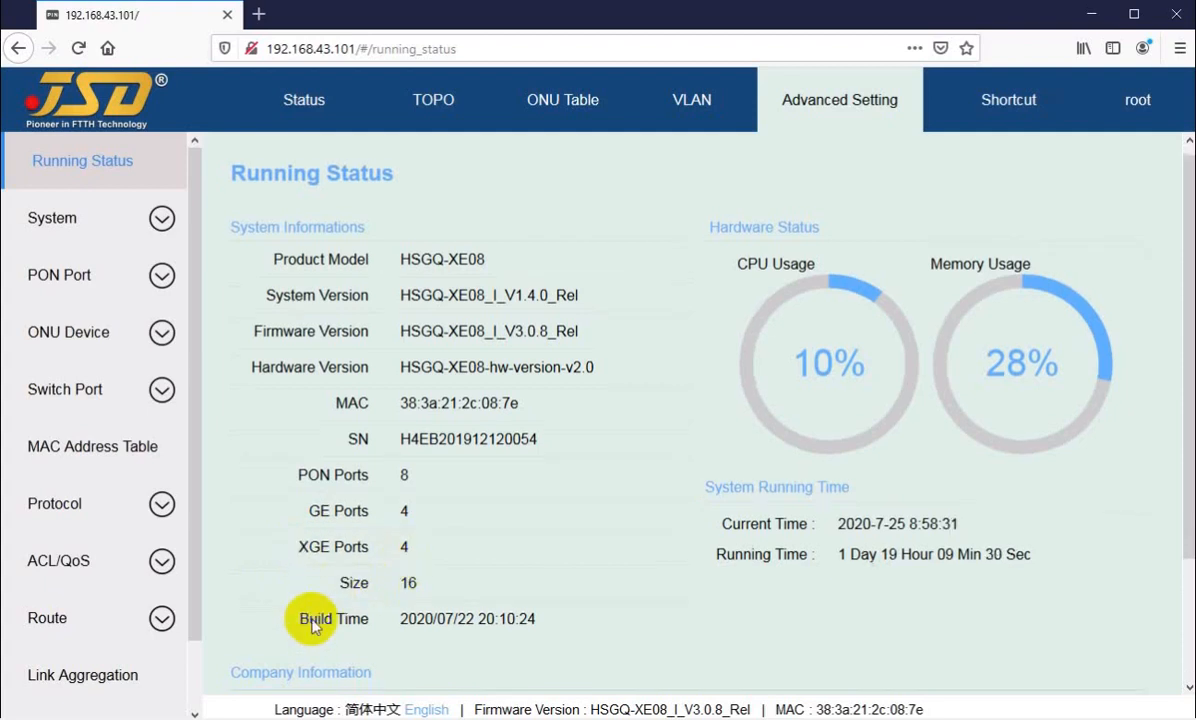
# Step: Examine the OLT's build time, then its current time and running time in the system running time section
pyautogui.scroll(-3, 463, 474)
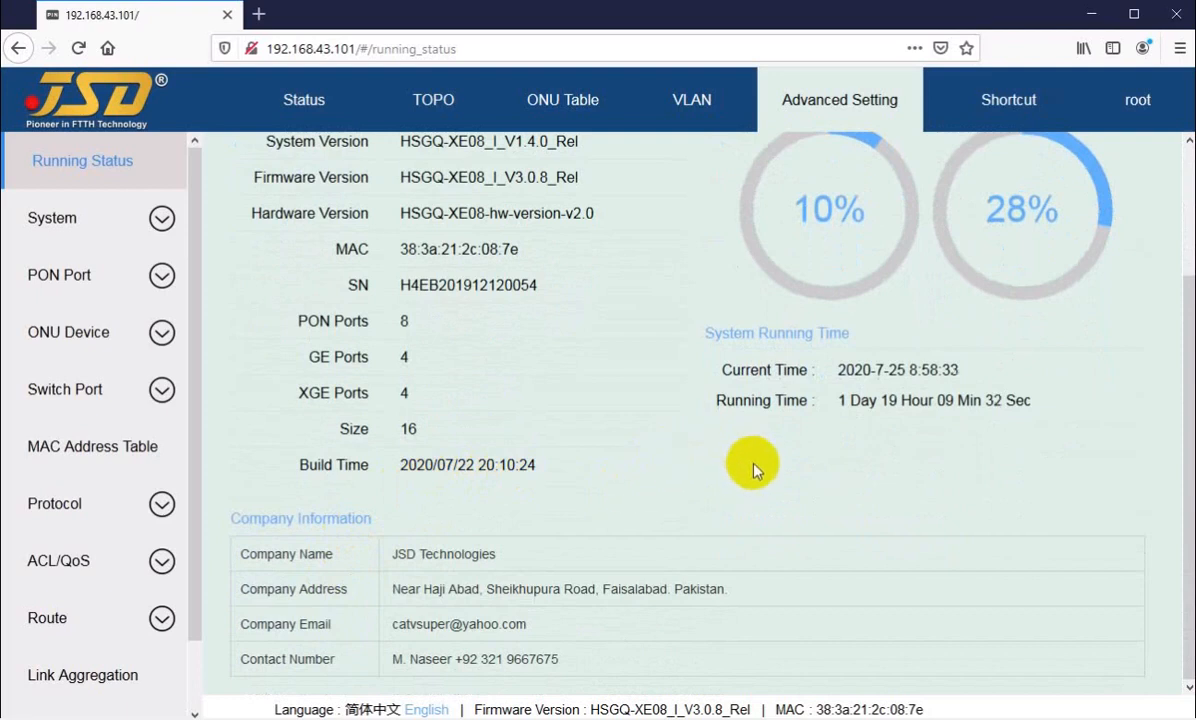
pyautogui.scroll(3, 685, 420)
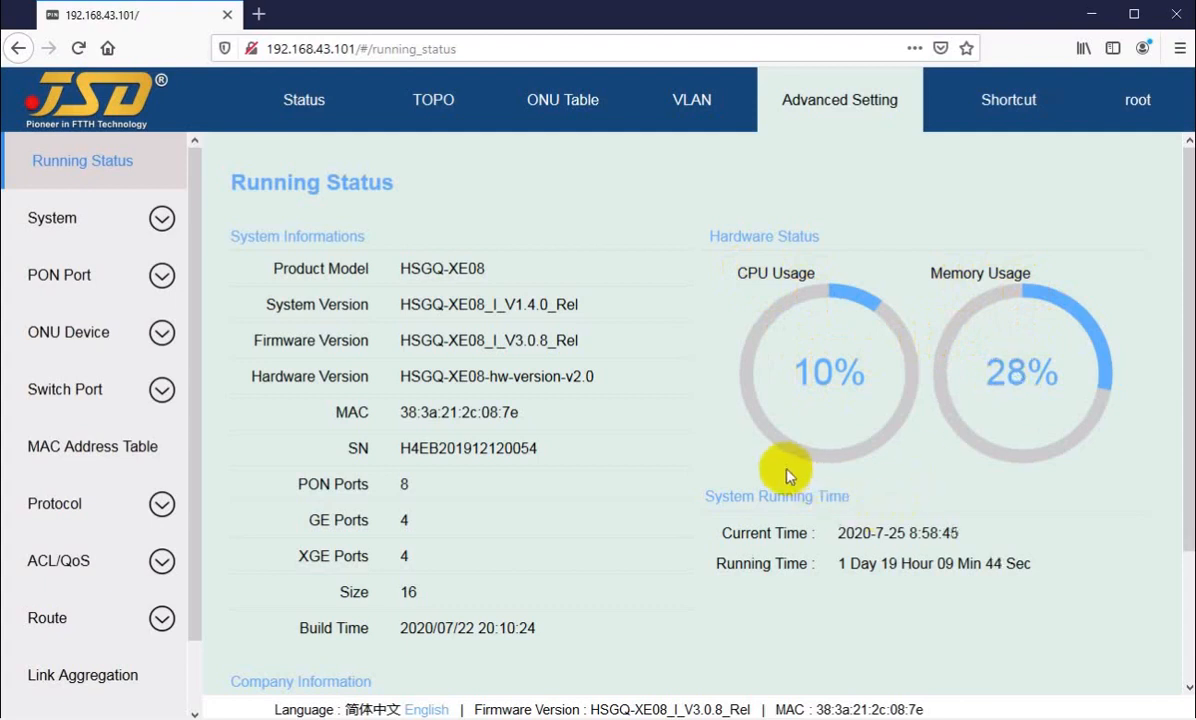
pyautogui.scroll(-3, 756, 463)
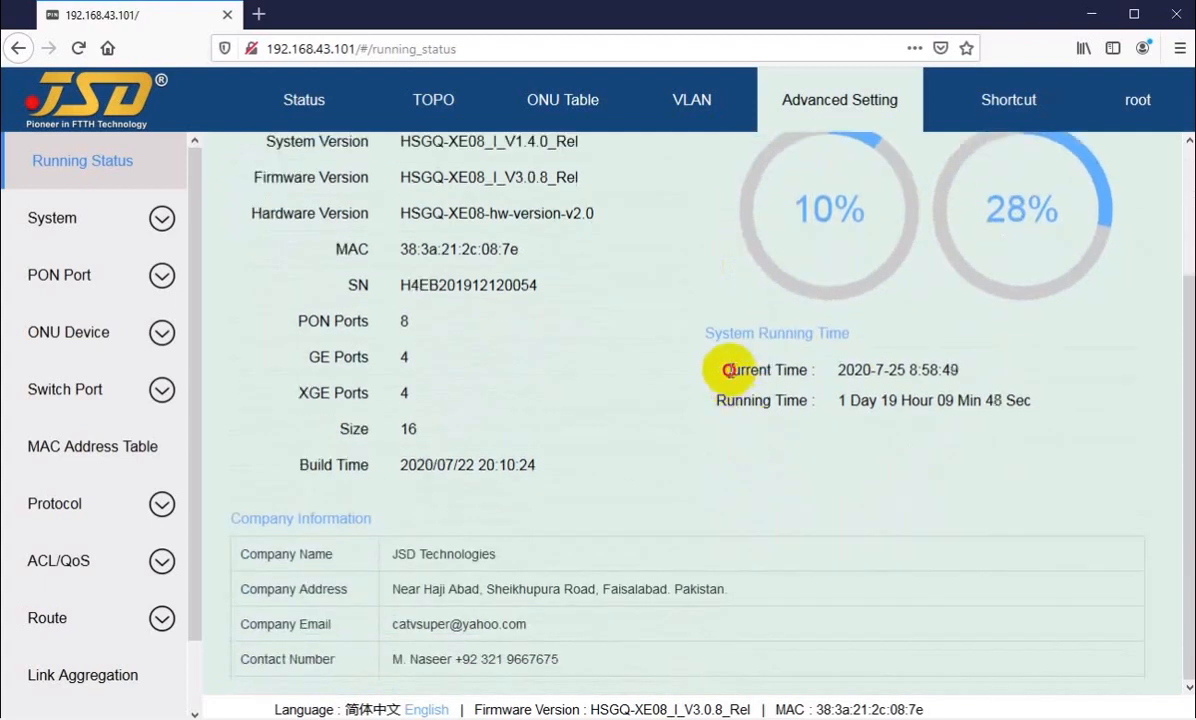
pyautogui.moveTo(729, 370); pyautogui.dragTo(905, 370)
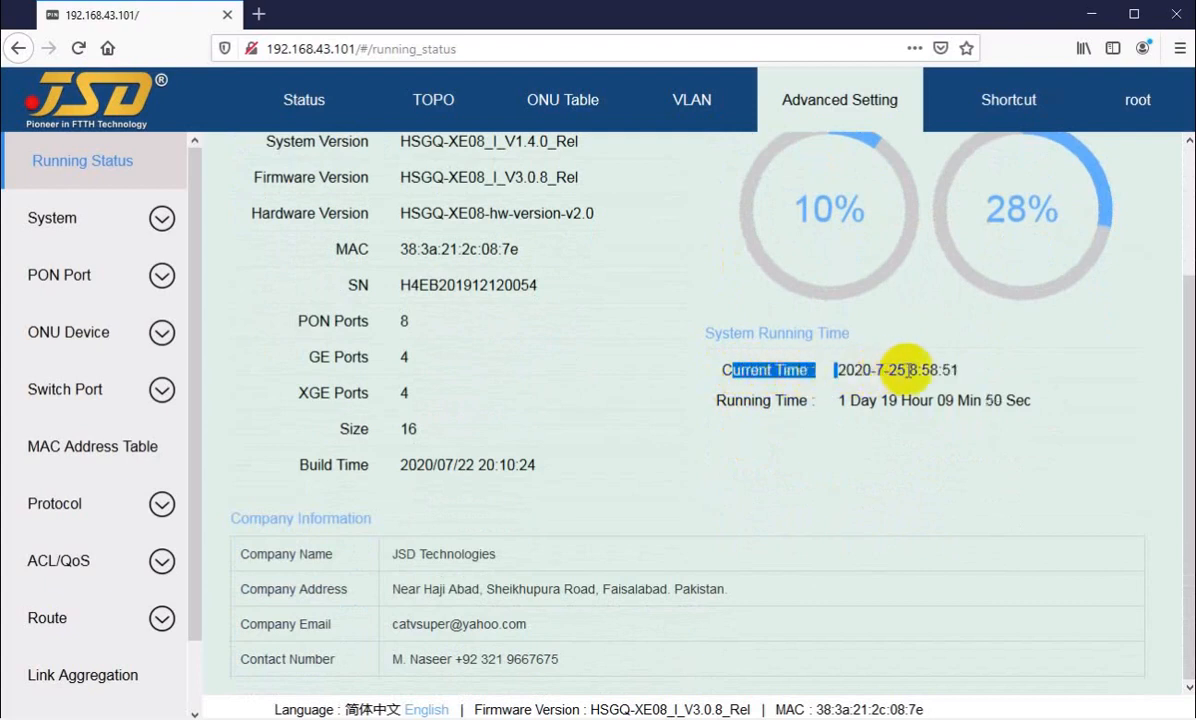
pyautogui.click(918, 369)
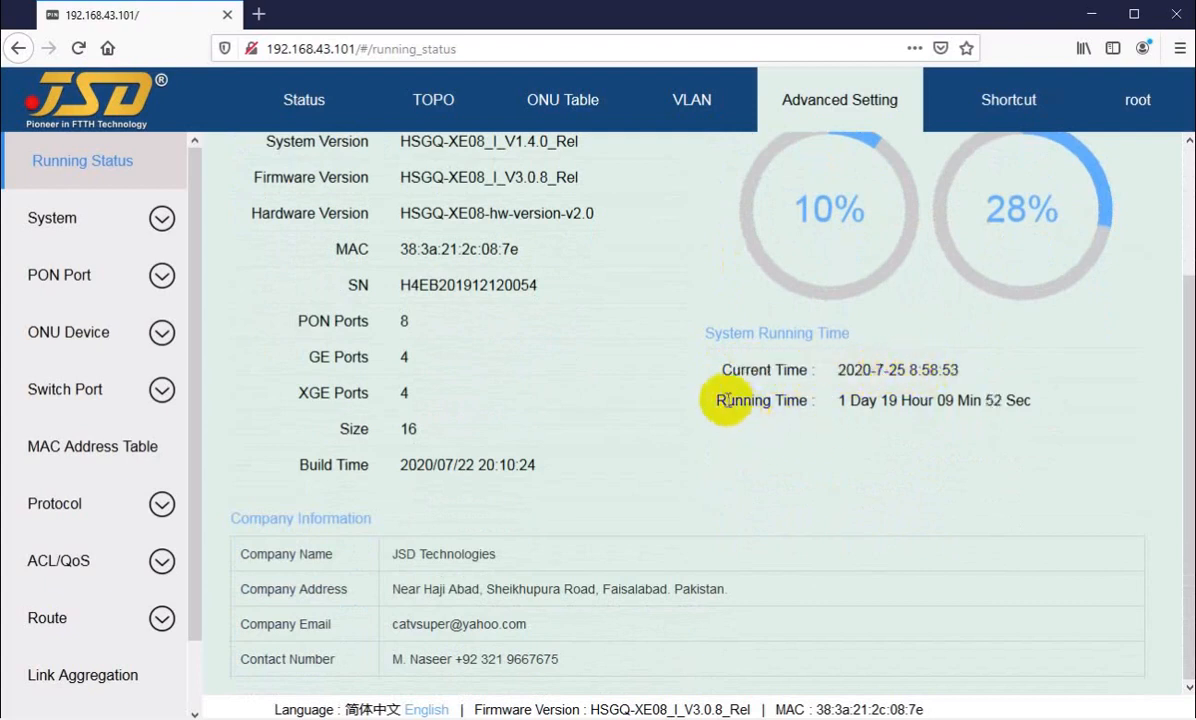
pyautogui.moveTo(727, 400); pyautogui.dragTo(857, 402)
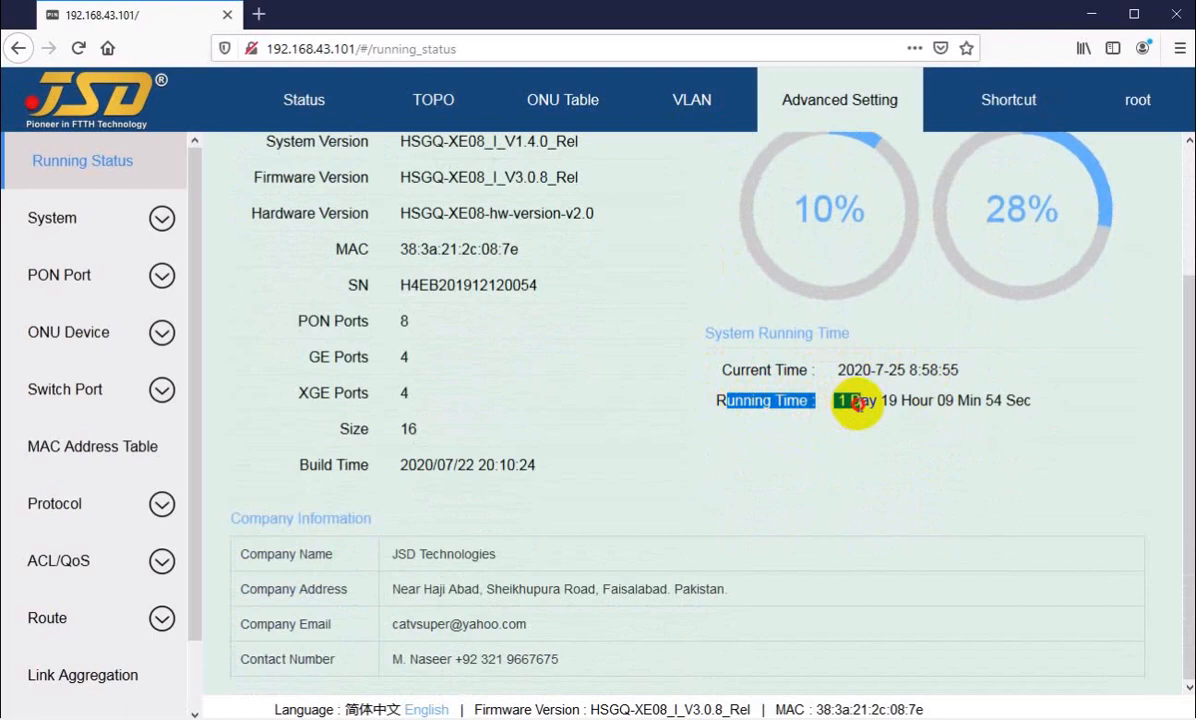
pyautogui.click(795, 403)
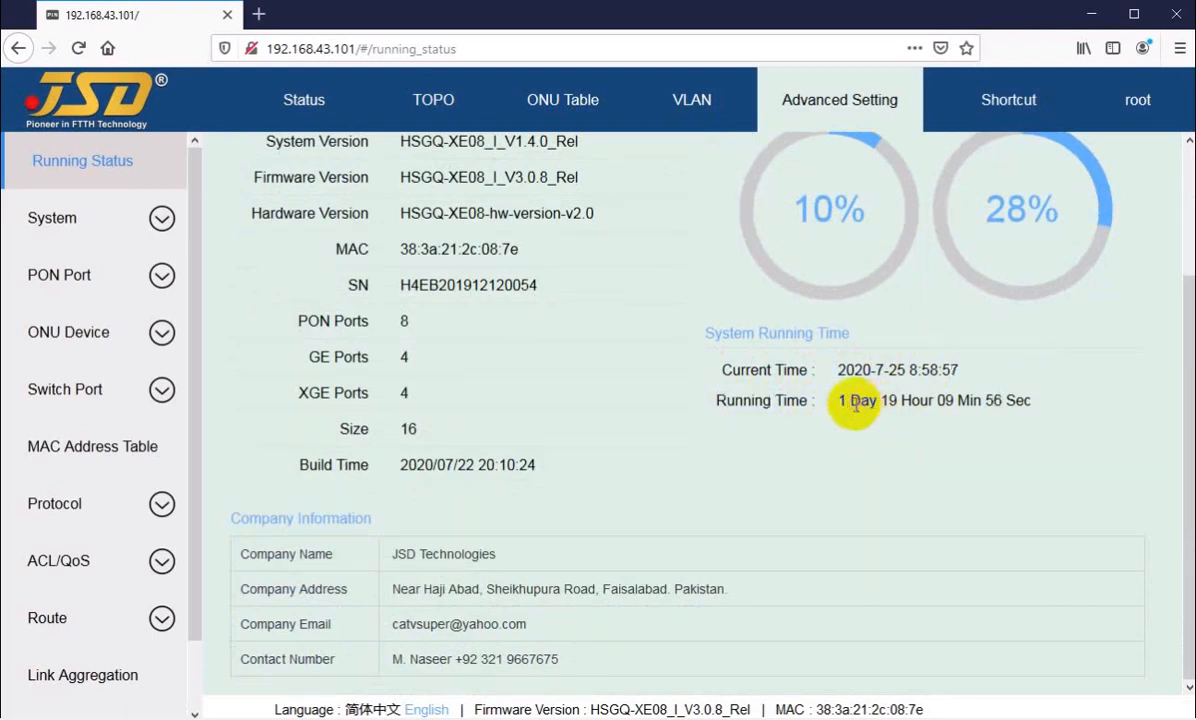
pyautogui.moveTo(886, 398); pyautogui.dragTo(1023, 397)
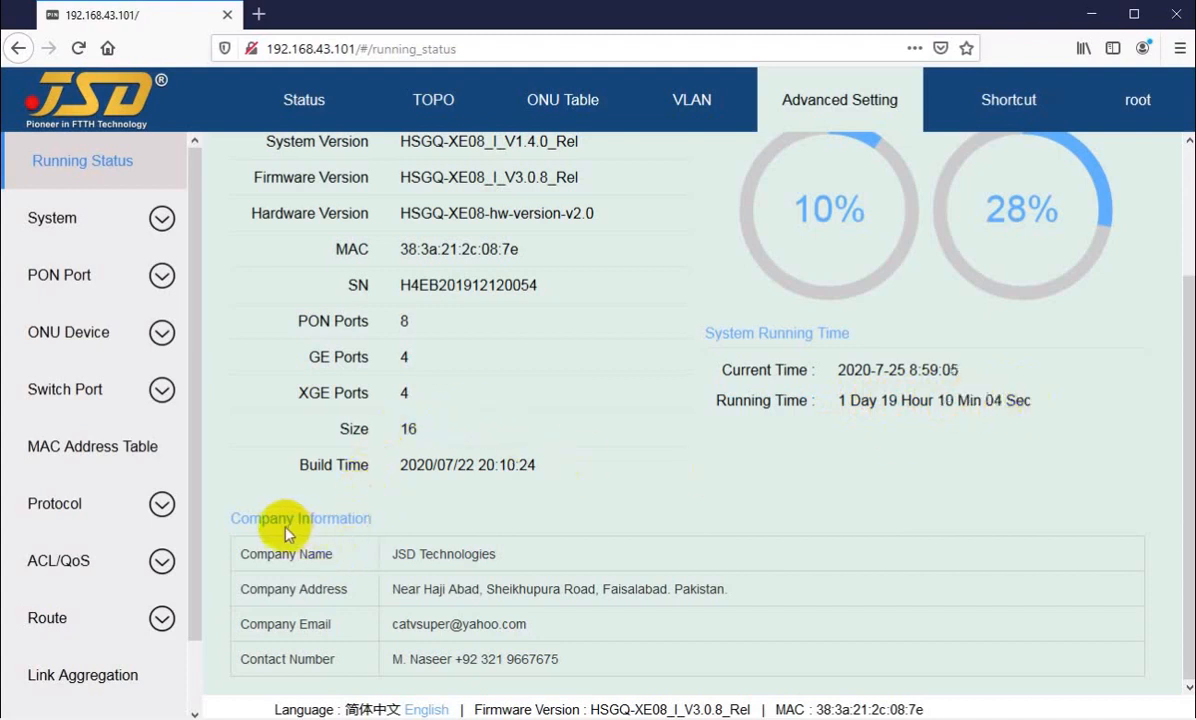
# Step: Examine the company information, including the company name and address fields
pyautogui.moveTo(241, 518); pyautogui.dragTo(407, 521)
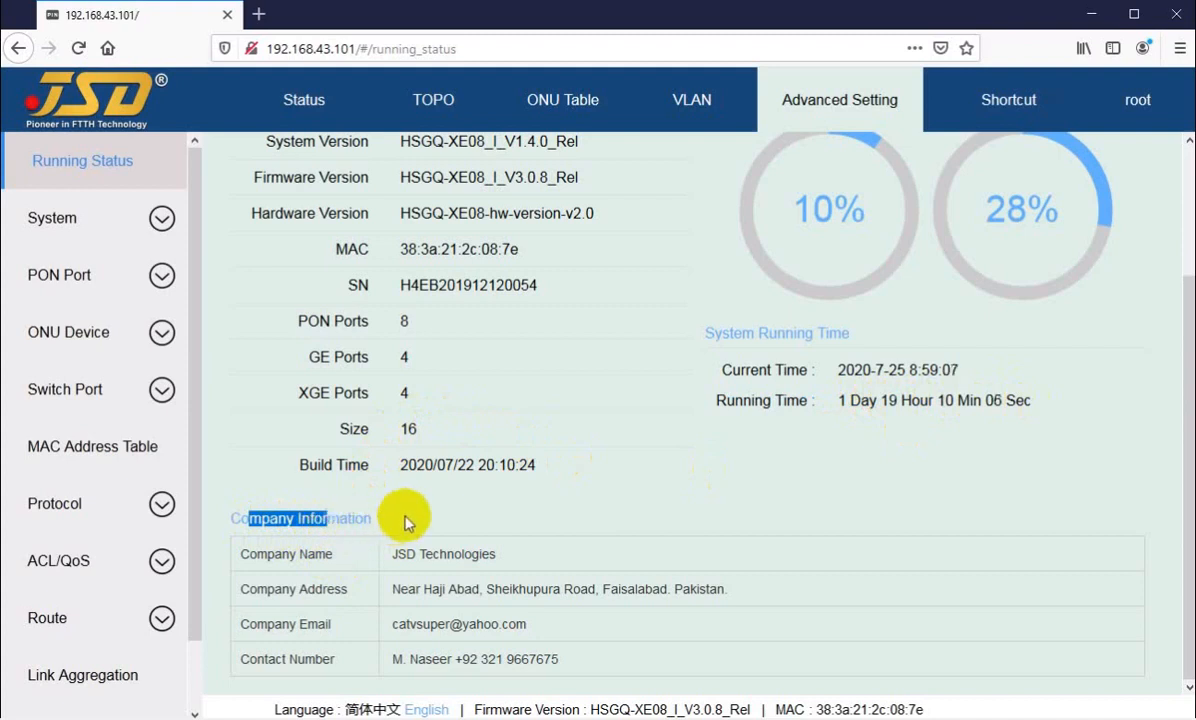
pyautogui.moveTo(267, 553); pyautogui.dragTo(454, 553)
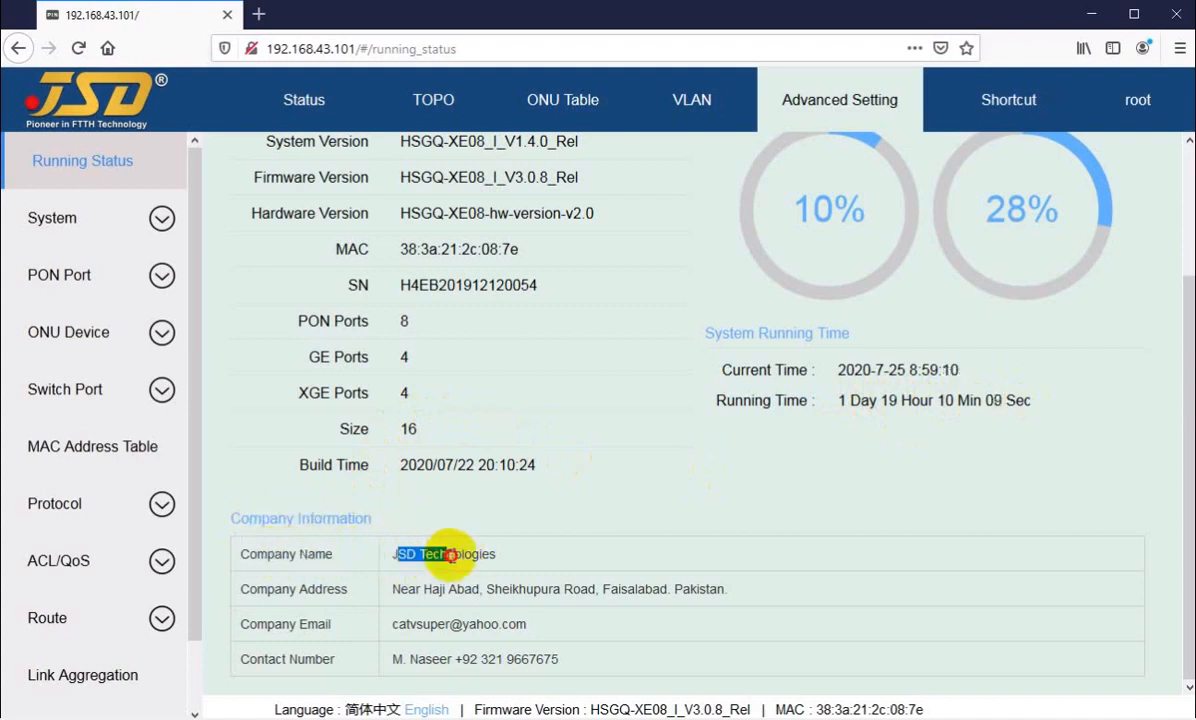
pyautogui.click(283, 588)
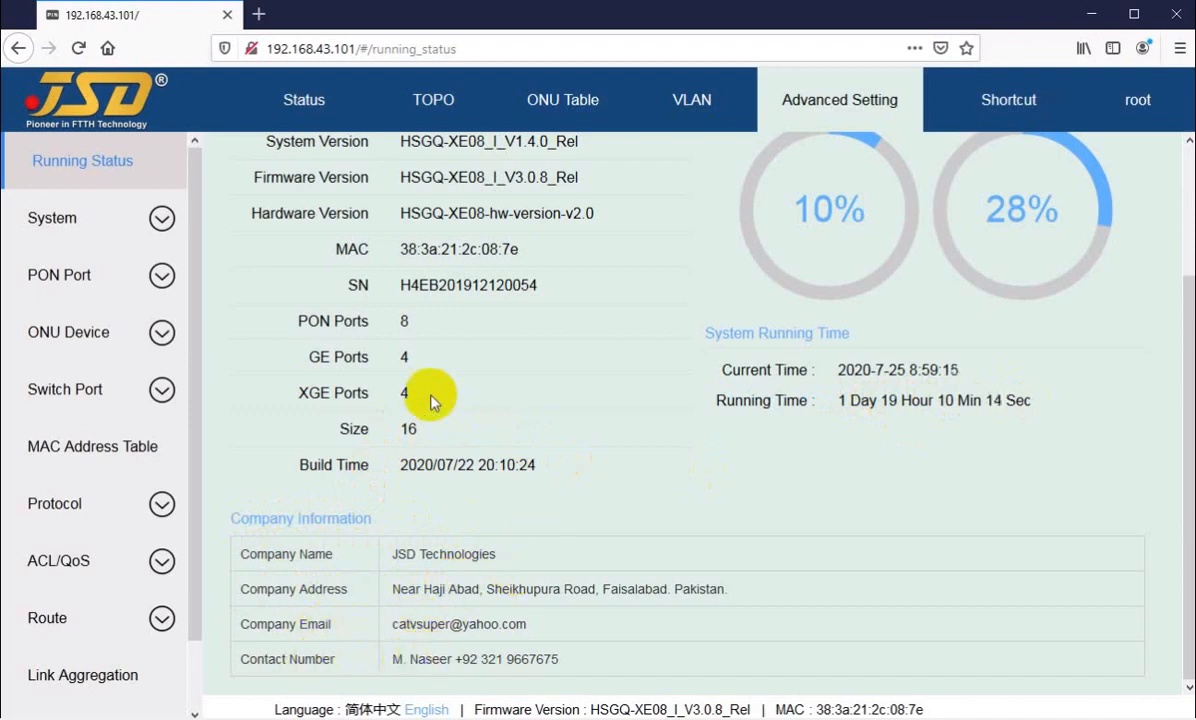
# Step: Switch the interface language to Simplified Chinese and back to English
pyautogui.scroll(3, 440, 450)
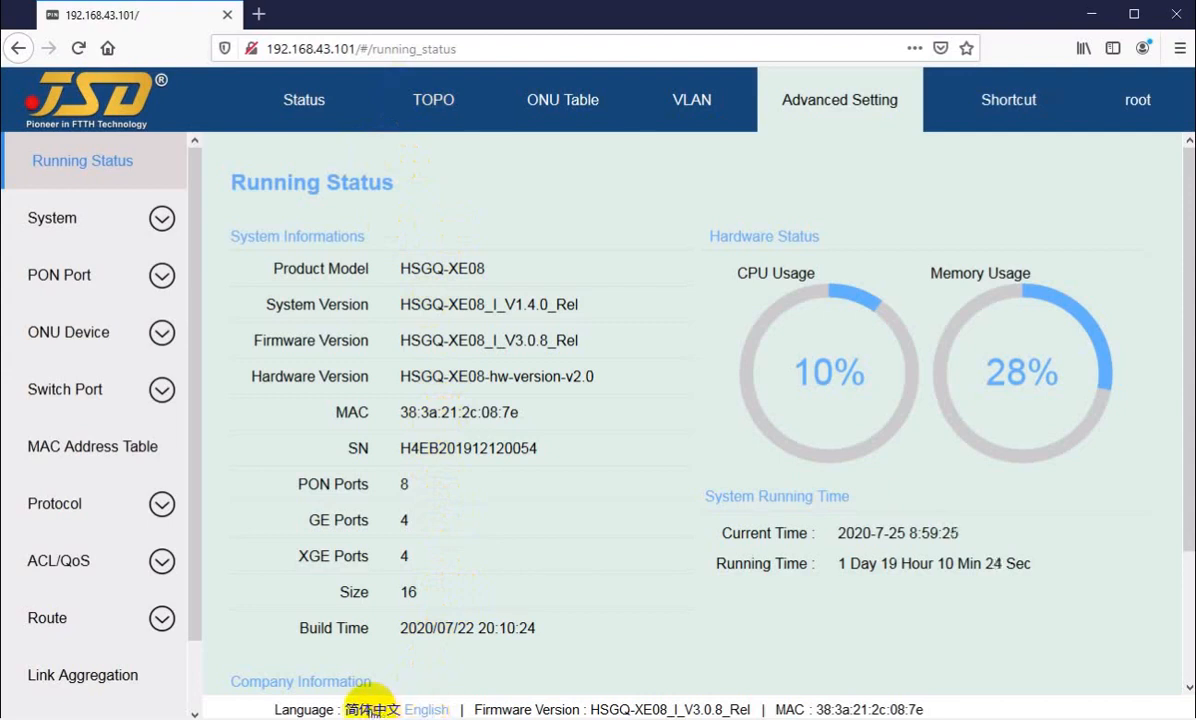
pyautogui.click(372, 708)
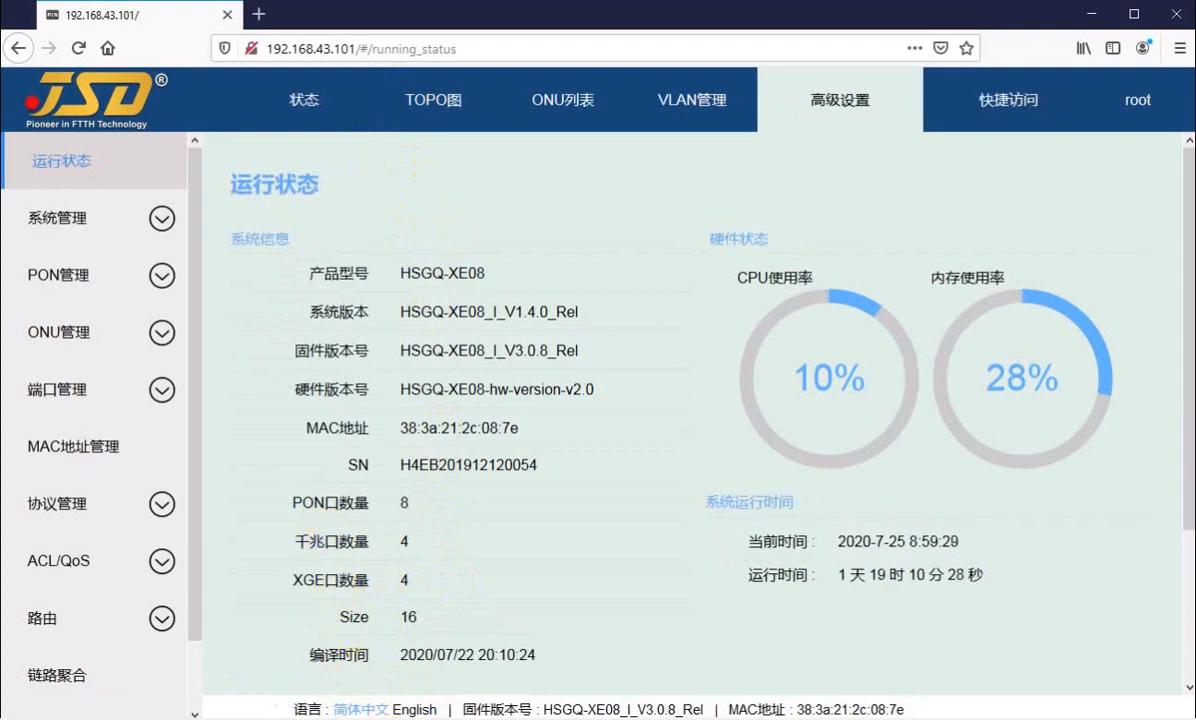
pyautogui.click(414, 709)
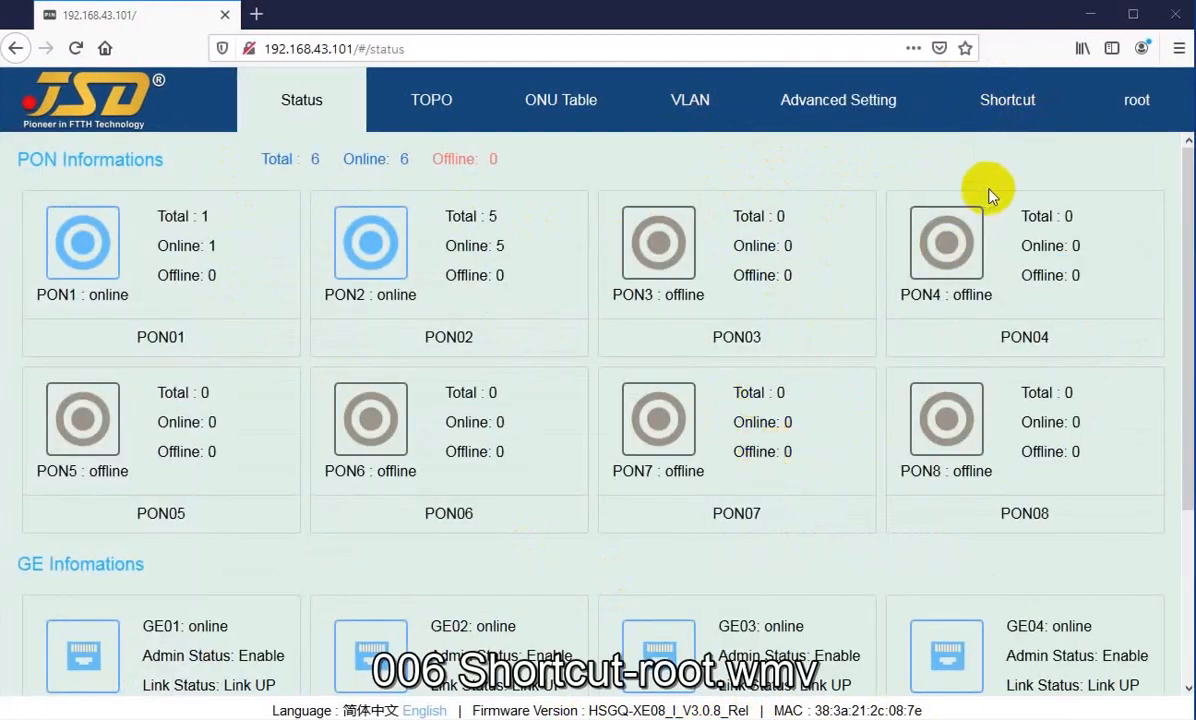
# Step: Revisit the Advanced Setting, VLAN, ONU Table and TOPO pages in turn, ending on the Status overview
pyautogui.moveTo(1000, 110)
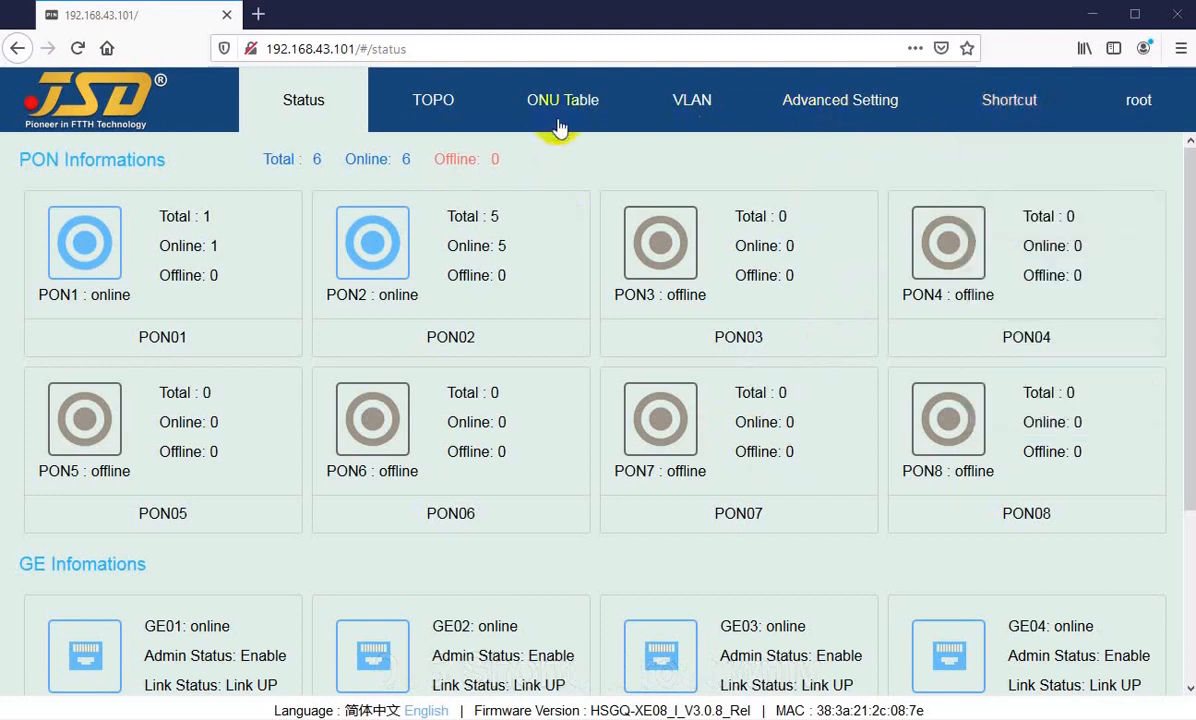
pyautogui.click(790, 108)
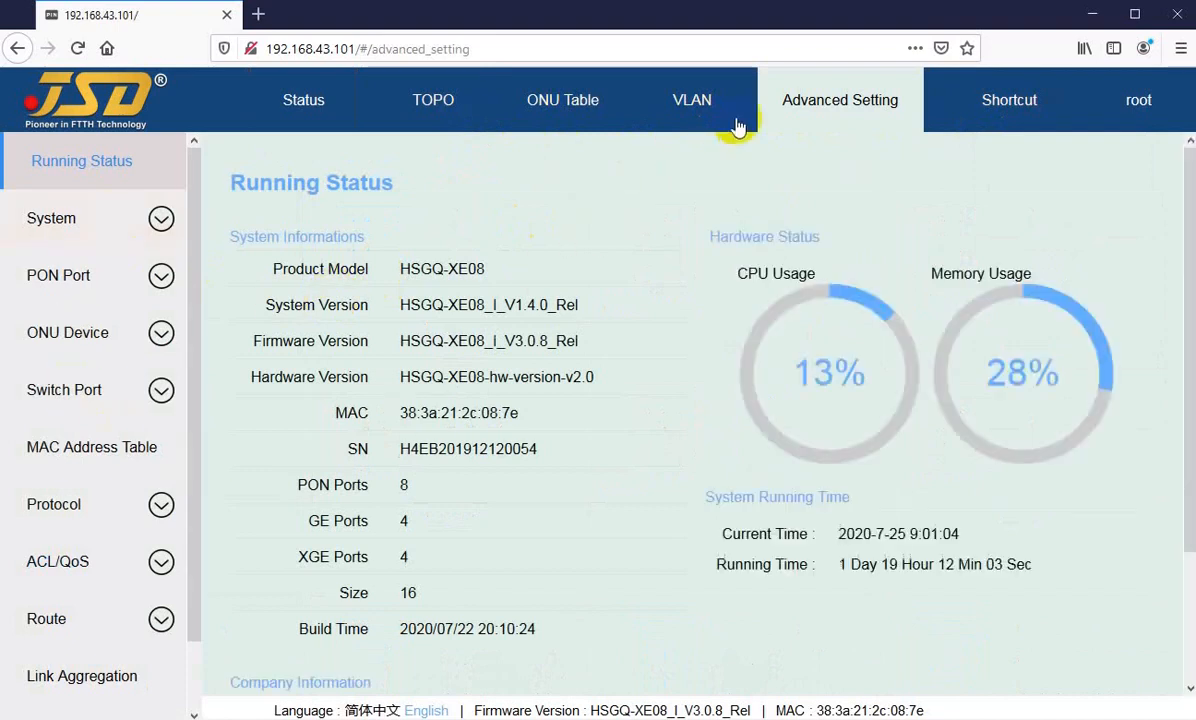
pyautogui.click(645, 108)
pyautogui.click(573, 125)
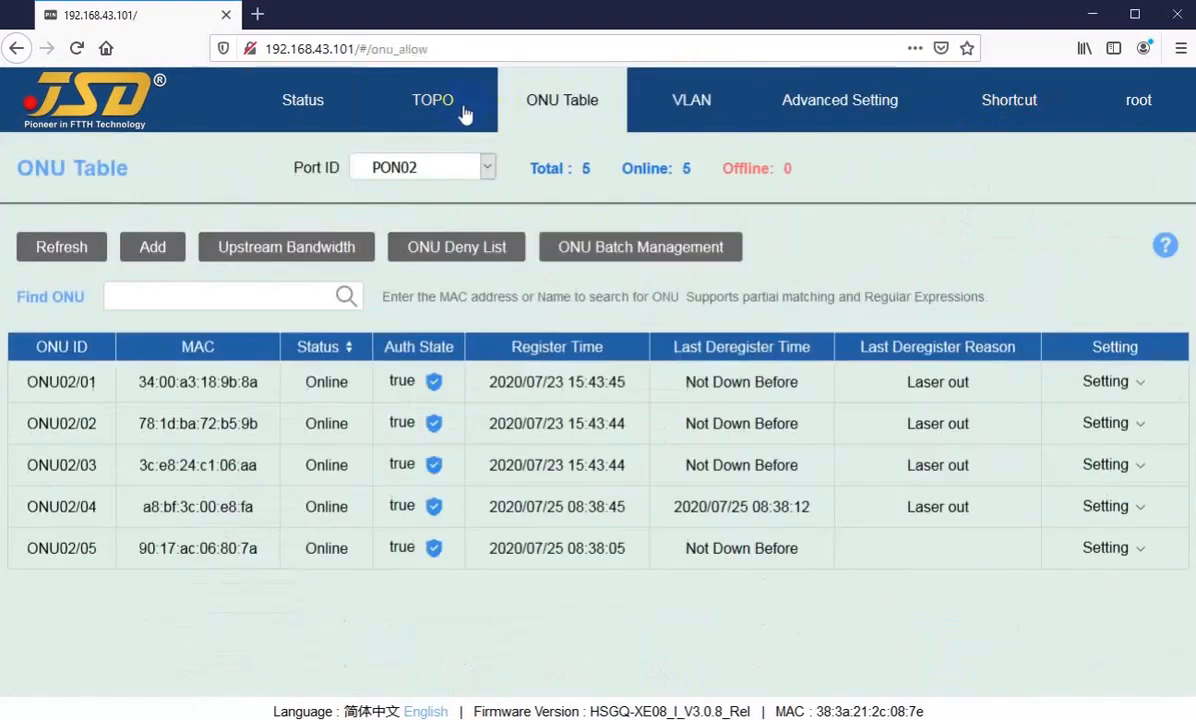
pyautogui.click(440, 112)
pyautogui.click(328, 104)
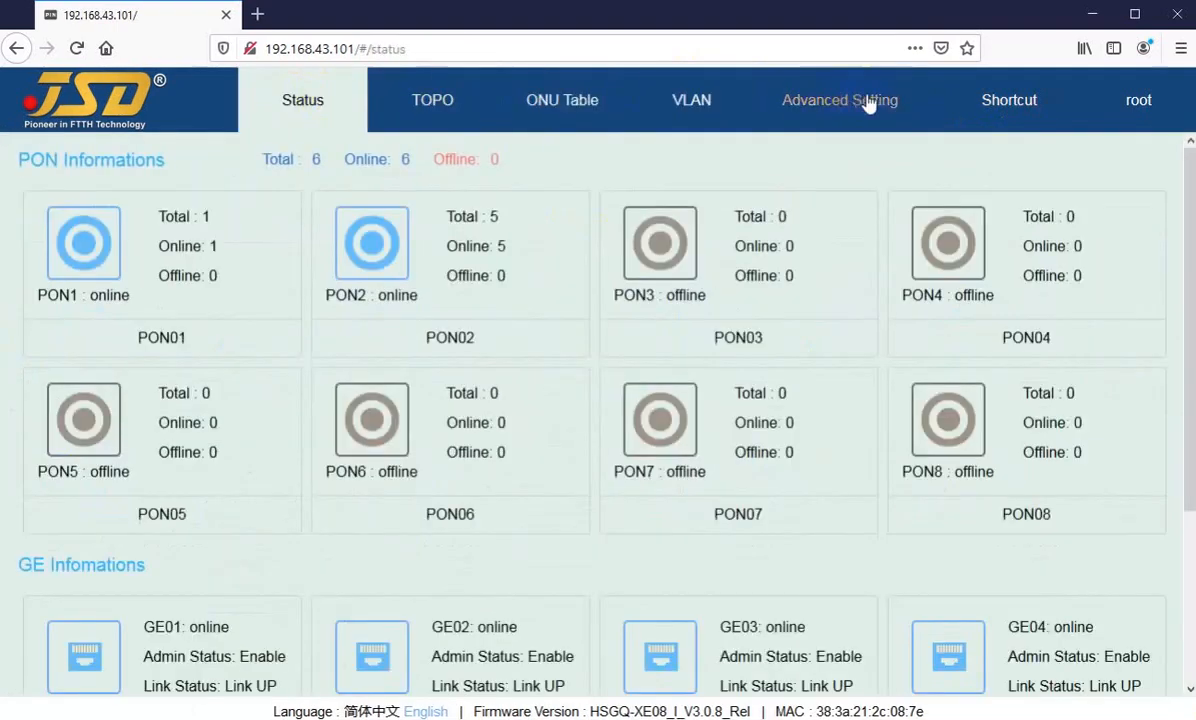
# Step: Turn off the real-time alerts and turn them back on
pyautogui.moveTo(1015, 109)
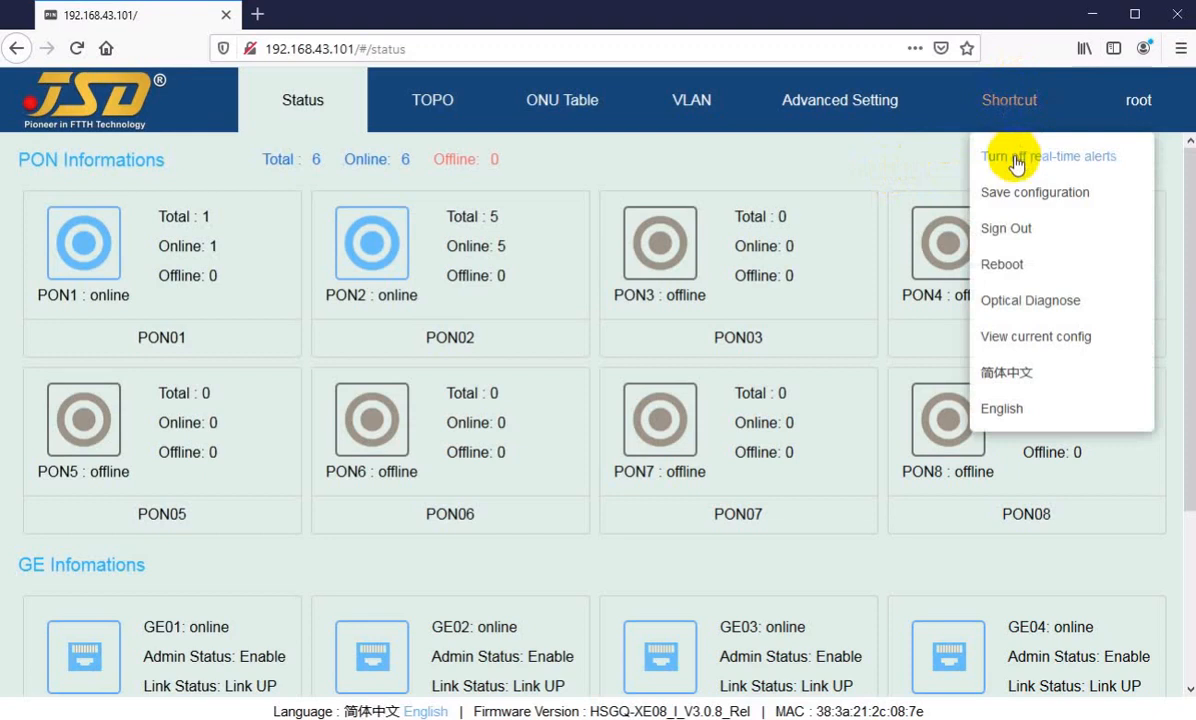
pyautogui.click(995, 163)
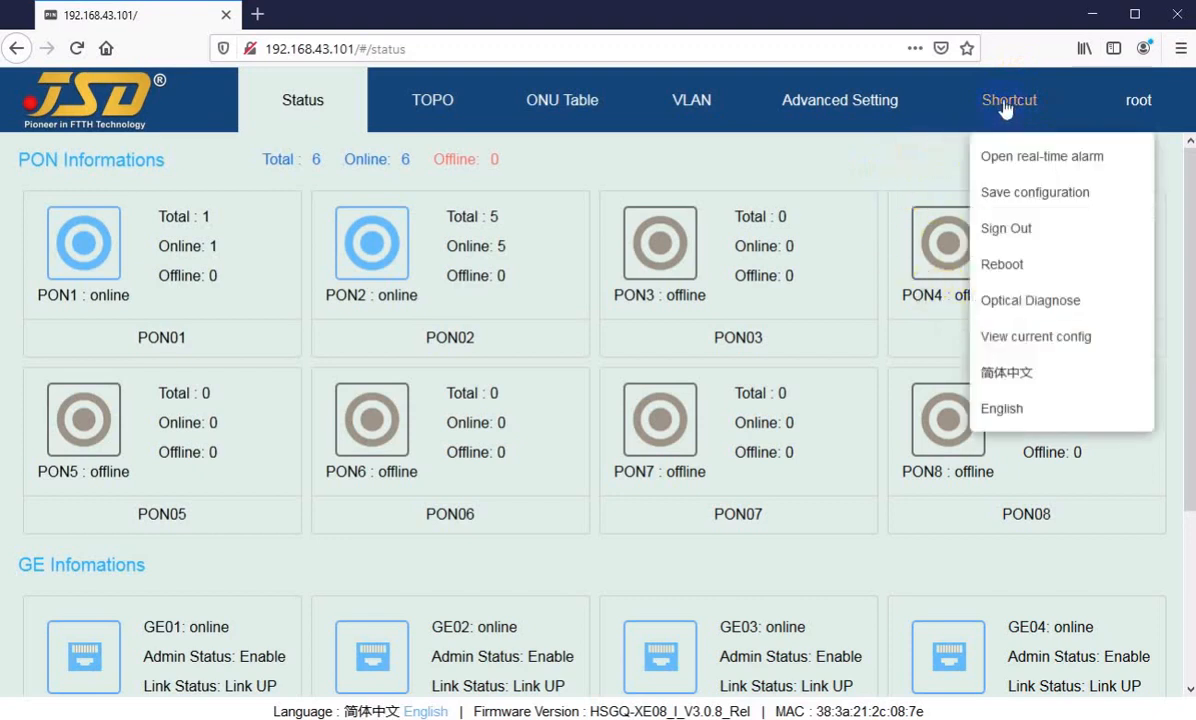
pyautogui.click(1007, 168)
pyautogui.moveTo(1004, 128)
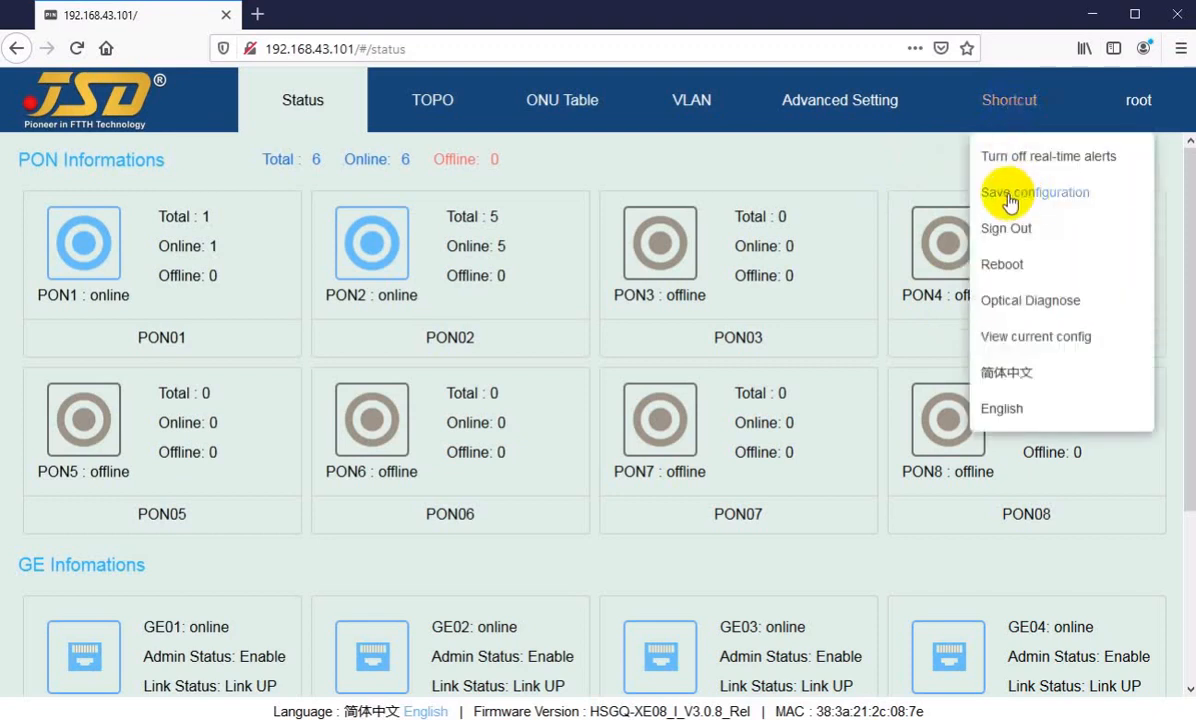
# Step: View the TOPO, ONU Table and Advanced Setting pages and return to the Status overview
pyautogui.click(447, 110)
pyautogui.click(525, 112)
pyautogui.click(885, 122)
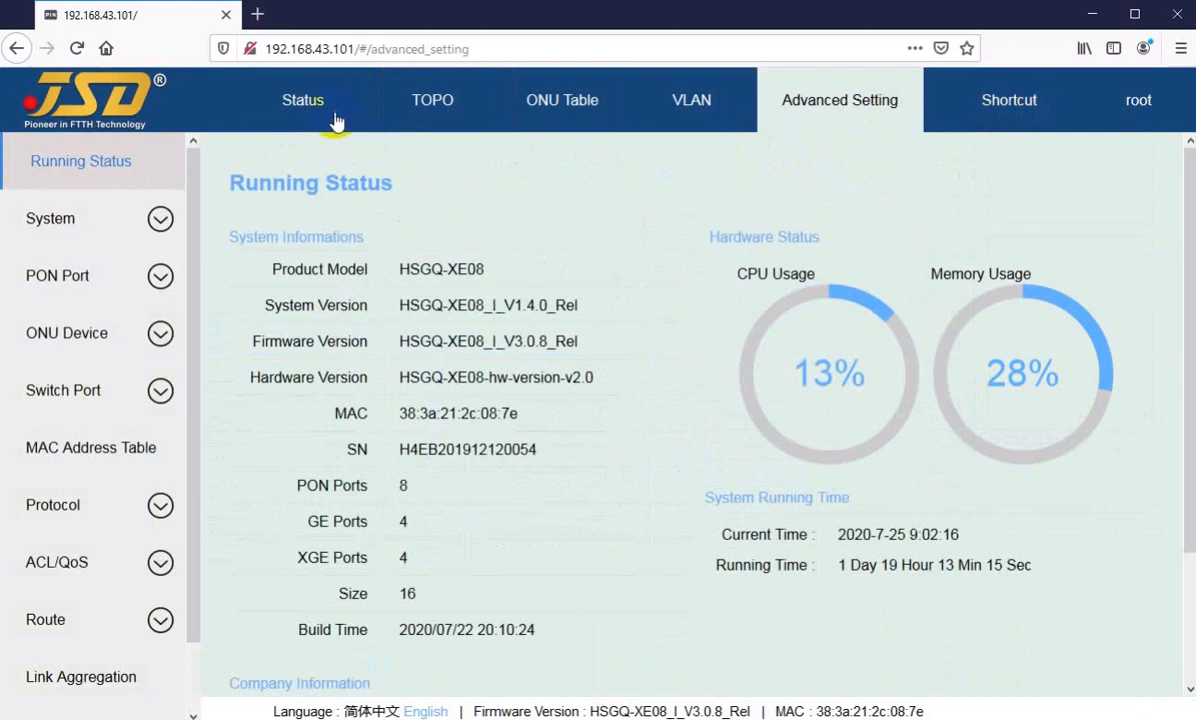
pyautogui.click(335, 121)
# Step: Save the OLT's current configuration and confirm the save
pyautogui.moveTo(966, 112)
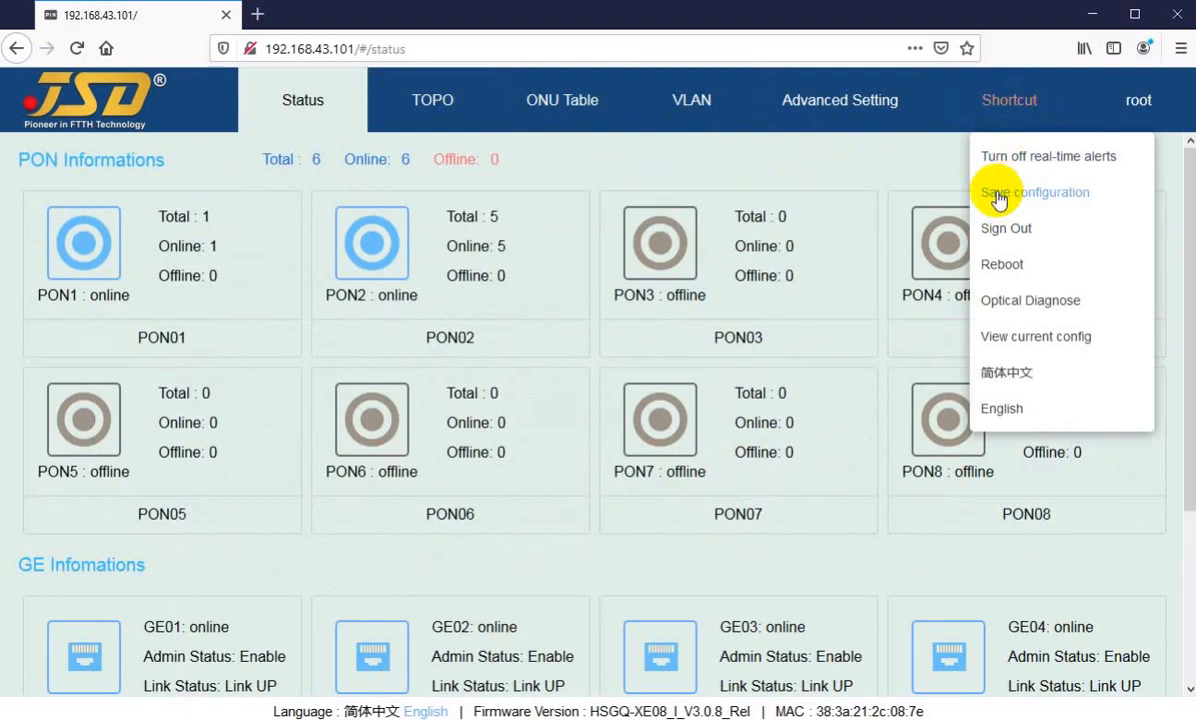
pyautogui.click(997, 200)
pyautogui.click(650, 448)
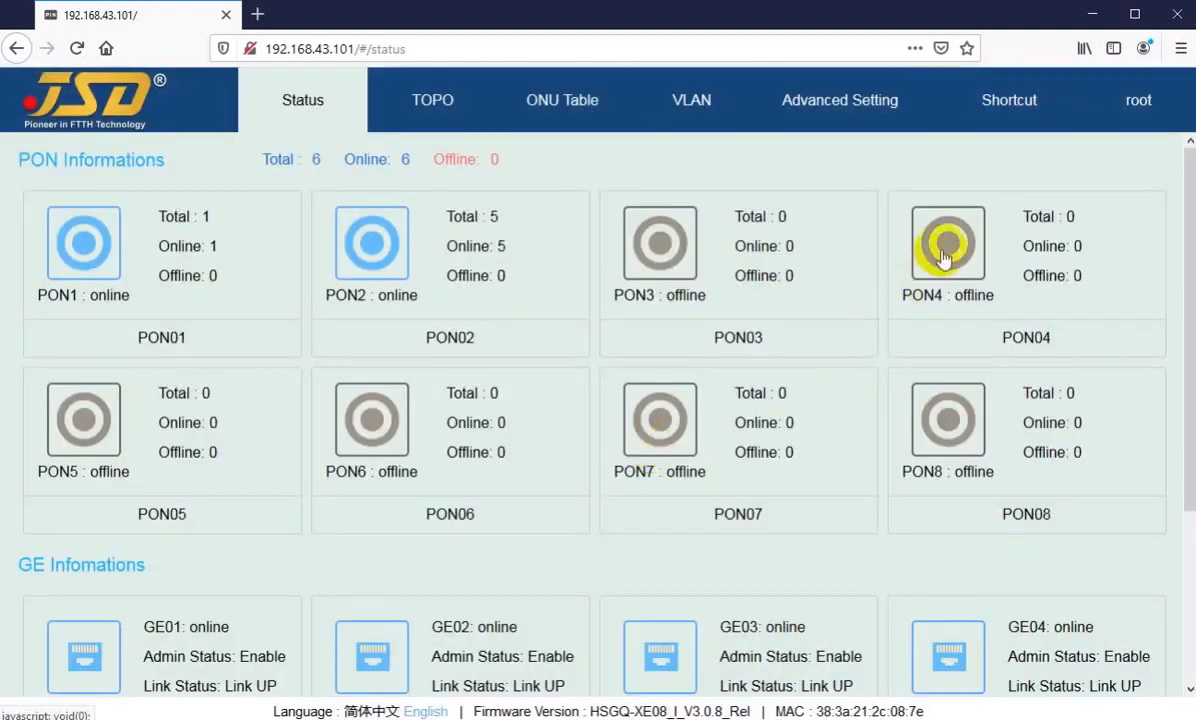
# Step: Request a reboot of the OLT and cancel it at the confirmation notice
pyautogui.click(1003, 228)
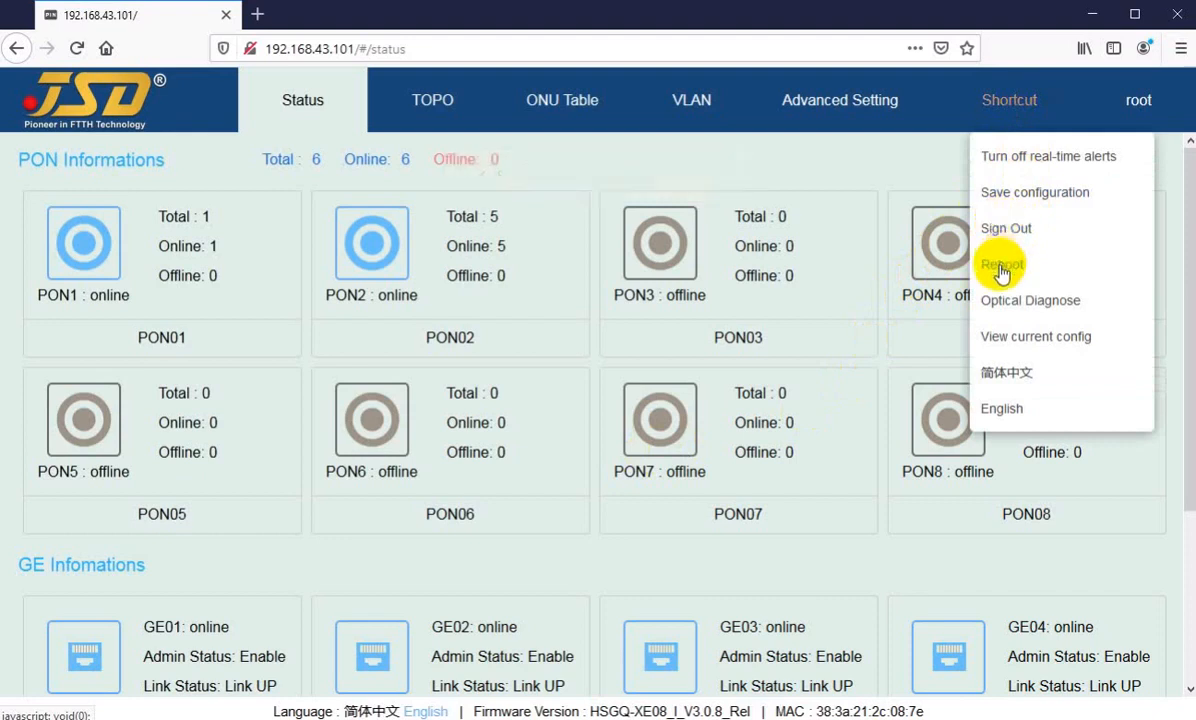
pyautogui.click(1001, 266)
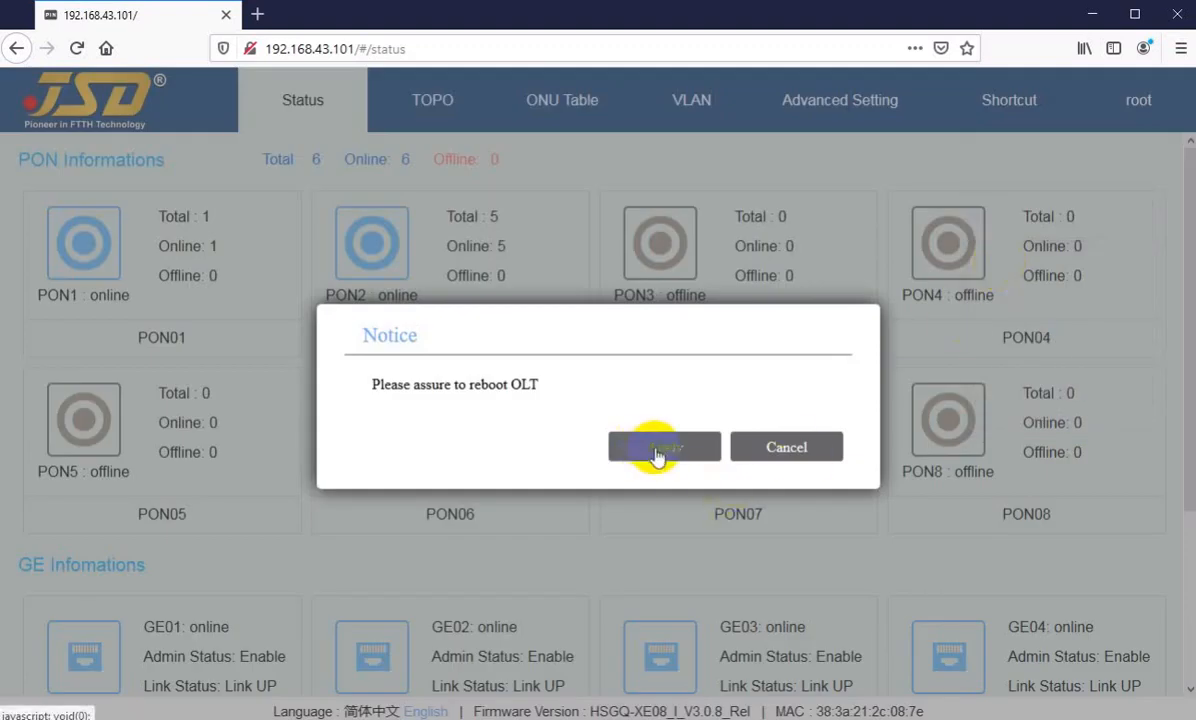
pyautogui.click(780, 452)
# Step: Open Optical Diagnose from the shortcuts and examine PON01's optical module readings up to its transmit power
pyautogui.moveTo(1009, 100)
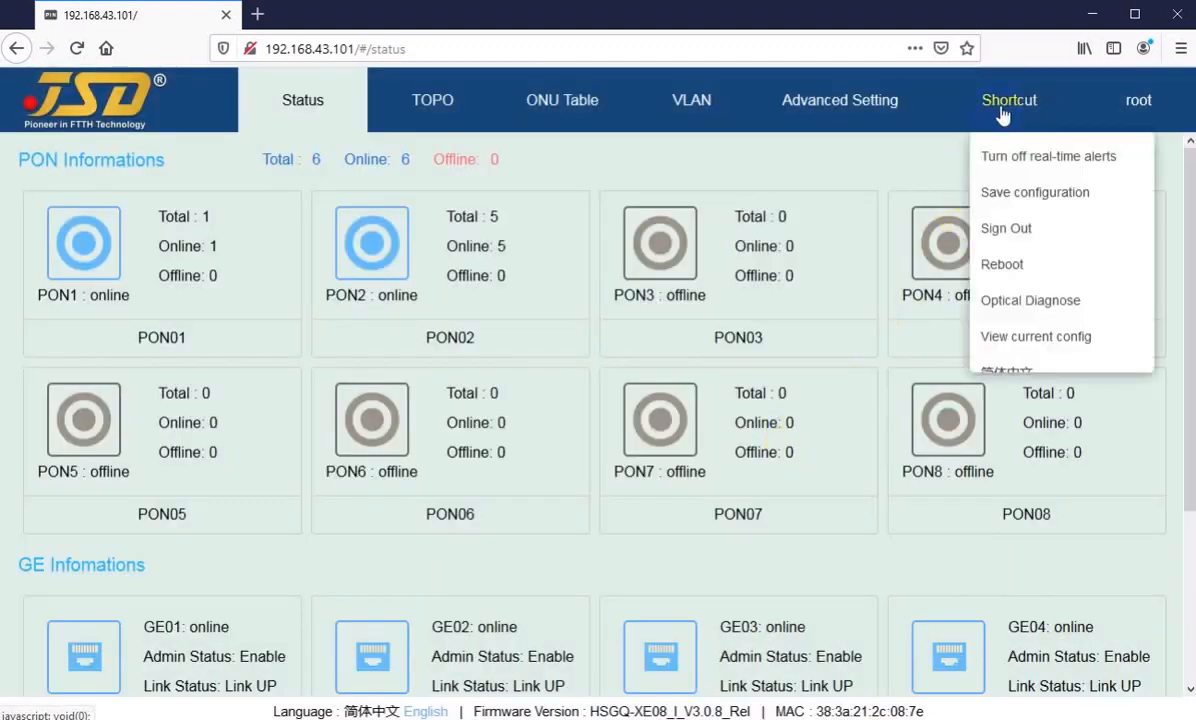
pyautogui.click(1012, 305)
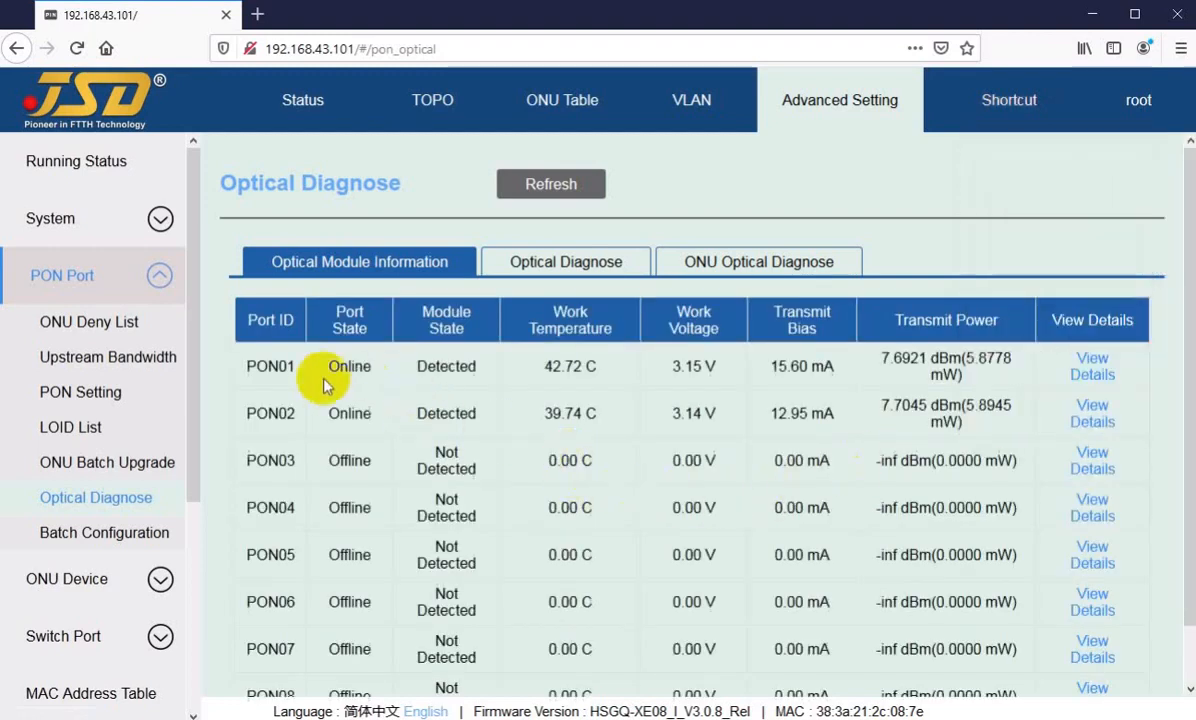
pyautogui.moveTo(280, 366); pyautogui.dragTo(257, 366)
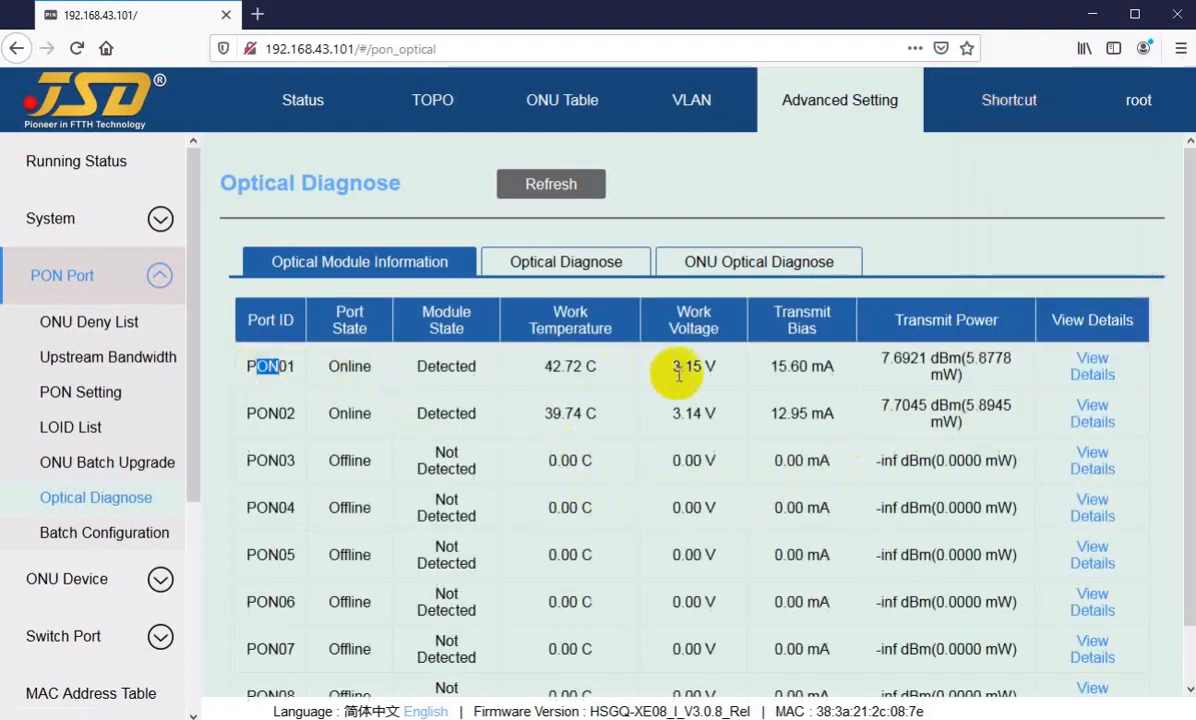
pyautogui.moveTo(771, 372); pyautogui.dragTo(794, 368)
pyautogui.moveTo(881, 360); pyautogui.dragTo(907, 360)
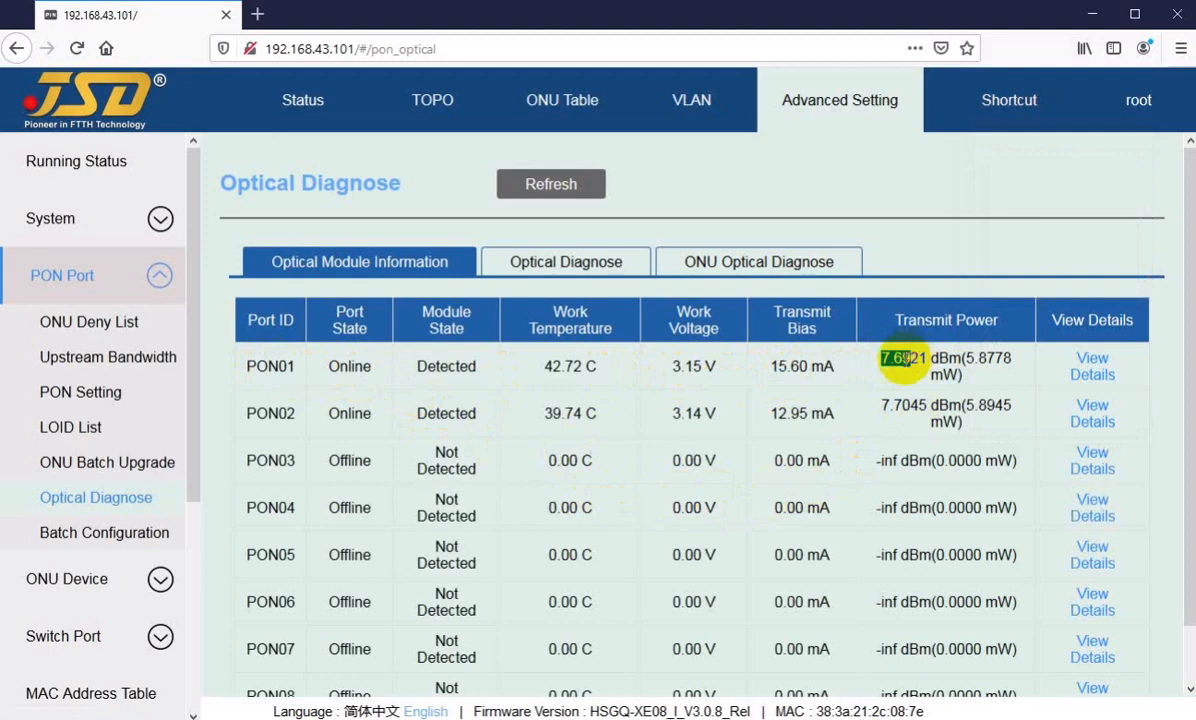
# Step: Examine PON02's port state, module state, work temperature and transmit bias, comparing the states with PON03
pyautogui.moveTo(257, 413); pyautogui.dragTo(380, 427)
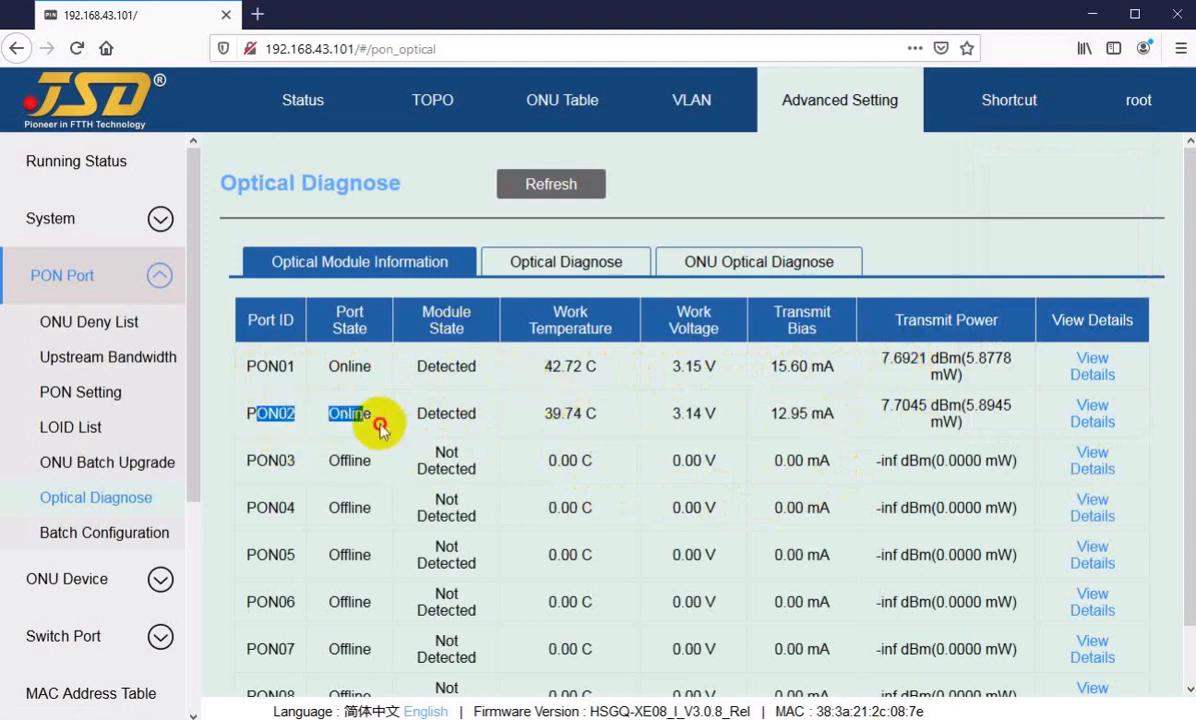
pyautogui.doubleClick(349, 460)
pyautogui.moveTo(417, 413); pyautogui.dragTo(440, 413)
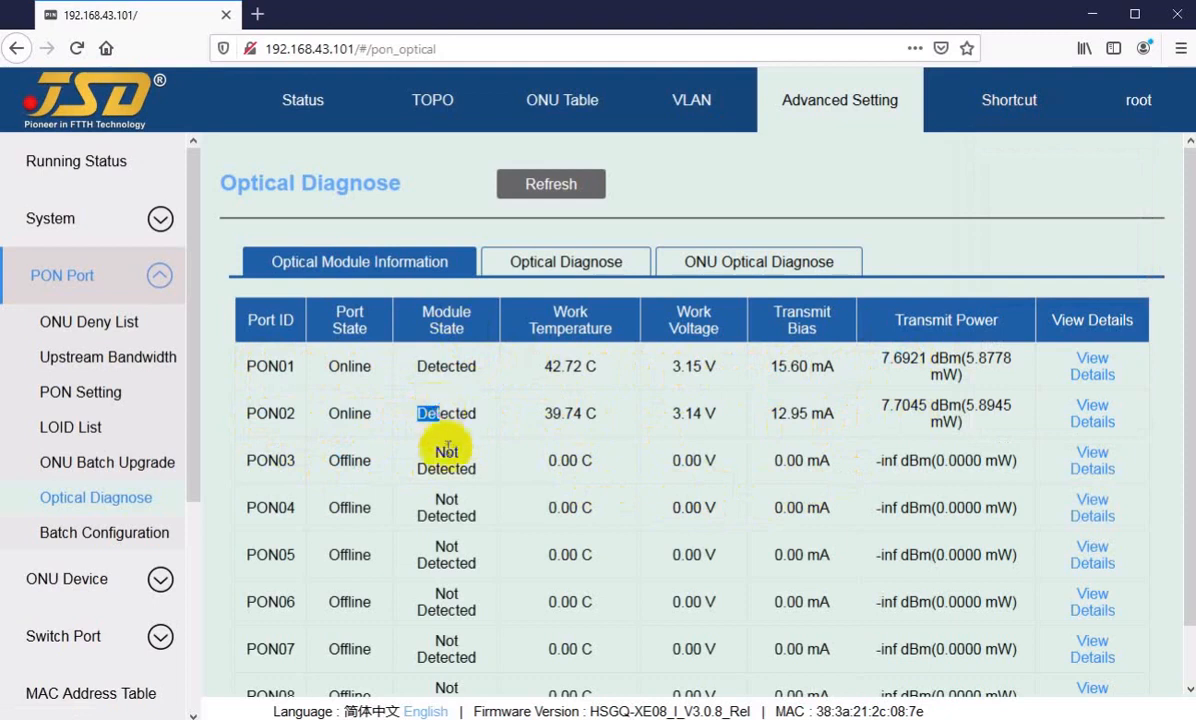
pyautogui.click(549, 418)
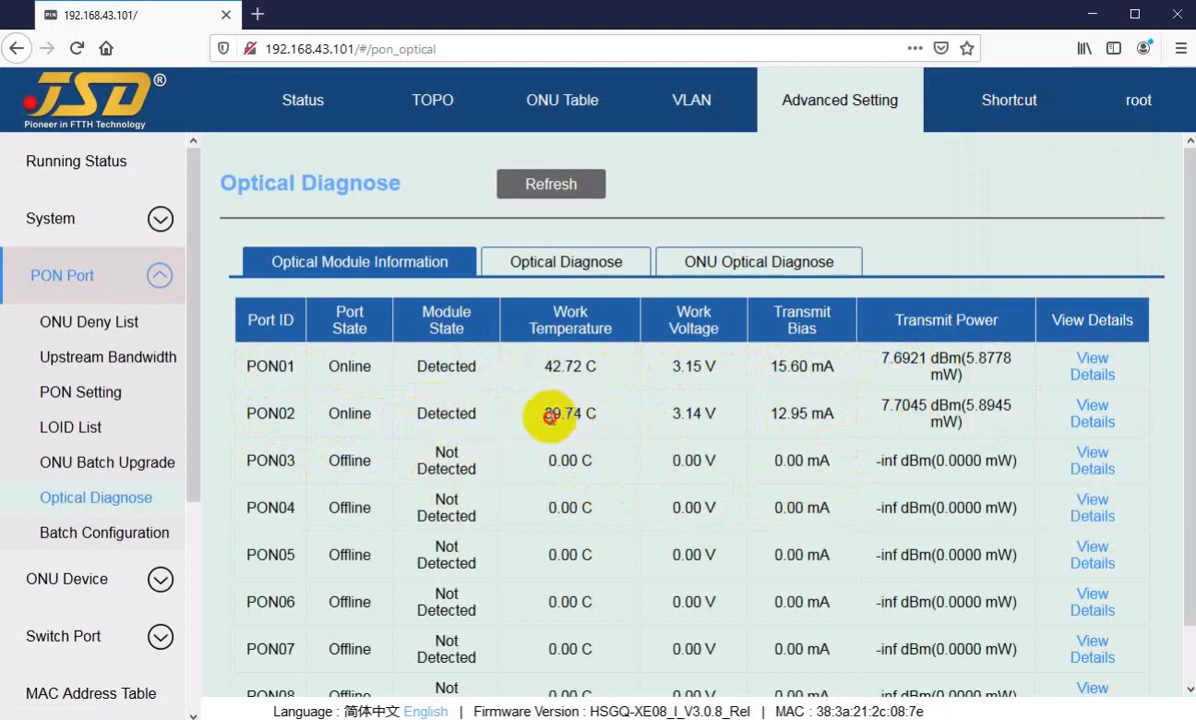
pyautogui.moveTo(549, 418); pyautogui.dragTo(576, 415)
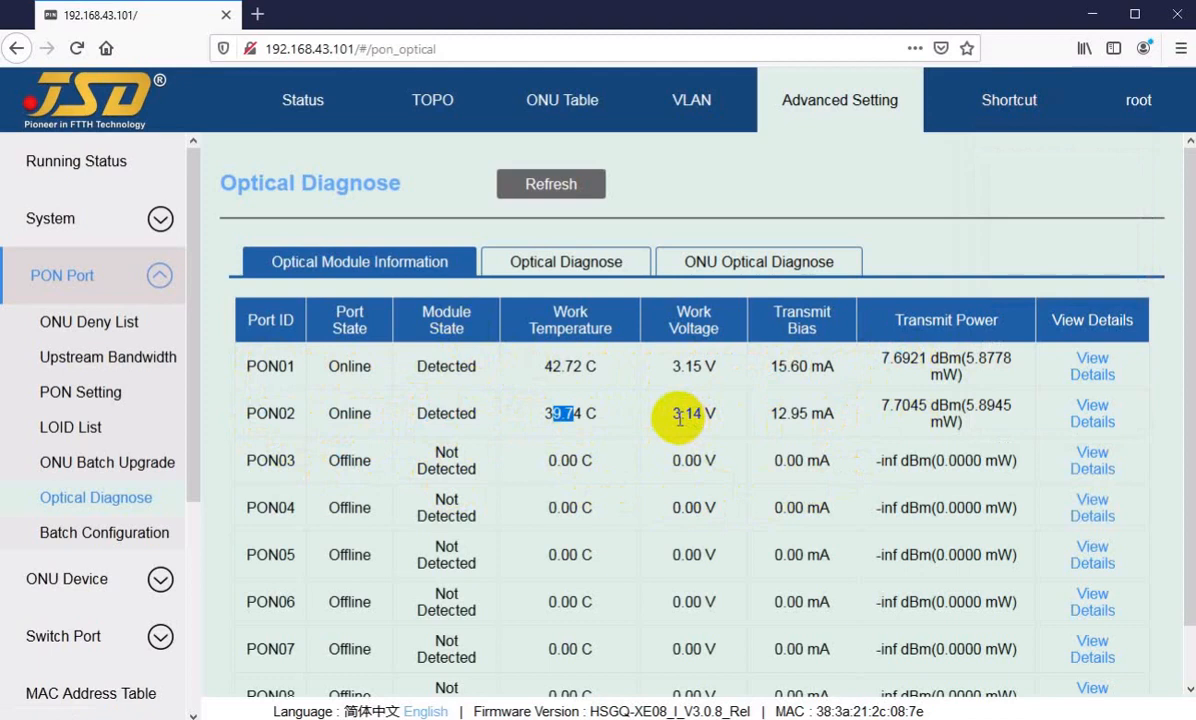
pyautogui.moveTo(786, 414); pyautogui.dragTo(810, 418)
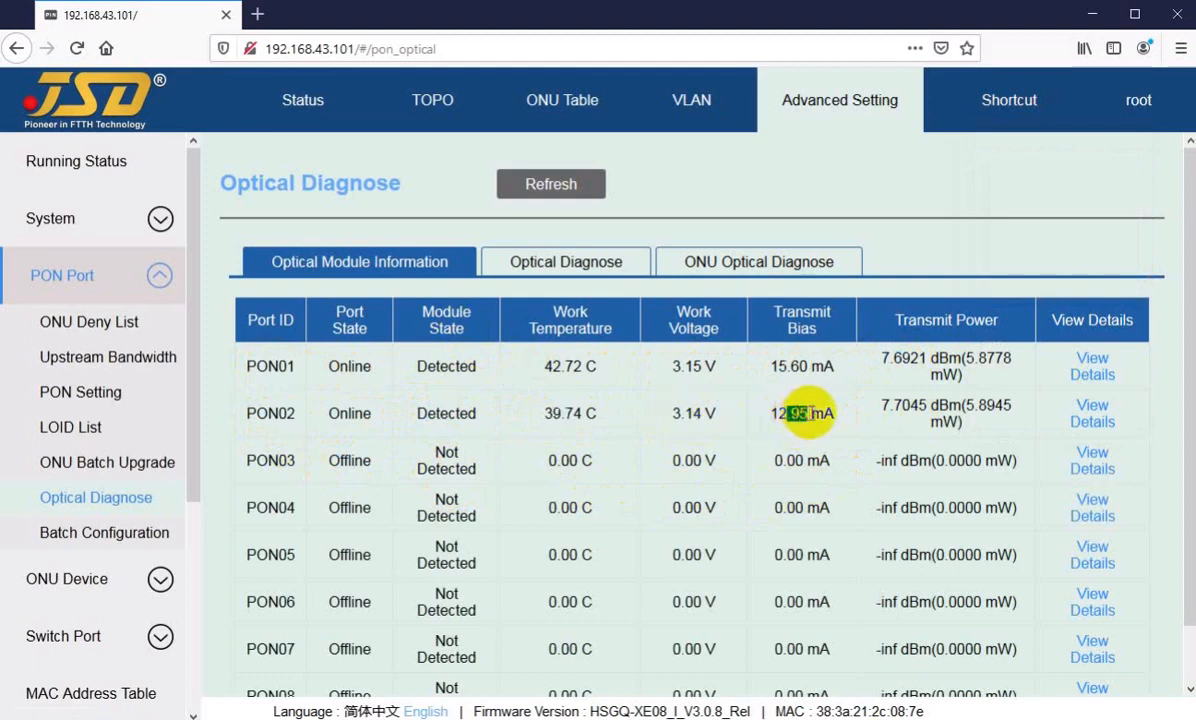
# Step: Examine PON02's transmit power and the detailed information of its optical module, and close the details
pyautogui.moveTo(880, 406); pyautogui.dragTo(918, 407)
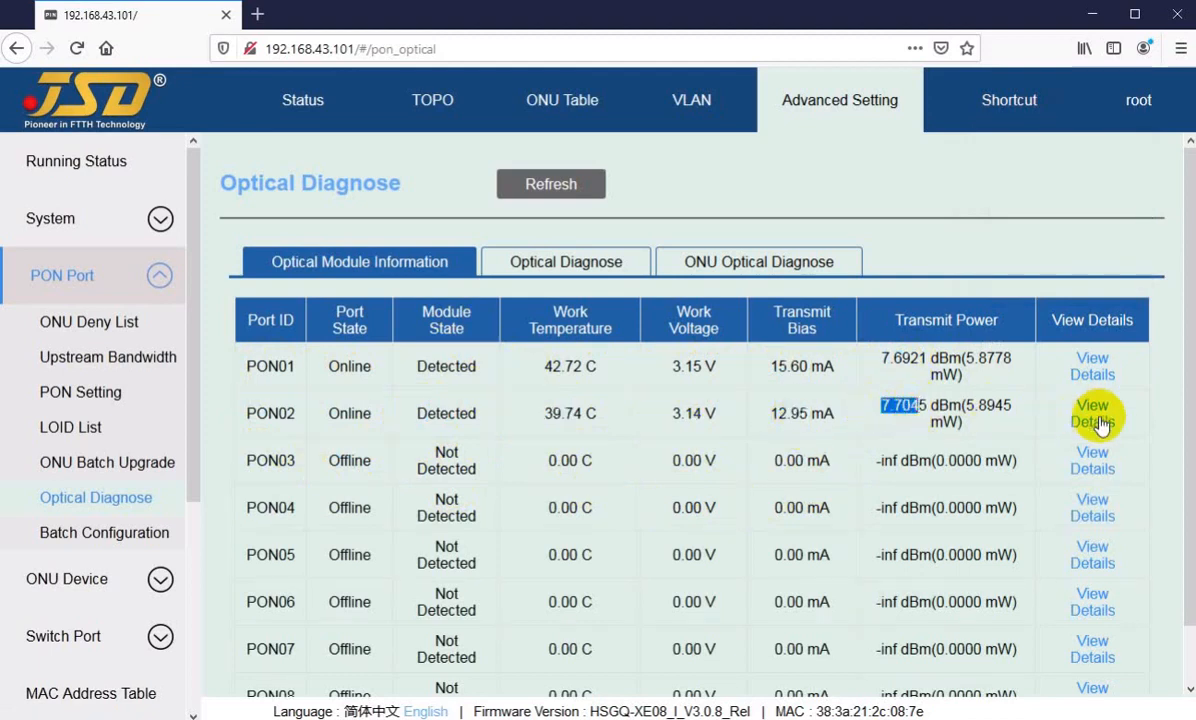
pyautogui.click(1094, 418)
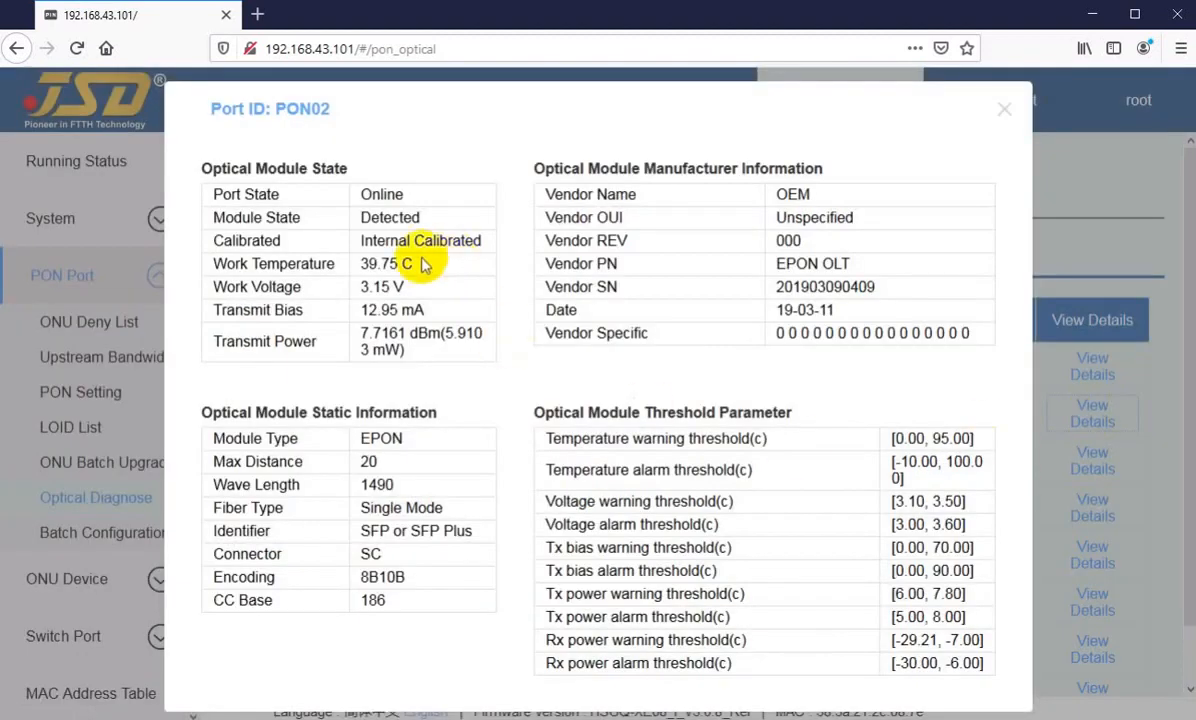
pyautogui.click(1005, 110)
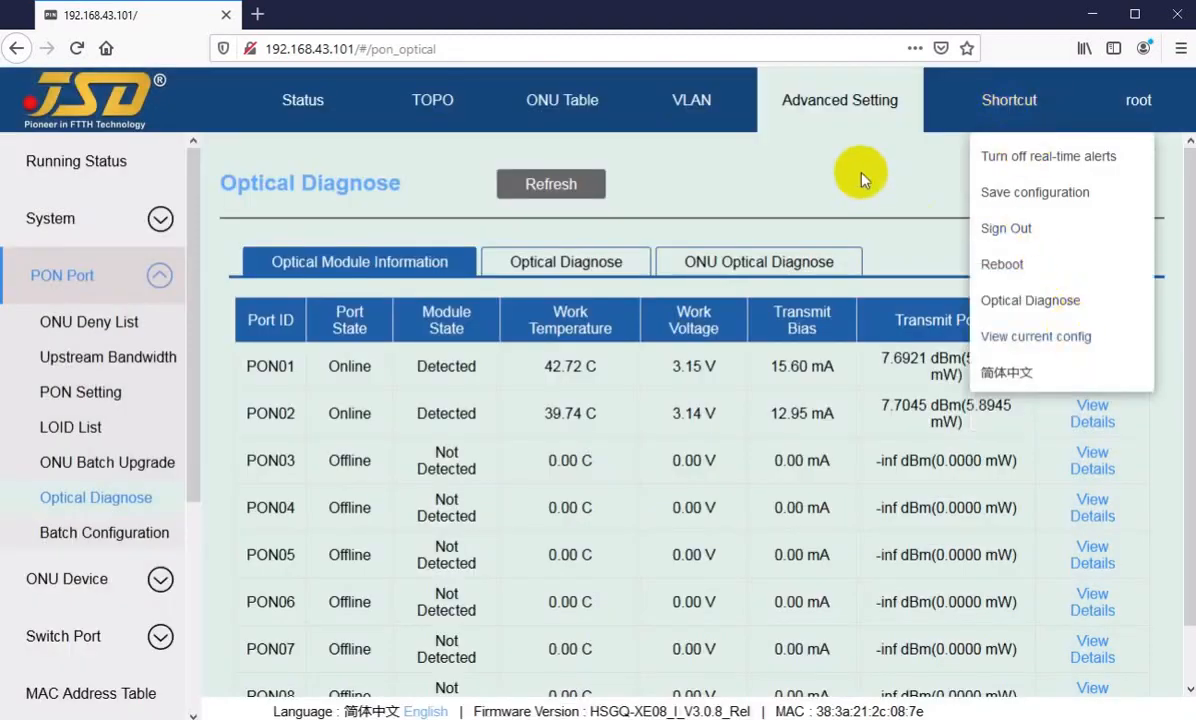
pyautogui.moveTo(1036, 112)
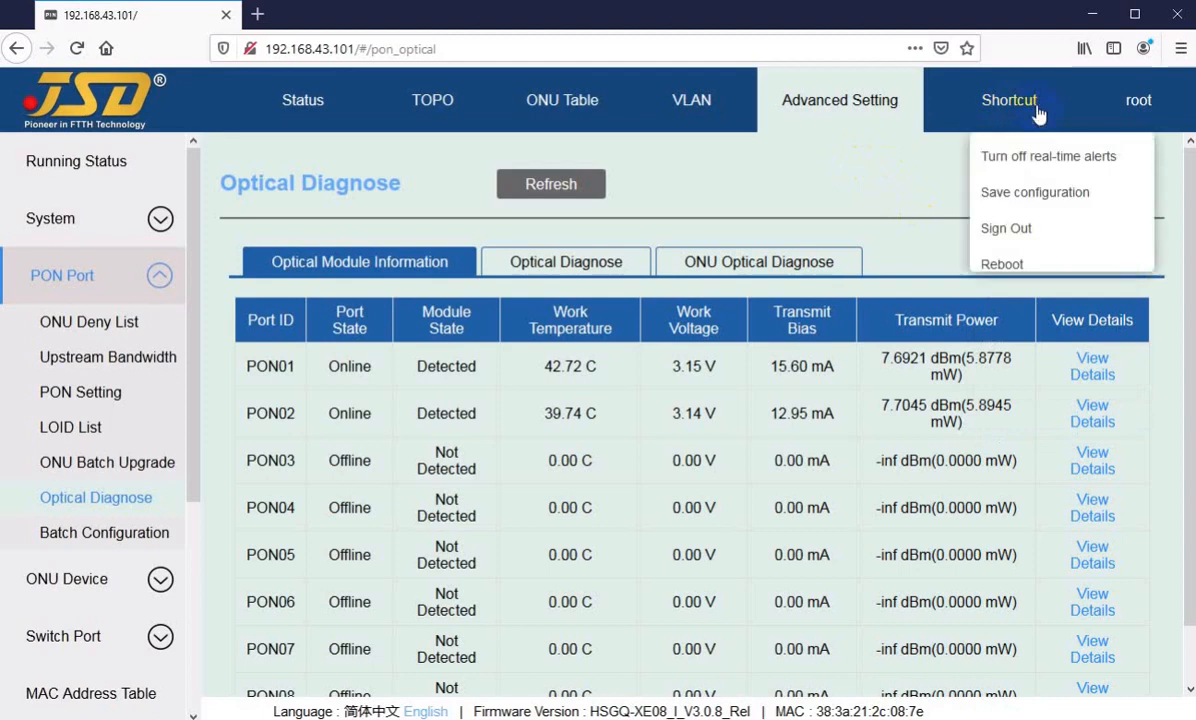
# Step: Fetch the ONU optical diagnosis data for PON02 and examine the receive power of its ONUs
pyautogui.click(699, 262)
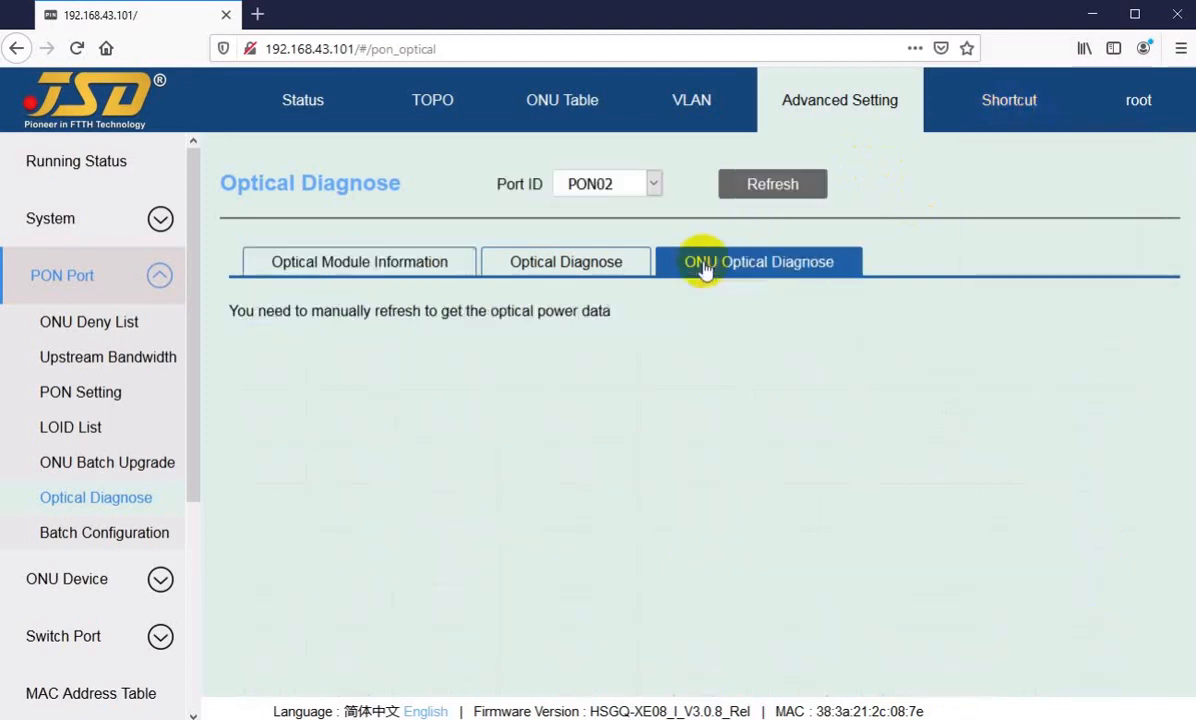
pyautogui.click(763, 188)
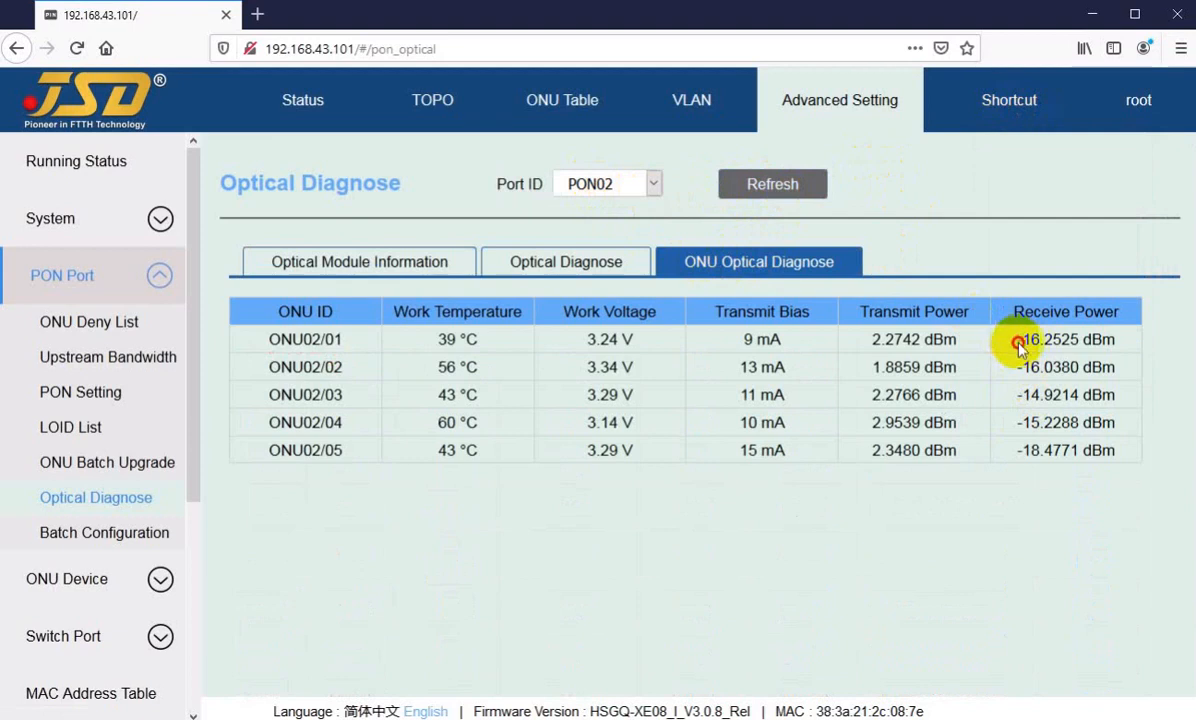
pyautogui.moveTo(1019, 340); pyautogui.dragTo(1026, 437)
pyautogui.click(1015, 461)
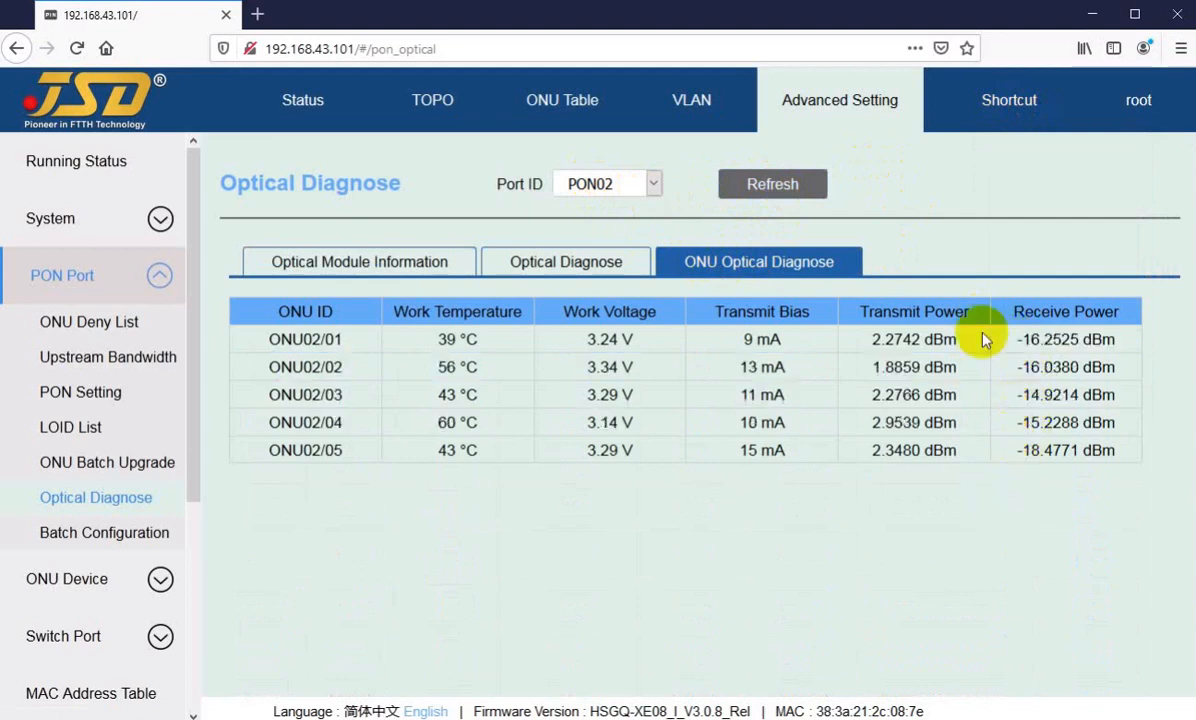
pyautogui.moveTo(1003, 107)
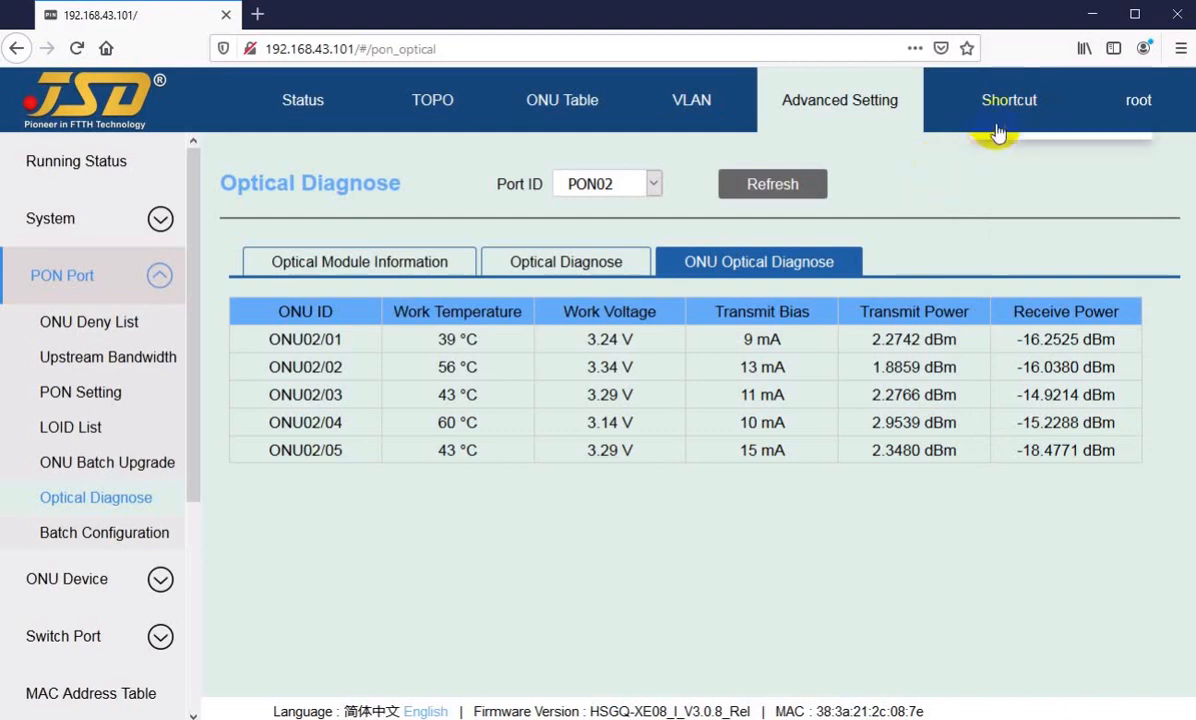
# Step: Open the user management page of the root account and examine the existing user list
pyautogui.click(1139, 102)
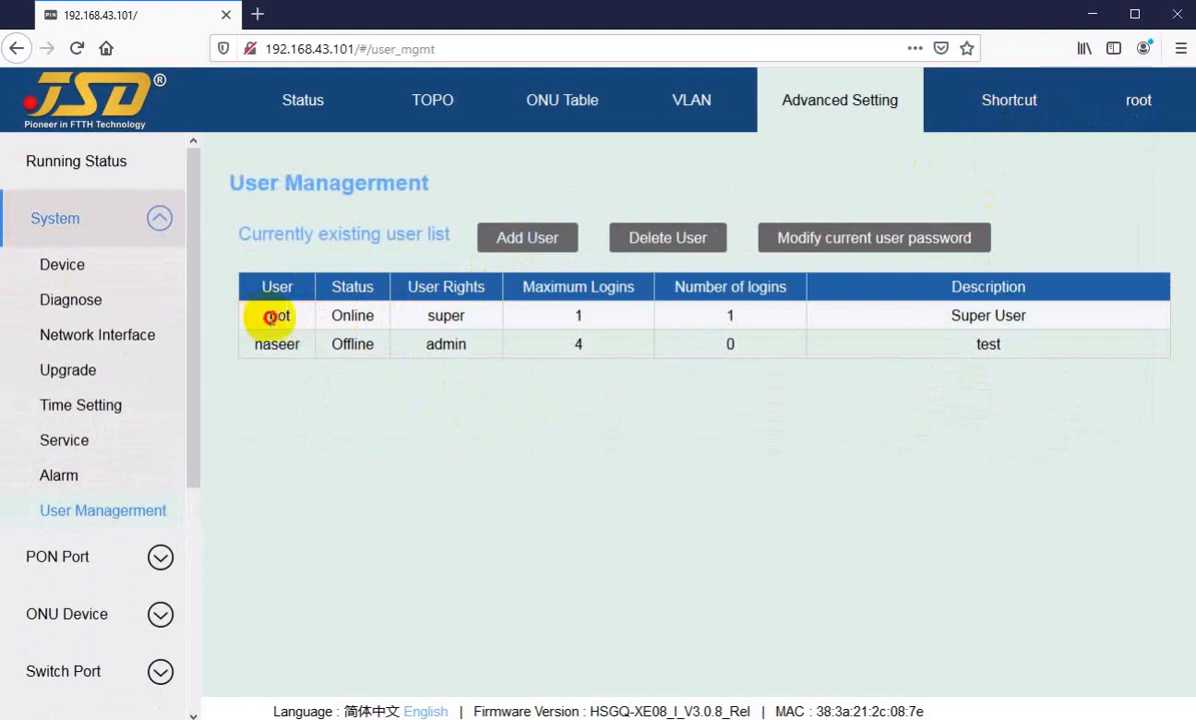
pyautogui.moveTo(263, 315); pyautogui.dragTo(280, 362)
pyautogui.click(336, 414)
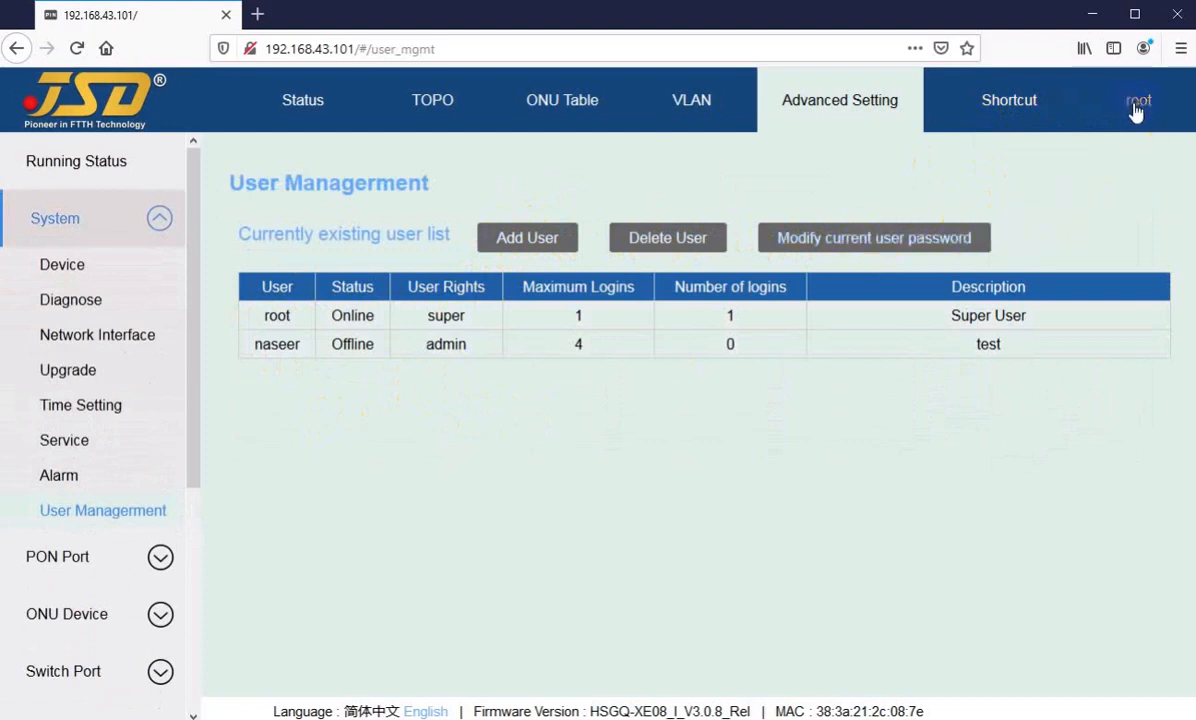
# Step: Start adding a user, entering the username and the new password with its confirmation
pyautogui.click(519, 249)
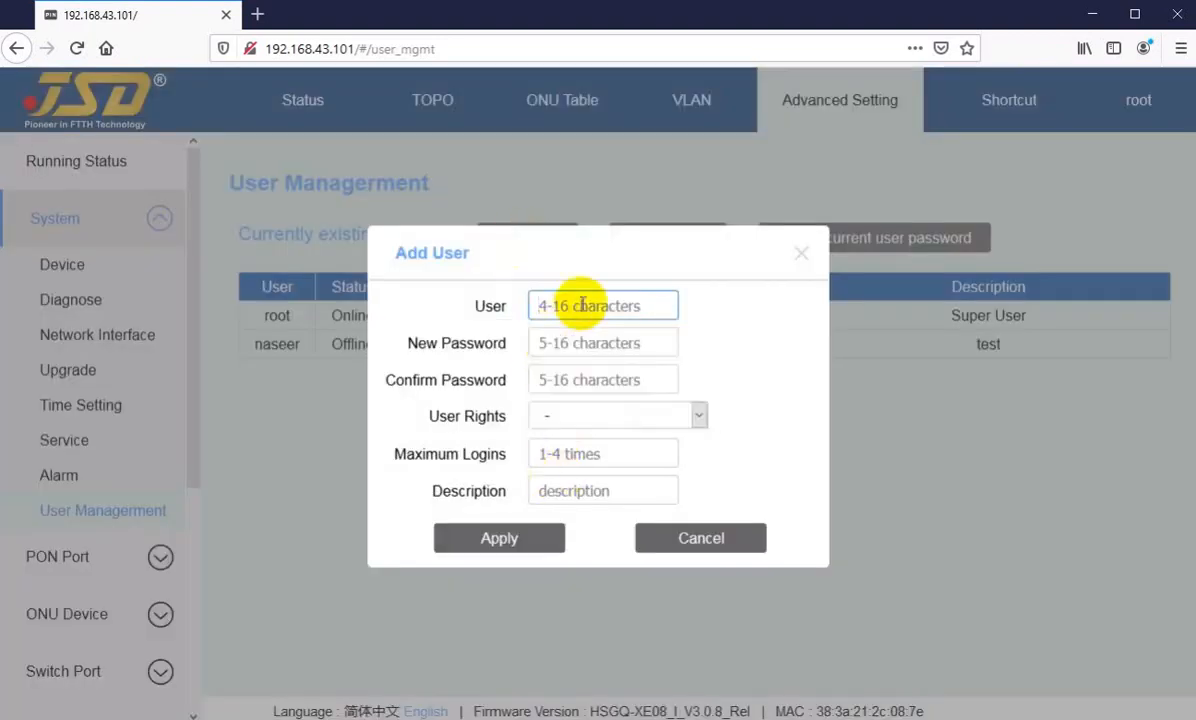
pyautogui.write('usman')
pyautogui.press('Tab')
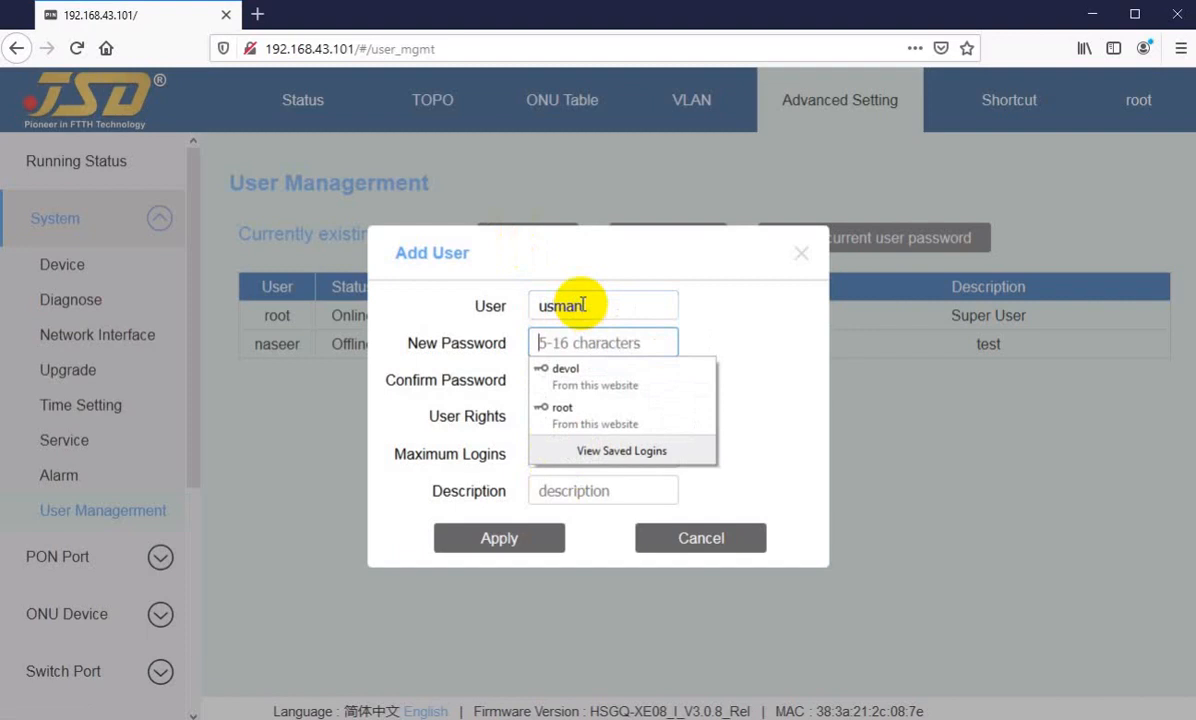
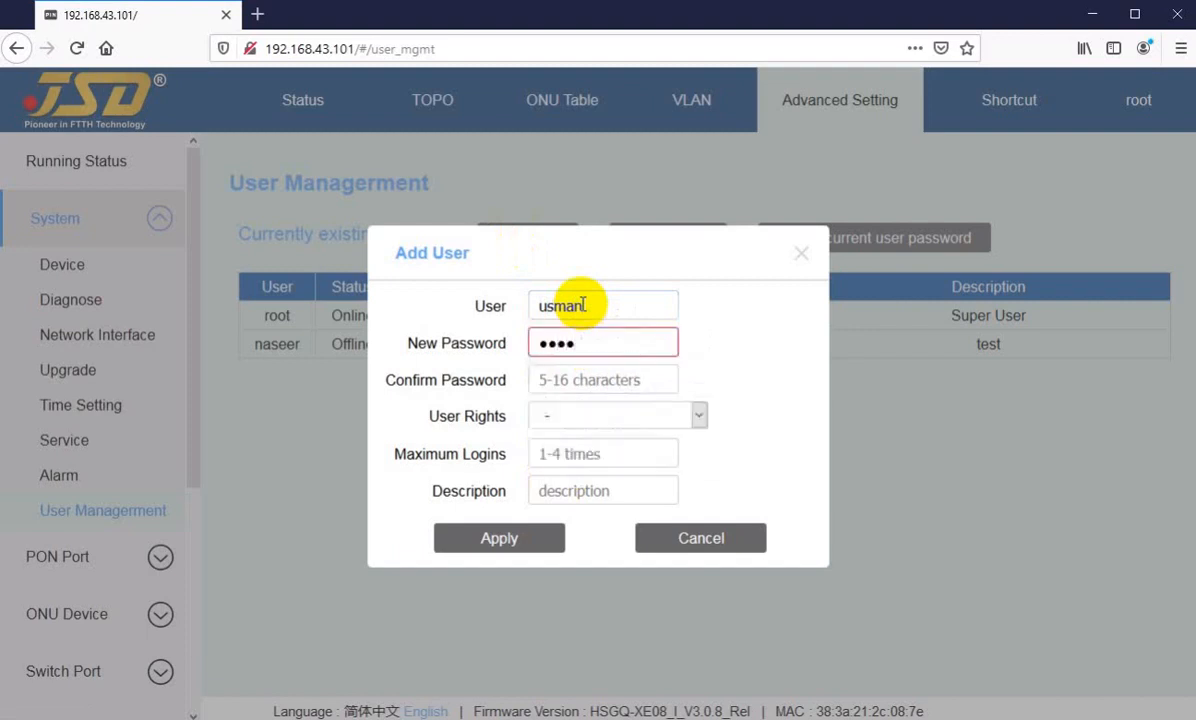
pyautogui.press('Tab')
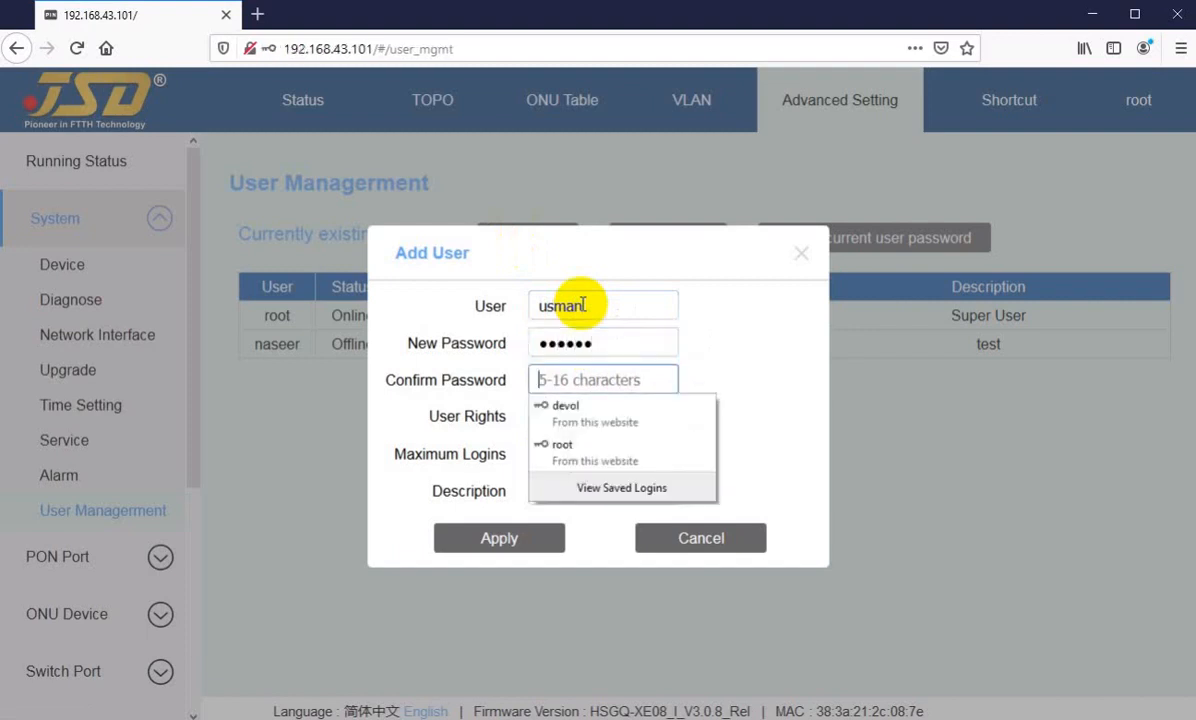
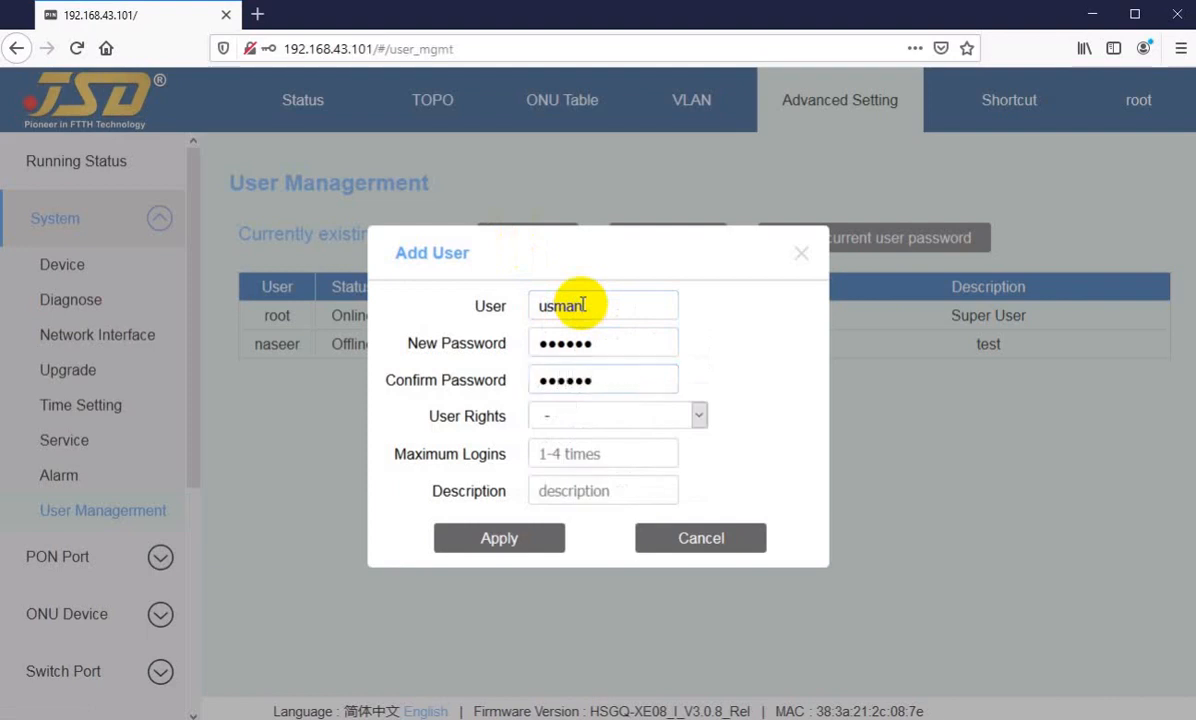
# Step: Give the new user admin rights and 4 maximum logins, leave the description empty, and apply the account
pyautogui.click(582, 417)
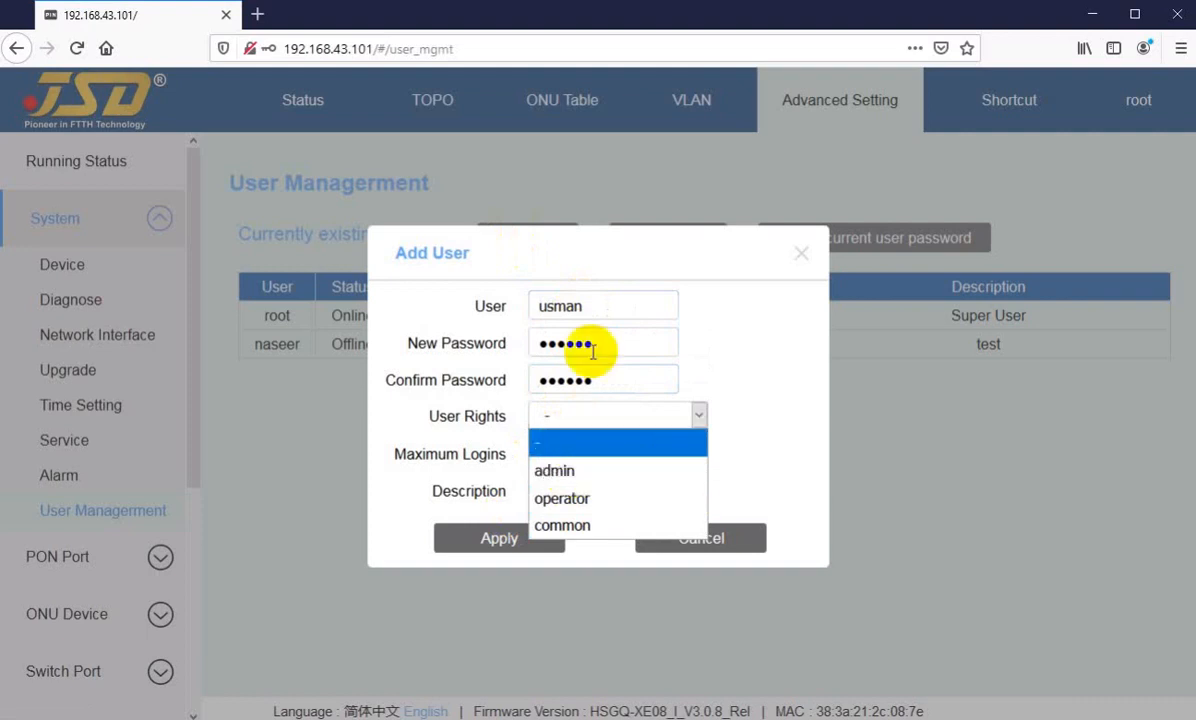
pyautogui.click(555, 472)
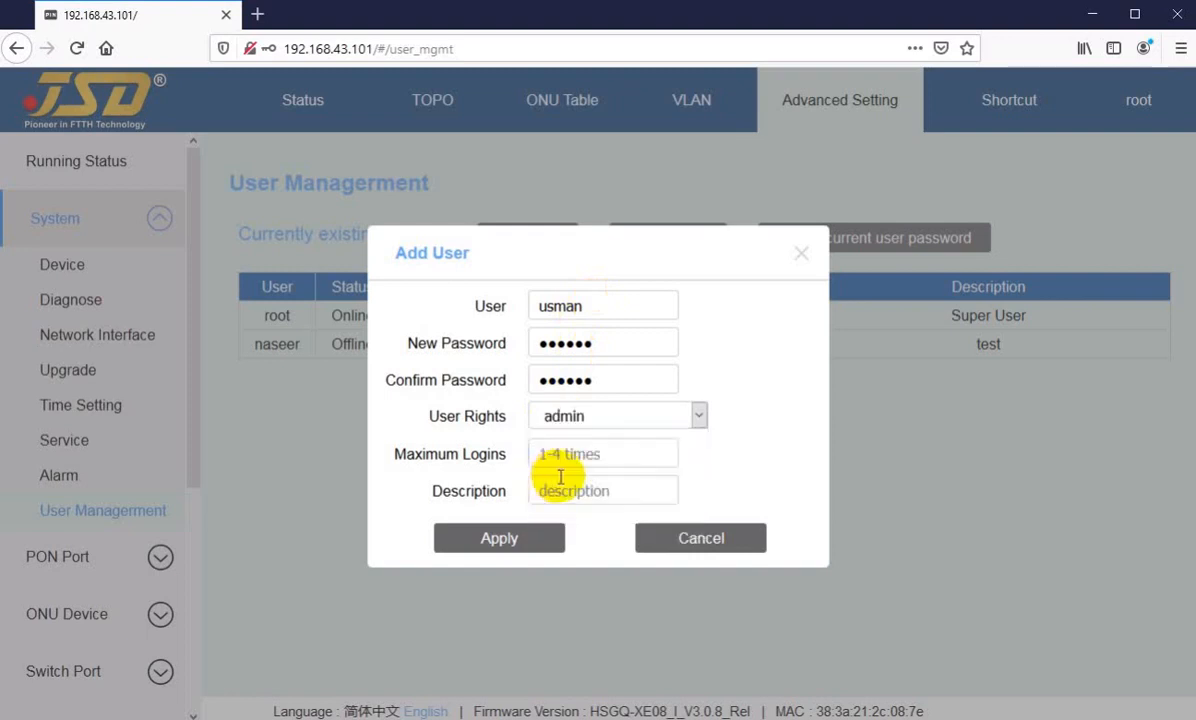
pyautogui.click(566, 452)
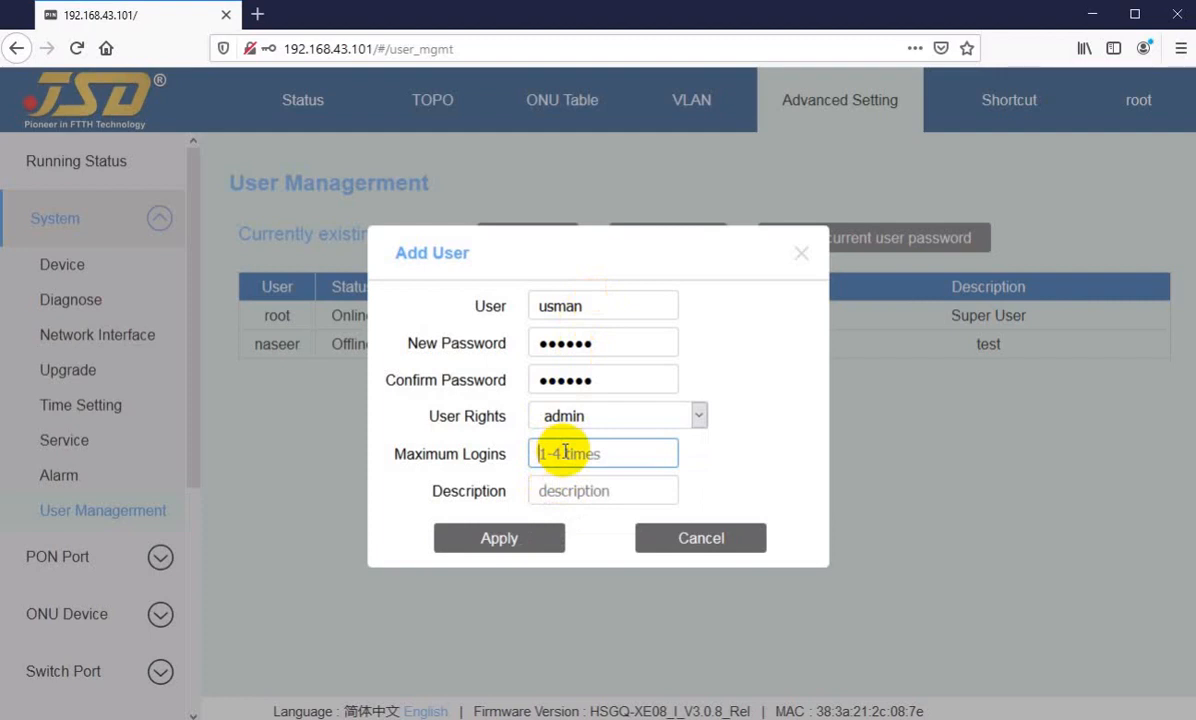
pyautogui.write('4')
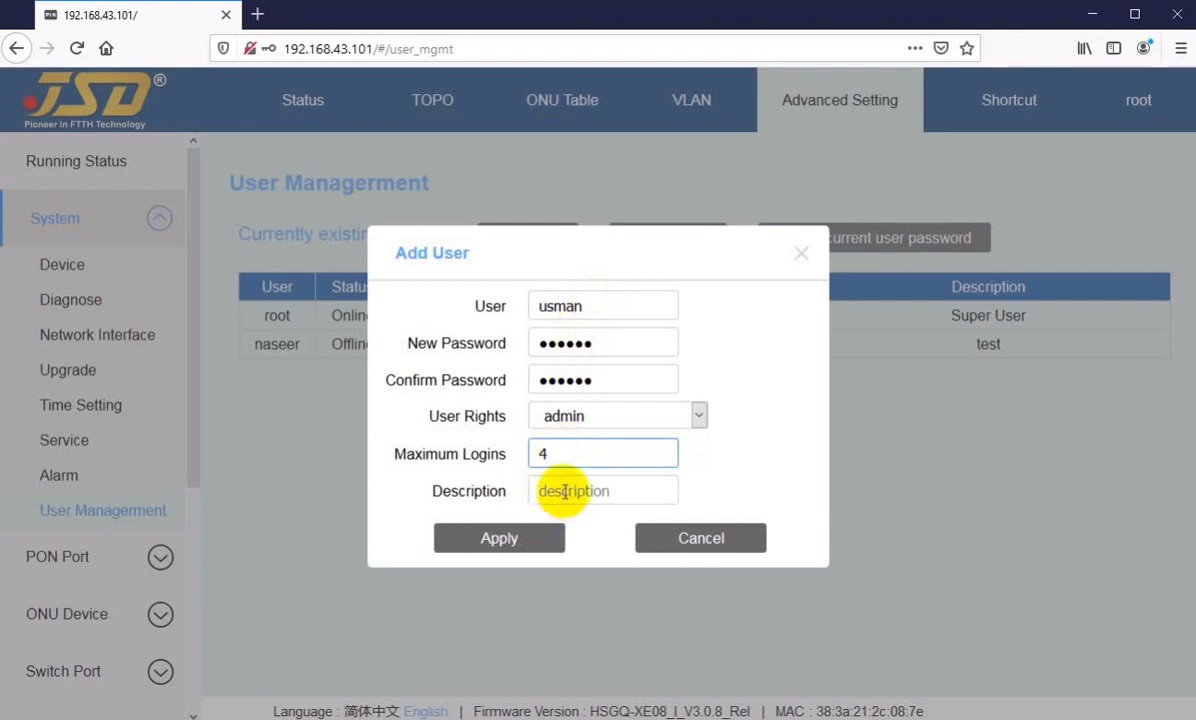
pyautogui.click(575, 489)
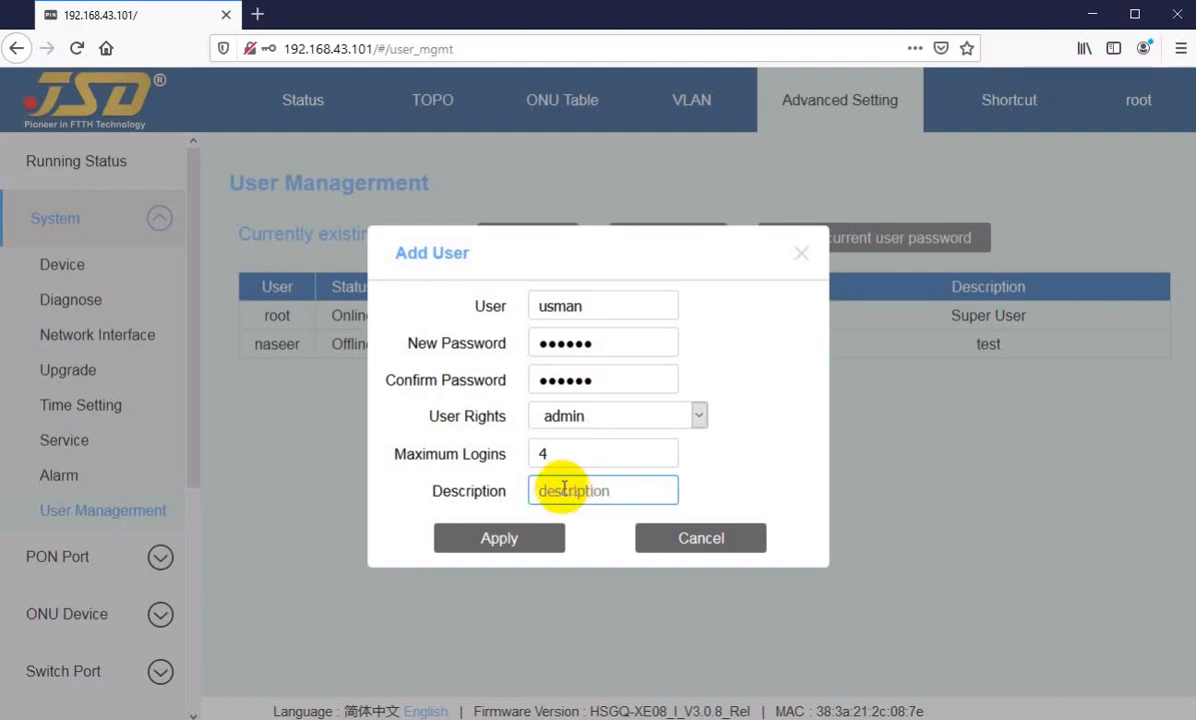
pyautogui.click(571, 487)
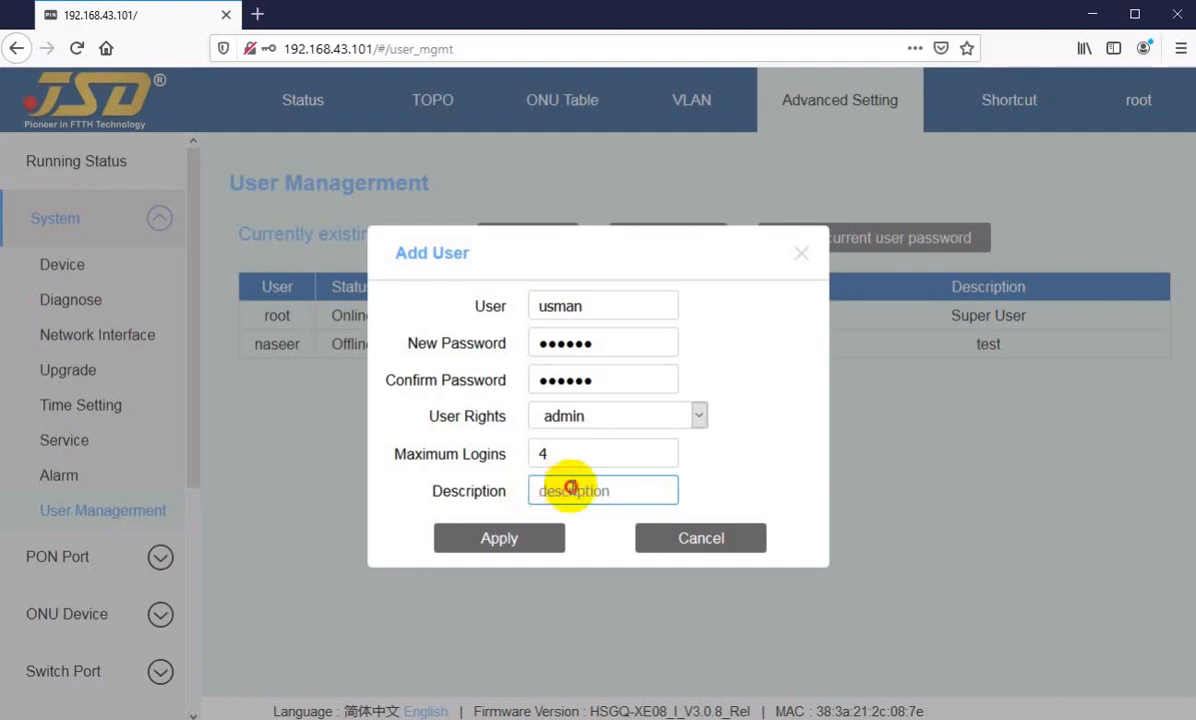
pyautogui.click(497, 545)
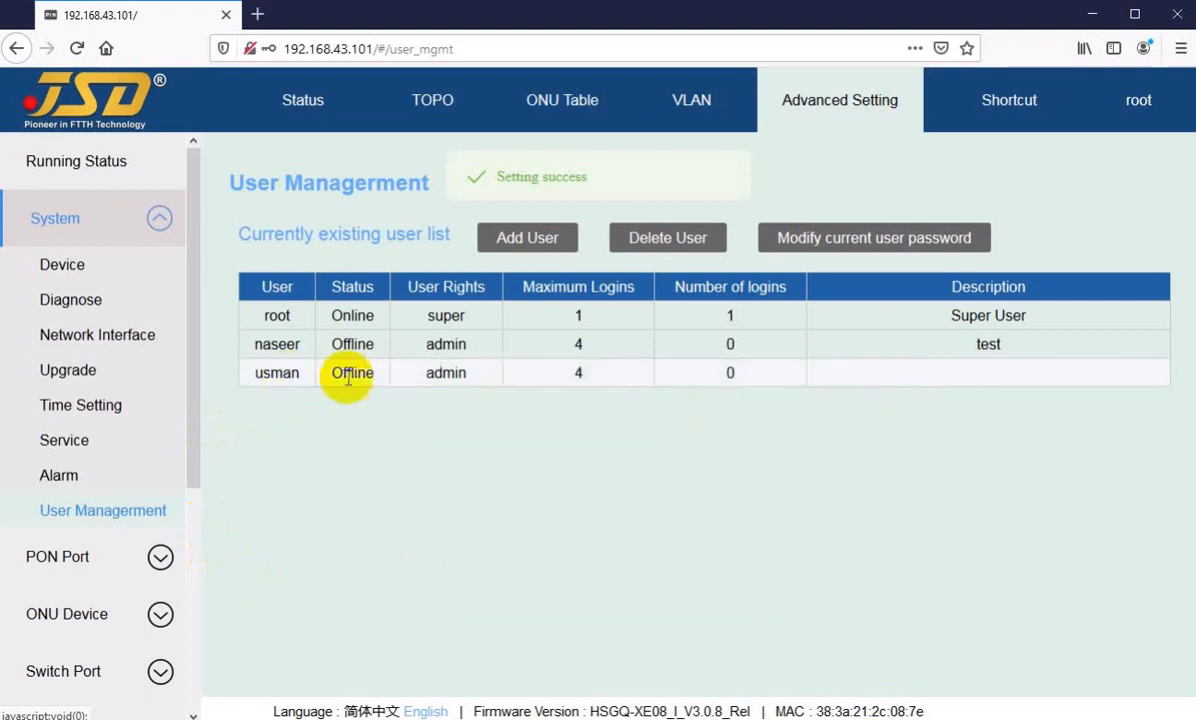
# Step: Delete the newly added admin user that has no description
pyautogui.click(678, 245)
pyautogui.click(600, 390)
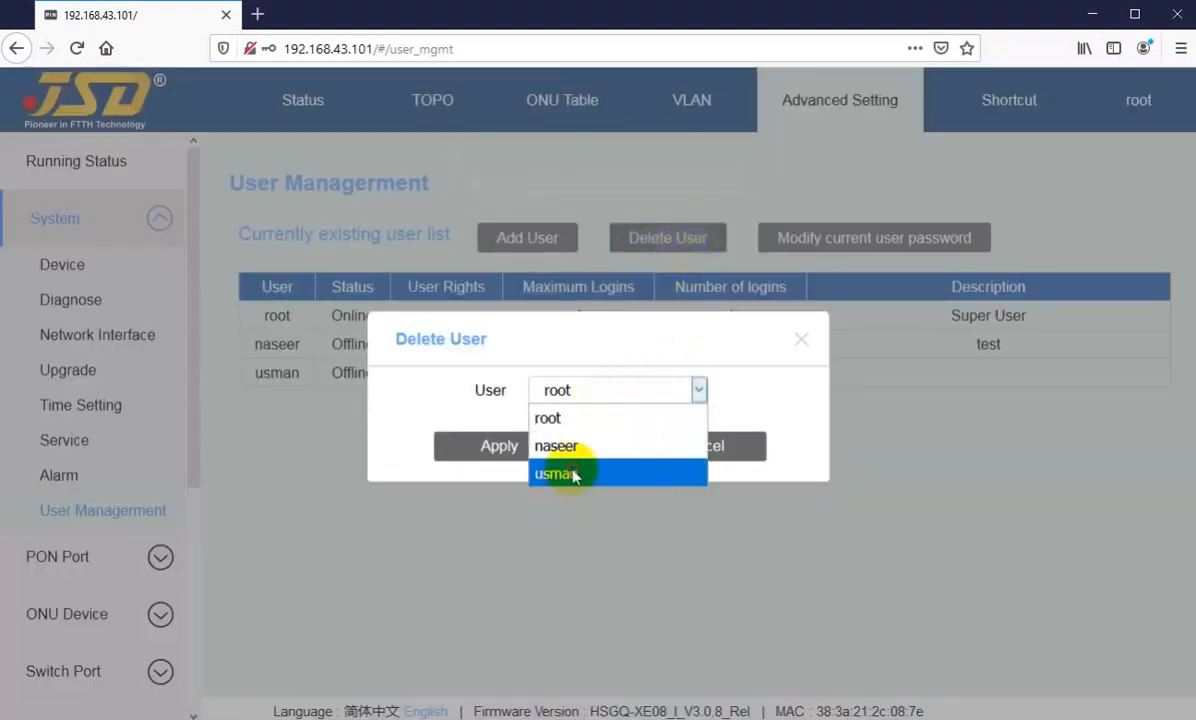
pyautogui.click(569, 475)
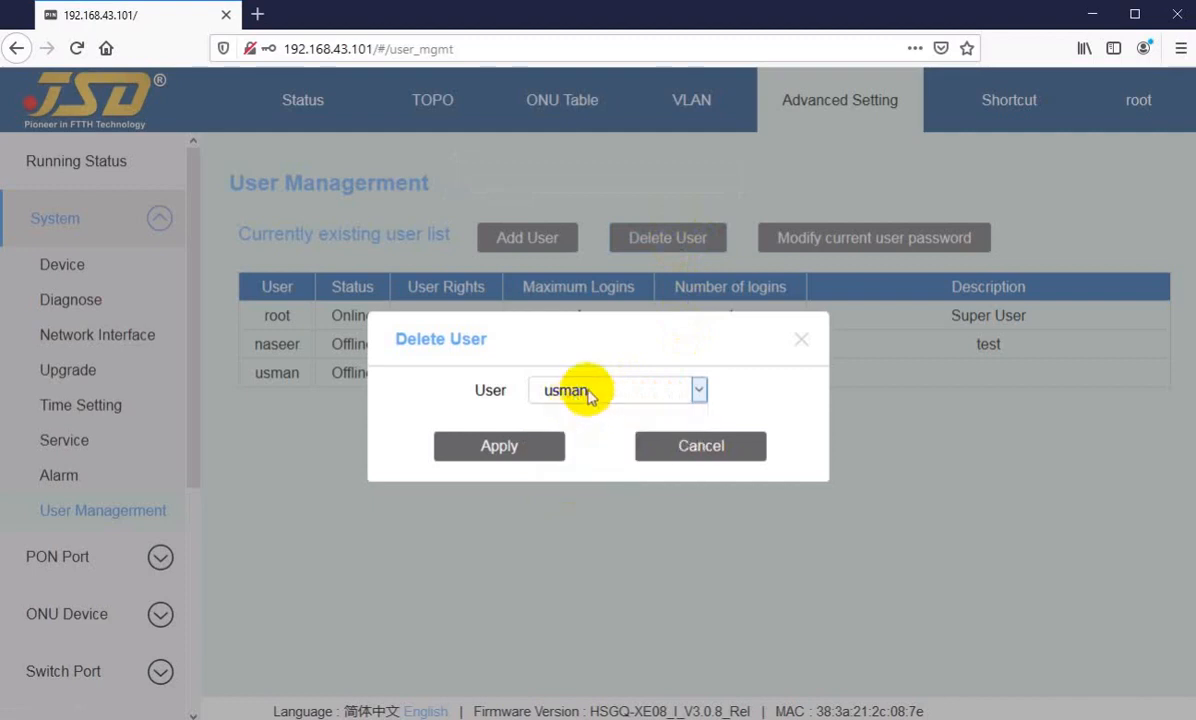
pyautogui.click(587, 392)
pyautogui.click(572, 476)
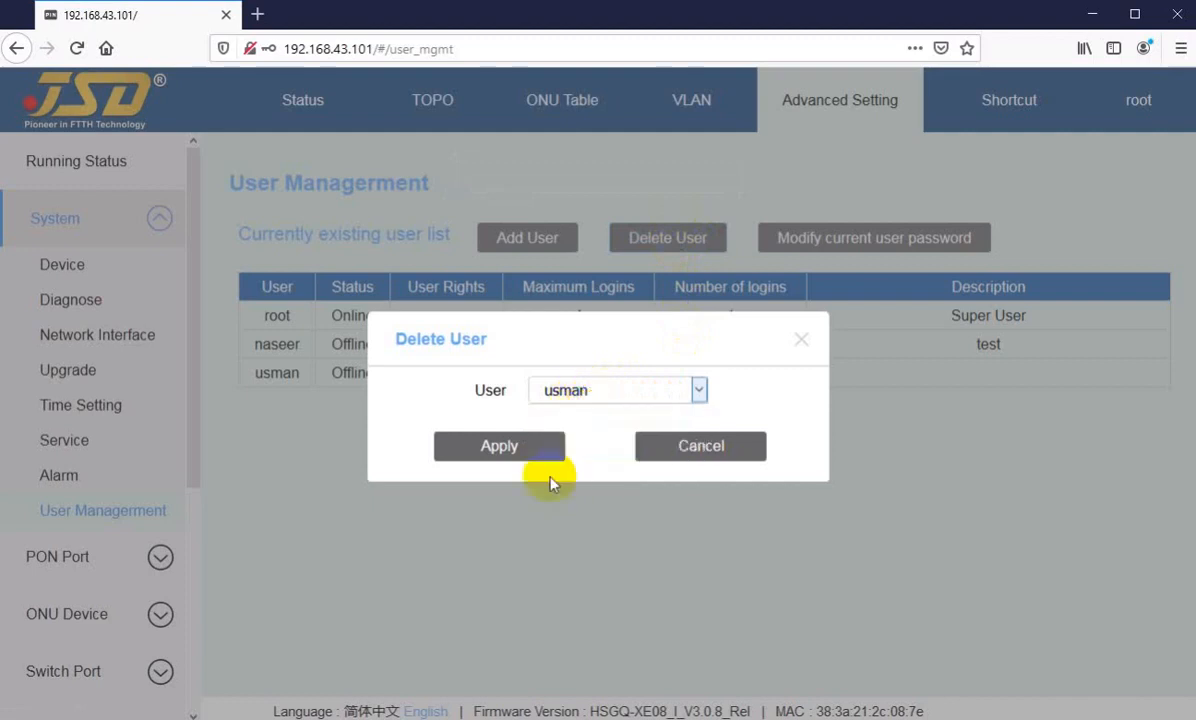
pyautogui.click(489, 452)
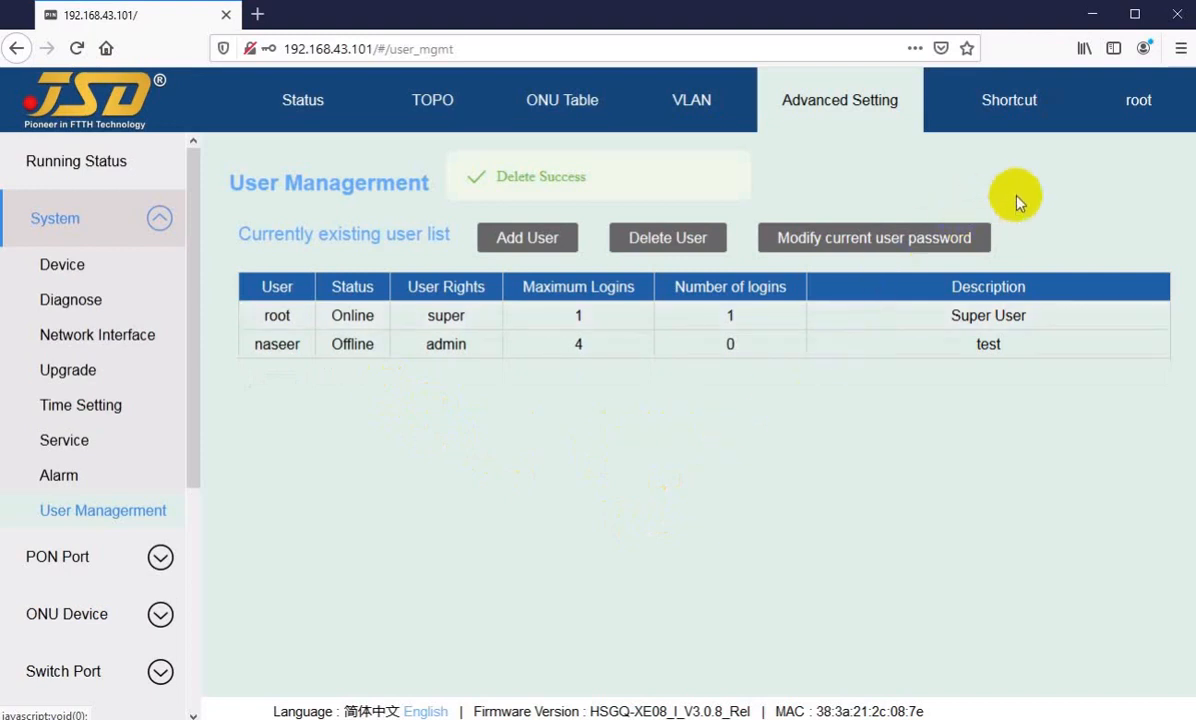
# Step: View the Running Status page, visit the port Status overview, and return to Running Status
pyautogui.moveTo(1010, 102)
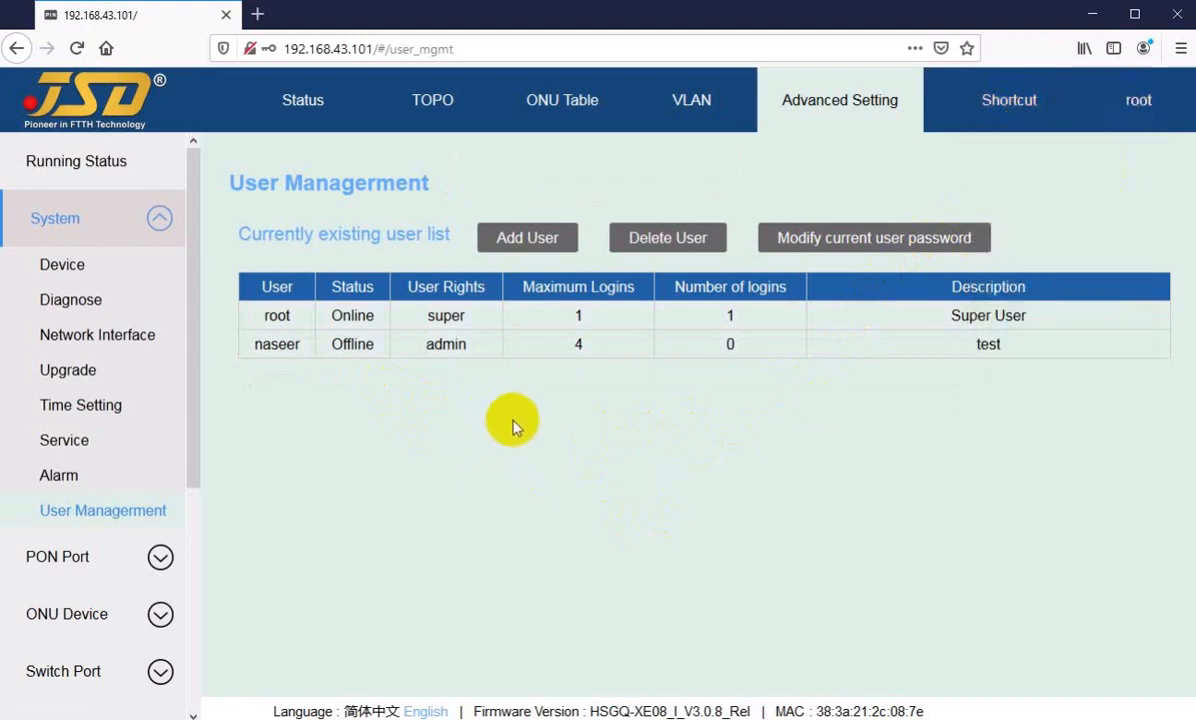
pyautogui.click(780, 110)
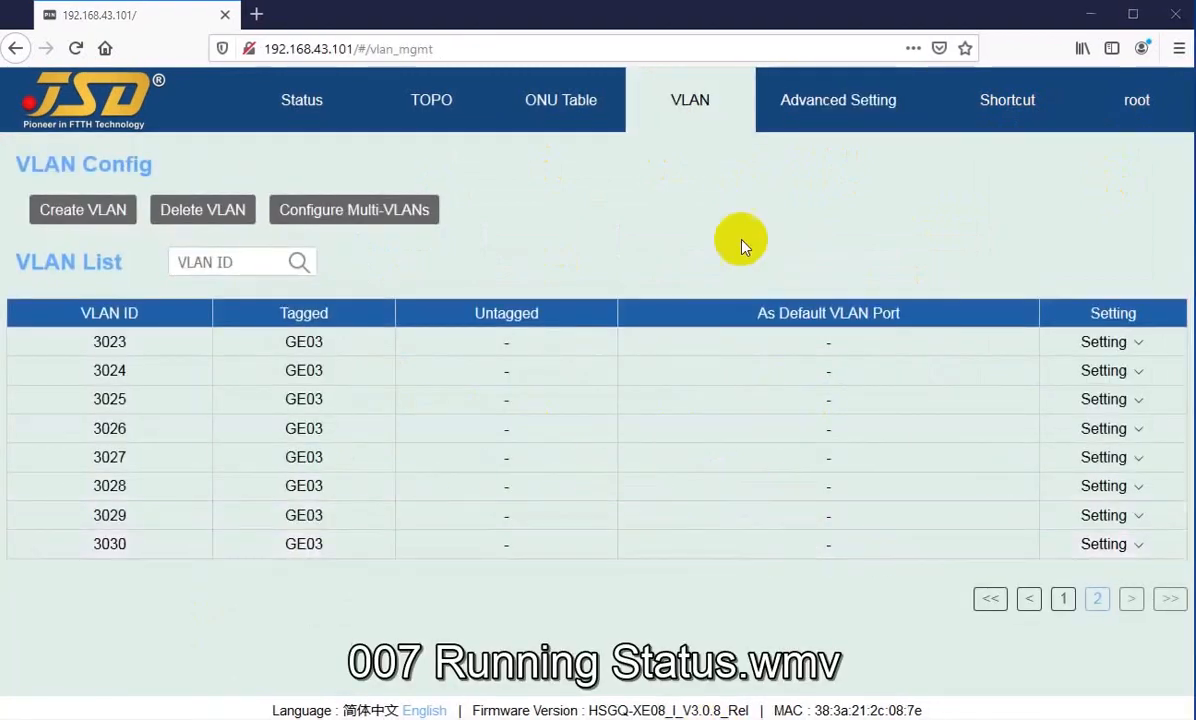
pyautogui.click(808, 121)
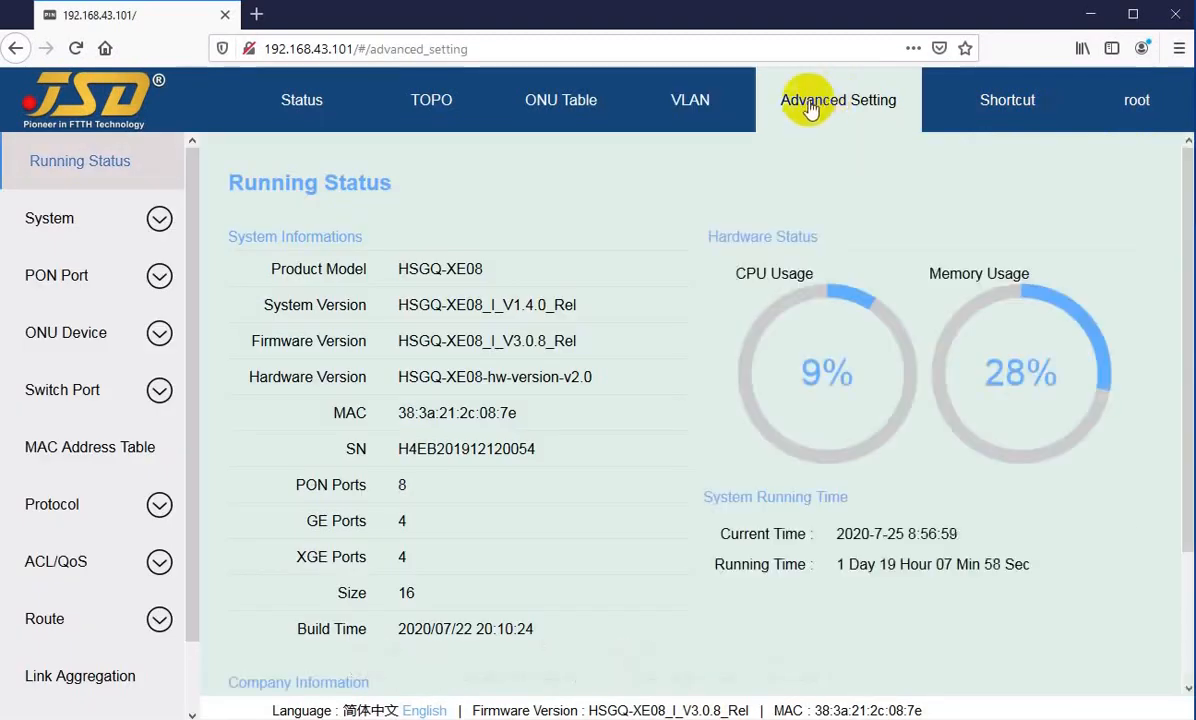
pyautogui.click(355, 104)
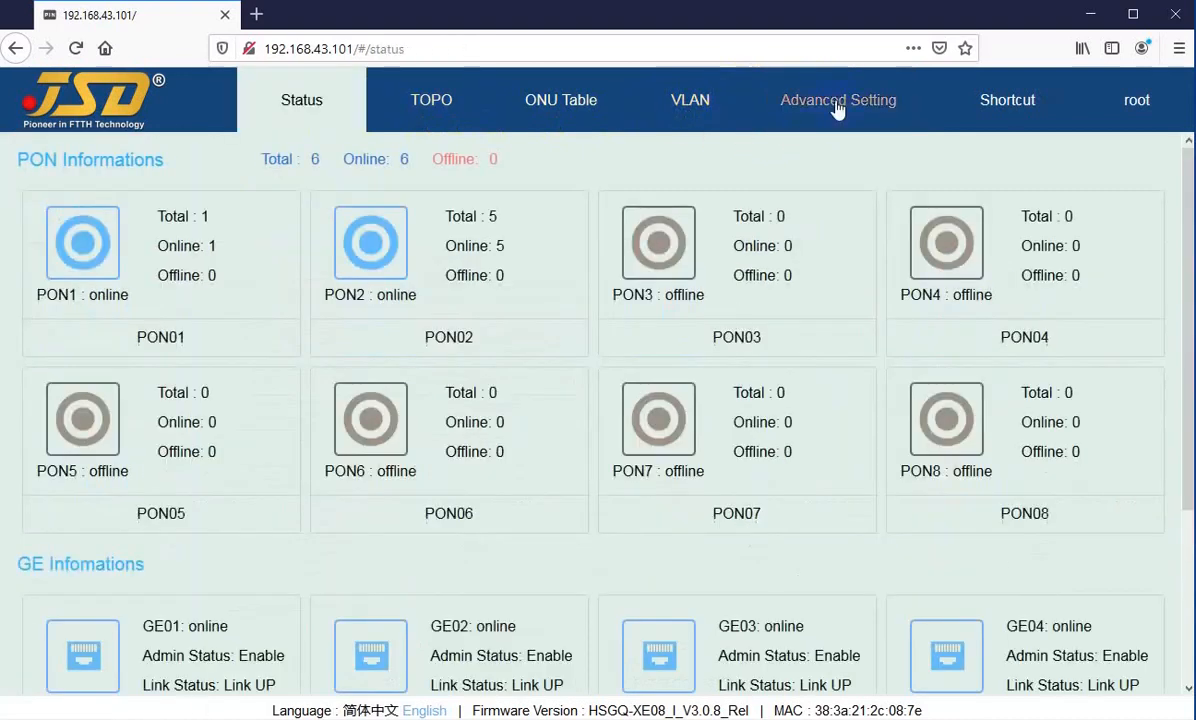
pyautogui.click(837, 106)
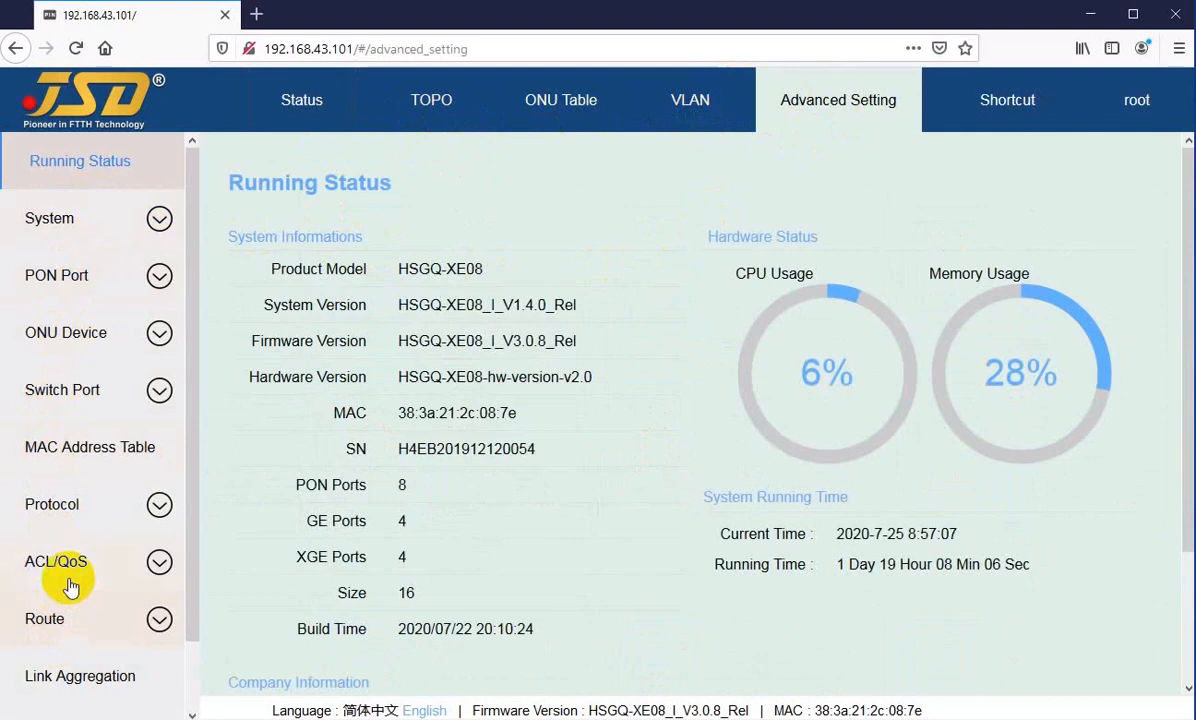
# Step: Browse the advanced setting categories and open the Device page of the System category
pyautogui.scroll(-2, 45, 575)
pyautogui.scroll(1, 55, 520)
pyautogui.scroll(1, 57, 200)
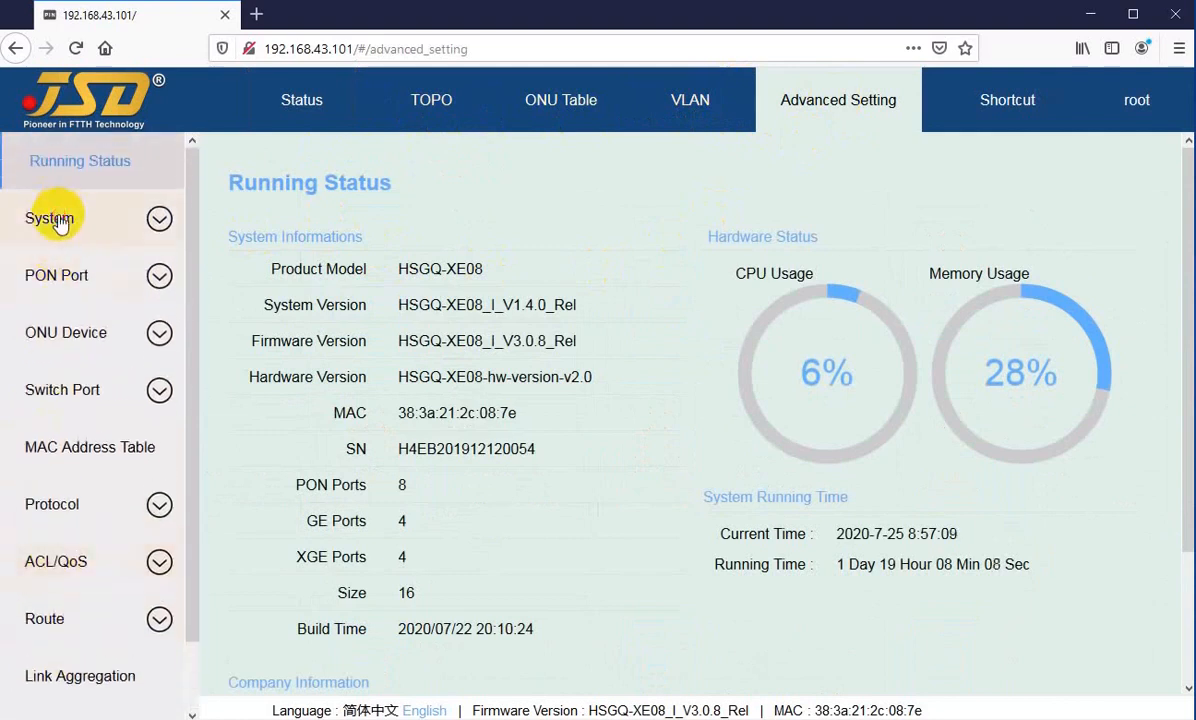
pyautogui.click(56, 218)
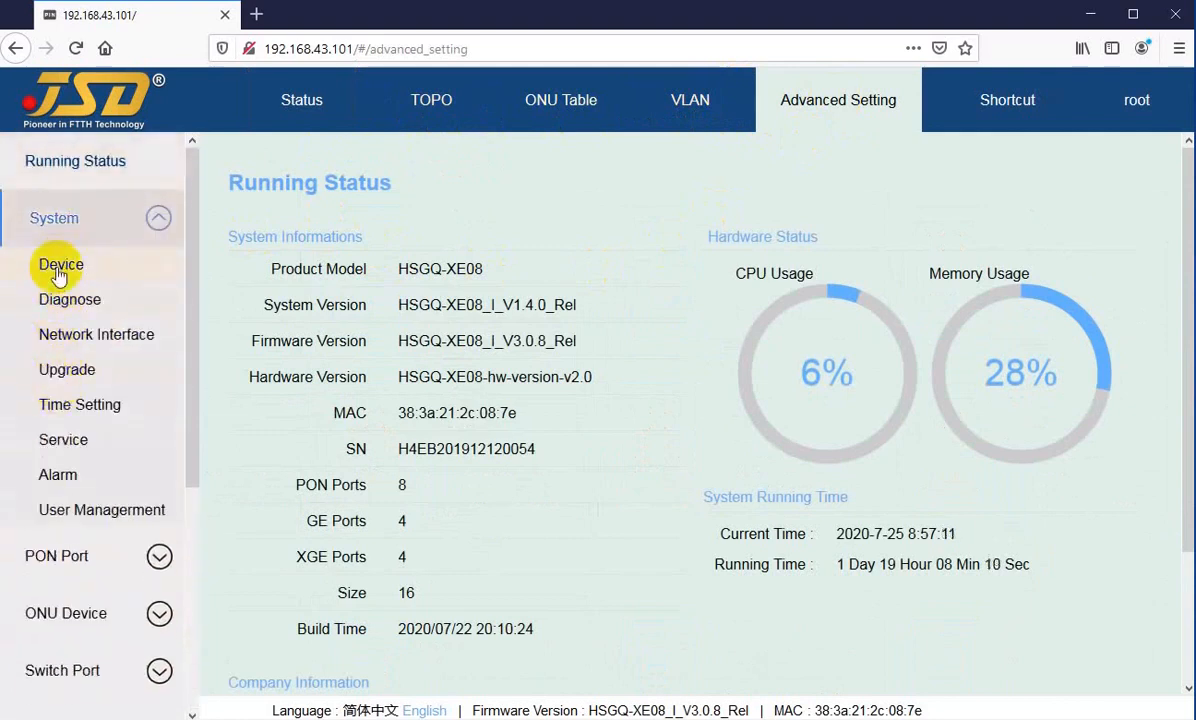
pyautogui.click(58, 266)
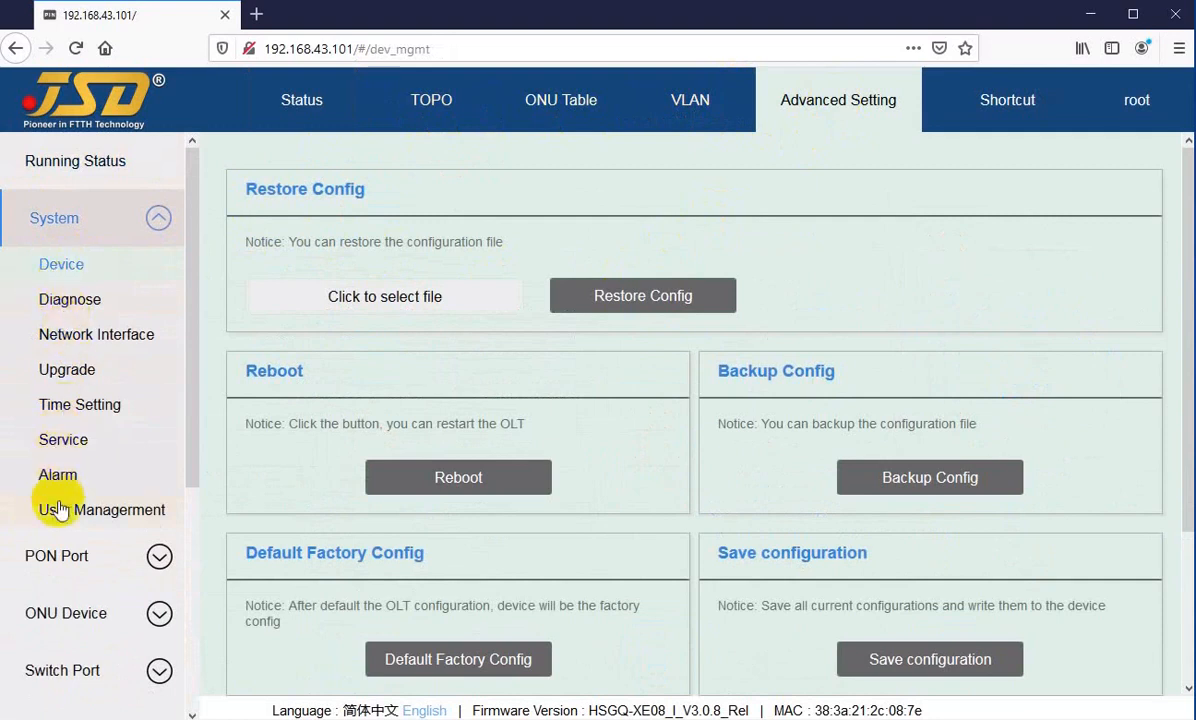
# Step: View the Network Interface page of the System category and browse the PON Port and Protocol setting categories
pyautogui.click(62, 339)
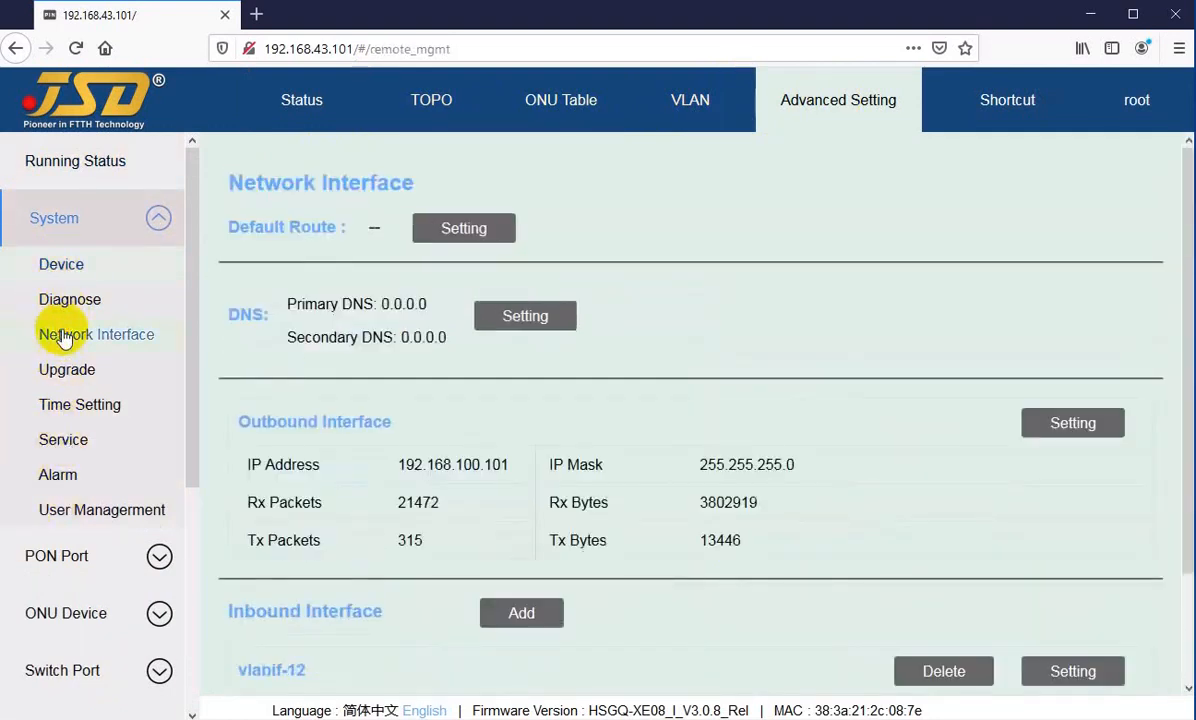
pyautogui.scroll(-3, 70, 350)
pyautogui.click(70, 367)
pyautogui.scroll(-4, 70, 390)
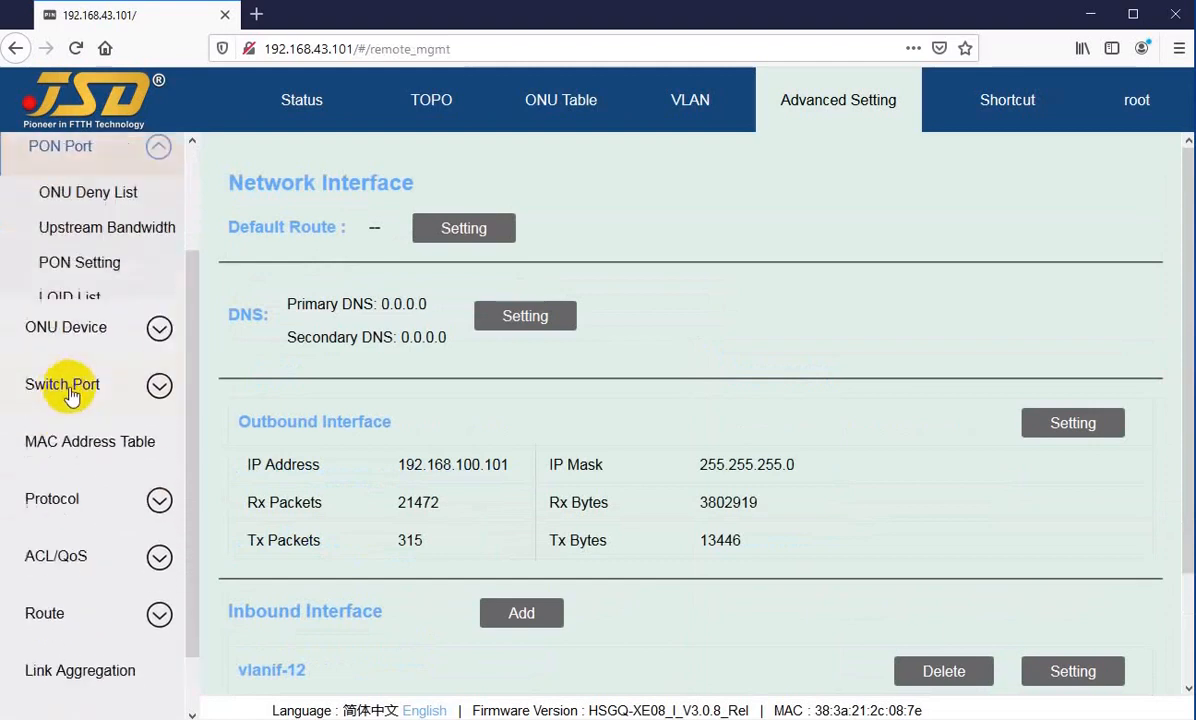
pyautogui.scroll(-1, 70, 398)
pyautogui.click(48, 425)
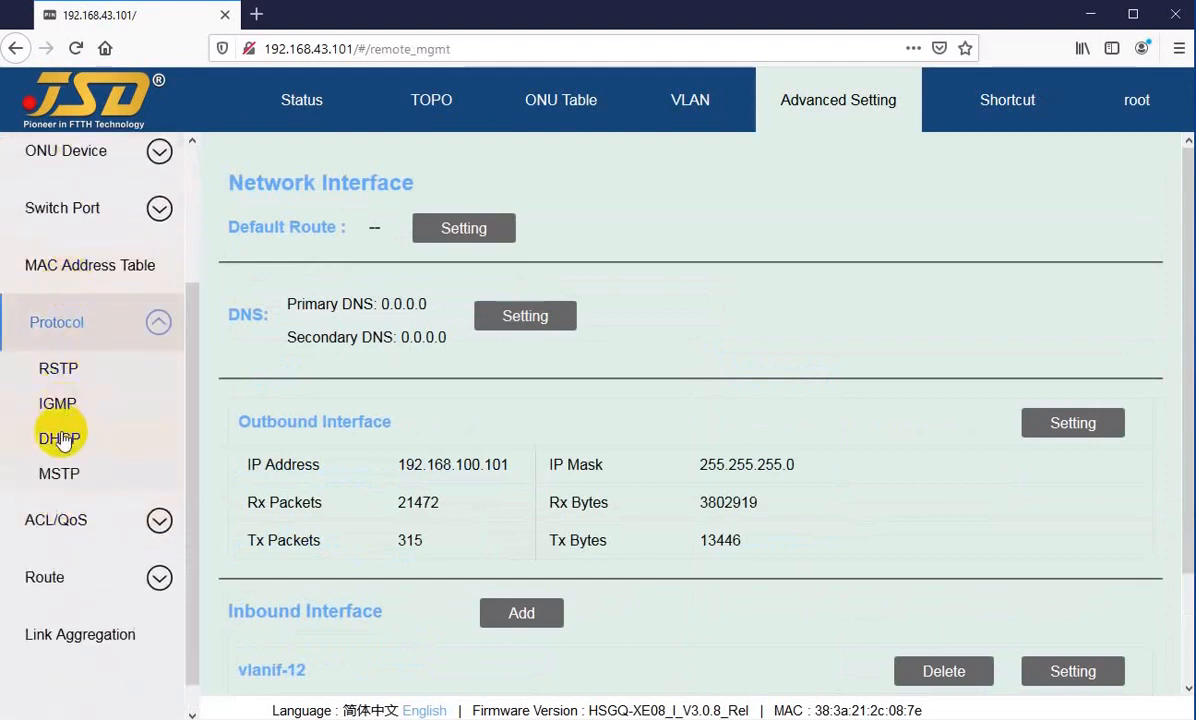
pyautogui.scroll(3, 60, 435)
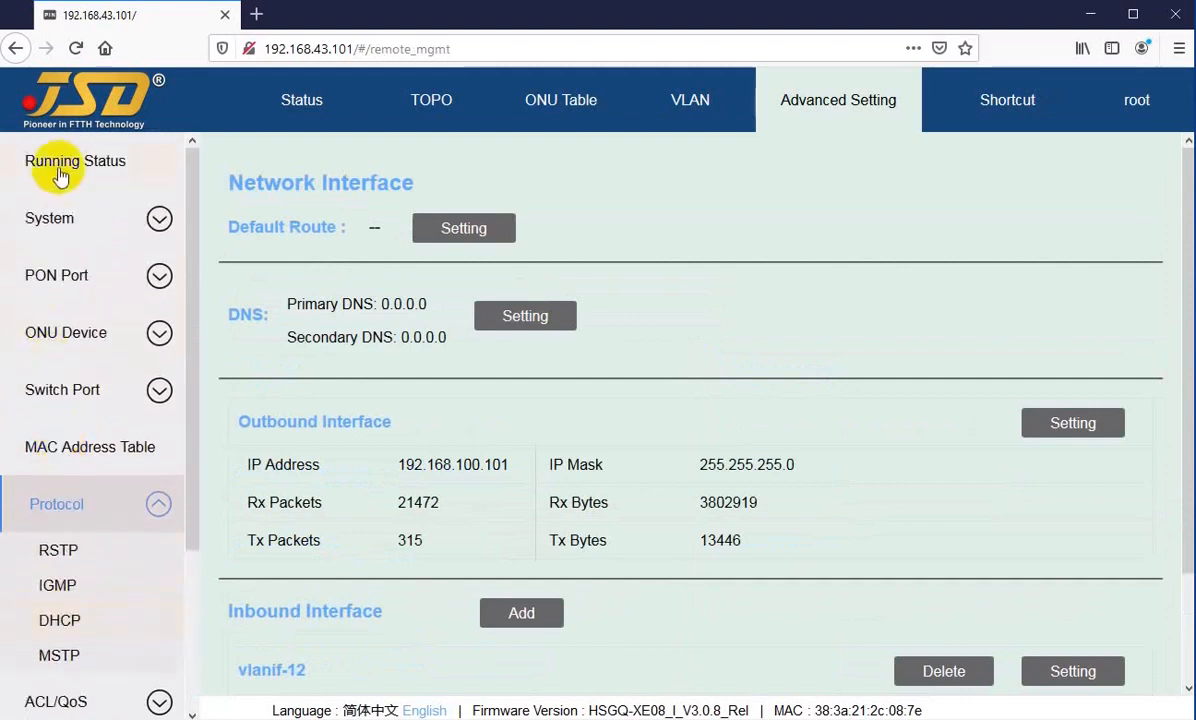
# Step: Open the Running Status page, visit the Status overview, and return to look over the whole Running Status page
pyautogui.click(61, 174)
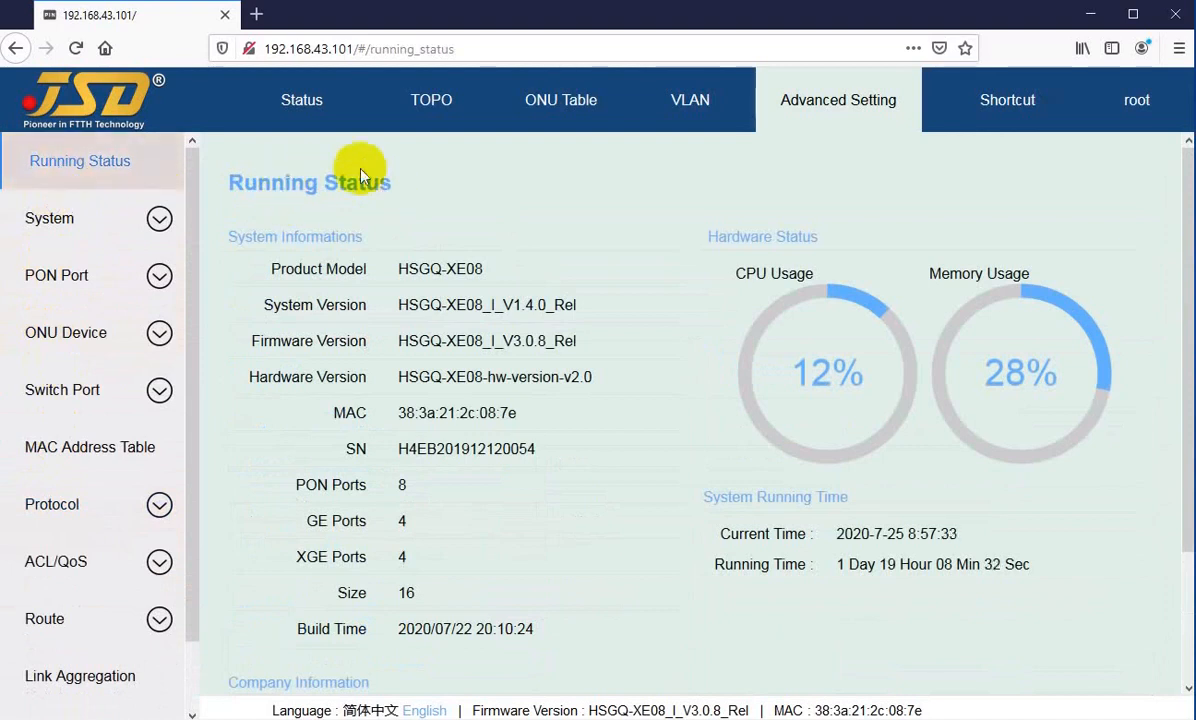
pyautogui.click(299, 99)
pyautogui.click(846, 104)
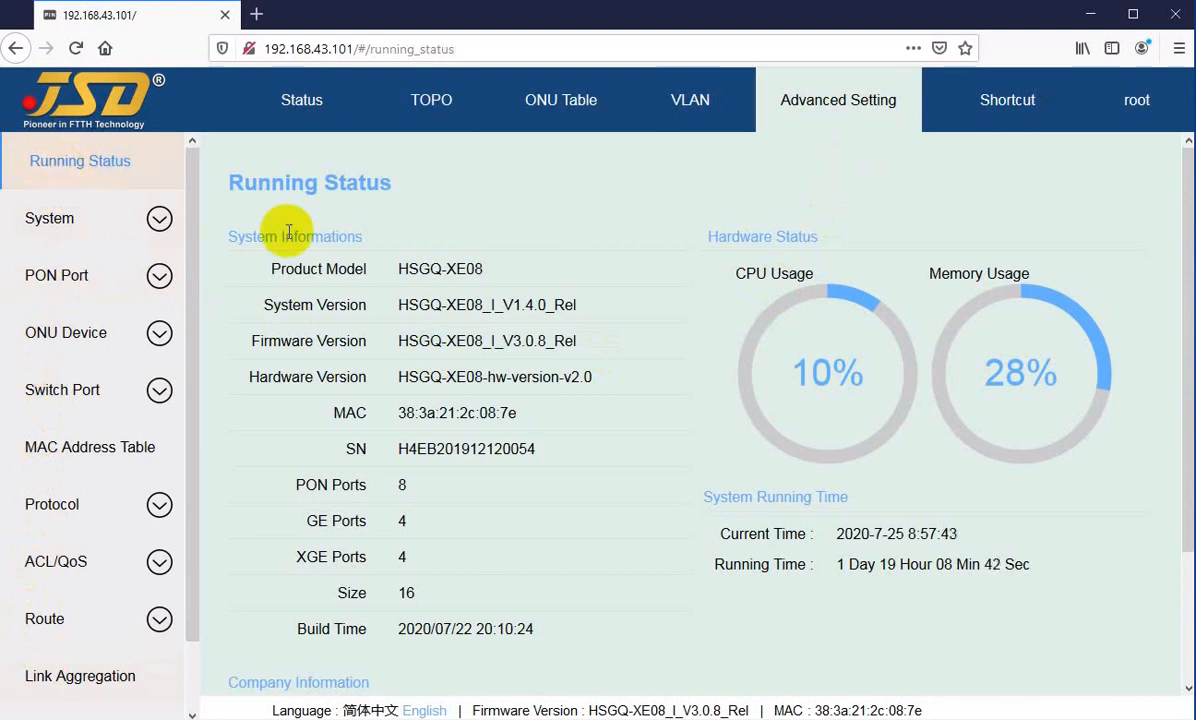
pyautogui.moveTo(230, 182); pyautogui.dragTo(390, 183)
pyautogui.click(385, 183)
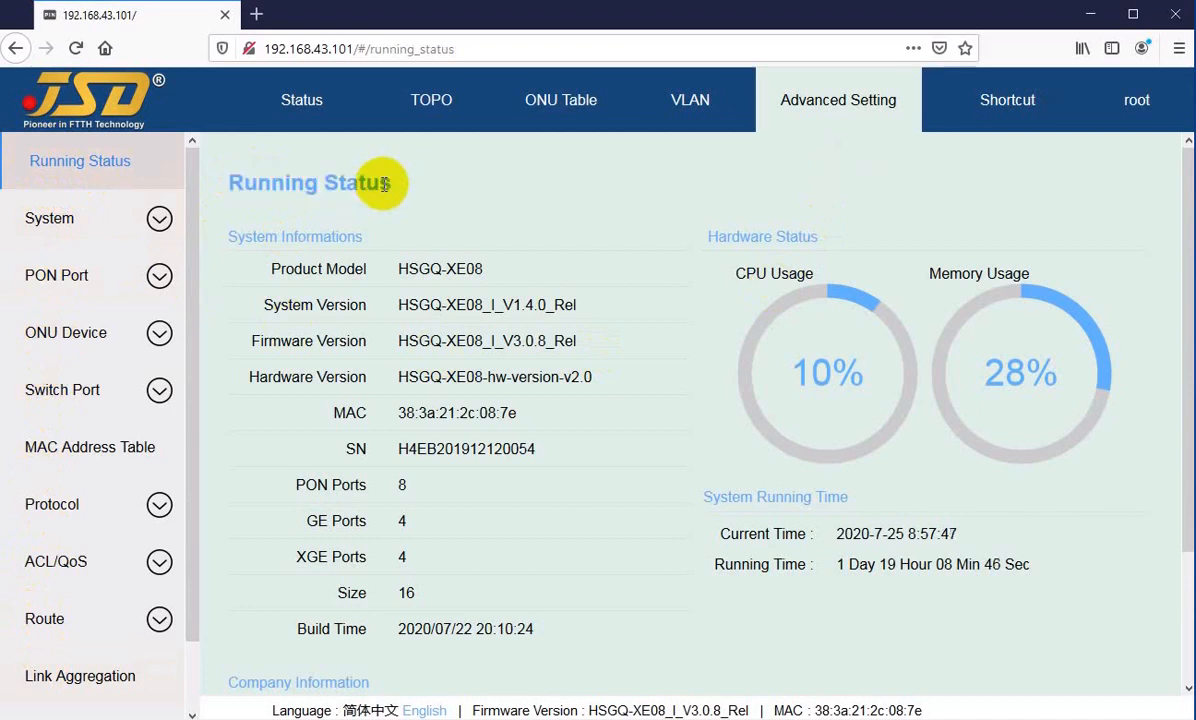
pyautogui.scroll(-2, 390, 185)
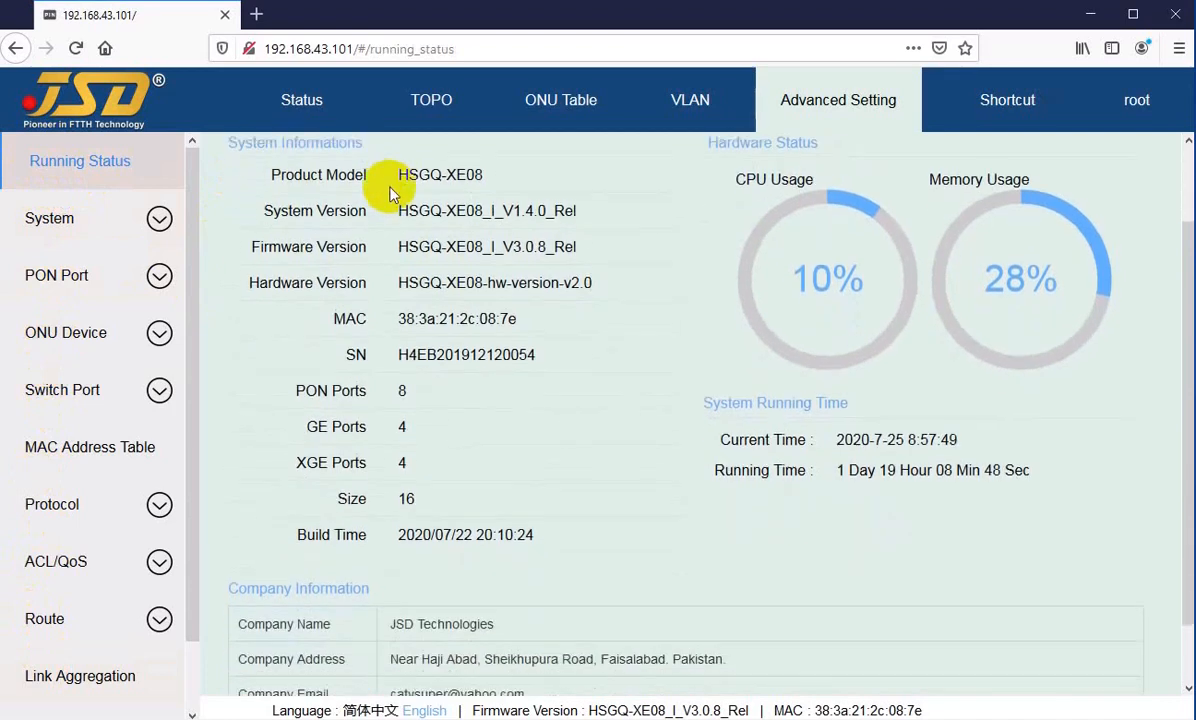
pyautogui.scroll(2, 427, 215)
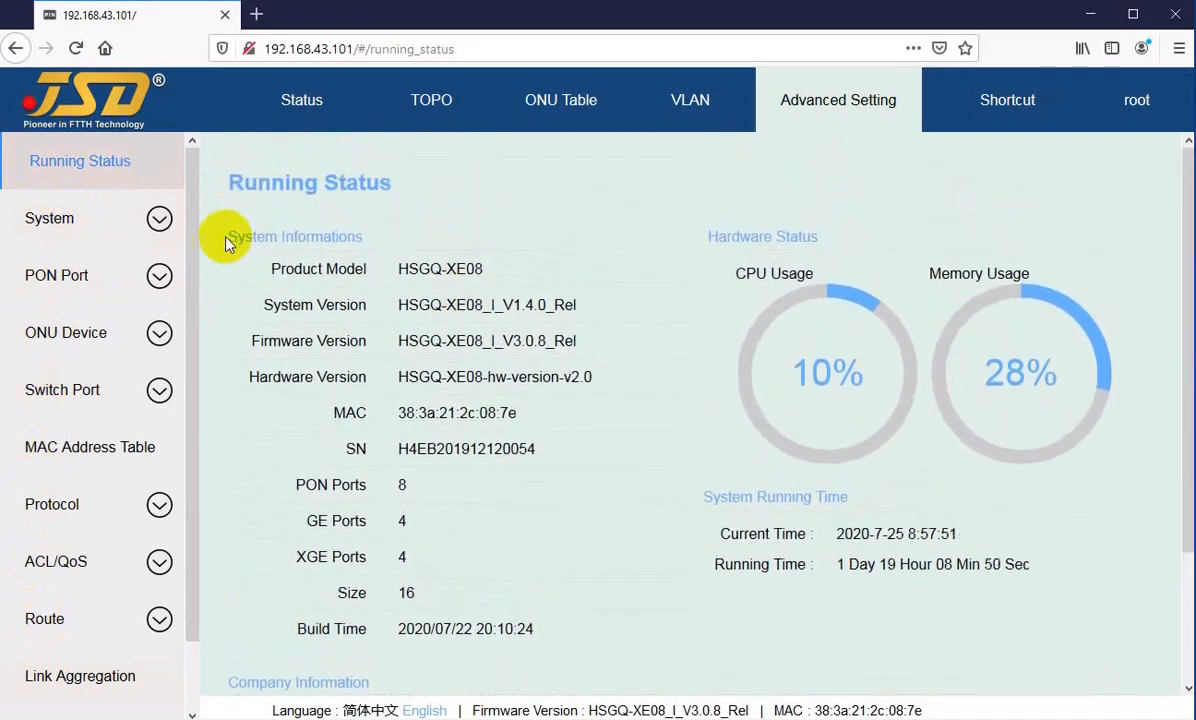
# Step: Examine the OLT's product model, system, firmware and hardware versions, MAC and serial number in System Informations
pyautogui.moveTo(222, 243); pyautogui.dragTo(357, 238)
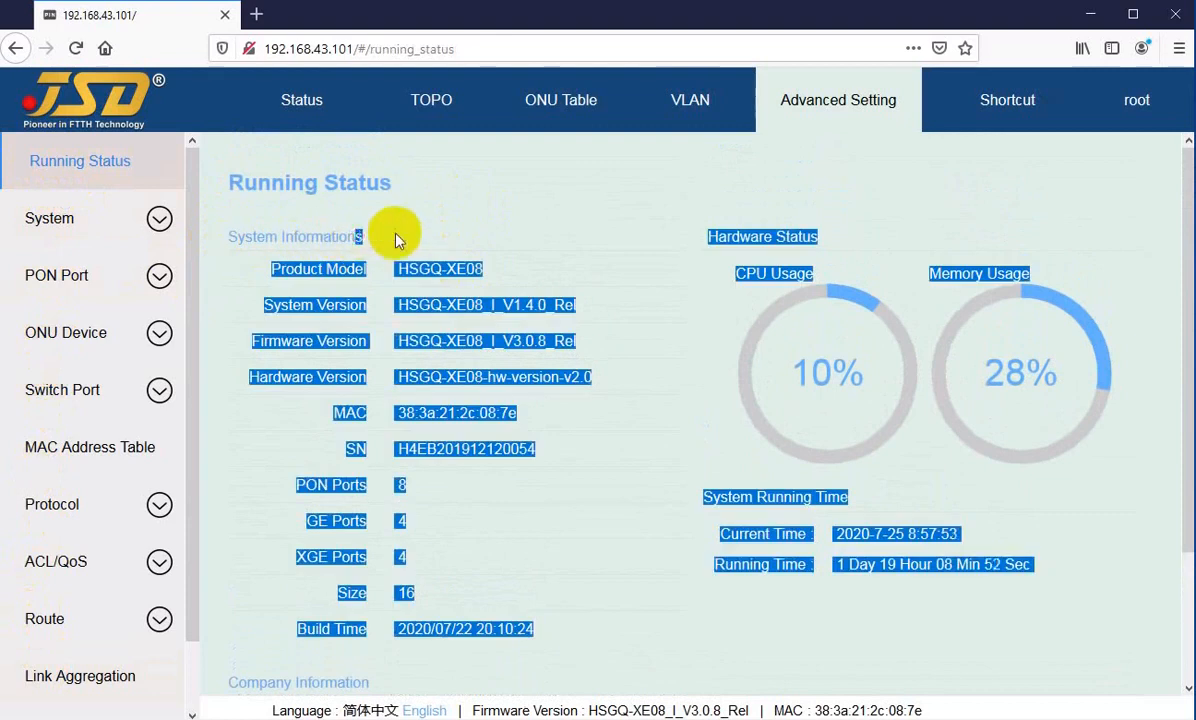
pyautogui.click(397, 241)
pyautogui.moveTo(288, 269); pyautogui.dragTo(445, 268)
pyautogui.moveTo(288, 305); pyautogui.dragTo(515, 305)
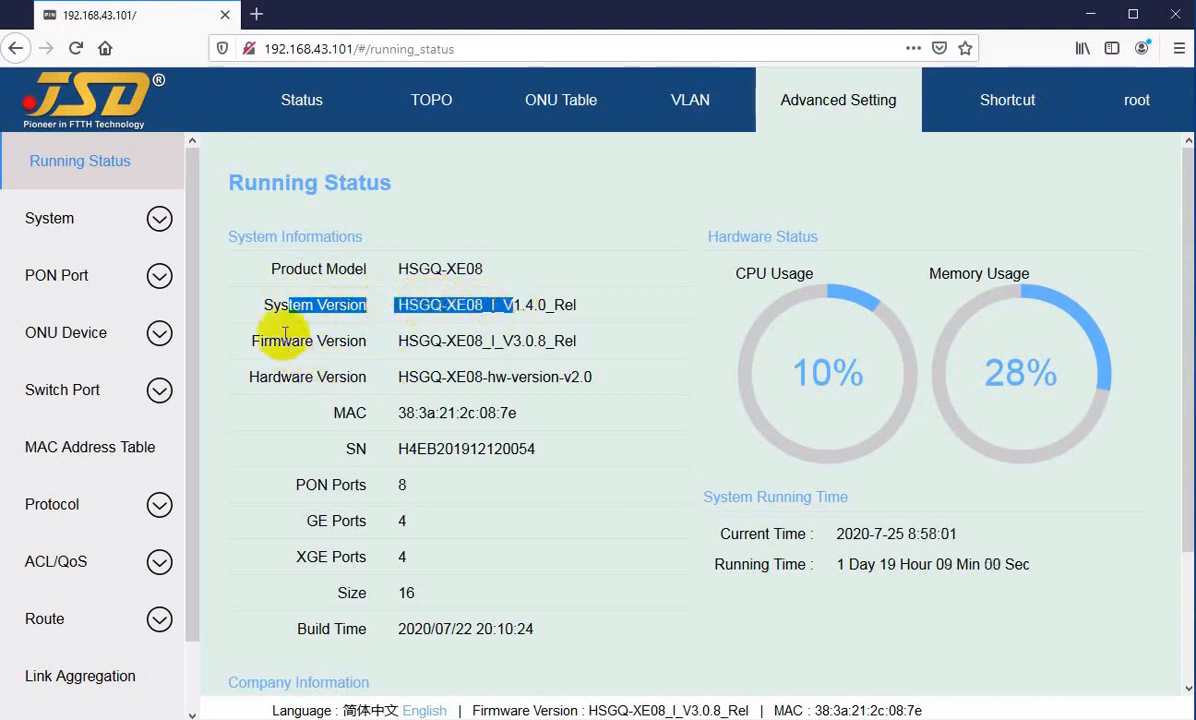
pyautogui.moveTo(268, 341); pyautogui.dragTo(494, 340)
pyautogui.moveTo(268, 377); pyautogui.dragTo(470, 375)
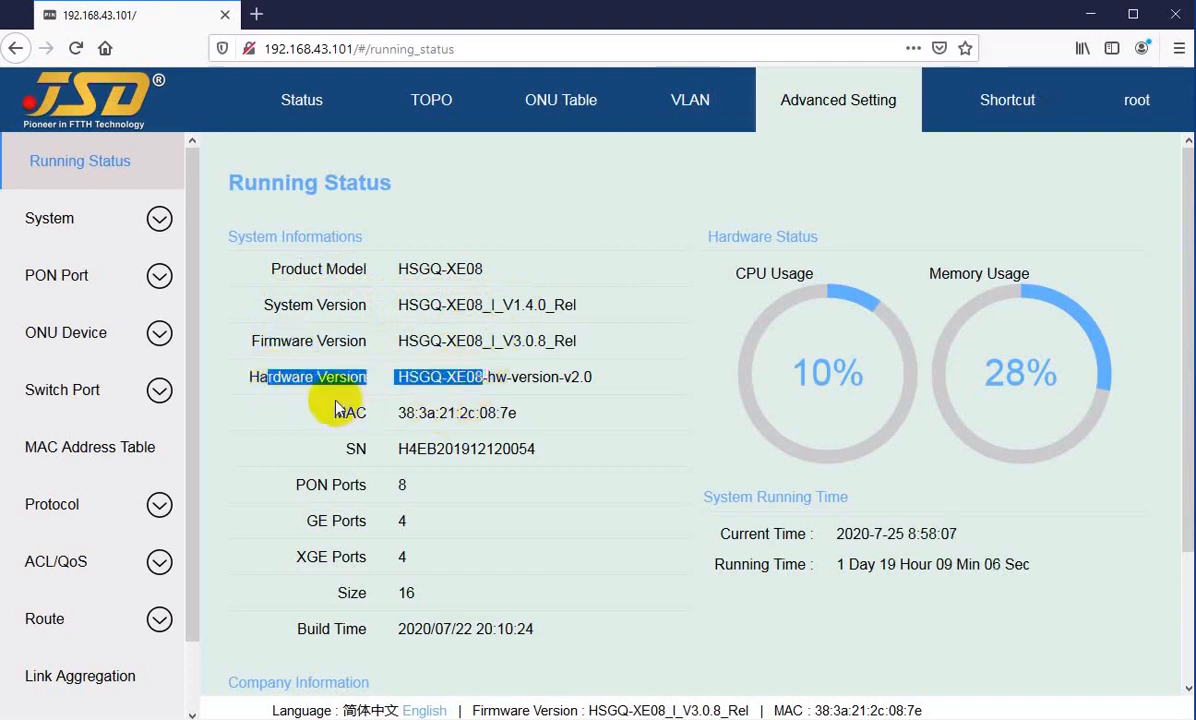
pyautogui.moveTo(330, 413); pyautogui.dragTo(487, 413)
pyautogui.moveTo(342, 449); pyautogui.dragTo(482, 455)
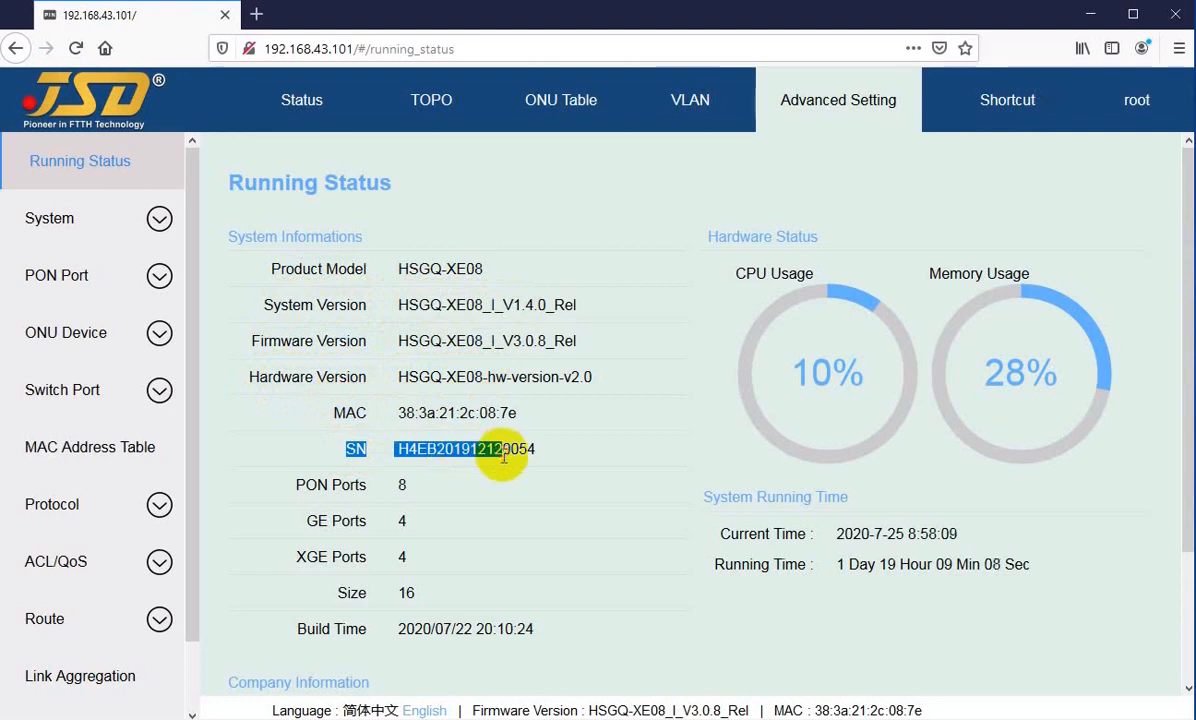
# Step: Examine the PON, GE and XGE port entries in System Informations
pyautogui.moveTo(332, 485); pyautogui.dragTo(404, 487)
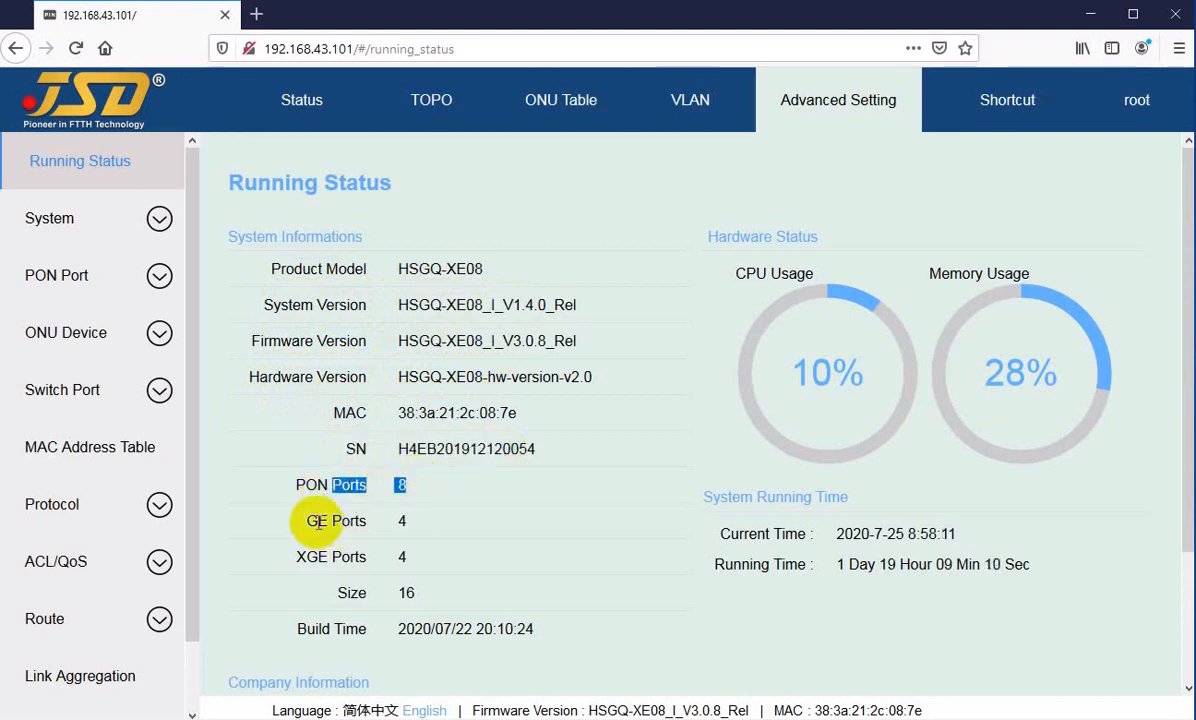
pyautogui.moveTo(307, 520); pyautogui.dragTo(405, 521)
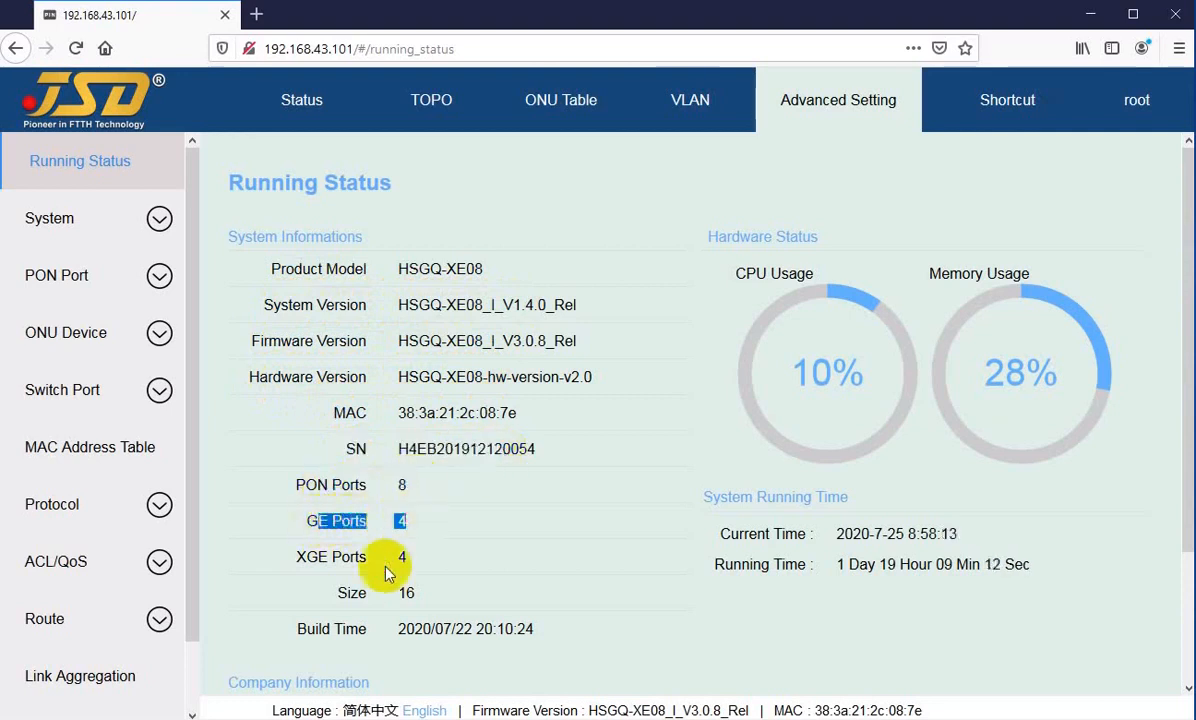
pyautogui.moveTo(303, 558); pyautogui.dragTo(400, 555)
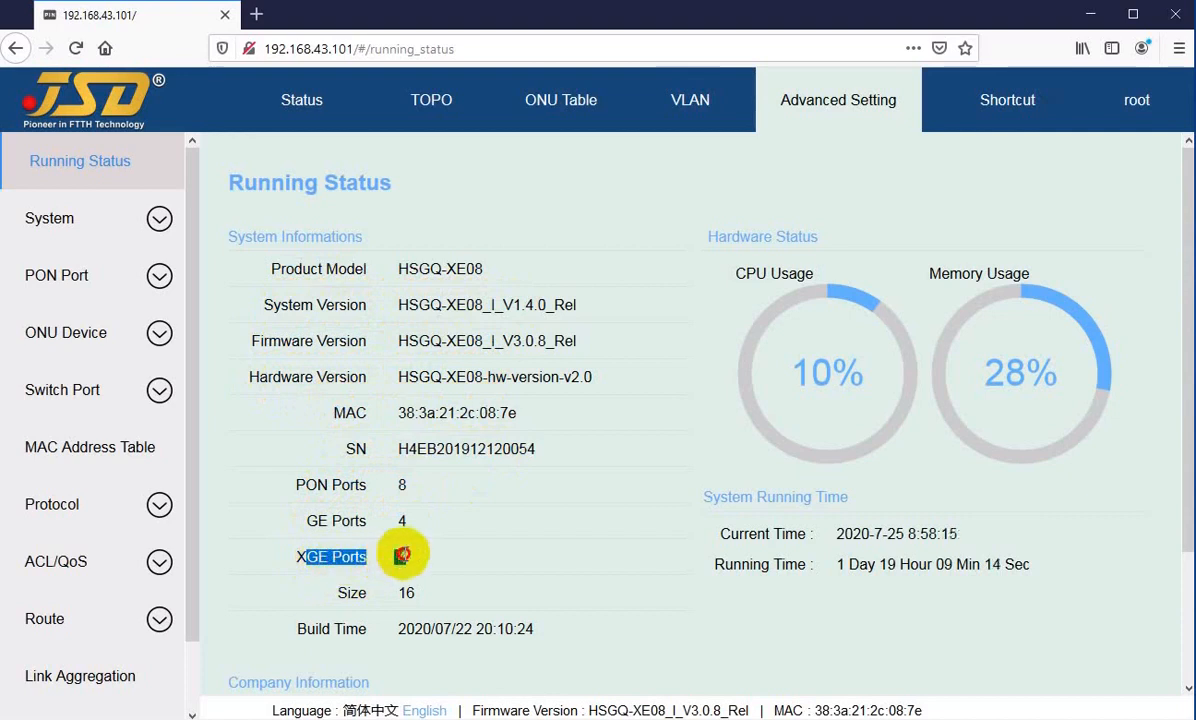
pyautogui.click(302, 556)
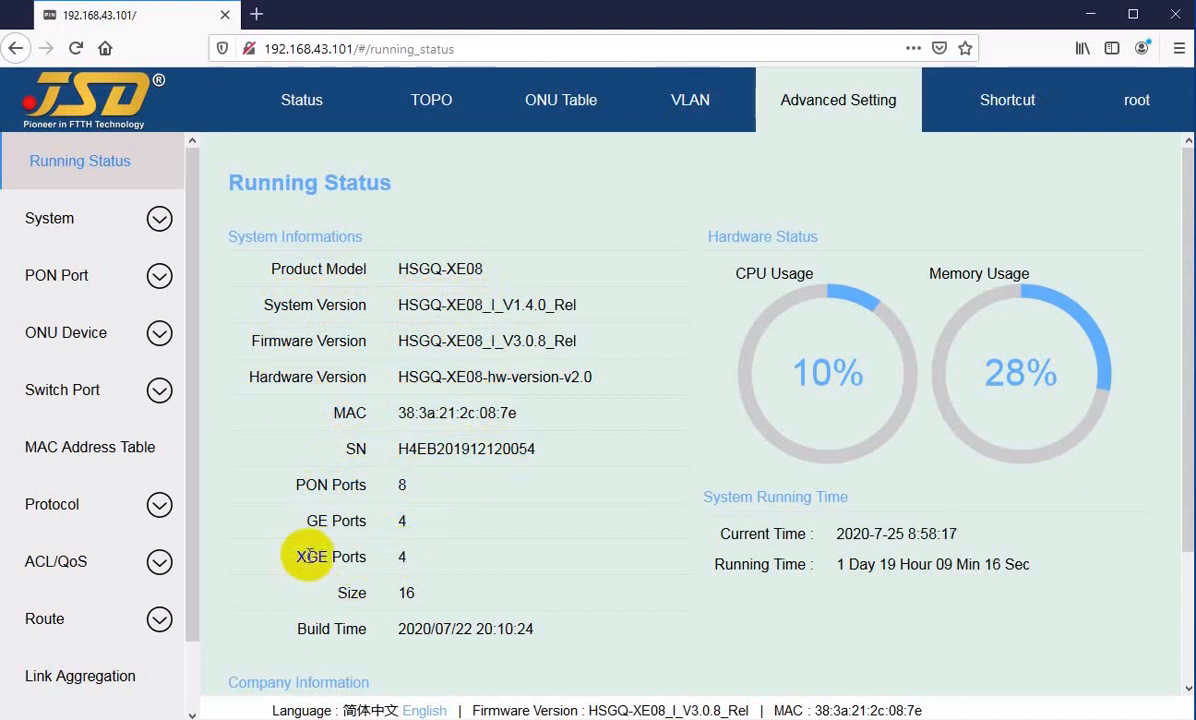
pyautogui.click(298, 557)
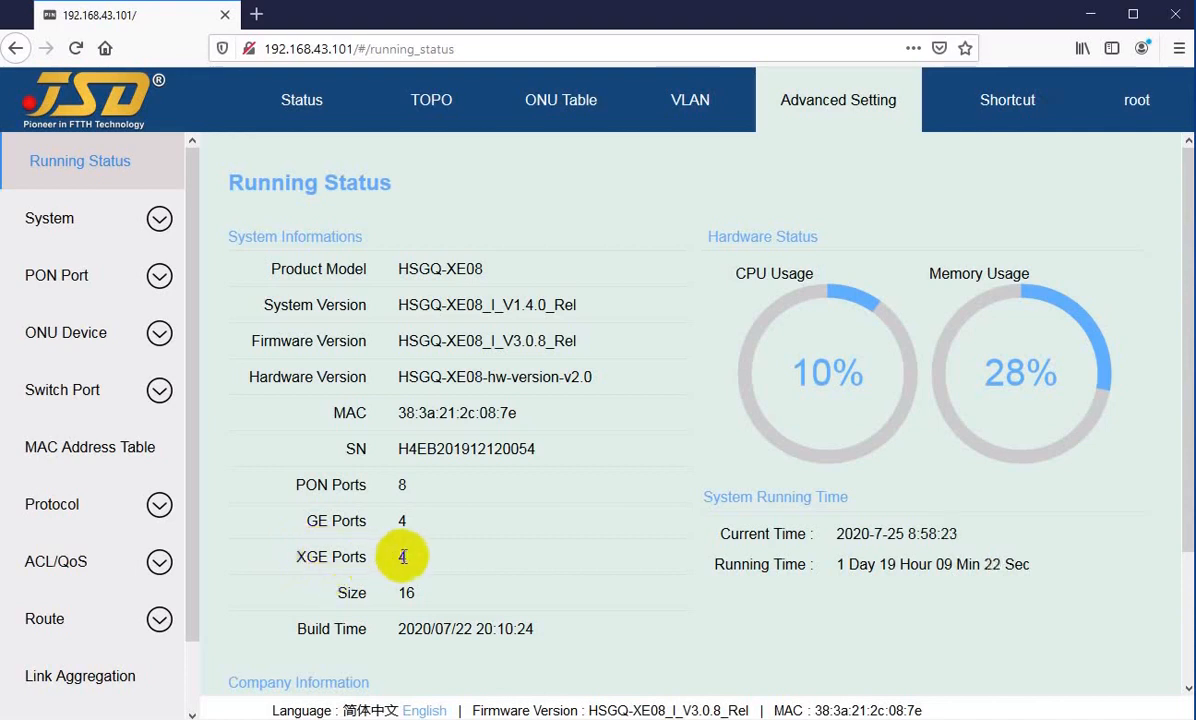
pyautogui.moveTo(294, 557); pyautogui.dragTo(316, 557)
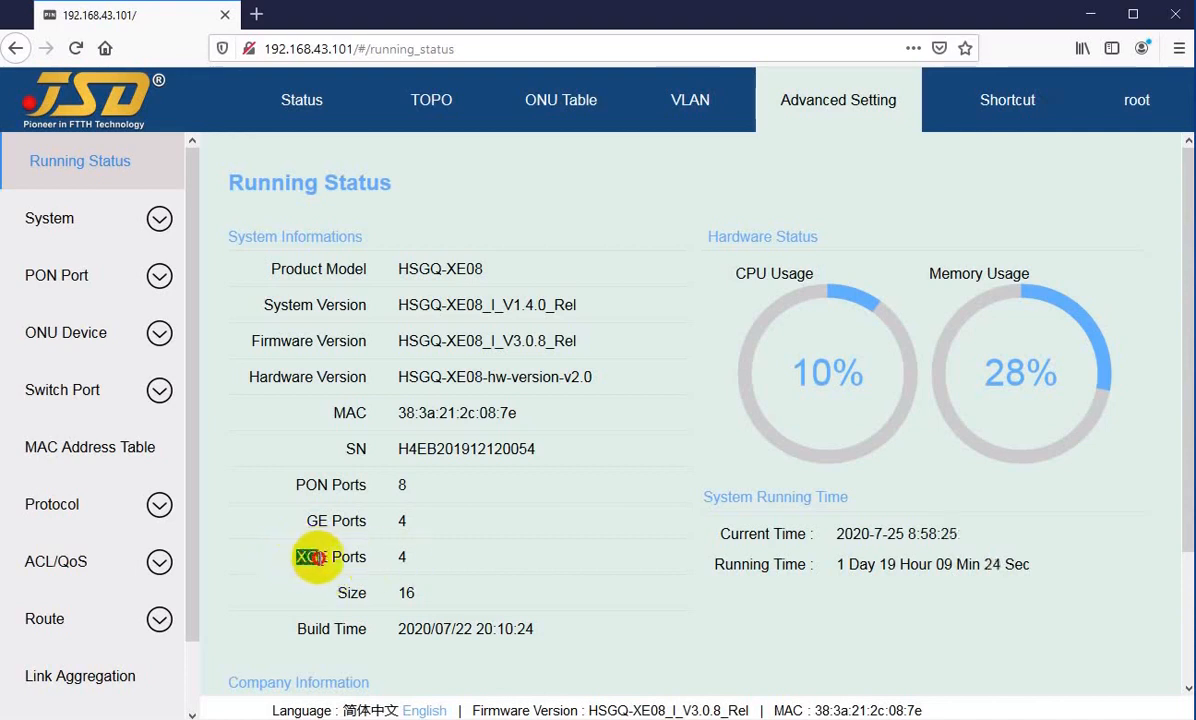
pyautogui.click(299, 557)
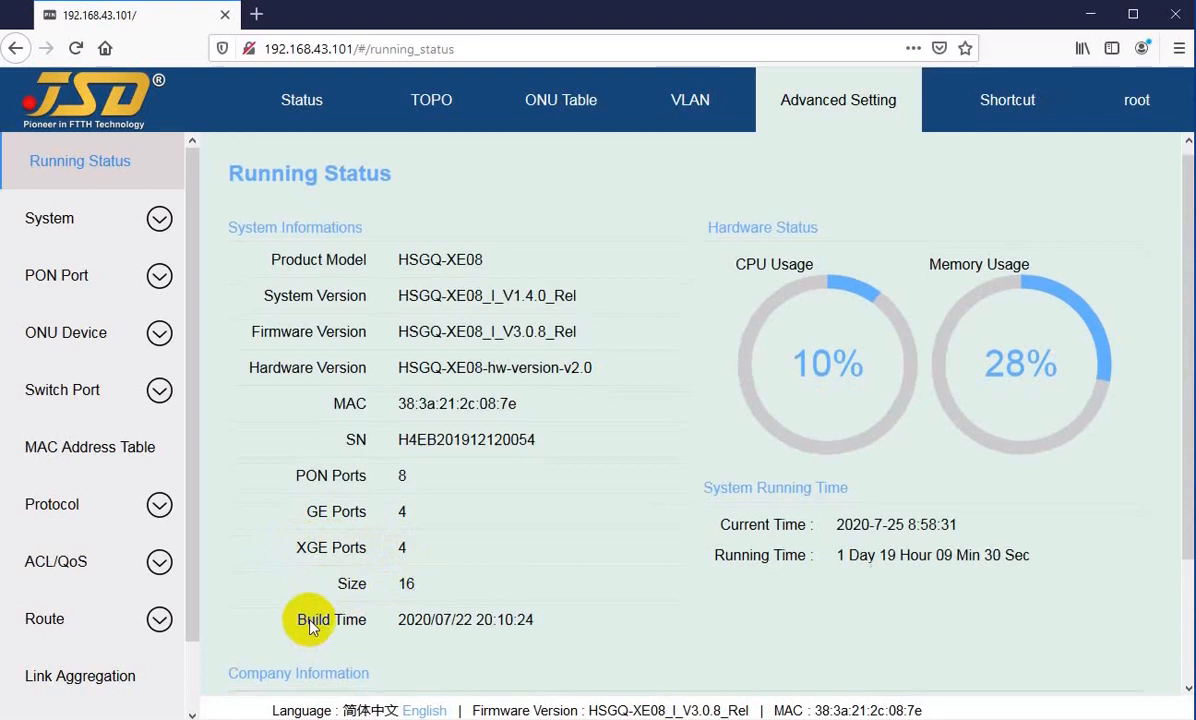
# Step: Review the CPU and memory usage, and read the current time and running time of the OLT
pyautogui.scroll(-3, 432, 482)
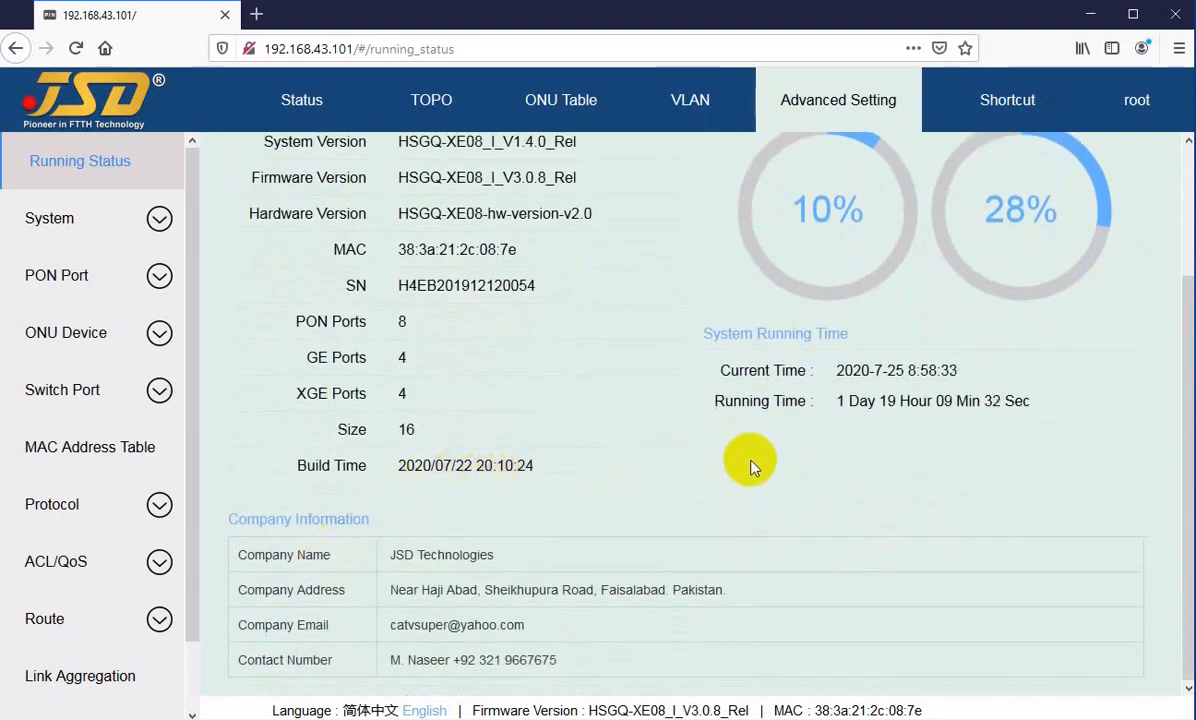
pyautogui.scroll(3, 752, 466)
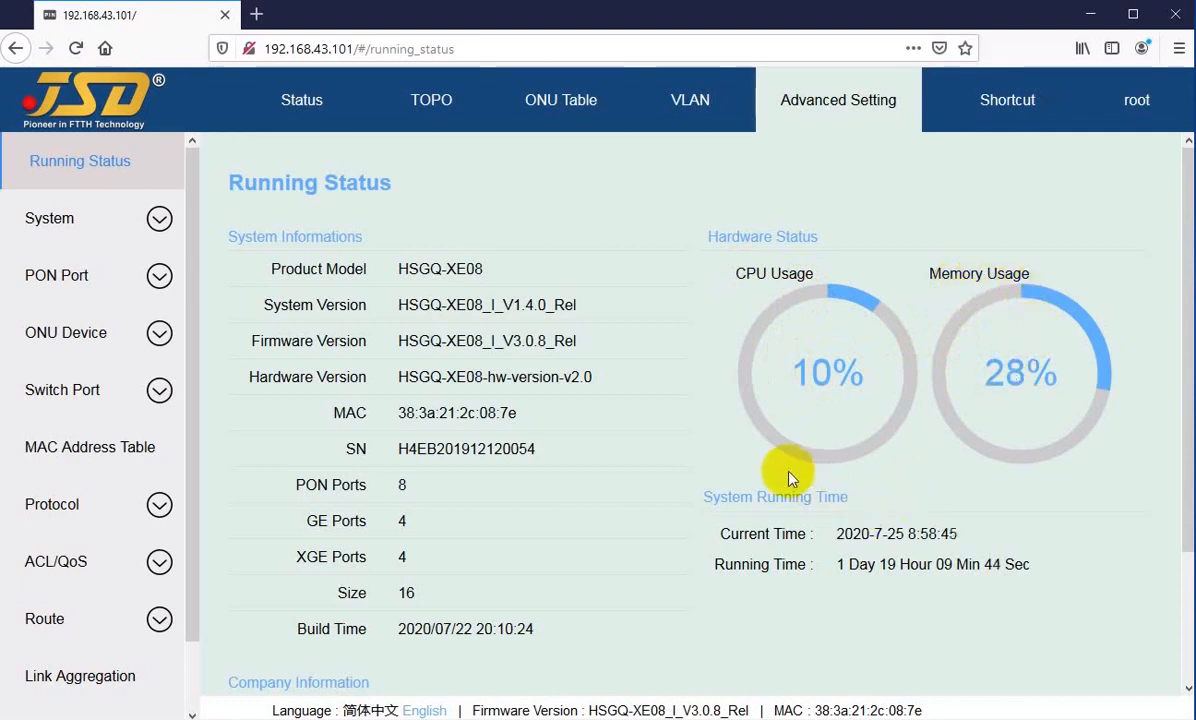
pyautogui.scroll(-3, 758, 465)
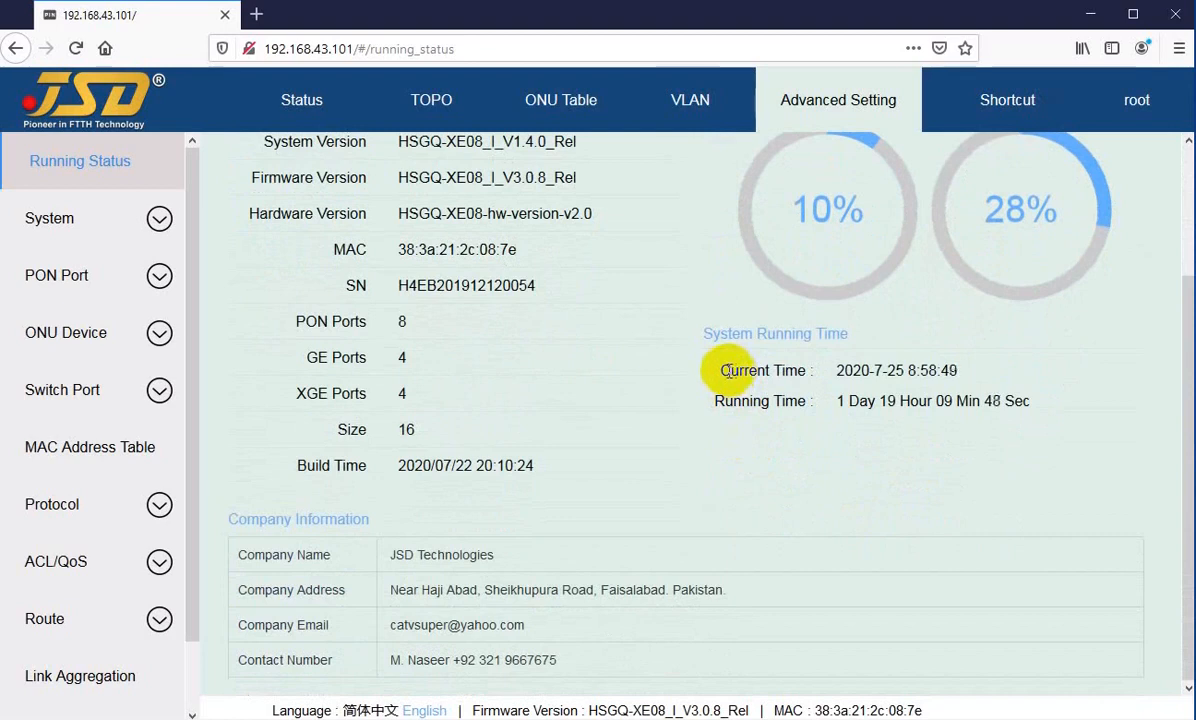
pyautogui.moveTo(730, 370); pyautogui.dragTo(897, 371)
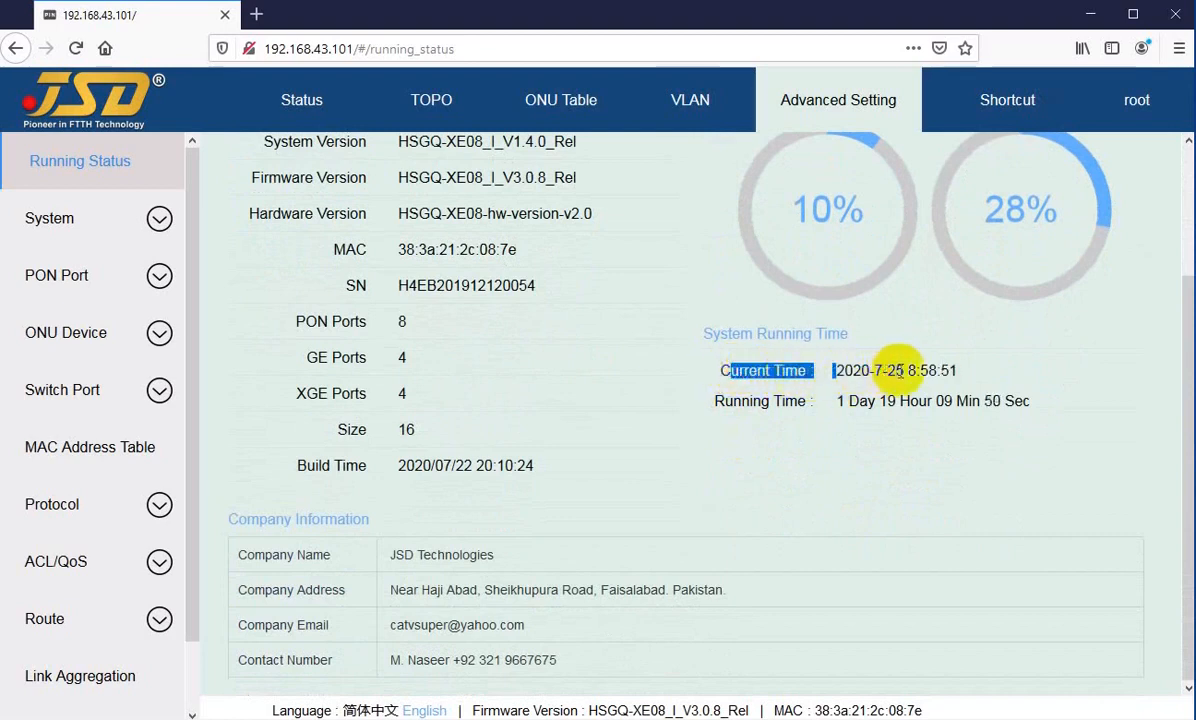
pyautogui.click(905, 371)
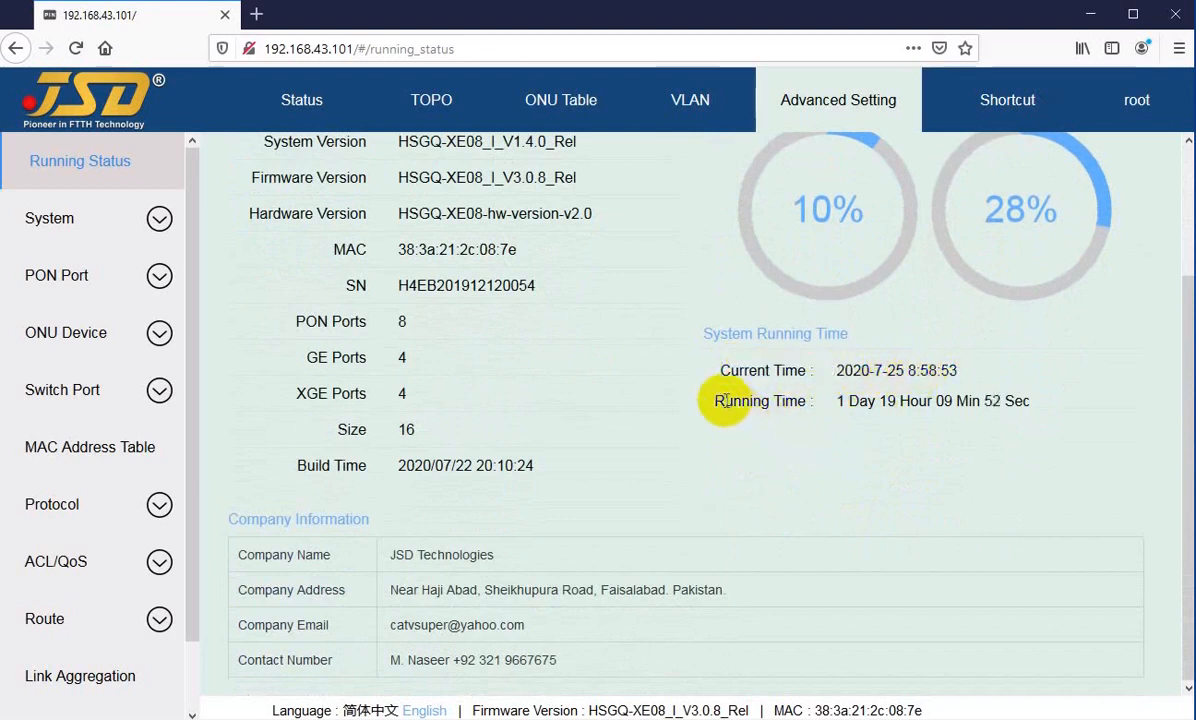
pyautogui.moveTo(726, 400); pyautogui.dragTo(855, 404)
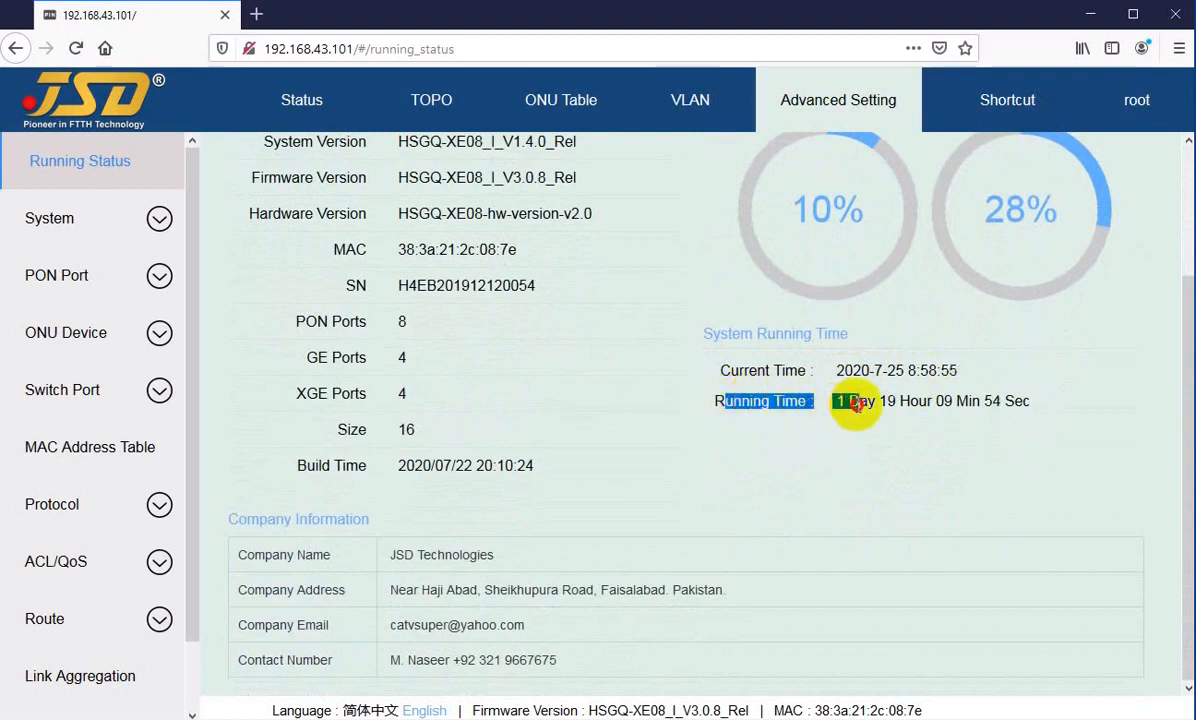
pyautogui.click(850, 404)
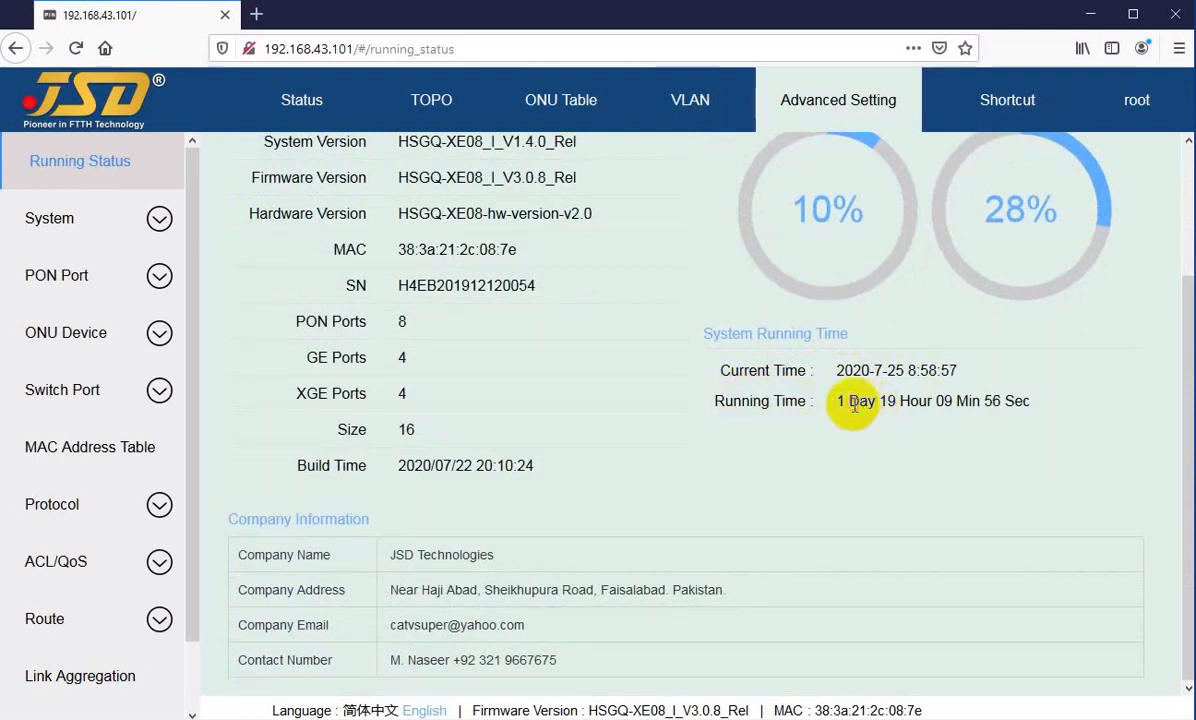
pyautogui.moveTo(885, 398); pyautogui.dragTo(1022, 397)
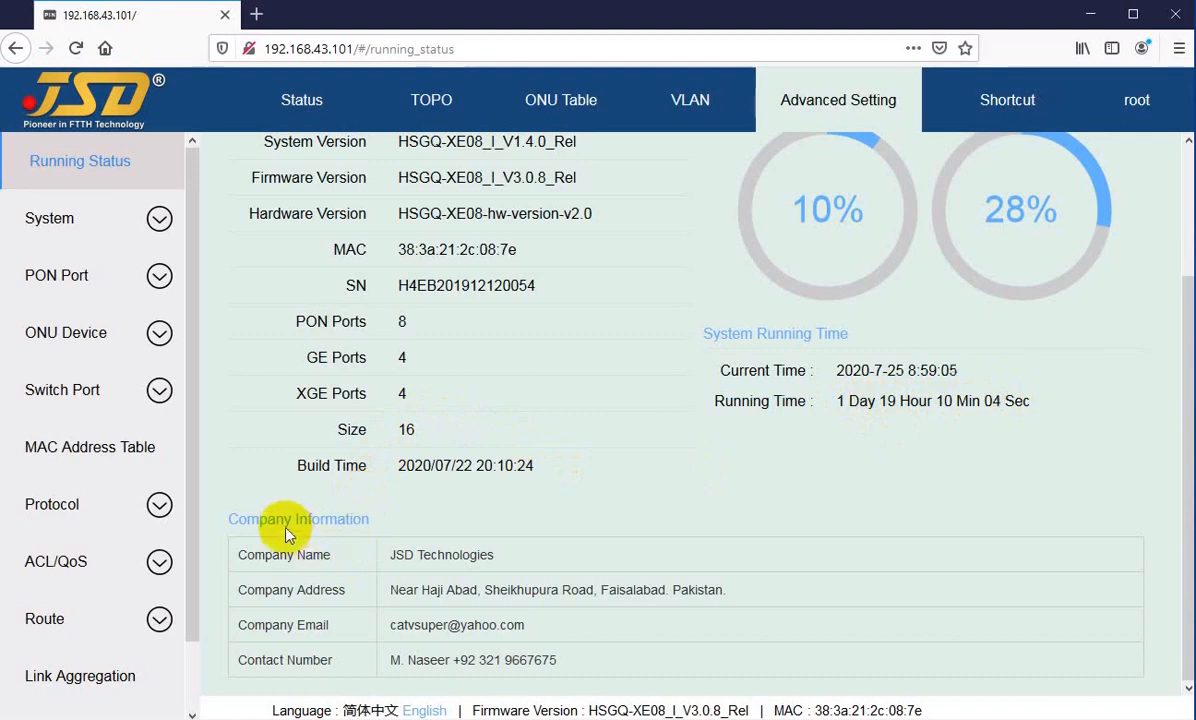
# Step: Read the Company Information table, including the company name and address entries
pyautogui.moveTo(255, 520); pyautogui.dragTo(330, 521)
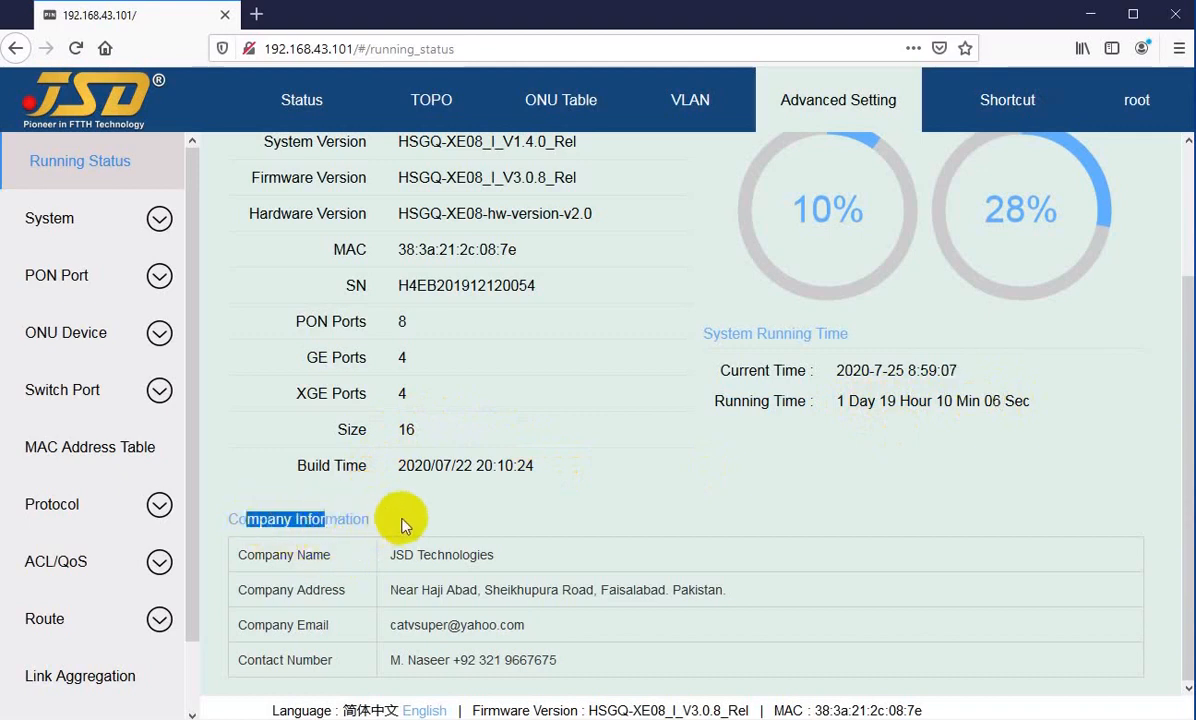
pyautogui.click(320, 557)
pyautogui.moveTo(265, 556); pyautogui.dragTo(454, 557)
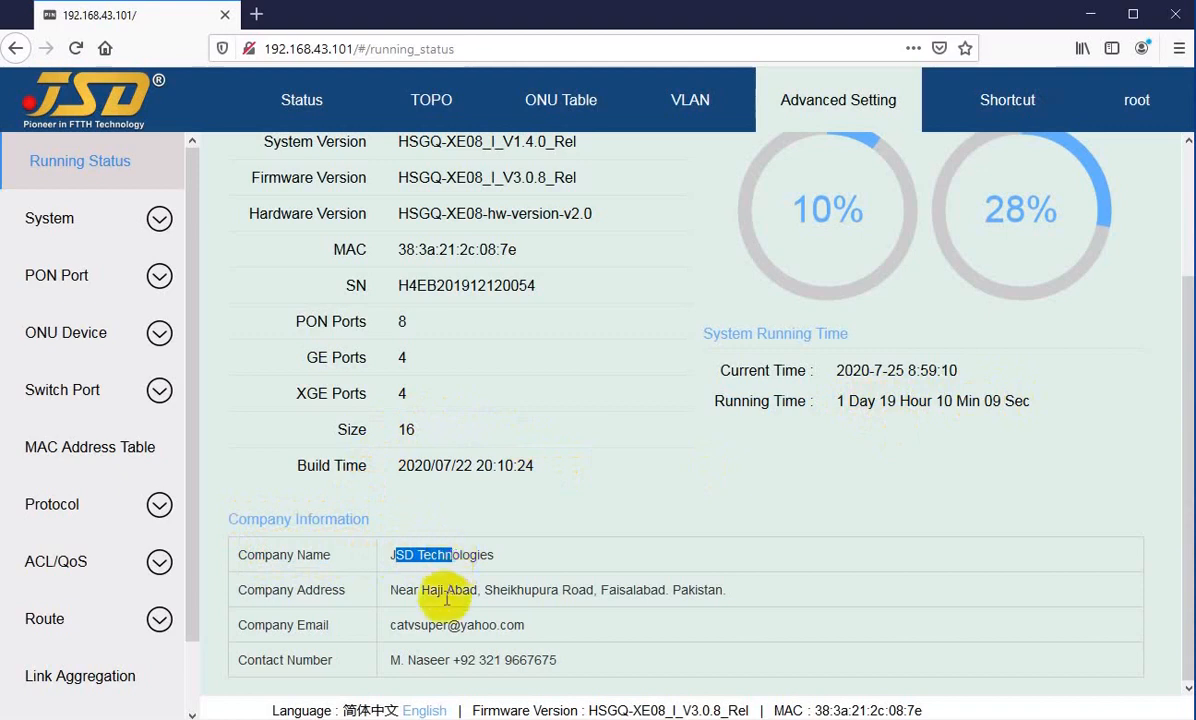
pyautogui.click(281, 590)
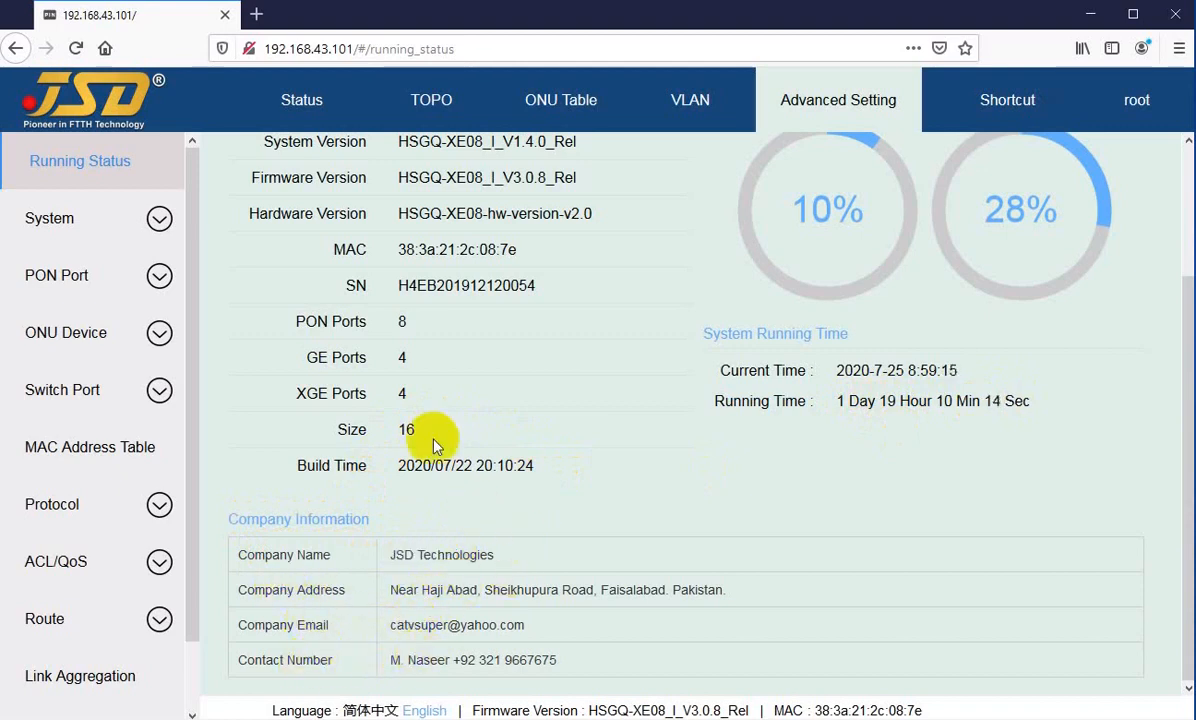
# Step: Switch the interface language to Simplified Chinese and back to English
pyautogui.scroll(3, 472, 507)
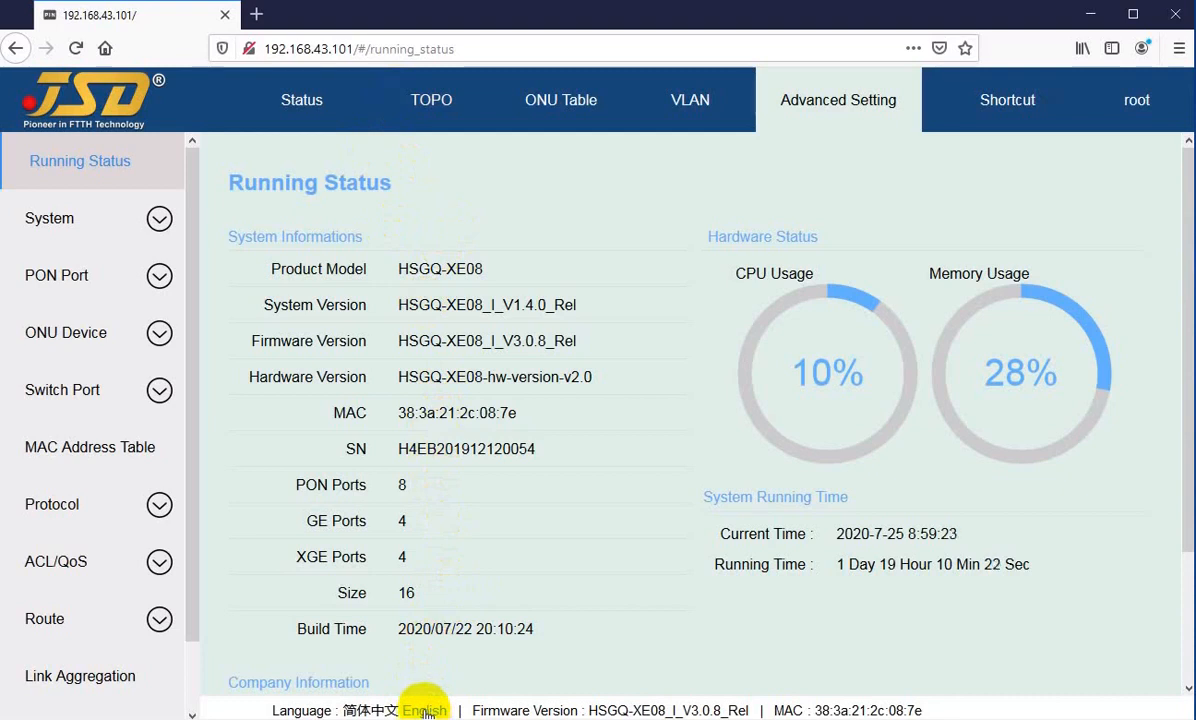
pyautogui.click(370, 712)
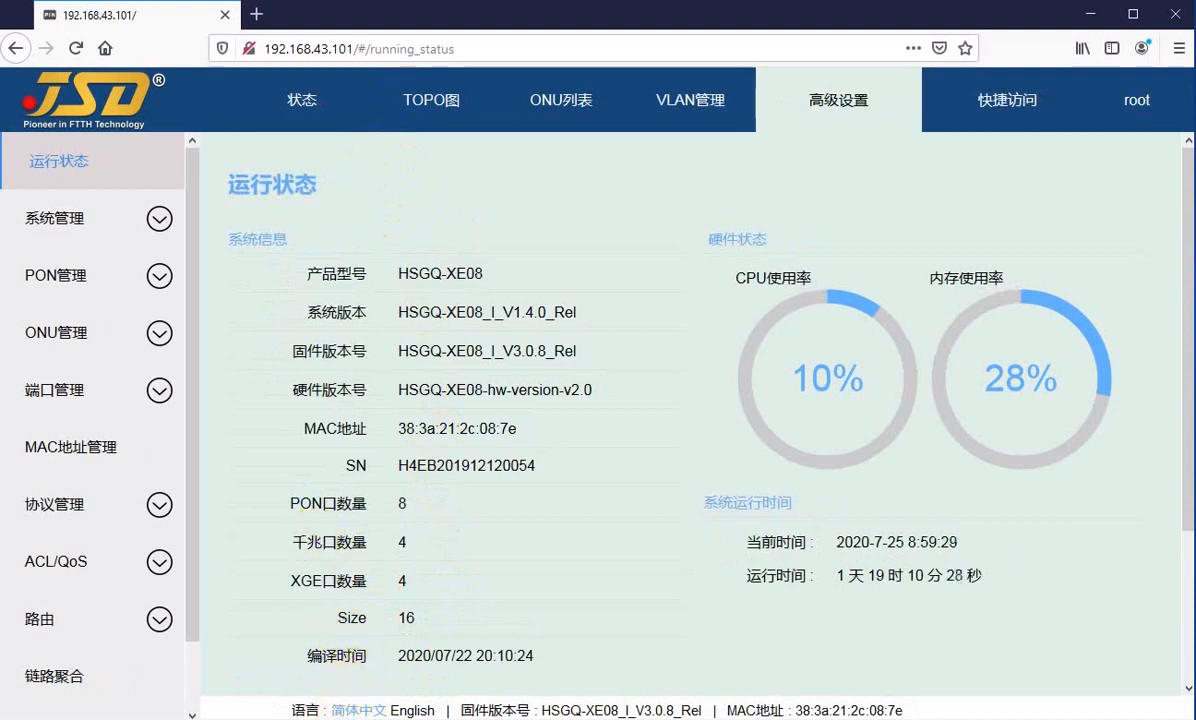
pyautogui.click(412, 711)
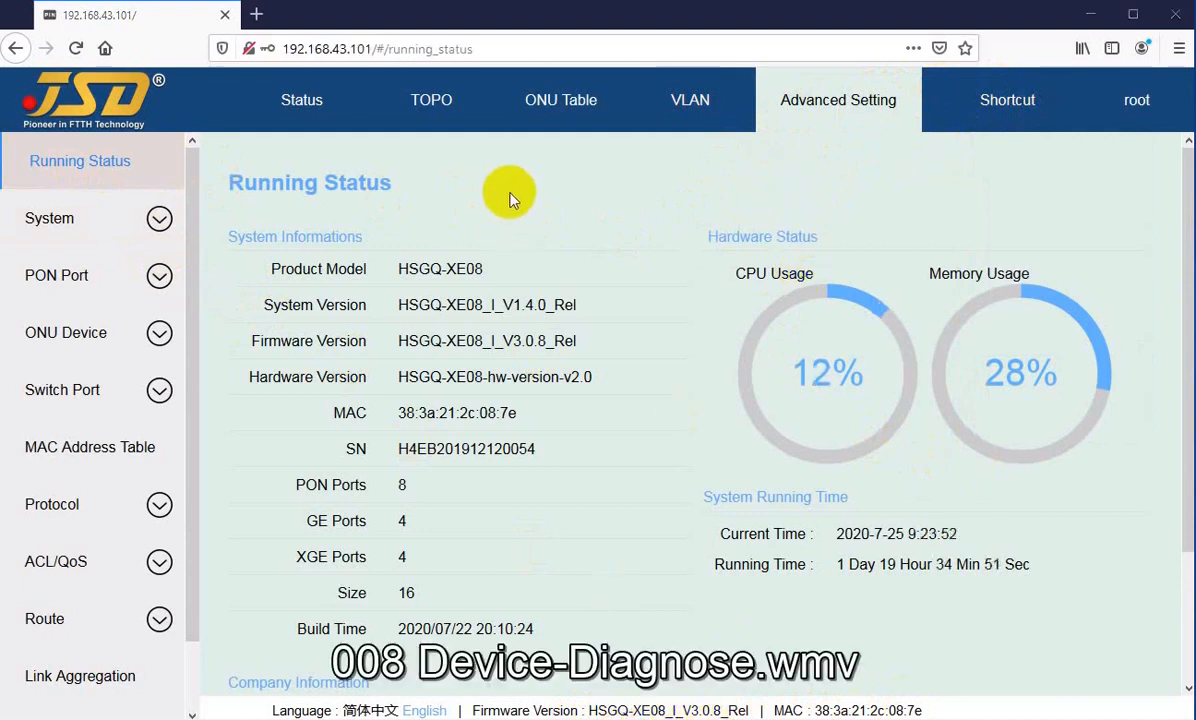
# Step: Open the system's Device settings and read the Restore Config section and its notice
pyautogui.click(60, 226)
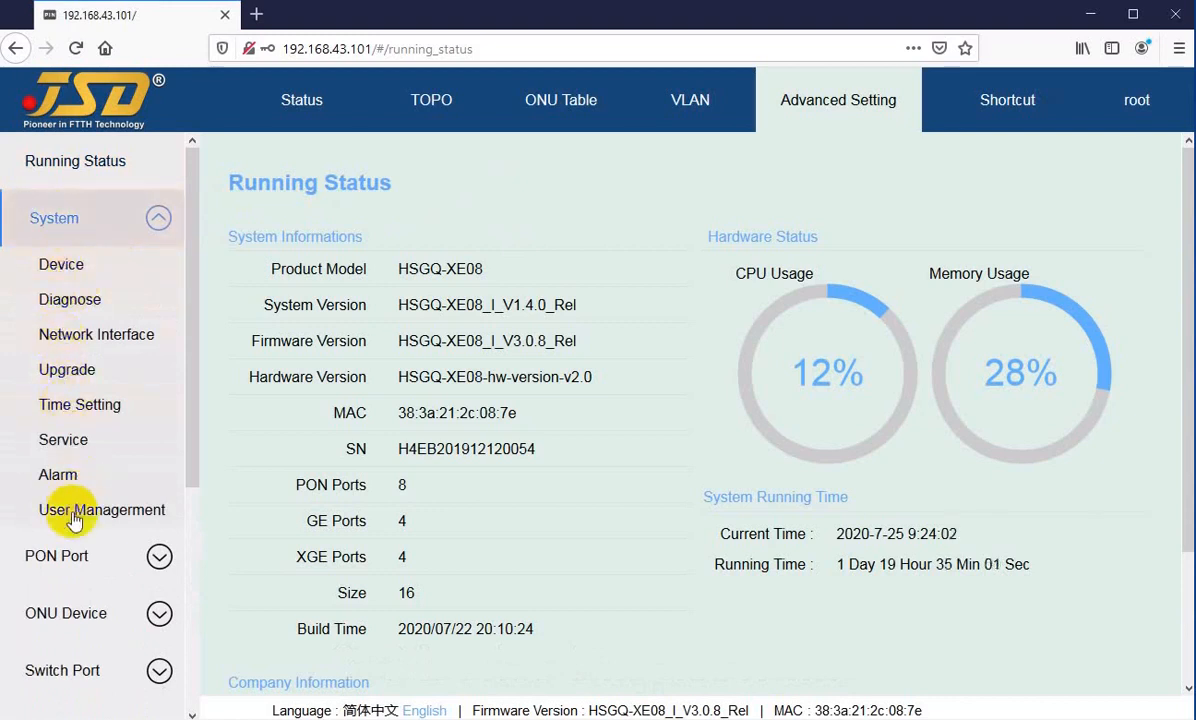
pyautogui.click(62, 268)
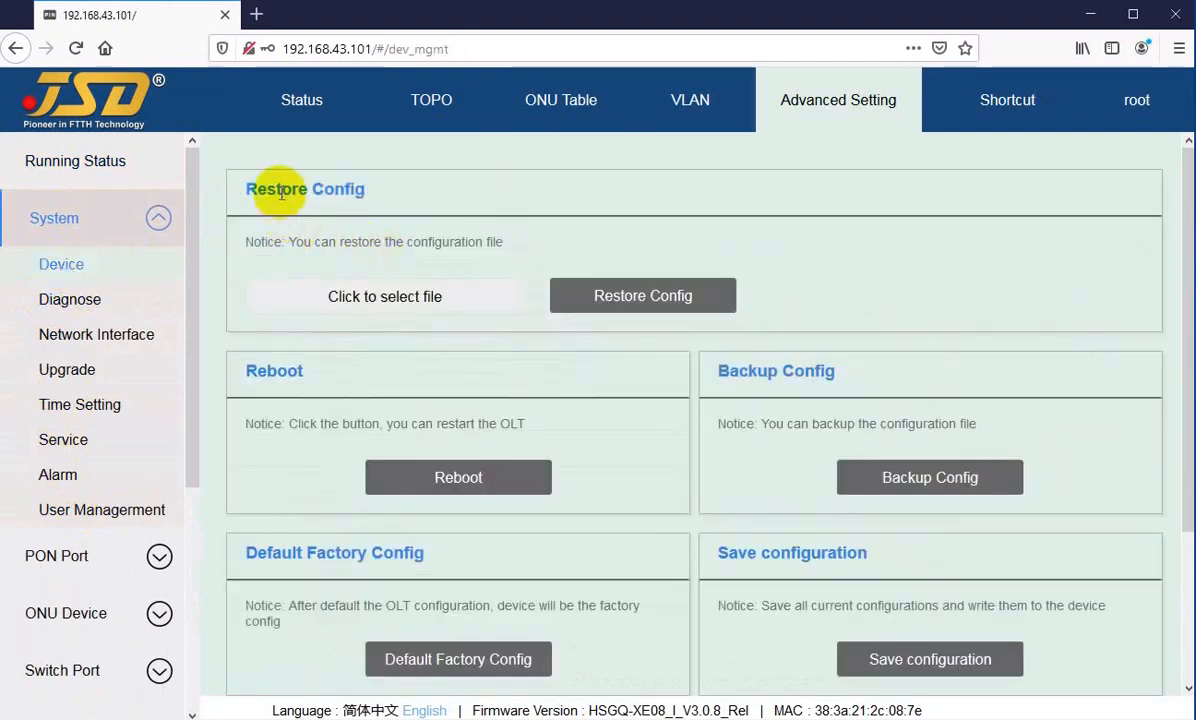
pyautogui.click(334, 188)
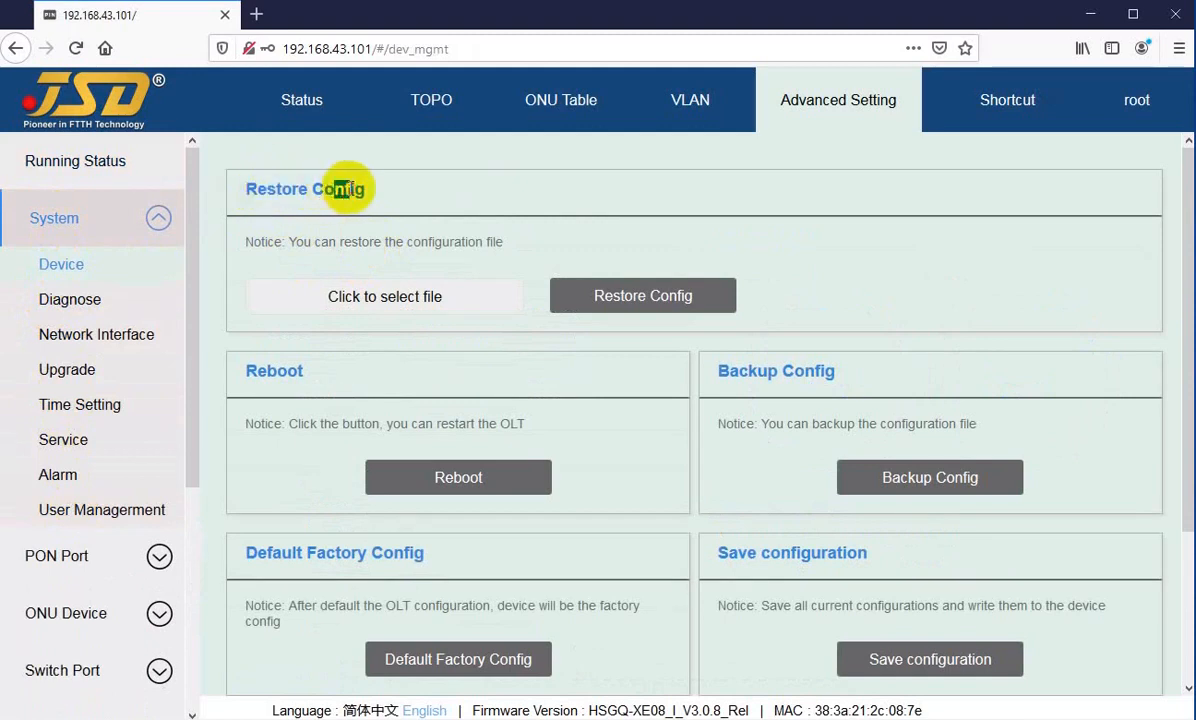
pyautogui.moveTo(262, 242); pyautogui.dragTo(284, 242)
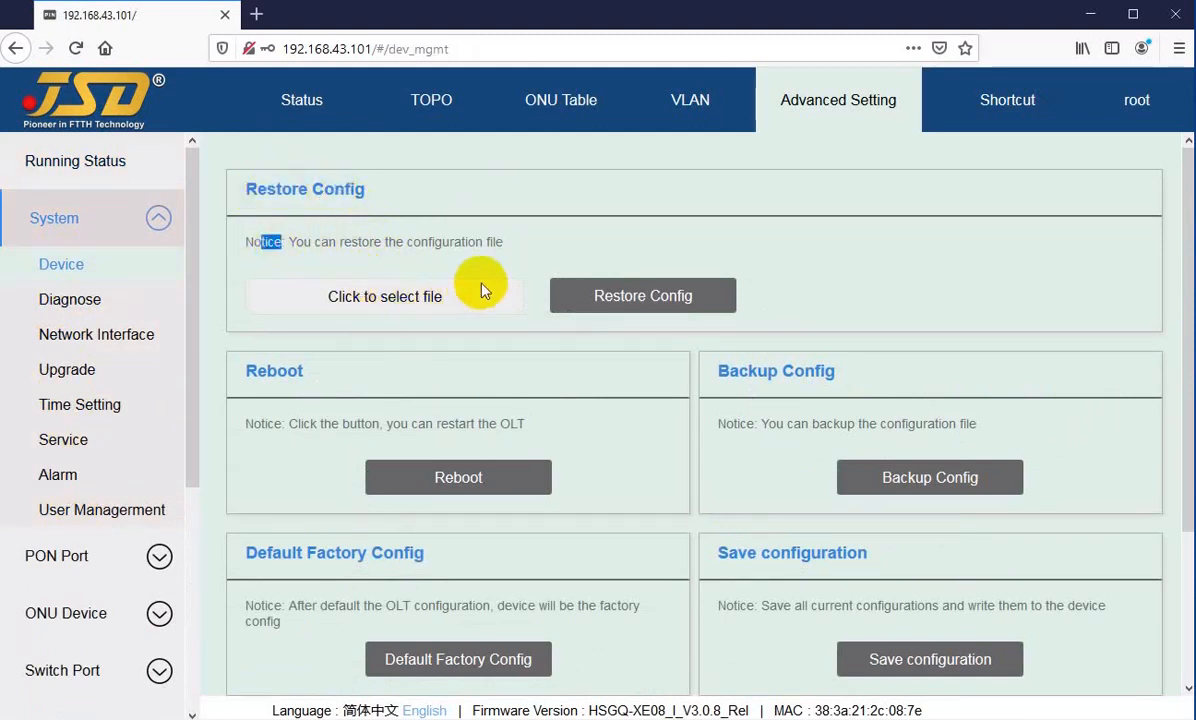
pyautogui.click(644, 259)
# Step: Select oltconfigdefault.txt from the Firmware folder as the configuration file to restore
pyautogui.click(390, 300)
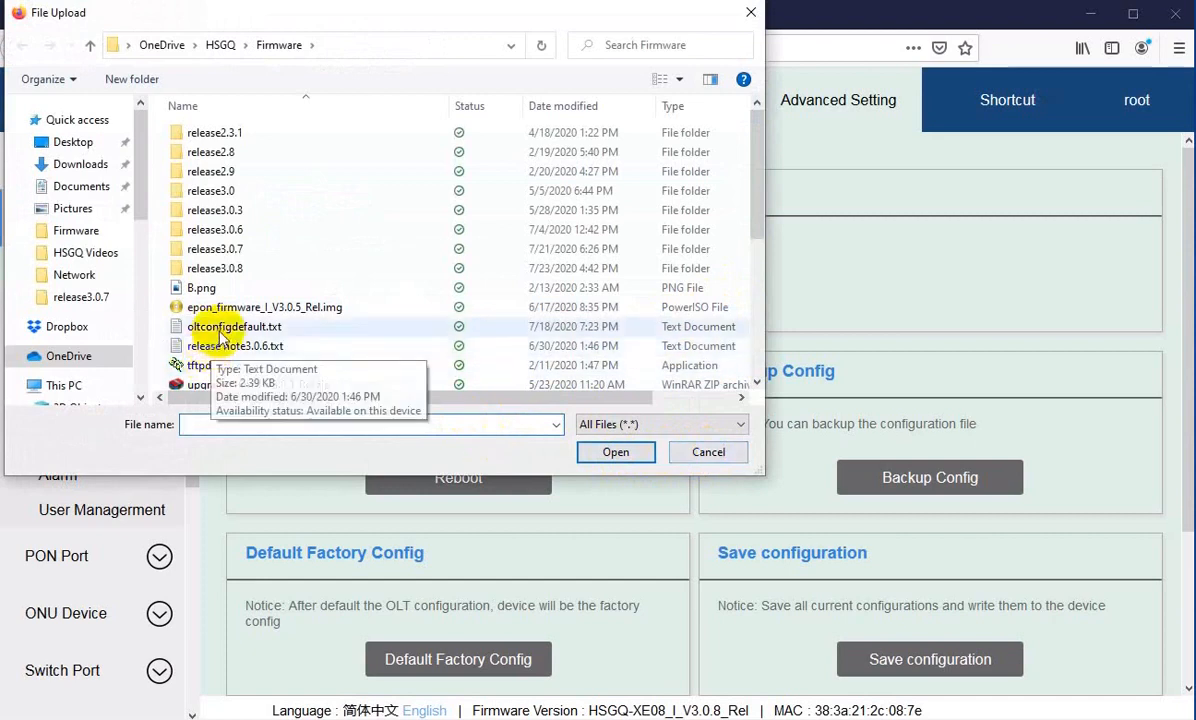
pyautogui.click(203, 333)
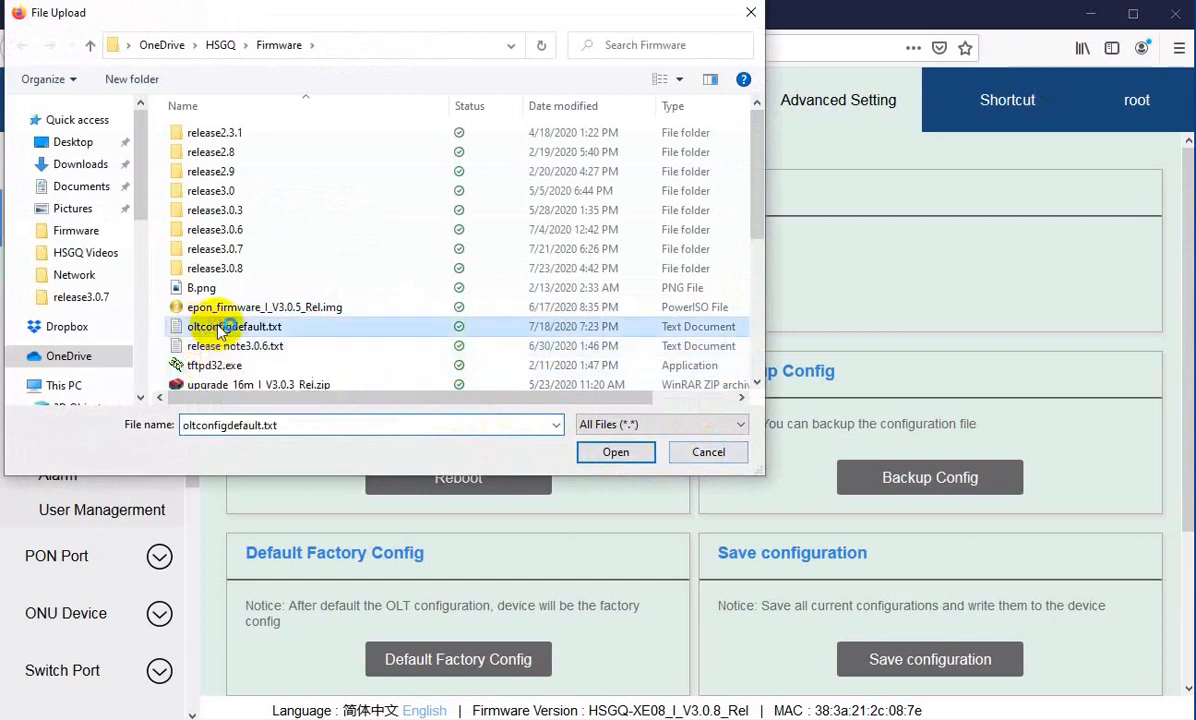
pyautogui.click(614, 453)
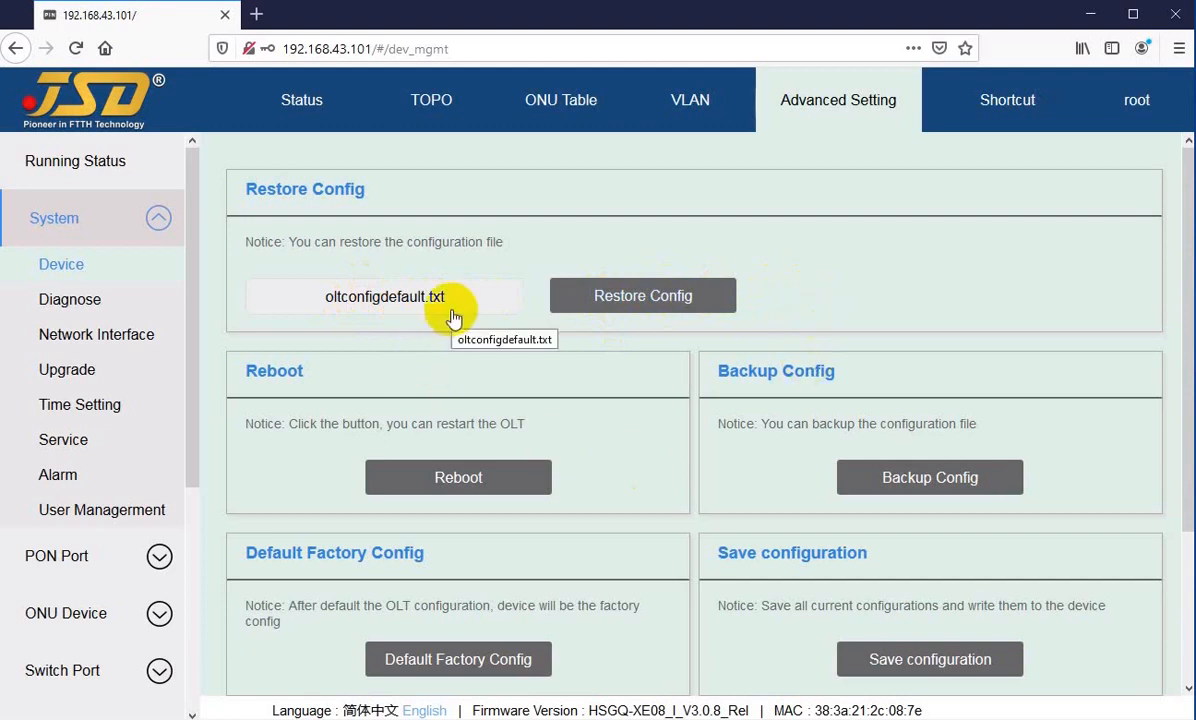
# Step: Request an OLT reboot and cancel it at the confirmation
pyautogui.scroll(-3, 387, 275)
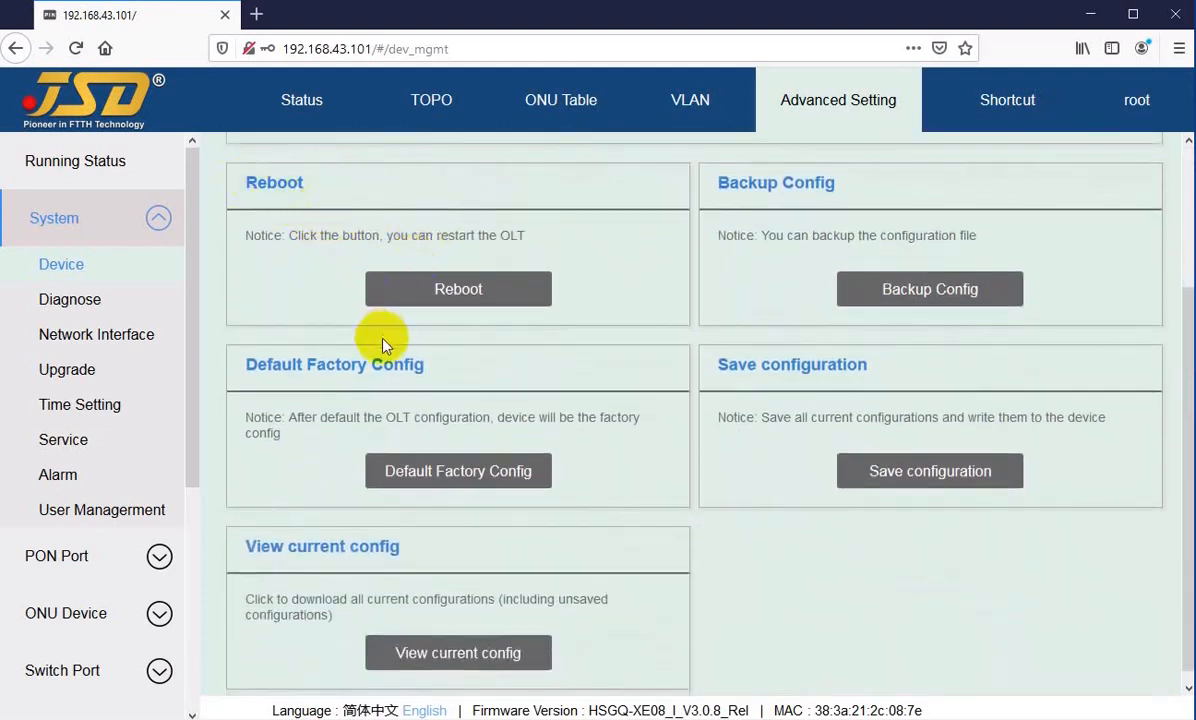
pyautogui.click(456, 294)
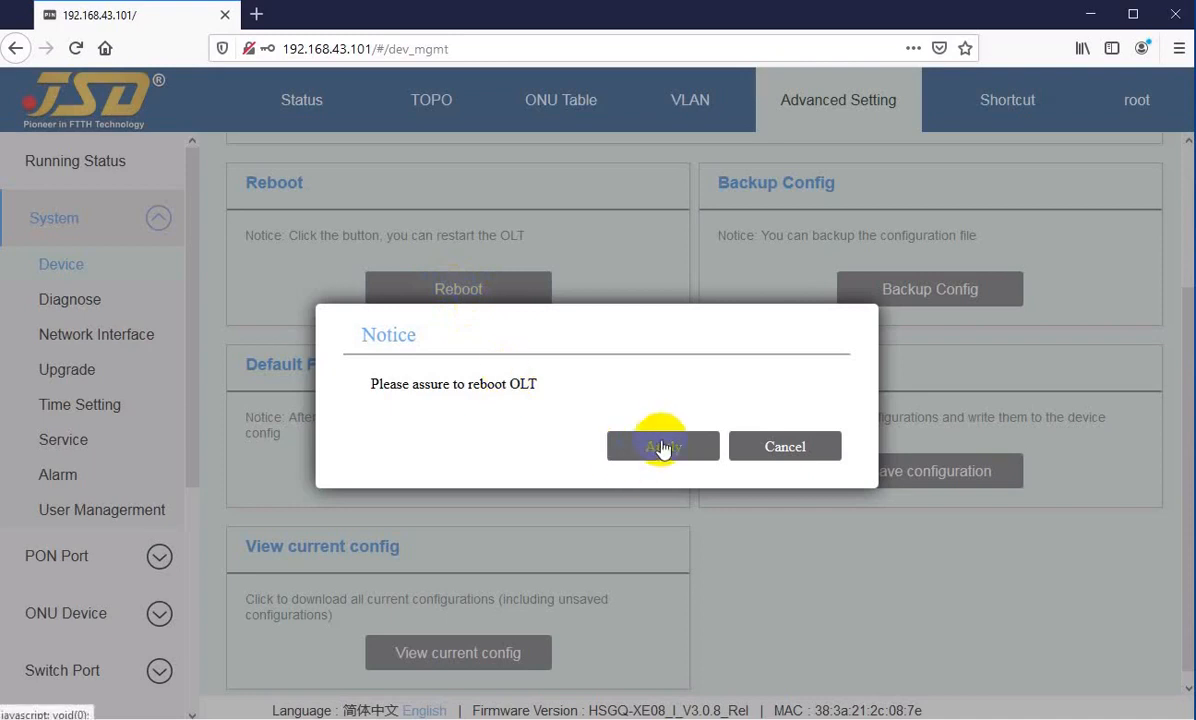
pyautogui.click(755, 450)
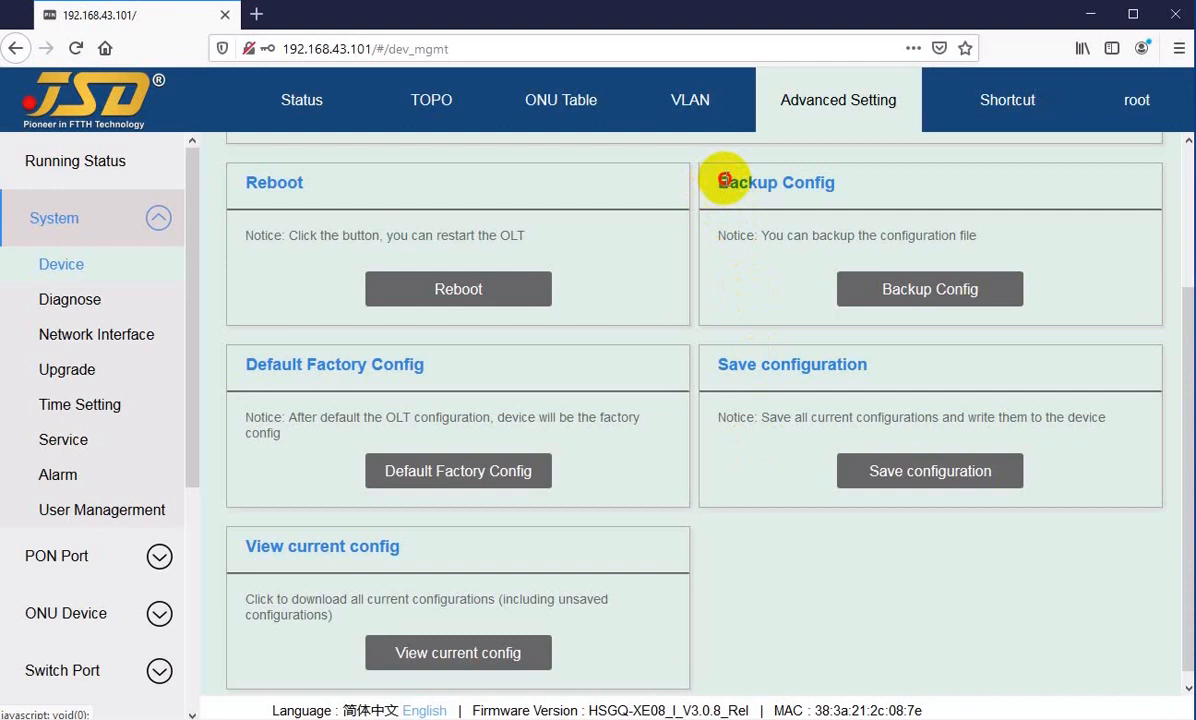
# Step: Request a configuration backup, choose the Save File option for oltconfig.txt, and cancel the download
pyautogui.doubleClick(722, 180)
pyautogui.click(828, 187)
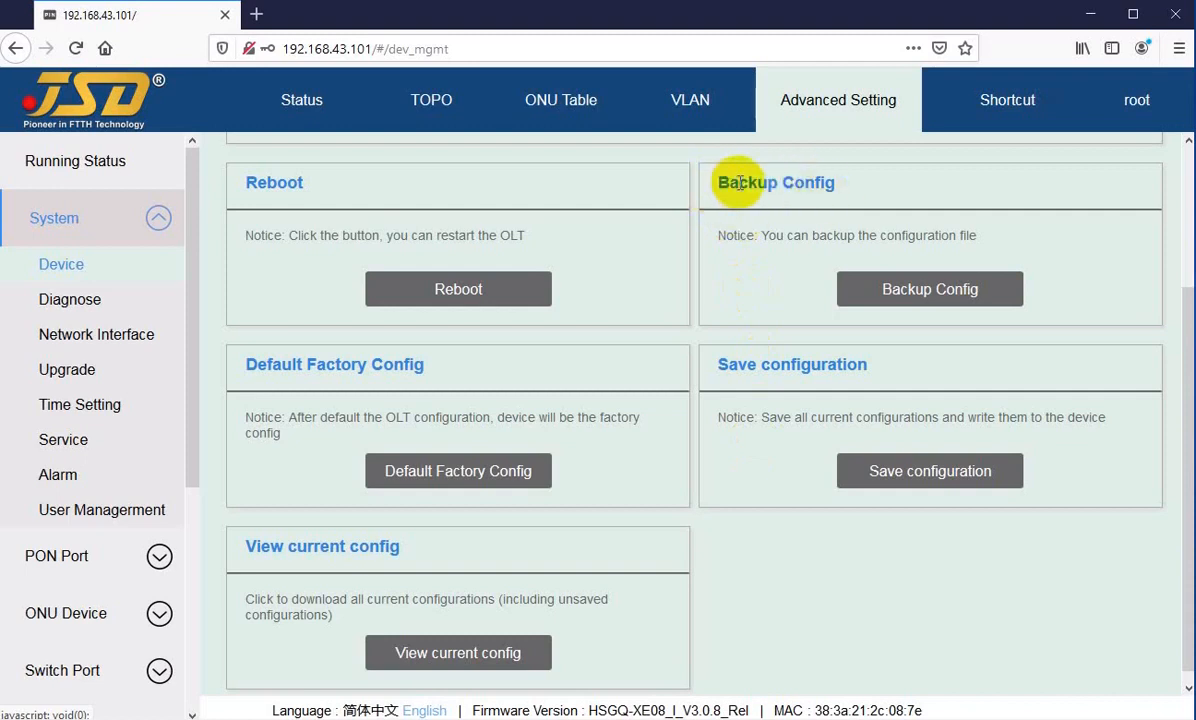
pyautogui.click(848, 297)
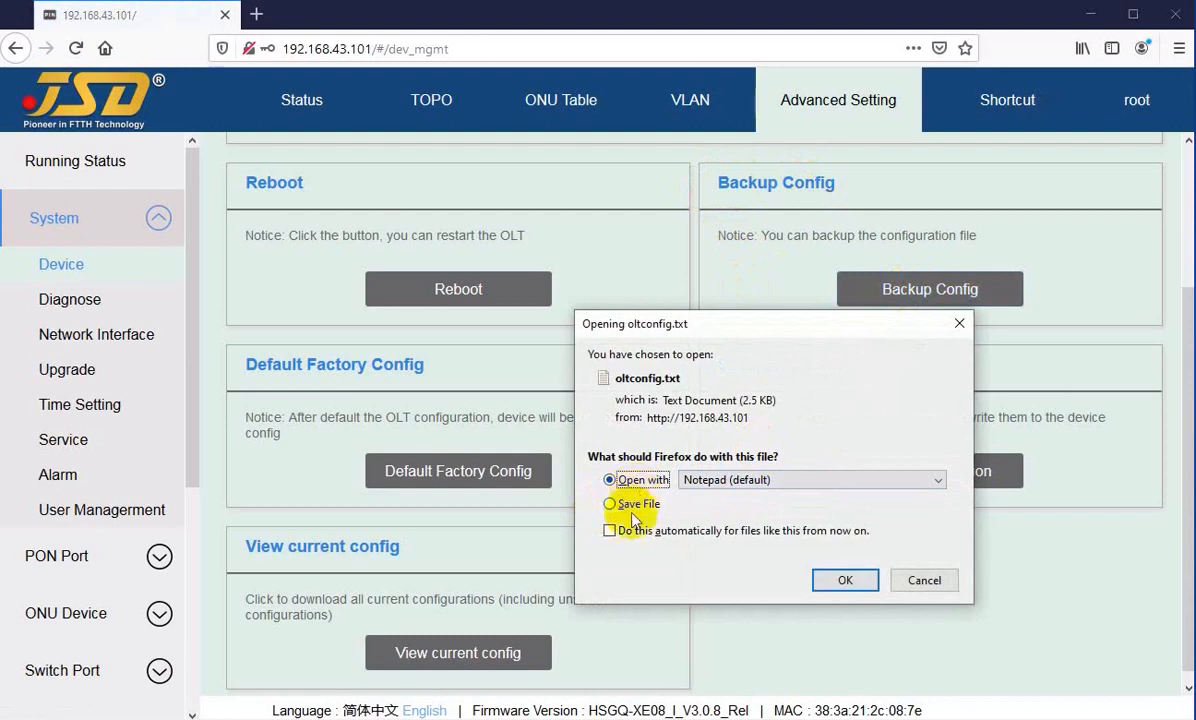
pyautogui.click(623, 507)
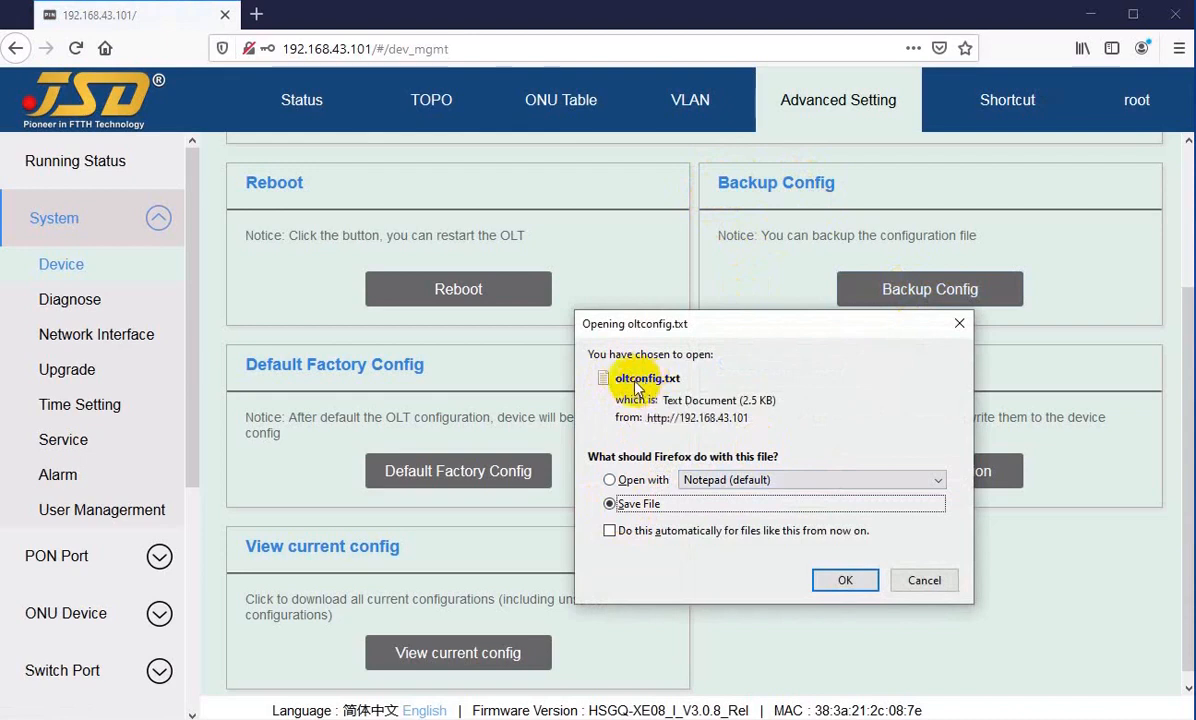
pyautogui.click(922, 580)
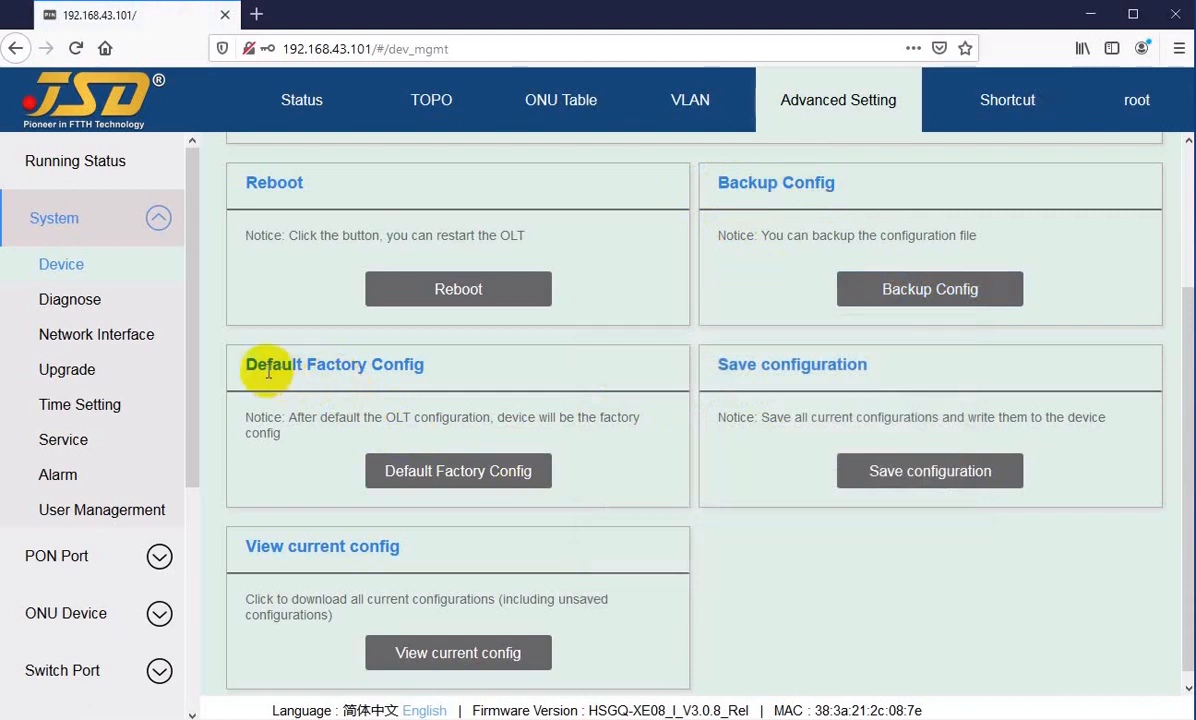
# Step: Request the Default Factory Config reset and the Save configuration action, cancelling each at its confirmation
pyautogui.moveTo(268, 372); pyautogui.dragTo(387, 363)
pyautogui.click(326, 472)
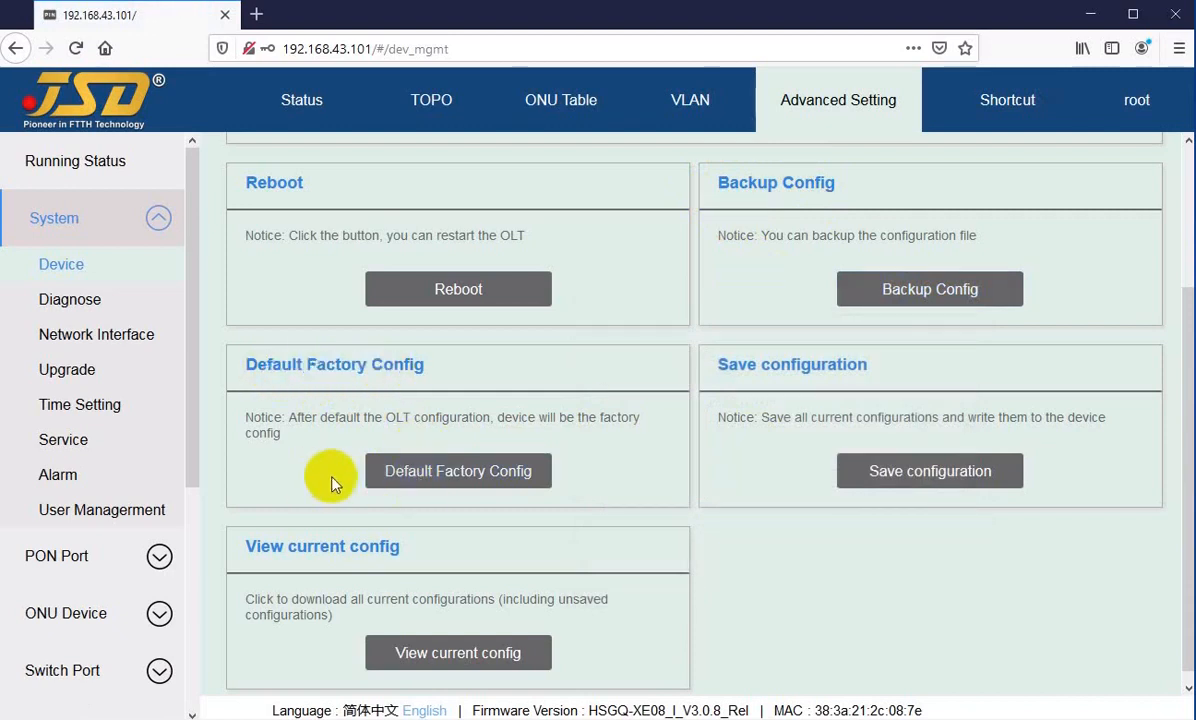
pyautogui.click(420, 486)
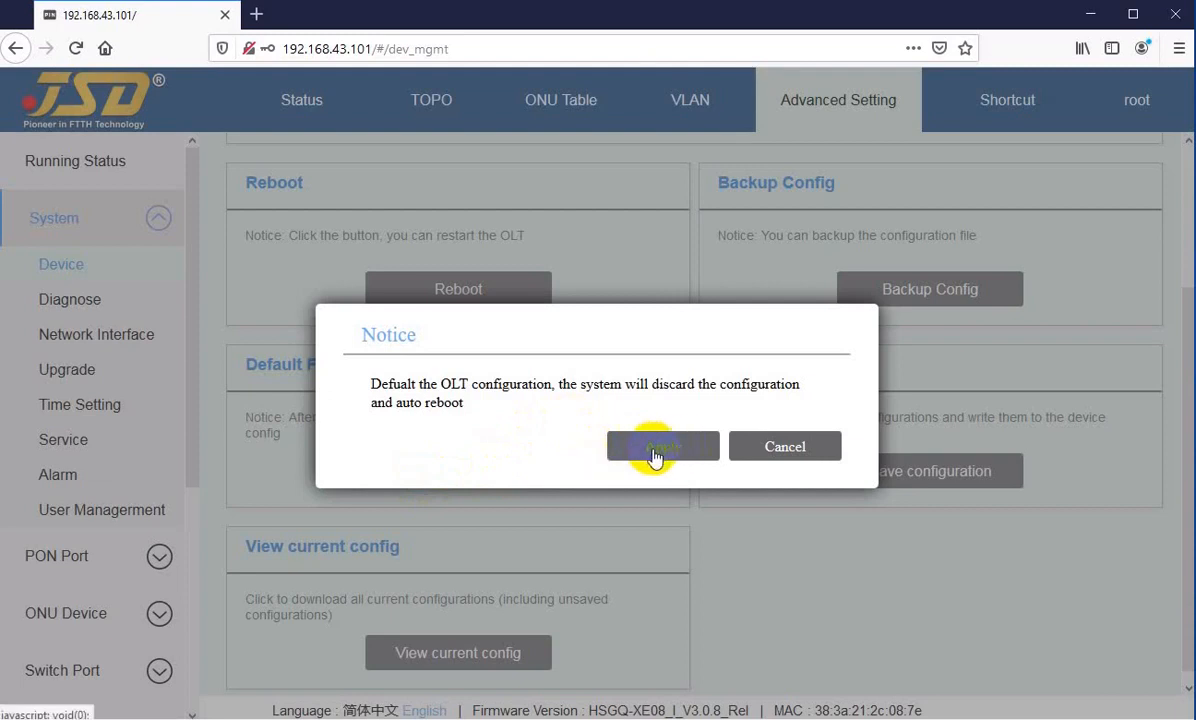
pyautogui.click(765, 449)
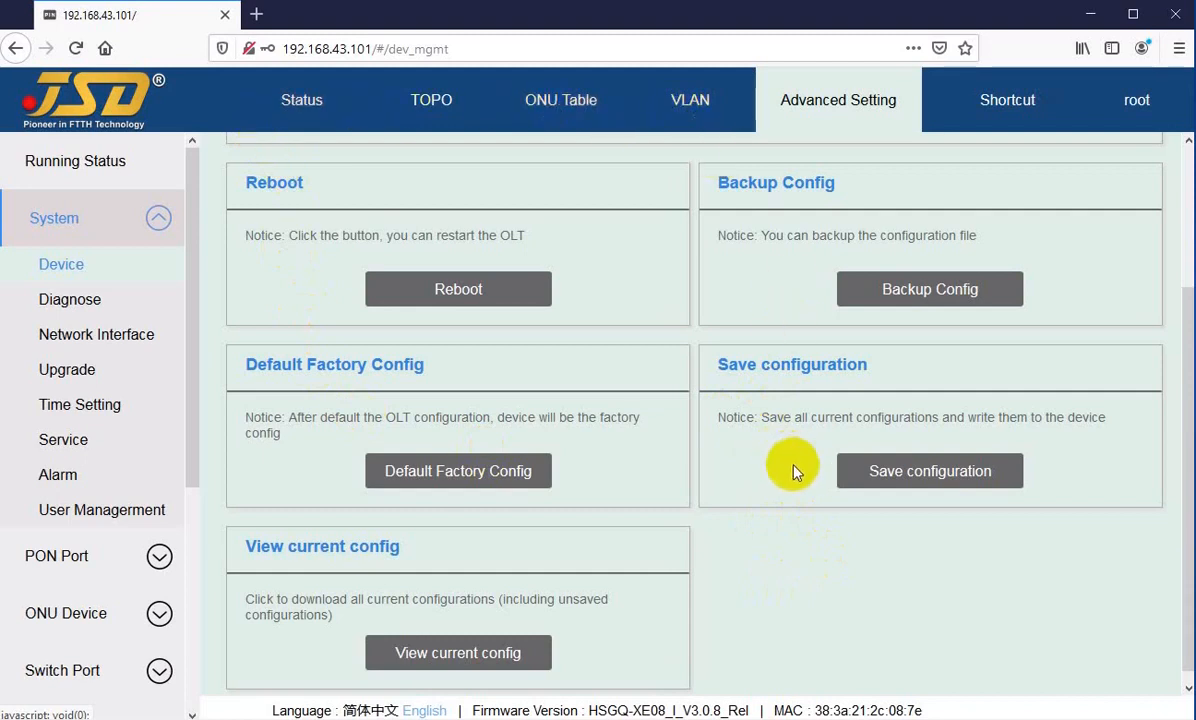
pyautogui.click(893, 476)
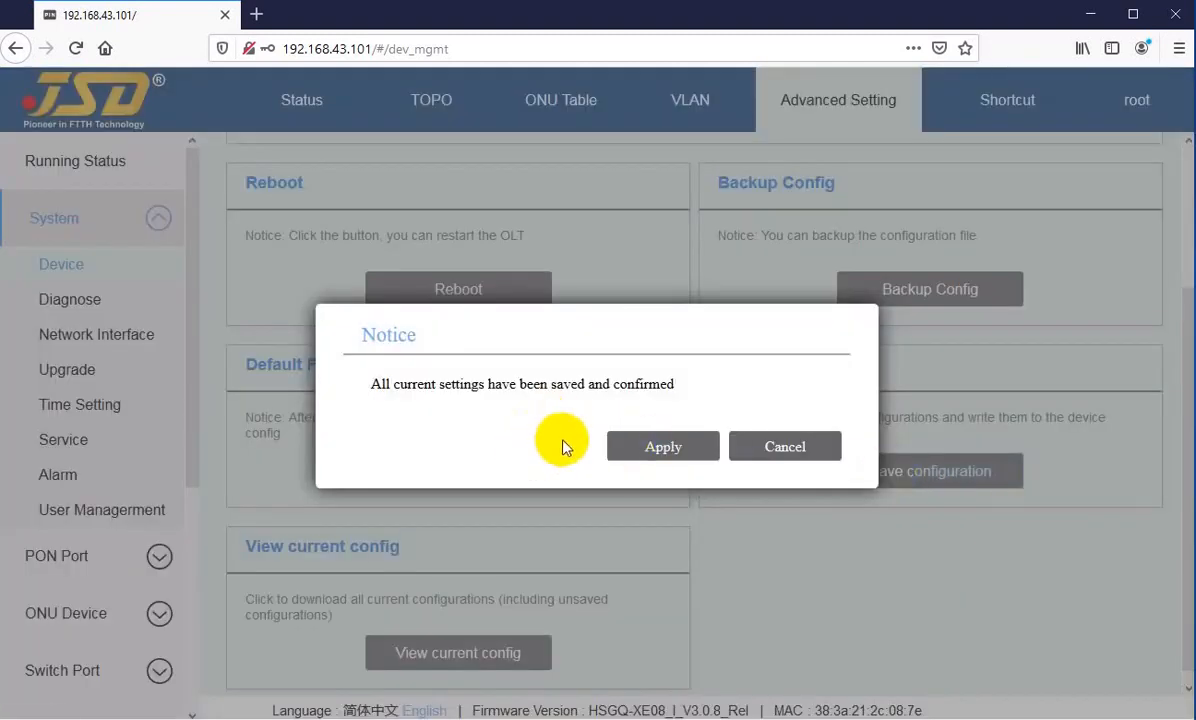
pyautogui.click(777, 454)
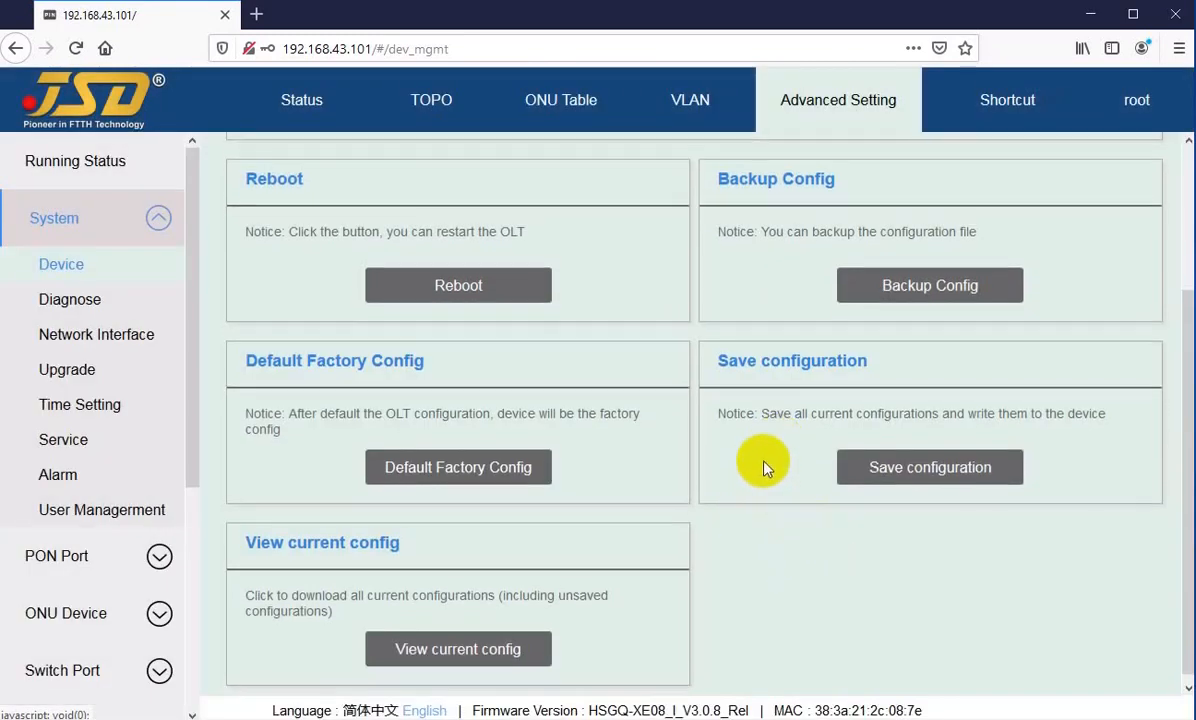
# Step: Request the download of all current configurations through View current config, and cancel it at the confirmation
pyautogui.scroll(-1, 766, 468)
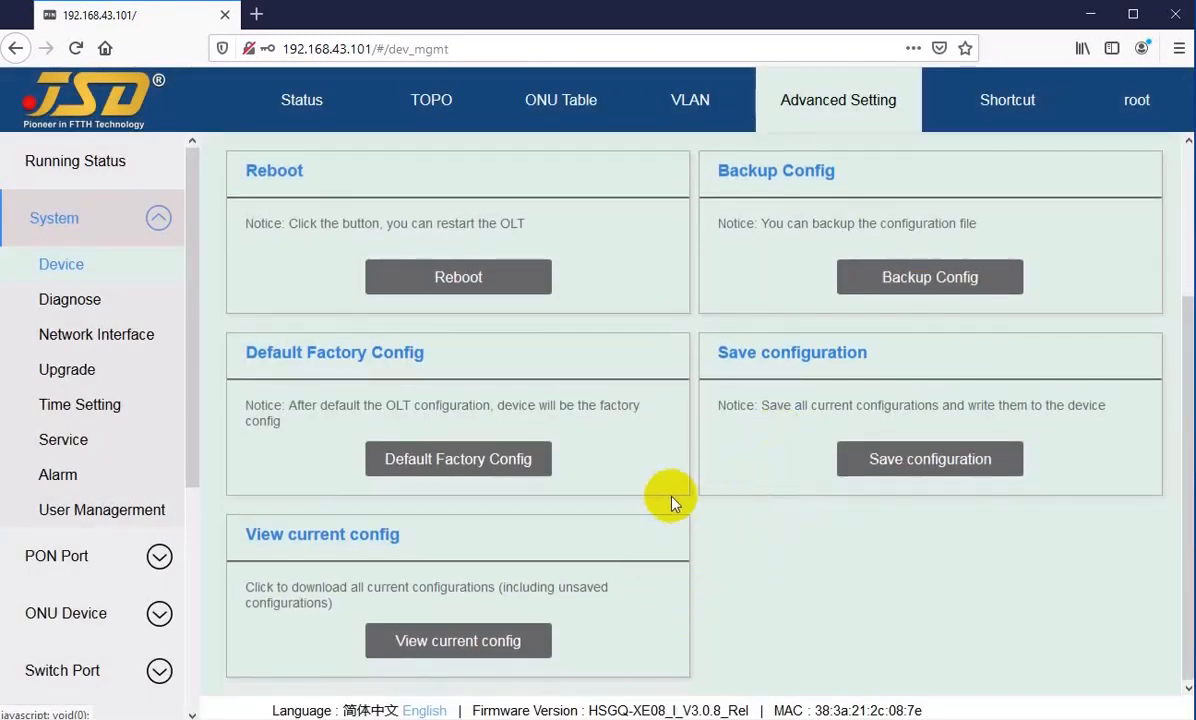
pyautogui.click(488, 643)
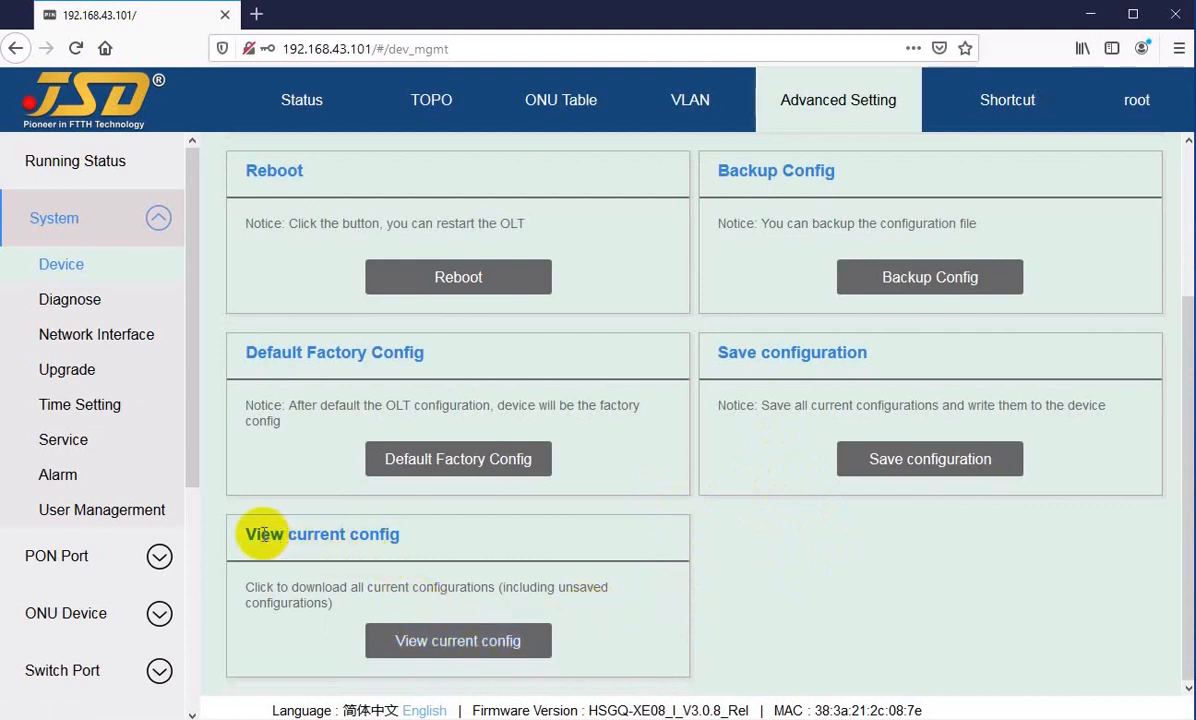
pyautogui.moveTo(262, 536); pyautogui.dragTo(382, 533)
pyautogui.click(380, 534)
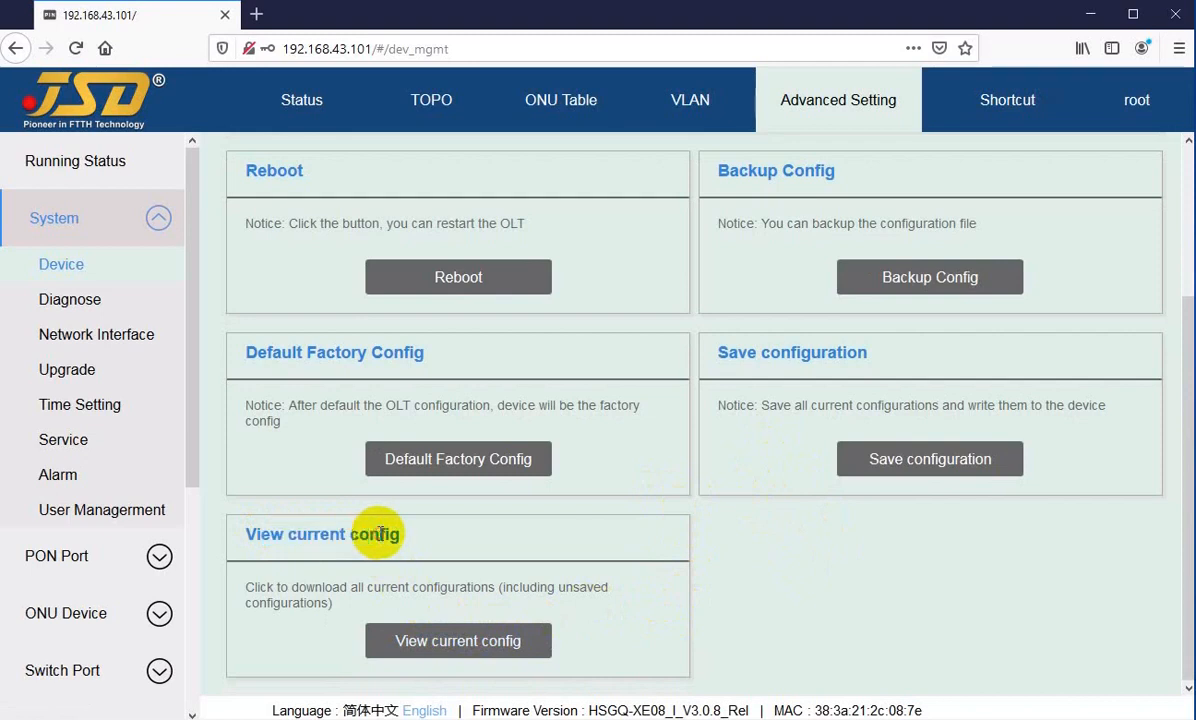
pyautogui.click(459, 644)
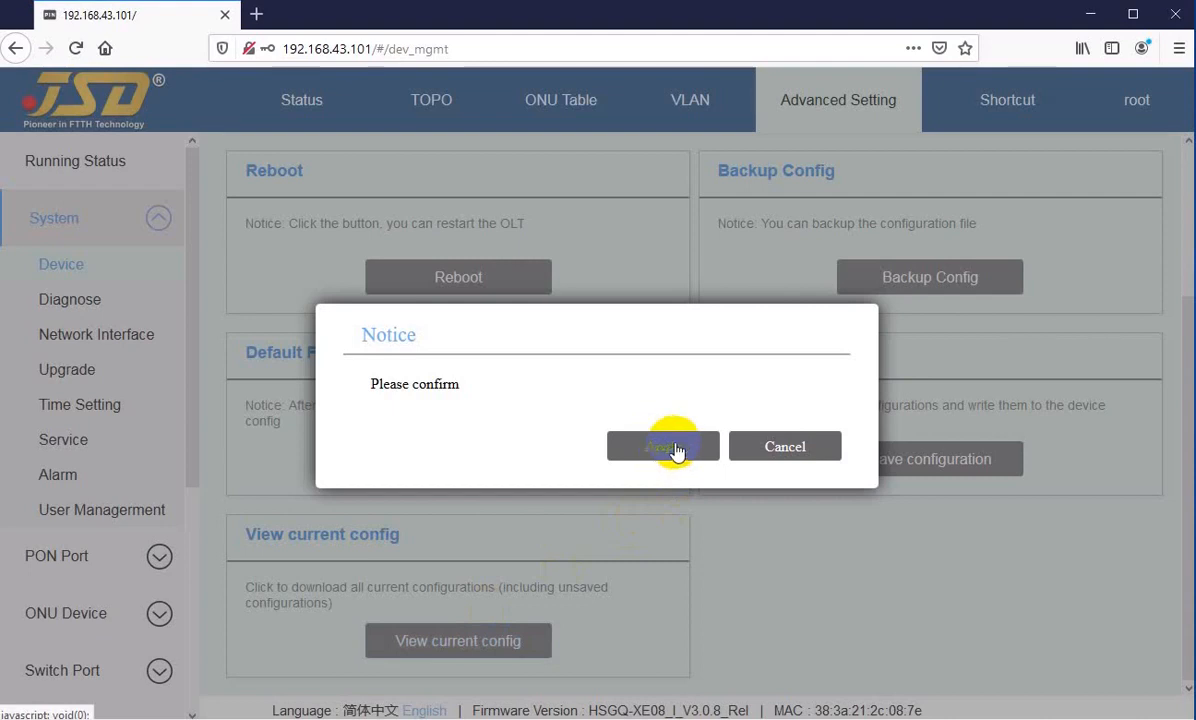
pyautogui.click(779, 452)
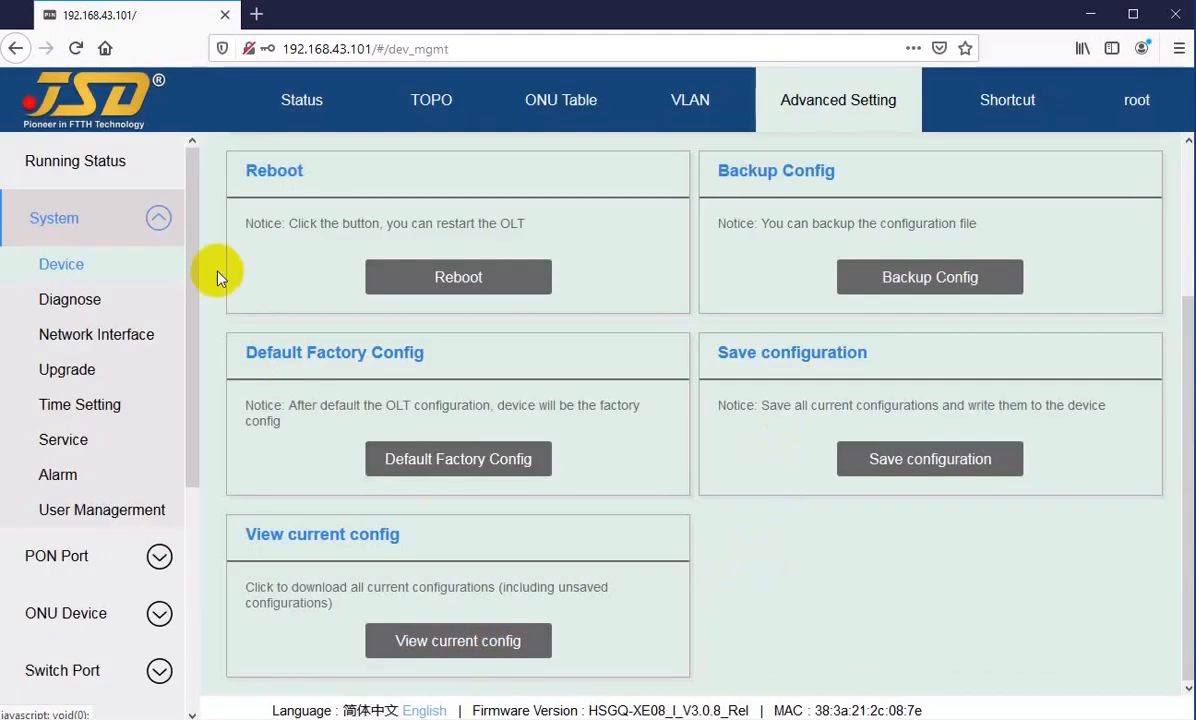
# Step: Open the system's Diagnose page and bring up the Ping Test settings
pyautogui.click(61, 275)
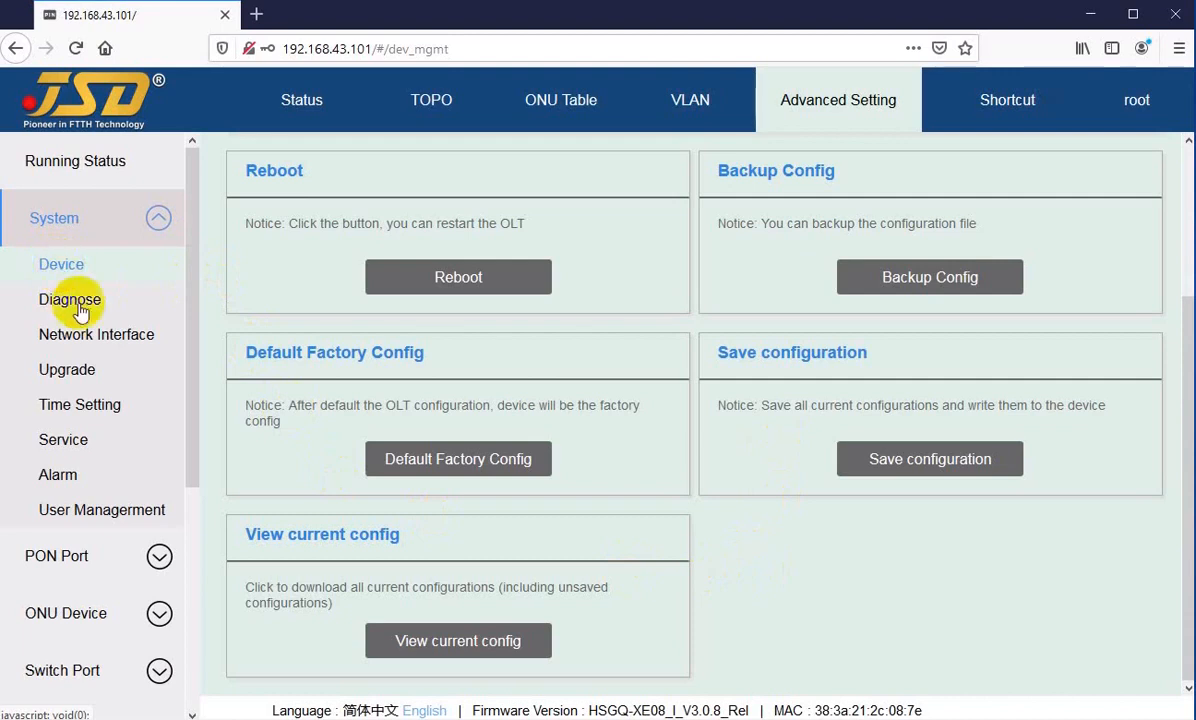
pyautogui.click(66, 305)
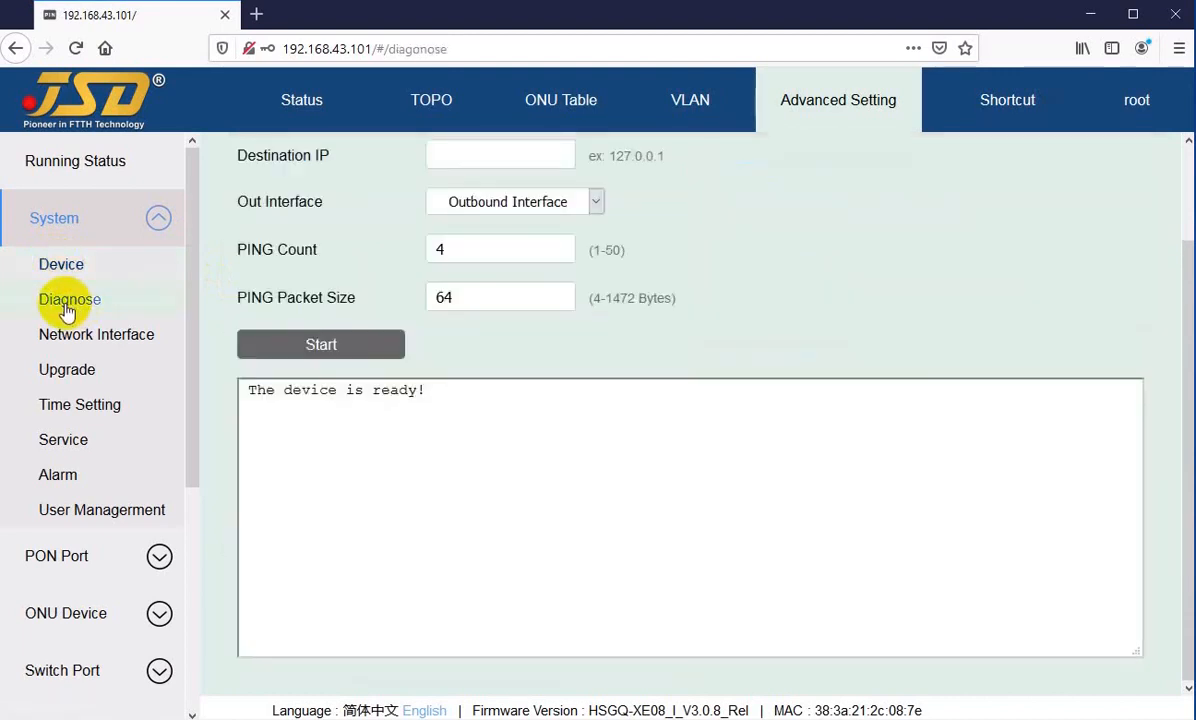
pyautogui.click(440, 155)
pyautogui.scroll(2, 420, 485)
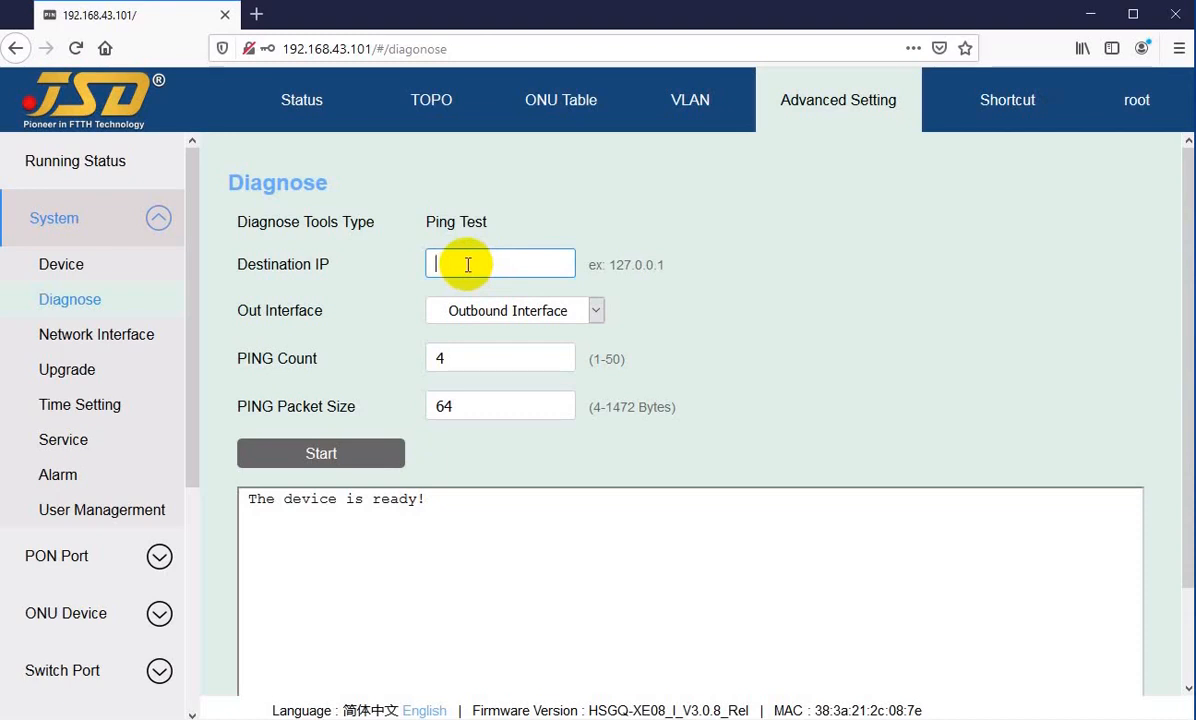
# Step: Set the ping test's Out Interface to vlanif-12
pyautogui.click(478, 318)
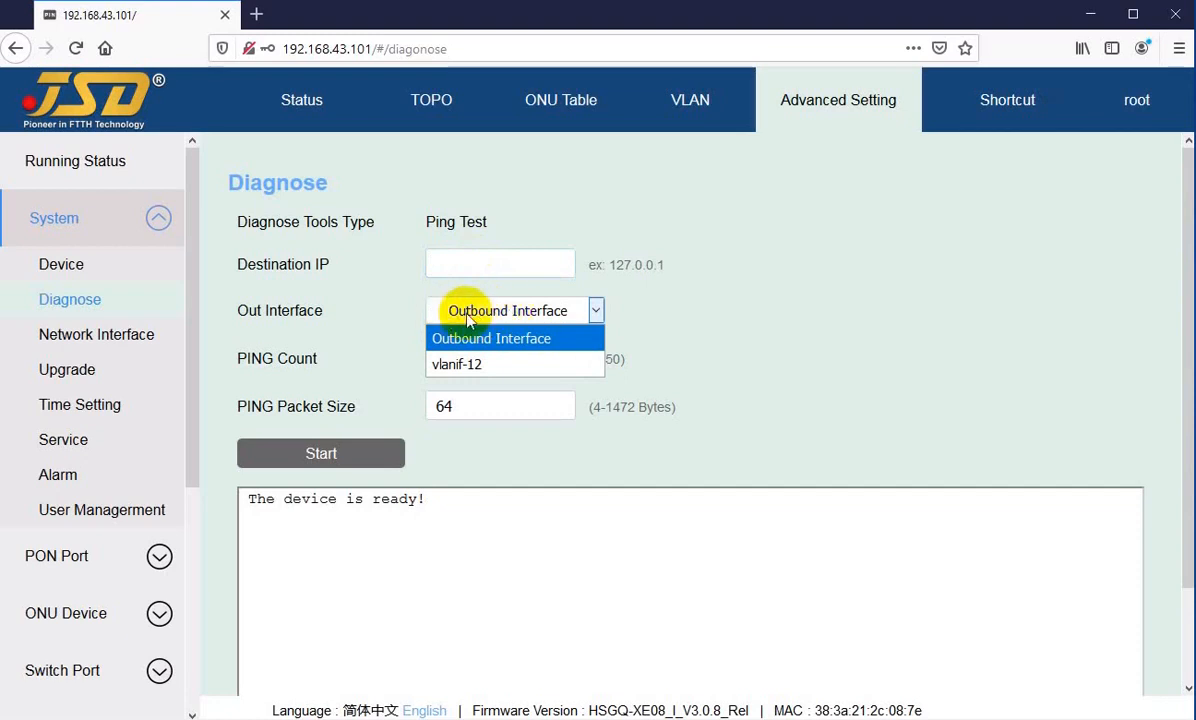
pyautogui.click(467, 318)
pyautogui.click(462, 318)
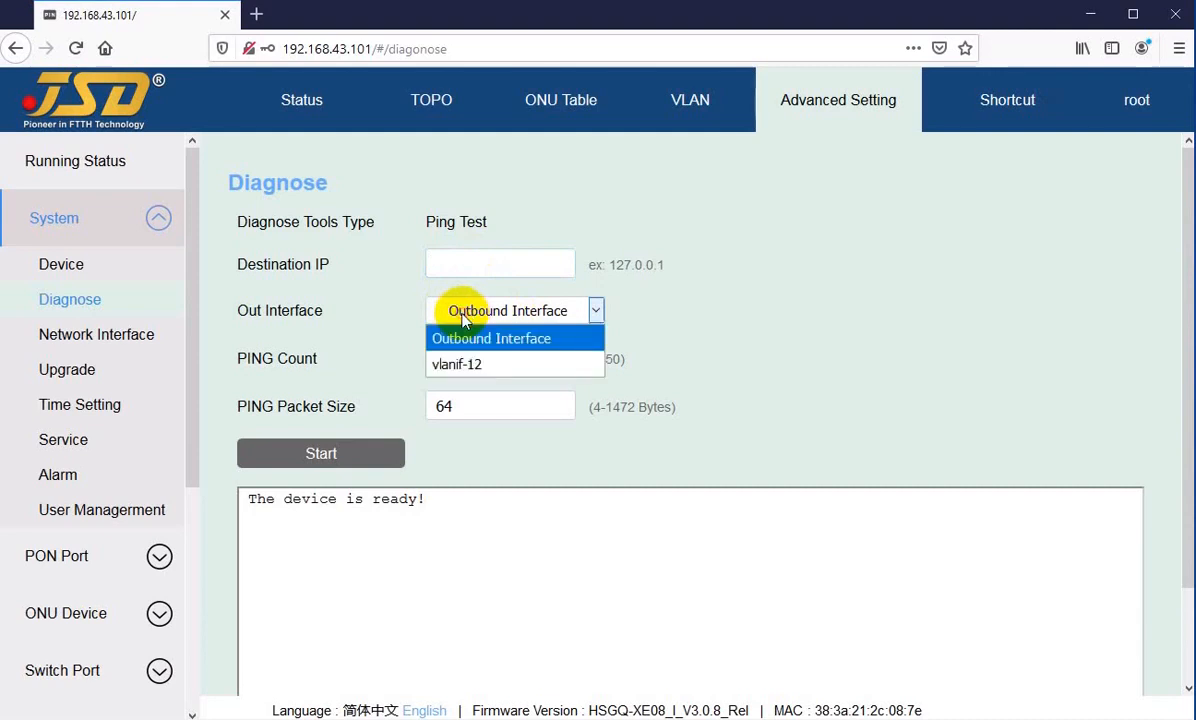
pyautogui.click(462, 314)
pyautogui.click(467, 262)
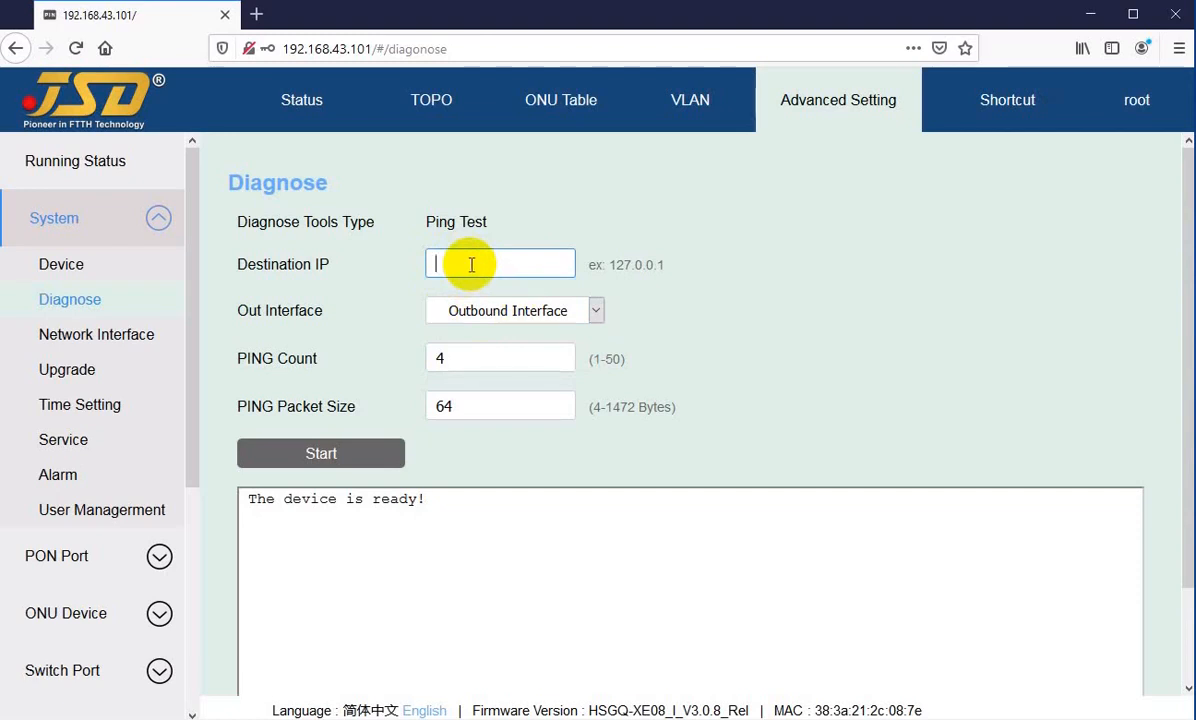
pyautogui.click(467, 313)
pyautogui.click(463, 360)
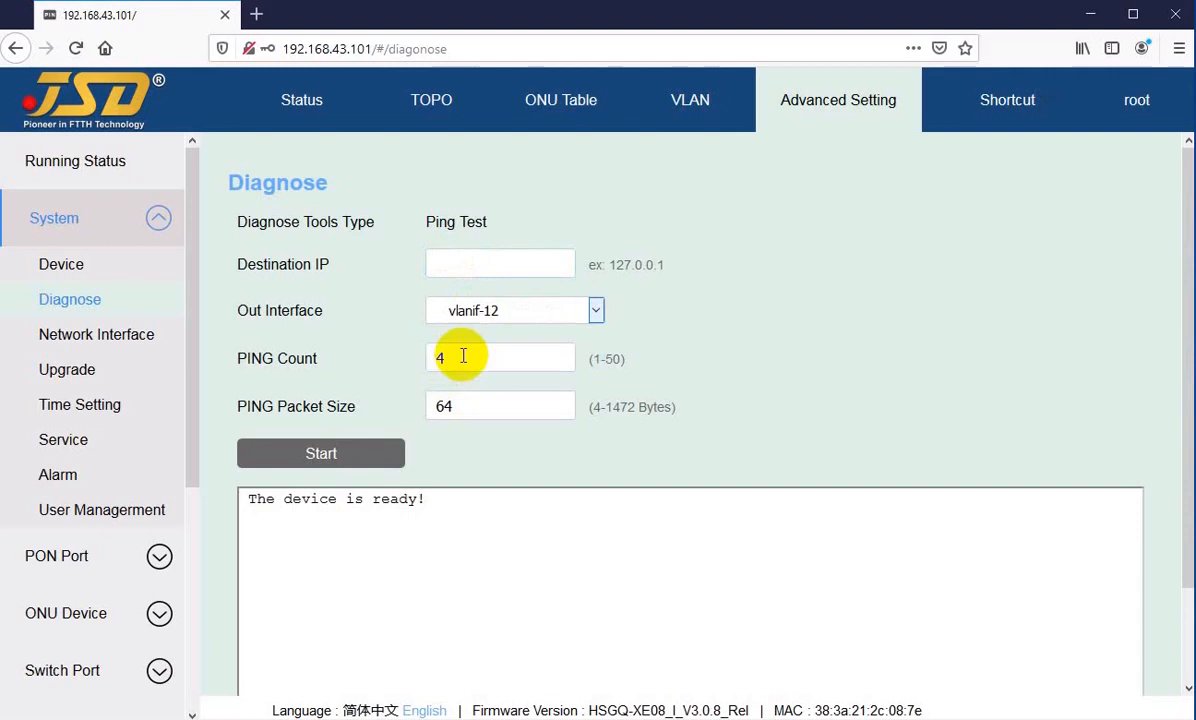
# Step: Enter 192.168.100.100 as the ping test's Destination IP
pyautogui.click(476, 264)
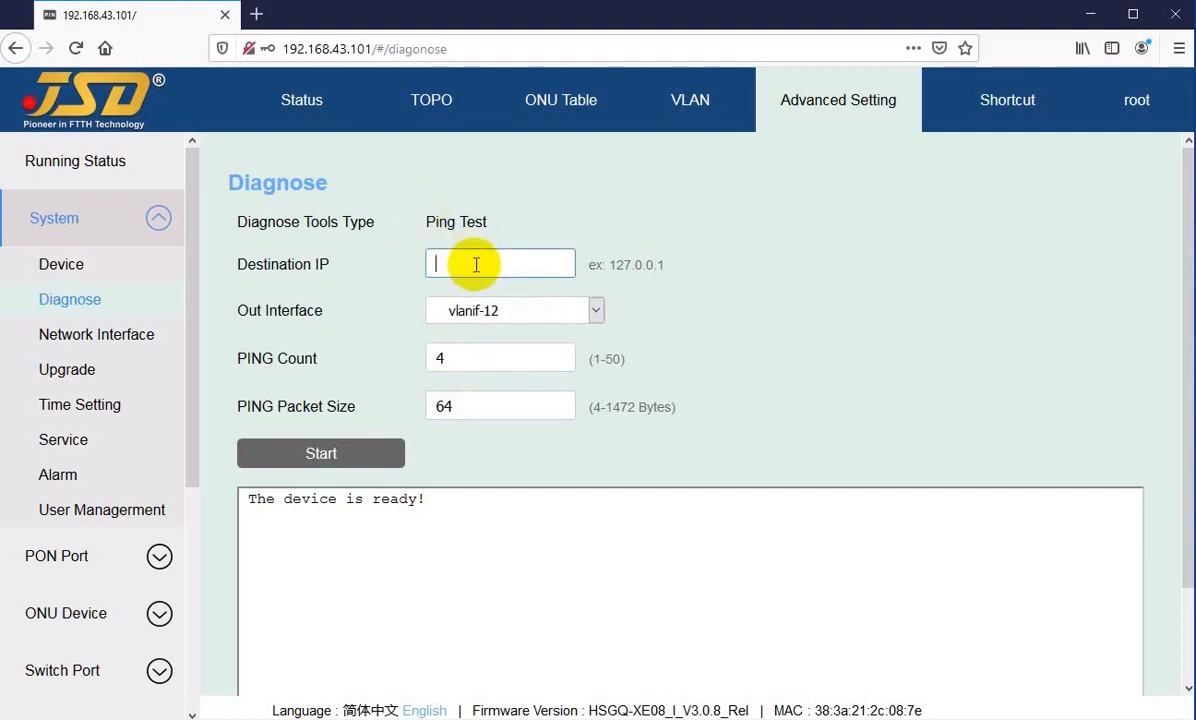
pyautogui.write('16')
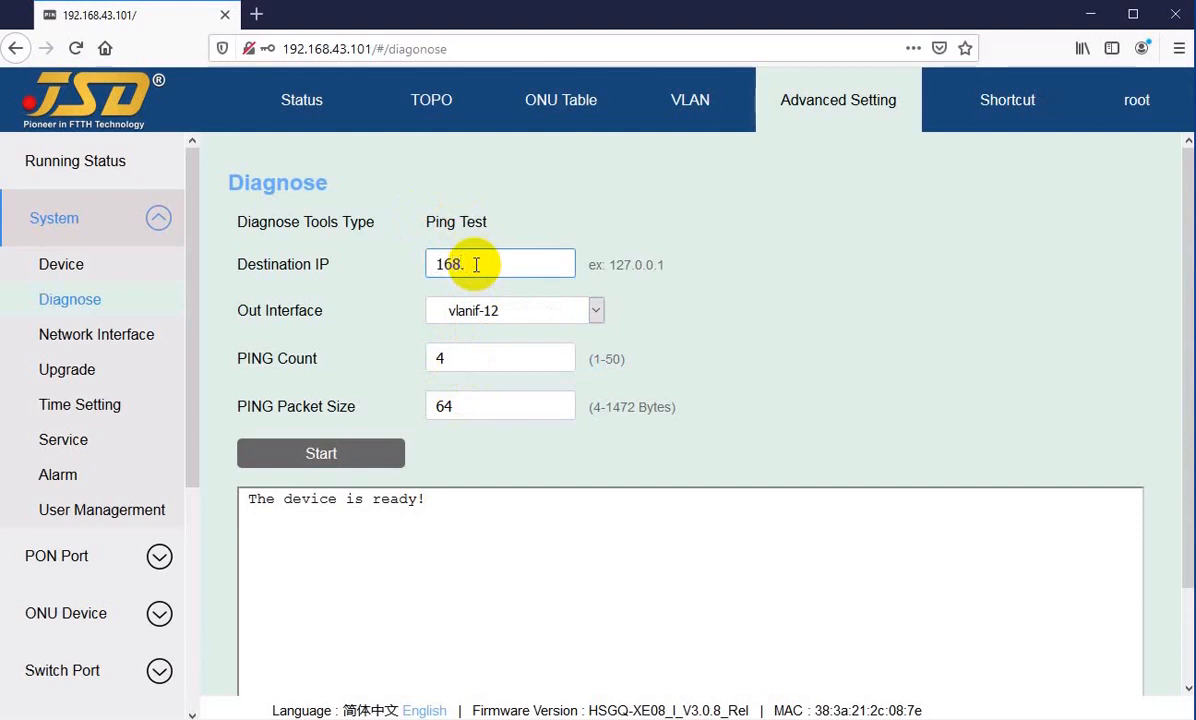
pyautogui.write('8.')
pyautogui.press('Home')
pyautogui.write('192.')
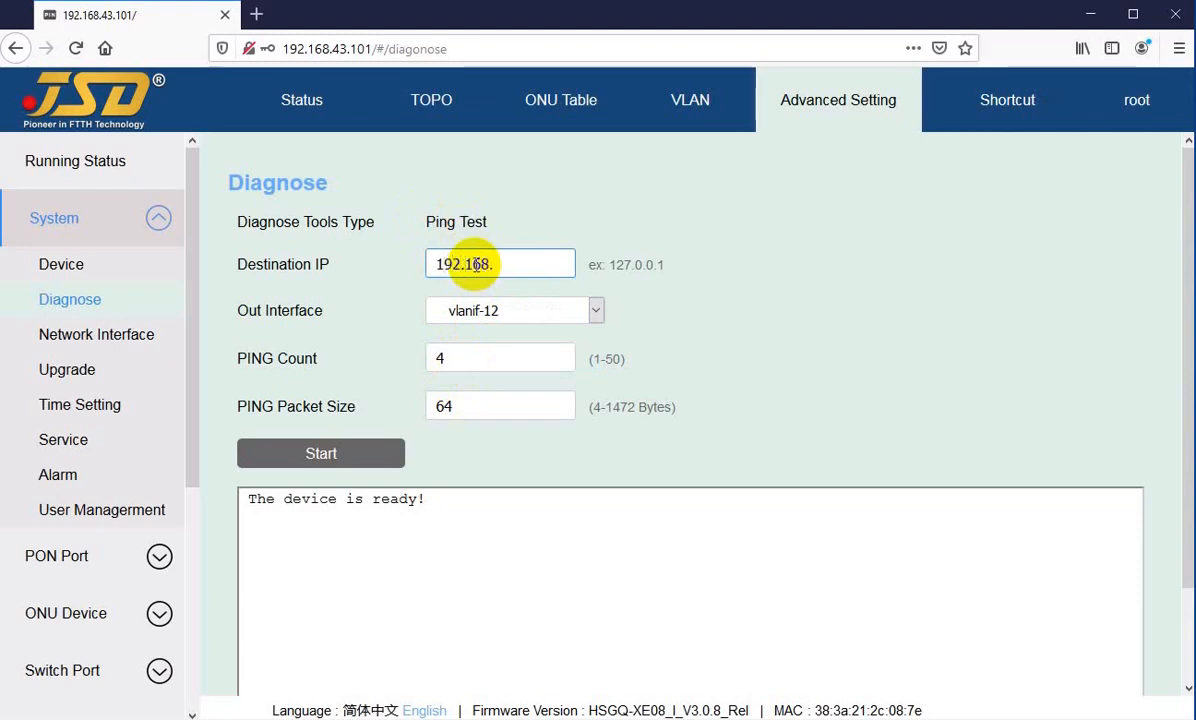
pyautogui.click(513, 265)
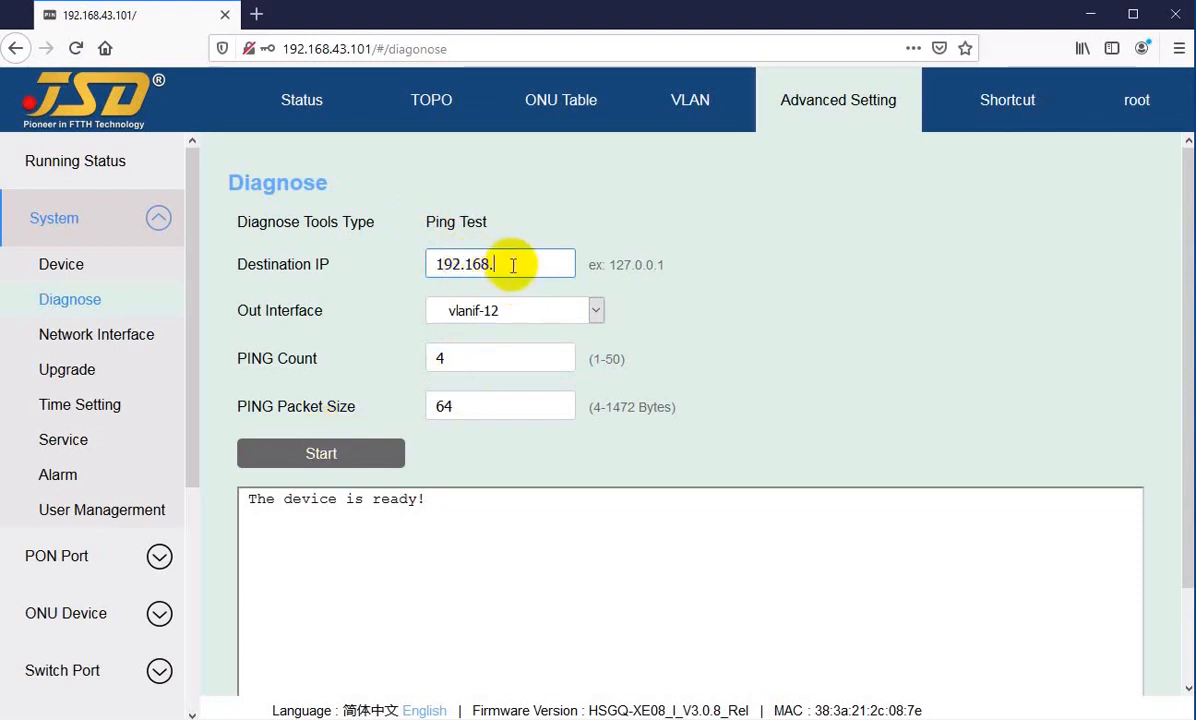
pyautogui.write('100.100')
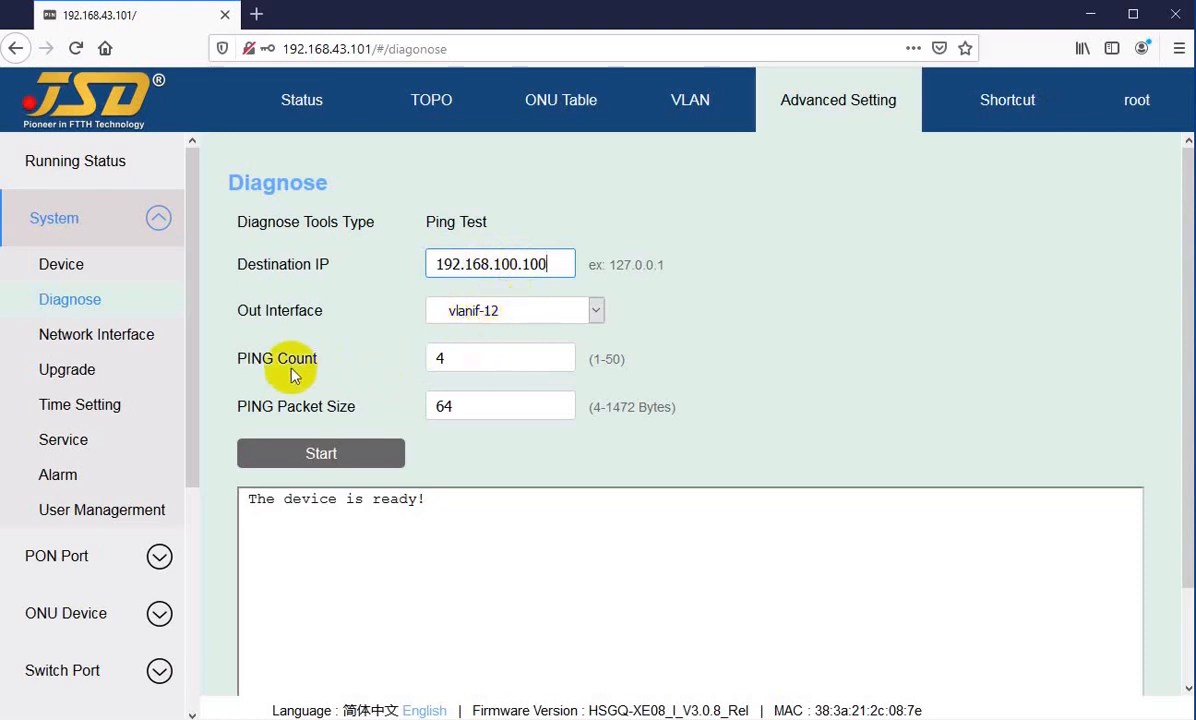
# Step: Examine the ping test's PING Count and PING Packet Size settings along with their allowed ranges
pyautogui.moveTo(430, 357)
pyautogui.mouseDown()
pyautogui.moveTo(462, 360)
pyautogui.moveTo(419, 358)
pyautogui.mouseUp()
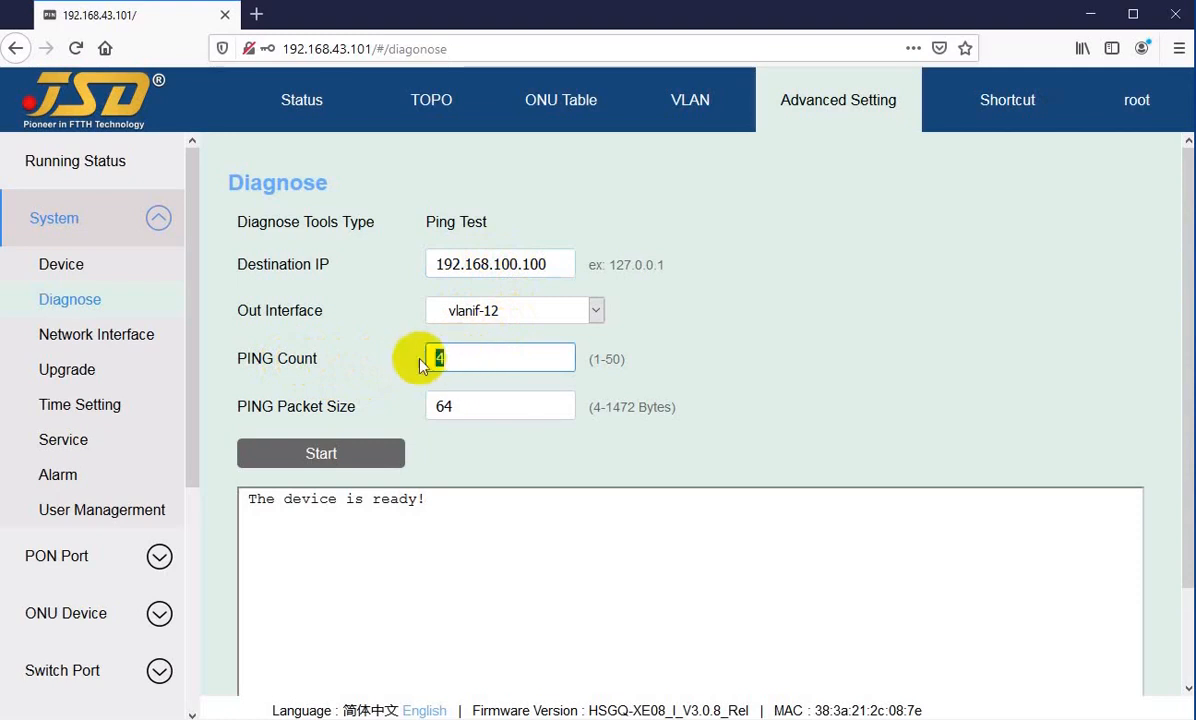
pyautogui.click(595, 357)
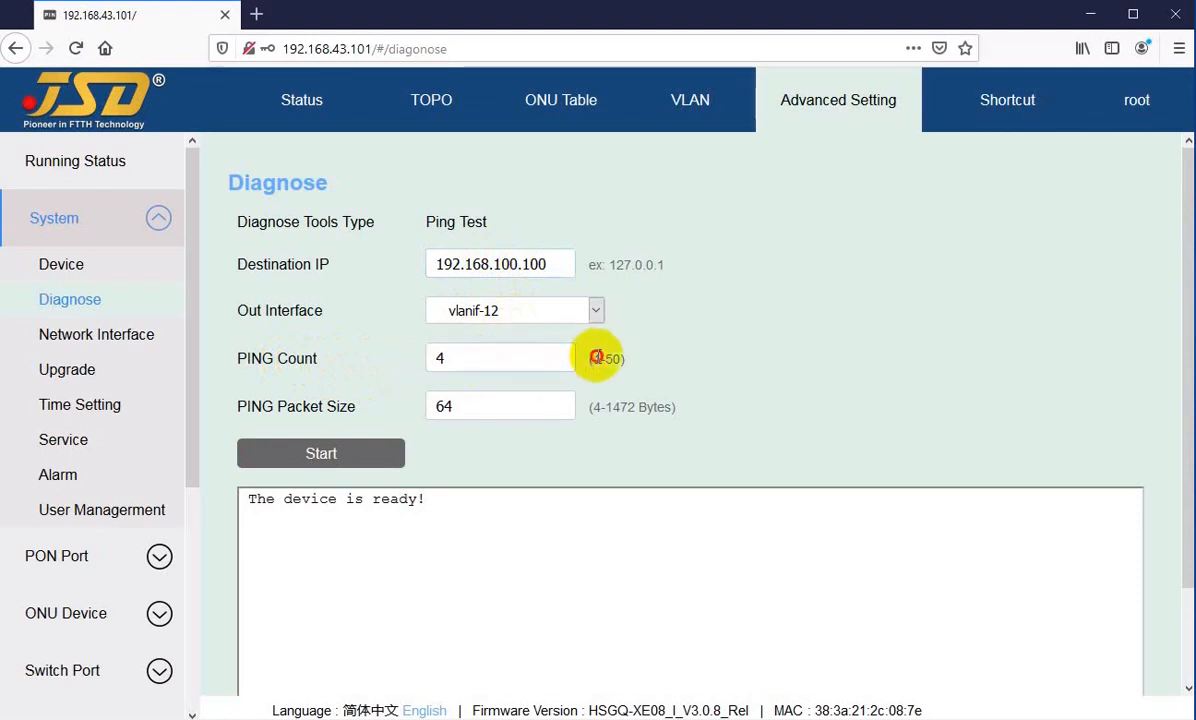
pyautogui.click(472, 362)
pyautogui.moveTo(251, 404); pyautogui.dragTo(297, 407)
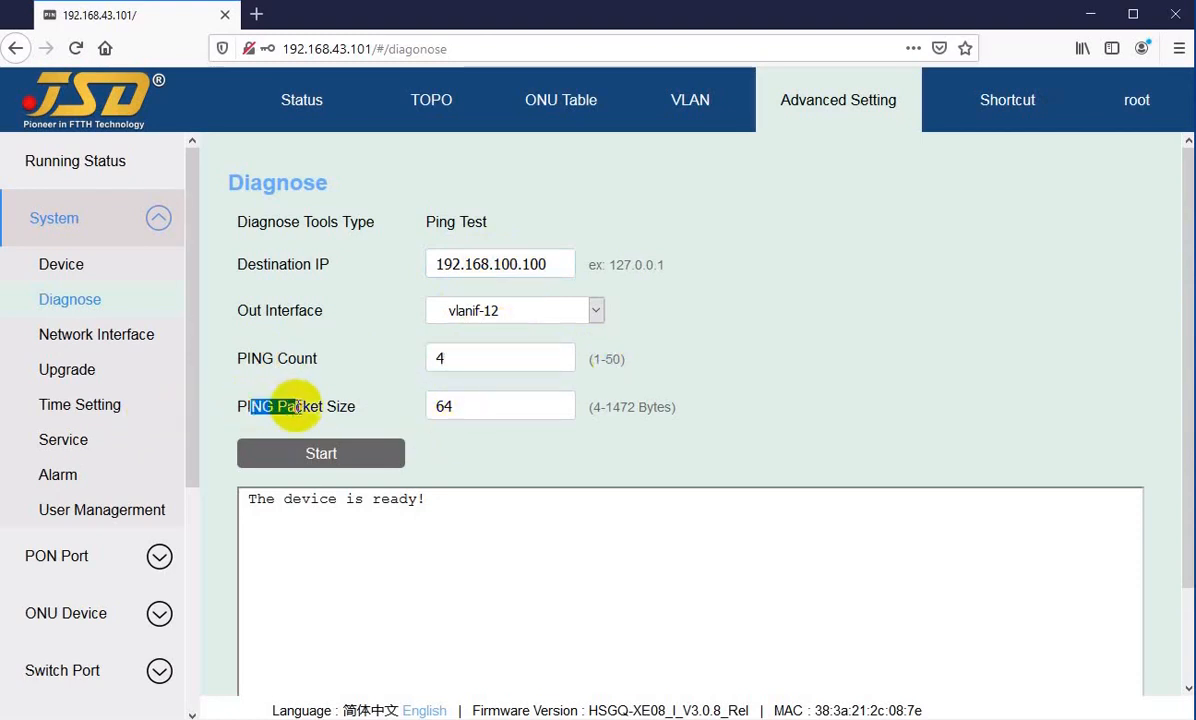
pyautogui.click(297, 407)
pyautogui.click(487, 406)
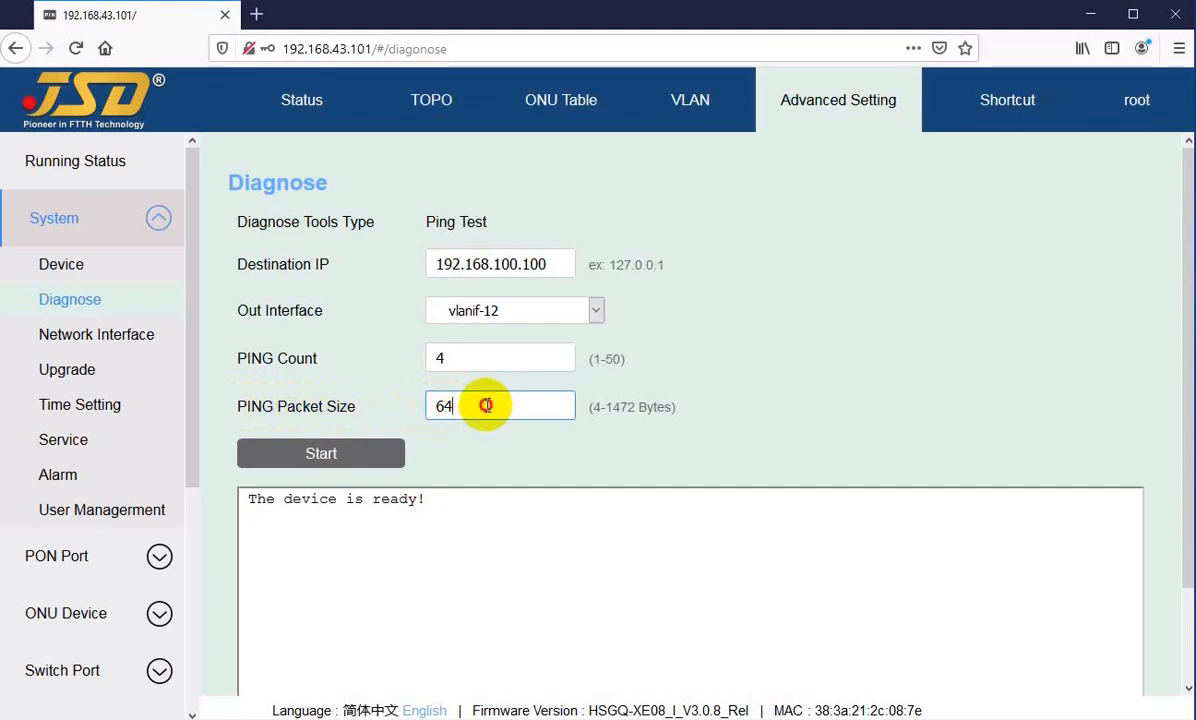
pyautogui.moveTo(485, 405); pyautogui.dragTo(443, 403)
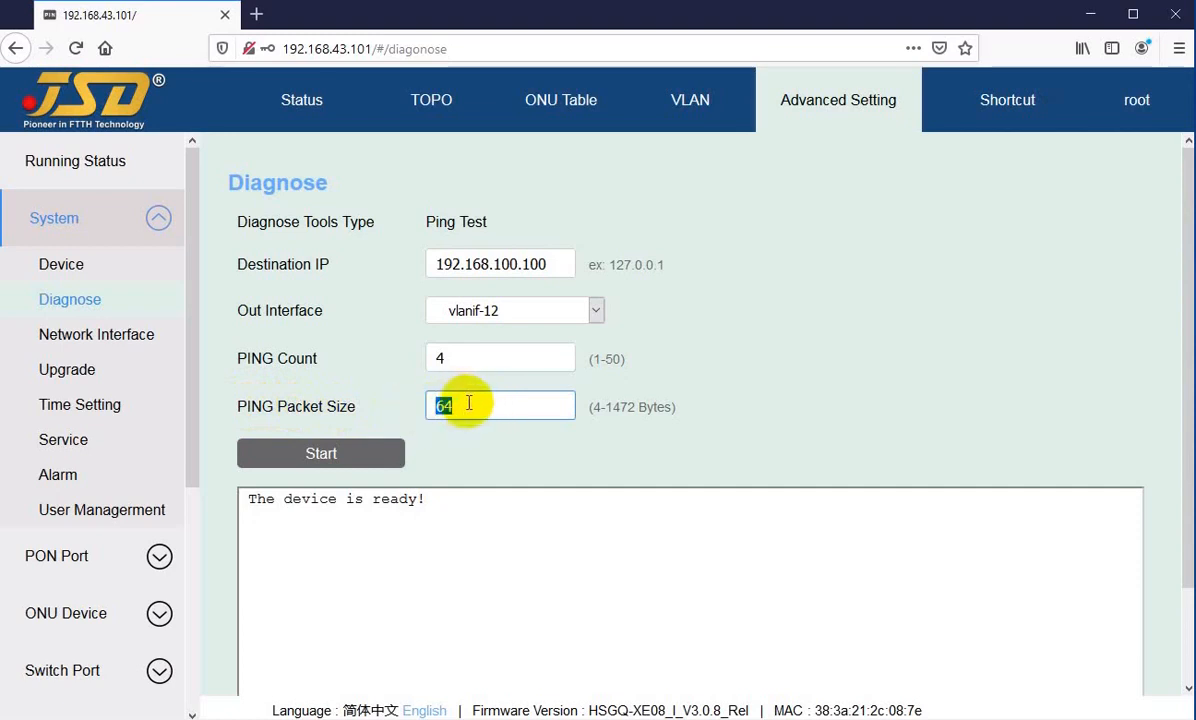
pyautogui.click(470, 405)
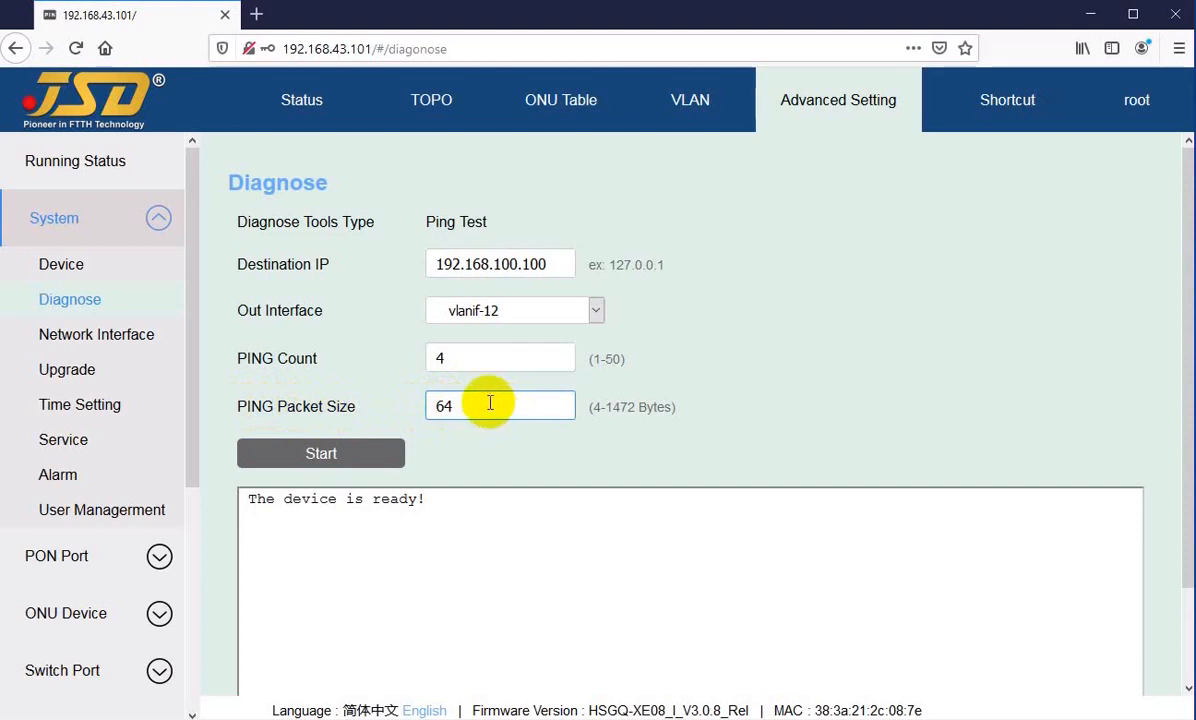
# Step: Run the ping test to 192.168.100.100 and check the packet statistics in the output
pyautogui.click(336, 456)
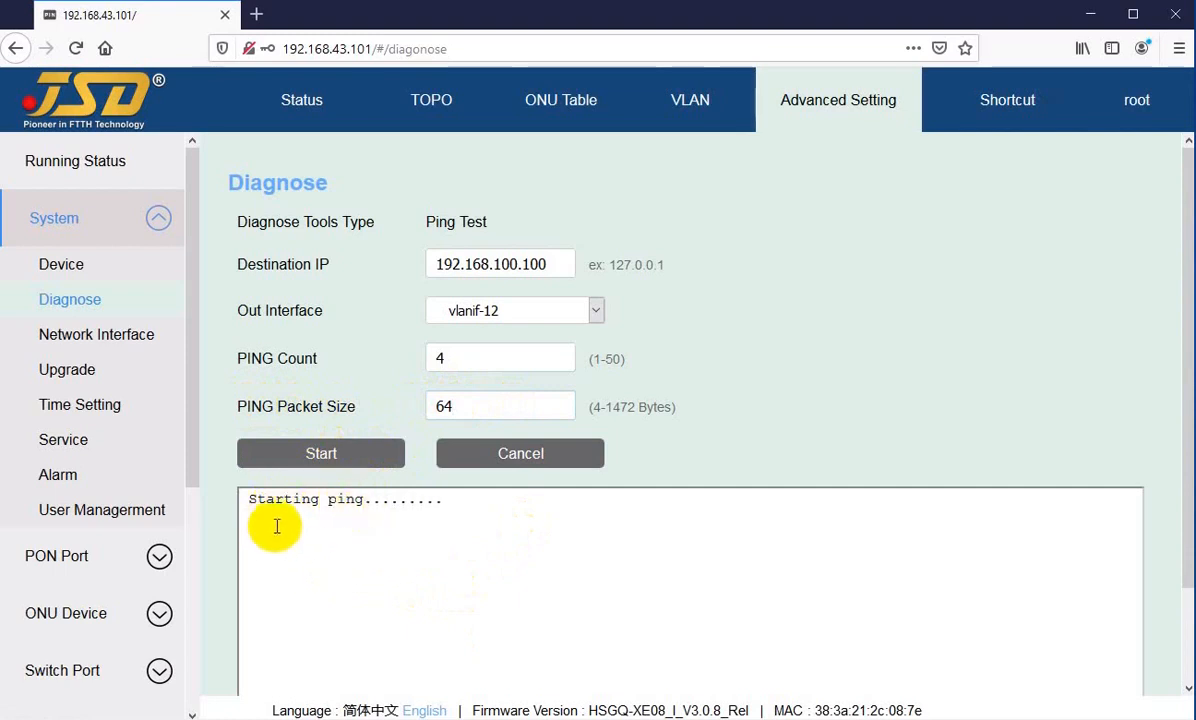
pyautogui.scroll(-1, 341, 565)
pyautogui.scroll(-2, 341, 565)
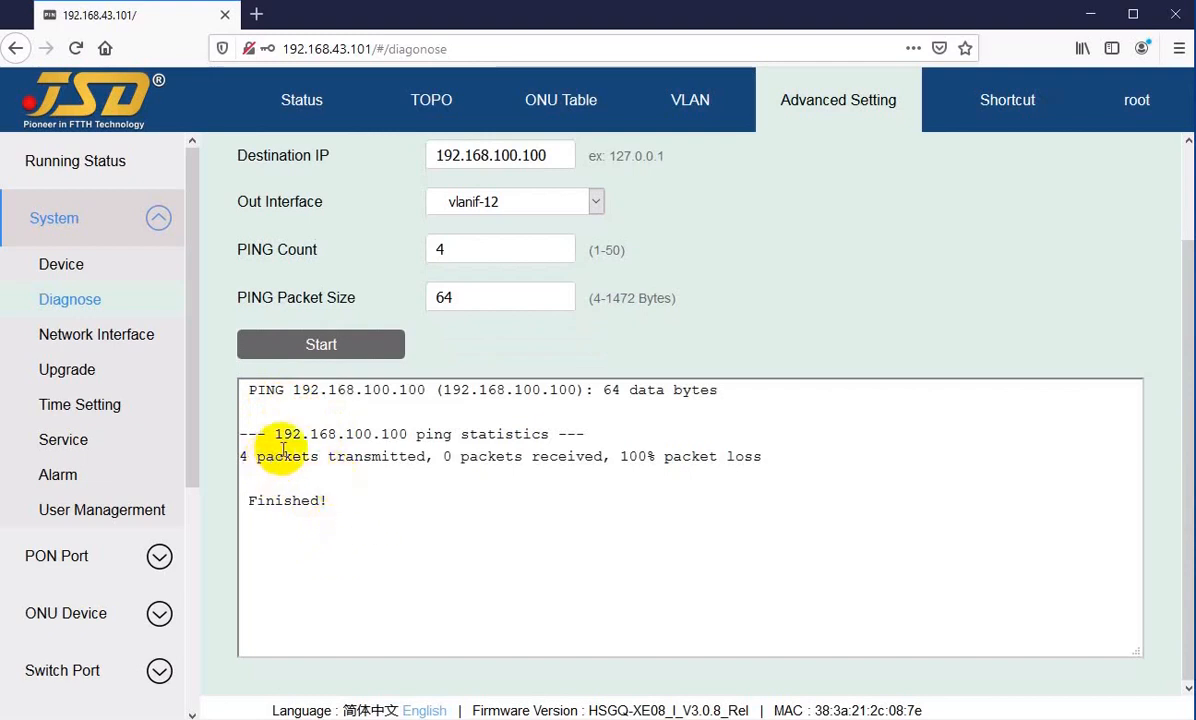
pyautogui.moveTo(284, 459); pyautogui.dragTo(755, 459)
pyautogui.click(521, 502)
pyautogui.scroll(2, 470, 158)
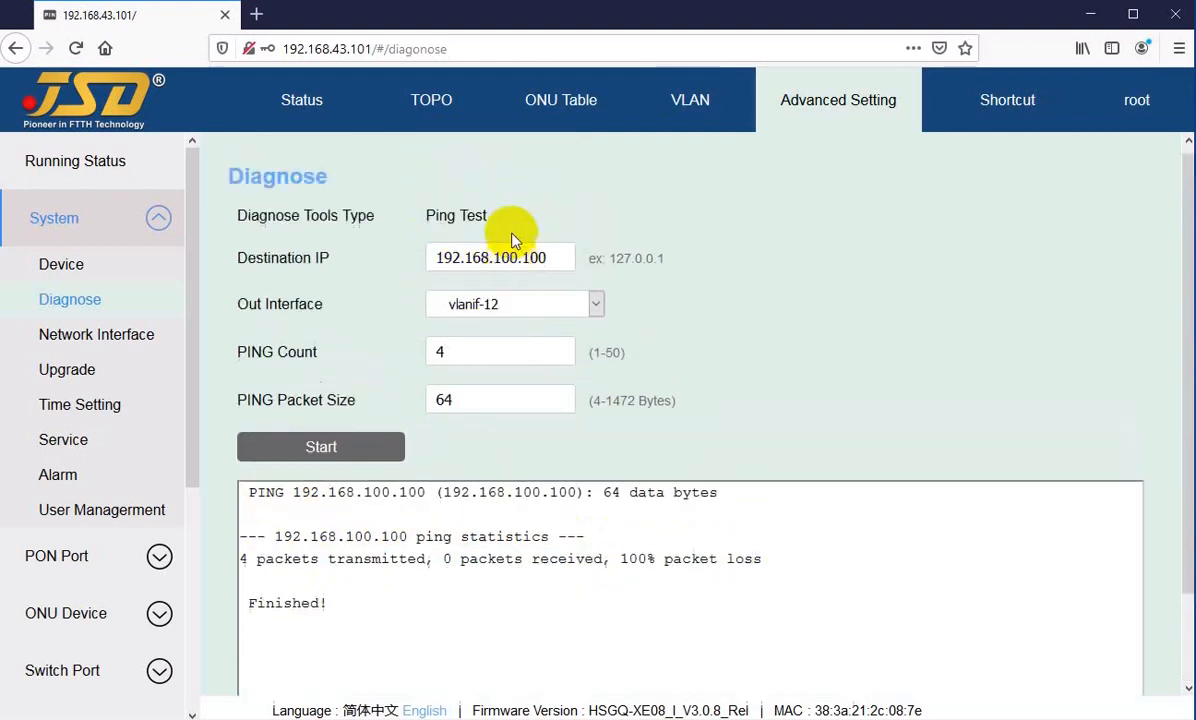
# Step: Change the Destination IP to 192.168.43.100 and start the ping test again
pyautogui.moveTo(502, 264); pyautogui.dragTo(588, 268)
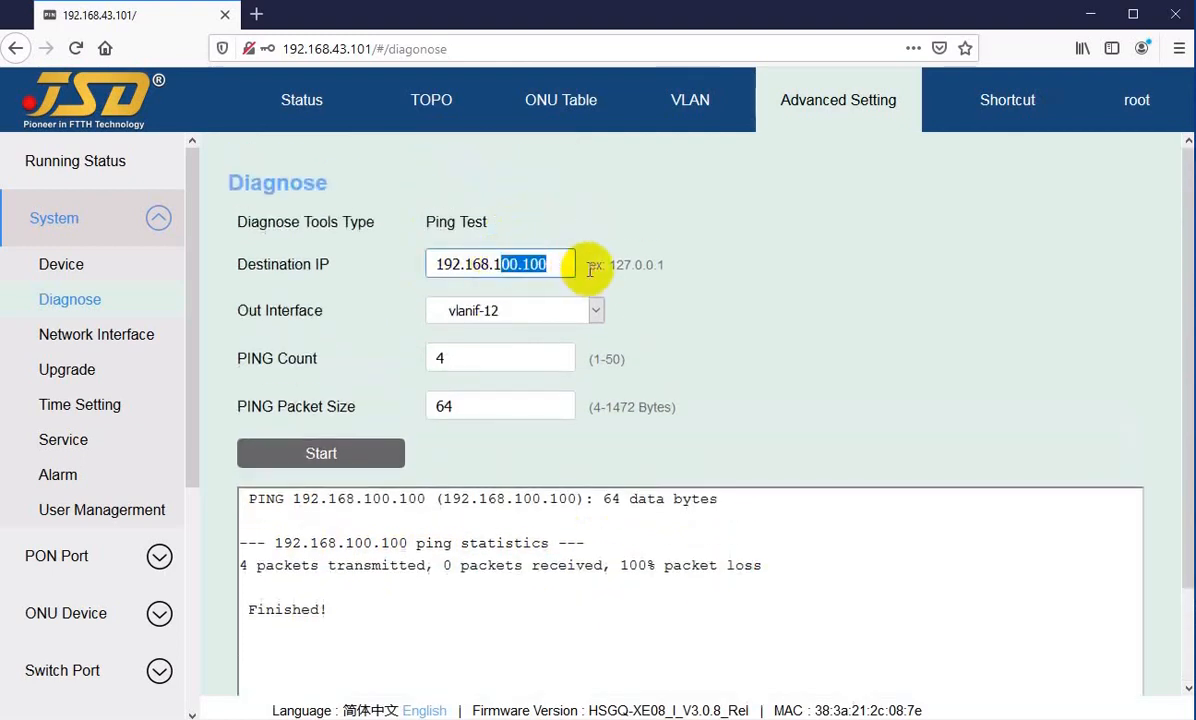
pyautogui.press('BackSpace')
pyautogui.press('BackSpace')
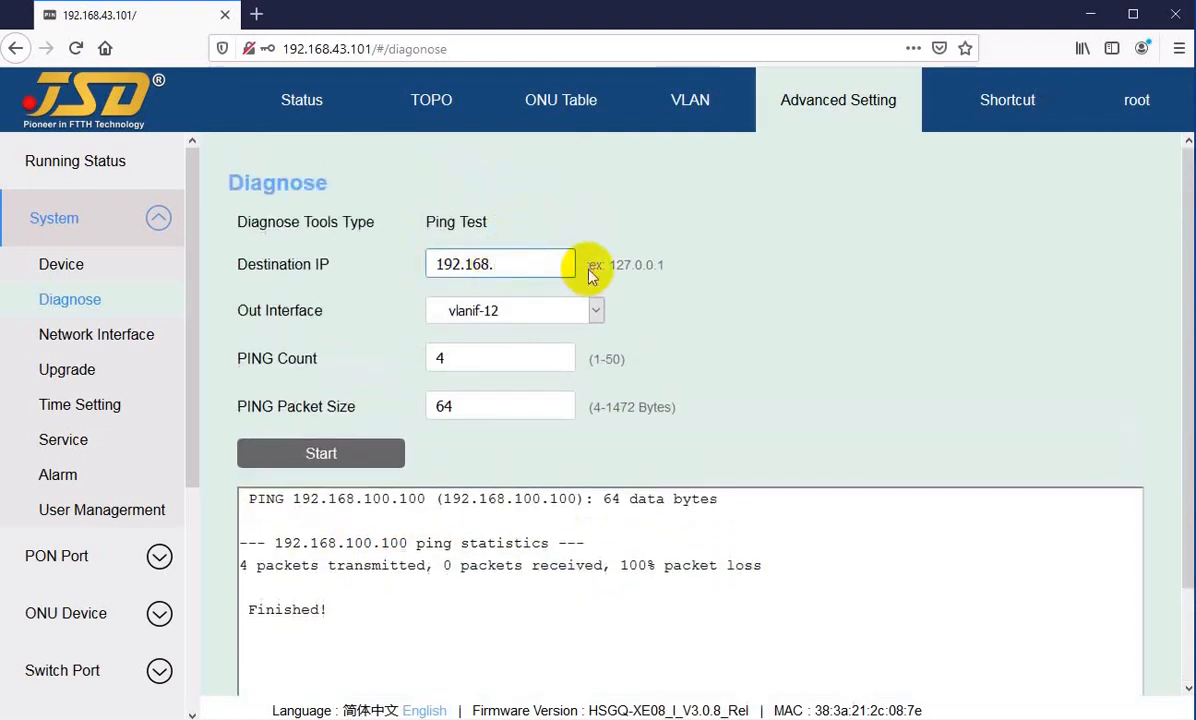
pyautogui.write('43.100')
pyautogui.click(312, 453)
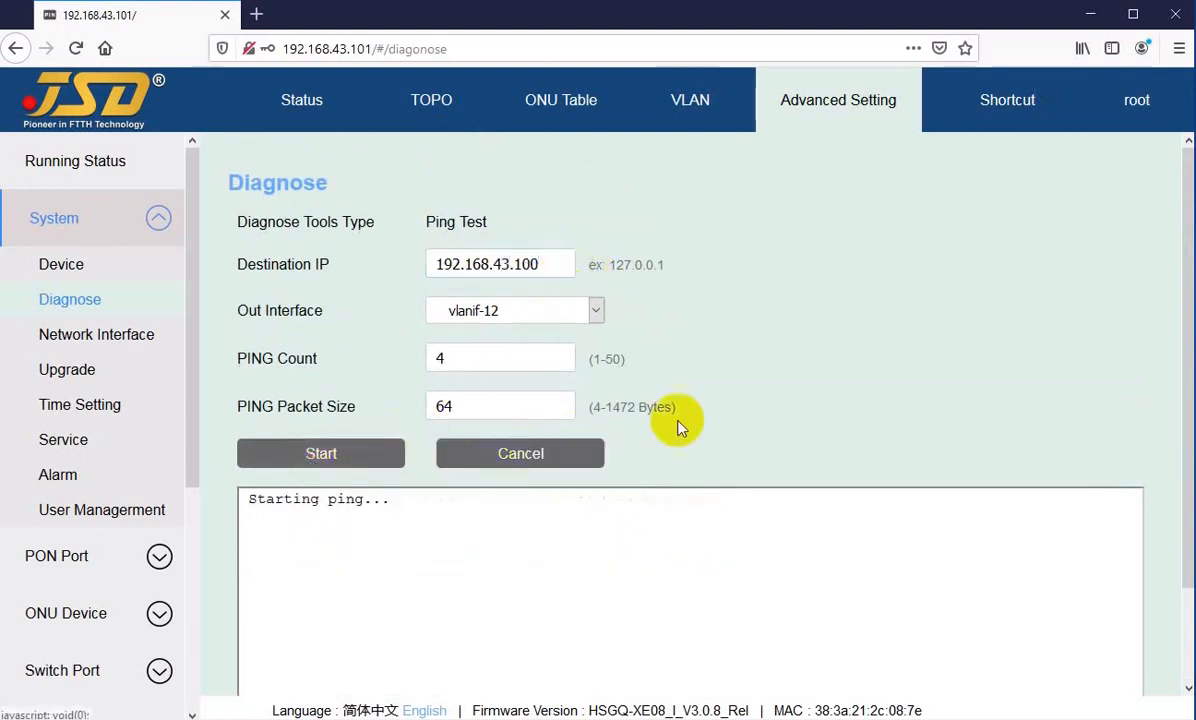
# Step: Examine the ping output for 192.168.43.100, including the individual replies, response times, packet loss and round-trip statistics
pyautogui.scroll(-2, 470, 410)
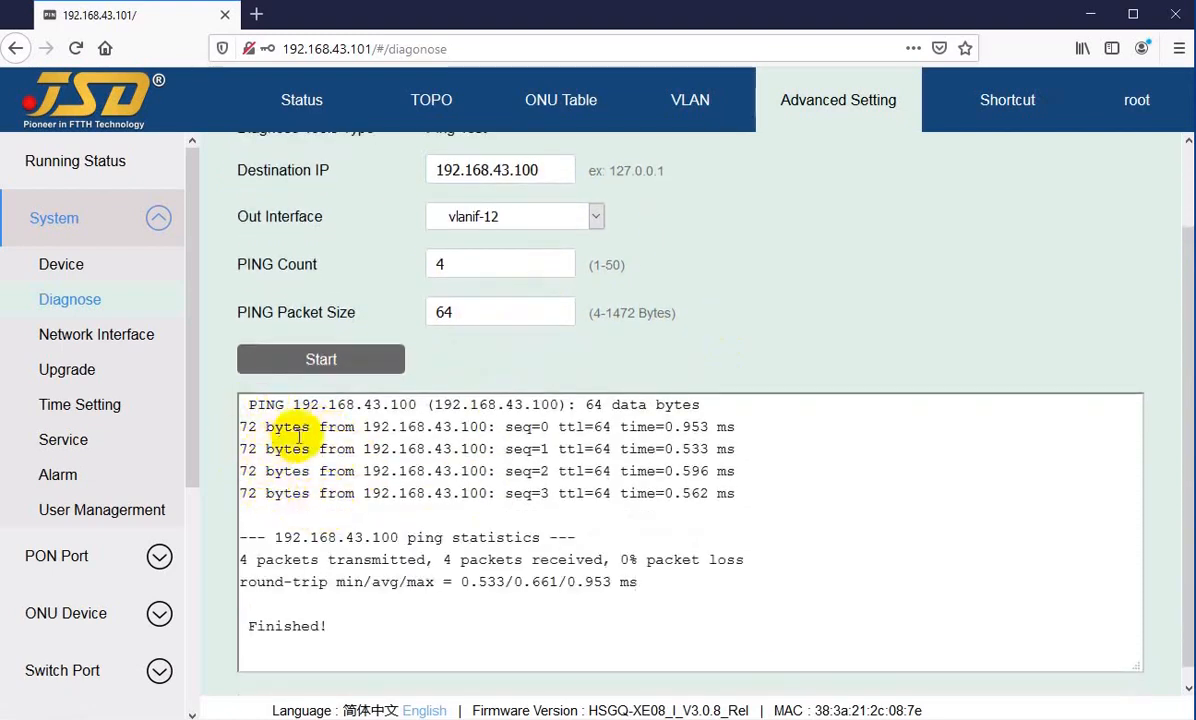
pyautogui.moveTo(297, 426); pyautogui.dragTo(292, 493)
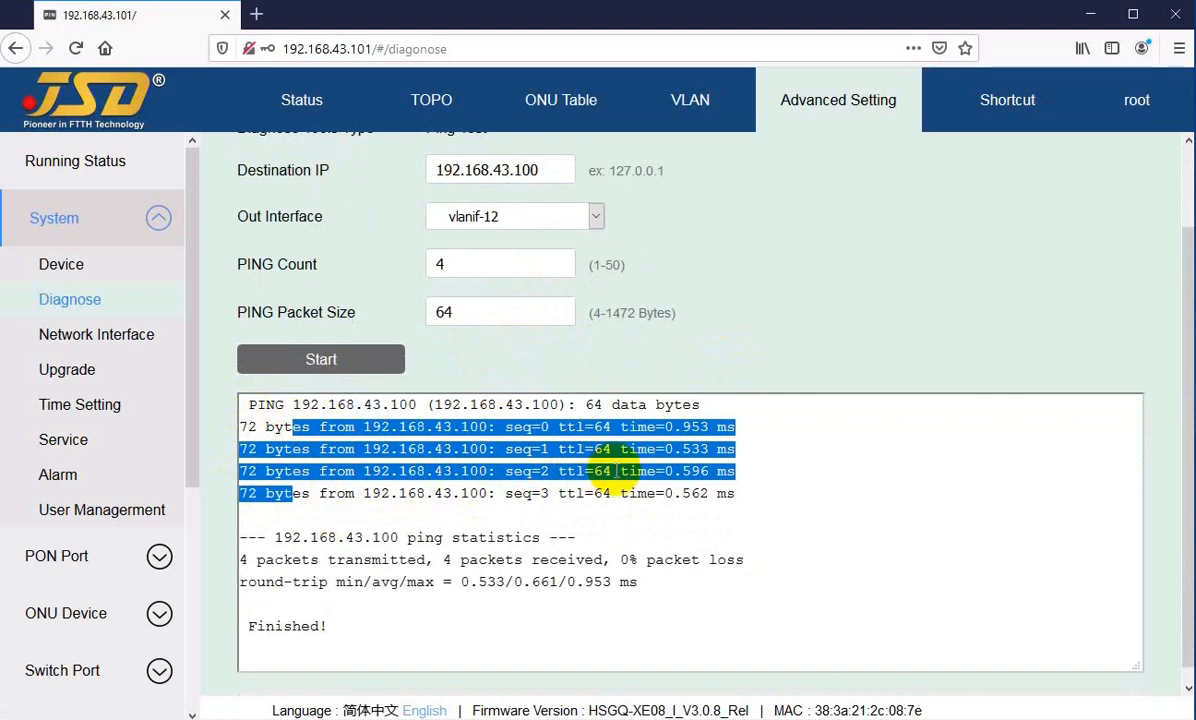
pyautogui.click(562, 494)
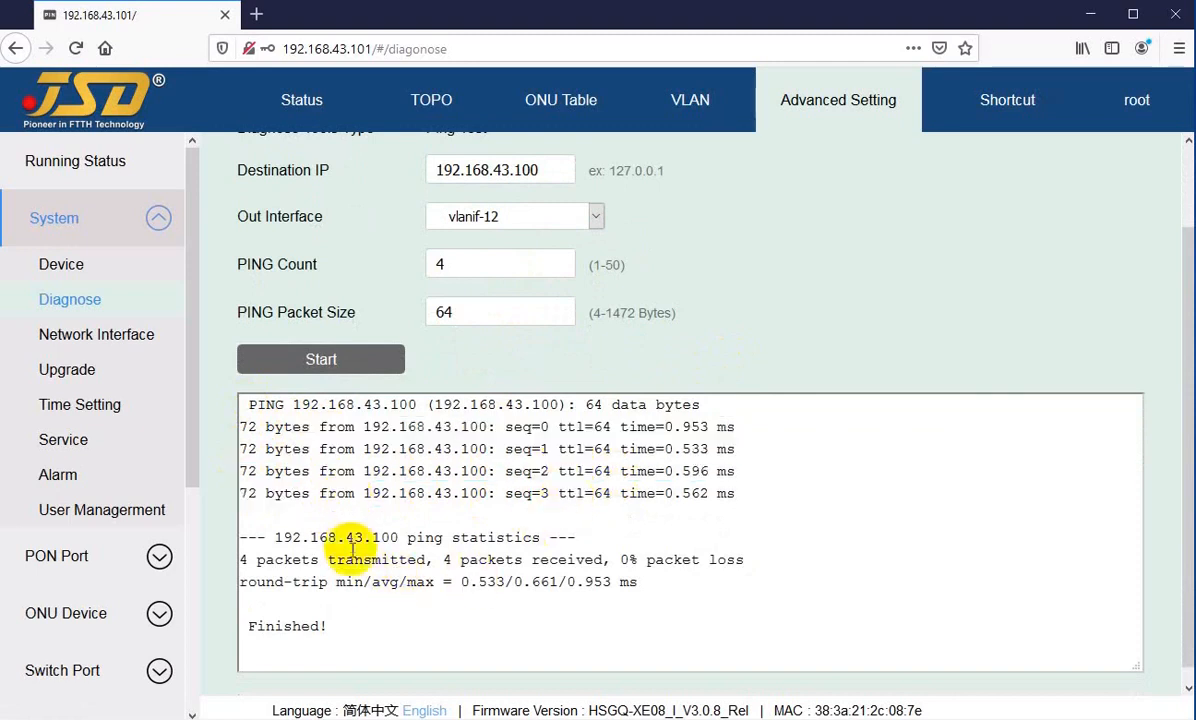
pyautogui.moveTo(567, 560); pyautogui.dragTo(701, 560)
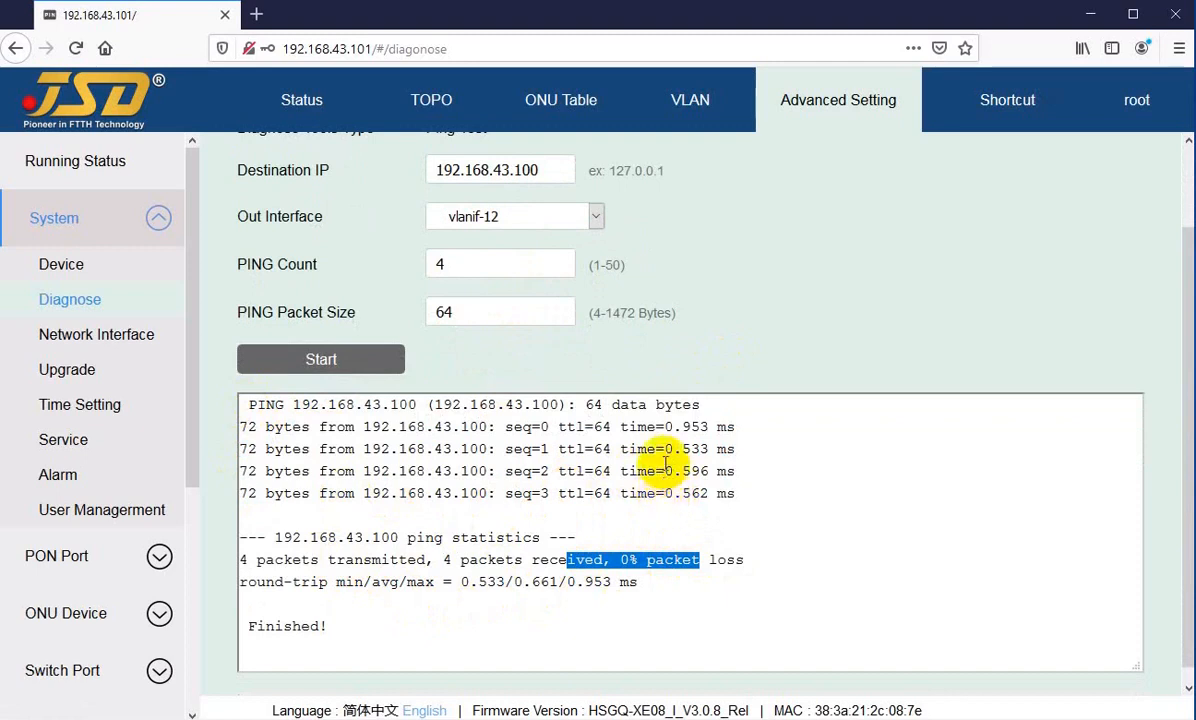
pyautogui.moveTo(647, 427); pyautogui.dragTo(717, 428)
pyautogui.click(699, 427)
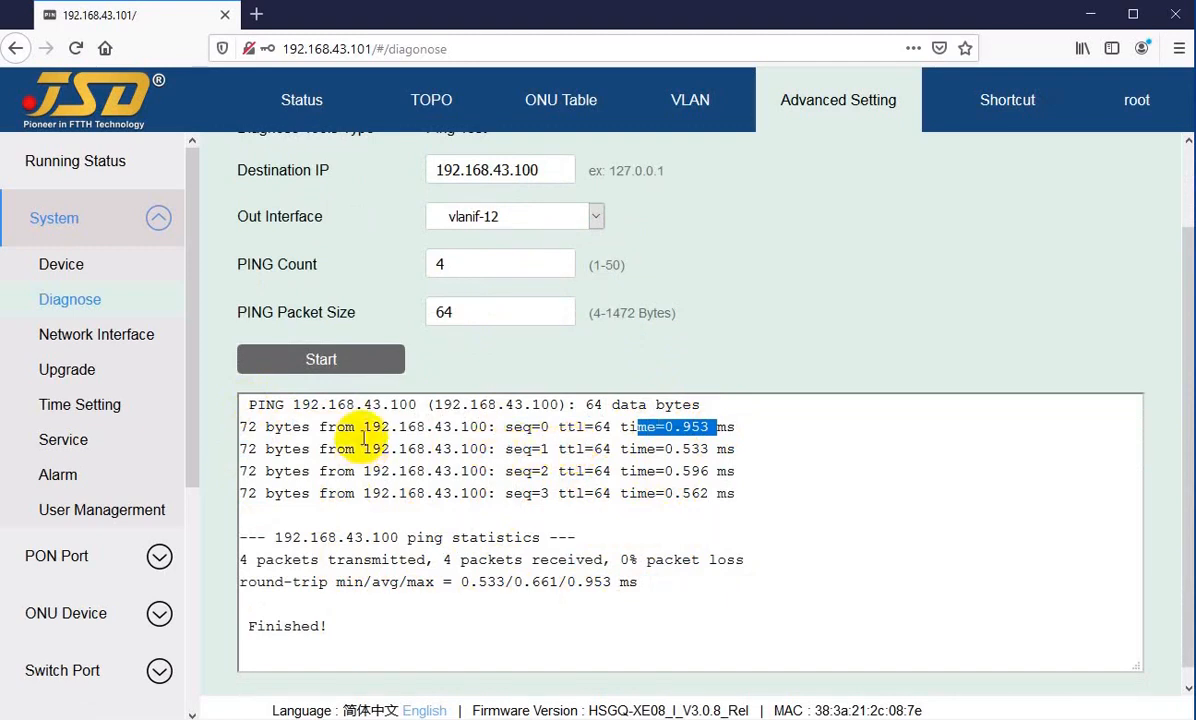
pyautogui.scroll(-1, 440, 491)
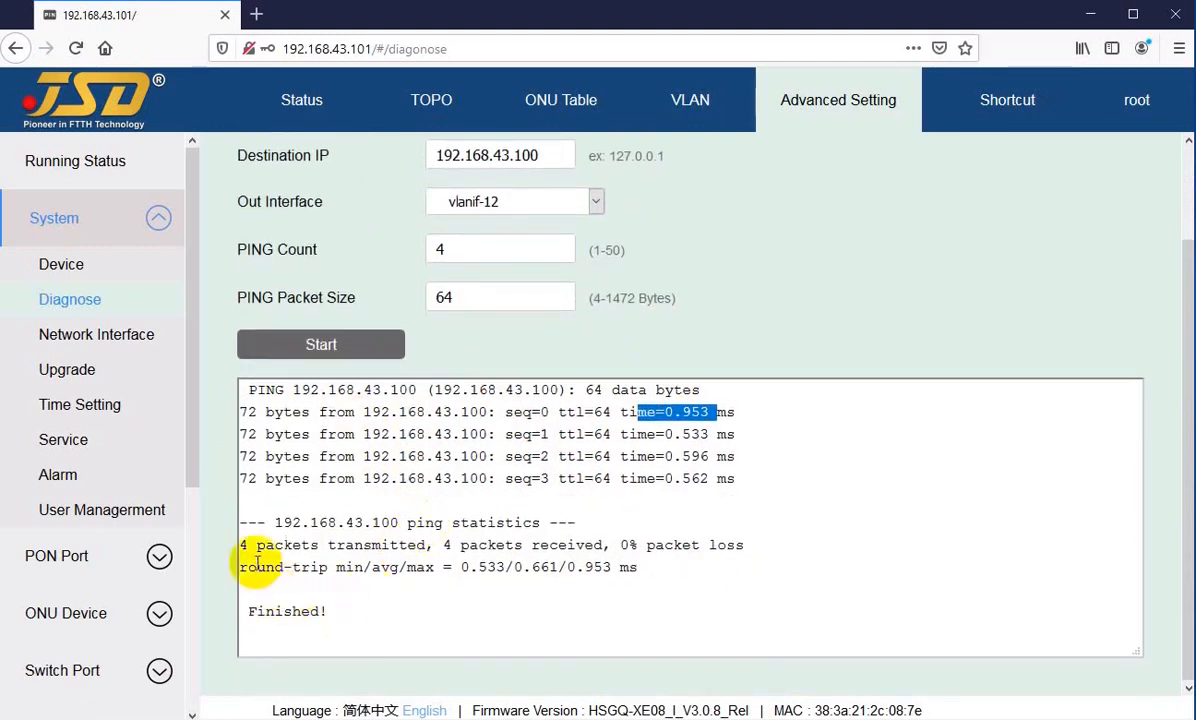
pyautogui.scroll(2, 395, 580)
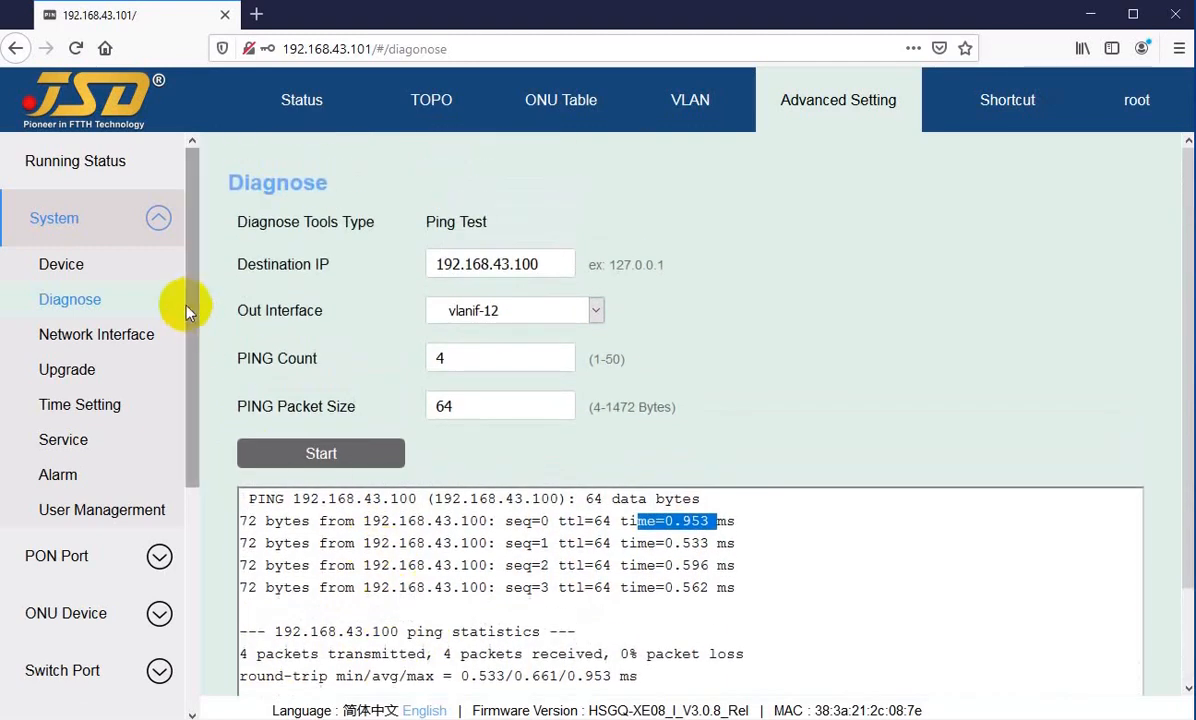
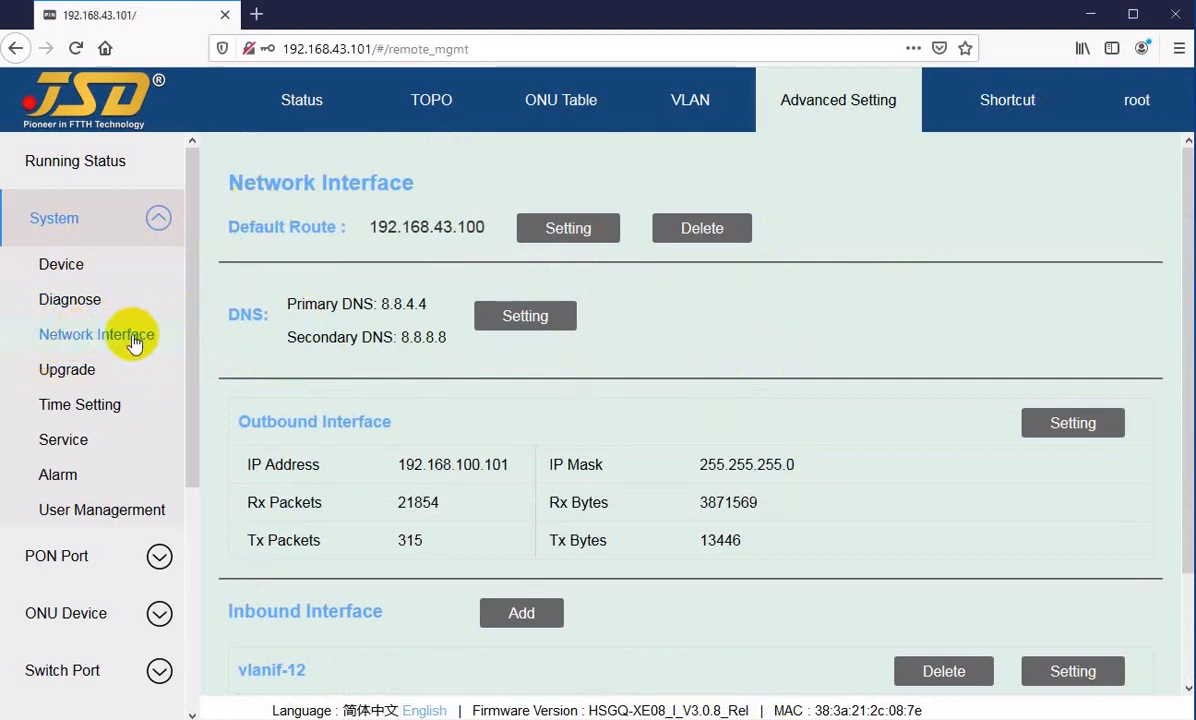
# Step: Review the default route's IP address in its settings dialog and apply the dialog
pyautogui.moveTo(279, 181); pyautogui.dragTo(311, 228)
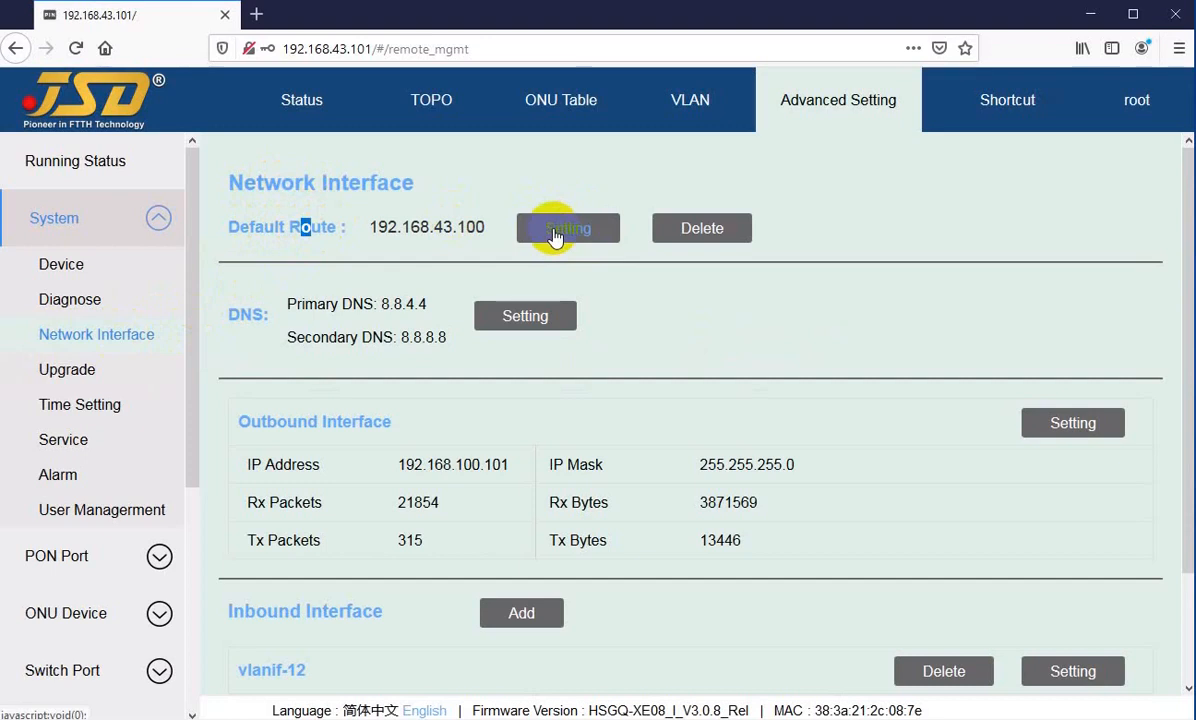
pyautogui.click(556, 232)
pyautogui.click(631, 397)
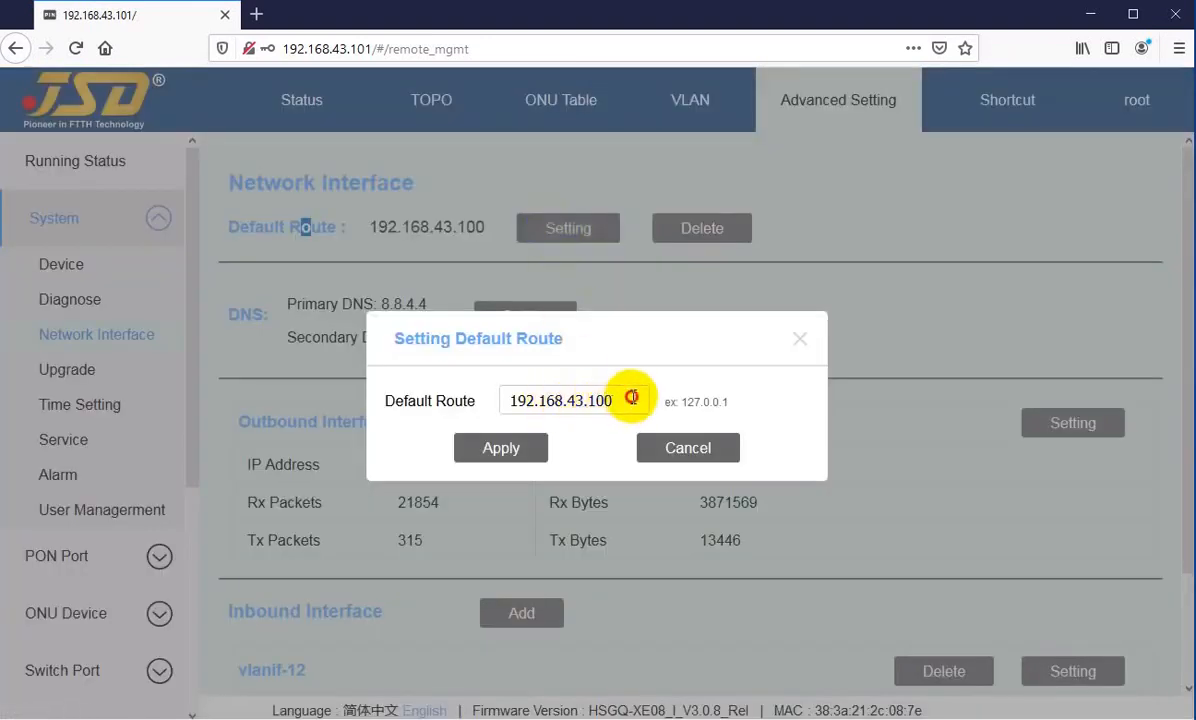
pyautogui.moveTo(631, 397); pyautogui.dragTo(526, 400)
pyautogui.click(545, 400)
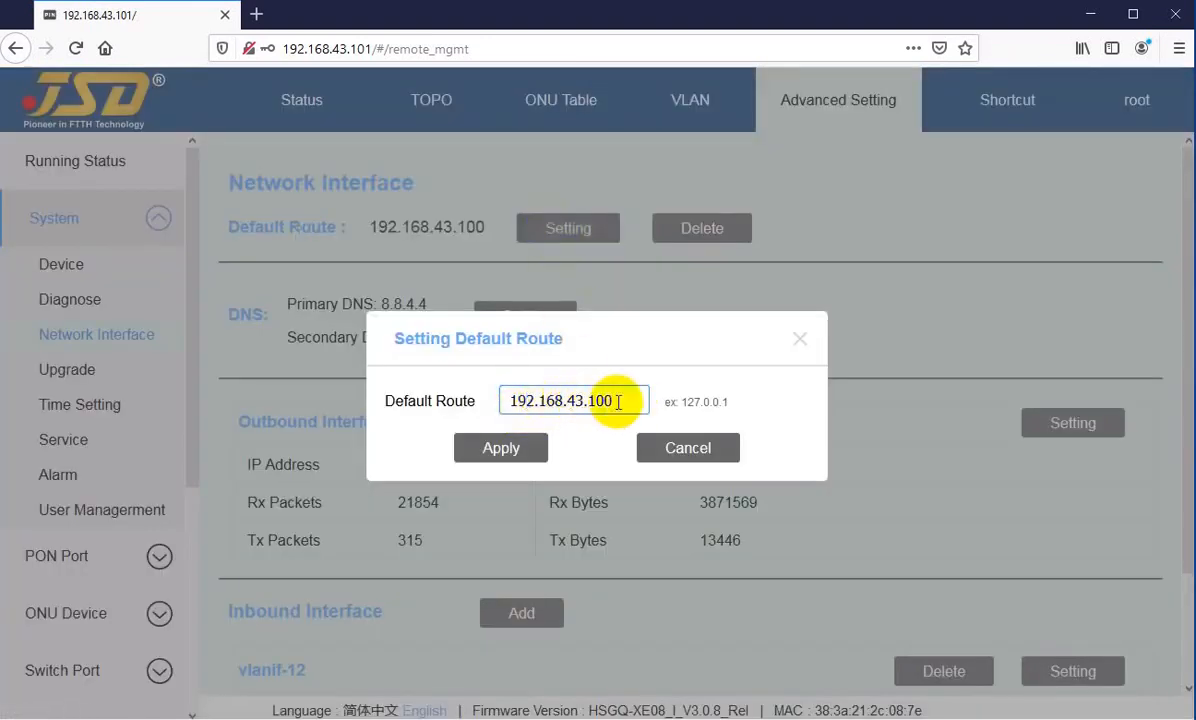
pyautogui.moveTo(618, 402)
pyautogui.mouseDown()
pyautogui.moveTo(517, 410)
pyautogui.moveTo(603, 398)
pyautogui.mouseUp()
pyautogui.click(509, 401)
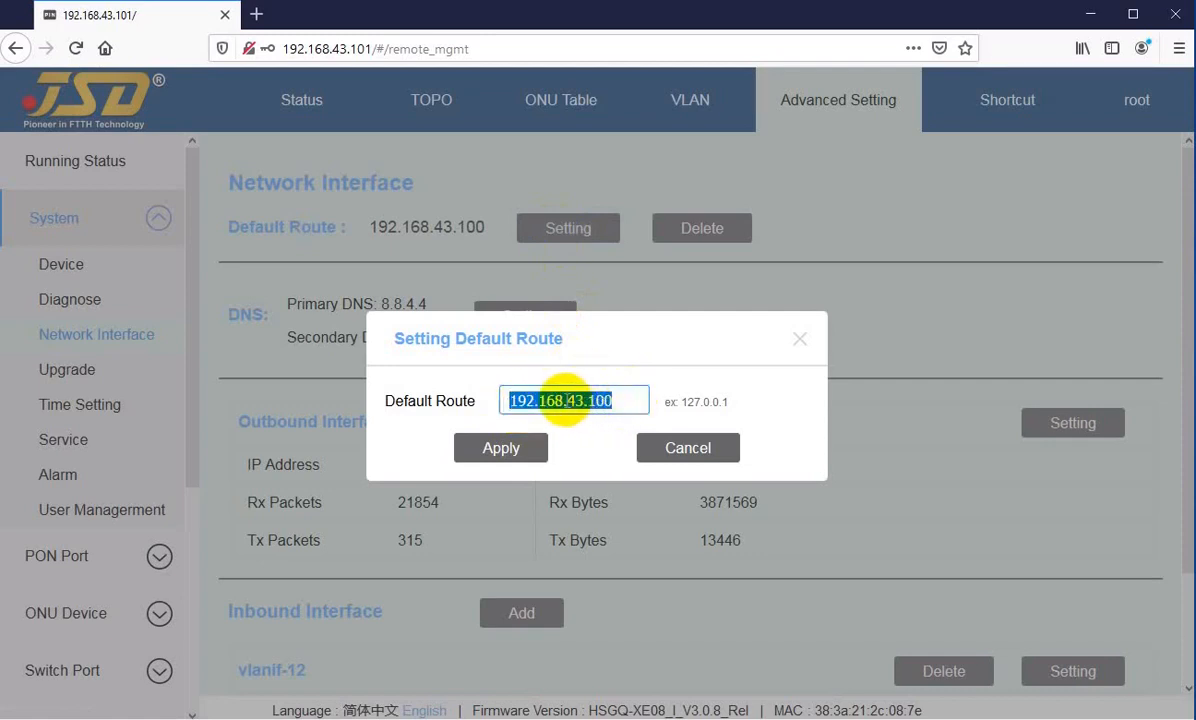
pyautogui.click(567, 401)
pyautogui.click(617, 398)
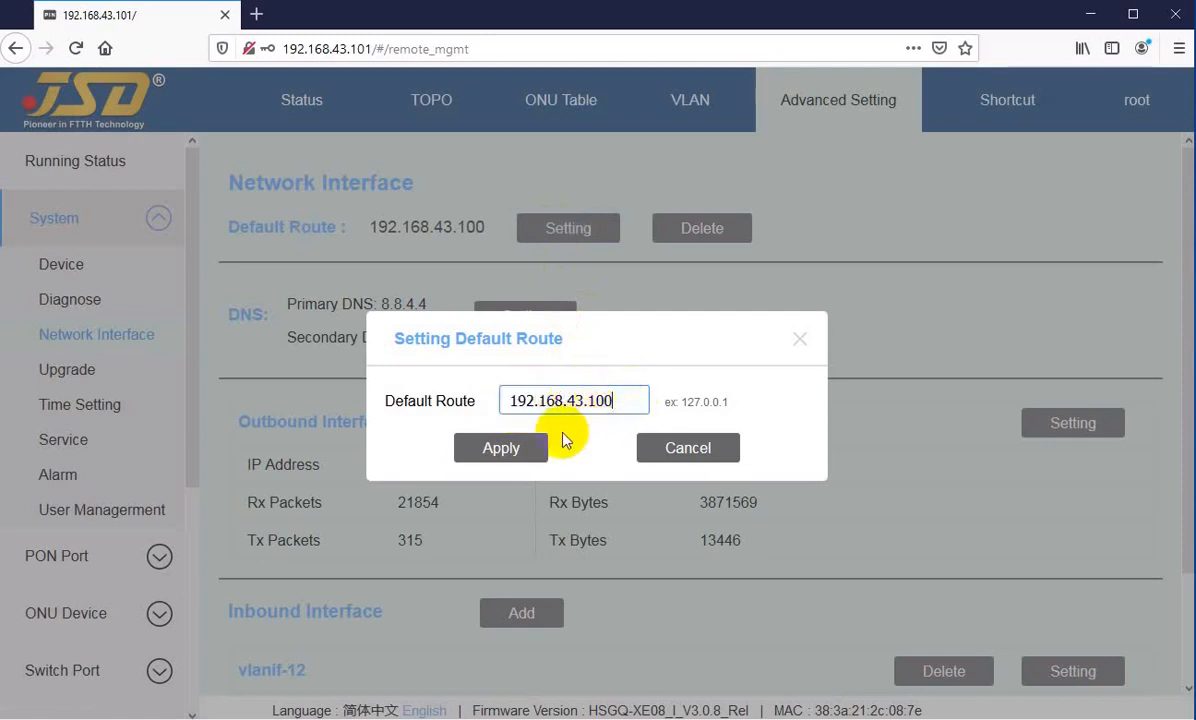
pyautogui.click(497, 457)
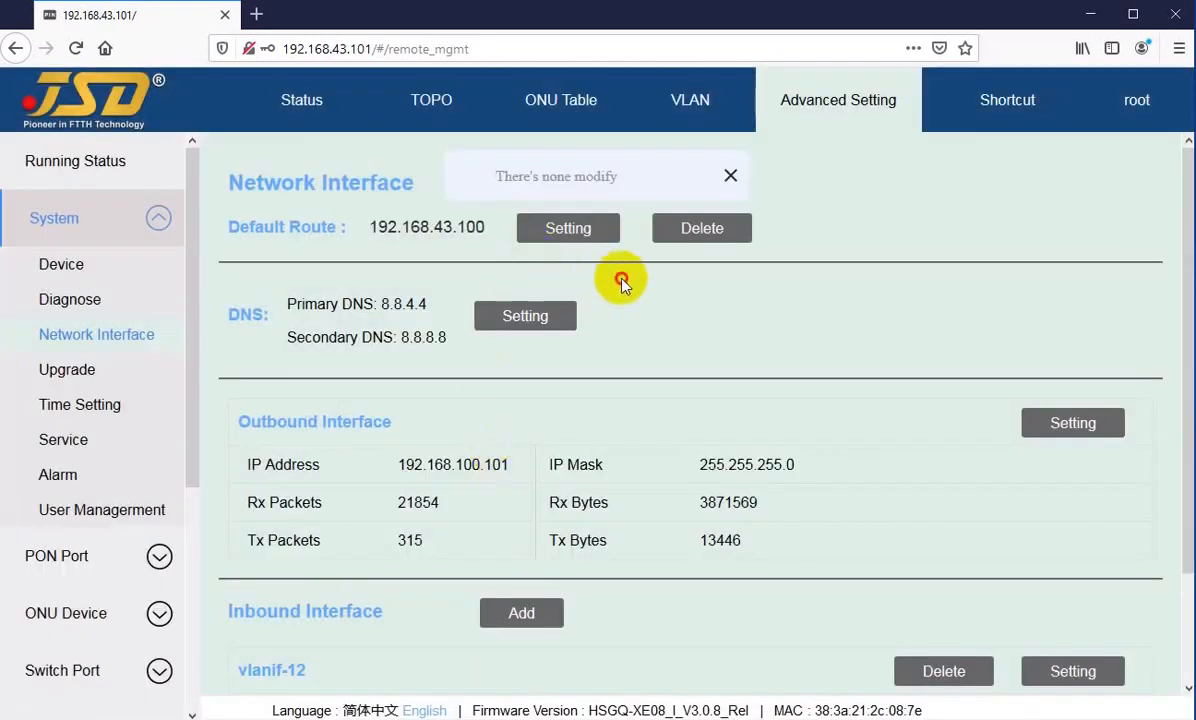
# Step: Inspect the primary and secondary DNS settings, try applying them as they are, and close the dialog
pyautogui.click(527, 318)
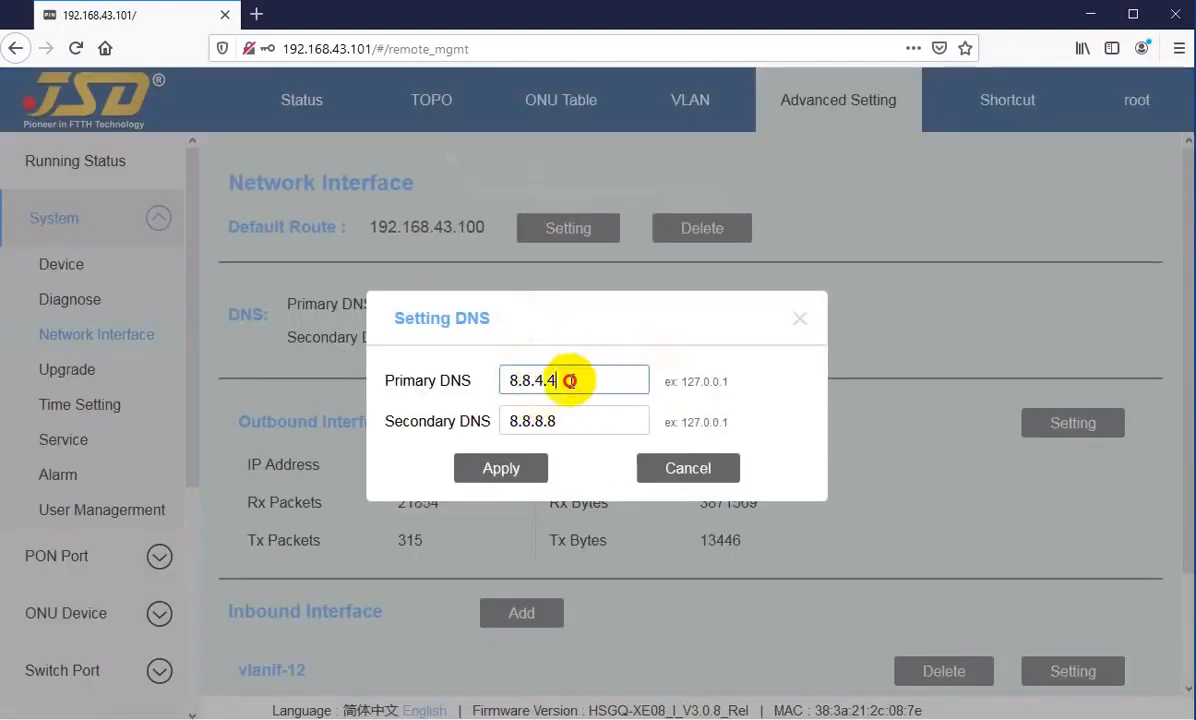
pyautogui.doubleClick(545, 382)
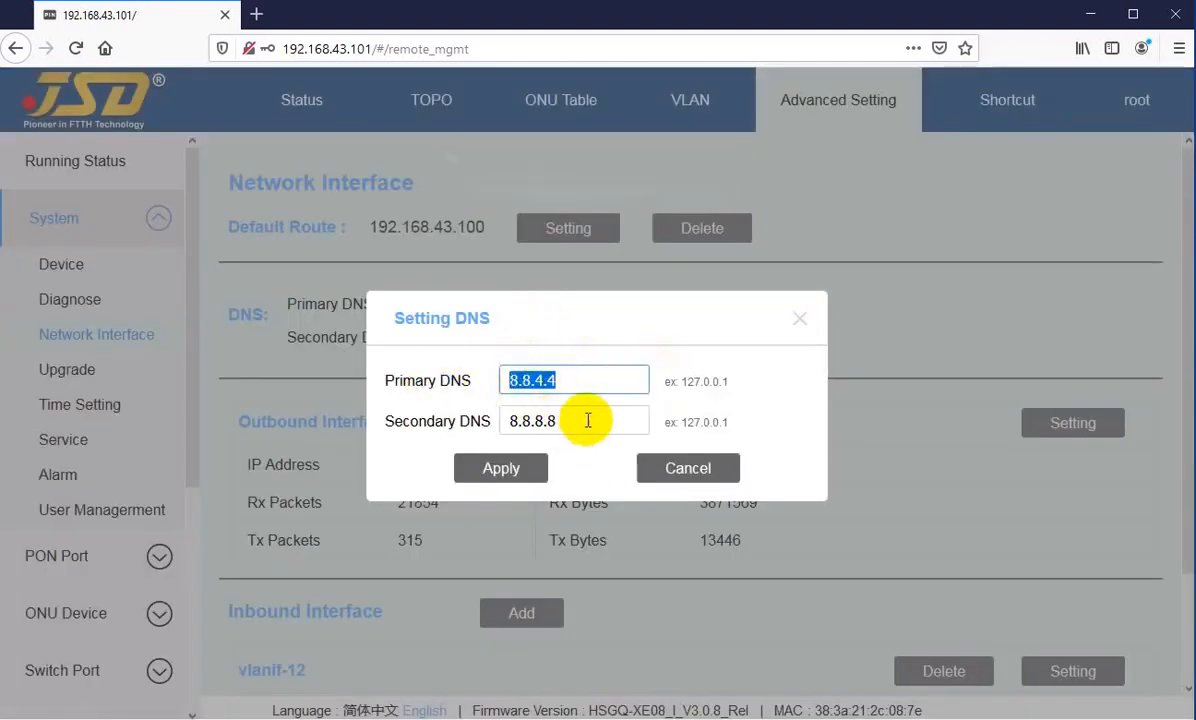
pyautogui.moveTo(582, 420); pyautogui.dragTo(486, 422)
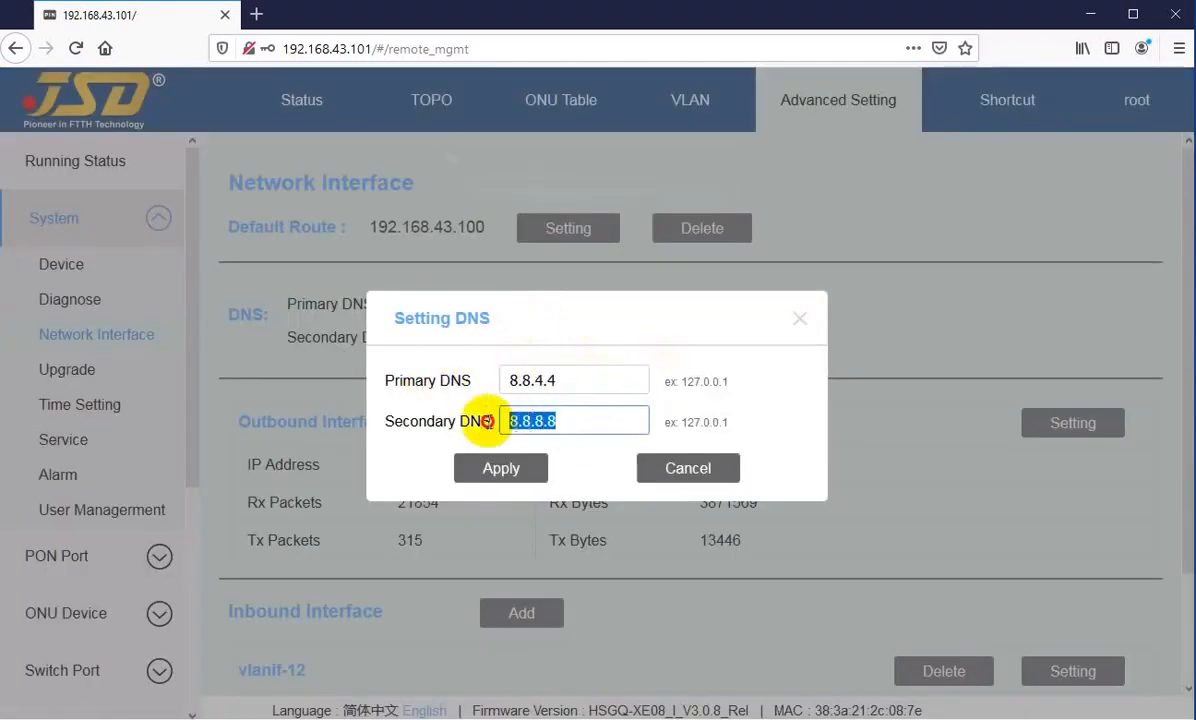
pyautogui.click(590, 379)
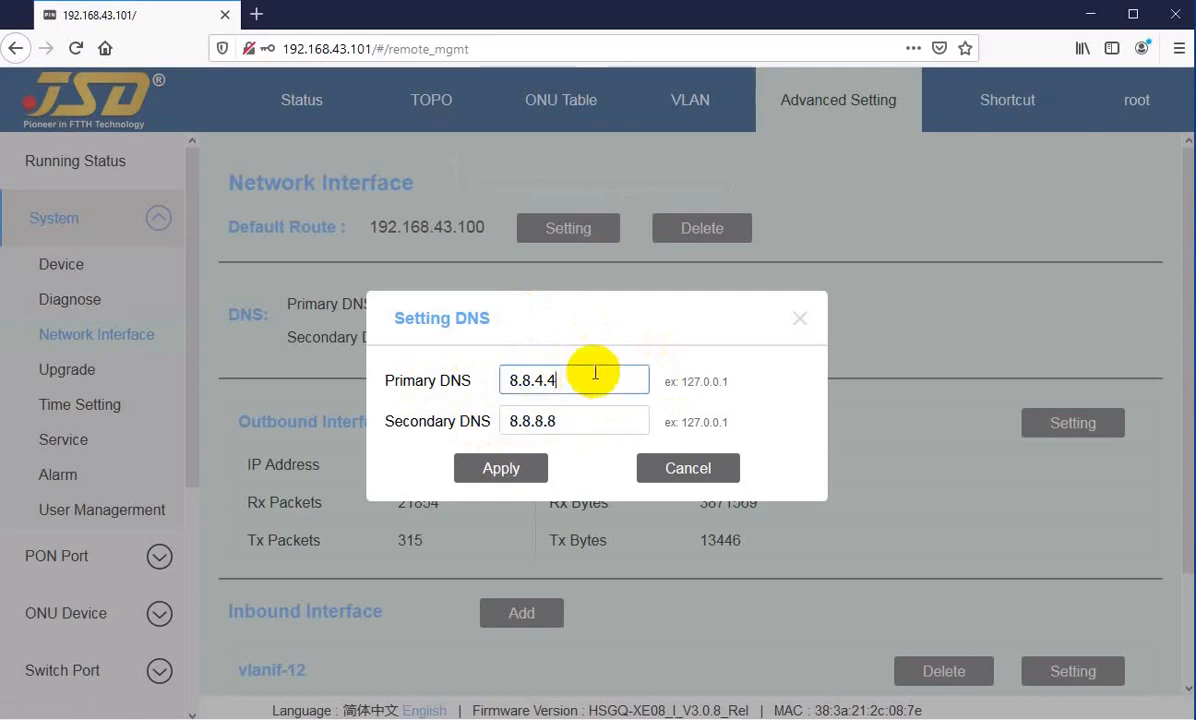
pyautogui.click(494, 474)
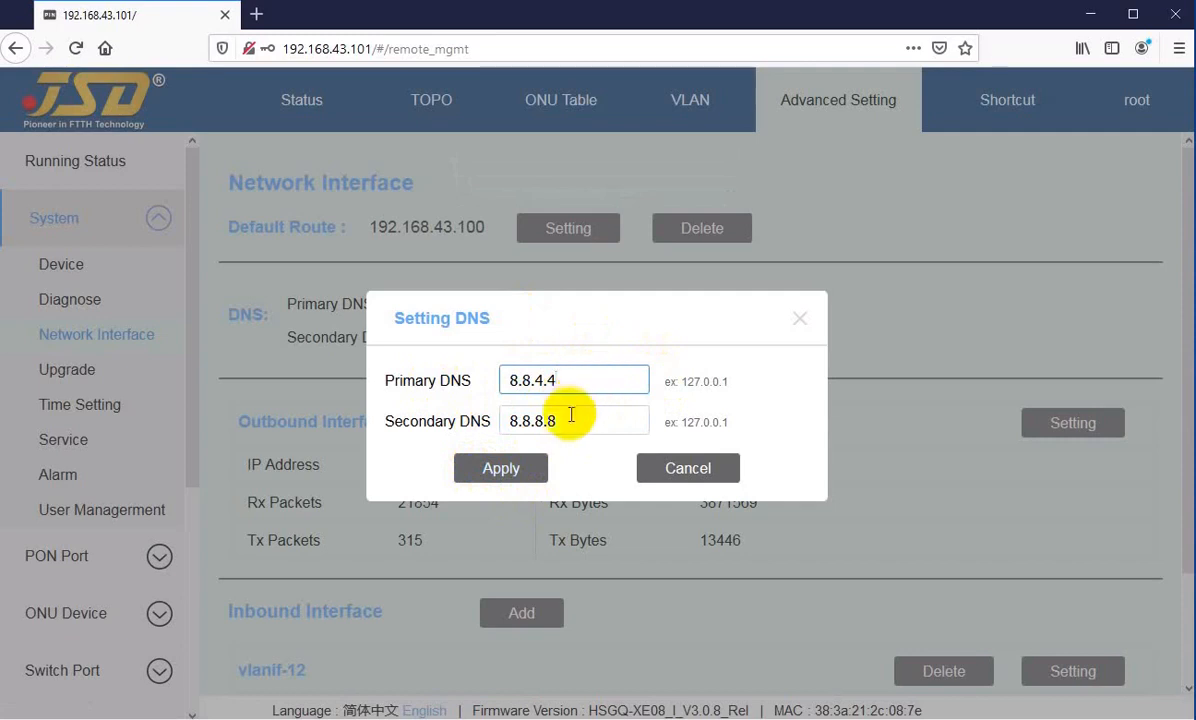
pyautogui.click(481, 471)
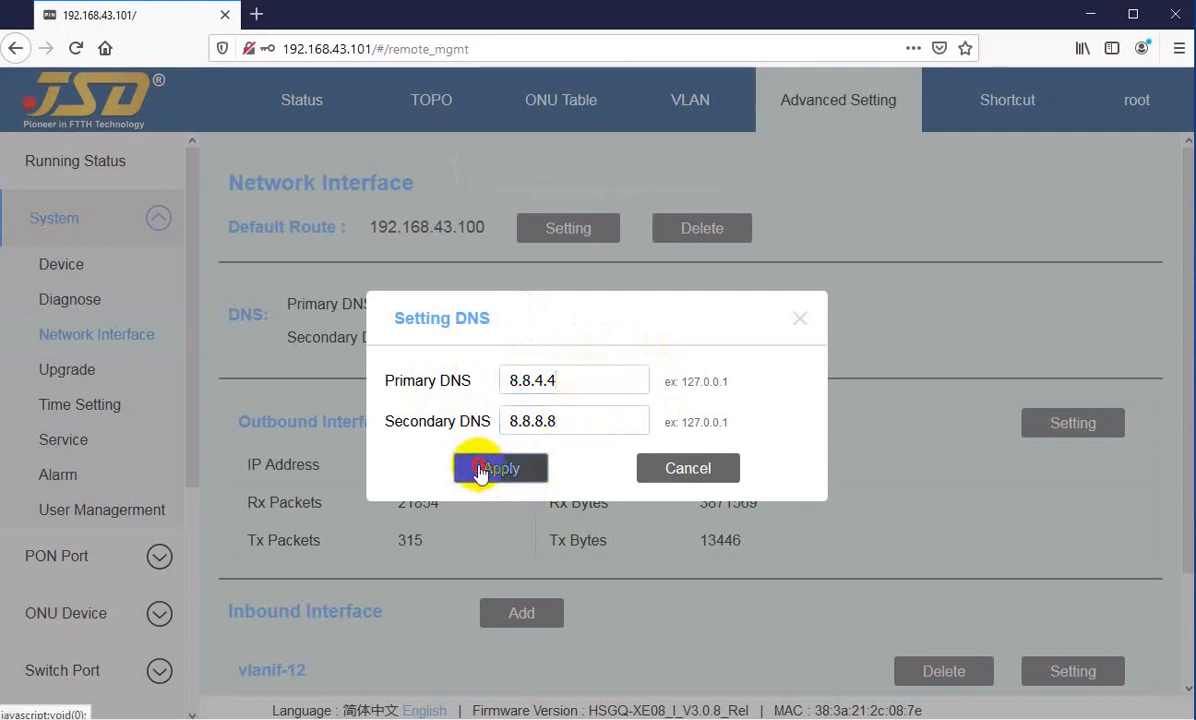
pyautogui.click(684, 472)
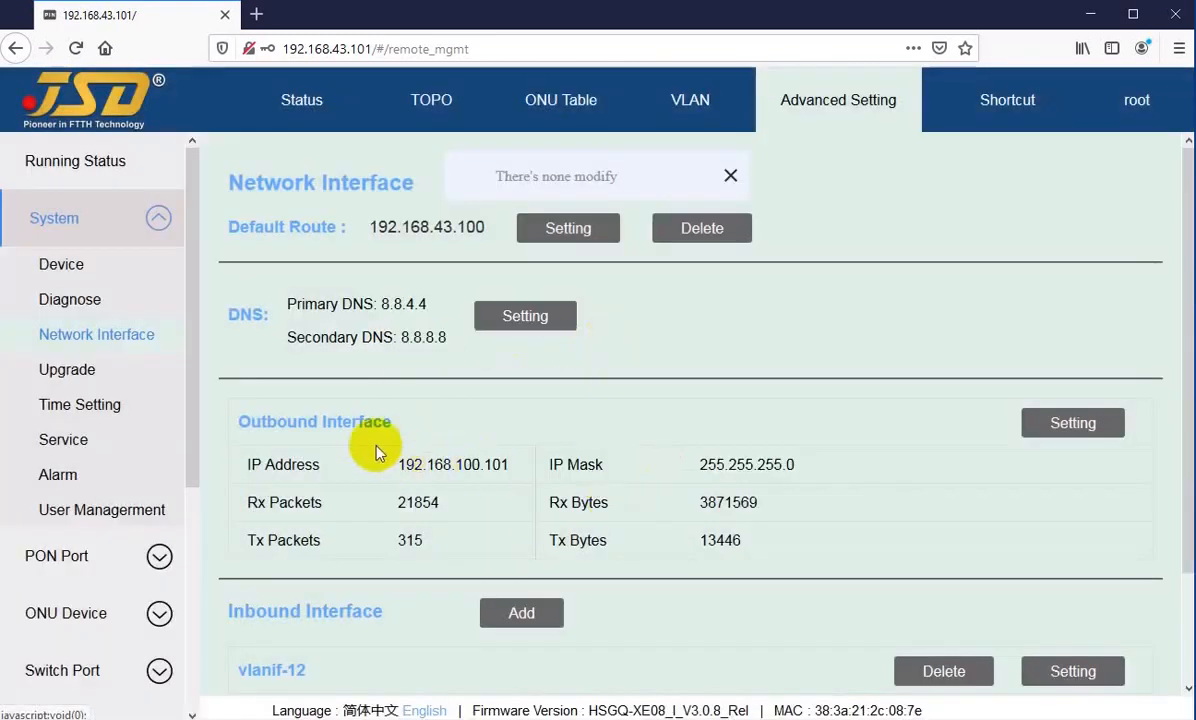
# Step: Examine the Outbound Interface section and its IP address
pyautogui.scroll(-2, 376, 452)
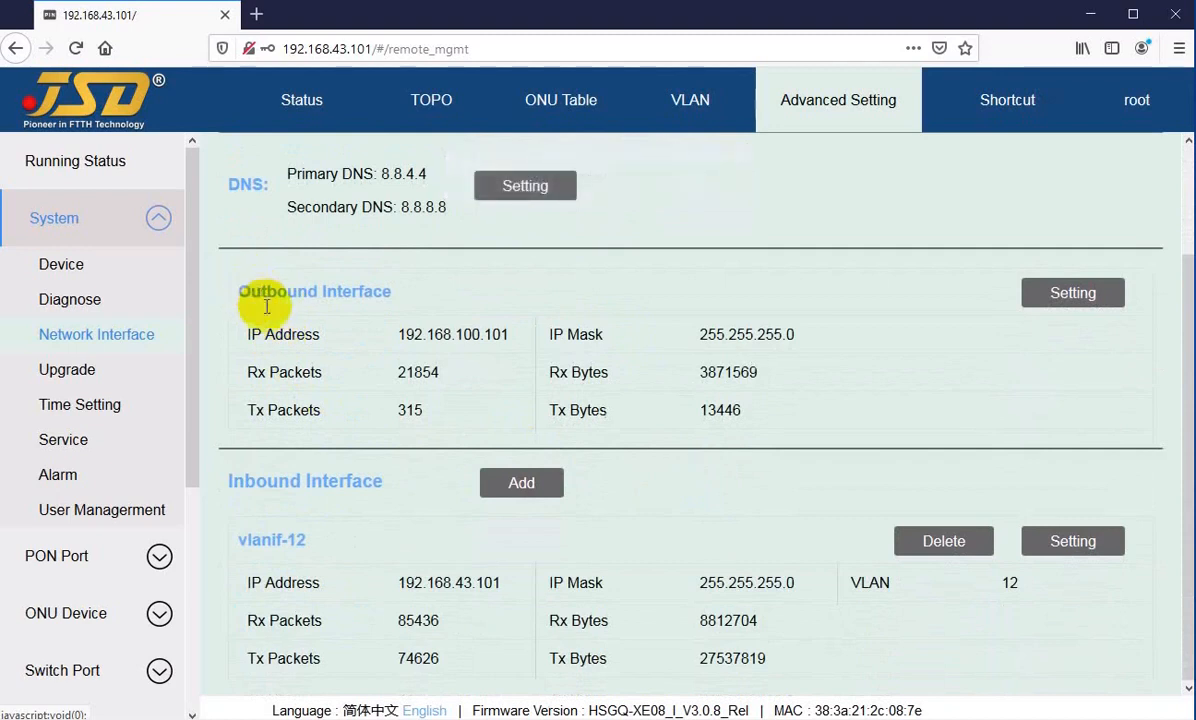
pyautogui.moveTo(273, 334); pyautogui.dragTo(306, 333)
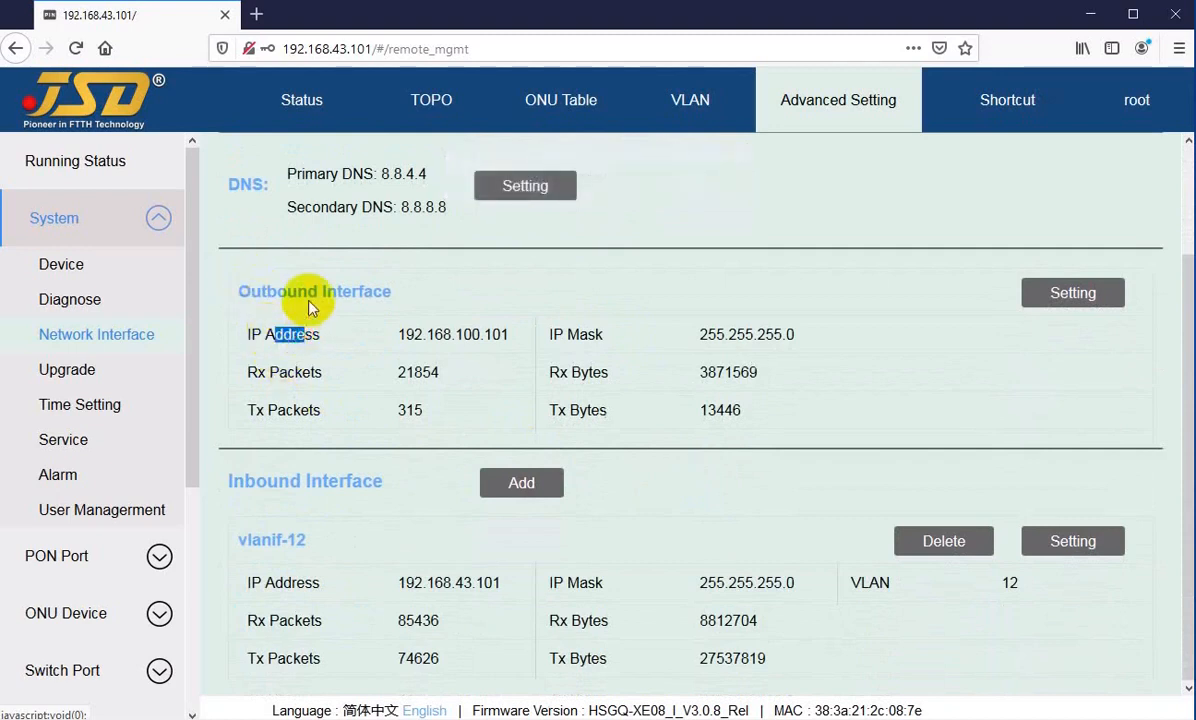
pyautogui.moveTo(265, 291); pyautogui.dragTo(307, 291)
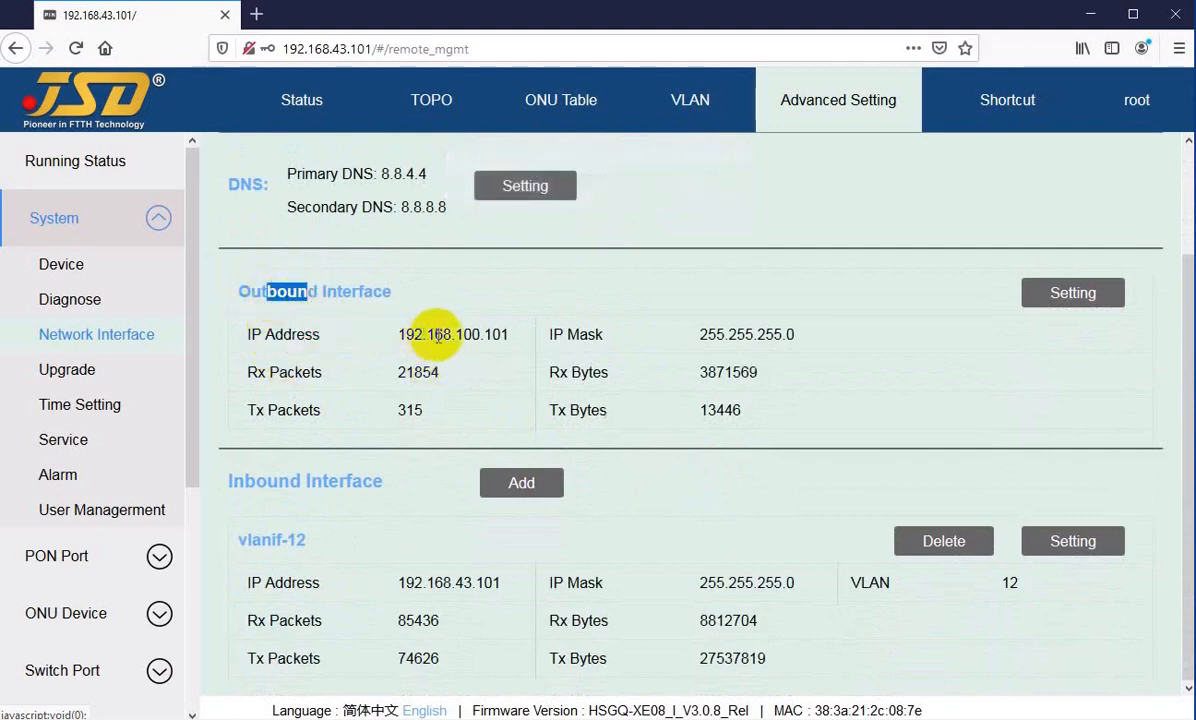
pyautogui.moveTo(437, 335); pyautogui.dragTo(477, 334)
pyautogui.click(460, 368)
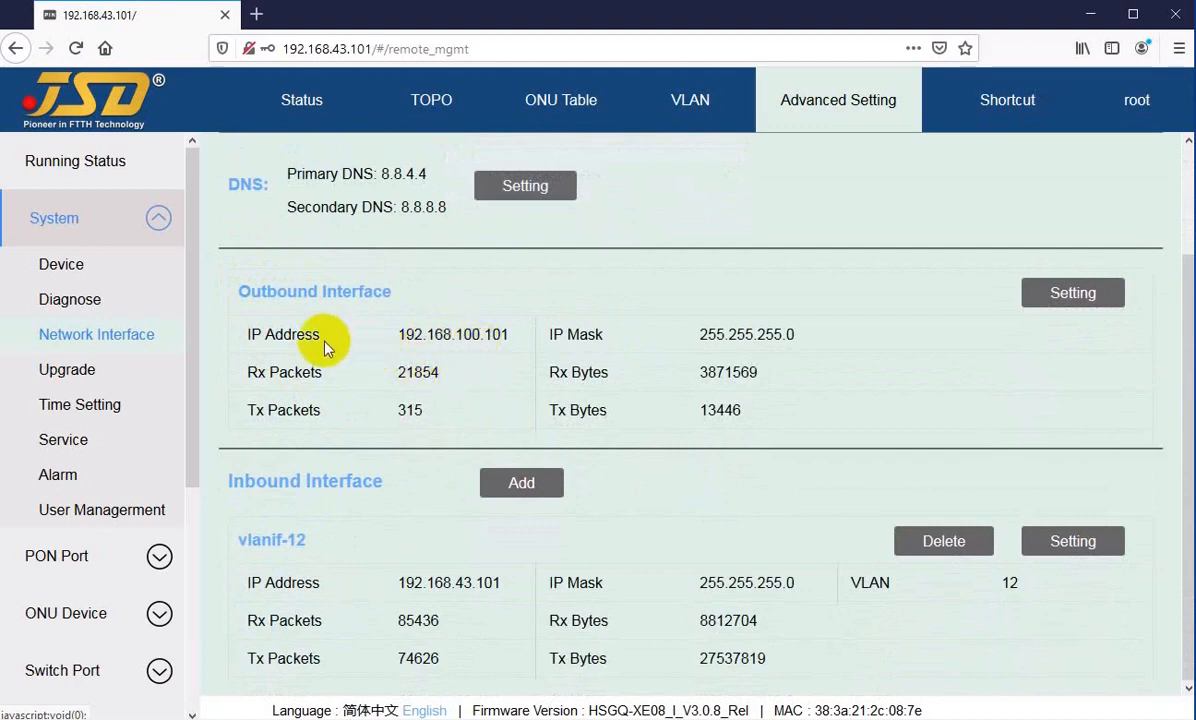
pyautogui.moveTo(406, 334); pyautogui.dragTo(506, 333)
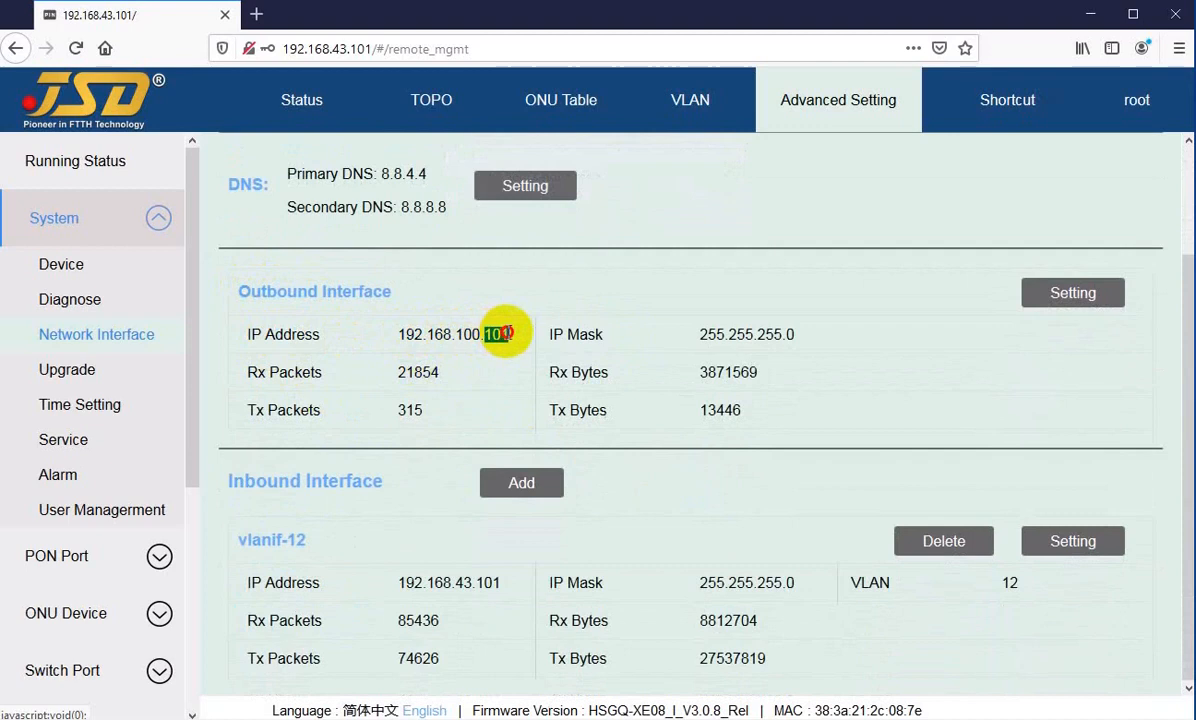
pyautogui.click(500, 334)
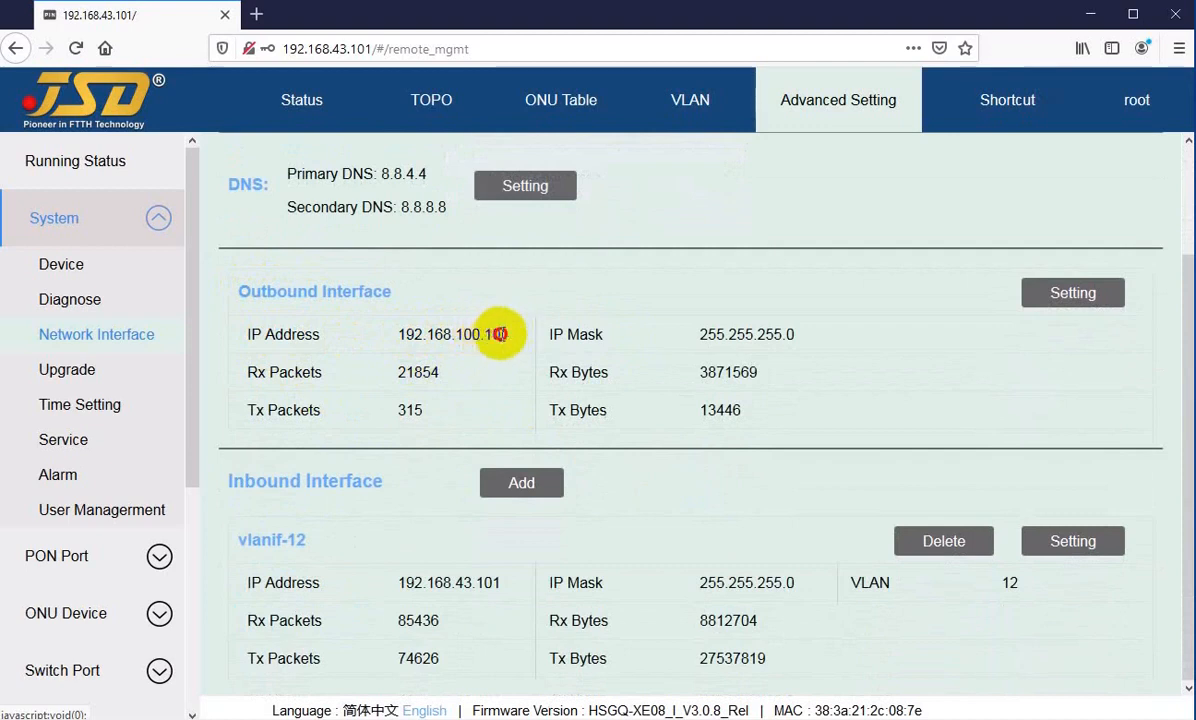
pyautogui.moveTo(503, 333)
pyautogui.mouseDown()
pyautogui.moveTo(466, 334)
pyautogui.moveTo(490, 334)
pyautogui.mouseUp()
pyautogui.click(499, 334)
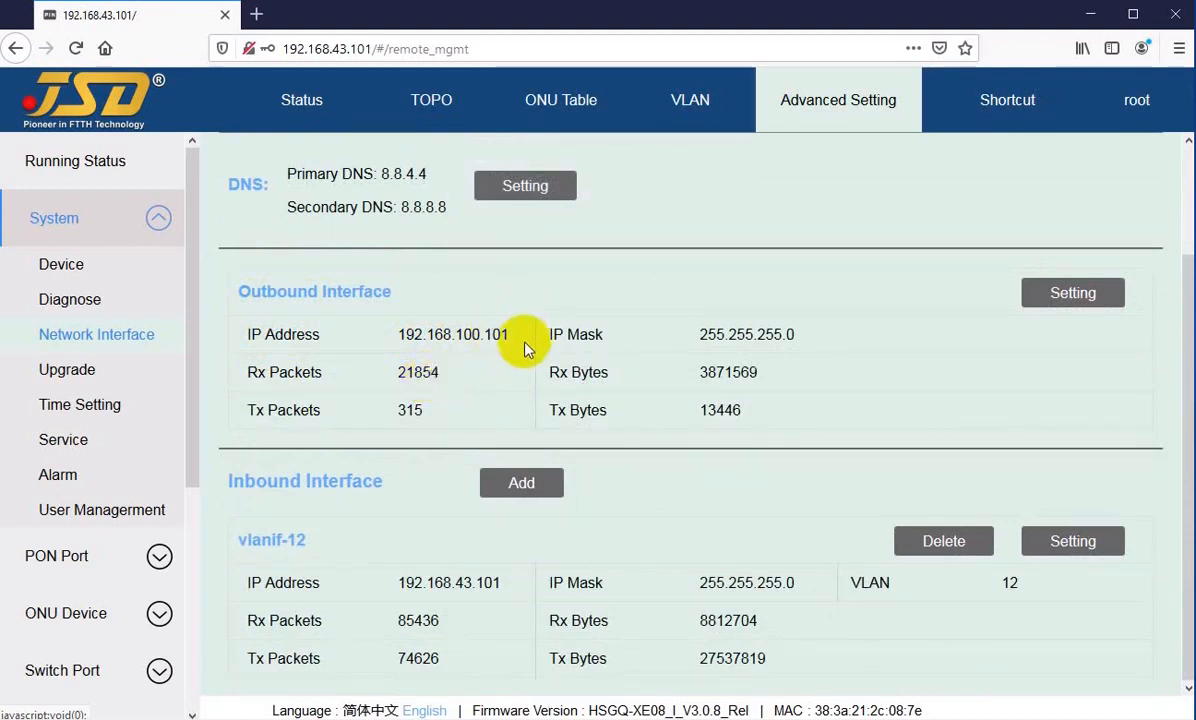
# Step: Open the Outbound Interface settings, review the editable IP address and IP mask, and cancel
pyautogui.click(1040, 300)
pyautogui.click(689, 409)
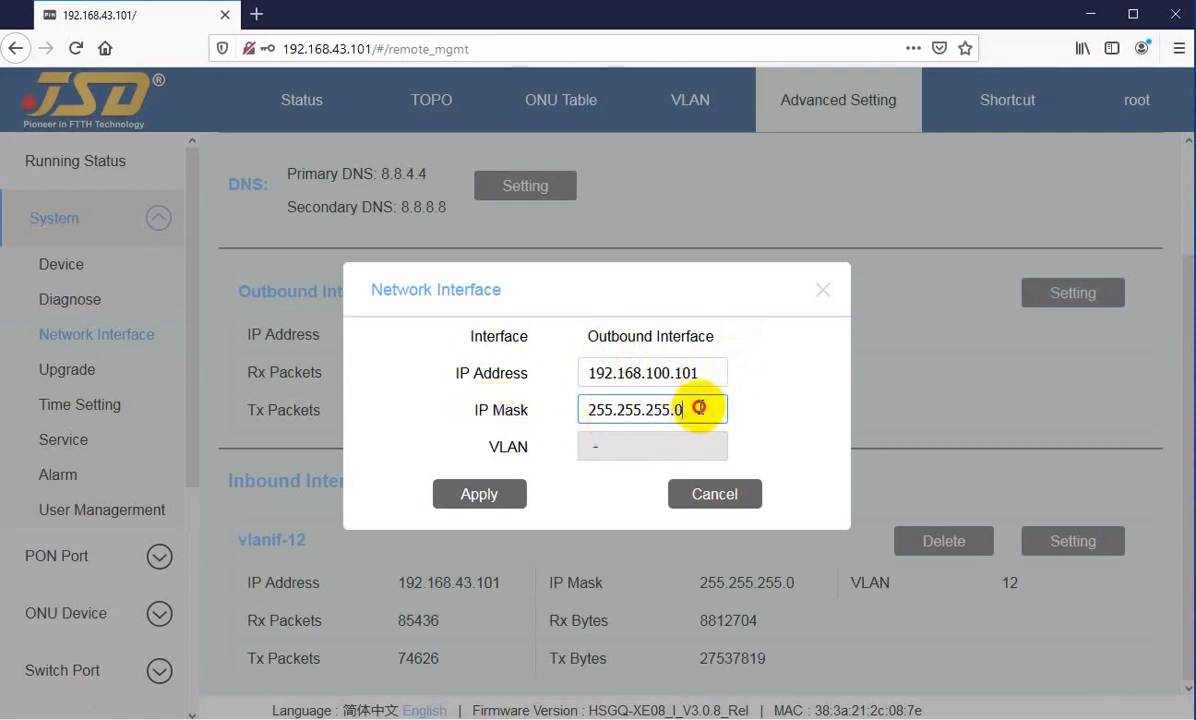
pyautogui.click(704, 372)
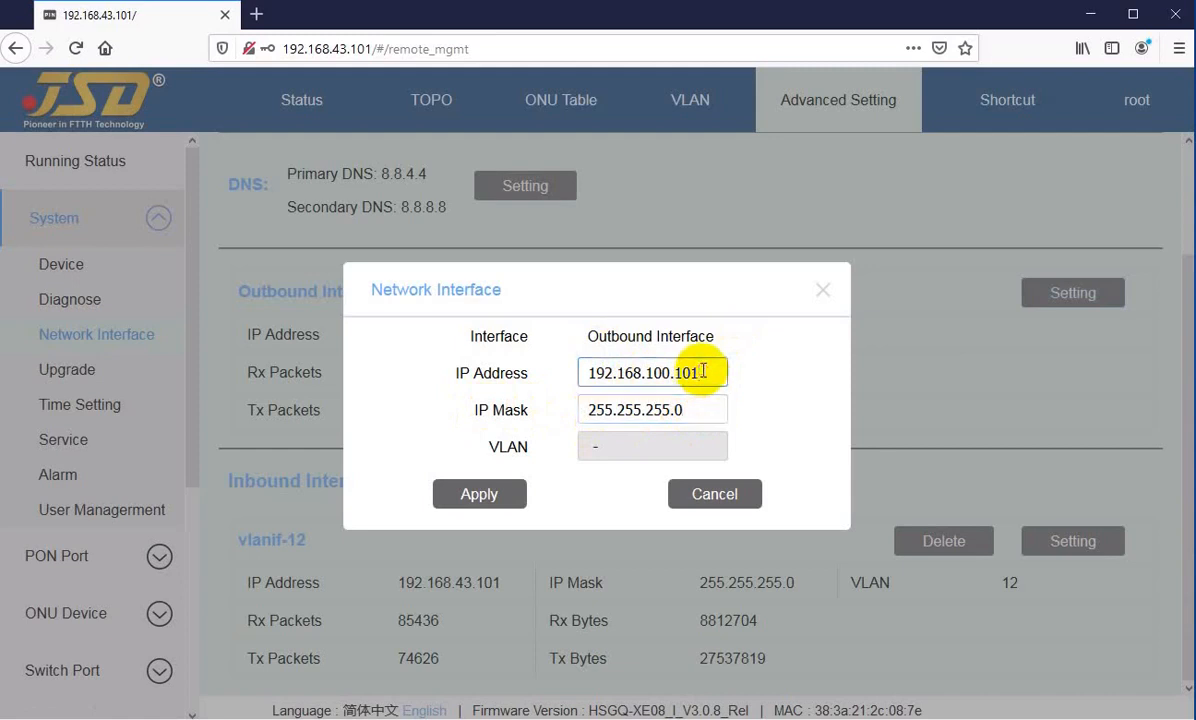
pyautogui.moveTo(704, 372); pyautogui.dragTo(525, 372)
pyautogui.click(680, 410)
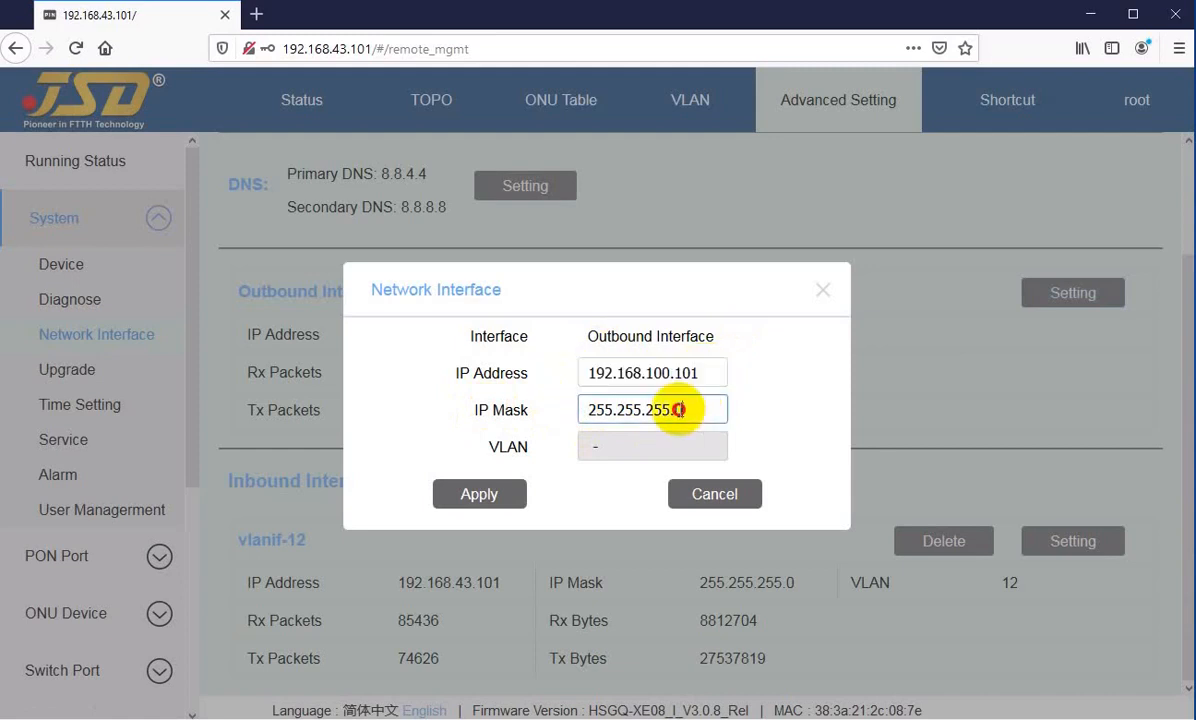
pyautogui.moveTo(680, 410); pyautogui.dragTo(595, 419)
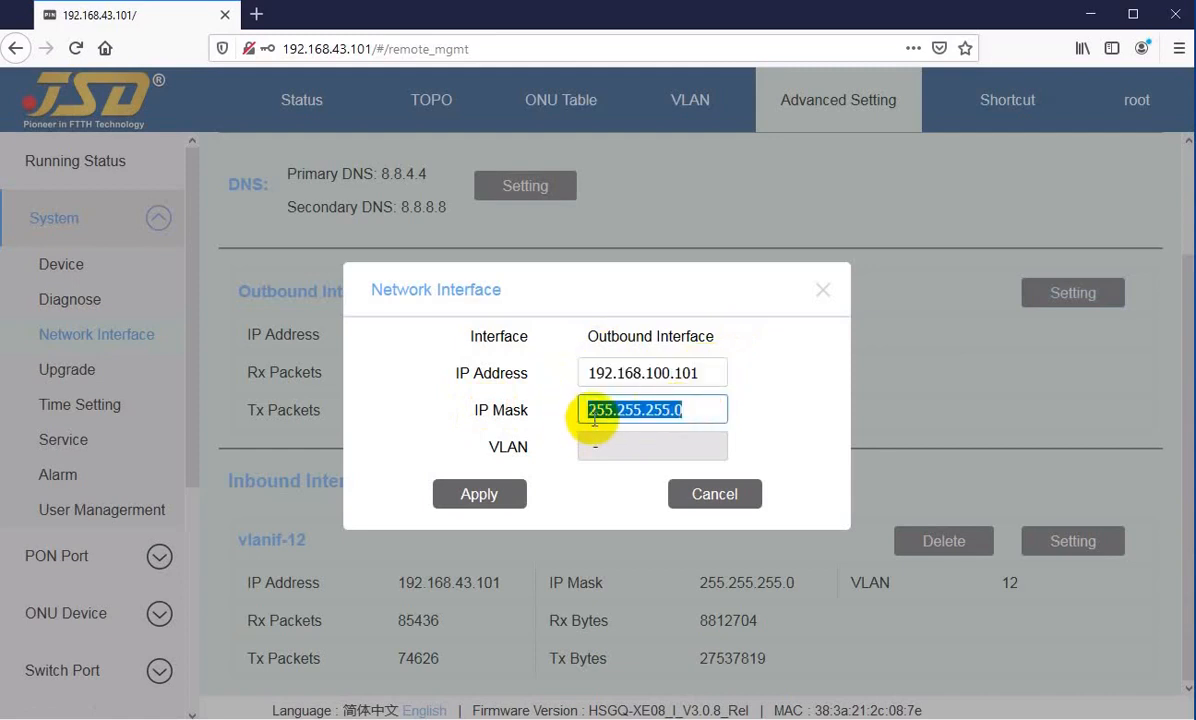
pyautogui.click(712, 494)
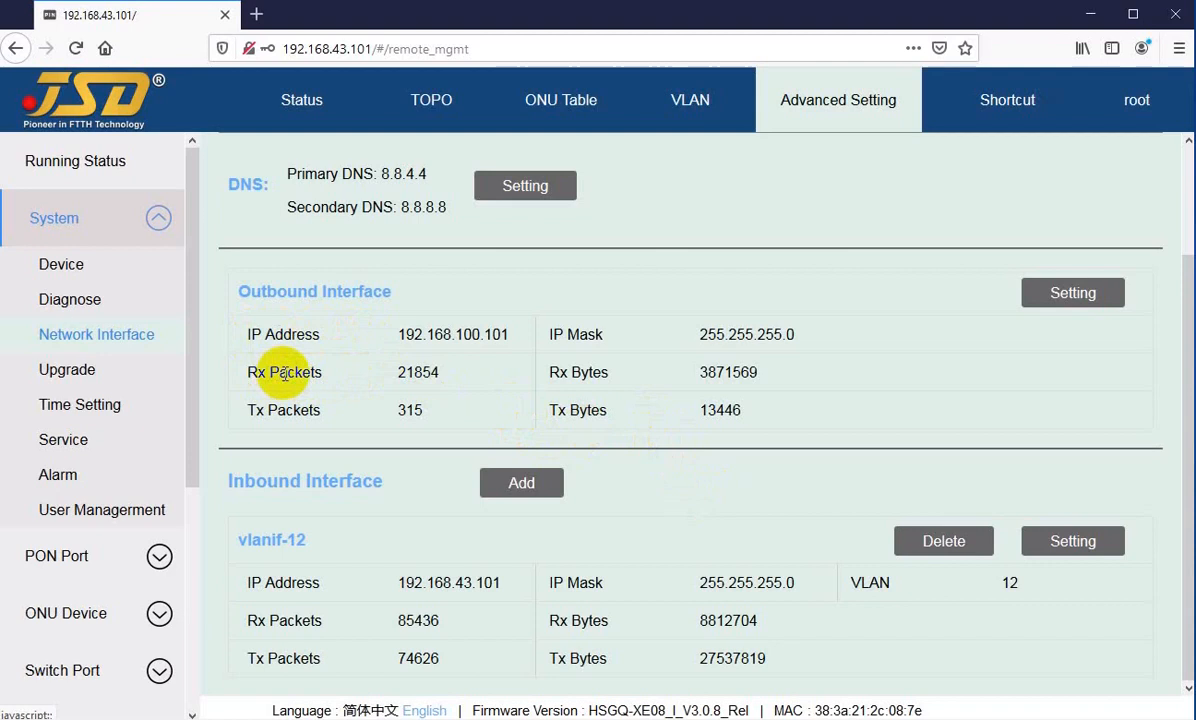
# Step: Examine the Outbound Interface's Rx and Tx packet and byte counters
pyautogui.moveTo(280, 372); pyautogui.dragTo(314, 373)
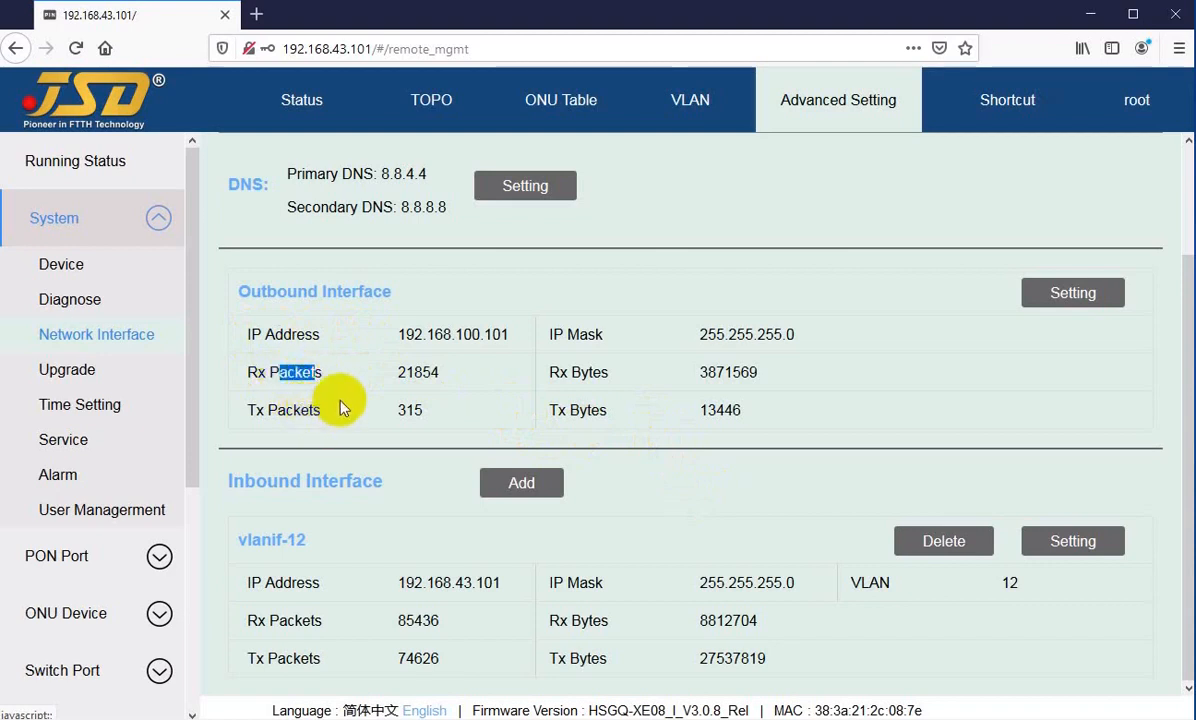
pyautogui.moveTo(589, 372); pyautogui.dragTo(608, 373)
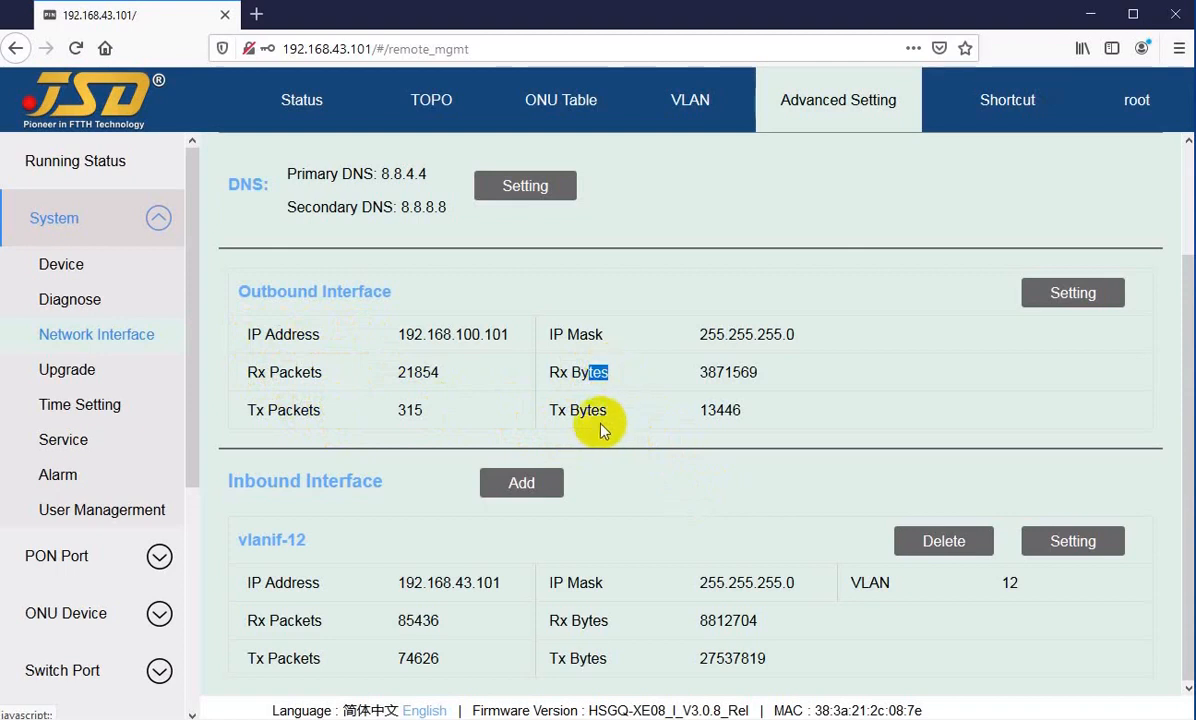
pyautogui.moveTo(575, 412); pyautogui.dragTo(670, 393)
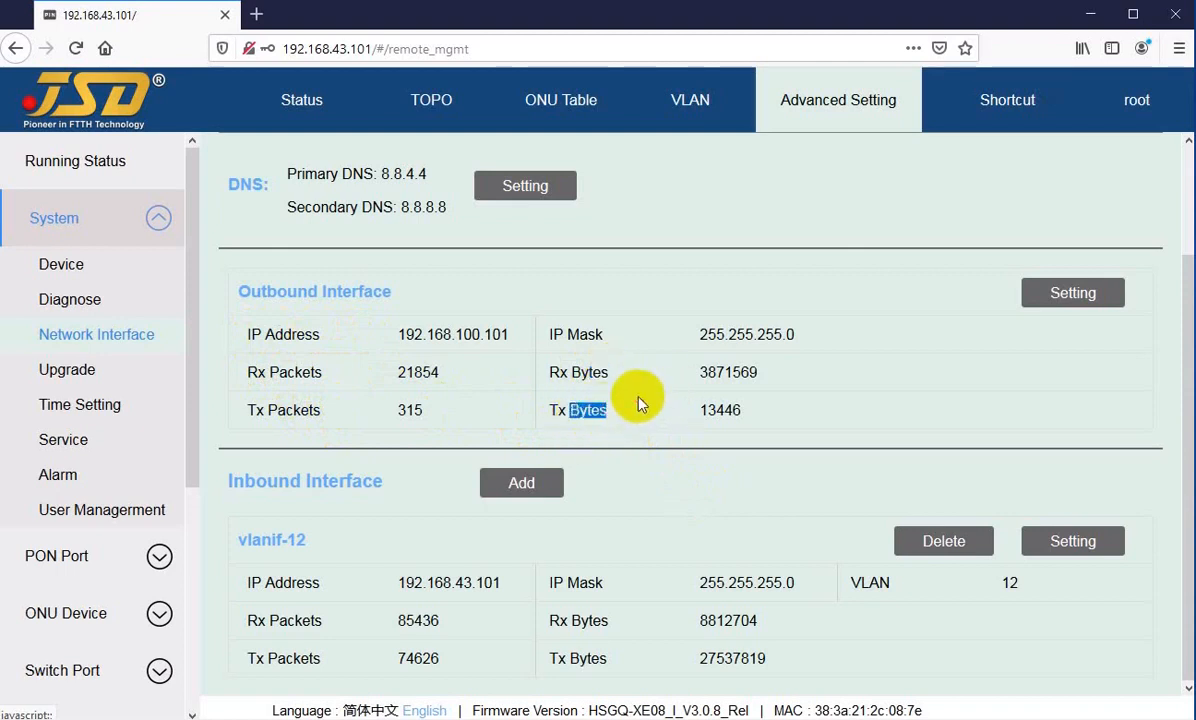
pyautogui.click(663, 405)
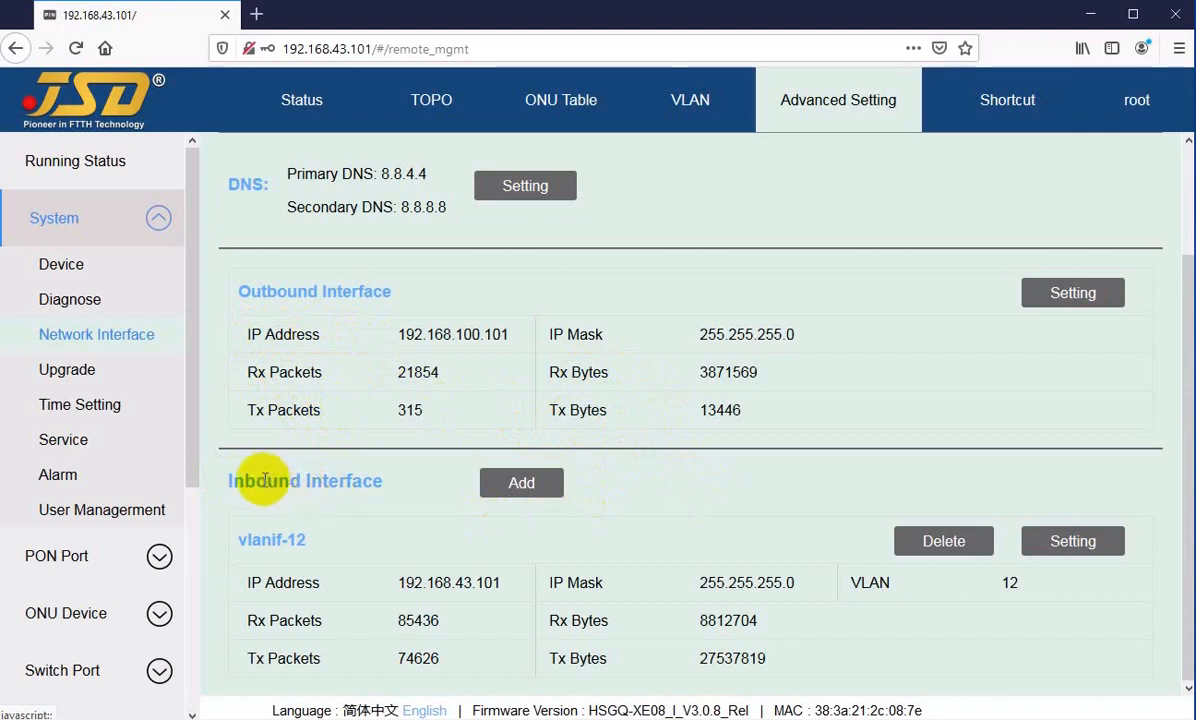
# Step: Examine the Inbound Interface section, including the vlanif-12 entry and its IP address
pyautogui.moveTo(256, 482); pyautogui.dragTo(401, 488)
pyautogui.click(401, 488)
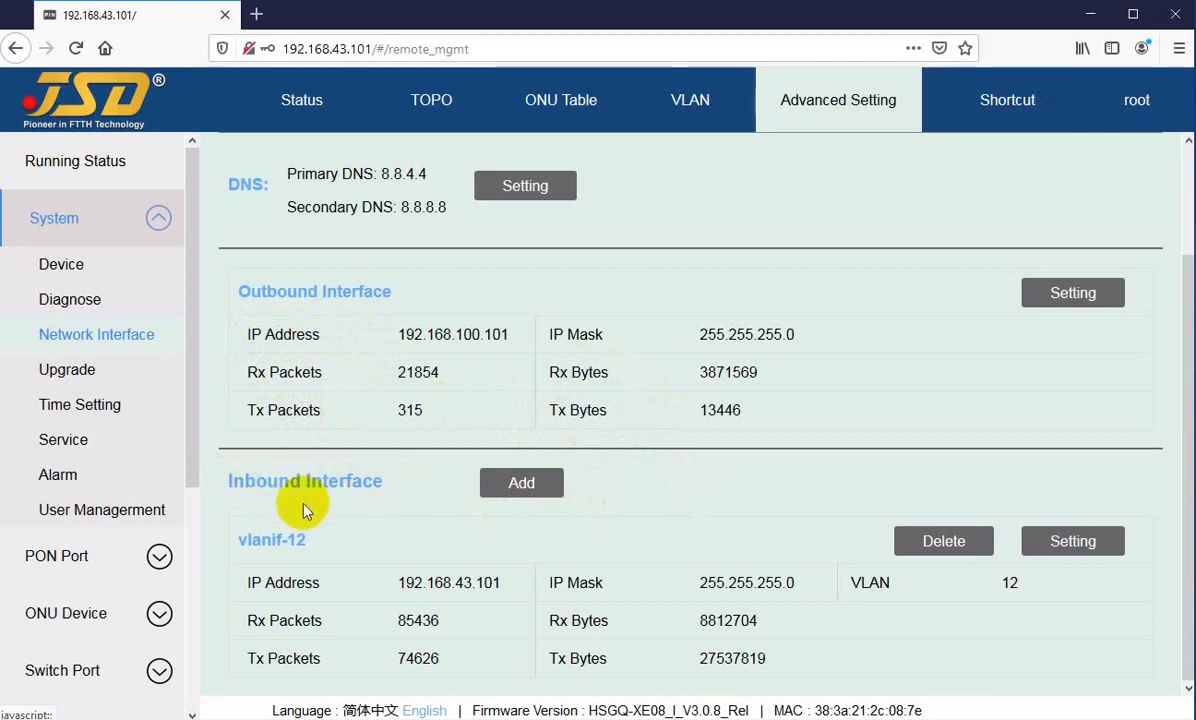
pyautogui.moveTo(247, 541); pyautogui.dragTo(484, 582)
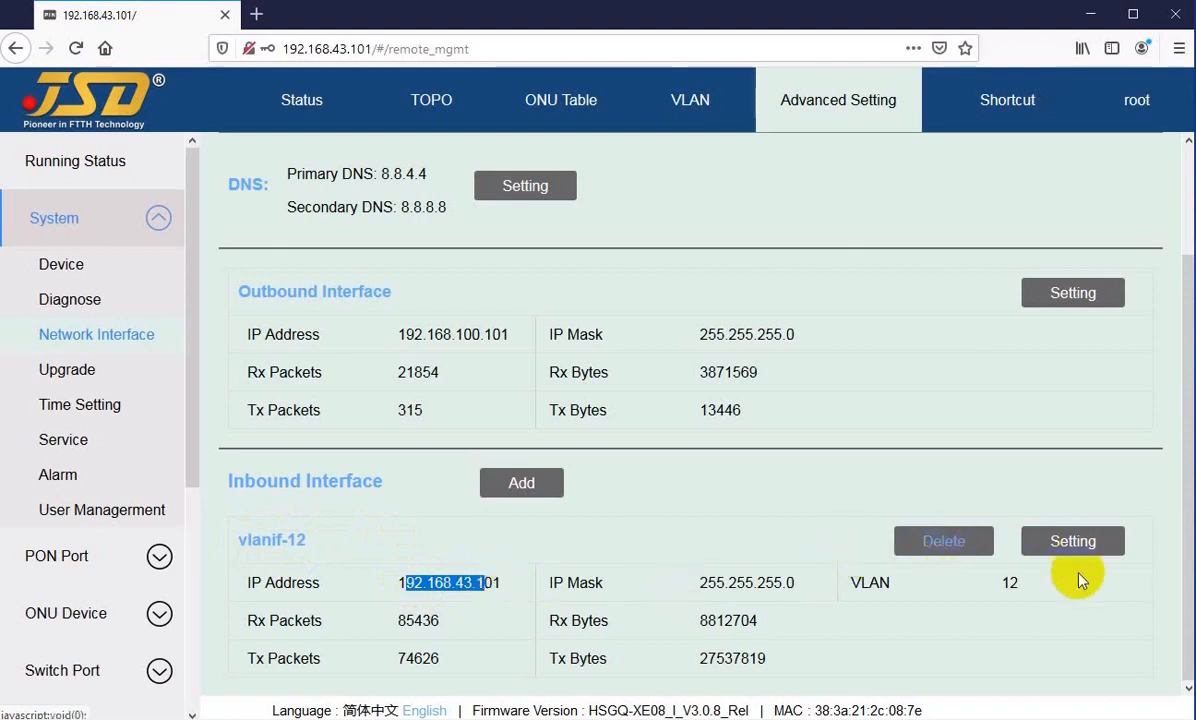
# Step: Open the vlanif-12 inbound interface settings, check the IP address and IP mask, and cancel
pyautogui.click(1073, 545)
pyautogui.click(700, 373)
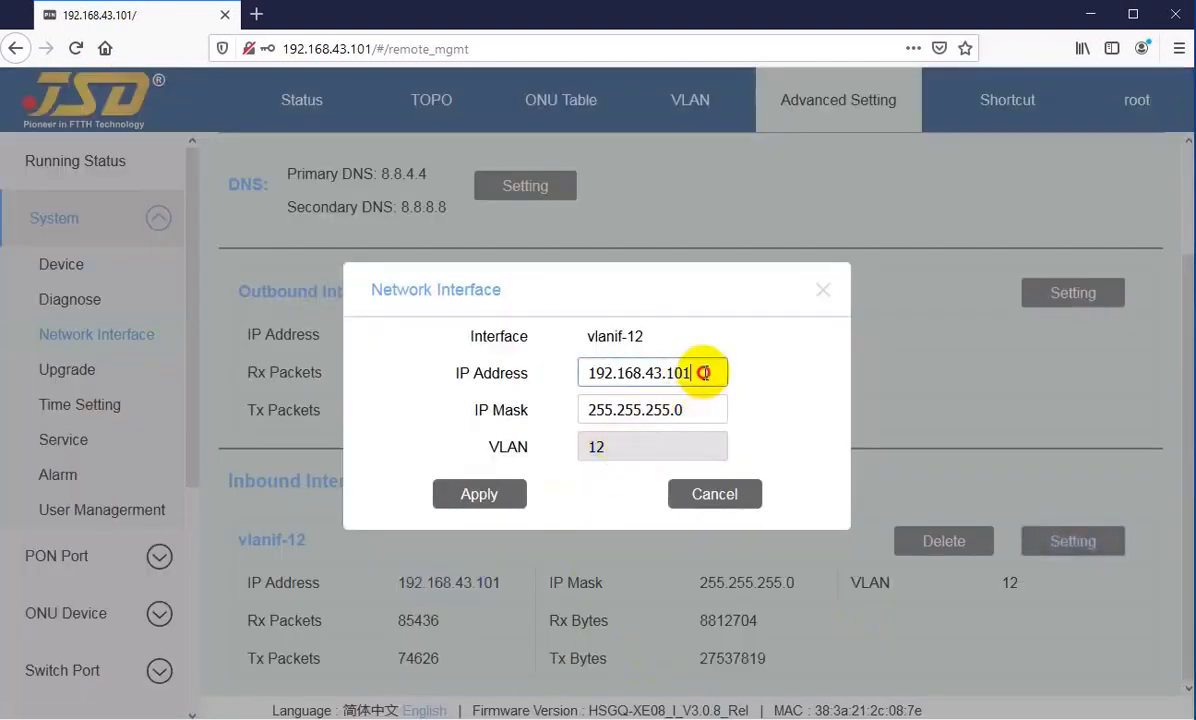
pyautogui.click(700, 409)
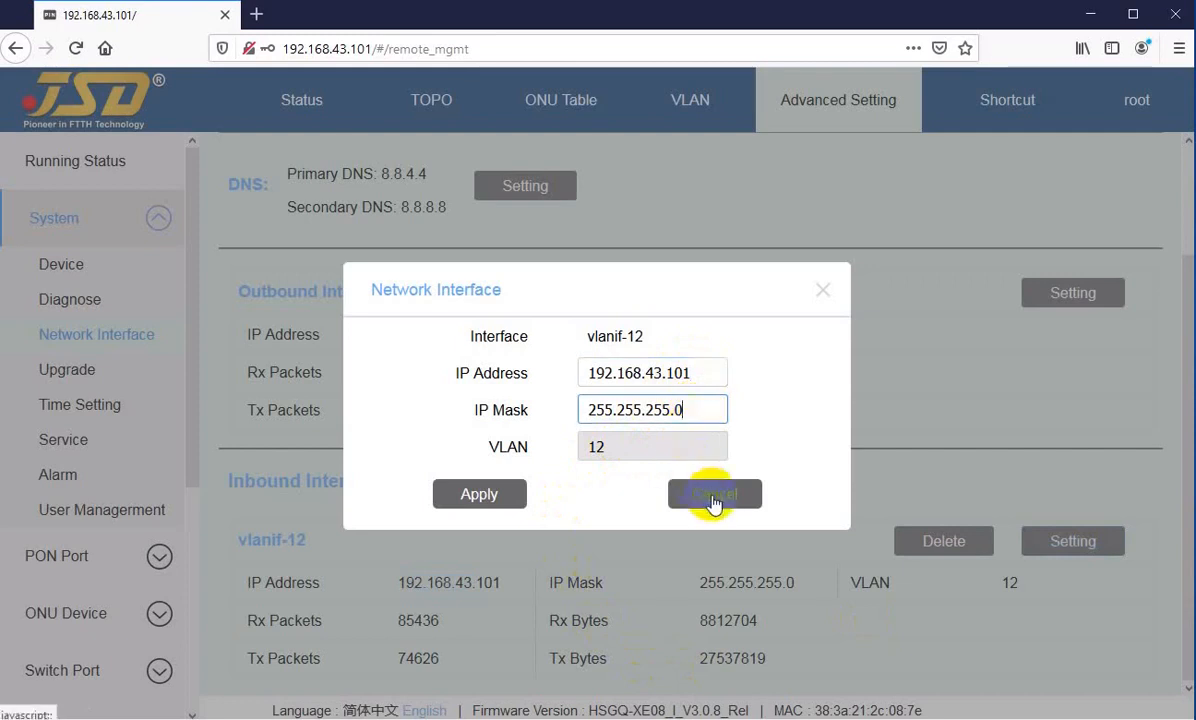
pyautogui.click(714, 494)
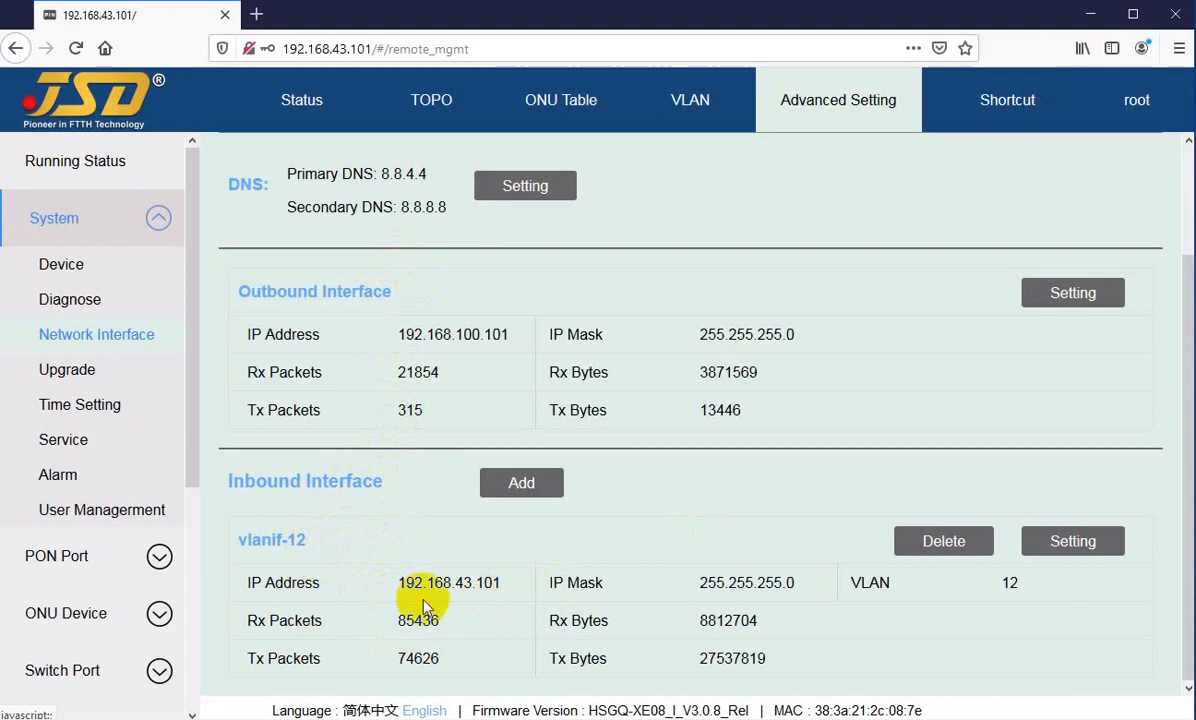
# Step: Add an inbound interface with IP address 192.168.150.1, IP mask 255.255.255.0 and VLAN 14
pyautogui.click(530, 494)
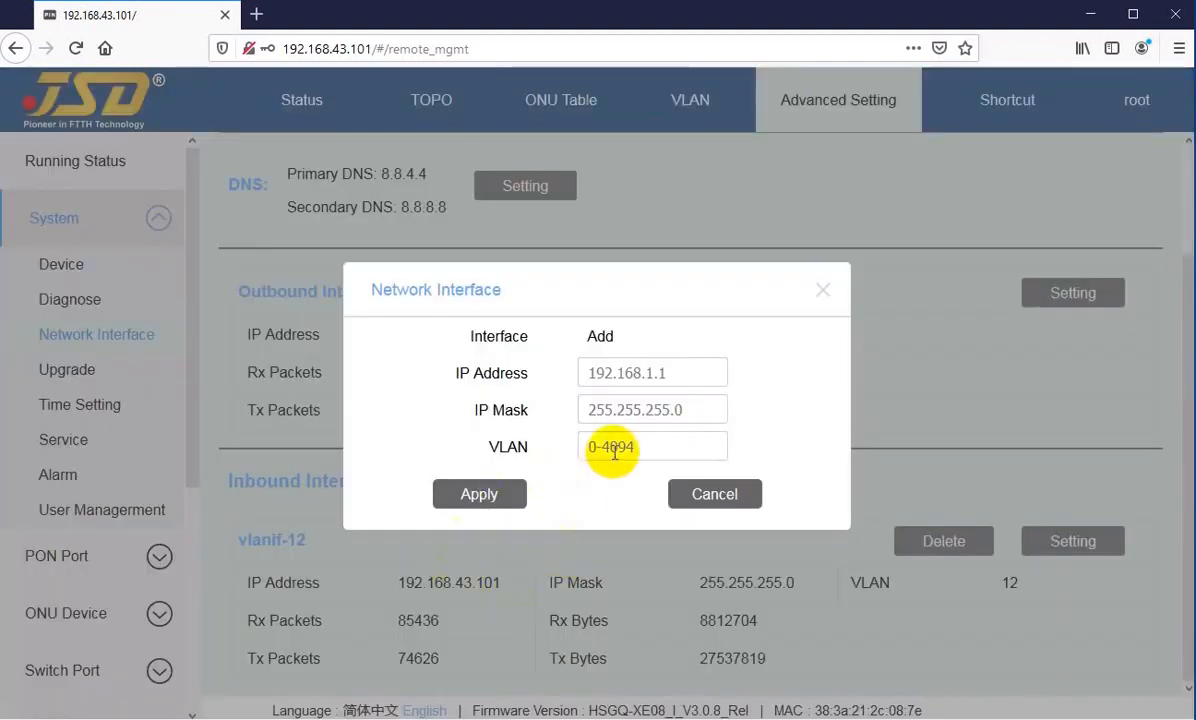
pyautogui.click(617, 448)
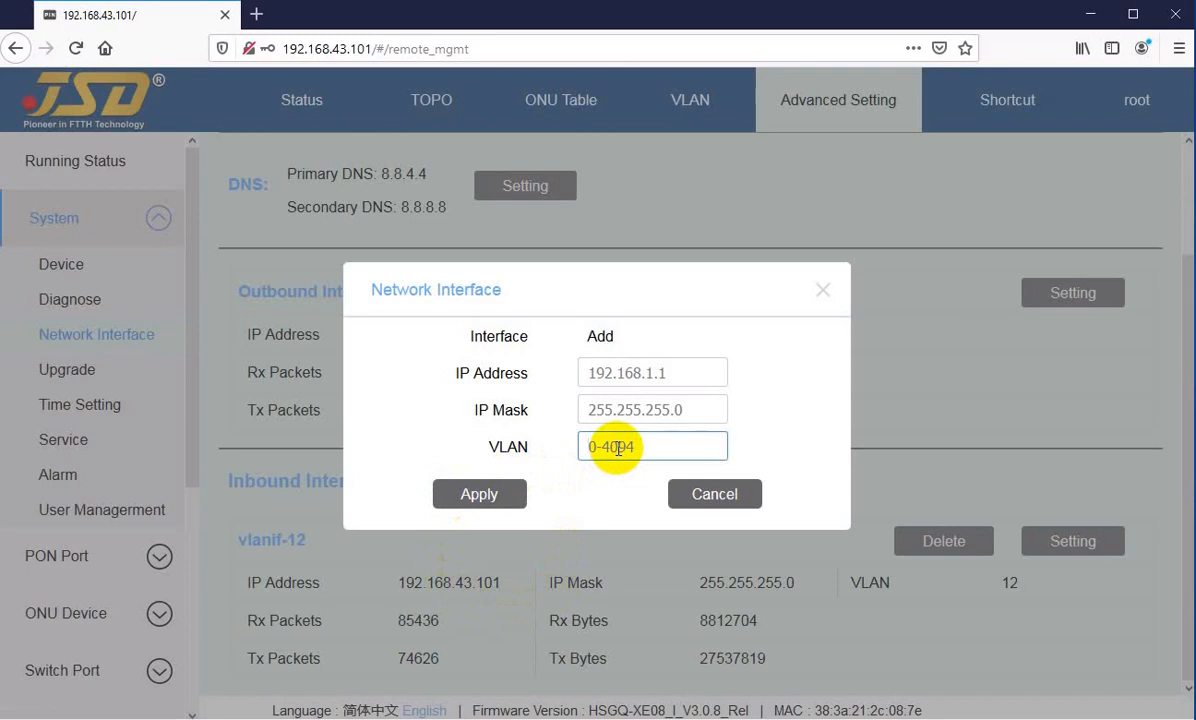
pyautogui.click(611, 371)
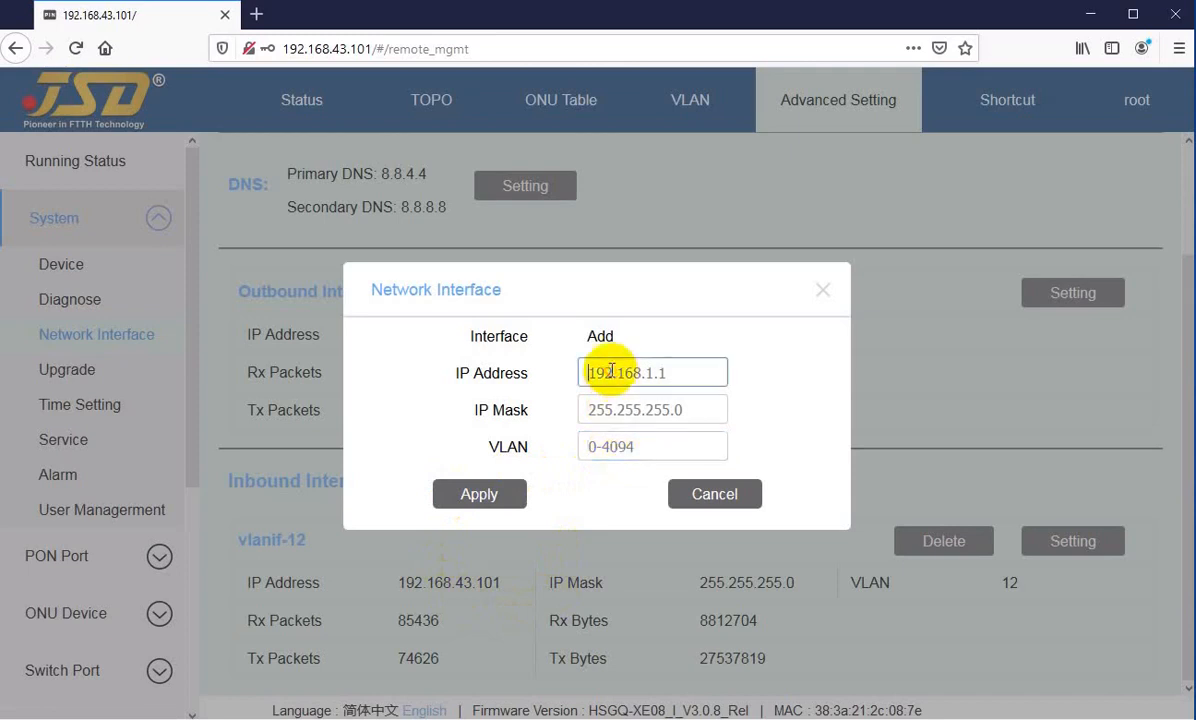
pyautogui.write('19')
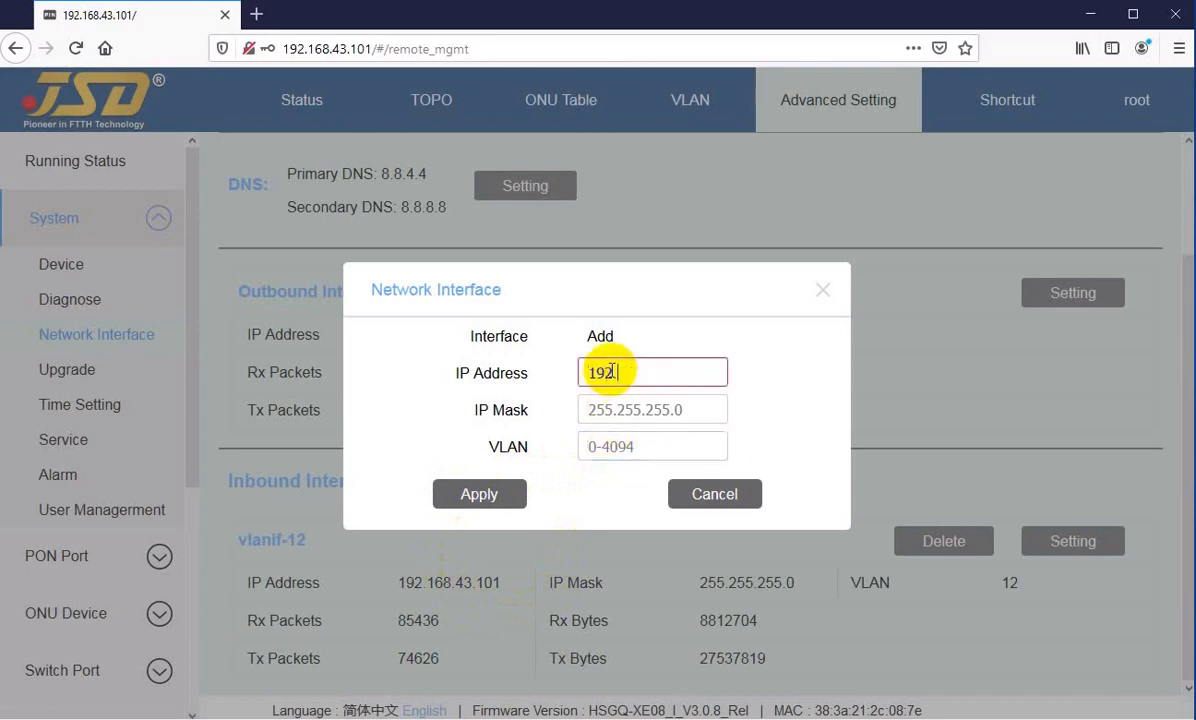
pyautogui.write('2.168.150.1')
pyautogui.press('Tab')
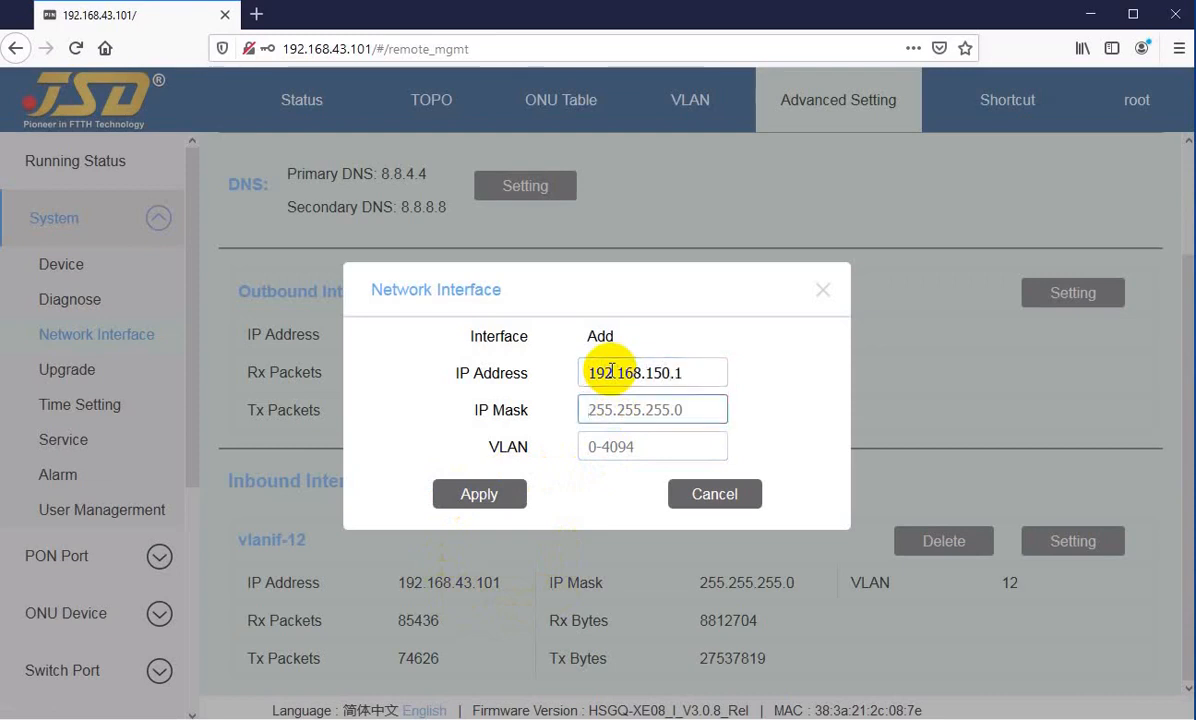
pyautogui.write('255')
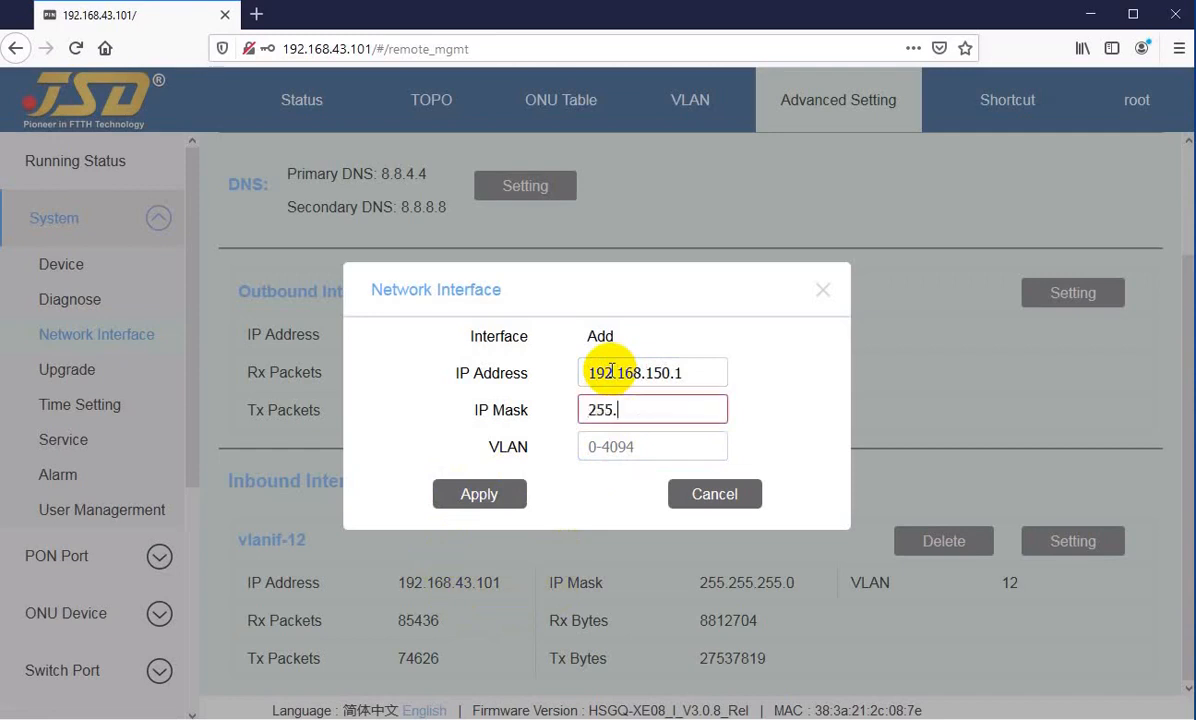
pyautogui.write('.0')
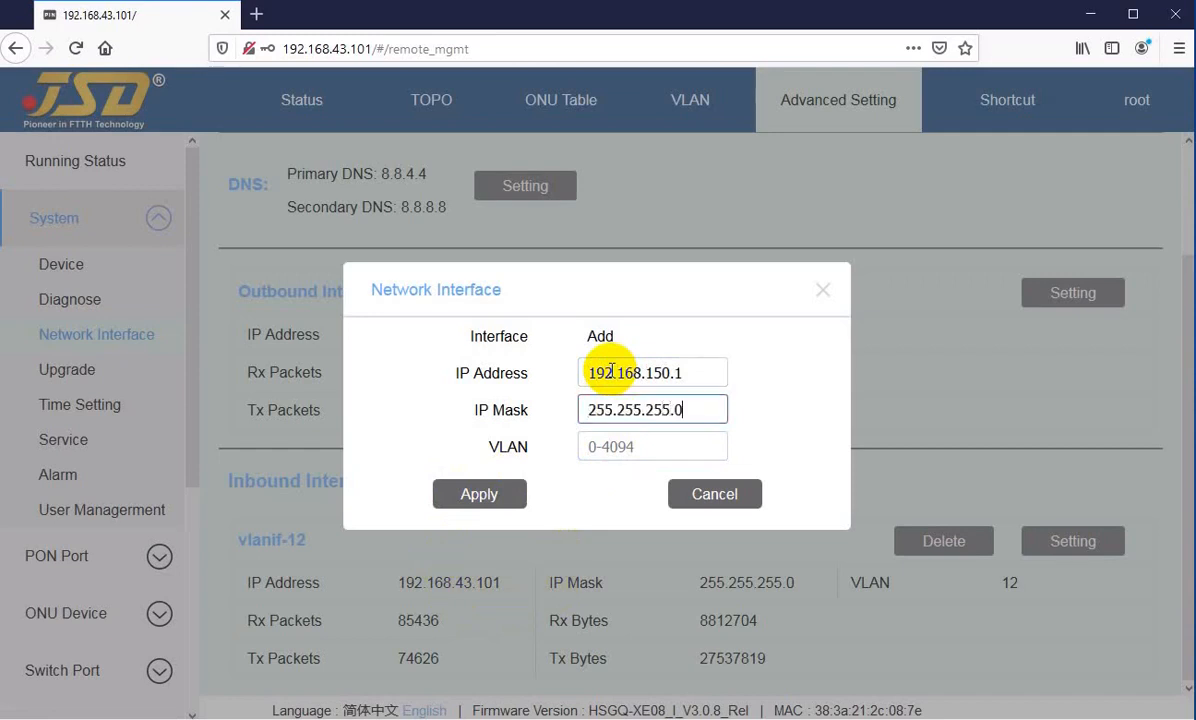
pyautogui.press('Tab')
pyautogui.write('14')
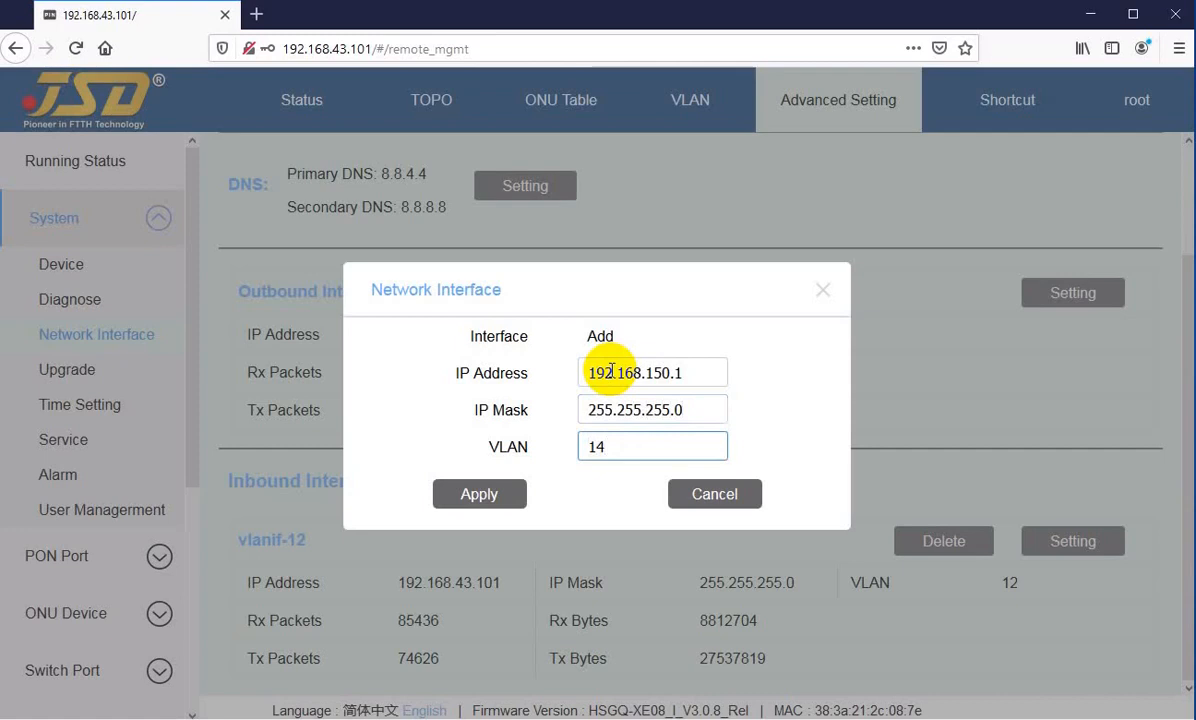
pyautogui.click(505, 490)
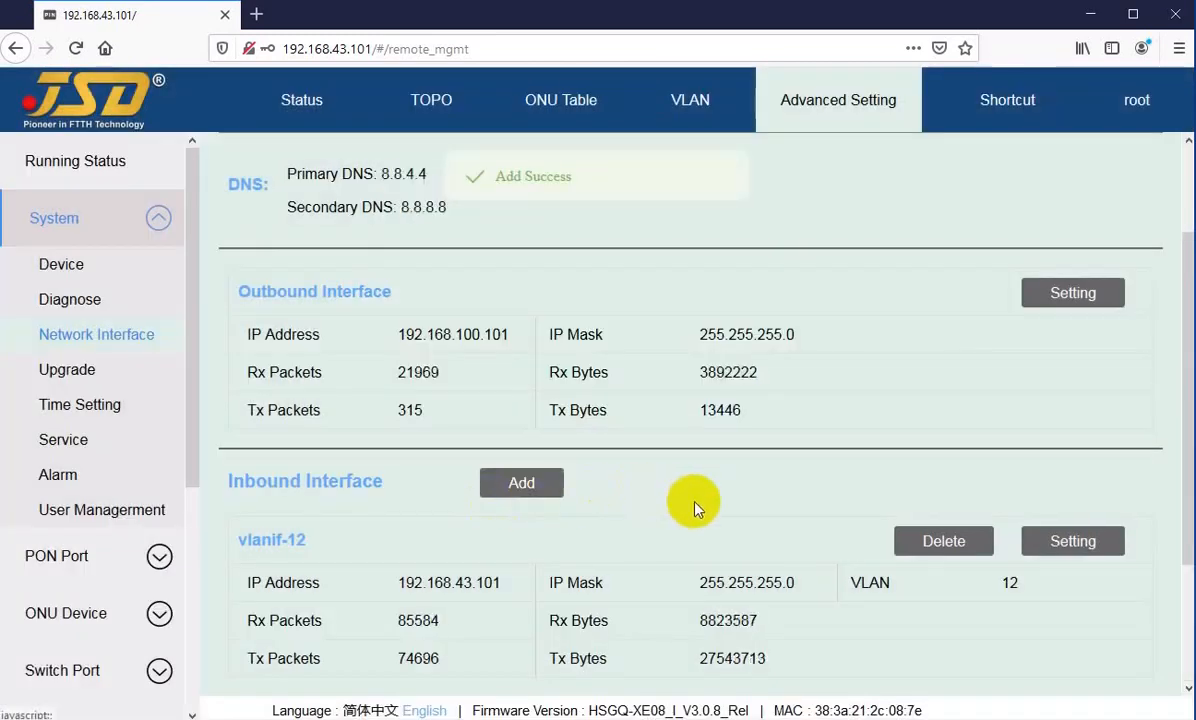
# Step: Review the new vlanif-14 inbound interface entry and delete it
pyautogui.scroll(-3, 673, 538)
pyautogui.moveTo(262, 540); pyautogui.dragTo(560, 615)
pyautogui.click(320, 560)
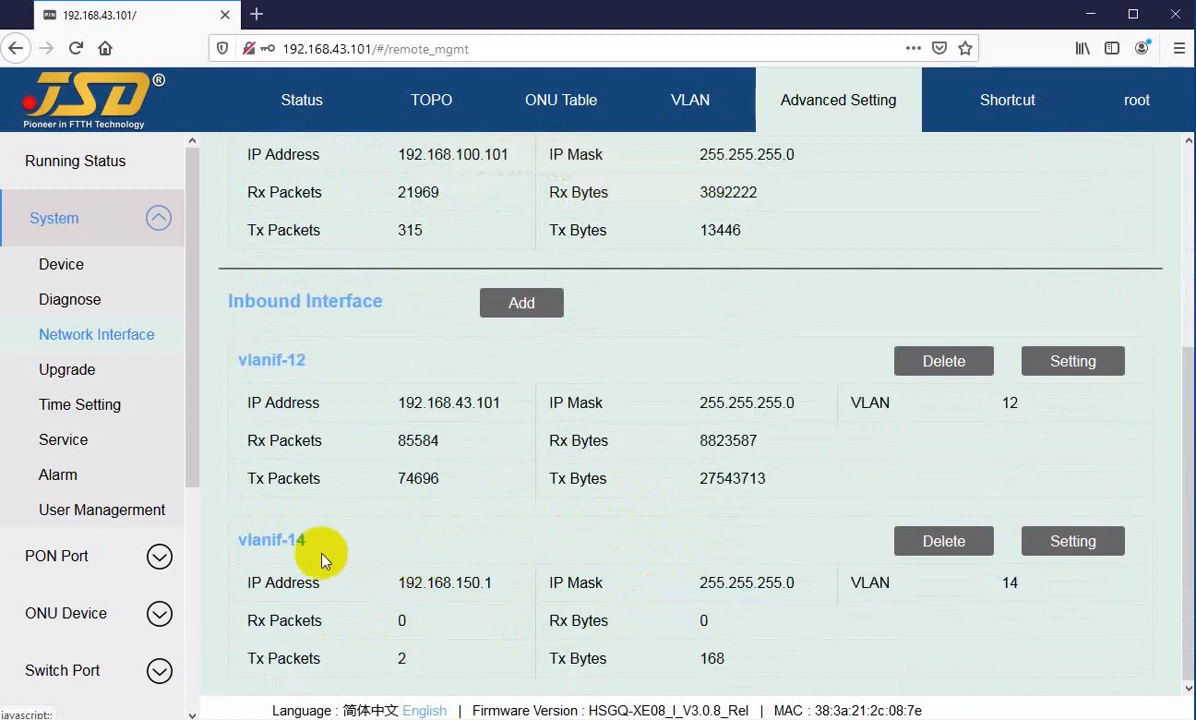
pyautogui.moveTo(267, 535); pyautogui.dragTo(374, 649)
pyautogui.click(708, 582)
pyautogui.click(921, 541)
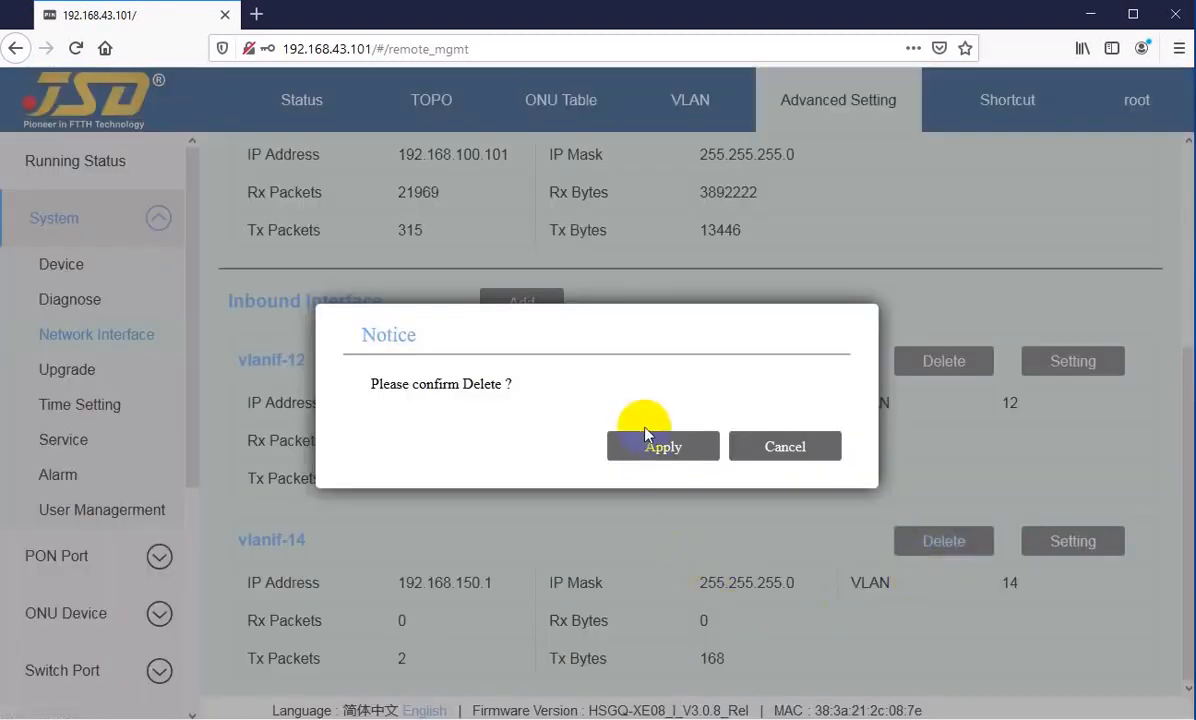
pyautogui.click(632, 452)
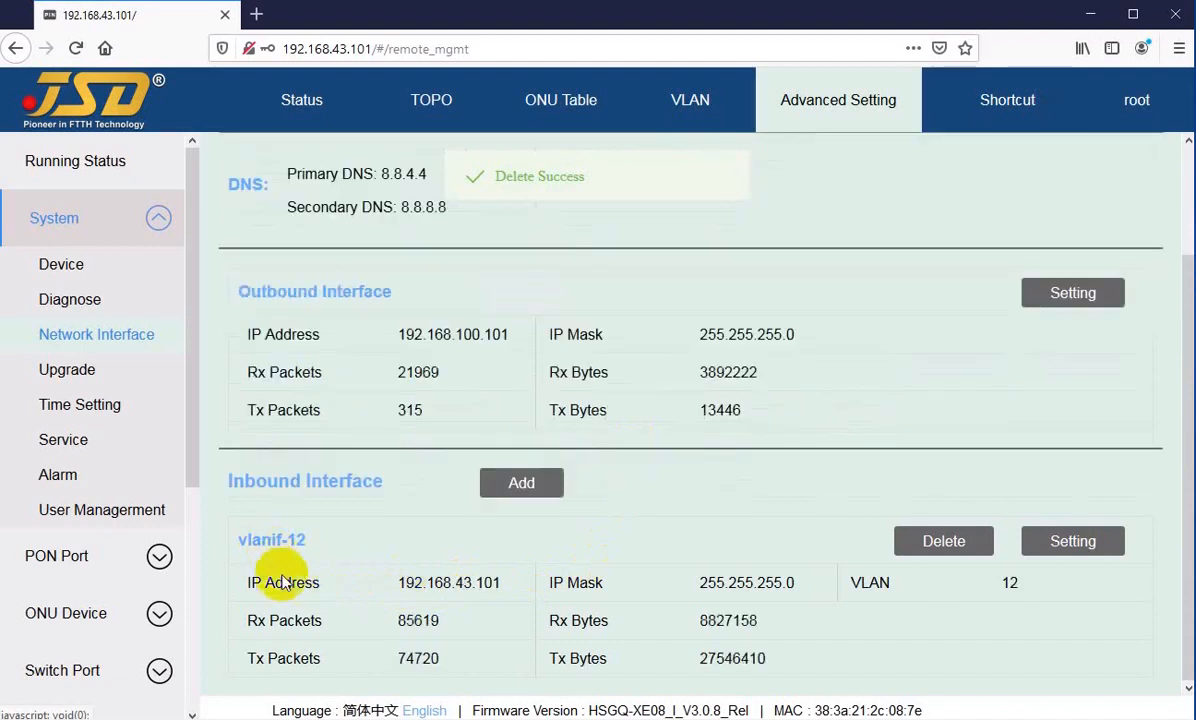
pyautogui.scroll(2, 302, 600)
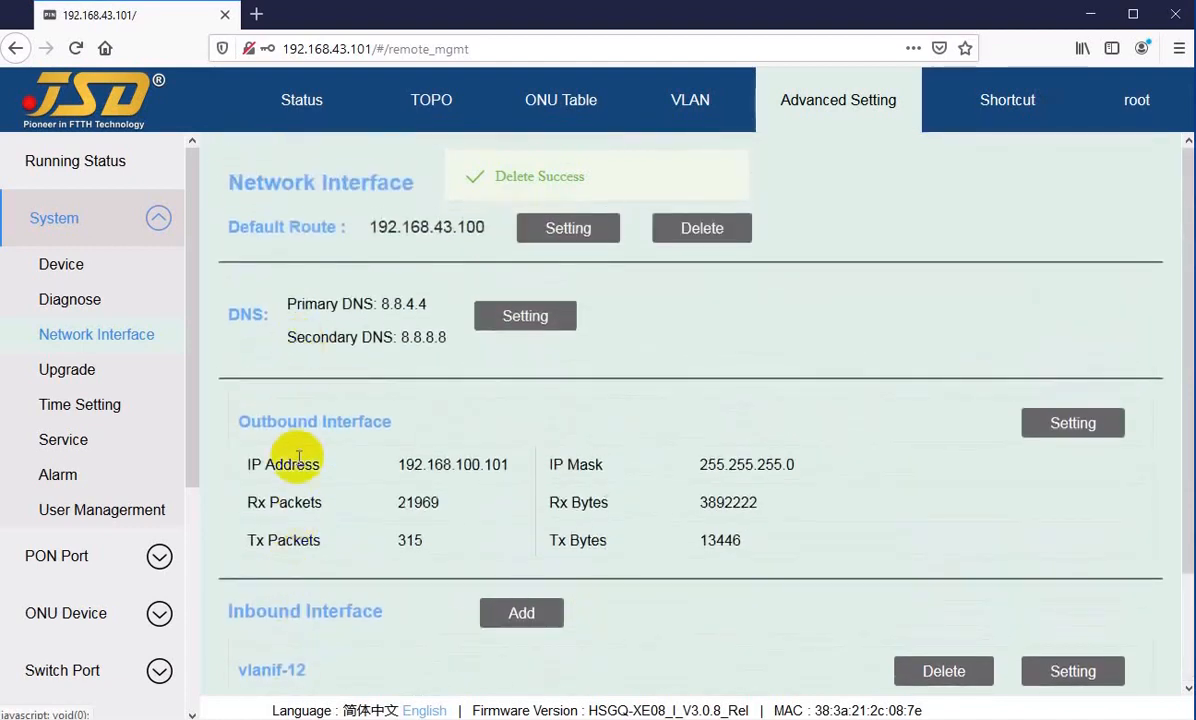
pyautogui.scroll(-2, 298, 458)
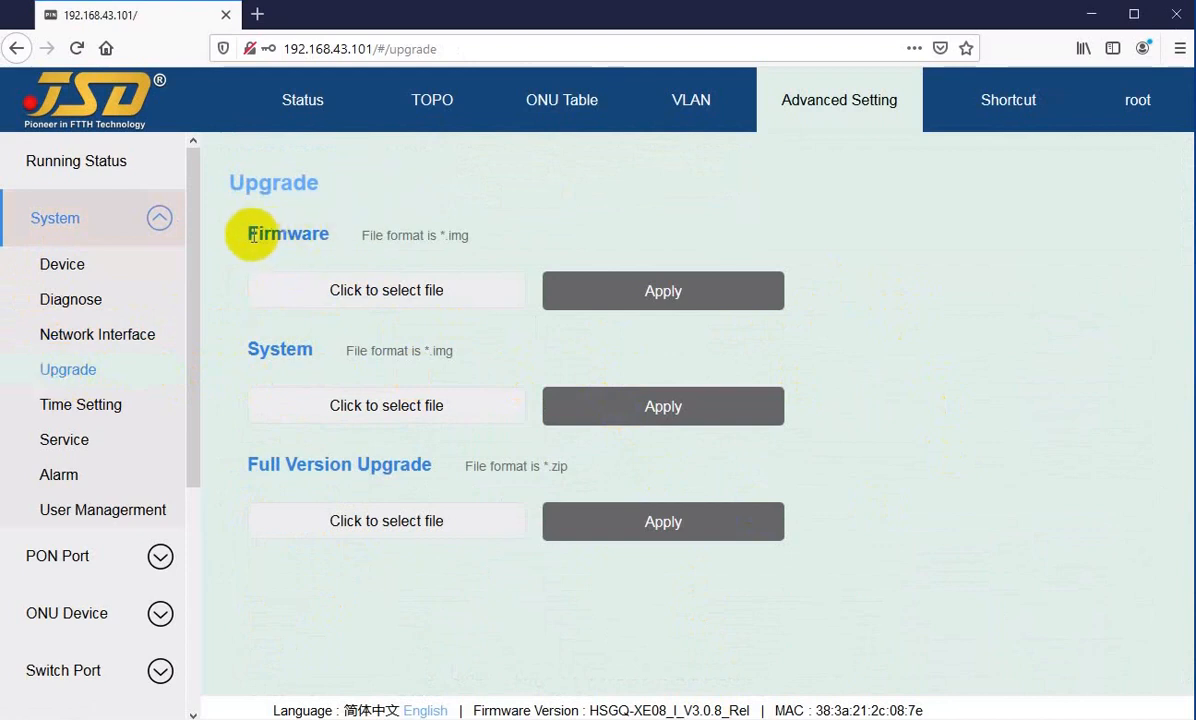
# Step: Examine the Firmware, System and Full Version Upgrade sections on the Upgrade page
pyautogui.moveTo(258, 233); pyautogui.dragTo(303, 234)
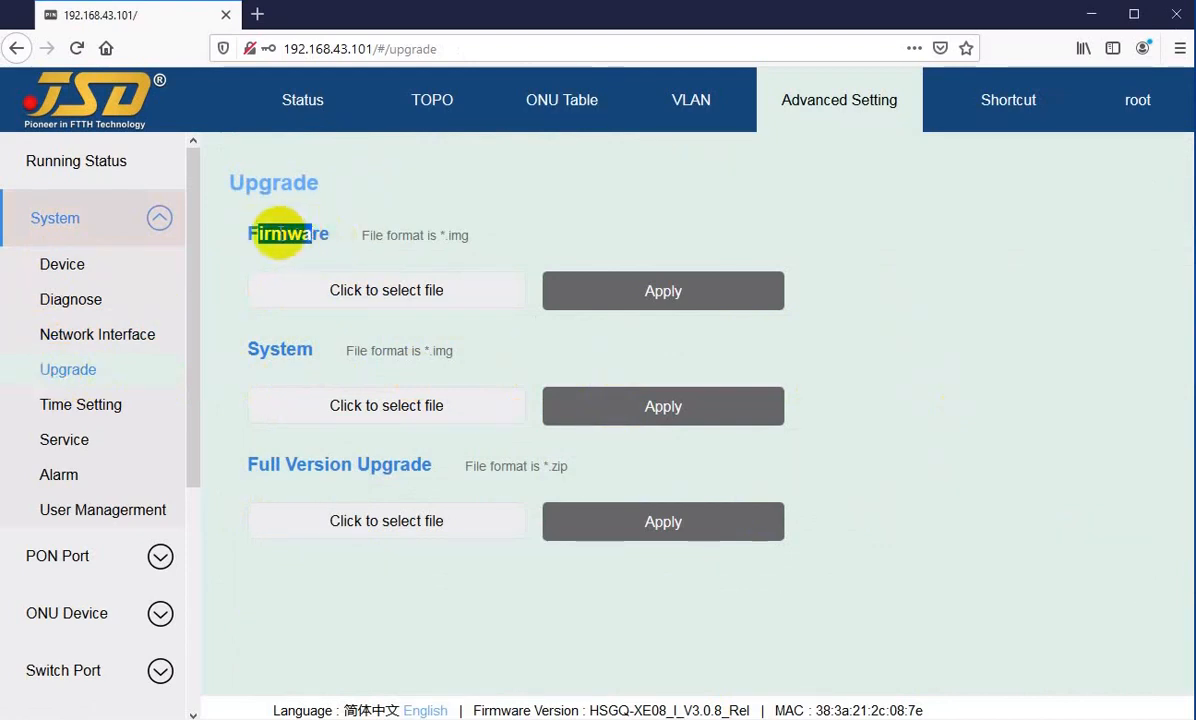
pyautogui.click(280, 233)
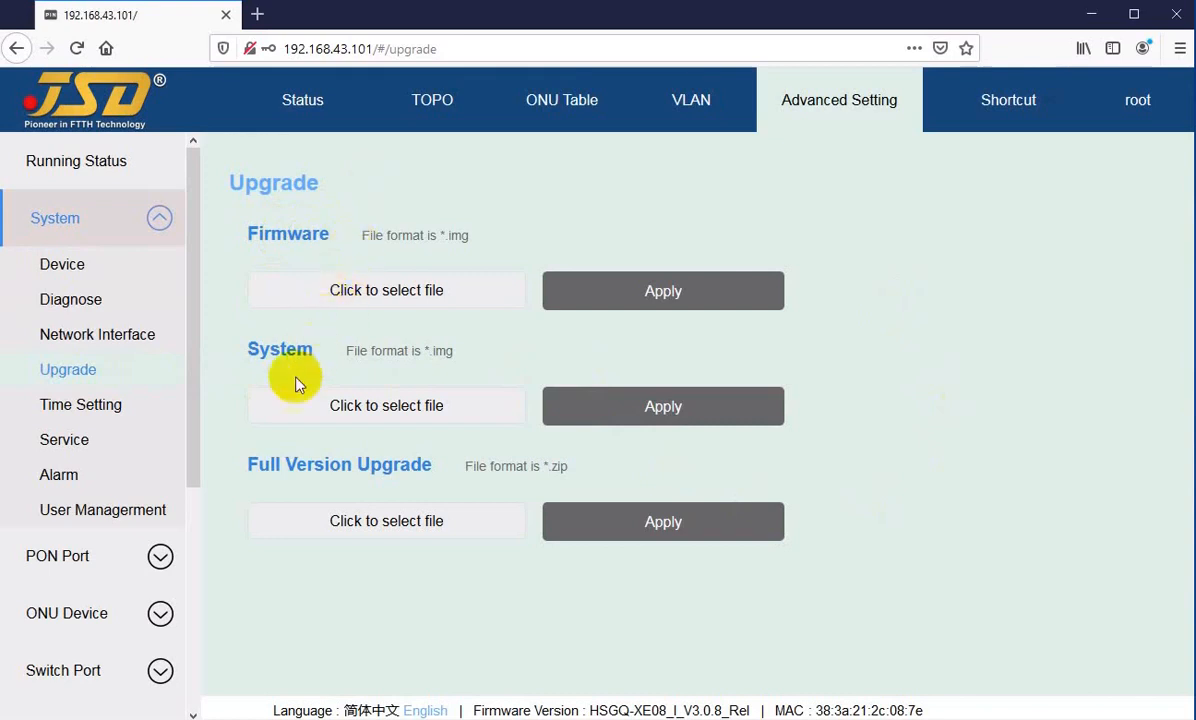
pyautogui.moveTo(269, 349); pyautogui.dragTo(324, 352)
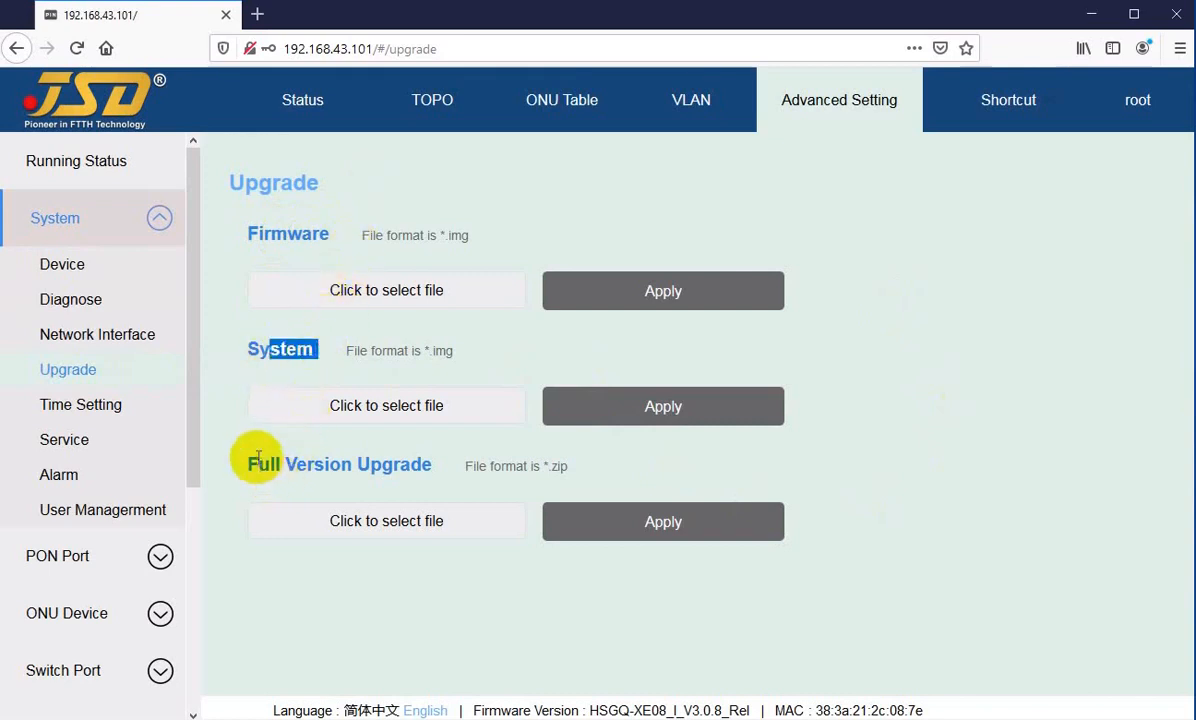
pyautogui.moveTo(250, 462); pyautogui.dragTo(385, 464)
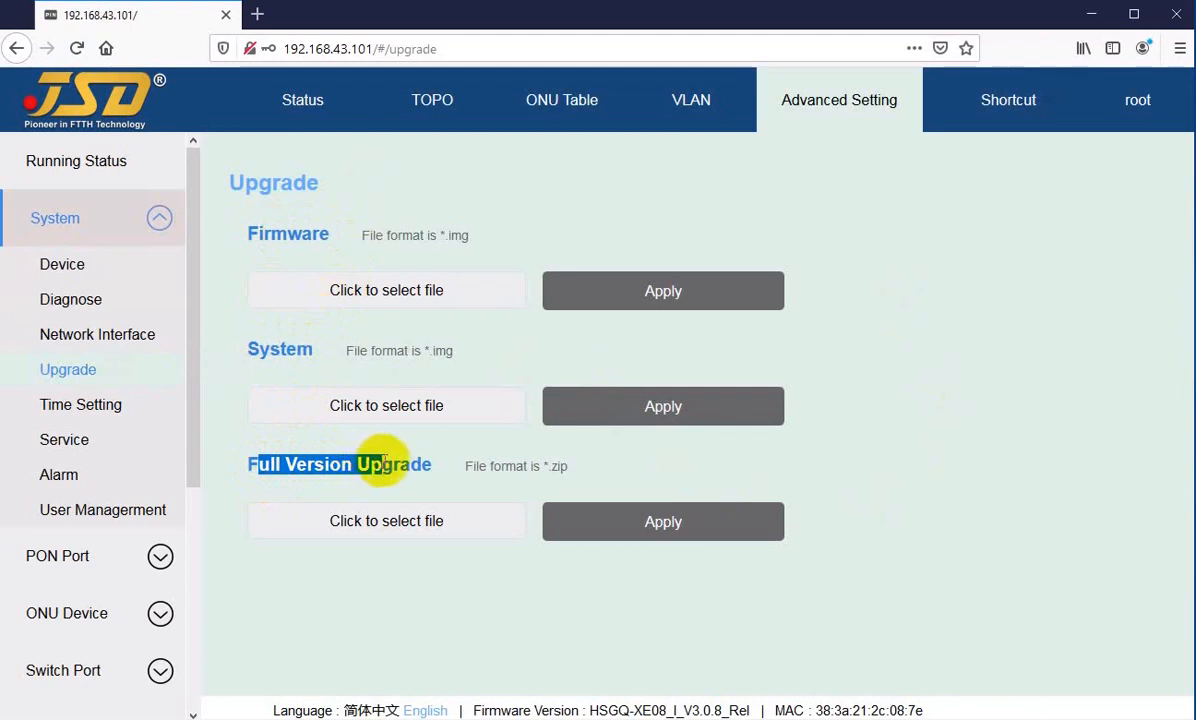
pyautogui.click(385, 464)
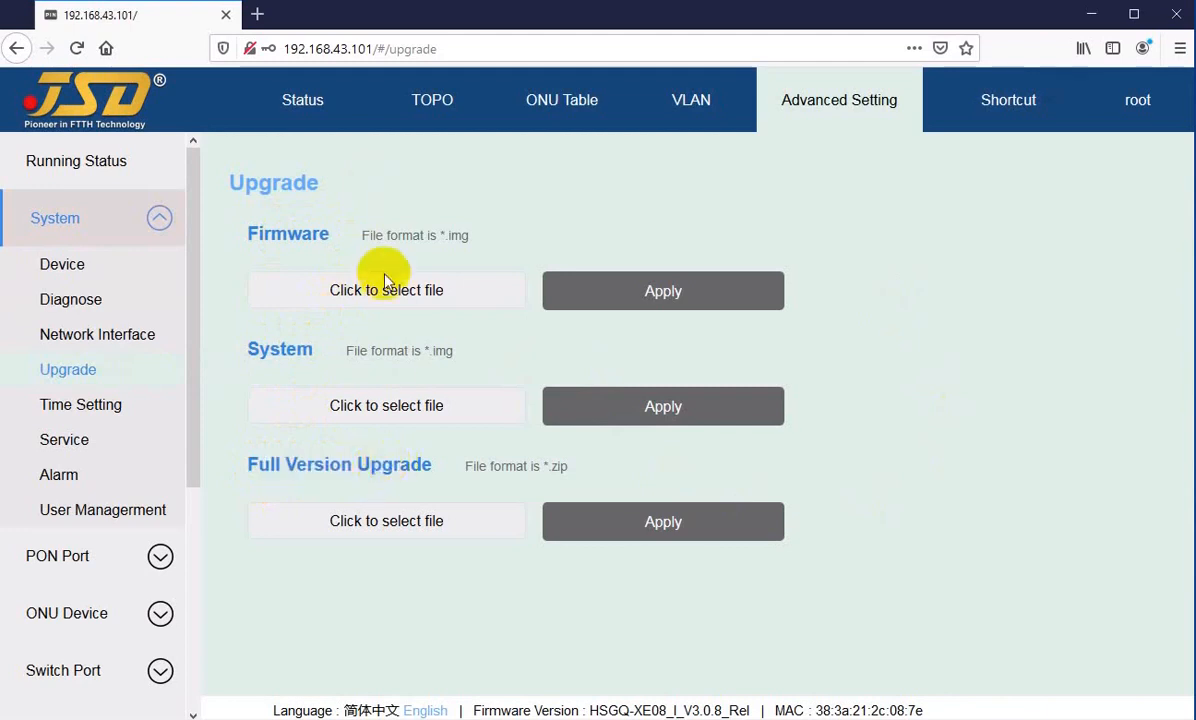
# Step: Open the file selection for the Firmware, System and Full Version upgrades in turn, cancelling each without choosing a file
pyautogui.click(314, 296)
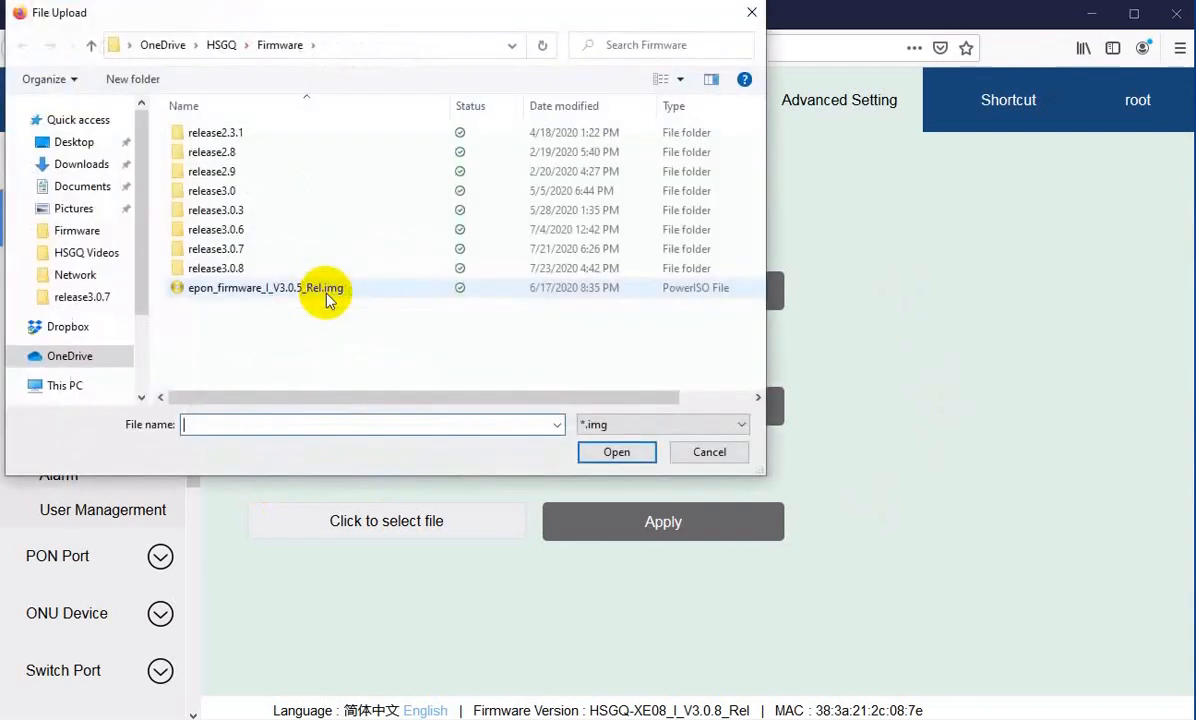
pyautogui.click(700, 452)
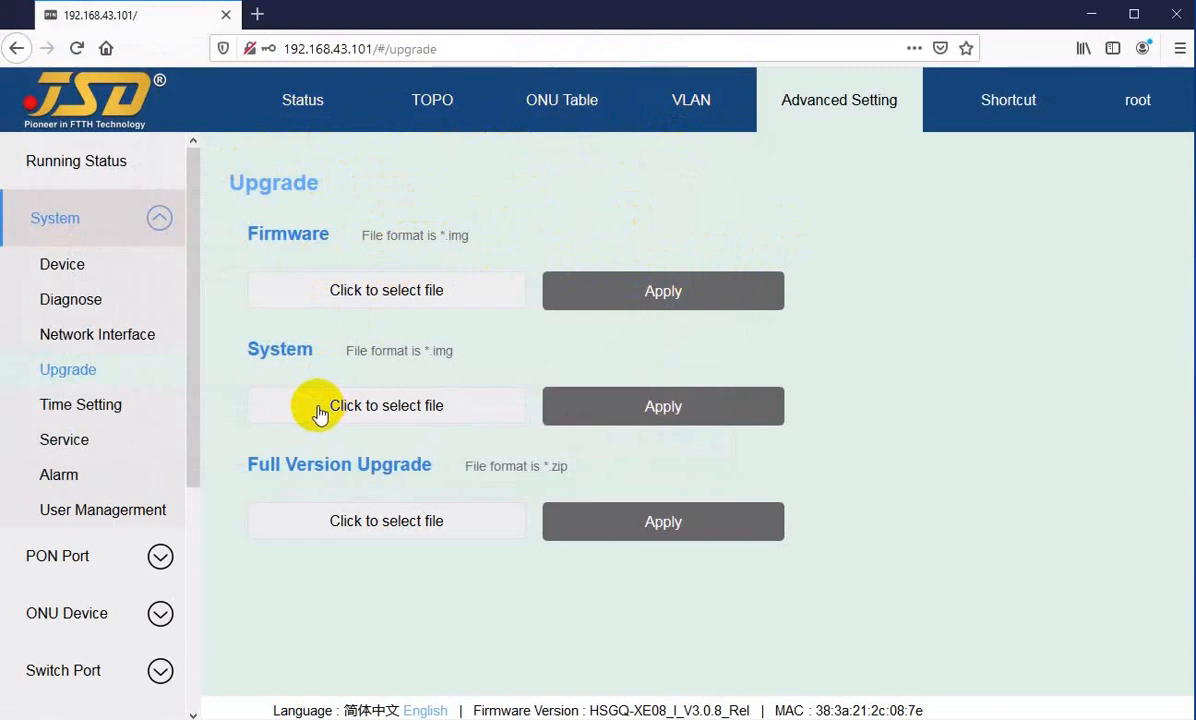
pyautogui.click(287, 414)
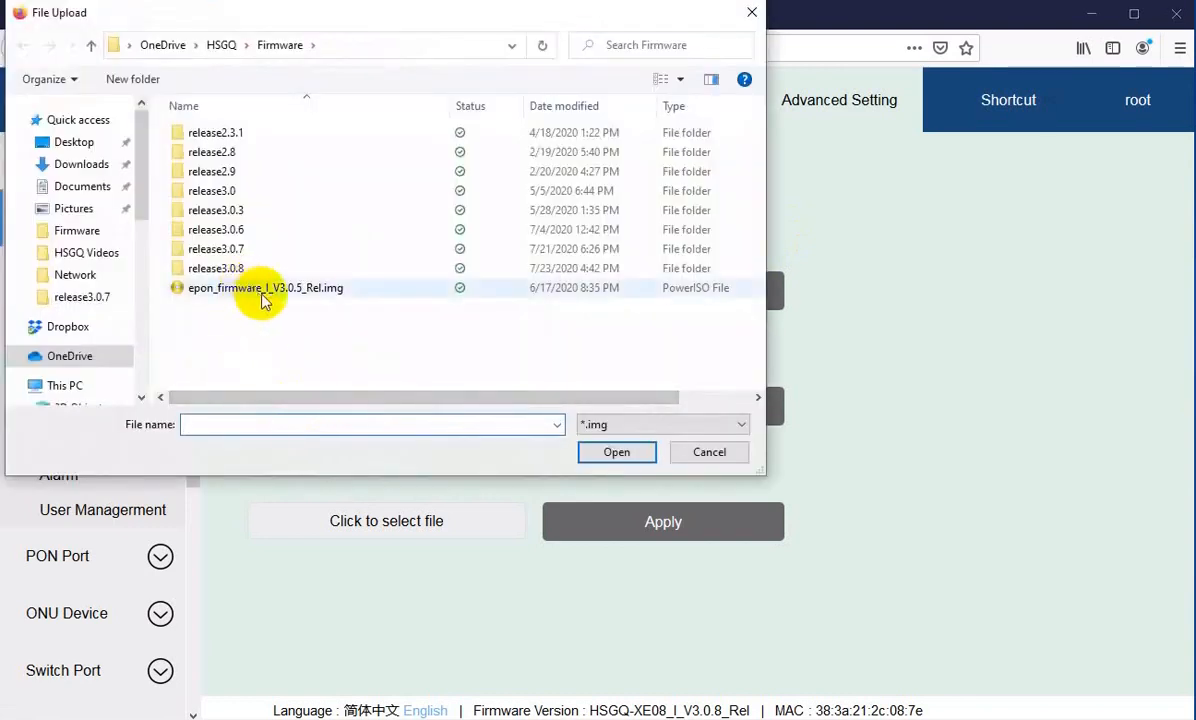
pyautogui.click(707, 452)
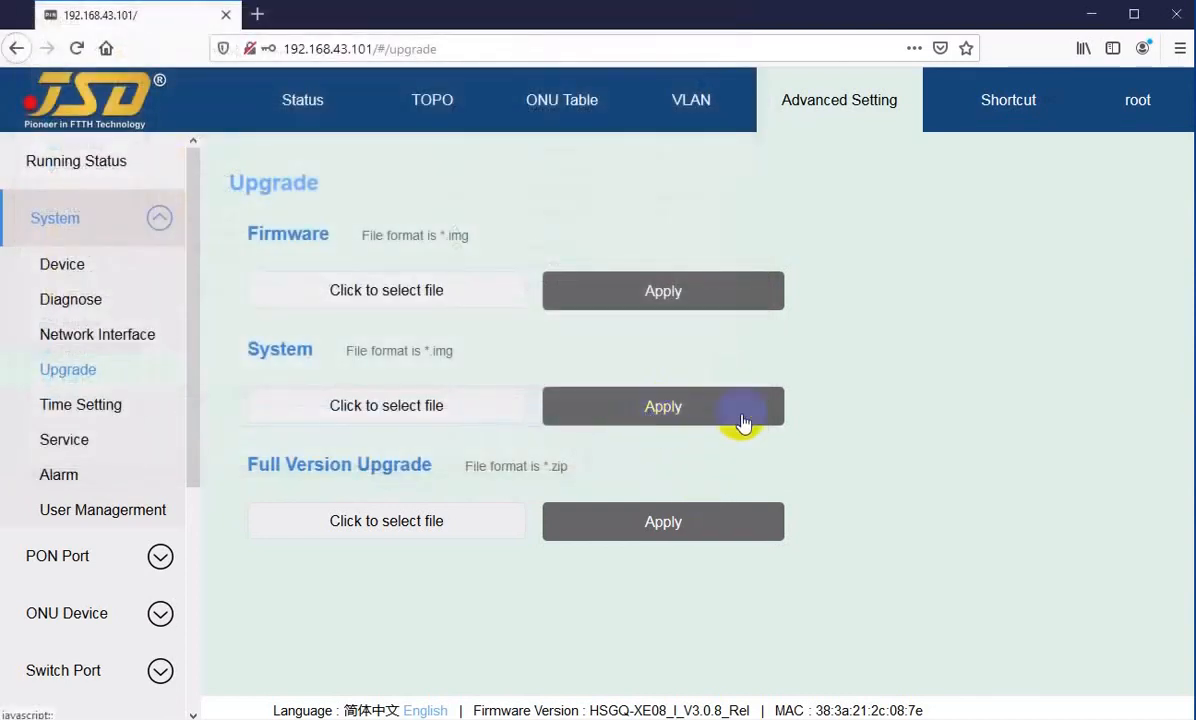
pyautogui.click(311, 523)
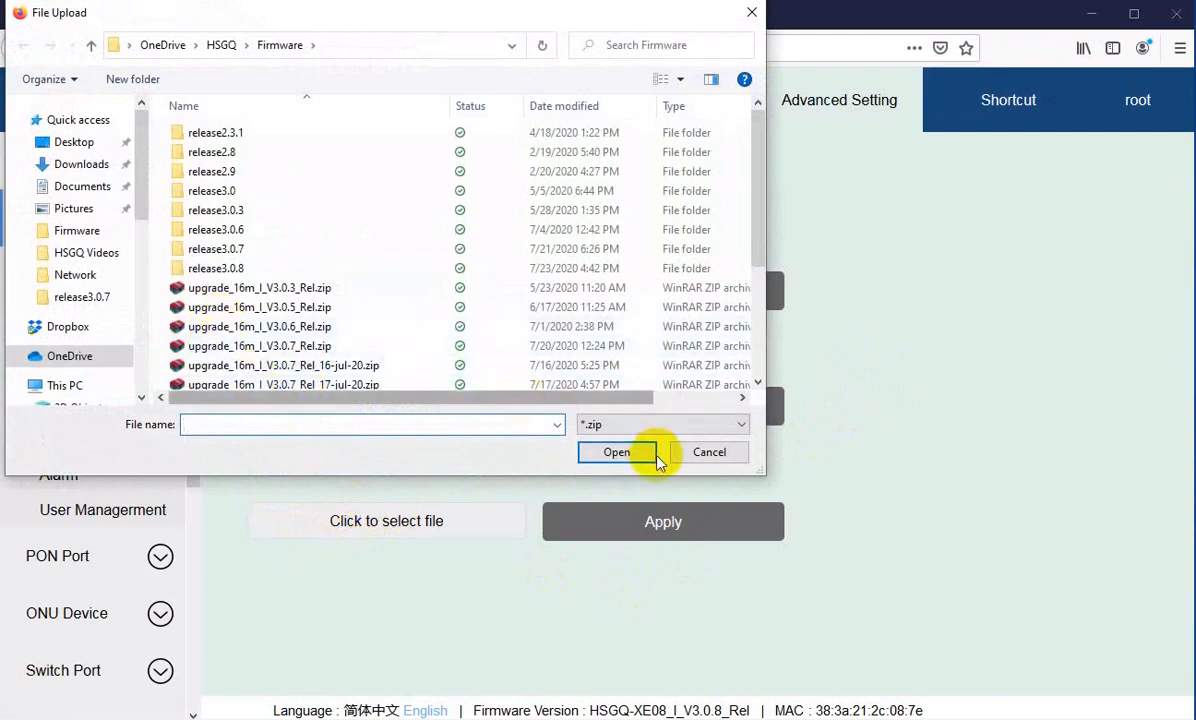
pyautogui.click(707, 451)
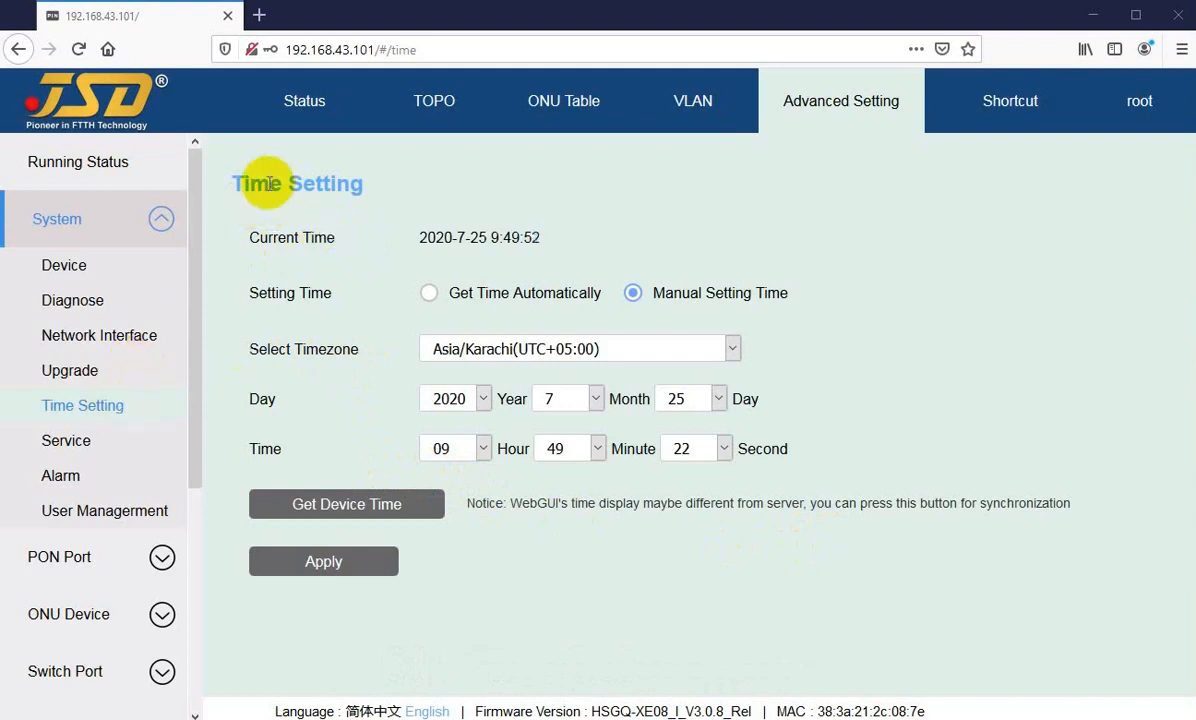
# Step: Examine the current time on the Time Setting page and view the available timezone and year options
pyautogui.moveTo(267, 237); pyautogui.dragTo(352, 247)
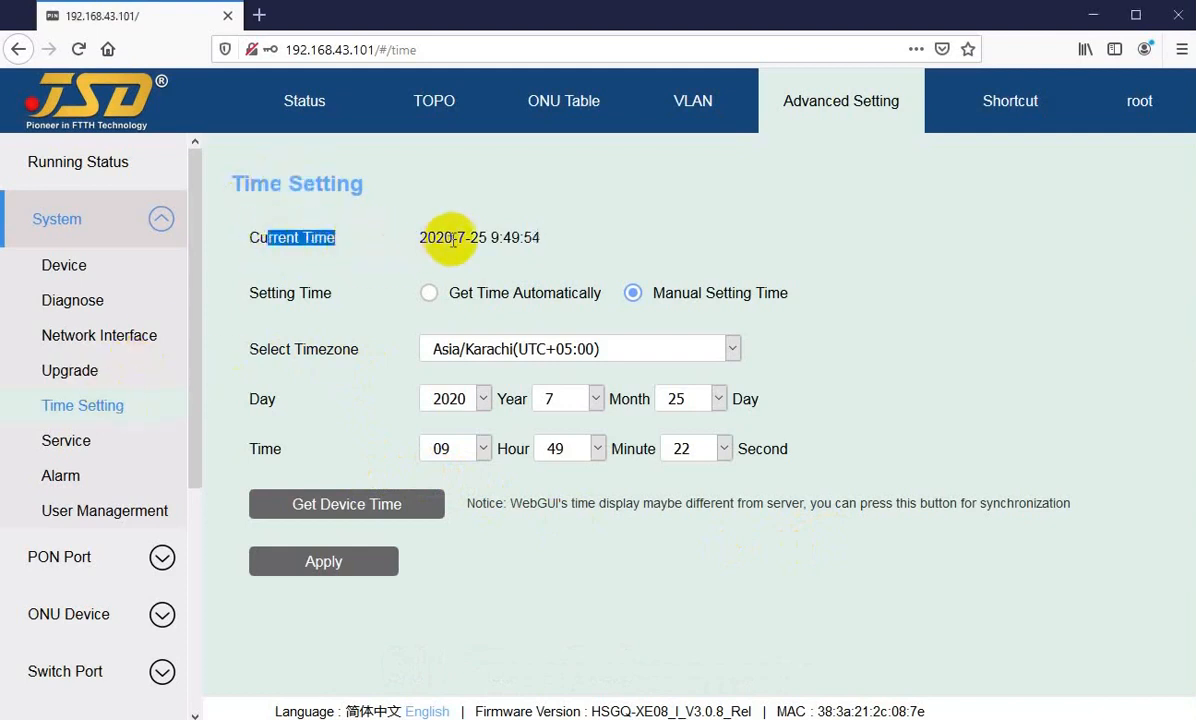
pyautogui.click(458, 238)
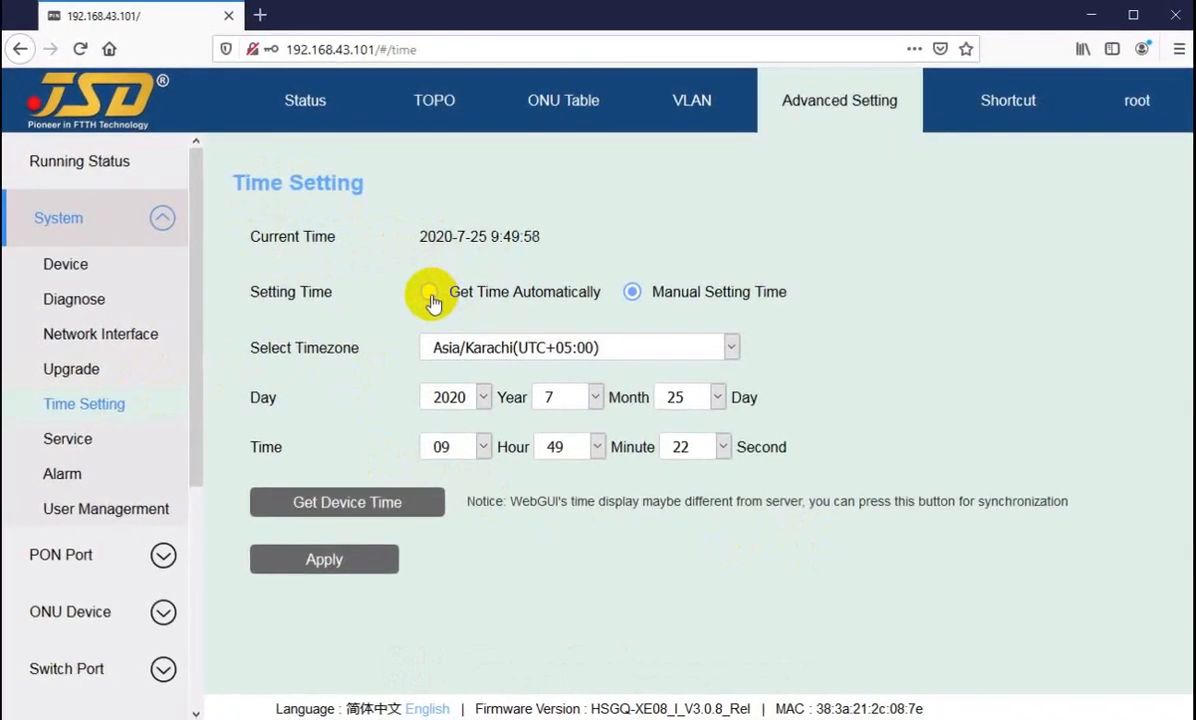
pyautogui.click(726, 344)
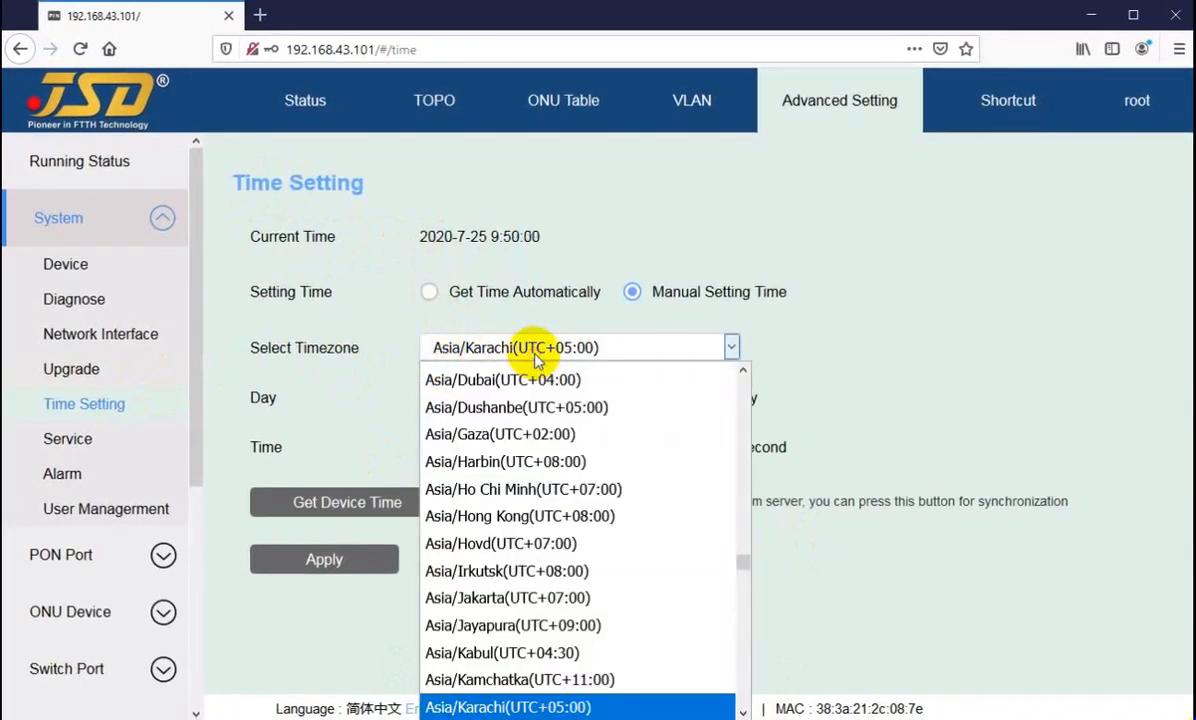
pyautogui.click(516, 350)
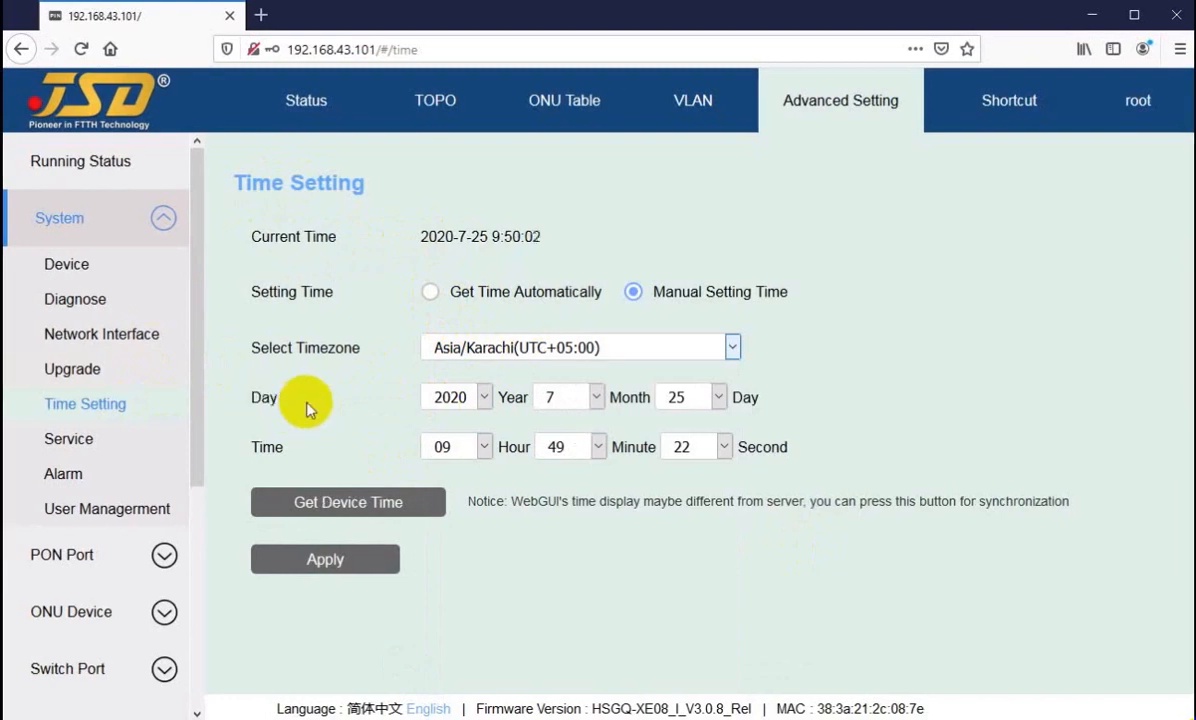
pyautogui.click(463, 405)
pyautogui.click(458, 400)
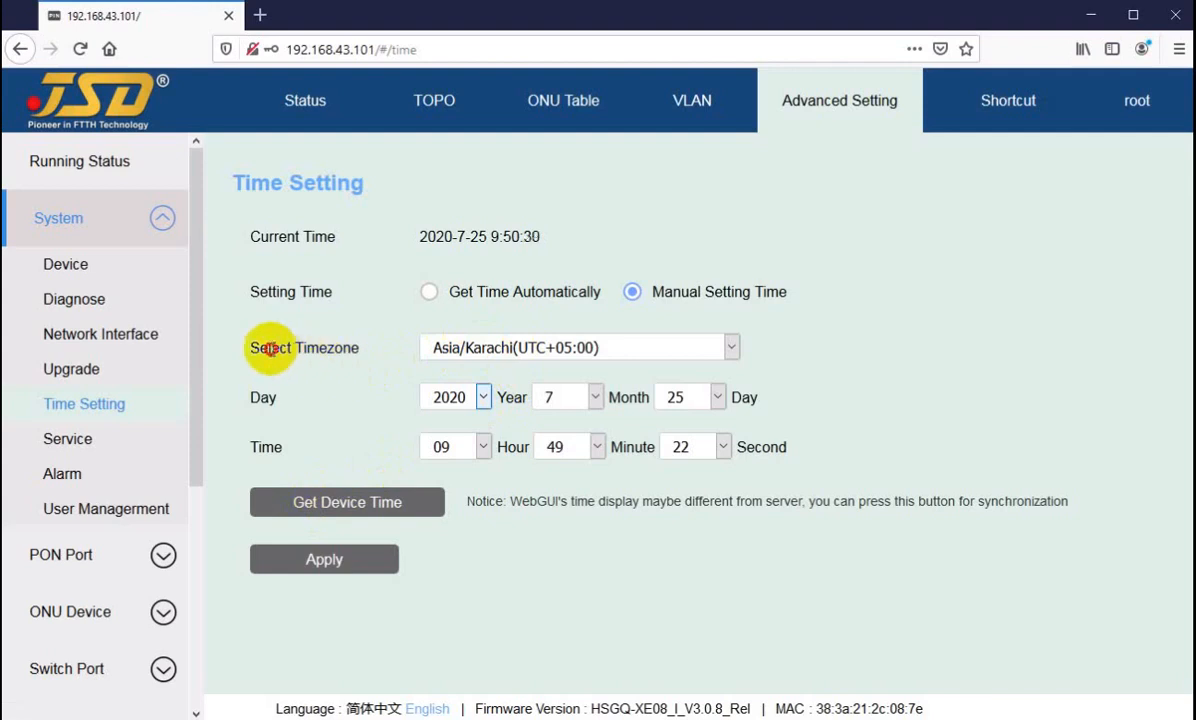
# Step: Review the Select Timezone and Year choices again and close the lists without changing them
pyautogui.moveTo(272, 347); pyautogui.dragTo(344, 346)
pyautogui.click(448, 346)
pyautogui.click(448, 346)
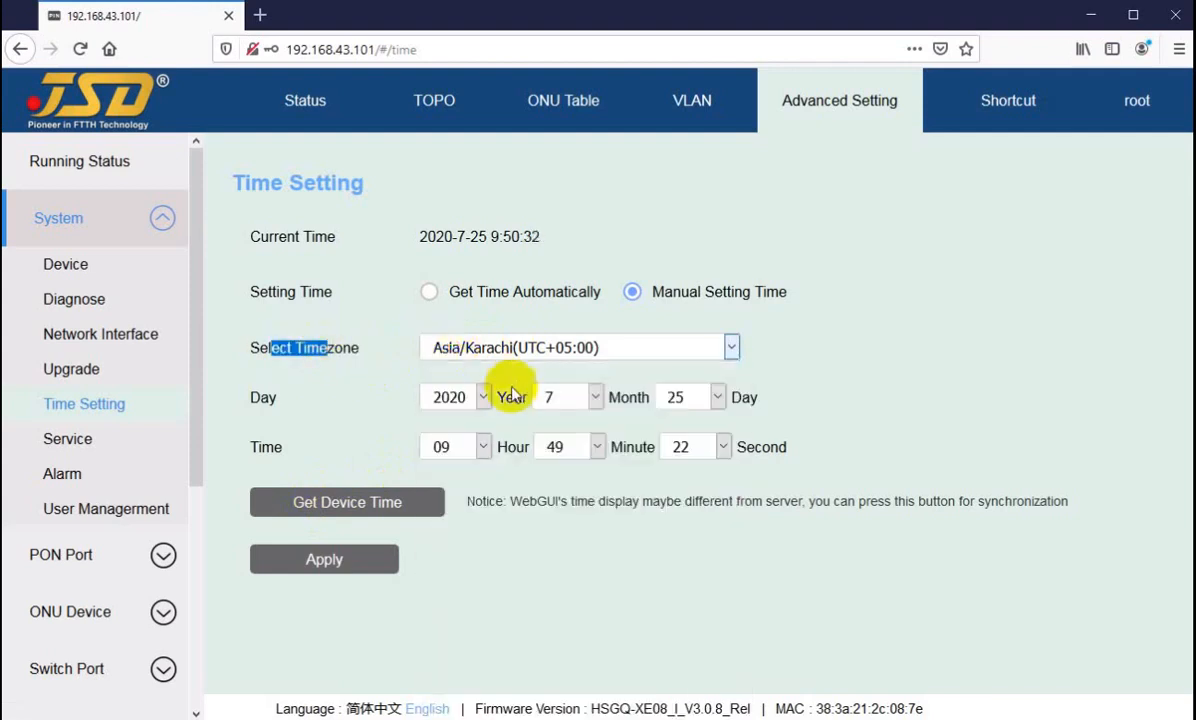
pyautogui.click(441, 400)
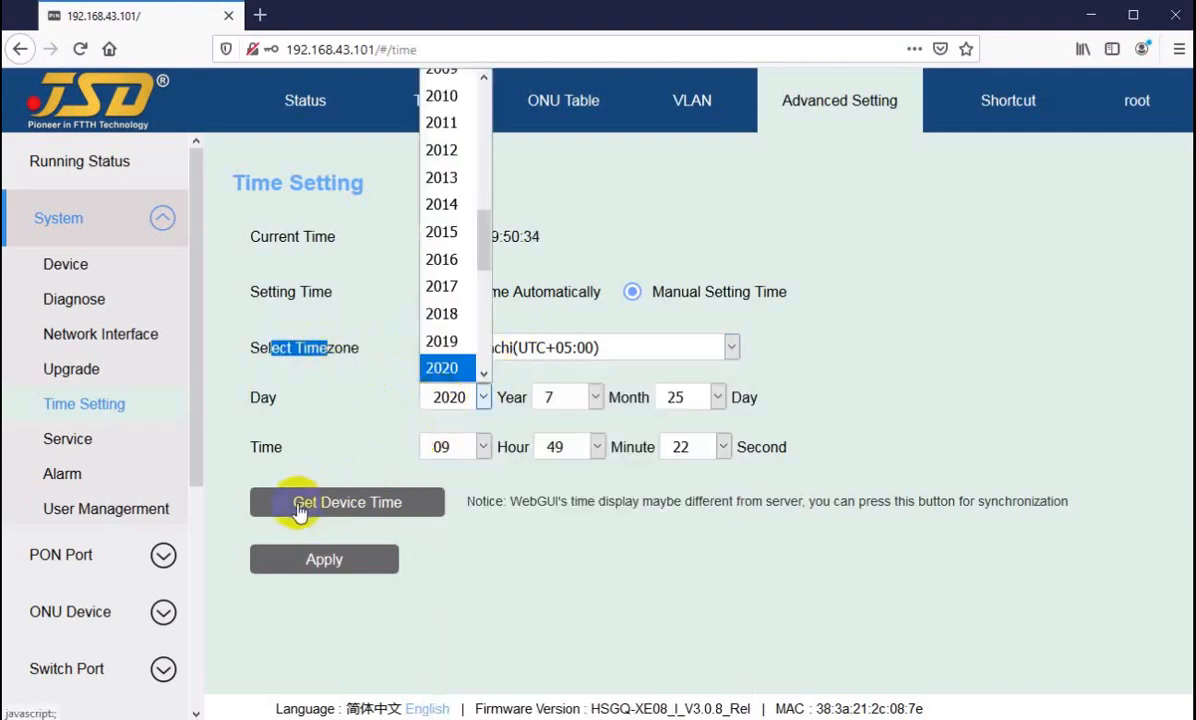
pyautogui.click(516, 579)
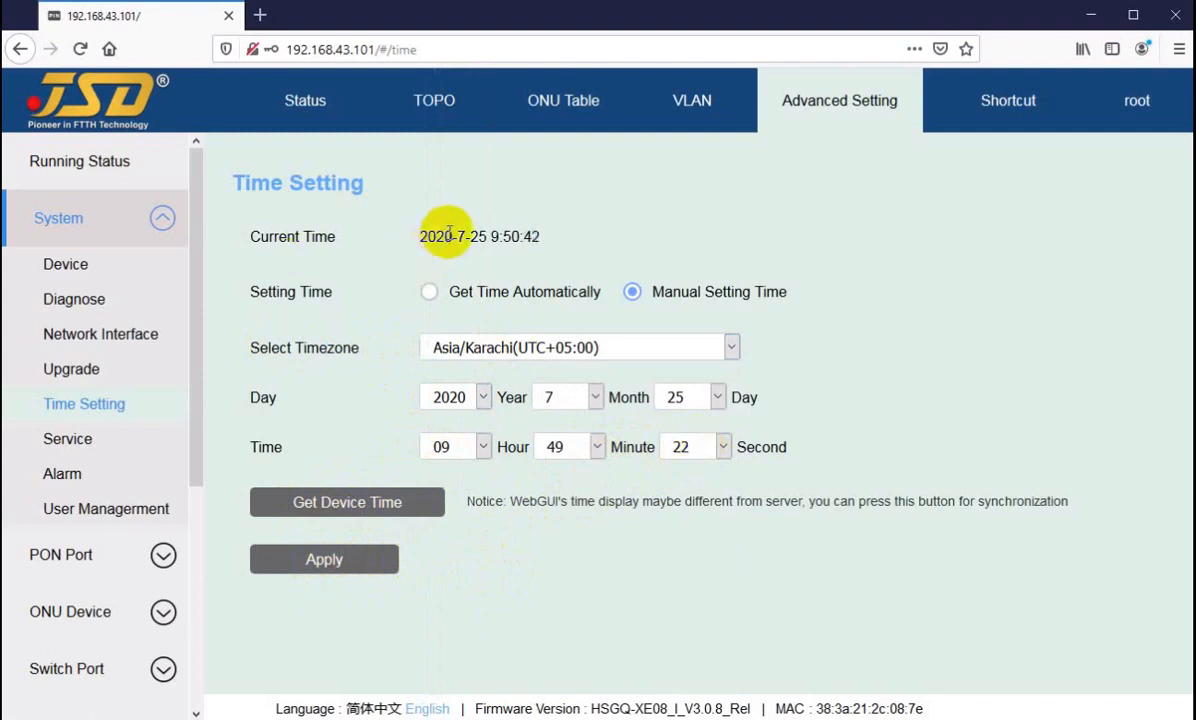
# Step: Examine the Current Time date and clock value on the Time Setting page
pyautogui.moveTo(414, 236); pyautogui.dragTo(452, 236)
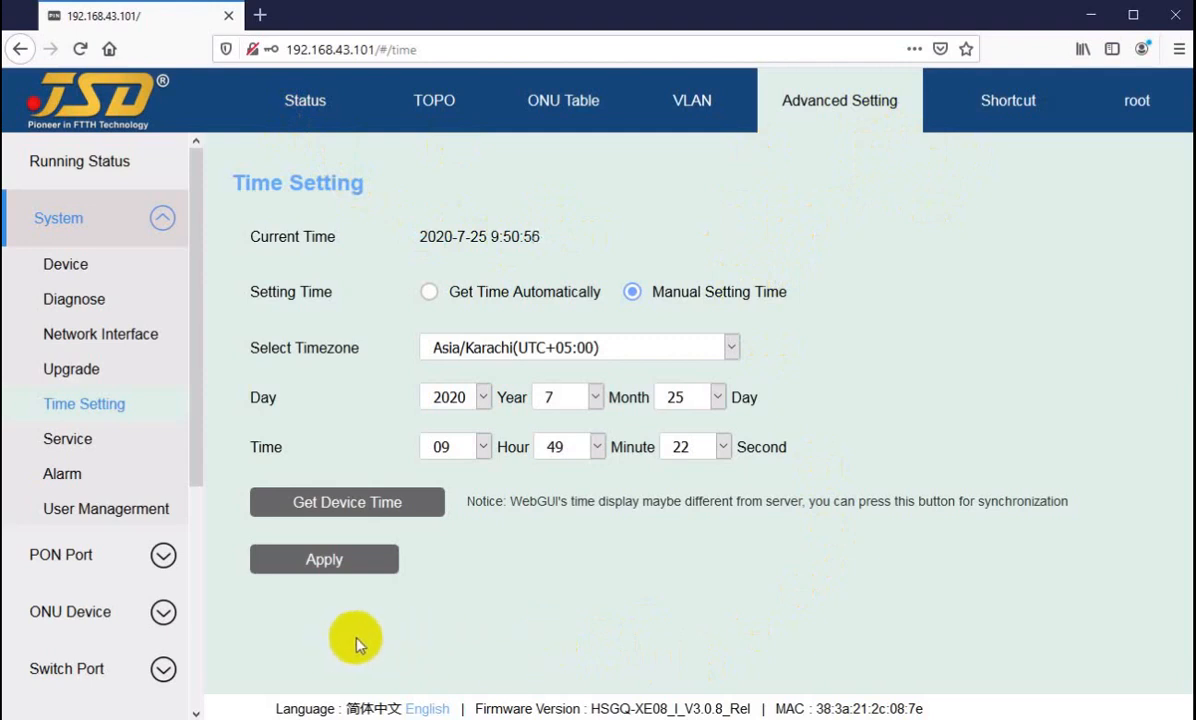
pyautogui.click(271, 229)
pyautogui.moveTo(271, 232); pyautogui.dragTo(517, 233)
pyautogui.click(520, 235)
pyautogui.click(513, 238)
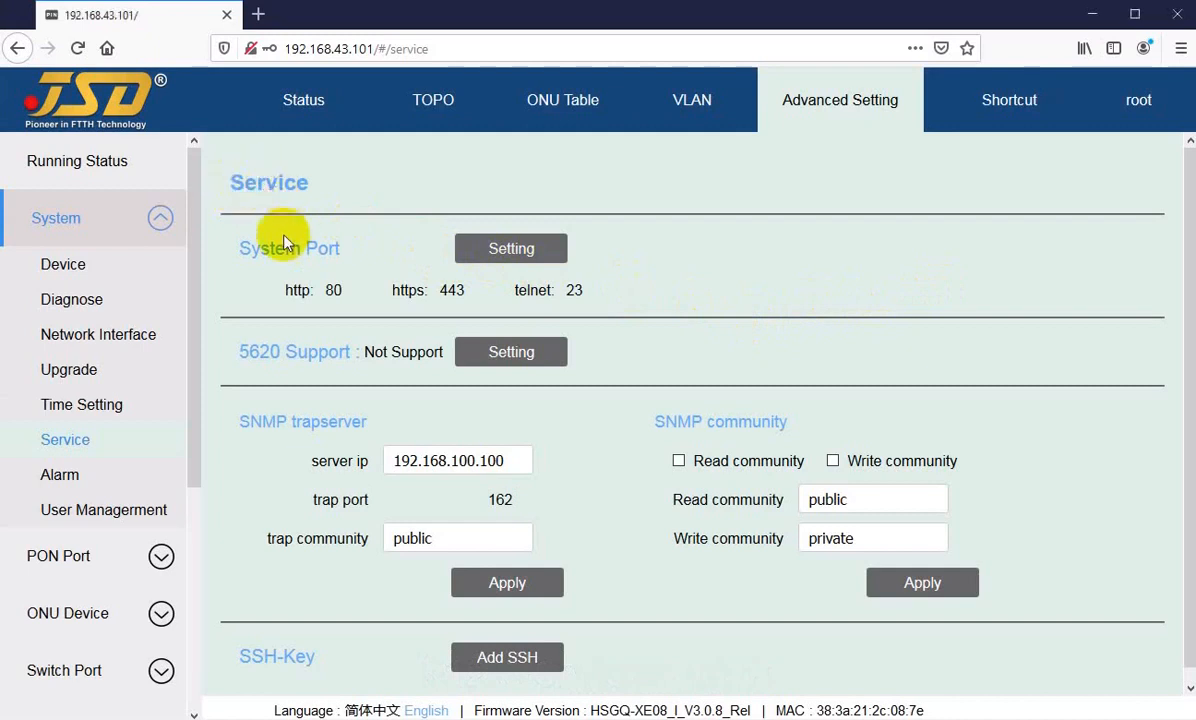
# Step: Open the System Port settings on the Service page, review the http, https and telnet ports, and cancel without changes
pyautogui.moveTo(258, 246); pyautogui.dragTo(310, 247)
pyautogui.click(355, 247)
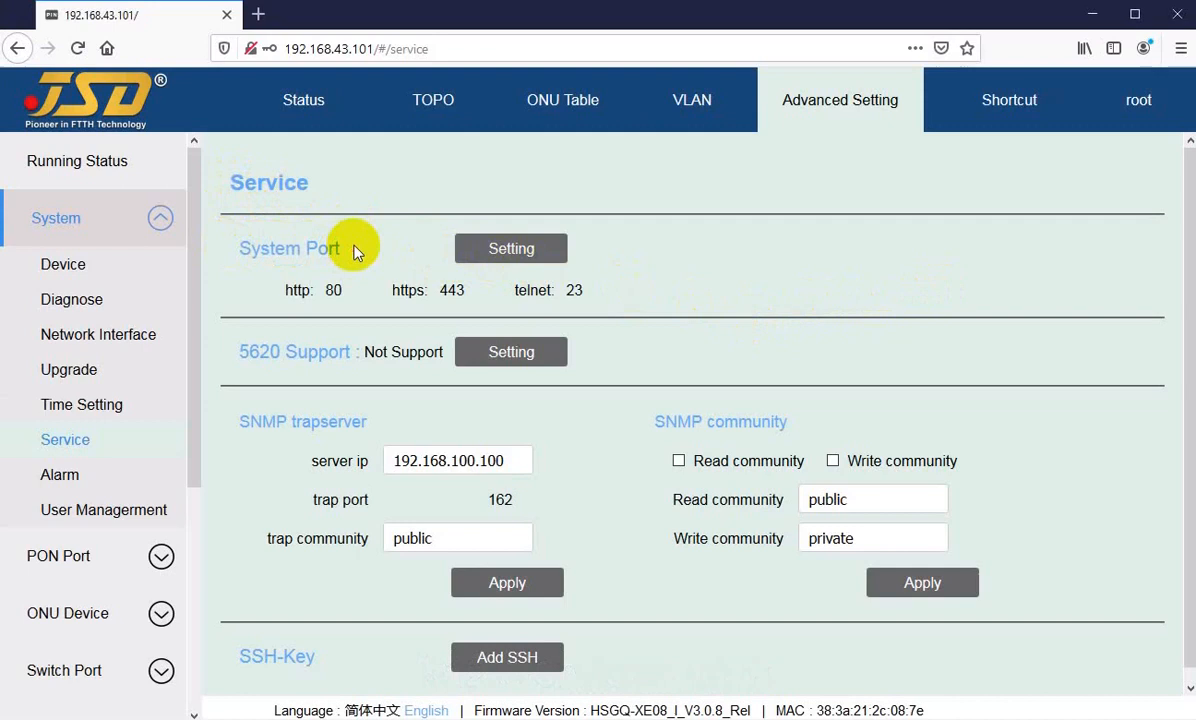
pyautogui.click(503, 252)
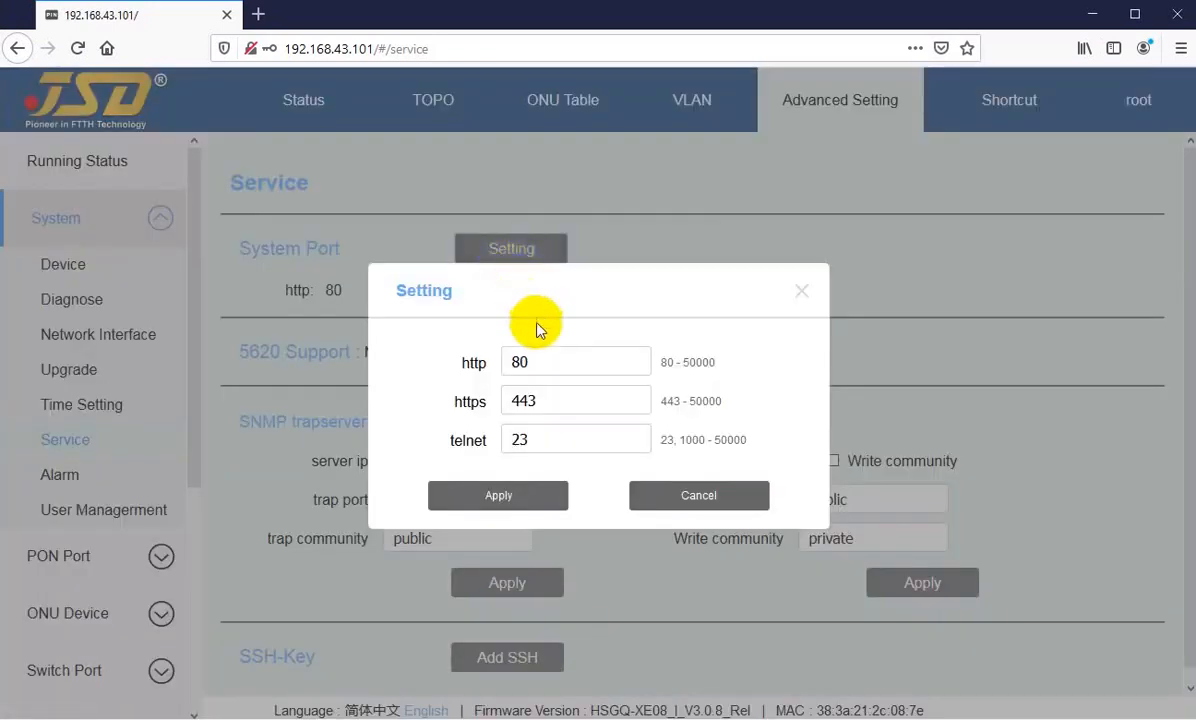
pyautogui.click(549, 360)
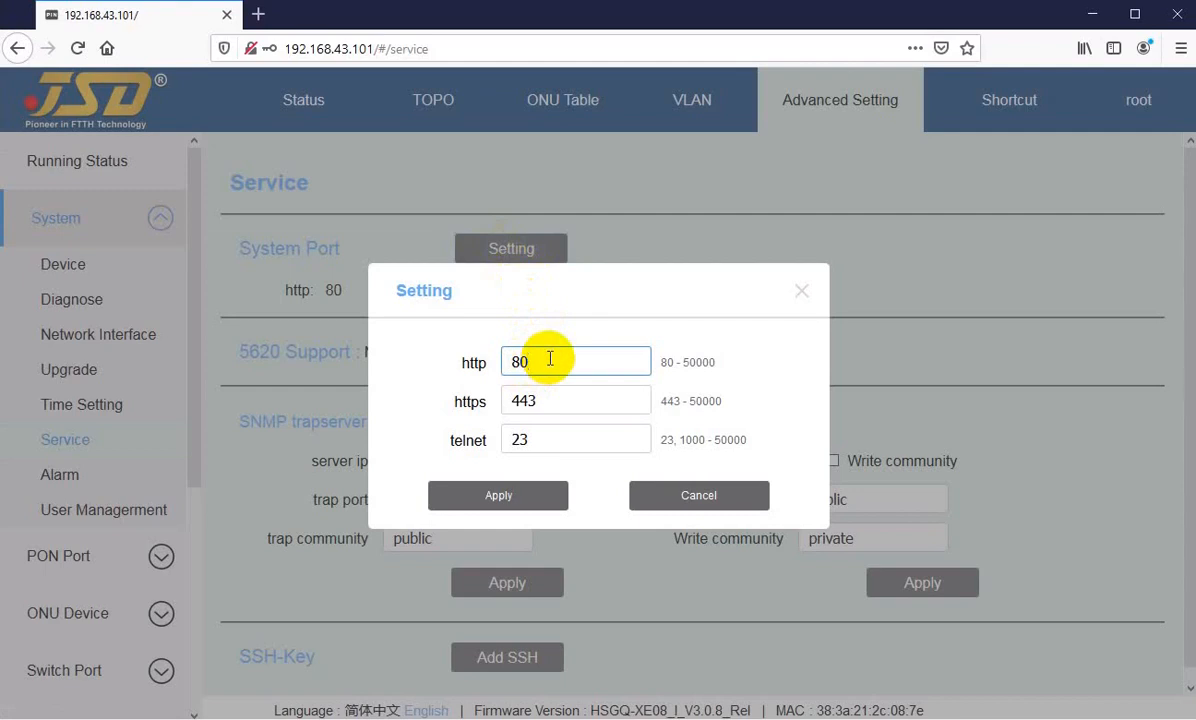
pyautogui.click(462, 400)
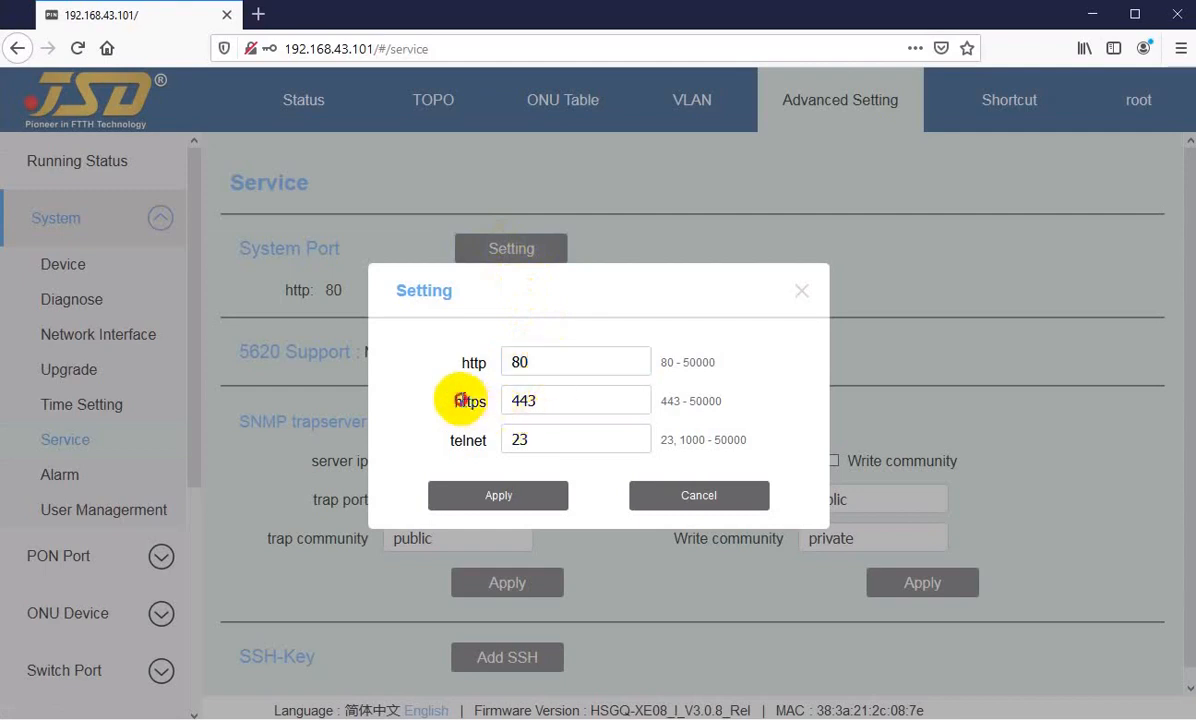
pyautogui.click(561, 399)
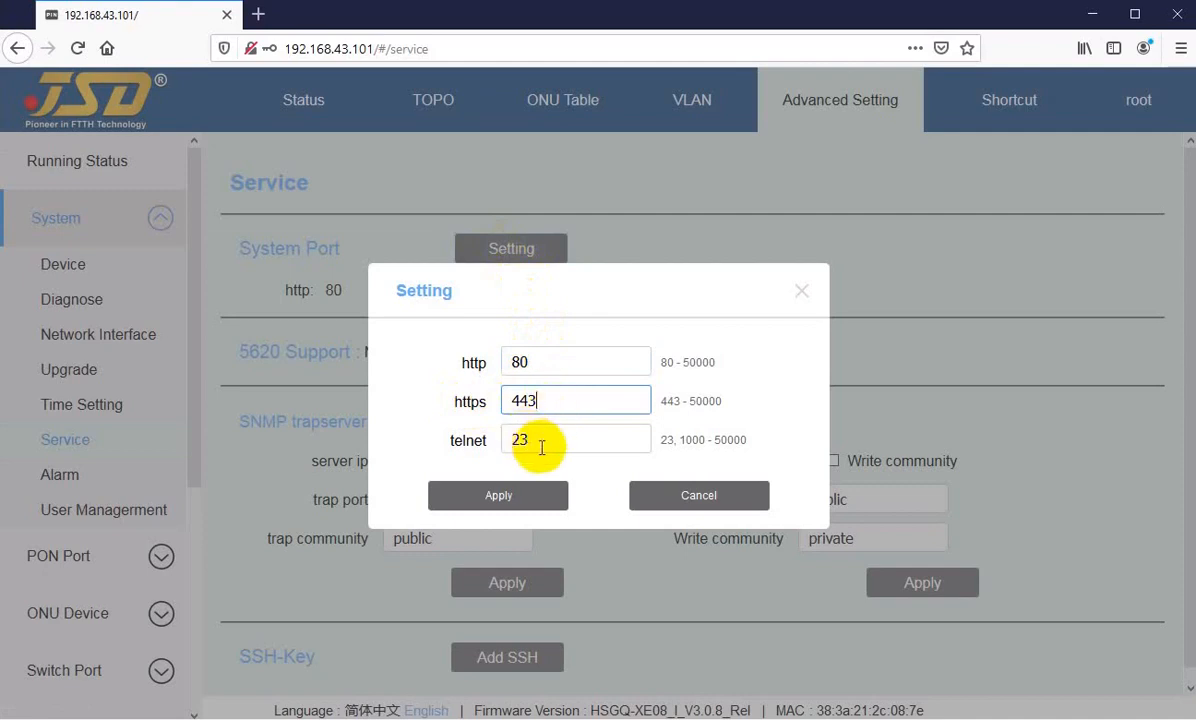
pyautogui.click(541, 441)
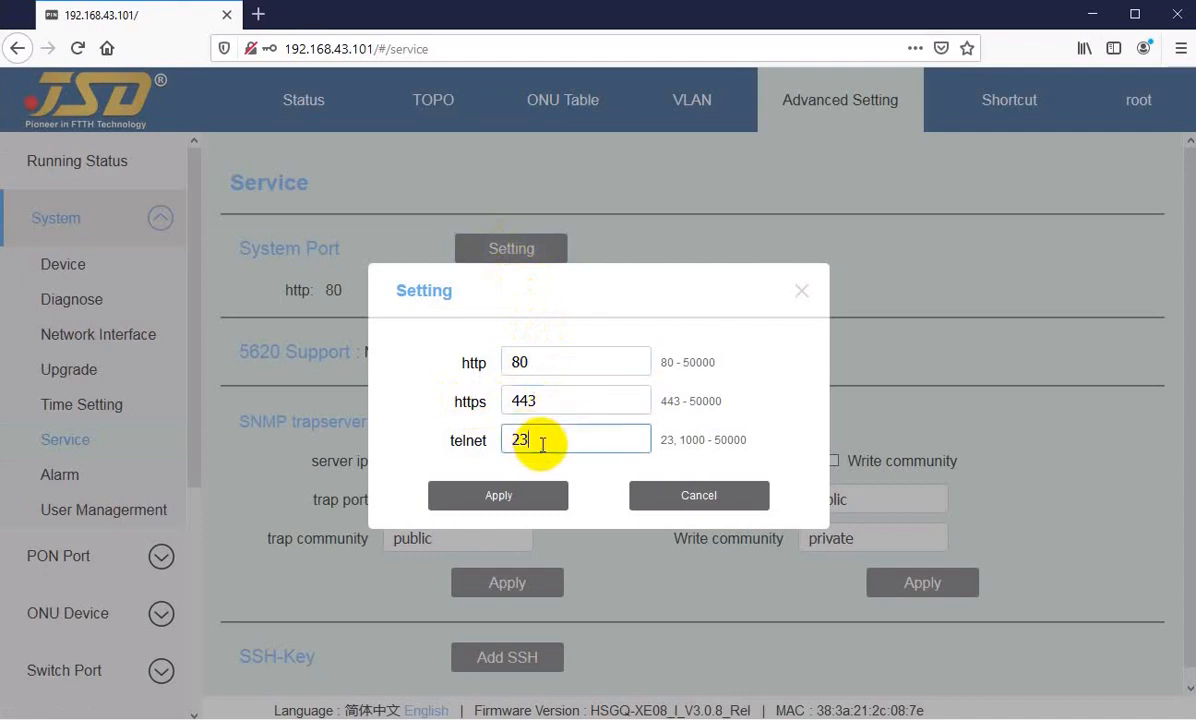
pyautogui.click(533, 361)
pyautogui.click(545, 400)
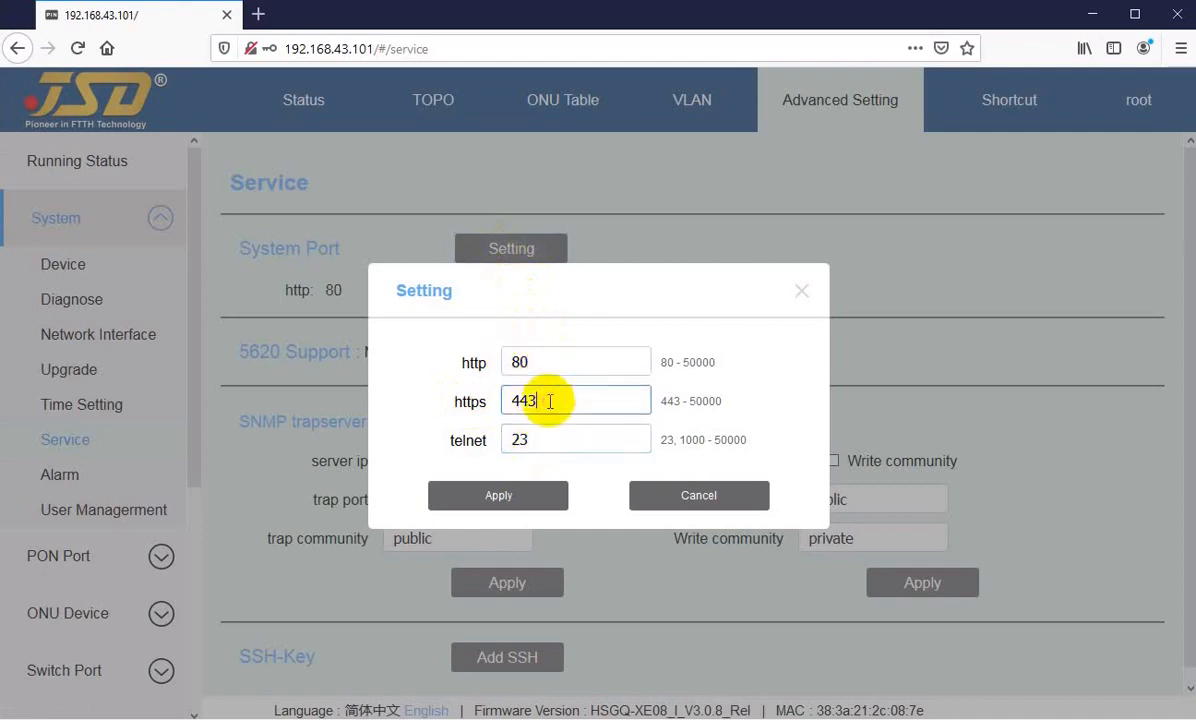
pyautogui.click(490, 500)
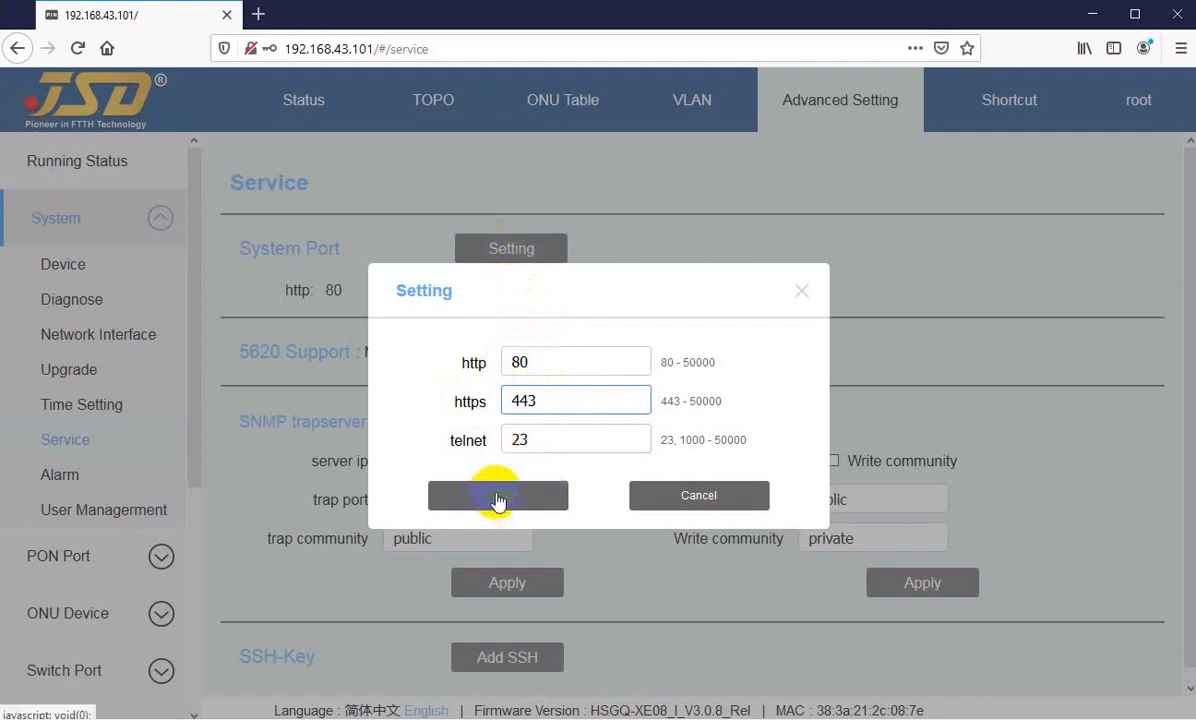
pyautogui.click(547, 438)
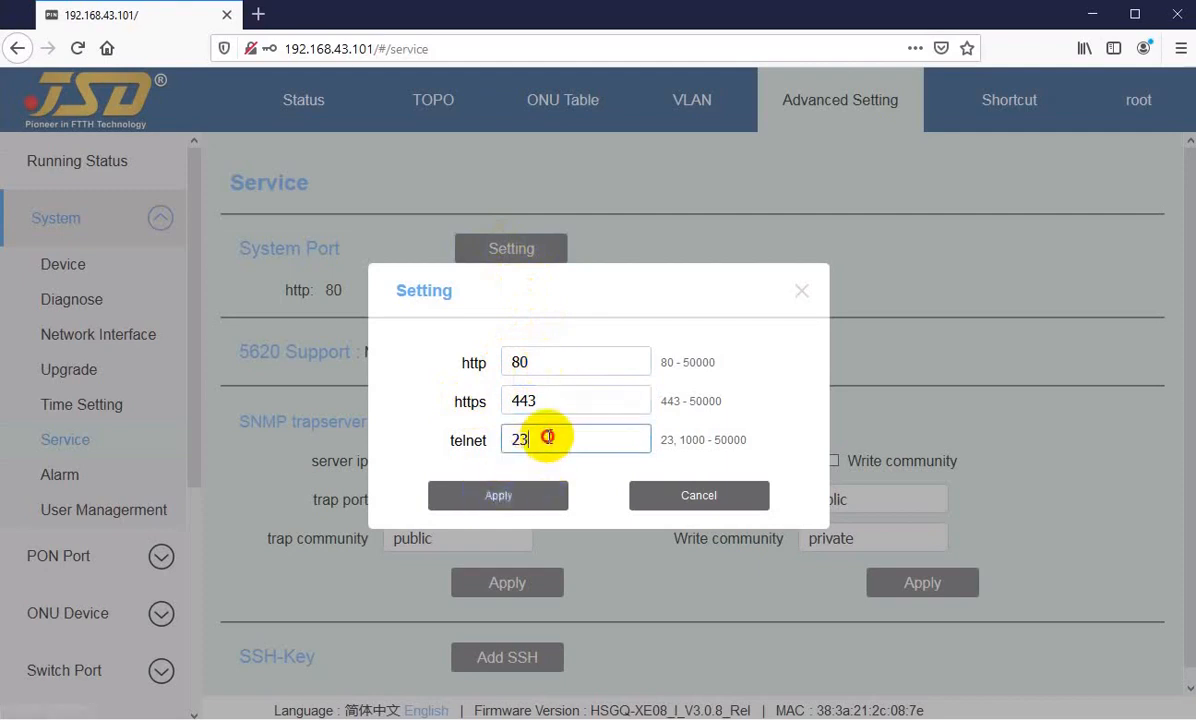
pyautogui.click(690, 496)
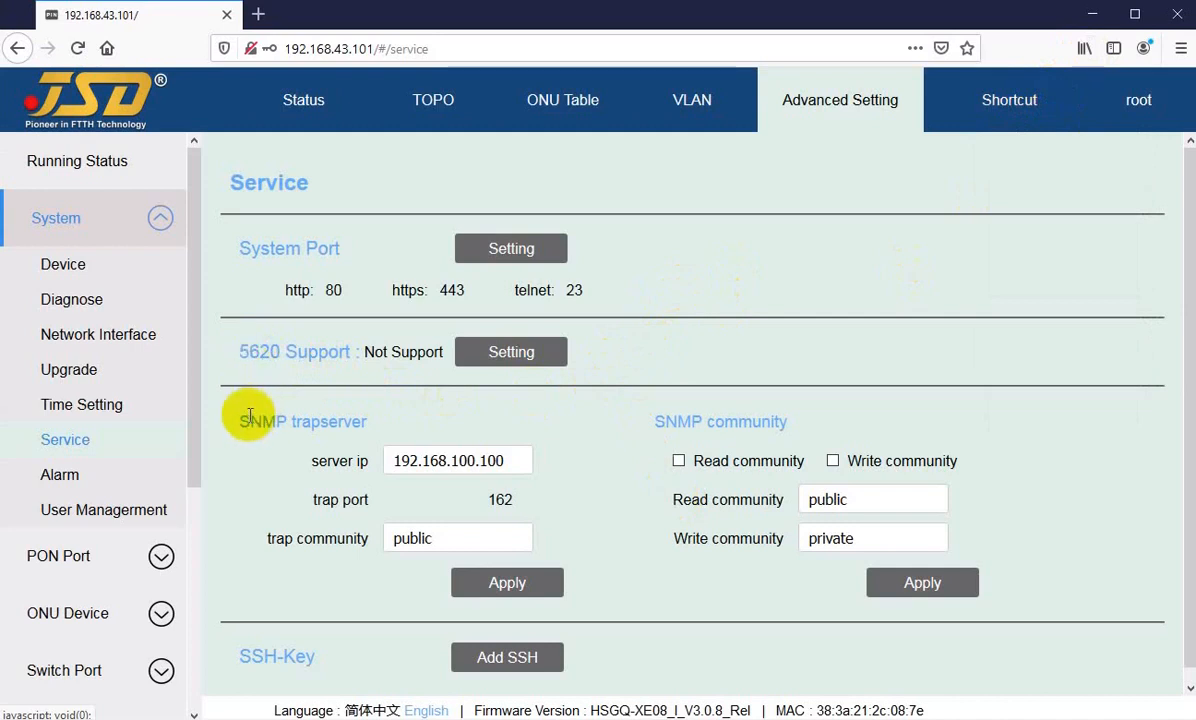
# Step: Examine the server IP and trap port in the SNMP trapserver section of the Service page
pyautogui.moveTo(248, 419); pyautogui.dragTo(325, 419)
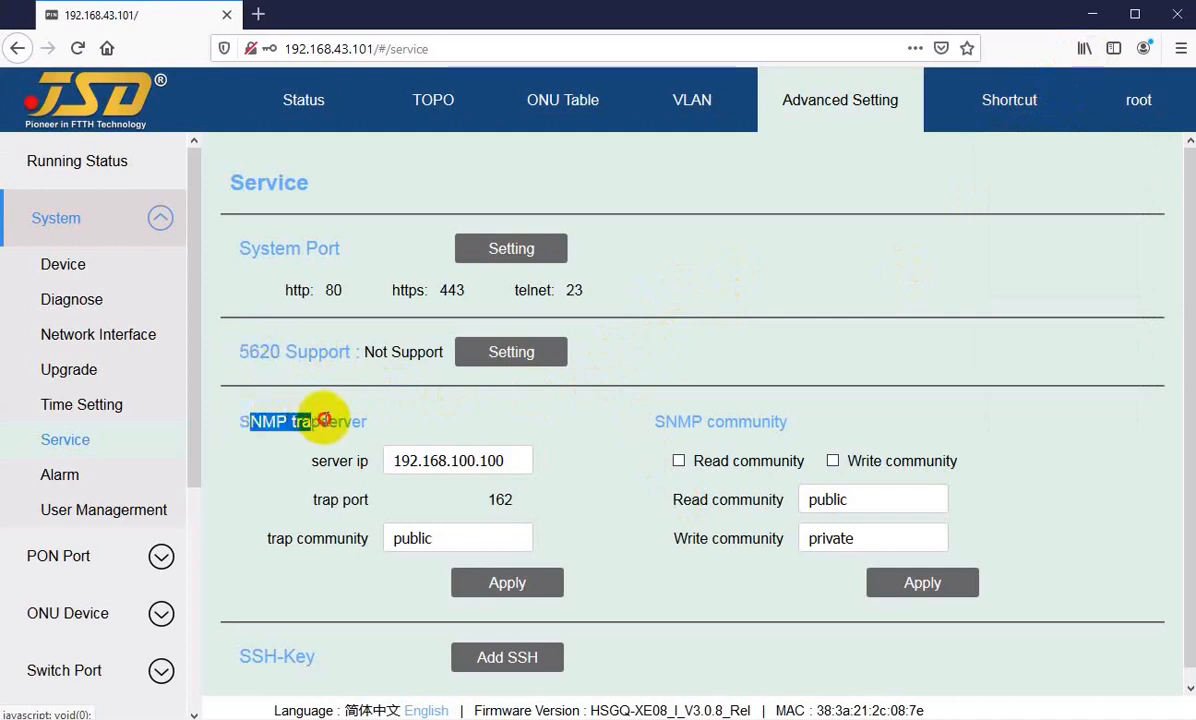
pyautogui.click(326, 419)
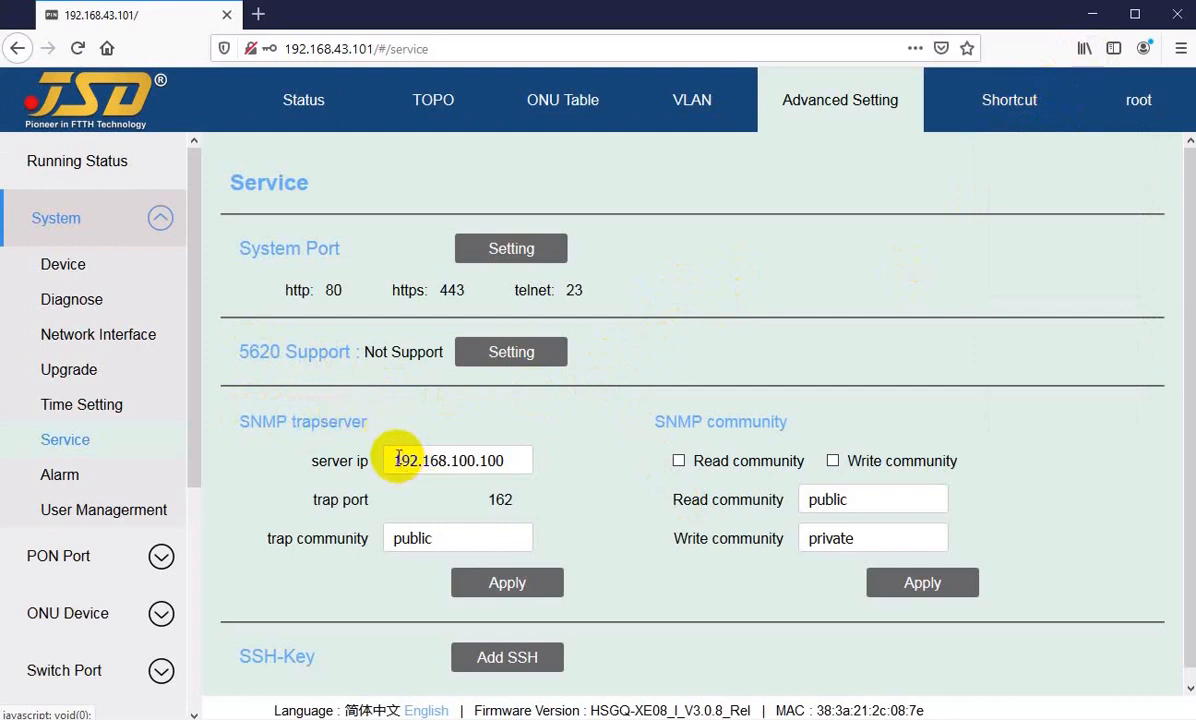
pyautogui.moveTo(393, 460); pyautogui.dragTo(497, 458)
pyautogui.click(497, 458)
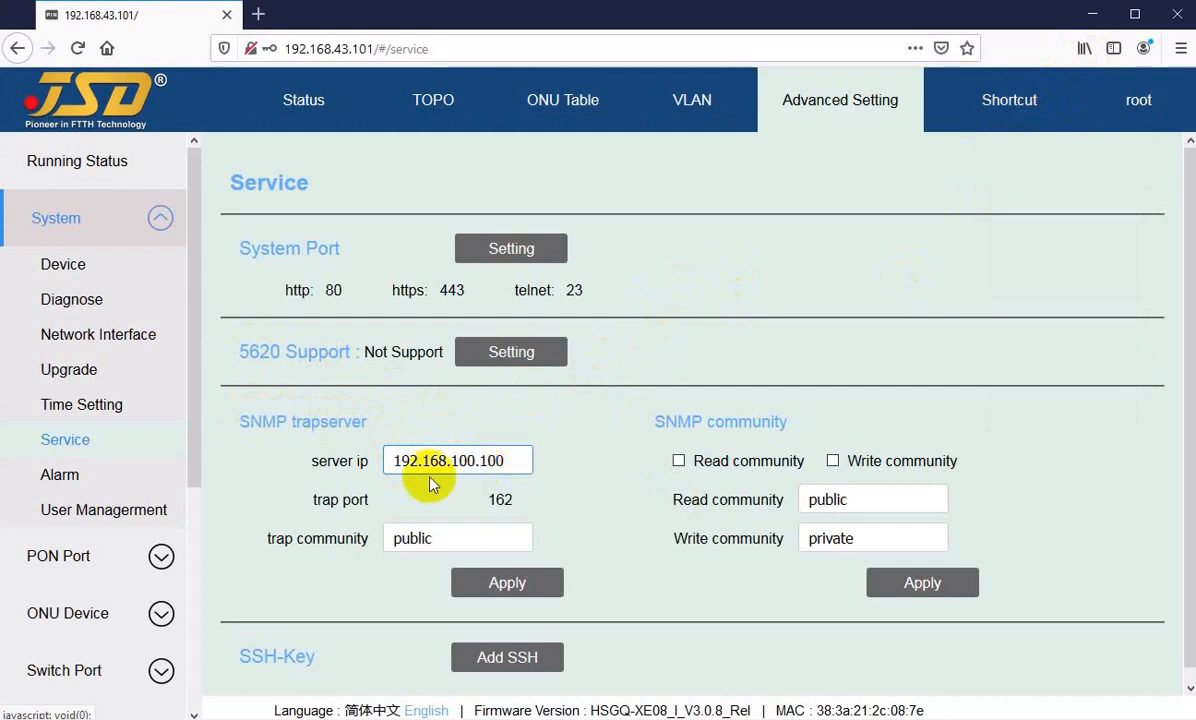
pyautogui.moveTo(318, 499); pyautogui.dragTo(367, 501)
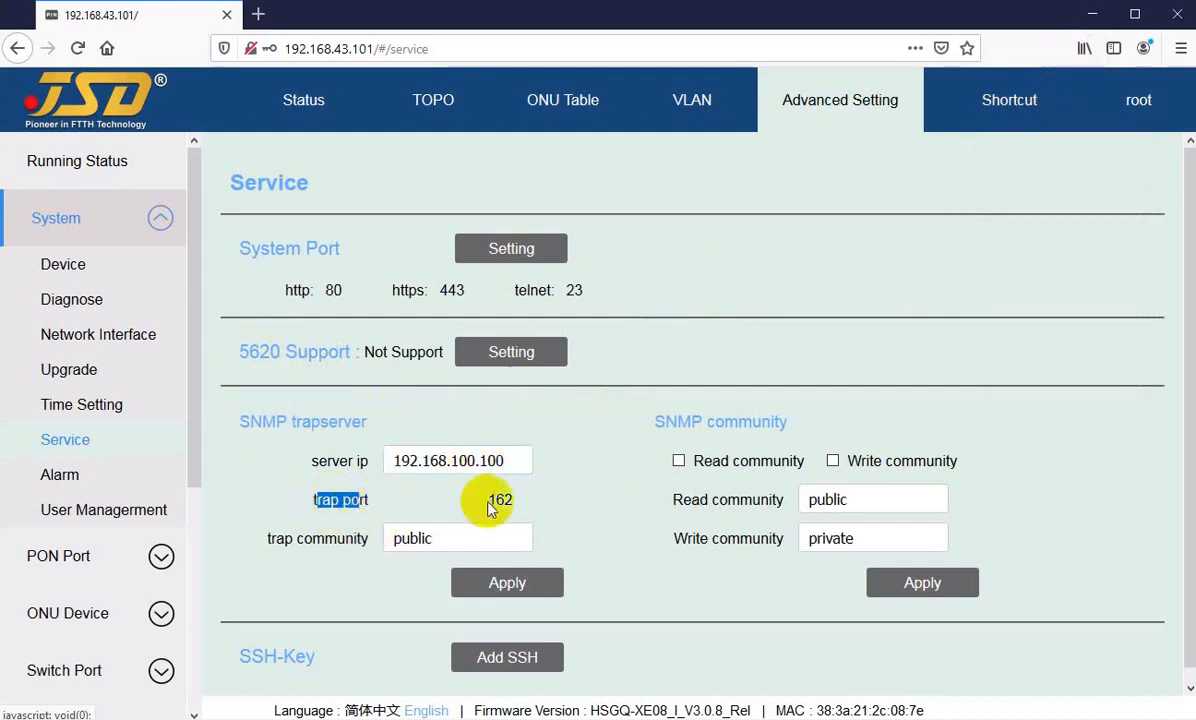
pyautogui.moveTo(480, 500); pyautogui.dragTo(522, 498)
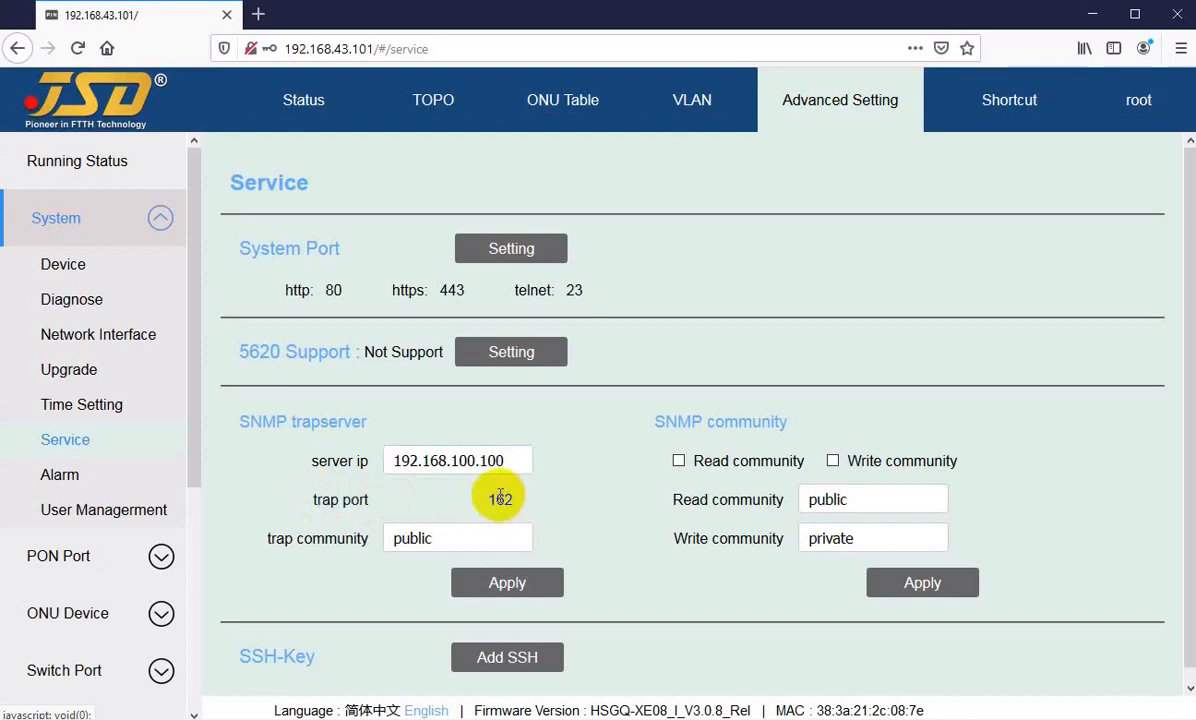
pyautogui.doubleClick(499, 498)
pyautogui.moveTo(489, 499); pyautogui.dragTo(497, 500)
# Step: Compare the SNMP trap community value with the Read community value
pyautogui.click(315, 543)
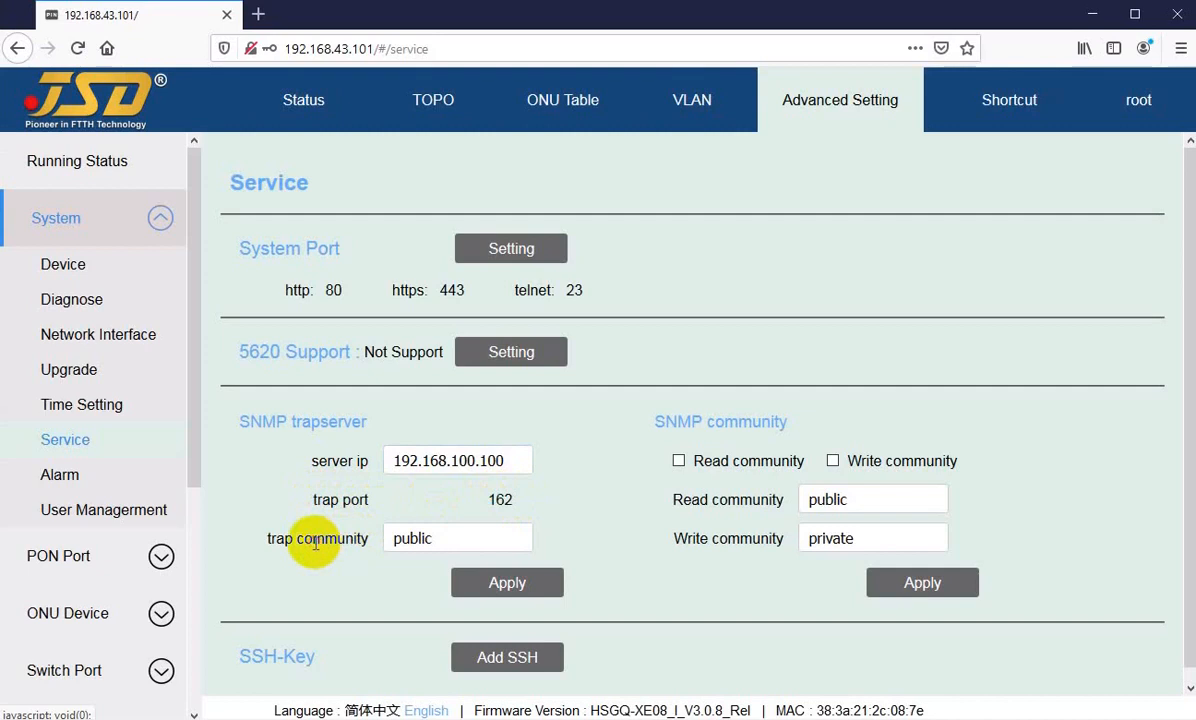
pyautogui.click(455, 538)
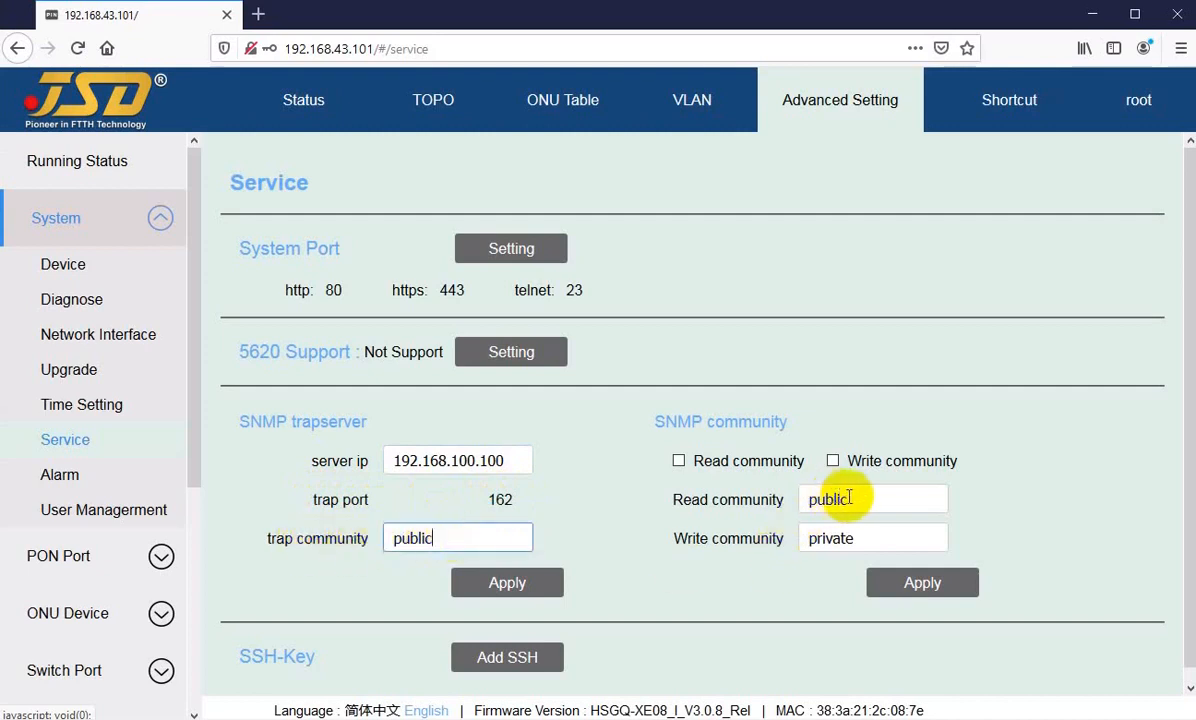
pyautogui.doubleClick(825, 497)
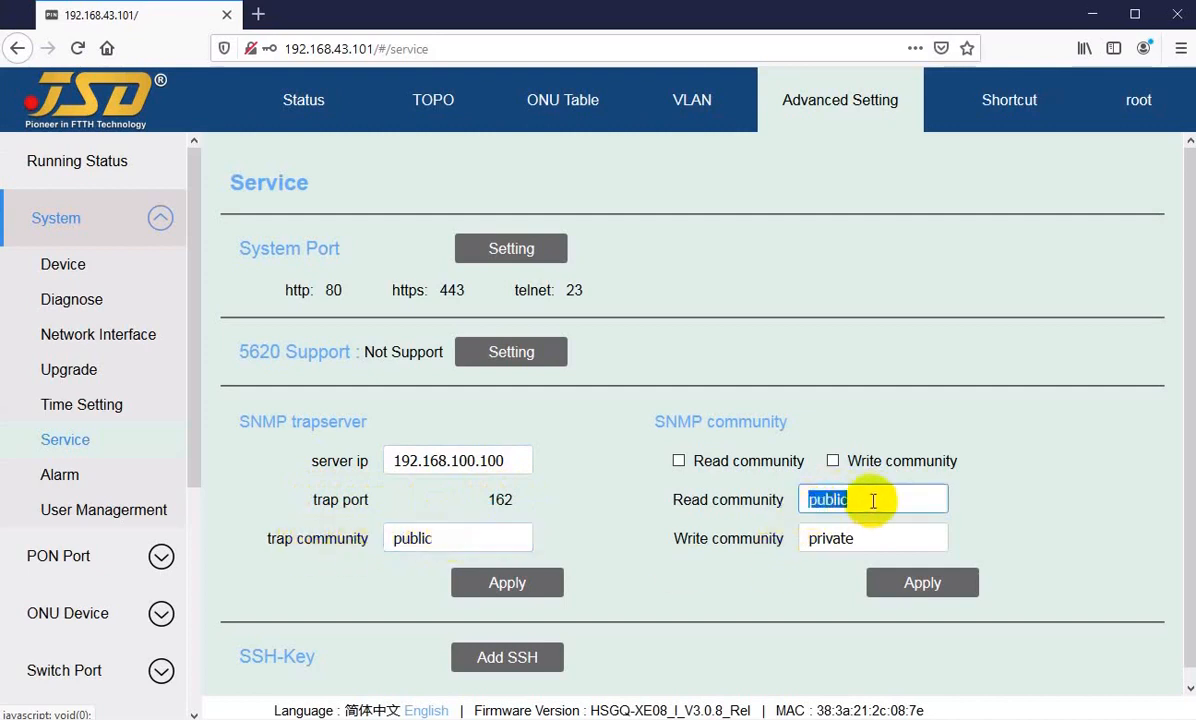
pyautogui.moveTo(452, 541); pyautogui.dragTo(361, 540)
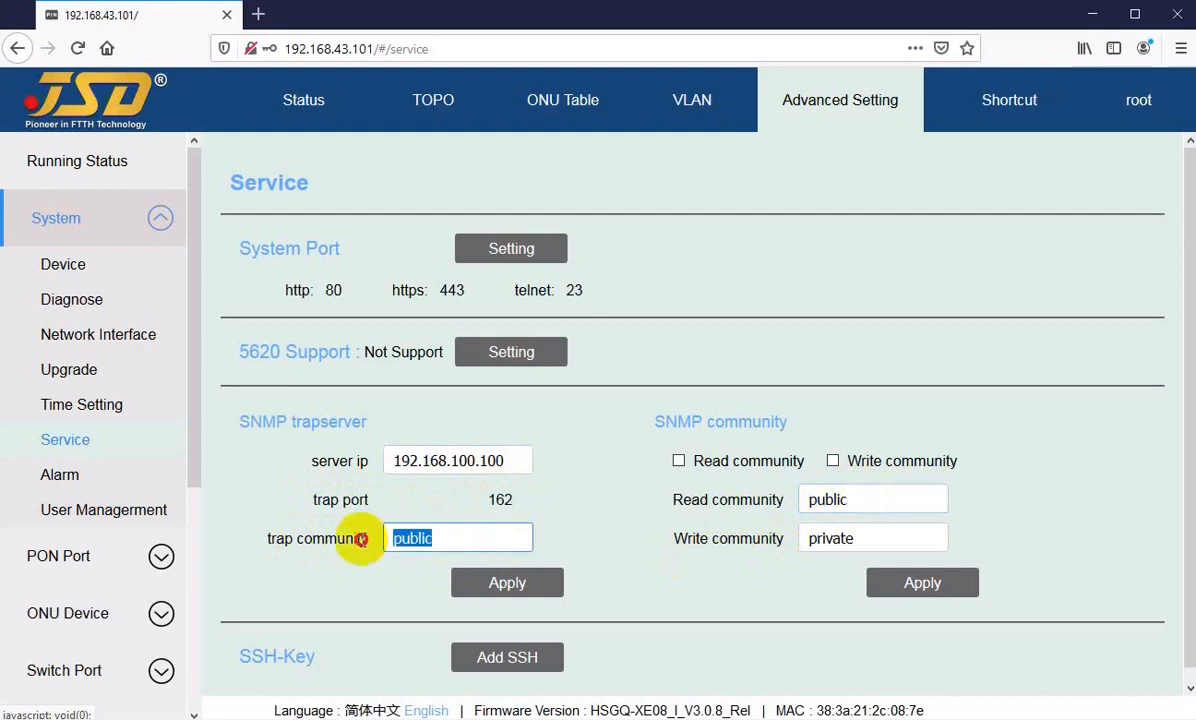
pyautogui.click(441, 541)
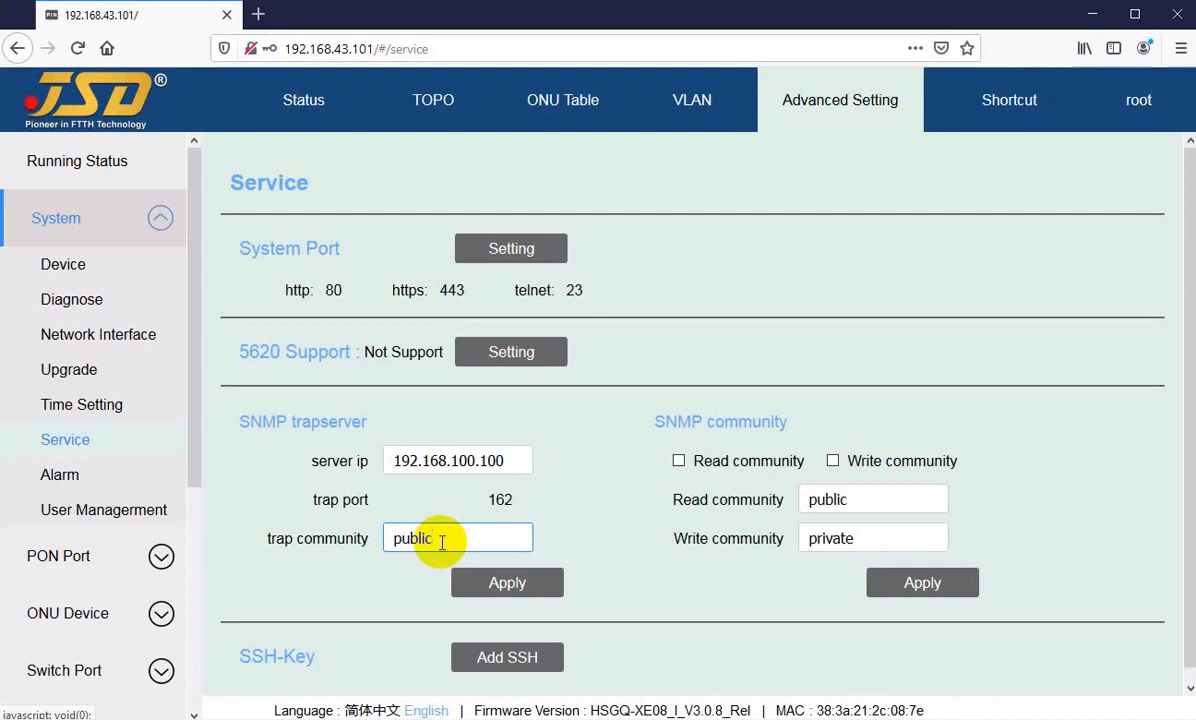
# Step: Open the Add Key form in the SSH-Key section, review its Title and Key fields, and cancel without adding a key
pyautogui.scroll(-1, 455, 530)
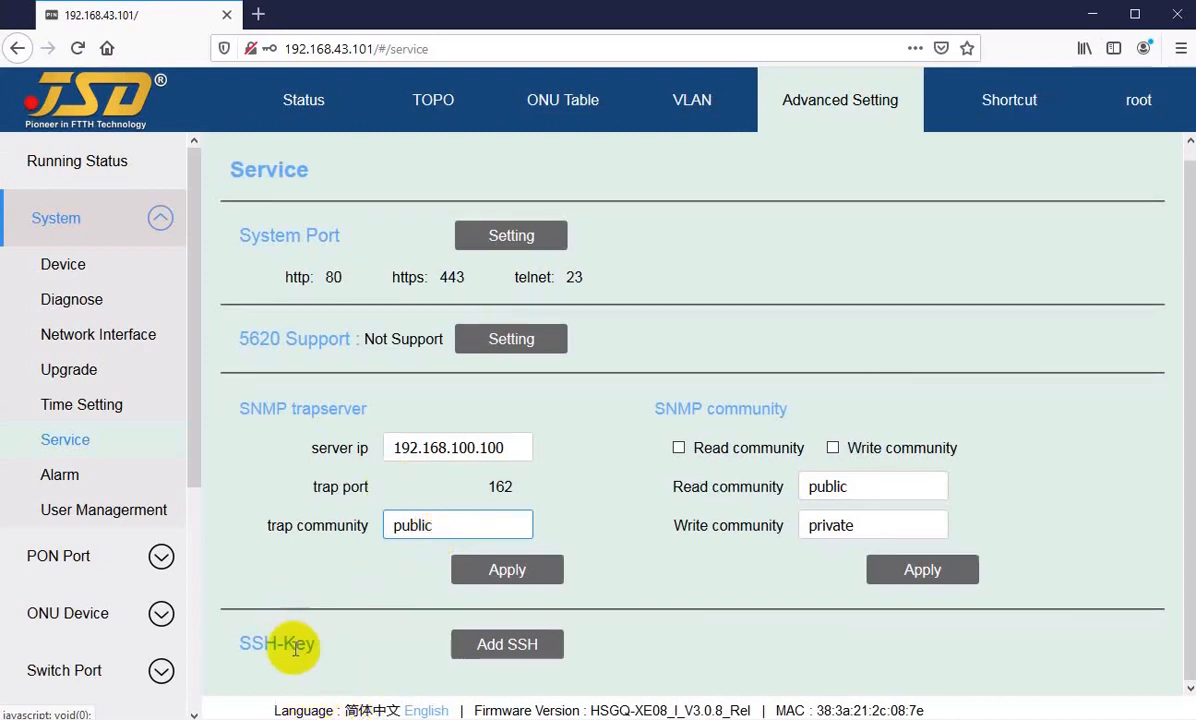
pyautogui.moveTo(248, 647); pyautogui.dragTo(282, 647)
pyautogui.click(296, 648)
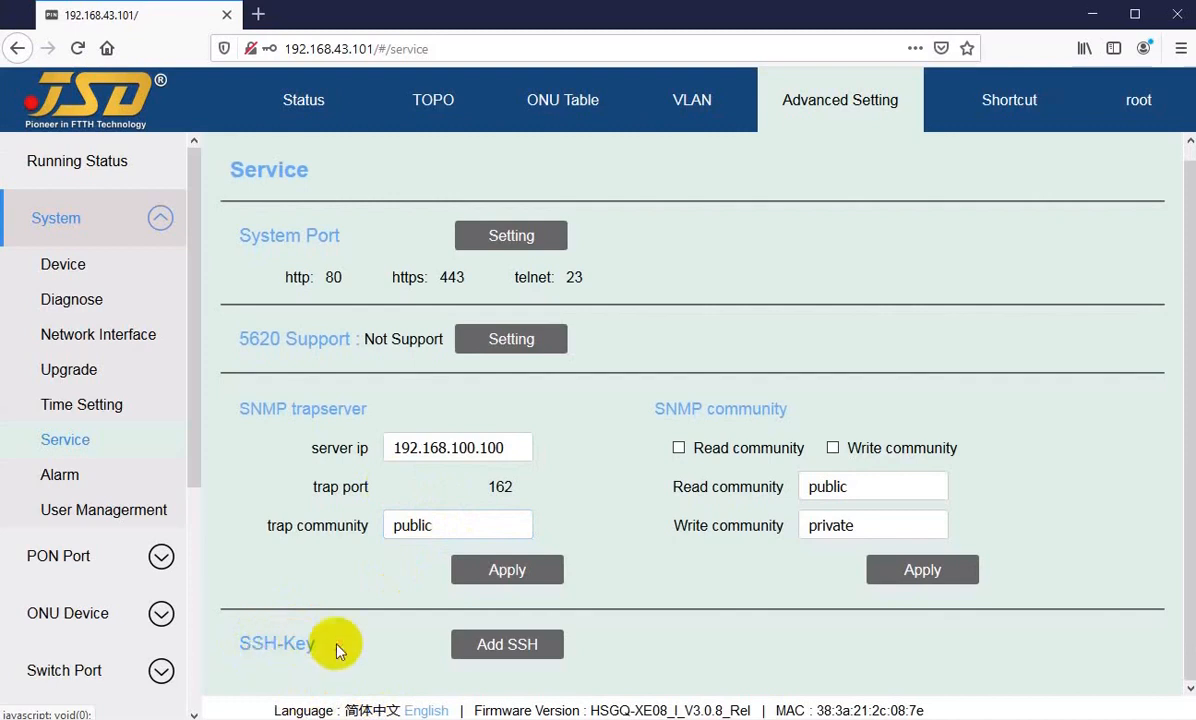
pyautogui.click(523, 647)
pyautogui.scroll(-3, 600, 560)
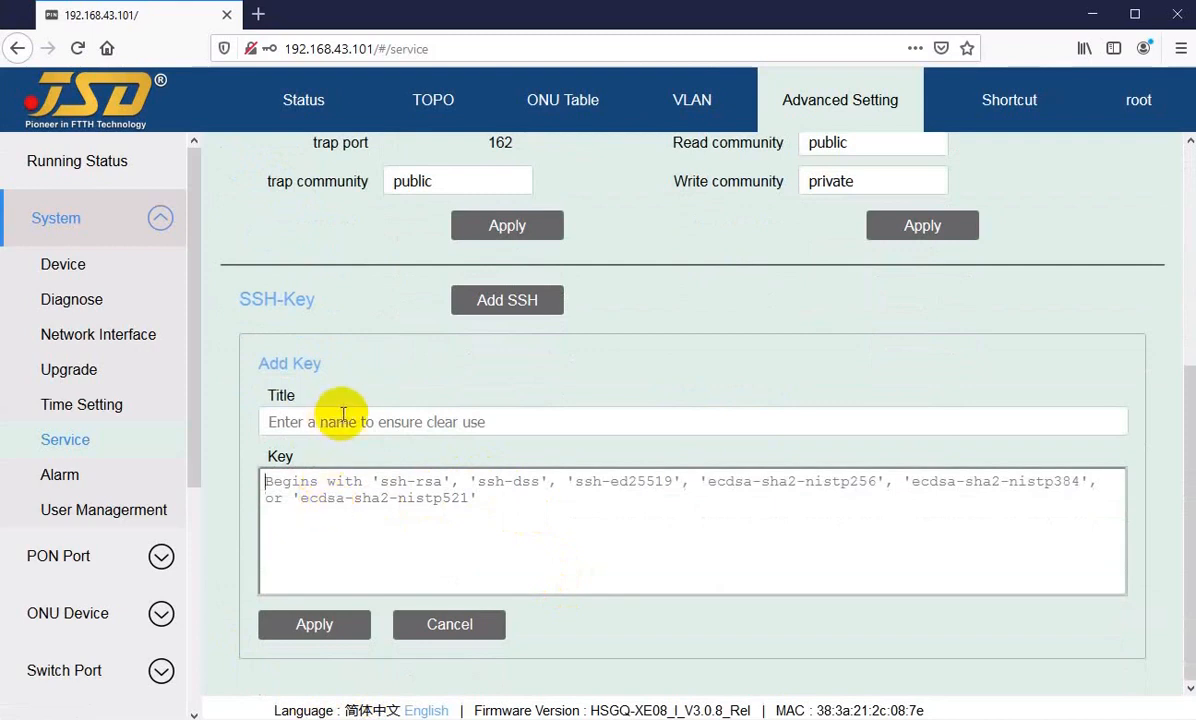
pyautogui.click(386, 505)
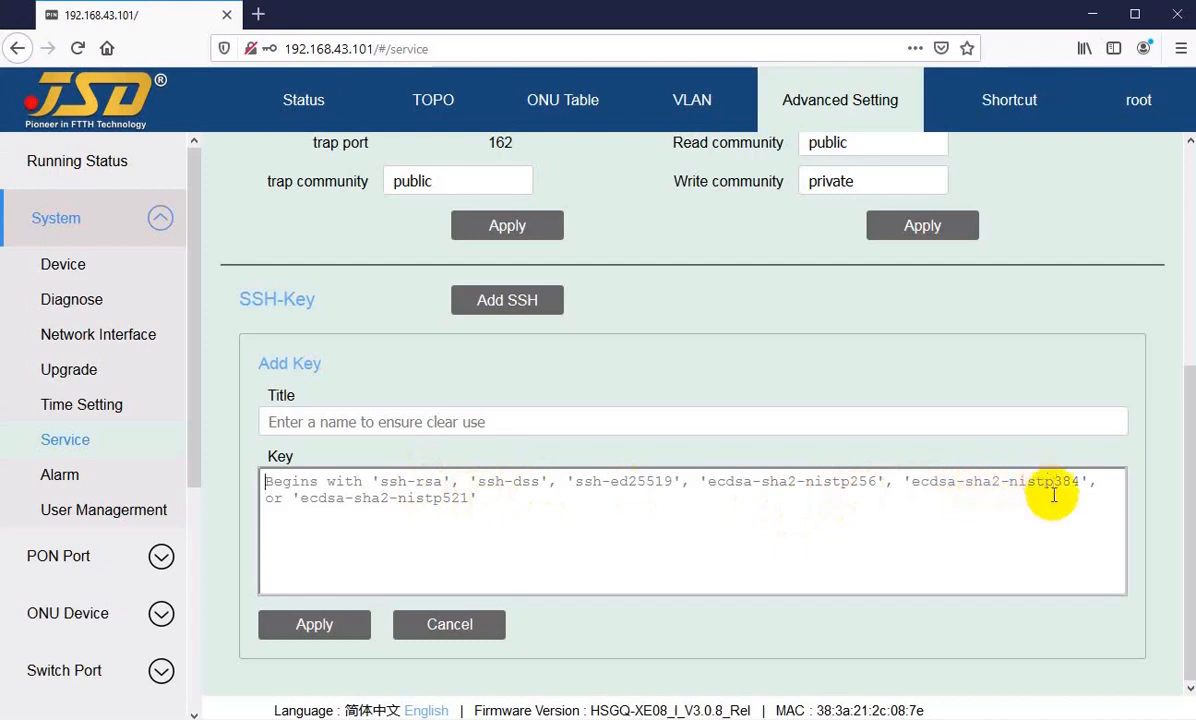
pyautogui.click(338, 497)
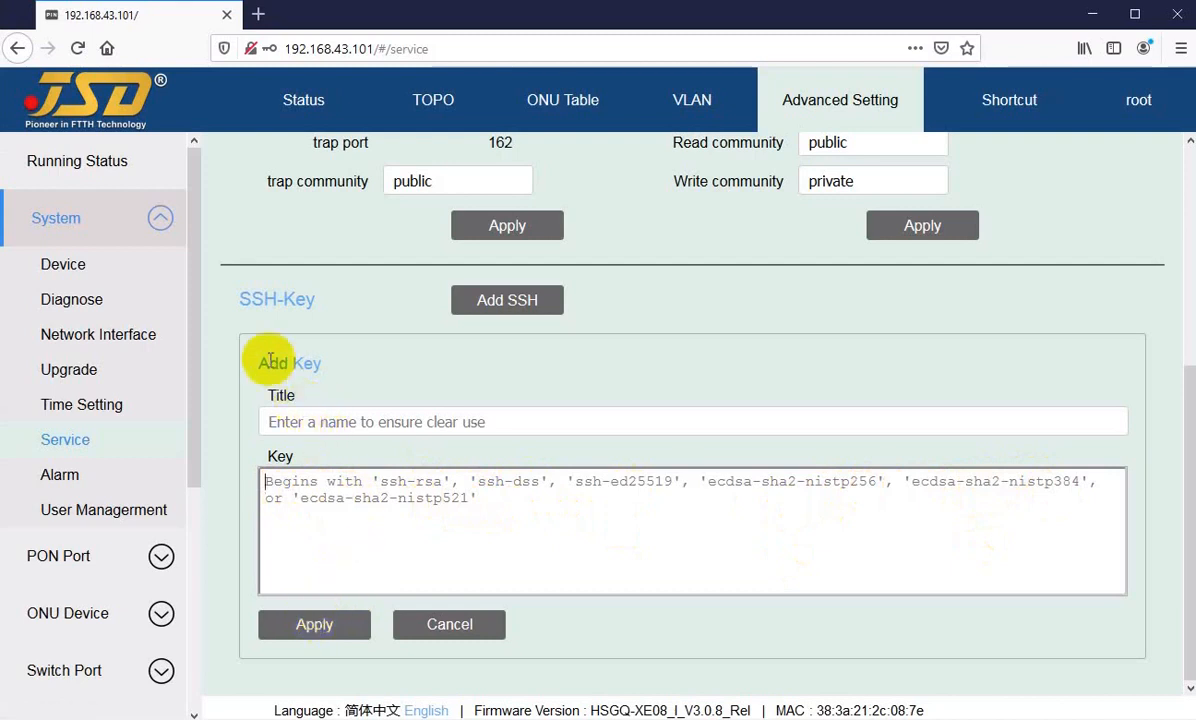
pyautogui.click(440, 624)
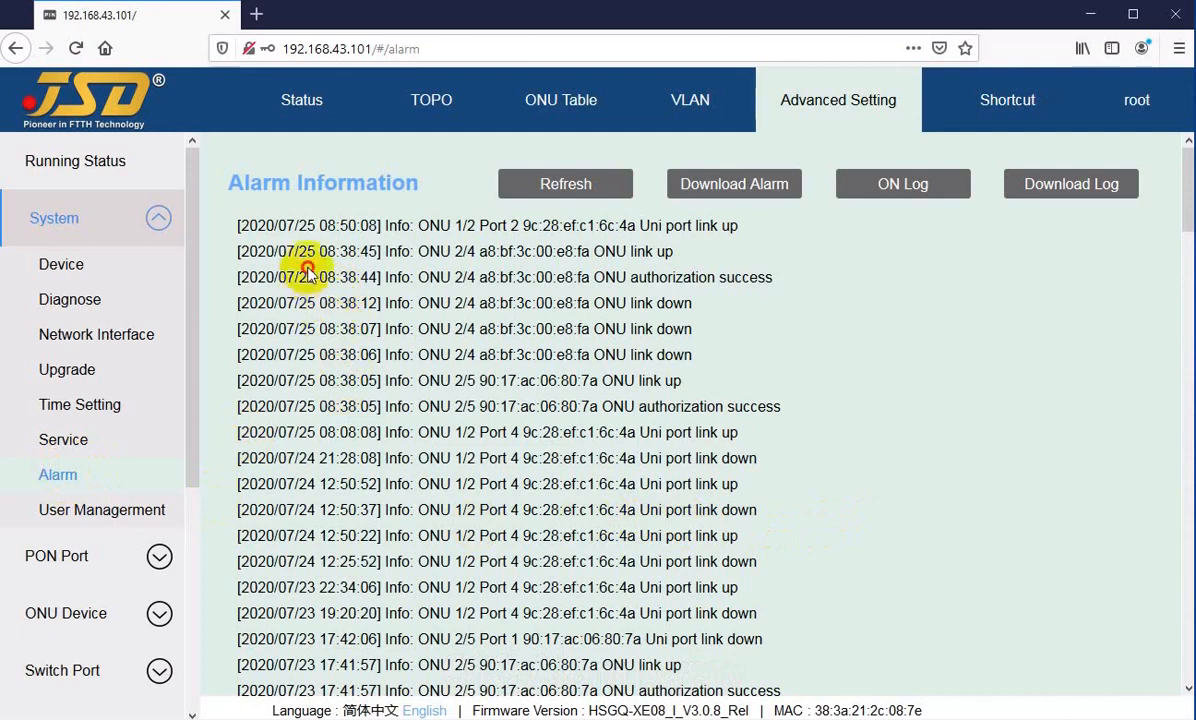
# Step: Examine the uplink port and ONU Uni port link entries in the Alarm Information log
pyautogui.scroll(-15, 360, 406)
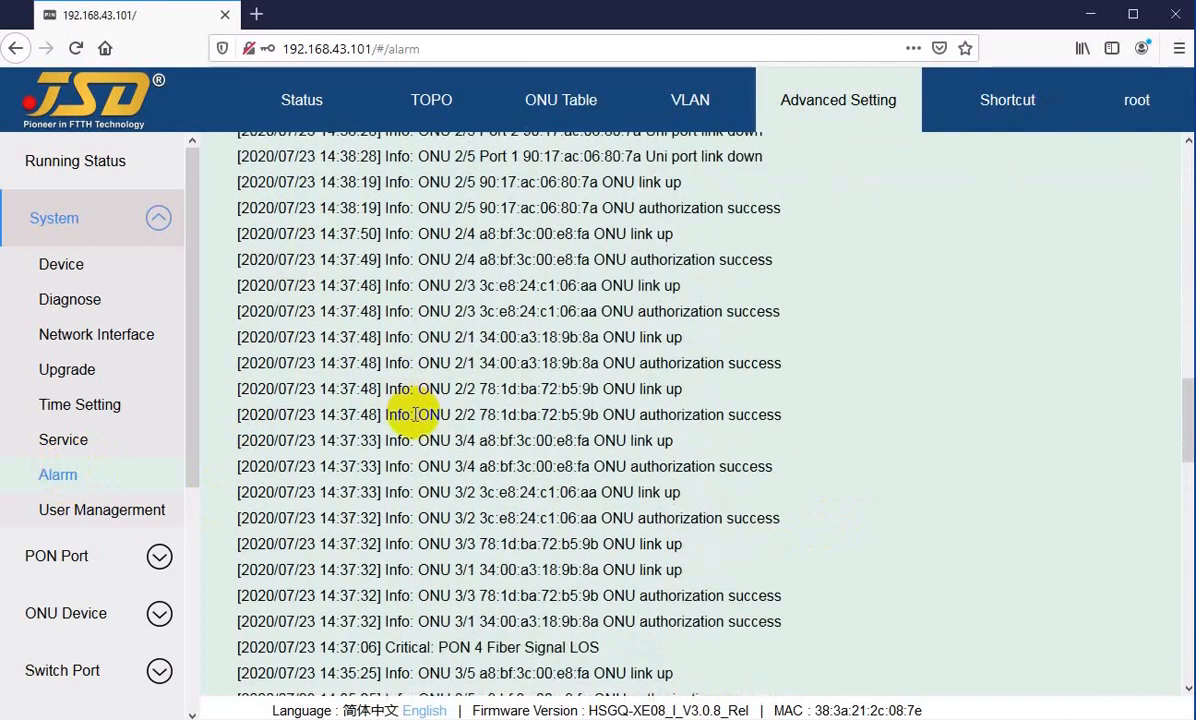
pyautogui.scroll(15, 415, 420)
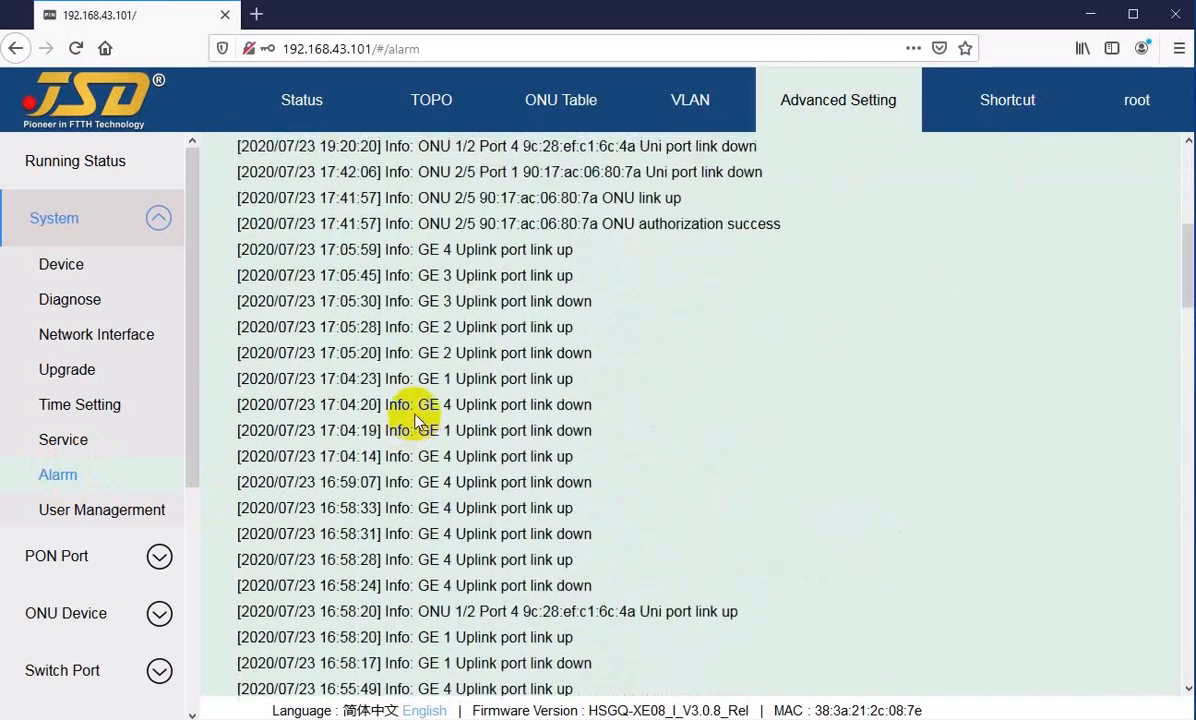
pyautogui.moveTo(455, 252); pyautogui.dragTo(467, 378)
pyautogui.click(498, 462)
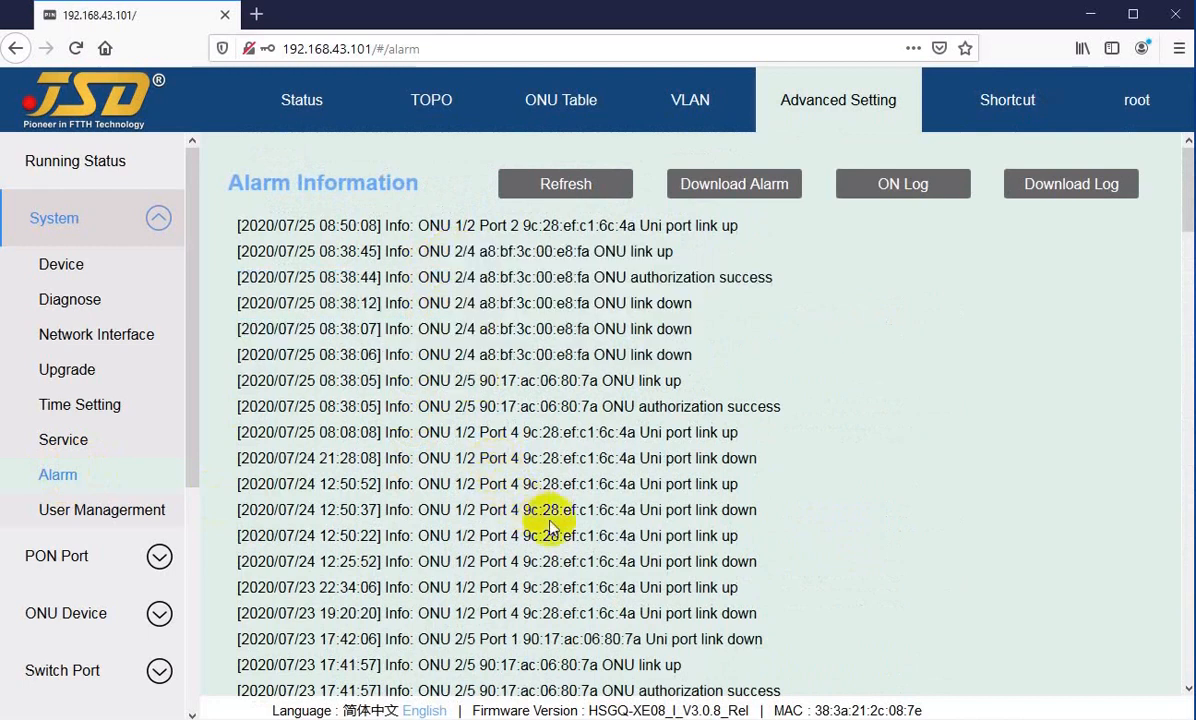
pyautogui.moveTo(521, 535); pyautogui.dragTo(710, 535)
pyautogui.click(688, 537)
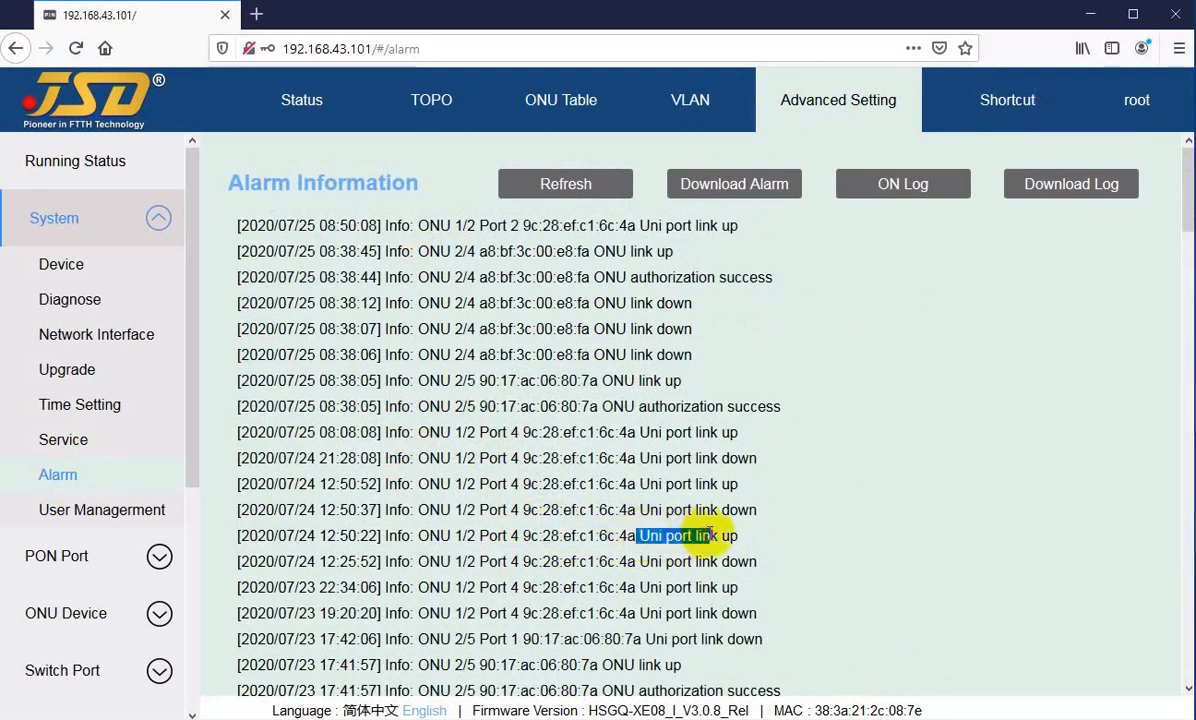
pyautogui.click(633, 535)
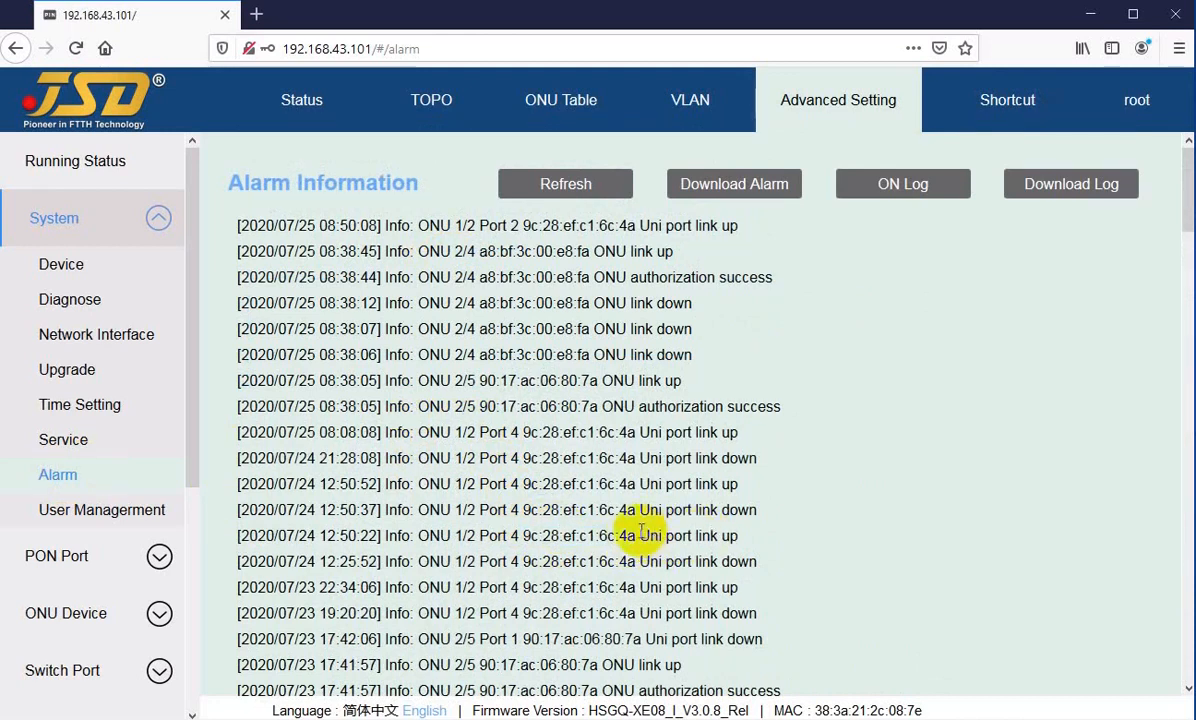
# Step: Examine the date and system initialization message of the oldest entry at the end of the alarm log
pyautogui.scroll(-1, 587, 548)
pyautogui.scroll(-20, 587, 548)
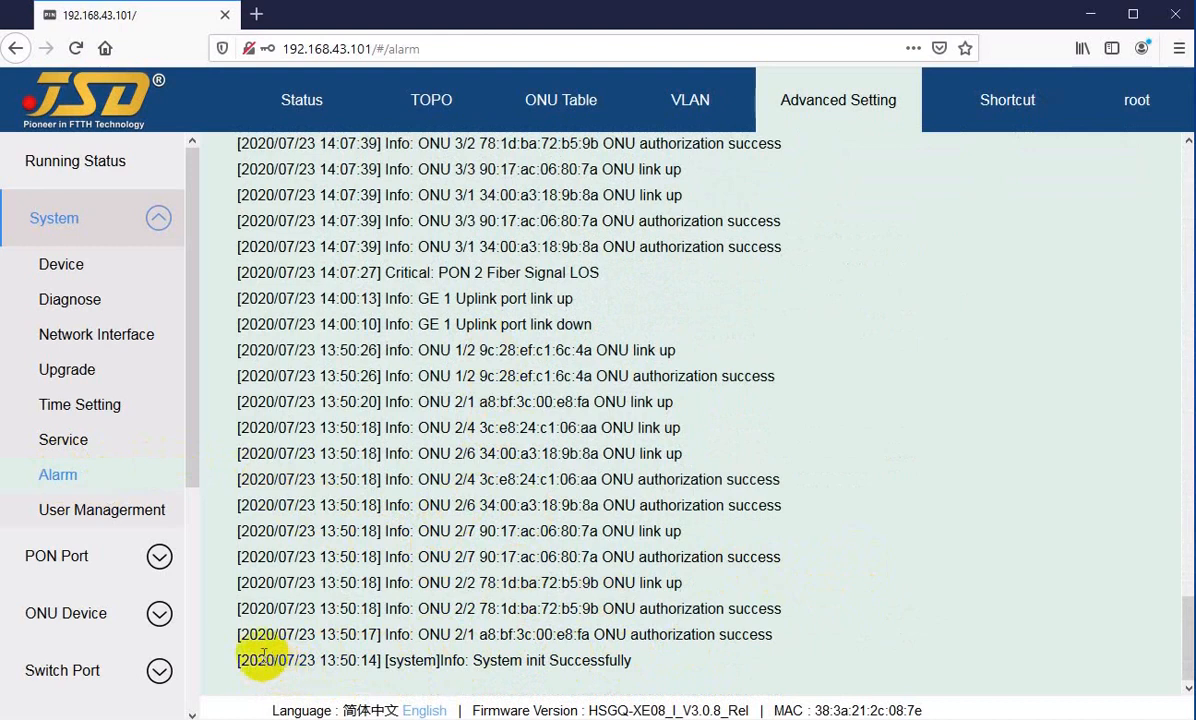
pyautogui.moveTo(253, 656); pyautogui.dragTo(320, 658)
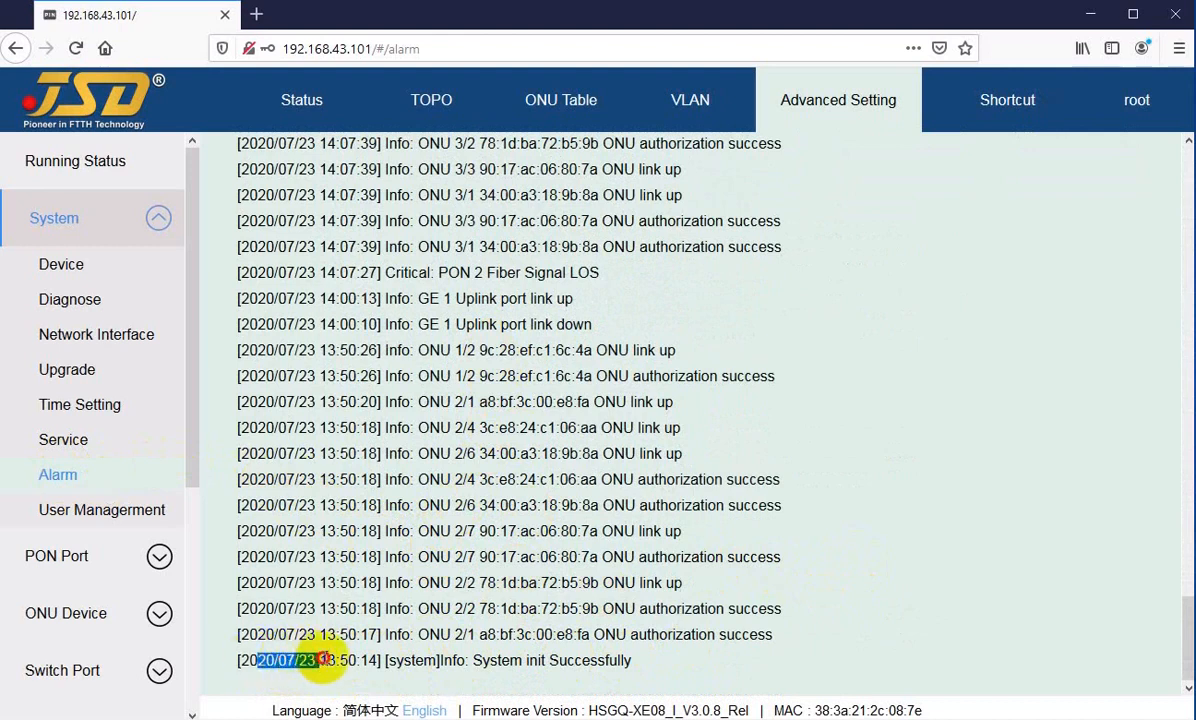
pyautogui.click(322, 660)
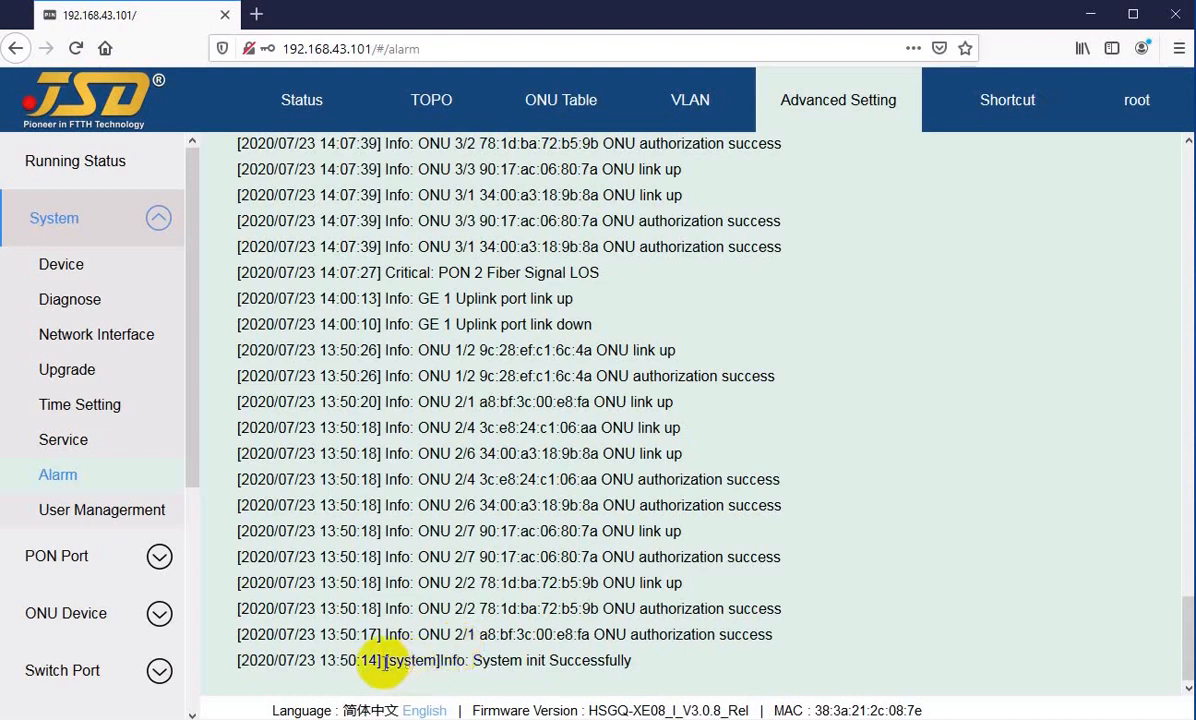
pyautogui.moveTo(443, 660); pyautogui.dragTo(590, 661)
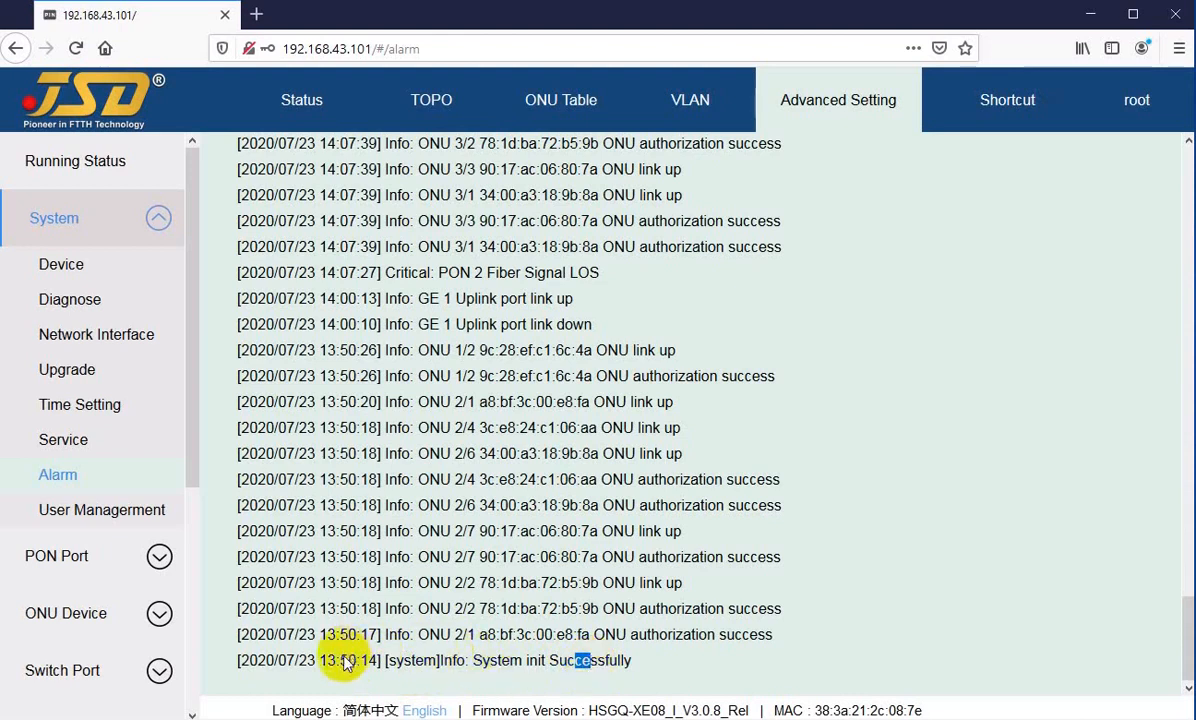
# Step: Examine the alarm log's ONU authorization and link-up entries following system initialization, plus the GE 1 uplink port link-down entry
pyautogui.moveTo(323, 657); pyautogui.dragTo(343, 634)
pyautogui.moveTo(430, 635); pyautogui.dragTo(557, 634)
pyautogui.moveTo(317, 634); pyautogui.dragTo(310, 408)
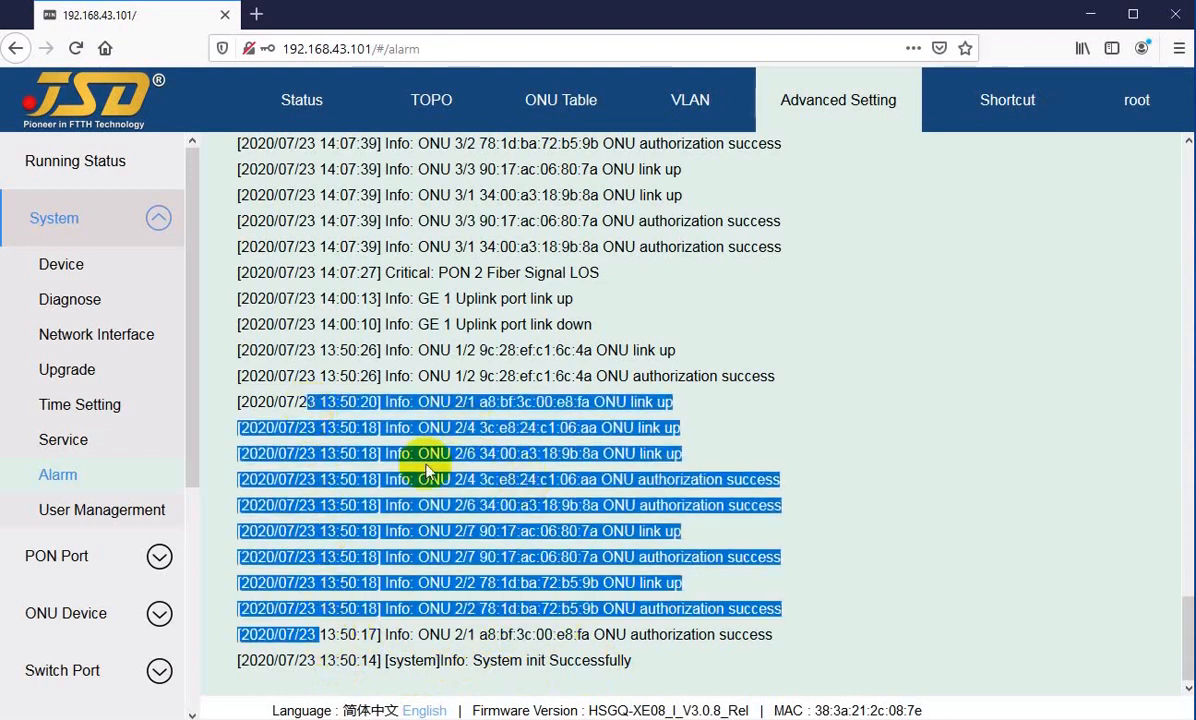
pyautogui.click(400, 432)
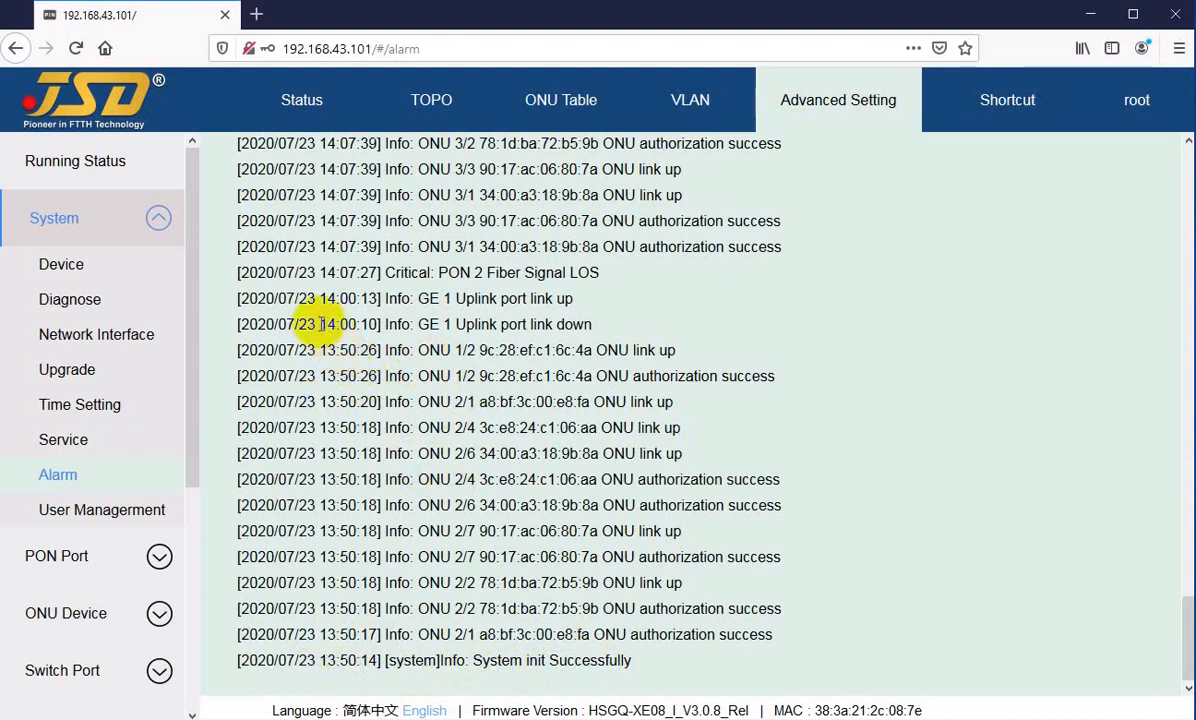
pyautogui.moveTo(322, 324); pyautogui.dragTo(511, 324)
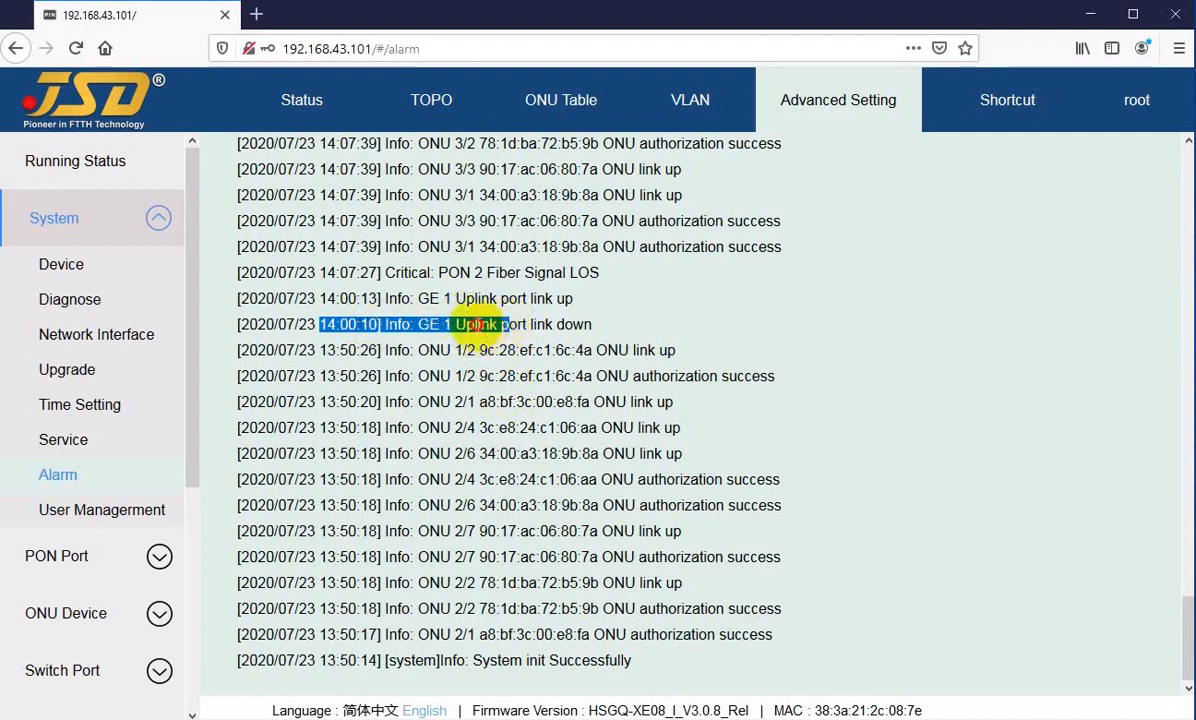
pyautogui.click(477, 325)
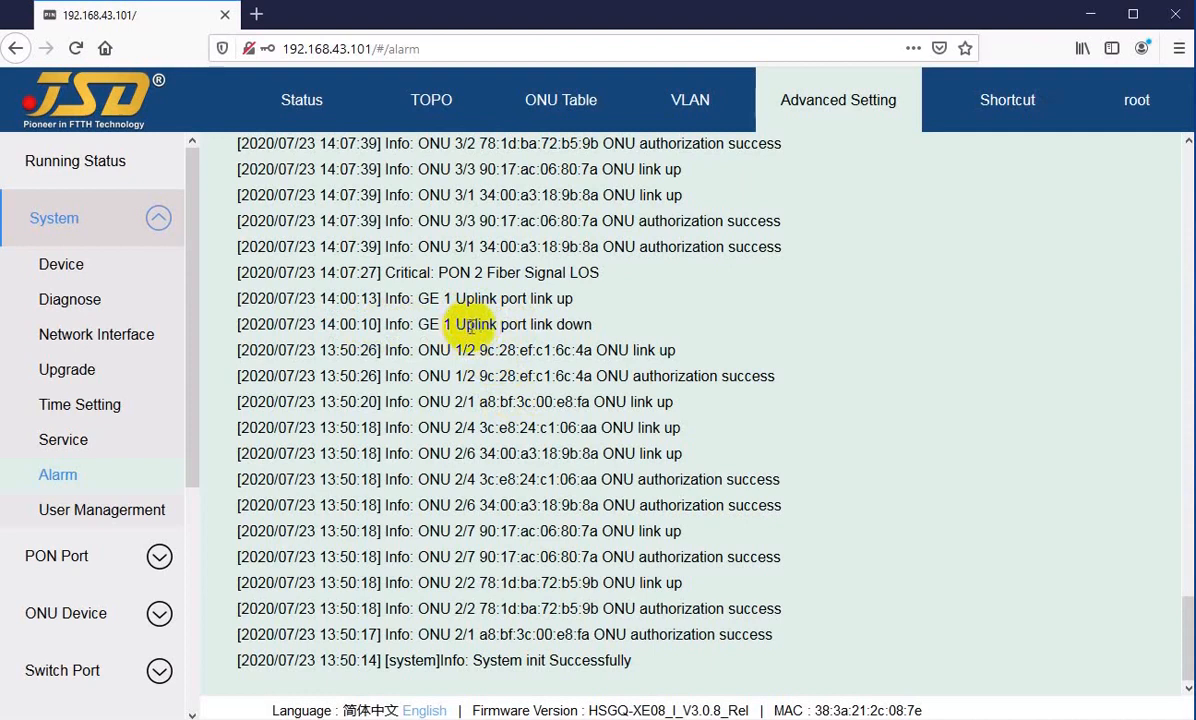
pyautogui.moveTo(466, 325); pyautogui.dragTo(518, 325)
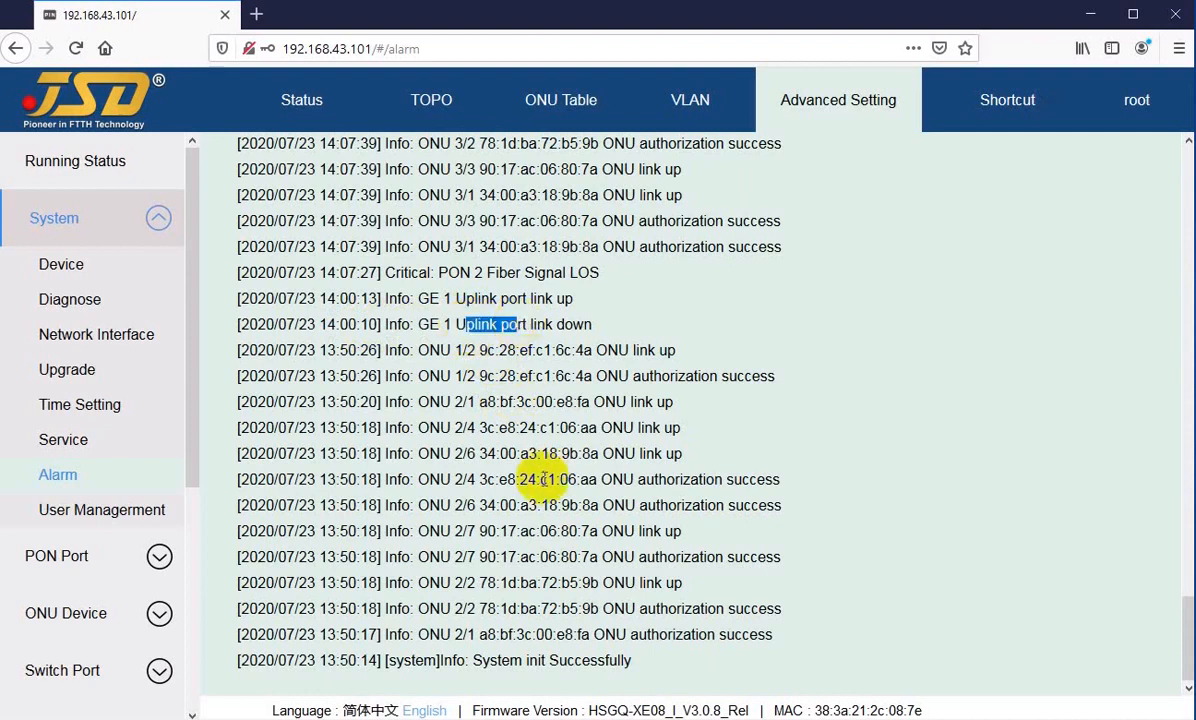
# Step: Examine the timestamps and MAC addresses of newer ONU link-up and authorization entries further up the alarm log
pyautogui.scroll(3, 545, 485)
pyautogui.scroll(1, 556, 497)
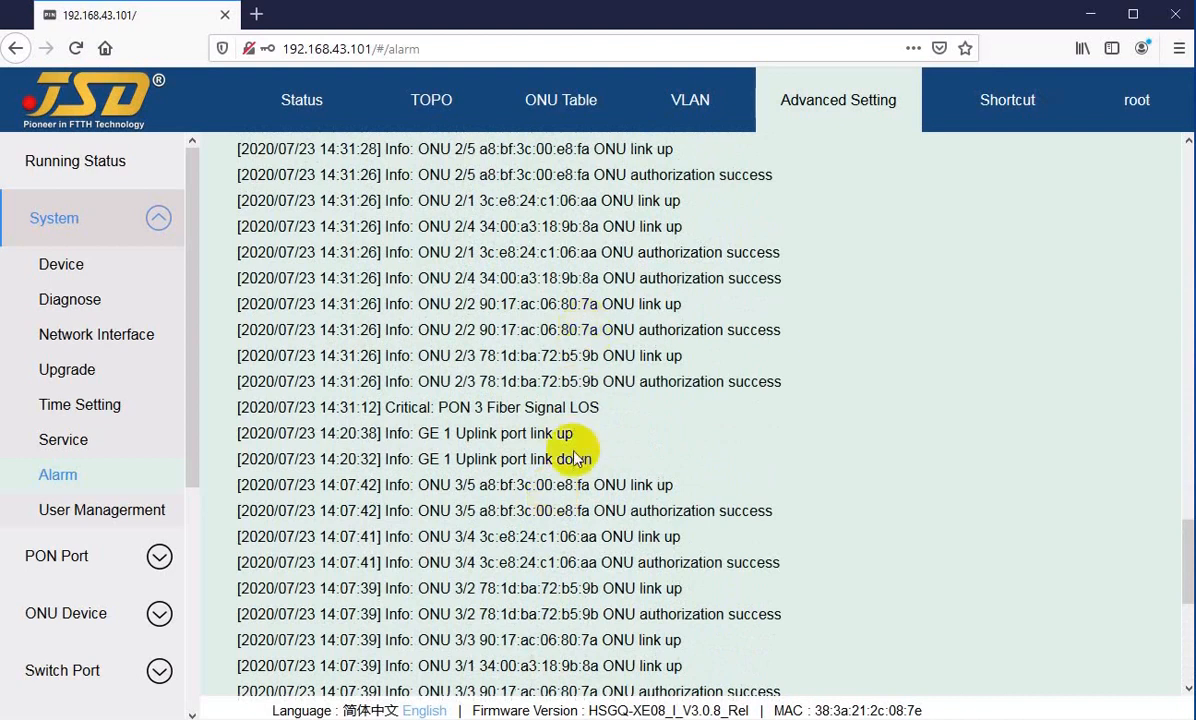
pyautogui.scroll(2, 560, 430)
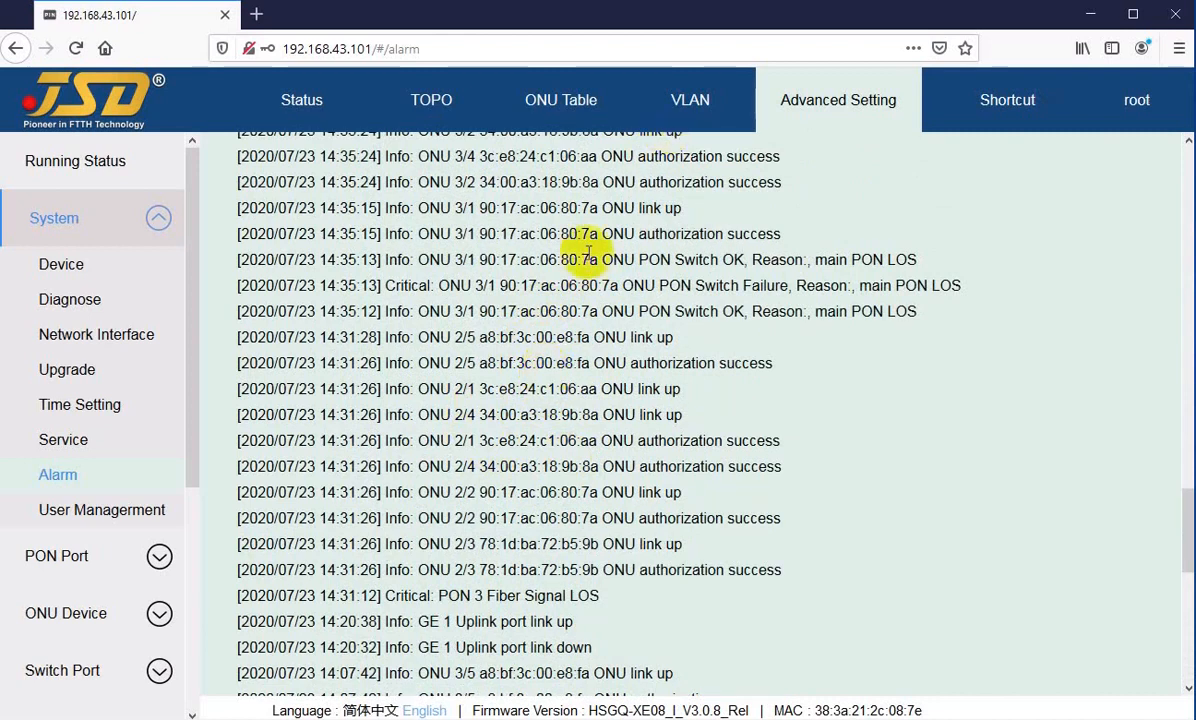
pyautogui.scroll(4, 475, 342)
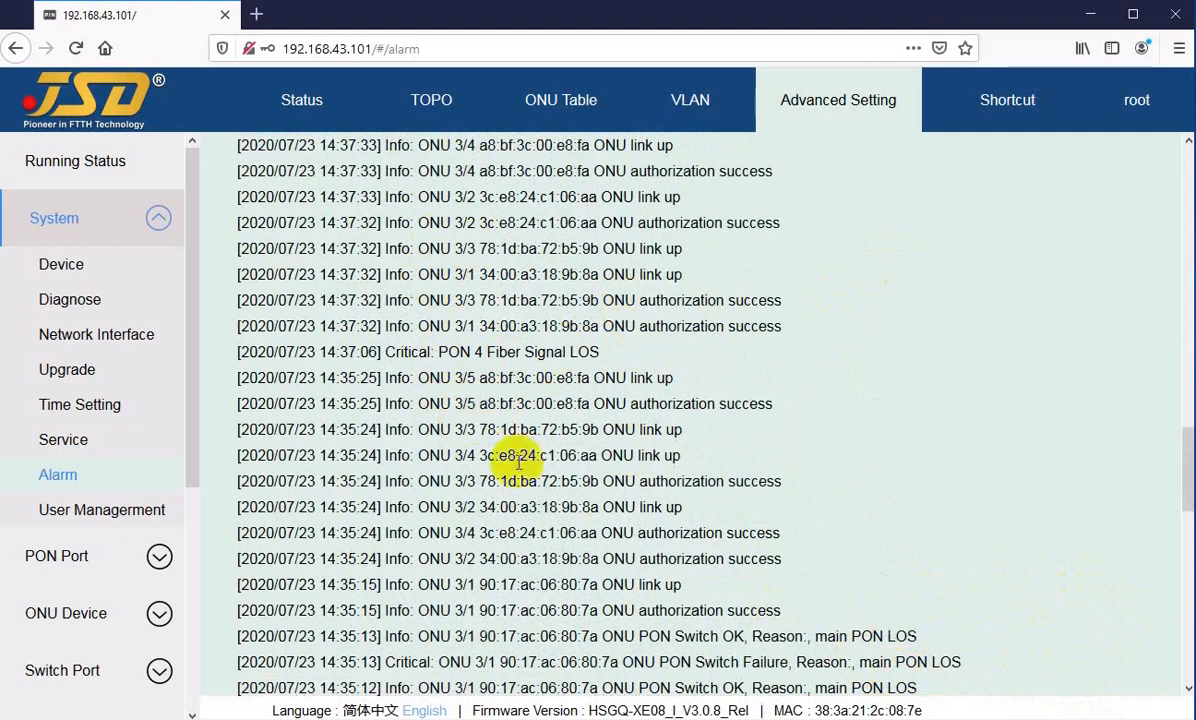
pyautogui.moveTo(465, 430); pyautogui.dragTo(553, 457)
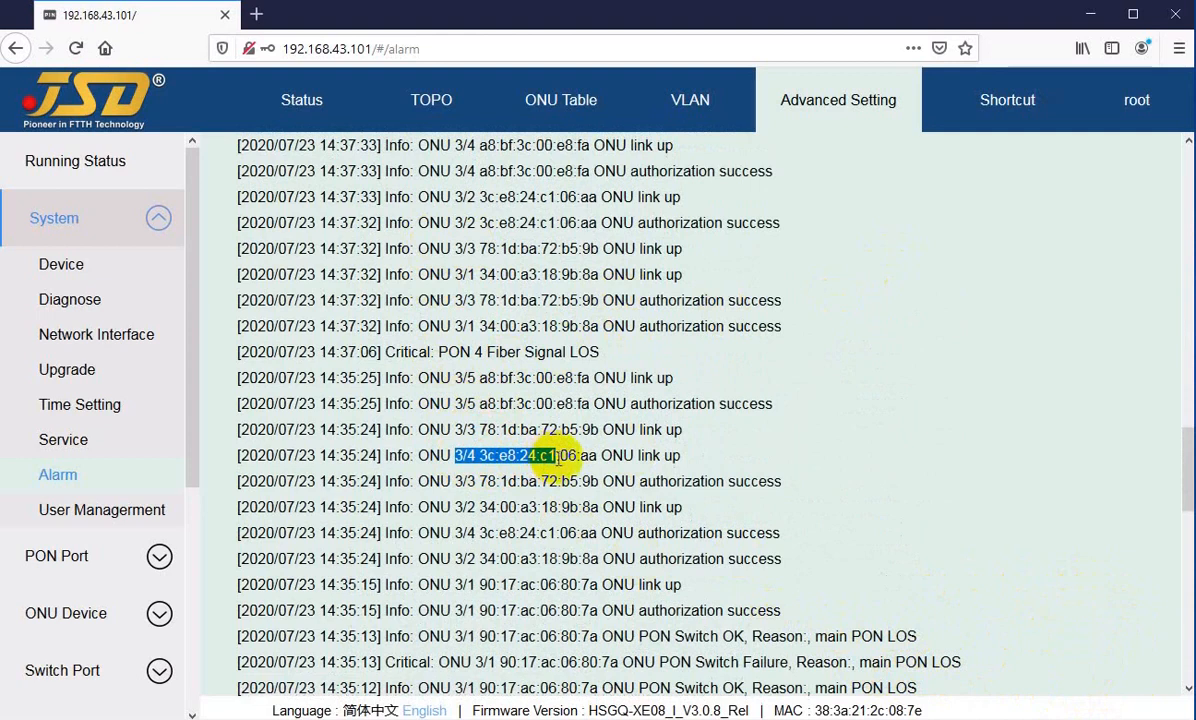
pyautogui.moveTo(509, 482); pyautogui.dragTo(592, 481)
pyautogui.moveTo(690, 481); pyautogui.dragTo(601, 507)
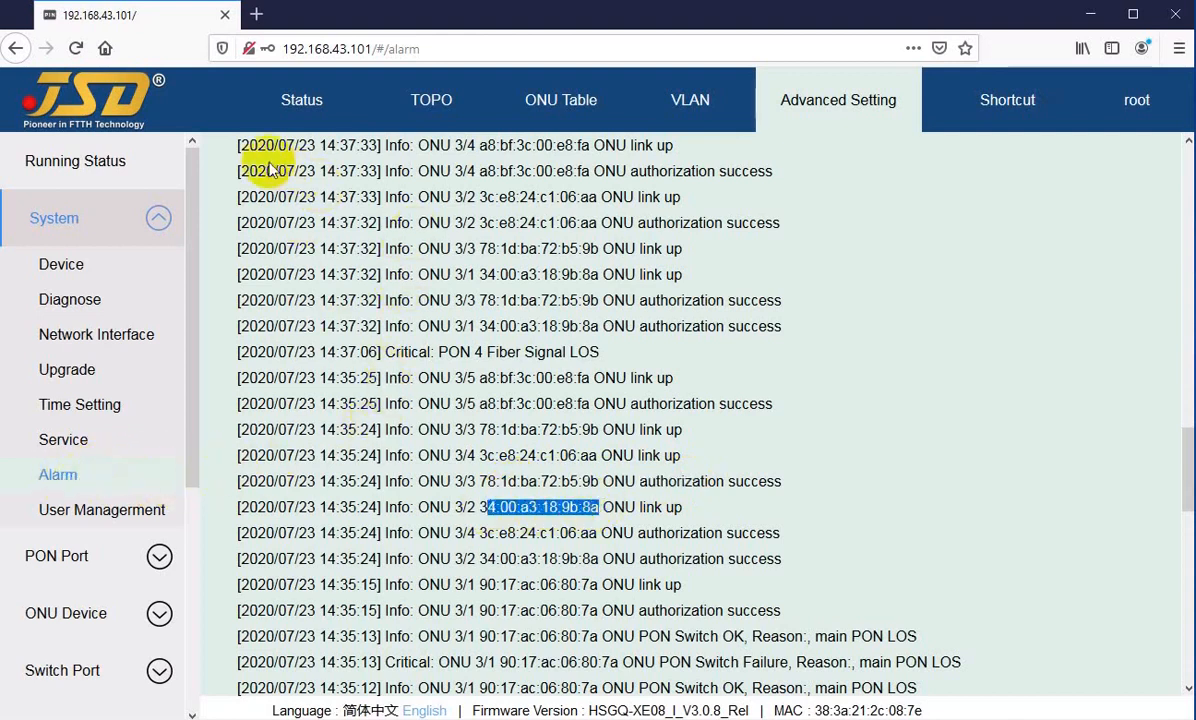
pyautogui.moveTo(278, 197); pyautogui.dragTo(437, 413)
pyautogui.click(450, 468)
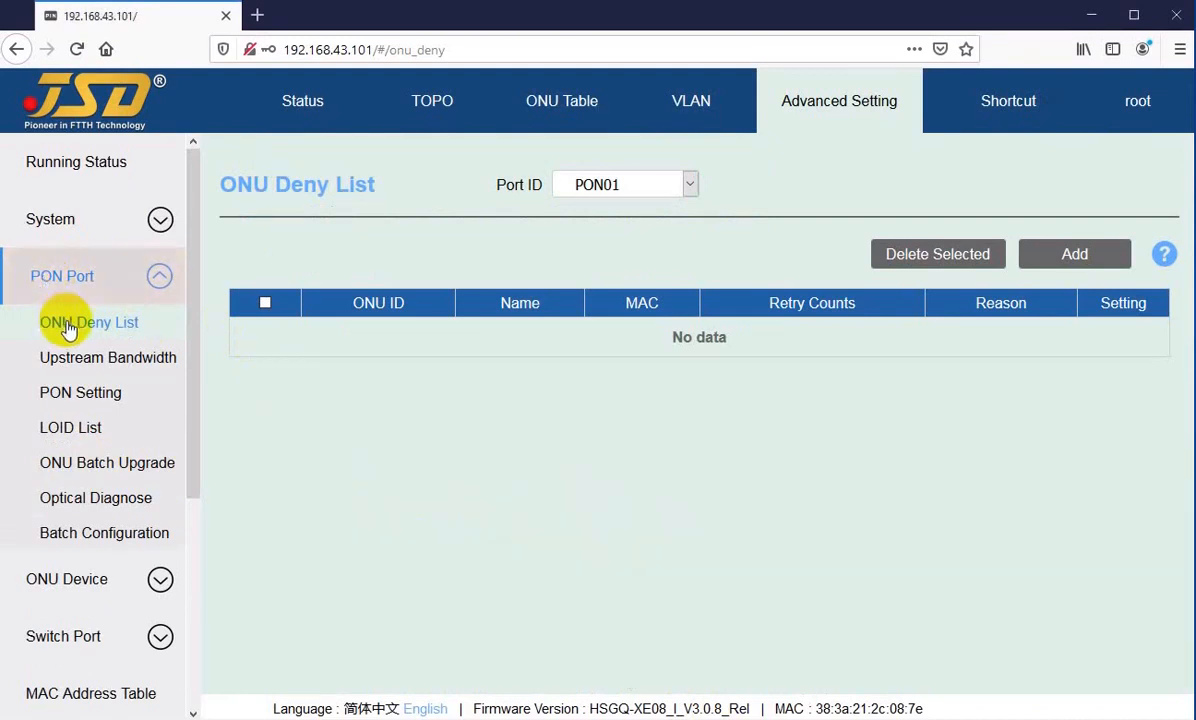
# Step: View the ONU Deny List for port PON02 and return to port PON01
pyautogui.click(631, 190)
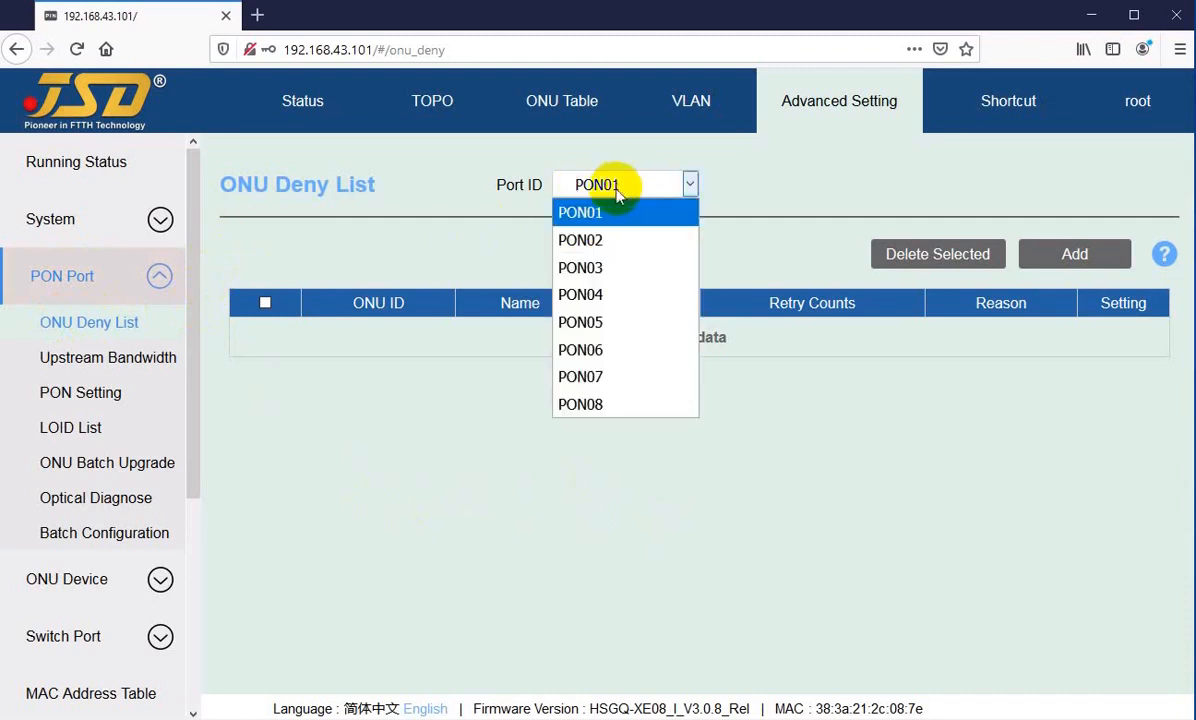
pyautogui.click(631, 200)
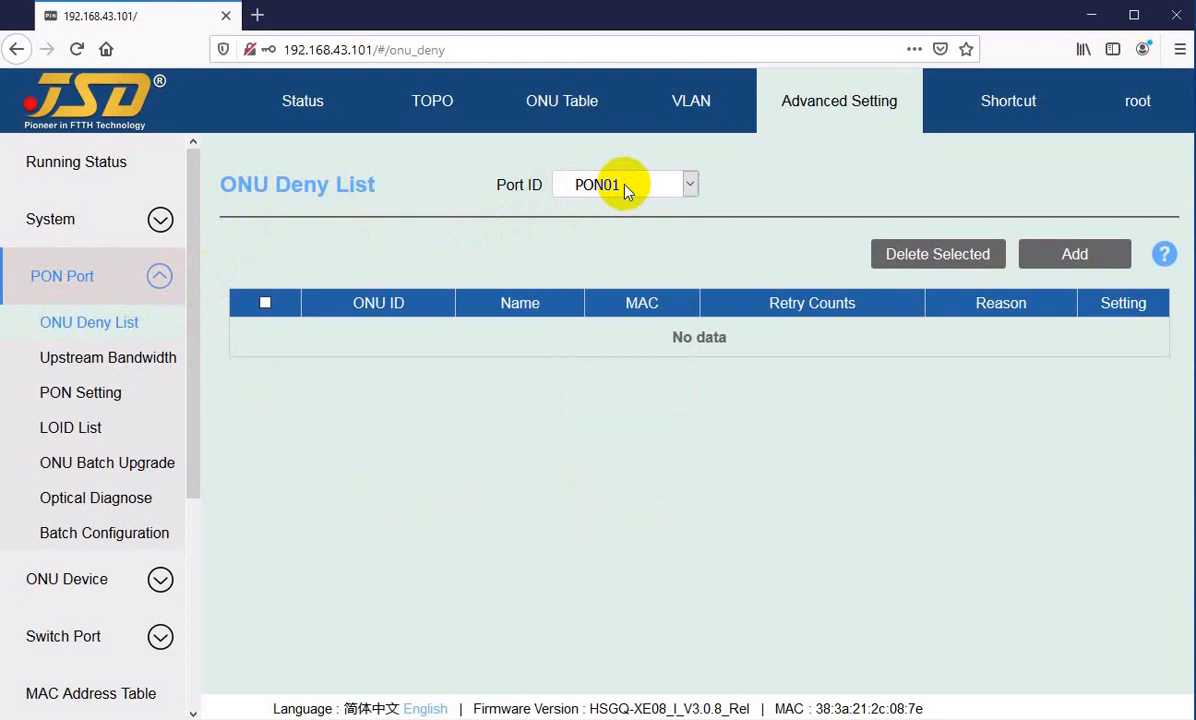
pyautogui.click(624, 187)
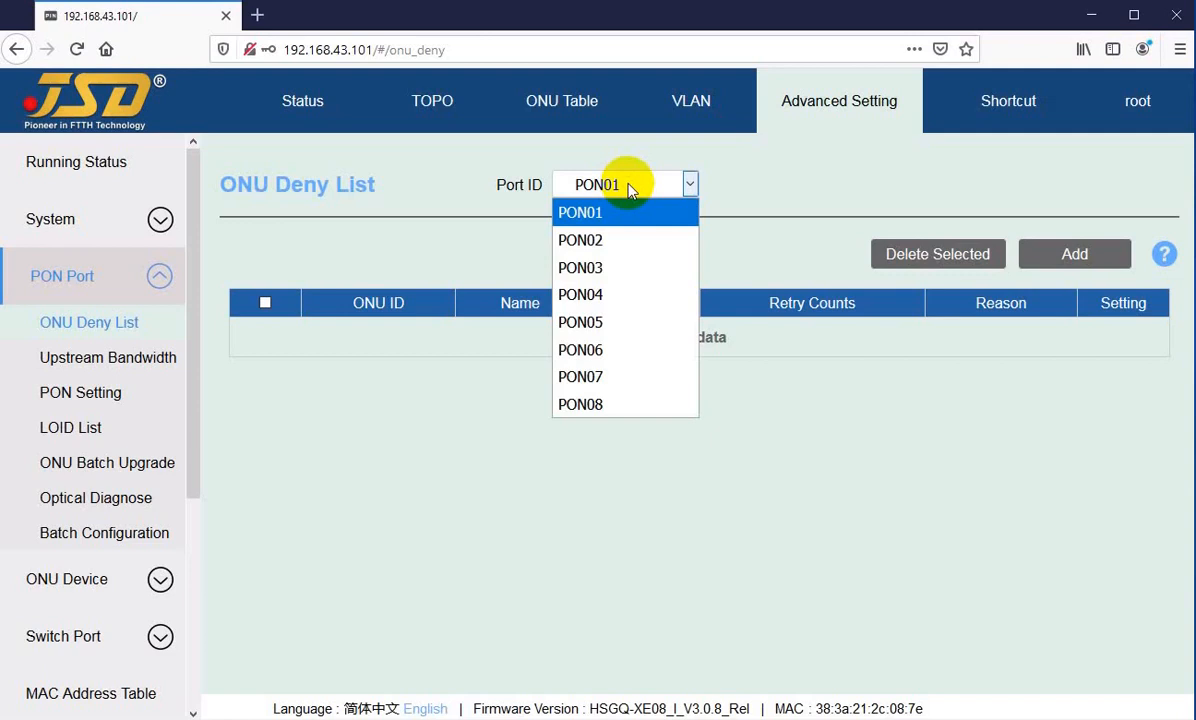
pyautogui.click(585, 241)
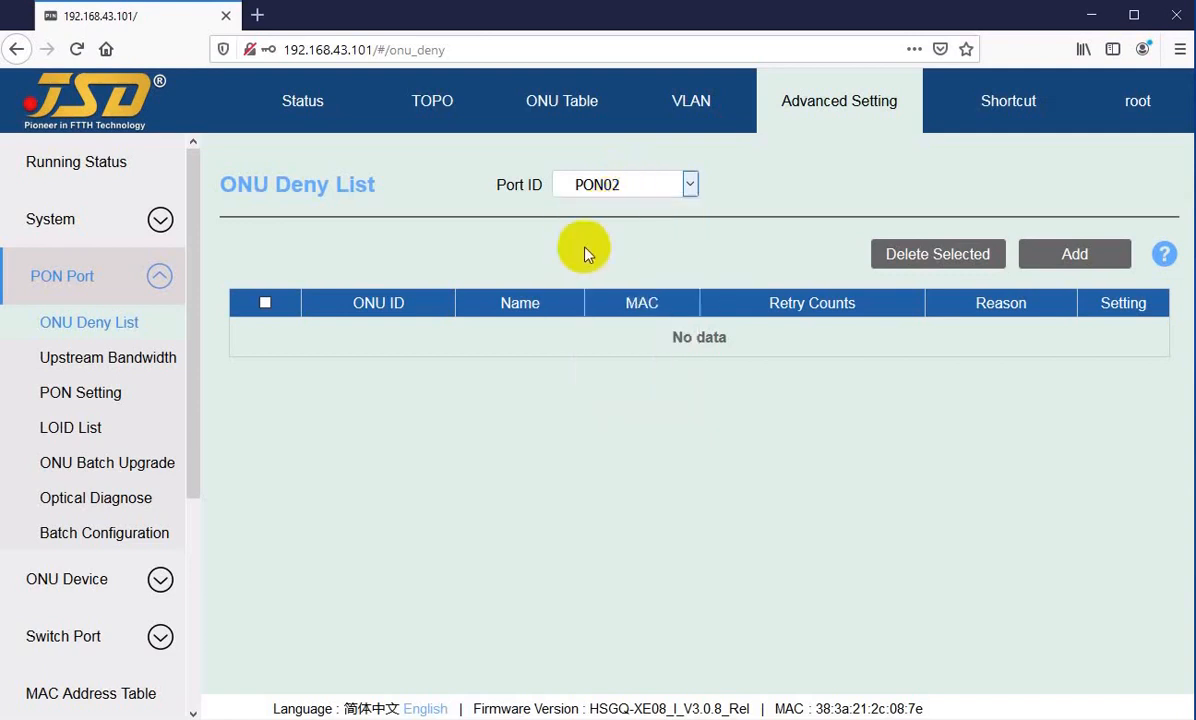
pyautogui.click(621, 184)
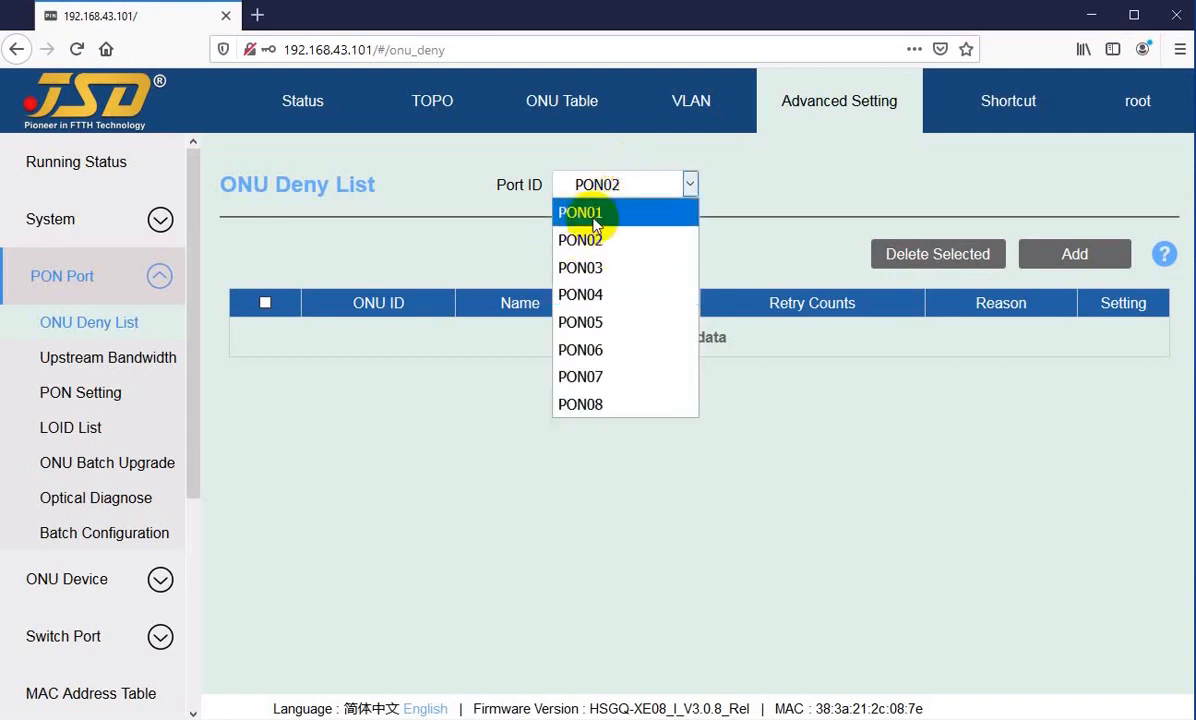
pyautogui.click(590, 213)
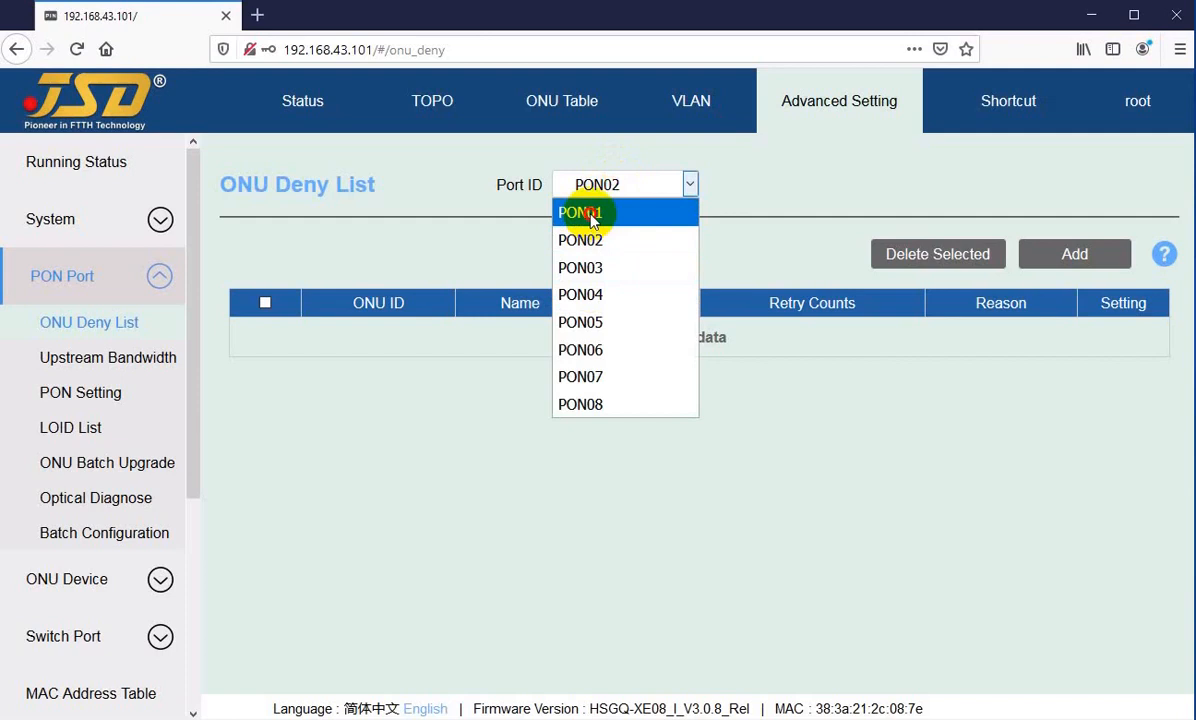
pyautogui.click(590, 213)
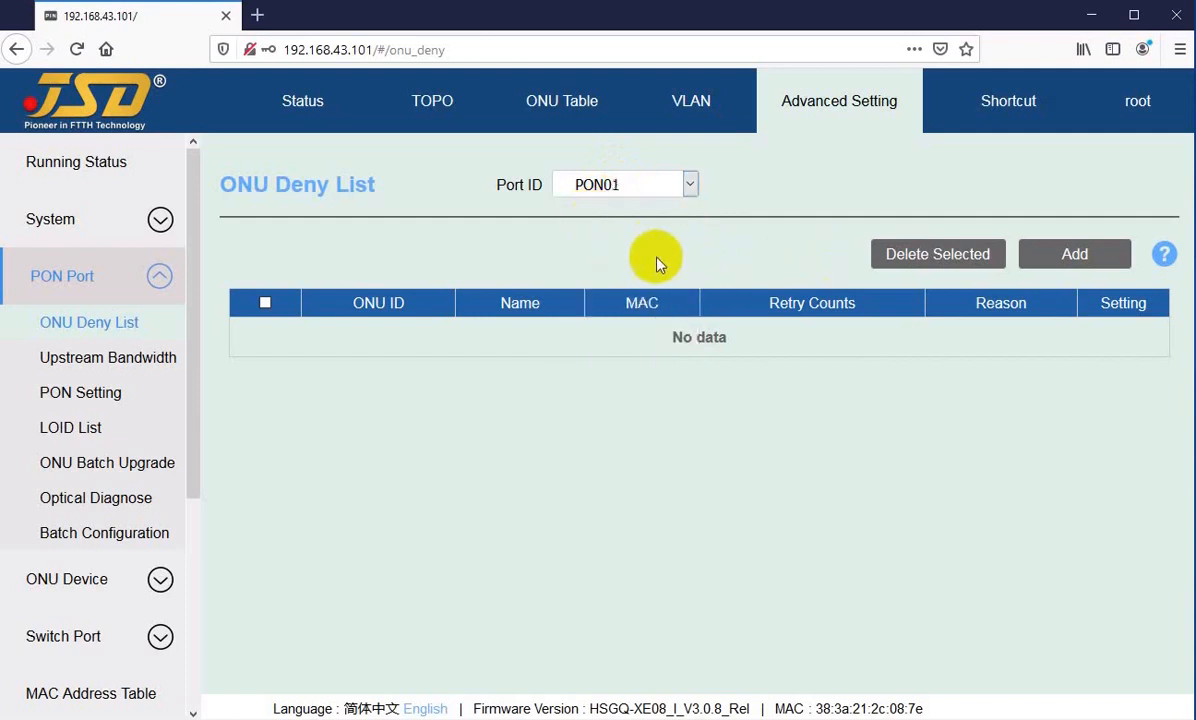
# Step: Add an ONU Deny List entry on PON01 with MAC 9c:28:ef:c1:6c:4b and the description "Low power"
pyautogui.click(1073, 258)
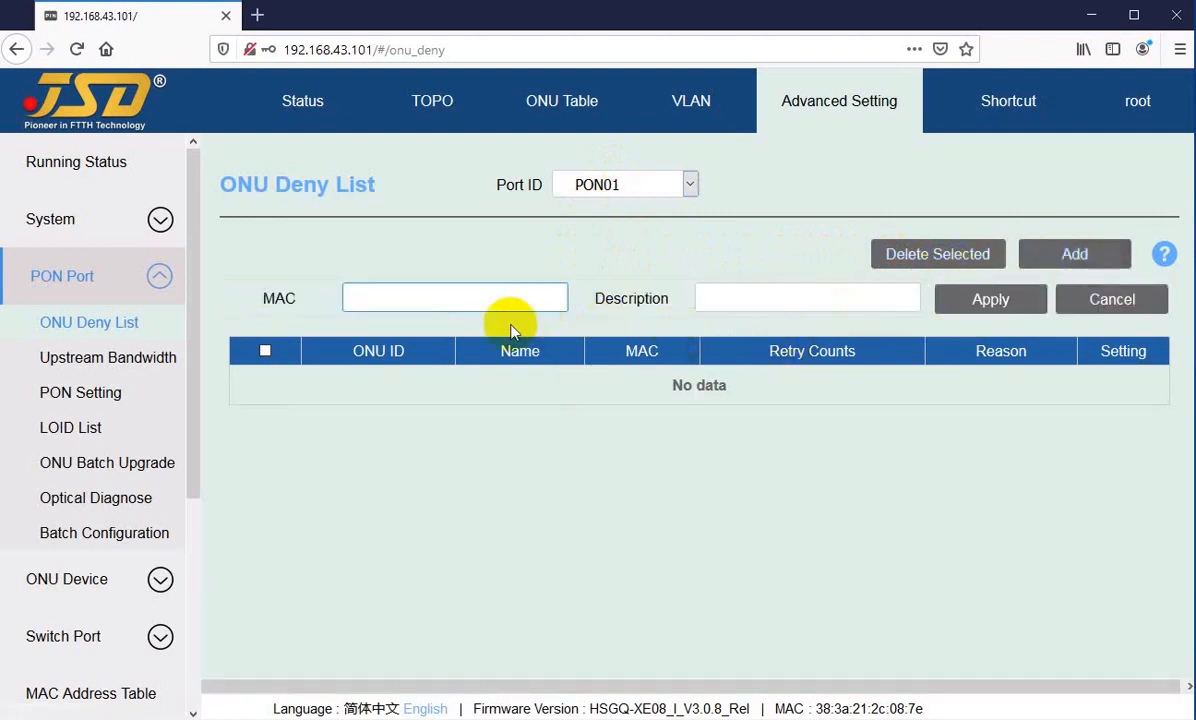
pyautogui.click(420, 300)
pyautogui.write('9c:28:ef:c1:6c:4')
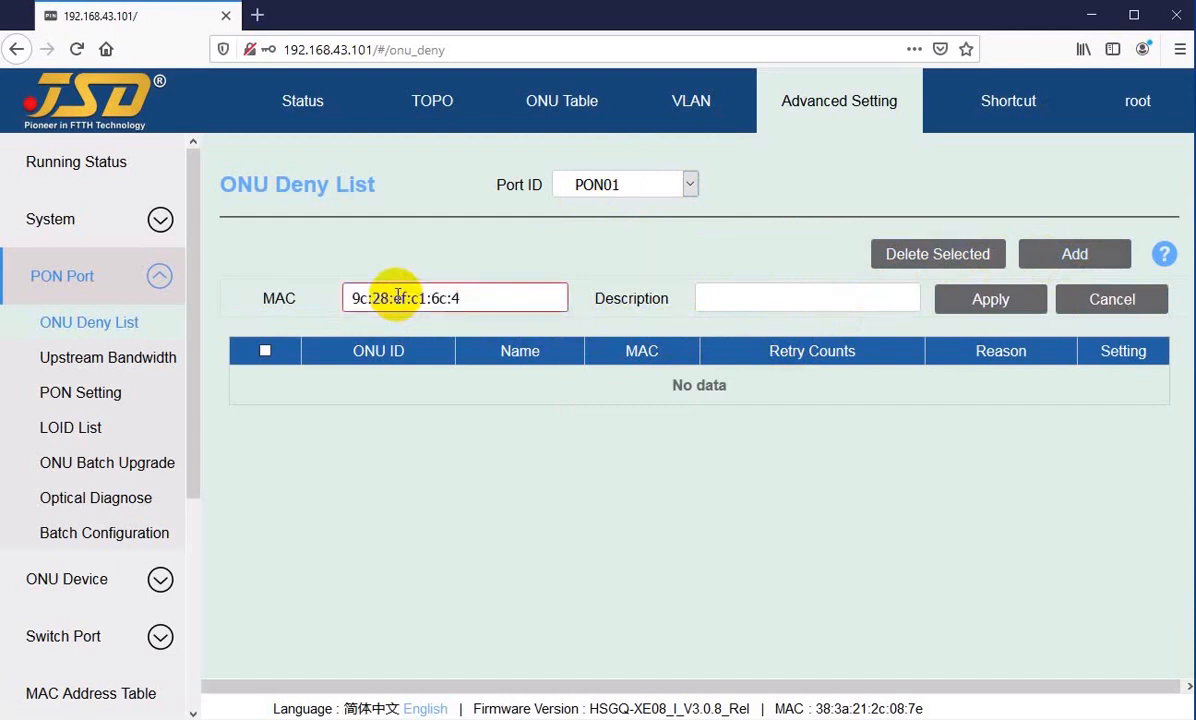
pyautogui.write('b')
pyautogui.moveTo(482, 299); pyautogui.dragTo(334, 294)
pyautogui.hotkey('ctrl', 'c')
pyautogui.click(406, 299)
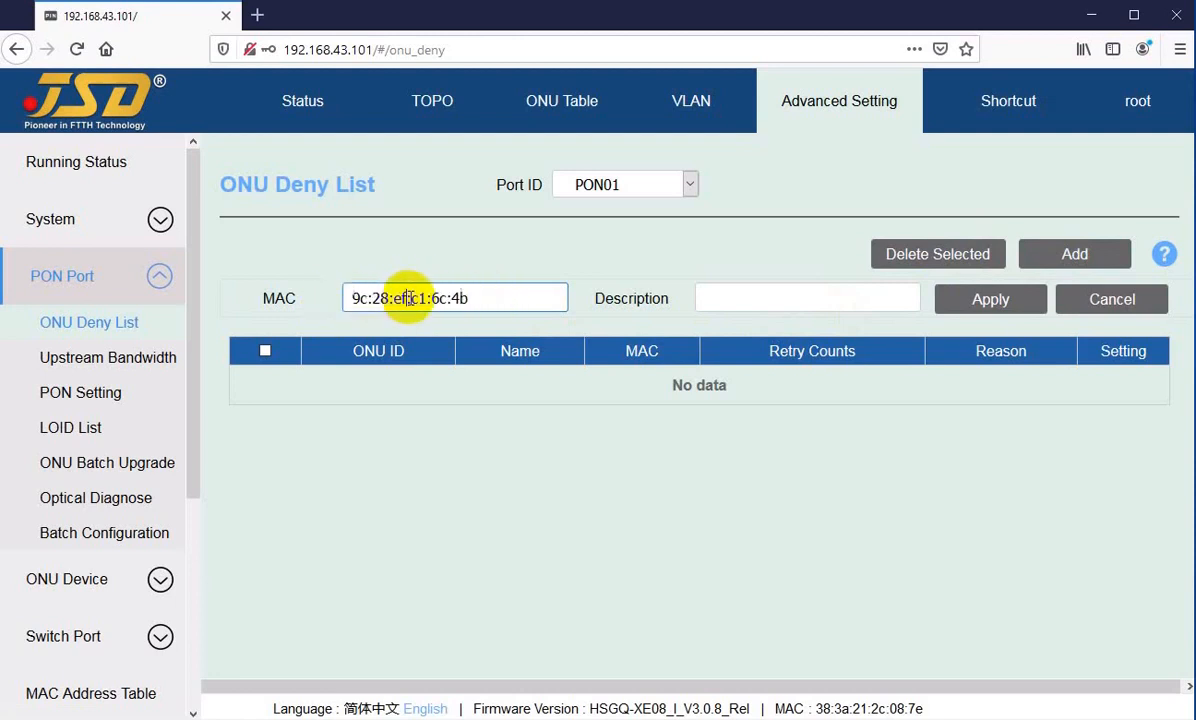
pyautogui.click(720, 299)
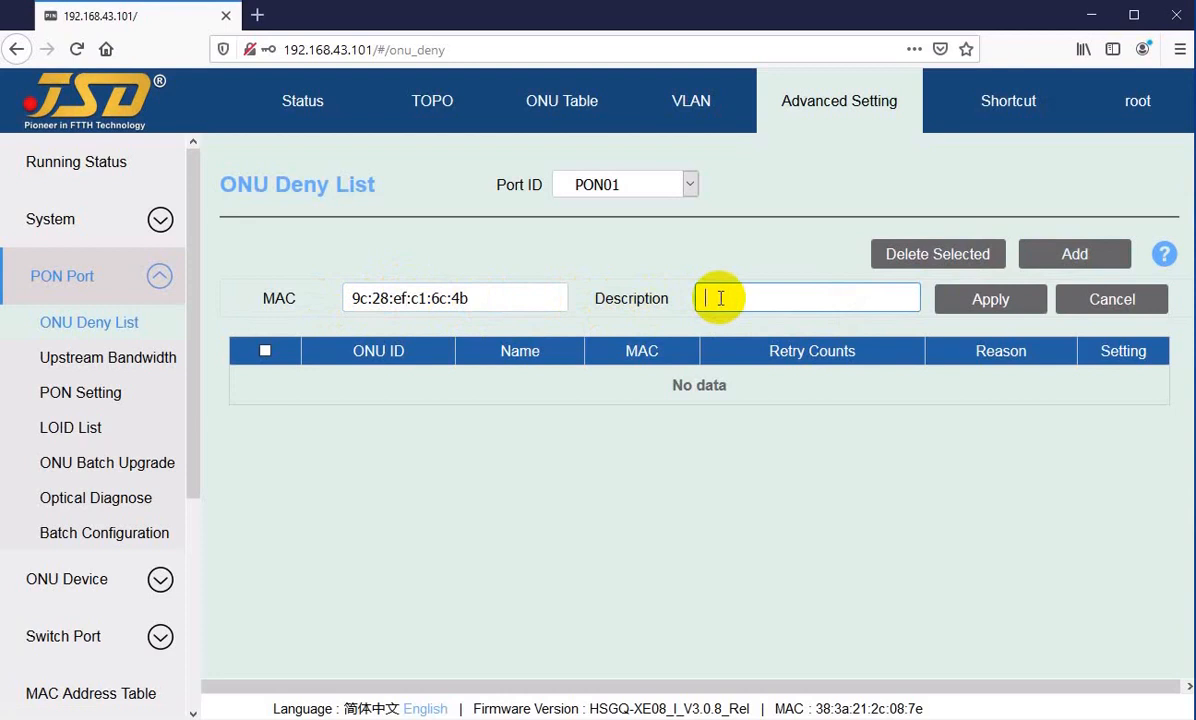
pyautogui.write('w power')
pyautogui.click(980, 311)
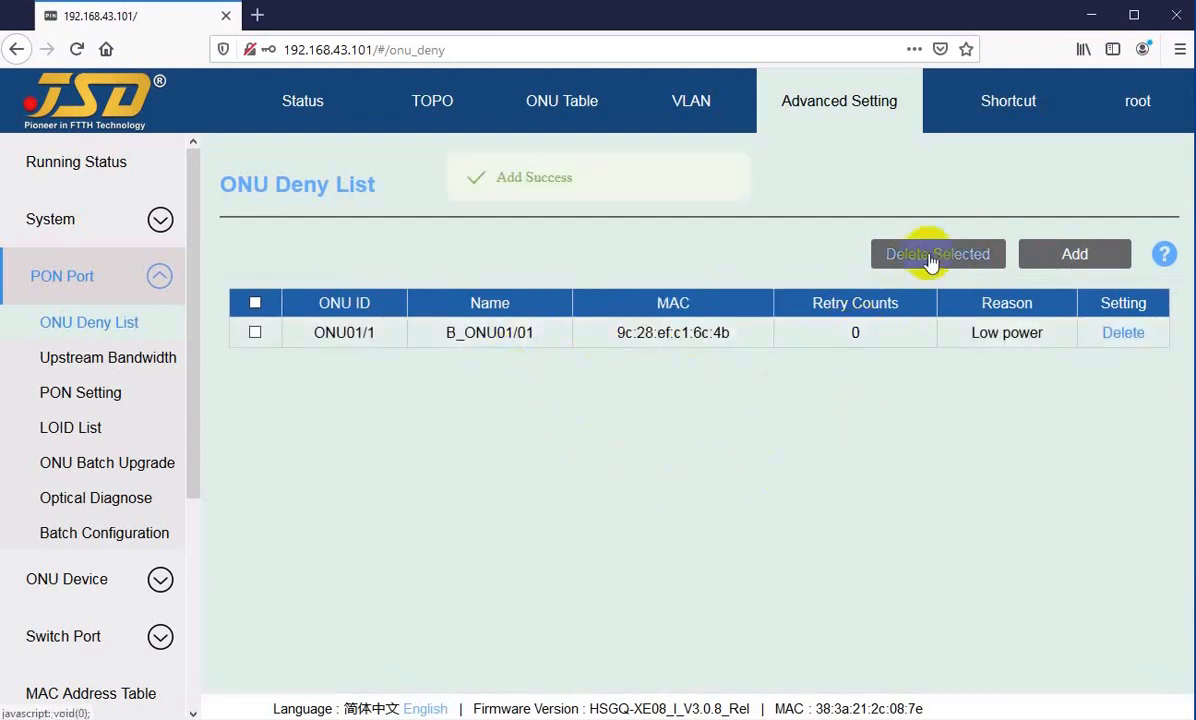
# Step: Add a second PON01 deny list entry with MAC 9c:28:ef:c1:6c:4c and the description "Unknown"
pyautogui.click(1062, 258)
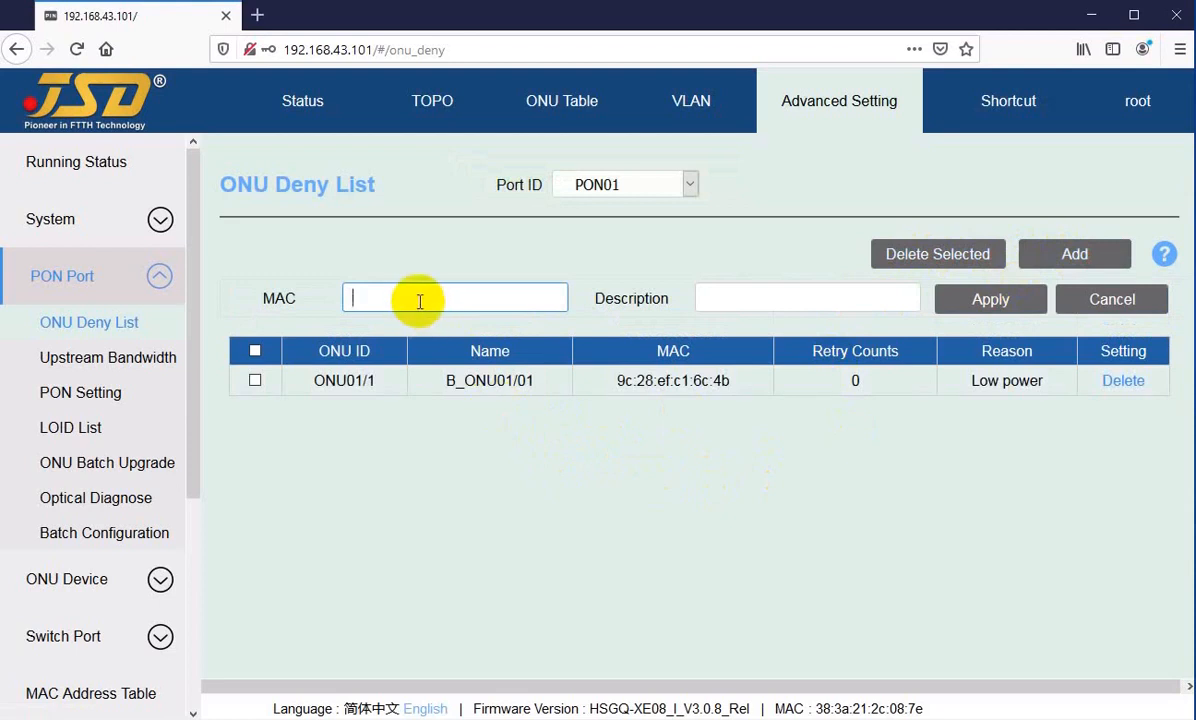
pyautogui.hotkey('ctrl', 'v')
pyautogui.write('c')
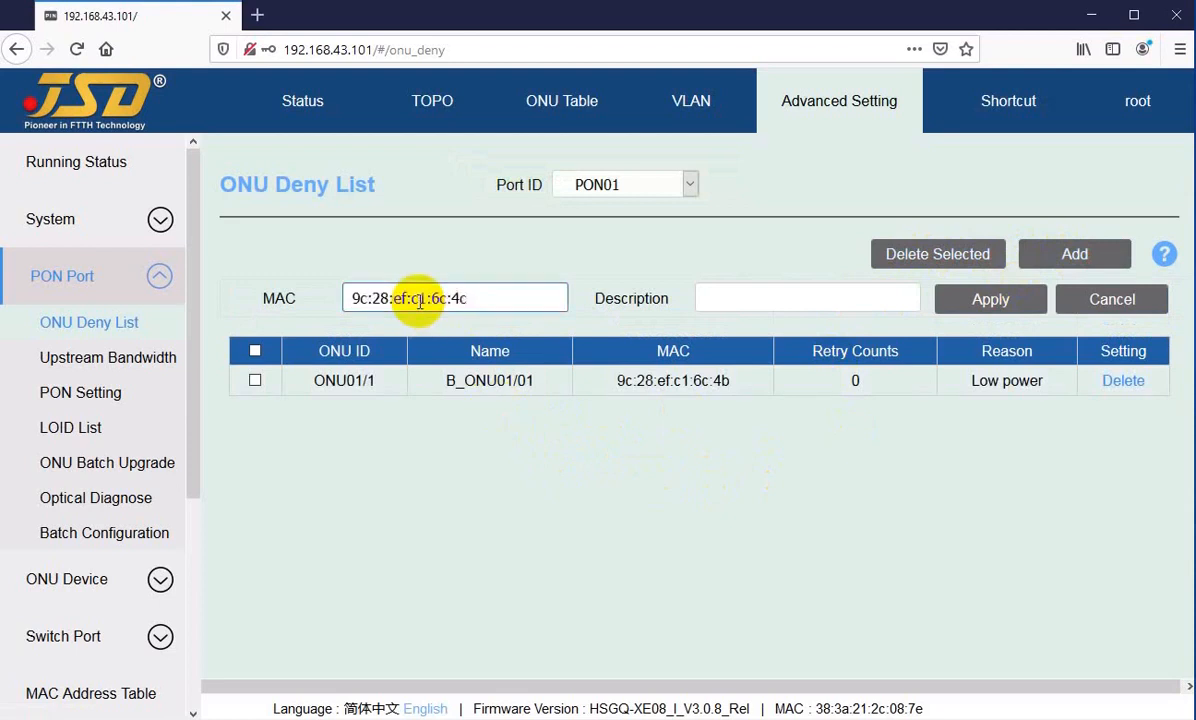
pyautogui.click(736, 302)
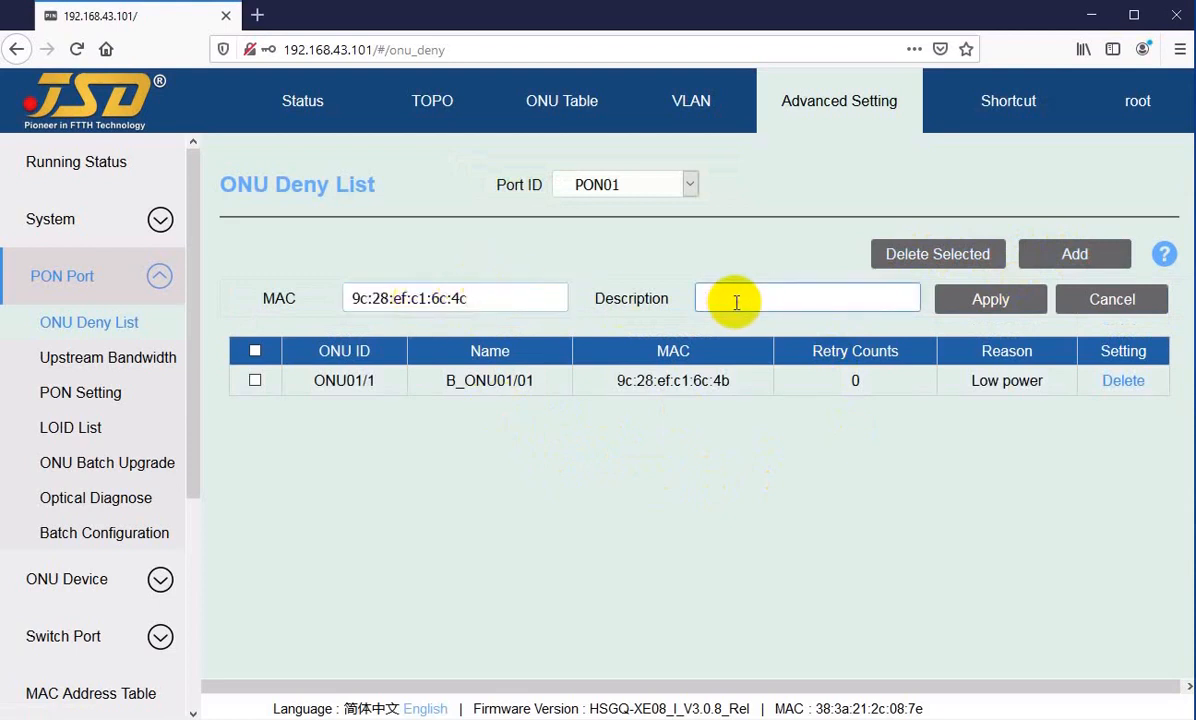
pyautogui.write('Unknown')
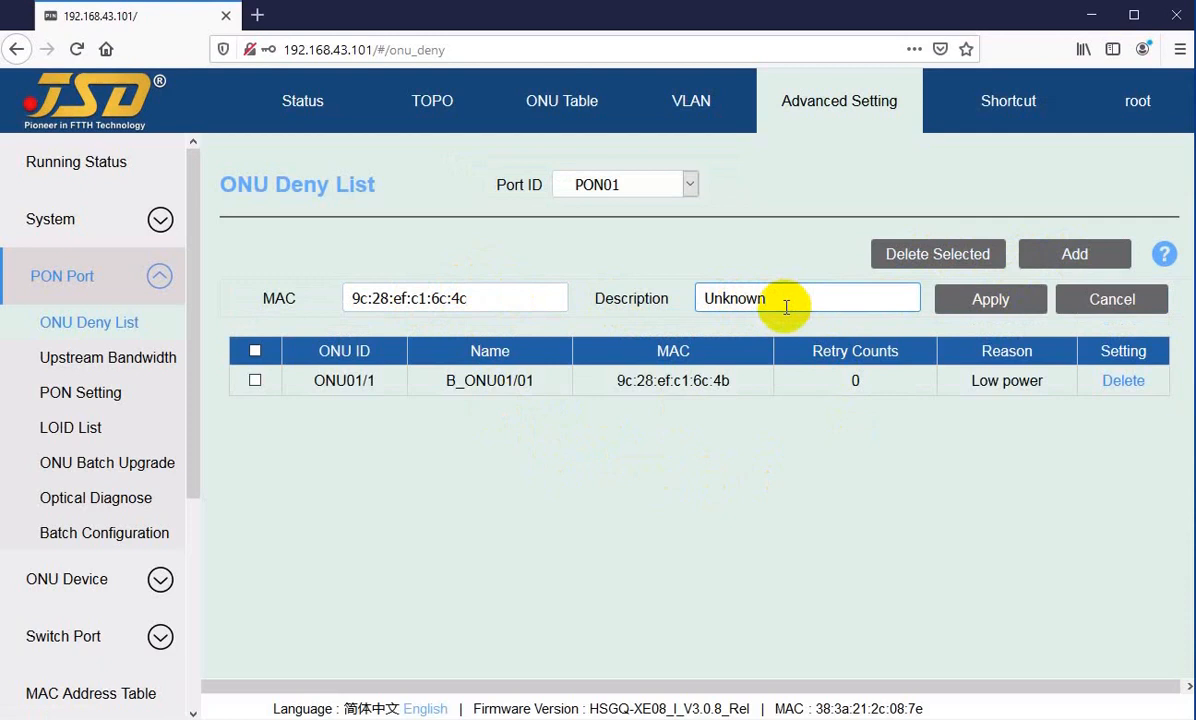
pyautogui.click(991, 302)
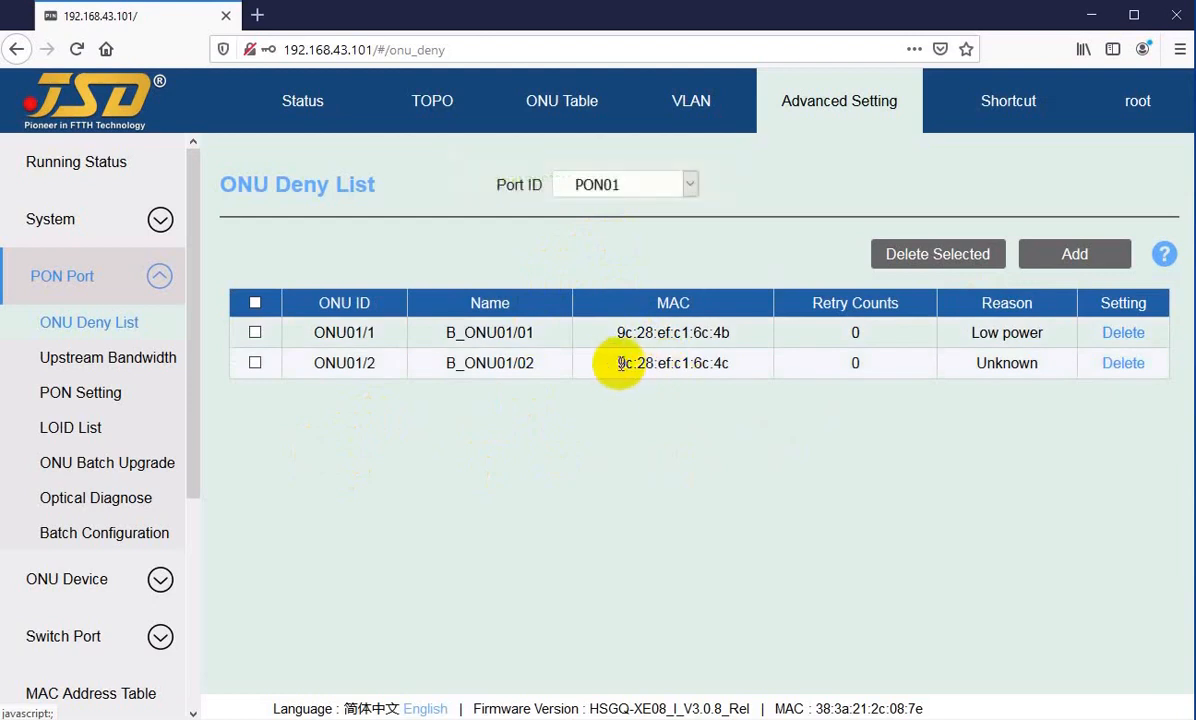
# Step: Review the MAC address and reason of the second deny list entry, ONU01/2
pyautogui.moveTo(619, 363); pyautogui.dragTo(659, 361)
pyautogui.click(699, 361)
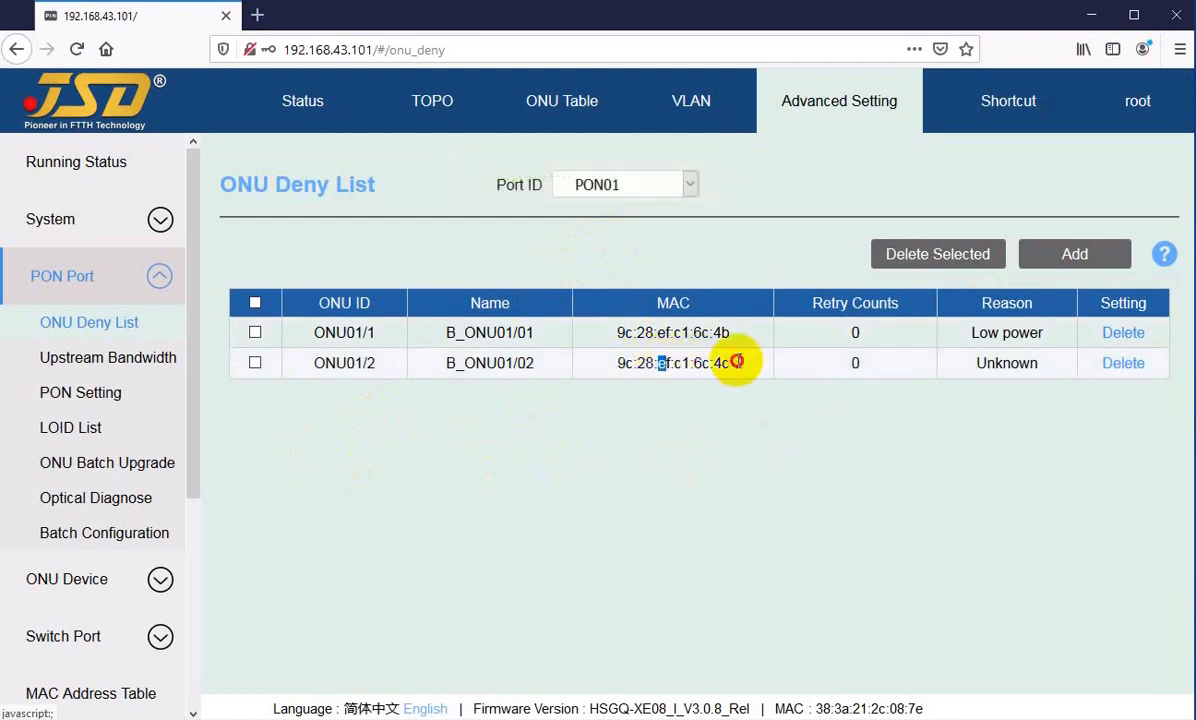
pyautogui.moveTo(737, 362); pyautogui.dragTo(745, 363)
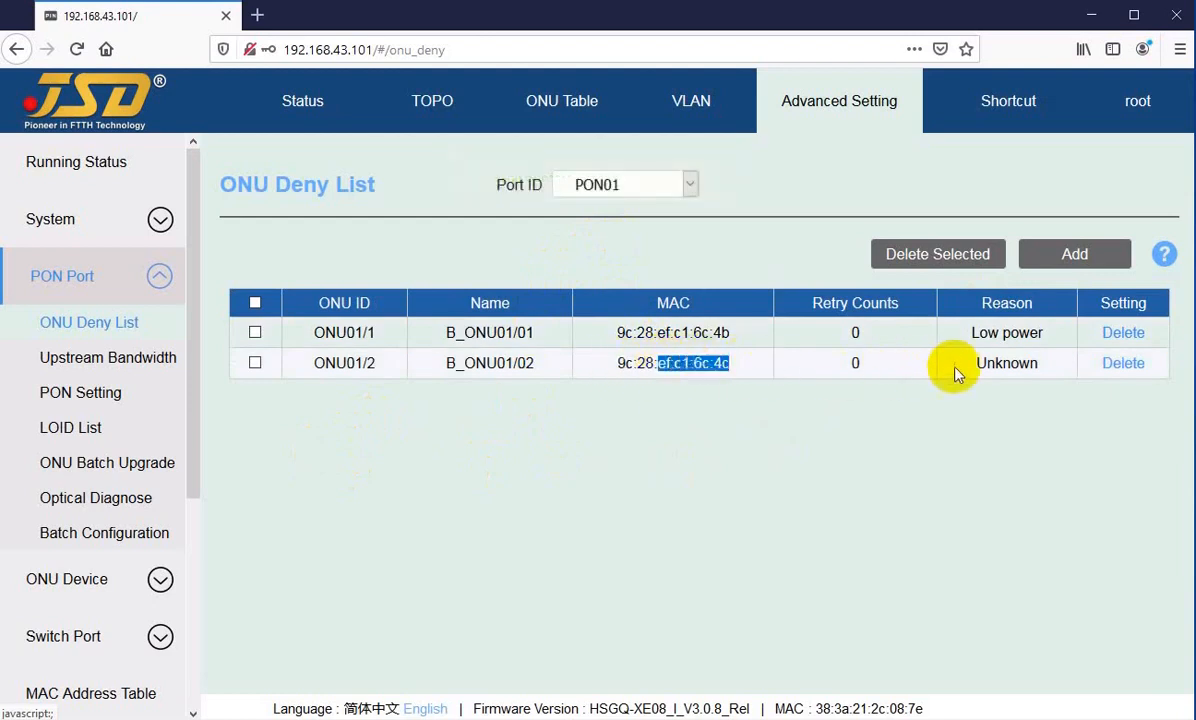
pyautogui.moveTo(979, 363); pyautogui.dragTo(1021, 363)
pyautogui.click(1013, 365)
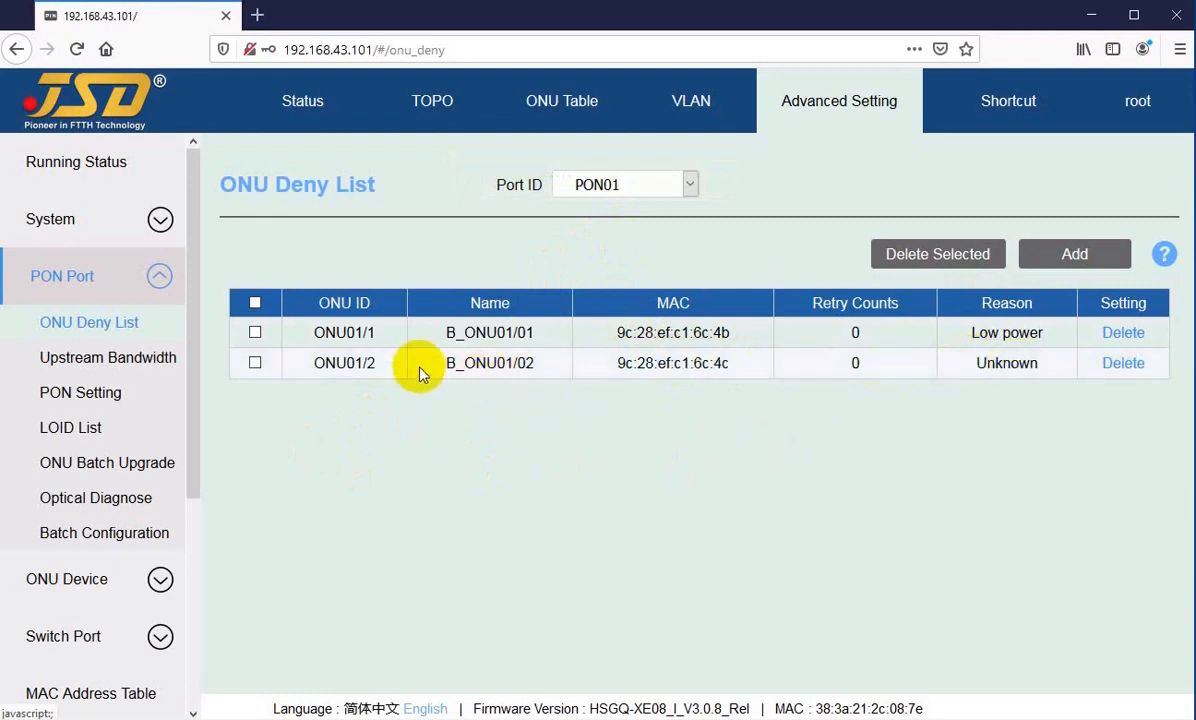
# Step: Select both deny list entries individually and all at once, and clear the selection again
pyautogui.click(255, 365)
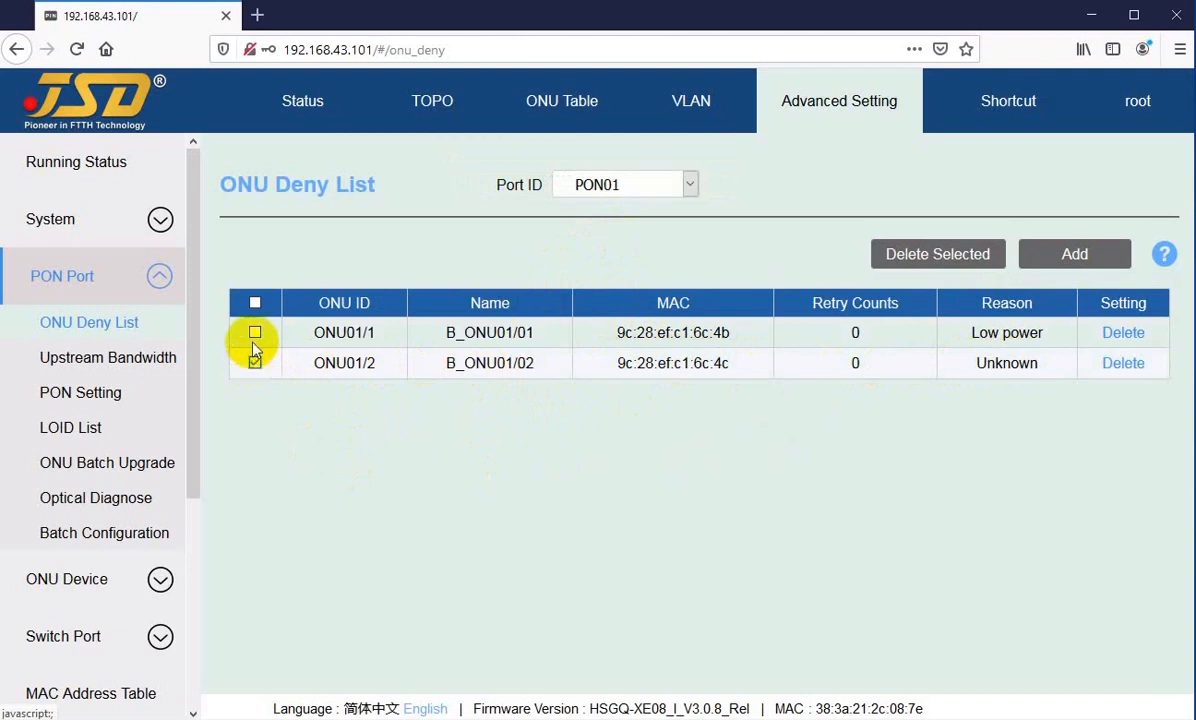
pyautogui.click(256, 334)
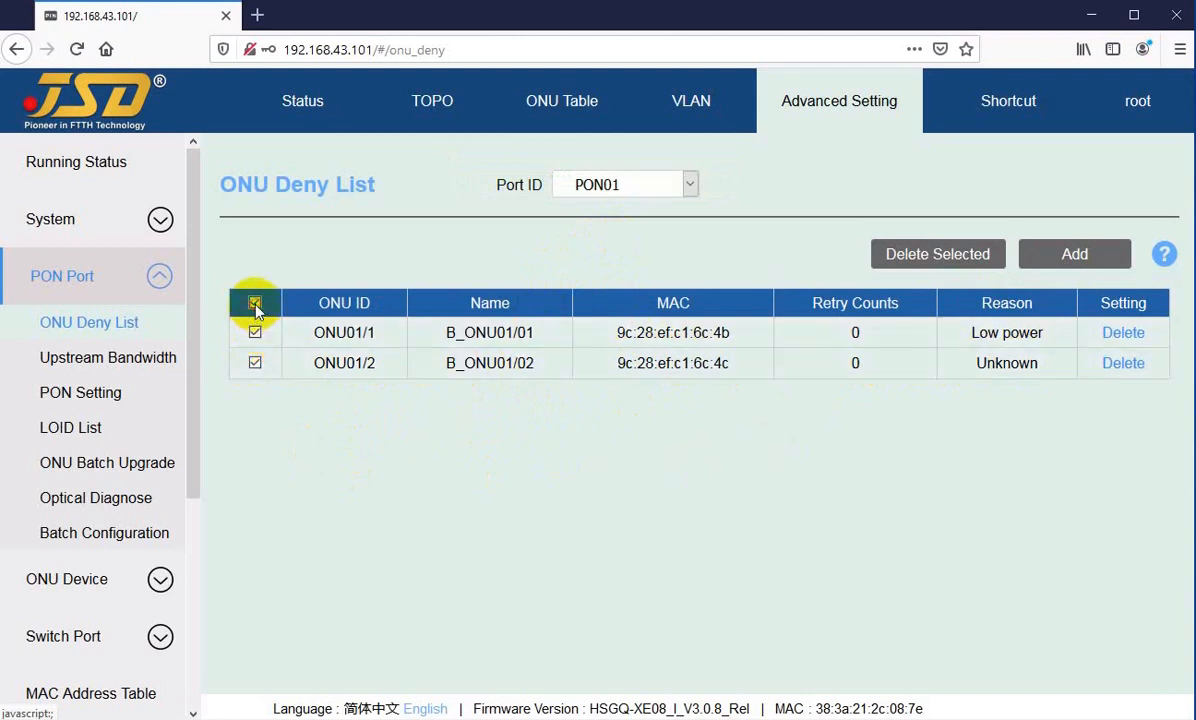
pyautogui.click(255, 304)
pyautogui.click(255, 304)
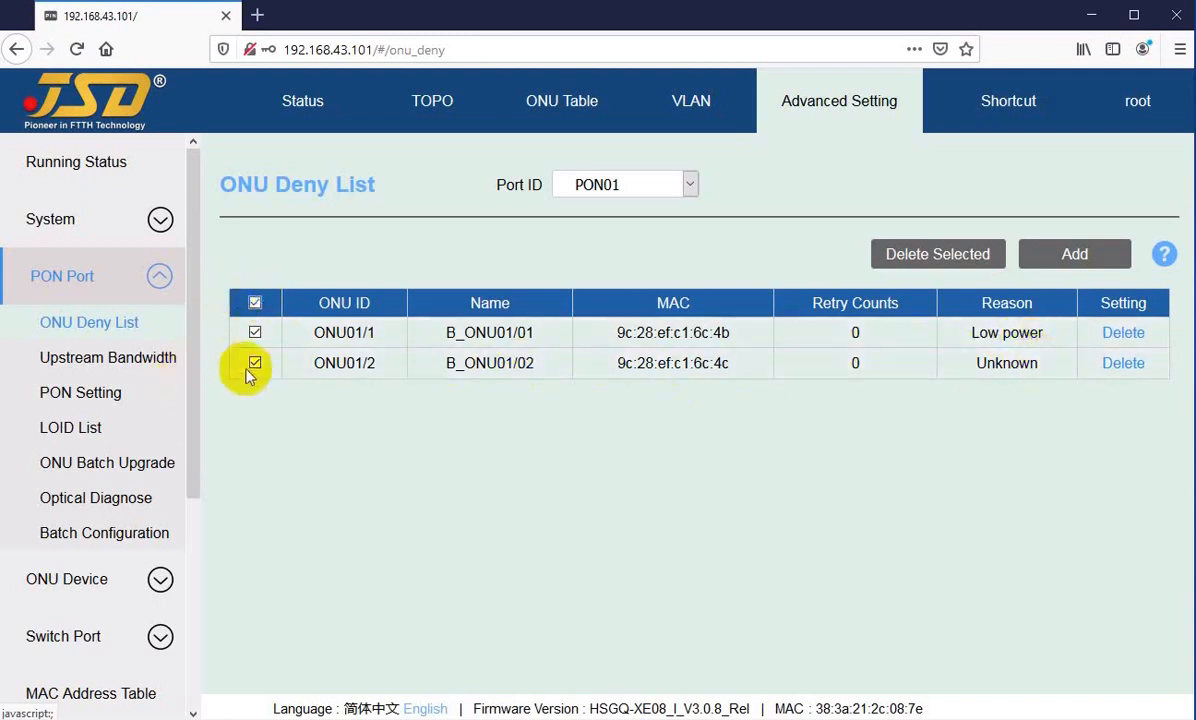
pyautogui.click(255, 302)
# Step: Add a third PON01 deny list entry with MAC 9c:28:ef:c1:6c:4d, leaving the description empty
pyautogui.click(1040, 256)
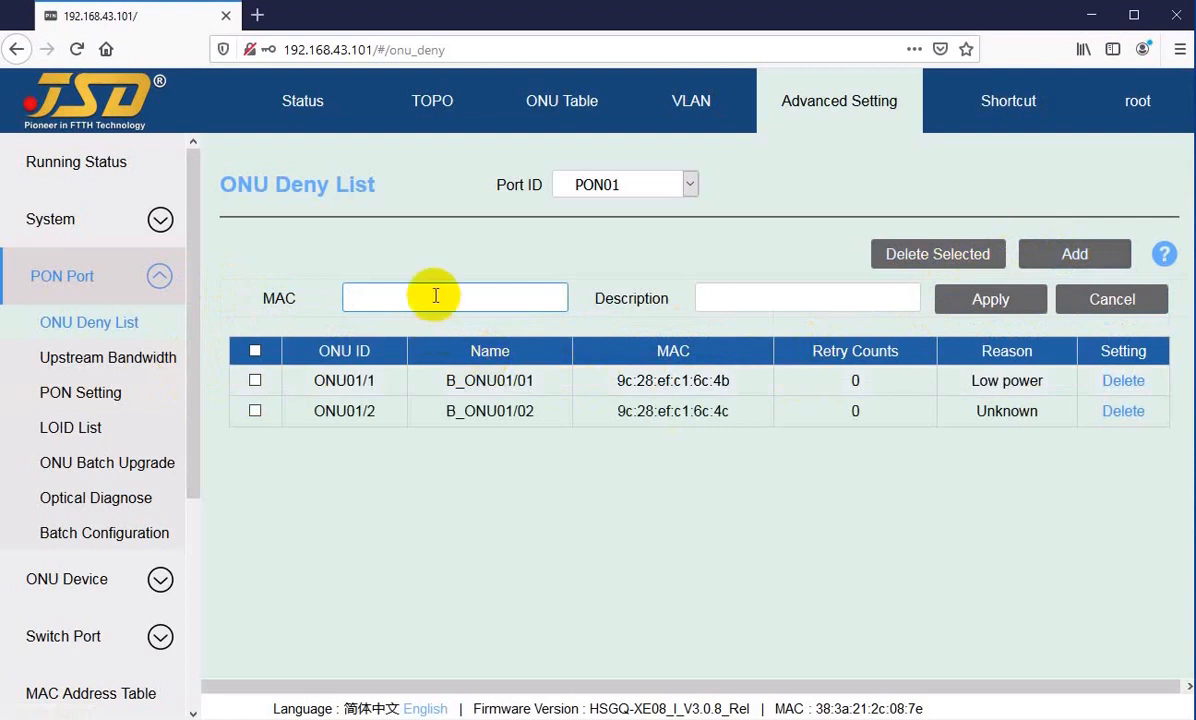
pyautogui.hotkey('ctrl', 'v')
pyautogui.write('d')
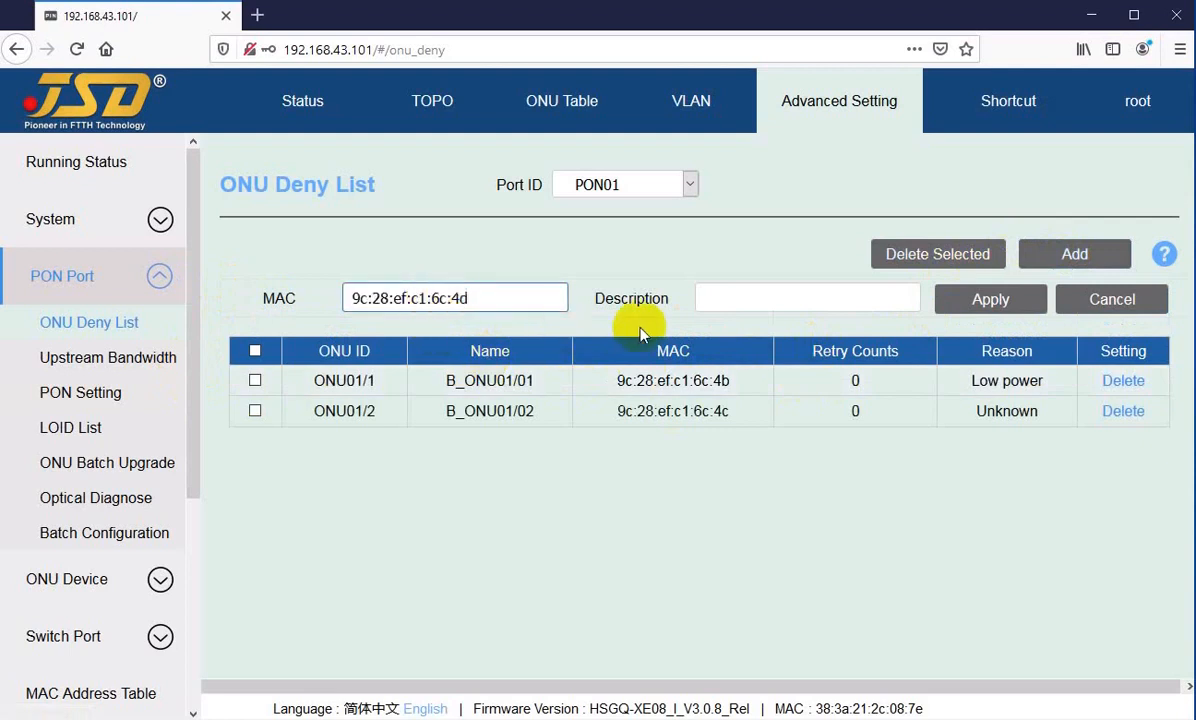
pyautogui.click(798, 299)
pyautogui.click(953, 300)
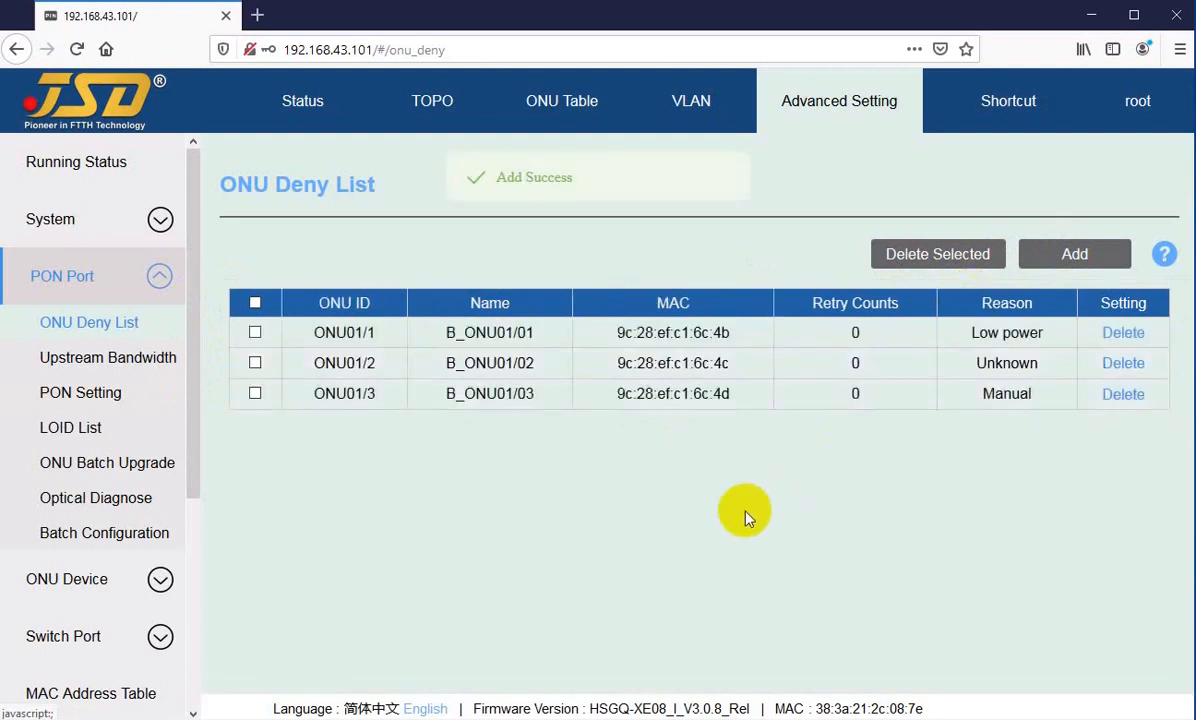
# Step: Add a fourth PON01 deny list entry with MAC 9c:28:ef:c1:6c:4e and no description
pyautogui.click(1070, 257)
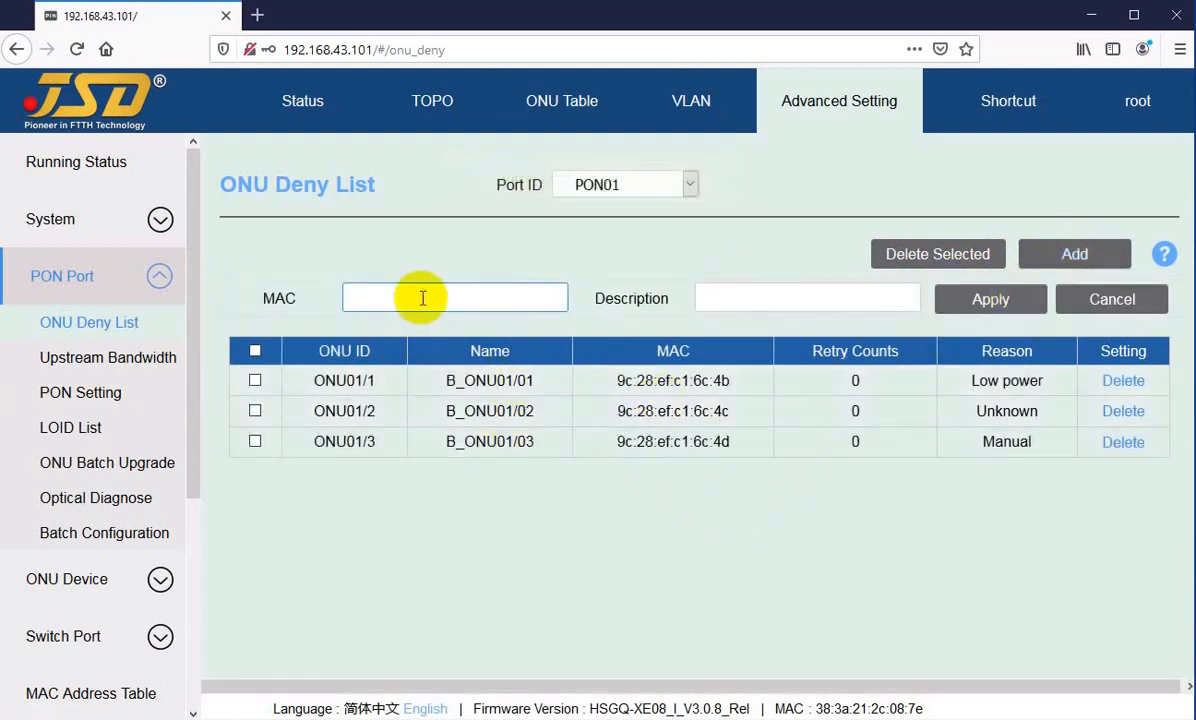
pyautogui.hotkey('ctrl', 'v')
pyautogui.write('e')
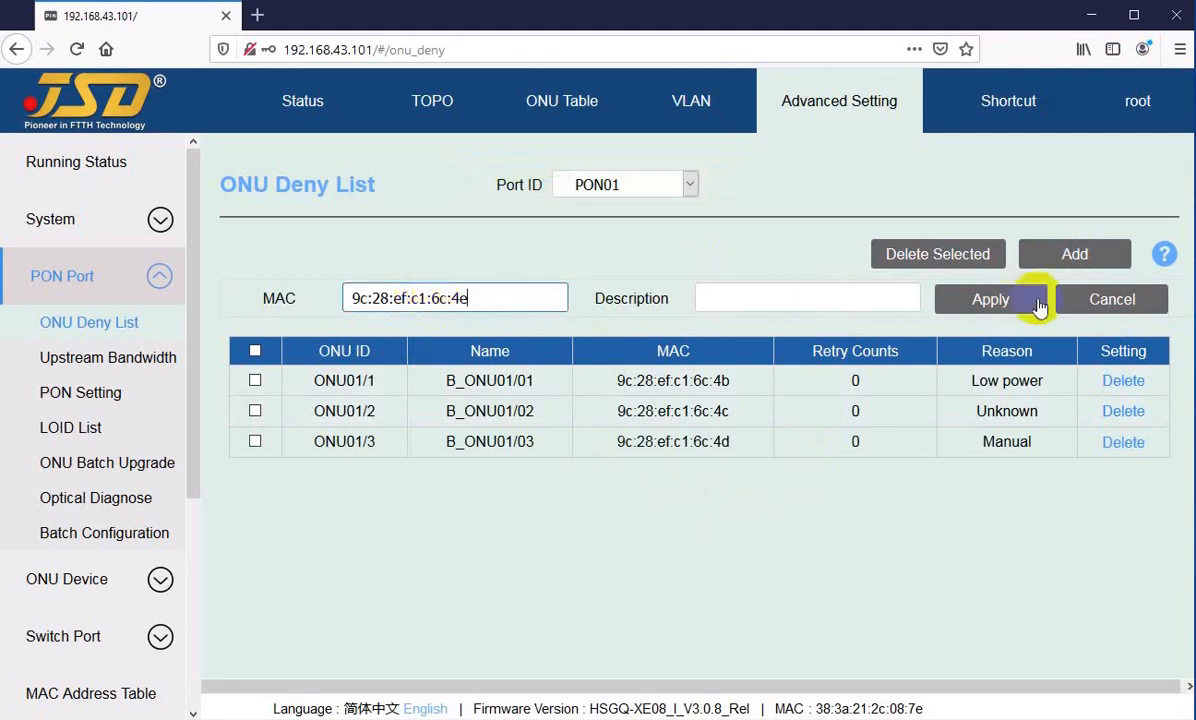
pyautogui.click(982, 302)
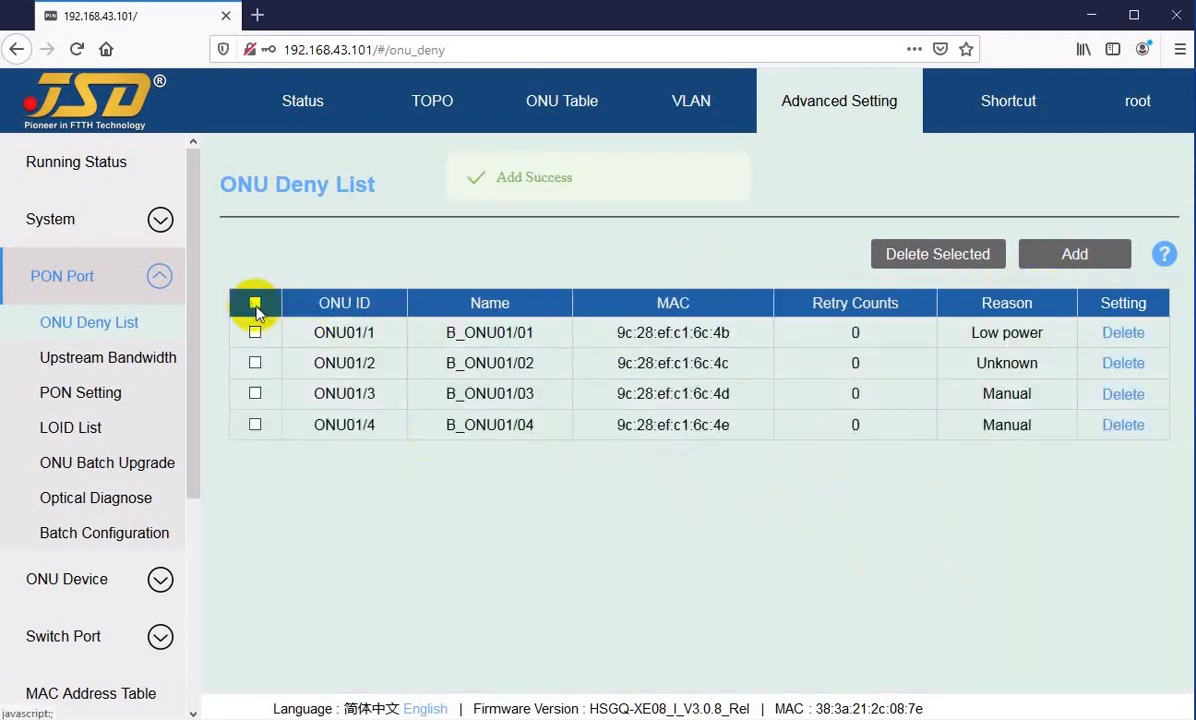
# Step: Delete the deny list entries ONU01/2 and ONU01/4 together as a selection and confirm
pyautogui.click(254, 304)
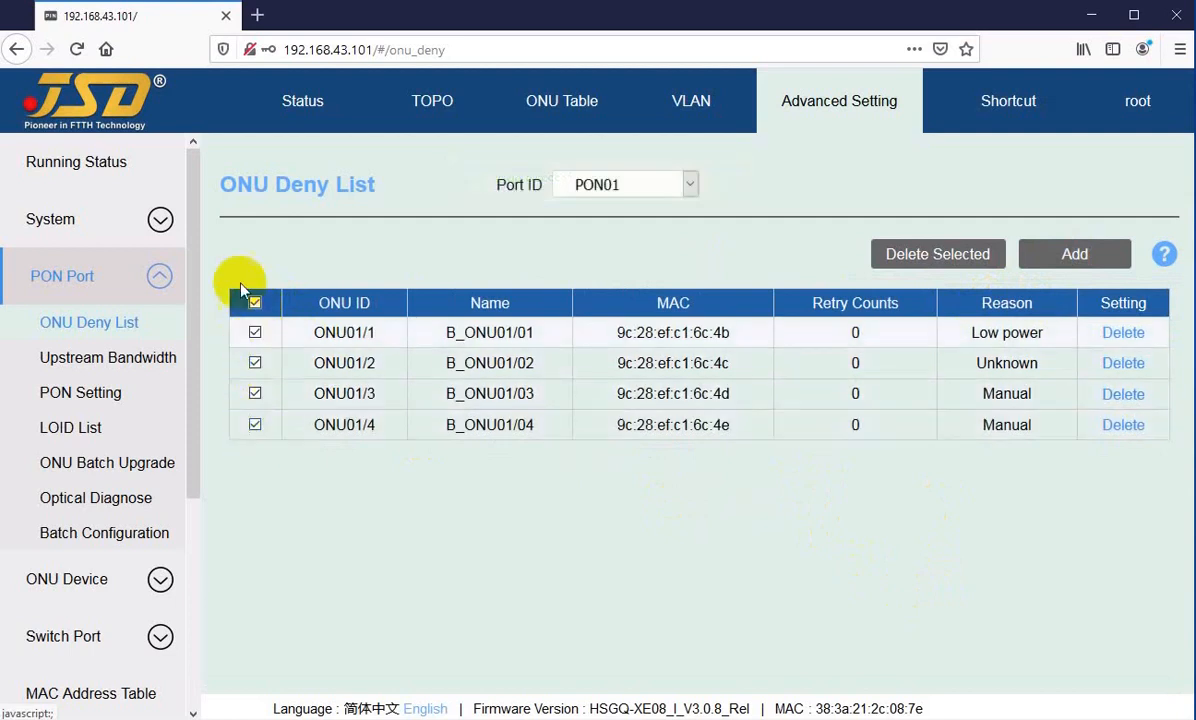
pyautogui.click(255, 303)
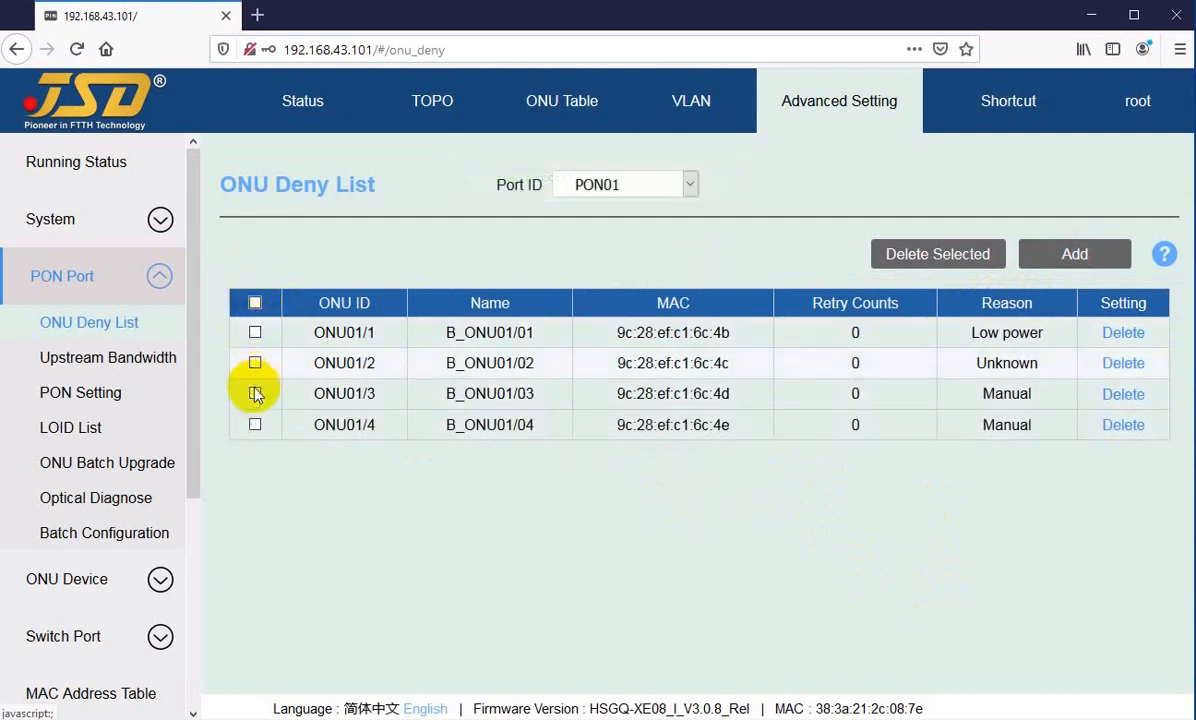
pyautogui.click(255, 427)
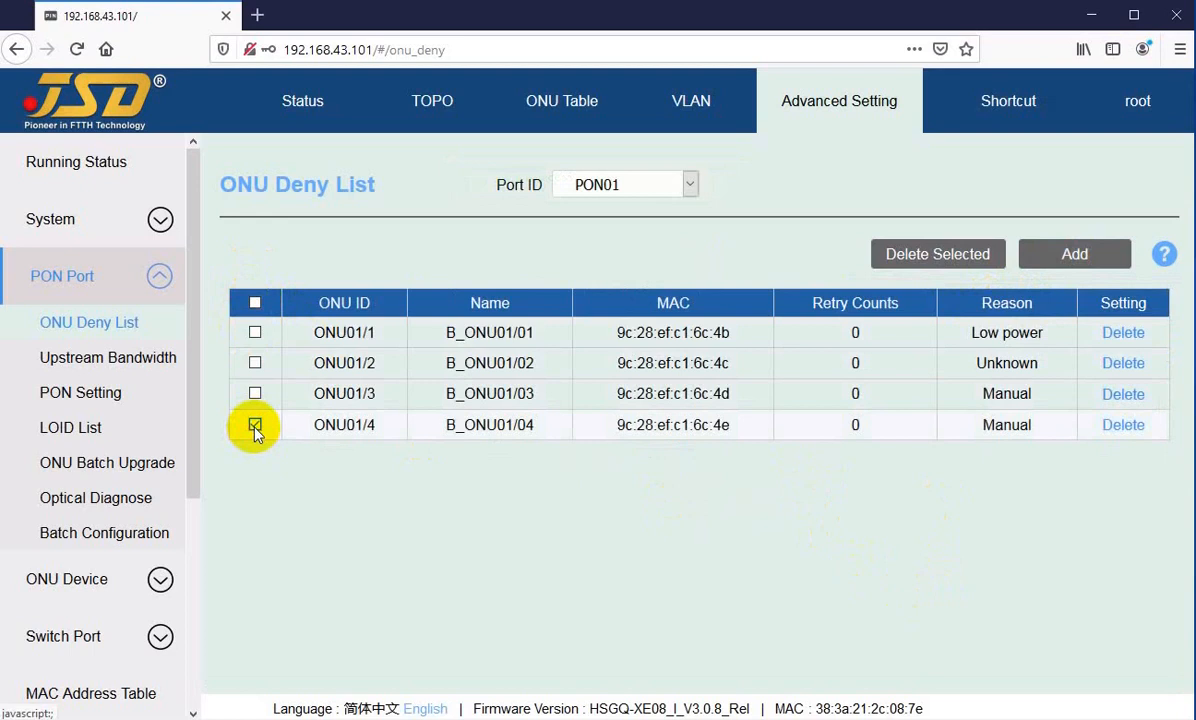
pyautogui.click(255, 364)
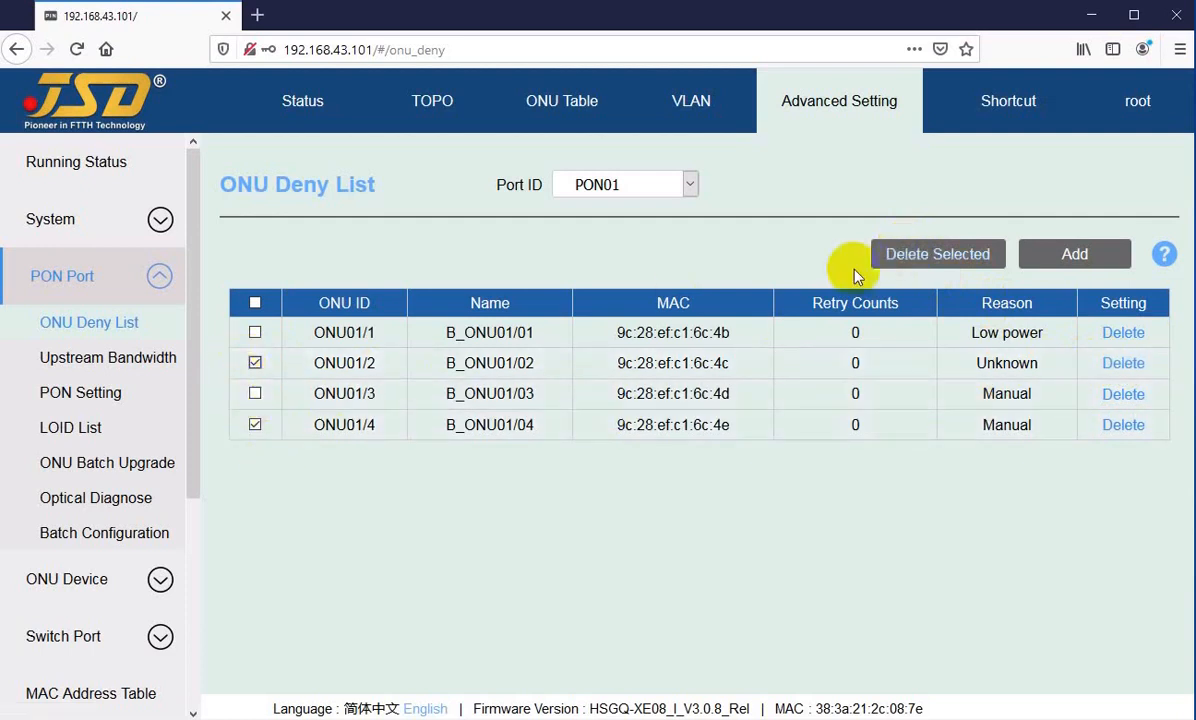
pyautogui.click(926, 260)
pyautogui.click(690, 445)
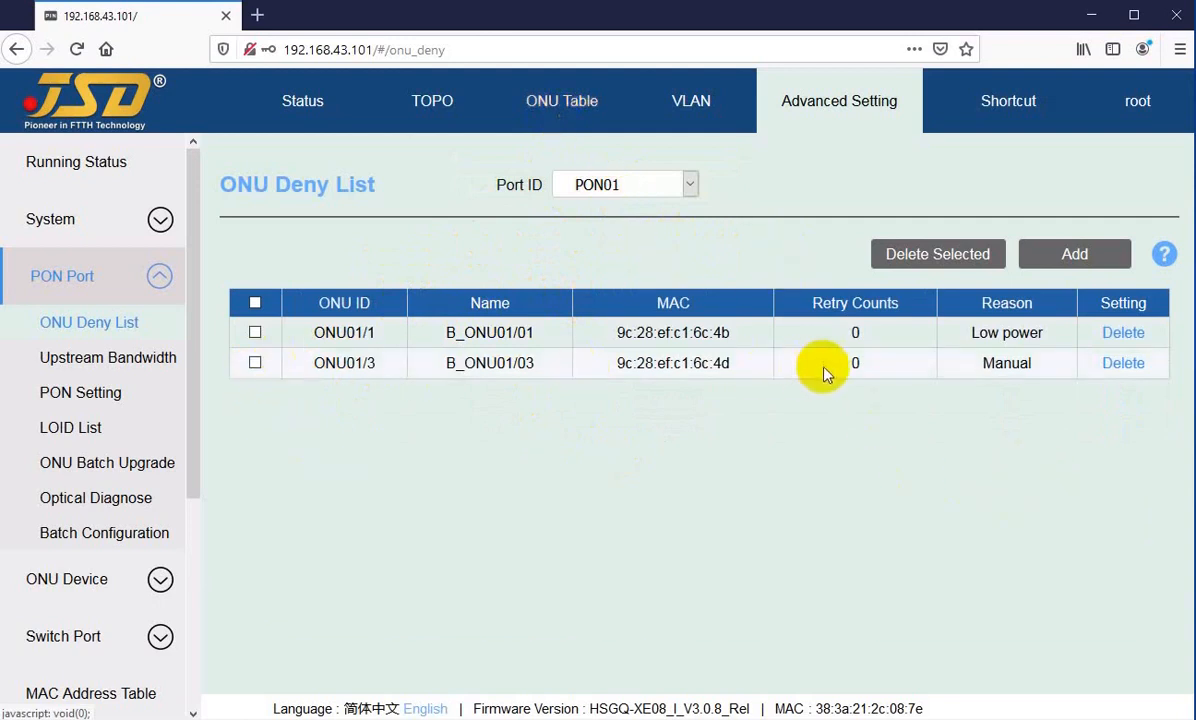
# Step: Delete the remaining deny list entries ONU01/1 and ONU01/3 one at a time, confirming each deletion
pyautogui.click(1122, 343)
pyautogui.click(651, 450)
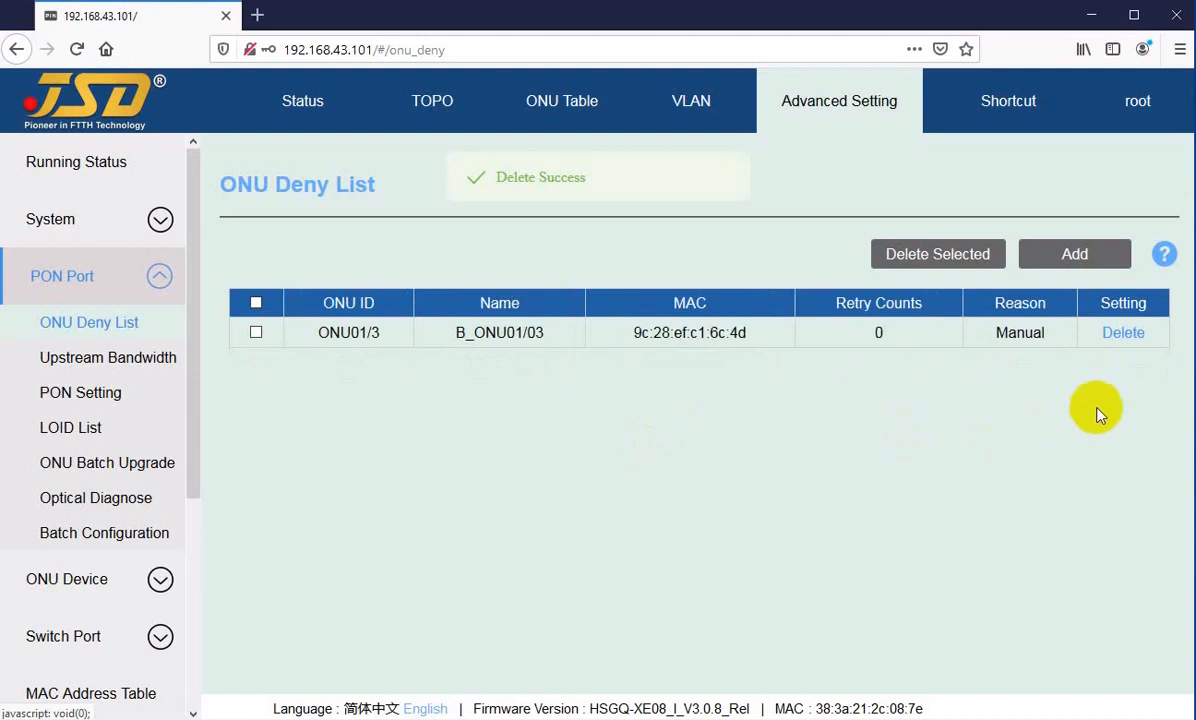
pyautogui.click(1123, 333)
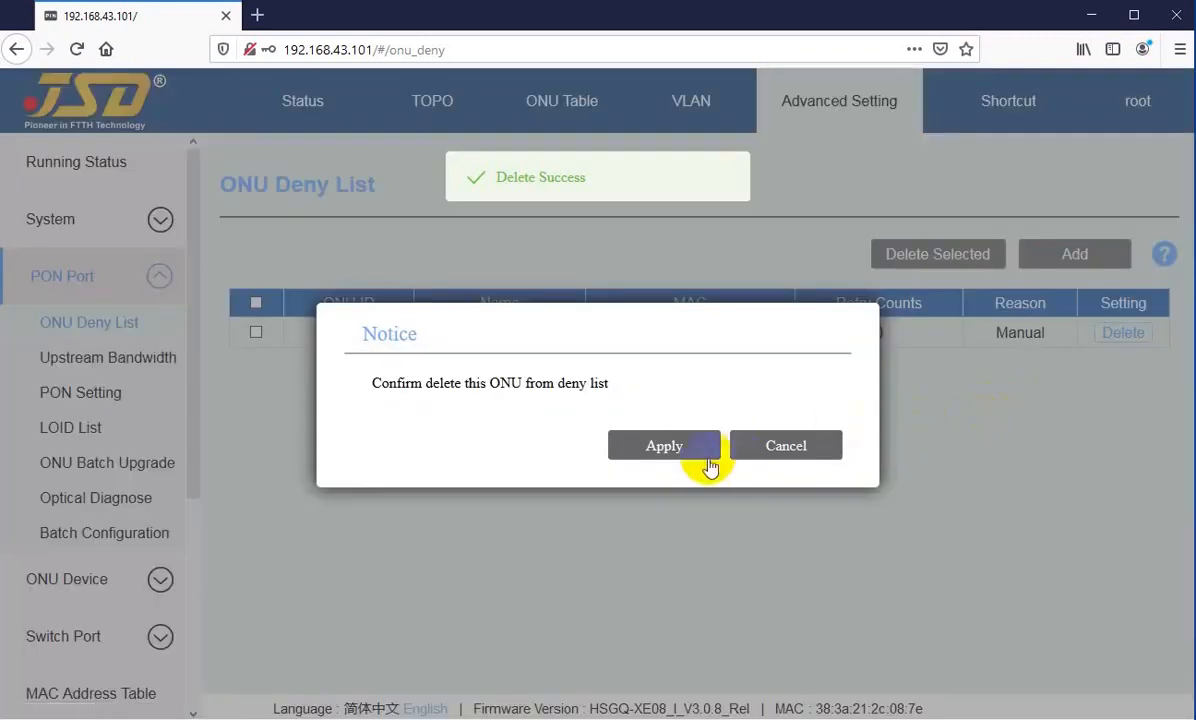
pyautogui.click(668, 447)
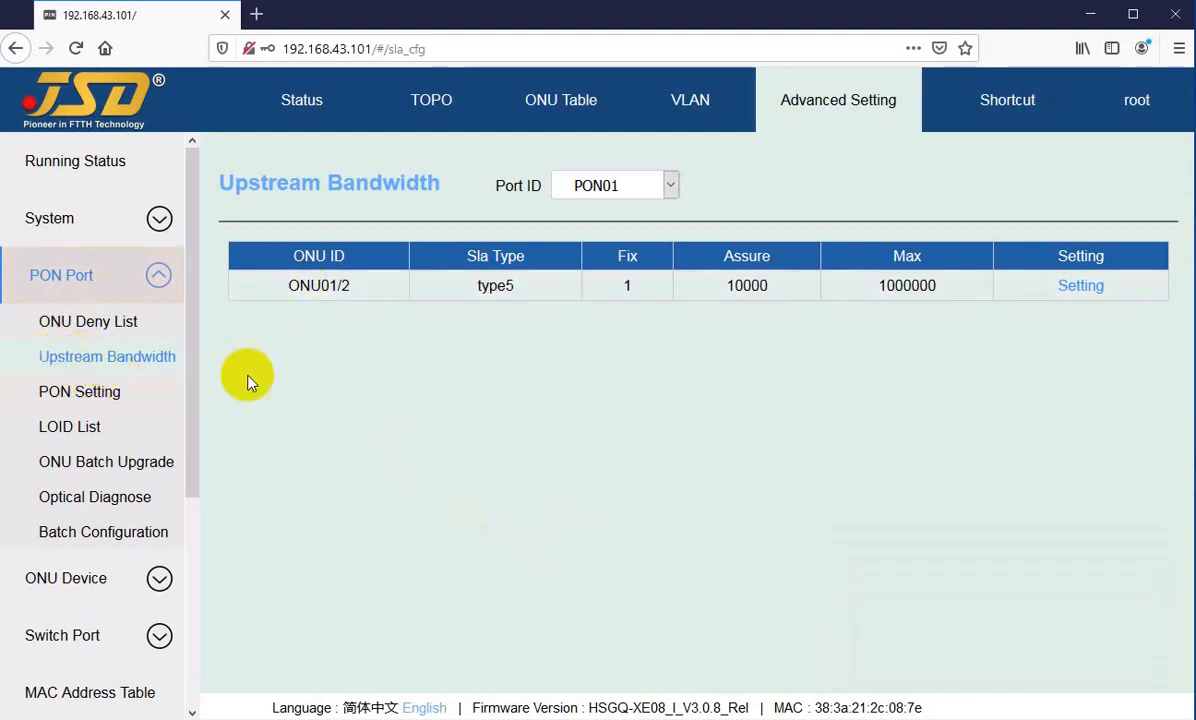
# Step: Check the ONUs listed for PON02 in Upstream Bandwidth and return to the PON01 list
pyautogui.click(632, 185)
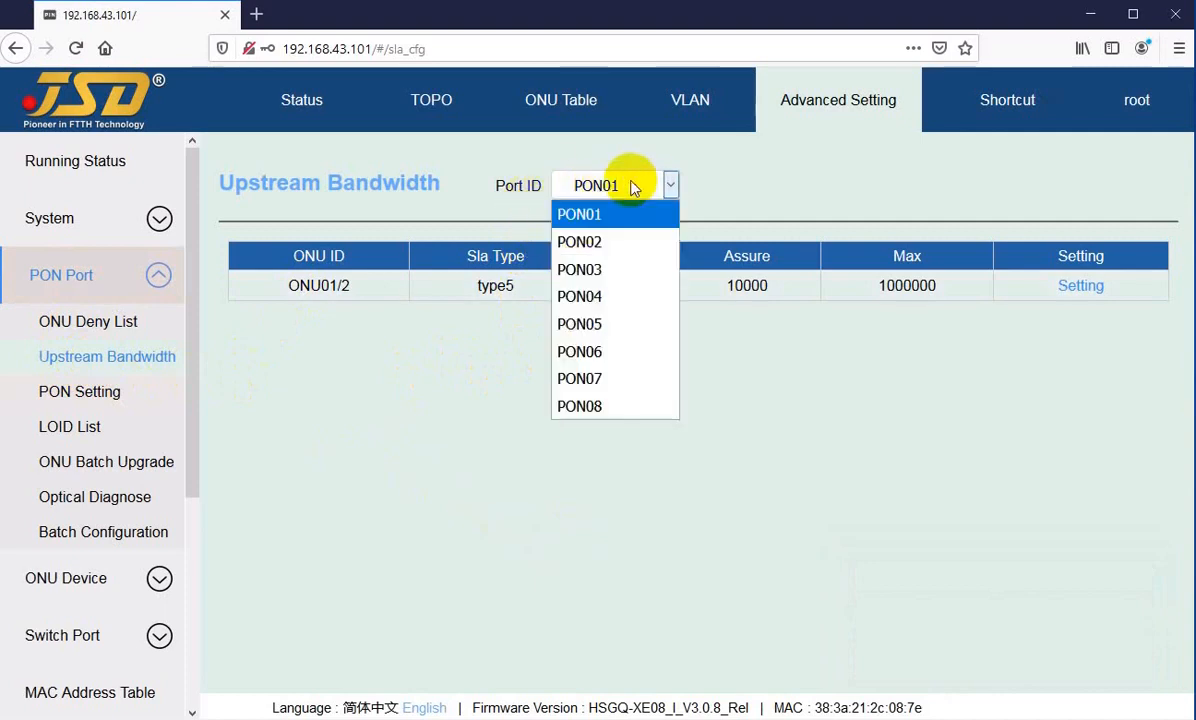
pyautogui.click(595, 243)
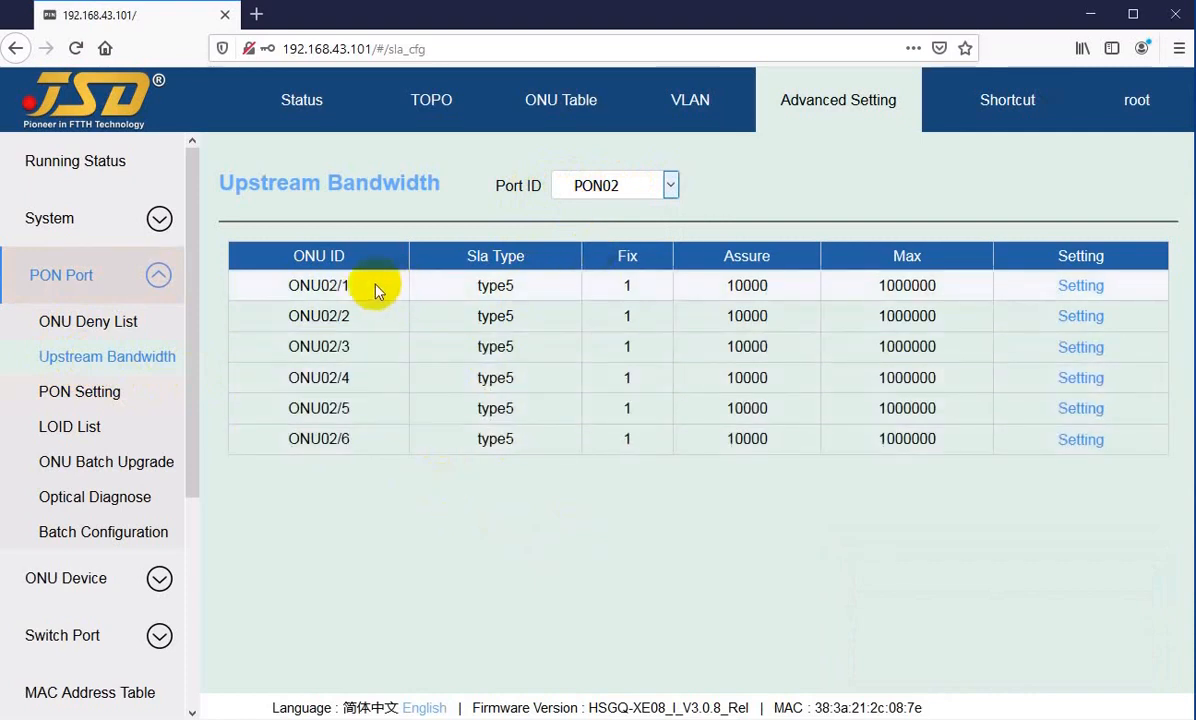
pyautogui.moveTo(352, 296); pyautogui.dragTo(340, 440)
pyautogui.click(397, 525)
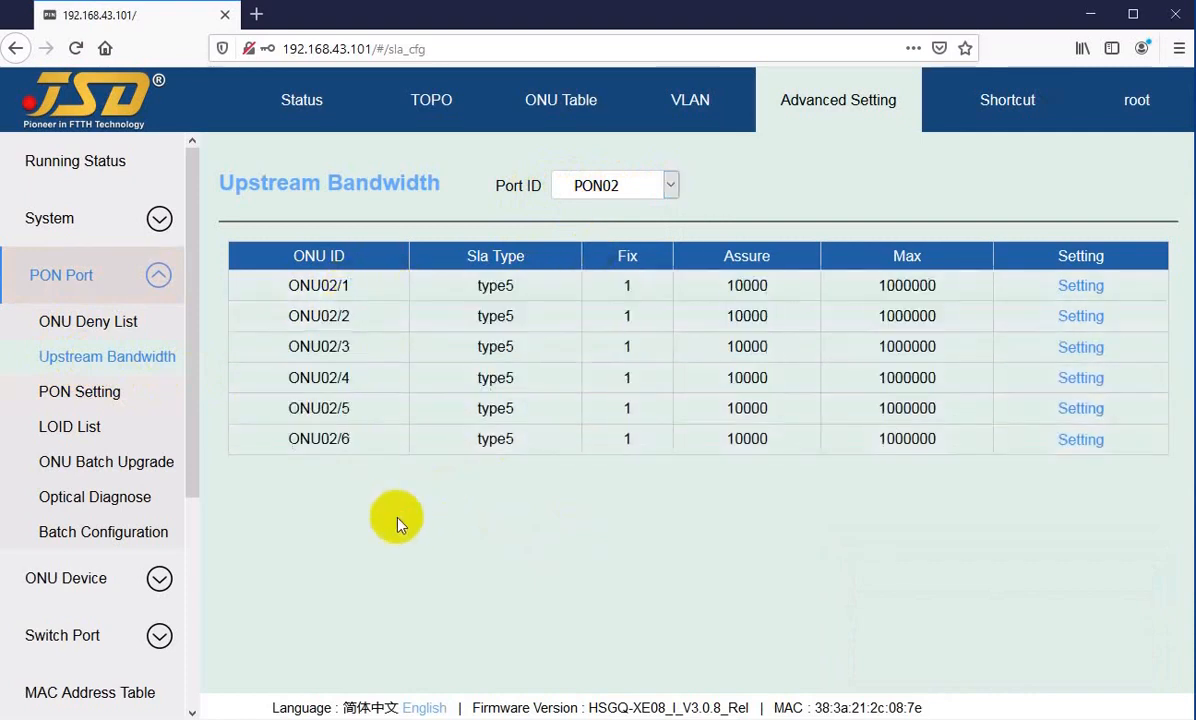
pyautogui.click(605, 185)
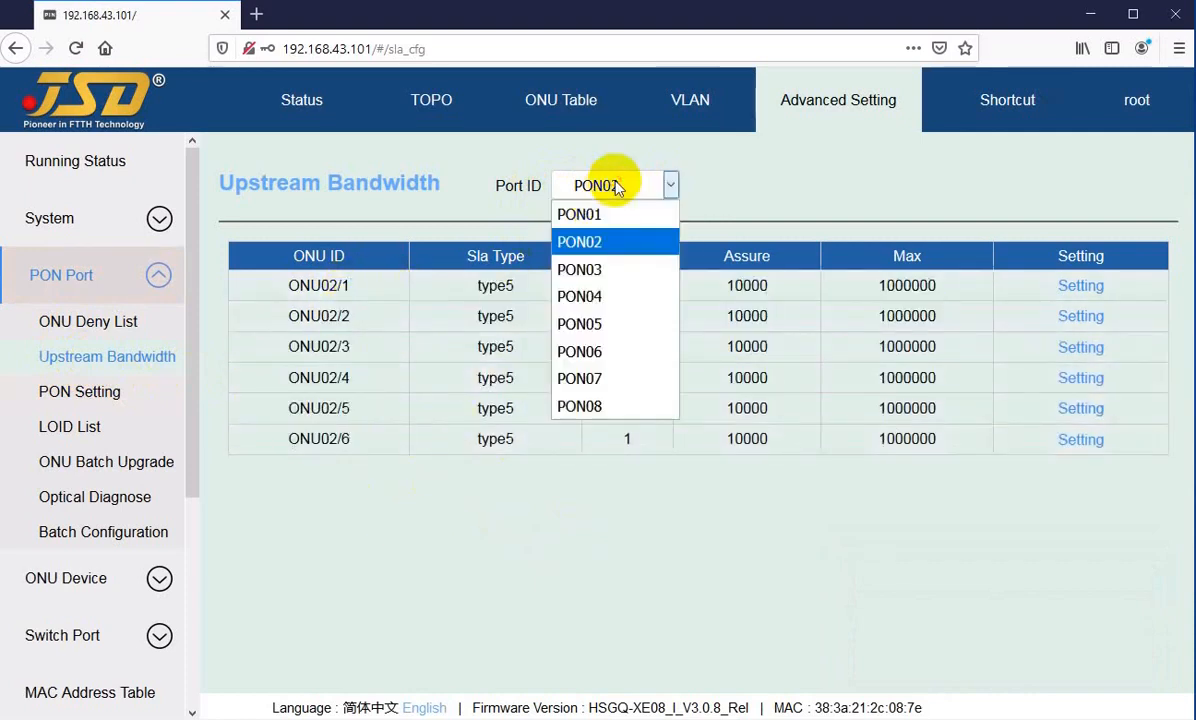
pyautogui.click(594, 216)
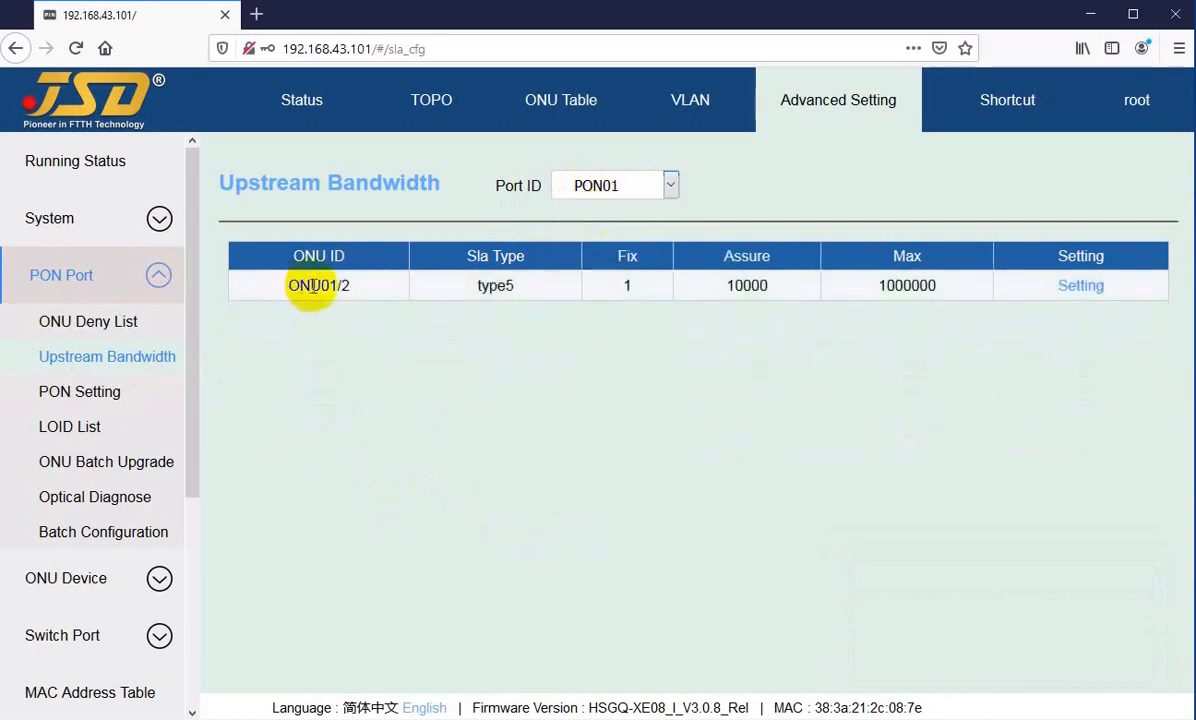
pyautogui.click(620, 188)
pyautogui.click(388, 366)
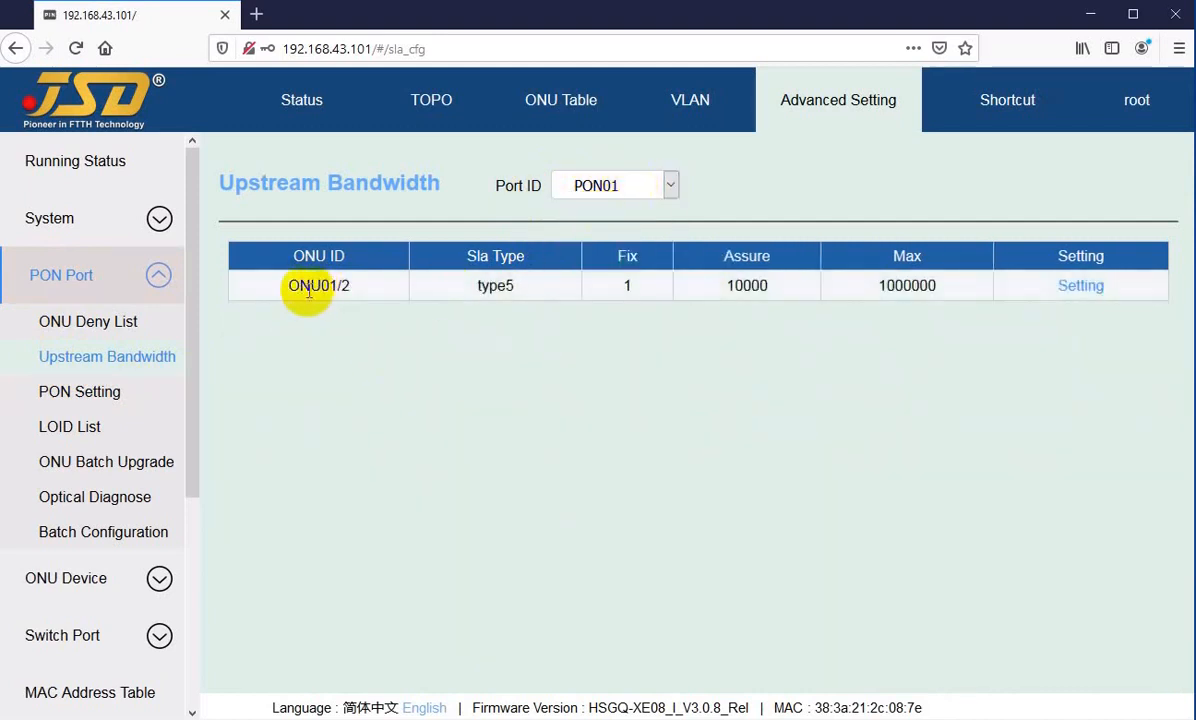
# Step: Examine the ONU ID and SLA type of the PON01 upstream bandwidth entry
pyautogui.moveTo(311, 288); pyautogui.dragTo(339, 289)
pyautogui.moveTo(478, 287); pyautogui.dragTo(521, 289)
pyautogui.click(519, 290)
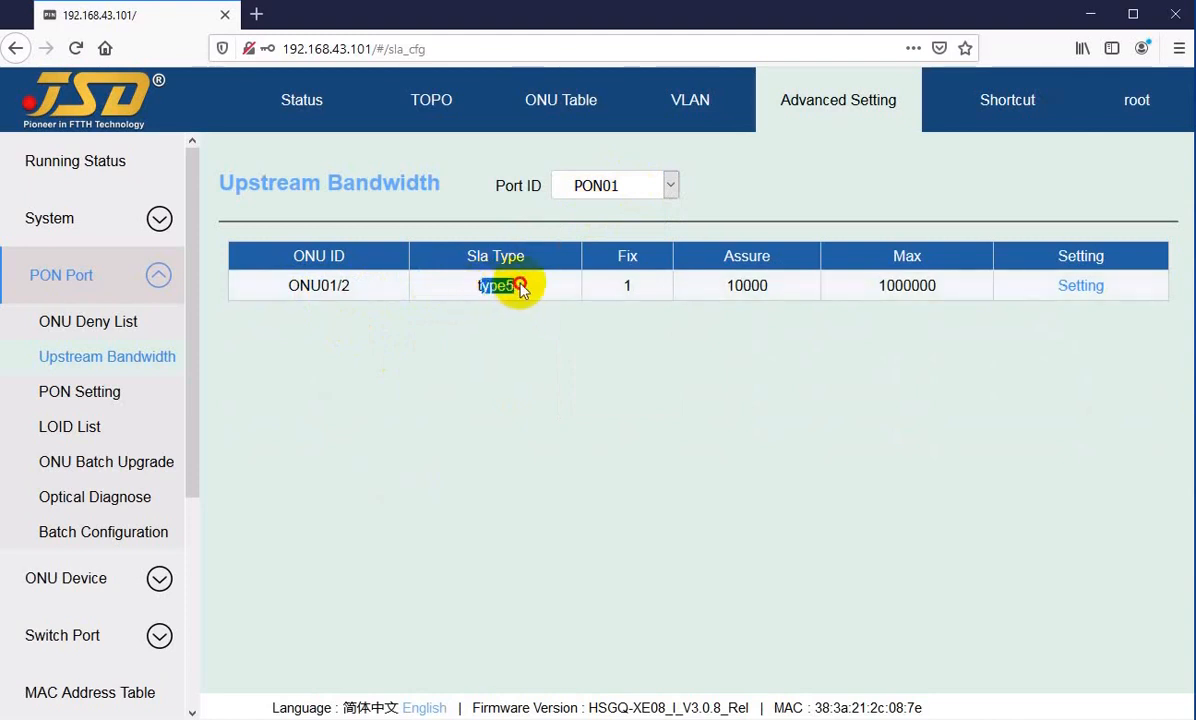
pyautogui.click(520, 290)
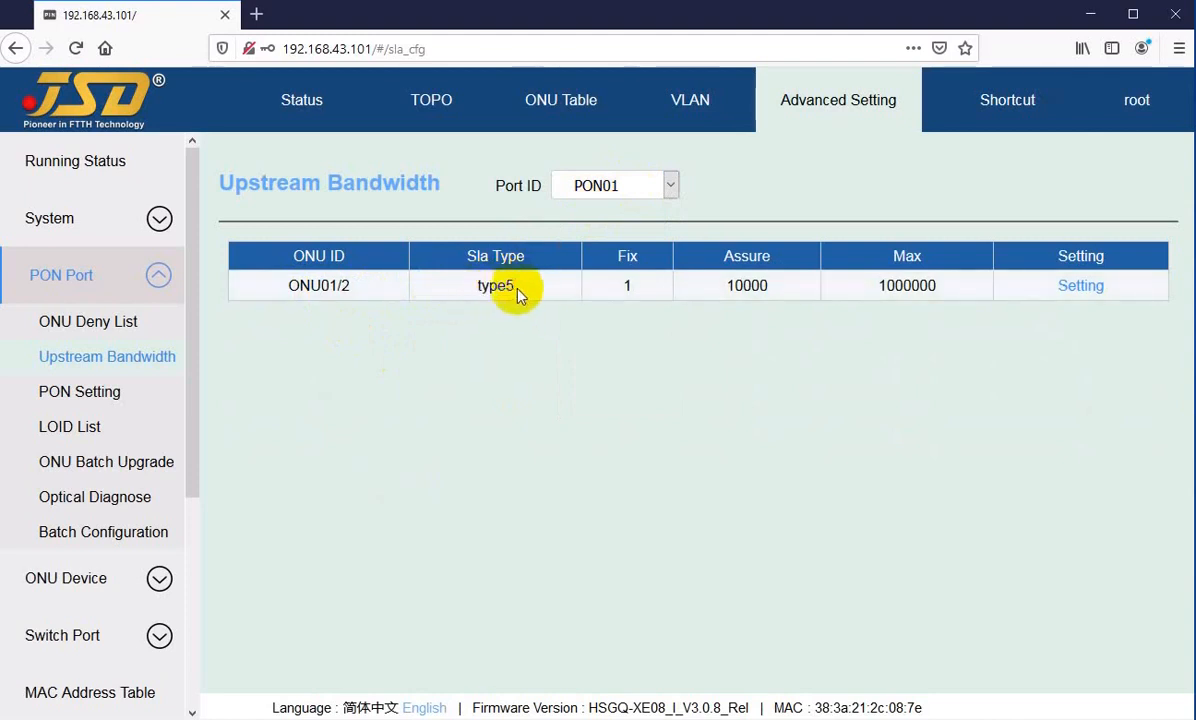
pyautogui.moveTo(478, 287); pyautogui.dragTo(507, 287)
pyautogui.click(516, 289)
pyautogui.click(521, 290)
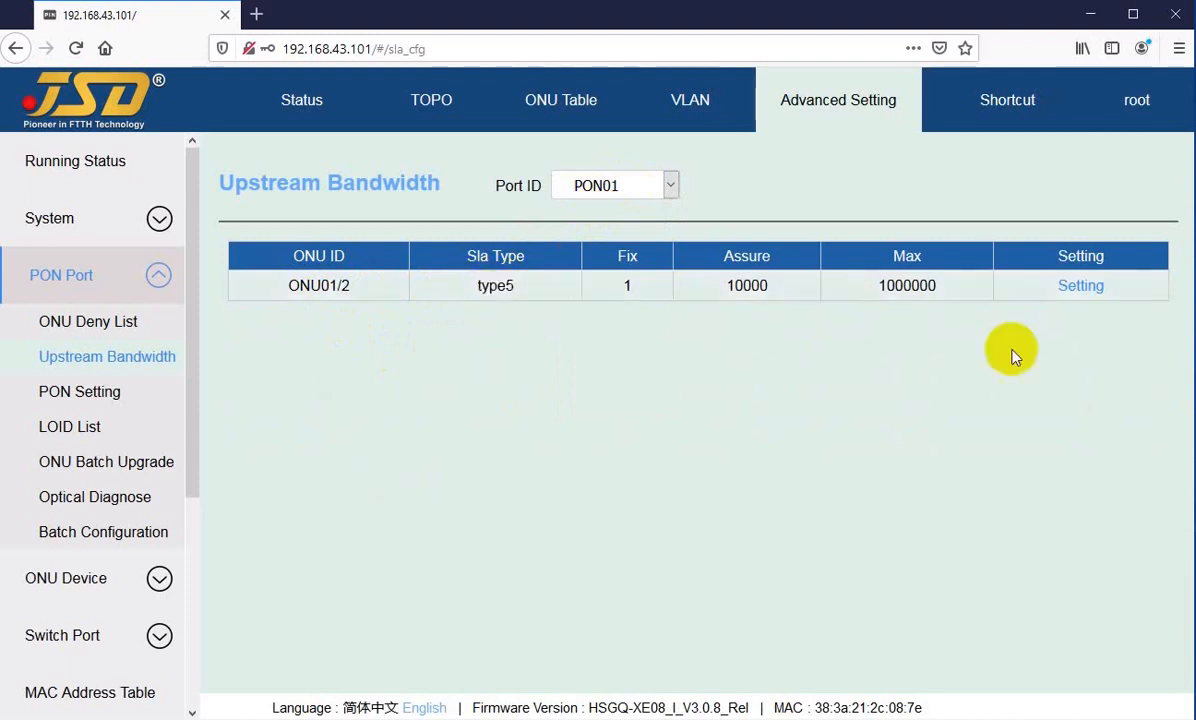
pyautogui.moveTo(478, 287); pyautogui.dragTo(498, 286)
# Step: Examine the Fix, Assure and Max bandwidth values of ONU01/2
pyautogui.click(630, 288)
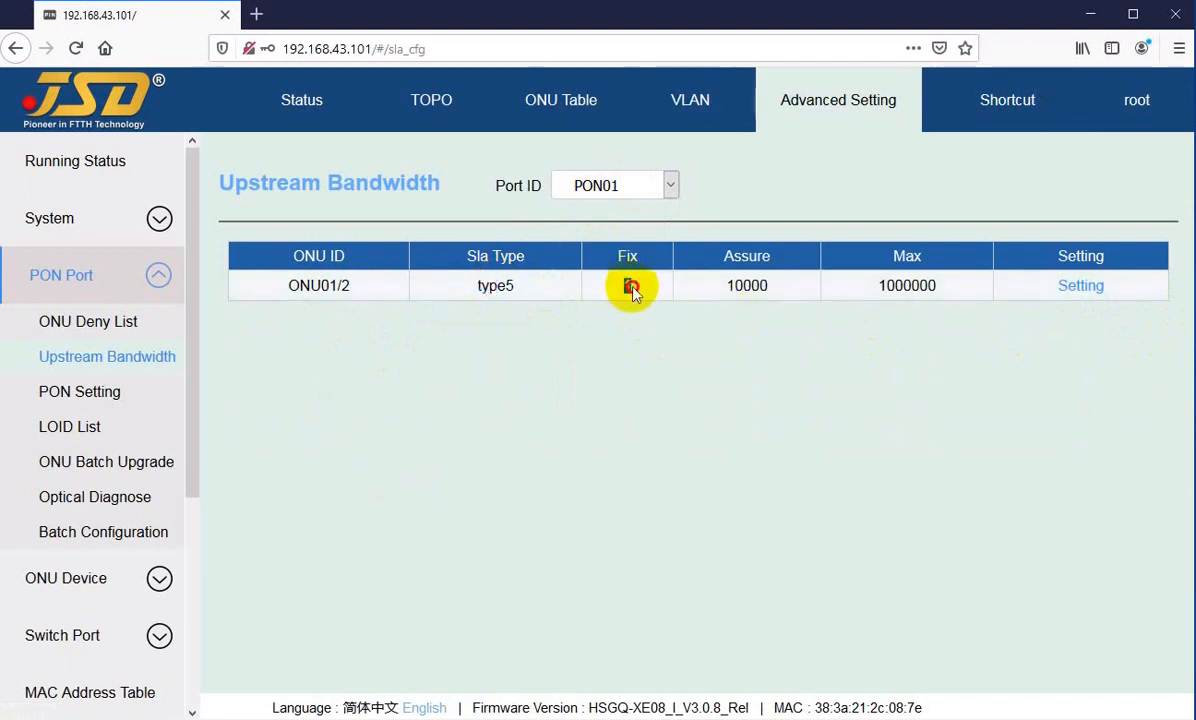
pyautogui.click(637, 294)
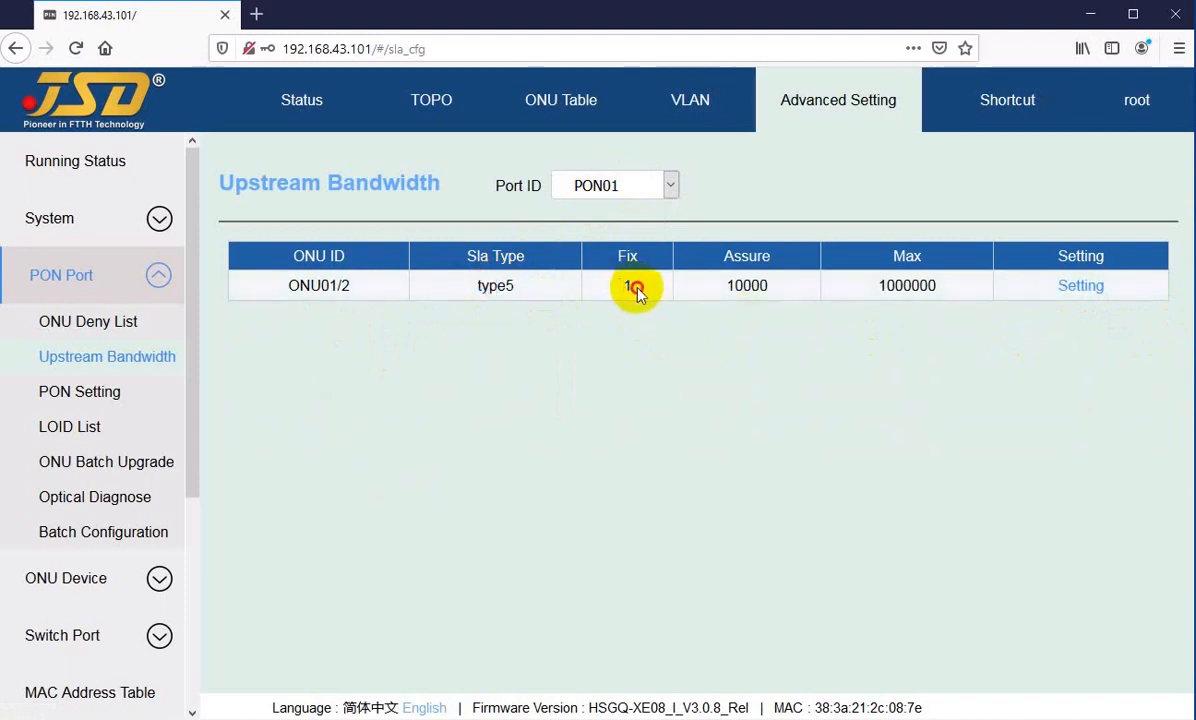
pyautogui.moveTo(727, 294); pyautogui.dragTo(774, 292)
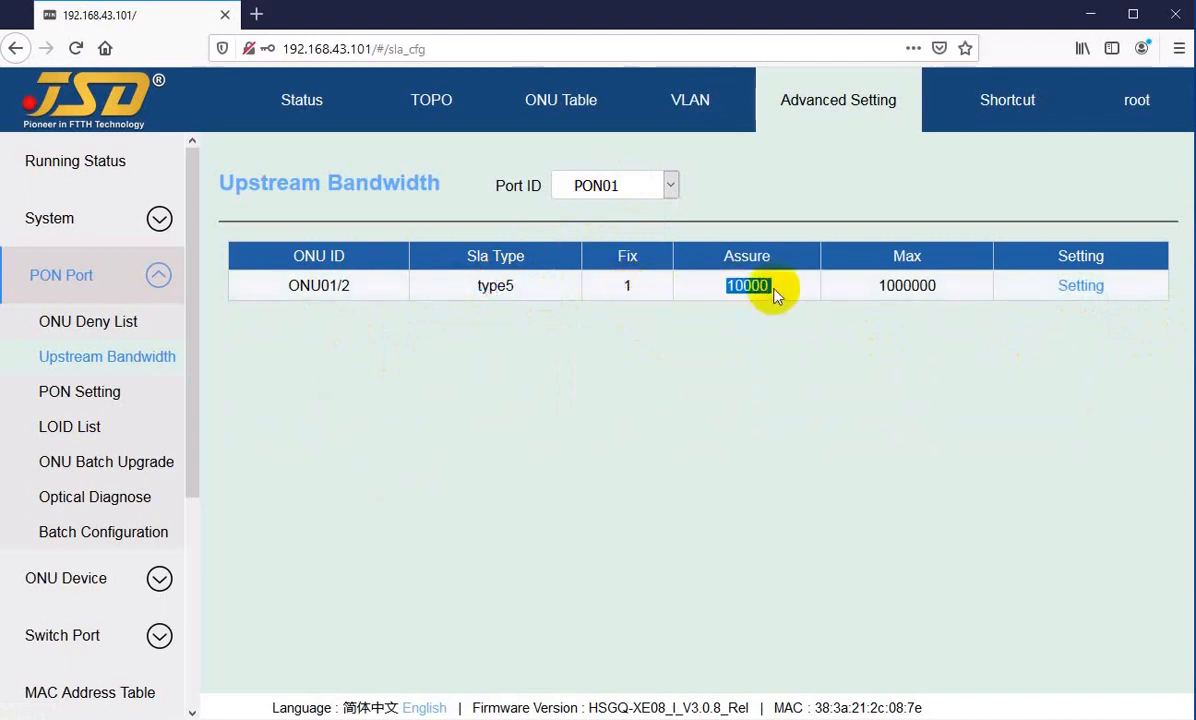
pyautogui.click(843, 288)
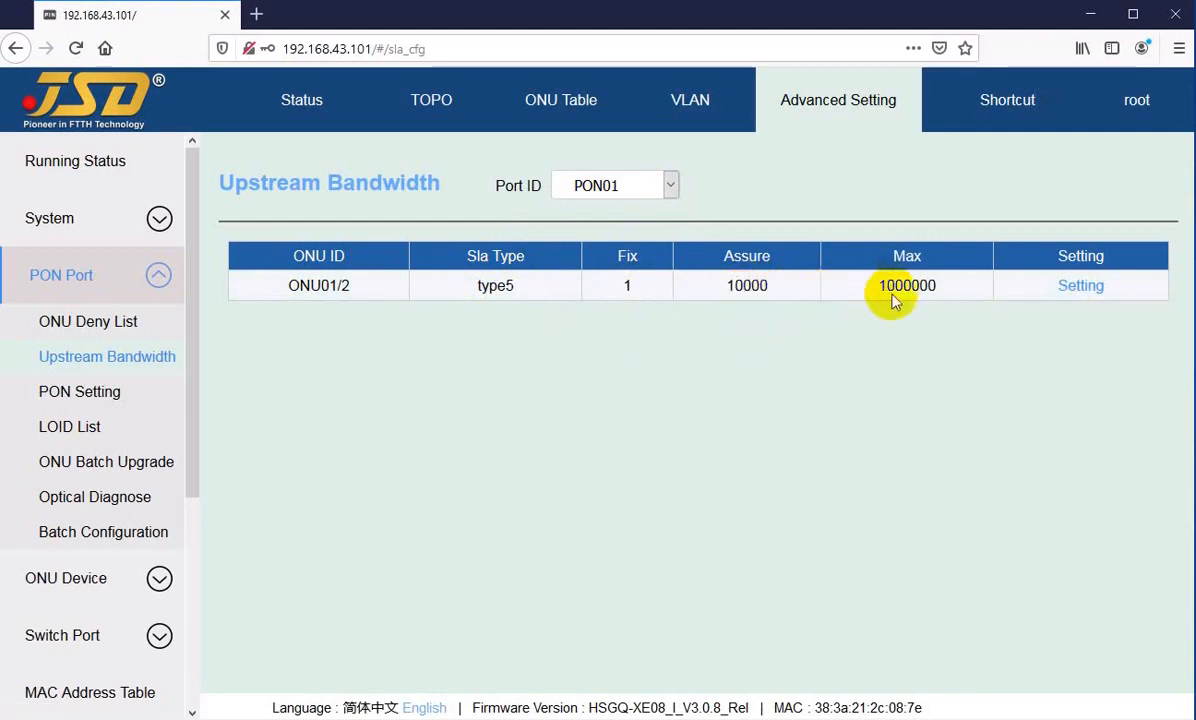
pyautogui.moveTo(898, 285); pyautogui.dragTo(948, 287)
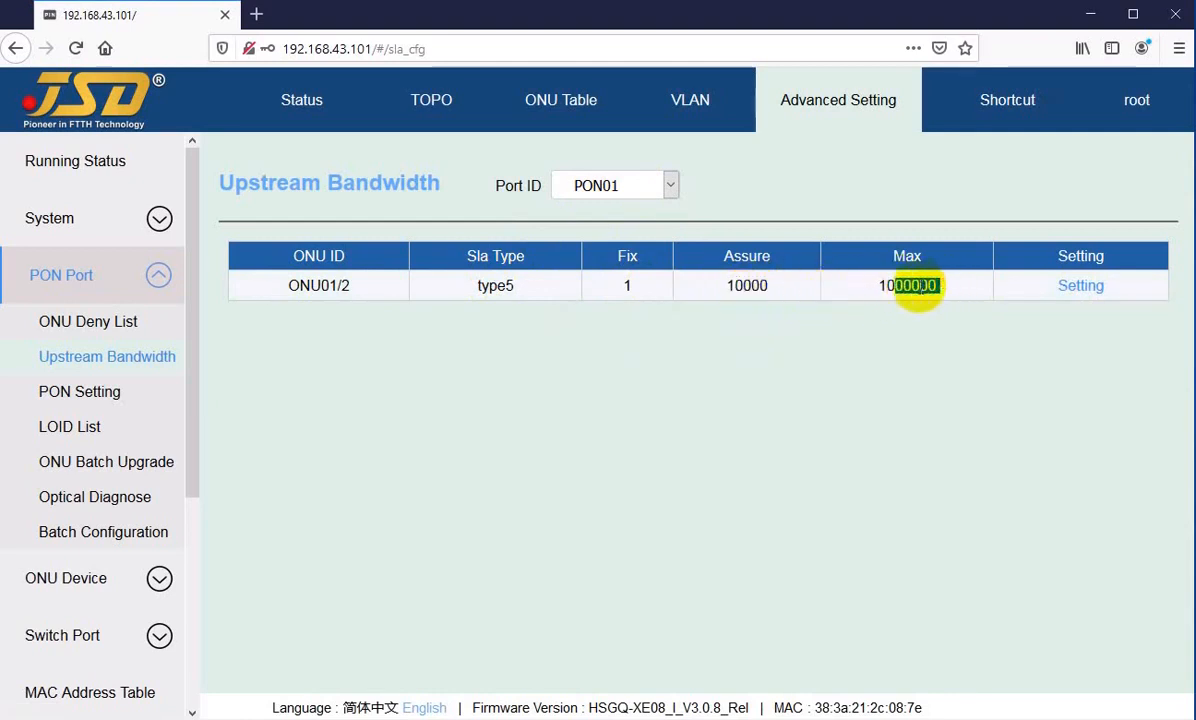
pyautogui.click(909, 288)
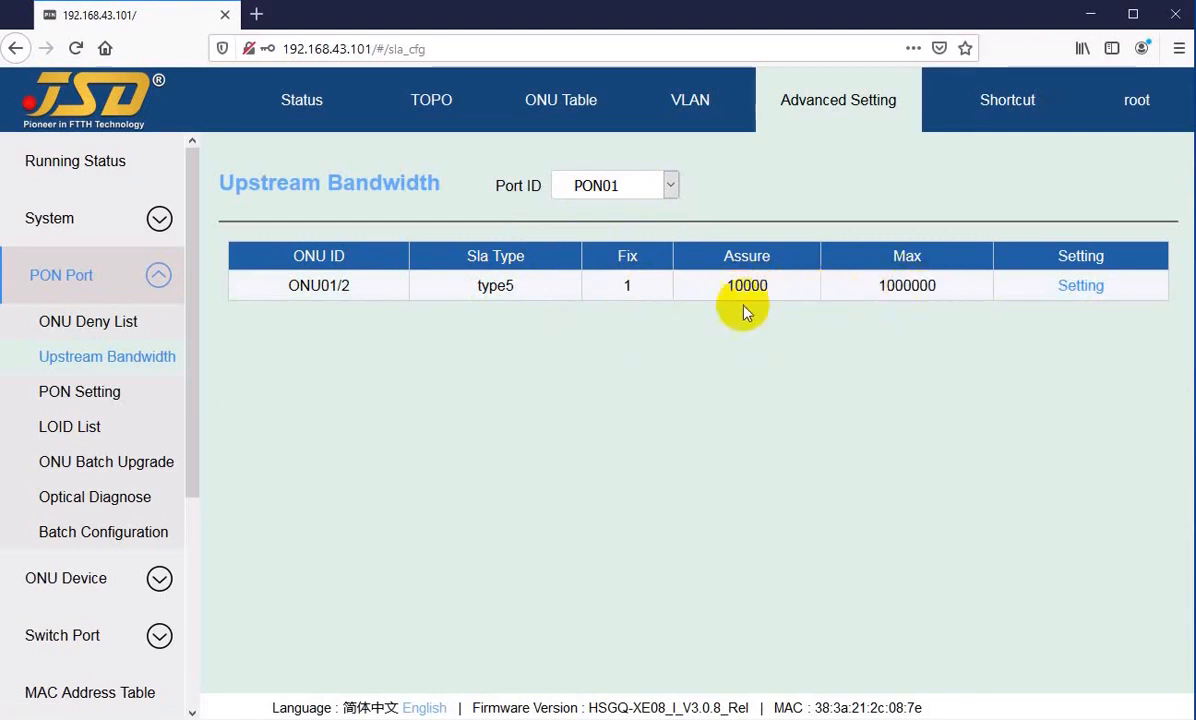
# Step: Go through SLA types type1 to type5 for ONU01/2, comparing which of the Fix, Assure and Max fields each one makes editable
pyautogui.click(1077, 288)
pyautogui.click(584, 345)
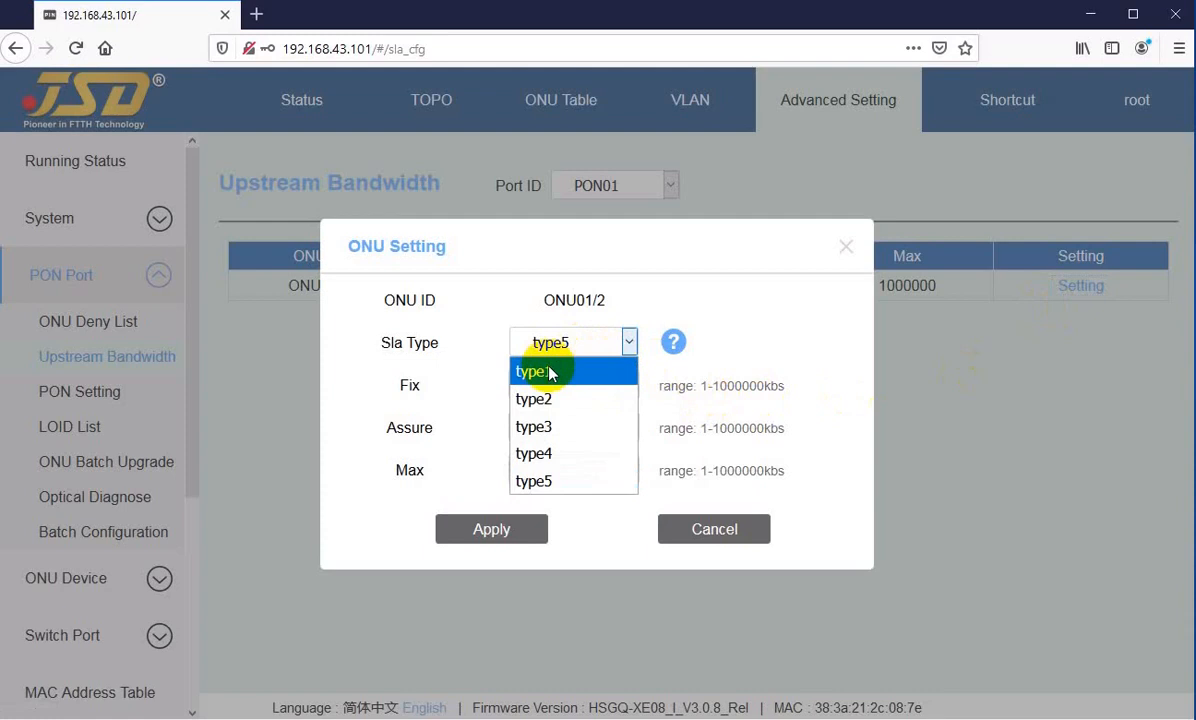
pyautogui.click(551, 373)
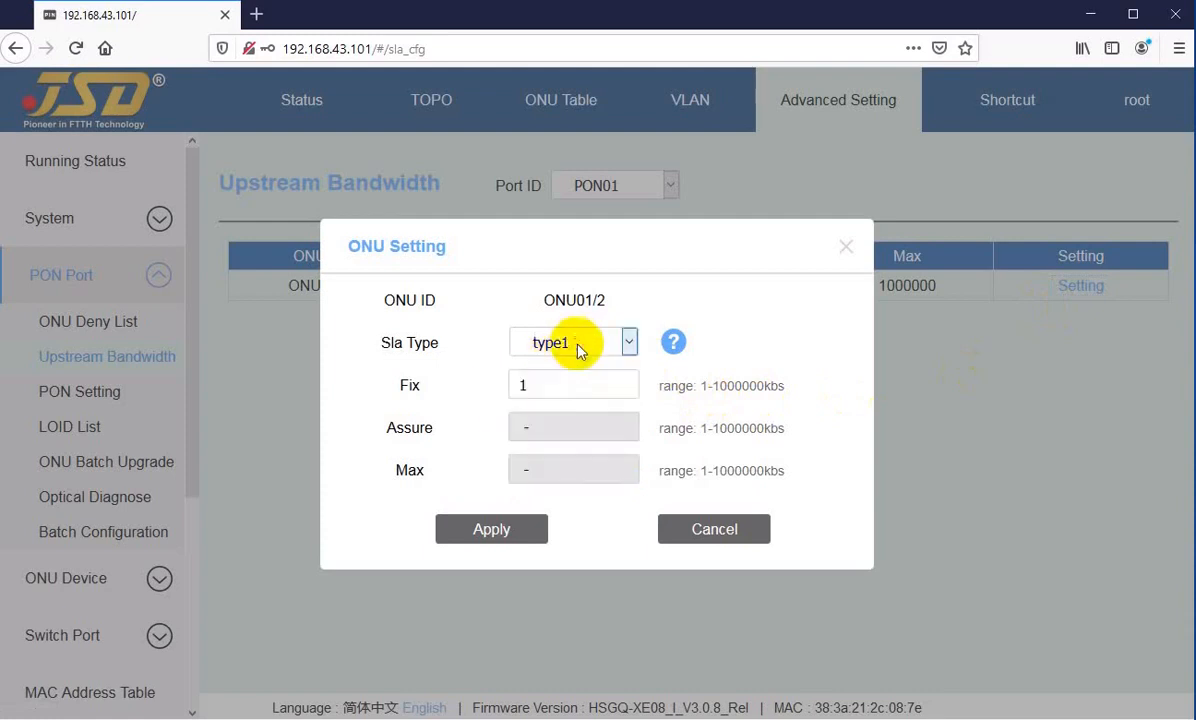
pyautogui.click(576, 345)
pyautogui.click(552, 396)
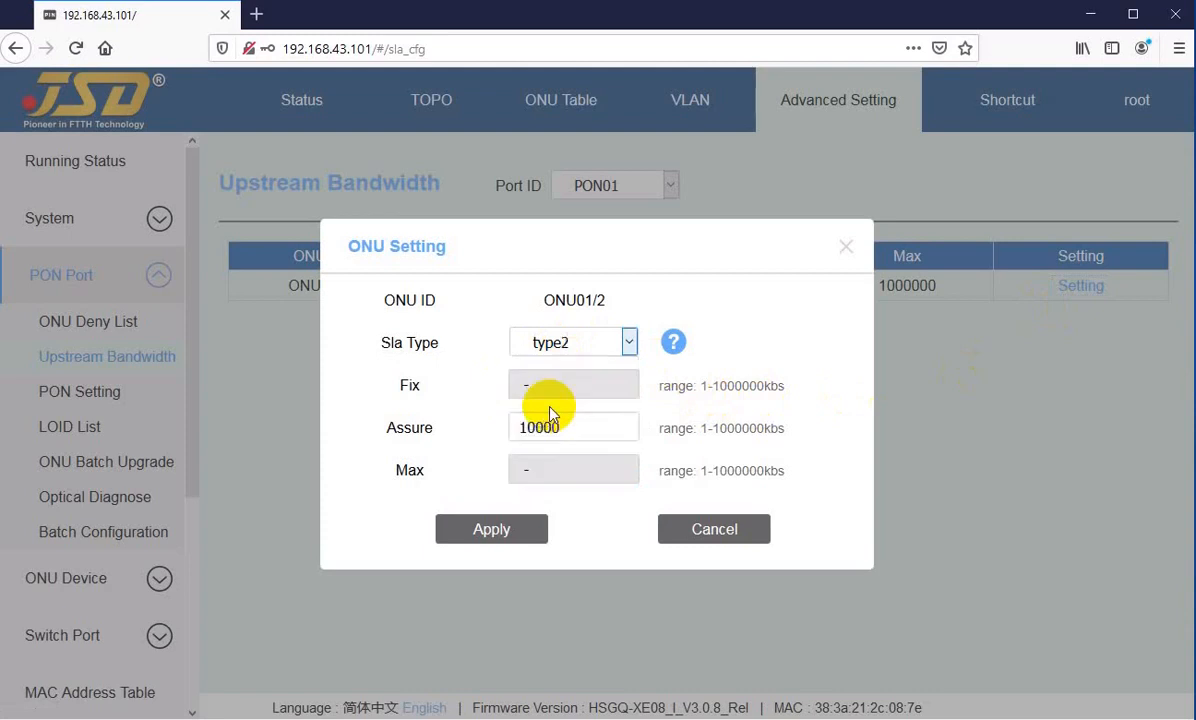
pyautogui.click(574, 341)
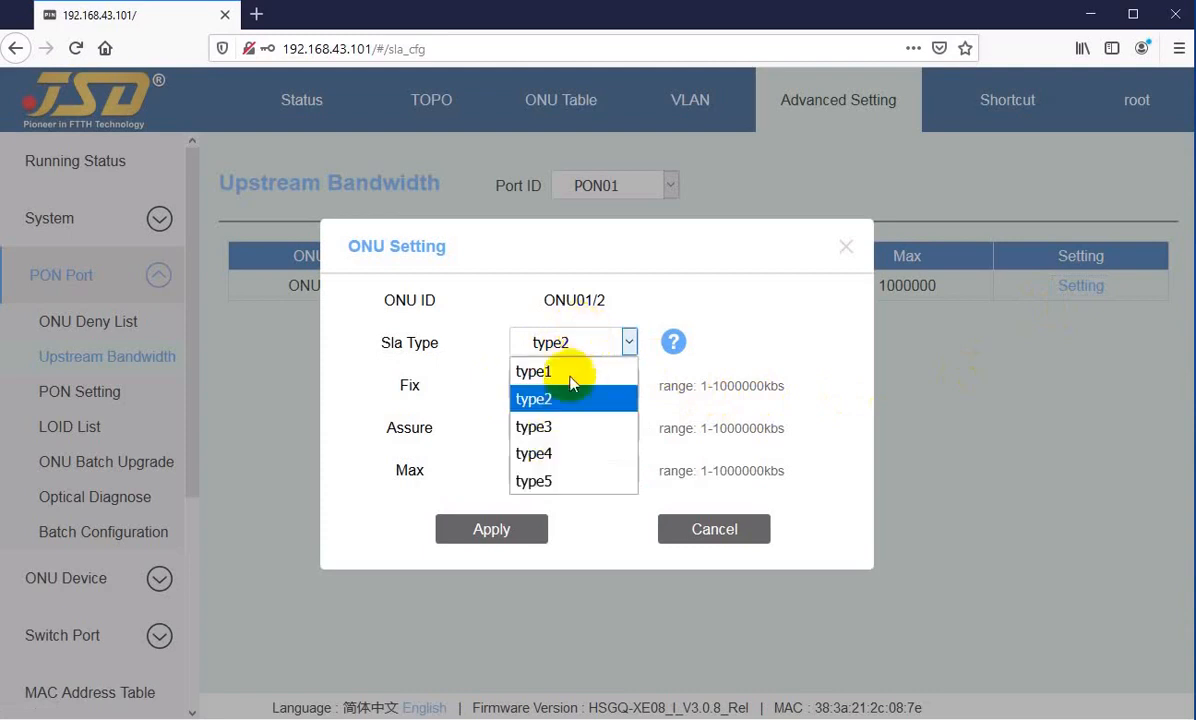
pyautogui.click(559, 428)
pyautogui.click(576, 425)
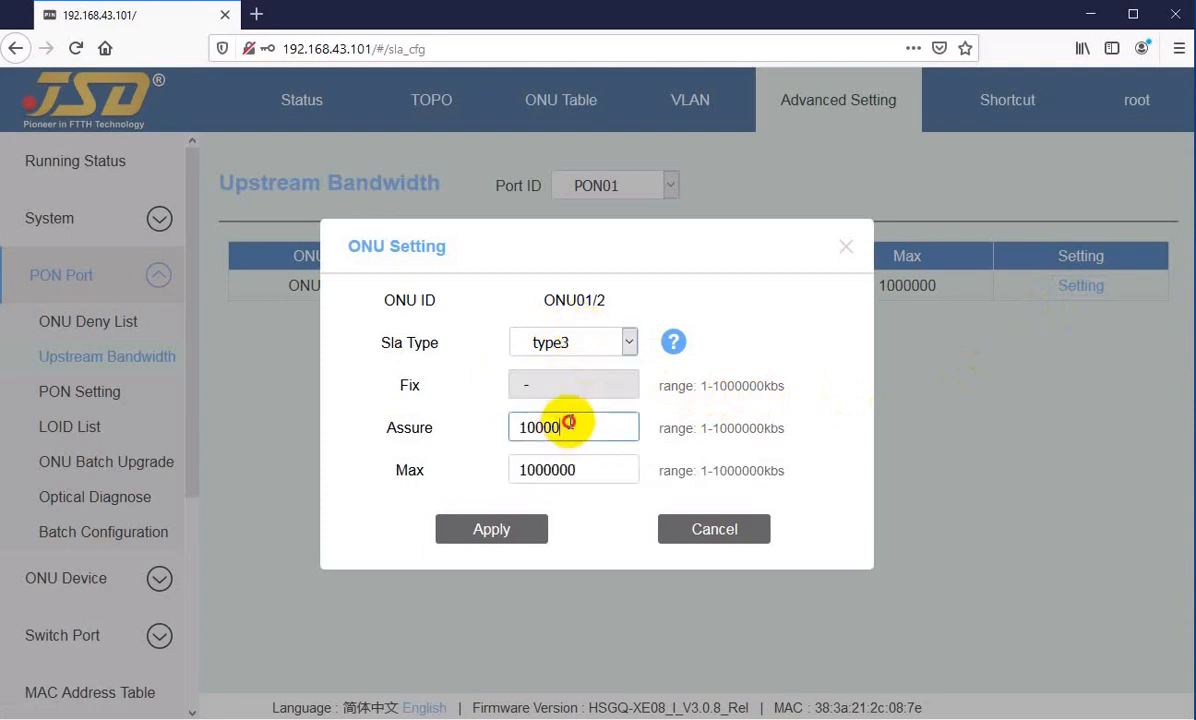
pyautogui.click(570, 342)
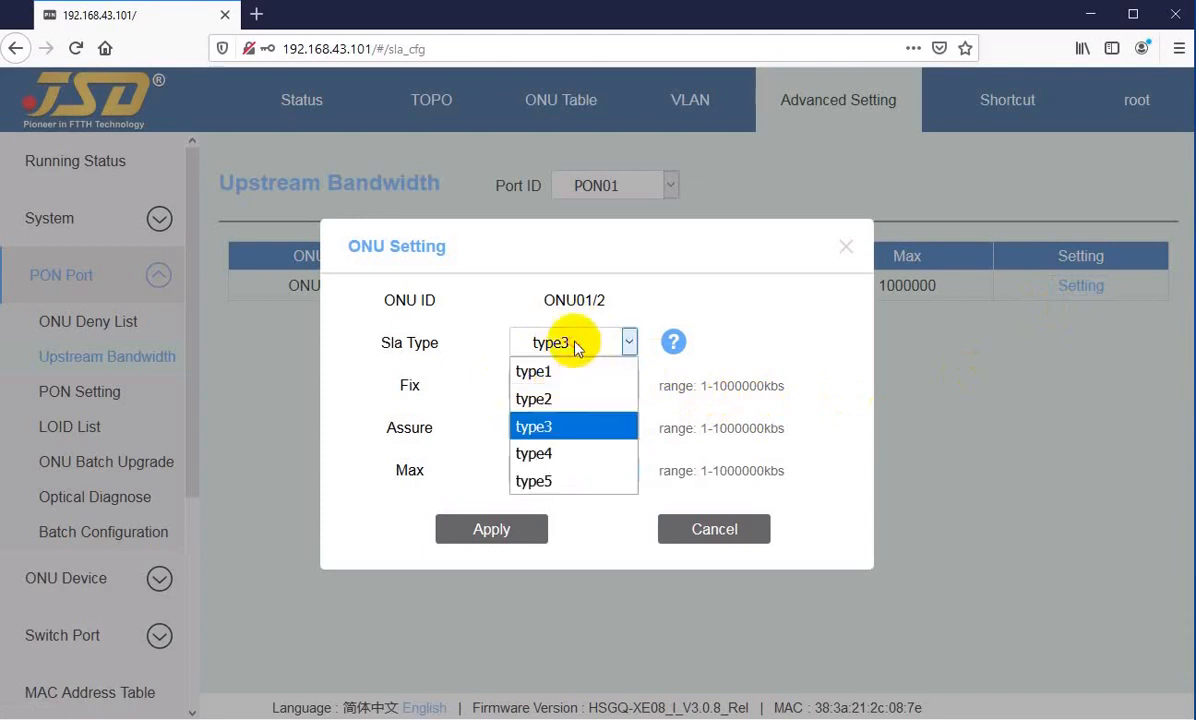
pyautogui.click(561, 455)
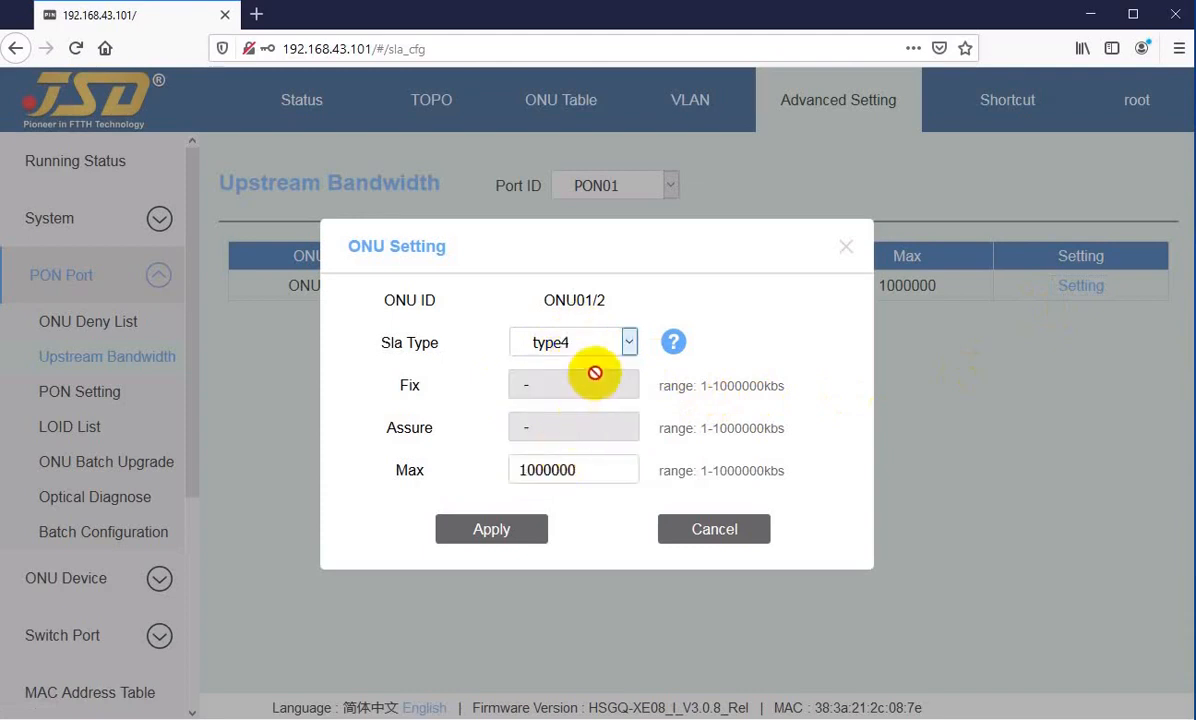
pyautogui.click(580, 348)
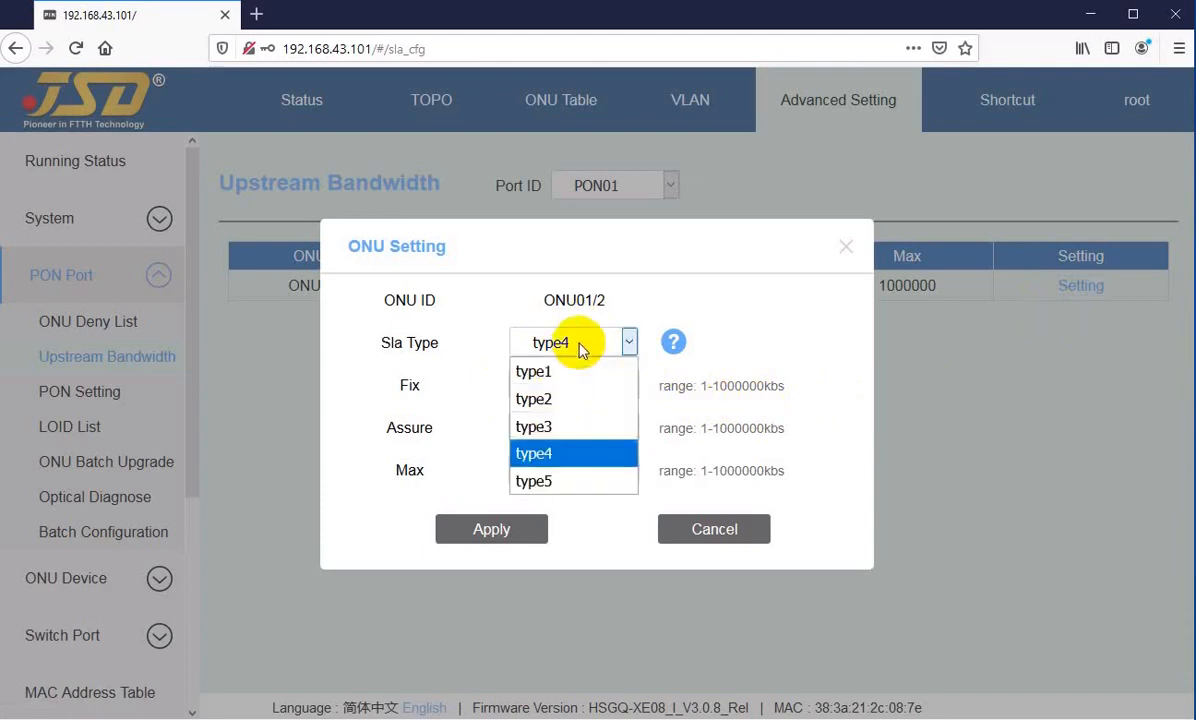
pyautogui.click(547, 481)
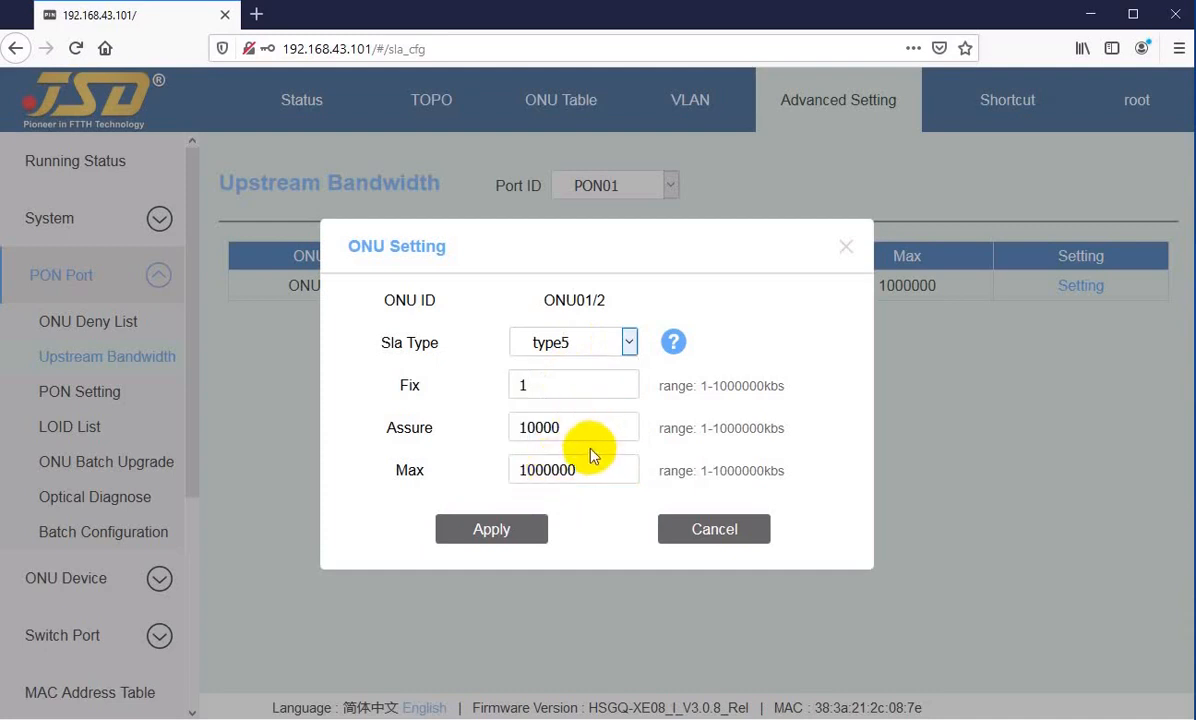
pyautogui.click(548, 384)
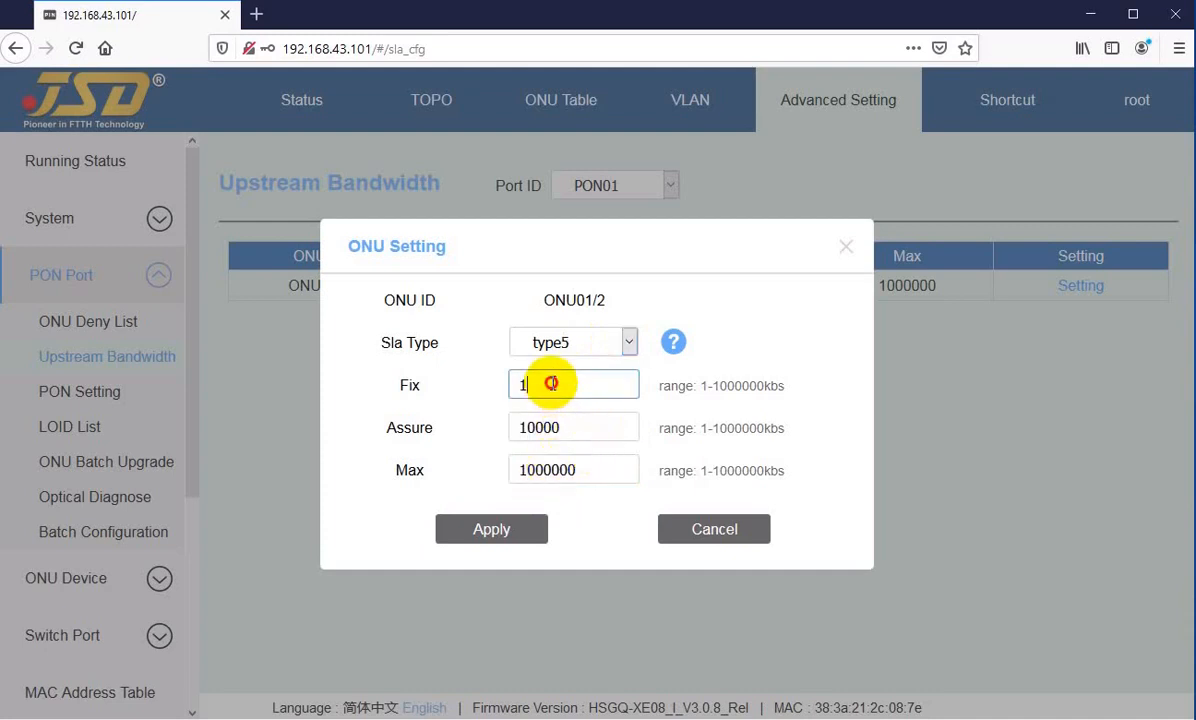
pyautogui.click(577, 426)
pyautogui.click(591, 472)
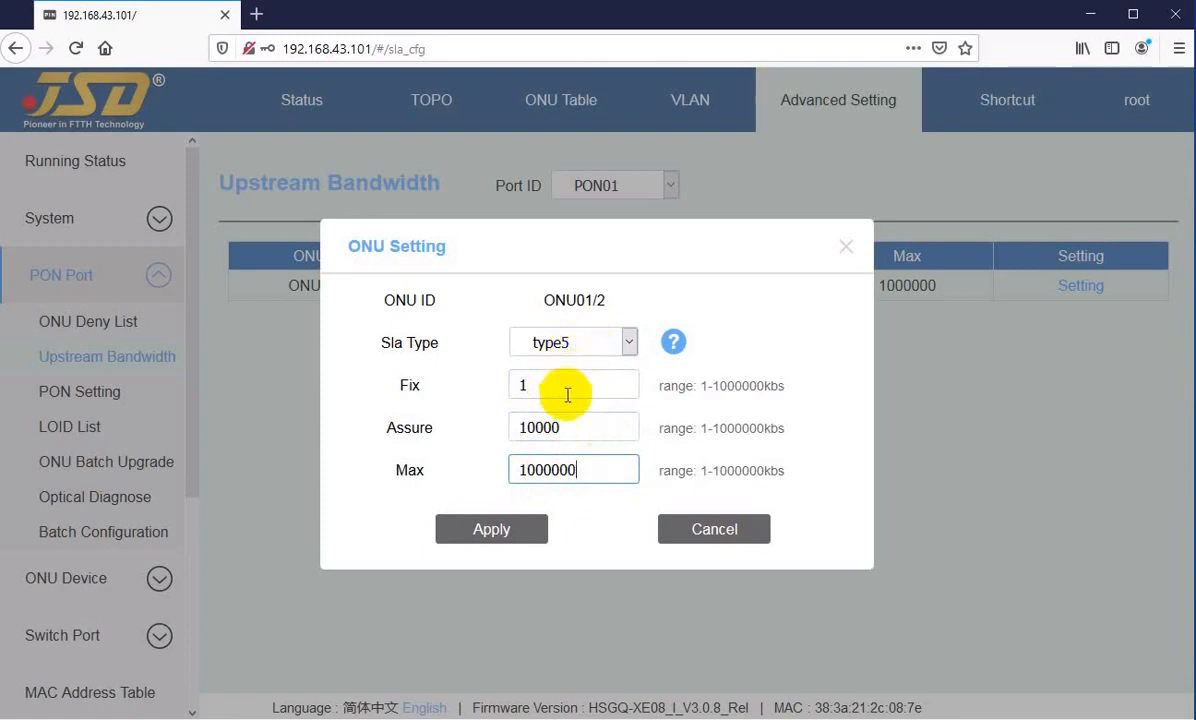
# Step: Set the Fix bandwidth of ONU01/2 to 10000 kbs
pyautogui.click(539, 382)
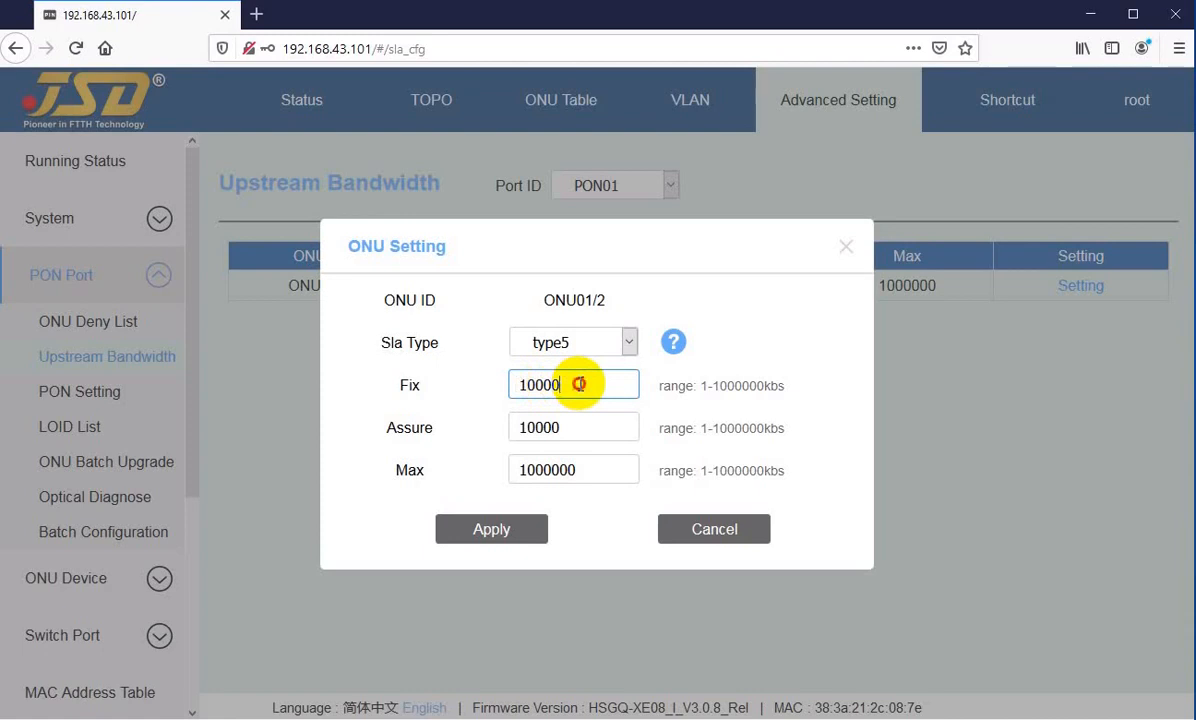
pyautogui.moveTo(535, 383); pyautogui.dragTo(573, 383)
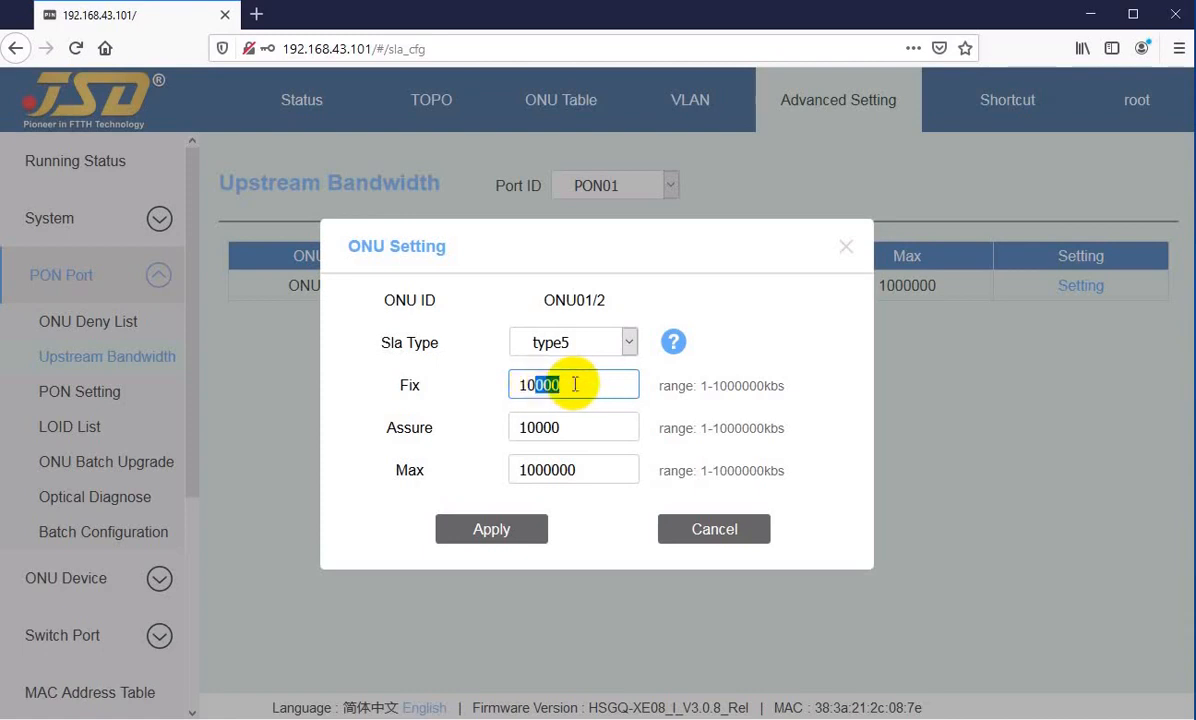
pyautogui.click(567, 384)
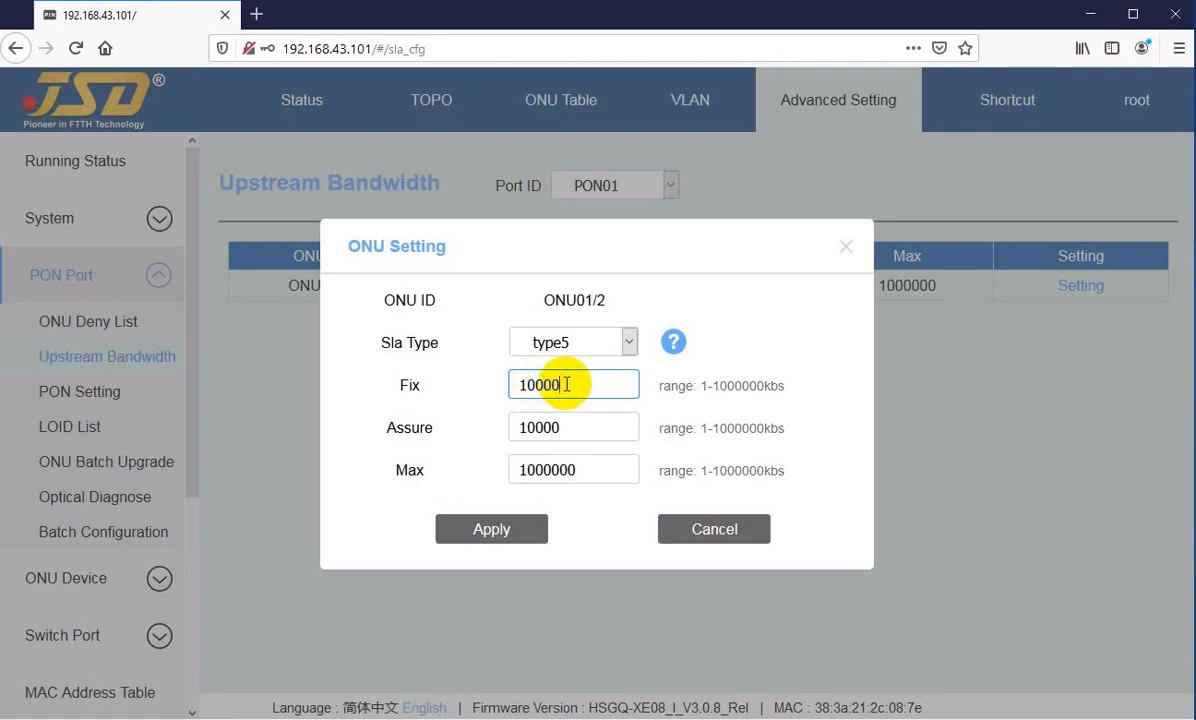
pyautogui.moveTo(535, 384); pyautogui.dragTo(586, 383)
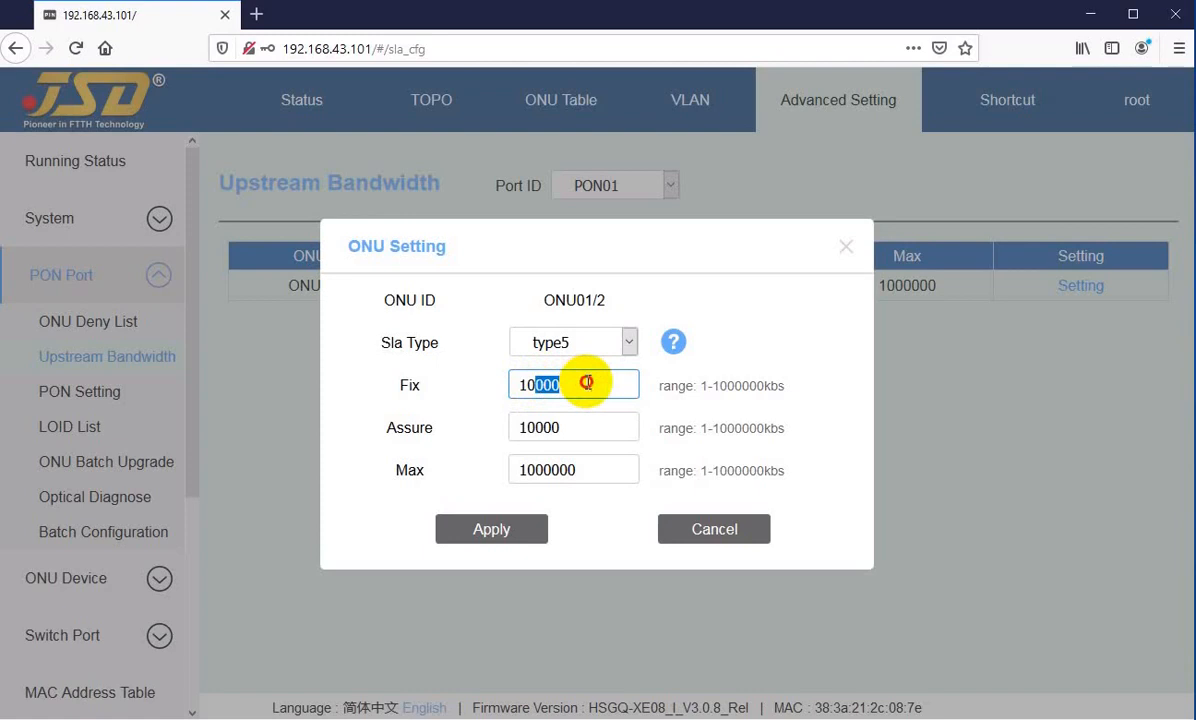
pyautogui.click(586, 383)
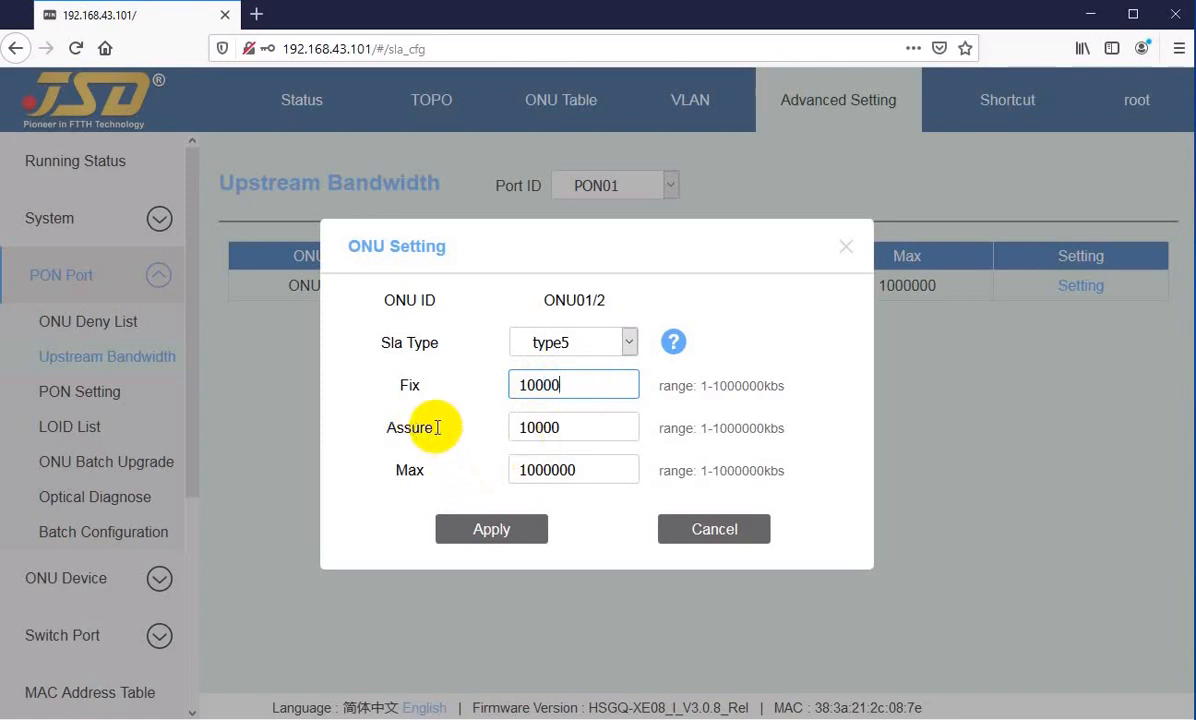
# Step: Set the Assure bandwidth of ONU01/2 to 20000 kbs
pyautogui.click(570, 427)
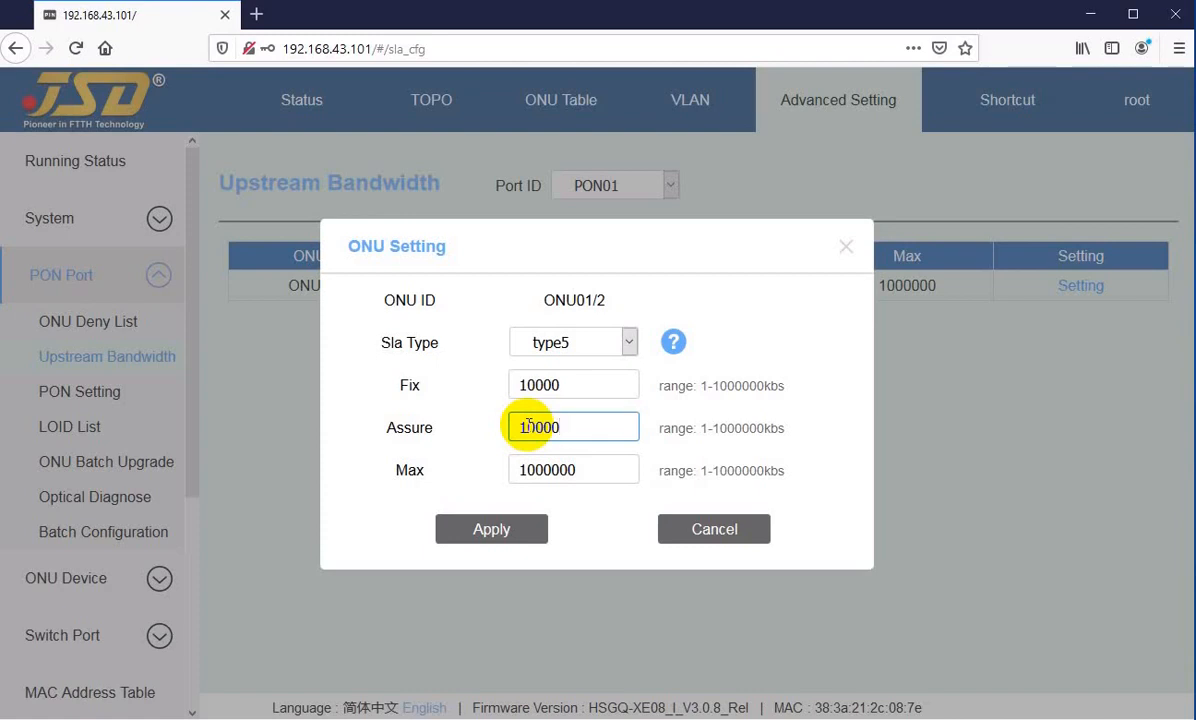
pyautogui.moveTo(529, 425); pyautogui.dragTo(490, 423)
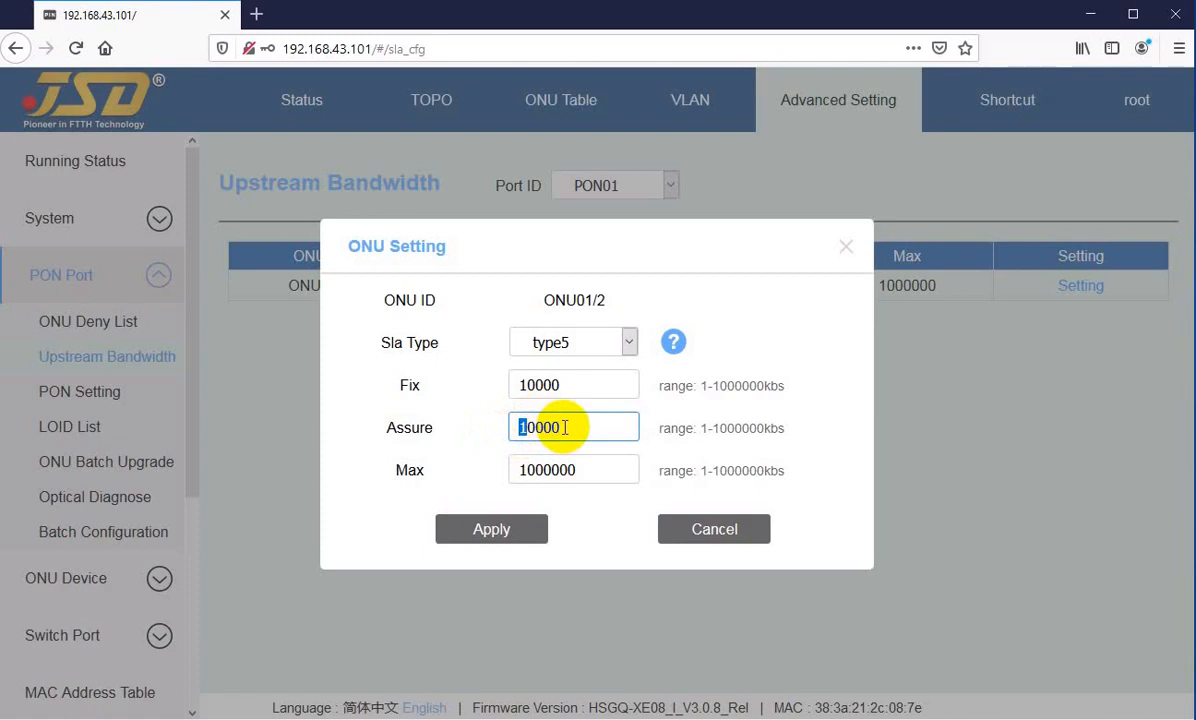
pyautogui.write('0')
pyautogui.press('BackSpace')
pyautogui.write('2')
pyautogui.click(565, 427)
pyautogui.moveTo(539, 427); pyautogui.dragTo(575, 426)
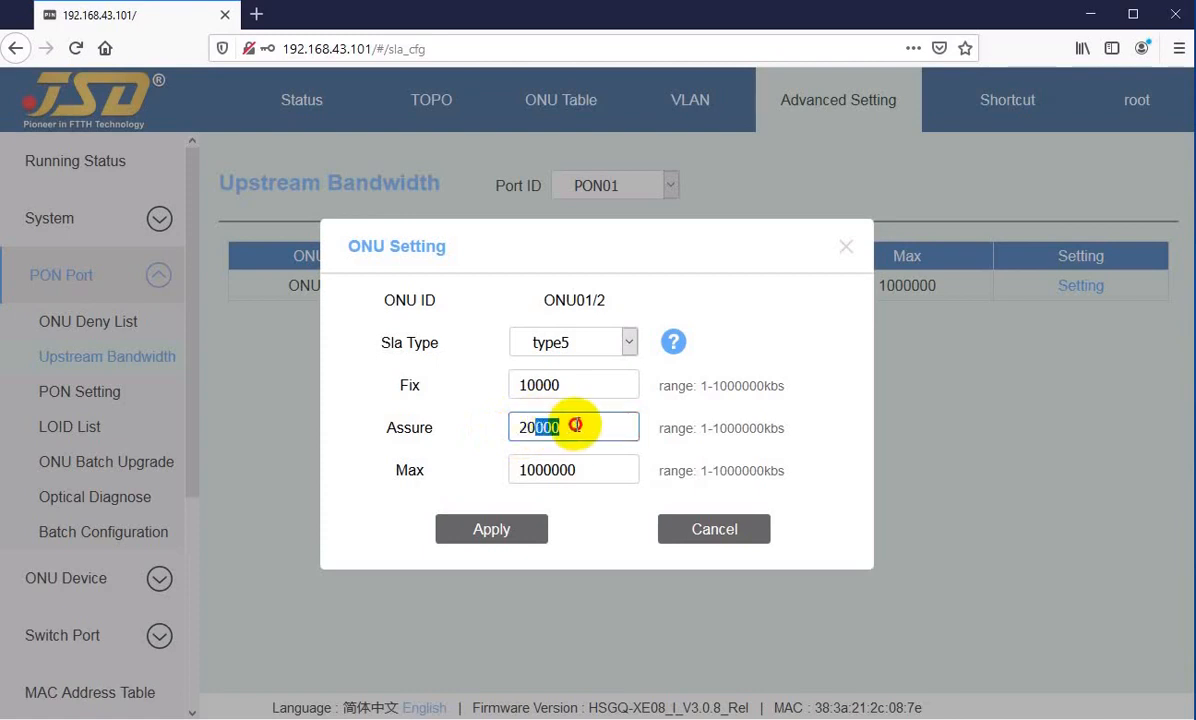
pyautogui.click(584, 426)
# Step: Review the Fix, Assure and Max values of ONU01/2 and apply the bandwidth settings
pyautogui.click(569, 381)
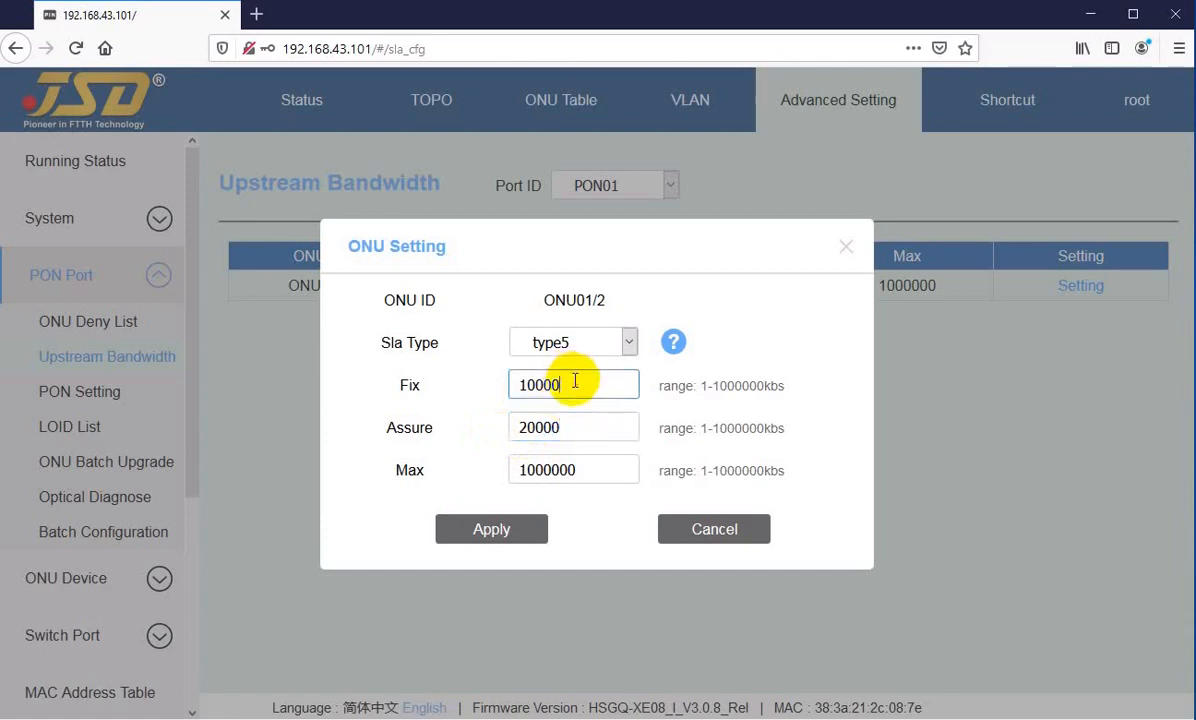
pyautogui.click(575, 422)
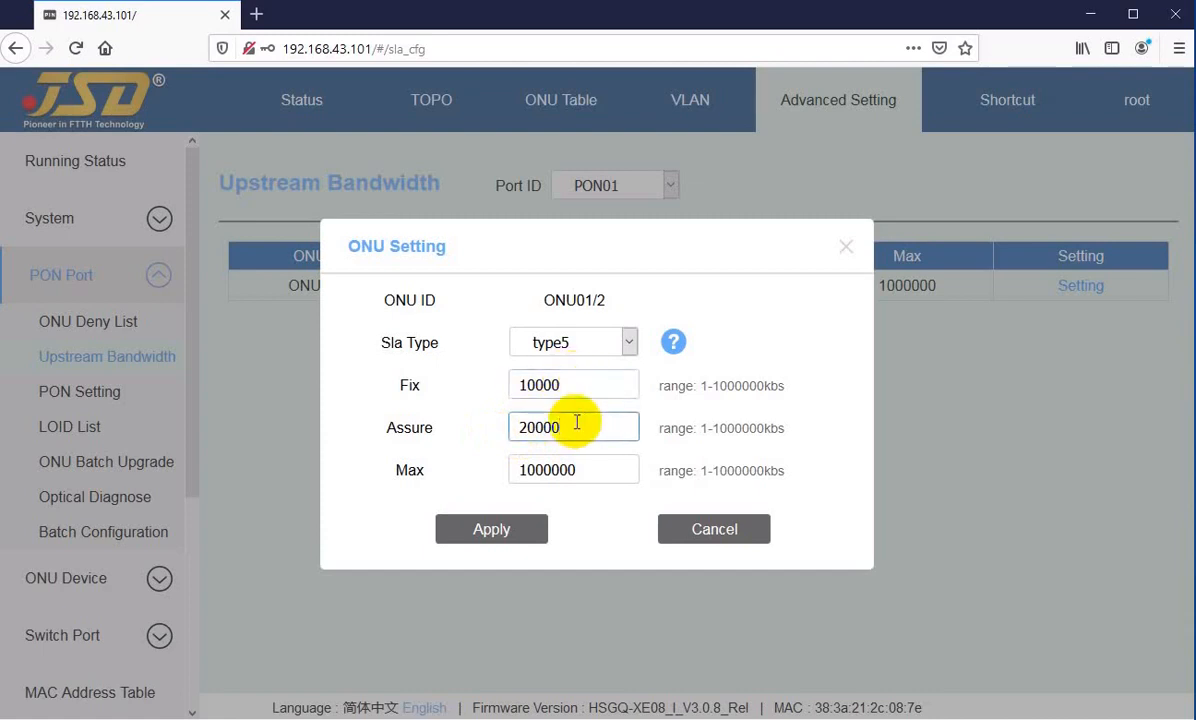
pyautogui.click(523, 466)
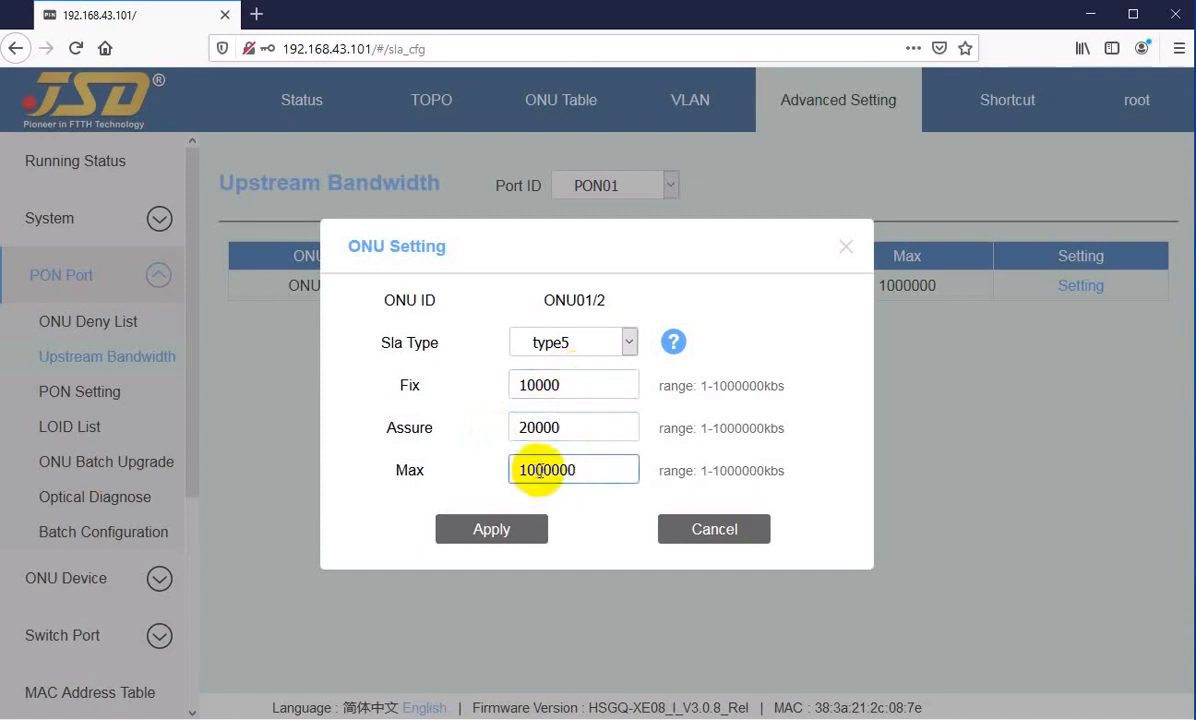
pyautogui.moveTo(546, 470); pyautogui.dragTo(590, 471)
pyautogui.click(591, 469)
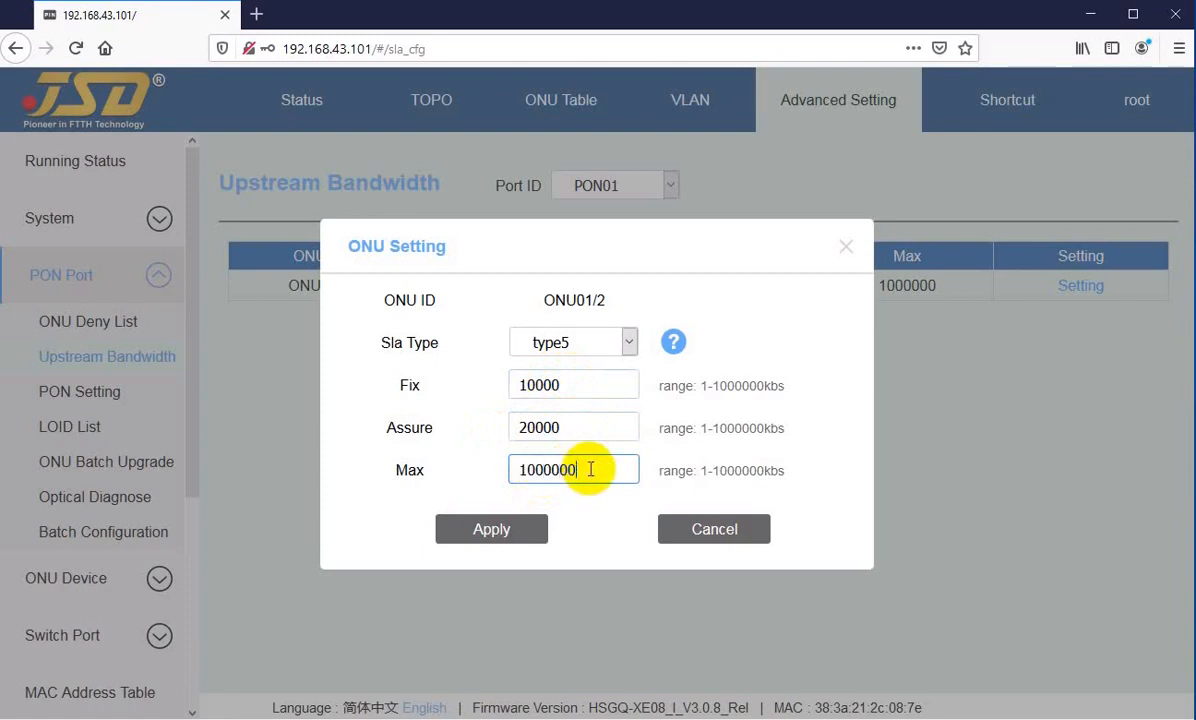
pyautogui.click(579, 384)
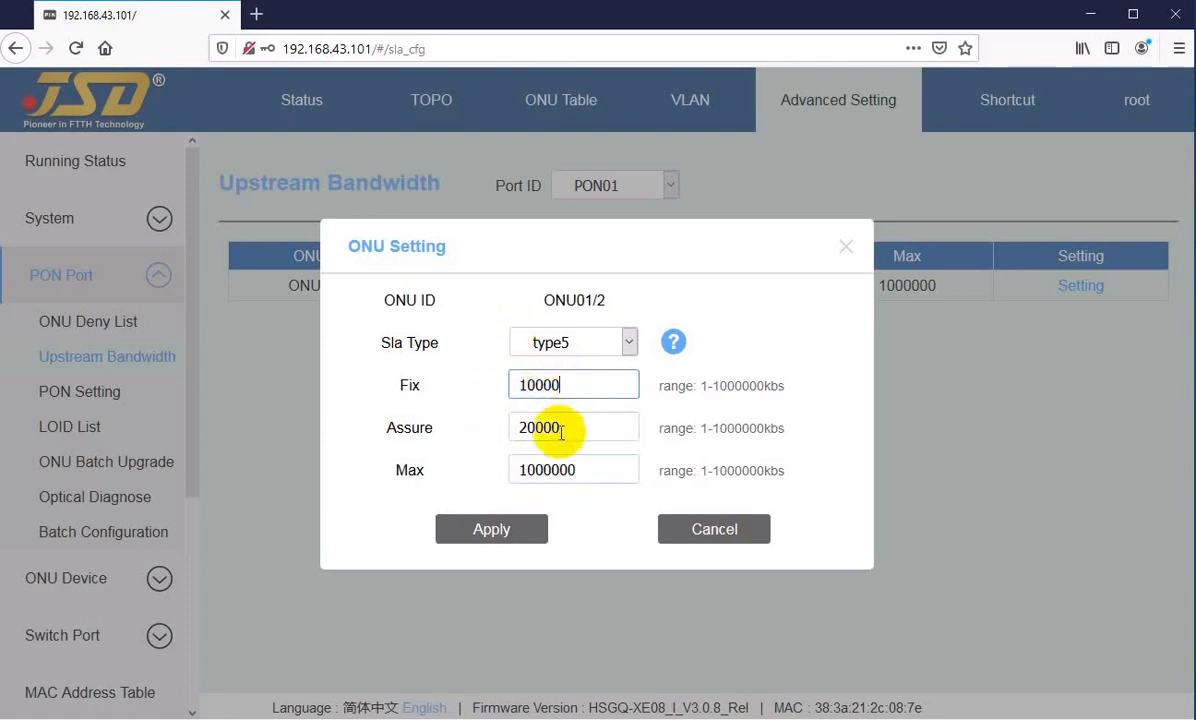
pyautogui.click(496, 533)
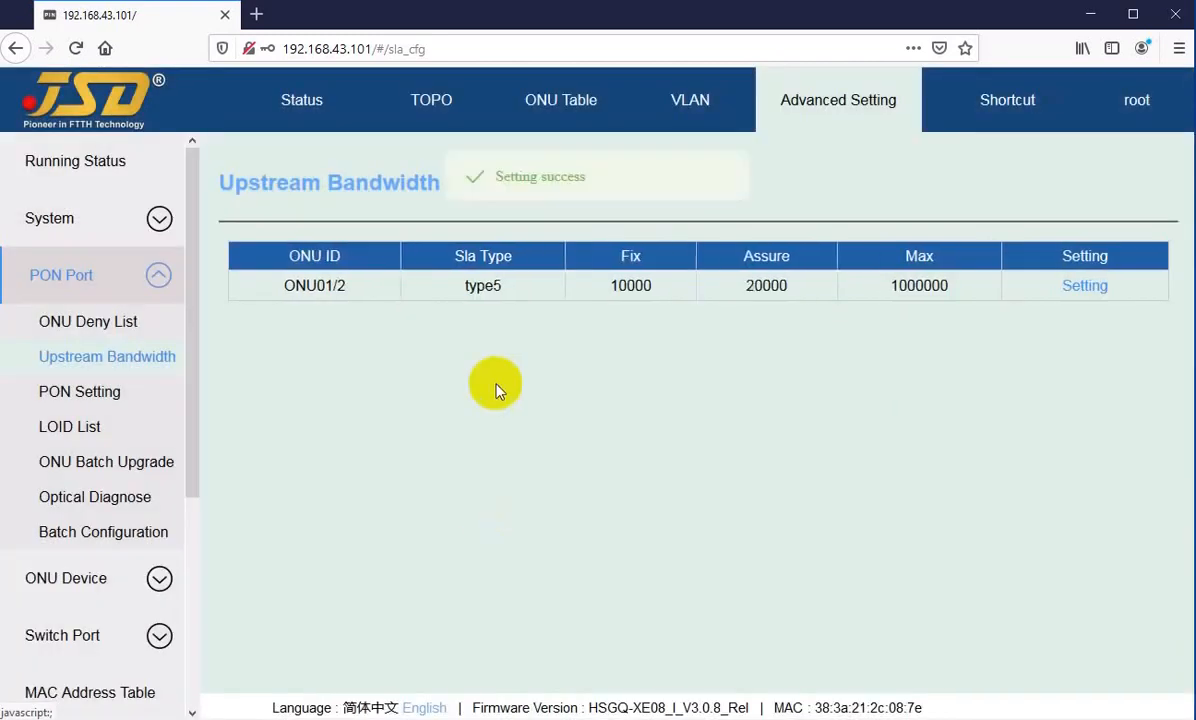
# Step: Reopen the bandwidth settings of ONU01/2 and set Fix to 5000 kbs
pyautogui.click(1085, 288)
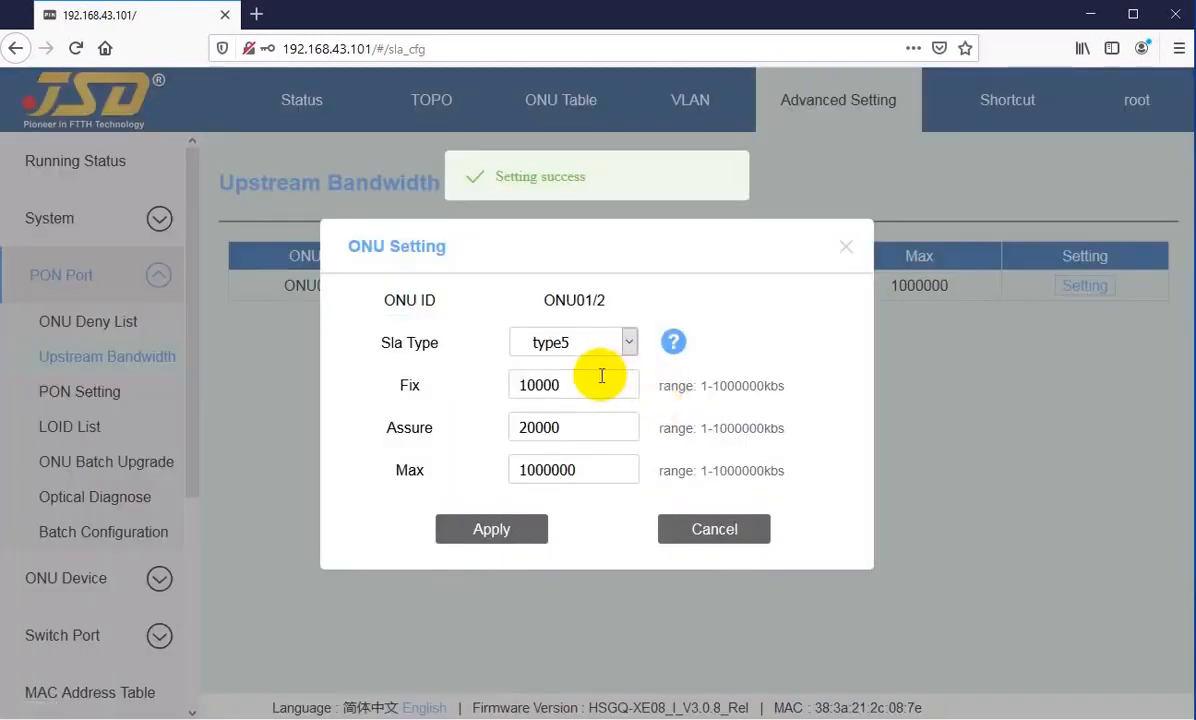
pyautogui.moveTo(585, 384); pyautogui.dragTo(522, 387)
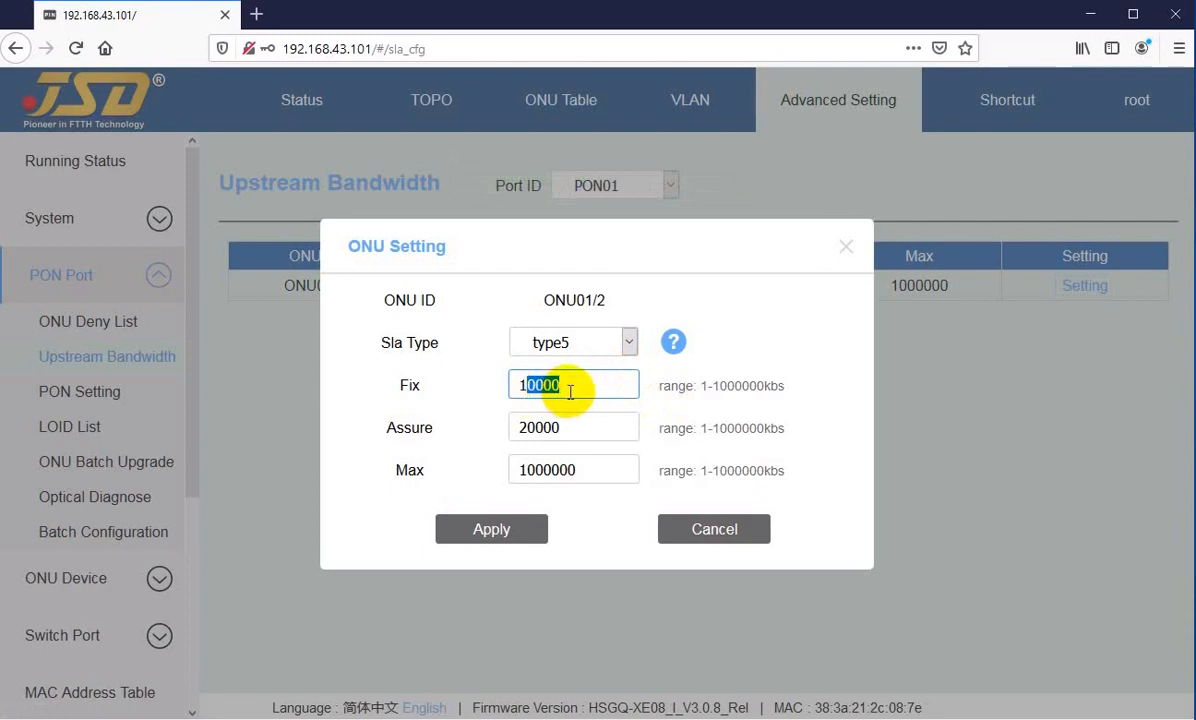
pyautogui.press('Left')
pyautogui.press('BackSpace')
pyautogui.write('5')
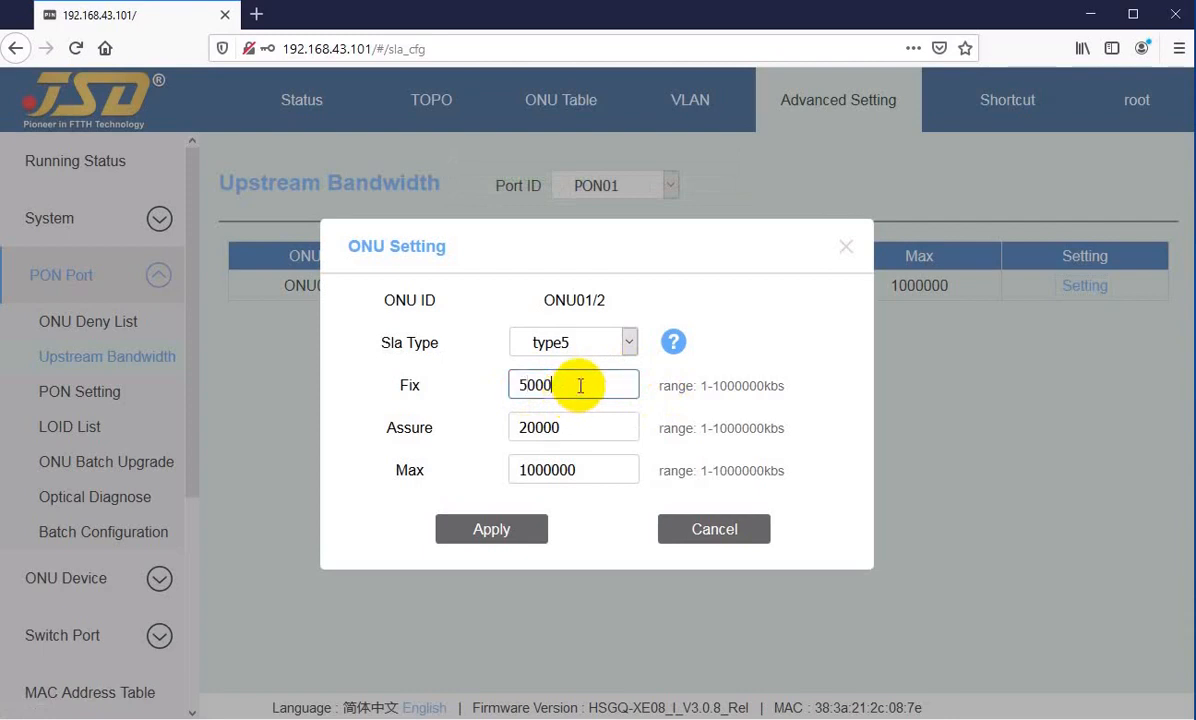
pyautogui.click(572, 390)
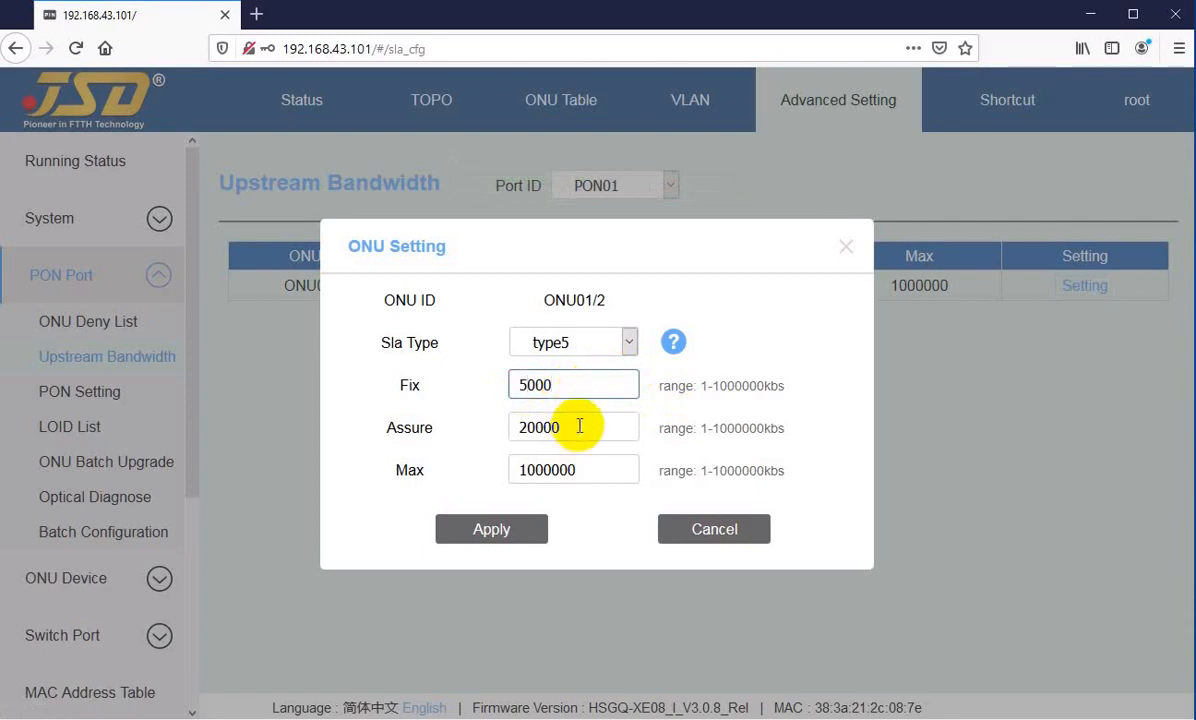
# Step: Set Fix to 1 and Assure to 10000 kbs for ONU01/2 and apply the settings
pyautogui.moveTo(550, 385); pyautogui.dragTo(494, 387)
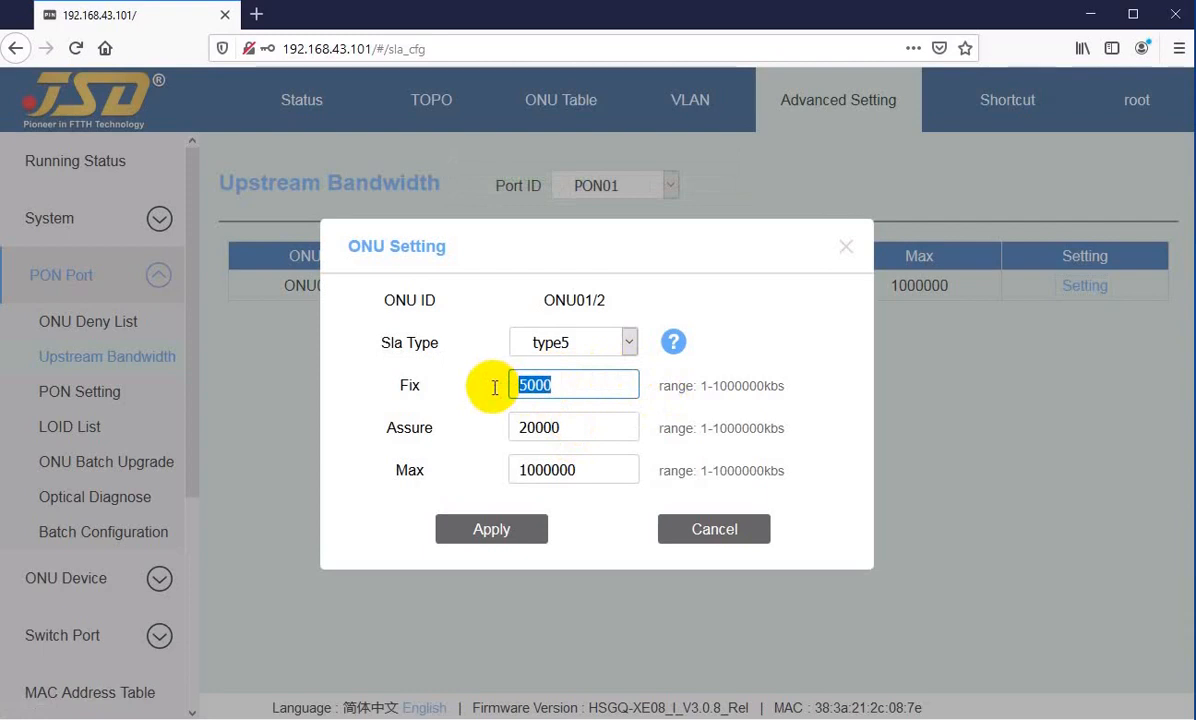
pyautogui.write('1')
pyautogui.press('Tab')
pyautogui.write('10000')
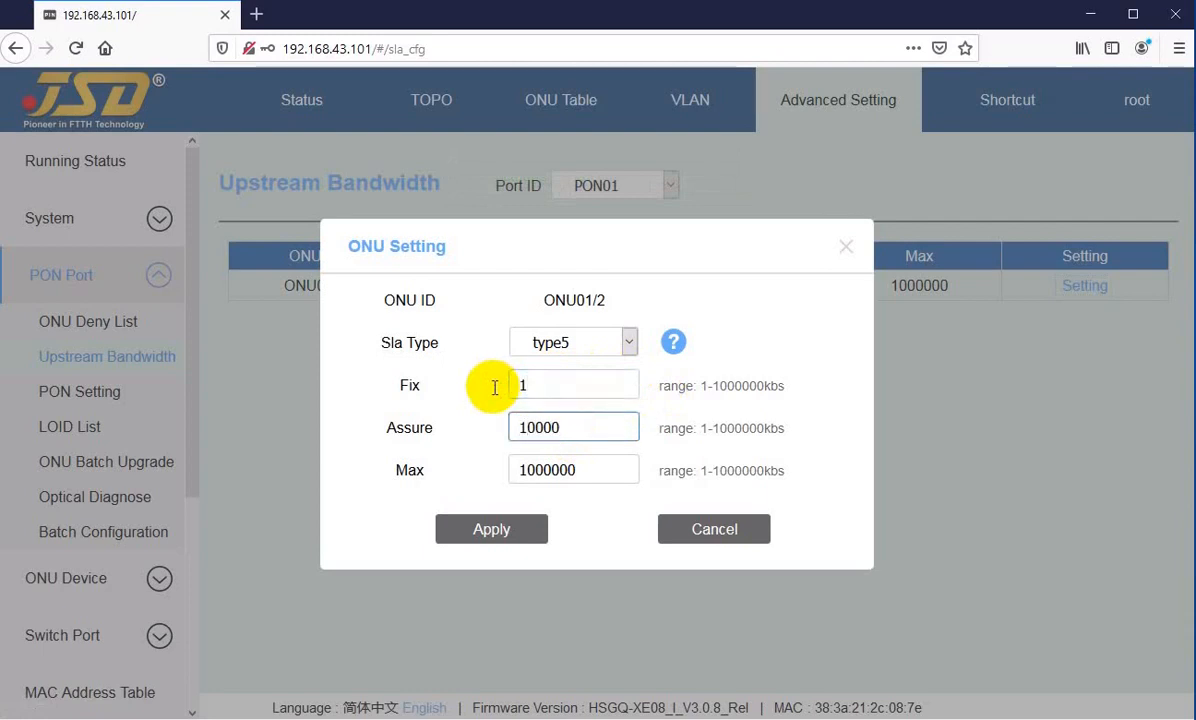
pyautogui.click(483, 528)
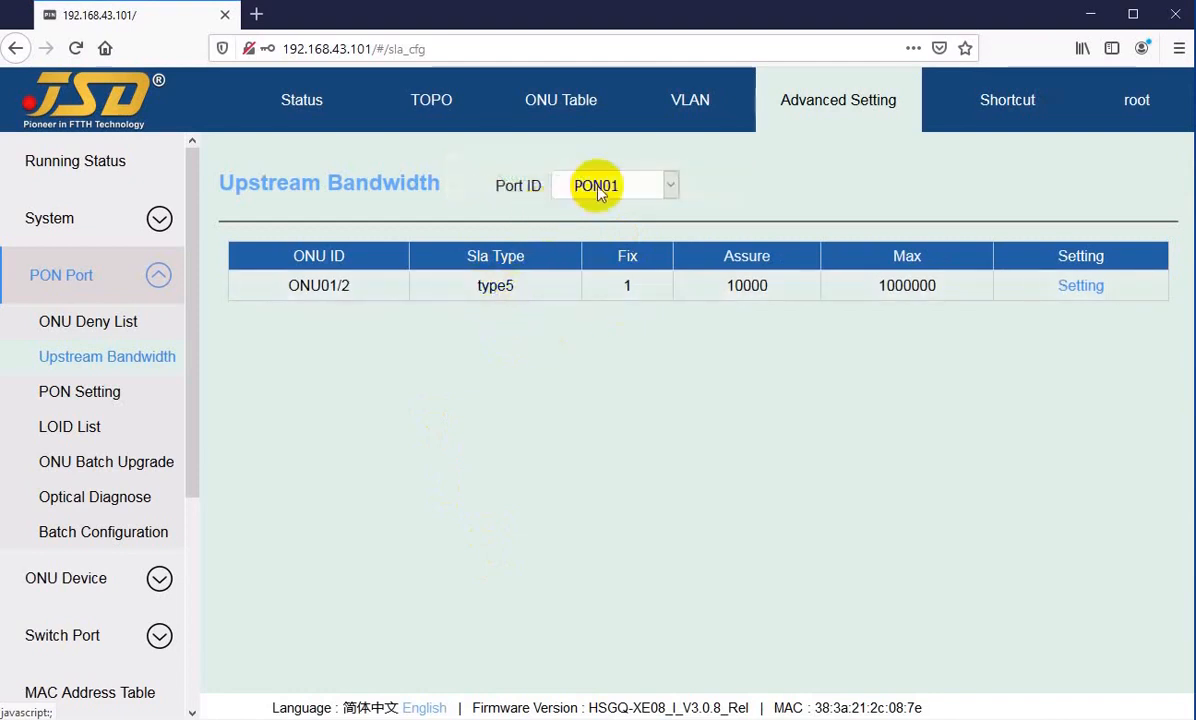
# Step: Show the upstream bandwidth table for PON02, review the Sla Type options of ONU02/5, and cancel its settings dialog
pyautogui.click(598, 190)
pyautogui.click(584, 241)
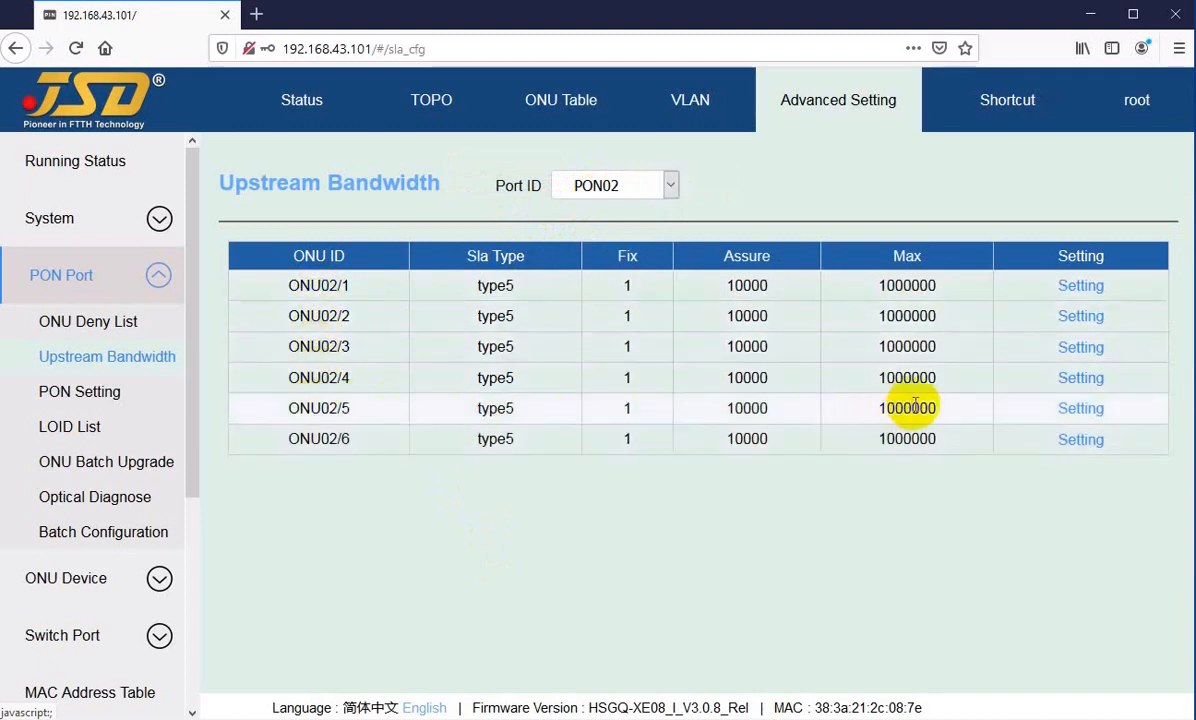
pyautogui.click(1080, 410)
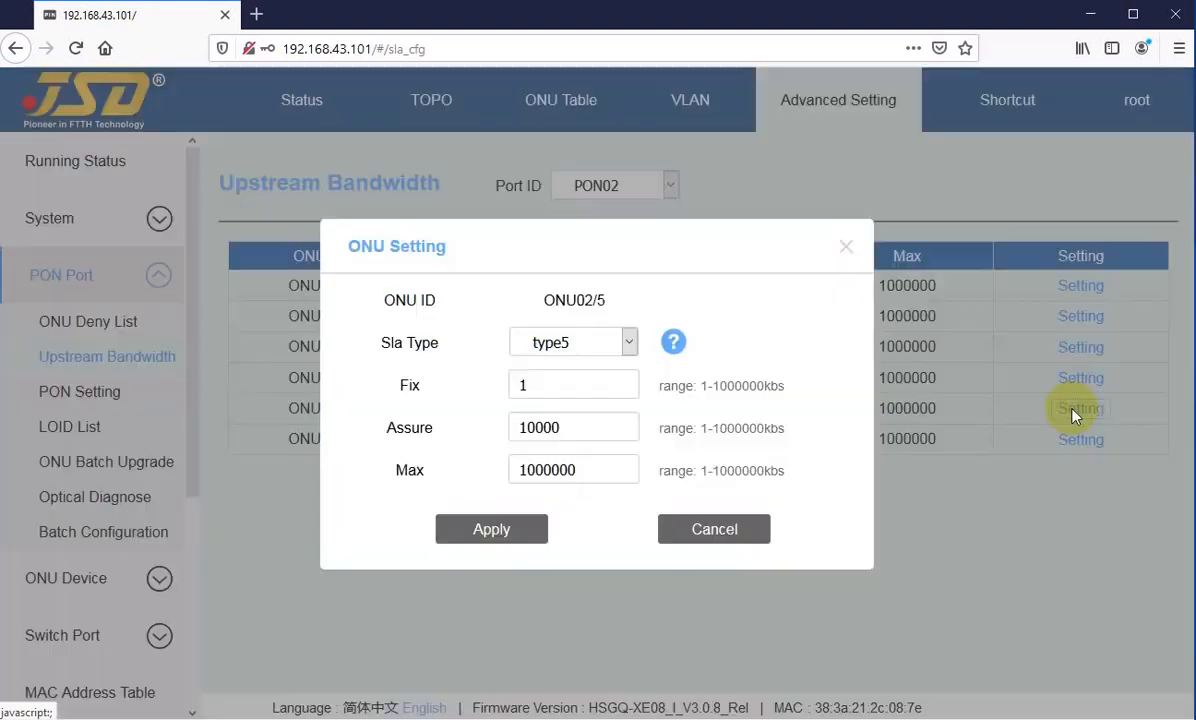
pyautogui.click(598, 344)
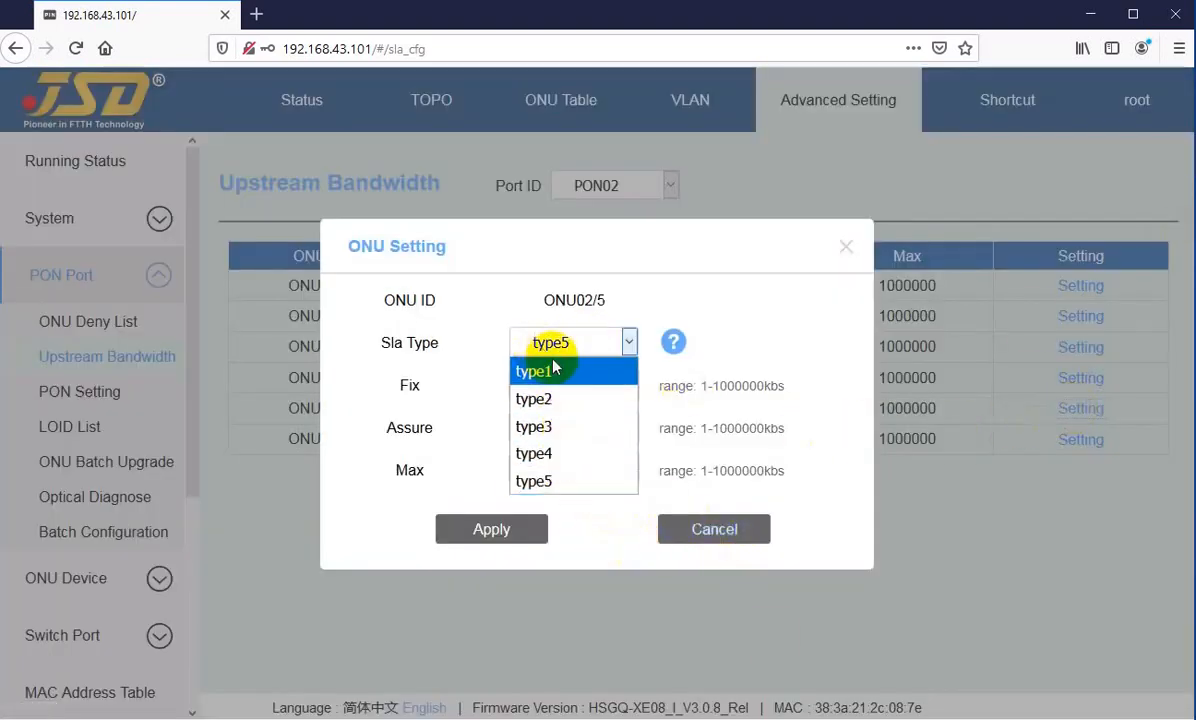
pyautogui.press('super+s')
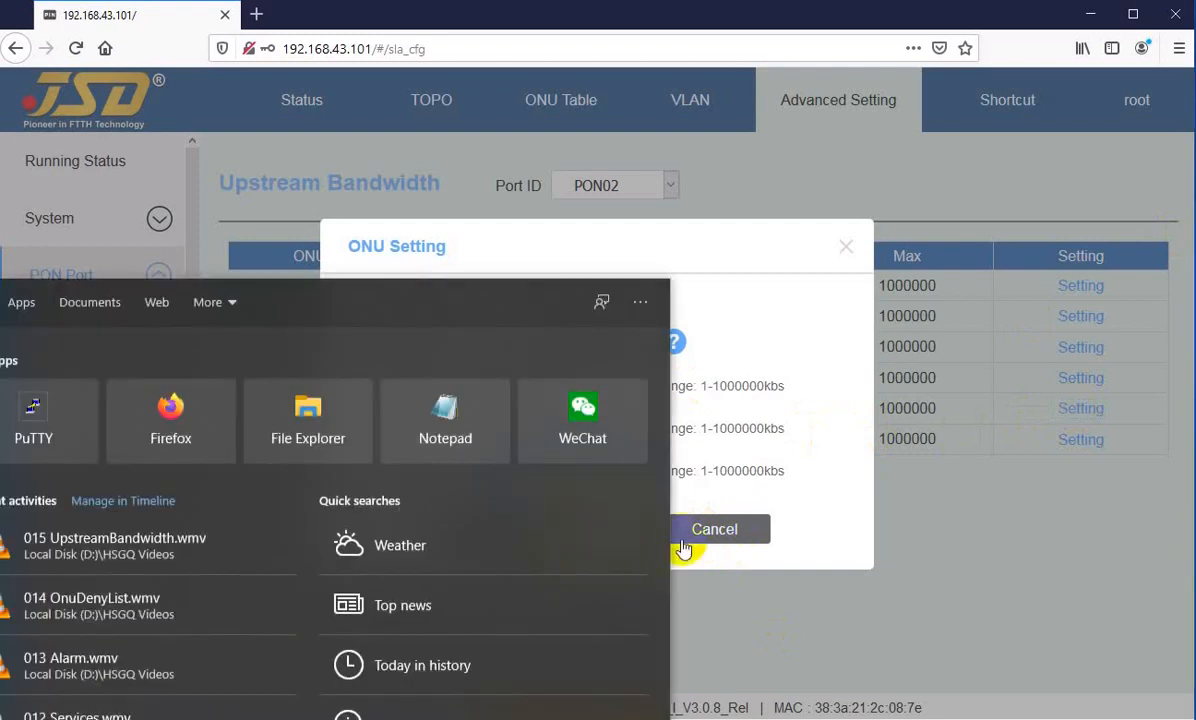
pyautogui.click(692, 533)
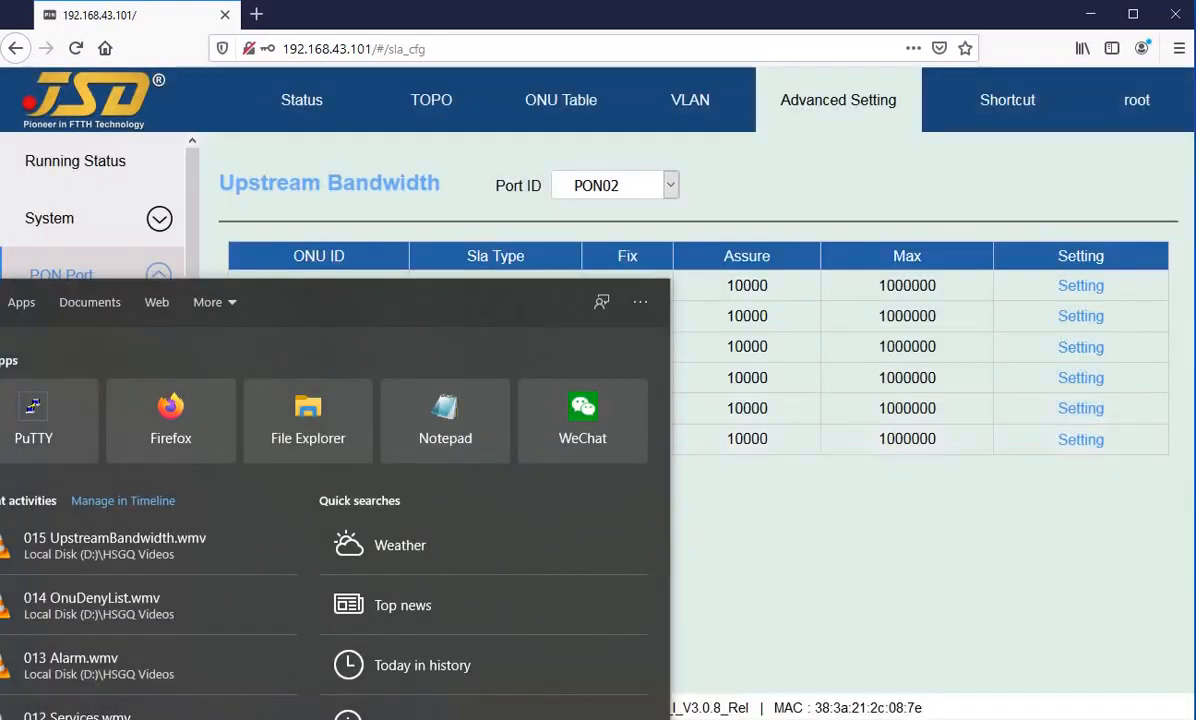
# Step: Search the system for "pre" and try to launch Adobe Premiere Pro CS6
pyautogui.write('pre')
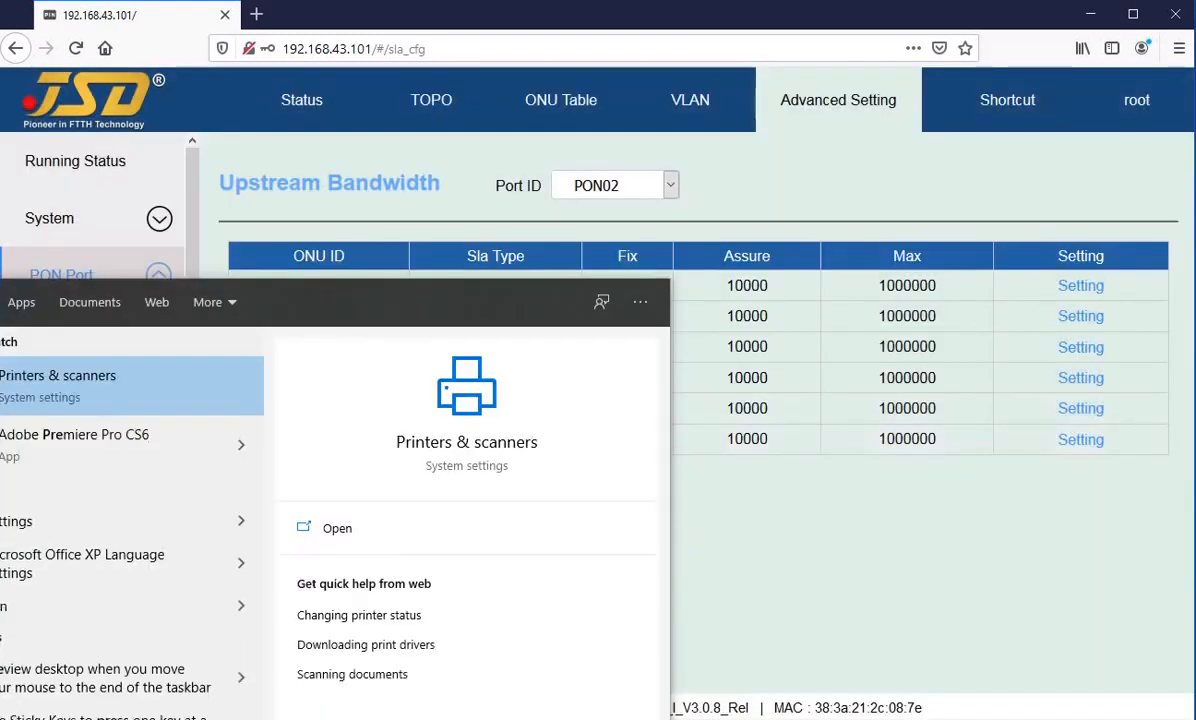
pyautogui.click(76, 462)
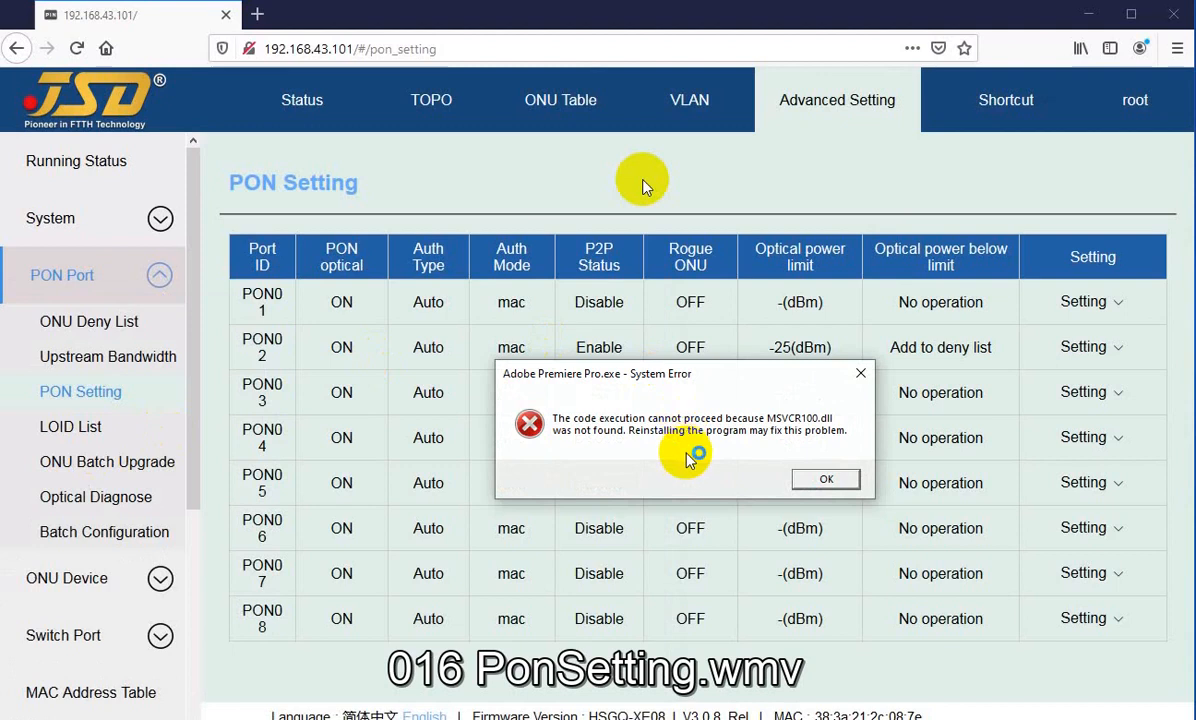
pyautogui.click(826, 480)
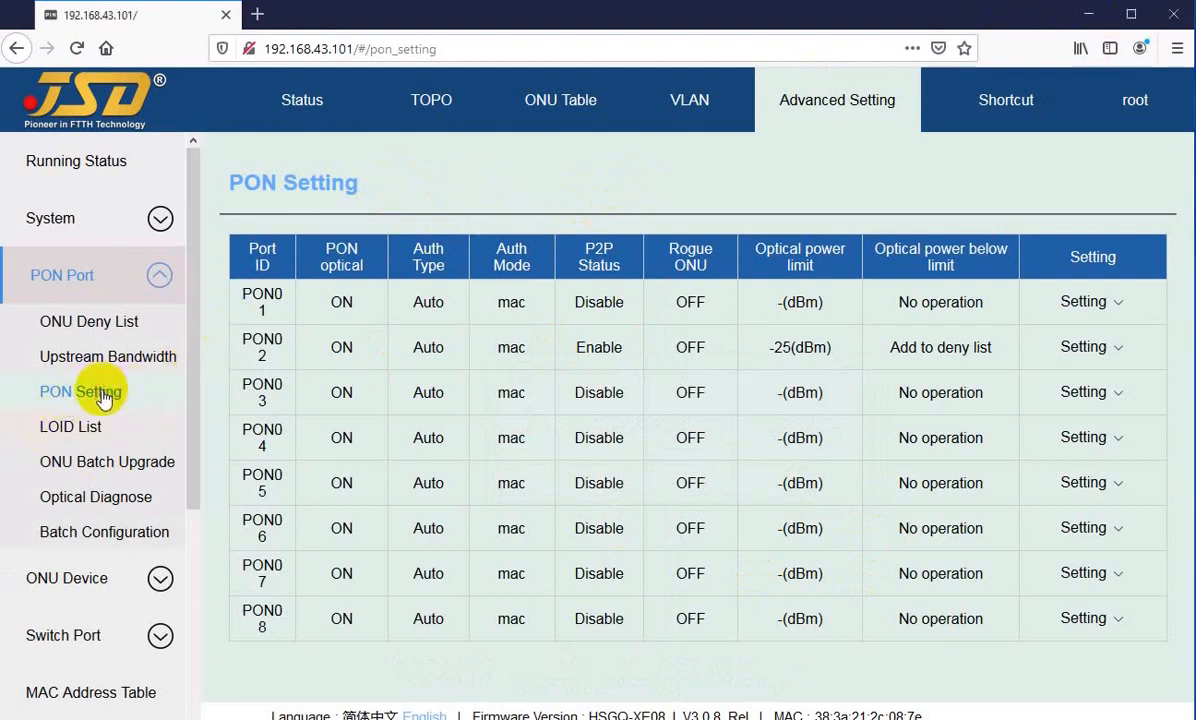
# Step: Examine the PON Setting table, covering the list of port IDs and the PON optical and Auth Type values of PON01
pyautogui.moveTo(266, 293); pyautogui.dragTo(272, 614)
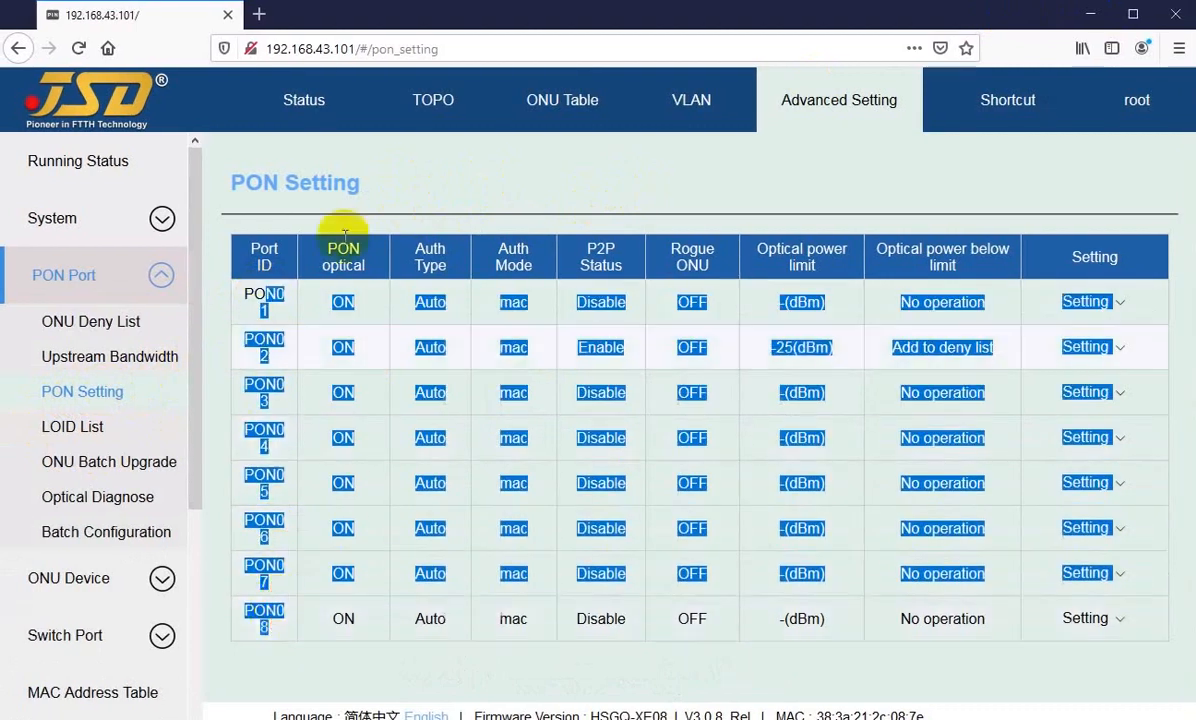
pyautogui.click(443, 173)
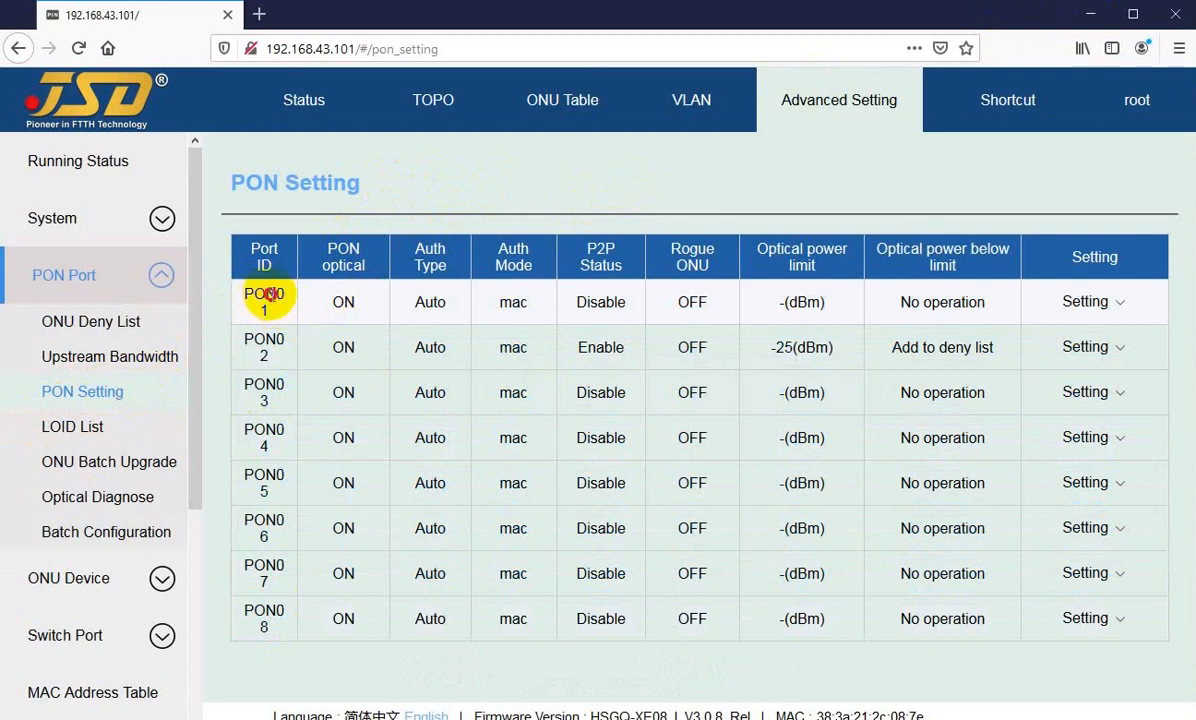
pyautogui.moveTo(252, 294); pyautogui.dragTo(265, 308)
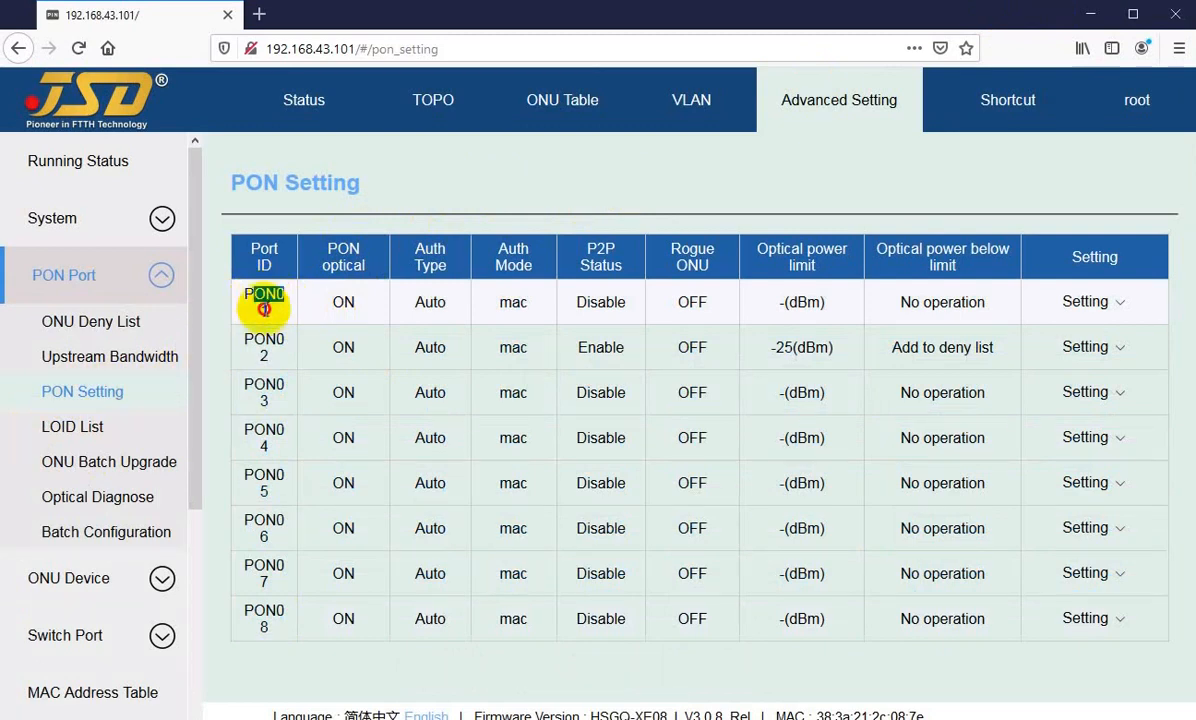
pyautogui.click(328, 300)
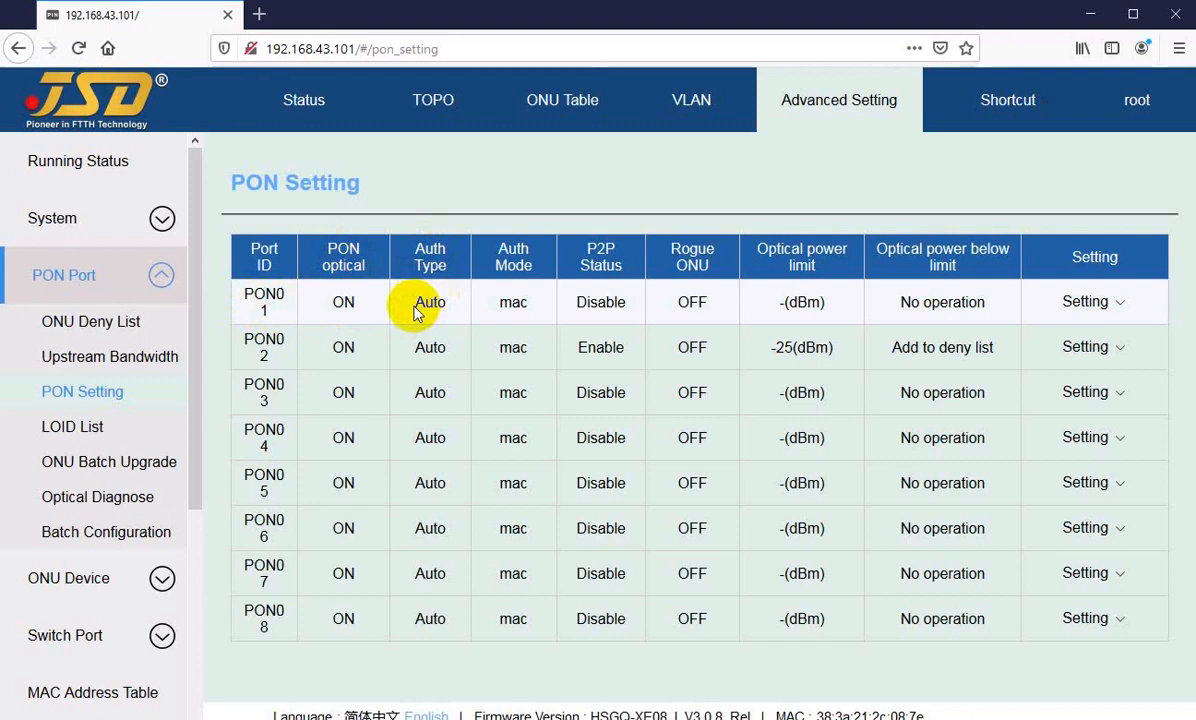
pyautogui.moveTo(1080, 302)
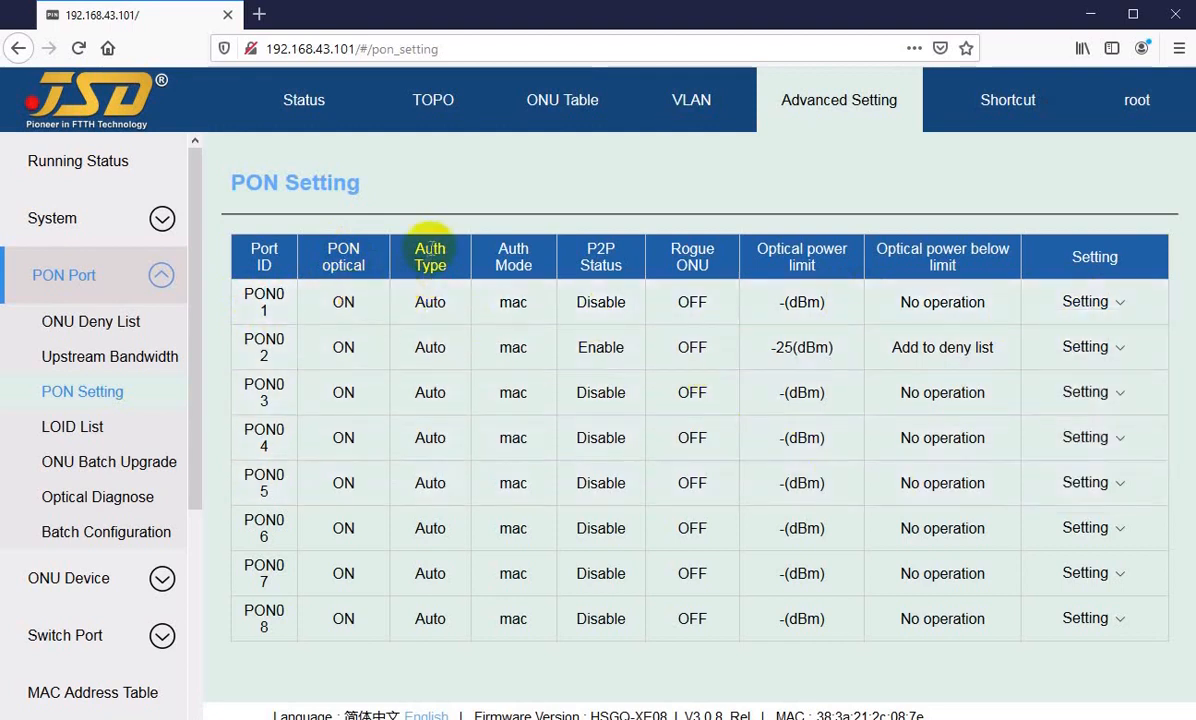
pyautogui.moveTo(417, 302); pyautogui.dragTo(446, 303)
pyautogui.click(429, 303)
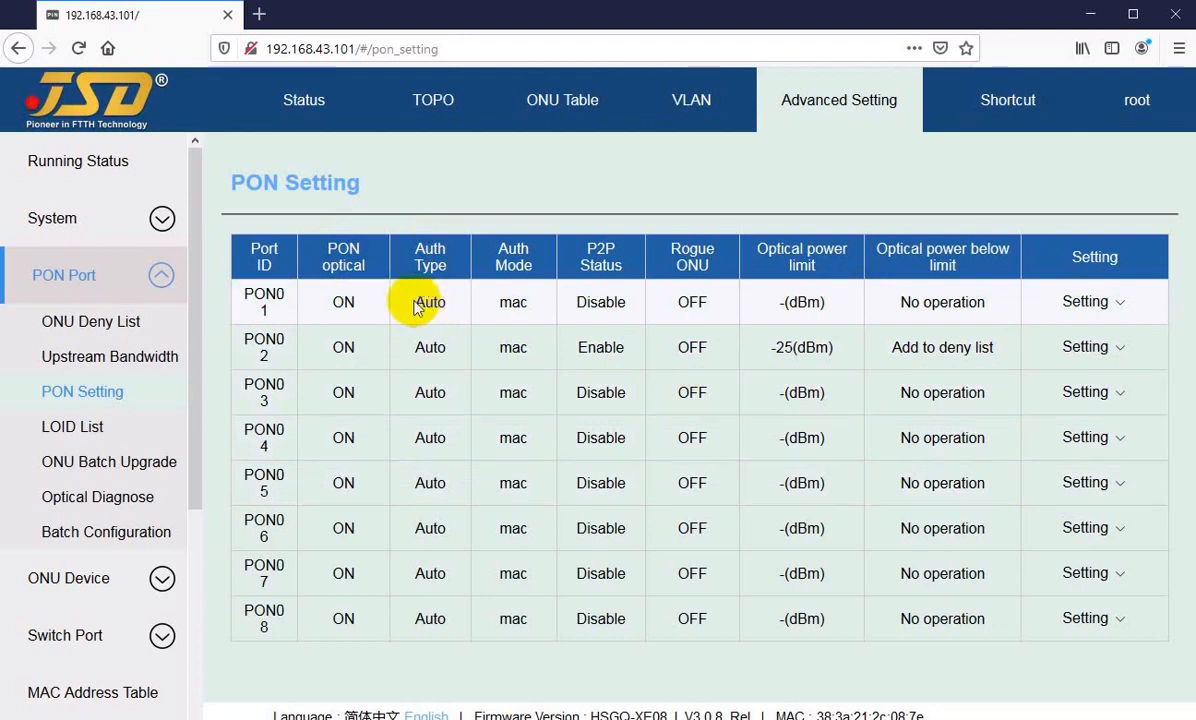
pyautogui.moveTo(416, 302); pyautogui.dragTo(432, 302)
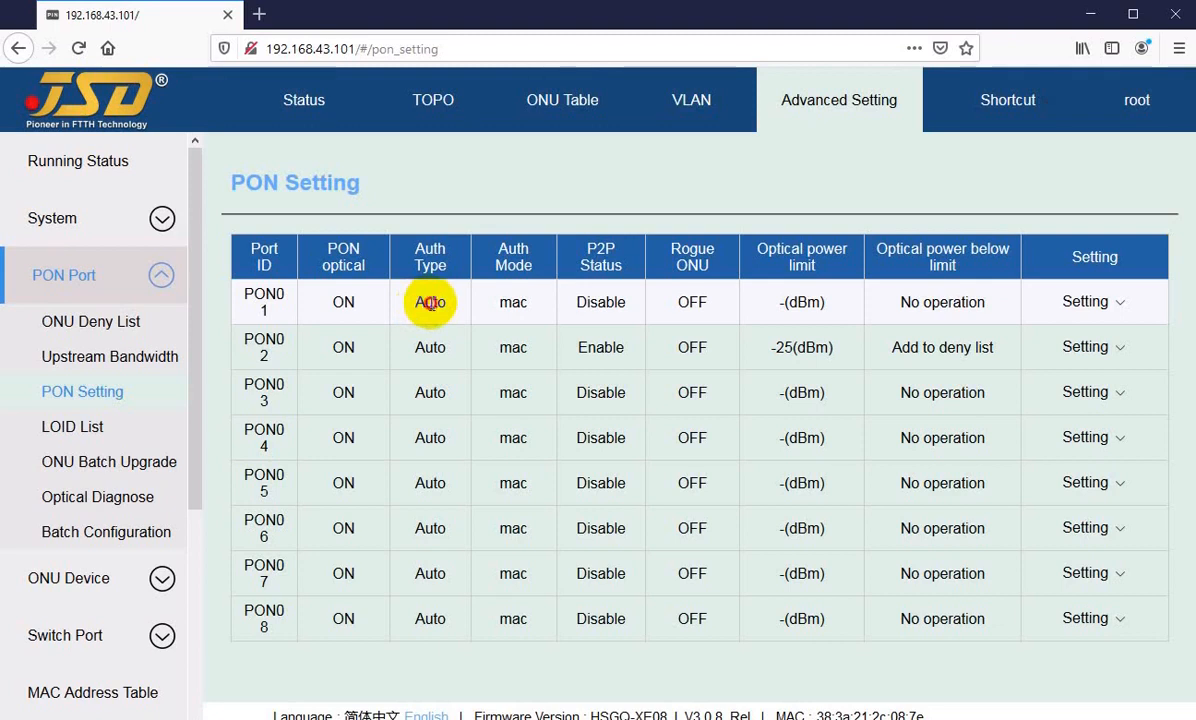
# Step: Open the PON authorization settings of PON01, review the Auth Type options, and cancel without applying
pyautogui.click(1087, 302)
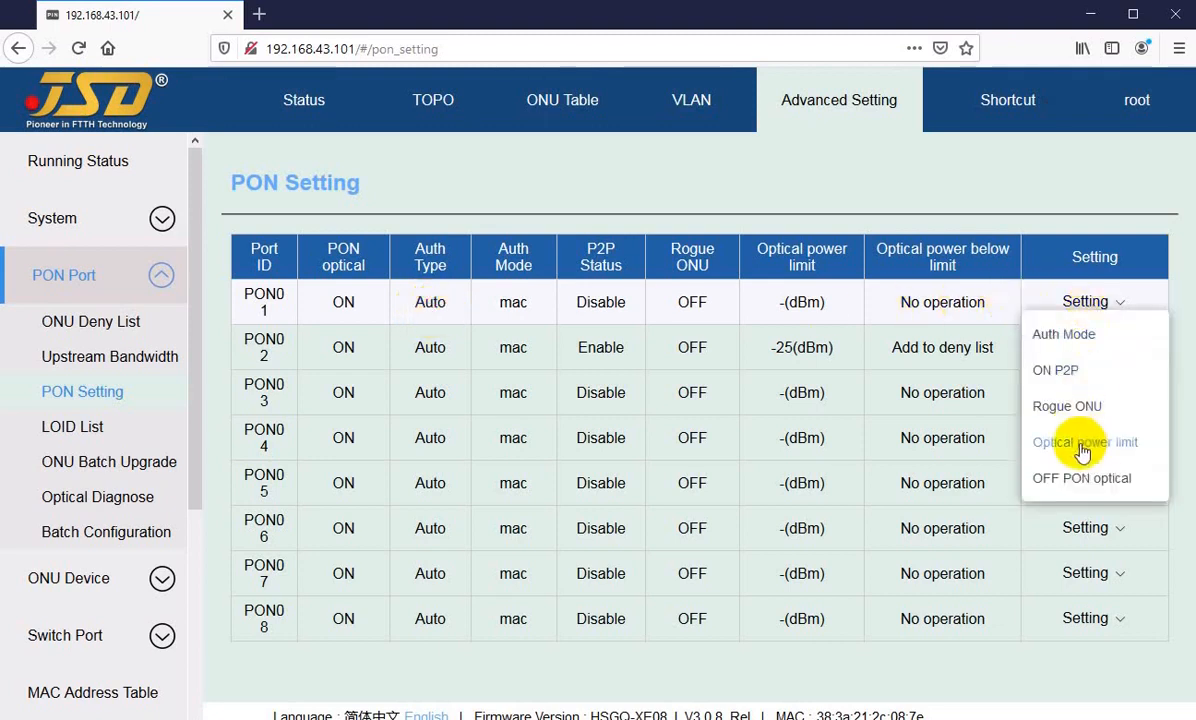
pyautogui.click(1072, 342)
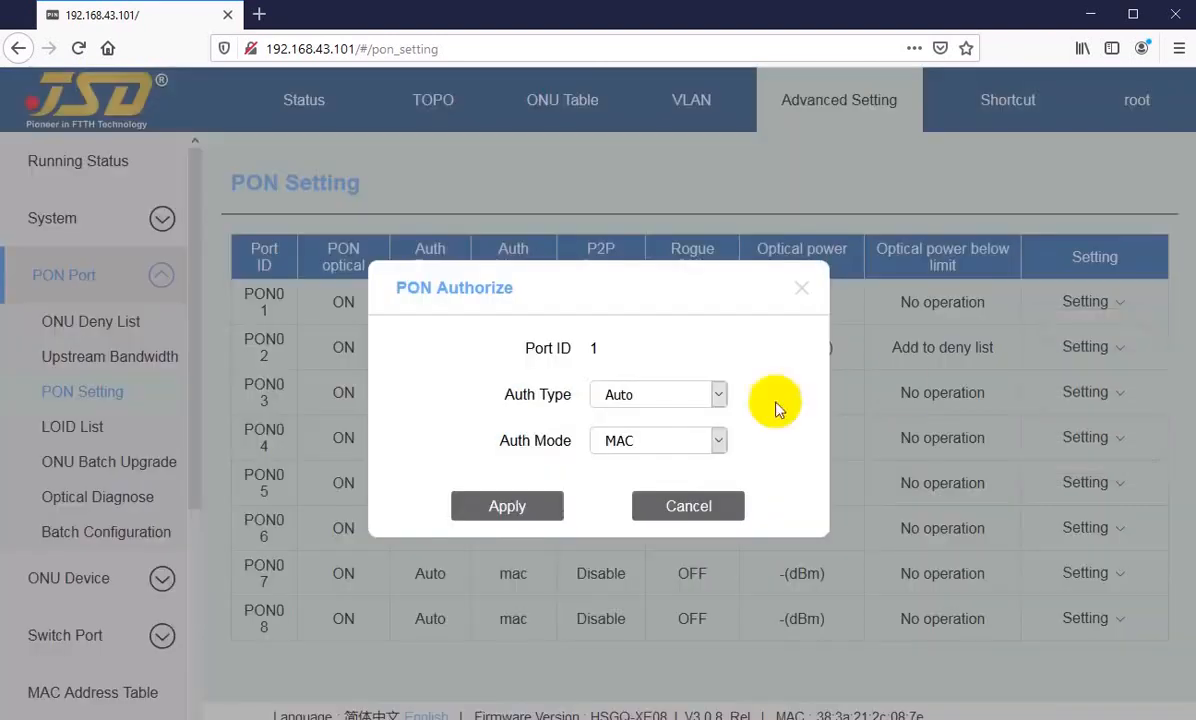
pyautogui.click(654, 395)
pyautogui.click(655, 396)
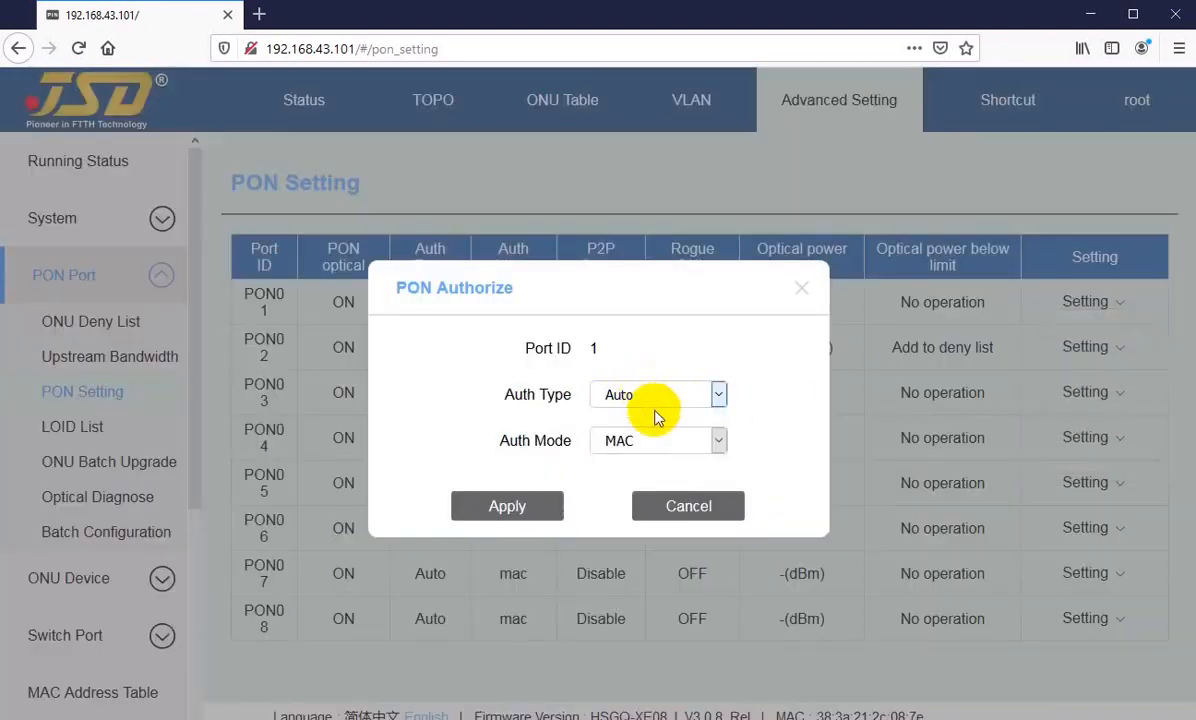
pyautogui.click(690, 506)
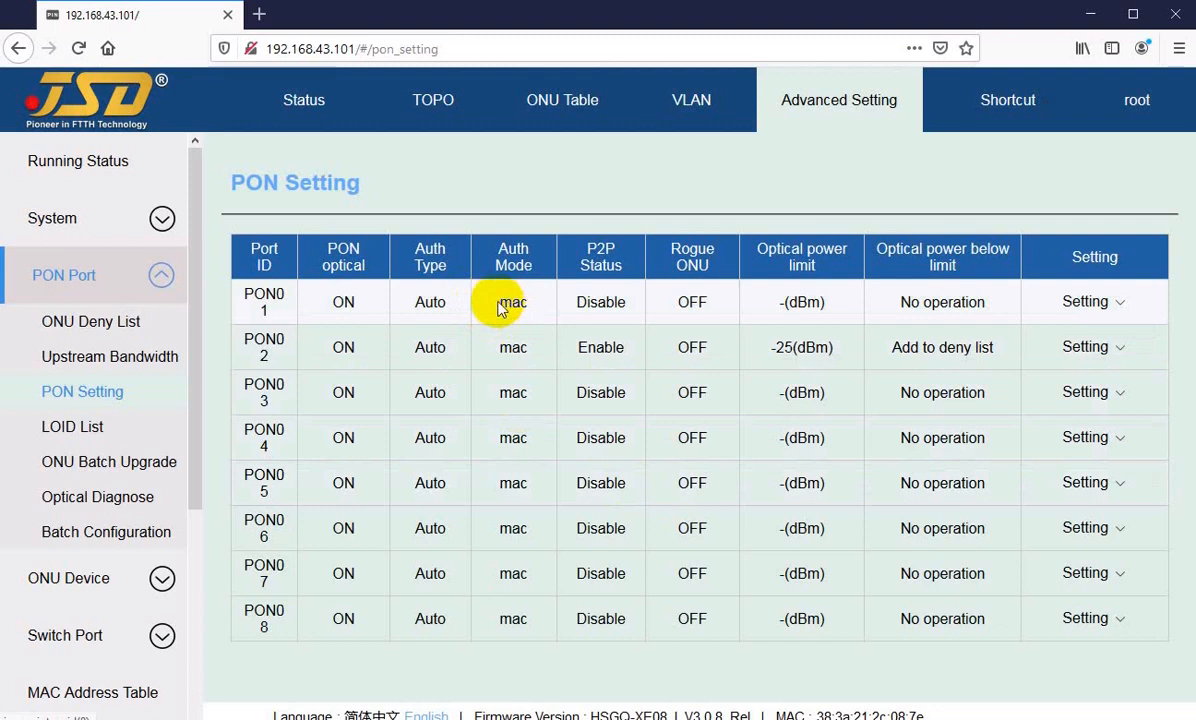
# Step: Review the Auth Mode options of PON01, trying LOID, and cancel the authorization dialog
pyautogui.doubleClick(512, 302)
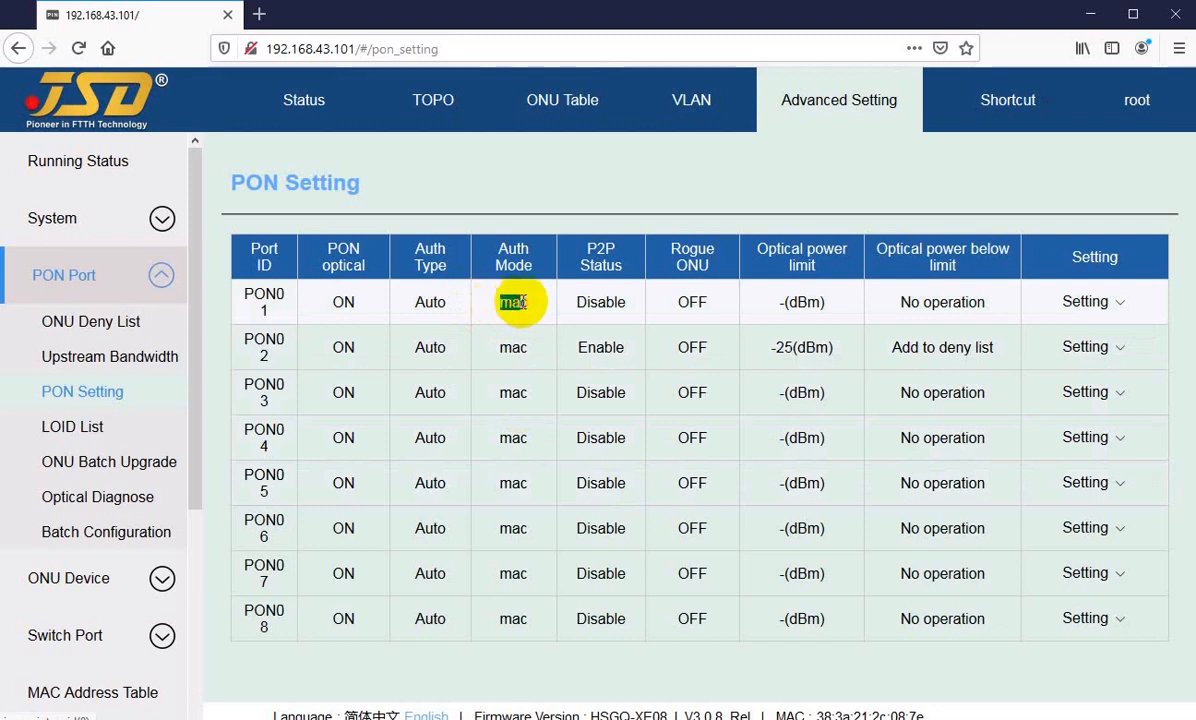
pyautogui.click(1125, 302)
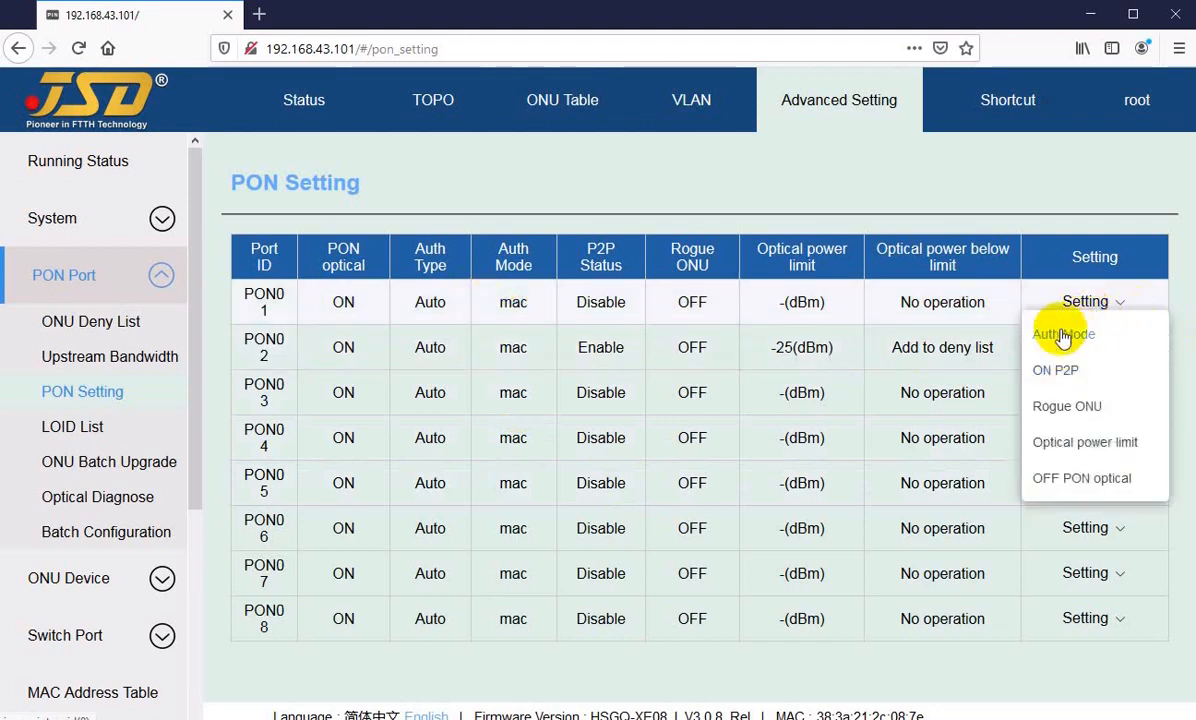
pyautogui.click(1066, 336)
pyautogui.click(631, 441)
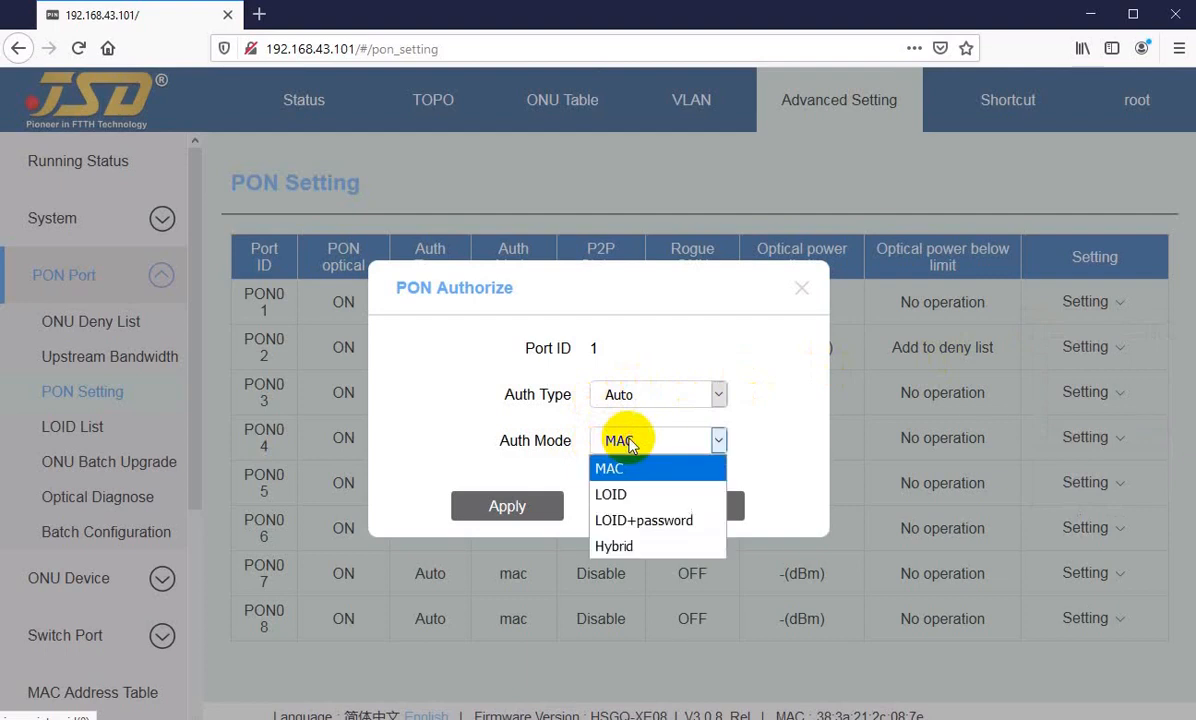
pyautogui.click(611, 494)
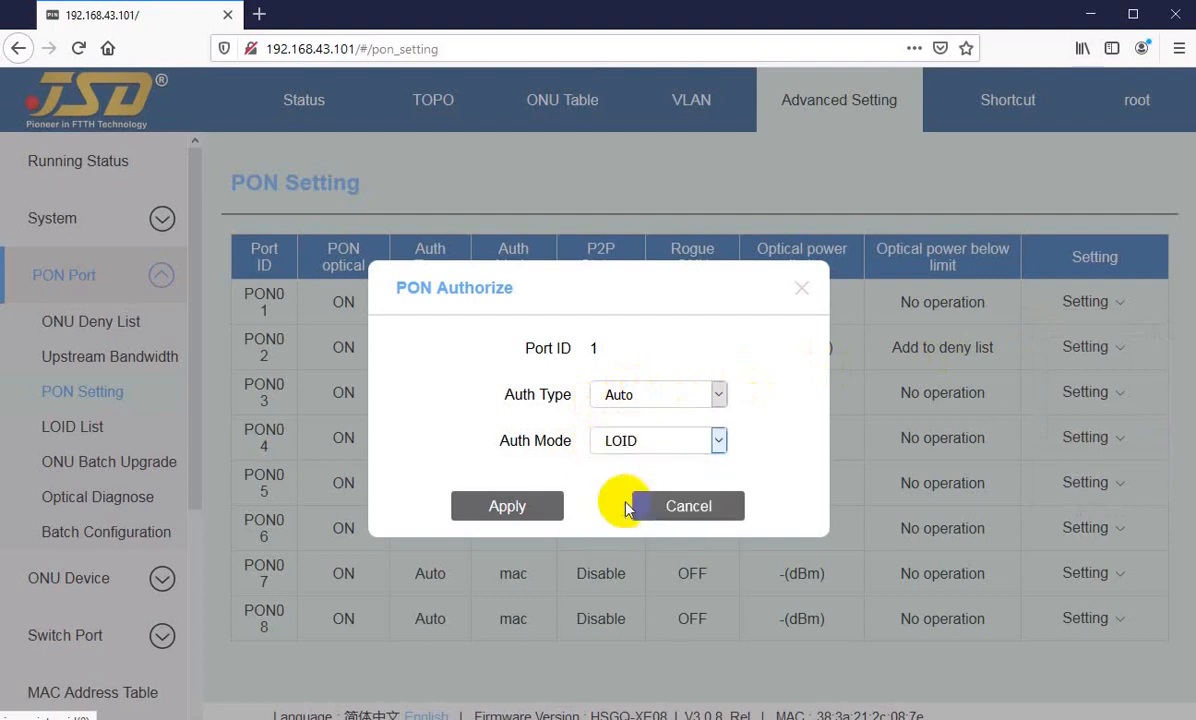
pyautogui.click(650, 441)
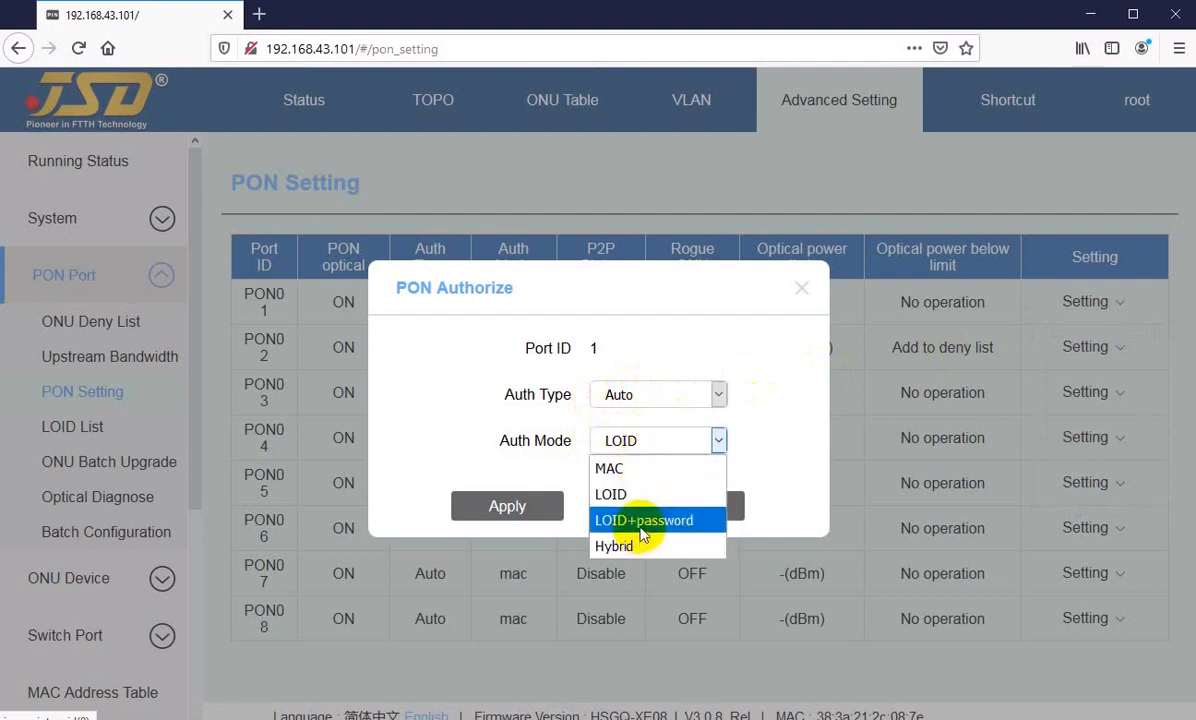
pyautogui.click(683, 506)
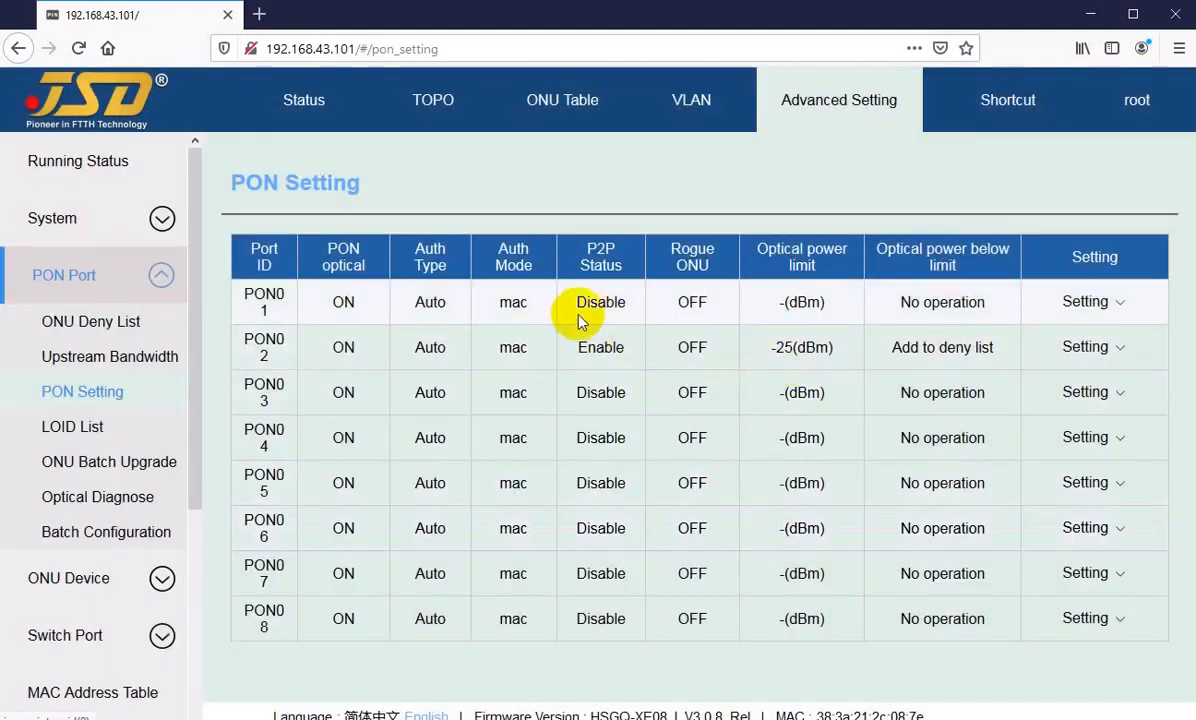
# Step: Examine the P2P Status value of PON01 in the PON Setting table
pyautogui.moveTo(577, 307)
pyautogui.mouseDown()
pyautogui.moveTo(307, 320)
pyautogui.moveTo(592, 300)
pyautogui.mouseUp()
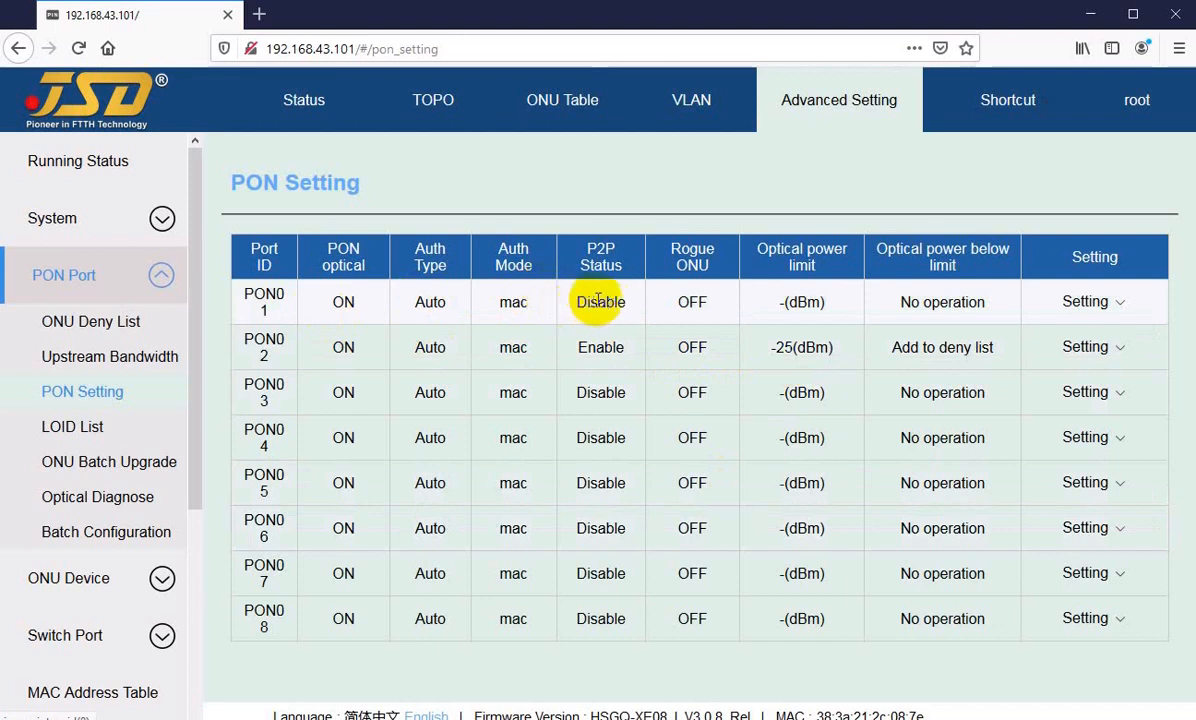
pyautogui.moveTo(577, 303); pyautogui.dragTo(604, 307)
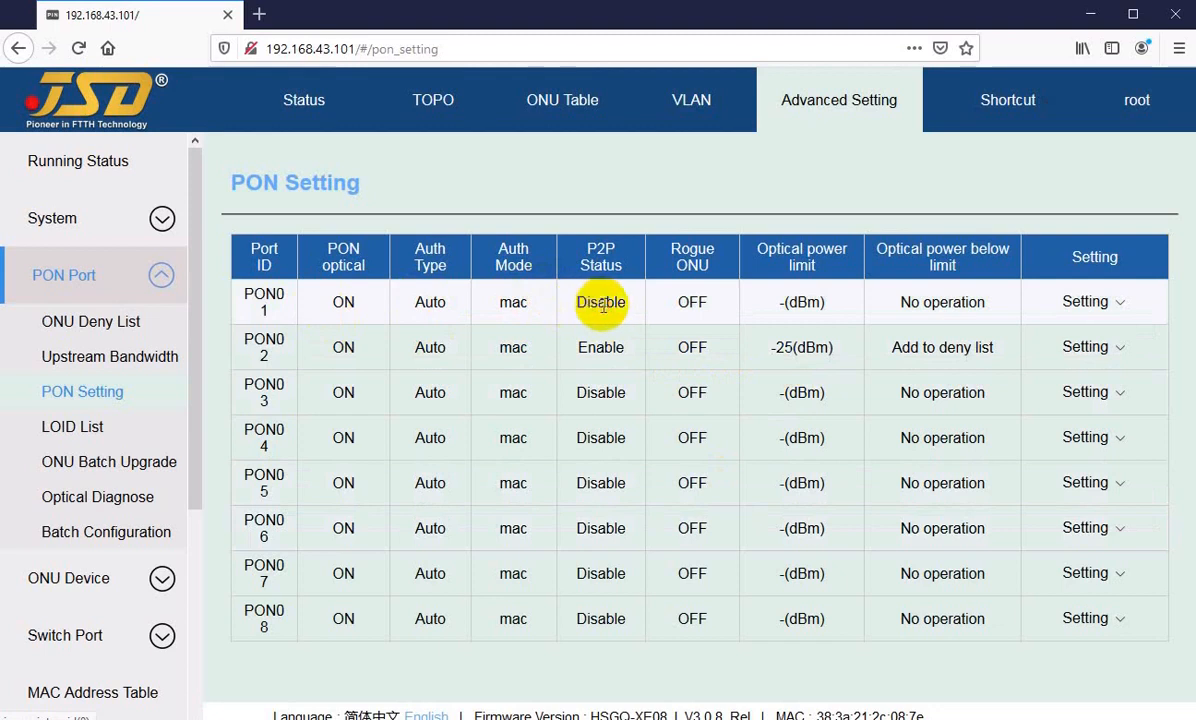
pyautogui.click(595, 305)
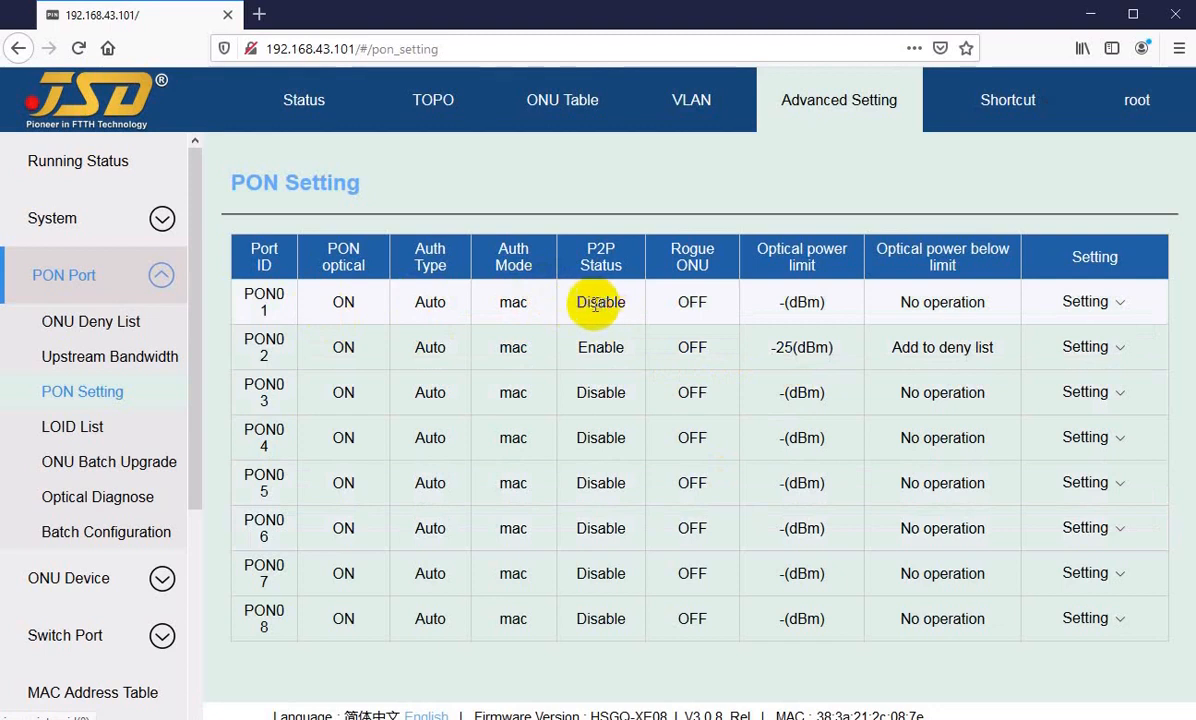
# Step: Open the Rogue ONU settings of PON01, review the Mode options, try Auto, and cancel without applying
pyautogui.doubleClick(686, 302)
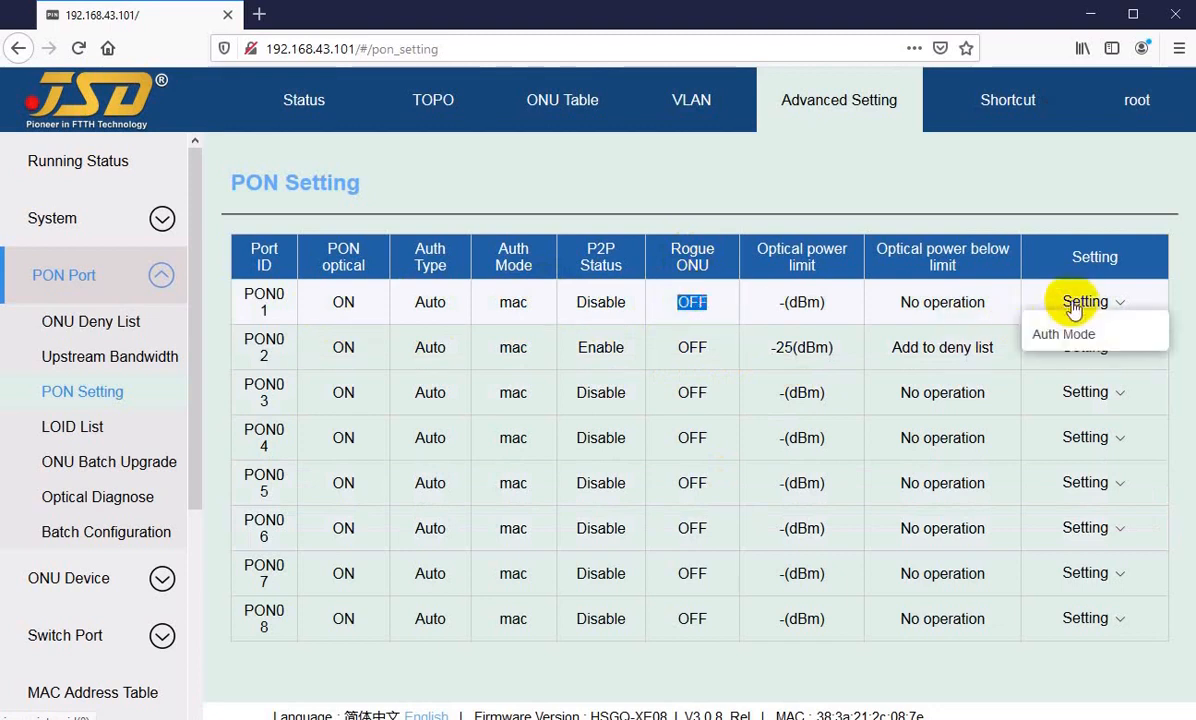
pyautogui.click(691, 301)
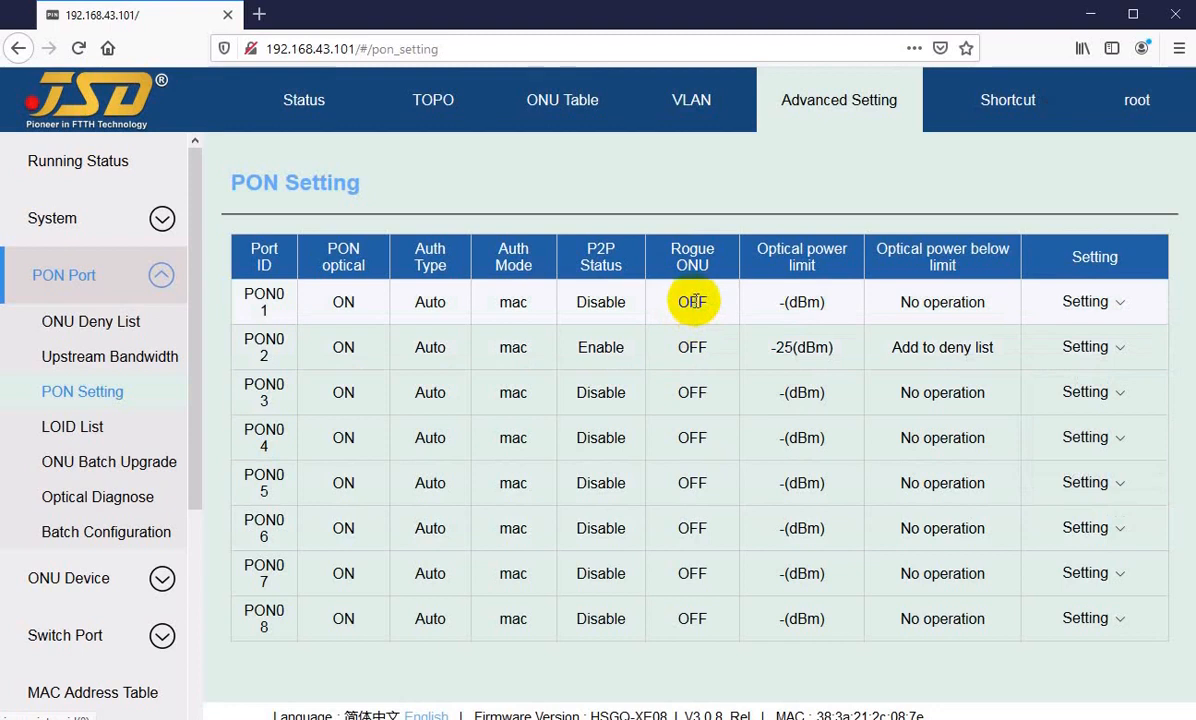
pyautogui.moveTo(1080, 312)
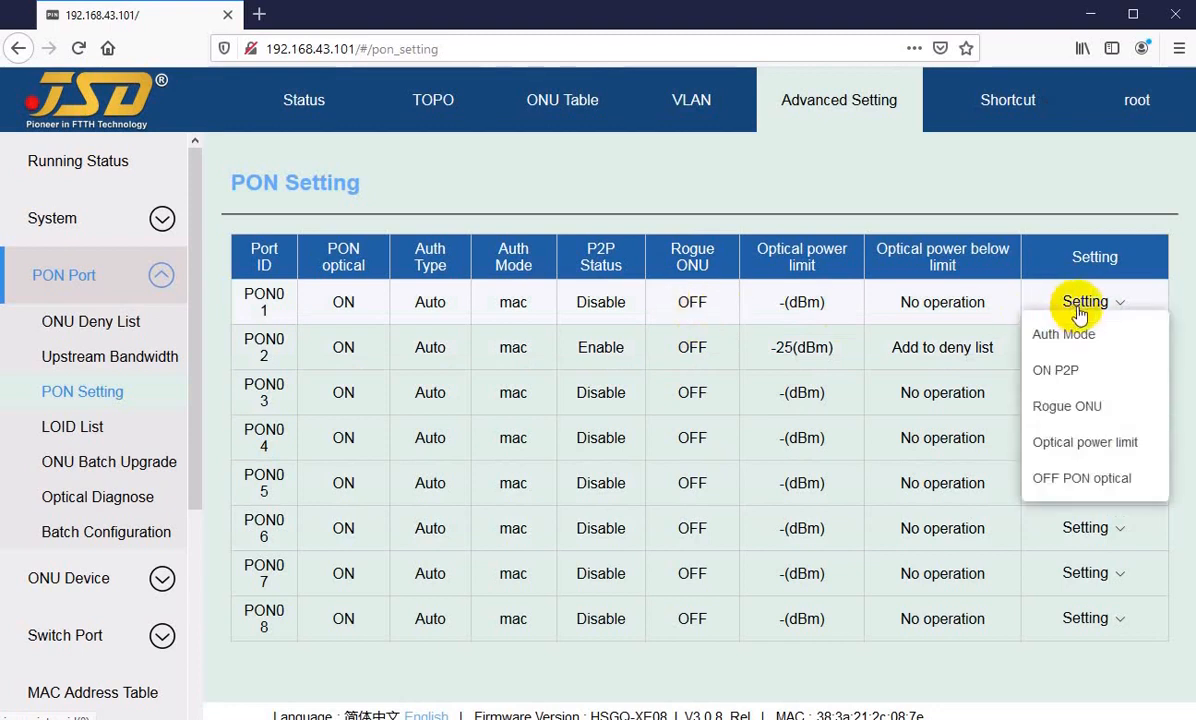
pyautogui.click(1067, 406)
pyautogui.click(530, 397)
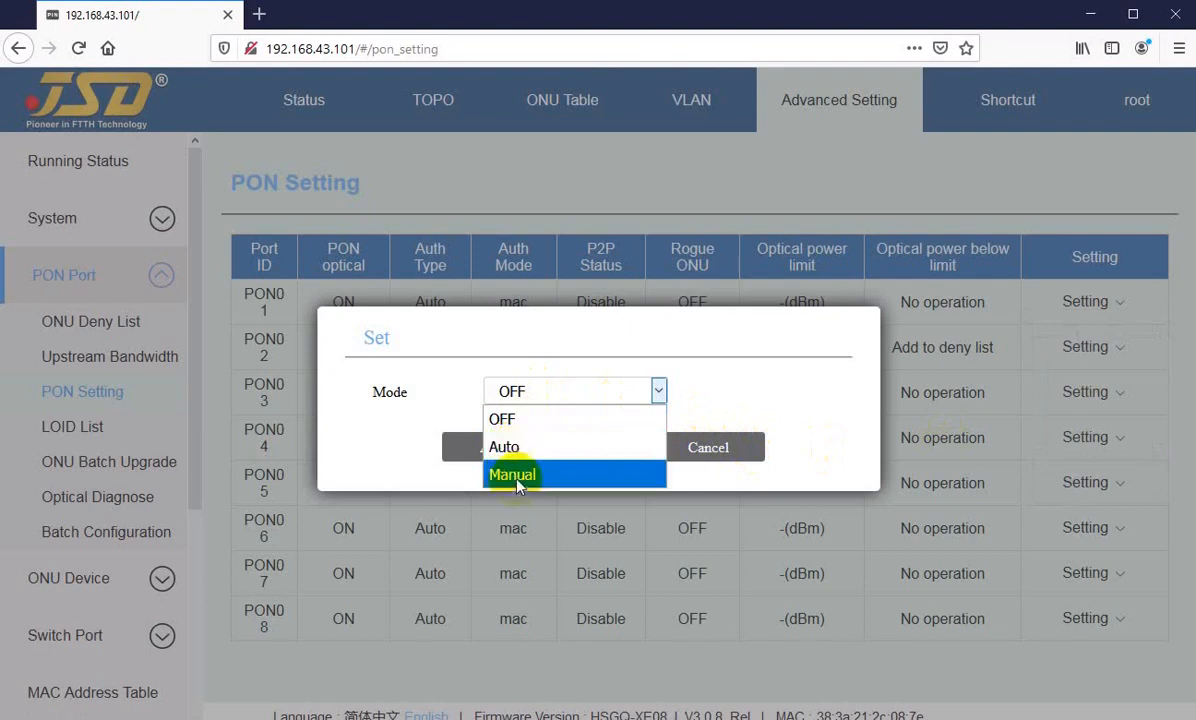
pyautogui.click(378, 411)
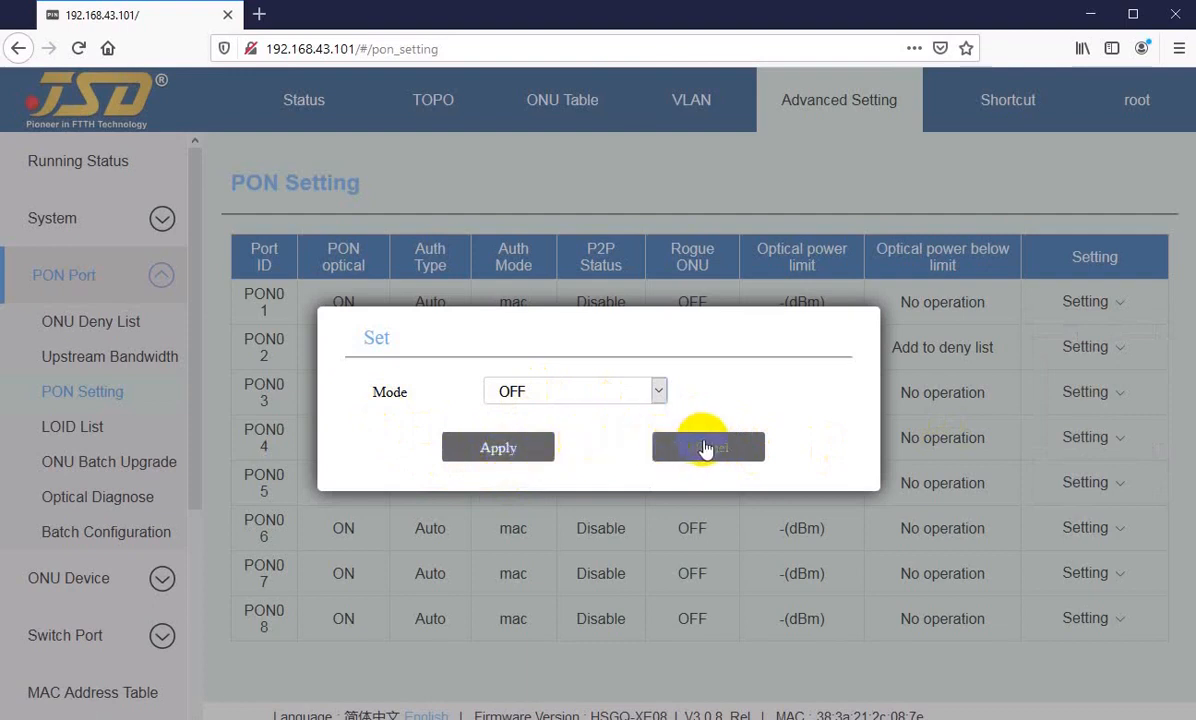
pyautogui.click(541, 398)
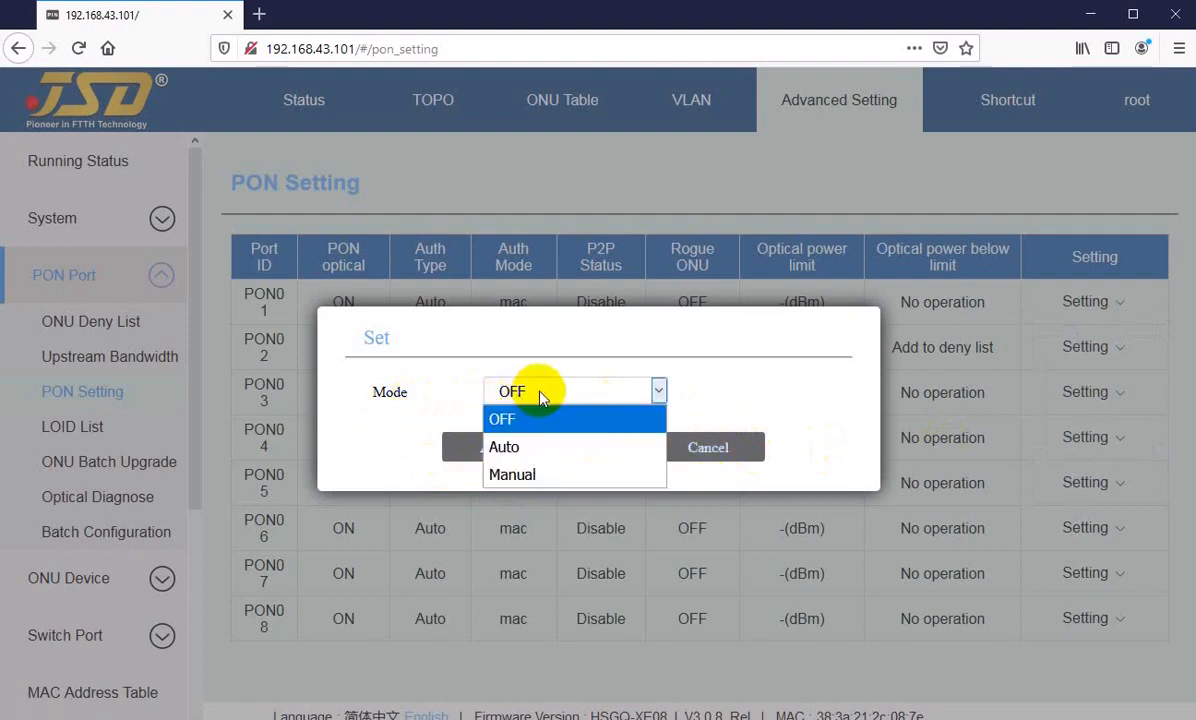
pyautogui.click(512, 447)
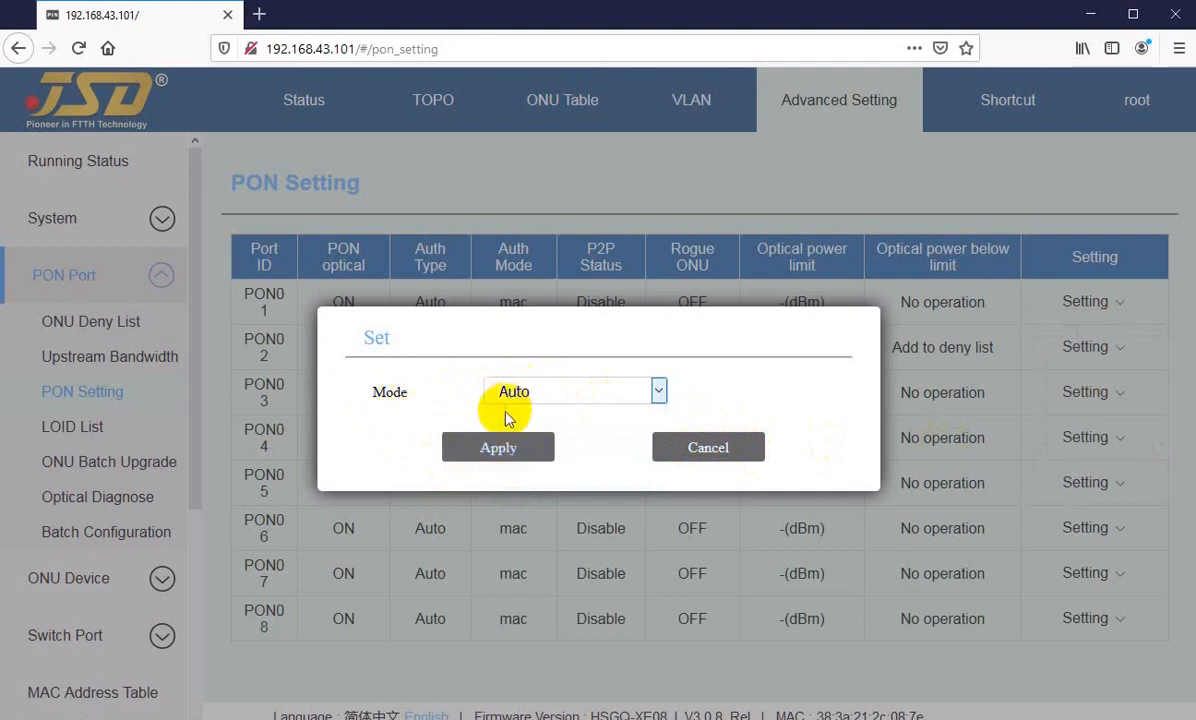
pyautogui.click(706, 450)
# Step: Examine the Optical power limit value of PON01 in the PON Setting table
pyautogui.click(1070, 300)
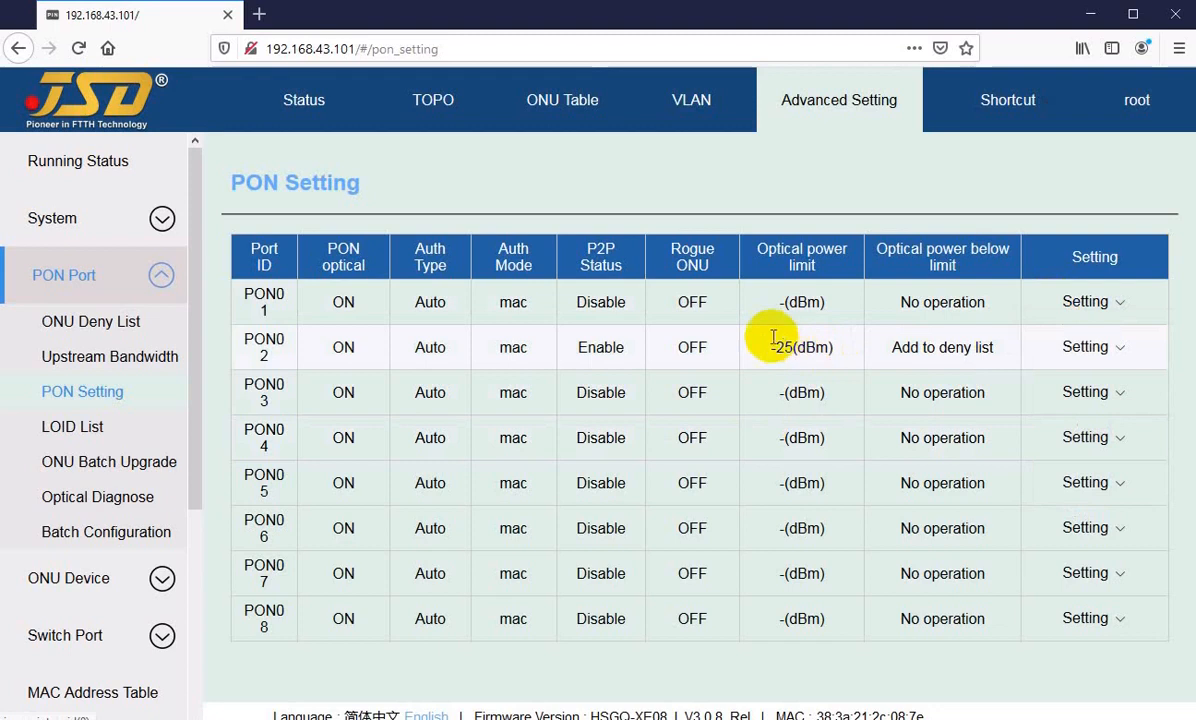
pyautogui.click(785, 303)
pyautogui.doubleClick(785, 303)
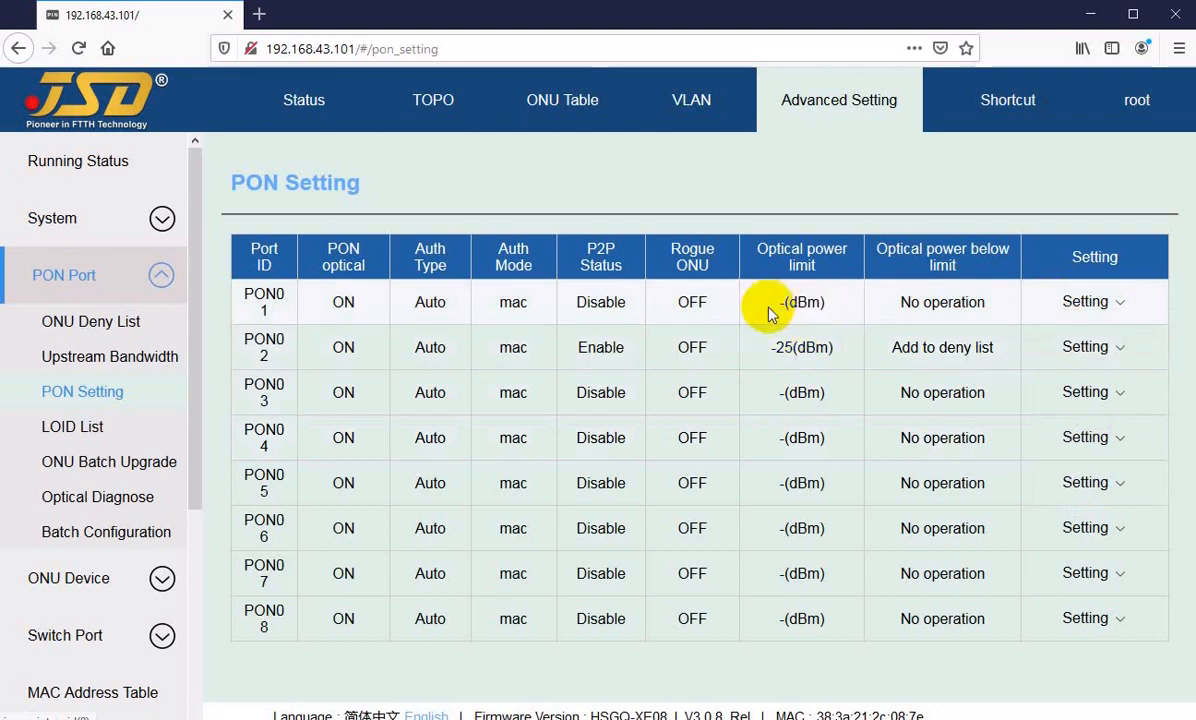
pyautogui.moveTo(769, 307); pyautogui.dragTo(834, 305)
pyautogui.click(835, 304)
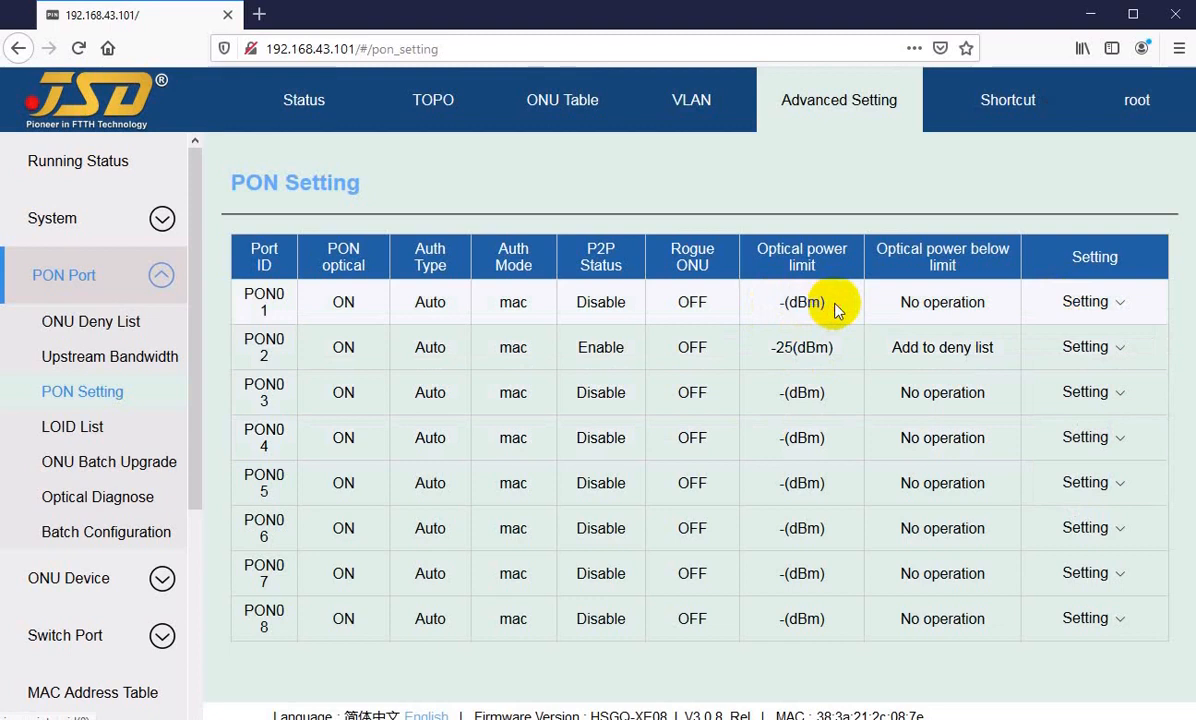
pyautogui.moveTo(750, 307); pyautogui.dragTo(830, 310)
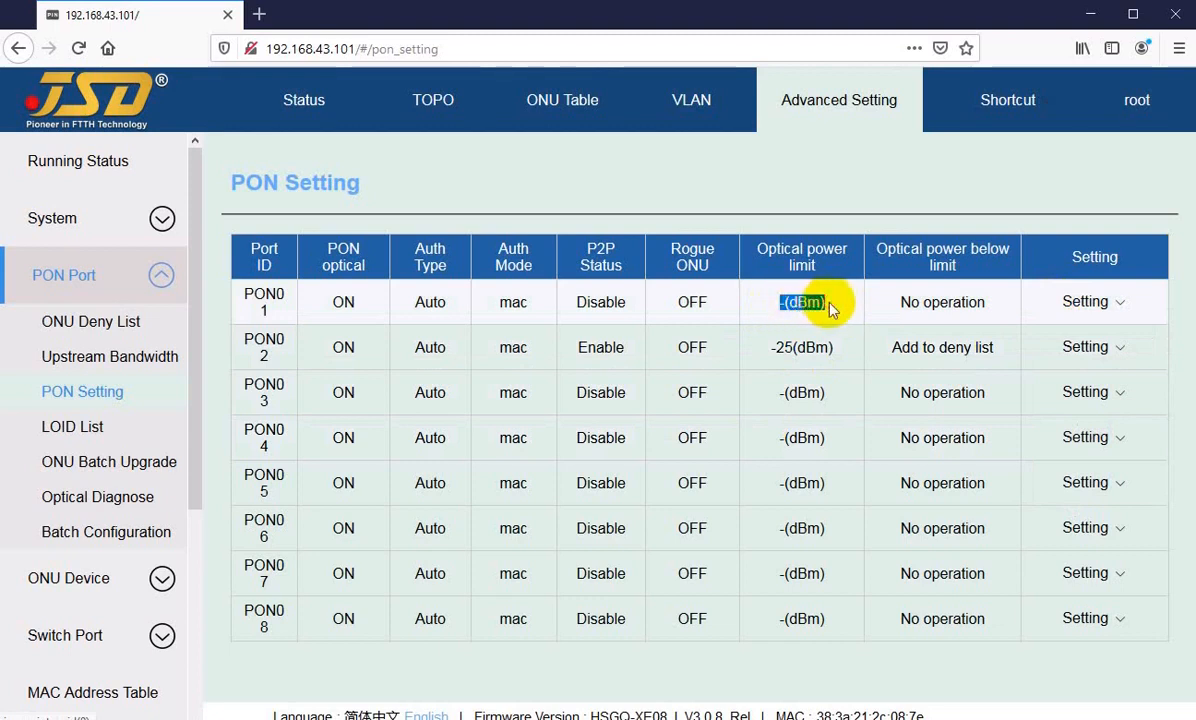
pyautogui.click(830, 310)
pyautogui.moveTo(774, 307); pyautogui.dragTo(830, 310)
pyautogui.click(829, 310)
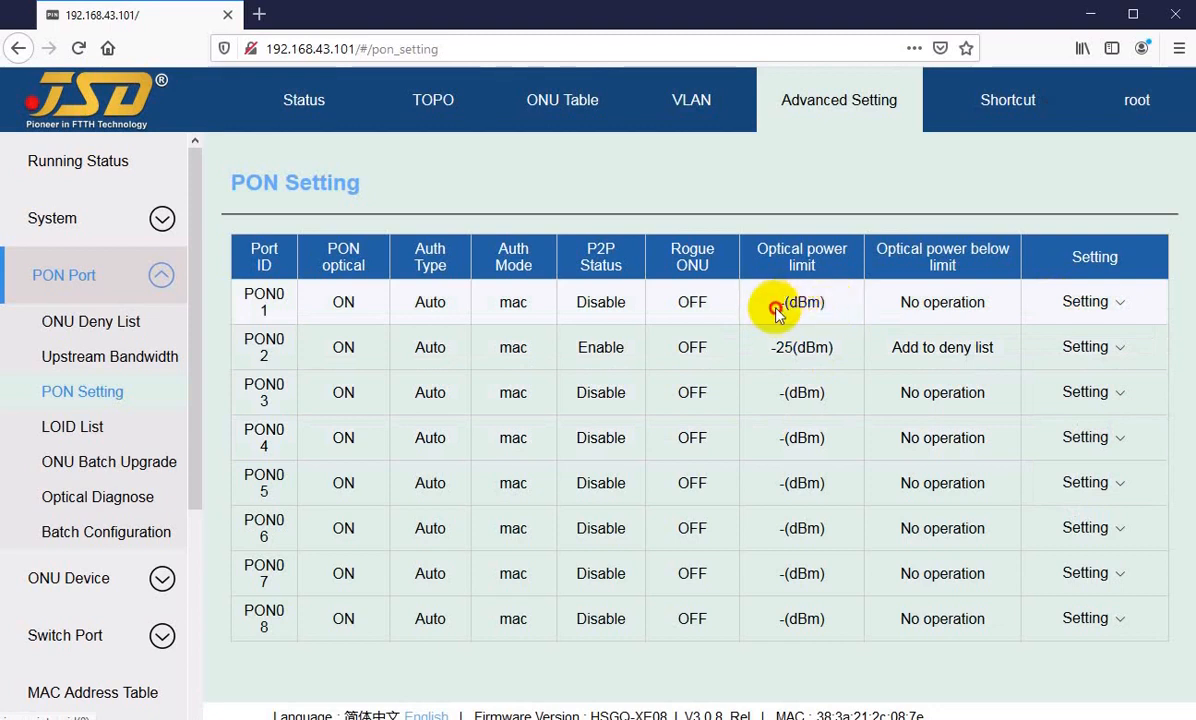
pyautogui.moveTo(778, 306); pyautogui.dragTo(838, 312)
pyautogui.click(785, 303)
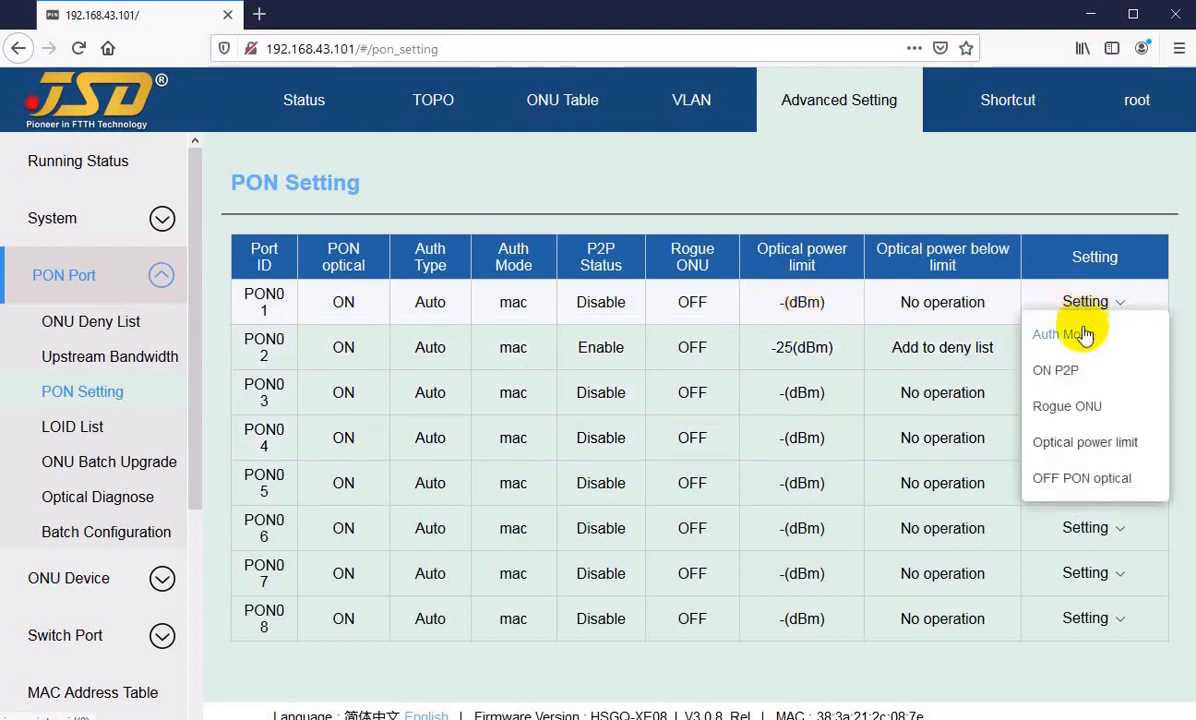
# Step: Open the optical power limit settings of PON02 and review the Optical power below limit options, keeping Add to deny list
pyautogui.moveTo(1075, 352)
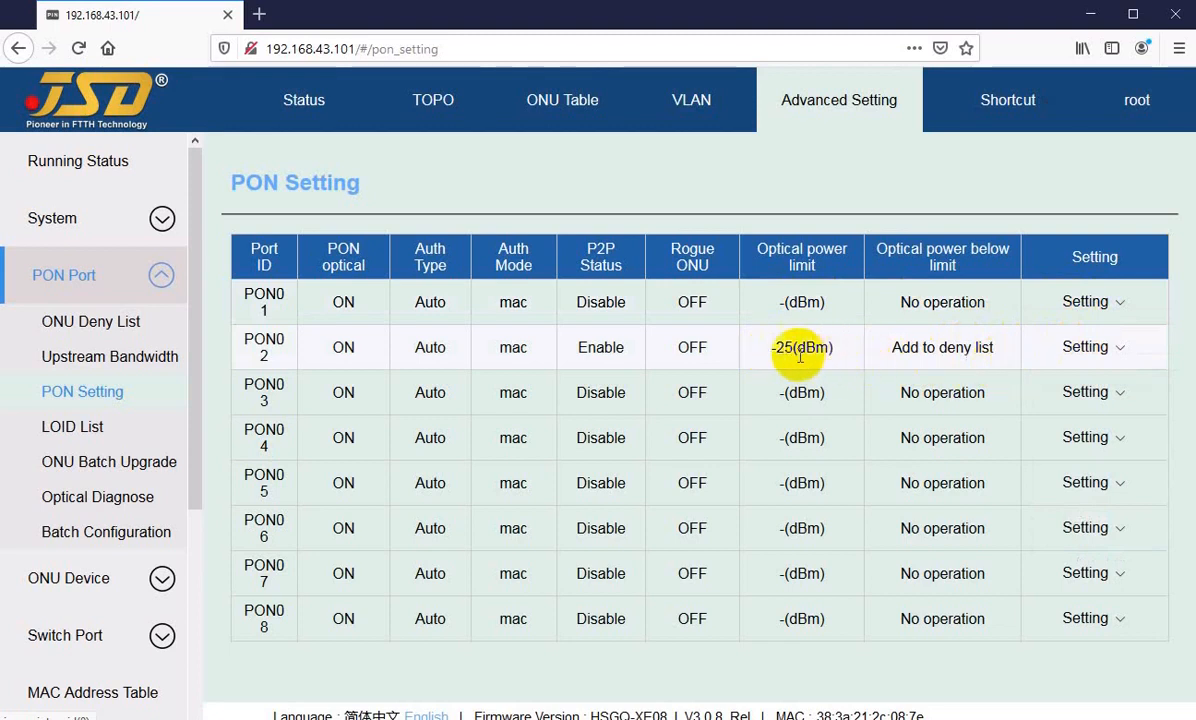
pyautogui.doubleClick(780, 347)
pyautogui.click(1082, 348)
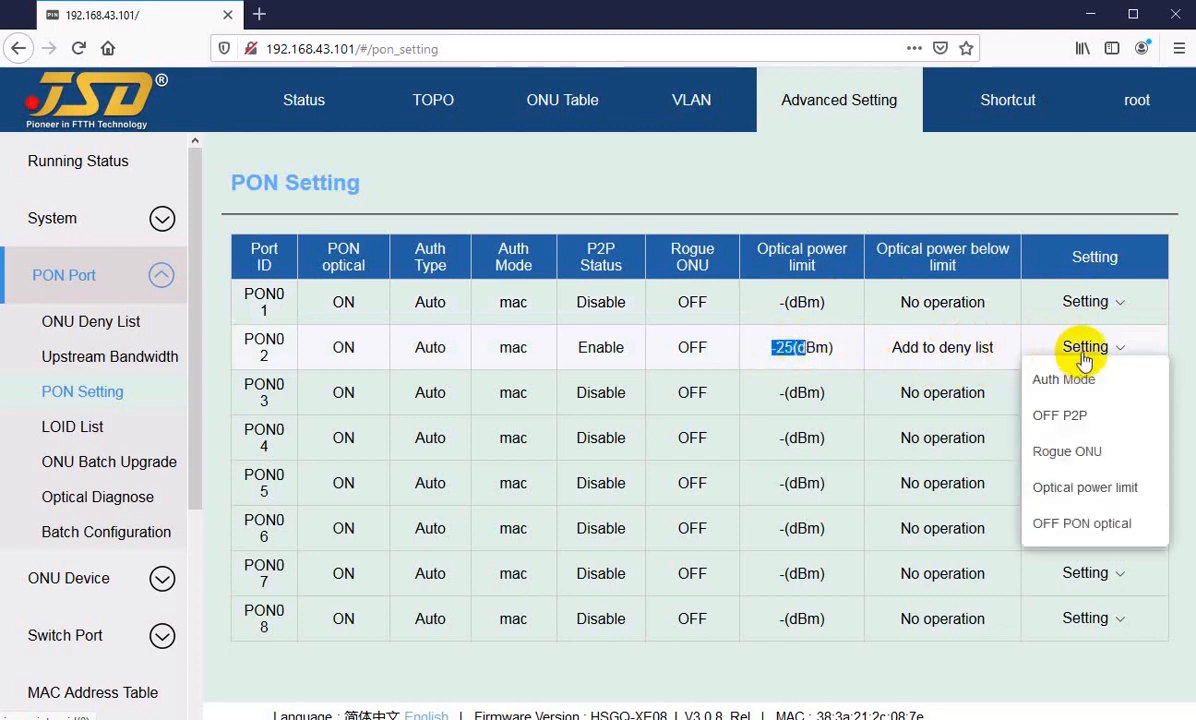
pyautogui.click(1060, 497)
pyautogui.click(640, 395)
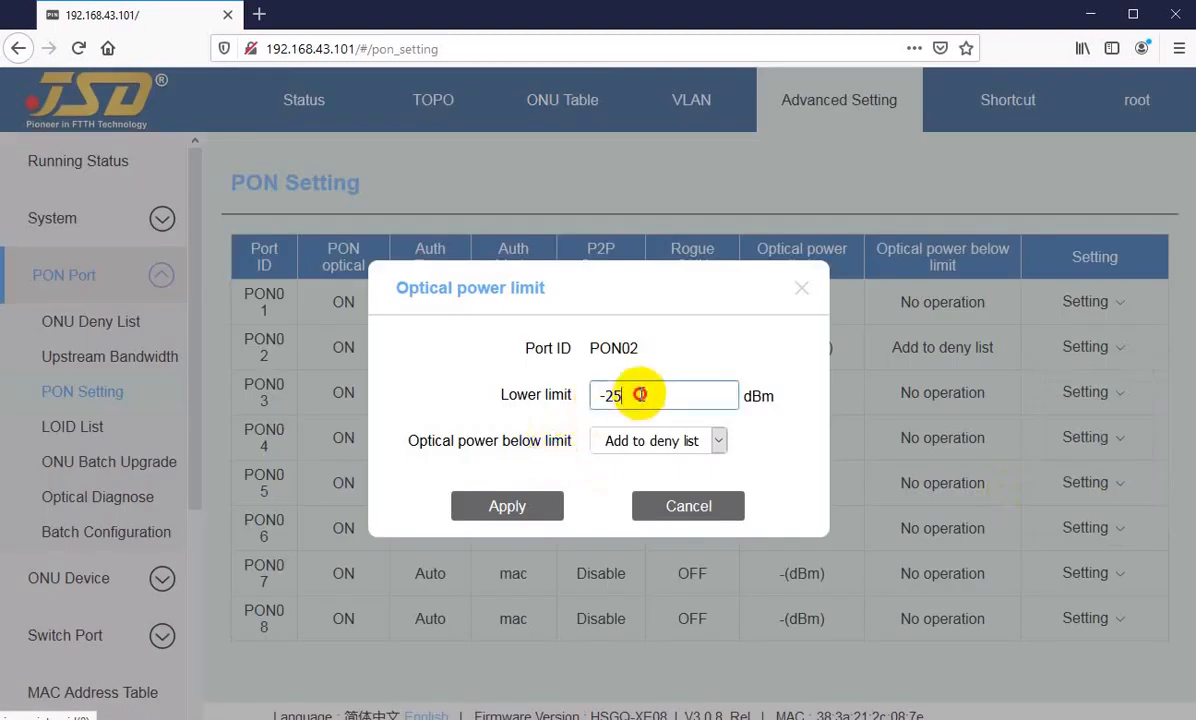
pyautogui.click(627, 443)
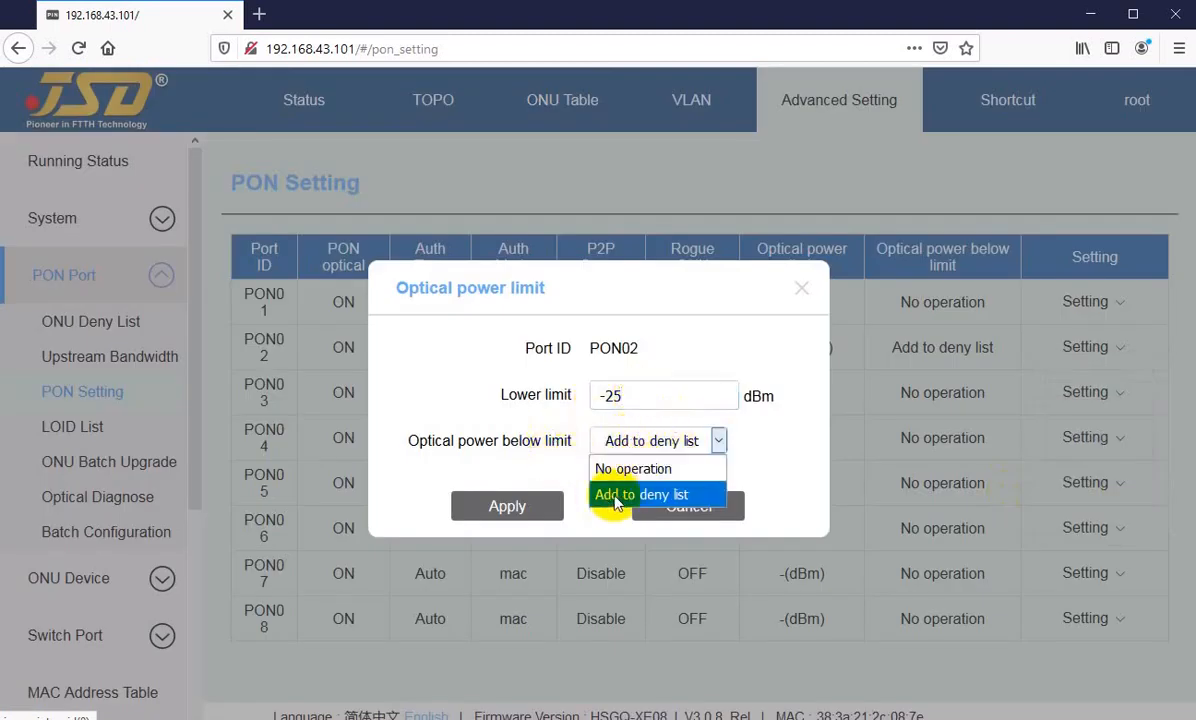
pyautogui.click(614, 495)
pyautogui.click(605, 441)
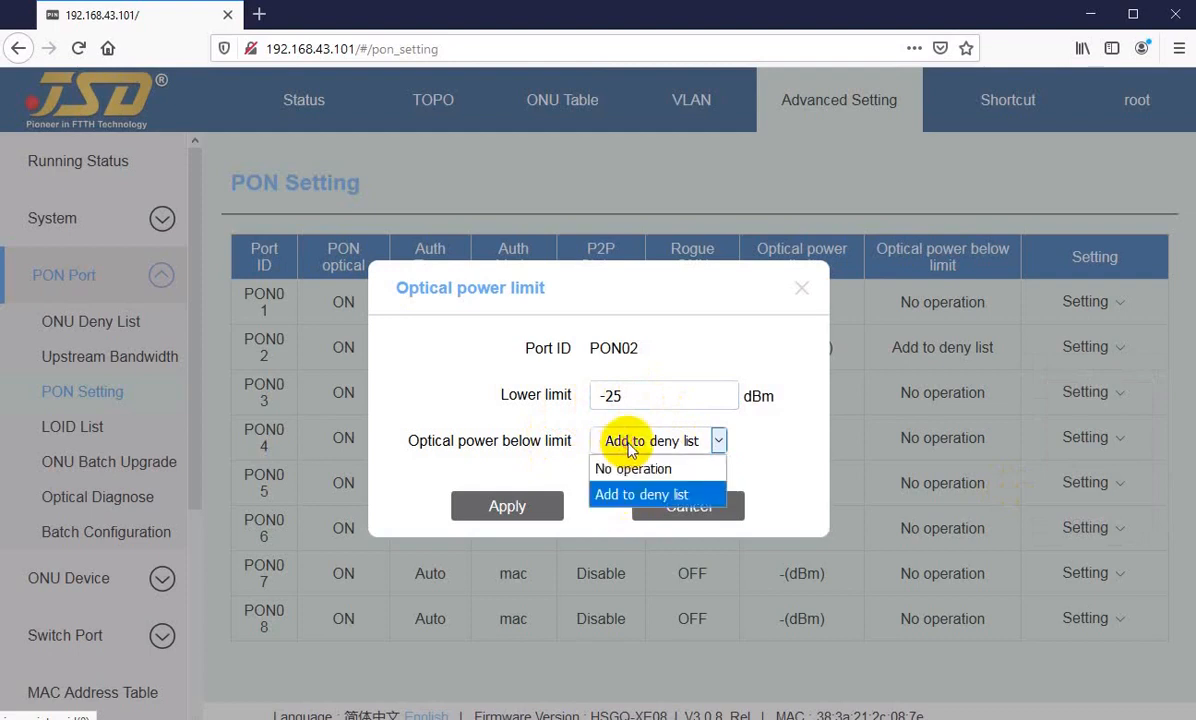
pyautogui.click(614, 495)
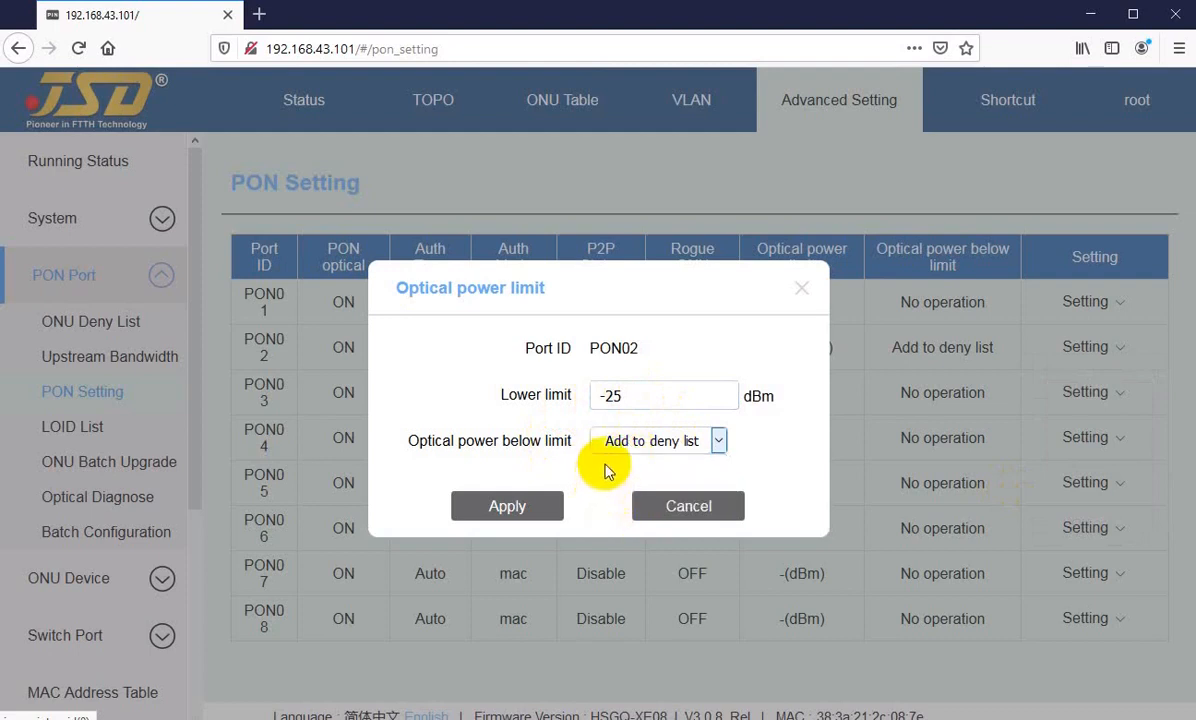
# Step: Examine the Lower limit and below-limit action of PON02, and cancel the optical power limit dialog without applying
pyautogui.click(608, 396)
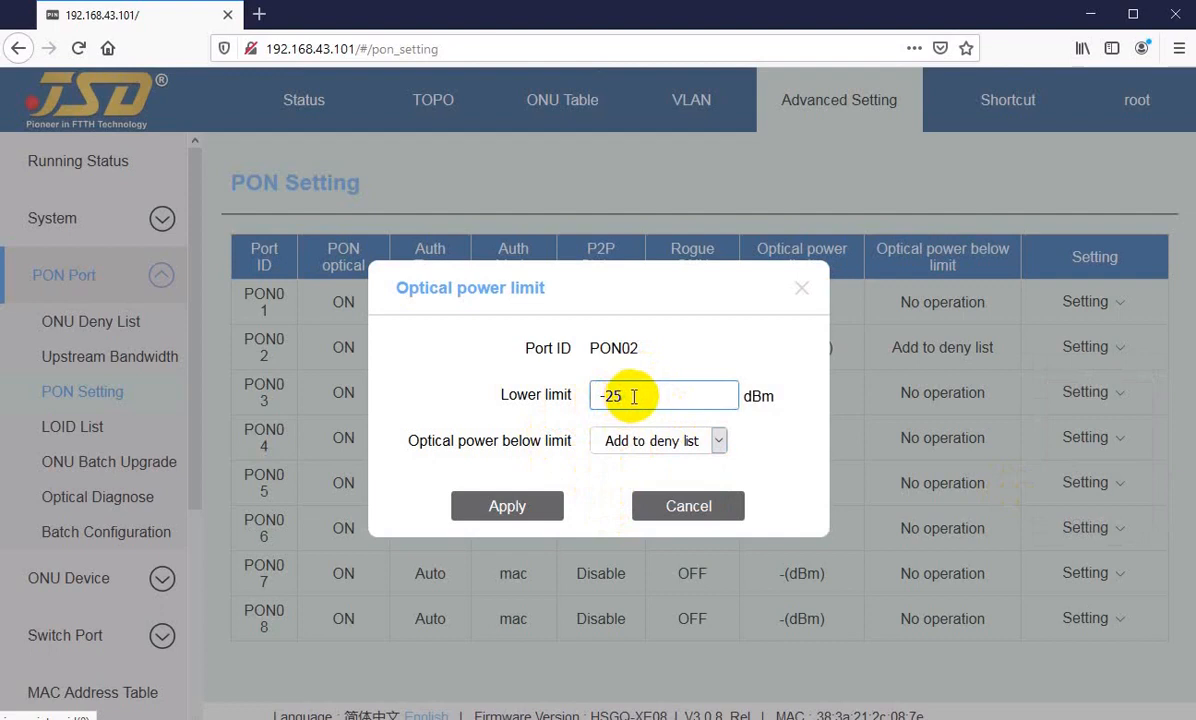
pyautogui.moveTo(612, 396)
pyautogui.mouseDown()
pyautogui.moveTo(652, 392)
pyautogui.moveTo(598, 397)
pyautogui.mouseUp()
pyautogui.click(627, 398)
pyautogui.click(635, 398)
pyautogui.moveTo(641, 396); pyautogui.dragTo(572, 396)
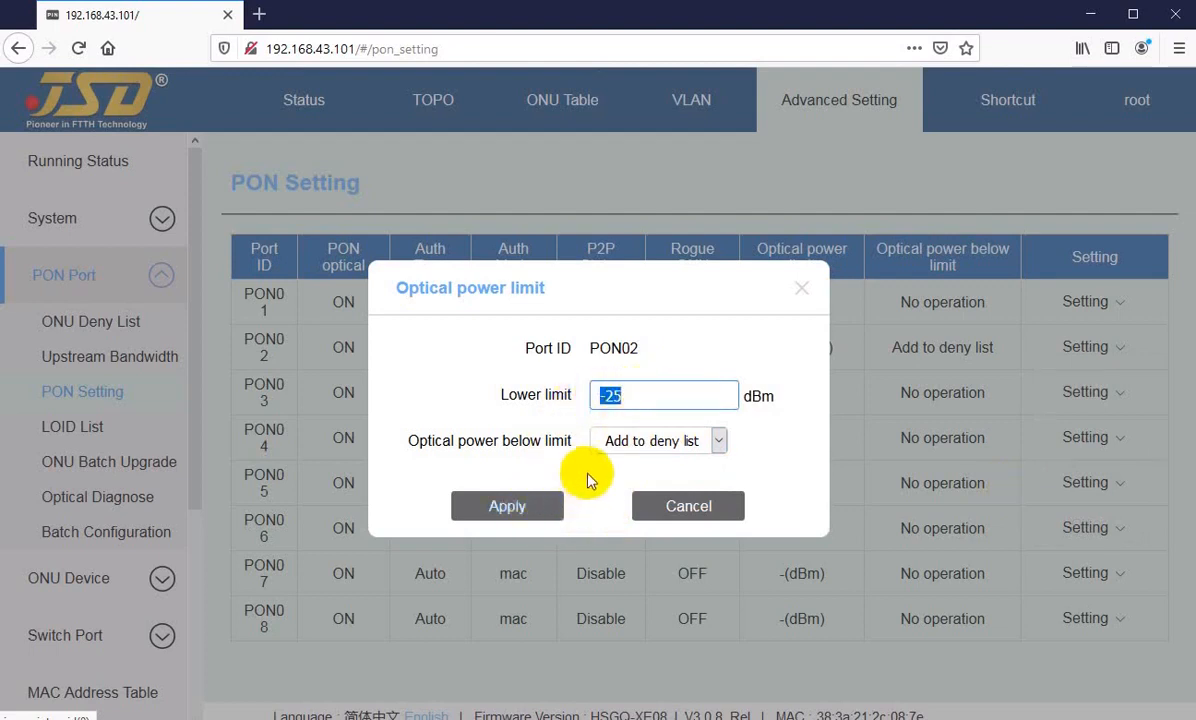
pyautogui.click(639, 395)
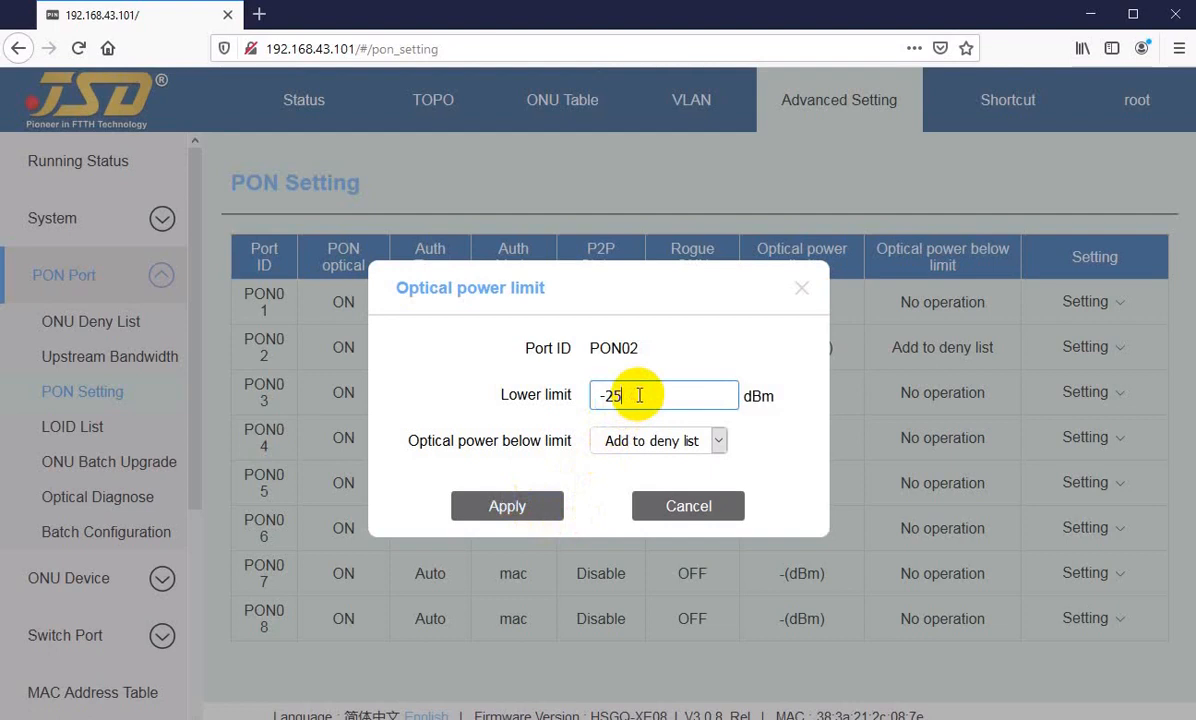
pyautogui.moveTo(617, 397); pyautogui.dragTo(638, 397)
pyautogui.click(636, 453)
pyautogui.click(632, 443)
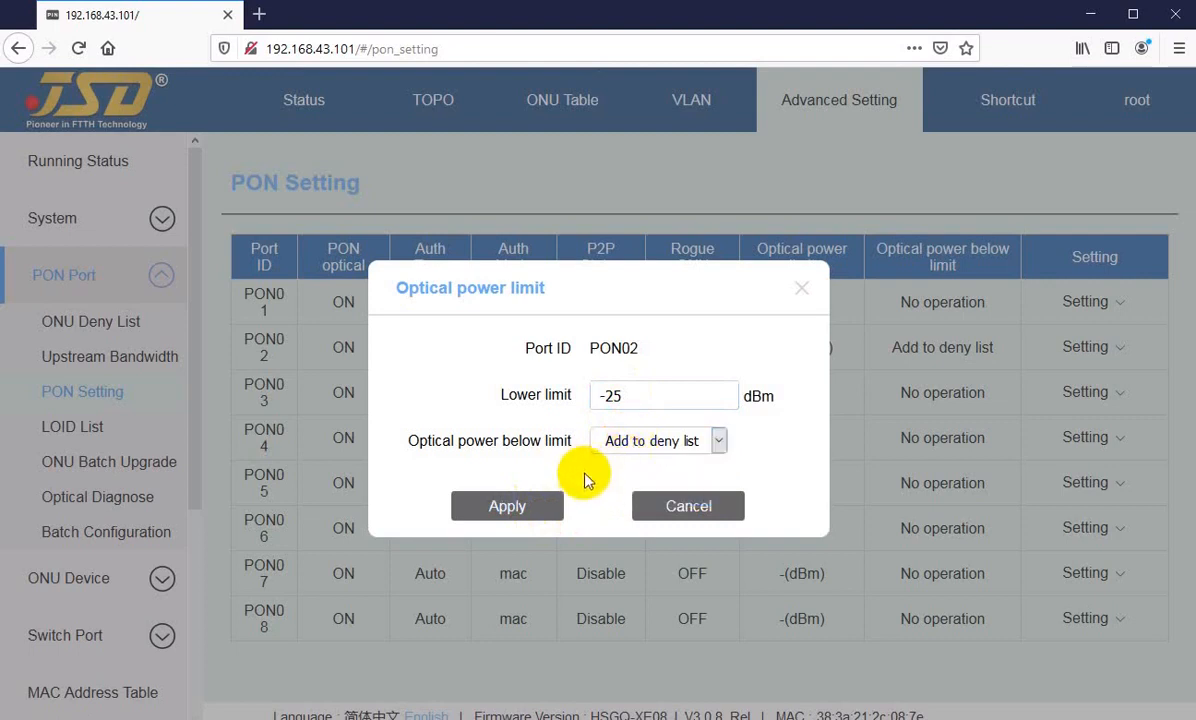
pyautogui.click(688, 506)
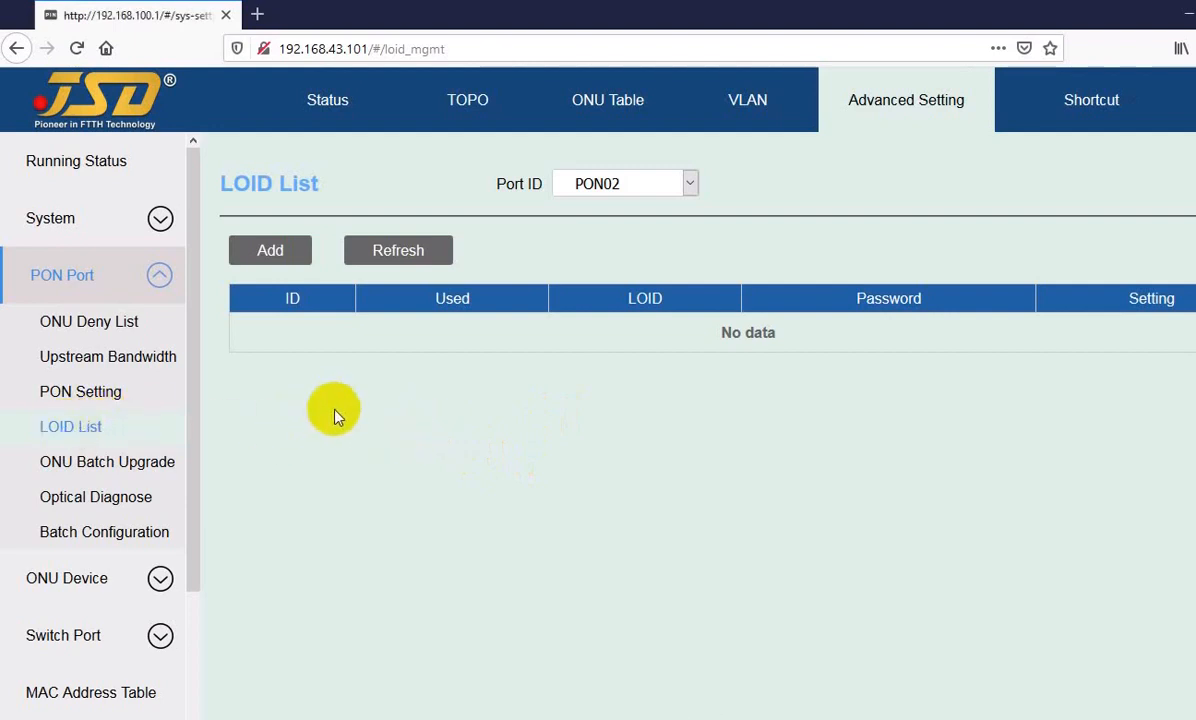
# Step: View the LOID List page and inspect the port id field of the Add LOID form
pyautogui.click(307, 411)
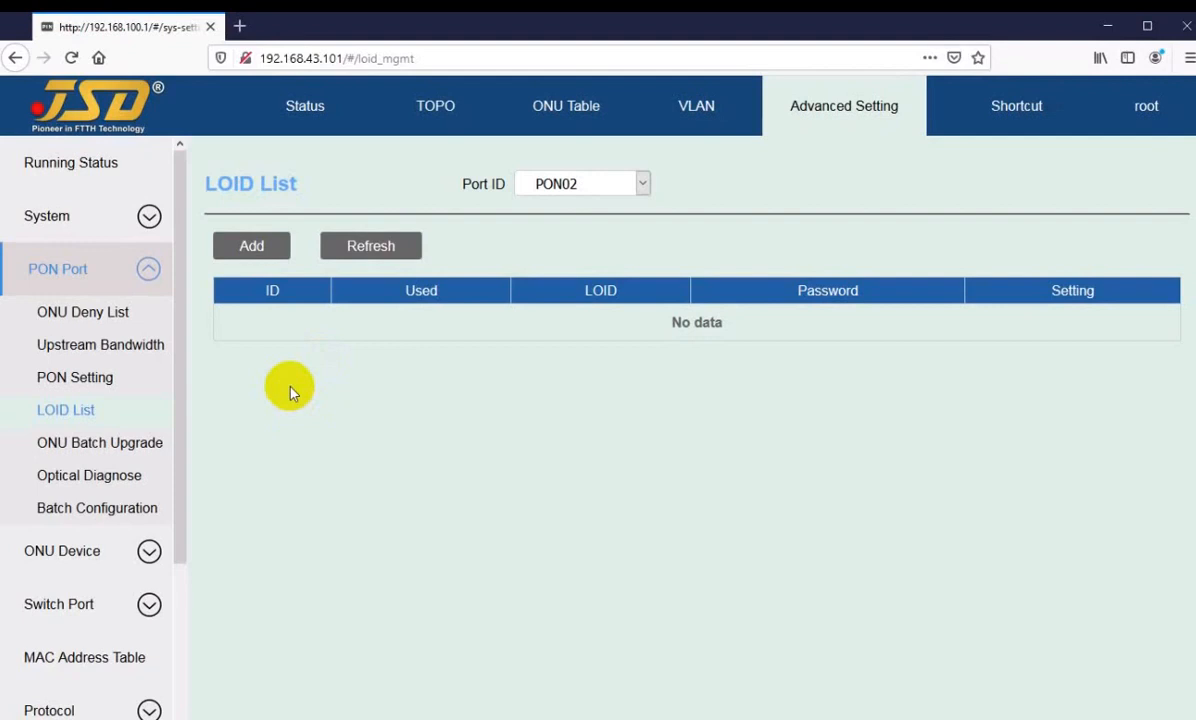
pyautogui.click(251, 237)
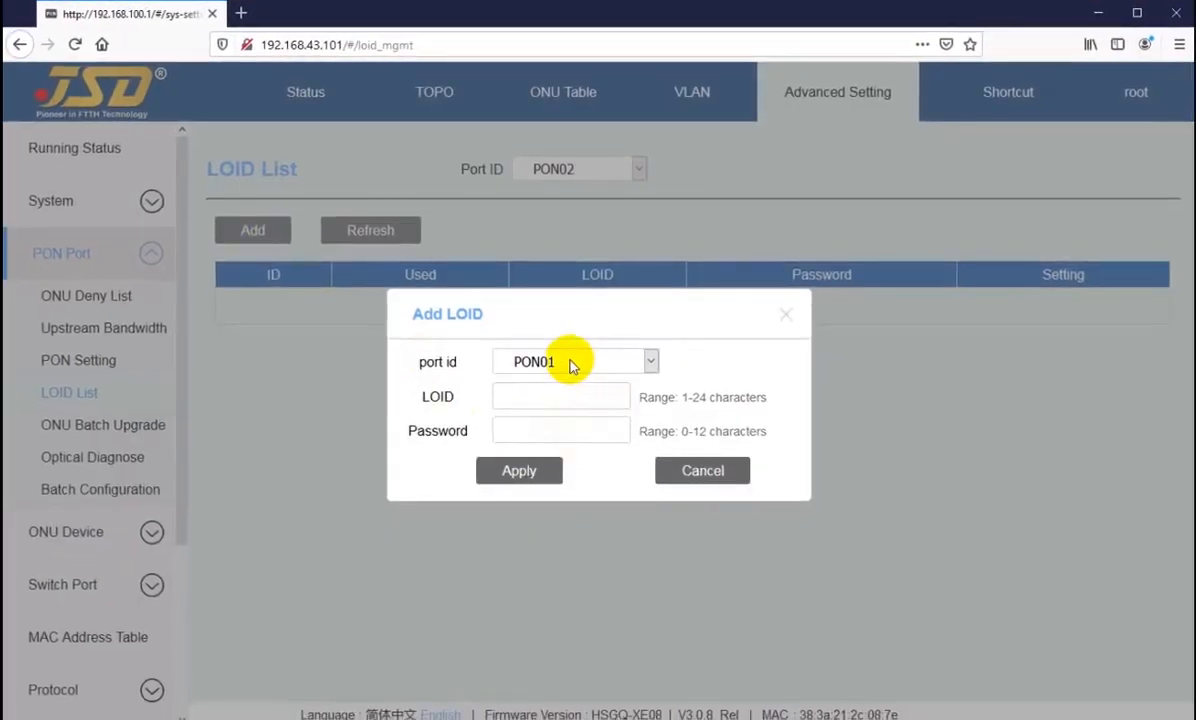
pyautogui.click(572, 363)
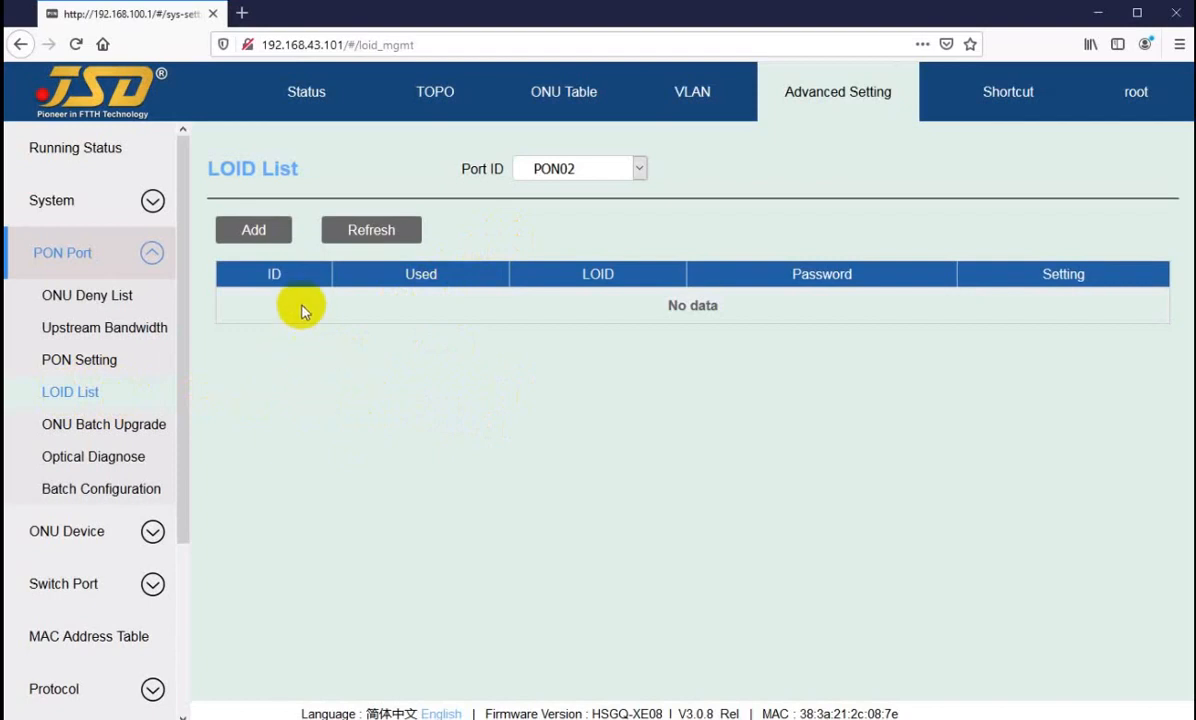
pyautogui.click(248, 231)
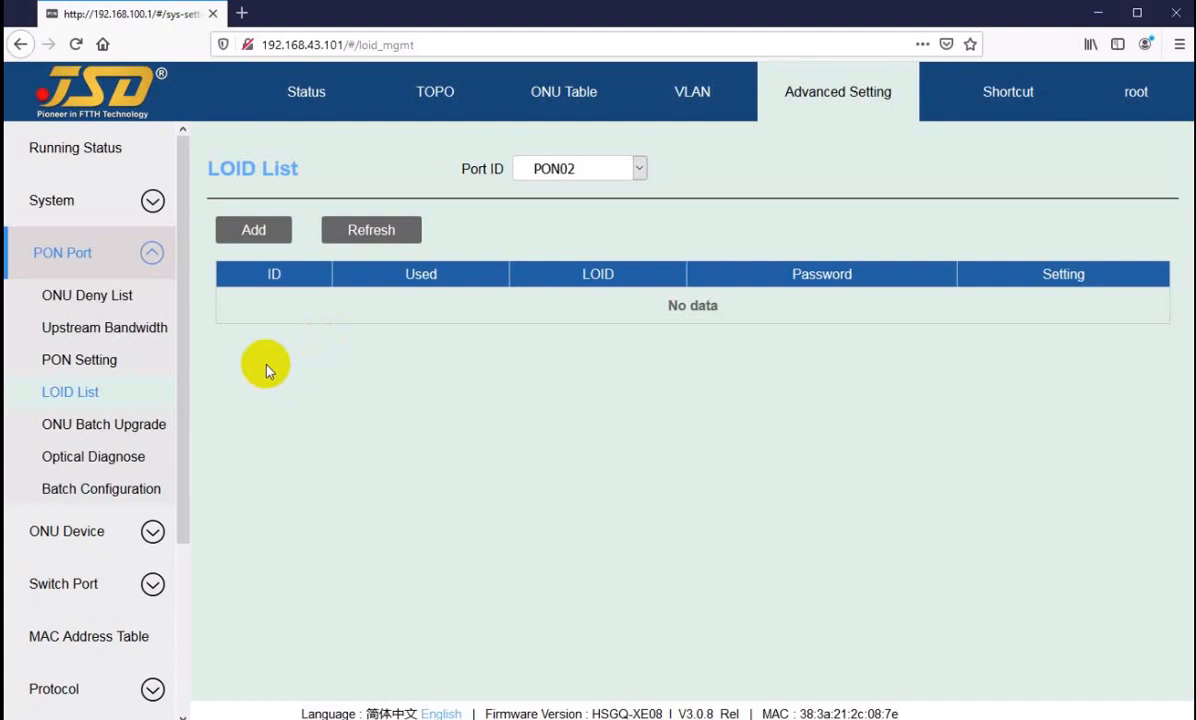
# Step: Reopen the Add LOID form, review its port id options and the empty LOID and Password fields, and cancel without adding an entry
pyautogui.click(258, 233)
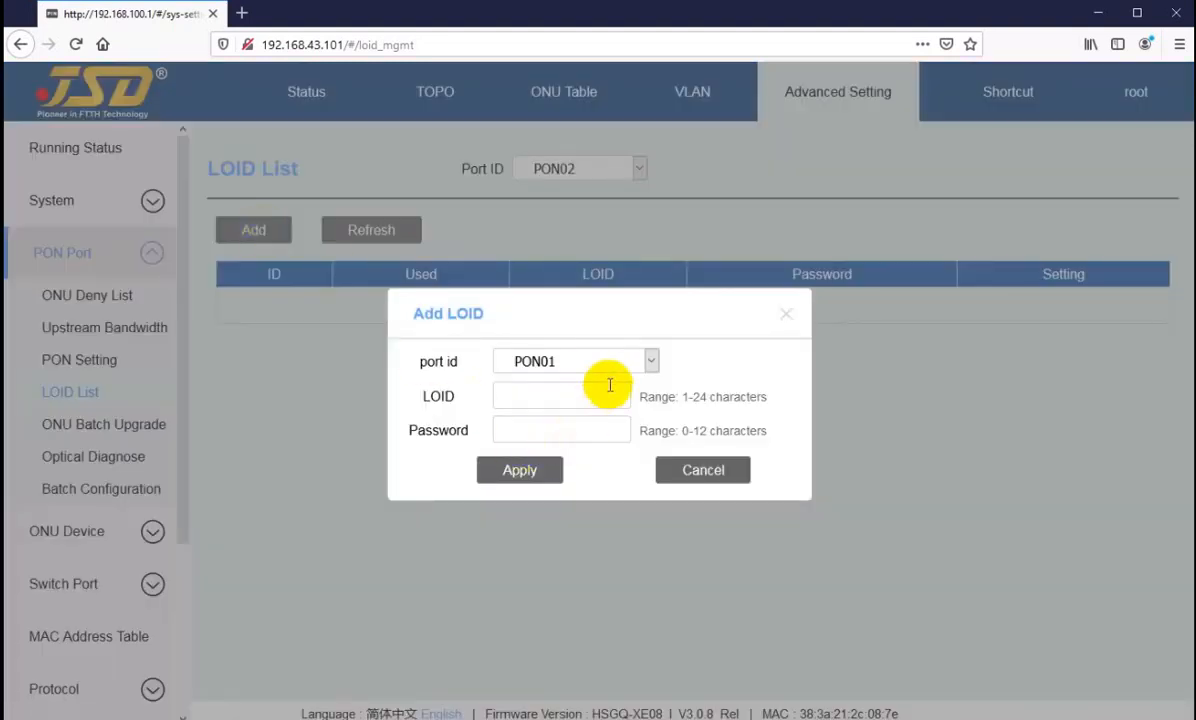
pyautogui.click(572, 365)
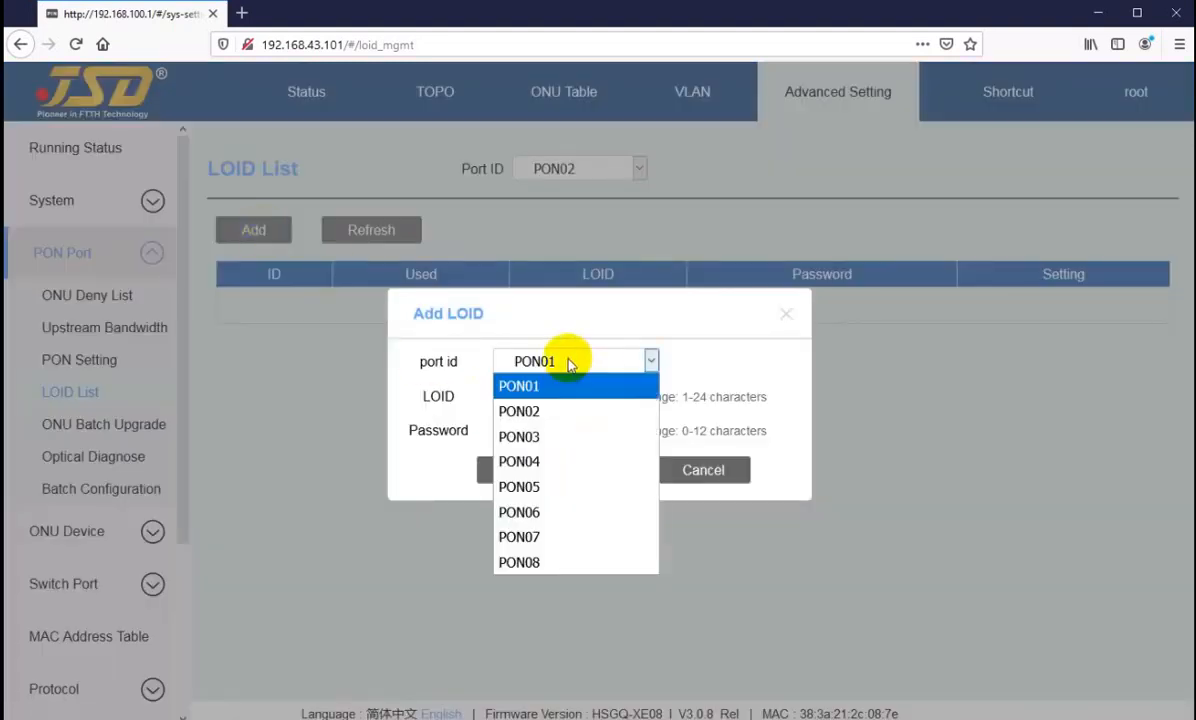
pyautogui.click(572, 365)
pyautogui.click(528, 397)
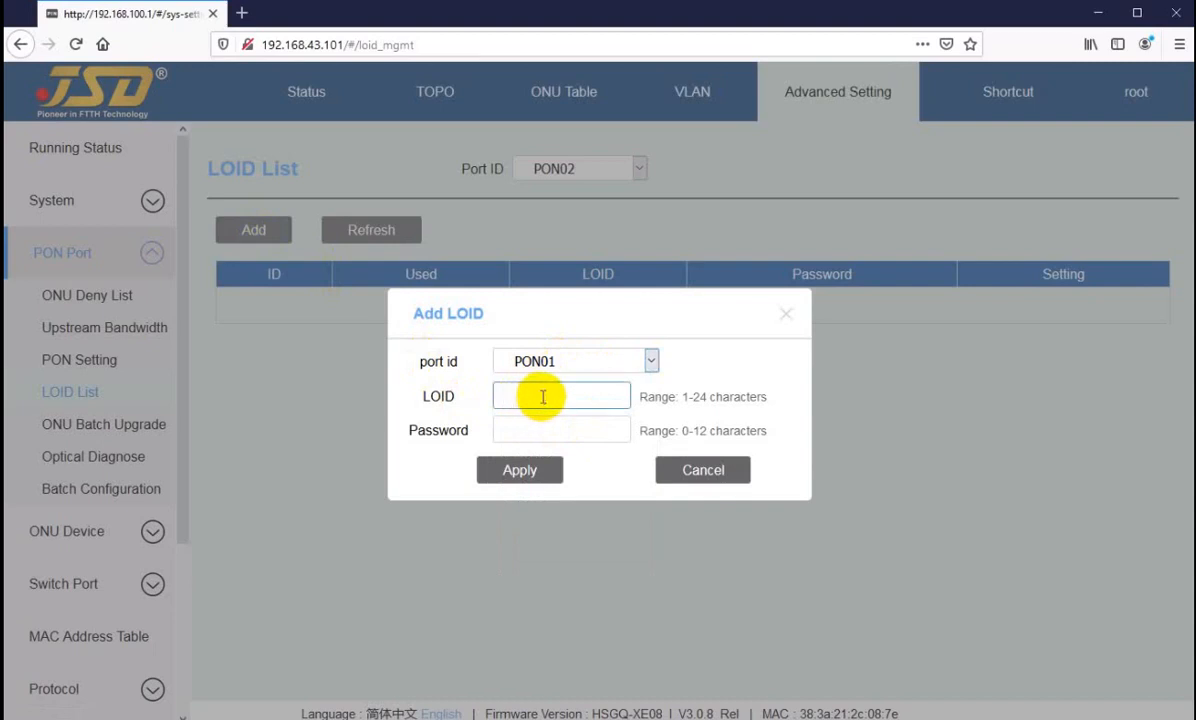
pyautogui.click(526, 431)
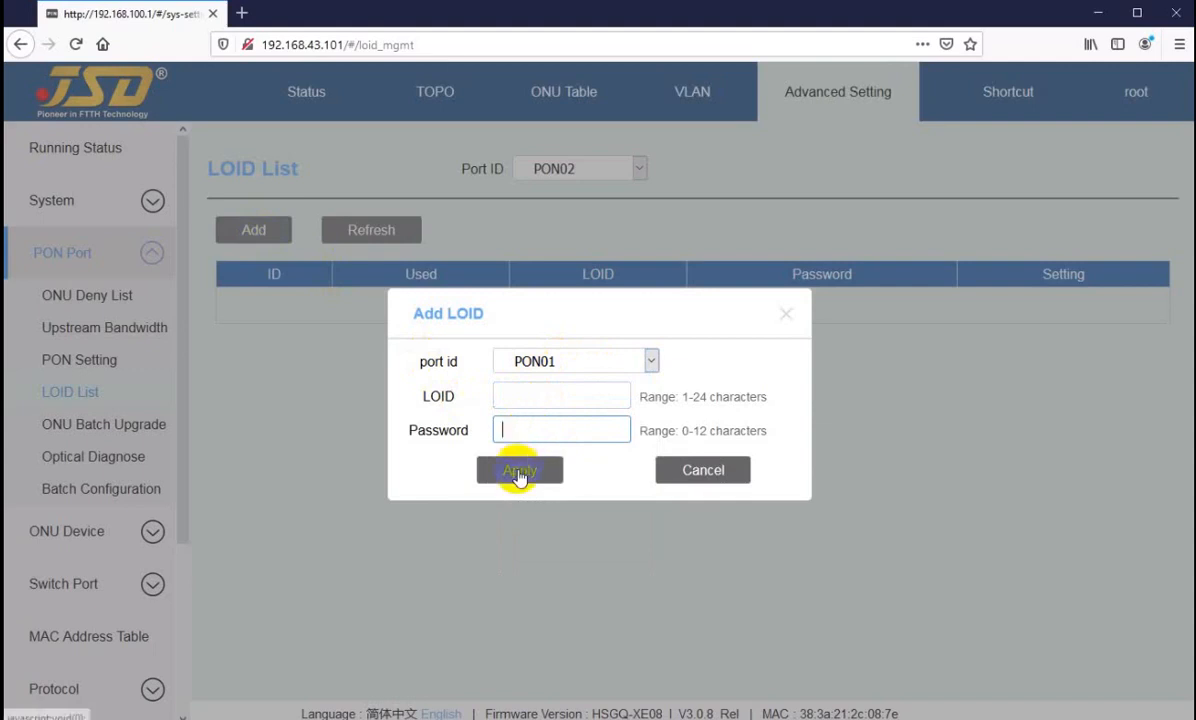
pyautogui.click(701, 470)
# Step: Open the ONU Basic Info page of the ONU Device settings
pyautogui.click(80, 531)
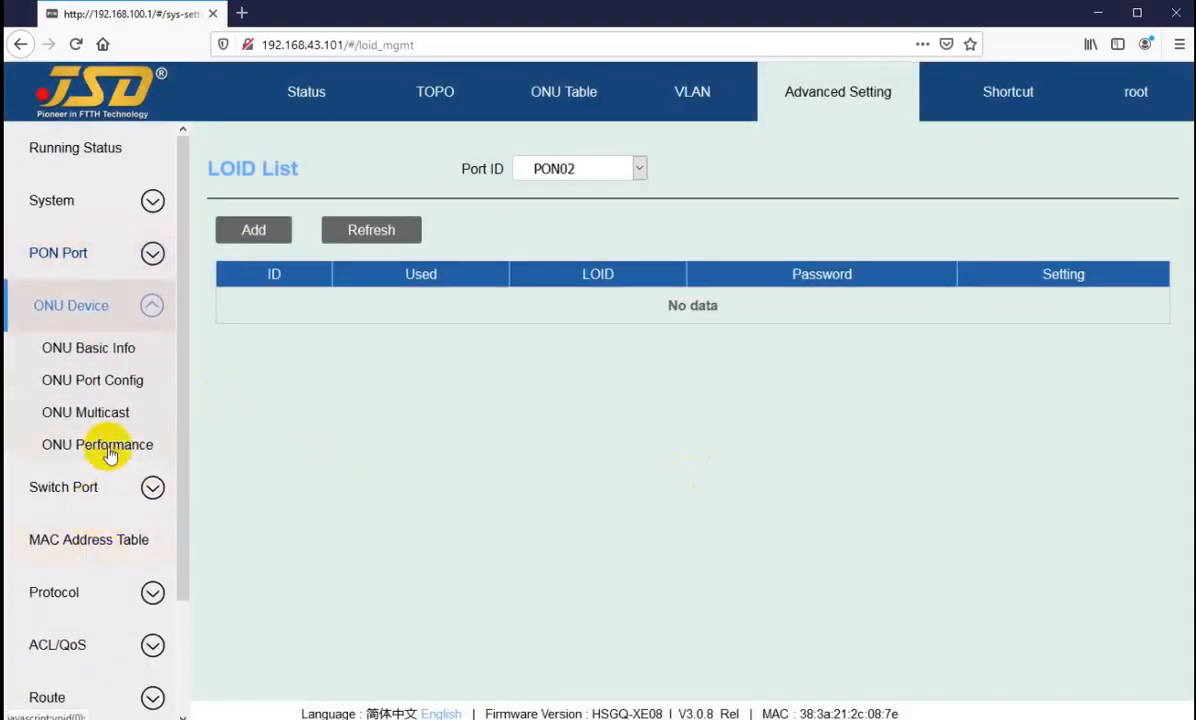
pyautogui.click(86, 349)
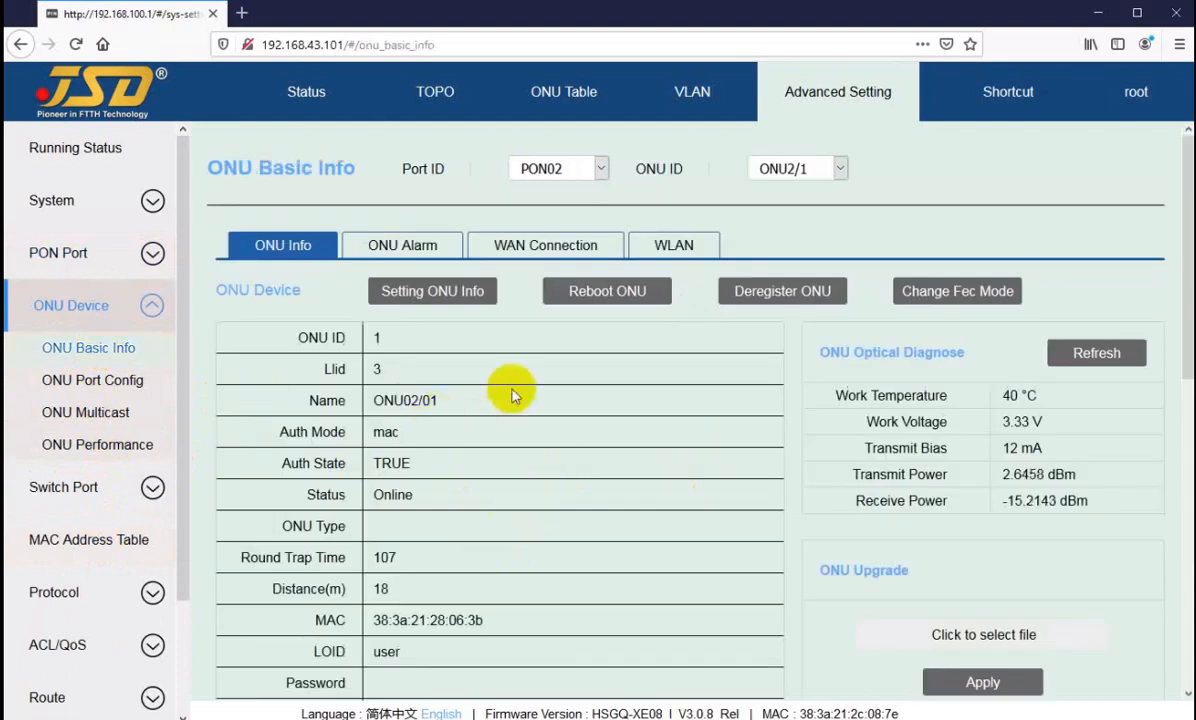
# Step: Inspect the LOID and Password rows in the ONU2/1 device information
pyautogui.scroll(-5, 490, 410)
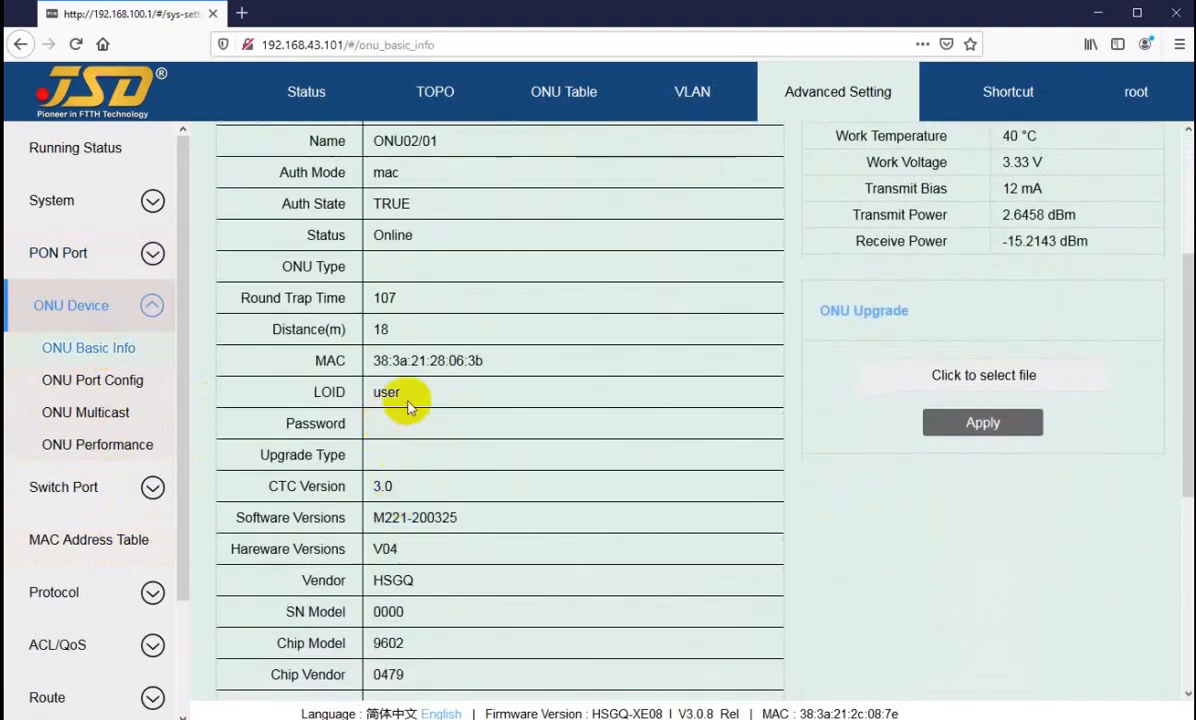
pyautogui.moveTo(360, 394); pyautogui.dragTo(400, 392)
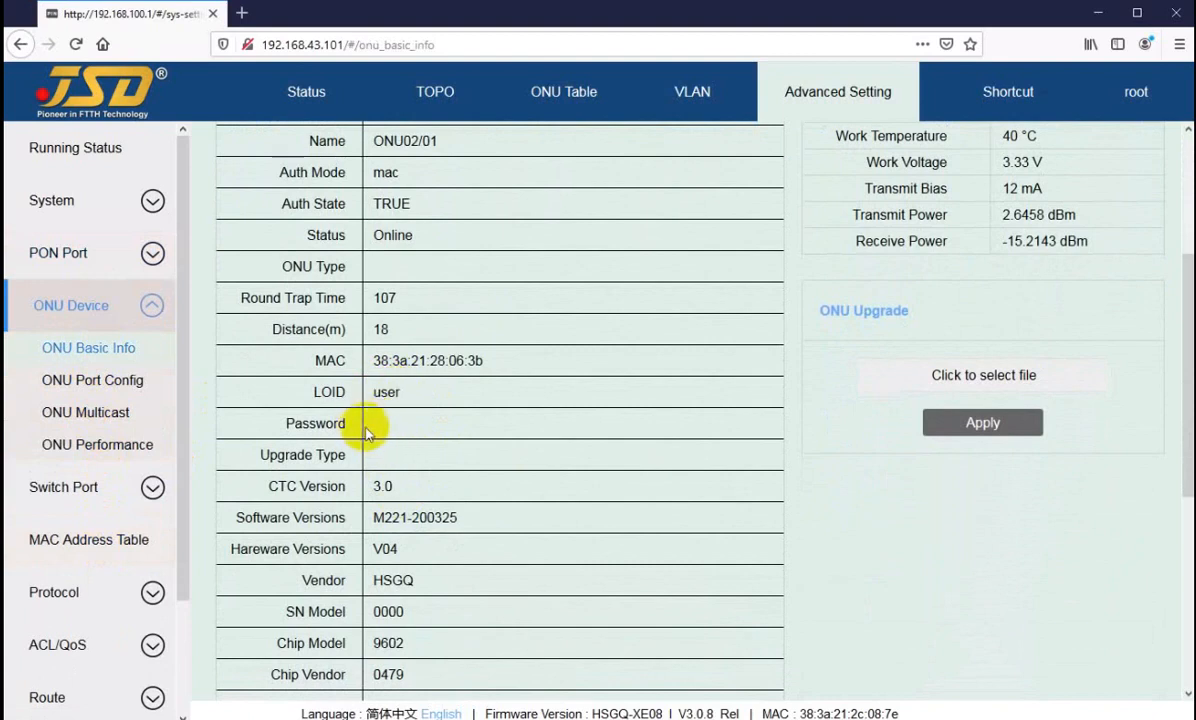
pyautogui.scroll(4, 560, 378)
# Step: Switch the ONU Basic Info page to ONU2/3 and inspect its LOID value
pyautogui.click(790, 168)
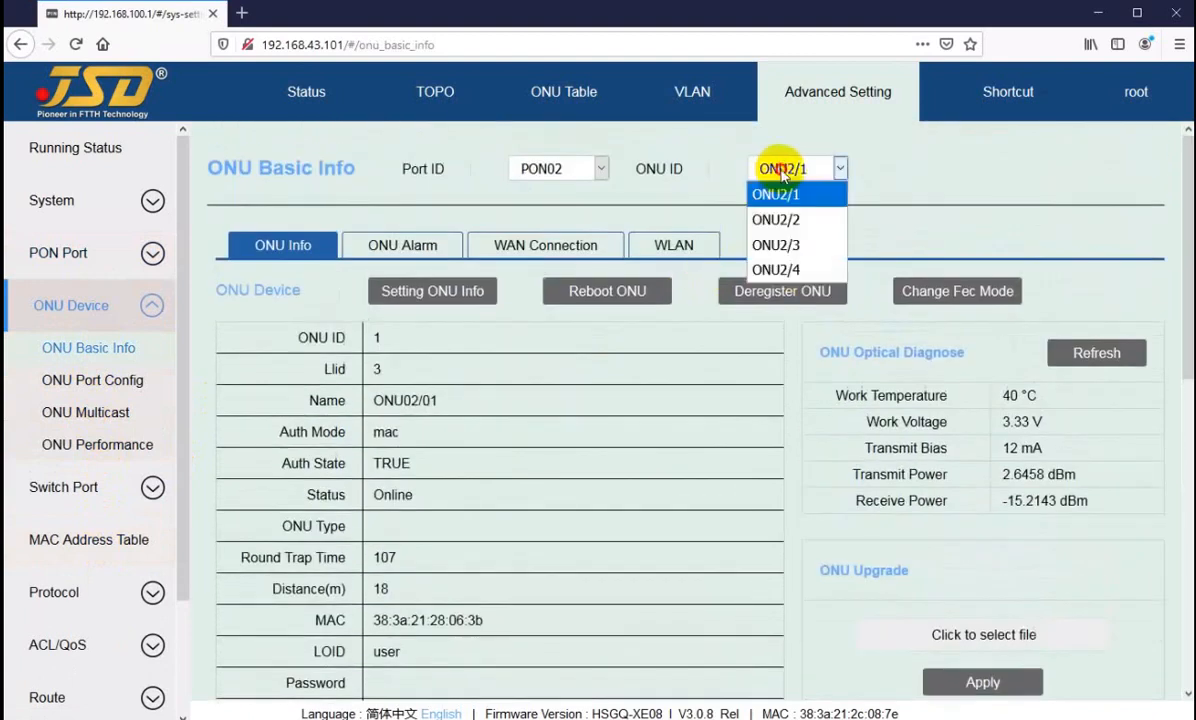
pyautogui.click(790, 245)
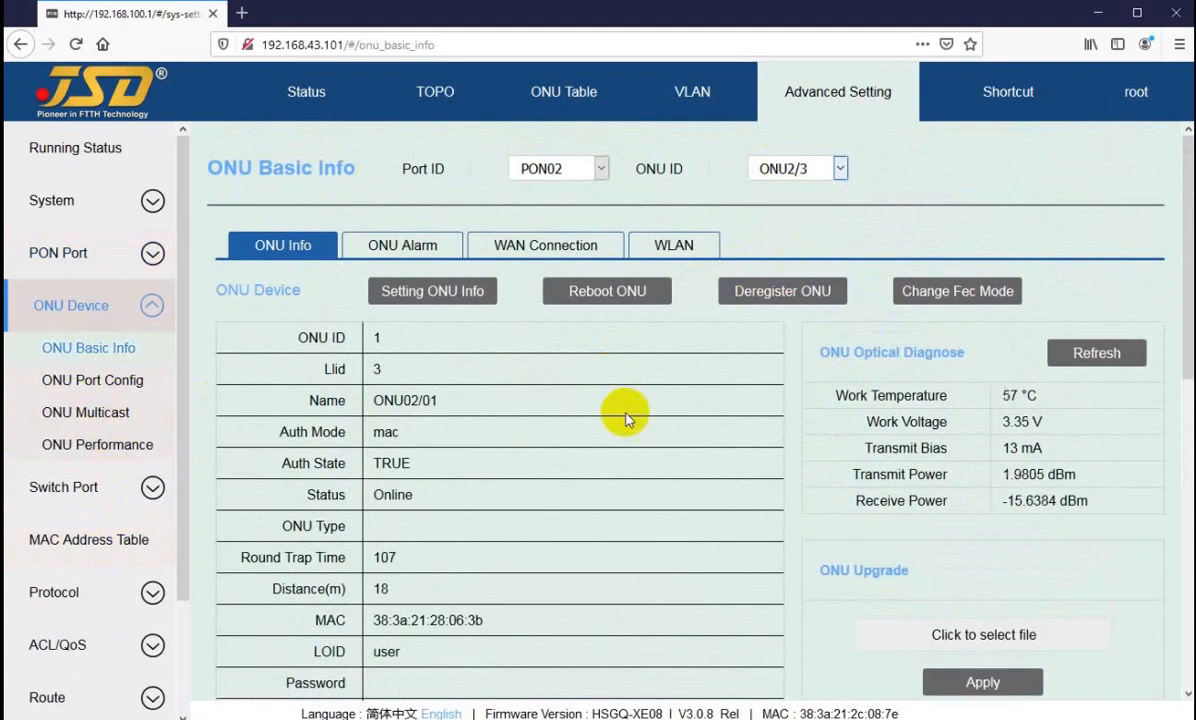
pyautogui.moveTo(324, 651); pyautogui.dragTo(494, 651)
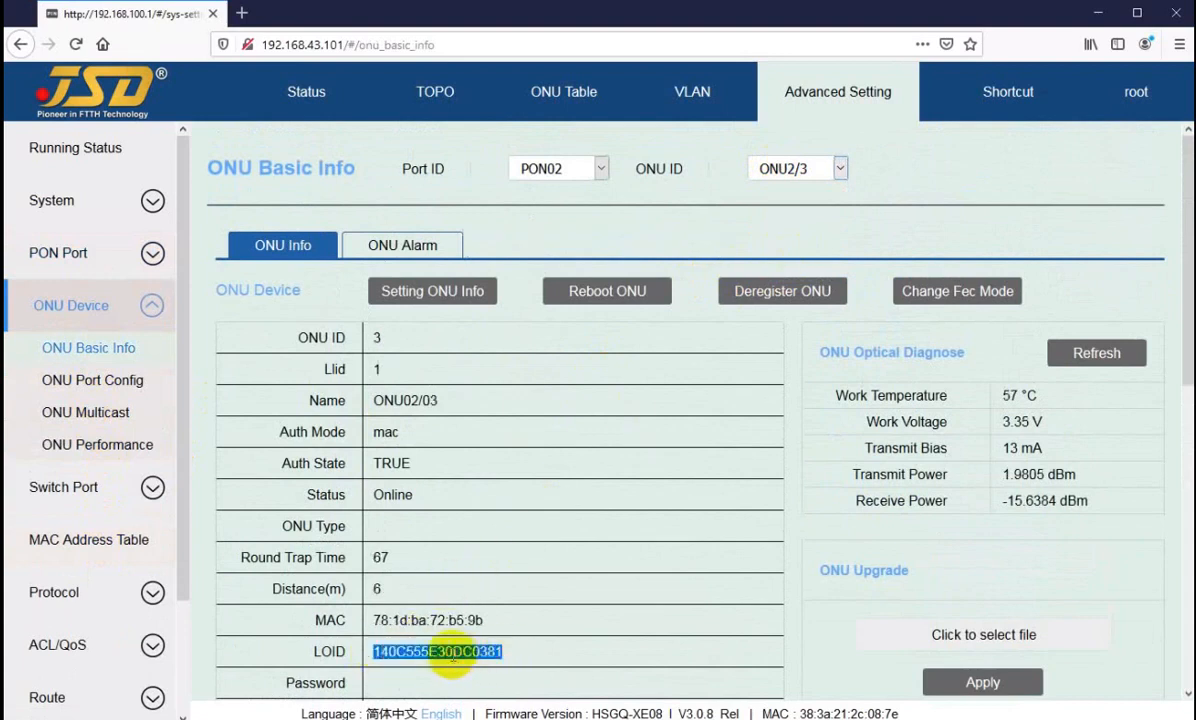
pyautogui.click(437, 652)
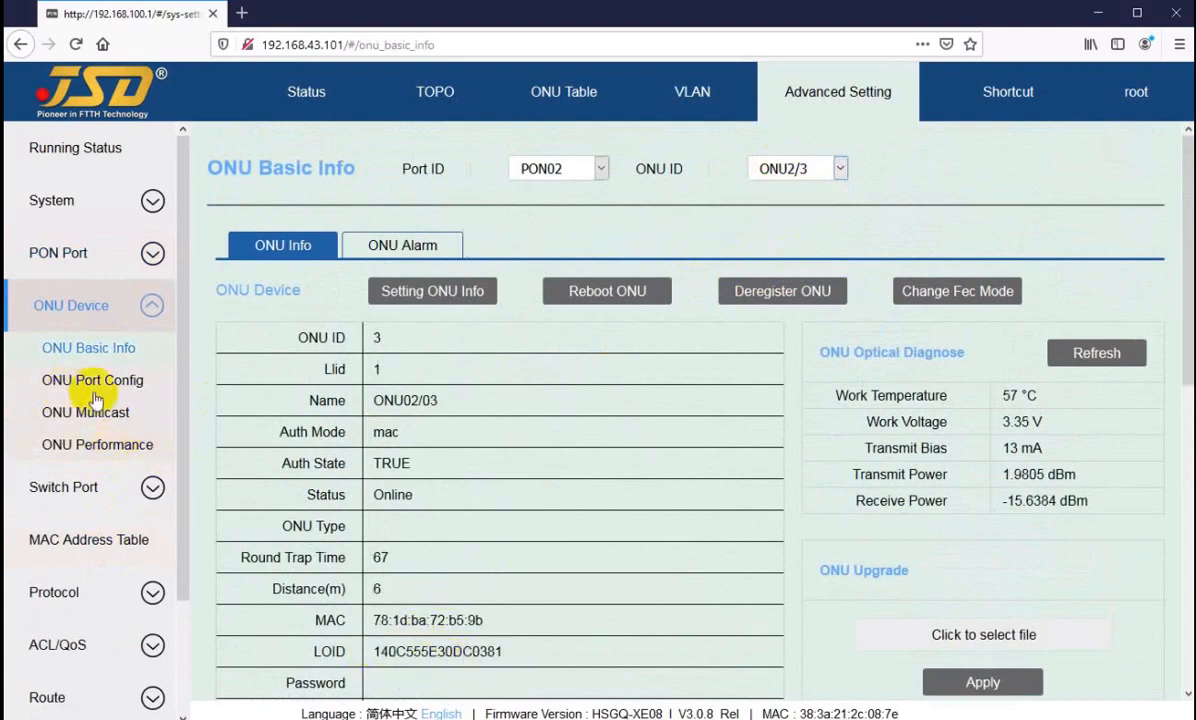
# Step: Return to the PON Port LOID List, review the Add LOID form's fields, and cancel without adding an entry
pyautogui.click(75, 253)
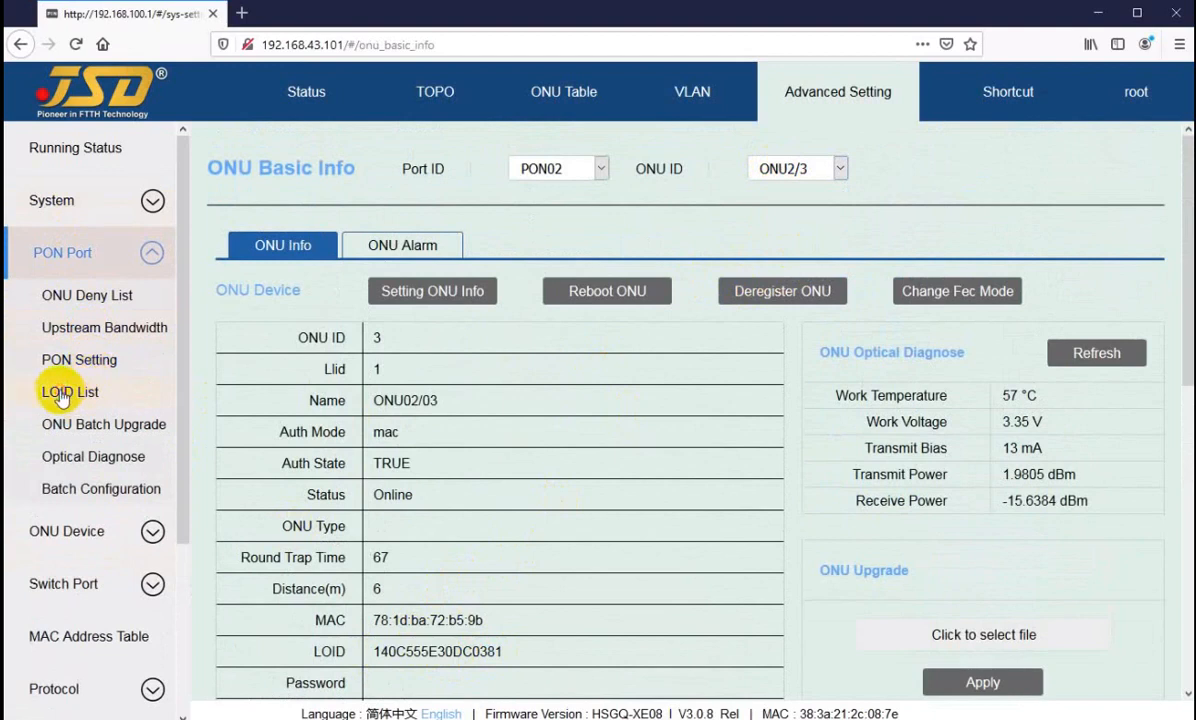
pyautogui.click(62, 391)
pyautogui.click(256, 233)
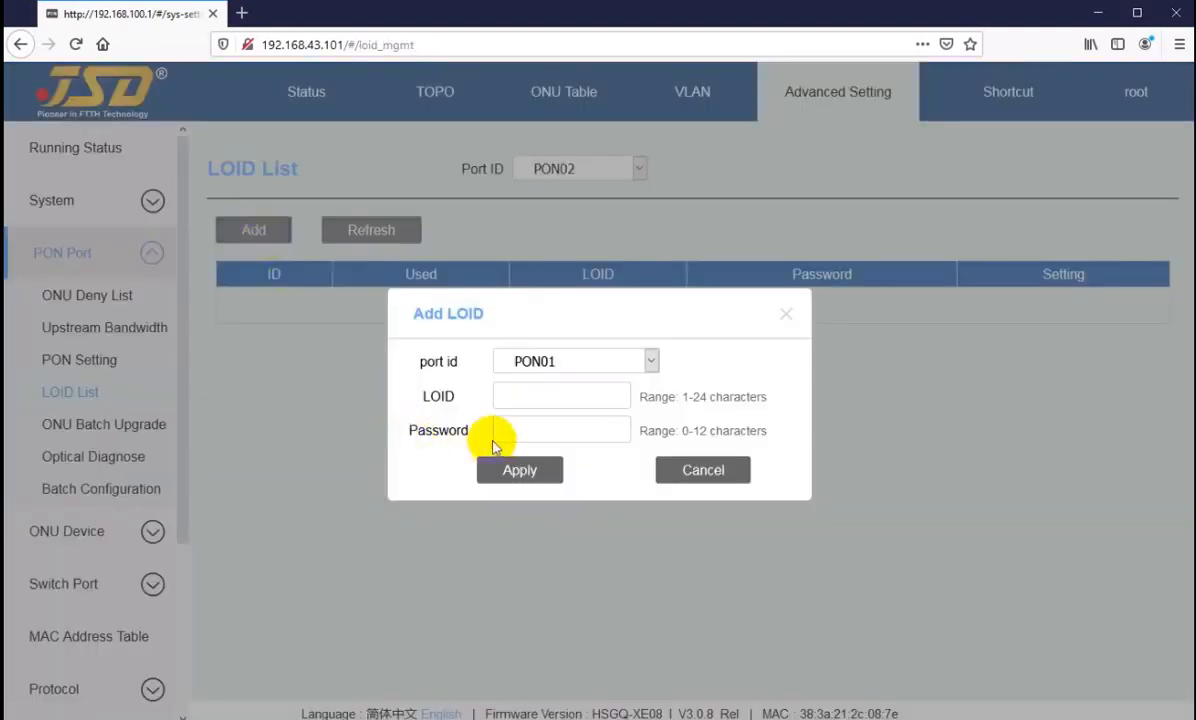
pyautogui.click(702, 472)
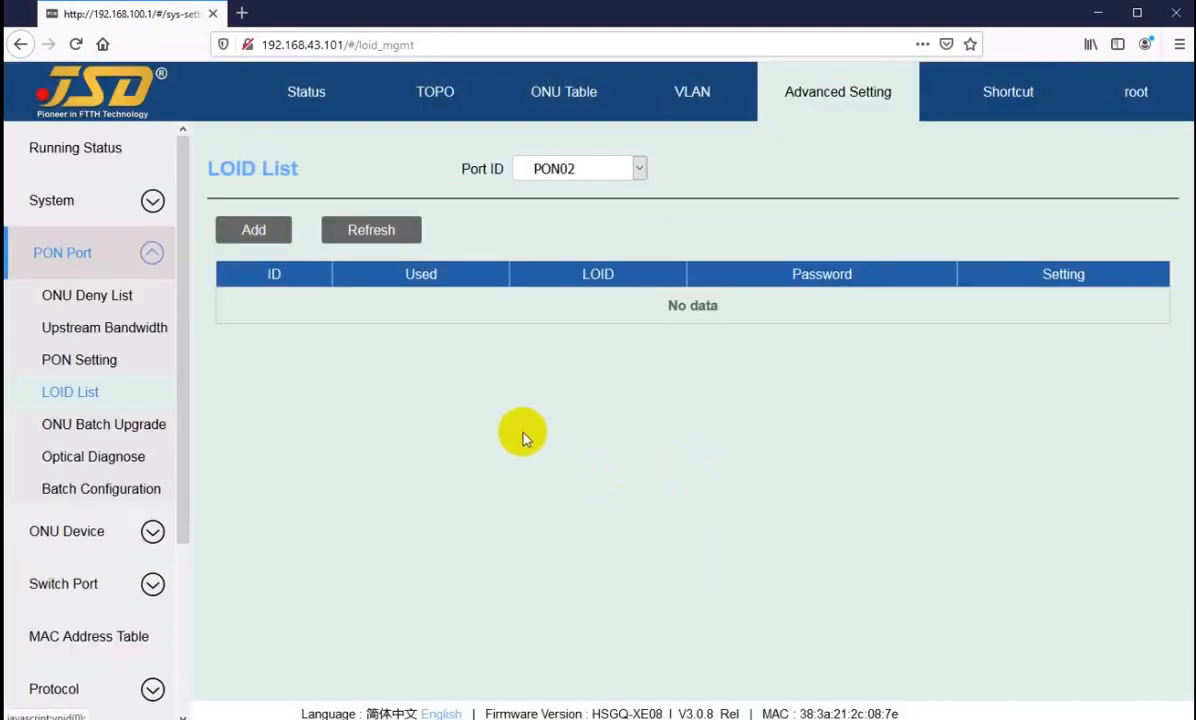
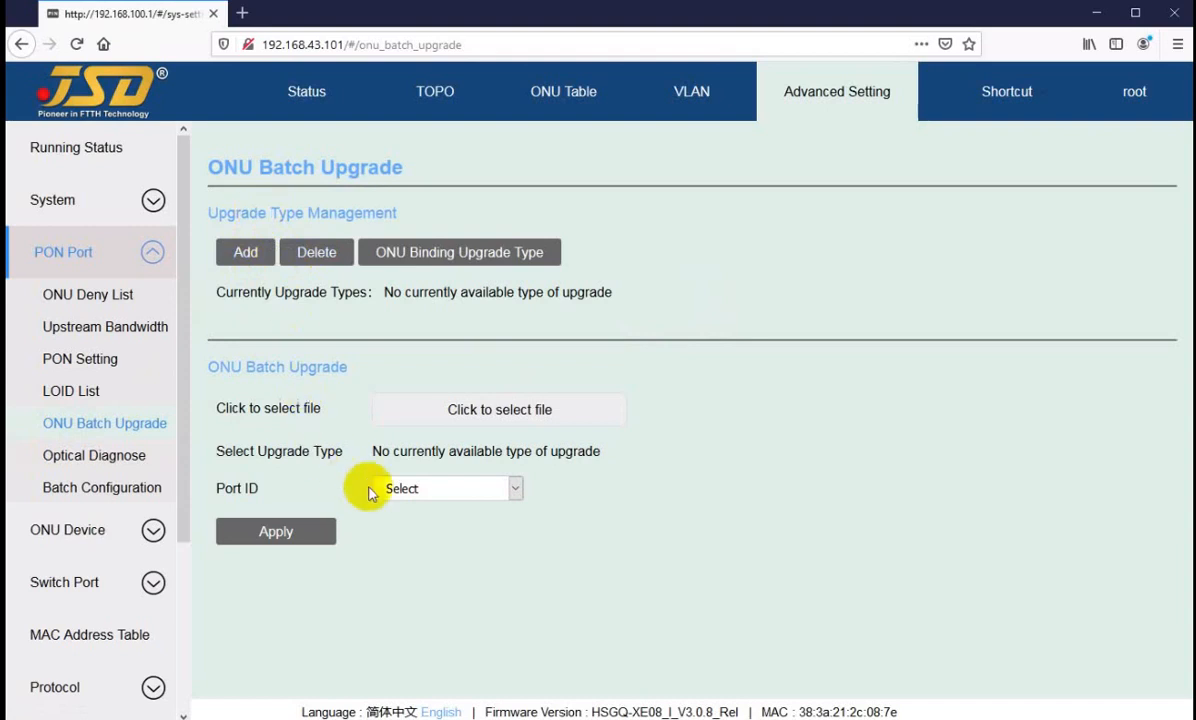
# Step: Set the ONU batch upgrade port to PON01 and look at the upgrade file chooser without selecting a file
pyautogui.click(426, 489)
pyautogui.click(400, 545)
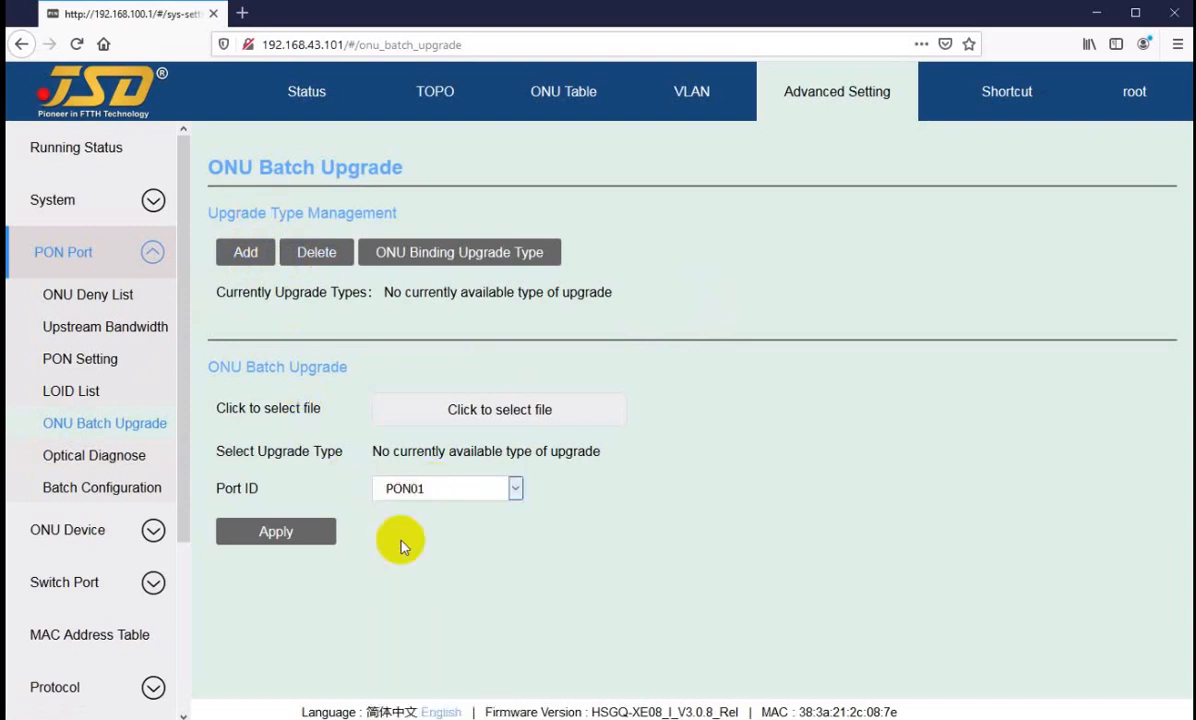
pyautogui.click(414, 489)
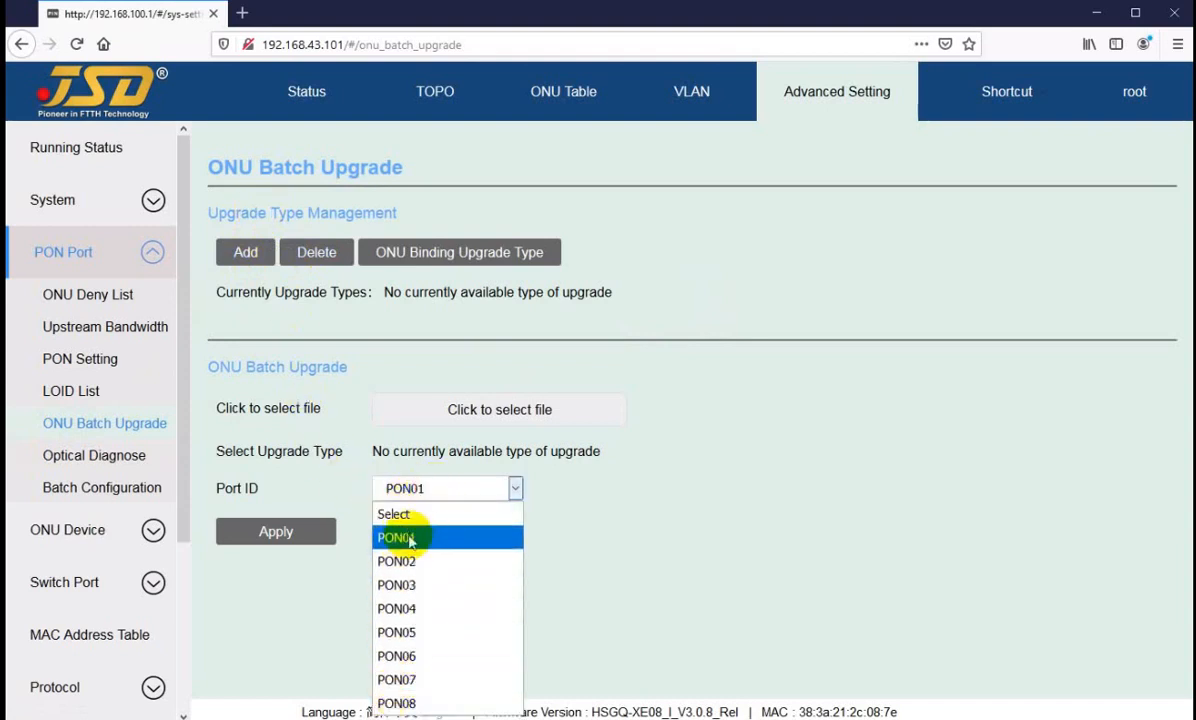
pyautogui.click(408, 539)
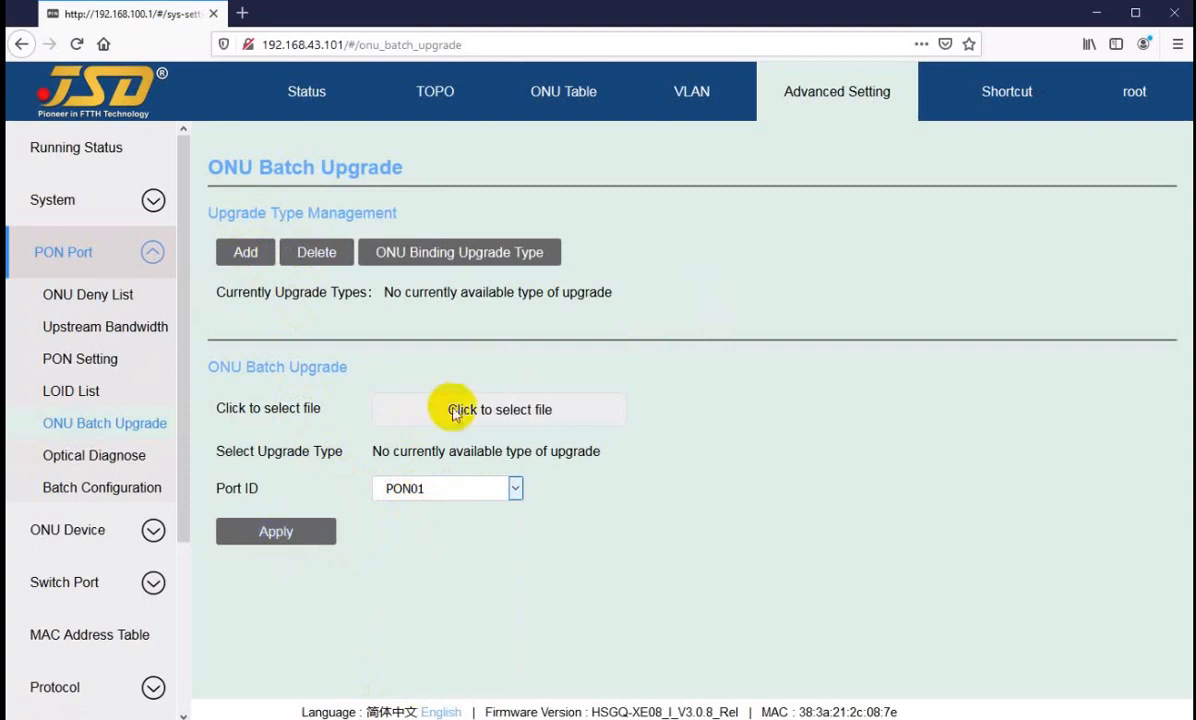
pyautogui.click(461, 416)
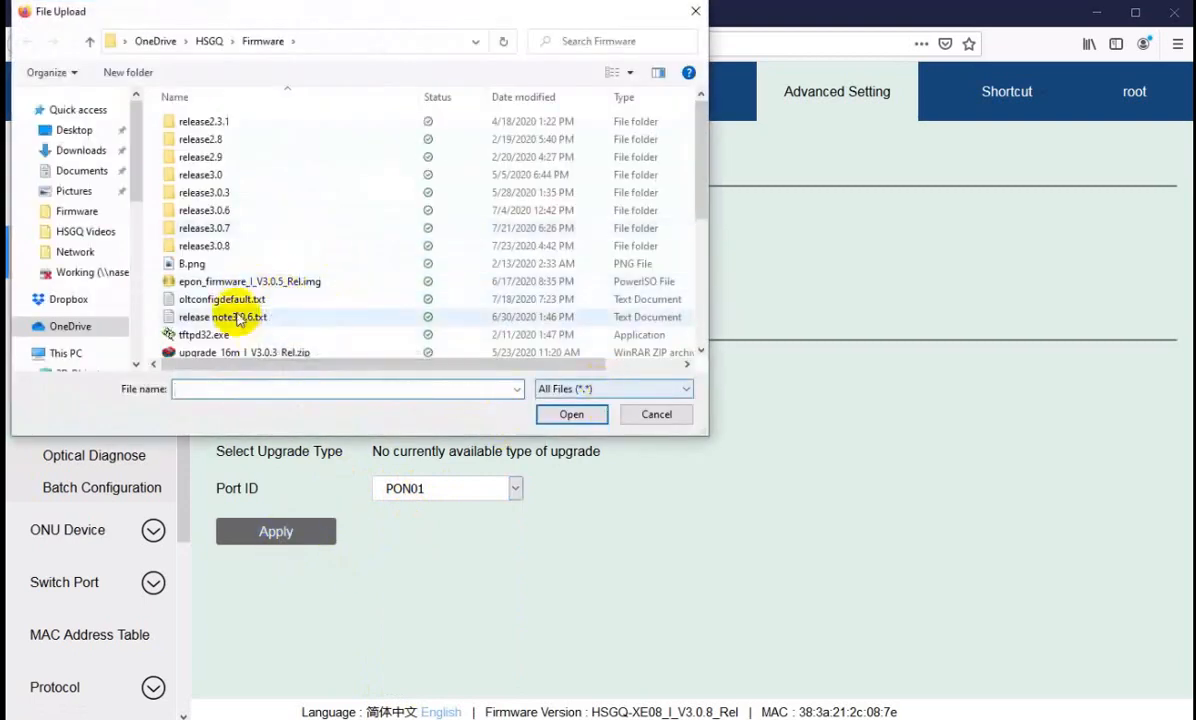
pyautogui.click(657, 416)
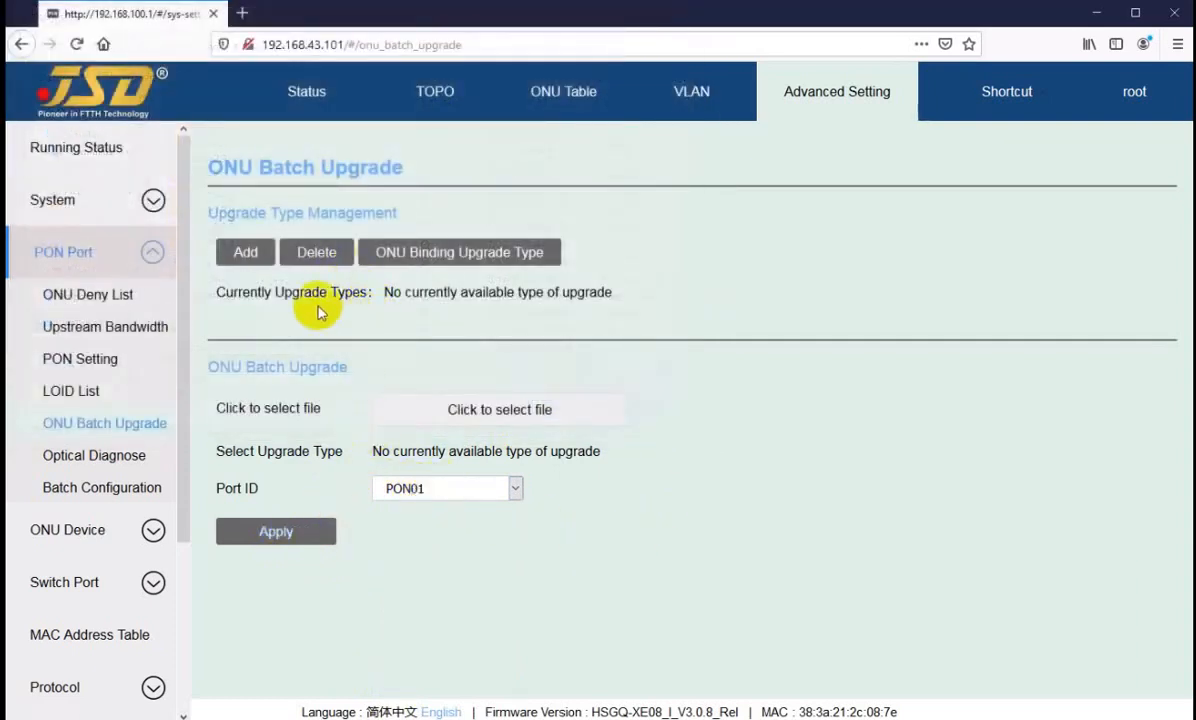
# Step: Start adding an ONU upgrade type in Upgrade Type Management and enter the name regular
pyautogui.moveTo(220, 213); pyautogui.dragTo(319, 213)
pyautogui.click(240, 292)
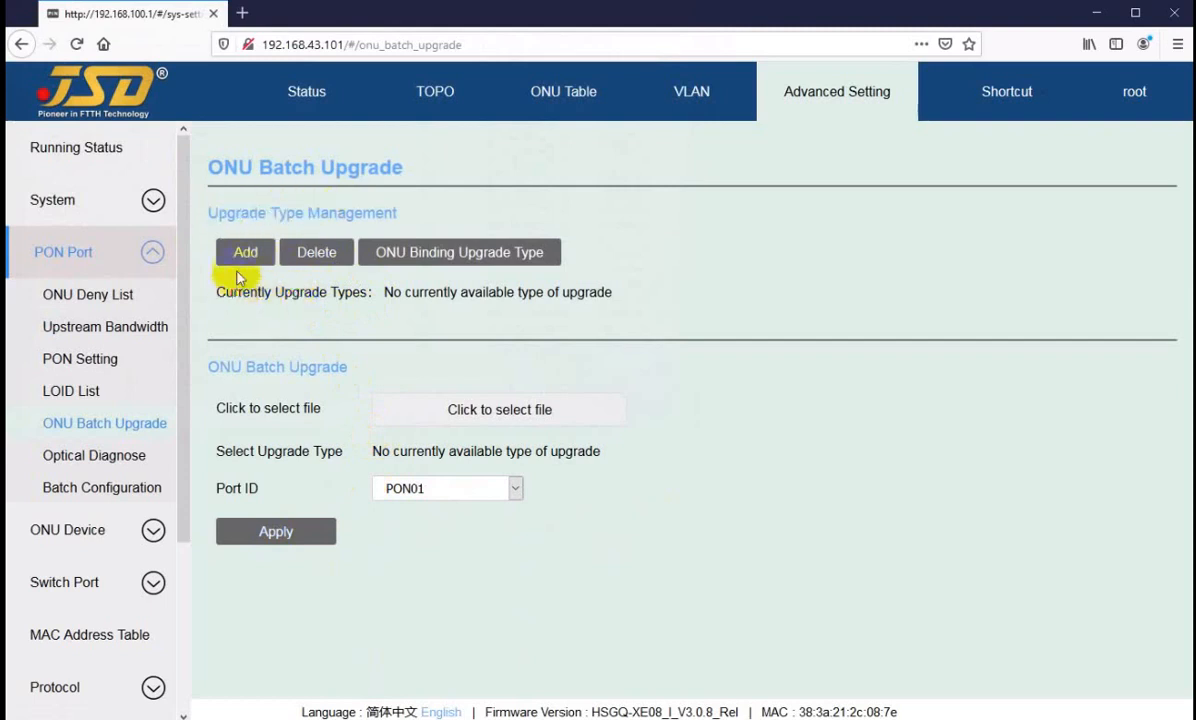
pyautogui.click(244, 253)
pyautogui.click(248, 257)
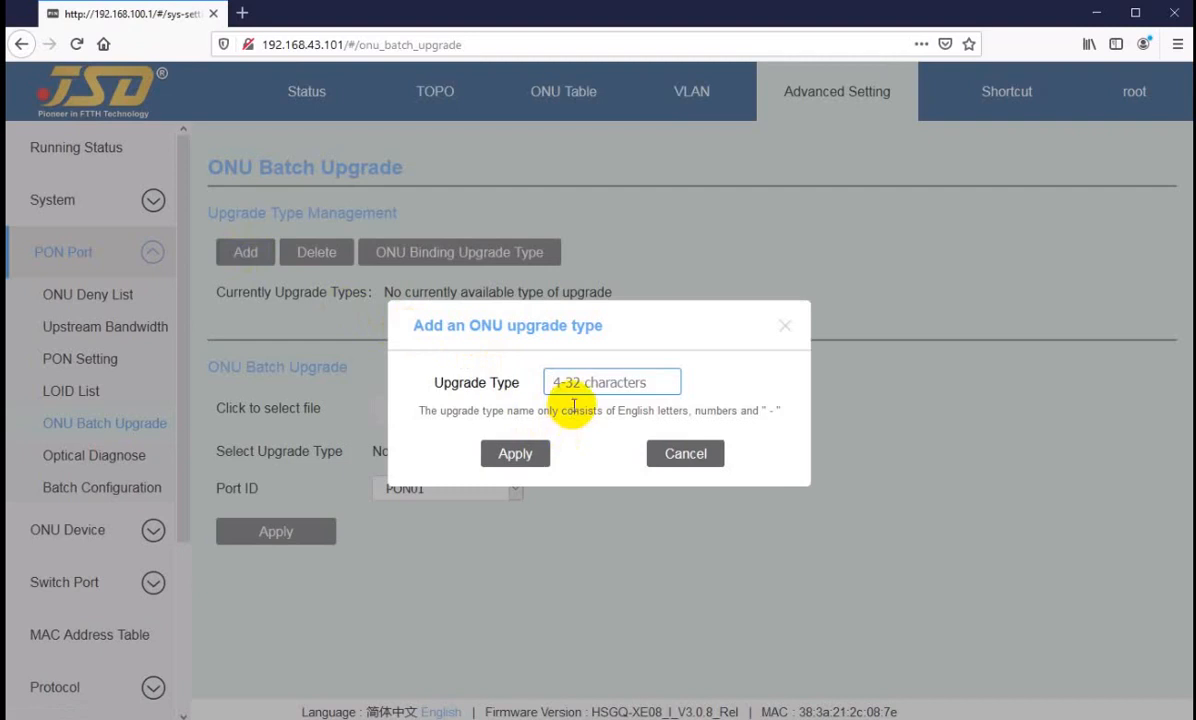
pyautogui.click(593, 381)
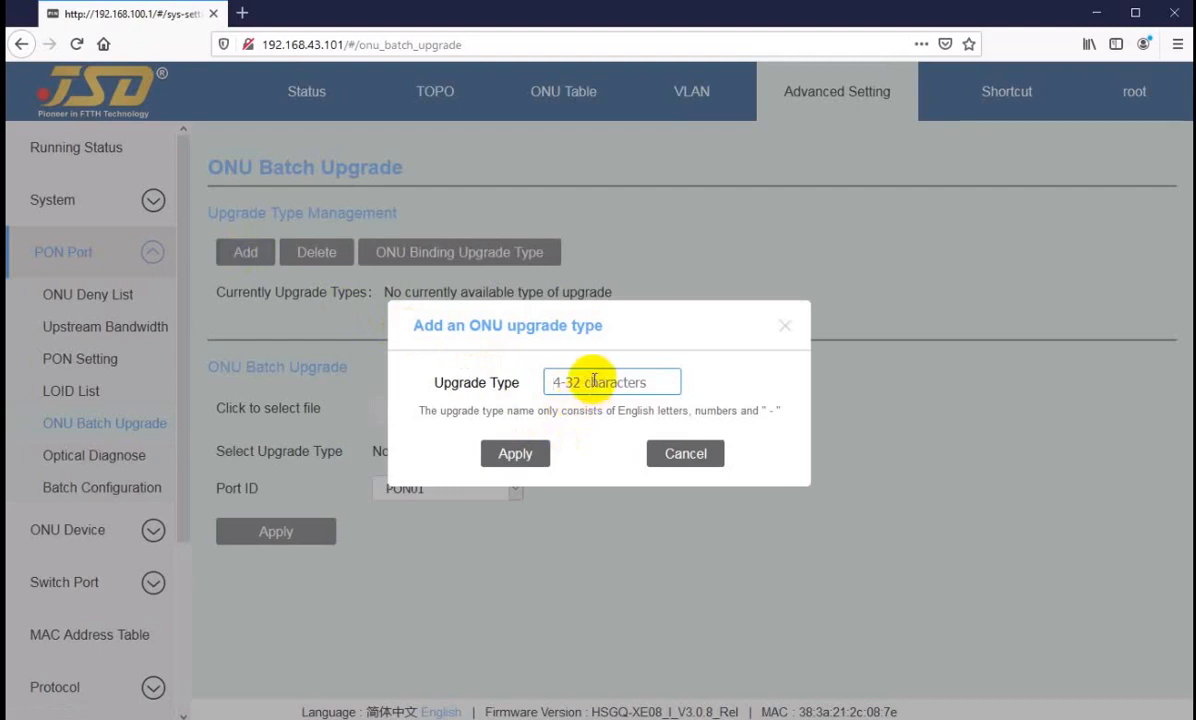
pyautogui.write('r')
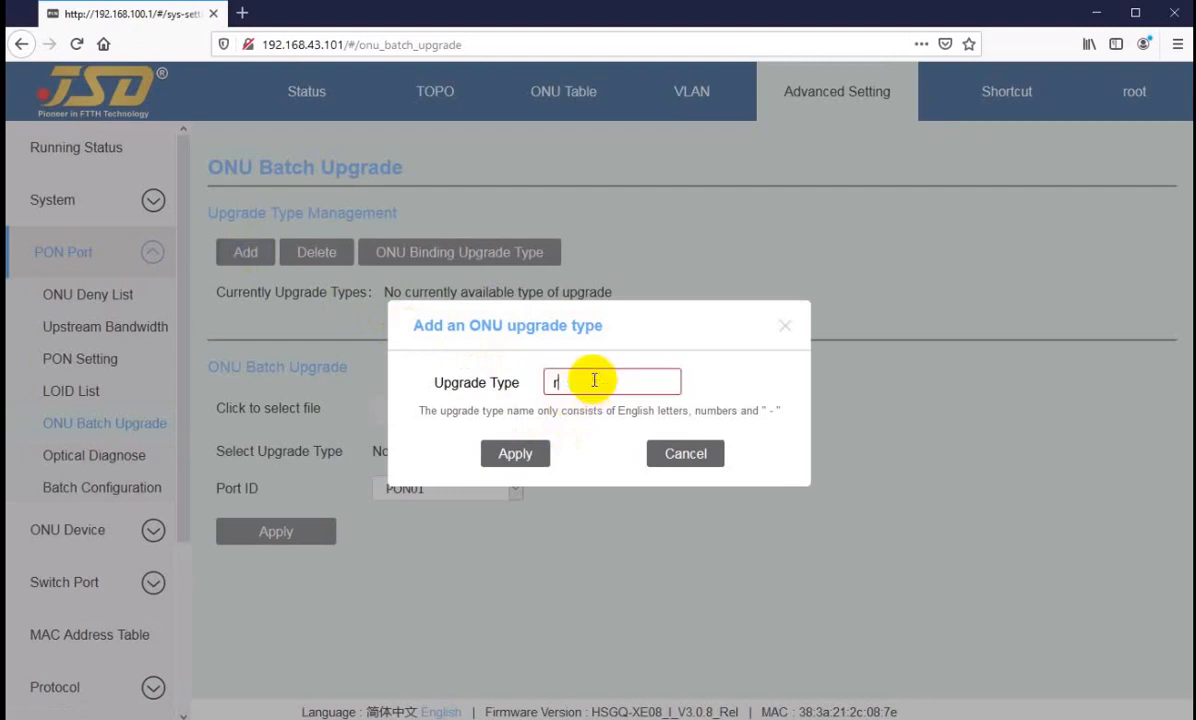
pyautogui.write('egular')
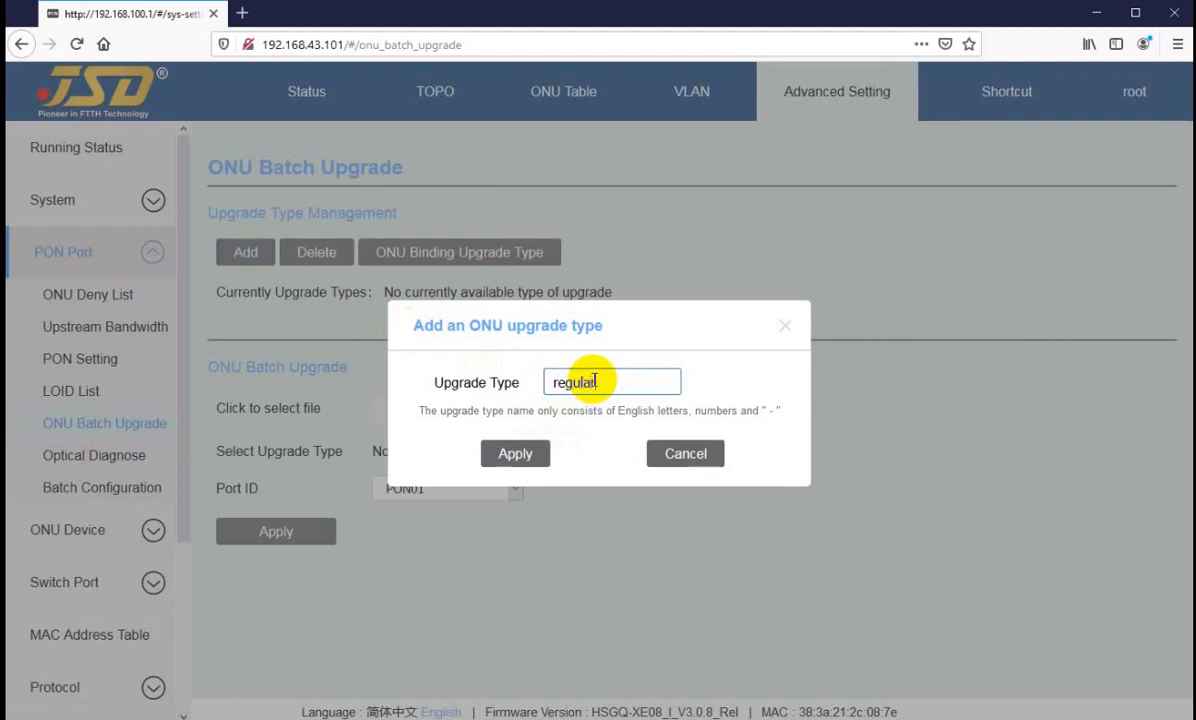
pyautogui.click(515, 453)
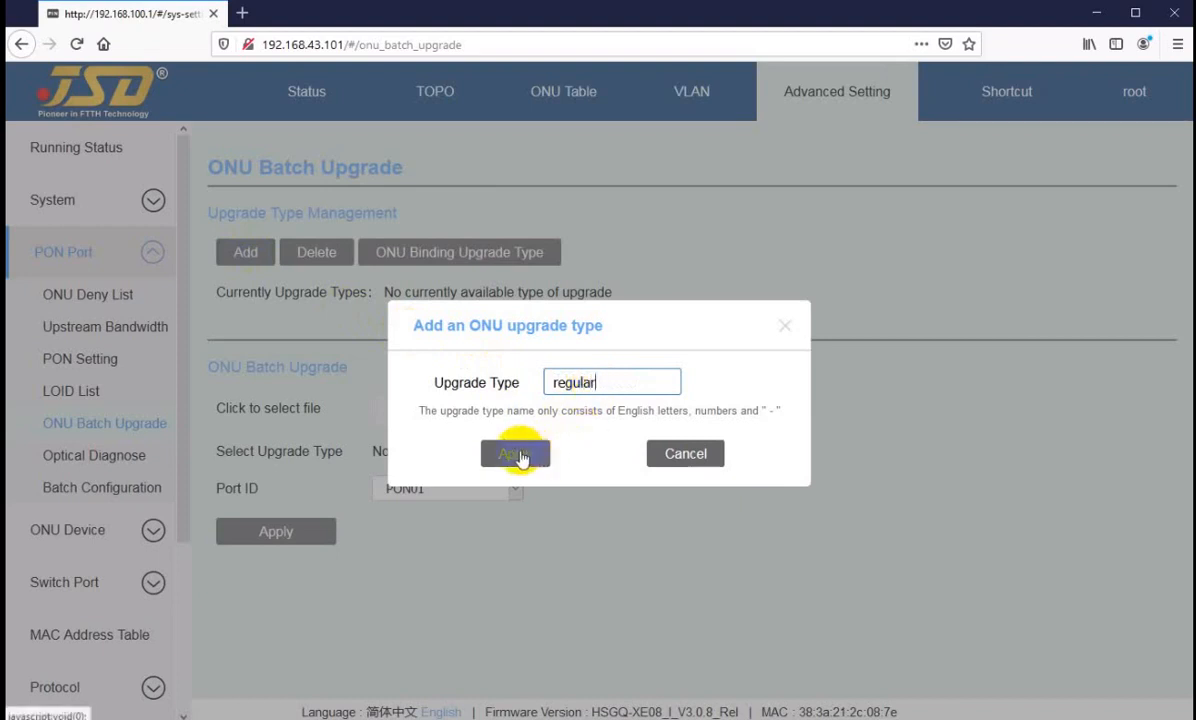
# Step: Replace the new upgrade type's name with hu-04-black and apply it
pyautogui.doubleClick(547, 382)
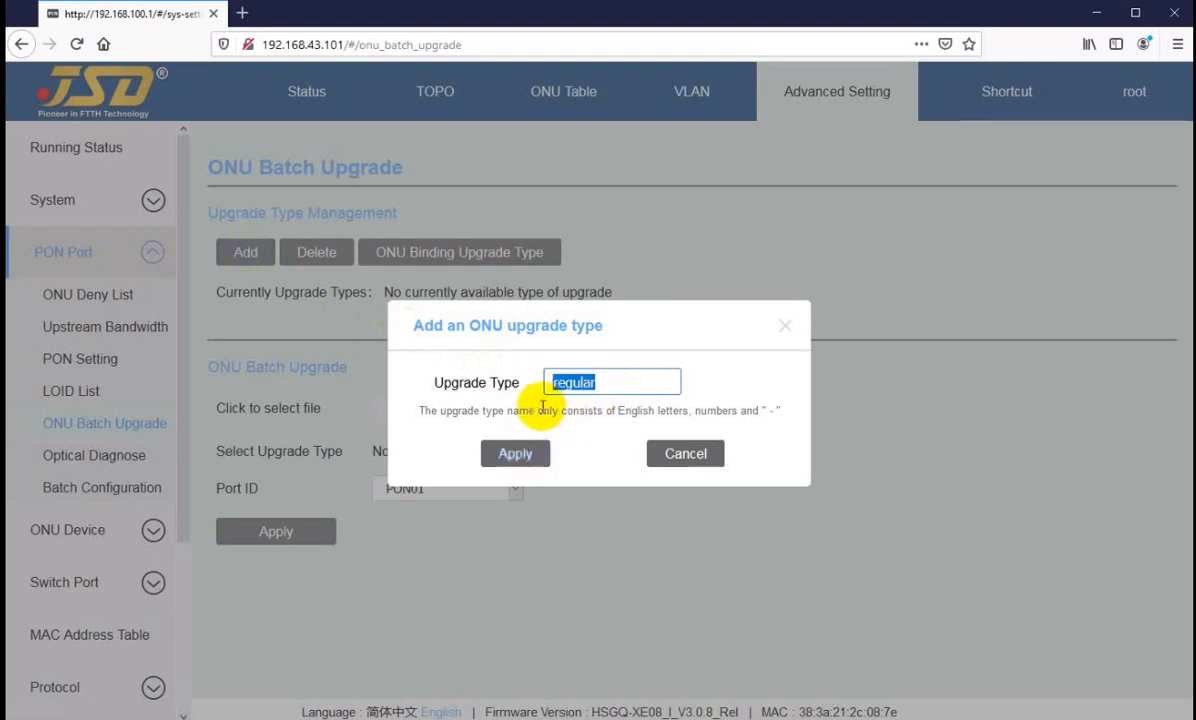
pyautogui.write('hu-')
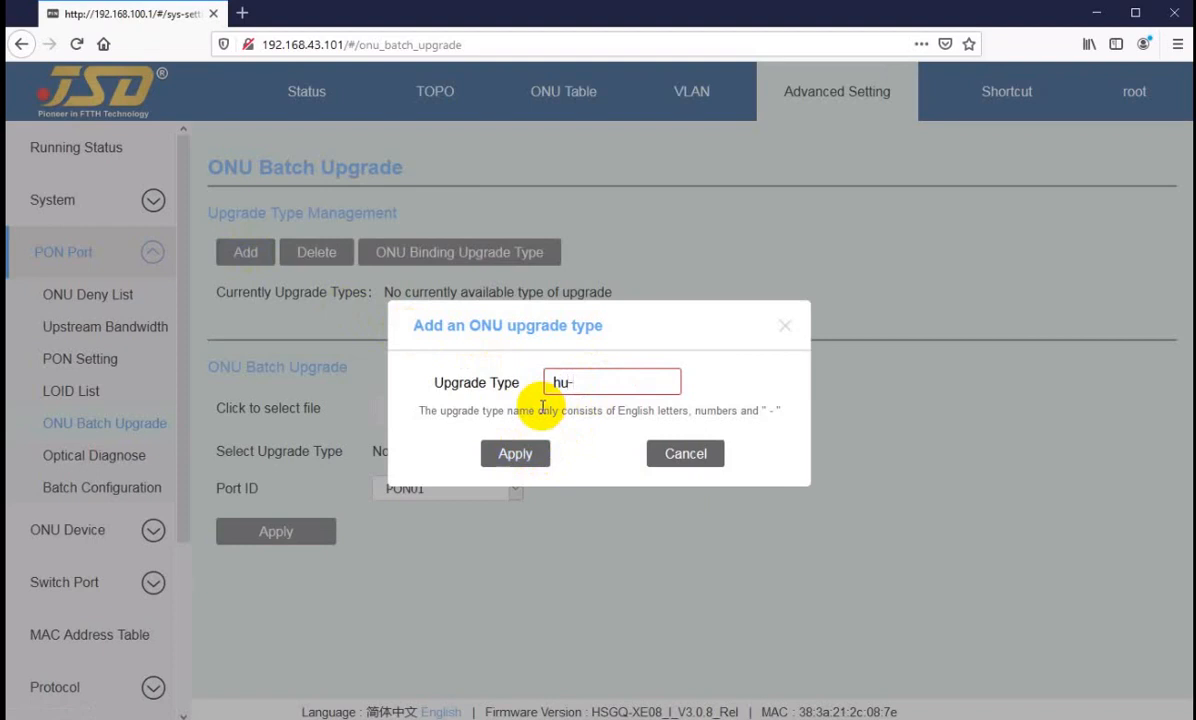
pyautogui.write('04-black')
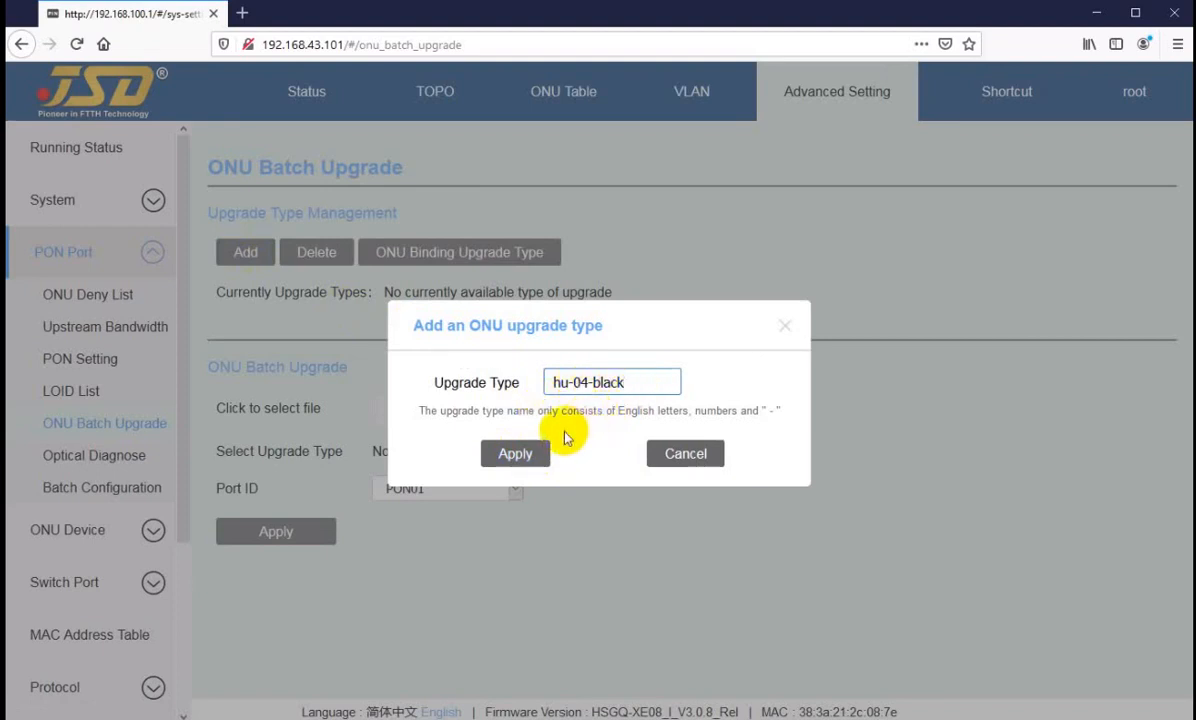
pyautogui.moveTo(640, 382); pyautogui.dragTo(538, 400)
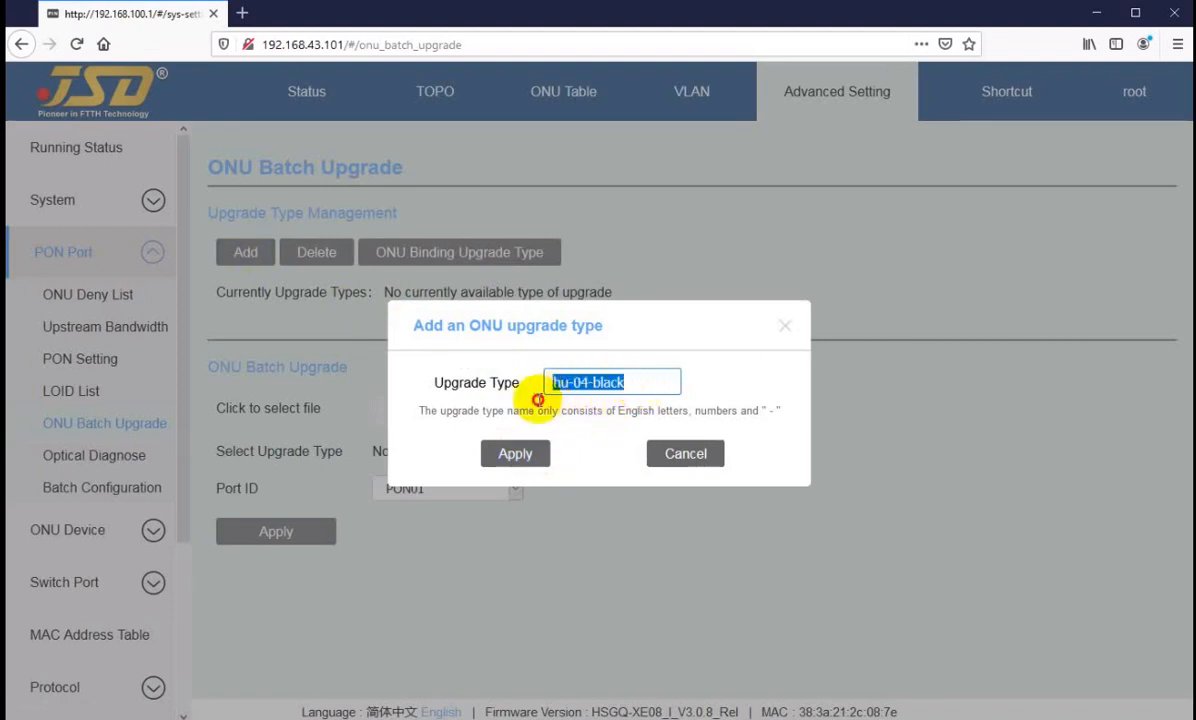
pyautogui.click(500, 454)
# Step: In the ONU upgrade type binding, choose type hu-04-black and port PON02, and select ONU02/02
pyautogui.click(433, 268)
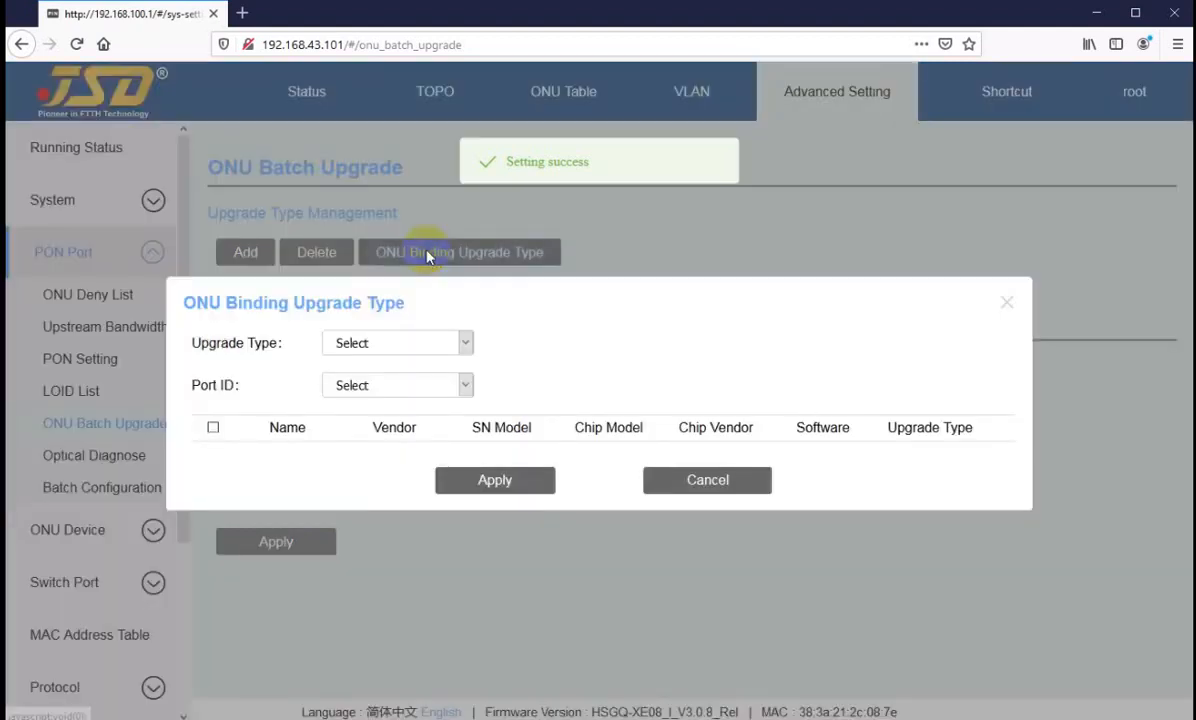
pyautogui.click(414, 345)
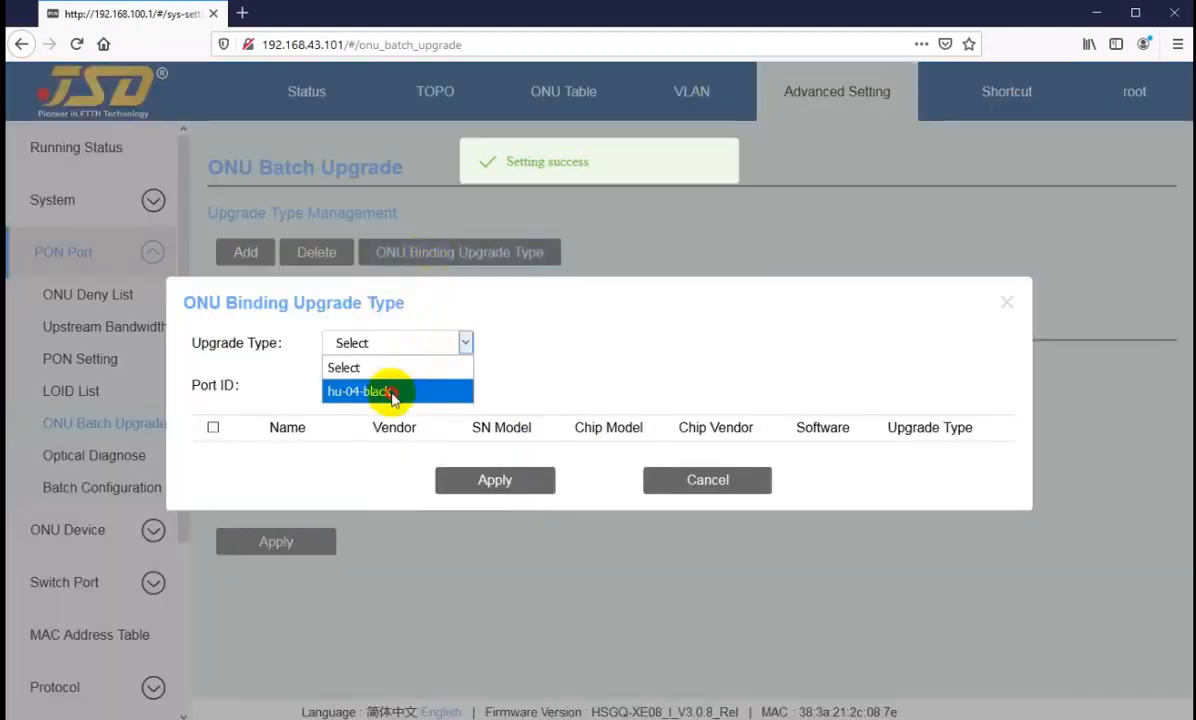
pyautogui.click(390, 392)
pyautogui.click(405, 386)
pyautogui.click(373, 456)
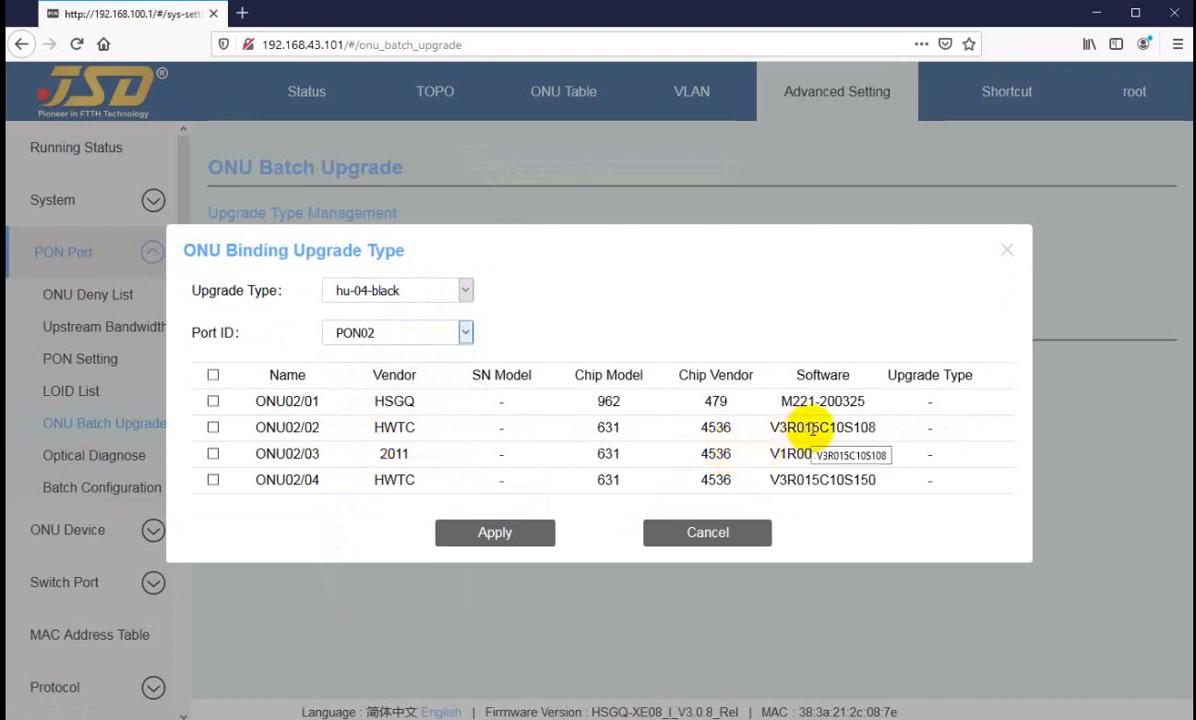
pyautogui.click(213, 428)
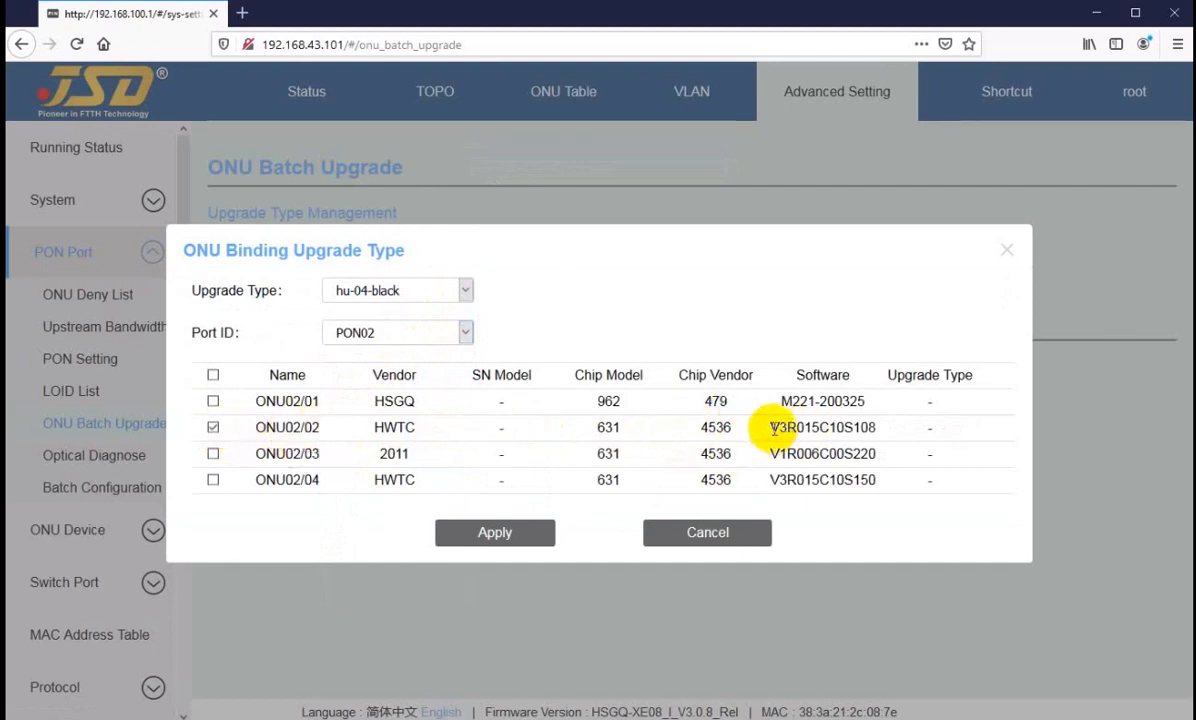
# Step: Check the software version of ONU02/02 and apply its binding to the upgrade type
pyautogui.moveTo(779, 427); pyautogui.dragTo(852, 428)
pyautogui.click(837, 430)
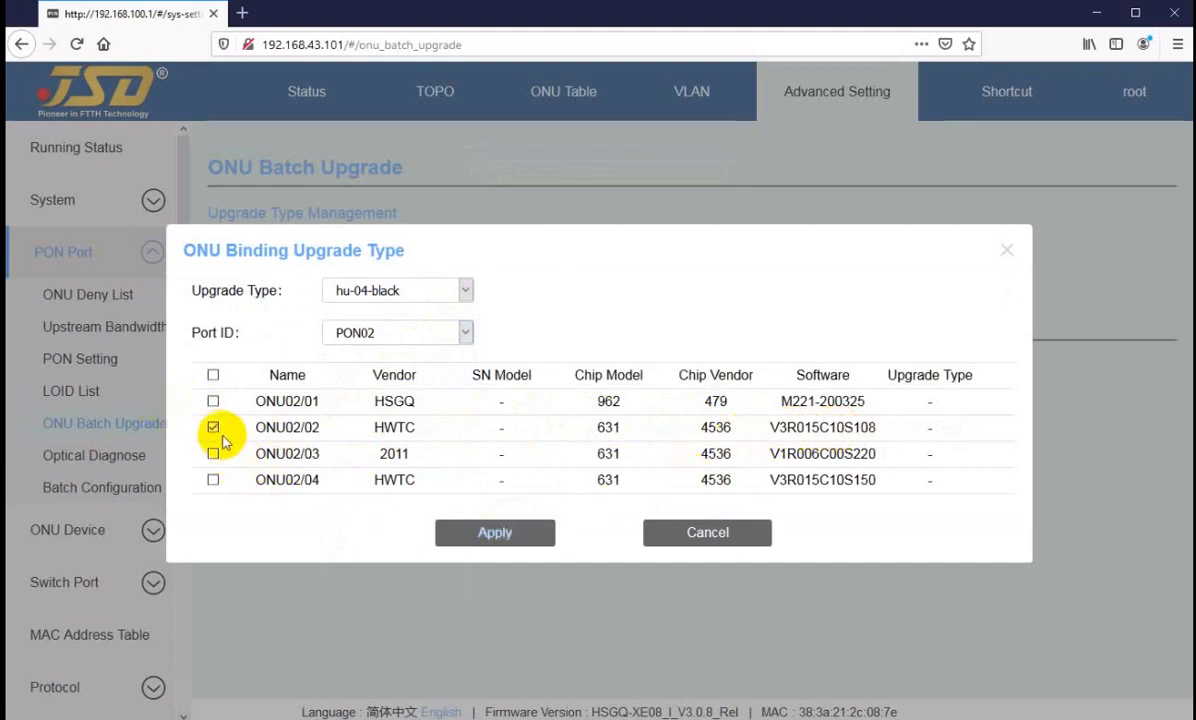
pyautogui.moveTo(788, 427); pyautogui.dragTo(868, 420)
pyautogui.click(818, 427)
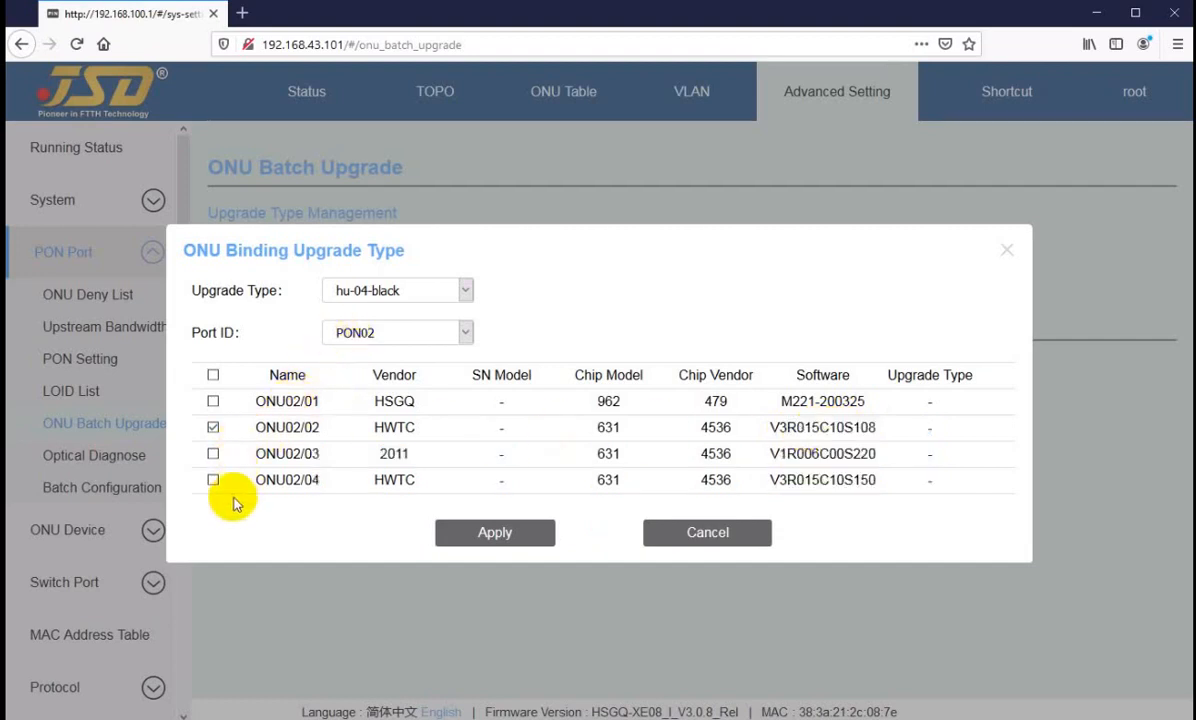
pyautogui.click(496, 539)
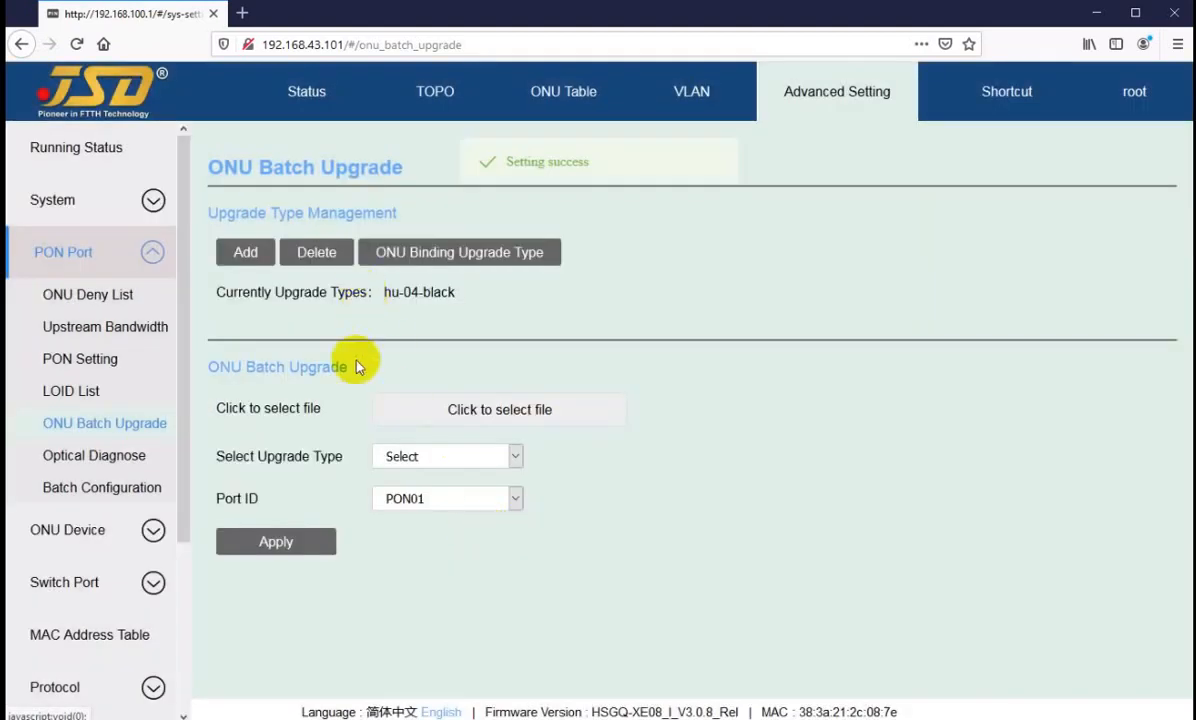
# Step: Set the batch upgrade to type hu-04-black on port PON02, and view the file chooser without selecting a file
pyautogui.click(430, 458)
pyautogui.click(465, 502)
pyautogui.click(432, 500)
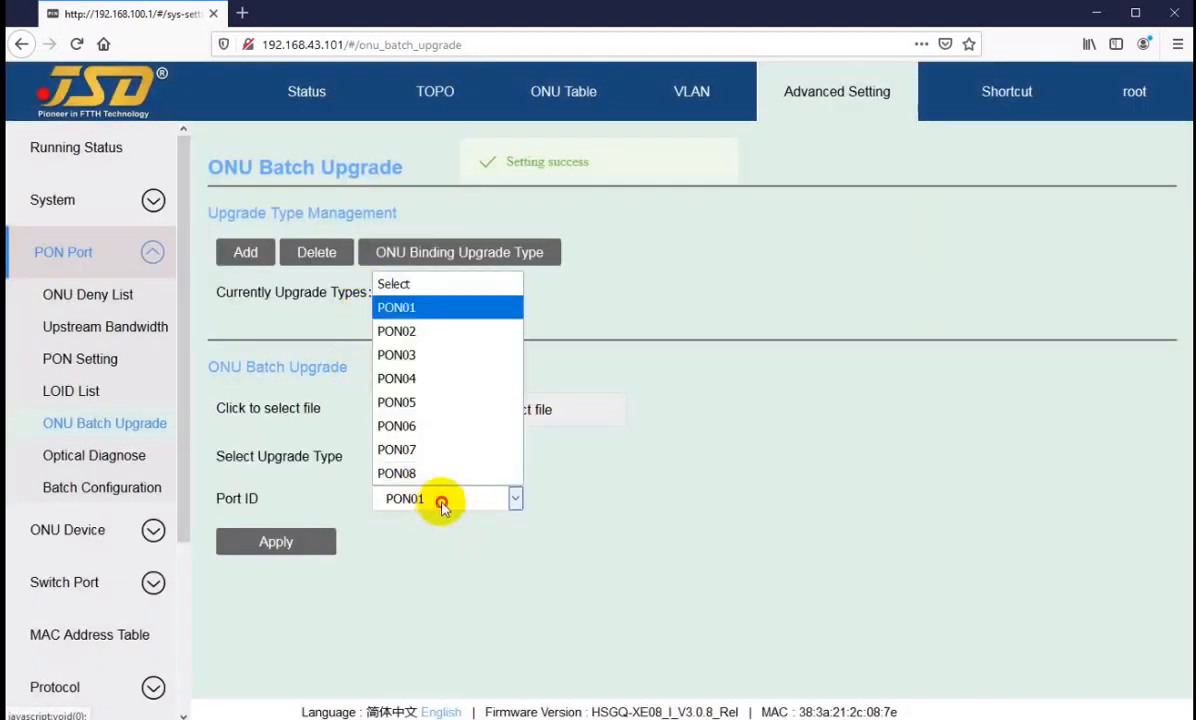
pyautogui.click(400, 330)
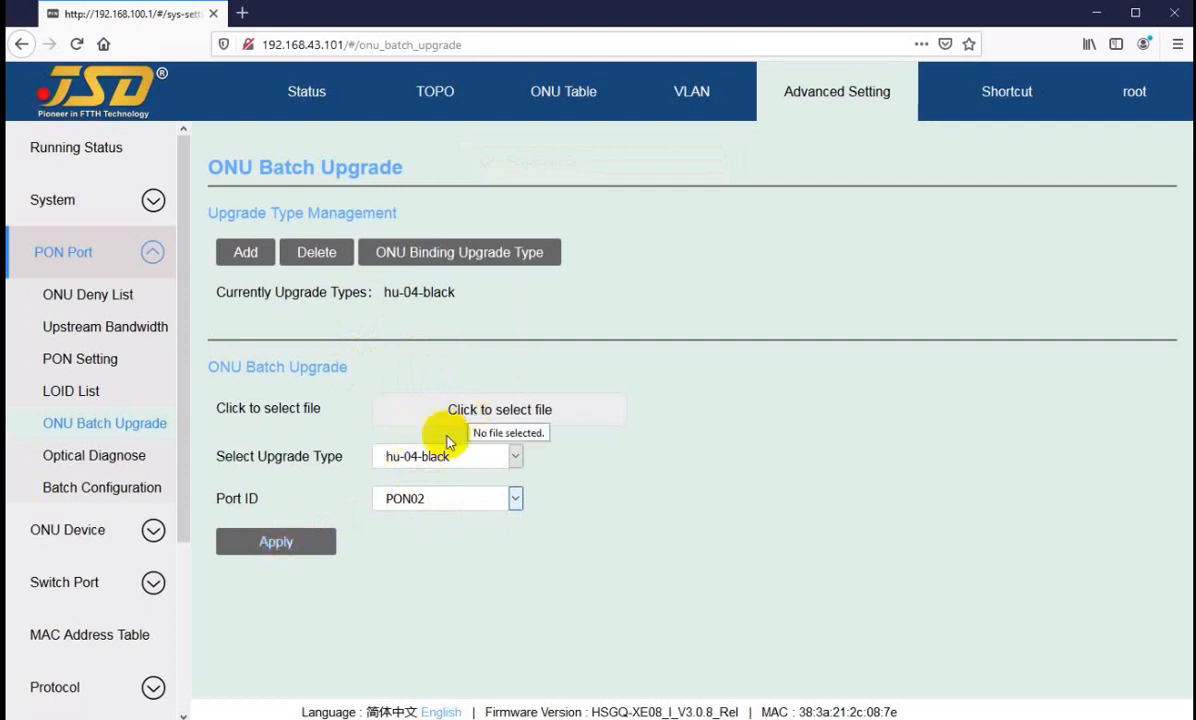
pyautogui.click(470, 410)
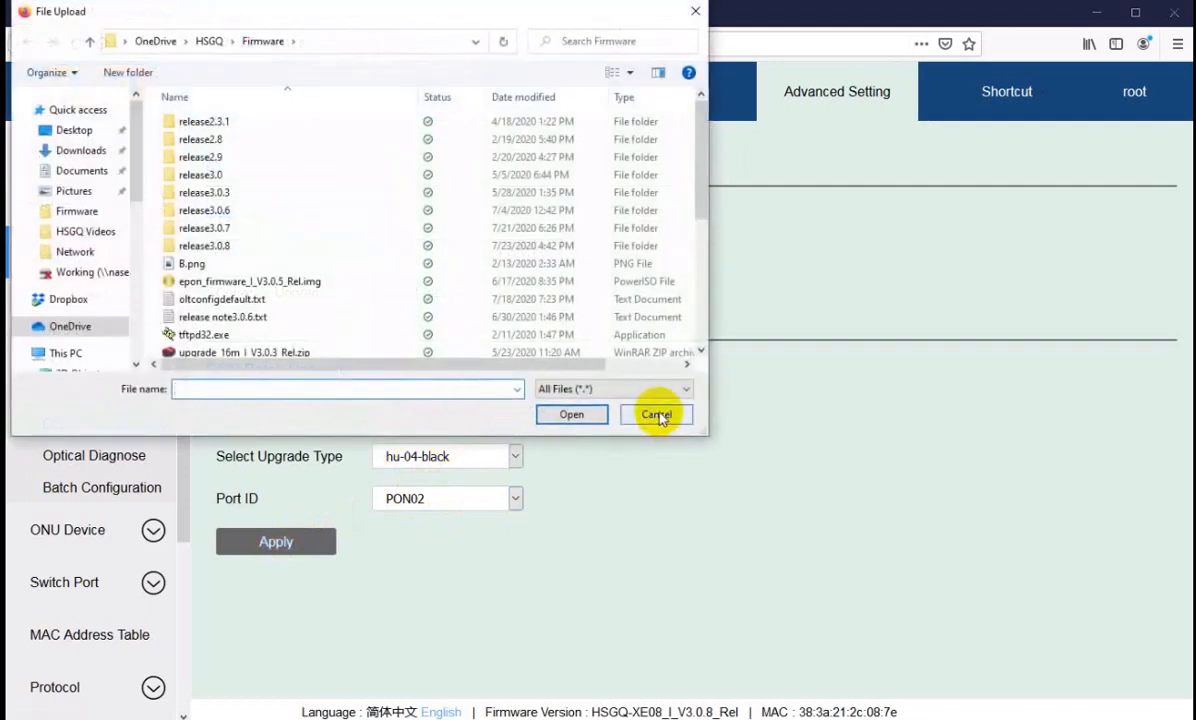
pyautogui.click(640, 416)
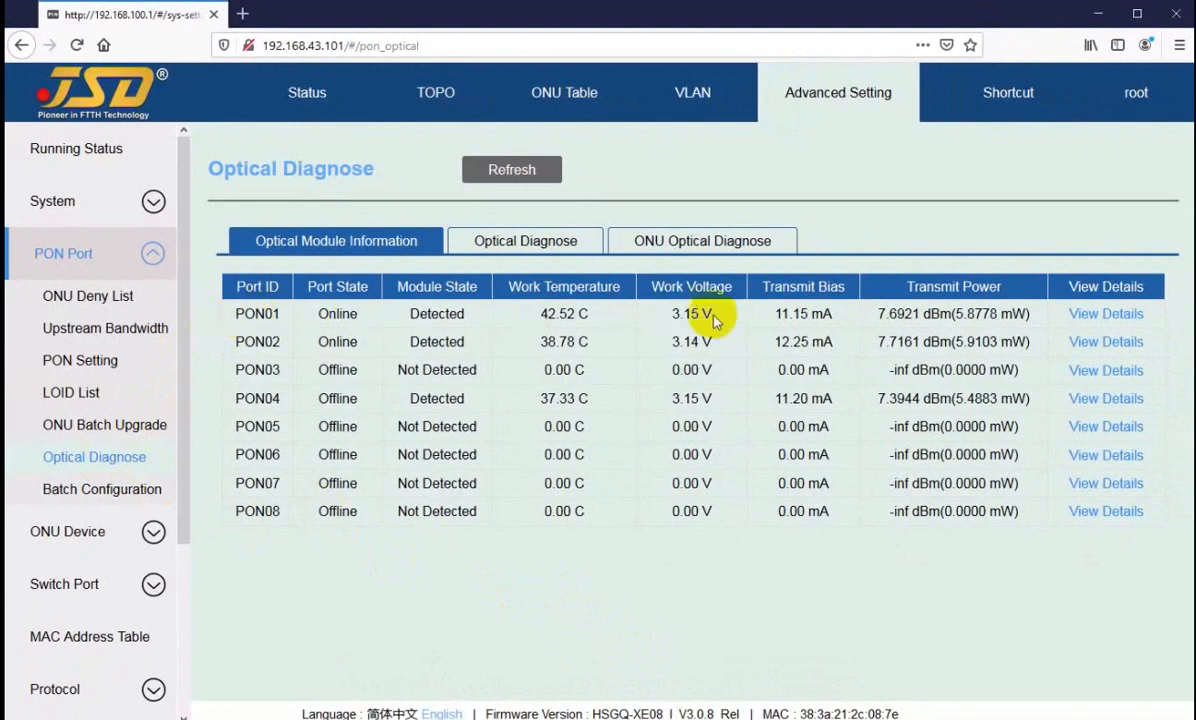
# Step: Inspect PON01's module state, work temperature, work voltage, transmit bias and transmit power in the Optical Module Information
pyautogui.moveTo(553, 313); pyautogui.dragTo(523, 310)
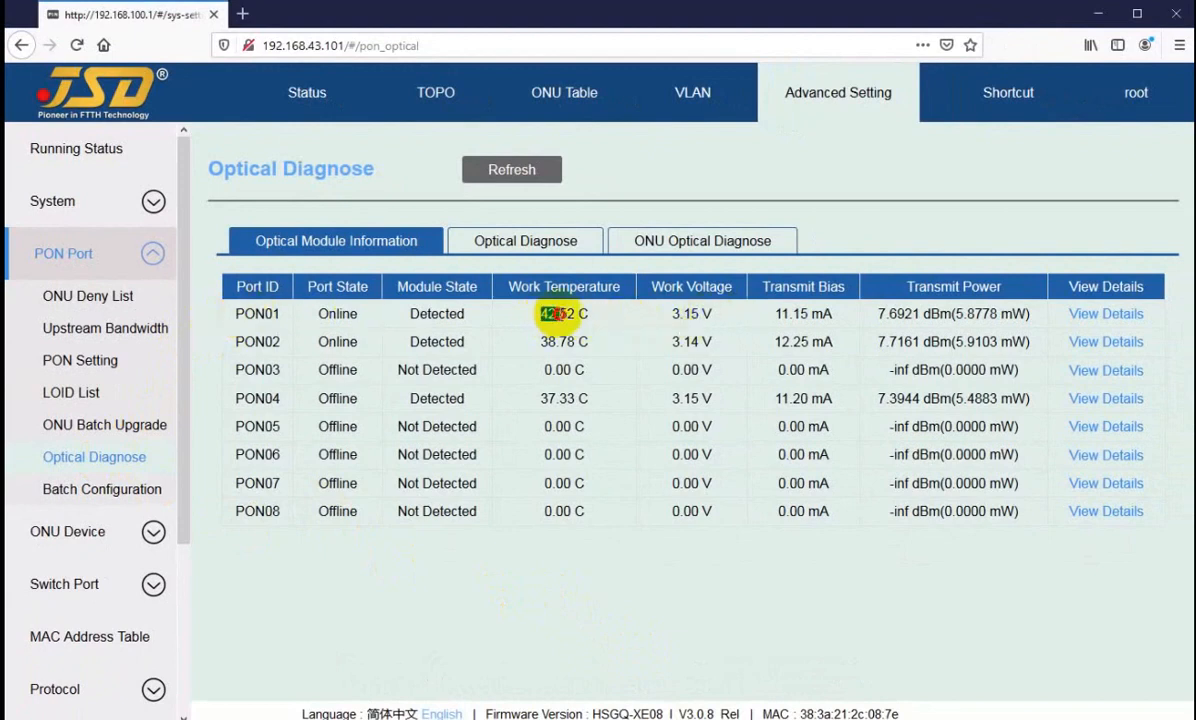
pyautogui.moveTo(408, 313); pyautogui.dragTo(450, 313)
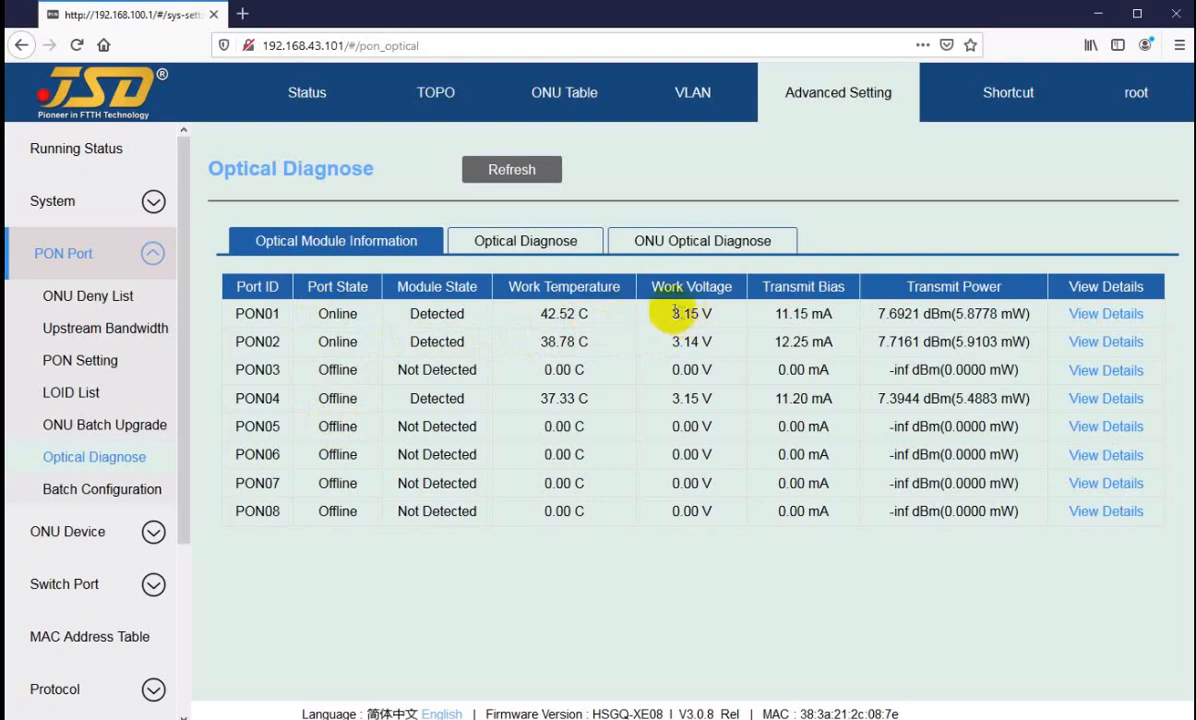
pyautogui.doubleClick(673, 314)
pyautogui.doubleClick(781, 314)
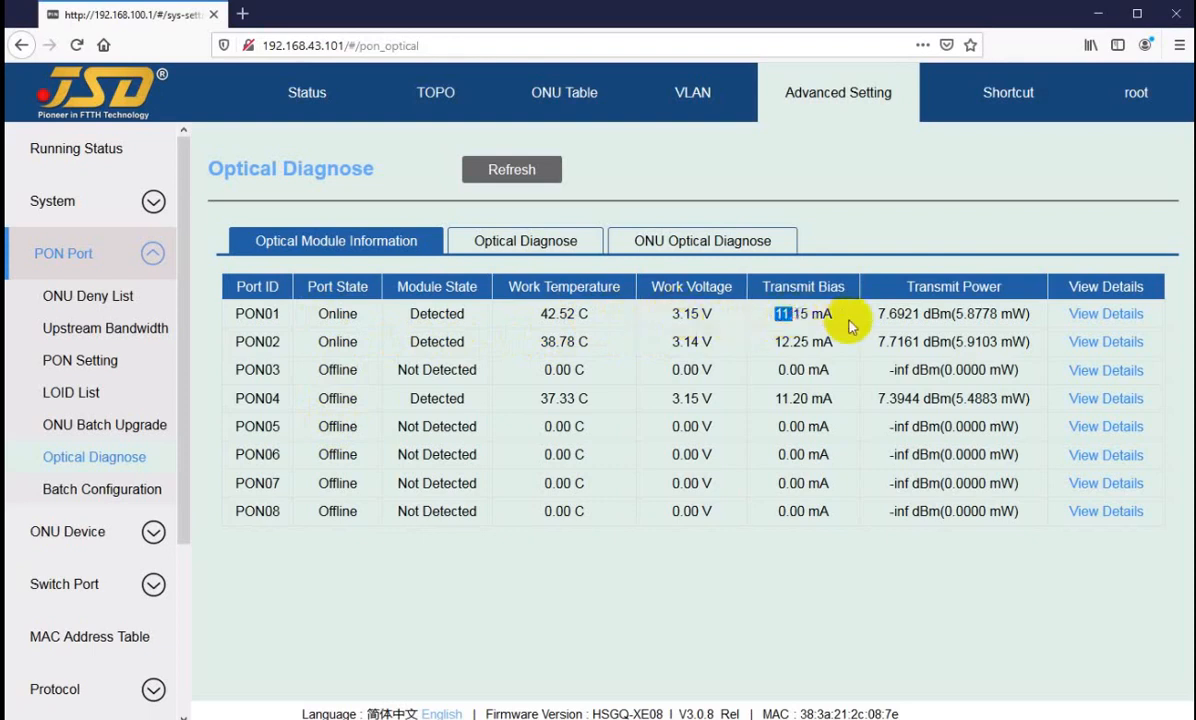
pyautogui.moveTo(878, 314); pyautogui.dragTo(906, 314)
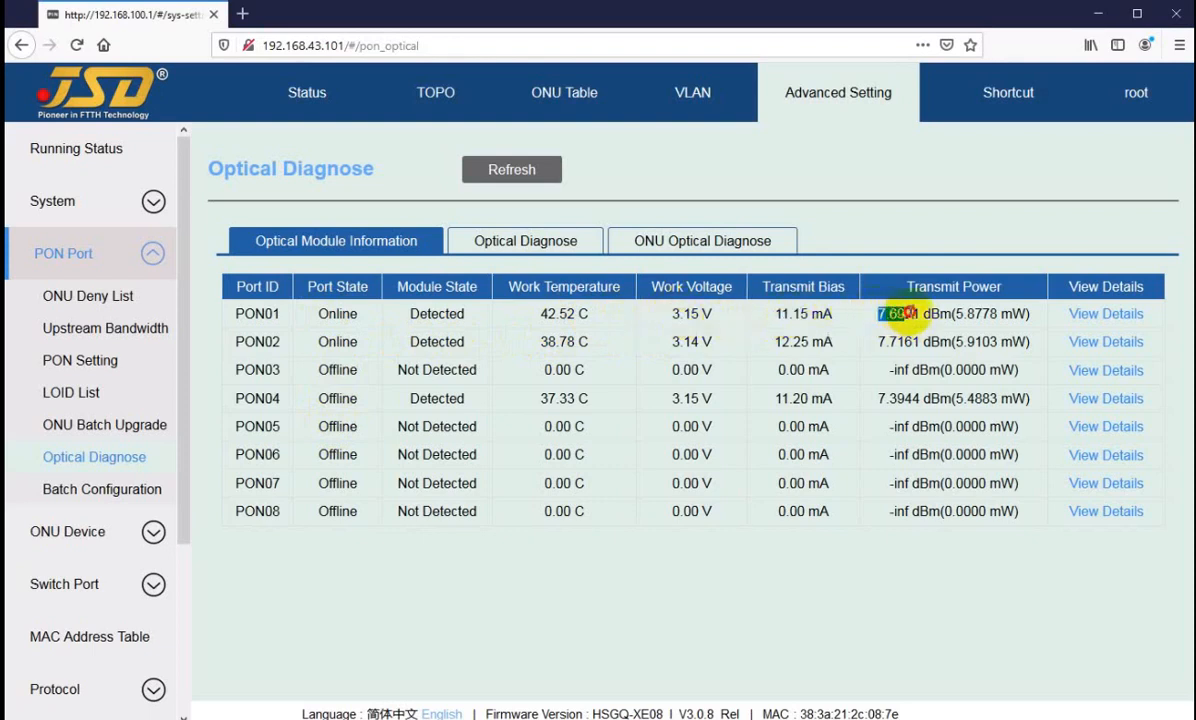
pyautogui.click(942, 315)
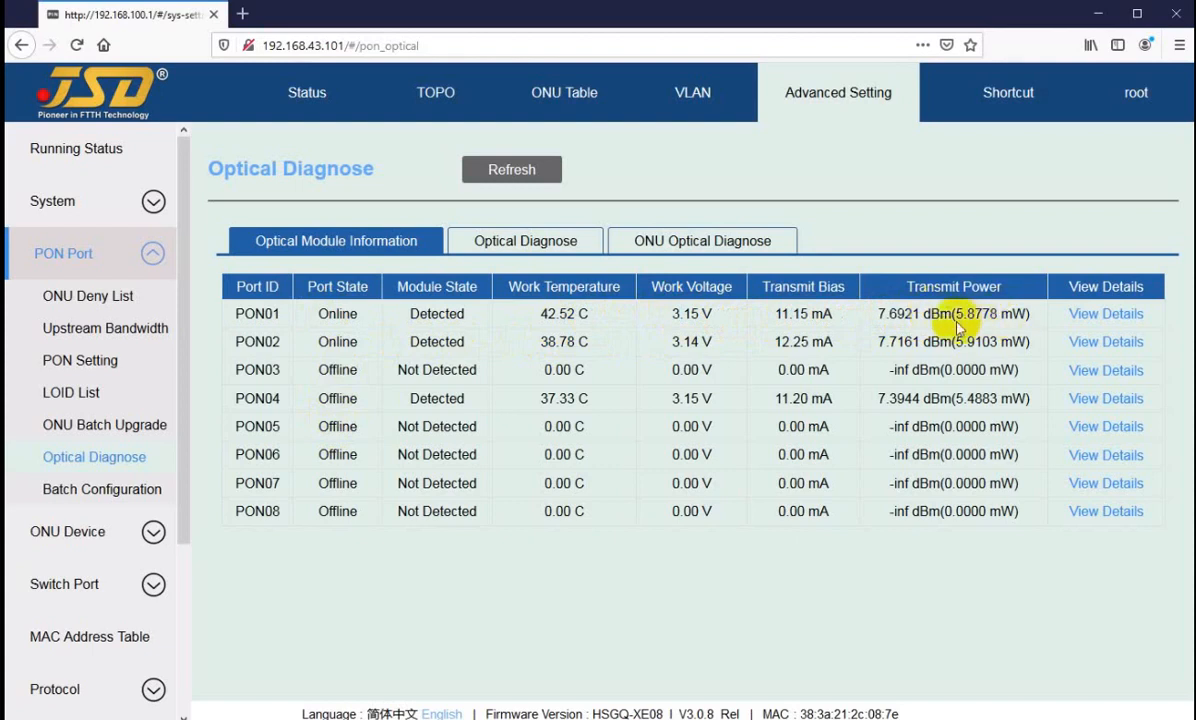
# Step: View the PON module's Optical Diagnose readings for ONU2/2 on PON02, and refresh that port's ONU Optical Diagnose data
pyautogui.click(503, 238)
pyautogui.click(781, 177)
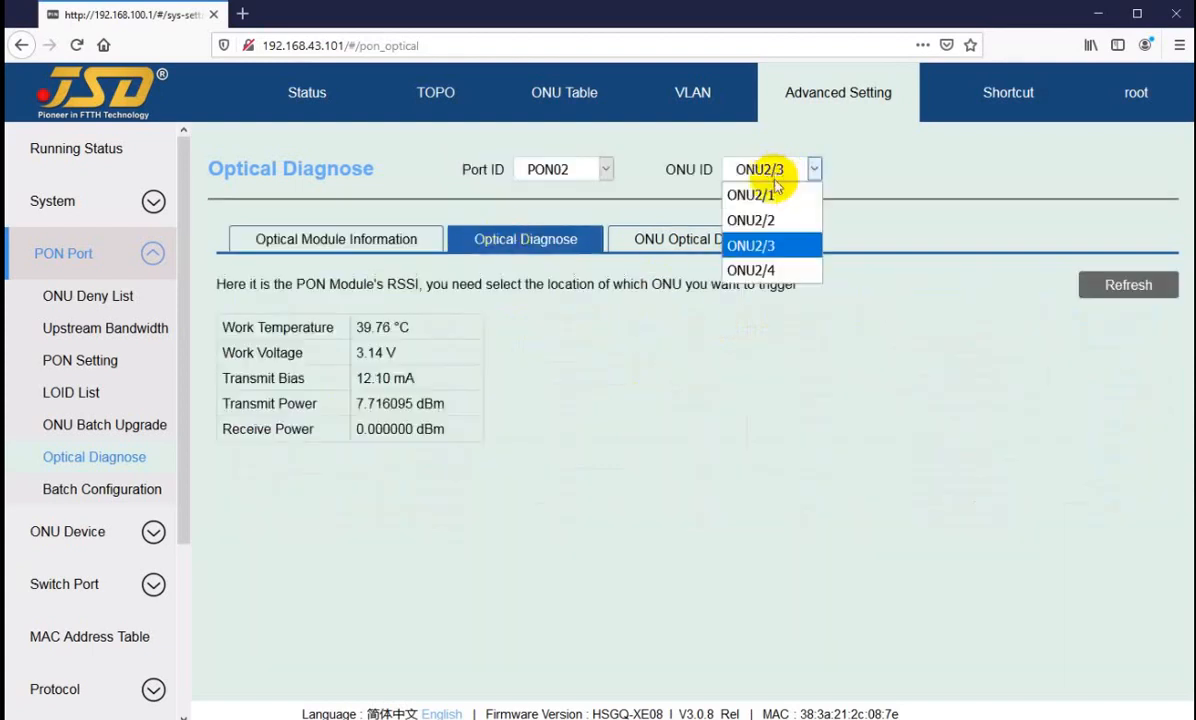
pyautogui.click(775, 219)
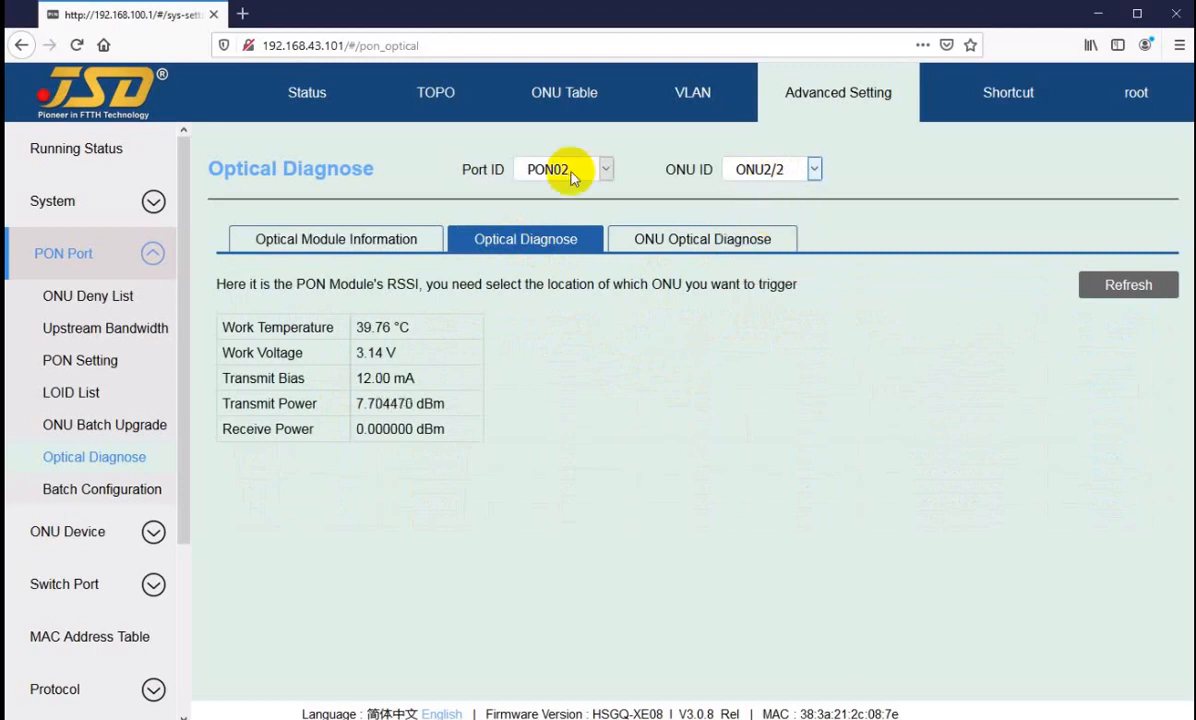
pyautogui.click(672, 245)
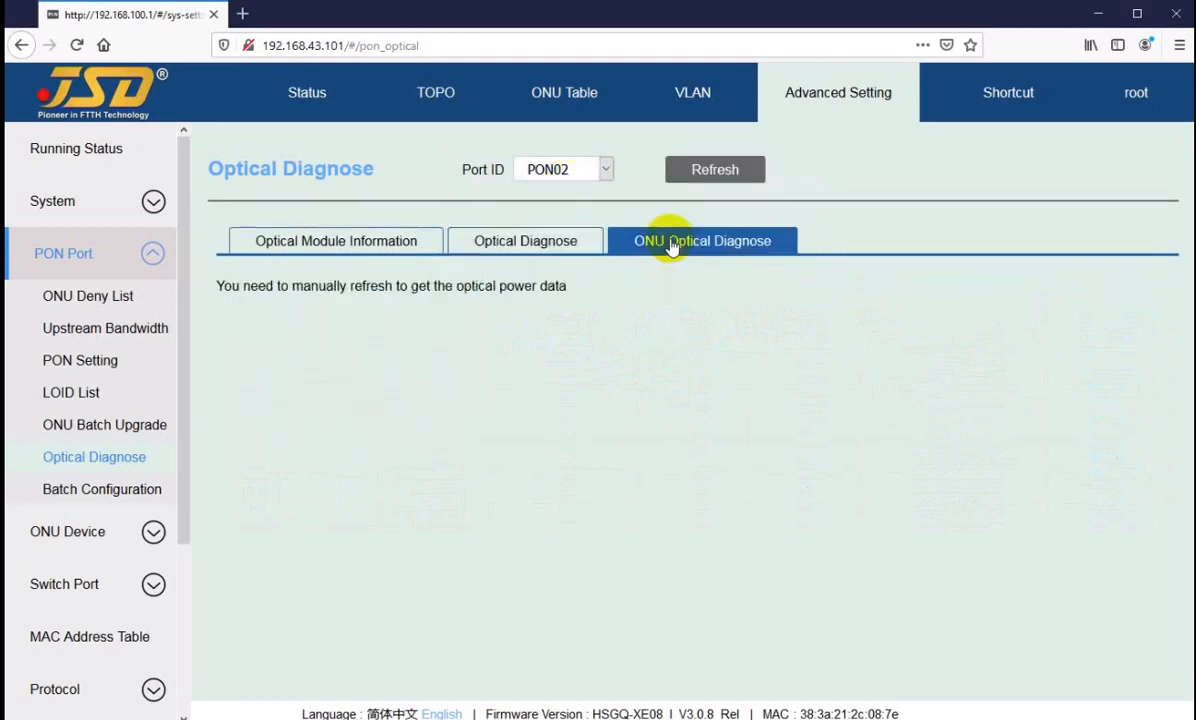
pyautogui.click(719, 171)
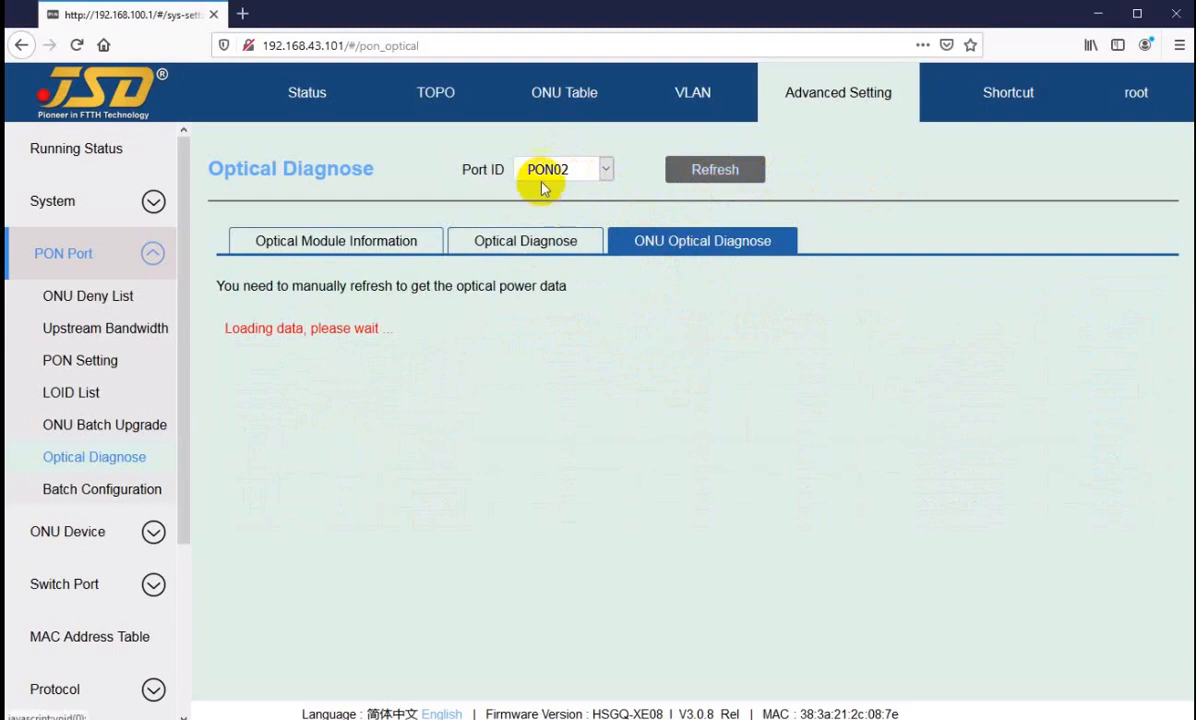
# Step: Examine the work temperature, voltage, transmit bias, transmit power and receive power of the ONUs on PON02 in ONU Optical Diagnose
pyautogui.click(563, 172)
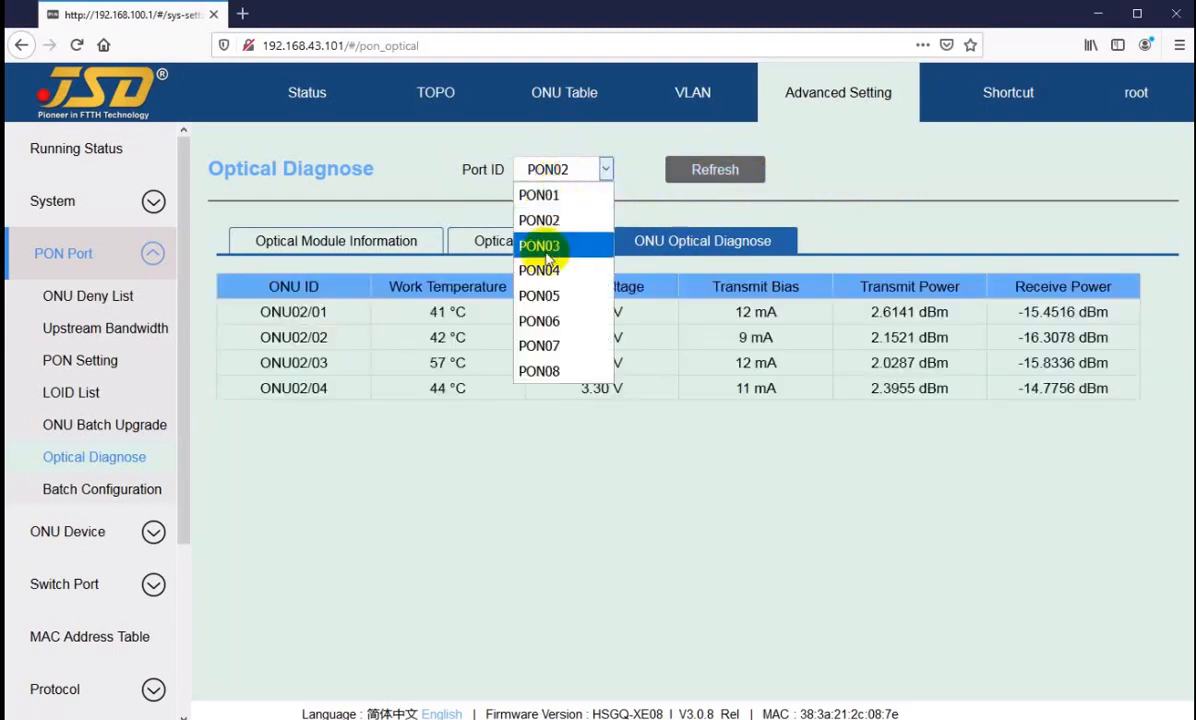
pyautogui.click(886, 205)
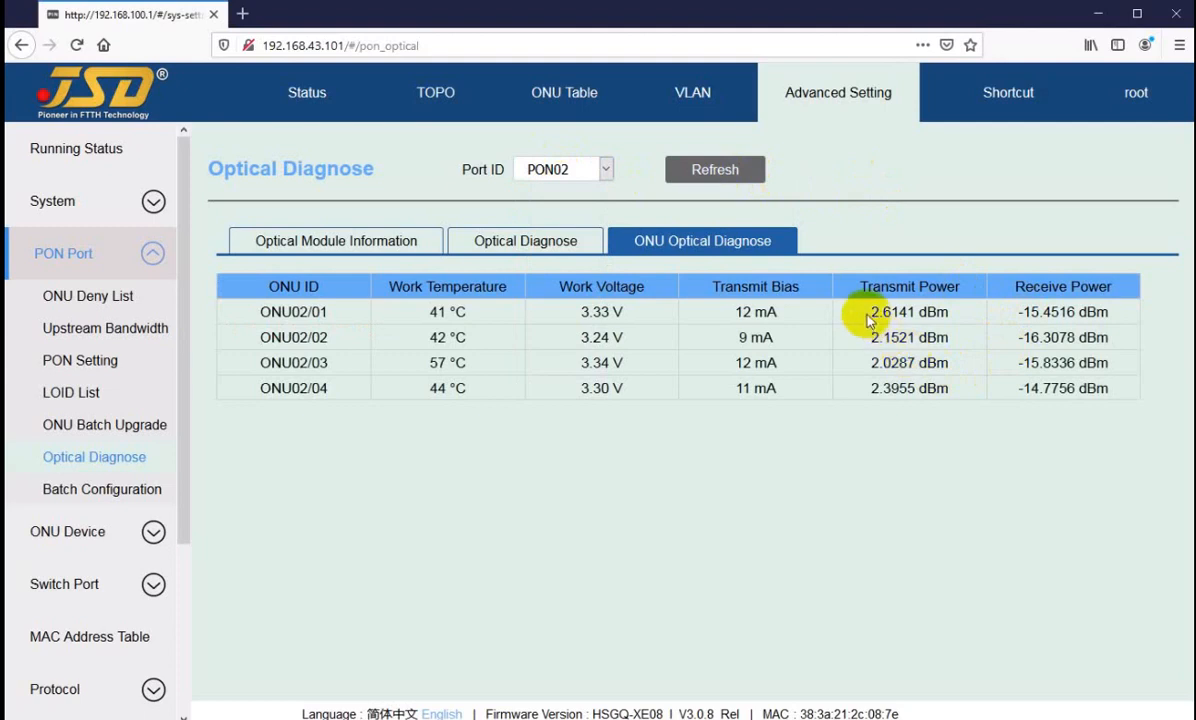
pyautogui.moveTo(879, 312); pyautogui.dragTo(871, 313)
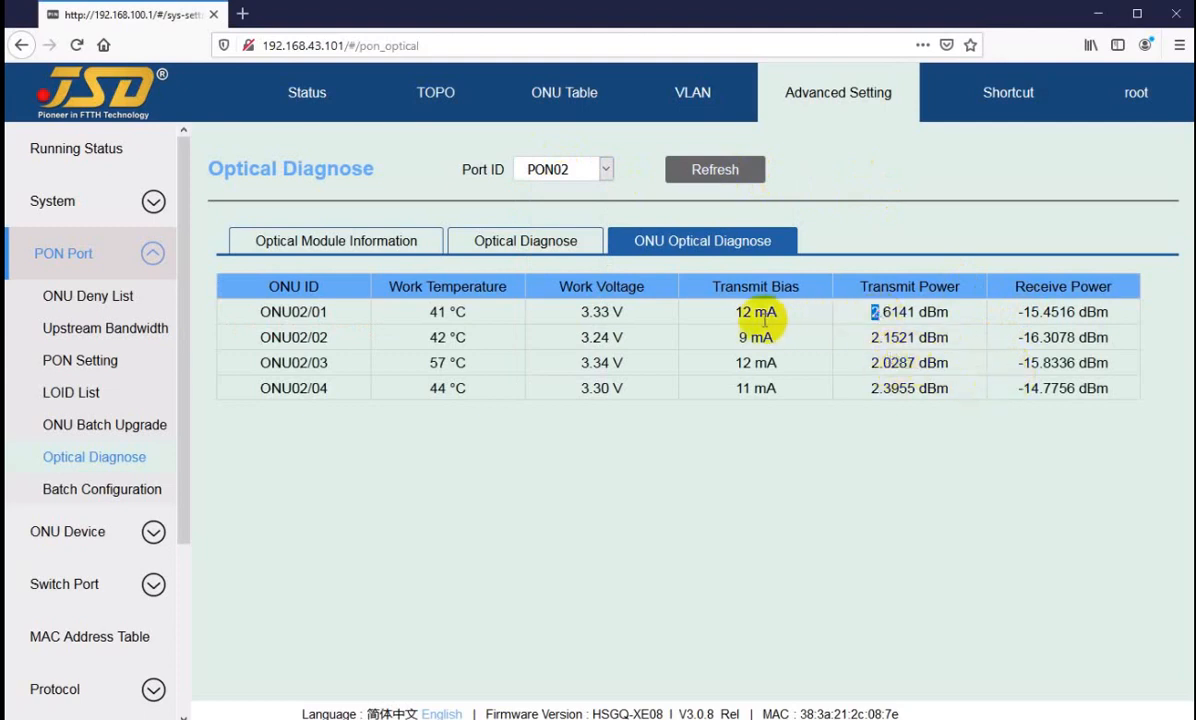
pyautogui.moveTo(736, 312); pyautogui.dragTo(744, 313)
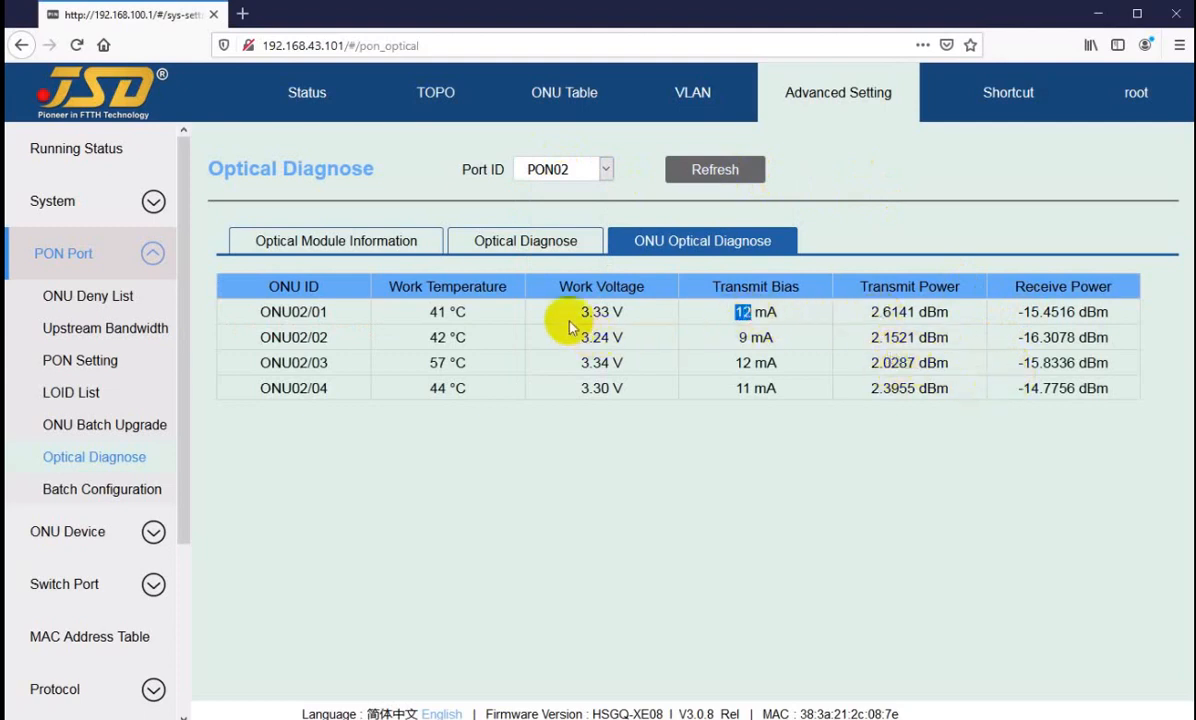
pyautogui.moveTo(580, 312); pyautogui.dragTo(601, 312)
pyautogui.moveTo(429, 312); pyautogui.dragTo(440, 313)
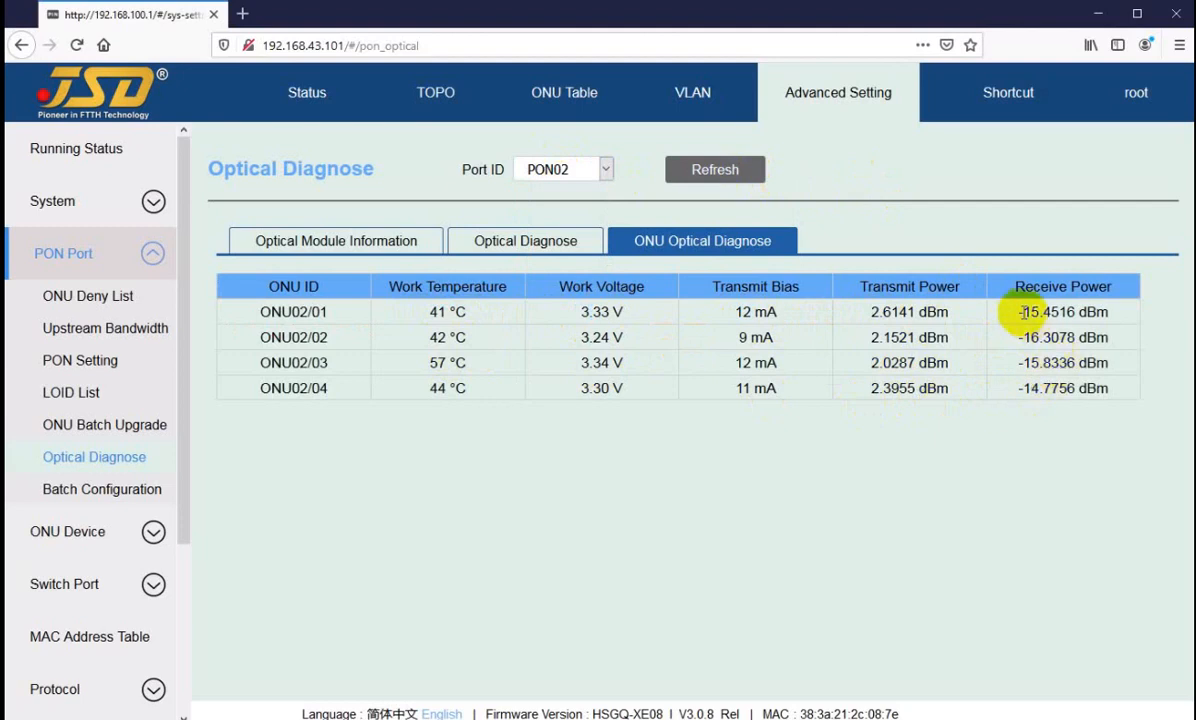
pyautogui.moveTo(1022, 312); pyautogui.dragTo(1022, 382)
pyautogui.click(1028, 387)
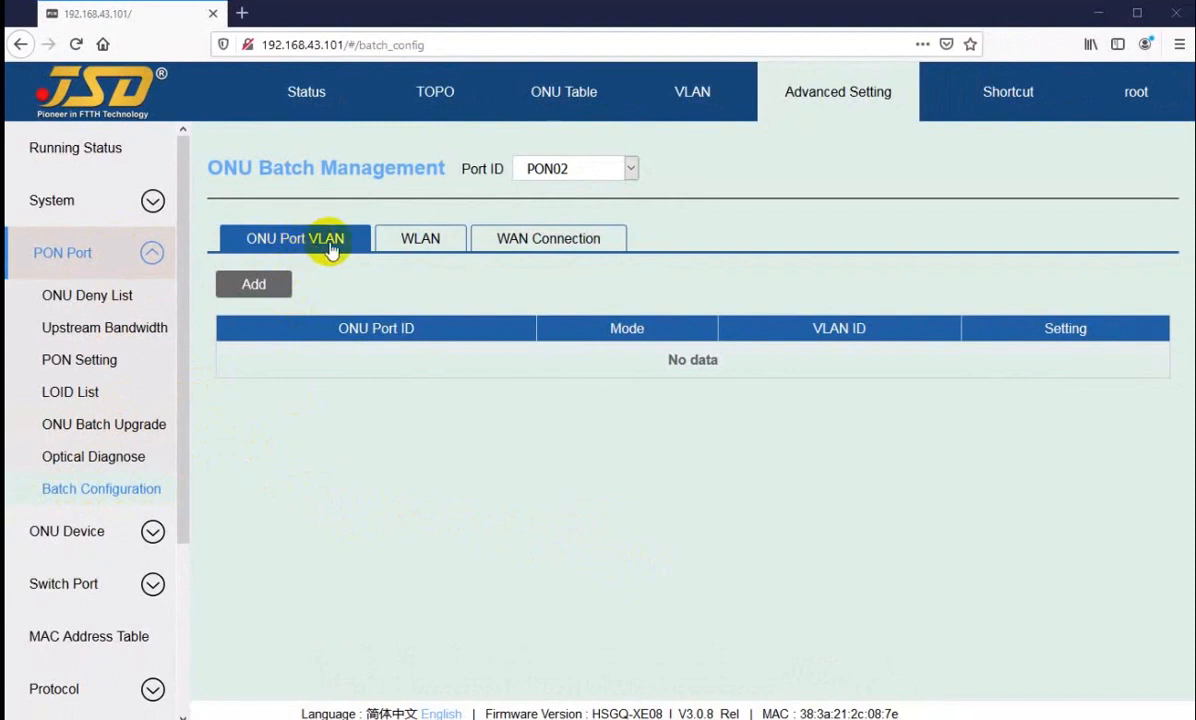
# Step: Look through the WLAN, WAN Connection and ONU Port VLAN sections of ONU Batch Management for PON02
pyautogui.click(419, 243)
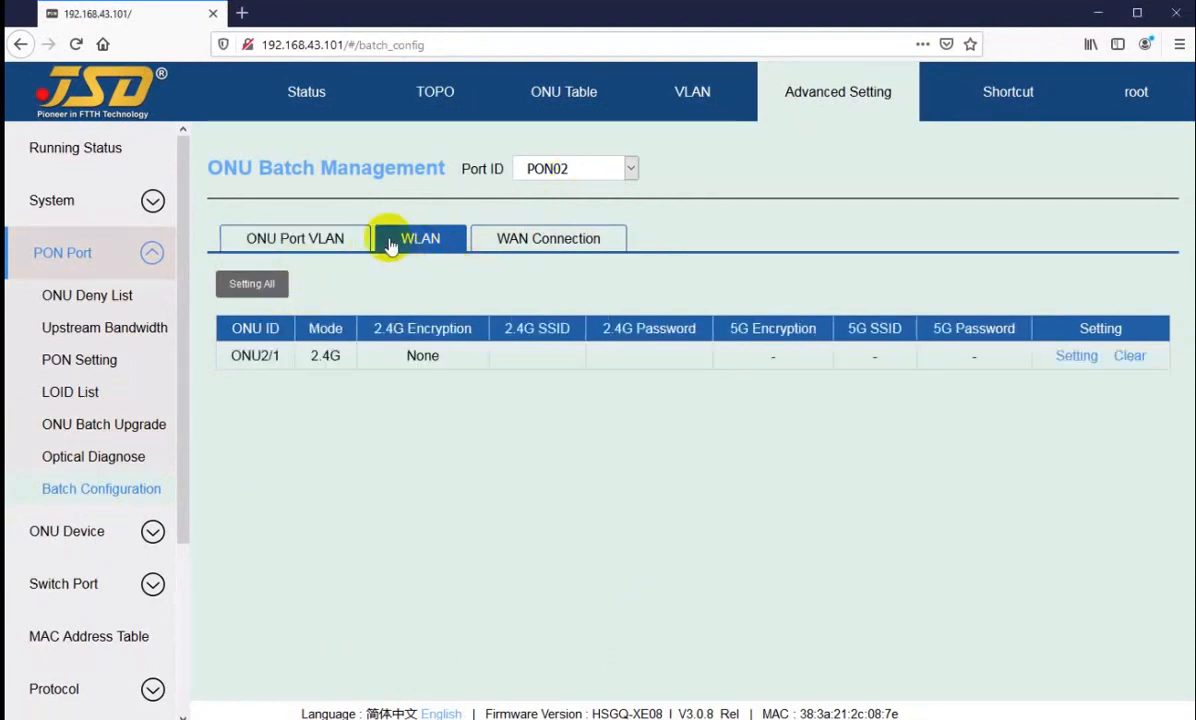
pyautogui.click(505, 238)
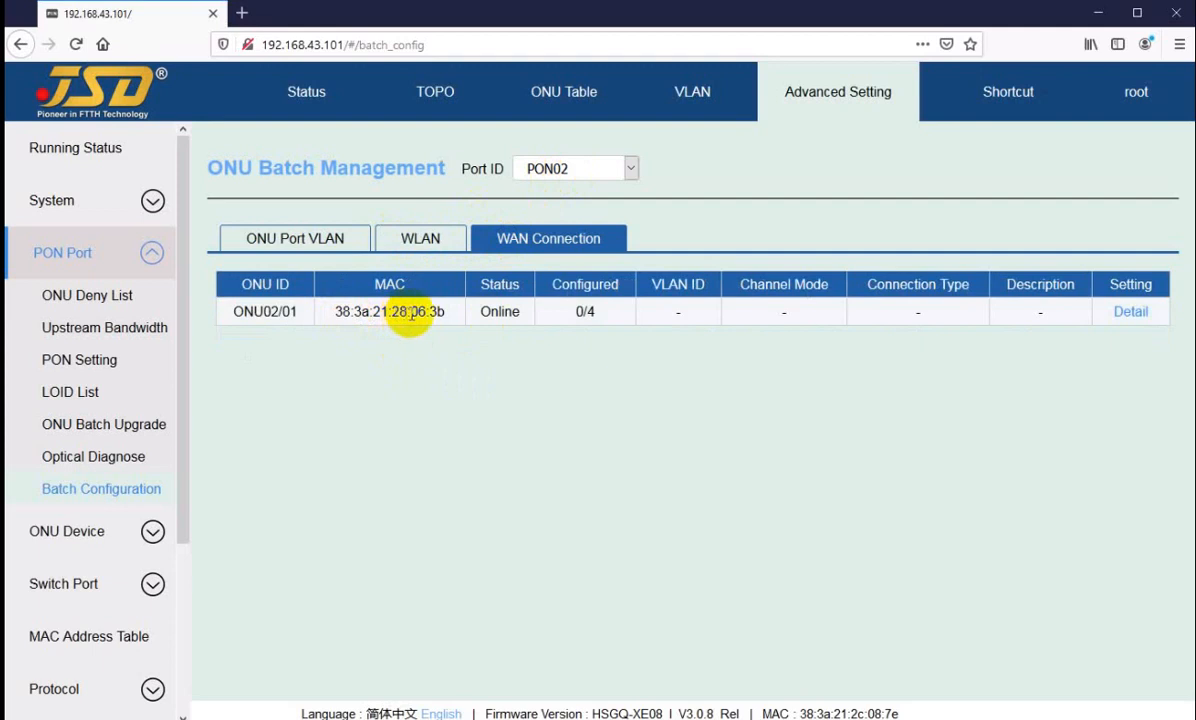
pyautogui.click(415, 236)
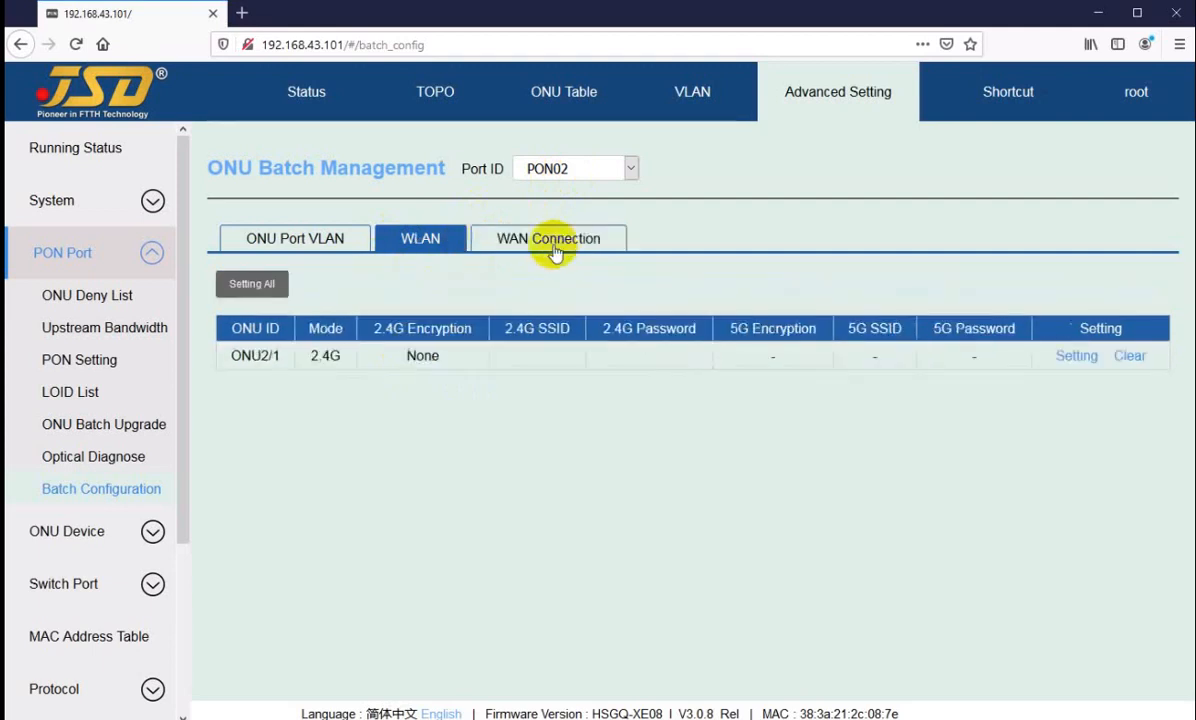
pyautogui.click(545, 240)
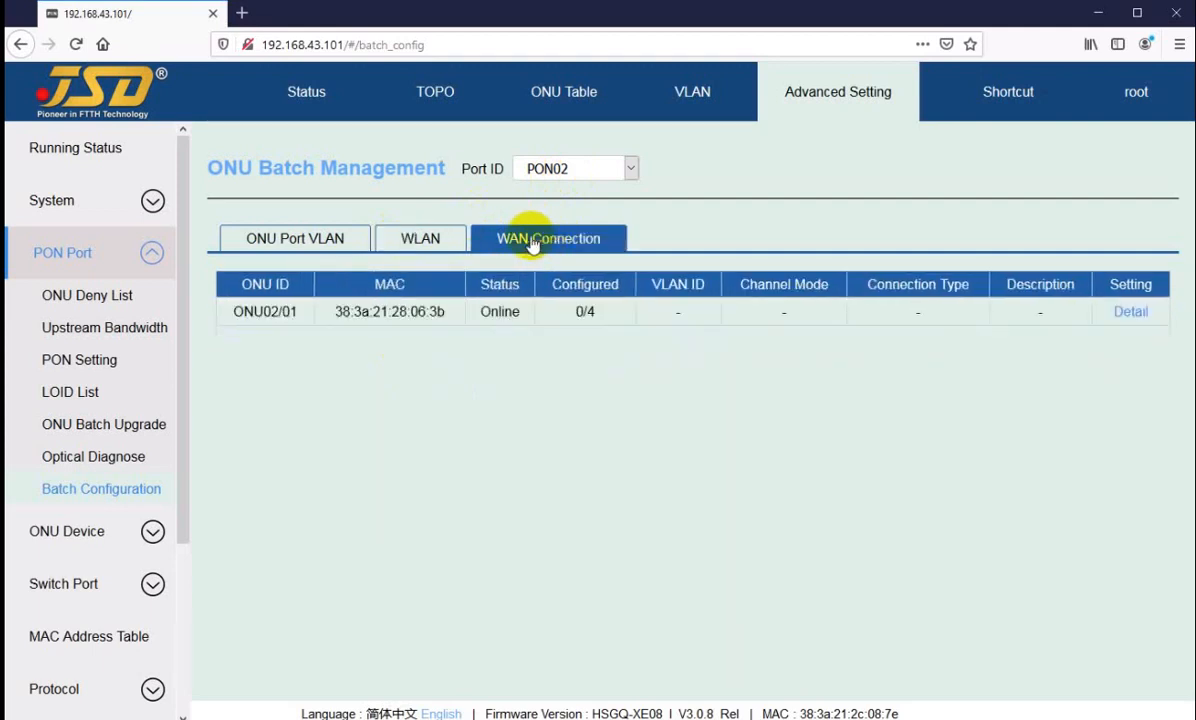
pyautogui.click(302, 240)
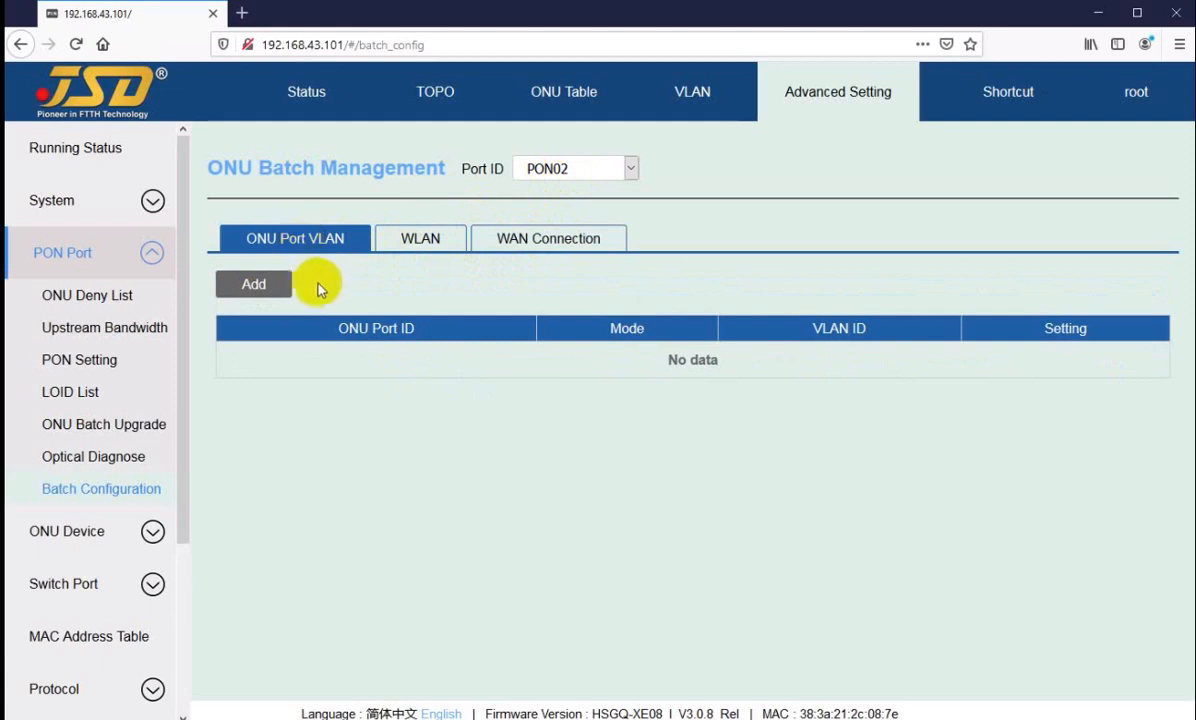
# Step: Select PON02 as the port for ONU batch management
pyautogui.click(562, 168)
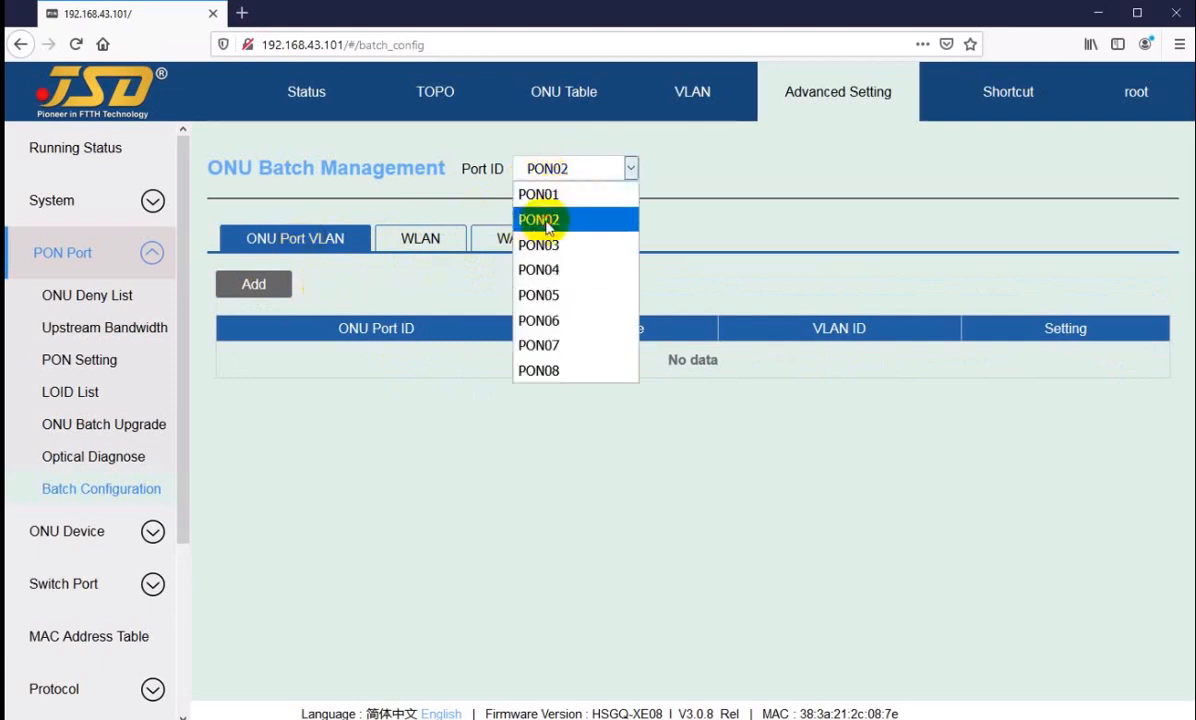
pyautogui.click(527, 220)
pyautogui.click(563, 178)
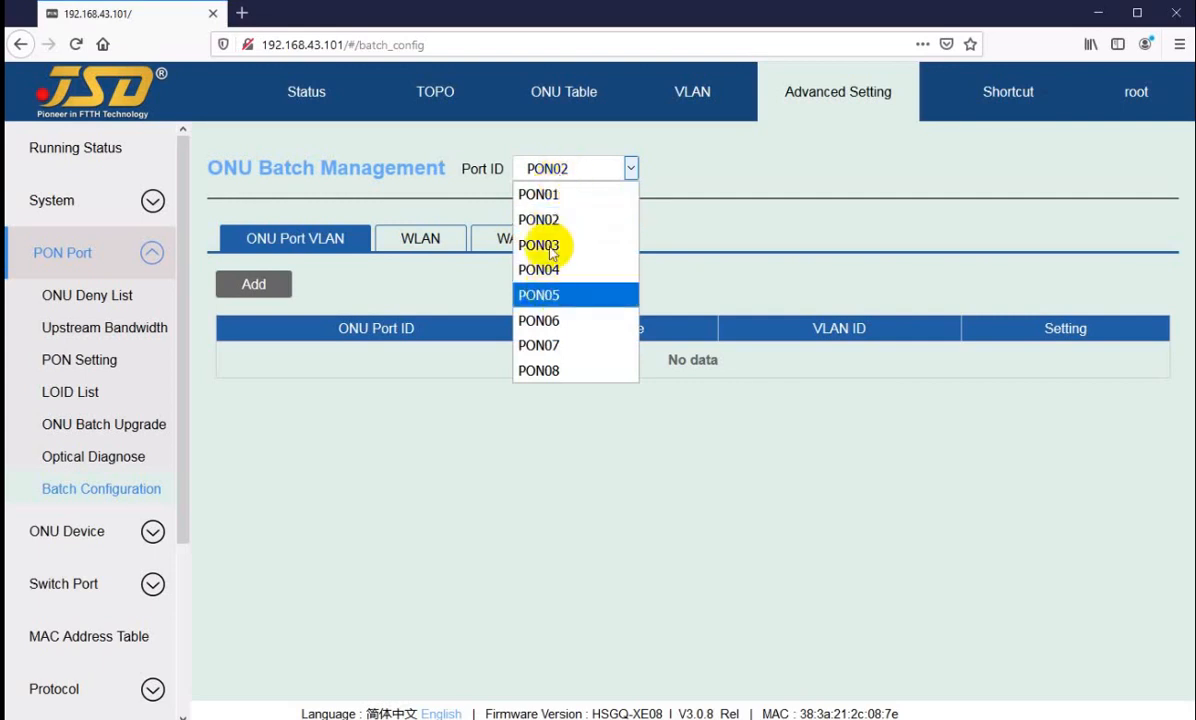
pyautogui.click(535, 219)
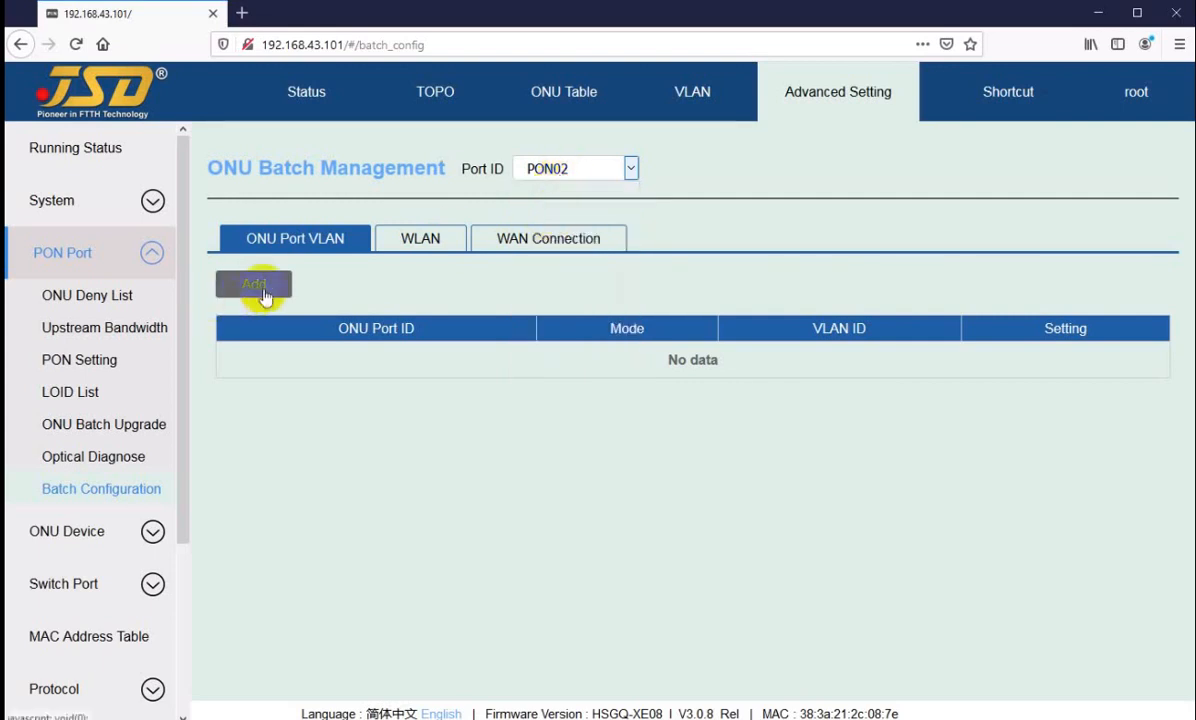
# Step: Start a new ONU port VLAN entry on PON02 with ONU port ID 1 and VLAN mode tag
pyautogui.click(269, 290)
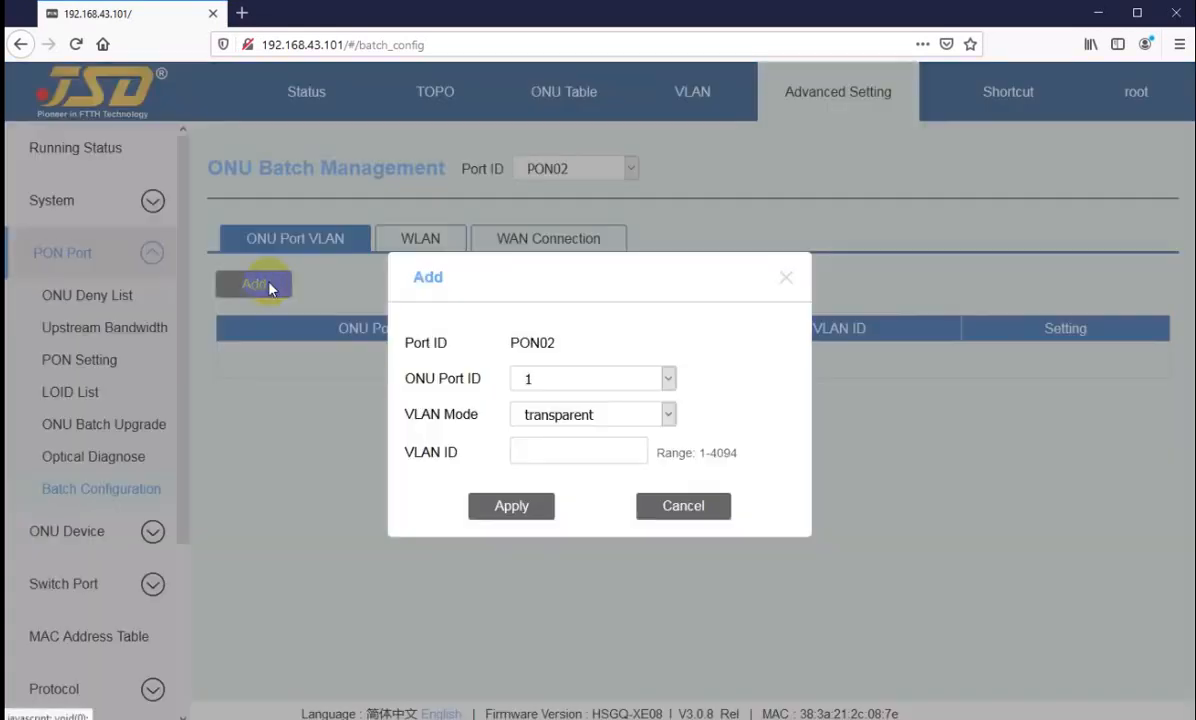
pyautogui.click(540, 382)
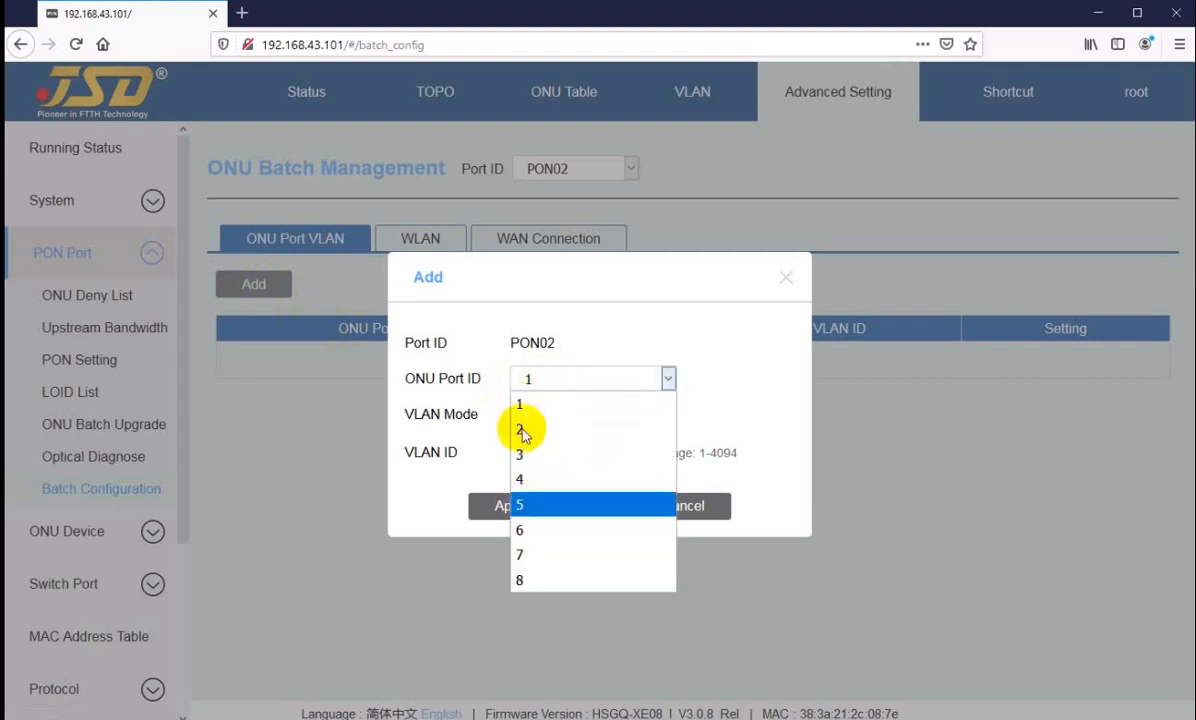
pyautogui.click(524, 401)
pyautogui.click(549, 427)
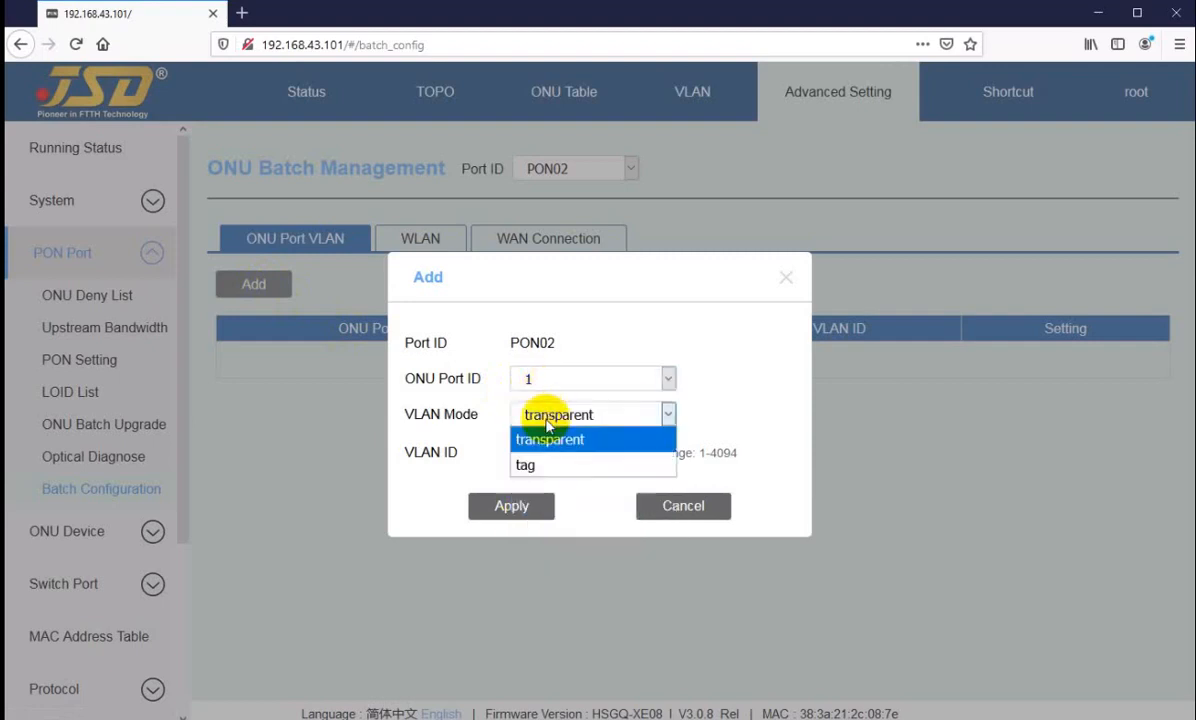
pyautogui.click(529, 469)
pyautogui.click(562, 451)
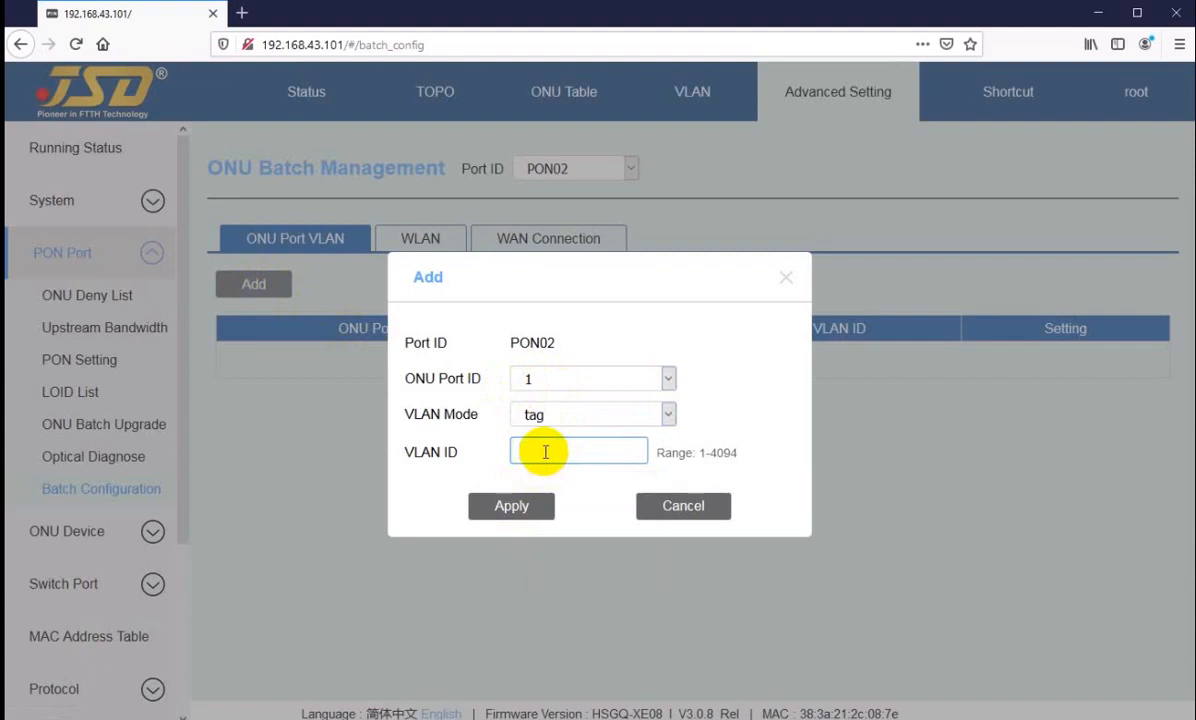
pyautogui.click(552, 451)
# Step: Switch the VLAN mode for ONU port 1 to transparent and back to tag, and cancel the new entry
pyautogui.click(537, 380)
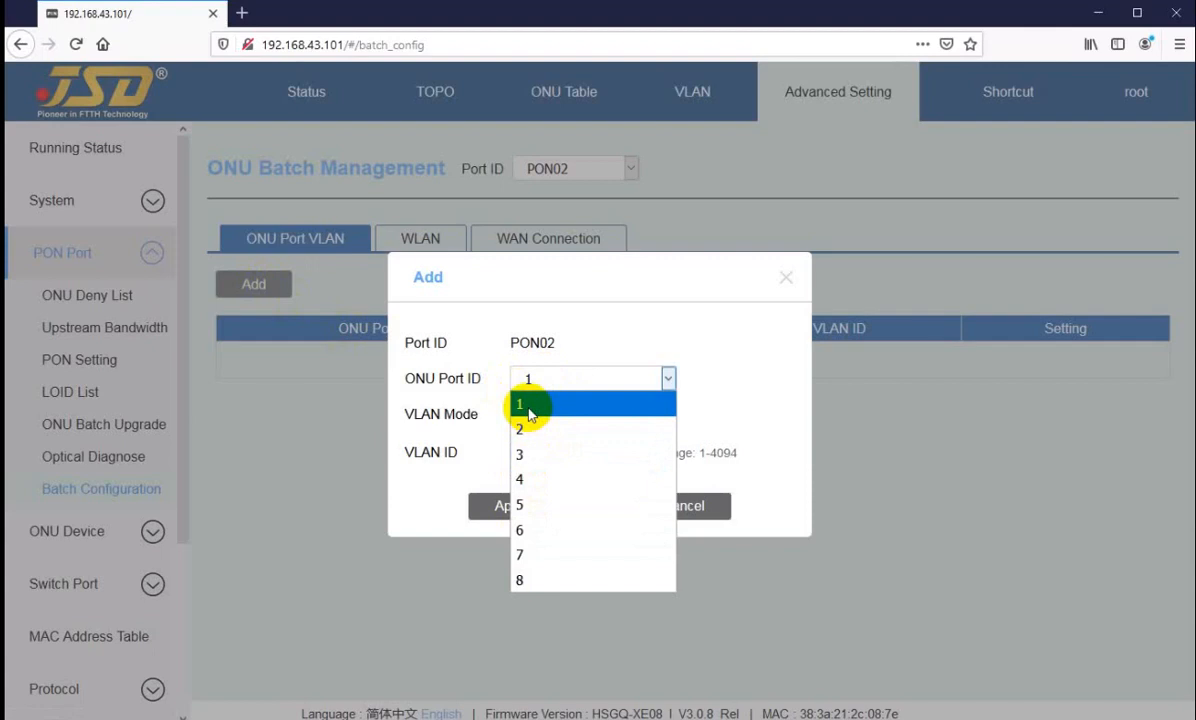
pyautogui.click(533, 406)
pyautogui.click(541, 416)
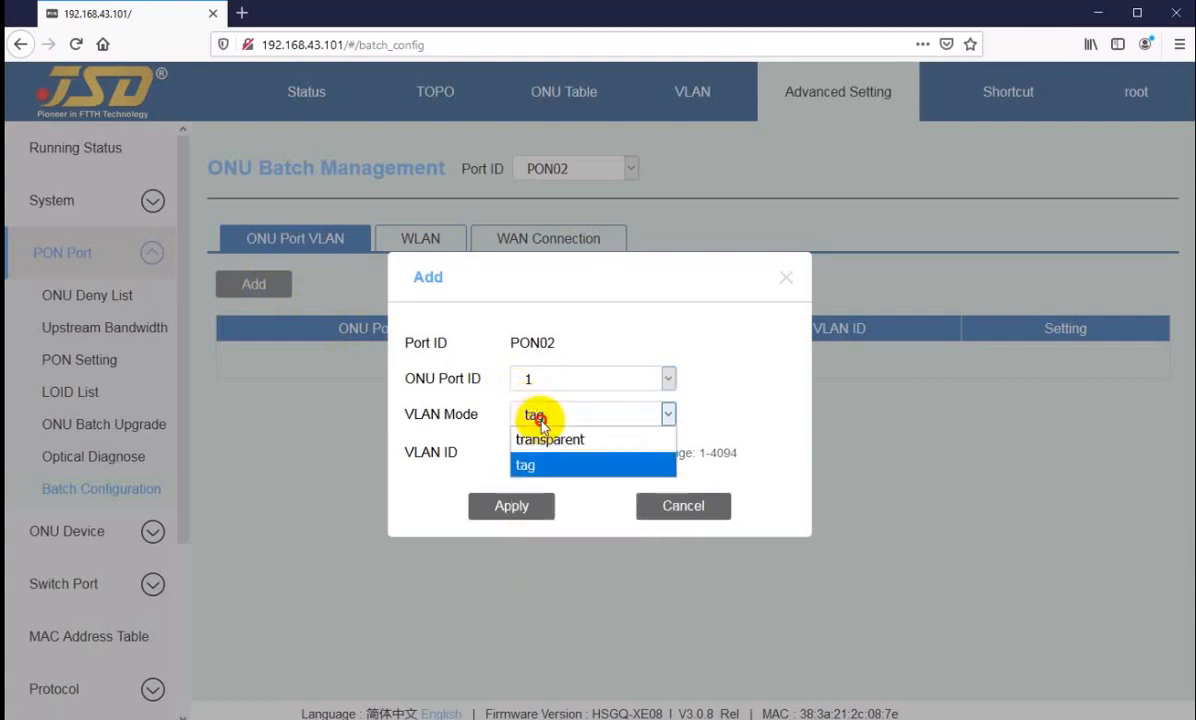
pyautogui.click(536, 439)
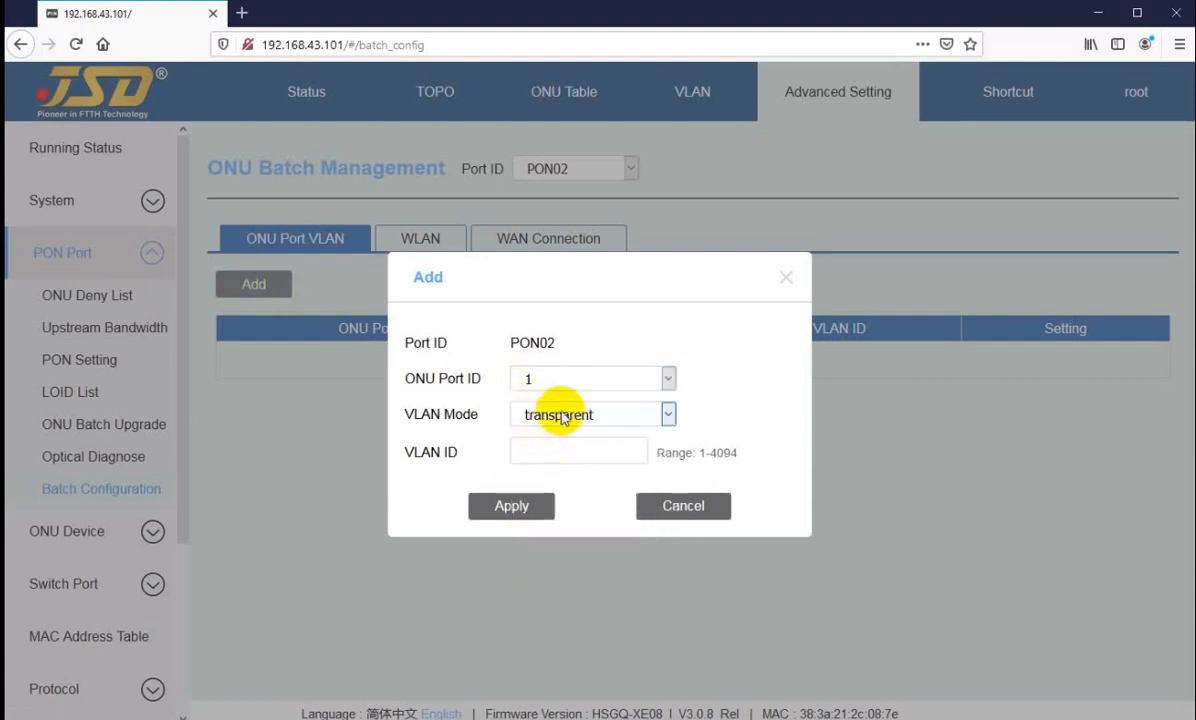
pyautogui.click(561, 418)
pyautogui.click(534, 466)
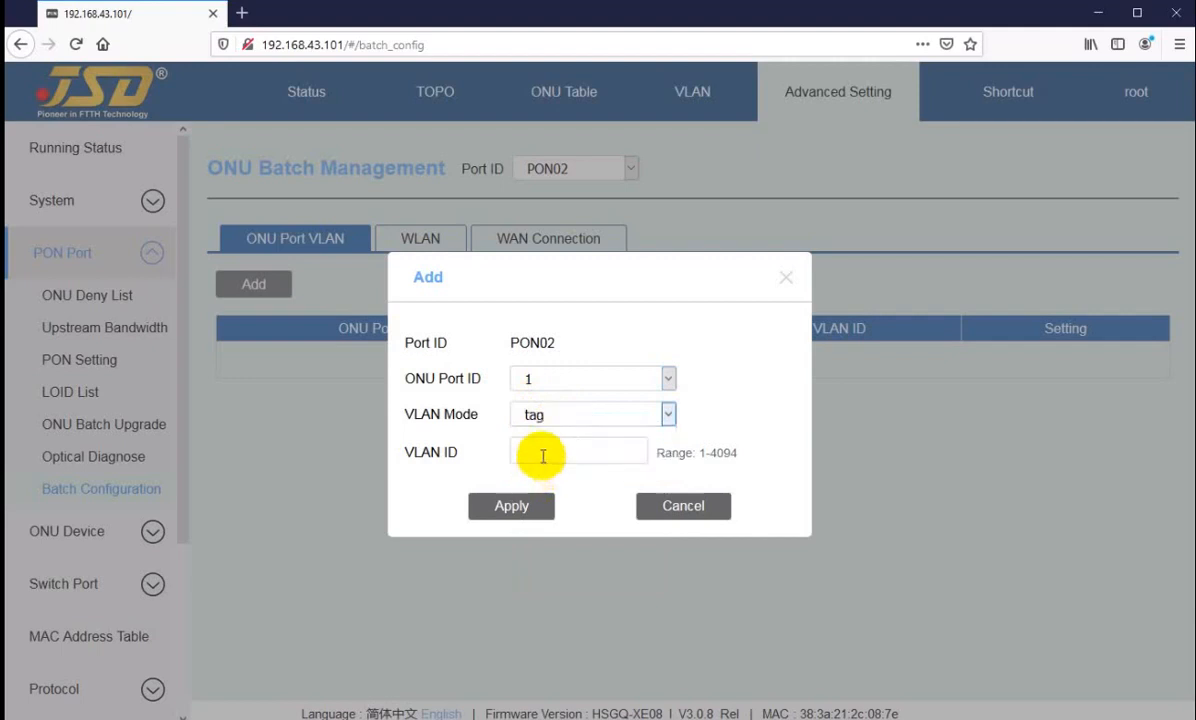
pyautogui.click(543, 456)
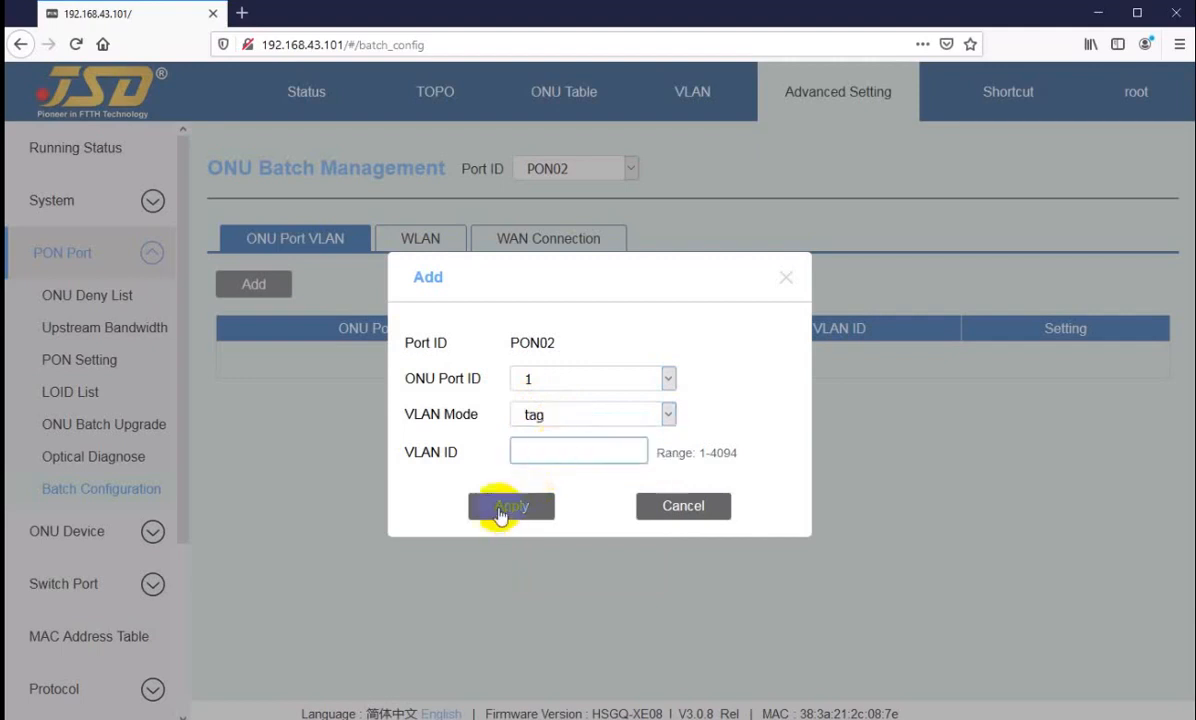
pyautogui.click(645, 507)
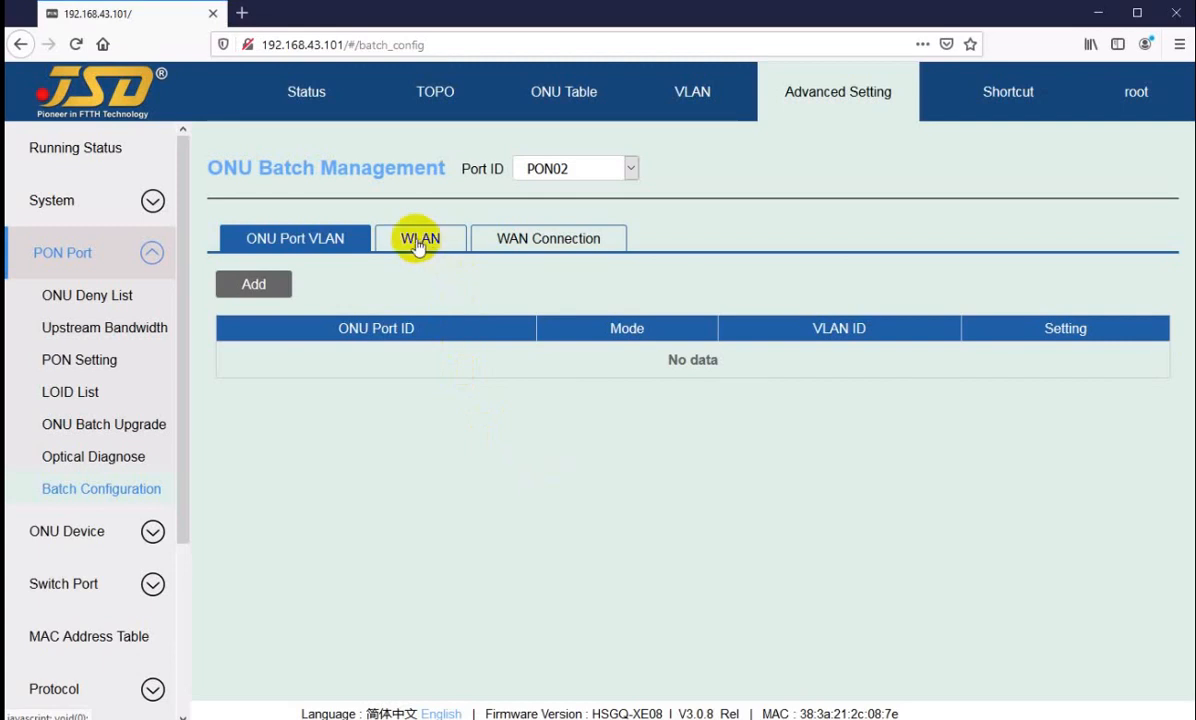
# Step: Open the 2.4G WLAN settings of ONU2/1 on PON02 and set the encryption to WPA2
pyautogui.click(418, 246)
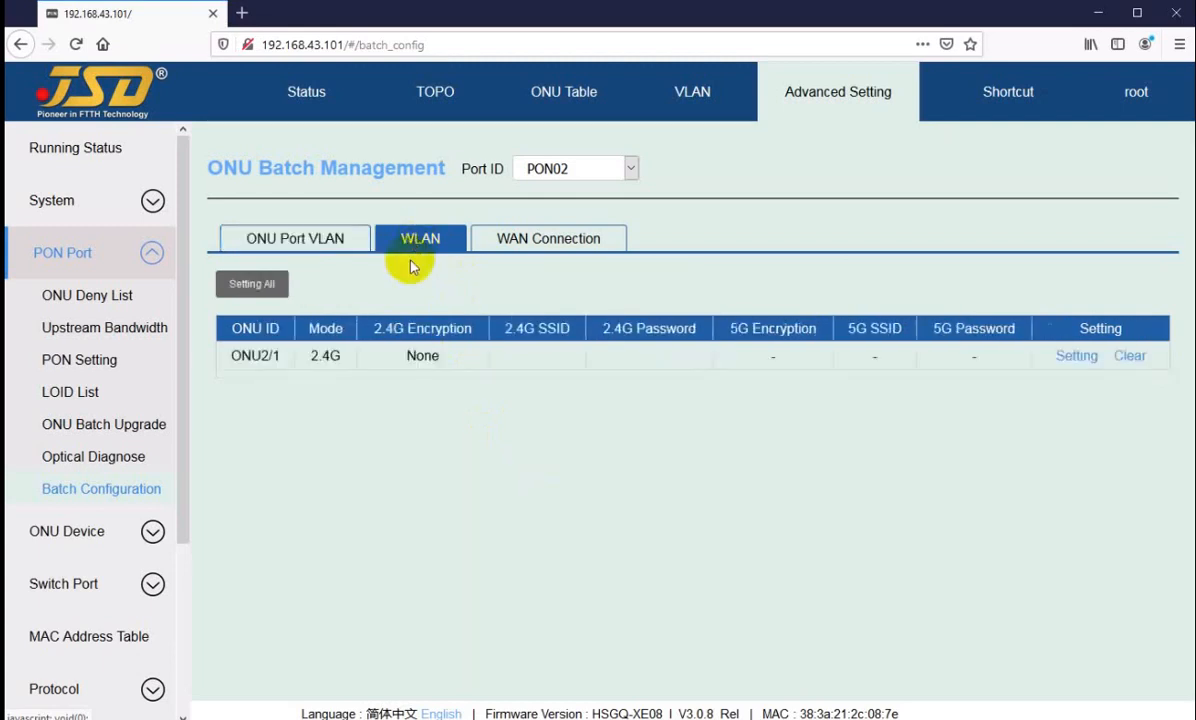
pyautogui.click(1072, 357)
pyautogui.click(578, 395)
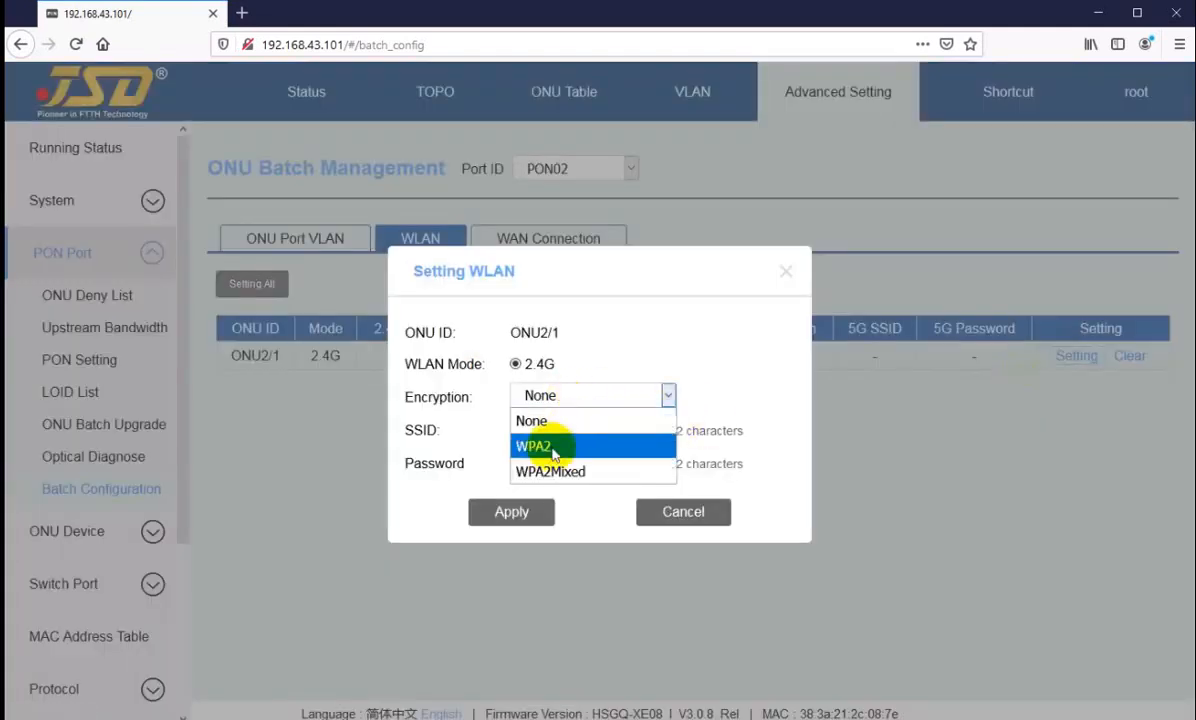
pyautogui.click(552, 447)
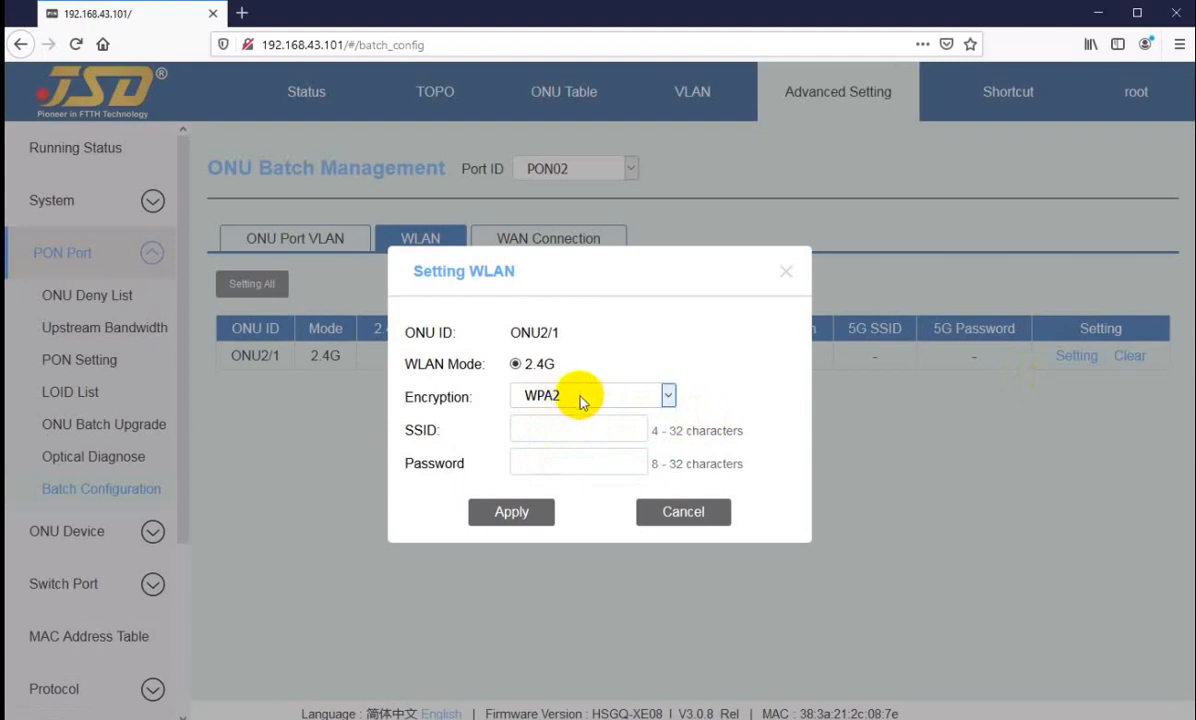
pyautogui.click(582, 398)
pyautogui.click(545, 444)
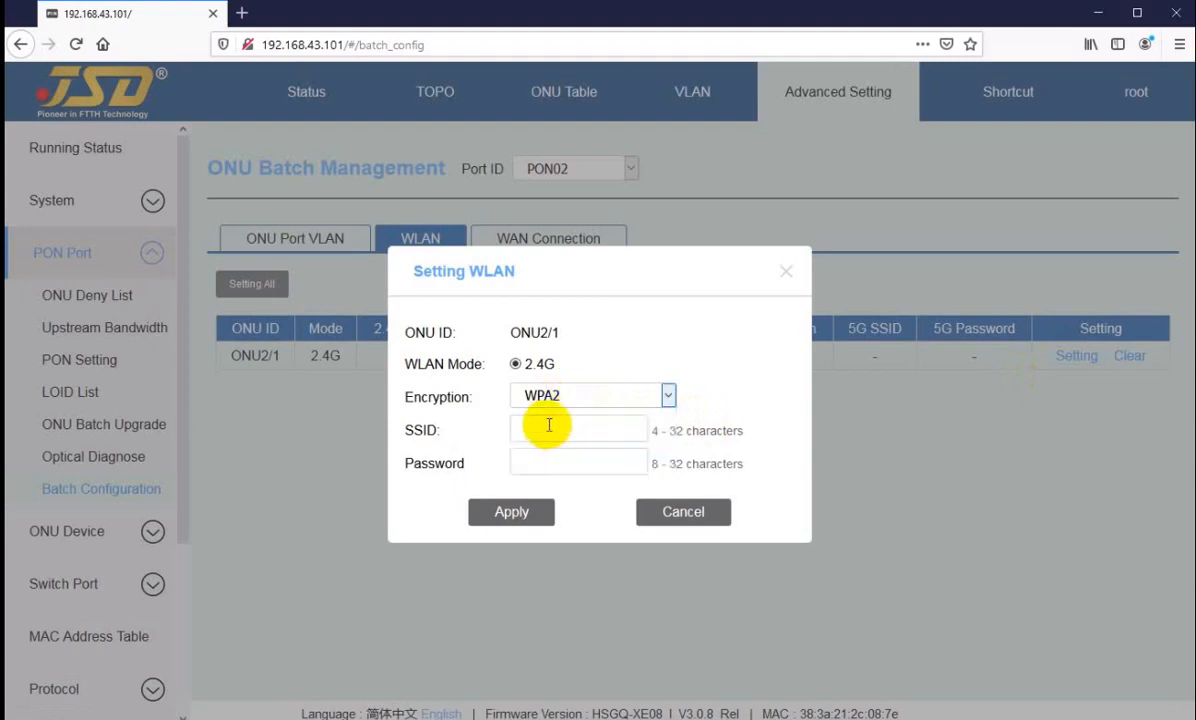
# Step: Set ONU2/1's SSID to jsd, enter the WLAN password, and apply the settings
pyautogui.click(548, 425)
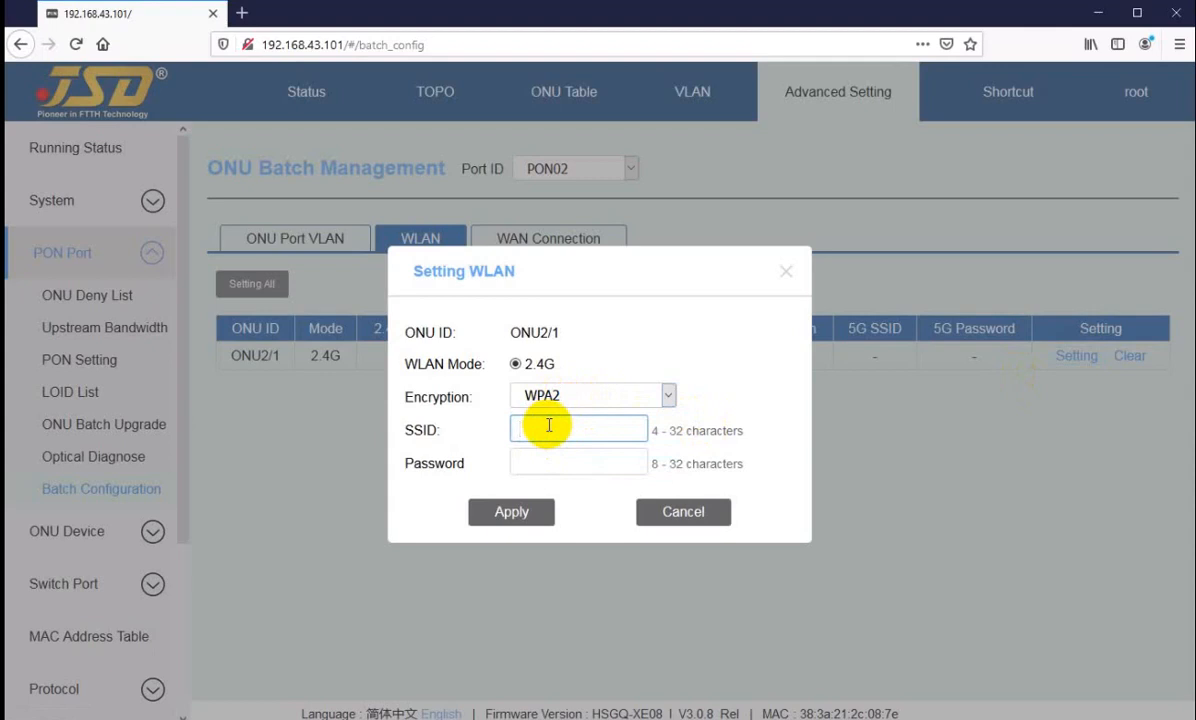
pyautogui.write('jsd')
pyautogui.click(544, 461)
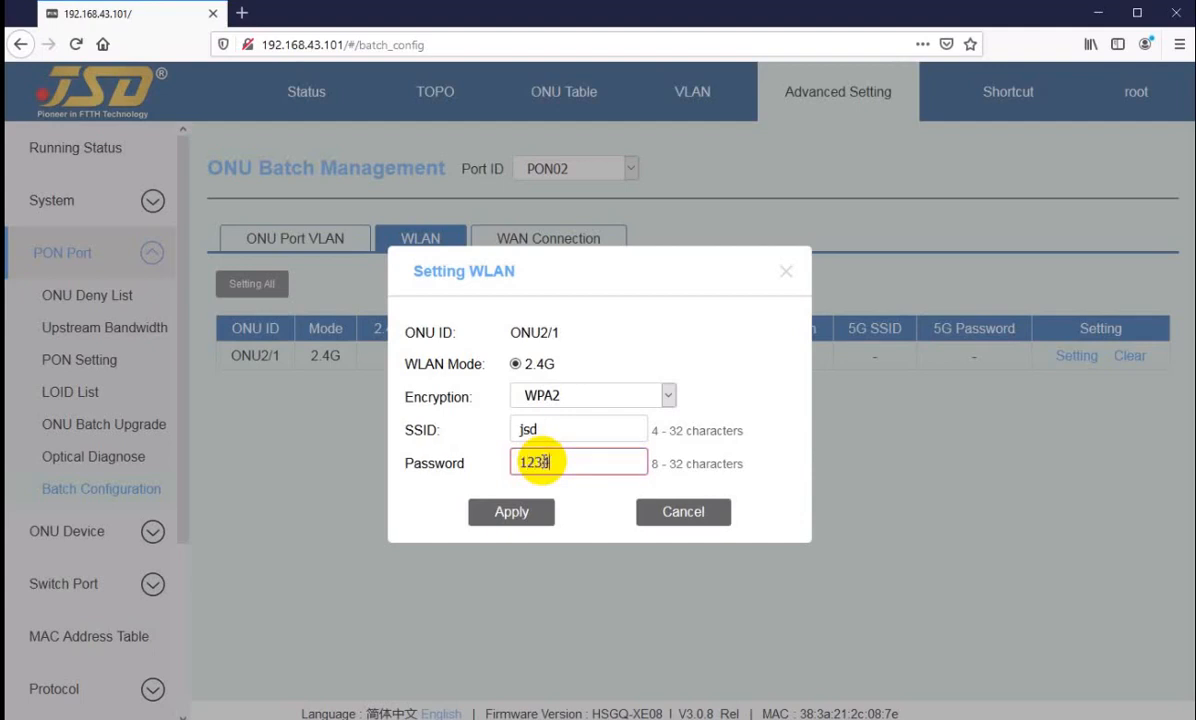
pyautogui.click(512, 515)
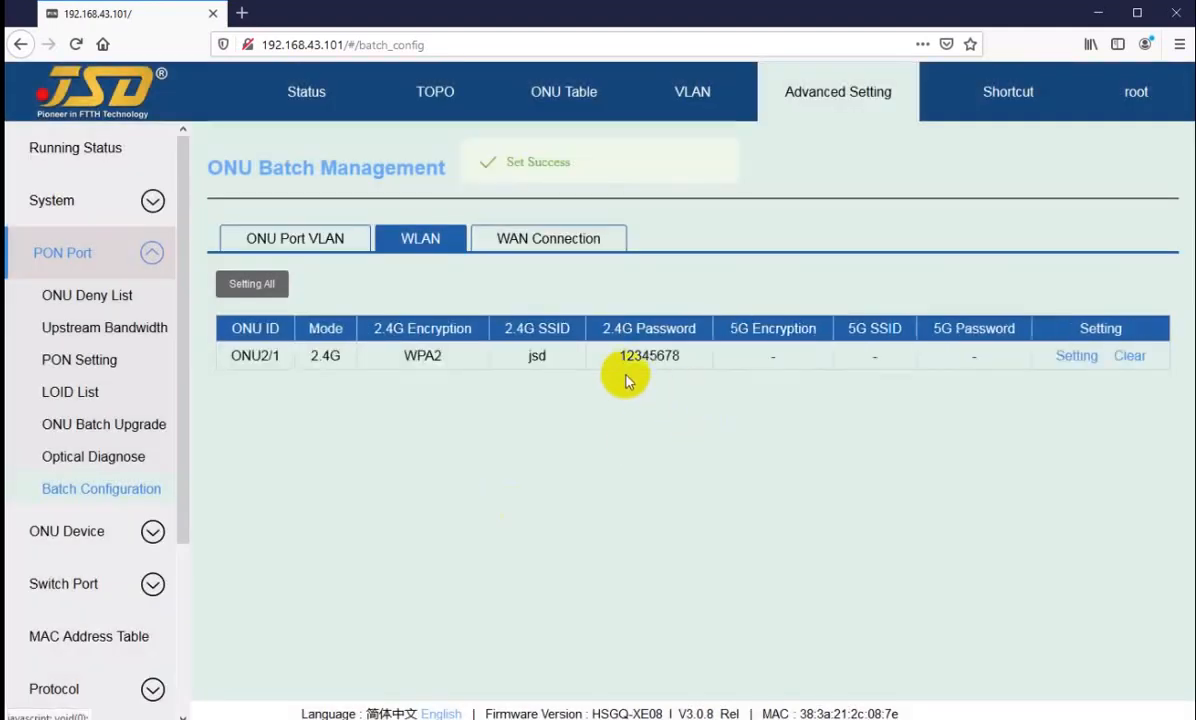
# Step: Check the 2.4G SSID and password saved for ONU2/1 in the WLAN table
pyautogui.moveTo(617, 355); pyautogui.dragTo(676, 358)
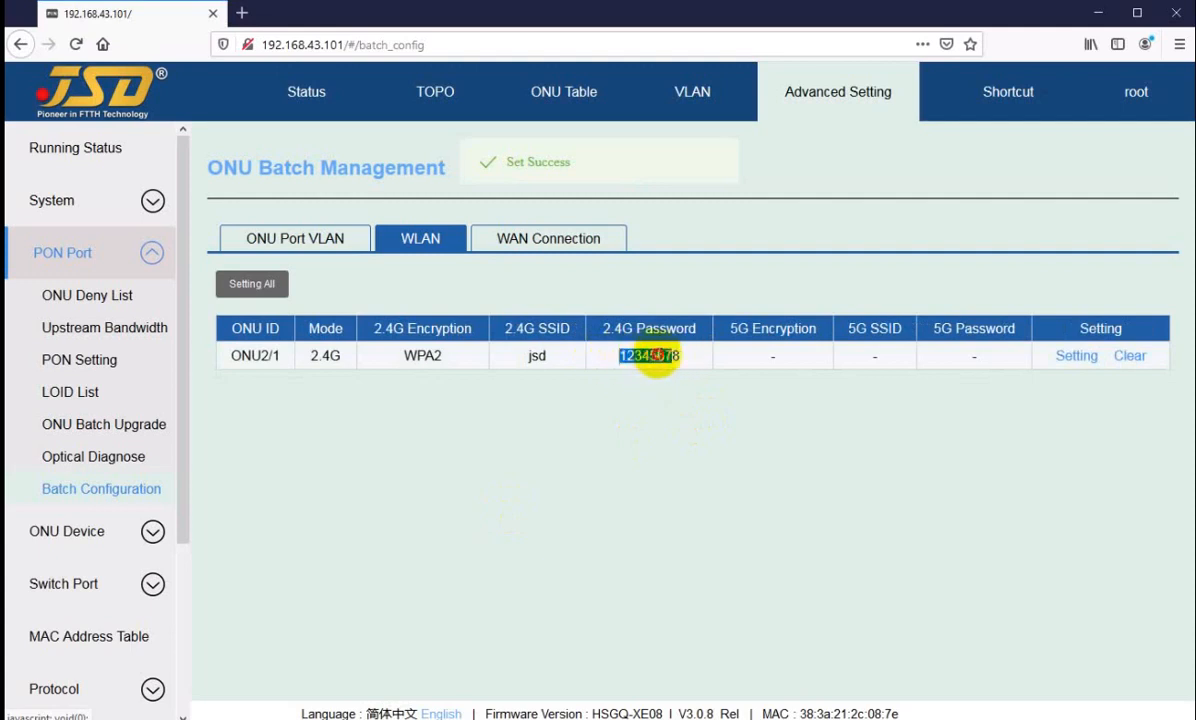
pyautogui.click(654, 366)
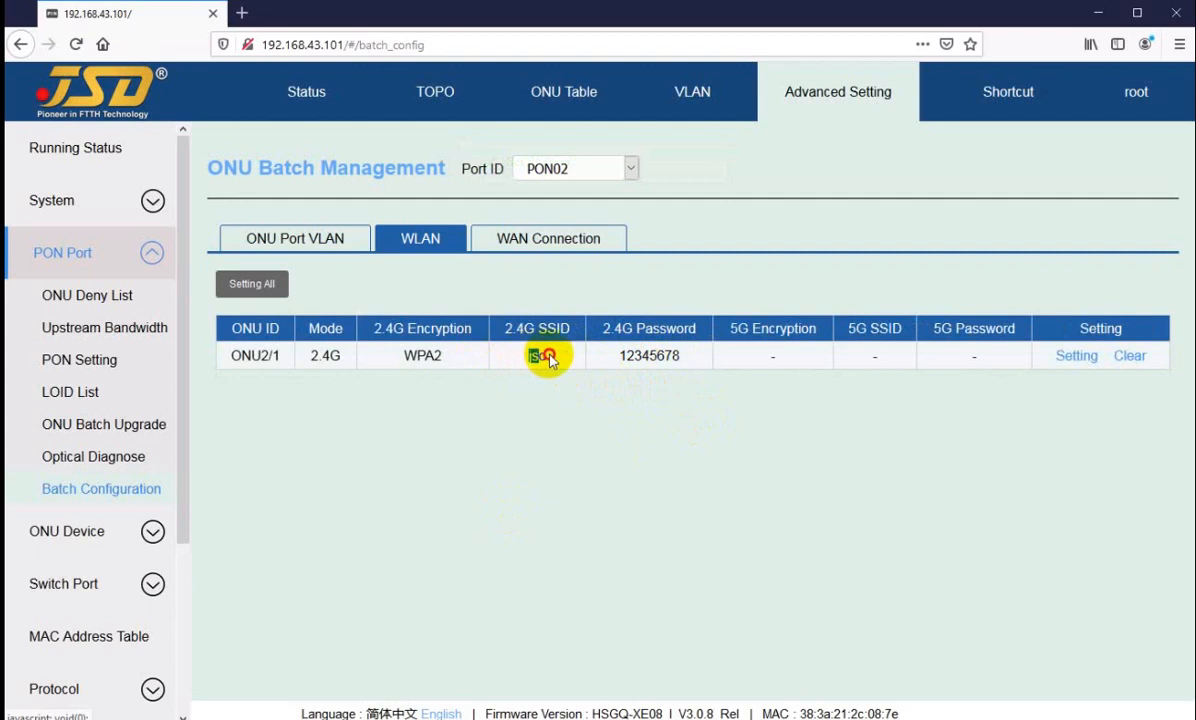
pyautogui.doubleClick(537, 356)
pyautogui.click(639, 357)
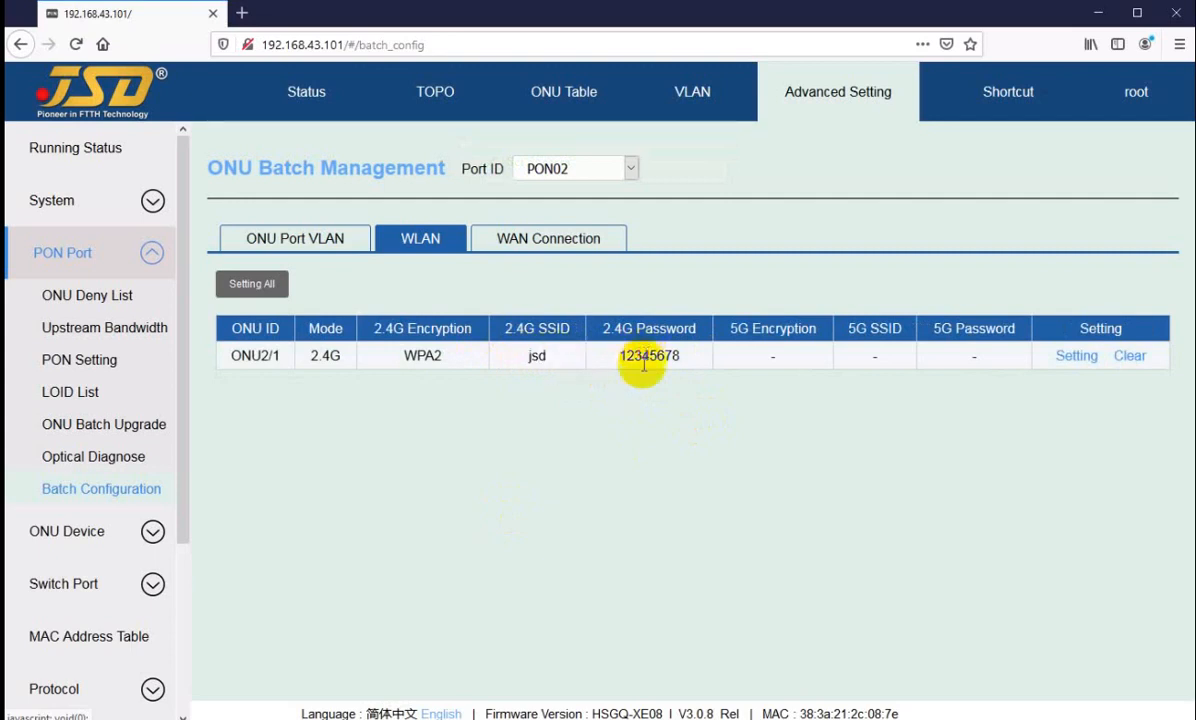
pyautogui.click(253, 296)
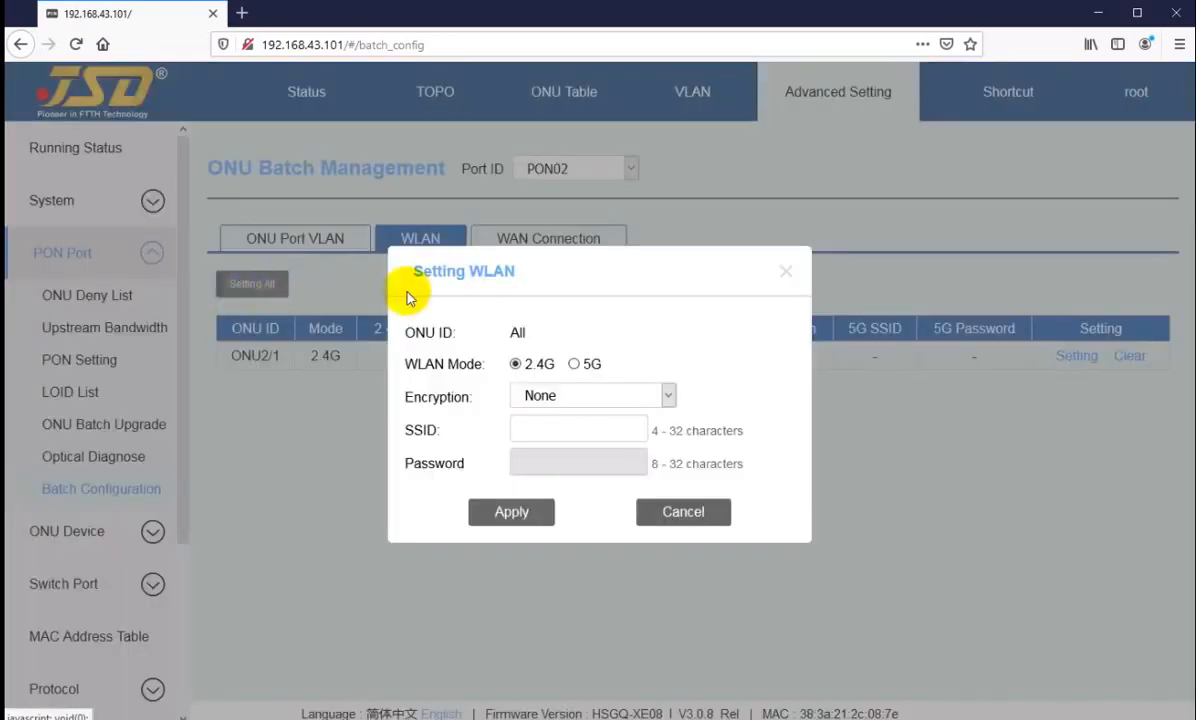
pyautogui.click(563, 400)
pyautogui.click(553, 447)
pyautogui.click(545, 426)
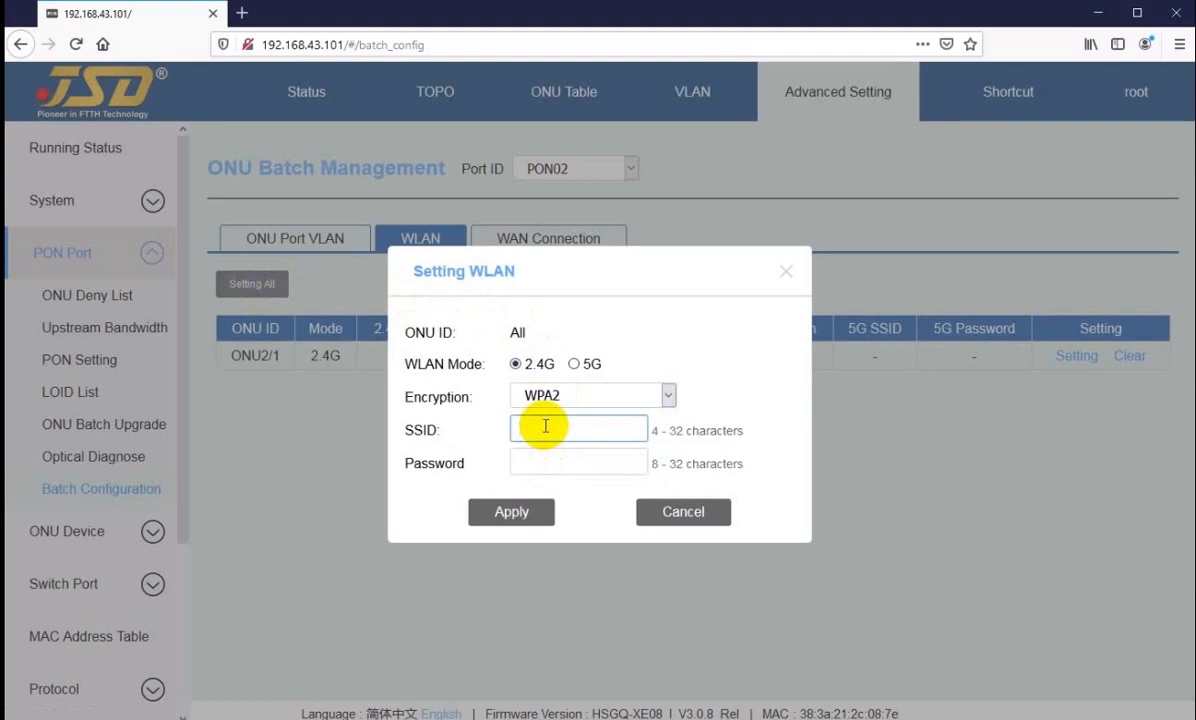
pyautogui.click(683, 511)
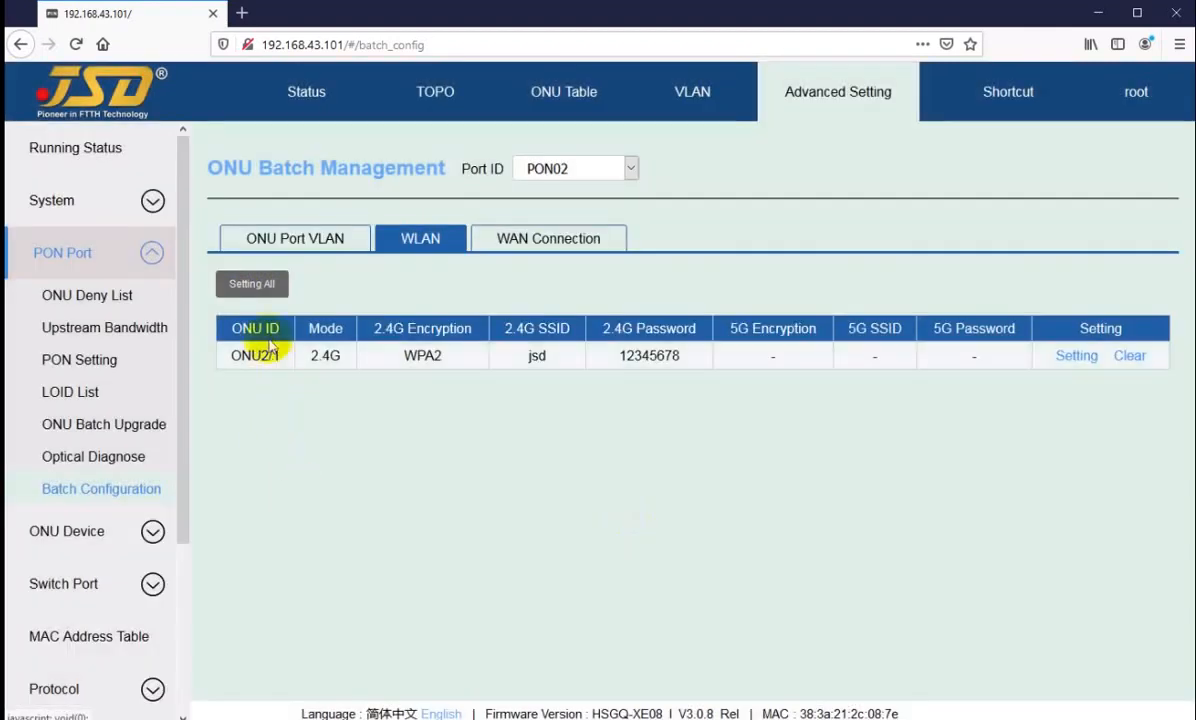
# Step: Open the WLAN settings for all ONUs on PON02 and set the 2.4G encryption to WPA2
pyautogui.moveTo(261, 355); pyautogui.dragTo(340, 359)
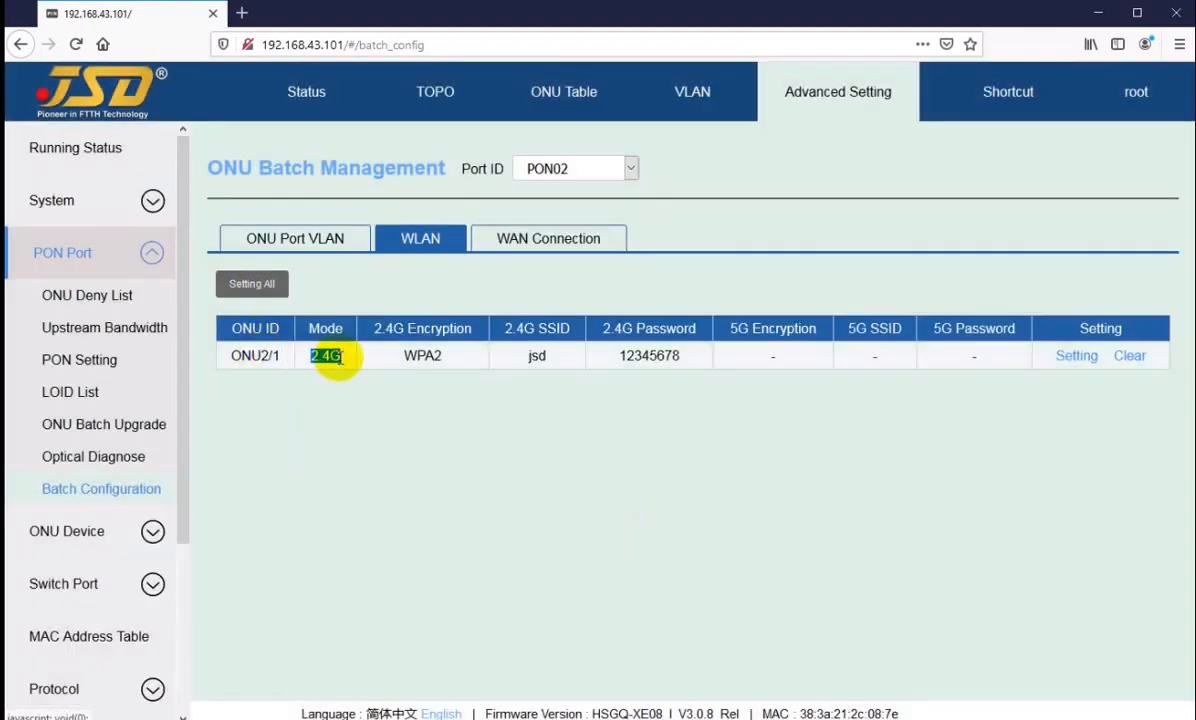
pyautogui.click(341, 358)
pyautogui.click(252, 285)
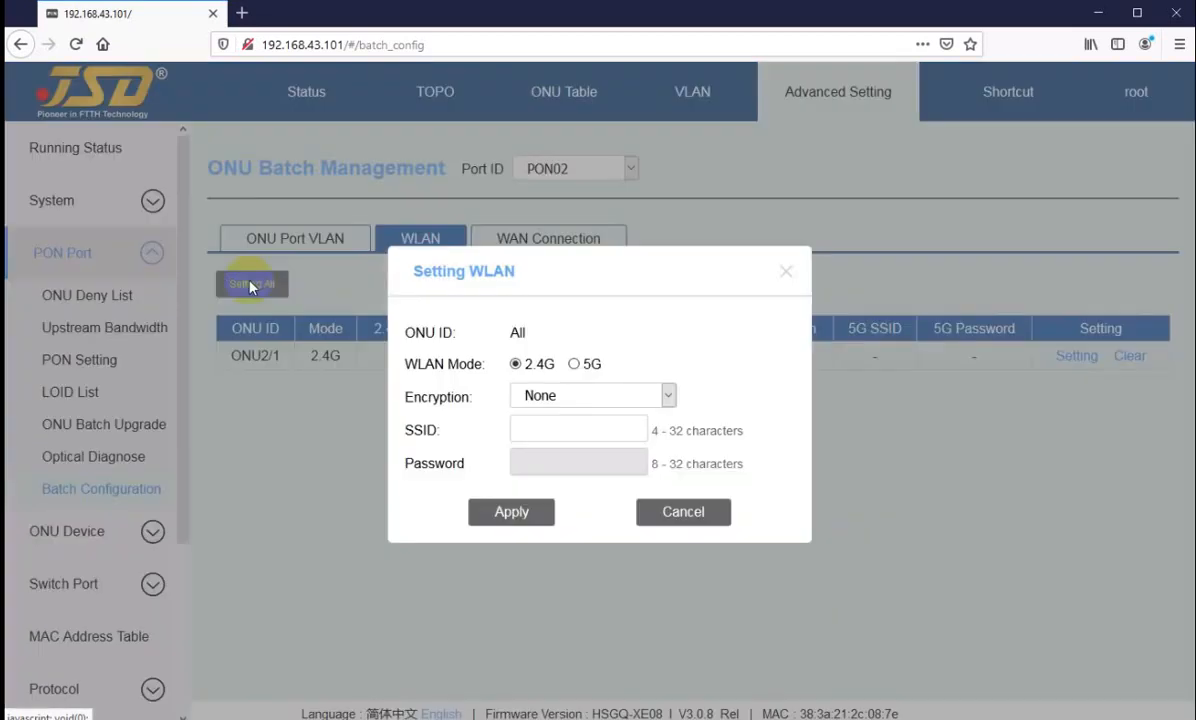
pyautogui.click(542, 396)
pyautogui.click(549, 449)
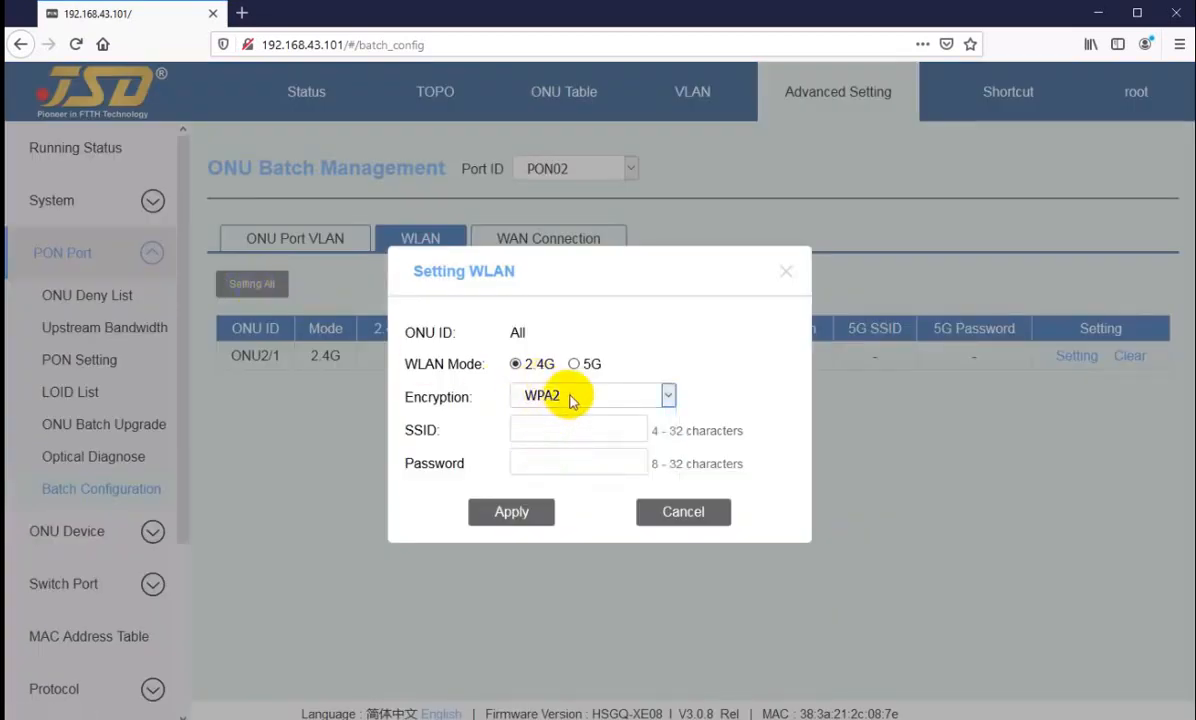
# Step: Set the SSID for all ONUs to jsd, enter the WLAN password, and apply the settings
pyautogui.click(533, 427)
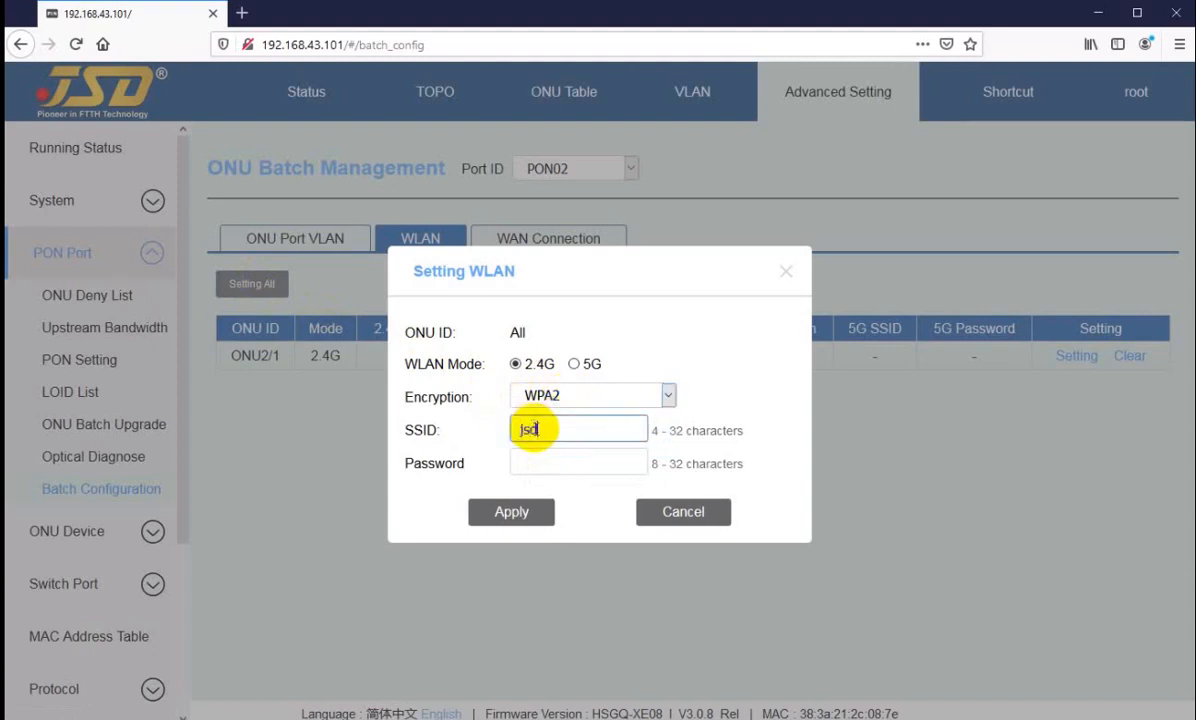
pyautogui.click(538, 462)
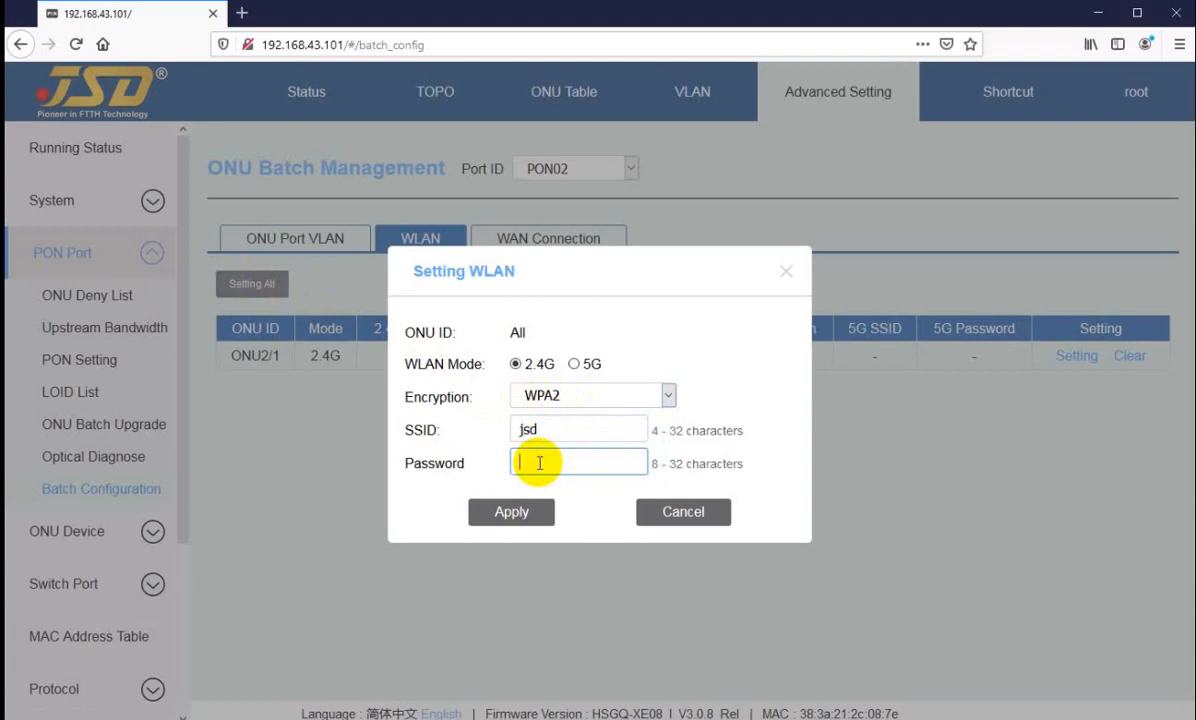
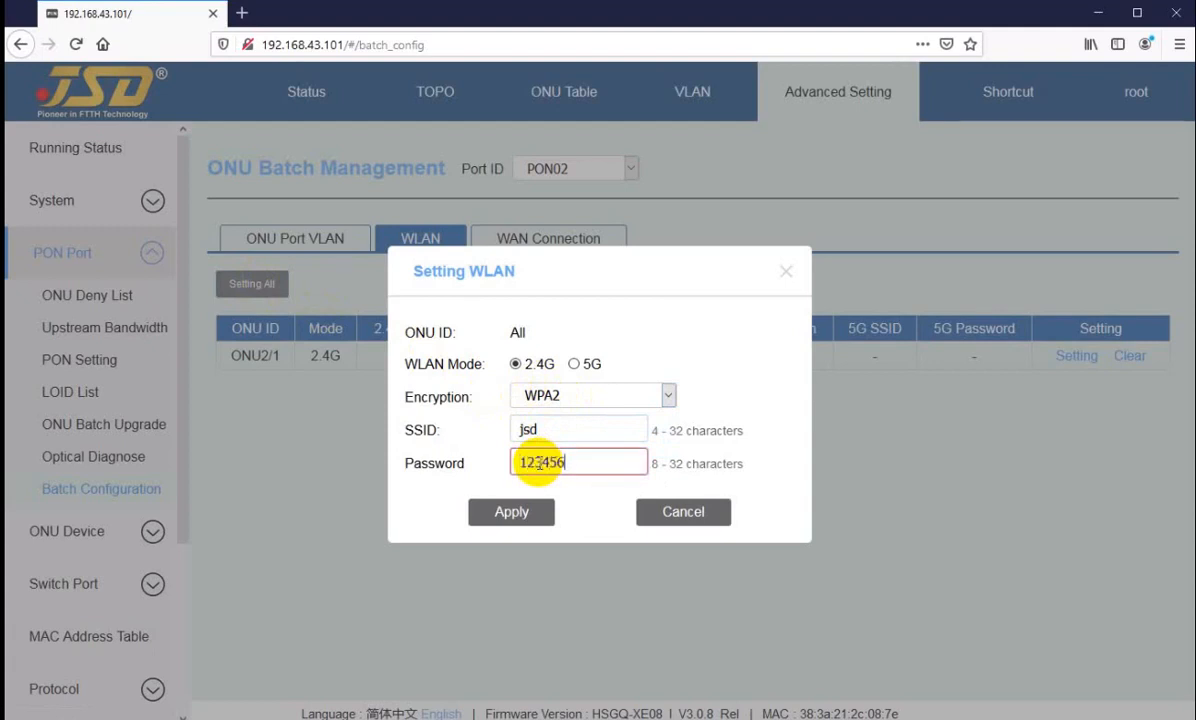
pyautogui.click(503, 515)
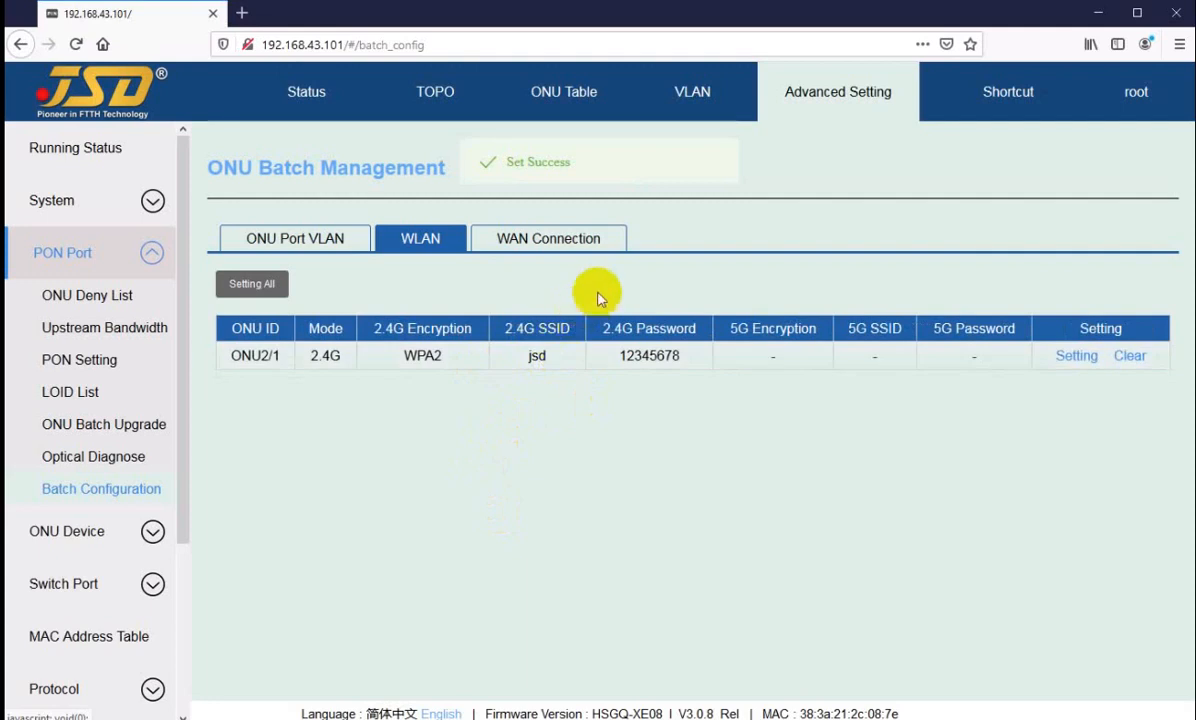
pyautogui.doubleClick(534, 357)
pyautogui.click(554, 365)
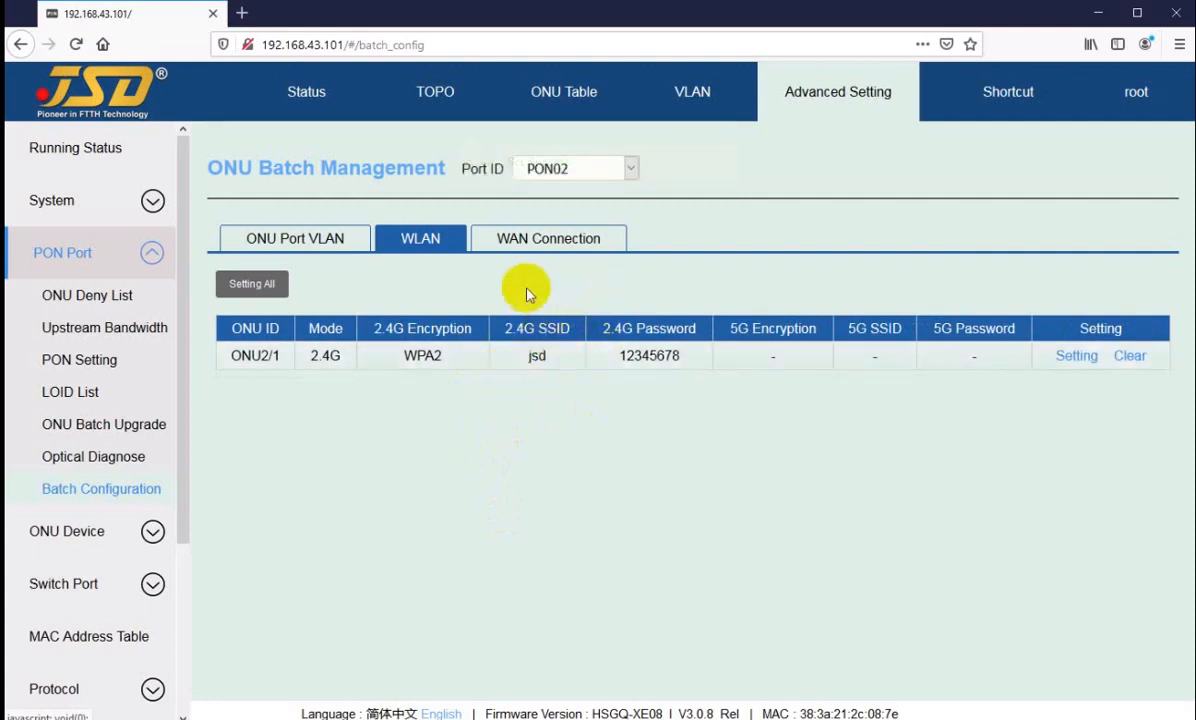
# Step: Open the WAN connection details of ONU02/01 on PON02
pyautogui.click(545, 249)
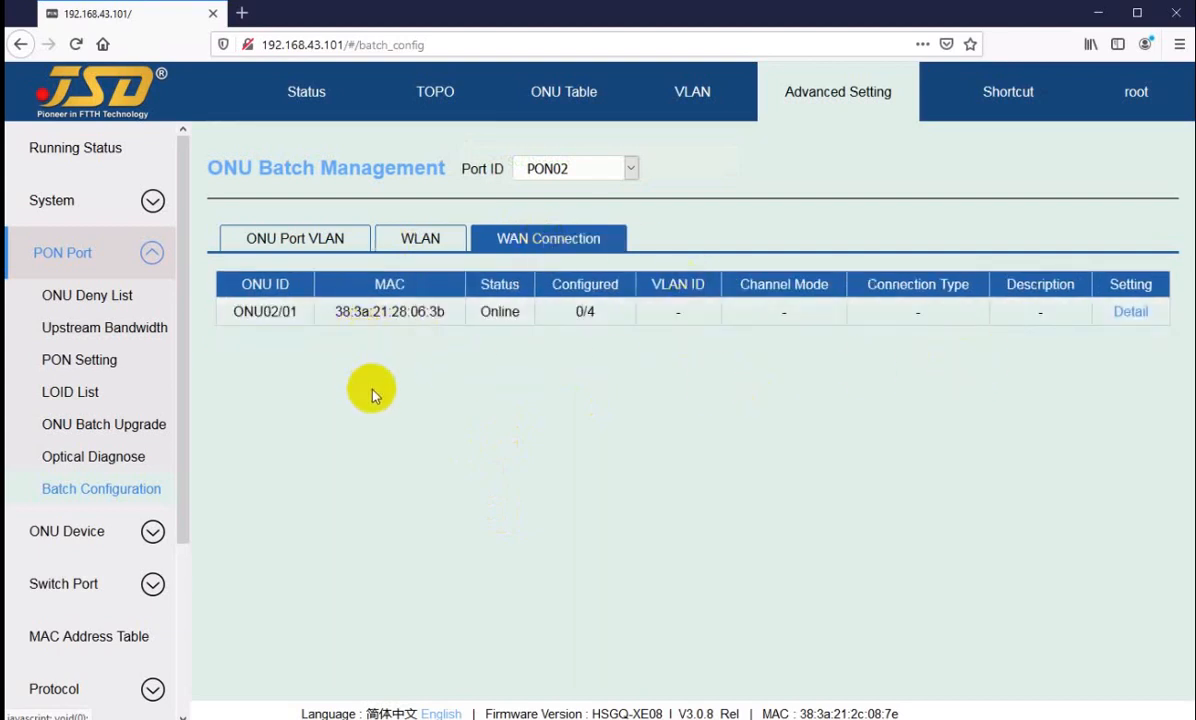
pyautogui.moveTo(572, 316); pyautogui.dragTo(595, 317)
pyautogui.click(575, 390)
pyautogui.click(566, 396)
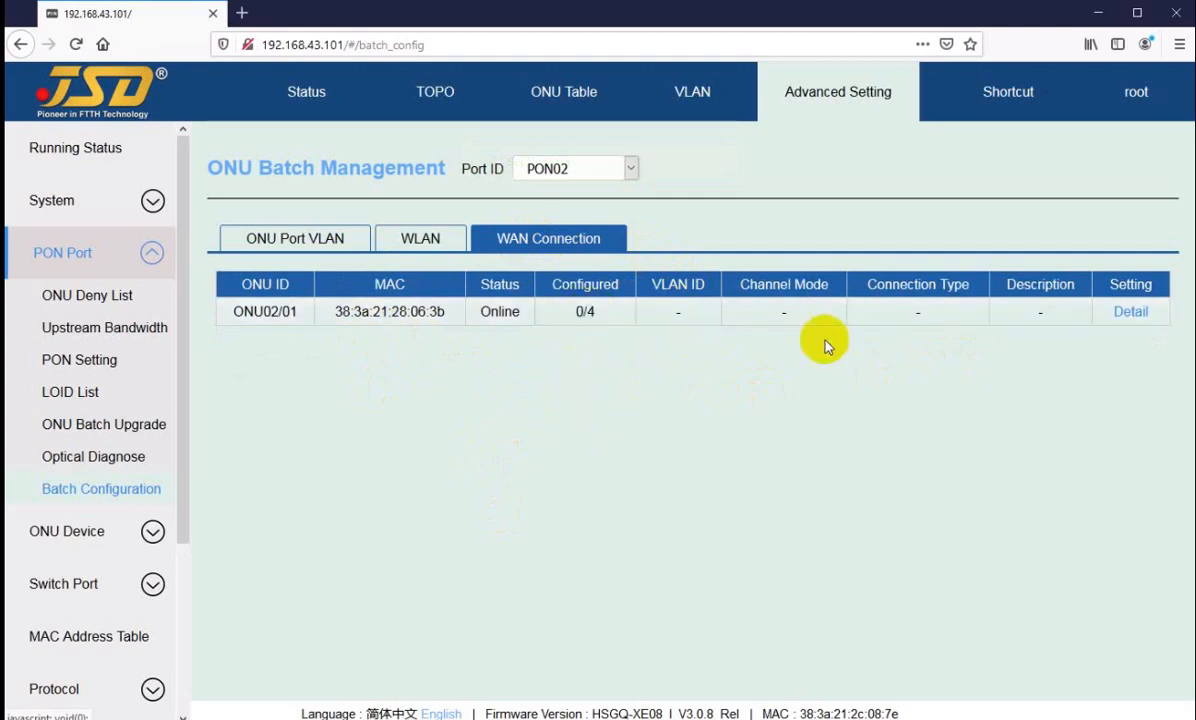
pyautogui.click(1129, 316)
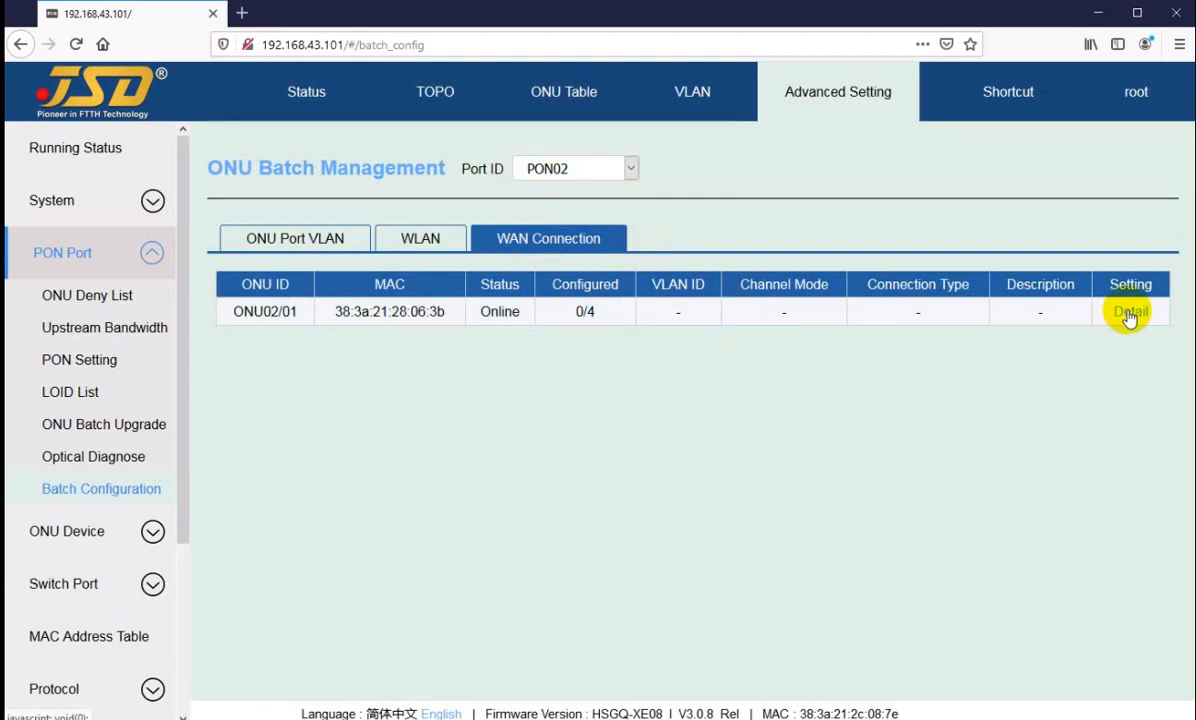
pyautogui.click(1129, 316)
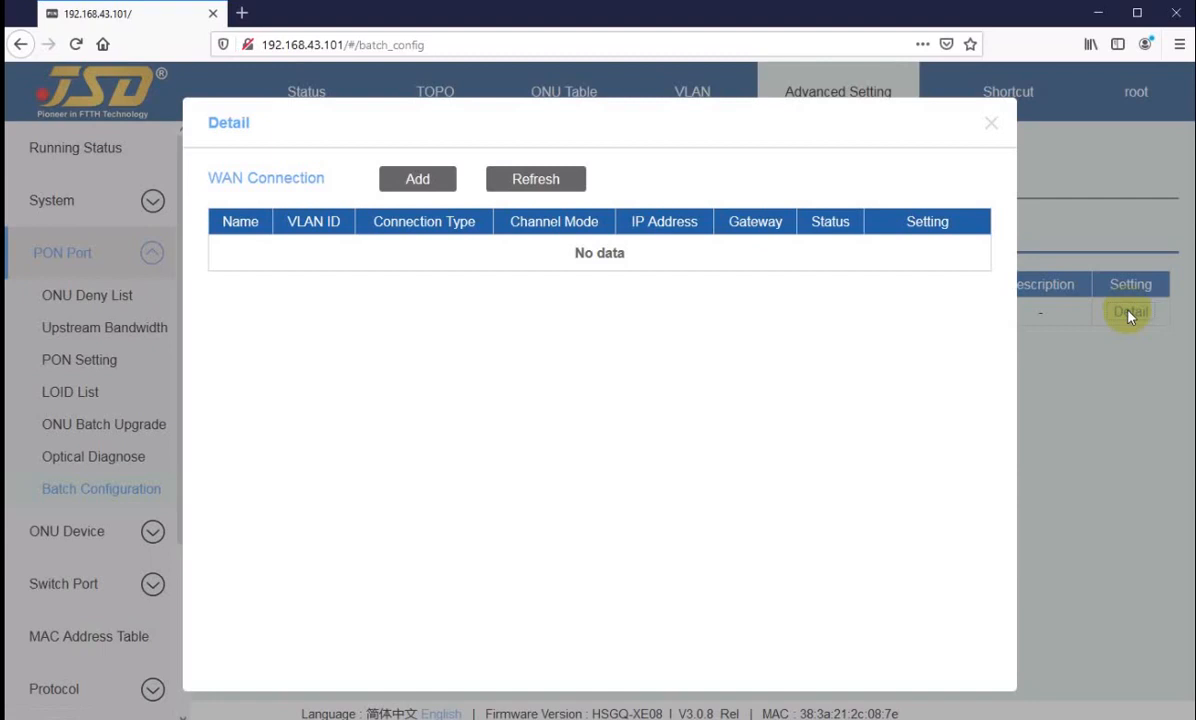
# Step: Start a new WAN connection for ONU02/01 and name it with the prefix jsd- followed by the customer's name
pyautogui.click(408, 183)
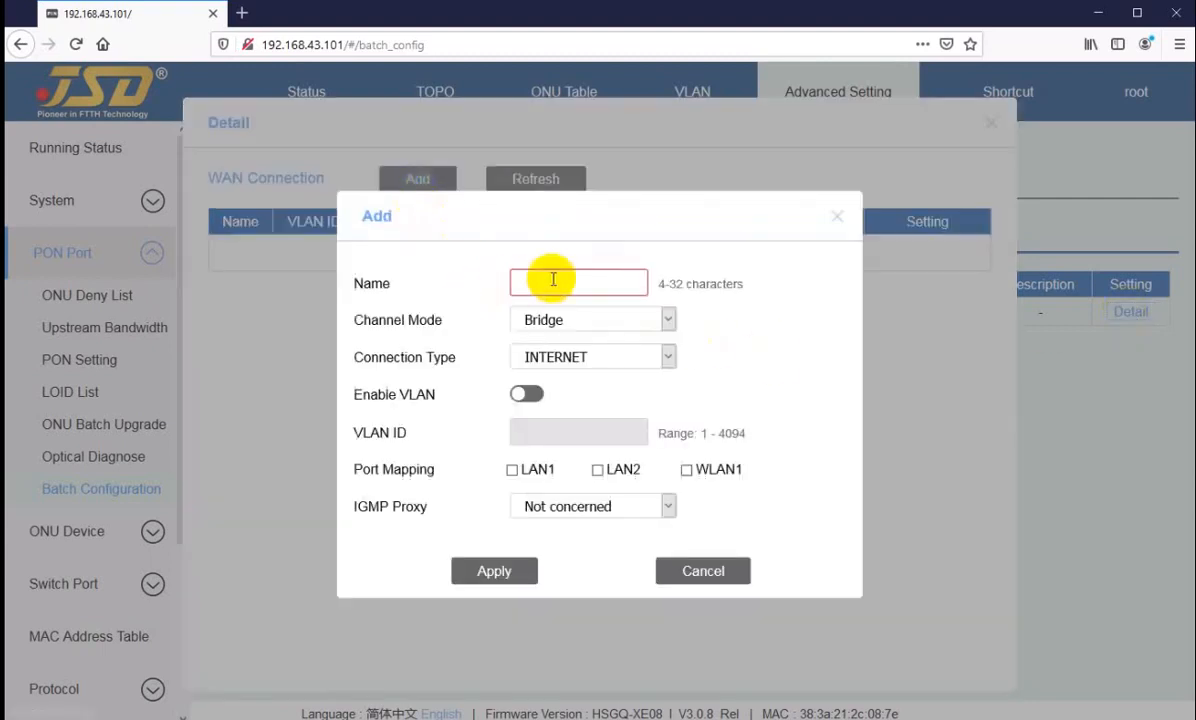
pyautogui.click(555, 283)
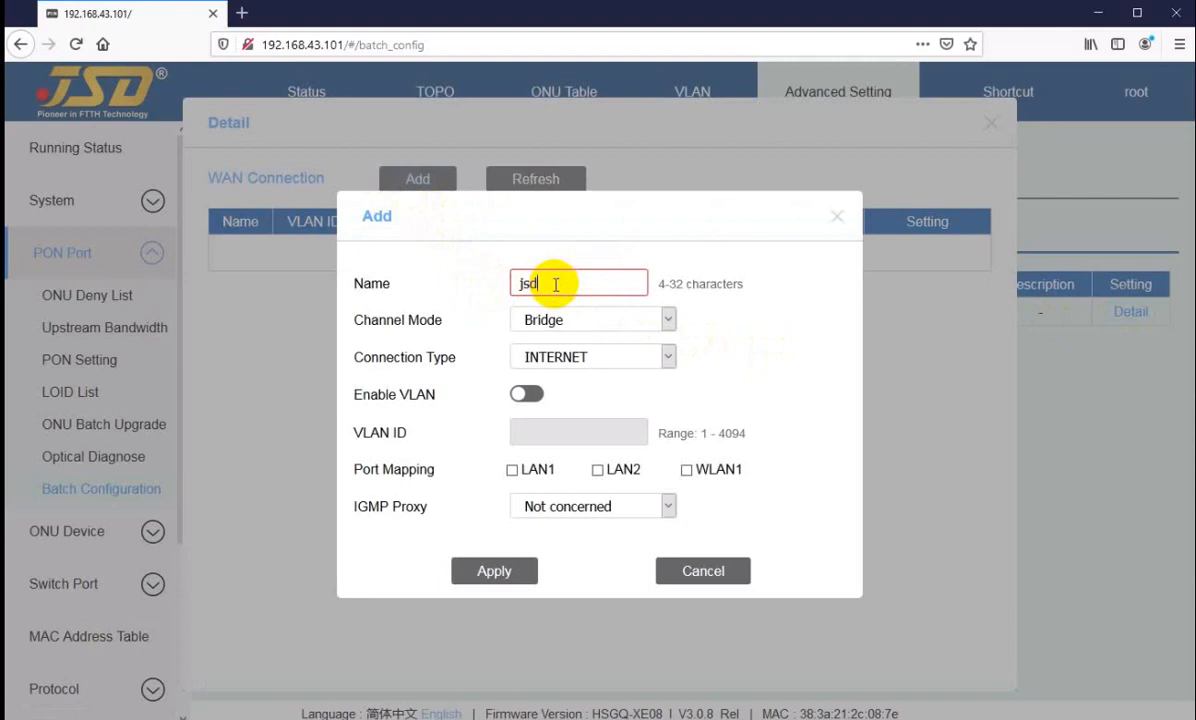
pyautogui.click(568, 320)
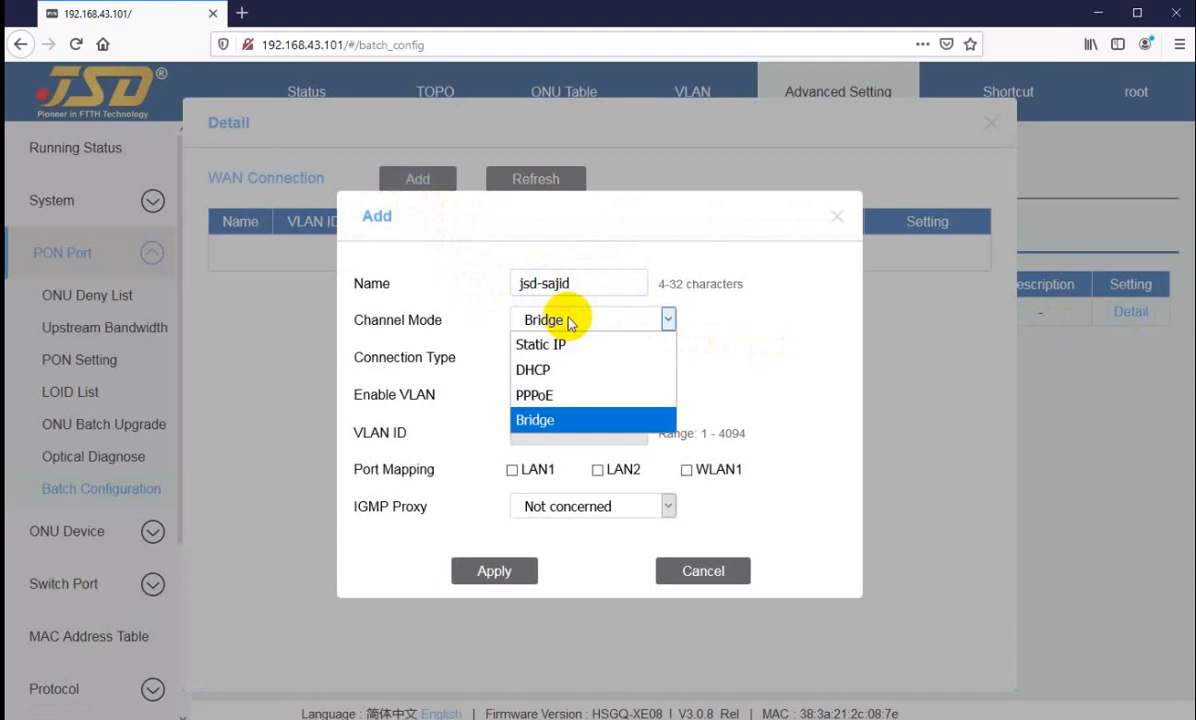
pyautogui.doubleClick(541, 283)
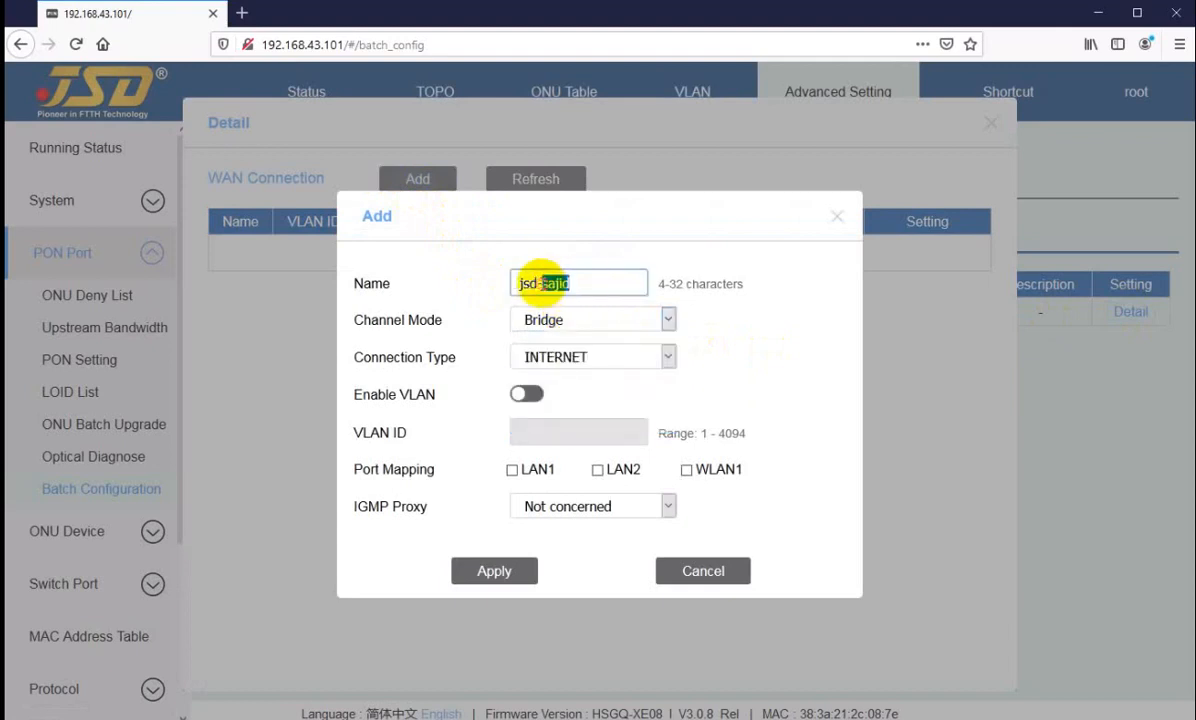
# Step: Set the new WAN connection's channel mode to PPPoE and keep INTERNET as its connection type
pyautogui.click(572, 318)
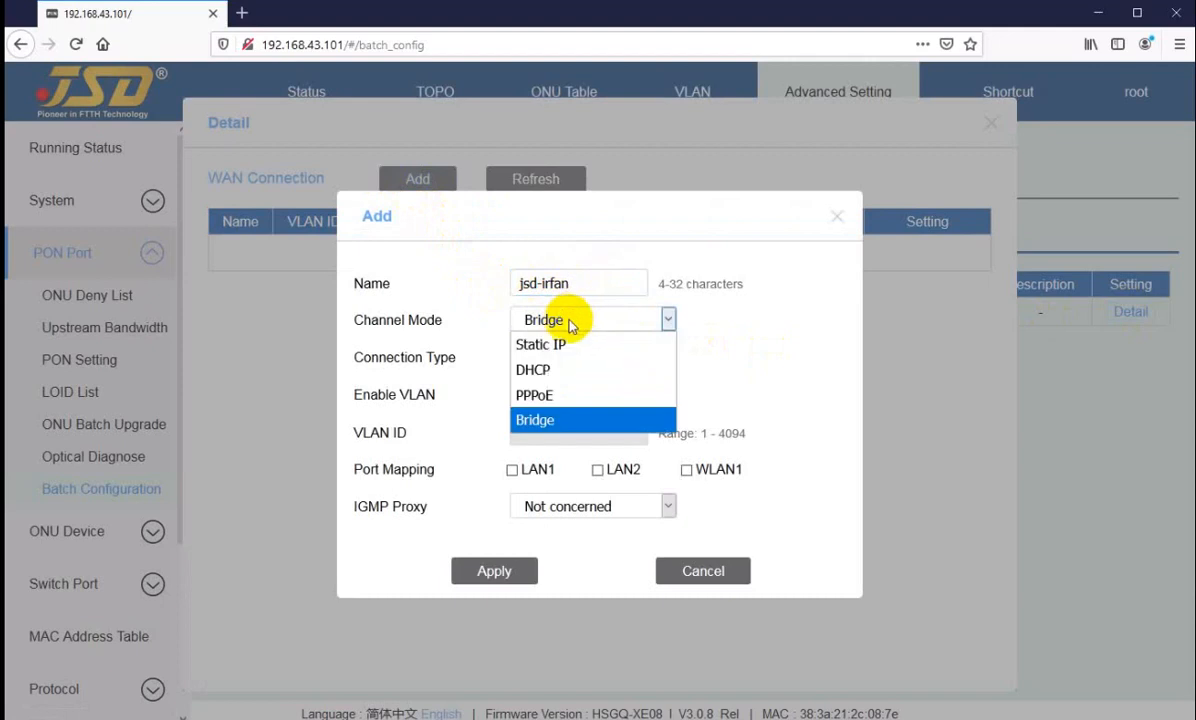
pyautogui.click(547, 398)
pyautogui.click(568, 250)
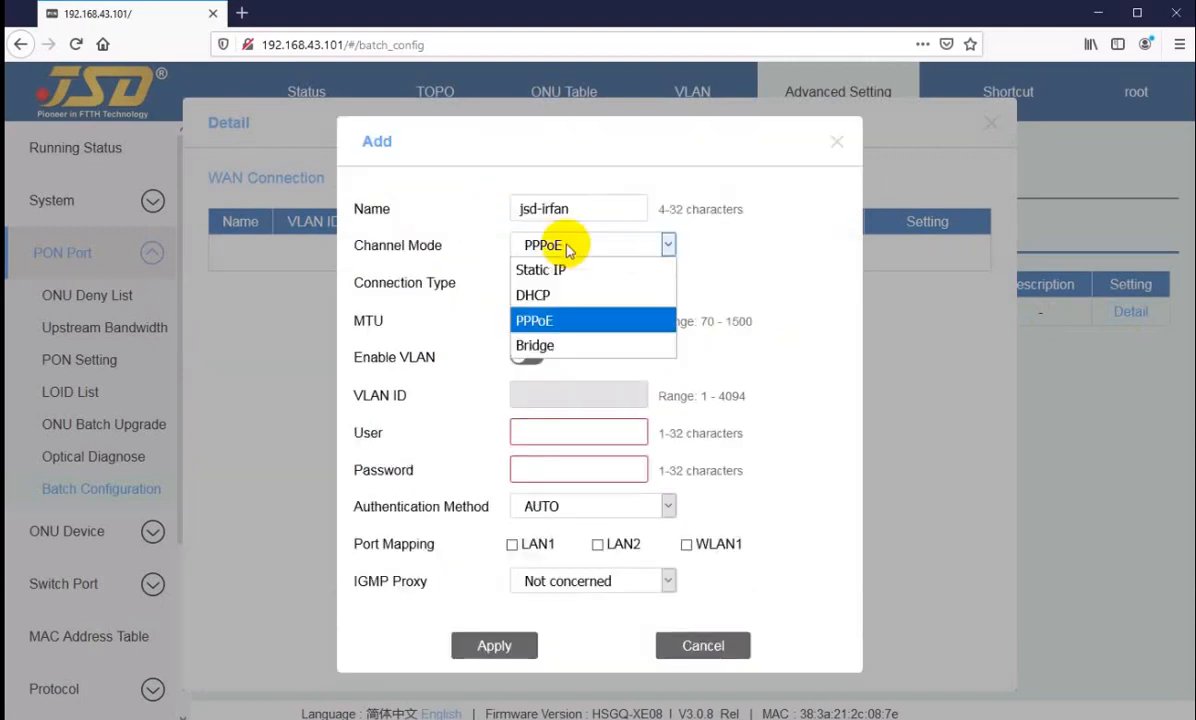
pyautogui.click(548, 320)
pyautogui.click(541, 284)
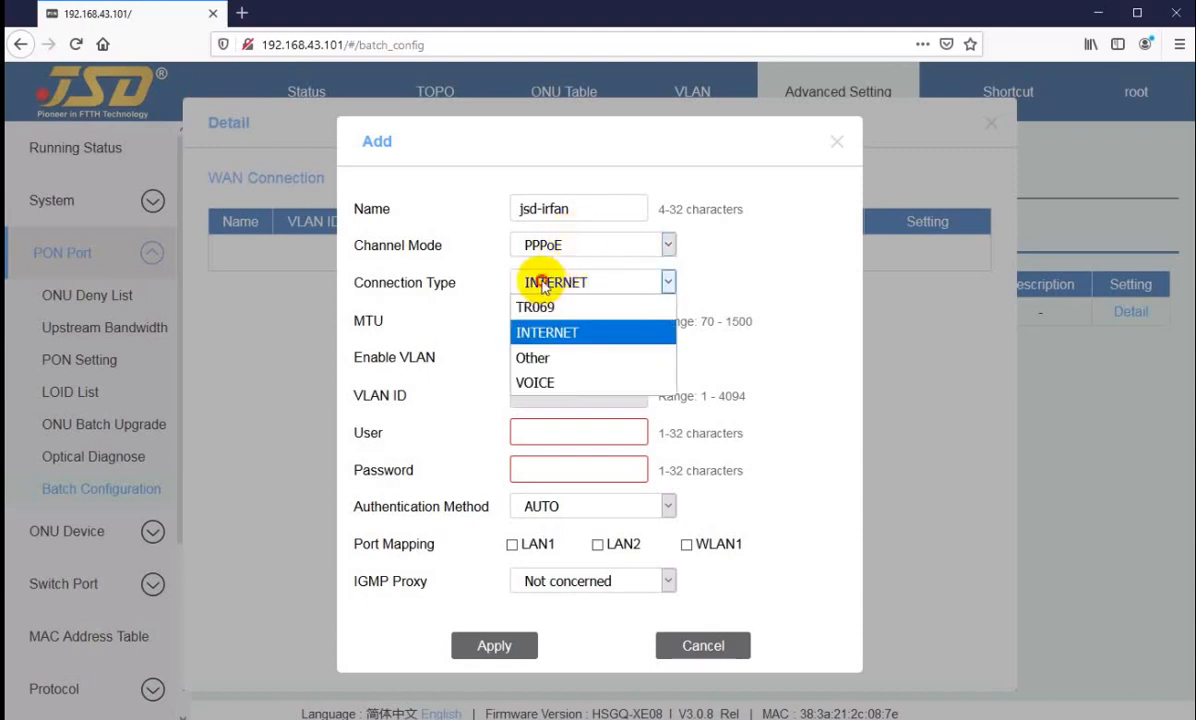
pyautogui.click(541, 284)
# Step: Set the WAN connection's MTU to 1480 and enable VLAN with ID 3013
pyautogui.moveTo(569, 323); pyautogui.dragTo(498, 320)
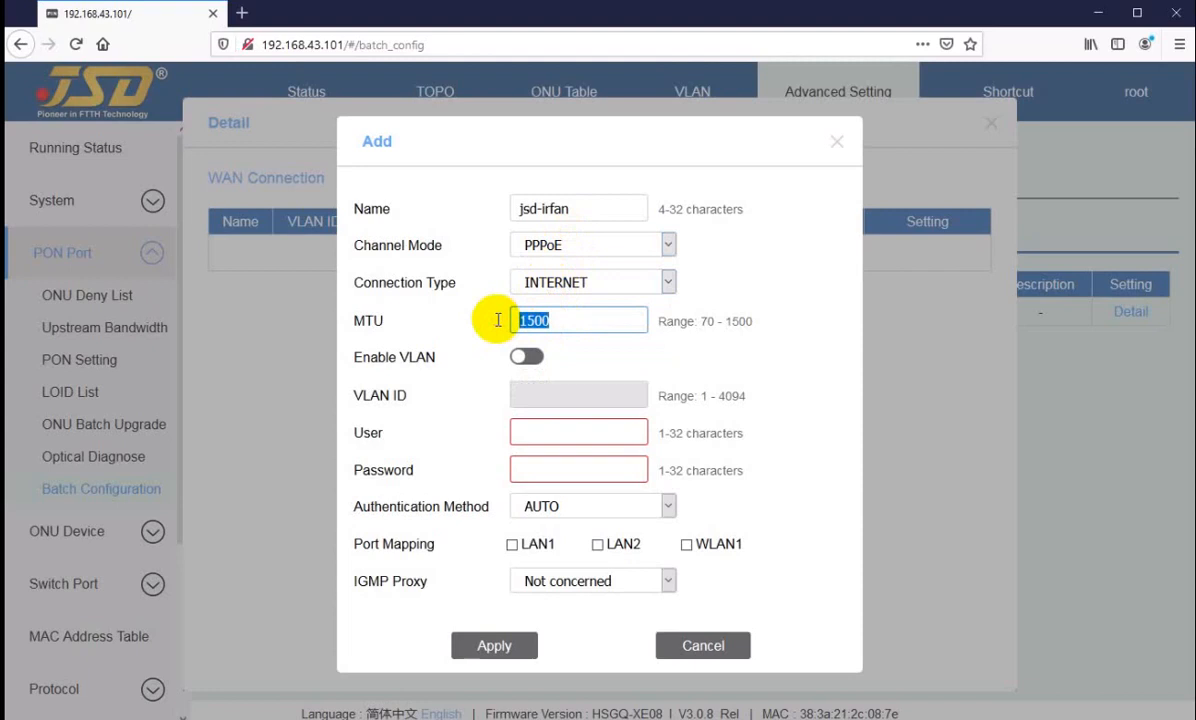
pyautogui.write('148')
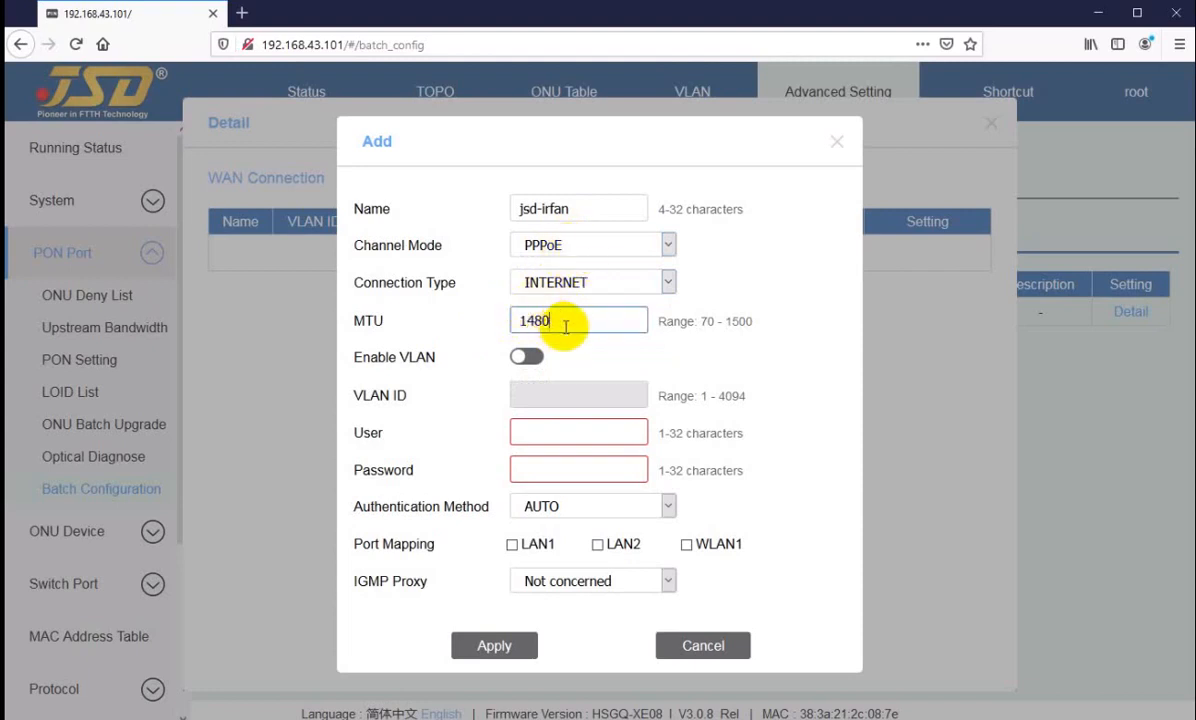
pyautogui.click(565, 324)
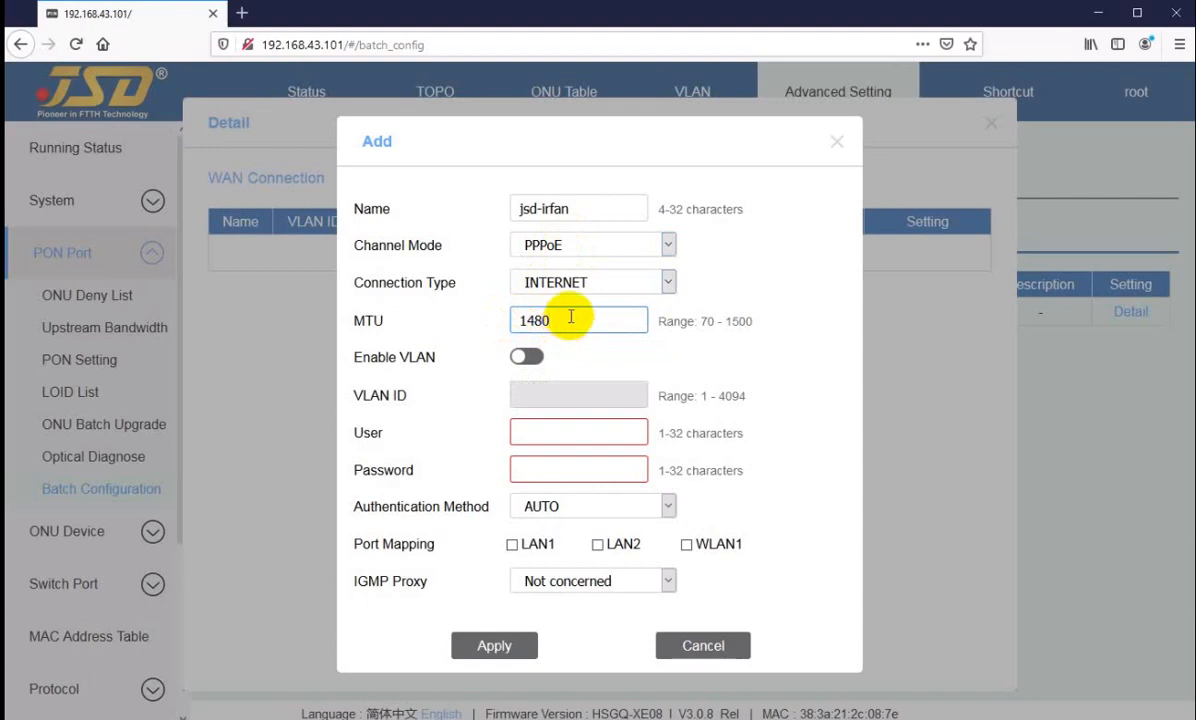
pyautogui.click(520, 357)
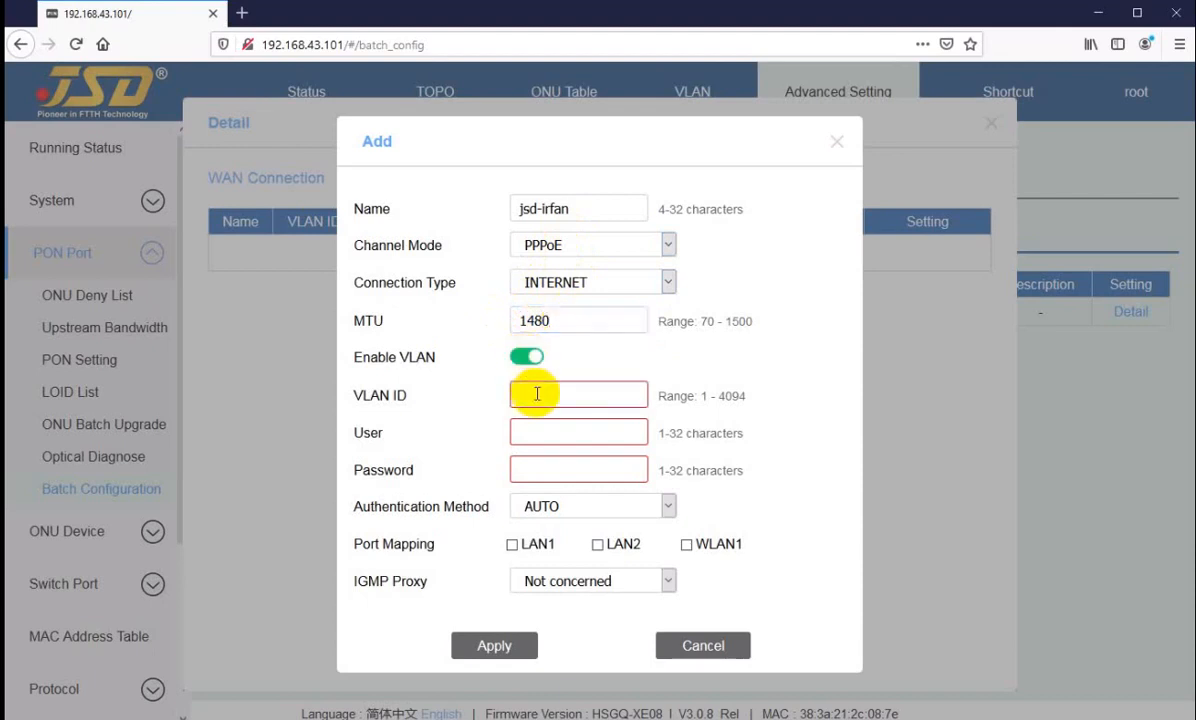
pyautogui.click(540, 398)
pyautogui.write('301')
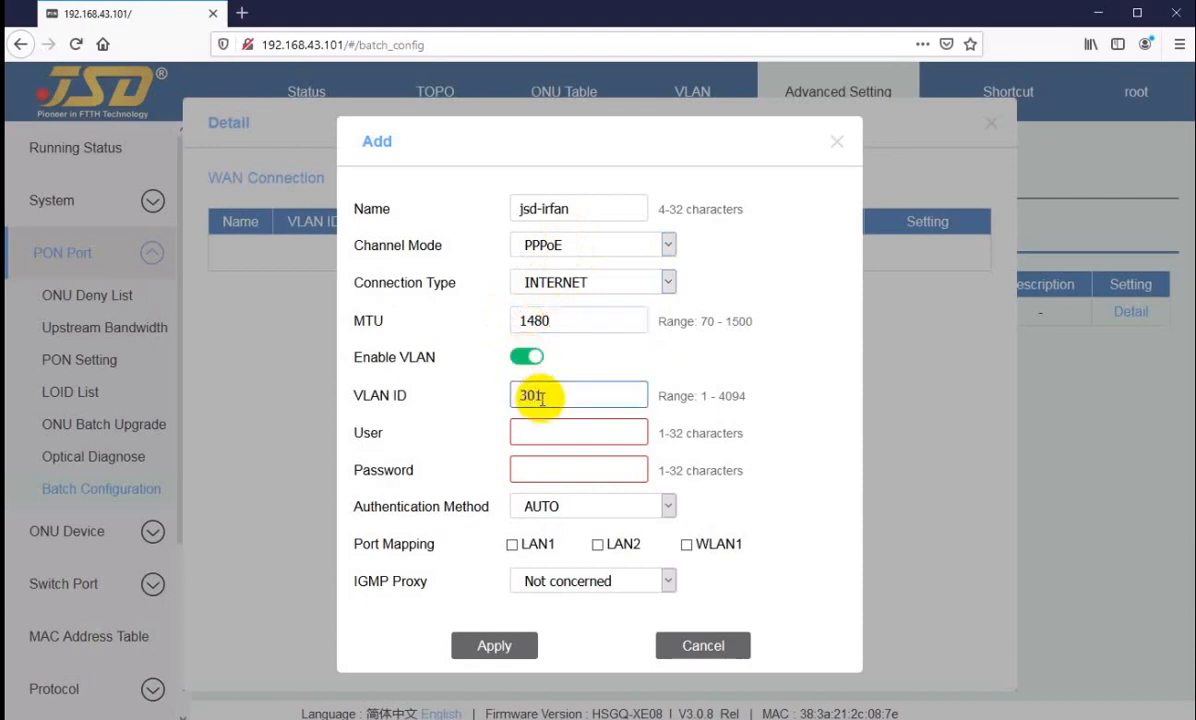
pyautogui.write('3')
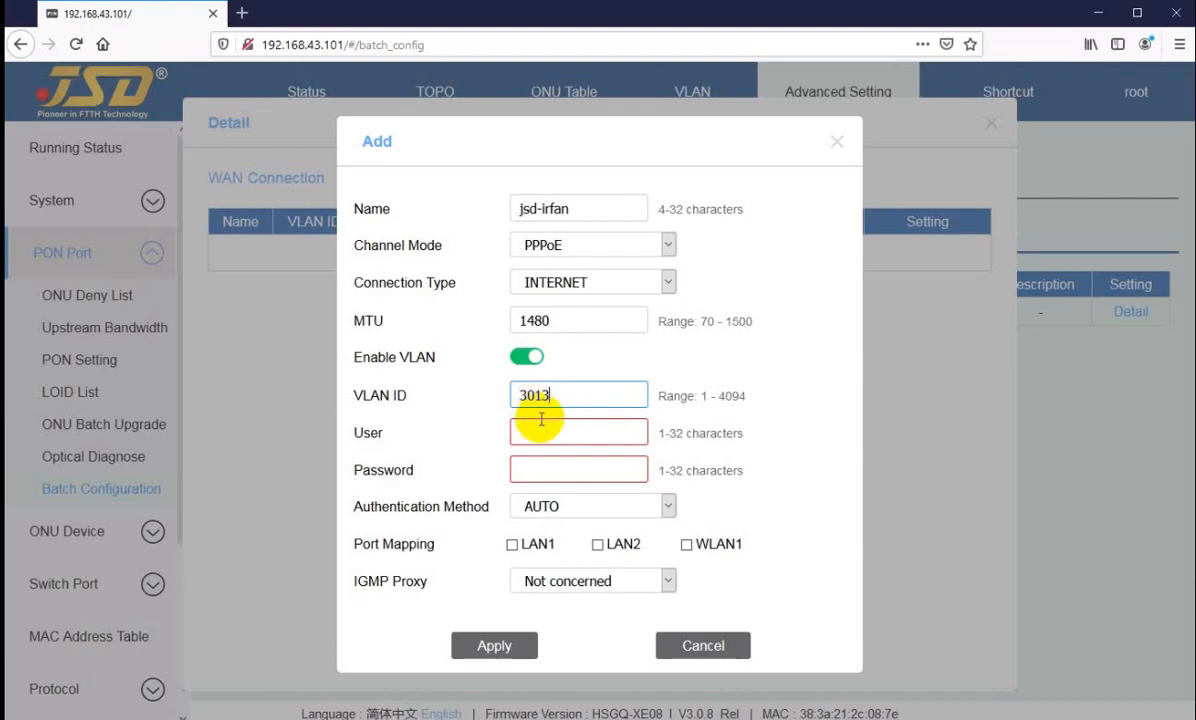
# Step: Enter the PPPoE user name and password for the WAN connection
pyautogui.click(541, 432)
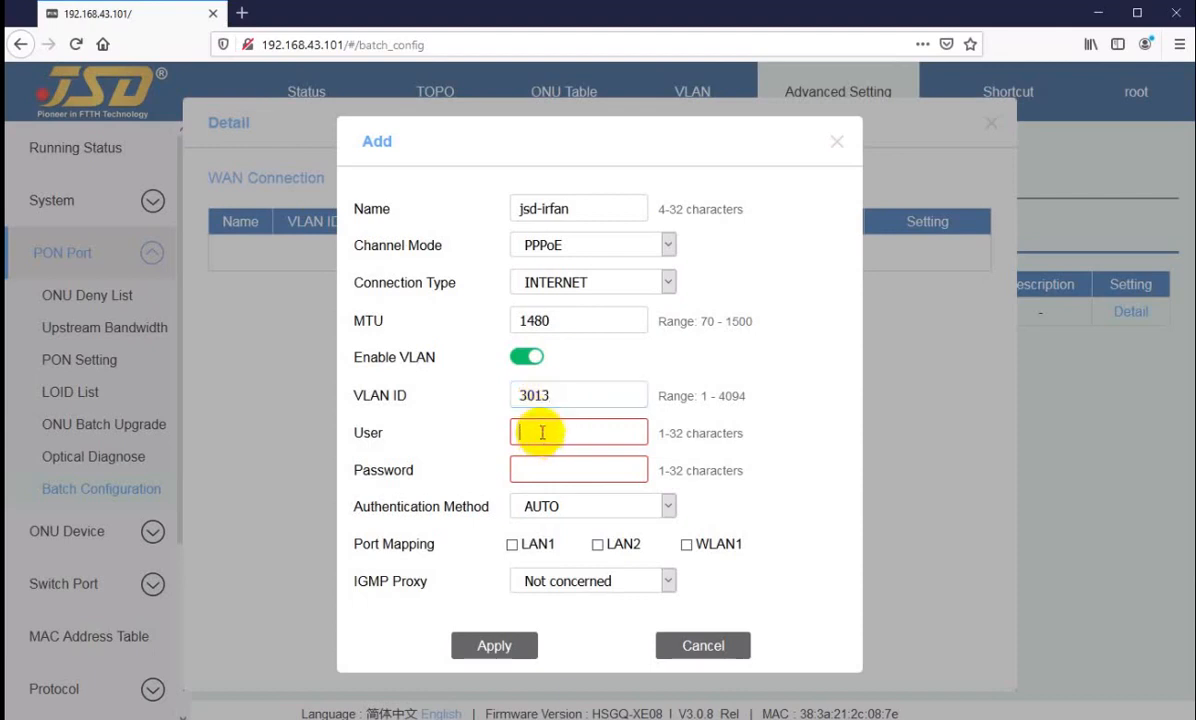
pyautogui.write('irfan')
pyautogui.press('Tab')
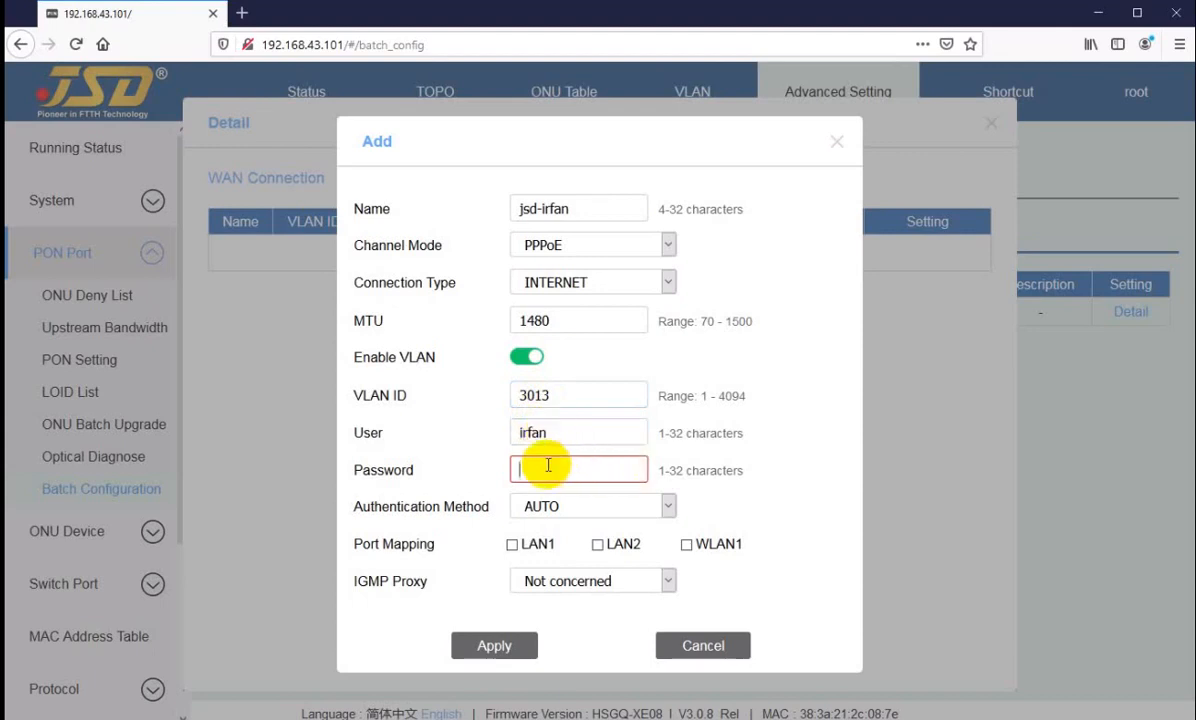
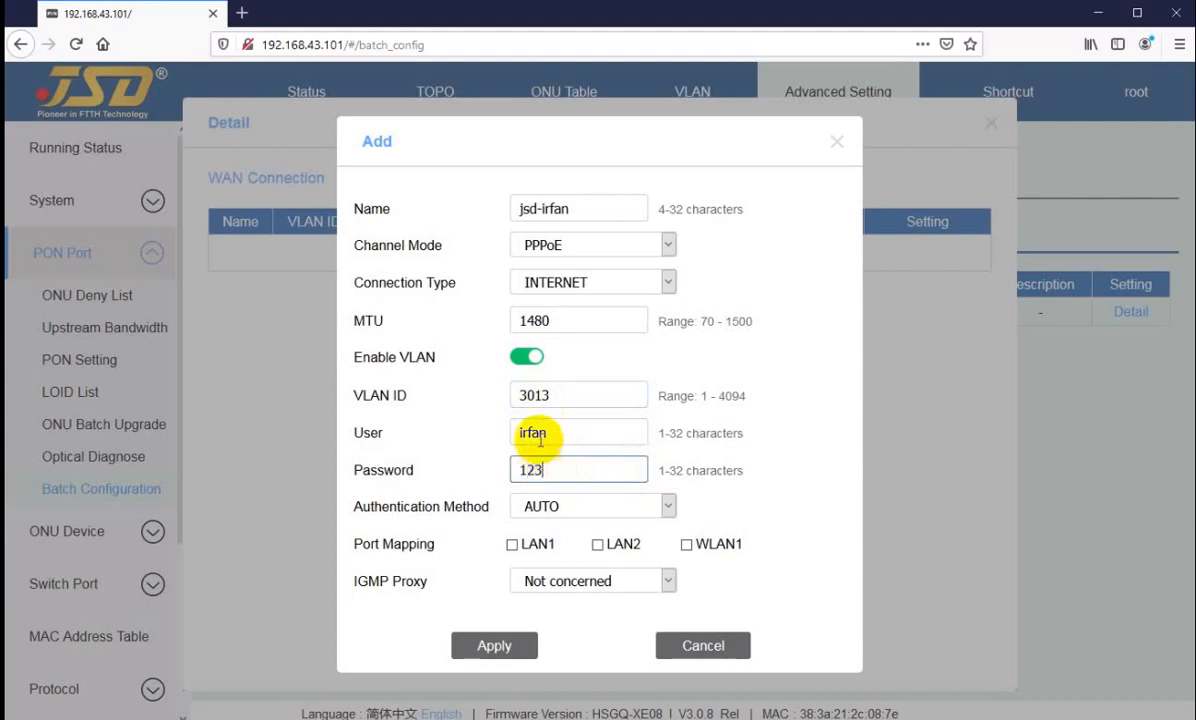
pyautogui.click(566, 432)
pyautogui.click(564, 470)
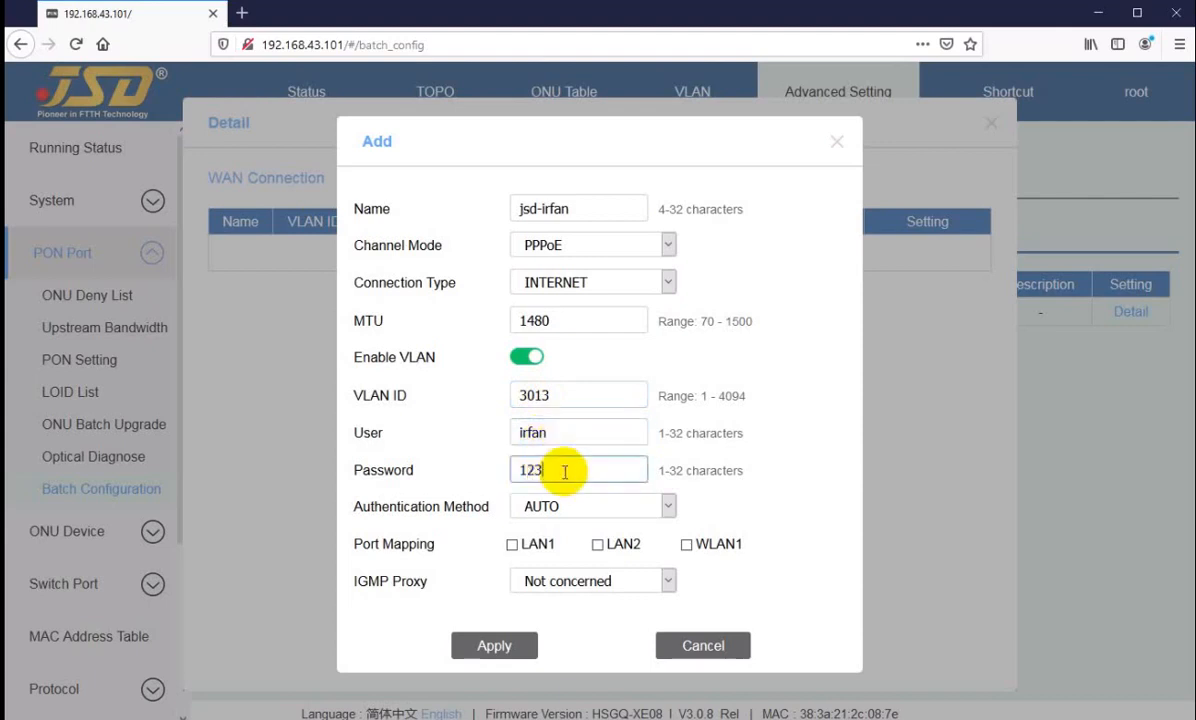
# Step: Map the WAN connection to LAN1, LAN2 and WLAN1, and apply it
pyautogui.click(511, 544)
pyautogui.click(598, 545)
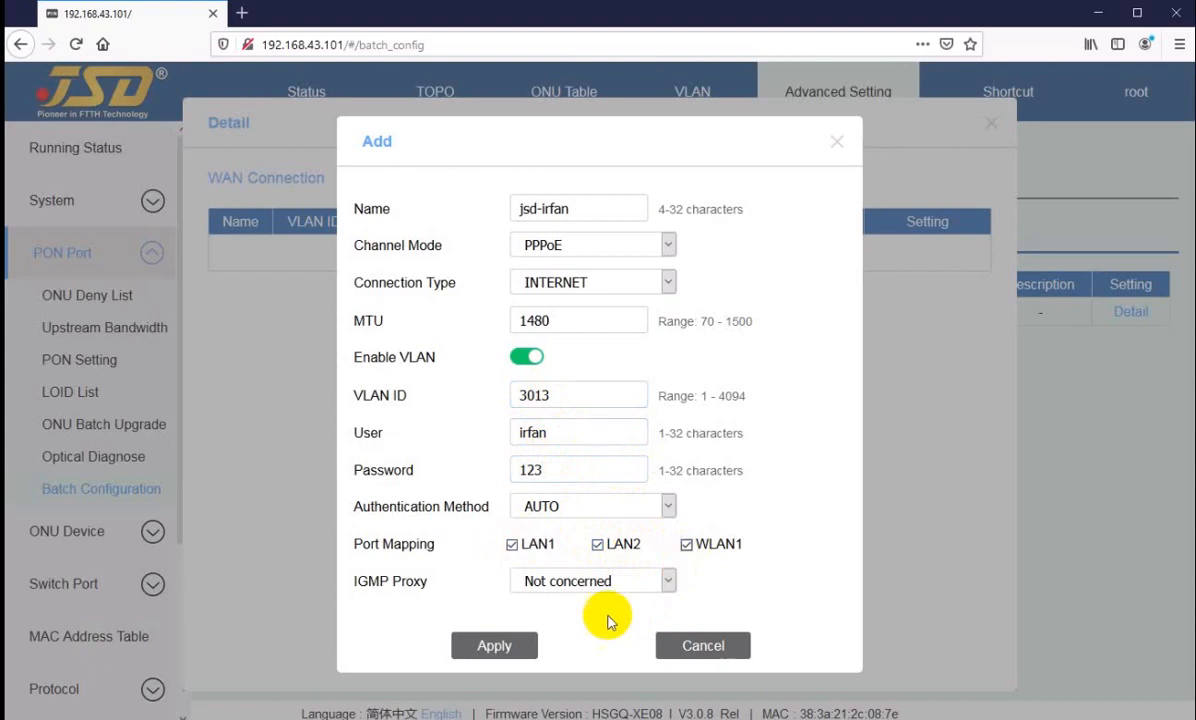
pyautogui.click(686, 545)
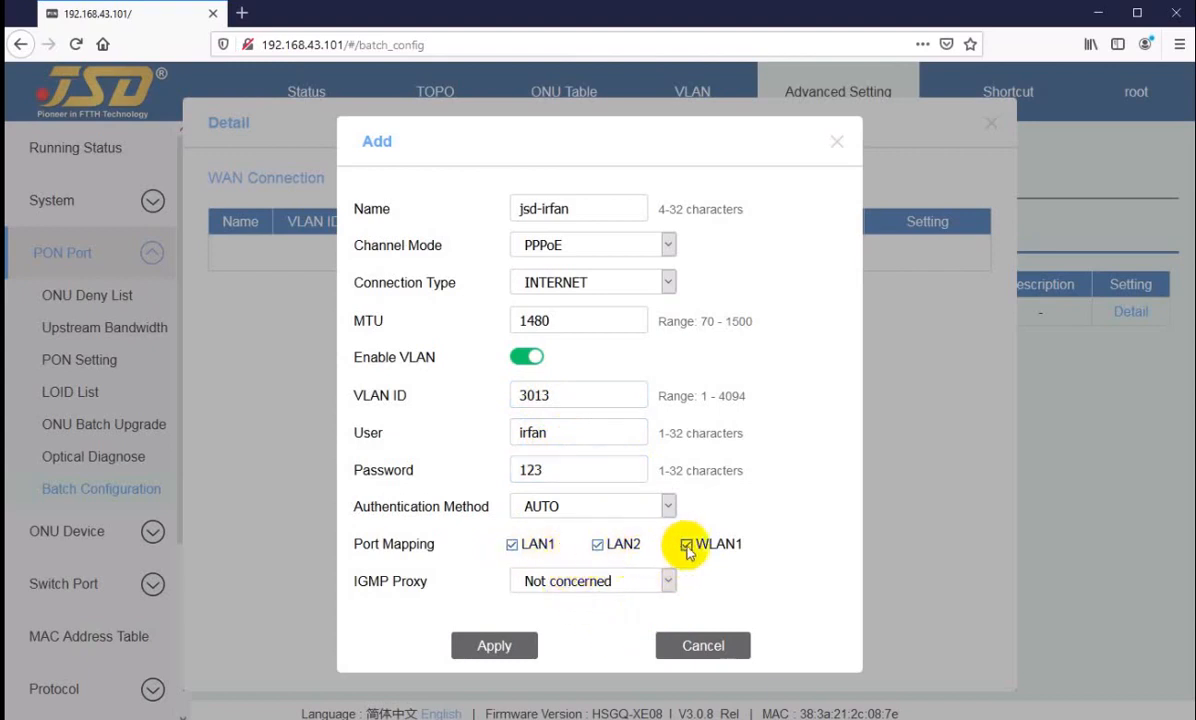
pyautogui.click(497, 646)
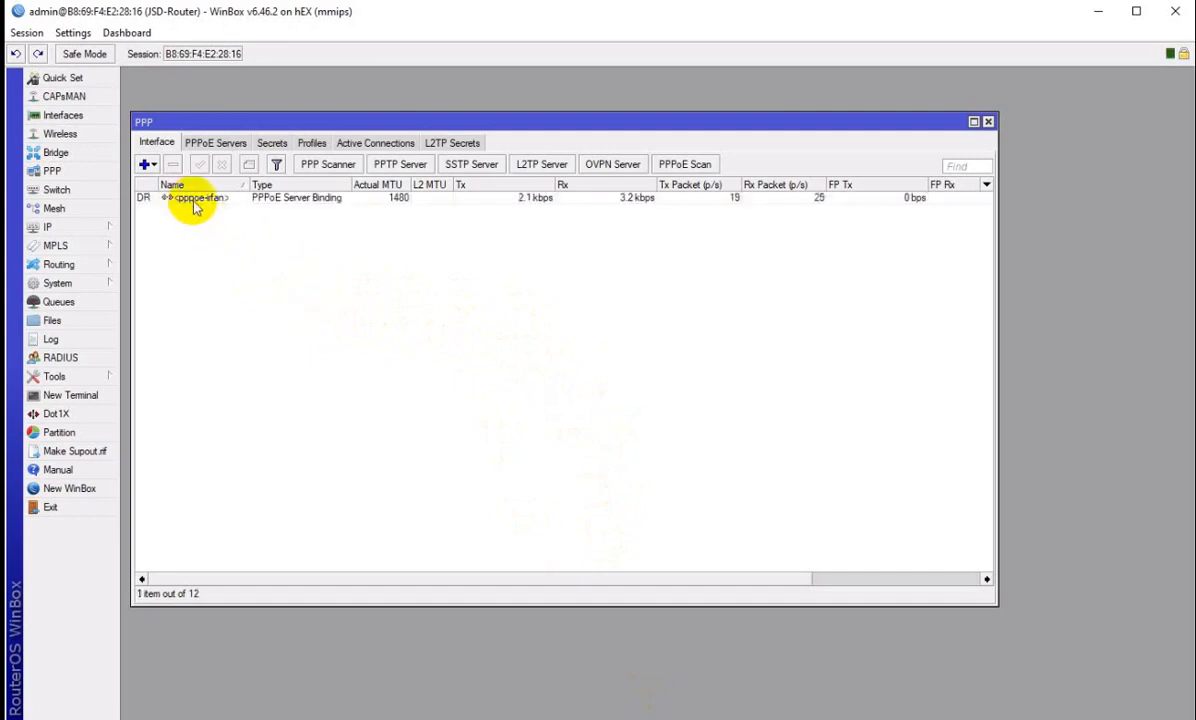
# Step: Check the router's PPPoE session in WinBox, then refresh the OLT's WAN connection list, inspect its IP address and gateway, and close the details
pyautogui.click(193, 199)
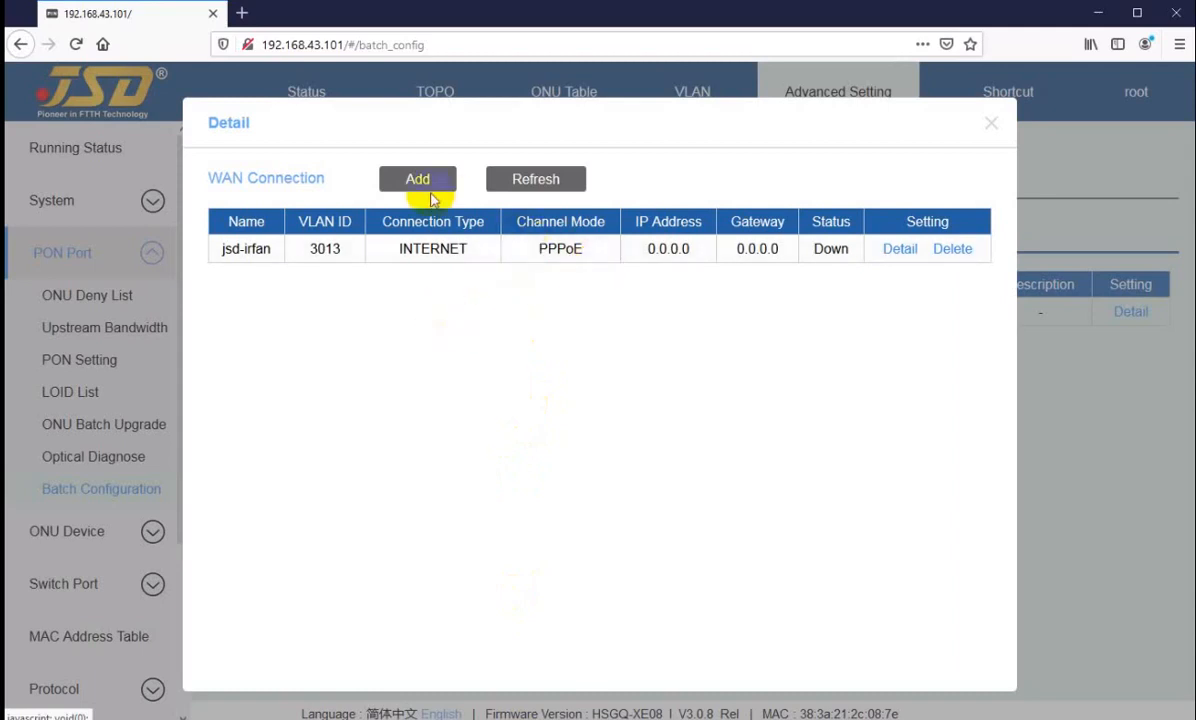
pyautogui.click(539, 185)
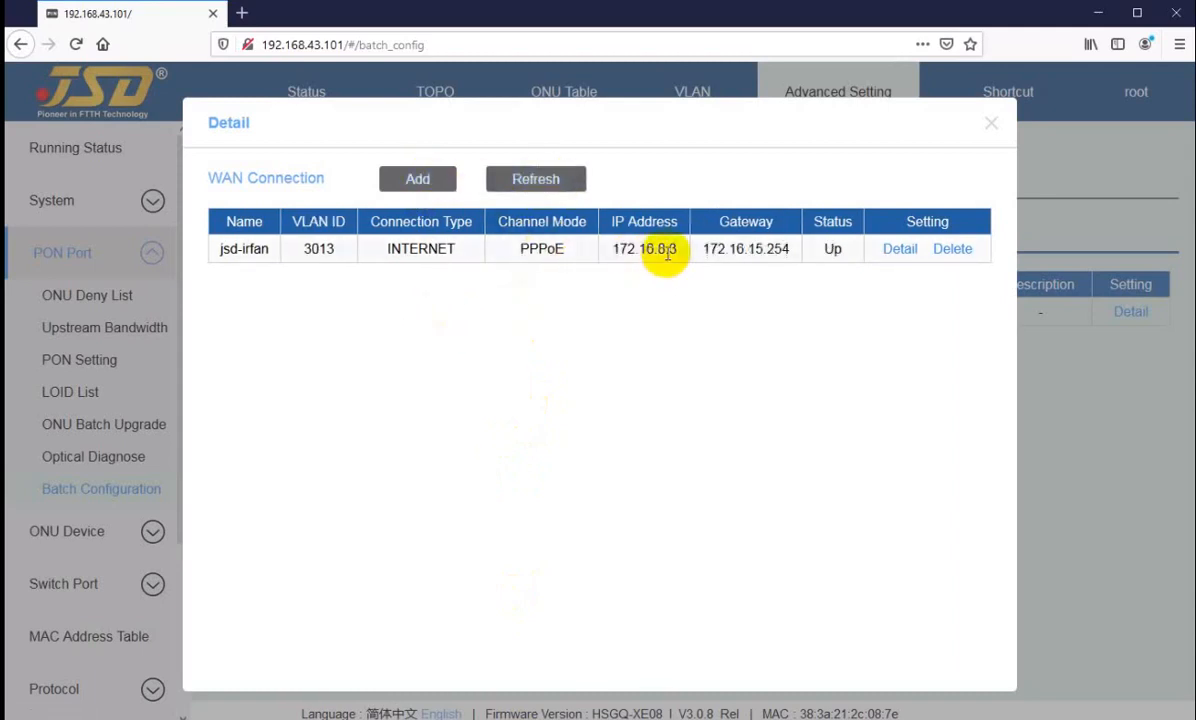
pyautogui.moveTo(621, 250); pyautogui.dragTo(740, 248)
pyautogui.click(712, 248)
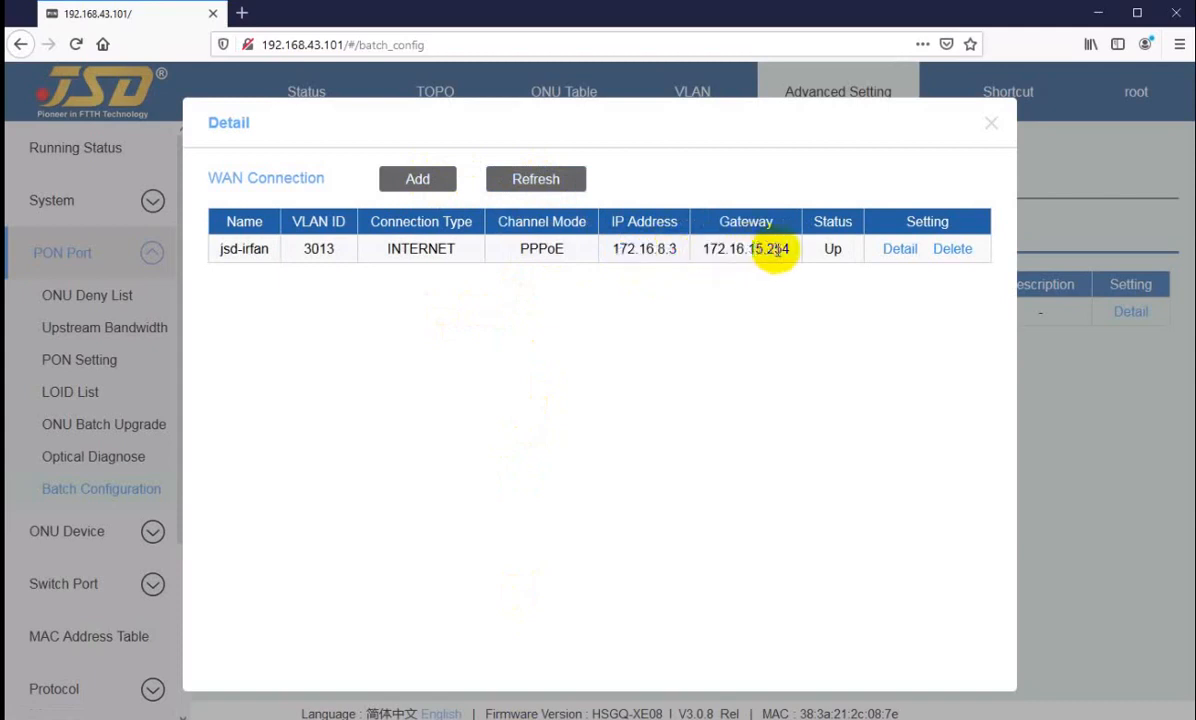
pyautogui.click(708, 348)
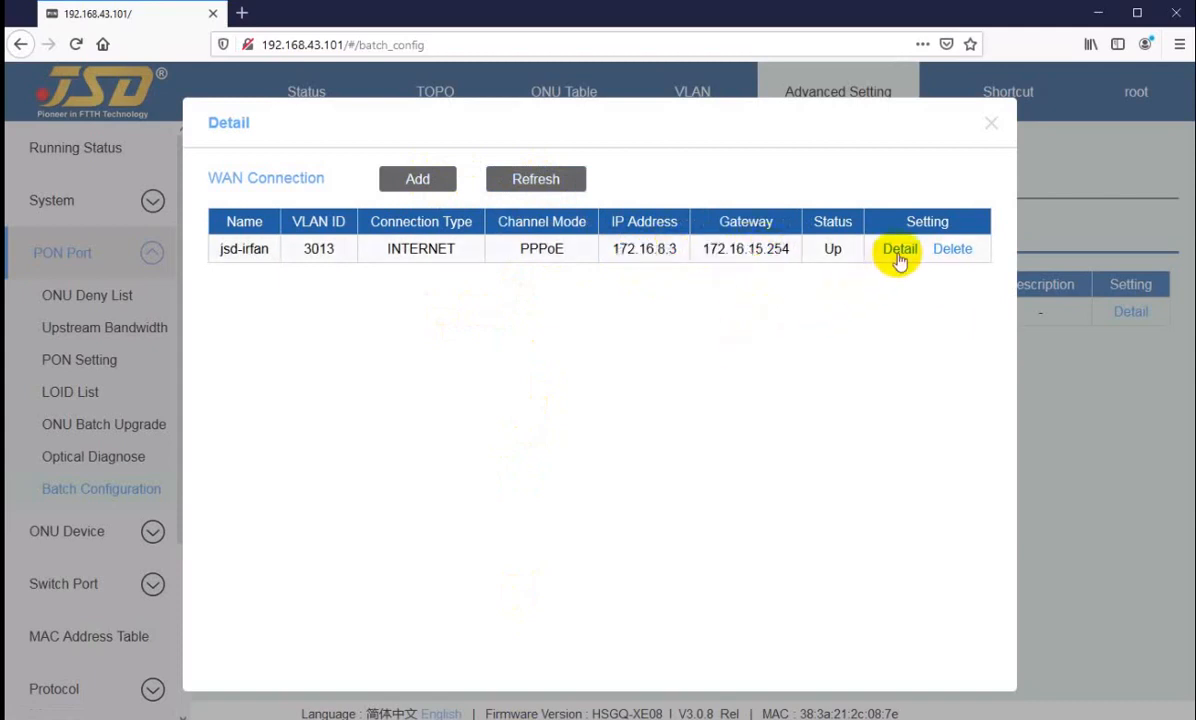
pyautogui.click(990, 128)
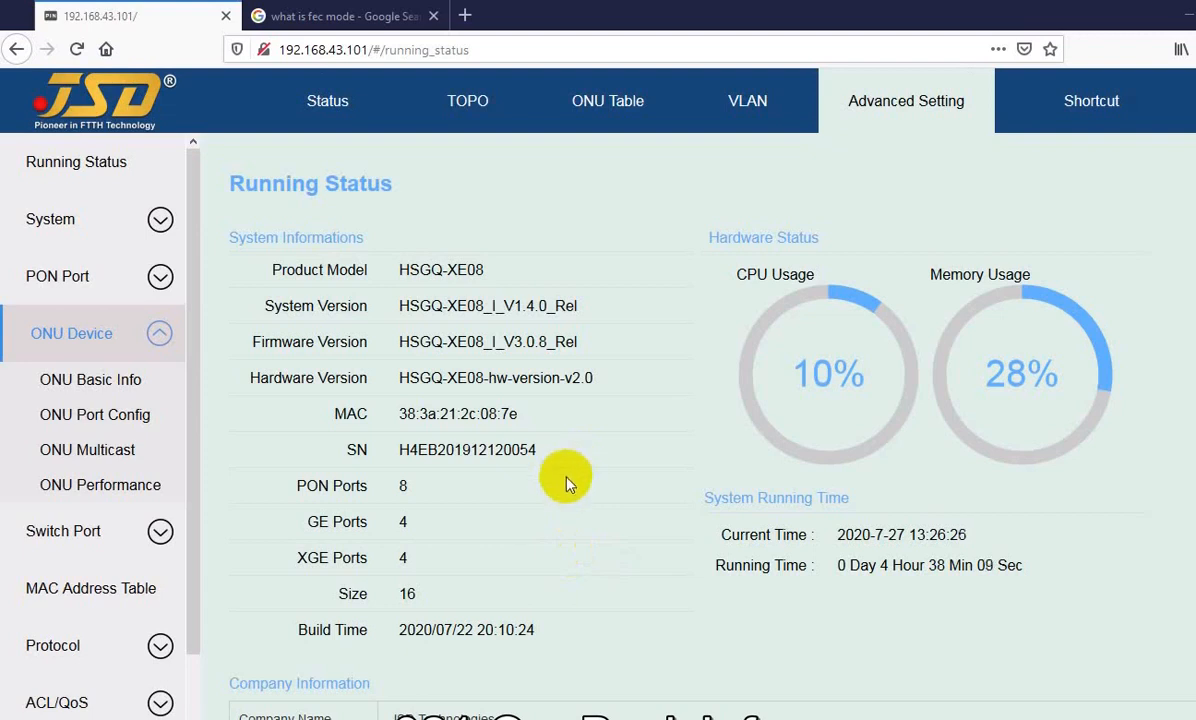
# Step: Open ONU Basic Info and examine ONU2/1's ID, authentication mode, MAC, LOID and distance
pyautogui.click(80, 388)
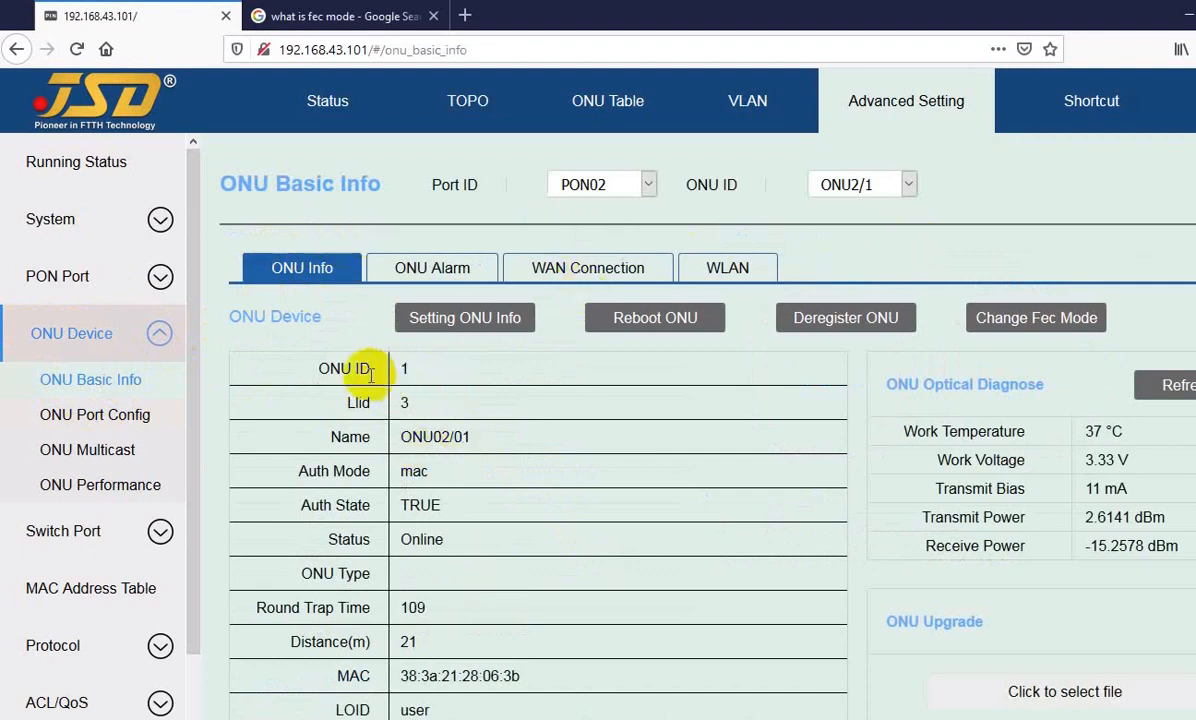
pyautogui.moveTo(329, 369); pyautogui.dragTo(341, 369)
pyautogui.scroll(-2, 445, 420)
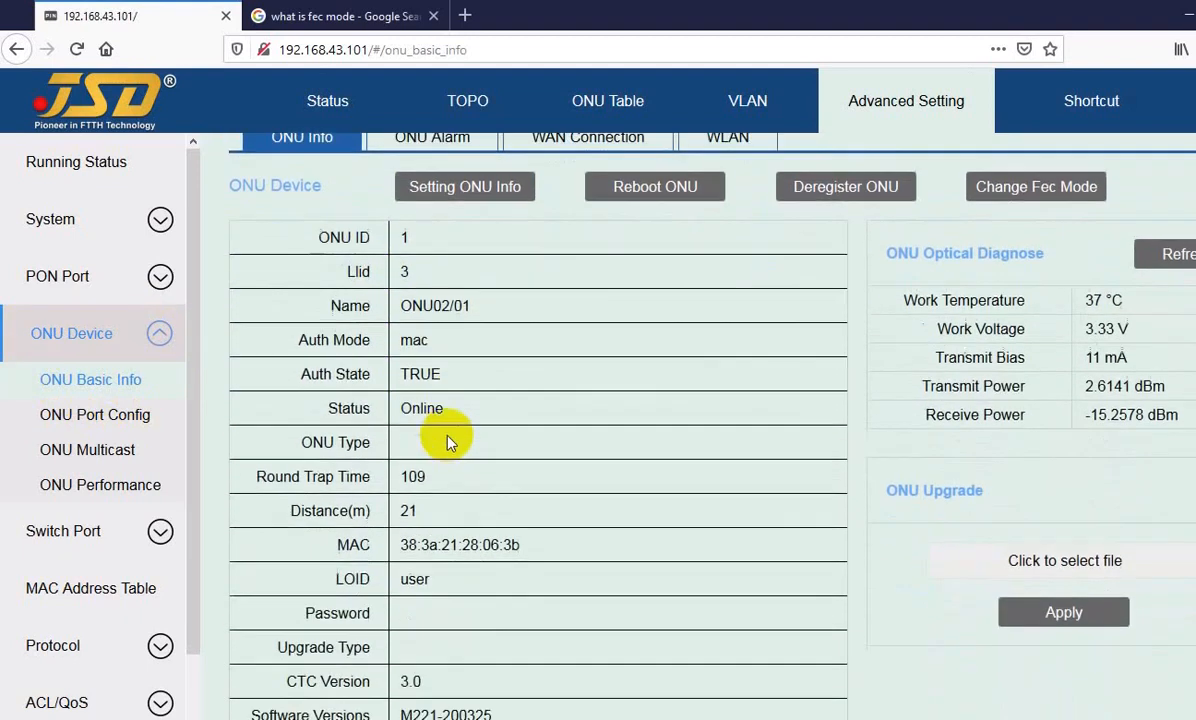
pyautogui.scroll(-1, 447, 440)
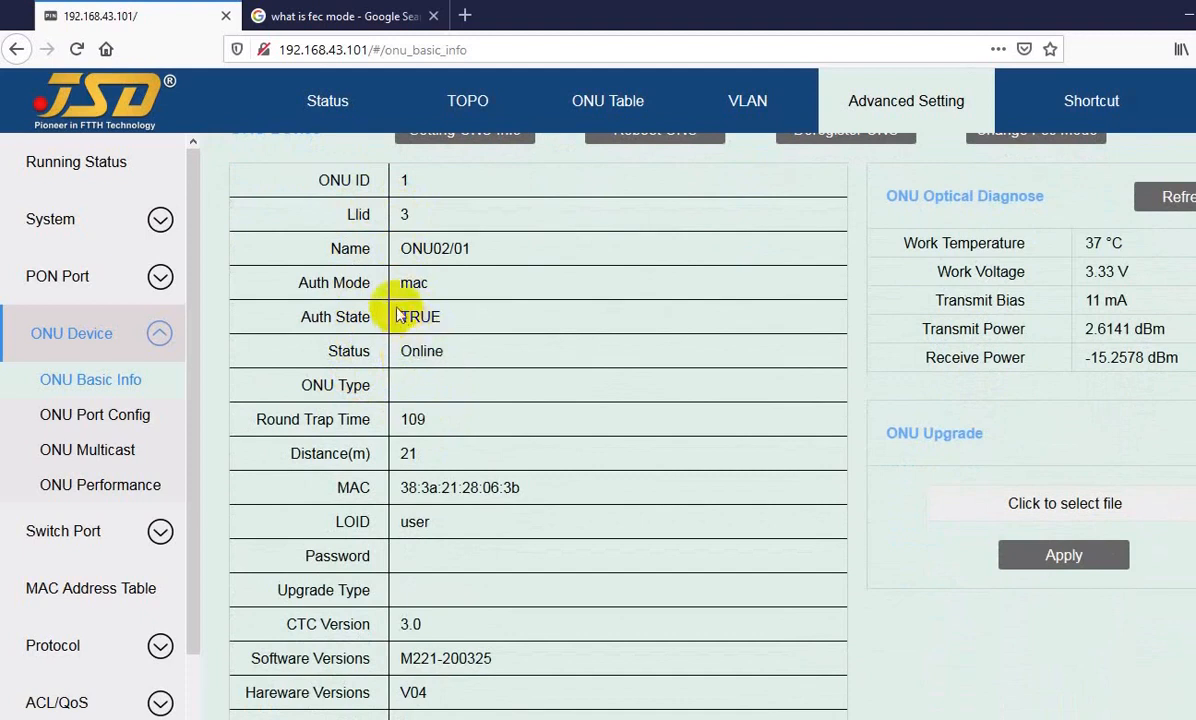
pyautogui.moveTo(400, 284); pyautogui.dragTo(421, 286)
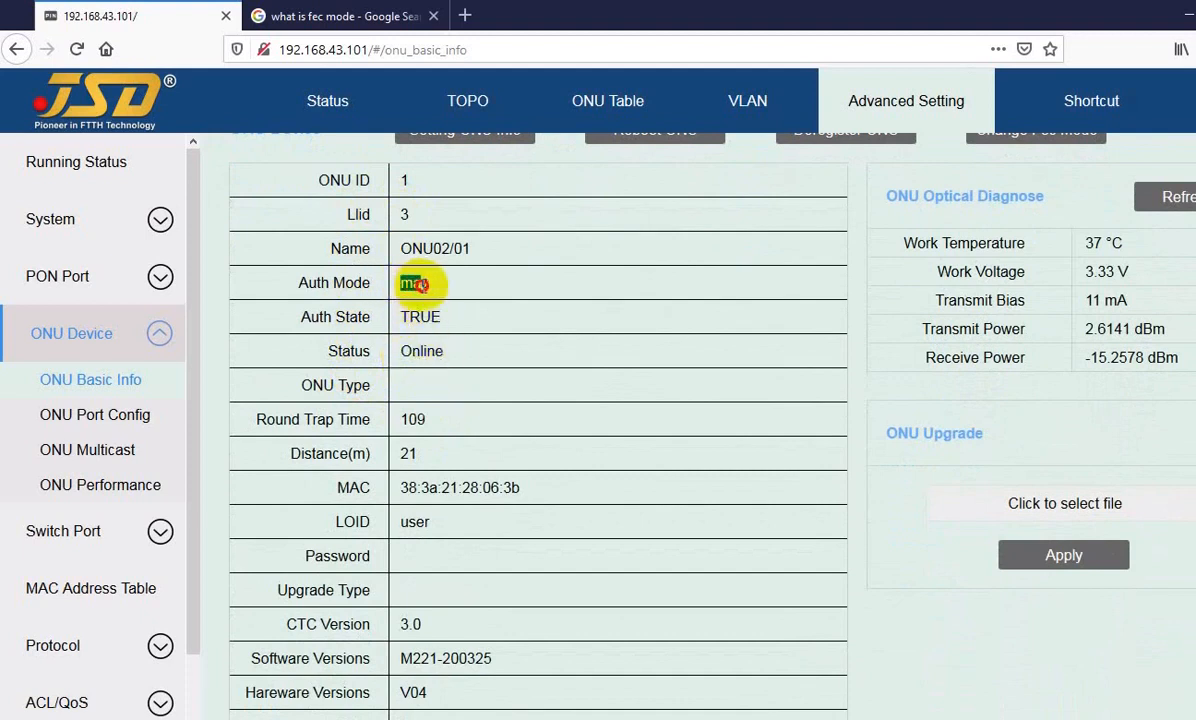
pyautogui.click(428, 284)
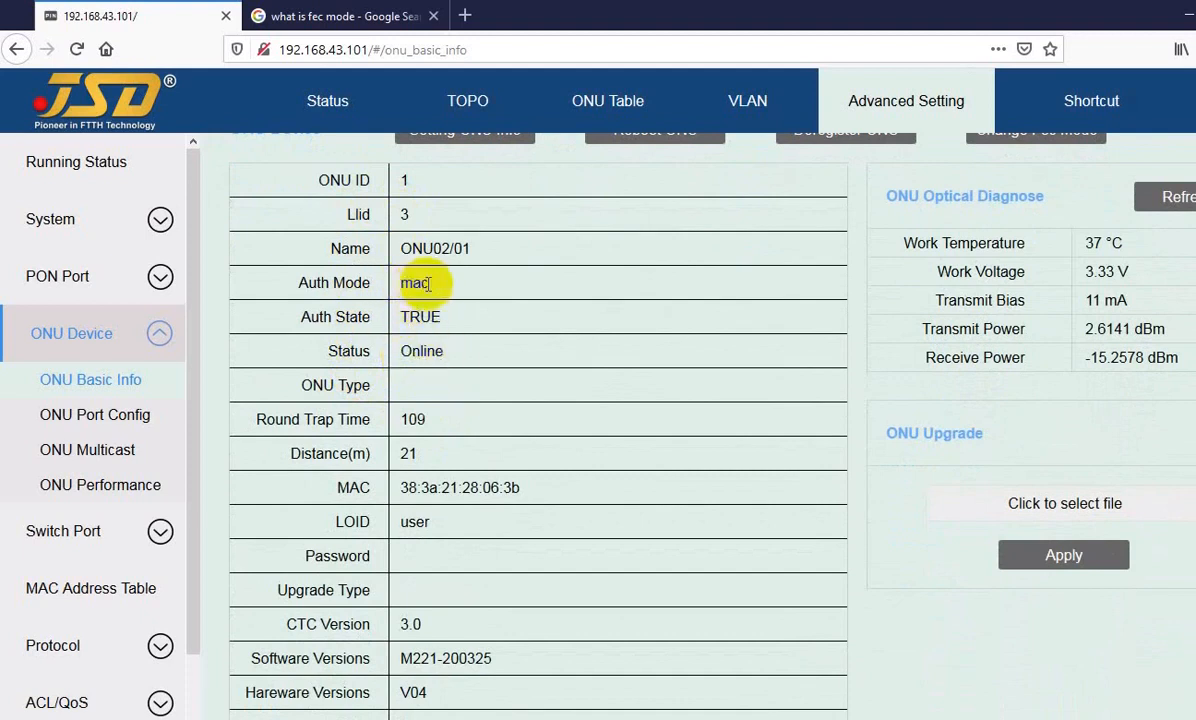
pyautogui.moveTo(385, 488); pyautogui.dragTo(424, 521)
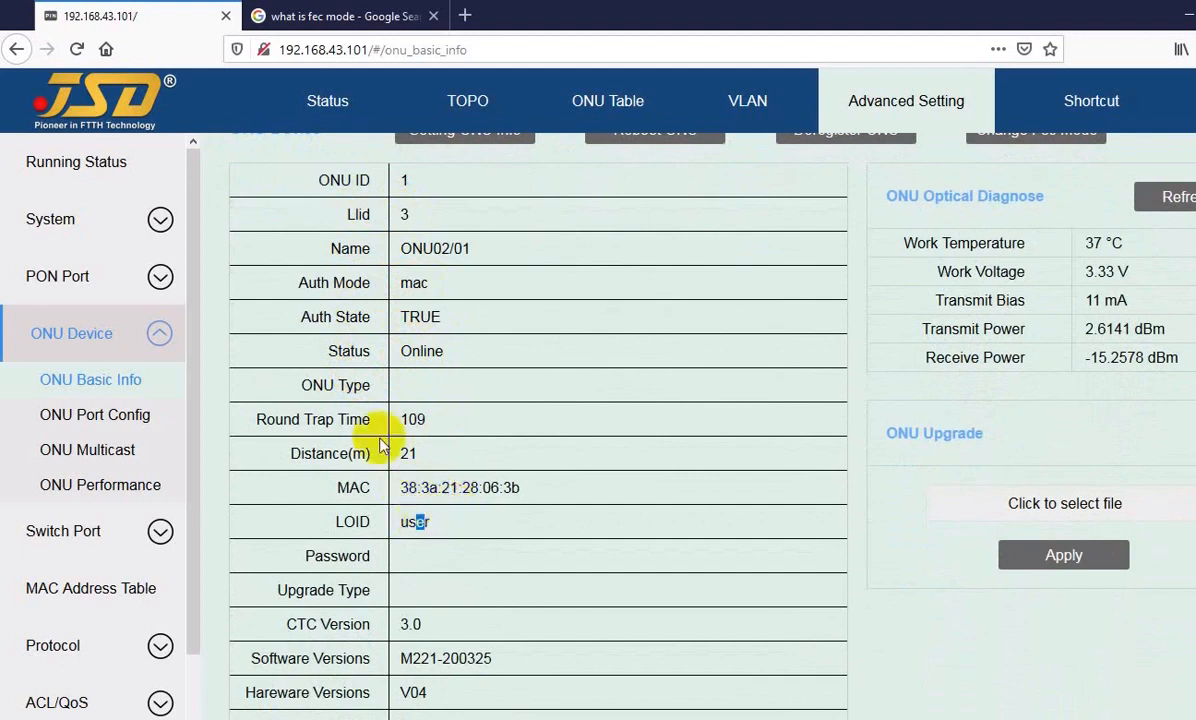
pyautogui.moveTo(404, 452); pyautogui.dragTo(414, 454)
pyautogui.click(435, 454)
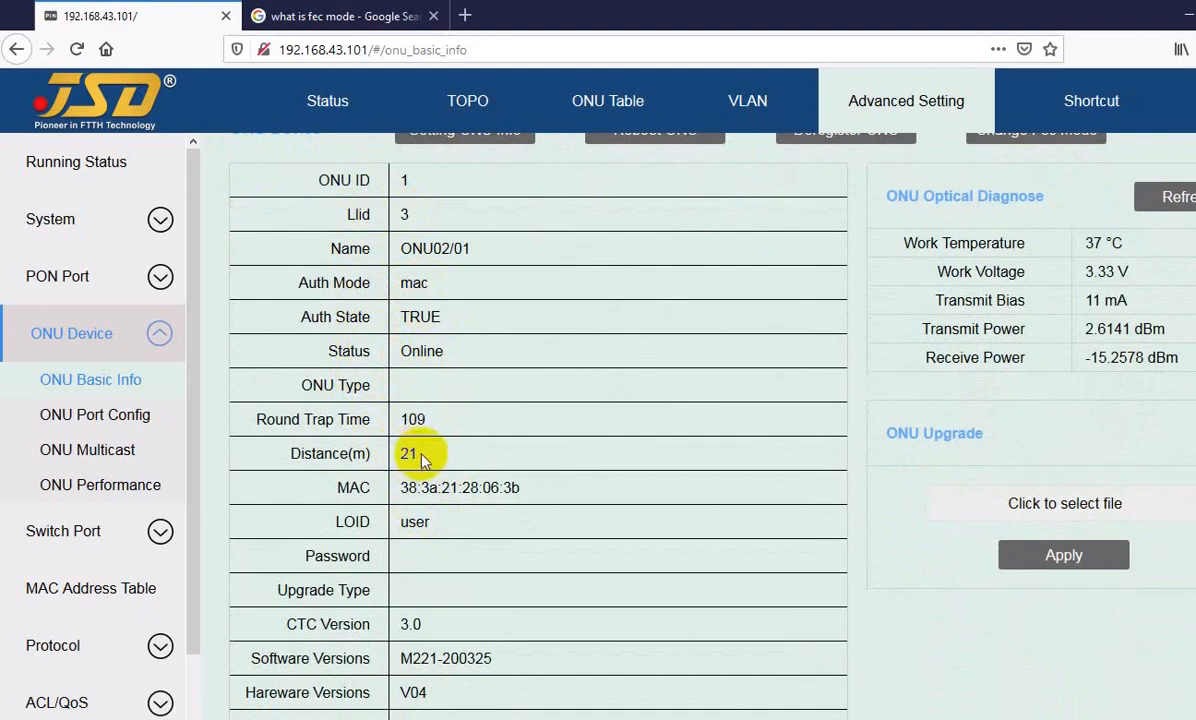
# Step: Examine ONU2/1's version, vendor, device type, GE/FE port, VoIP, USB and WLAN entries in the device information
pyautogui.scroll(-3, 427, 580)
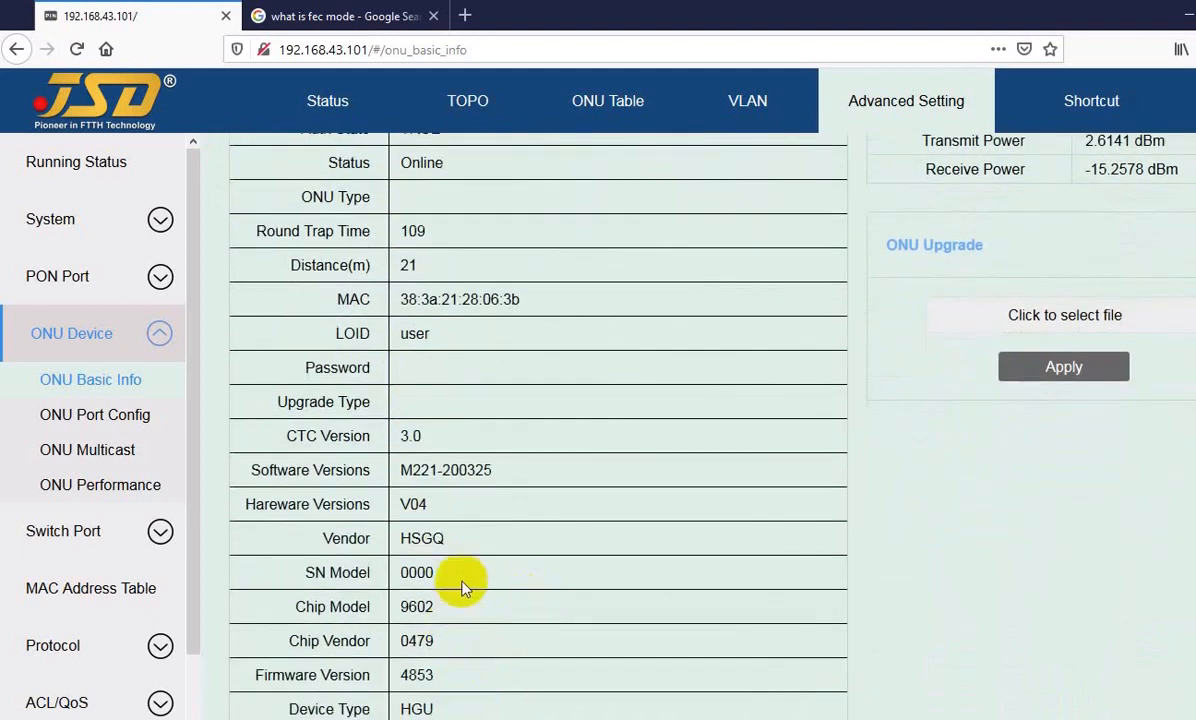
pyautogui.scroll(-3, 460, 570)
pyautogui.moveTo(398, 521); pyautogui.dragTo(417, 521)
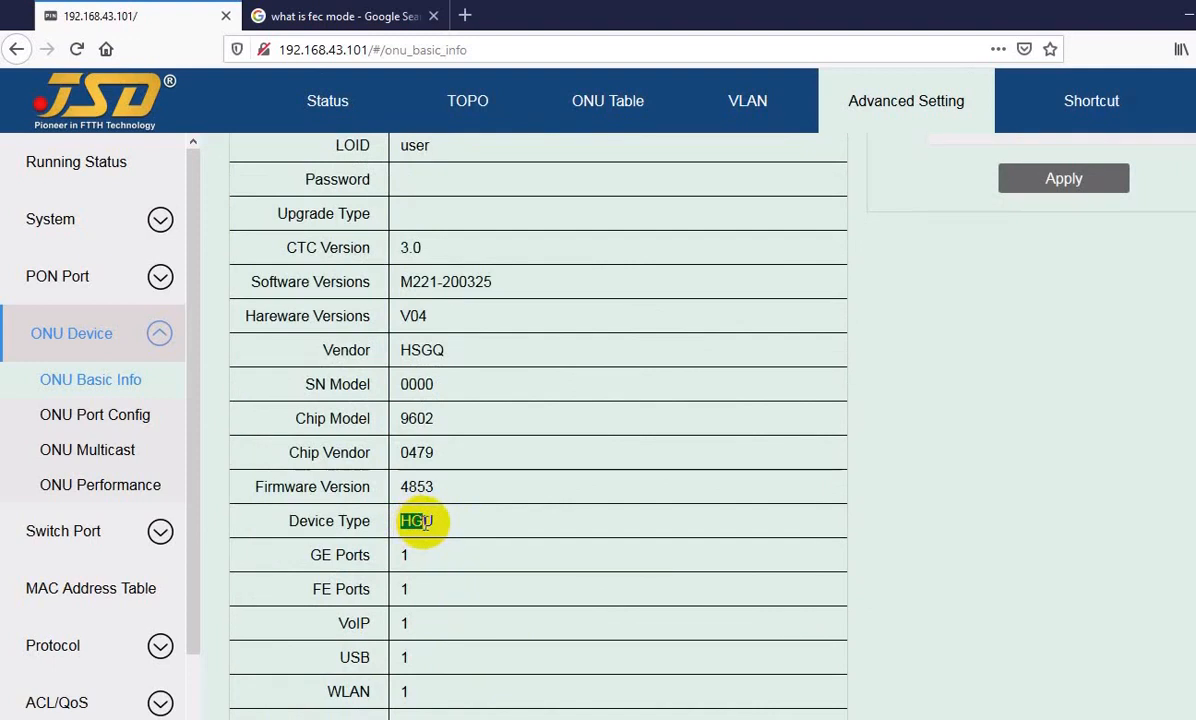
pyautogui.click(420, 521)
pyautogui.scroll(-2, 462, 540)
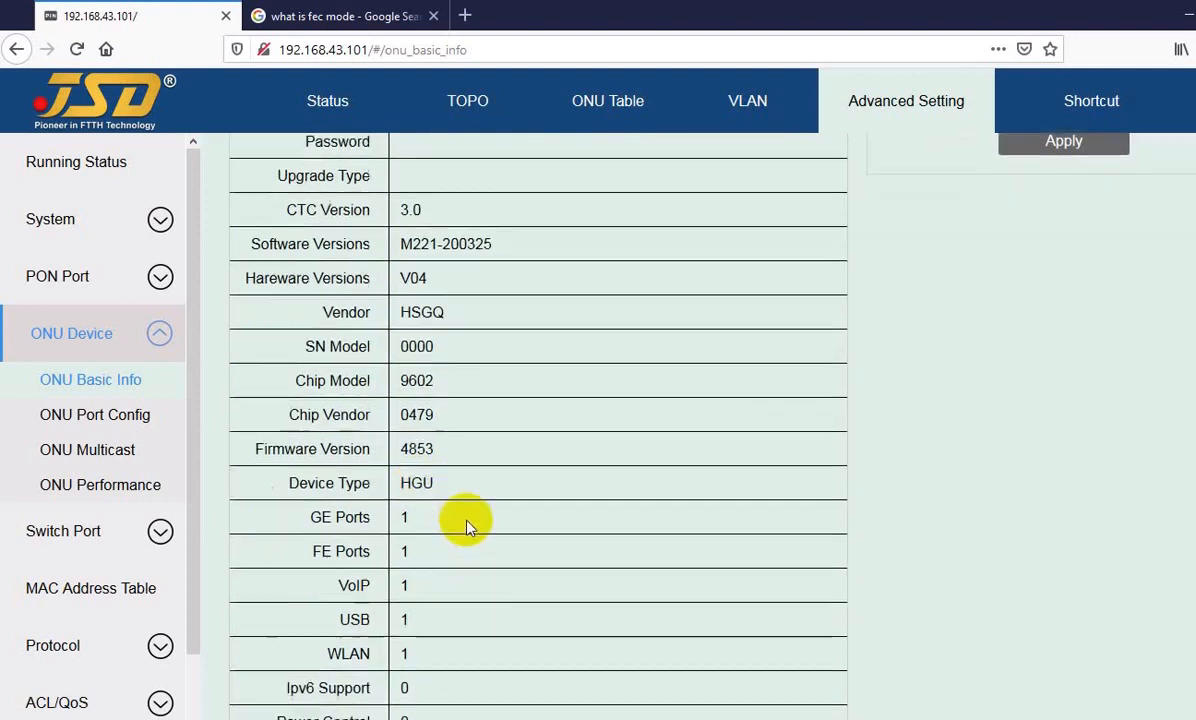
pyautogui.scroll(-2, 450, 560)
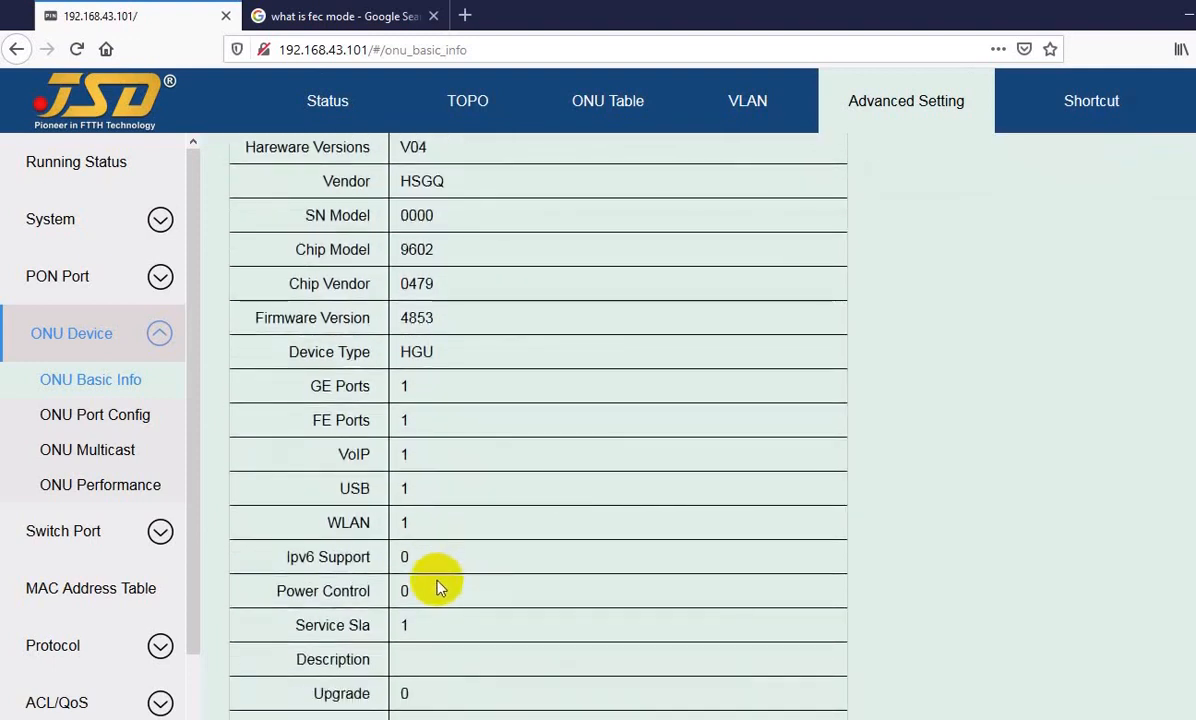
pyautogui.scroll(2, 437, 585)
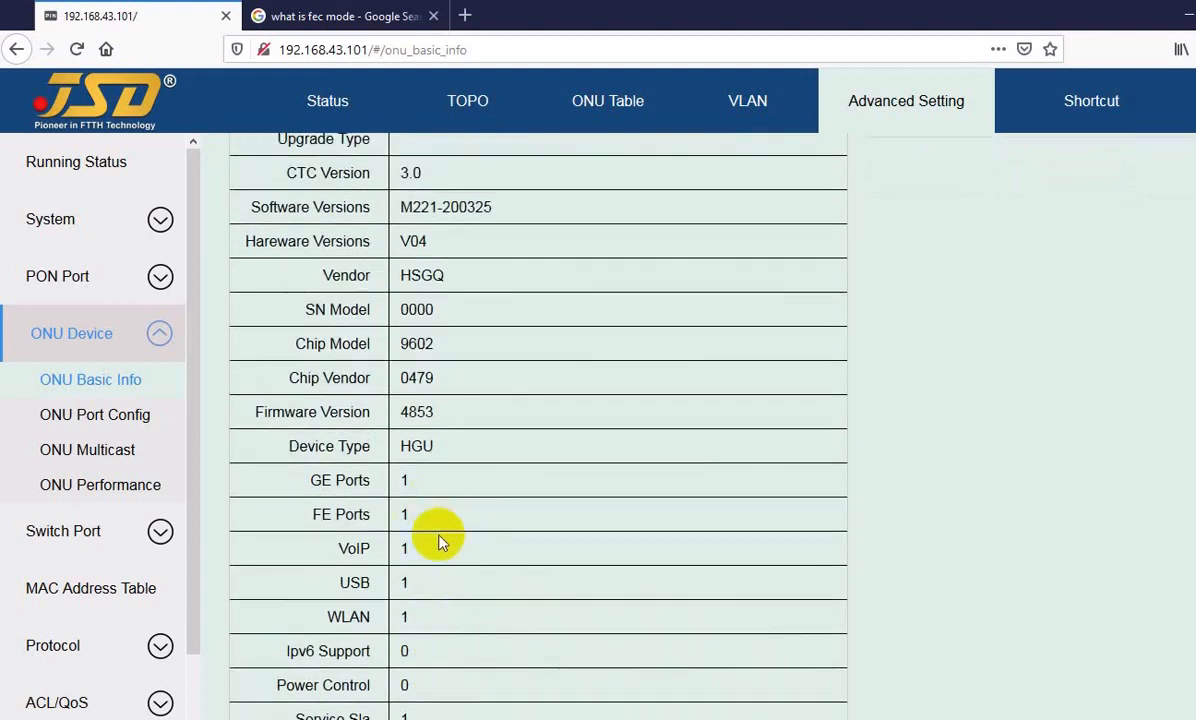
pyautogui.scroll(3, 440, 520)
pyautogui.scroll(6, 410, 500)
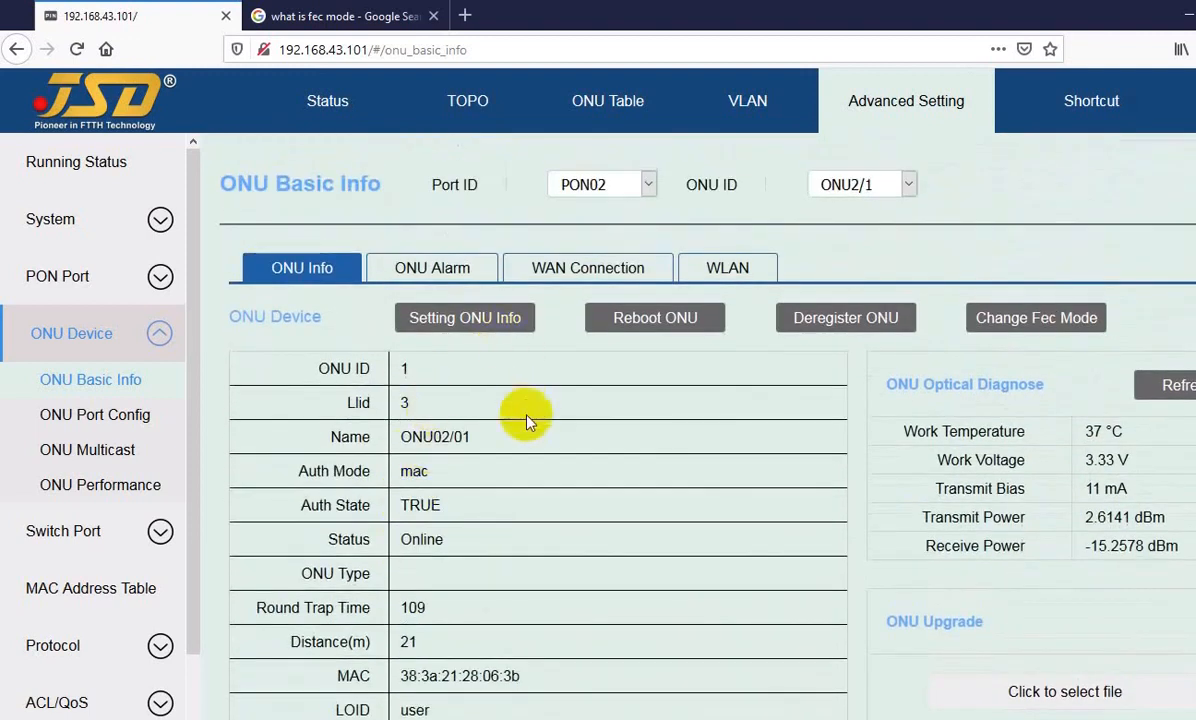
# Step: Display the basic information of ONU2/2 on PON02, followed by that of the ONU on PON01
pyautogui.click(883, 195)
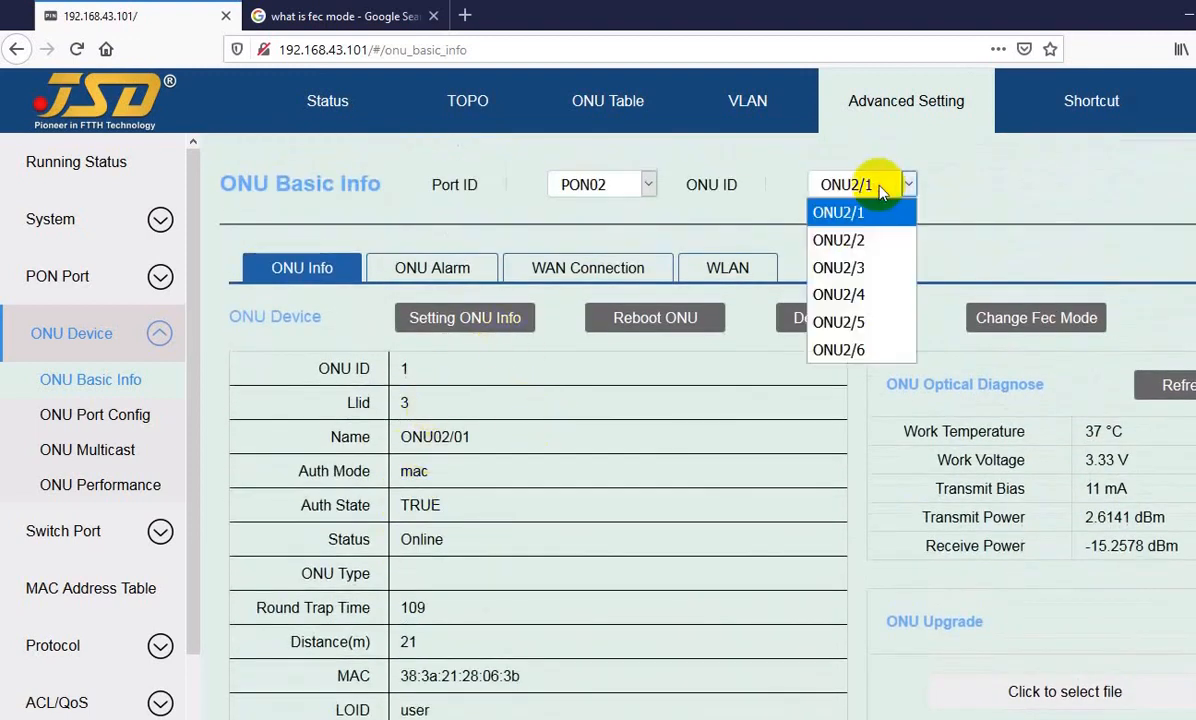
pyautogui.click(862, 242)
pyautogui.click(612, 185)
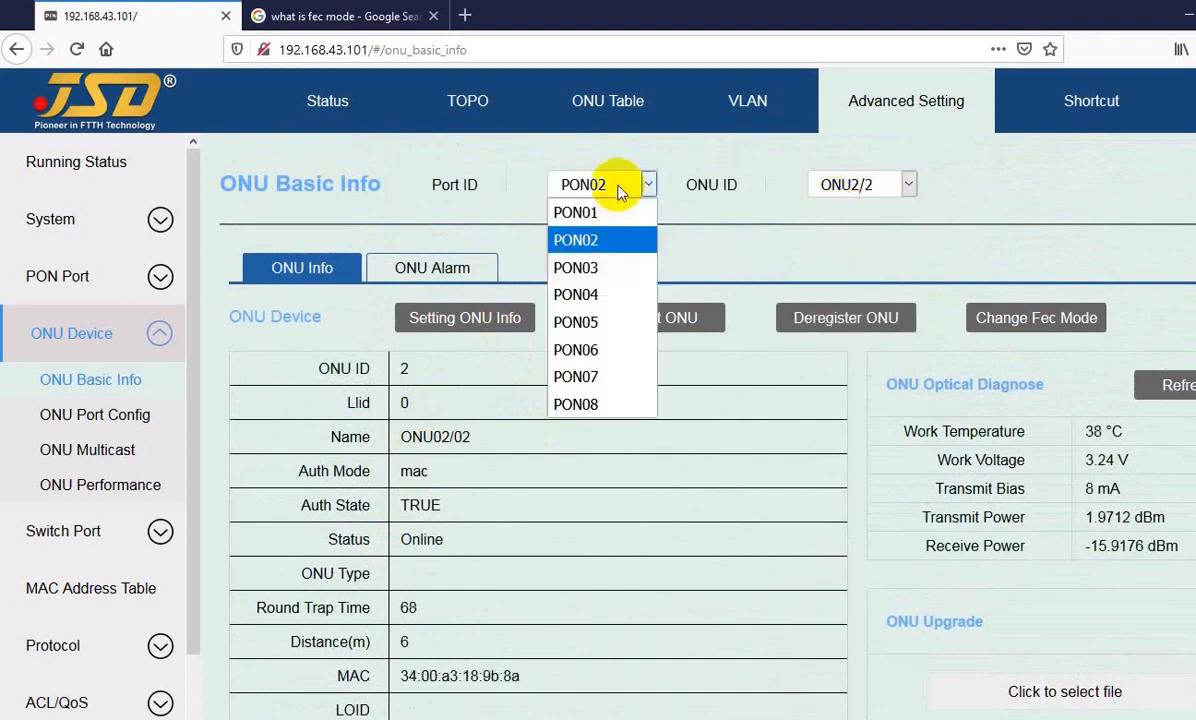
pyautogui.click(600, 214)
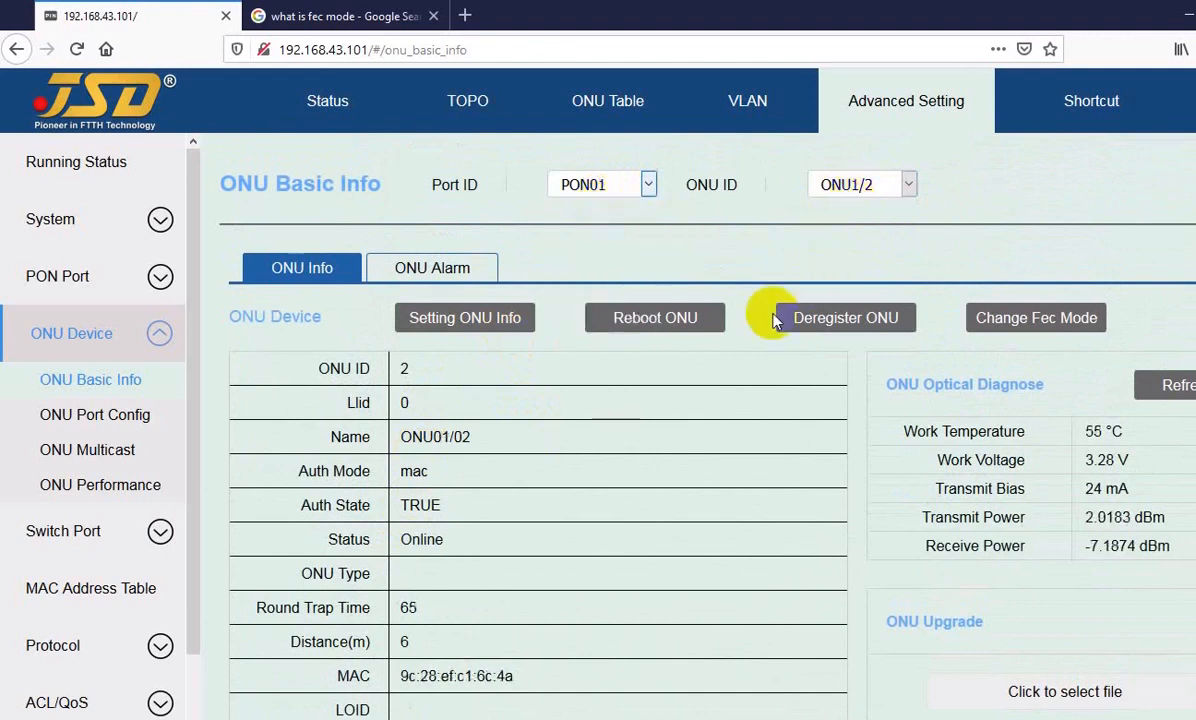
# Step: Return the basic information page to port PON02 and ONU2/1
pyautogui.click(610, 184)
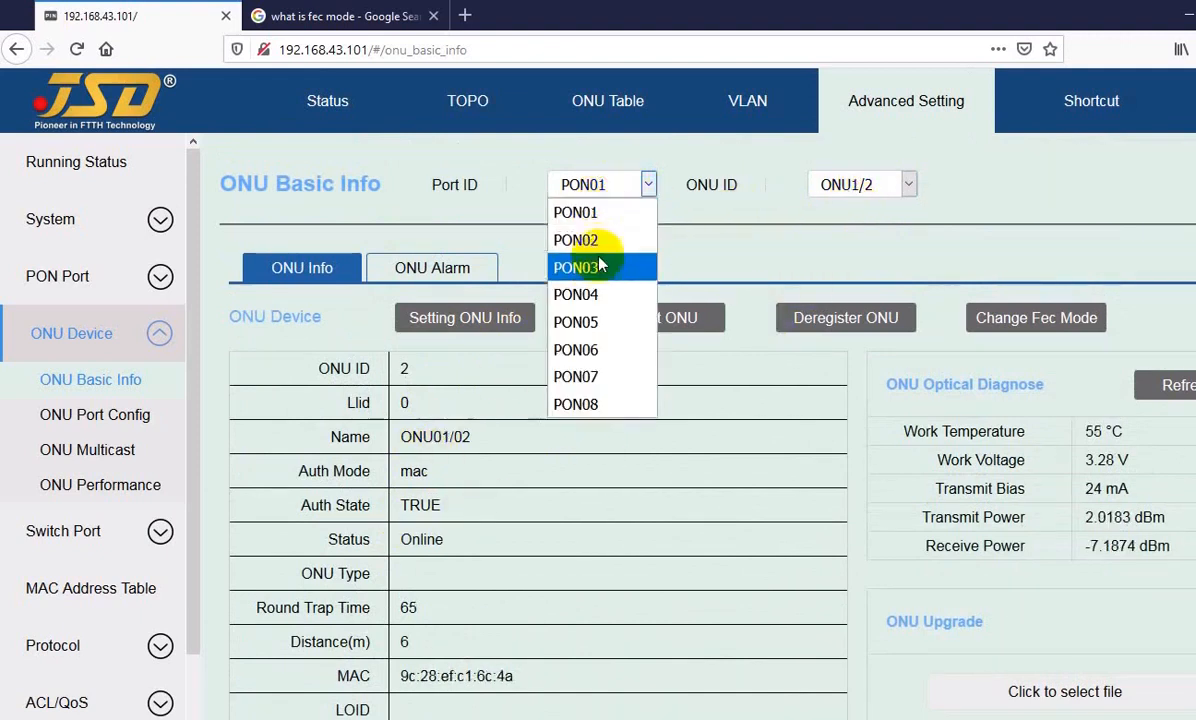
pyautogui.click(636, 244)
pyautogui.click(860, 185)
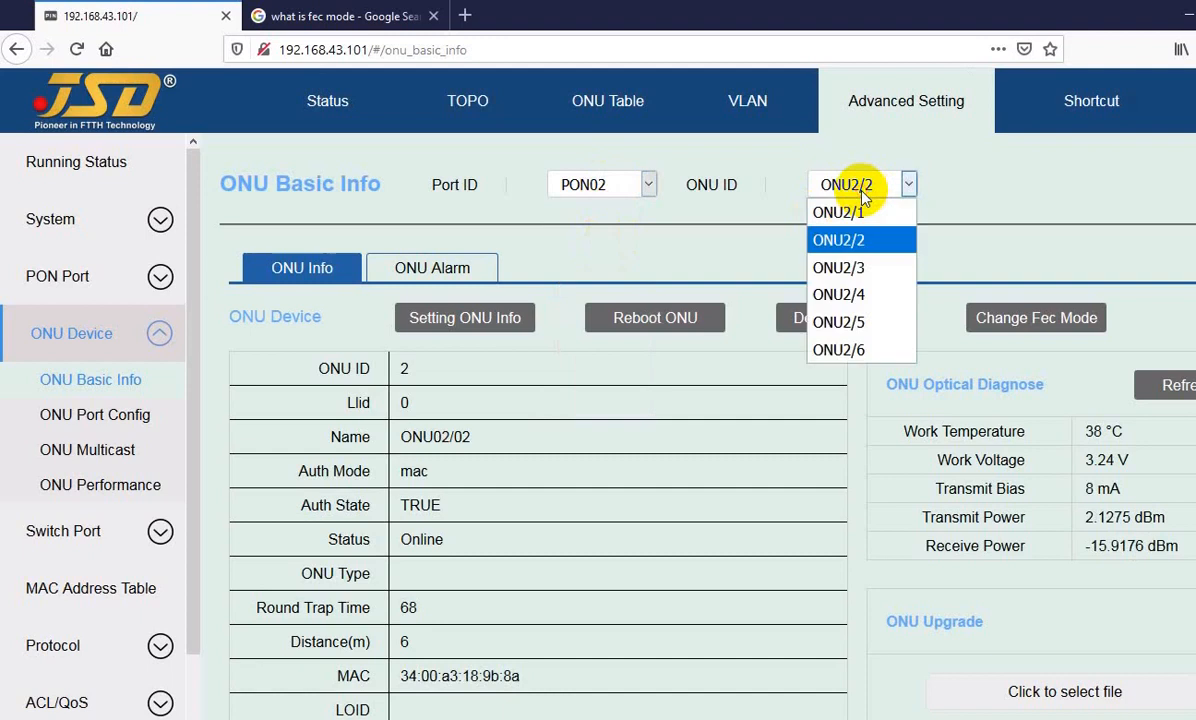
pyautogui.click(858, 213)
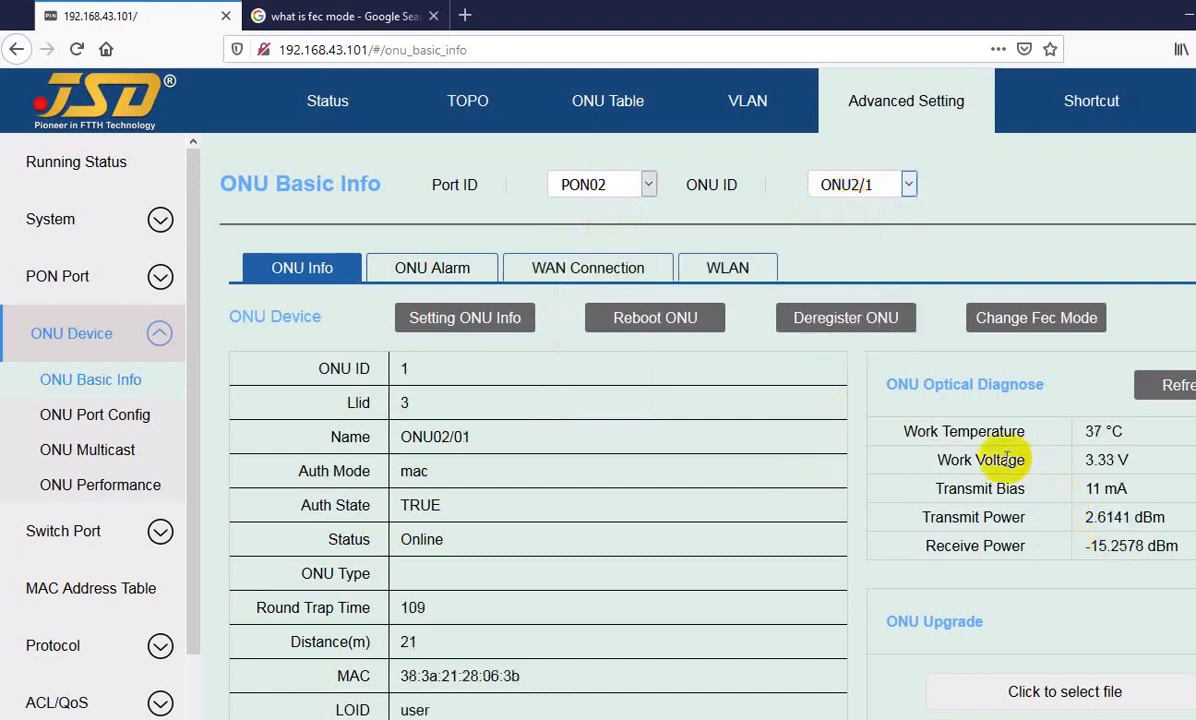
# Step: Examine ONU2/1's optical diagnosis readings for temperature, voltage, transmit bias, transmit power and receive power
pyautogui.moveTo(948, 432); pyautogui.dragTo(1084, 430)
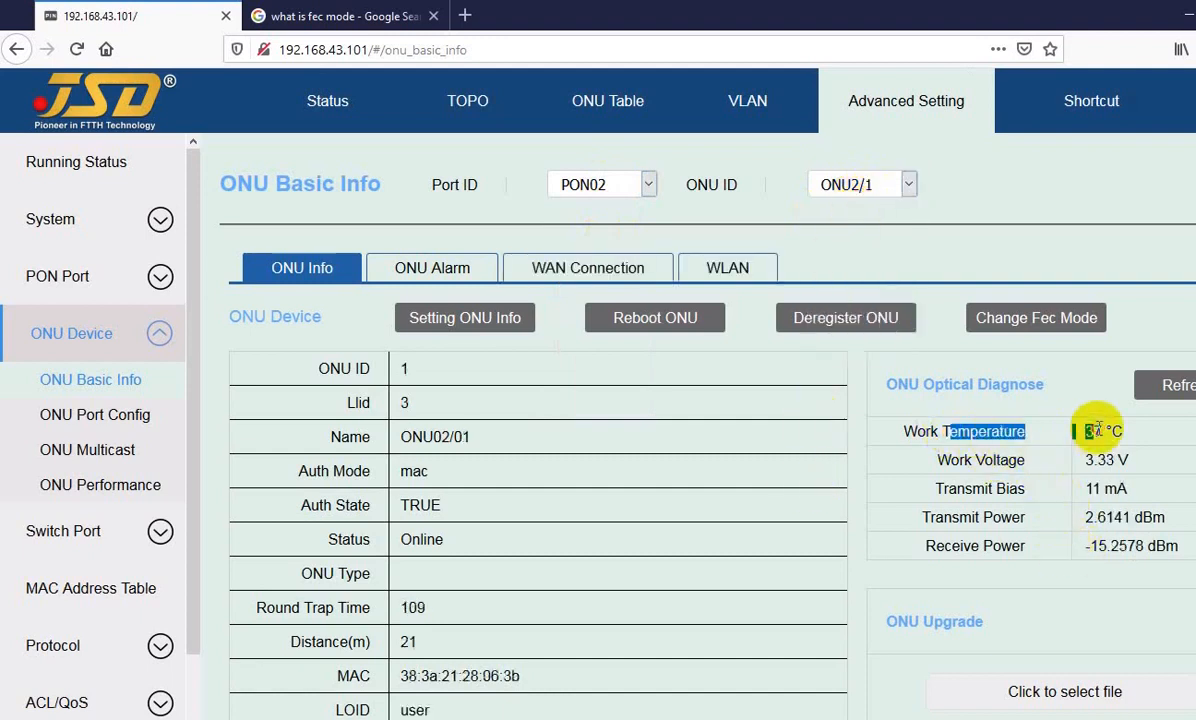
pyautogui.click(1022, 468)
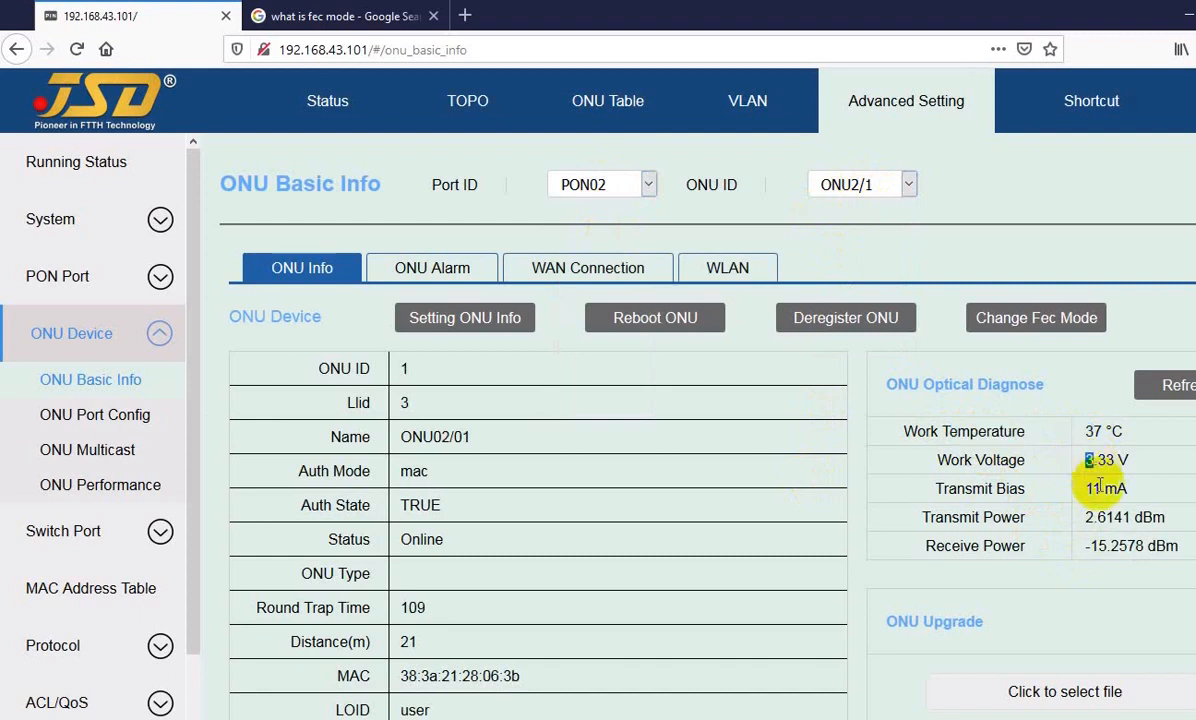
pyautogui.doubleClick(1093, 489)
pyautogui.moveTo(997, 519); pyautogui.dragTo(1093, 519)
pyautogui.click(1102, 530)
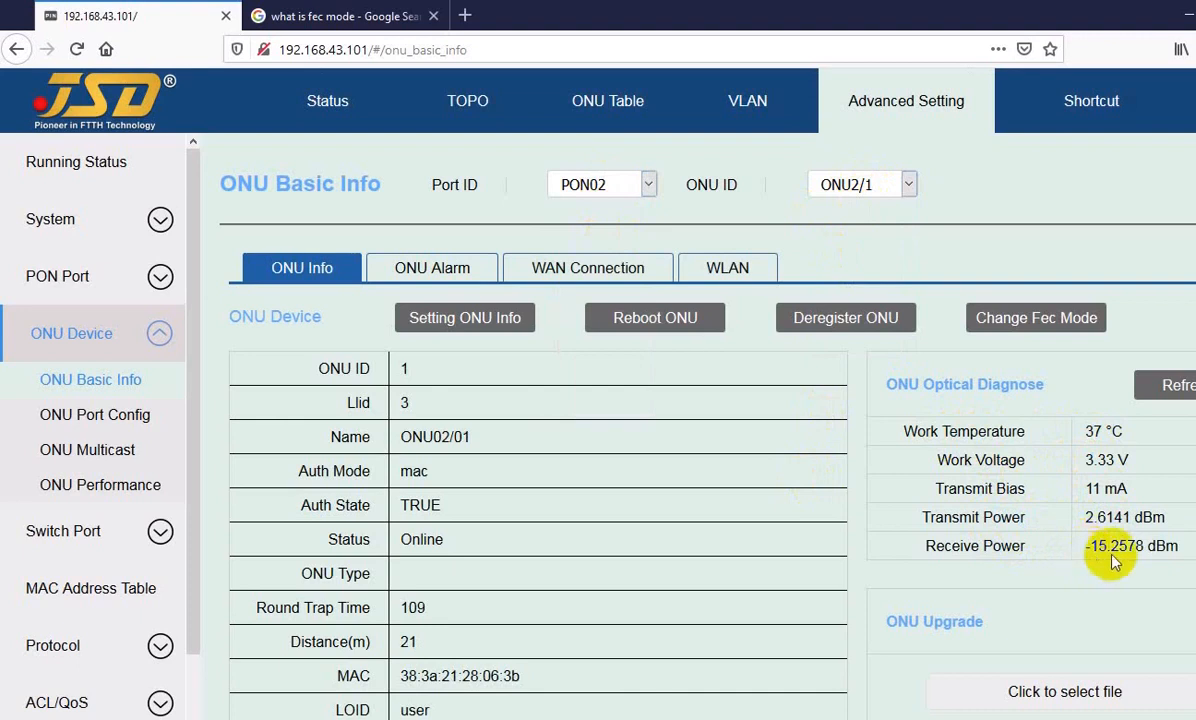
pyautogui.scroll(-3, 480, 437)
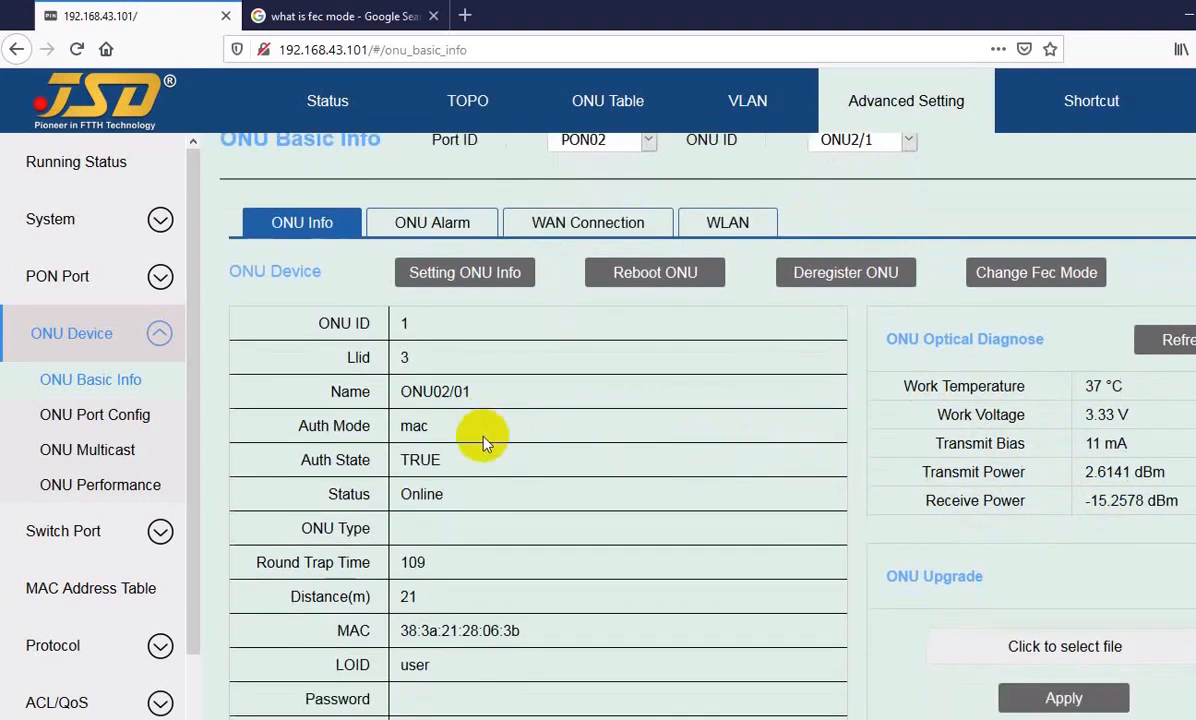
pyautogui.scroll(3, 482, 366)
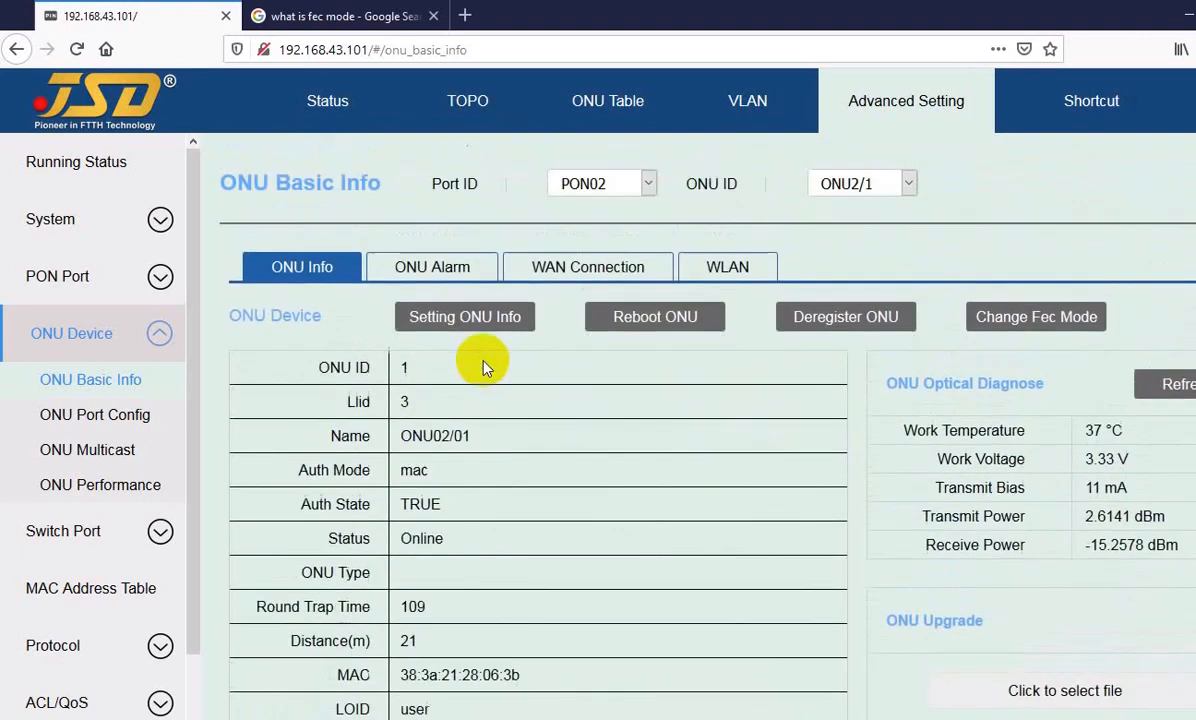
# Step: Open the ONU alarm log for ONU2/1 and examine its link up, authorization and dying gasp entries
pyautogui.click(425, 274)
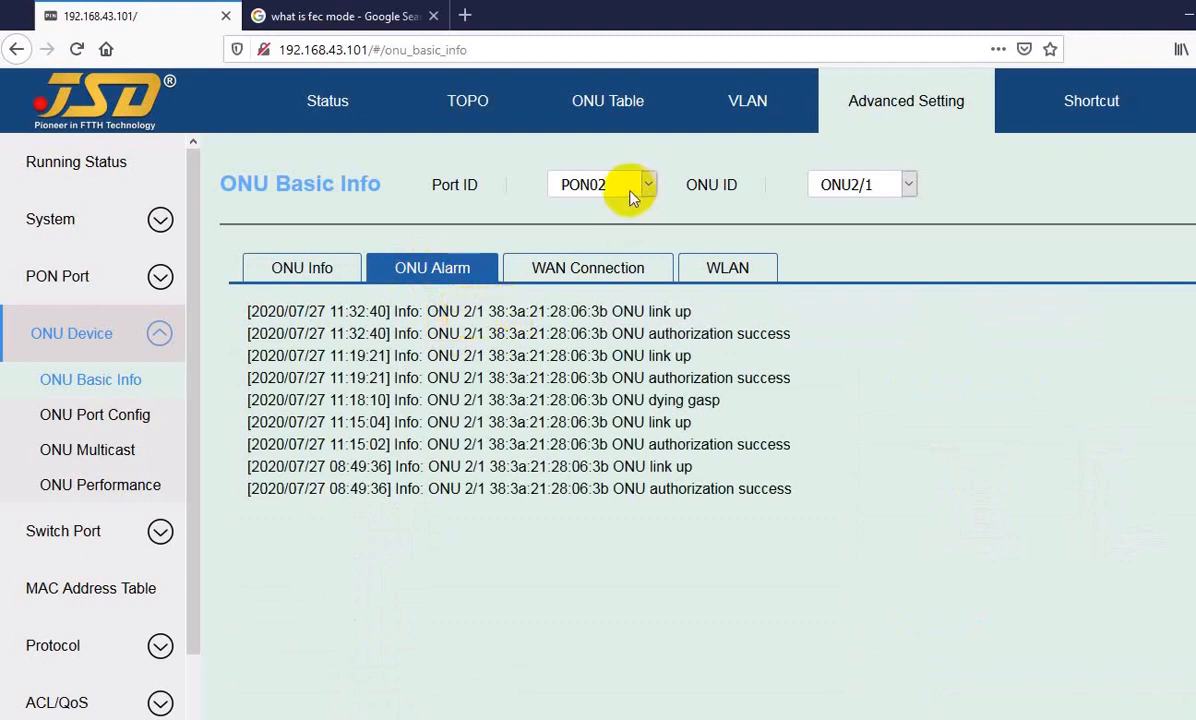
pyautogui.moveTo(495, 311); pyautogui.dragTo(295, 490)
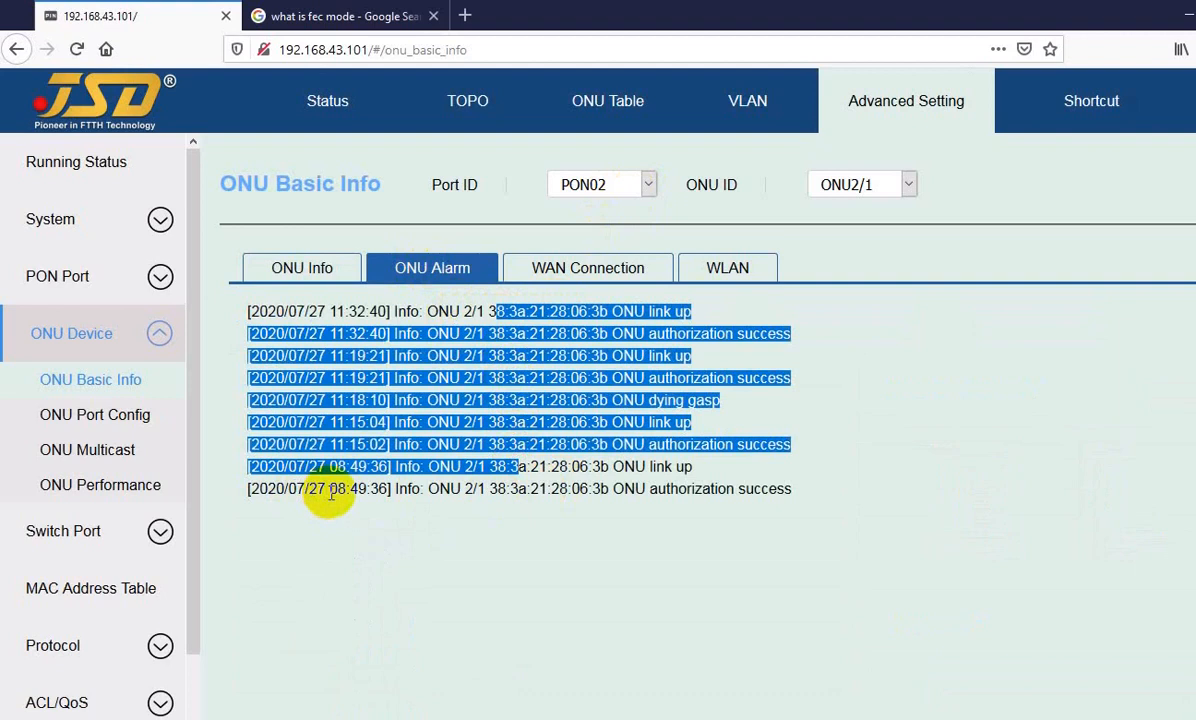
pyautogui.doubleClick(337, 488)
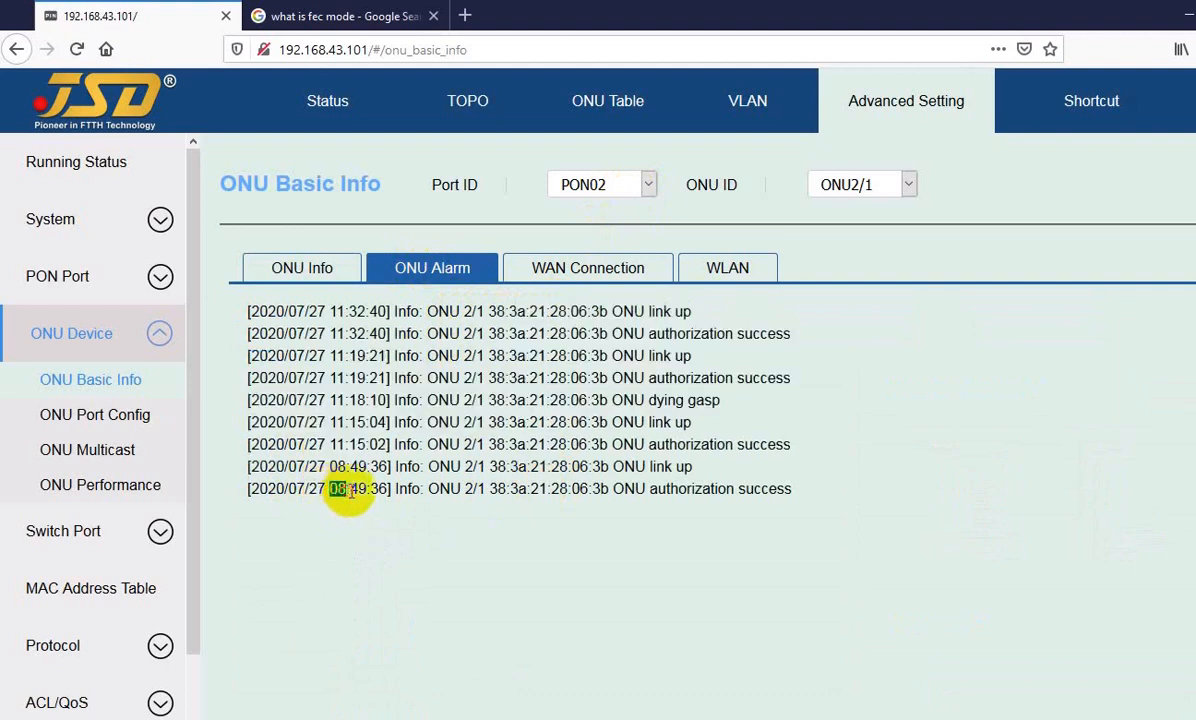
pyautogui.doubleClick(555, 466)
pyautogui.doubleClick(580, 400)
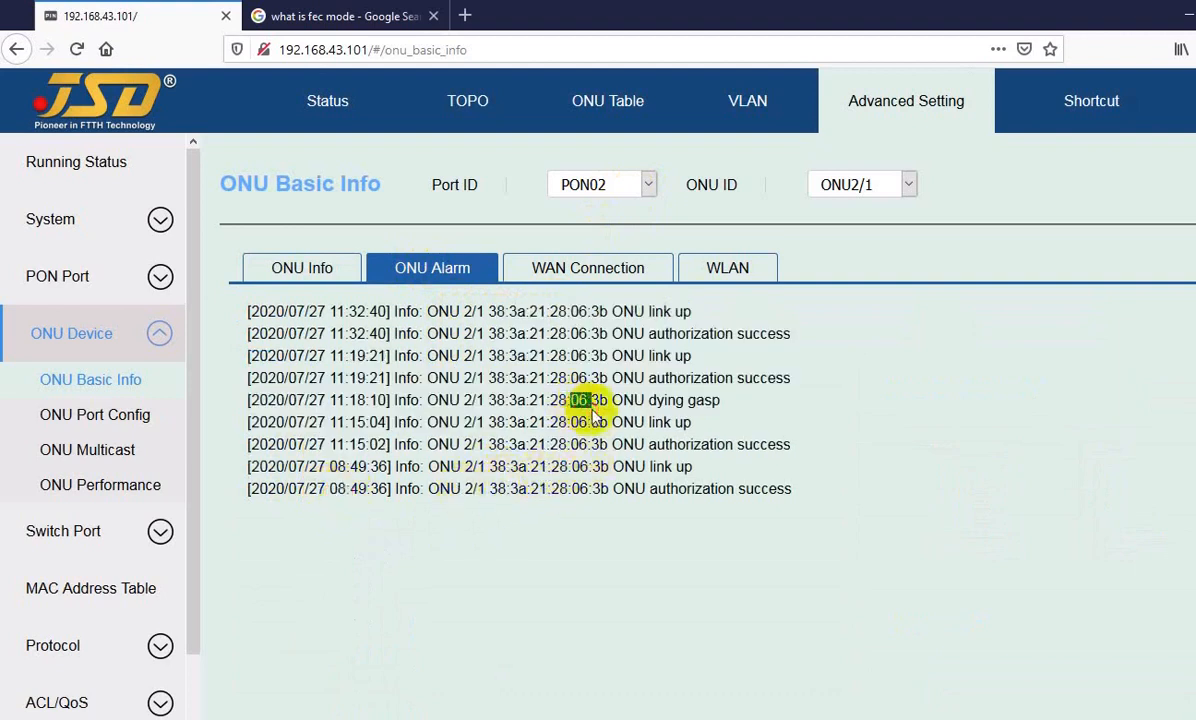
pyautogui.moveTo(463, 355); pyautogui.dragTo(480, 375)
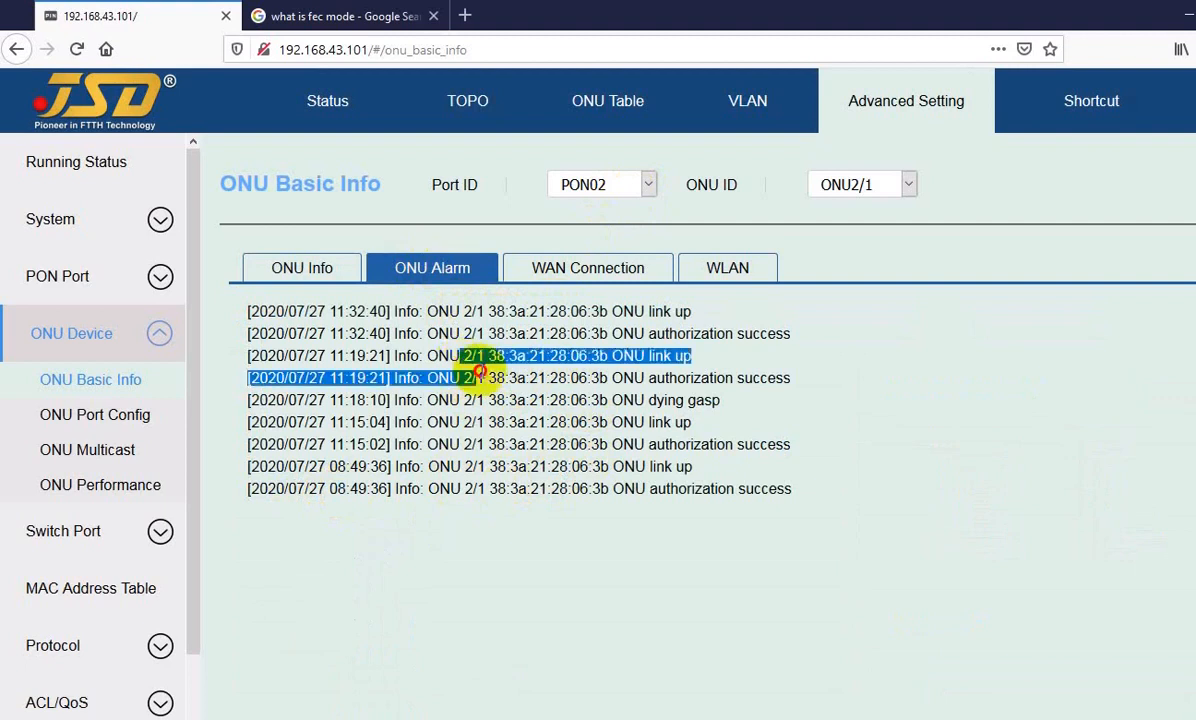
pyautogui.click(497, 384)
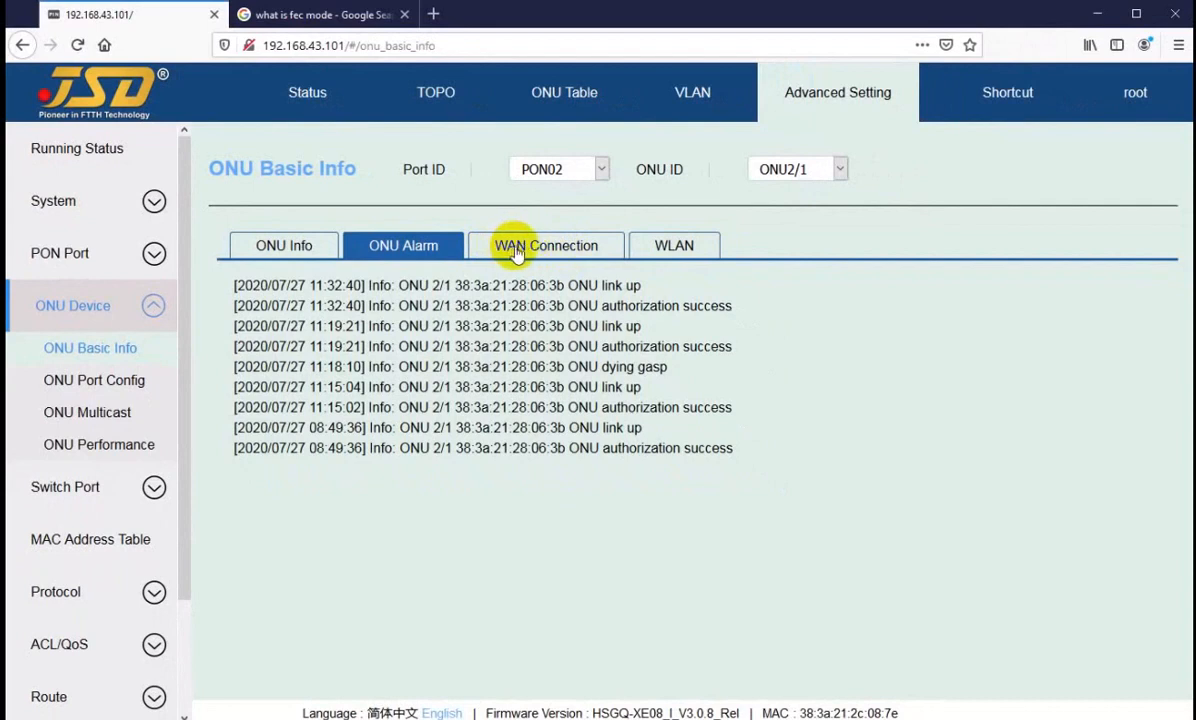
# Step: Open ONU2/1's WAN connections and examine the detailed settings of the jsd2 connection
pyautogui.click(514, 254)
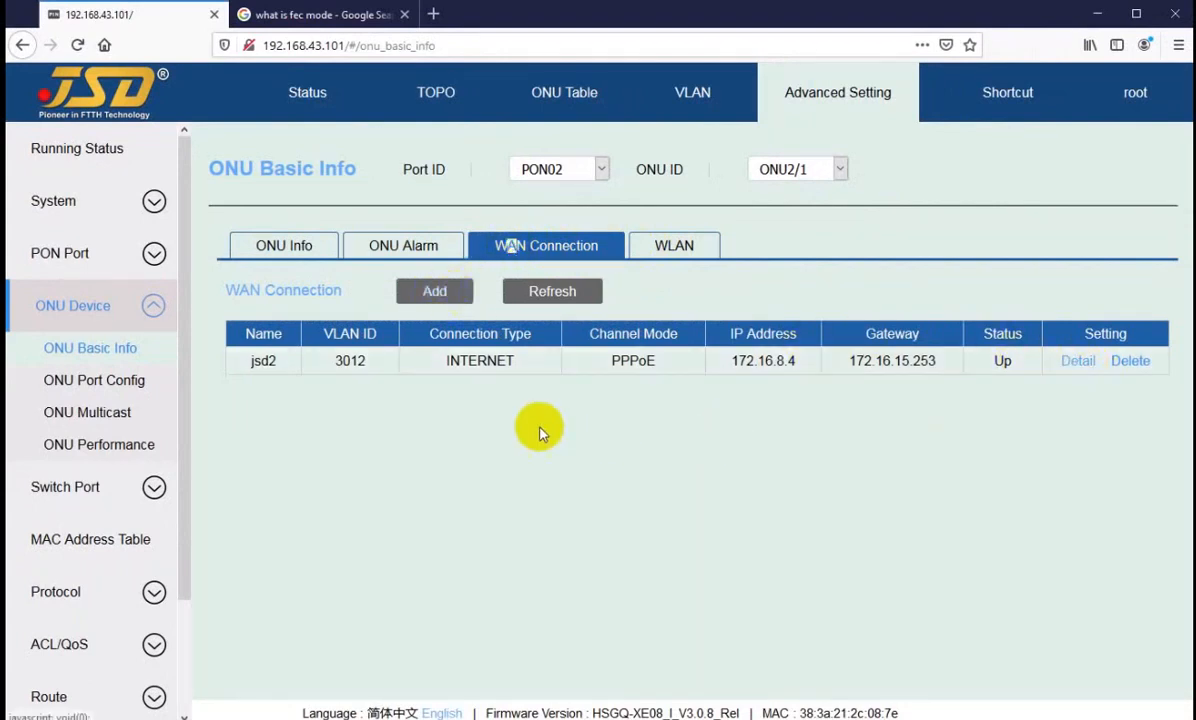
pyautogui.moveTo(257, 363); pyautogui.dragTo(286, 364)
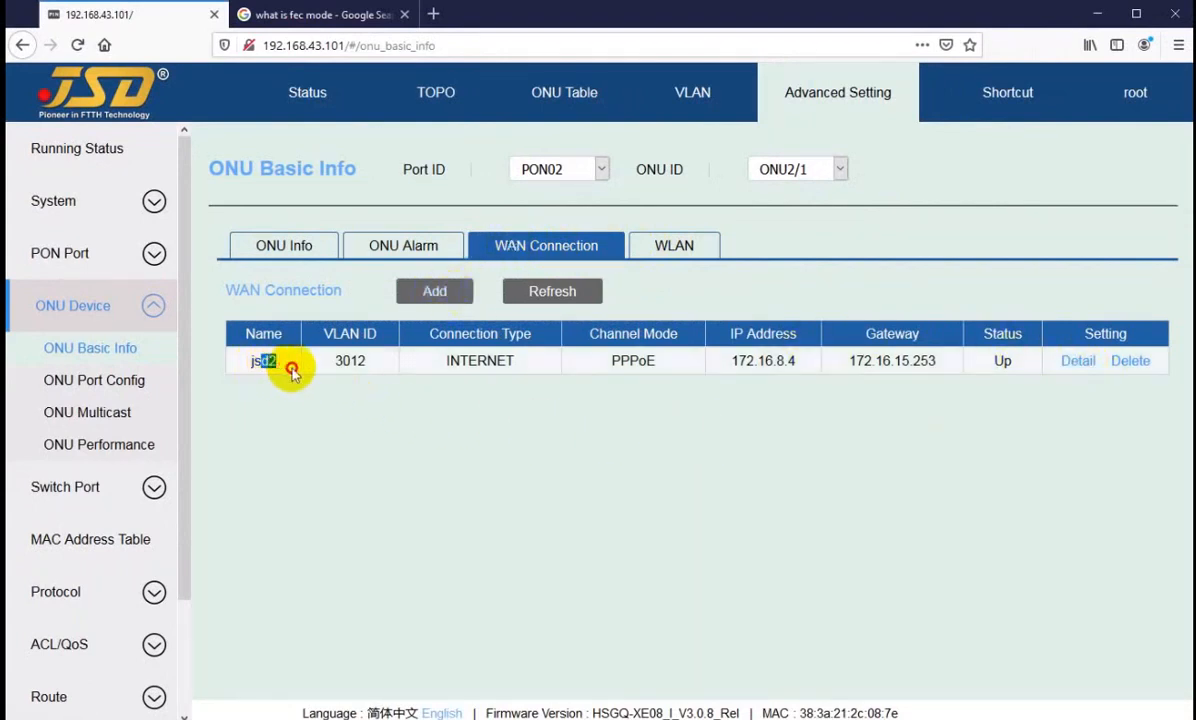
pyautogui.click(1078, 361)
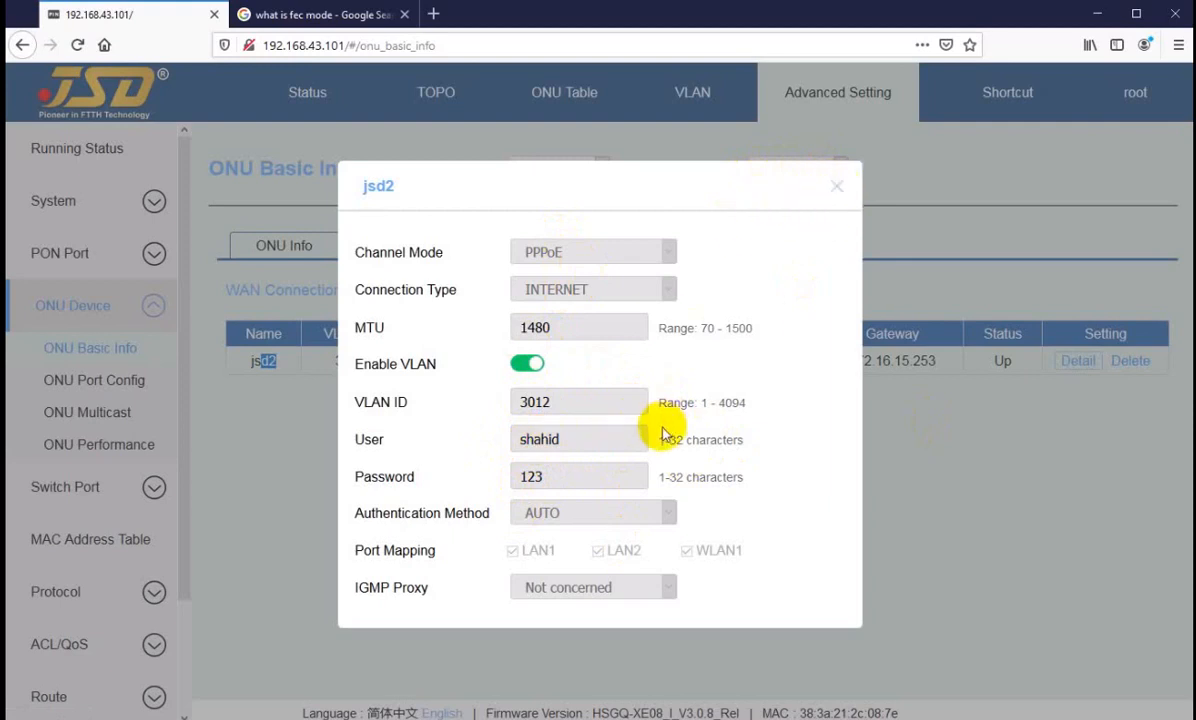
pyautogui.click(837, 188)
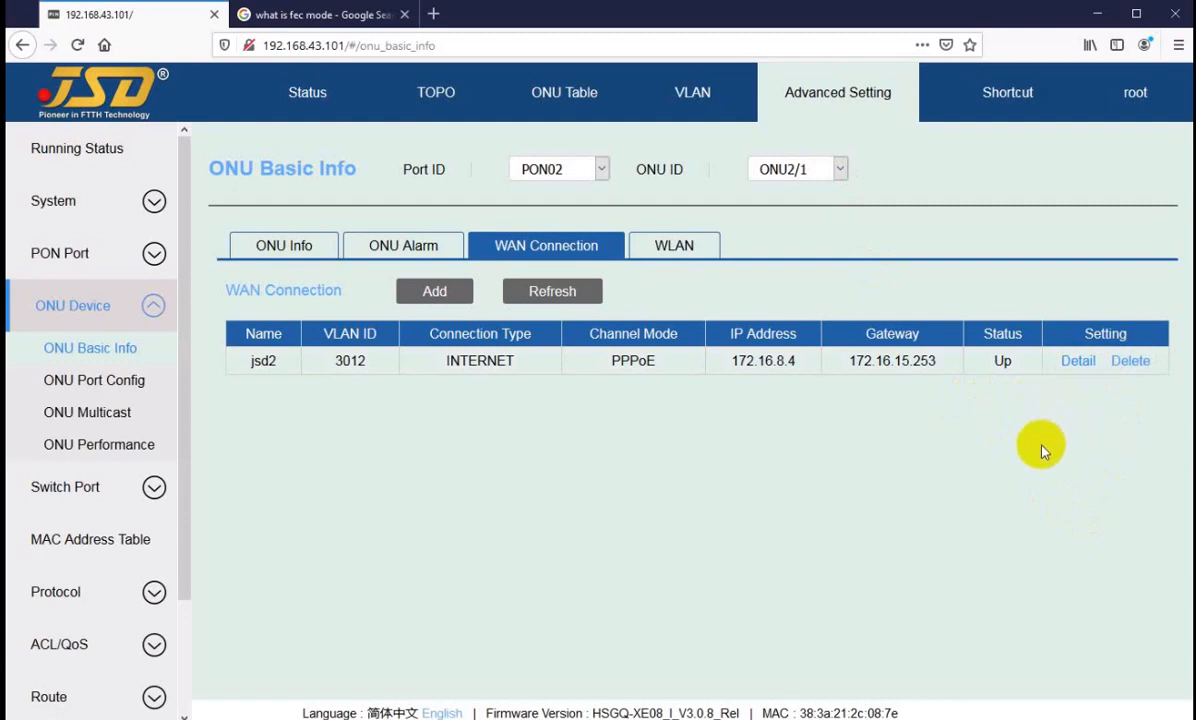
# Step: Delete the jsd2 WAN connection and start a new one named jsd2 with channel mode PPPoE
pyautogui.click(1130, 363)
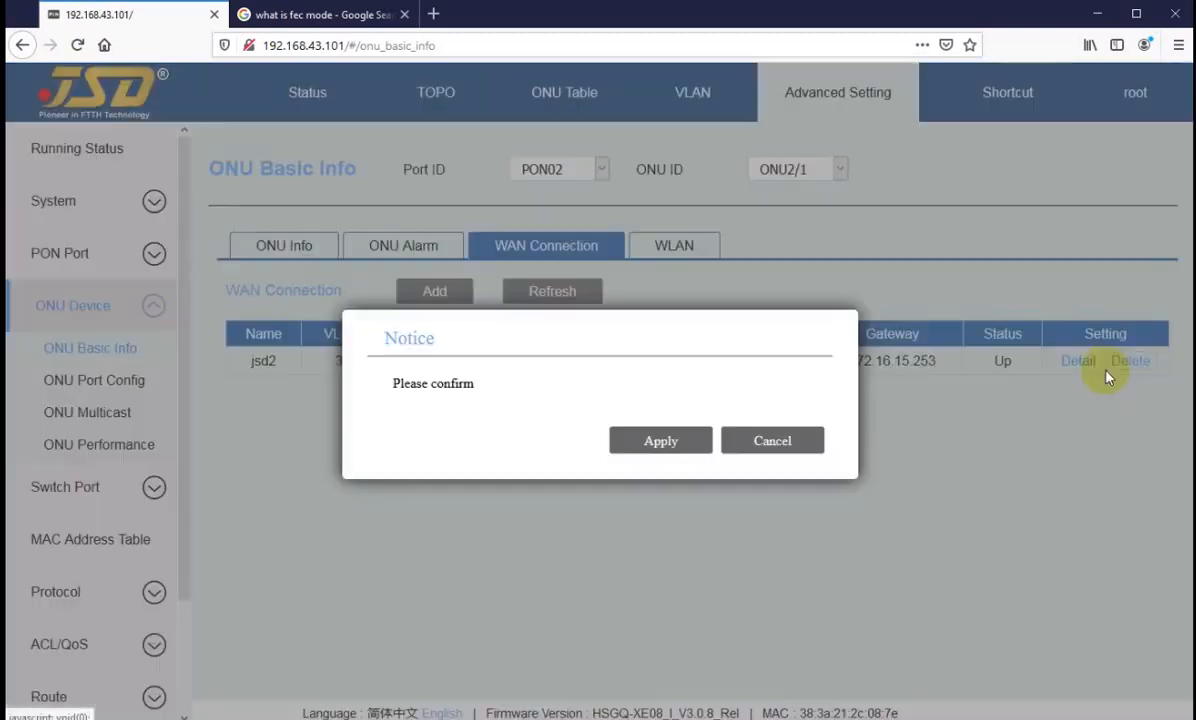
pyautogui.click(660, 440)
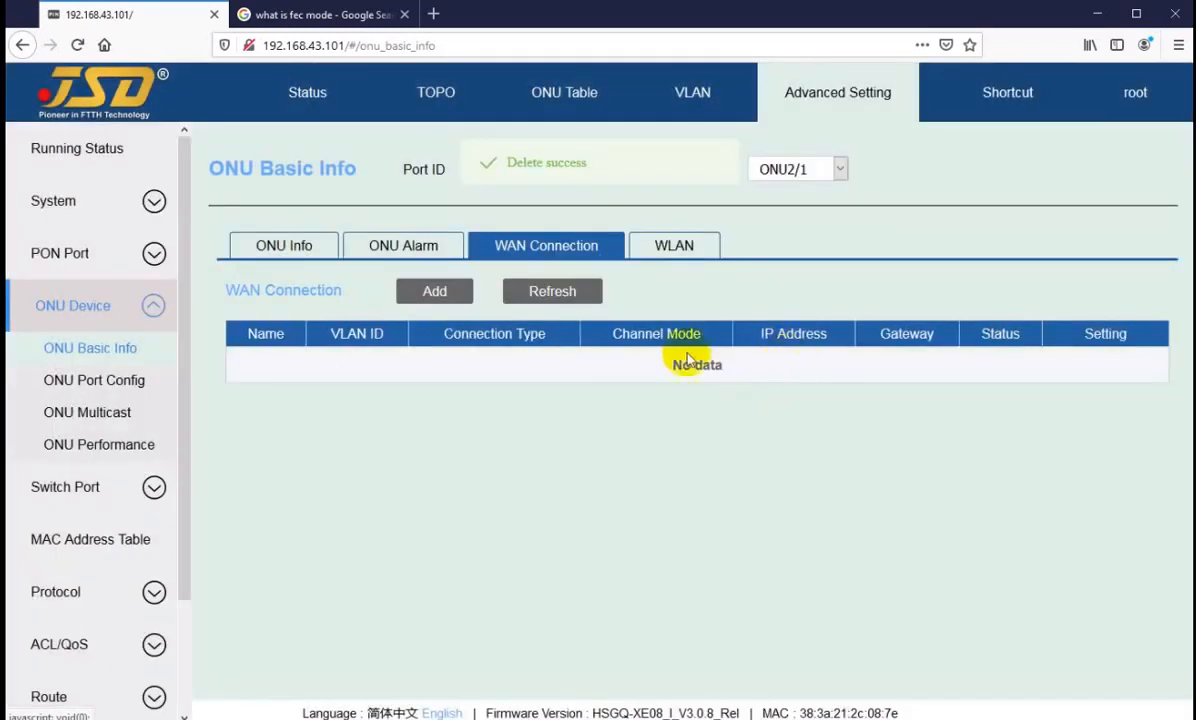
pyautogui.click(430, 291)
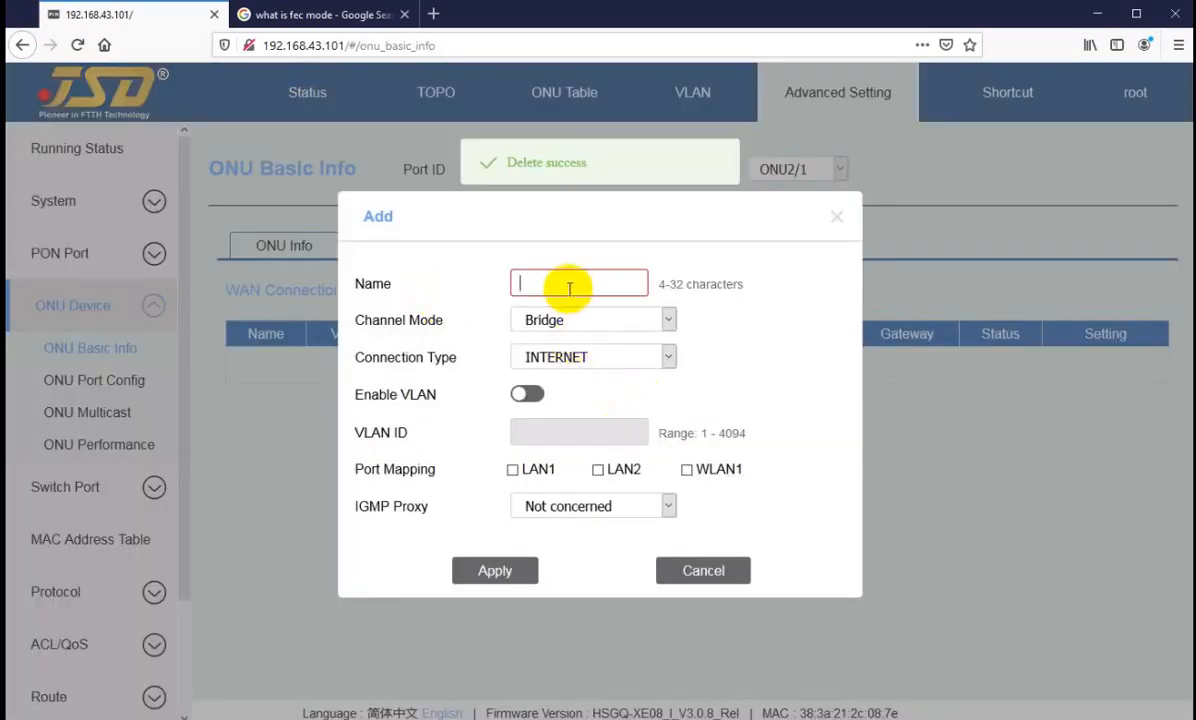
pyautogui.write('jsd2')
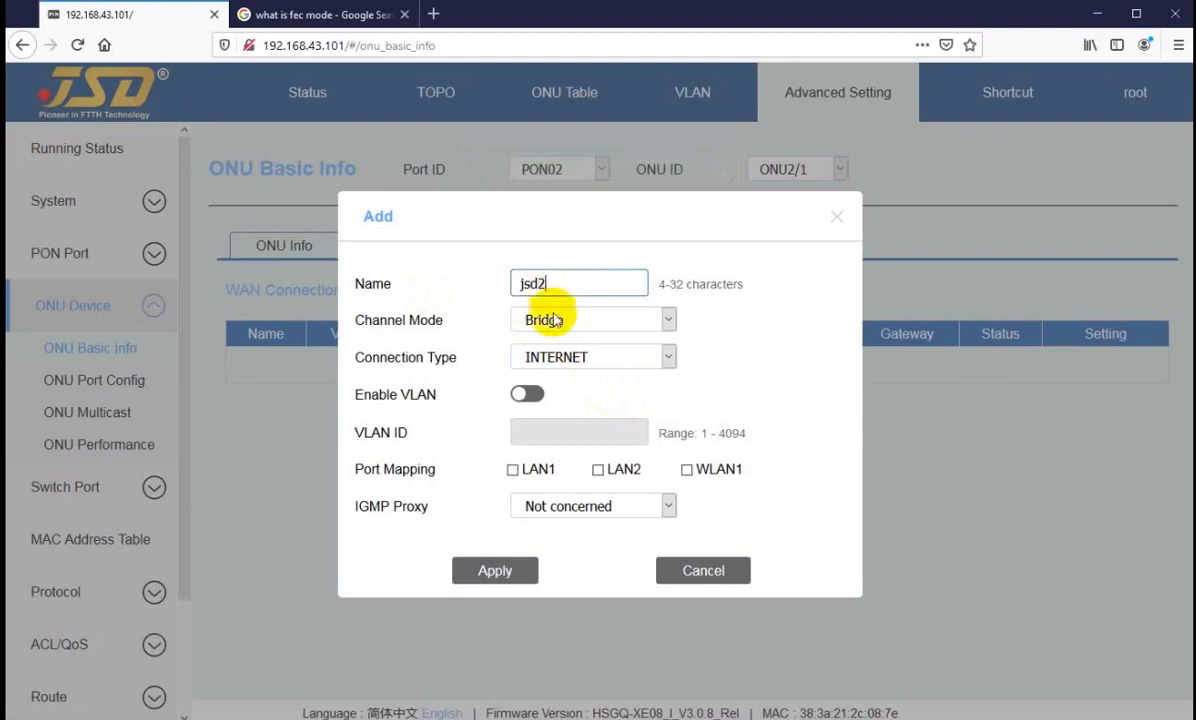
pyautogui.click(536, 319)
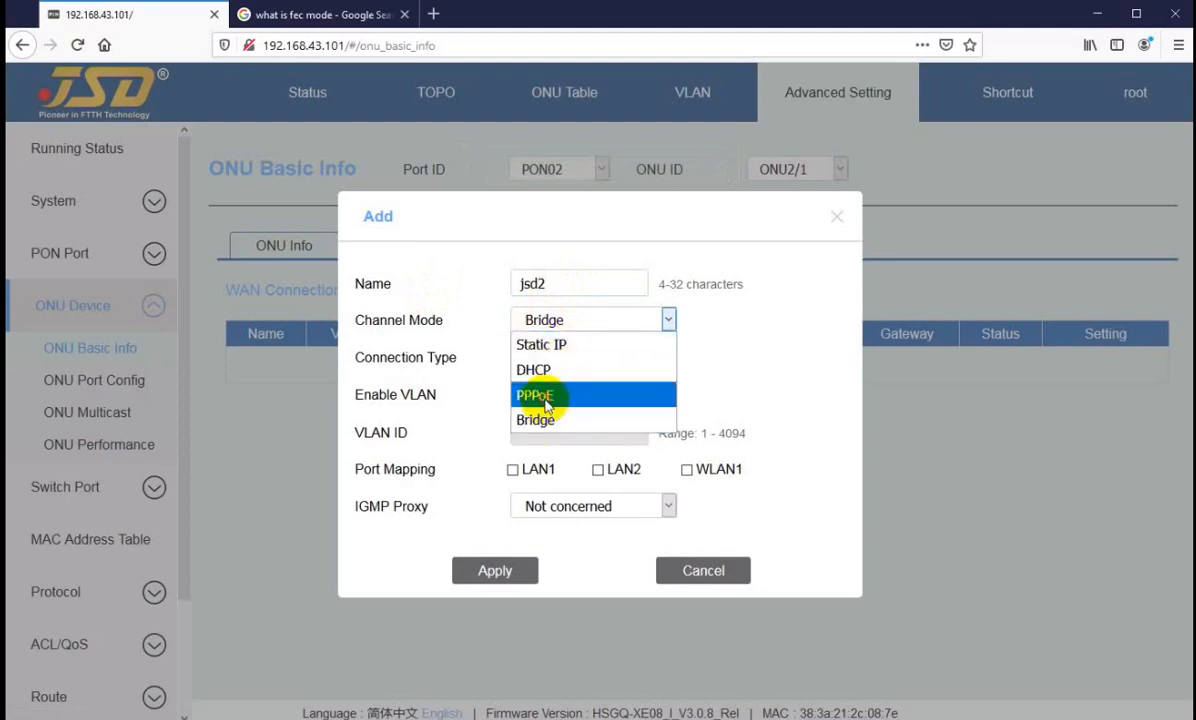
pyautogui.click(530, 395)
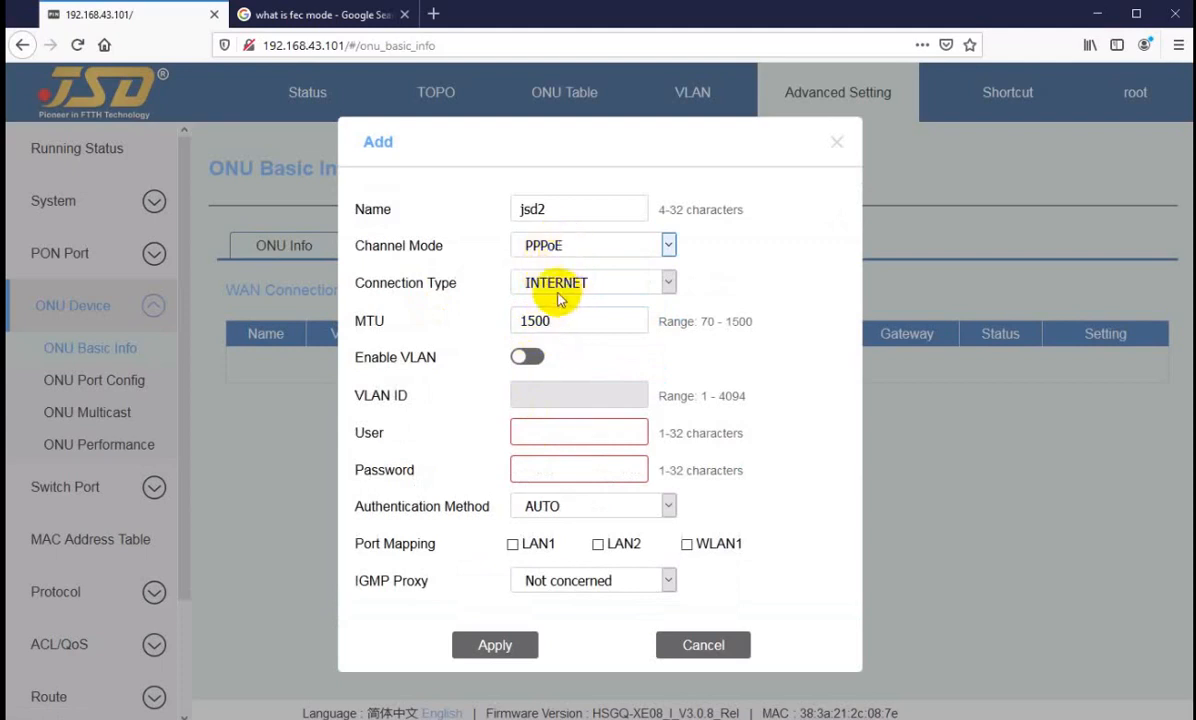
# Step: Set the new connection's MTU to 1480, enable VLAN with ID 3014, and enter the PPPoE username and password
pyautogui.moveTo(569, 323); pyautogui.dragTo(470, 331)
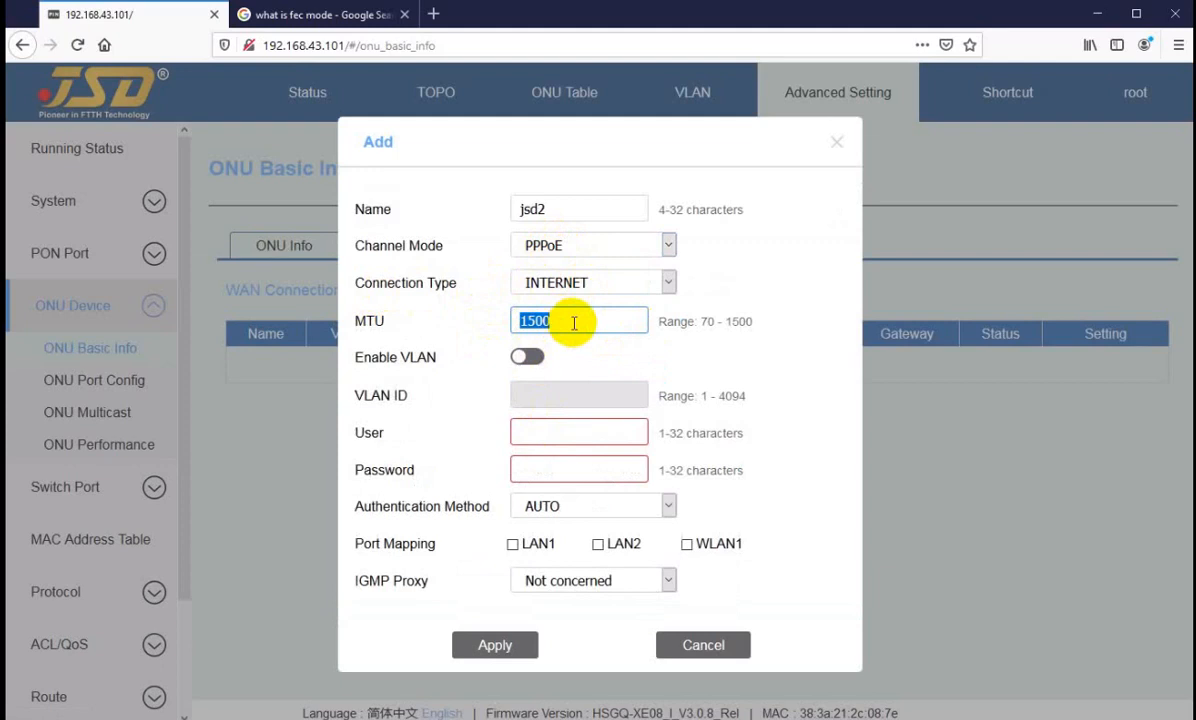
pyautogui.write('1')
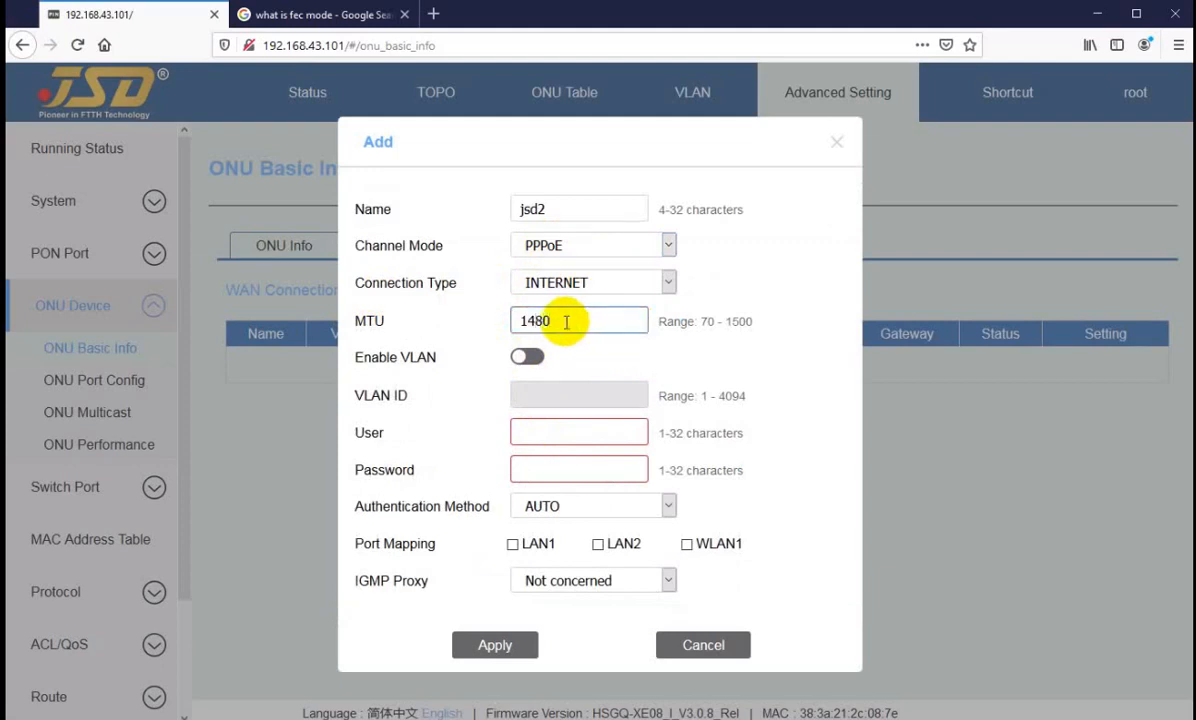
pyautogui.click(527, 356)
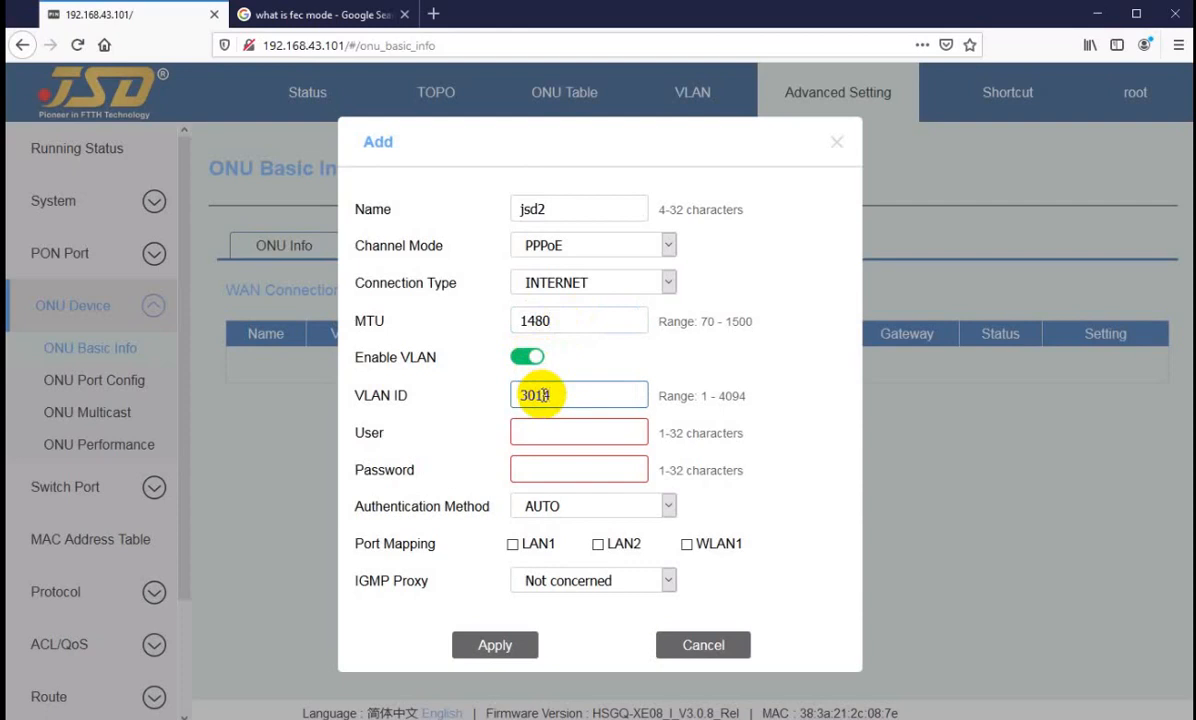
pyautogui.click(545, 434)
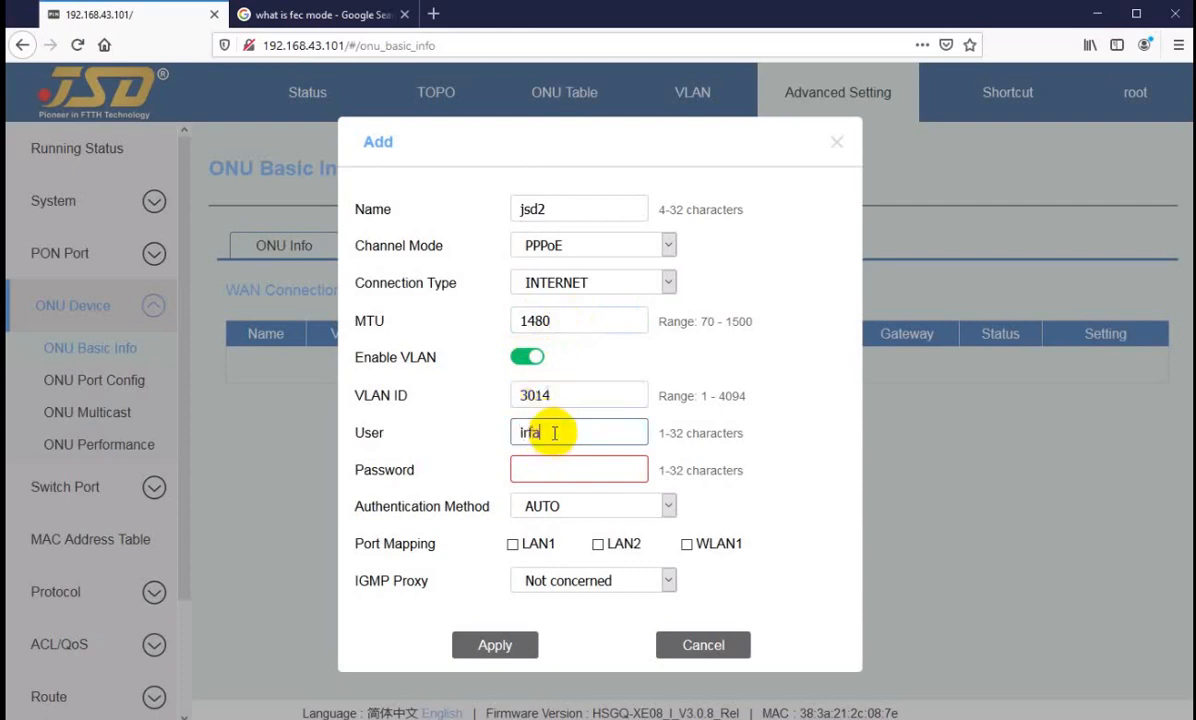
pyautogui.press('Tab')
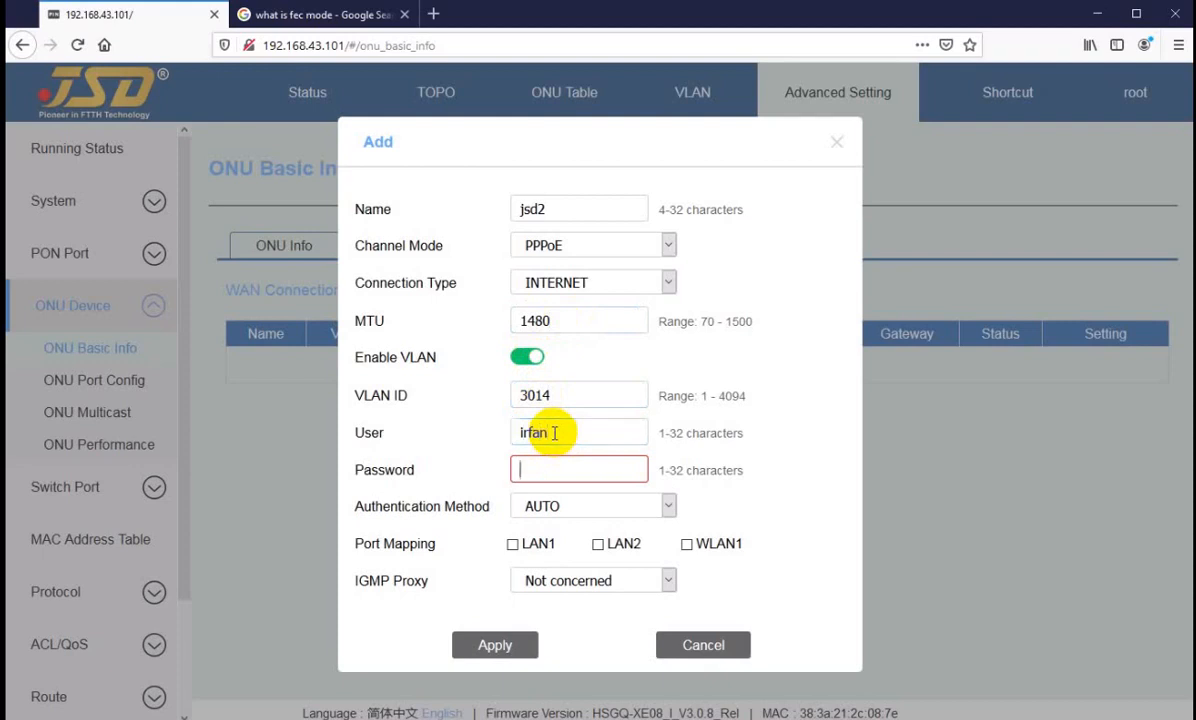
# Step: Map the connection to LAN1, LAN2 and WLAN1, and apply the new WAN connection
pyautogui.click(512, 544)
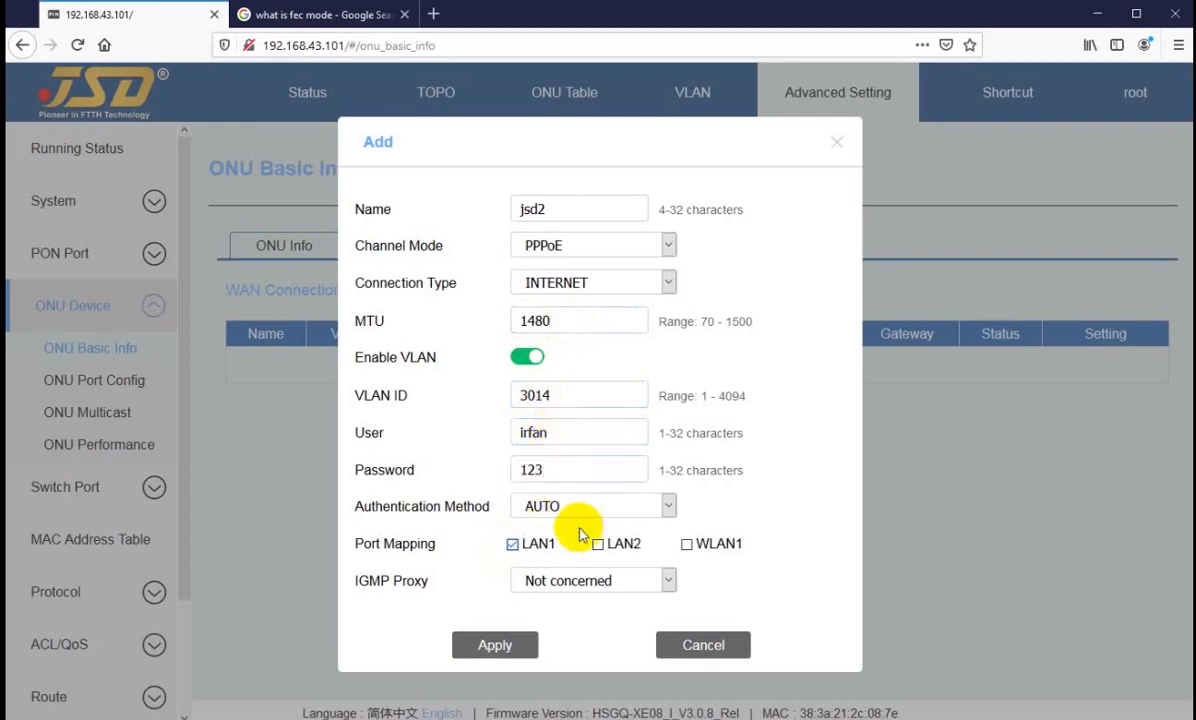
pyautogui.click(598, 544)
pyautogui.click(686, 544)
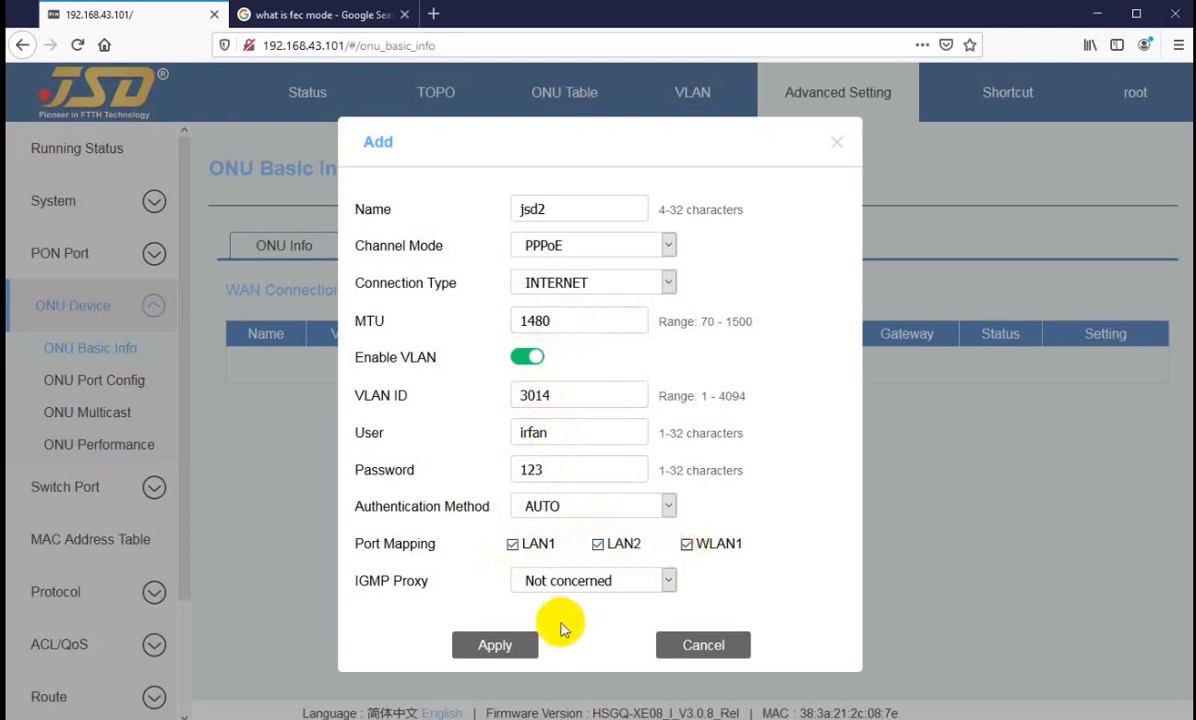
pyautogui.click(489, 648)
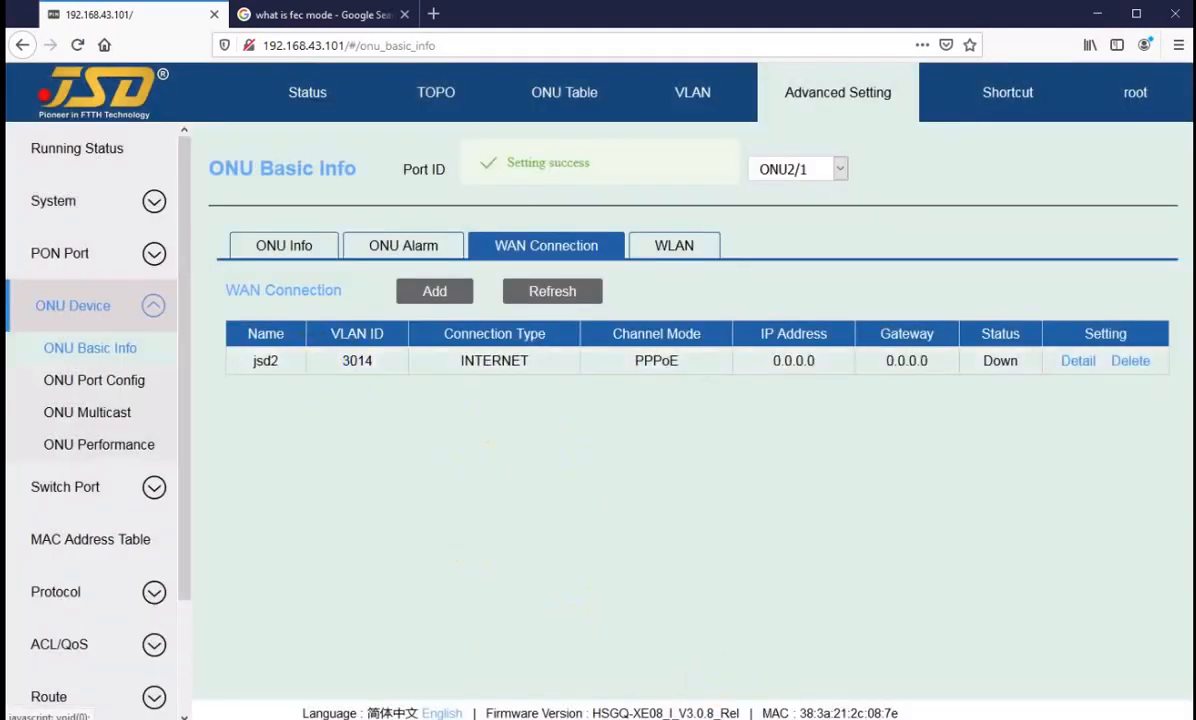
# Step: Check the PPPoE session in WinBox's PPP interfaces, and return to the OLT page to check jsd2's IP address and gateway
pyautogui.click(739, 715)
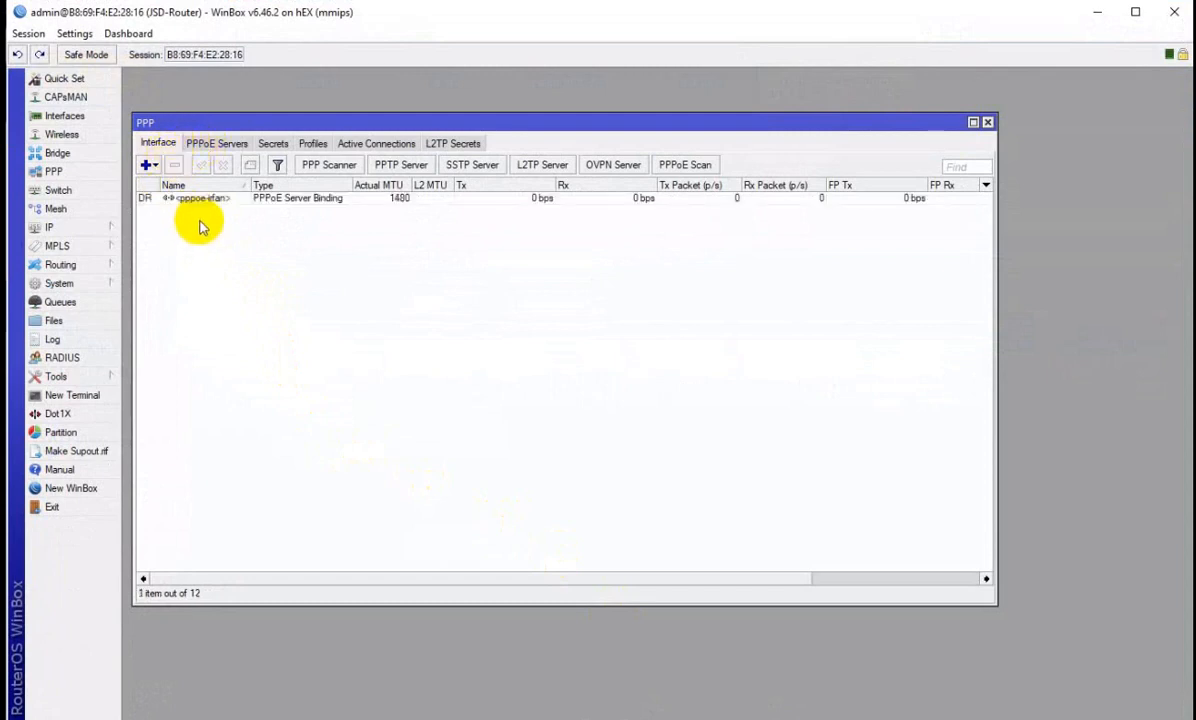
pyautogui.click(195, 199)
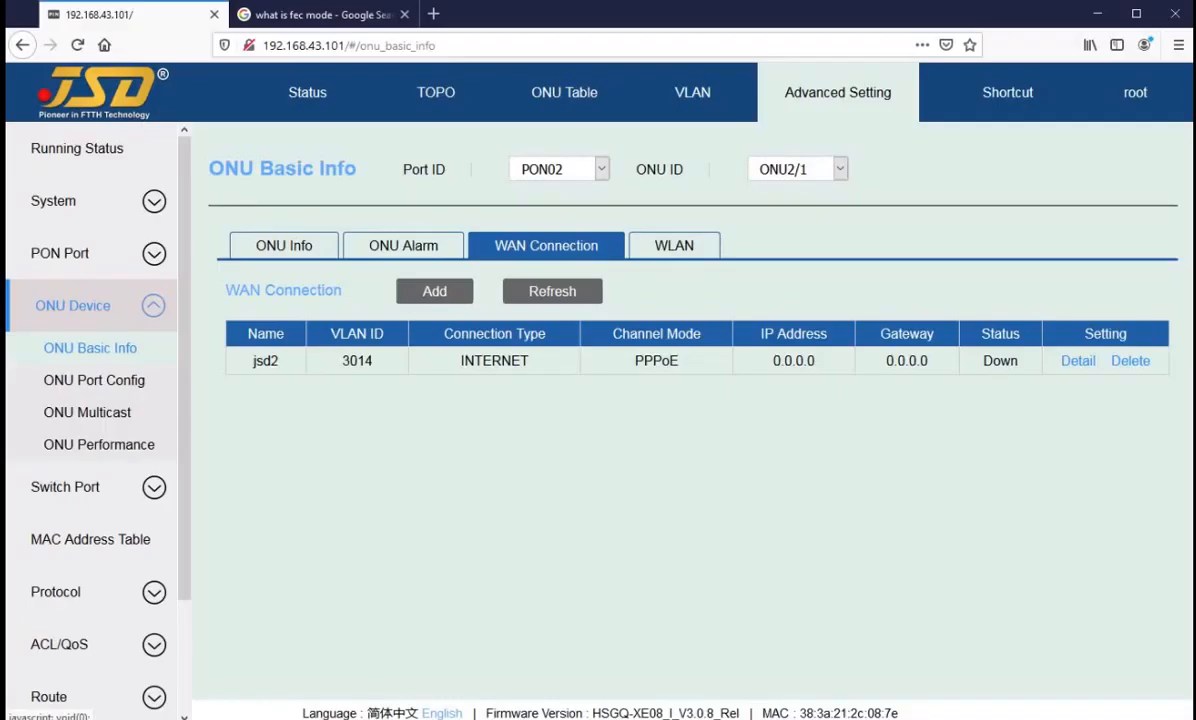
pyautogui.click(774, 358)
pyautogui.doubleClick(774, 358)
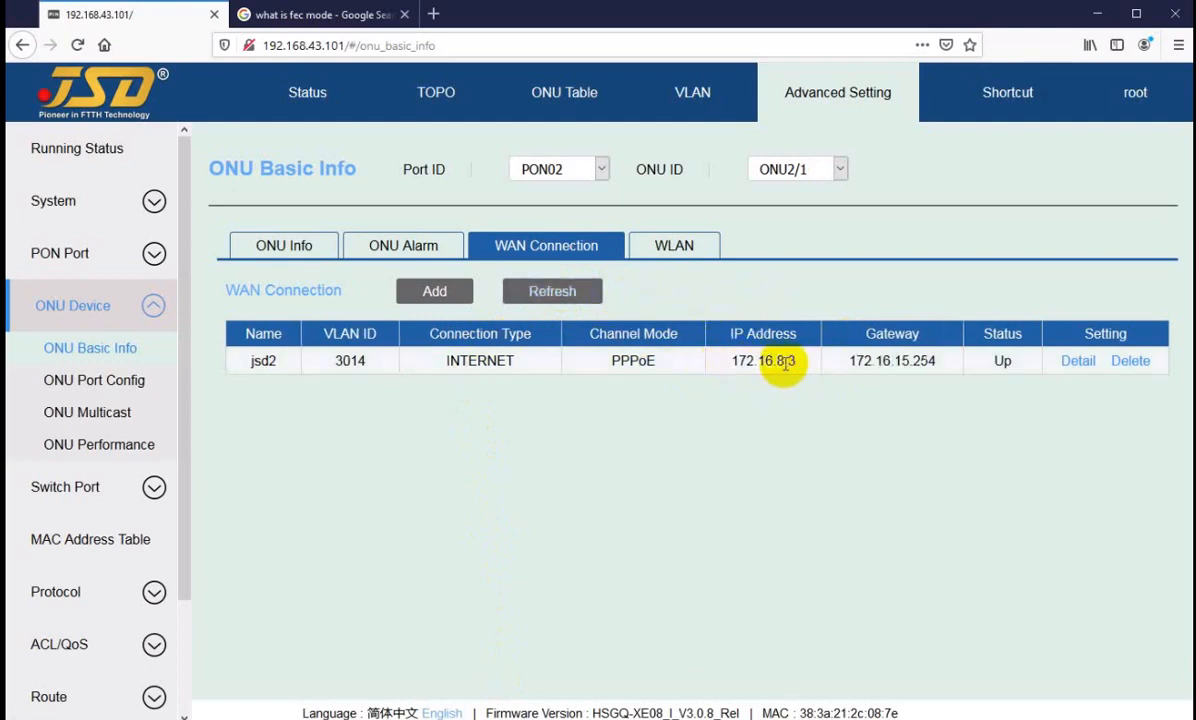
pyautogui.moveTo(862, 362); pyautogui.dragTo(915, 360)
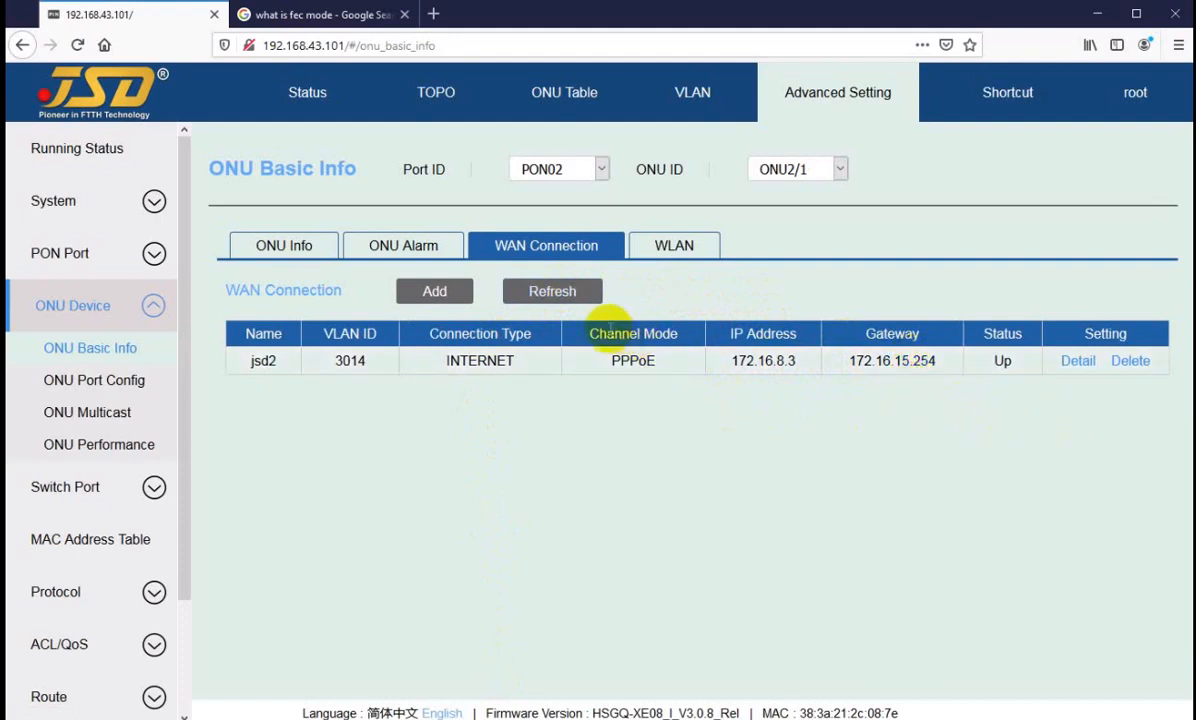
# Step: View ONU2/1's WLAN settings, and switch to ONU2/2 to compare which configuration pages it offers
pyautogui.click(665, 253)
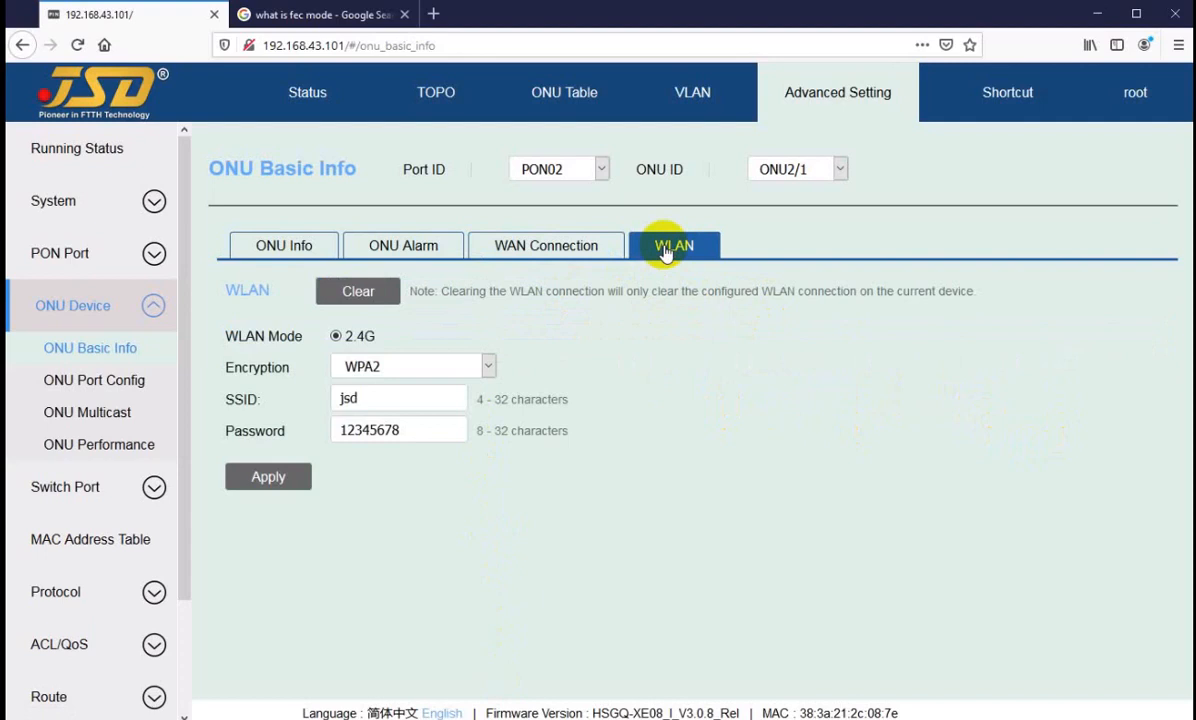
pyautogui.click(798, 172)
pyautogui.click(800, 222)
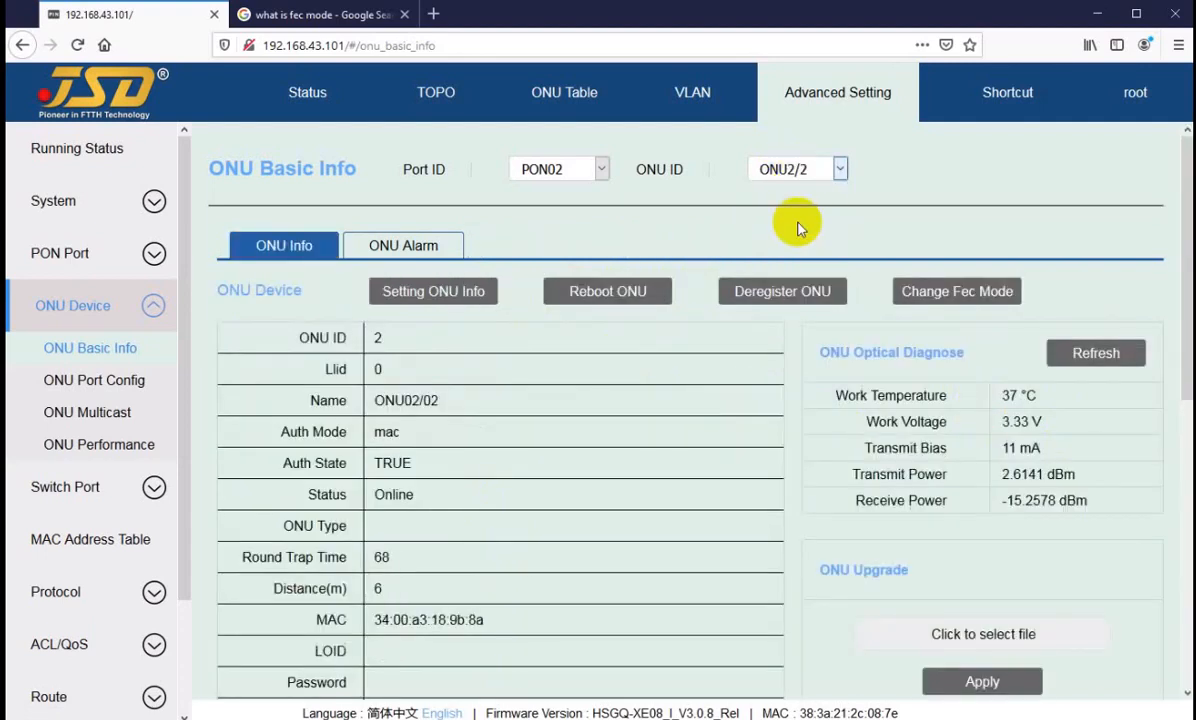
pyautogui.click(484, 250)
pyautogui.click(638, 248)
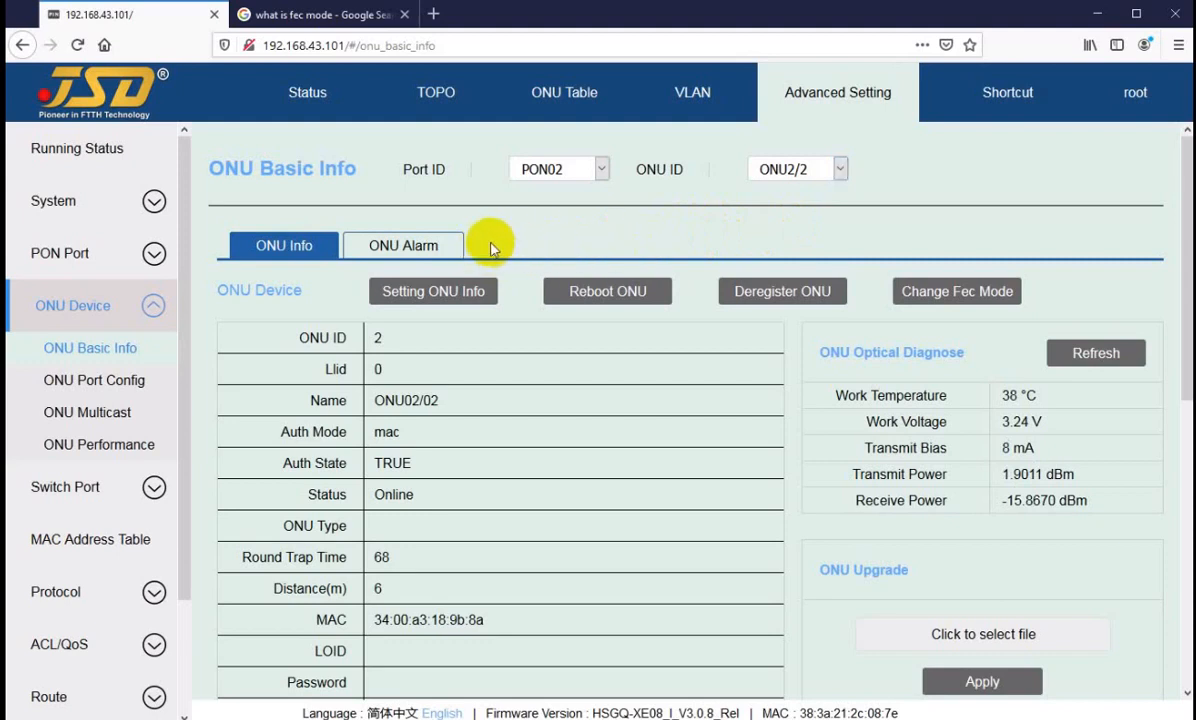
# Step: Switch back to ONU2/1 and open its WLAN settings
pyautogui.click(800, 172)
pyautogui.click(800, 192)
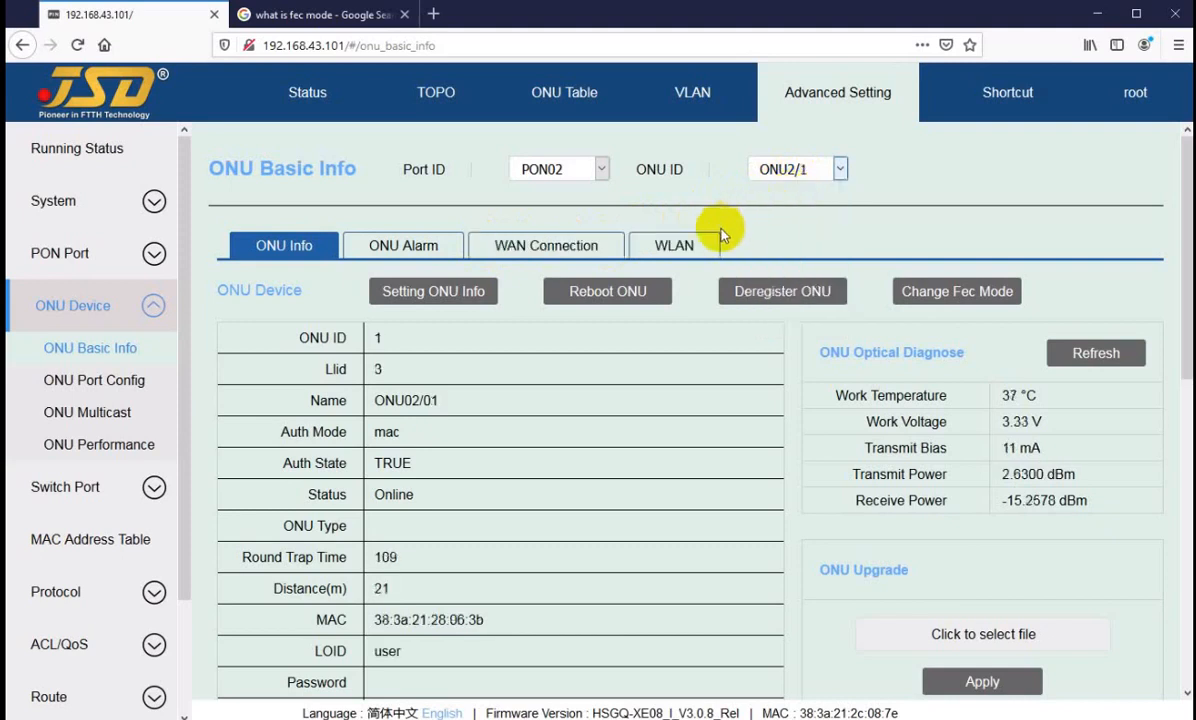
pyautogui.click(791, 172)
pyautogui.click(791, 172)
pyautogui.click(668, 242)
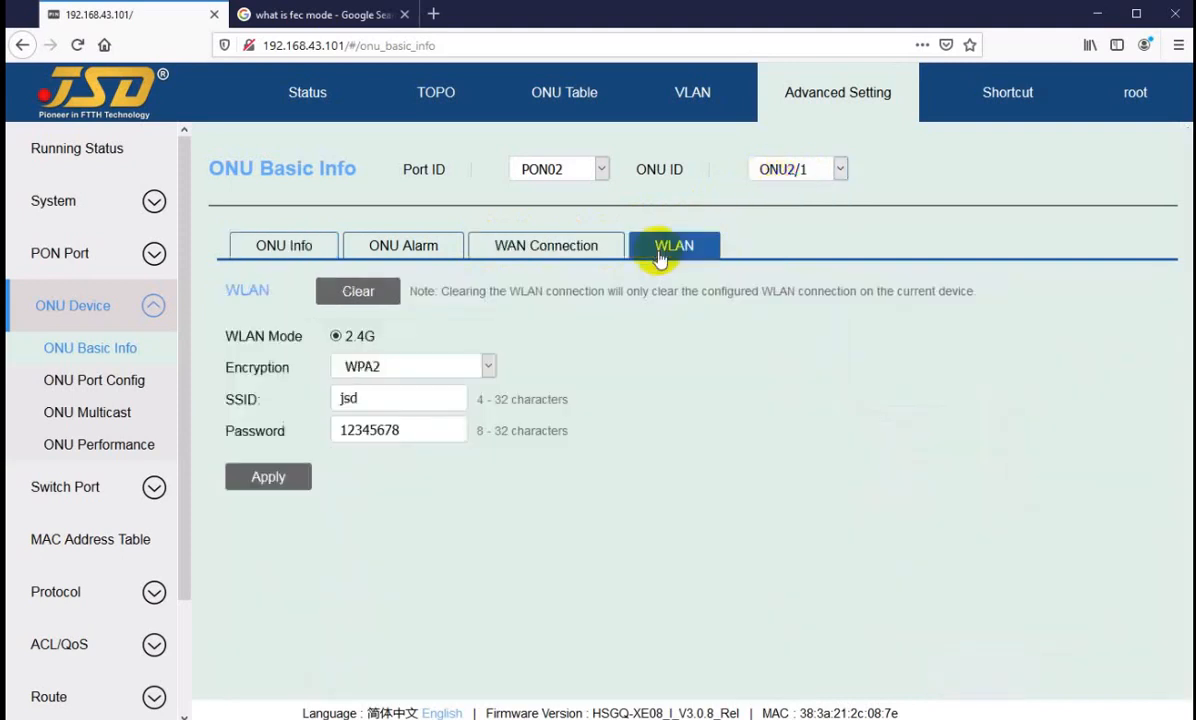
# Step: Enter a new WLAN password and the customer's name as SSID for ONU2/1, and apply and confirm the change
pyautogui.moveTo(376, 400); pyautogui.dragTo(340, 405)
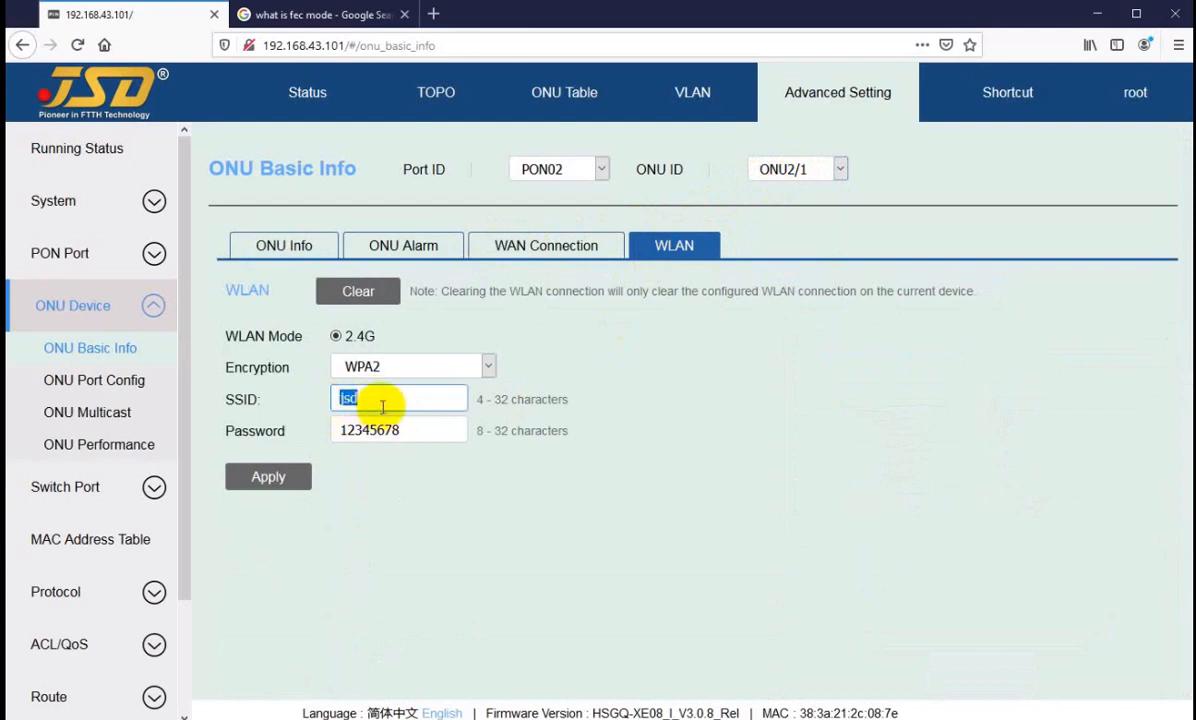
pyautogui.moveTo(414, 432); pyautogui.dragTo(325, 436)
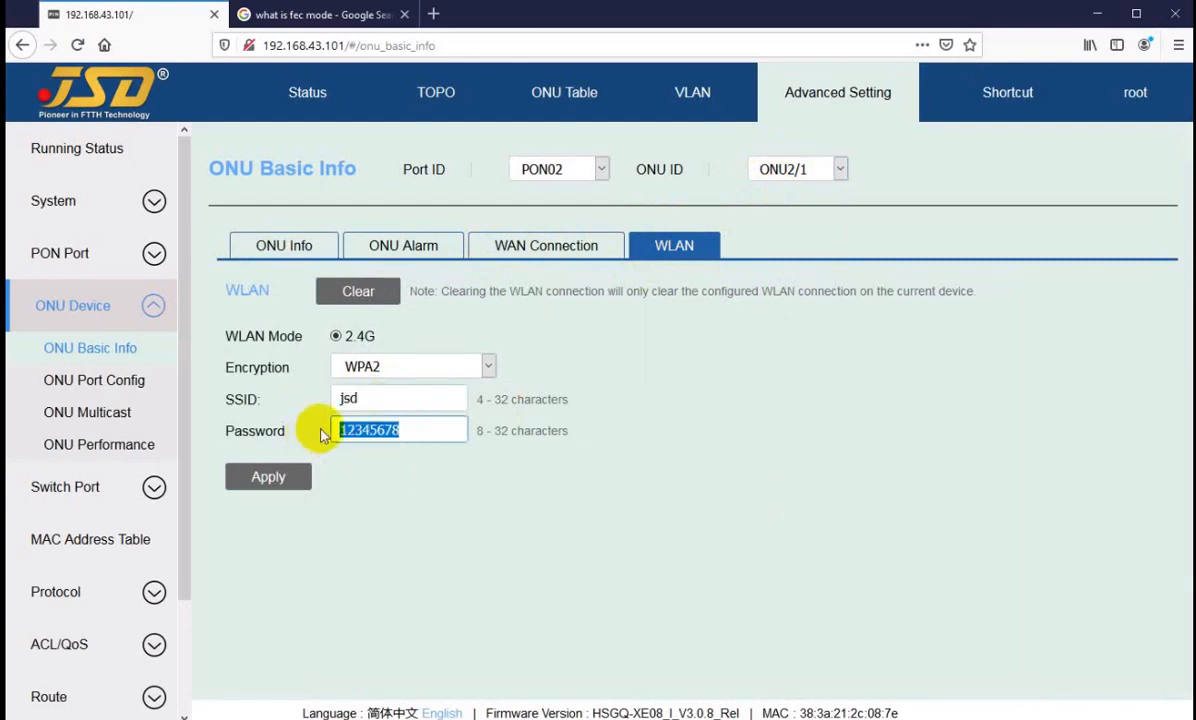
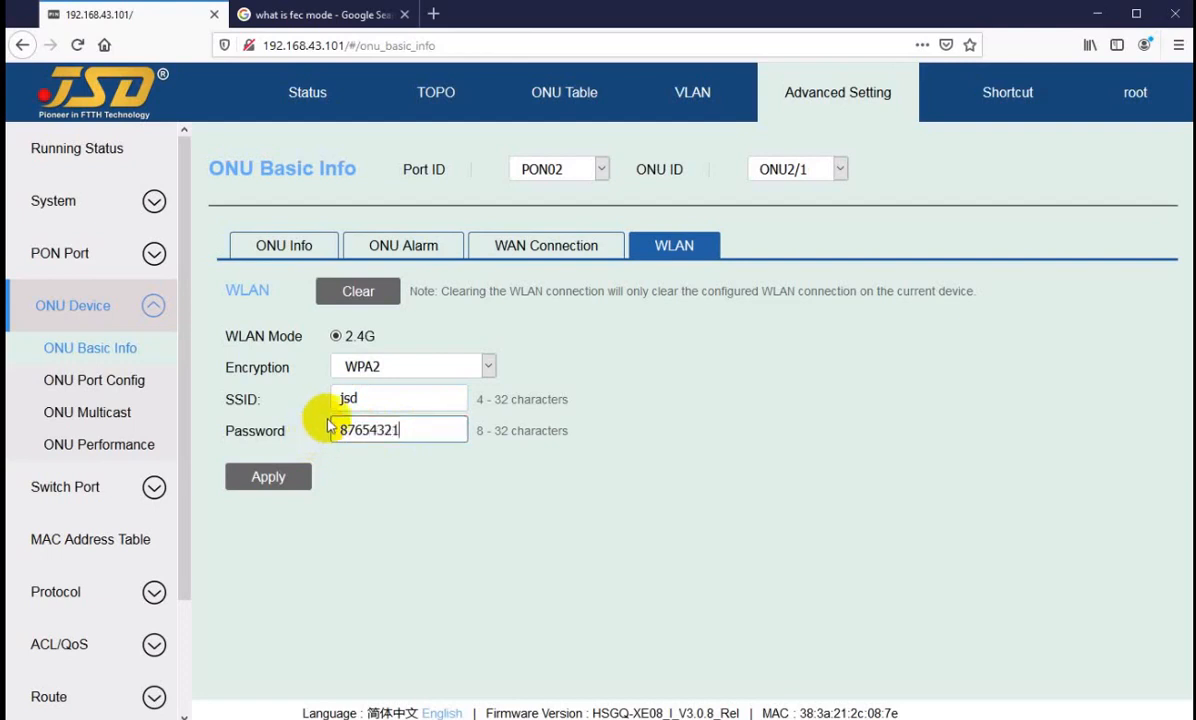
pyautogui.moveTo(374, 399); pyautogui.dragTo(334, 397)
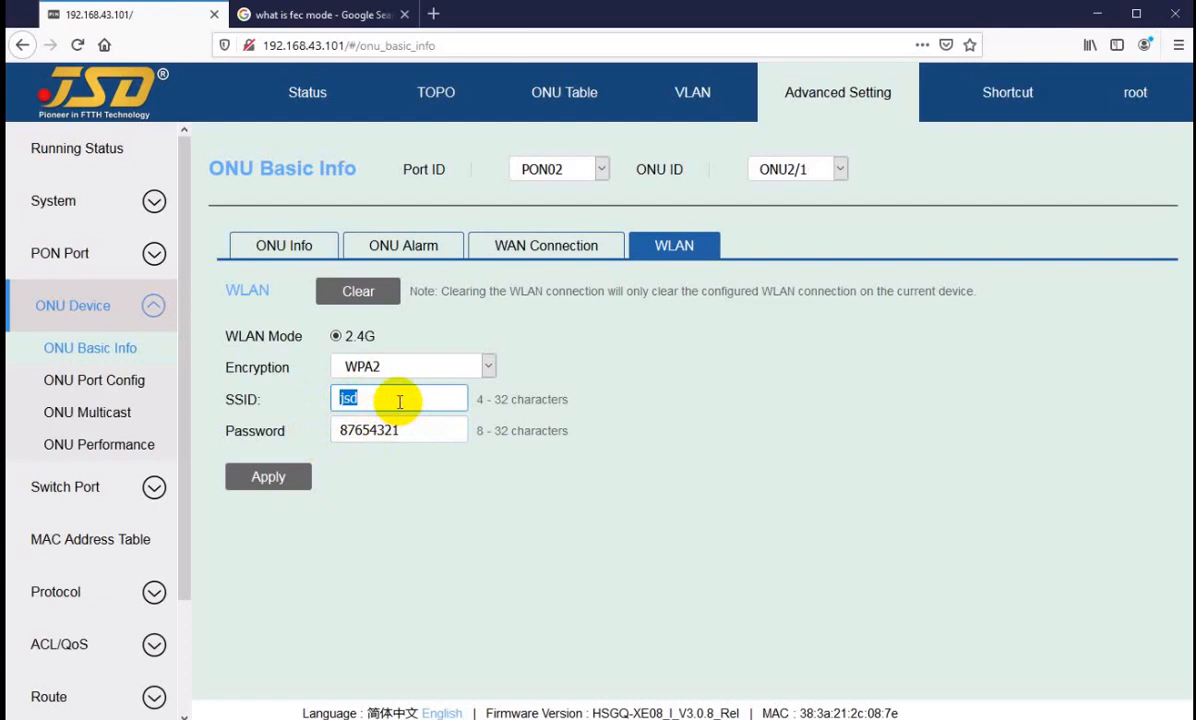
pyautogui.write('irfan')
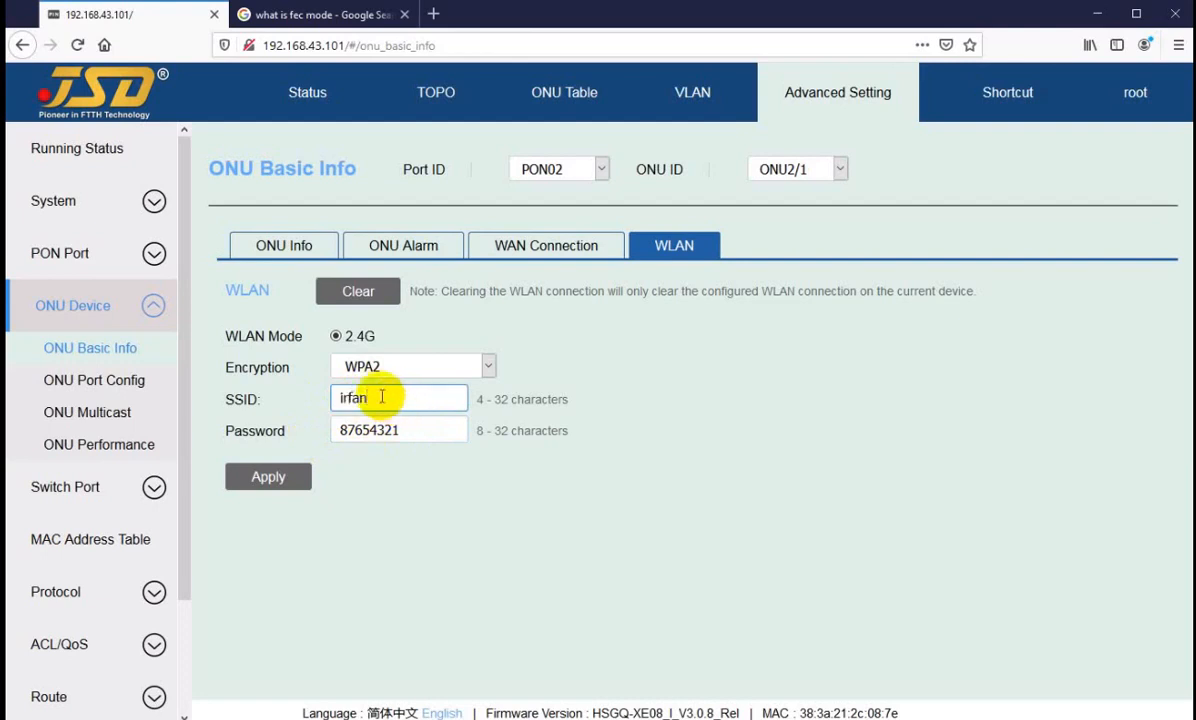
pyautogui.click(268, 478)
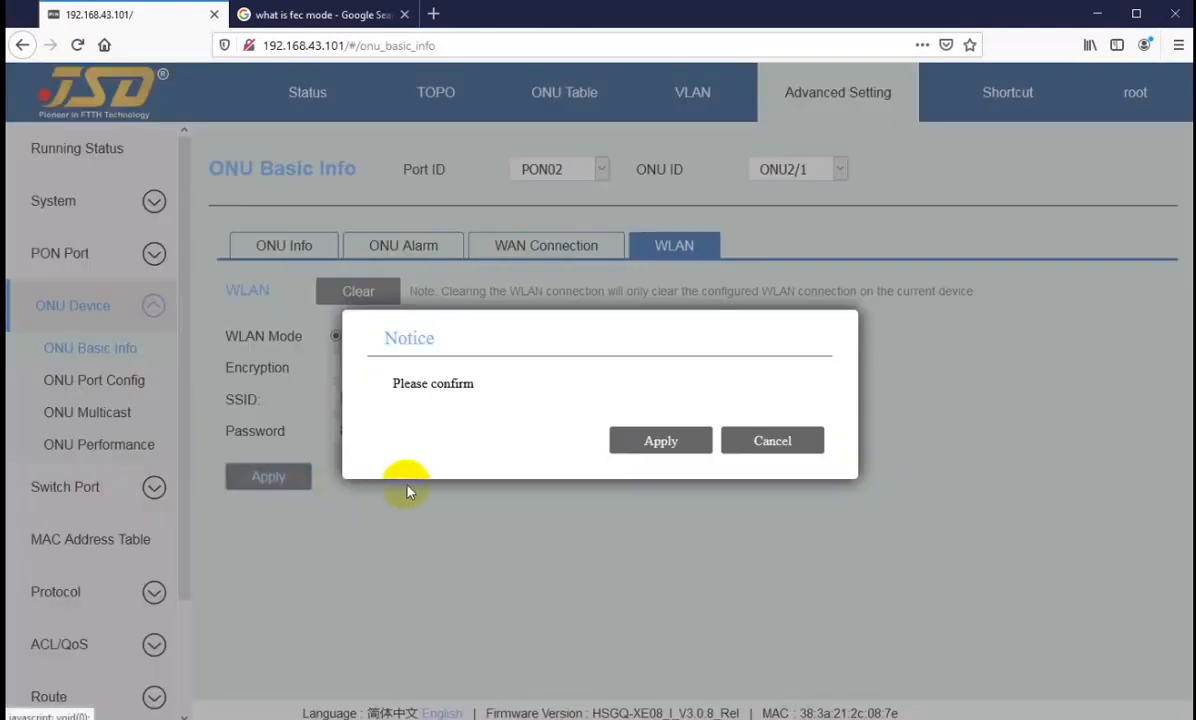
pyautogui.click(665, 441)
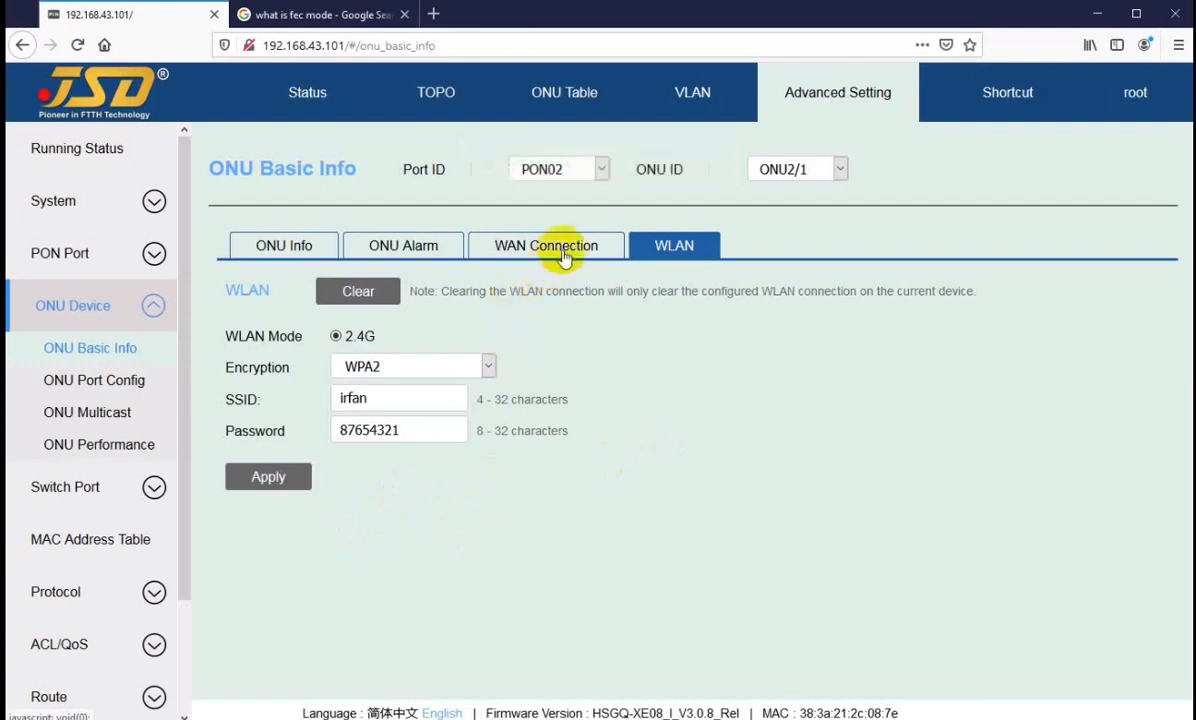
# Step: Display the ONU information page of ONU2/1
pyautogui.click(300, 250)
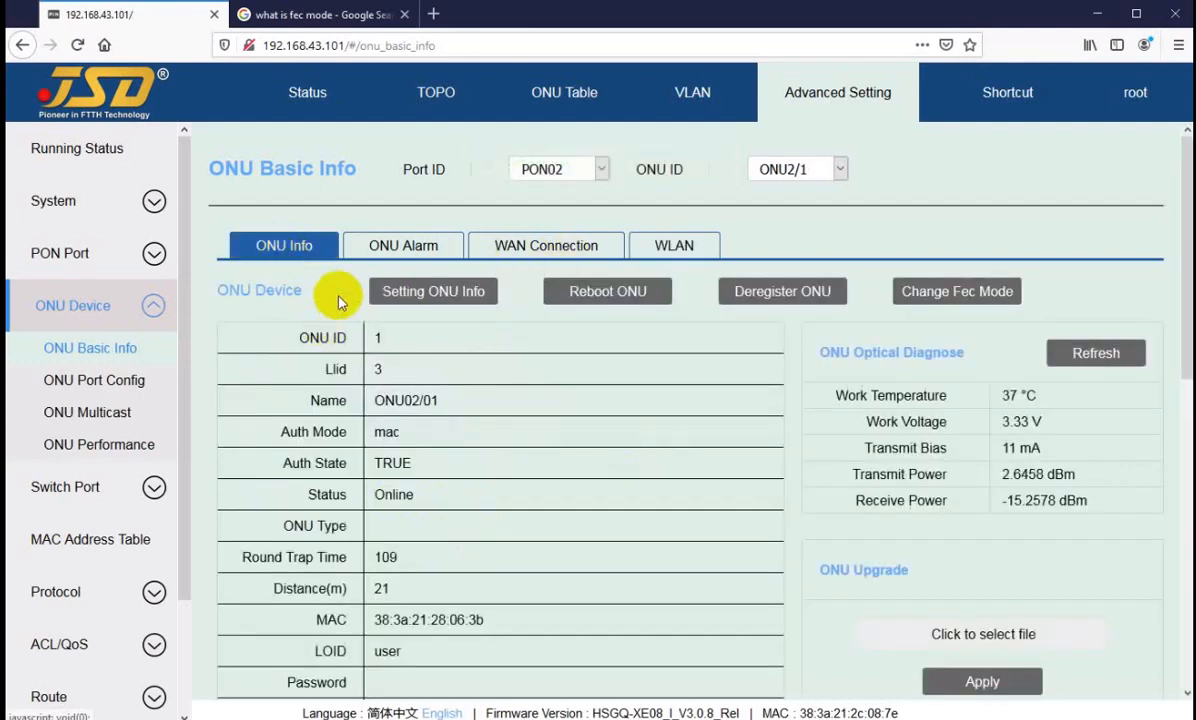
# Step: Open the name and description settings of ONU2/1, review the name, and cancel without changes
pyautogui.click(413, 300)
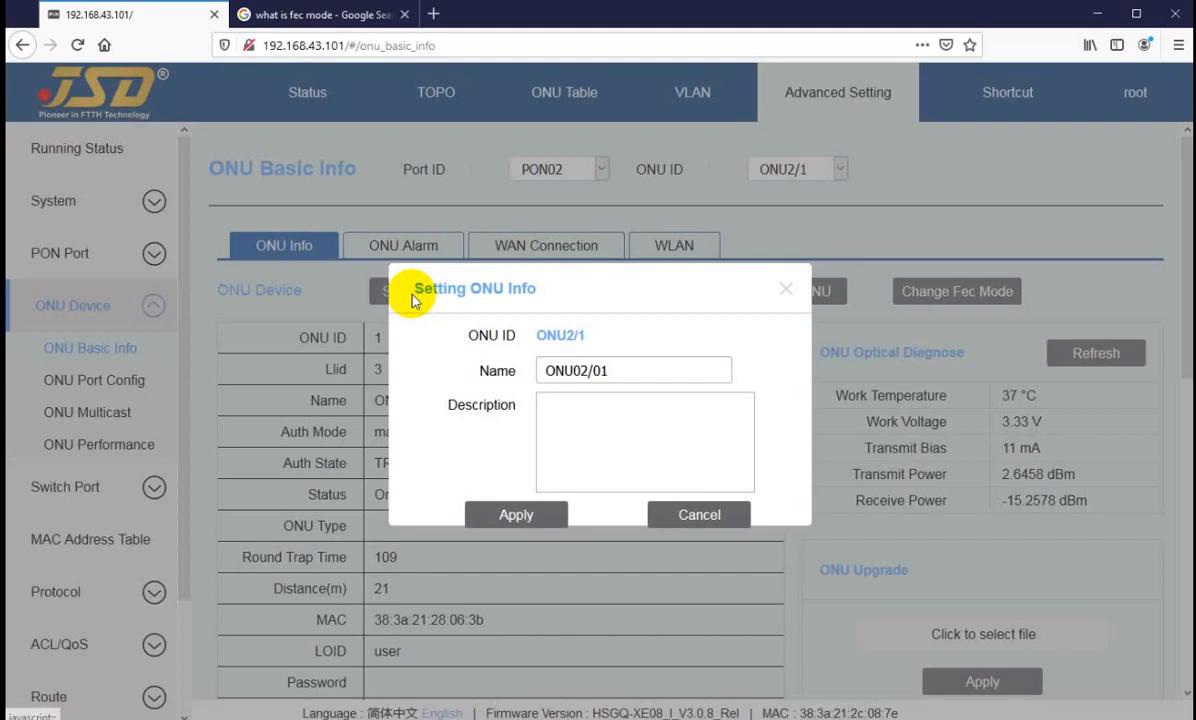
pyautogui.moveTo(619, 371); pyautogui.dragTo(454, 382)
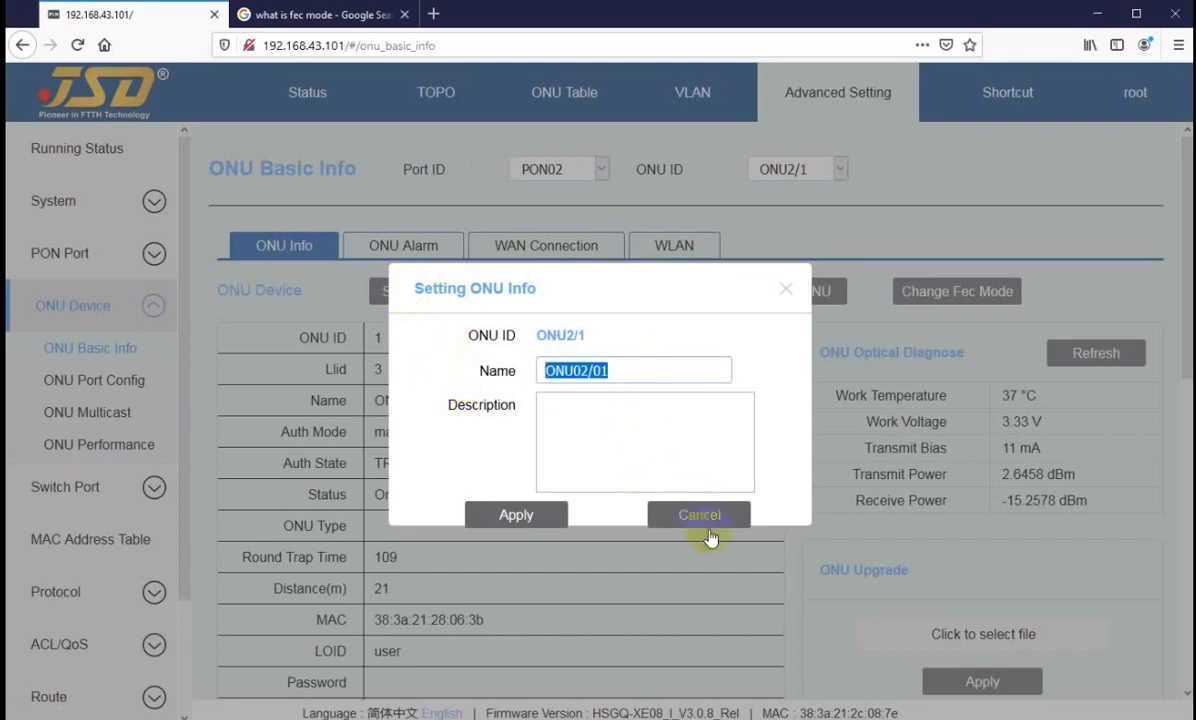
pyautogui.click(665, 508)
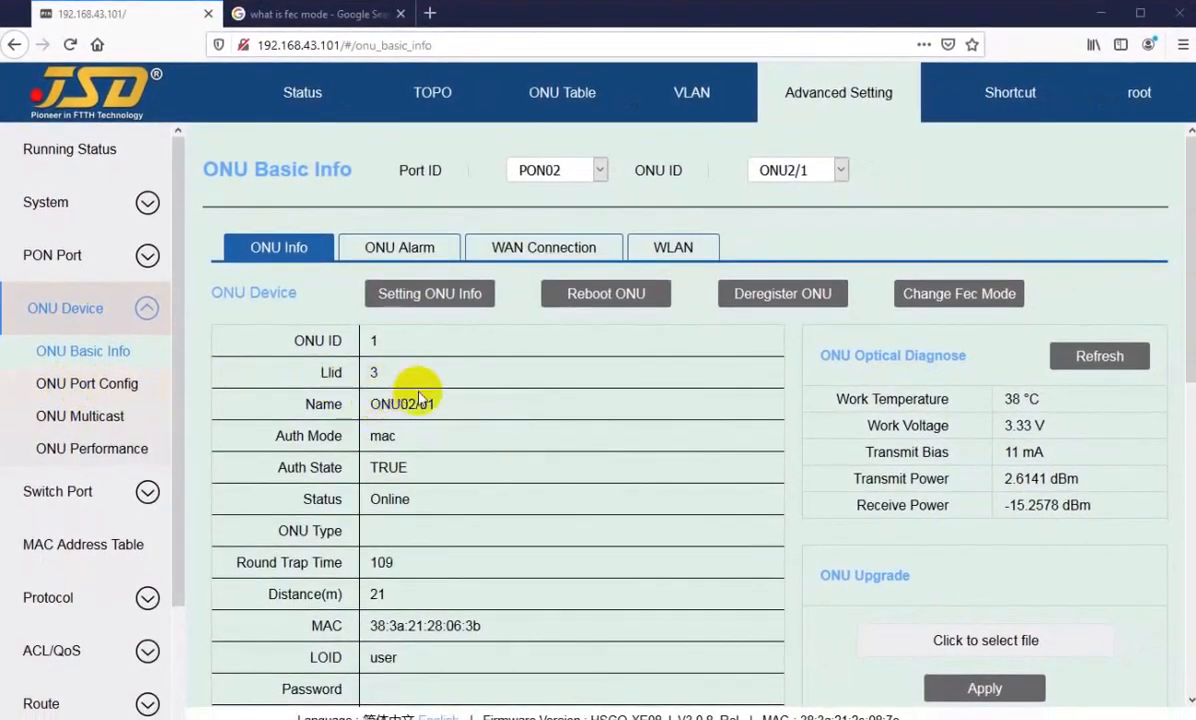
# Step: Check the device type listed in ONU2/1's basic information
pyautogui.scroll(-4, 418, 398)
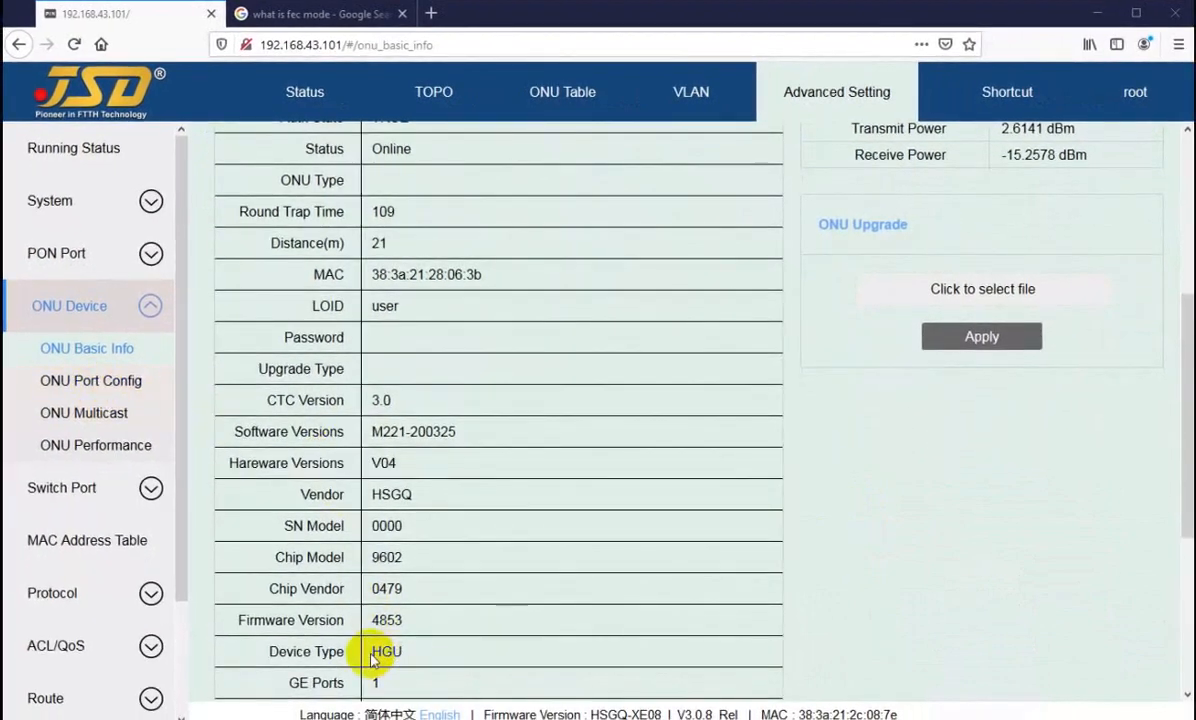
pyautogui.scroll(-1, 419, 576)
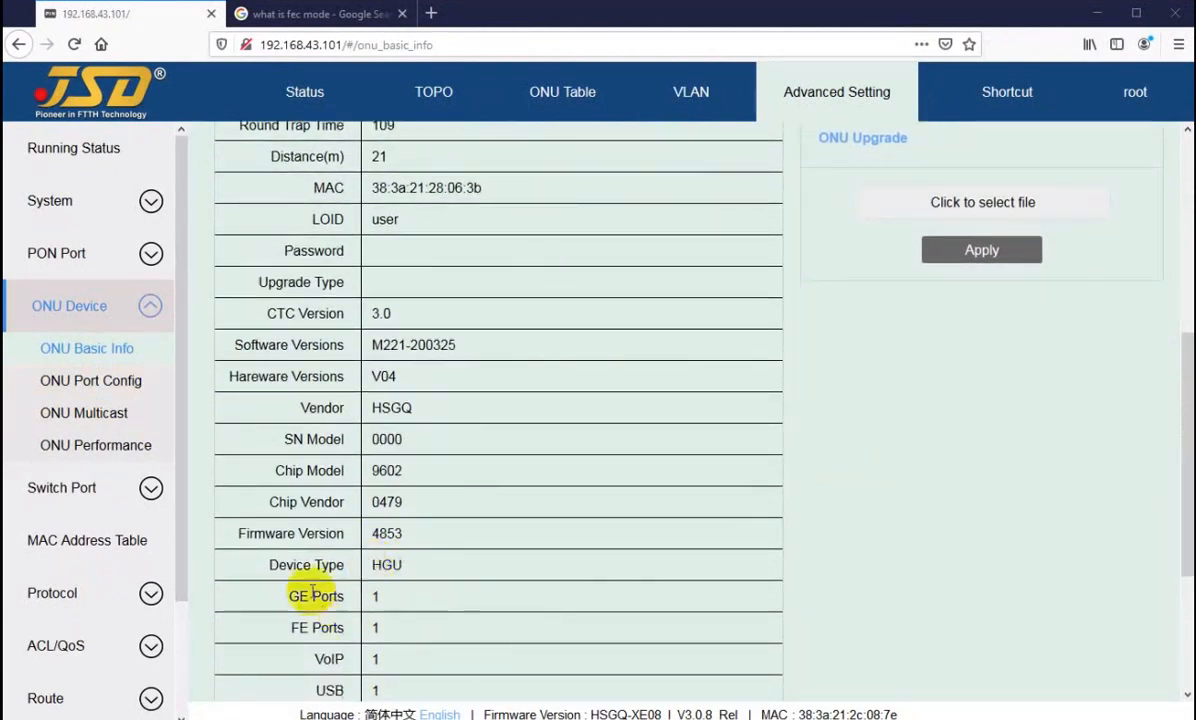
pyautogui.moveTo(267, 565); pyautogui.dragTo(411, 568)
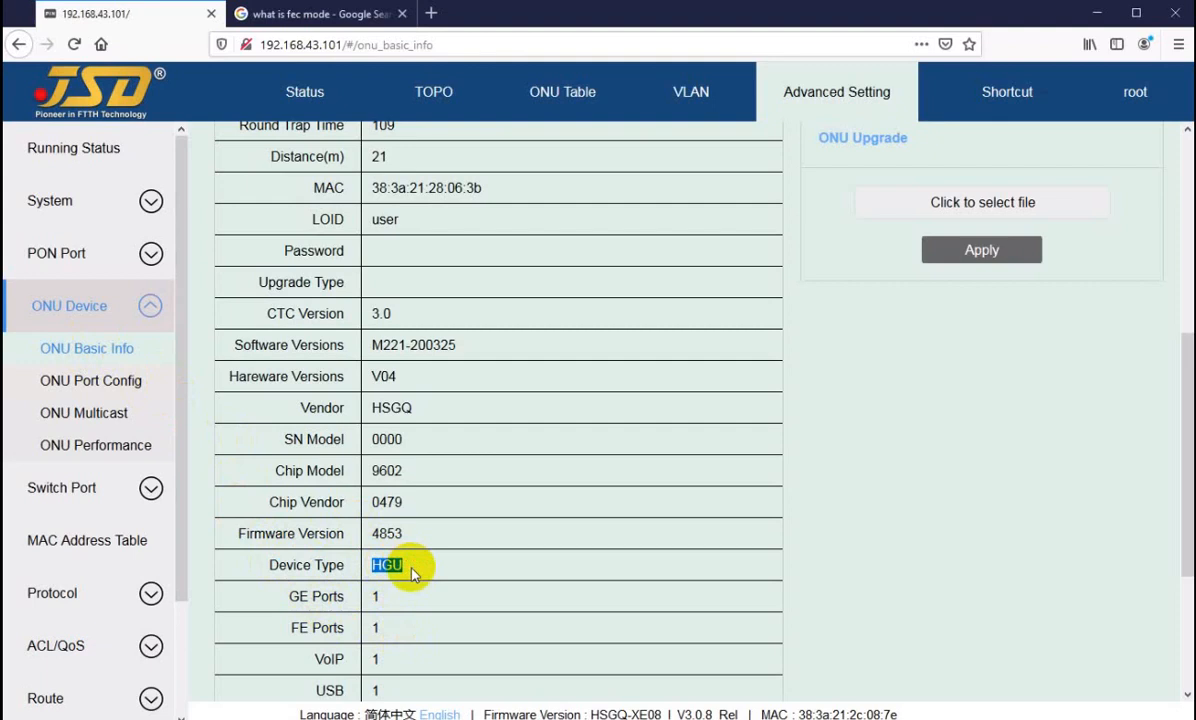
# Step: Switch to ONU2/2 and check its device type in the basic information
pyautogui.scroll(5, 412, 568)
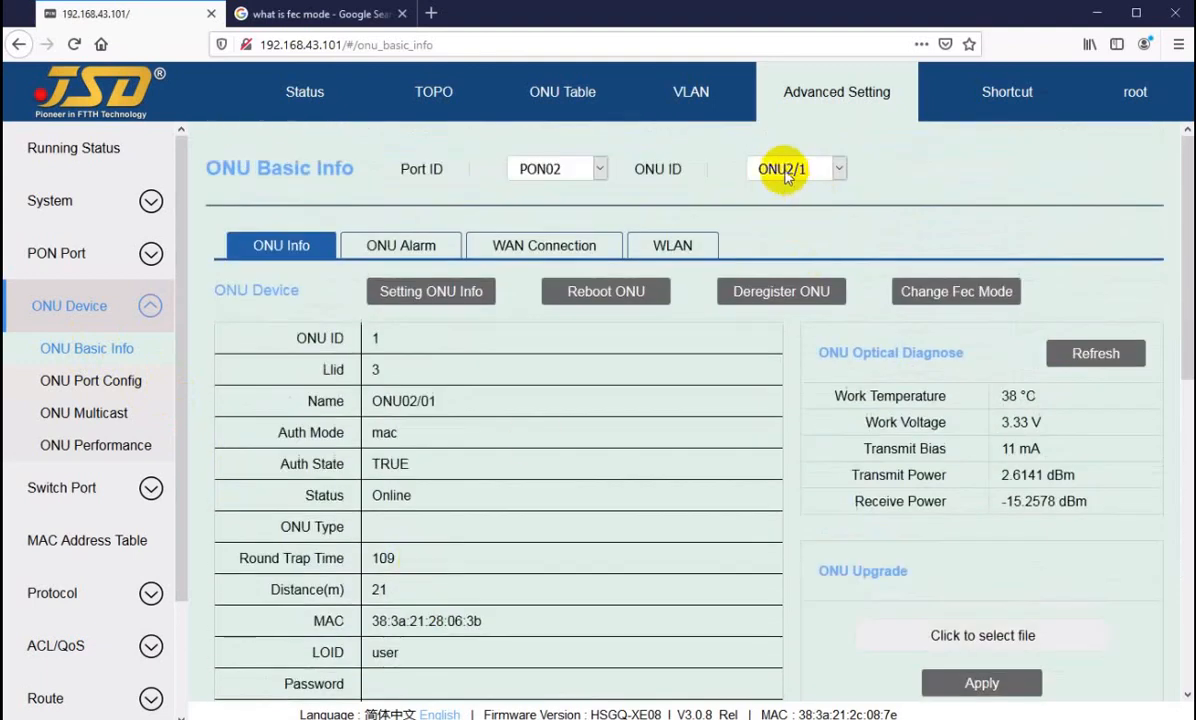
pyautogui.click(790, 169)
pyautogui.click(775, 220)
pyautogui.scroll(-4, 462, 545)
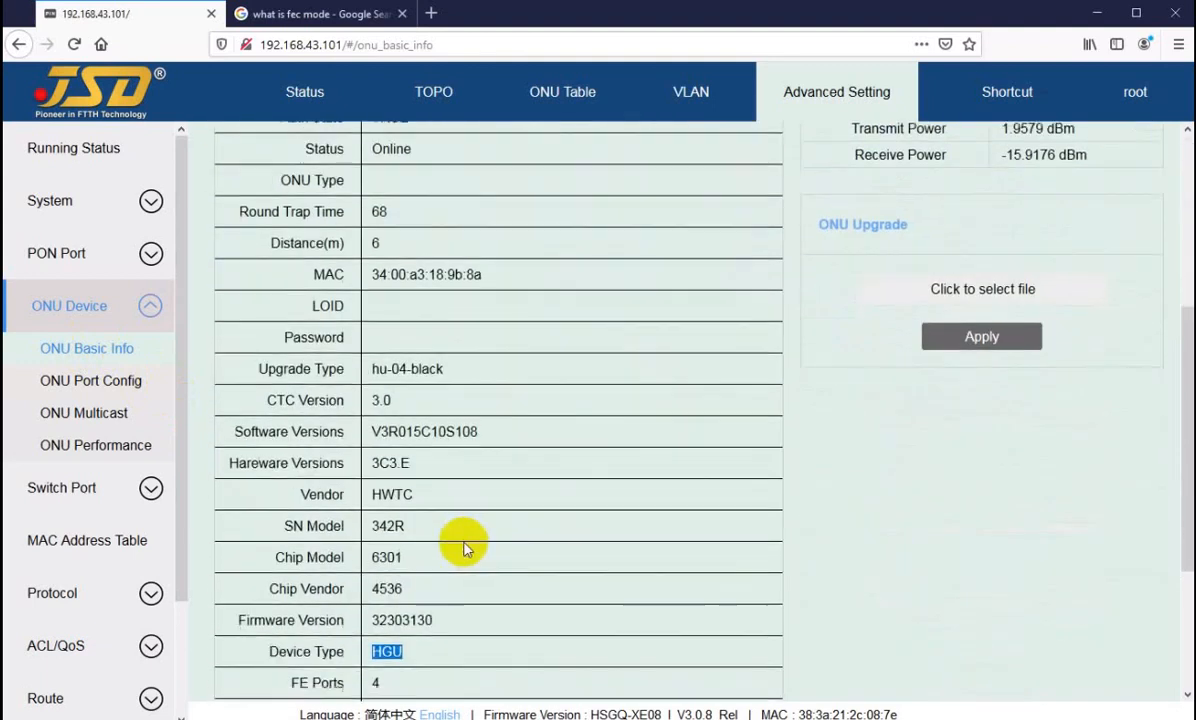
pyautogui.scroll(-2, 446, 590)
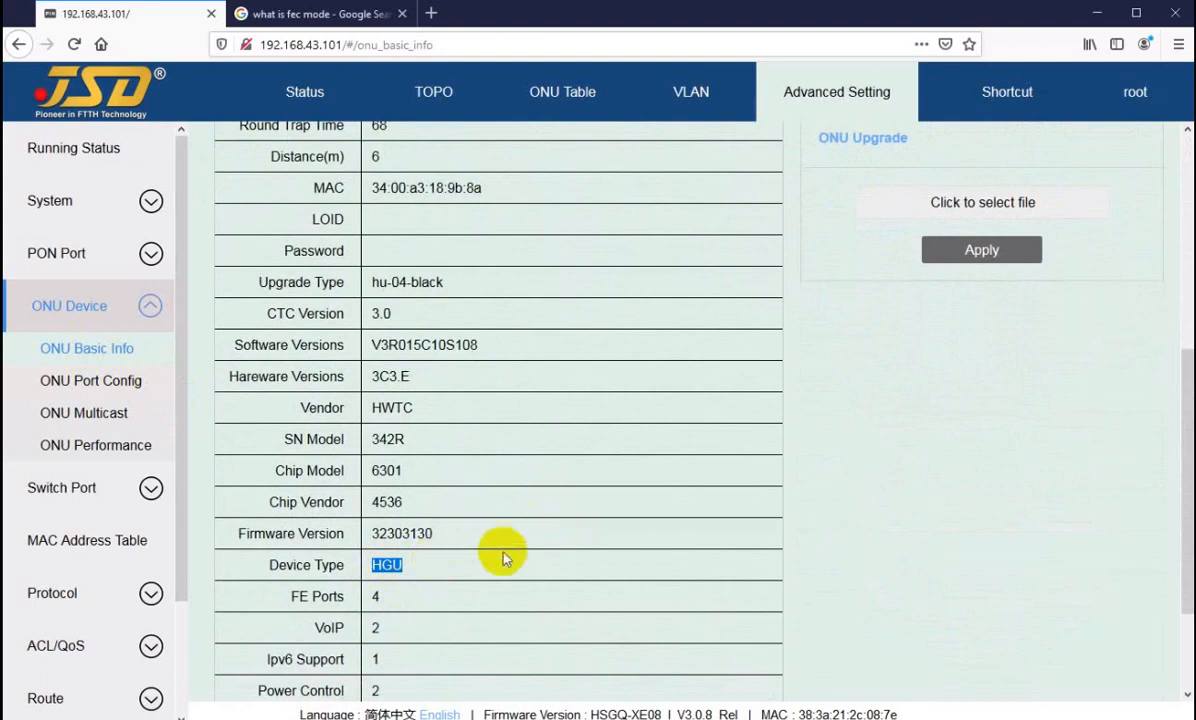
# Step: Switch to ONU2/6 and check its device type in the basic information
pyautogui.scroll(5, 503, 558)
pyautogui.click(790, 169)
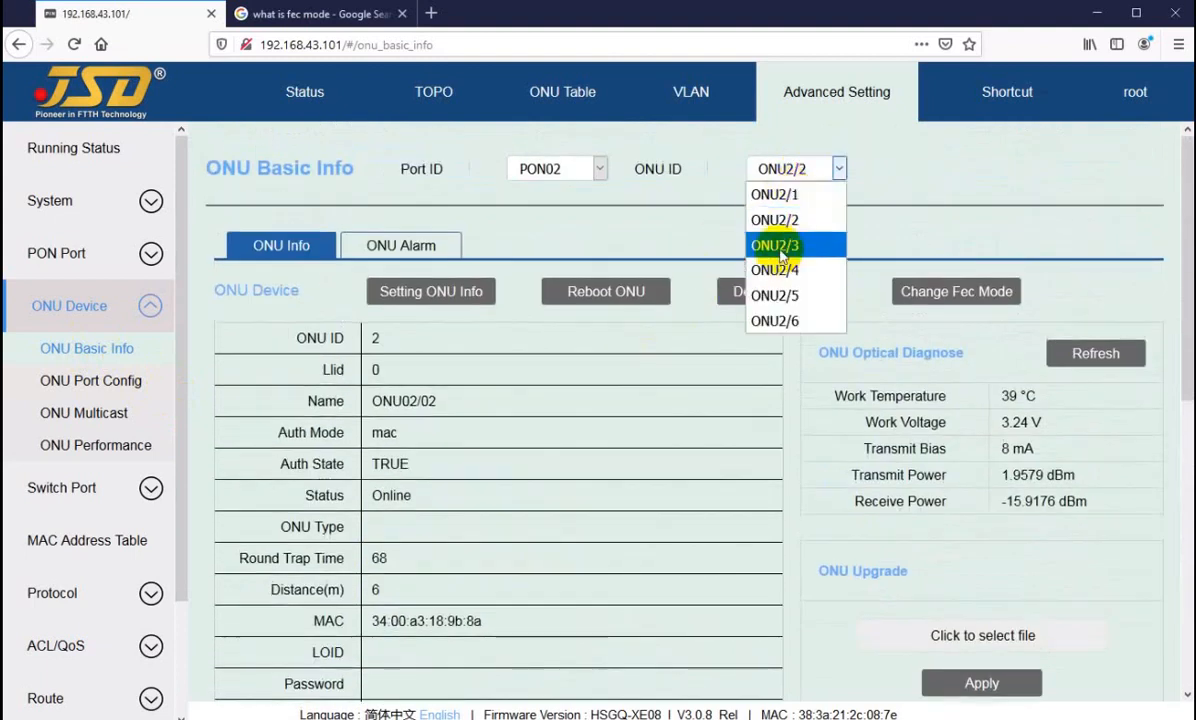
pyautogui.click(775, 320)
pyautogui.scroll(-8, 430, 545)
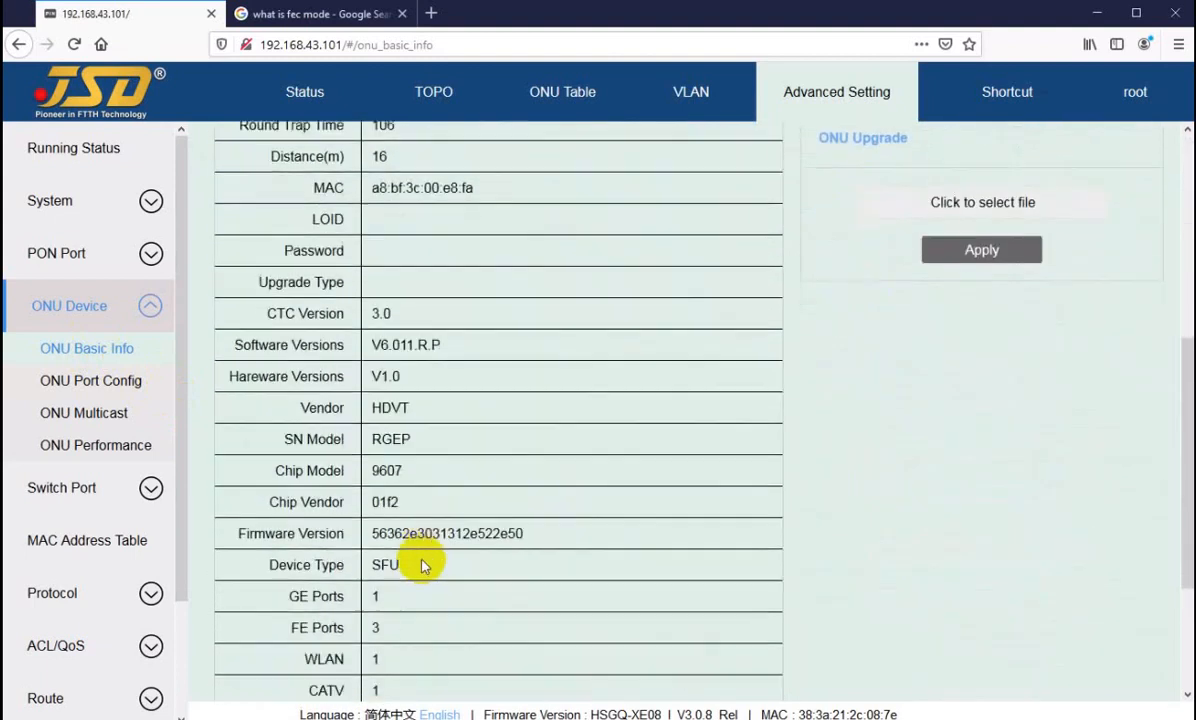
pyautogui.doubleClick(398, 566)
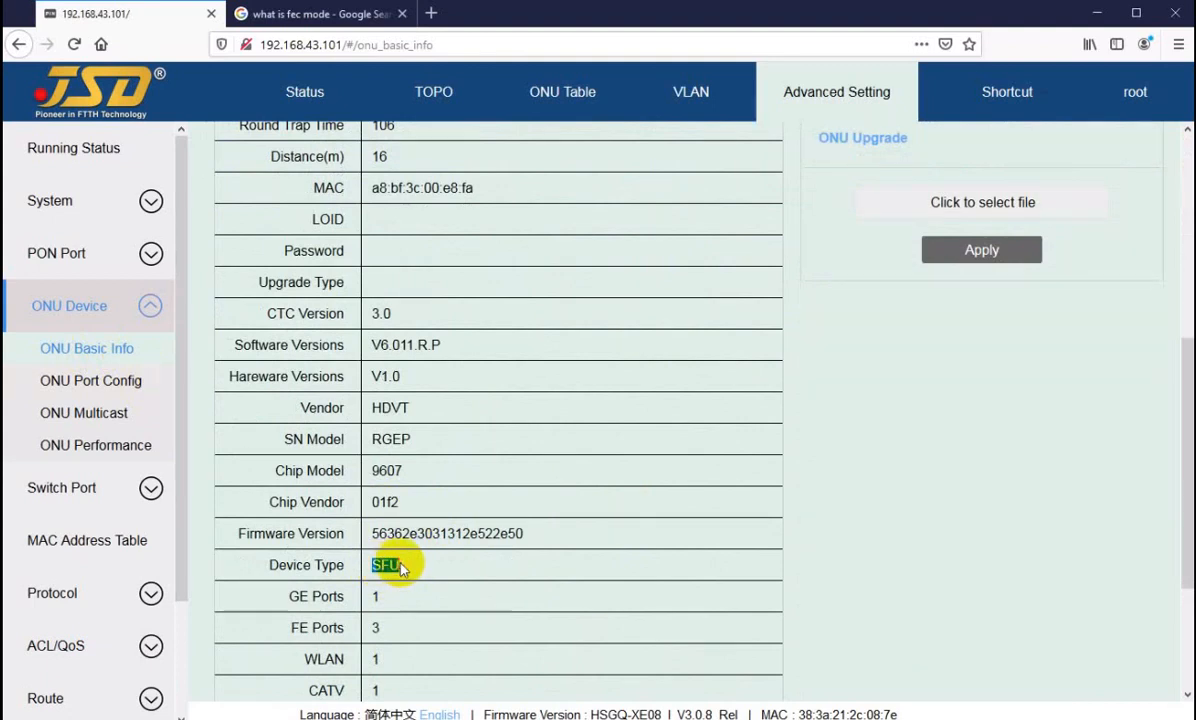
# Step: Open the ONU port configuration page and view the port and VLAN settings of ONU2/1
pyautogui.scroll(8, 398, 566)
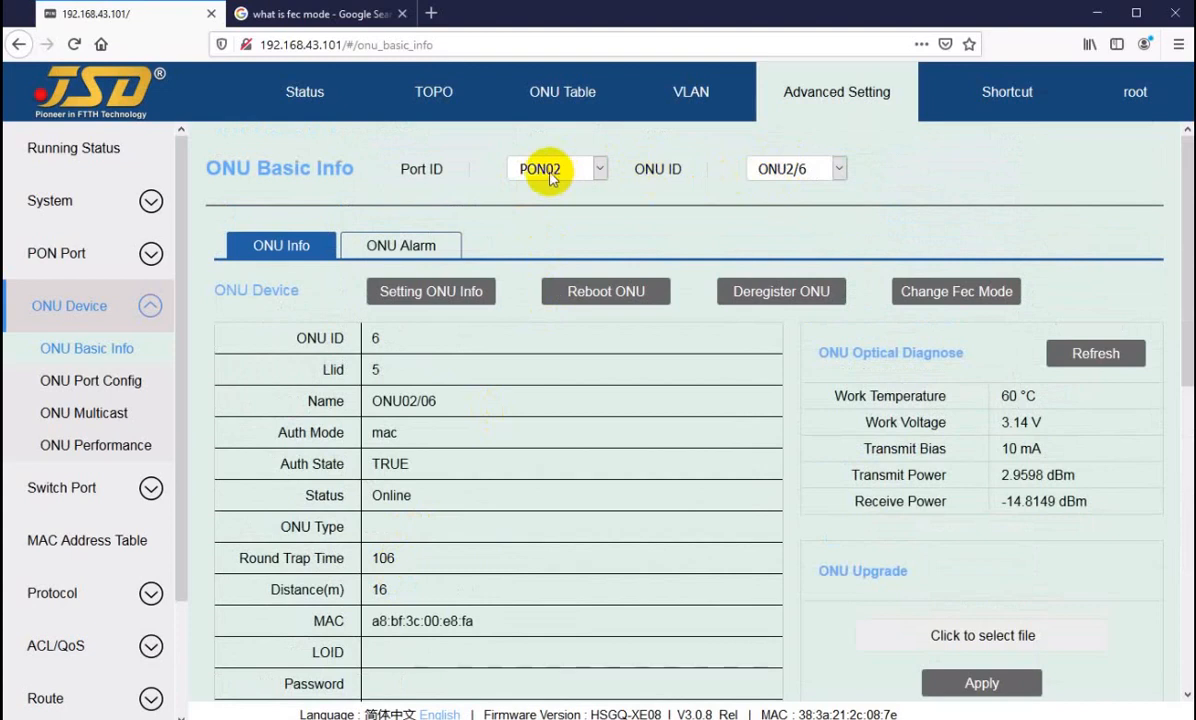
pyautogui.click(72, 382)
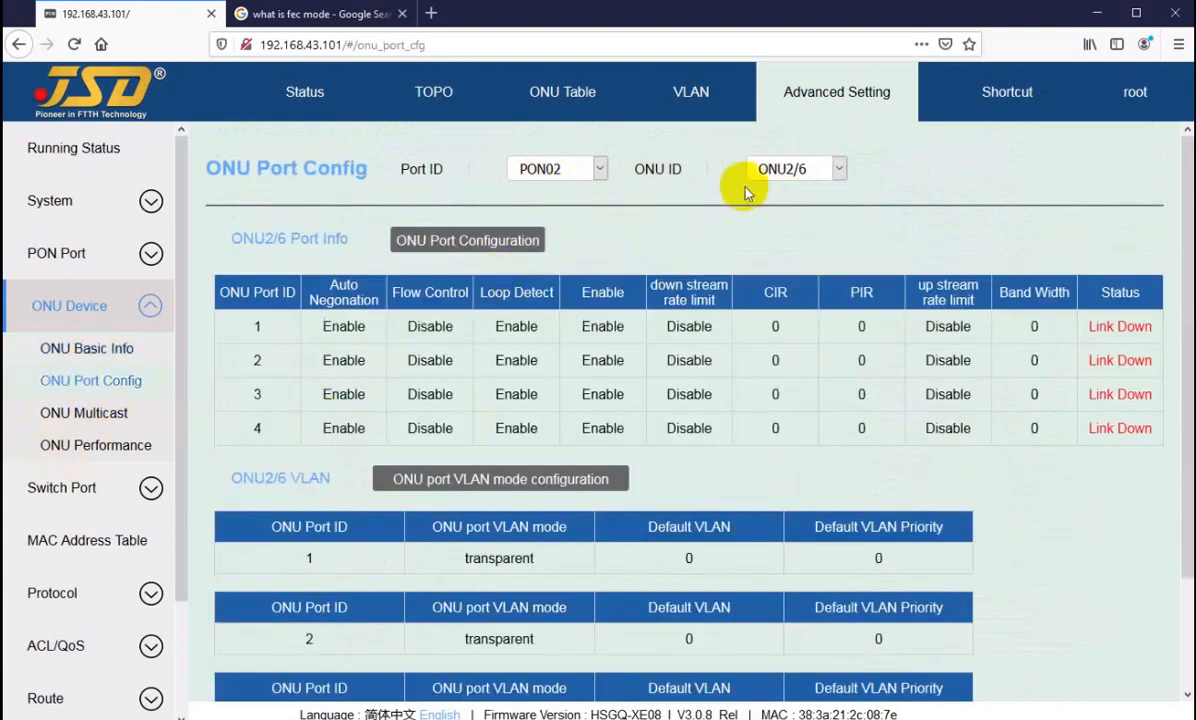
pyautogui.click(786, 170)
pyautogui.click(772, 193)
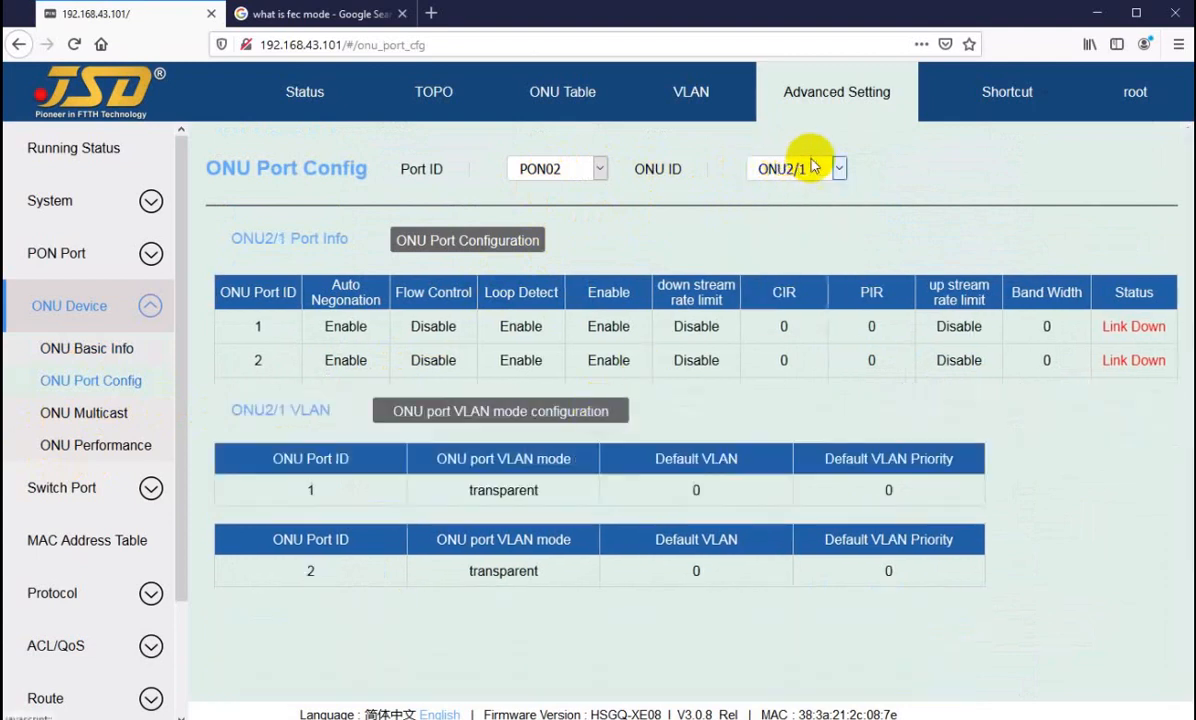
# Step: Try to set port 1 of ONU2/2 to VLAN mode tag with default VLAN 30
pyautogui.click(800, 170)
pyautogui.click(775, 219)
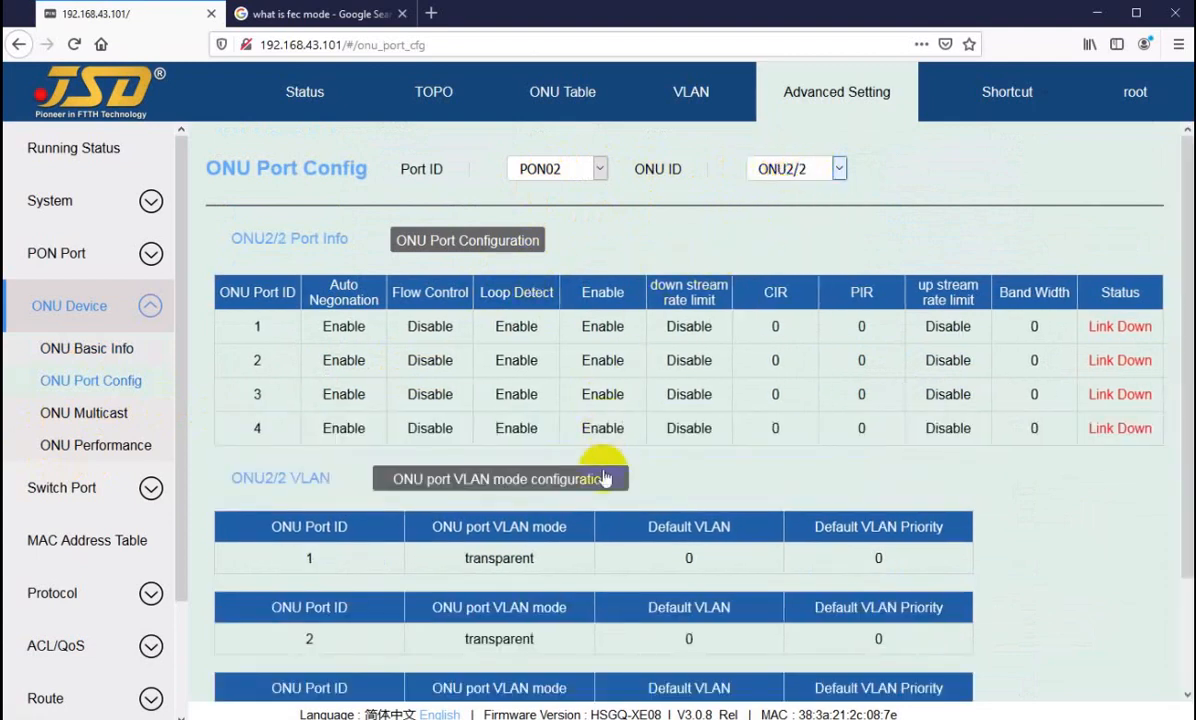
pyautogui.scroll(-1, 501, 412)
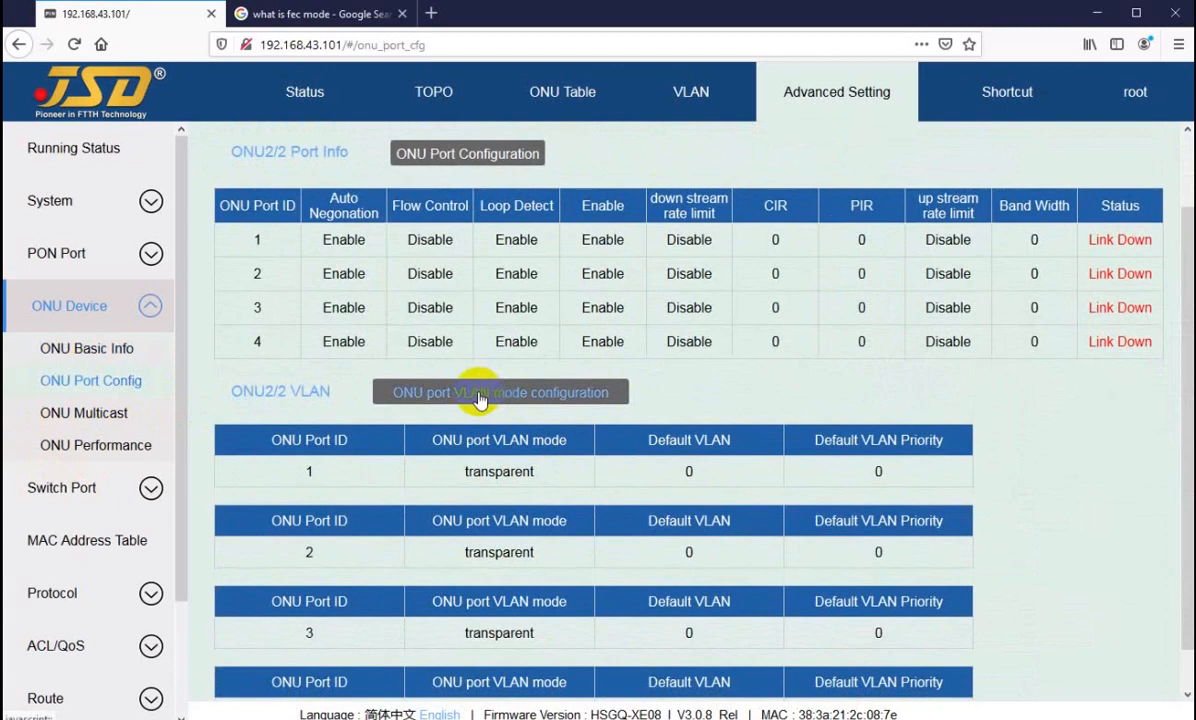
pyautogui.click(479, 398)
pyautogui.click(604, 377)
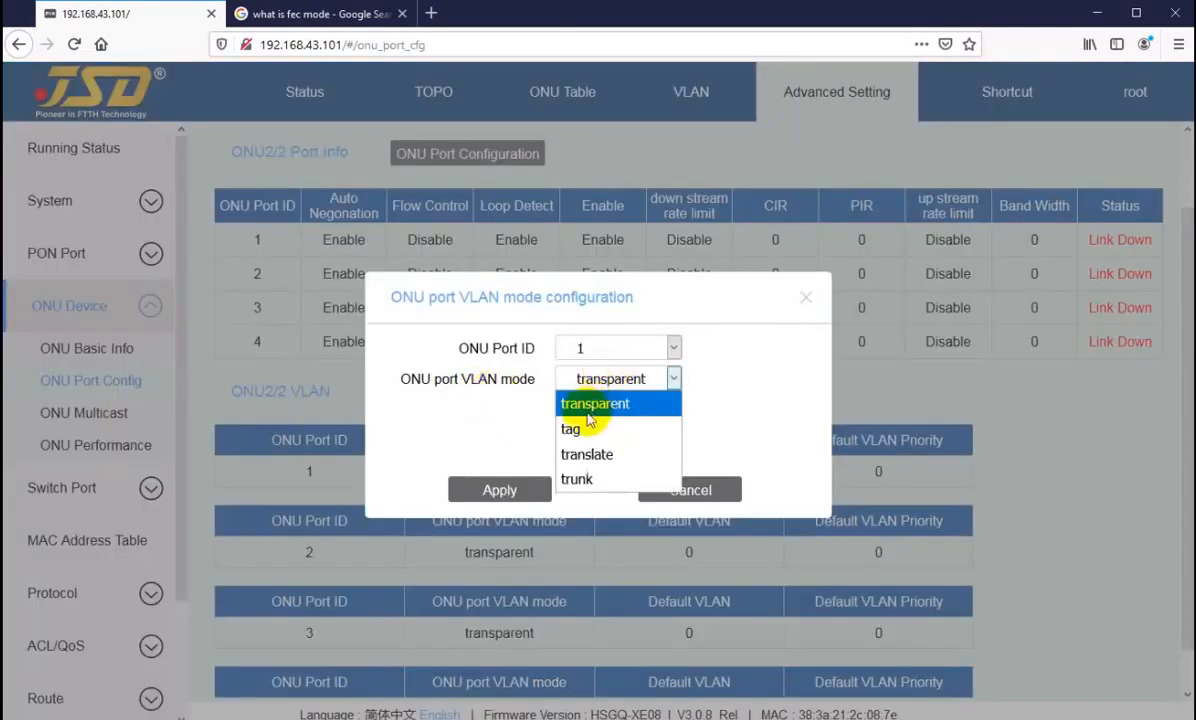
pyautogui.click(600, 427)
pyautogui.doubleClick(585, 409)
pyautogui.write('3011')
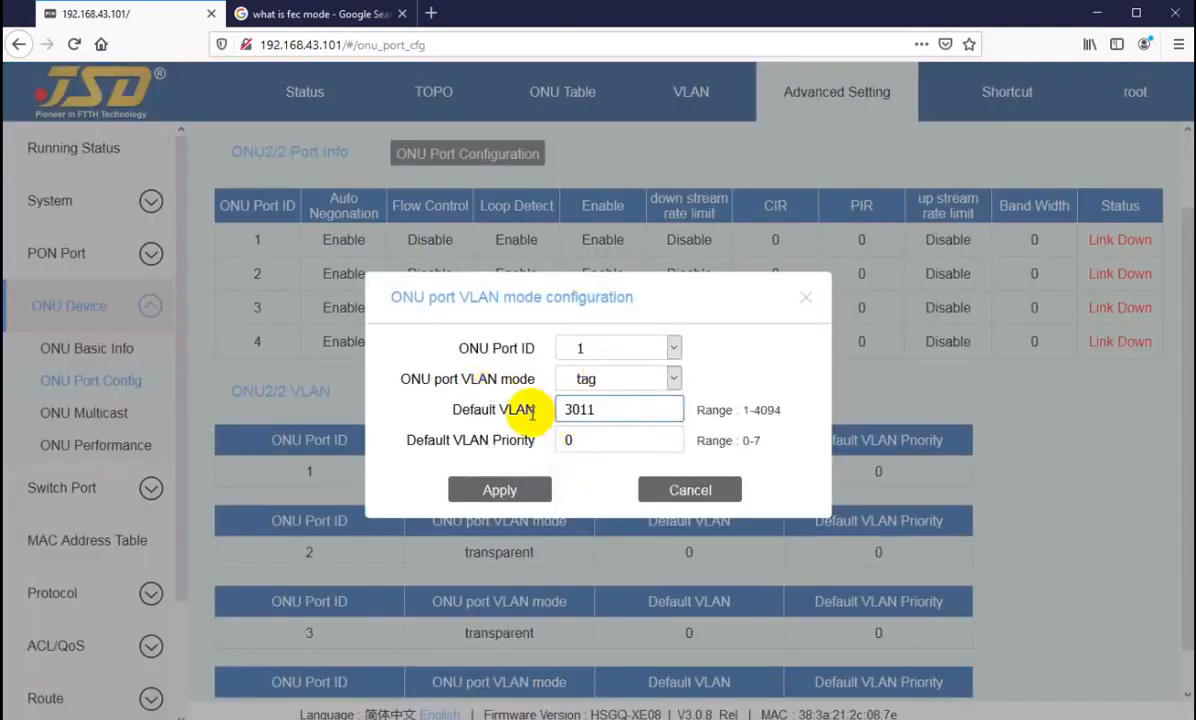
pyautogui.click(499, 489)
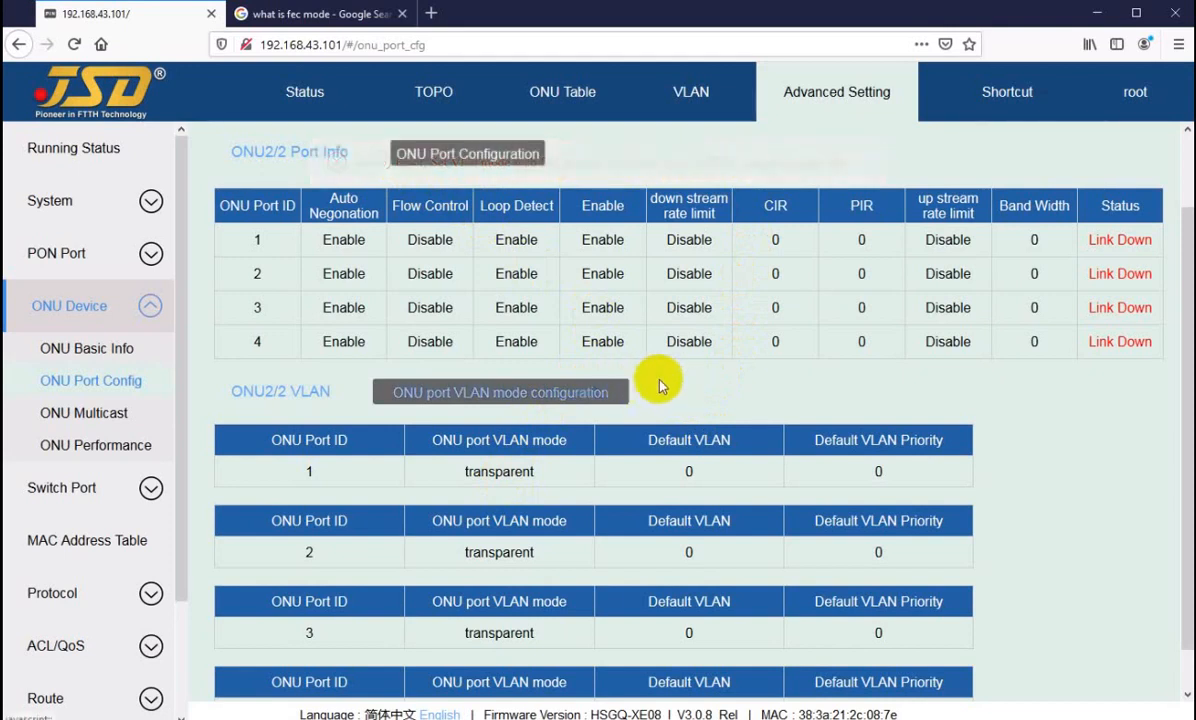
# Step: Switch to ONU2/6's port configuration, and view its port VLAN mode settings dialog, cancelling without changes
pyautogui.scroll(2, 652, 385)
pyautogui.click(798, 170)
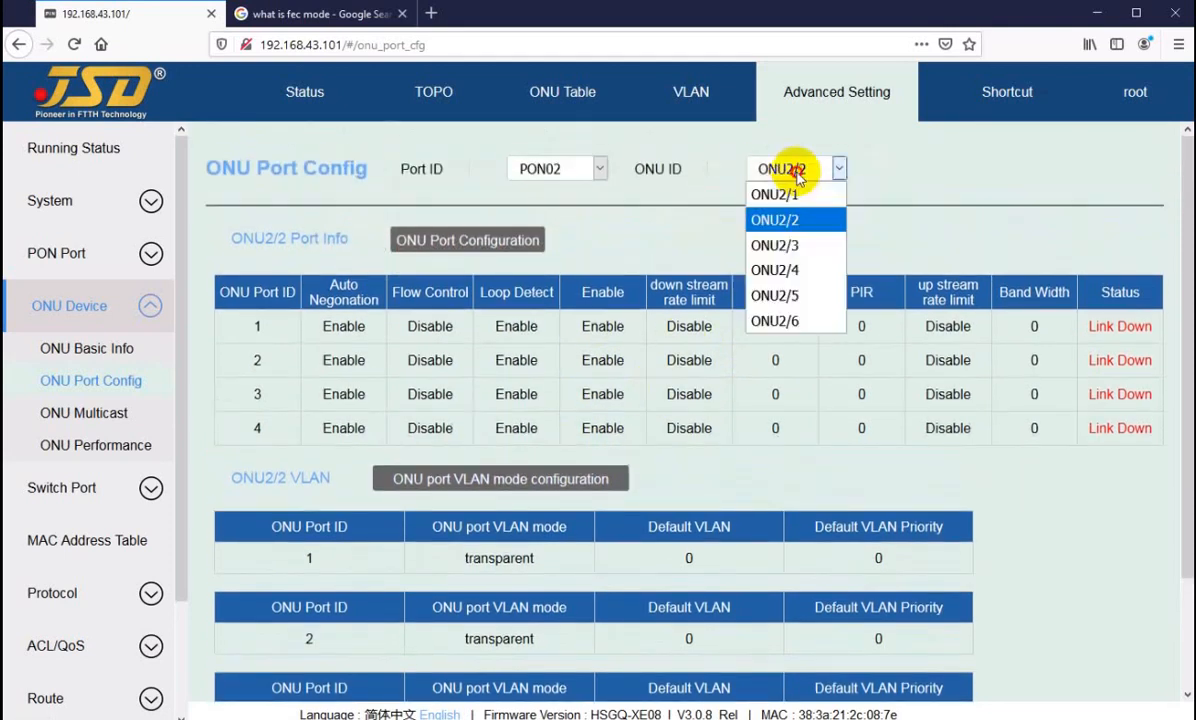
pyautogui.click(775, 320)
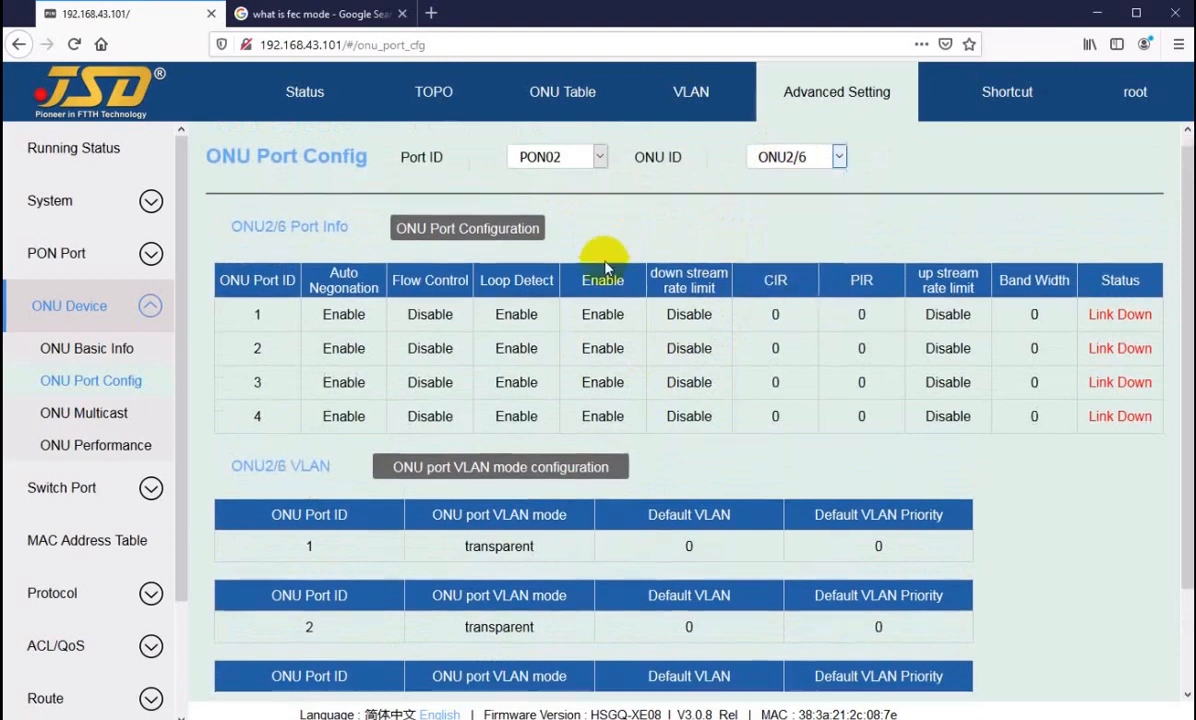
pyautogui.scroll(-2, 604, 268)
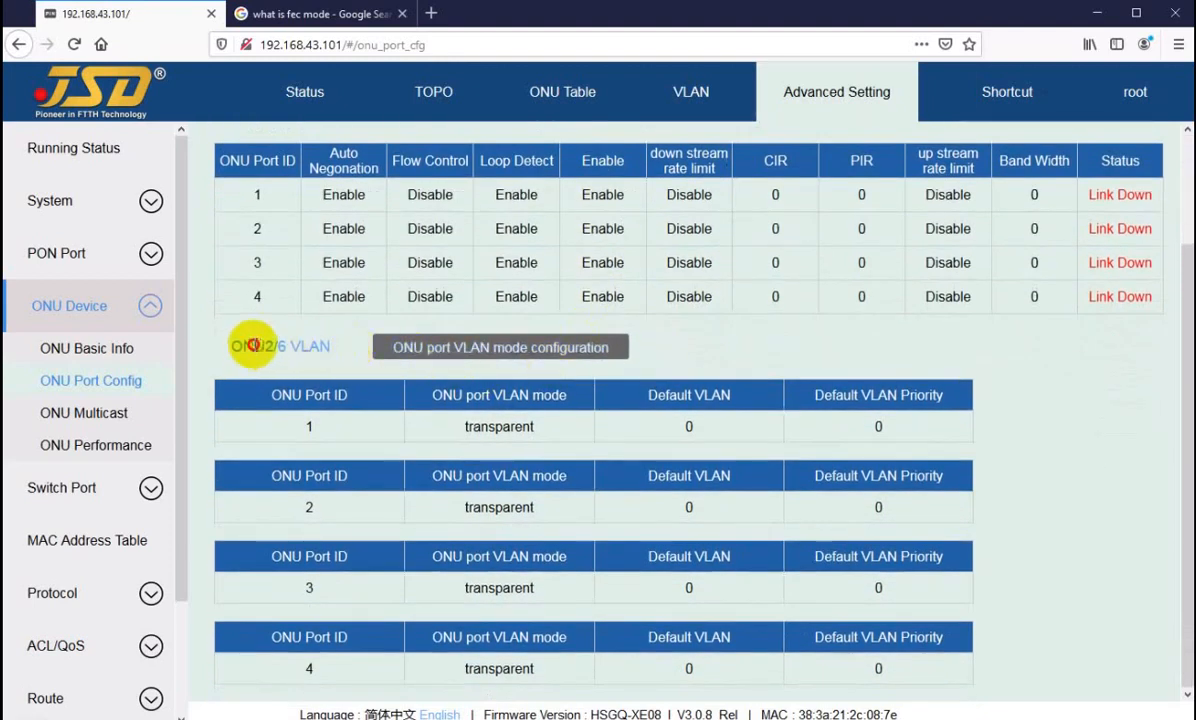
pyautogui.moveTo(253, 345); pyautogui.dragTo(311, 346)
pyautogui.click(334, 348)
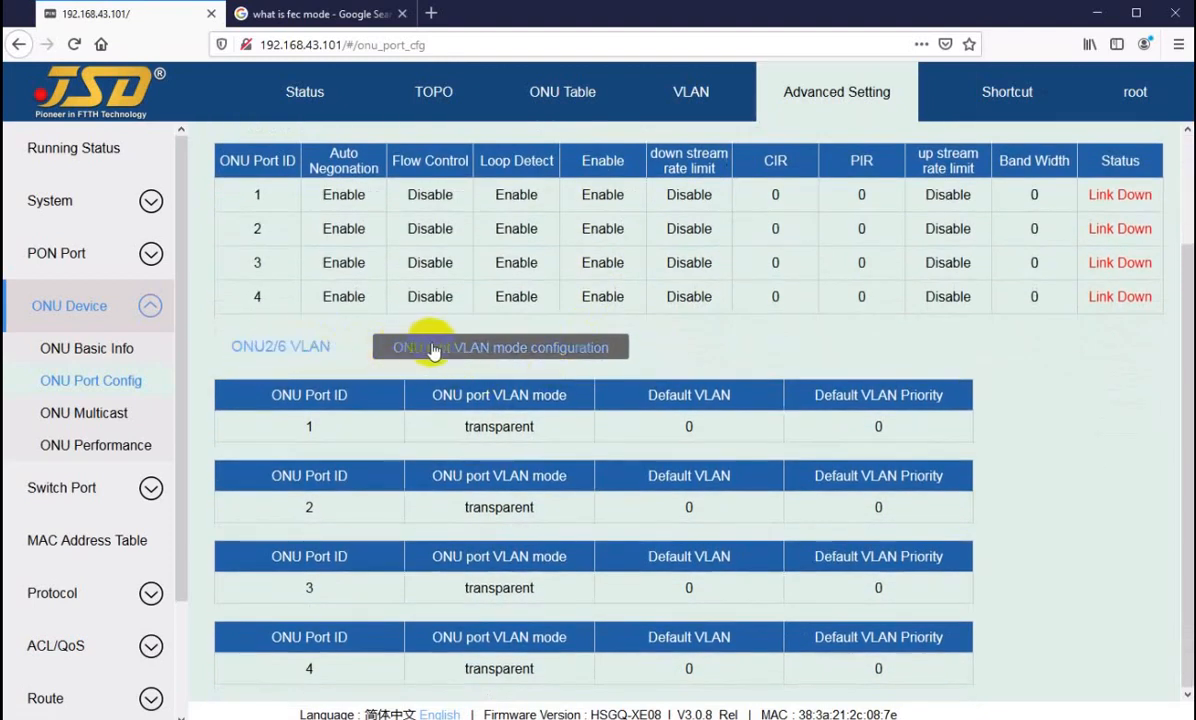
pyautogui.click(472, 347)
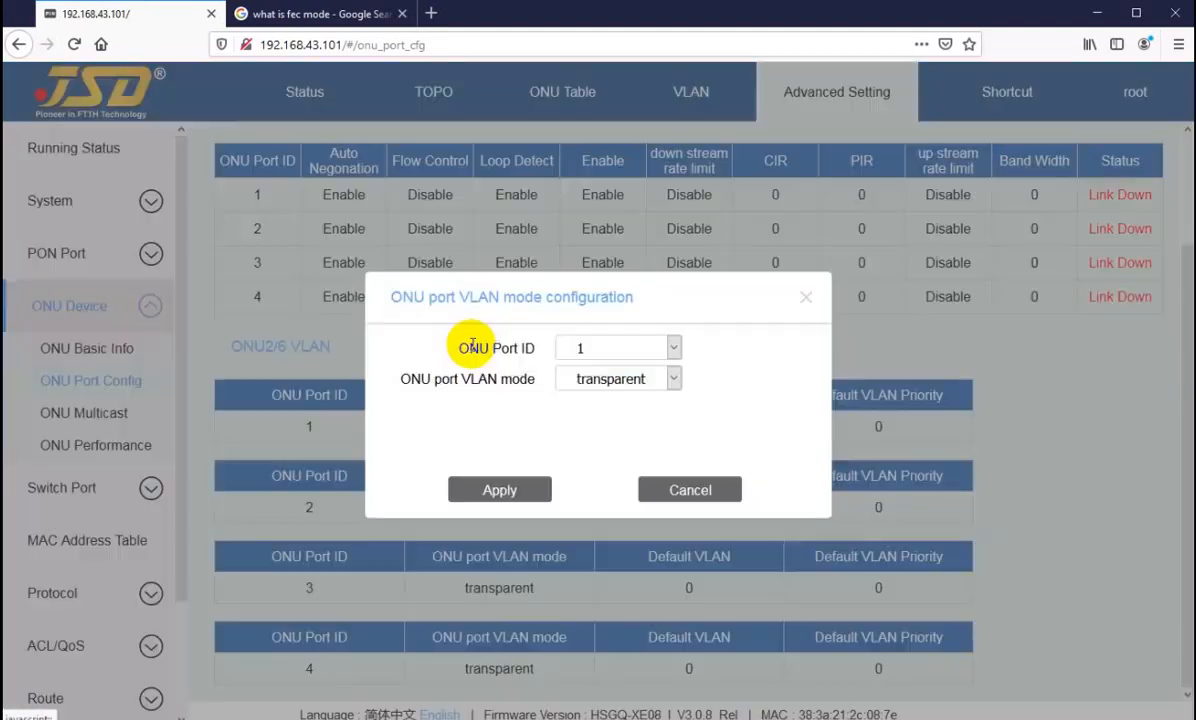
pyautogui.click(681, 489)
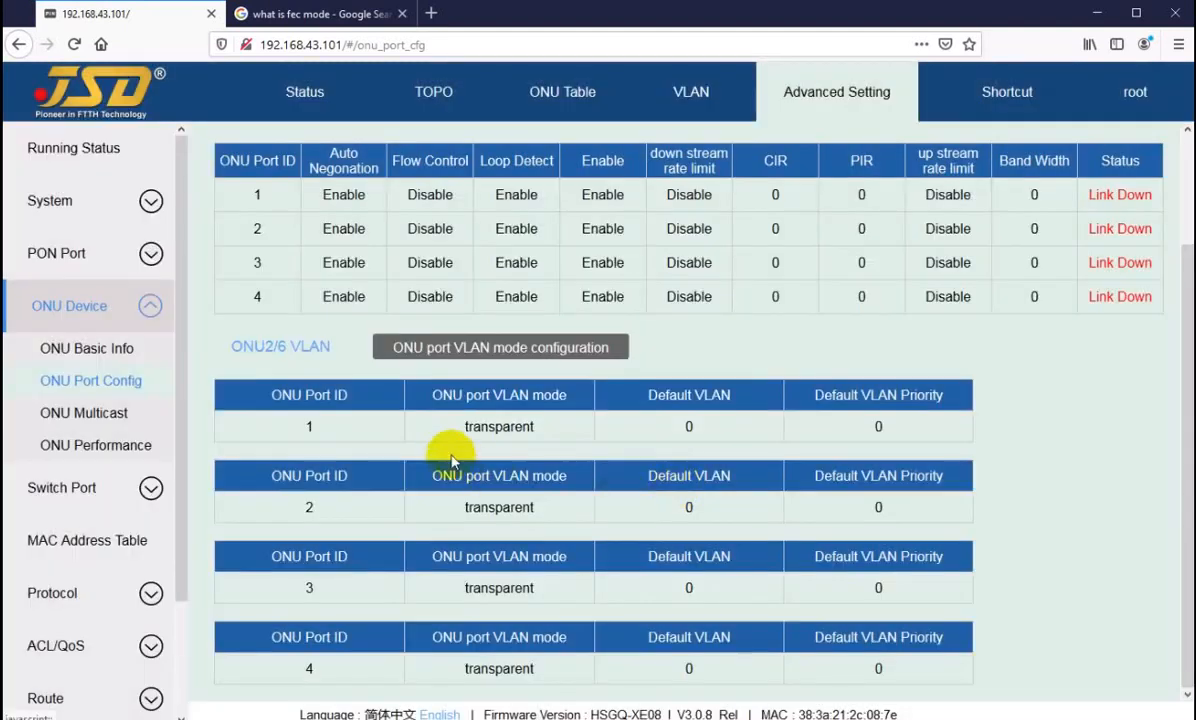
# Step: Examine the VLAN mode of each of ONU2/6's ports 1 to 4
pyautogui.moveTo(441, 427); pyautogui.dragTo(541, 428)
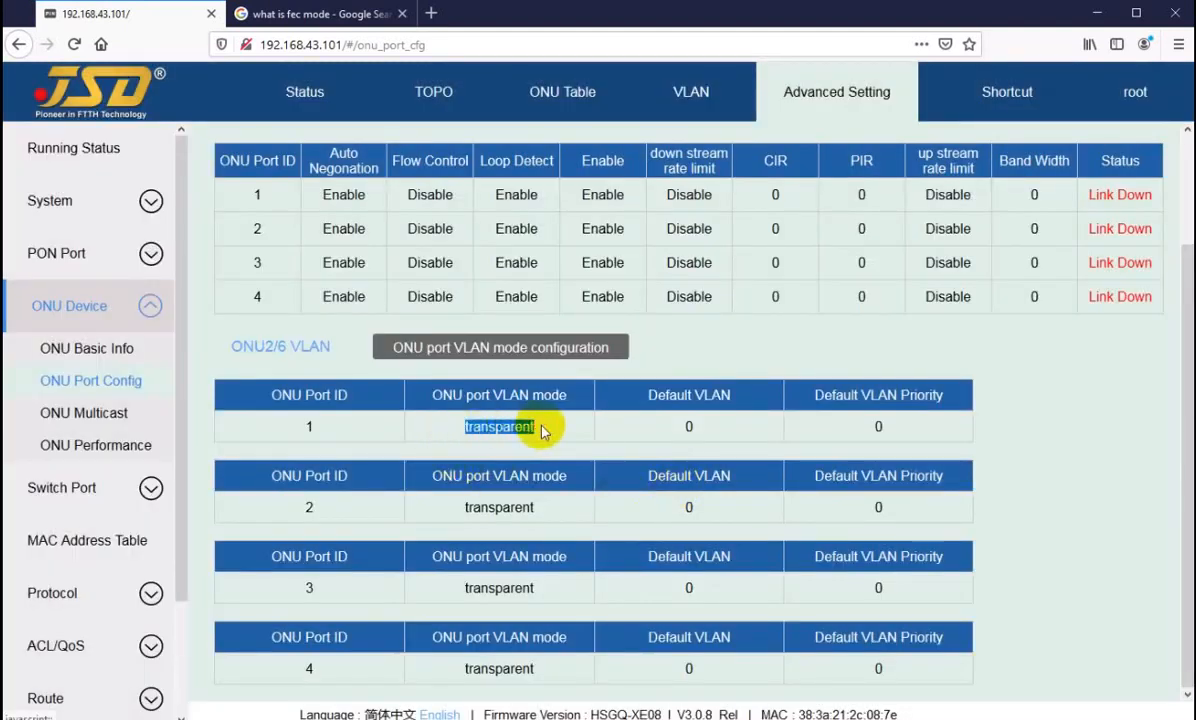
pyautogui.click(467, 432)
pyautogui.moveTo(461, 430); pyautogui.dragTo(508, 427)
pyautogui.click(509, 430)
pyautogui.moveTo(481, 507); pyautogui.dragTo(547, 520)
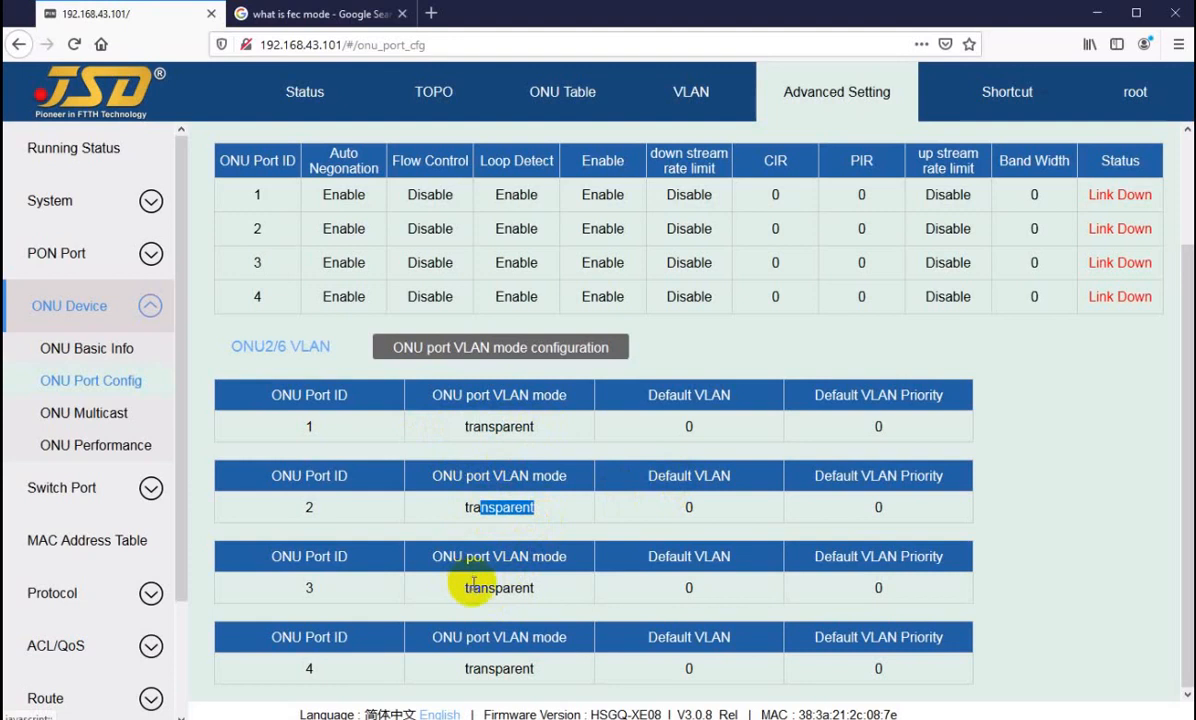
pyautogui.moveTo(467, 585); pyautogui.dragTo(547, 603)
pyautogui.moveTo(481, 668); pyautogui.dragTo(508, 670)
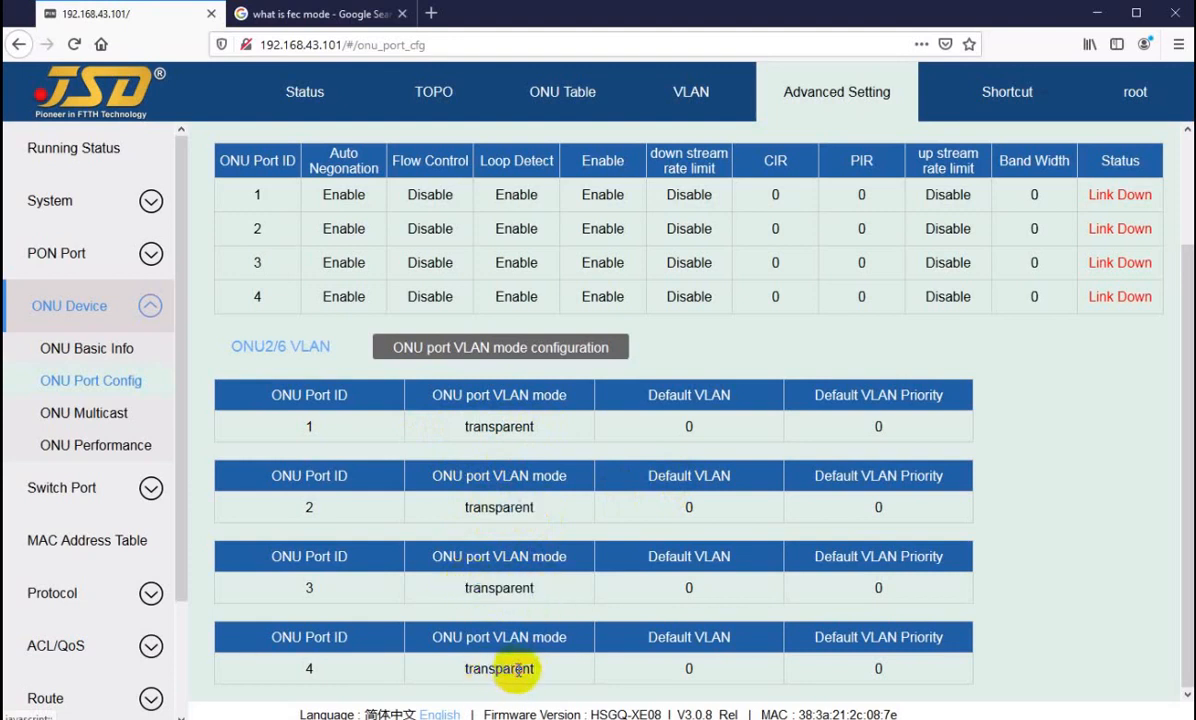
# Step: Check which port IDs the VLAN mode configuration of ONU2/6 offers, and cancel it
pyautogui.click(531, 344)
pyautogui.click(604, 350)
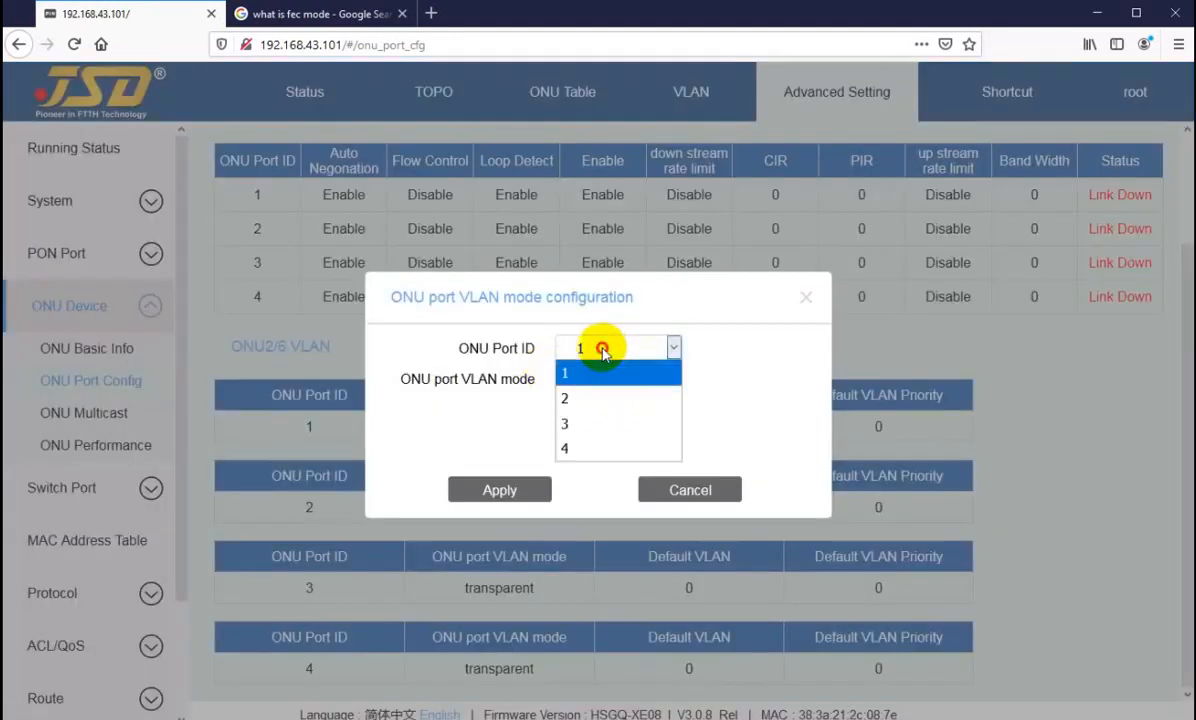
pyautogui.click(664, 492)
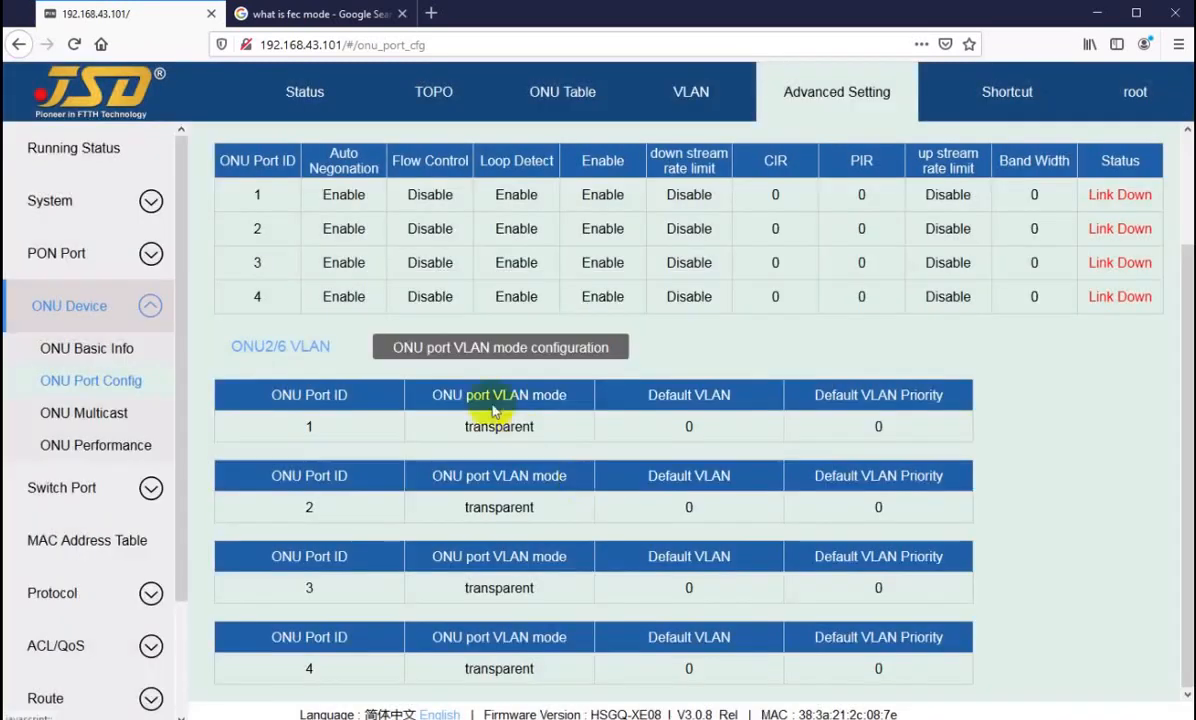
# Step: Set port 1 of ONU2/6 to VLAN mode tag with default VLAN 3011 and apply it
pyautogui.click(470, 347)
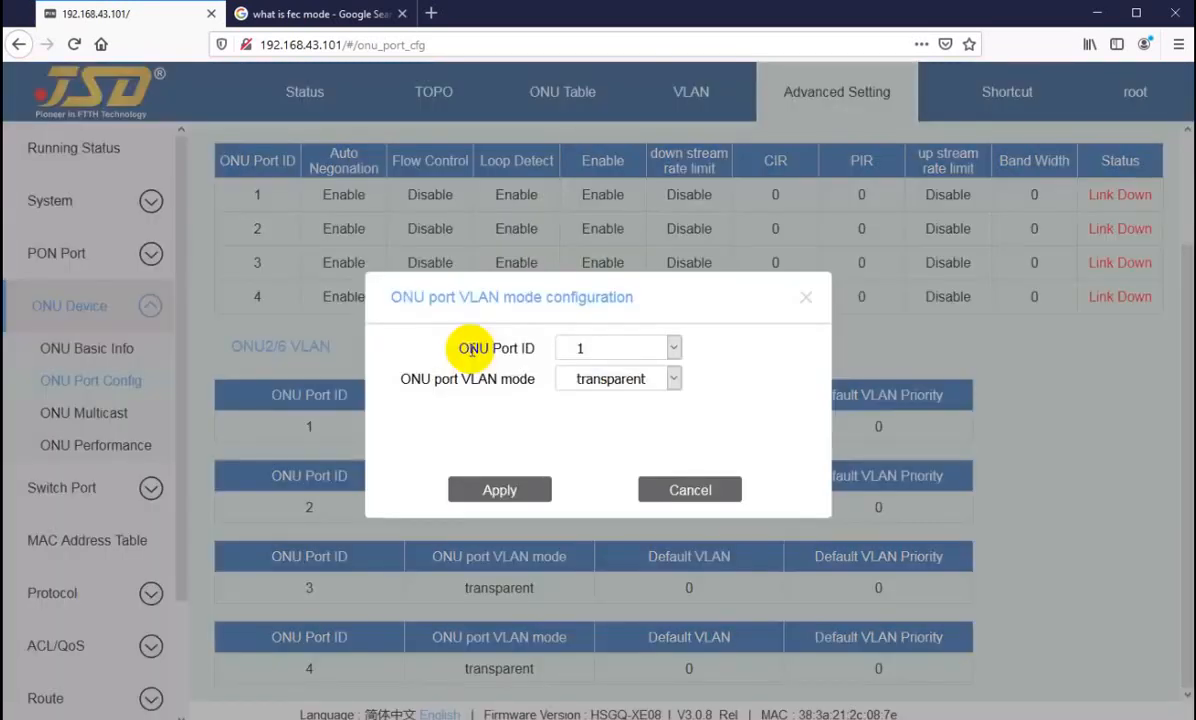
pyautogui.click(592, 354)
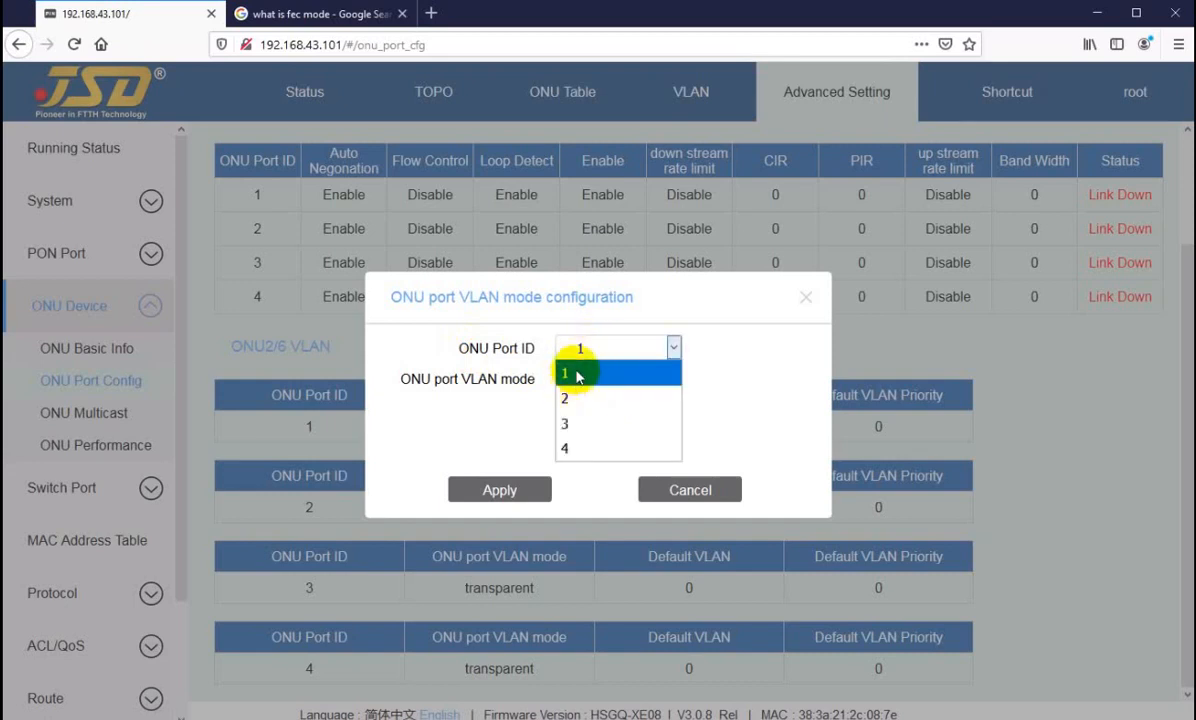
pyautogui.click(576, 376)
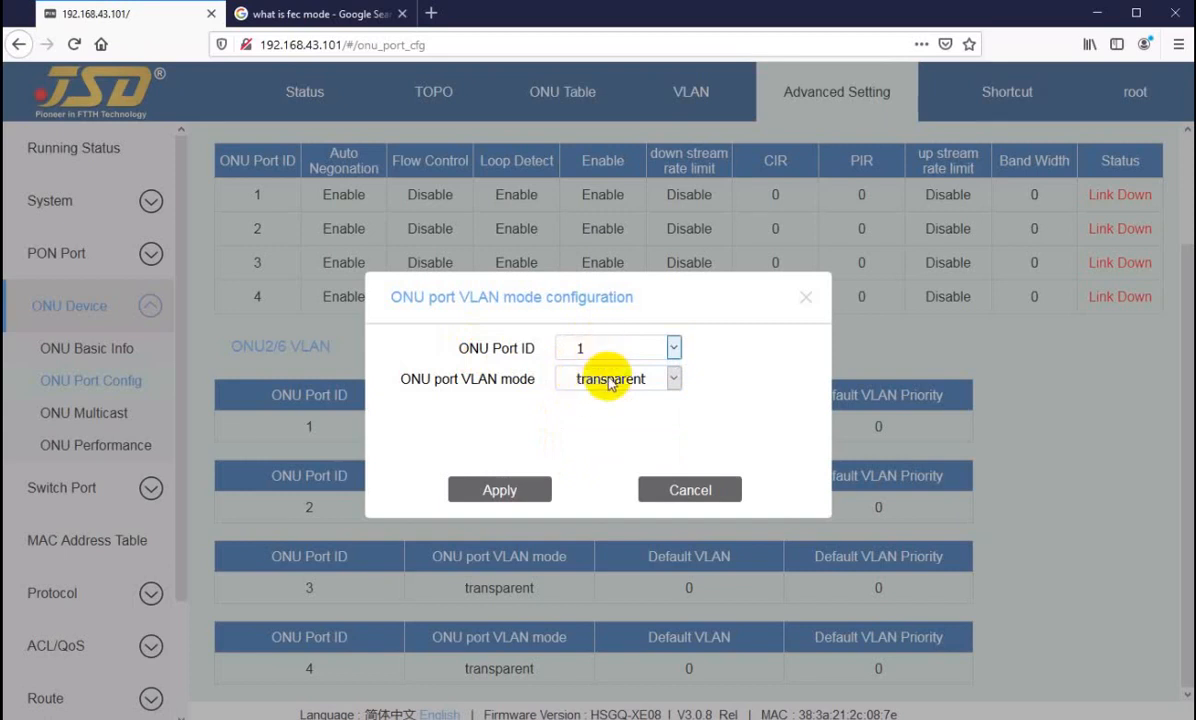
pyautogui.click(586, 379)
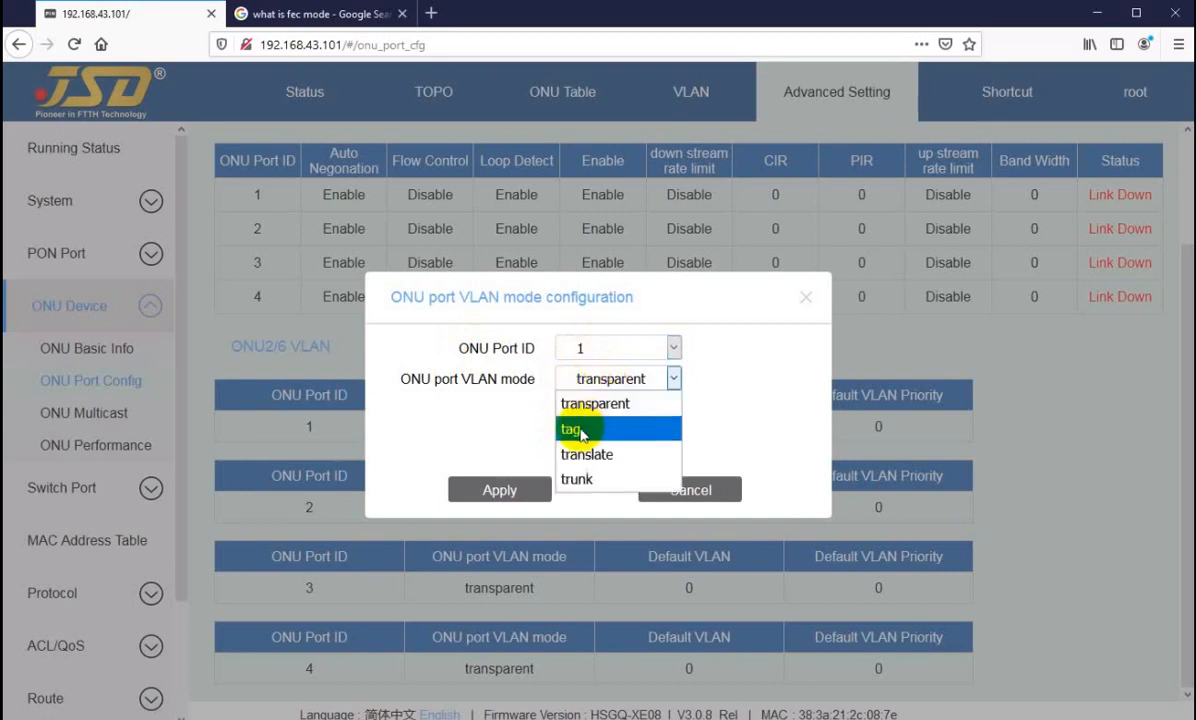
pyautogui.click(588, 428)
pyautogui.moveTo(598, 412); pyautogui.dragTo(548, 410)
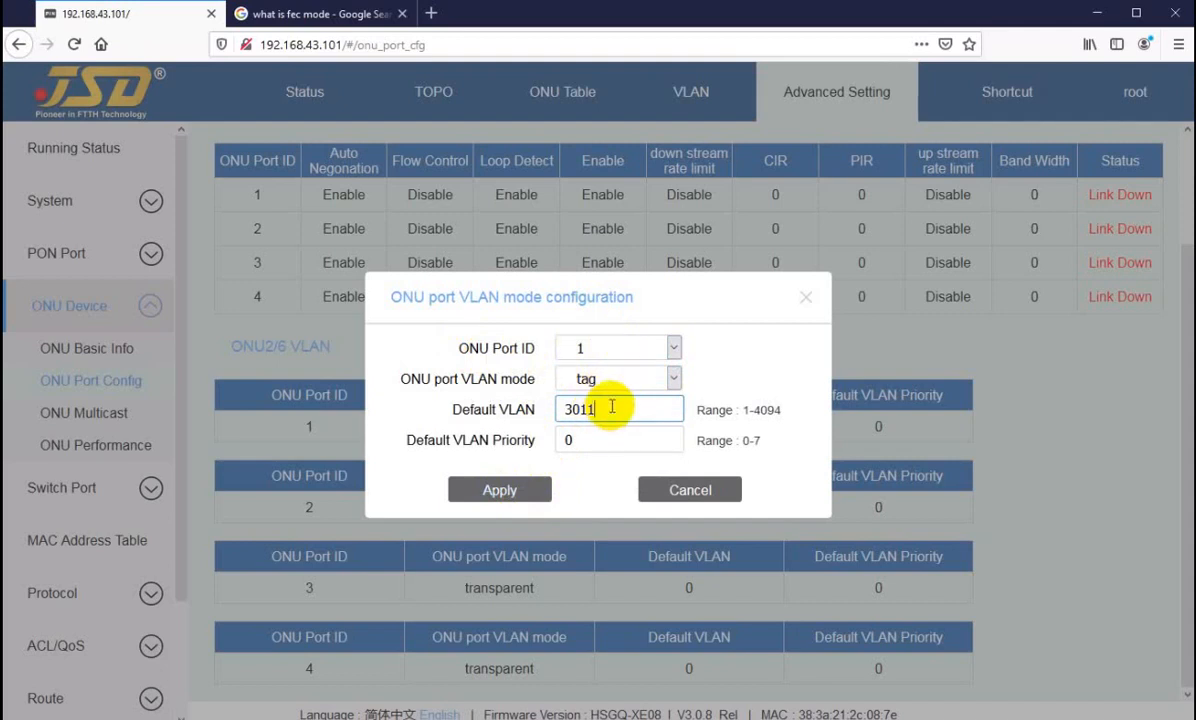
pyautogui.click(499, 489)
# Step: Set port 2 of ONU2/6 to VLAN mode tag with default VLAN 3014 and apply it
pyautogui.click(505, 347)
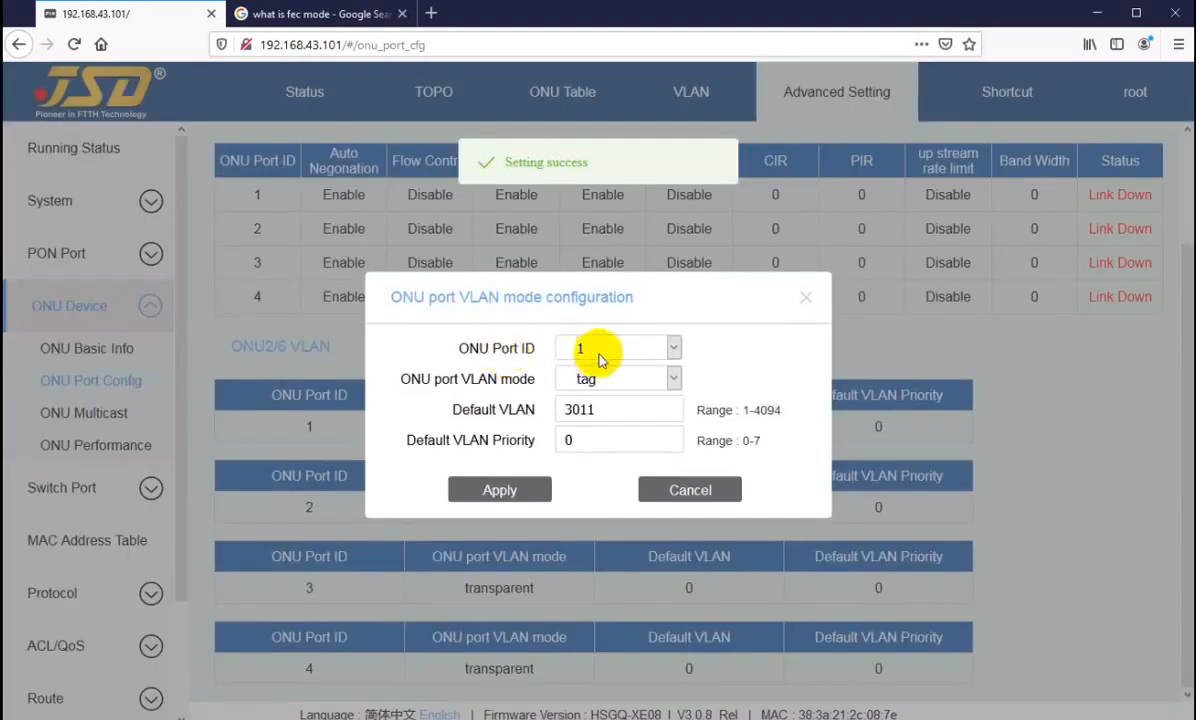
pyautogui.click(603, 349)
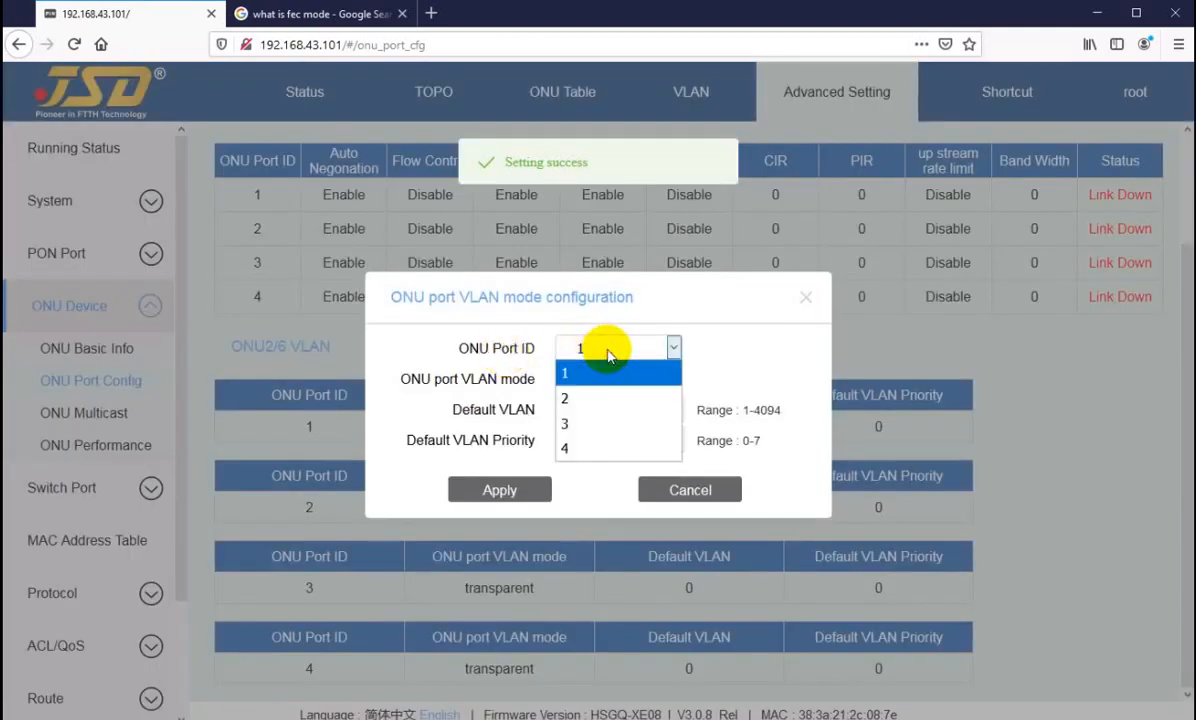
pyautogui.click(580, 399)
pyautogui.click(660, 381)
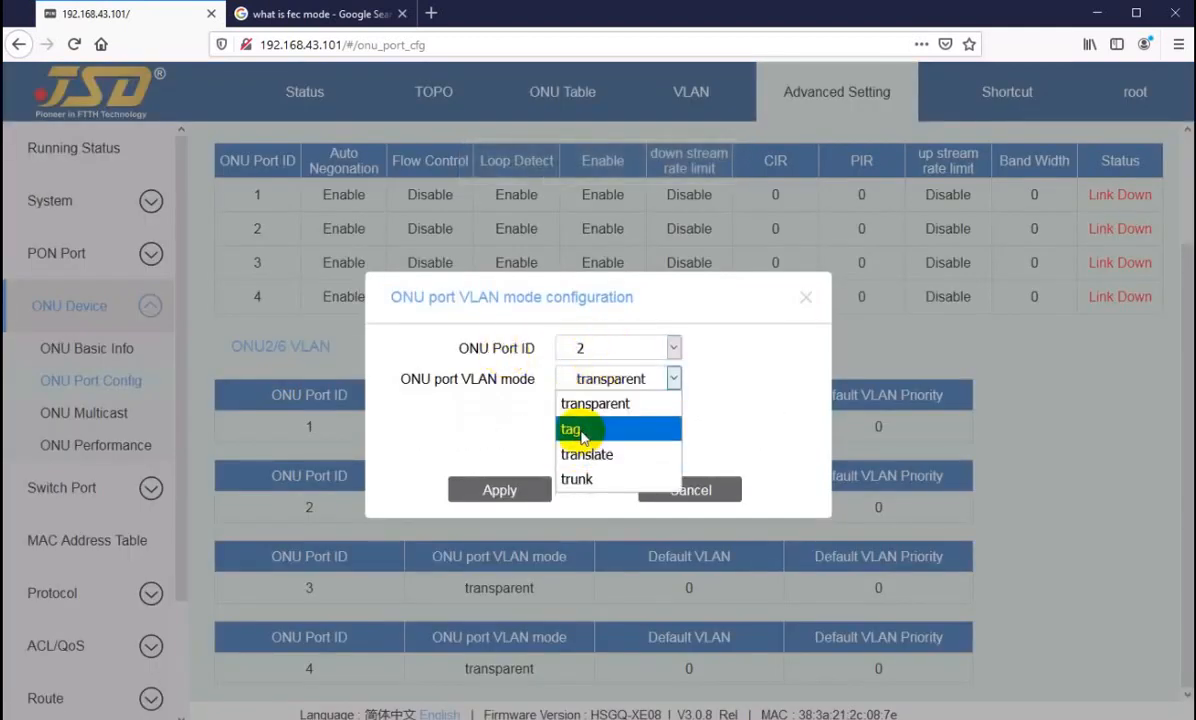
pyautogui.click(582, 425)
pyautogui.moveTo(585, 413); pyautogui.dragTo(538, 415)
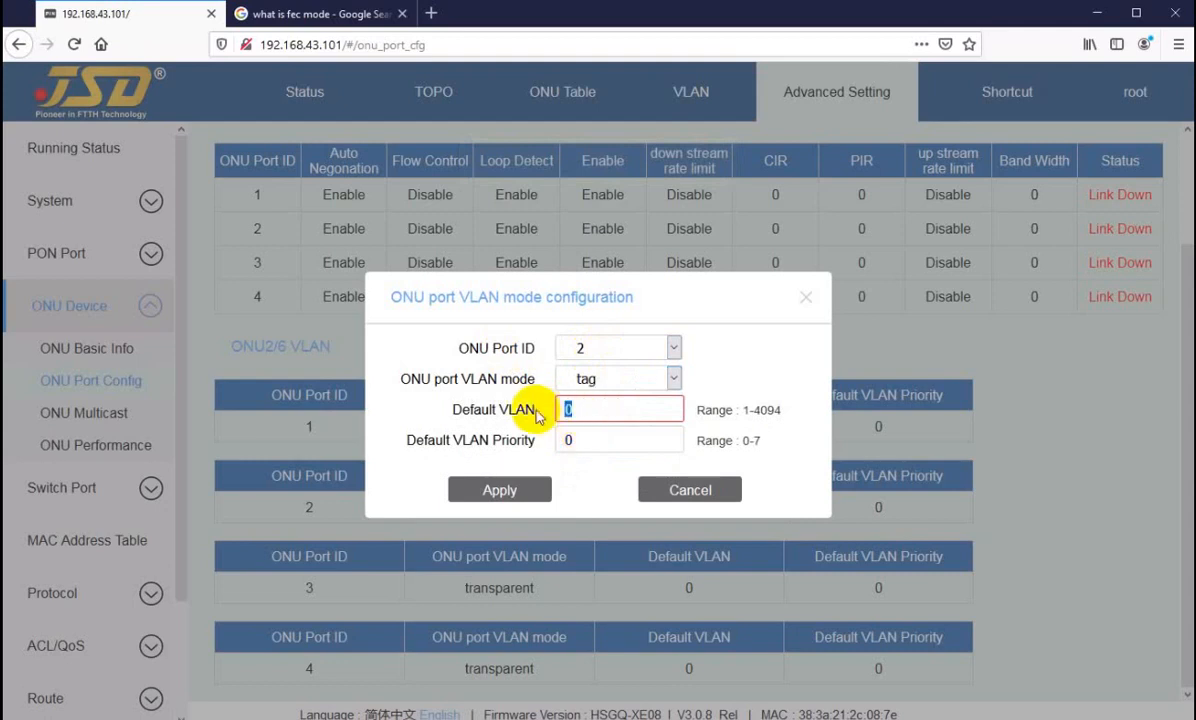
pyautogui.write('3014')
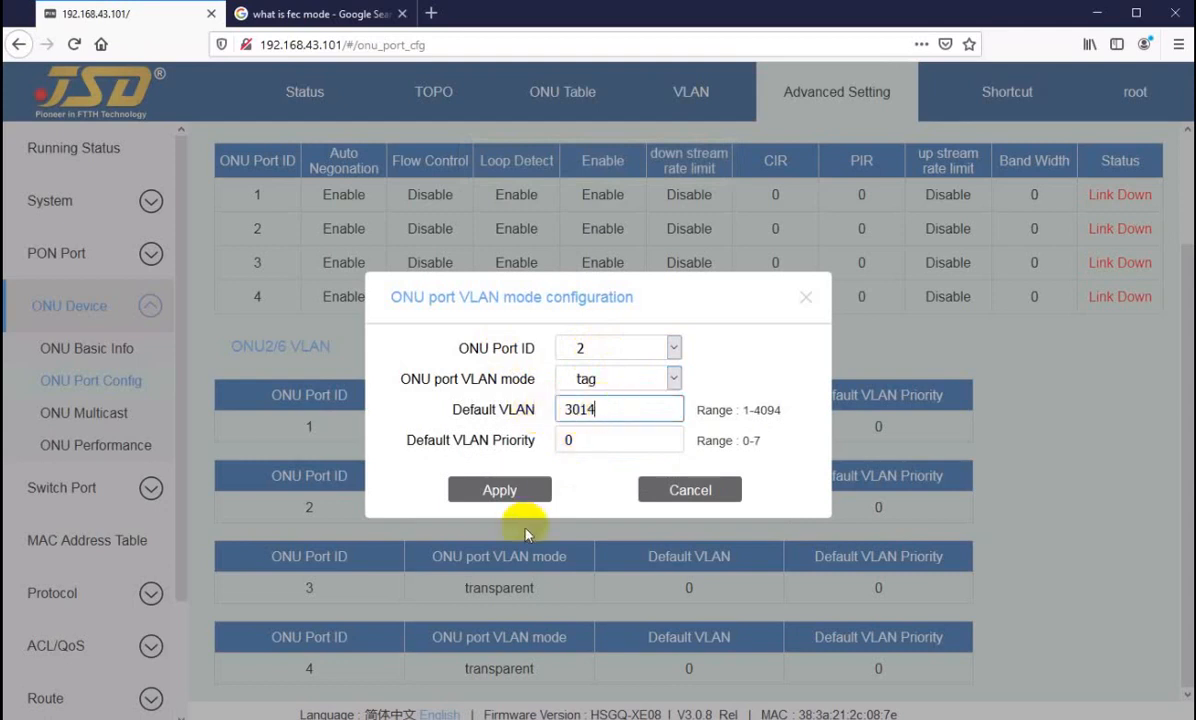
pyautogui.click(494, 488)
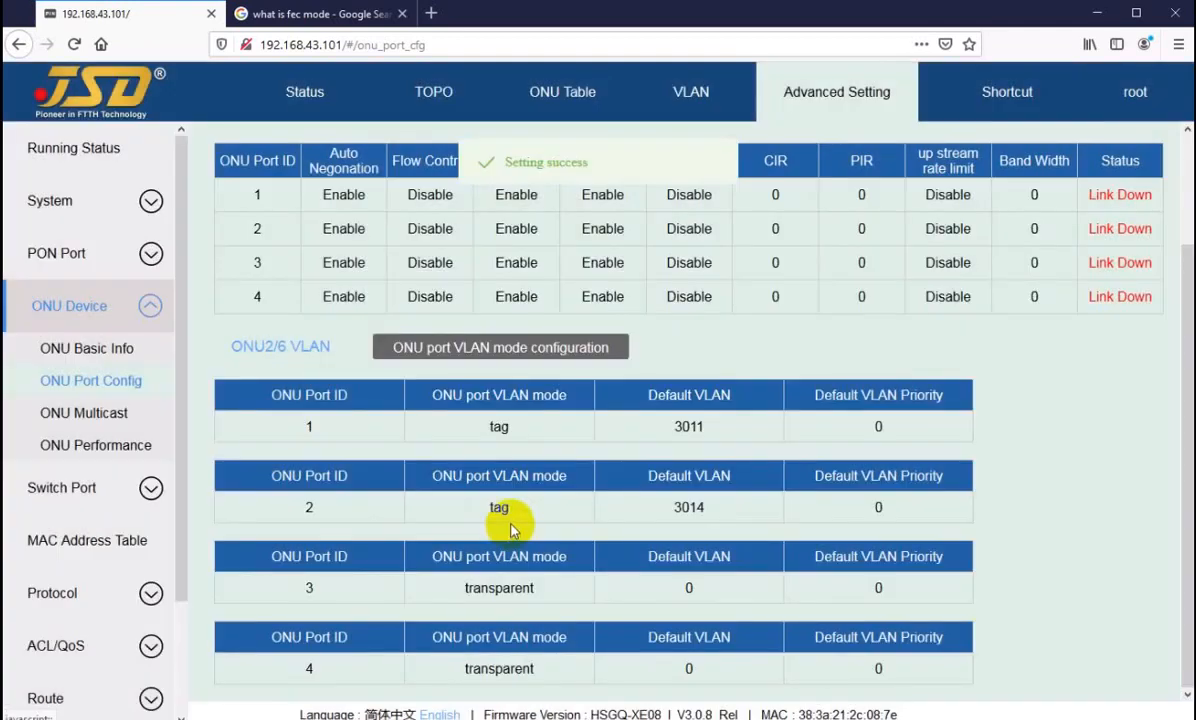
# Step: Set port 3 of ONU2/6 to VLAN mode tag with default VLAN 643 and apply it
pyautogui.click(530, 347)
pyautogui.click(580, 350)
pyautogui.click(582, 423)
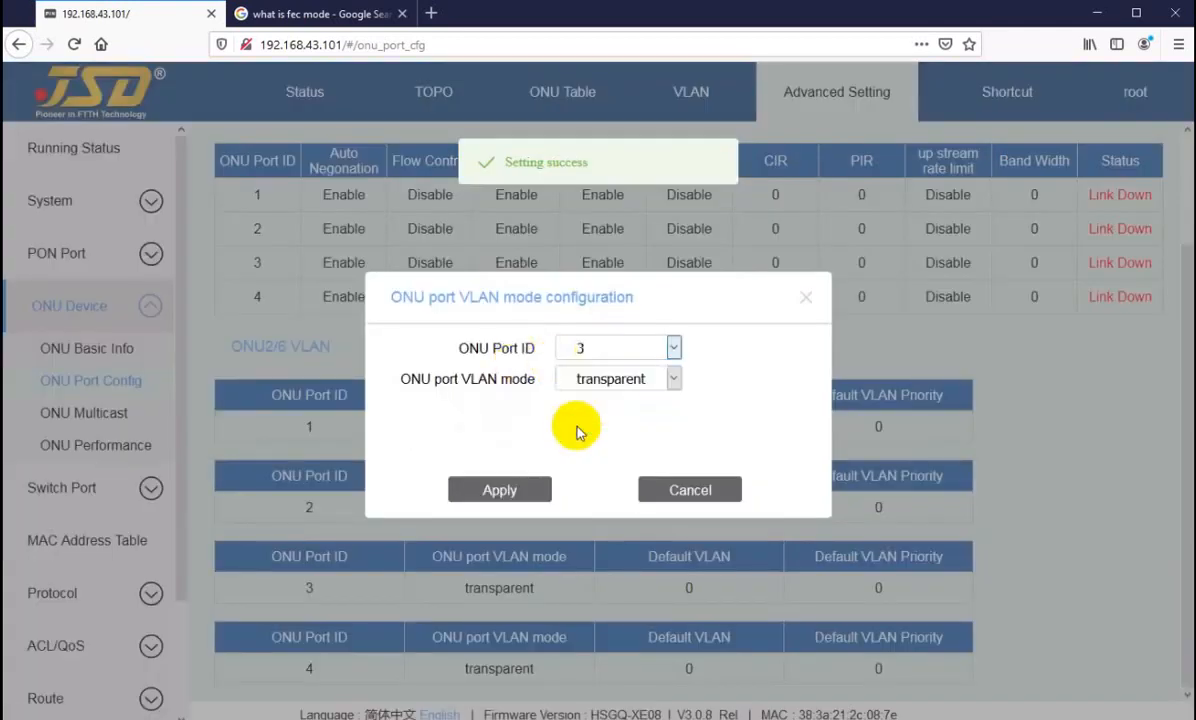
pyautogui.click(640, 378)
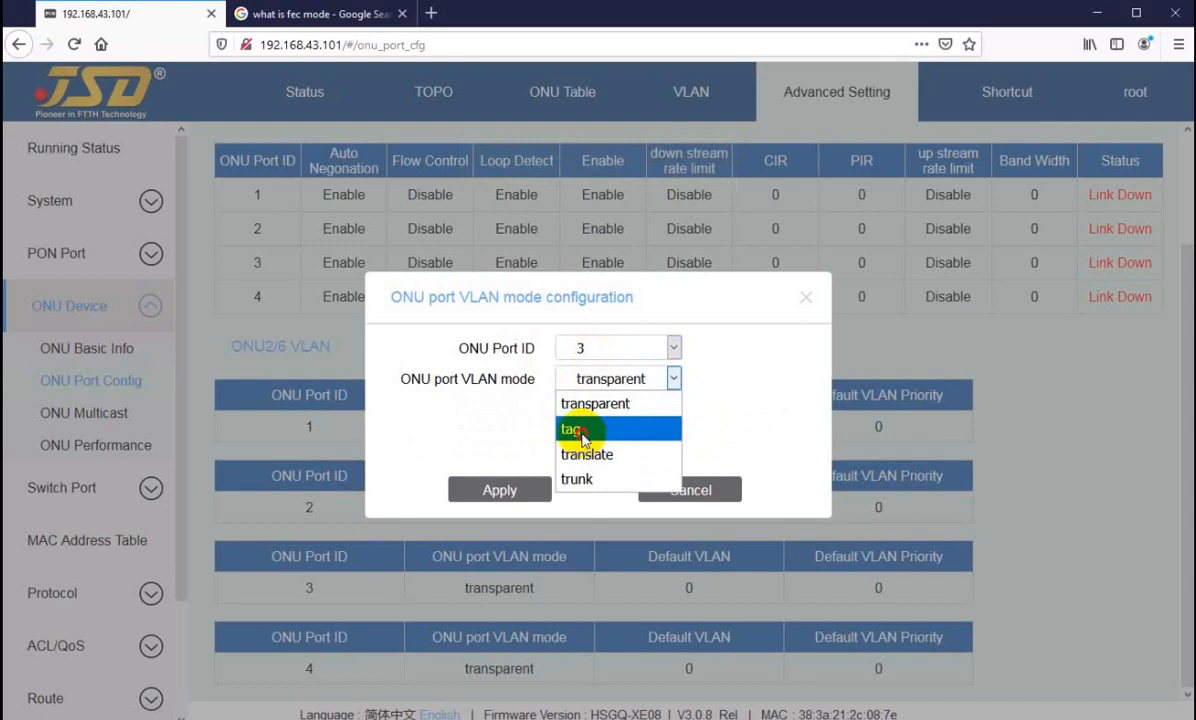
pyautogui.click(590, 428)
pyautogui.write('6')
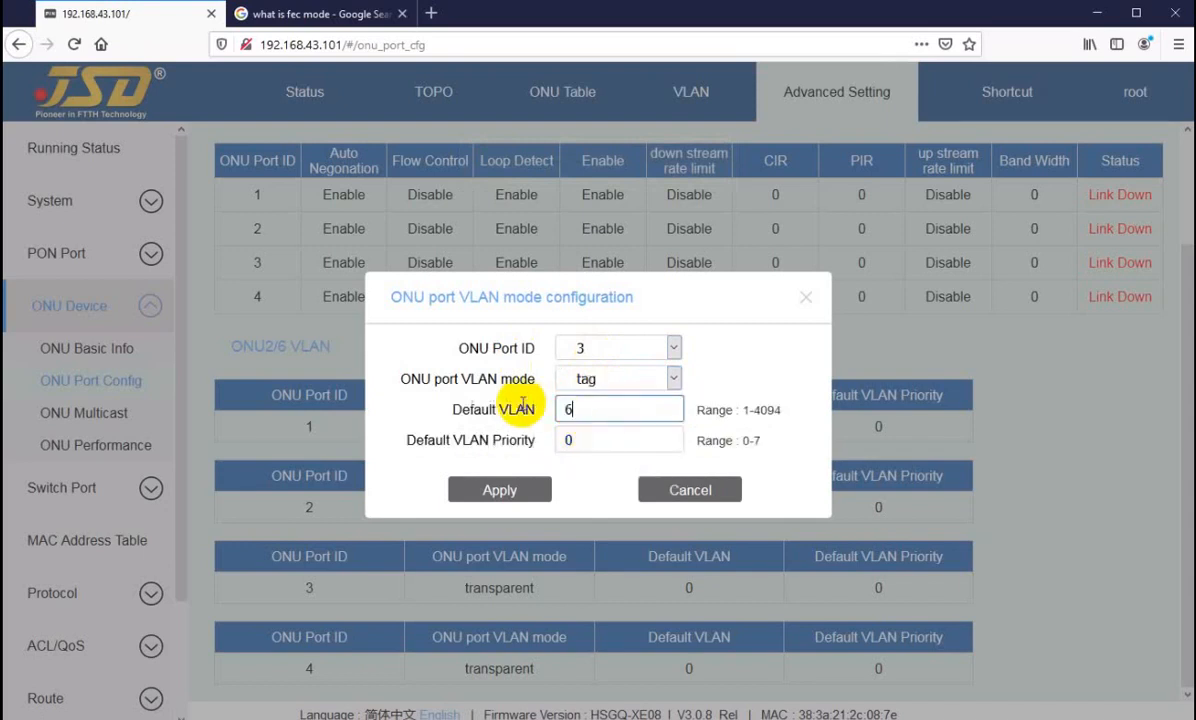
pyautogui.write('43')
pyautogui.click(494, 489)
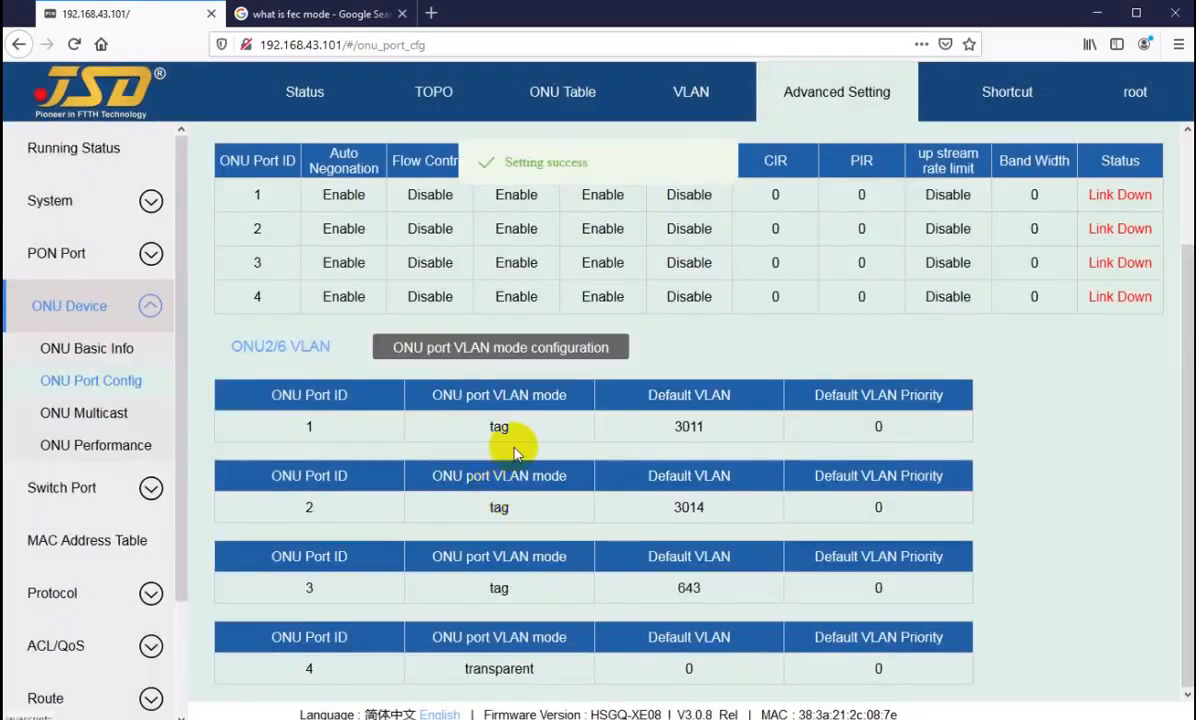
# Step: Set port 4 of ONU2/6 to VLAN mode tag with default VLAN 51 and apply it
pyautogui.click(535, 350)
pyautogui.click(617, 352)
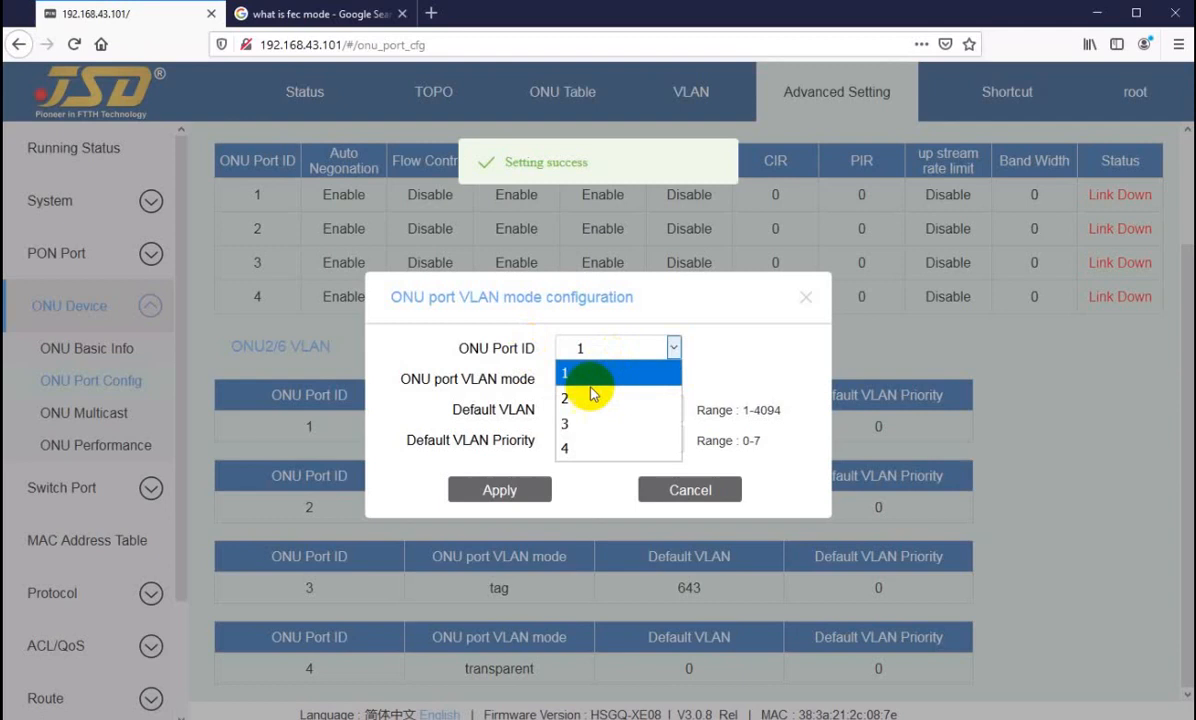
pyautogui.click(571, 446)
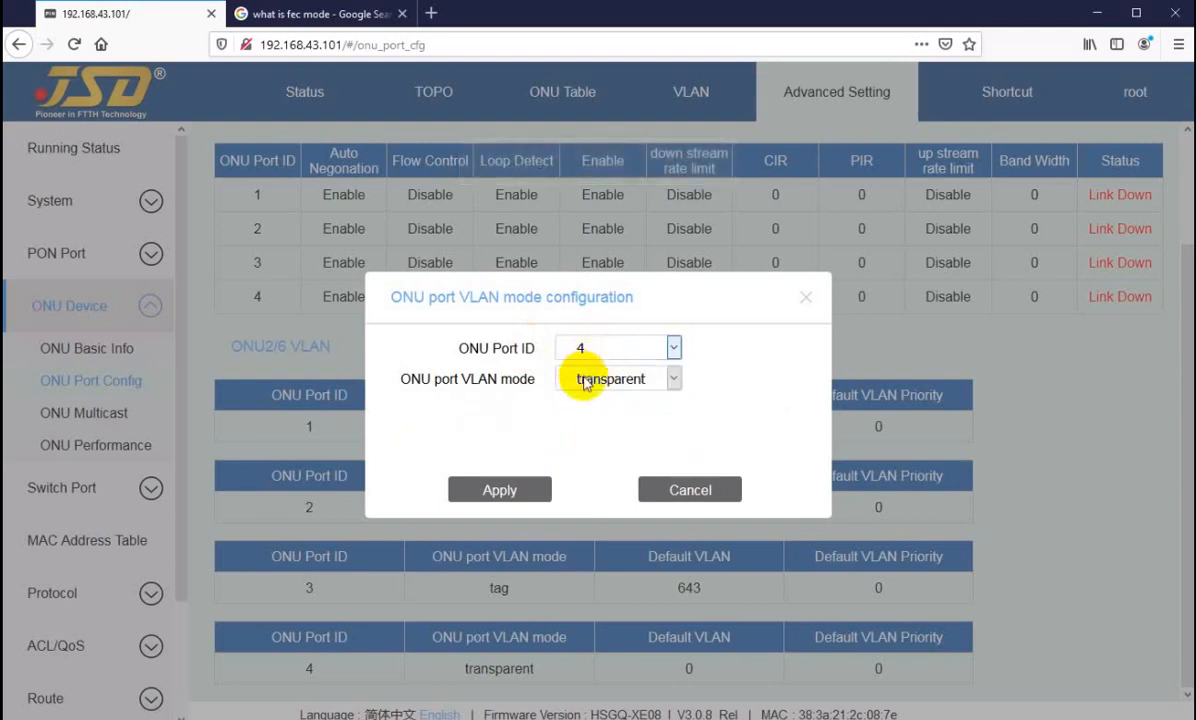
pyautogui.click(584, 380)
pyautogui.click(598, 427)
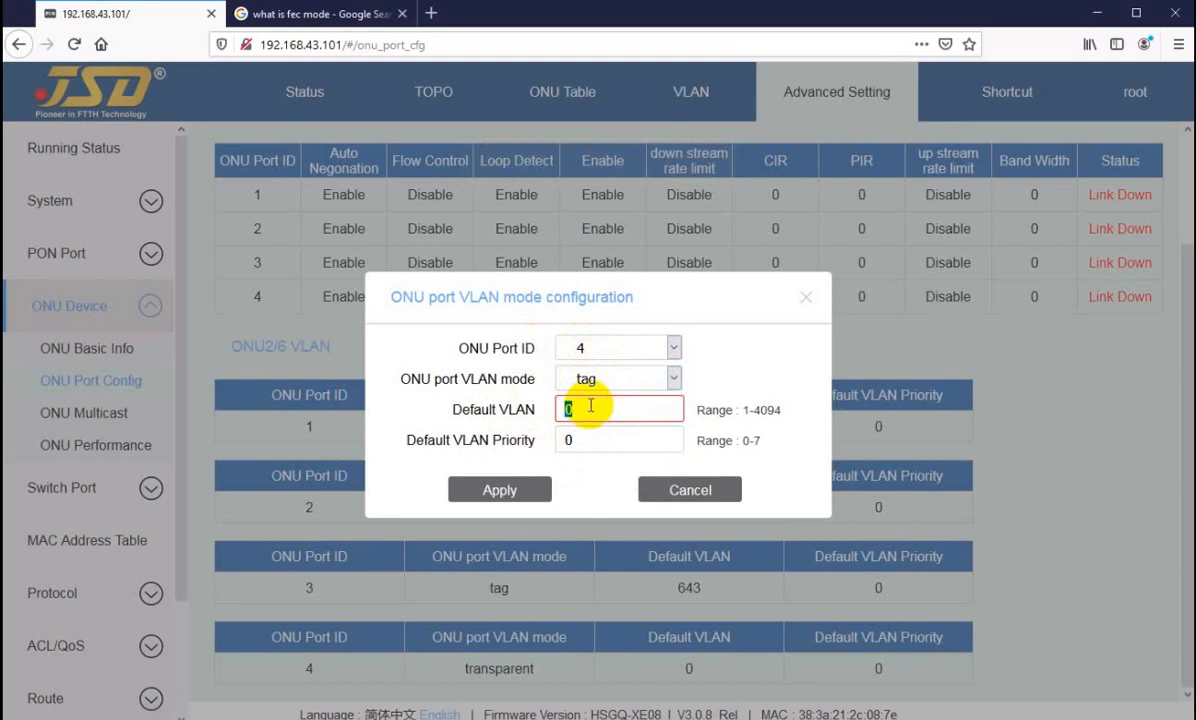
pyautogui.write('51')
pyautogui.click(486, 488)
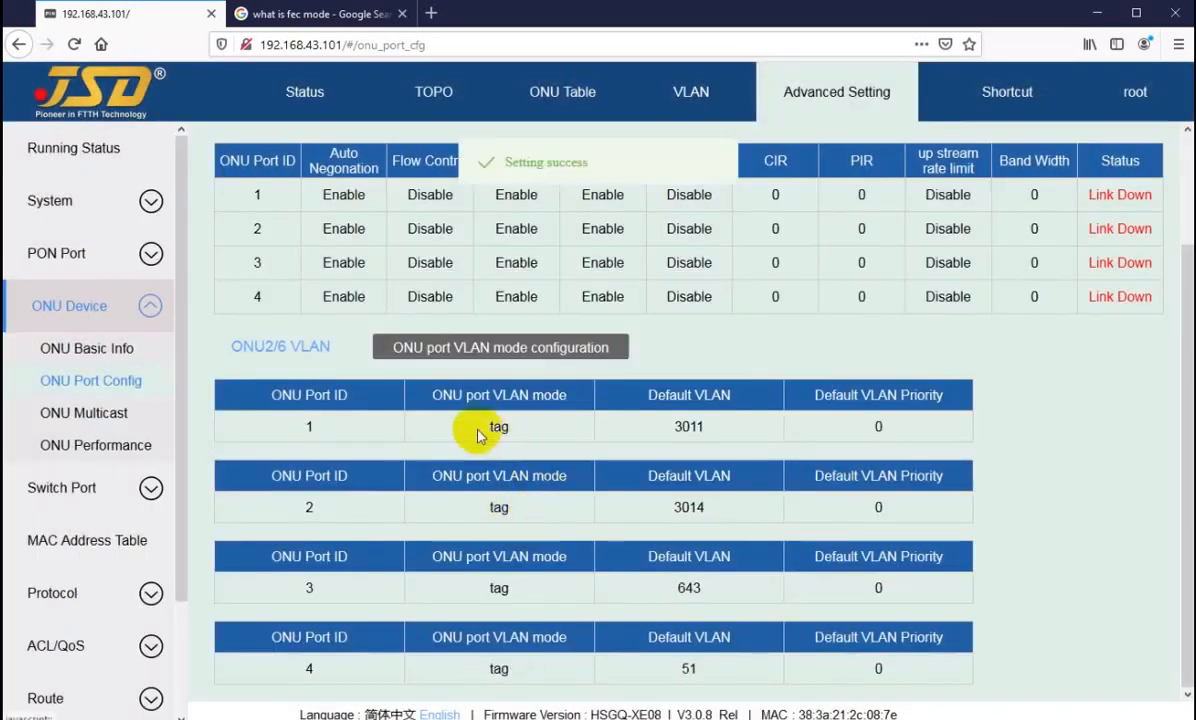
# Step: Examine the VLAN mode and default VLAN listed for each of ONU2/6's four ports
pyautogui.doubleClick(493, 430)
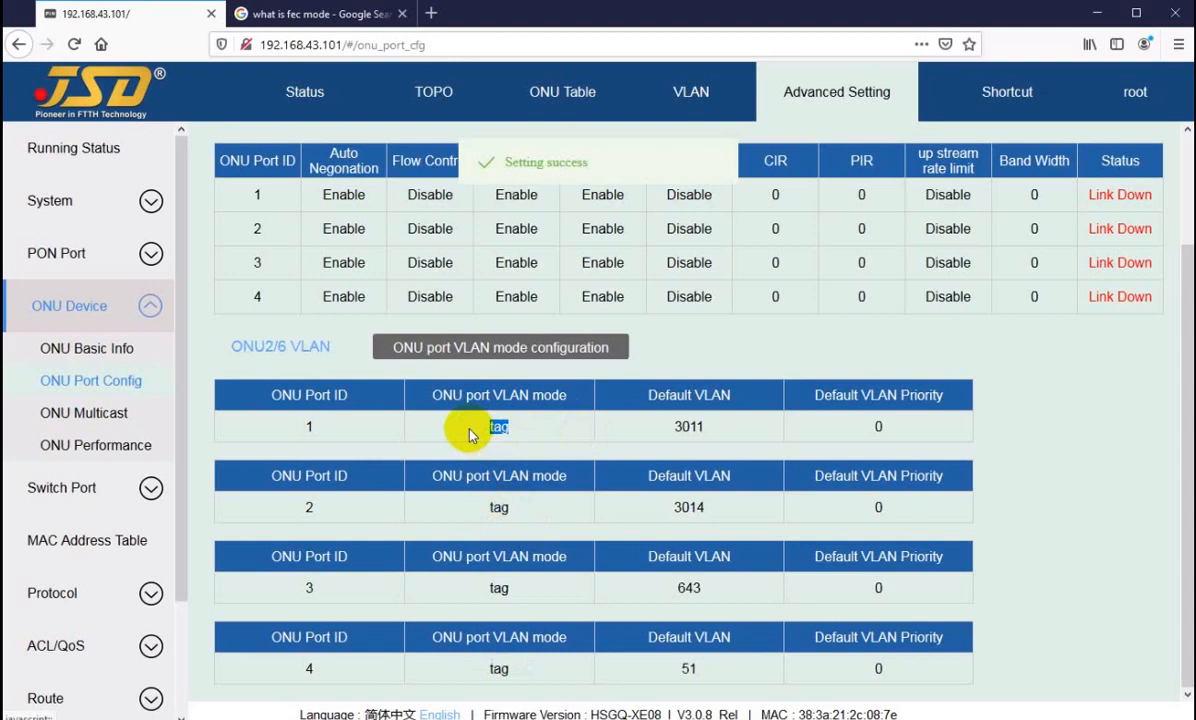
pyautogui.doubleClick(727, 430)
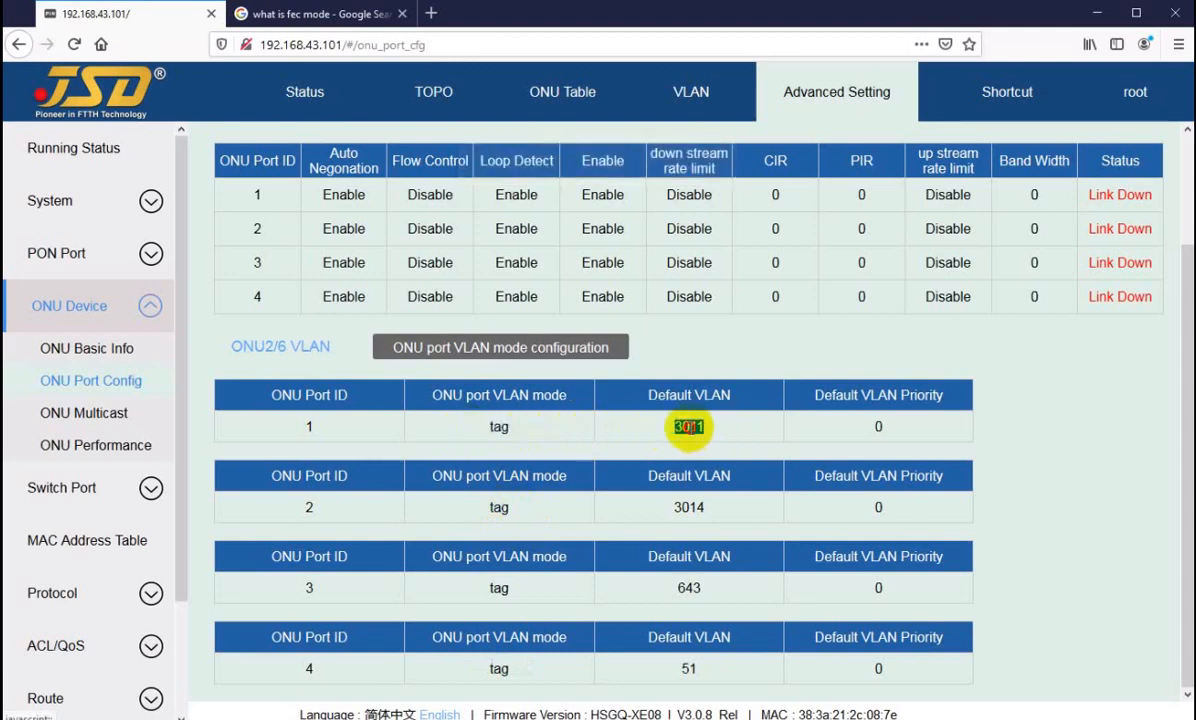
pyautogui.click(690, 428)
pyautogui.doubleClick(689, 427)
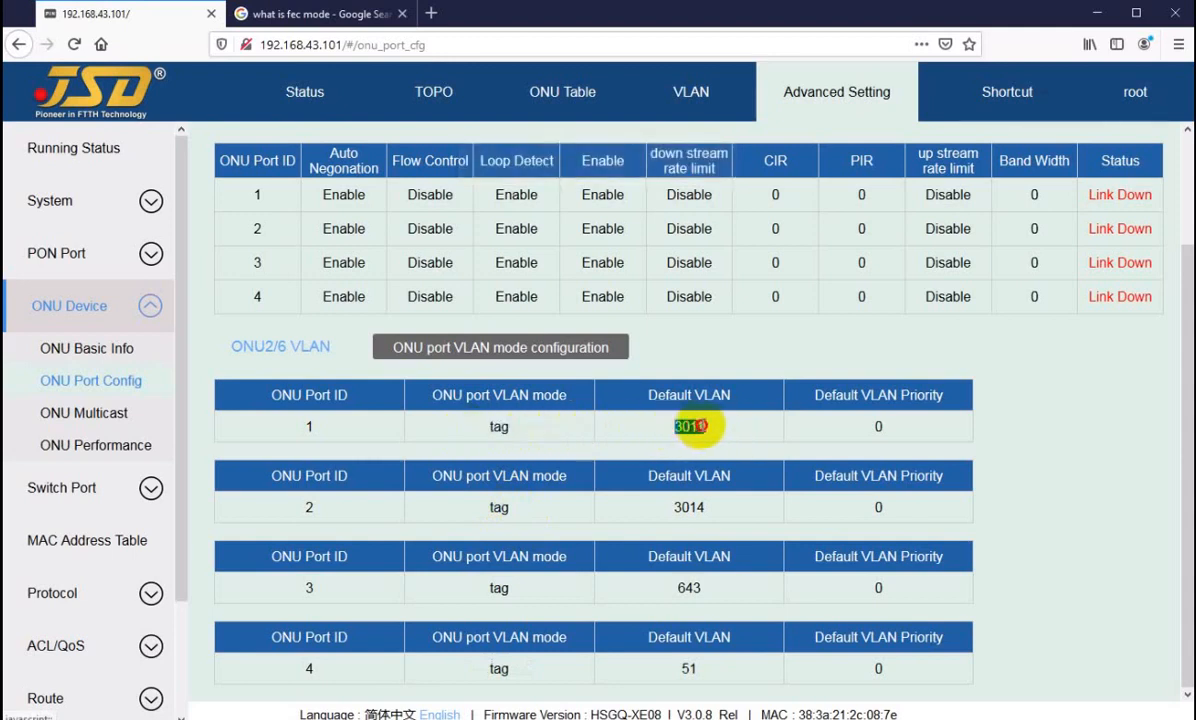
pyautogui.click(691, 428)
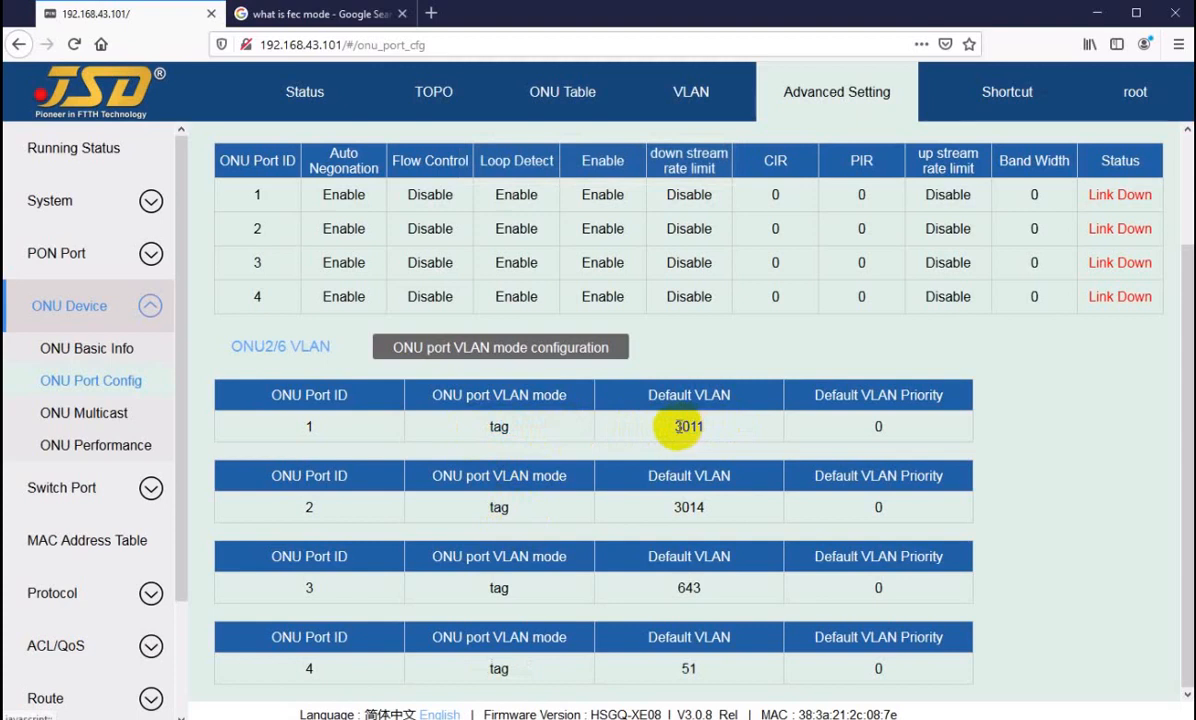
pyautogui.moveTo(673, 427); pyautogui.dragTo(709, 427)
pyautogui.click(691, 428)
pyautogui.moveTo(487, 507); pyautogui.dragTo(552, 507)
pyautogui.moveTo(475, 590); pyautogui.dragTo(708, 595)
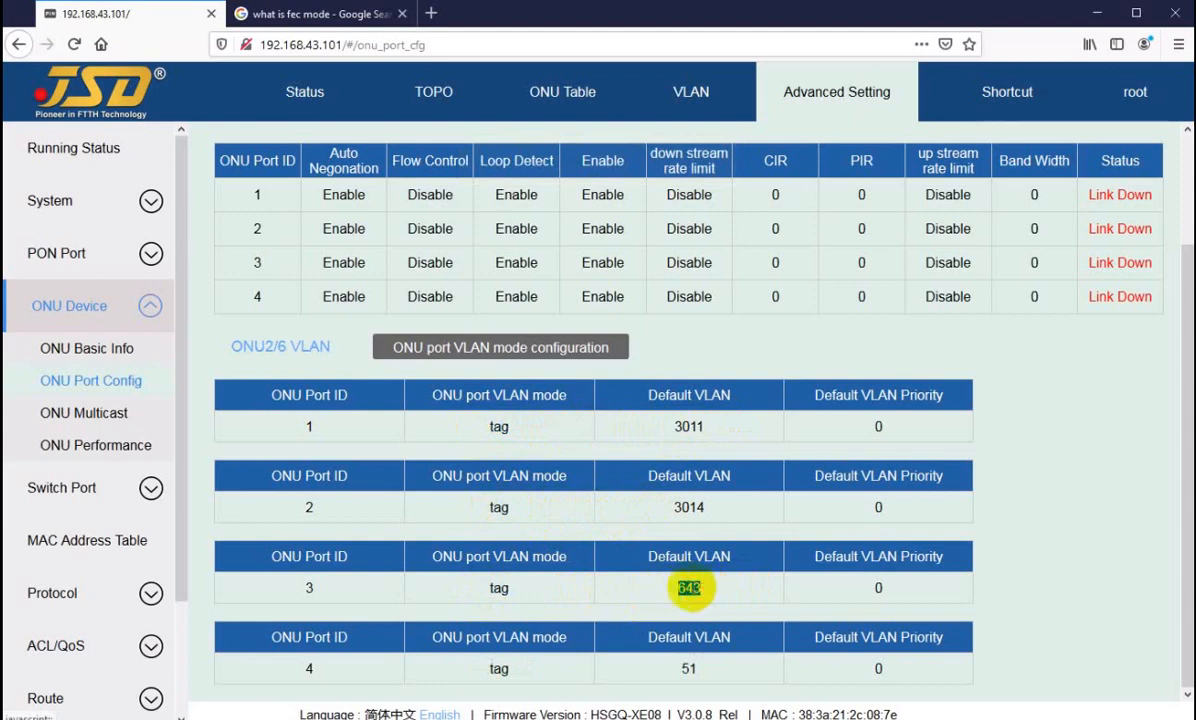
pyautogui.click(487, 672)
pyautogui.moveTo(487, 672); pyautogui.dragTo(697, 674)
pyautogui.click(697, 674)
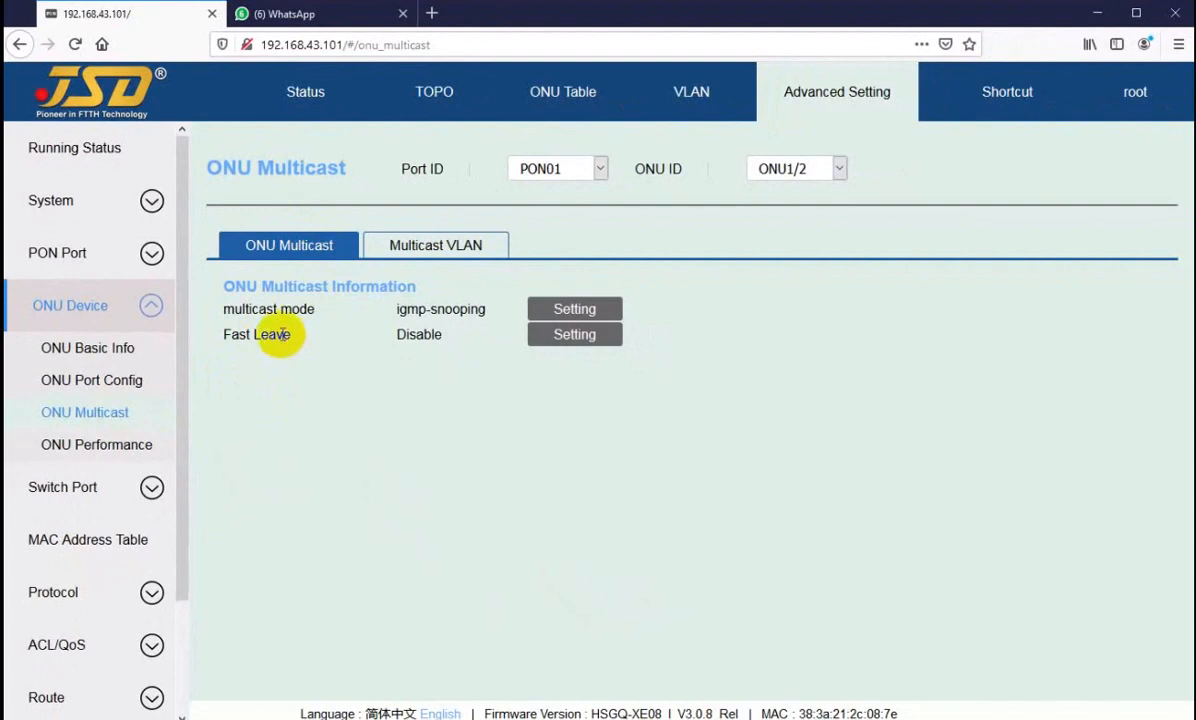
# Step: Review ONU1/2's Fast Leave entry and the available multicast mode options, cancelling the multicast setting without changes
pyautogui.moveTo(270, 335); pyautogui.dragTo(275, 335)
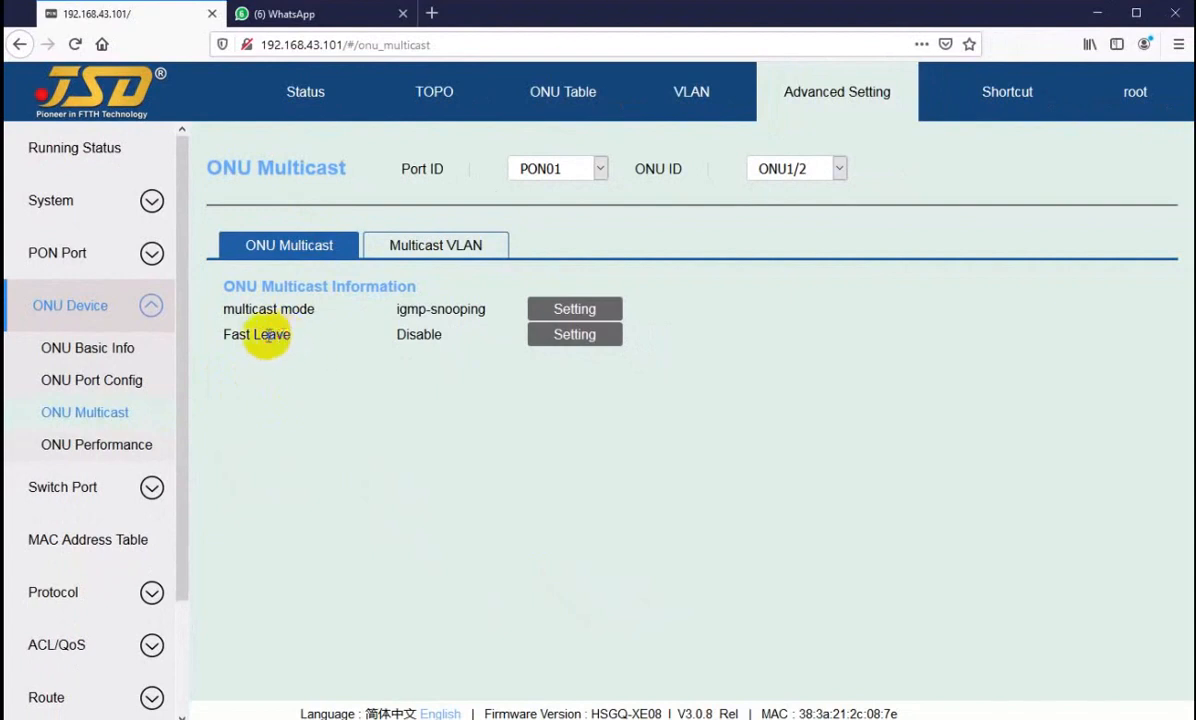
pyautogui.moveTo(266, 336); pyautogui.dragTo(277, 337)
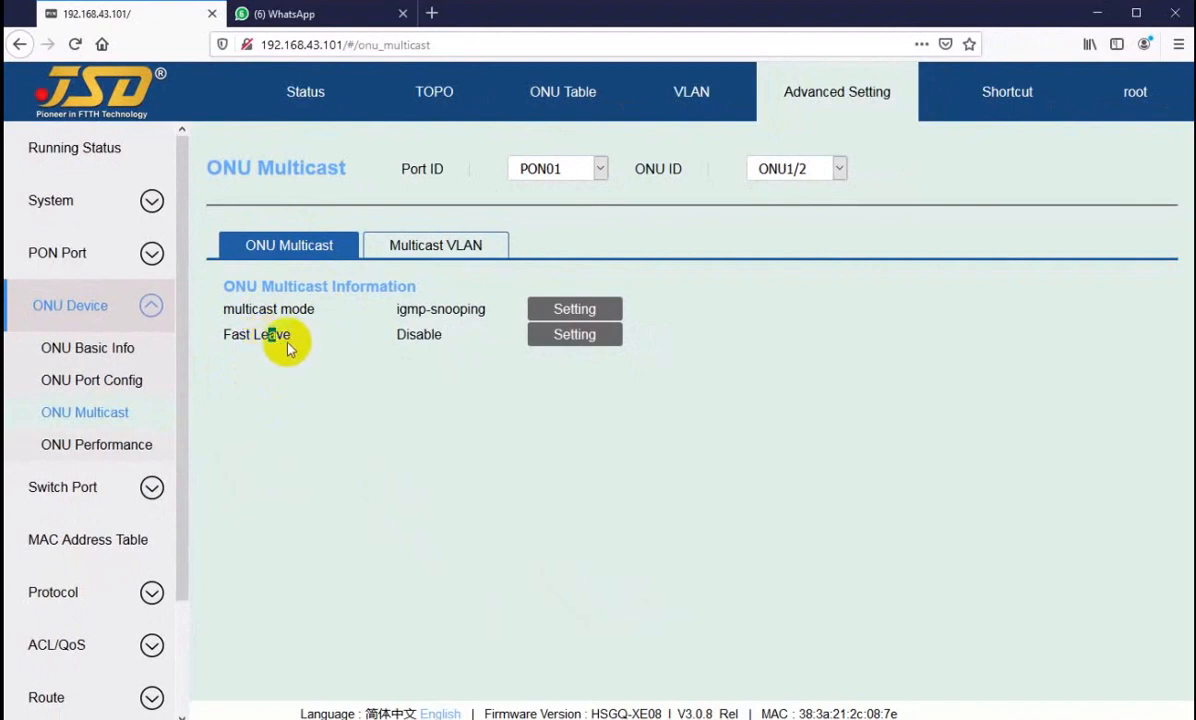
pyautogui.click(568, 312)
pyautogui.click(640, 401)
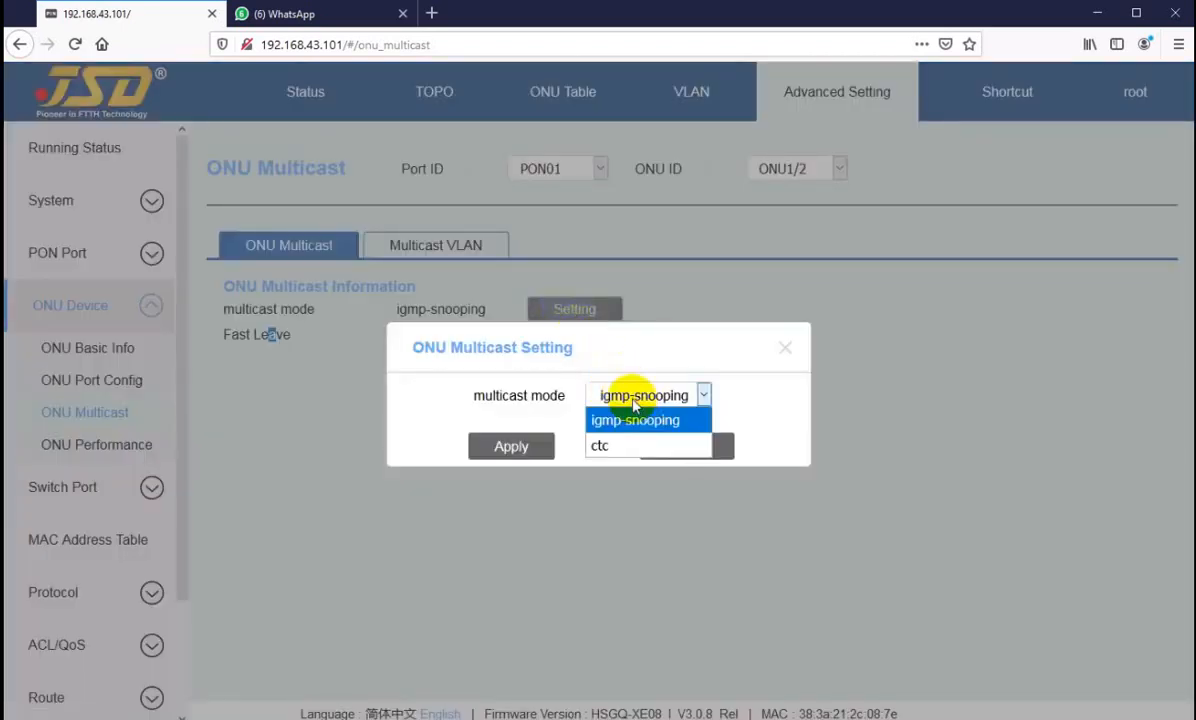
pyautogui.click(635, 420)
pyautogui.click(670, 450)
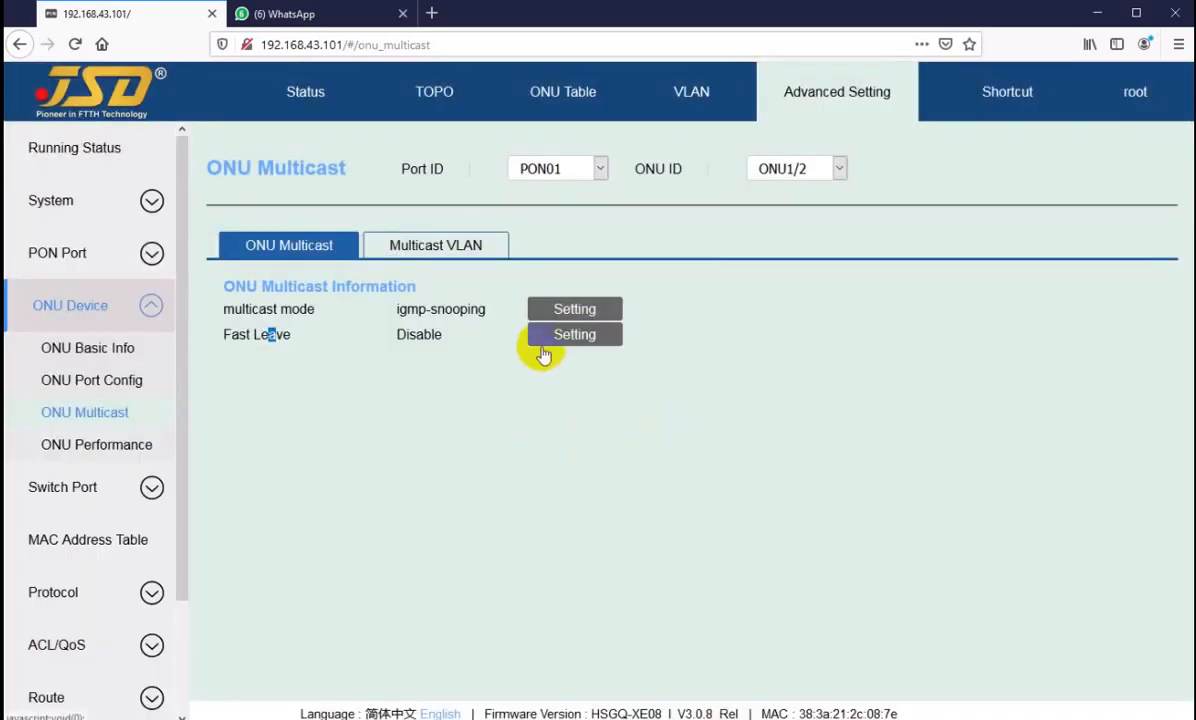
pyautogui.click(312, 348)
# Step: View the Multicast VLAN settings of ONU1/2 and check the selectable port IDs, keeping port 1
pyautogui.click(412, 250)
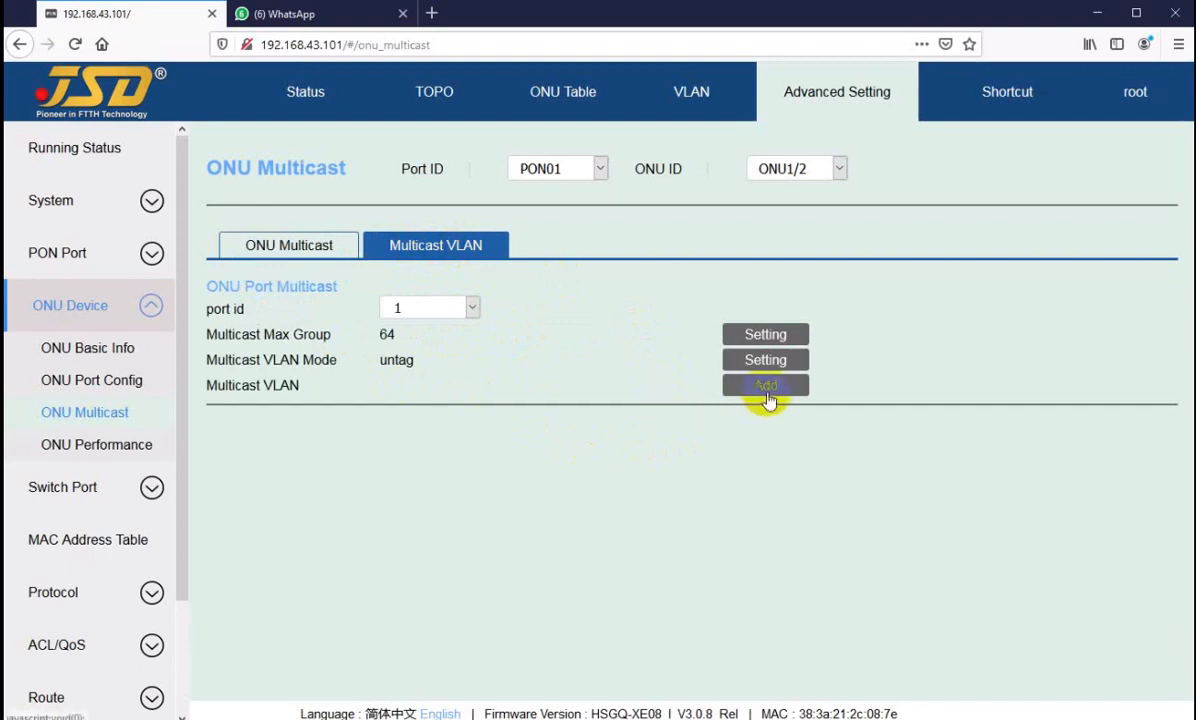
pyautogui.click(419, 309)
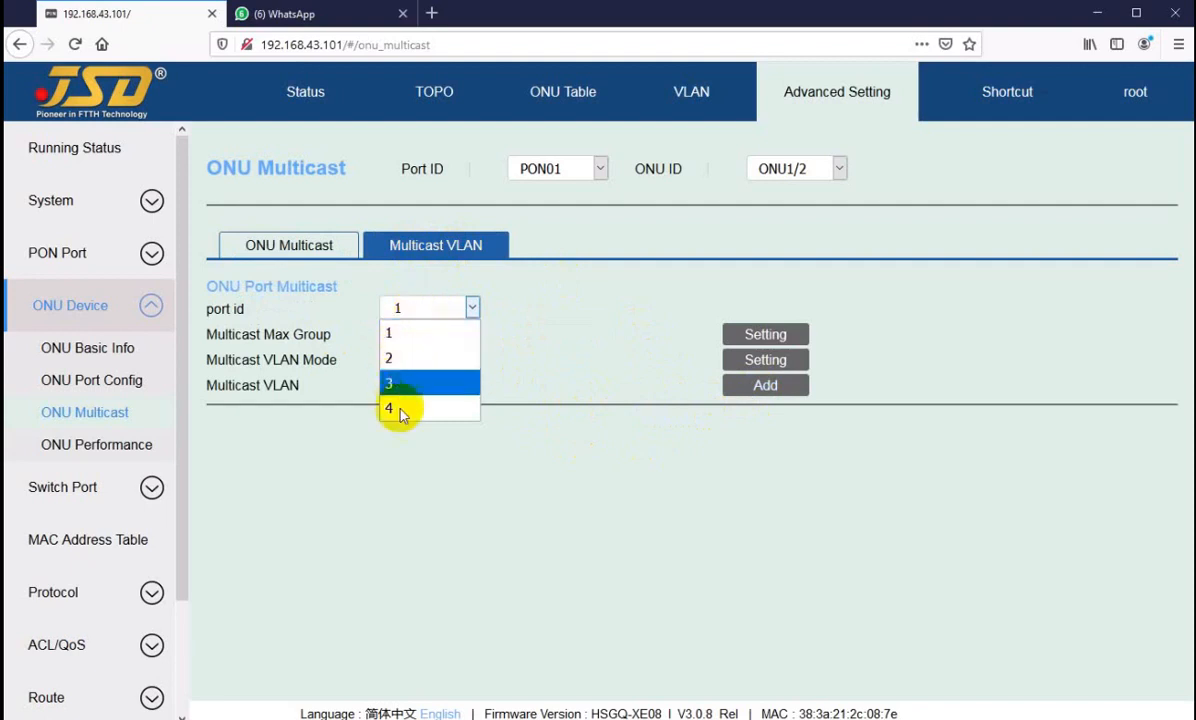
pyautogui.click(398, 339)
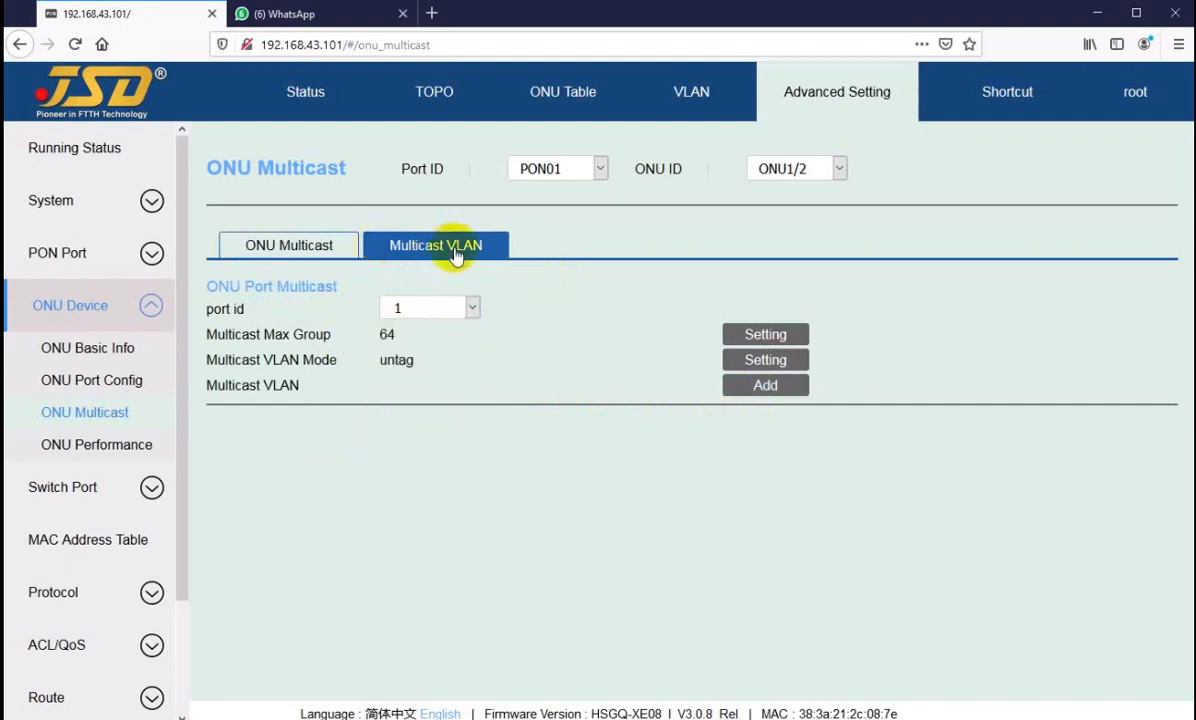
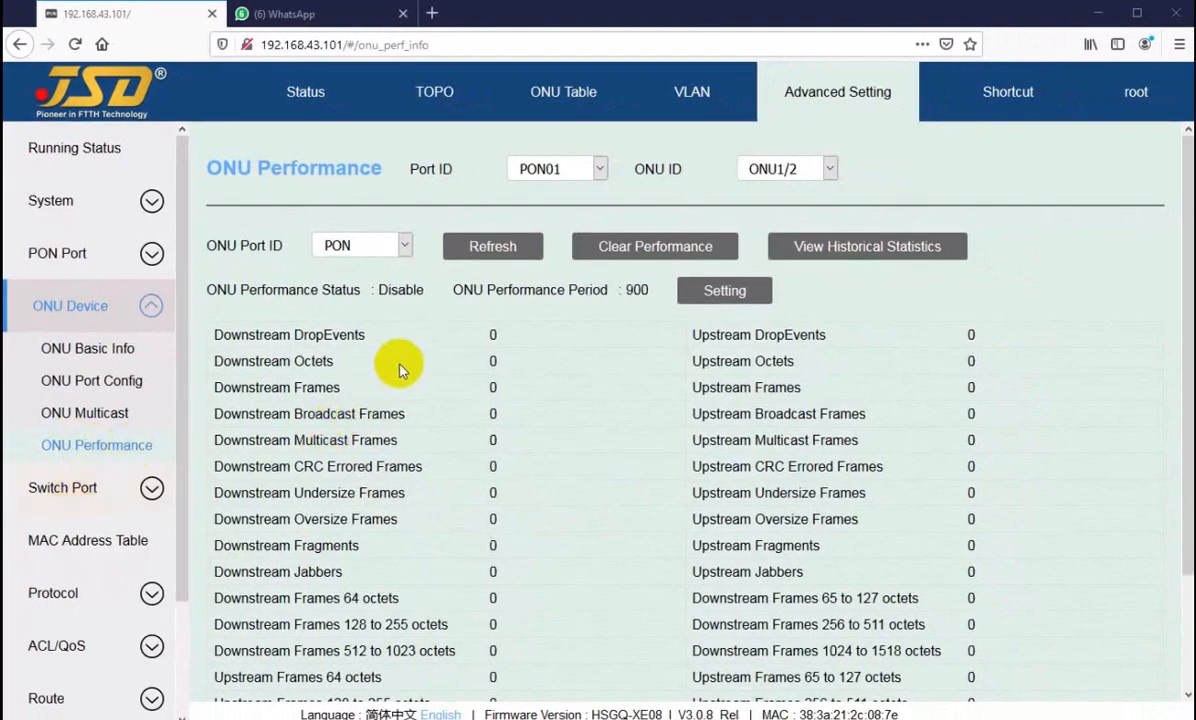
# Step: Display the ONU performance statistics for ONU2/2 on port PON02 and examine its downstream counters
pyautogui.click(576, 172)
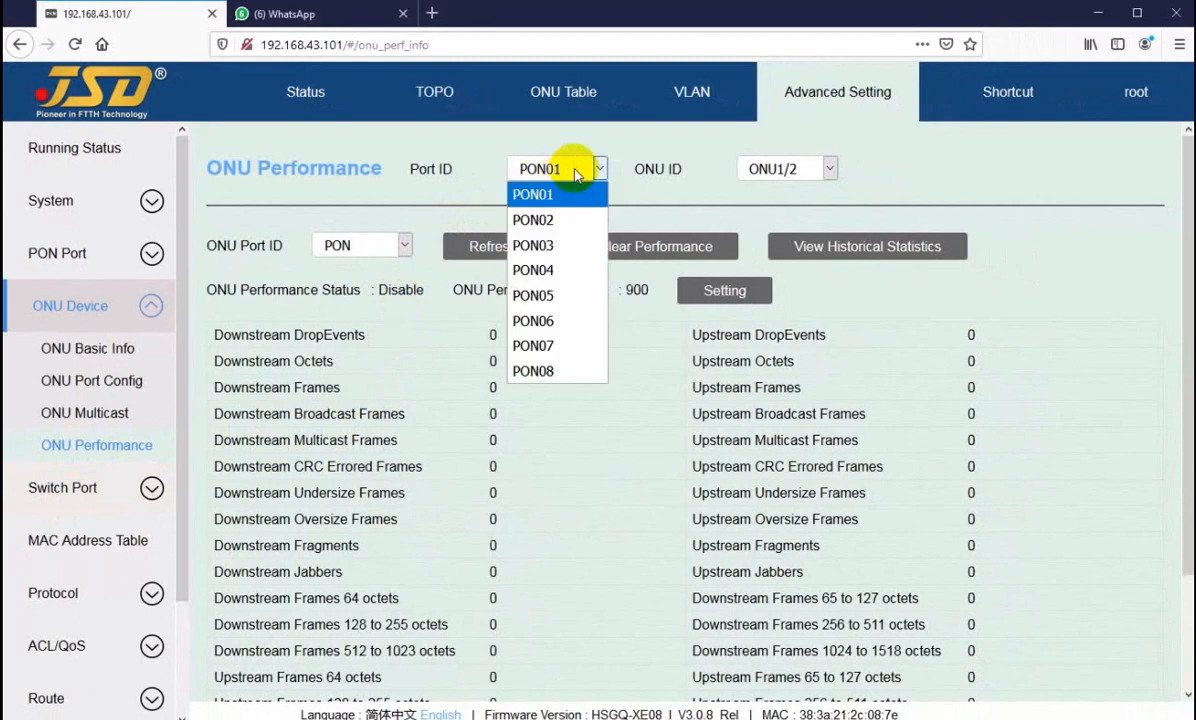
pyautogui.click(540, 196)
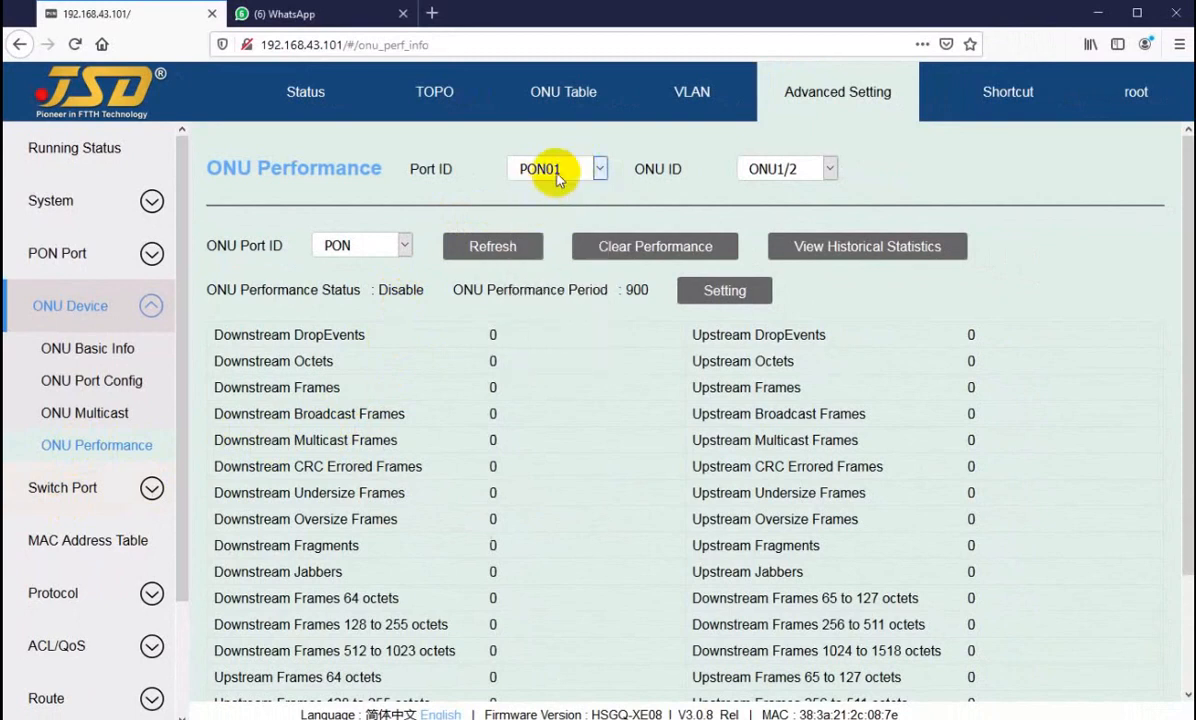
pyautogui.click(552, 174)
pyautogui.click(535, 219)
pyautogui.click(785, 168)
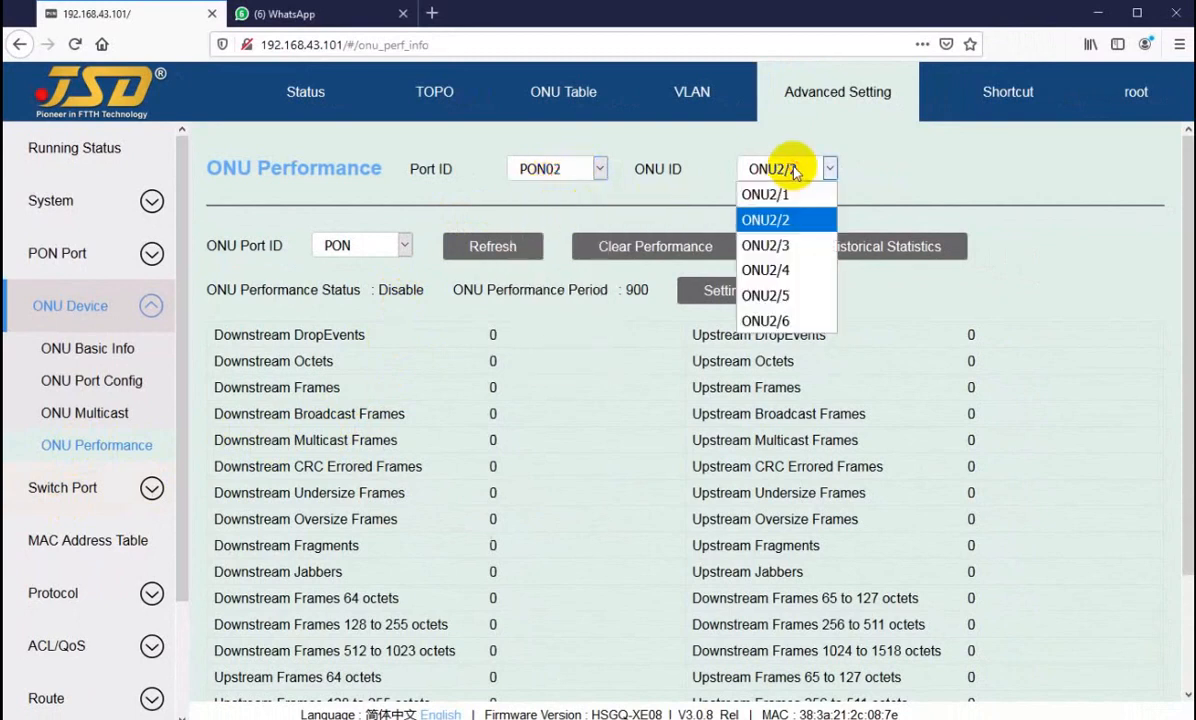
pyautogui.click(785, 226)
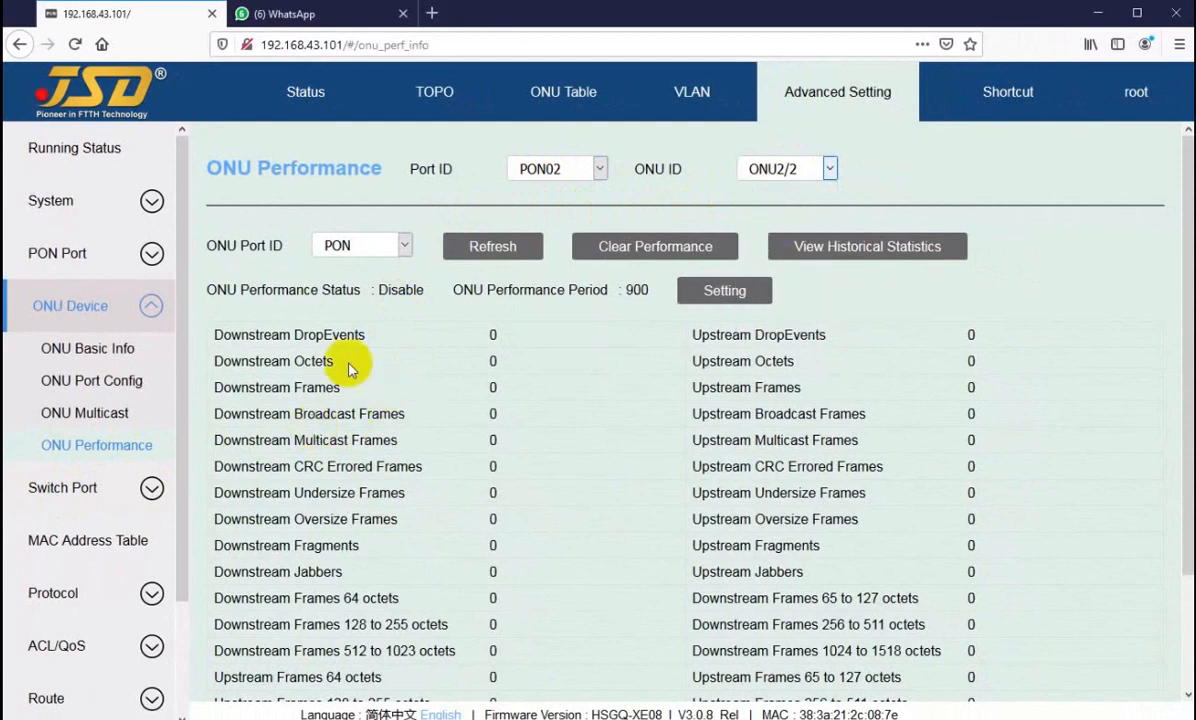
pyautogui.moveTo(347, 368); pyautogui.dragTo(343, 572)
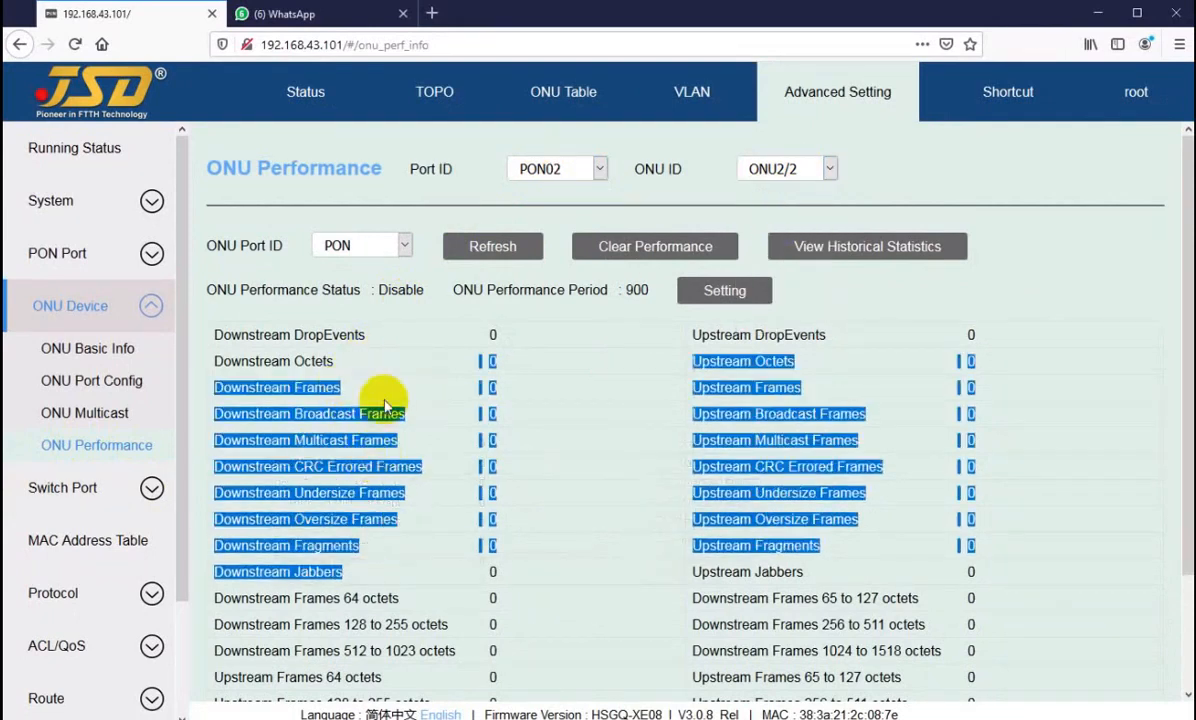
pyautogui.doubleClick(318, 388)
# Step: Switch the performance statistics to ONU2/1 and examine its downstream octets counter
pyautogui.click(790, 168)
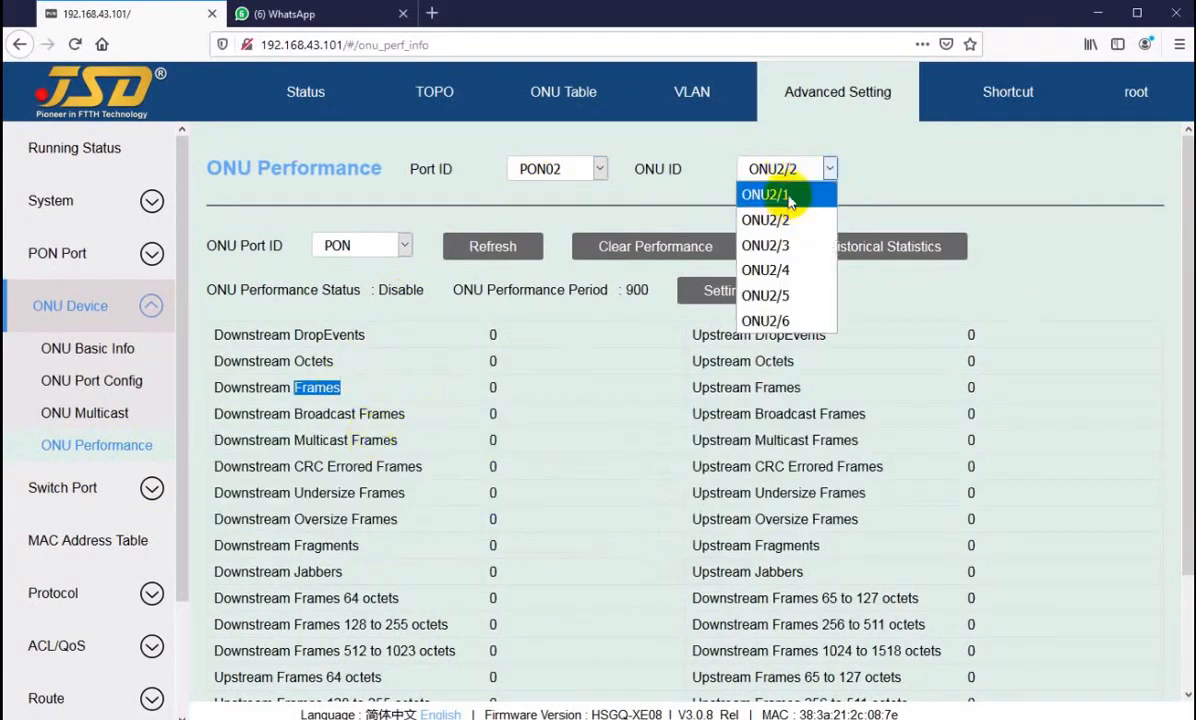
pyautogui.click(785, 194)
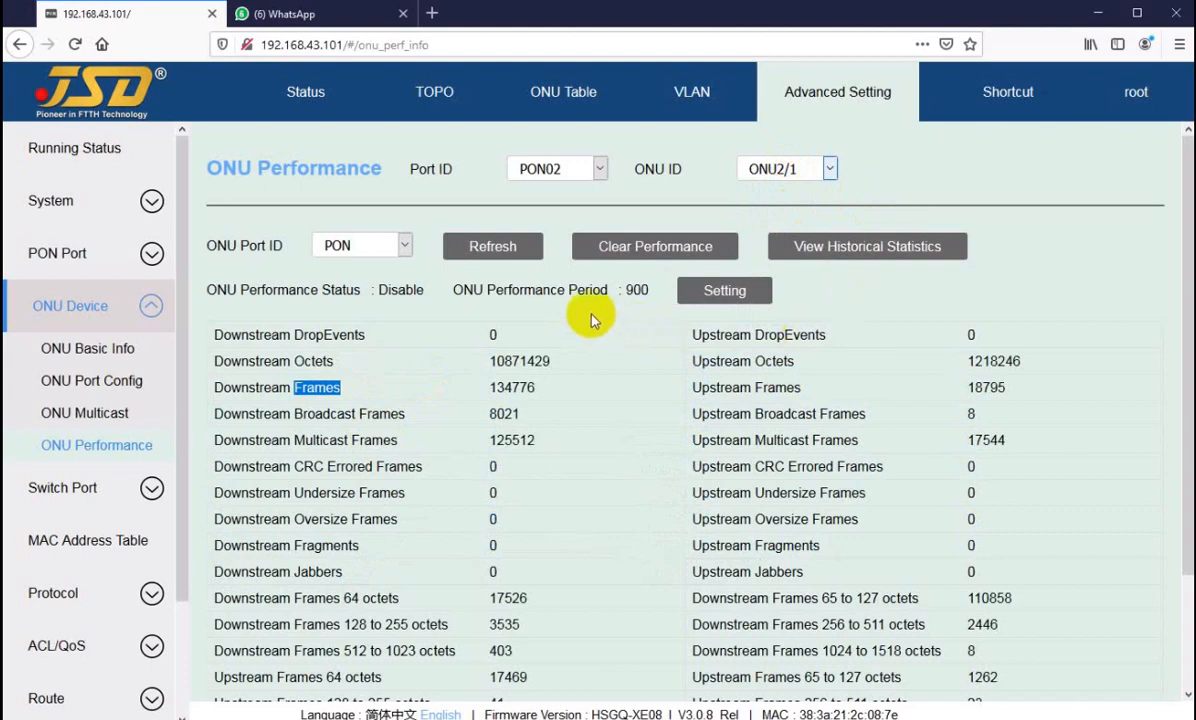
pyautogui.click(511, 366)
pyautogui.moveTo(511, 366); pyautogui.dragTo(526, 362)
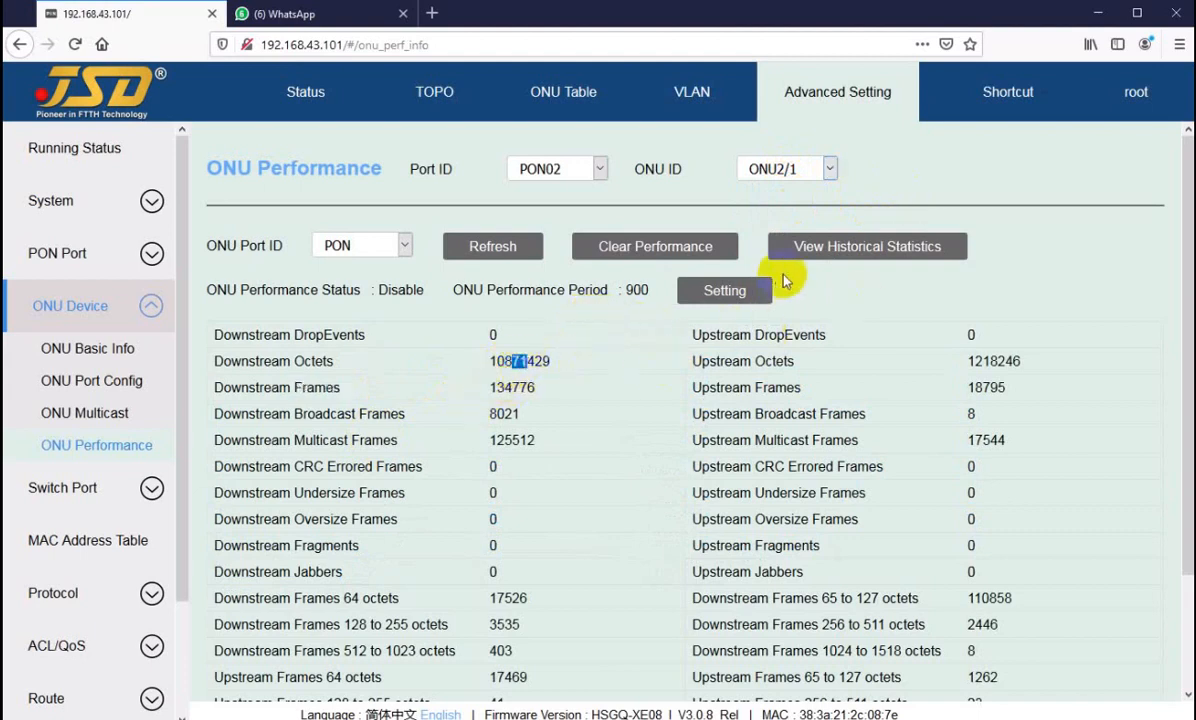
# Step: Enable performance monitoring on the PON port of ONU2/2 with a 60 s period and refresh its statistics
pyautogui.click(771, 176)
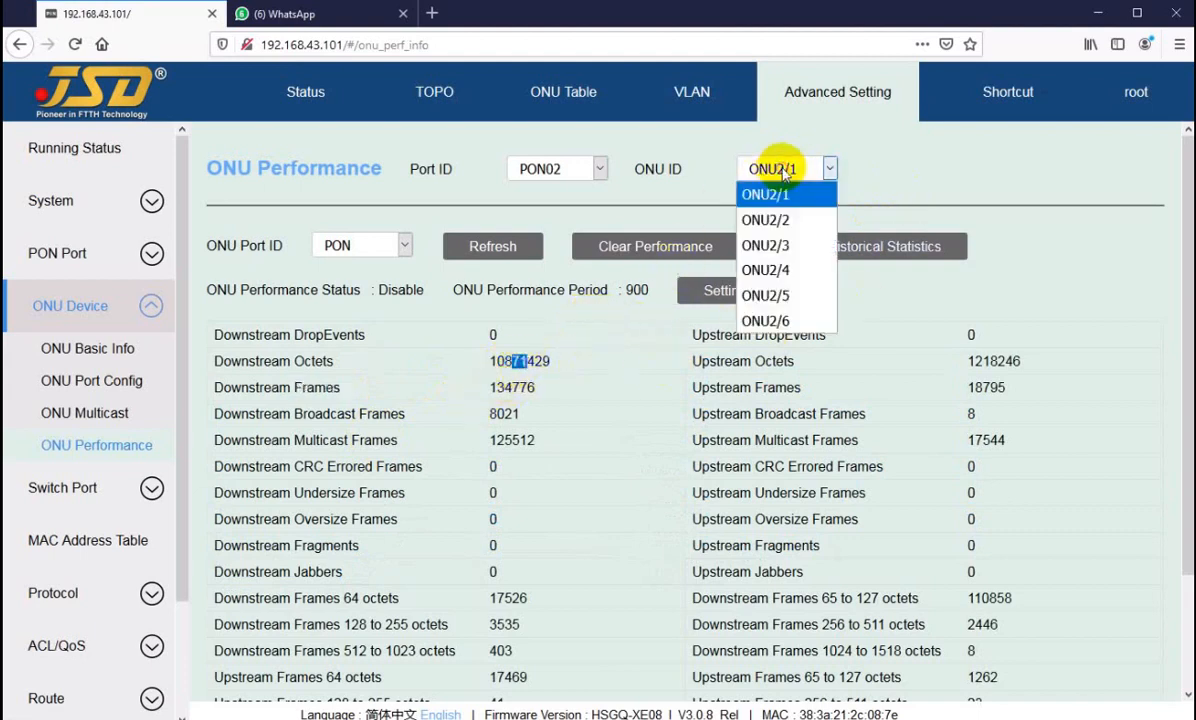
pyautogui.click(773, 220)
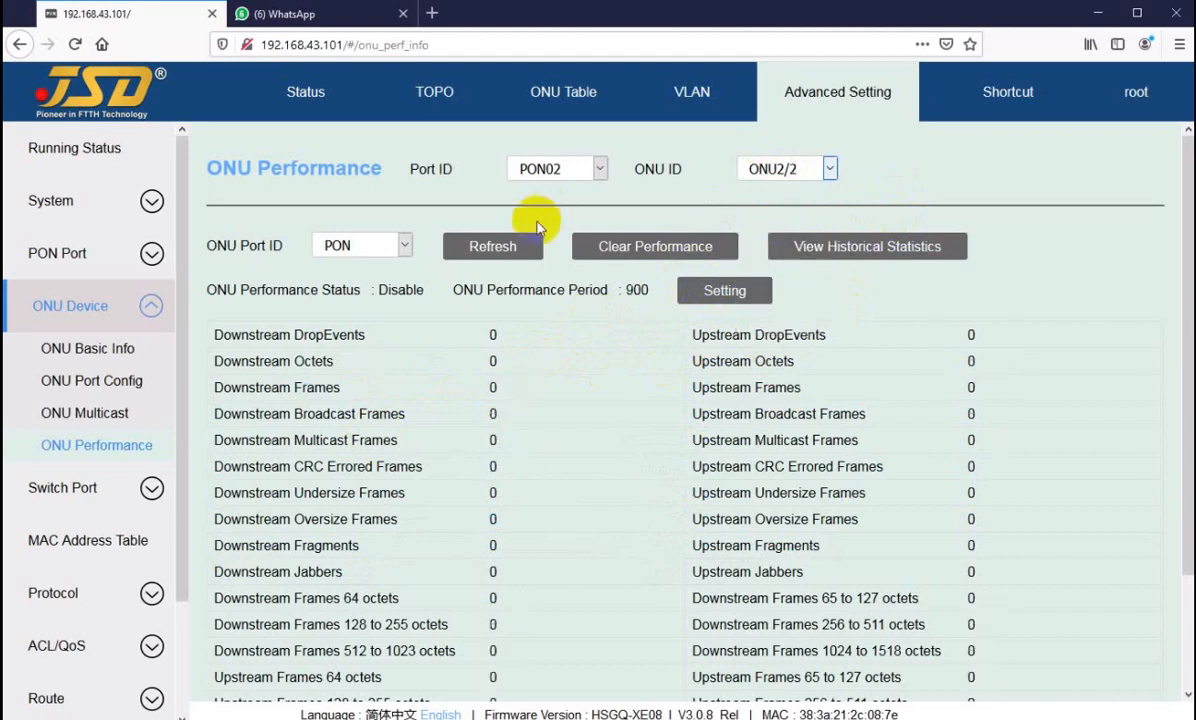
pyautogui.click(721, 291)
pyautogui.click(604, 398)
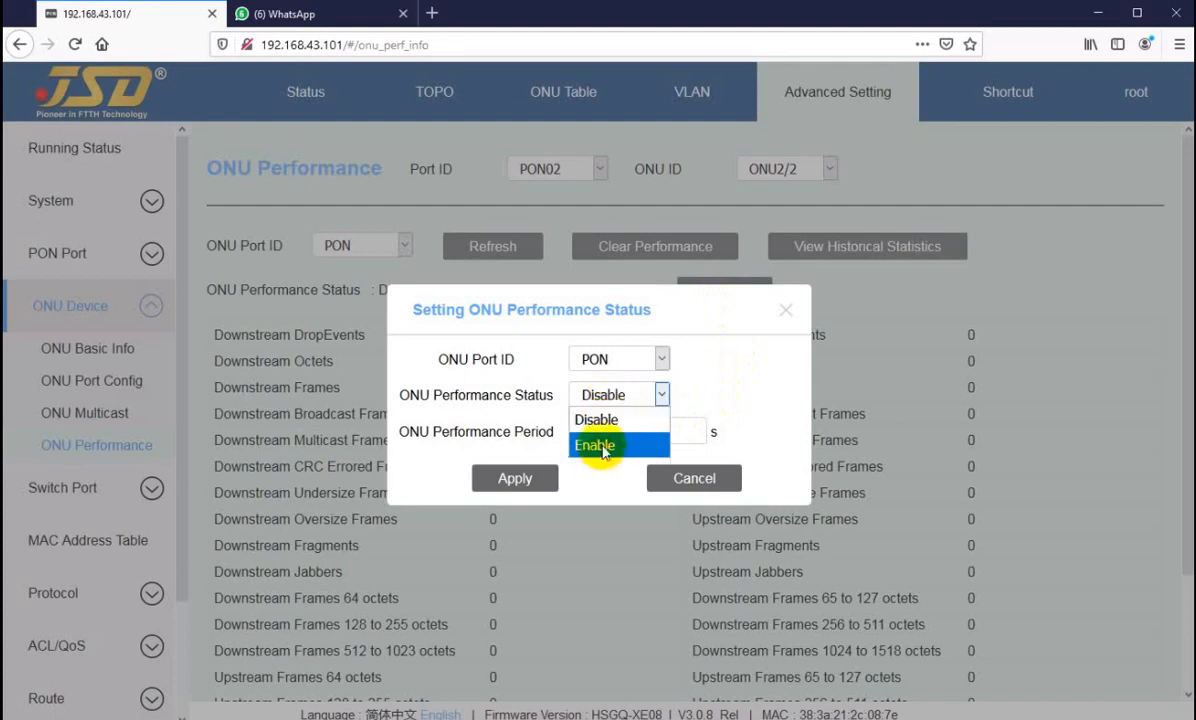
pyautogui.click(604, 448)
pyautogui.click(614, 428)
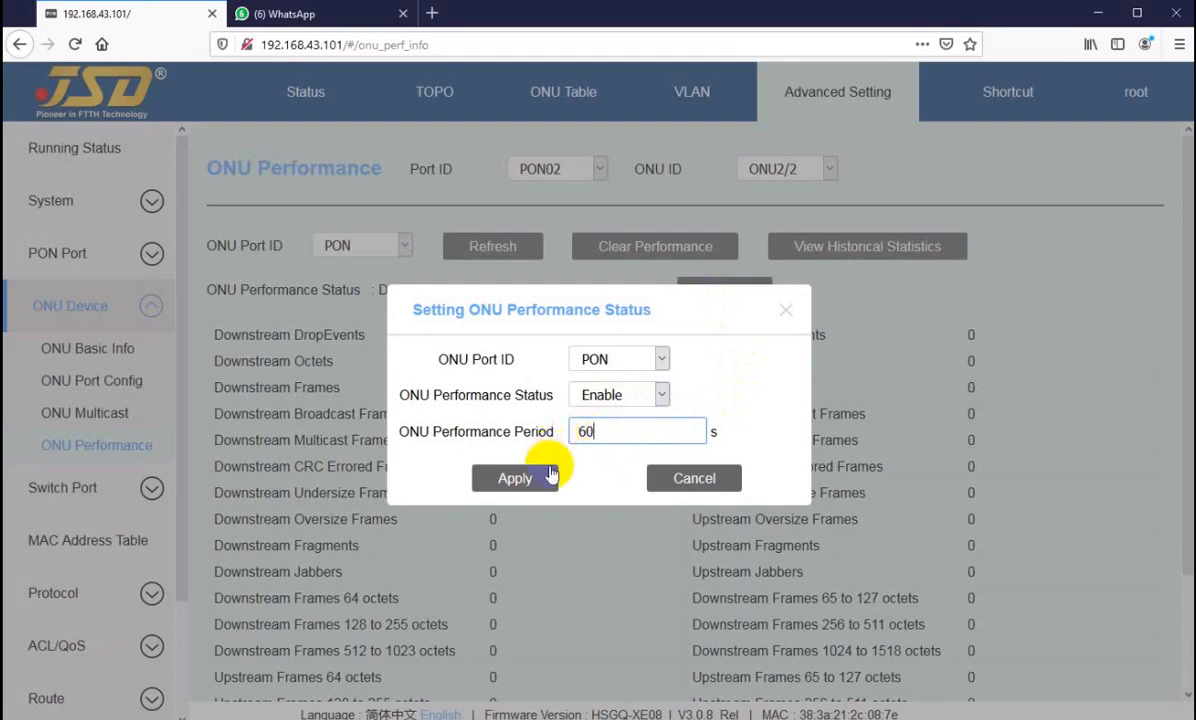
pyautogui.click(510, 480)
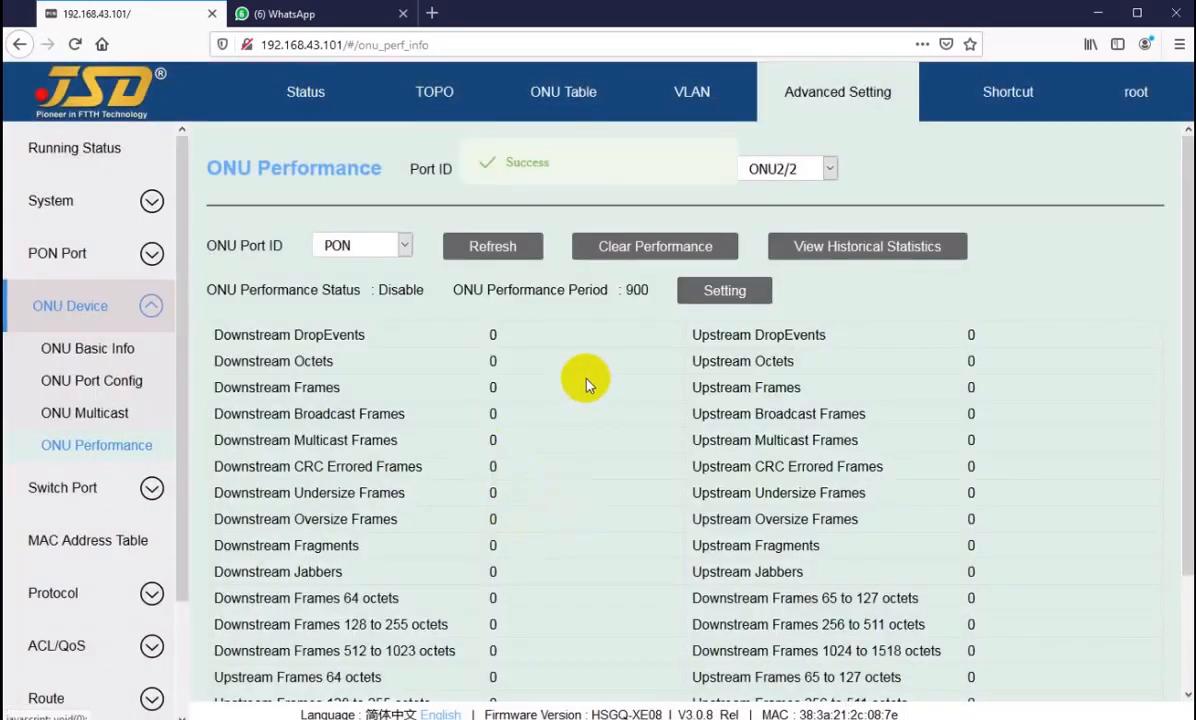
pyautogui.click(480, 247)
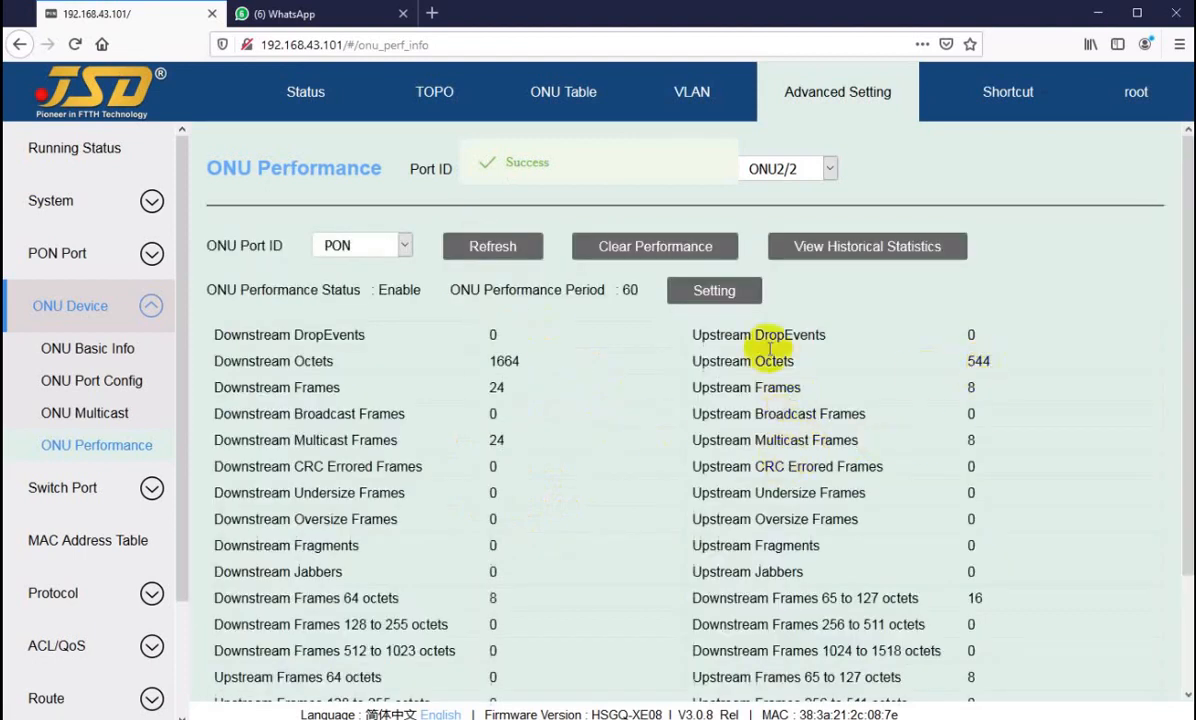
# Step: Compare the performance statistics of ONU2/1 with those of ONU2/2
pyautogui.click(788, 168)
pyautogui.click(776, 196)
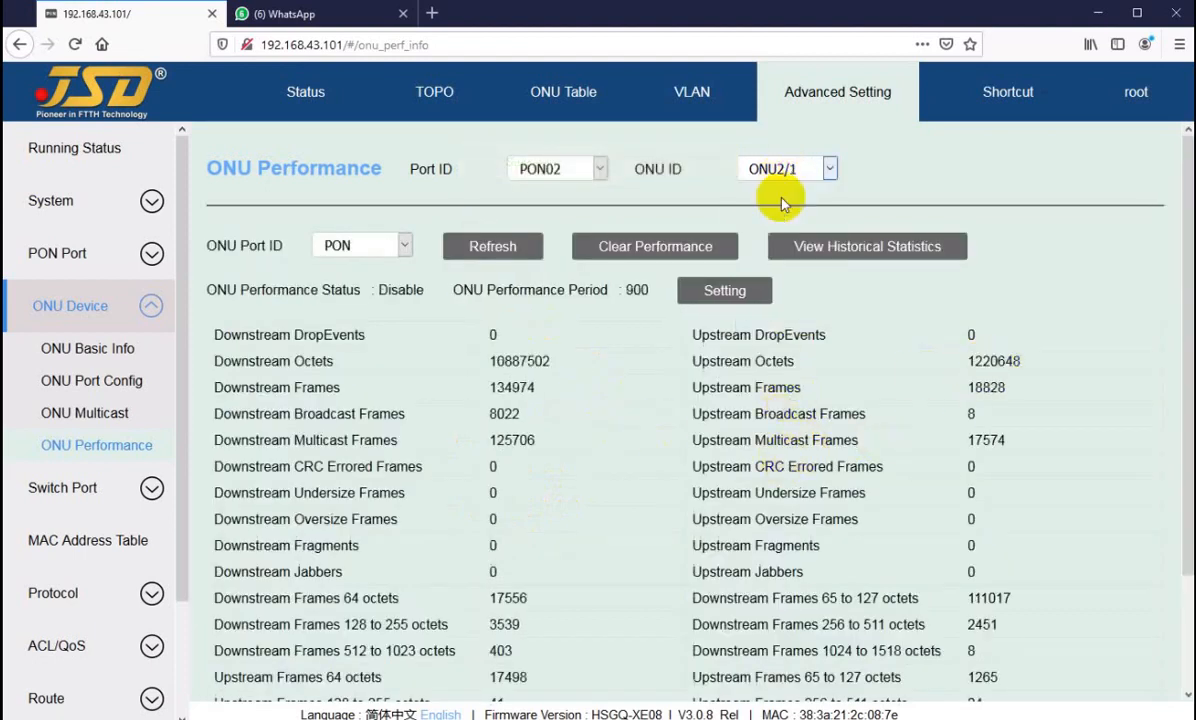
pyautogui.click(781, 169)
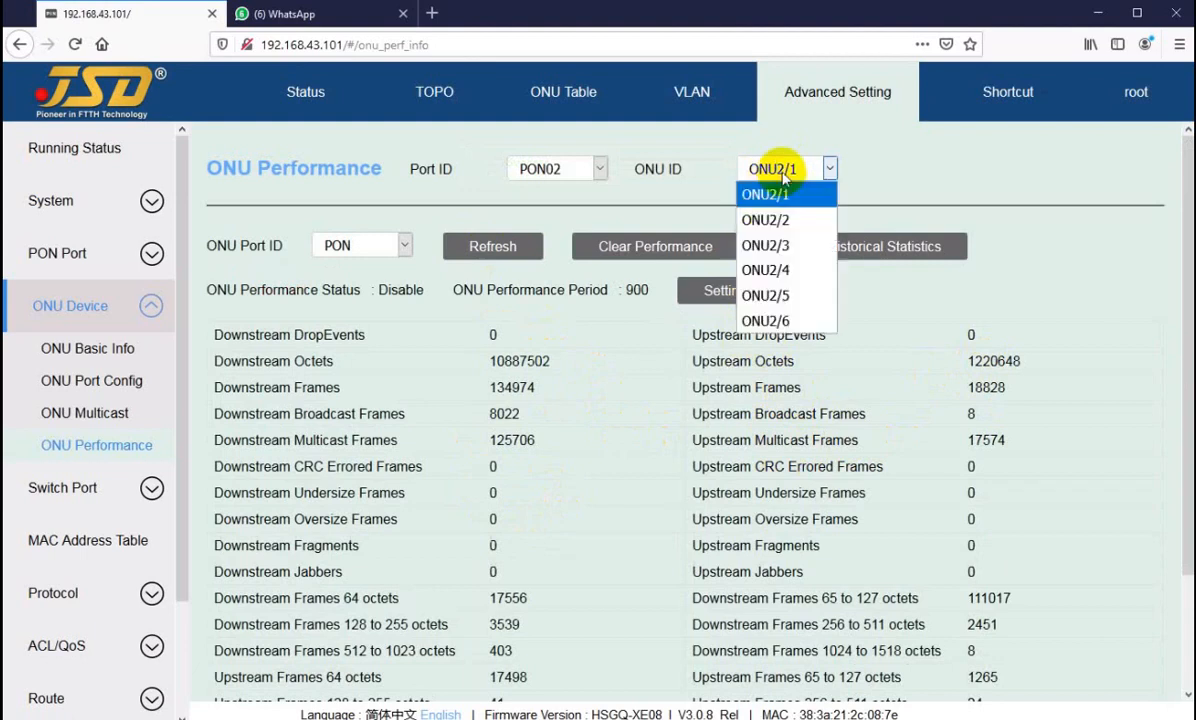
pyautogui.click(766, 212)
# Step: Enable performance monitoring on the PON port of ONU2/3 with a performance period of 60 s
pyautogui.click(800, 169)
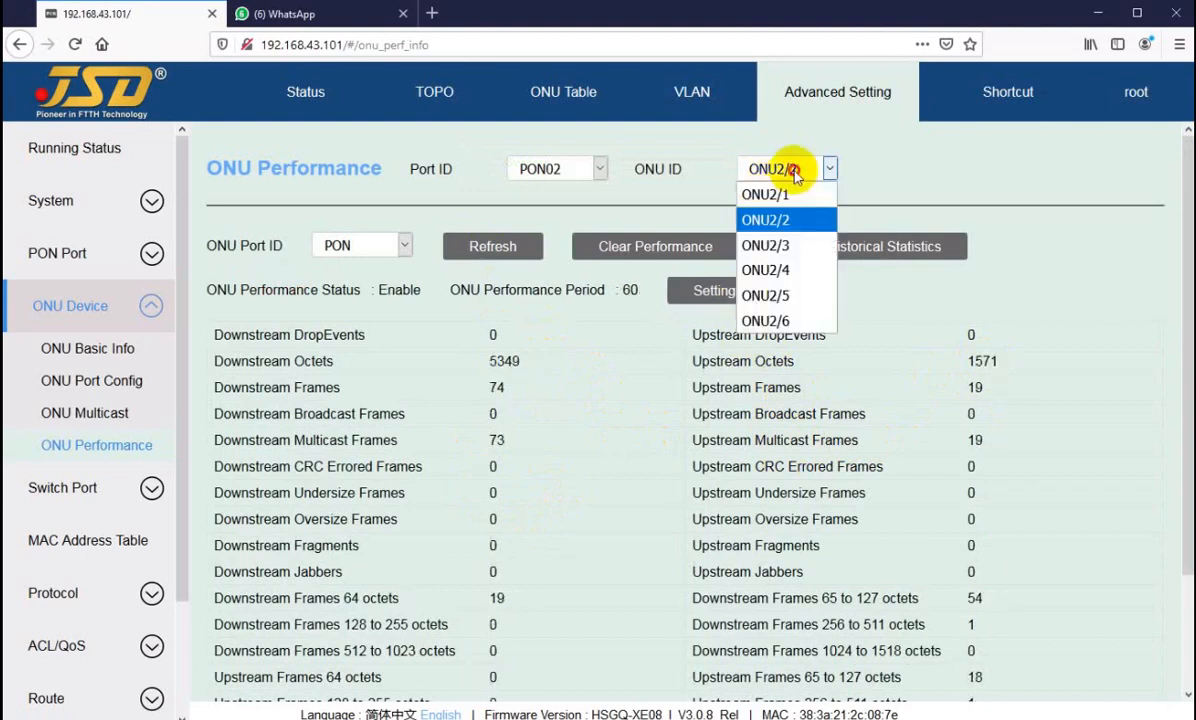
pyautogui.click(785, 248)
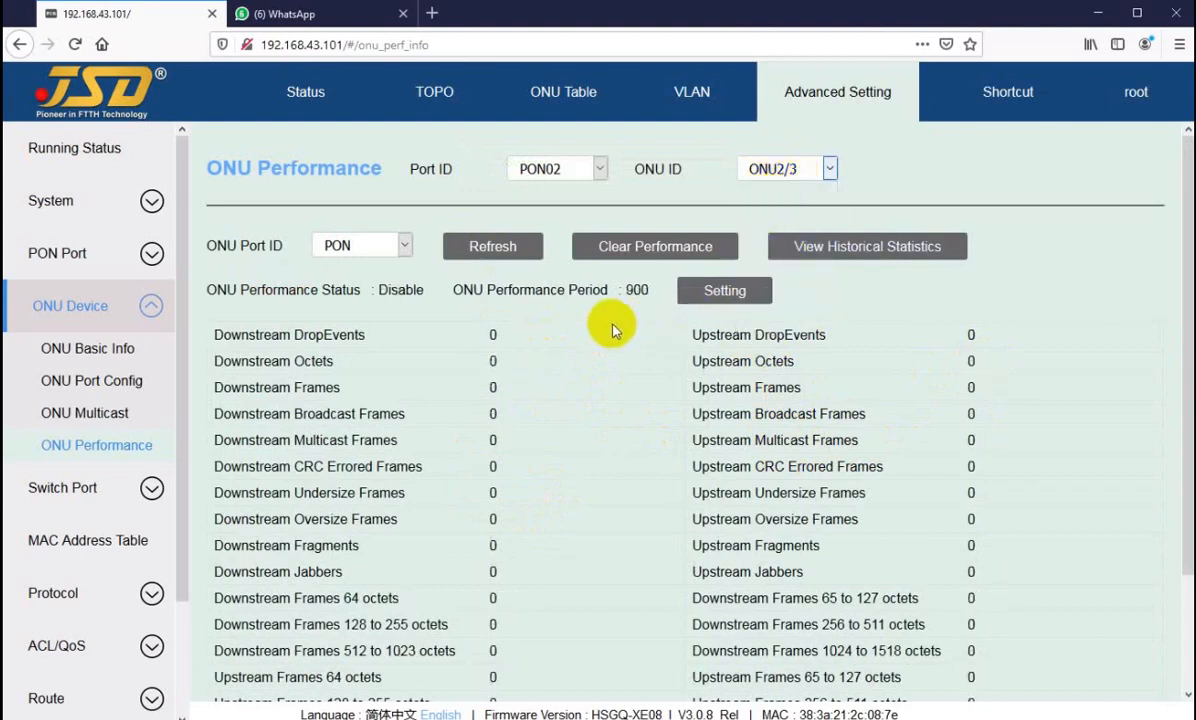
pyautogui.click(686, 292)
pyautogui.click(603, 395)
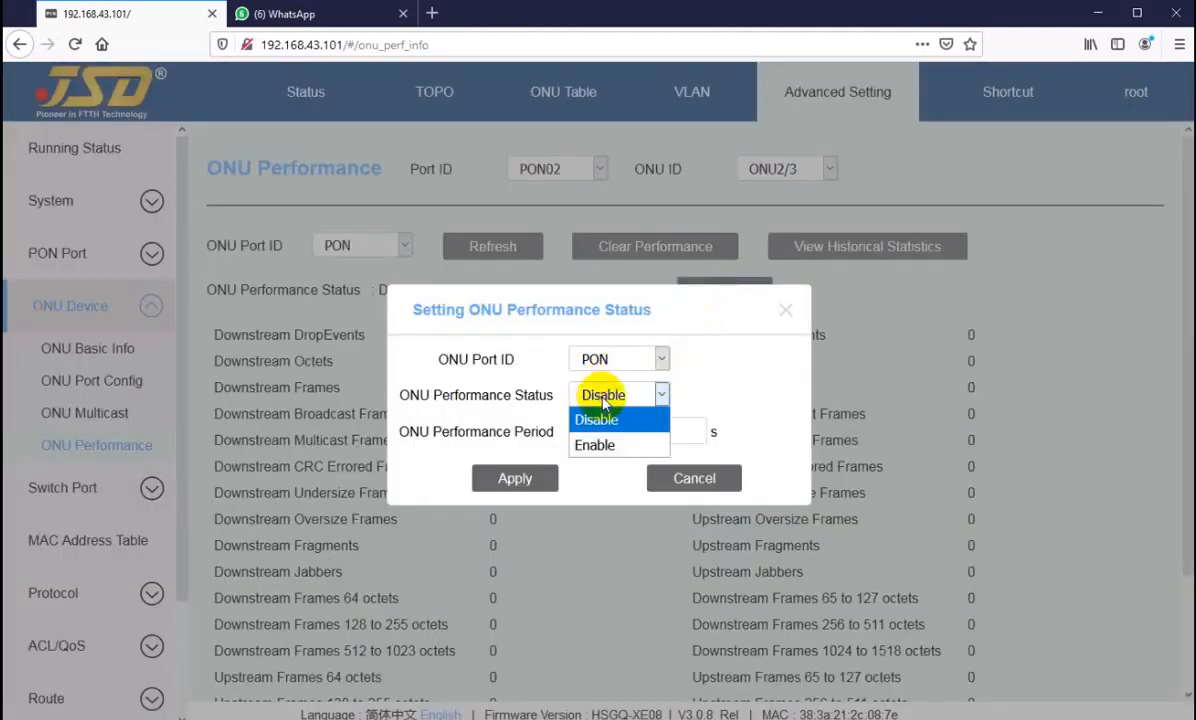
pyautogui.click(603, 450)
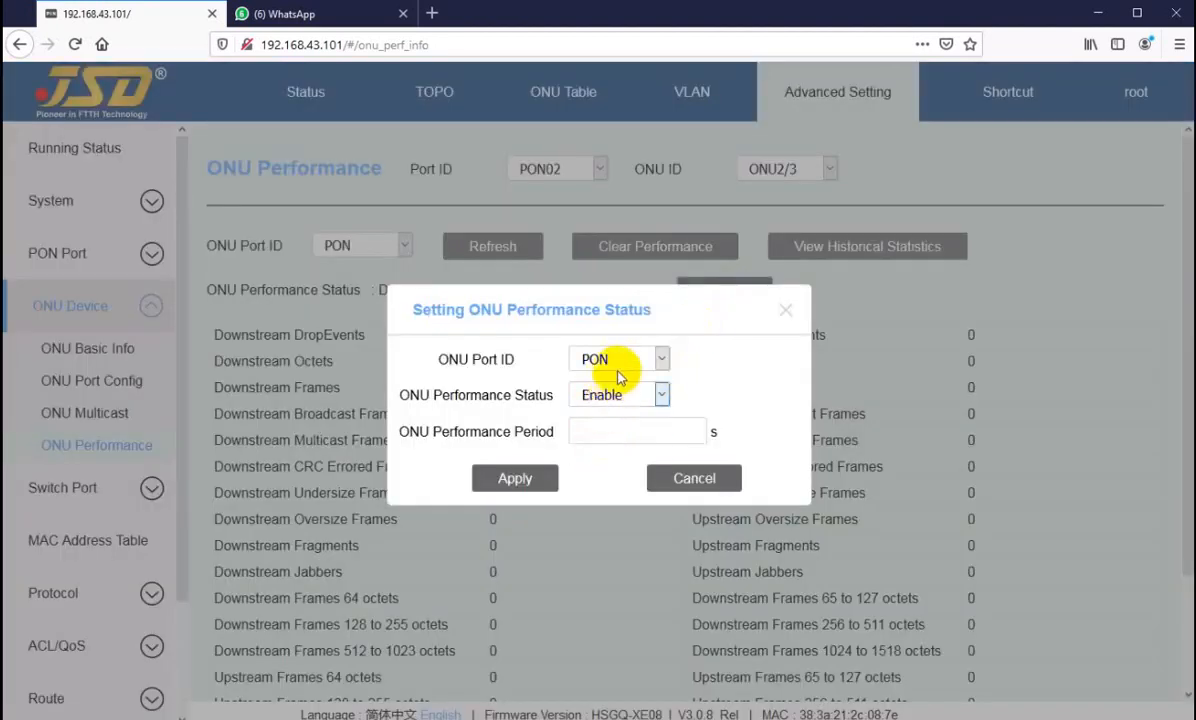
pyautogui.click(619, 361)
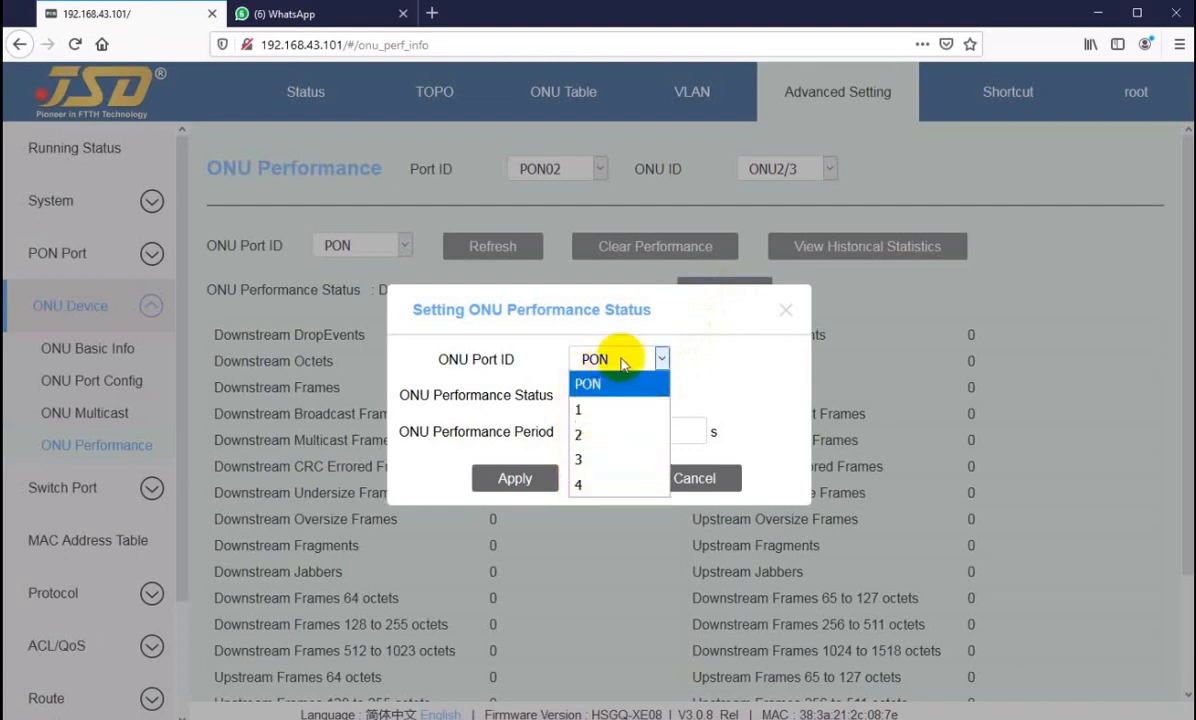
pyautogui.click(612, 362)
pyautogui.click(596, 432)
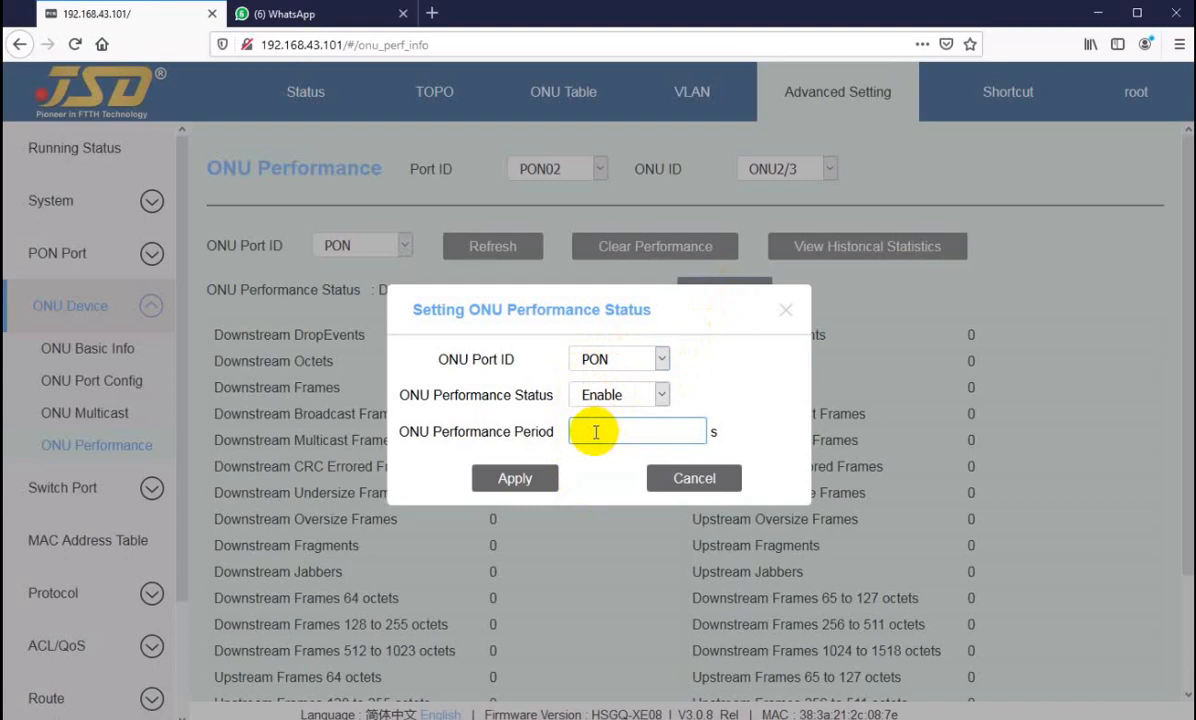
pyautogui.click(520, 478)
# Step: Refresh the ONU2/3 performance statistics and review the full list of counters
pyautogui.click(470, 252)
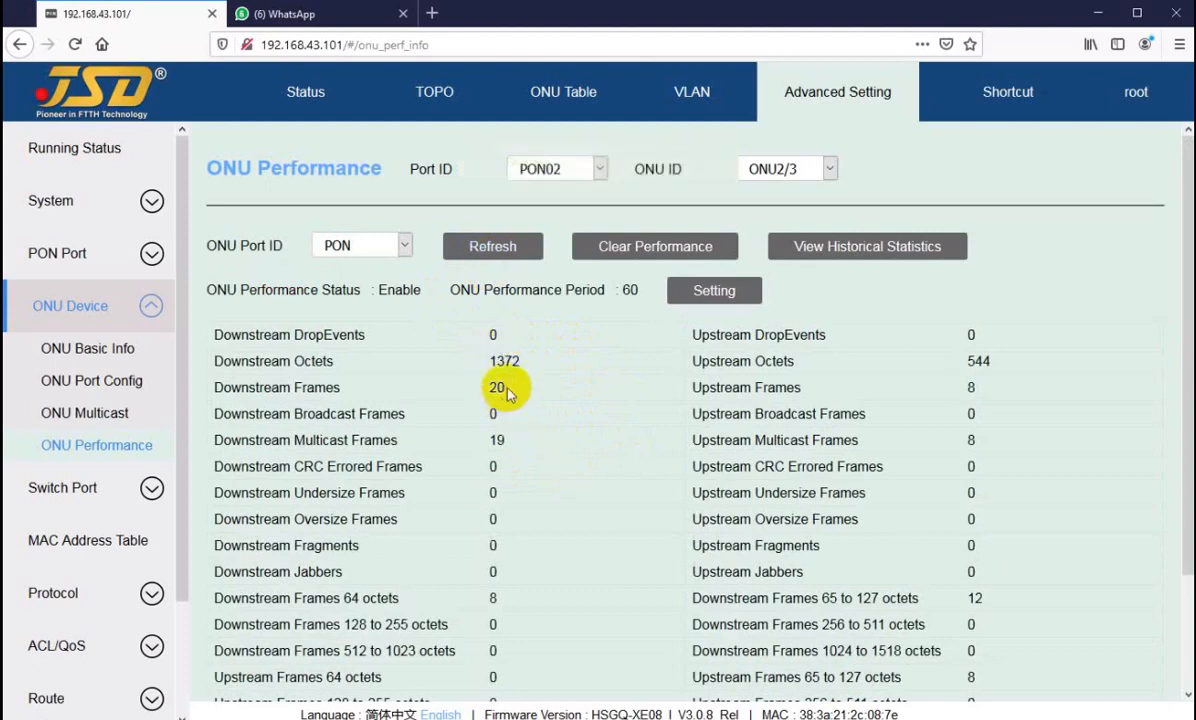
pyautogui.scroll(-3, 526, 497)
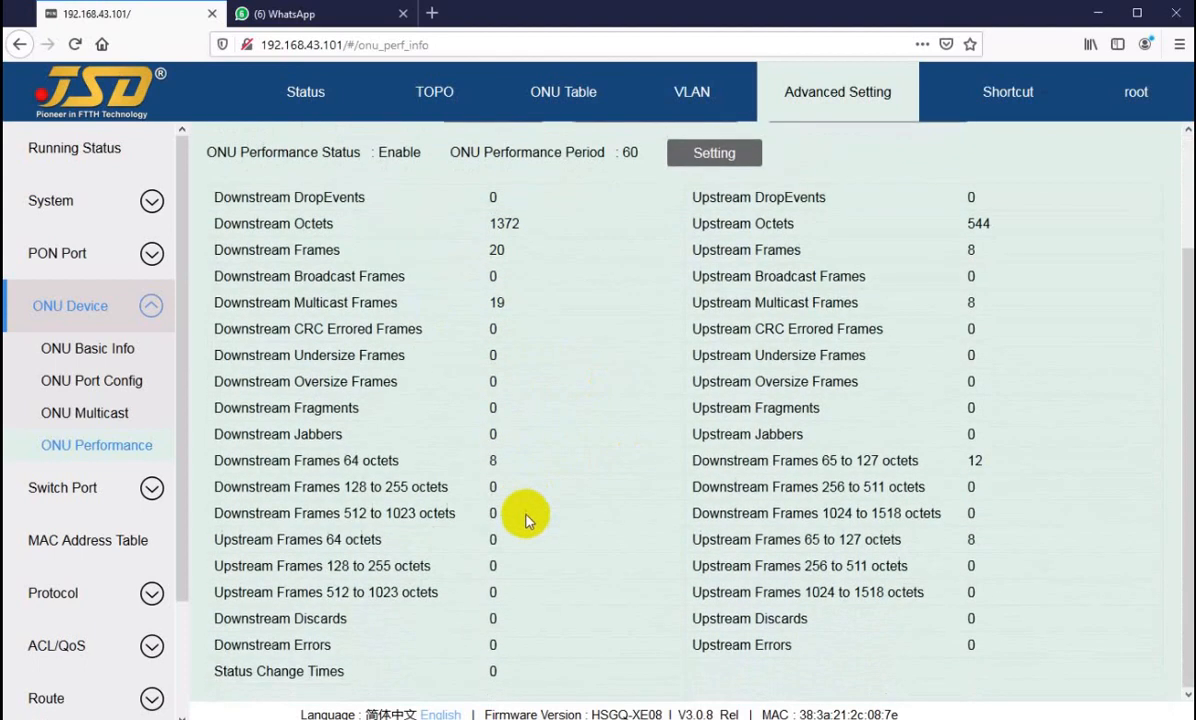
pyautogui.scroll(3, 526, 566)
pyautogui.click(494, 248)
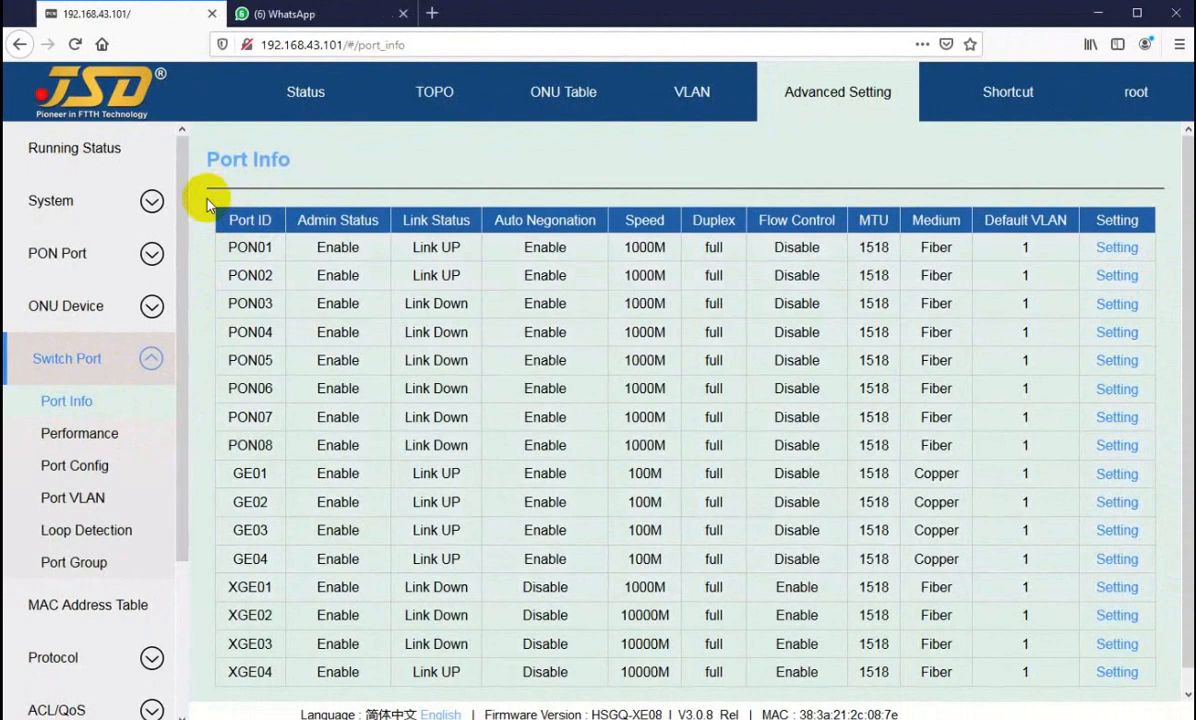
# Step: View the port configurations of PON01, GE02 and XGE02 in turn from the switch port information table
pyautogui.click(204, 209)
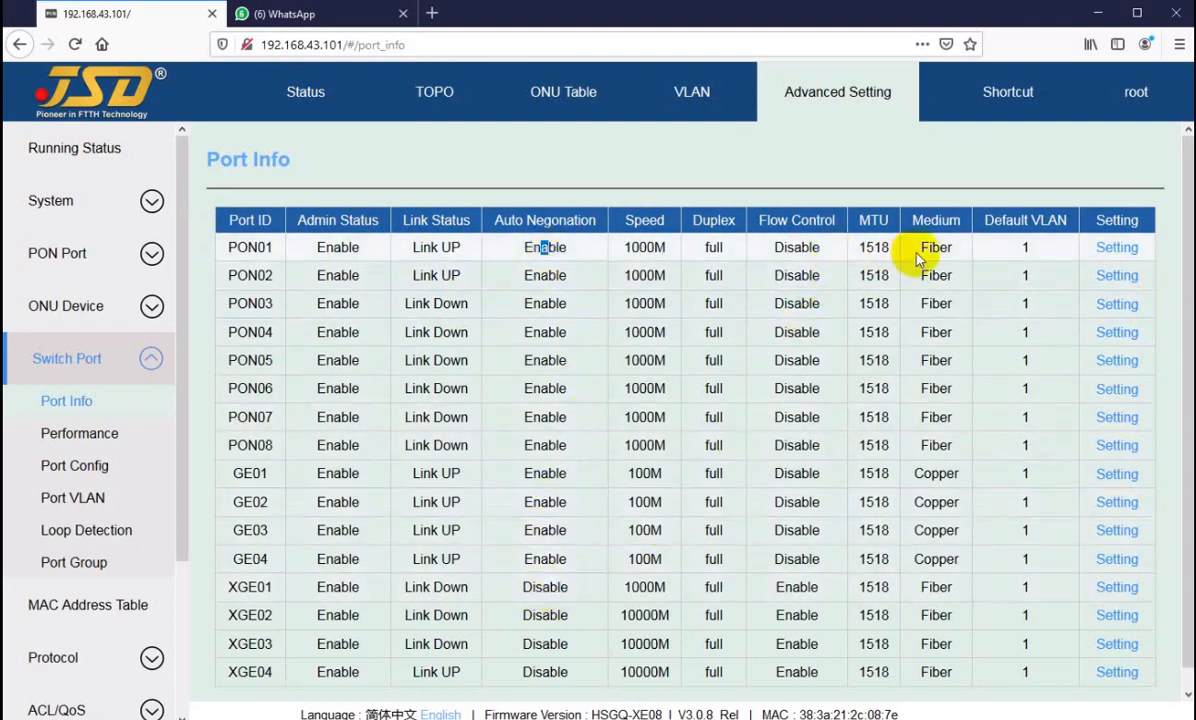
pyautogui.click(1112, 252)
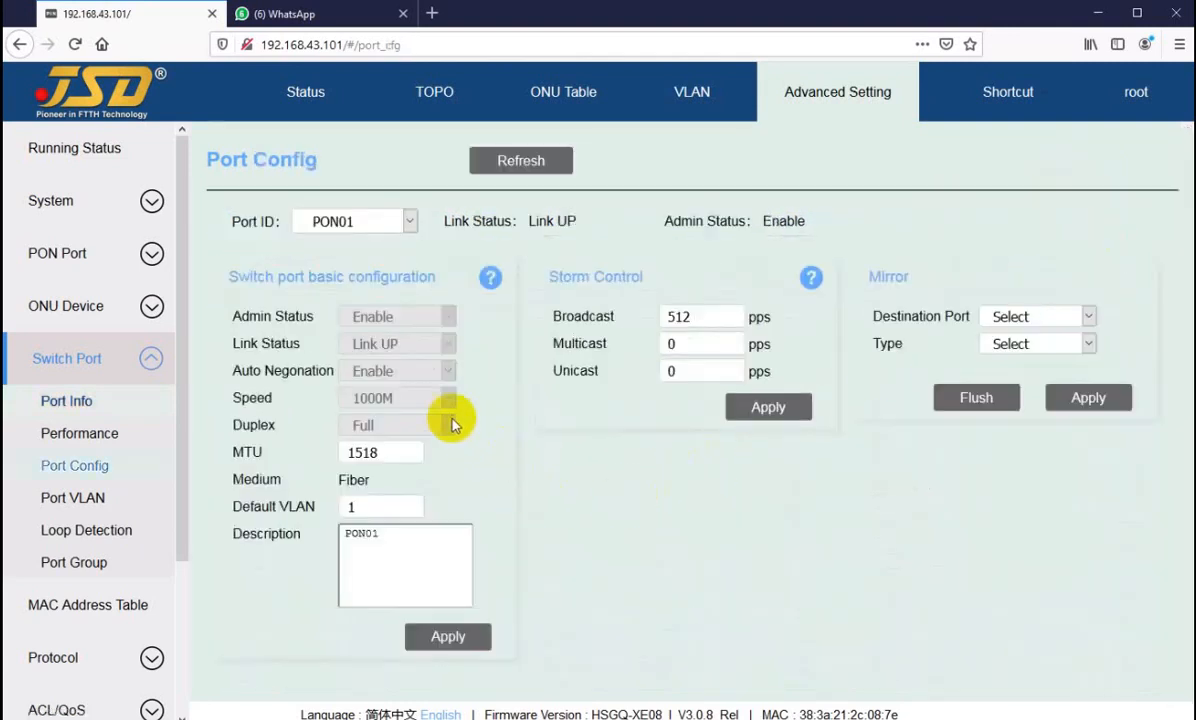
pyautogui.click(77, 410)
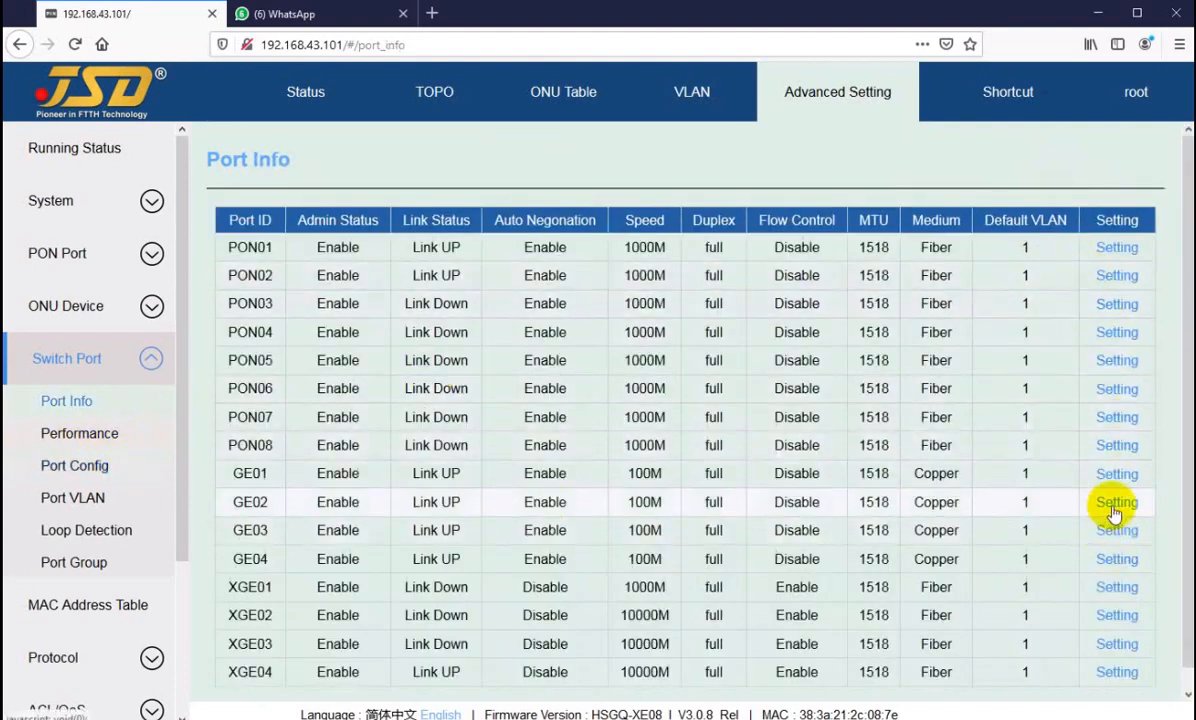
pyautogui.click(1115, 507)
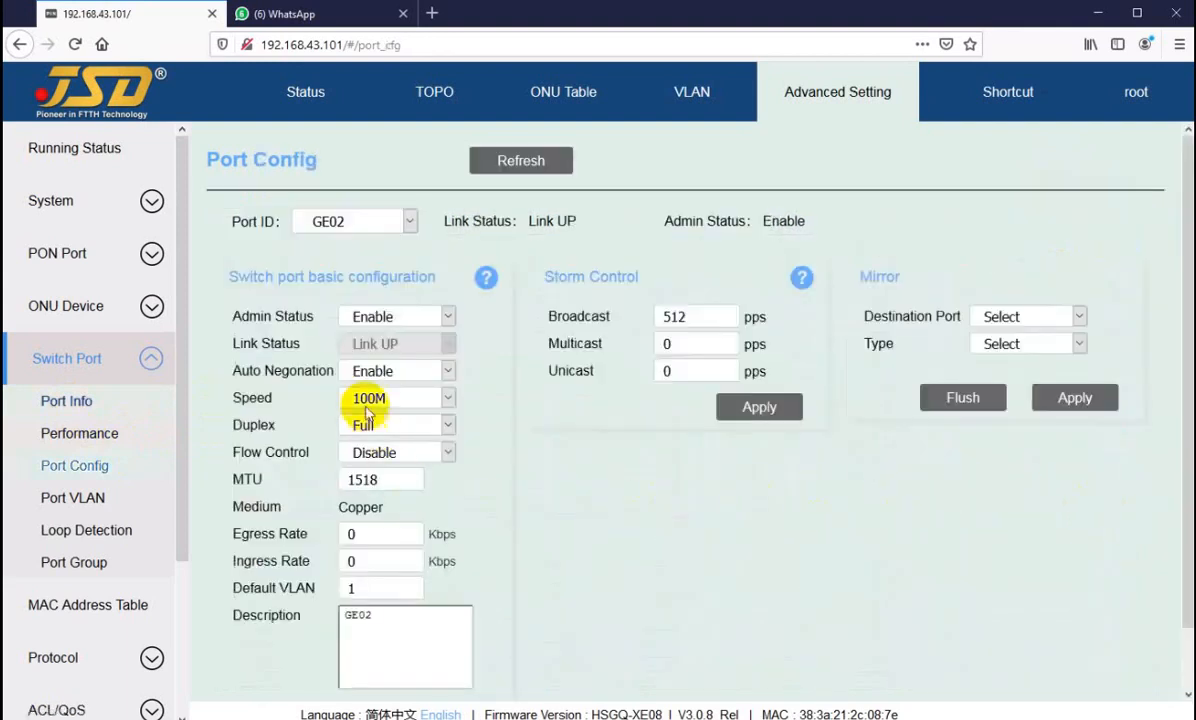
pyautogui.click(68, 401)
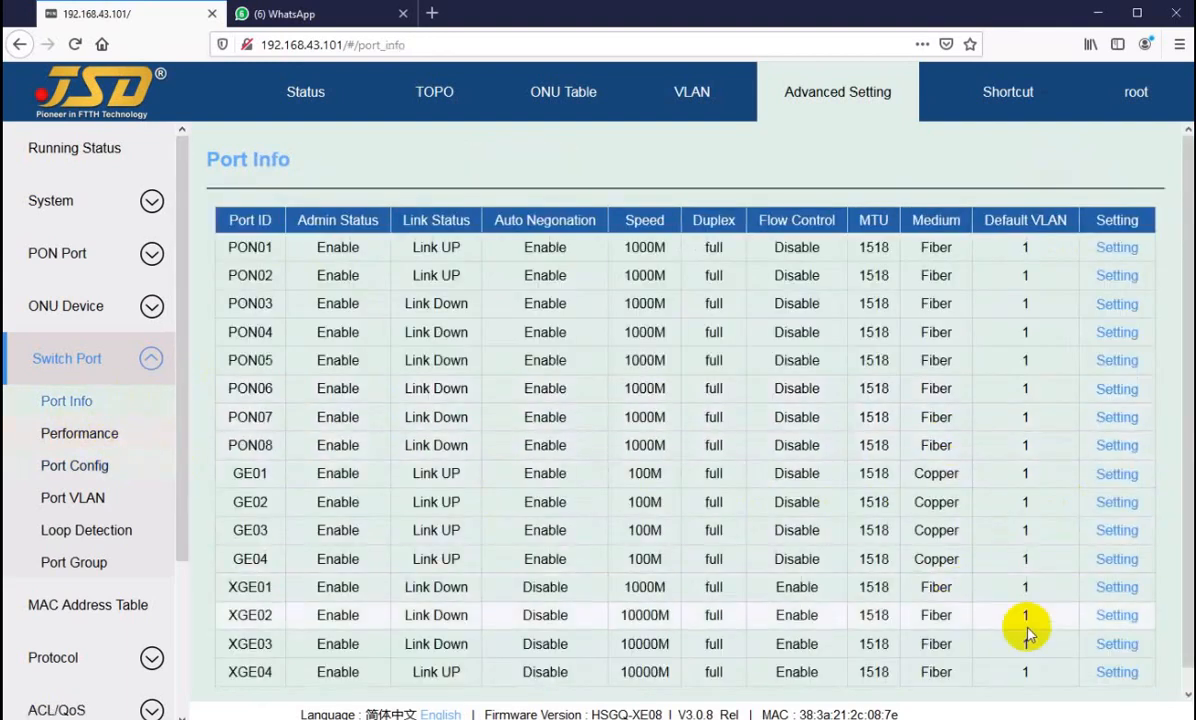
pyautogui.click(1118, 618)
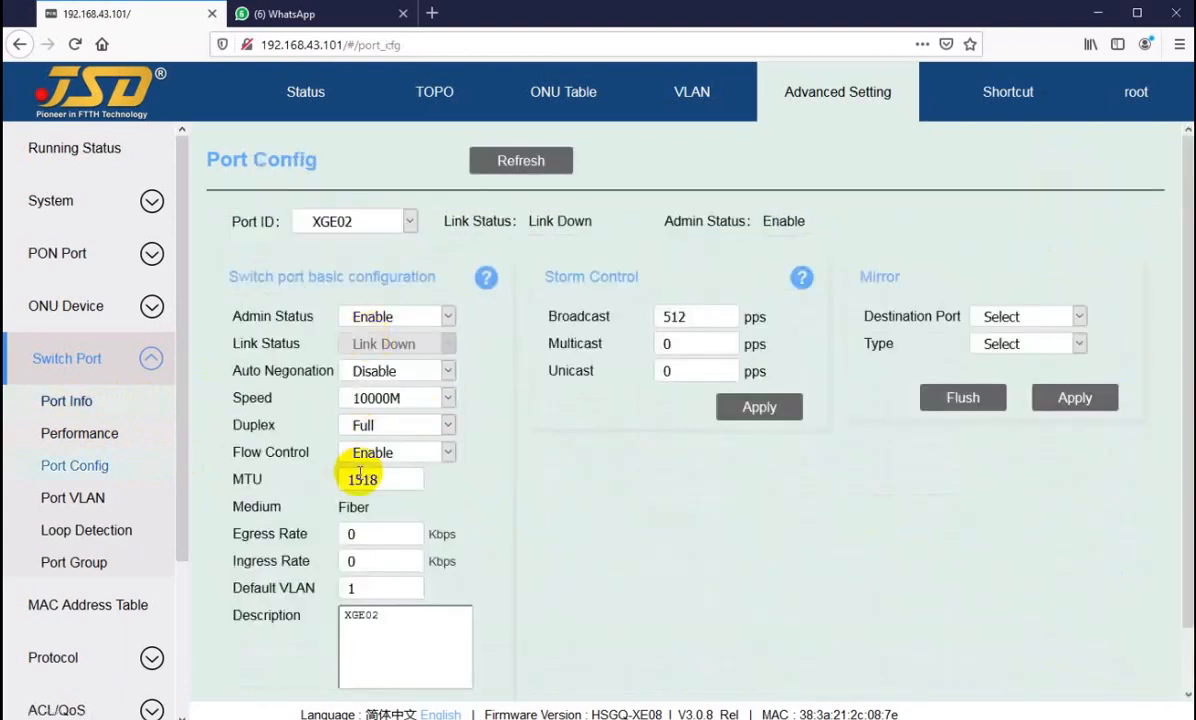
# Step: Return to the switch port information table and review all ports down to XGE04
pyautogui.click(55, 400)
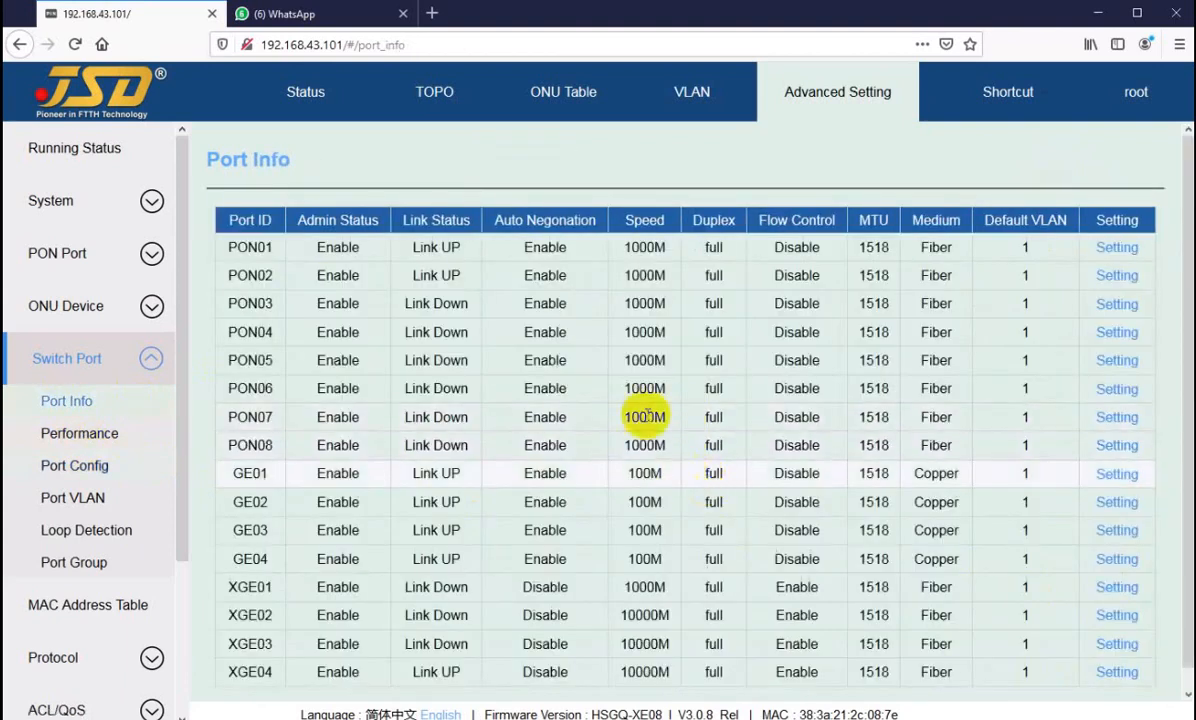
pyautogui.scroll(-1, 579, 315)
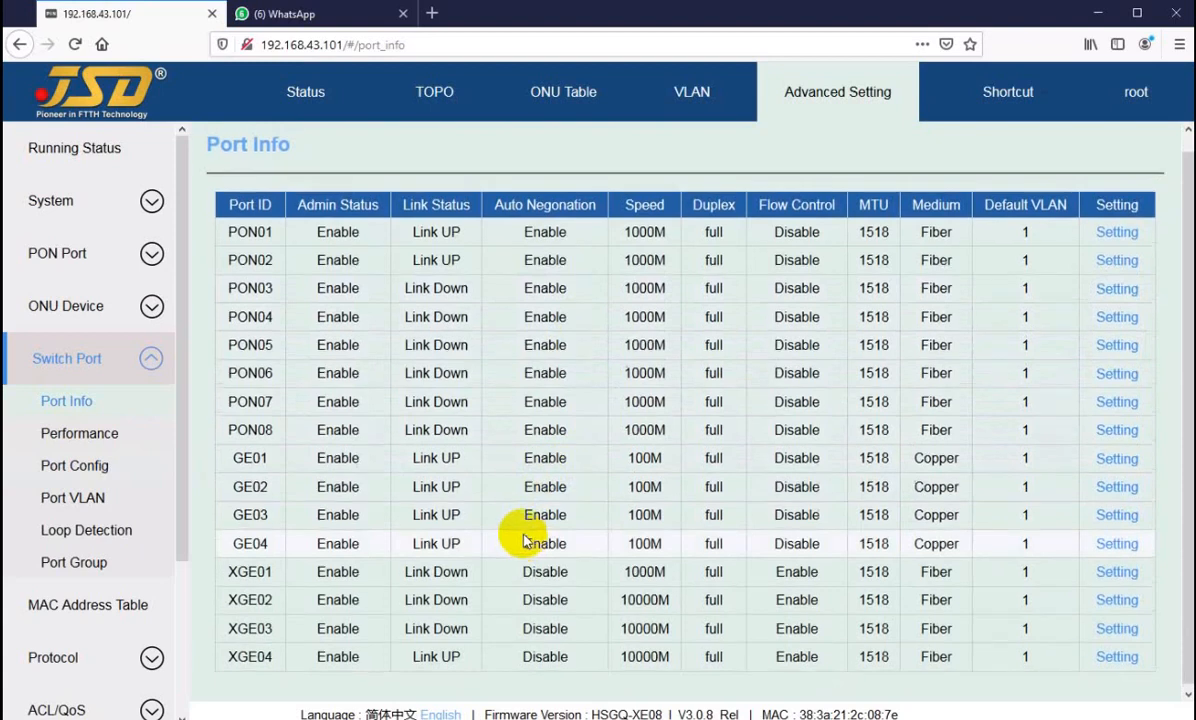
pyautogui.scroll(1, 480, 500)
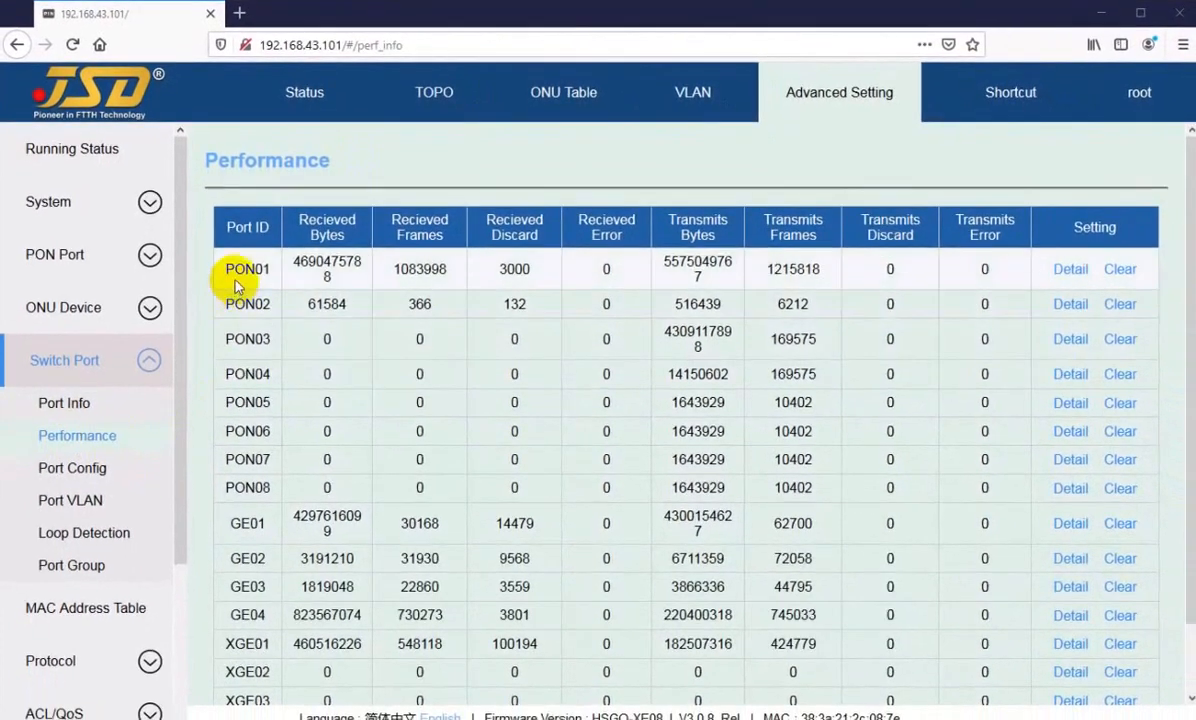
# Step: Examine the switch port performance table from PON01 through XGE04
pyautogui.moveTo(243, 270); pyautogui.dragTo(248, 567)
pyautogui.scroll(-1, 248, 534)
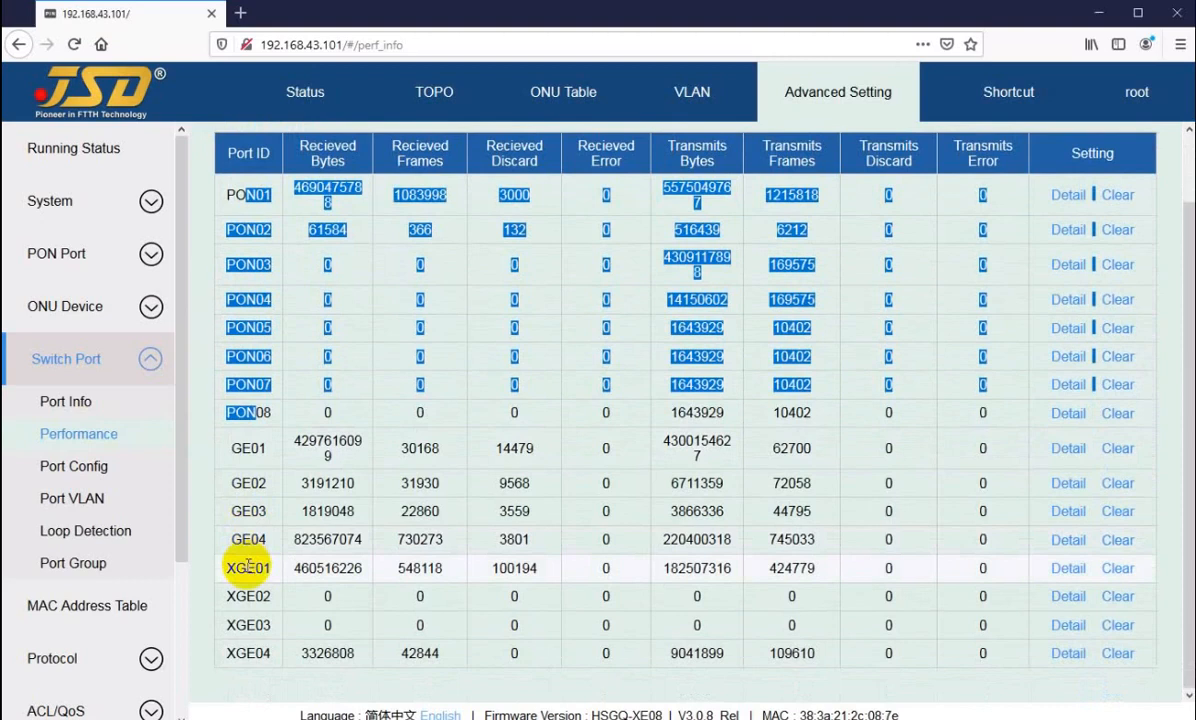
# Step: Examine the received and transmitted counters of PON01, GE01 and XGE01 in the switch port performance table
pyautogui.scroll(1, 267, 395)
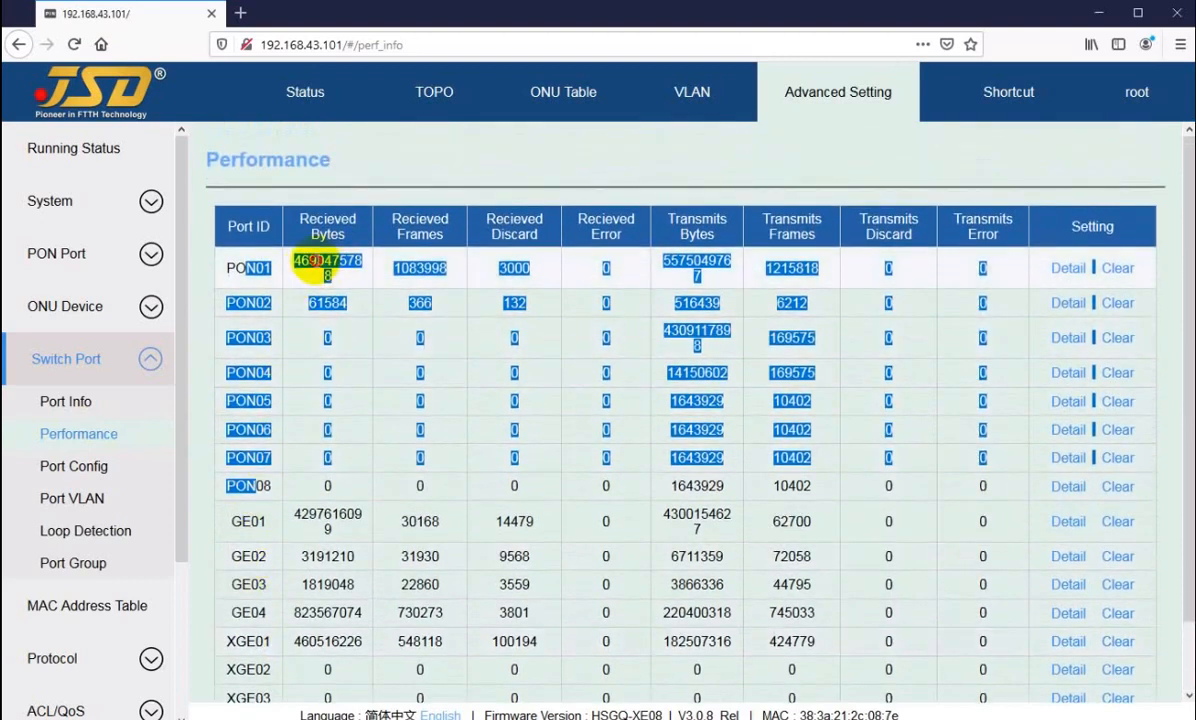
pyautogui.click(313, 268)
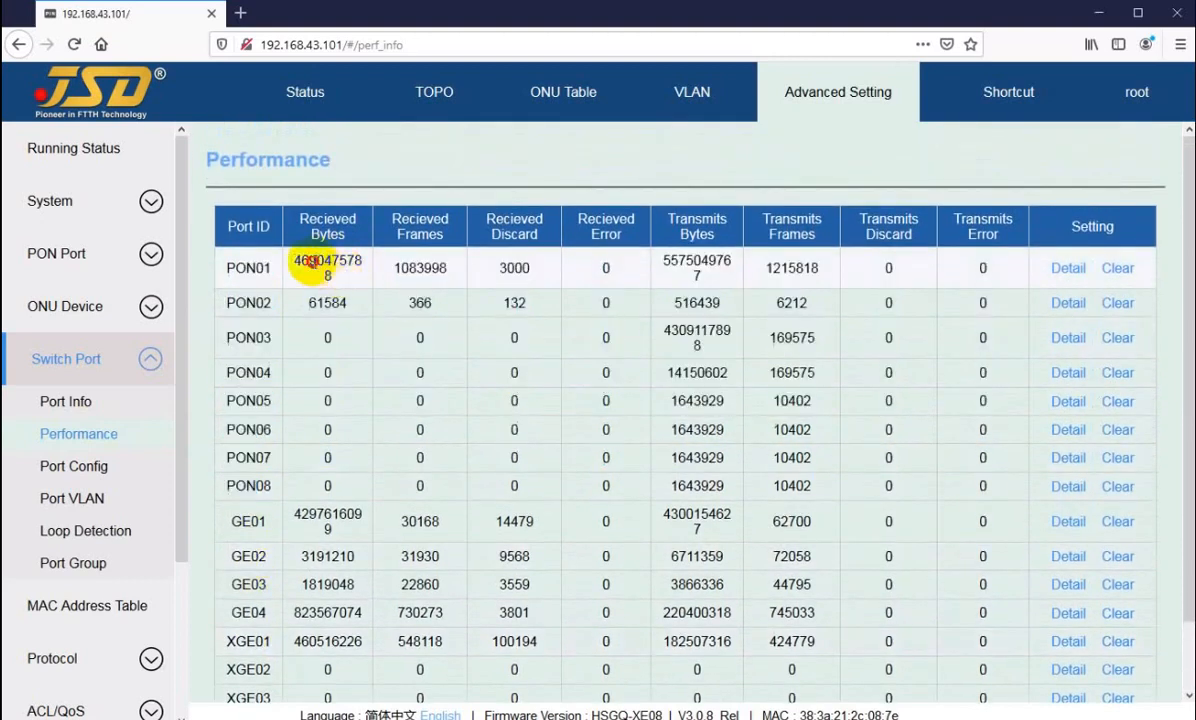
pyautogui.moveTo(313, 262); pyautogui.dragTo(535, 273)
pyautogui.click(611, 263)
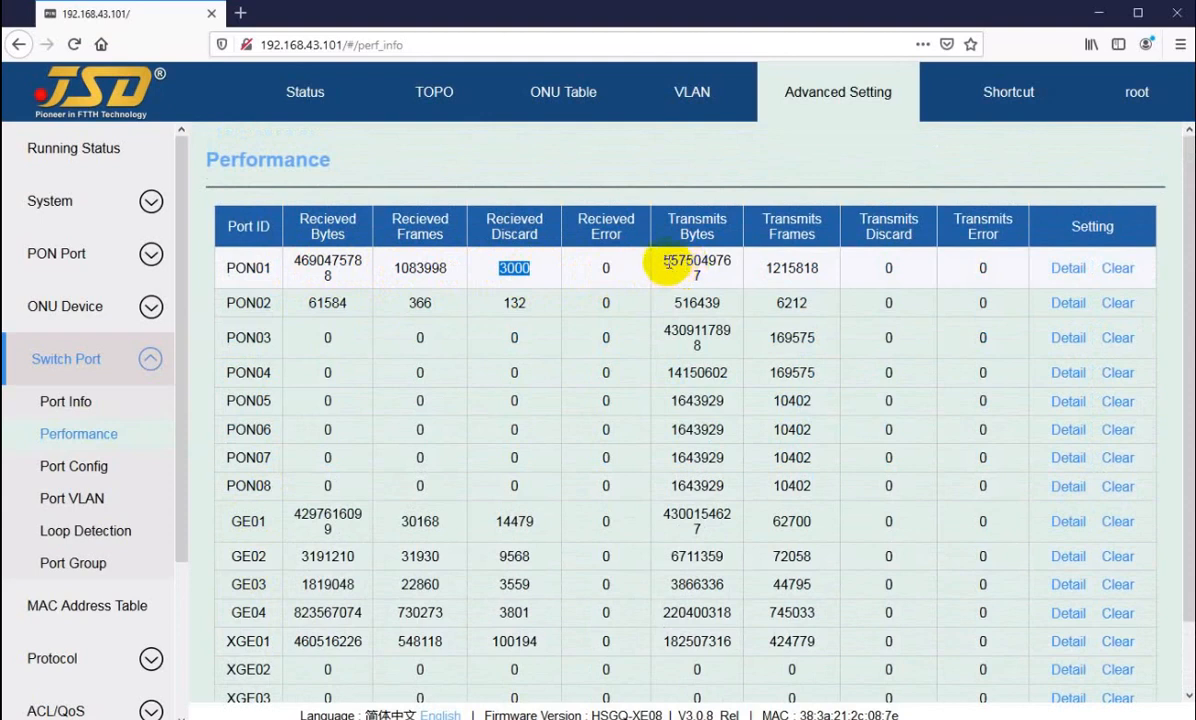
pyautogui.moveTo(664, 262); pyautogui.dragTo(803, 271)
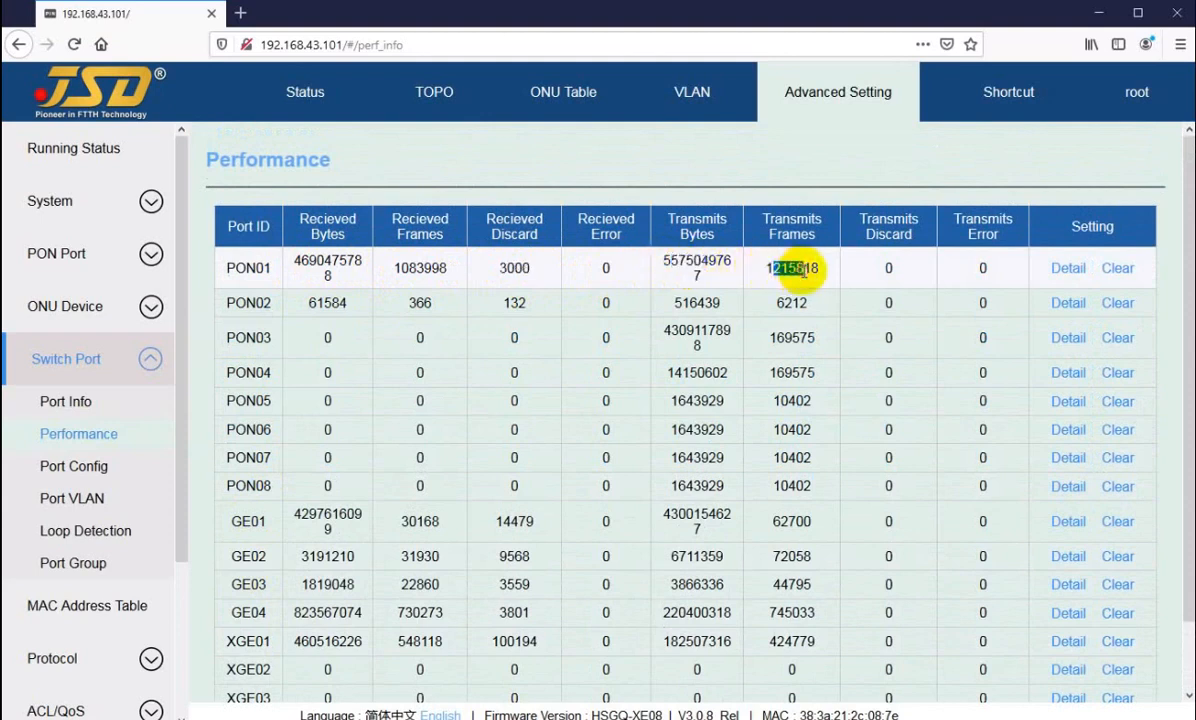
pyautogui.click(885, 274)
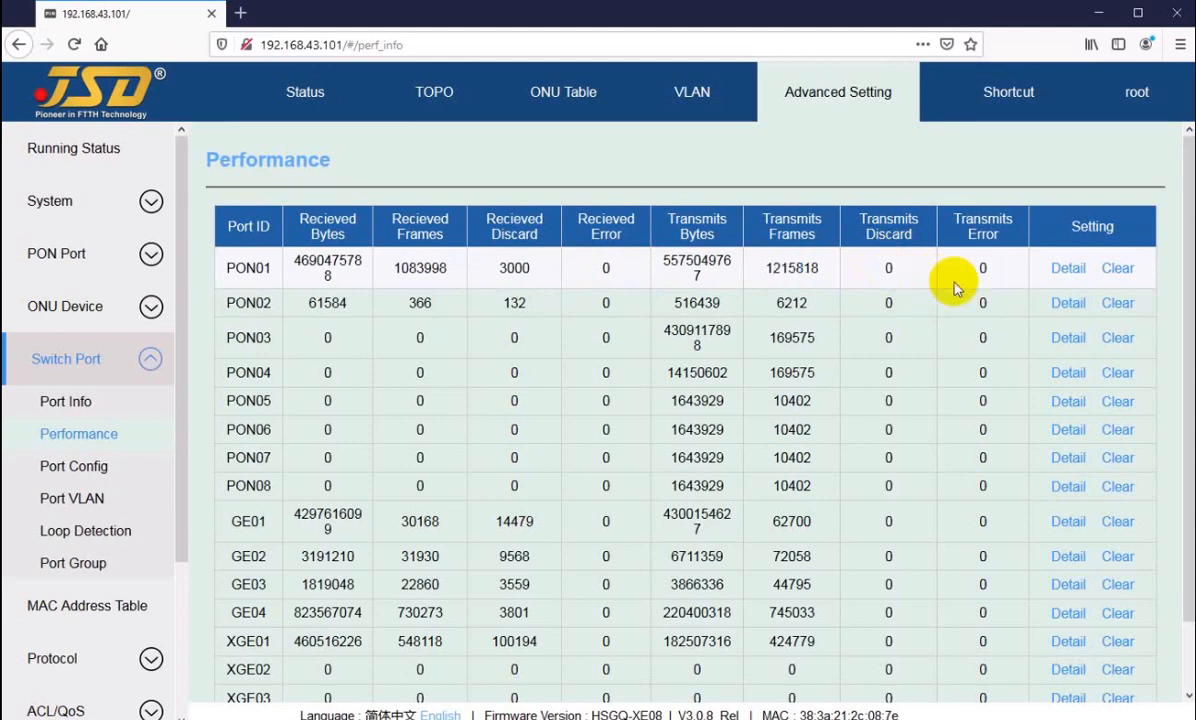
pyautogui.scroll(-2, 420, 330)
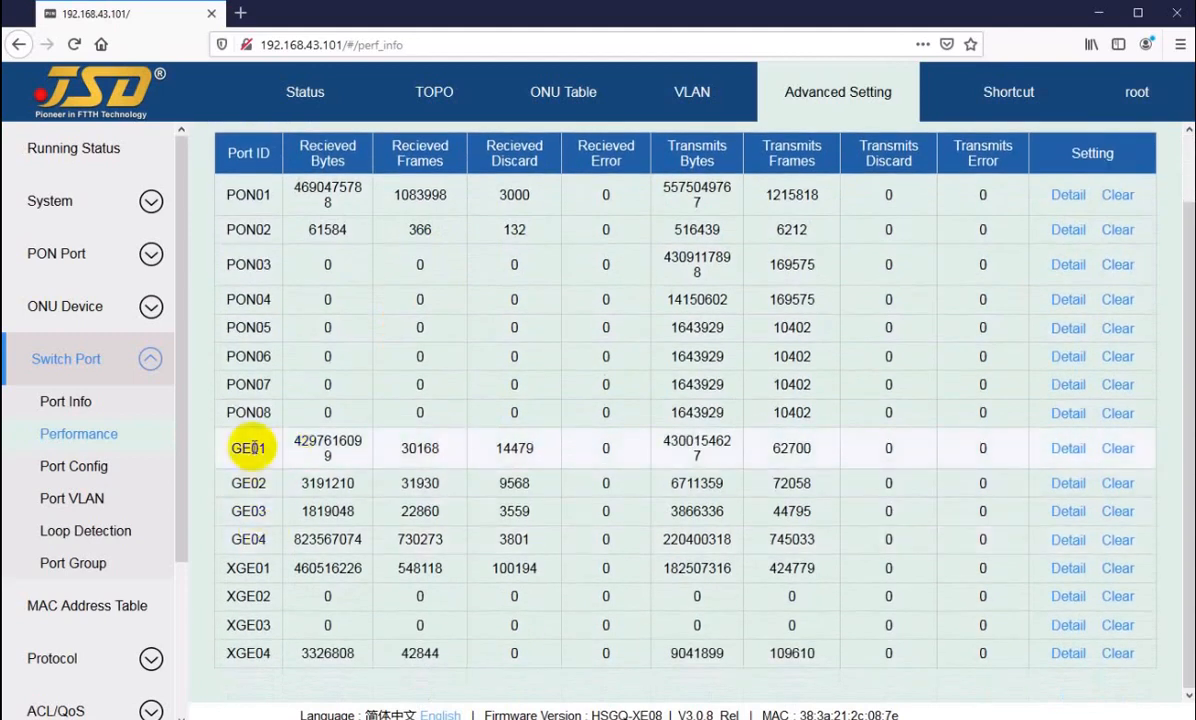
pyautogui.moveTo(251, 448); pyautogui.dragTo(512, 447)
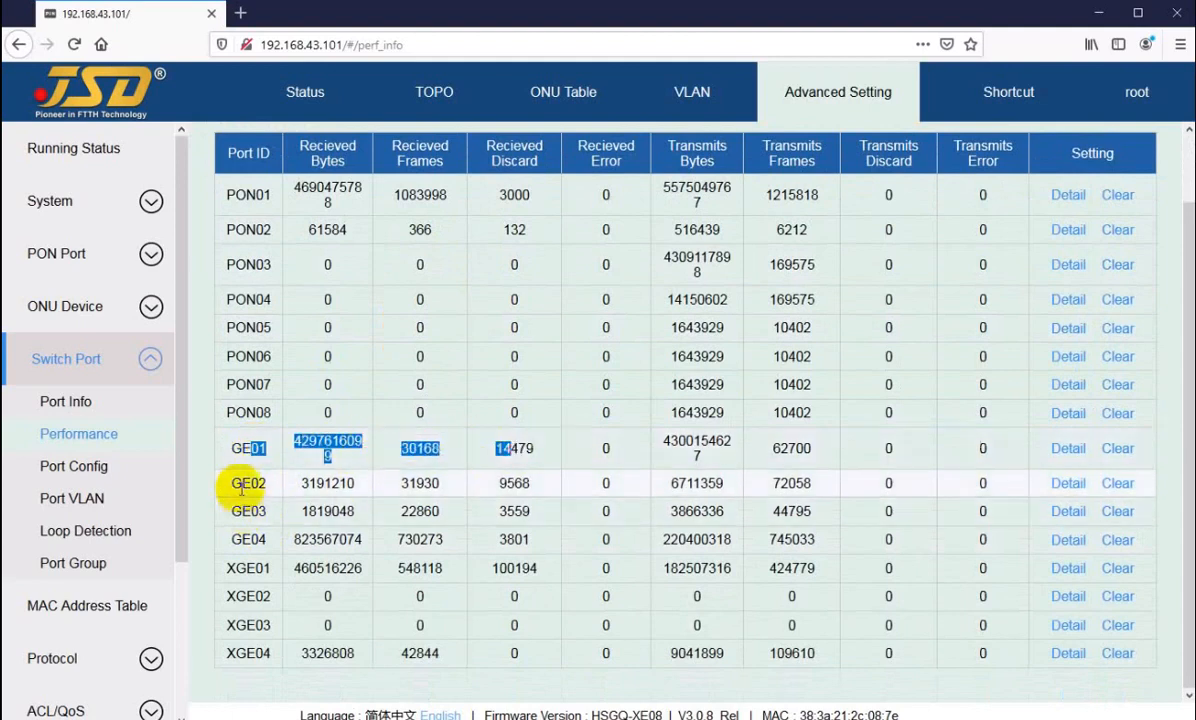
pyautogui.click(243, 485)
pyautogui.moveTo(237, 568); pyautogui.dragTo(528, 567)
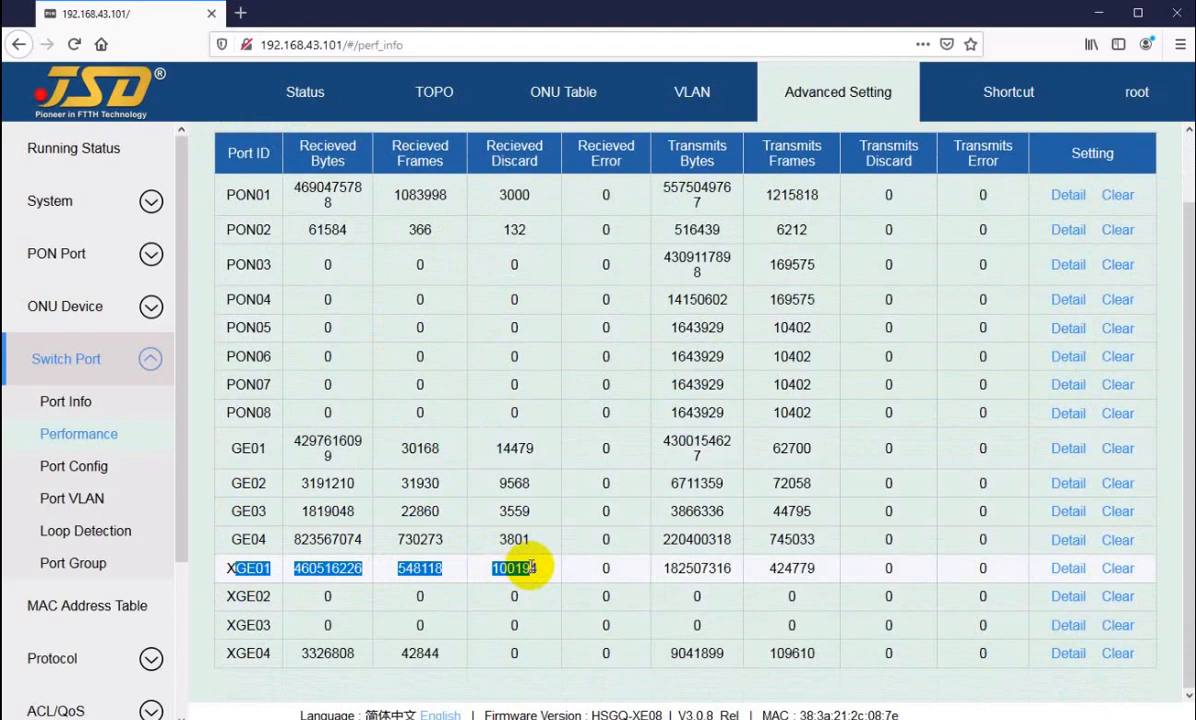
pyautogui.scroll(2, 800, 470)
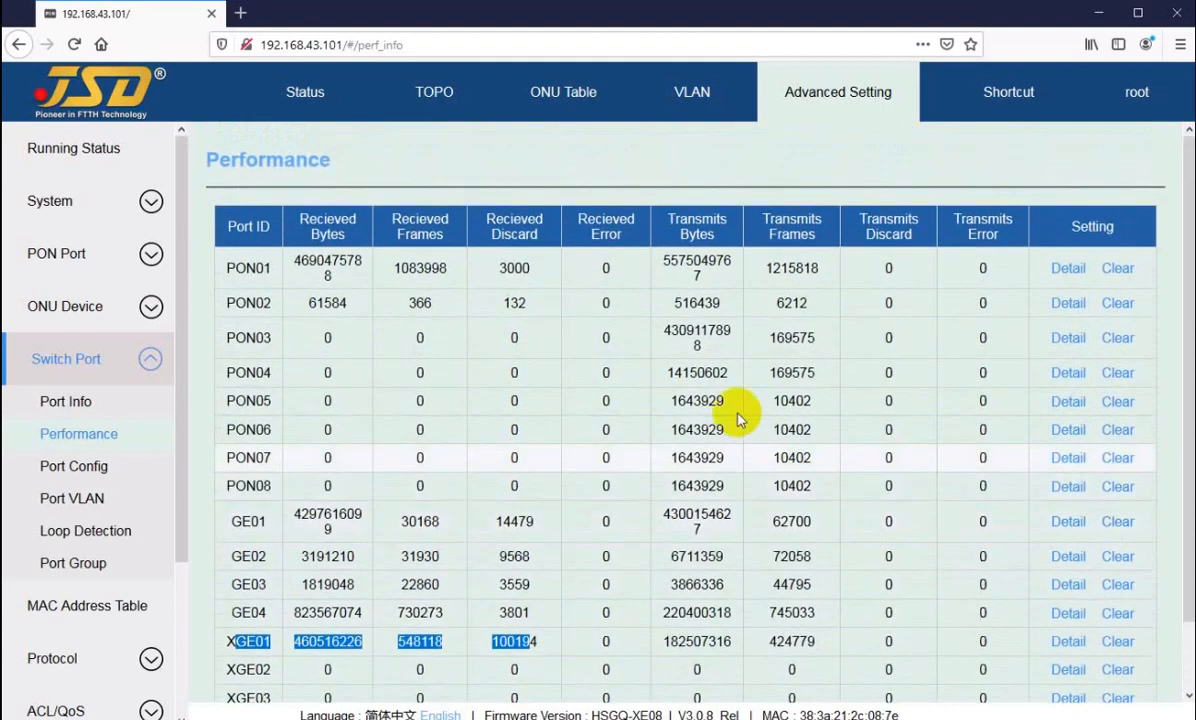
pyautogui.click(605, 297)
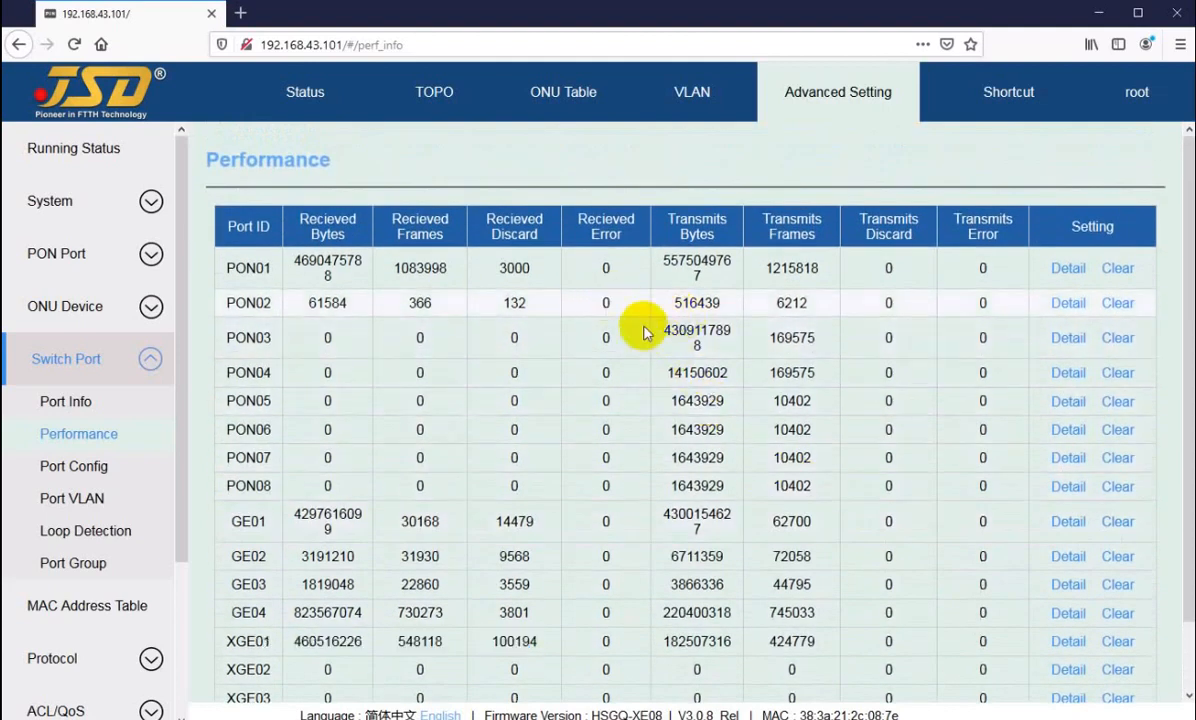
# Step: Clear the performance counters of PON02 and check its row in the table
pyautogui.click(1118, 303)
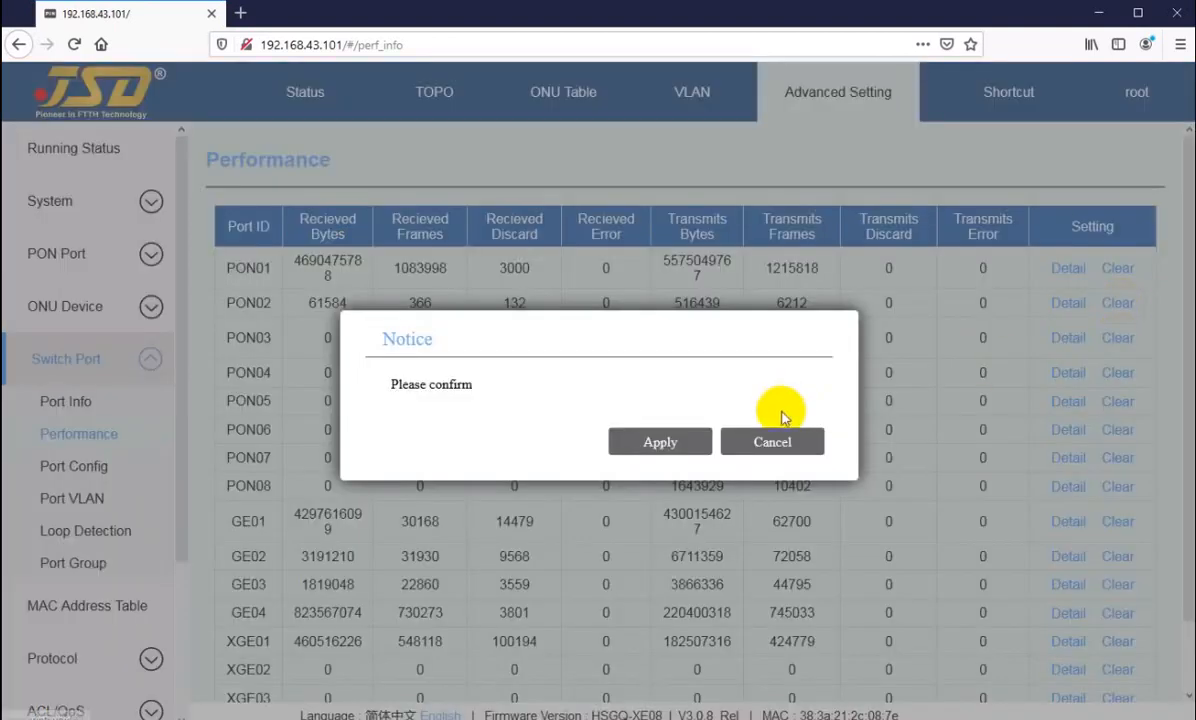
pyautogui.click(652, 447)
pyautogui.doubleClick(711, 305)
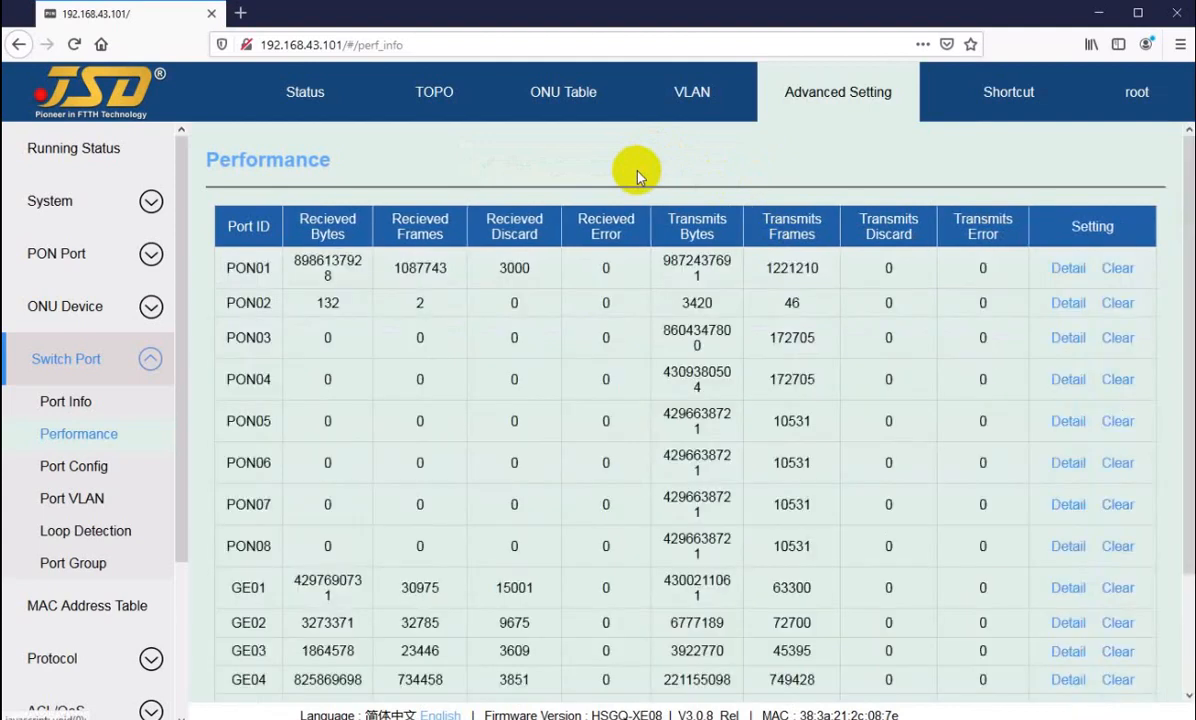
pyautogui.moveTo(630, 302); pyautogui.dragTo(803, 311)
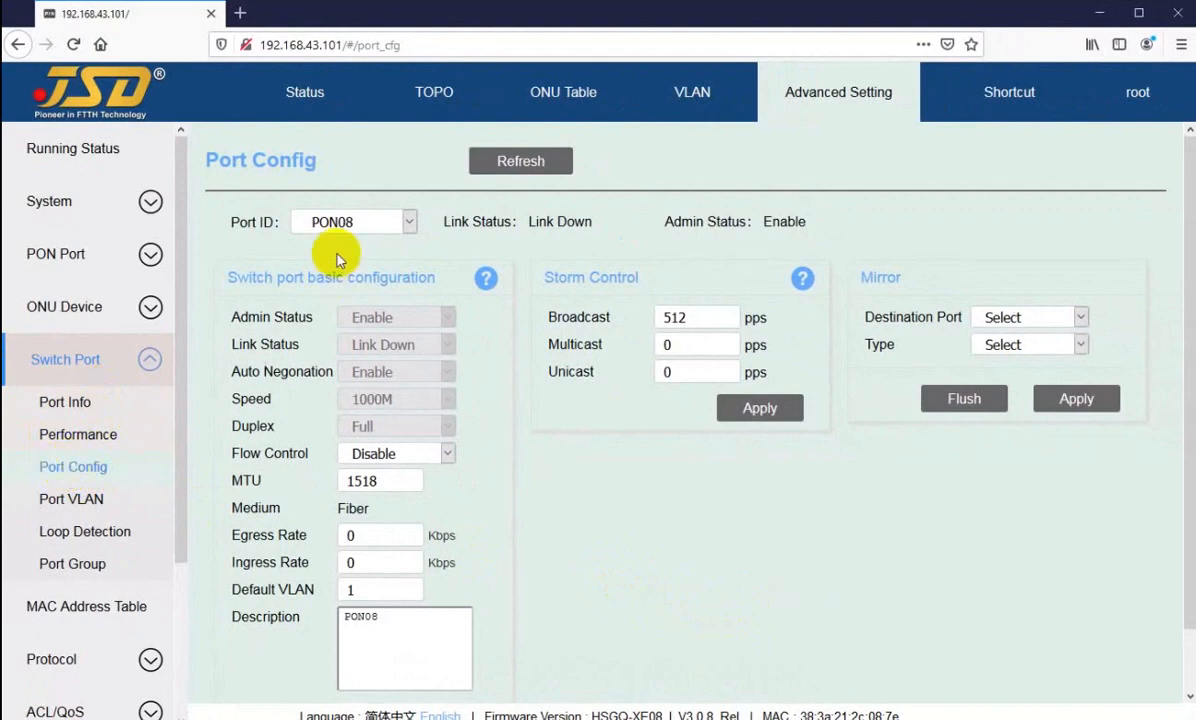
# Step: Display the configuration of port PON01 and review its link status and speed settings
pyautogui.click(339, 222)
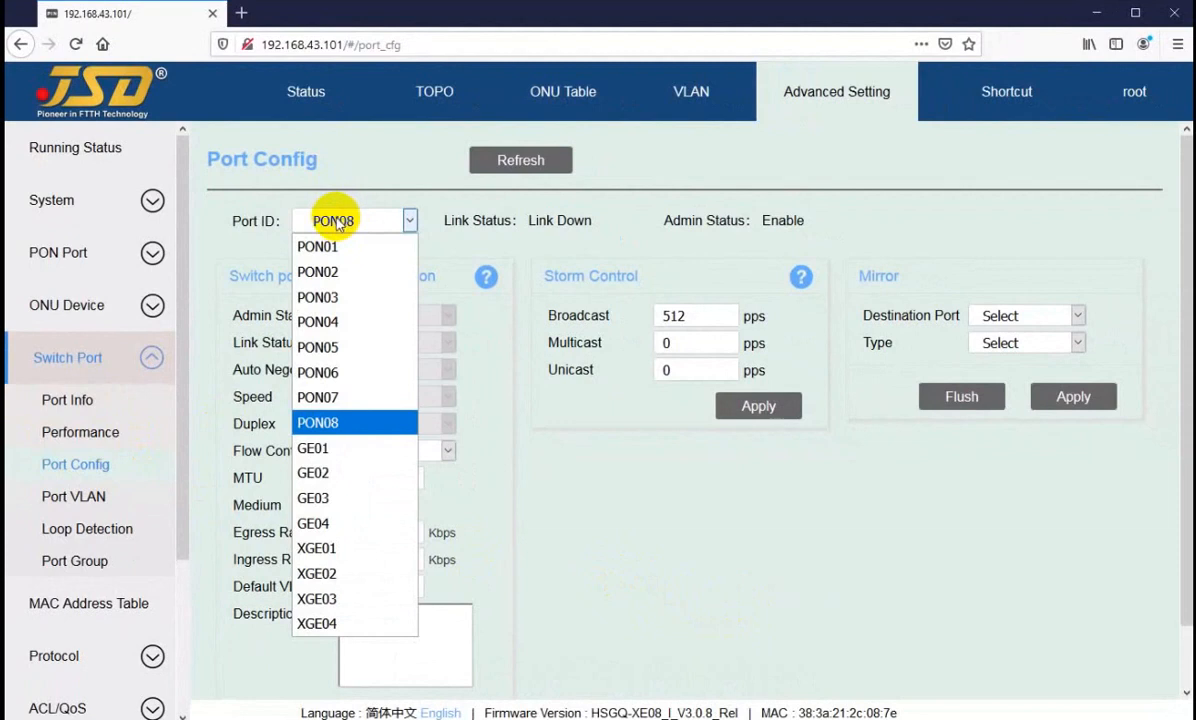
pyautogui.click(330, 250)
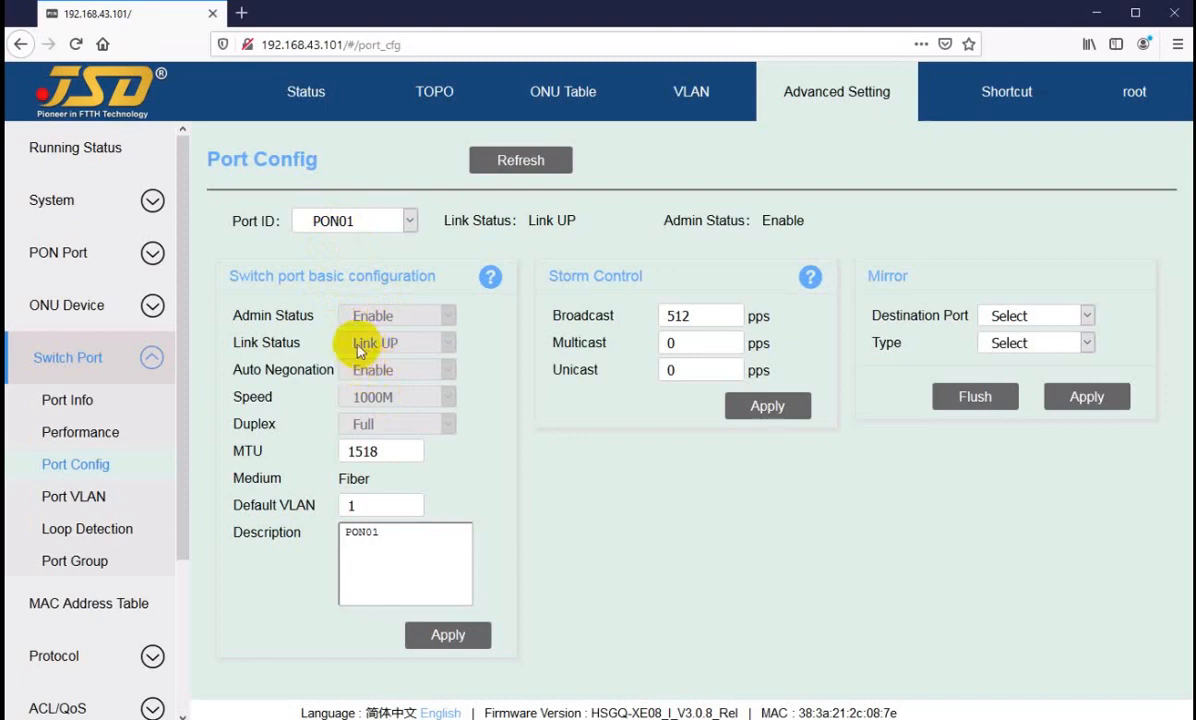
pyautogui.click(394, 344)
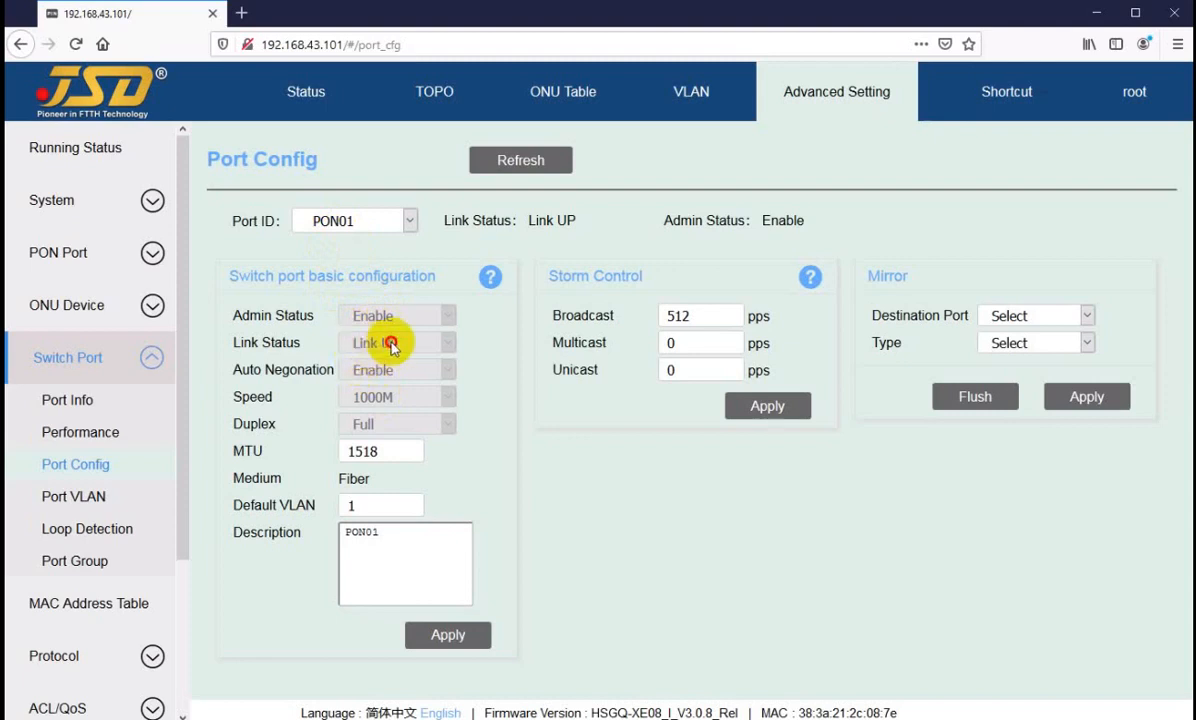
pyautogui.click(394, 397)
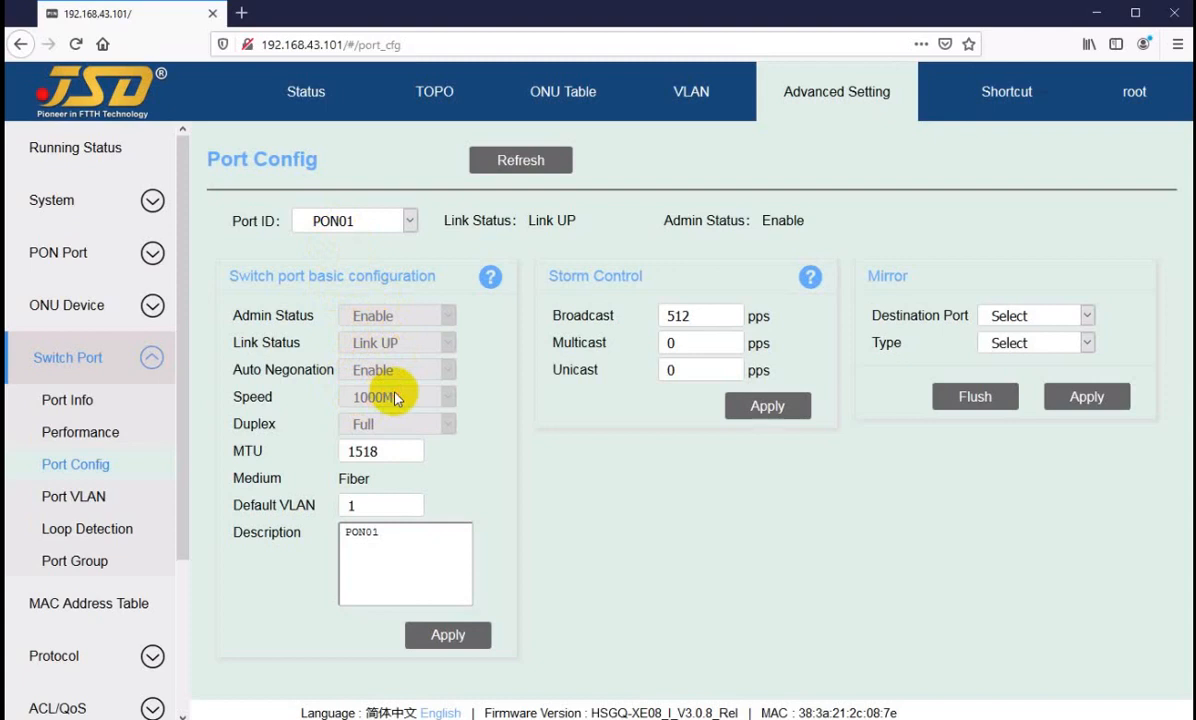
# Step: Display the configuration of port GE01 and review its admin status, auto-negotiation and available speed options
pyautogui.click(330, 220)
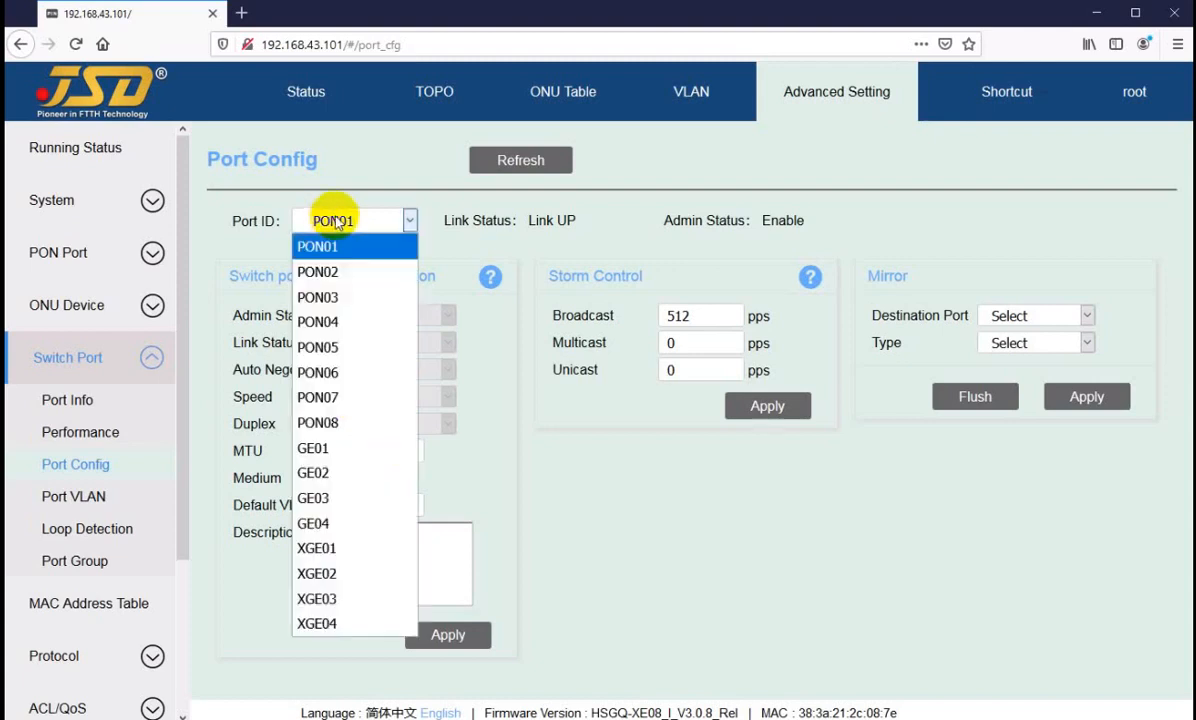
pyautogui.click(316, 448)
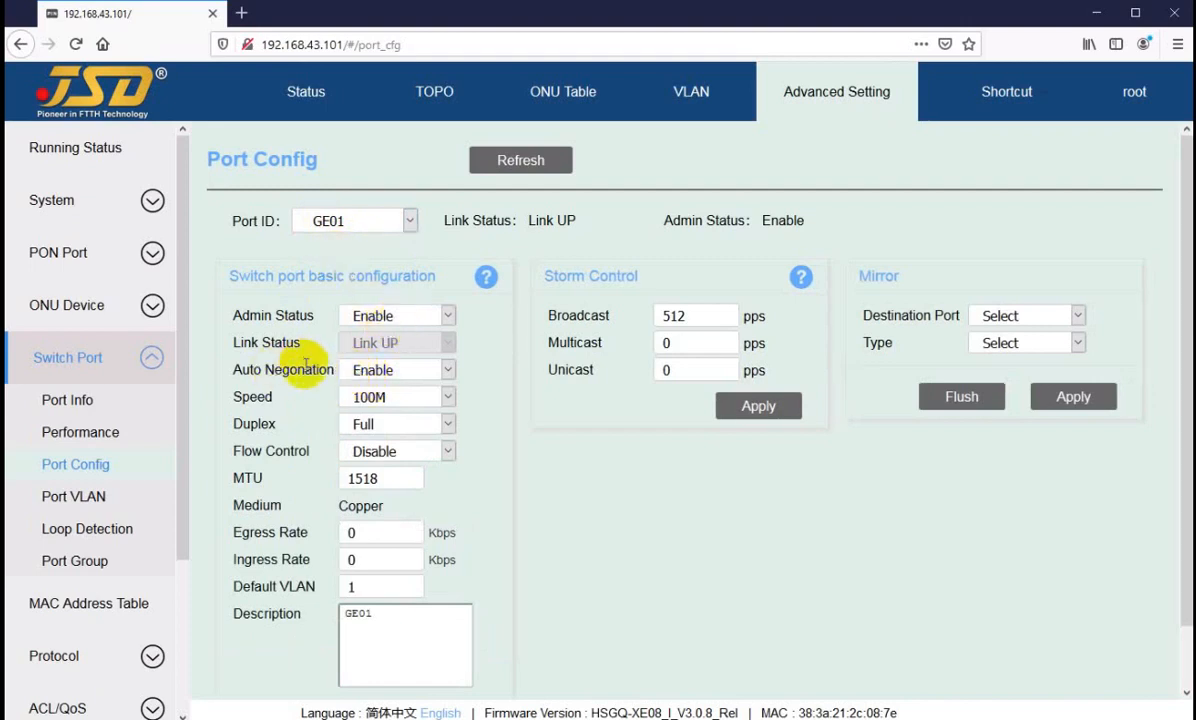
pyautogui.moveTo(299, 372); pyautogui.dragTo(330, 369)
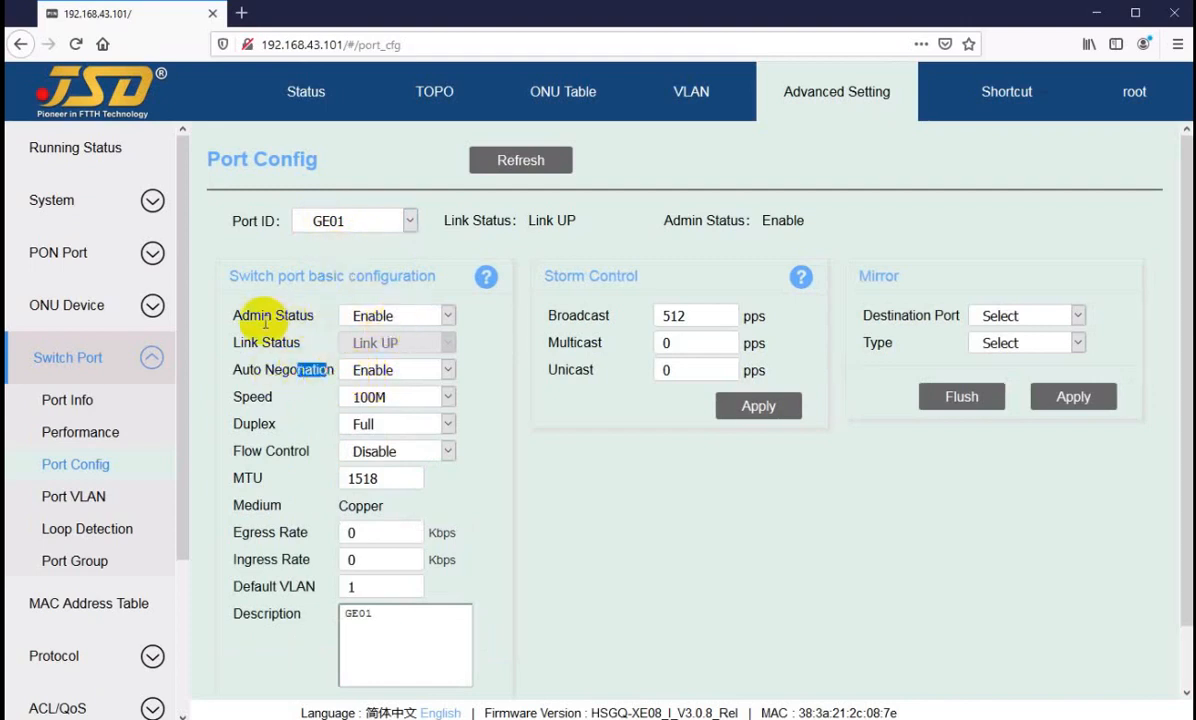
pyautogui.moveTo(263, 316); pyautogui.dragTo(299, 317)
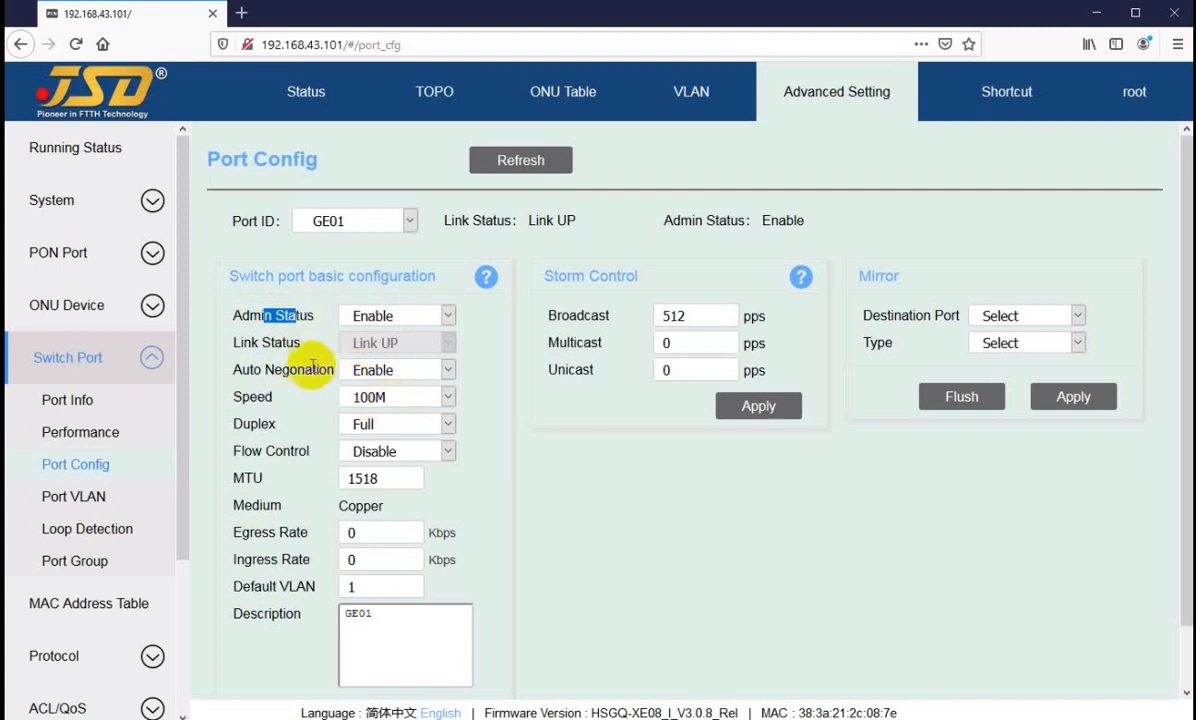
pyautogui.moveTo(252, 372); pyautogui.dragTo(385, 397)
pyautogui.click(397, 398)
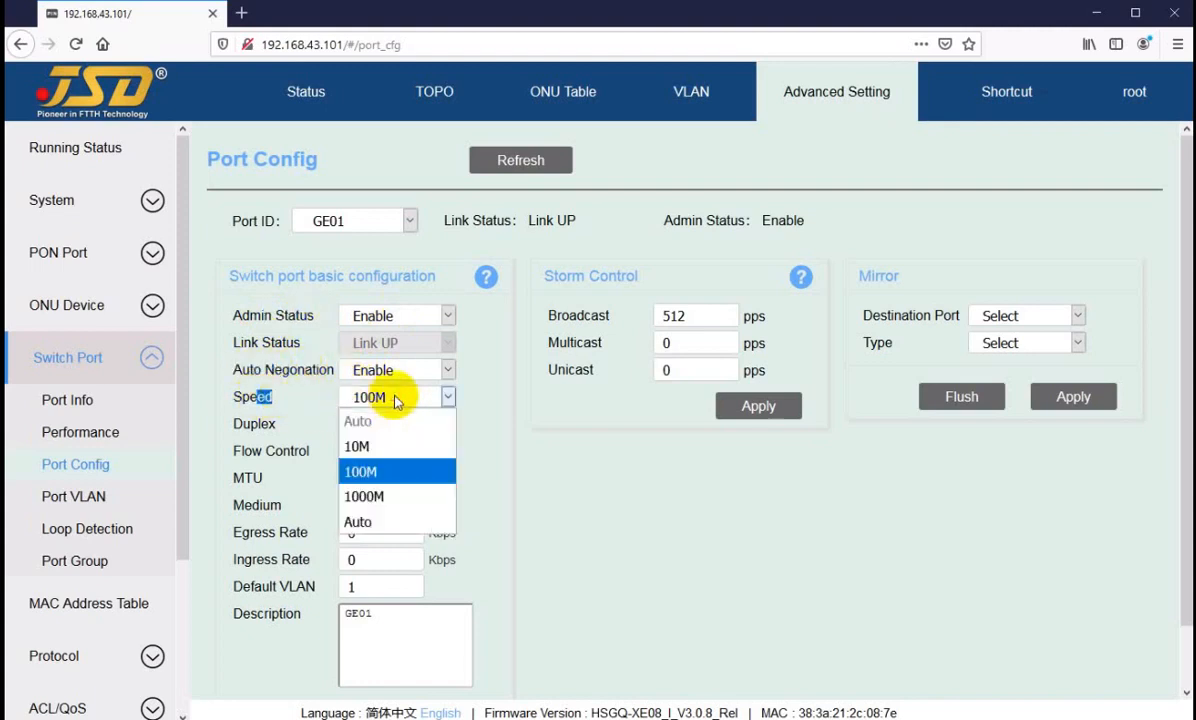
pyautogui.click(397, 399)
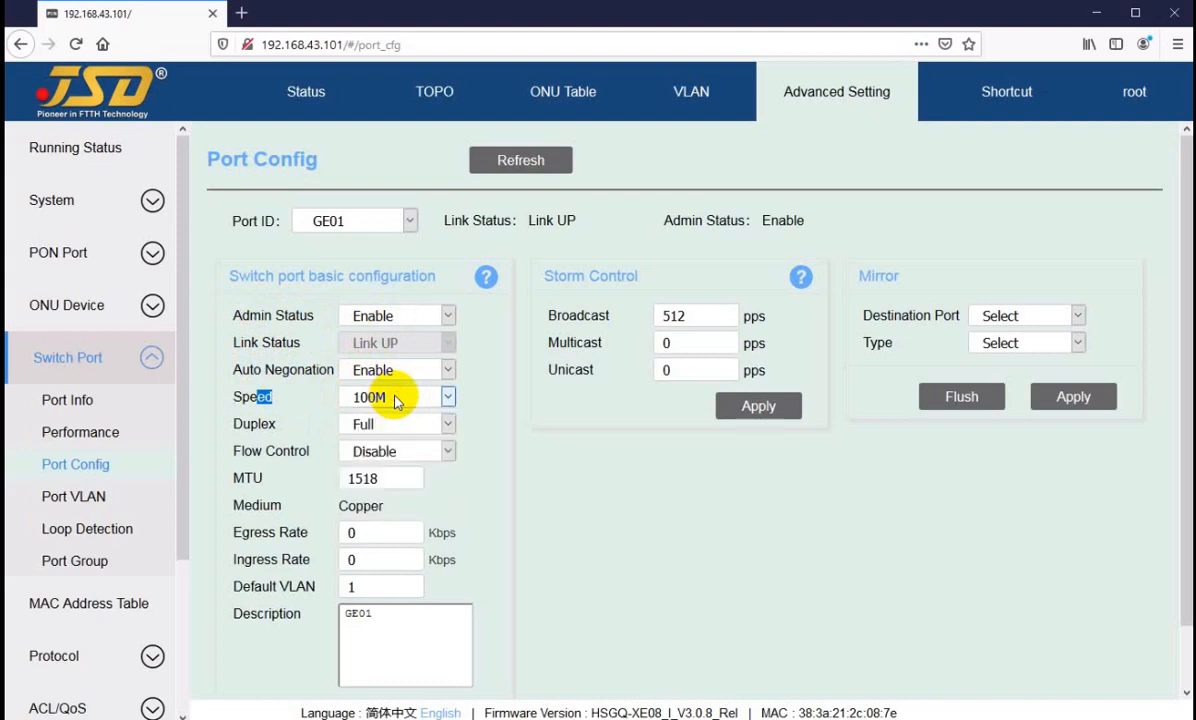
pyautogui.click(473, 400)
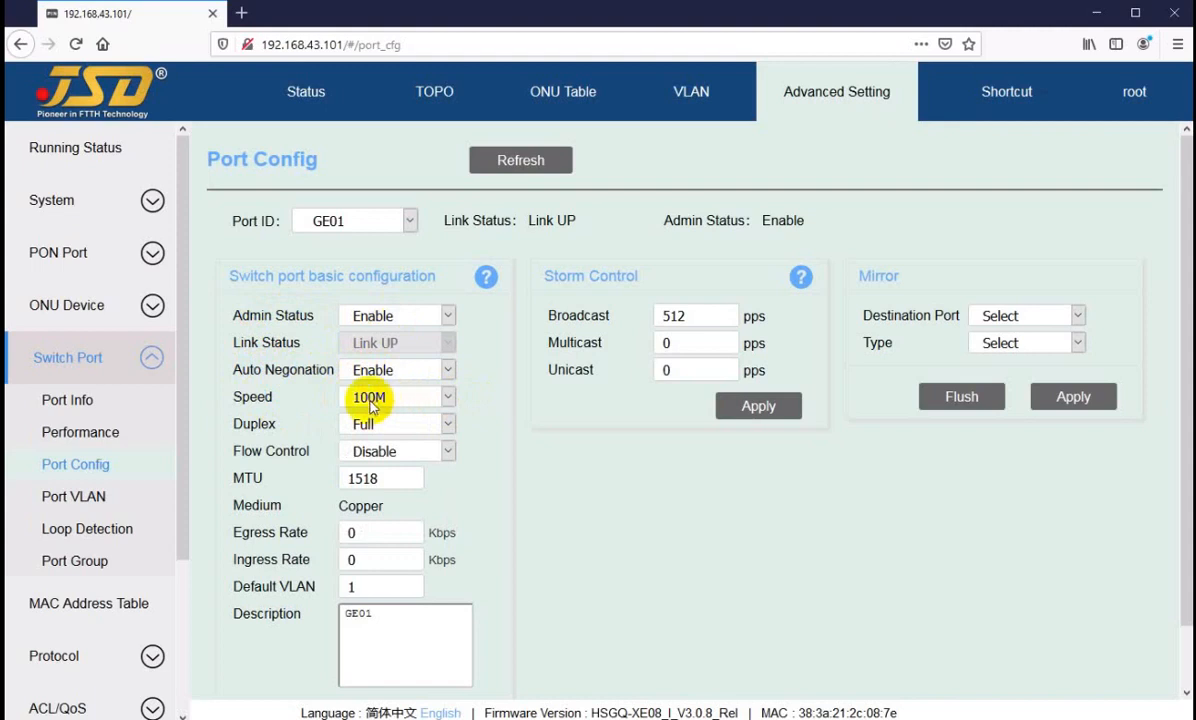
# Step: Display the configuration of port XGE01 and review its available auto-negotiation and speed options
pyautogui.click(350, 222)
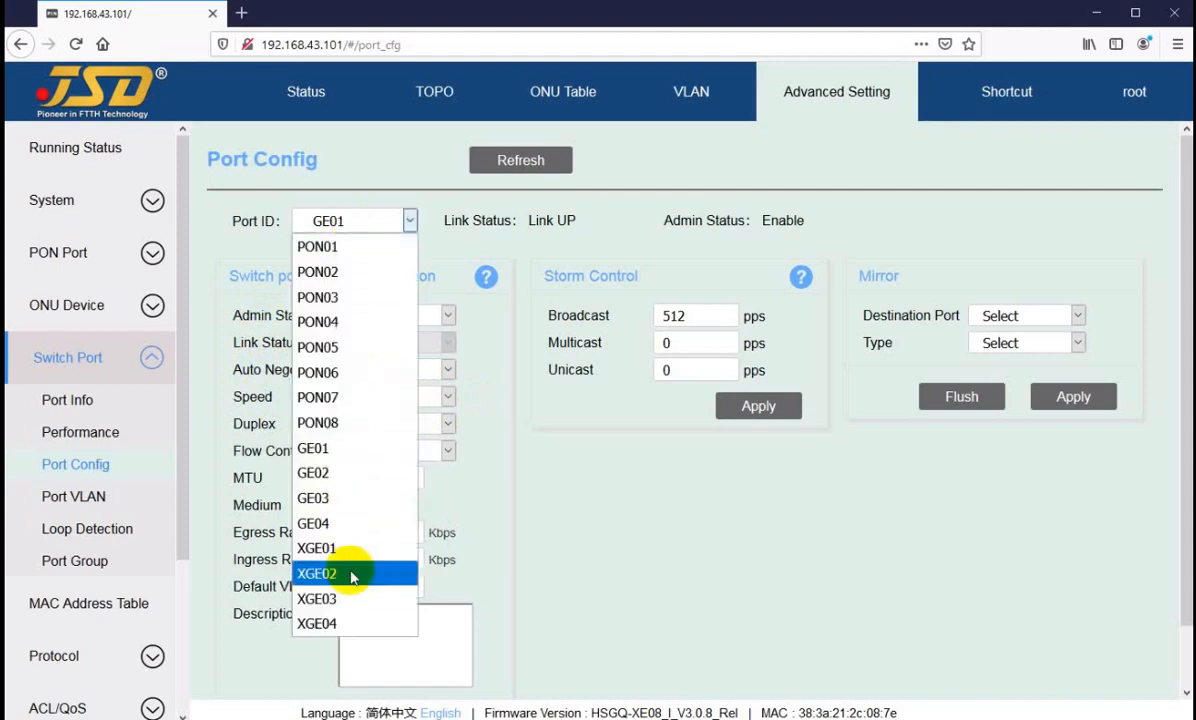
pyautogui.click(328, 549)
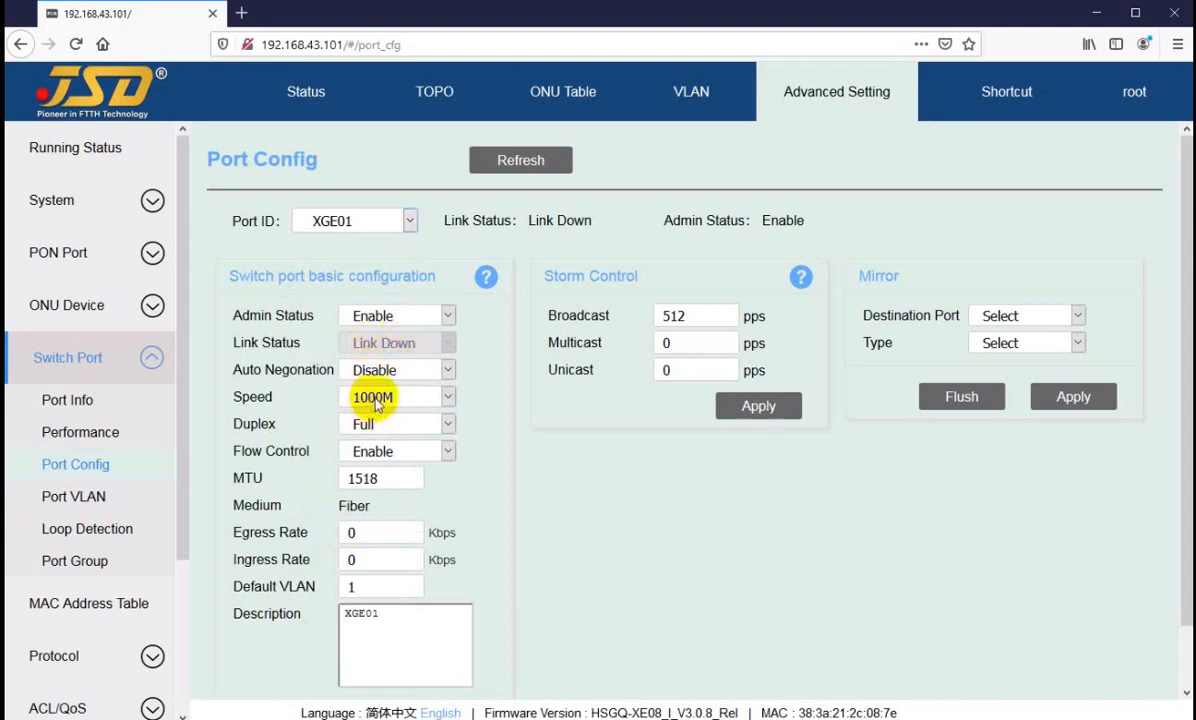
pyautogui.moveTo(238, 370); pyautogui.dragTo(297, 372)
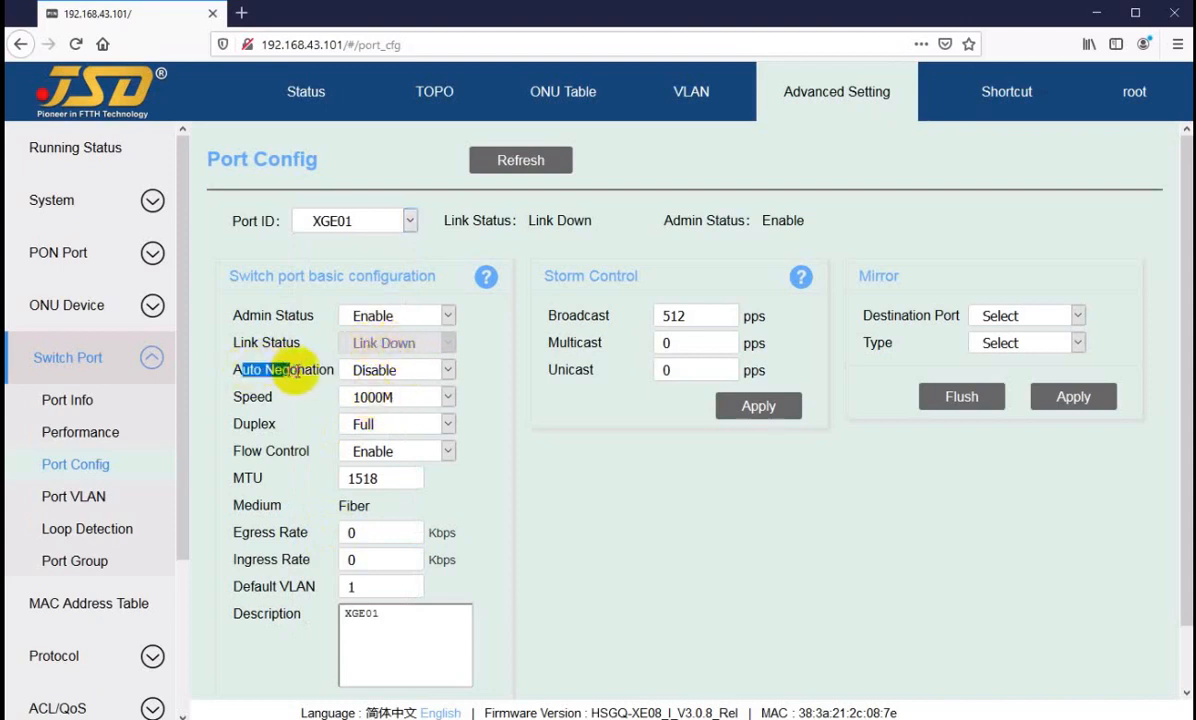
pyautogui.click(300, 371)
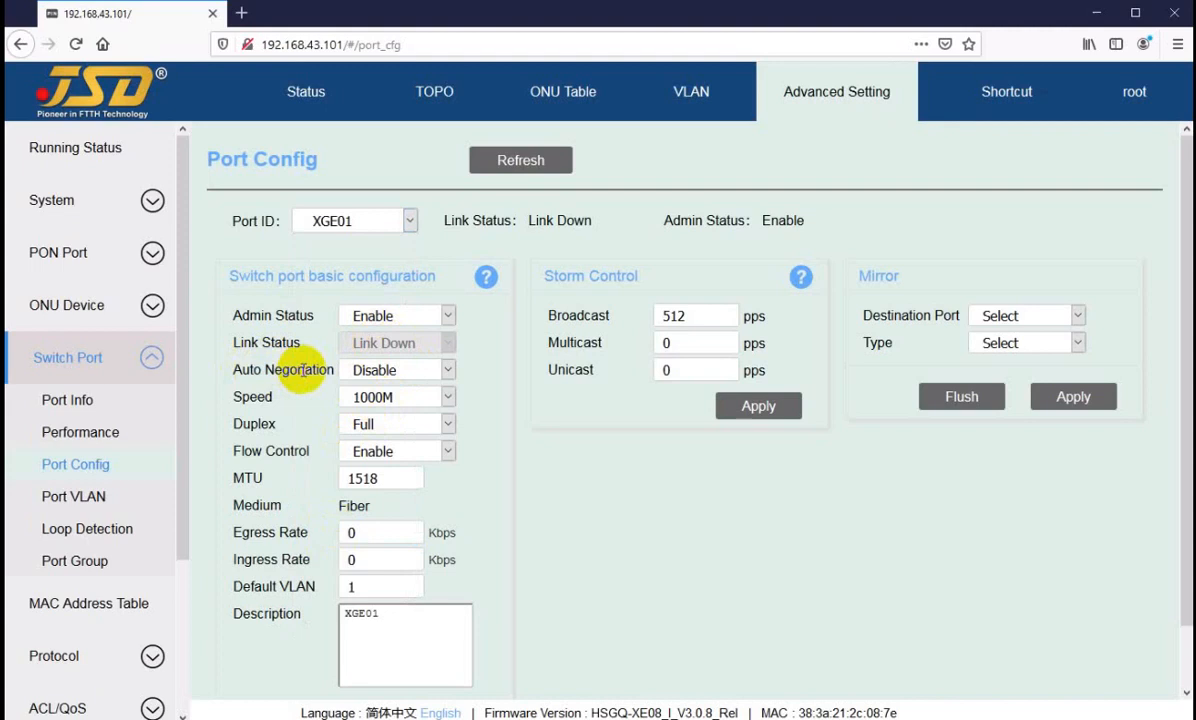
pyautogui.moveTo(302, 370); pyautogui.dragTo(244, 371)
pyautogui.click(309, 371)
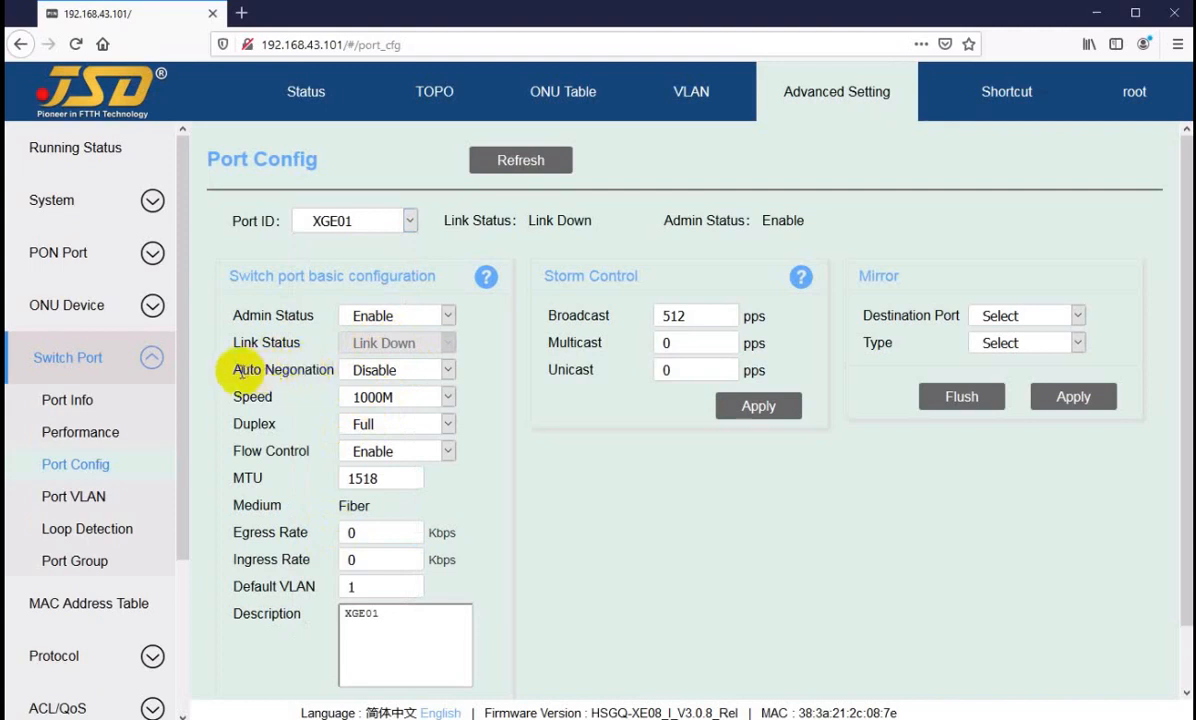
pyautogui.click(432, 369)
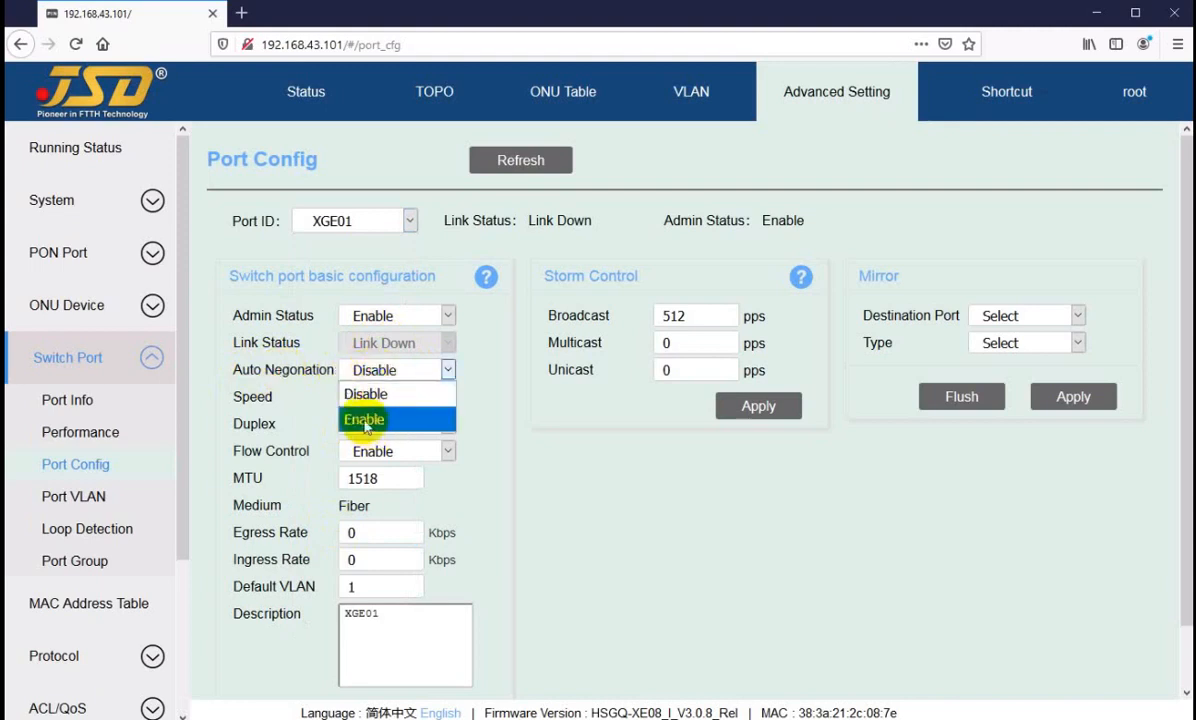
pyautogui.click(480, 355)
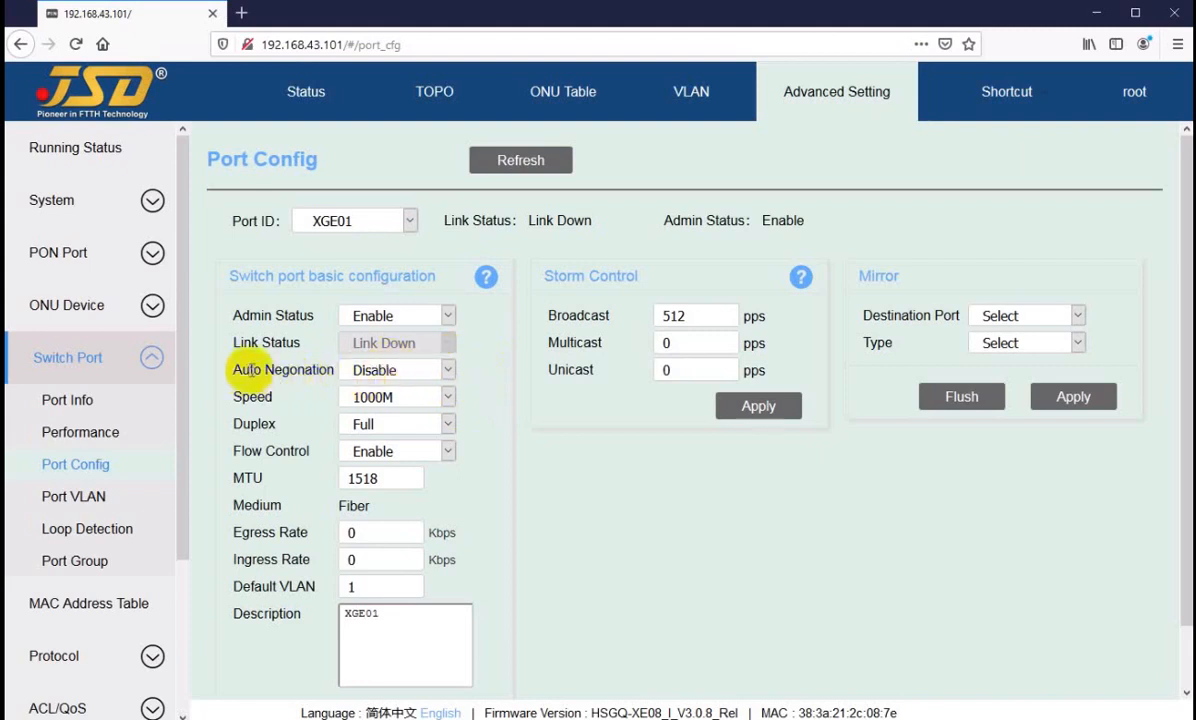
pyautogui.moveTo(249, 370); pyautogui.dragTo(289, 371)
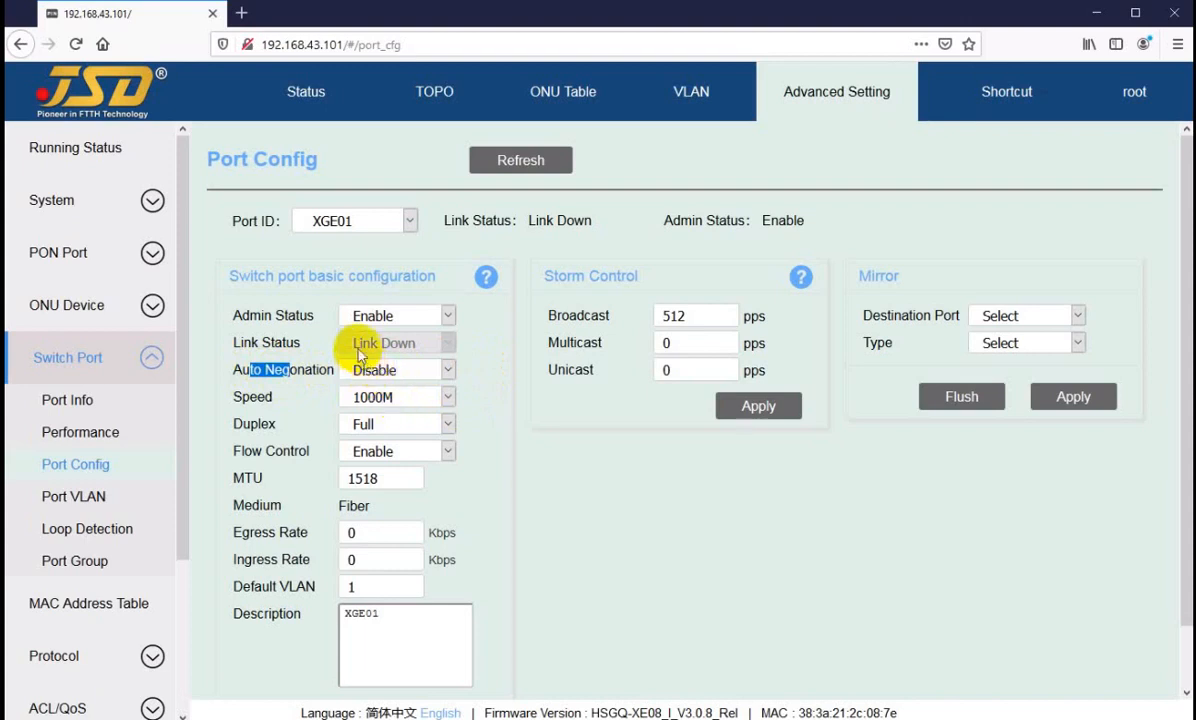
pyautogui.click(379, 404)
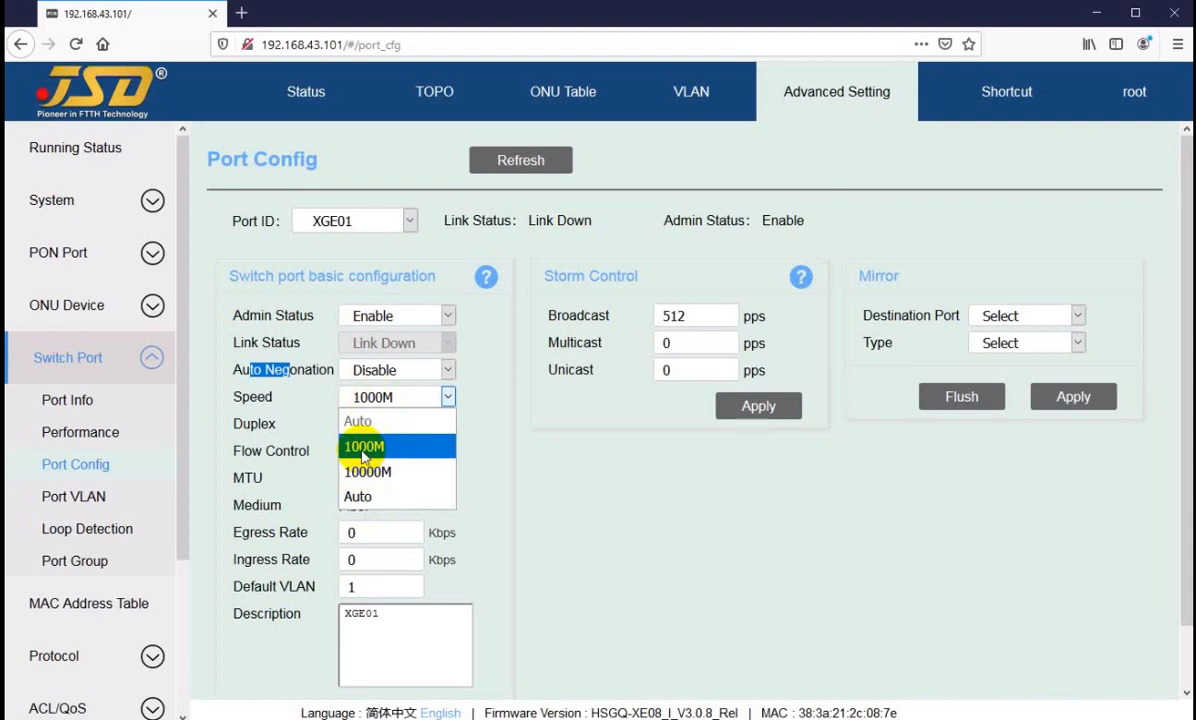
pyautogui.click(450, 395)
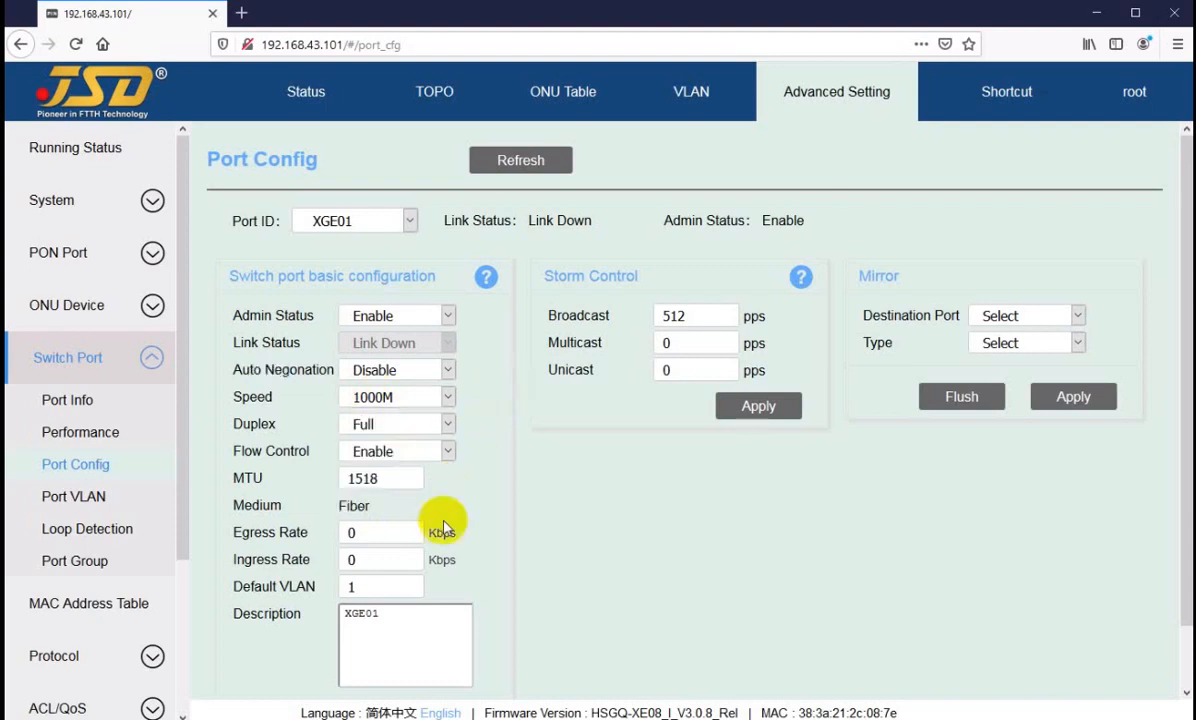
# Step: Display the configuration of port XGE04 and review its link status, auto-negotiation and available speed options
pyautogui.click(345, 220)
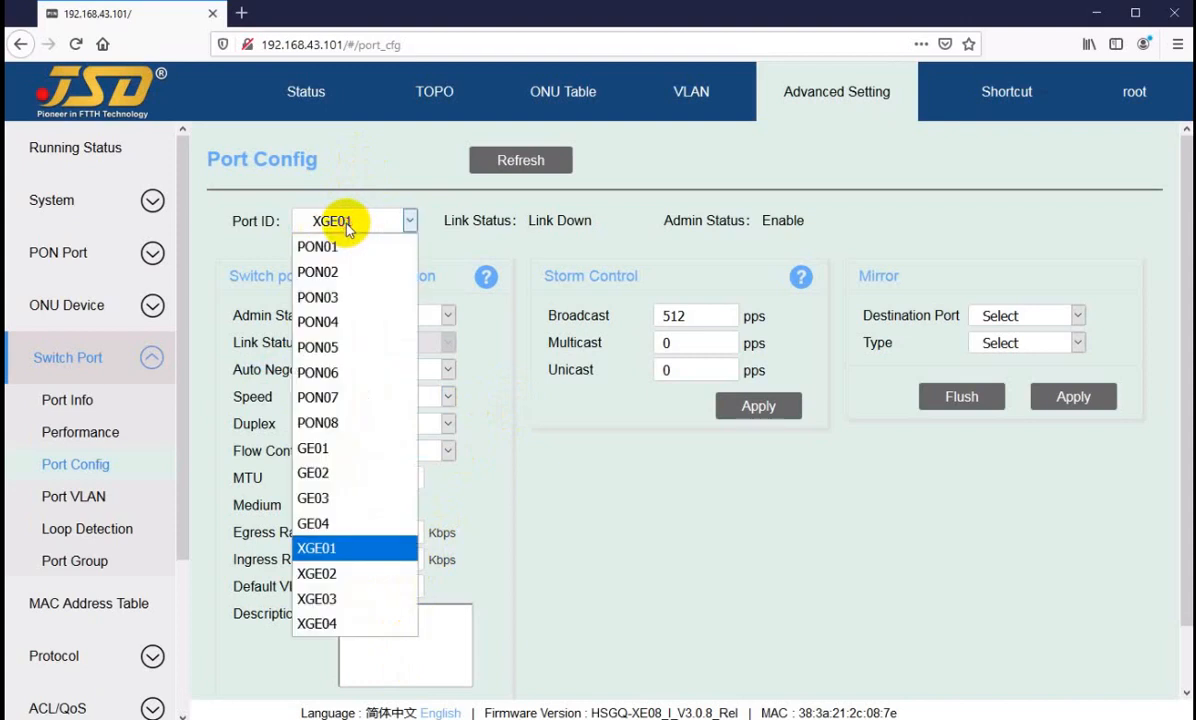
pyautogui.click(316, 624)
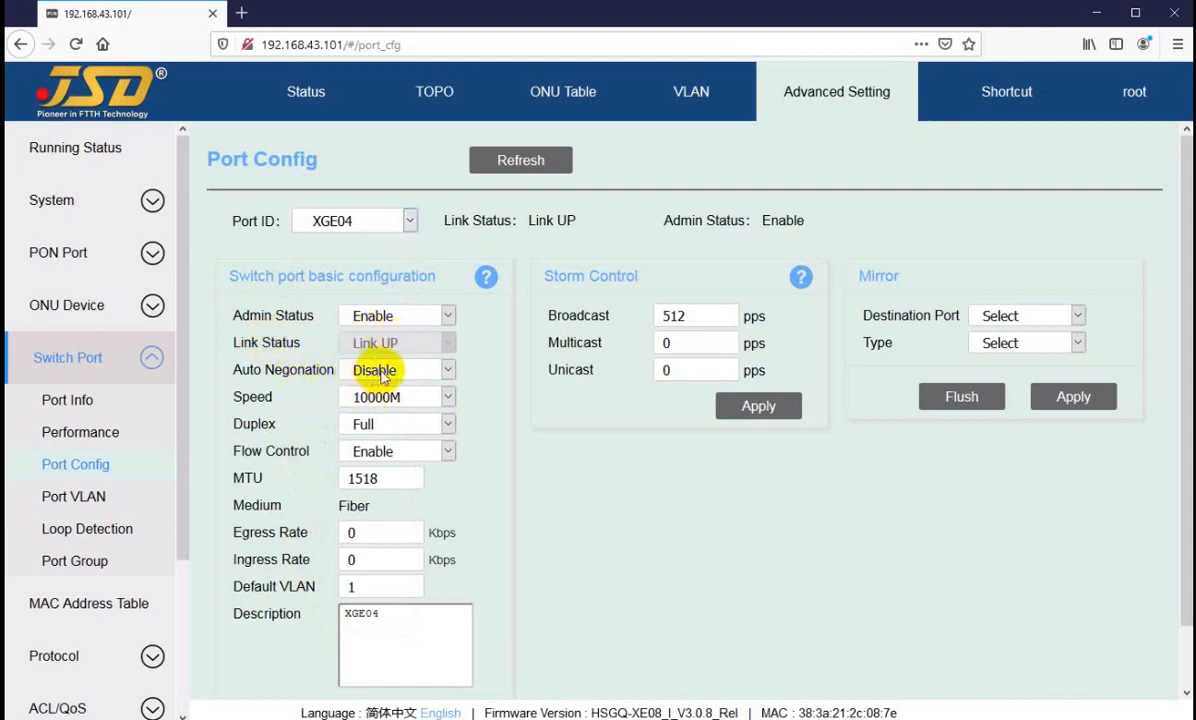
pyautogui.click(379, 405)
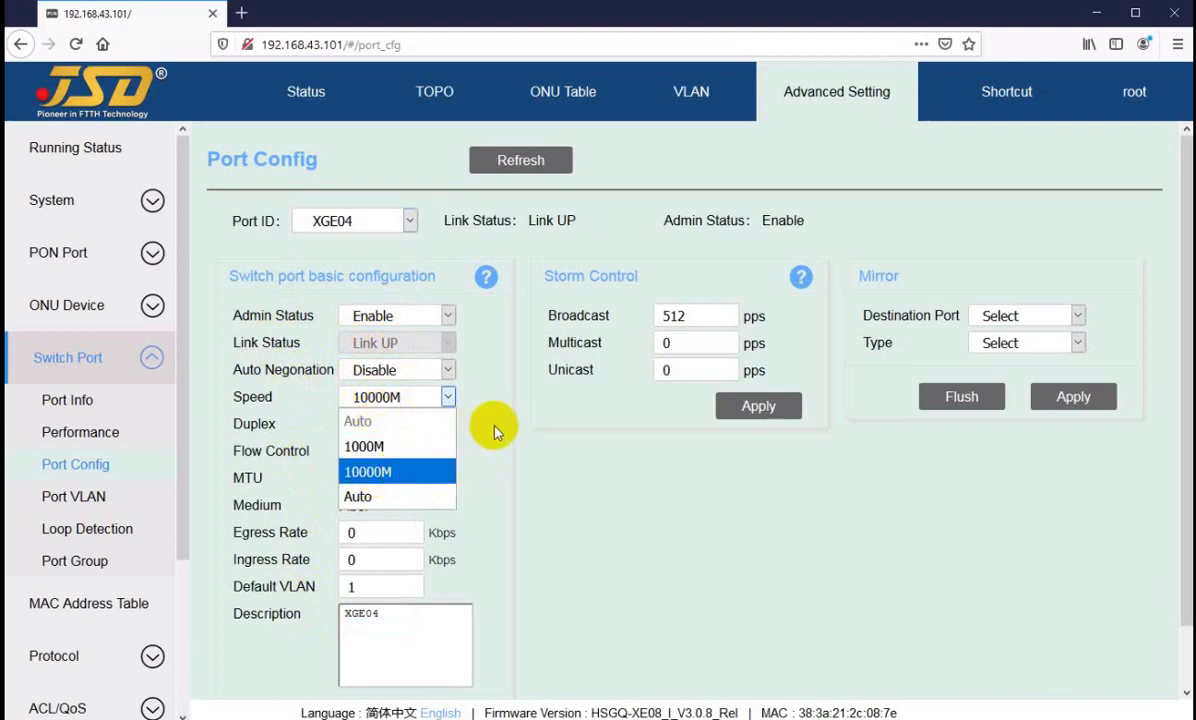
pyautogui.click(488, 470)
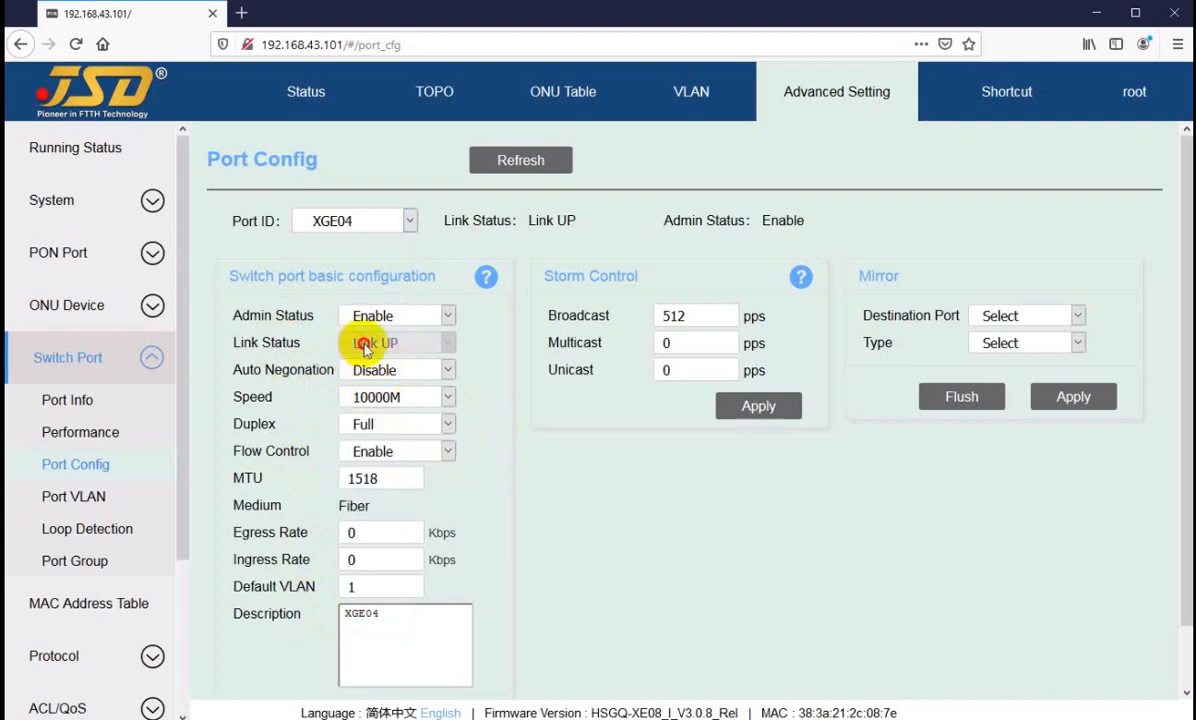
pyautogui.scroll(-1, 450, 495)
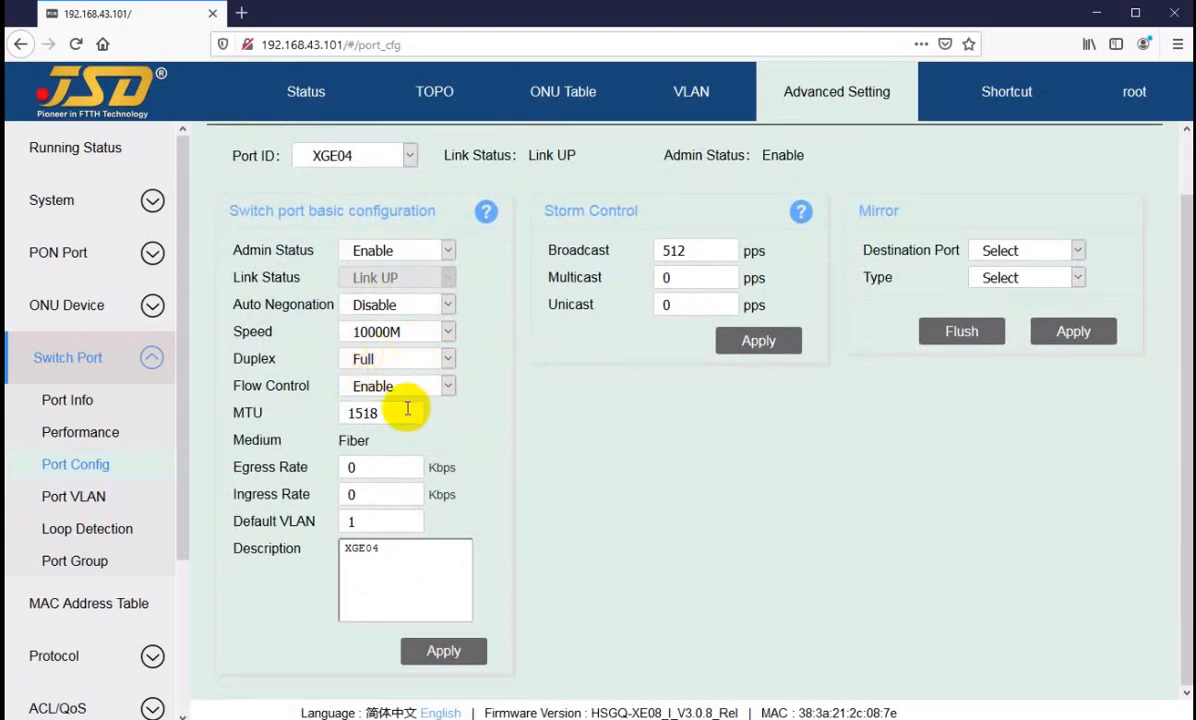
pyautogui.scroll(1, 404, 404)
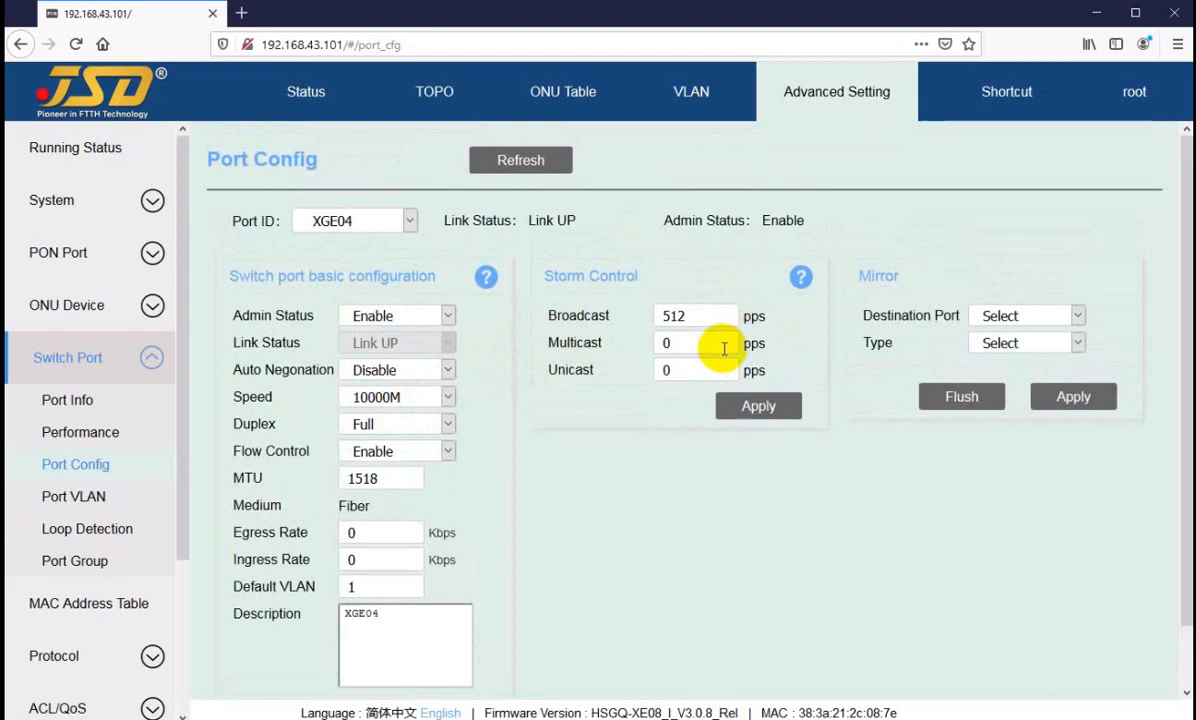
# Step: Select port PON01, choose GE01 as its mirror destination port, and examine the available mirror types
pyautogui.click(320, 218)
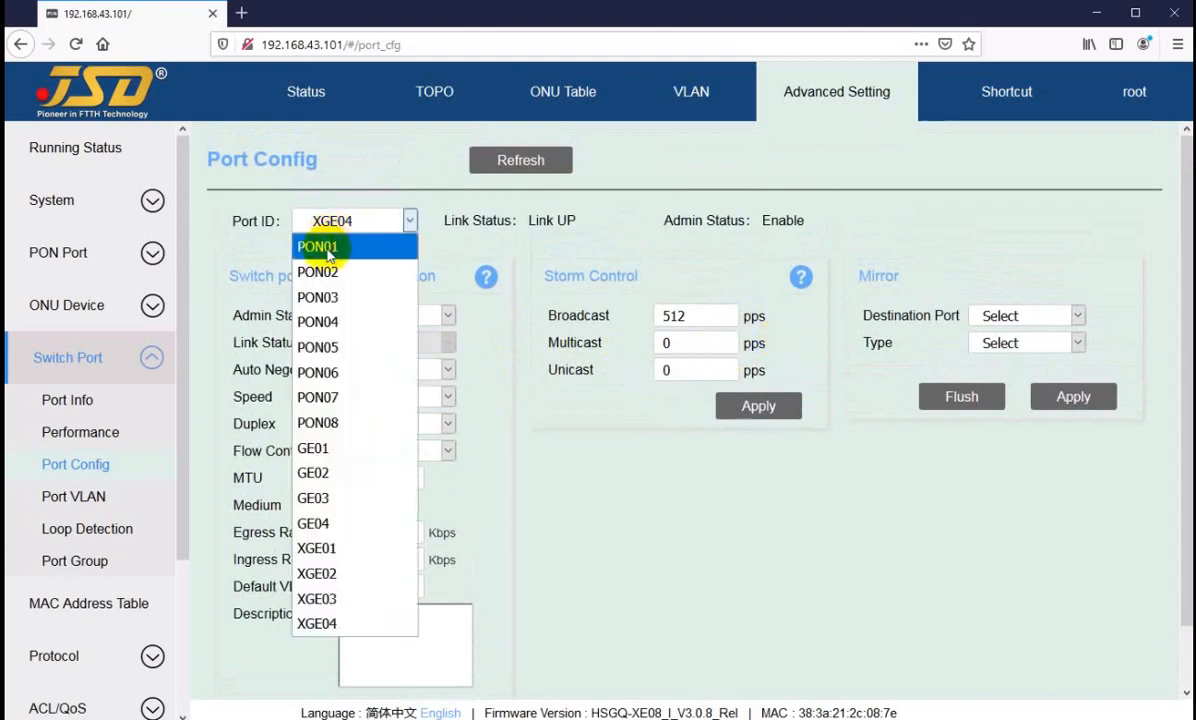
pyautogui.click(326, 250)
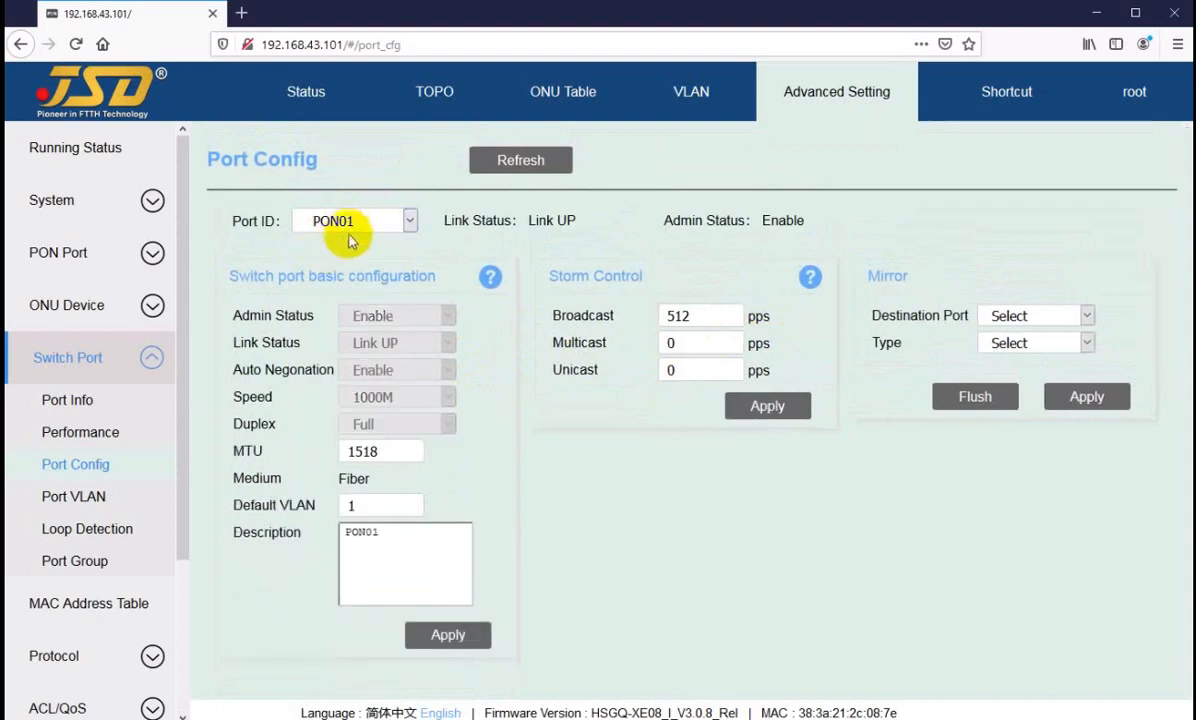
pyautogui.click(1010, 315)
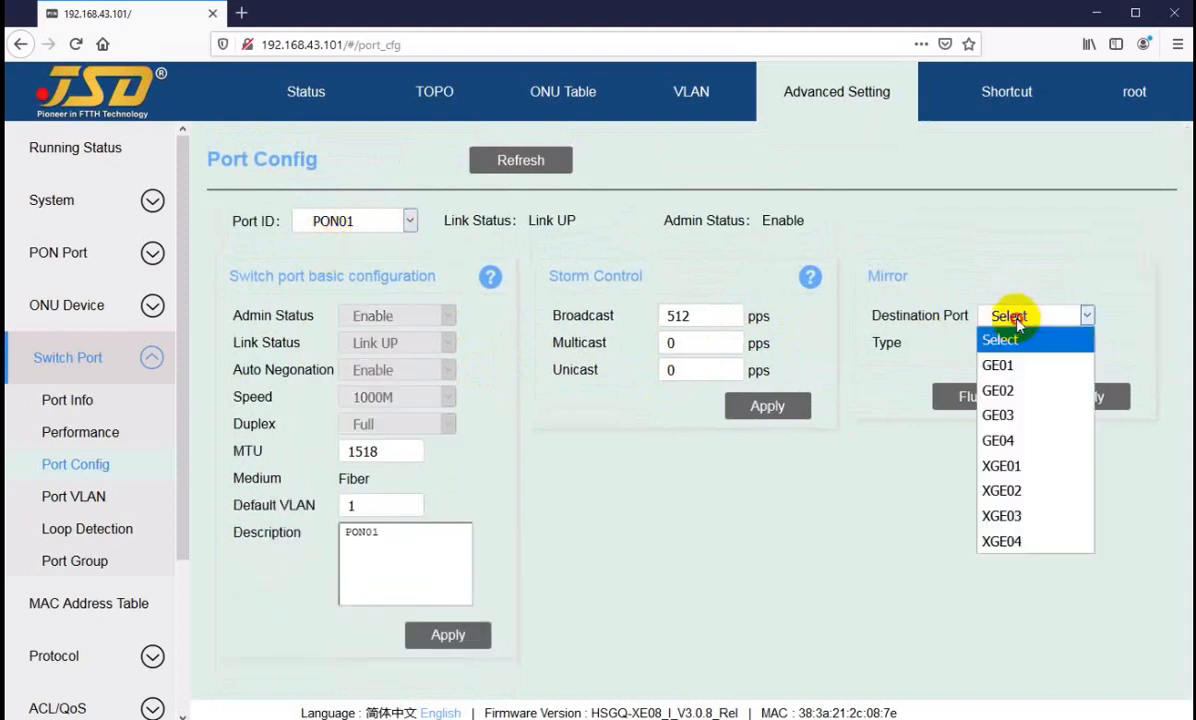
pyautogui.click(1022, 372)
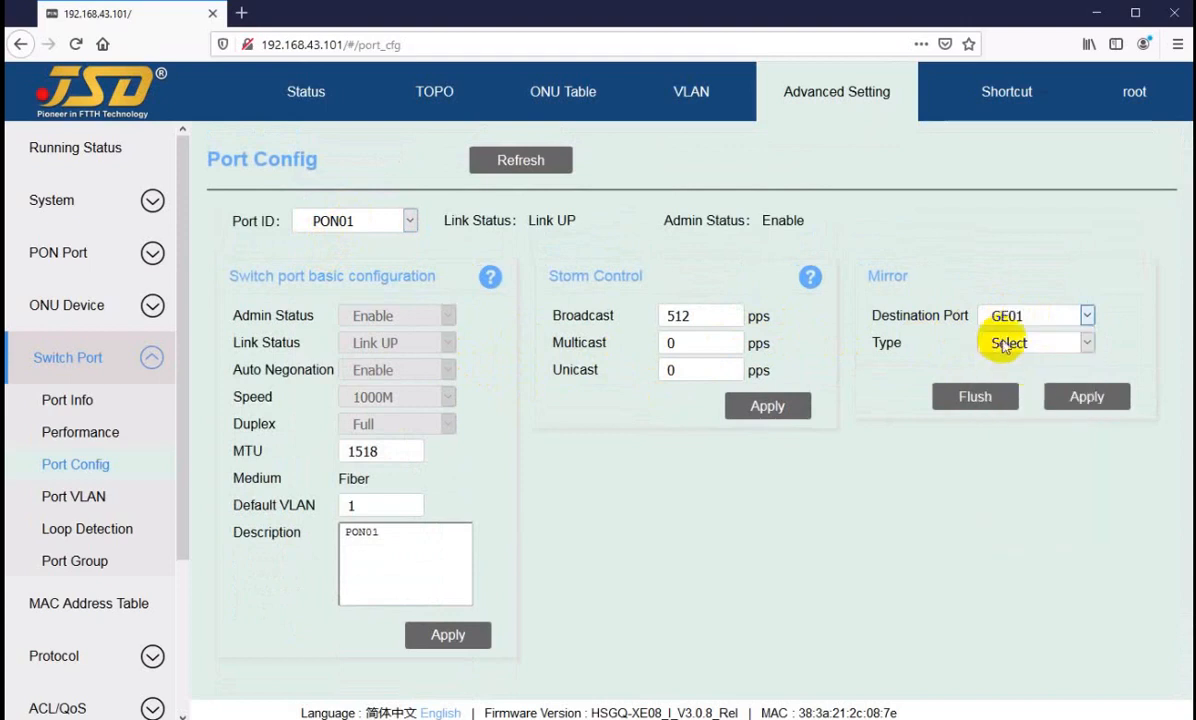
pyautogui.click(1005, 345)
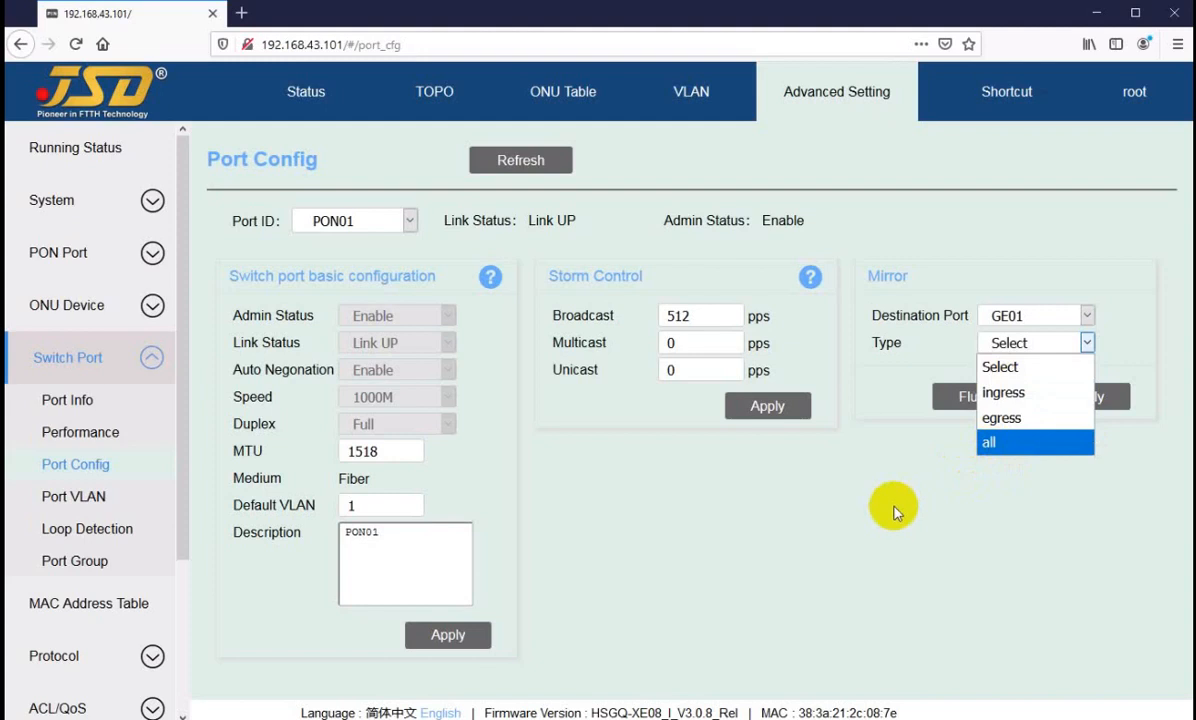
pyautogui.click(997, 456)
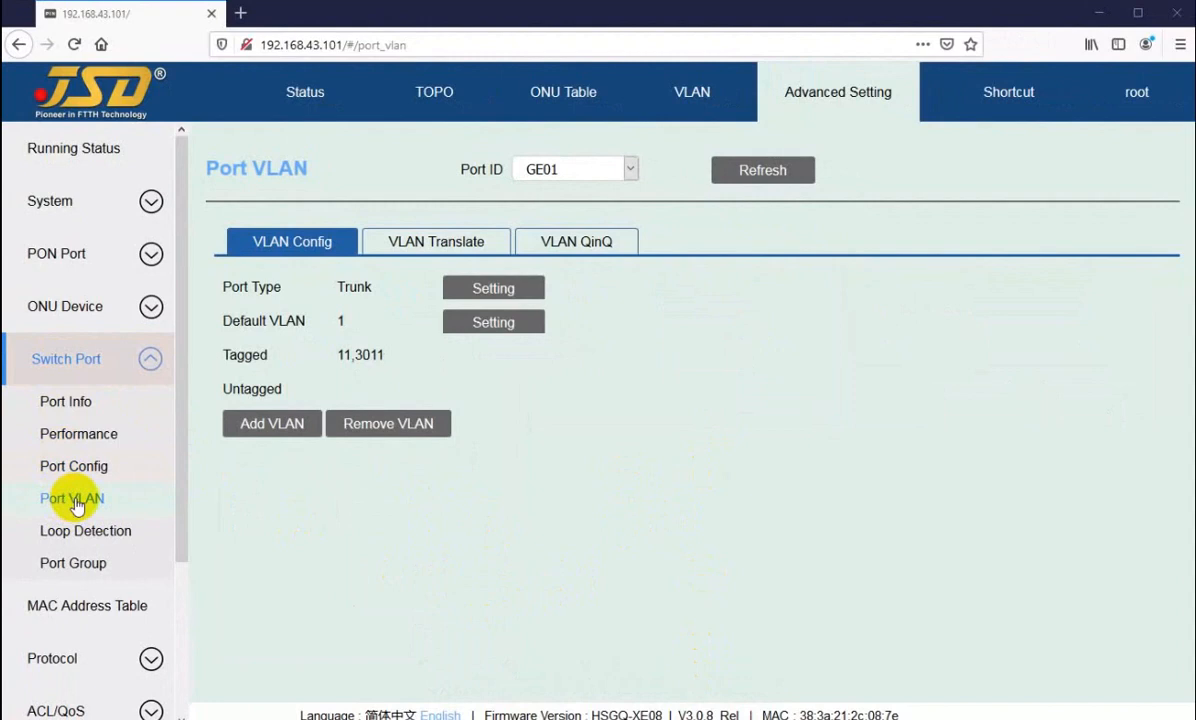
# Step: Display the VLAN configuration of port GE01 and review the port types available for it
pyautogui.click(572, 173)
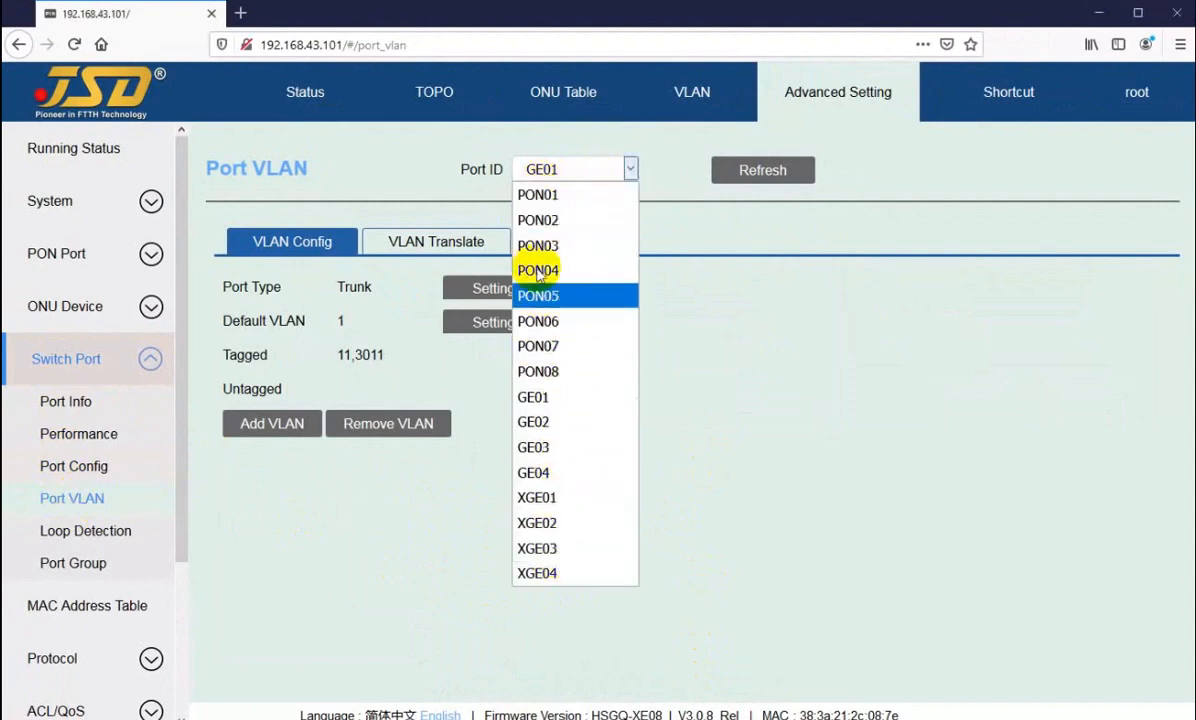
pyautogui.click(537, 402)
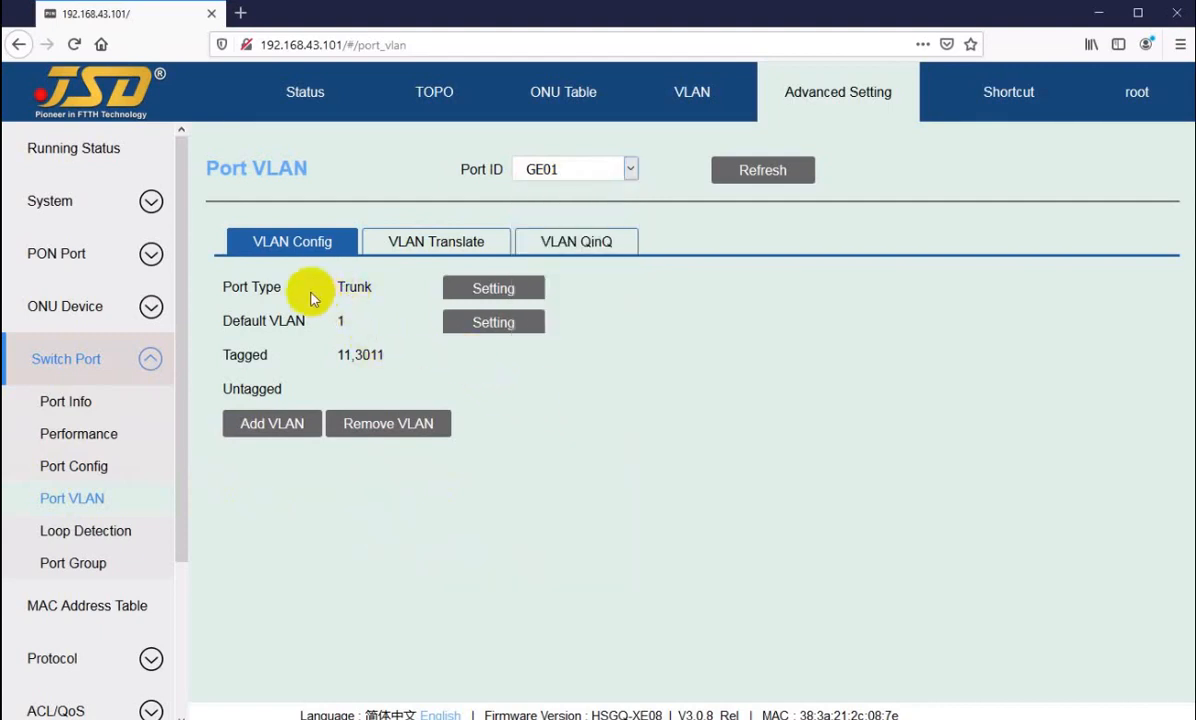
pyautogui.moveTo(250, 287); pyautogui.dragTo(288, 285)
pyautogui.click(483, 288)
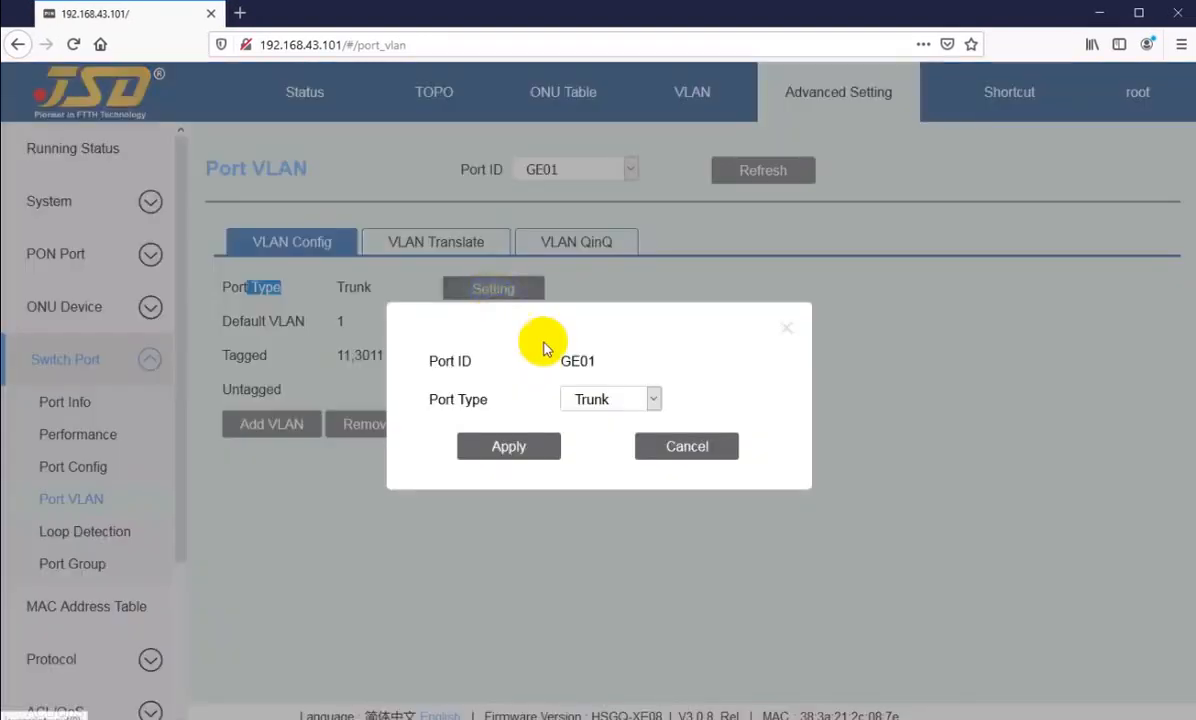
pyautogui.click(593, 400)
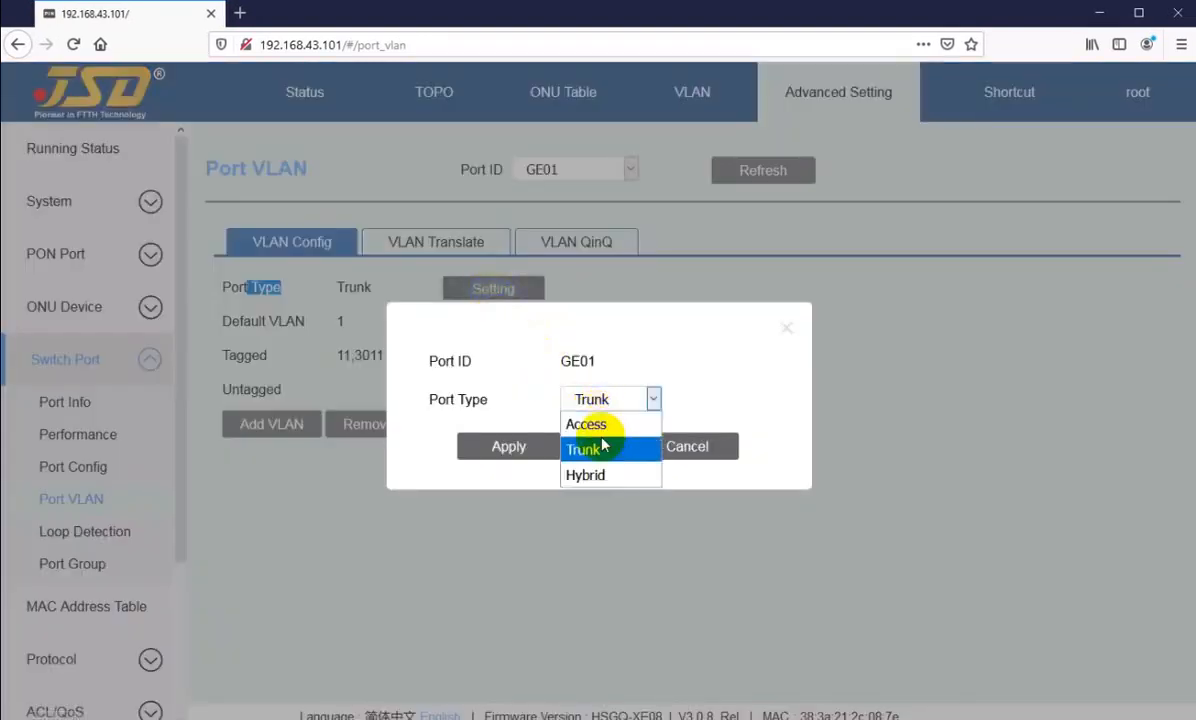
pyautogui.click(653, 399)
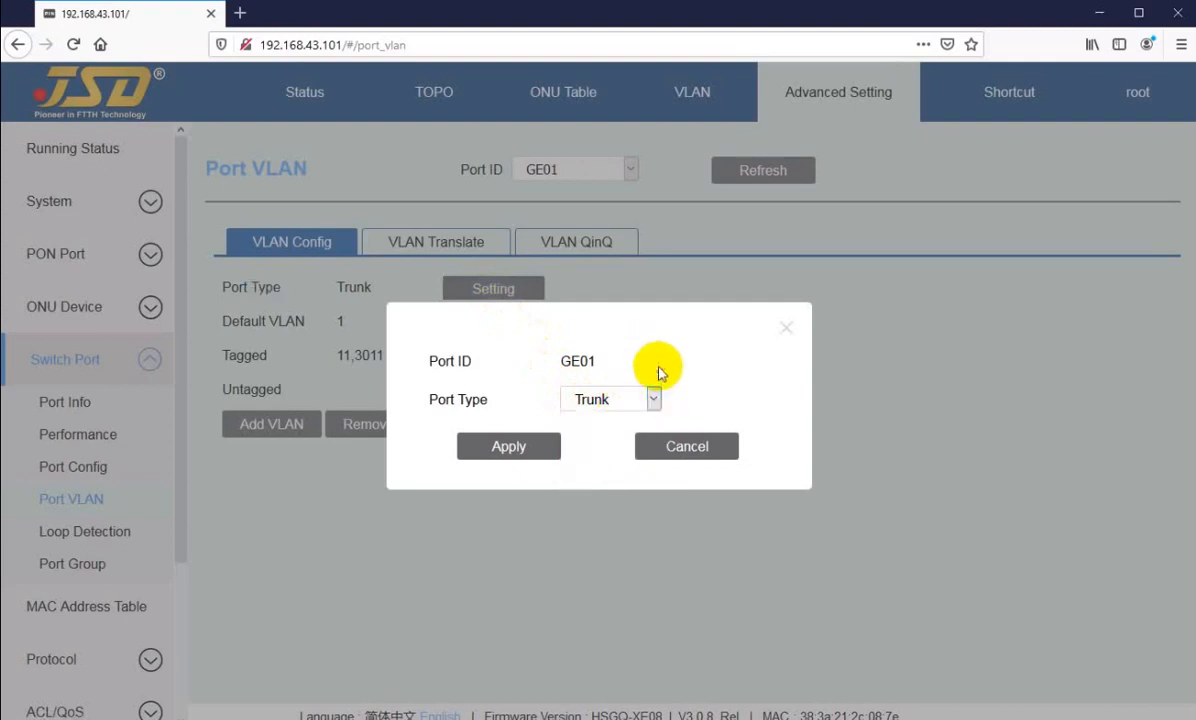
# Step: Try the Access, Trunk and Hybrid port types for GE01, and cancel without applying a change
pyautogui.click(612, 404)
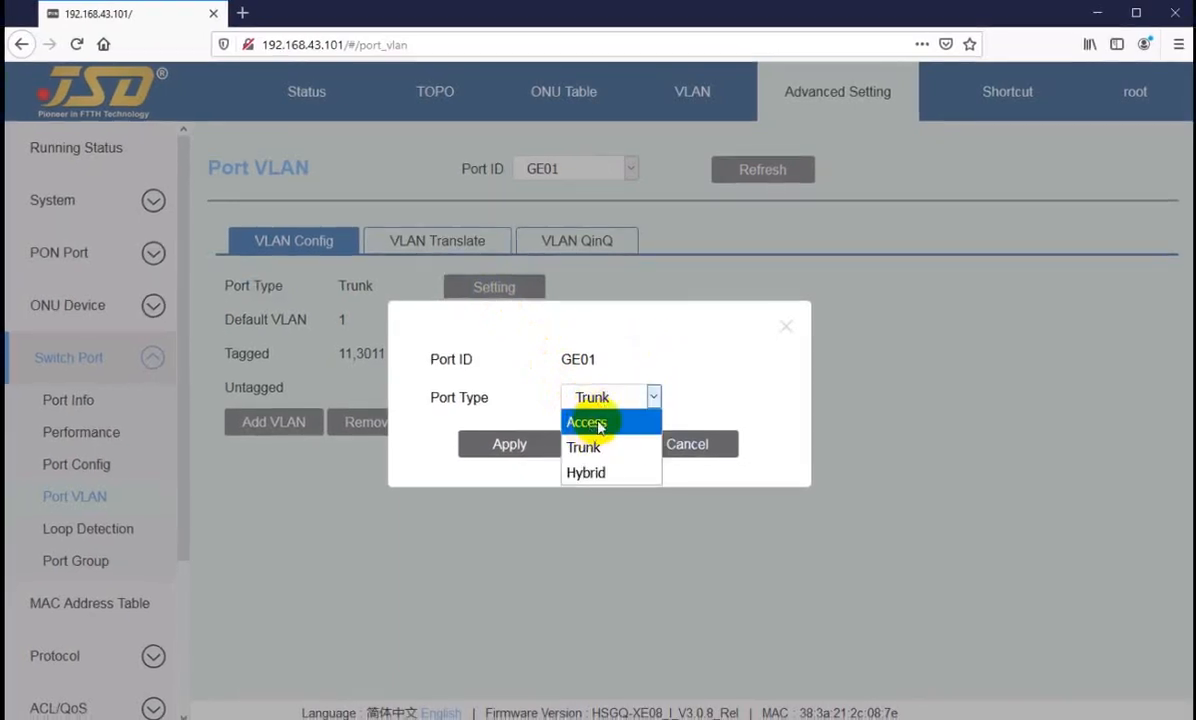
pyautogui.click(589, 425)
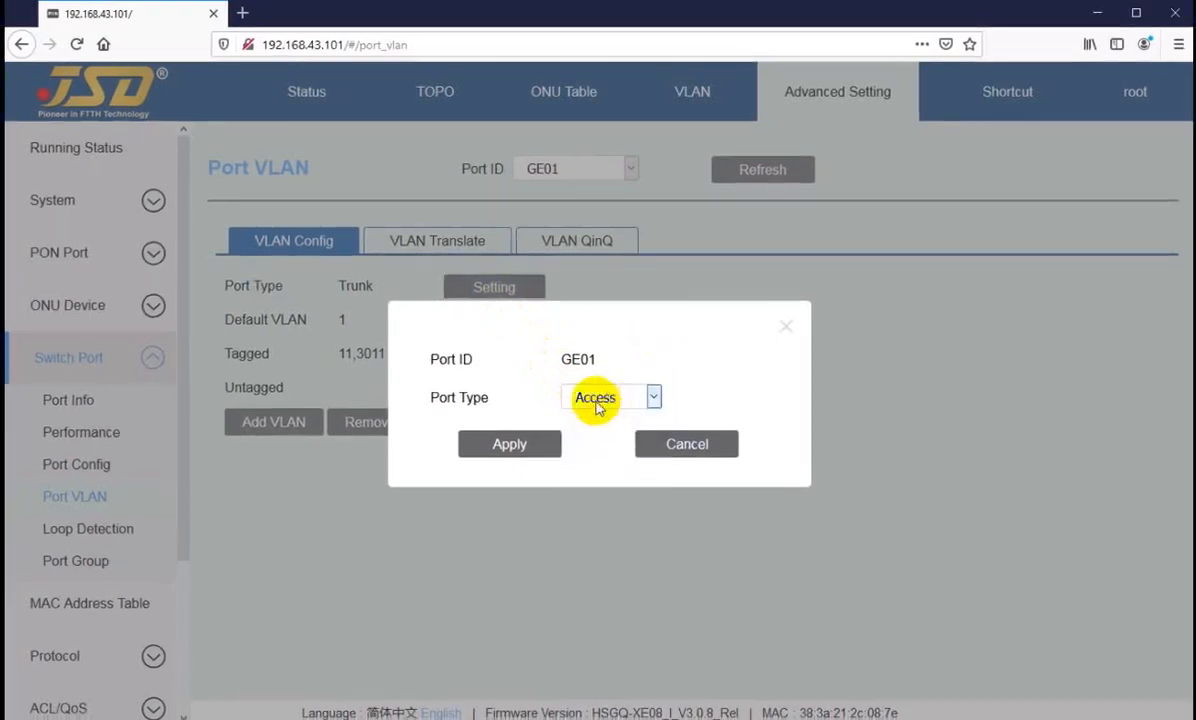
pyautogui.click(598, 406)
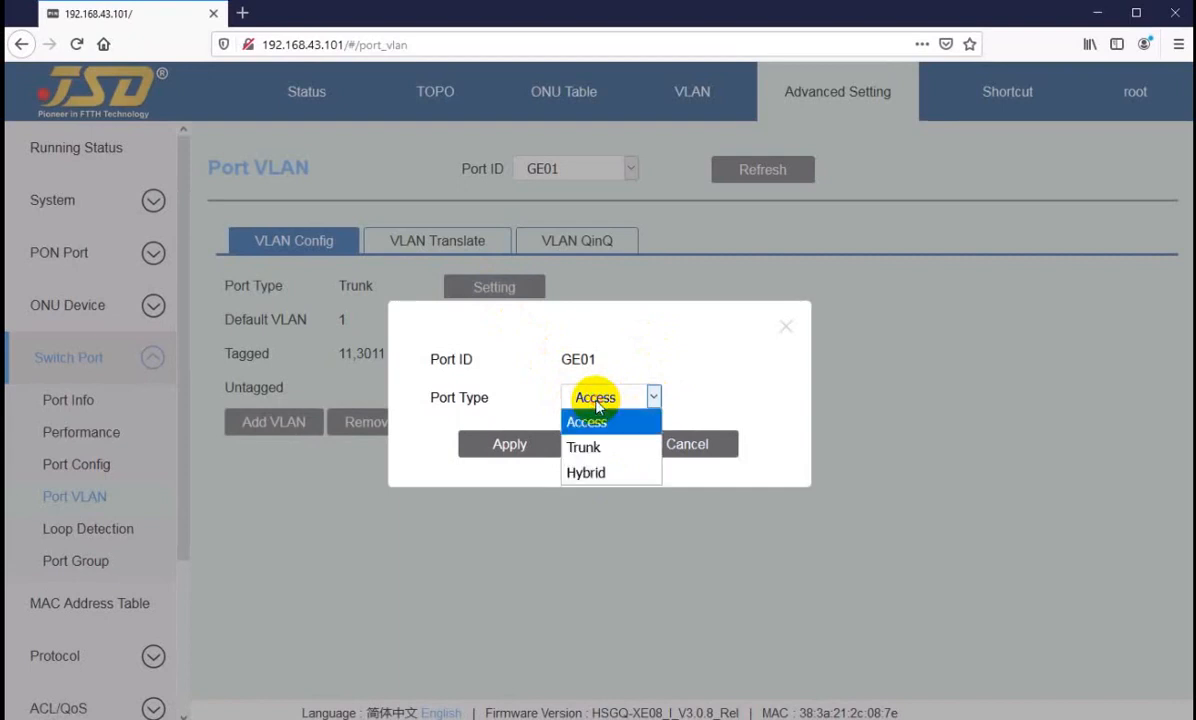
pyautogui.click(585, 447)
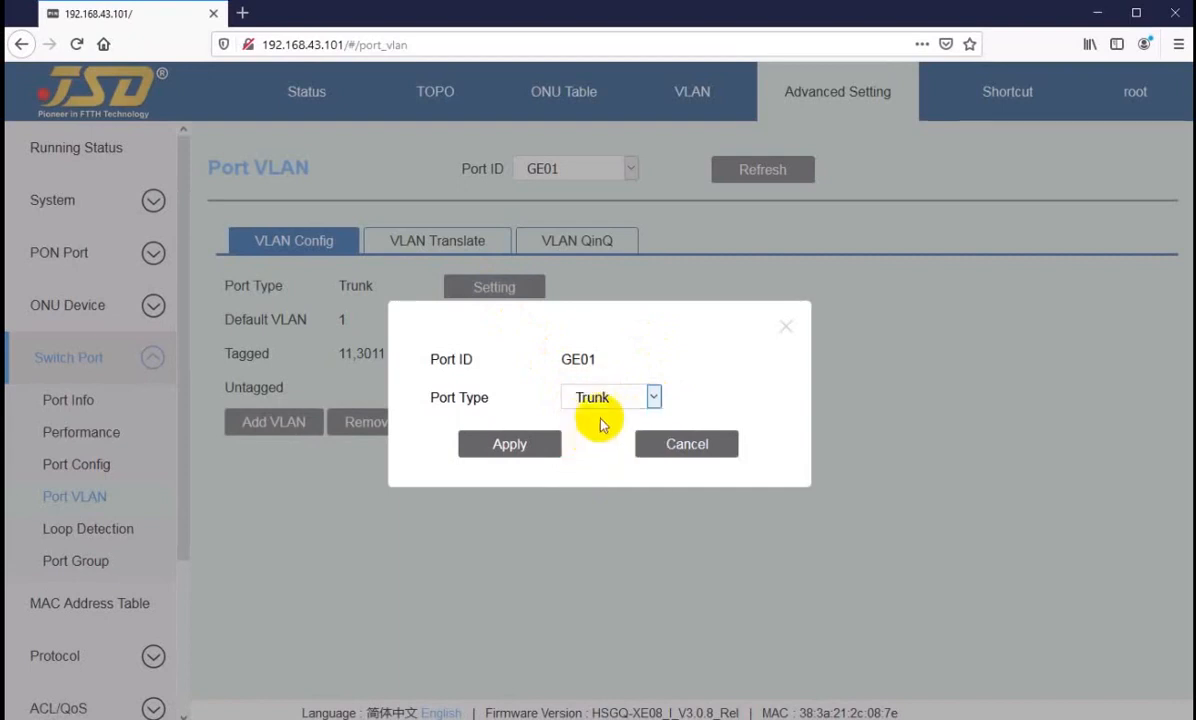
pyautogui.click(594, 399)
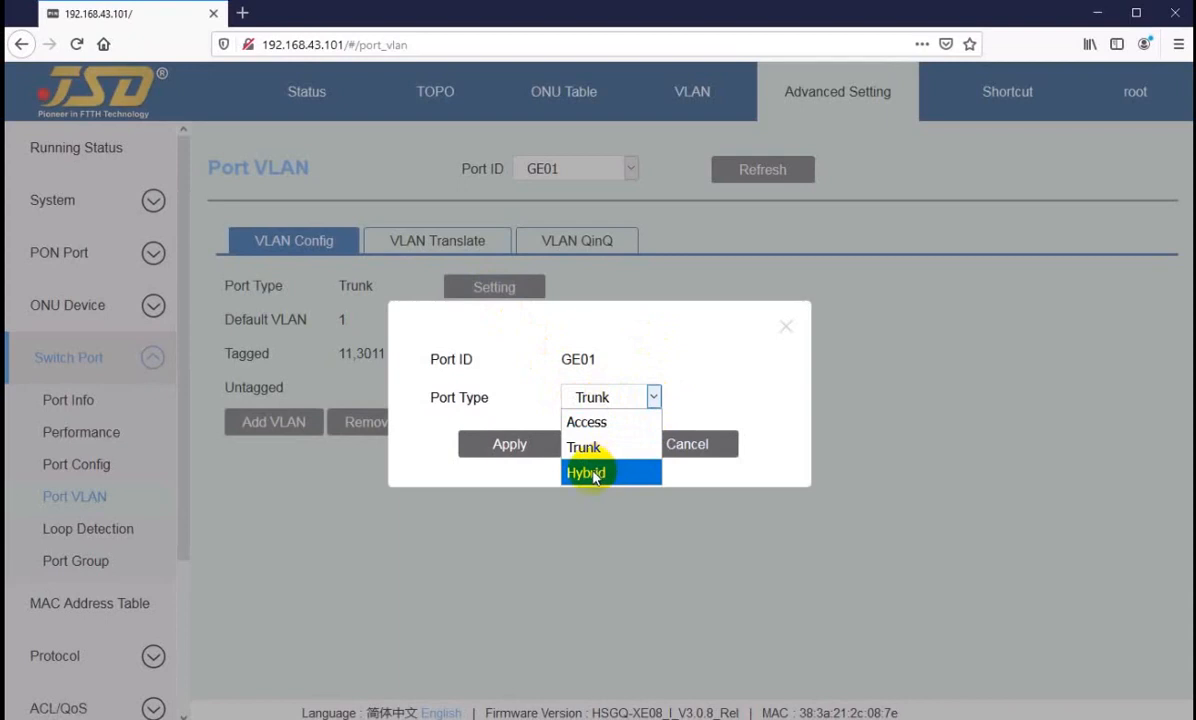
pyautogui.click(582, 471)
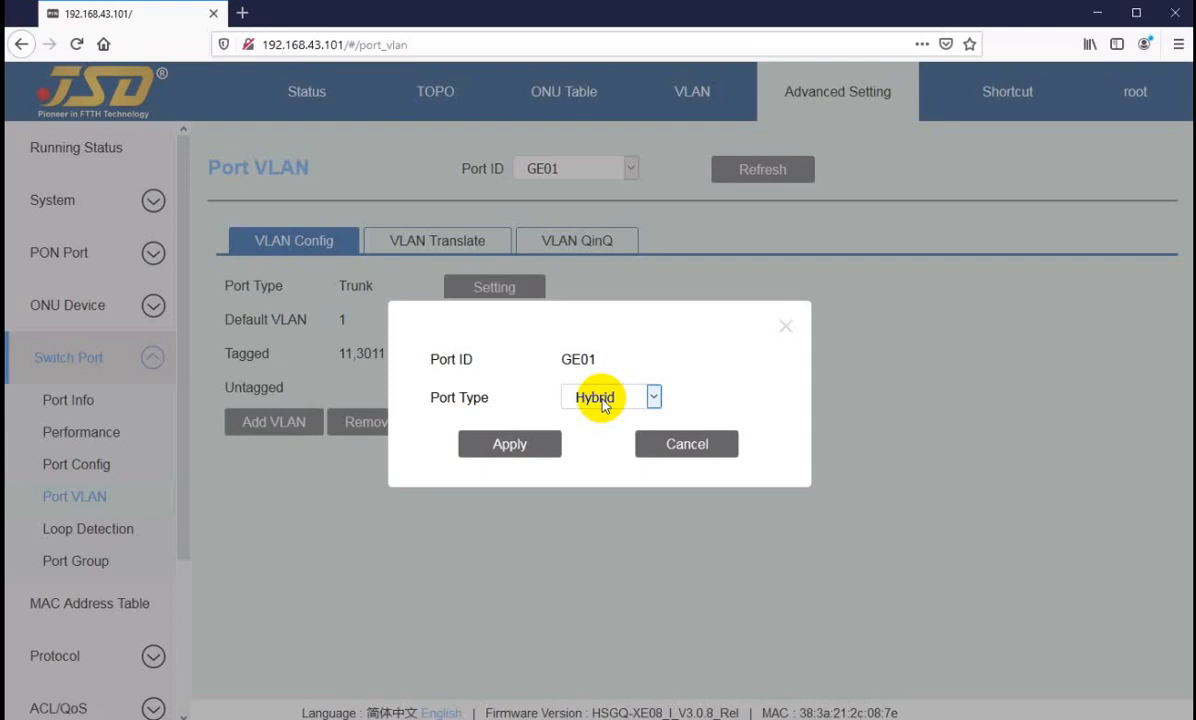
pyautogui.click(602, 402)
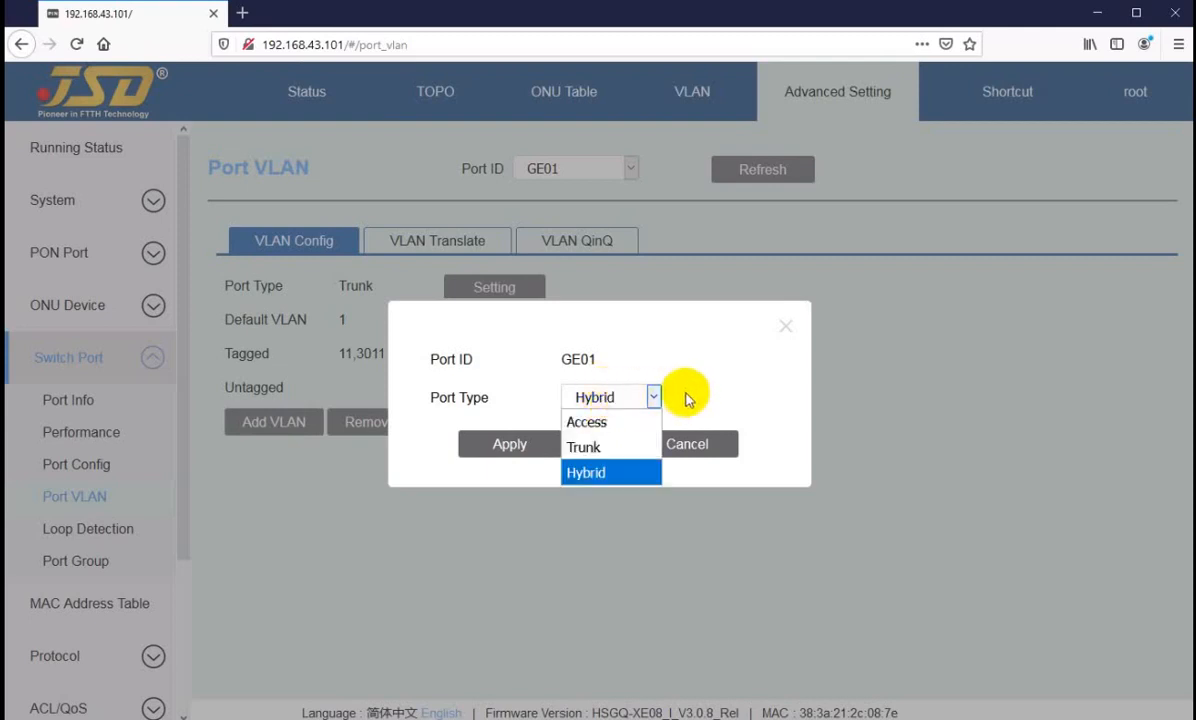
pyautogui.click(608, 400)
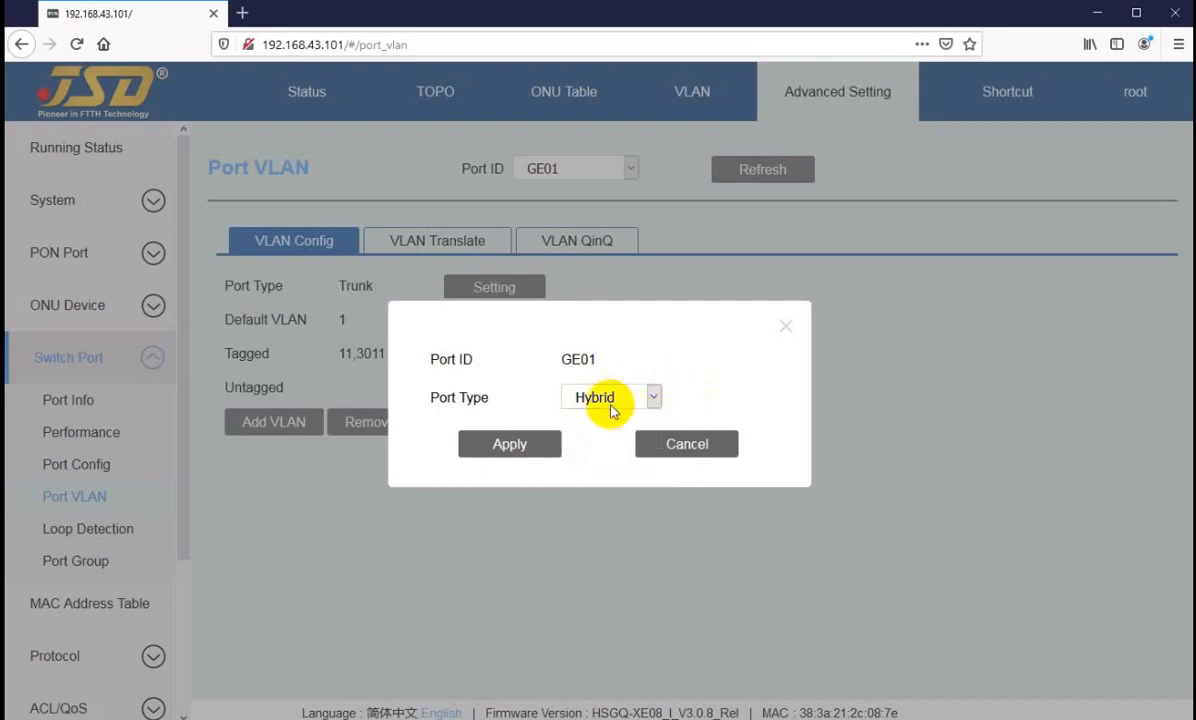
pyautogui.click(592, 400)
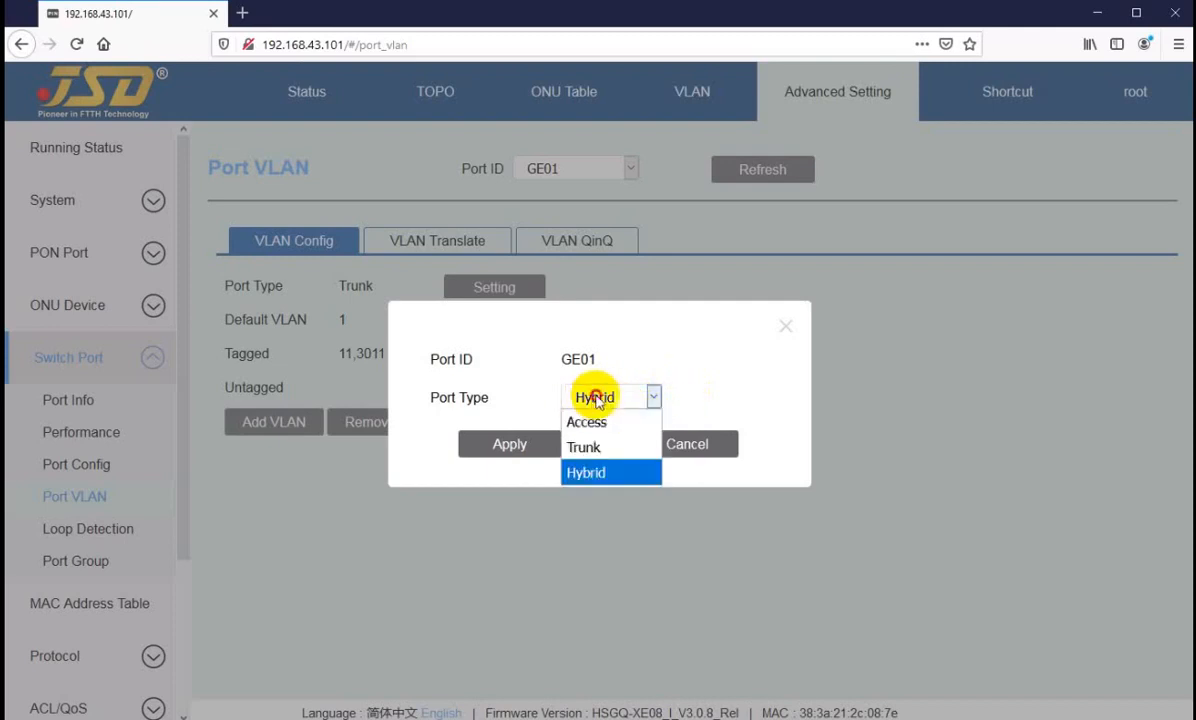
pyautogui.click(684, 404)
pyautogui.click(683, 447)
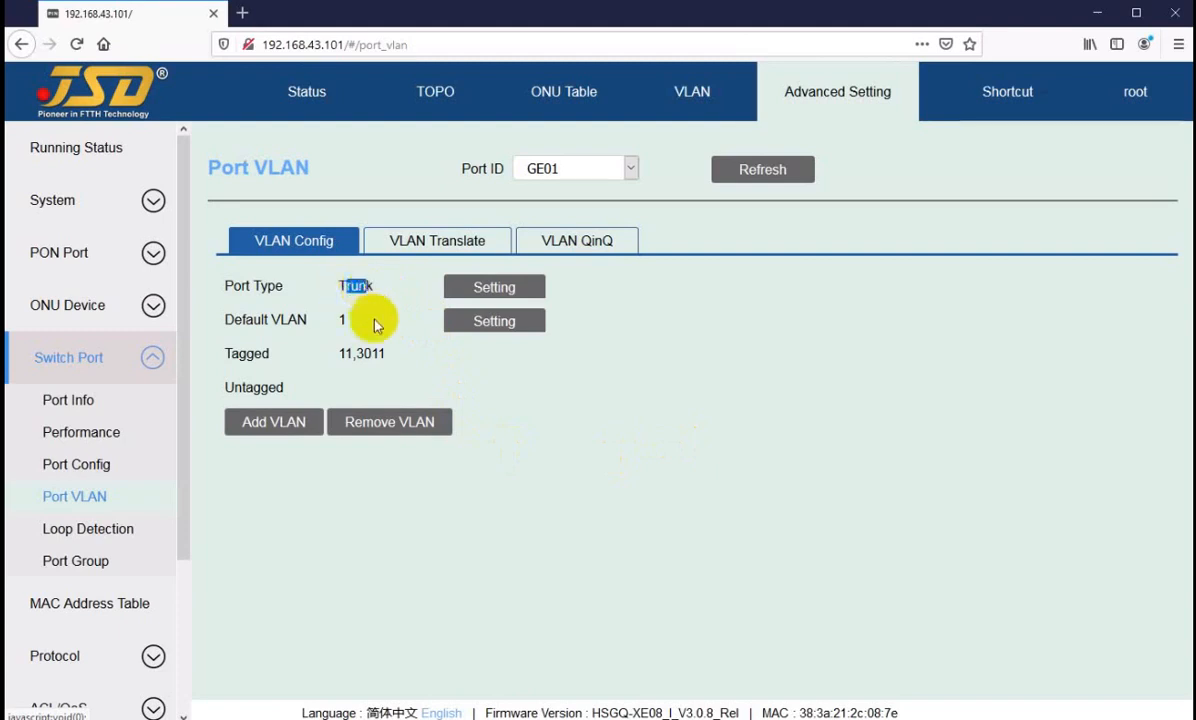
# Step: Review GE01's port type, default VLAN and tagged VLANs, and examine the form for adding VLANs without submitting it
pyautogui.moveTo(347, 286); pyautogui.dragTo(366, 286)
pyautogui.click(364, 354)
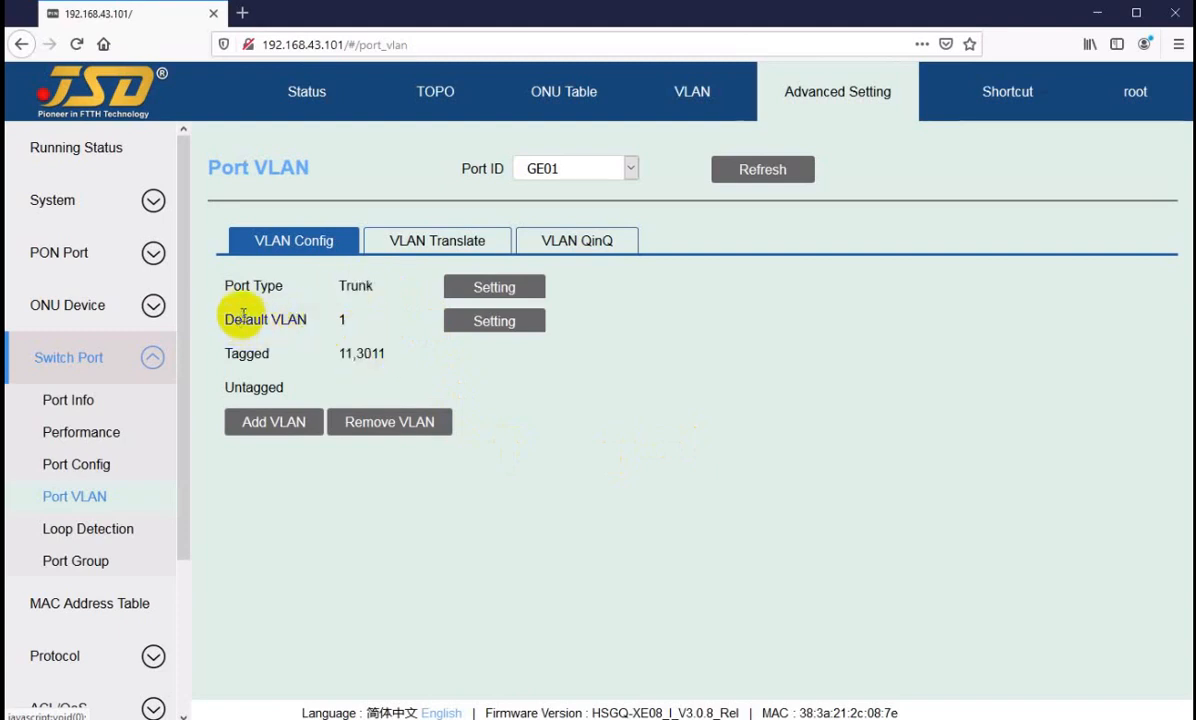
pyautogui.moveTo(242, 320); pyautogui.dragTo(384, 352)
pyautogui.click(285, 322)
pyautogui.click(340, 355)
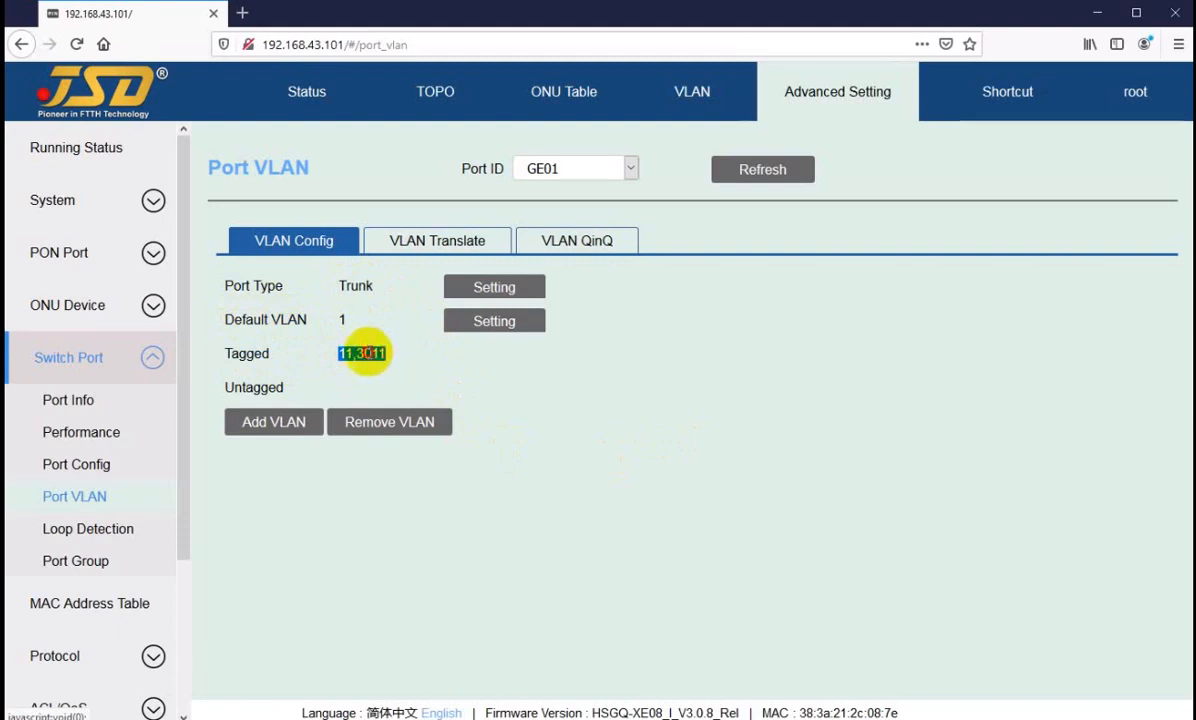
pyautogui.click(368, 353)
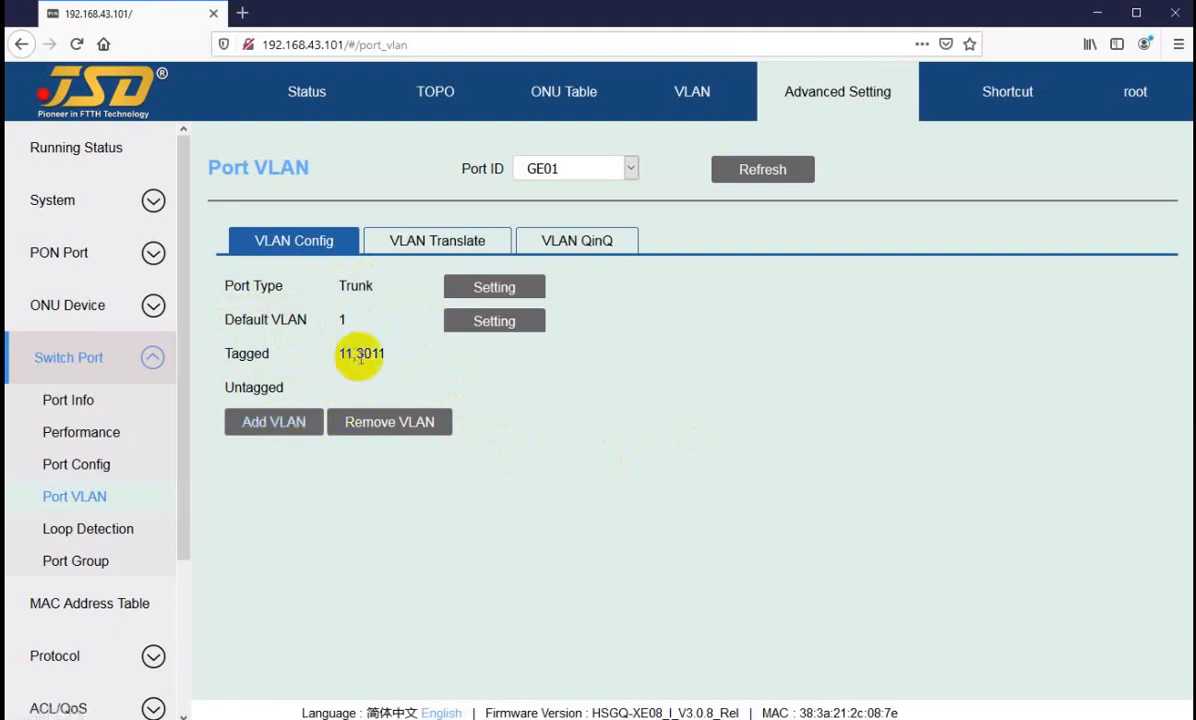
pyautogui.click(362, 352)
pyautogui.click(275, 421)
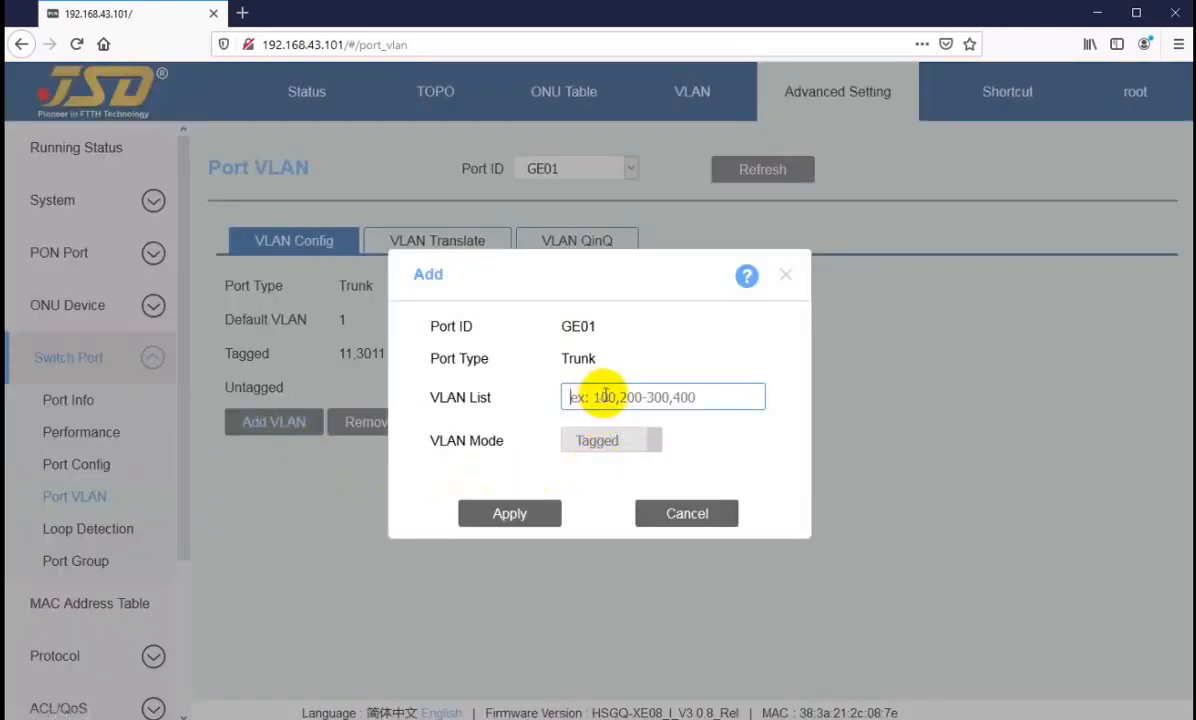
pyautogui.click(677, 514)
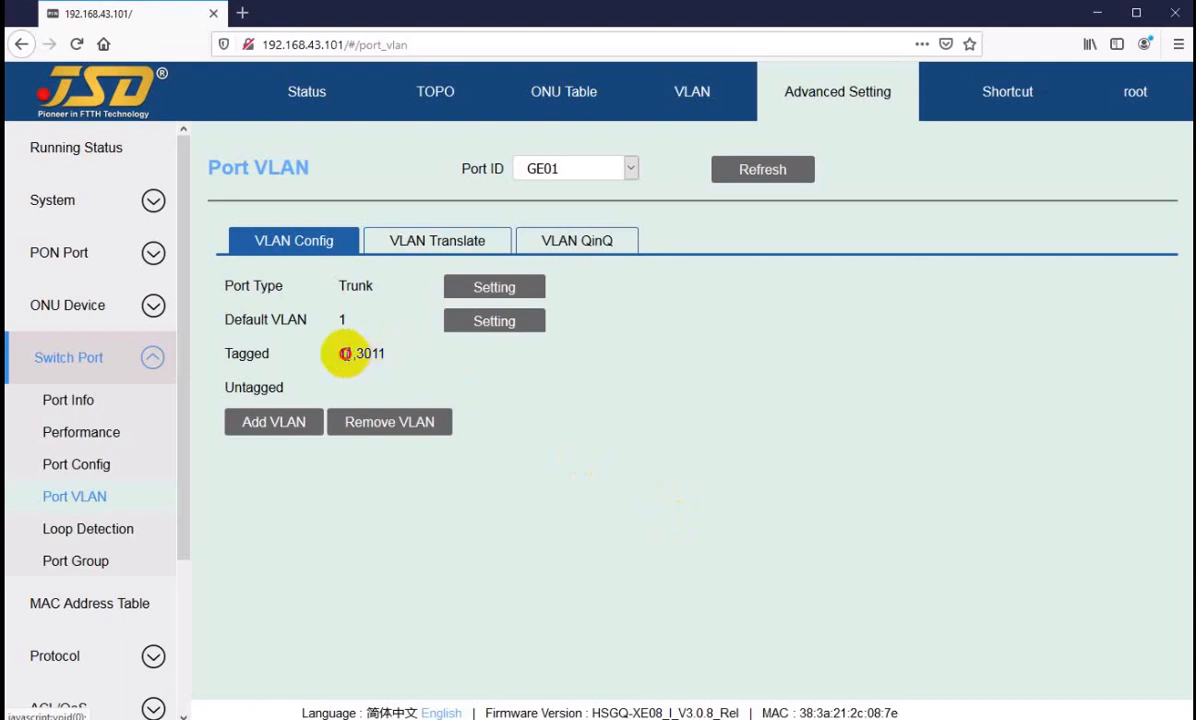
# Step: Review GE01's tagged VLANs and examine the form for removing VLANs from the port, leaving it without submitting
pyautogui.moveTo(343, 355); pyautogui.dragTo(374, 355)
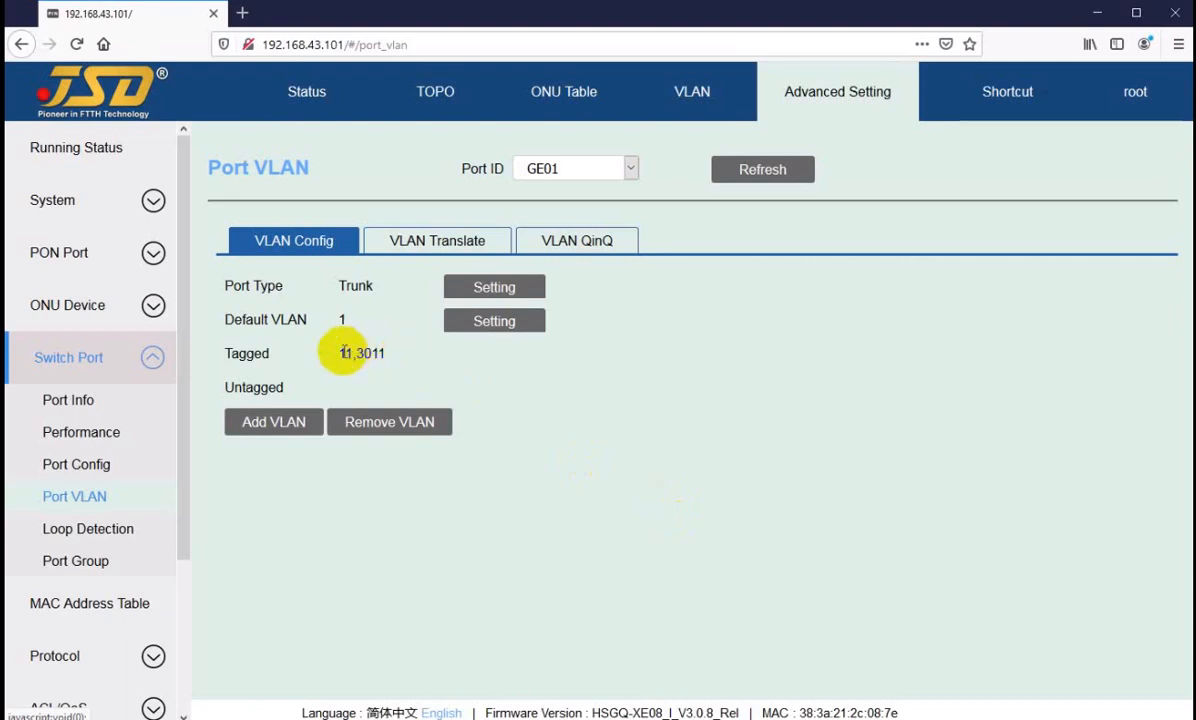
pyautogui.click(390, 426)
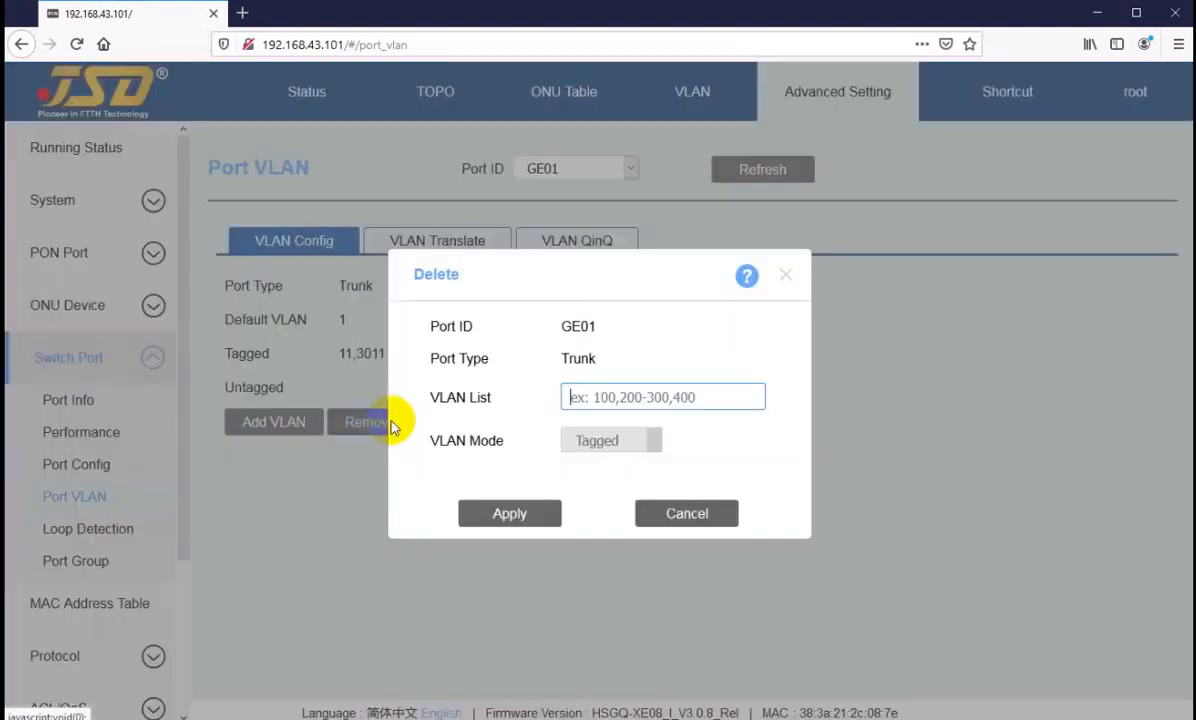
pyautogui.click(612, 398)
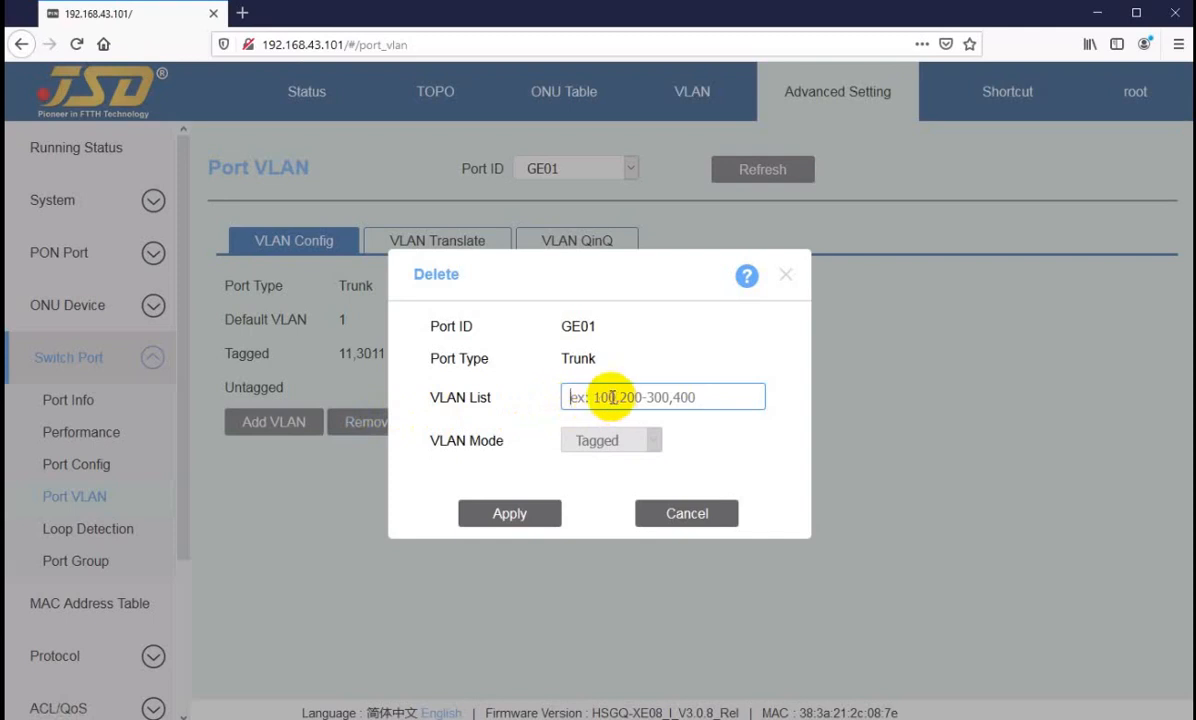
pyautogui.click(686, 513)
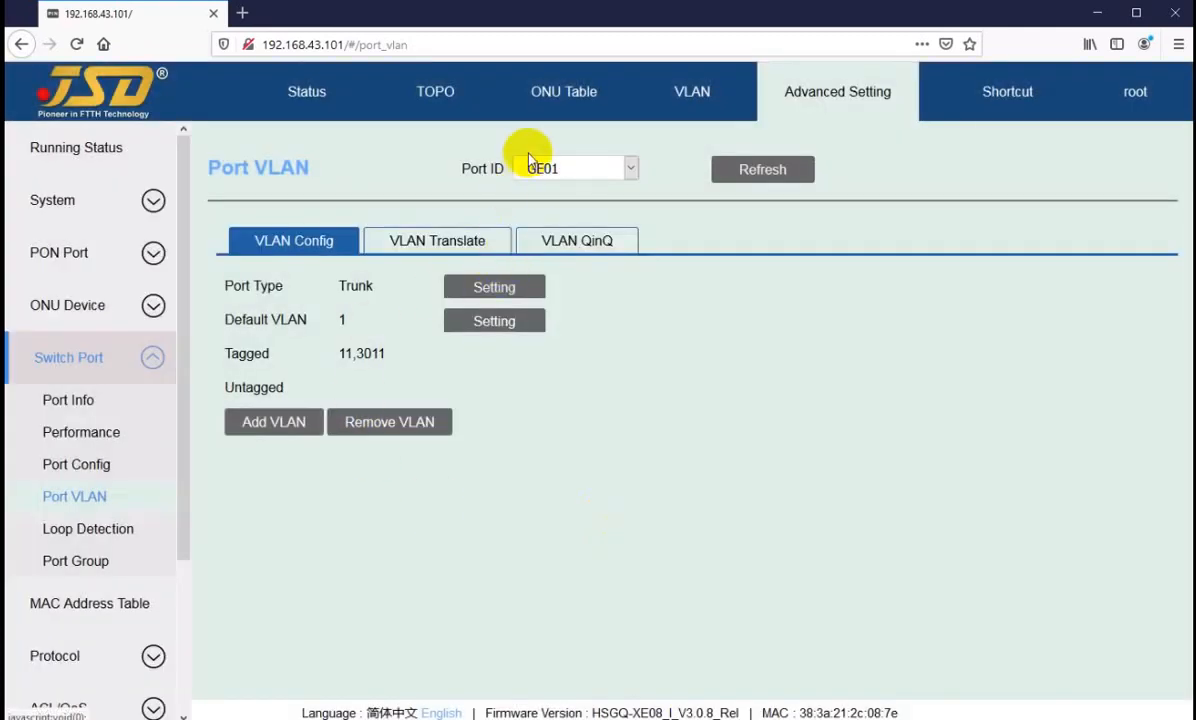
# Step: Try a VLAN translation entry for GE01 with old VLAN 3011, check the new VLAN and priority fields, and cancel it
pyautogui.click(405, 242)
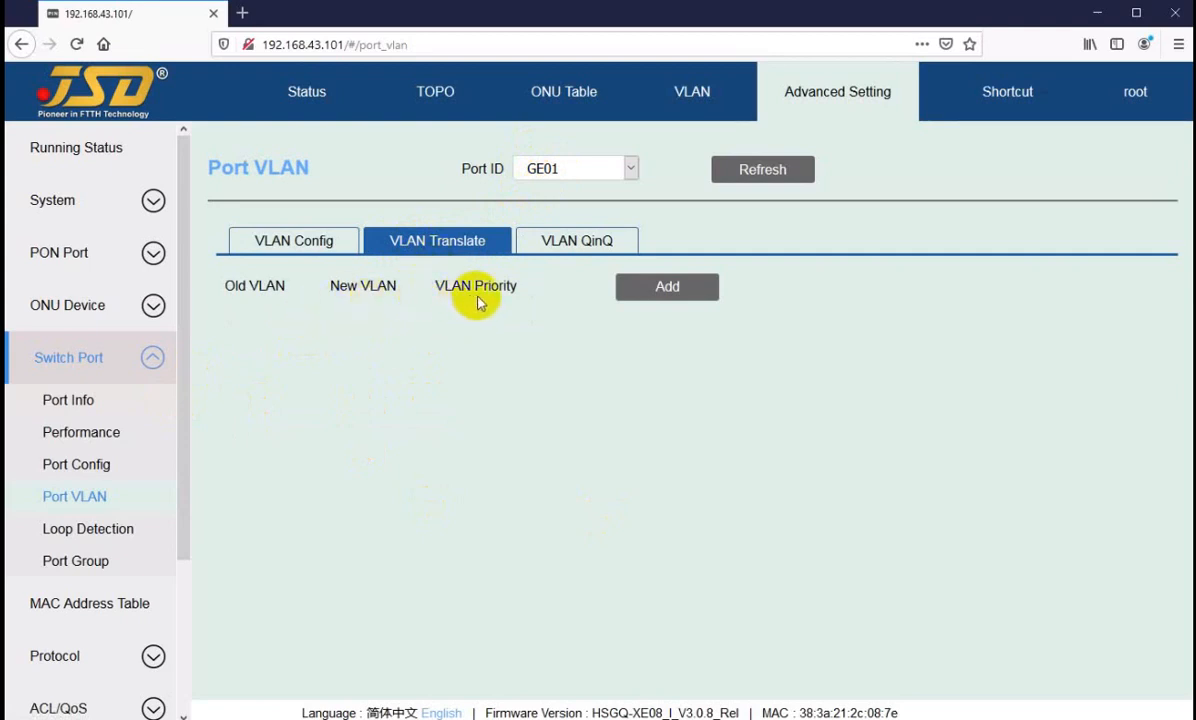
pyautogui.click(665, 290)
pyautogui.click(594, 349)
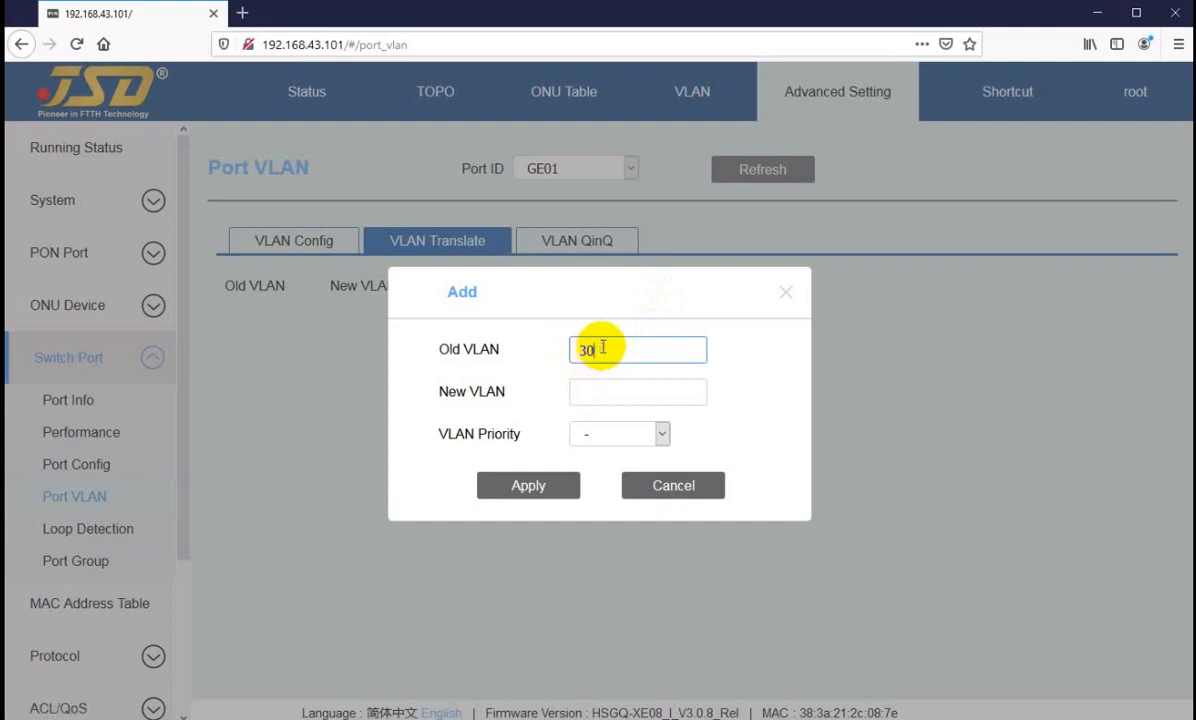
pyautogui.write('3011')
pyautogui.click(608, 392)
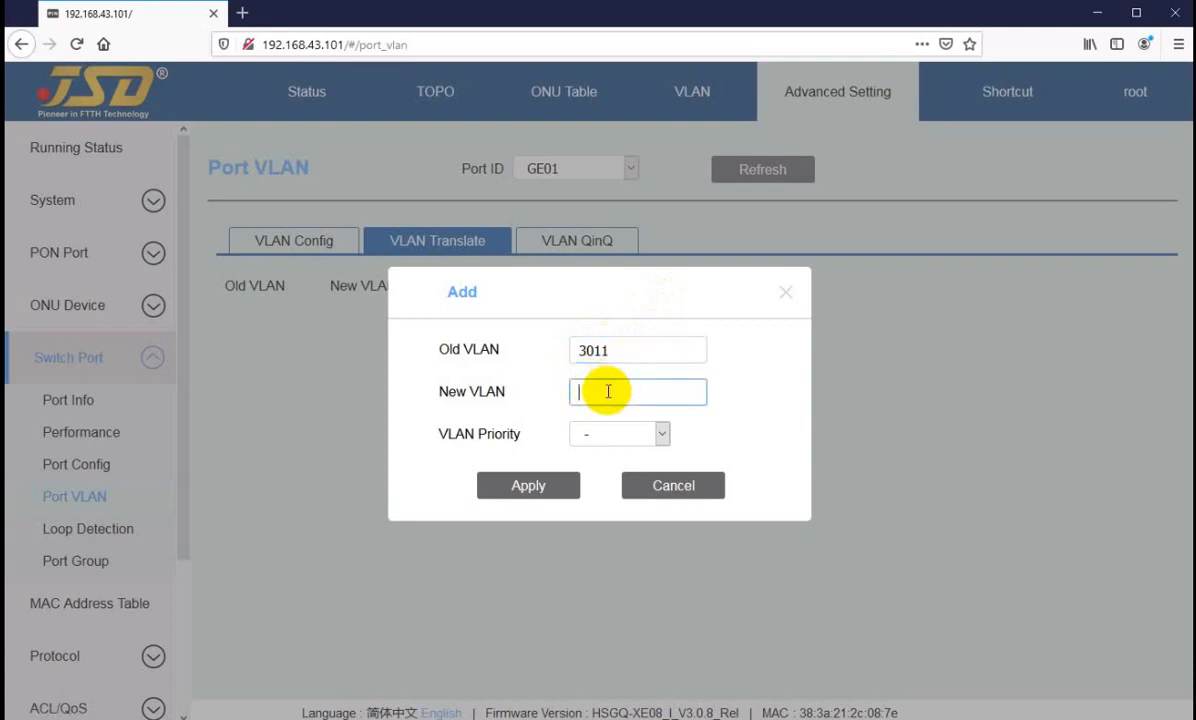
pyautogui.click(617, 440)
pyautogui.click(611, 430)
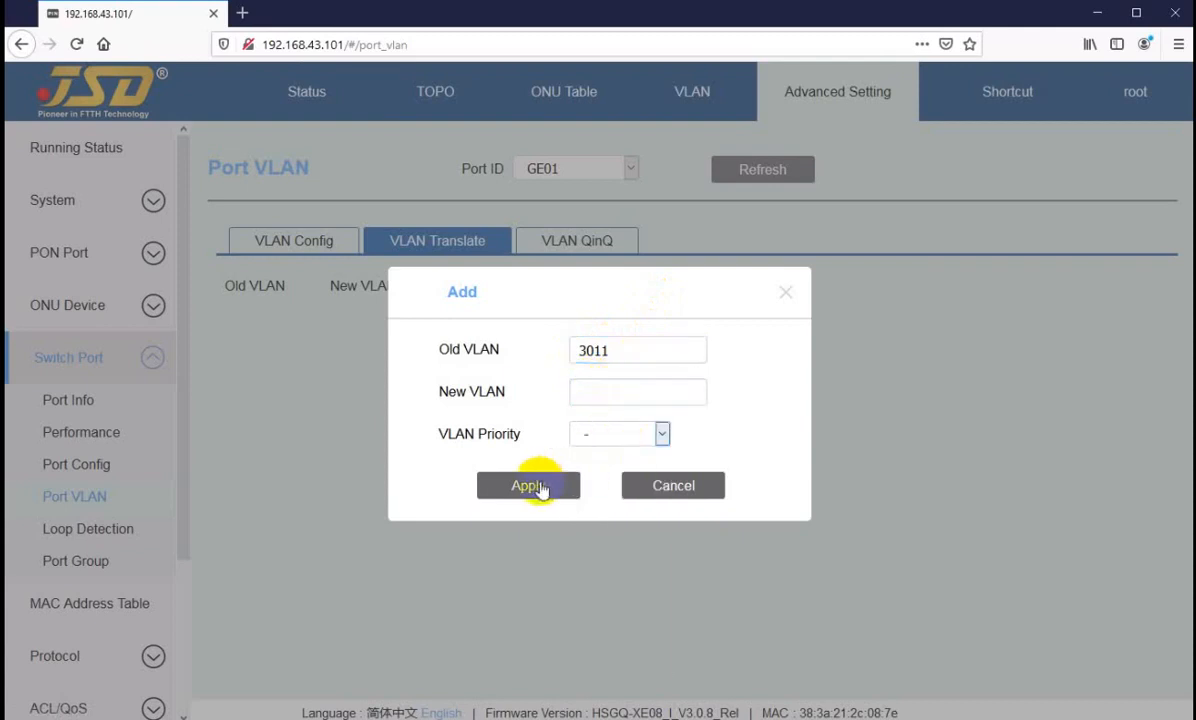
pyautogui.click(646, 487)
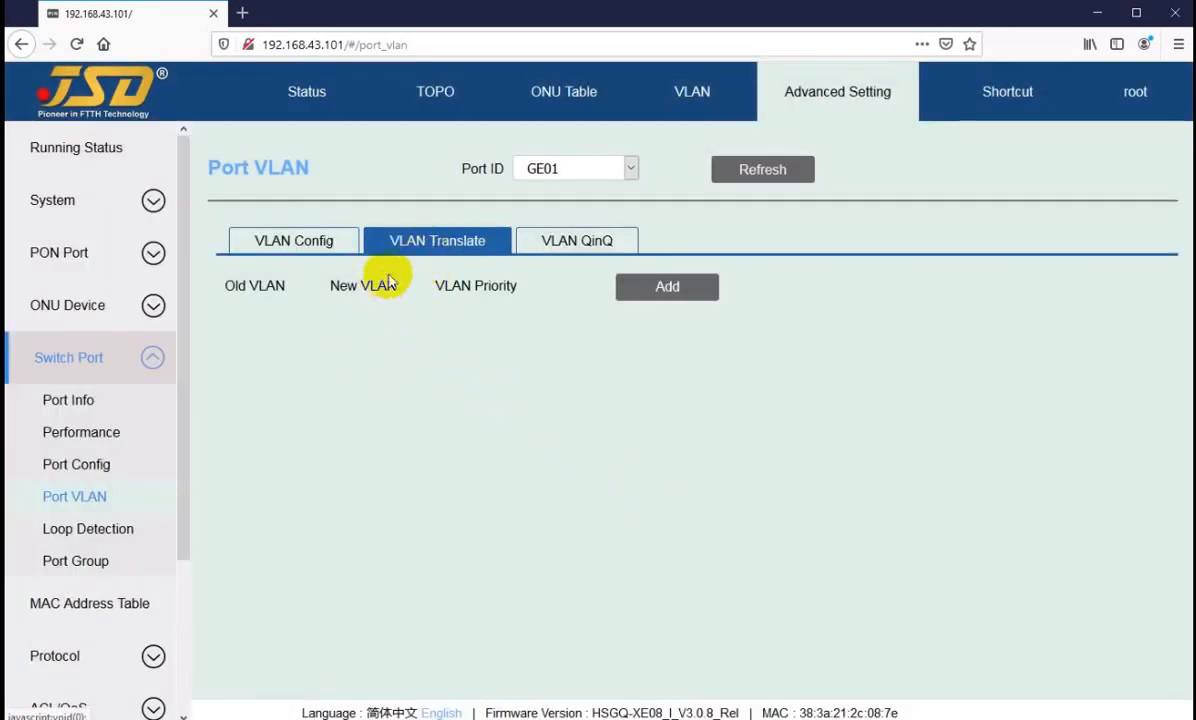
# Step: Examine GE01's VLAN QinQ entry form, including the CVLAN range, SVLAN and SVLAN priority options, and close it without adding an entry
pyautogui.click(559, 244)
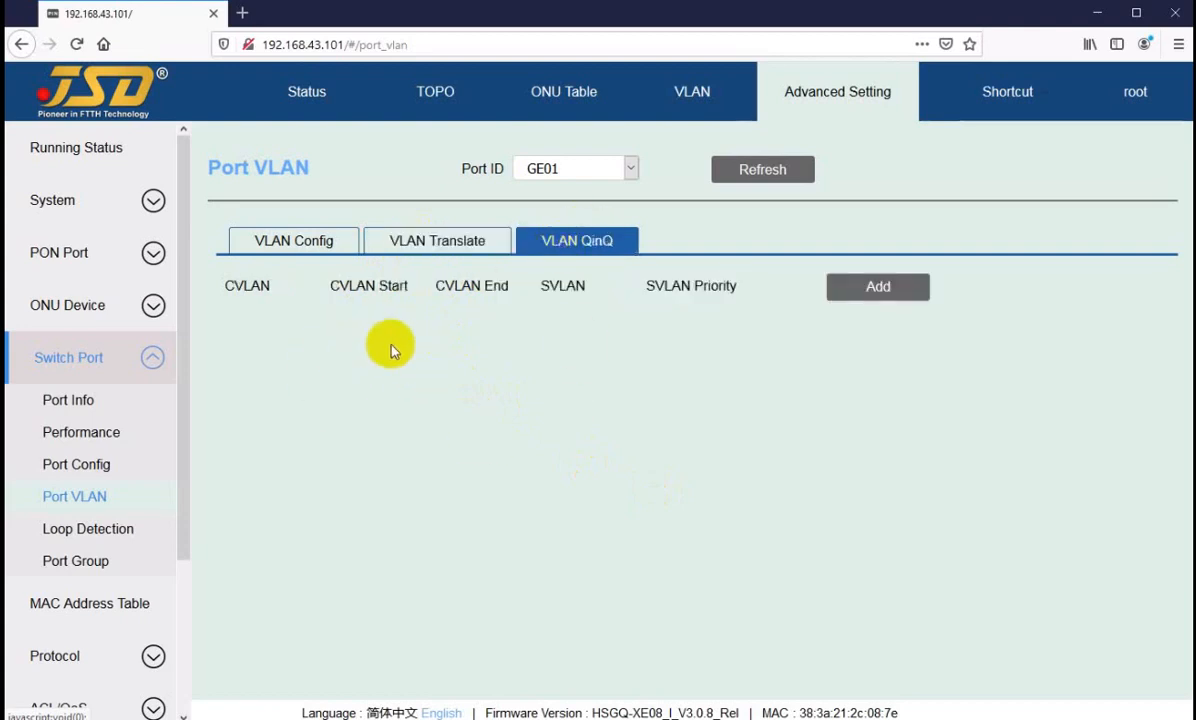
pyautogui.click(880, 290)
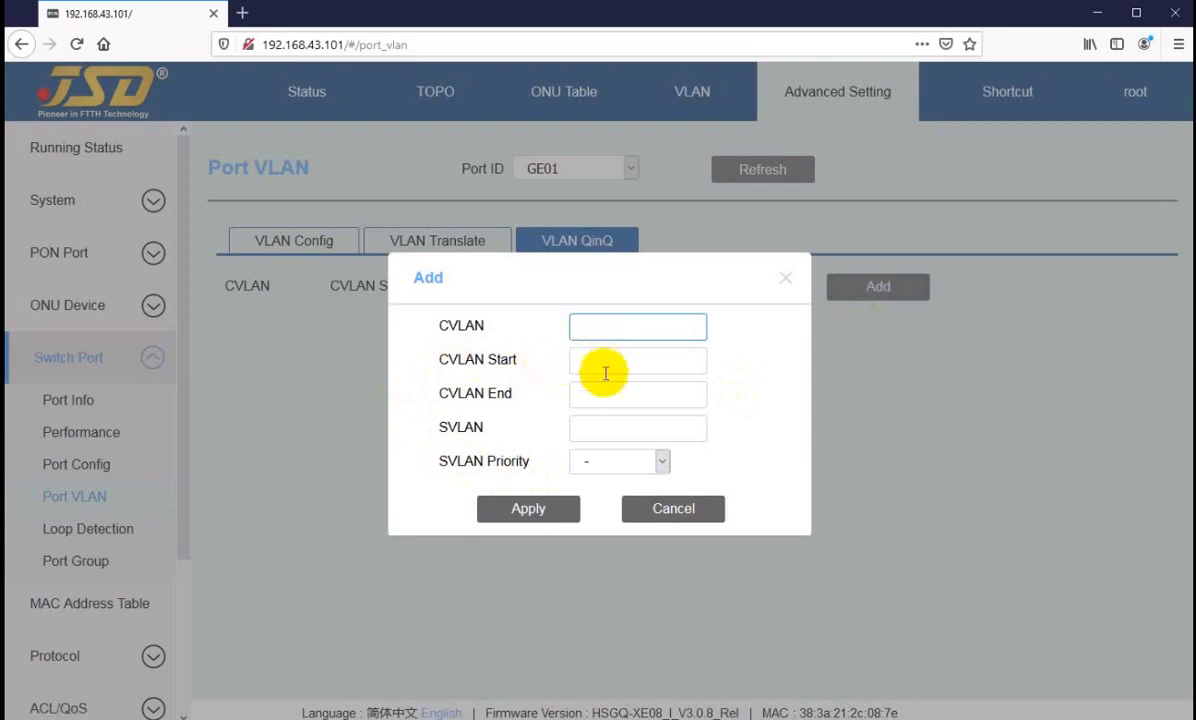
pyautogui.click(592, 425)
pyautogui.click(591, 359)
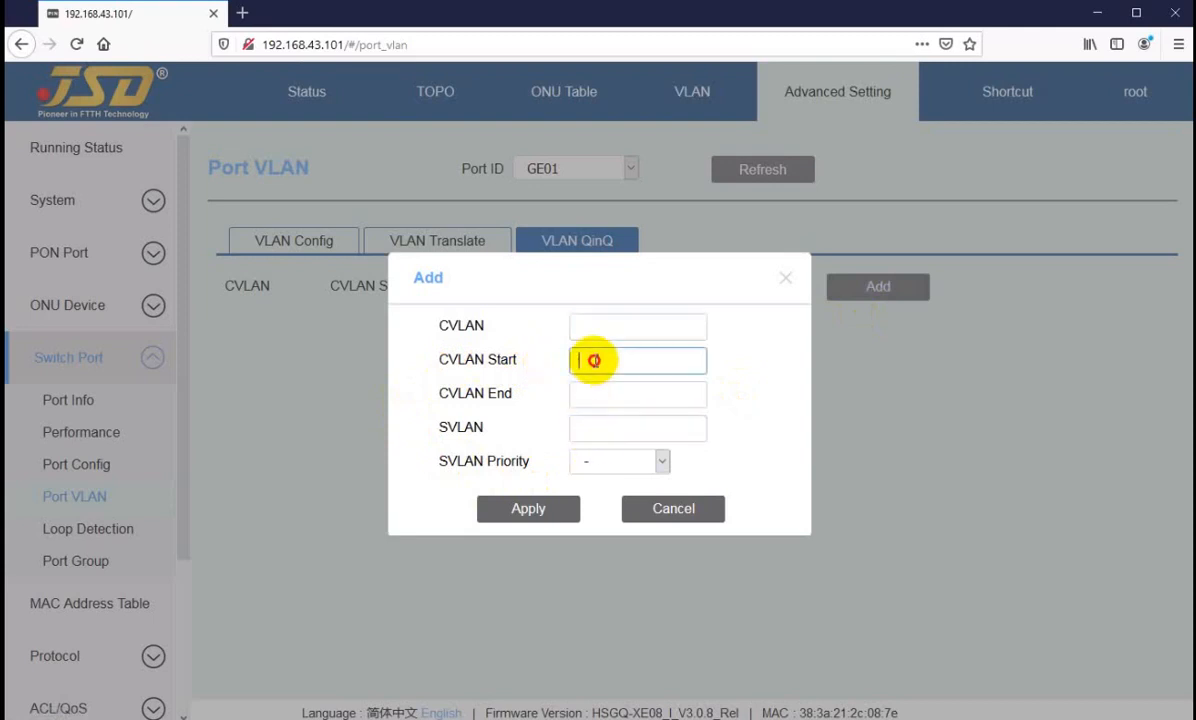
pyautogui.click(583, 392)
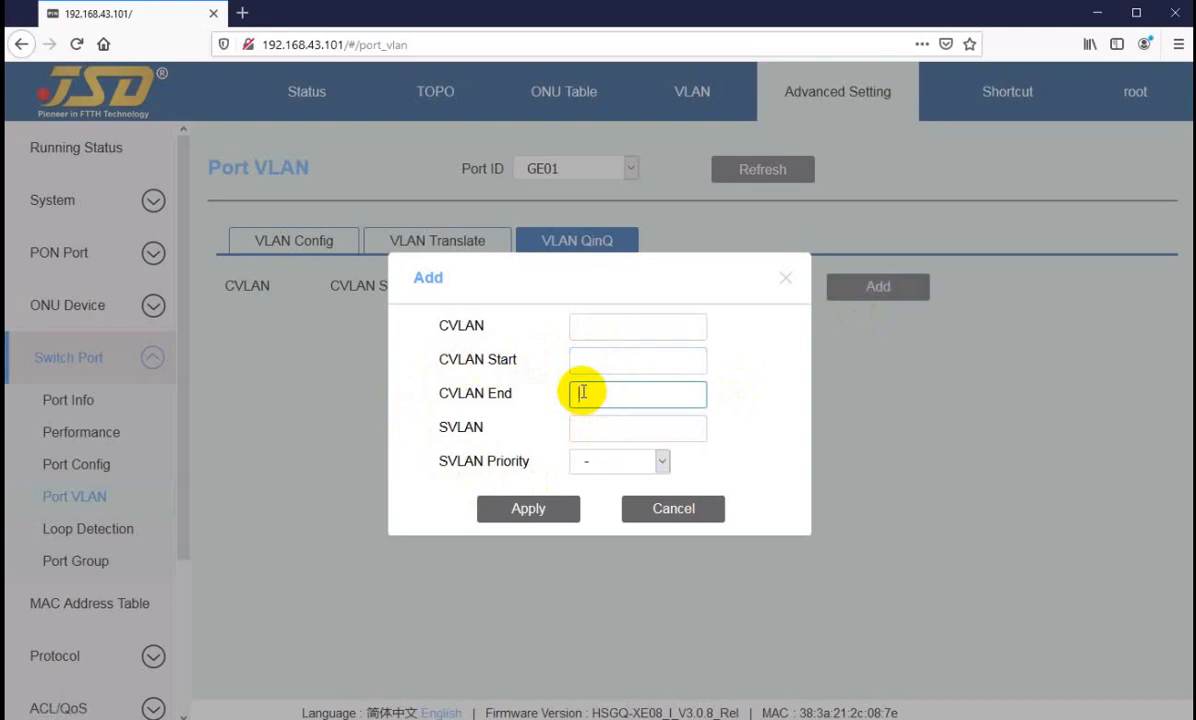
pyautogui.click(605, 464)
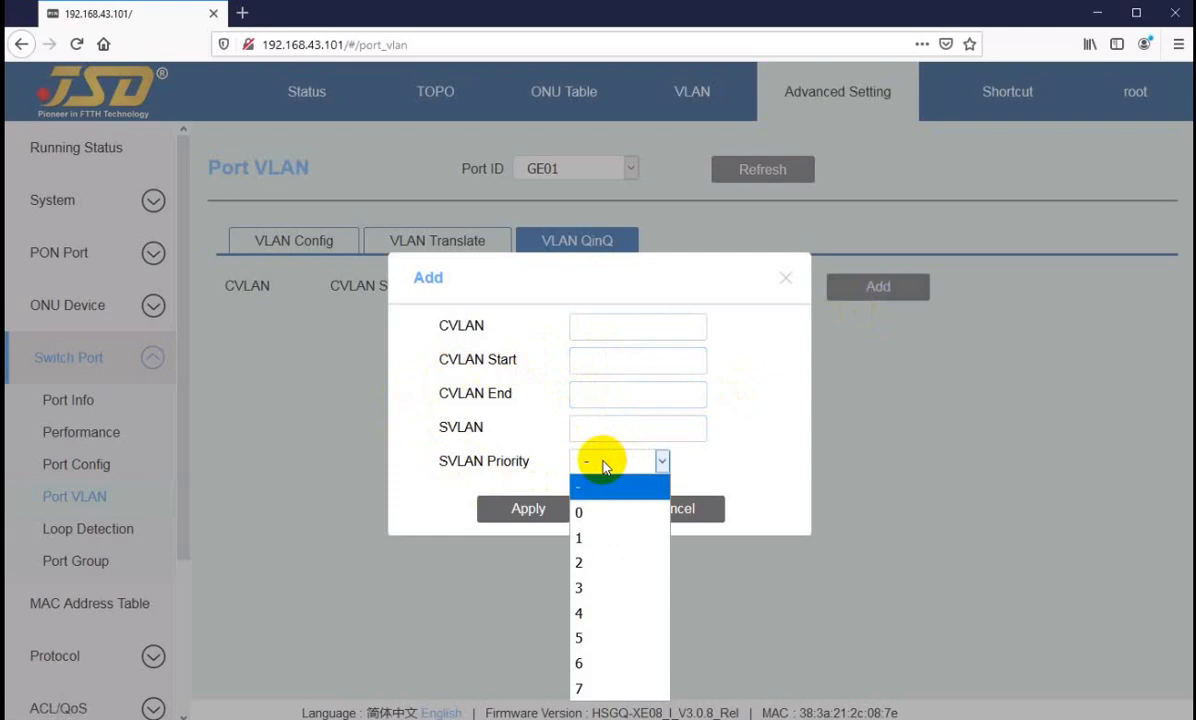
pyautogui.click(605, 463)
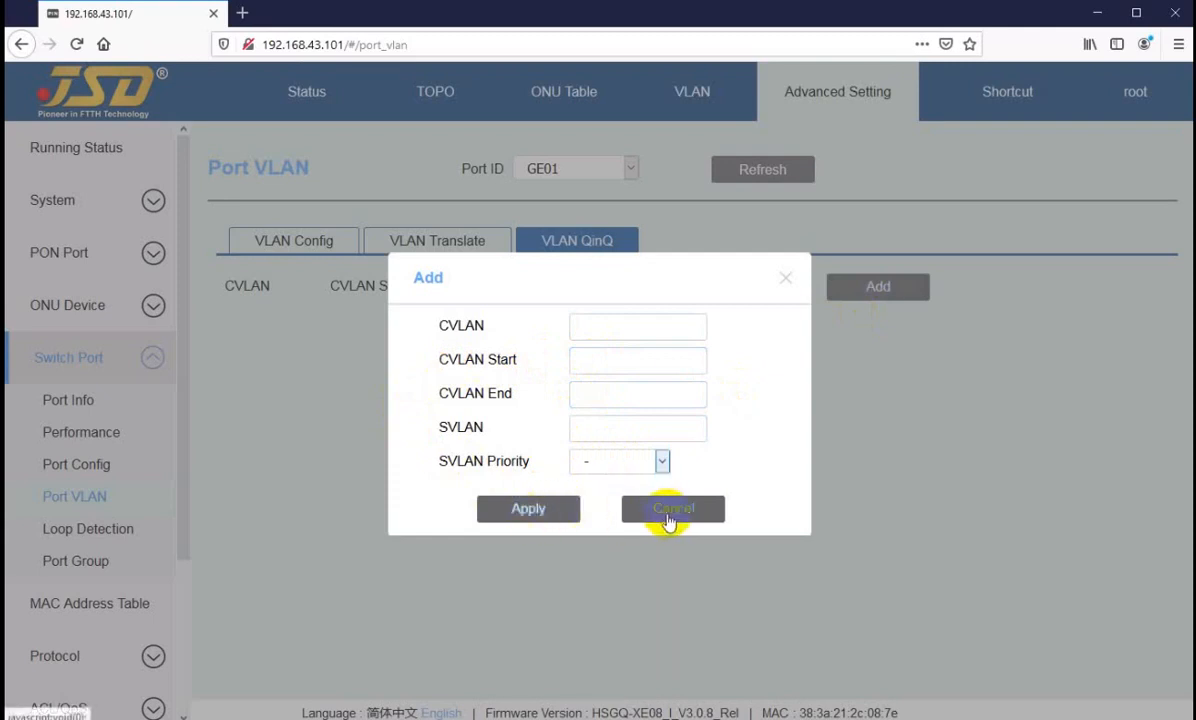
pyautogui.click(598, 427)
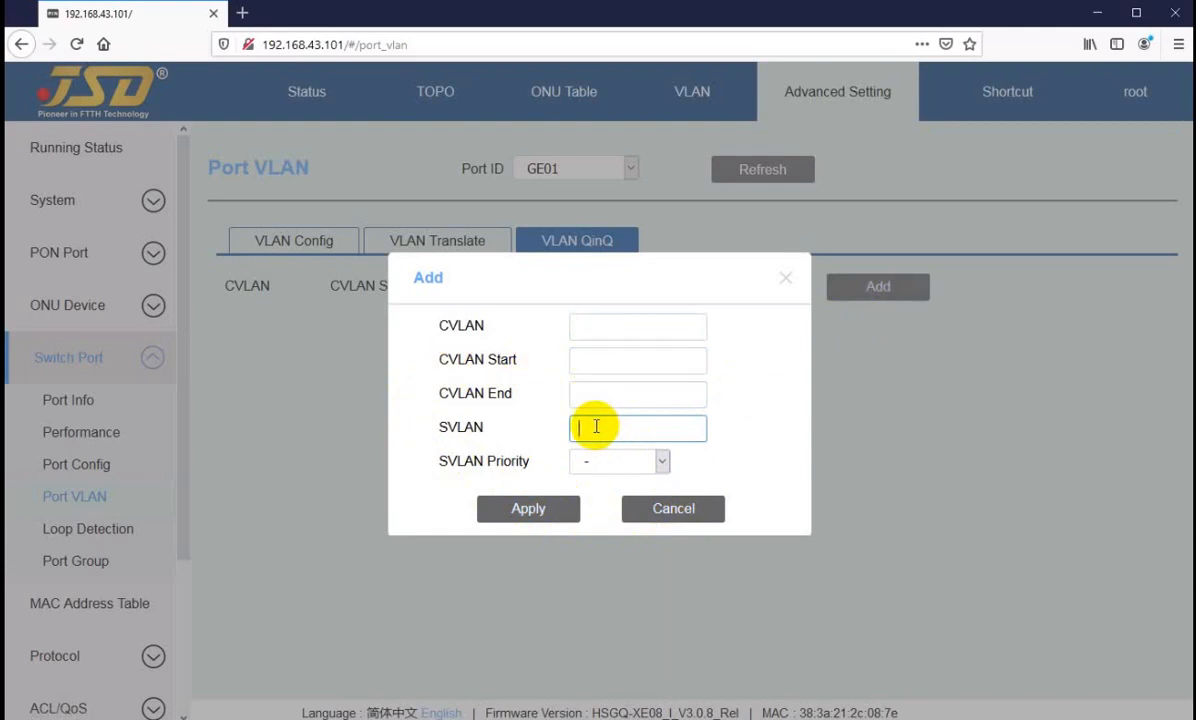
pyautogui.click(594, 360)
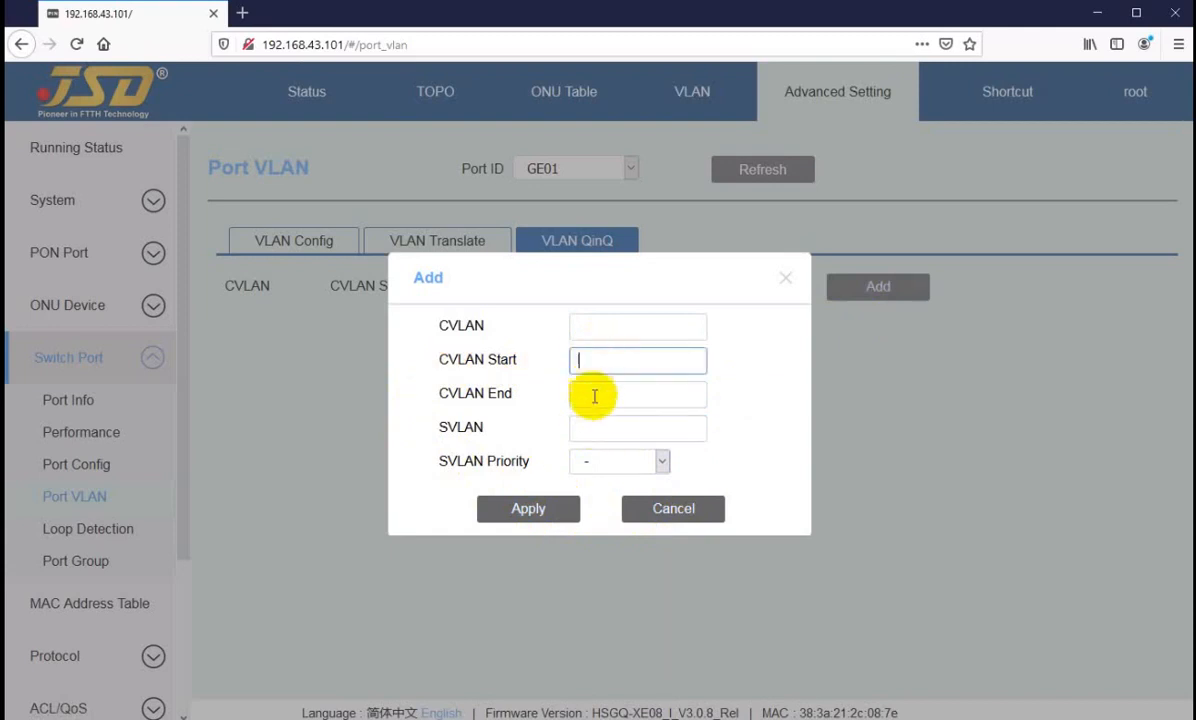
pyautogui.click(590, 394)
pyautogui.click(594, 362)
pyautogui.click(593, 392)
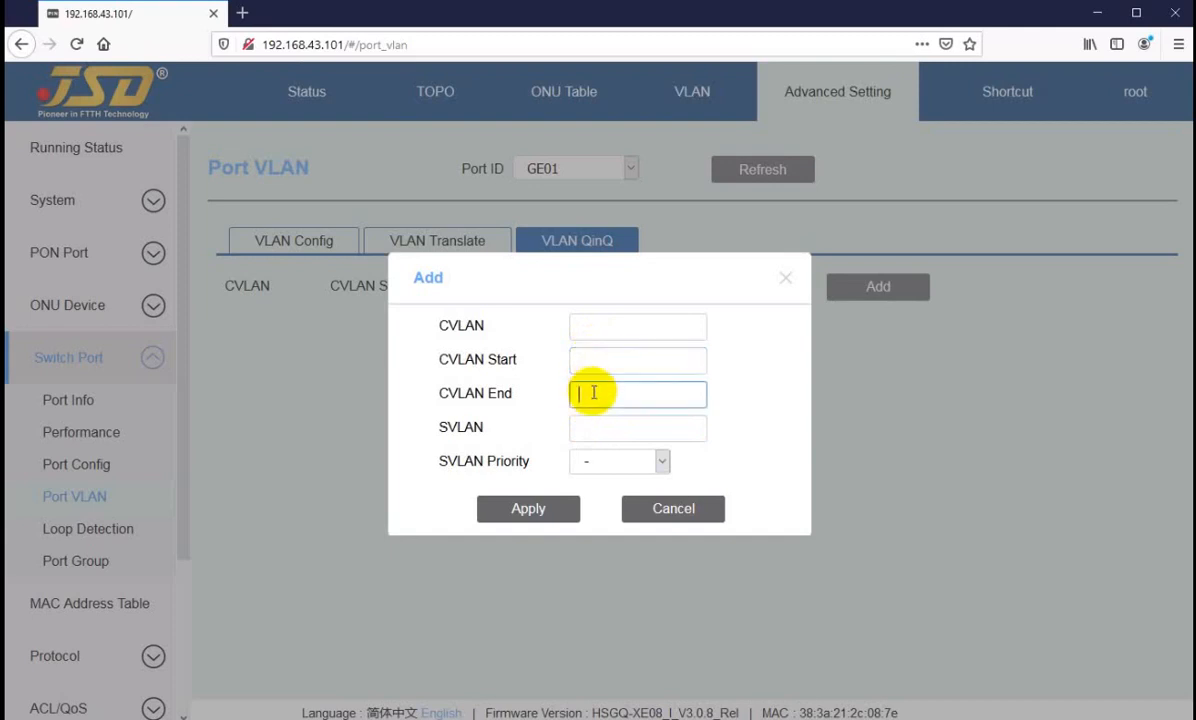
pyautogui.click(596, 361)
pyautogui.click(603, 396)
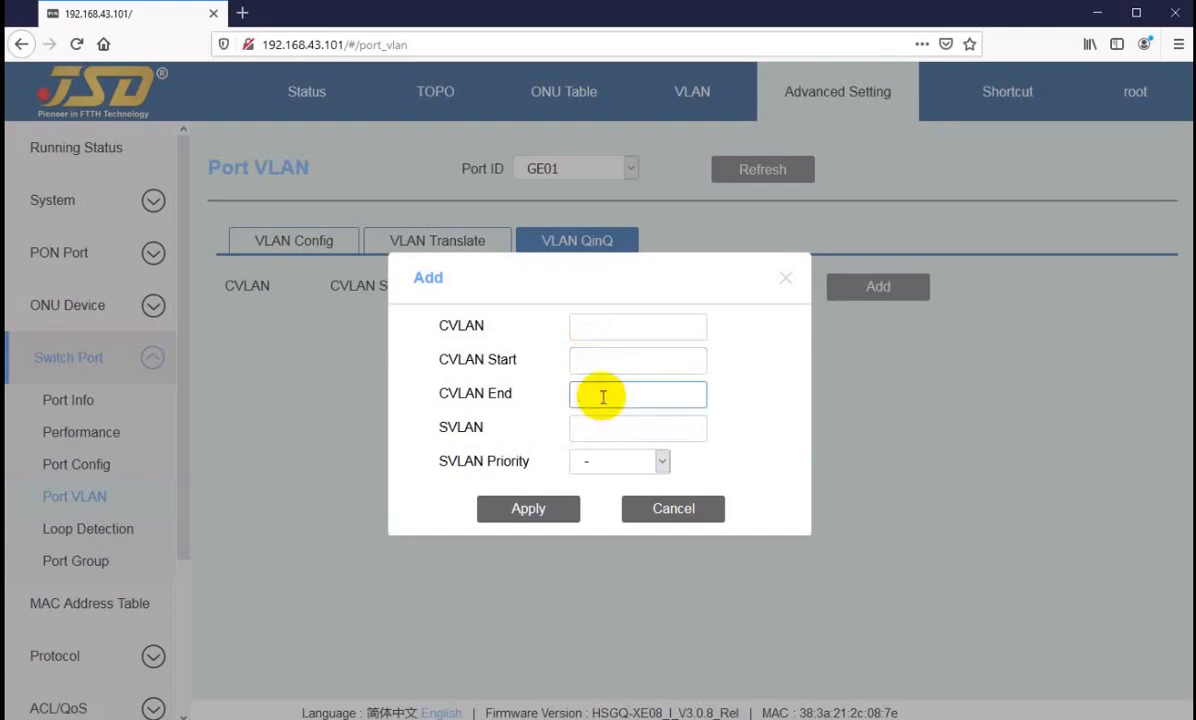
pyautogui.click(677, 515)
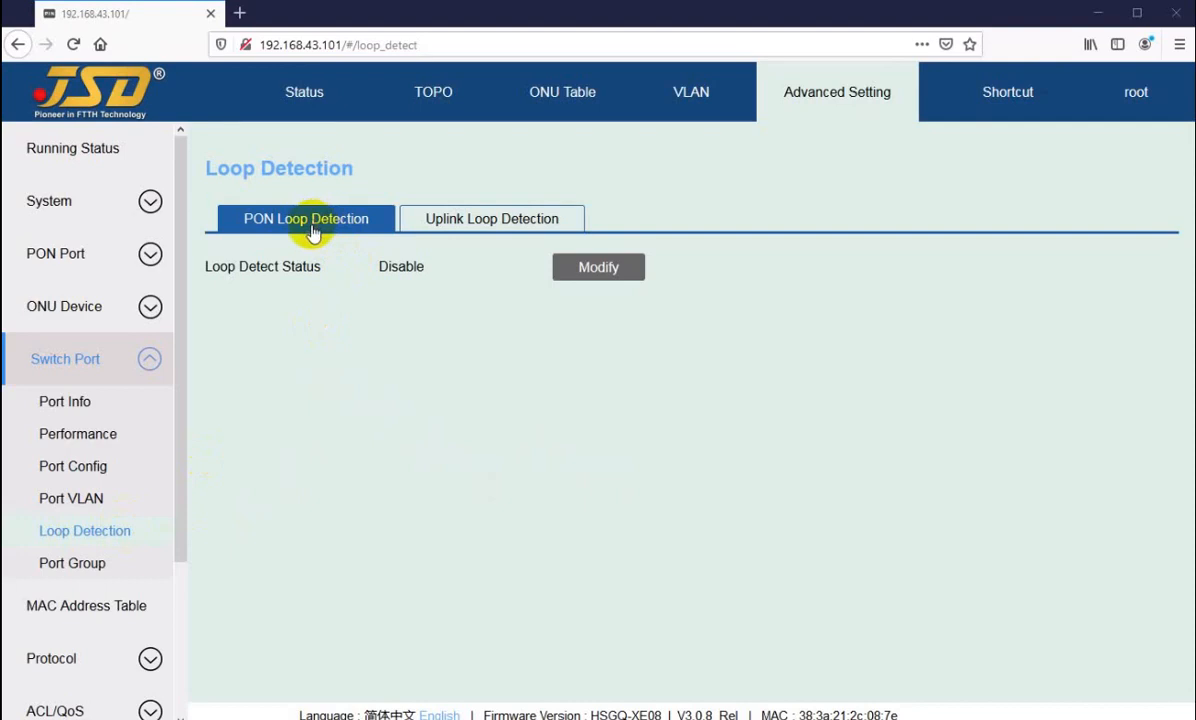
# Step: Set the PON loop detect status to Enable and apply the change
pyautogui.doubleClick(390, 266)
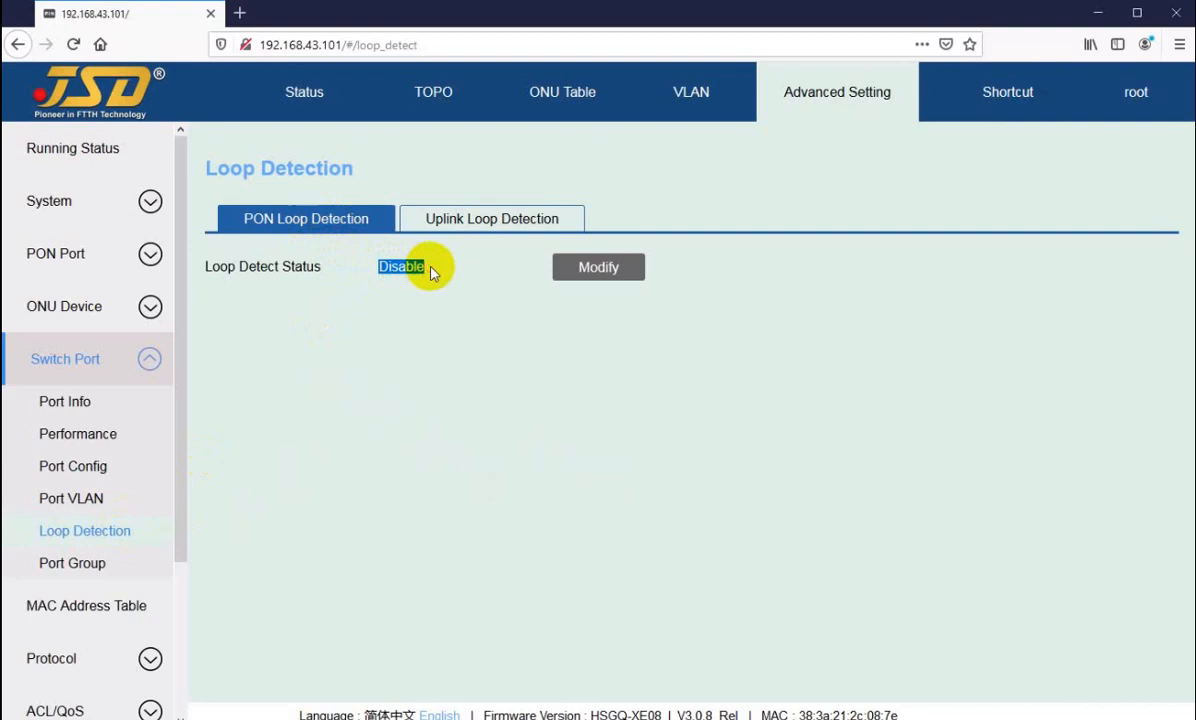
pyautogui.click(409, 266)
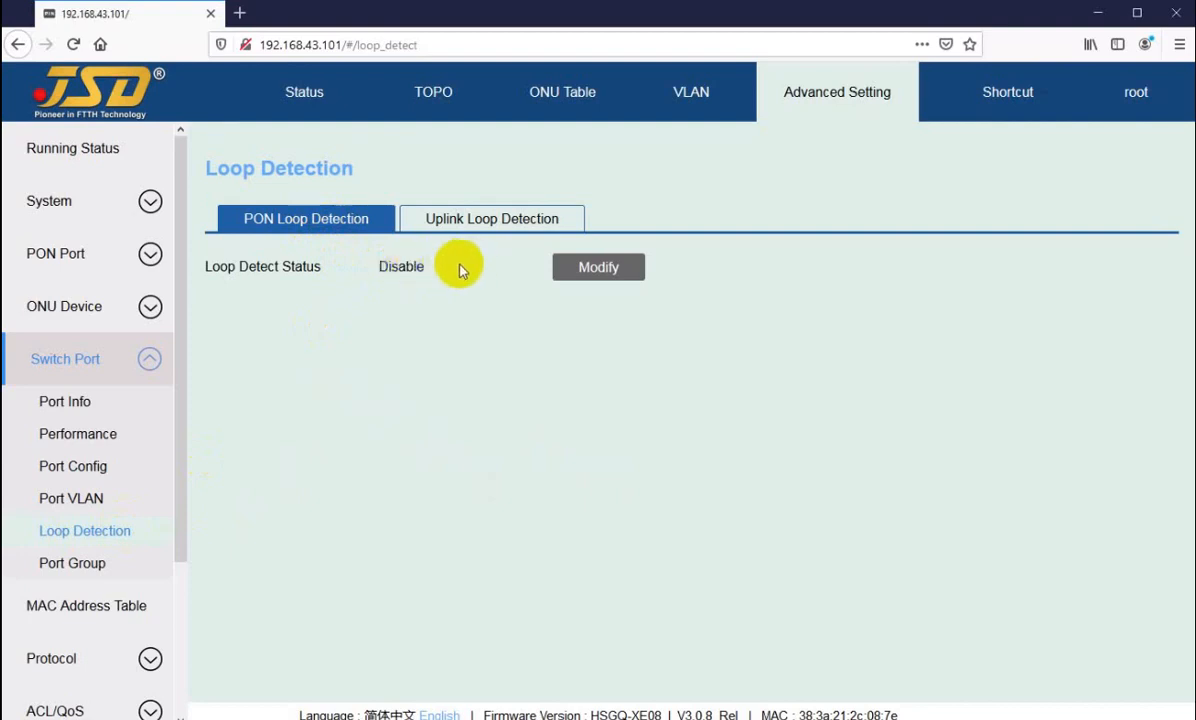
pyautogui.moveTo(380, 264); pyautogui.dragTo(413, 267)
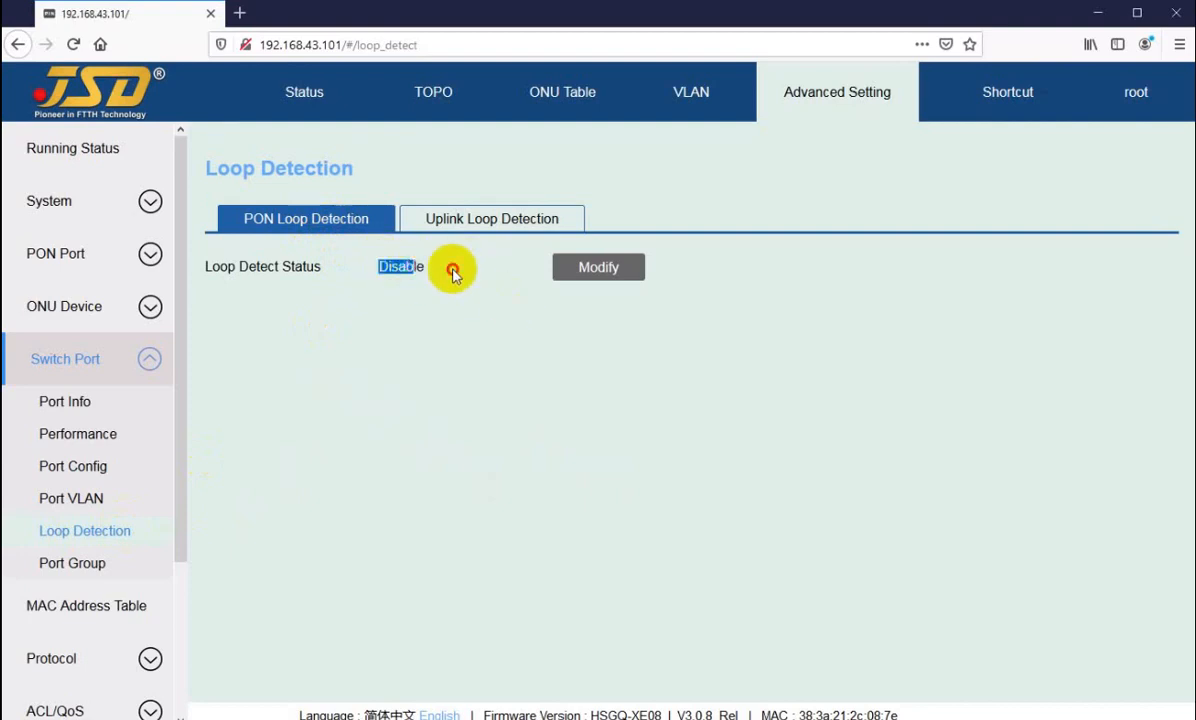
pyautogui.click(451, 270)
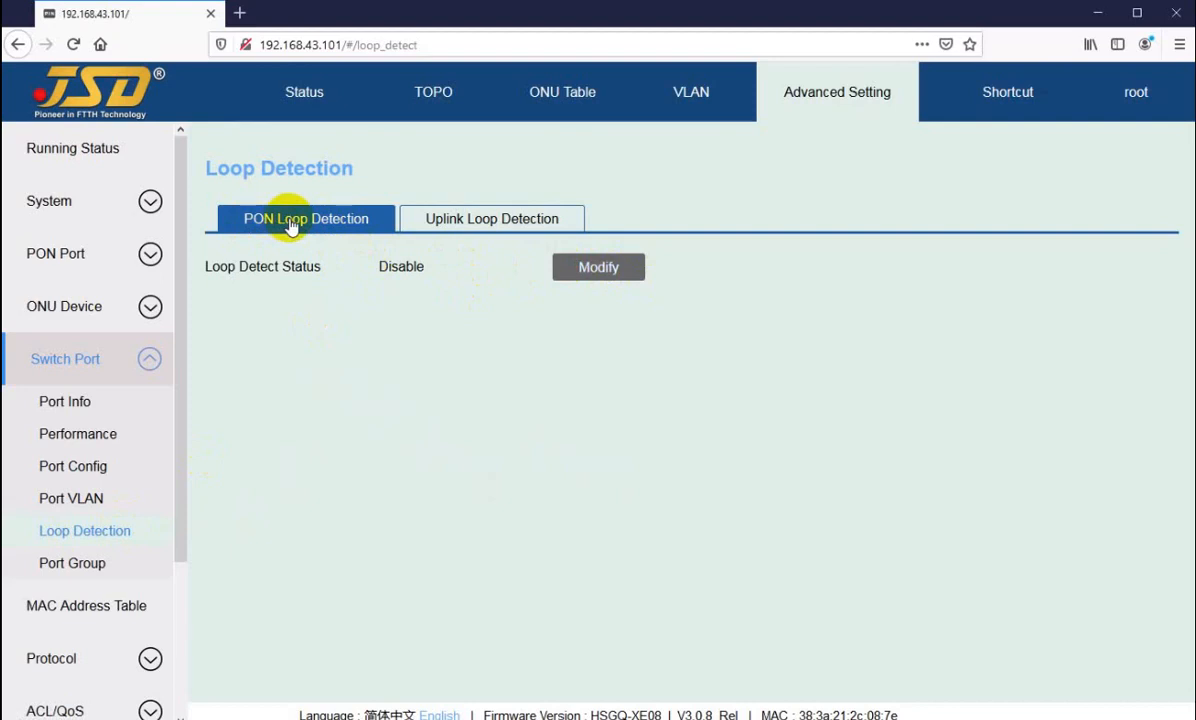
pyautogui.click(607, 271)
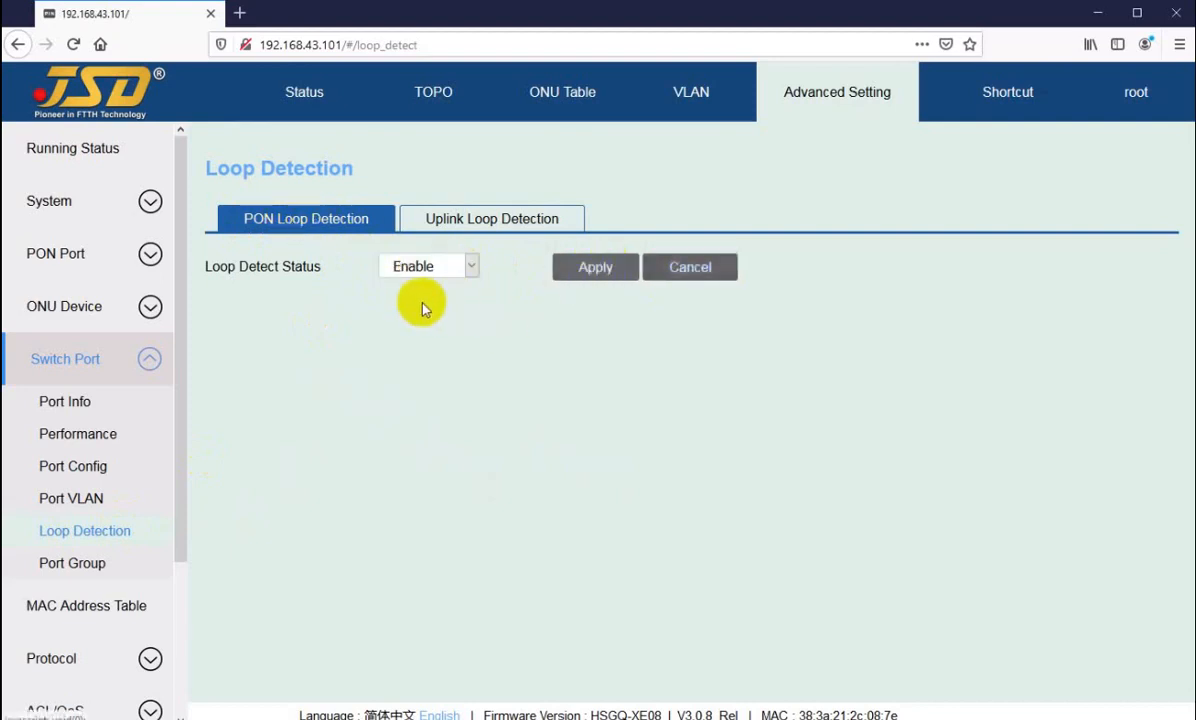
pyautogui.click(440, 268)
pyautogui.click(438, 268)
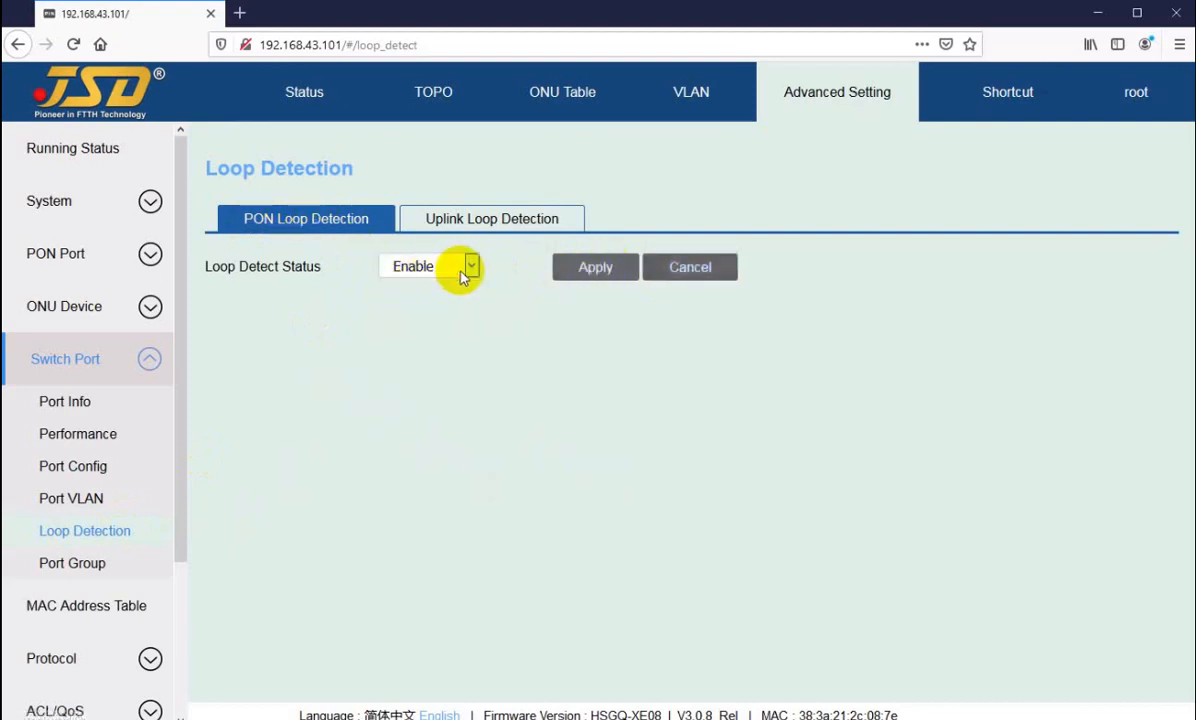
pyautogui.click(588, 273)
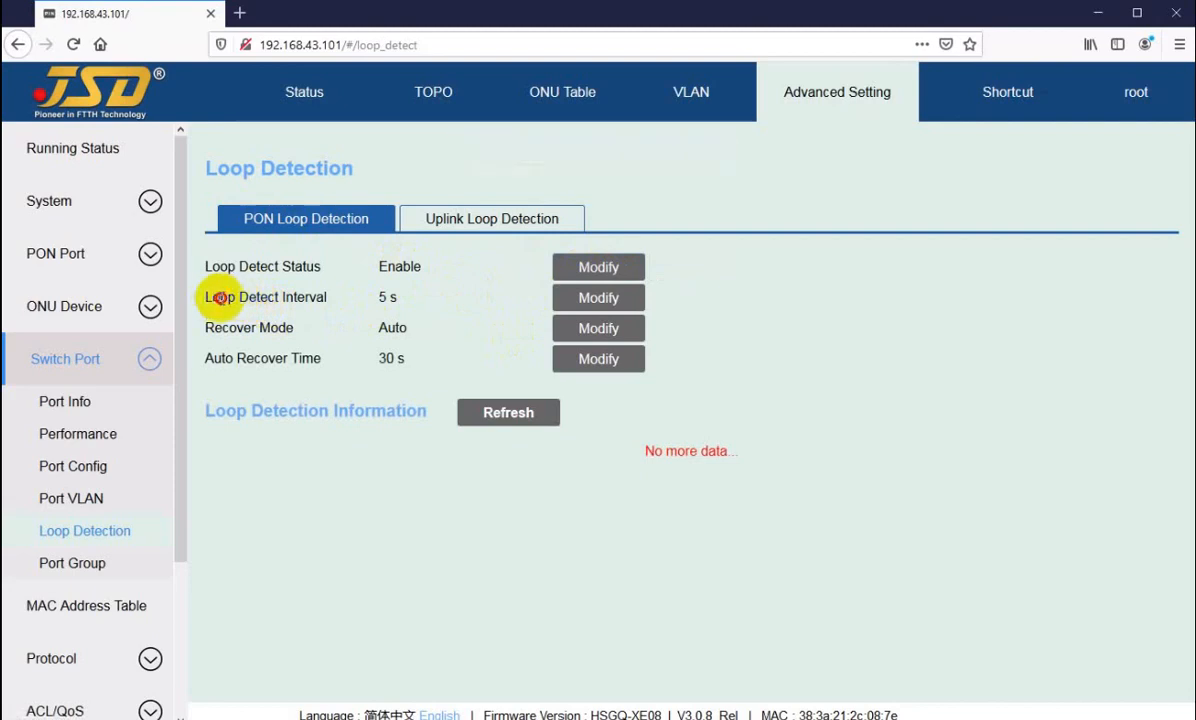
# Step: Review the PON loop detect interval and its editing field, and cancel without changing it
pyautogui.moveTo(204, 298); pyautogui.dragTo(392, 295)
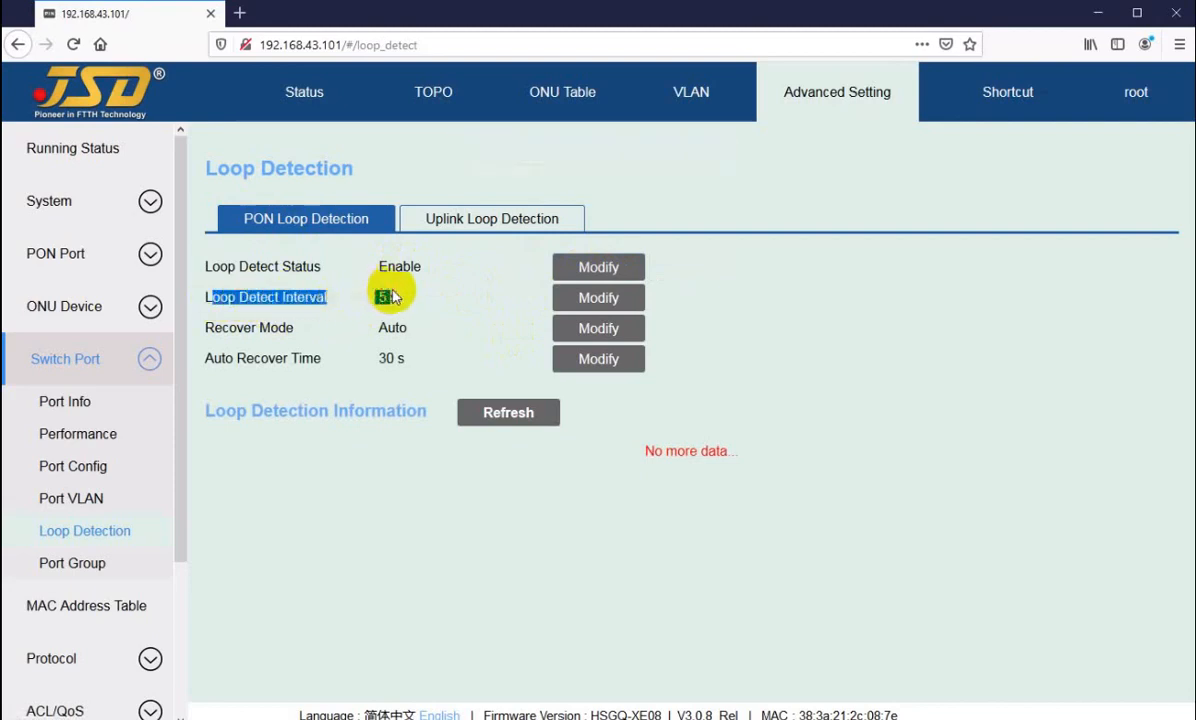
pyautogui.click(387, 296)
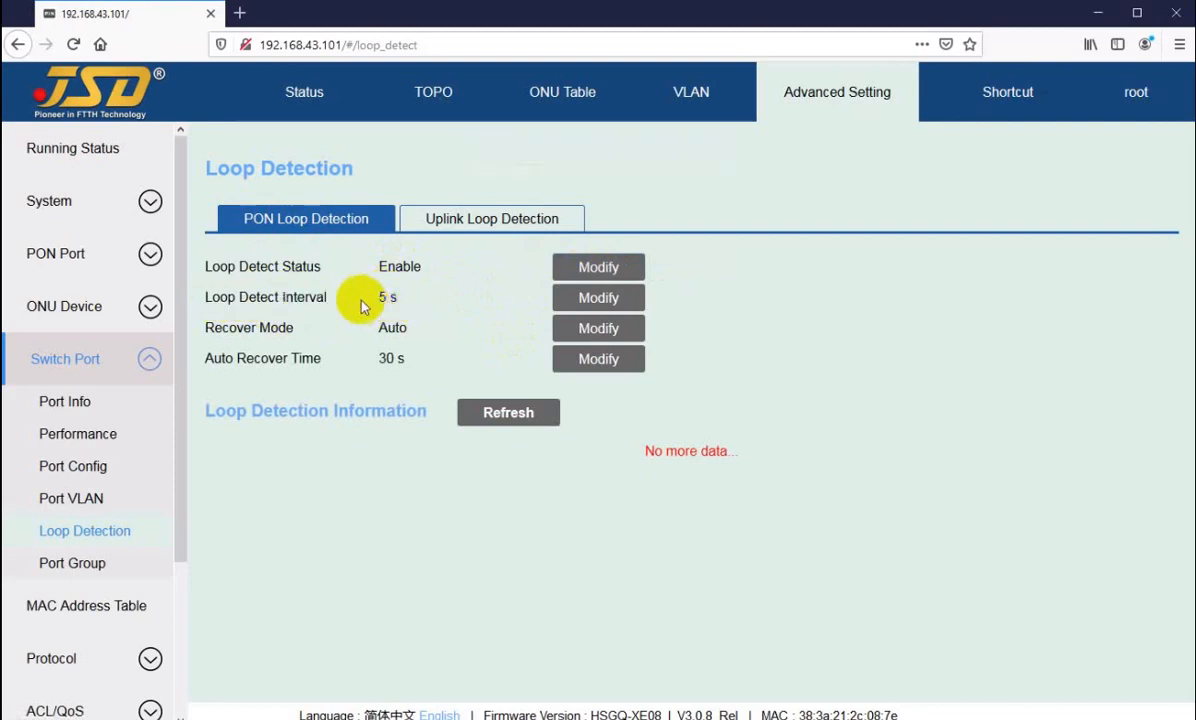
pyautogui.click(585, 298)
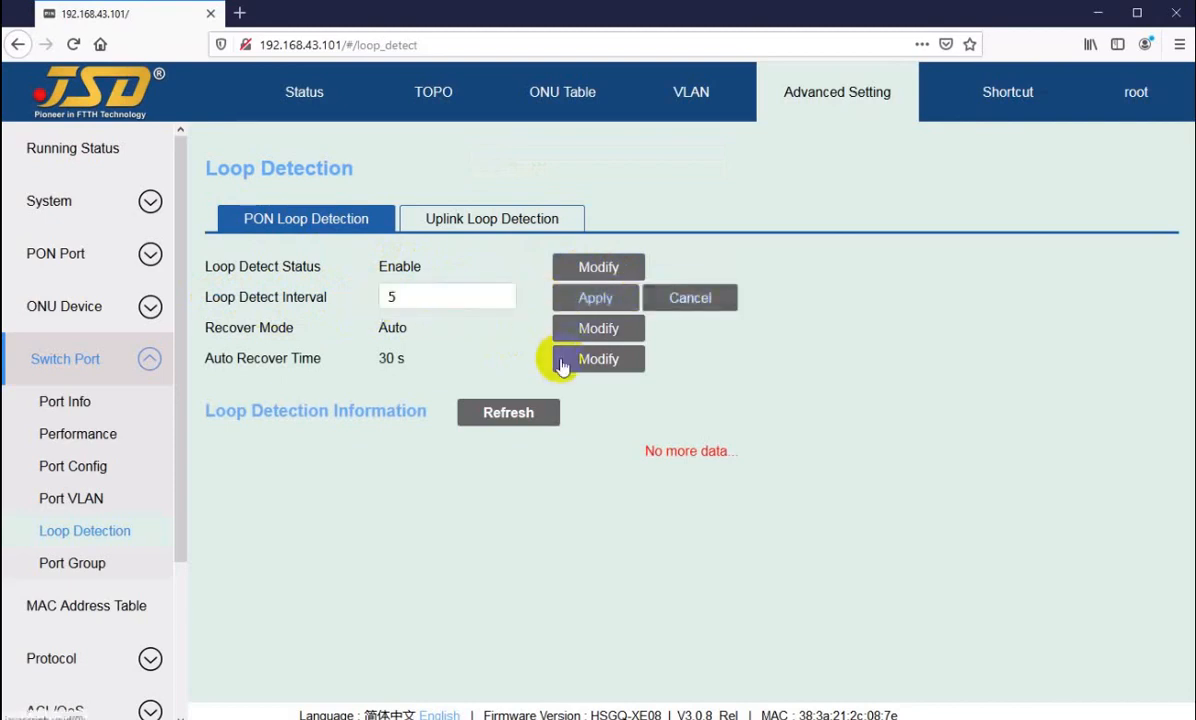
pyautogui.click(690, 298)
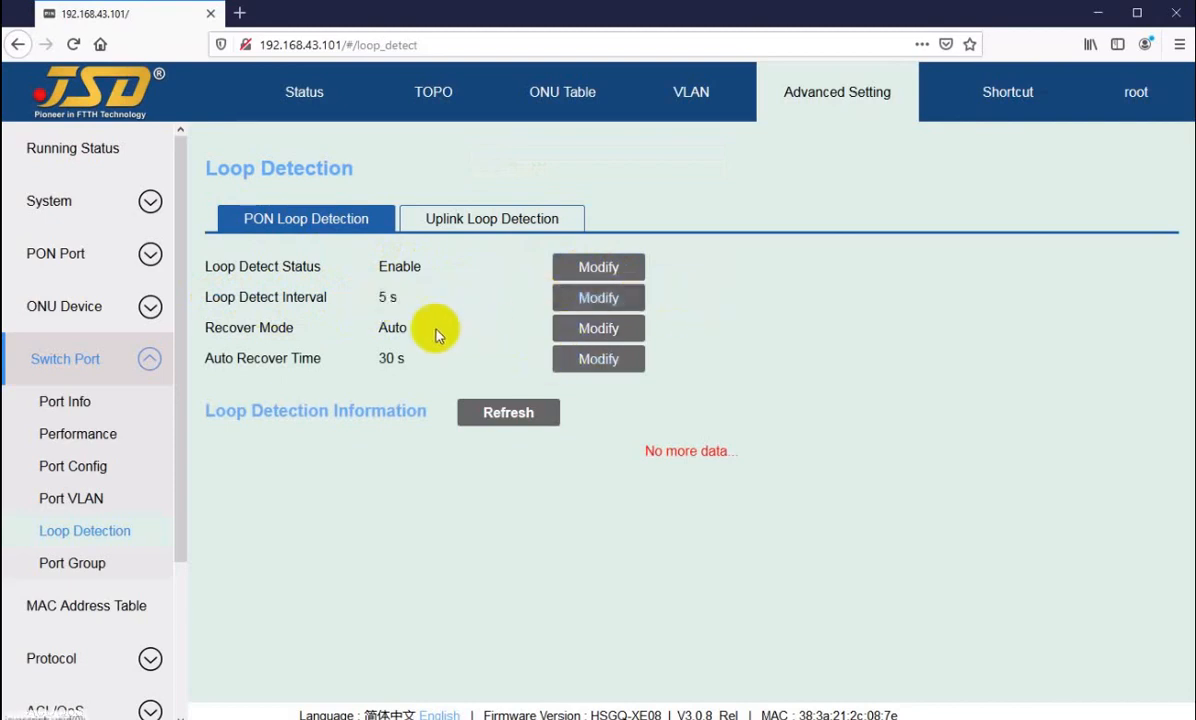
# Step: Review the PON loop detection recover mode options without applying a change, and examine the auto recover time
pyautogui.moveTo(211, 327); pyautogui.dragTo(390, 325)
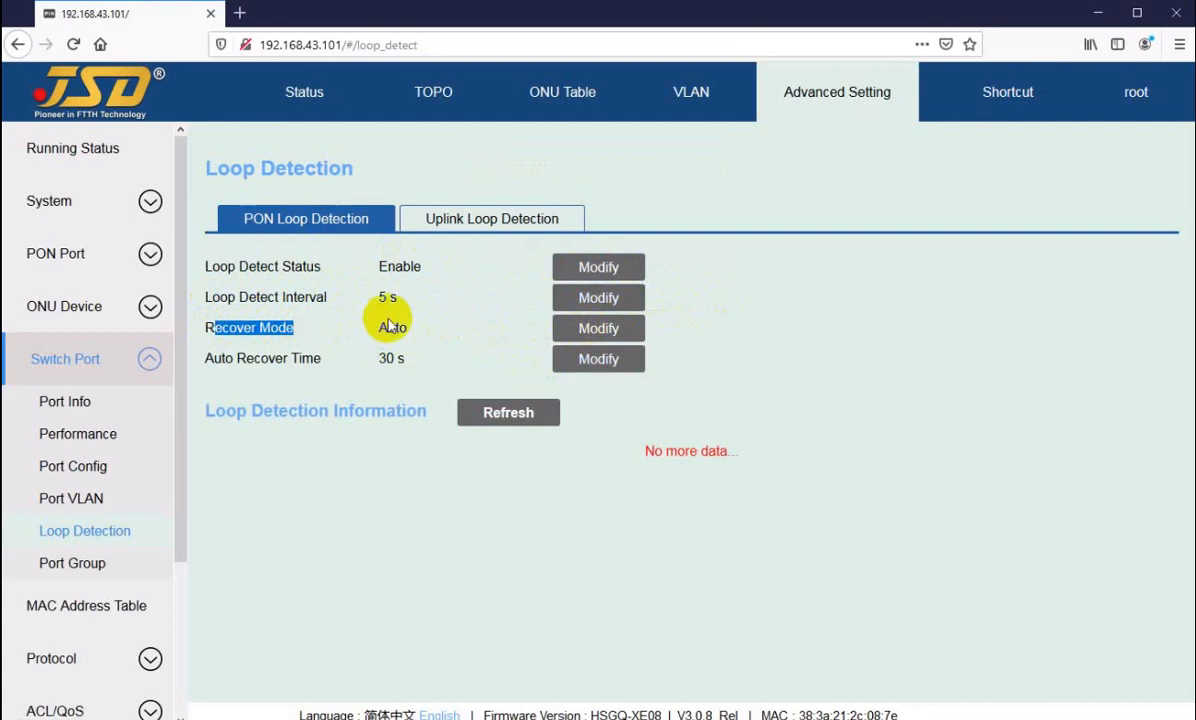
pyautogui.doubleClick(390, 325)
pyautogui.click(560, 330)
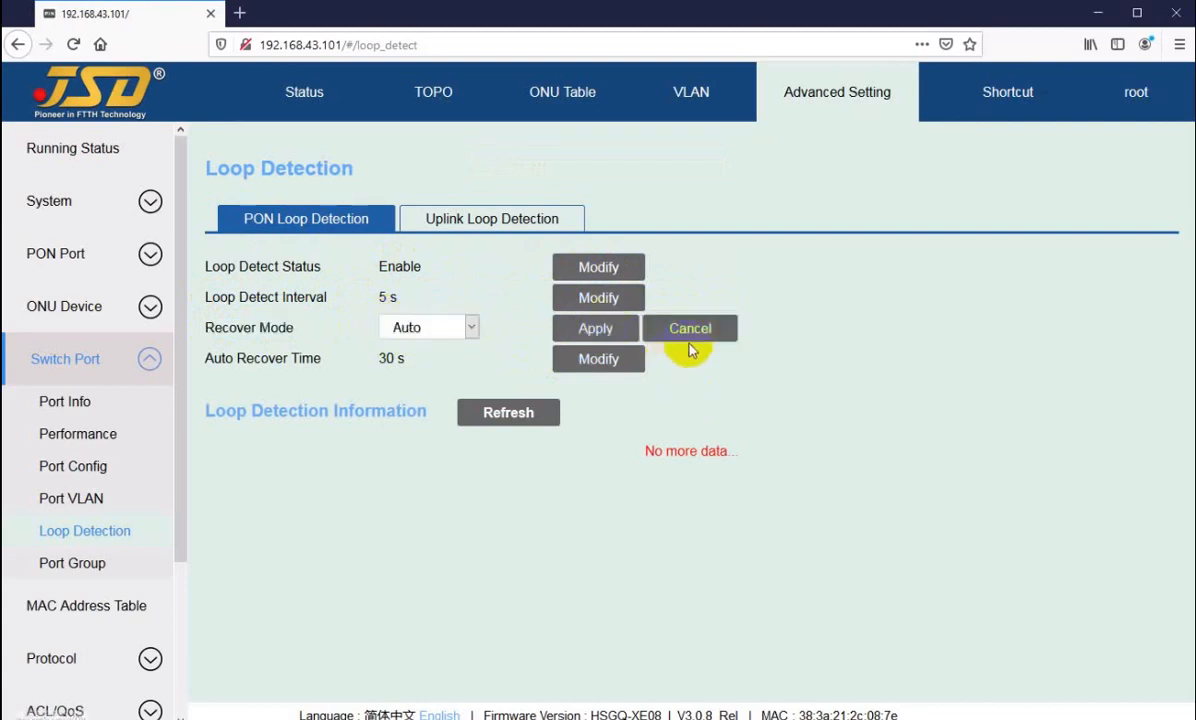
pyautogui.click(470, 327)
pyautogui.click(448, 327)
pyautogui.click(700, 330)
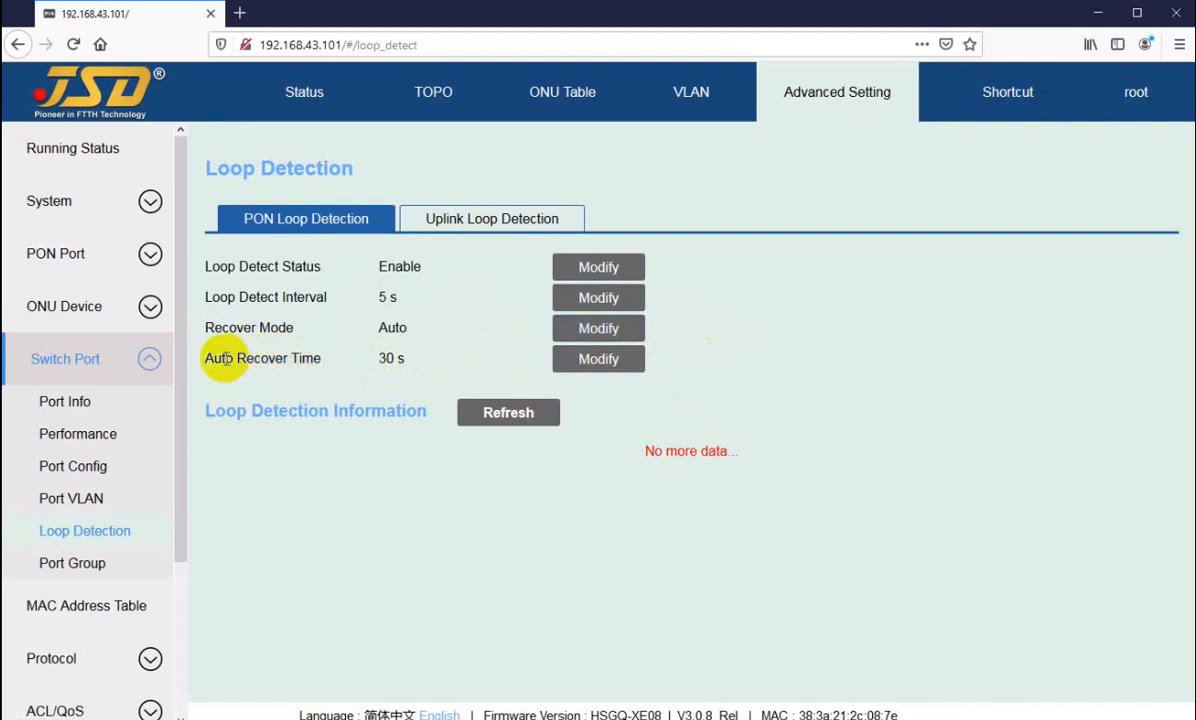
pyautogui.moveTo(220, 358); pyautogui.dragTo(303, 358)
pyautogui.click(388, 356)
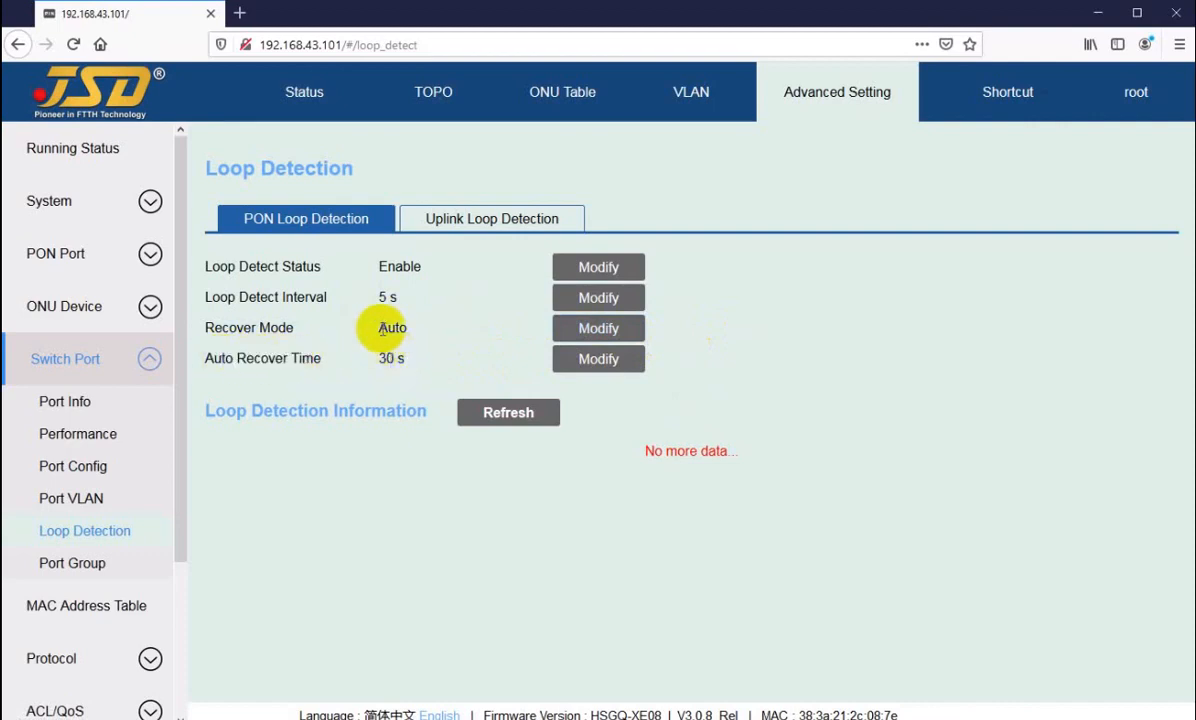
# Step: Examine the PON loop detection recover mode, auto recover time and loop detect interval
pyautogui.moveTo(380, 328); pyautogui.dragTo(405, 346)
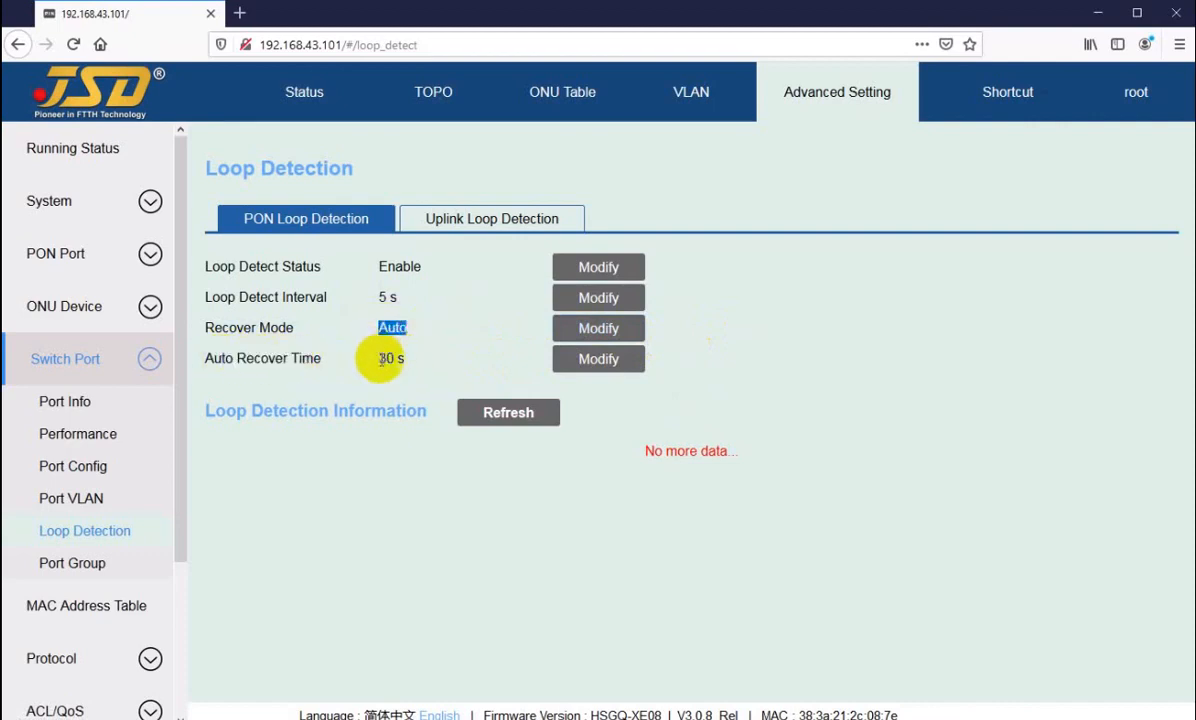
pyautogui.click(381, 360)
pyautogui.moveTo(381, 360); pyautogui.dragTo(399, 360)
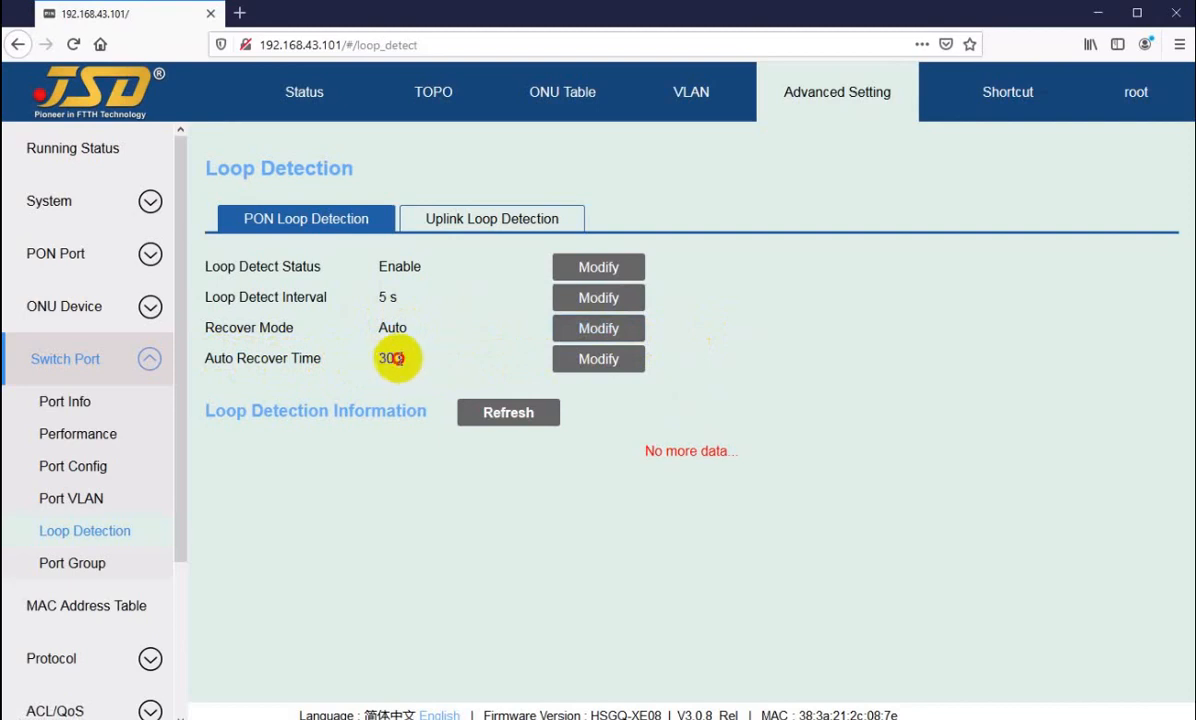
pyautogui.moveTo(398, 358)
pyautogui.mouseDown()
pyautogui.moveTo(382, 360)
pyautogui.moveTo(407, 362)
pyautogui.mouseUp()
pyautogui.click(388, 360)
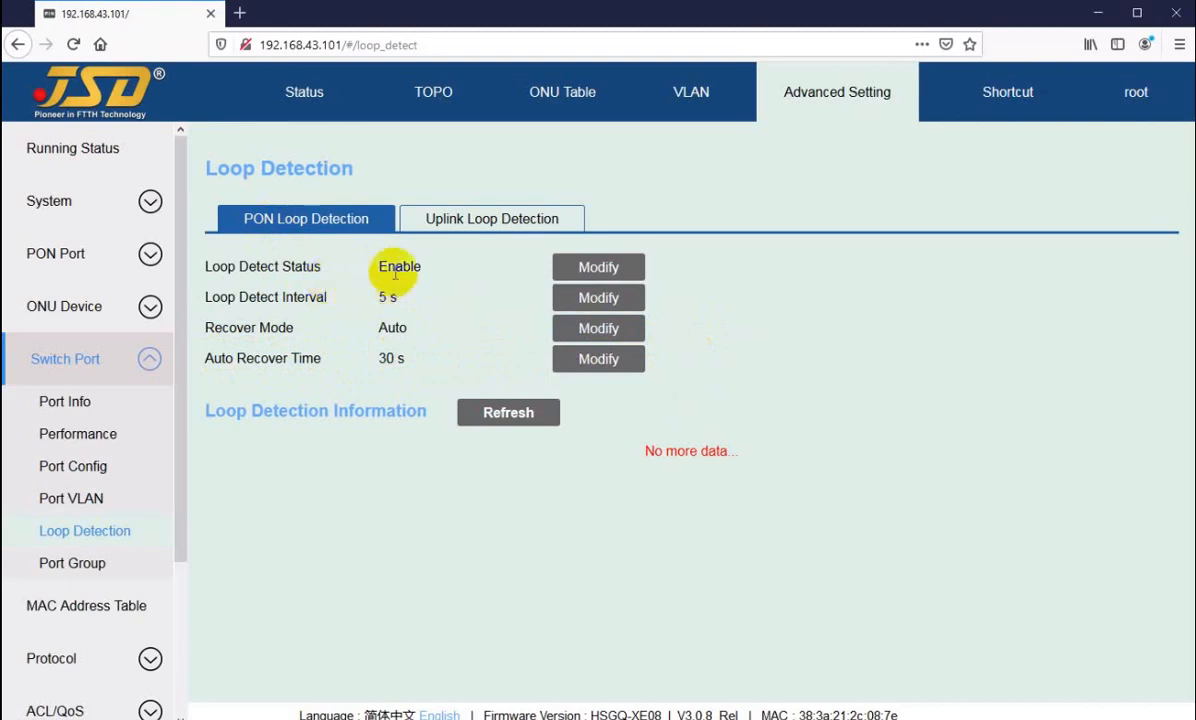
pyautogui.doubleClick(386, 358)
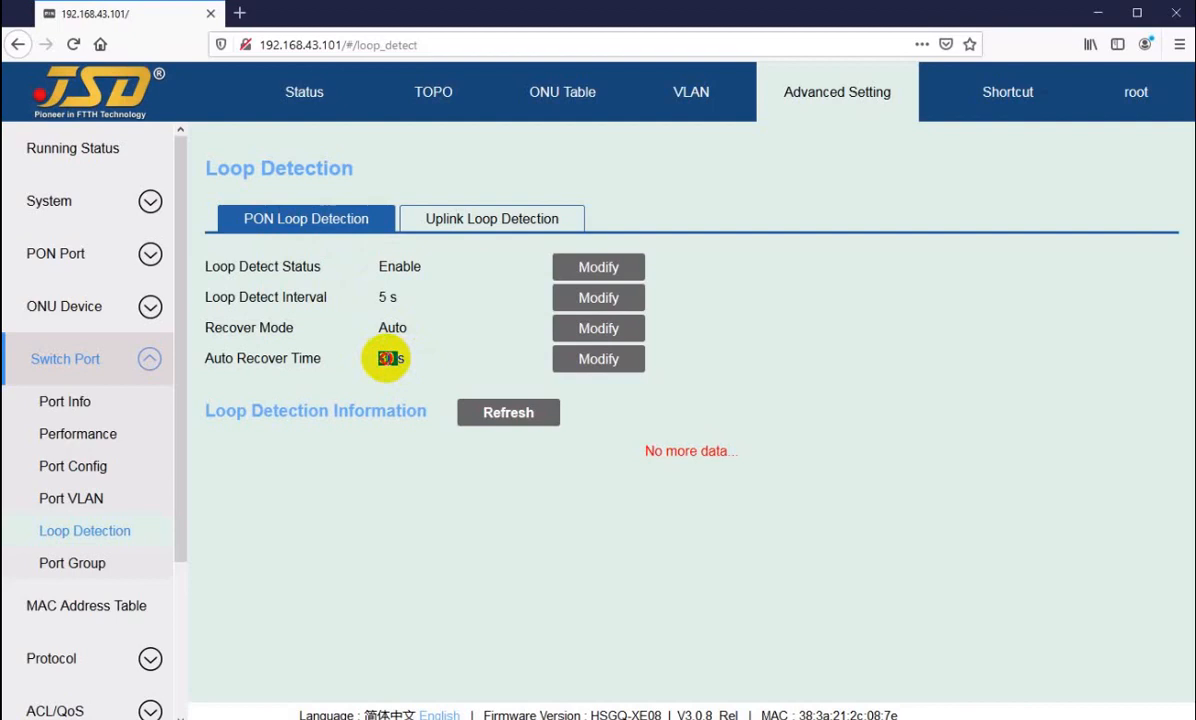
pyautogui.tripleClick(386, 297)
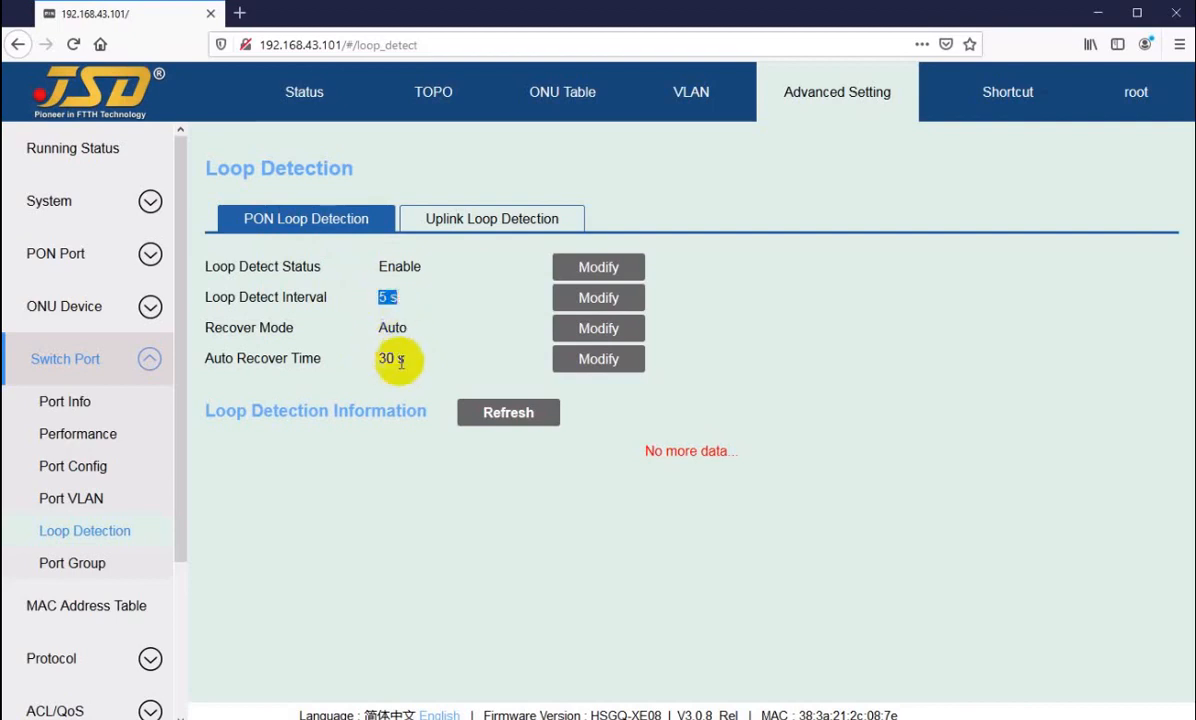
pyautogui.doubleClick(394, 327)
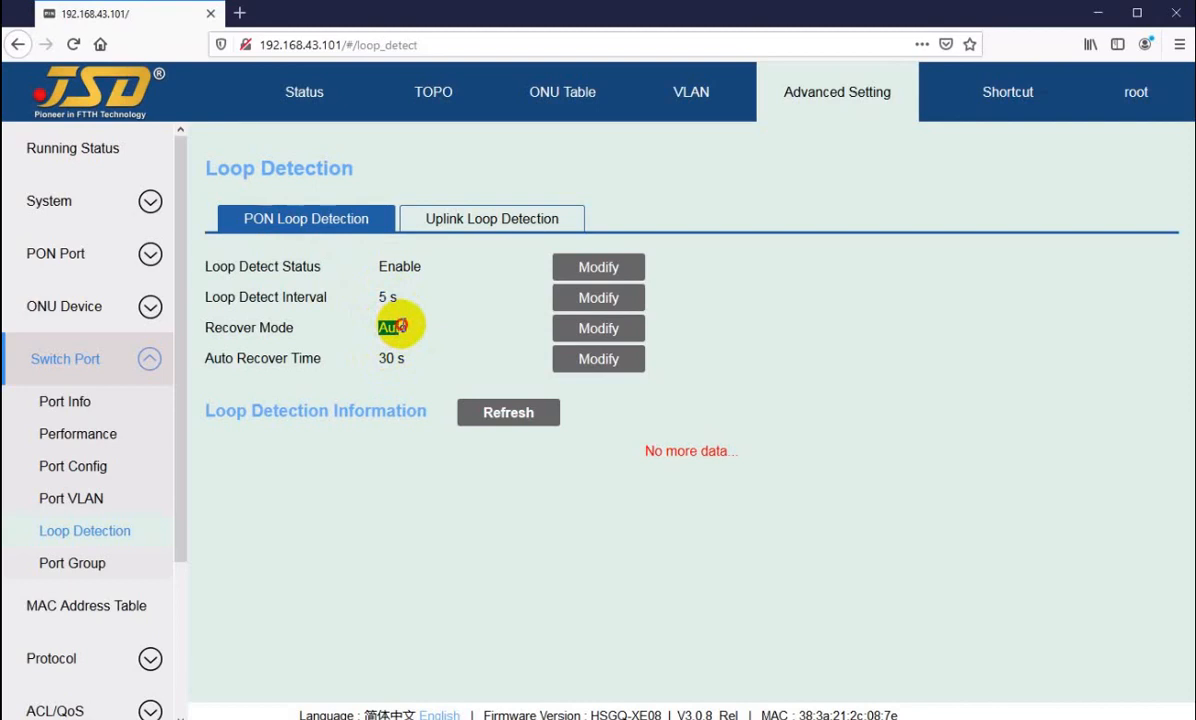
pyautogui.click(401, 324)
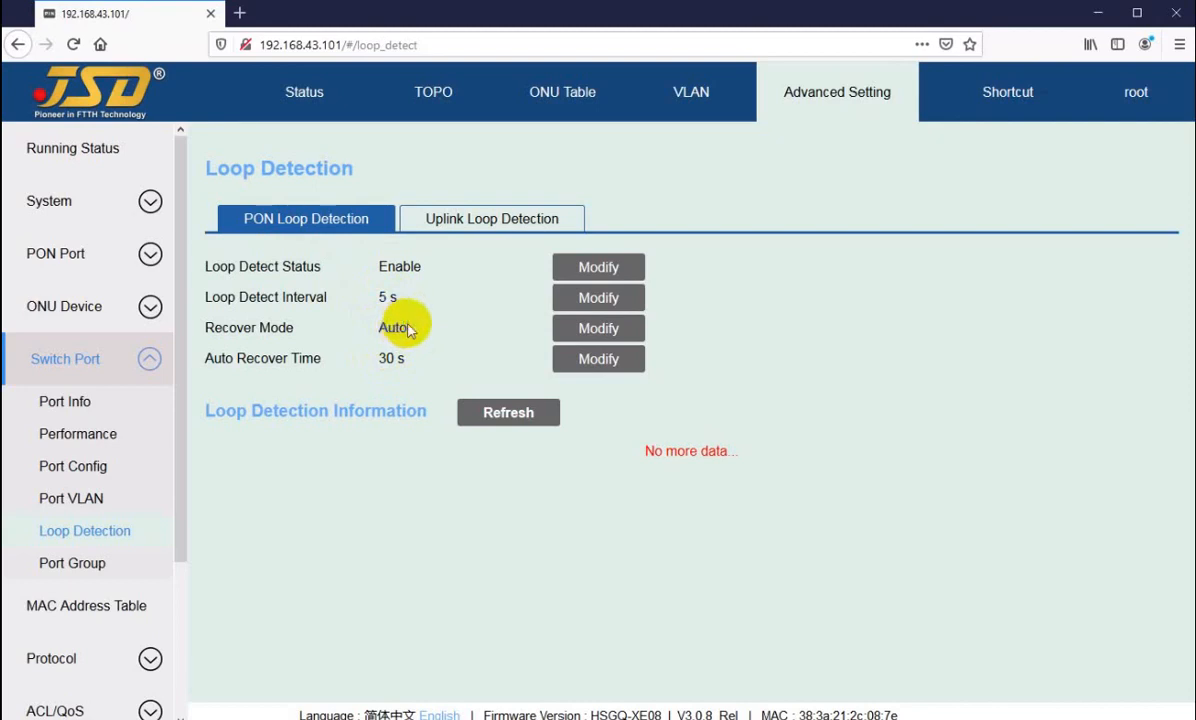
# Step: Show the uplink loop detection settings and examine the recover mode
pyautogui.click(453, 224)
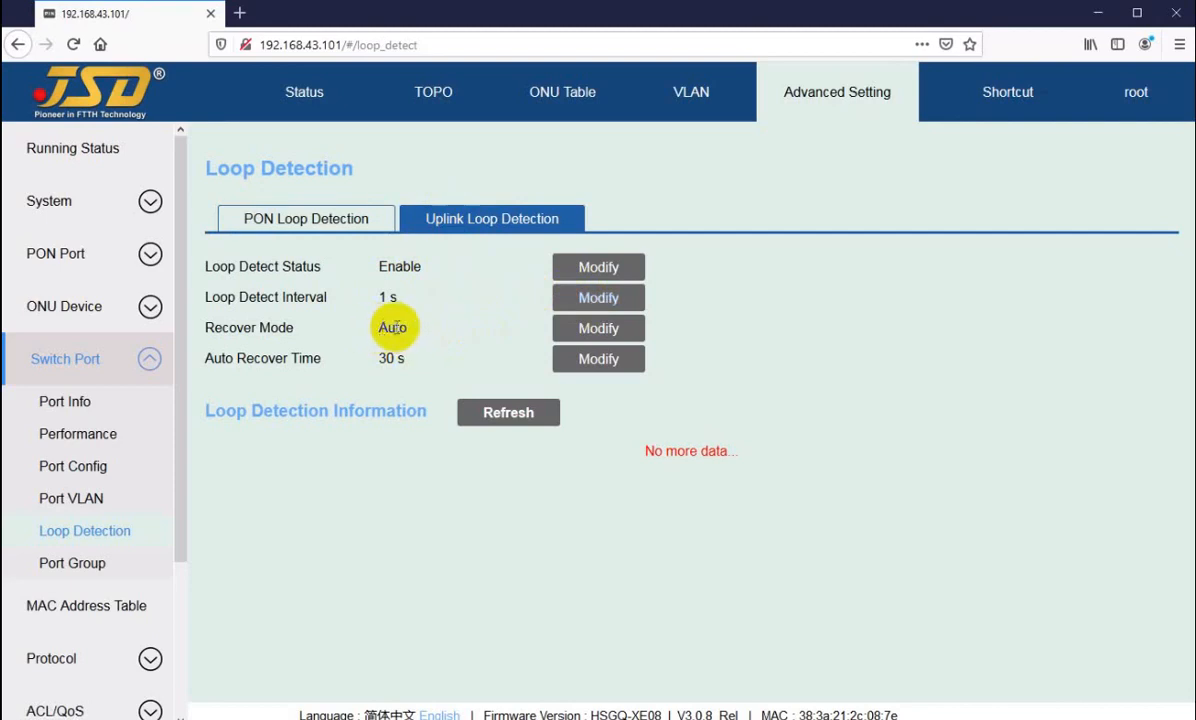
pyautogui.moveTo(379, 327); pyautogui.dragTo(415, 333)
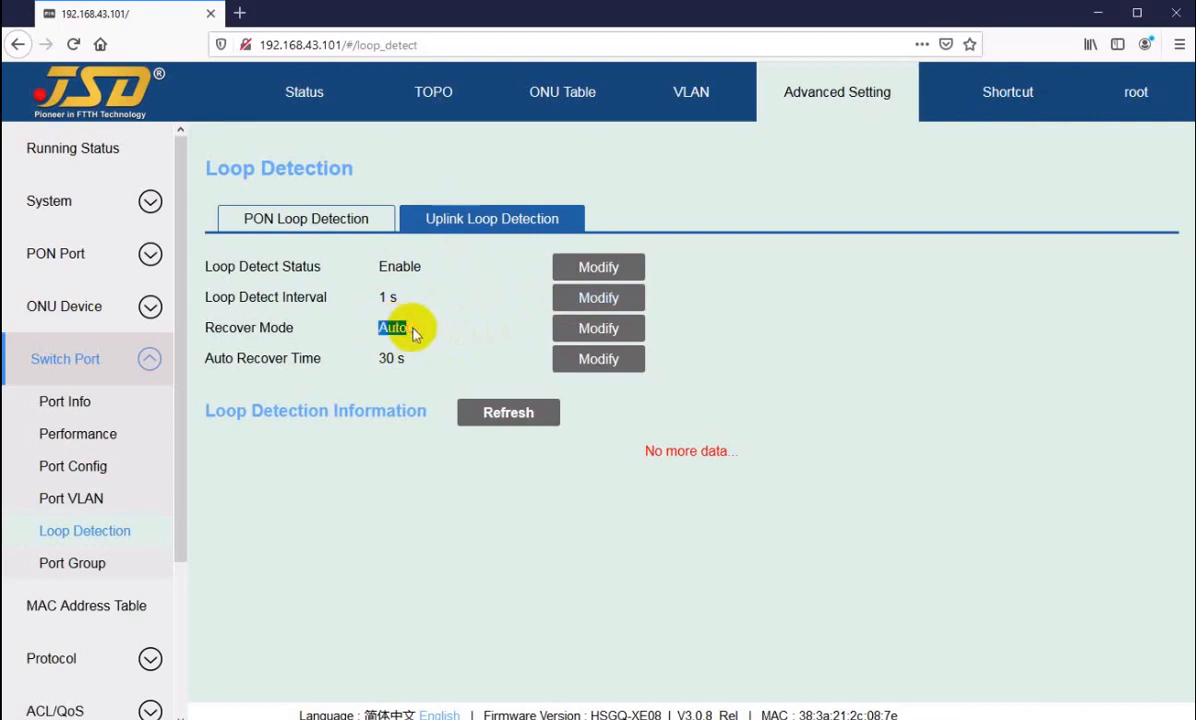
pyautogui.click(383, 329)
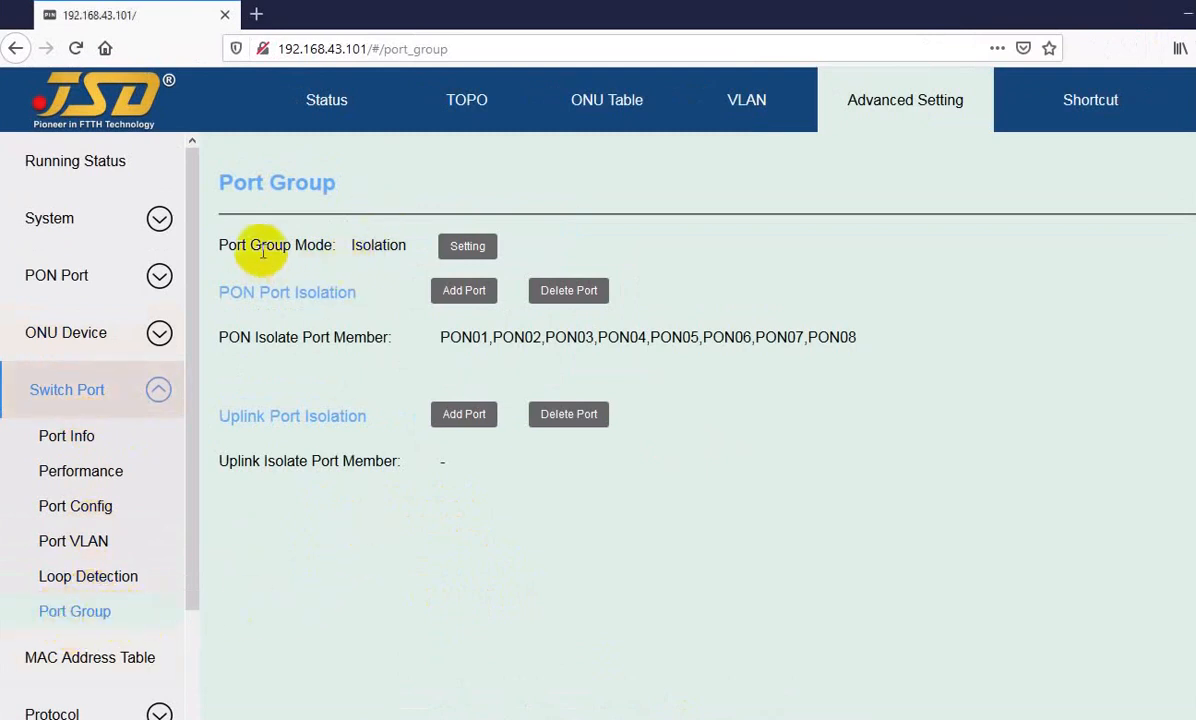
# Step: Examine the port group mode, the PON isolate port members and the uplink isolate port members
pyautogui.moveTo(239, 247); pyautogui.dragTo(372, 245)
pyautogui.click(372, 245)
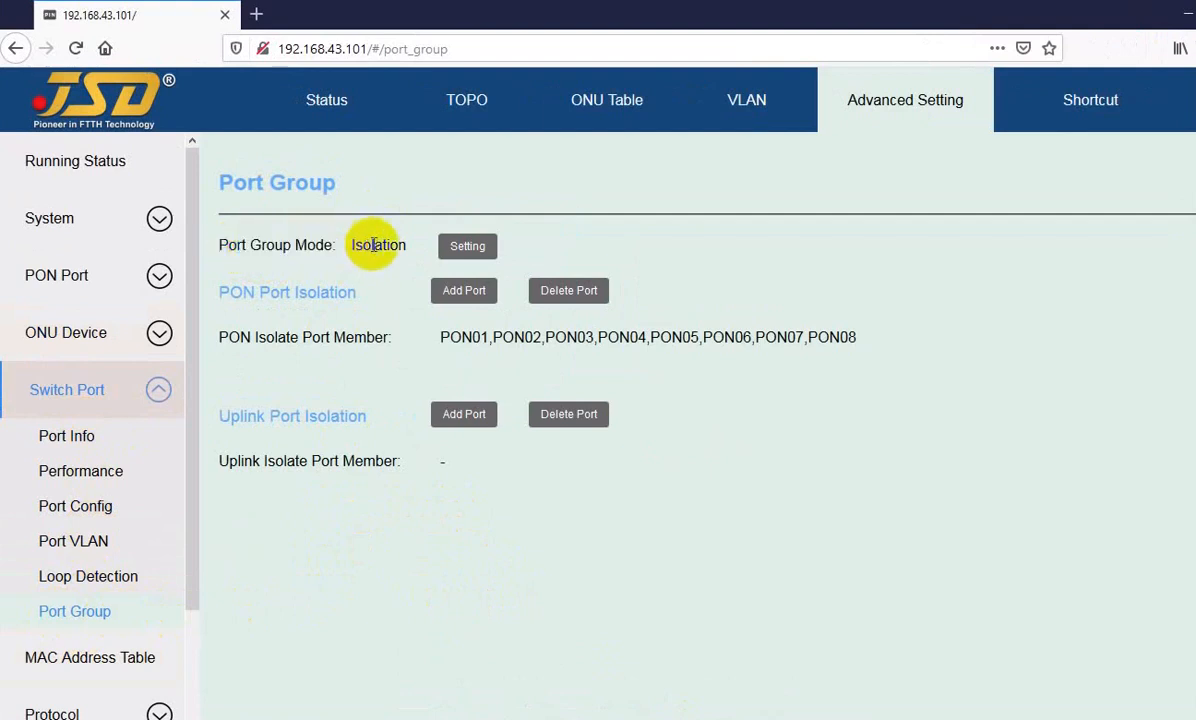
pyautogui.moveTo(432, 338); pyautogui.dragTo(836, 339)
pyautogui.click(830, 339)
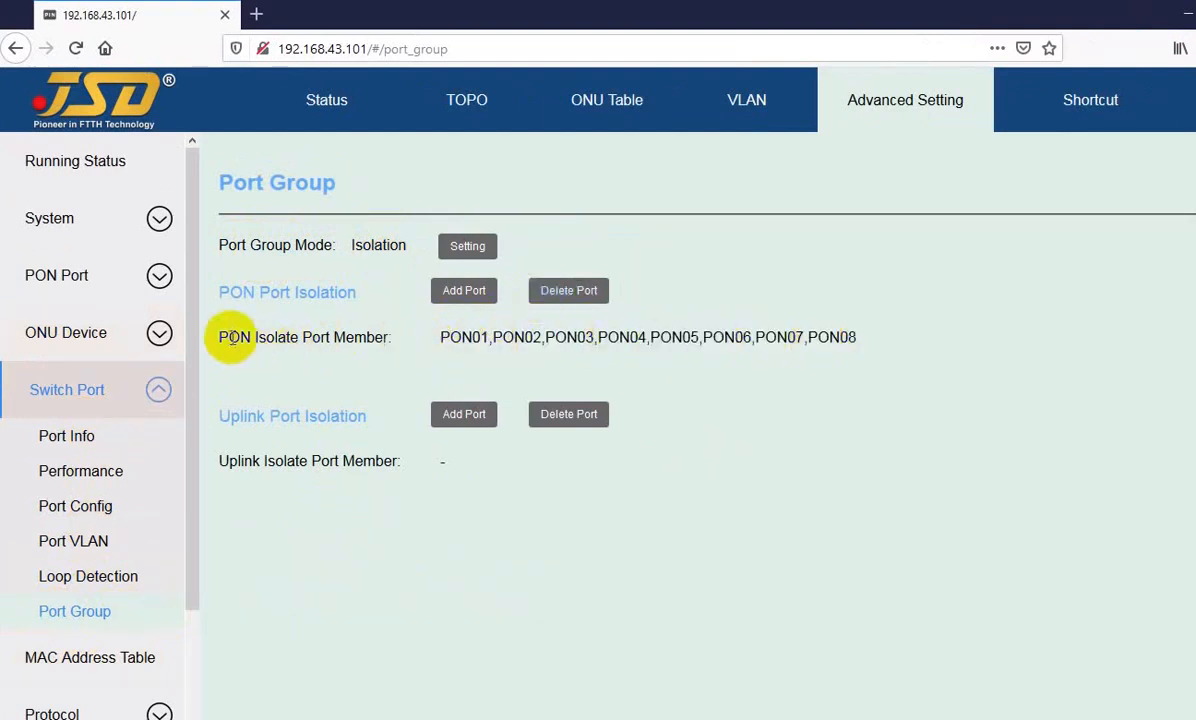
pyautogui.moveTo(232, 337); pyautogui.dragTo(360, 339)
pyautogui.click(531, 339)
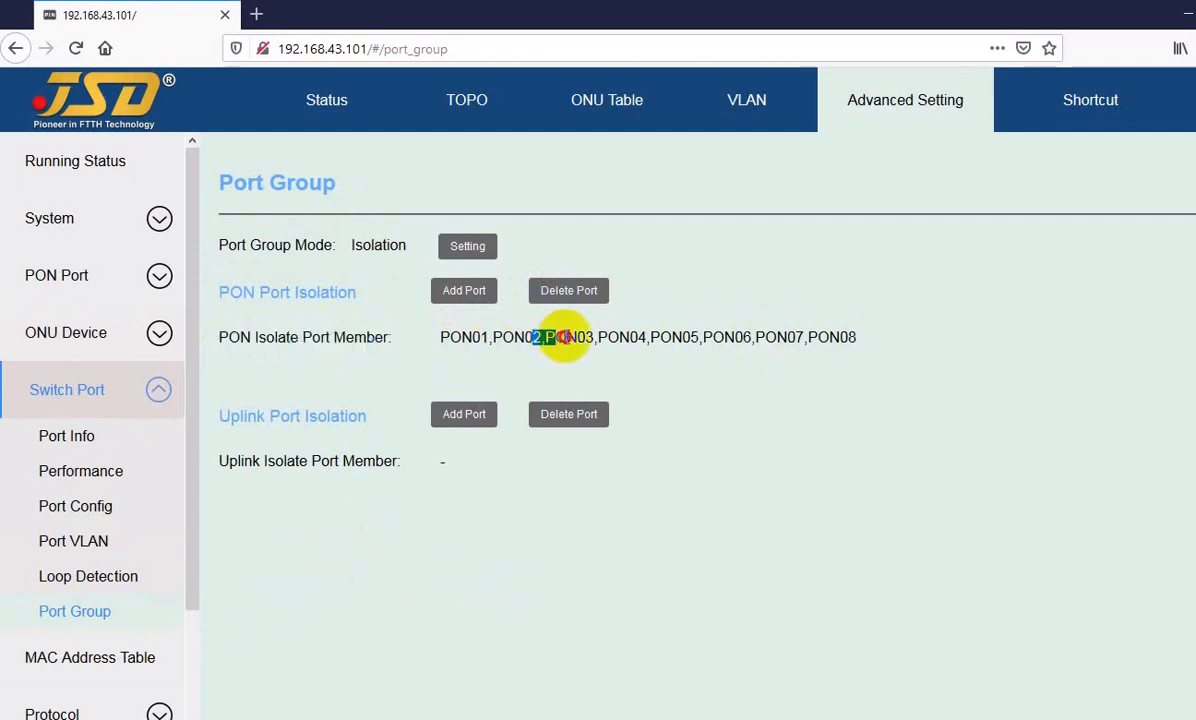
pyautogui.moveTo(611, 338); pyautogui.dragTo(652, 336)
pyautogui.click(676, 336)
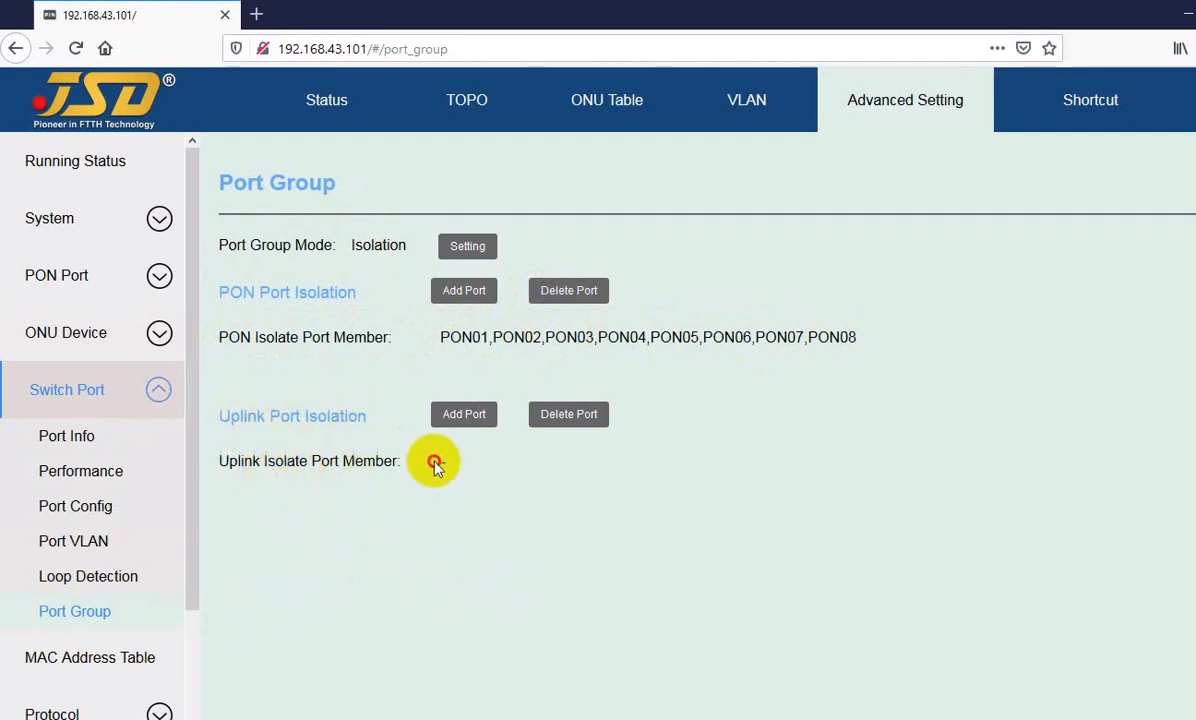
pyautogui.moveTo(434, 462); pyautogui.dragTo(462, 462)
pyautogui.click(463, 462)
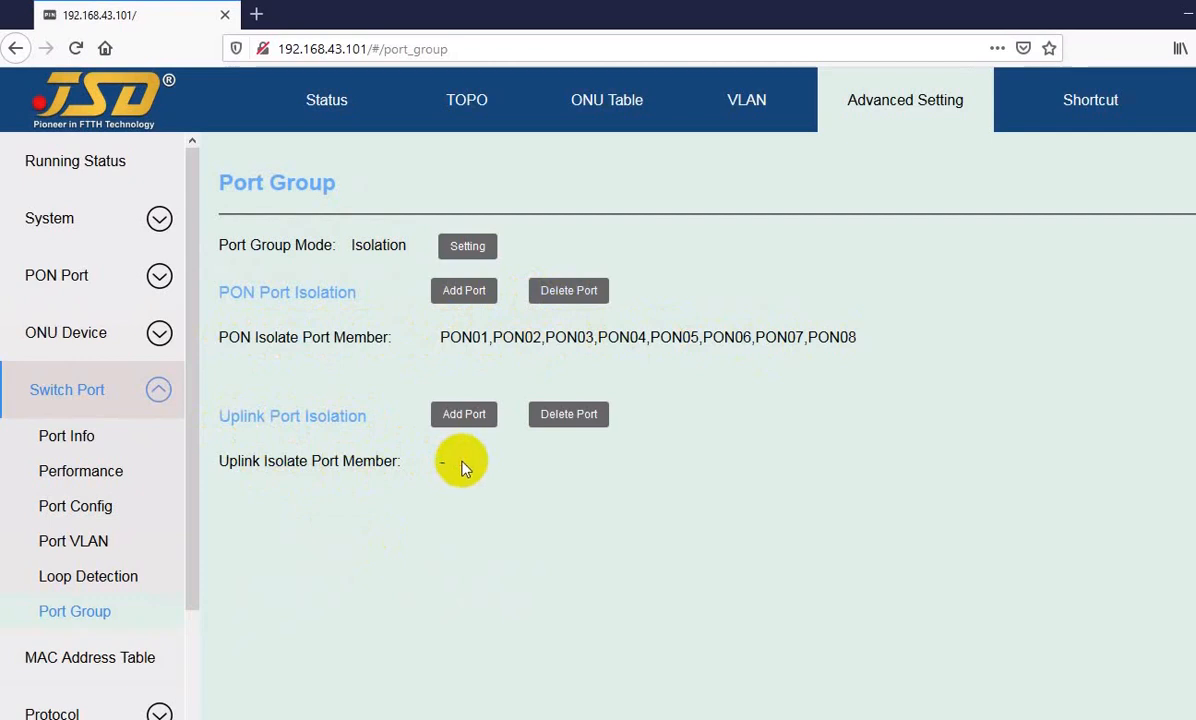
# Step: Examine which individual PON ports are included in the PON port isolation list
pyautogui.click(445, 342)
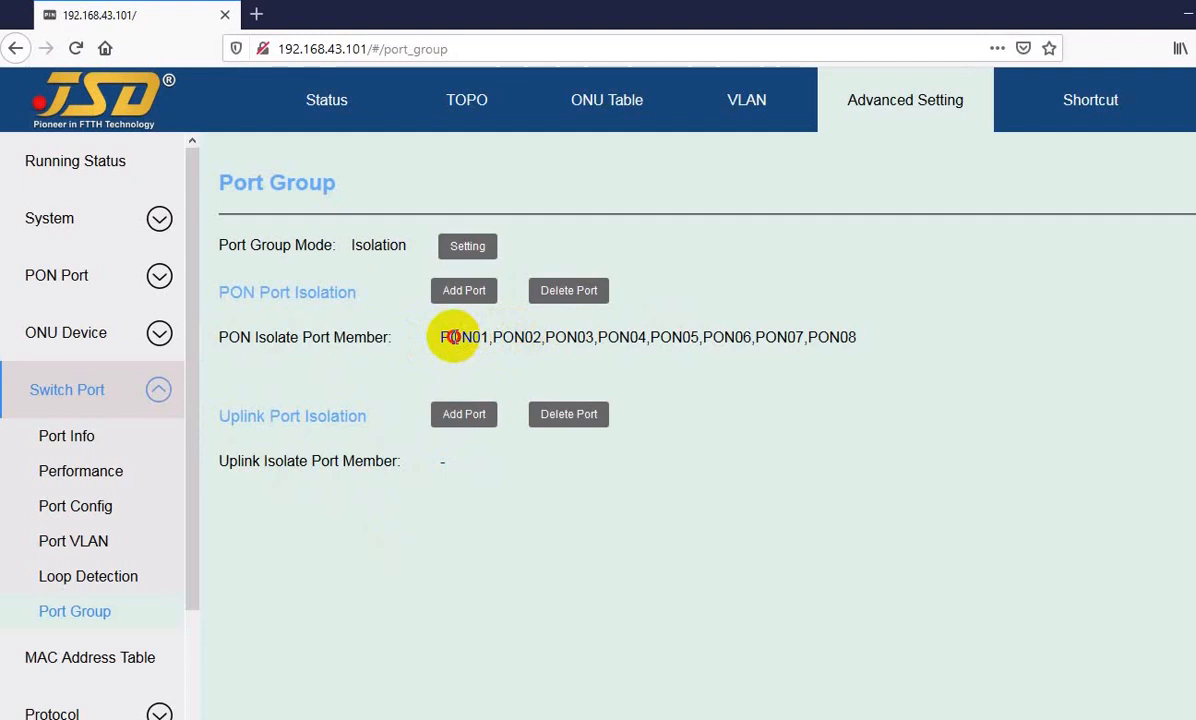
pyautogui.moveTo(450, 337); pyautogui.dragTo(562, 337)
pyautogui.click(564, 337)
pyautogui.moveTo(453, 337); pyautogui.dragTo(617, 337)
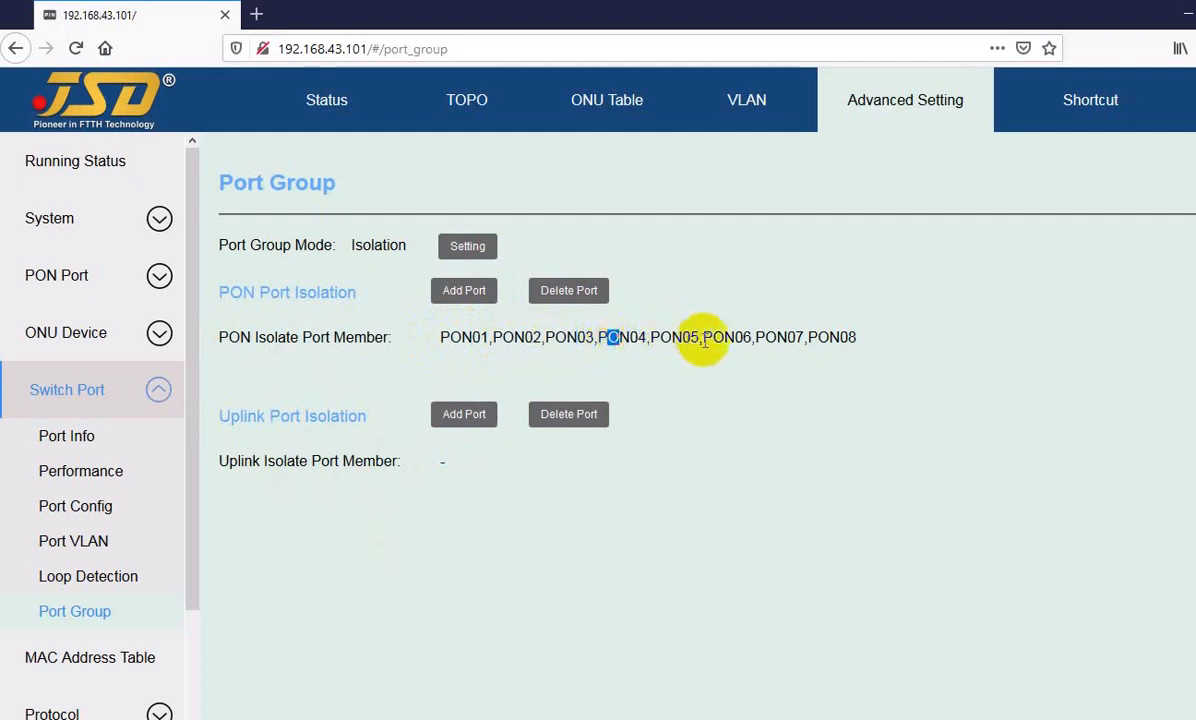
pyautogui.moveTo(832, 337); pyautogui.dragTo(842, 337)
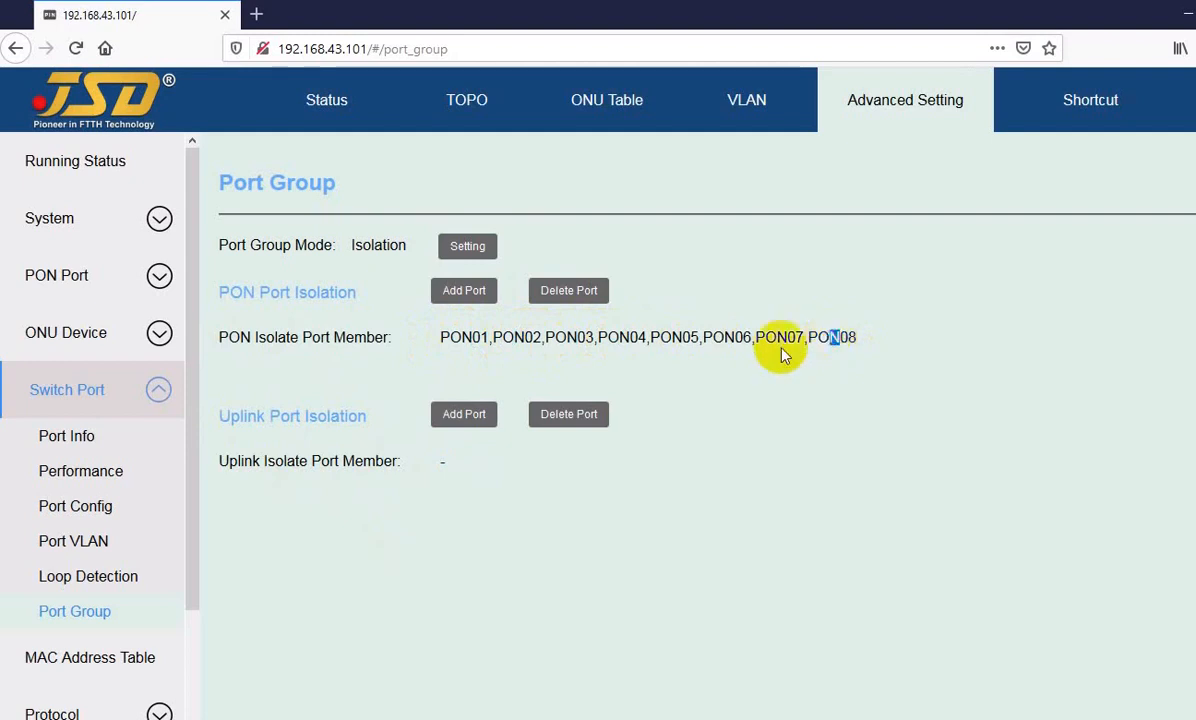
pyautogui.click(457, 335)
pyautogui.moveTo(459, 336); pyautogui.dragTo(526, 338)
pyautogui.click(515, 339)
pyautogui.click(507, 351)
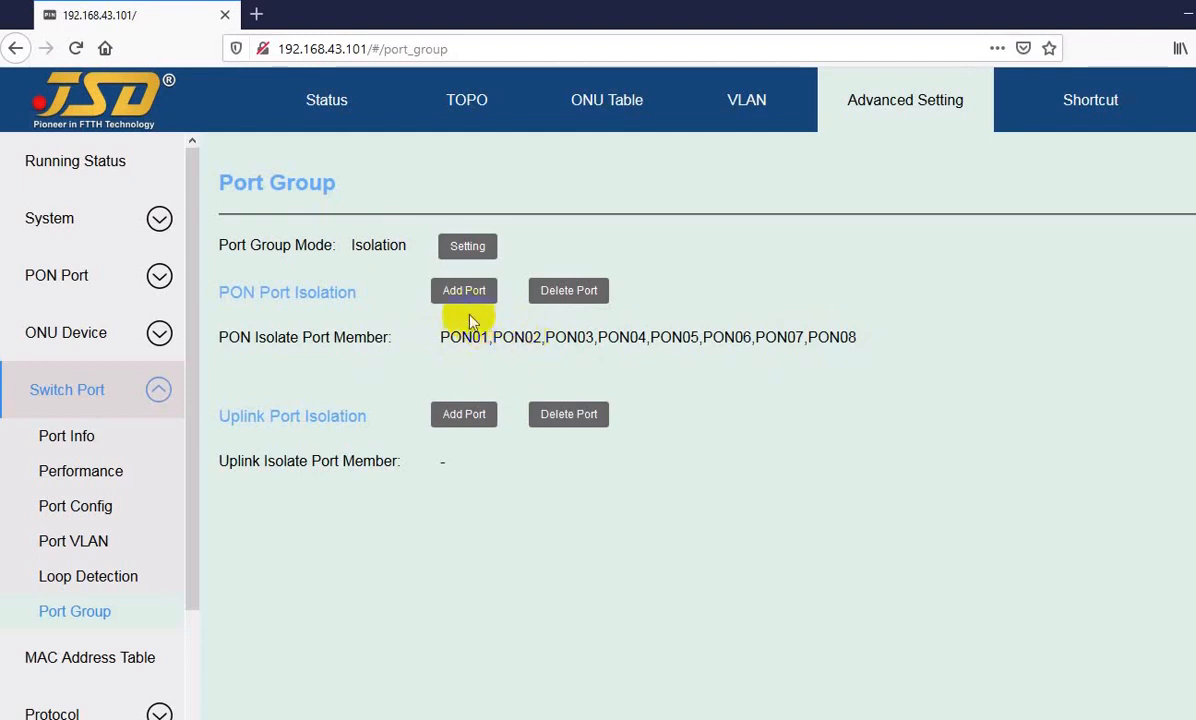
# Step: Review the Isolation and Inter-working options for the port group mode, and cancel without applying a change
pyautogui.click(467, 250)
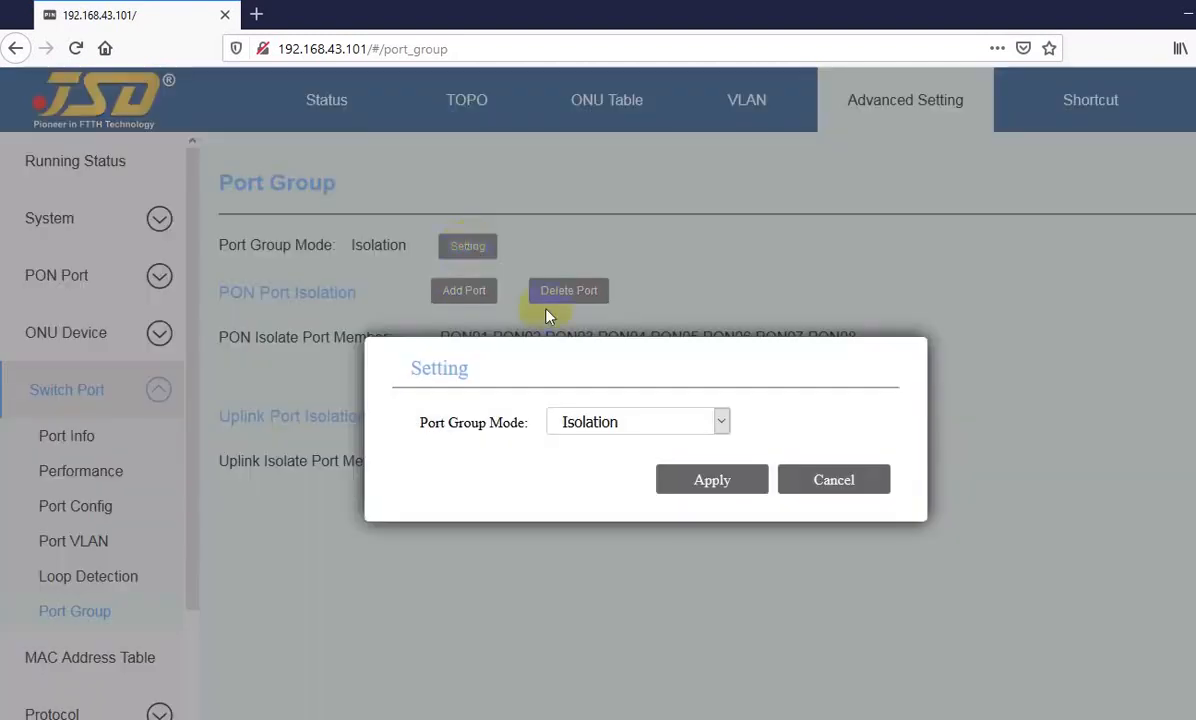
pyautogui.click(612, 423)
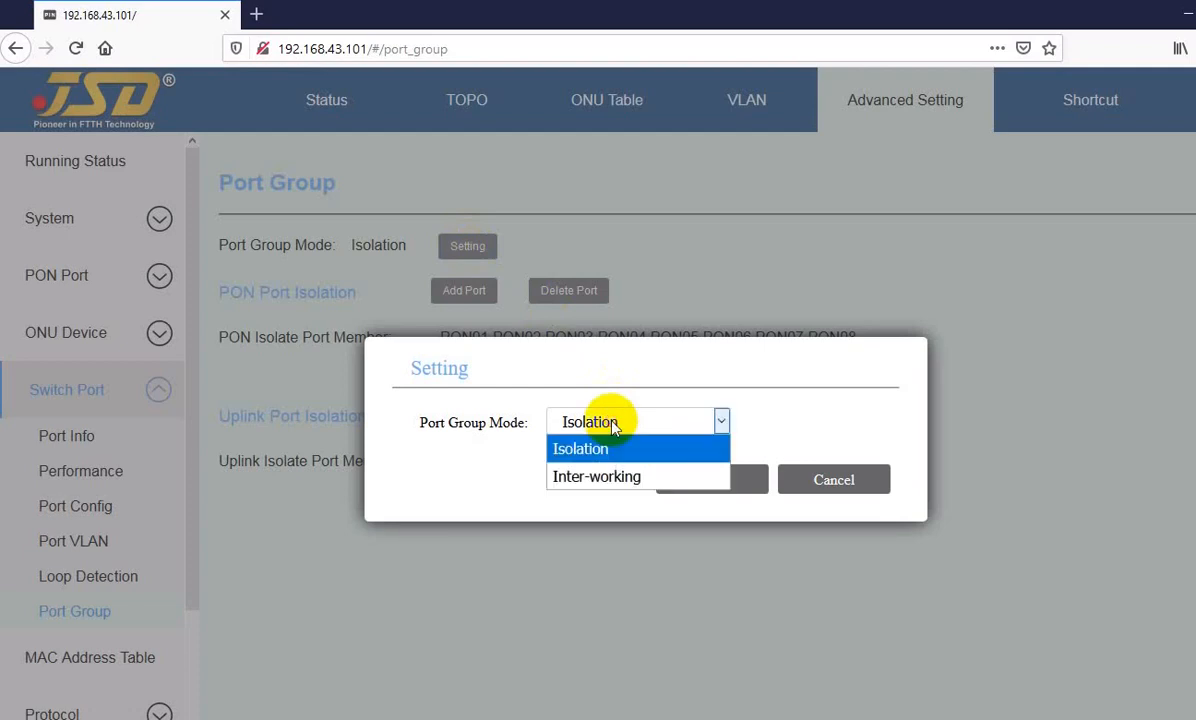
pyautogui.click(580, 477)
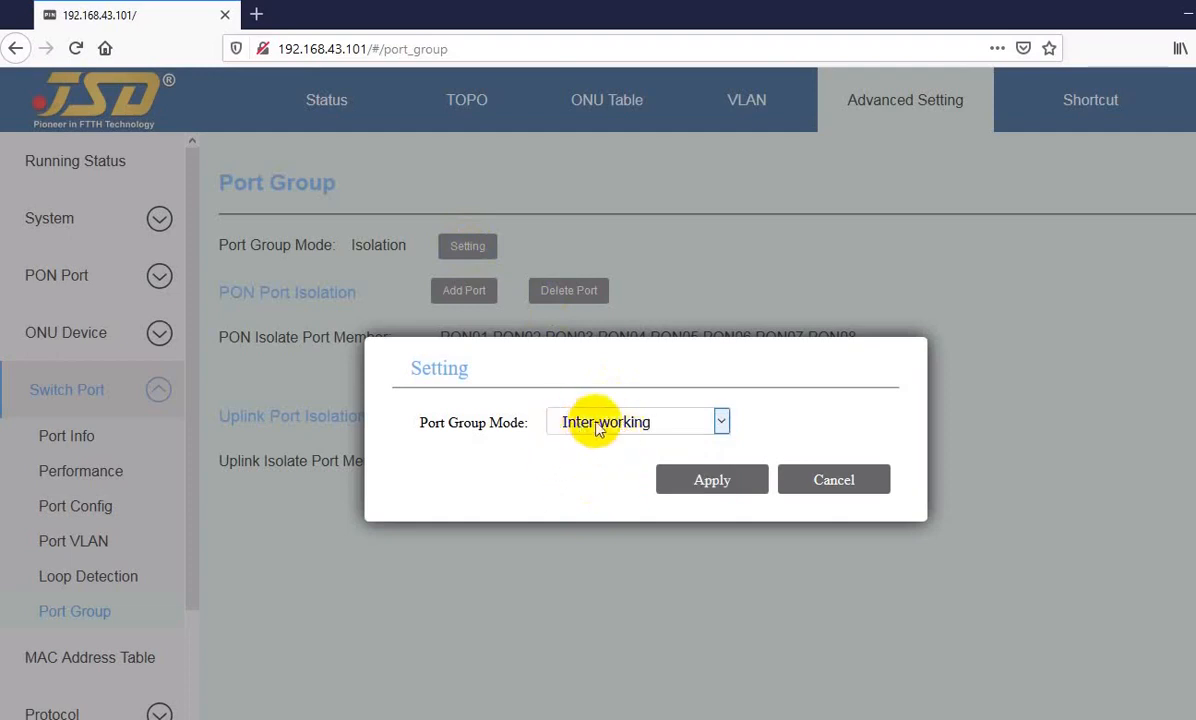
pyautogui.click(589, 422)
pyautogui.click(588, 448)
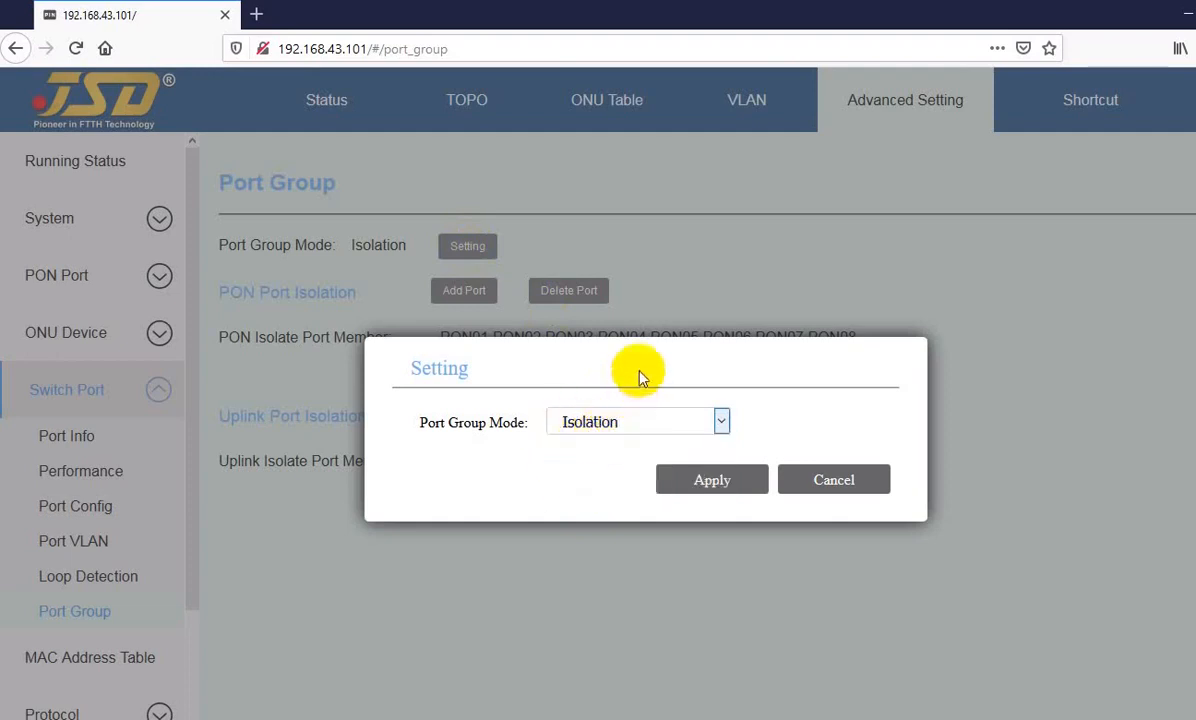
pyautogui.click(822, 483)
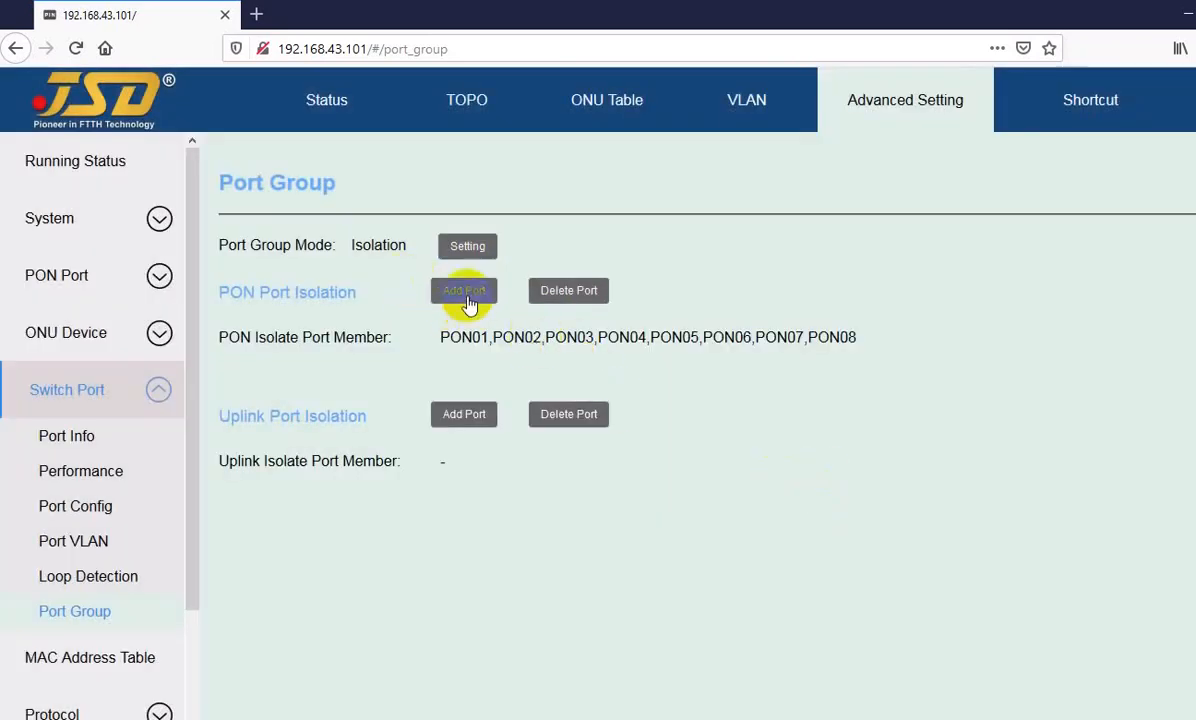
# Step: Review the PON isolation port addition form, and try deselecting PON05 to PON08 in the port deletion form before cancelling
pyautogui.click(455, 298)
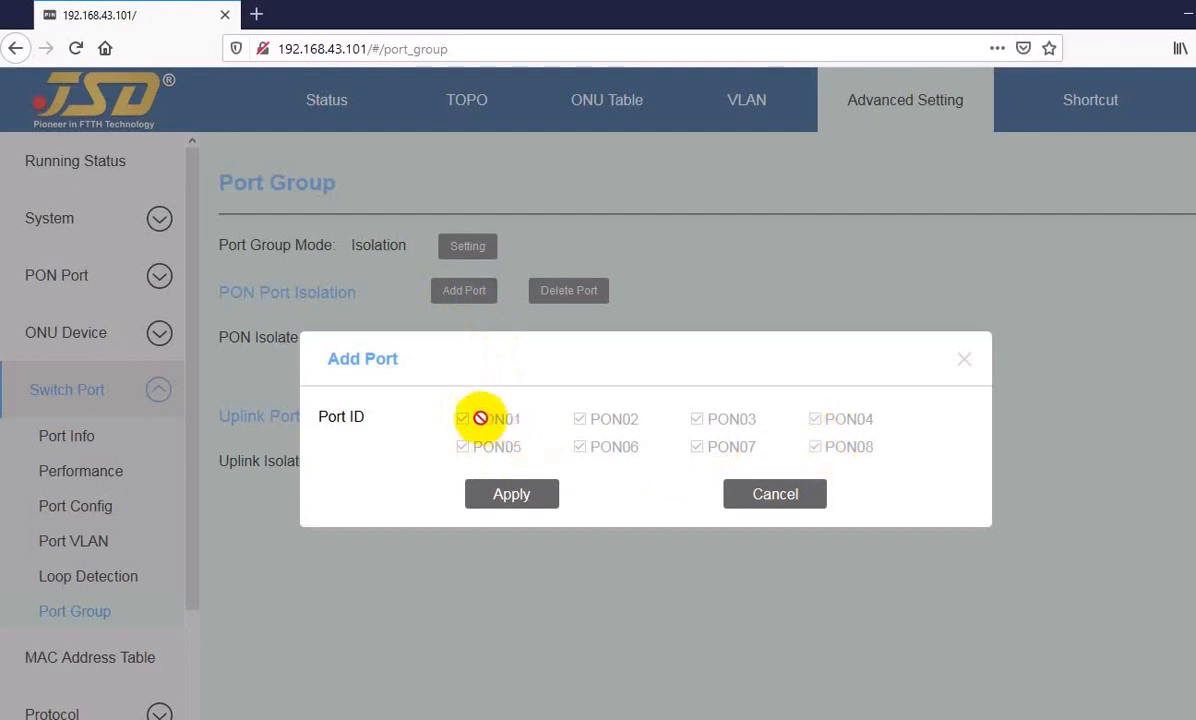
pyautogui.click(755, 490)
pyautogui.click(566, 296)
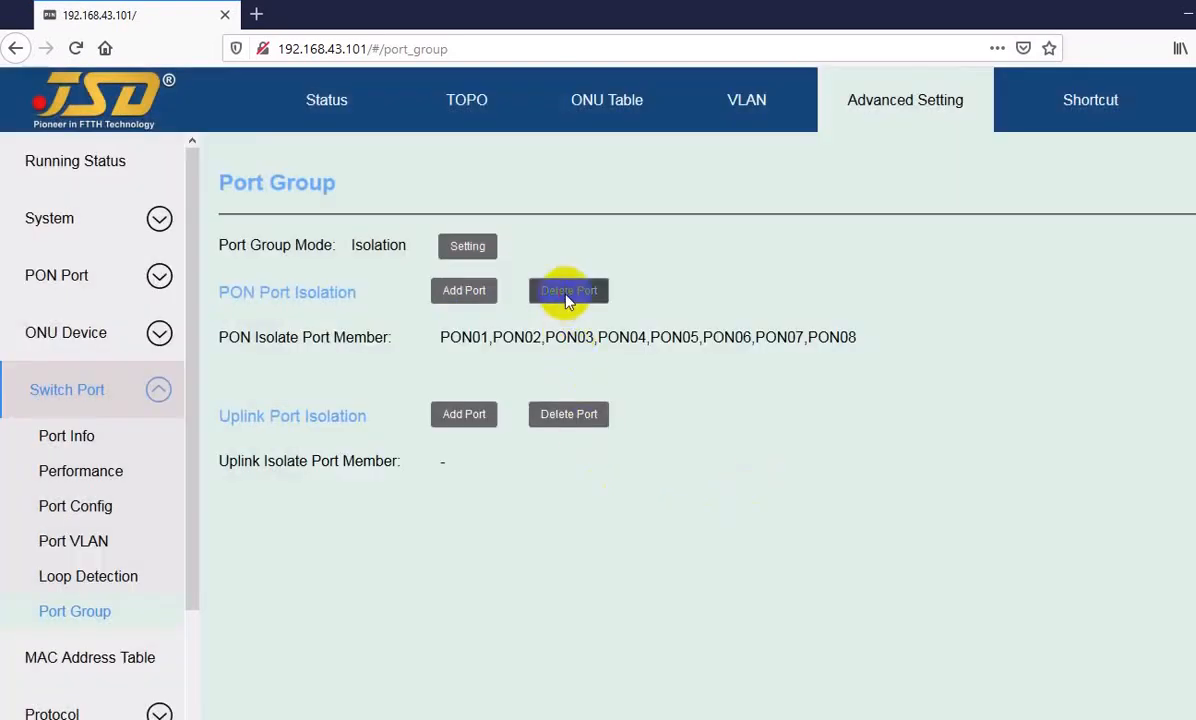
pyautogui.click(465, 449)
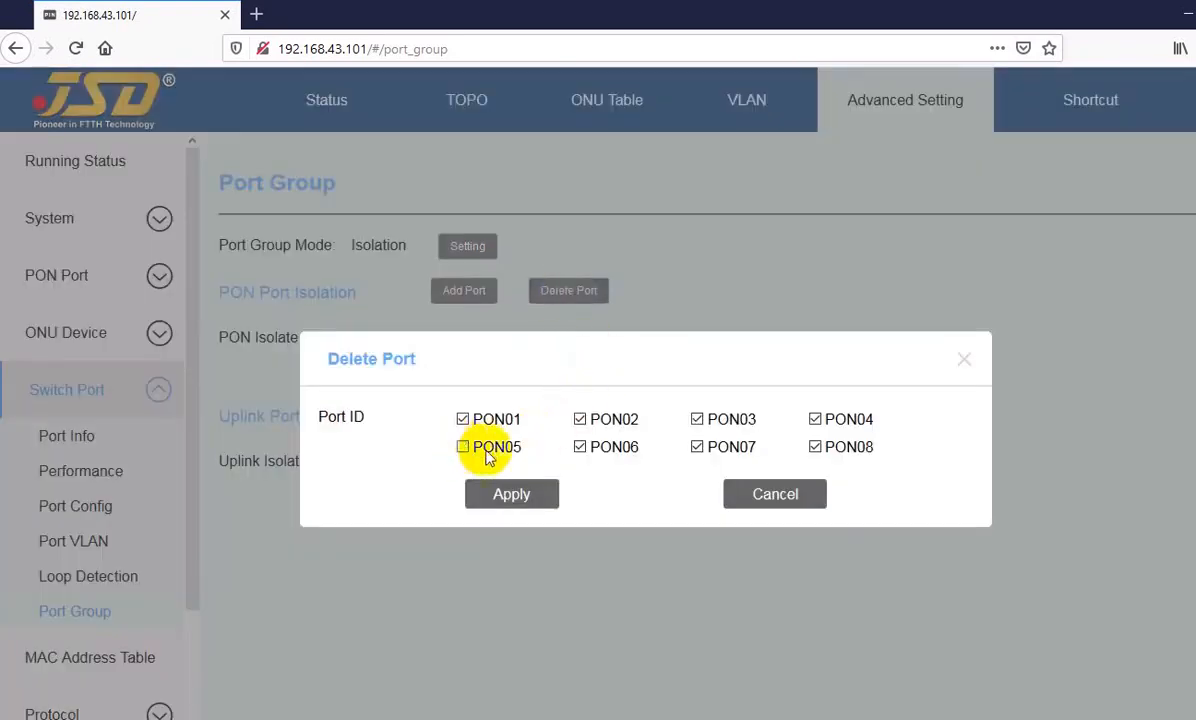
pyautogui.click(582, 449)
pyautogui.click(698, 448)
pyautogui.click(816, 448)
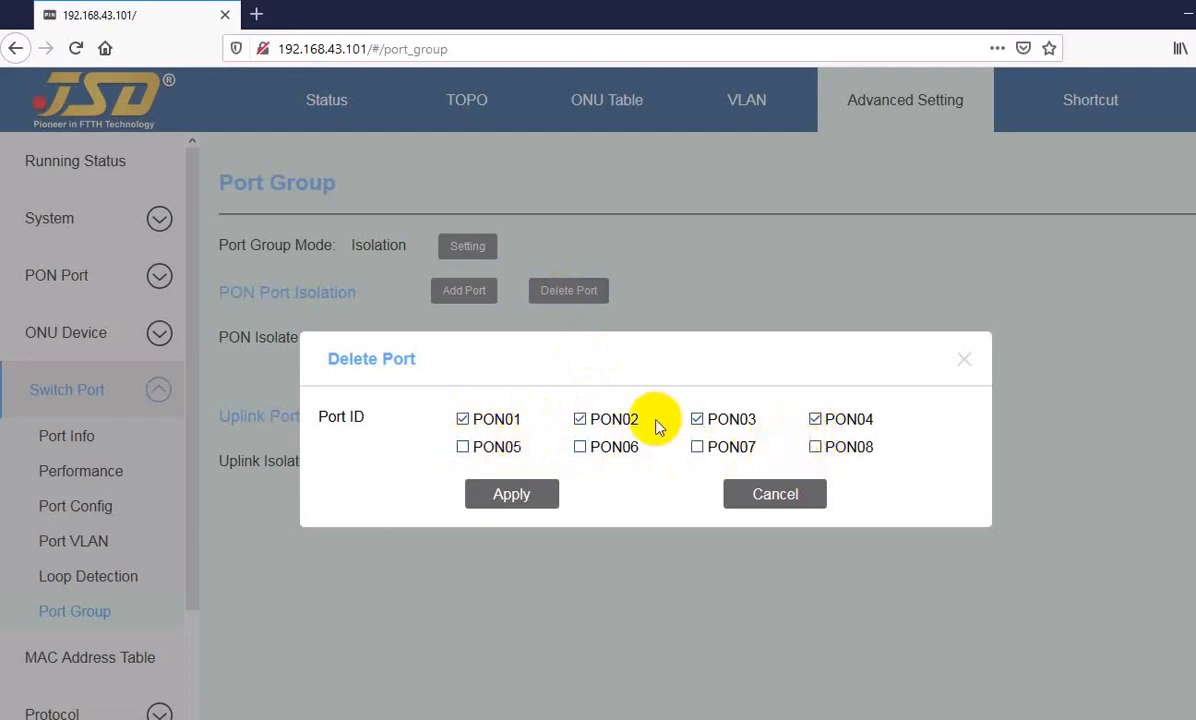
pyautogui.click(777, 497)
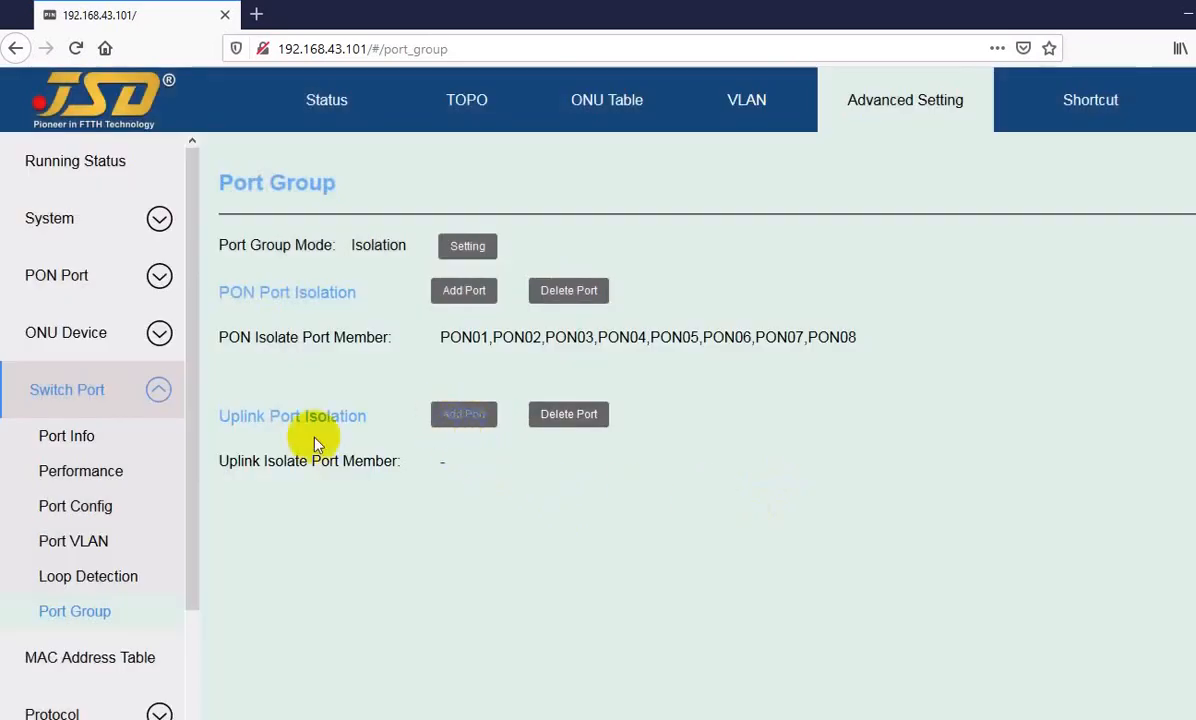
# Step: Select GE01, XGE01 and GE02 as candidates for uplink port isolation, and cancel without adding them
pyautogui.moveTo(245, 423); pyautogui.dragTo(342, 414)
pyautogui.click(347, 414)
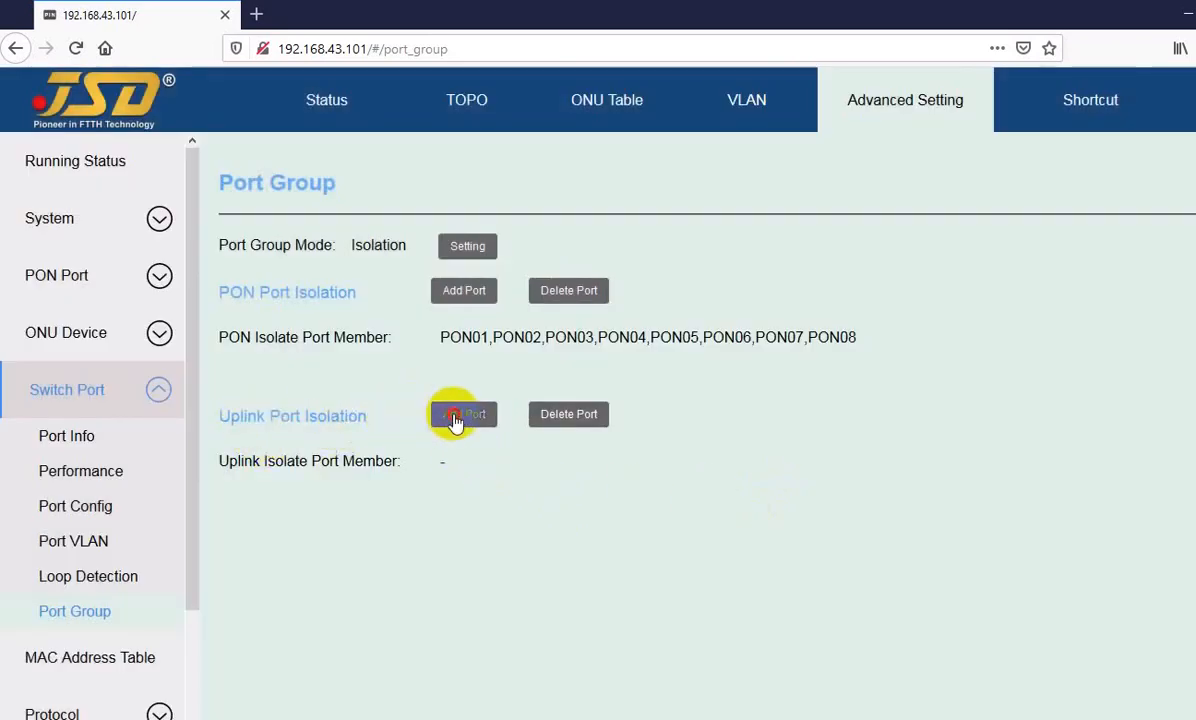
pyautogui.click(456, 414)
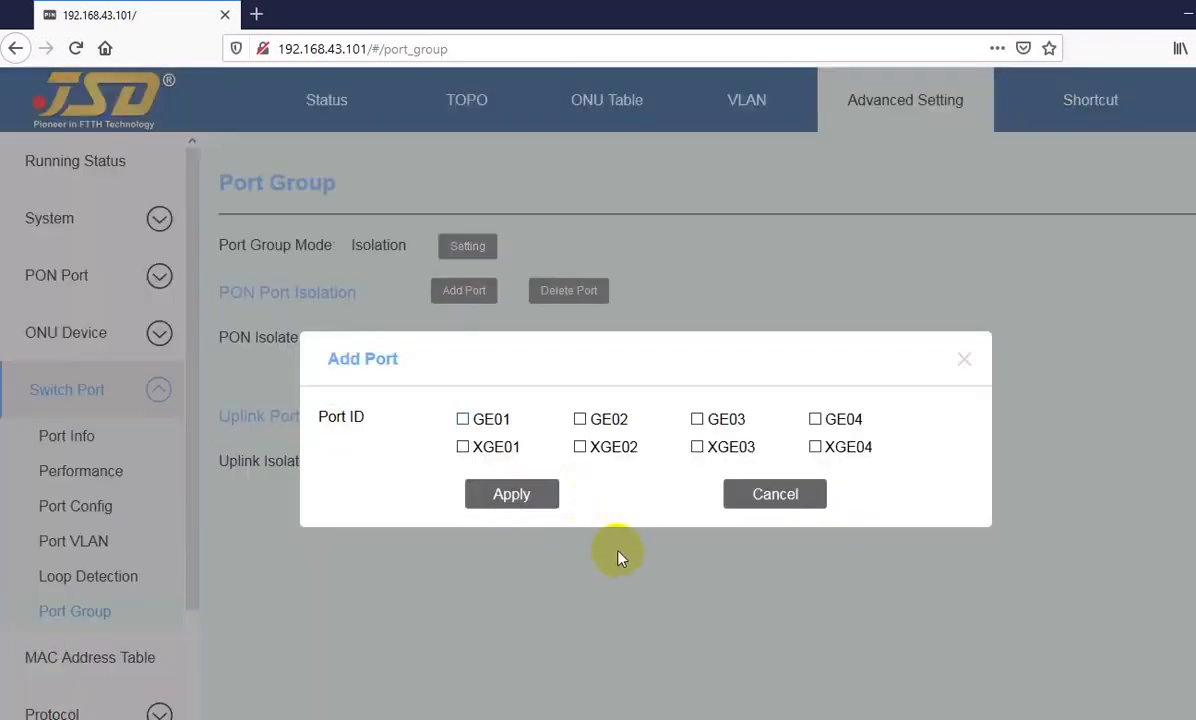
pyautogui.click(462, 420)
pyautogui.click(462, 447)
pyautogui.click(579, 420)
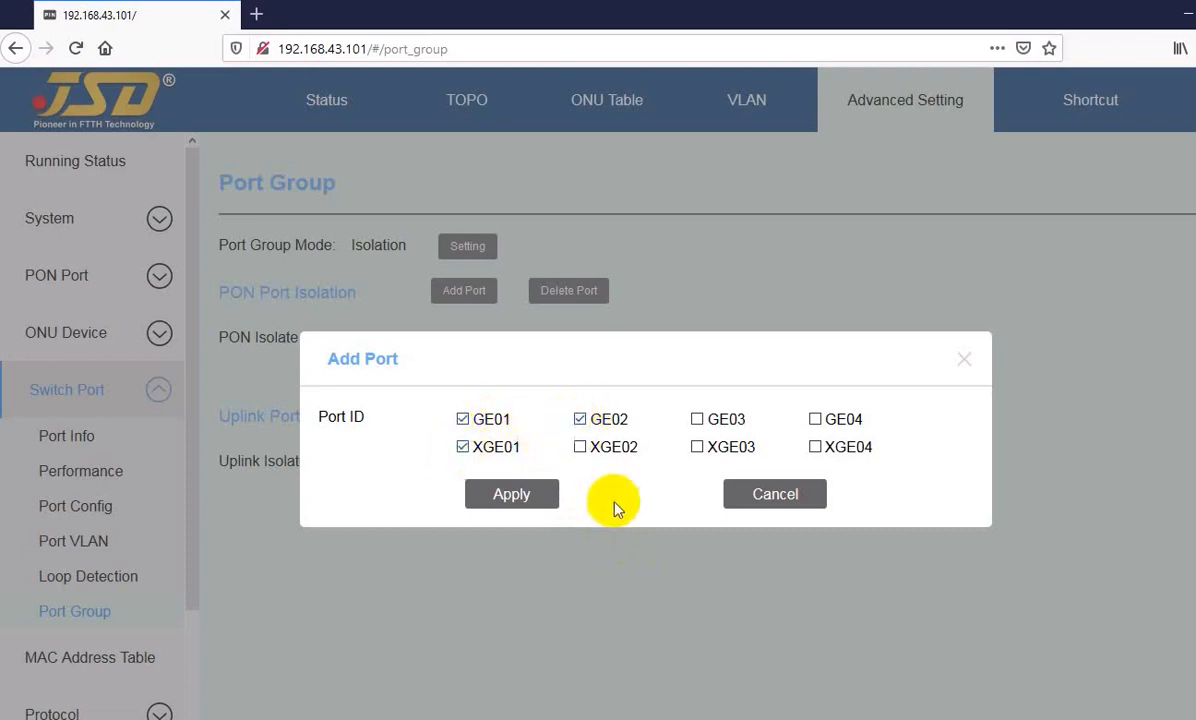
pyautogui.click(505, 500)
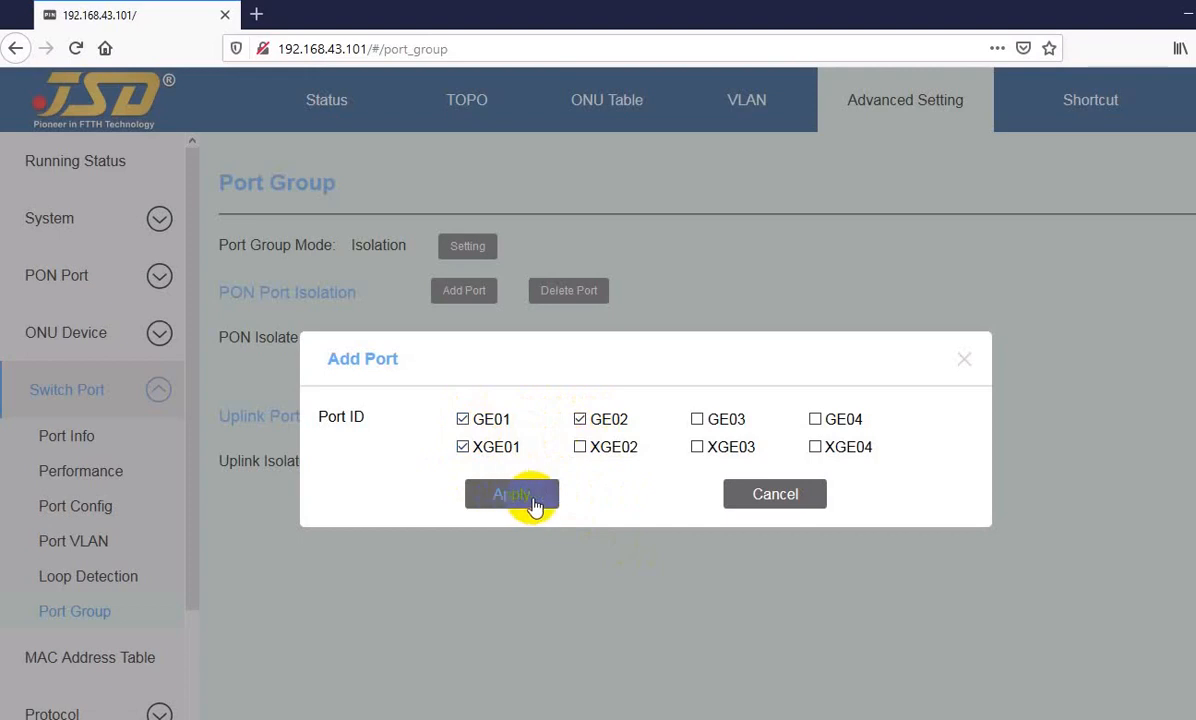
pyautogui.click(762, 494)
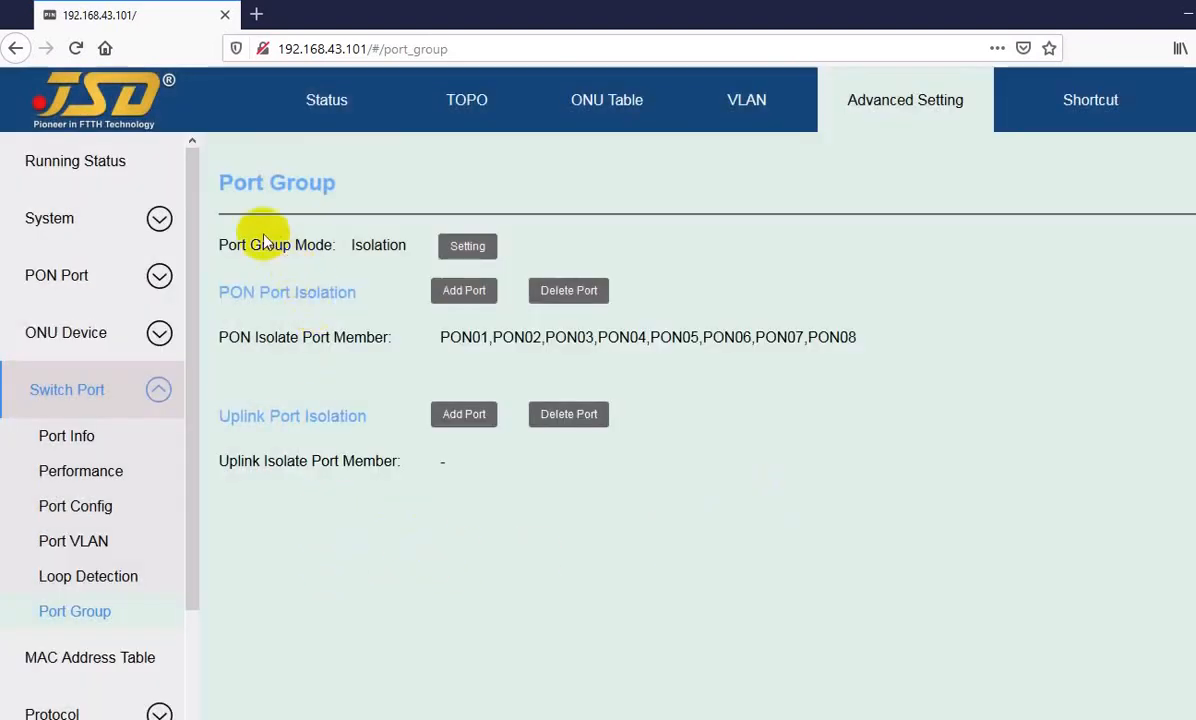
pyautogui.moveTo(234, 180); pyautogui.dragTo(306, 182)
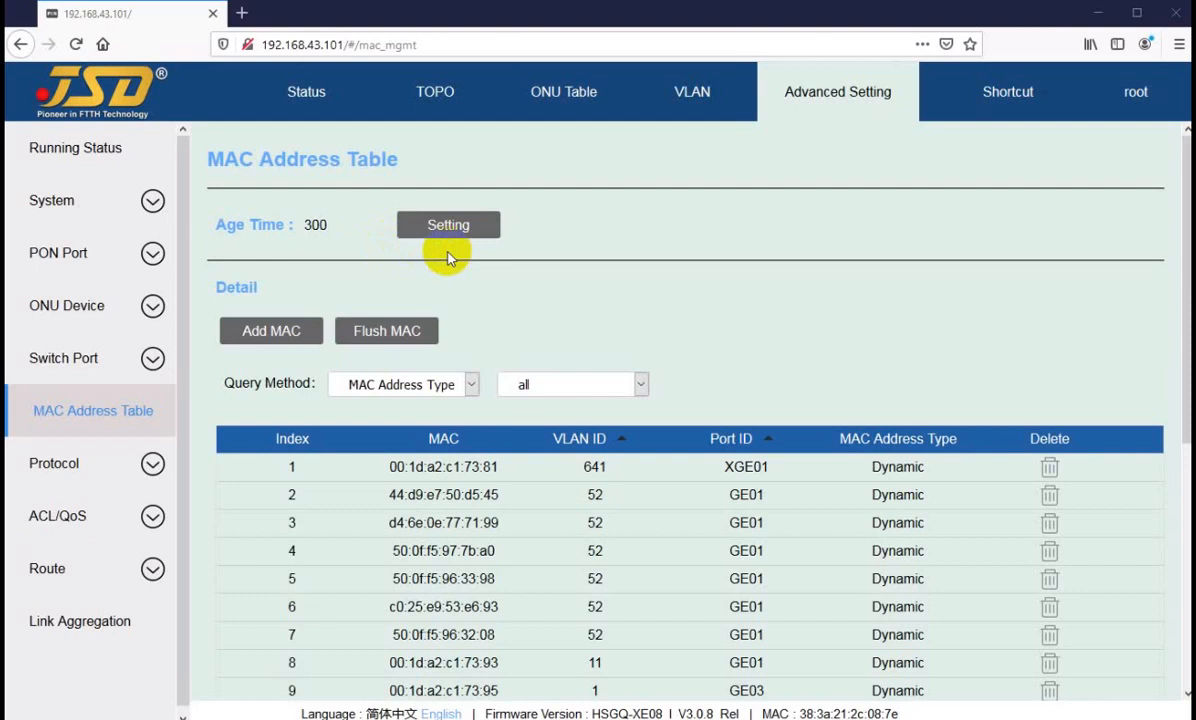
# Step: Review the age time setting form for the MAC address table, and cancel without entering a value
pyautogui.click(414, 224)
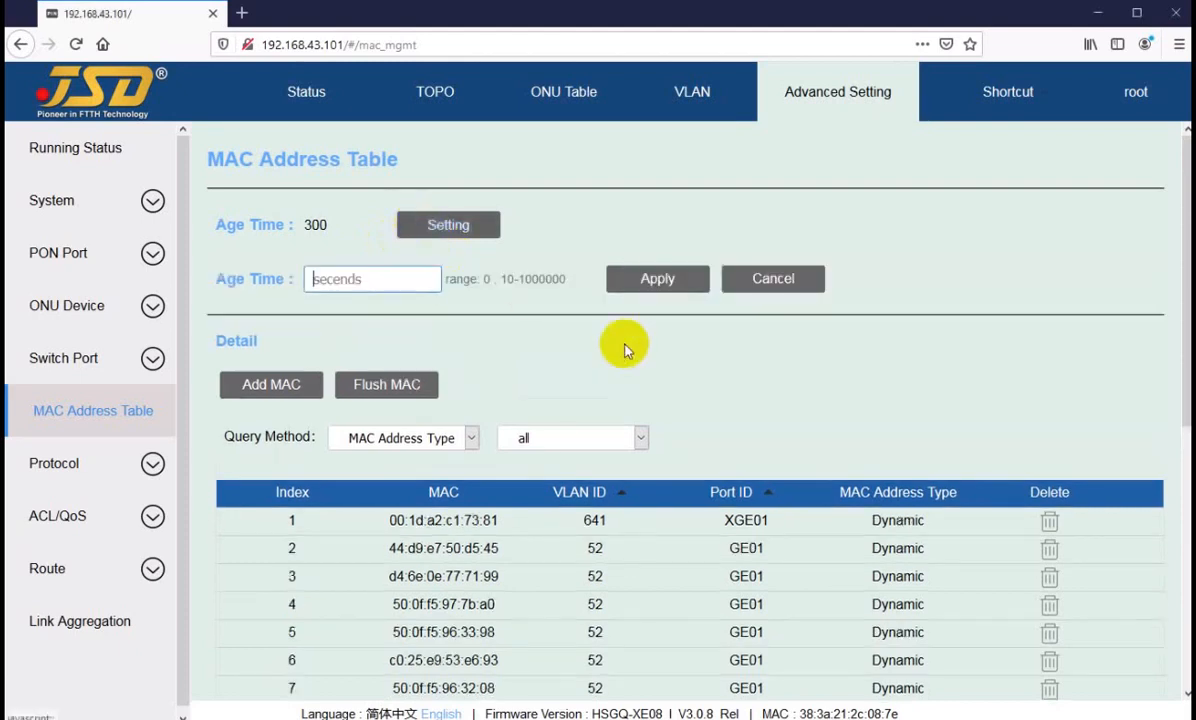
pyautogui.click(369, 279)
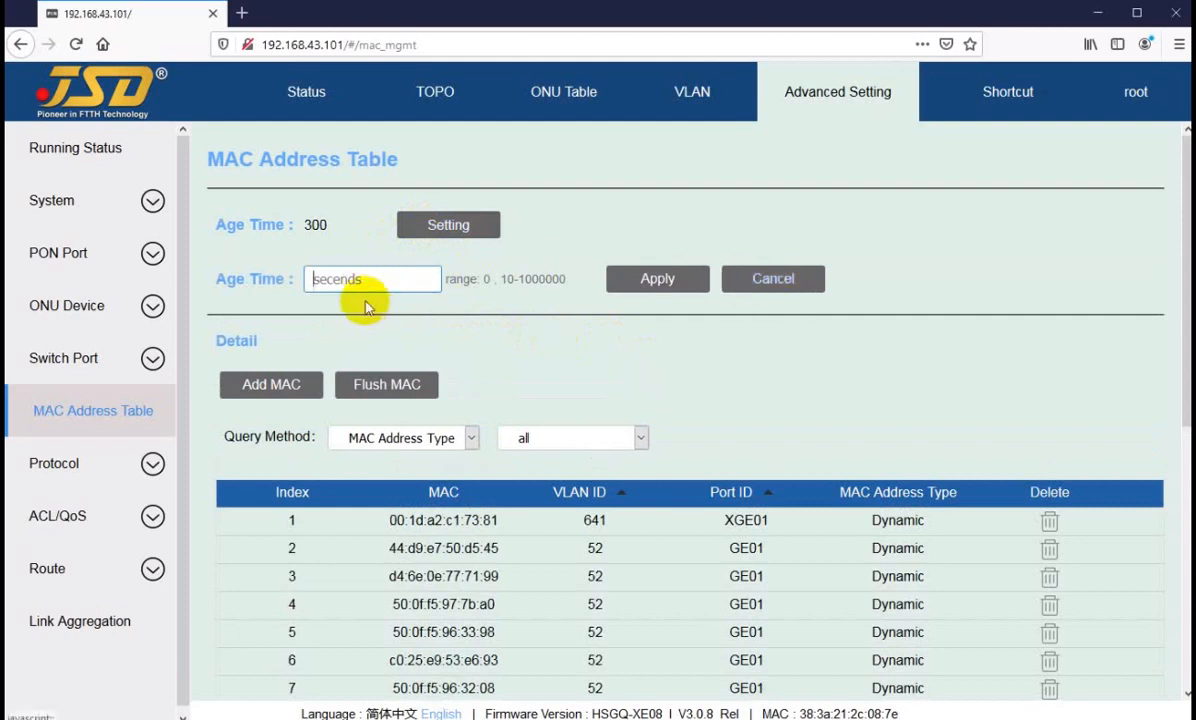
pyautogui.click(356, 275)
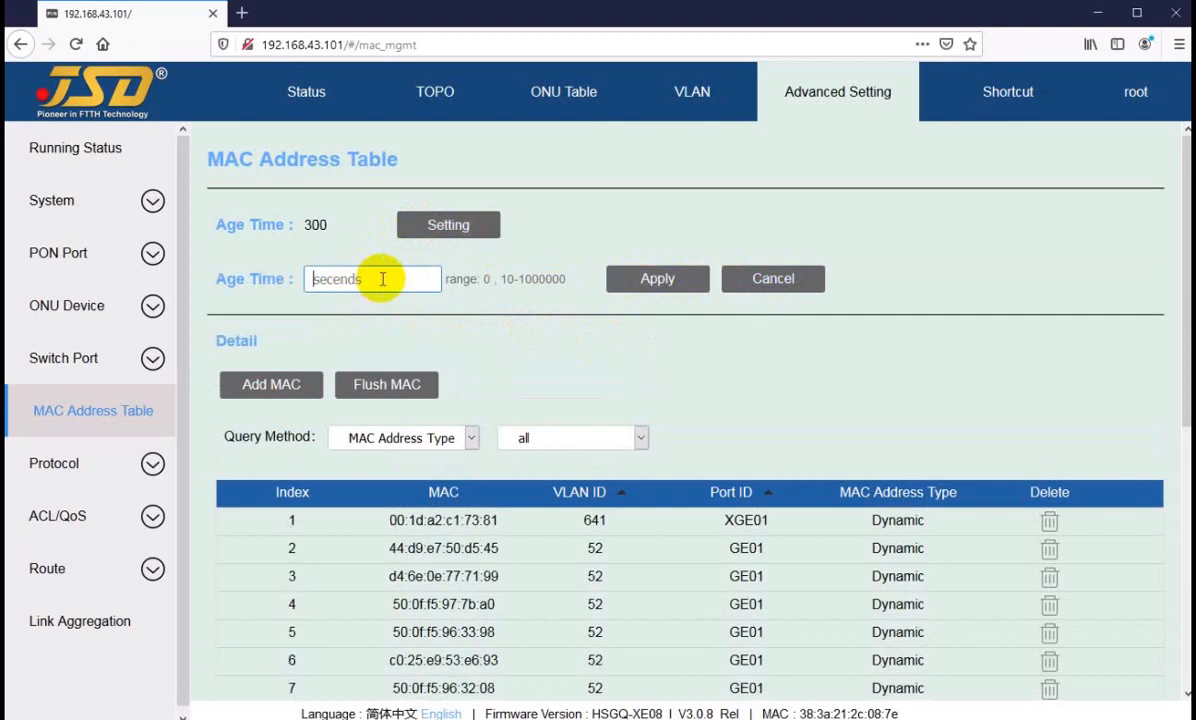
pyautogui.click(778, 285)
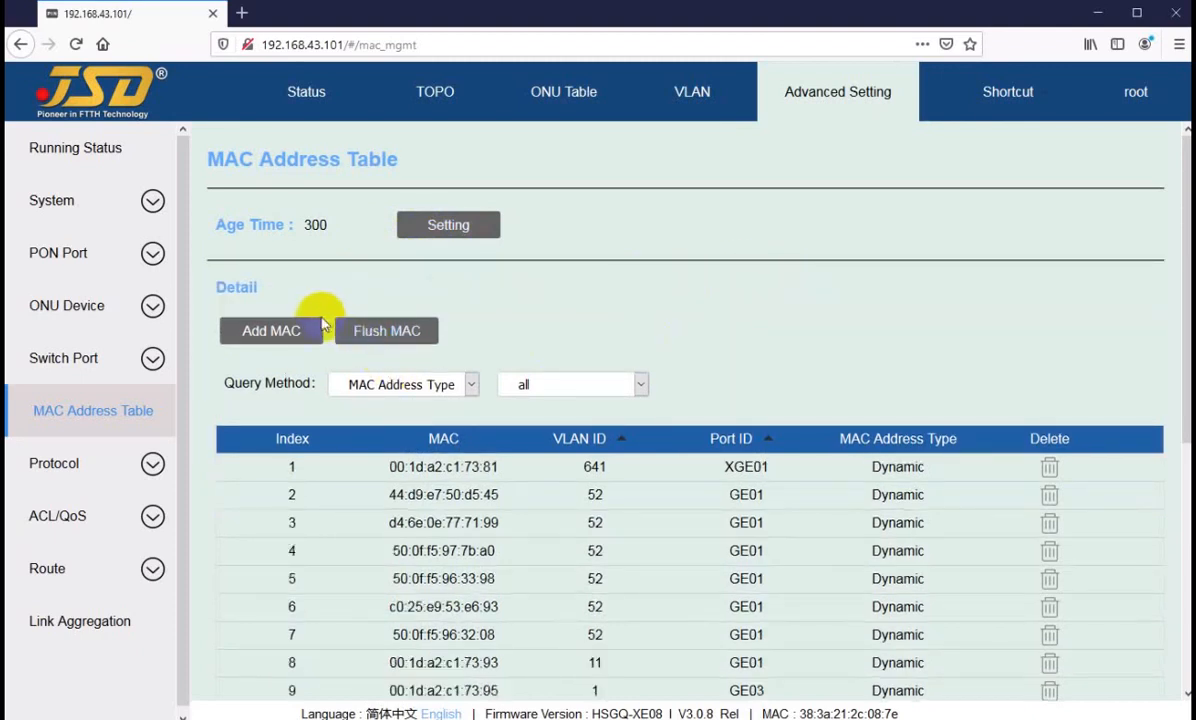
# Step: Review the MAC address type, MAC, VLAN ID and port ID fields for adding a MAC entry, and cancel without adding one
pyautogui.click(272, 335)
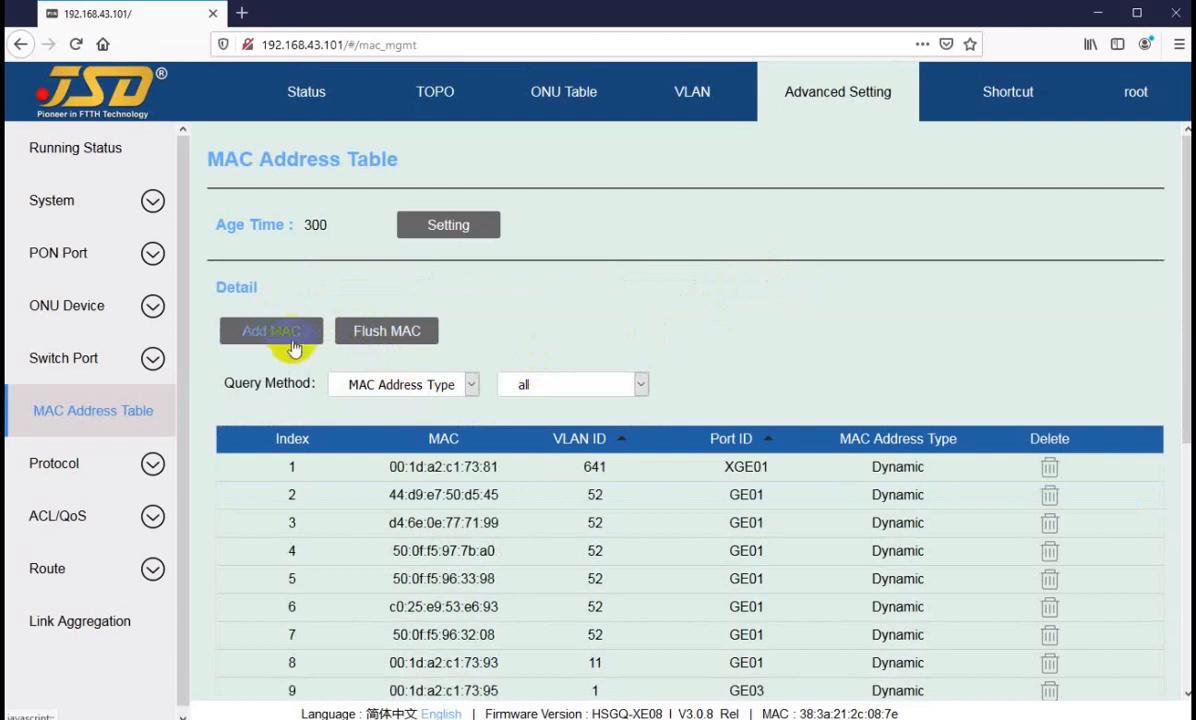
pyautogui.click(270, 333)
pyautogui.click(602, 330)
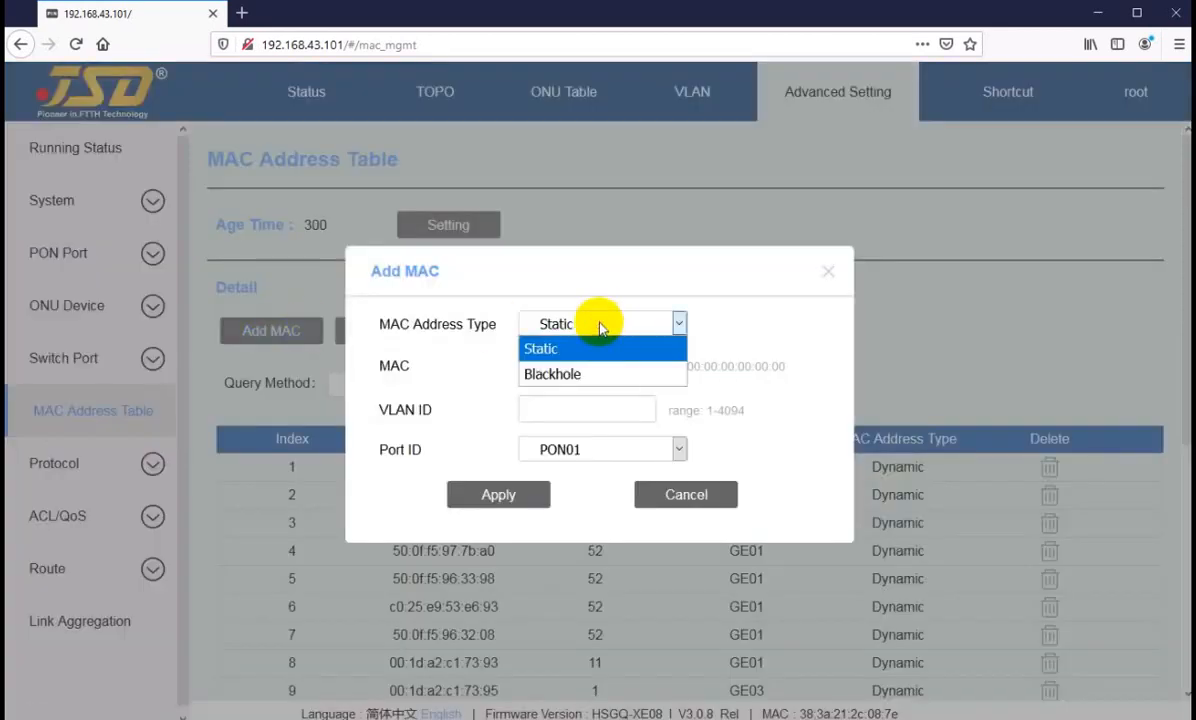
pyautogui.click(599, 324)
pyautogui.click(582, 367)
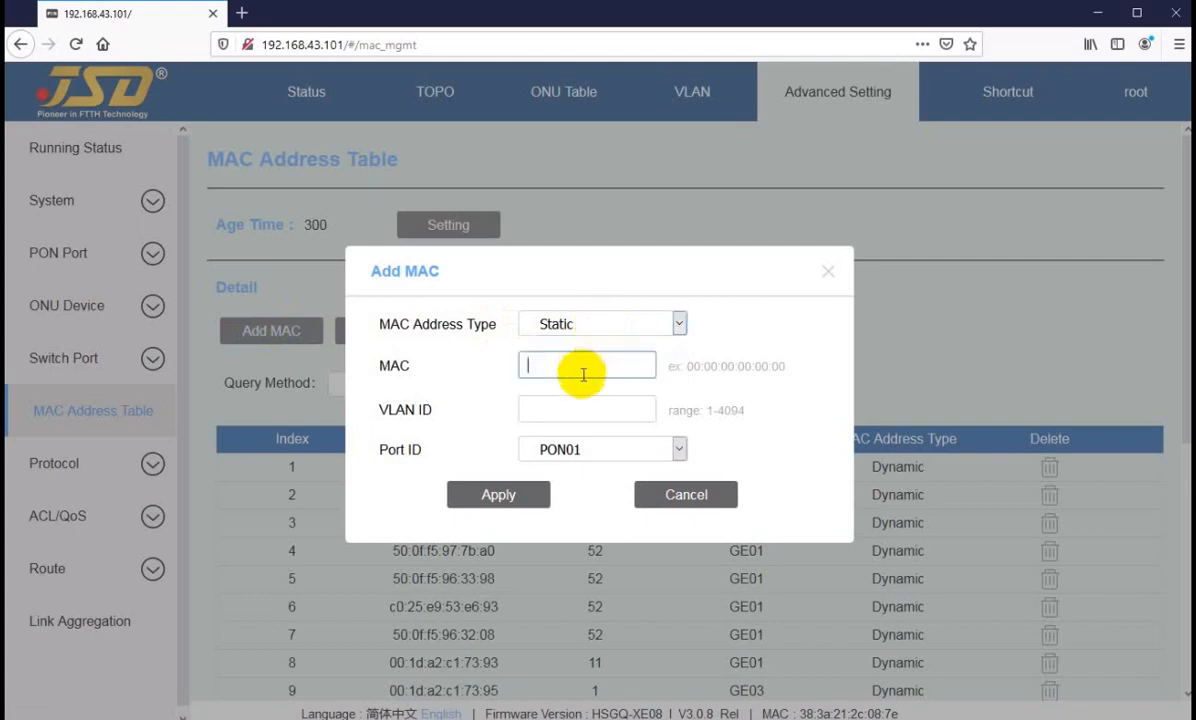
pyautogui.click(575, 411)
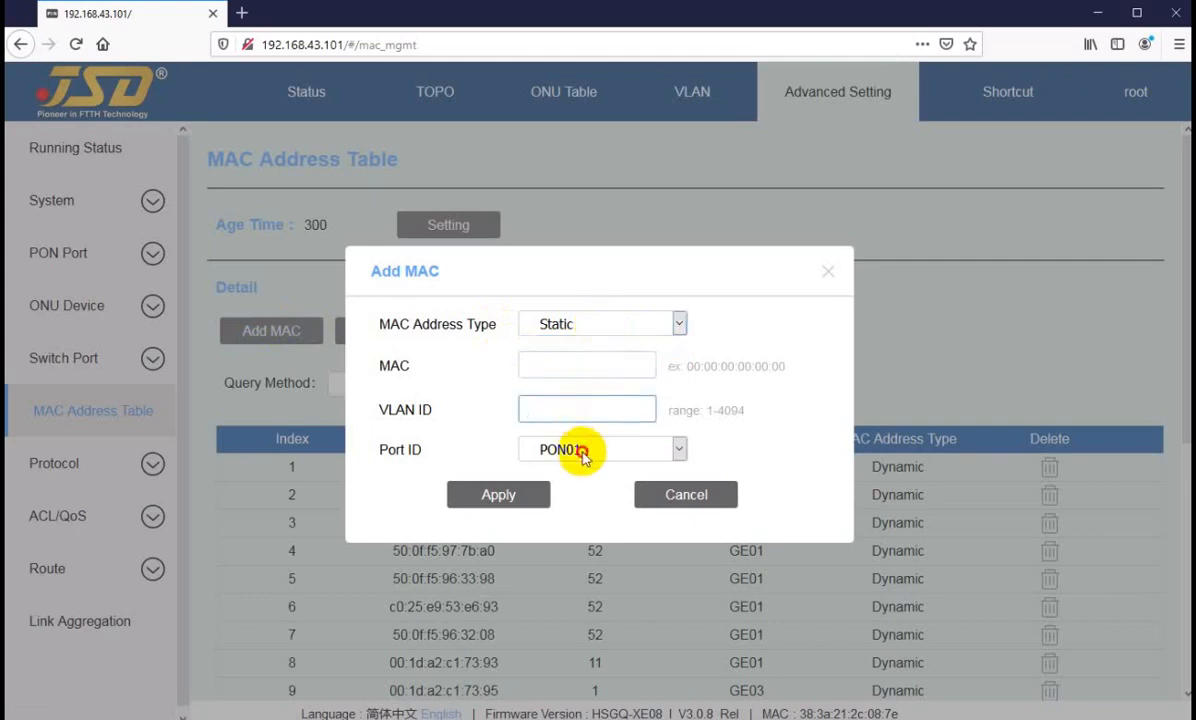
pyautogui.click(583, 449)
pyautogui.click(583, 449)
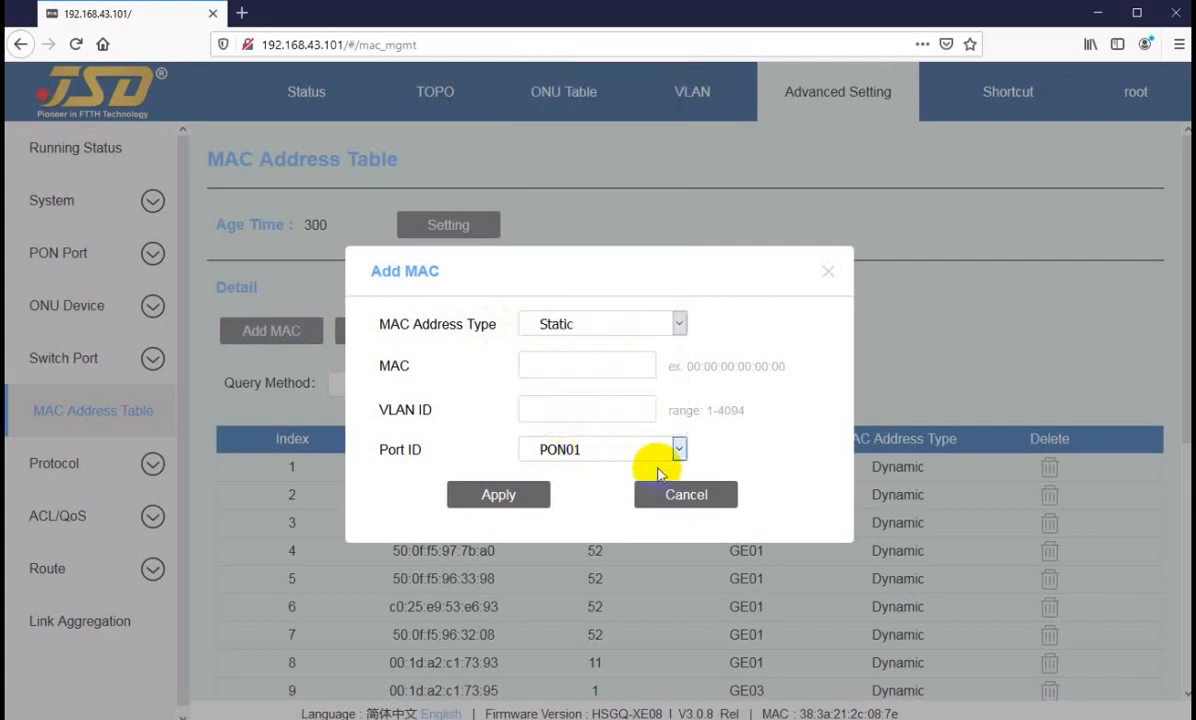
pyautogui.click(572, 369)
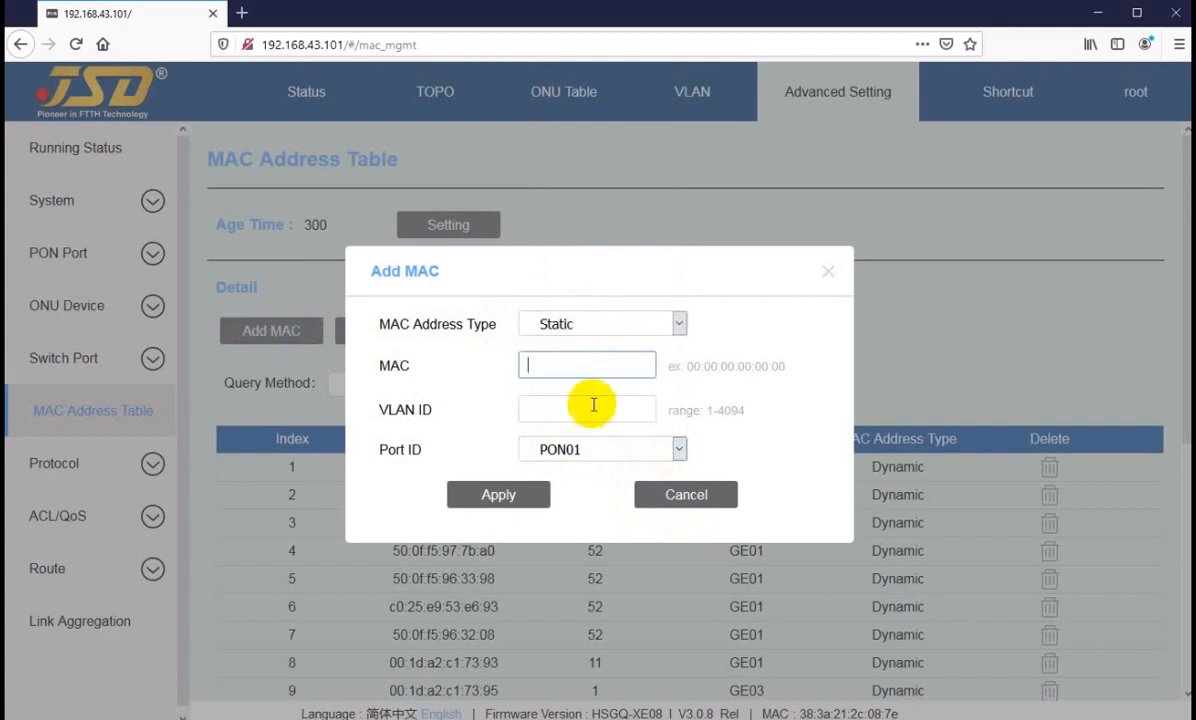
pyautogui.click(684, 497)
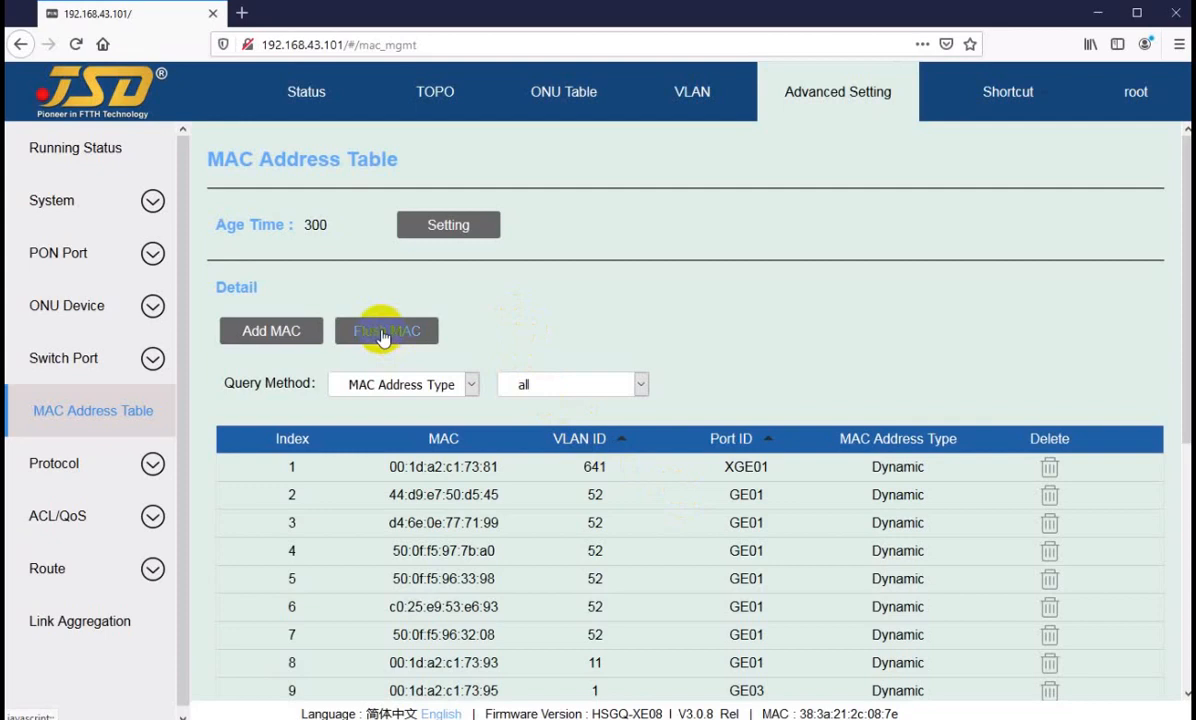
# Step: Examine the age time, the learned MAC entries and the address types available for filtering the table
pyautogui.scroll(-5, 507, 440)
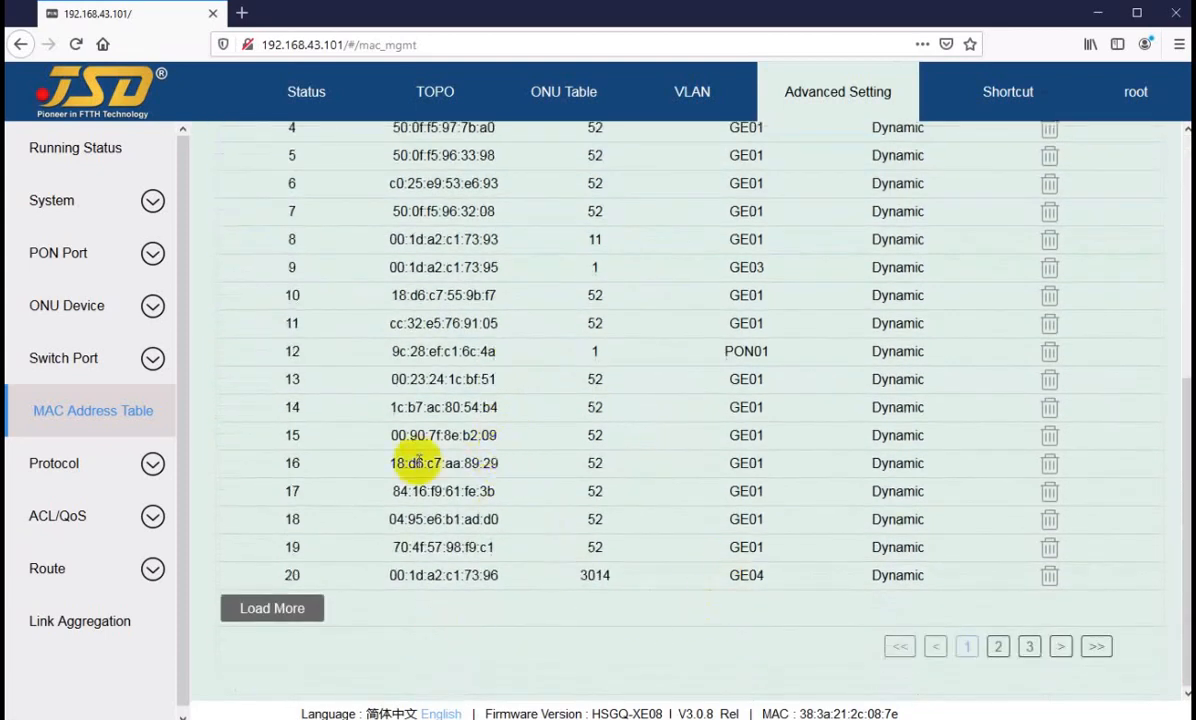
pyautogui.scroll(5, 445, 432)
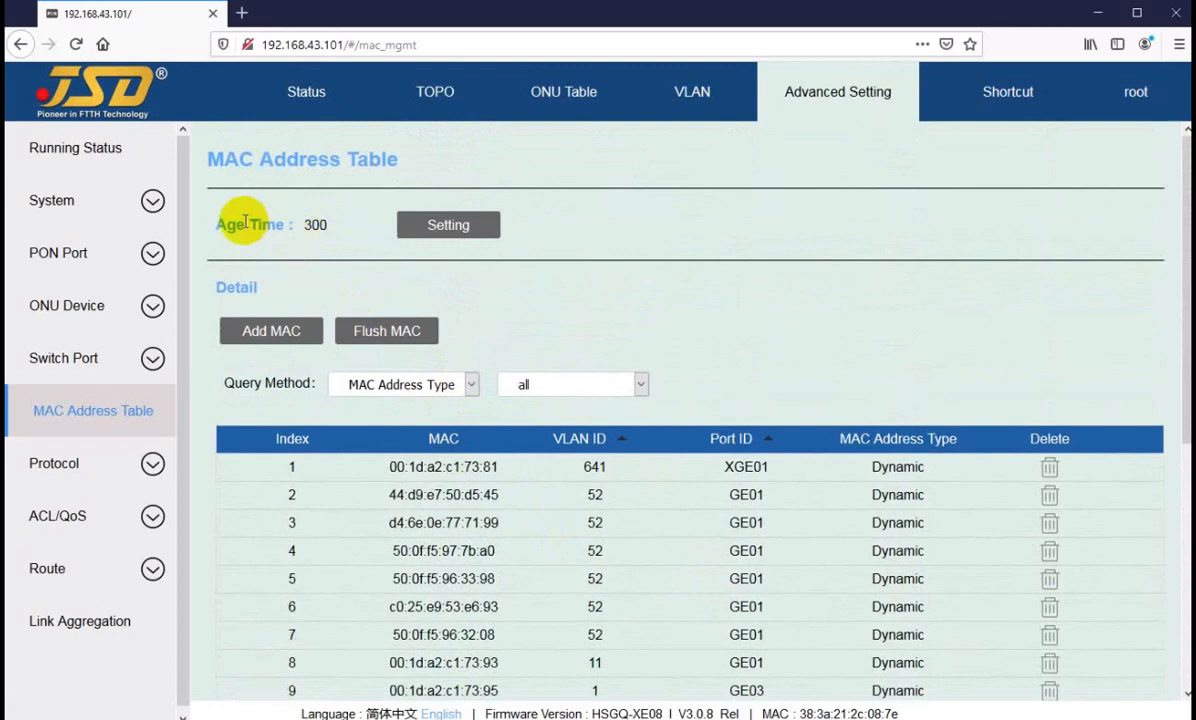
pyautogui.moveTo(242, 223); pyautogui.dragTo(341, 228)
pyautogui.click(315, 227)
pyautogui.click(332, 226)
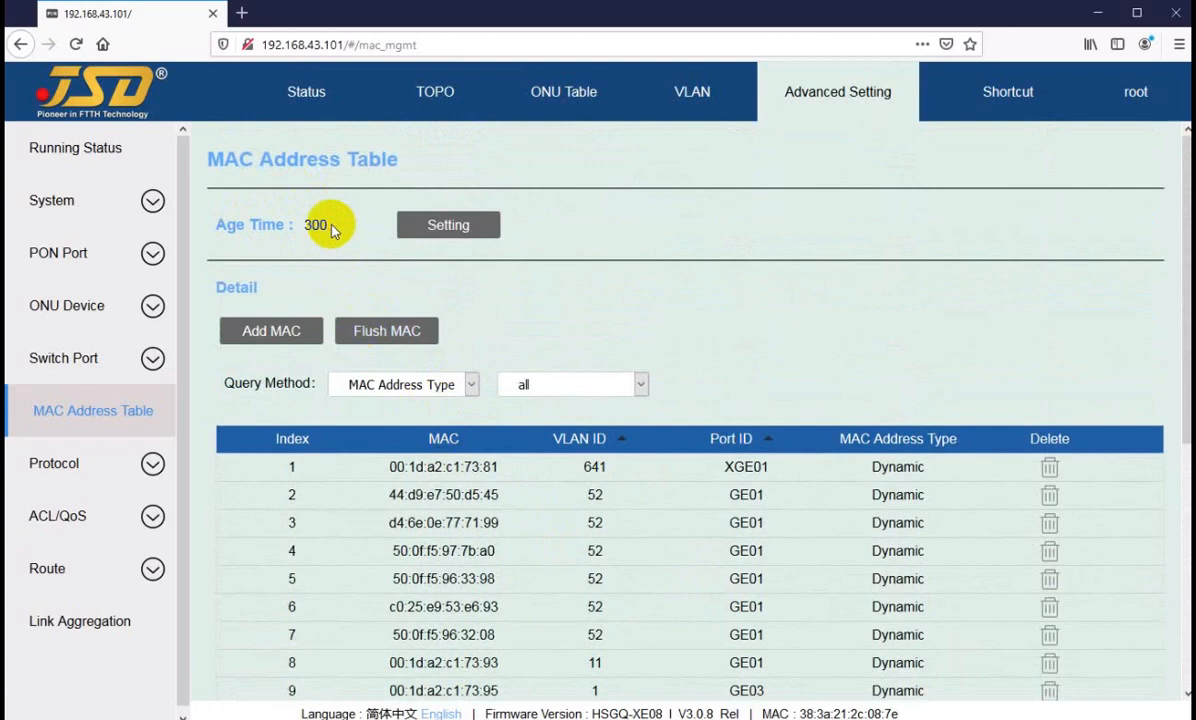
pyautogui.scroll(-5, 440, 500)
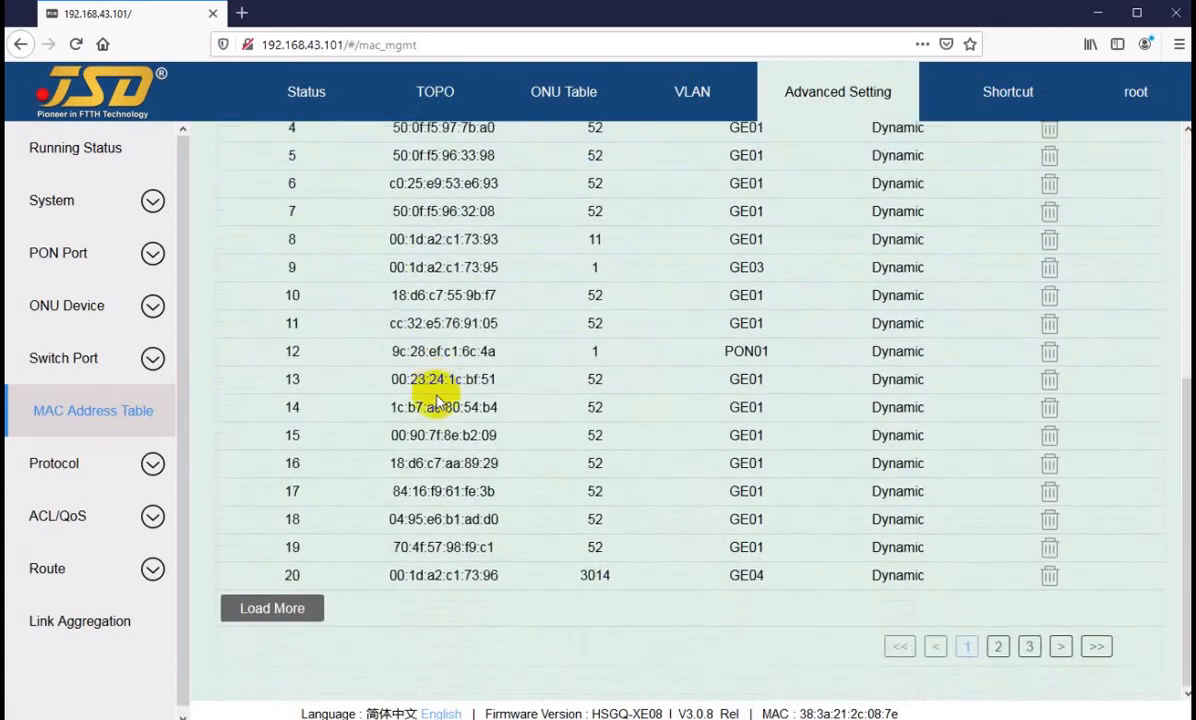
pyautogui.scroll(5, 455, 370)
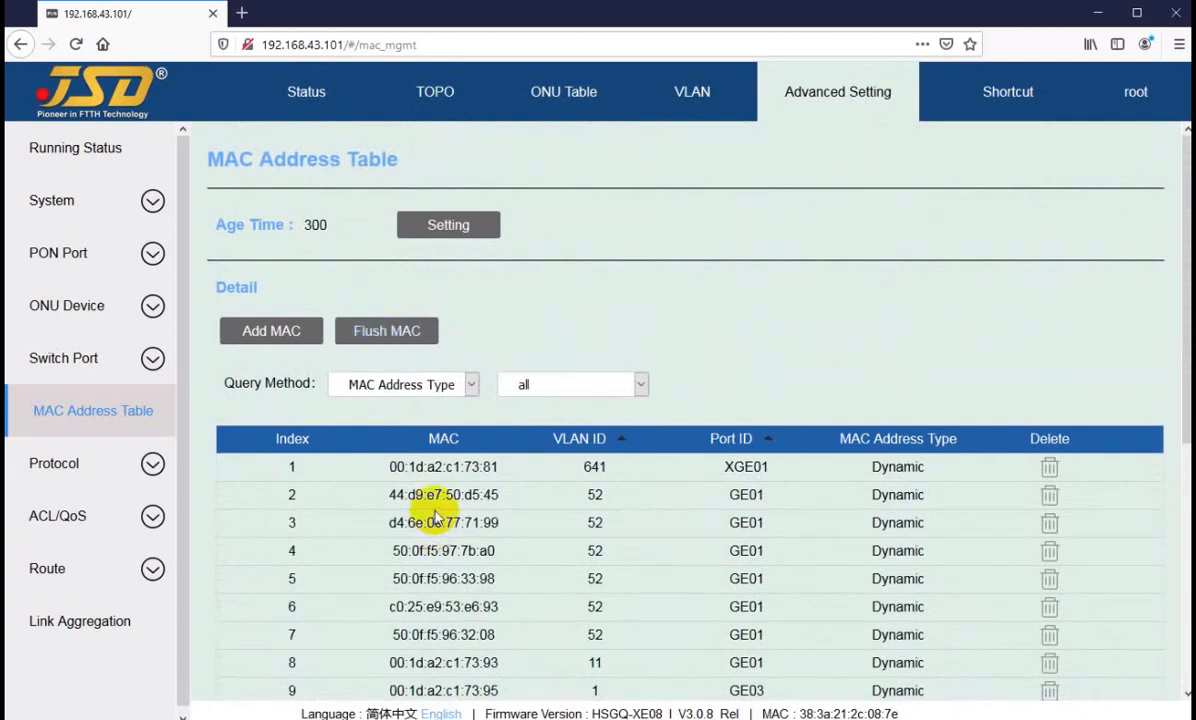
pyautogui.scroll(-5, 435, 517)
pyautogui.scroll(5, 427, 435)
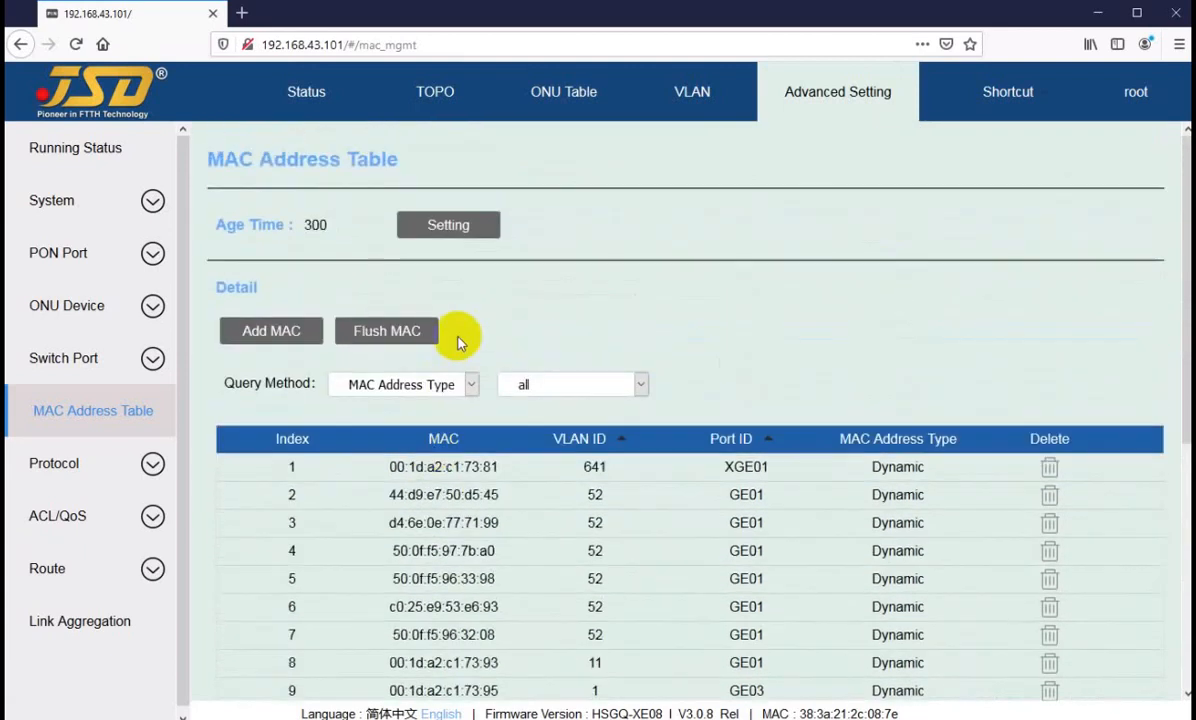
pyautogui.click(535, 387)
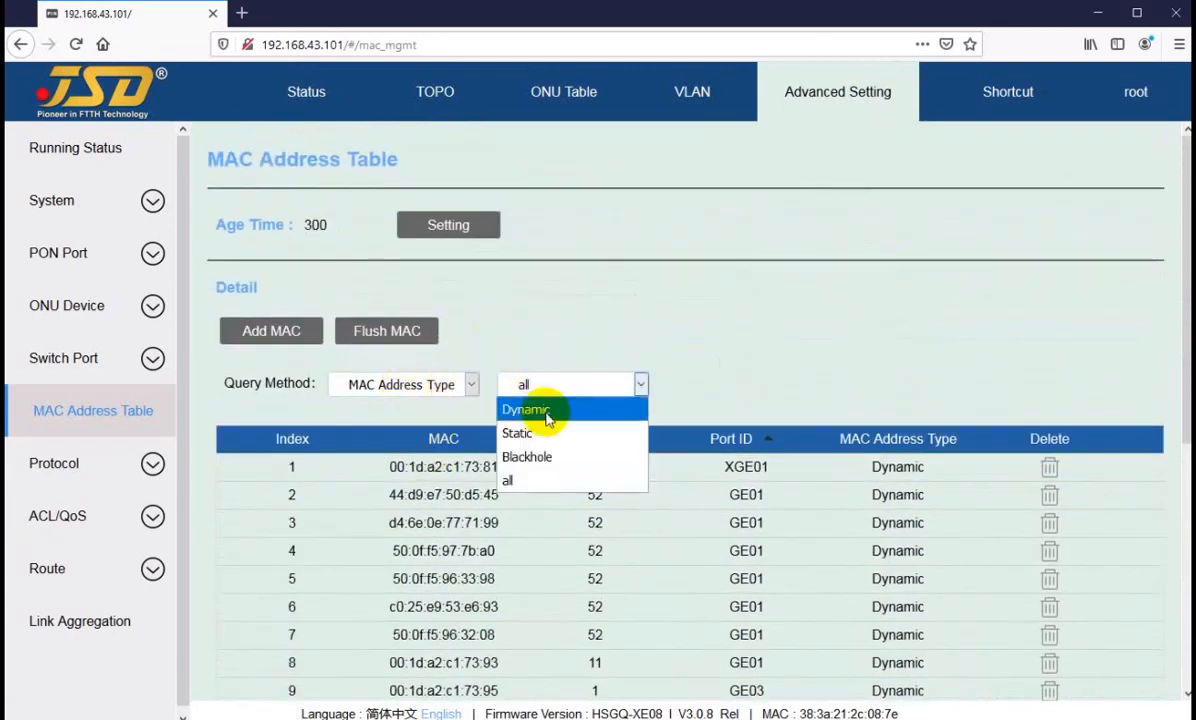
pyautogui.click(572, 336)
# Step: Review the flush methods and MAC address type options for flushing MAC entries, and cancel without flushing
pyautogui.click(392, 331)
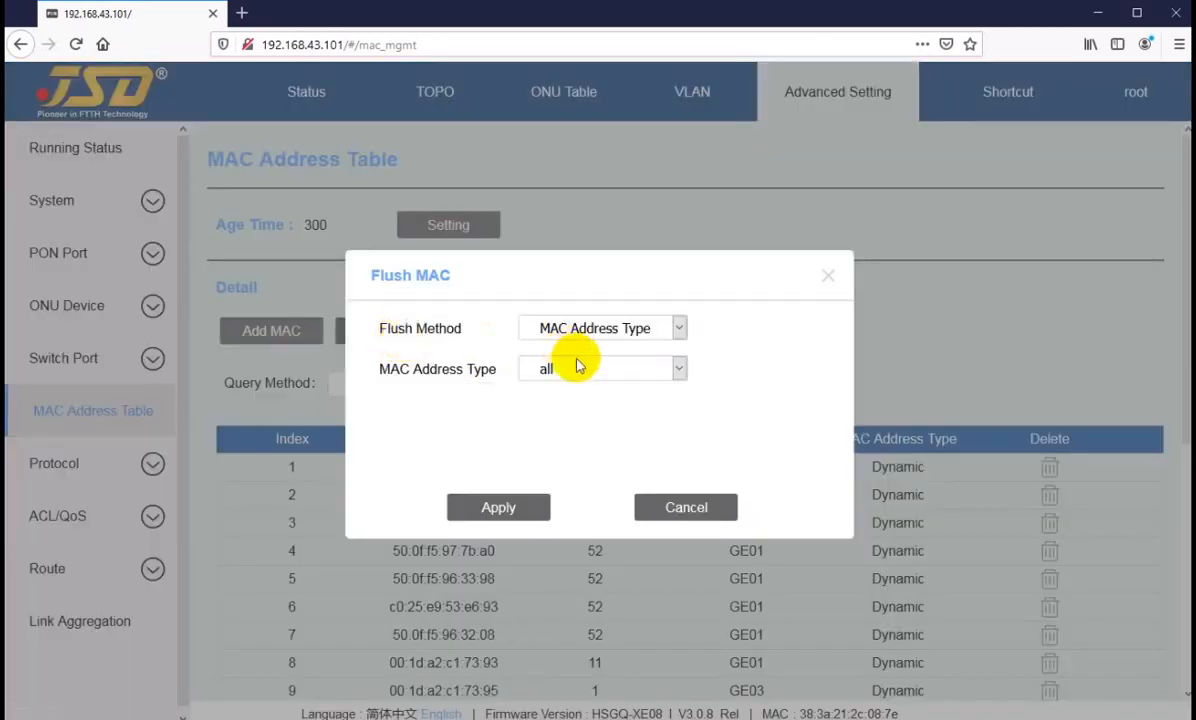
pyautogui.click(583, 327)
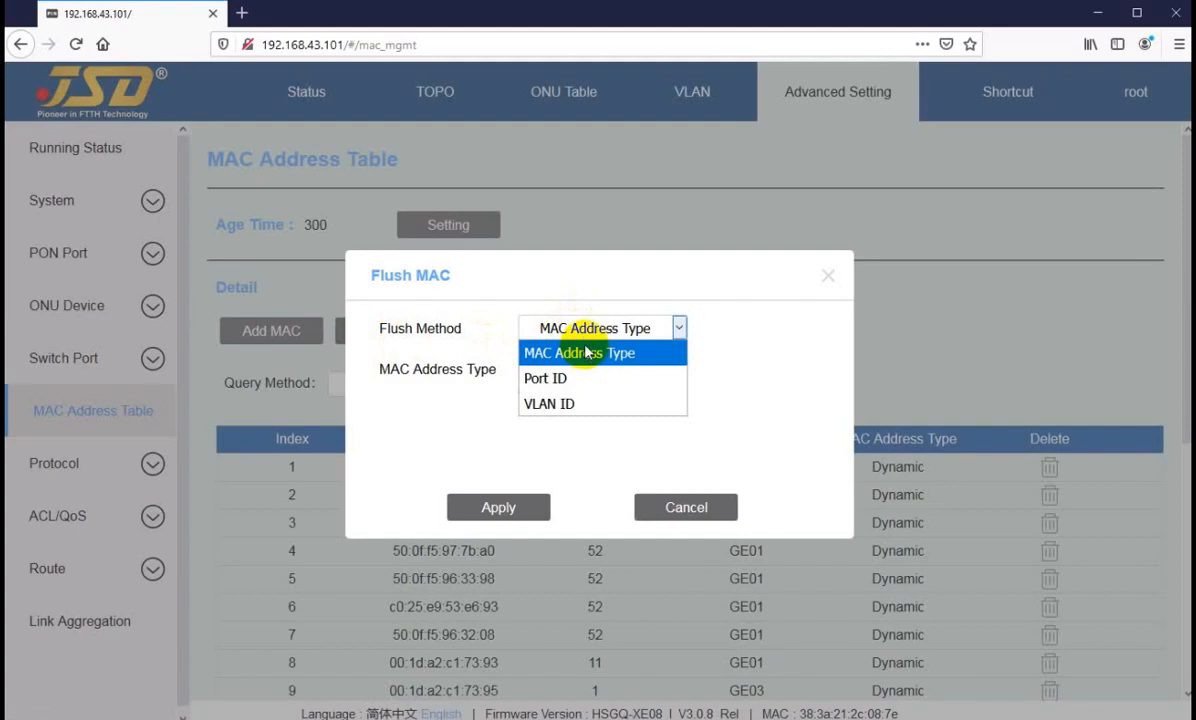
pyautogui.click(577, 352)
pyautogui.click(579, 369)
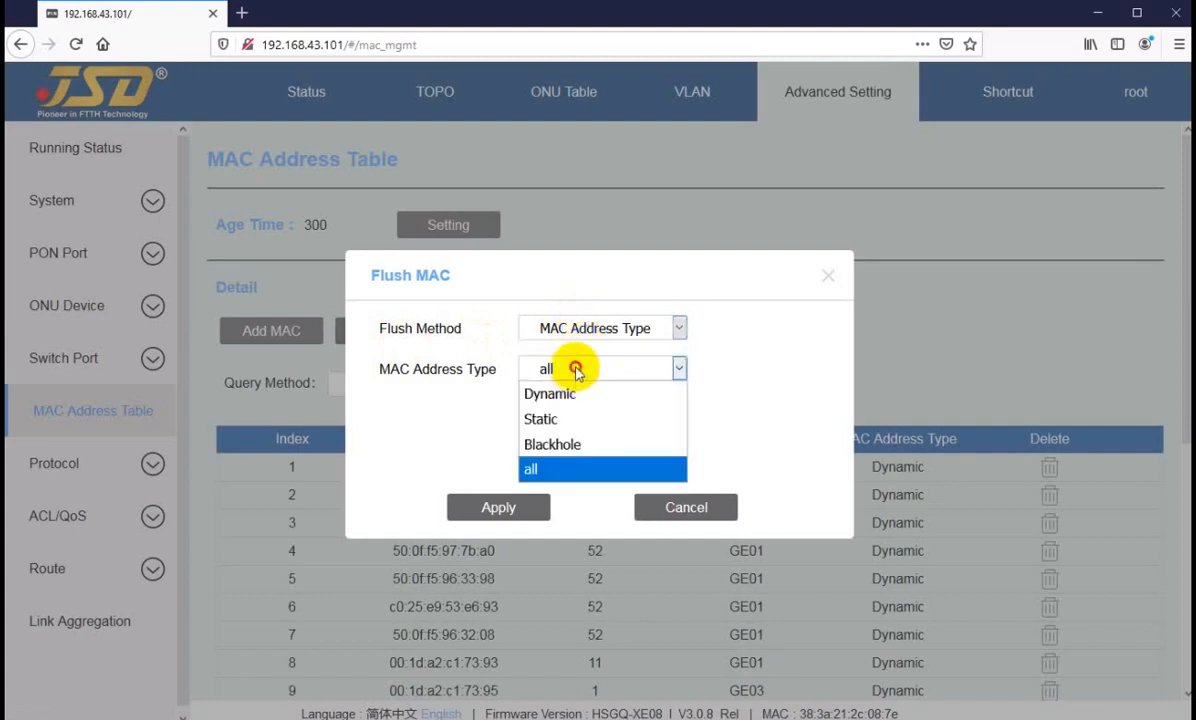
pyautogui.click(588, 520)
pyautogui.click(667, 507)
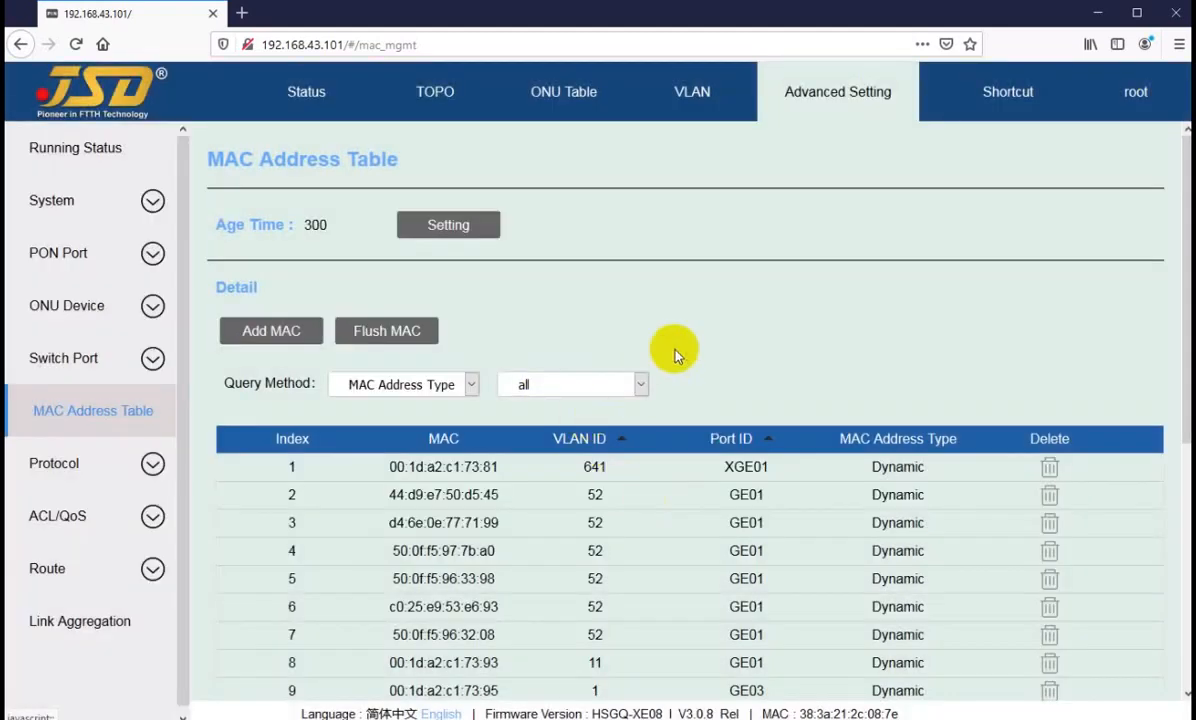
# Step: Query the MAC address table by address type, going through Dynamic, Static and Blackhole and returning to all
pyautogui.moveTo(287, 382); pyautogui.dragTo(303, 382)
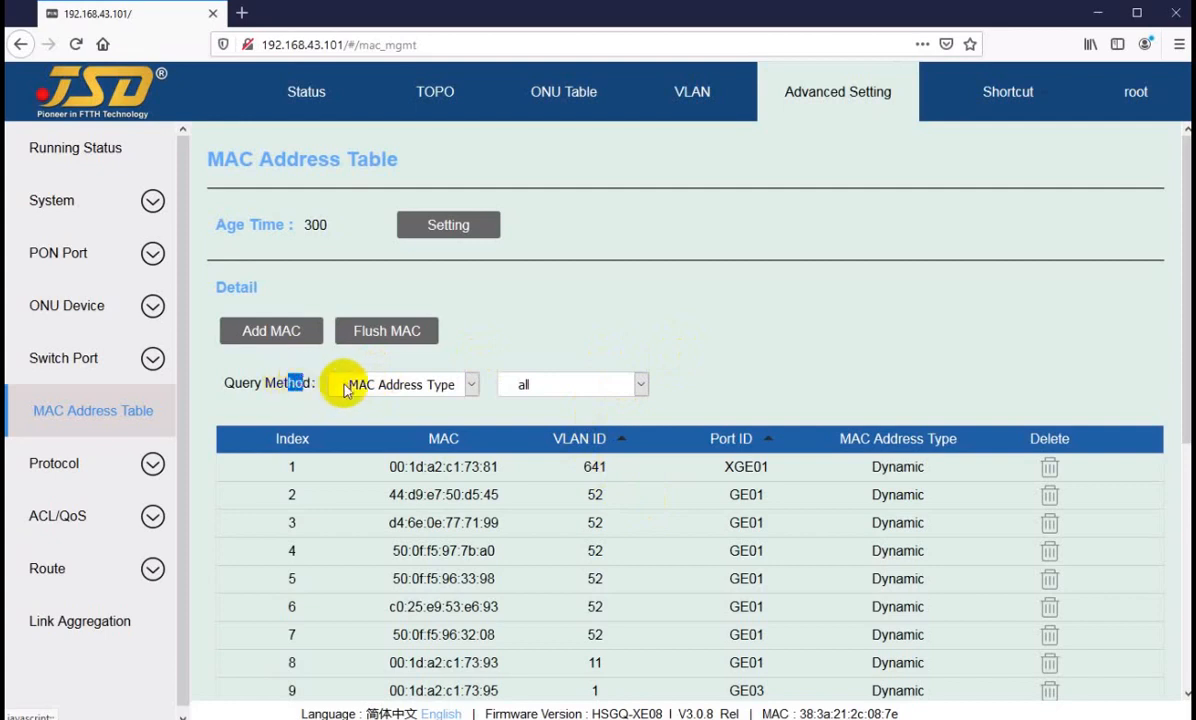
pyautogui.click(562, 390)
pyautogui.click(543, 410)
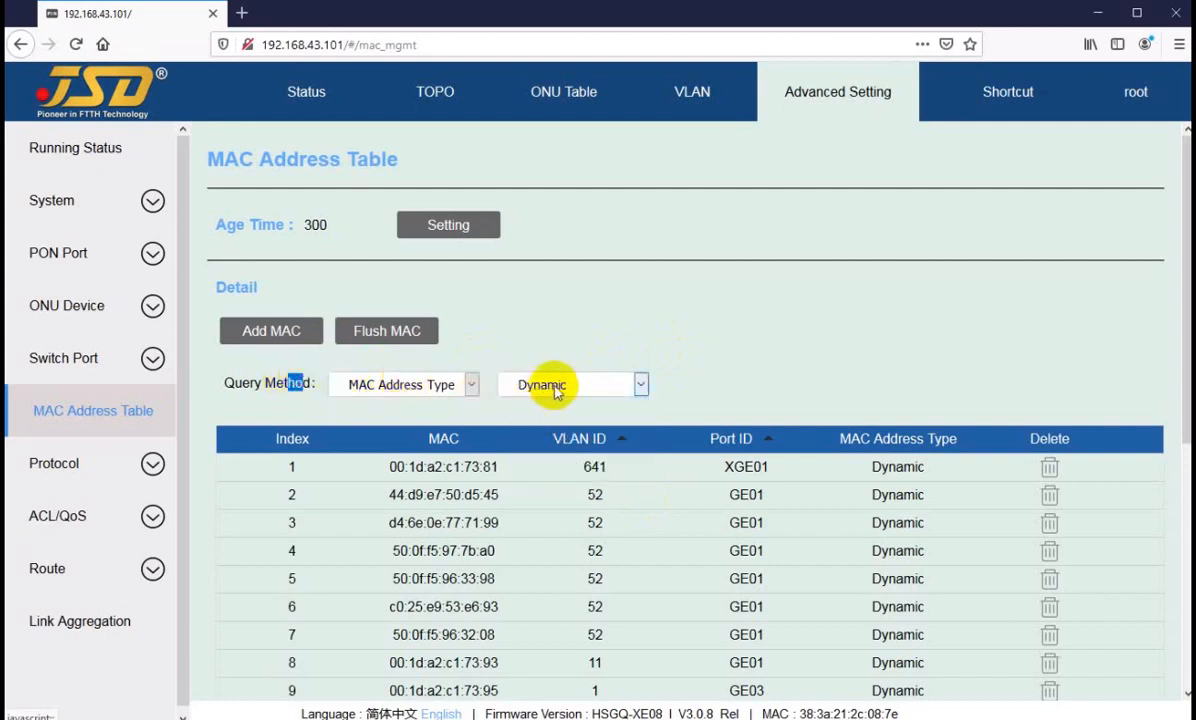
pyautogui.click(555, 386)
pyautogui.click(540, 436)
pyautogui.click(551, 387)
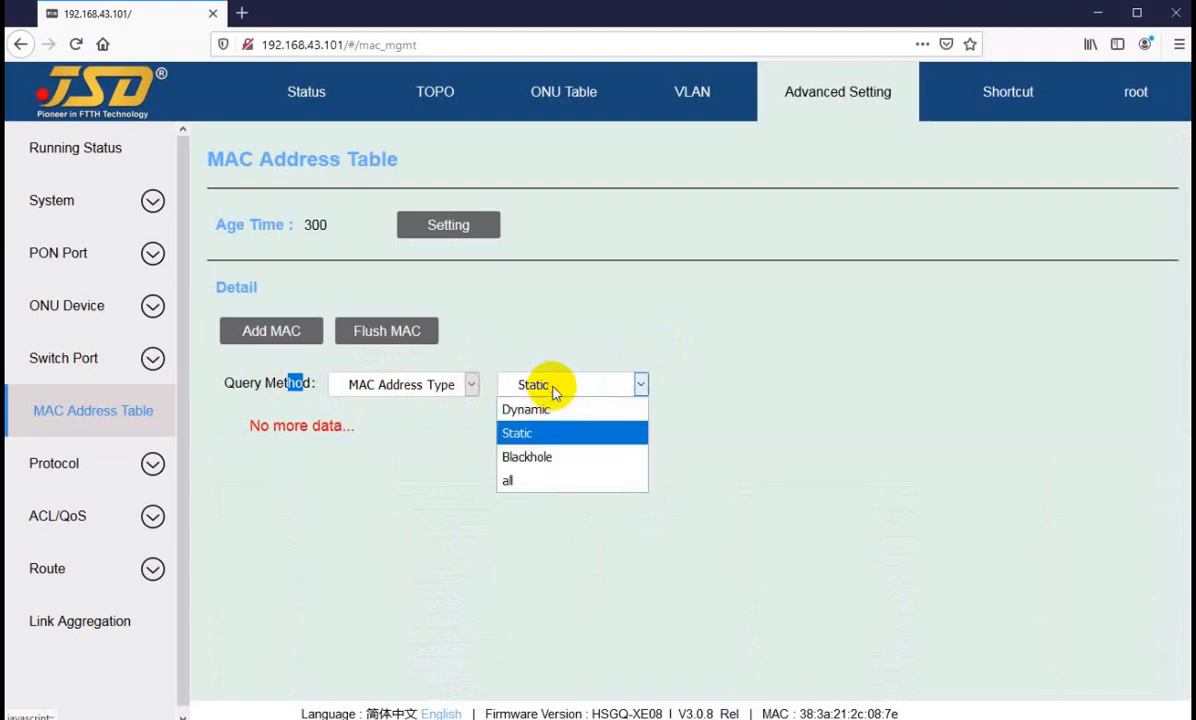
pyautogui.click(545, 459)
pyautogui.click(547, 384)
pyautogui.click(525, 482)
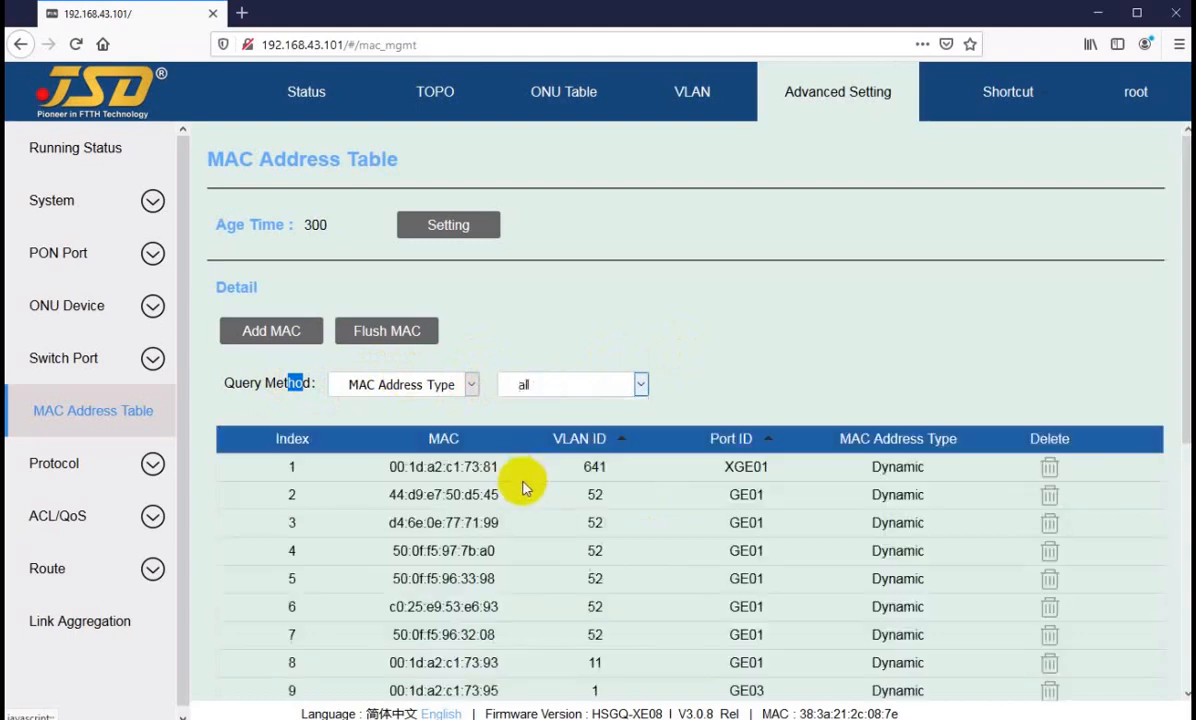
# Step: Query the MAC address table by port ID for PON01, PON03 and PON02
pyautogui.click(471, 384)
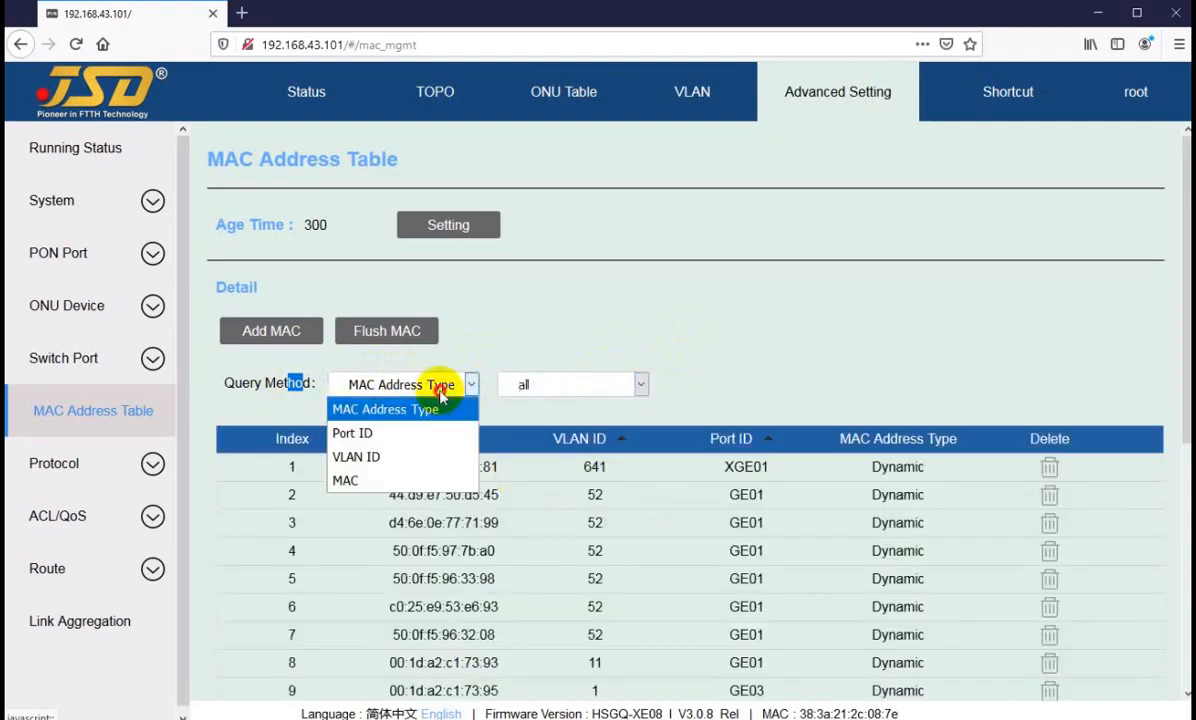
pyautogui.click(401, 434)
pyautogui.click(565, 385)
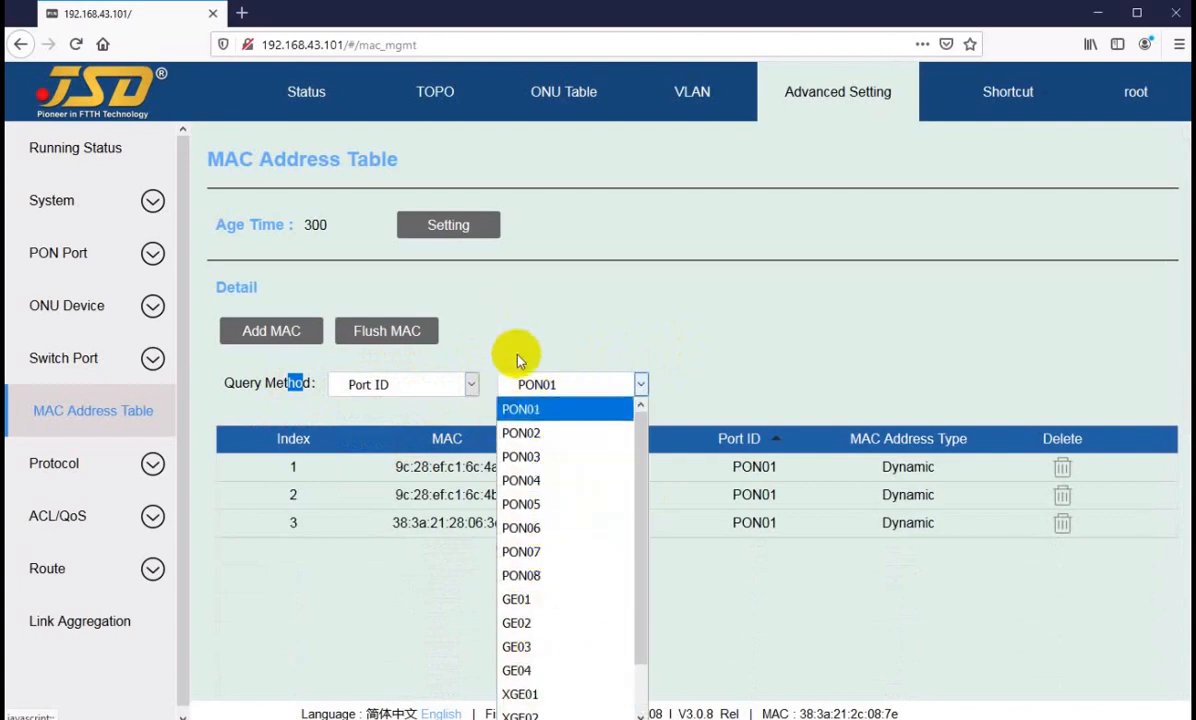
pyautogui.click(515, 457)
pyautogui.click(553, 383)
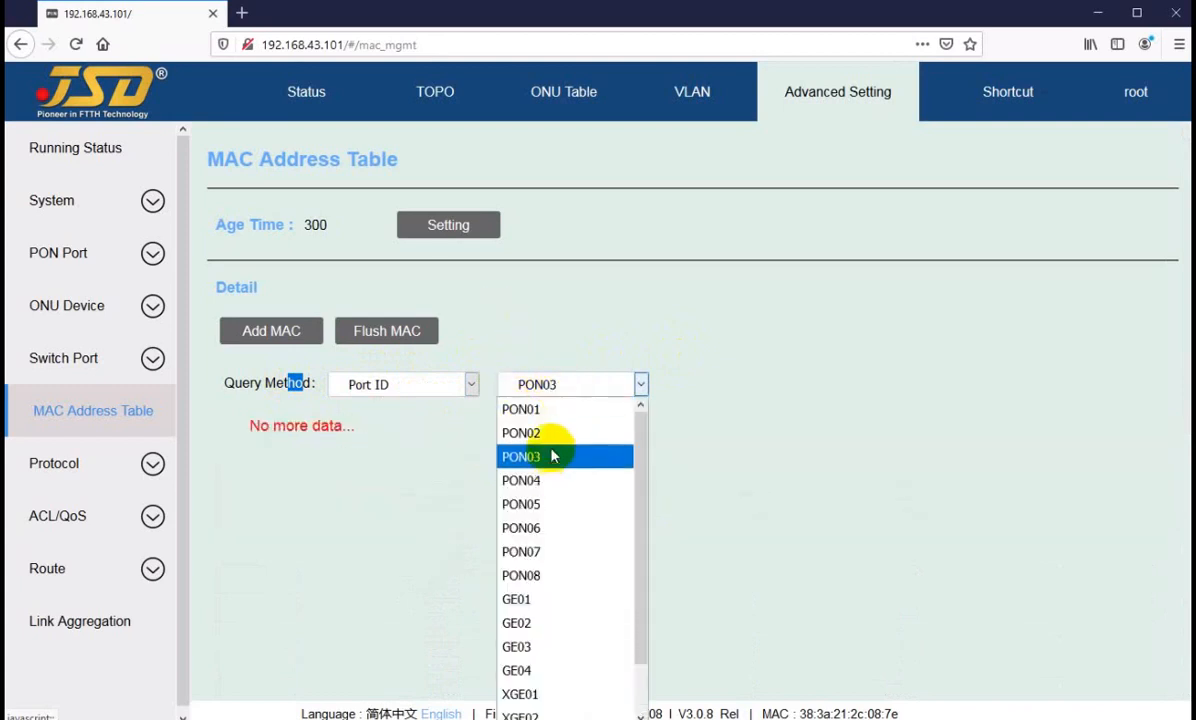
pyautogui.click(545, 433)
# Step: Query the MAC address table by VLAN ID 3011
pyautogui.click(422, 385)
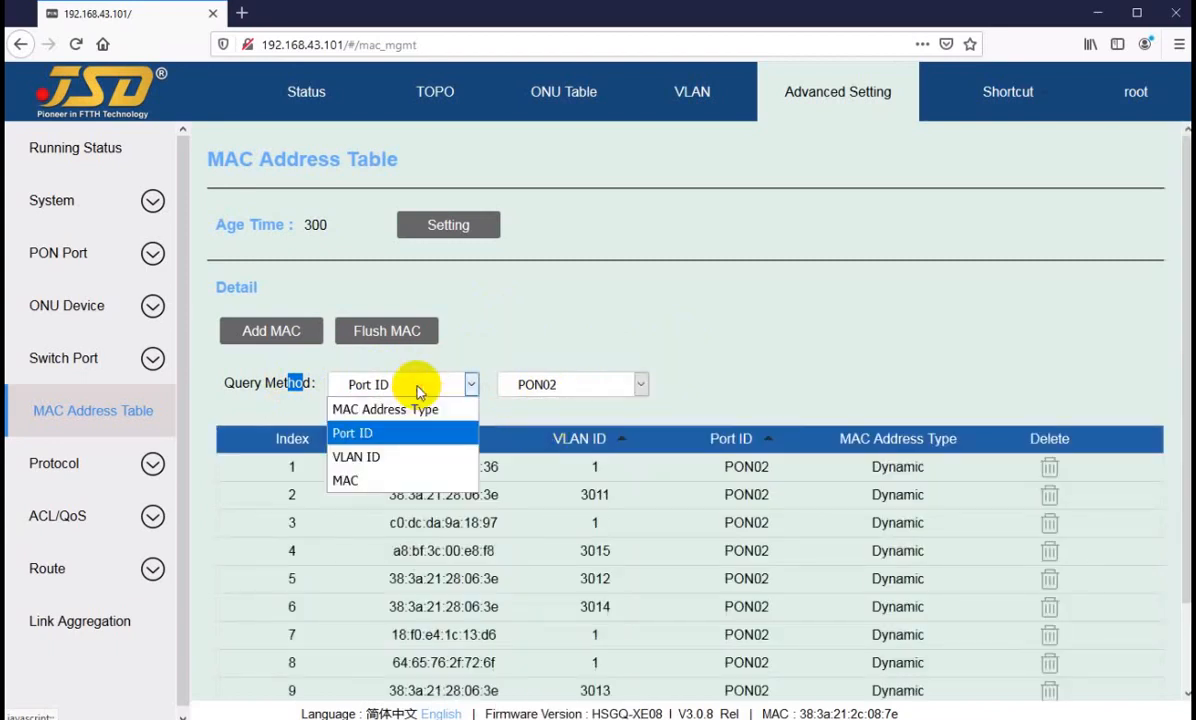
pyautogui.click(417, 457)
pyautogui.click(568, 383)
pyautogui.write('3')
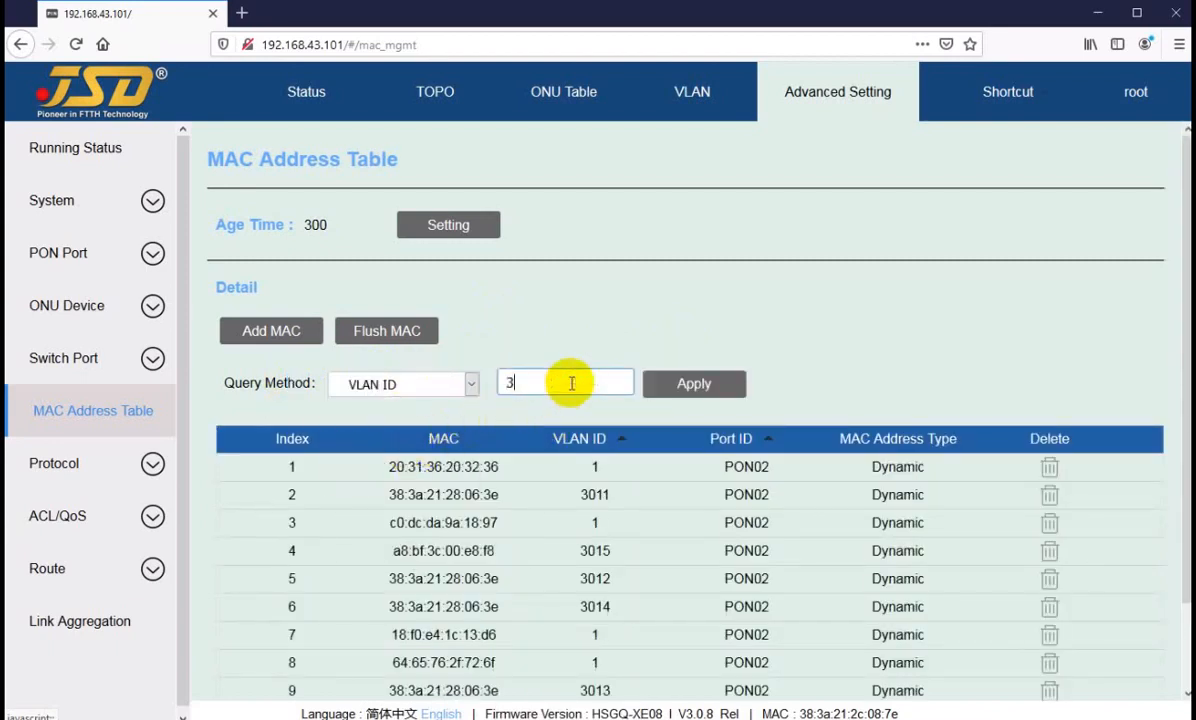
pyautogui.write('011')
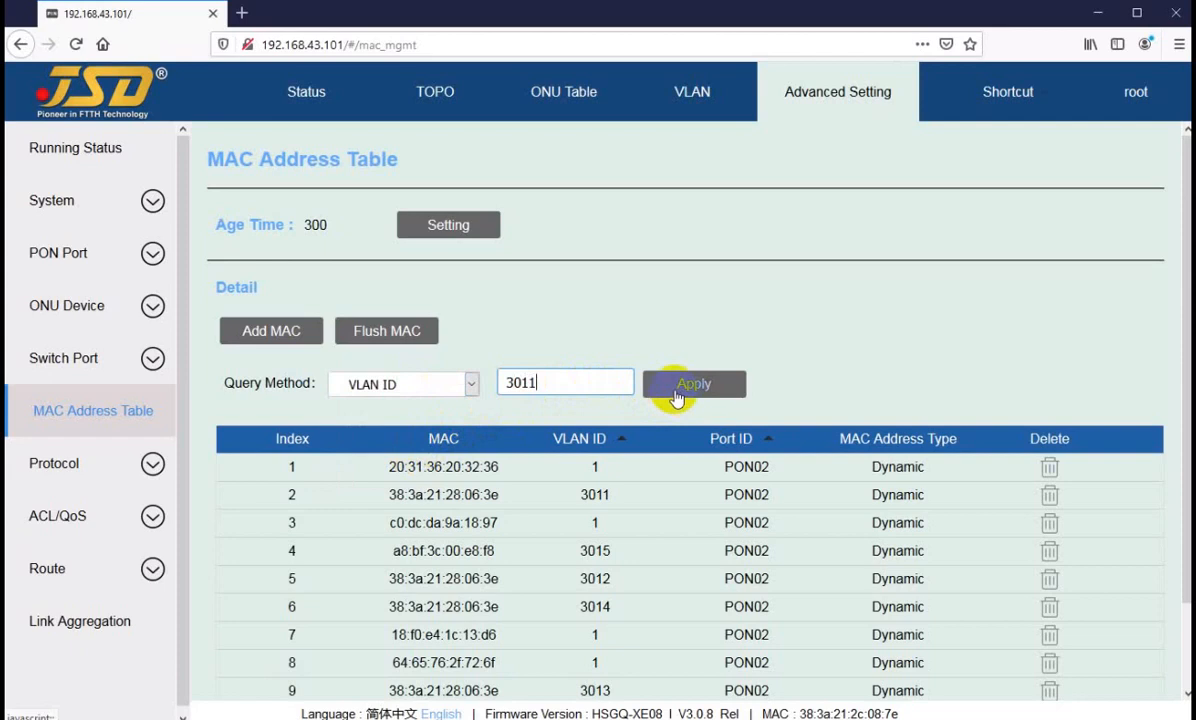
pyautogui.click(673, 387)
# Step: Change the VLAN ID query to 12 and apply it
pyautogui.click(563, 378)
pyautogui.doubleClick(563, 378)
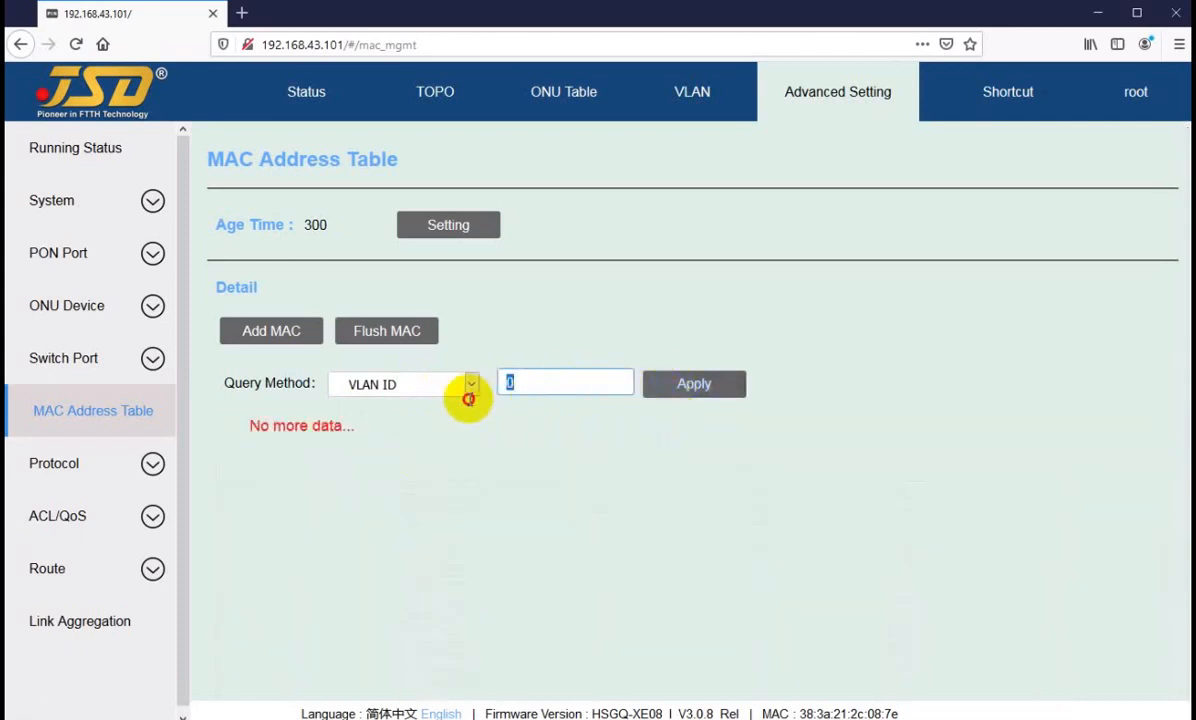
pyautogui.click(718, 385)
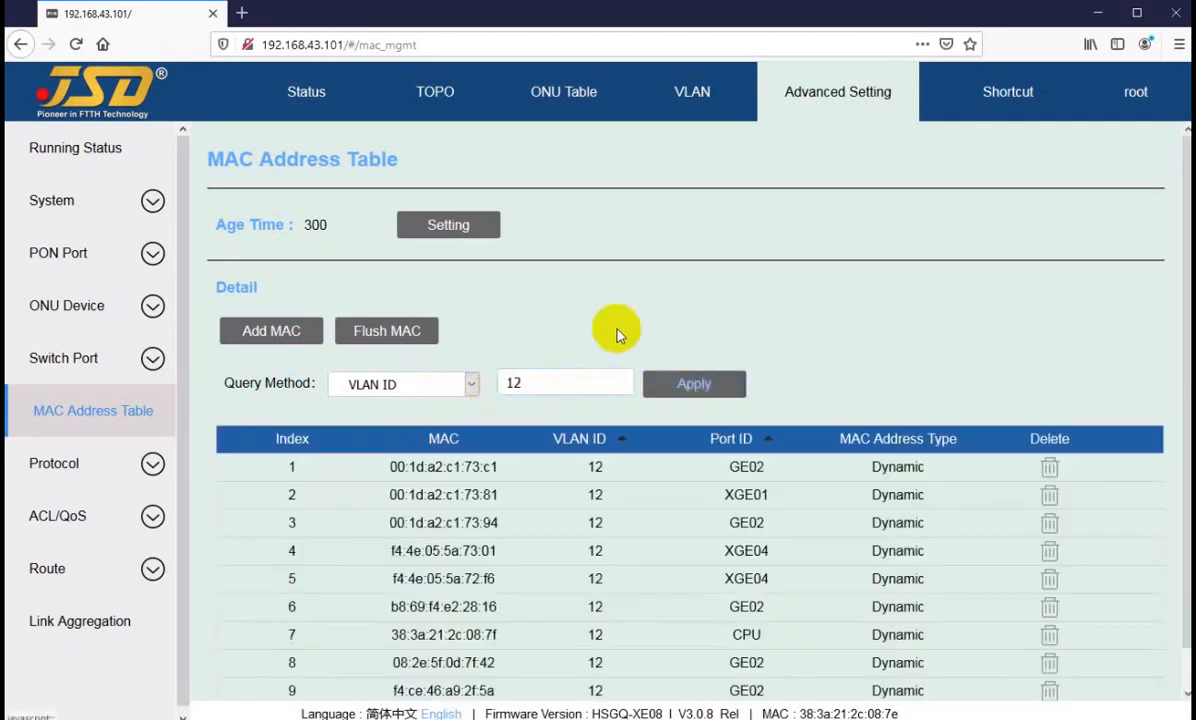
# Step: Query the MAC address table by MAC, using the fourth entry's address f4:4e:05:5a:73:01
pyautogui.click(392, 385)
pyautogui.click(378, 482)
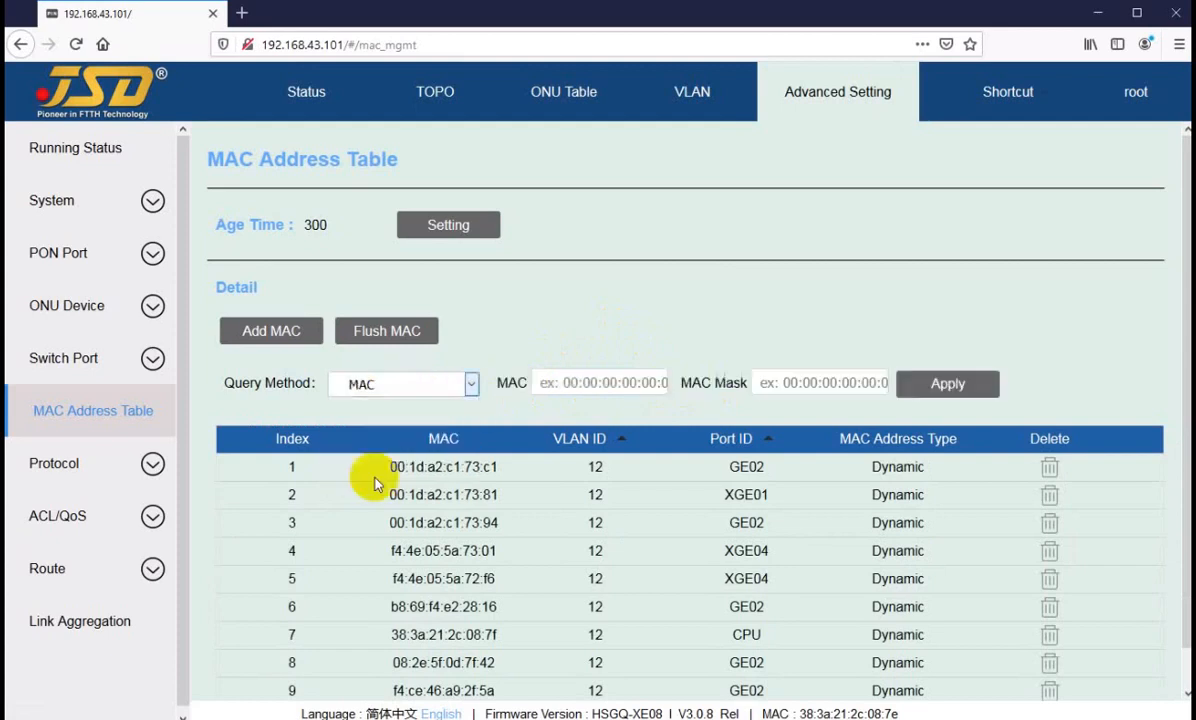
pyautogui.moveTo(392, 551); pyautogui.dragTo(495, 550)
pyautogui.press('super+c')
pyautogui.click(440, 553)
pyautogui.rightClick(497, 549)
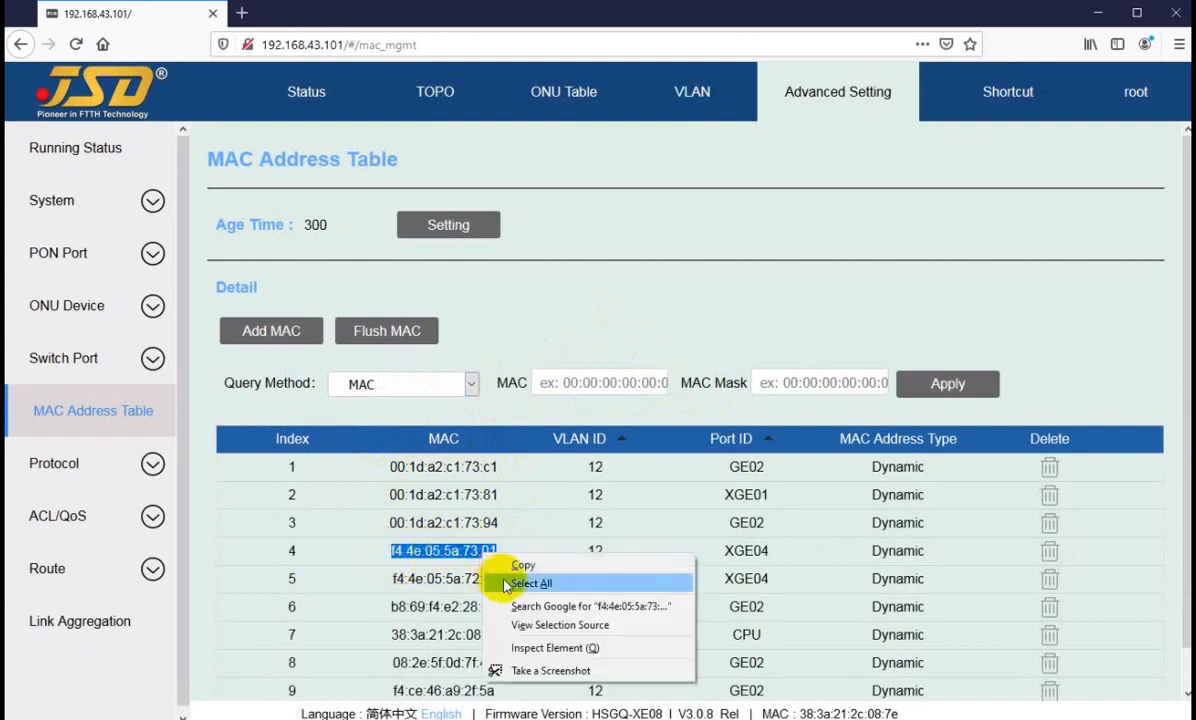
pyautogui.click(515, 559)
pyautogui.click(613, 383)
pyautogui.rightClick(613, 383)
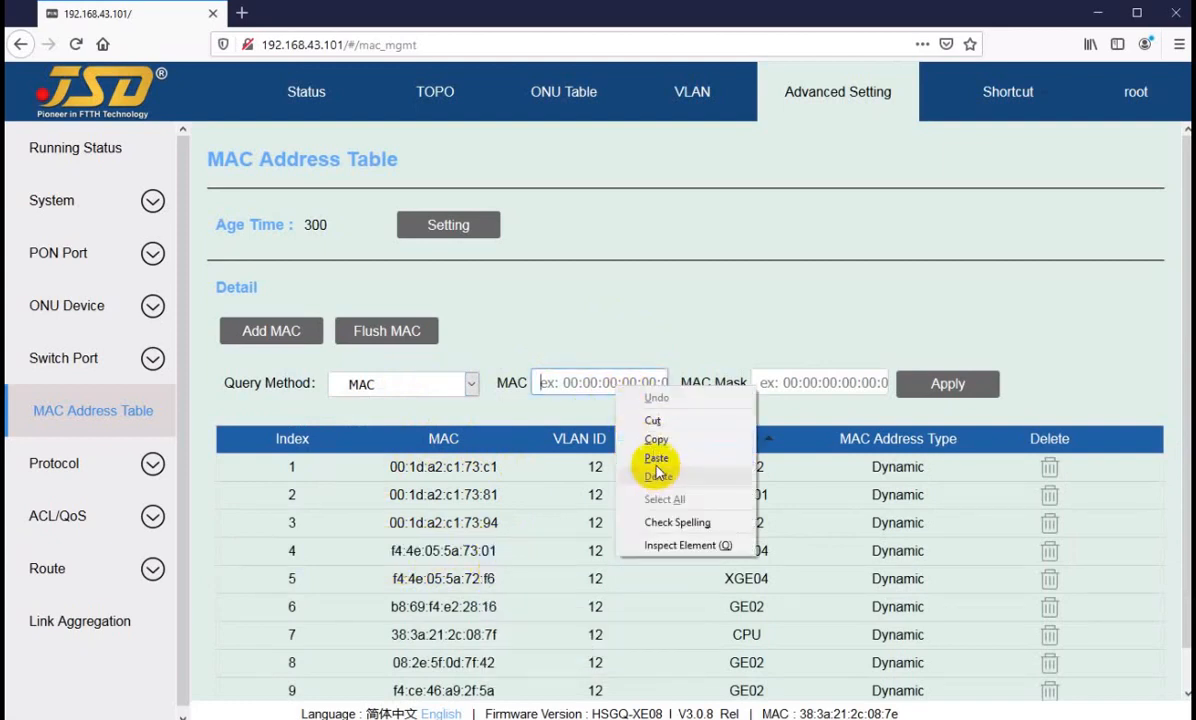
pyautogui.click(660, 459)
pyautogui.click(940, 390)
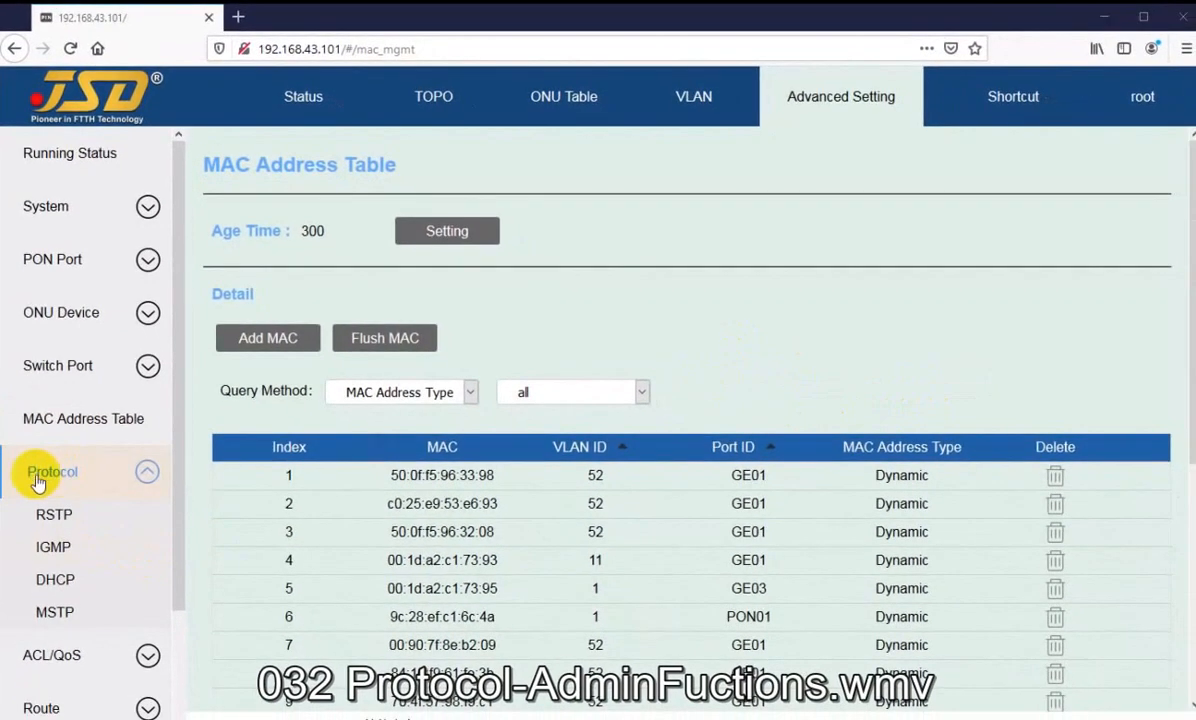
# Step: Open the RSTP protocol page and review its bridge parameters and port table
pyautogui.scroll(-2, 33, 478)
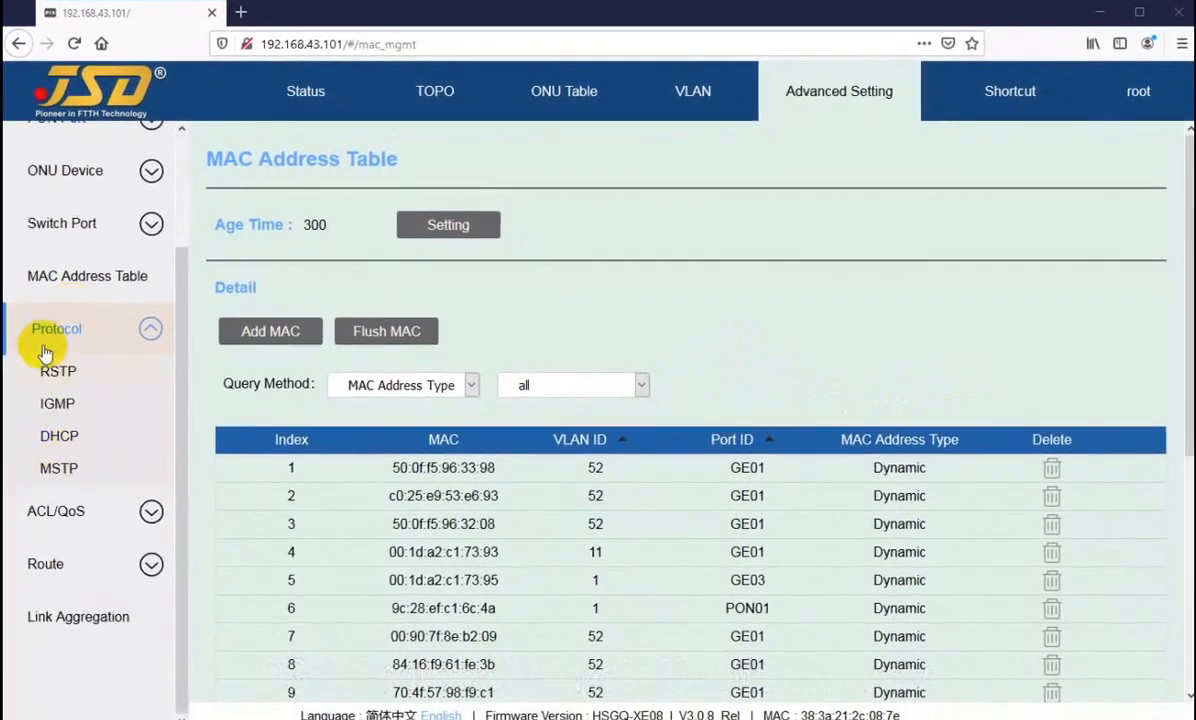
pyautogui.scroll(2, 52, 344)
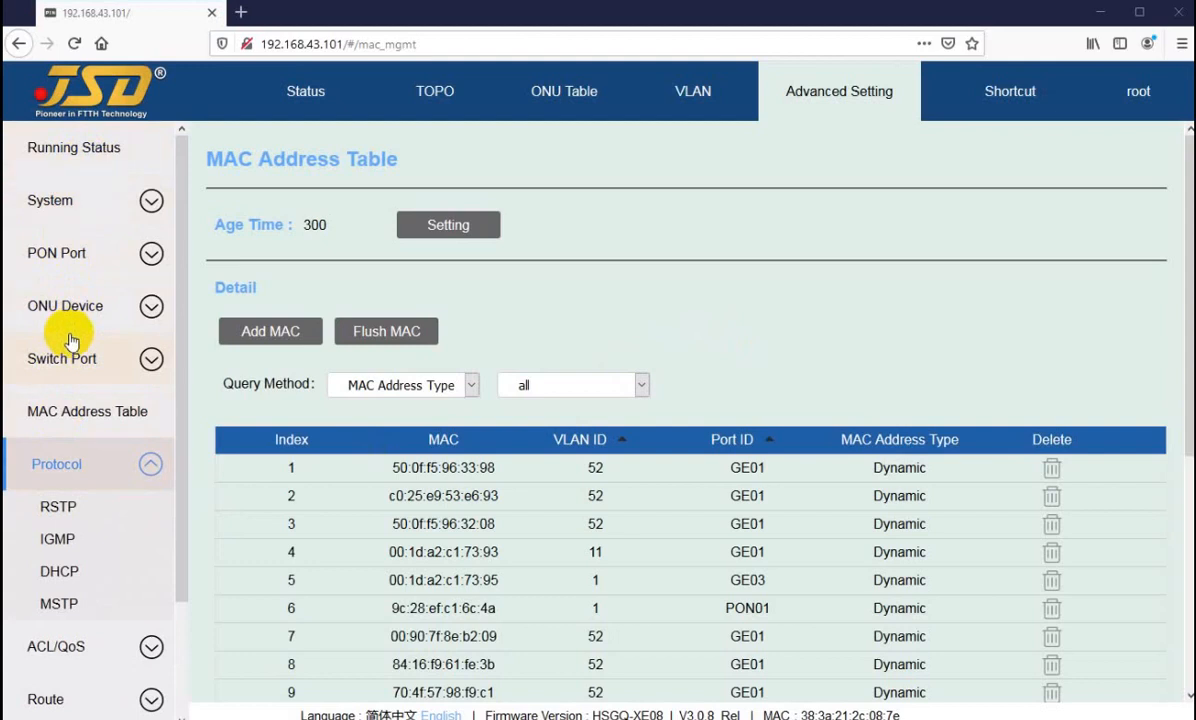
pyautogui.scroll(-3, 70, 340)
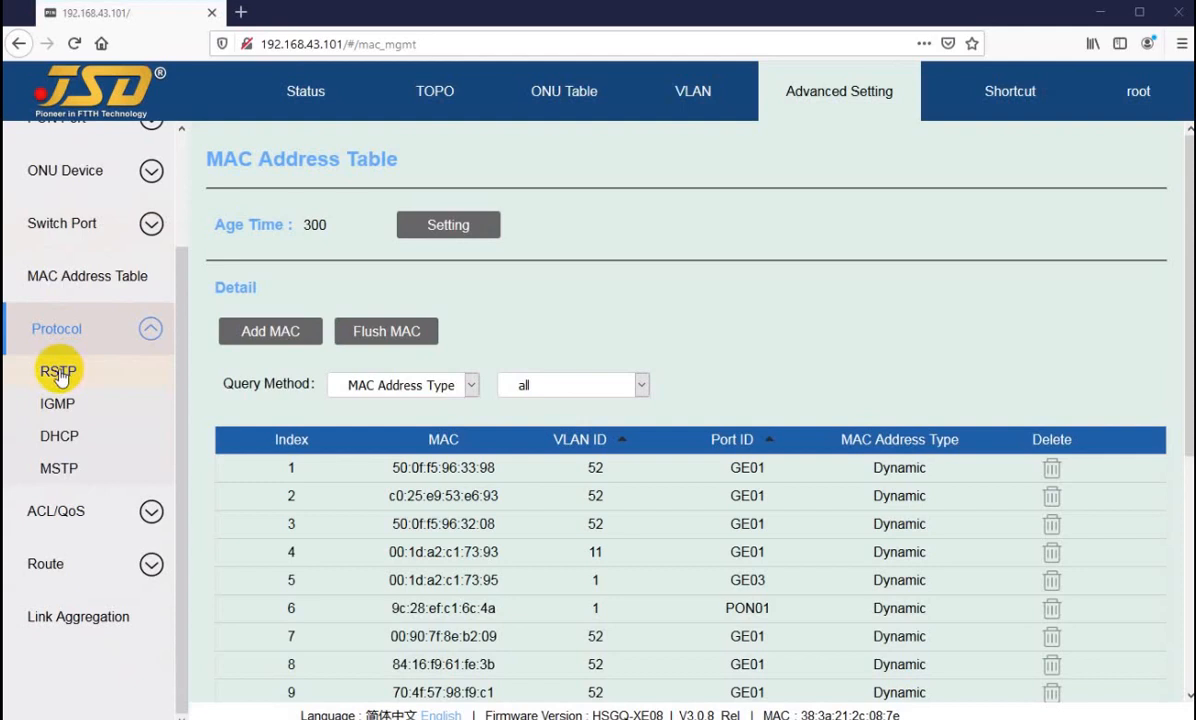
pyautogui.click(58, 374)
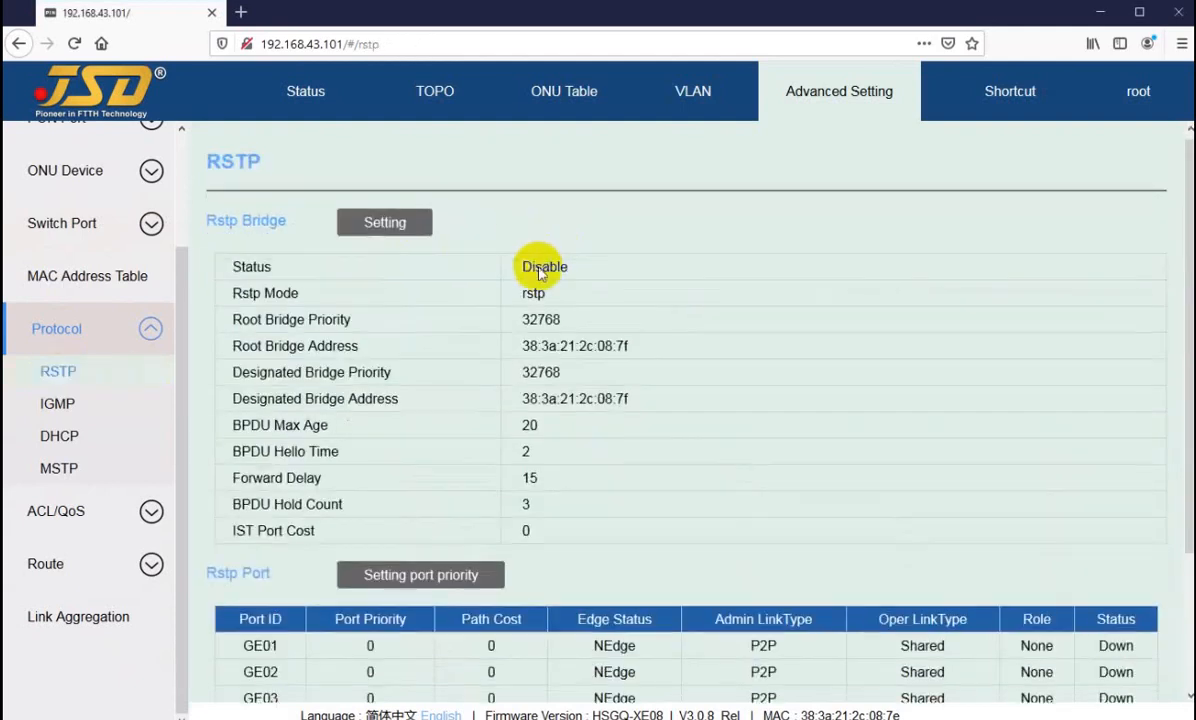
pyautogui.scroll(-3, 527, 387)
pyautogui.scroll(3, 550, 270)
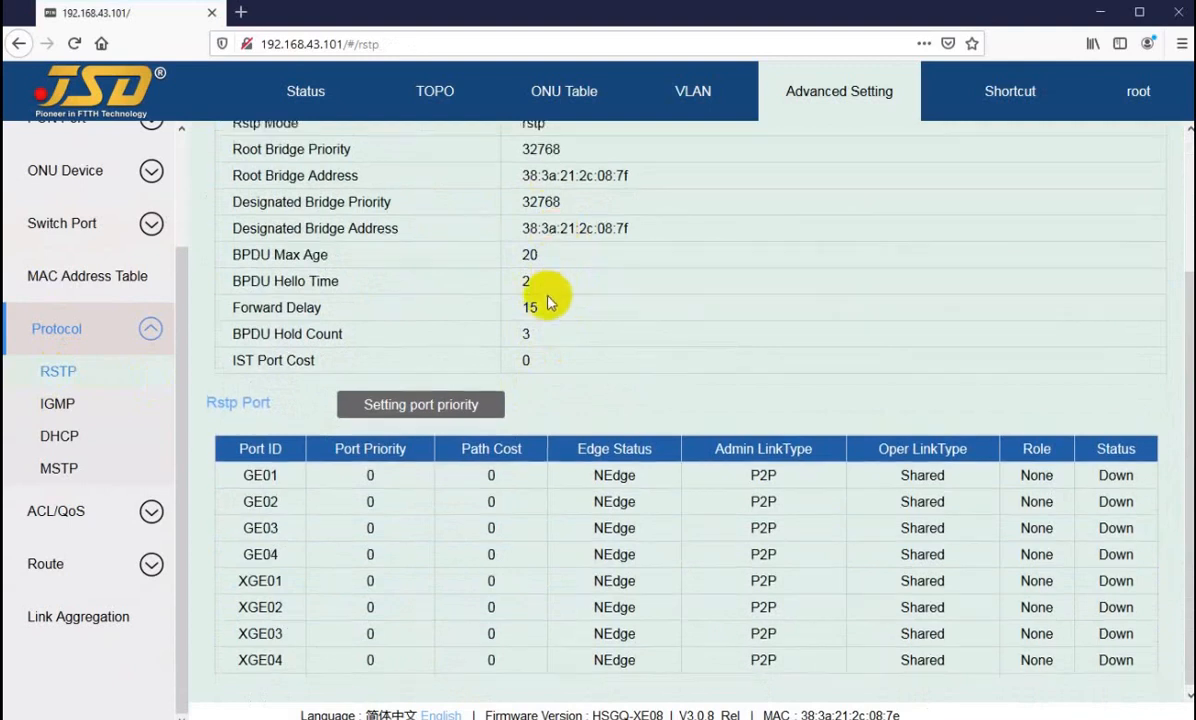
pyautogui.scroll(-3, 528, 242)
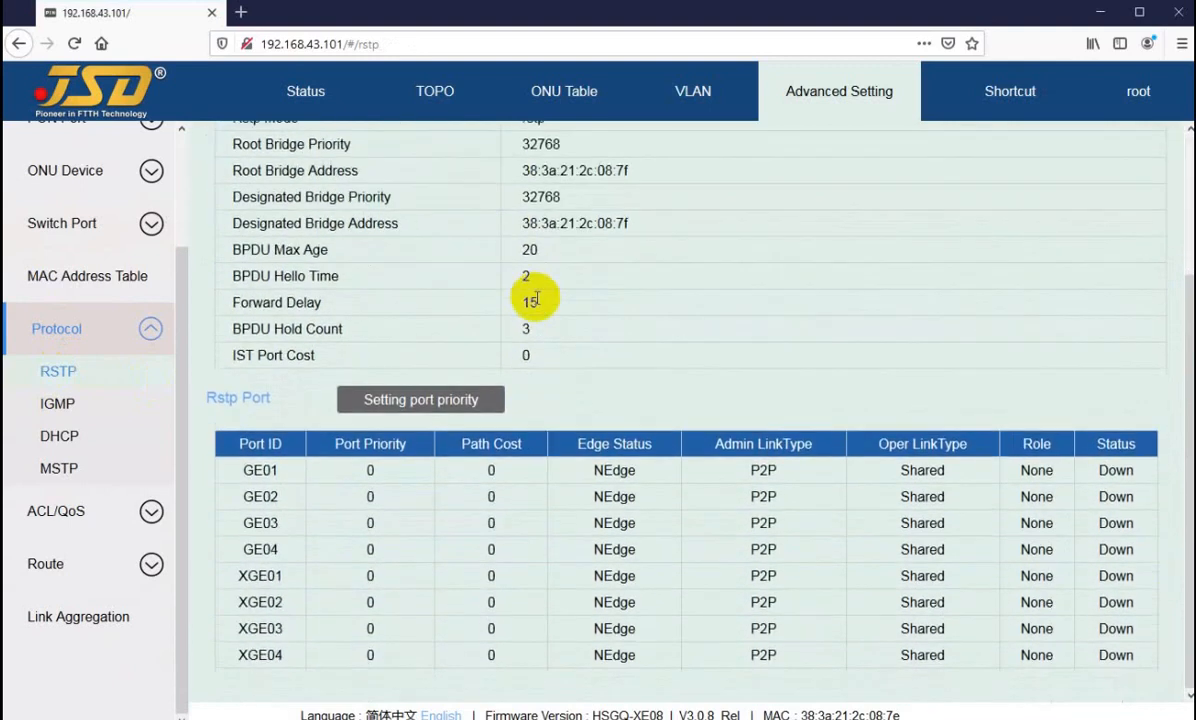
pyautogui.scroll(3, 537, 298)
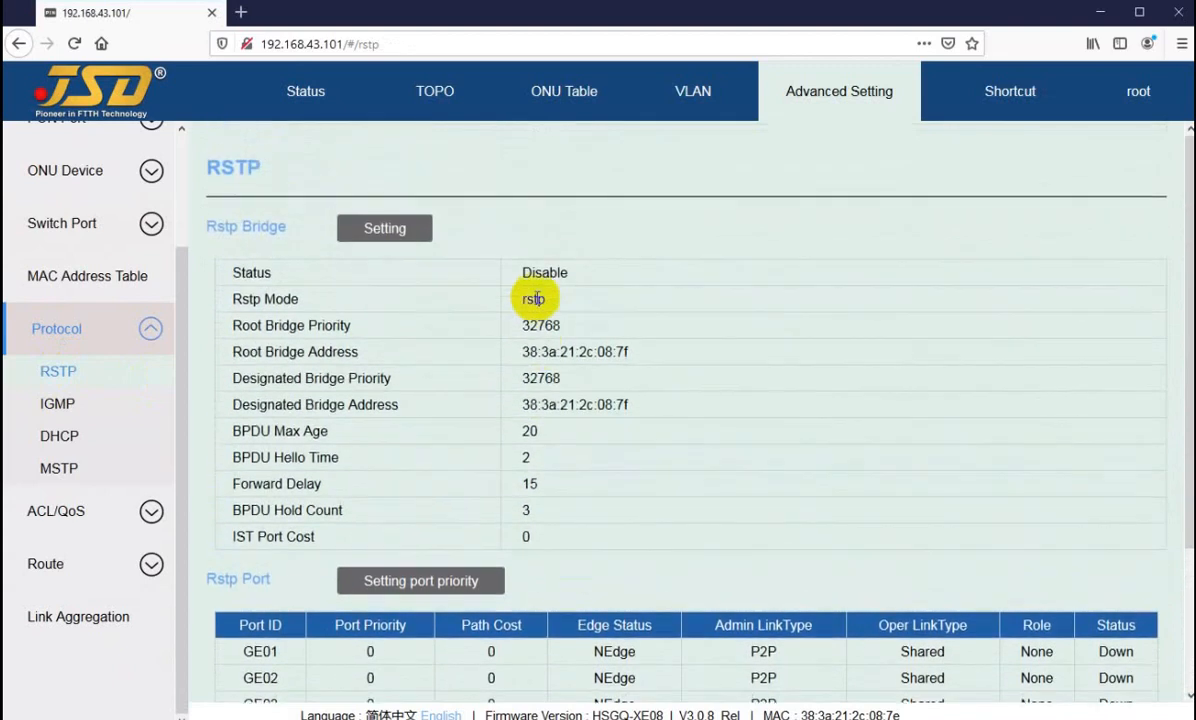
pyautogui.scroll(-3, 537, 298)
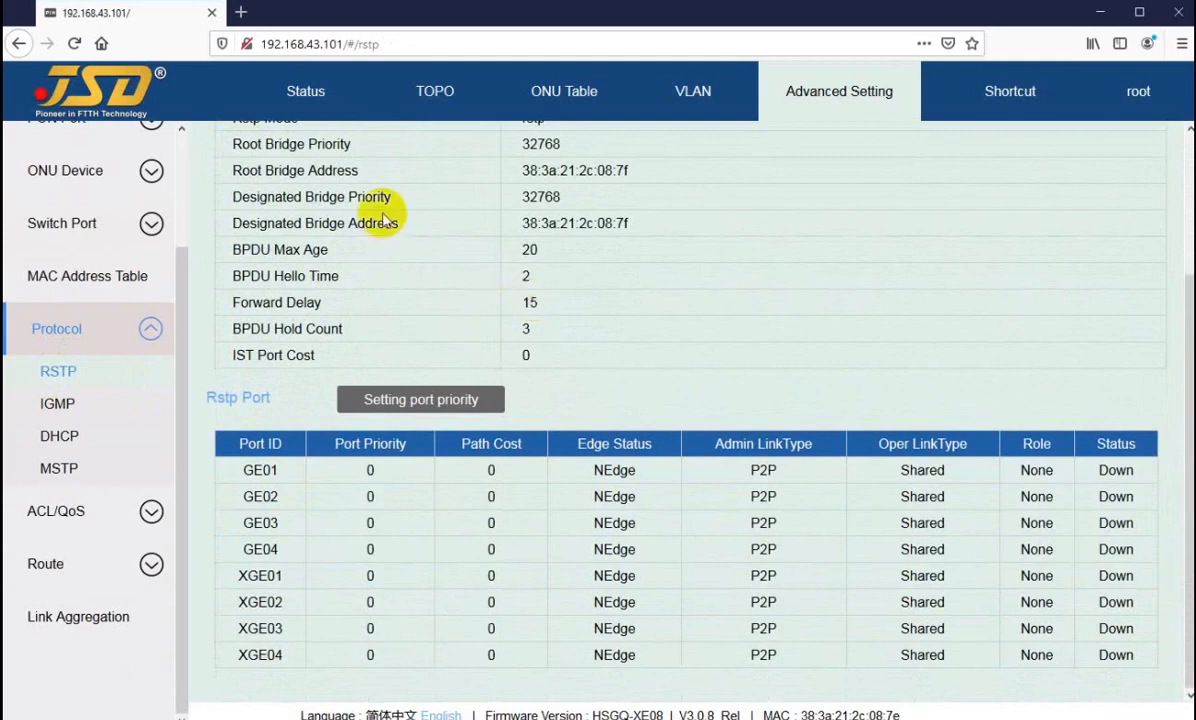
pyautogui.scroll(3, 364, 283)
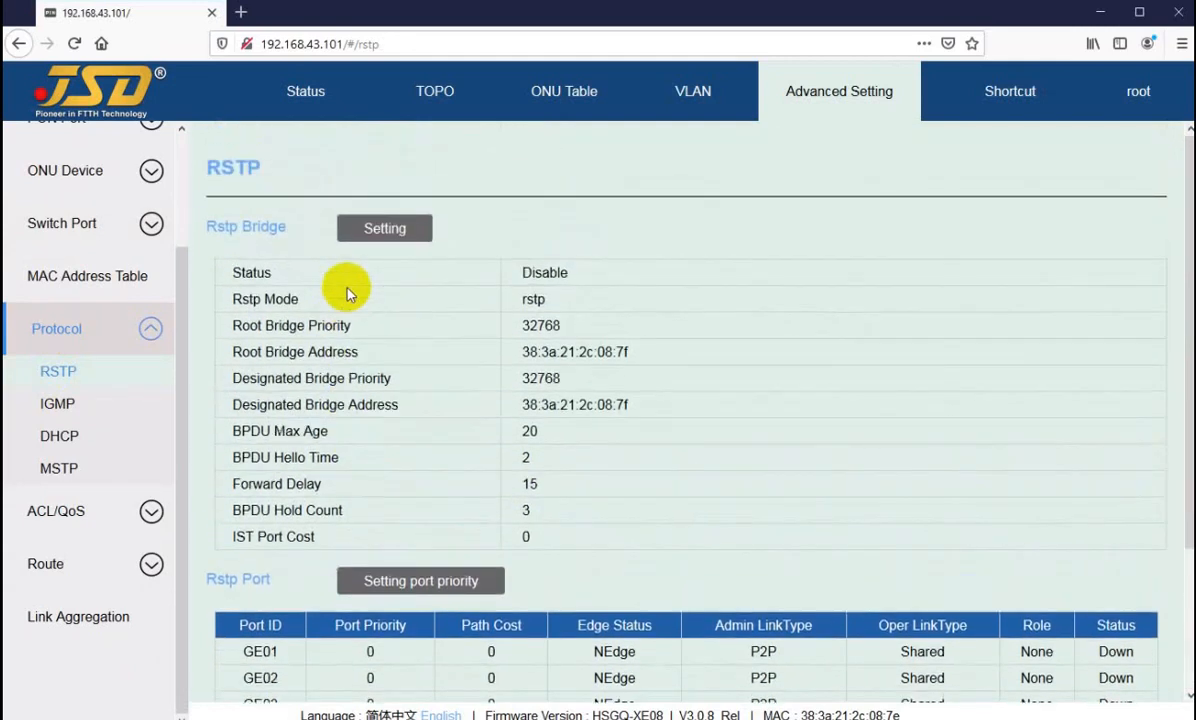
# Step: Set the global RSTP status to Enable, keep the mode at rstp, and apply the settings
pyautogui.click(370, 228)
pyautogui.click(603, 310)
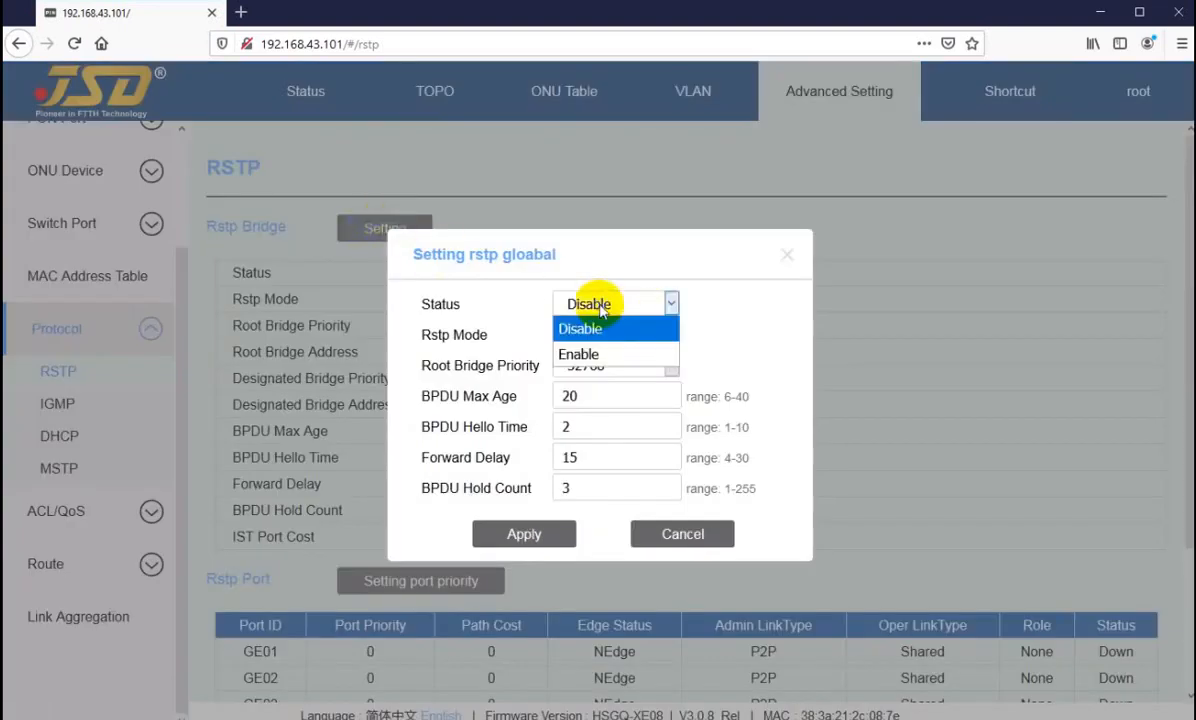
pyautogui.click(587, 356)
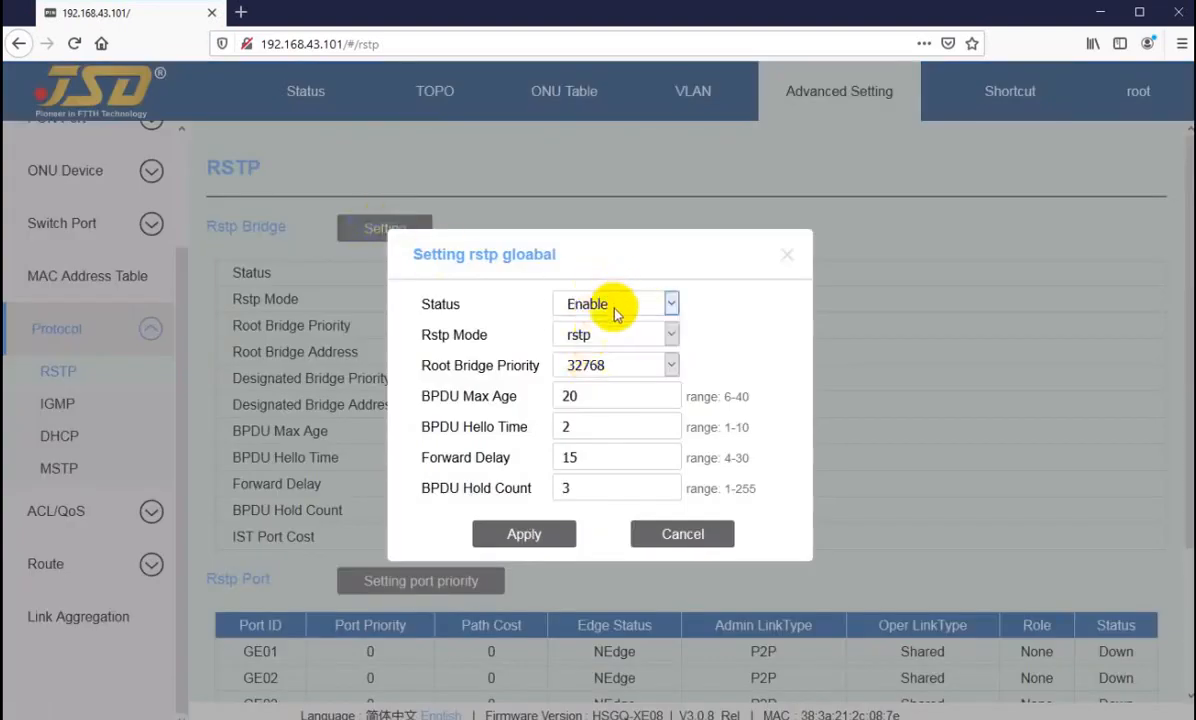
pyautogui.click(607, 337)
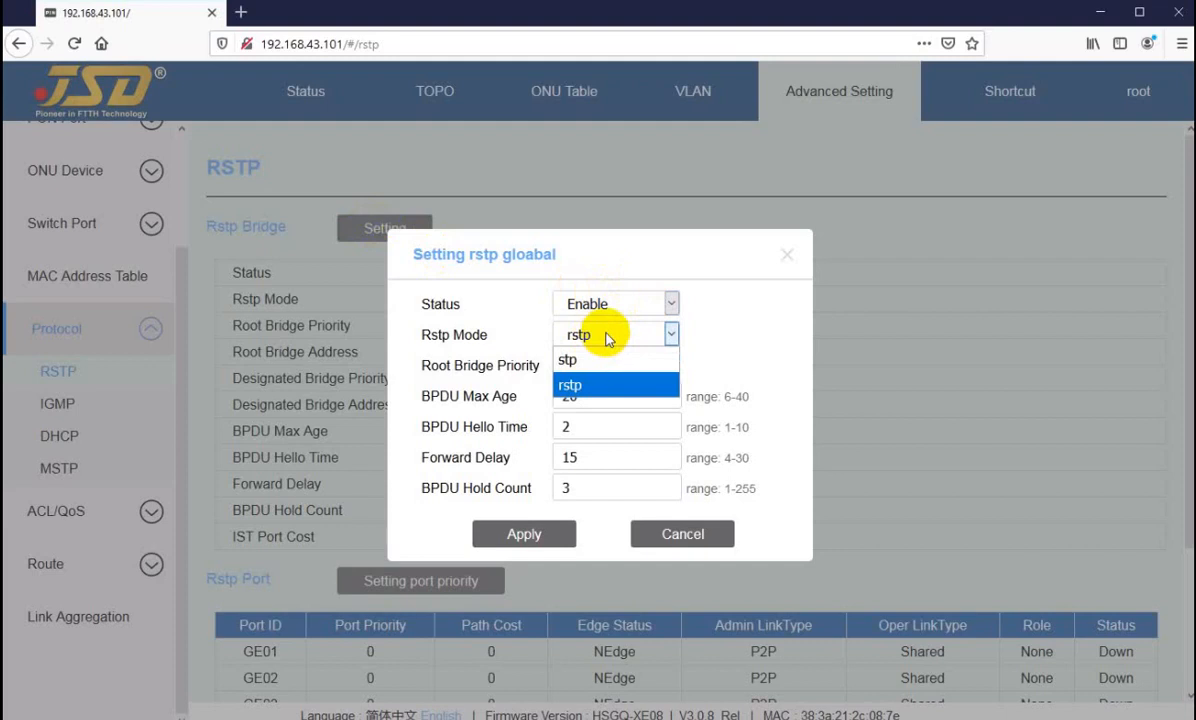
pyautogui.click(707, 335)
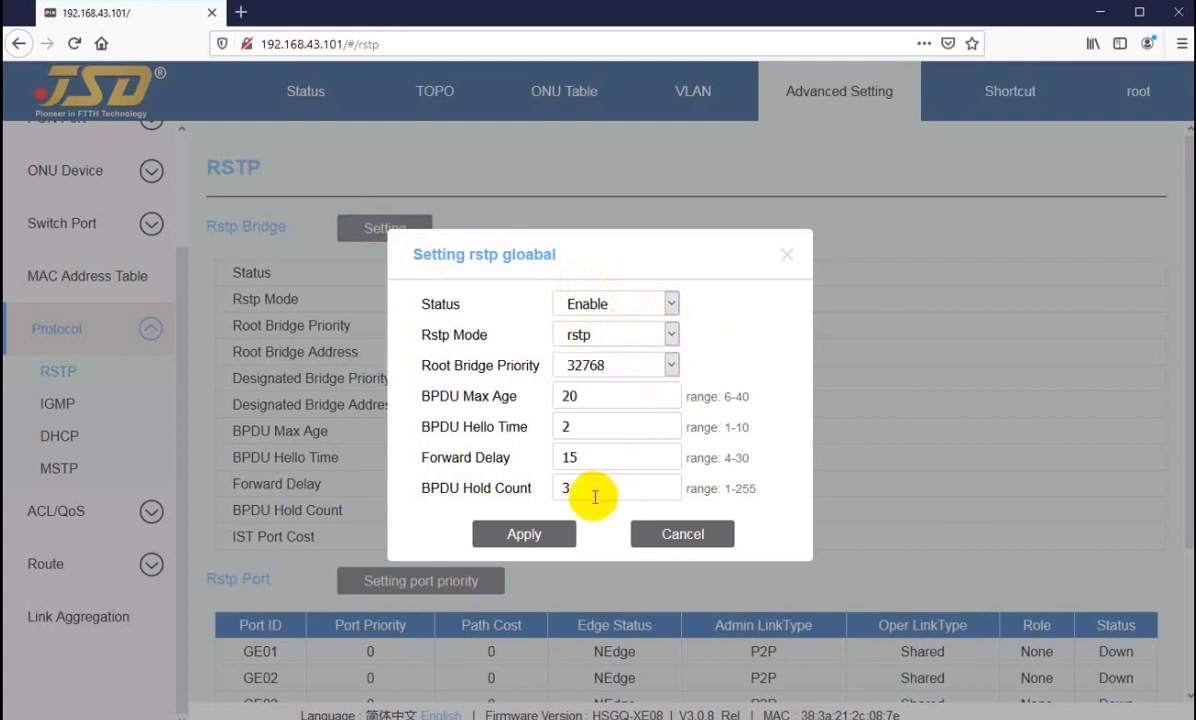
pyautogui.click(497, 541)
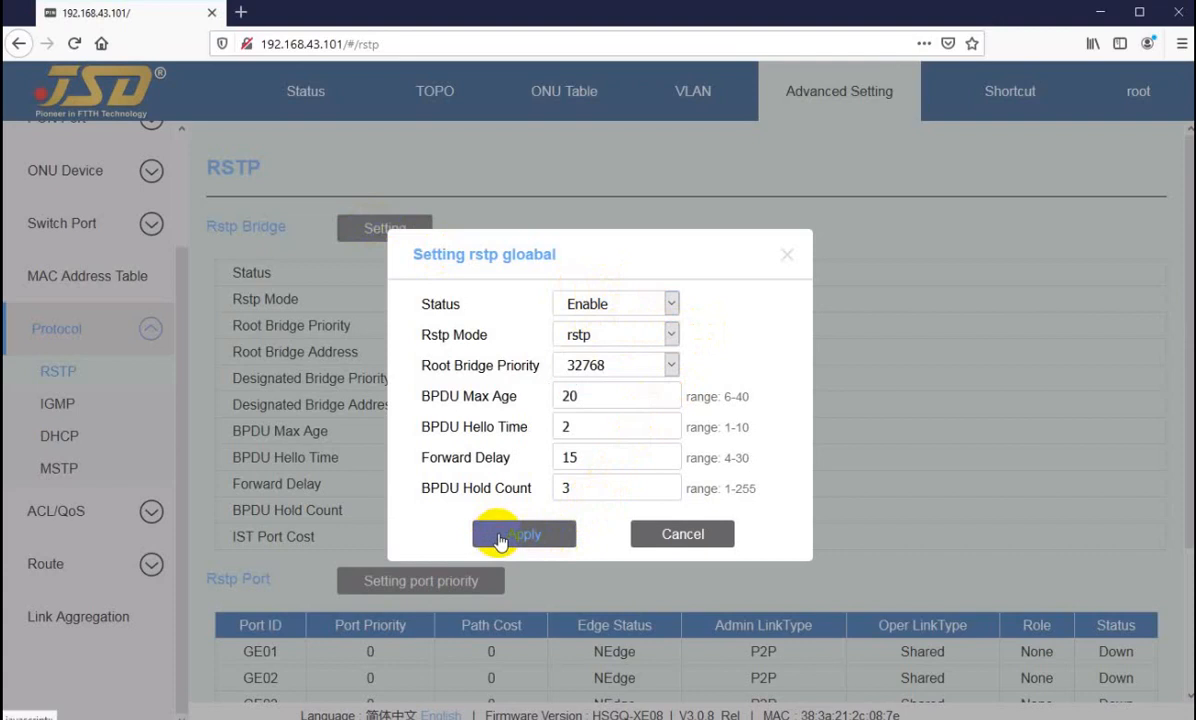
pyautogui.click(497, 541)
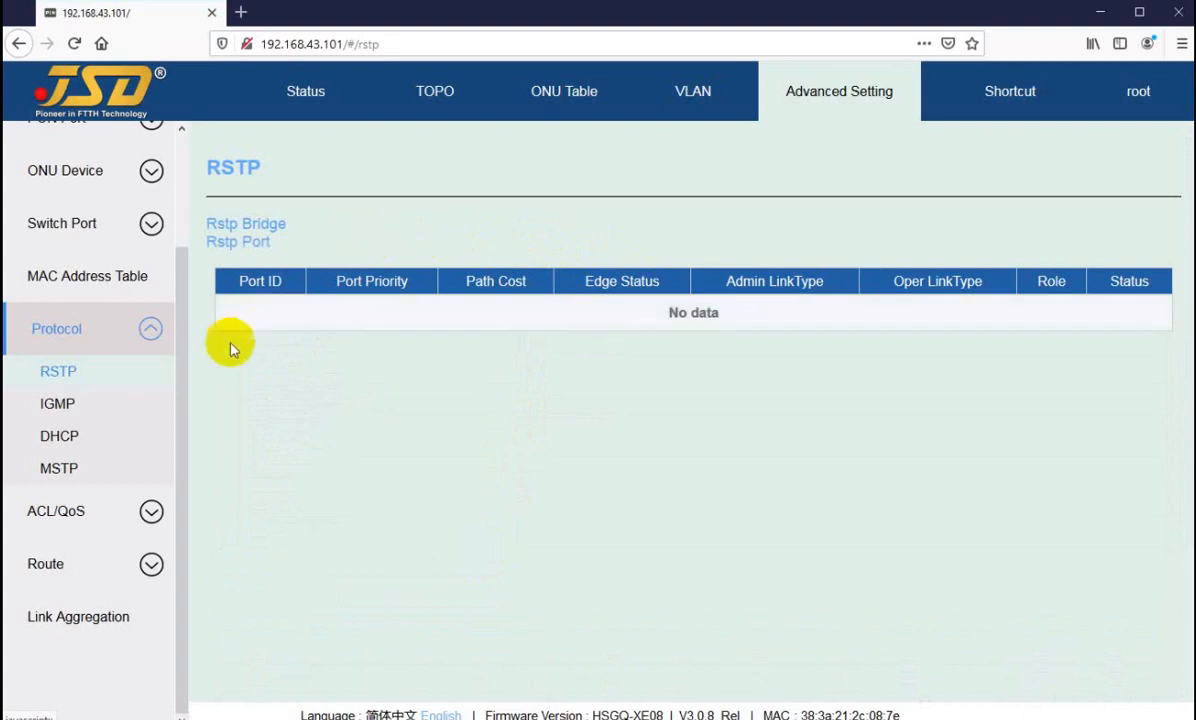
# Step: Open the IGMP protocol page and look through its Information, Multicast Table and Multicast VLAN sections
pyautogui.click(54, 405)
pyautogui.click(55, 373)
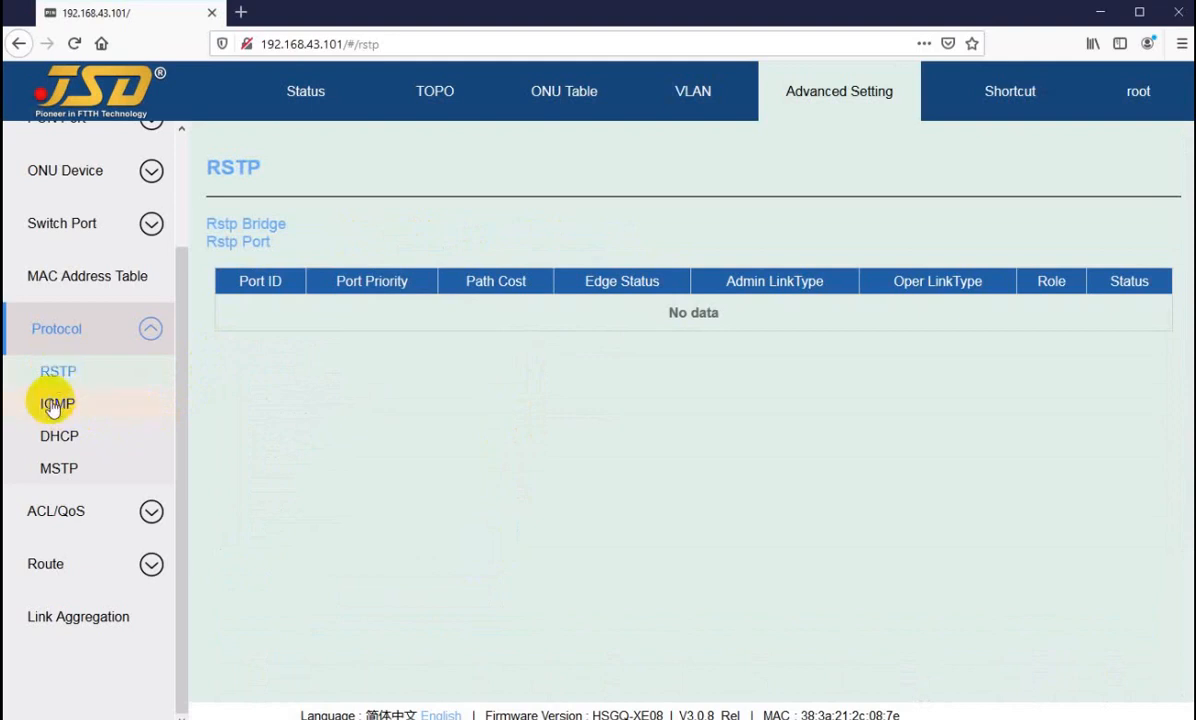
pyautogui.click(55, 403)
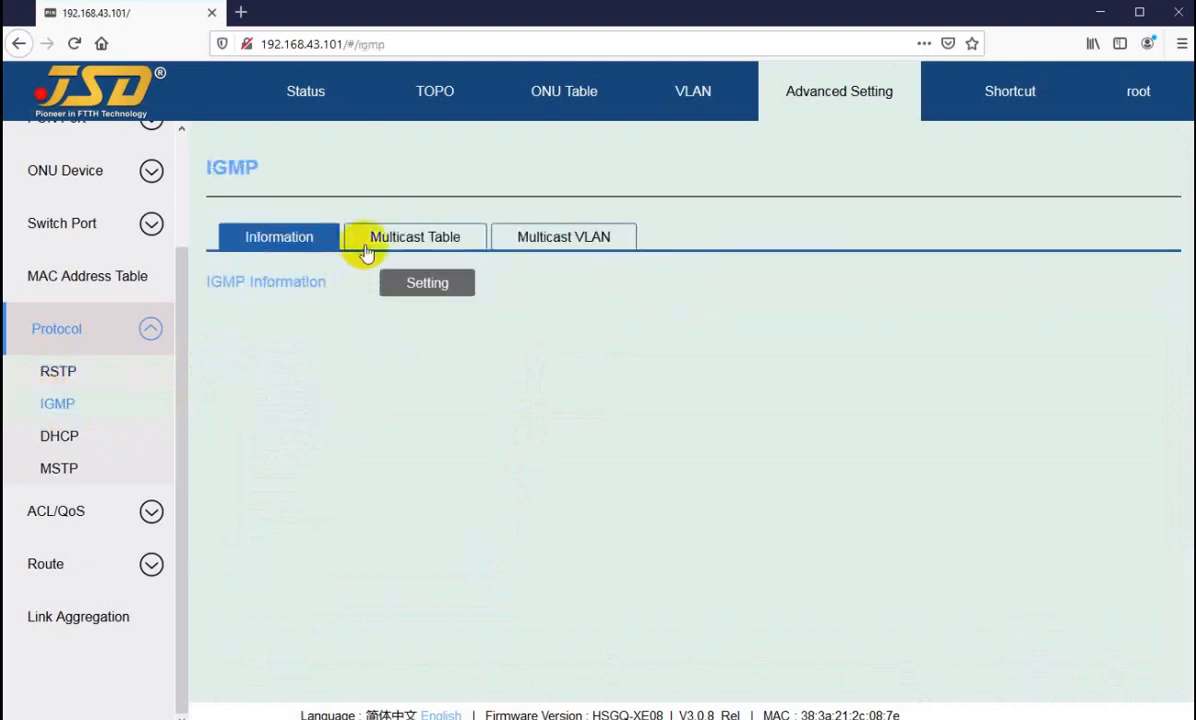
pyautogui.click(405, 249)
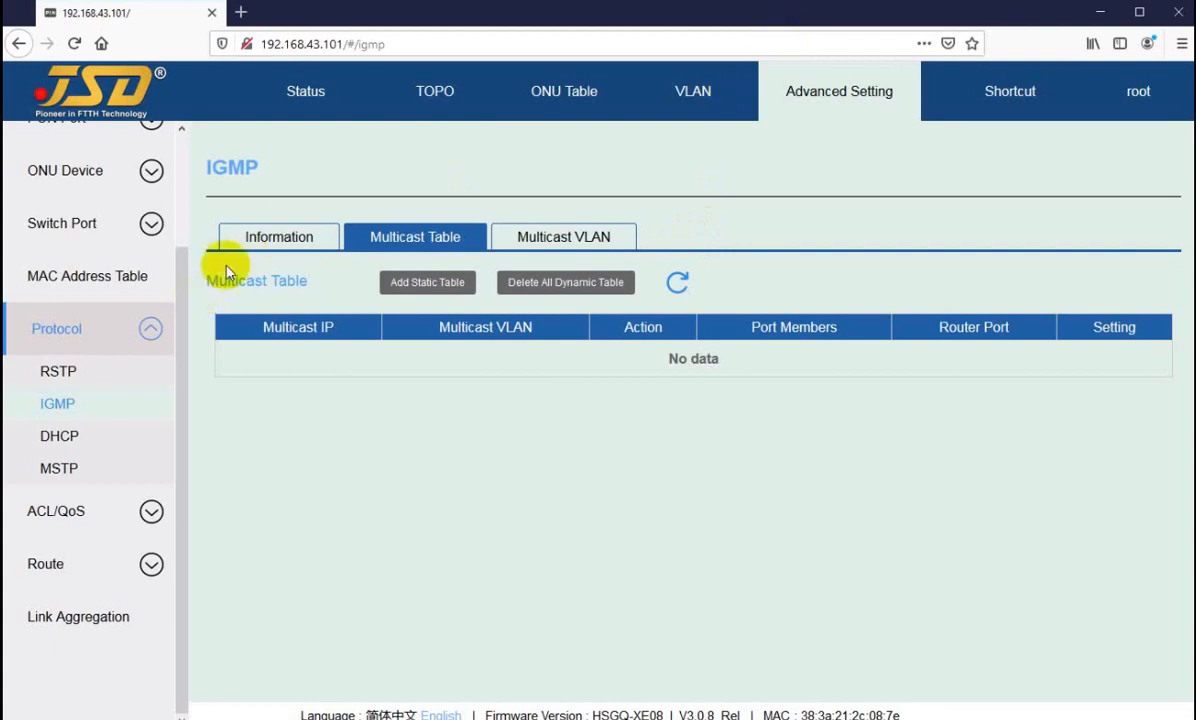
pyautogui.click(275, 236)
pyautogui.click(389, 246)
pyautogui.click(550, 238)
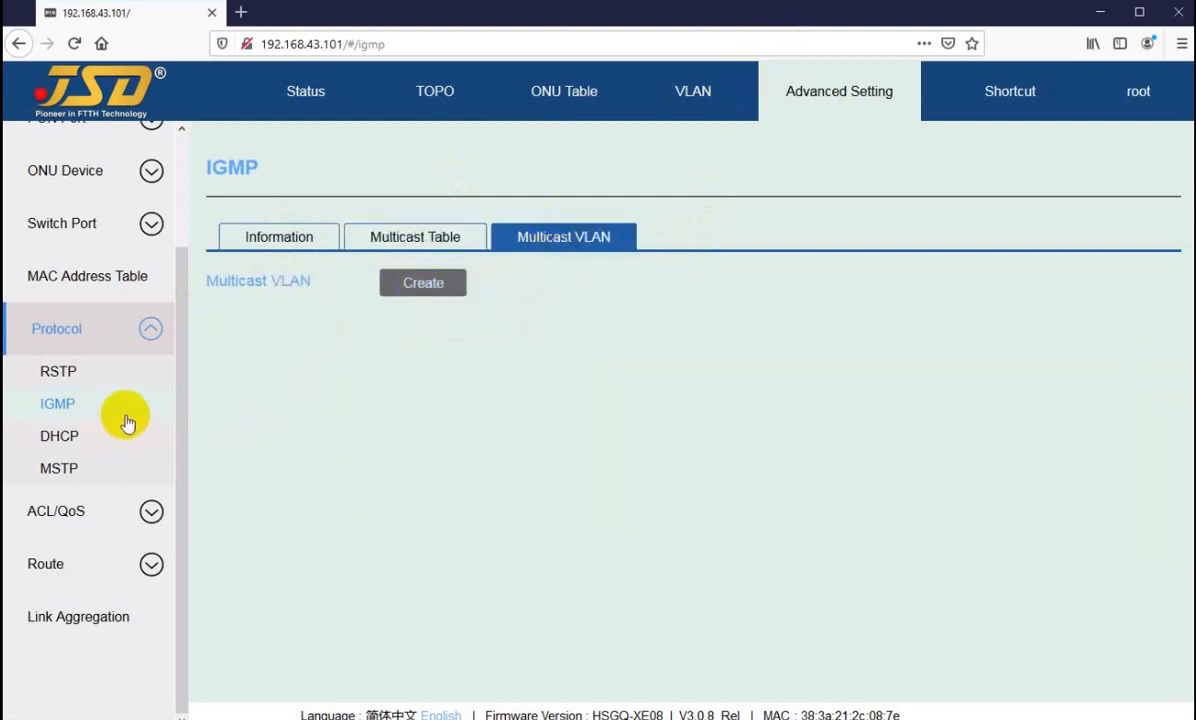
# Step: Try the Enable option for the DHCP status on the DHCP page and leave without applying it
pyautogui.click(58, 440)
pyautogui.click(415, 228)
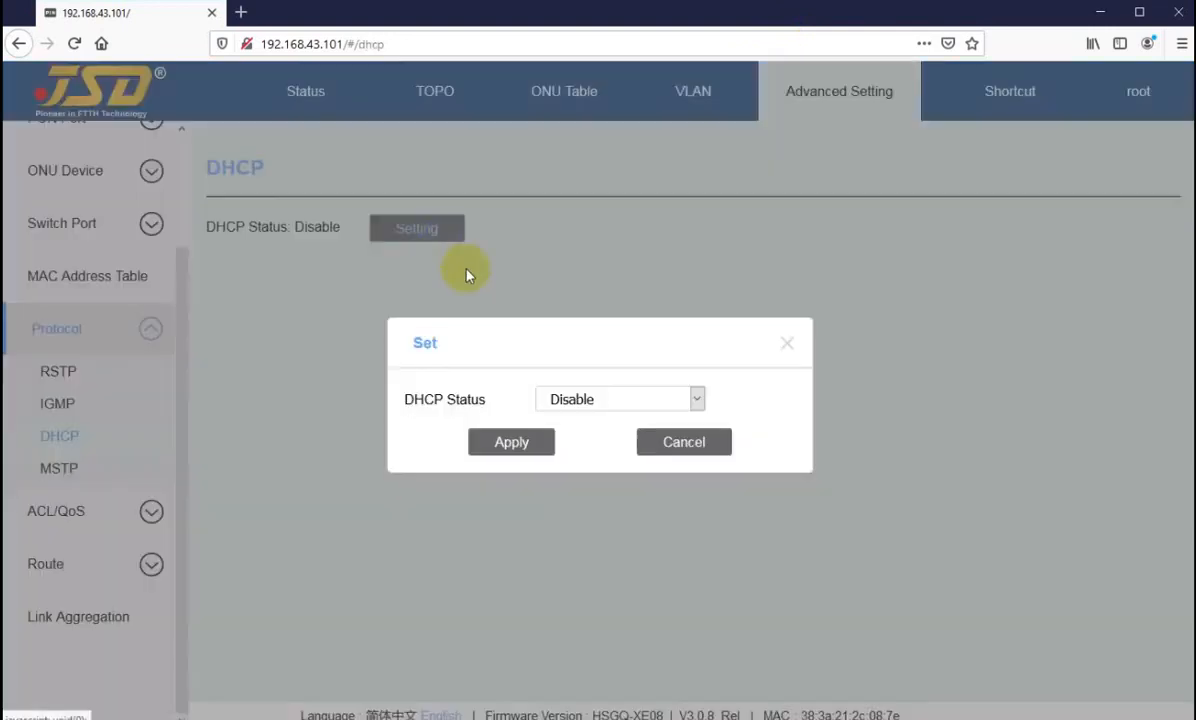
pyautogui.click(587, 401)
pyautogui.click(558, 450)
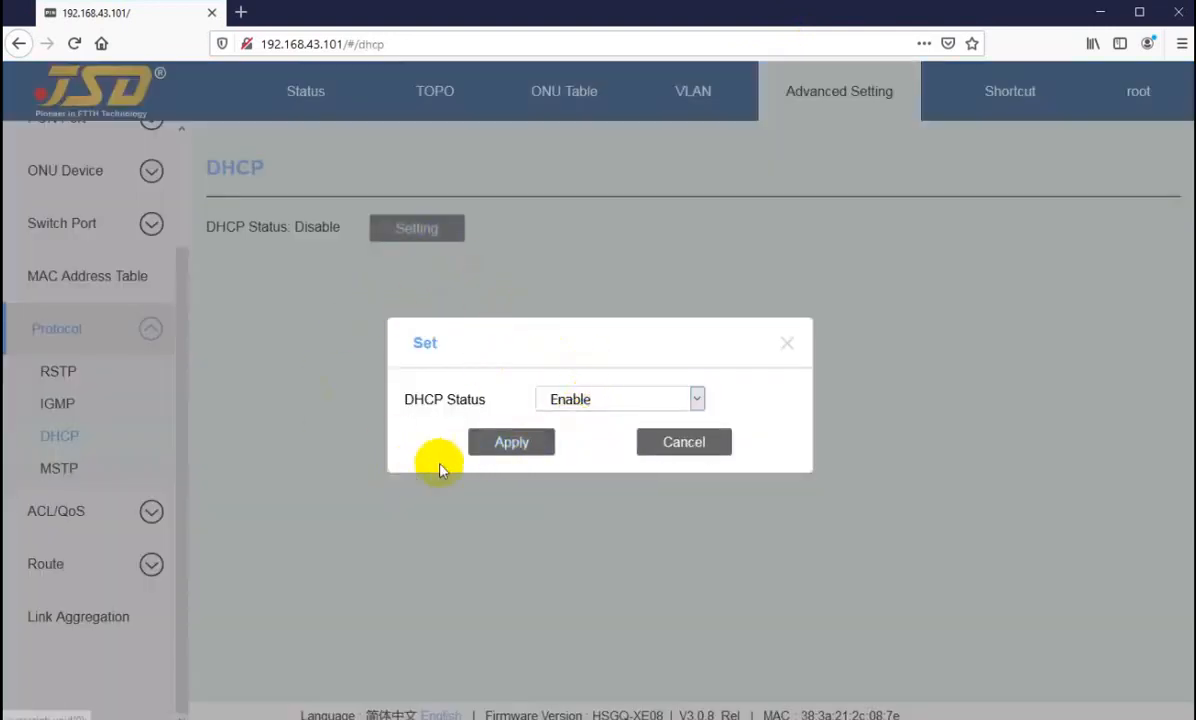
pyautogui.click(678, 446)
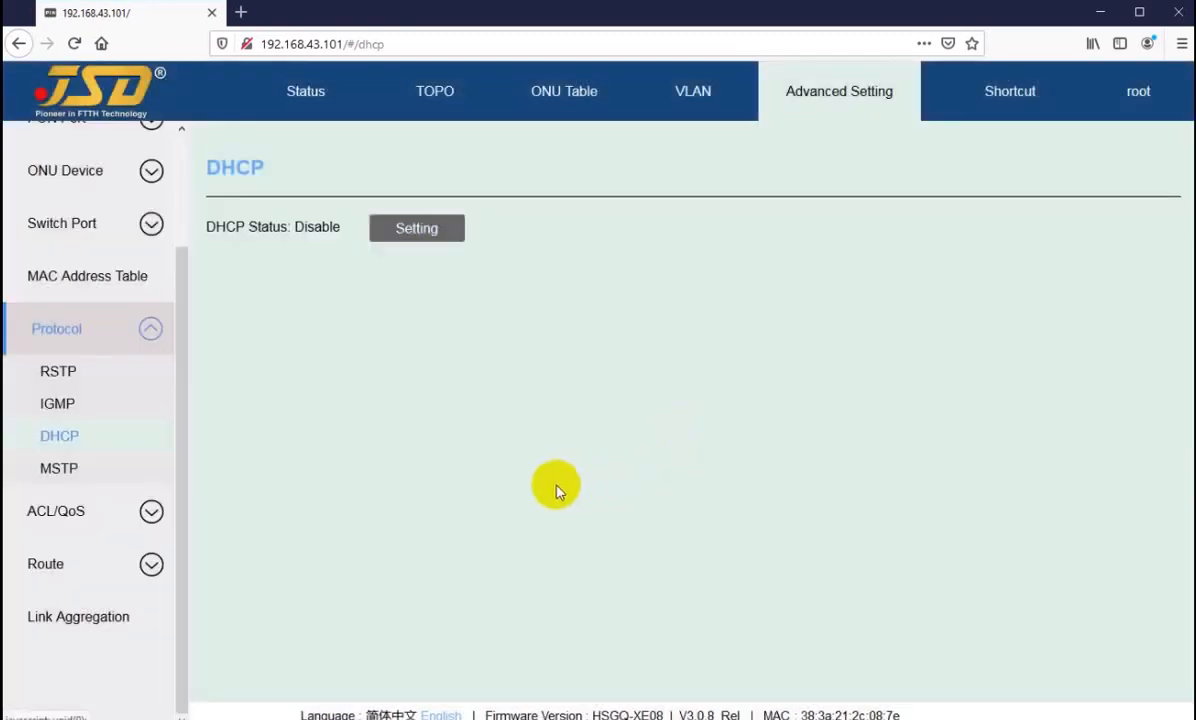
# Step: Return to the RSTP page and examine the Rstp Bridge and Rstp Port sections
pyautogui.click(58, 373)
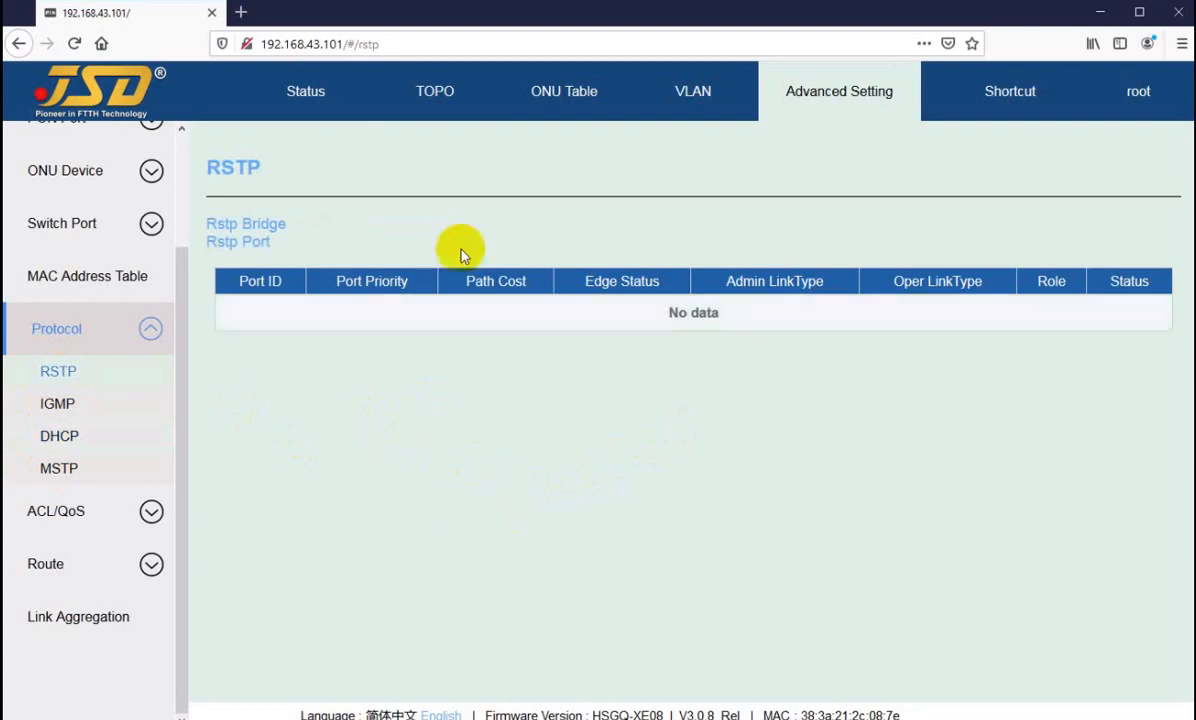
pyautogui.click(433, 228)
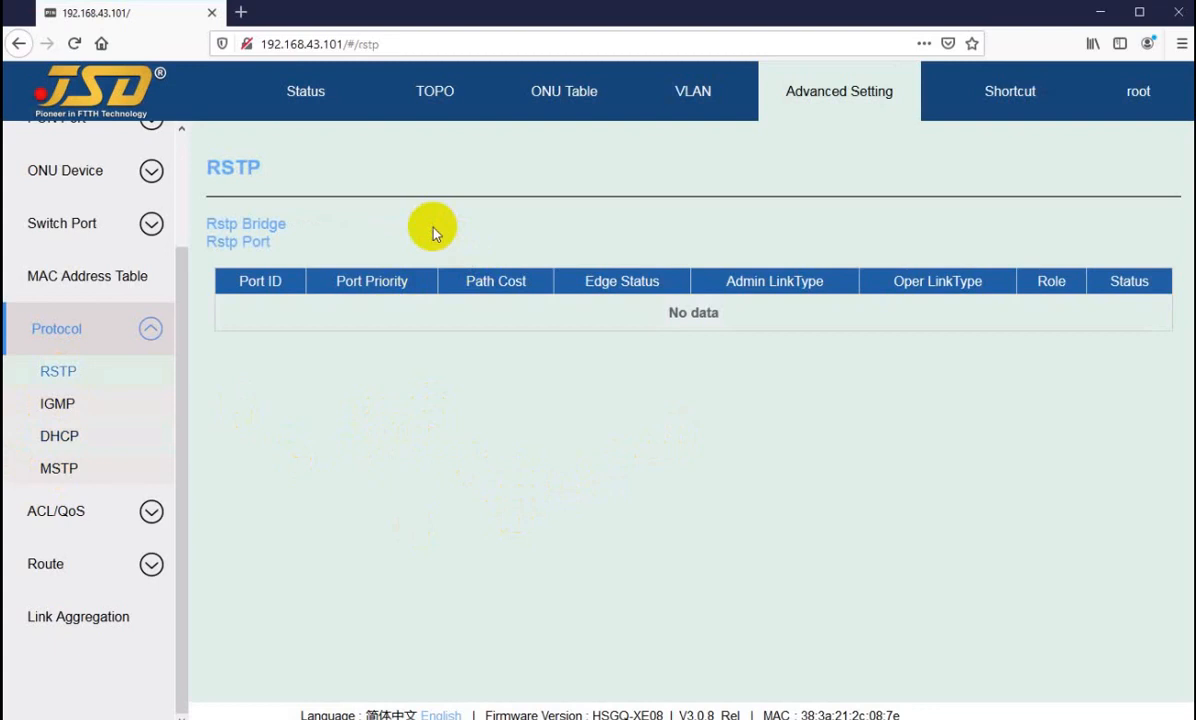
pyautogui.moveTo(223, 226); pyautogui.dragTo(284, 227)
pyautogui.click(348, 234)
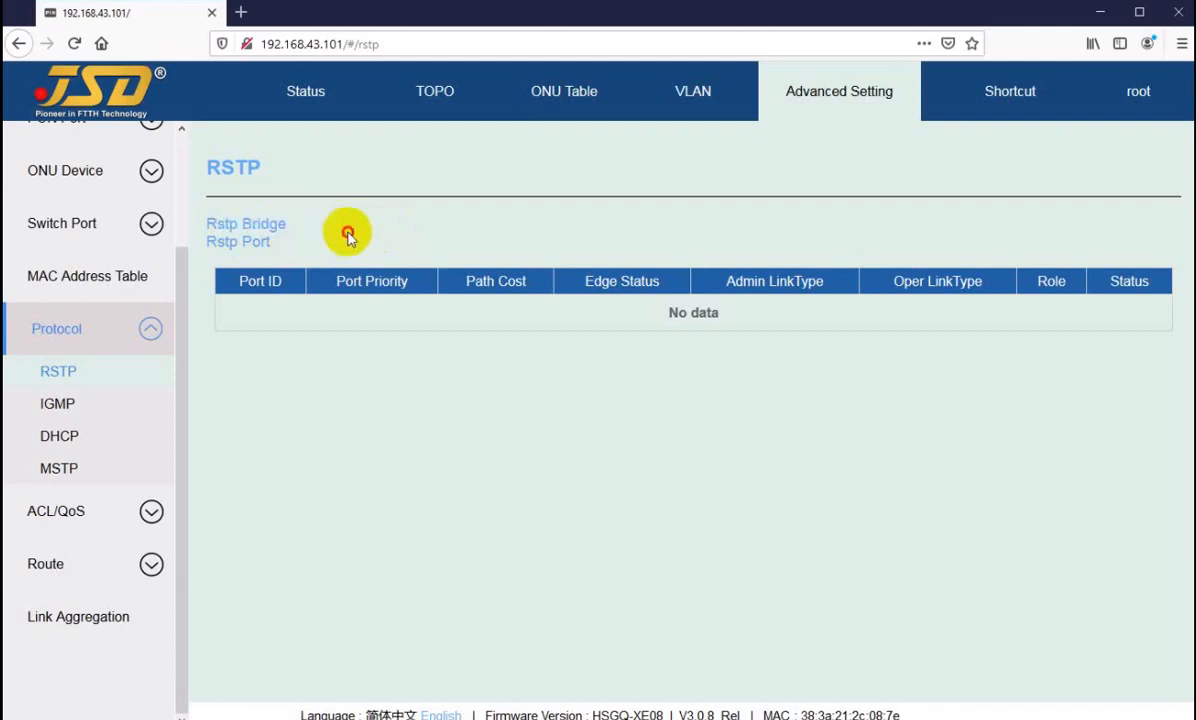
# Step: Log back in to the OLT with the saved user name and password and open the advanced settings
pyautogui.click(297, 94)
pyautogui.click(433, 98)
pyautogui.click(547, 254)
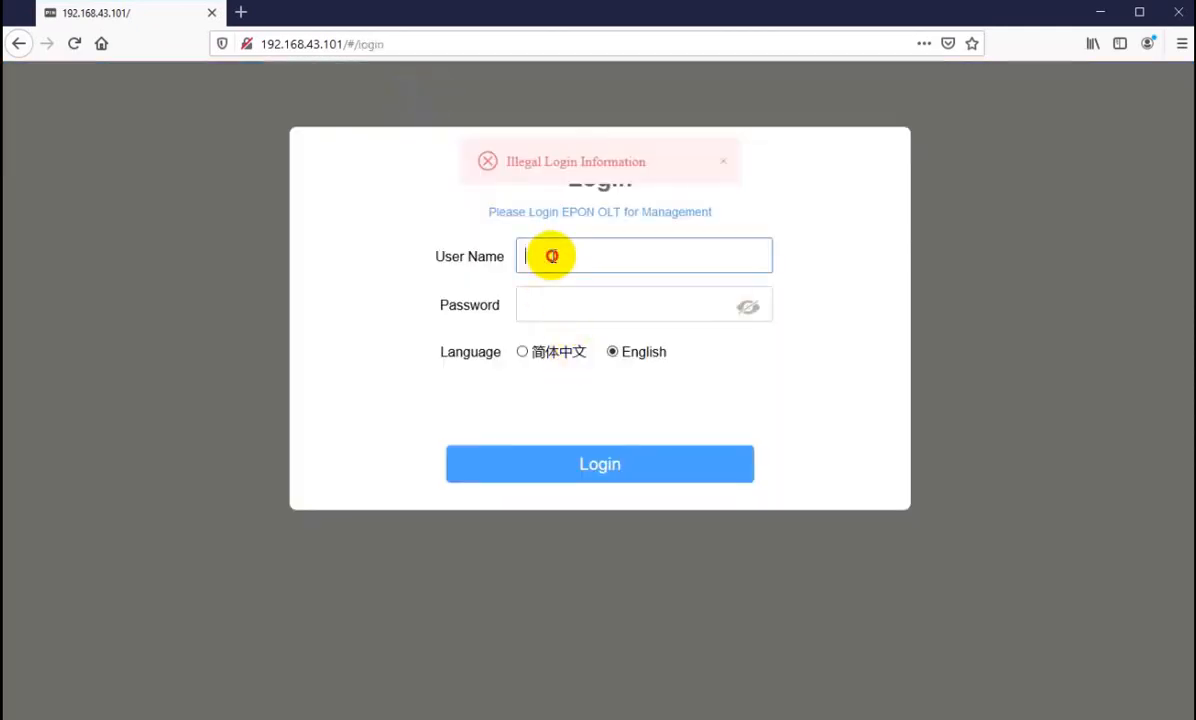
pyautogui.click(550, 322)
pyautogui.click(547, 476)
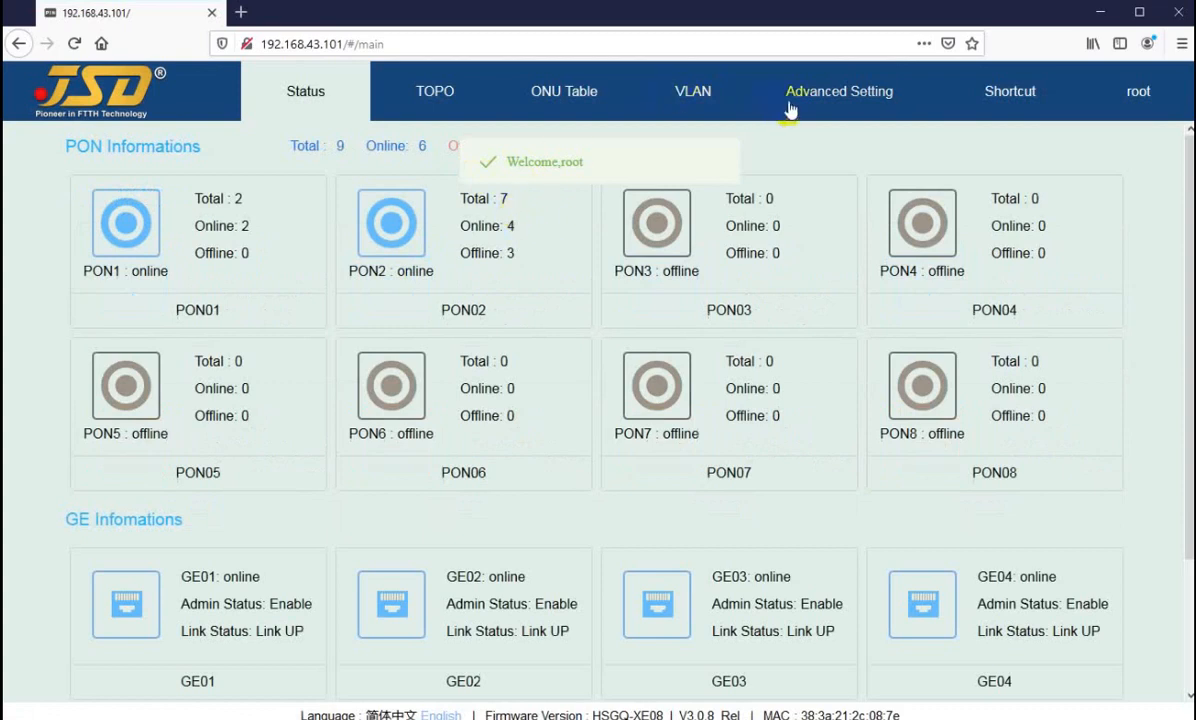
pyautogui.click(789, 108)
# Step: Reopen the RSTP page and check the bridge status and the role of each port
pyautogui.click(72, 357)
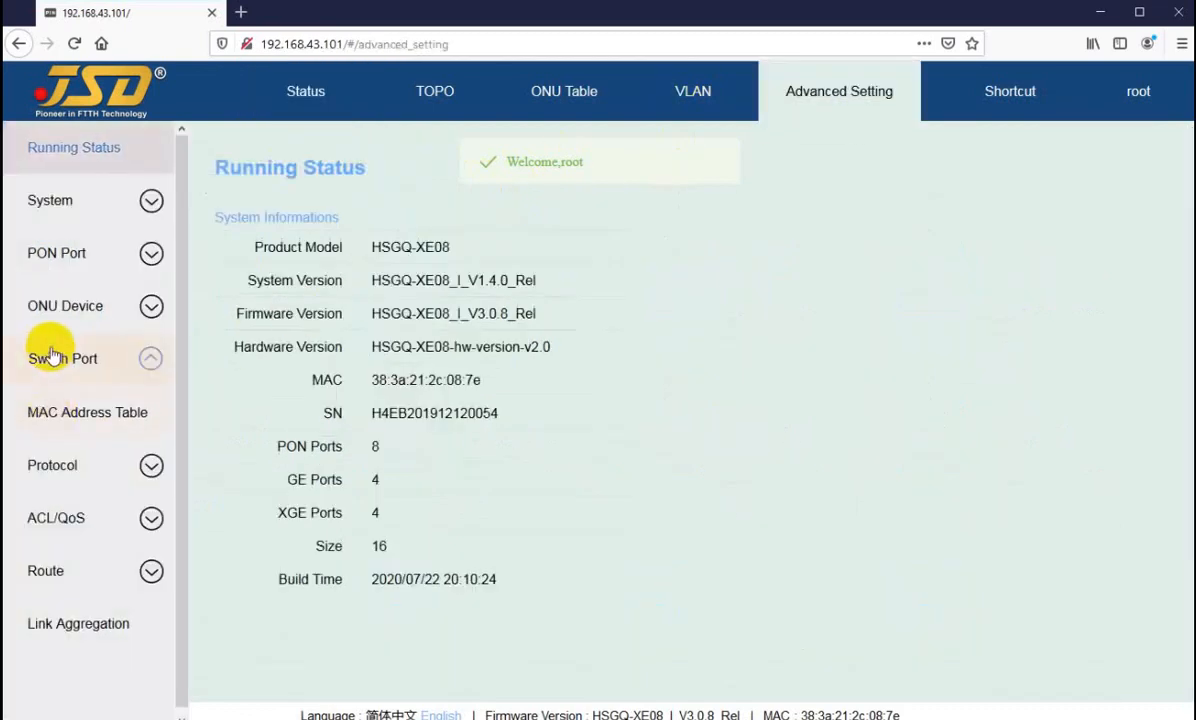
pyautogui.click(55, 677)
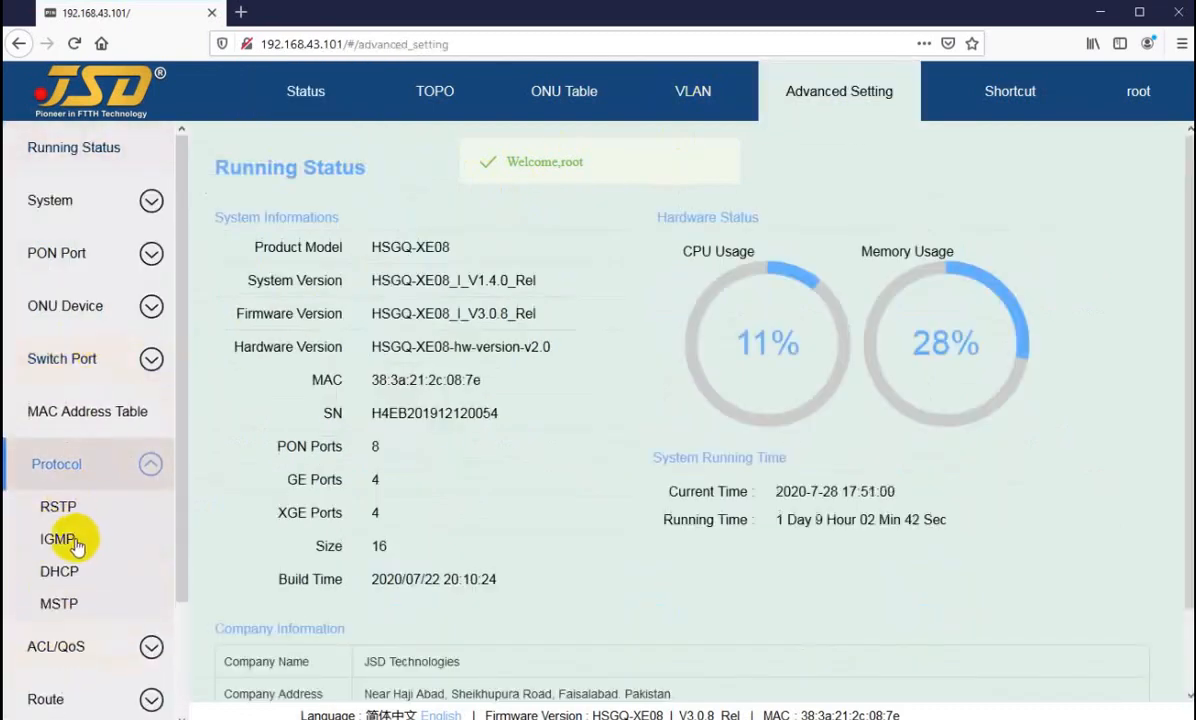
pyautogui.click(60, 510)
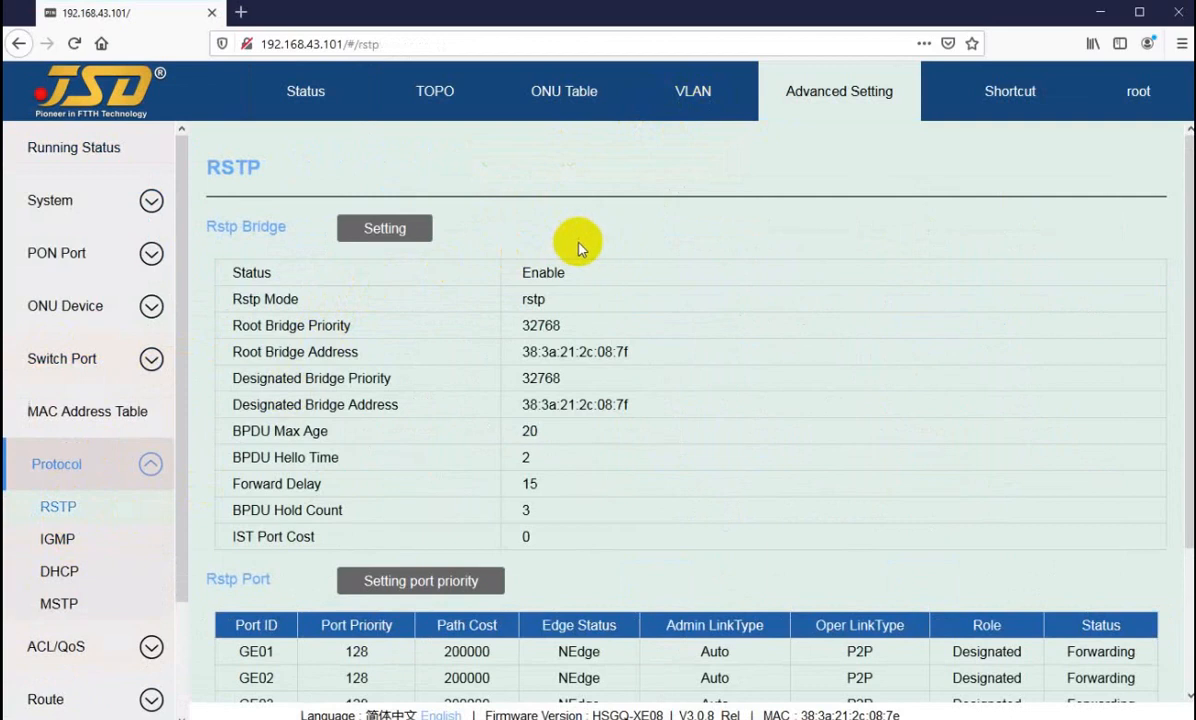
pyautogui.doubleClick(521, 274)
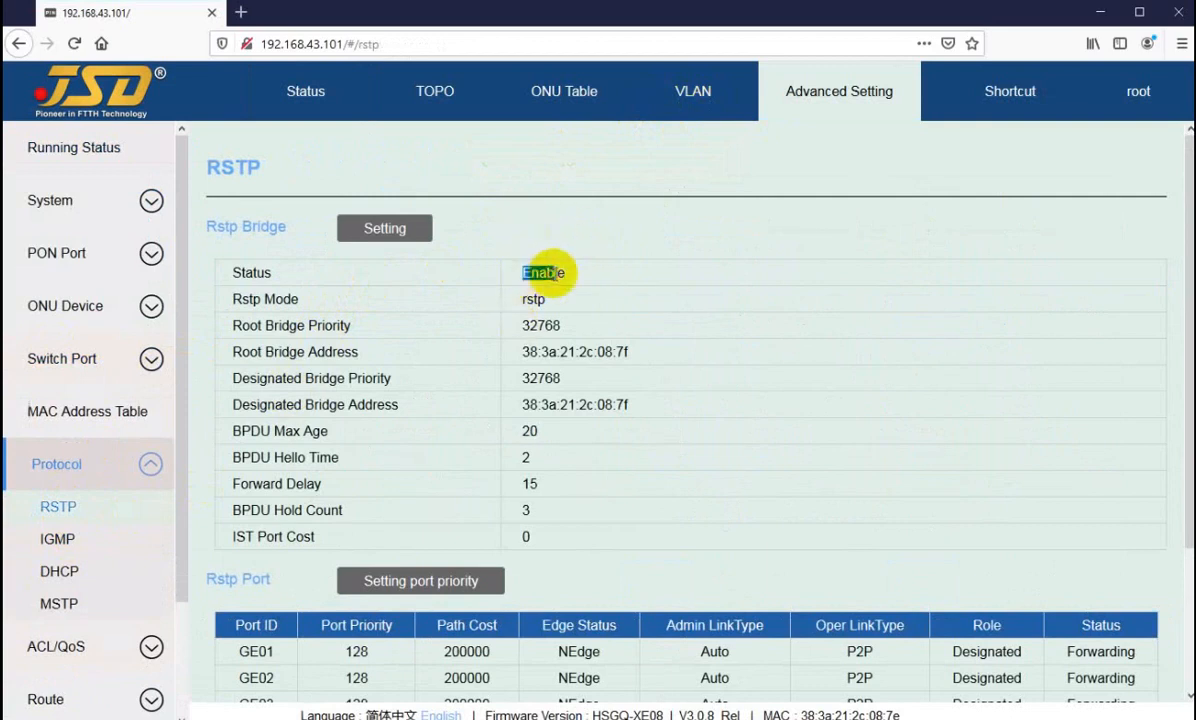
pyautogui.scroll(-4, 700, 400)
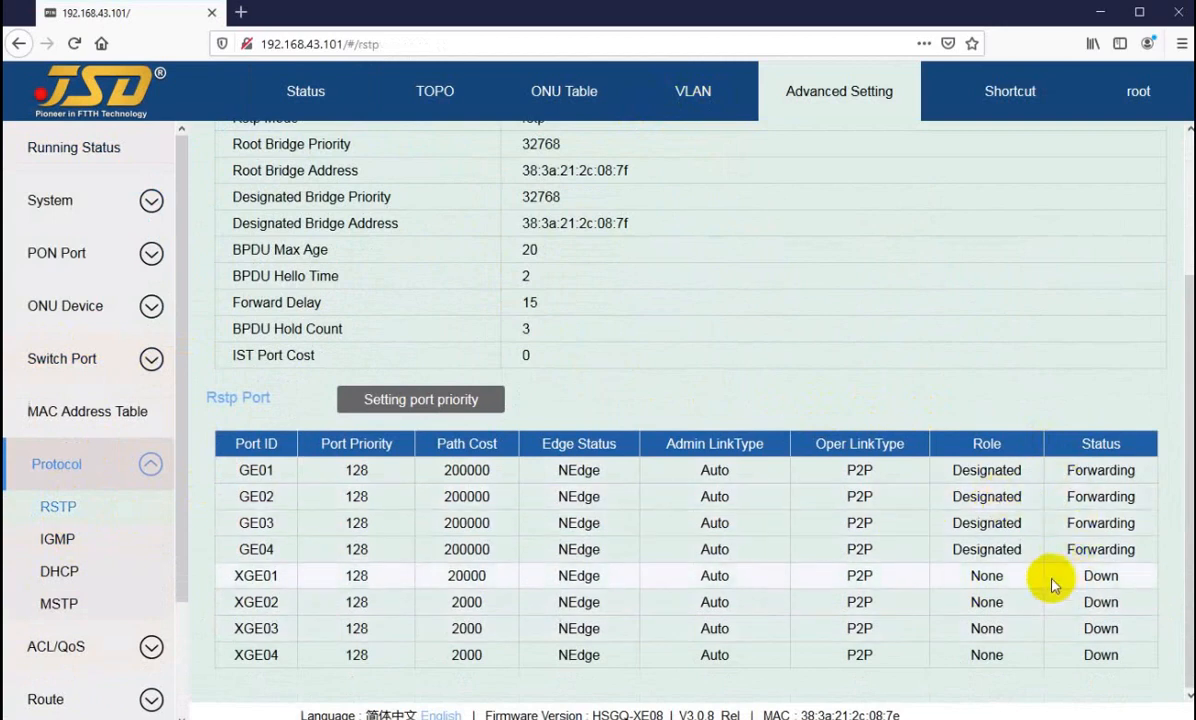
pyautogui.moveTo(967, 580); pyautogui.dragTo(1010, 592)
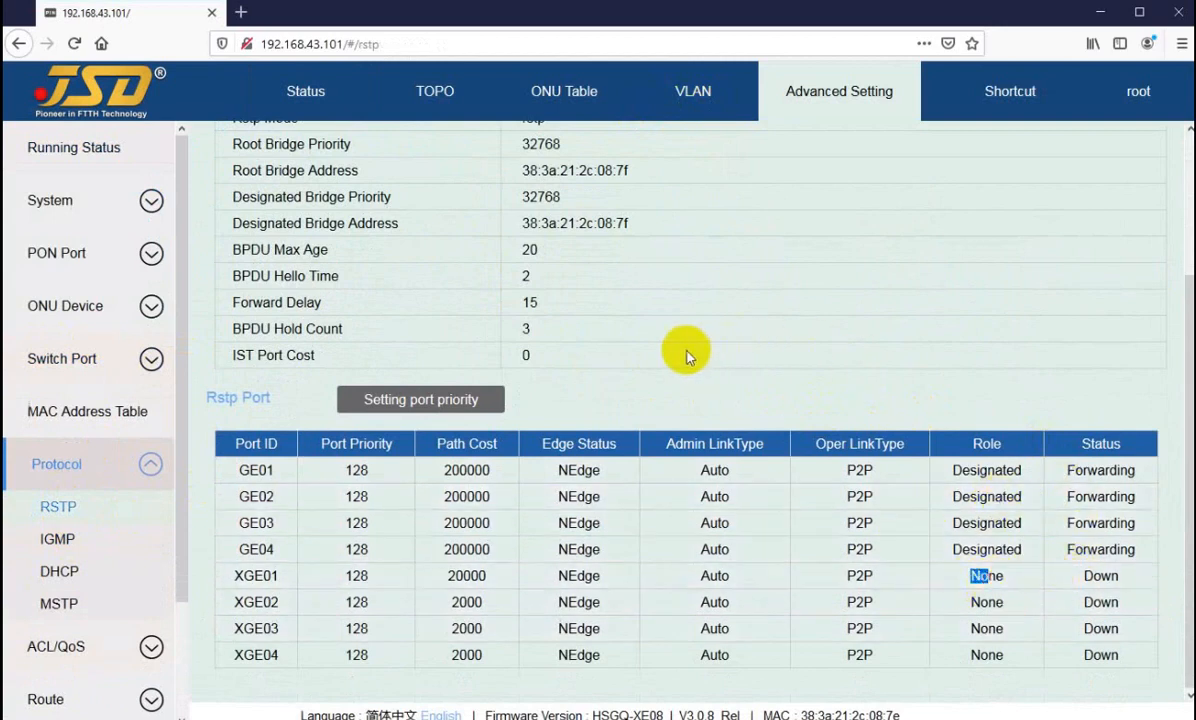
# Step: Review the RSTP port priority form for GE01 and its Edge Status options, and close it without applying
pyautogui.scroll(3, 641, 395)
pyautogui.scroll(-2, 598, 430)
pyautogui.scroll(-1, 593, 410)
pyautogui.click(390, 398)
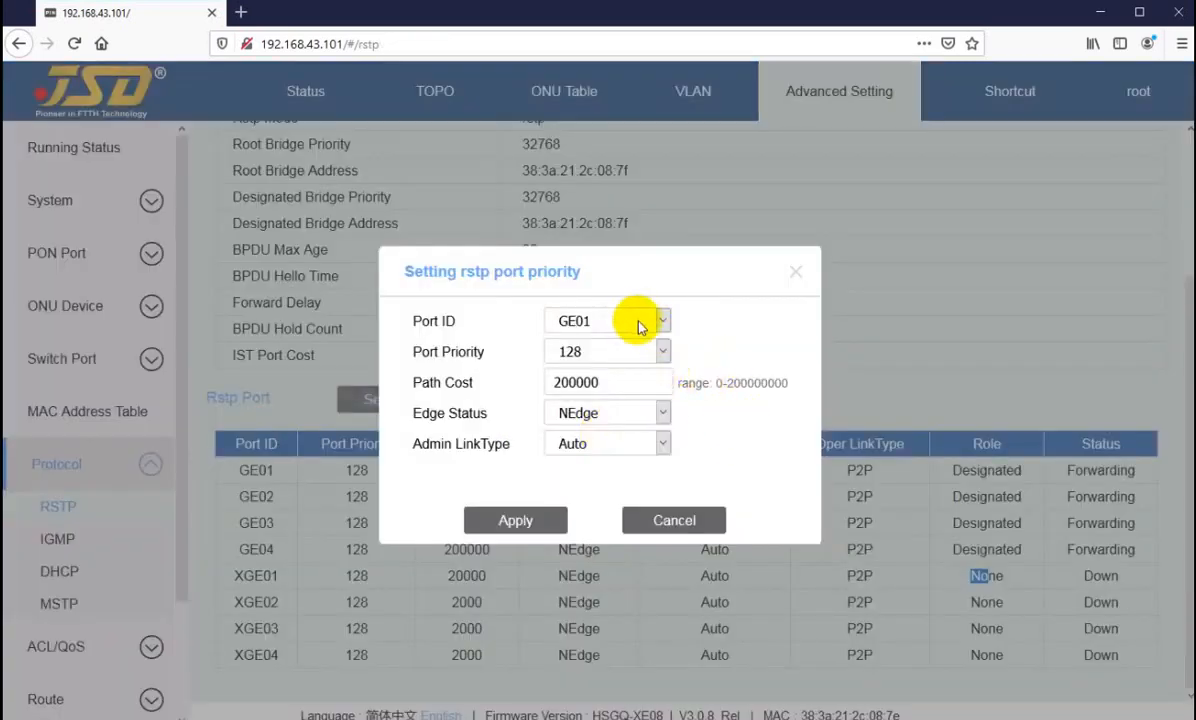
pyautogui.click(613, 415)
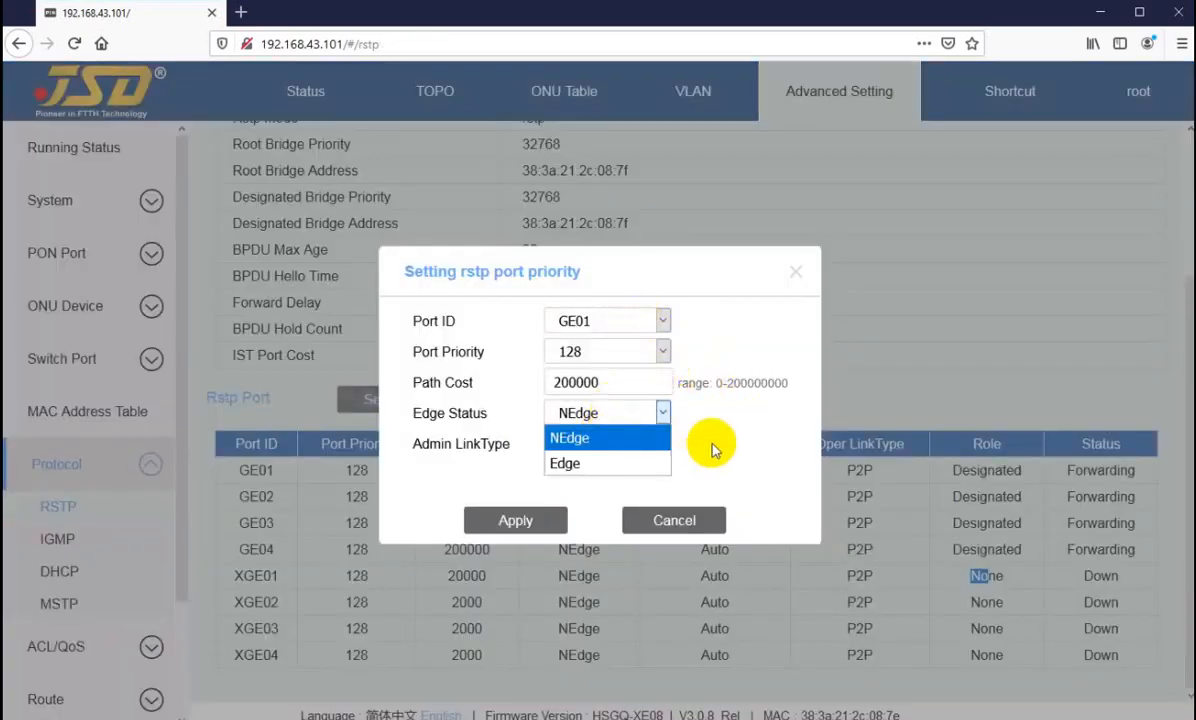
pyautogui.click(705, 480)
pyautogui.click(683, 521)
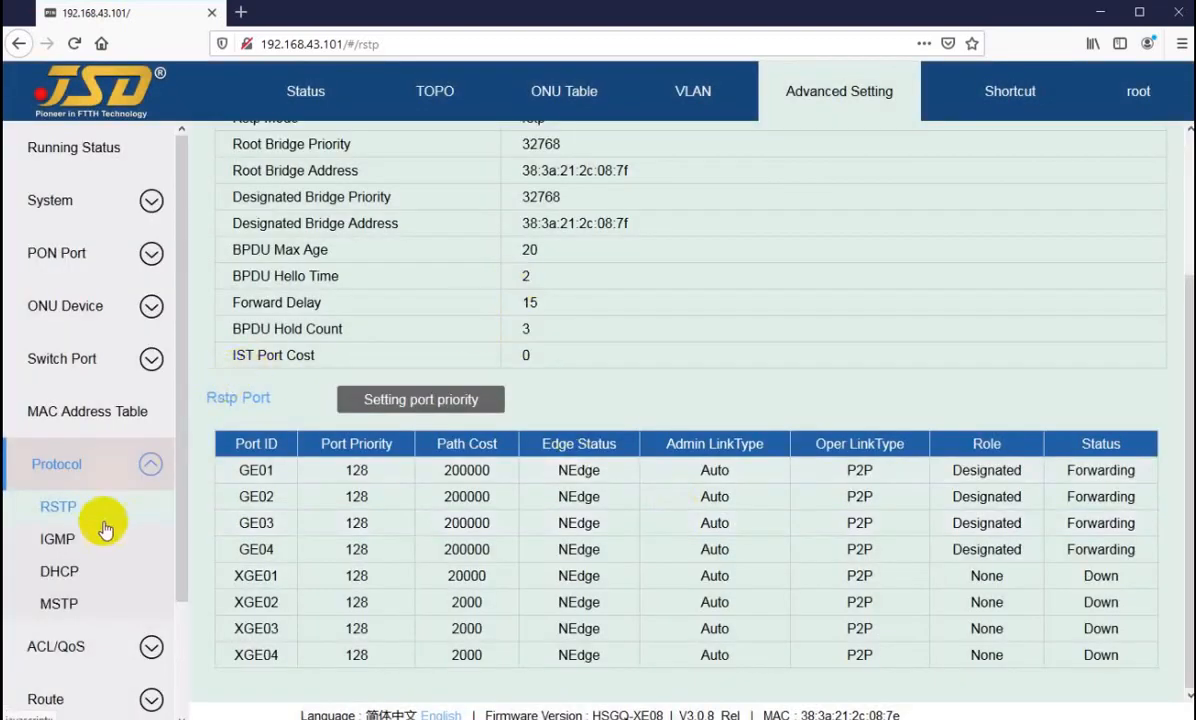
# Step: Look at the IGMP page, and on the DHCP page set the DHCP status to Enable and apply it
pyautogui.click(50, 539)
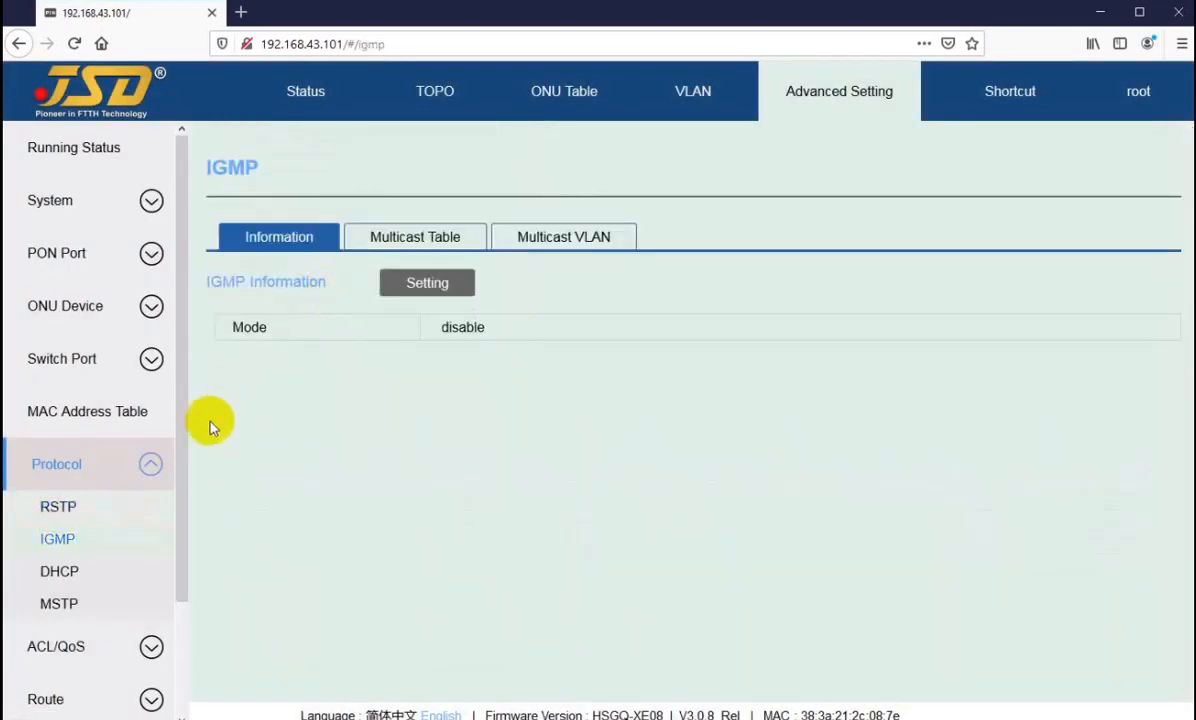
pyautogui.click(59, 571)
pyautogui.click(408, 232)
pyautogui.click(560, 399)
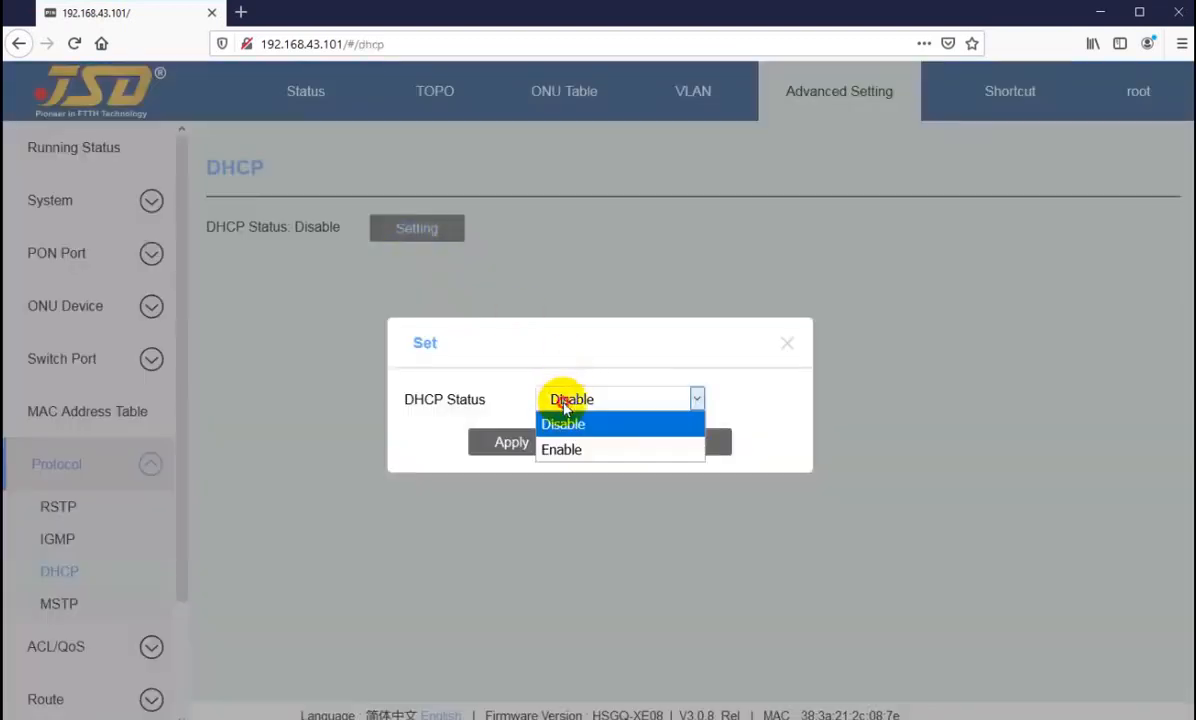
pyautogui.click(566, 452)
pyautogui.click(511, 442)
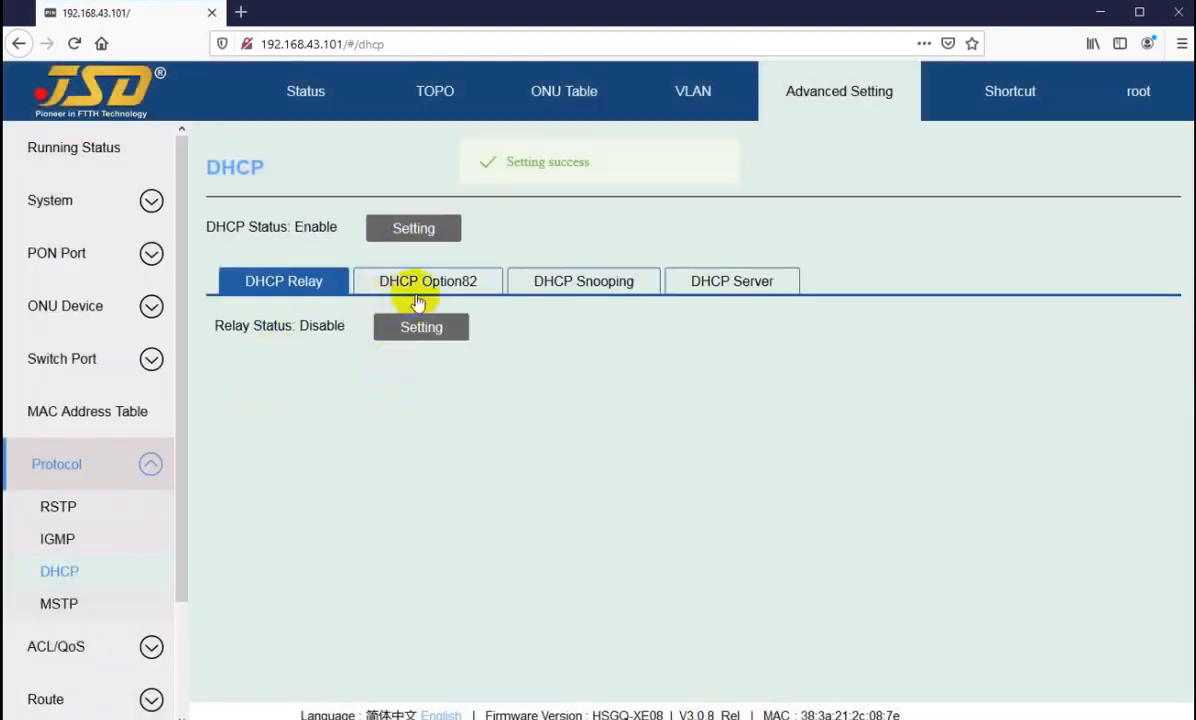
# Step: View the DHCP Option82, DHCP Snooping and DHCP Server settings, and check the status on the MSTP page
pyautogui.click(420, 284)
pyautogui.click(570, 283)
pyautogui.click(700, 284)
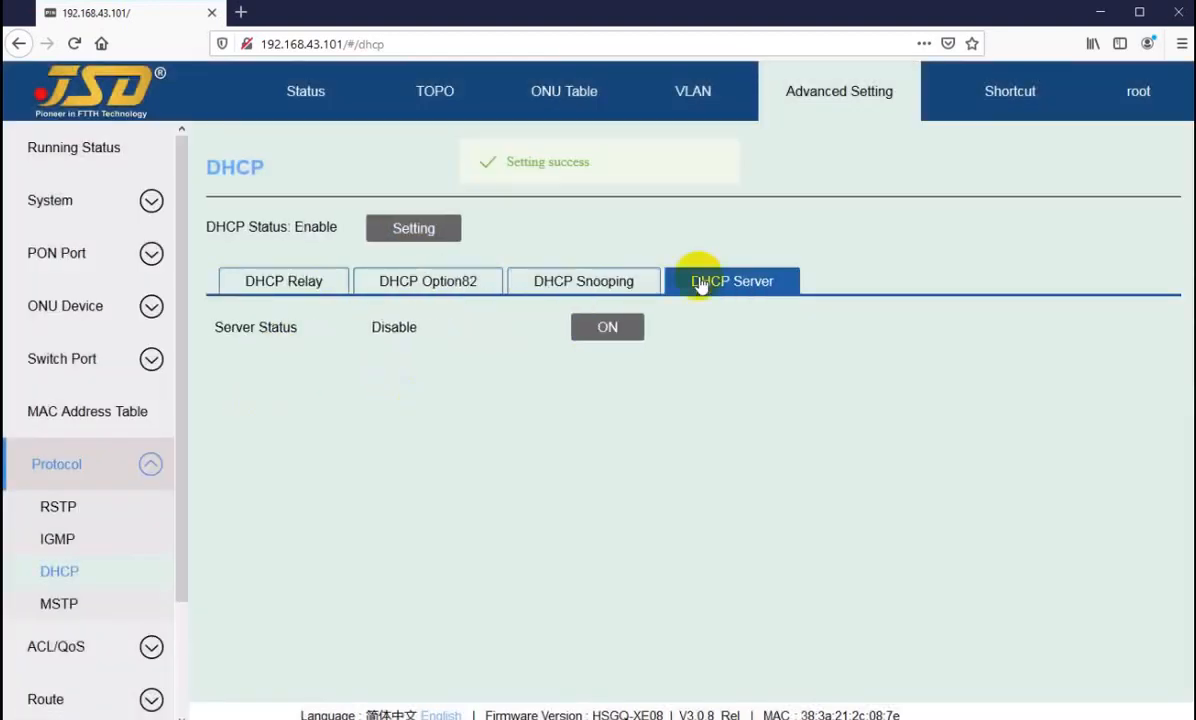
pyautogui.click(59, 604)
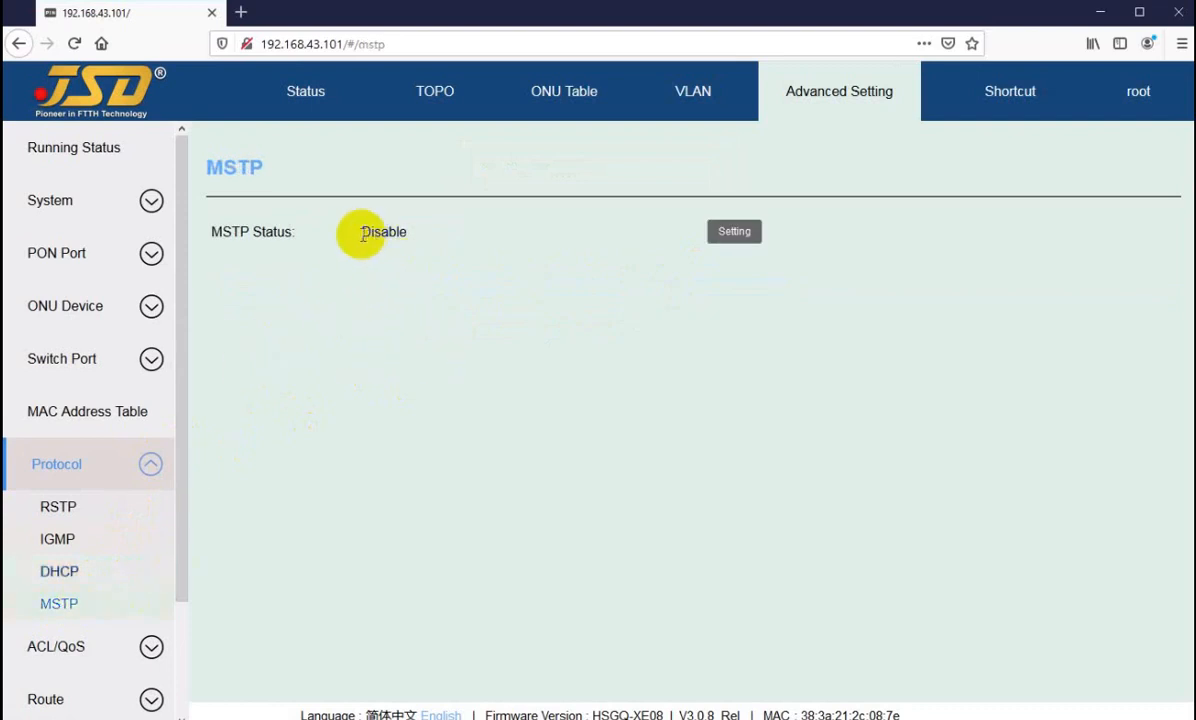
pyautogui.moveTo(357, 233); pyautogui.dragTo(389, 233)
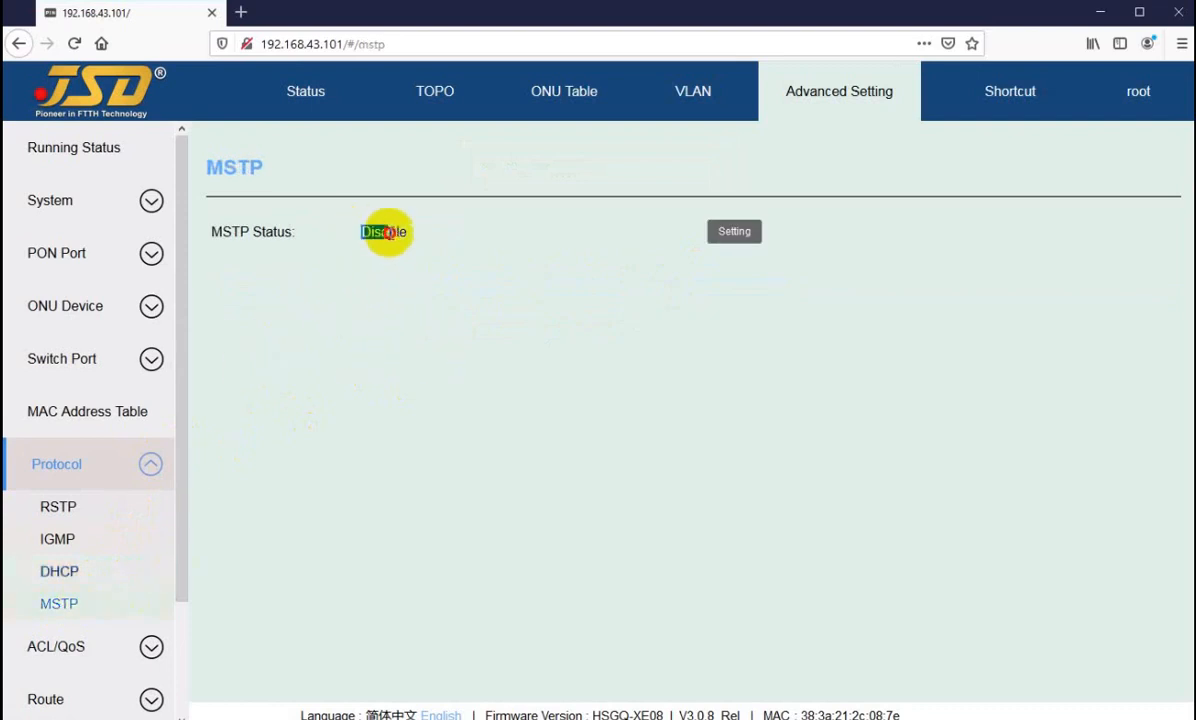
# Step: Set the Rstp Bridge status to Disable, apply it, and return to the MSTP page
pyautogui.click(57, 503)
pyautogui.click(390, 226)
pyautogui.click(615, 304)
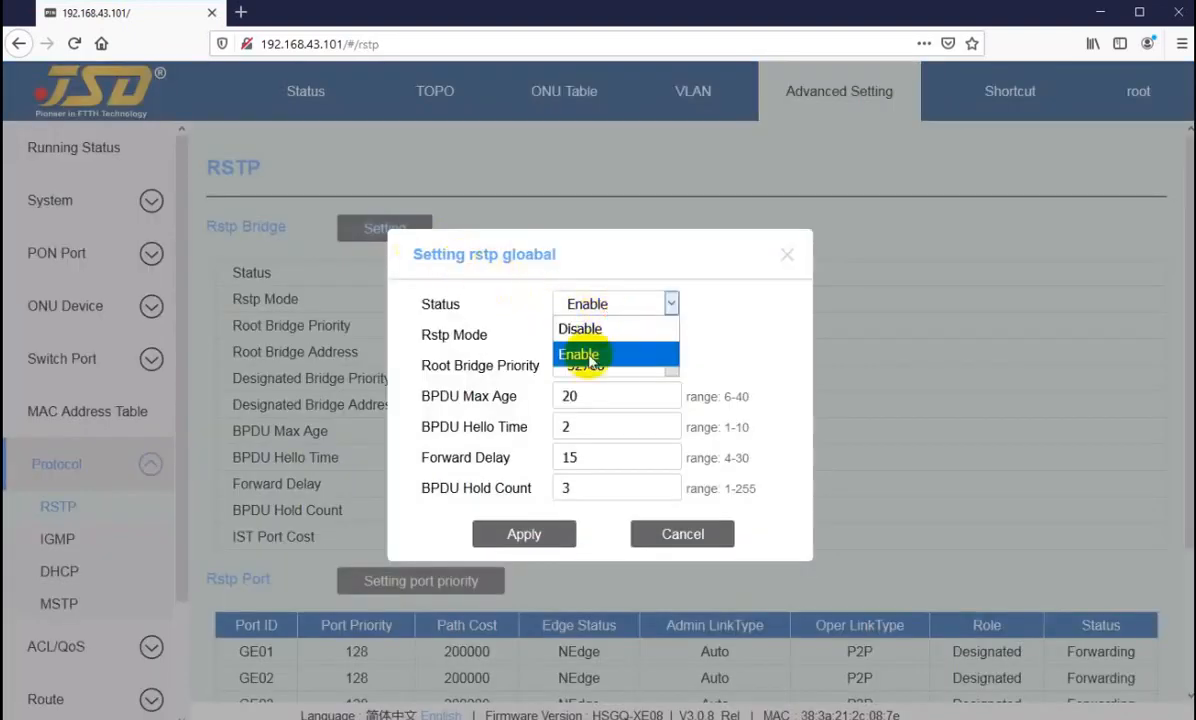
pyautogui.click(595, 331)
pyautogui.click(523, 532)
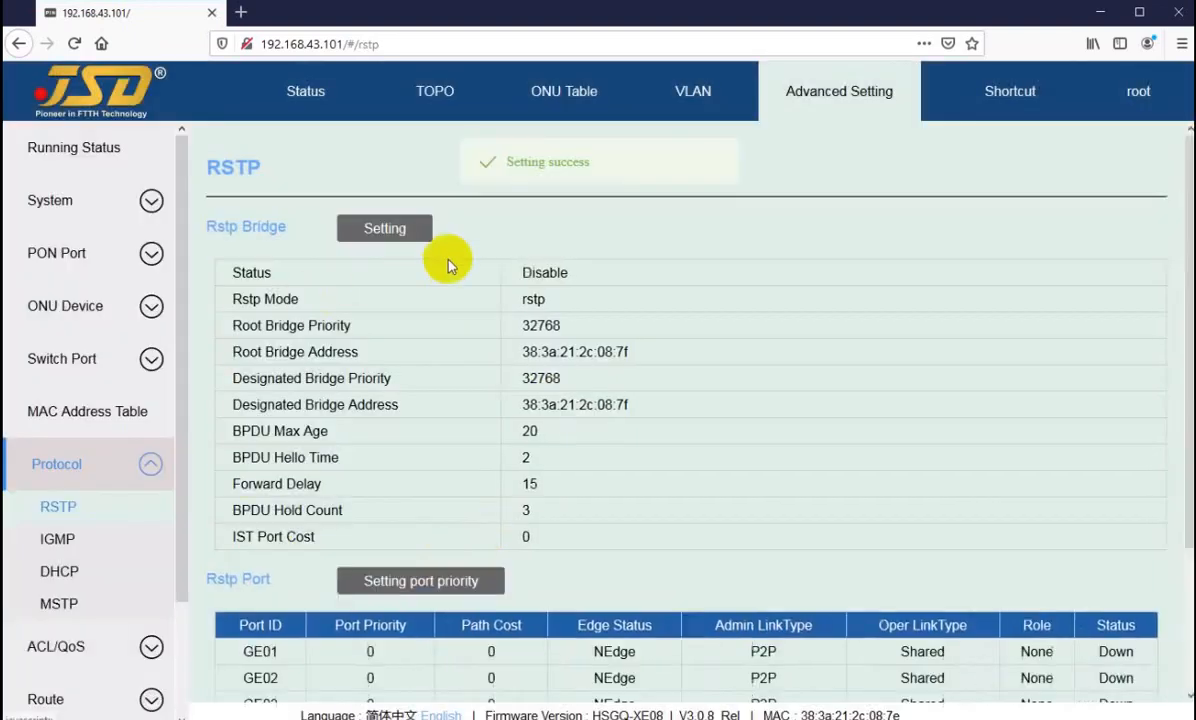
pyautogui.scroll(-3, 480, 380)
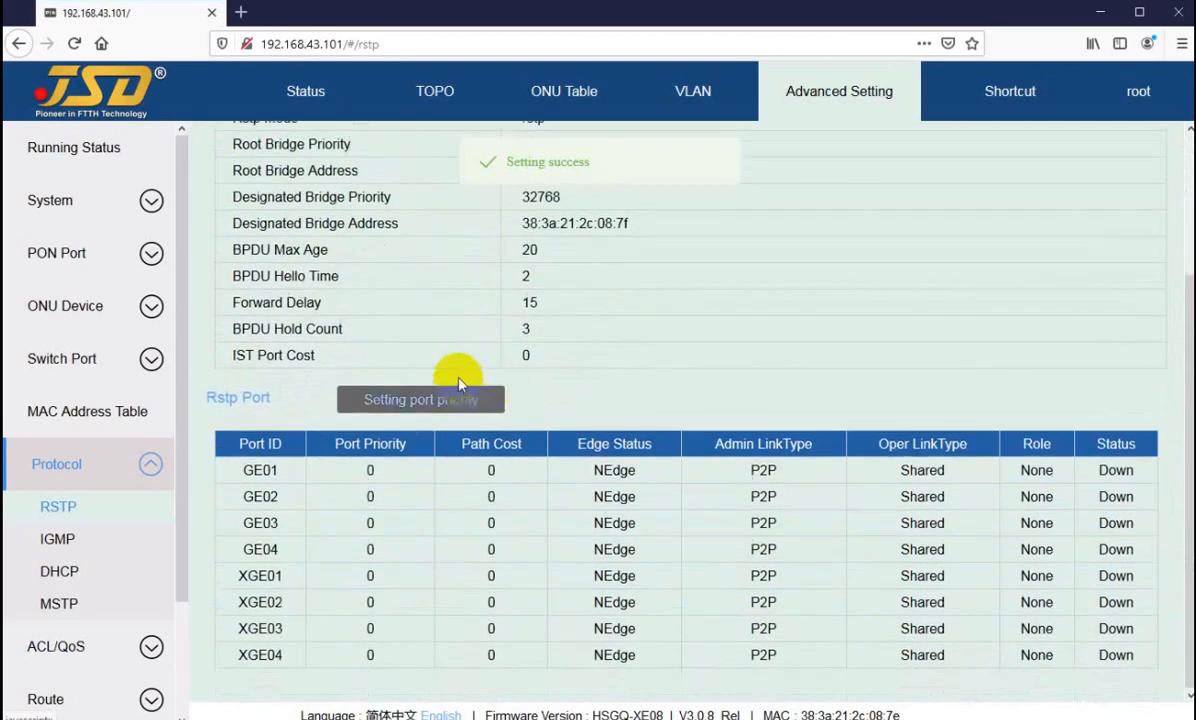
pyautogui.scroll(3, 459, 387)
pyautogui.click(76, 606)
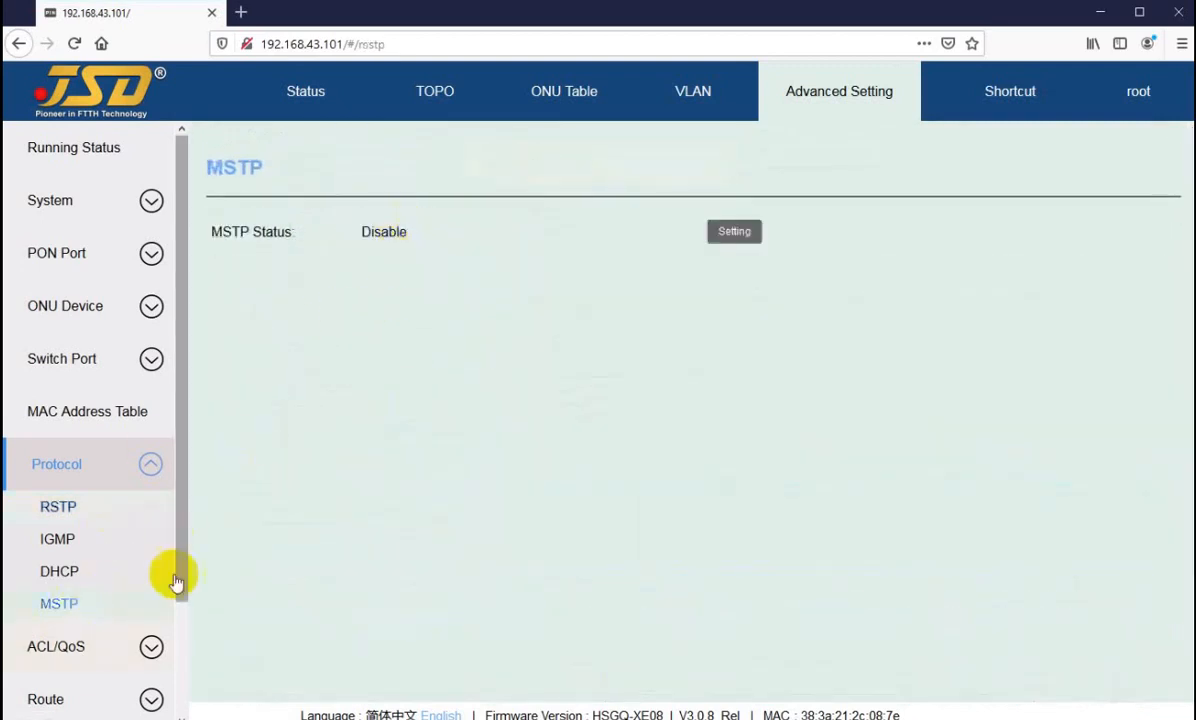
# Step: Examine the form for adding an ACL/QoS time range with the type set to Absolute, and cancel it
pyautogui.click(88, 646)
pyautogui.scroll(-3, 117, 406)
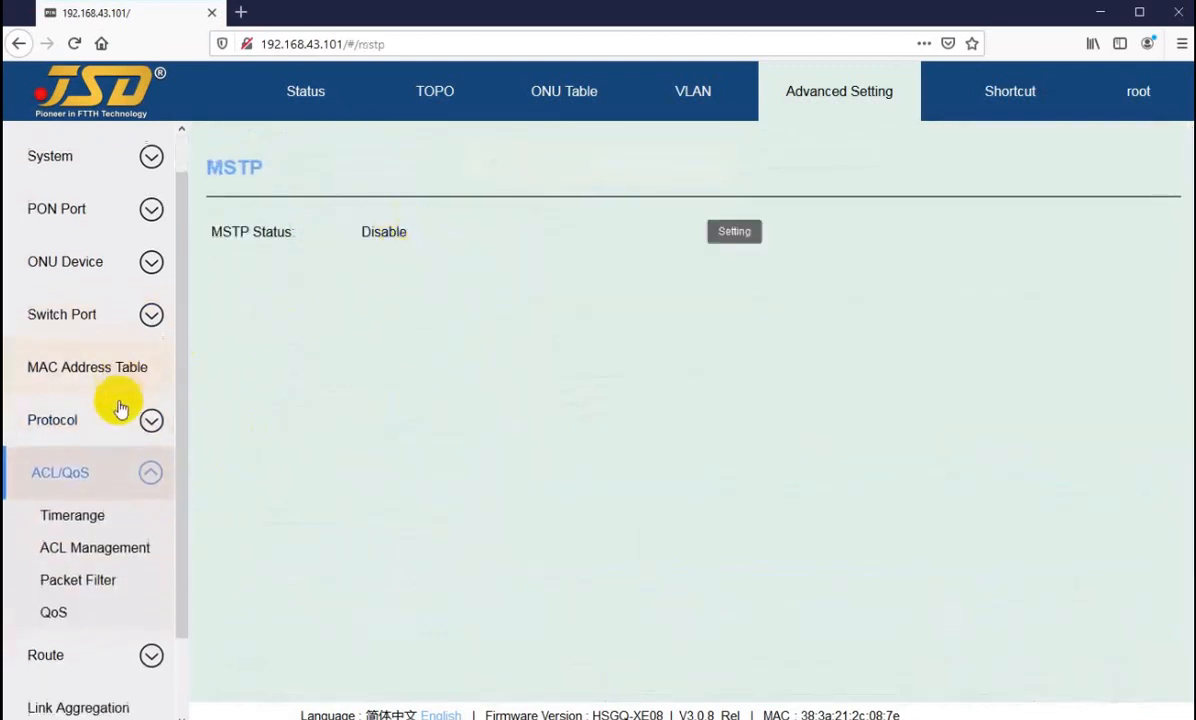
pyautogui.click(74, 428)
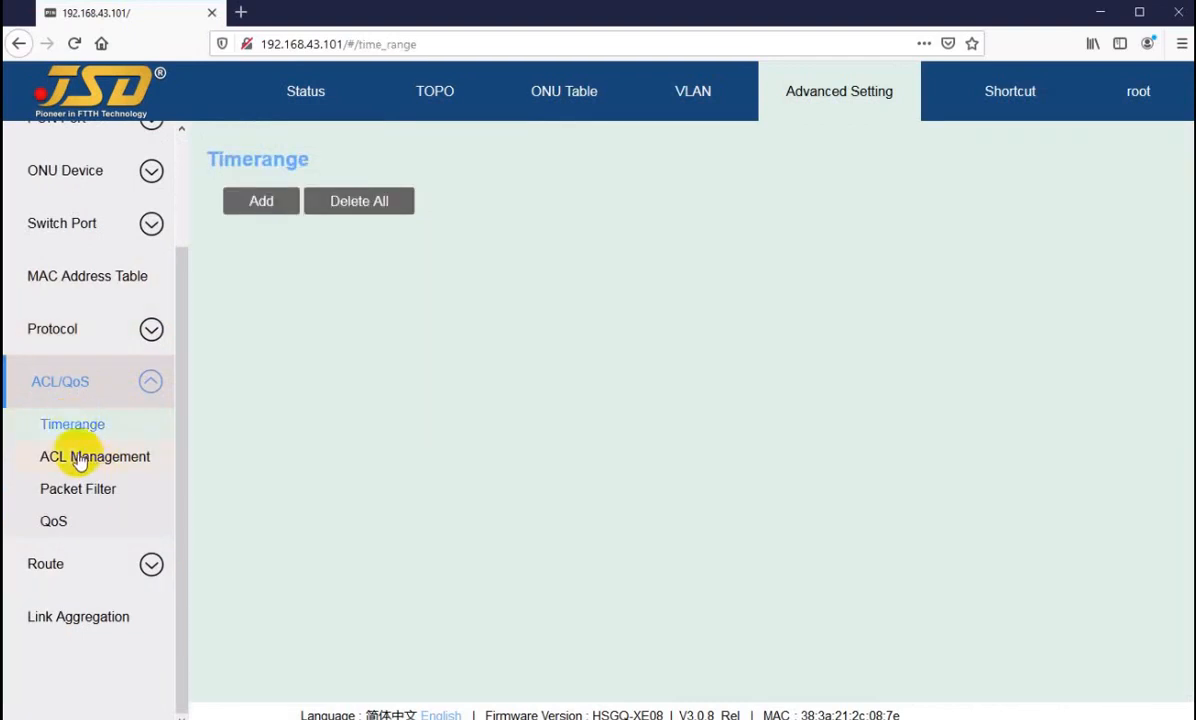
pyautogui.click(258, 204)
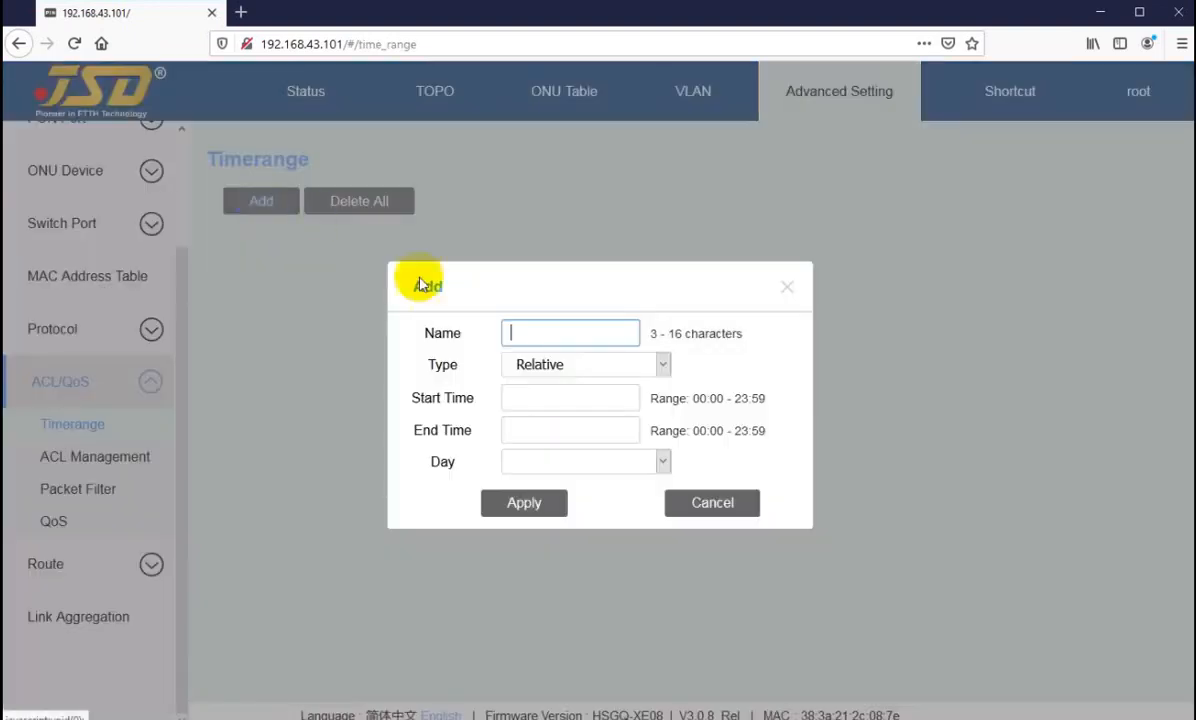
pyautogui.click(569, 372)
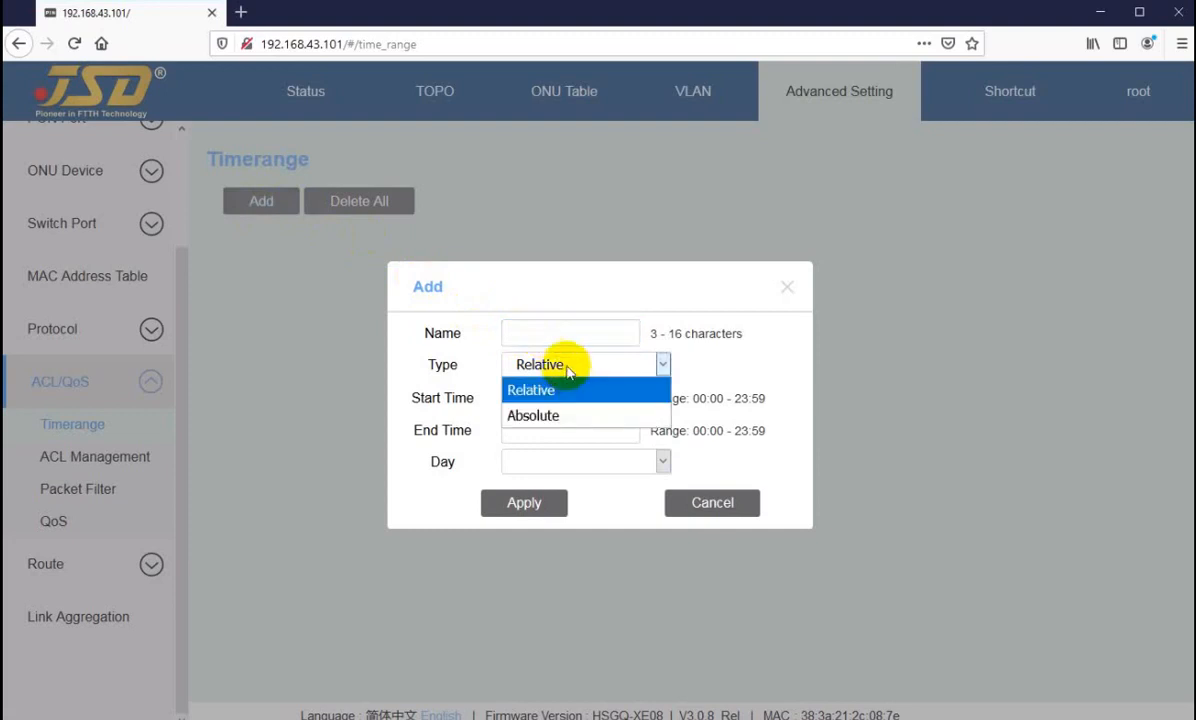
pyautogui.click(550, 414)
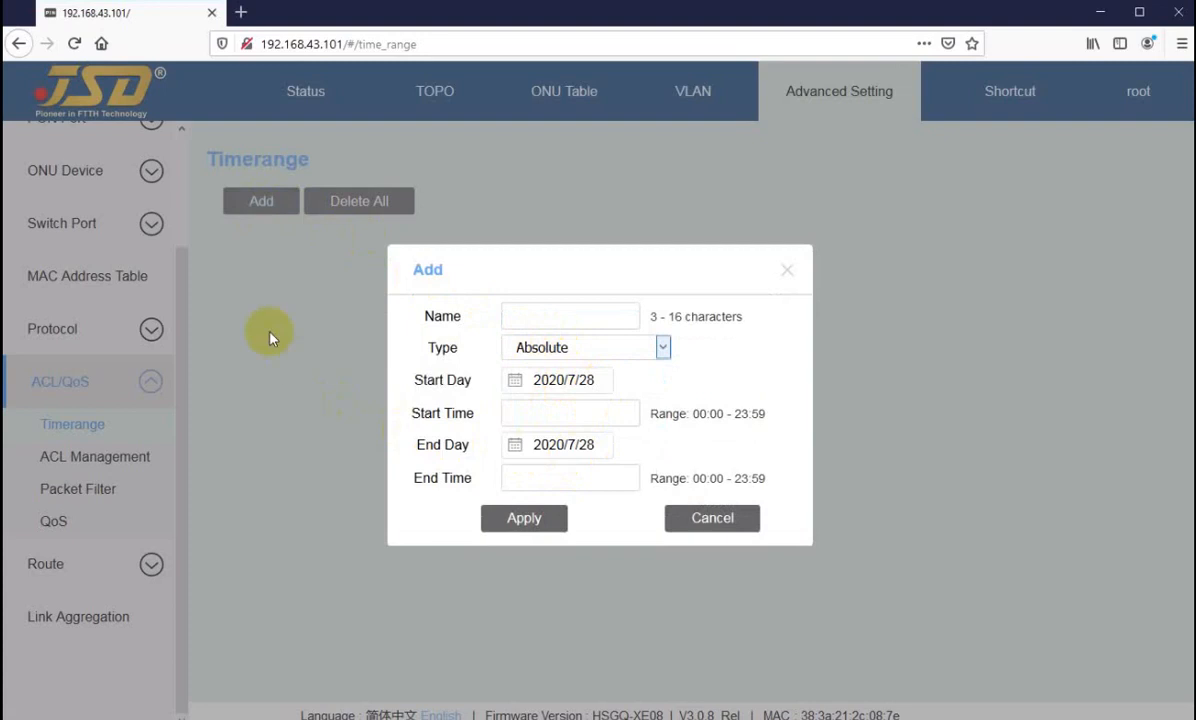
pyautogui.click(706, 527)
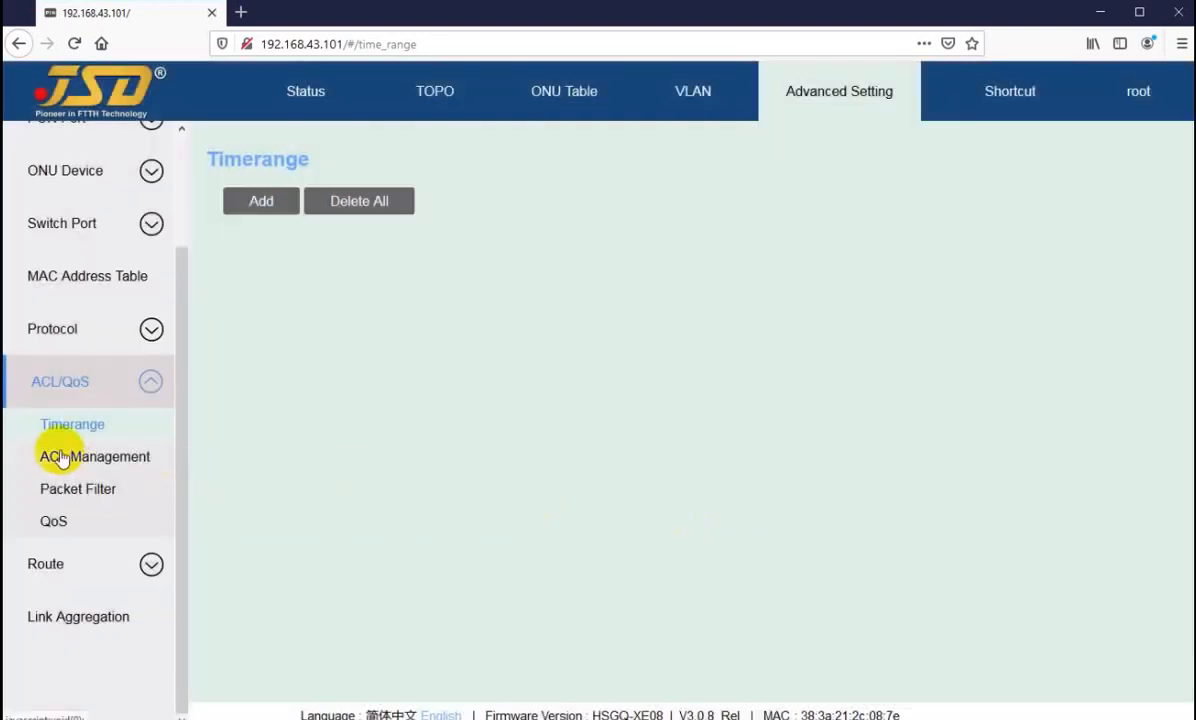
# Step: Examine the form for adding an ACL with the Advanced ACL type, and cancel it
pyautogui.click(154, 448)
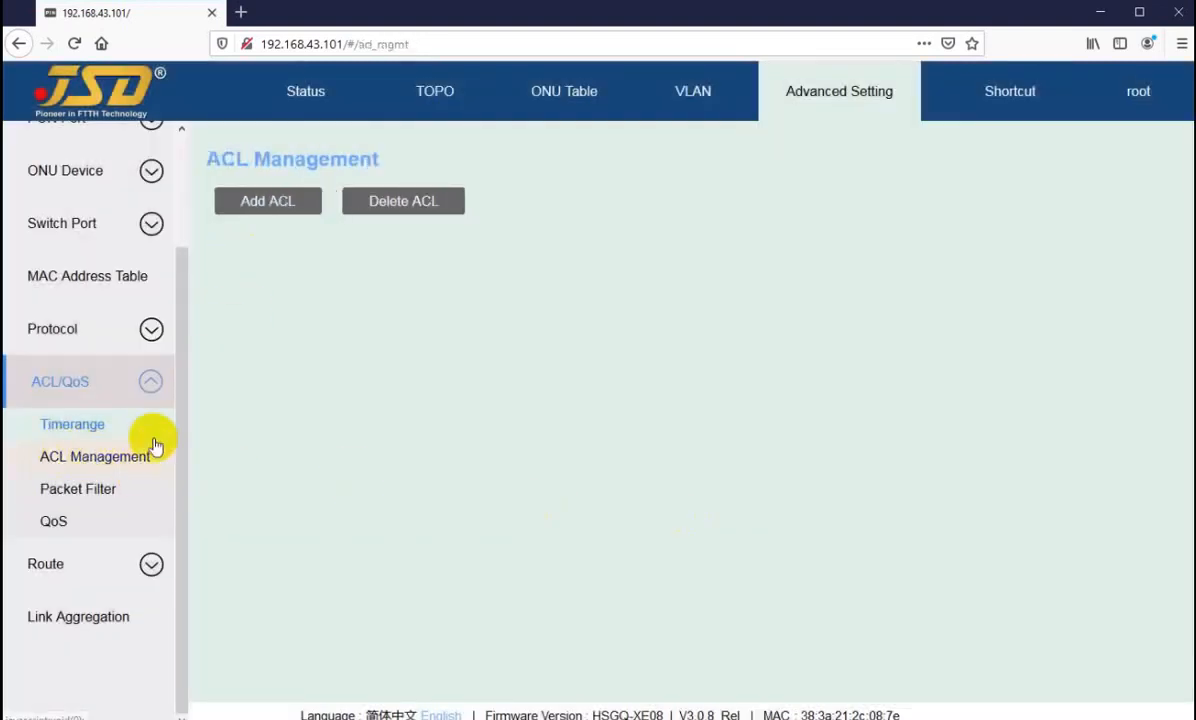
pyautogui.click(266, 203)
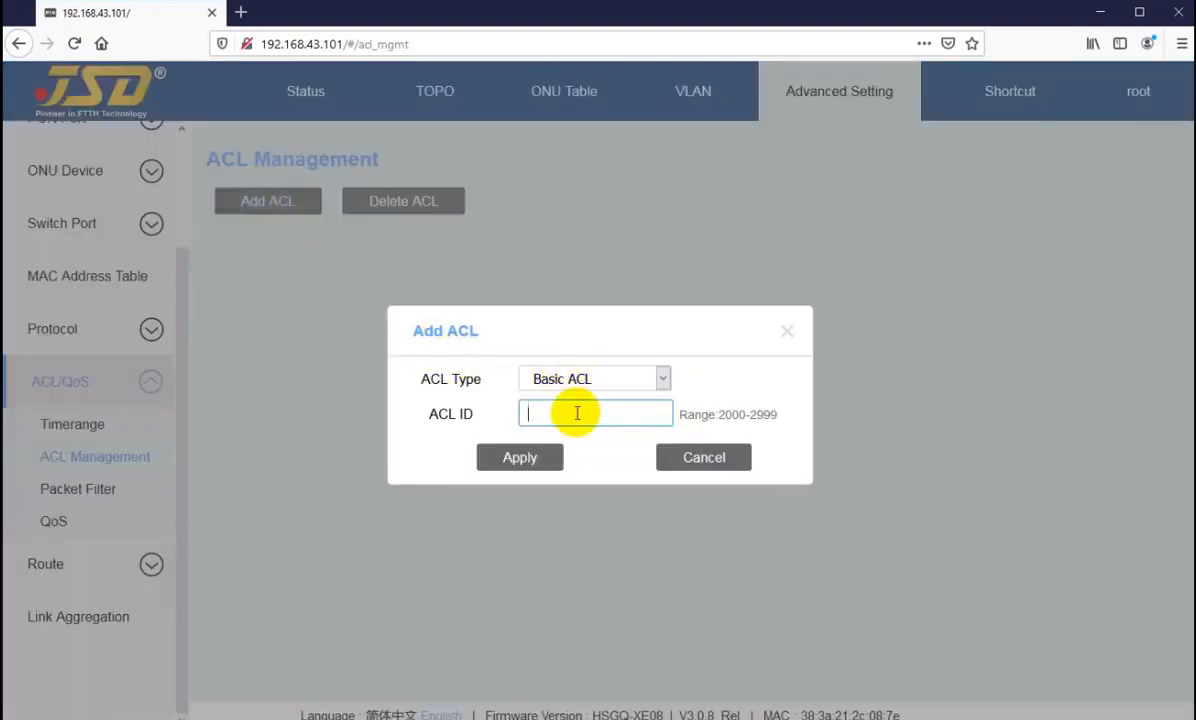
pyautogui.click(594, 379)
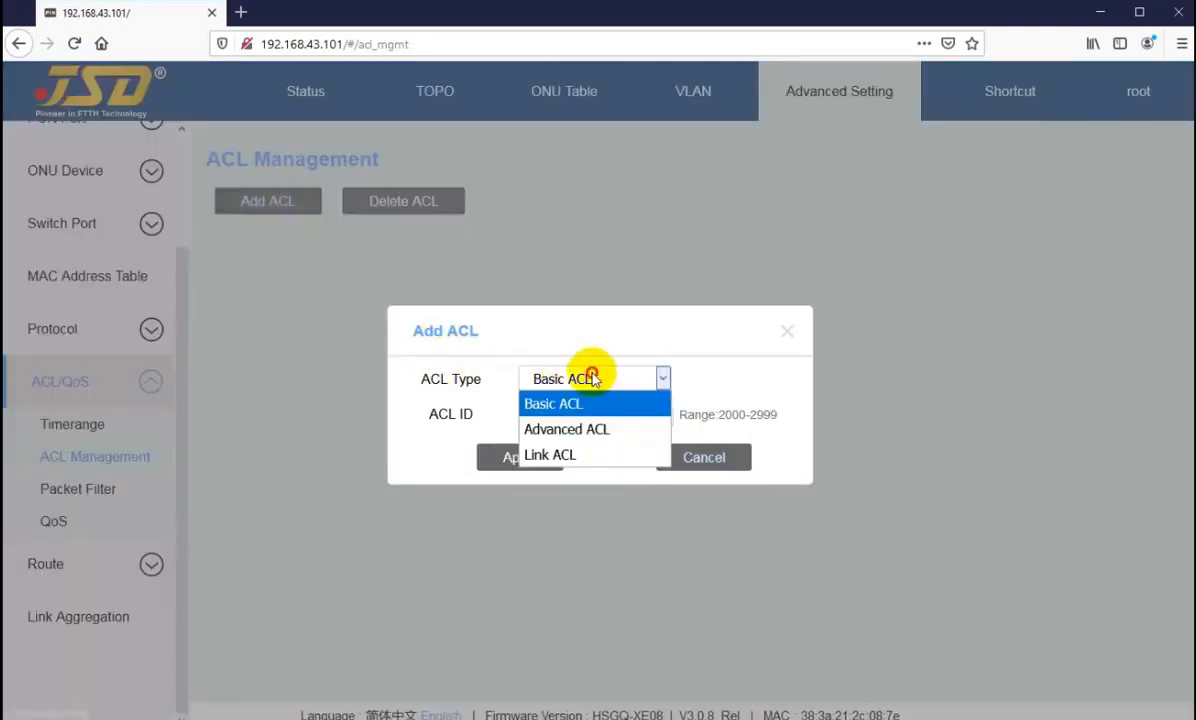
pyautogui.click(592, 428)
pyautogui.click(675, 458)
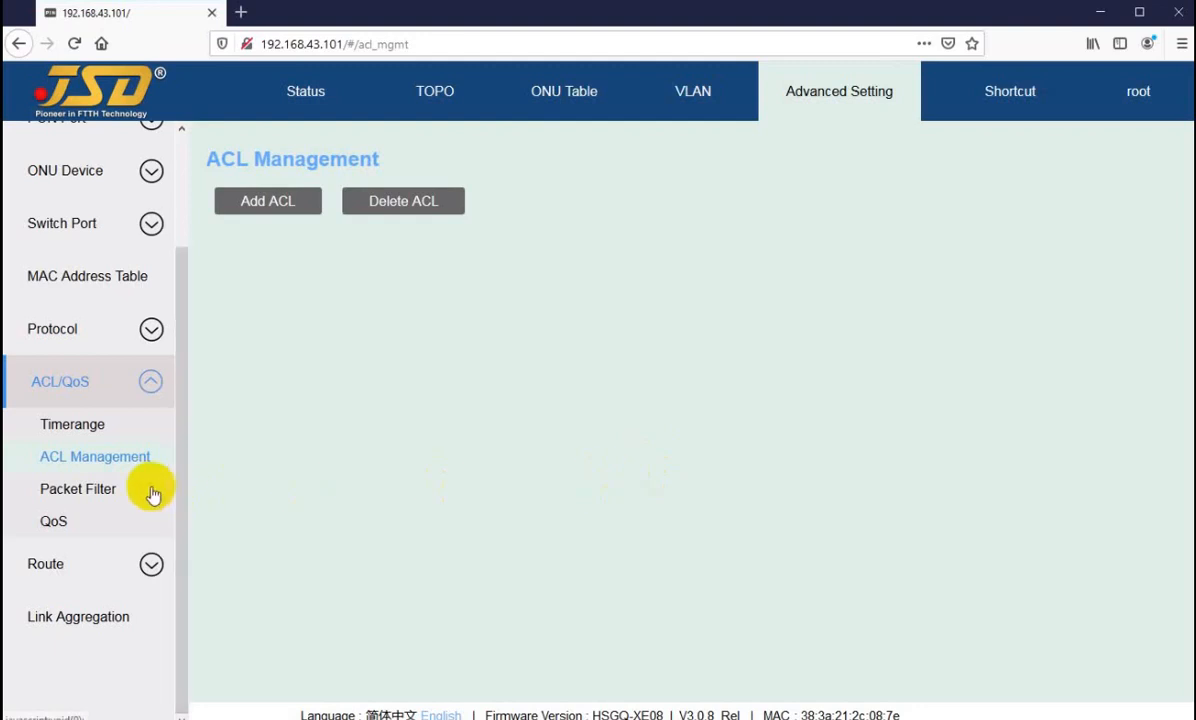
# Step: View the Packet Filter and QoS pages, including the form mapping priorities to queues, without changing anything
pyautogui.click(64, 490)
pyautogui.click(79, 519)
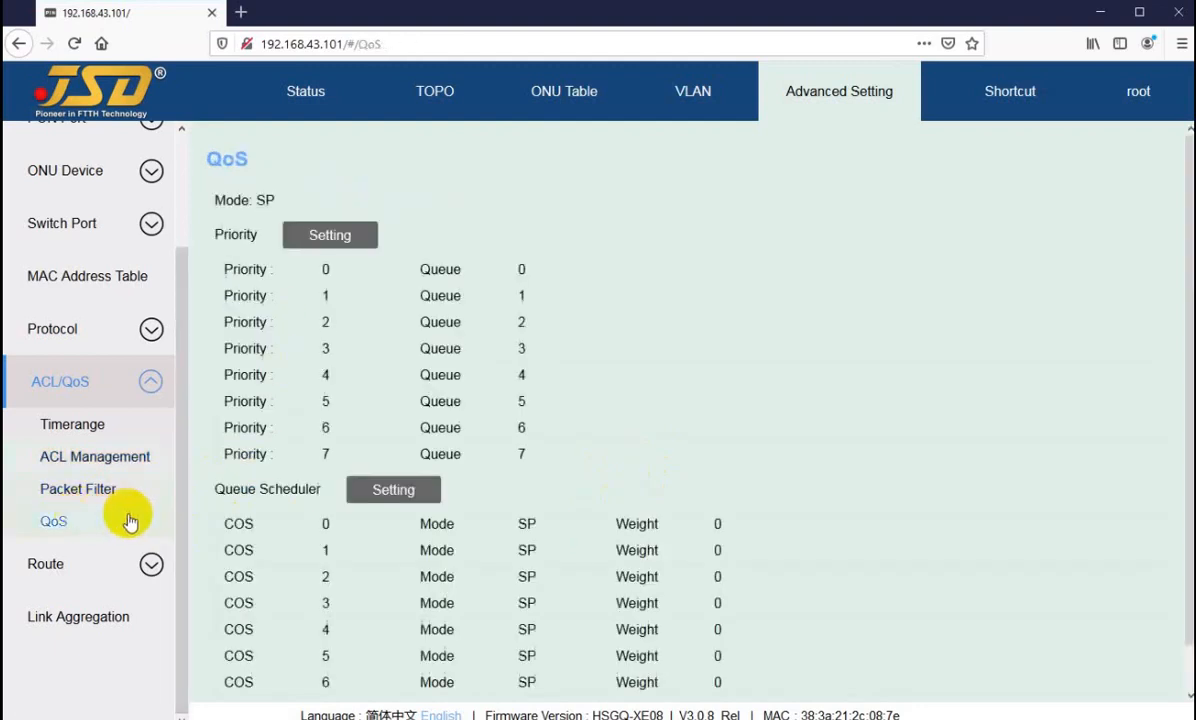
pyautogui.scroll(-1, 371, 217)
pyautogui.click(366, 198)
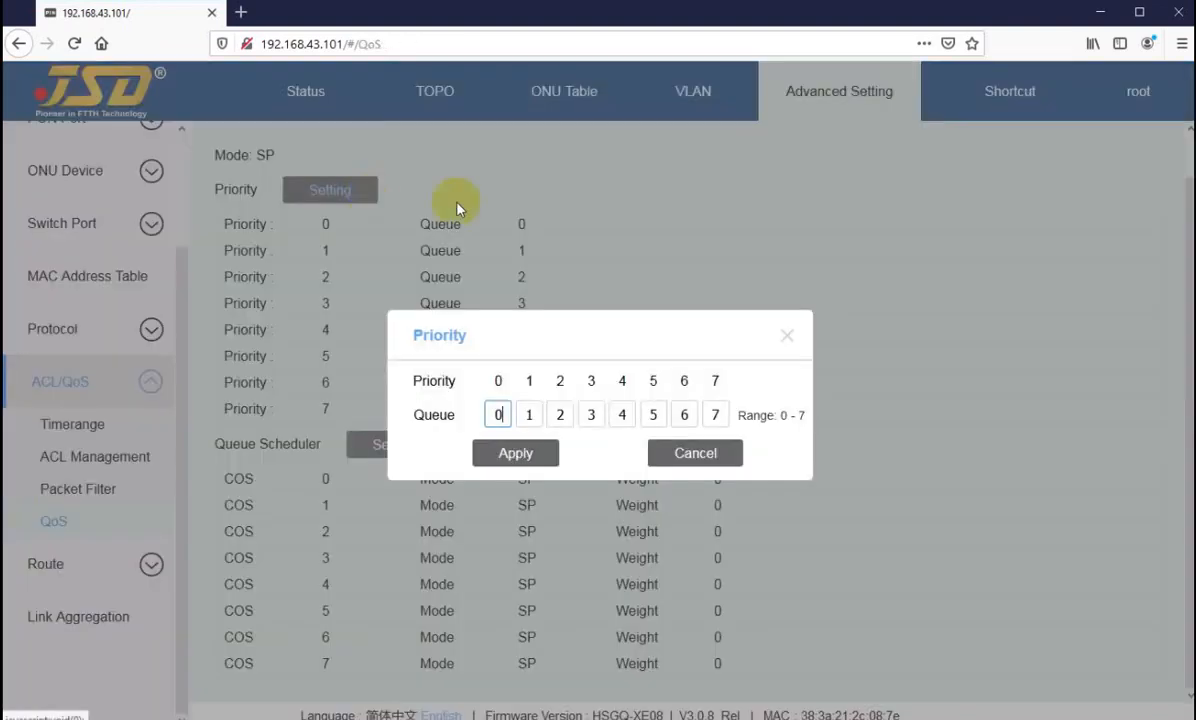
pyautogui.click(695, 456)
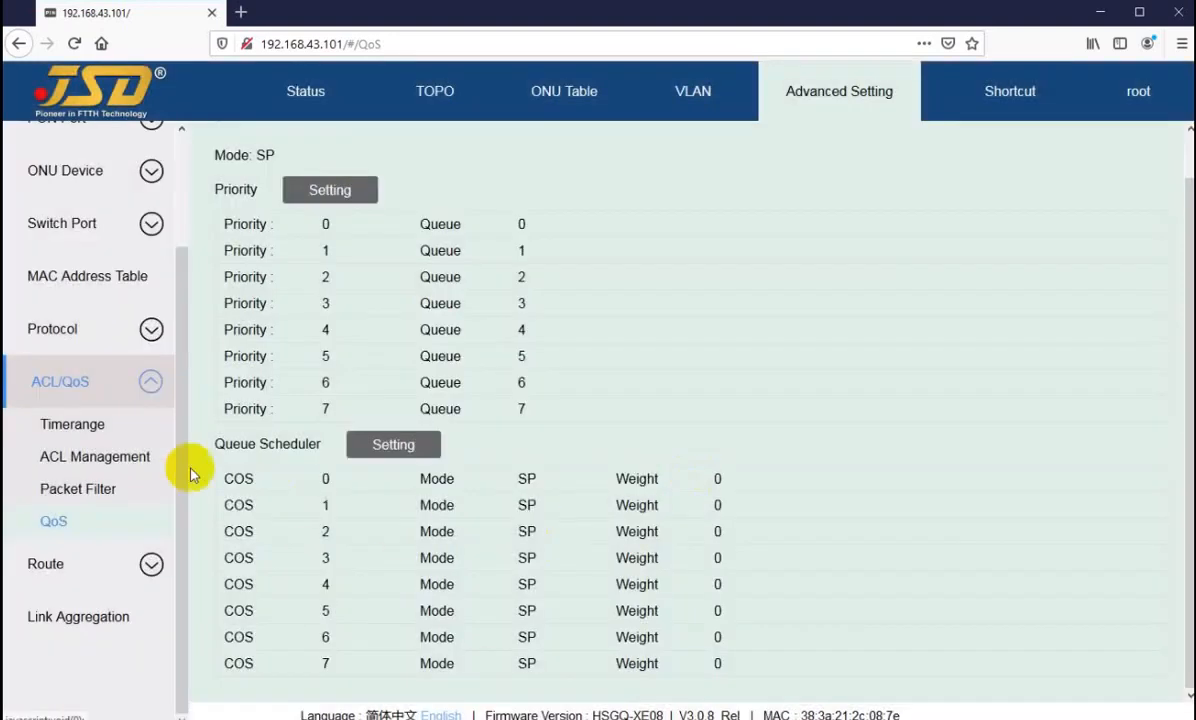
# Step: Turn on the route status in Route Management and inspect the static route form without adding a route
pyautogui.click(82, 578)
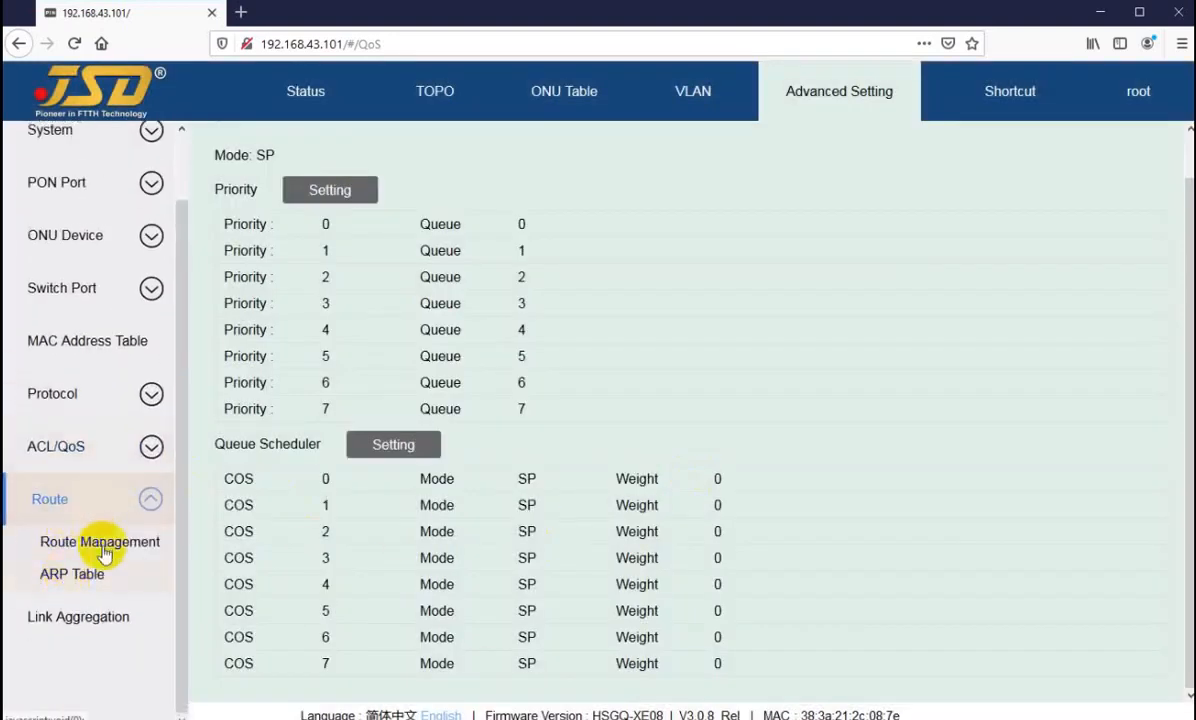
pyautogui.click(95, 542)
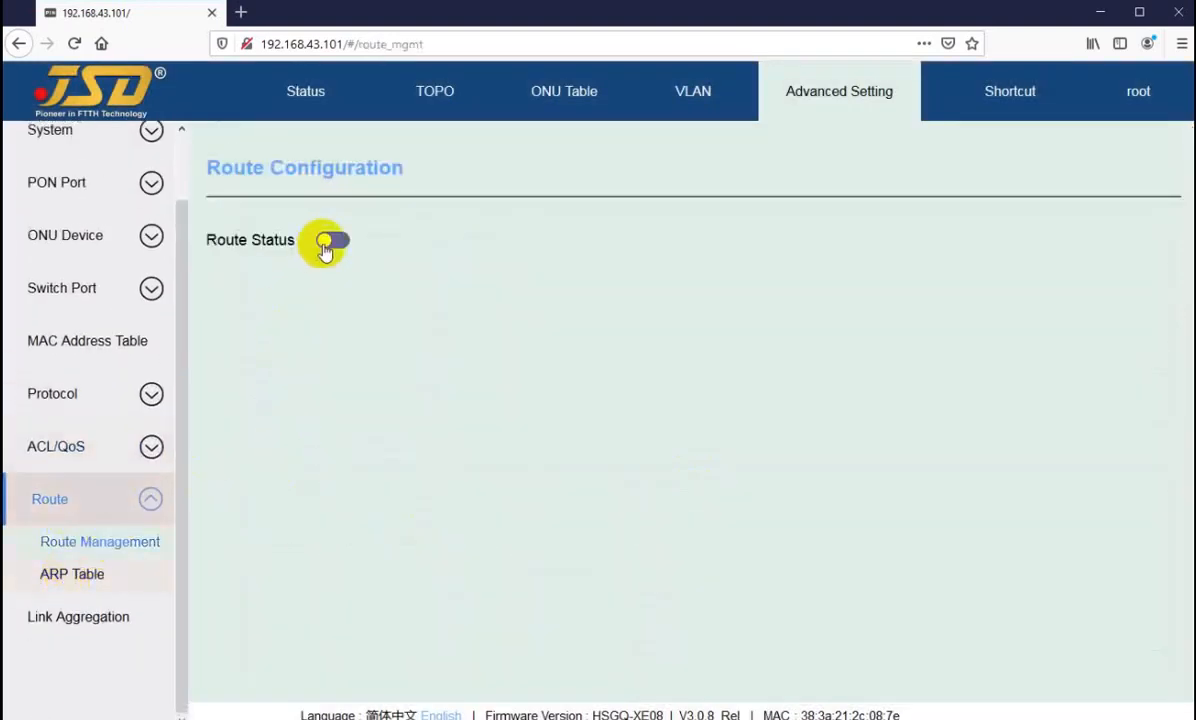
pyautogui.click(333, 242)
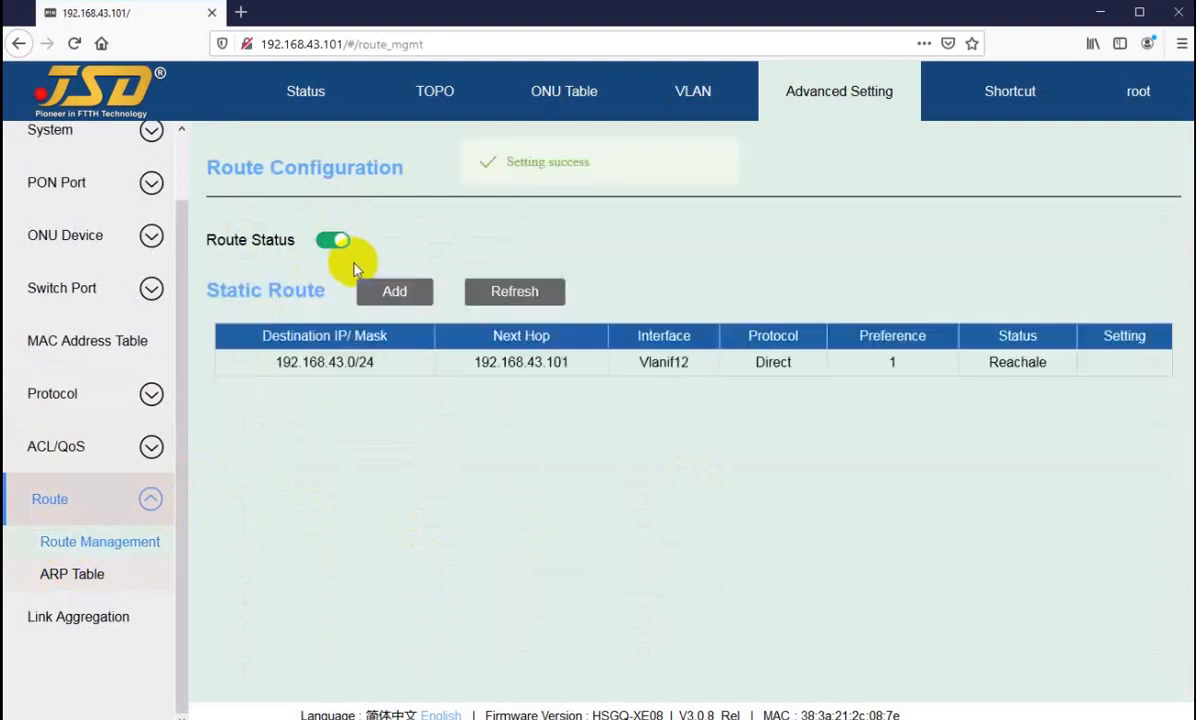
pyautogui.click(390, 289)
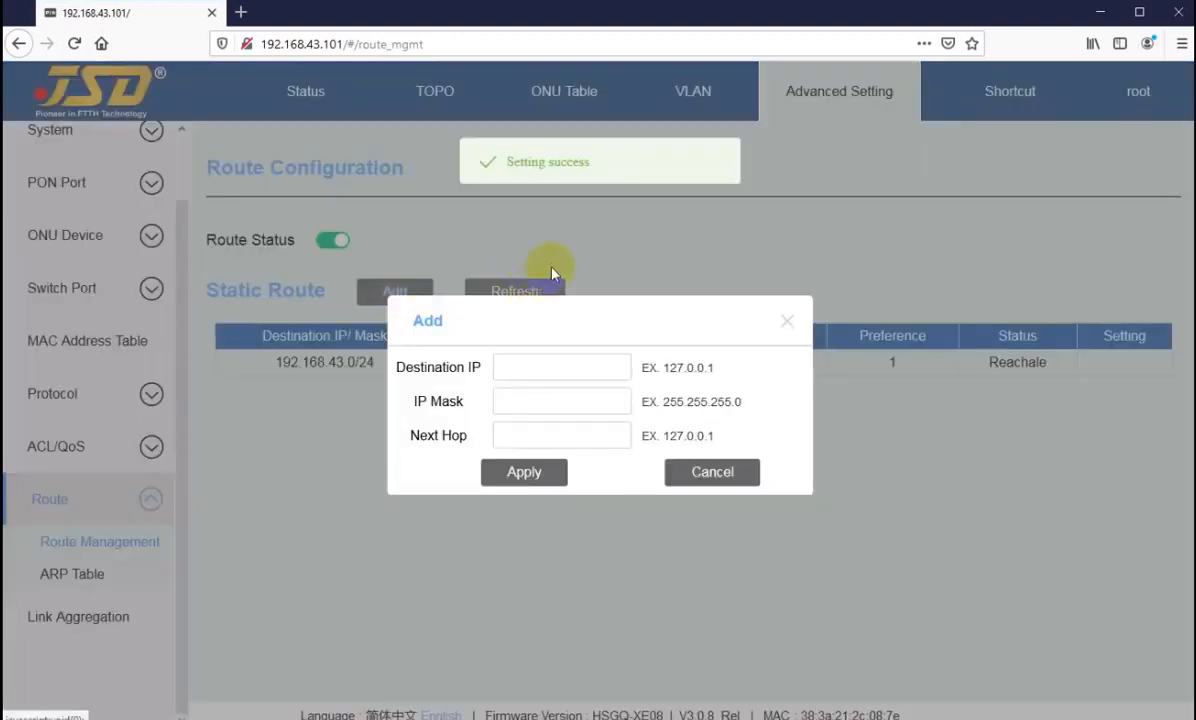
pyautogui.click(537, 432)
pyautogui.click(712, 478)
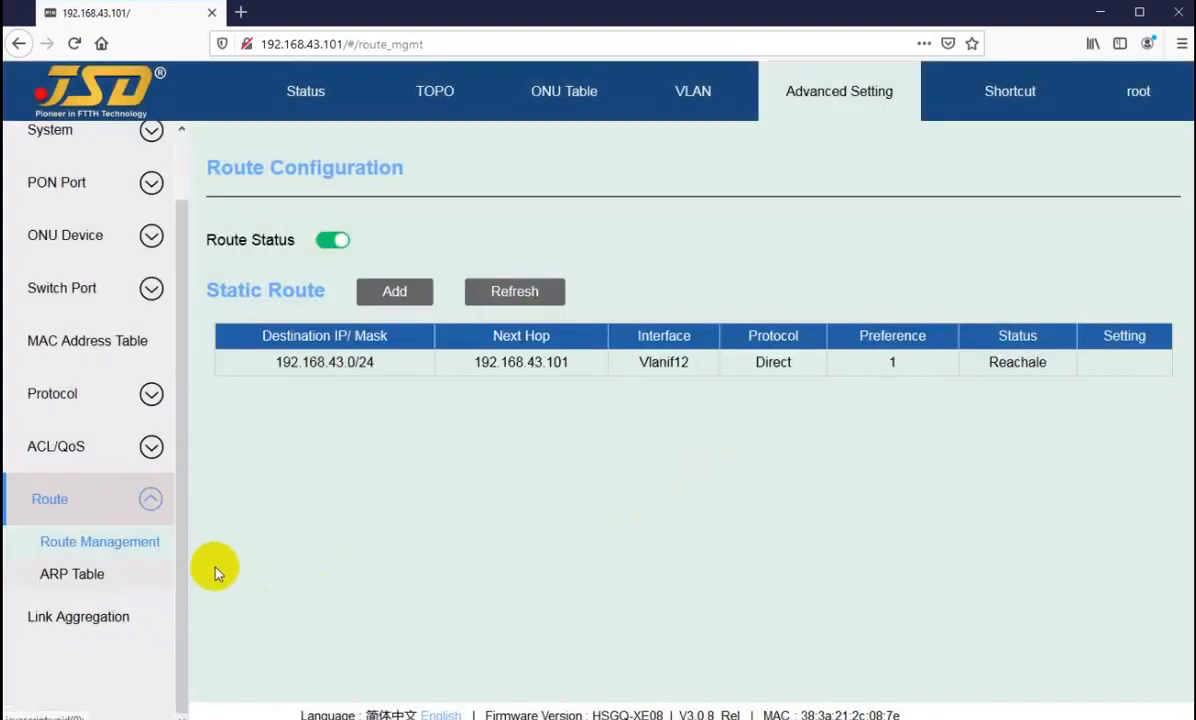
# Step: View the ARP table, return to Route Management and try to switch off the route status
pyautogui.click(72, 575)
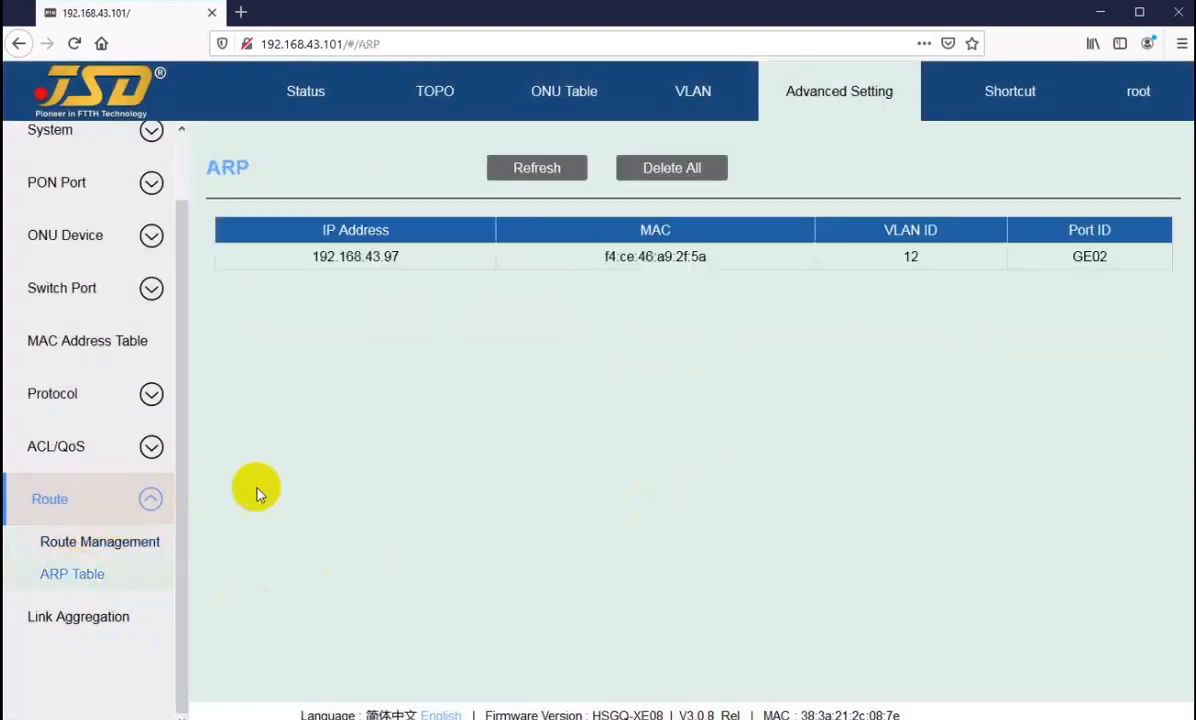
pyautogui.click(112, 545)
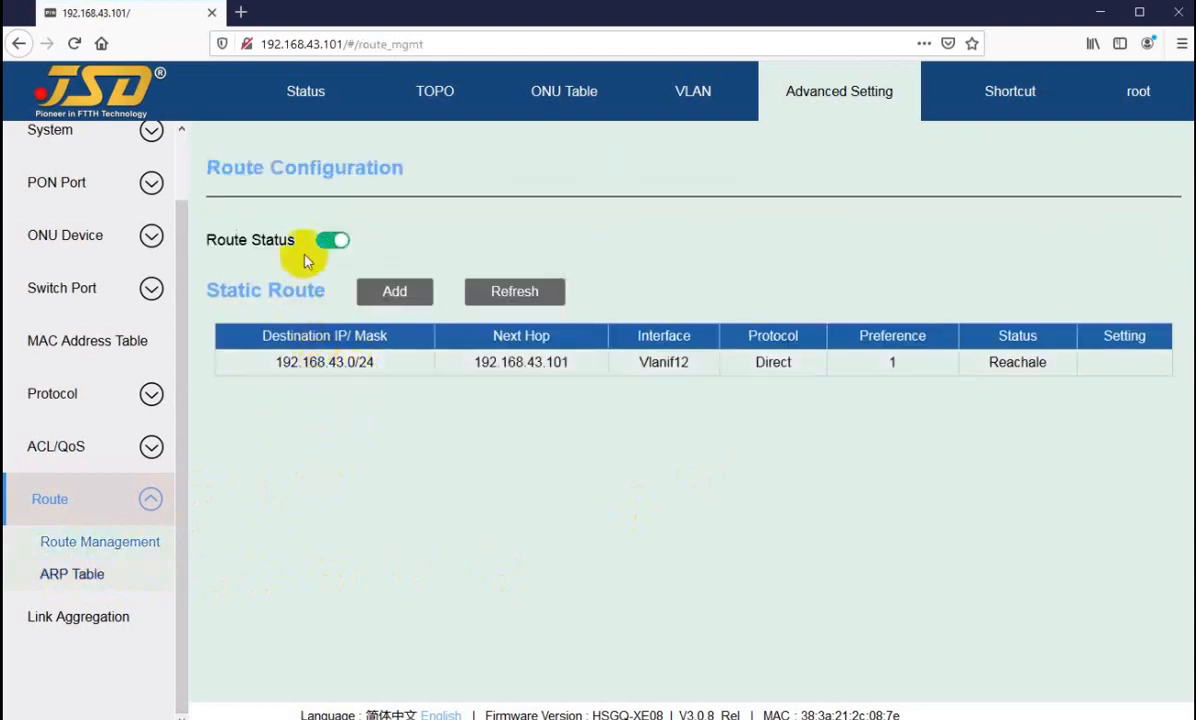
pyautogui.click(330, 242)
pyautogui.click(622, 440)
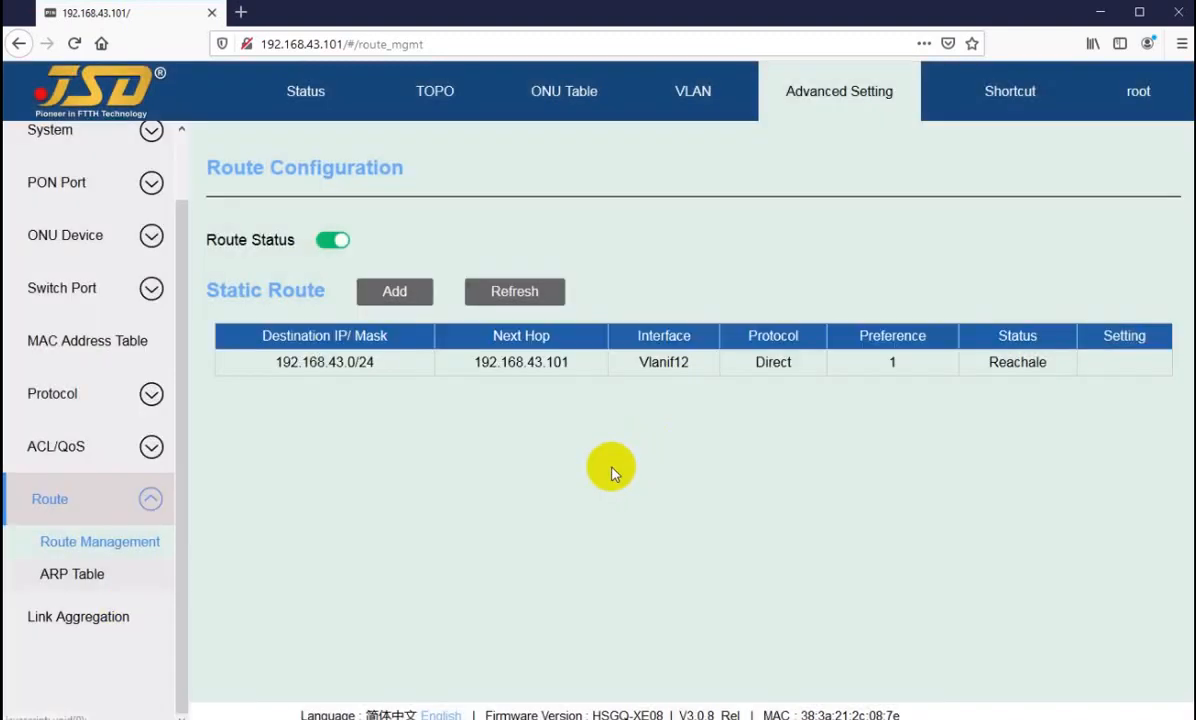
# Step: Inspect the Link Aggregation form for creating a trunk with its ID and port members, and cancel it without creating one
pyautogui.click(55, 616)
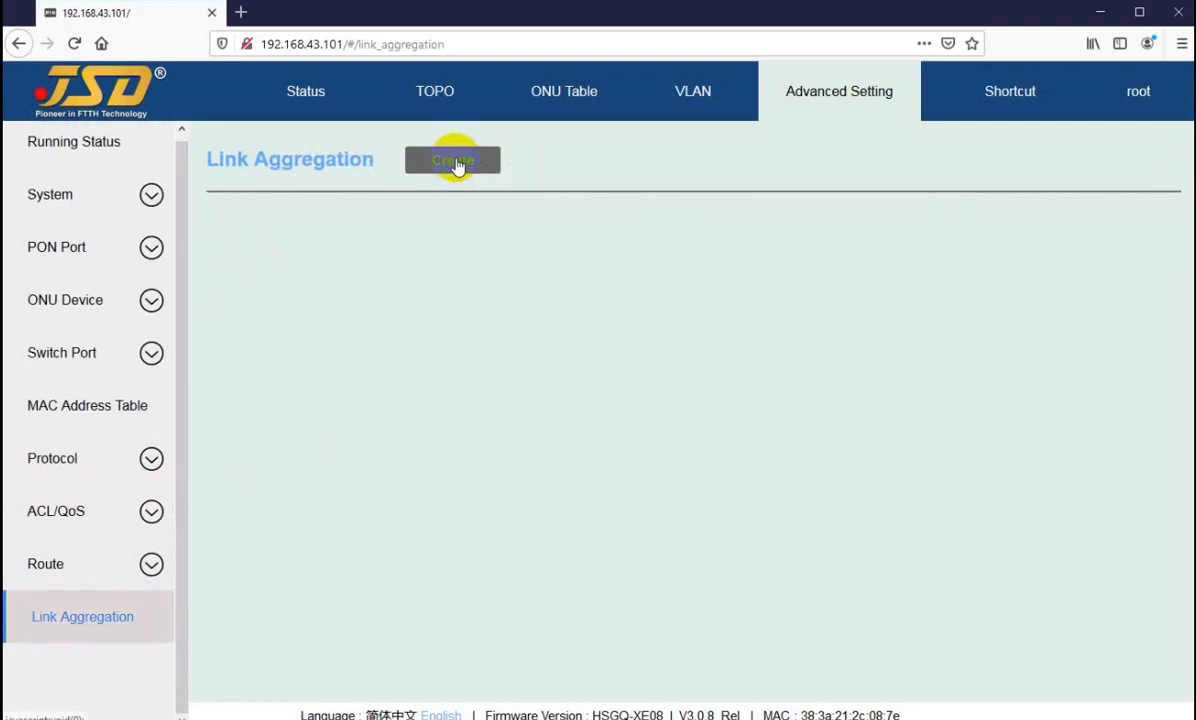
pyautogui.click(450, 164)
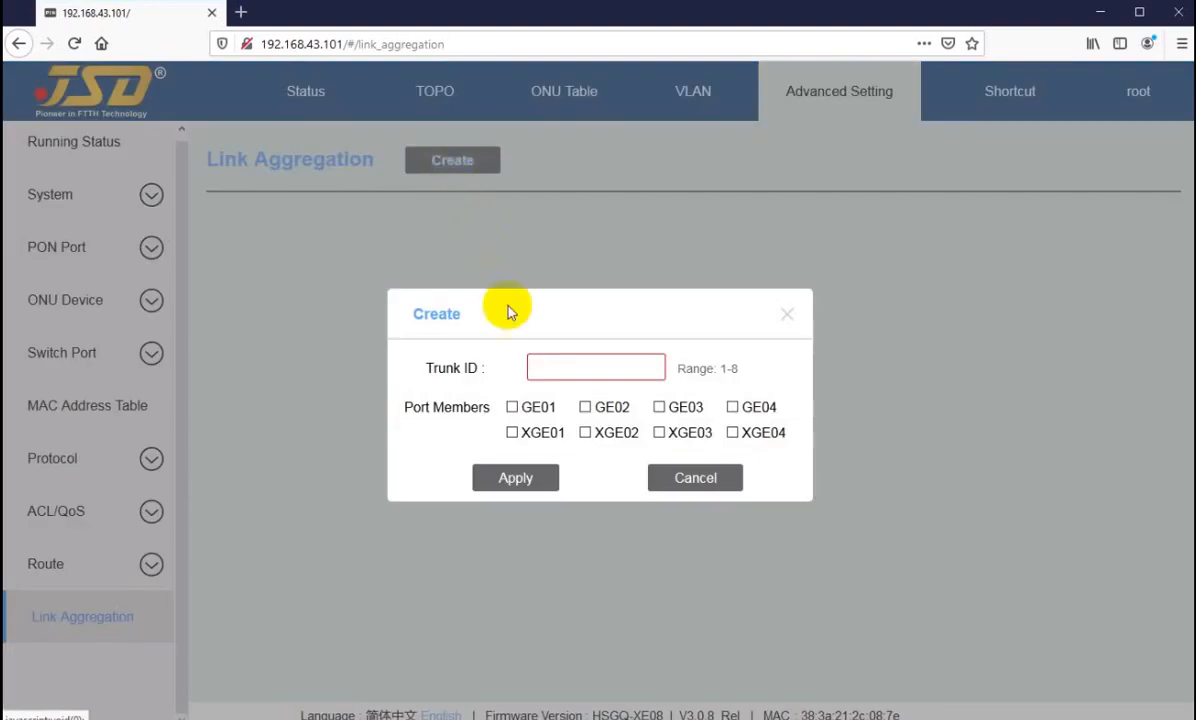
pyautogui.click(559, 356)
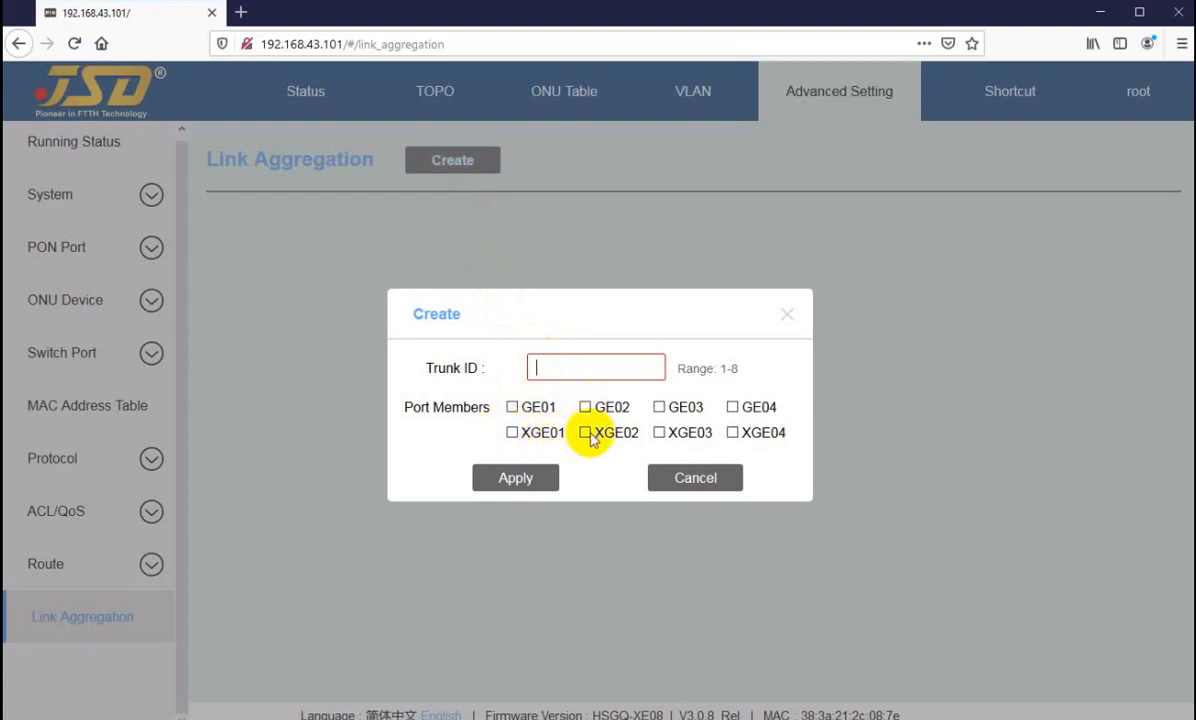
pyautogui.click(691, 480)
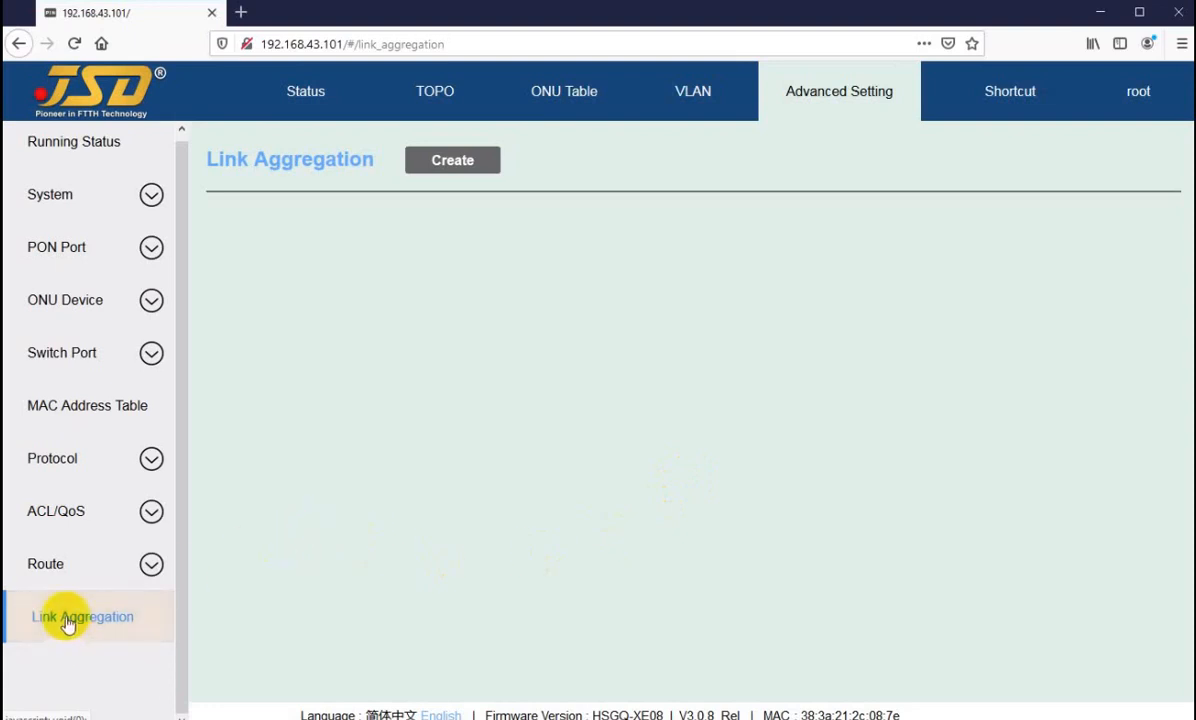
pyautogui.scroll(1, 67, 627)
pyautogui.click(75, 465)
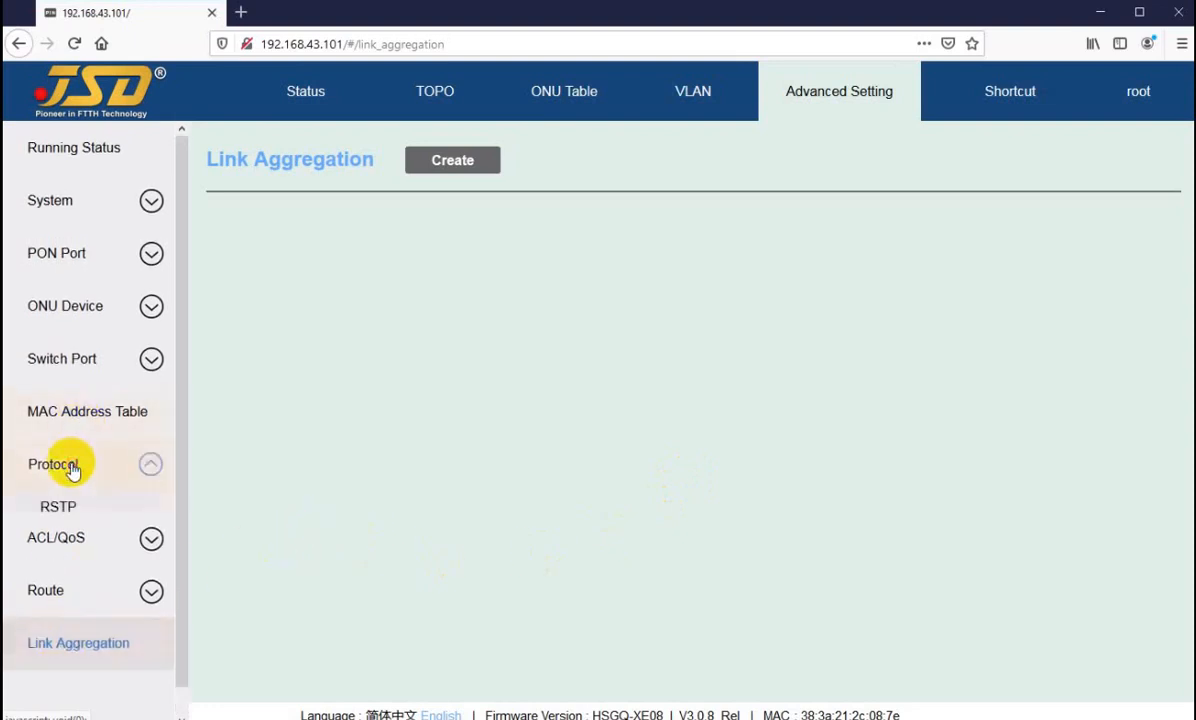
pyautogui.click(68, 655)
pyautogui.scroll(-3, 85, 560)
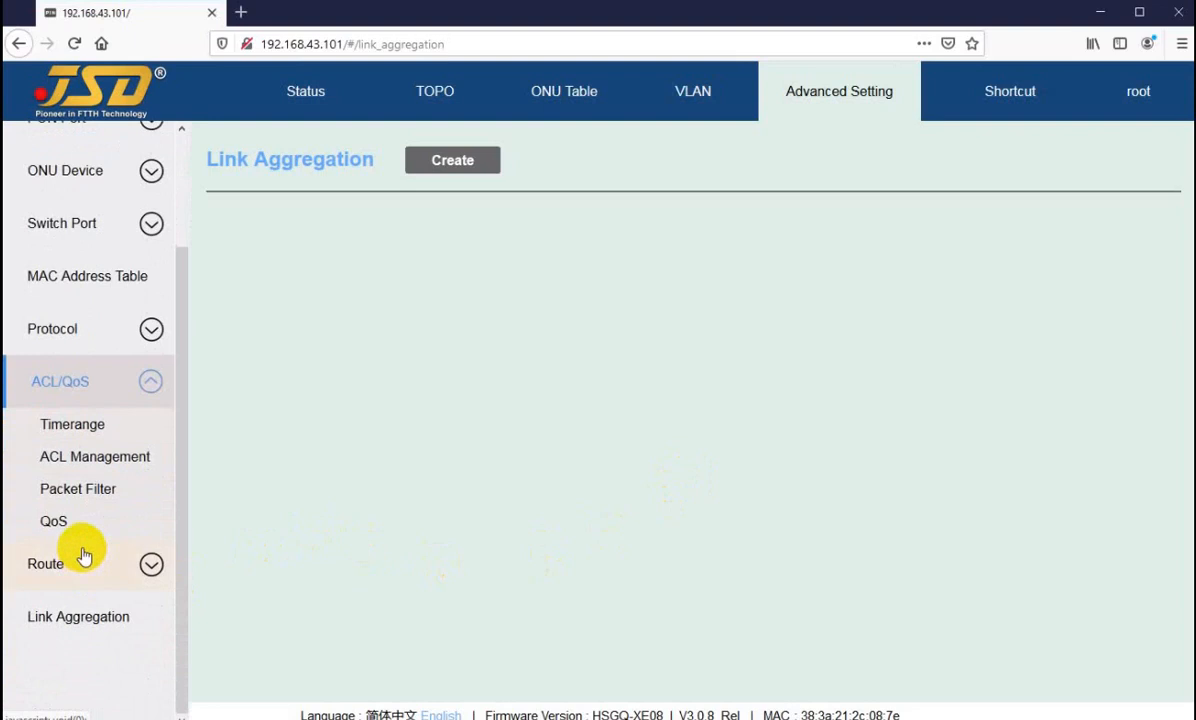
pyautogui.click(80, 563)
pyautogui.click(70, 628)
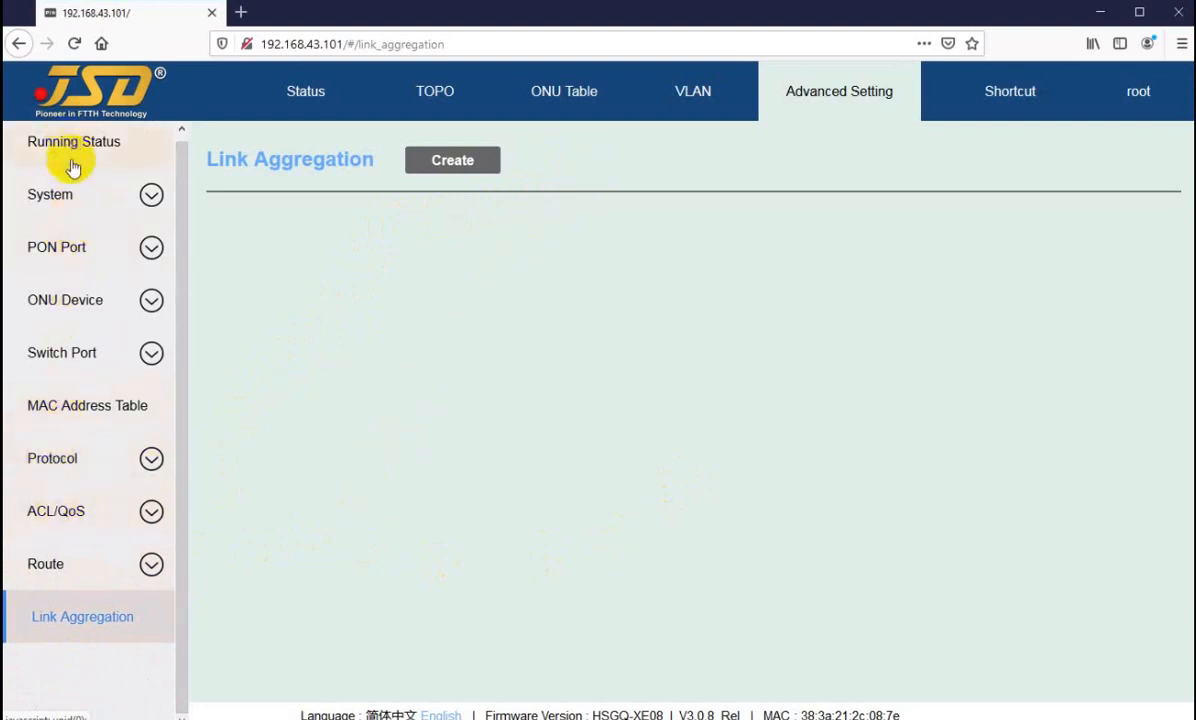
pyautogui.click(556, 166)
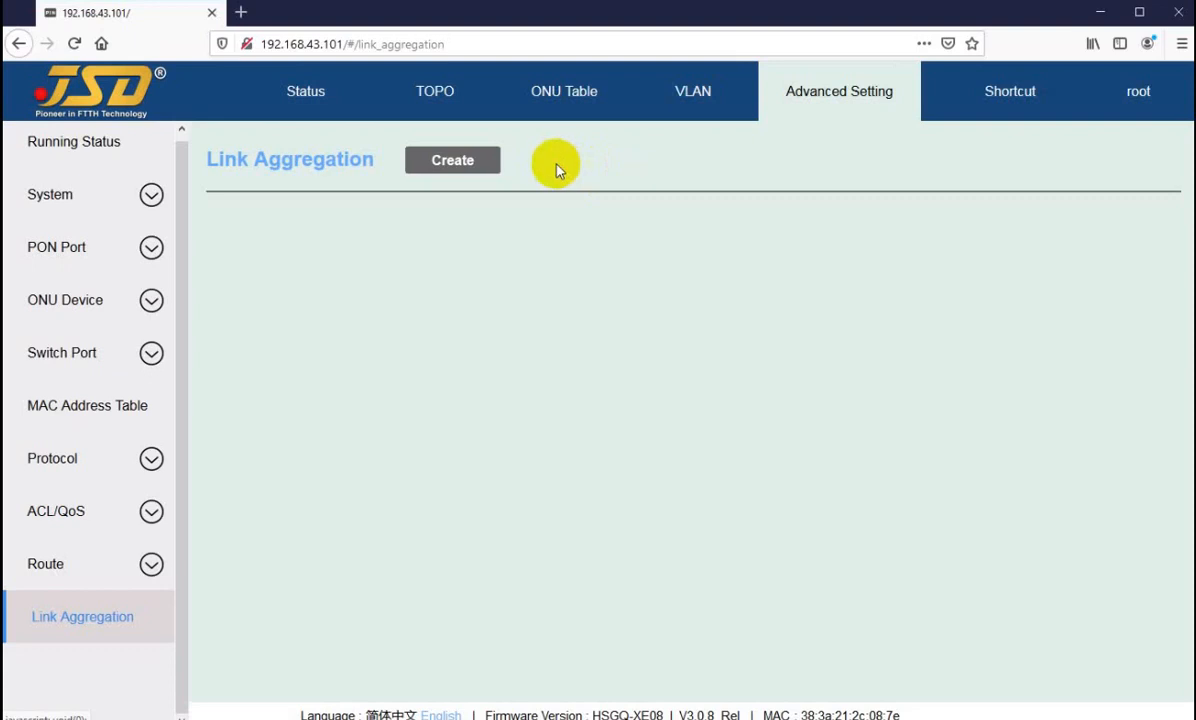
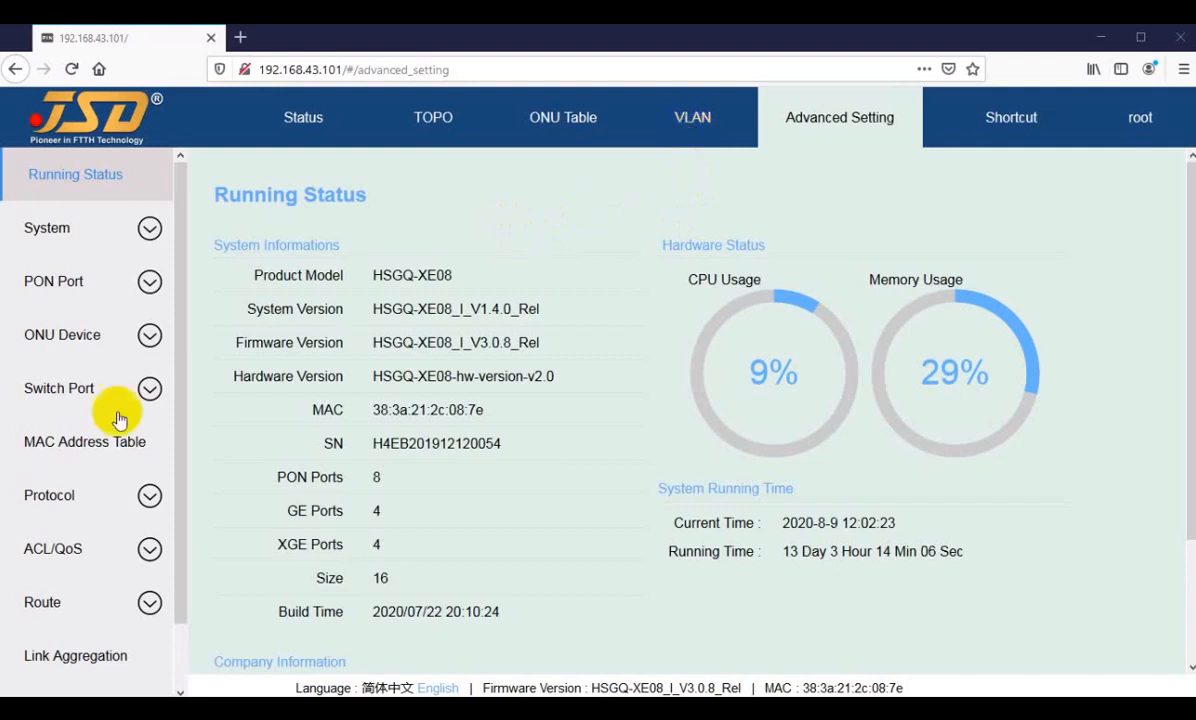
# Step: Open port GE01 from the GE section of the status overview and display its Port VLAN configuration
pyautogui.click(287, 119)
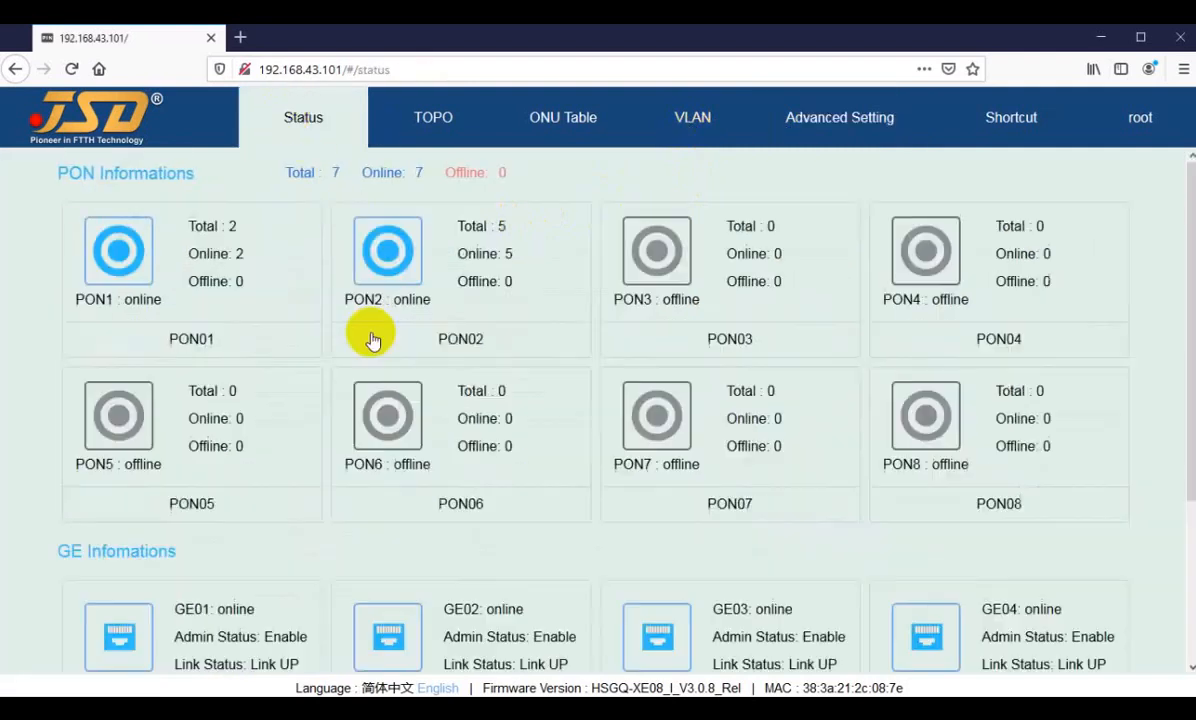
pyautogui.scroll(-1, 271, 519)
pyautogui.scroll(-2, 269, 519)
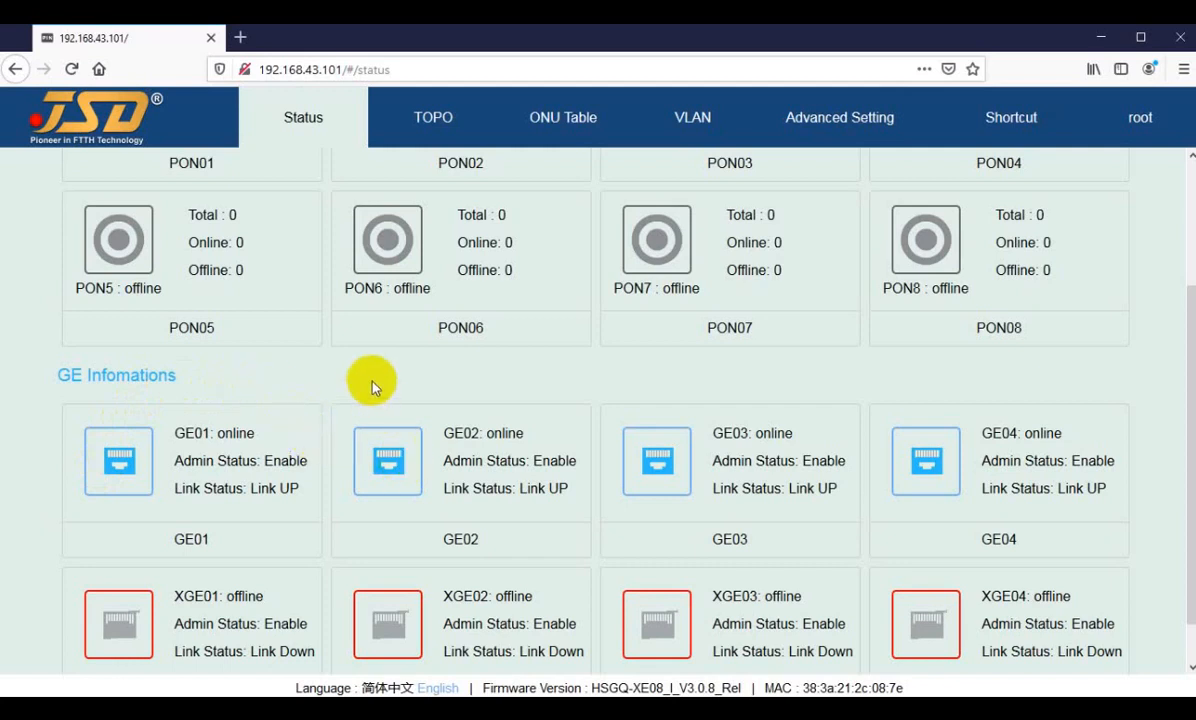
pyautogui.click(120, 462)
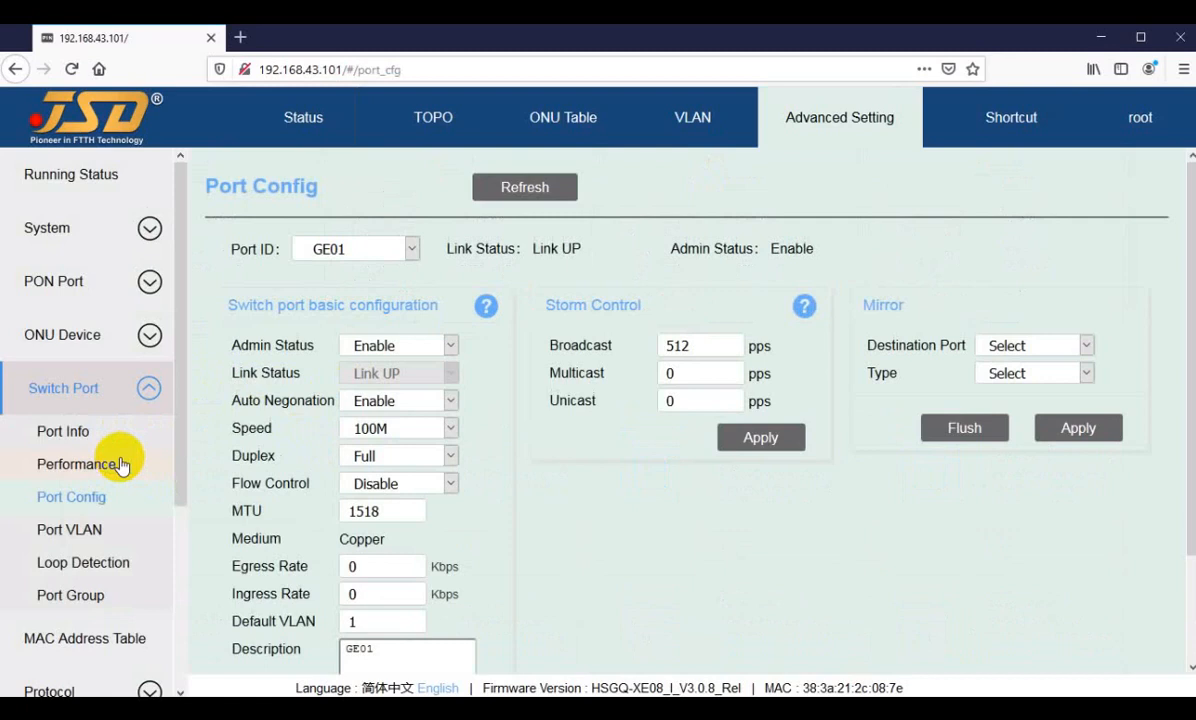
pyautogui.click(64, 532)
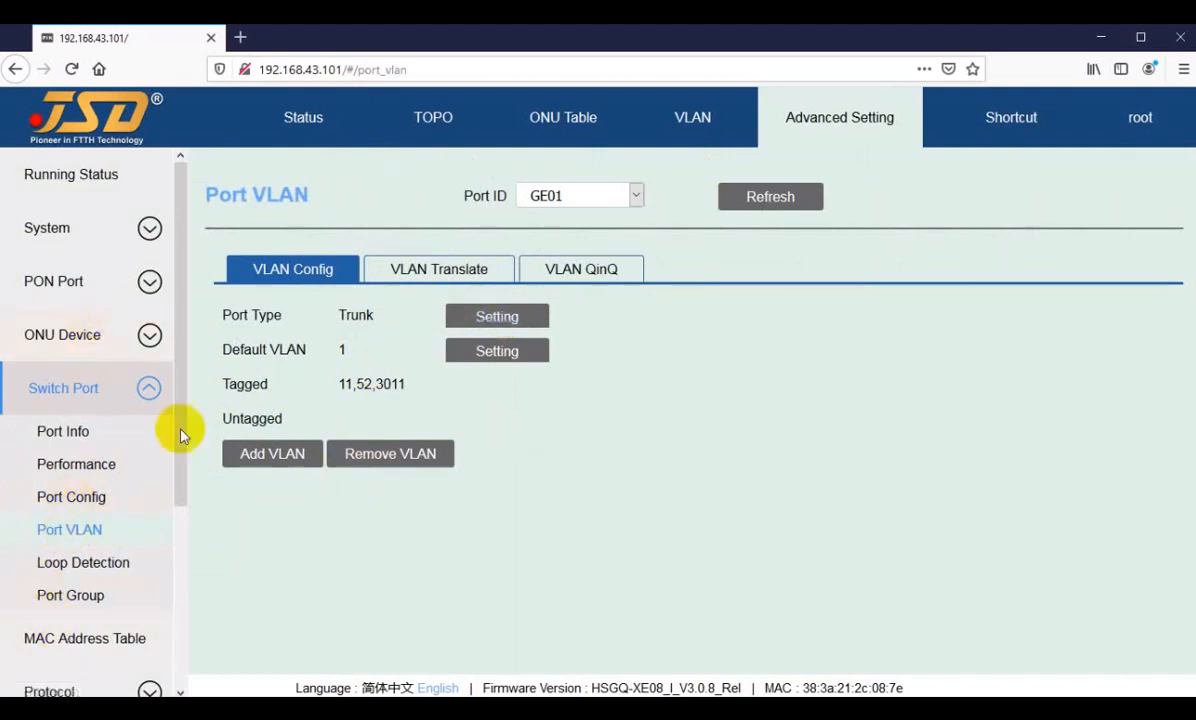
pyautogui.click(574, 197)
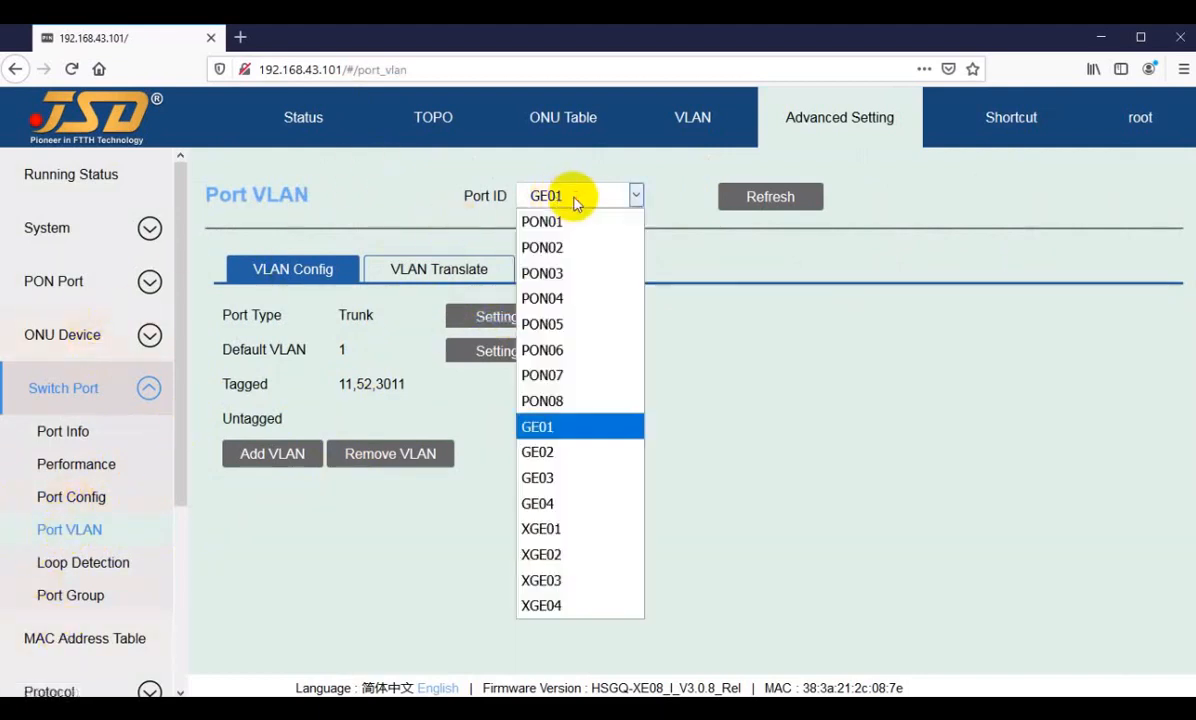
pyautogui.click(541, 427)
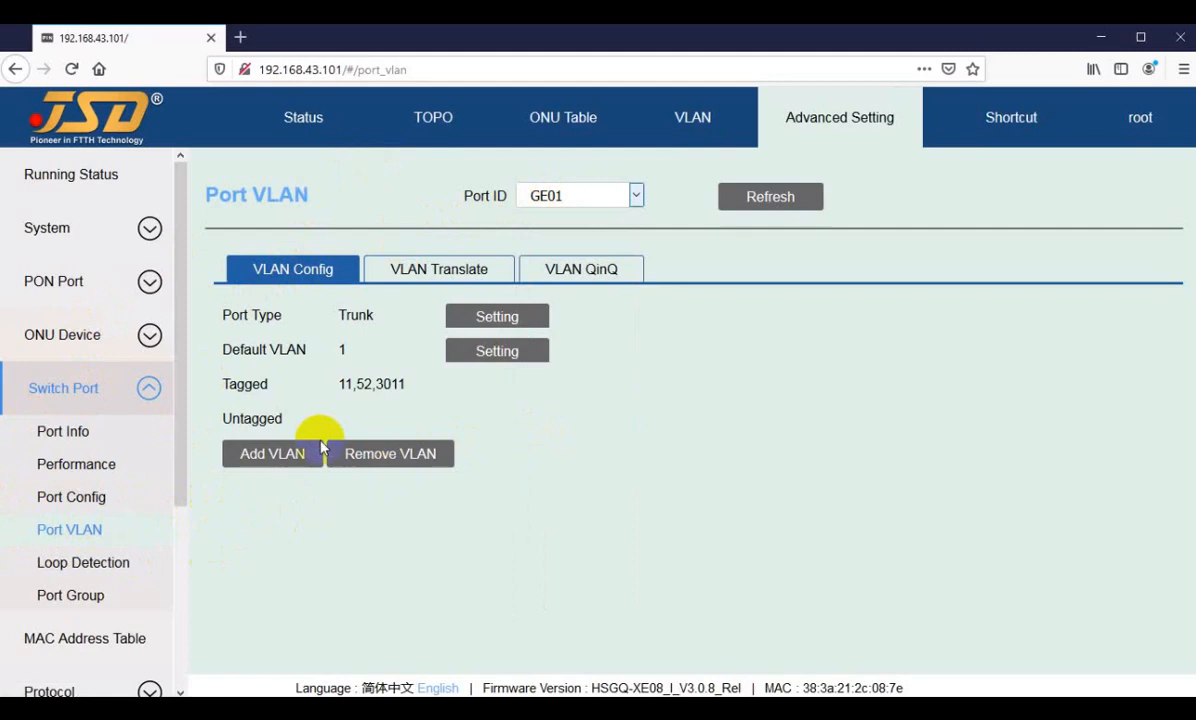
# Step: Inspect the port type options for GE01, cancel without changing the type, and check the port's default VLAN
pyautogui.click(497, 316)
pyautogui.click(609, 400)
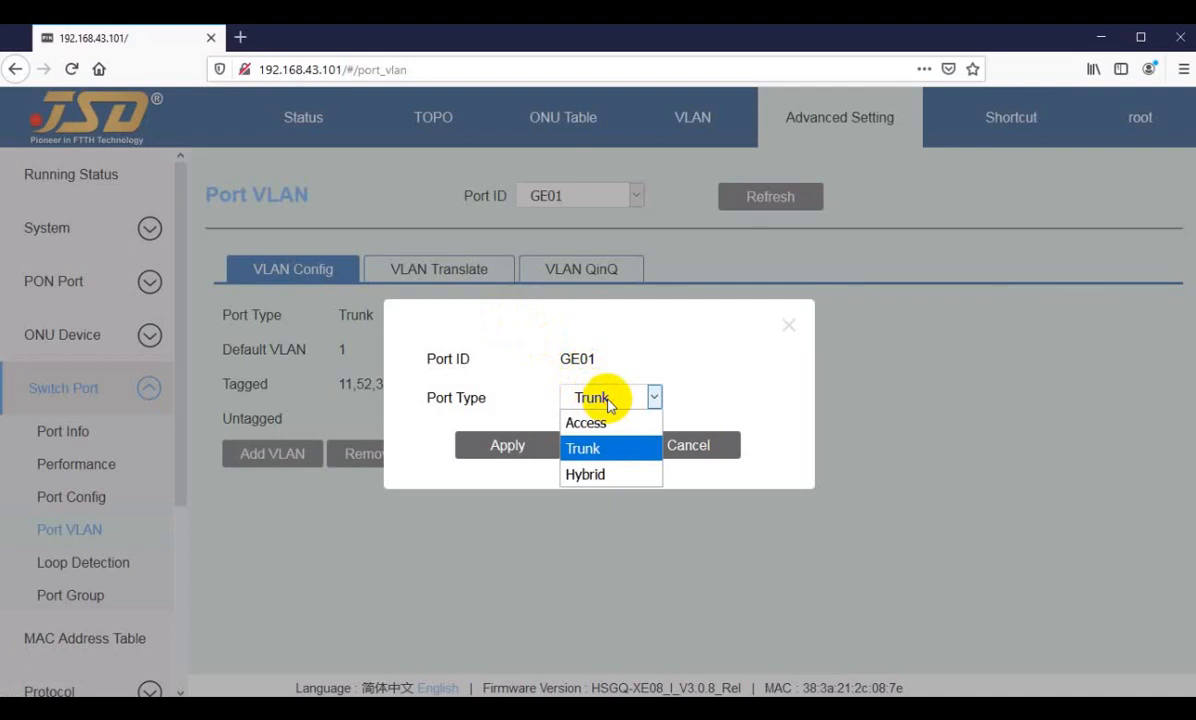
pyautogui.click(609, 403)
pyautogui.click(677, 447)
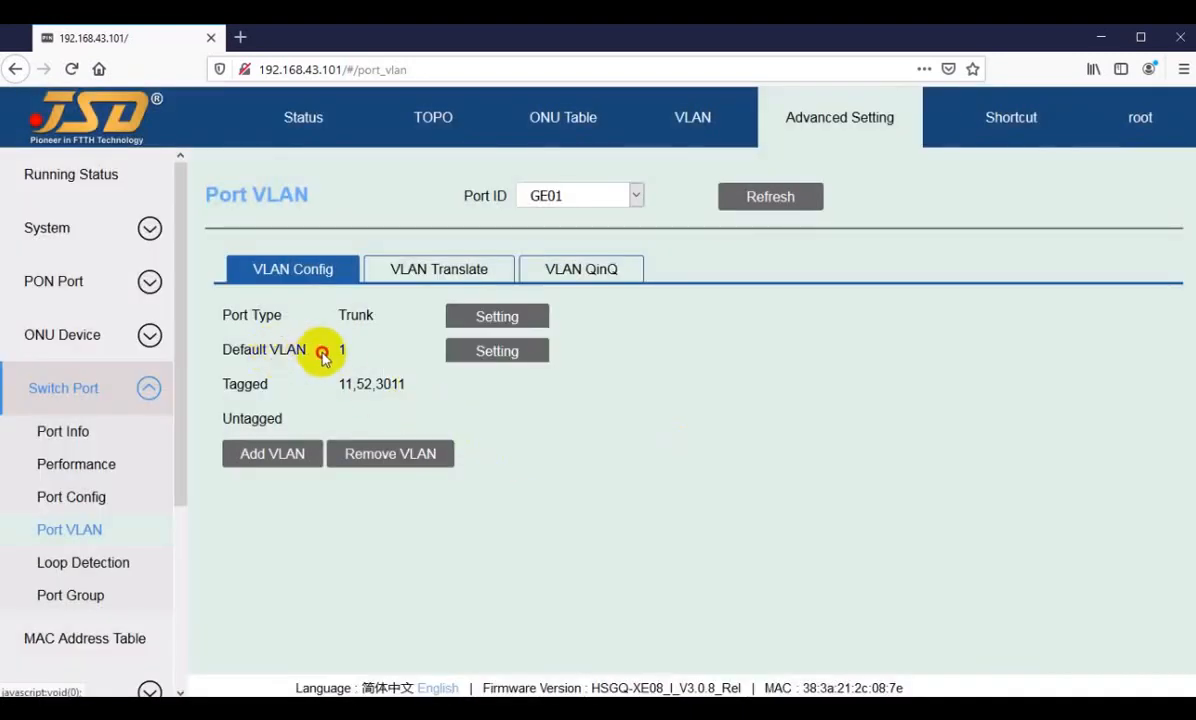
pyautogui.moveTo(321, 351); pyautogui.dragTo(349, 347)
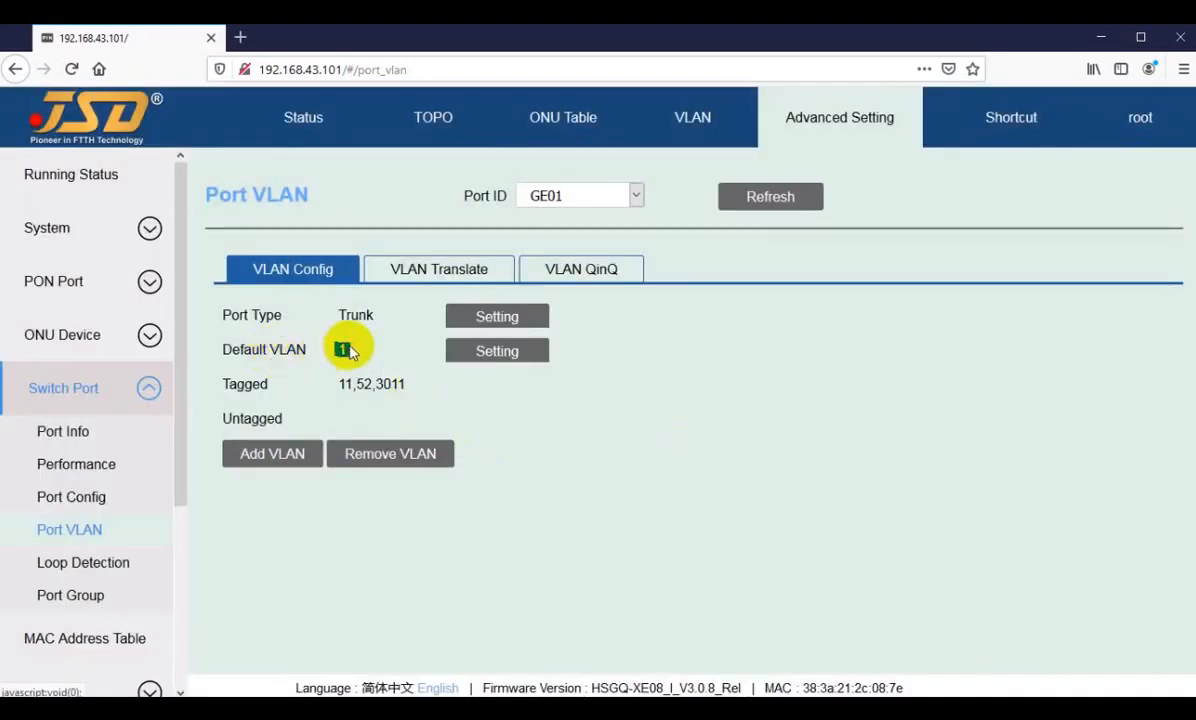
pyautogui.click(378, 356)
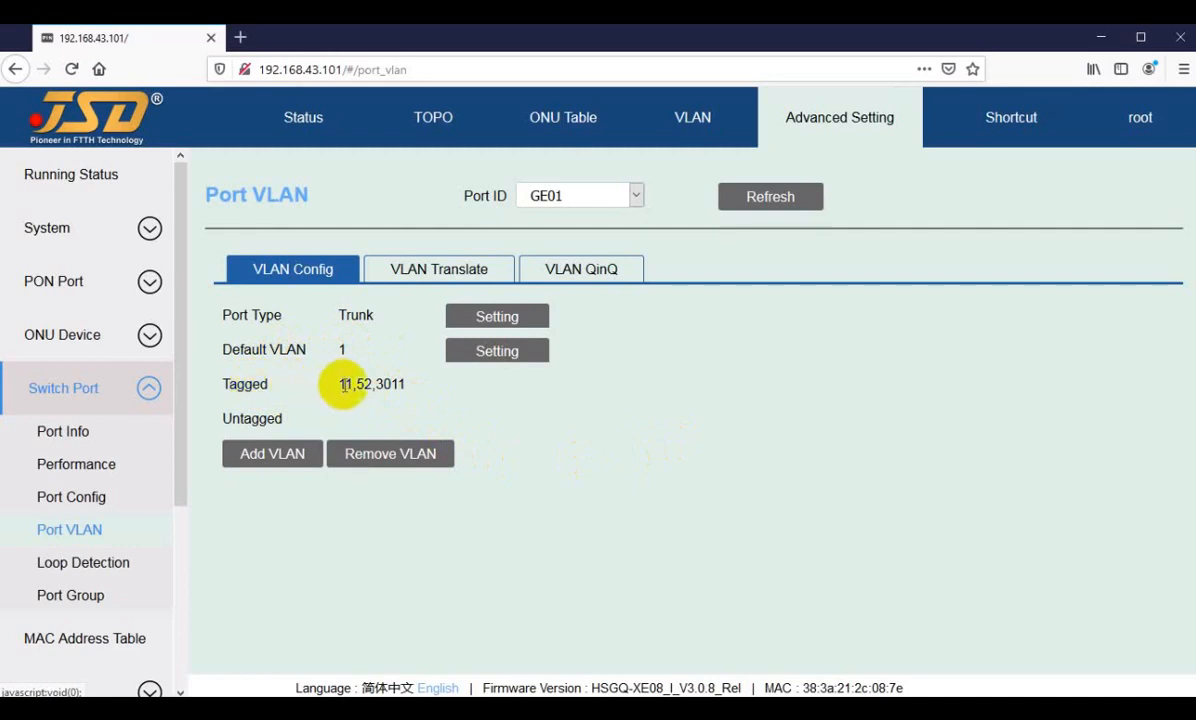
# Step: Inspect the form for adding VLANs to GE01, cancel it without adding any, and check the port's tagged VLANs
pyautogui.click(267, 455)
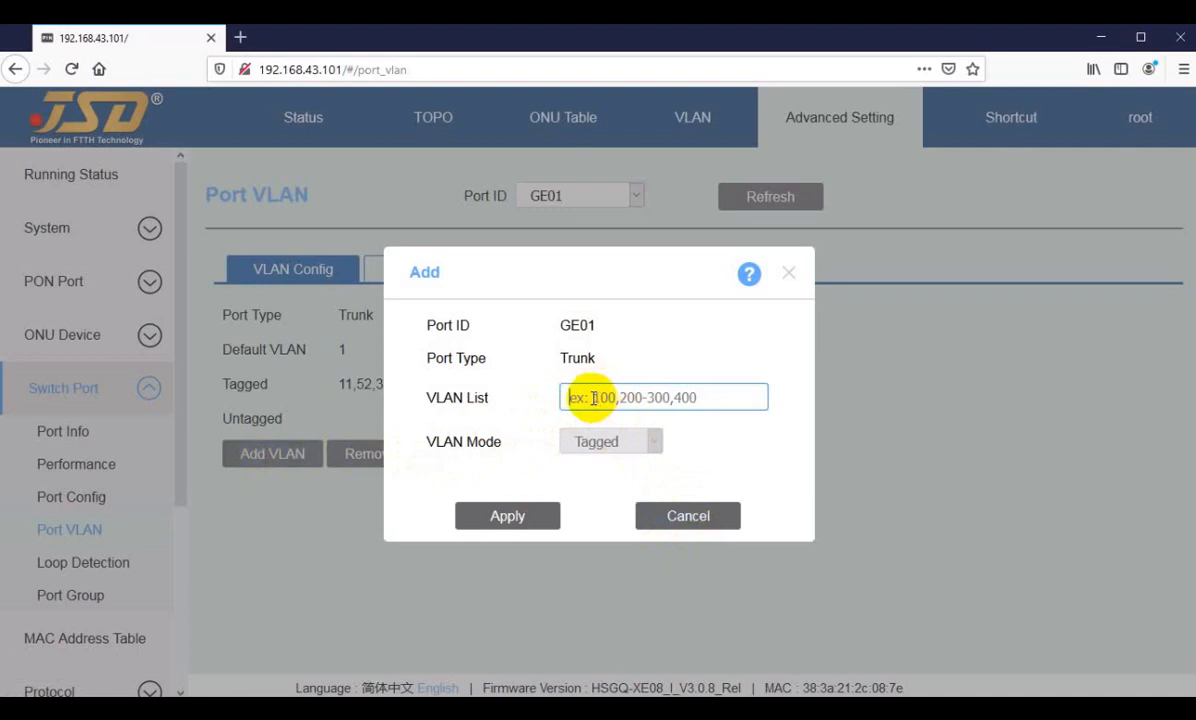
pyautogui.click(681, 515)
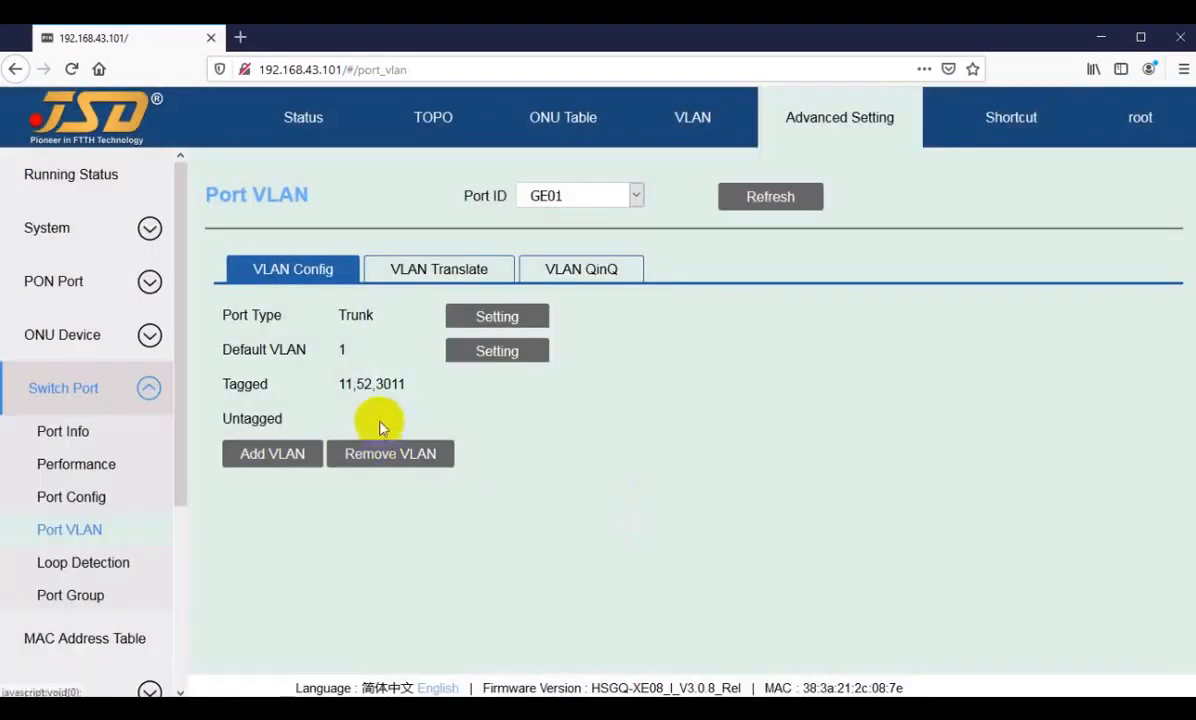
pyautogui.moveTo(340, 384); pyautogui.dragTo(404, 384)
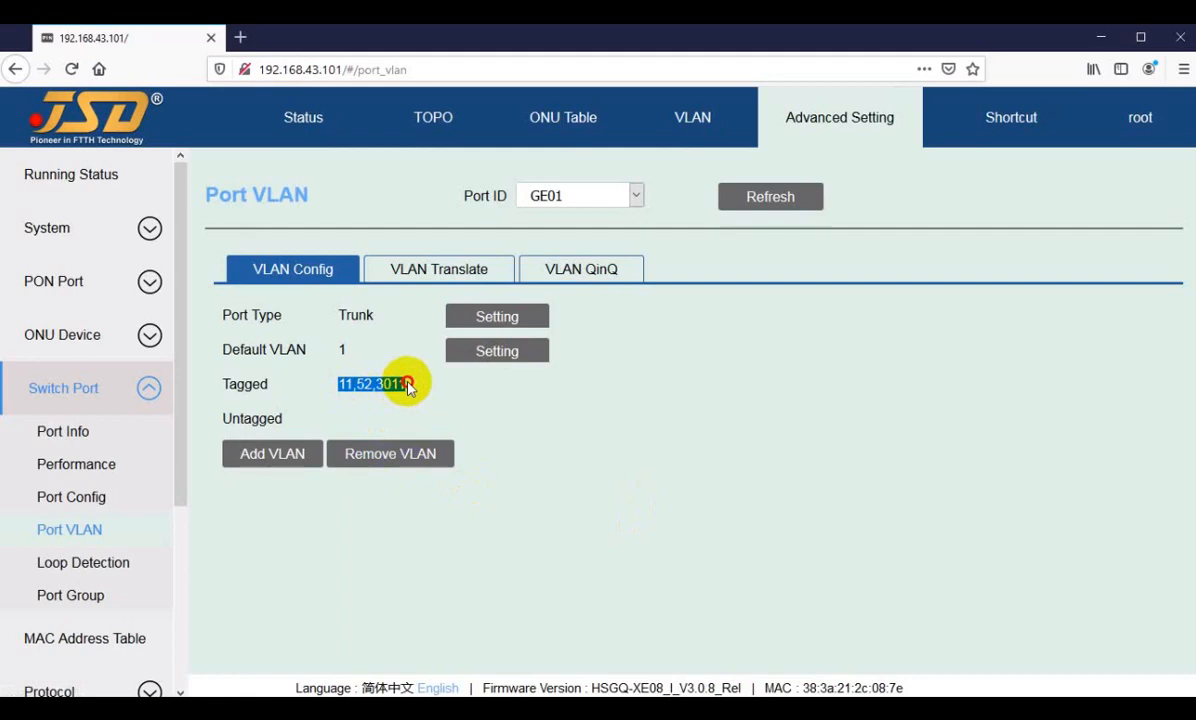
pyautogui.click(396, 384)
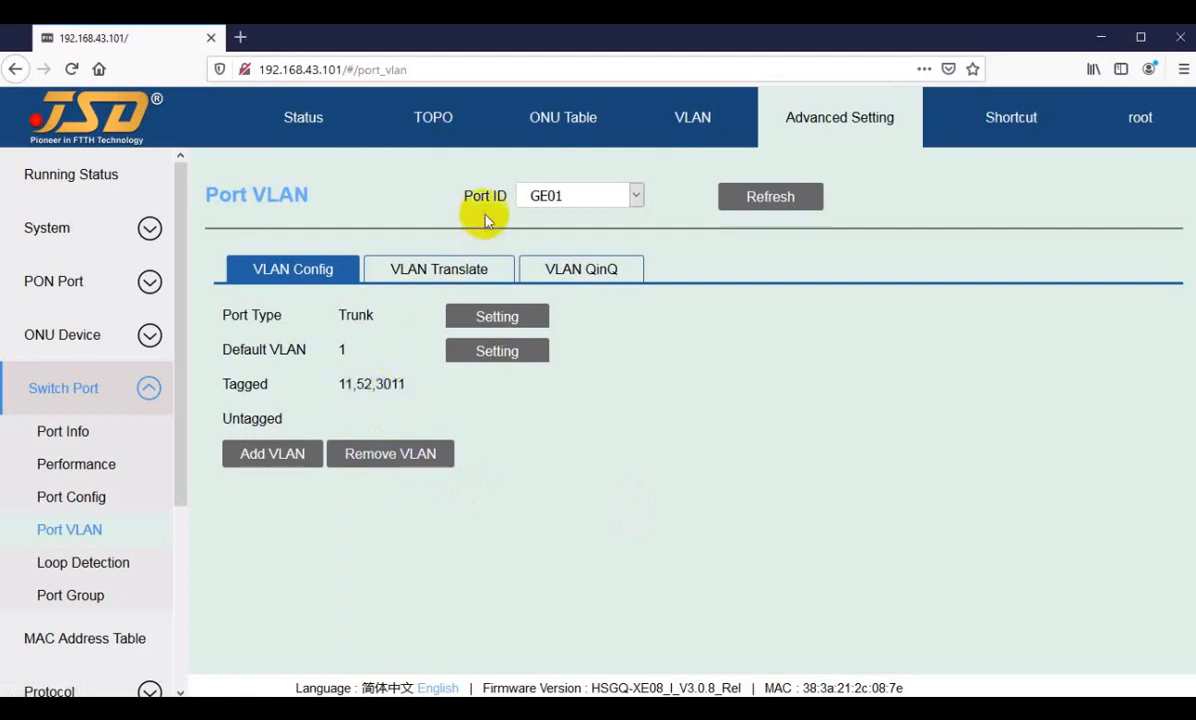
# Step: Review GE02's port type, default VLAN and tagged VLANs, and inspect its VLAN adding form without adding any
pyautogui.click(554, 200)
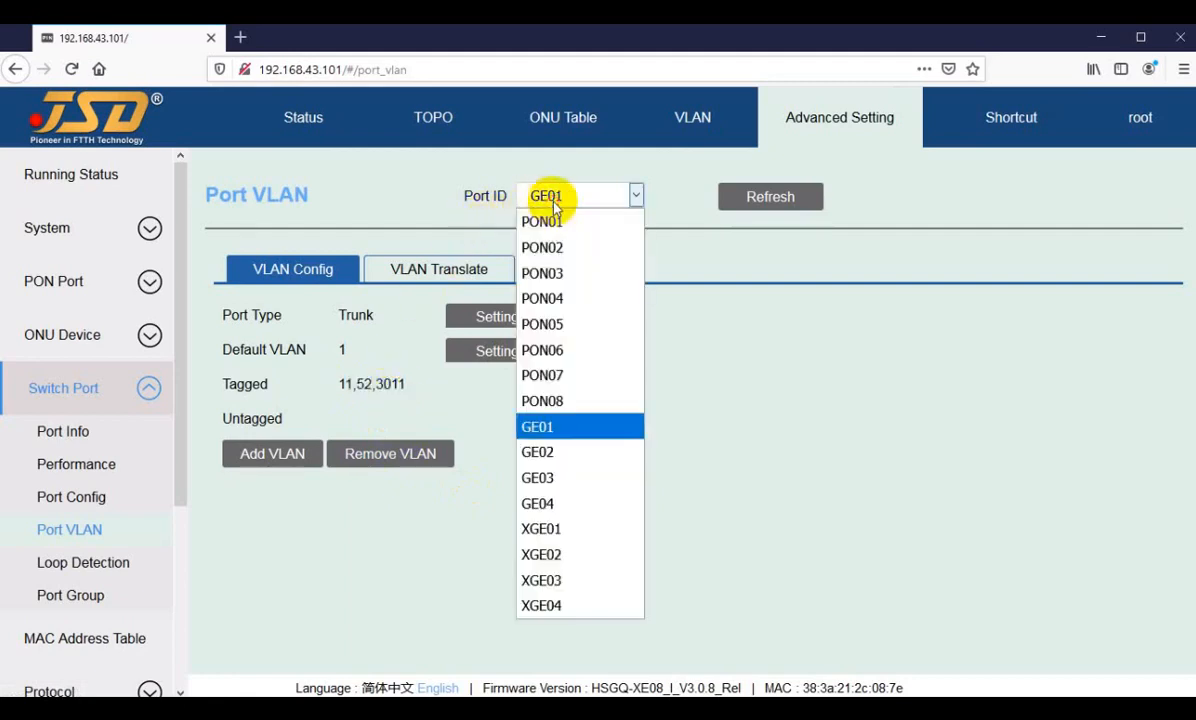
pyautogui.click(548, 455)
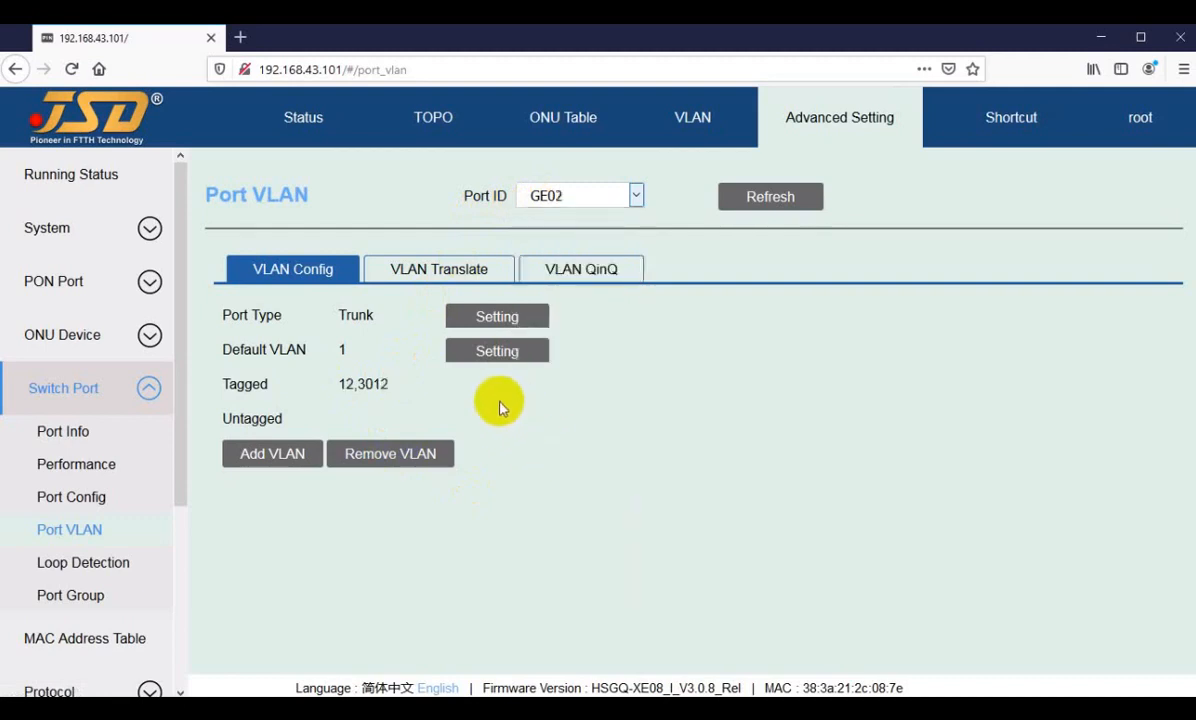
pyautogui.moveTo(347, 314); pyautogui.dragTo(419, 320)
pyautogui.doubleClick(343, 350)
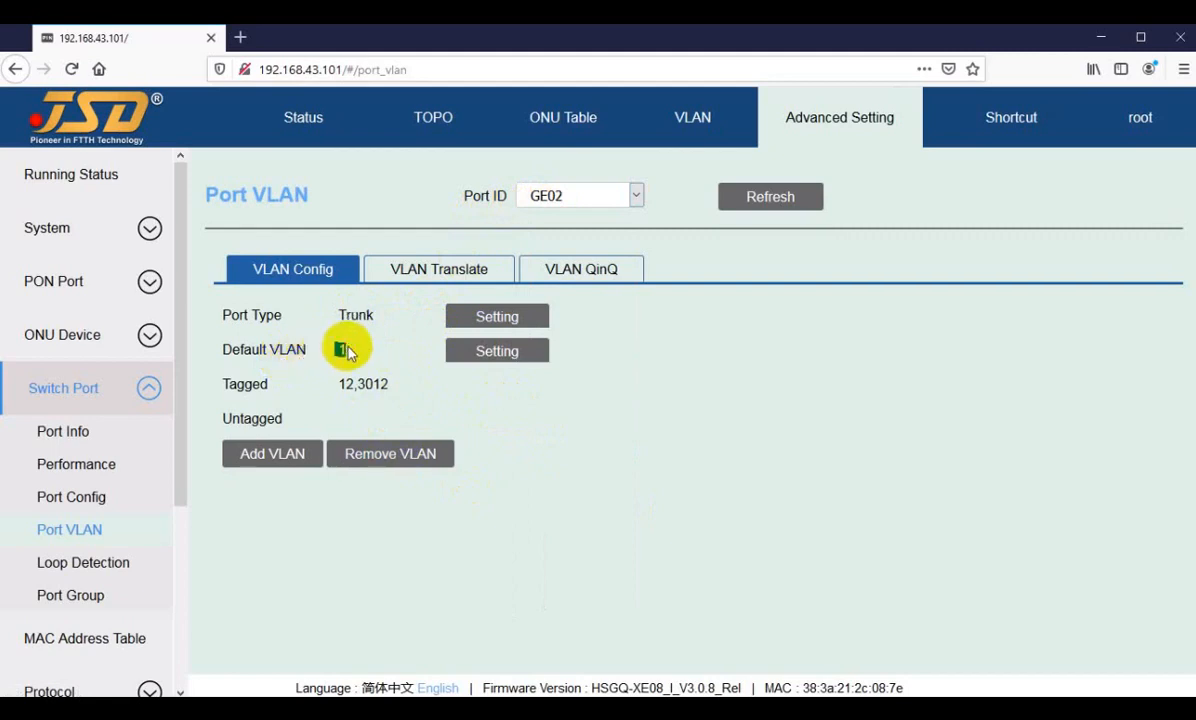
pyautogui.moveTo(252, 381); pyautogui.dragTo(280, 381)
pyautogui.click(290, 453)
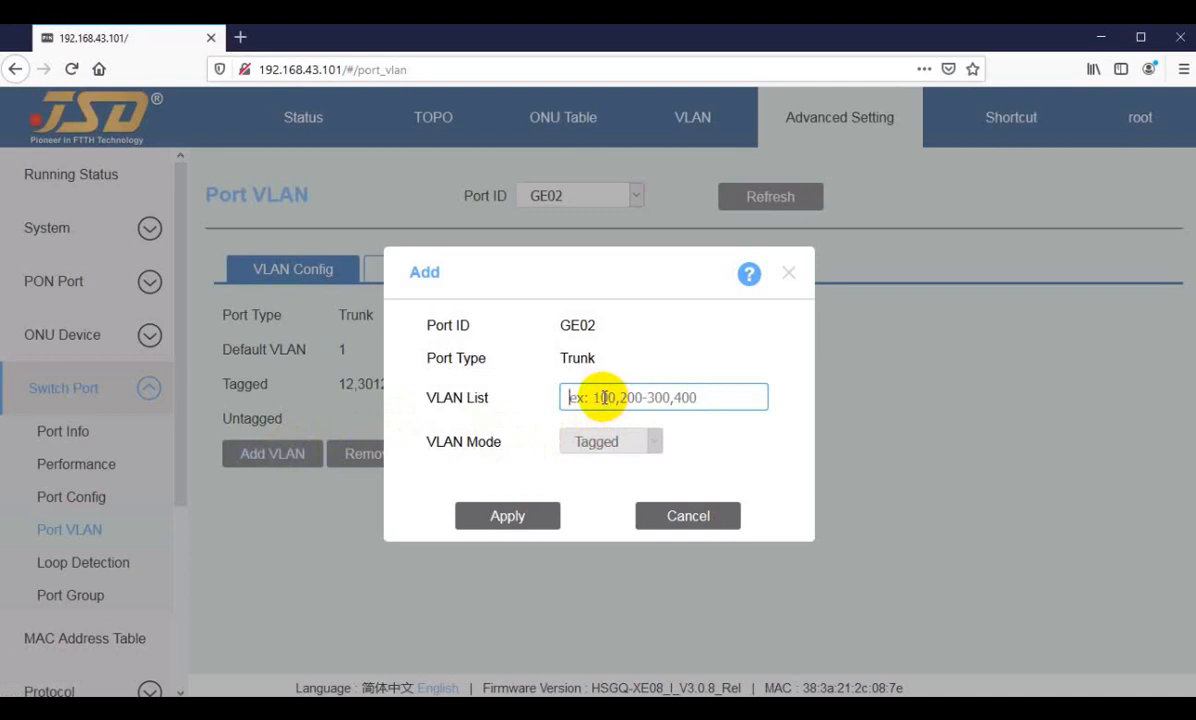
pyautogui.click(671, 524)
# Step: View the VLAN configuration of ports GE03 and GE04 one after the other
pyautogui.click(553, 194)
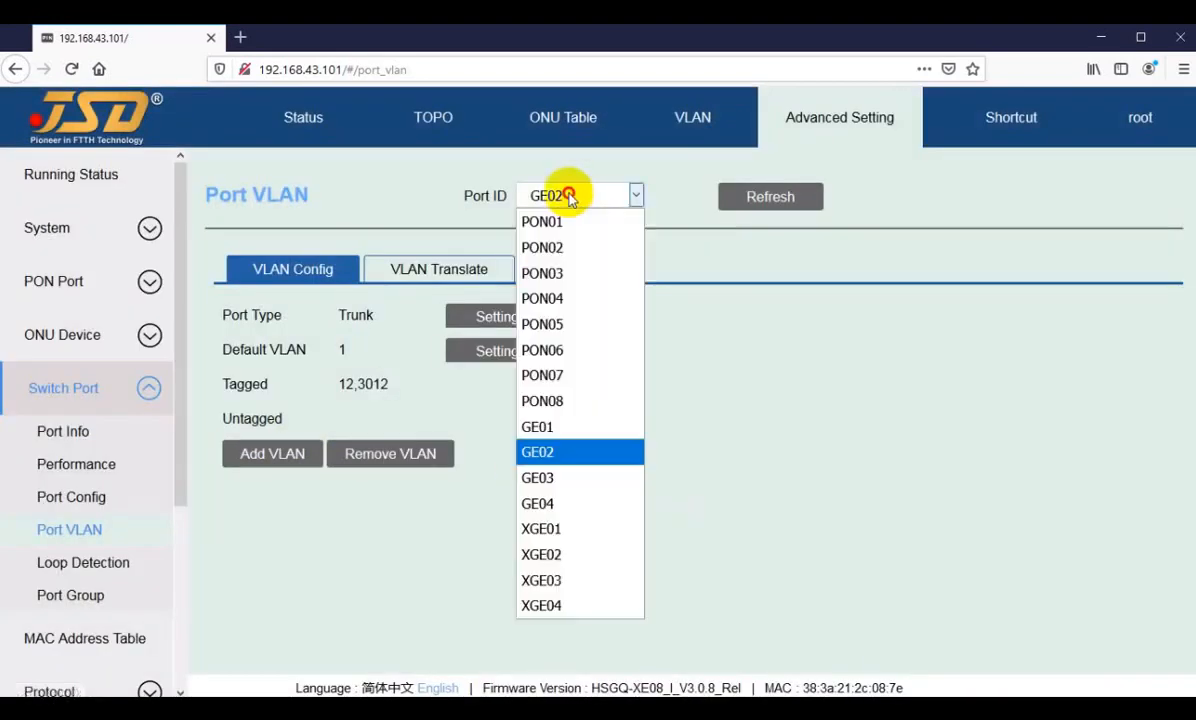
pyautogui.click(546, 477)
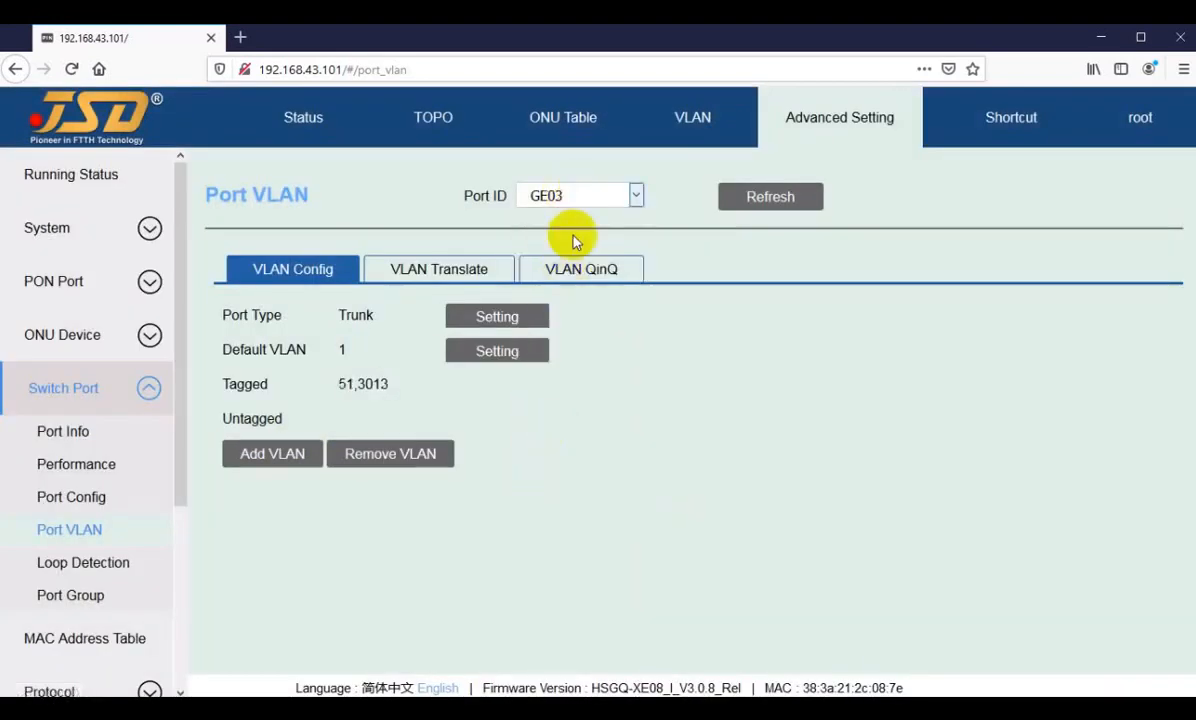
pyautogui.click(564, 198)
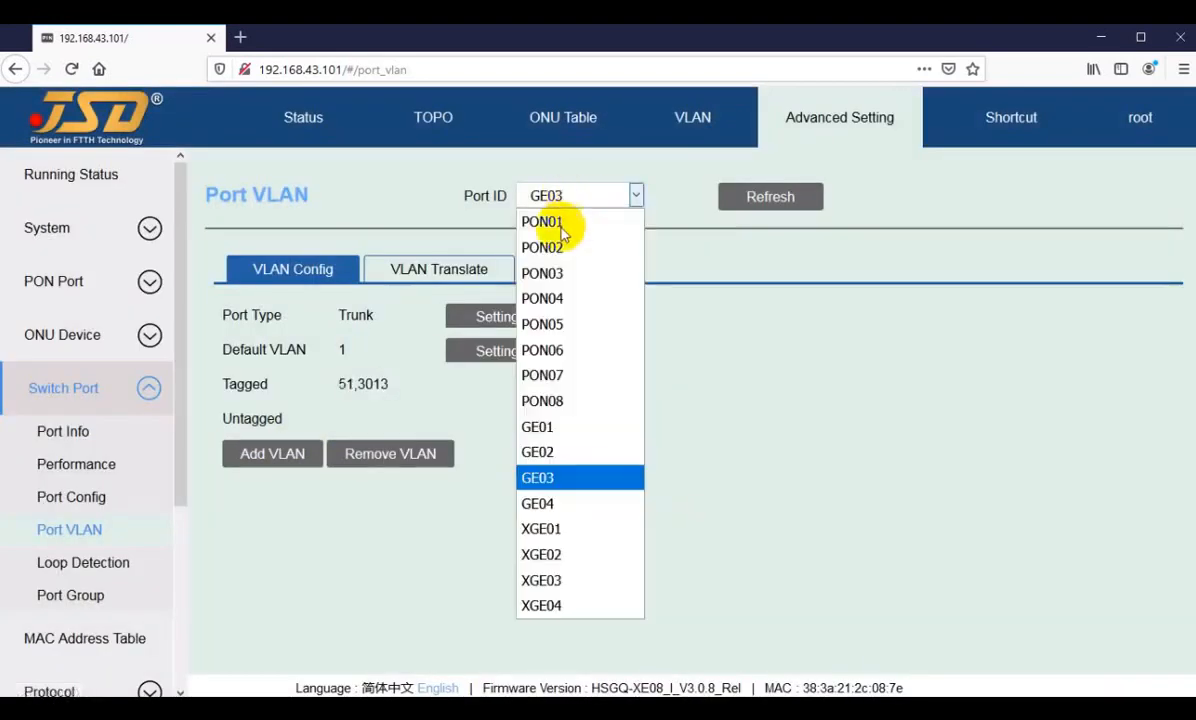
pyautogui.click(530, 502)
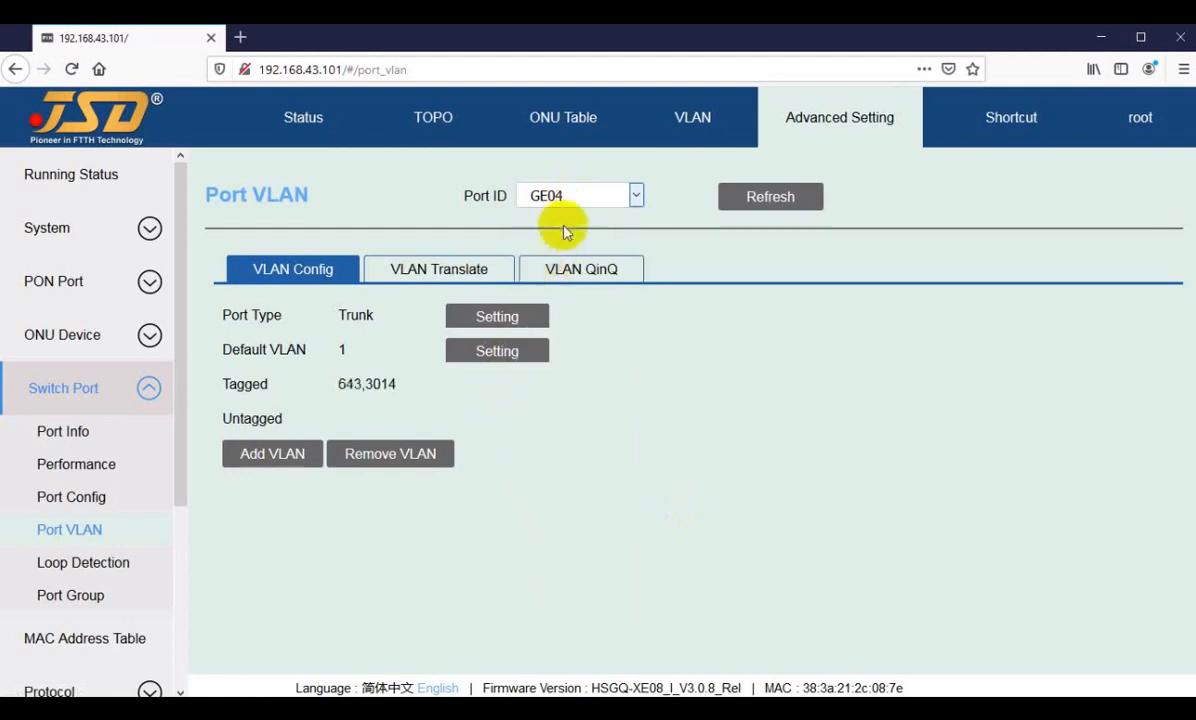
# Step: Check the PON ports on the status overview, and display the Port VLAN configuration of PON01
pyautogui.click(290, 120)
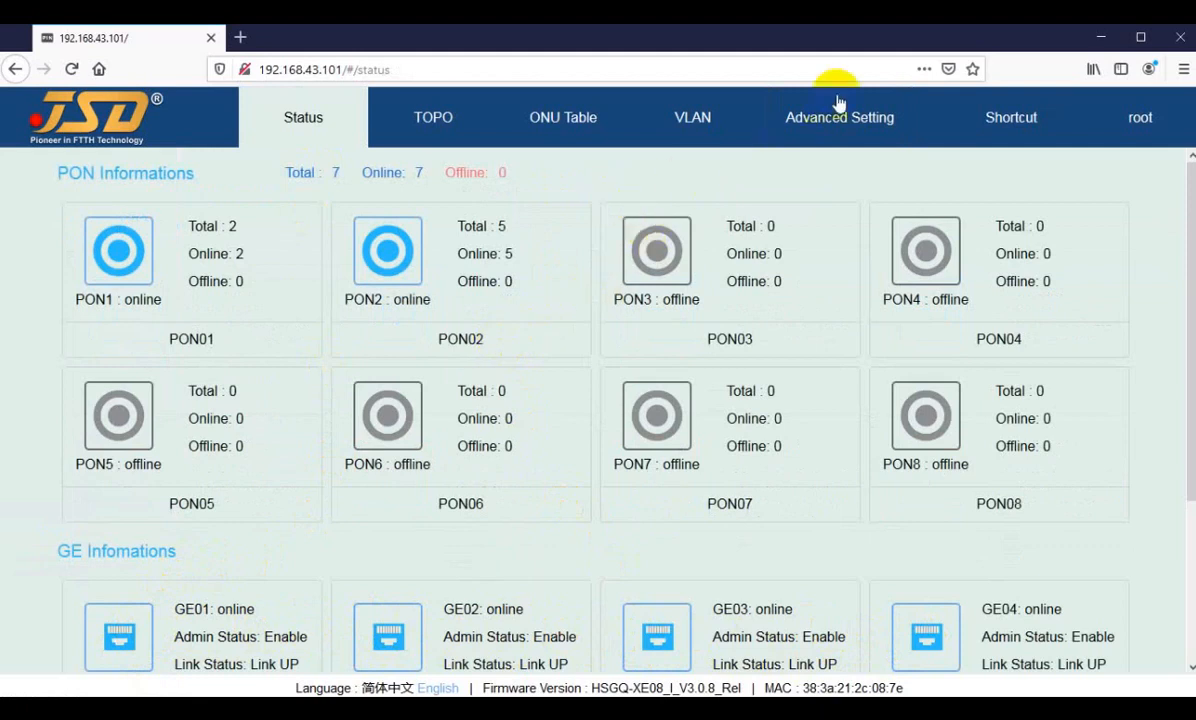
pyautogui.click(816, 127)
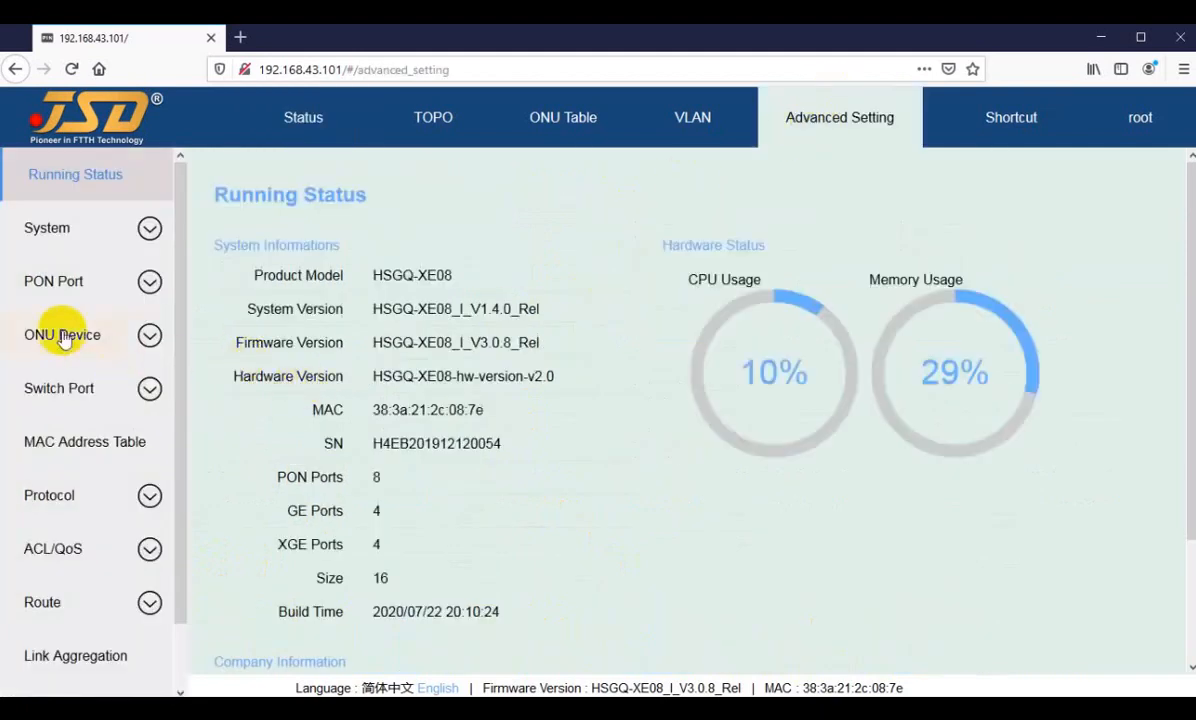
pyautogui.click(46, 390)
pyautogui.click(52, 528)
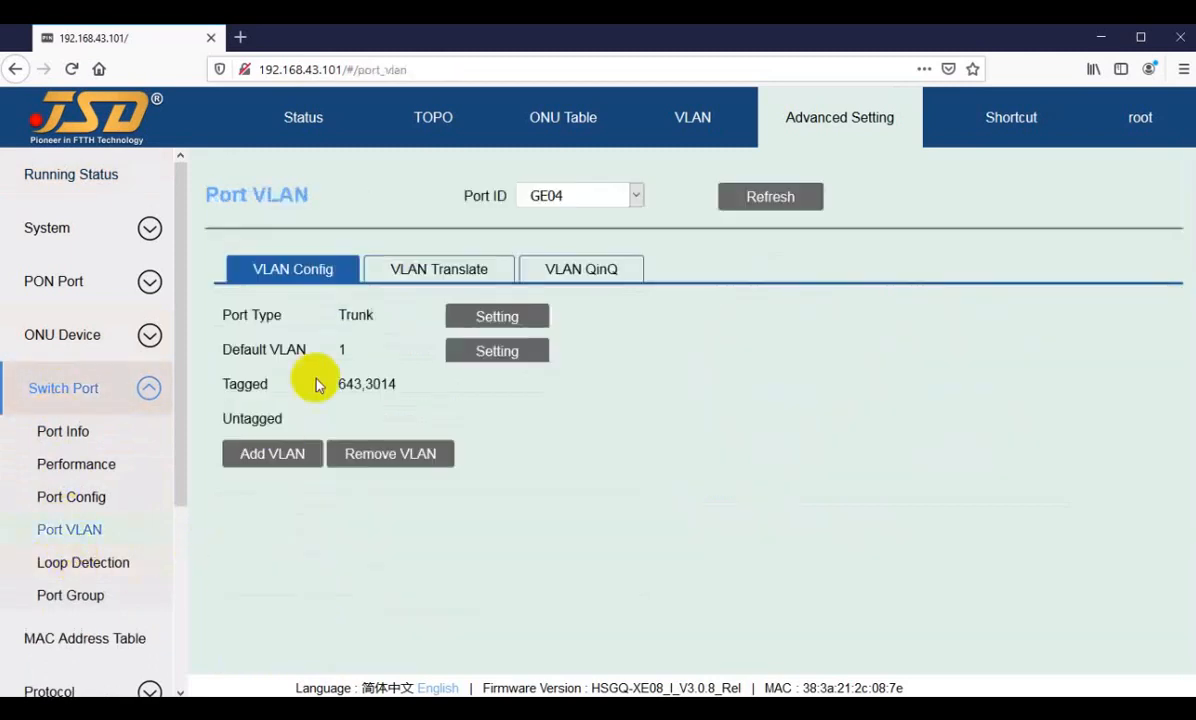
pyautogui.click(557, 196)
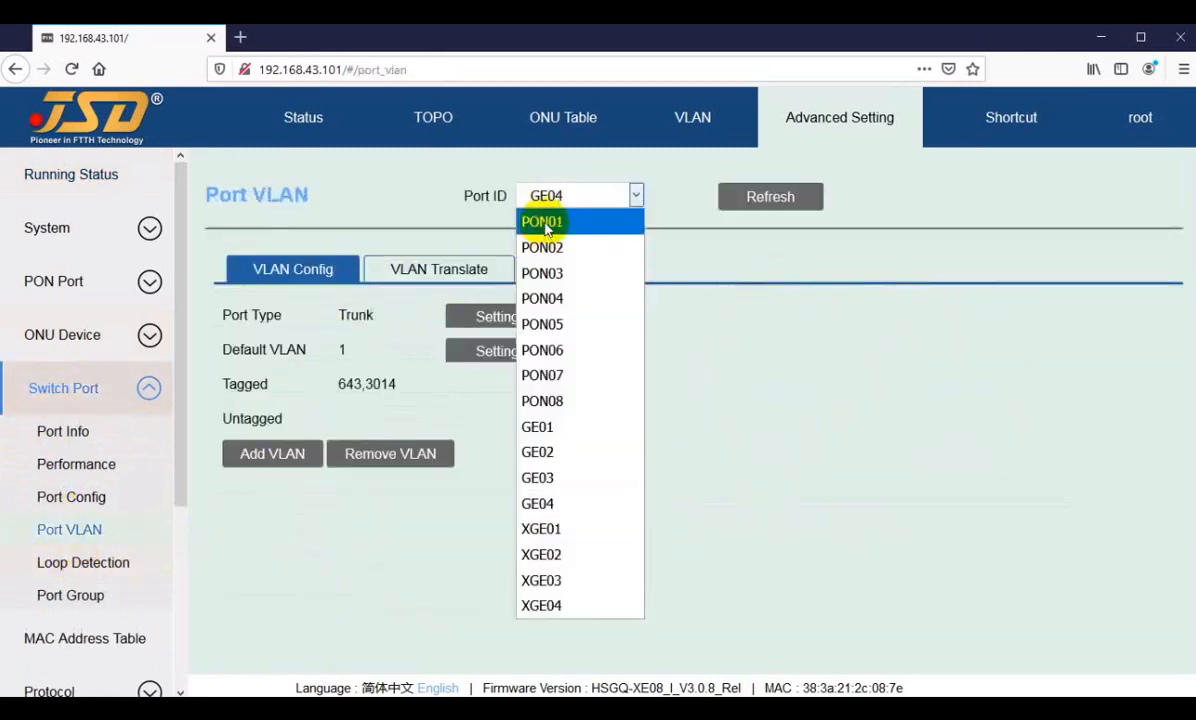
pyautogui.click(543, 222)
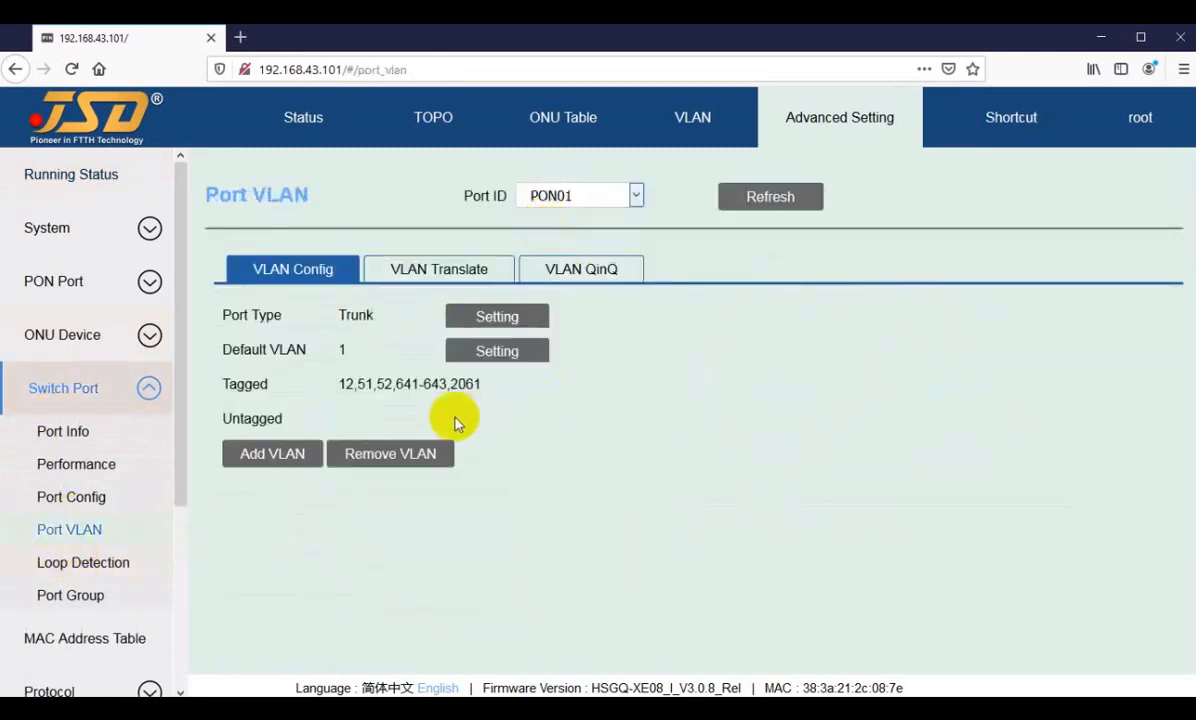
# Step: Examine the list of tagged VLANs assigned to PON01
pyautogui.moveTo(338, 387); pyautogui.dragTo(413, 382)
pyautogui.click(368, 387)
pyautogui.click(412, 385)
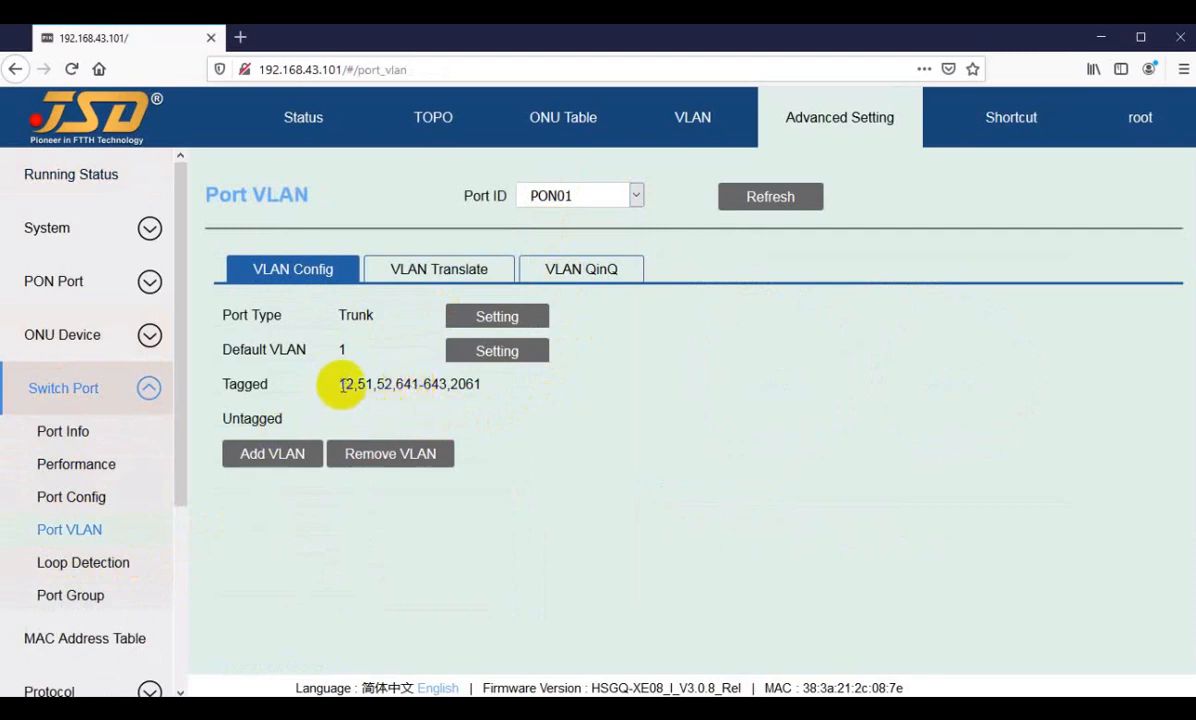
pyautogui.moveTo(341, 385); pyautogui.dragTo(364, 383)
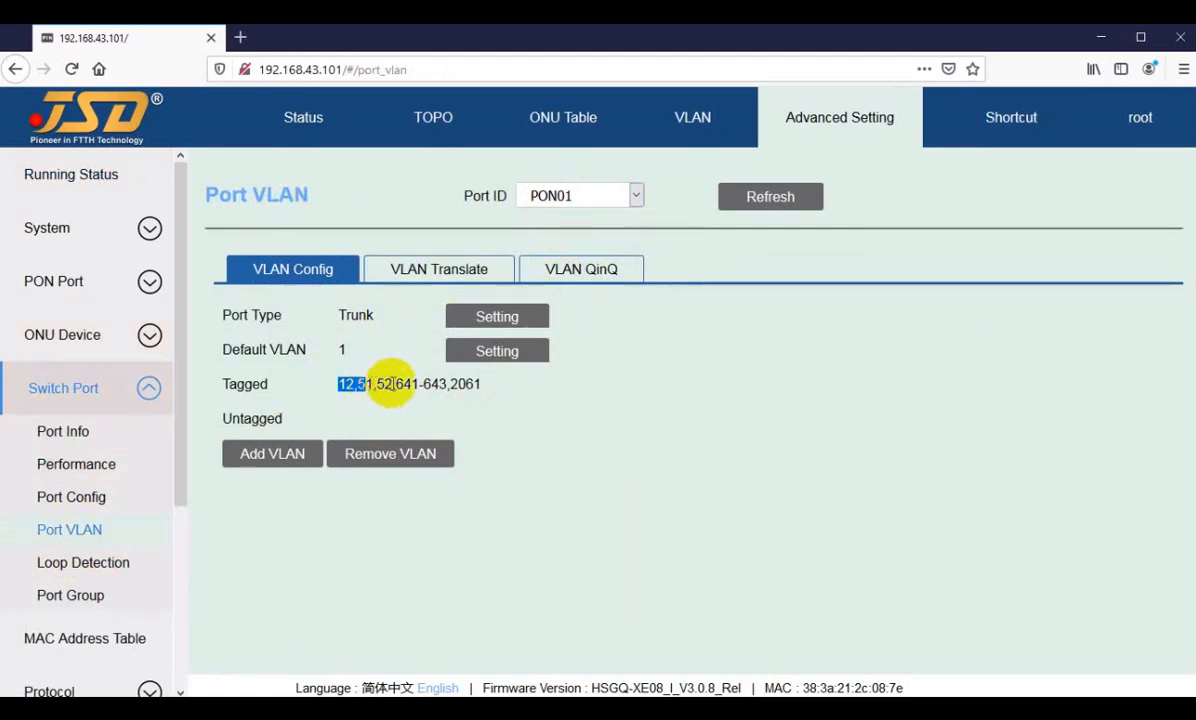
pyautogui.click(392, 384)
# Step: Compare the first tagged VLAN of GE04 with the end of the tagged VLAN range on PON01
pyautogui.click(556, 195)
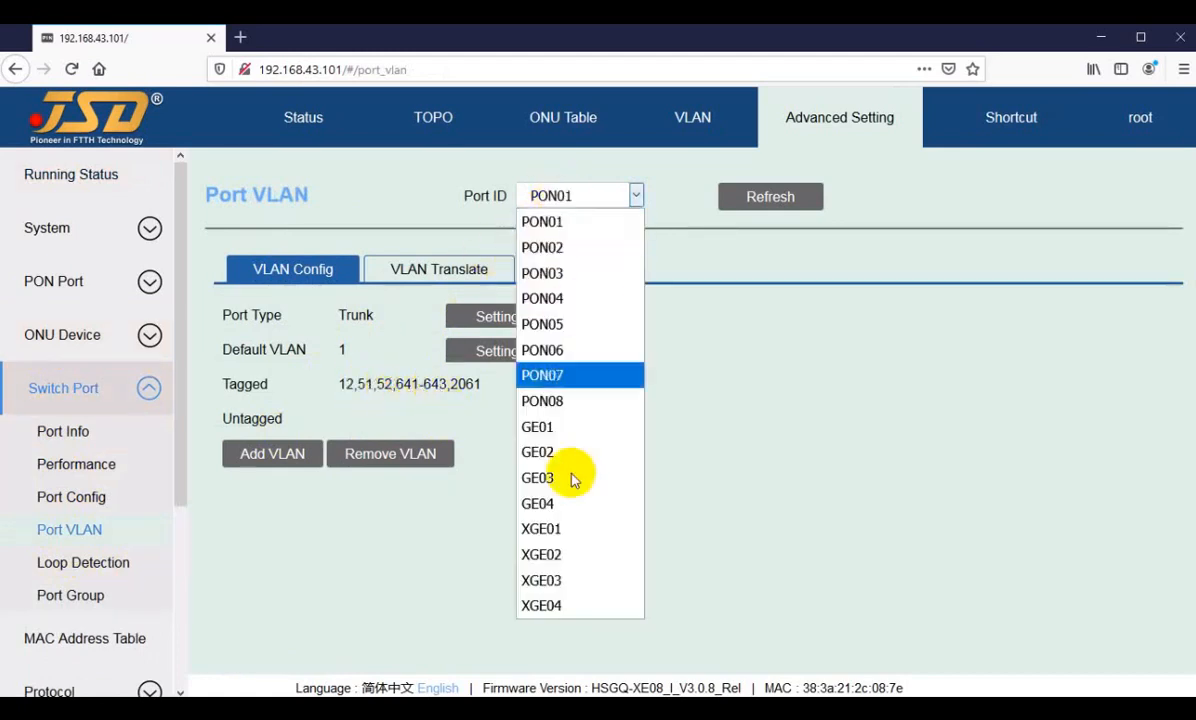
pyautogui.click(542, 499)
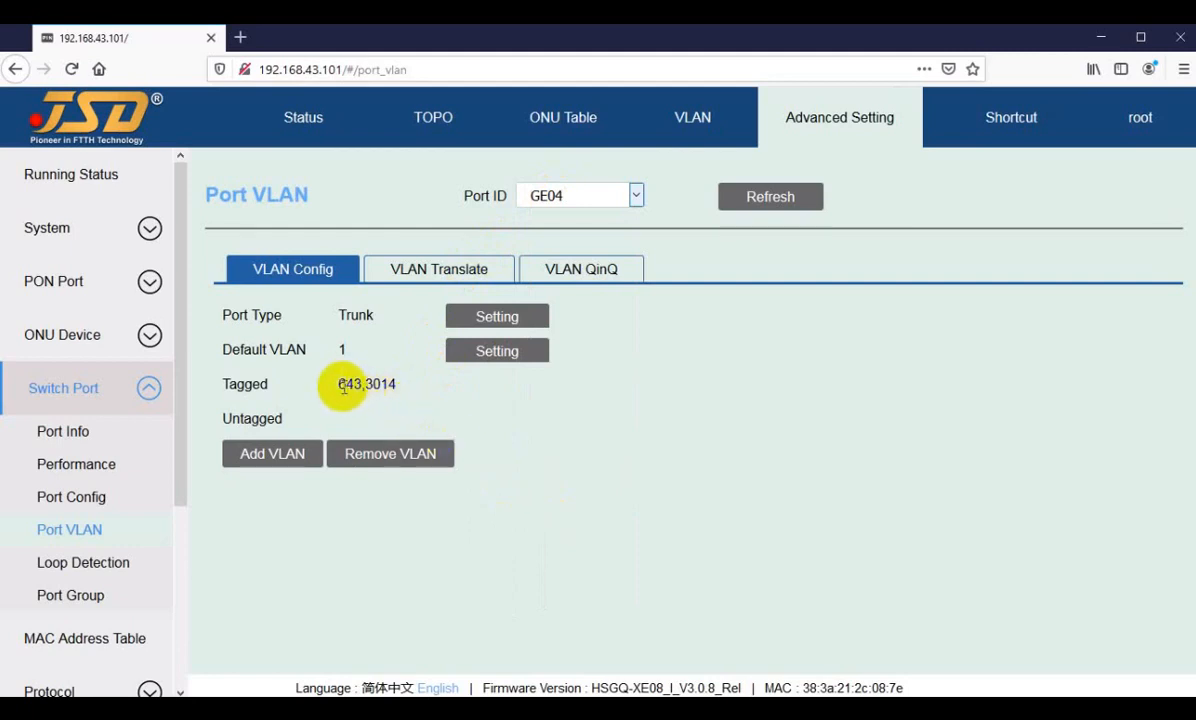
pyautogui.moveTo(343, 384); pyautogui.dragTo(364, 384)
pyautogui.click(564, 197)
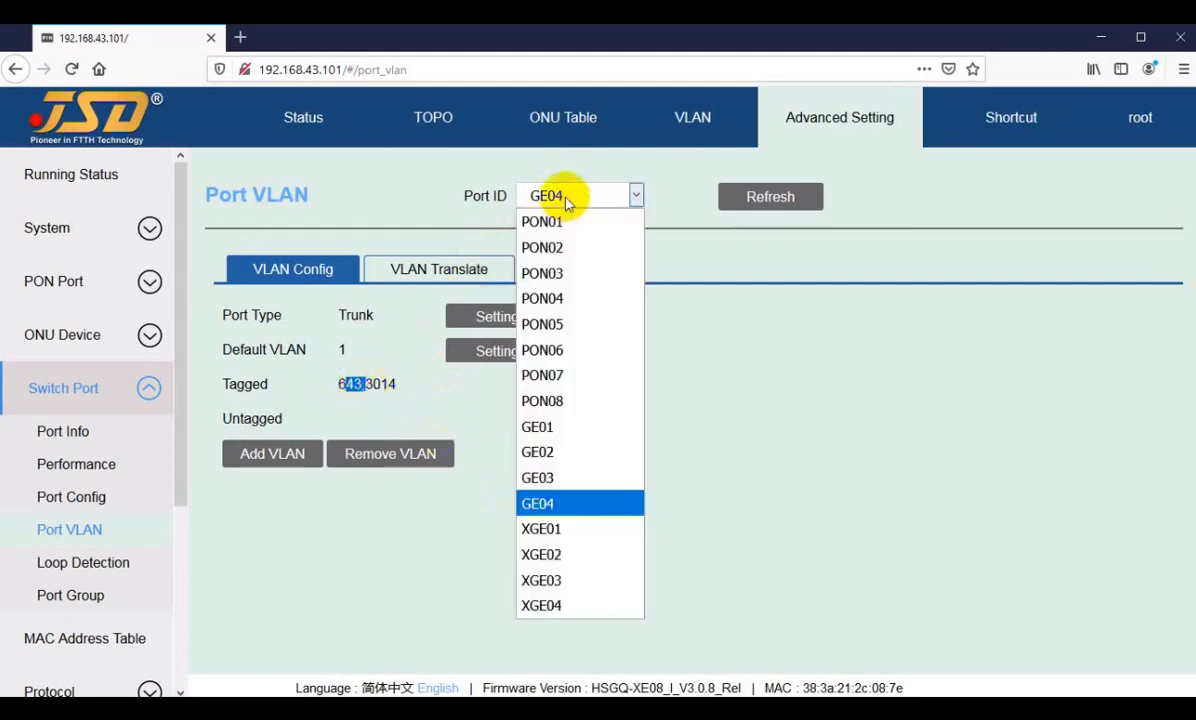
pyautogui.click(565, 200)
pyautogui.click(326, 380)
pyautogui.click(555, 198)
pyautogui.click(535, 219)
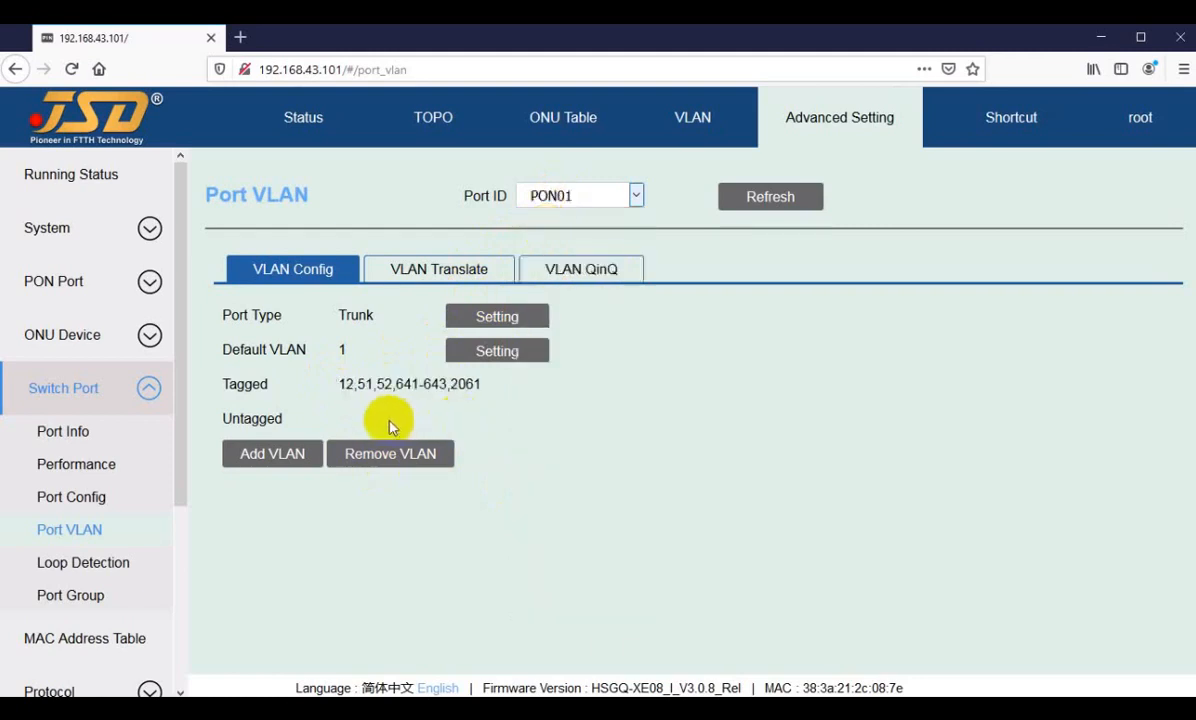
pyautogui.moveTo(424, 384); pyautogui.dragTo(446, 384)
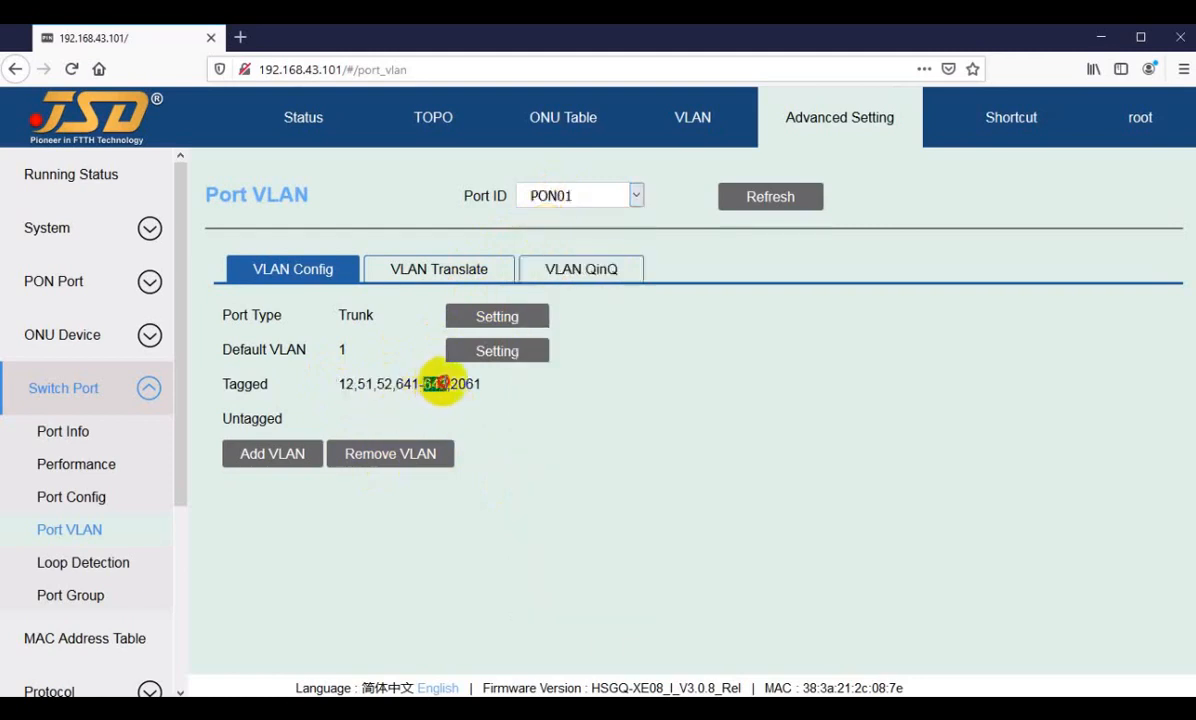
# Step: View the VLAN configuration of XGE02, and compare GE02's tagged VLANs with the first one on PON01
pyautogui.click(565, 198)
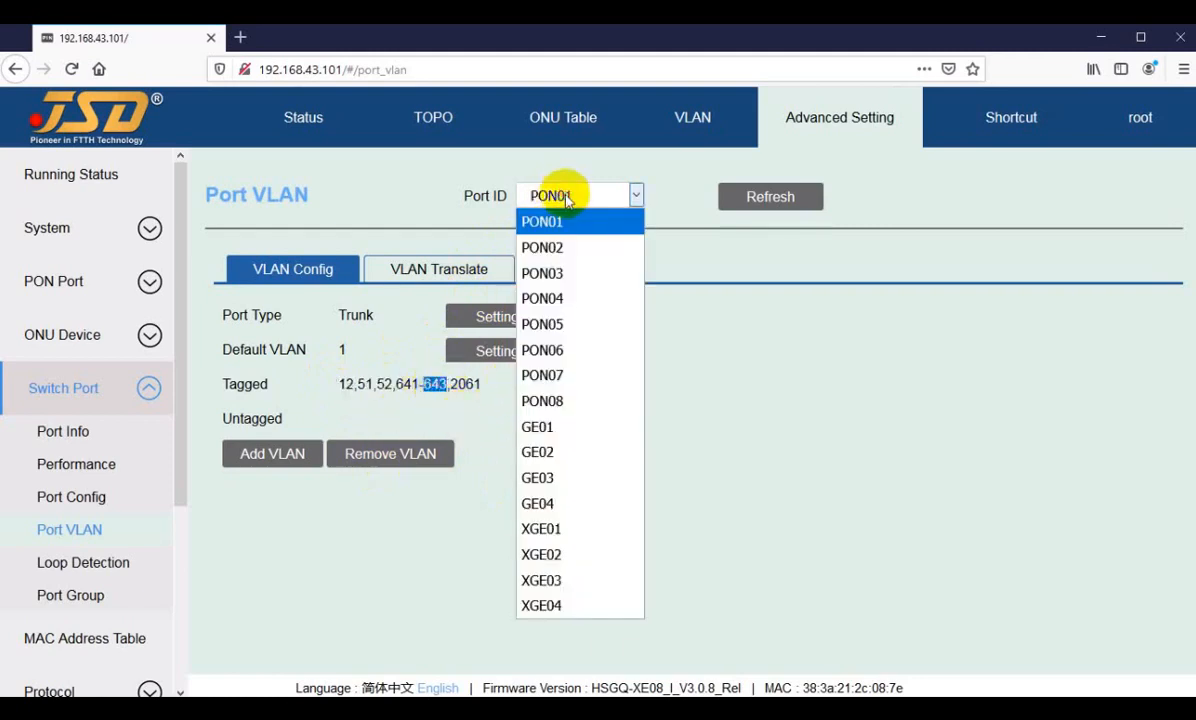
pyautogui.click(536, 555)
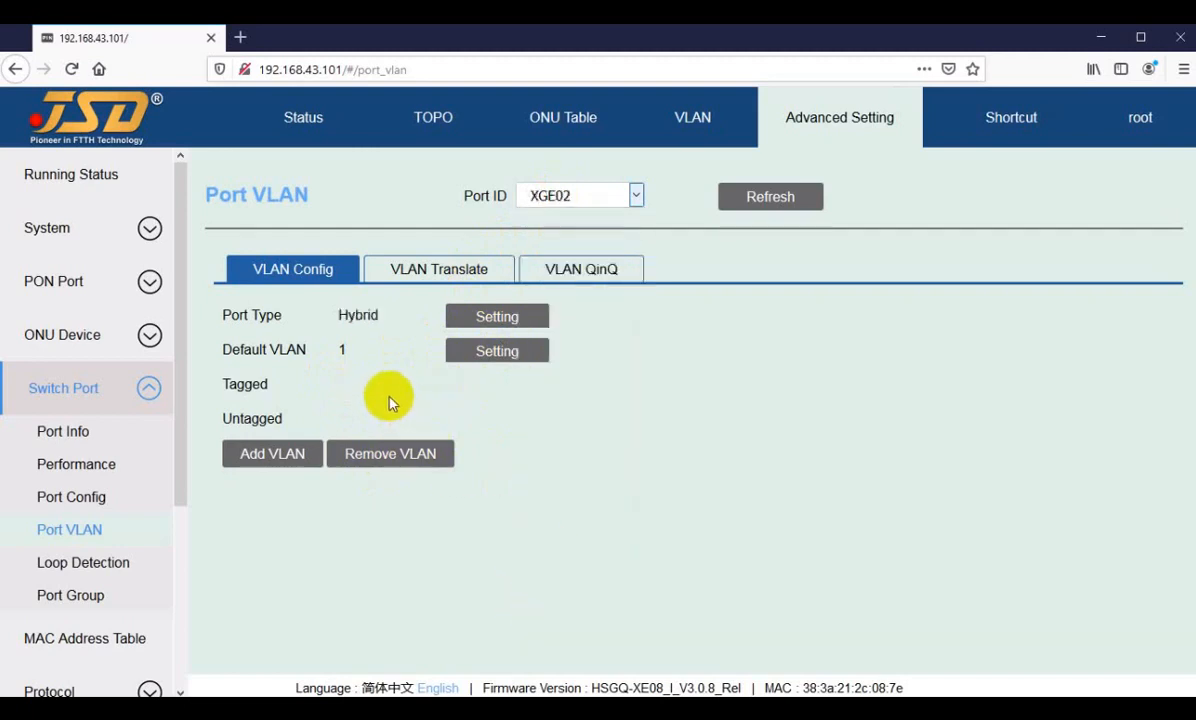
pyautogui.click(553, 195)
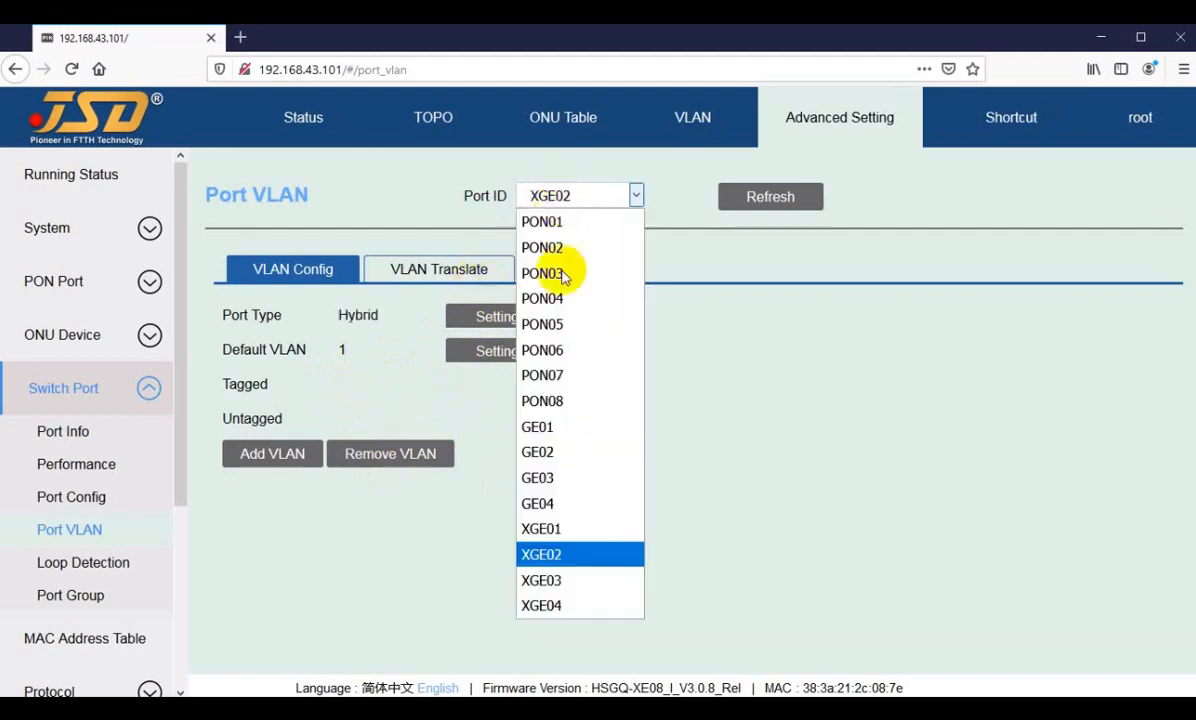
pyautogui.click(549, 453)
pyautogui.moveTo(341, 384); pyautogui.dragTo(368, 382)
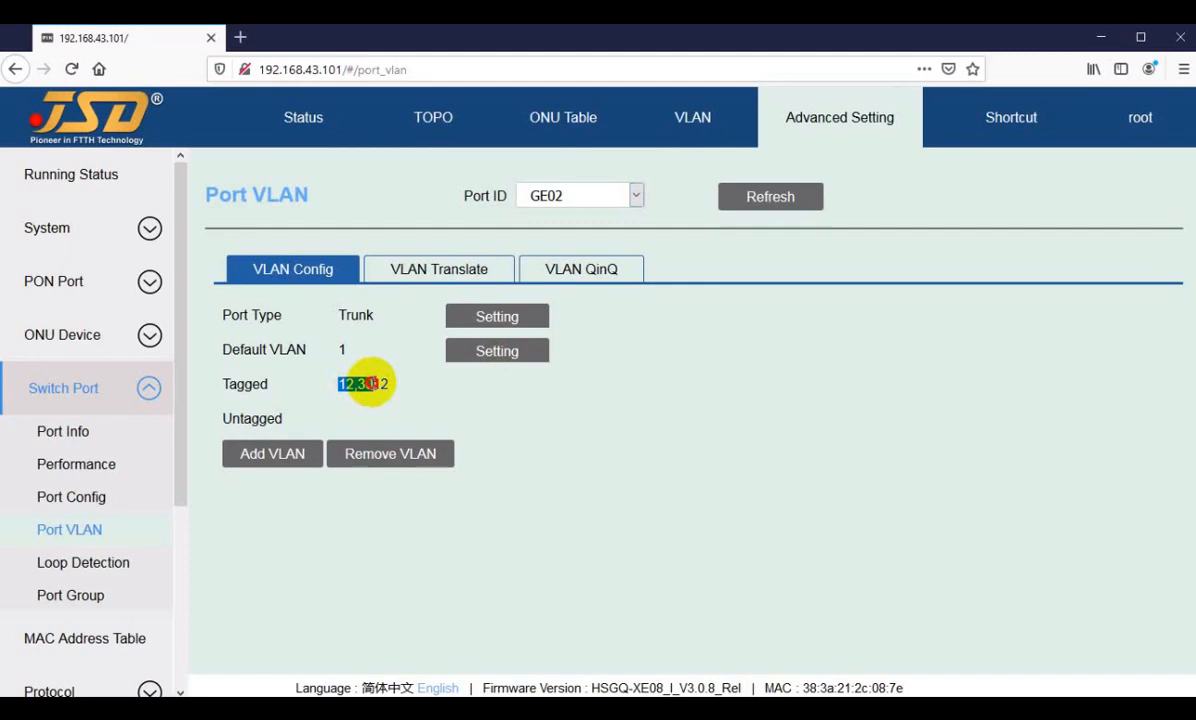
pyautogui.click(525, 195)
pyautogui.click(548, 222)
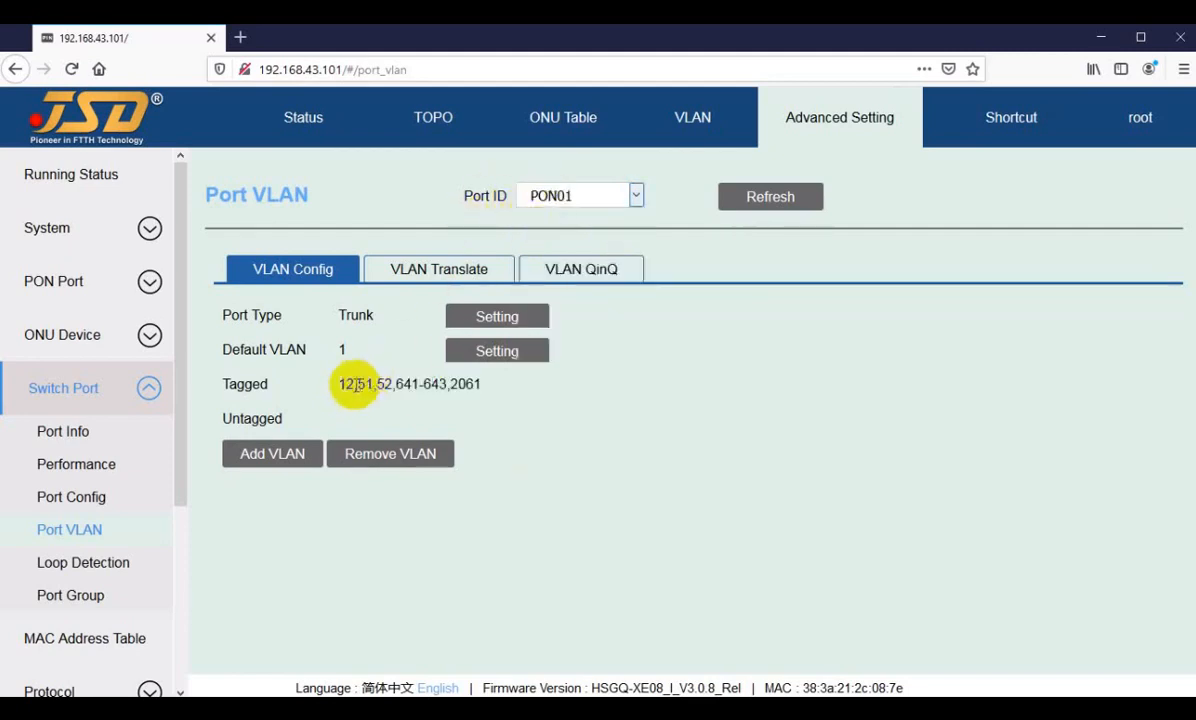
pyautogui.doubleClick(345, 384)
# Step: Check the tagged VLANs of GE03 and GE04 again, returning to PON01's VLAN configuration after each
pyautogui.click(590, 205)
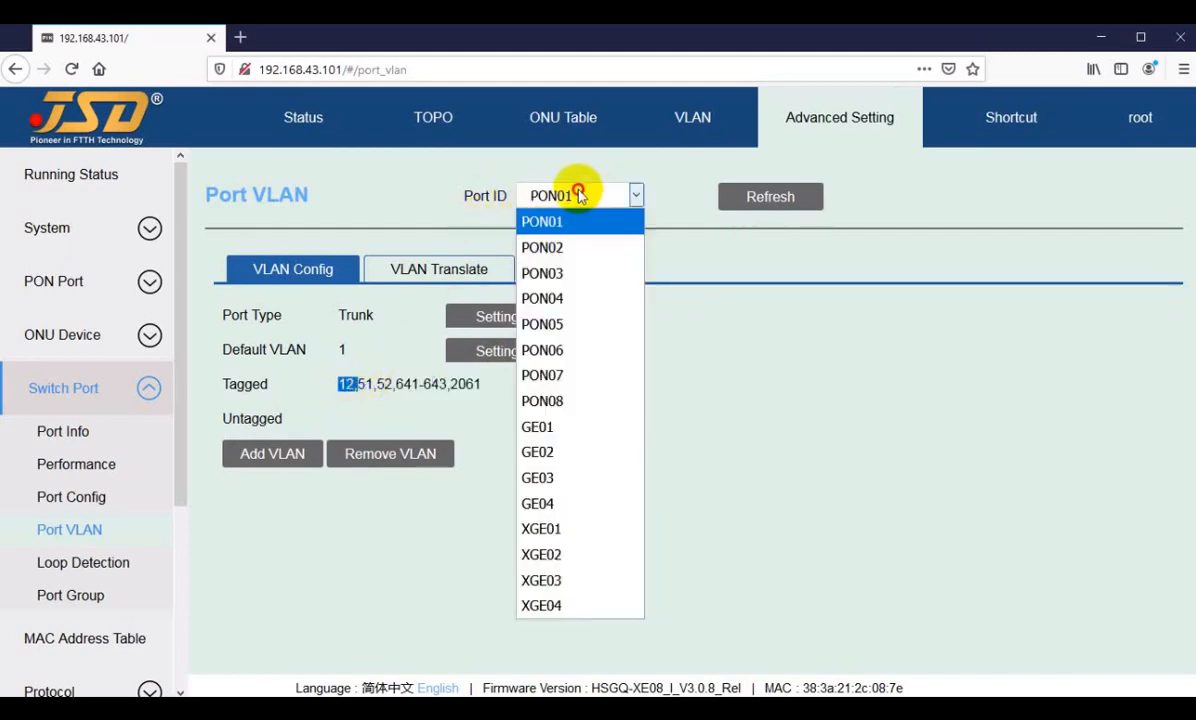
pyautogui.click(543, 475)
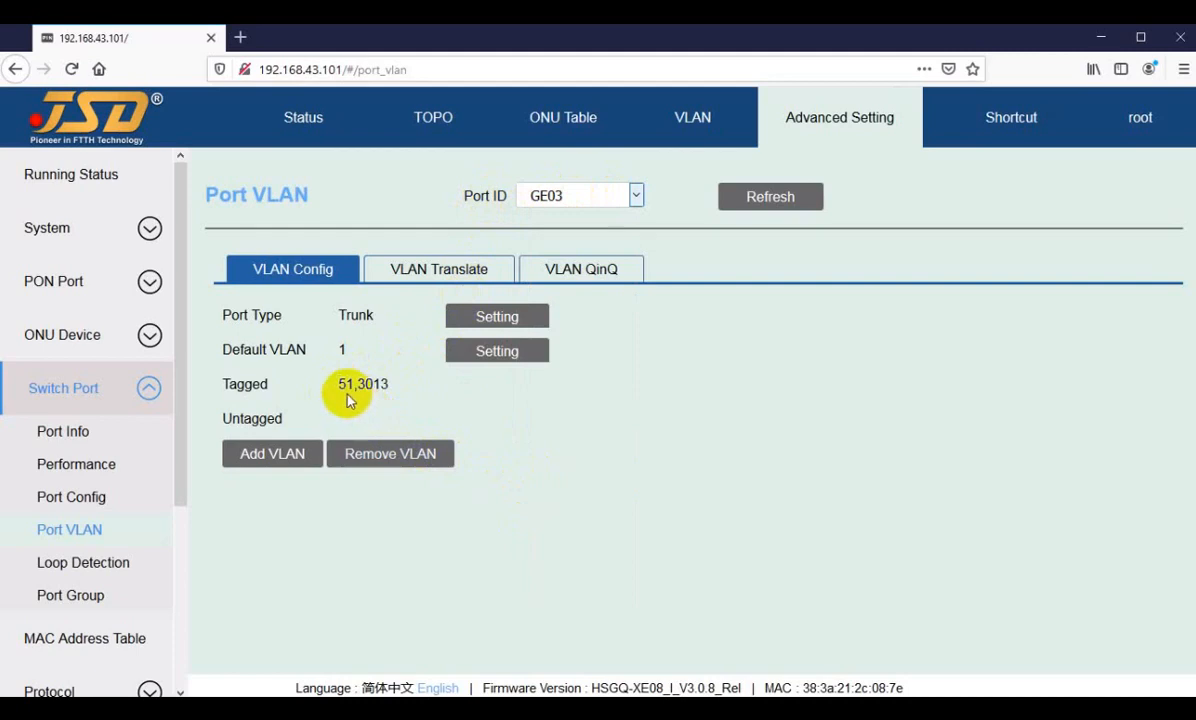
pyautogui.click(560, 196)
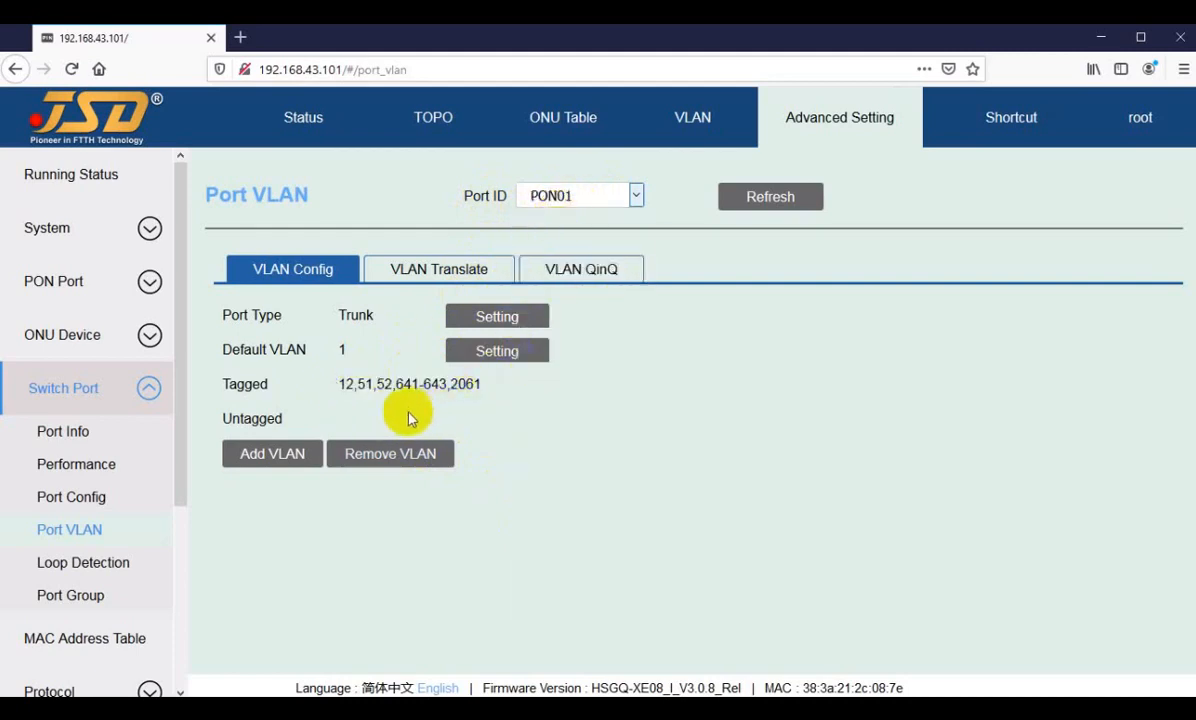
pyautogui.click(567, 197)
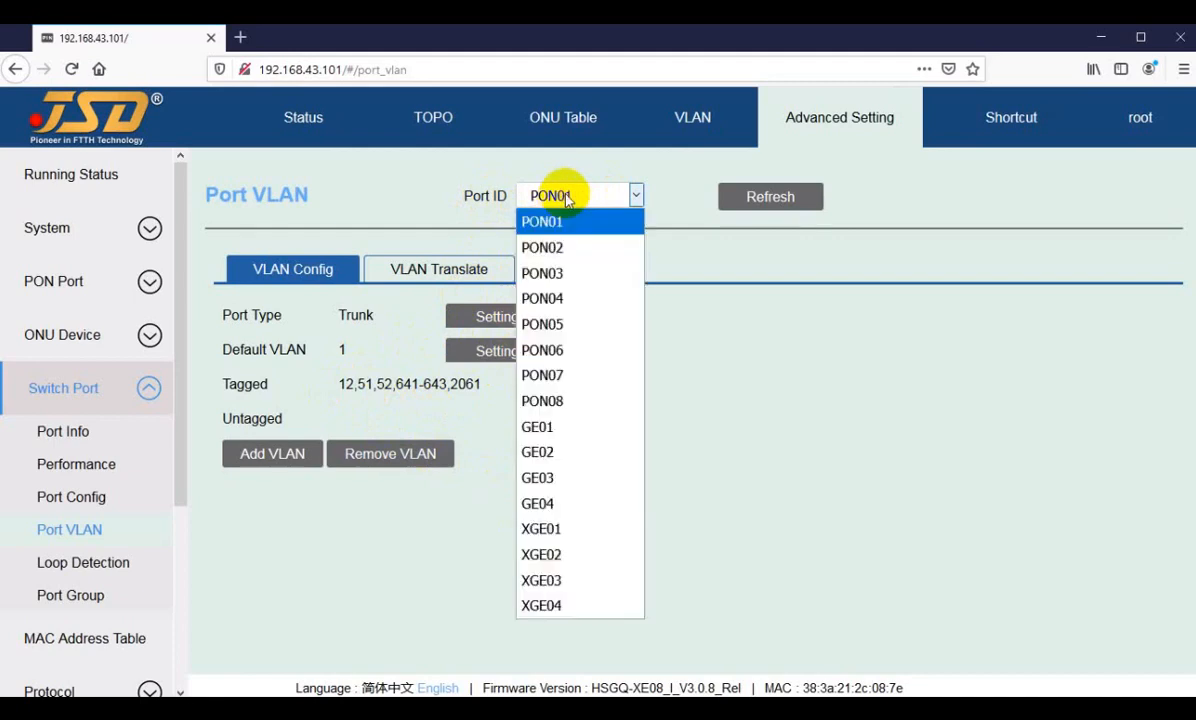
pyautogui.click(550, 503)
pyautogui.doubleClick(347, 385)
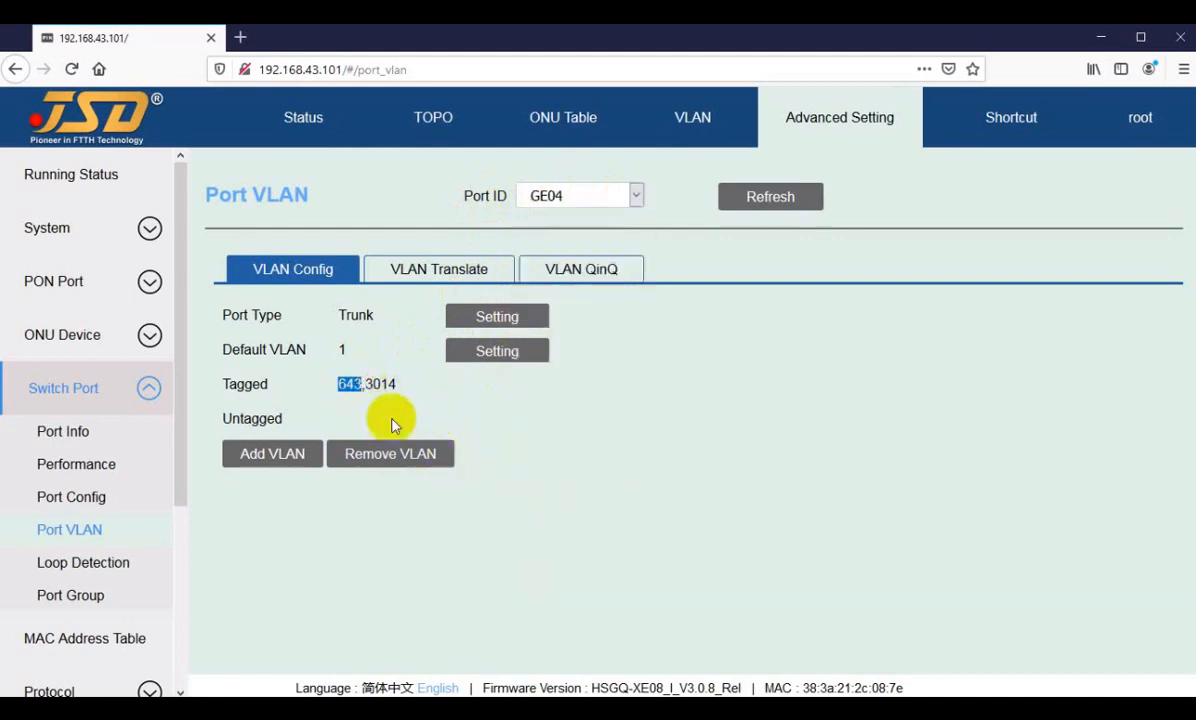
pyautogui.click(576, 207)
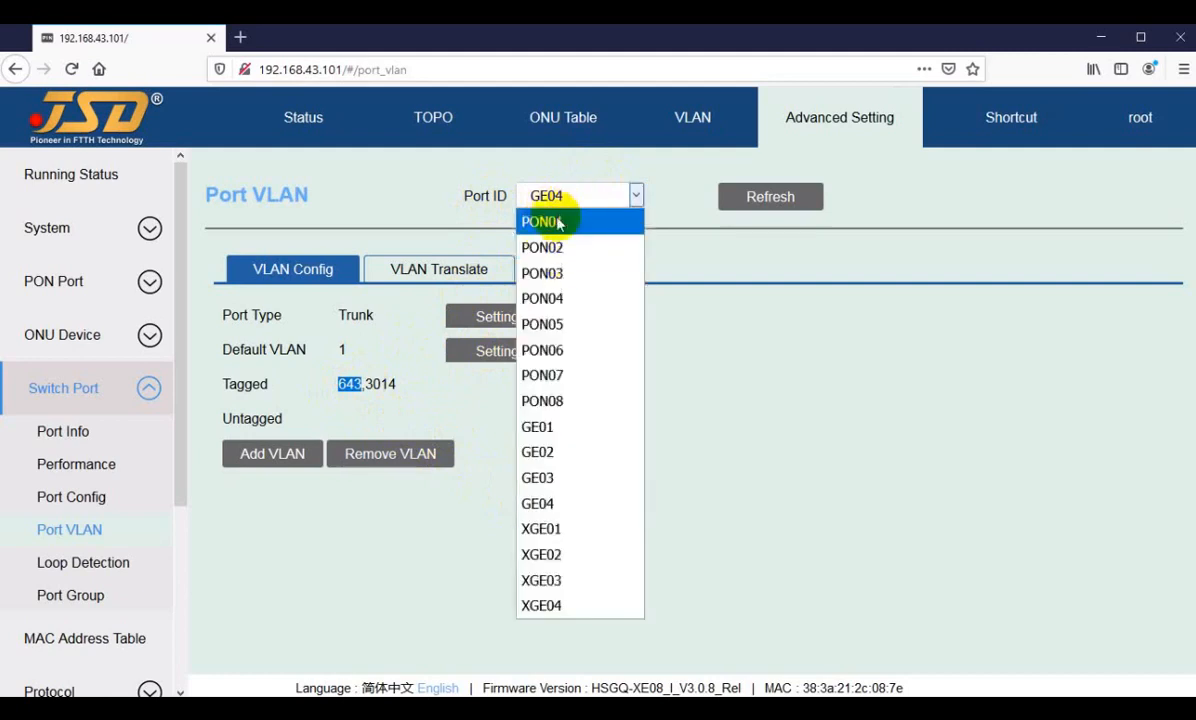
pyautogui.click(590, 221)
# Step: Examine PON01's full tagged VLAN list, focusing on its first entries and the range in the middle
pyautogui.moveTo(341, 383); pyautogui.dragTo(476, 381)
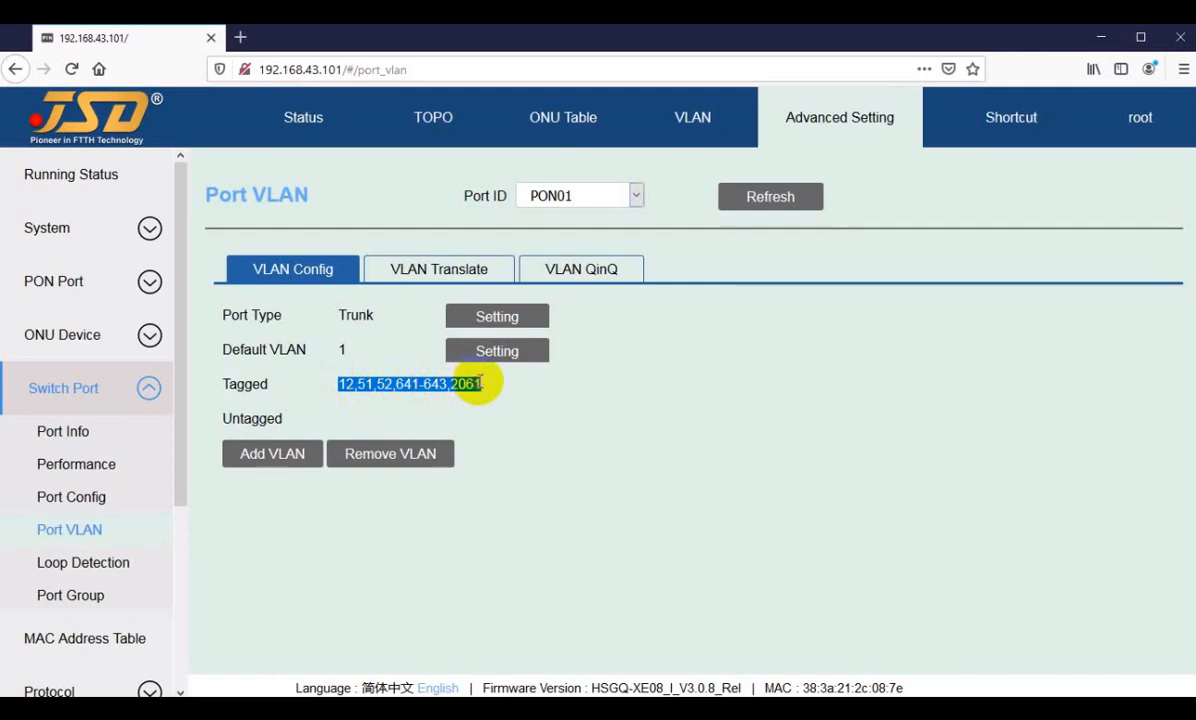
pyautogui.moveTo(480, 382); pyautogui.dragTo(480, 382)
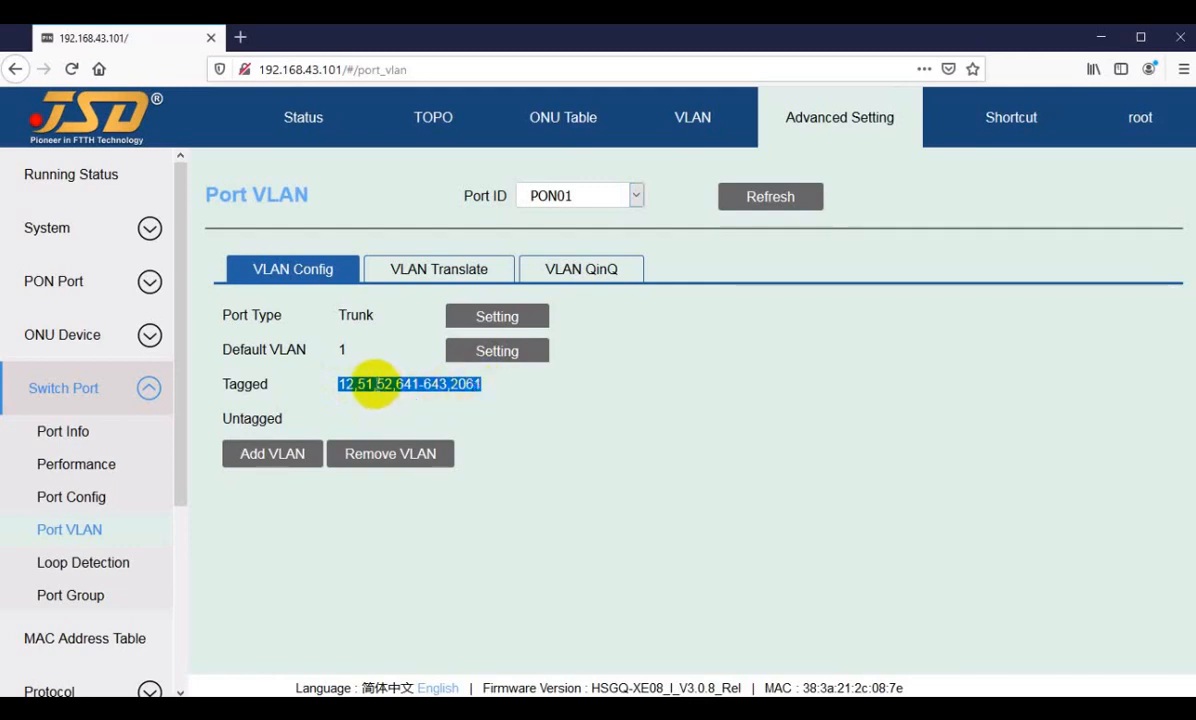
pyautogui.click(376, 384)
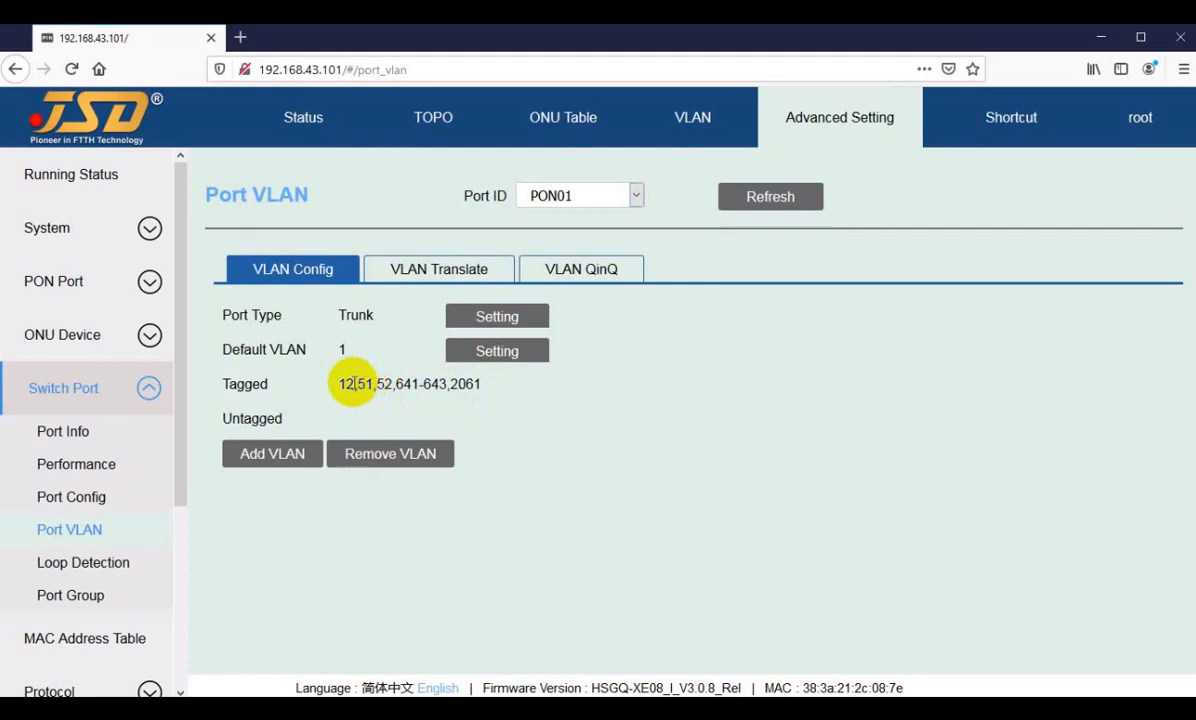
pyautogui.click(338, 384)
pyautogui.moveTo(338, 384); pyautogui.dragTo(362, 384)
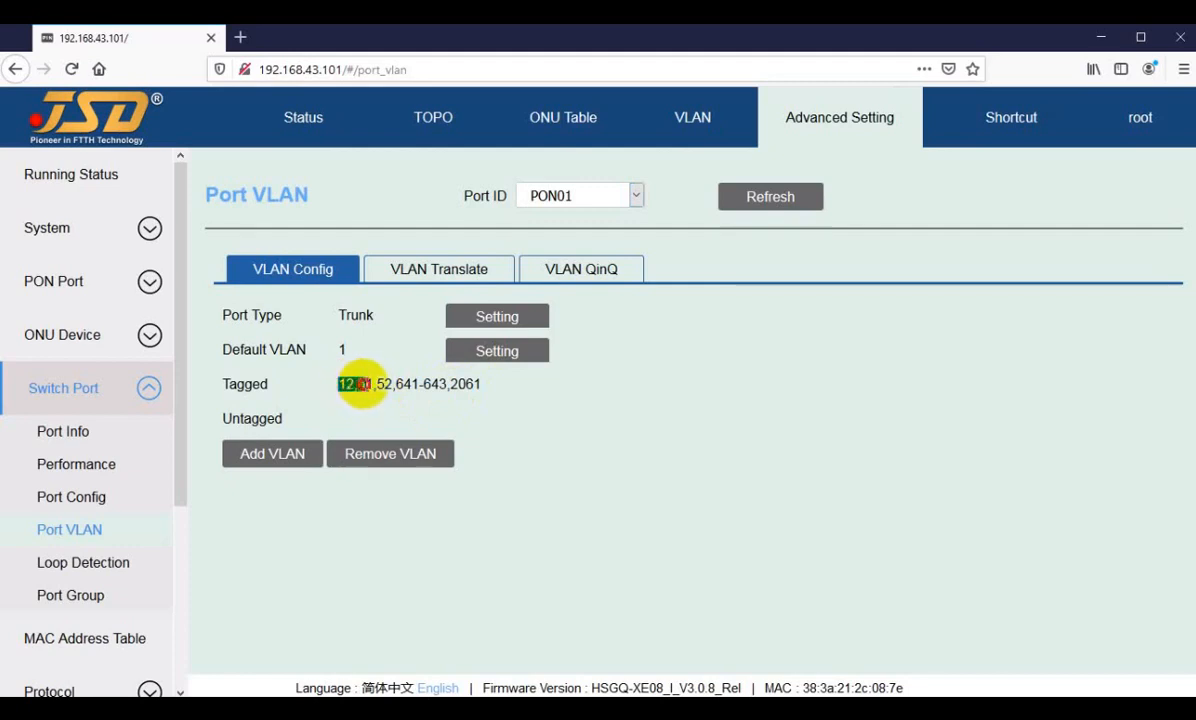
pyautogui.click(362, 384)
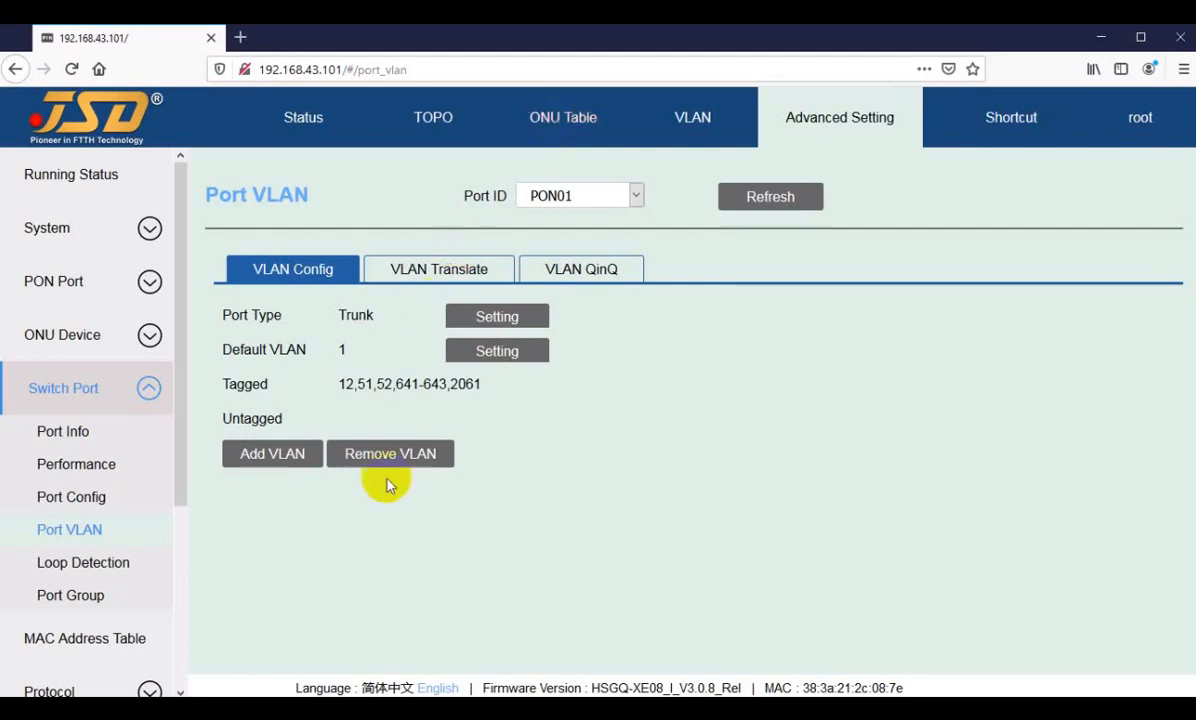
pyautogui.moveTo(337, 385); pyautogui.dragTo(382, 386)
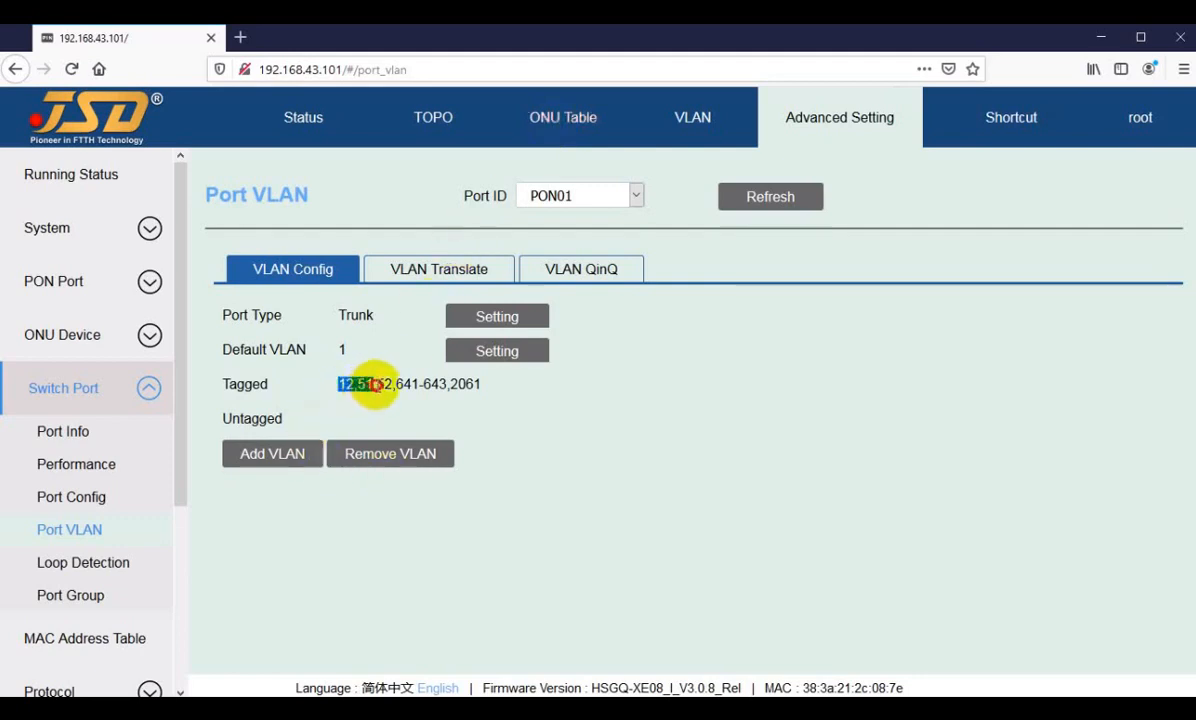
pyautogui.click(382, 384)
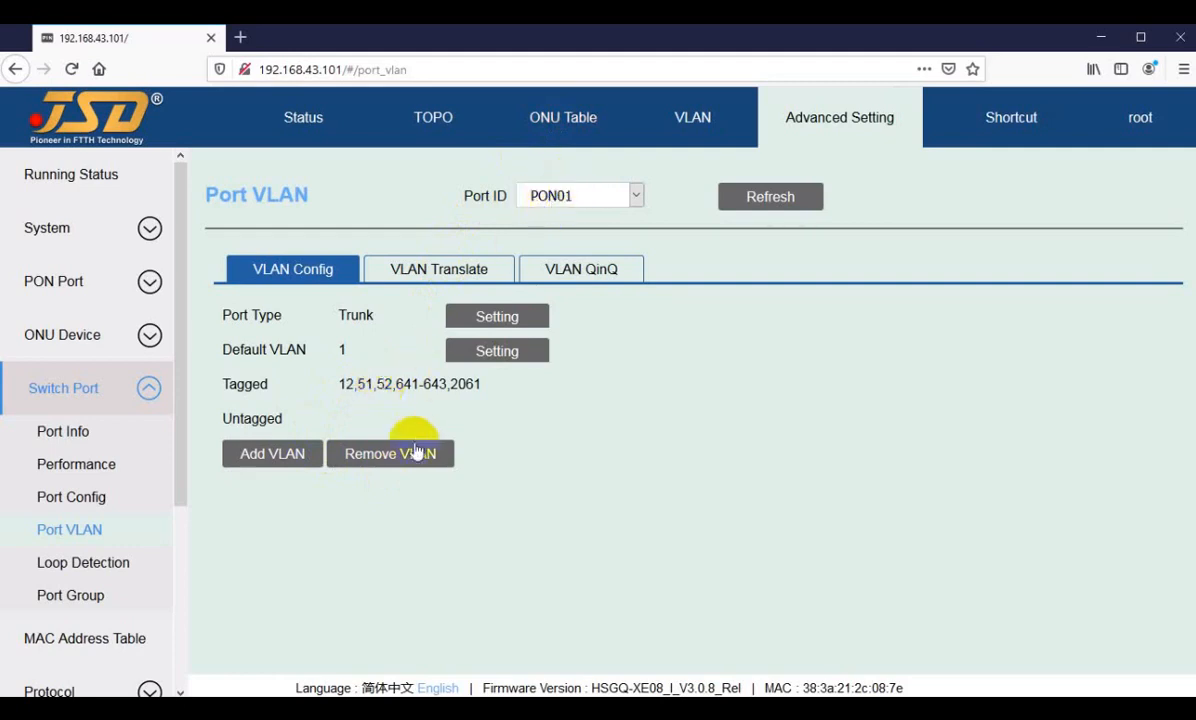
pyautogui.moveTo(337, 386); pyautogui.dragTo(460, 385)
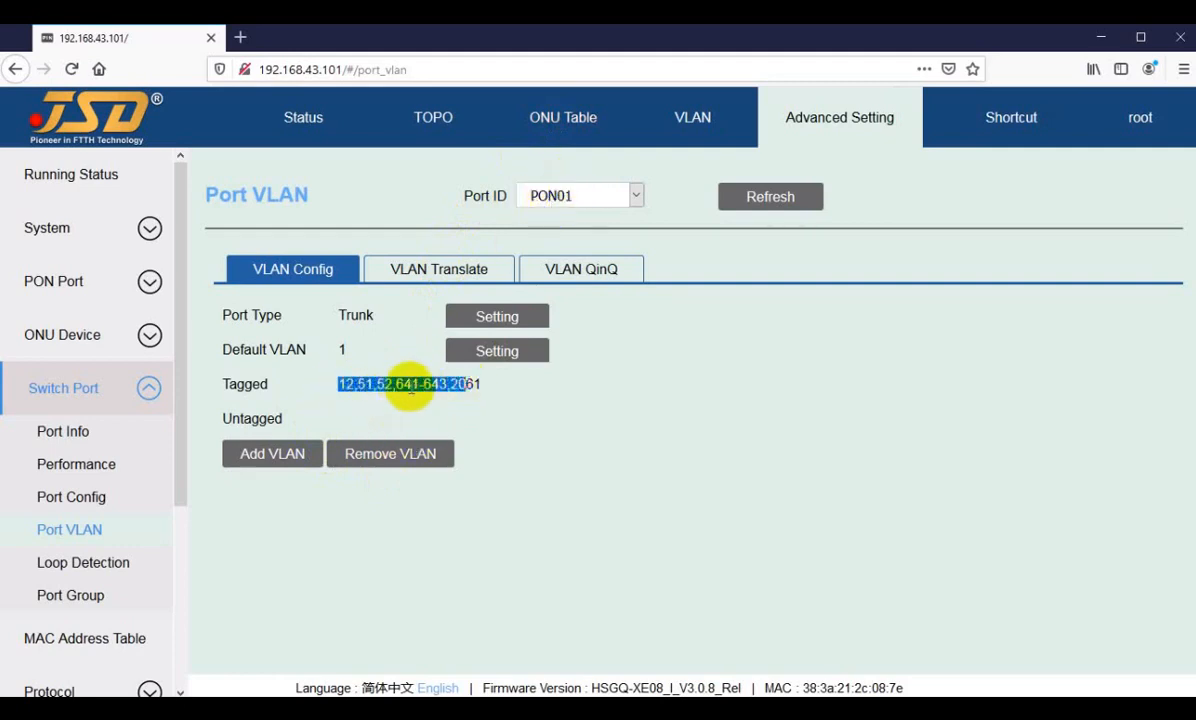
pyautogui.click(397, 386)
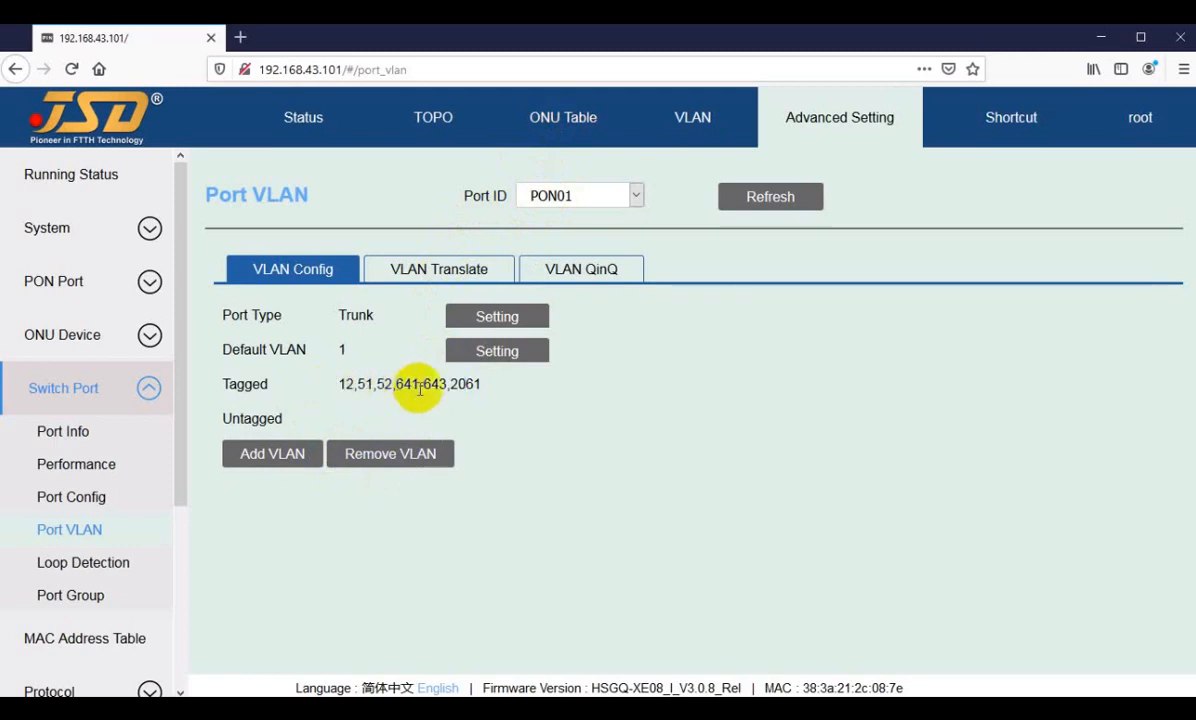
# Step: Display PON02's VLAN configuration and examine which tagged VLANs it shares with PON01 and which are additional
pyautogui.click(563, 204)
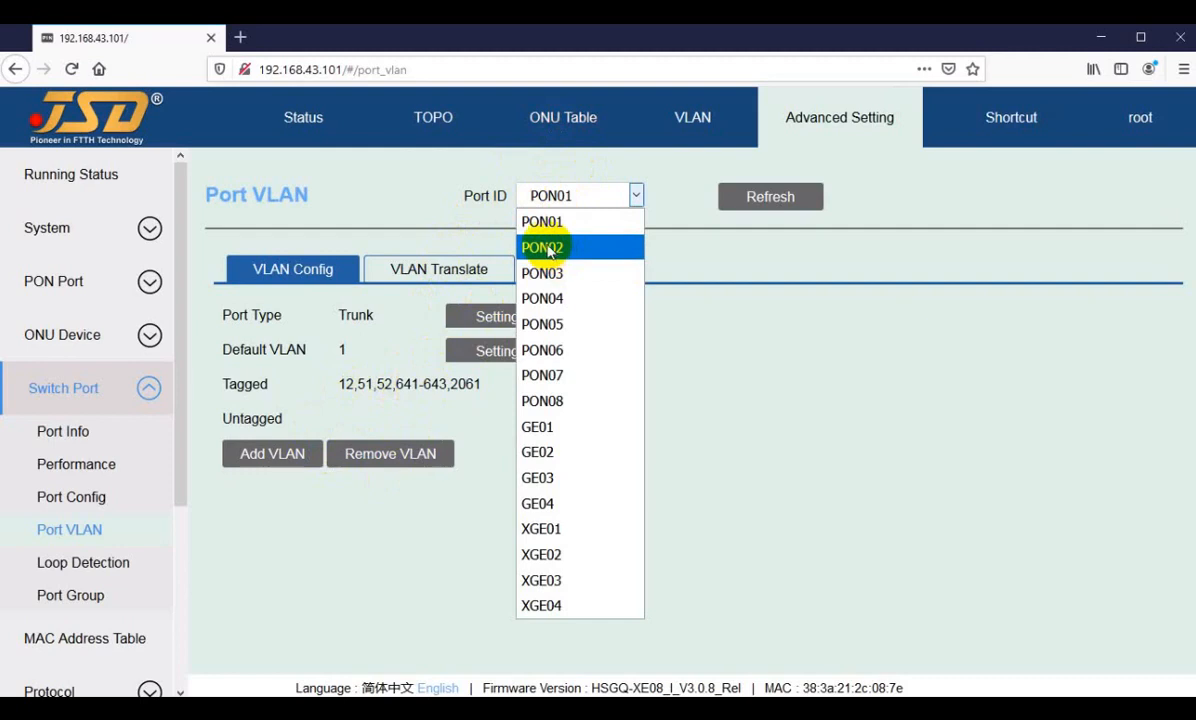
pyautogui.click(545, 247)
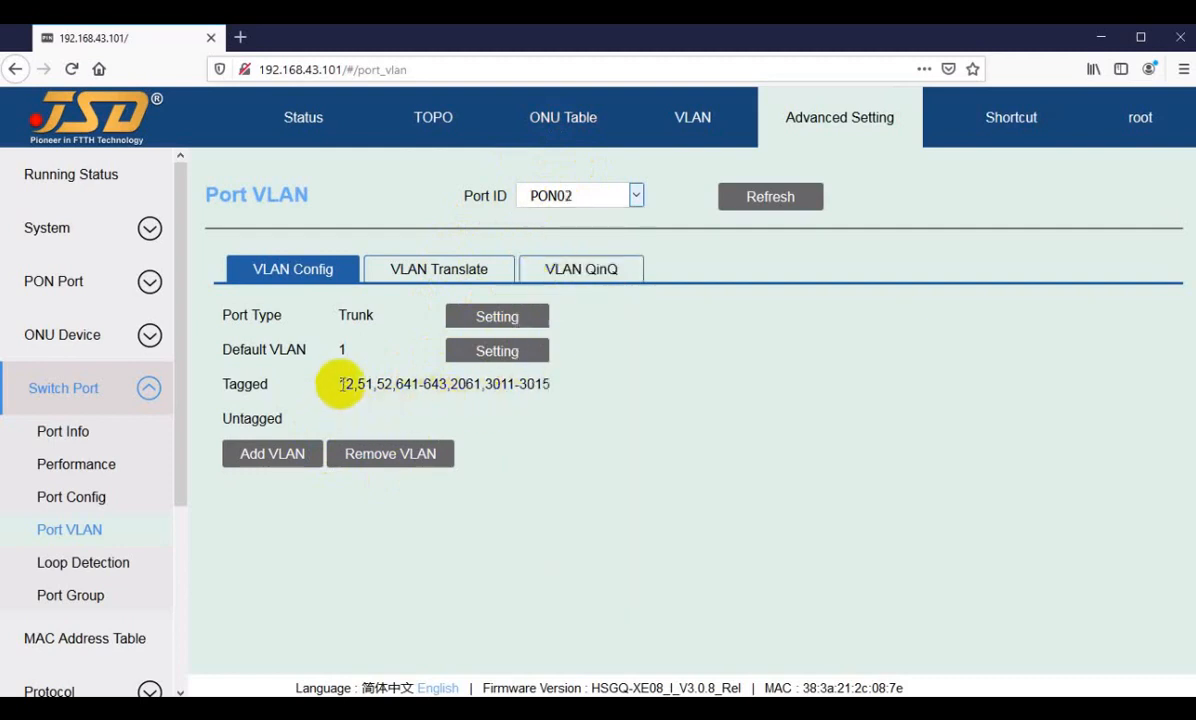
pyautogui.click(479, 386)
pyautogui.moveTo(478, 386); pyautogui.dragTo(336, 387)
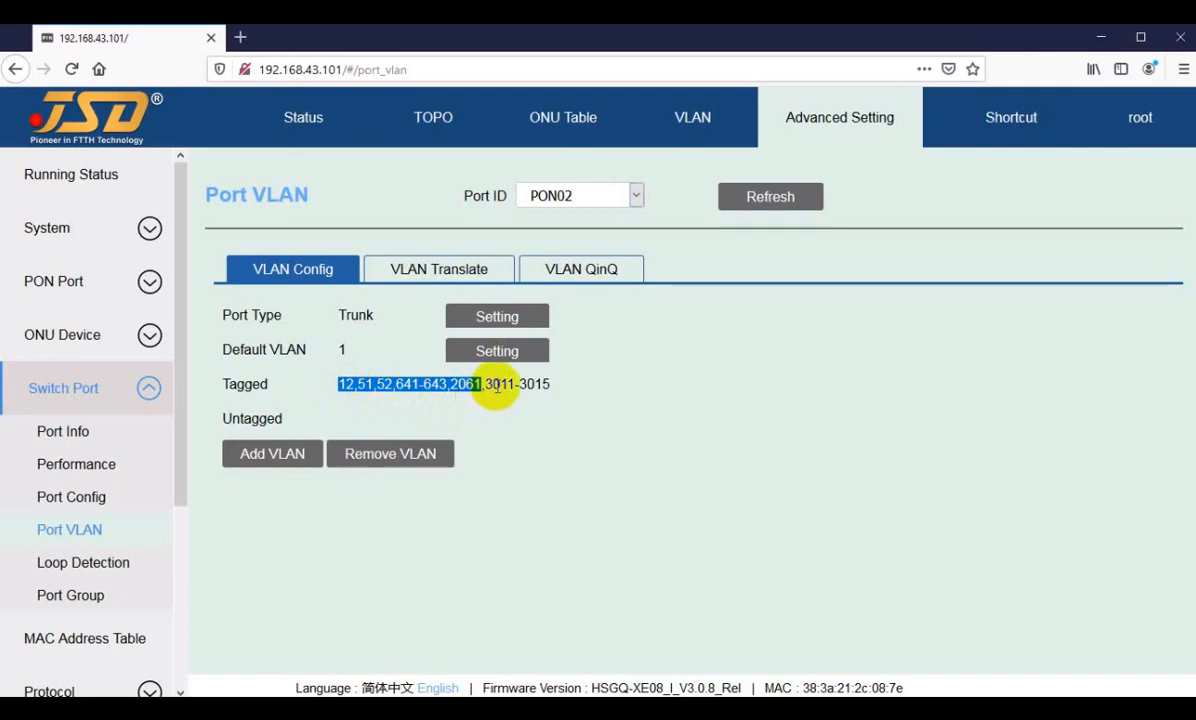
pyautogui.moveTo(484, 386); pyautogui.dragTo(525, 388)
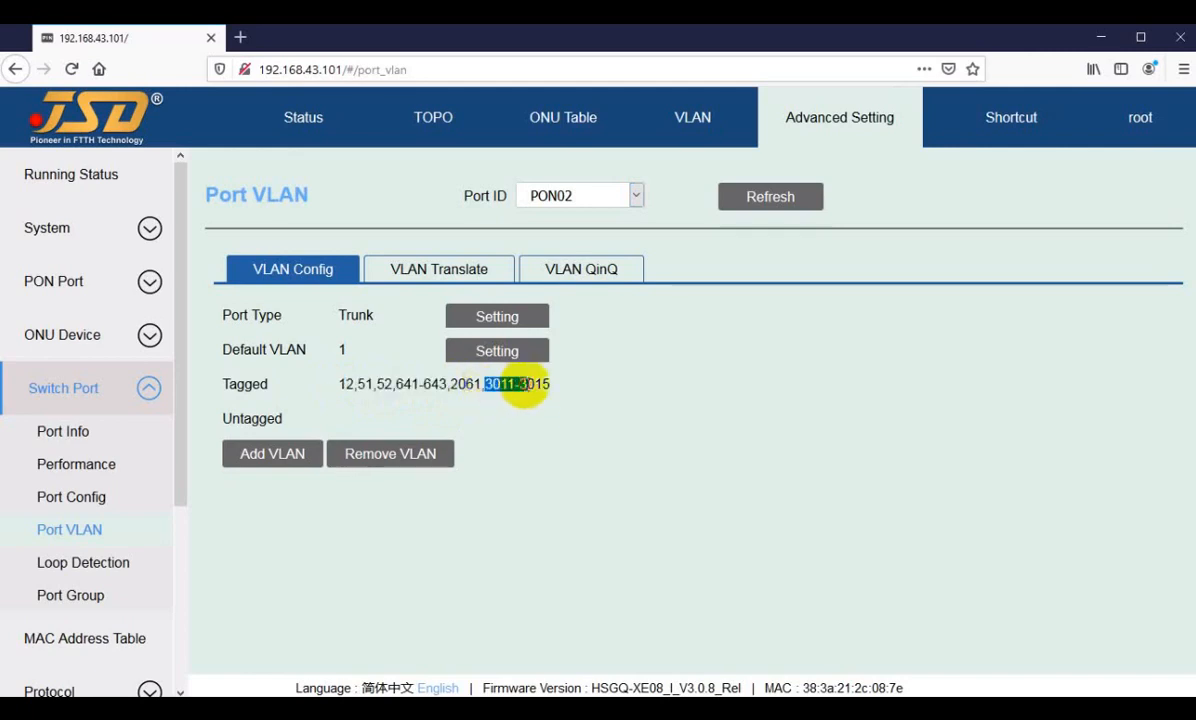
pyautogui.click(553, 412)
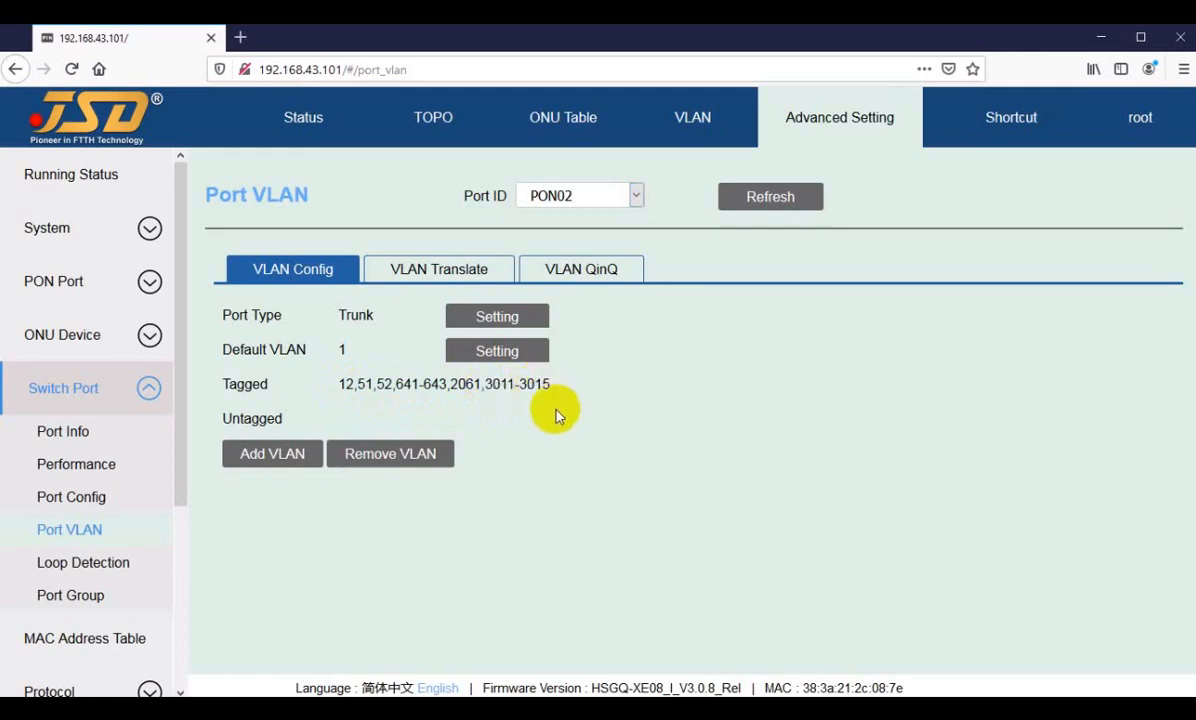
# Step: View the tagged VLANs of PON03 and PON04 one after the other, staying on PON04
pyautogui.click(590, 197)
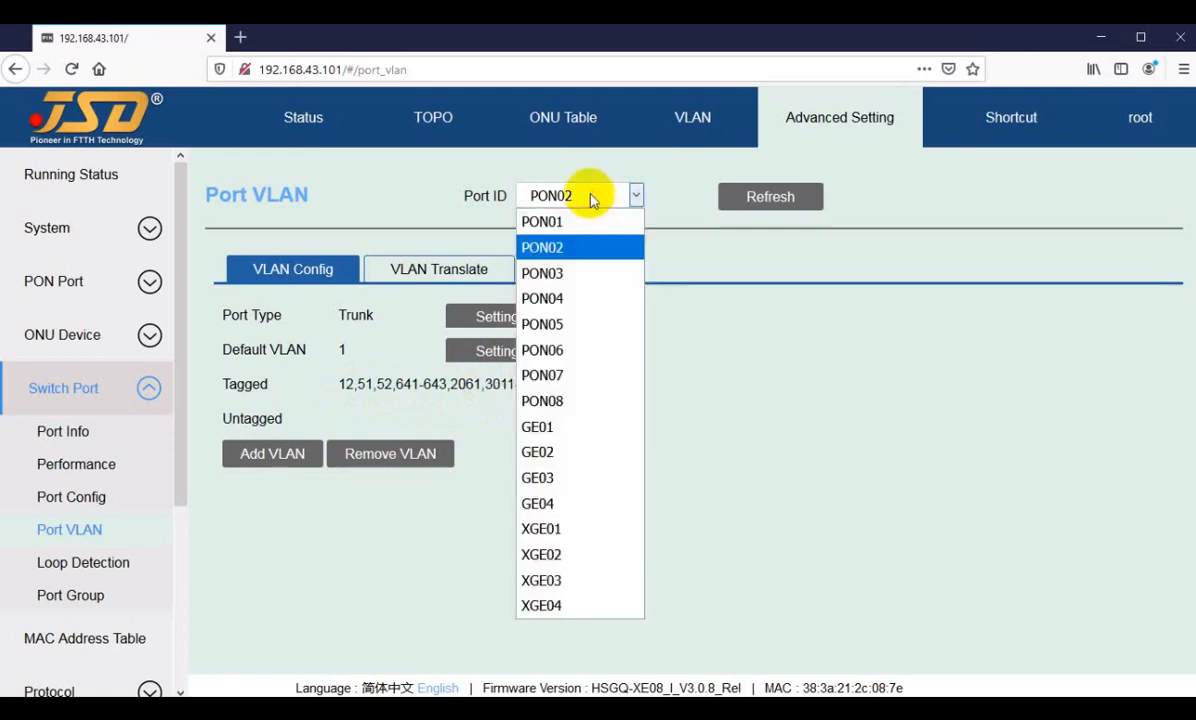
pyautogui.click(545, 274)
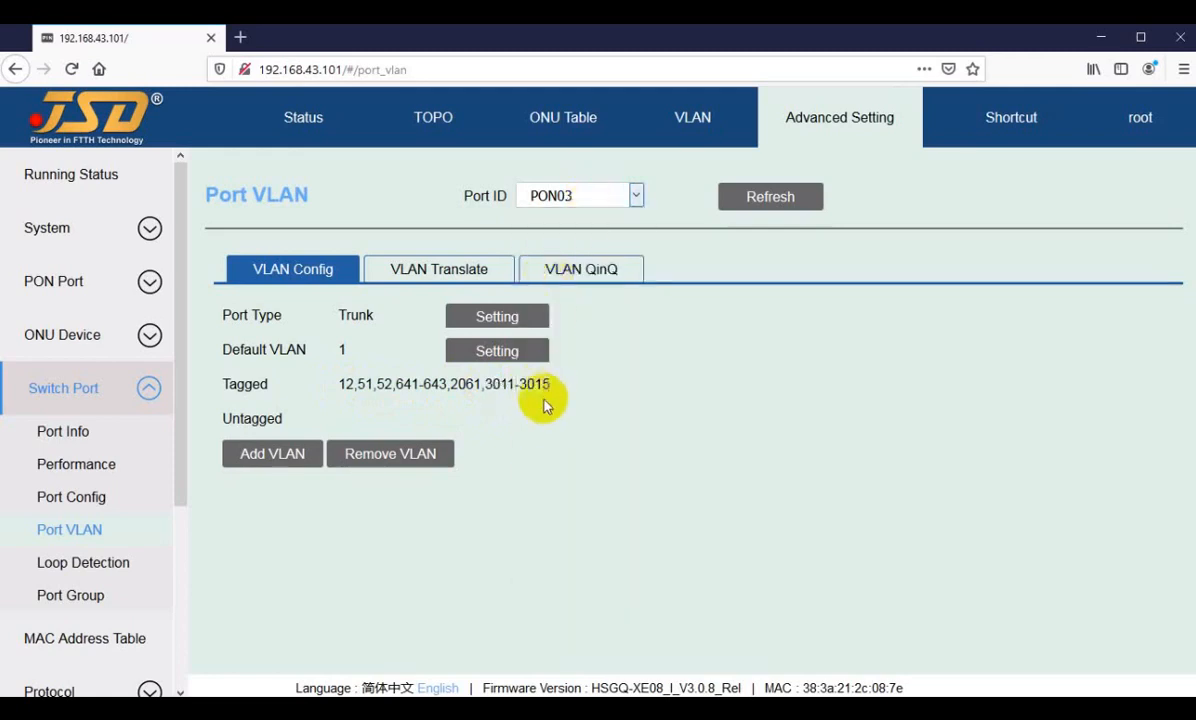
pyautogui.click(564, 195)
pyautogui.click(547, 297)
pyautogui.click(586, 194)
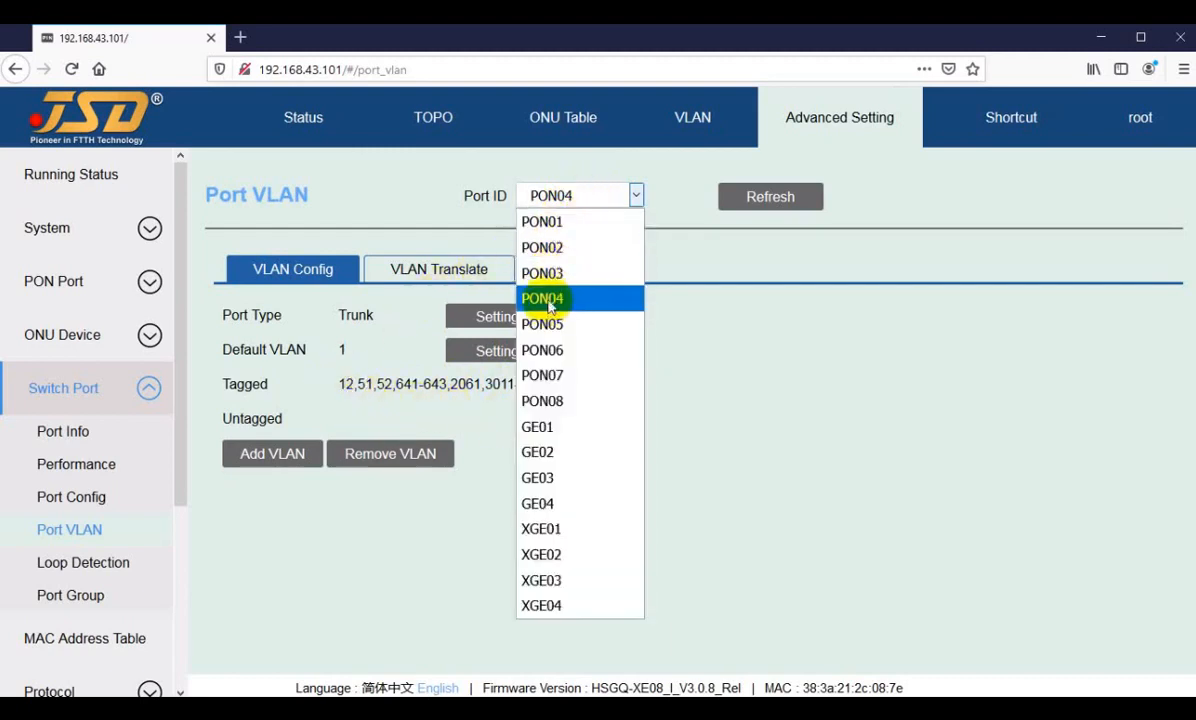
pyautogui.click(392, 384)
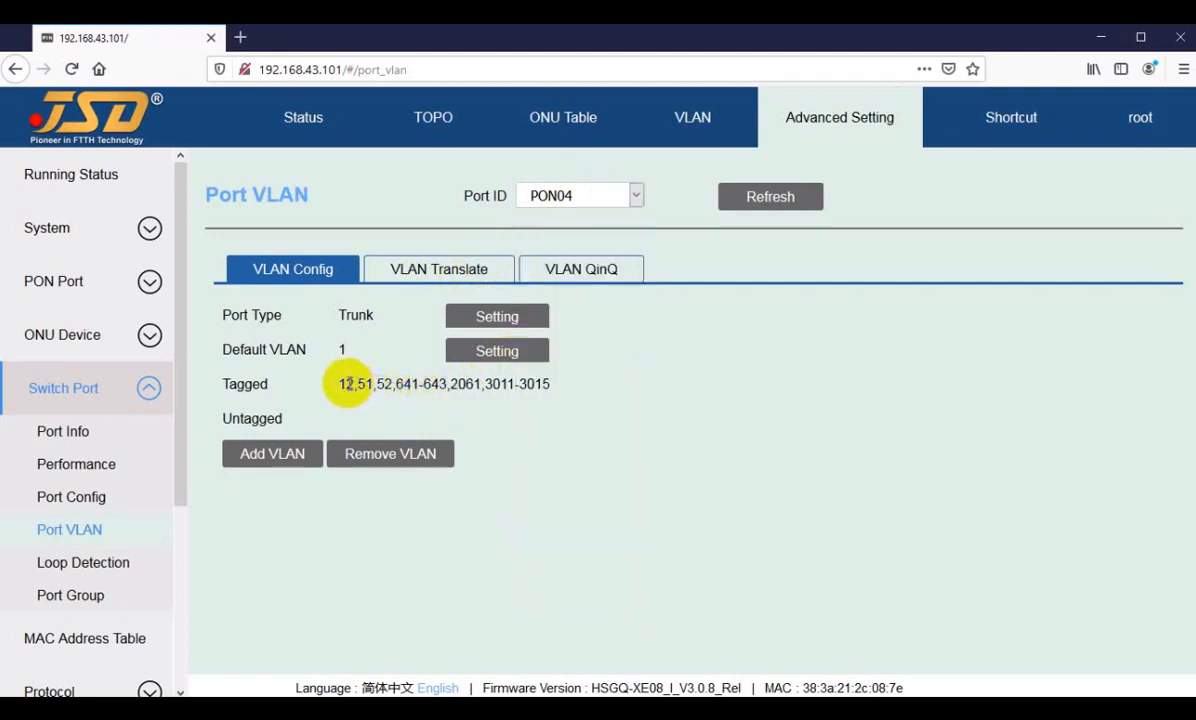
# Step: Examine PON04's complete list of tagged VLANs
pyautogui.moveTo(338, 384); pyautogui.dragTo(546, 382)
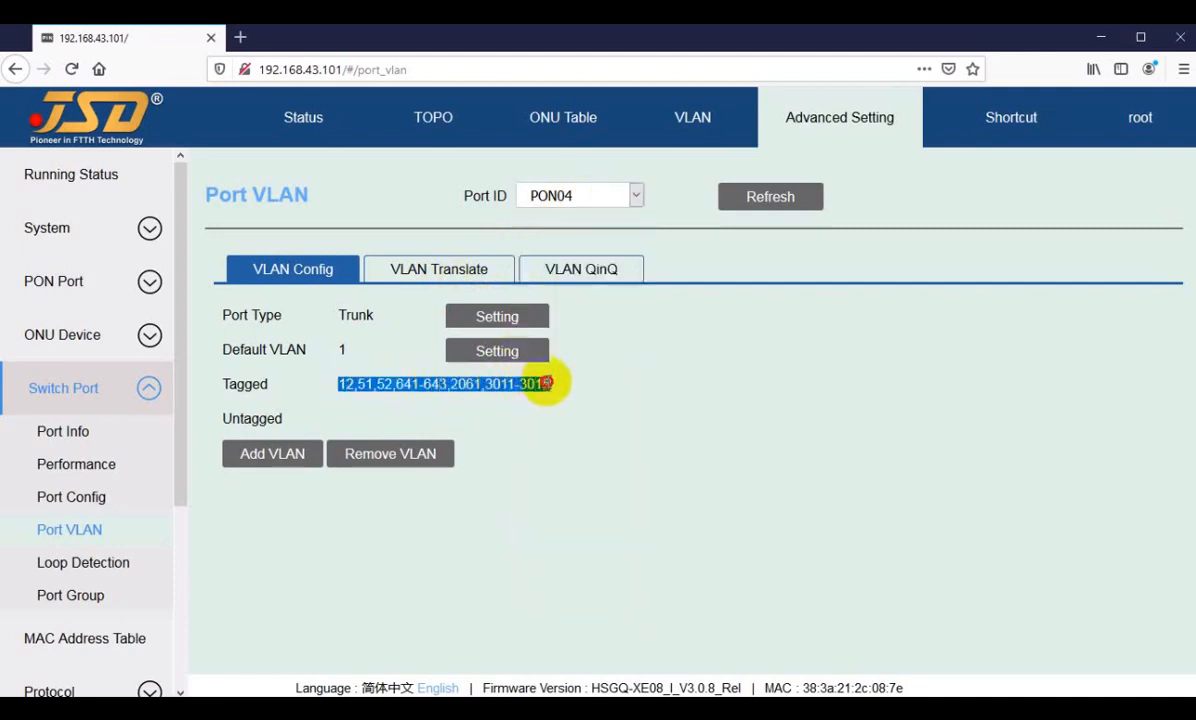
pyautogui.click(467, 384)
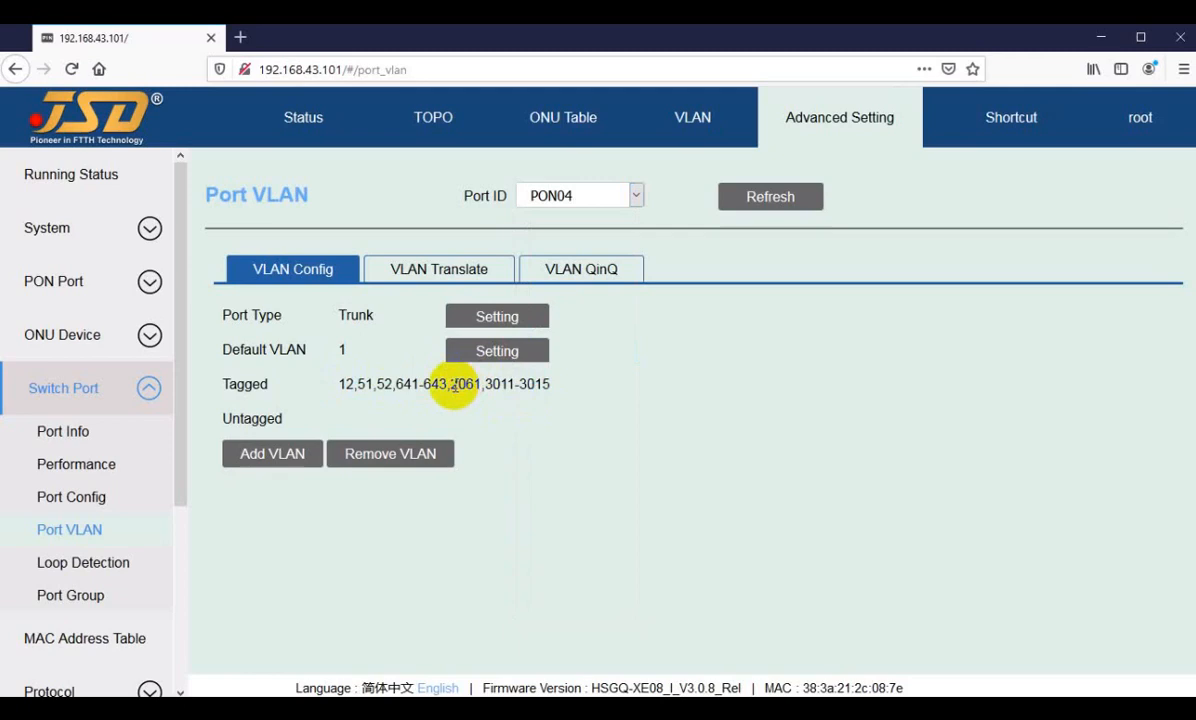
# Step: Open the details of ONU01/02 on PON01 from the ONU table and check its device type
pyautogui.click(562, 122)
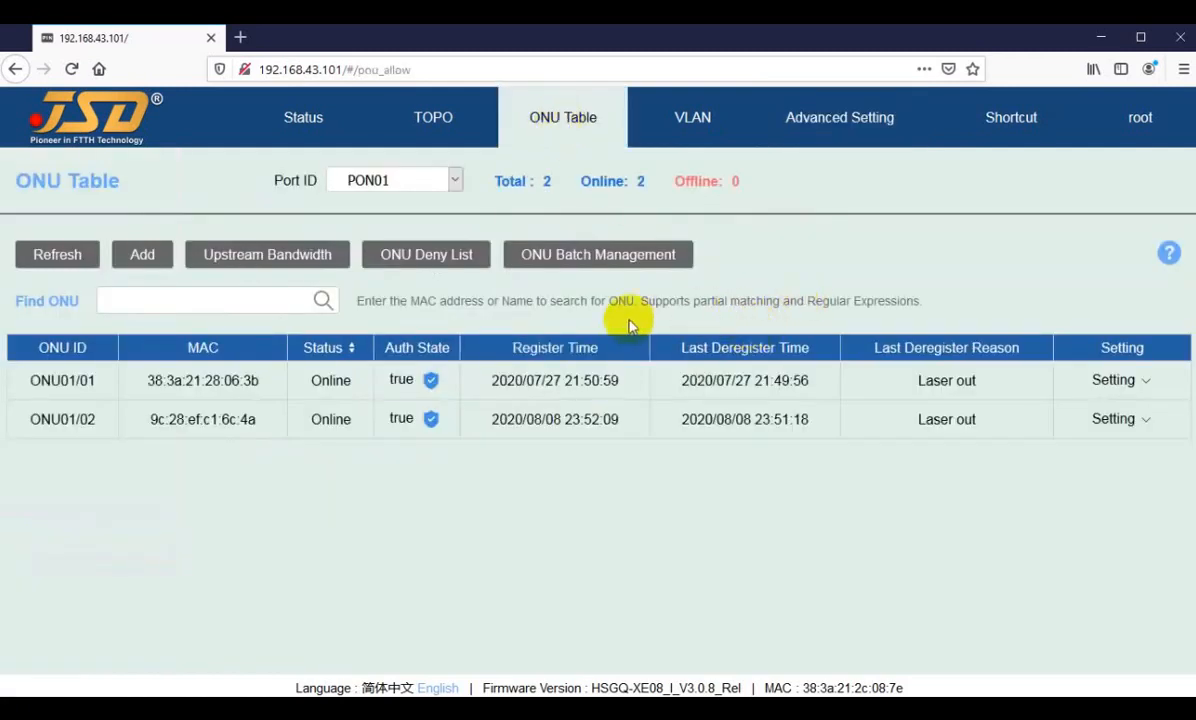
pyautogui.click(1110, 419)
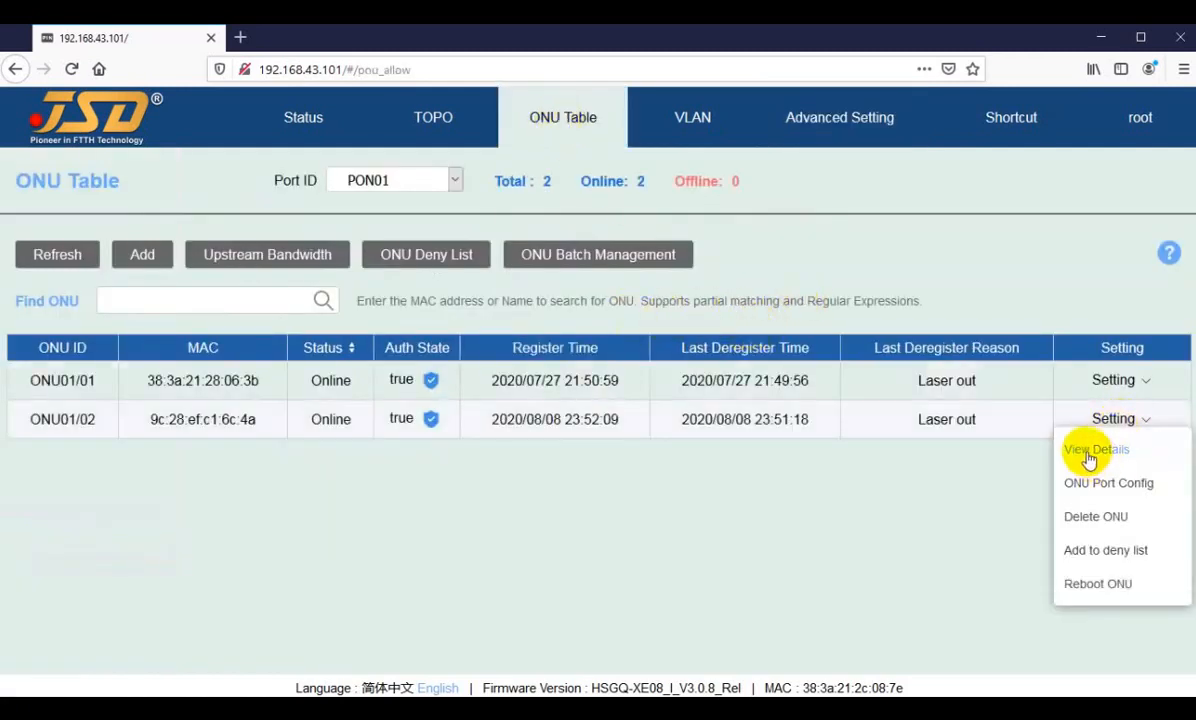
pyautogui.click(1090, 451)
pyautogui.scroll(-5, 542, 499)
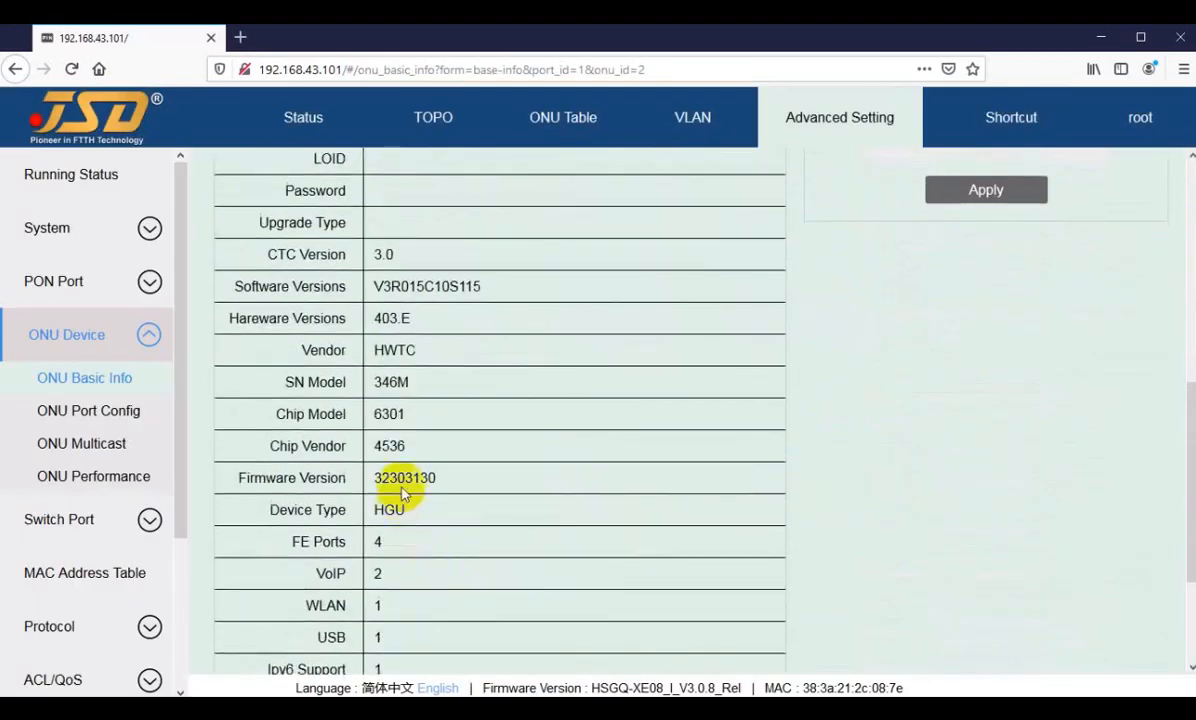
pyautogui.moveTo(373, 507); pyautogui.dragTo(410, 507)
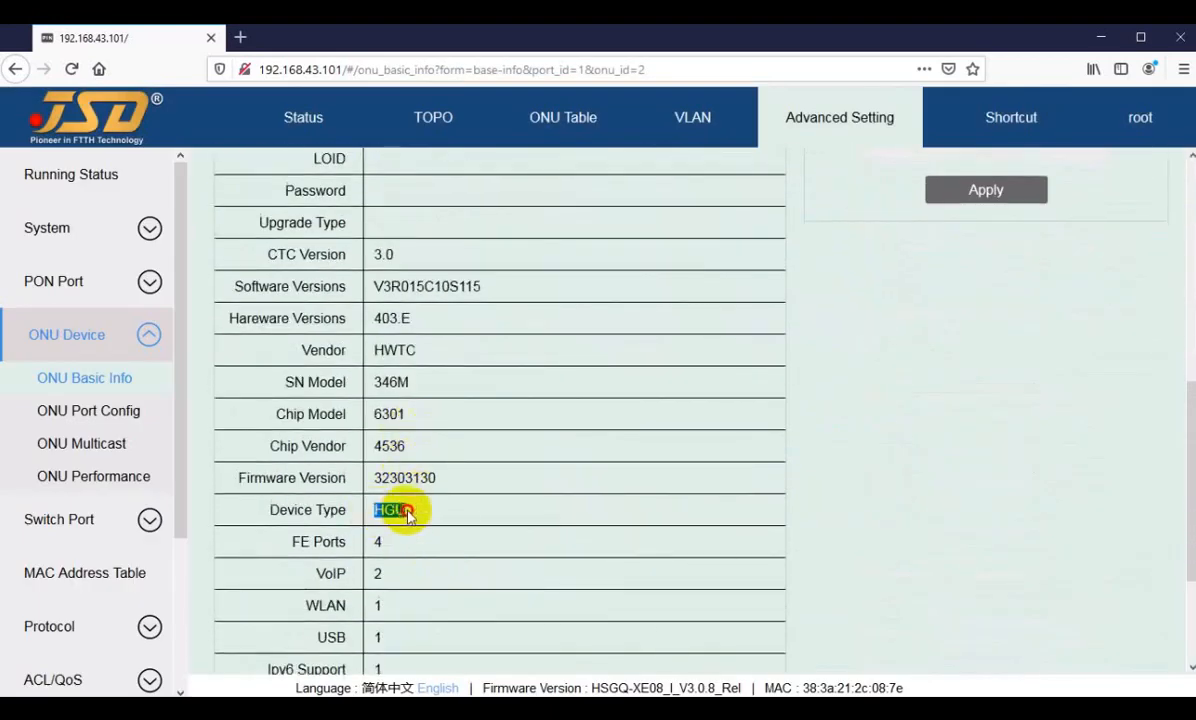
pyautogui.scroll(5, 680, 530)
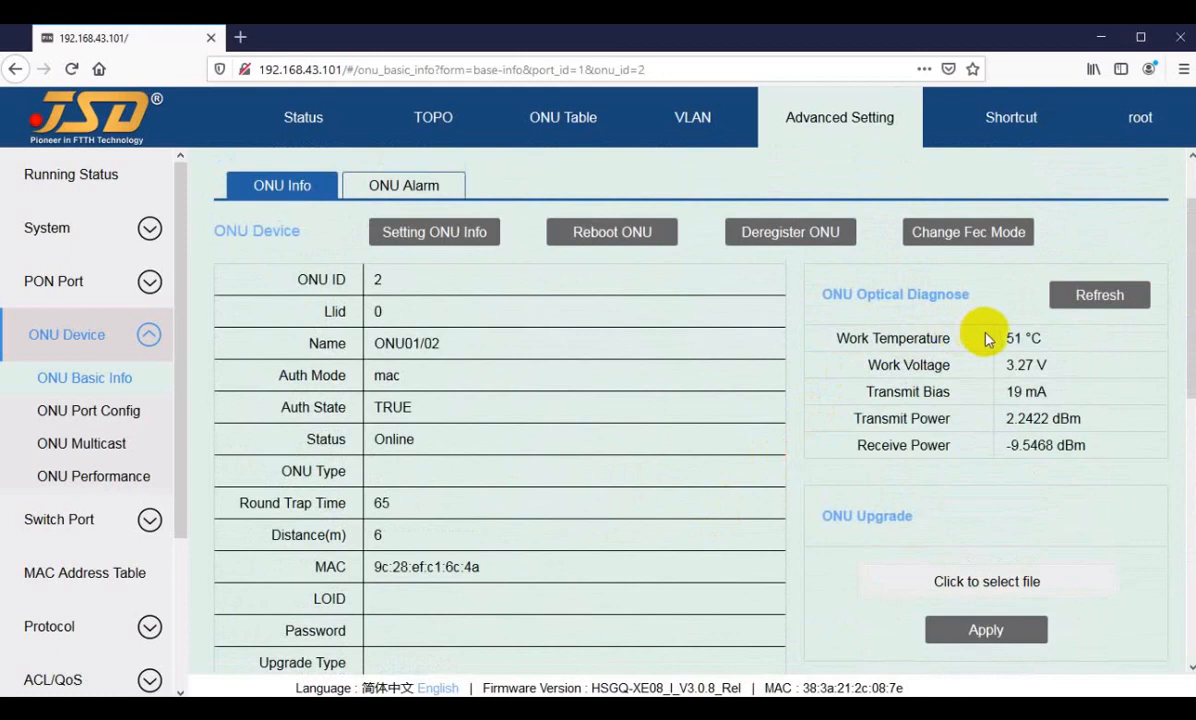
pyautogui.scroll(2, 845, 530)
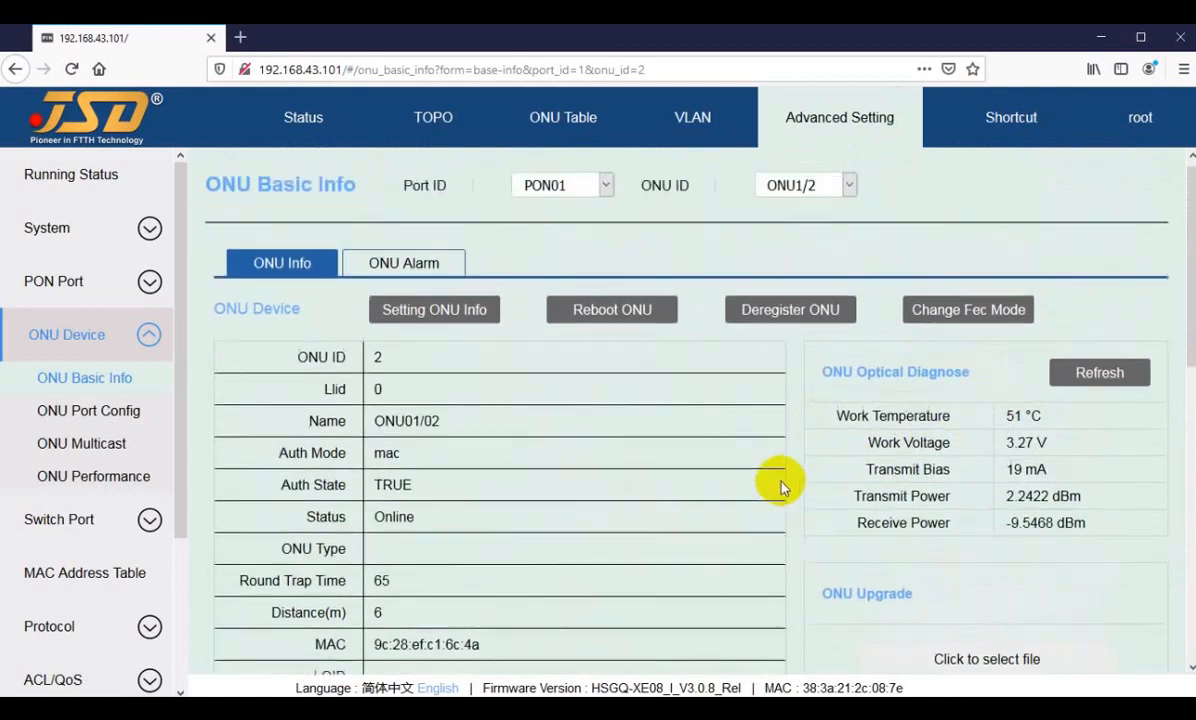
# Step: Display the basic info of ONU1/1 and check its device type
pyautogui.click(800, 195)
pyautogui.click(801, 222)
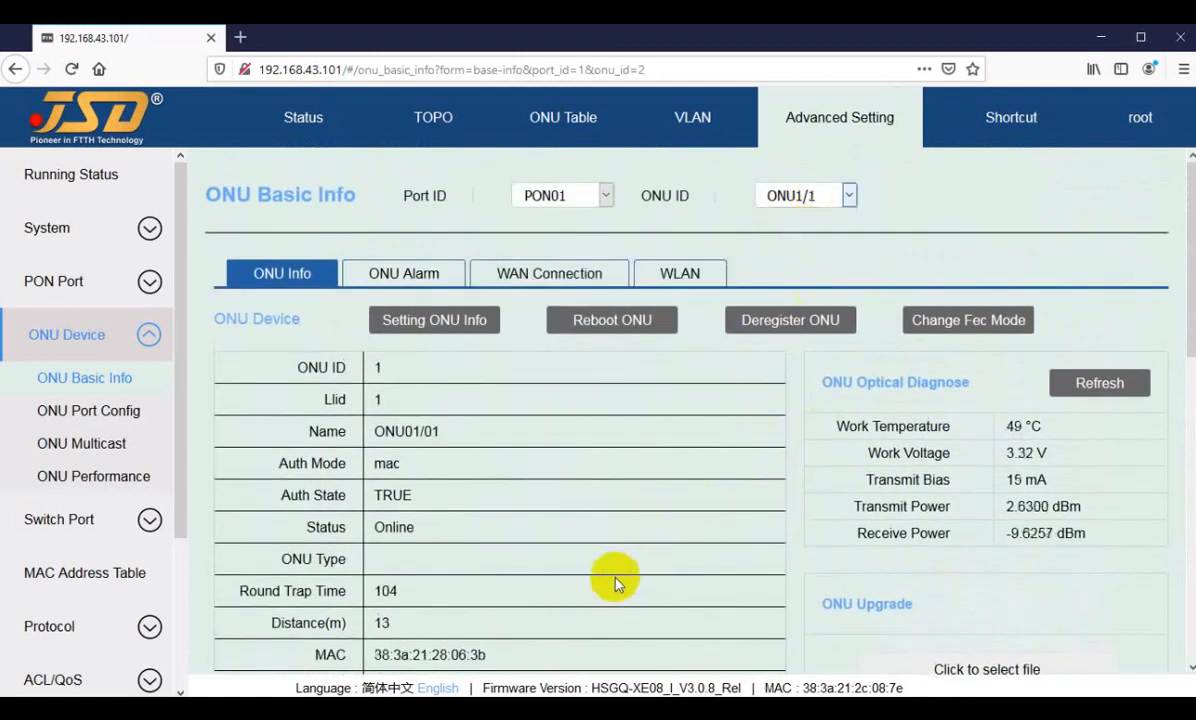
pyautogui.scroll(-5, 500, 560)
pyautogui.doubleClick(400, 538)
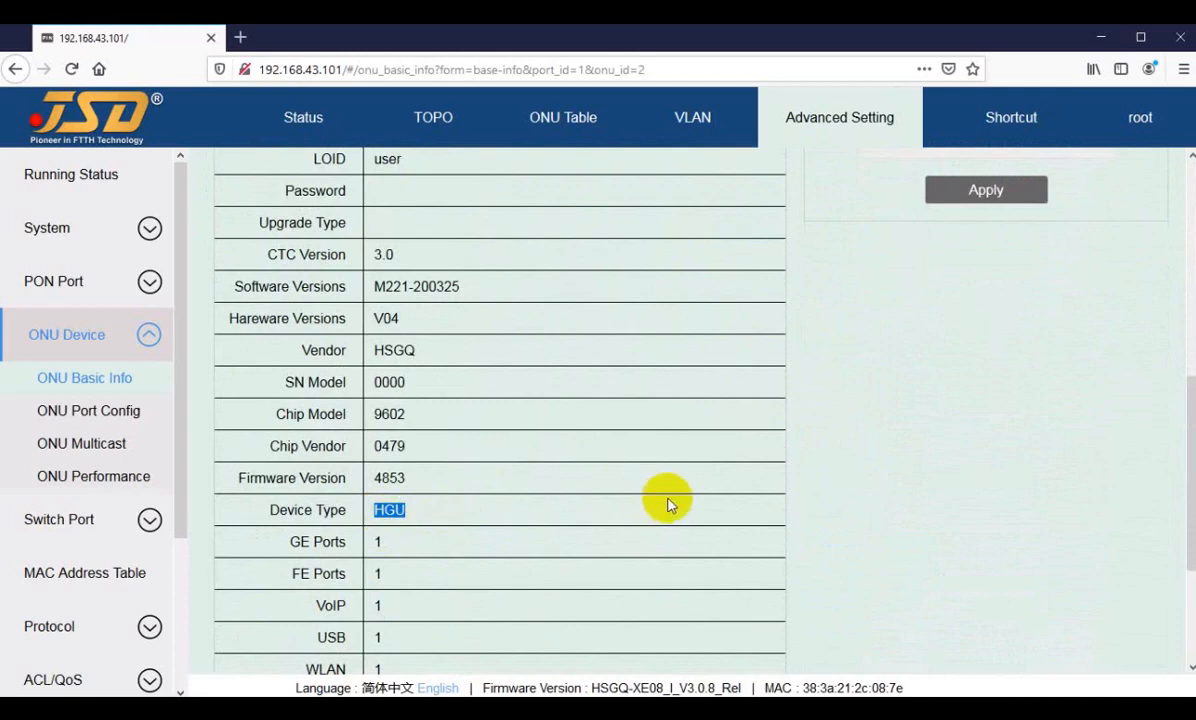
# Step: Display the basic info of ONU2/1 on PON02 and check its device type
pyautogui.scroll(5, 667, 499)
pyautogui.click(560, 195)
pyautogui.click(558, 248)
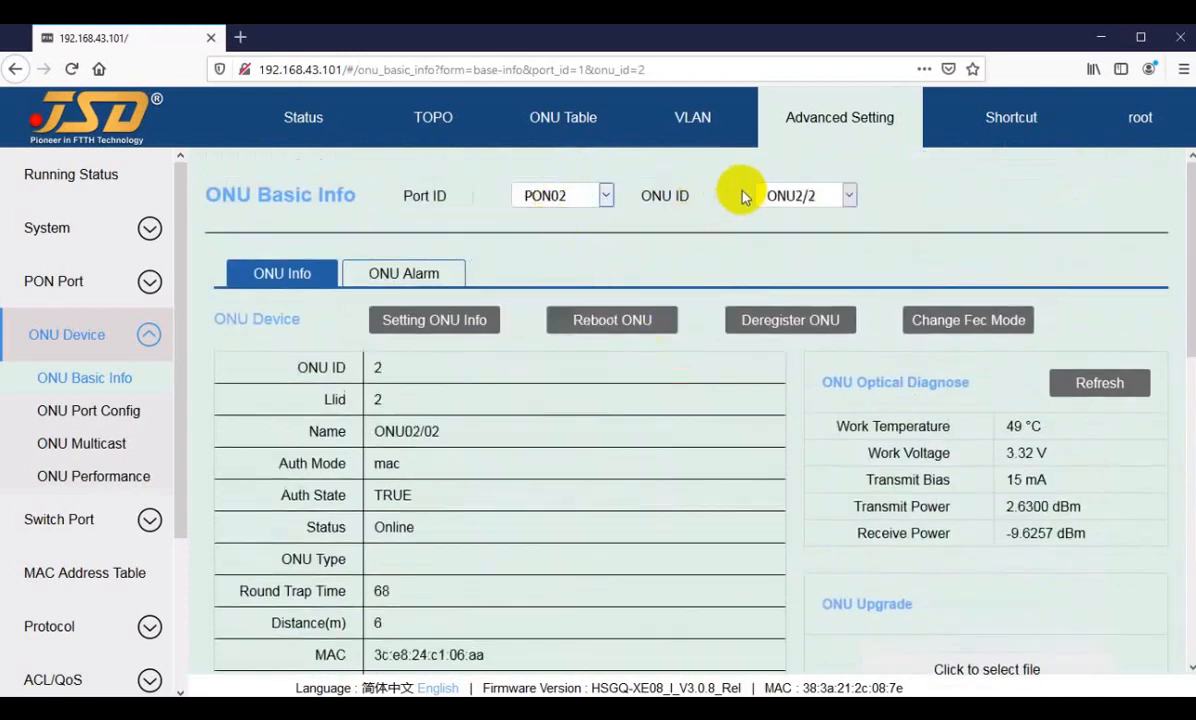
pyautogui.click(800, 195)
pyautogui.click(804, 224)
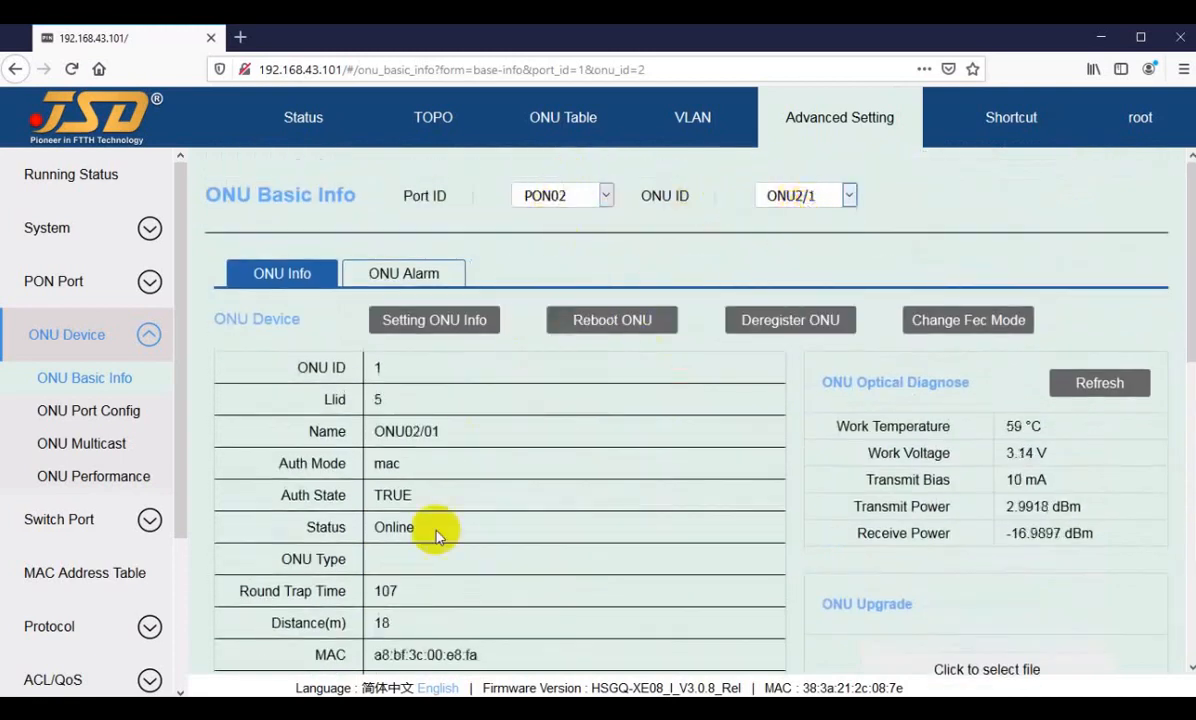
pyautogui.scroll(-5, 406, 538)
pyautogui.moveTo(374, 509); pyautogui.dragTo(405, 515)
pyautogui.click(410, 515)
pyautogui.scroll(2, 466, 545)
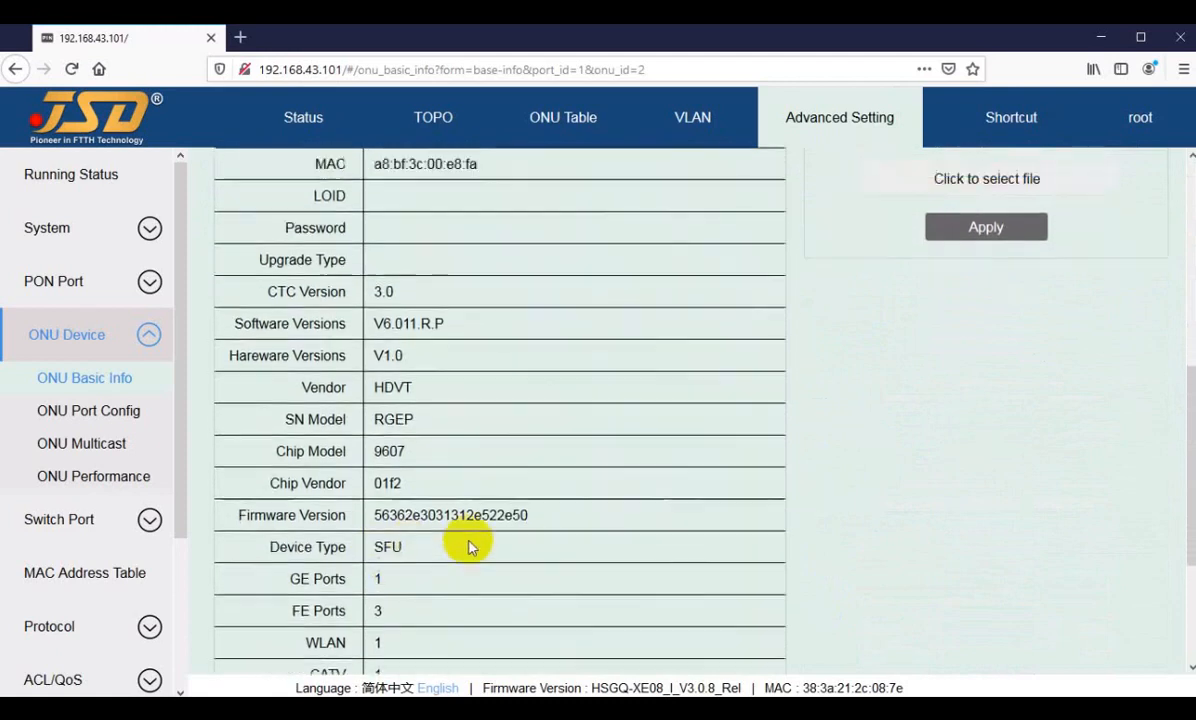
# Step: Check how many GE and FE ports ONU2/1 has
pyautogui.scroll(-3, 459, 537)
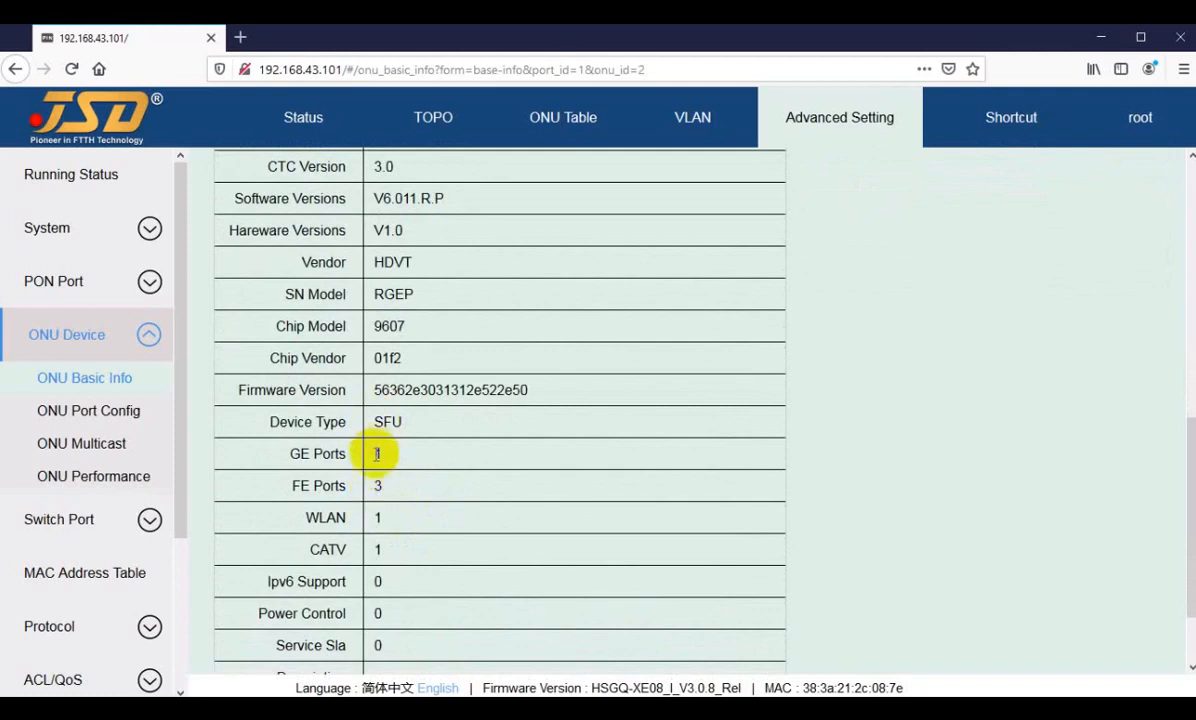
pyautogui.doubleClick(378, 454)
pyautogui.doubleClick(389, 487)
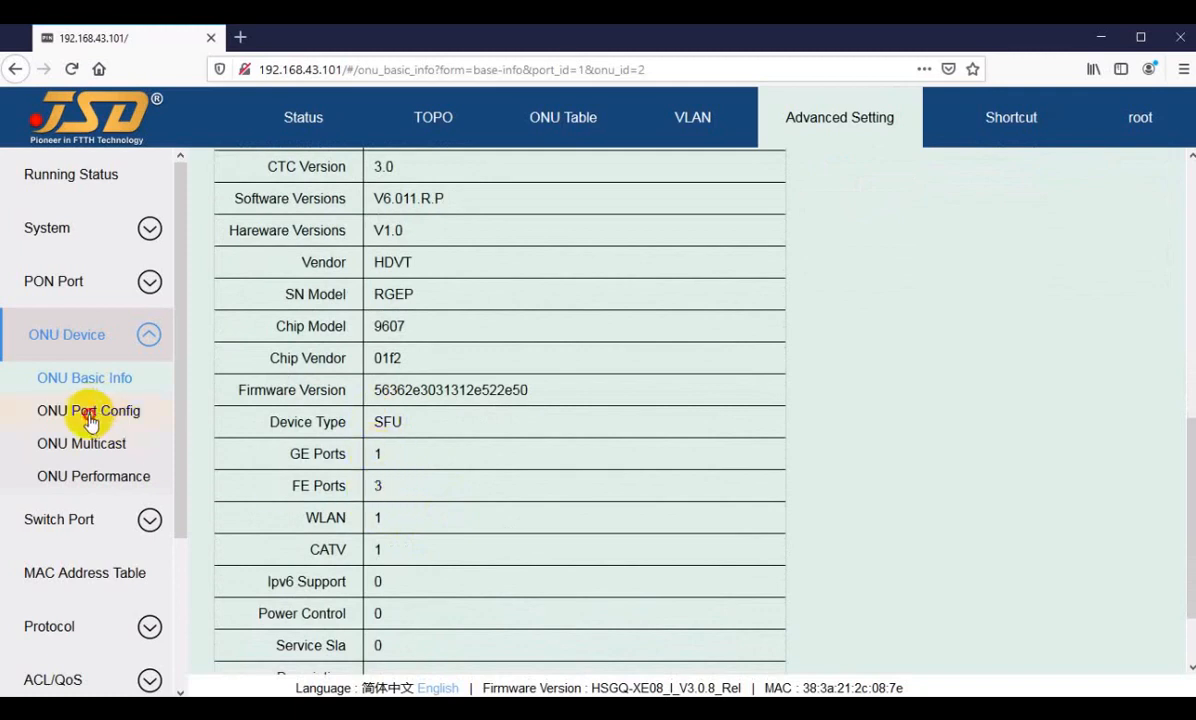
# Step: Display the ONU port configuration of ONU2/1 and review the VLAN mode of each of its ports
pyautogui.click(89, 419)
pyautogui.scroll(-2, 650, 482)
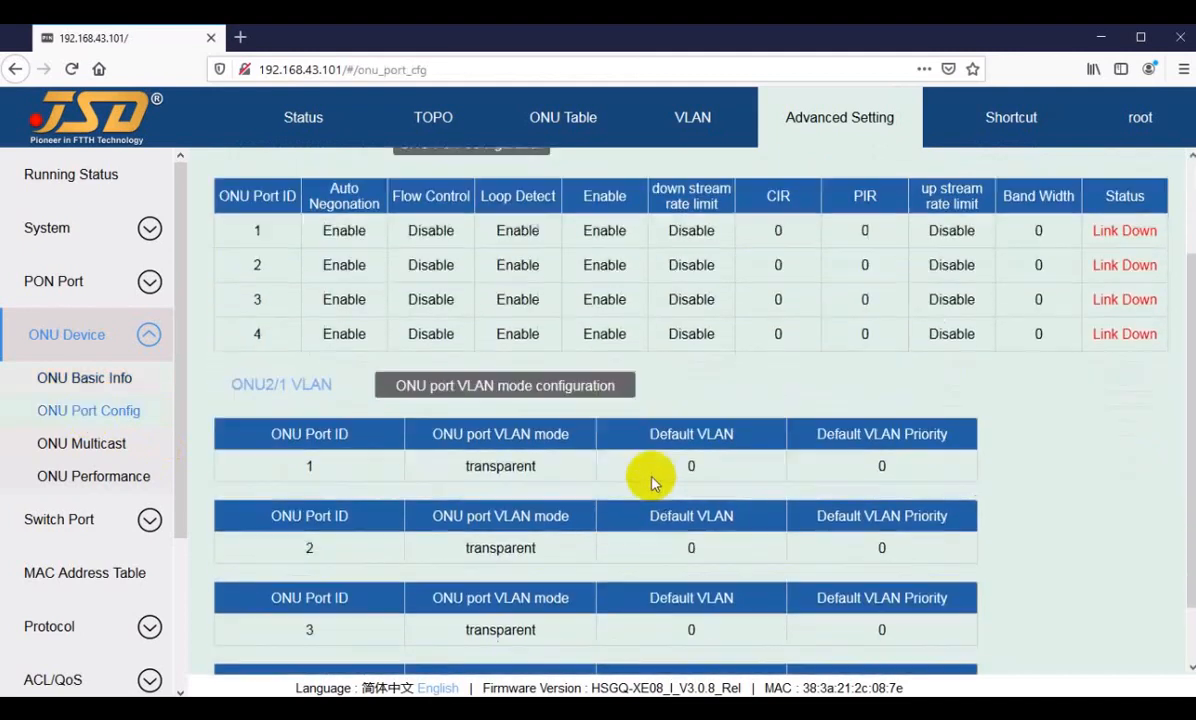
pyautogui.scroll(-1, 645, 400)
pyautogui.scroll(3, 700, 330)
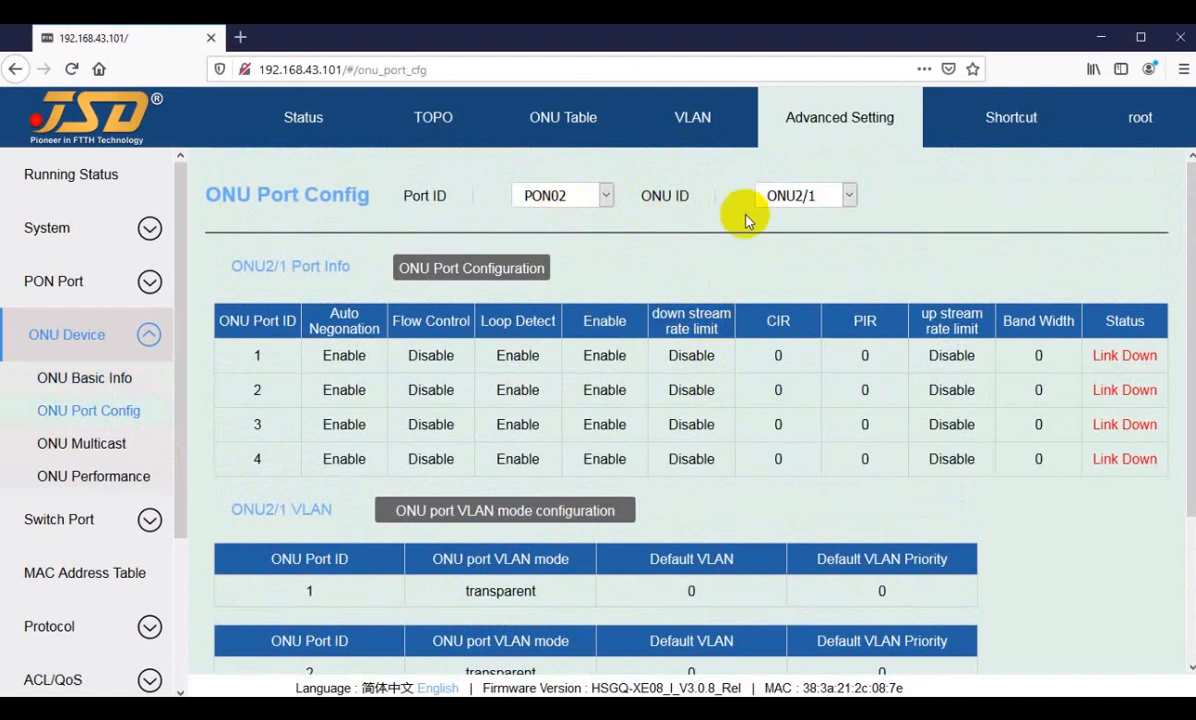
pyautogui.click(795, 193)
pyautogui.click(790, 219)
pyautogui.scroll(-1, 700, 450)
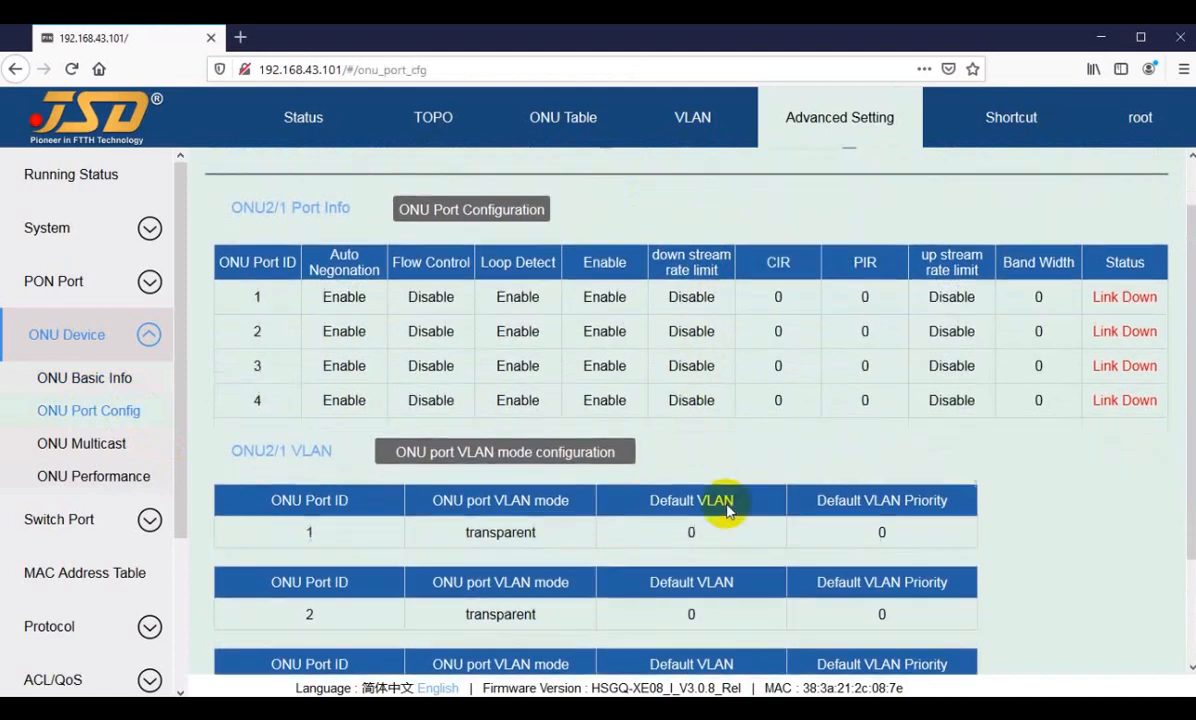
pyautogui.scroll(-2, 700, 420)
# Step: Open ONU2/1's port VLAN mode configuration and try the trunk mode for ONU port 3
pyautogui.click(489, 338)
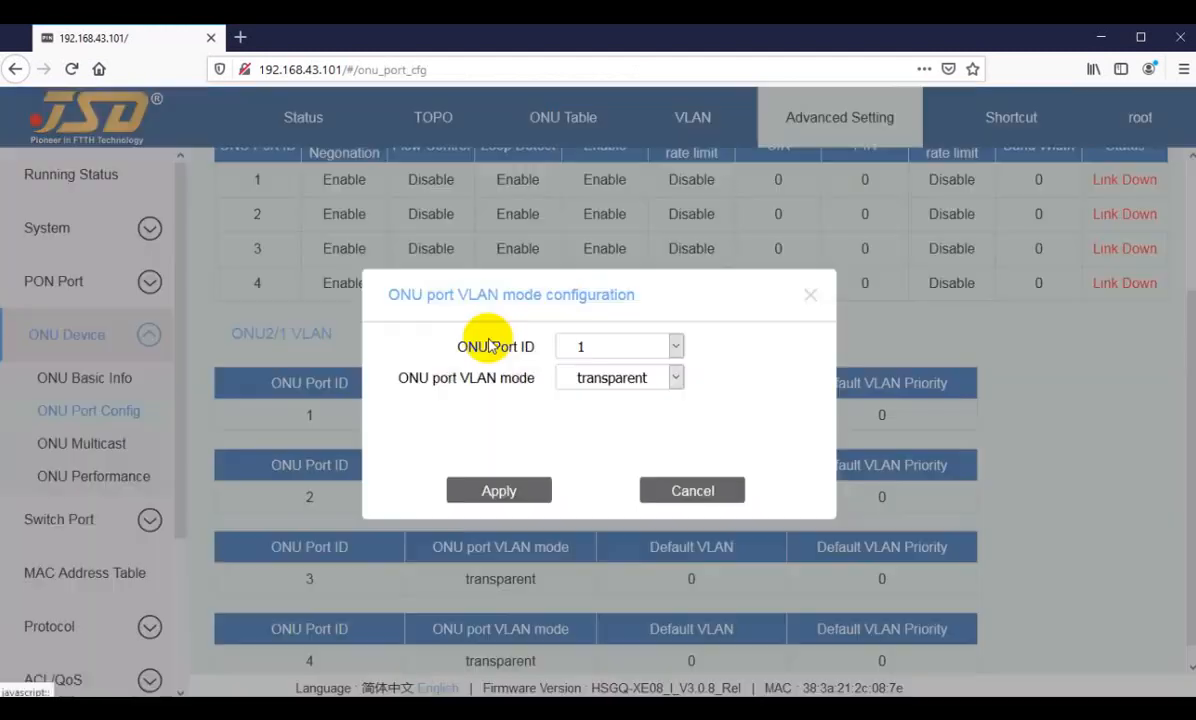
pyautogui.click(593, 380)
pyautogui.click(613, 349)
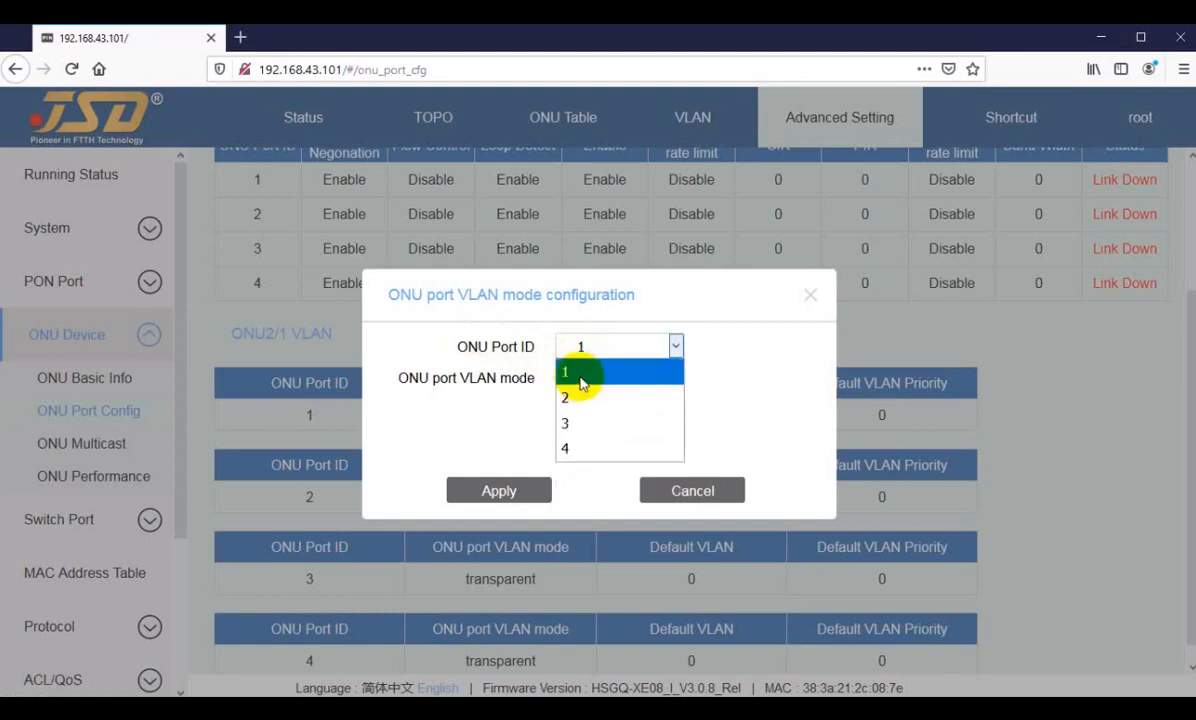
pyautogui.click(573, 430)
pyautogui.click(604, 377)
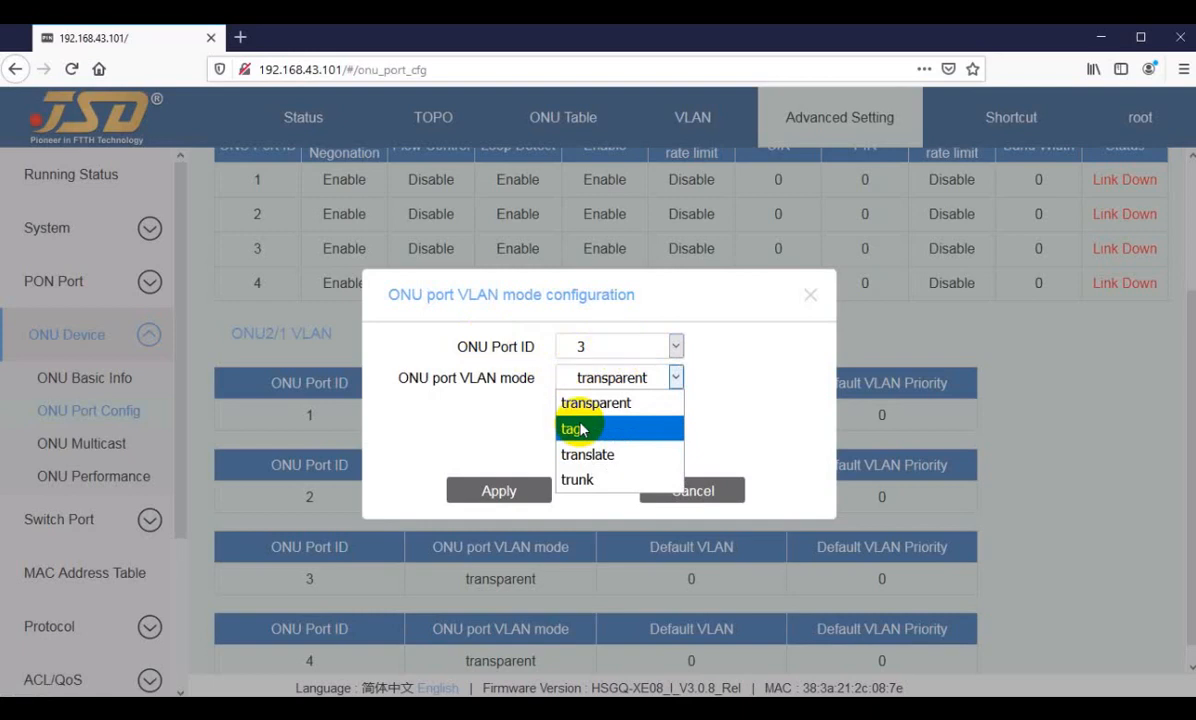
pyautogui.click(578, 482)
# Step: Put ONU port 1 of ONU2/1 in trunk mode with 12,3011-3015 as the default VLAN and apply it
pyautogui.click(601, 357)
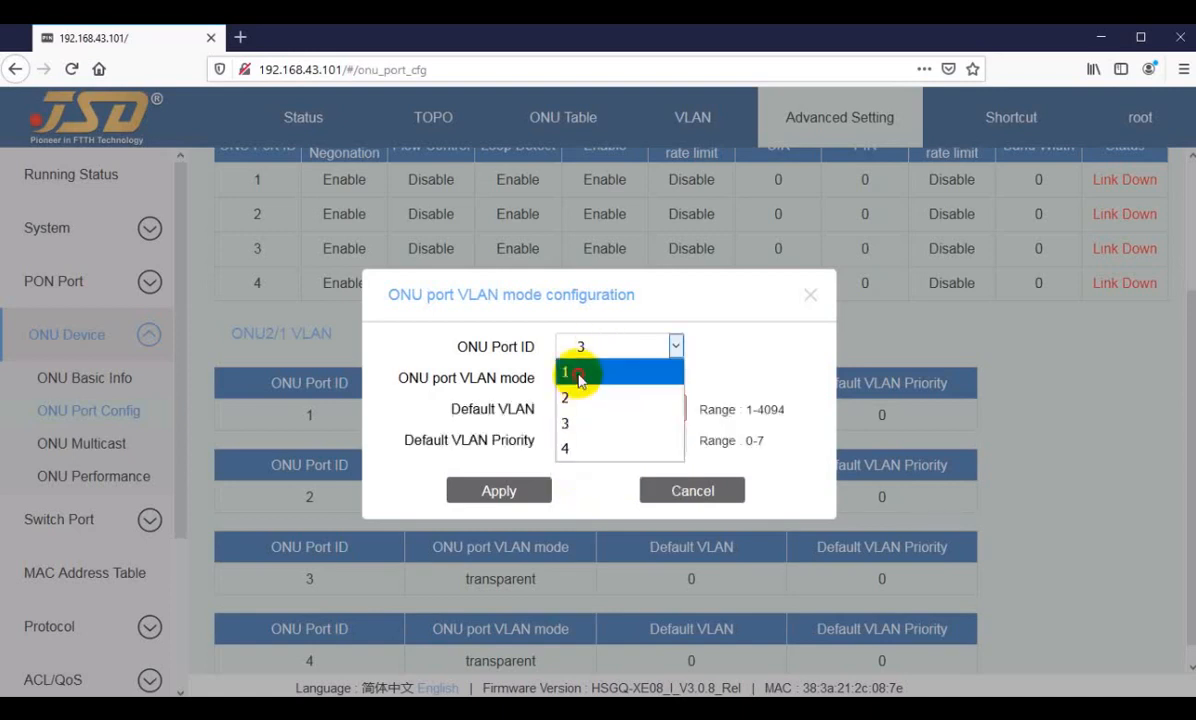
pyautogui.click(588, 373)
pyautogui.click(612, 380)
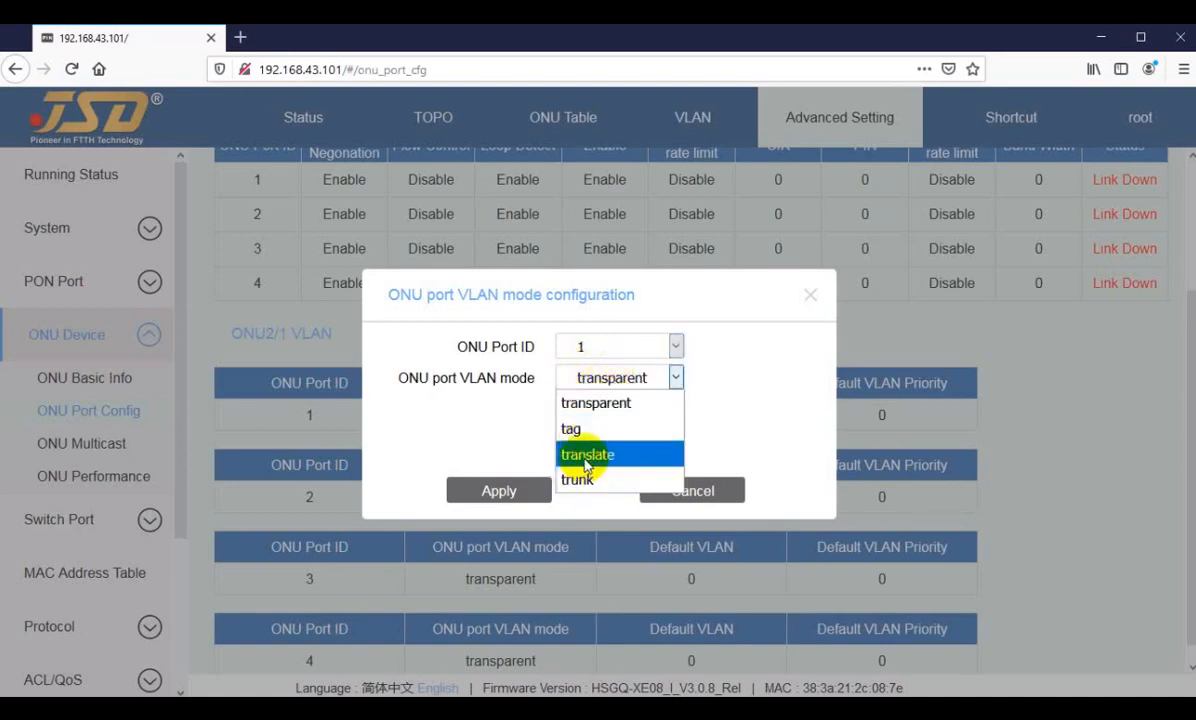
pyautogui.click(568, 481)
pyautogui.doubleClick(595, 408)
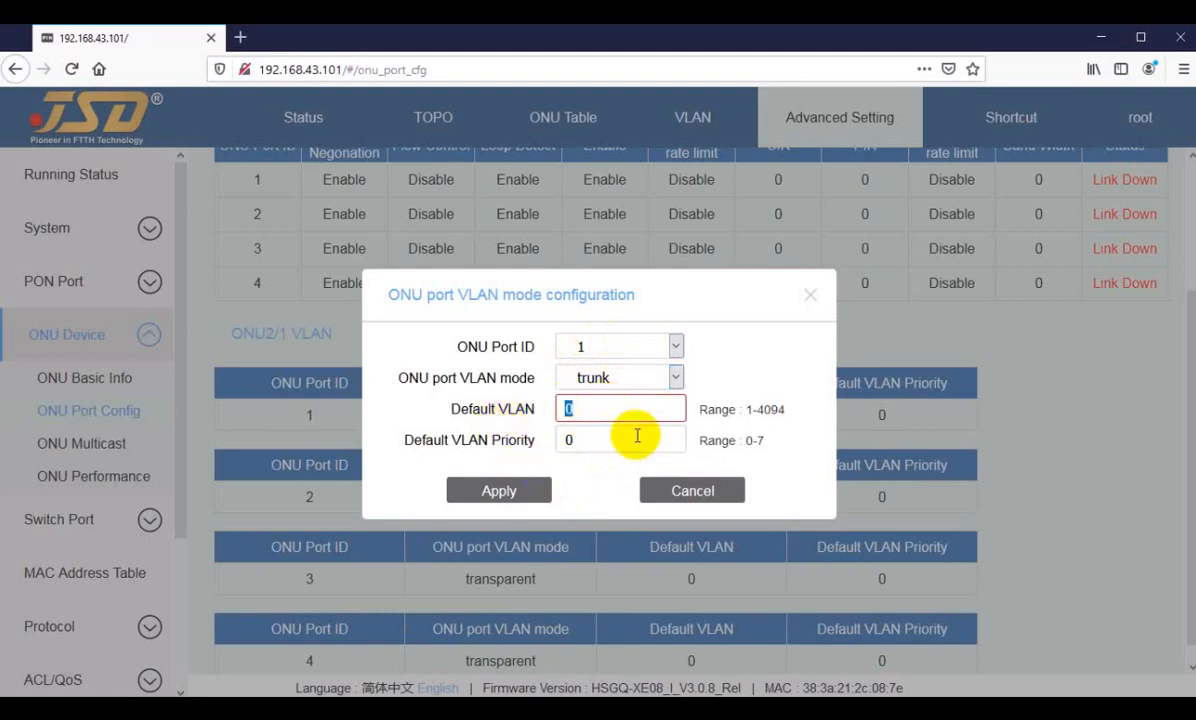
pyautogui.write('12,3011-3015')
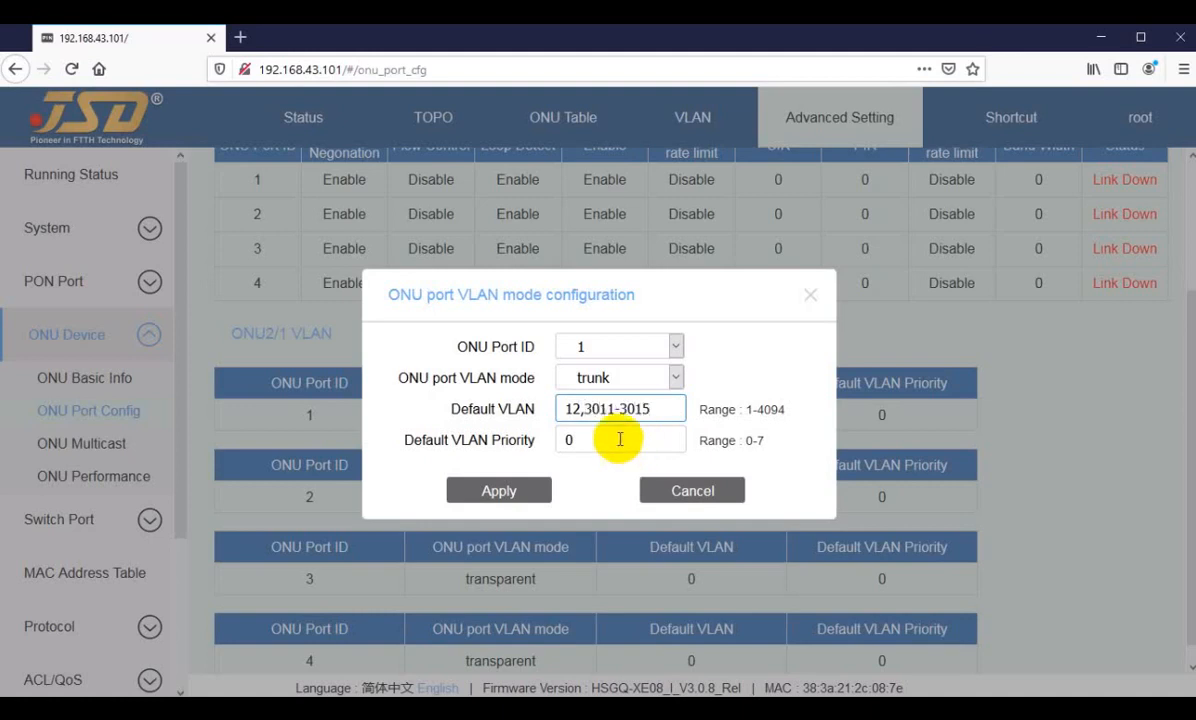
pyautogui.click(505, 491)
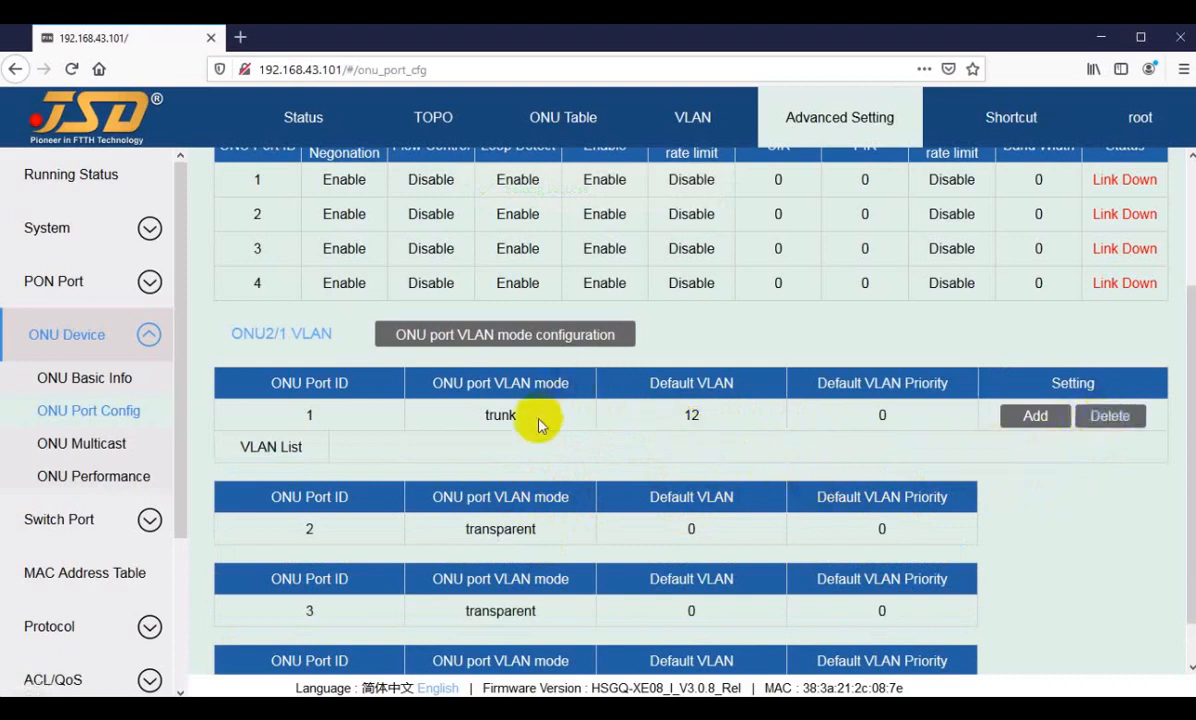
# Step: Reopen ONU2/1's port VLAN mode configuration and try the transparent mode for ONU port 1
pyautogui.scroll(-1, 553, 521)
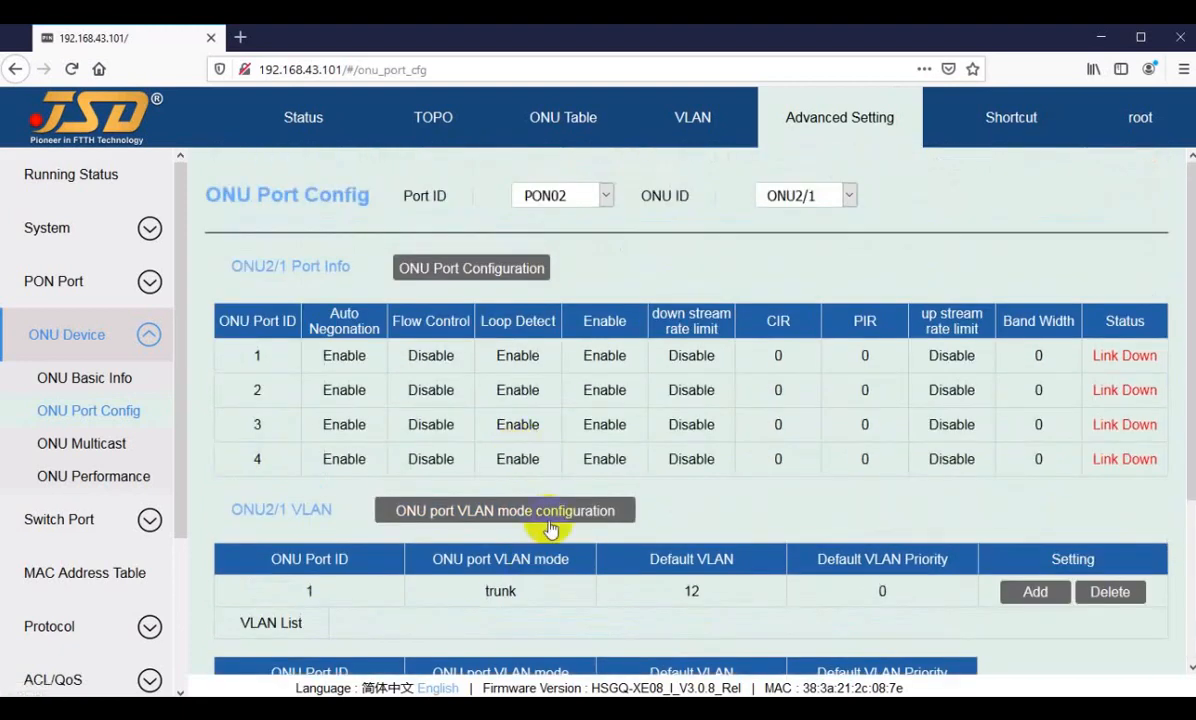
pyautogui.click(497, 510)
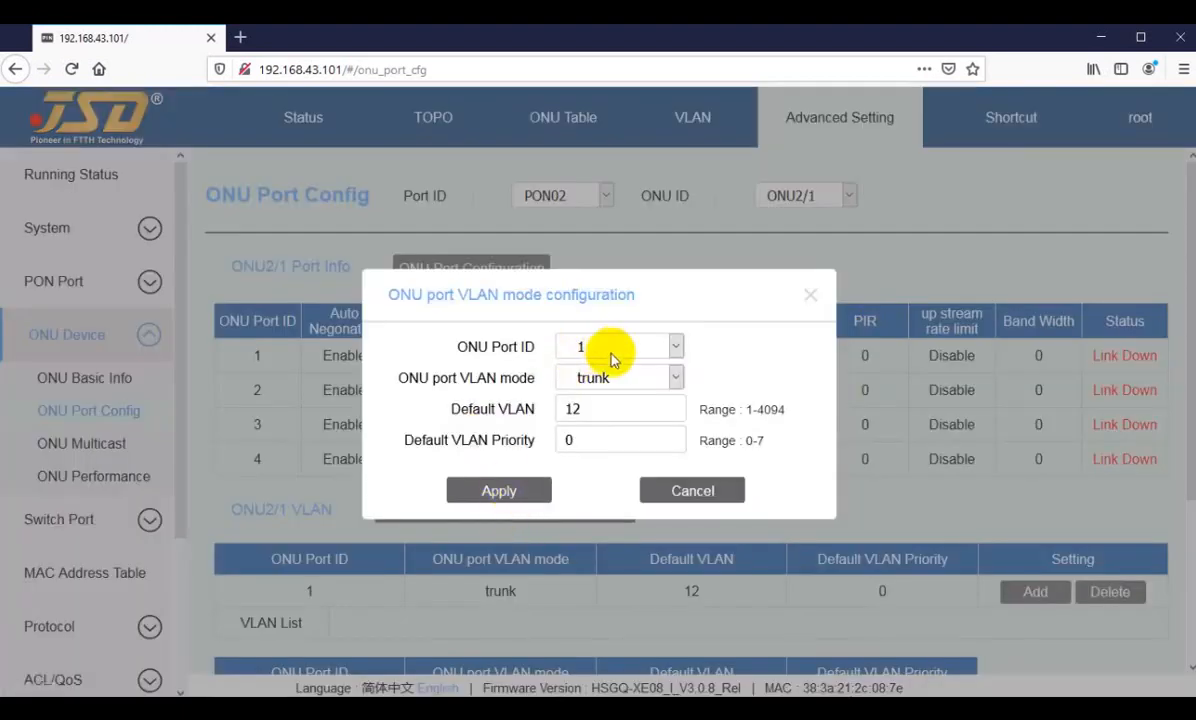
pyautogui.click(603, 379)
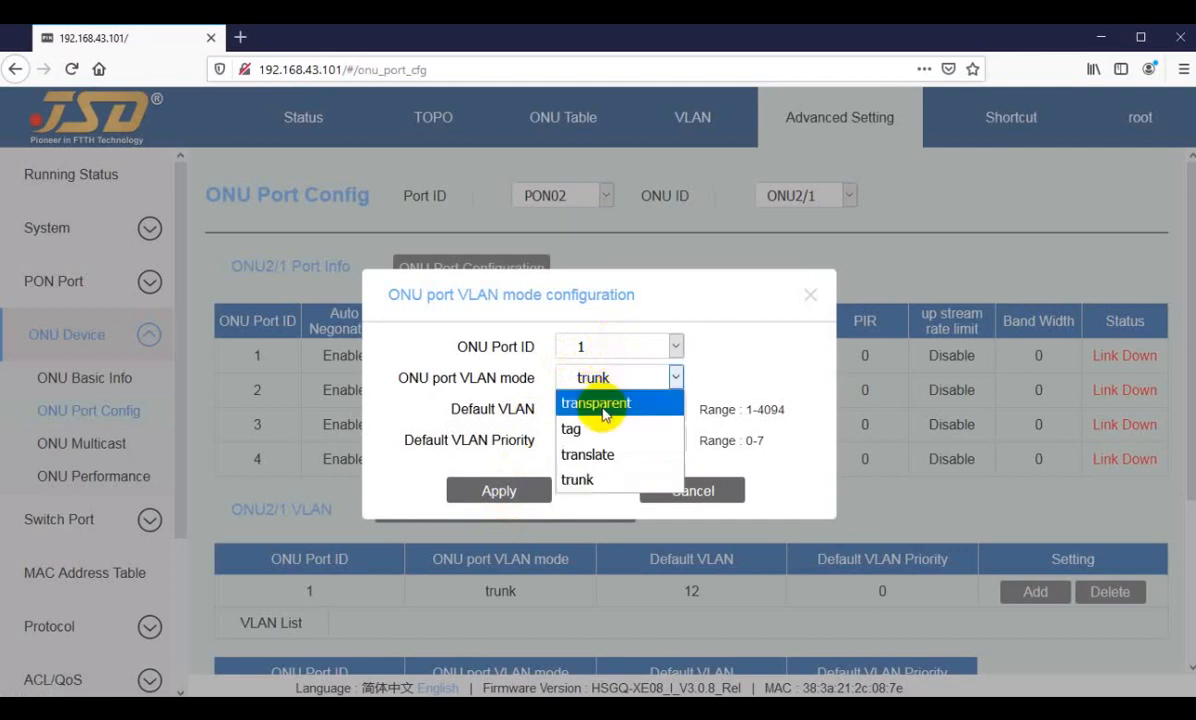
pyautogui.click(605, 346)
pyautogui.click(605, 346)
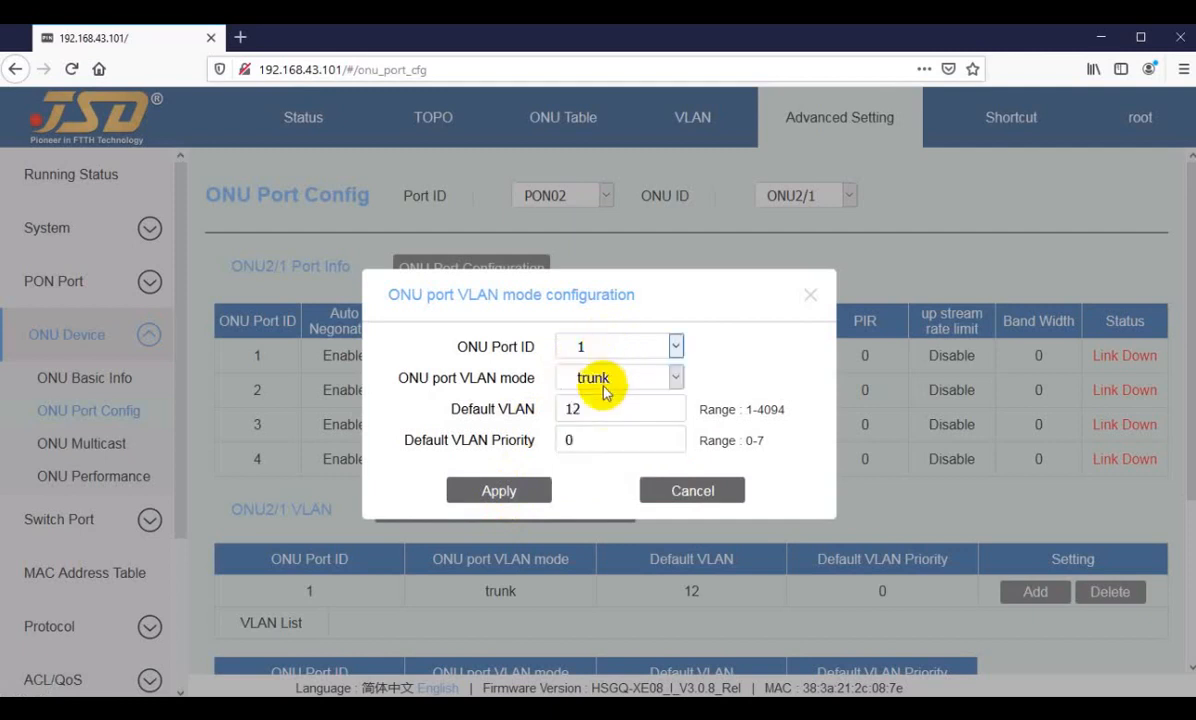
pyautogui.click(605, 390)
pyautogui.click(601, 401)
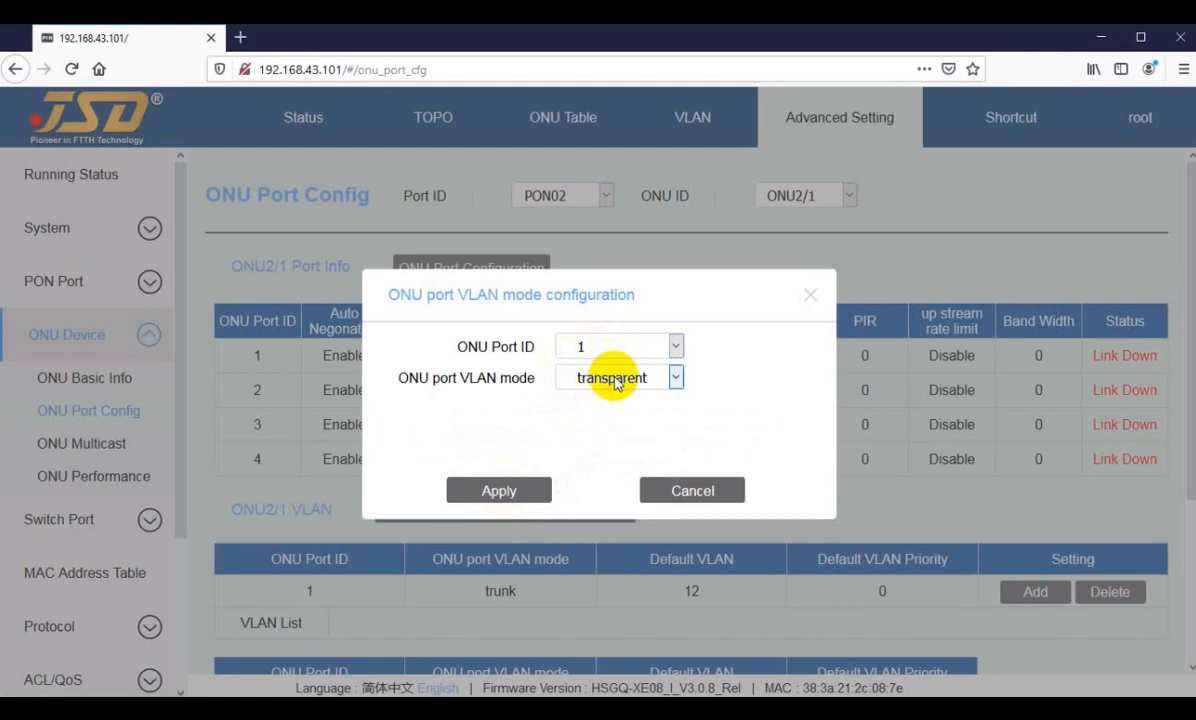
# Step: Set ONU port 1 of ONU2/1 to tag mode with default VLAN 3011, apply it and check the new entry
pyautogui.click(615, 380)
pyautogui.click(567, 424)
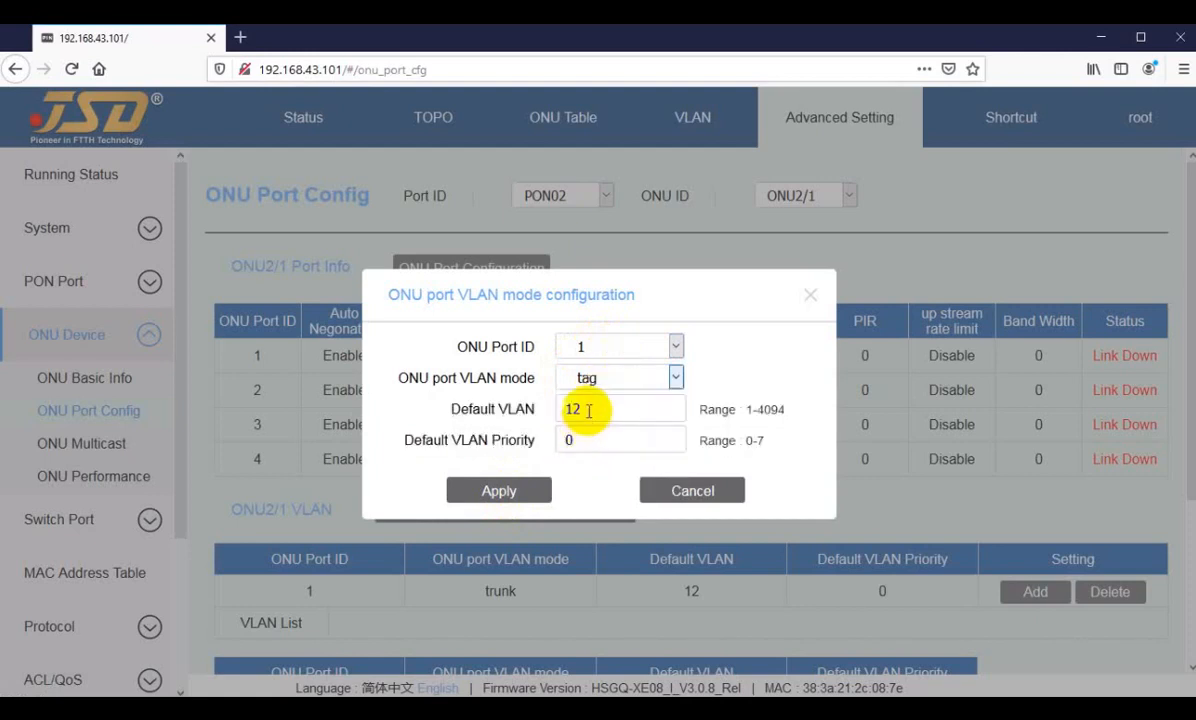
pyautogui.moveTo(588, 410); pyautogui.dragTo(538, 412)
pyautogui.write('3011')
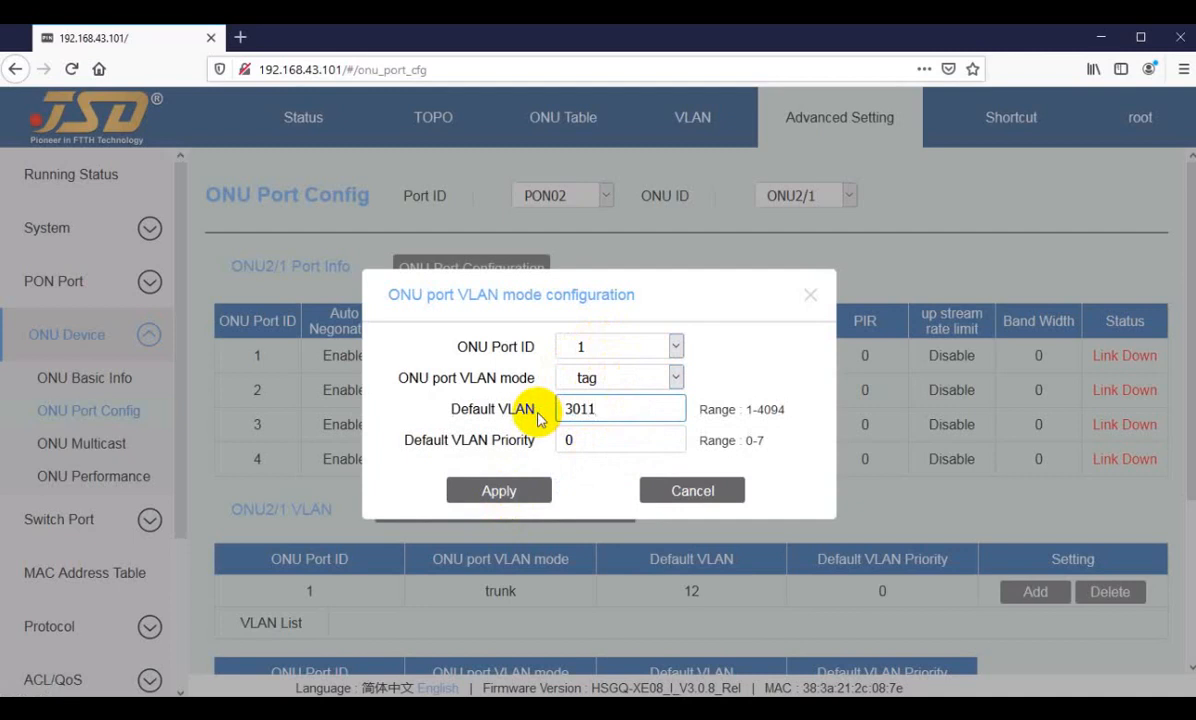
pyautogui.click(493, 497)
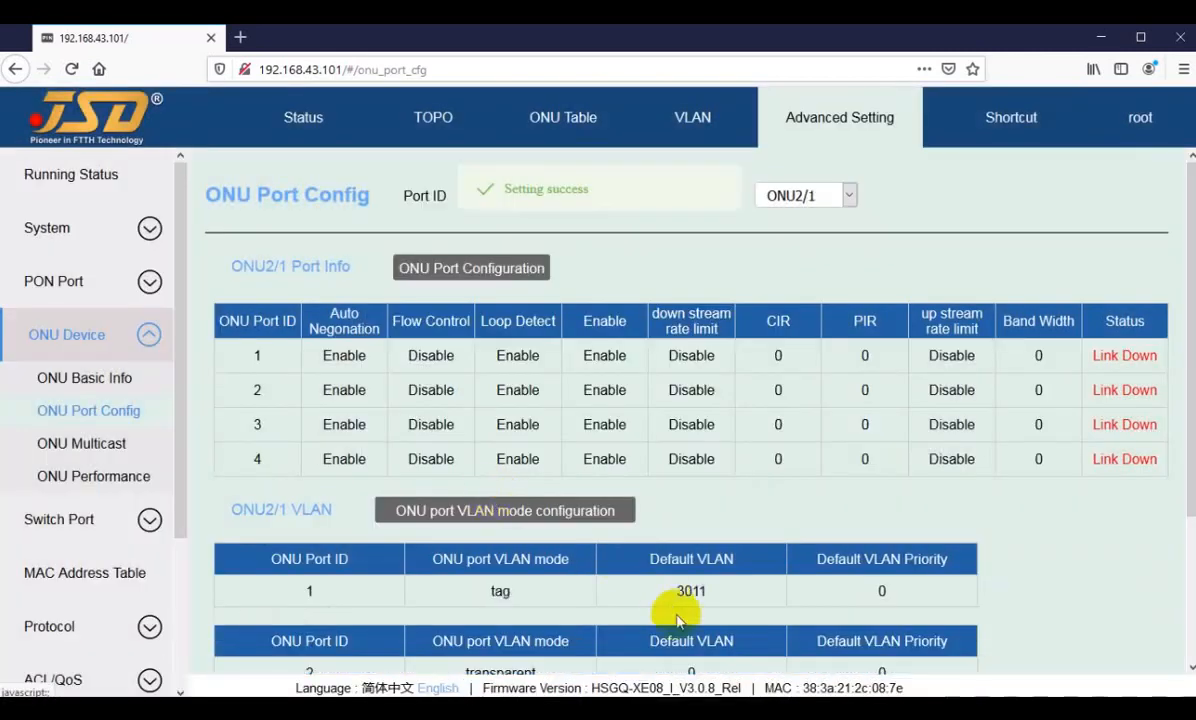
pyautogui.moveTo(633, 598); pyautogui.dragTo(716, 574)
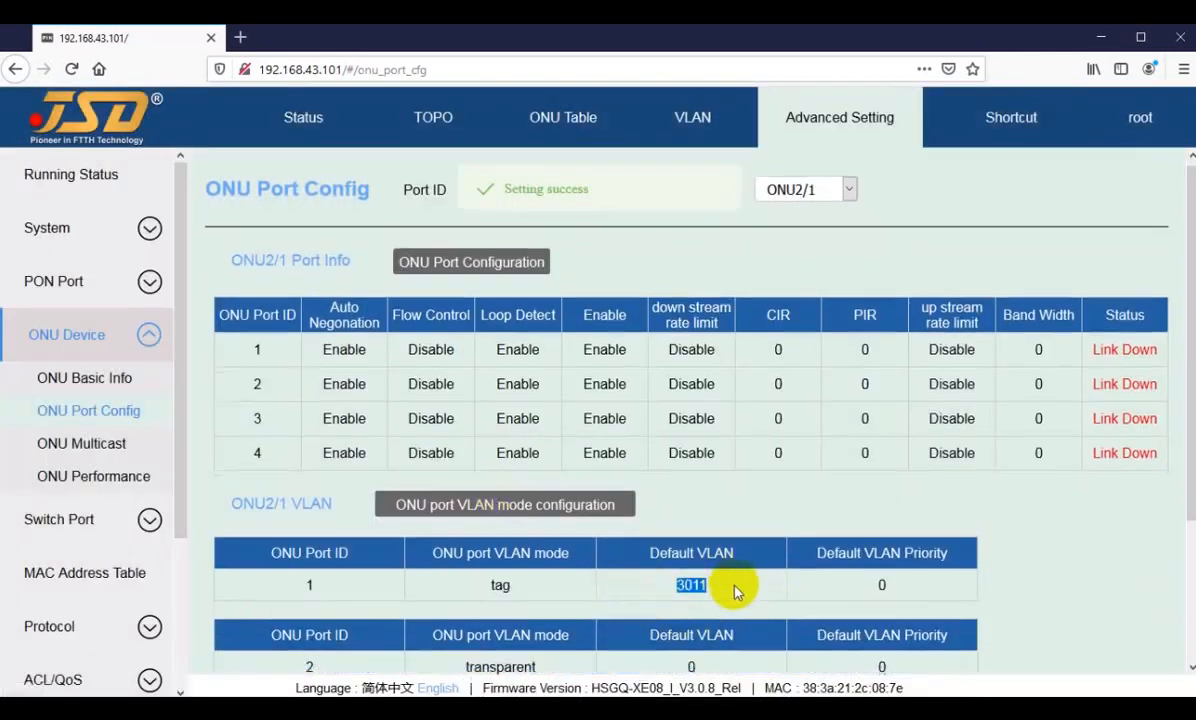
# Step: Try tag mode with default VLAN 3012 for ONU port 2 of ONU2/1, then discard the configuration
pyautogui.scroll(-2, 600, 540)
pyautogui.click(519, 322)
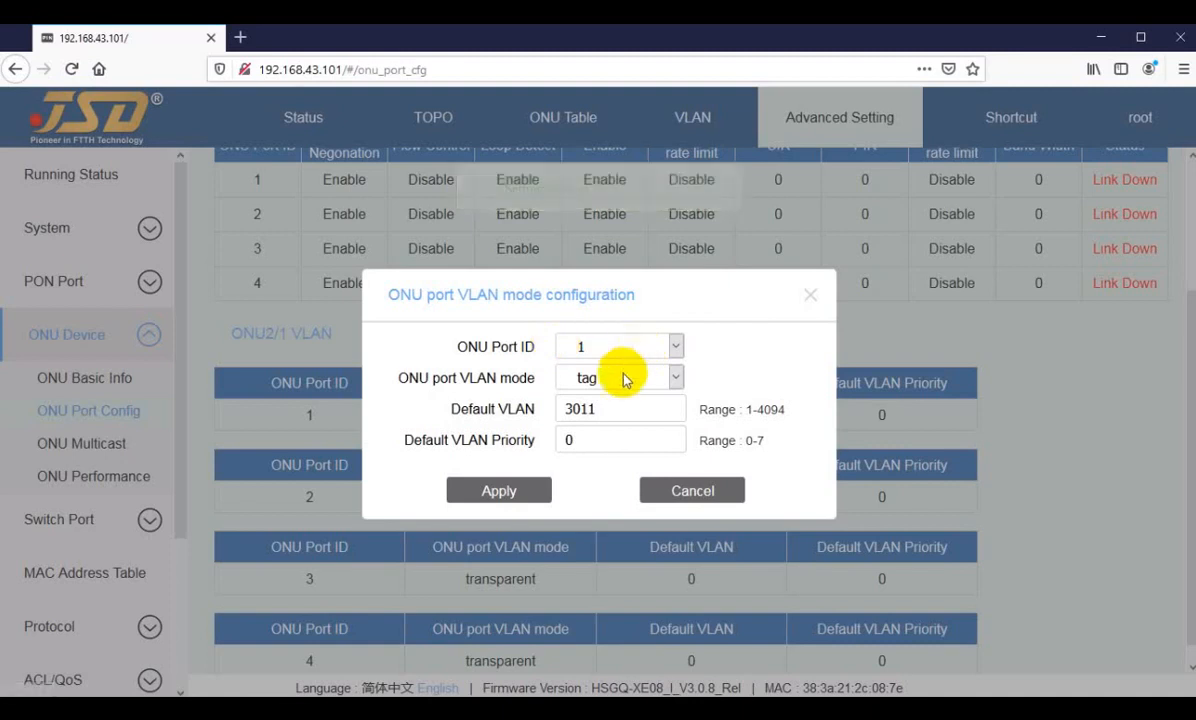
pyautogui.click(603, 352)
pyautogui.click(593, 395)
pyautogui.click(593, 380)
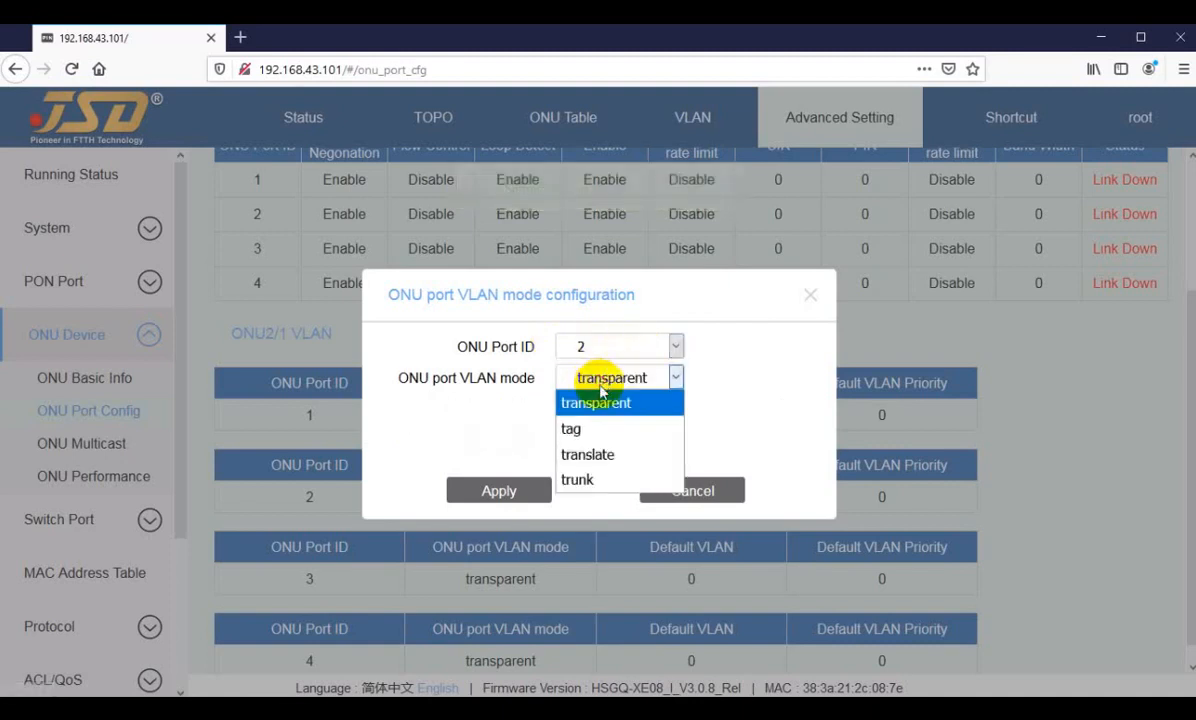
pyautogui.click(593, 427)
pyautogui.moveTo(580, 409); pyautogui.dragTo(530, 410)
pyautogui.write('3012')
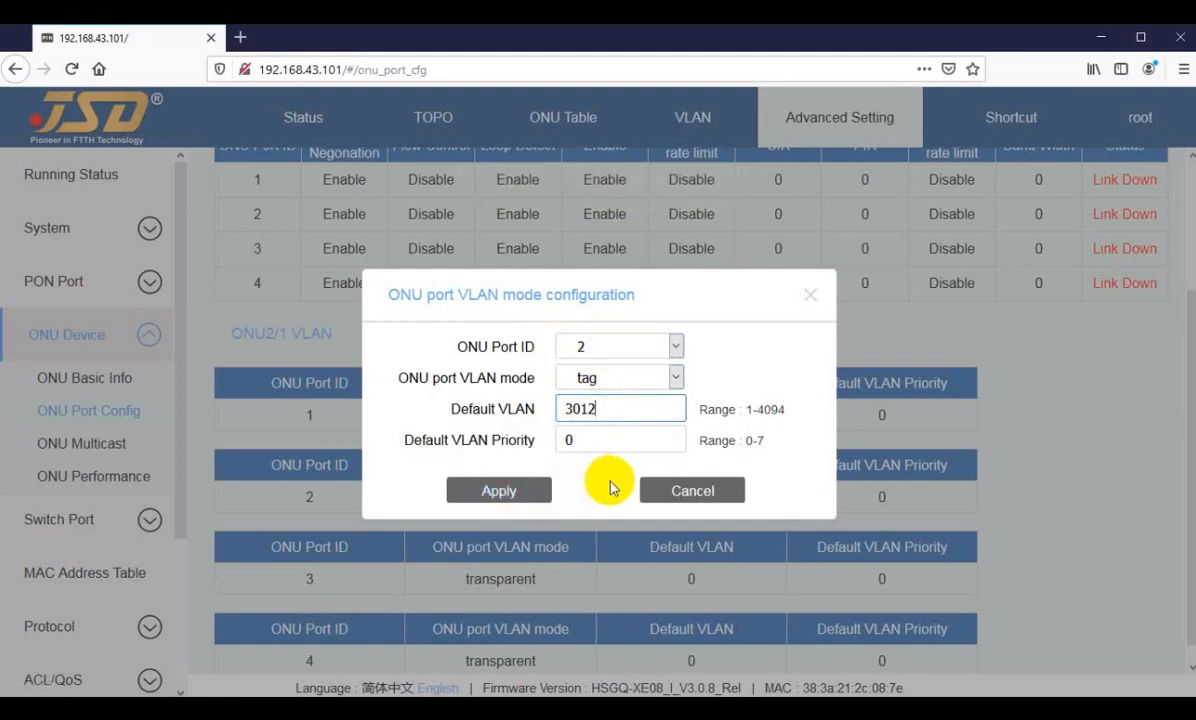
pyautogui.click(688, 494)
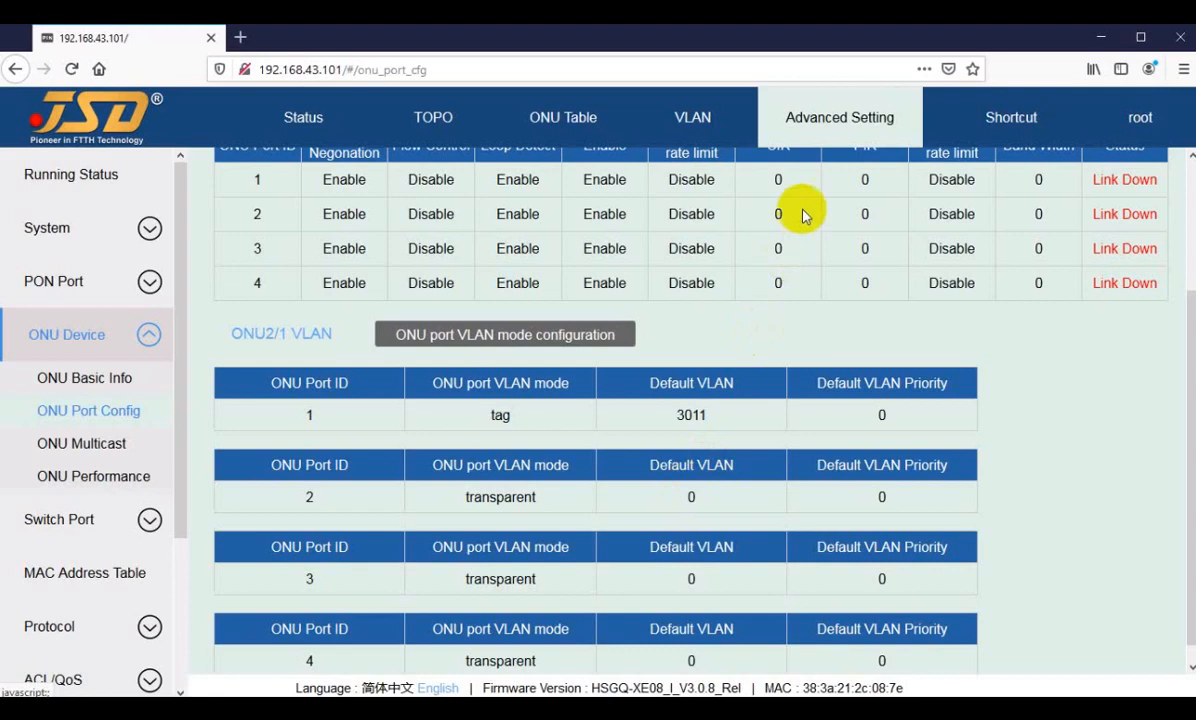
# Step: Set ONU port 1 of ONU2/1 back to transparent VLAN mode and apply it
pyautogui.click(549, 340)
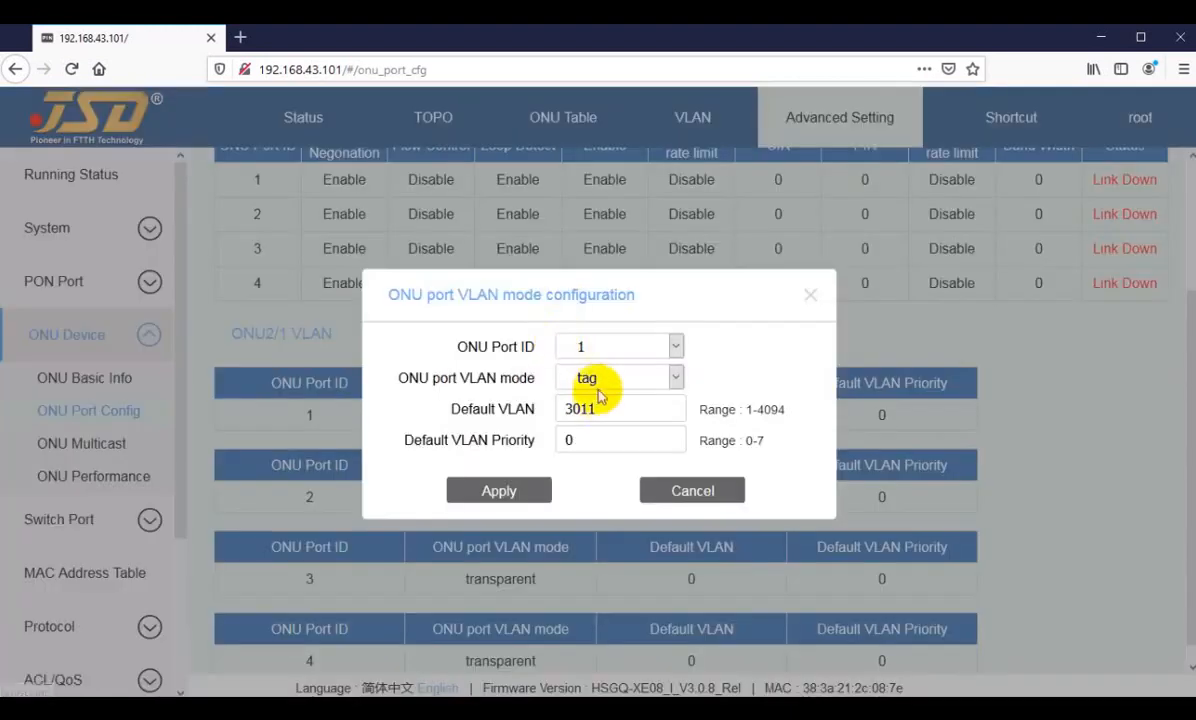
pyautogui.click(593, 380)
pyautogui.click(597, 403)
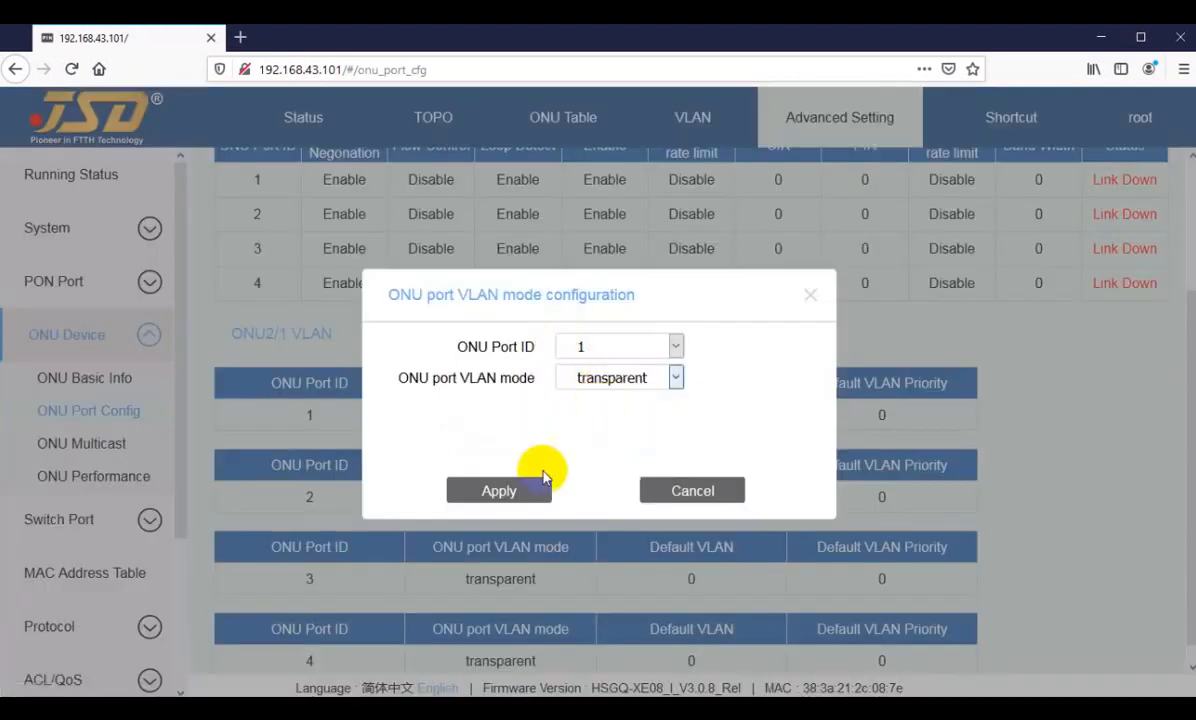
pyautogui.click(500, 492)
# Step: Switch to ONU2/2 and check its device type in the ONU basic information
pyautogui.scroll(3, 703, 524)
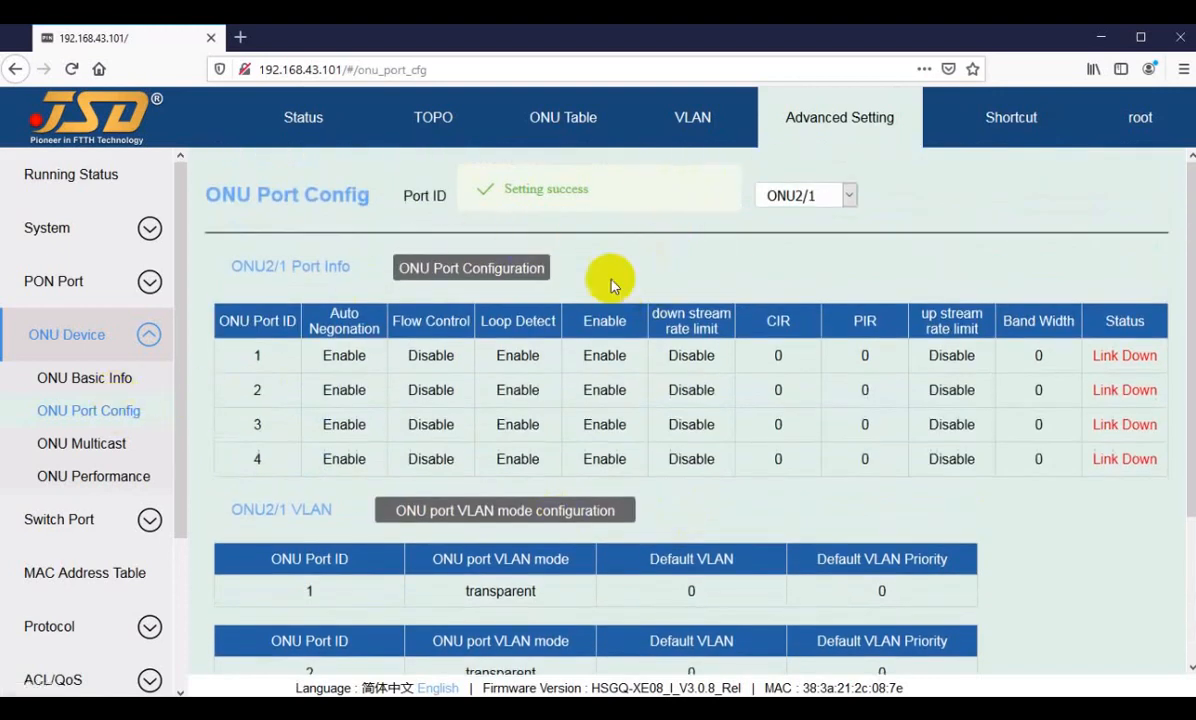
pyautogui.click(820, 194)
pyautogui.click(790, 250)
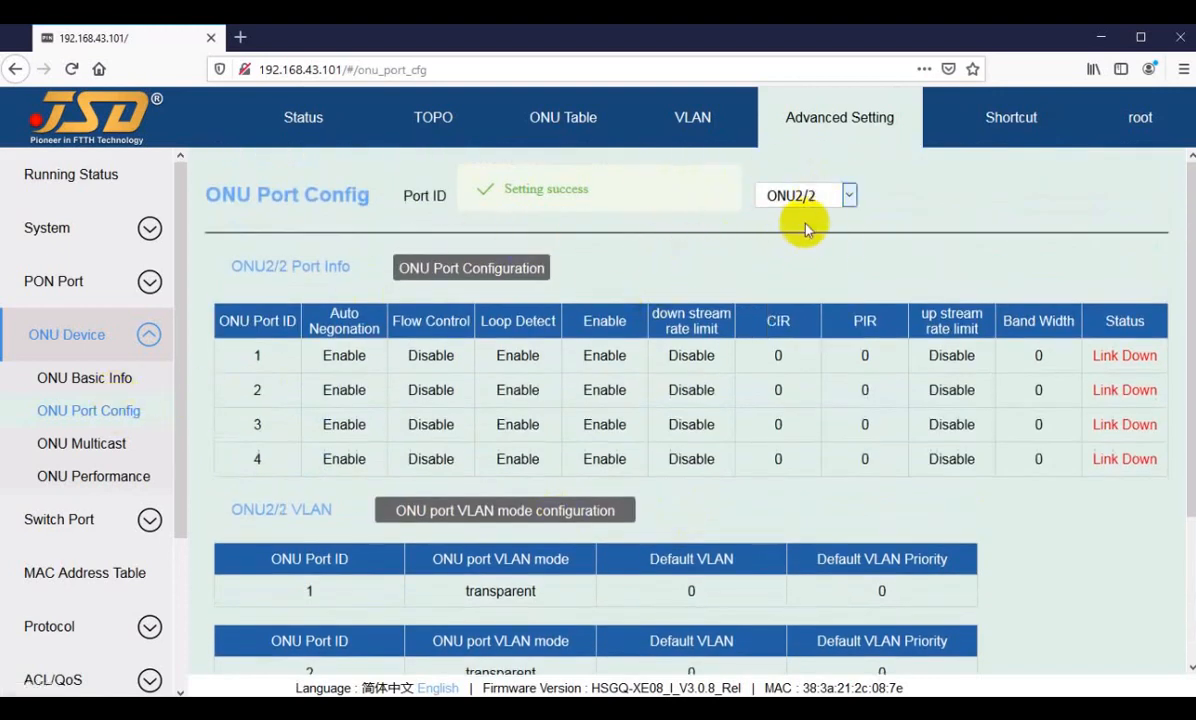
pyautogui.click(88, 380)
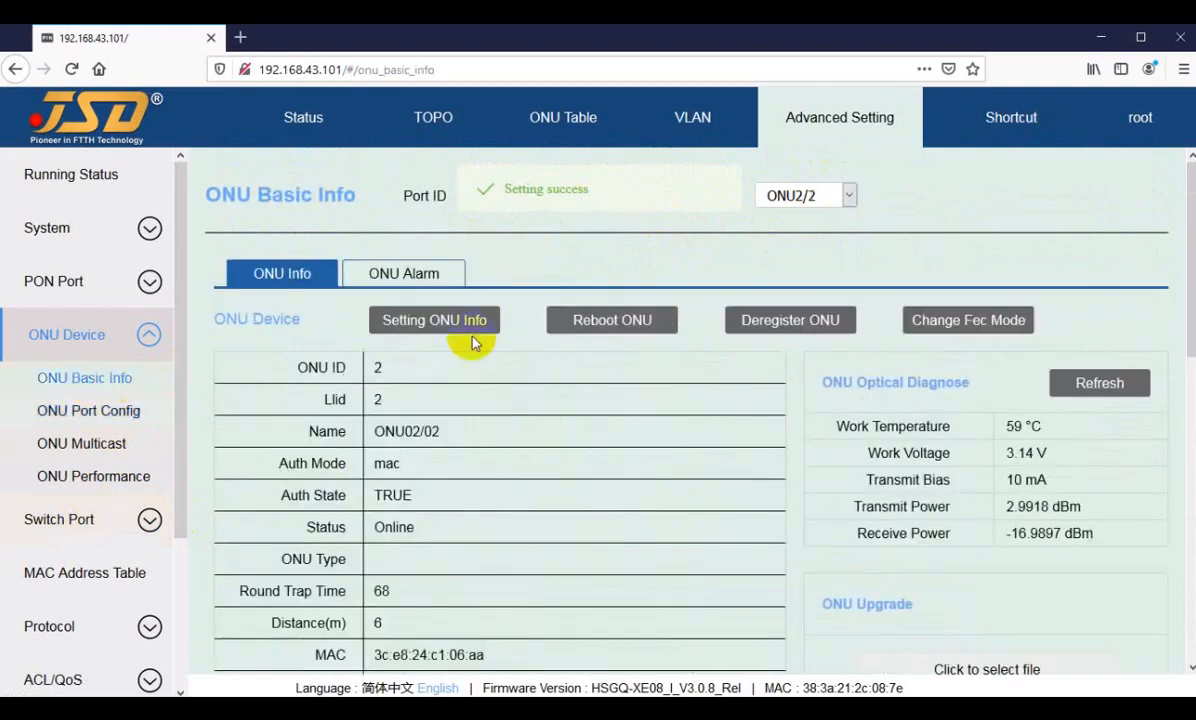
pyautogui.scroll(-3, 469, 548)
pyautogui.scroll(-3, 469, 548)
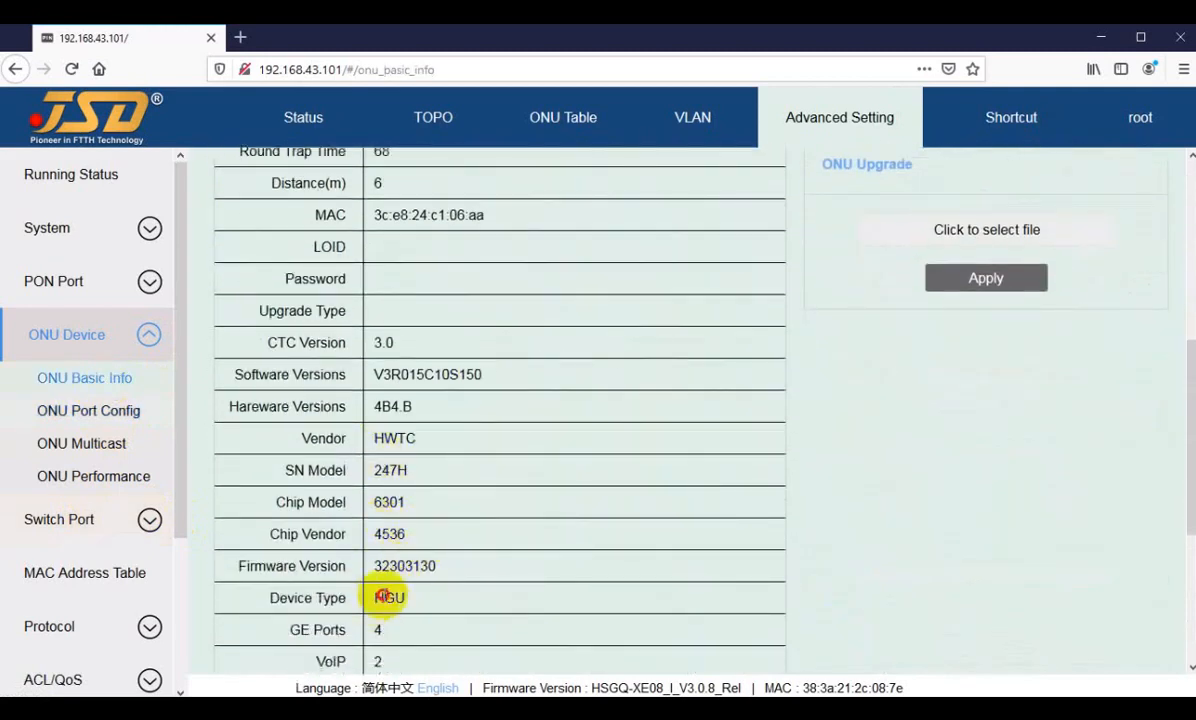
pyautogui.doubleClick(388, 598)
pyautogui.scroll(-3, 420, 560)
pyautogui.scroll(5, 385, 548)
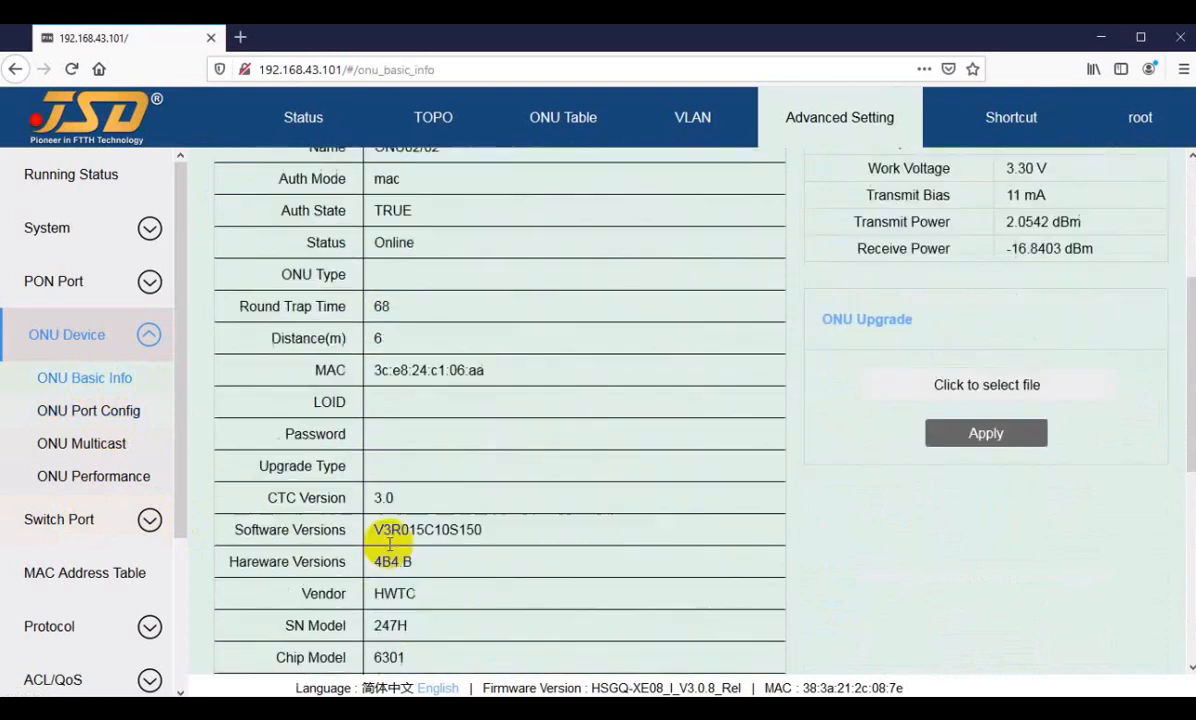
# Step: Return to ONU2/2's port configuration and try to apply tag mode with default VLAN 3011 to ONU port 1
pyautogui.click(100, 409)
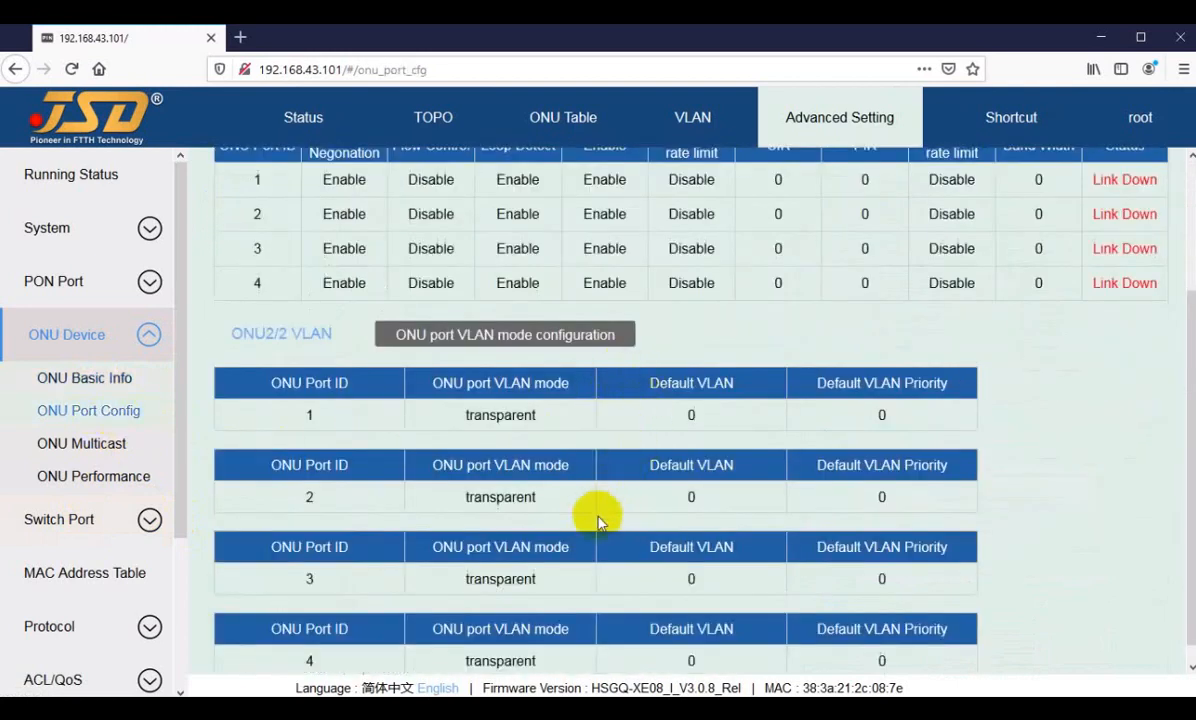
pyautogui.scroll(3, 593, 512)
pyautogui.scroll(-2, 525, 458)
pyautogui.scroll(-1, 520, 400)
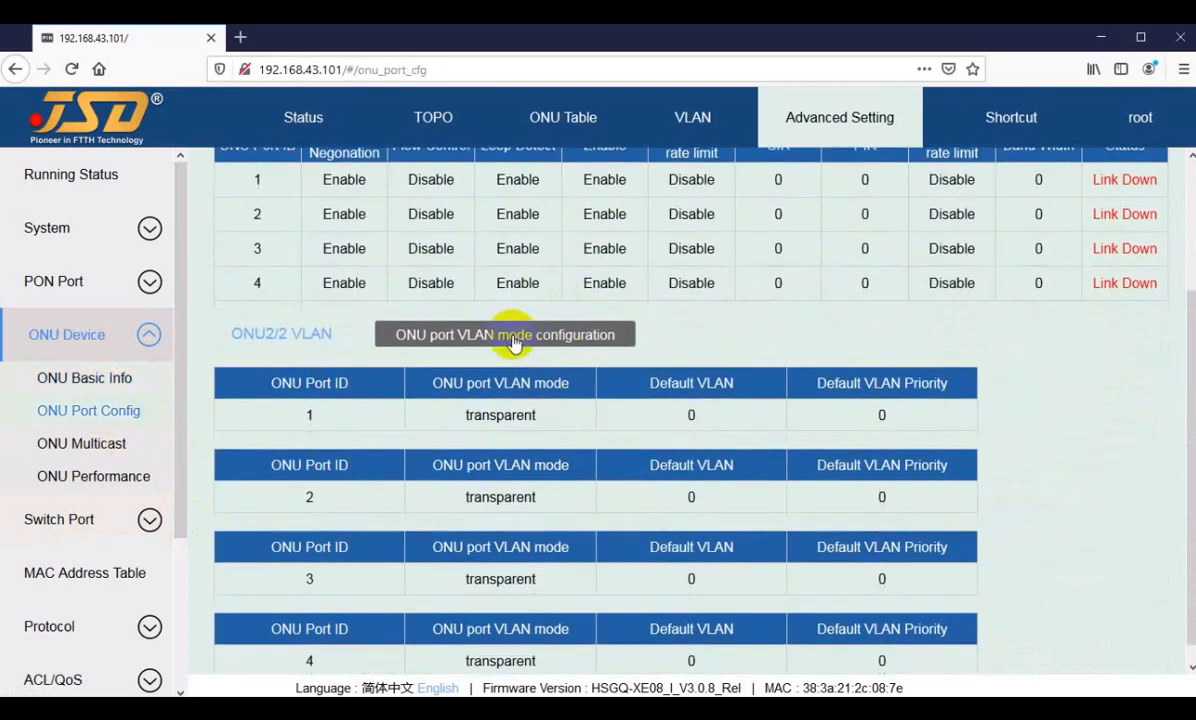
pyautogui.click(510, 336)
pyautogui.click(610, 378)
pyautogui.click(590, 430)
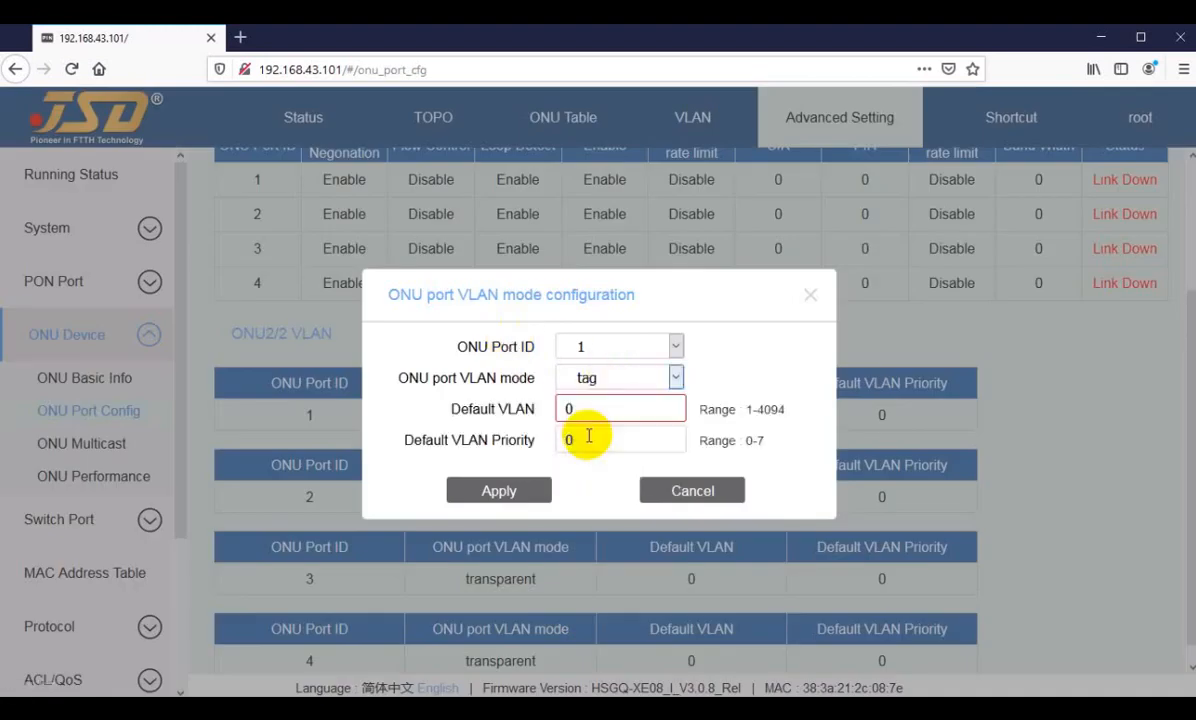
pyautogui.moveTo(577, 407); pyautogui.dragTo(526, 414)
pyautogui.write('3011')
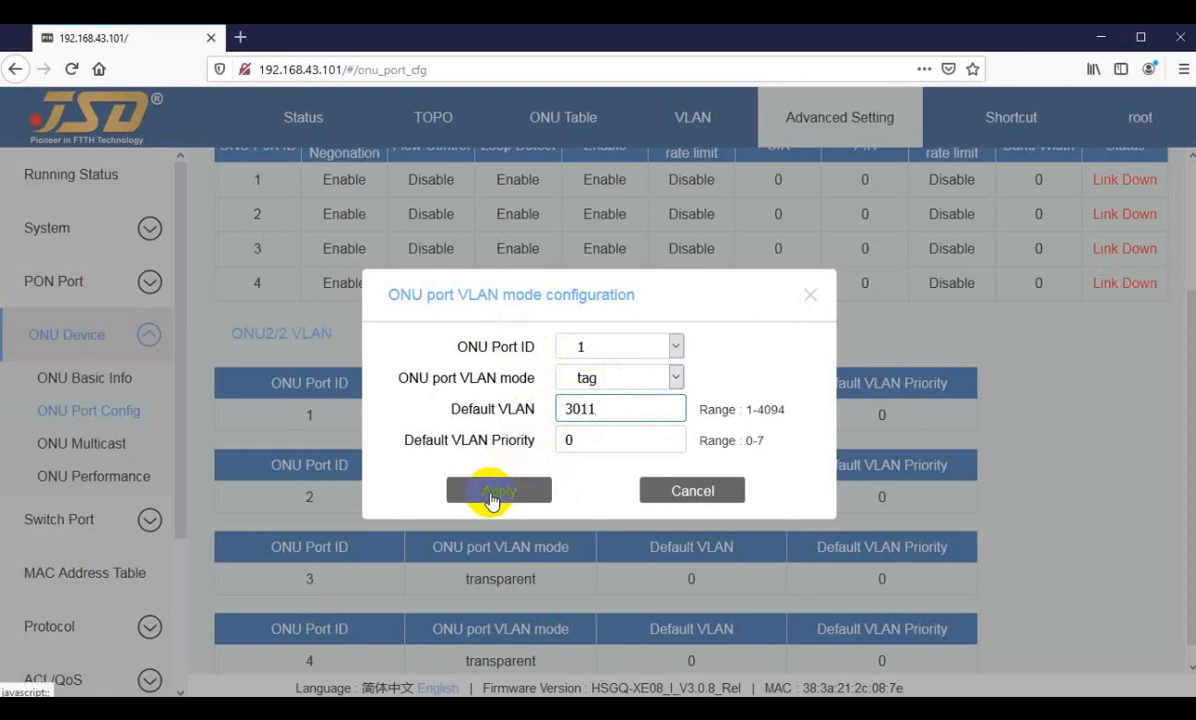
pyautogui.click(489, 494)
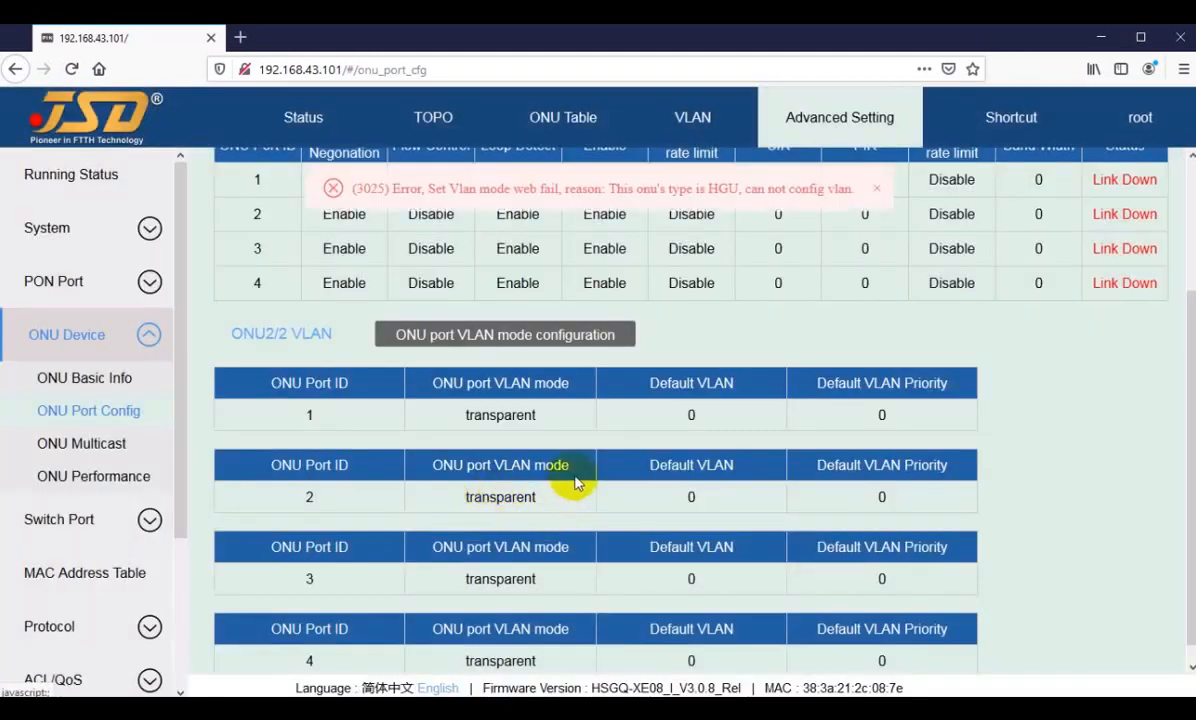